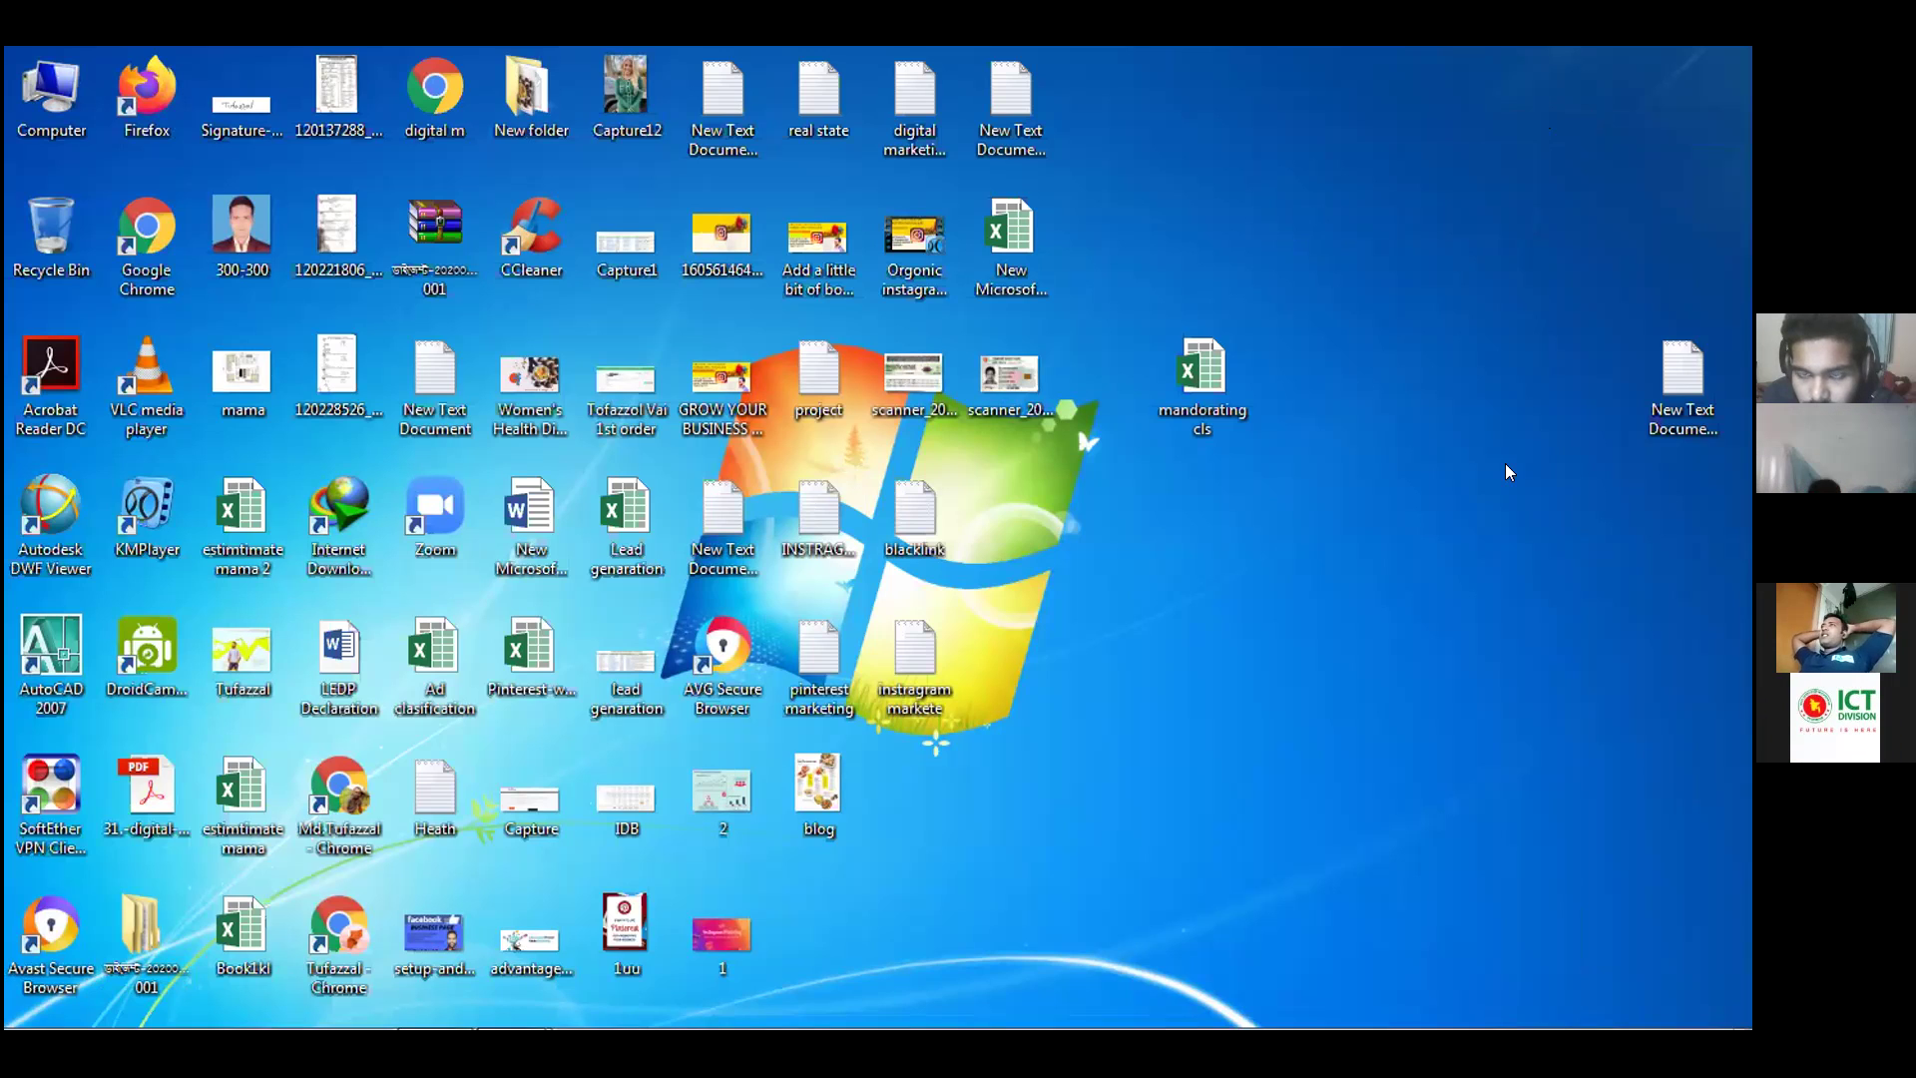
# Bring up Chrome with a blank new tab beside the Pinterest tab
pyautogui.hotkey('alt', 'Tab')
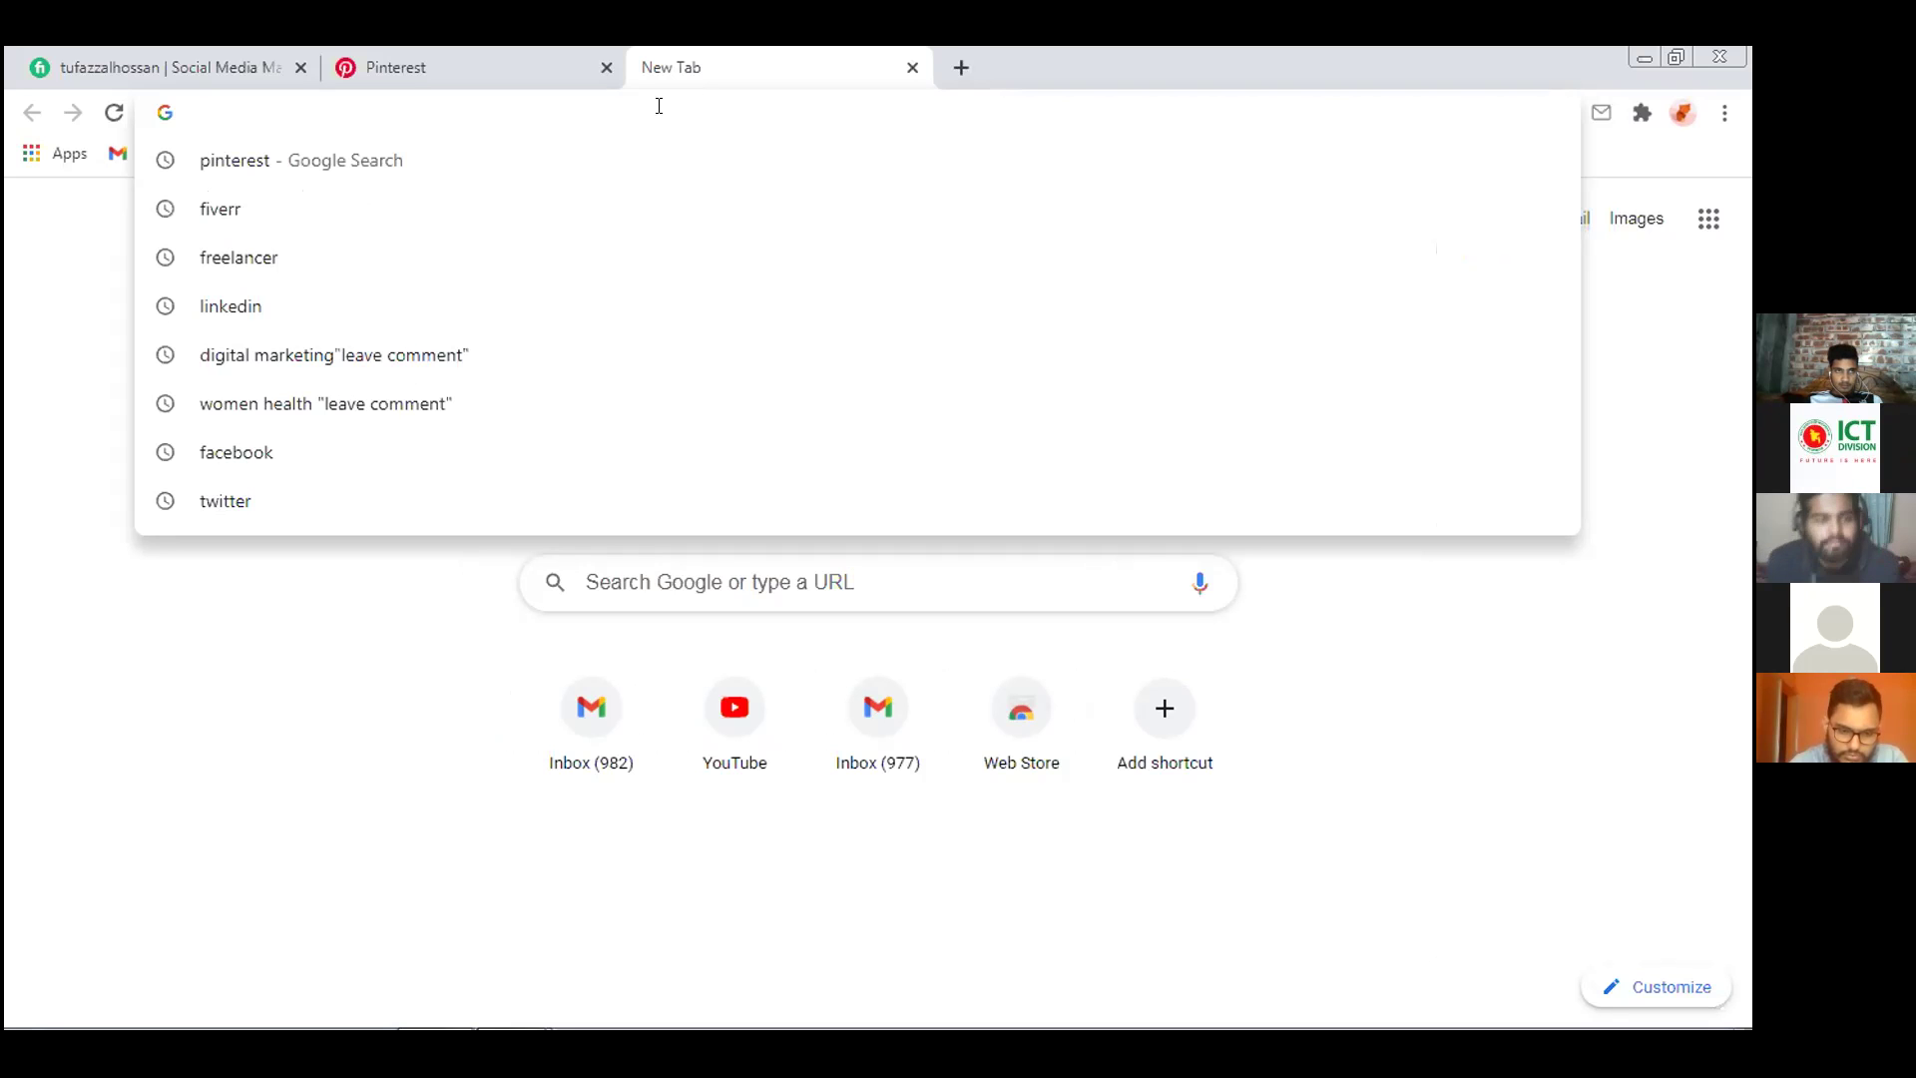
# Search Google for 'health tips' and scroll through the results
pyautogui.write('he')
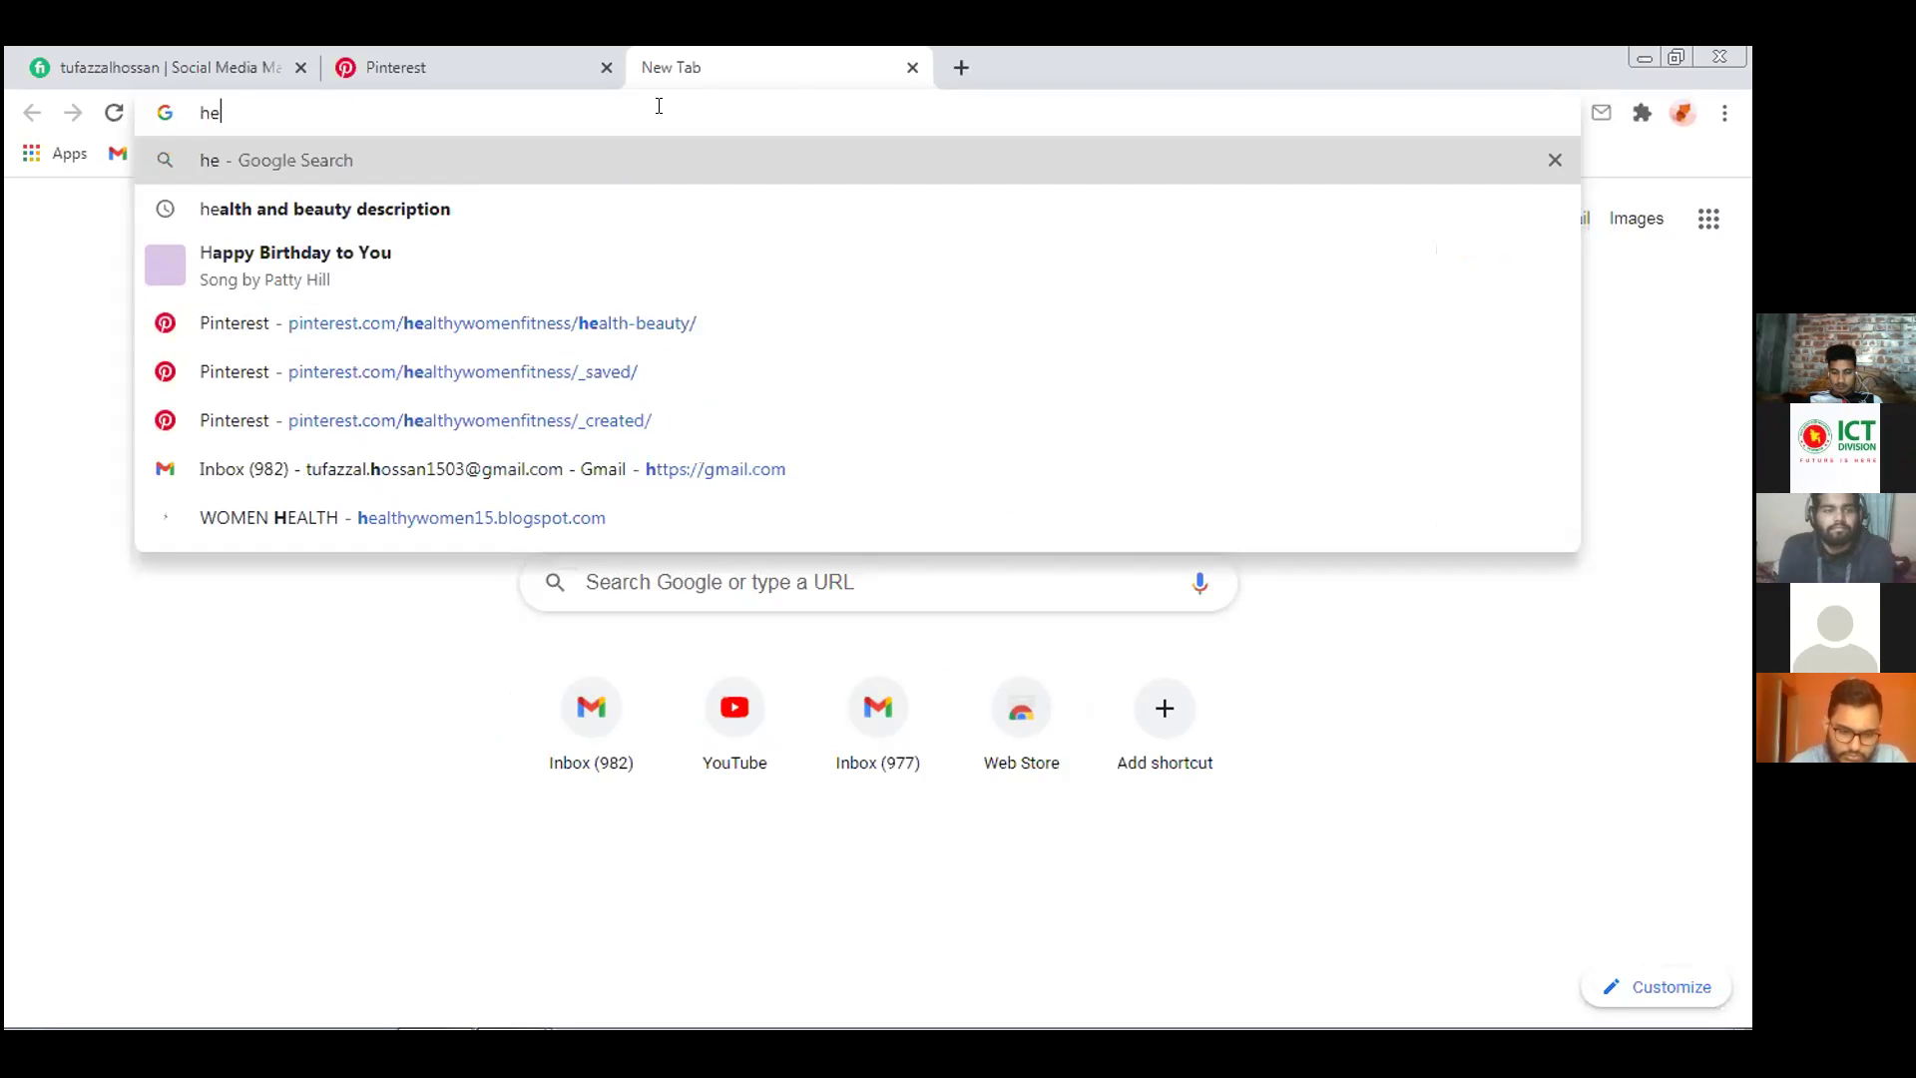
pyautogui.write('alt')
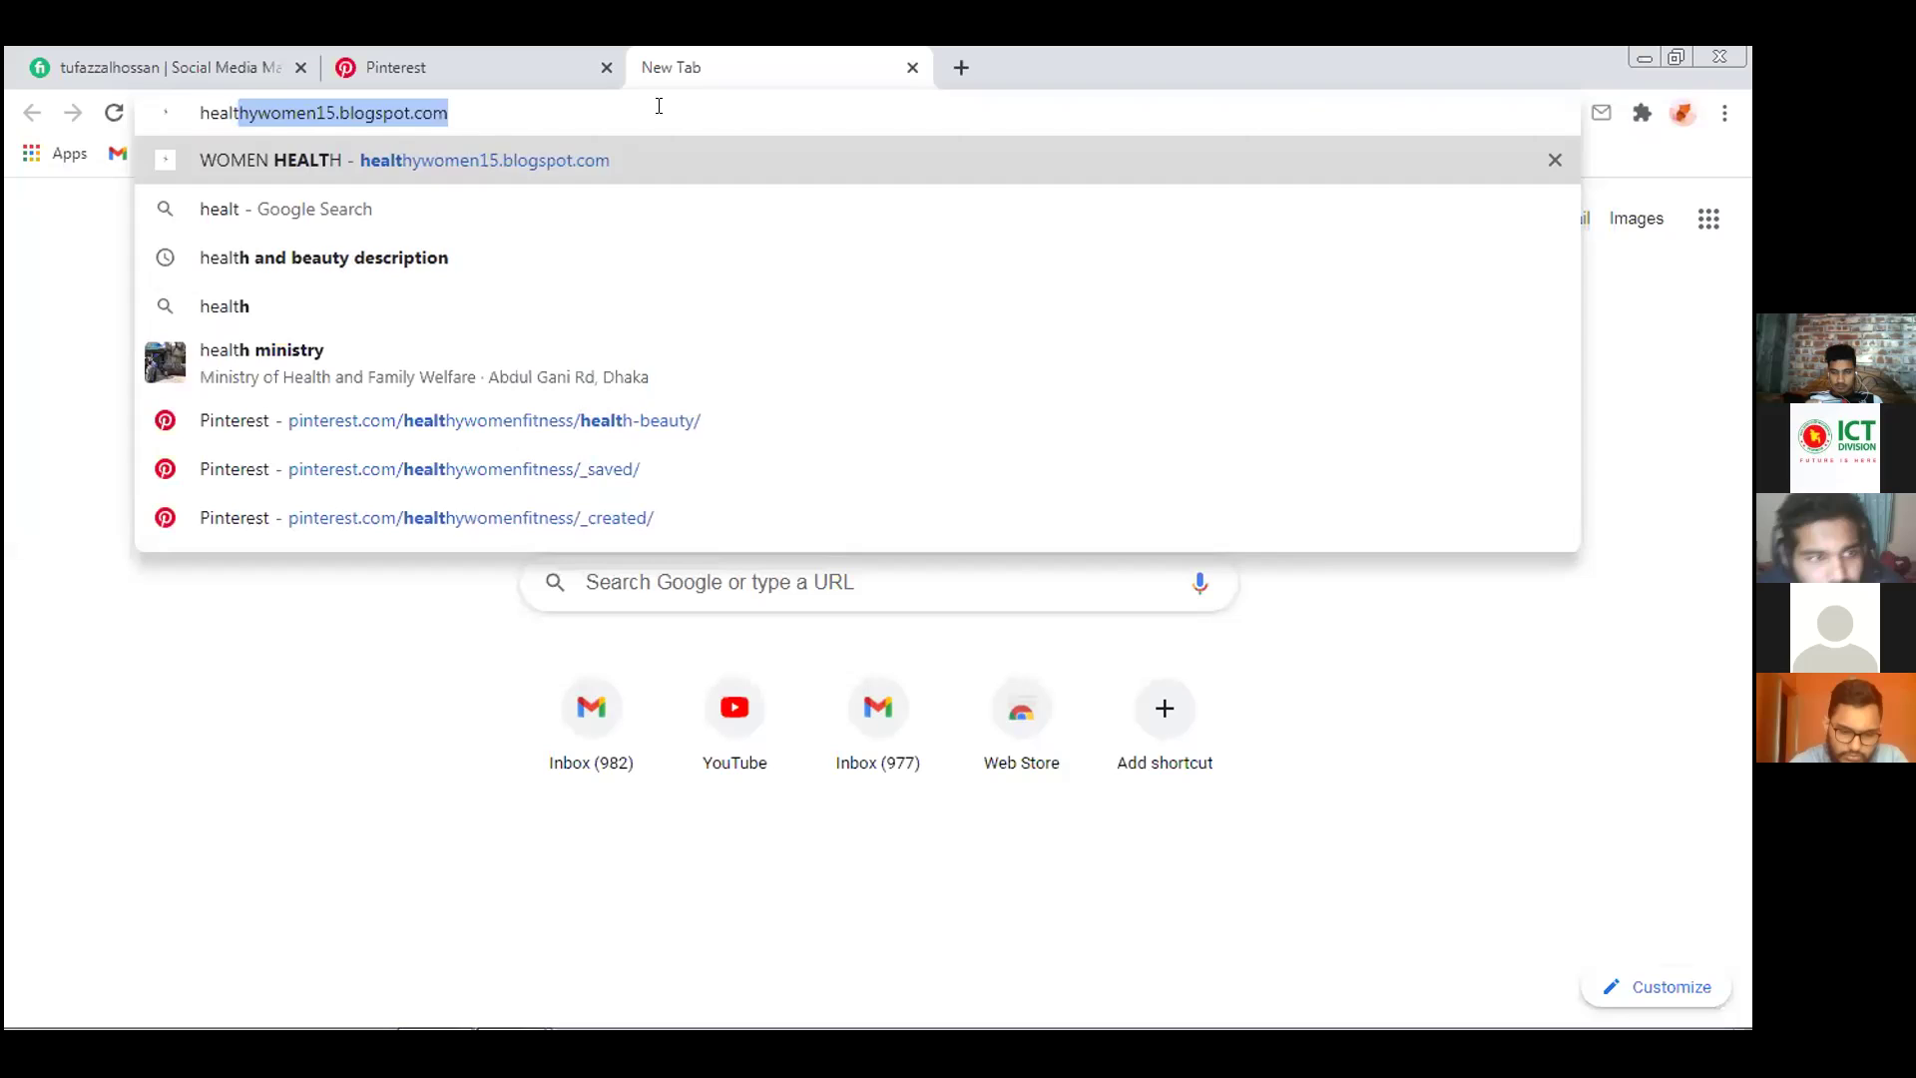
pyautogui.write('h t')
pyautogui.write('ips')
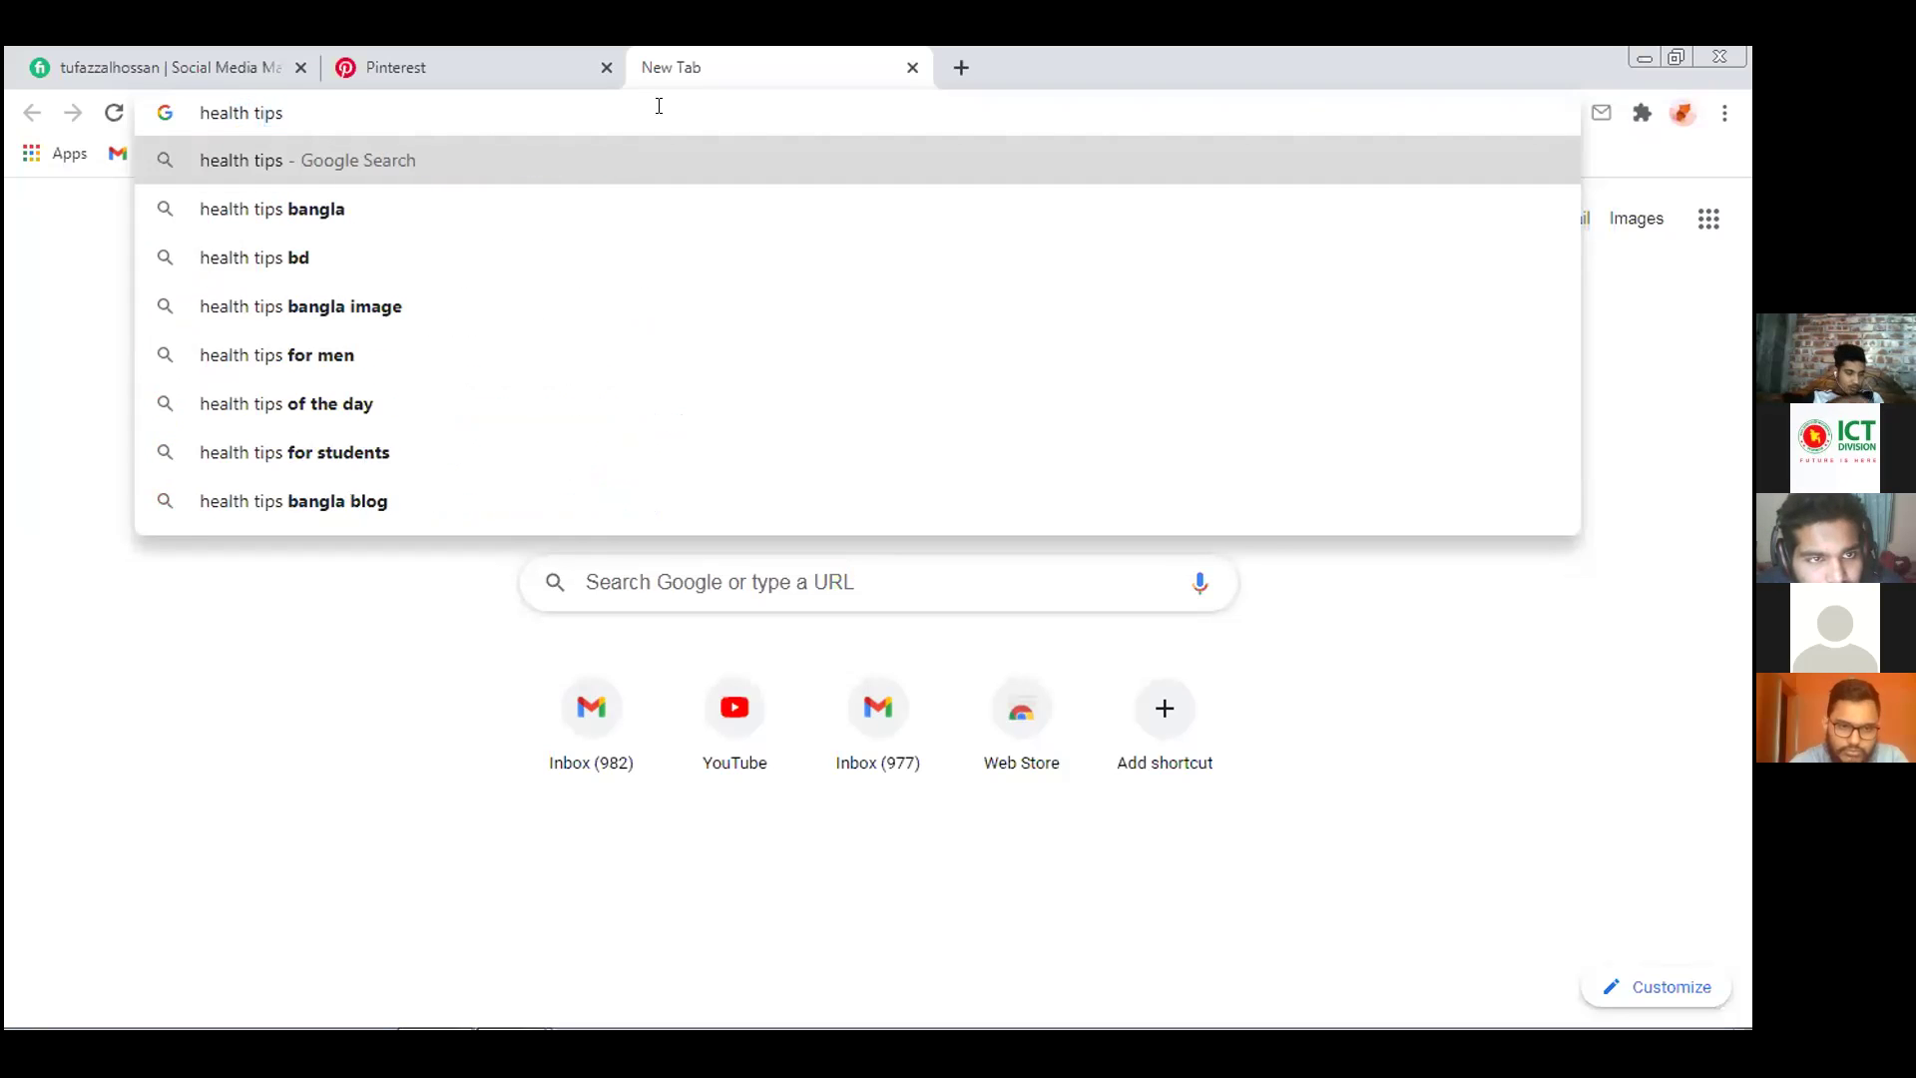
pyautogui.press('Return')
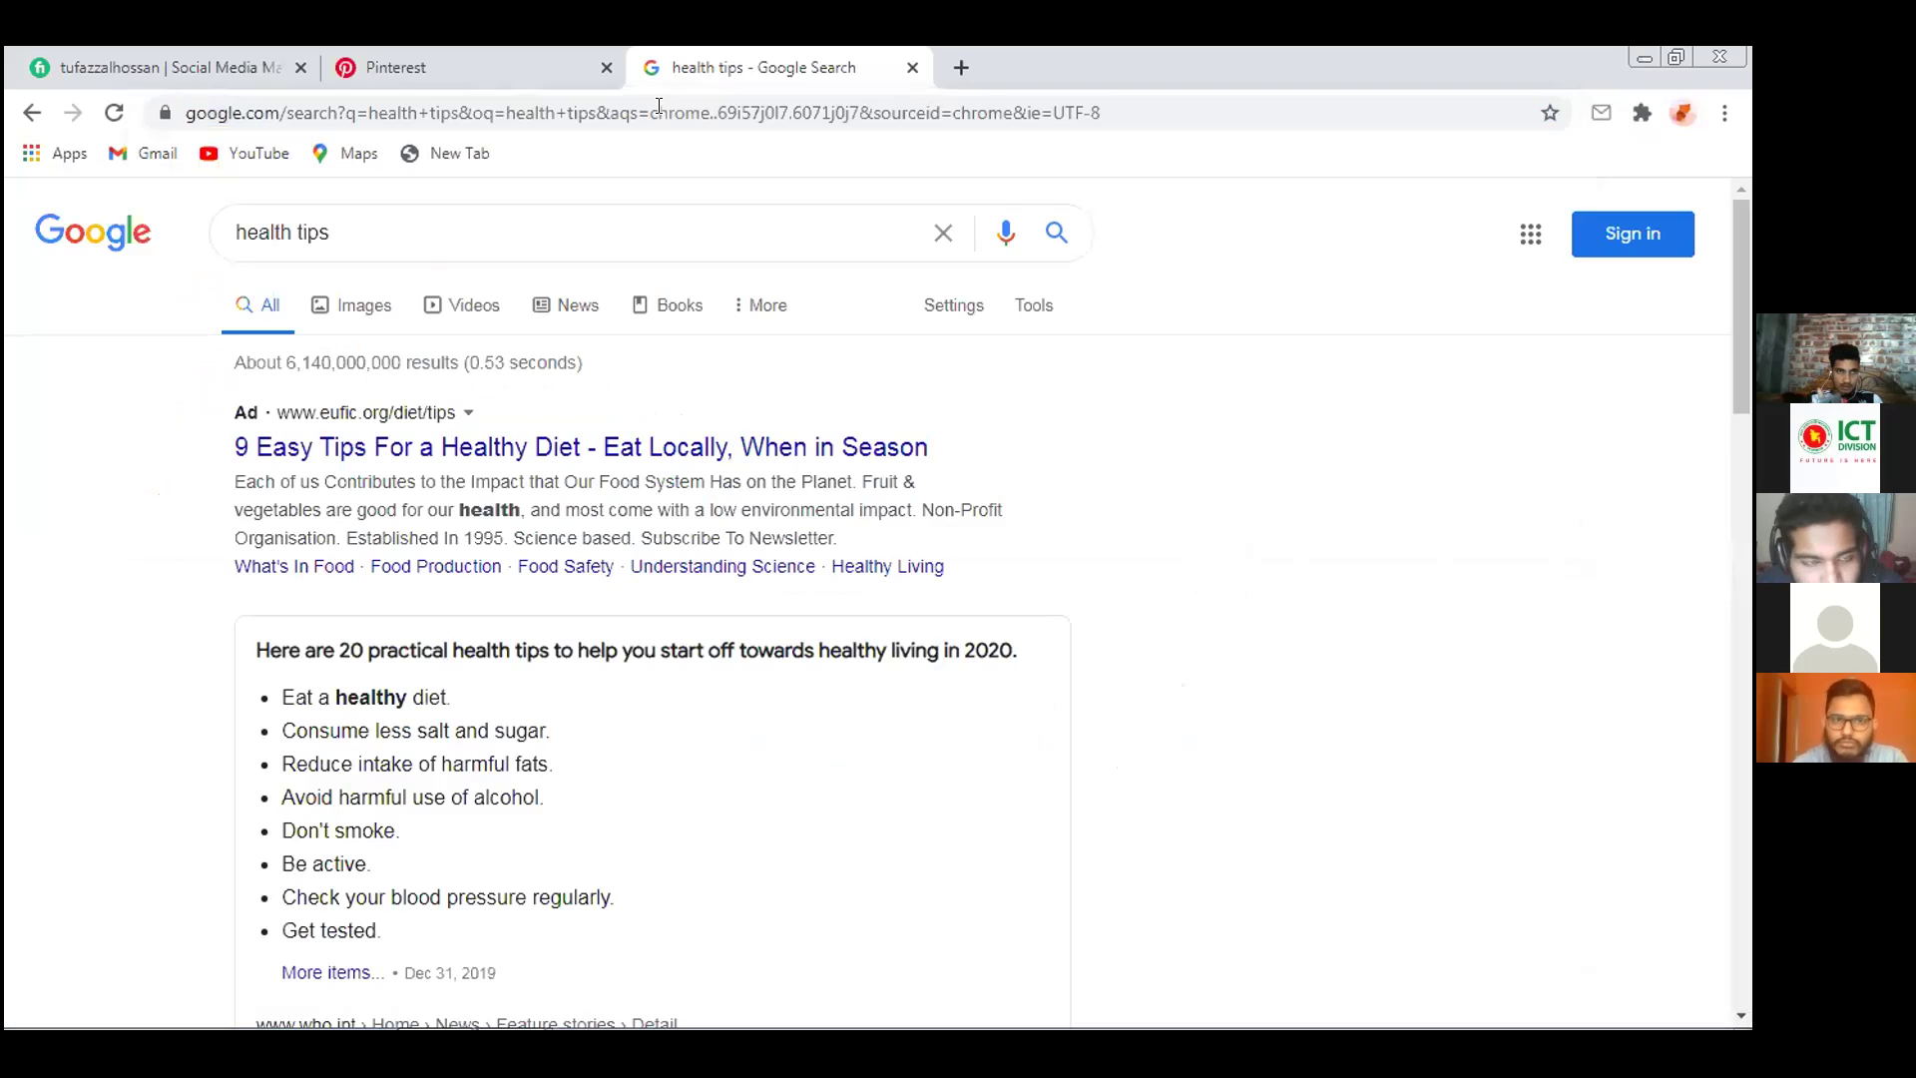
pyautogui.scroll(-3, 1018, 399)
pyautogui.scroll(3, 1018, 400)
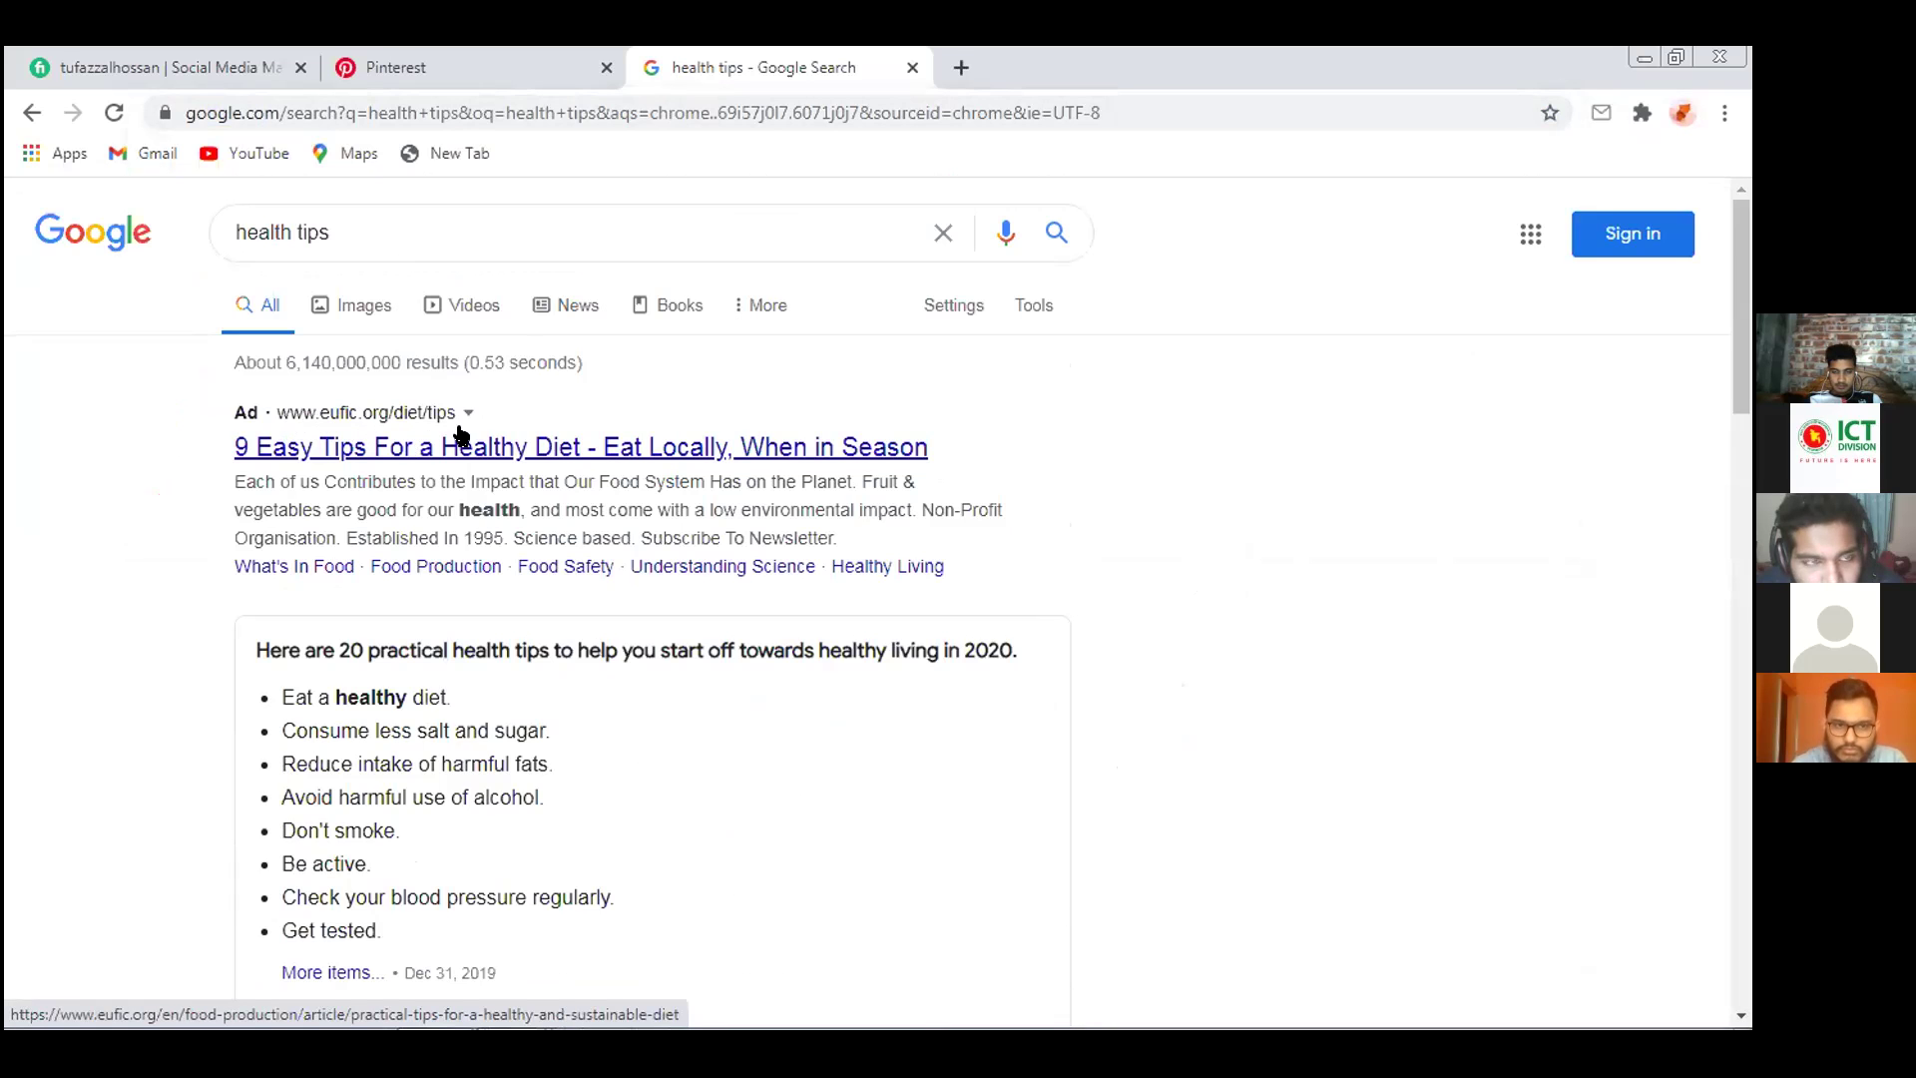
pyautogui.scroll(-4, 539, 433)
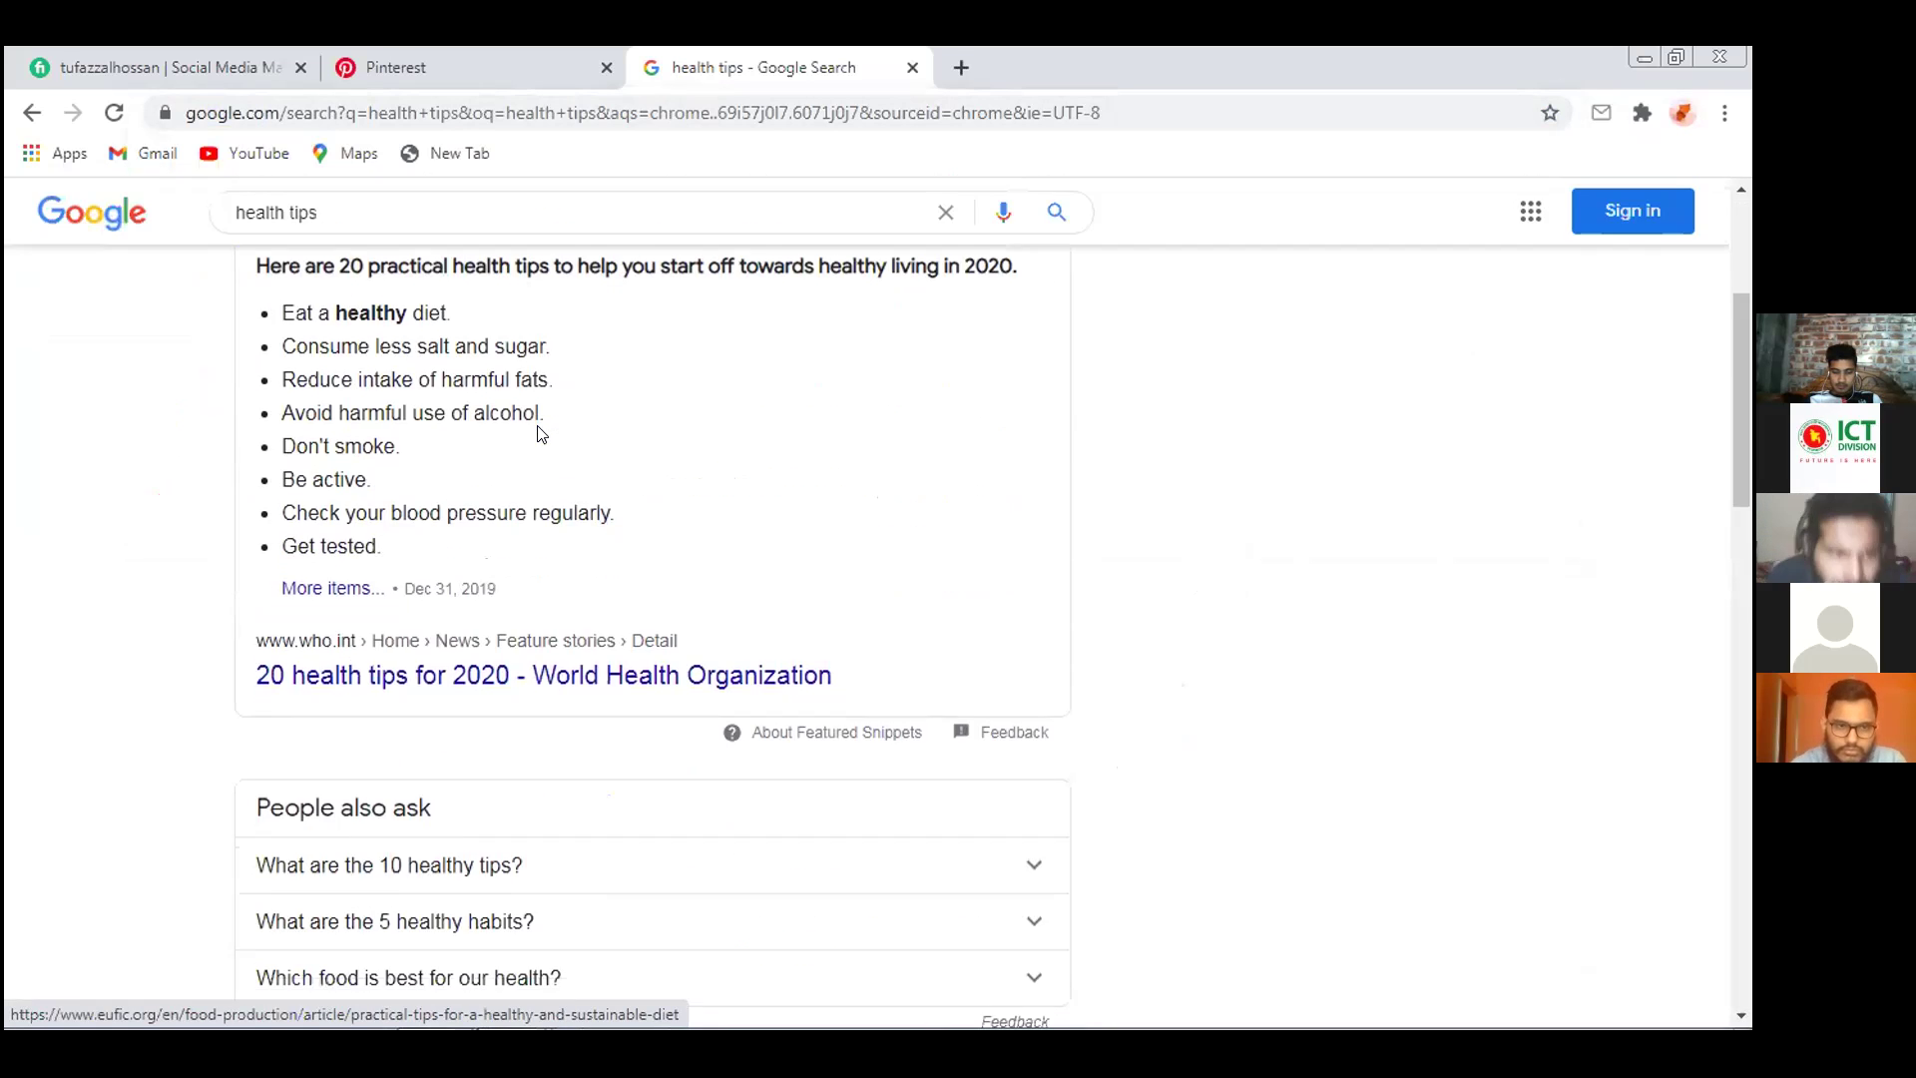
pyautogui.scroll(-8, 539, 433)
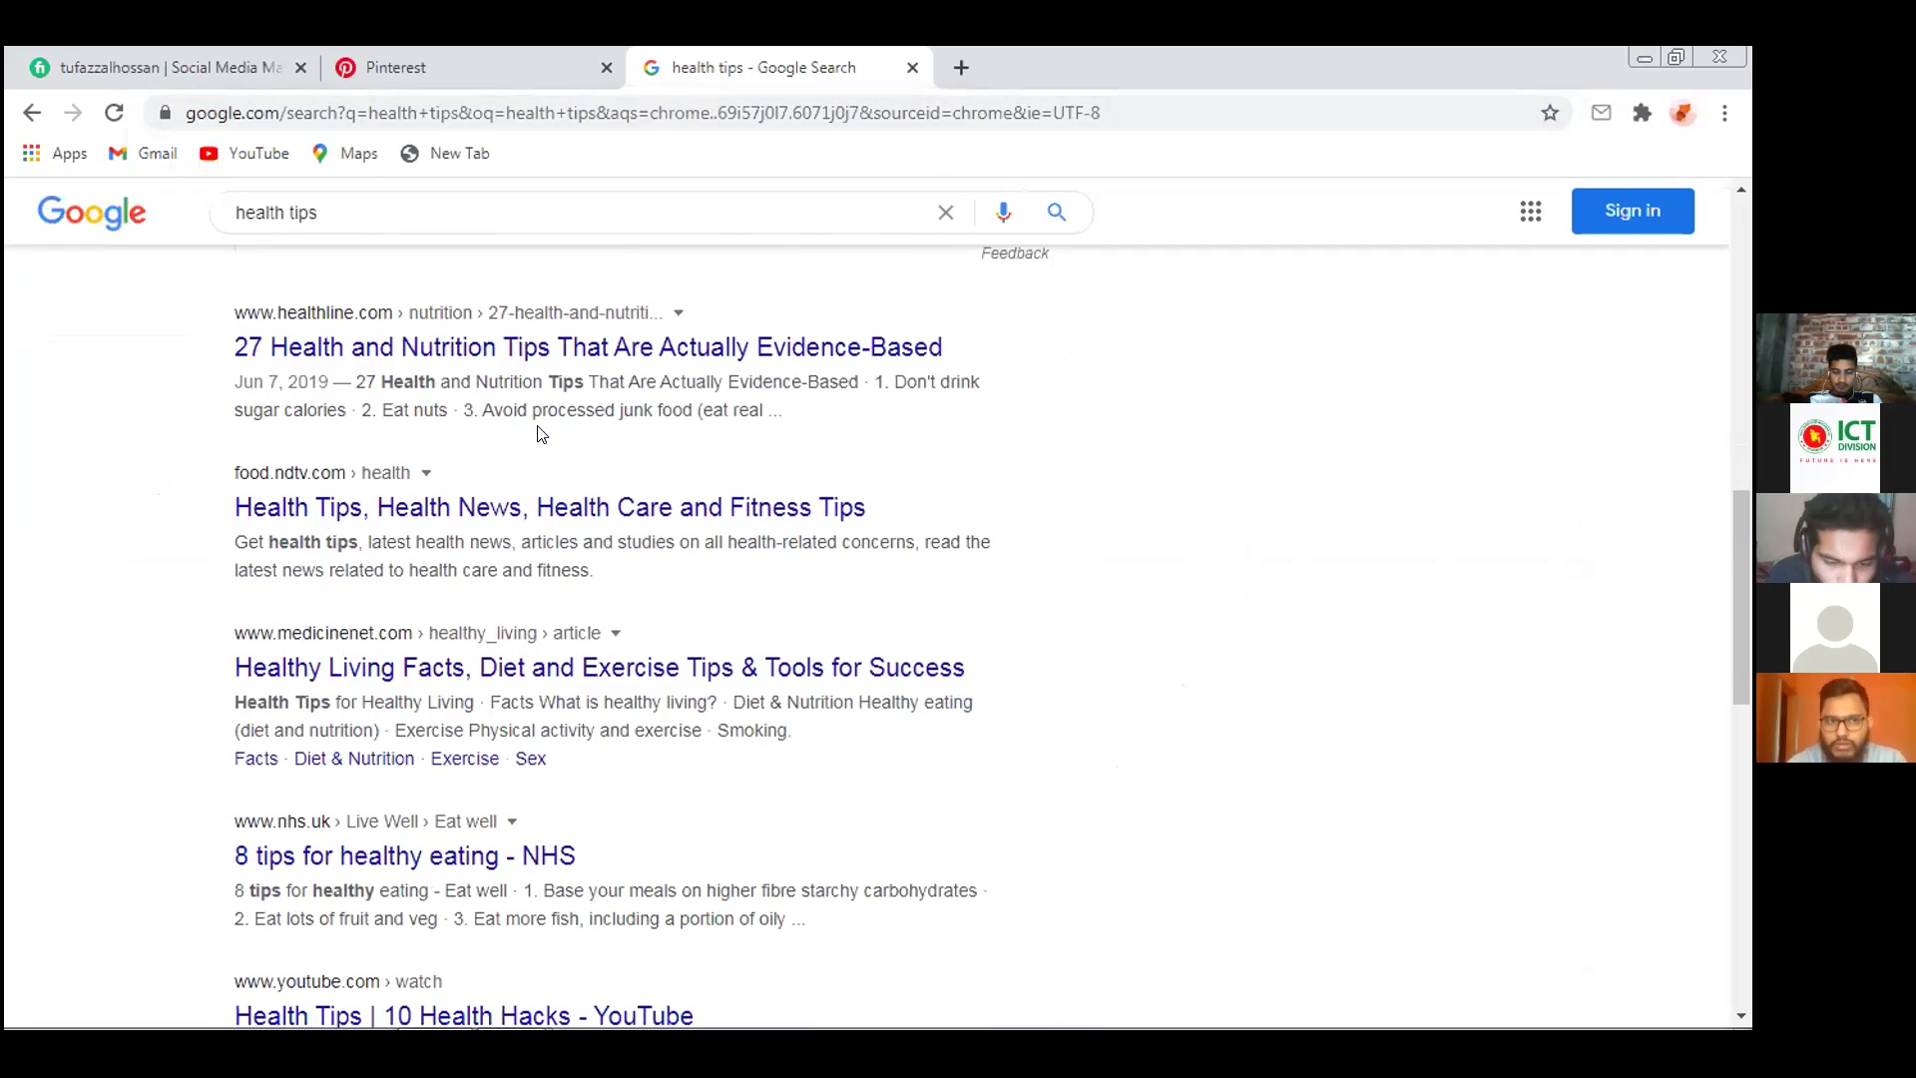
pyautogui.scroll(-1, 539, 432)
# Open the NDTV Food and MedicineNet results in new tabs and switch to NDTV Food
pyautogui.rightClick(505, 392)
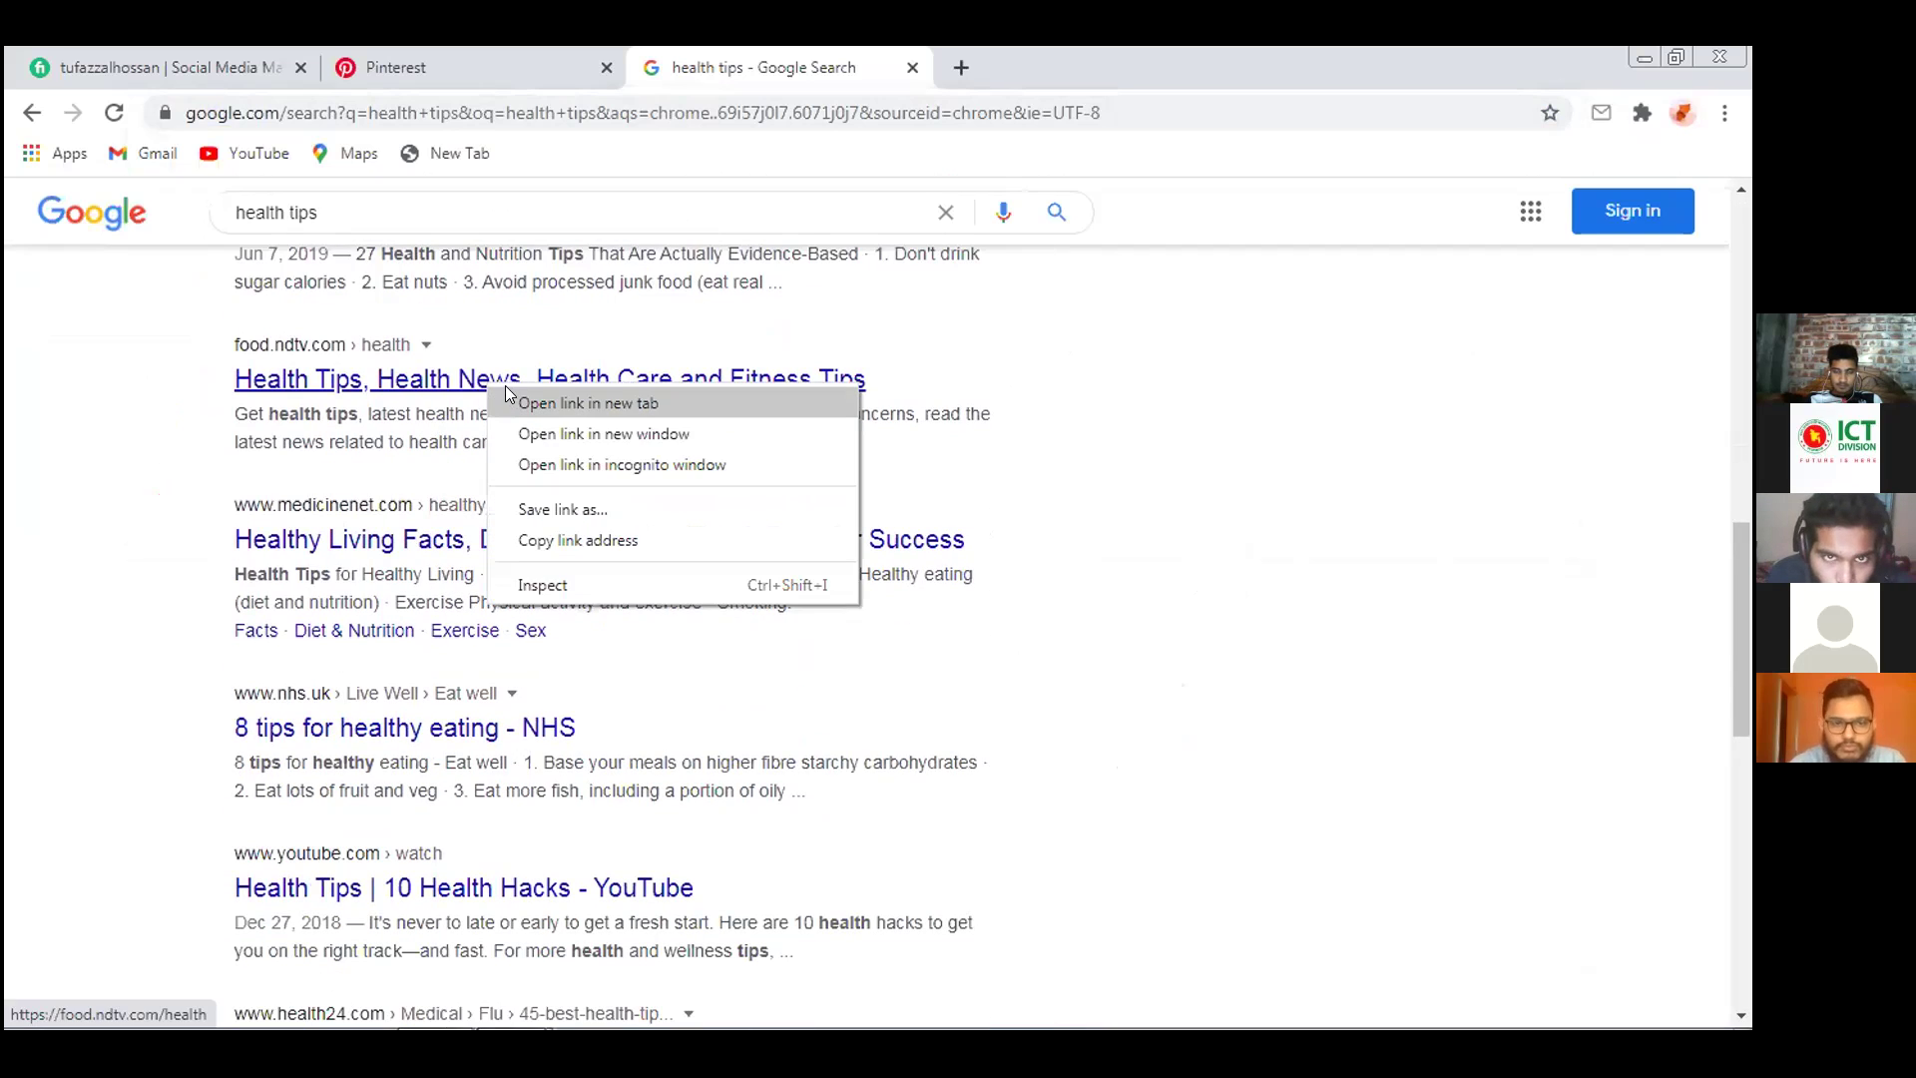
pyautogui.click(511, 400)
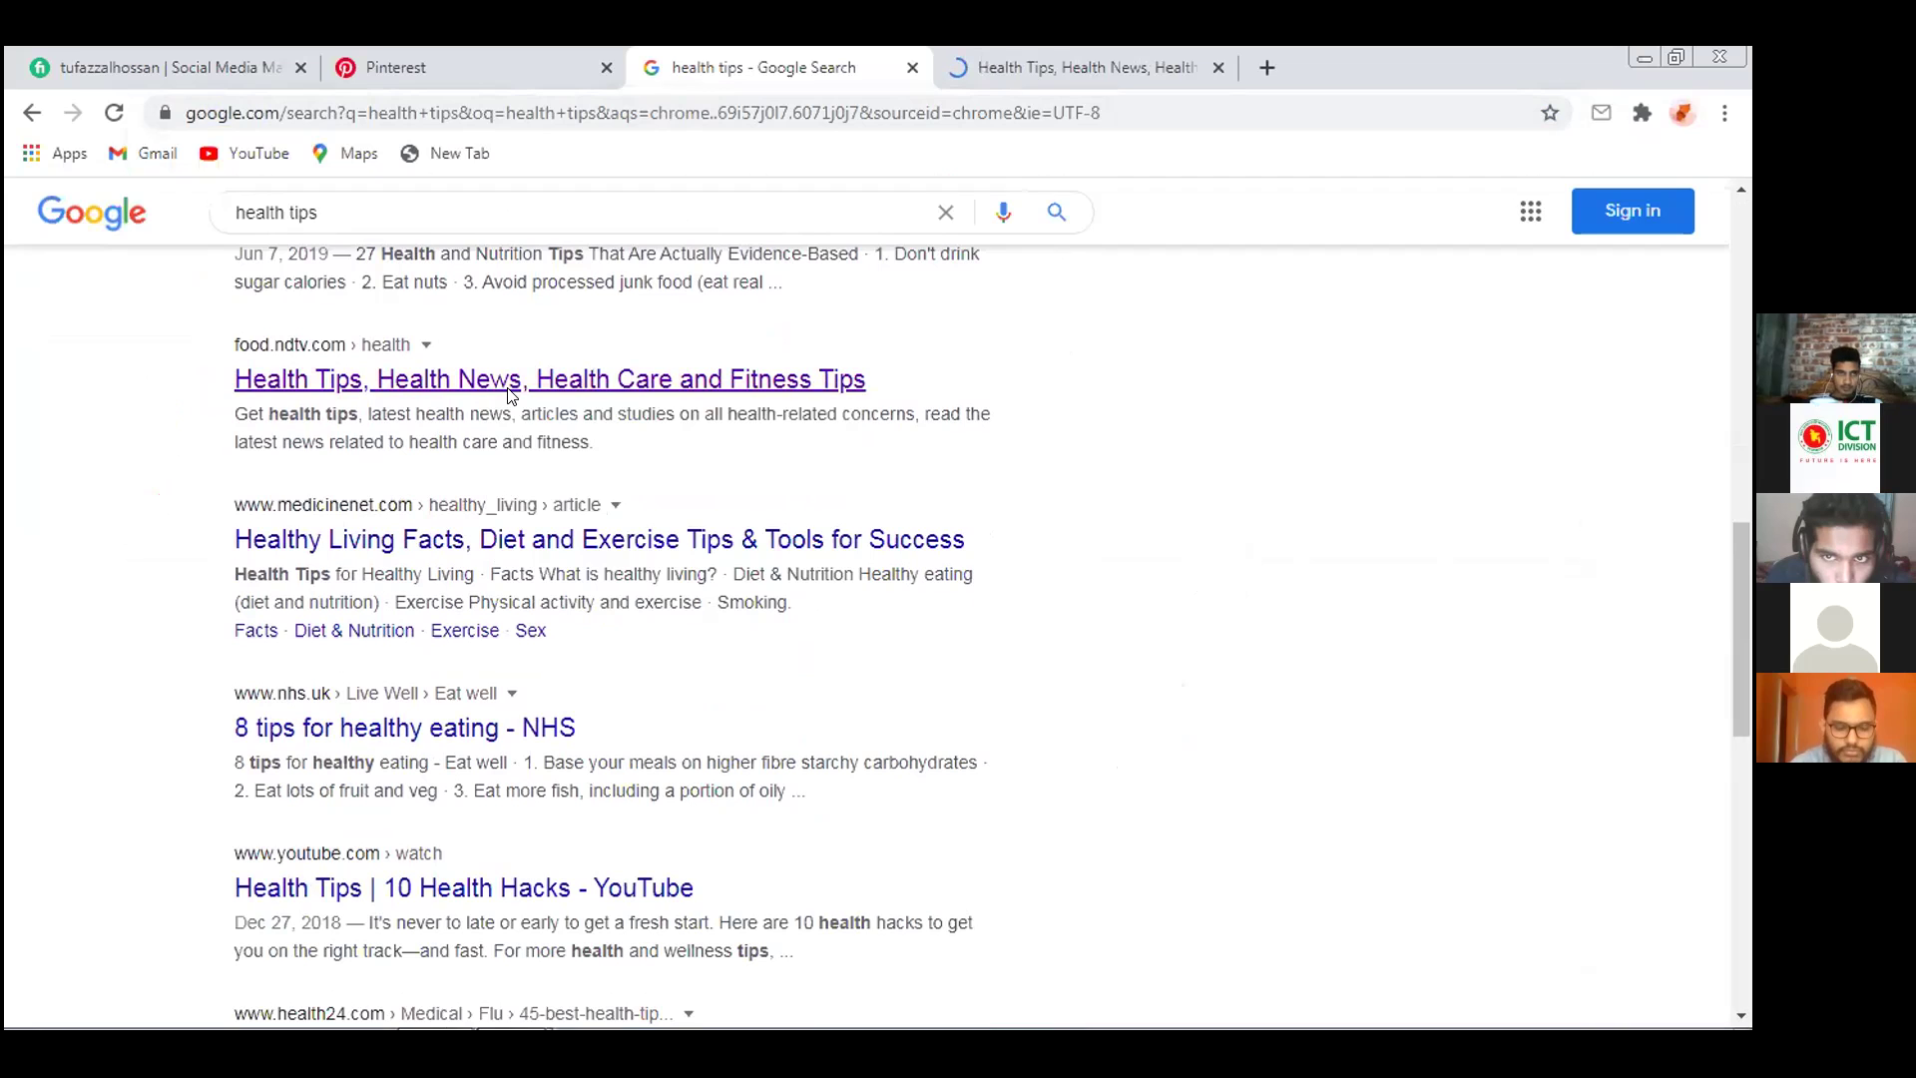
pyautogui.rightClick(562, 540)
pyautogui.click(591, 553)
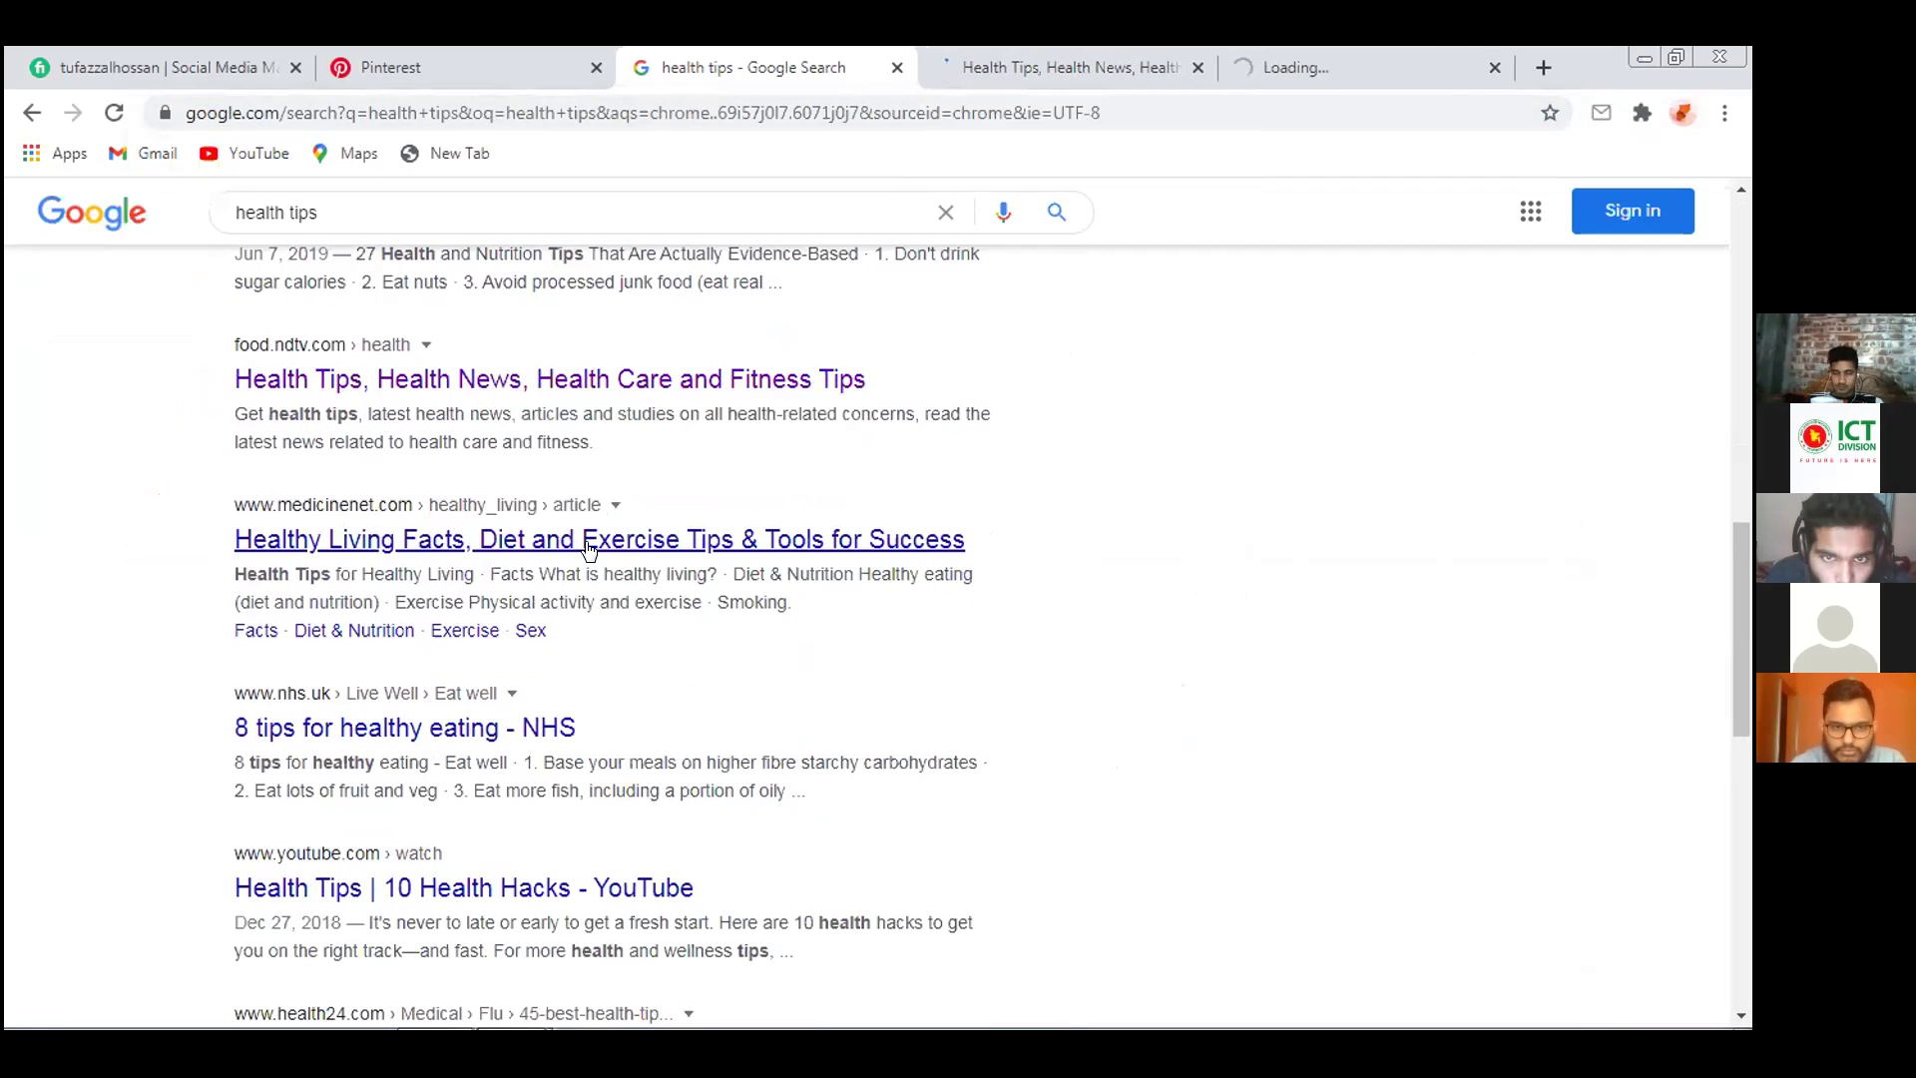
pyautogui.click(1039, 50)
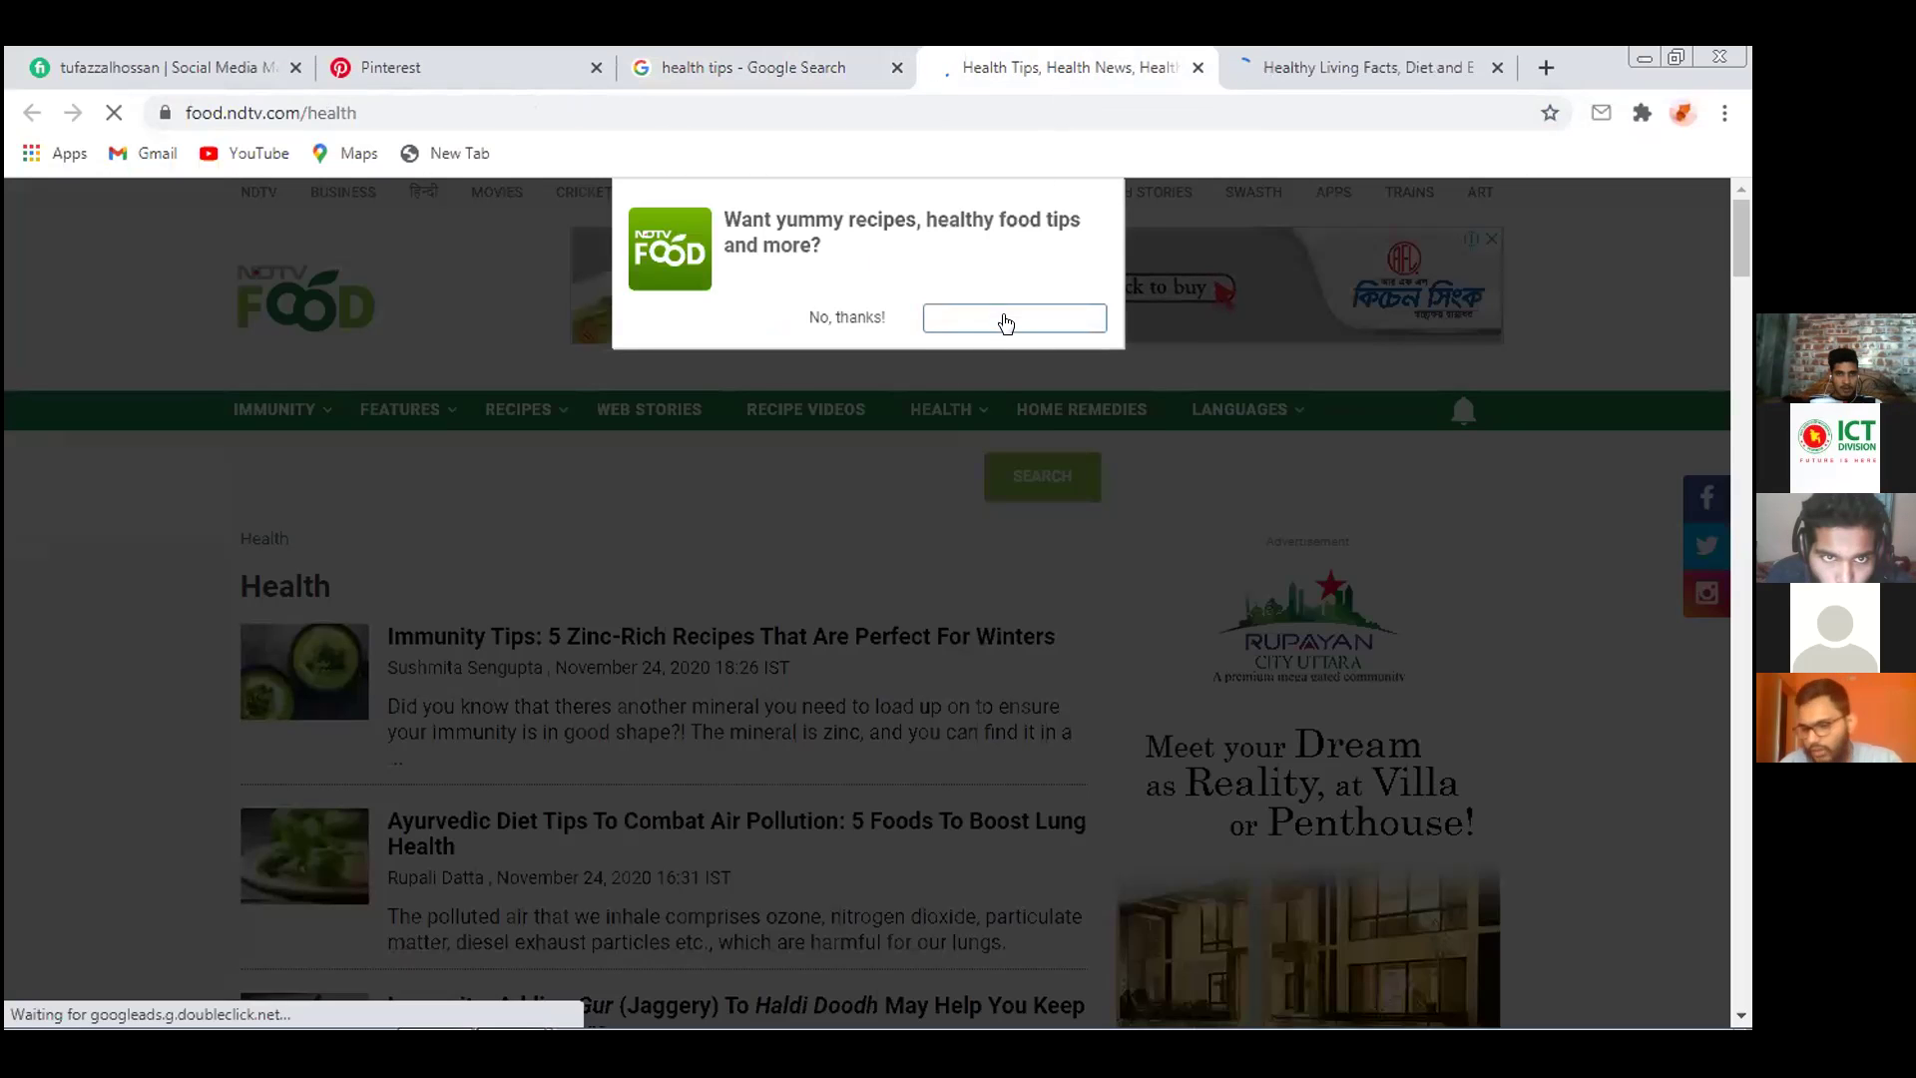
# Dismiss the recipes signup popup and open the banner ad's 'About this ad' explanation
pyautogui.click(847, 315)
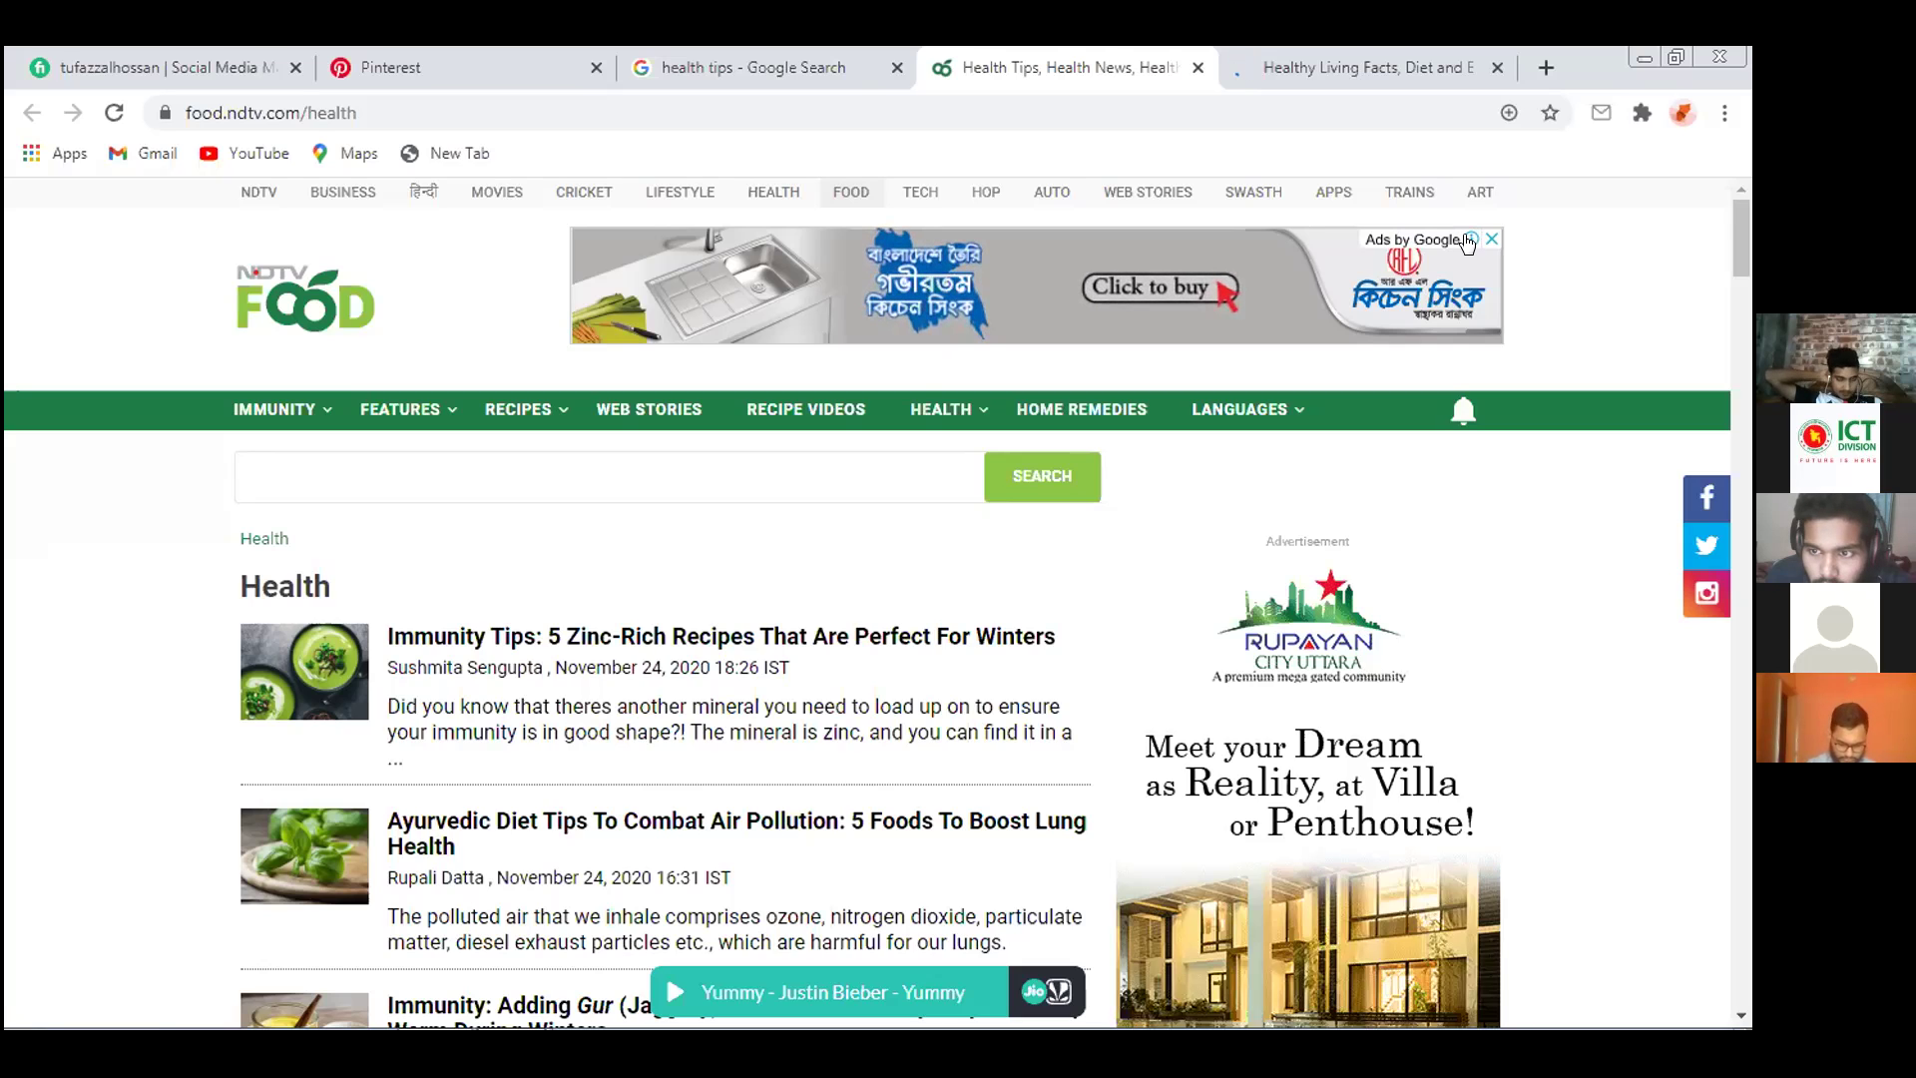
pyautogui.click(1469, 241)
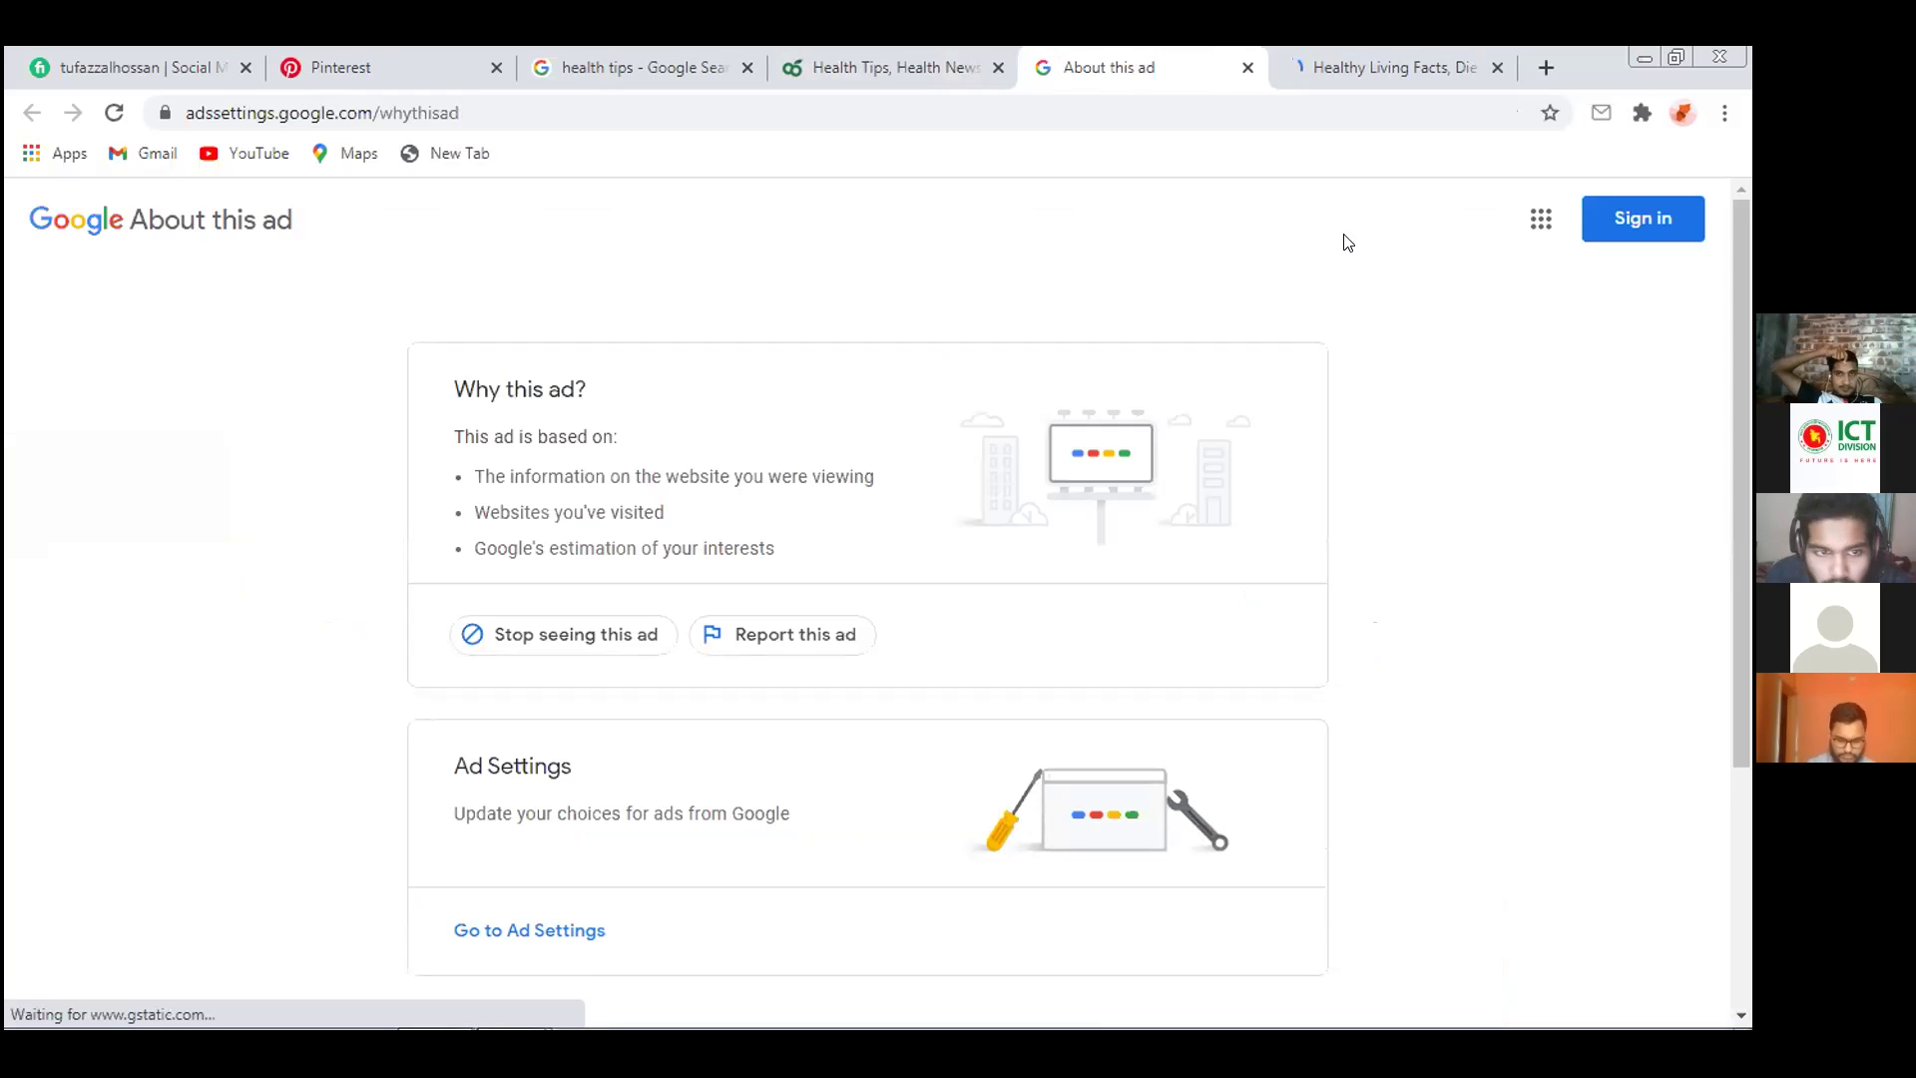
pyautogui.click(1248, 67)
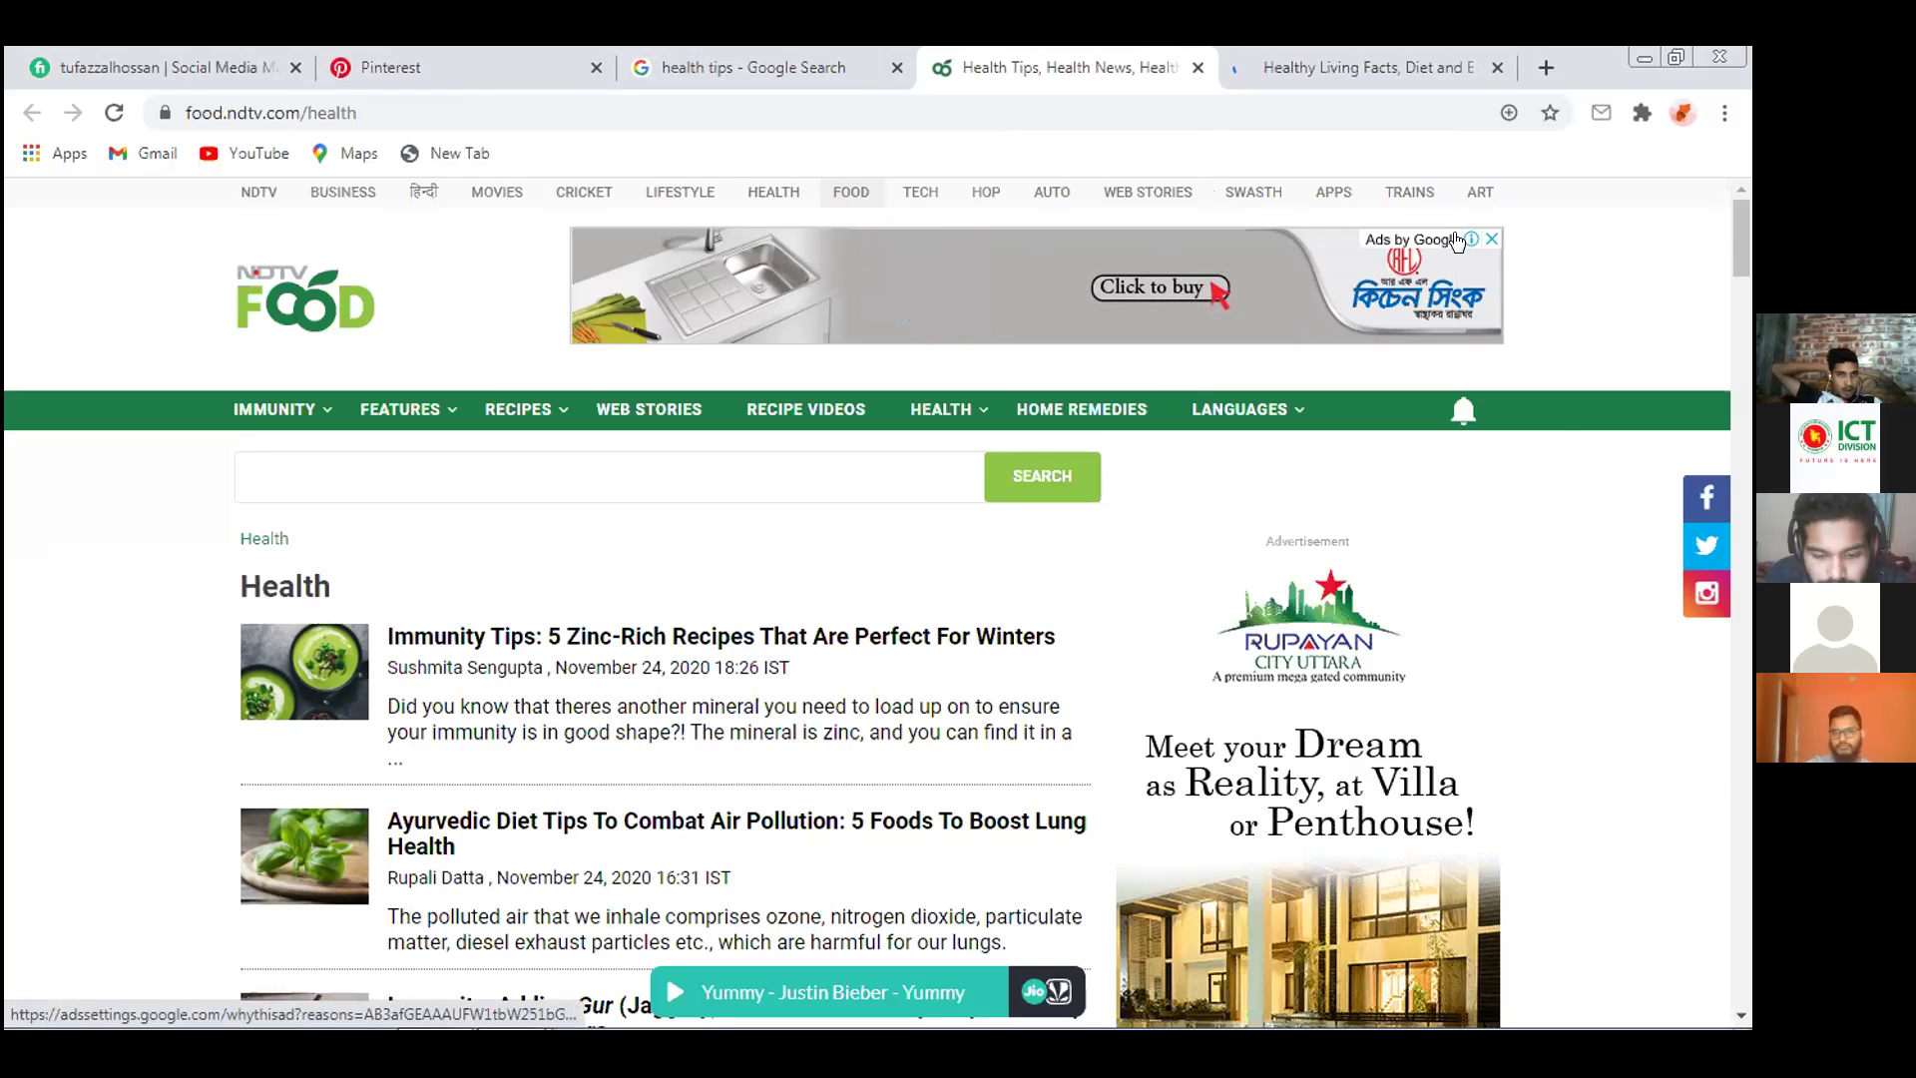
pyautogui.click(1461, 240)
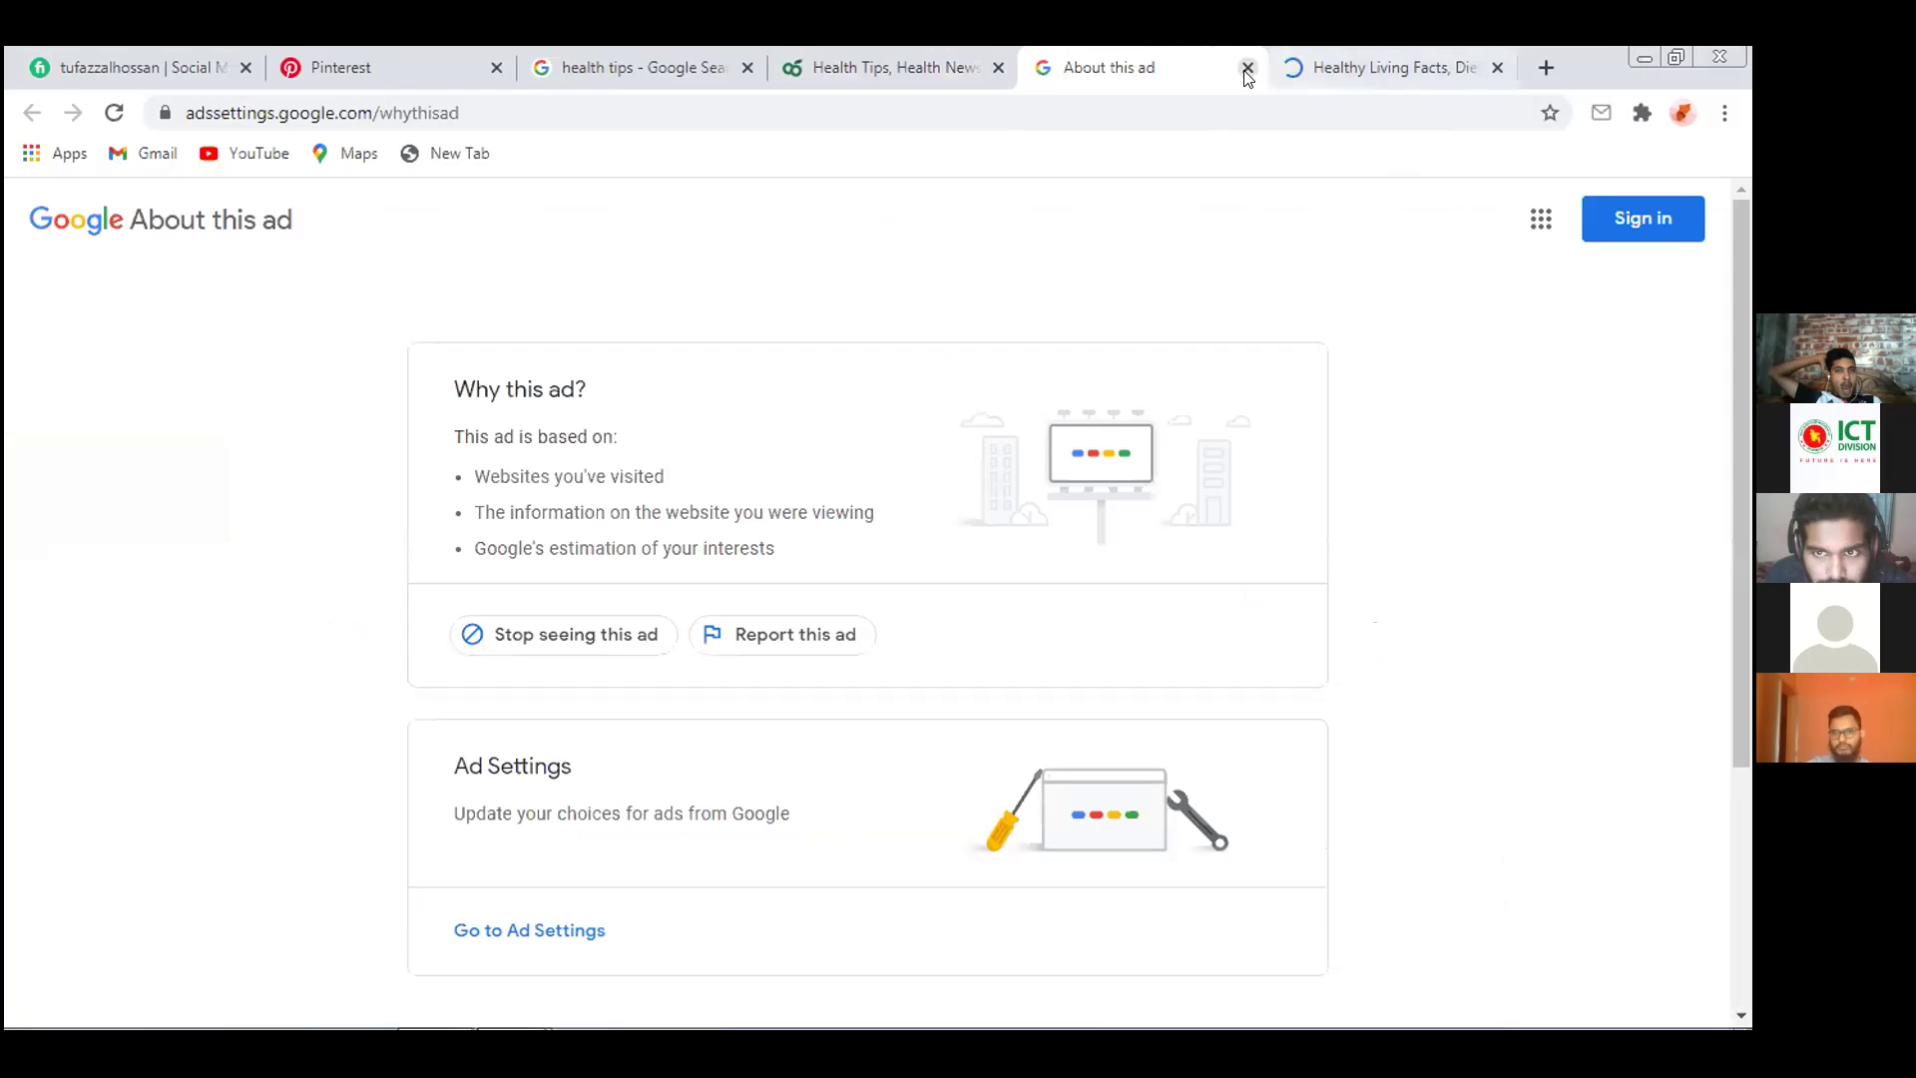
pyautogui.click(1248, 66)
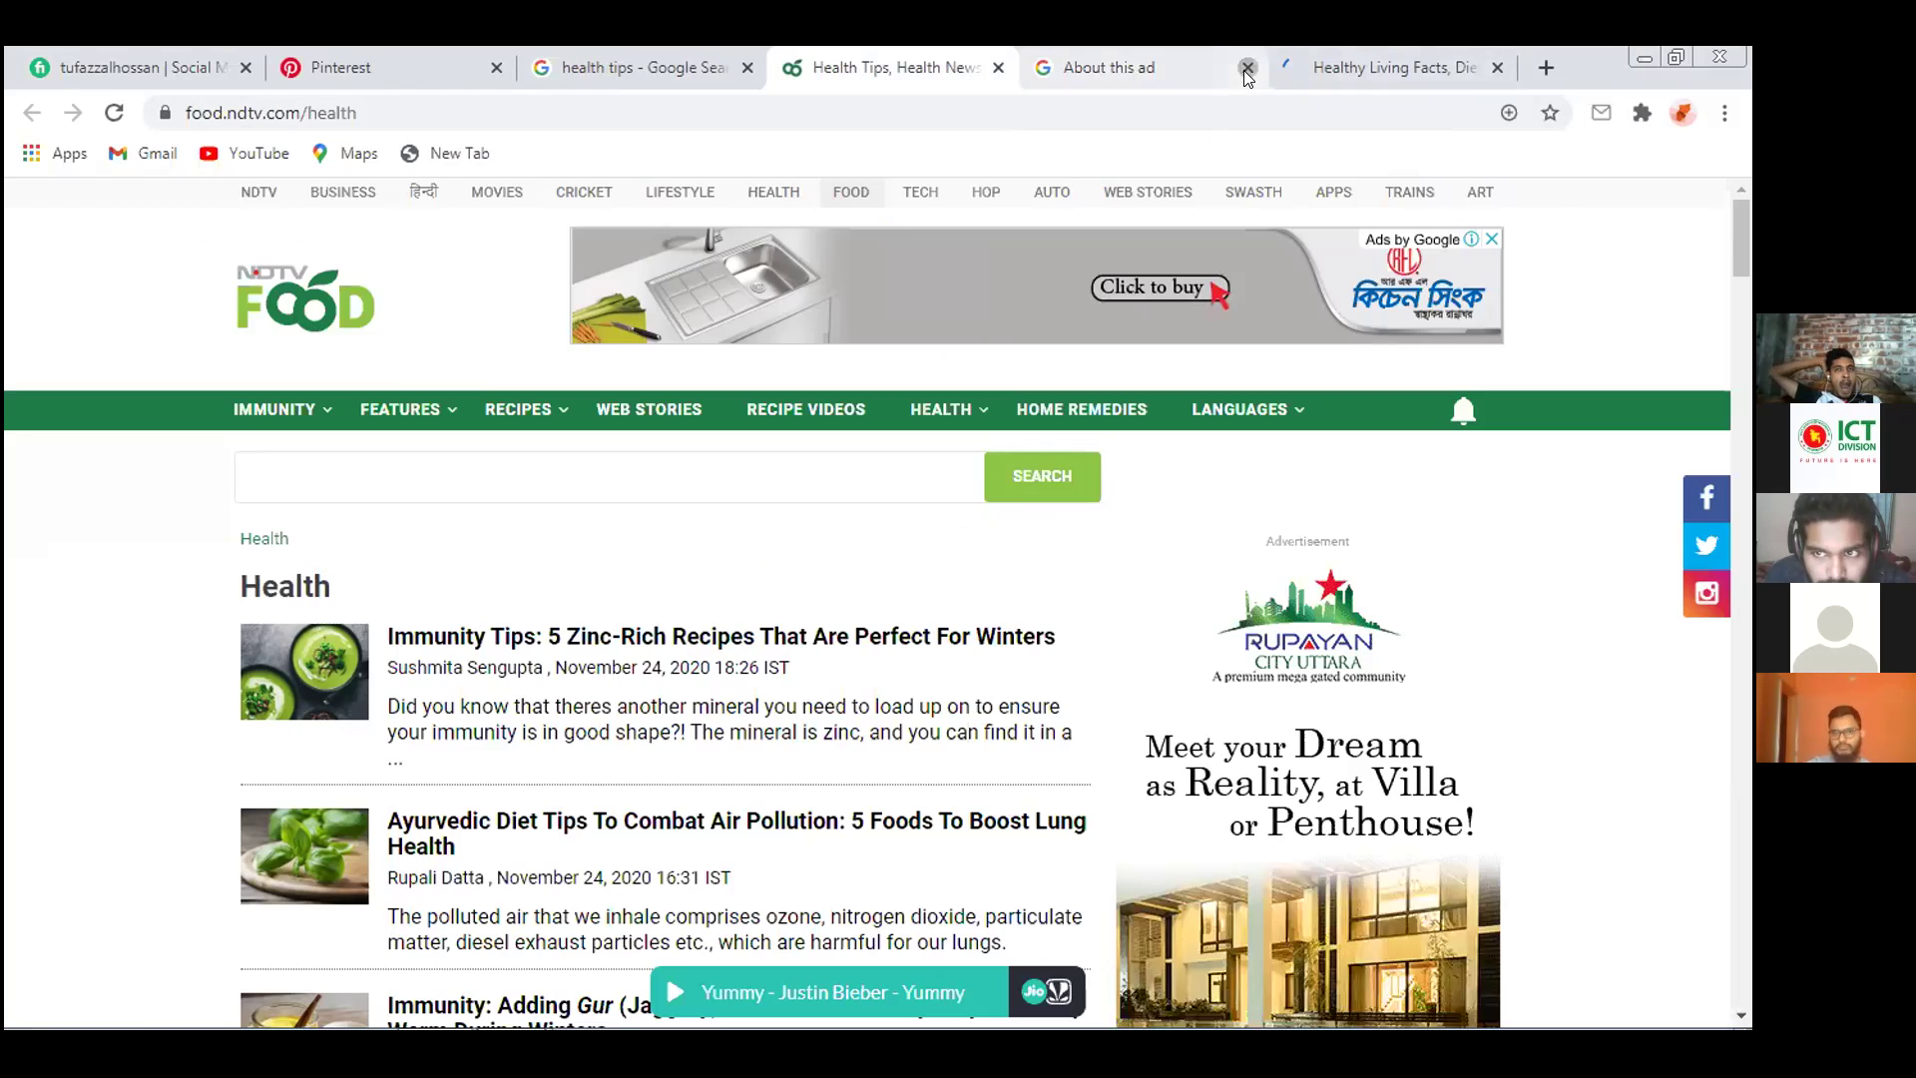
pyautogui.click(1467, 240)
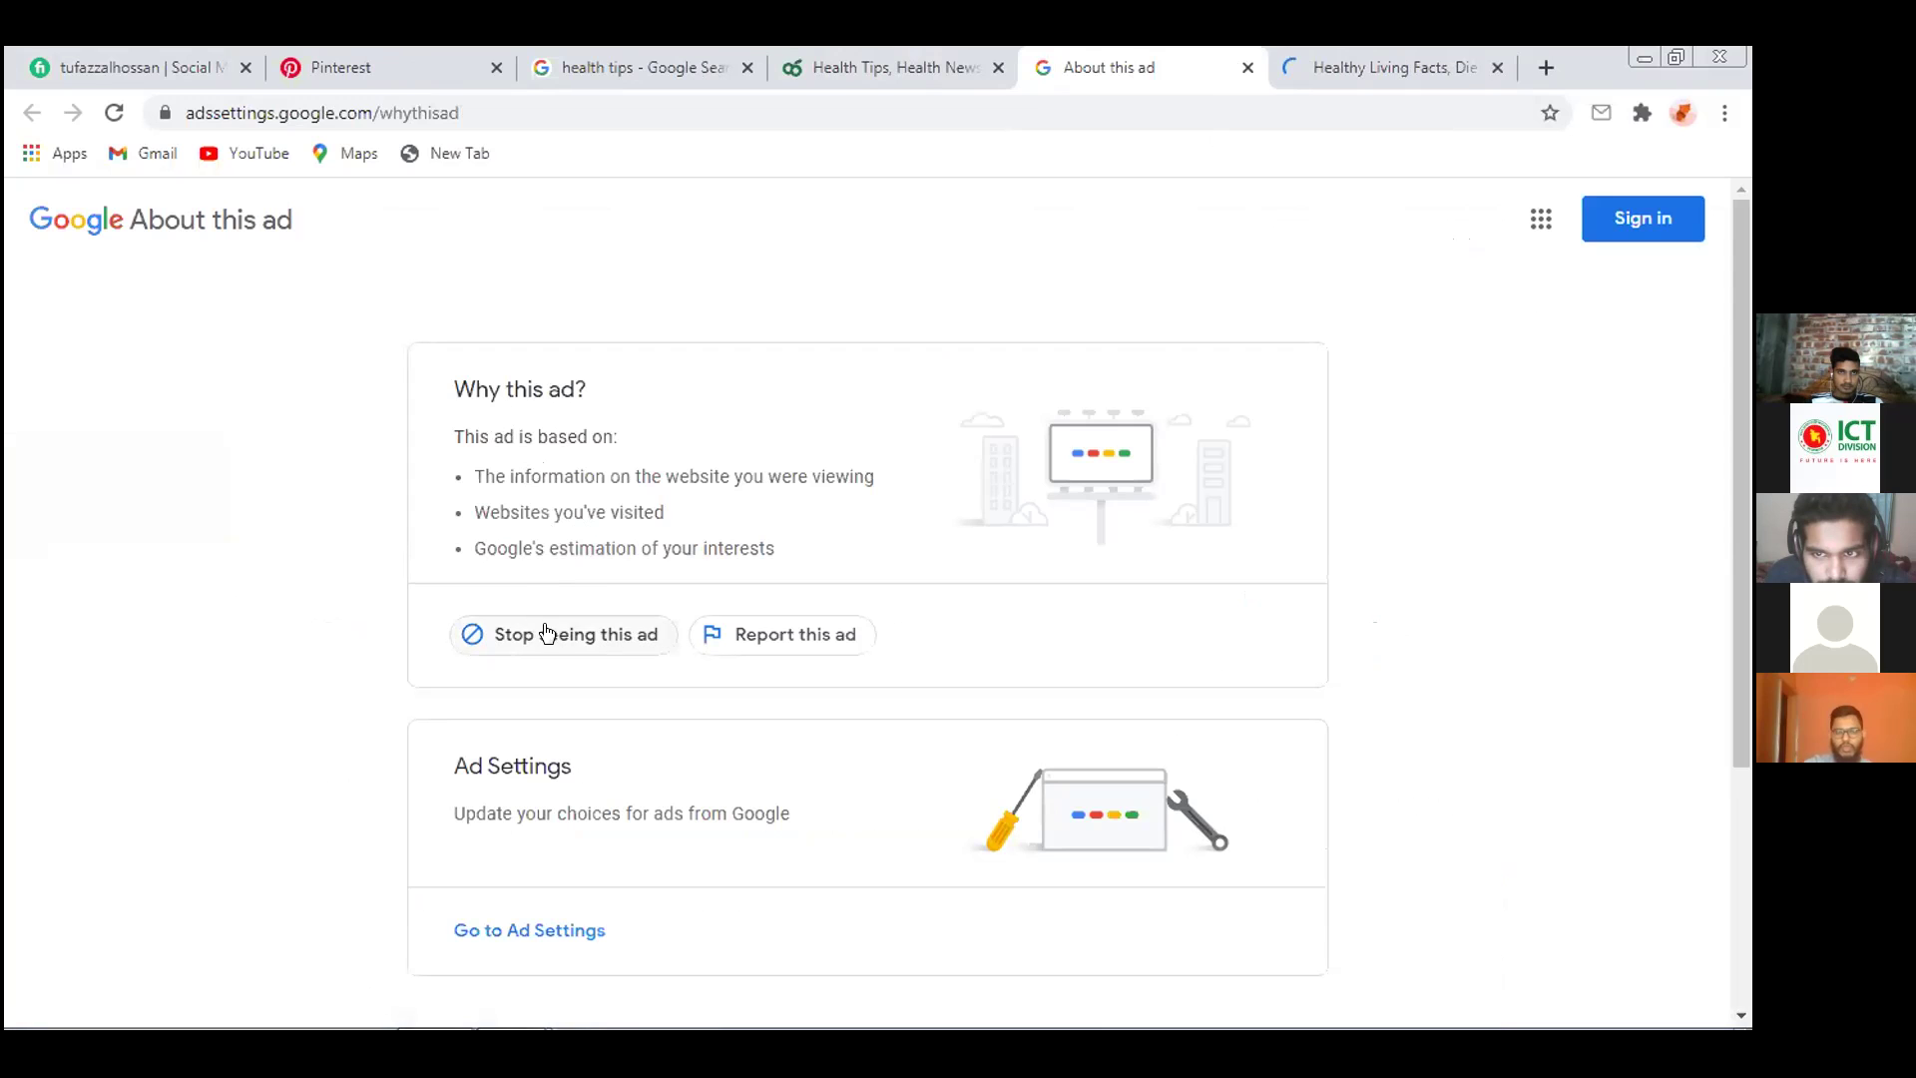
pyautogui.click(909, 66)
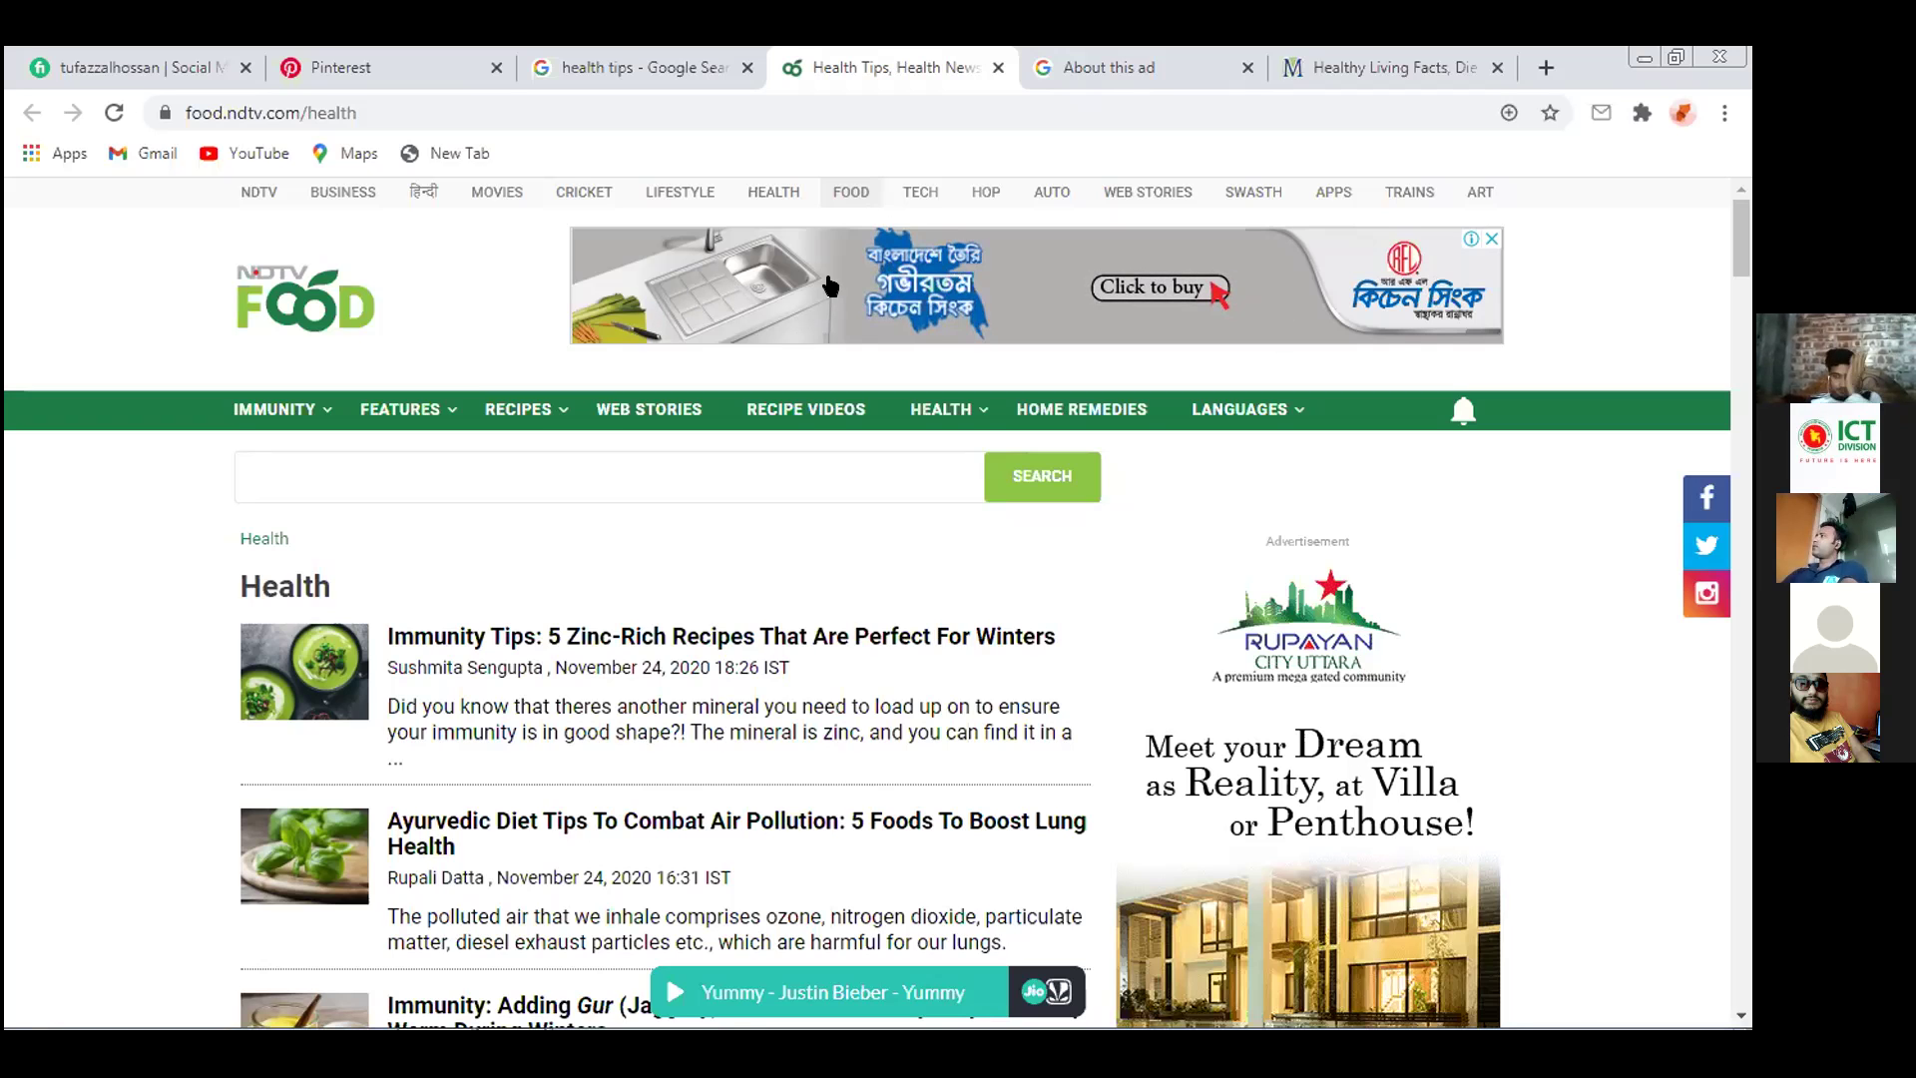
# Browse the NDTV Food health articles, close the ad explanation, and switch to MedicineNet
pyautogui.scroll(-6, 1588, 636)
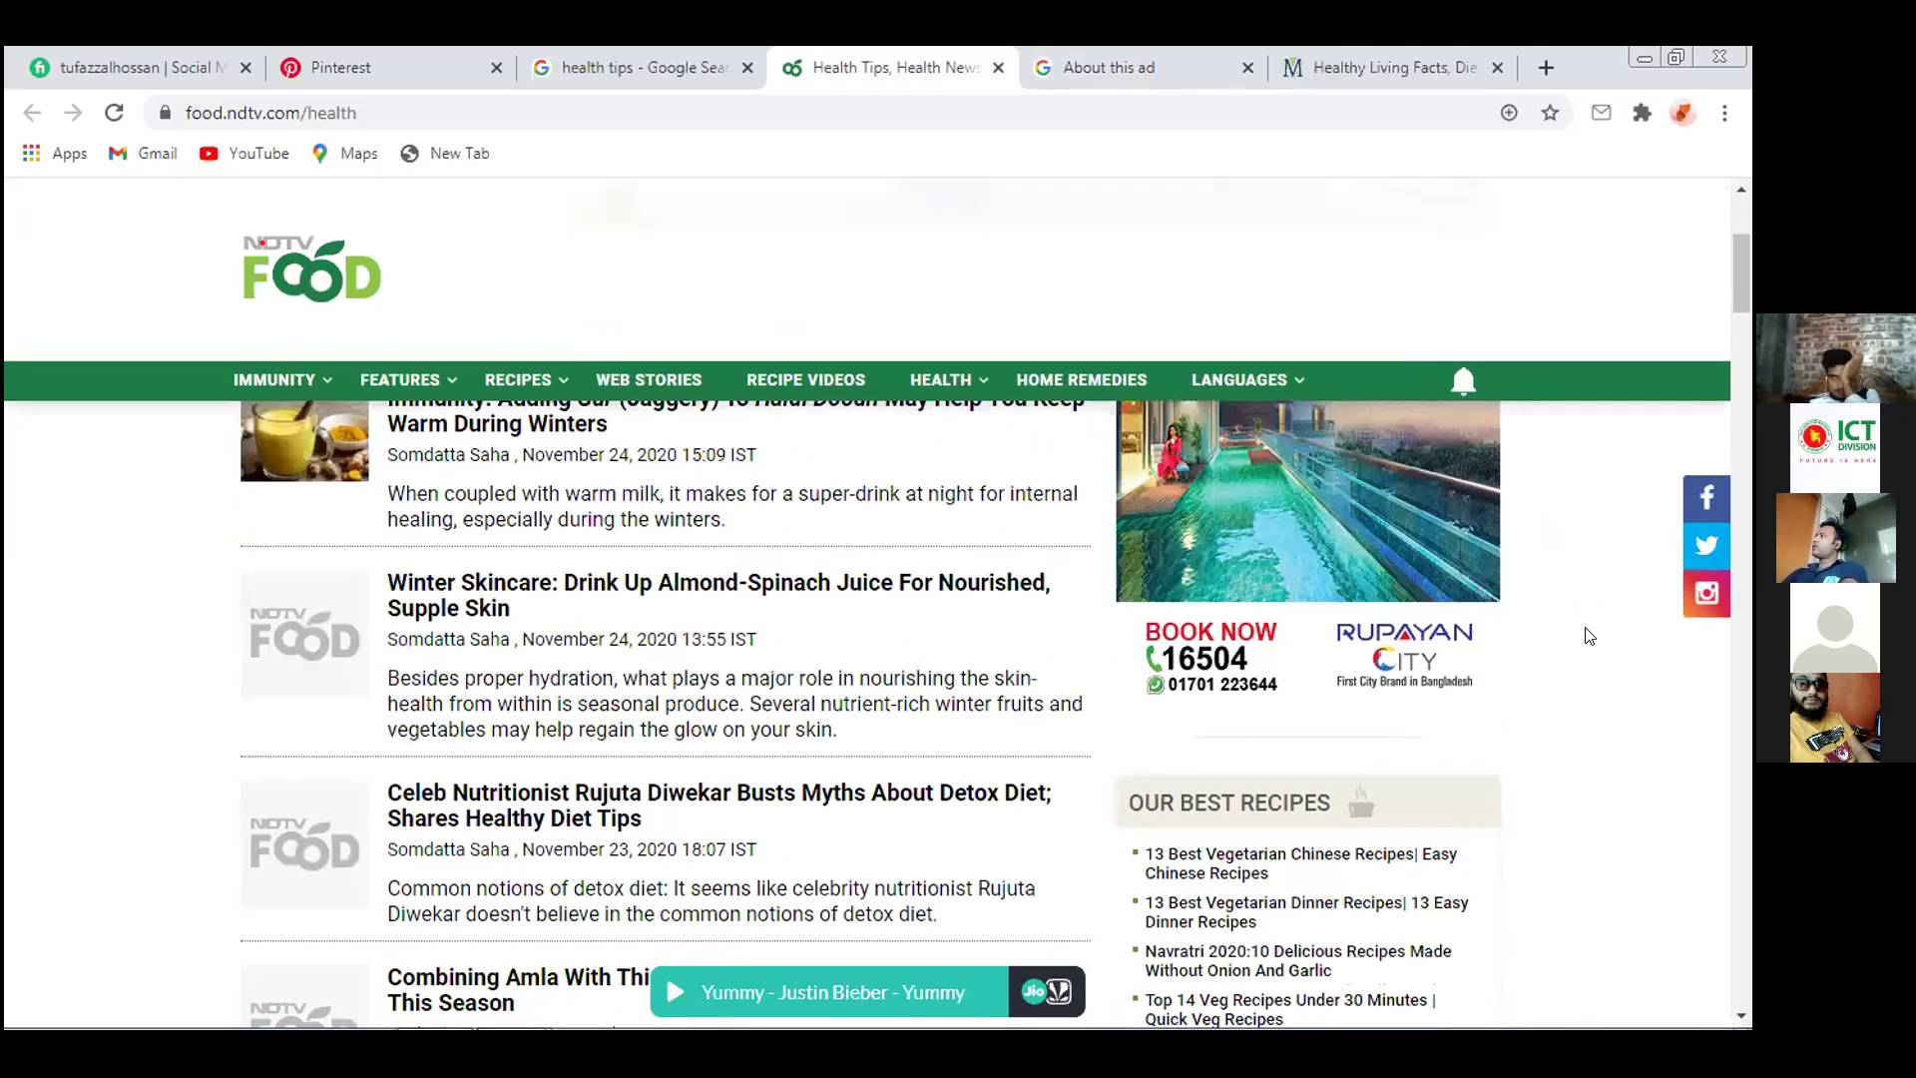
pyautogui.scroll(-5, 1589, 636)
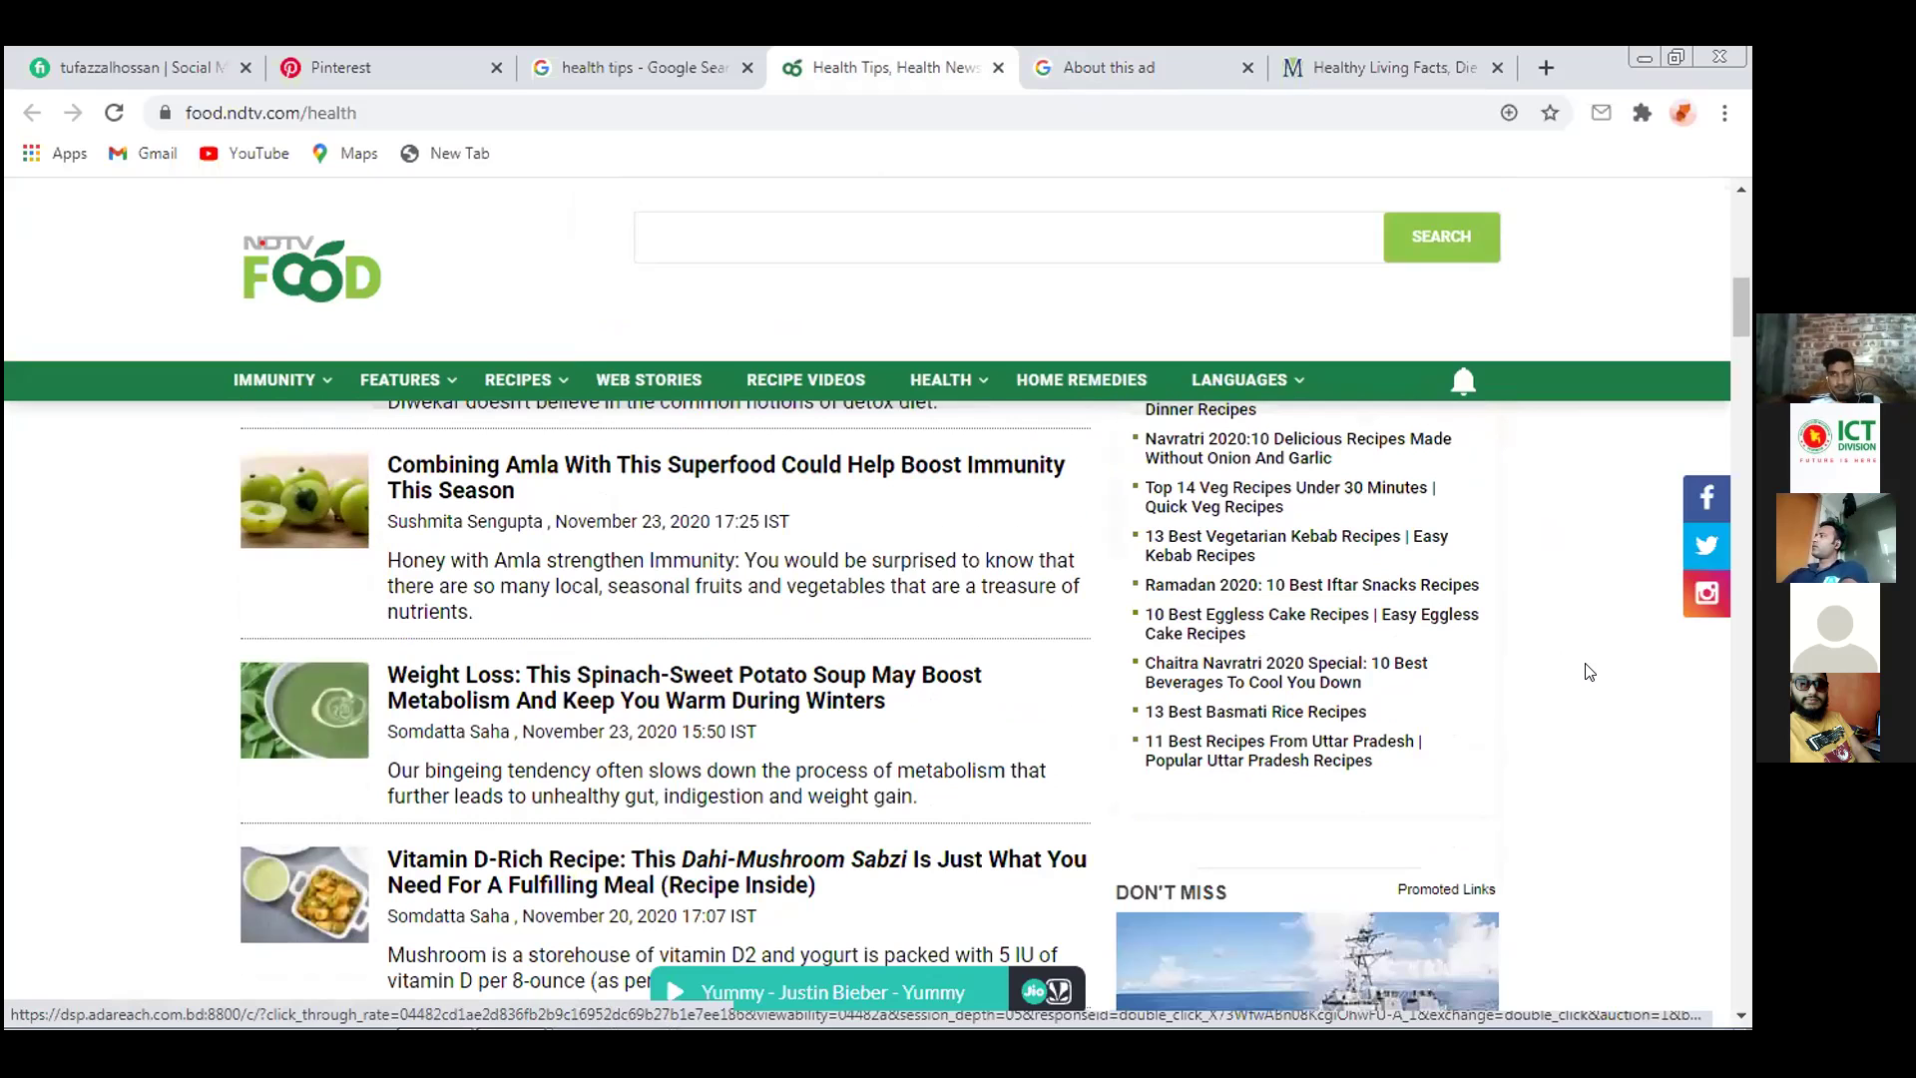
pyautogui.scroll(-3, 1592, 689)
pyautogui.scroll(-6, 1595, 712)
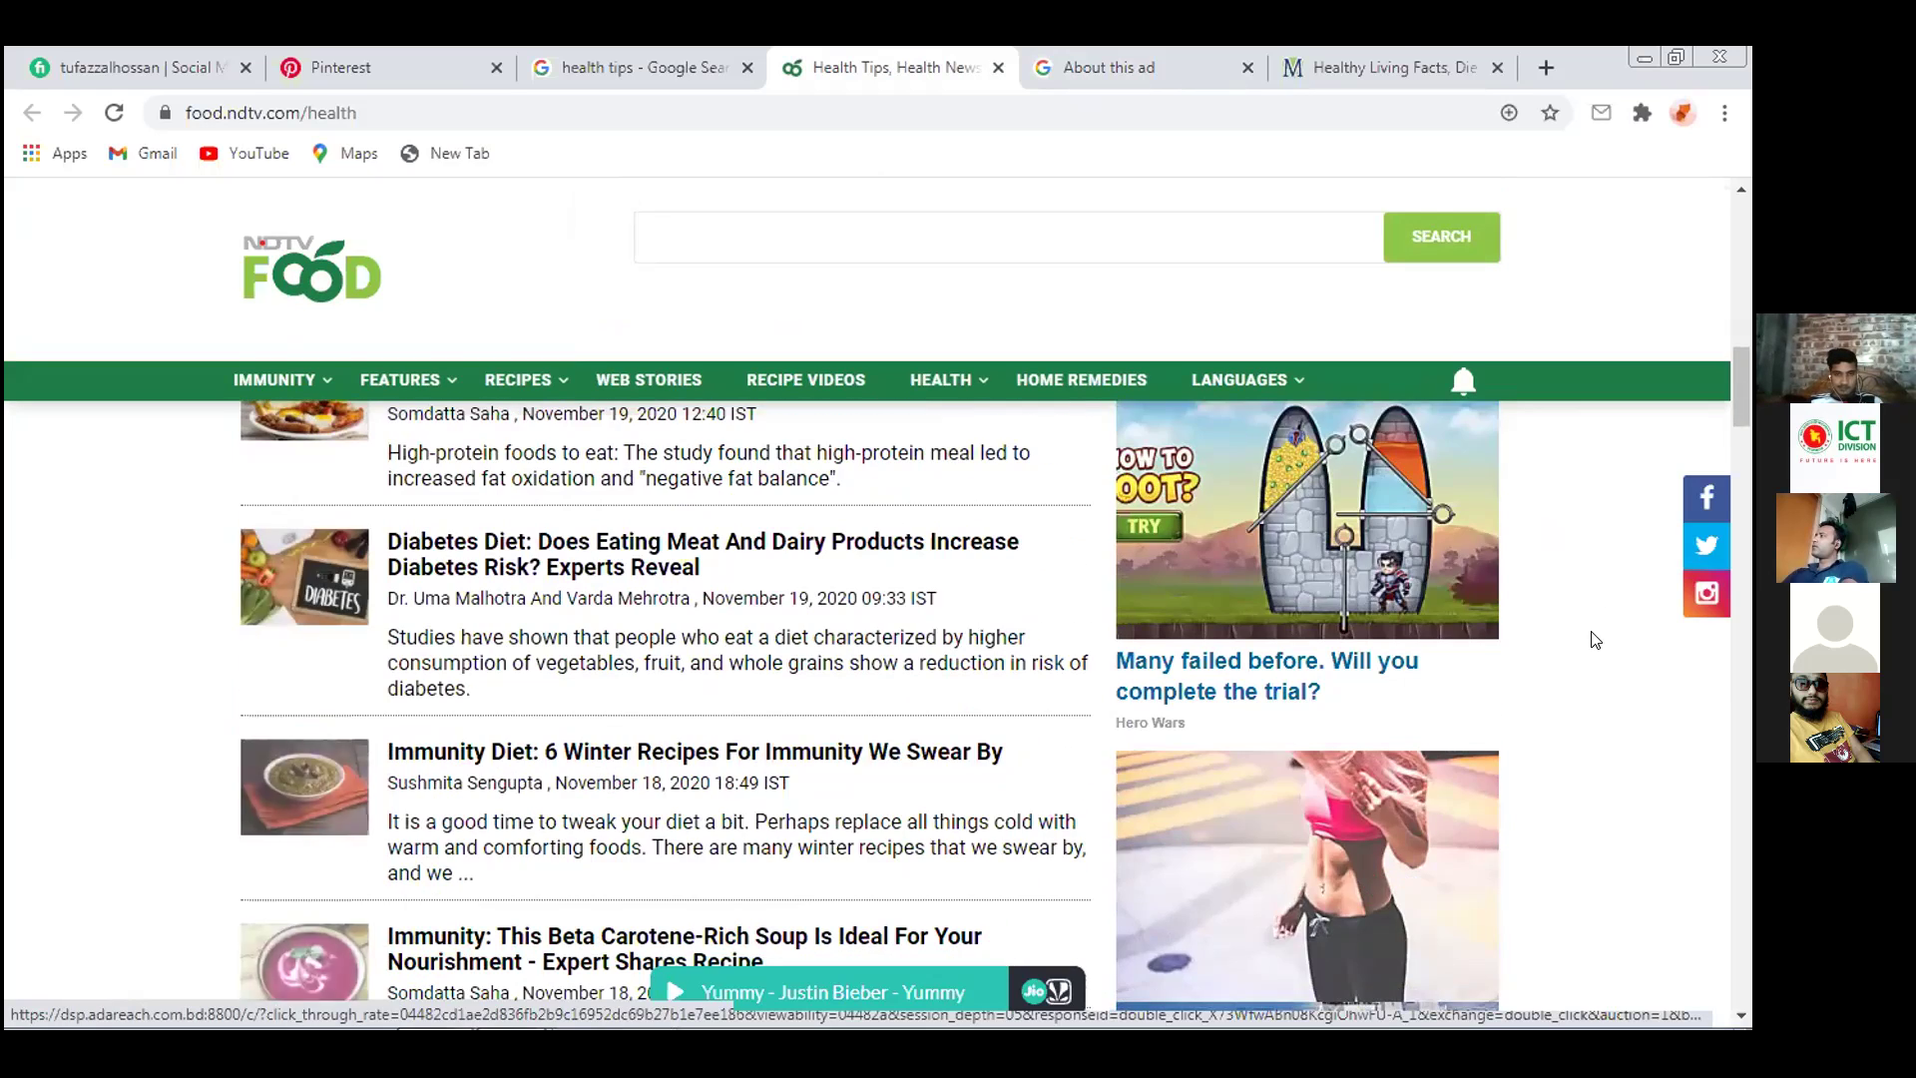
pyautogui.scroll(-7, 1595, 634)
pyautogui.scroll(-6, 1595, 627)
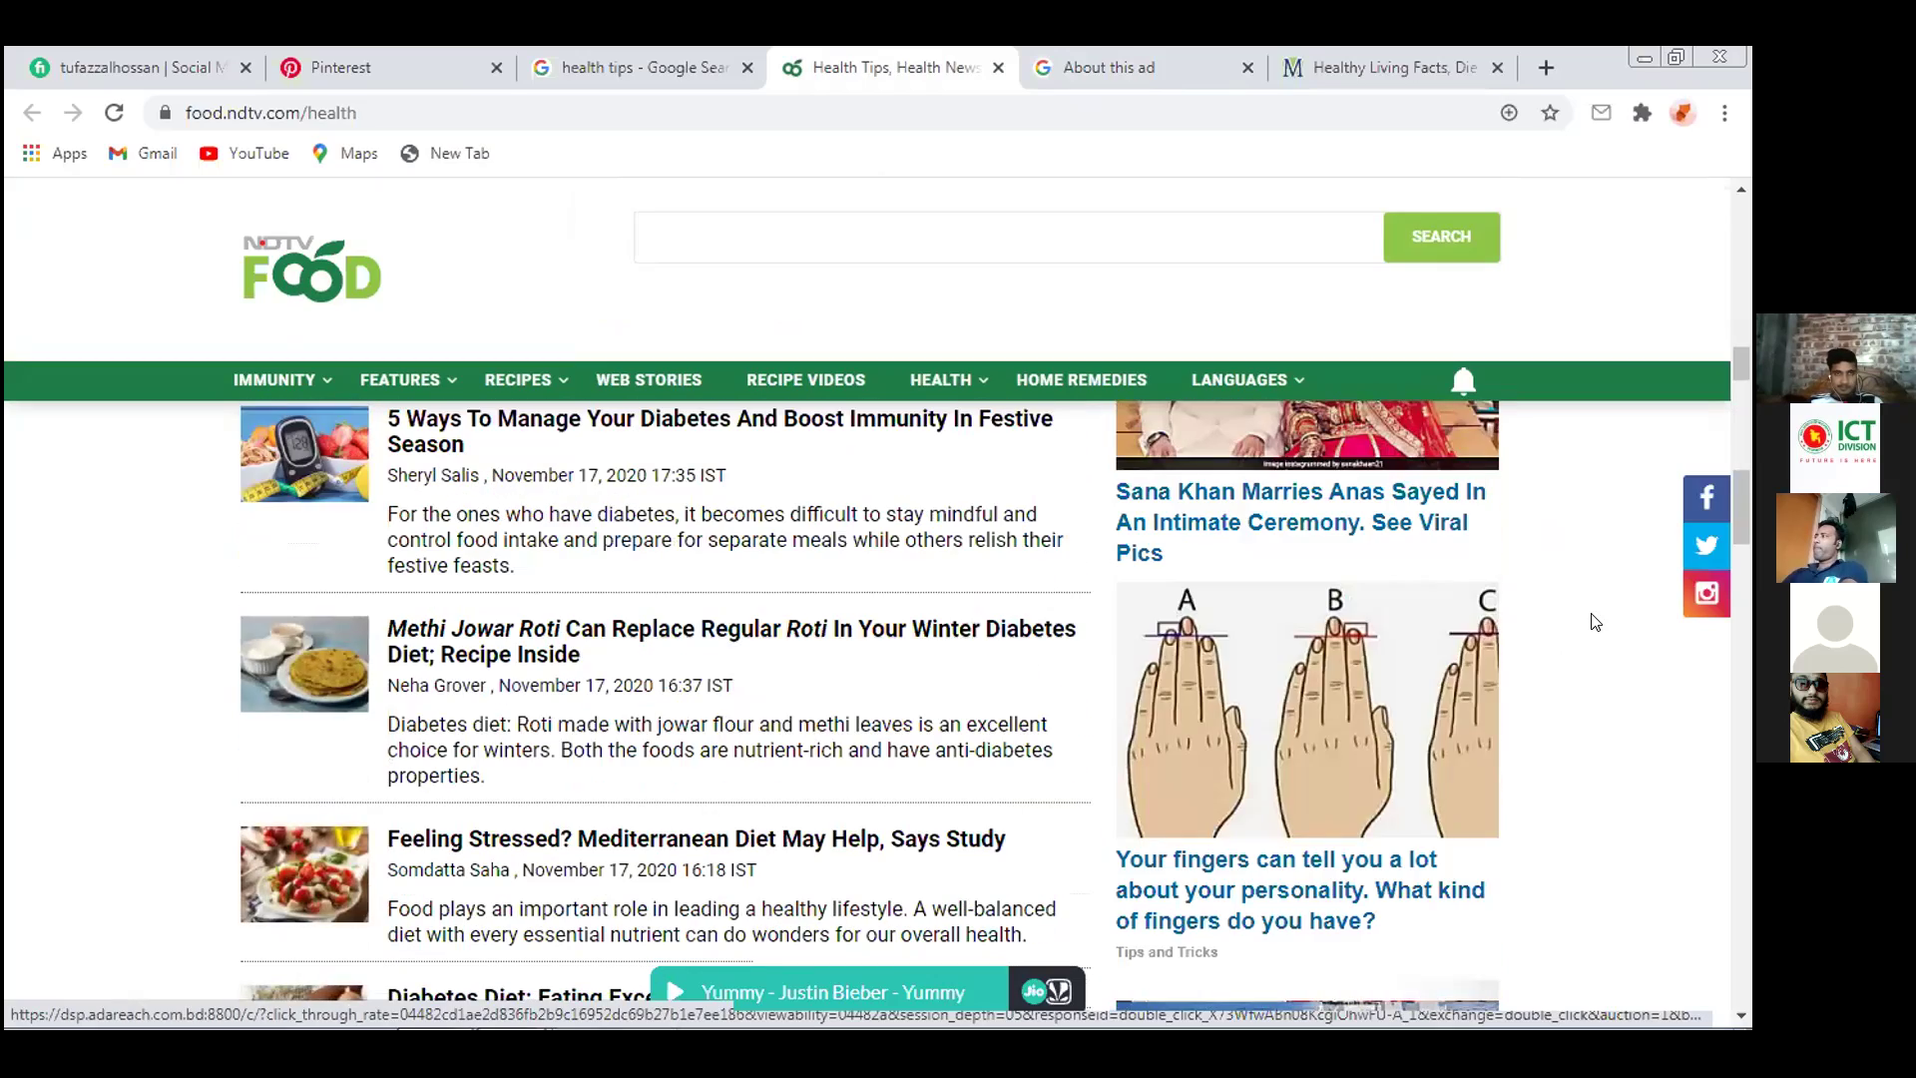
pyautogui.scroll(15, 1595, 622)
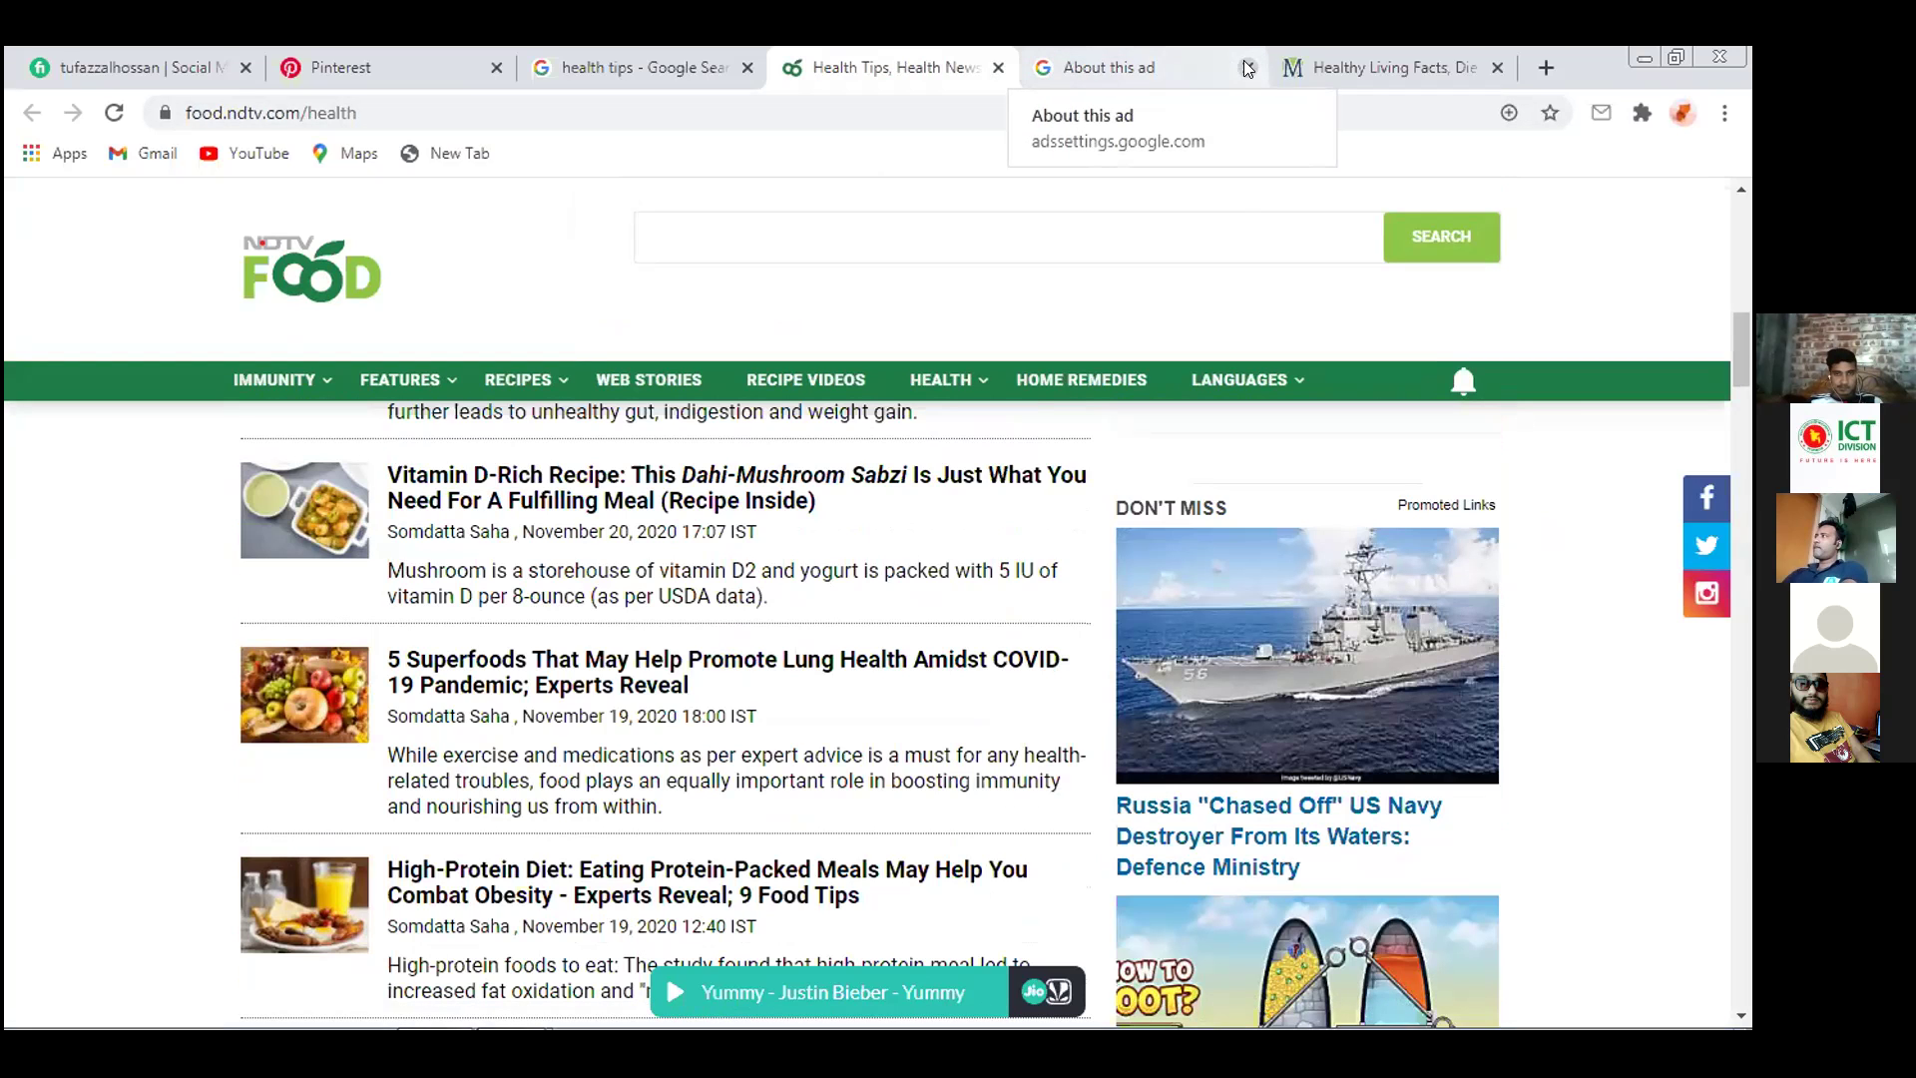
pyautogui.click(1248, 67)
pyautogui.click(1144, 54)
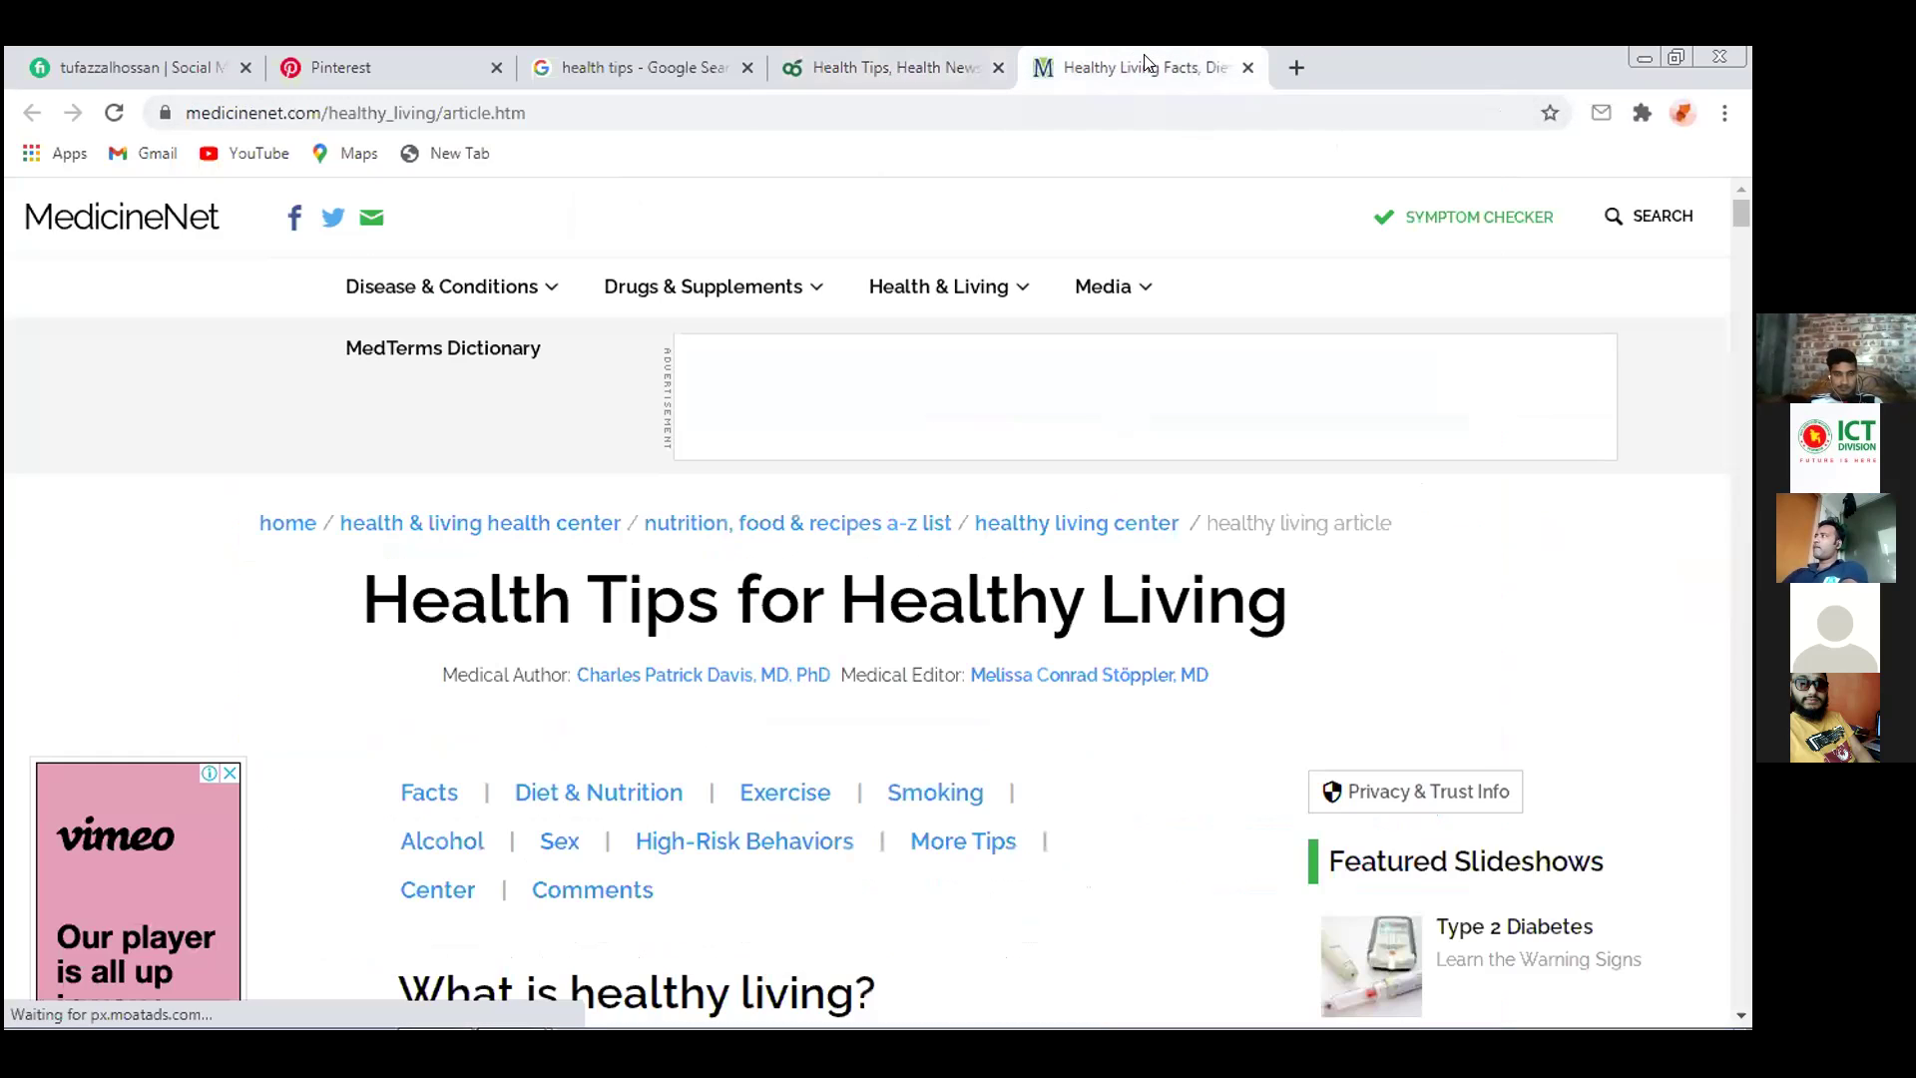
# View MedicineNet's slideshows section, close it, and scroll through the healthy living article
pyautogui.click(1108, 286)
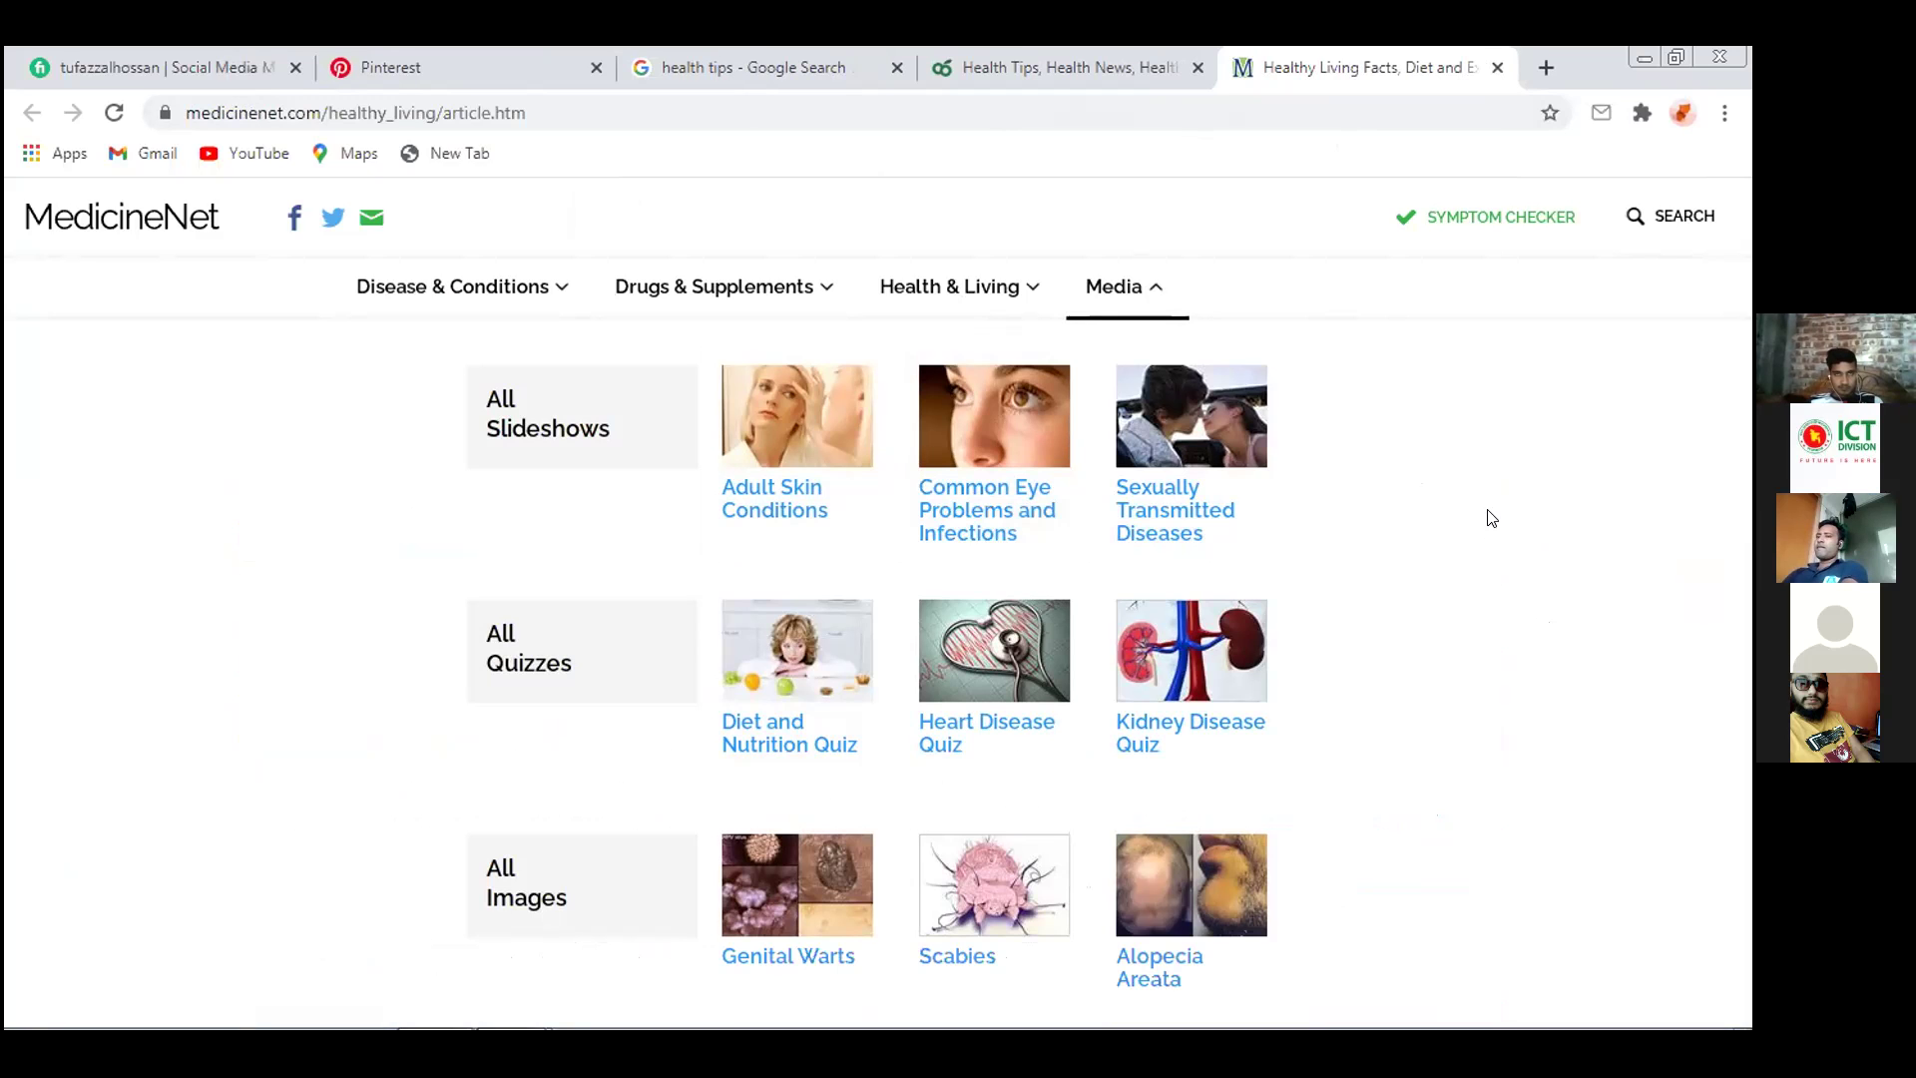
pyautogui.click(239, 230)
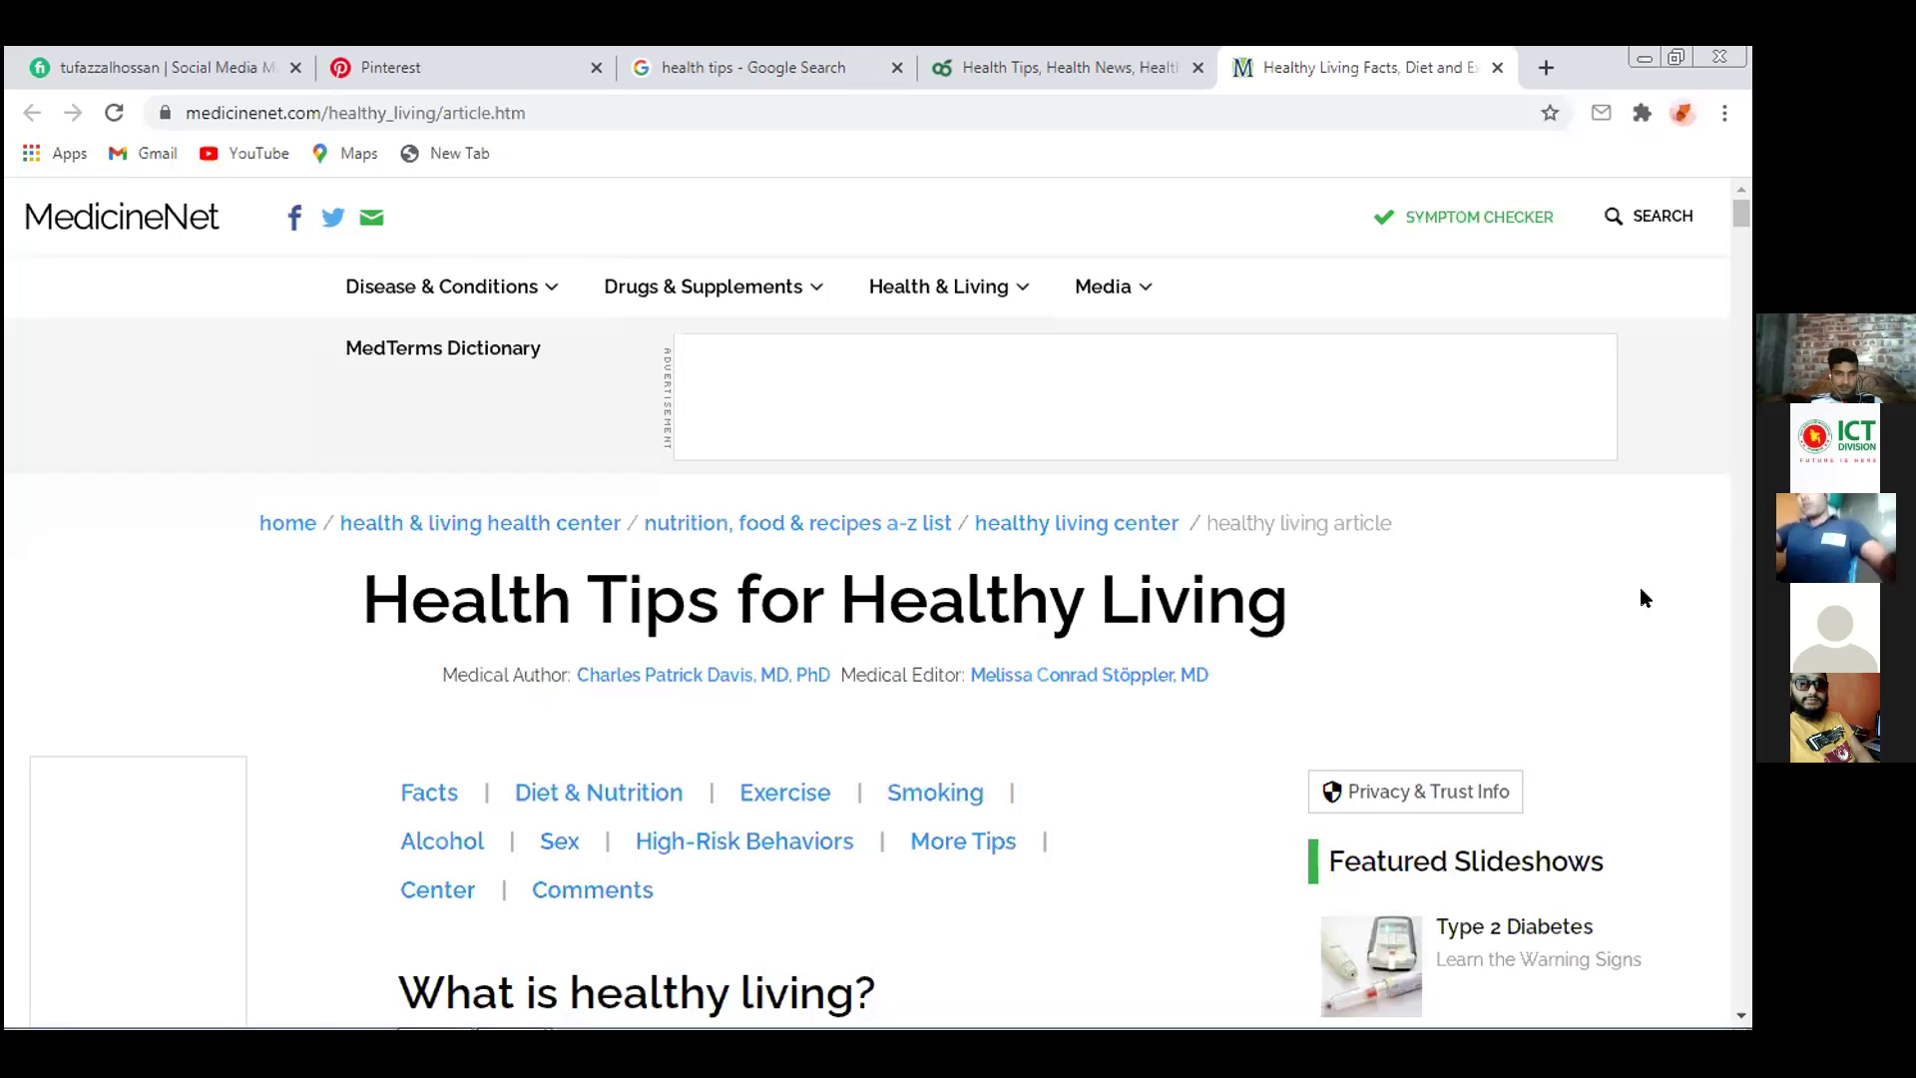
pyautogui.scroll(-7, 1663, 575)
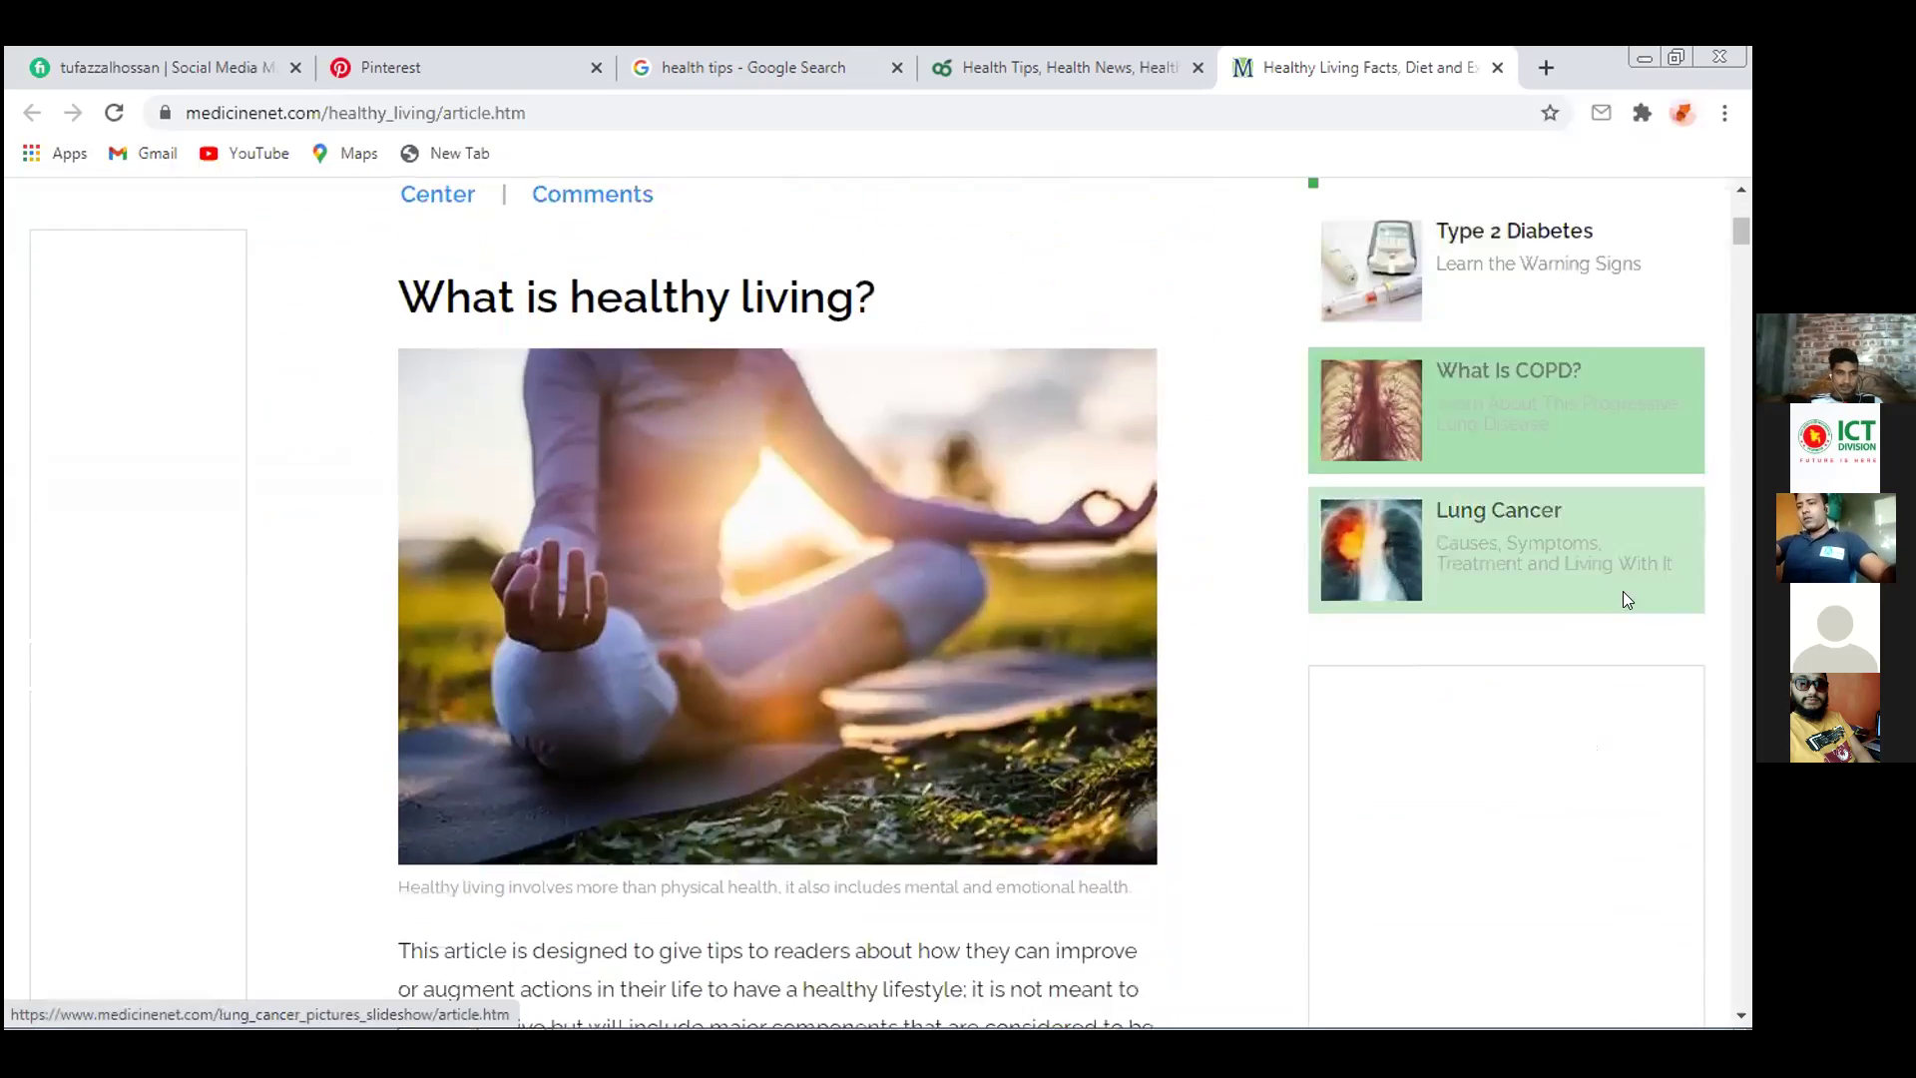
pyautogui.scroll(-1, 1627, 596)
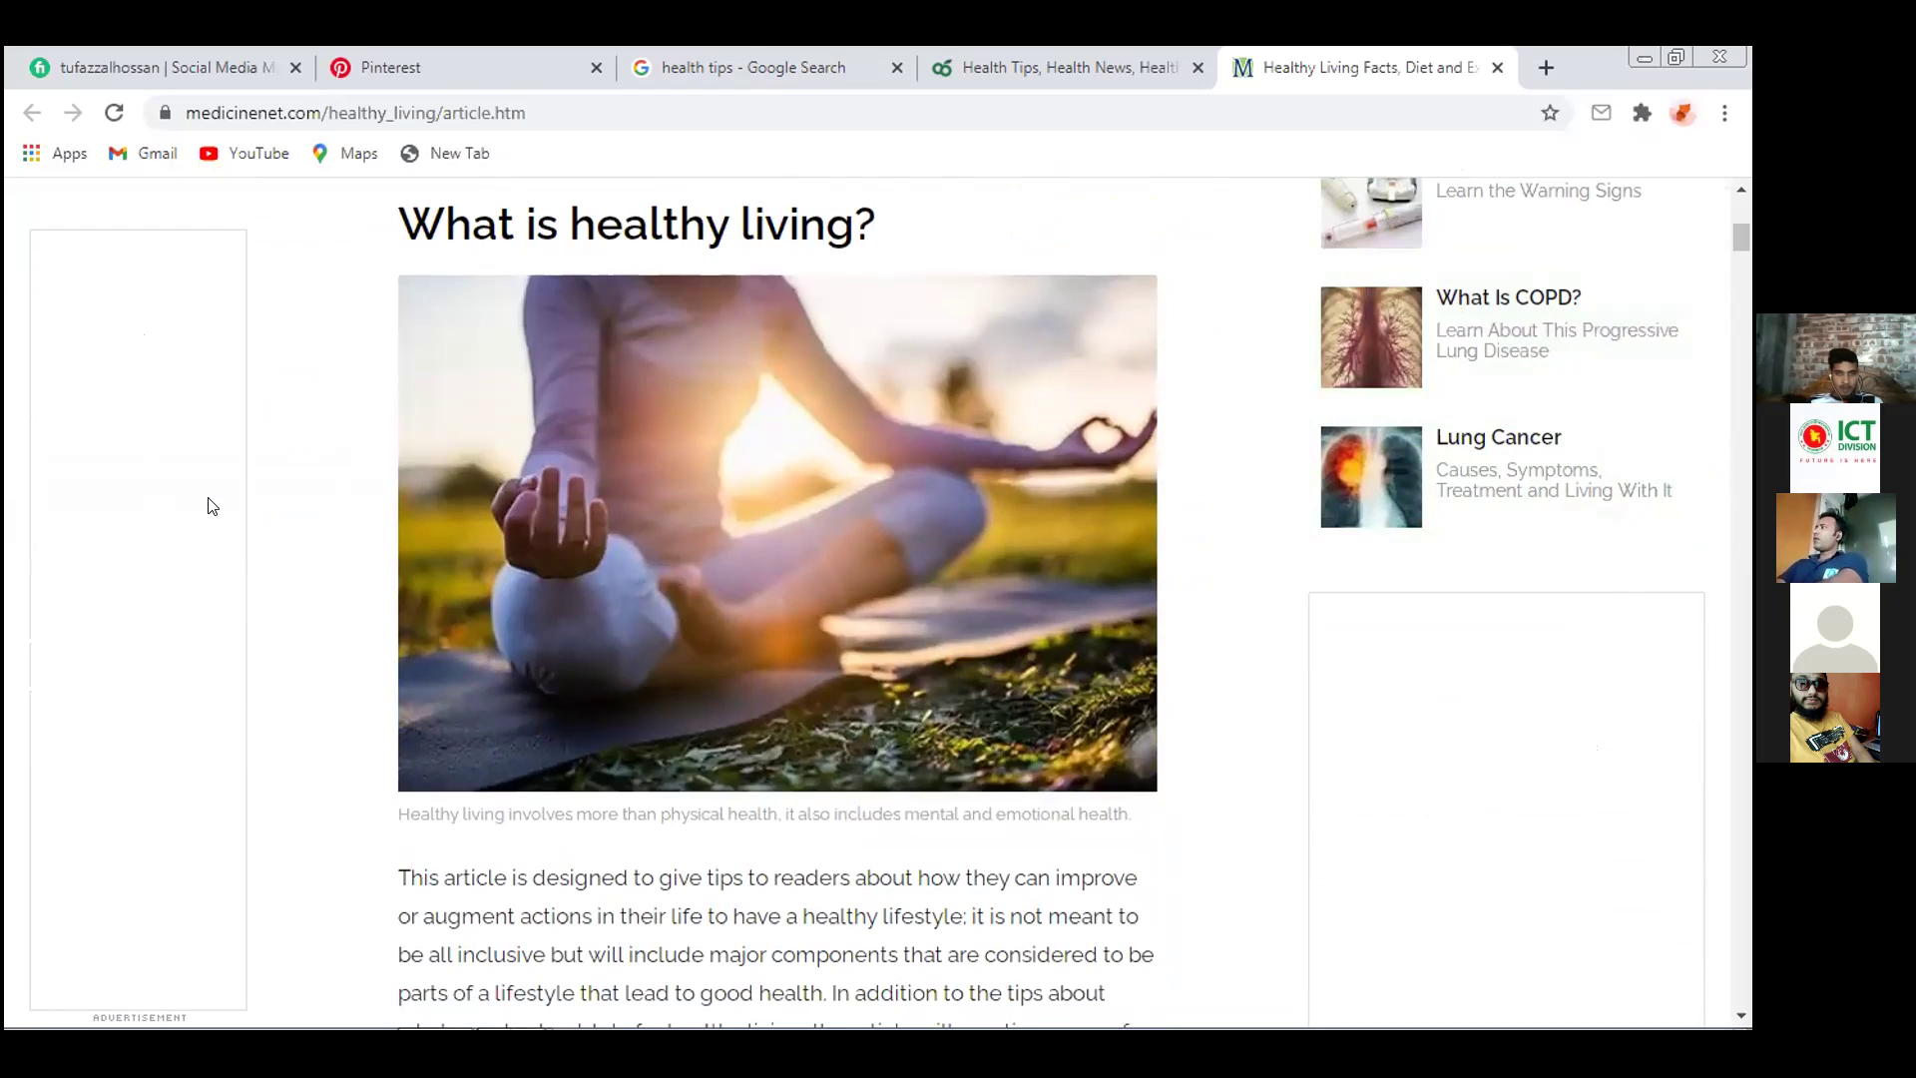
pyautogui.scroll(3, 285, 375)
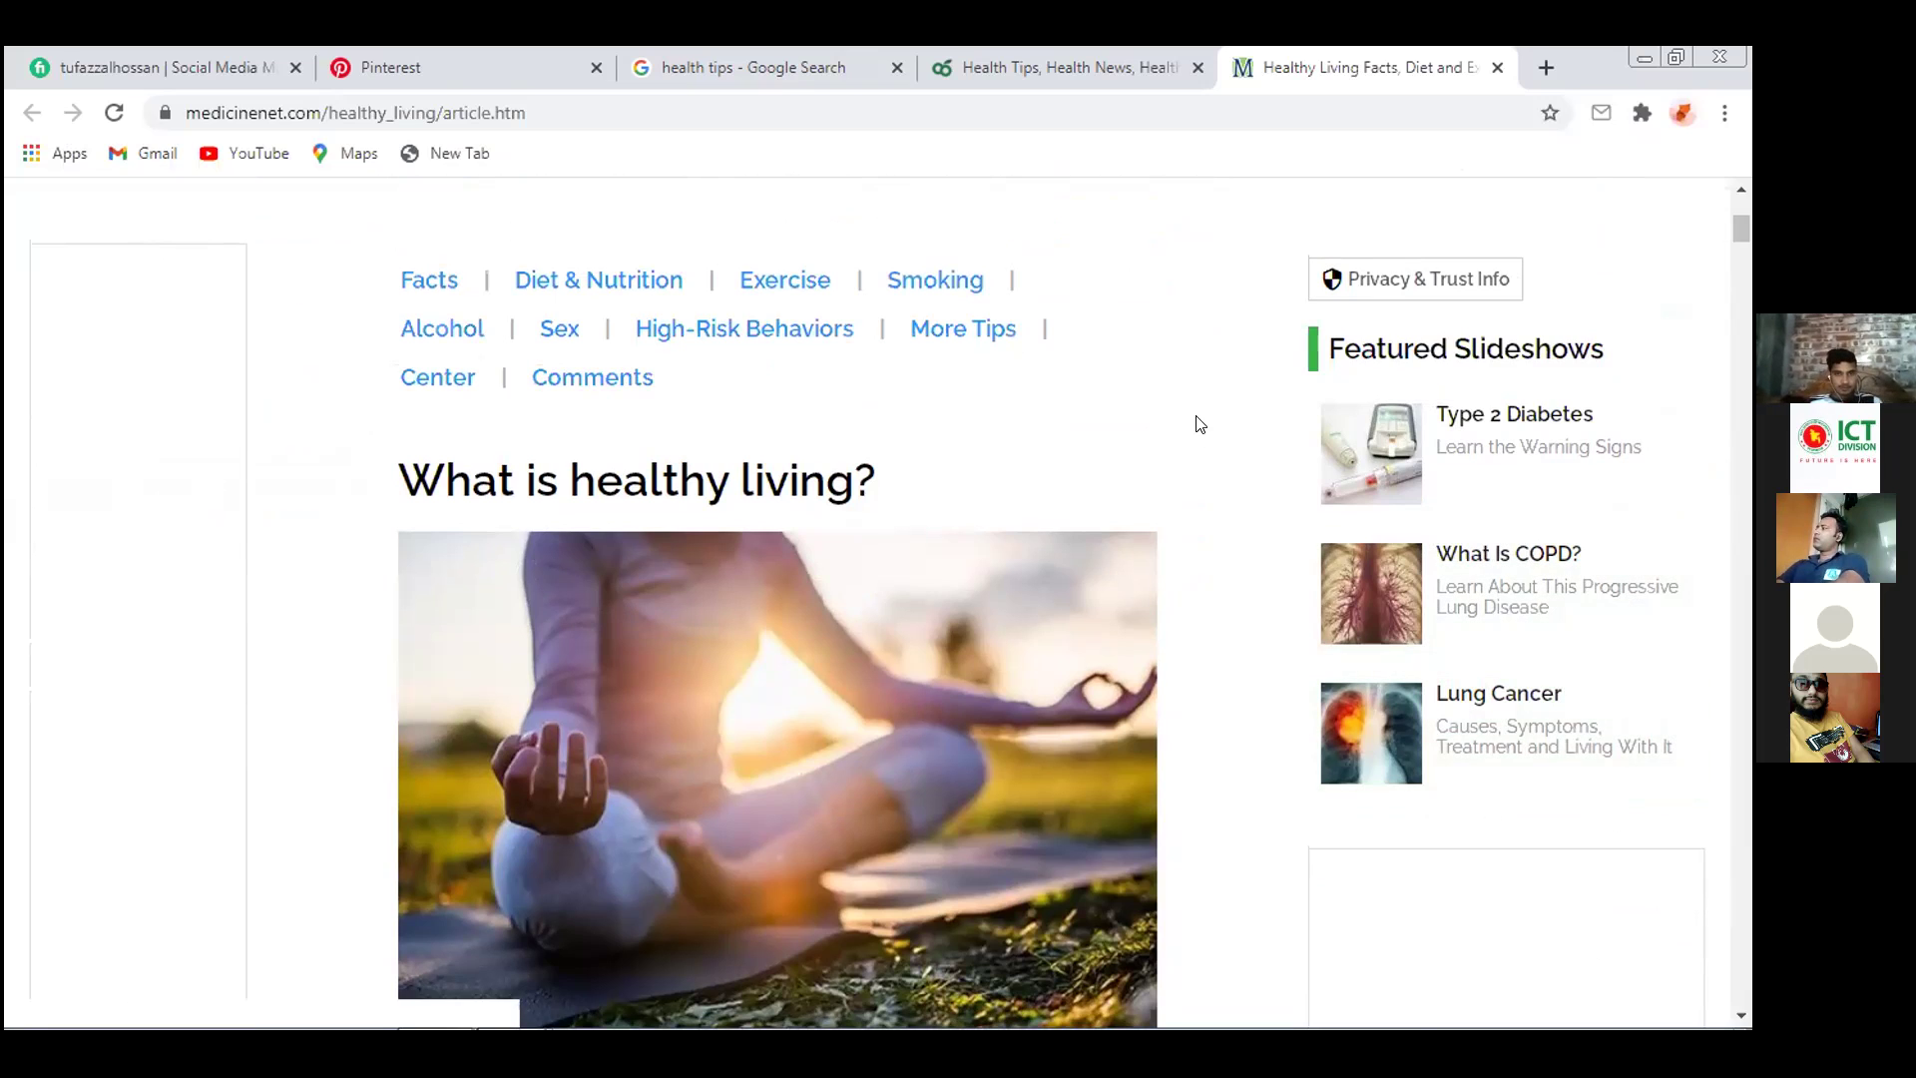
pyautogui.scroll(6, 1224, 449)
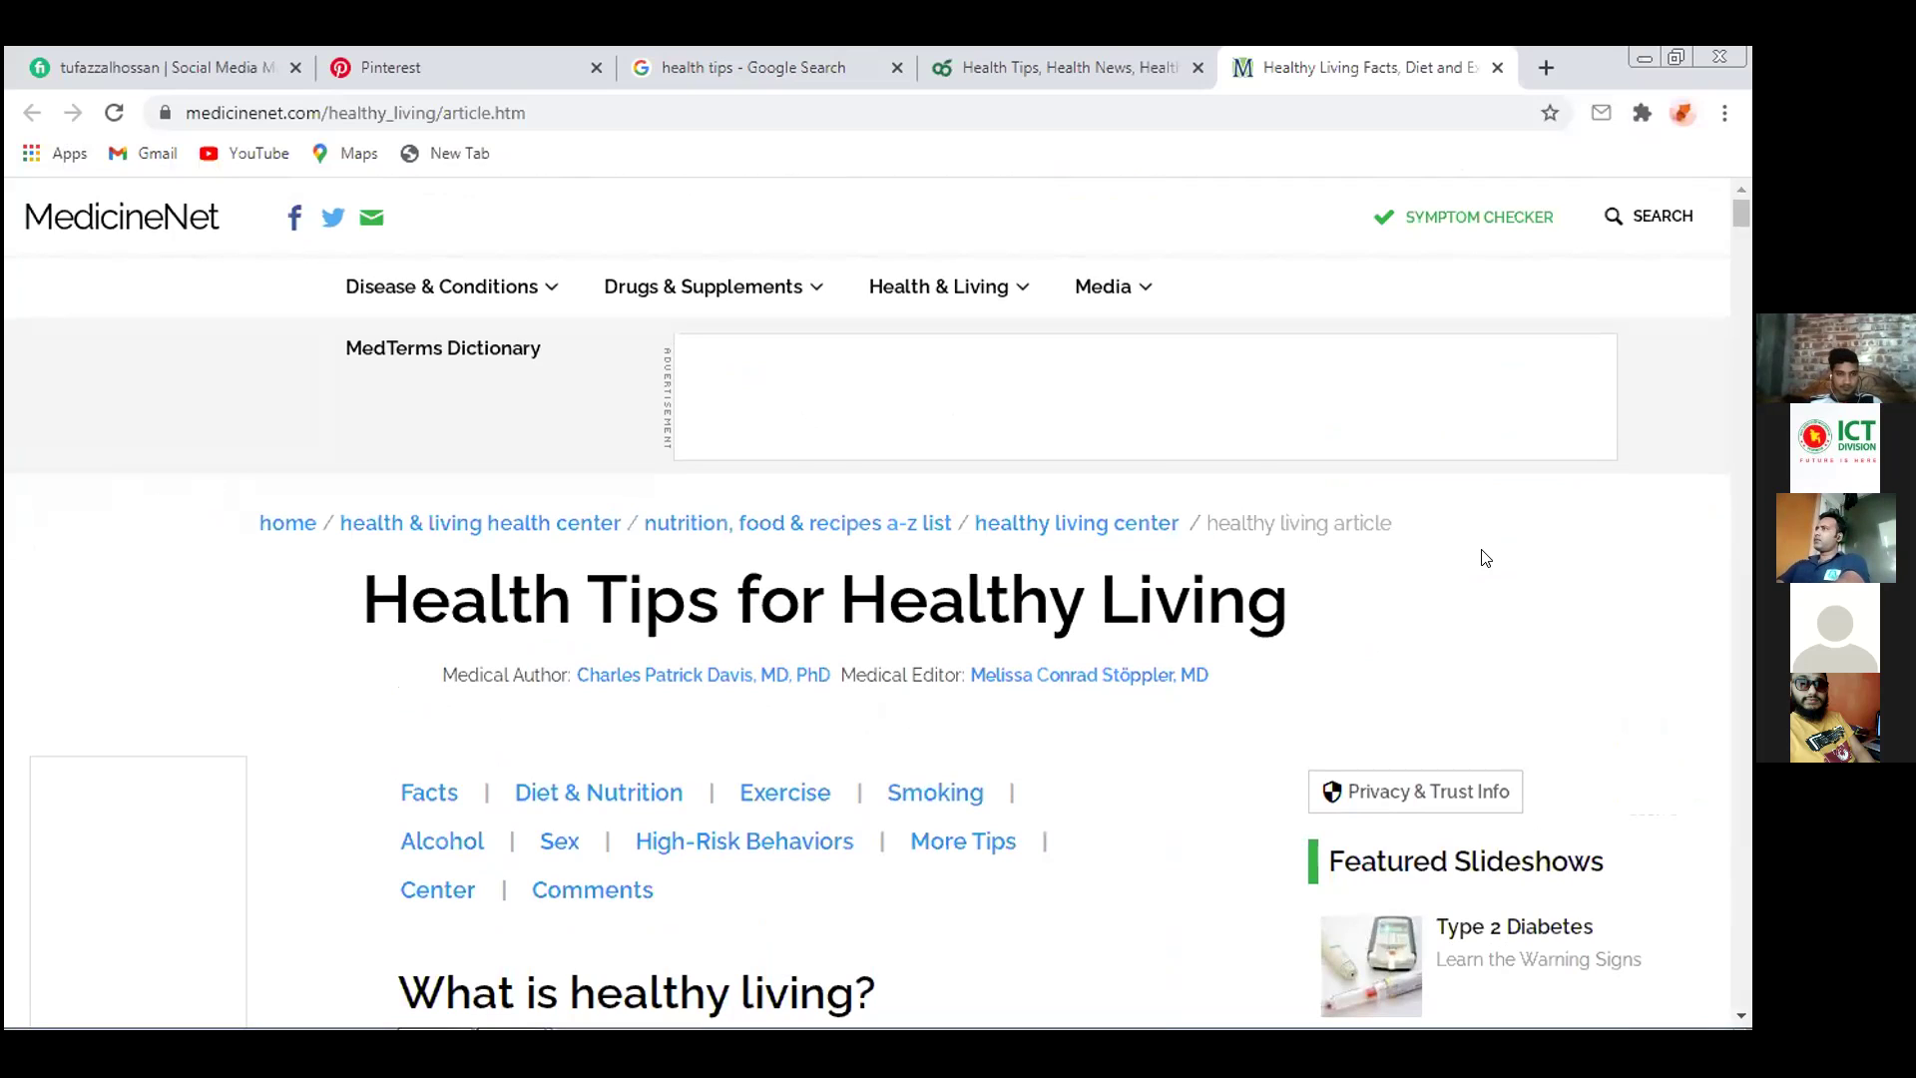
# Reload and skim the MedicineNet article, then close it and the NDTV Food tab
pyautogui.click(113, 113)
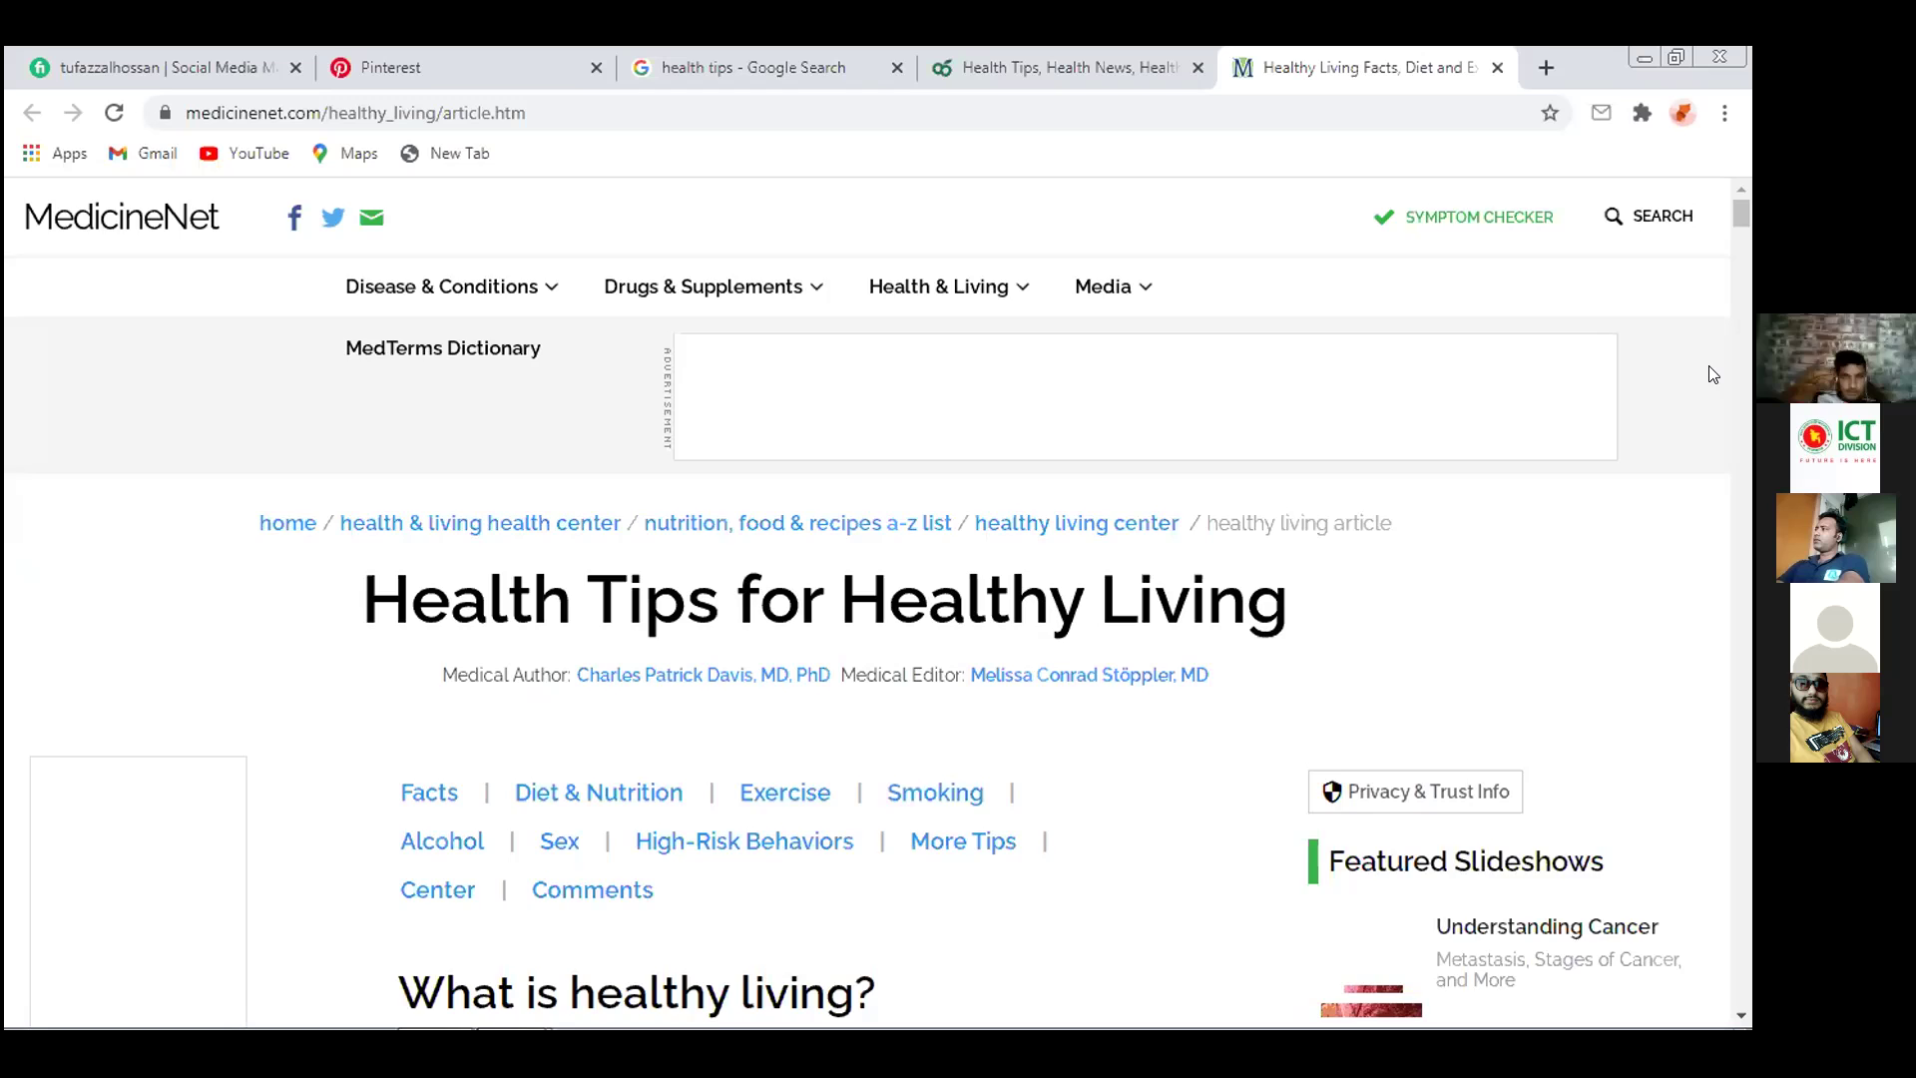
pyautogui.scroll(-5, 1713, 379)
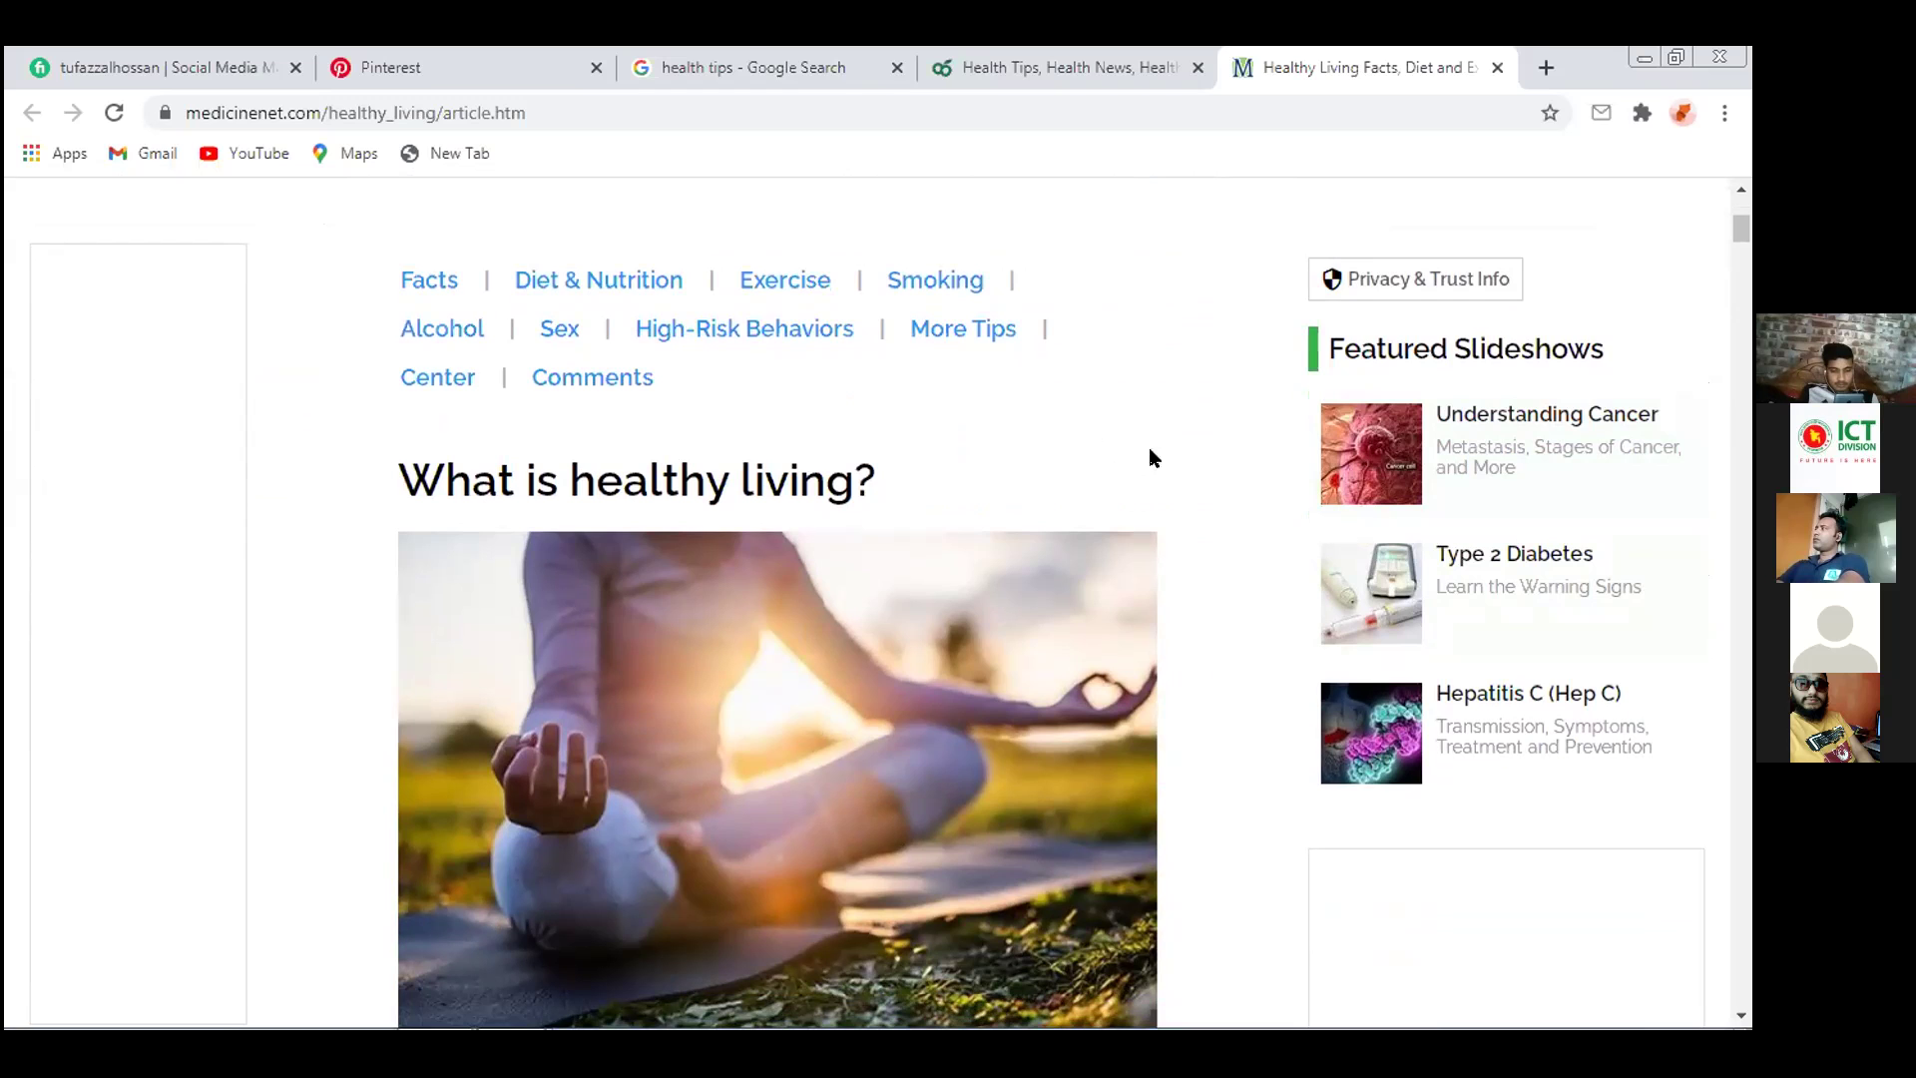
pyautogui.scroll(5, 1144, 396)
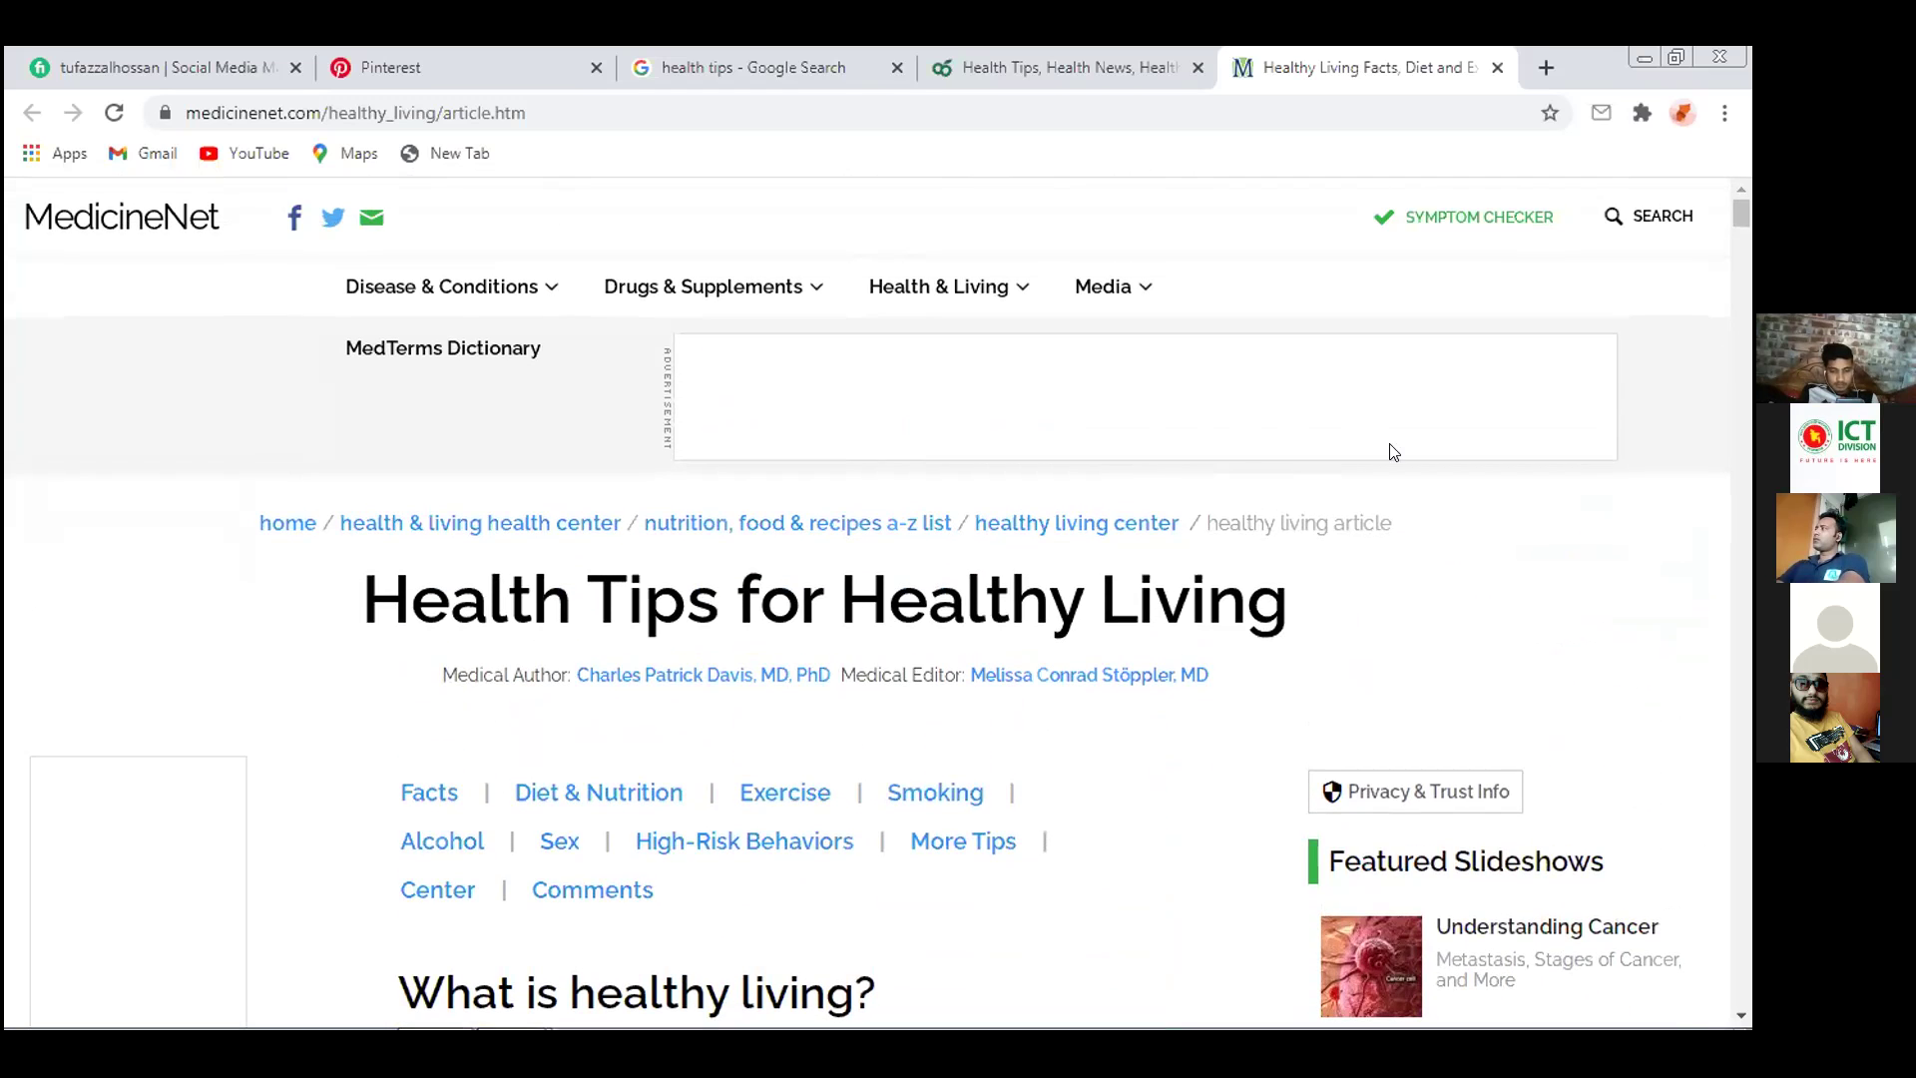
pyautogui.click(1498, 67)
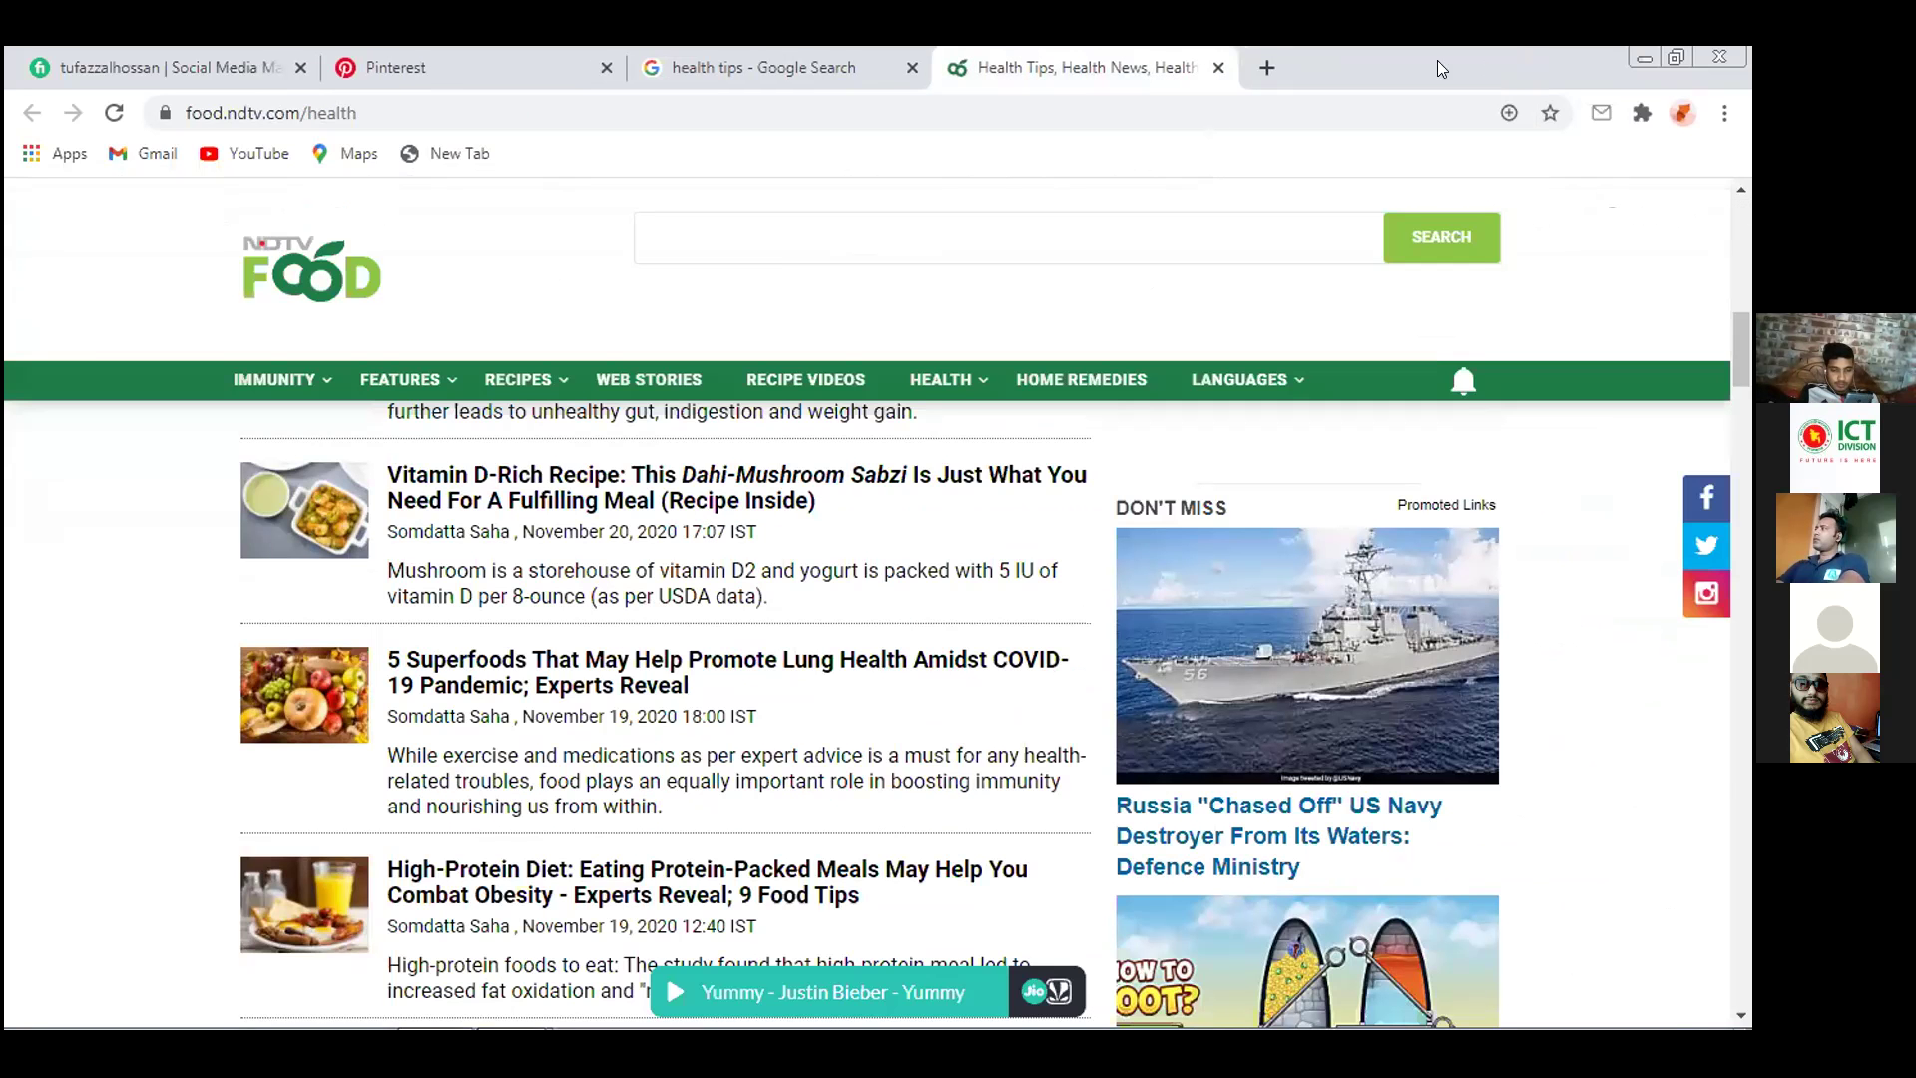
pyautogui.click(1217, 66)
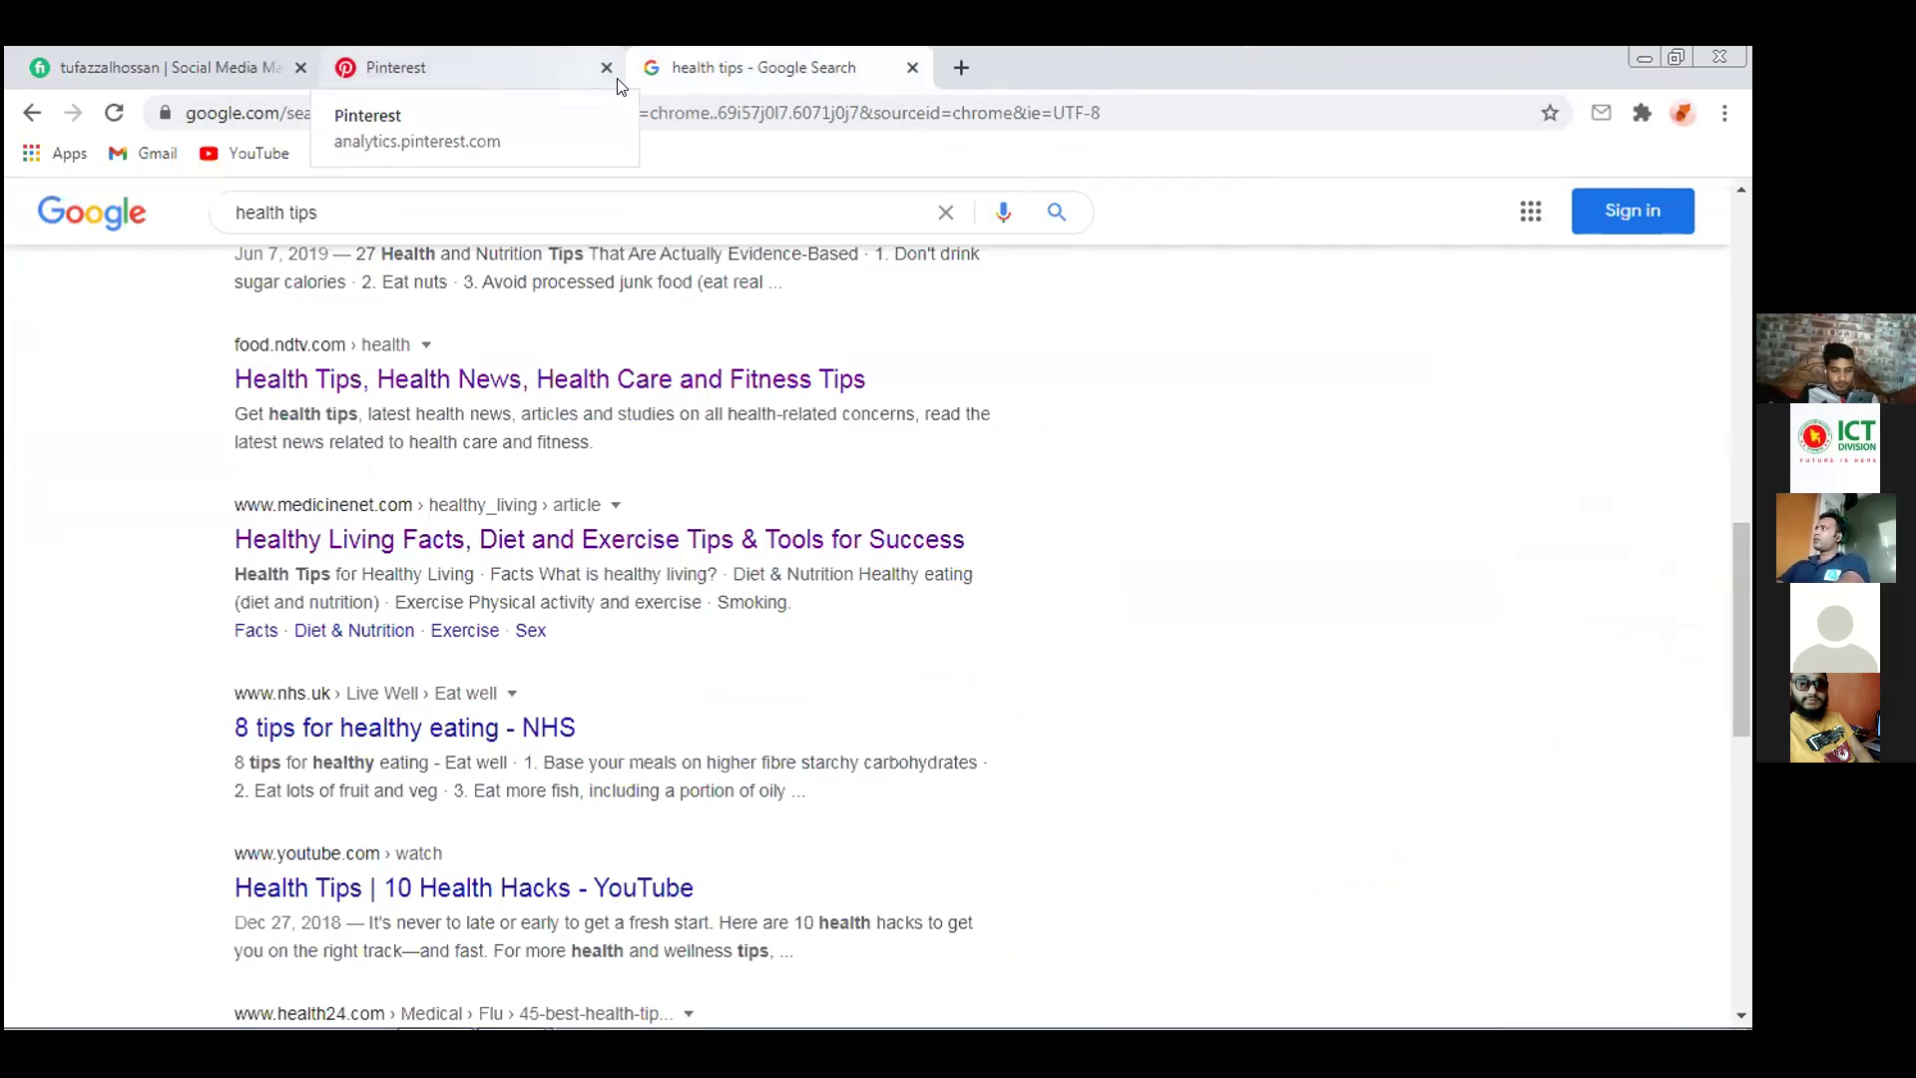
# Replace the query with 'google ad' and search the 'google adwords' suggestion
pyautogui.scroll(9, 1115, 405)
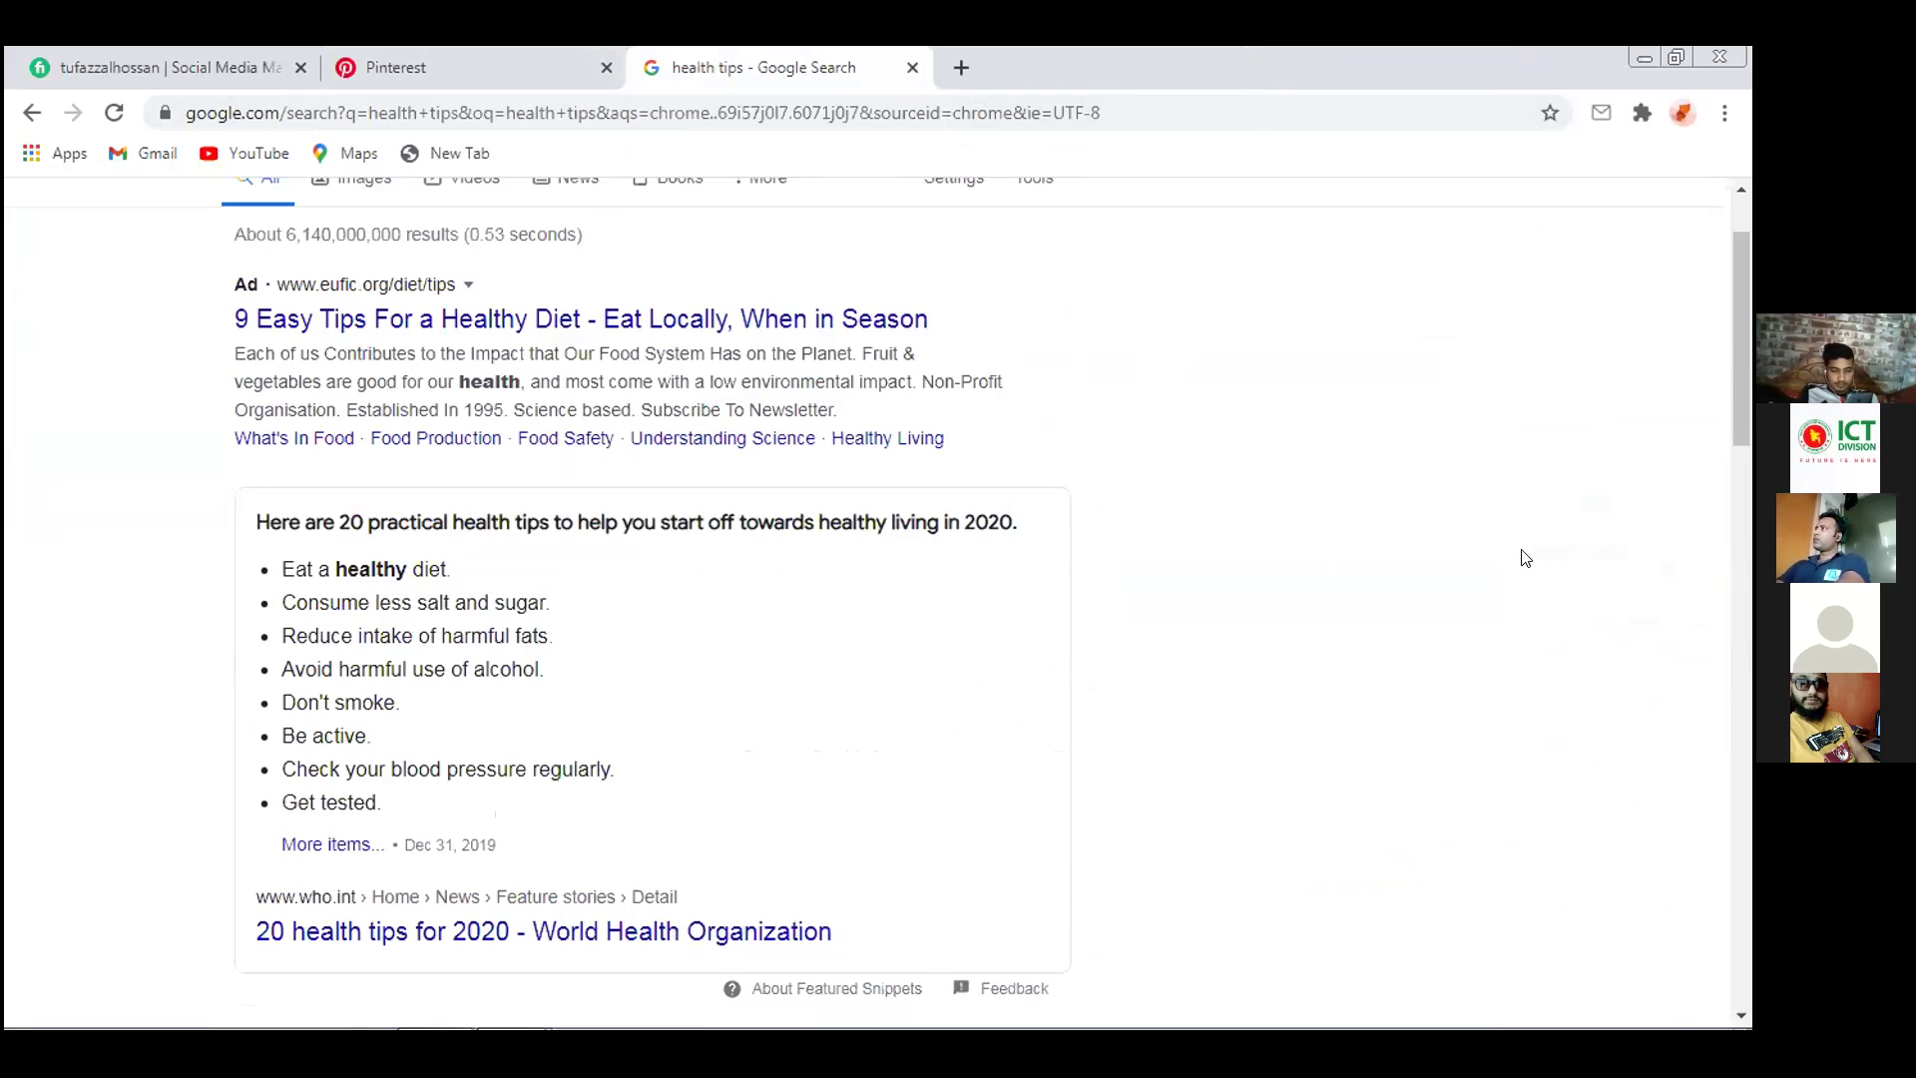
pyautogui.scroll(2, 1453, 502)
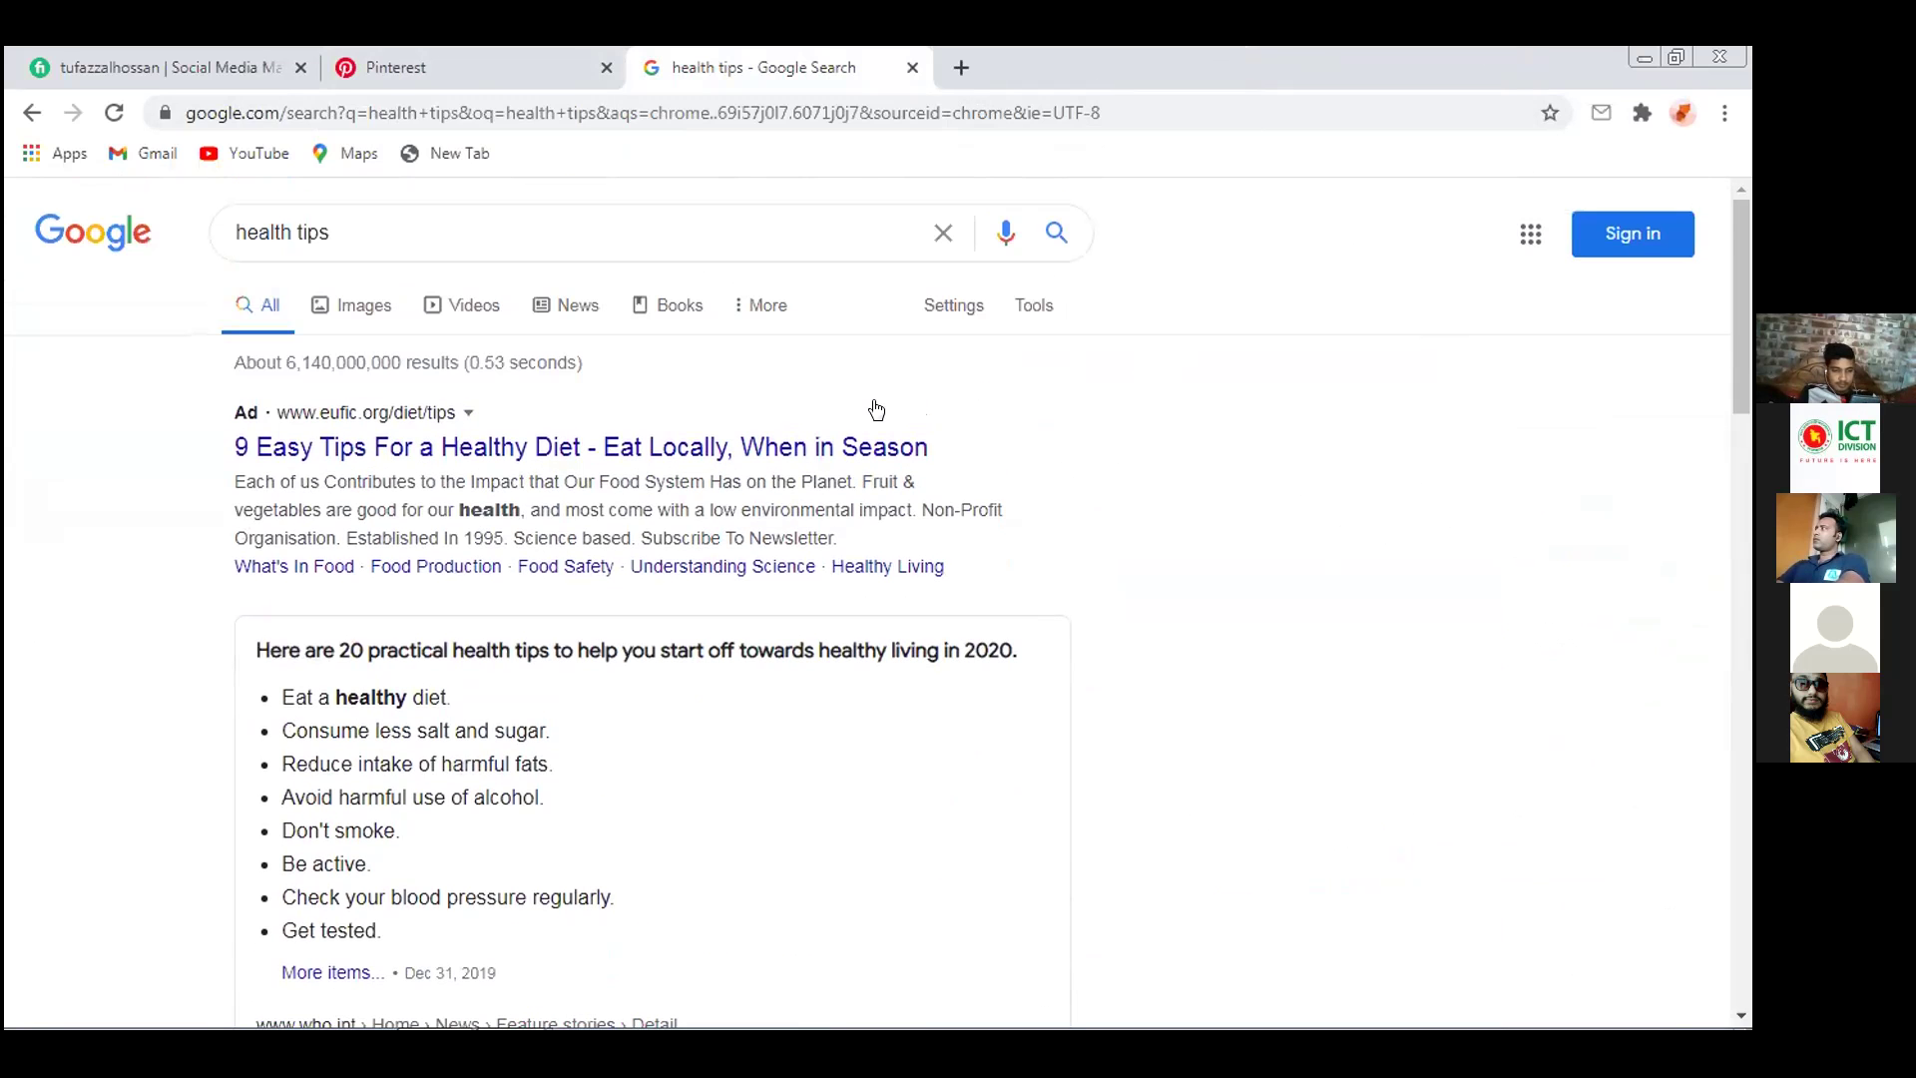
pyautogui.moveTo(355, 229); pyautogui.dragTo(138, 226)
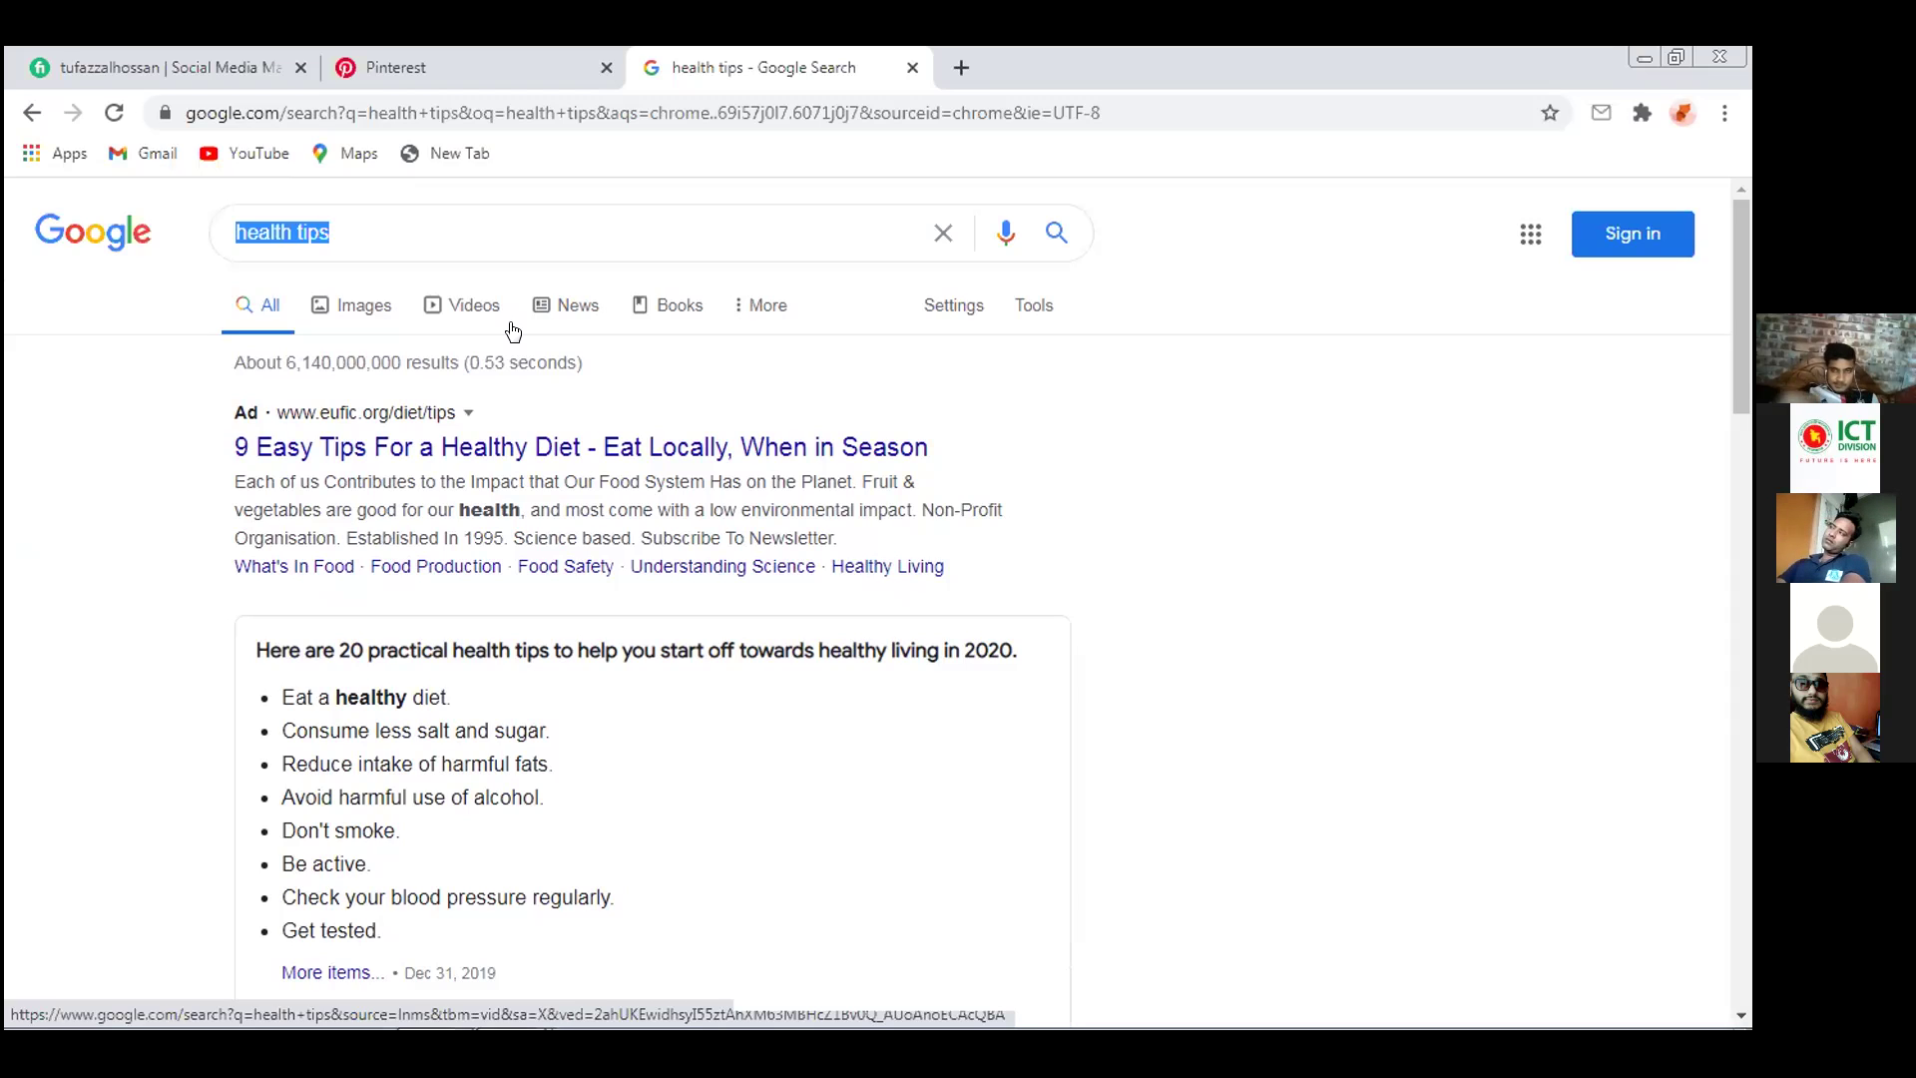
pyautogui.write('goo')
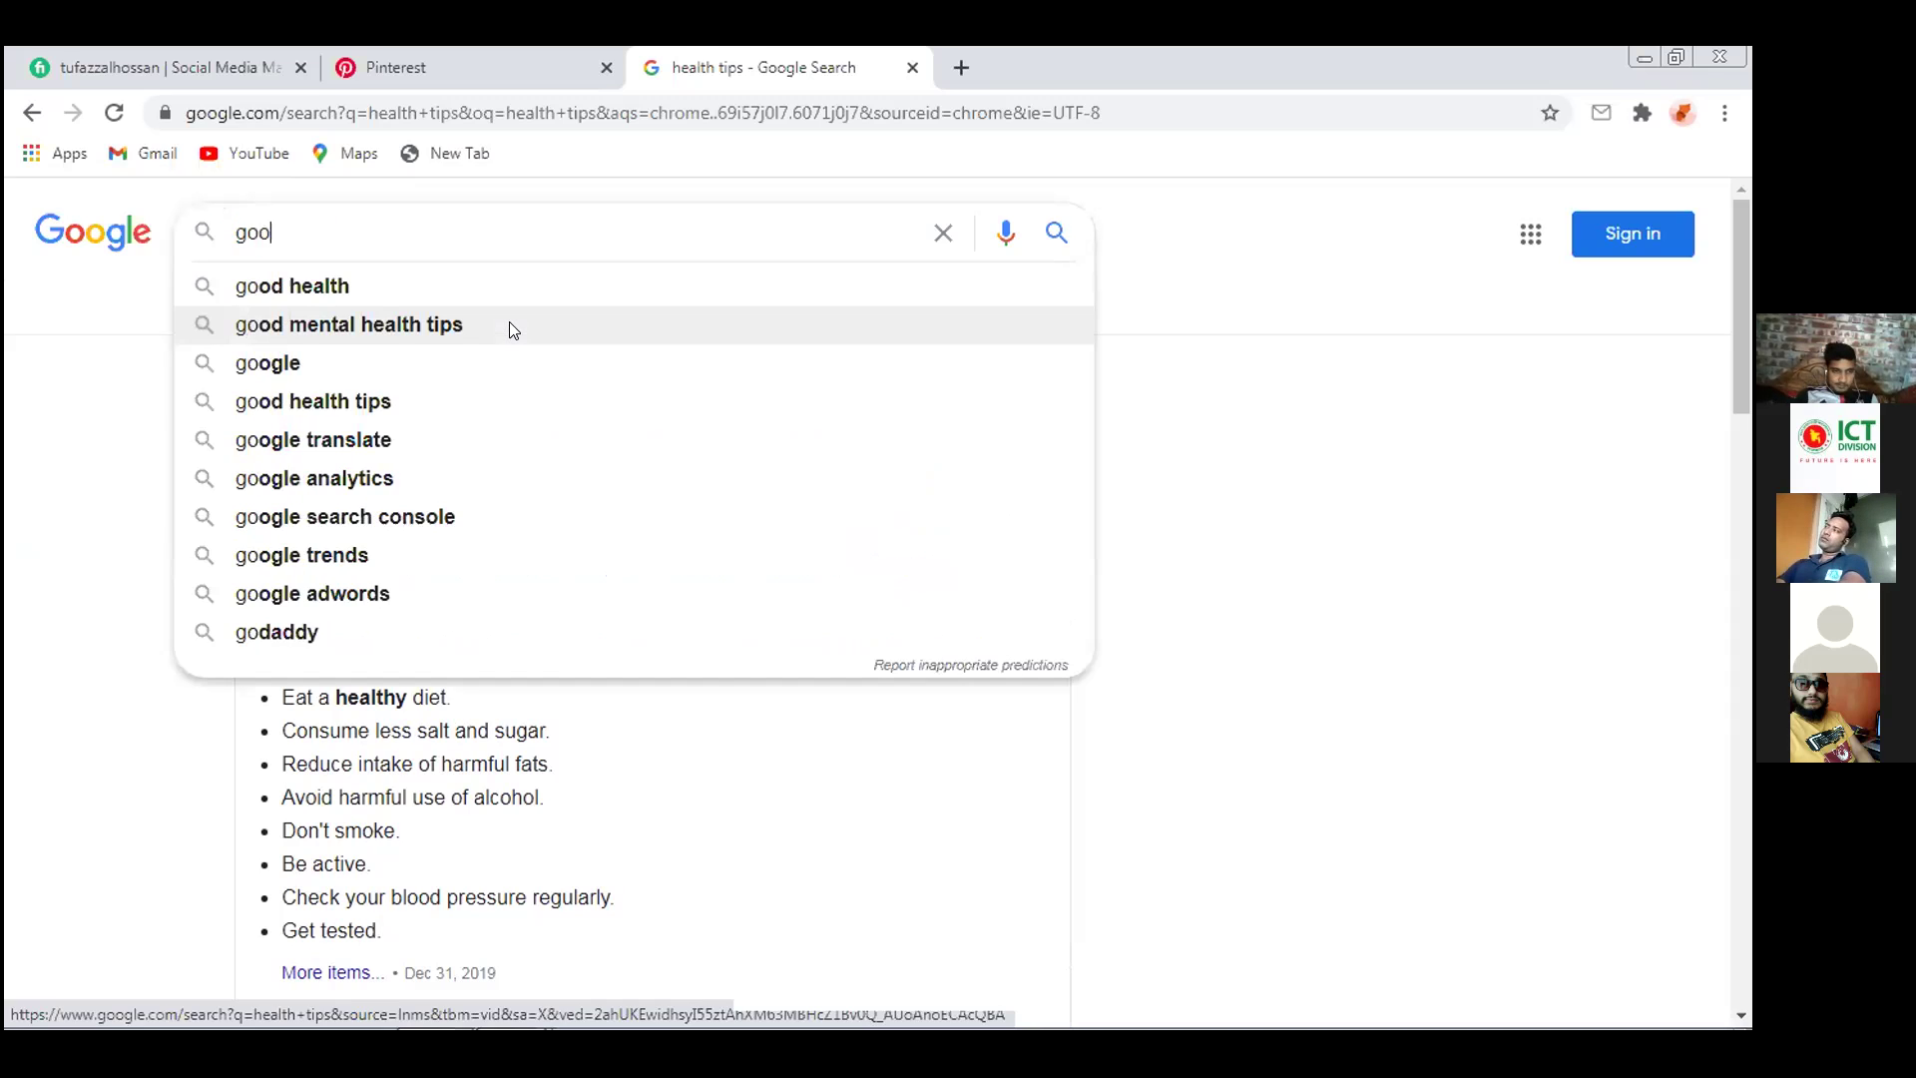
pyautogui.write('gle ad')
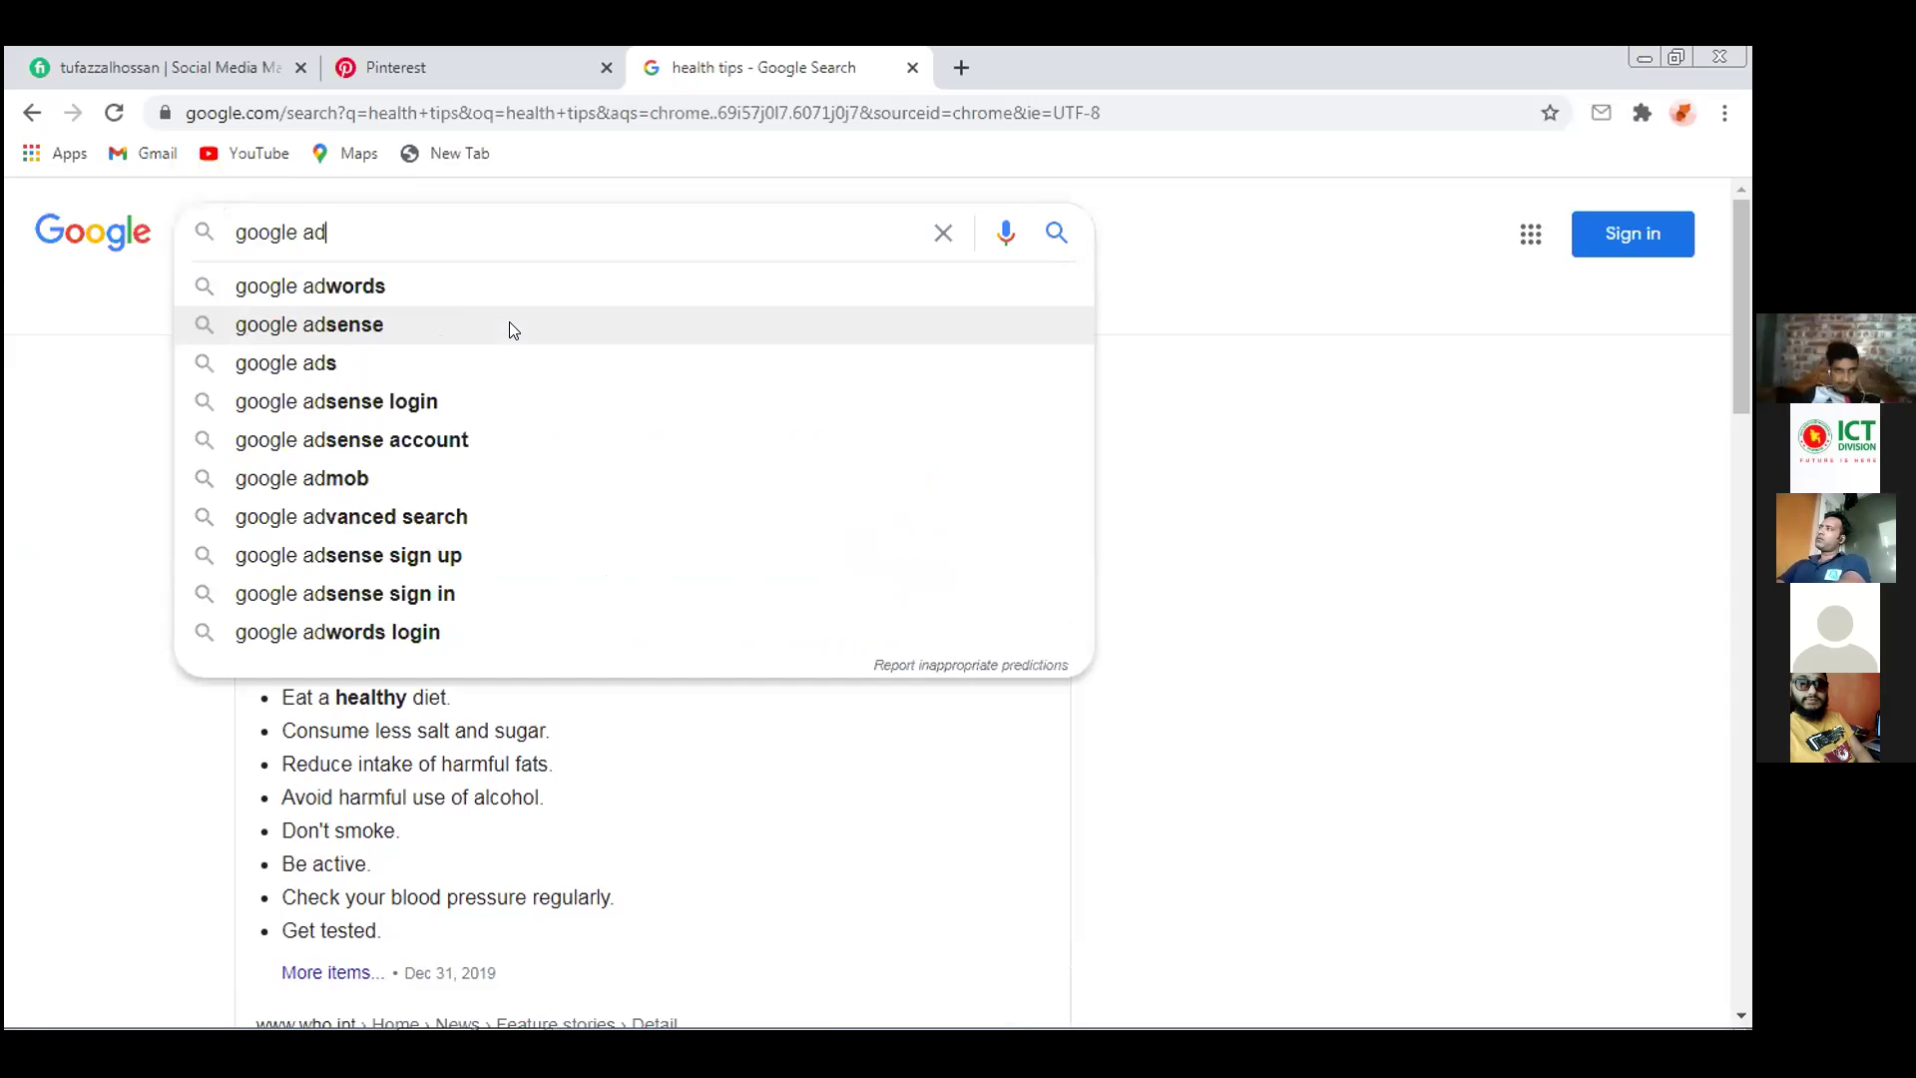
pyautogui.click(387, 288)
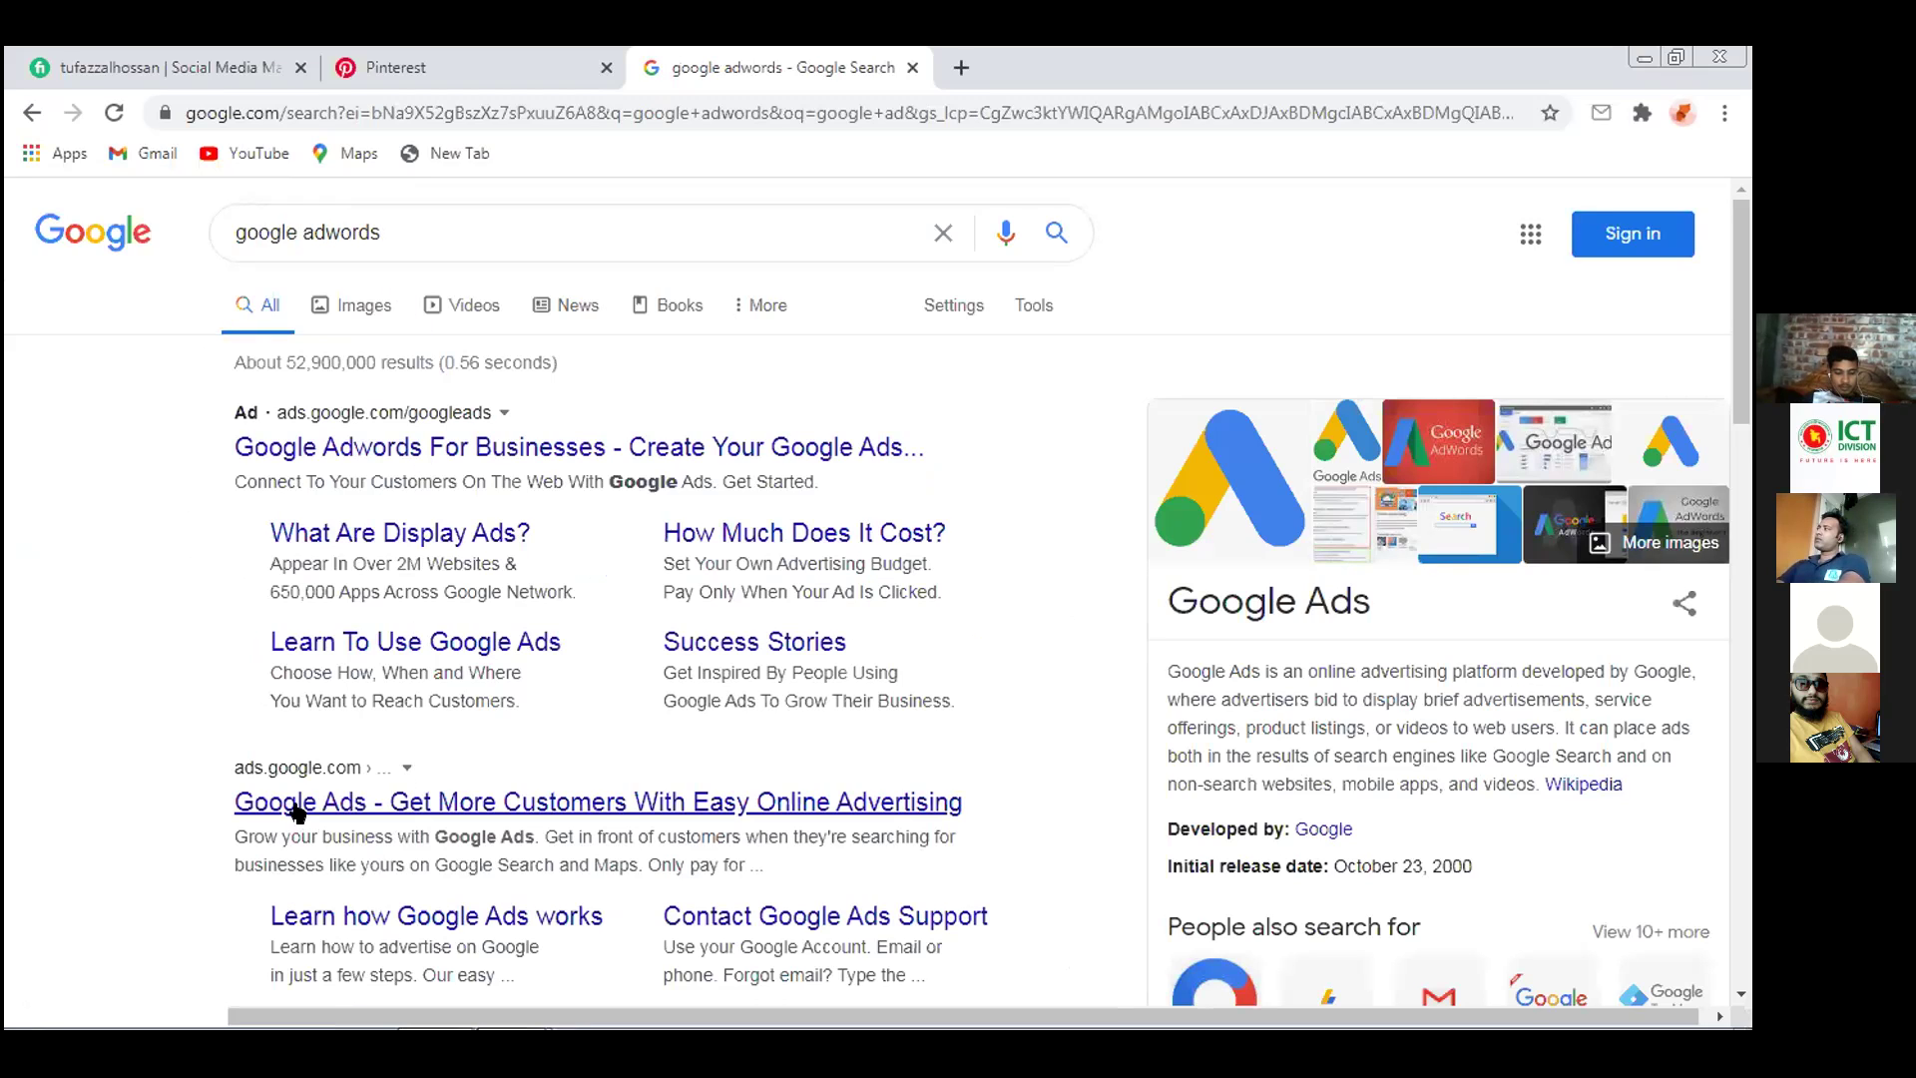
# Open the ads.google.com result and close the COVID-19 banner
pyautogui.click(350, 806)
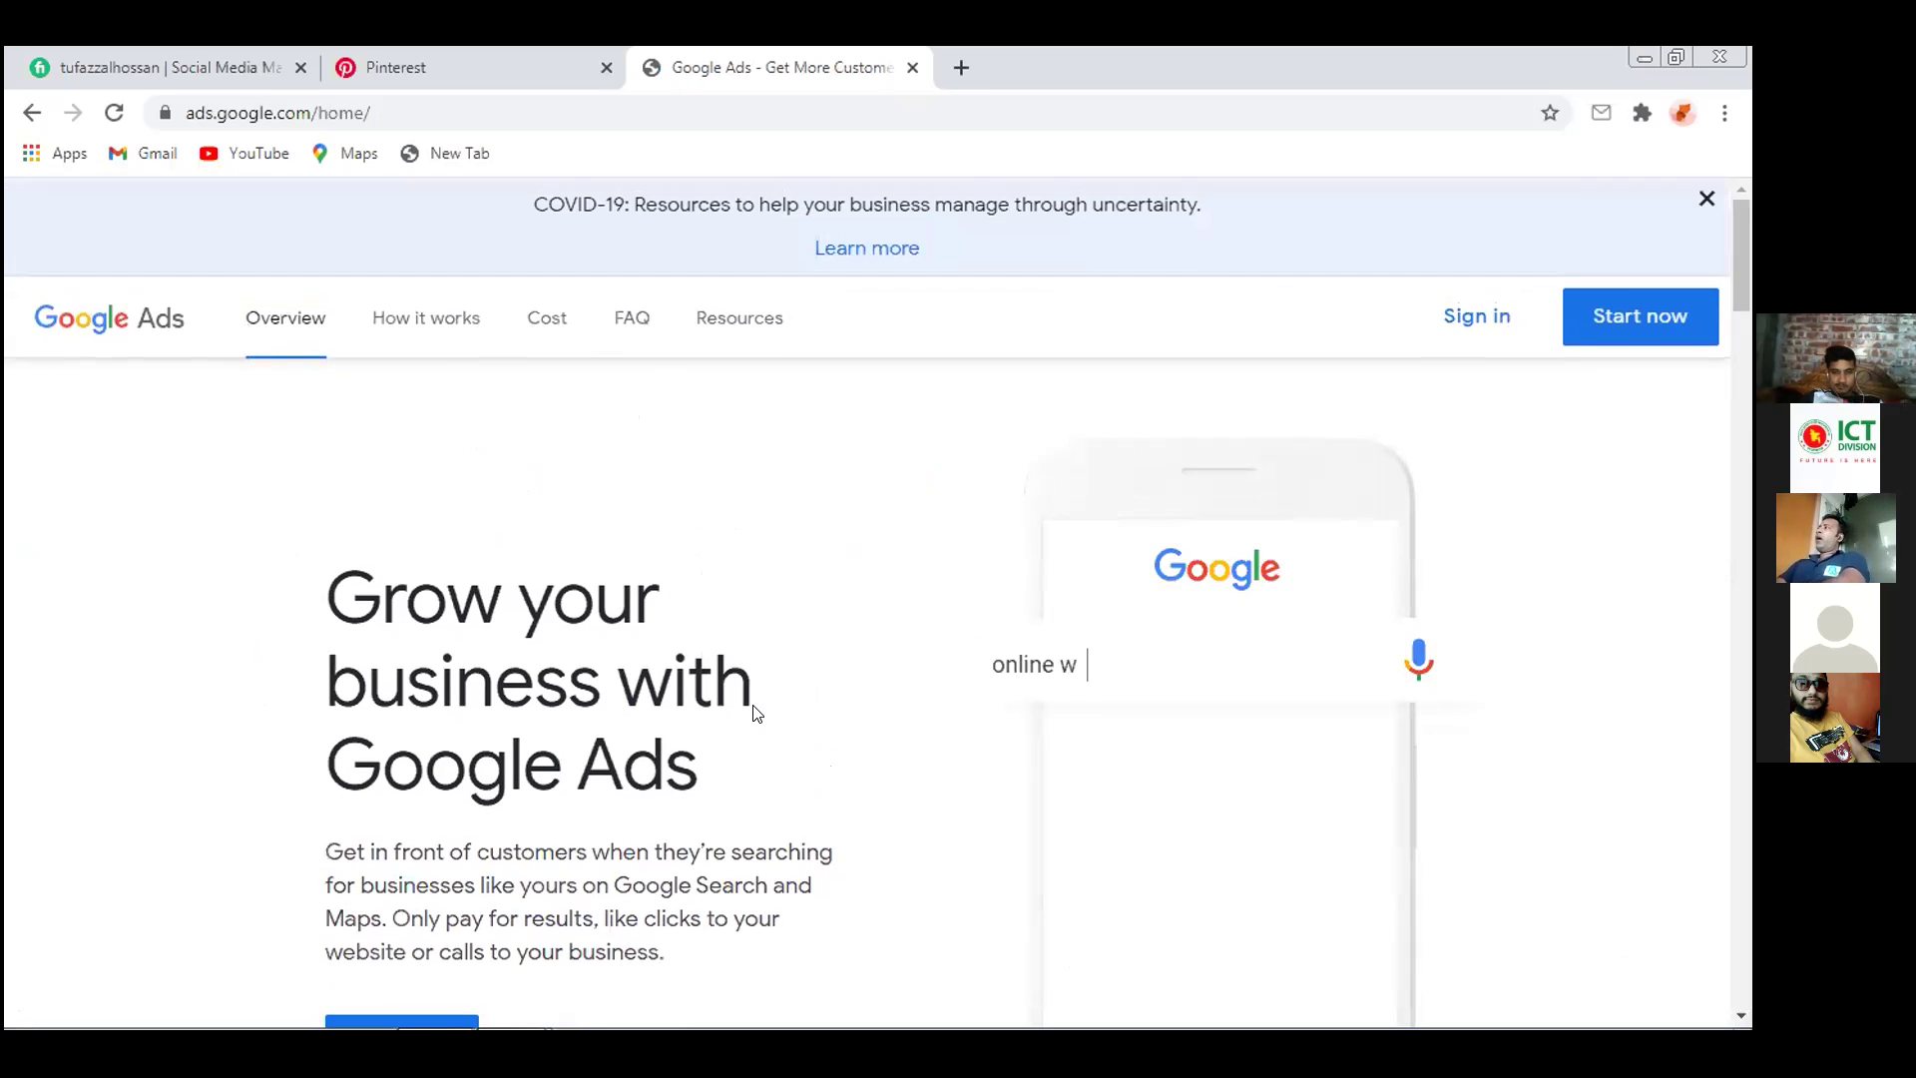
pyautogui.click(1706, 199)
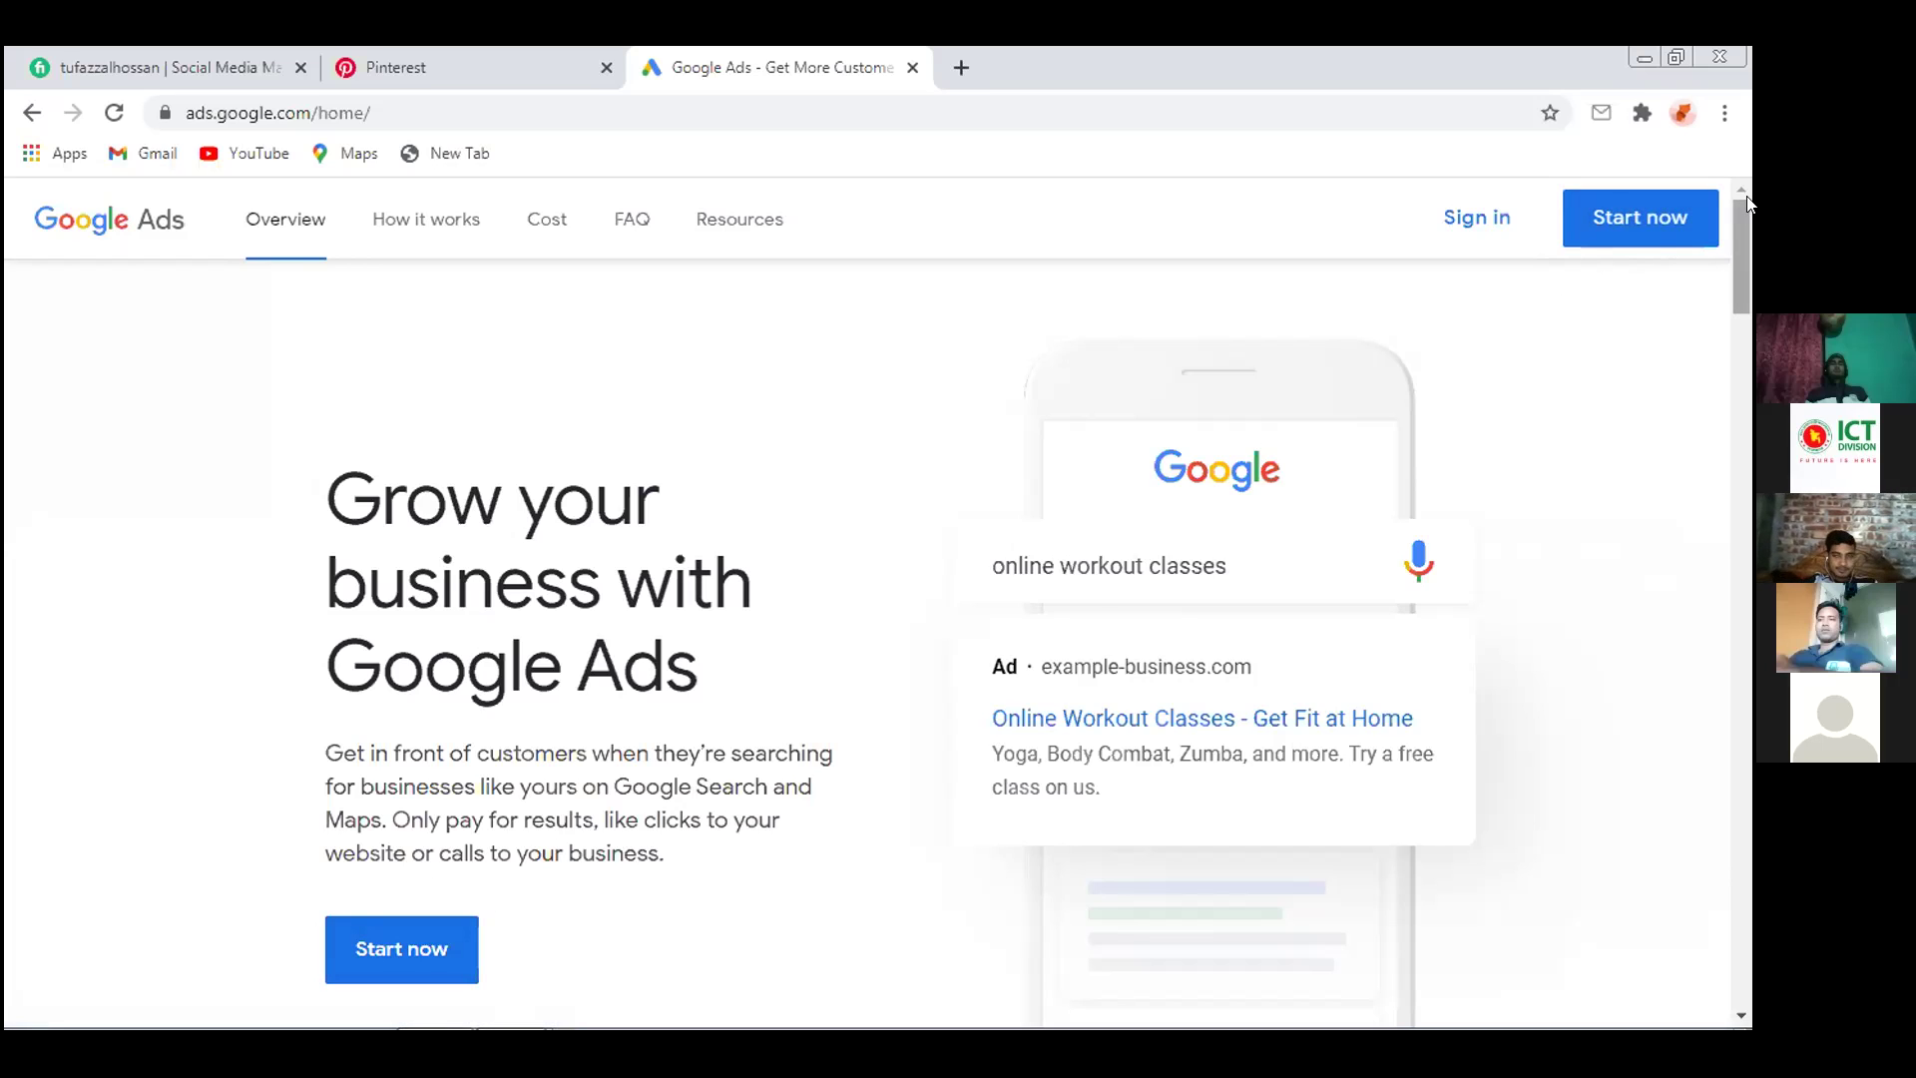
# Start Google Ads sign-up and sign in with the saved account and its password
pyautogui.click(1627, 221)
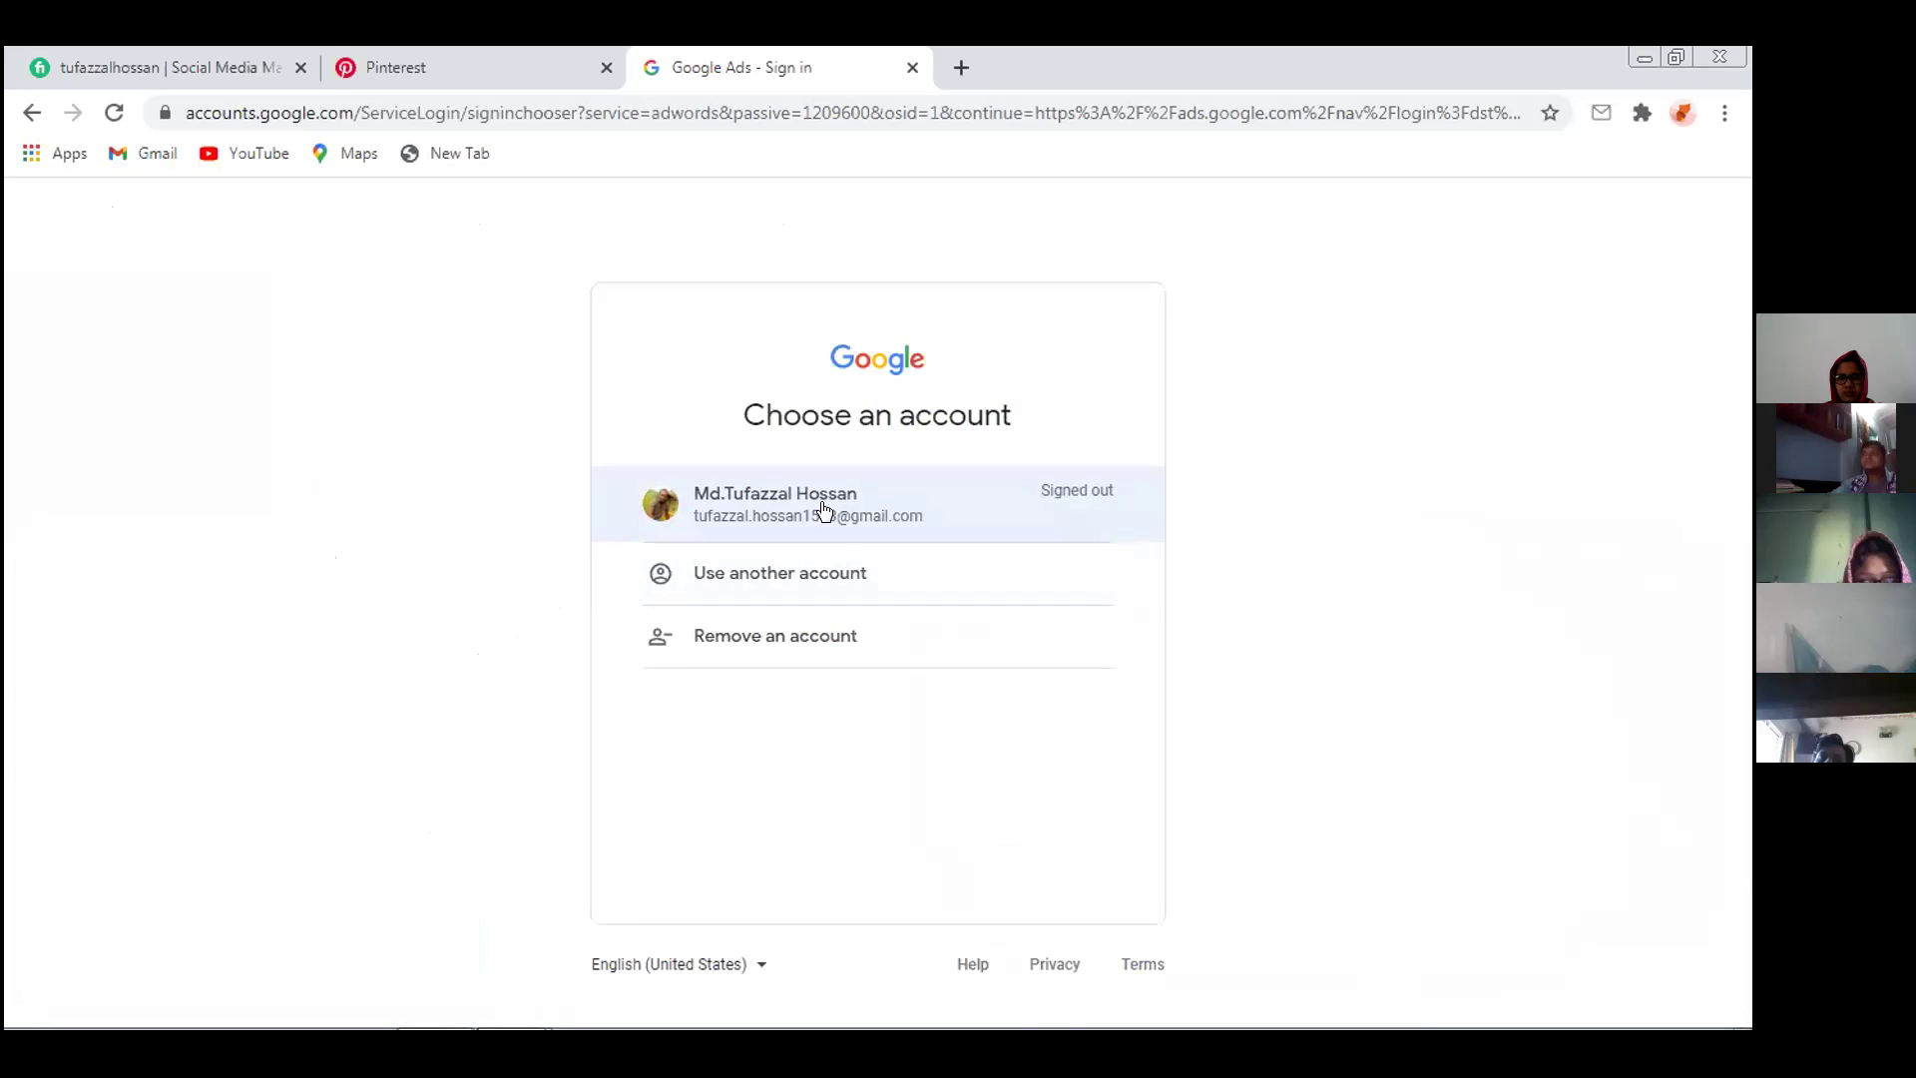
pyautogui.moveTo(828, 494); pyautogui.dragTo(824, 507)
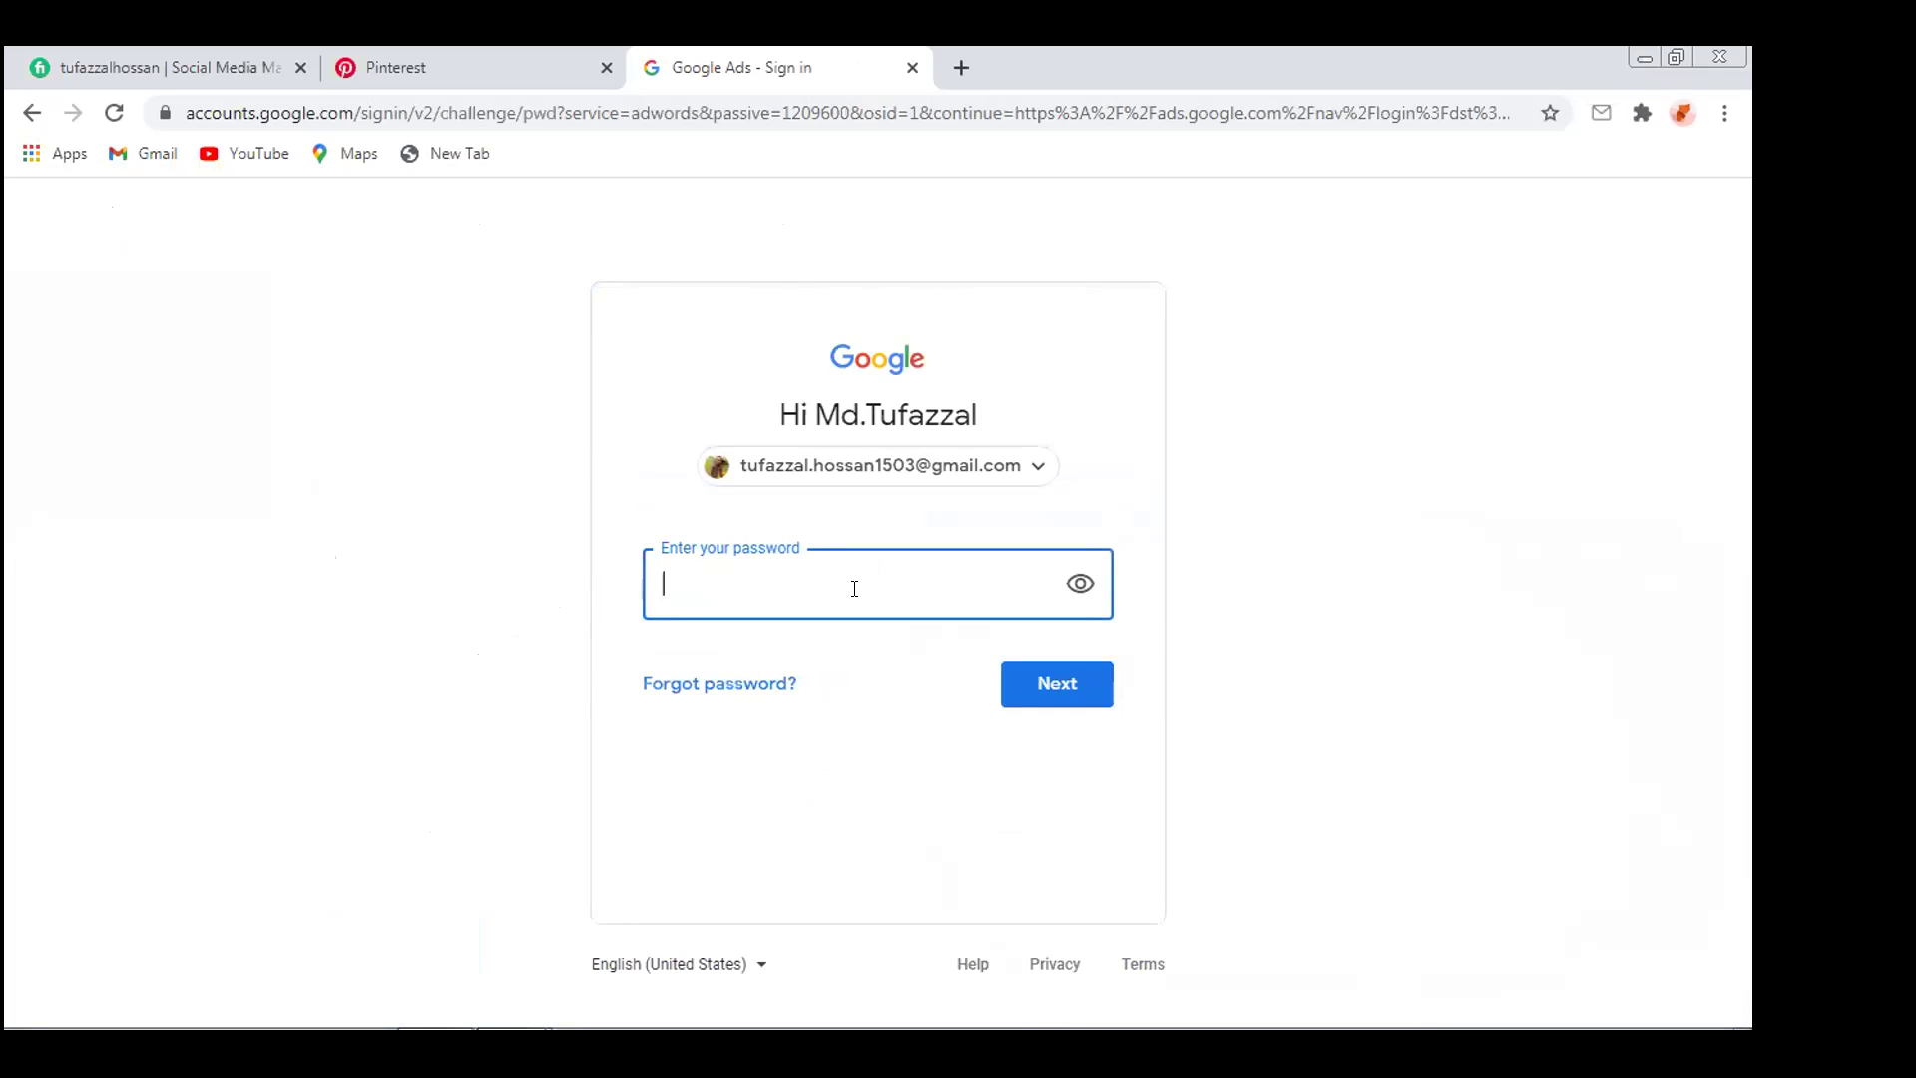
pyautogui.write('******')
pyautogui.hotkey('ctrl', 'a')
pyautogui.press('BackSpace')
pyautogui.write('*********')
pyautogui.press('Return')
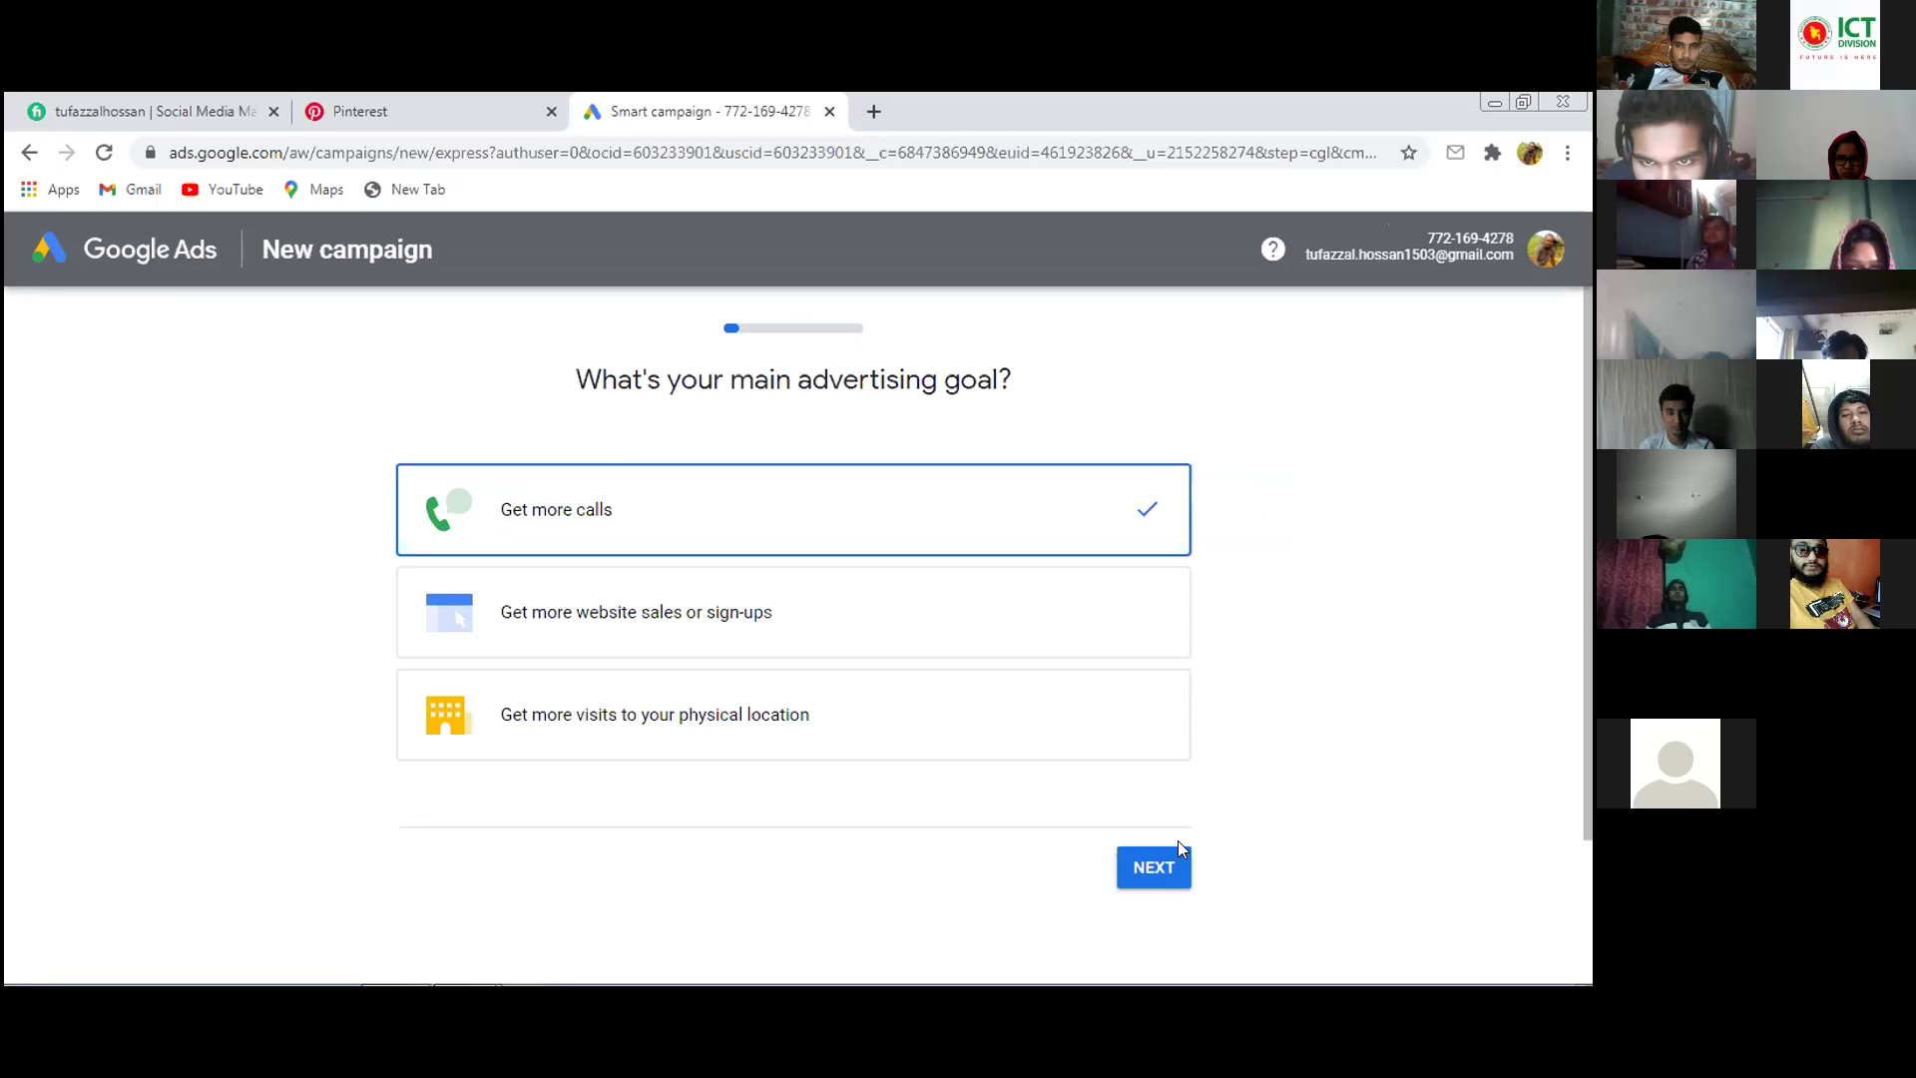
# Keep 'Get more calls' as the goal and continue to the business name field
pyautogui.click(1267, 893)
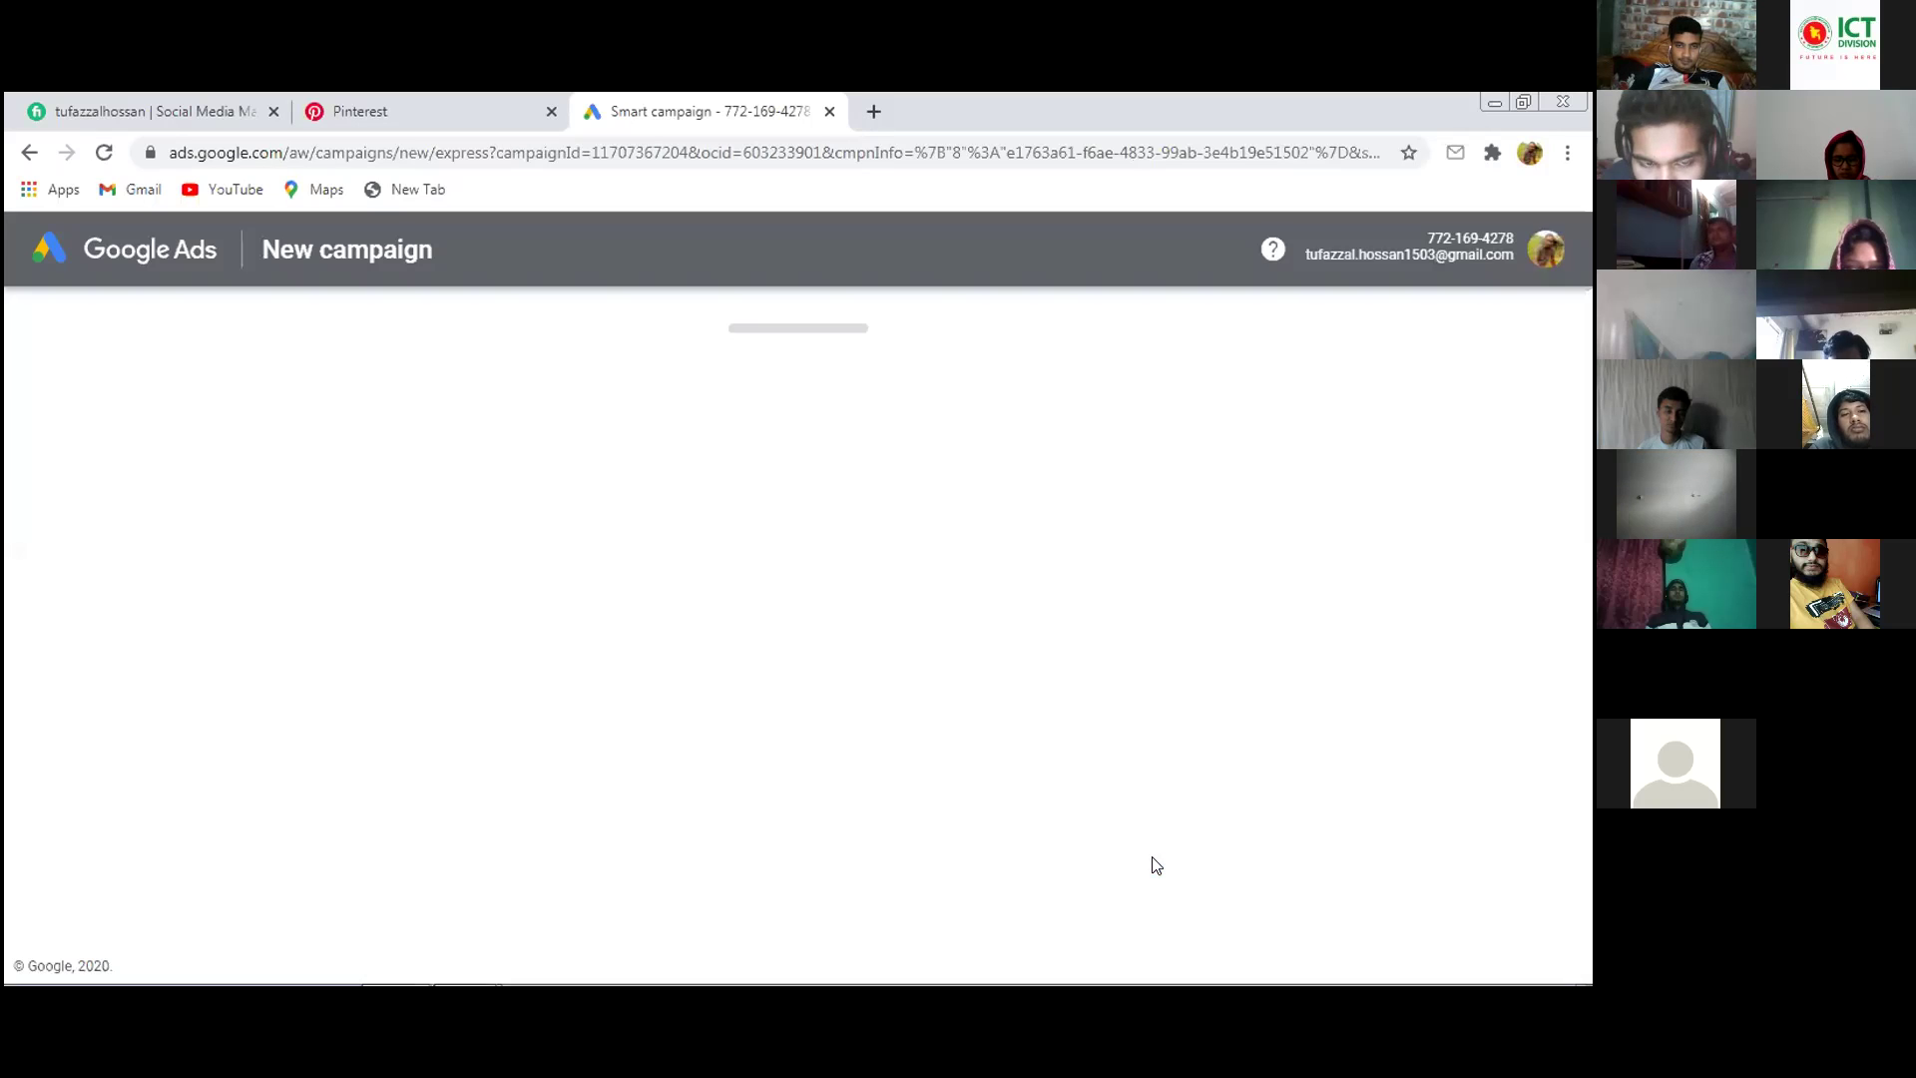
pyautogui.click(645, 475)
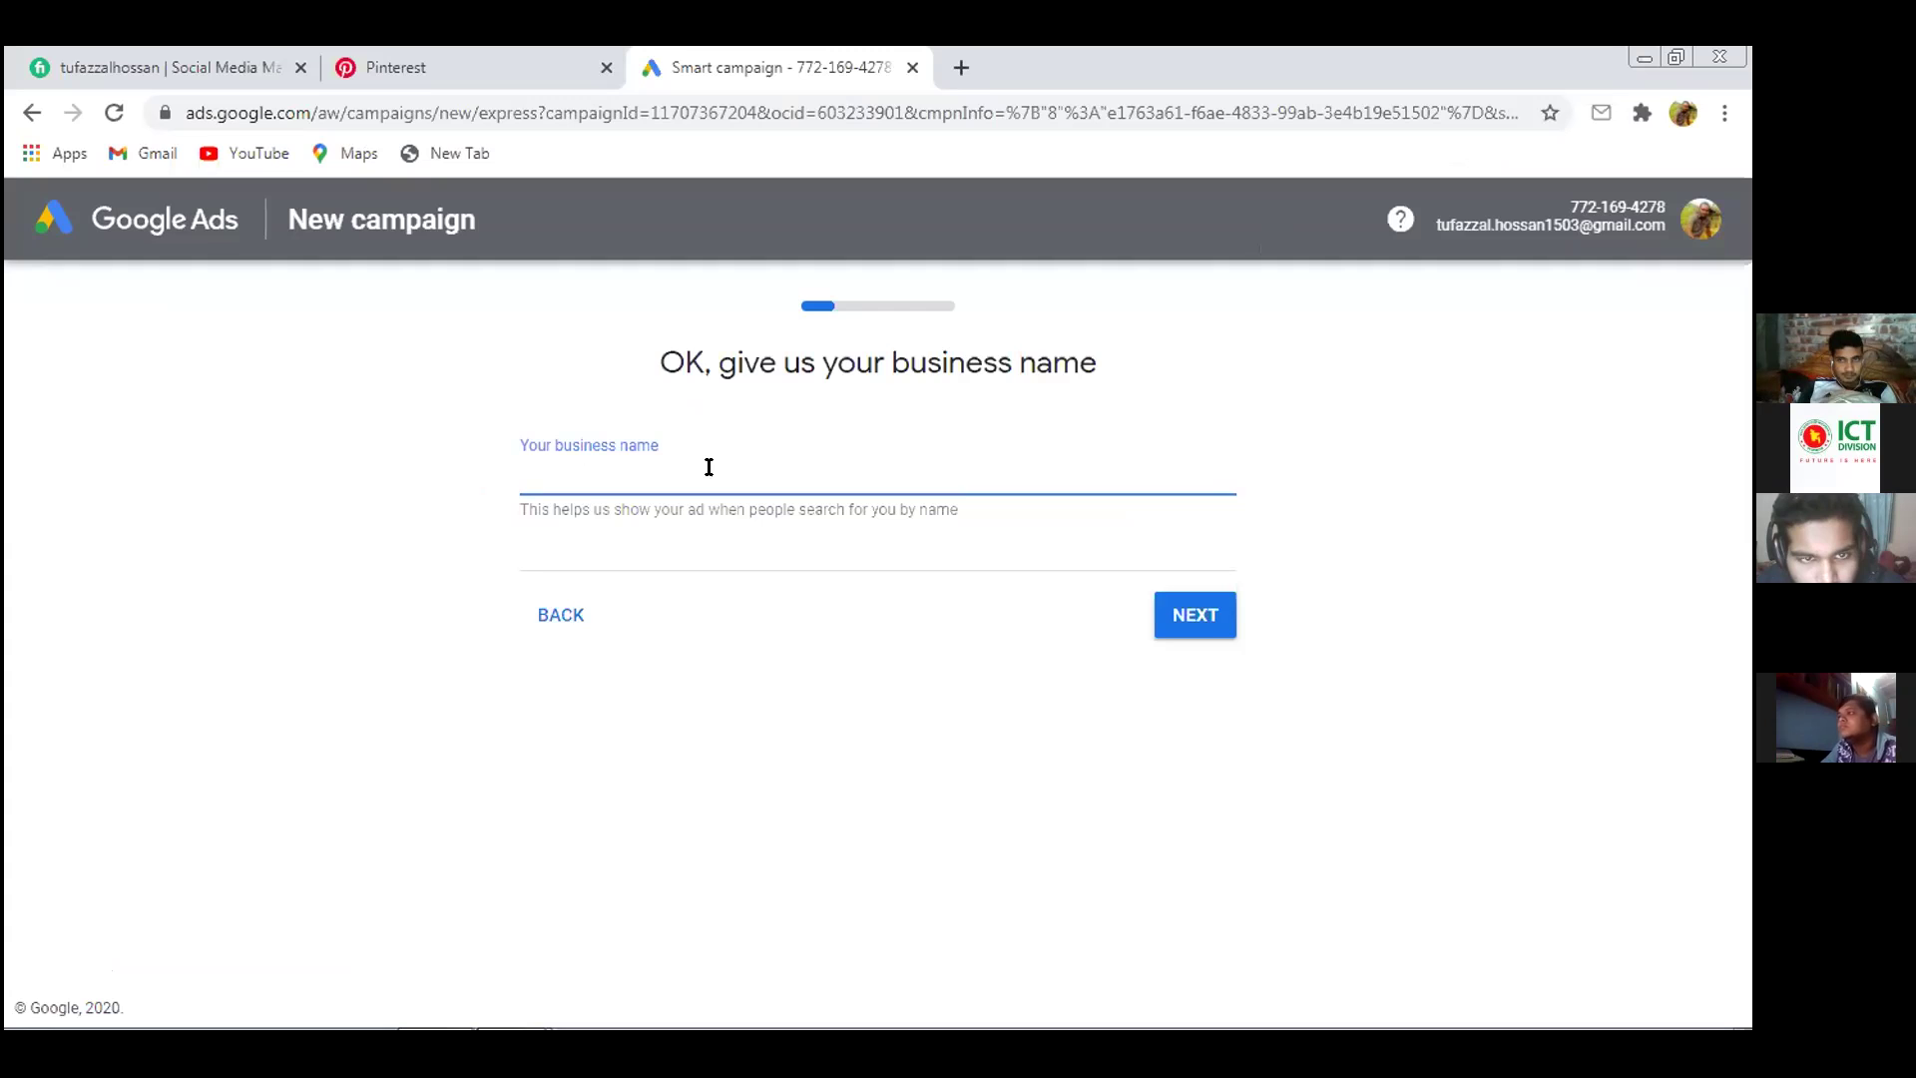
# Enter 'Mobile game' as the business name and continue to the website step
pyautogui.write('M')
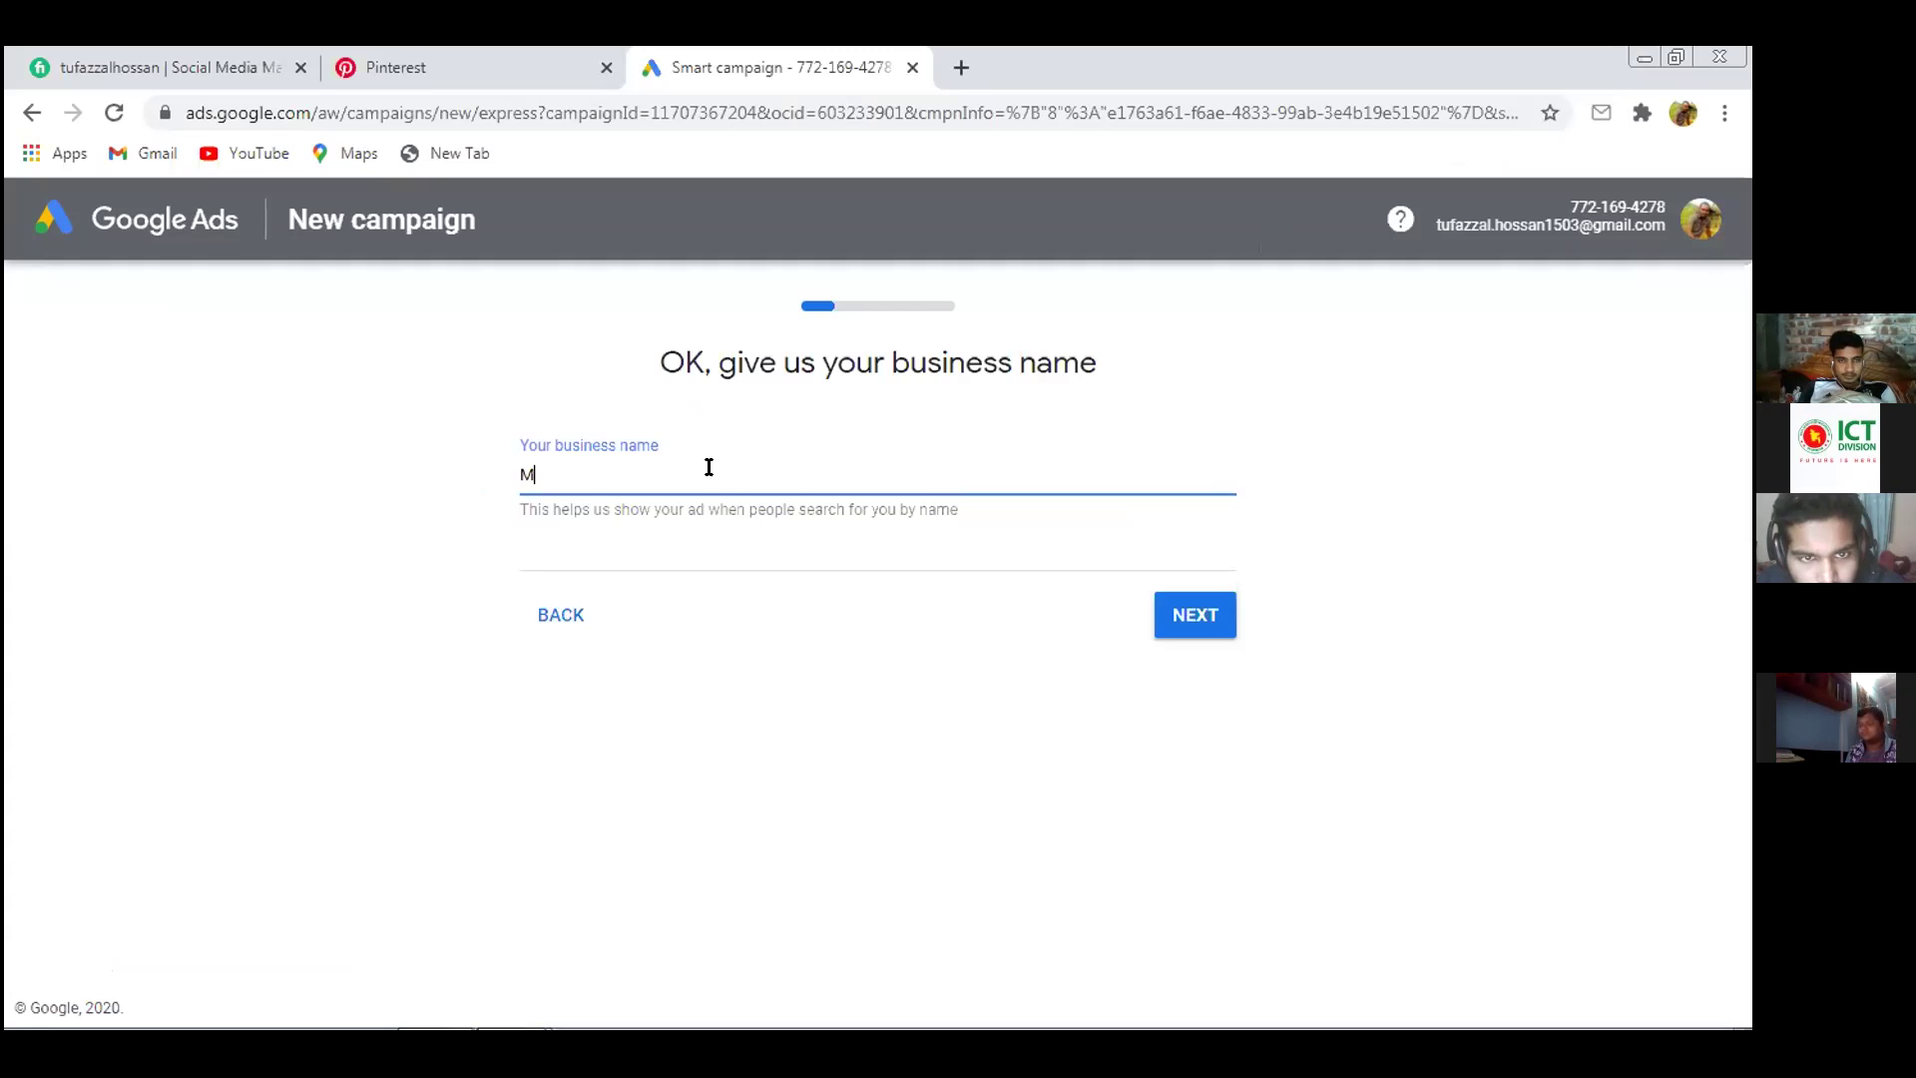
pyautogui.write('obile game')
pyautogui.click(678, 541)
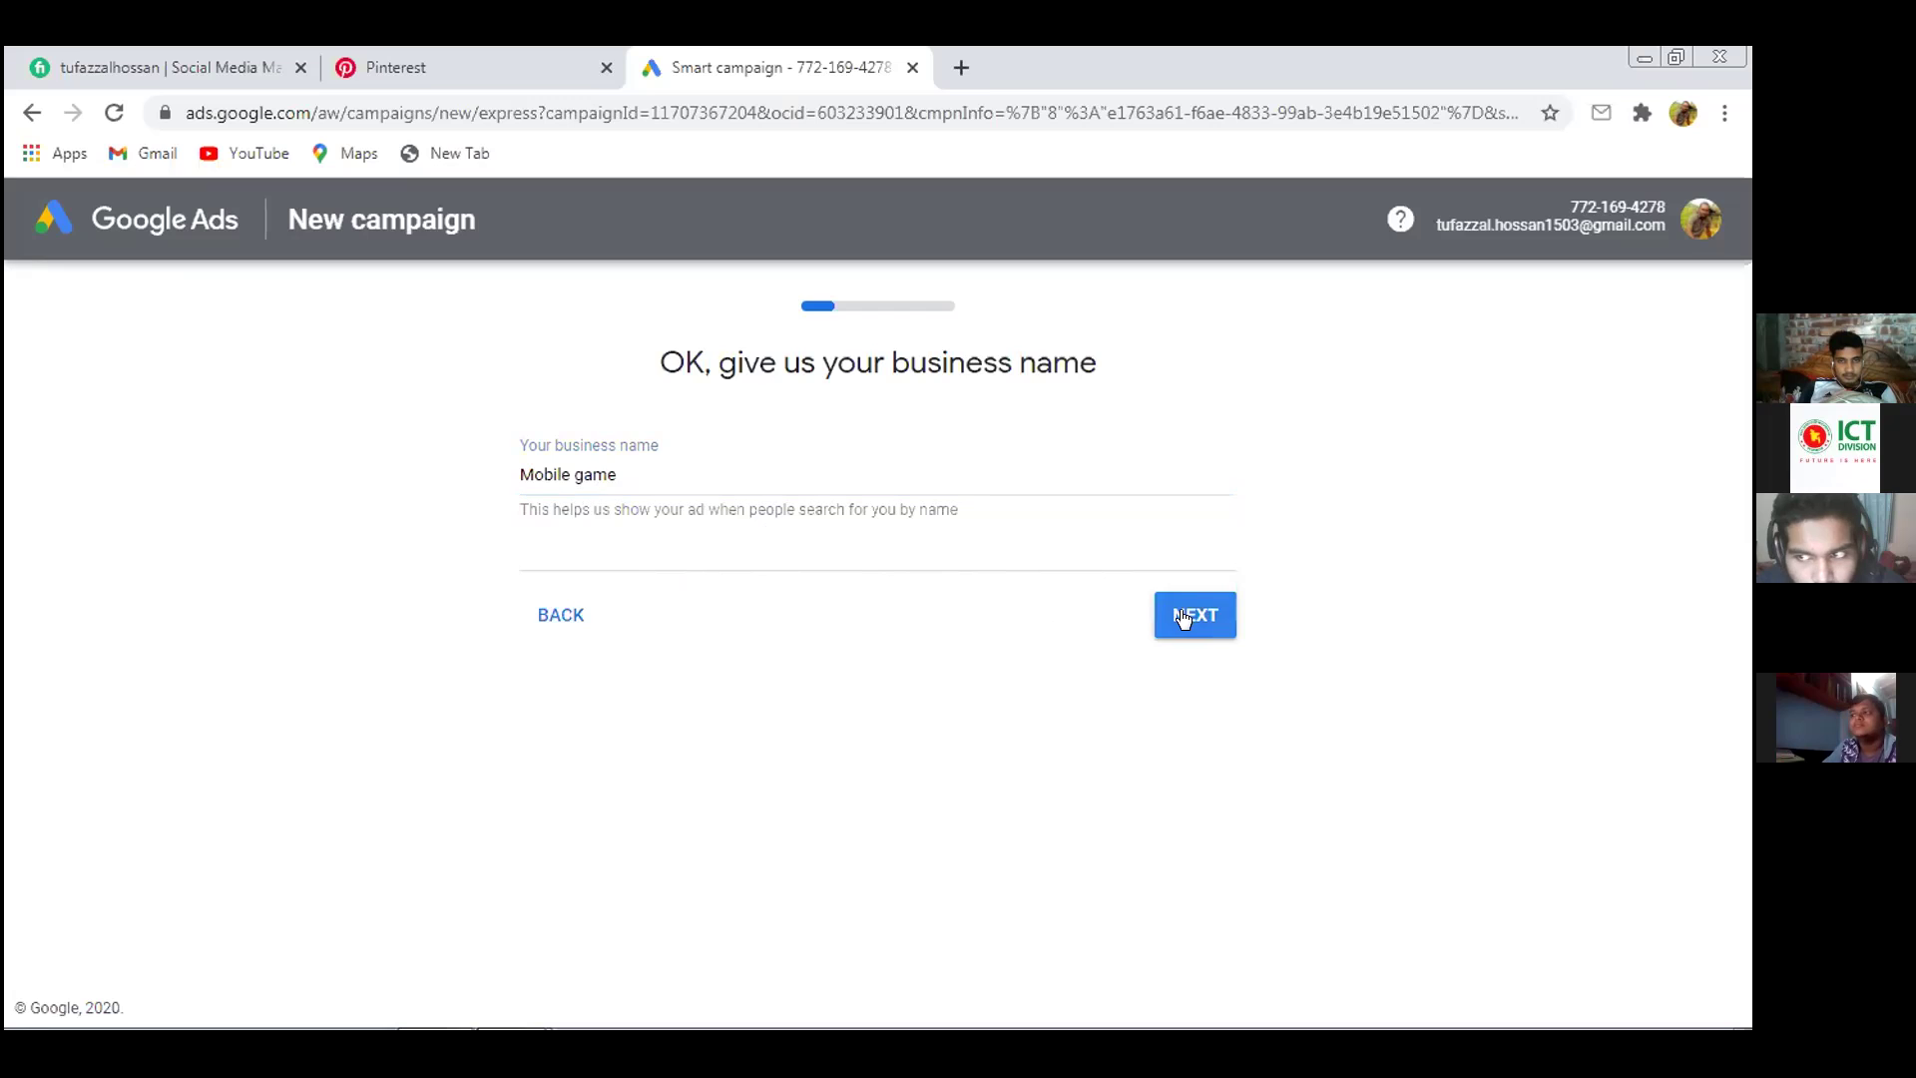
pyautogui.click(1061, 530)
pyautogui.click(876, 571)
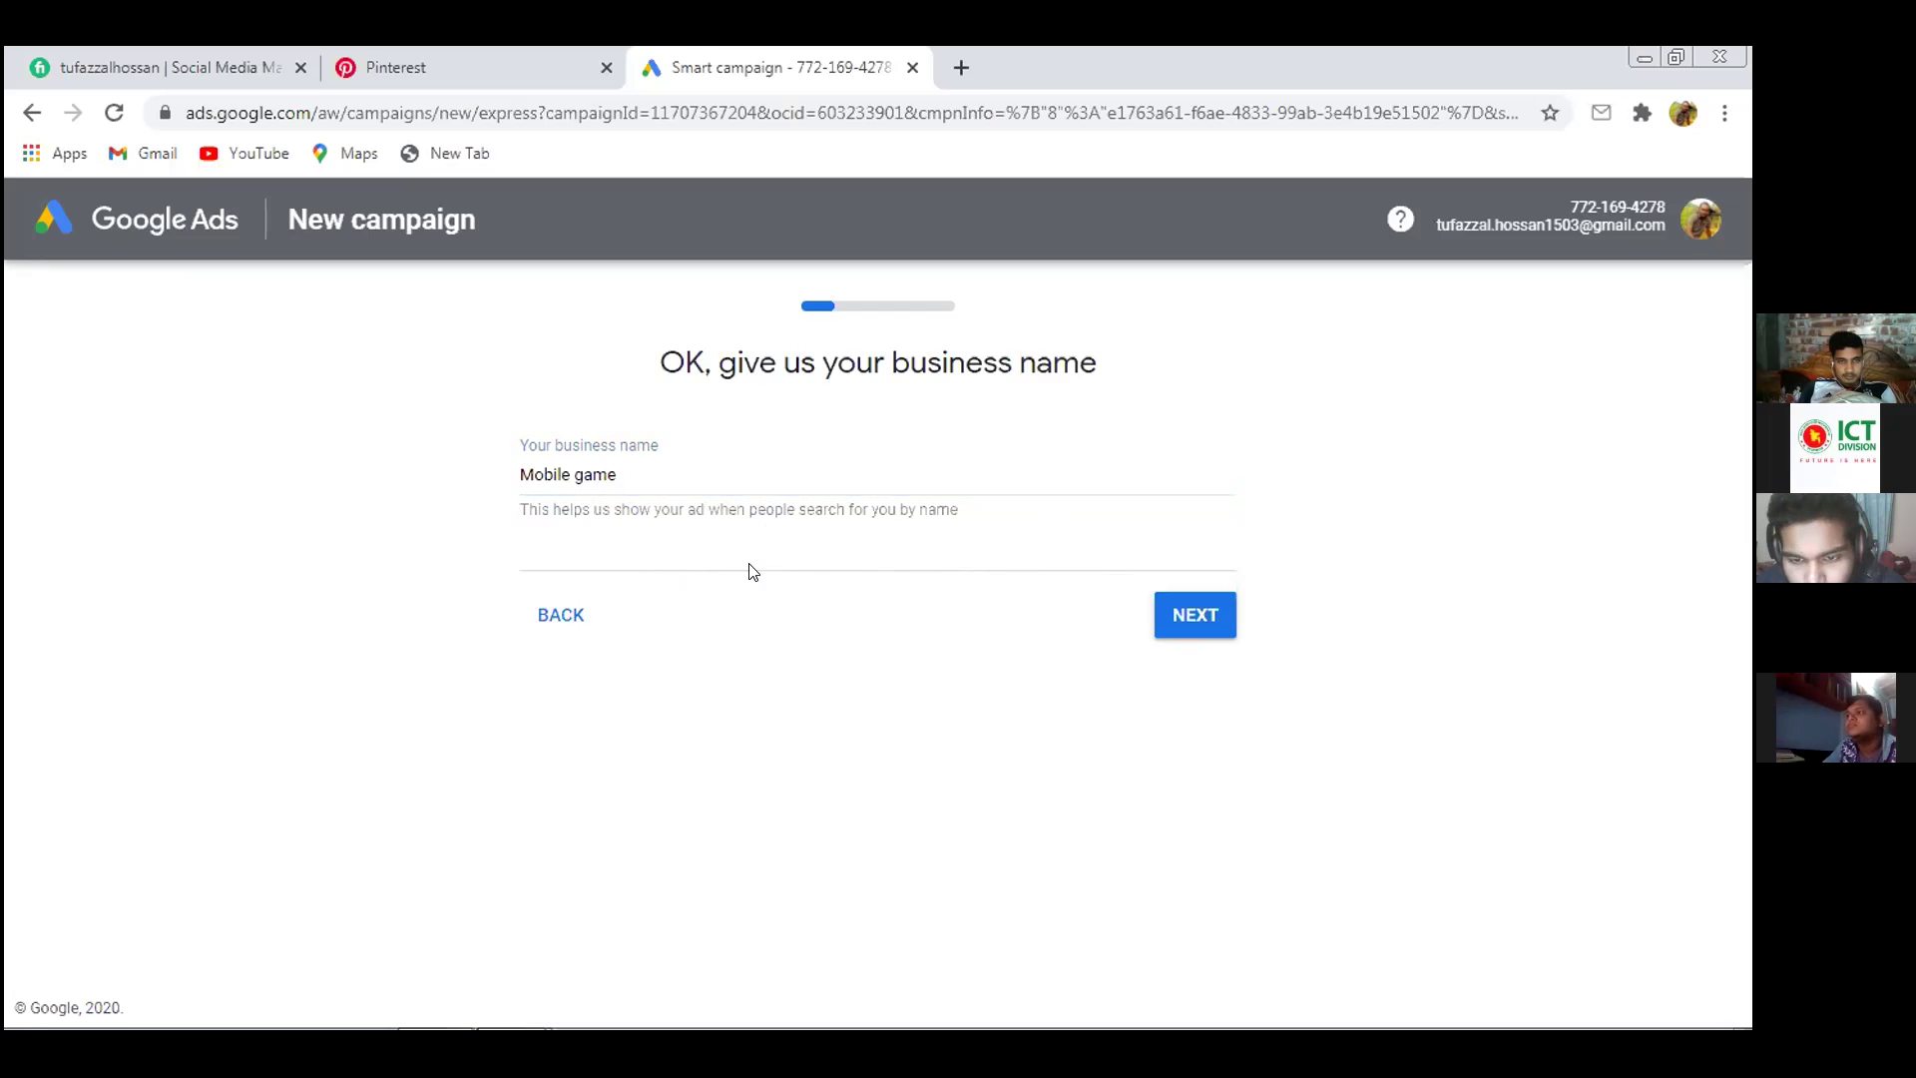
pyautogui.click(1178, 613)
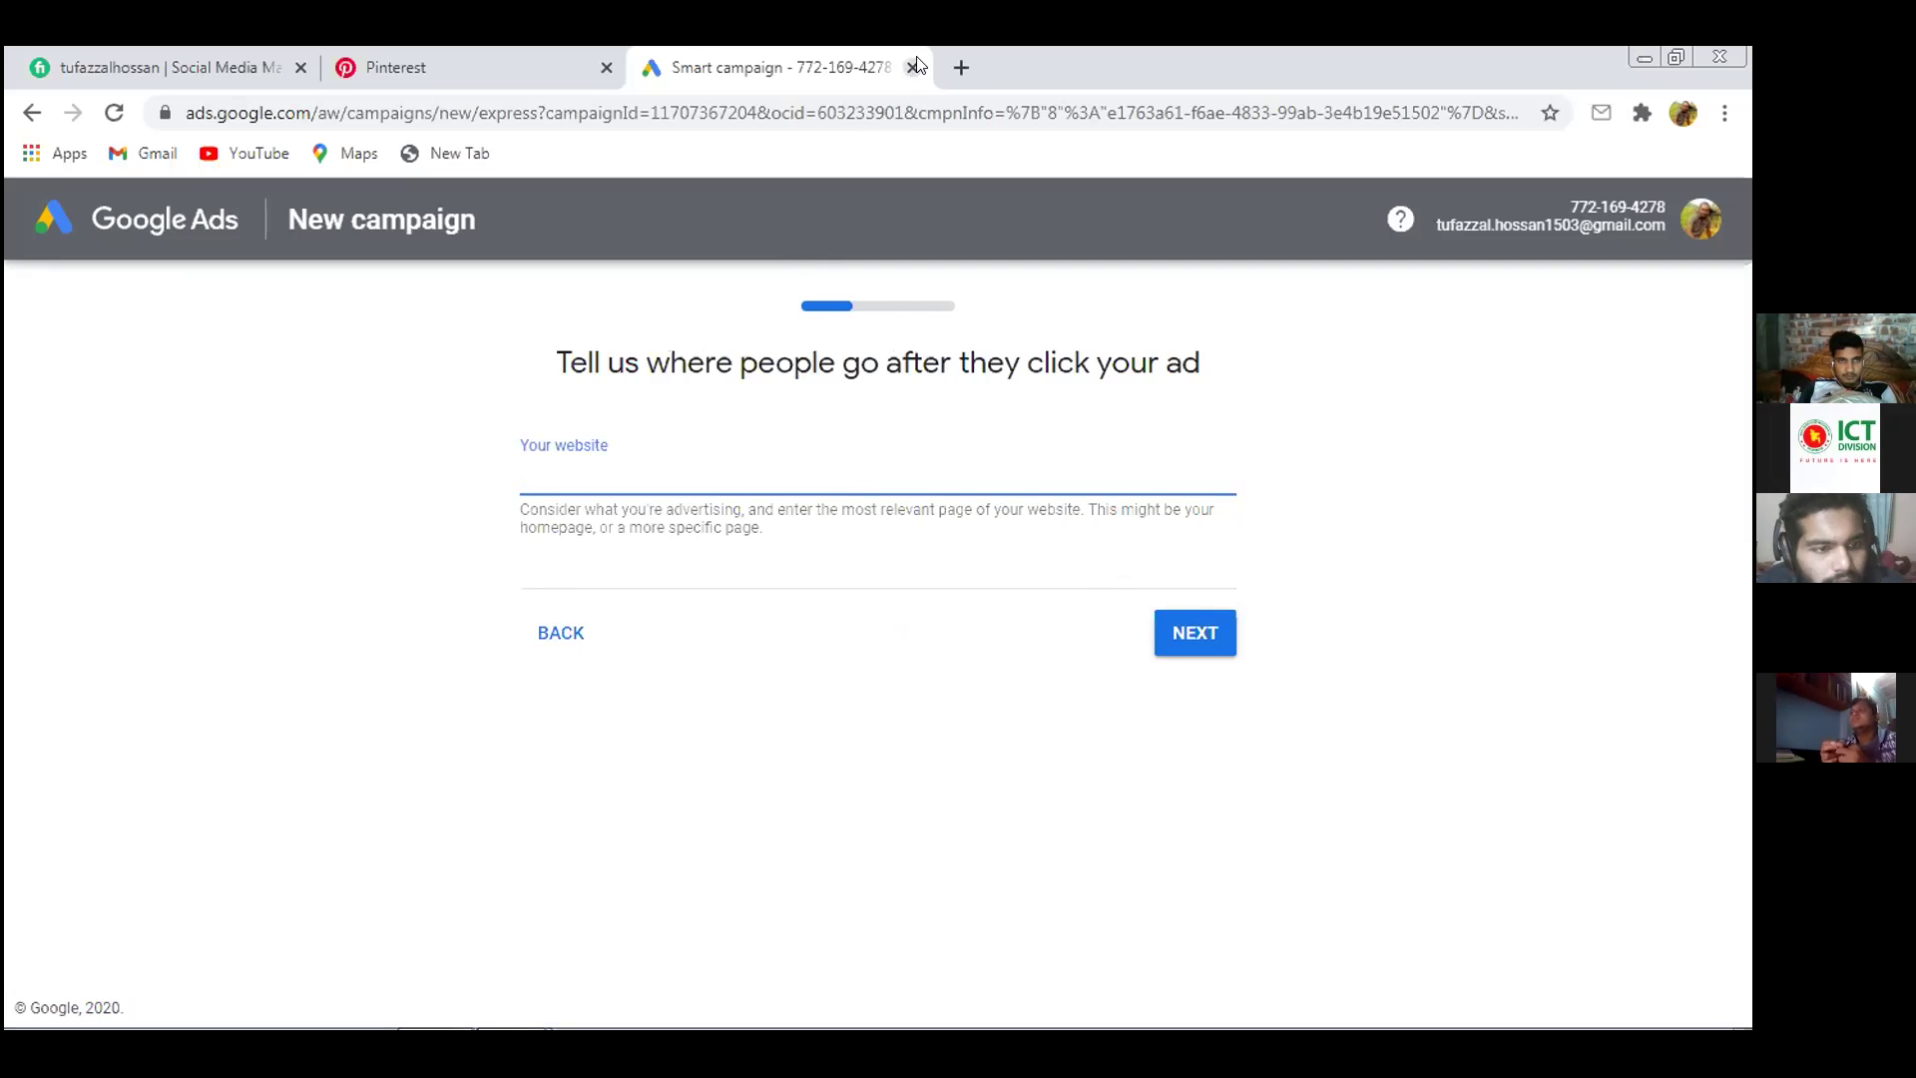
# Open Blogger from the Google apps grid in a new tab, closing the Gmail tab
pyautogui.click(959, 63)
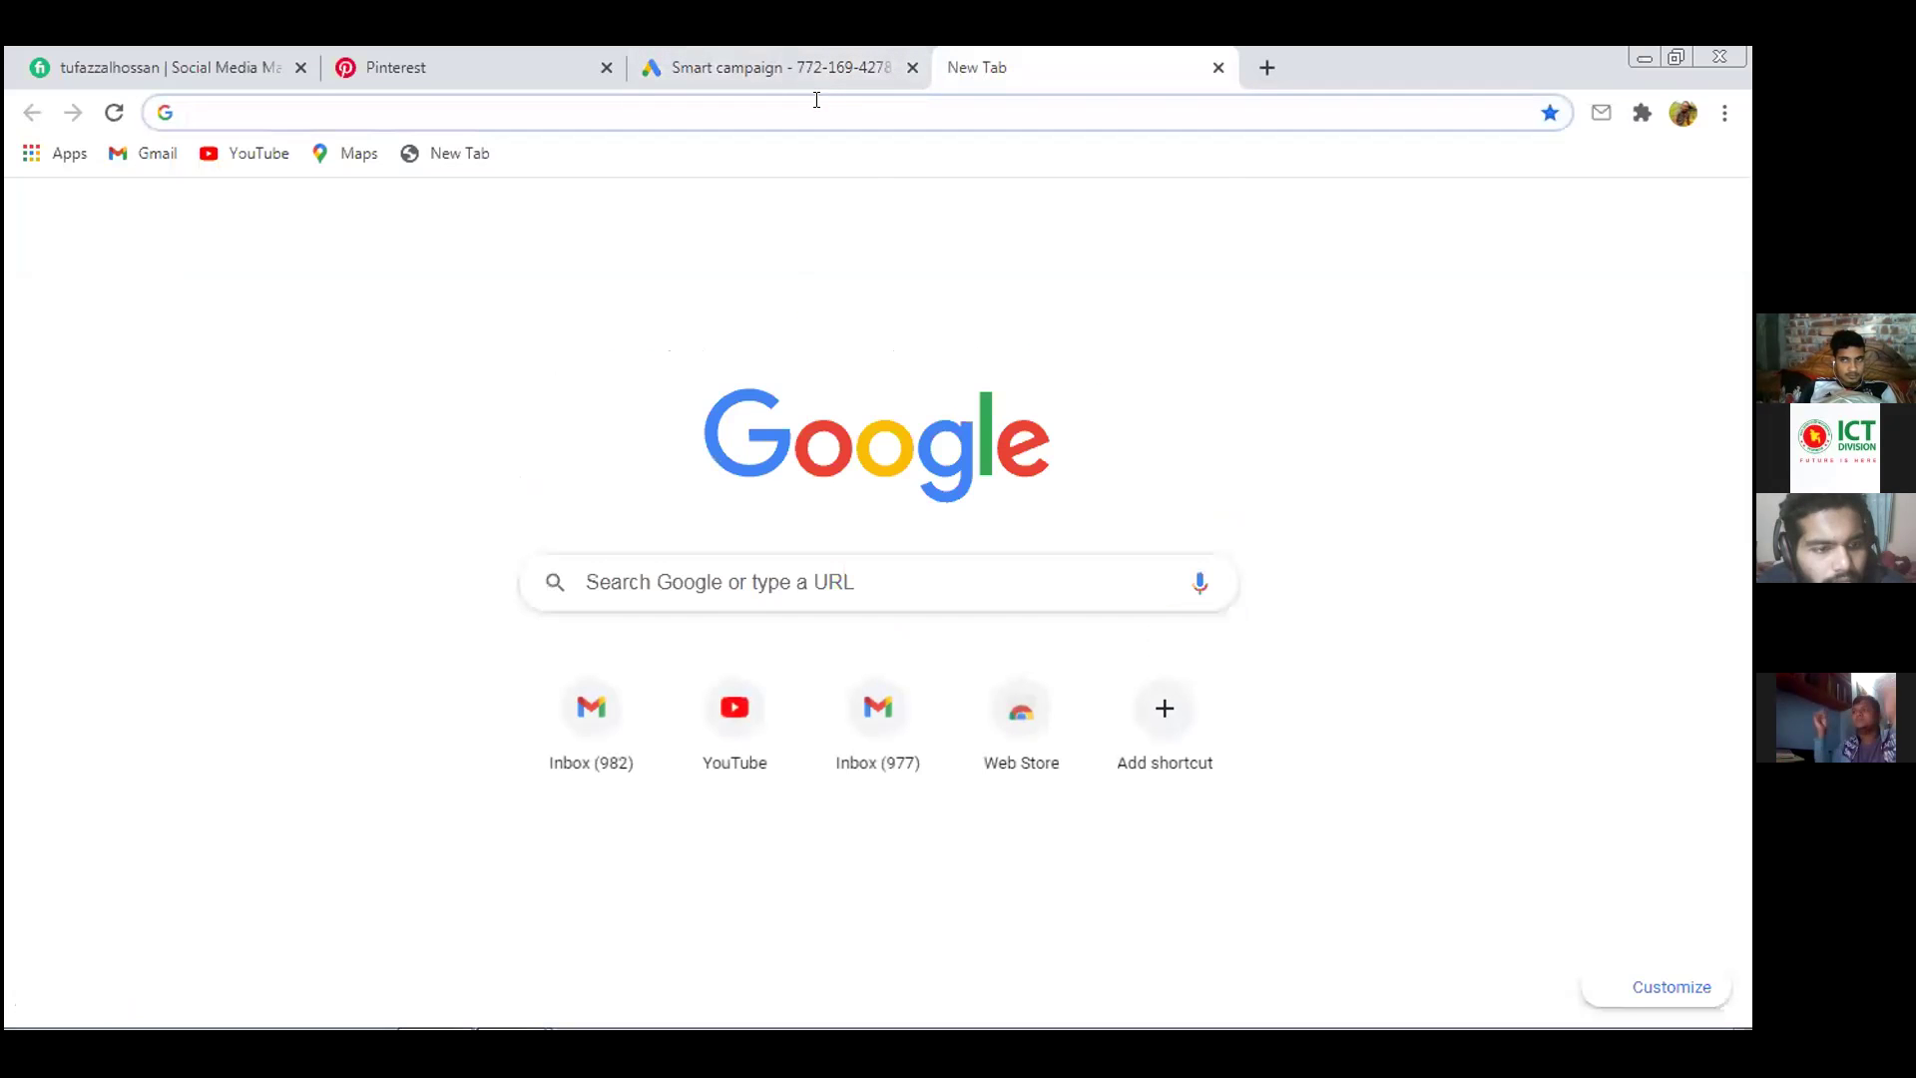
pyautogui.click(584, 725)
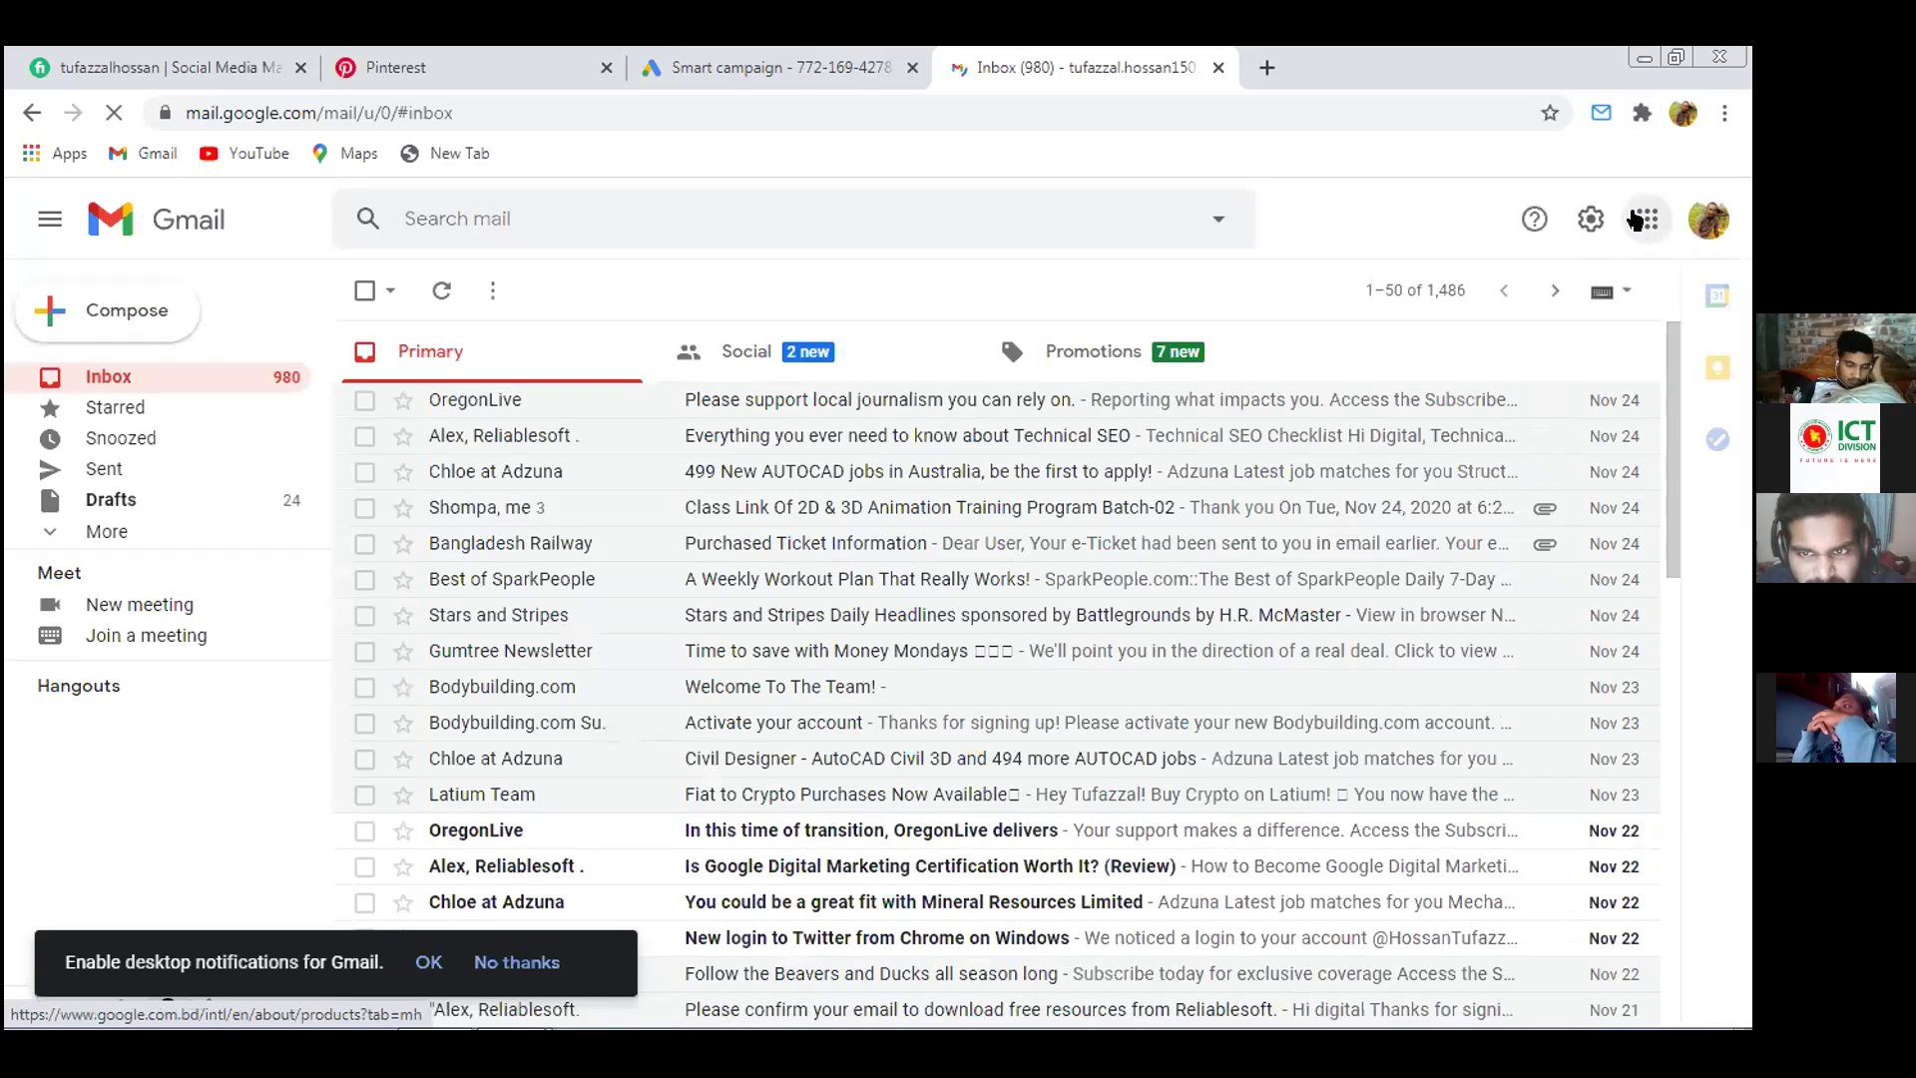
pyautogui.click(1644, 214)
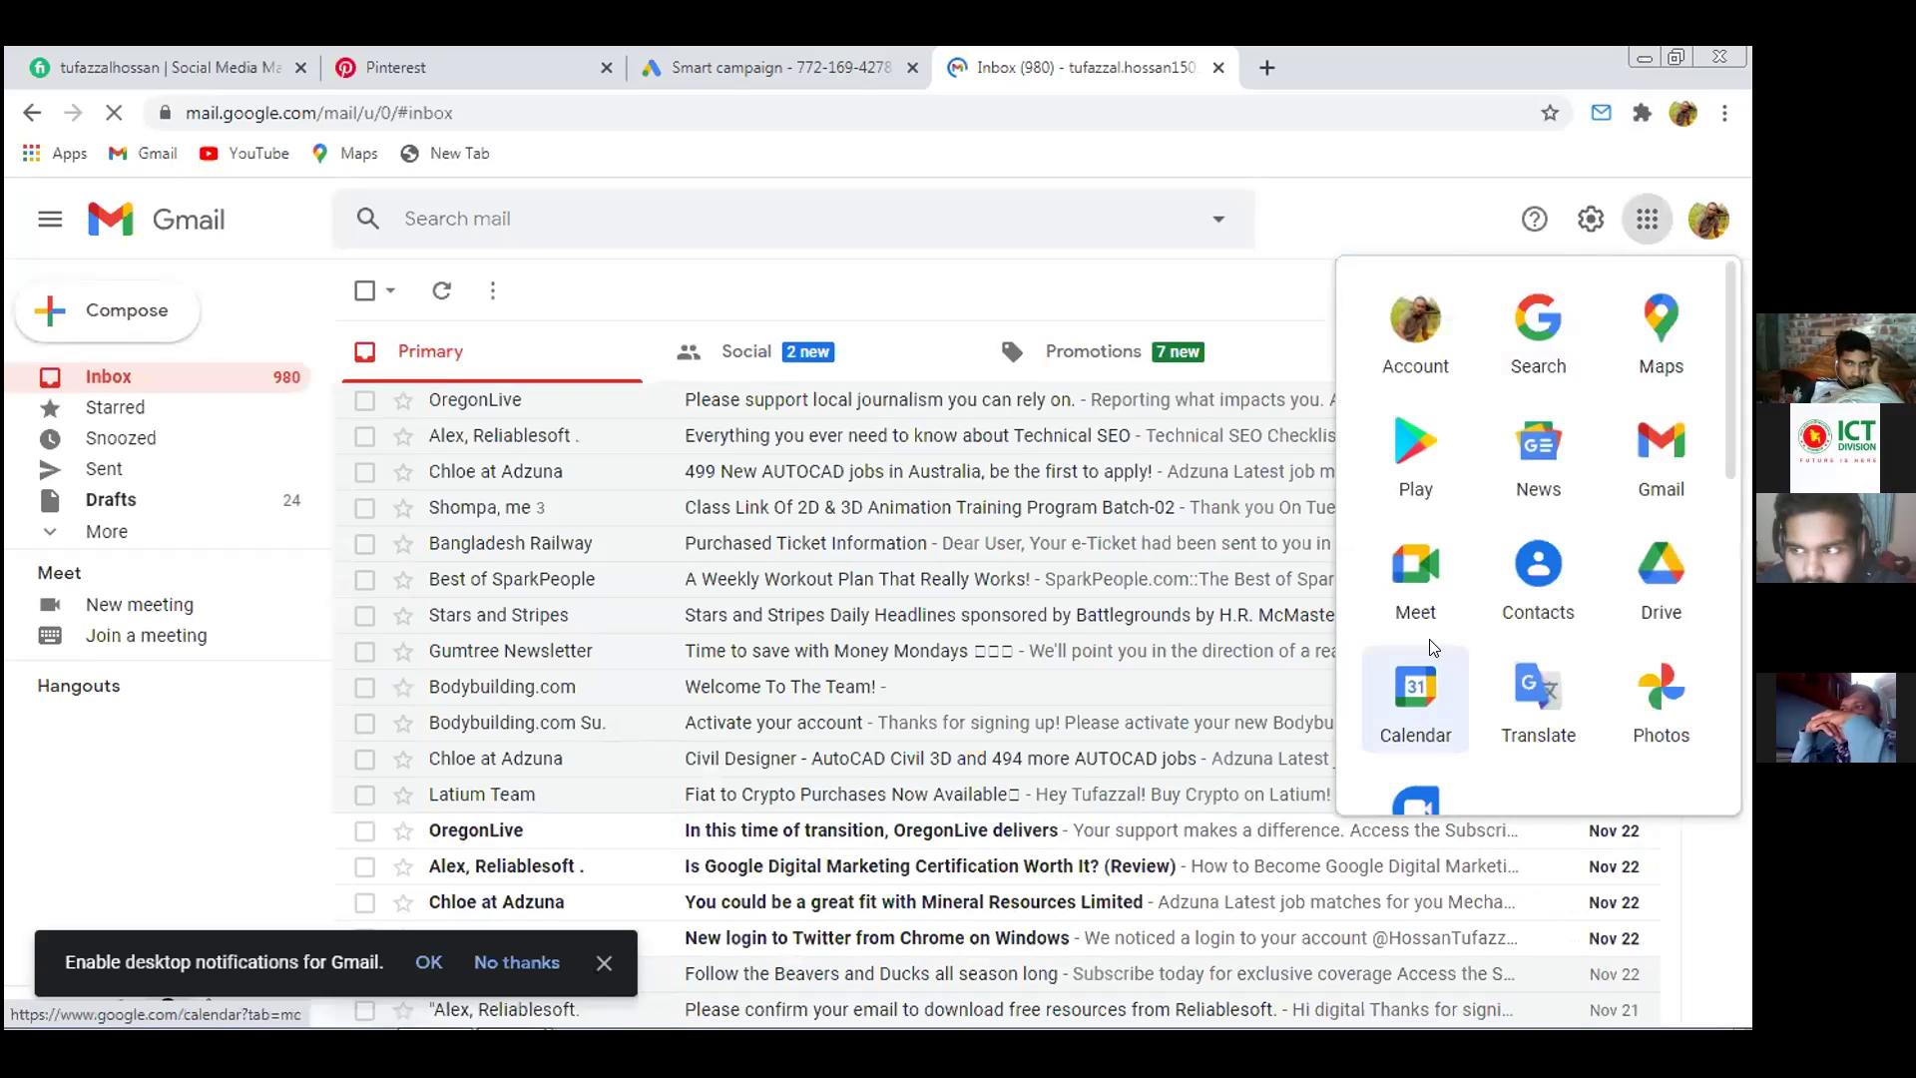
pyautogui.scroll(-3, 1416, 702)
pyautogui.click(1425, 703)
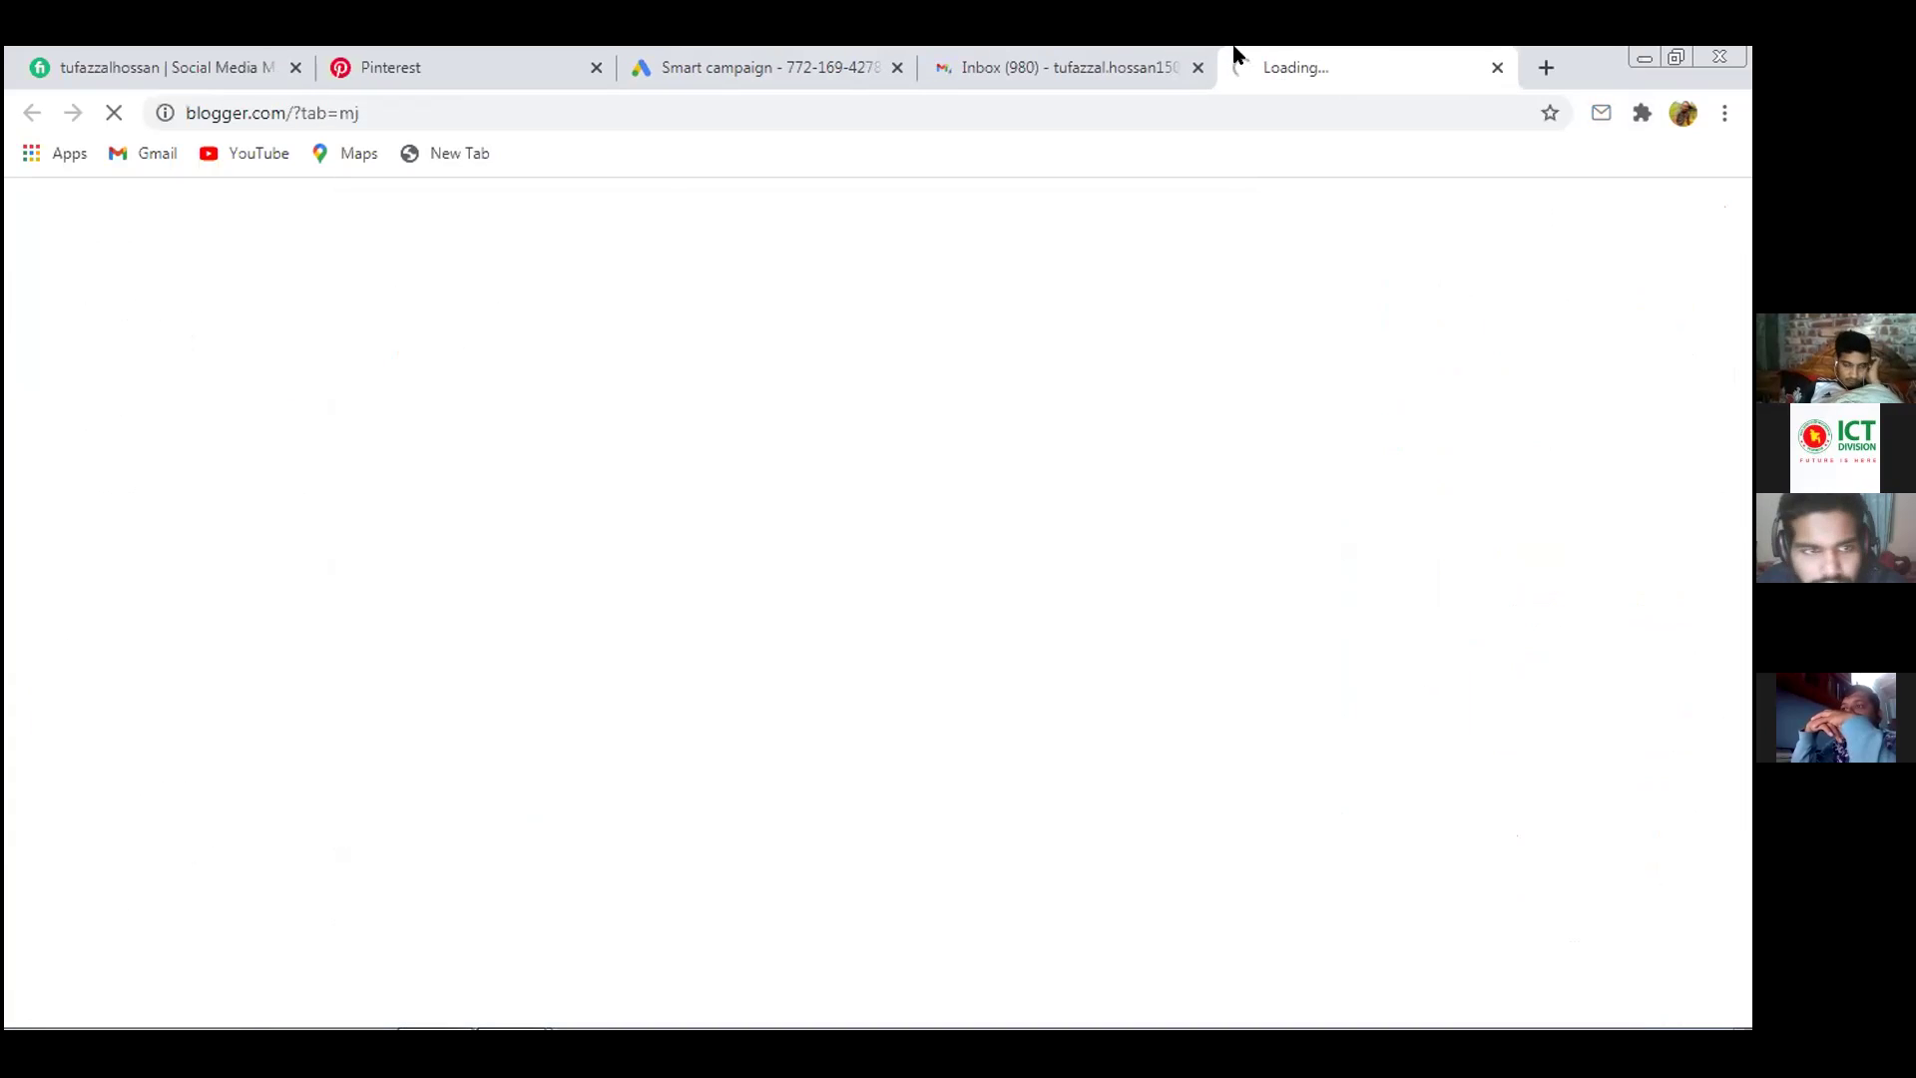
pyautogui.click(1197, 68)
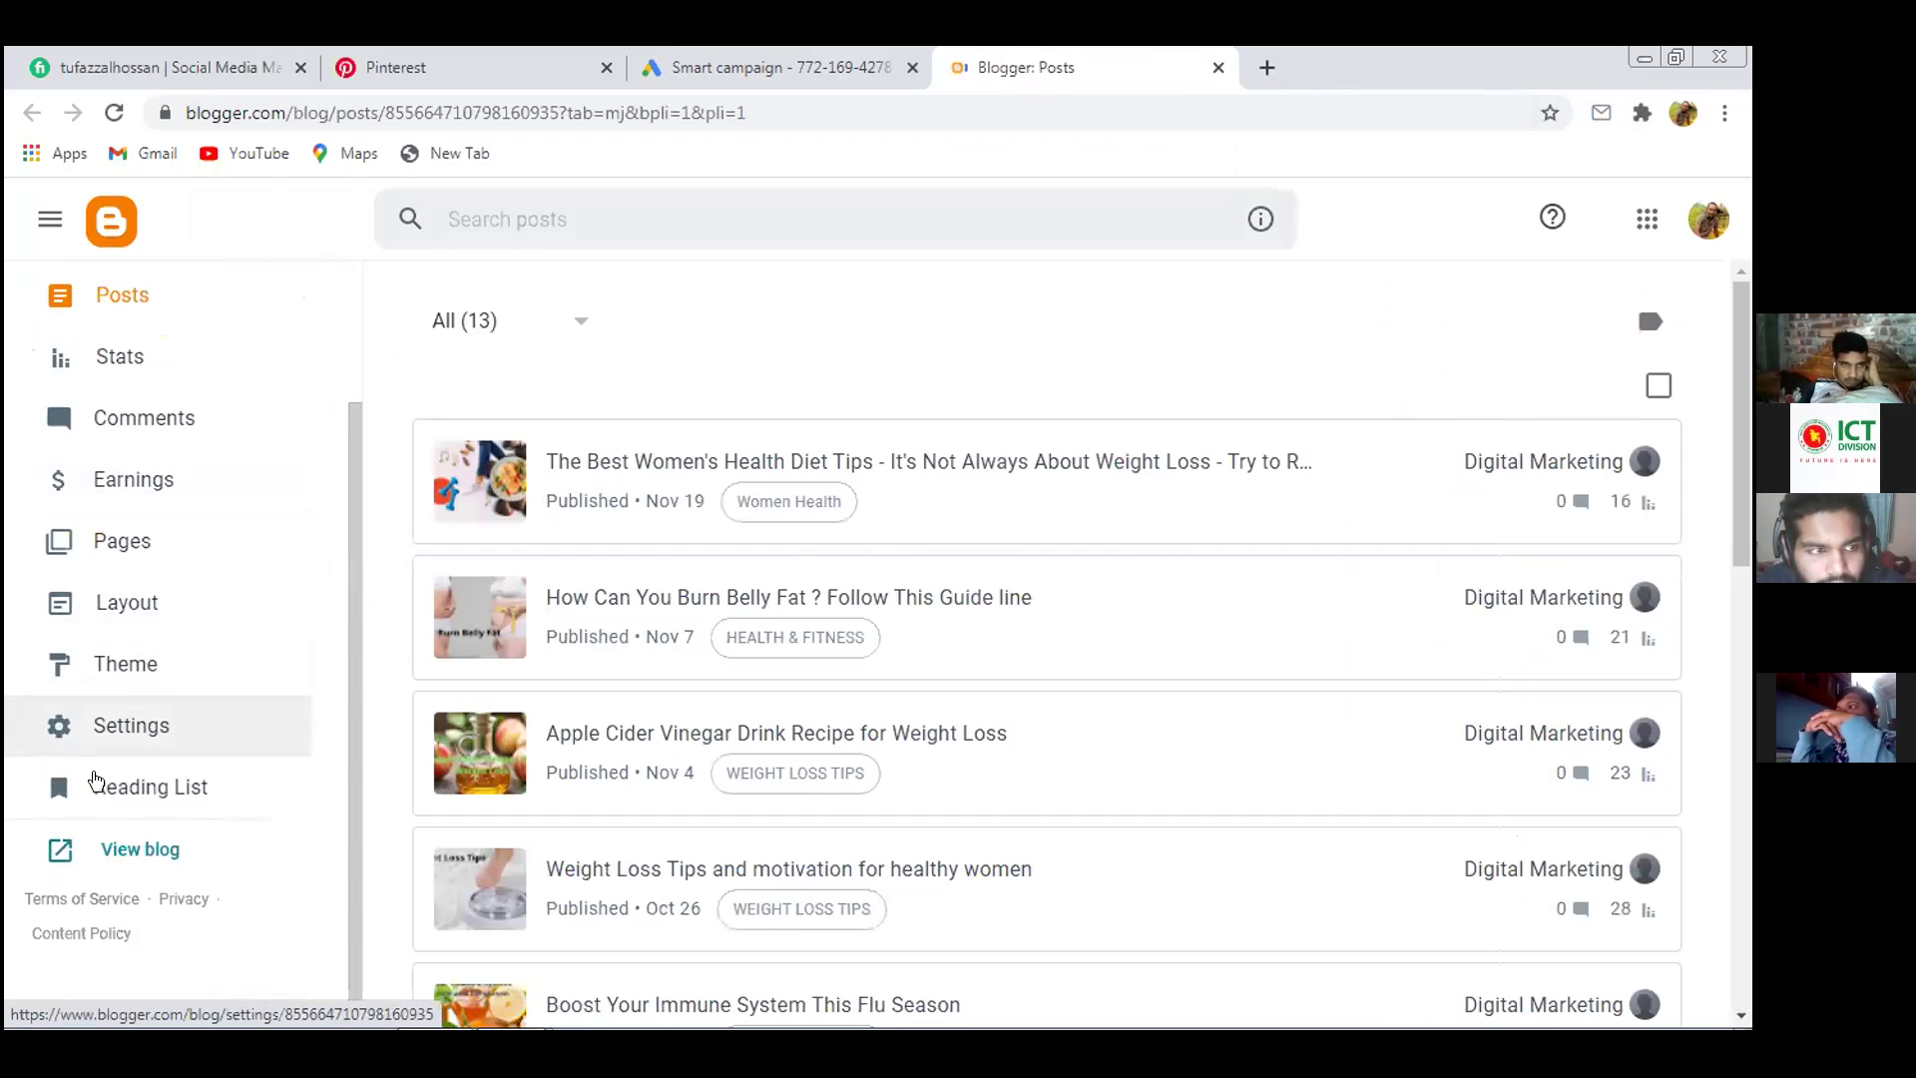
pyautogui.click(137, 854)
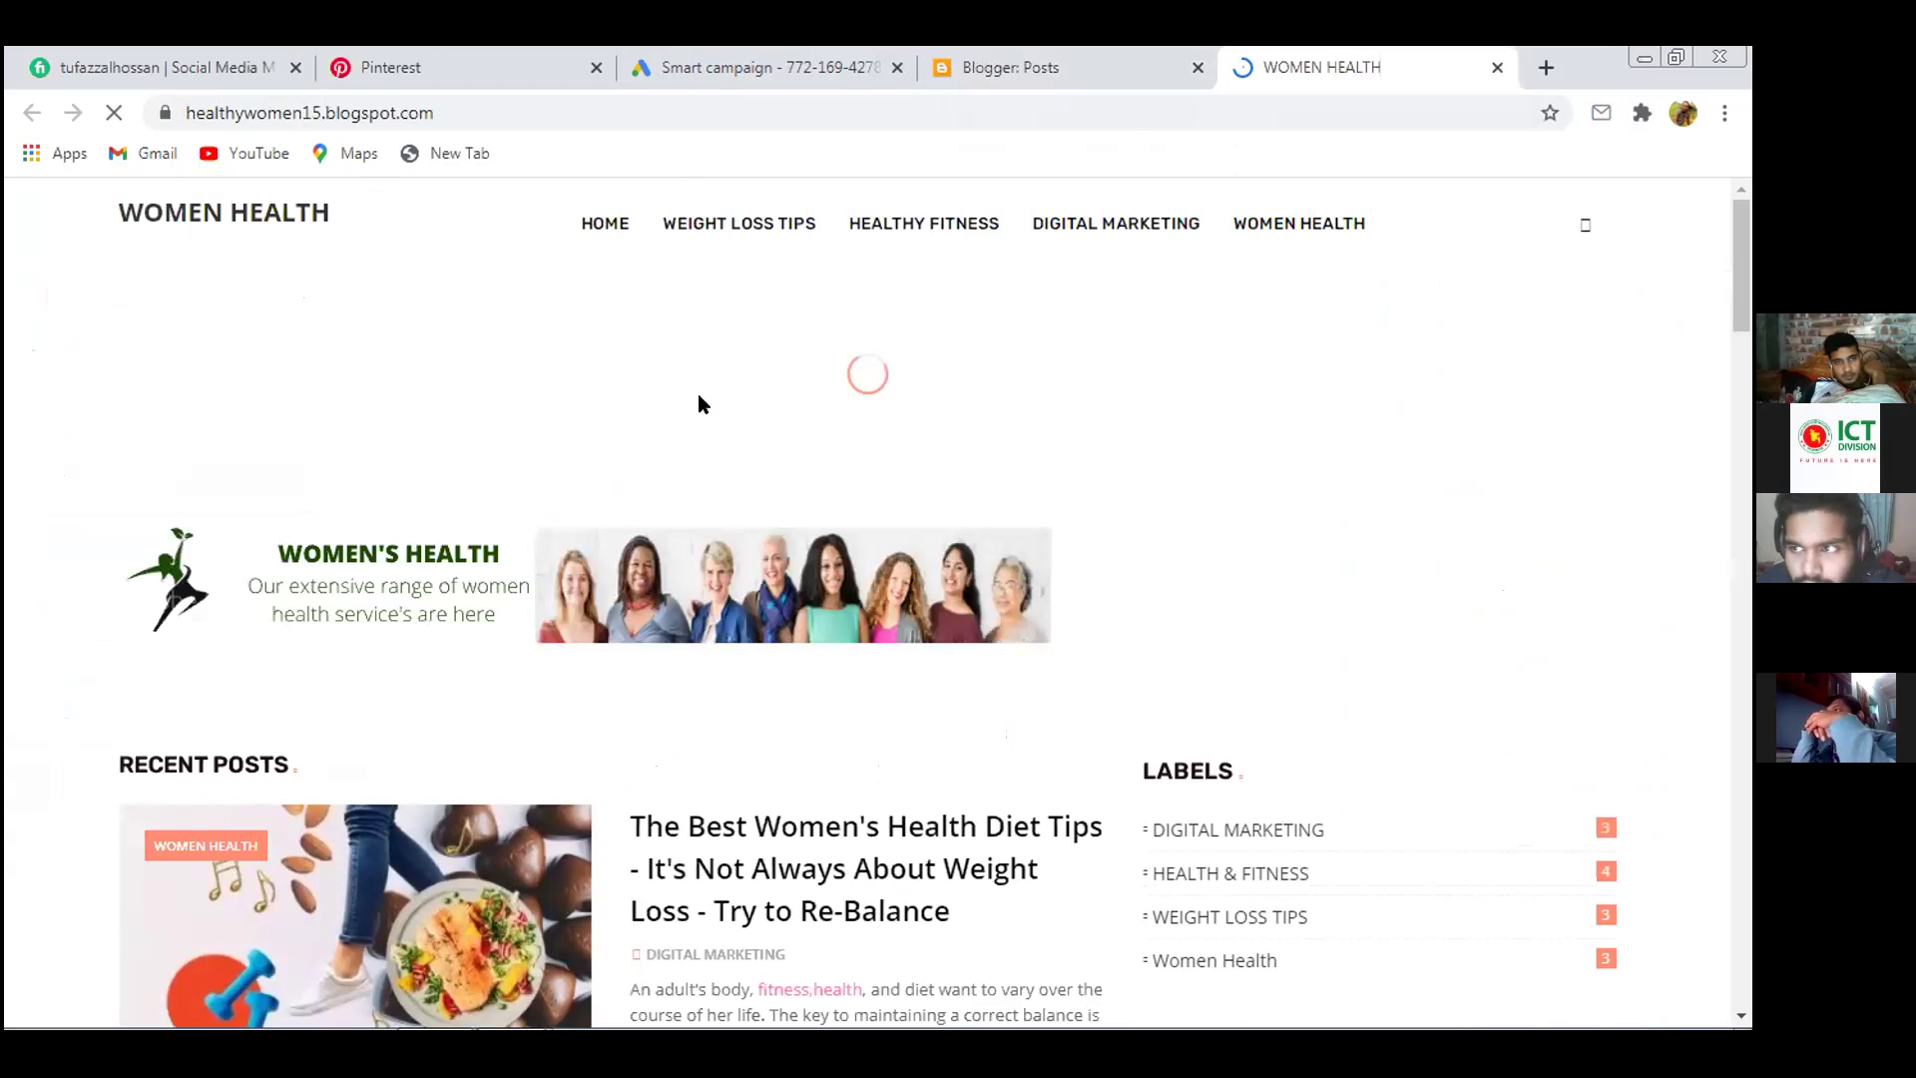
pyautogui.click(493, 113)
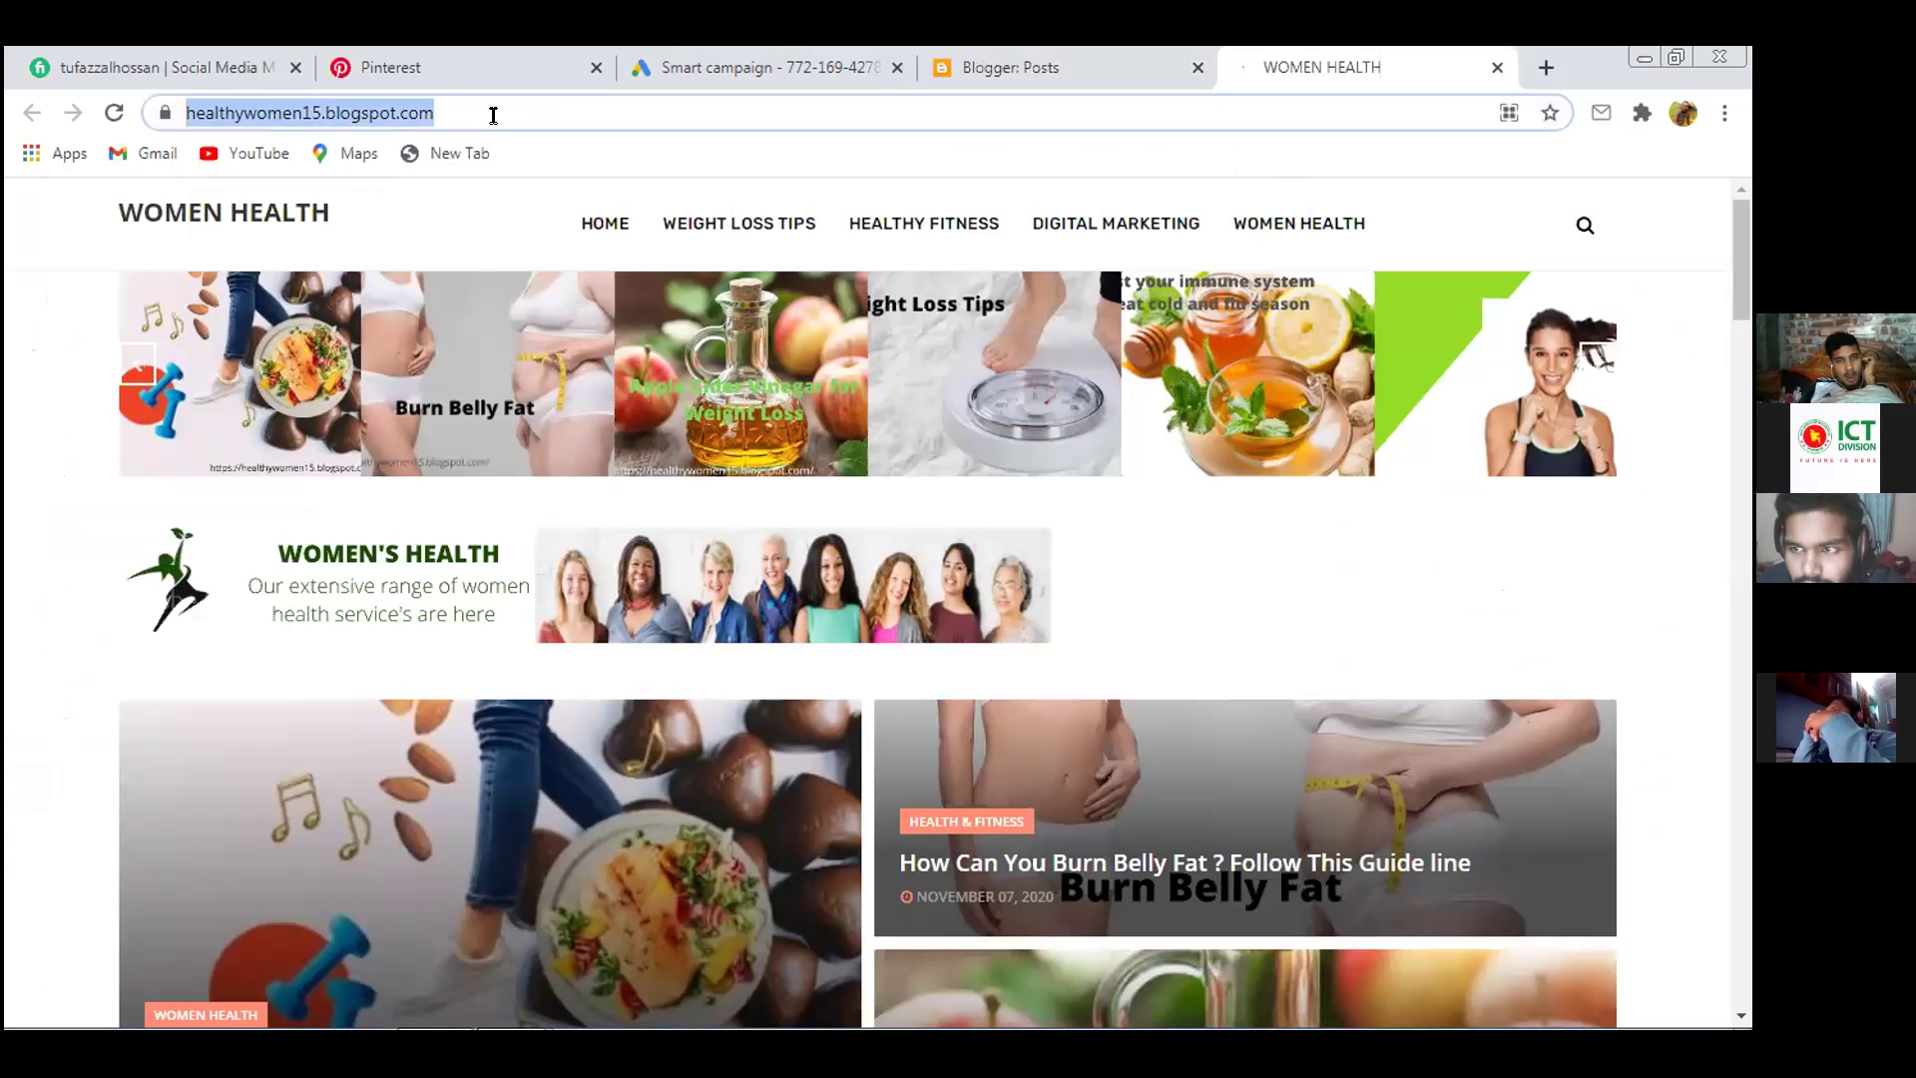
pyautogui.rightClick(377, 110)
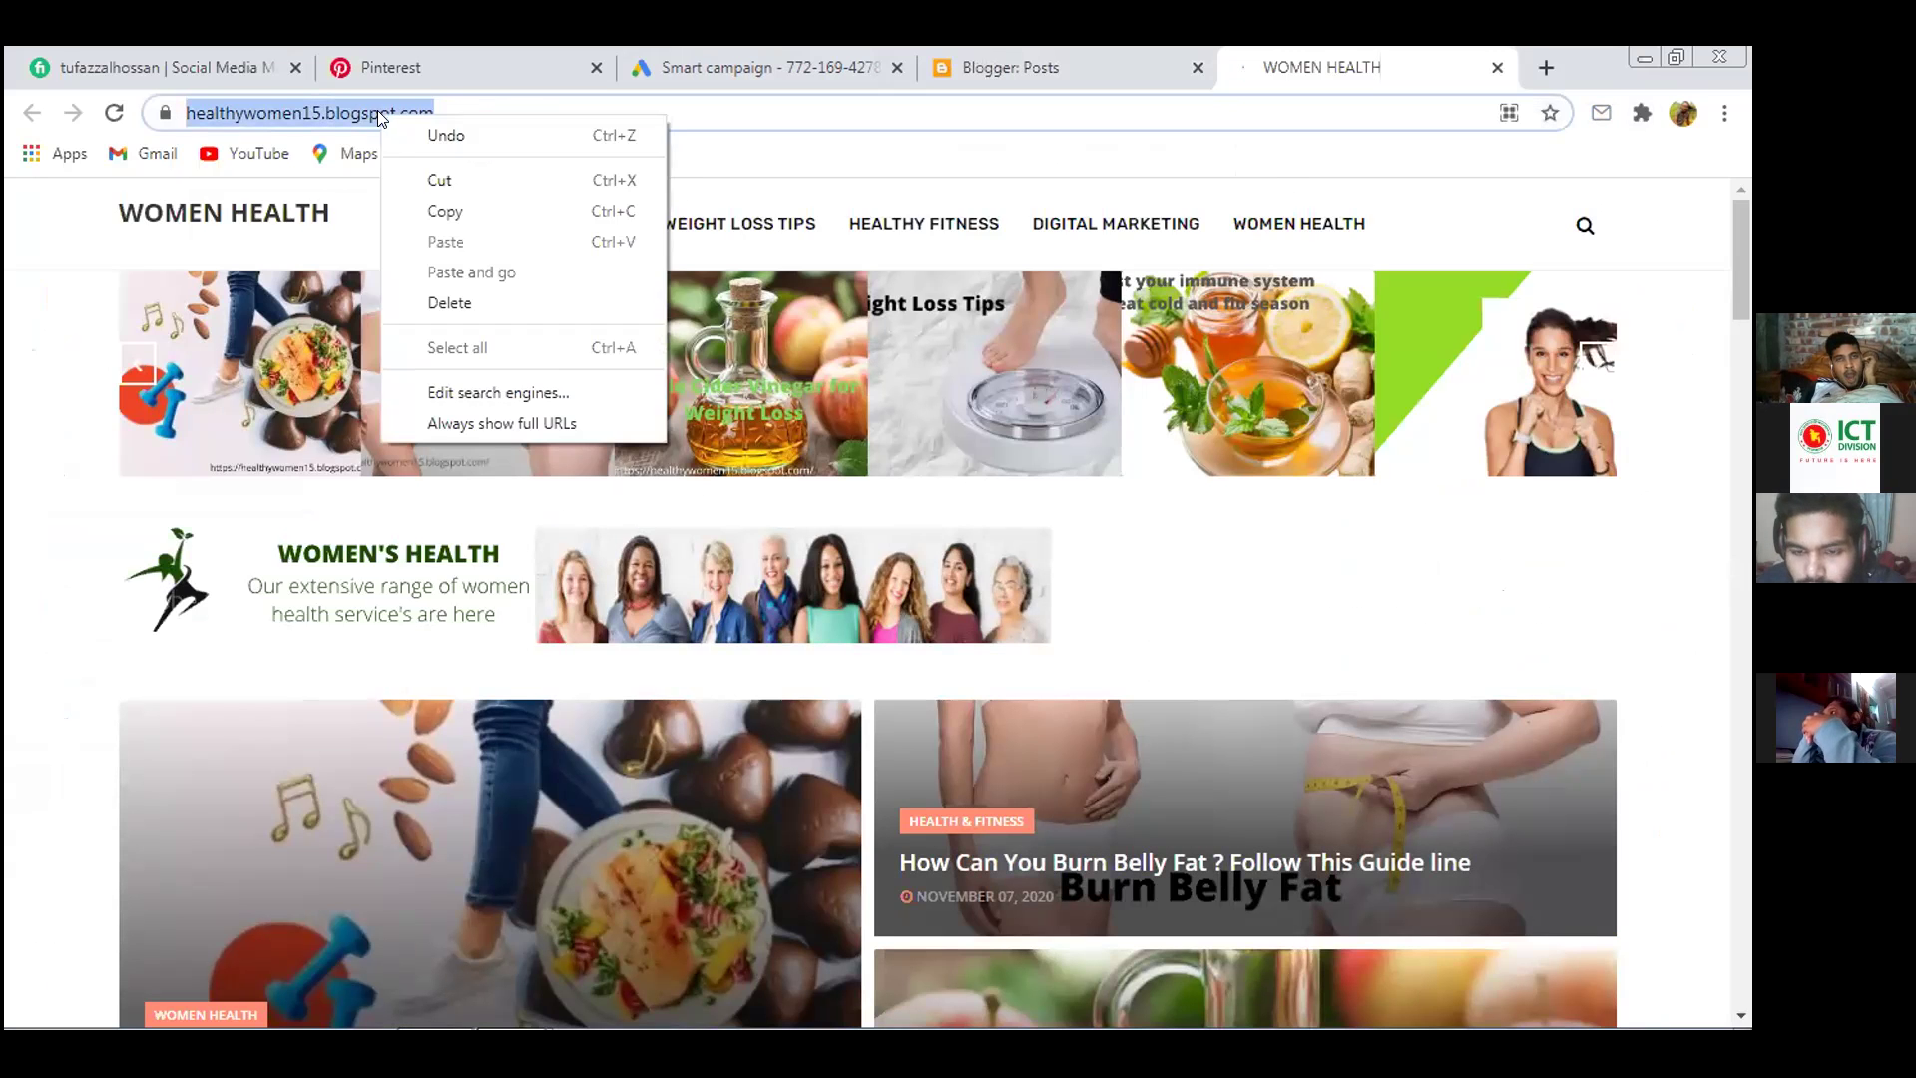
pyautogui.click(437, 203)
pyautogui.click(821, 55)
pyautogui.click(557, 461)
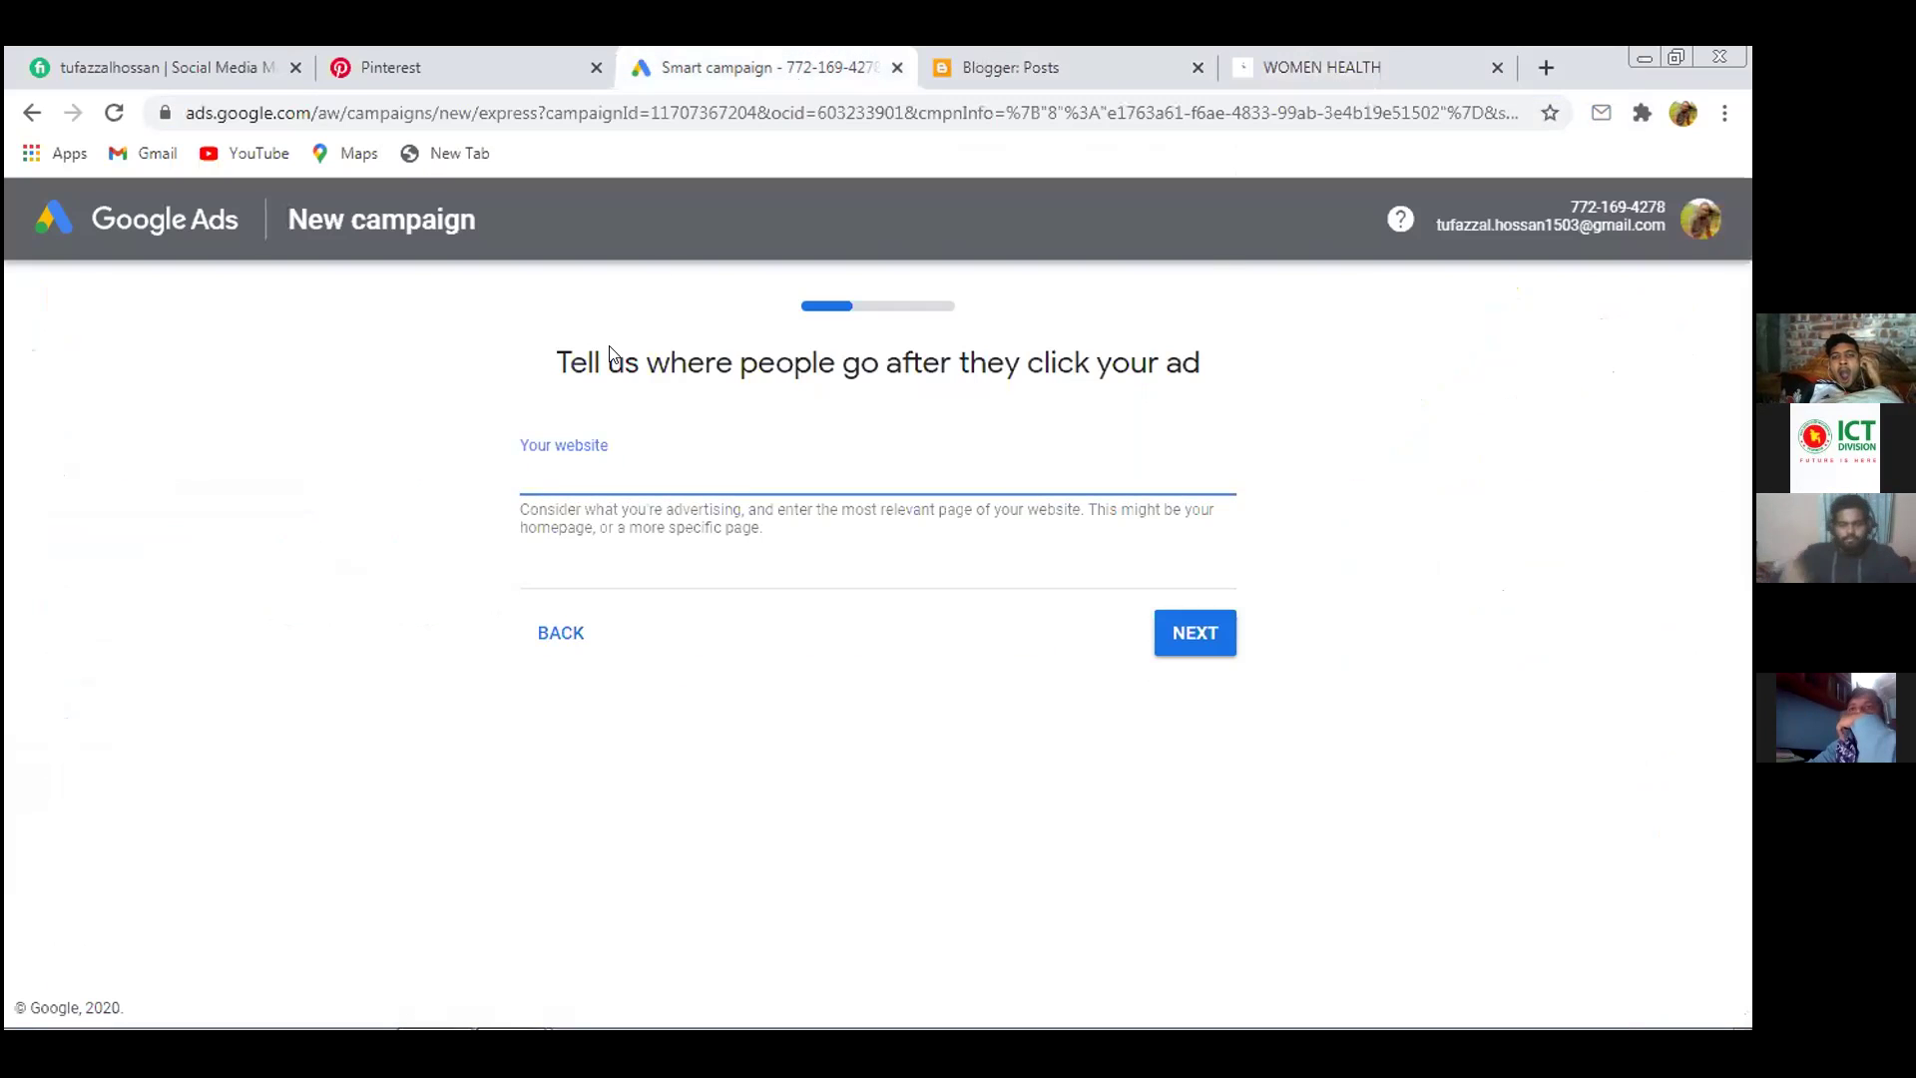
pyautogui.rightClick(558, 476)
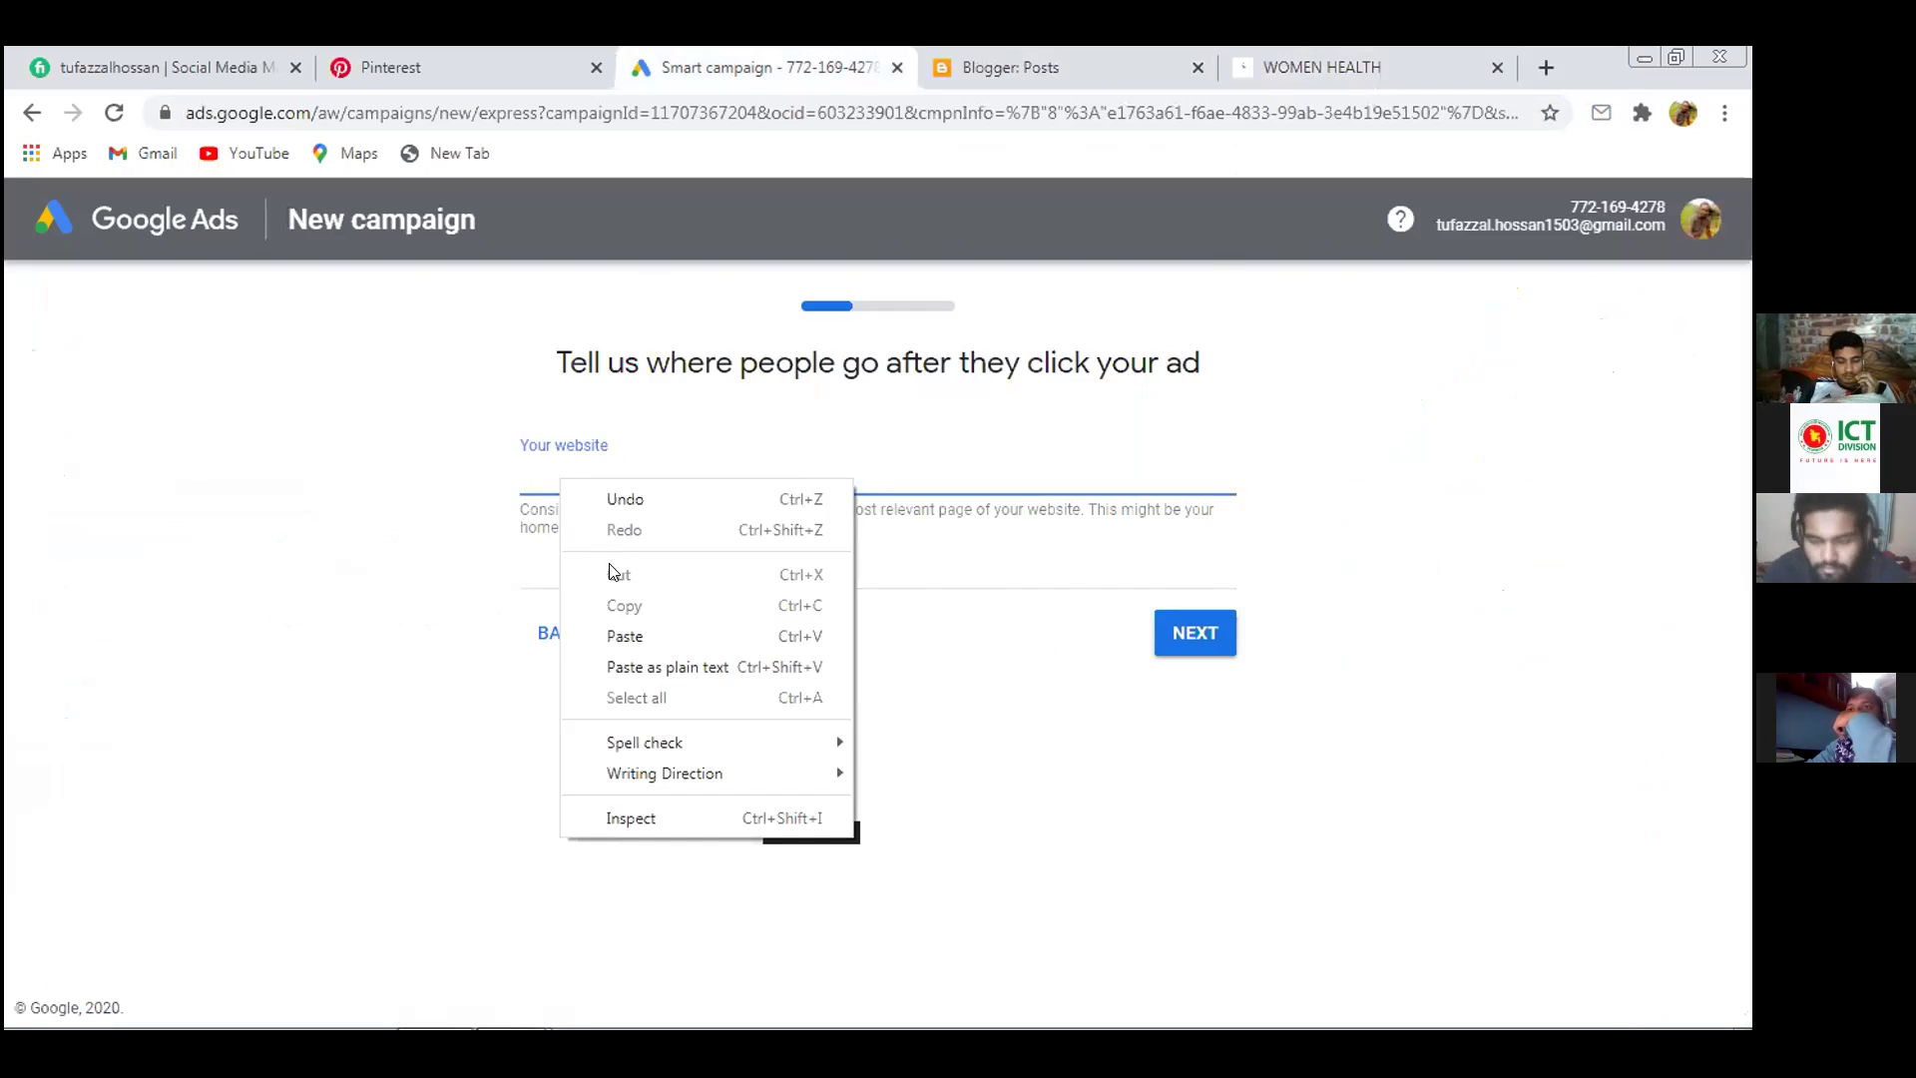
pyautogui.click(620, 637)
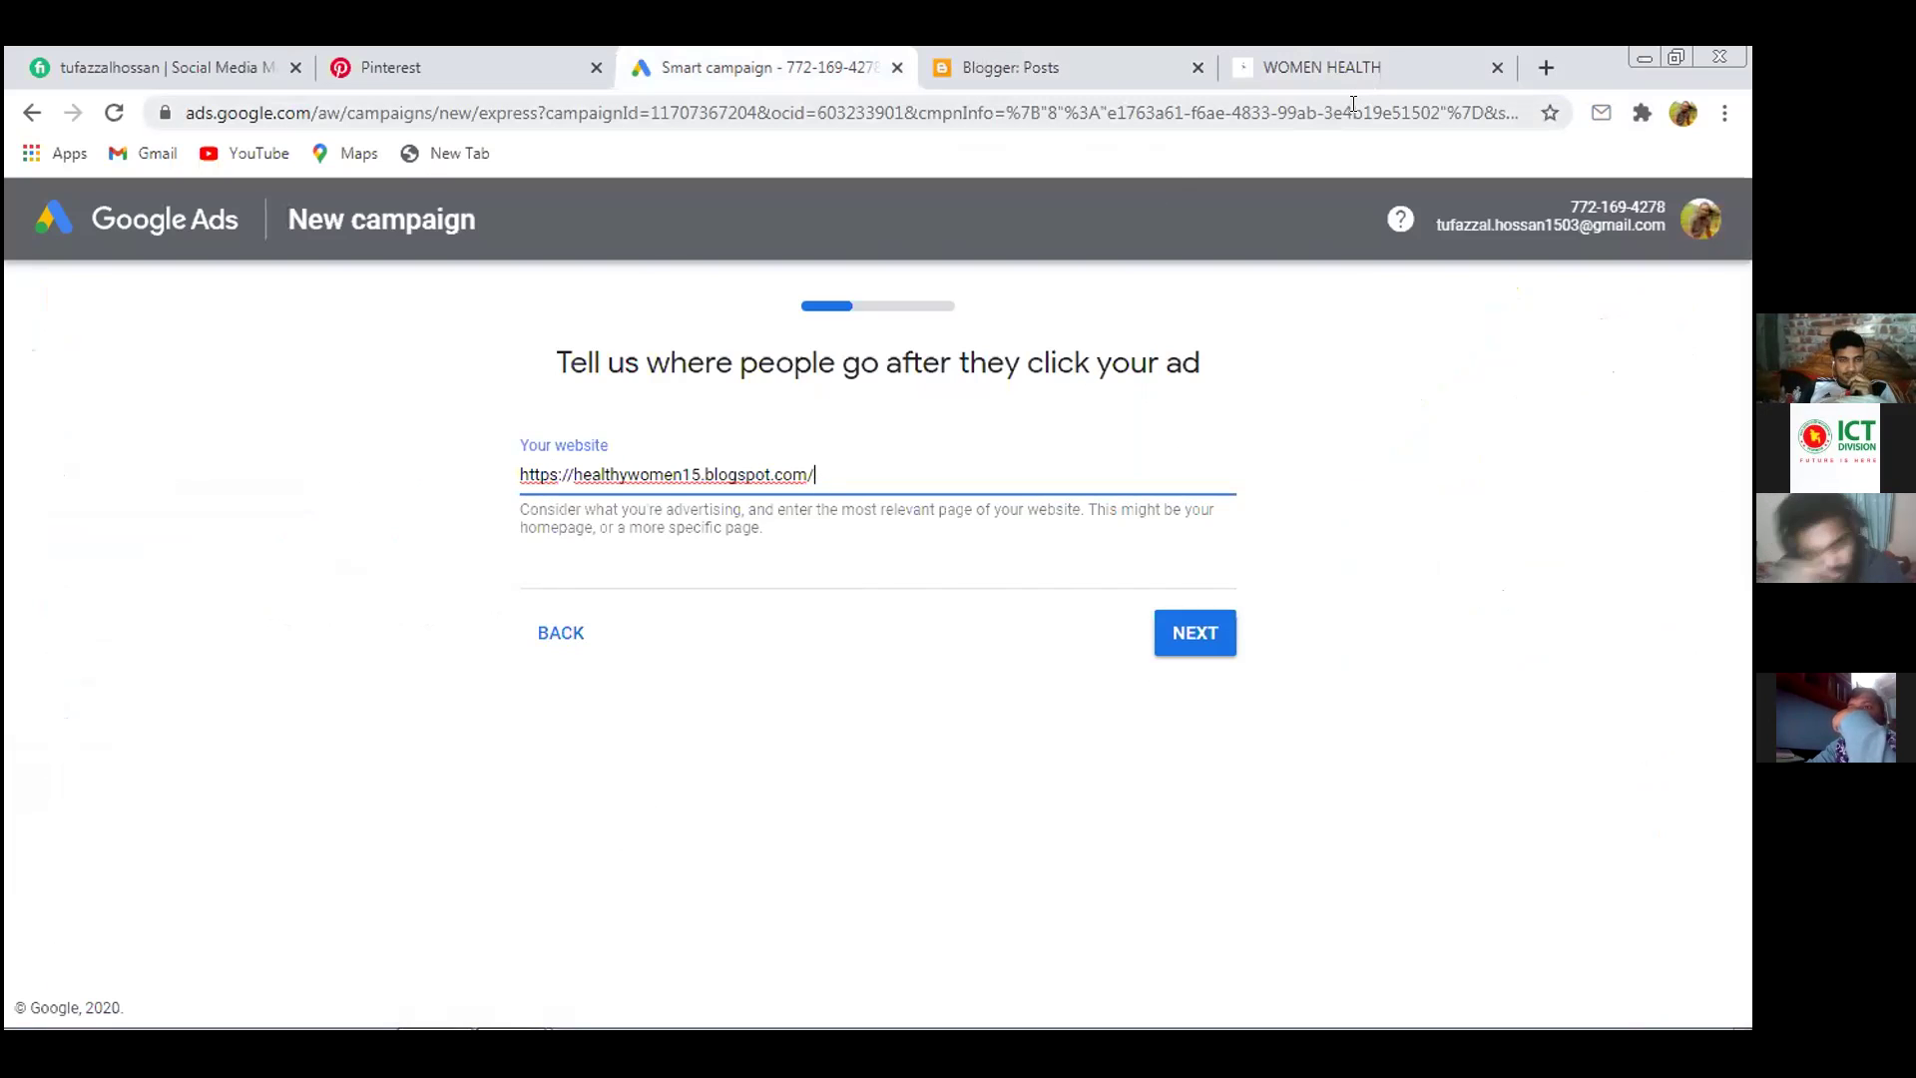
pyautogui.click(1500, 68)
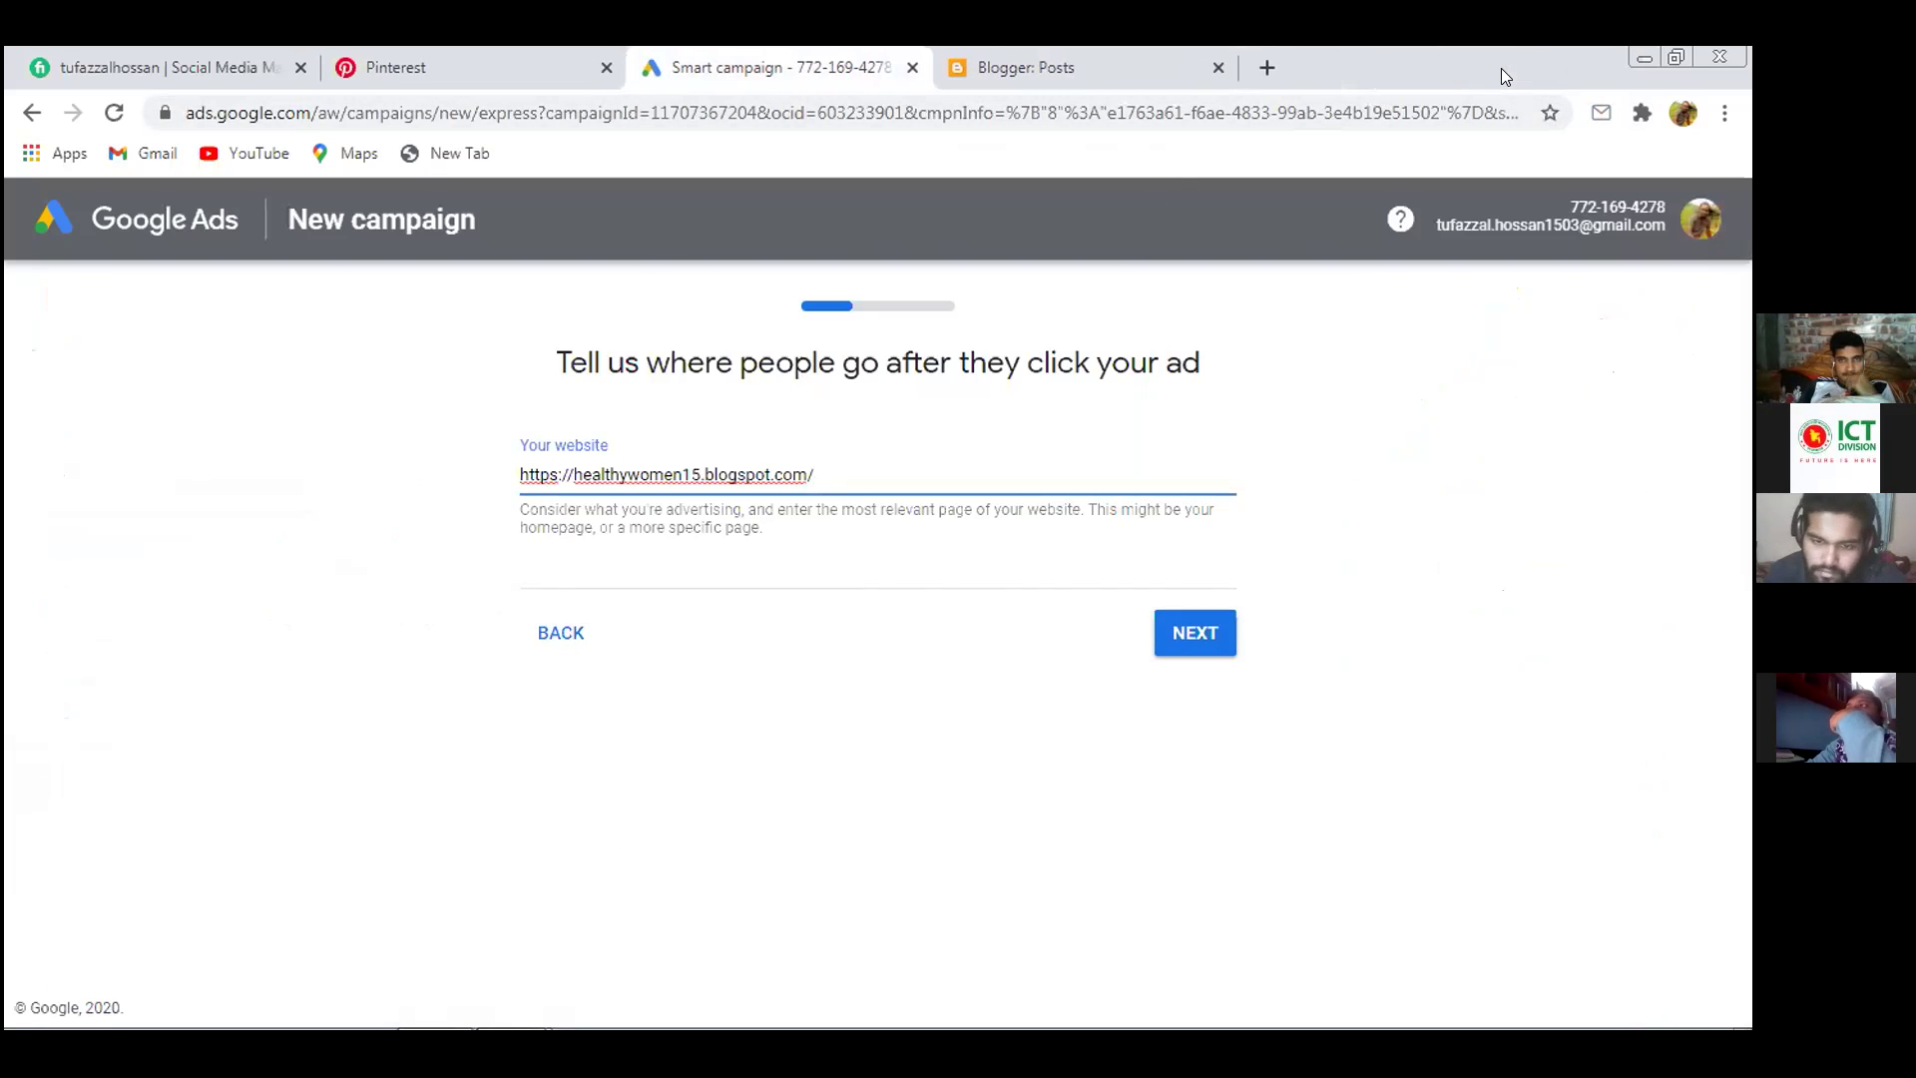
# Reopen the Women Health blog, move the campaign tab to the end, and submit the website
pyautogui.click(1142, 56)
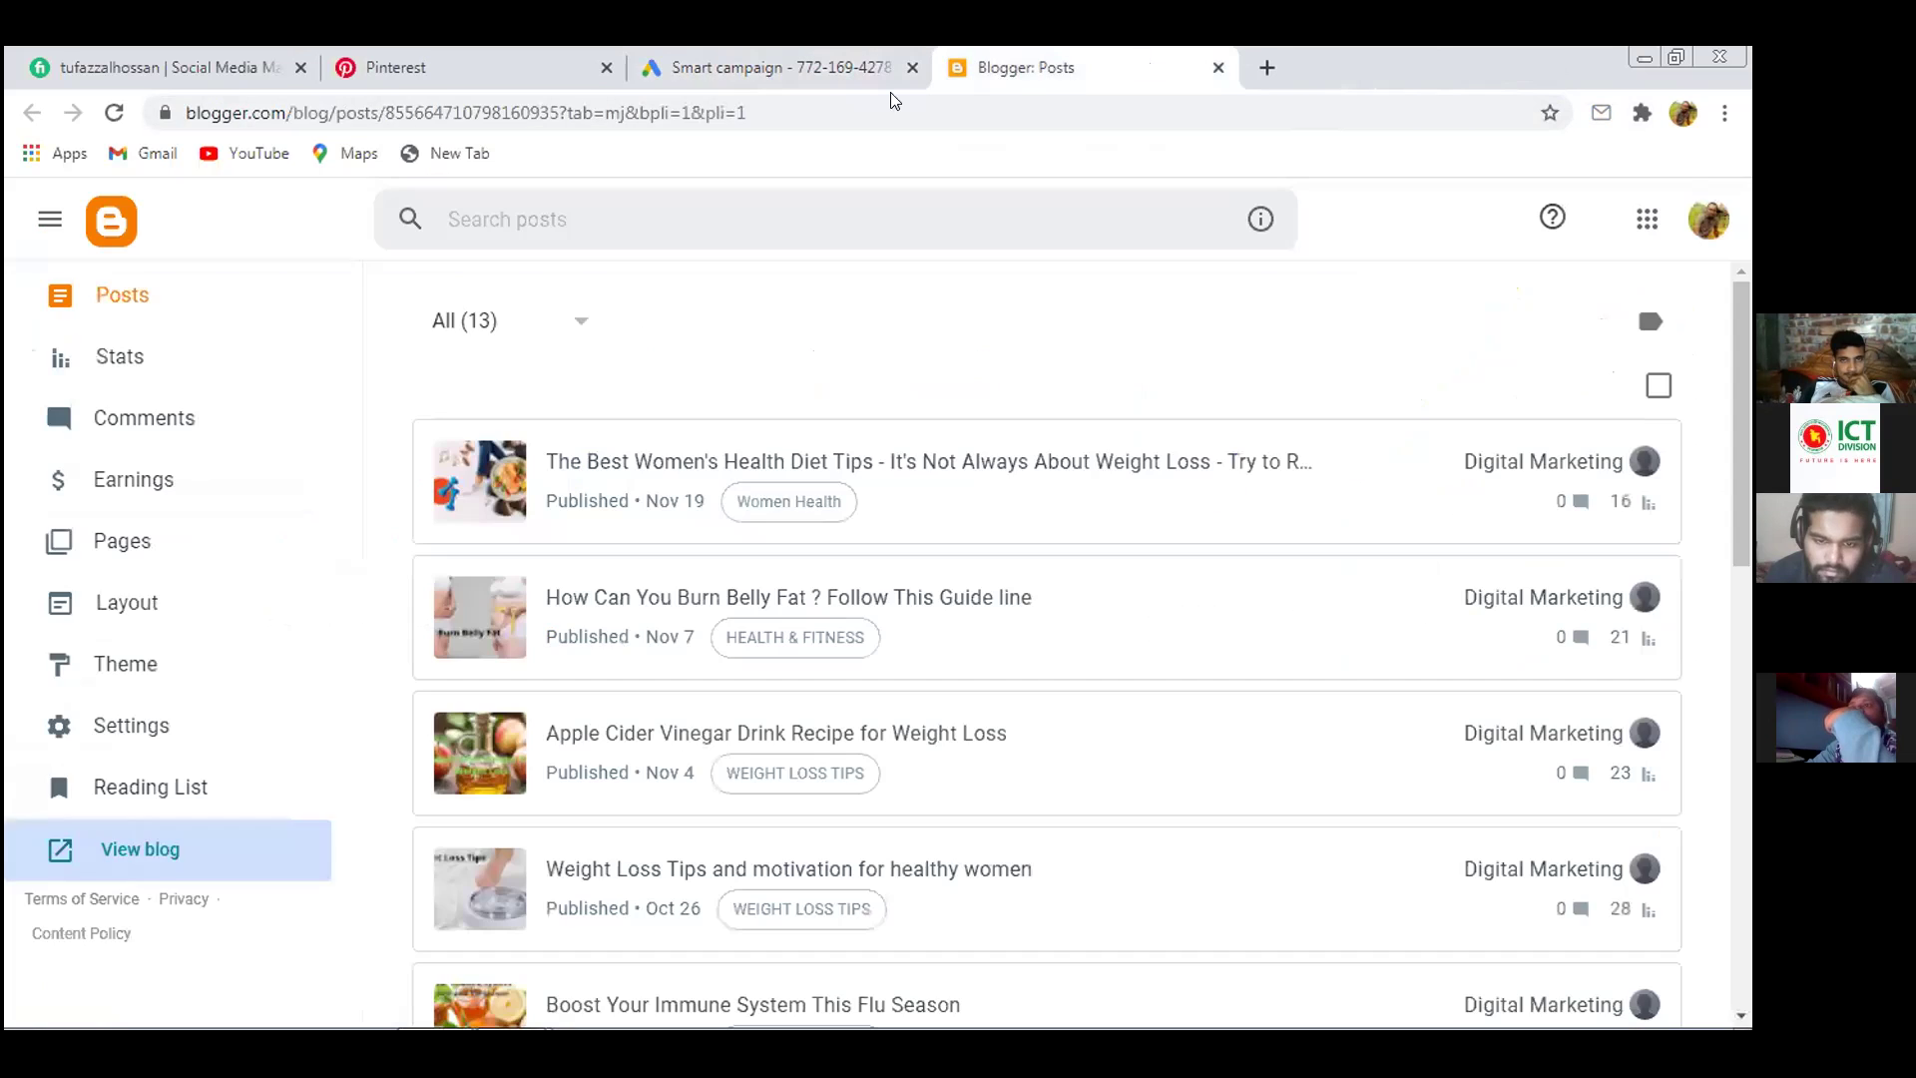
pyautogui.click(160, 851)
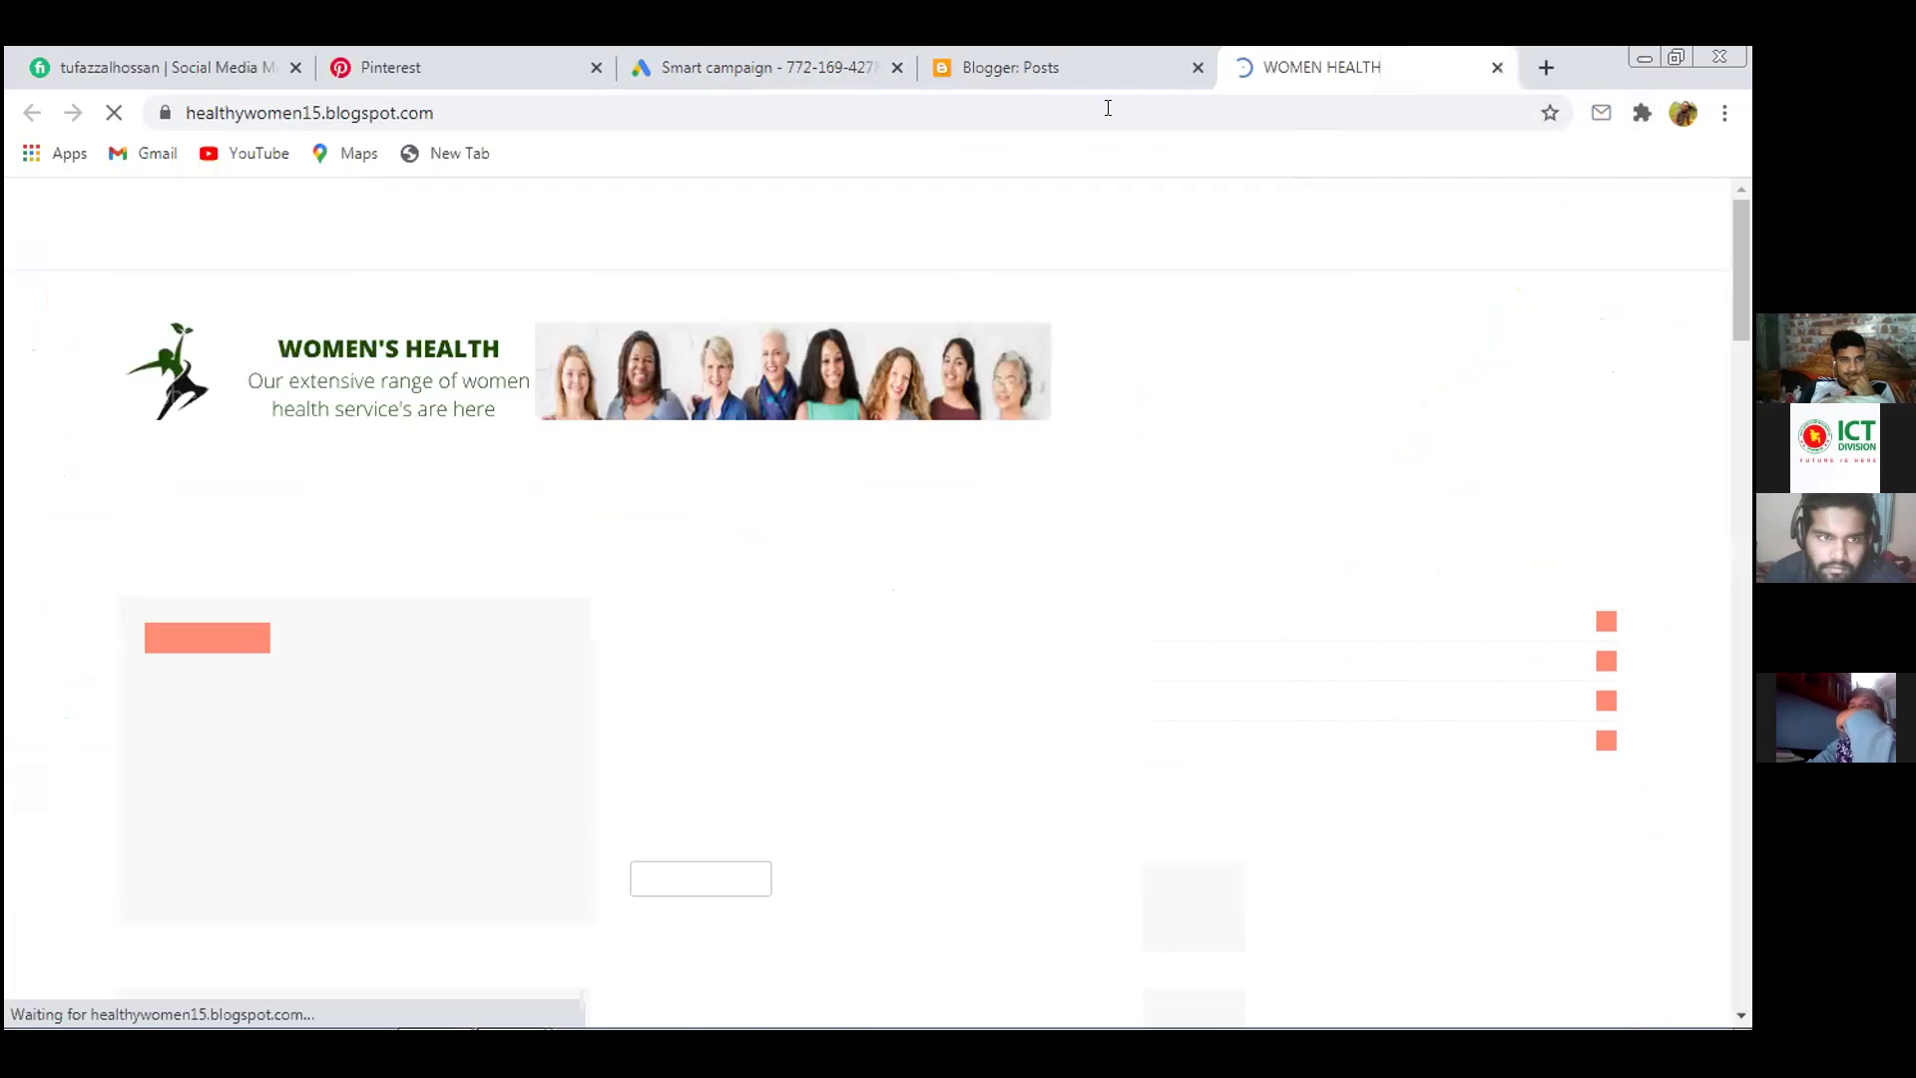
pyautogui.moveTo(838, 67)
pyautogui.mouseDown()
pyautogui.moveTo(1361, 50)
pyautogui.moveTo(1339, 60)
pyautogui.mouseUp()
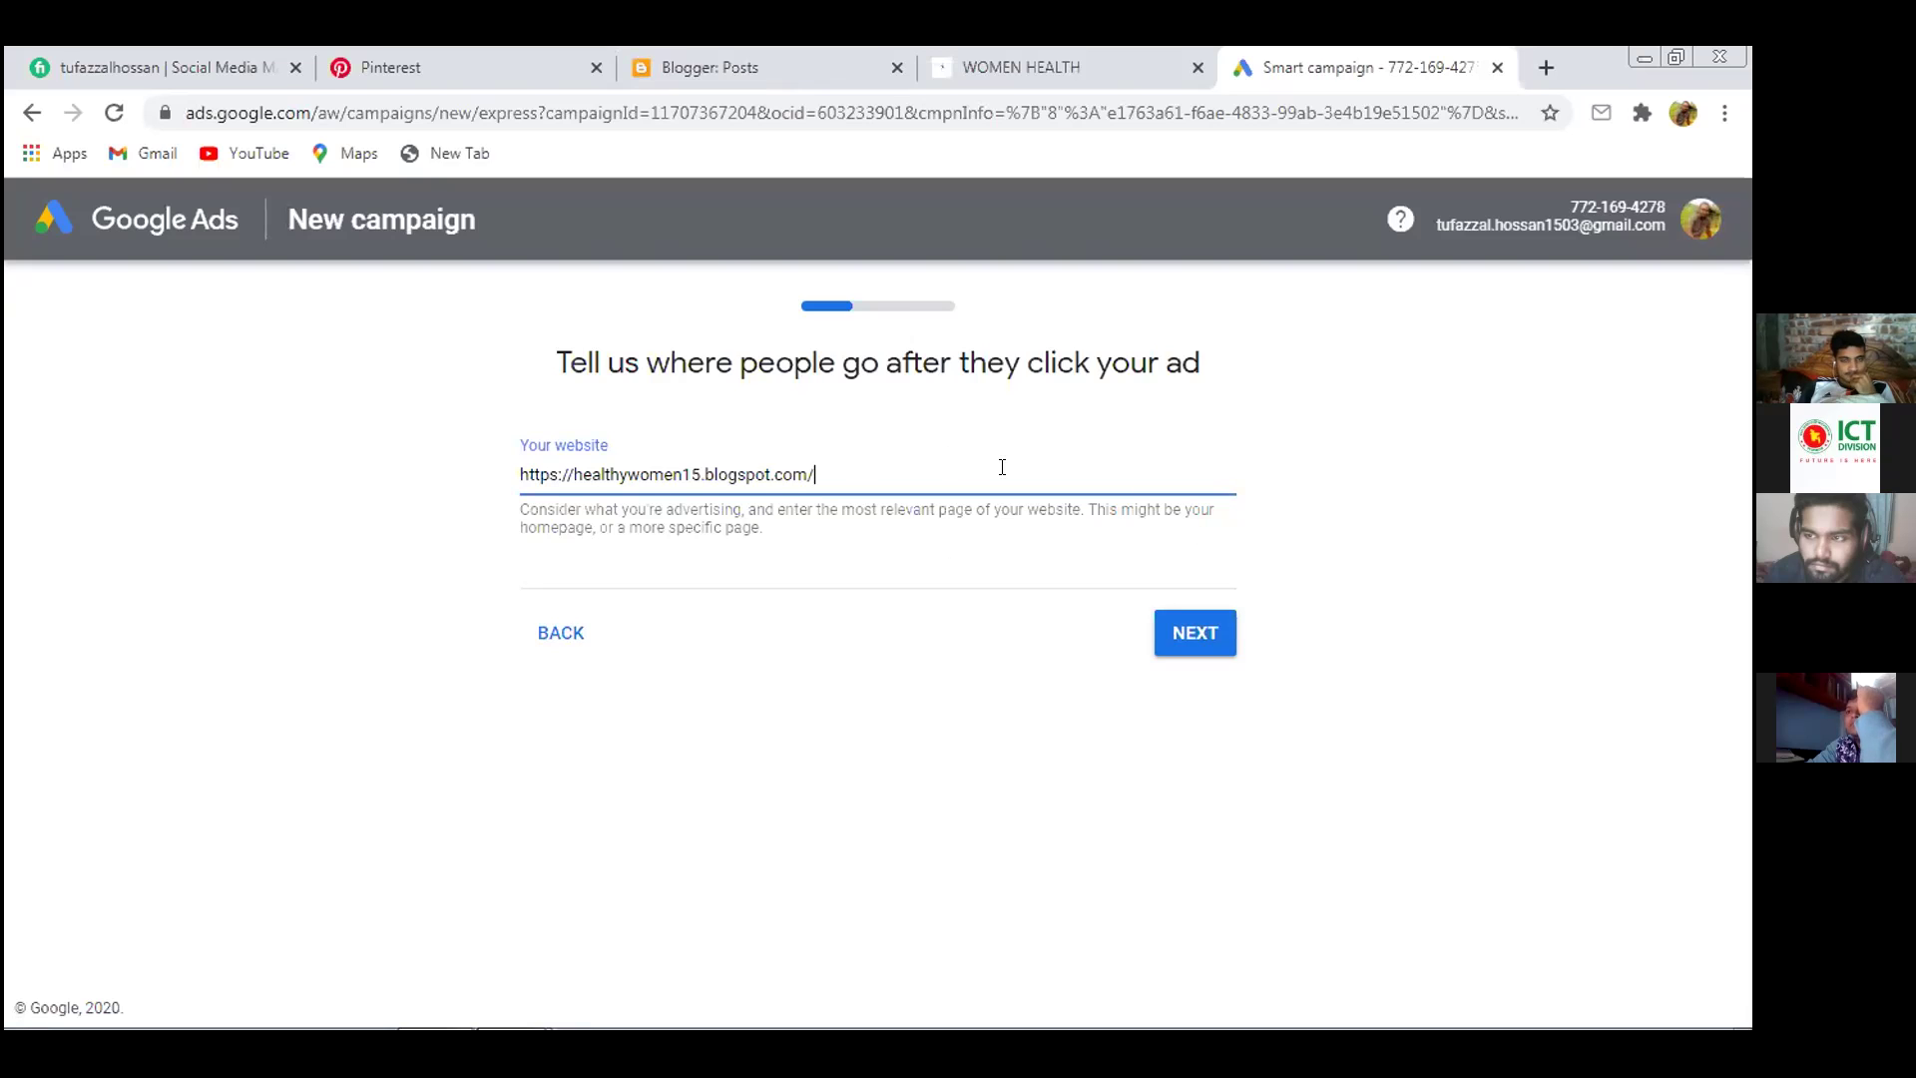
pyautogui.click(1180, 635)
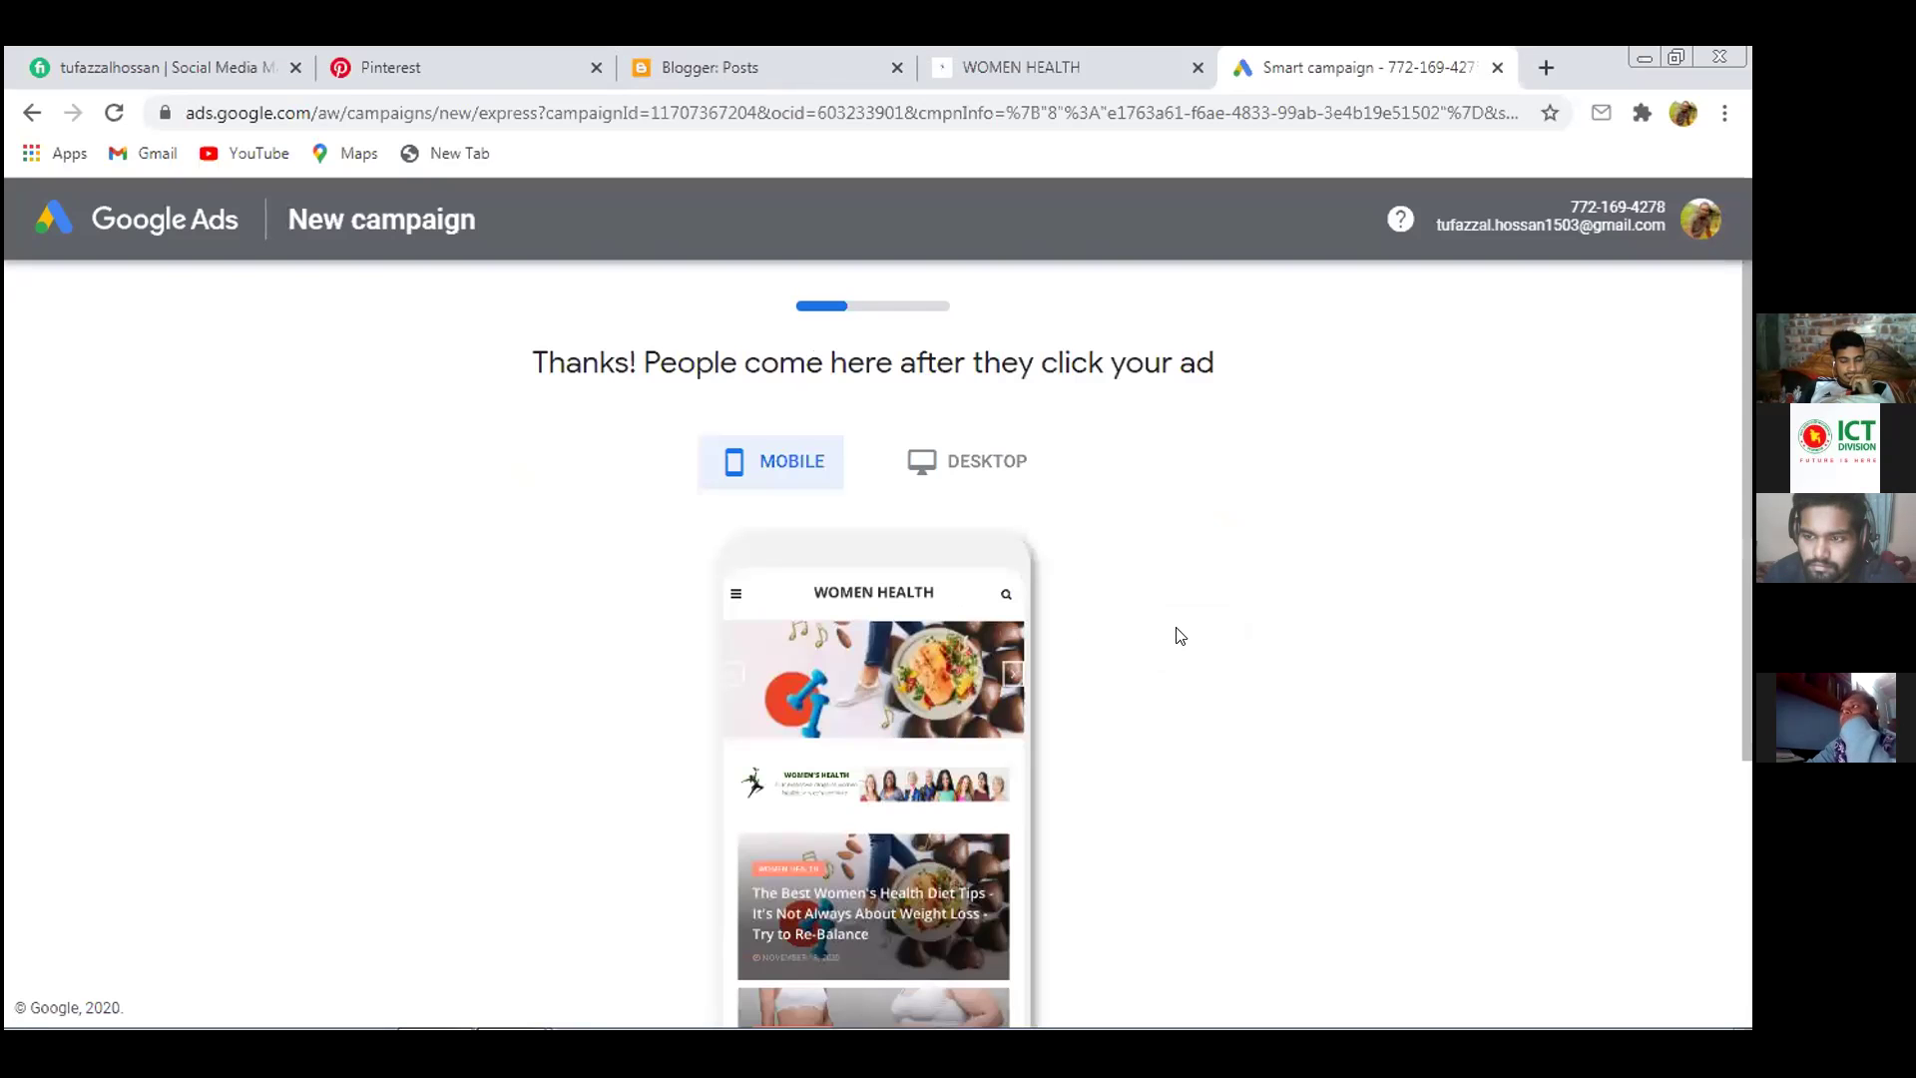
# Preview the Women Health blog landing page in desktop layout, then return to mobile
pyautogui.scroll(-2, 1176, 503)
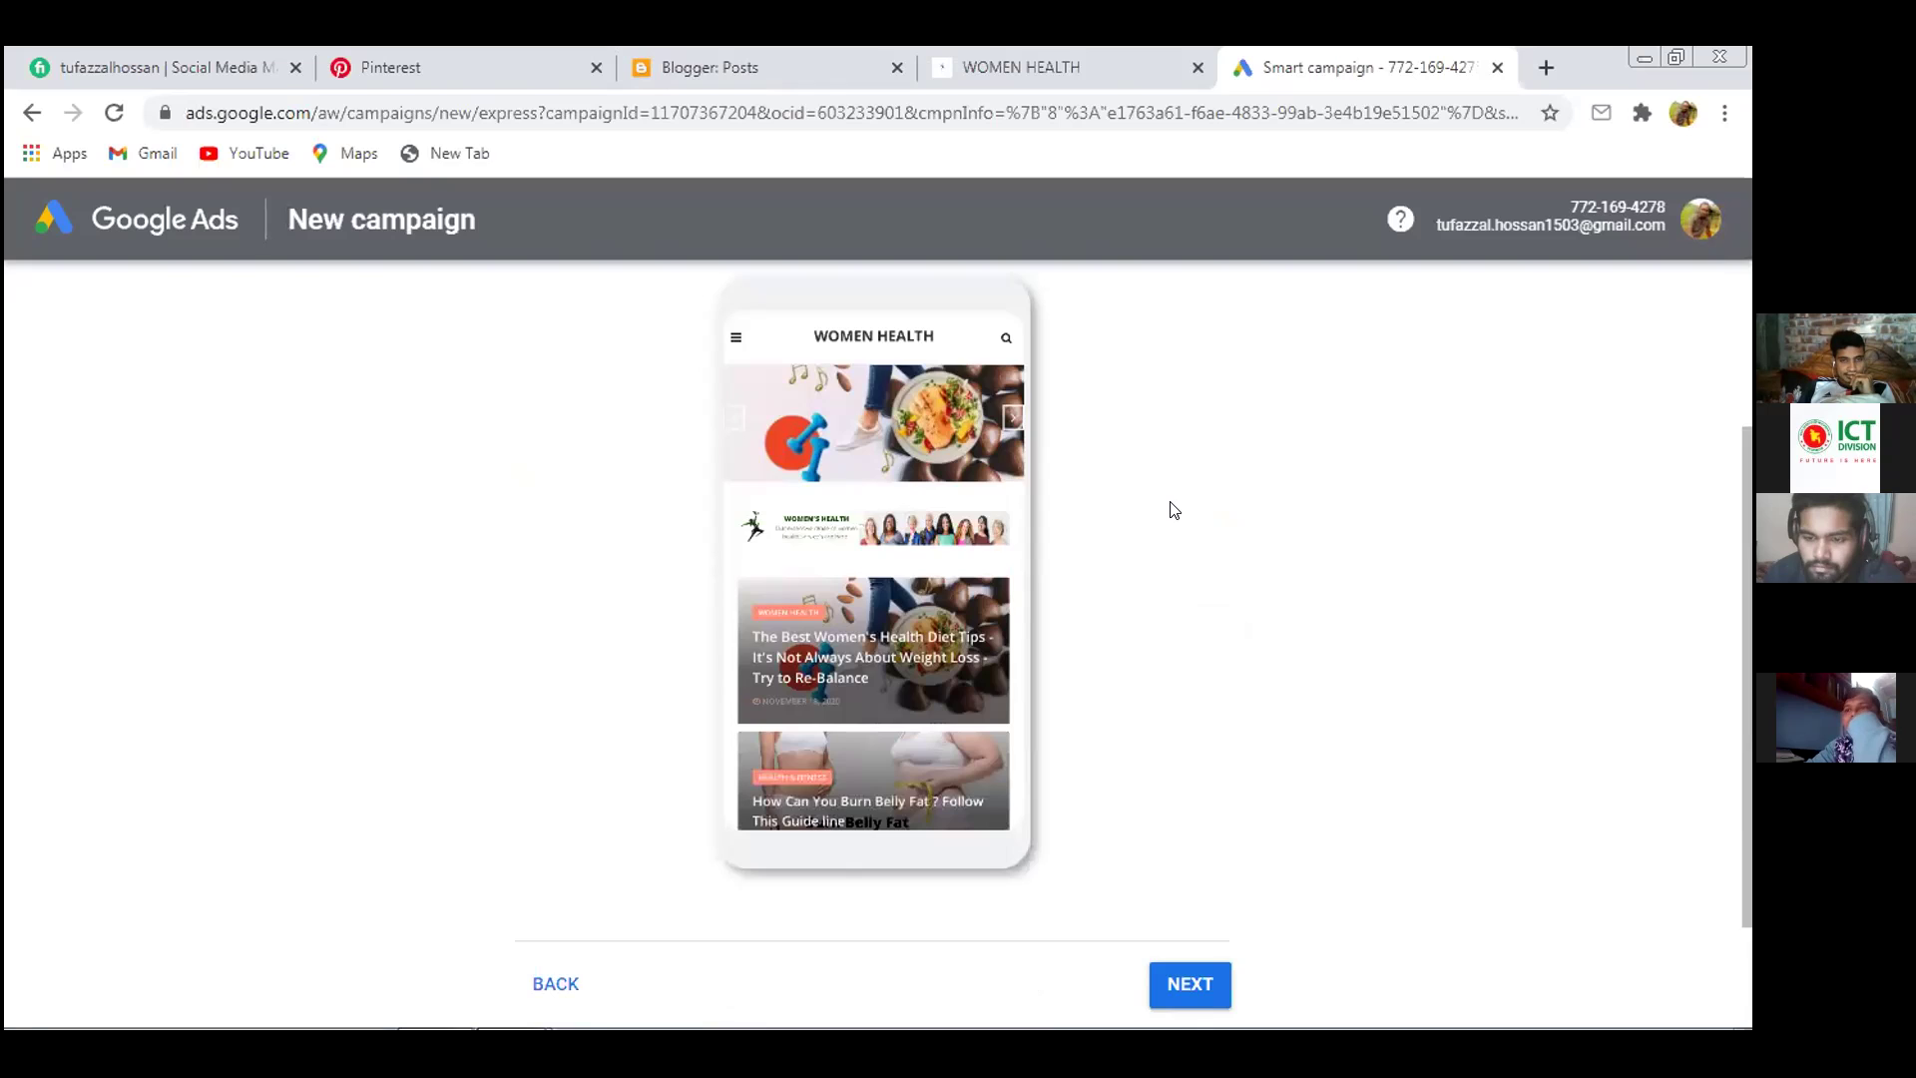
pyautogui.scroll(1, 1174, 510)
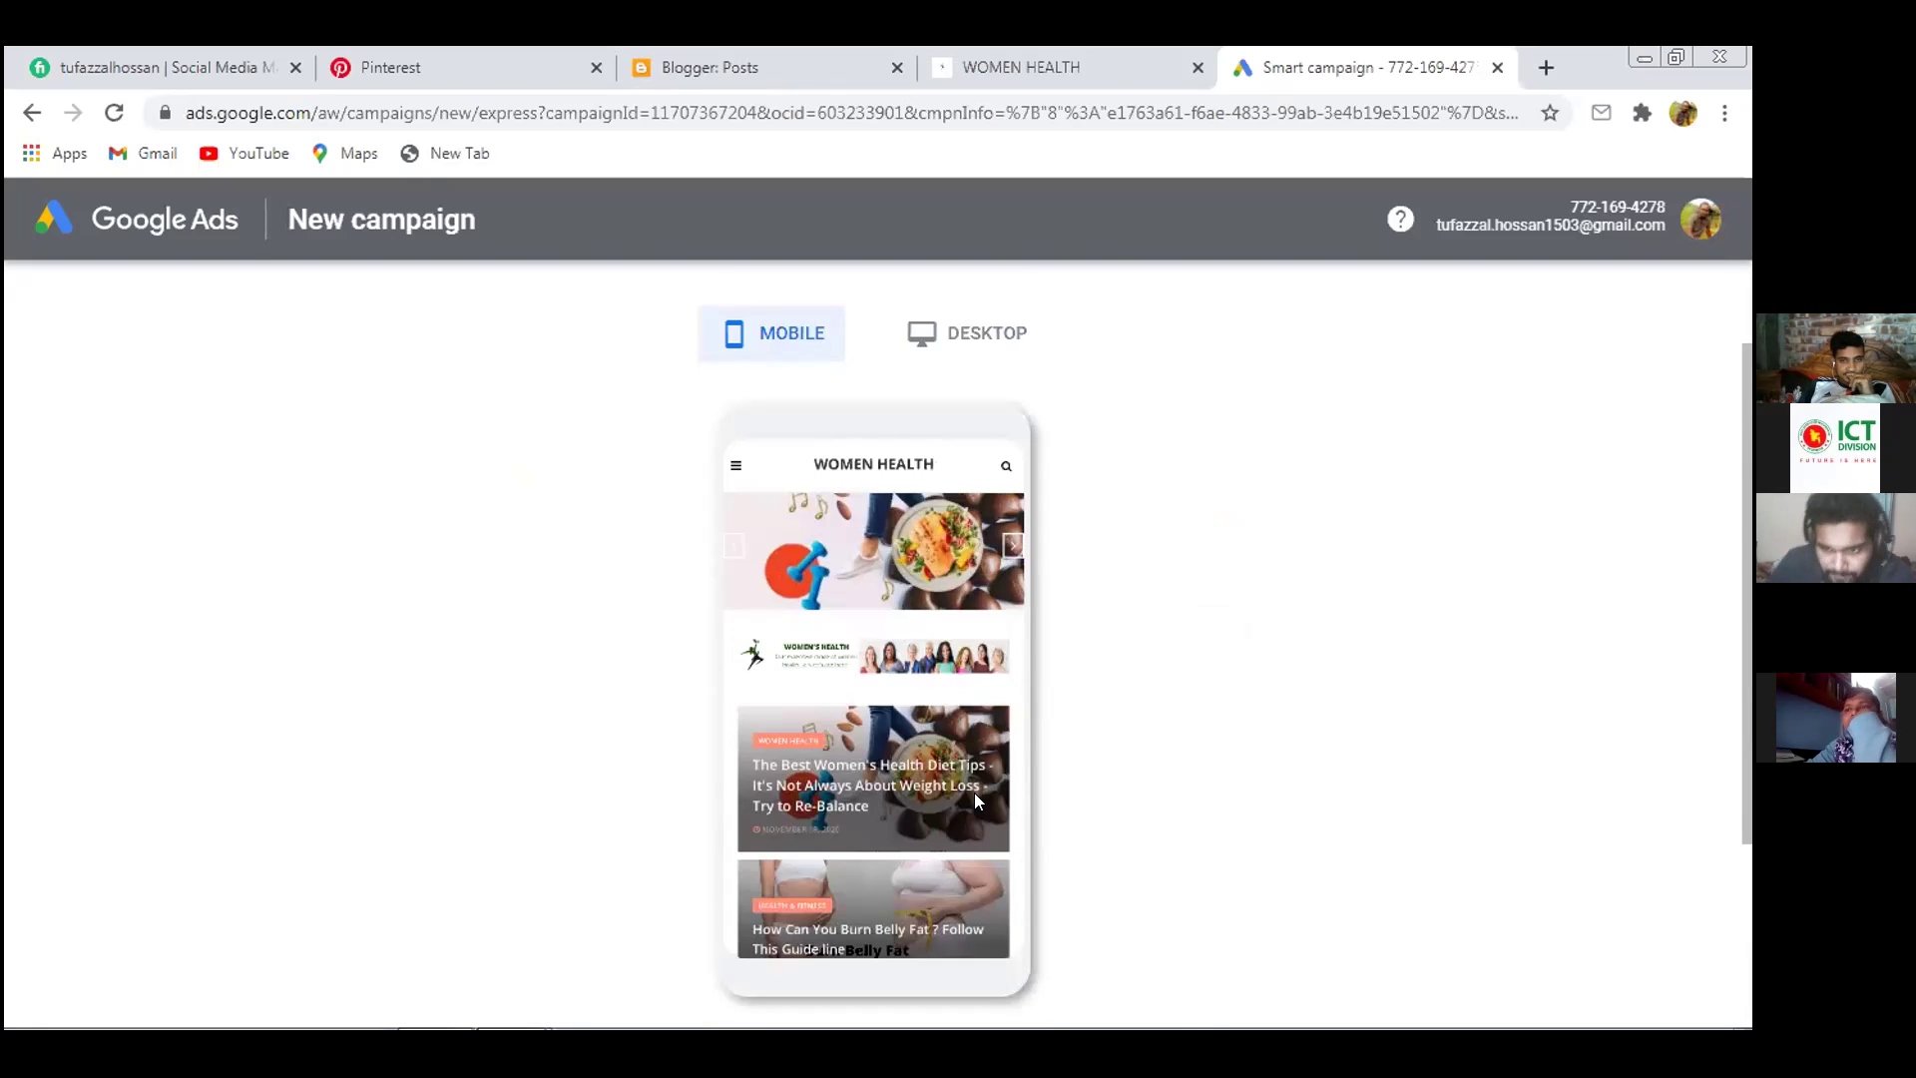
pyautogui.moveTo(974, 792); pyautogui.dragTo(740, 932)
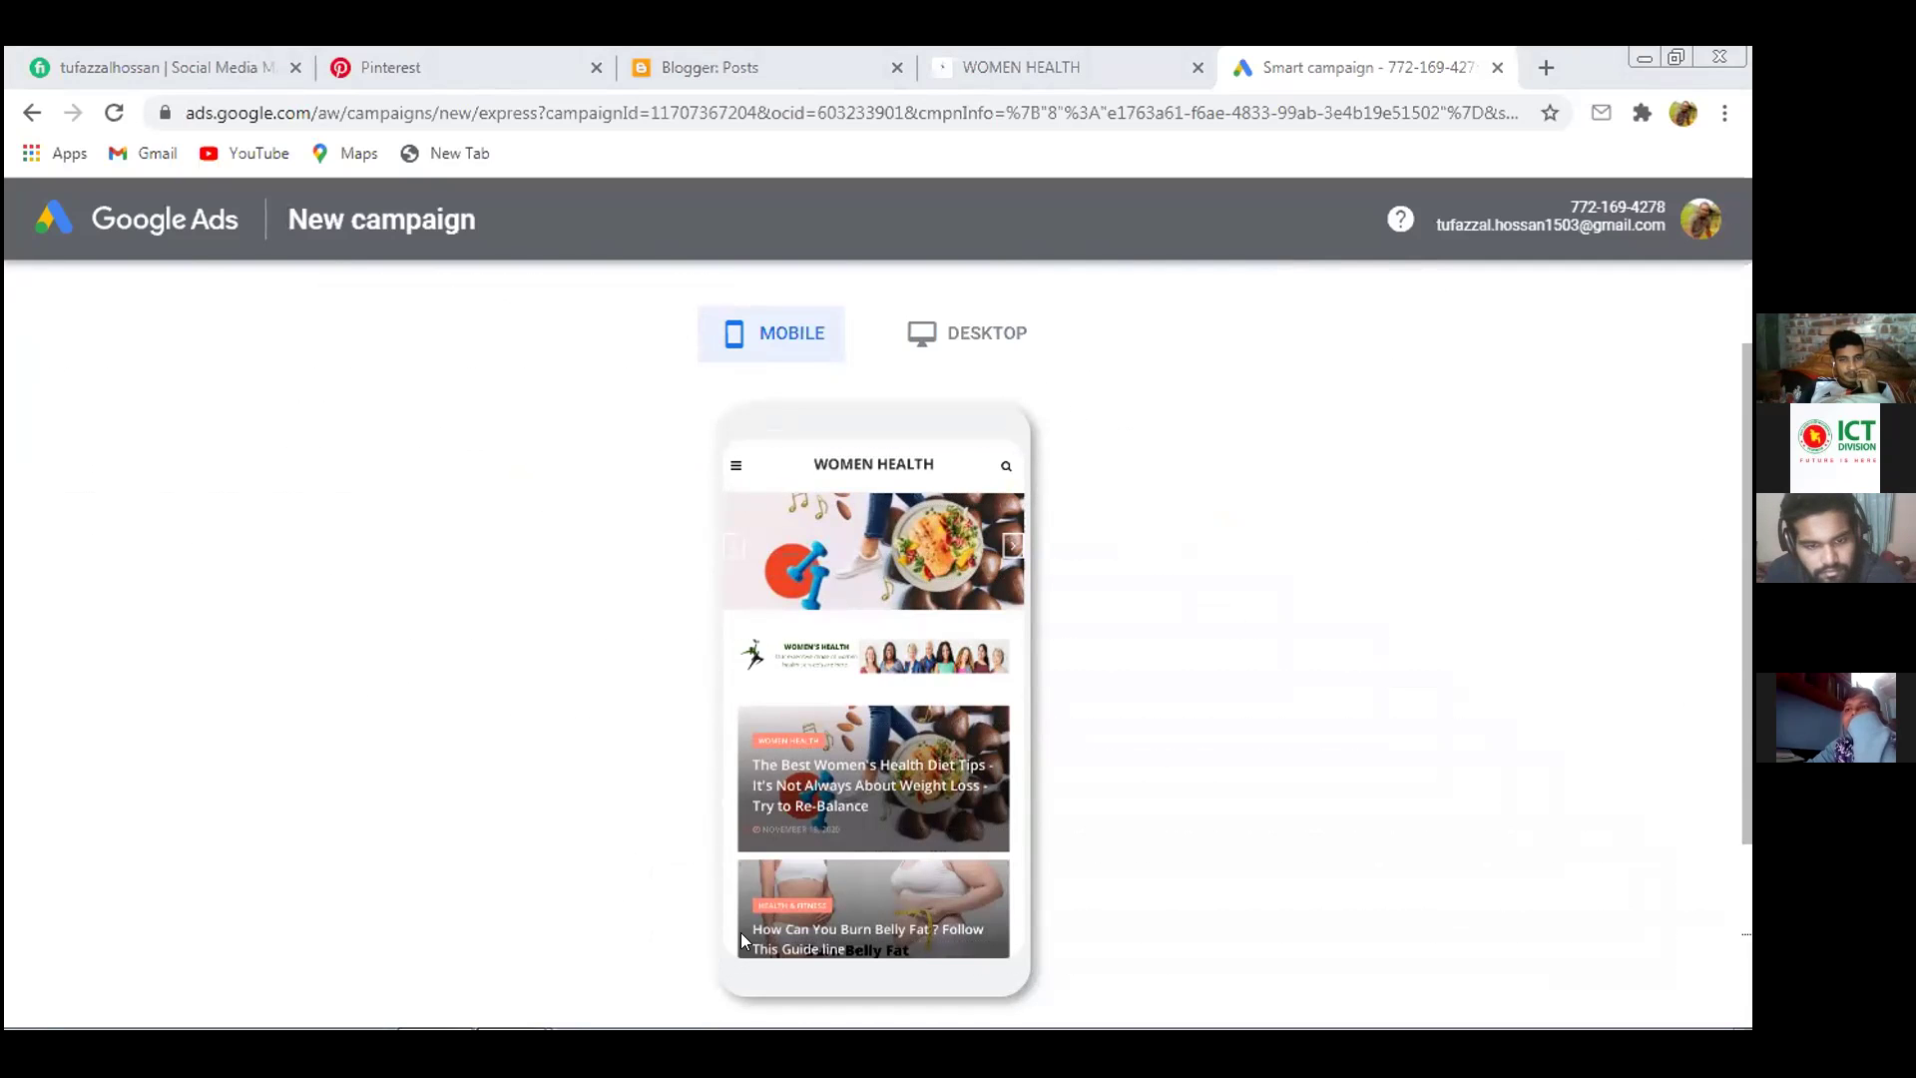
pyautogui.moveTo(1392, 753); pyautogui.dragTo(983, 956)
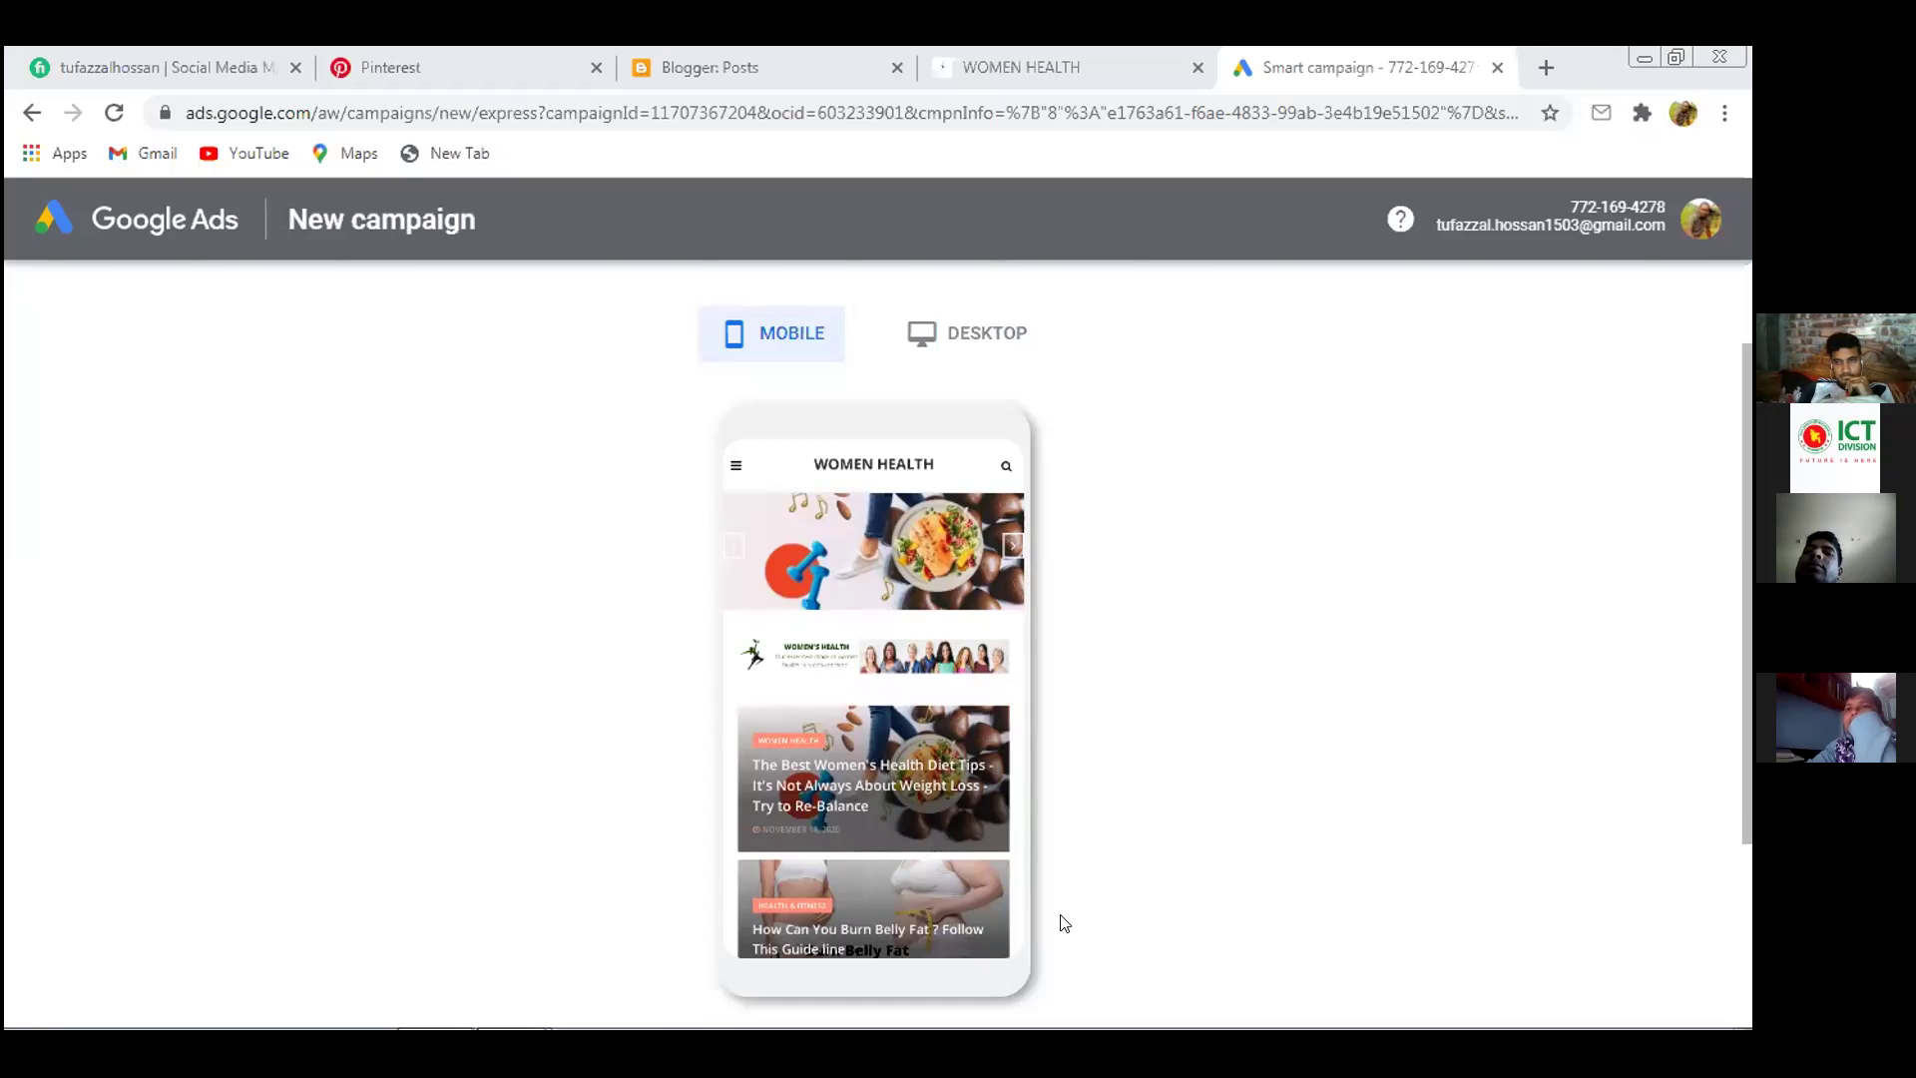
pyautogui.moveTo(505, 1000)
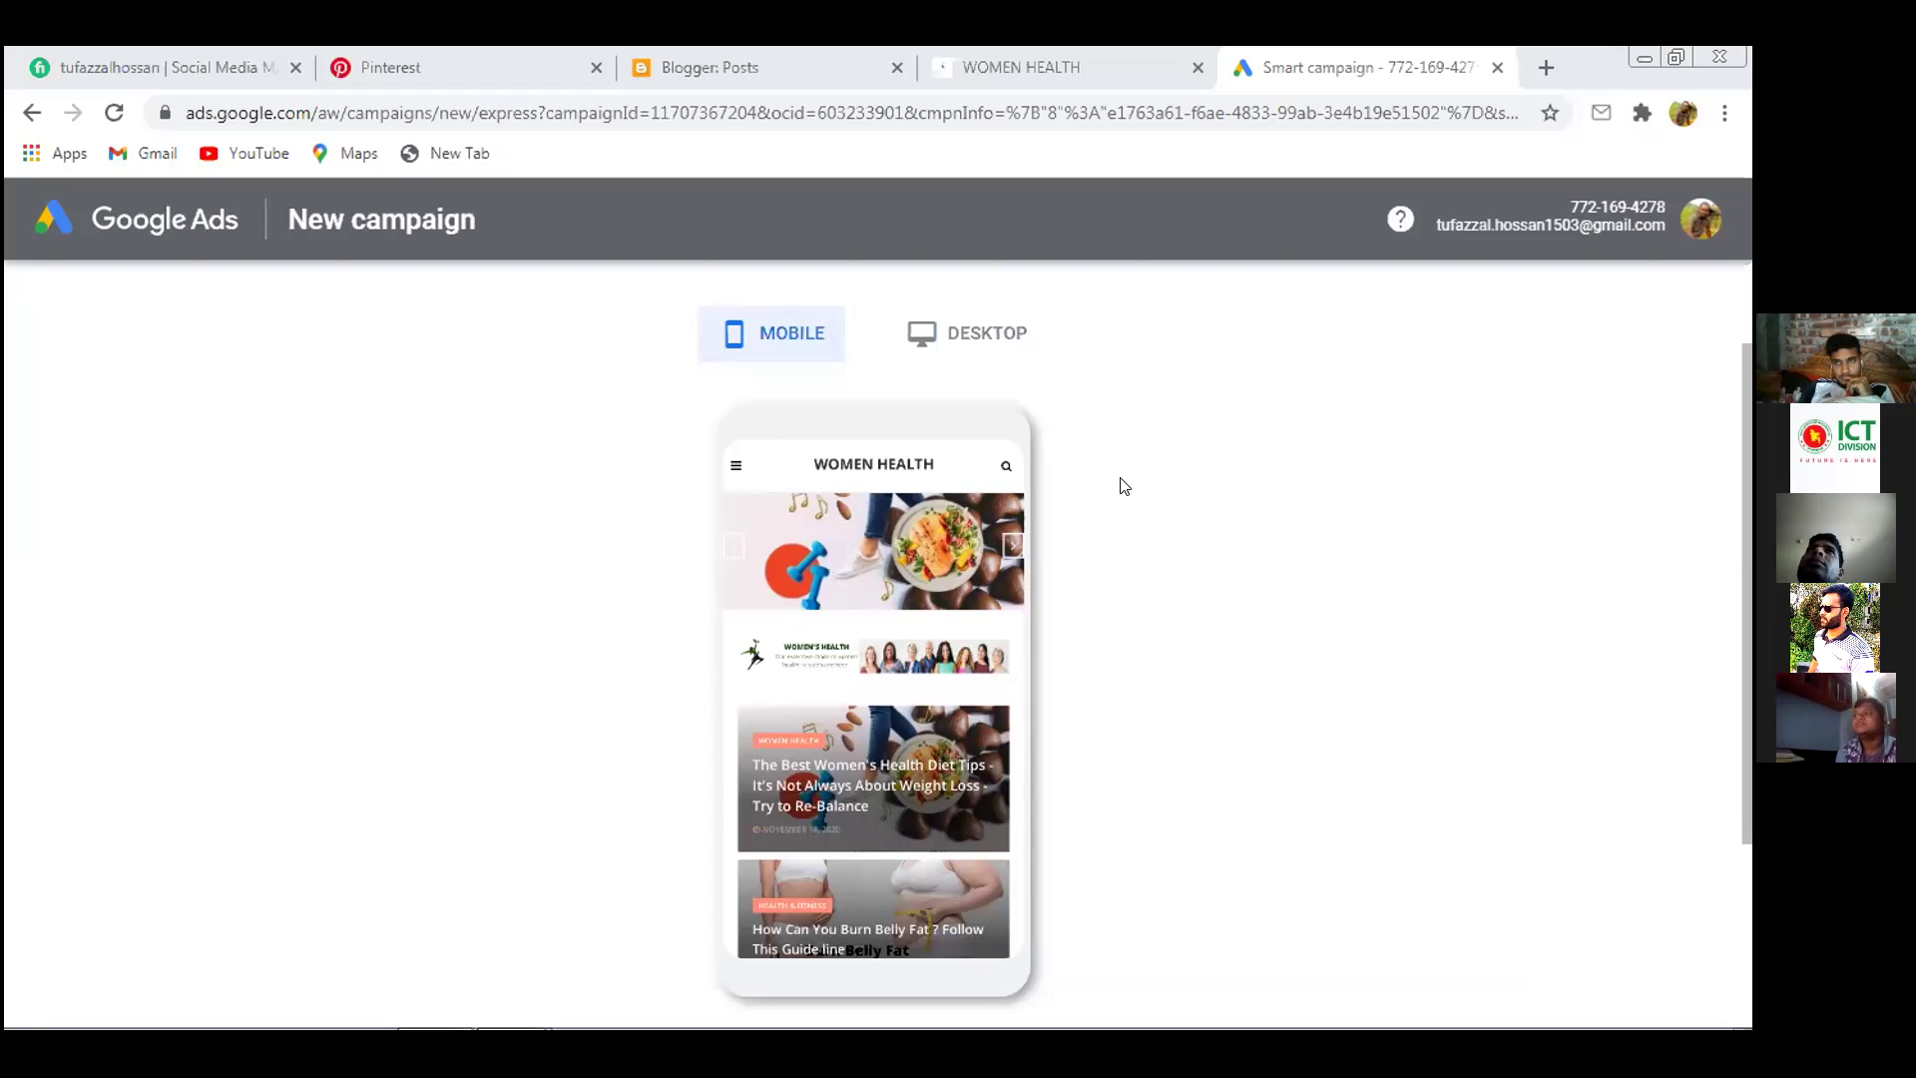
pyautogui.click(983, 333)
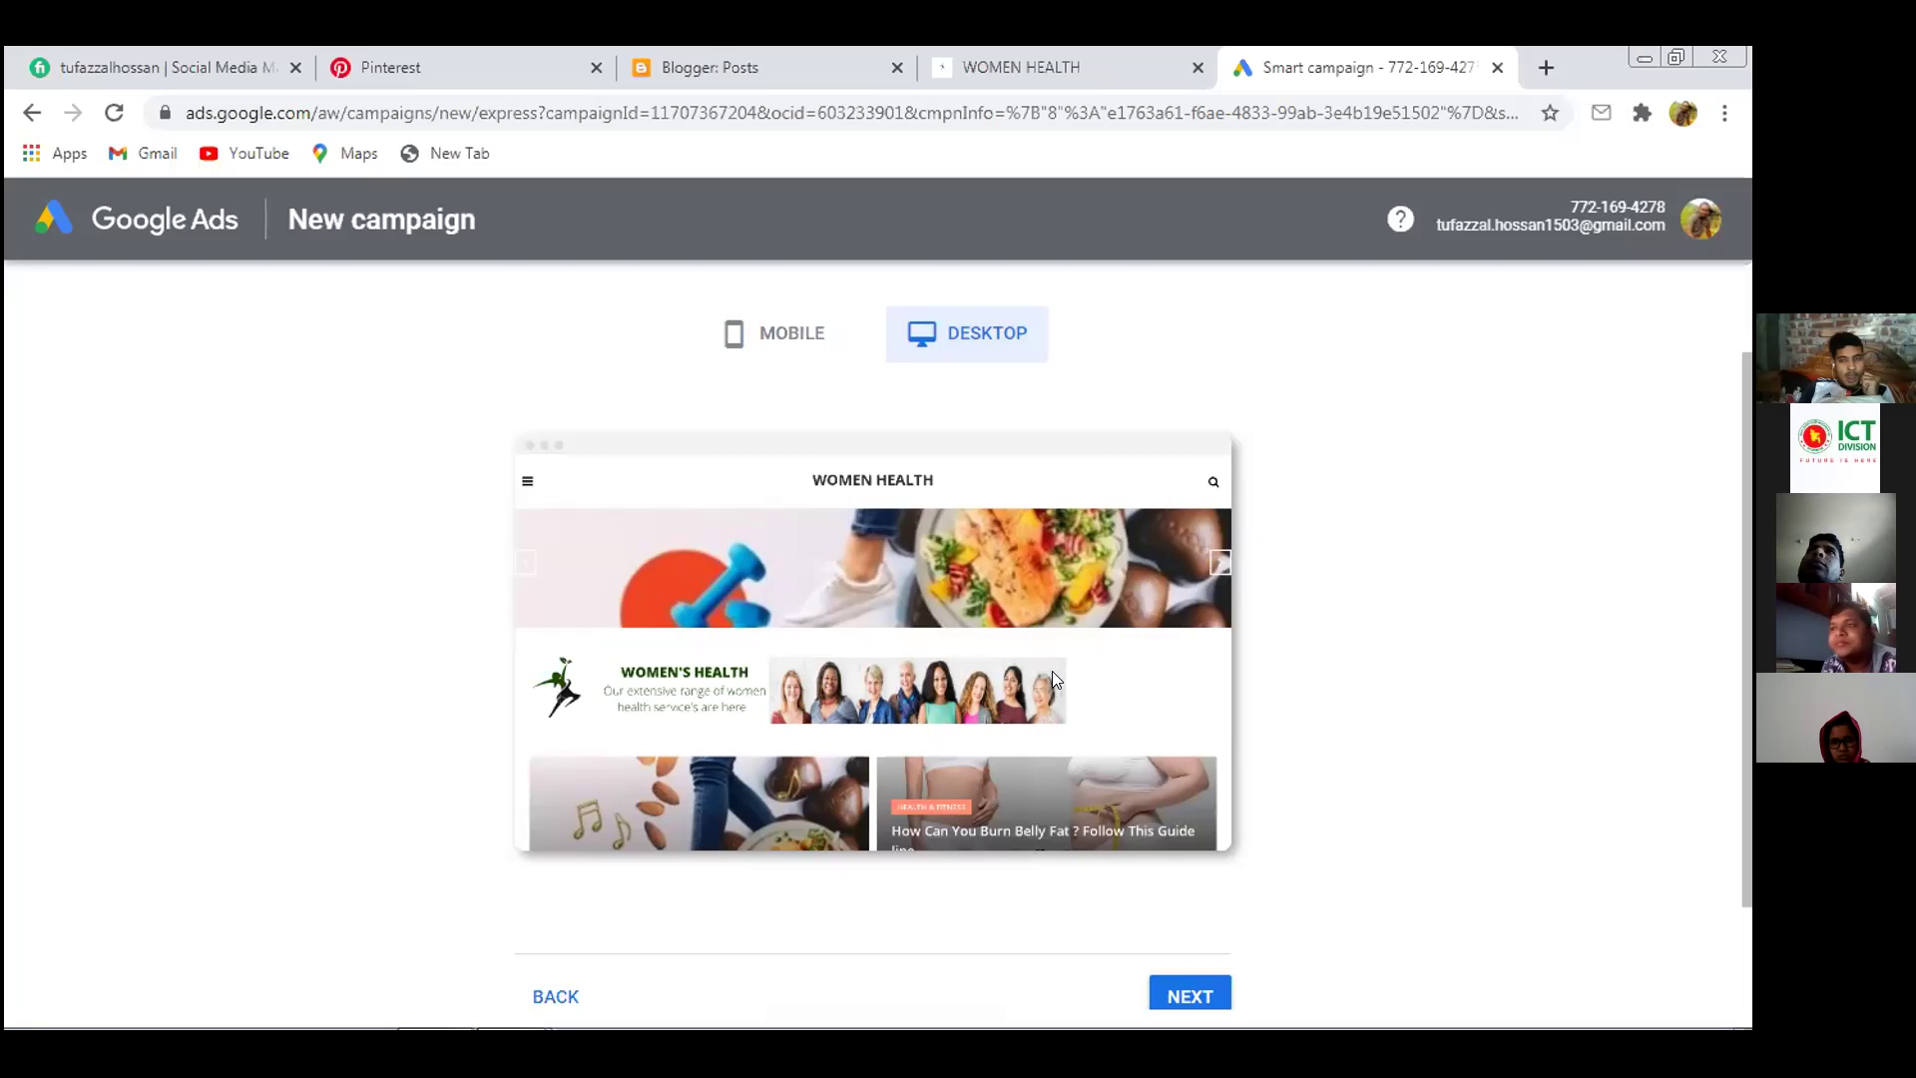
pyautogui.click(774, 329)
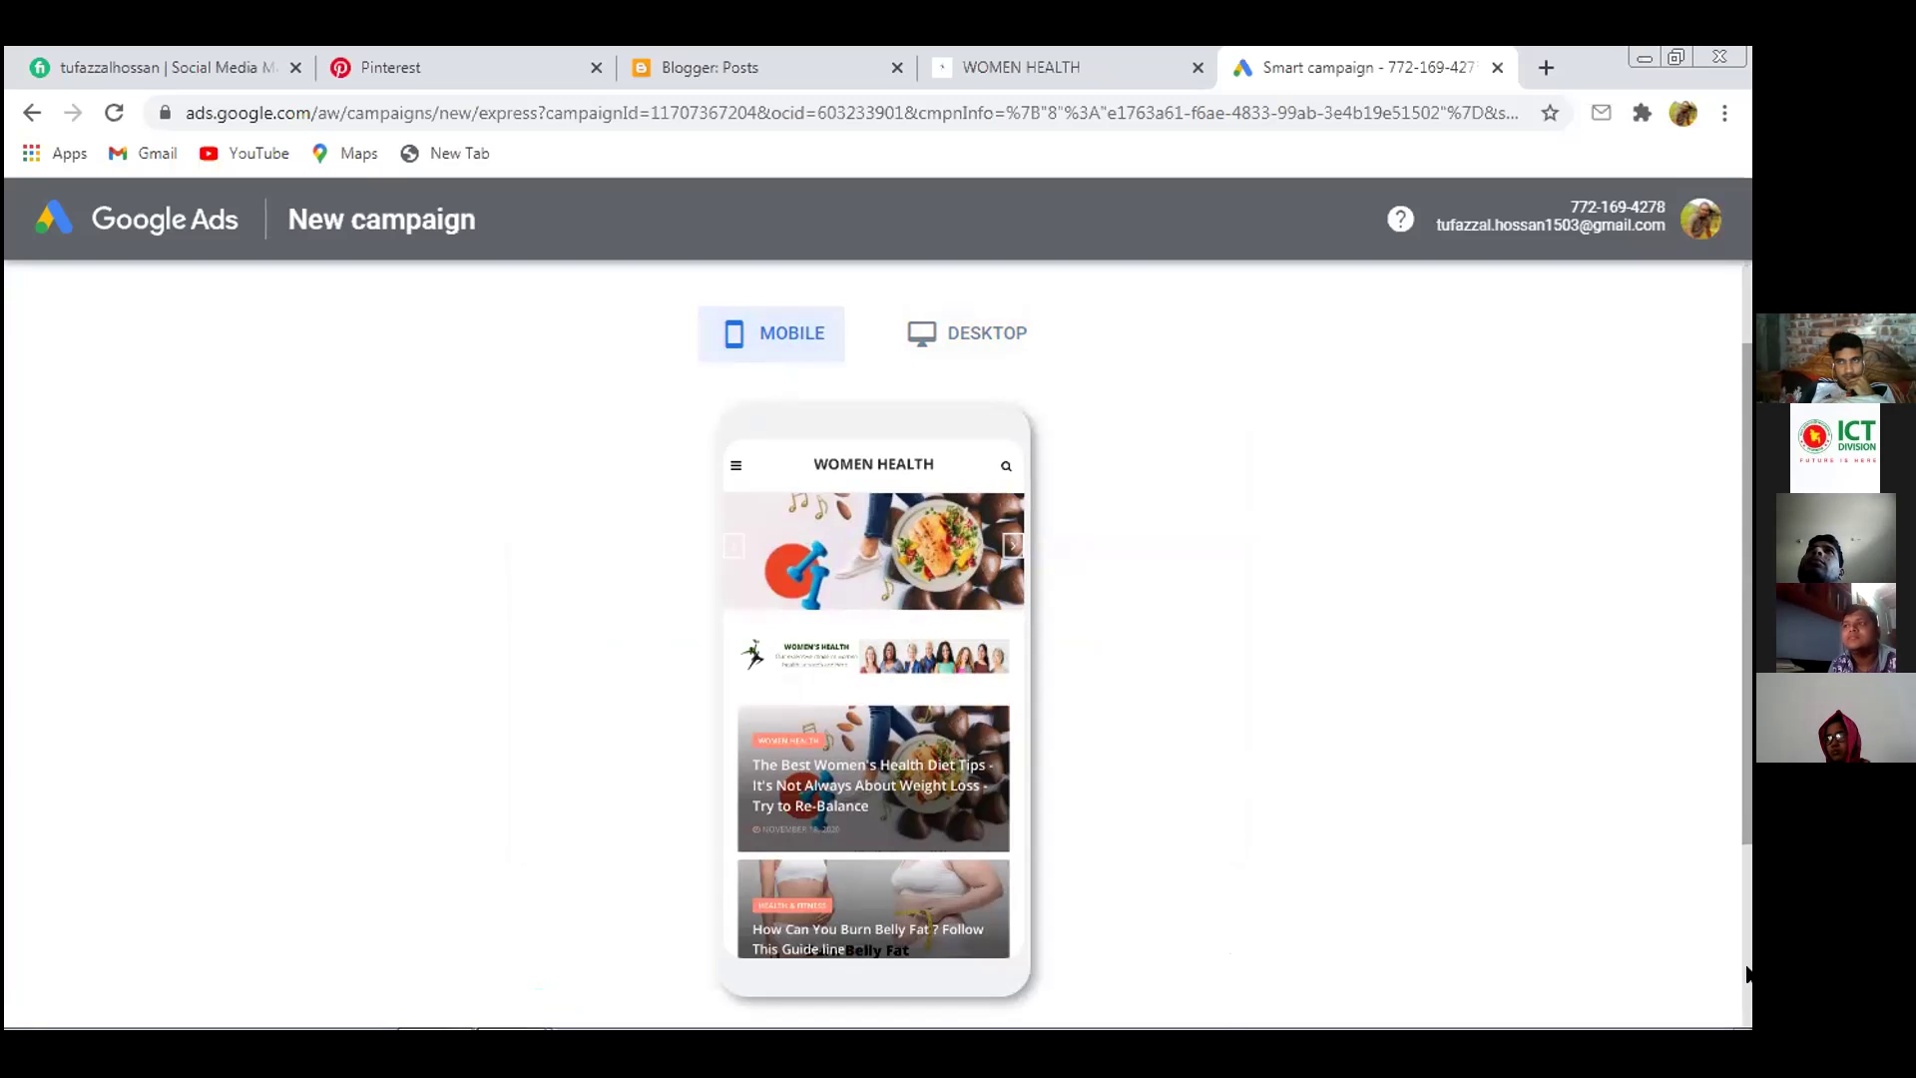
pyautogui.scroll(-3, 1321, 723)
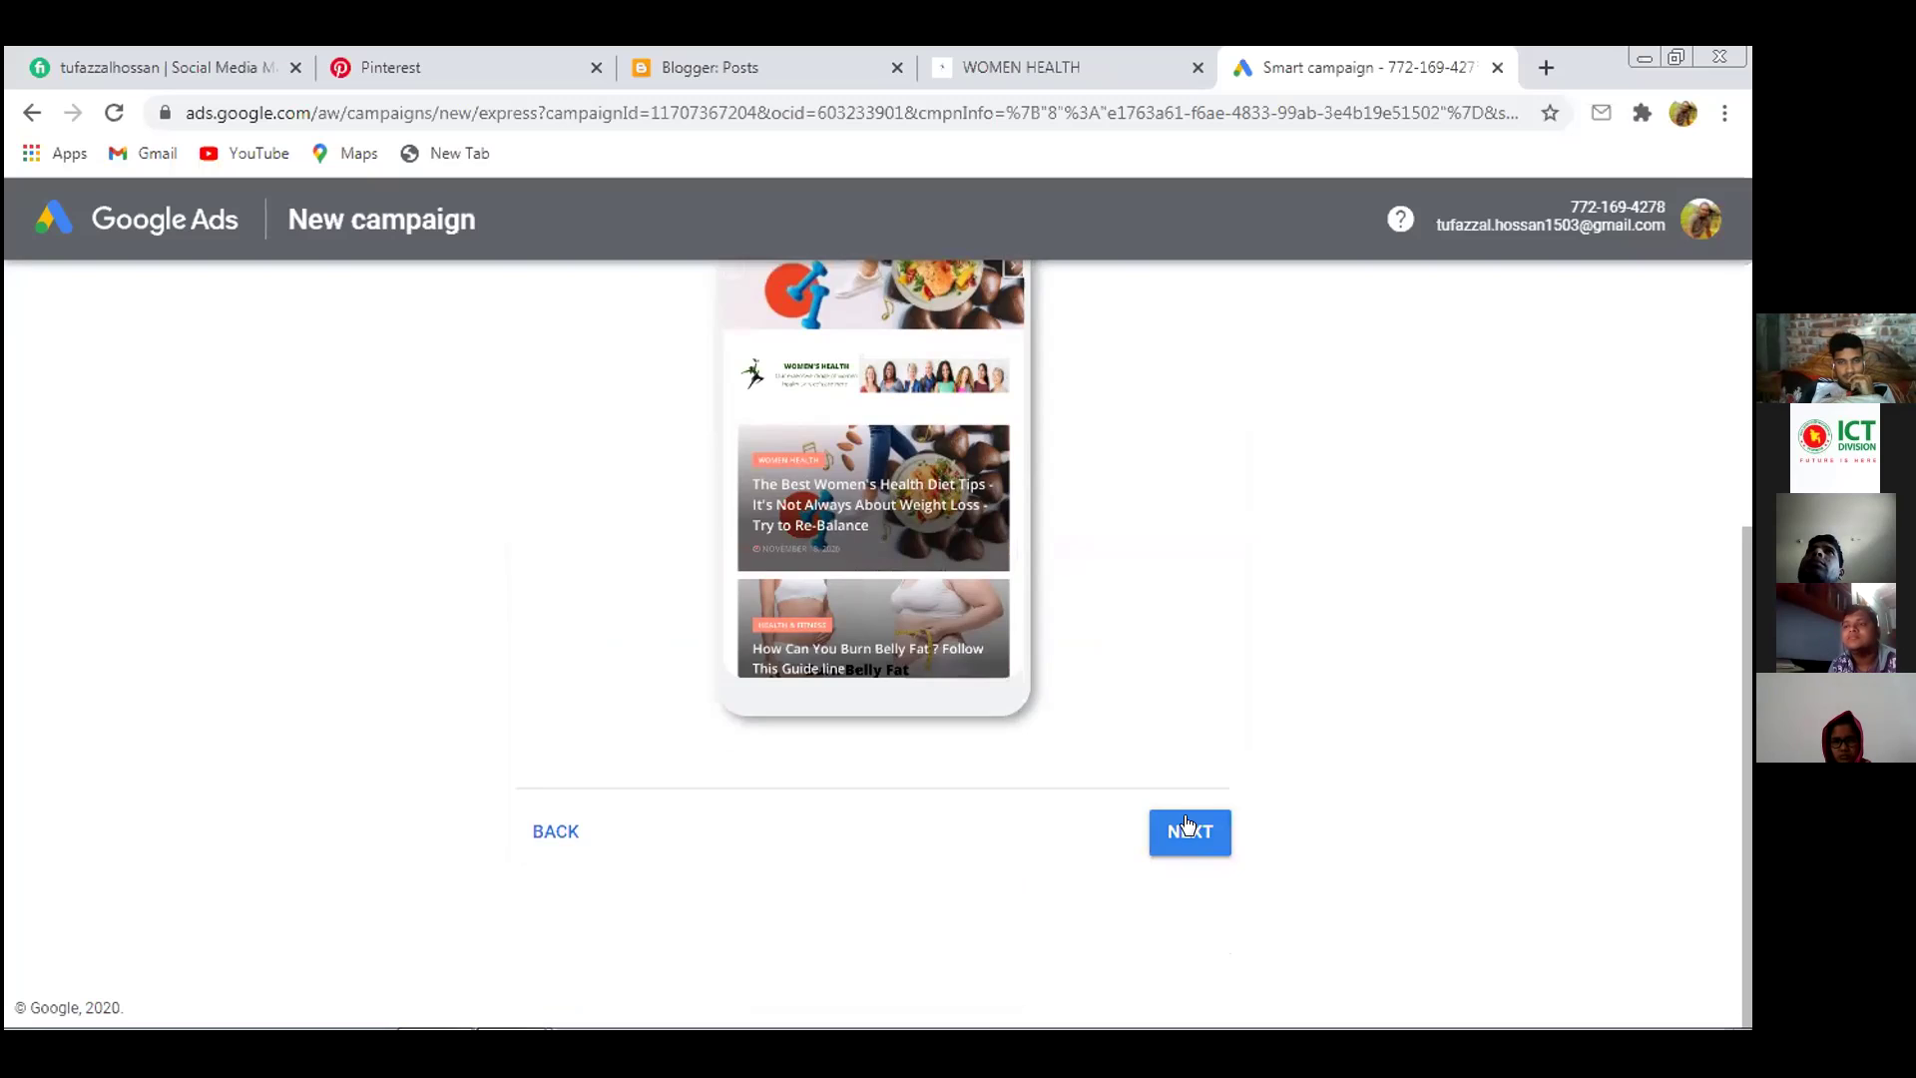
# Continue to the ad-writing step, glancing at the Women Health blog tab before returning
pyautogui.click(1188, 828)
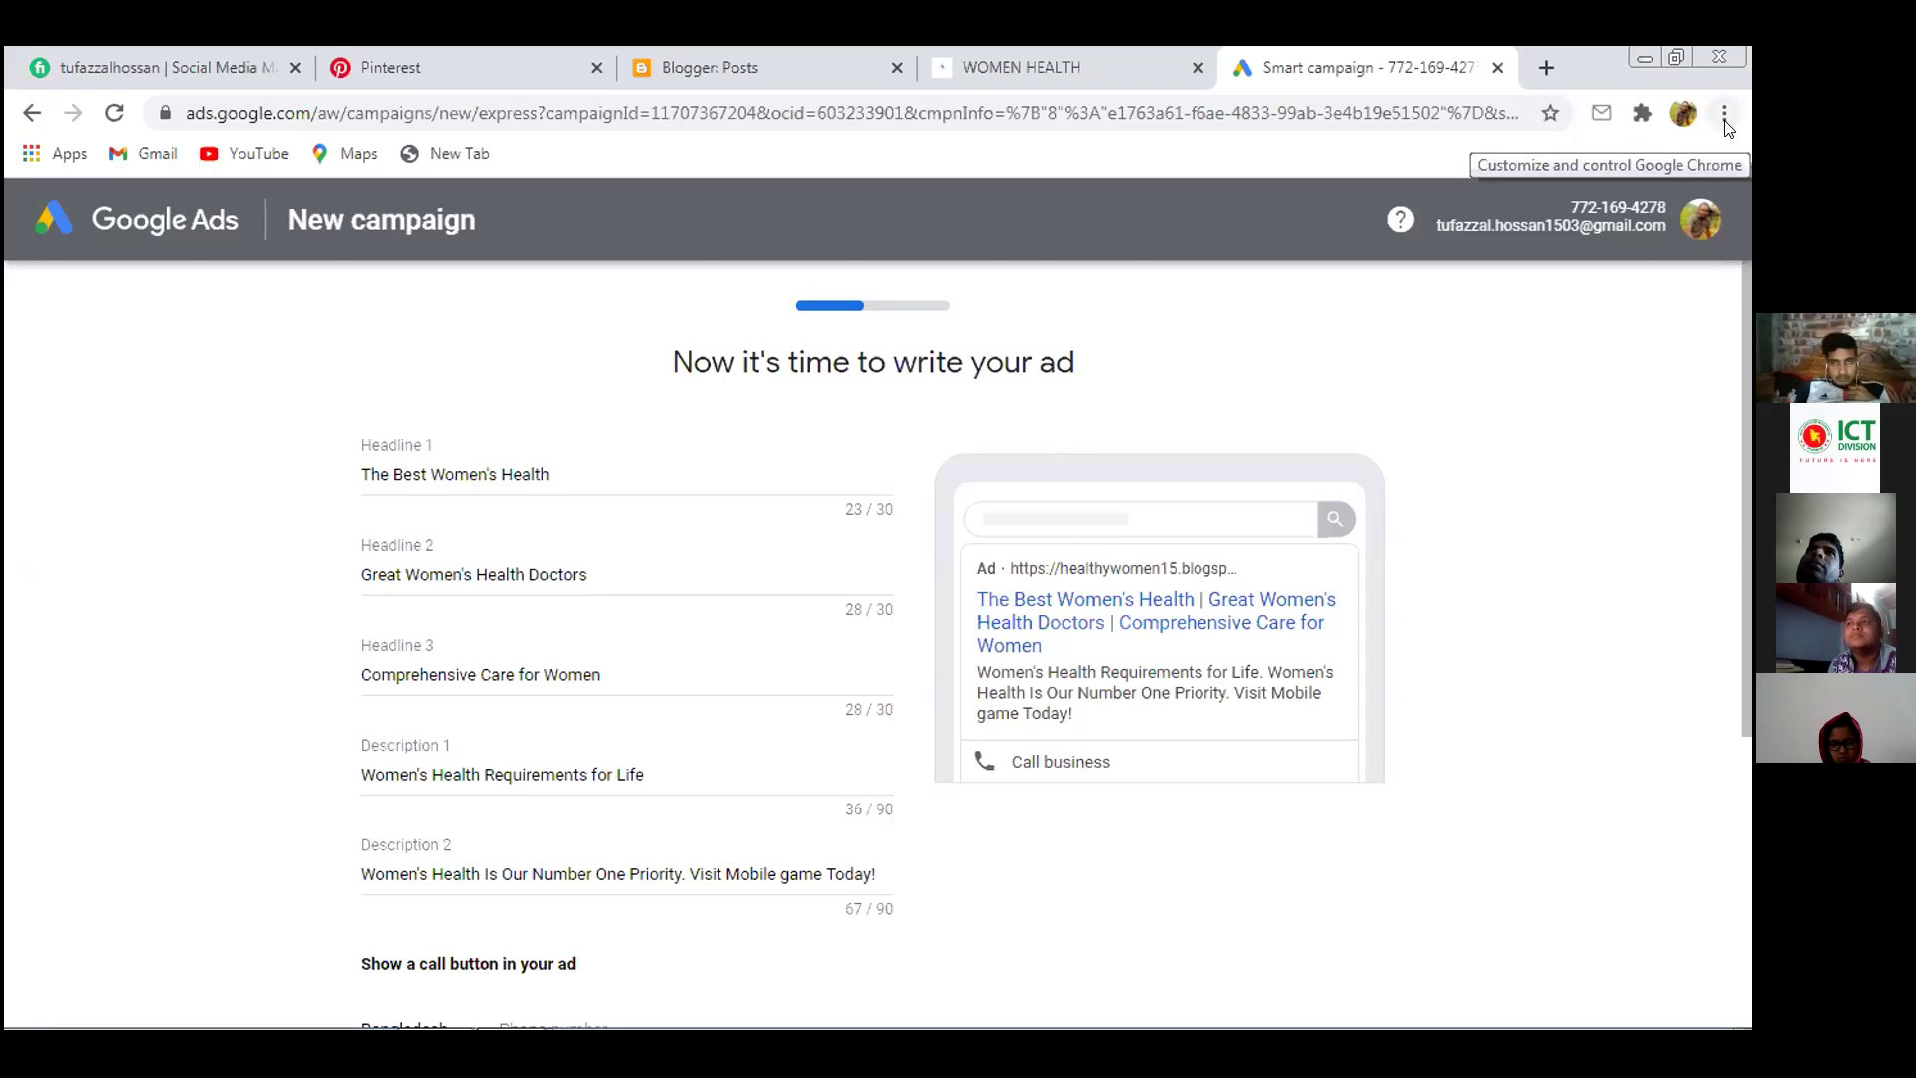
pyautogui.click(1034, 62)
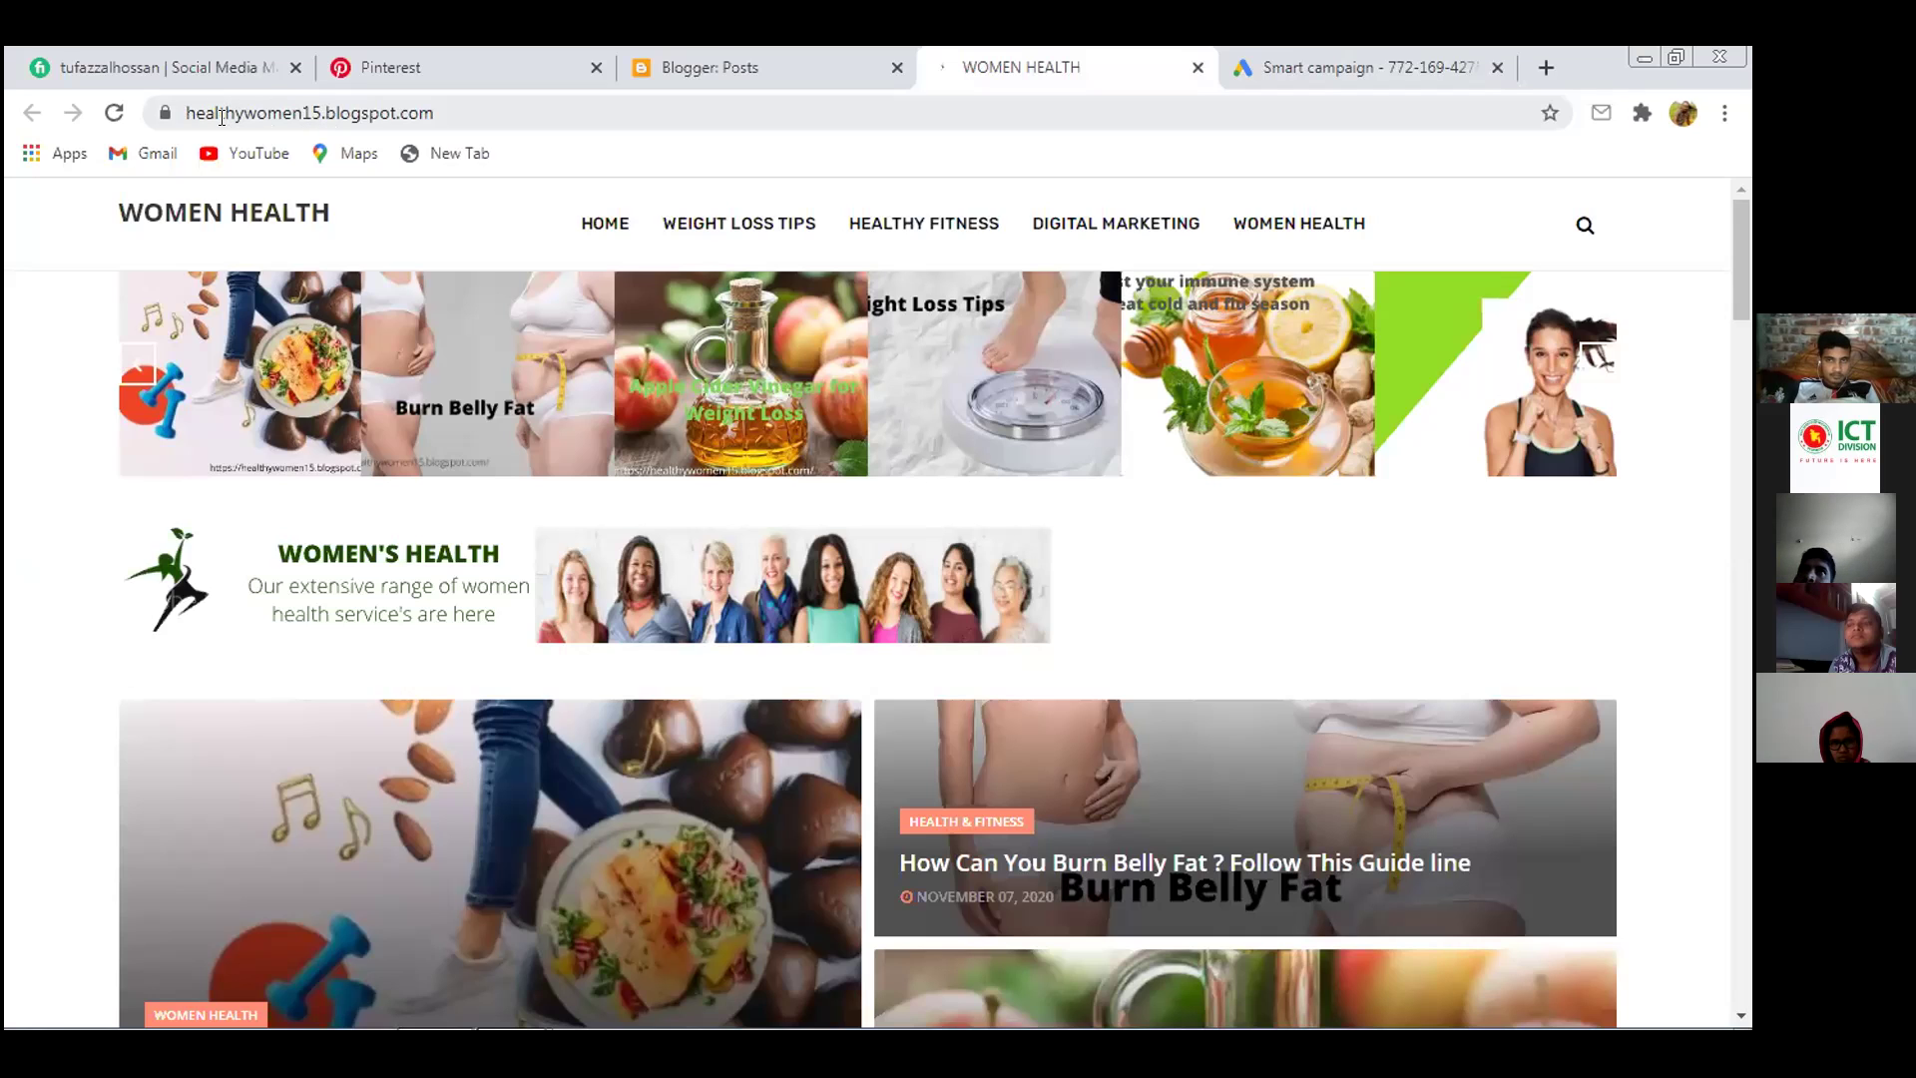
pyautogui.click(1298, 68)
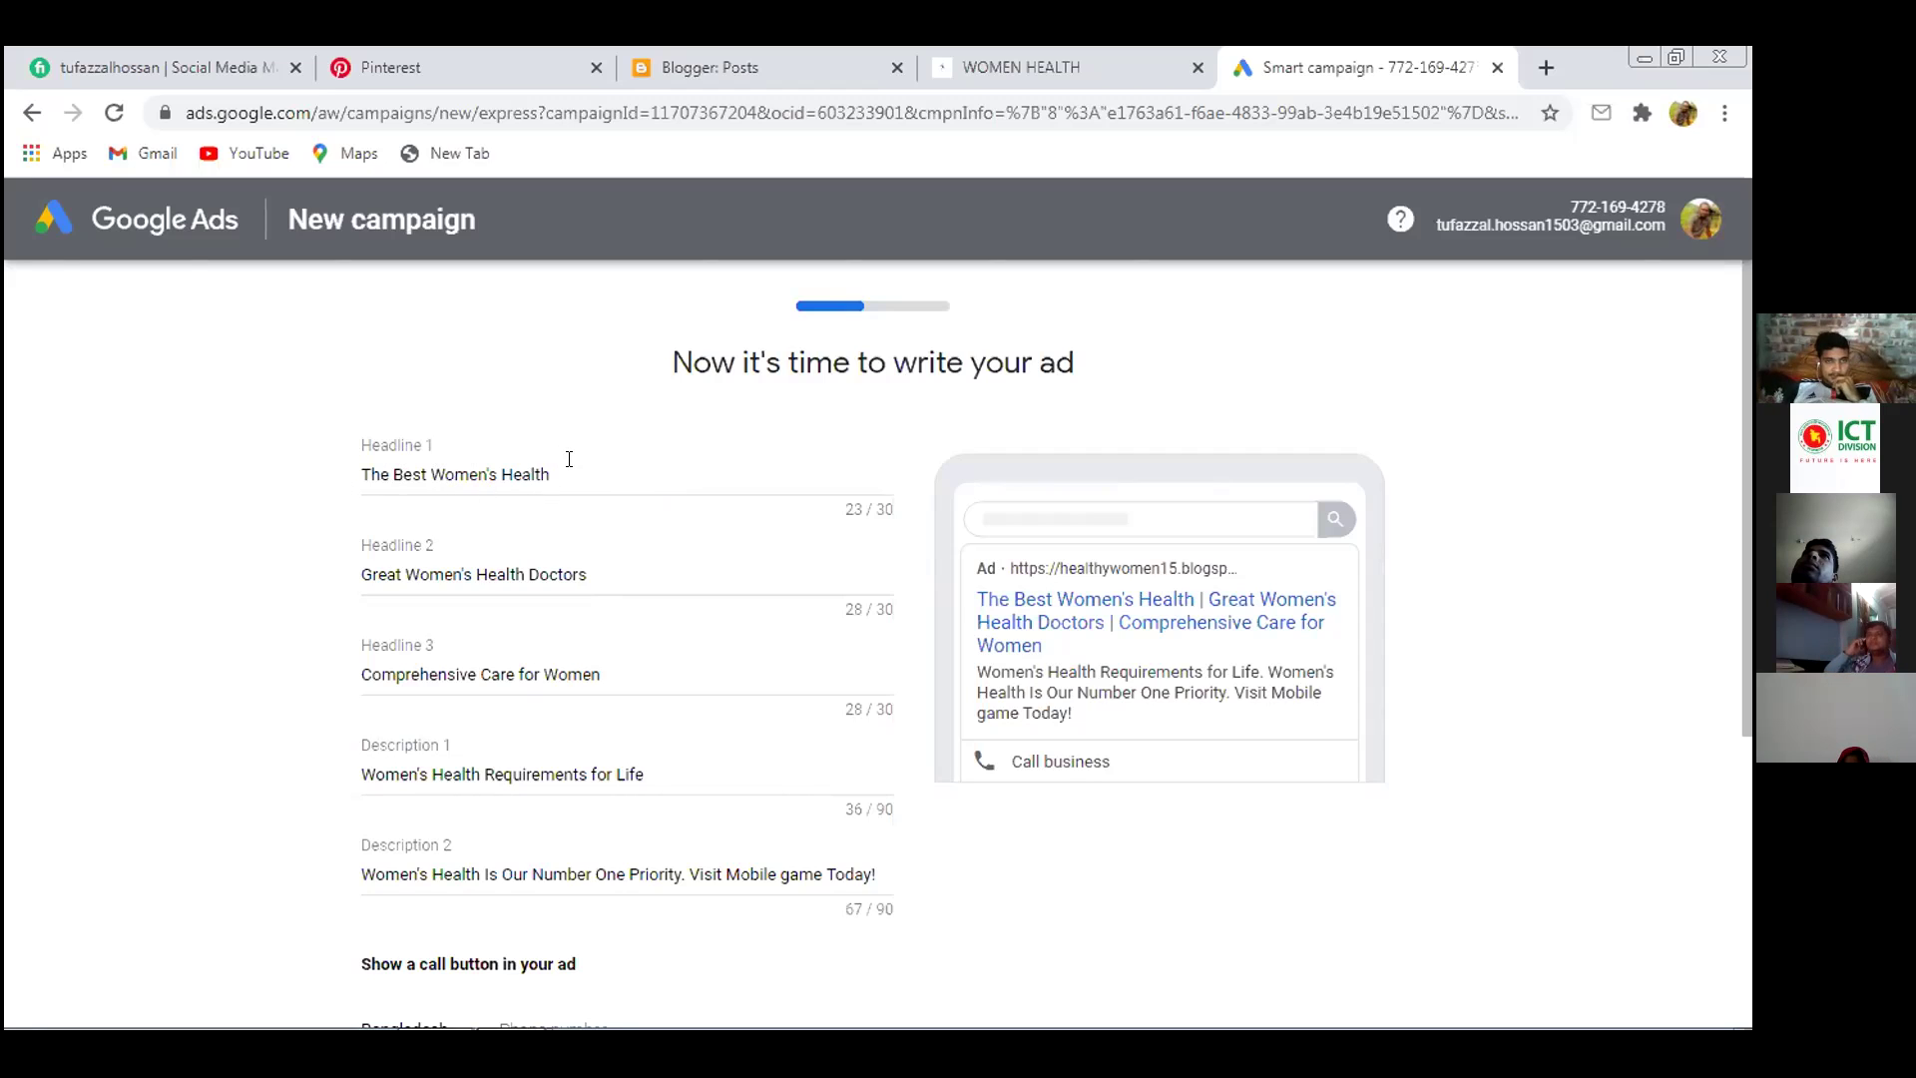
pyautogui.click(569, 466)
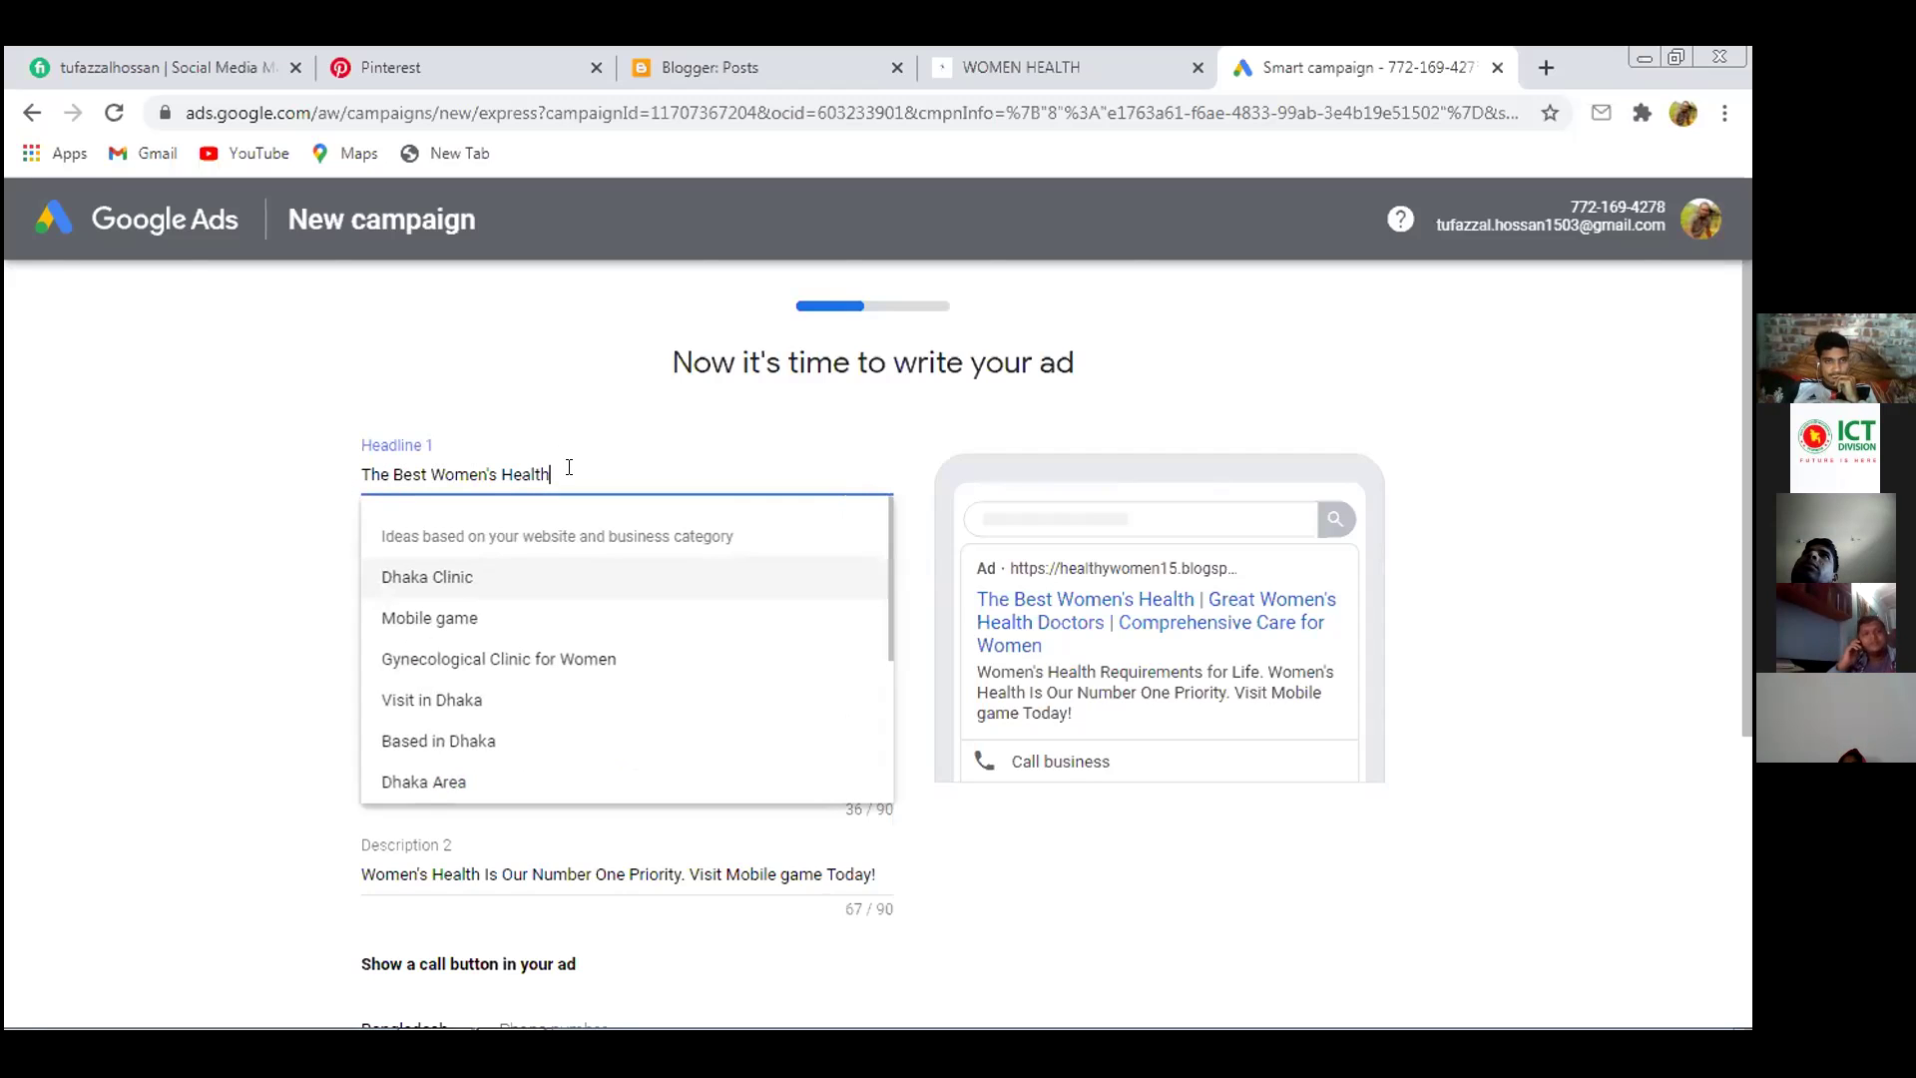
pyautogui.moveTo(589, 469); pyautogui.dragTo(322, 474)
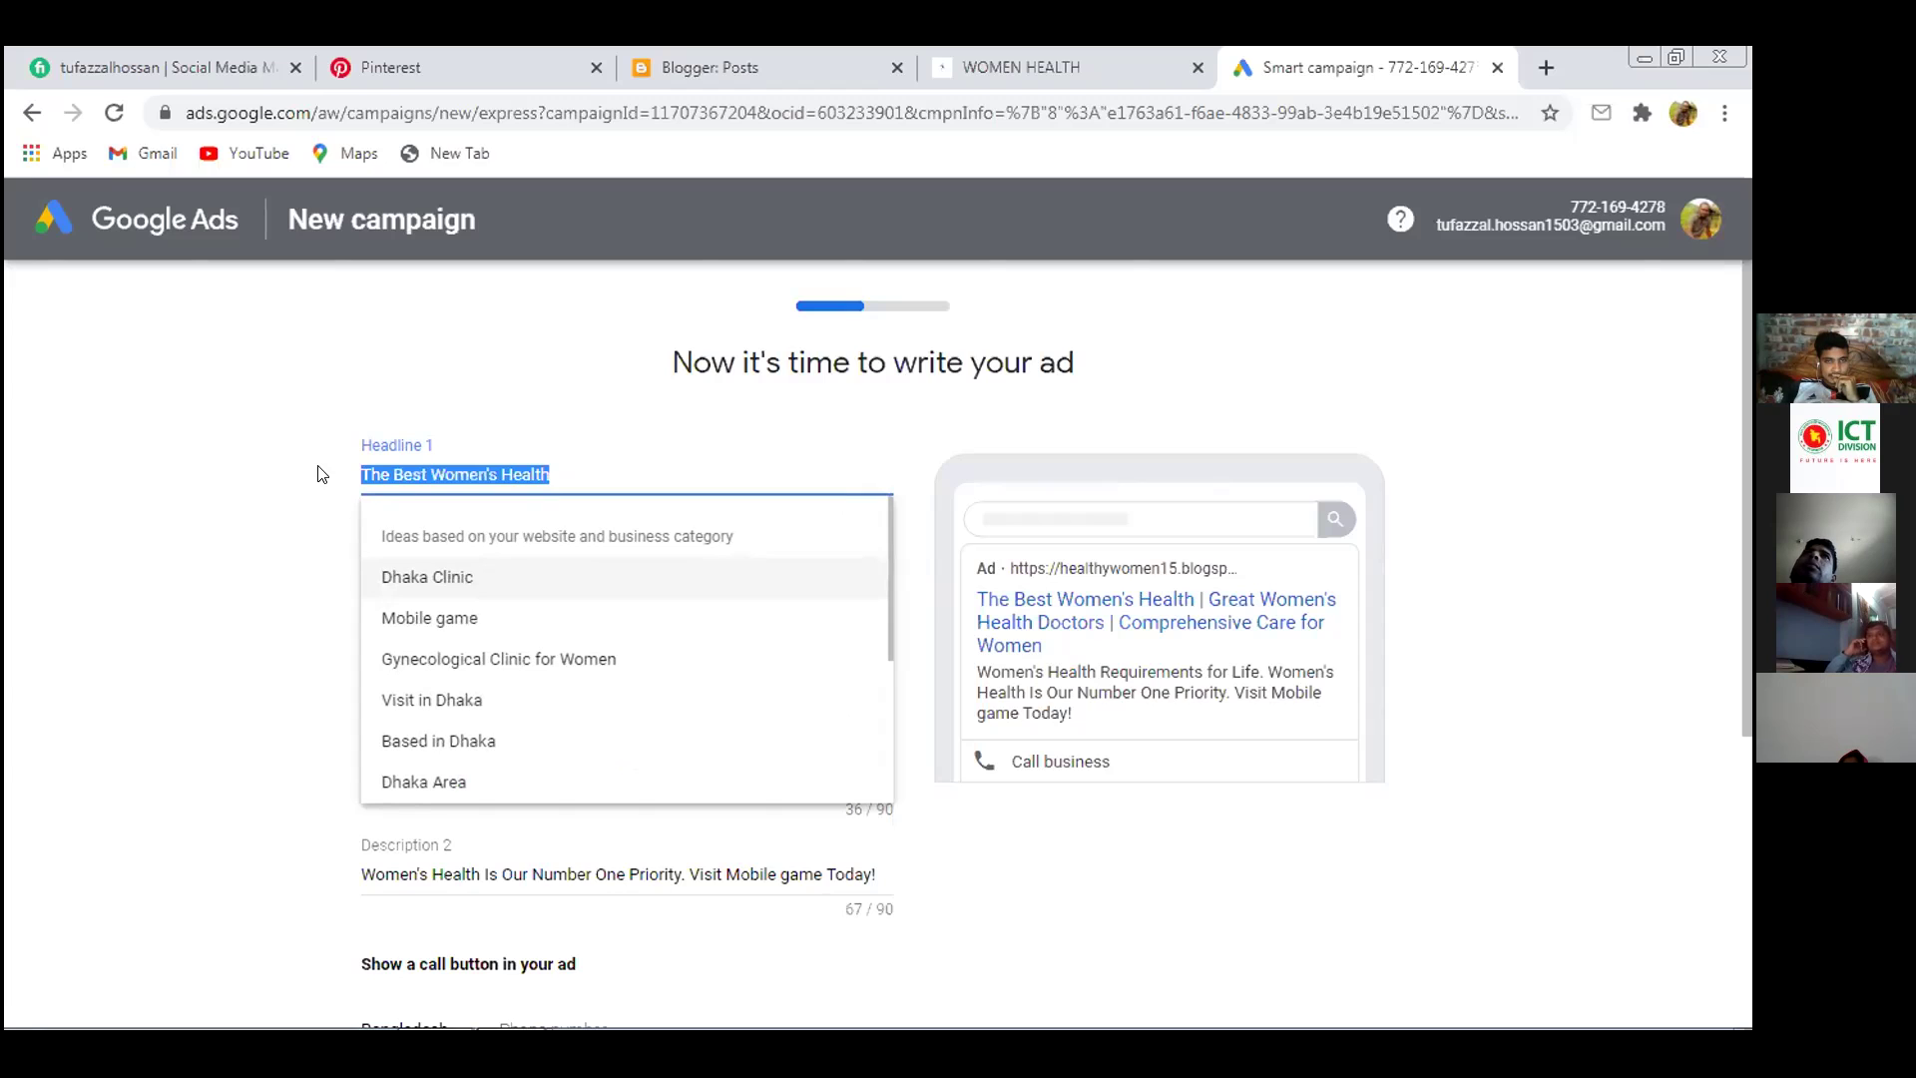
pyautogui.click(184, 554)
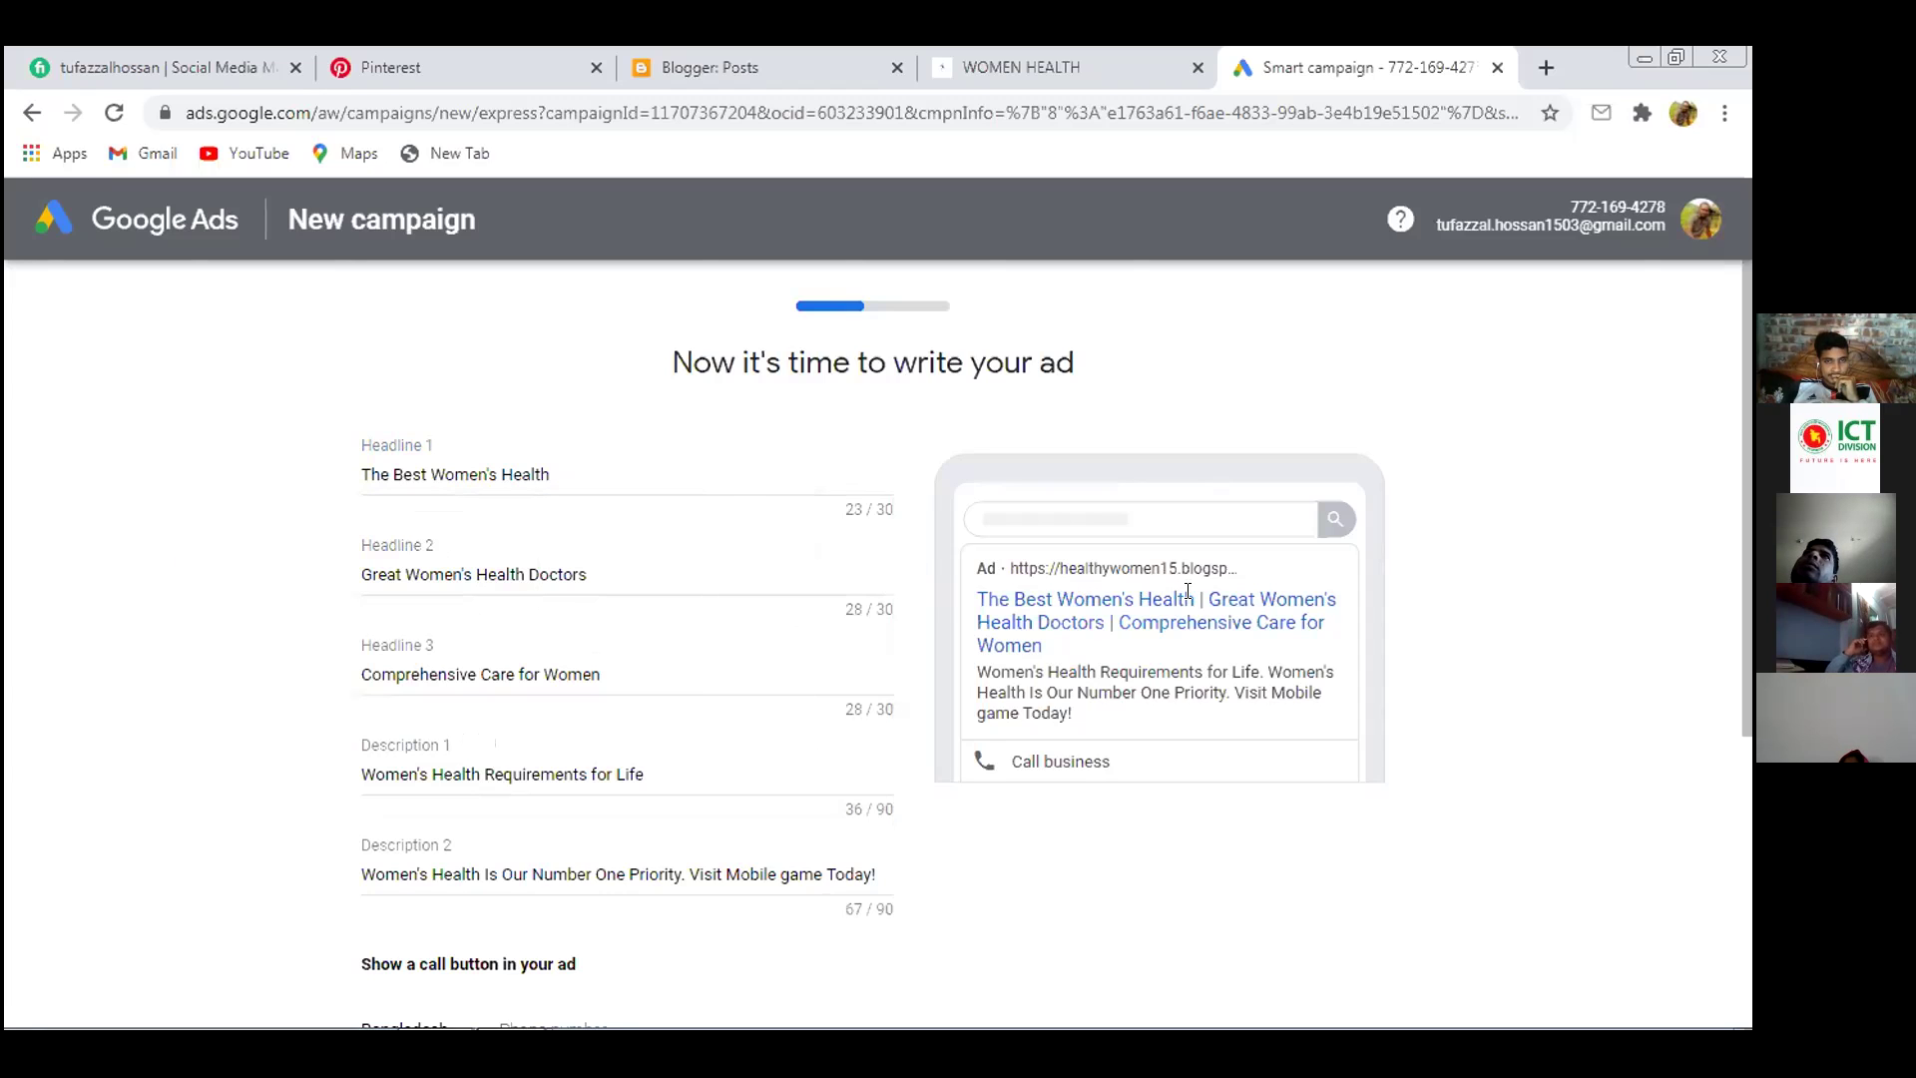
pyautogui.moveTo(1192, 596); pyautogui.dragTo(938, 596)
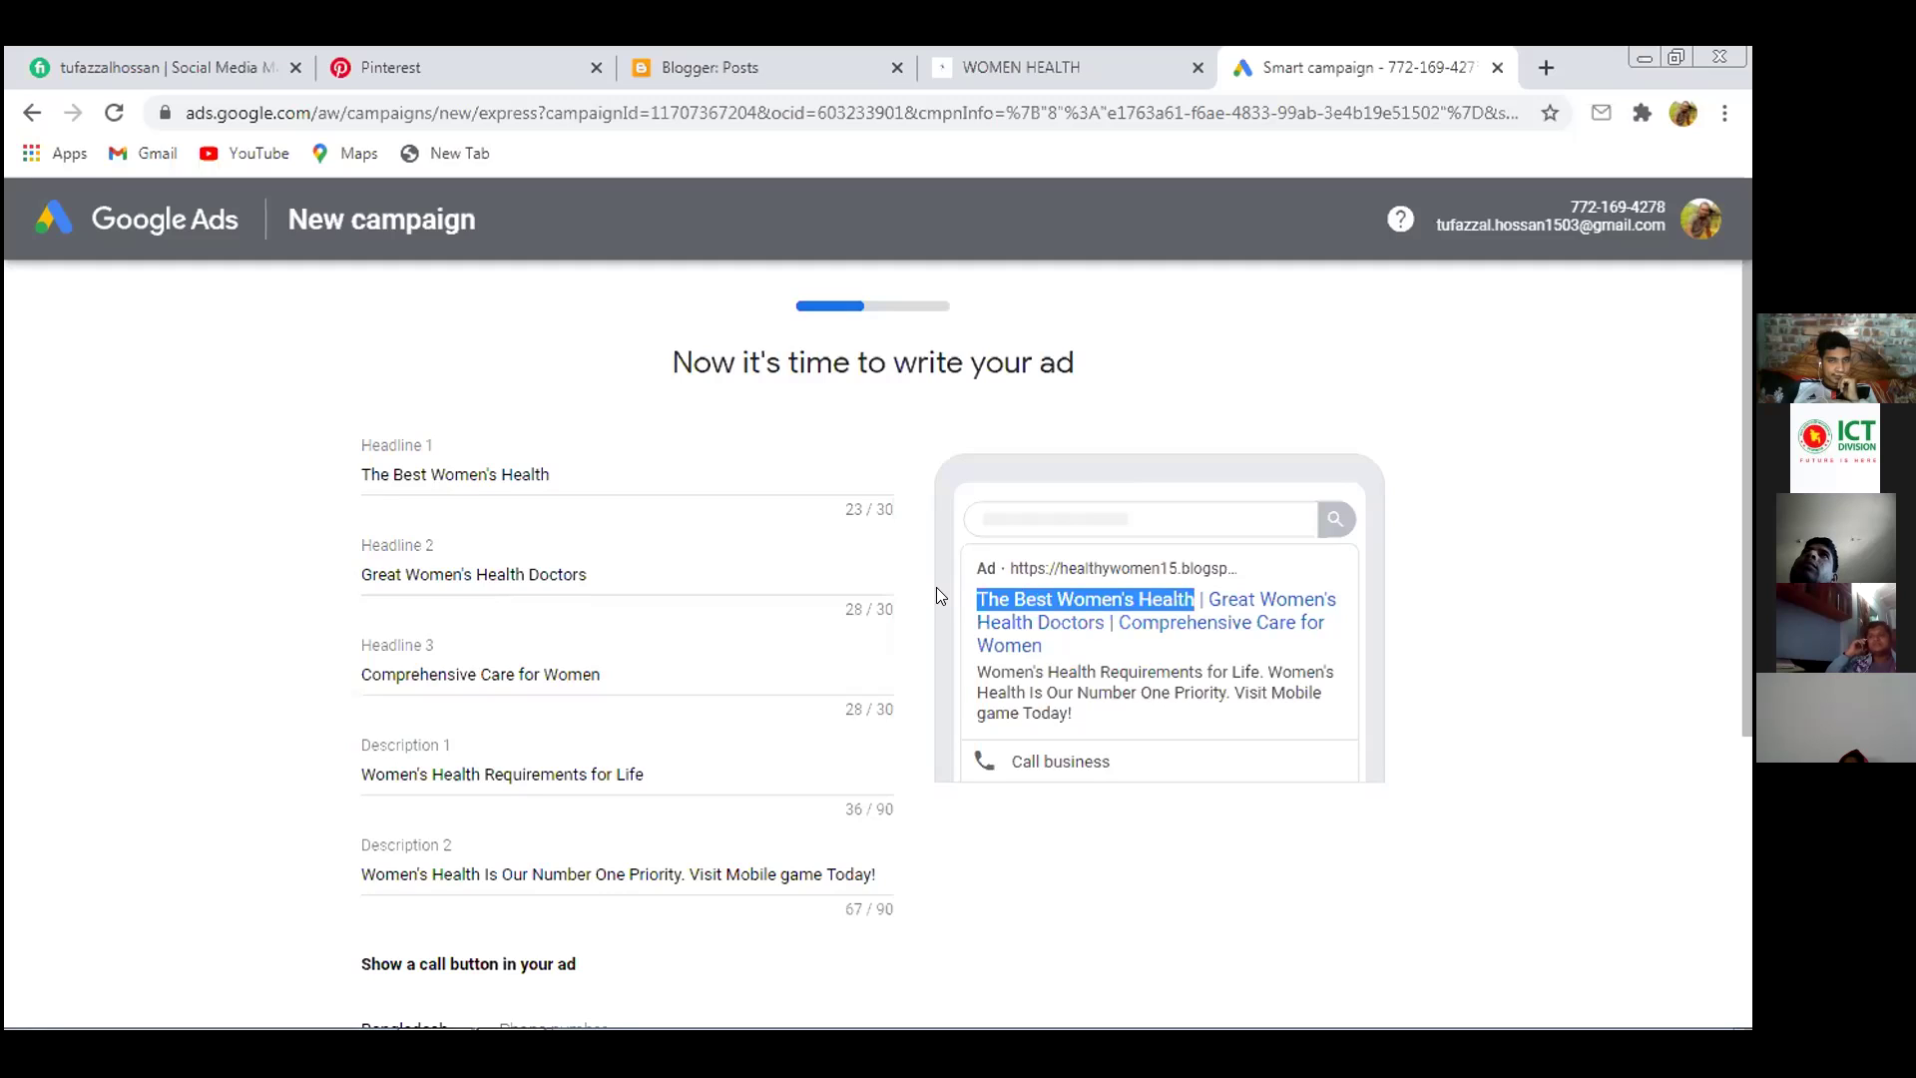
pyautogui.moveTo(597, 458); pyautogui.dragTo(424, 467)
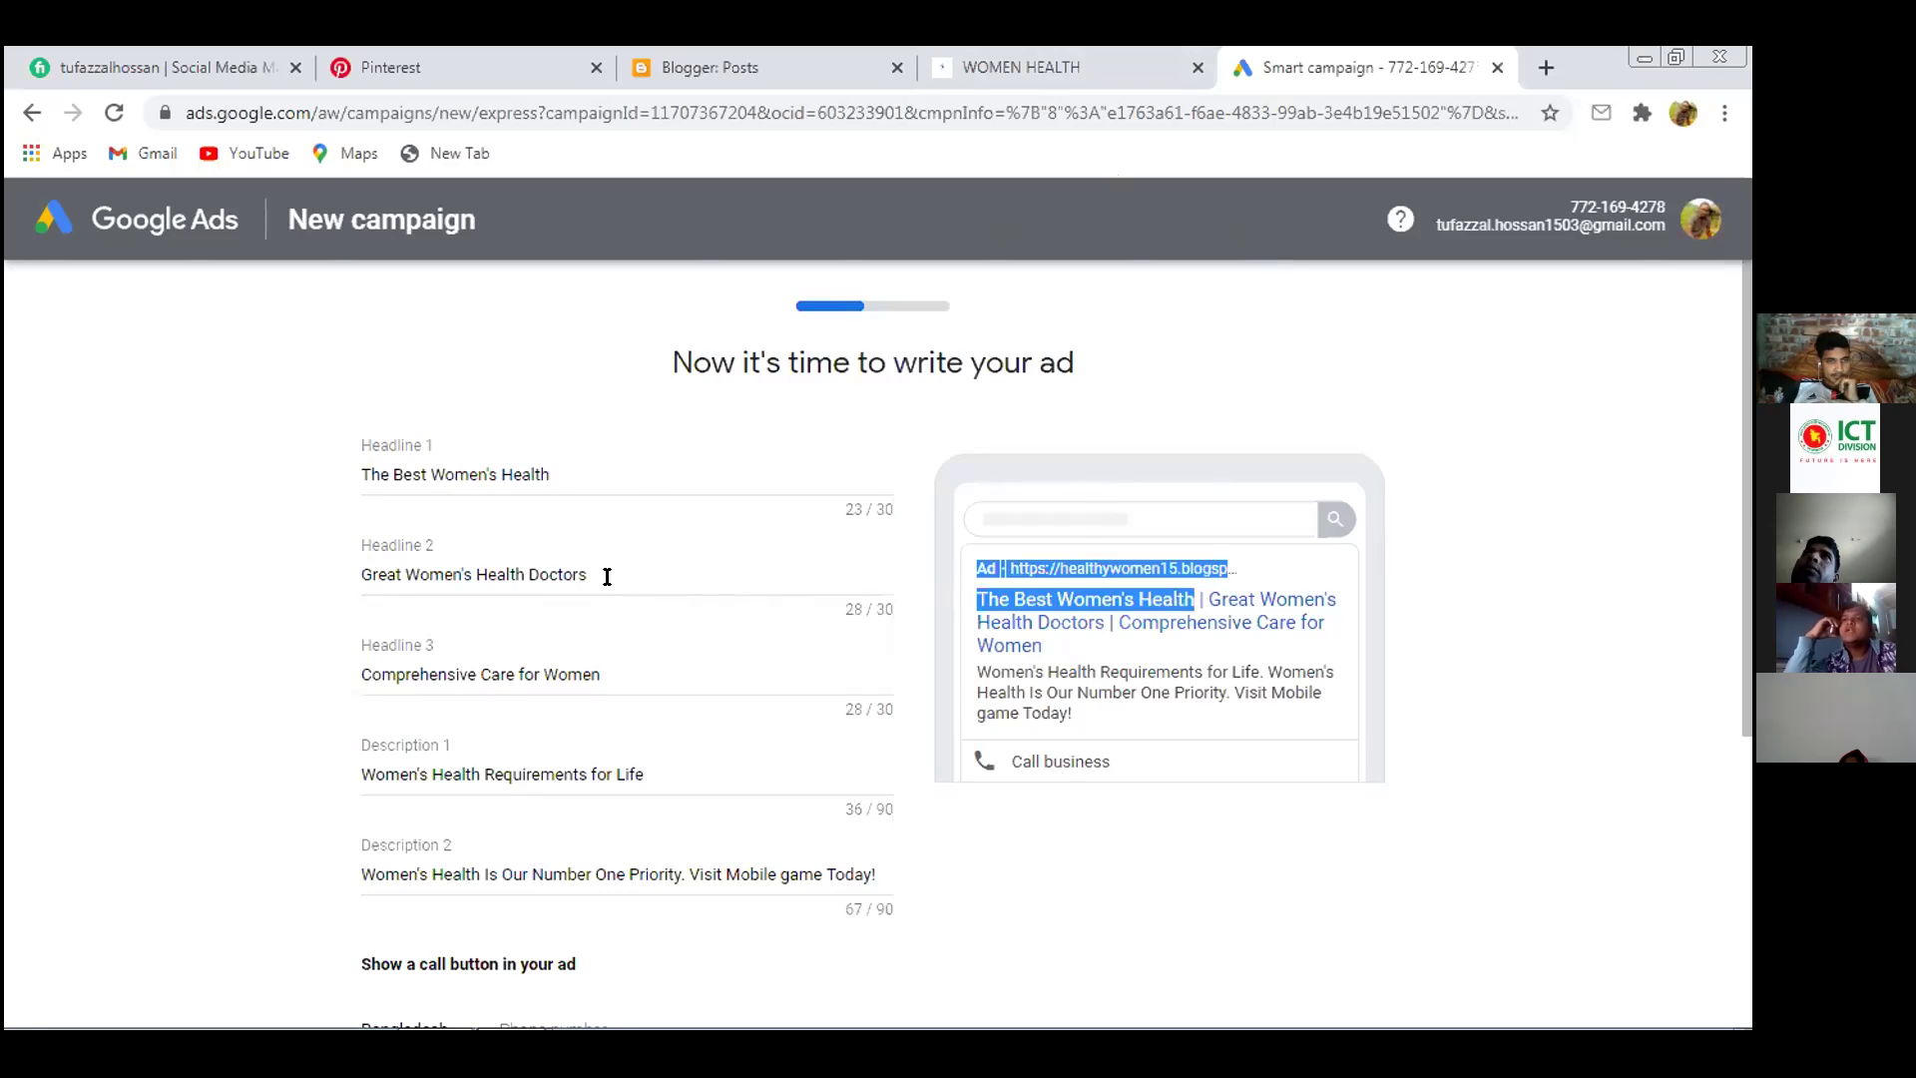
pyautogui.click(190, 594)
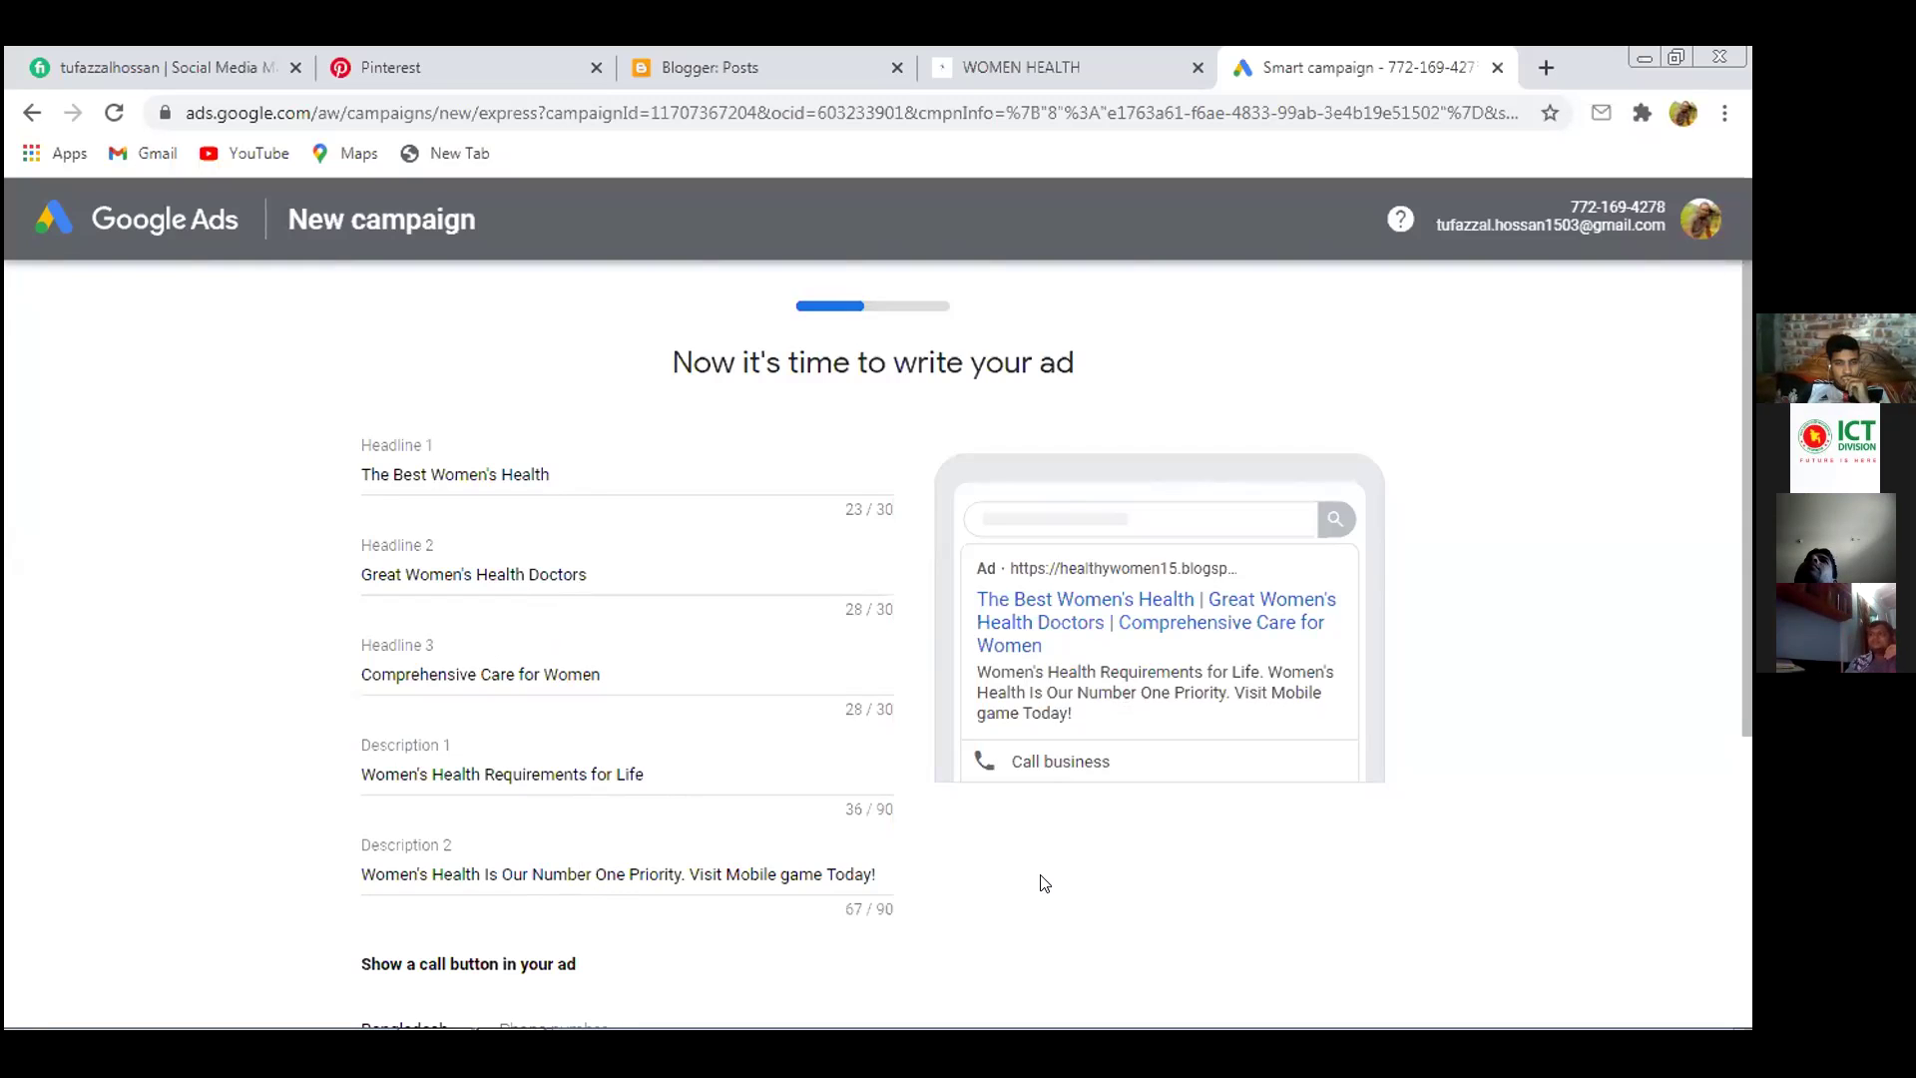
# Enter the business phone number for the call button and continue to keyword themes
pyautogui.scroll(-5, 944, 853)
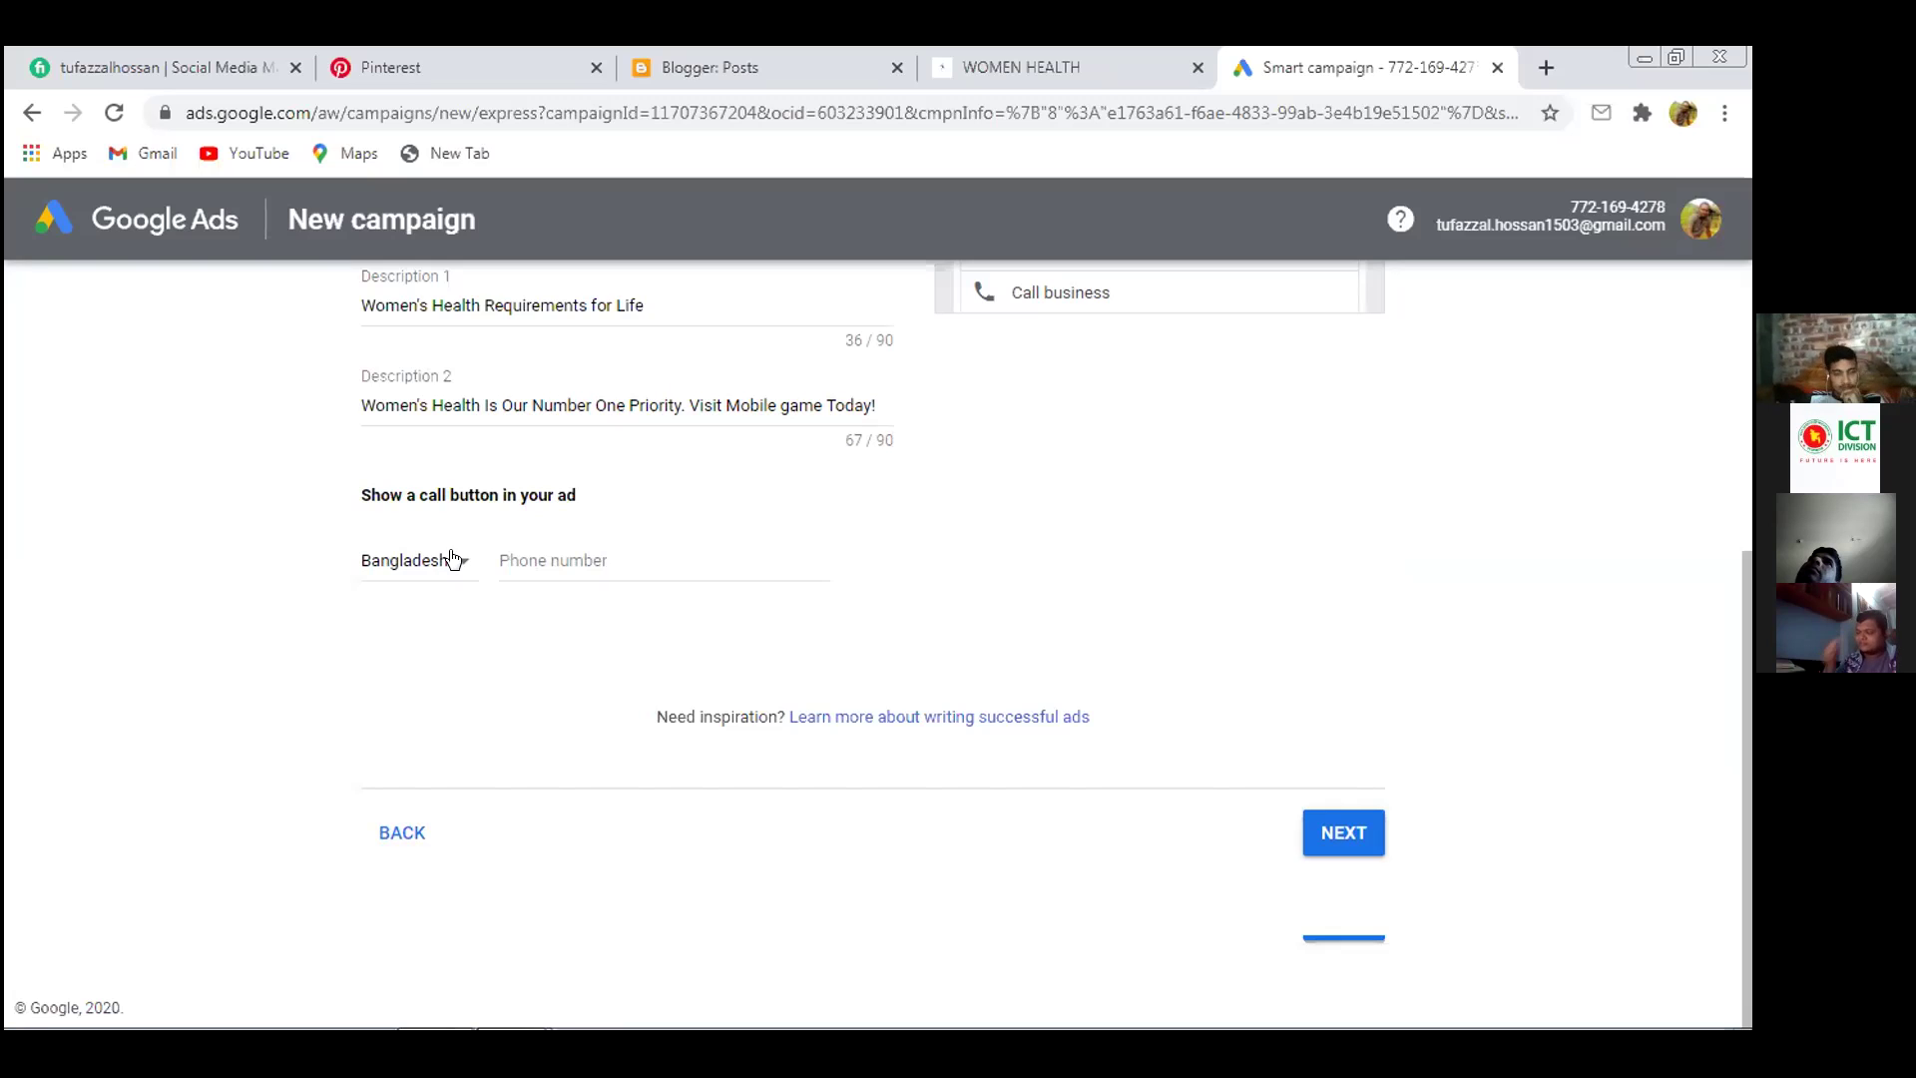
pyautogui.click(525, 553)
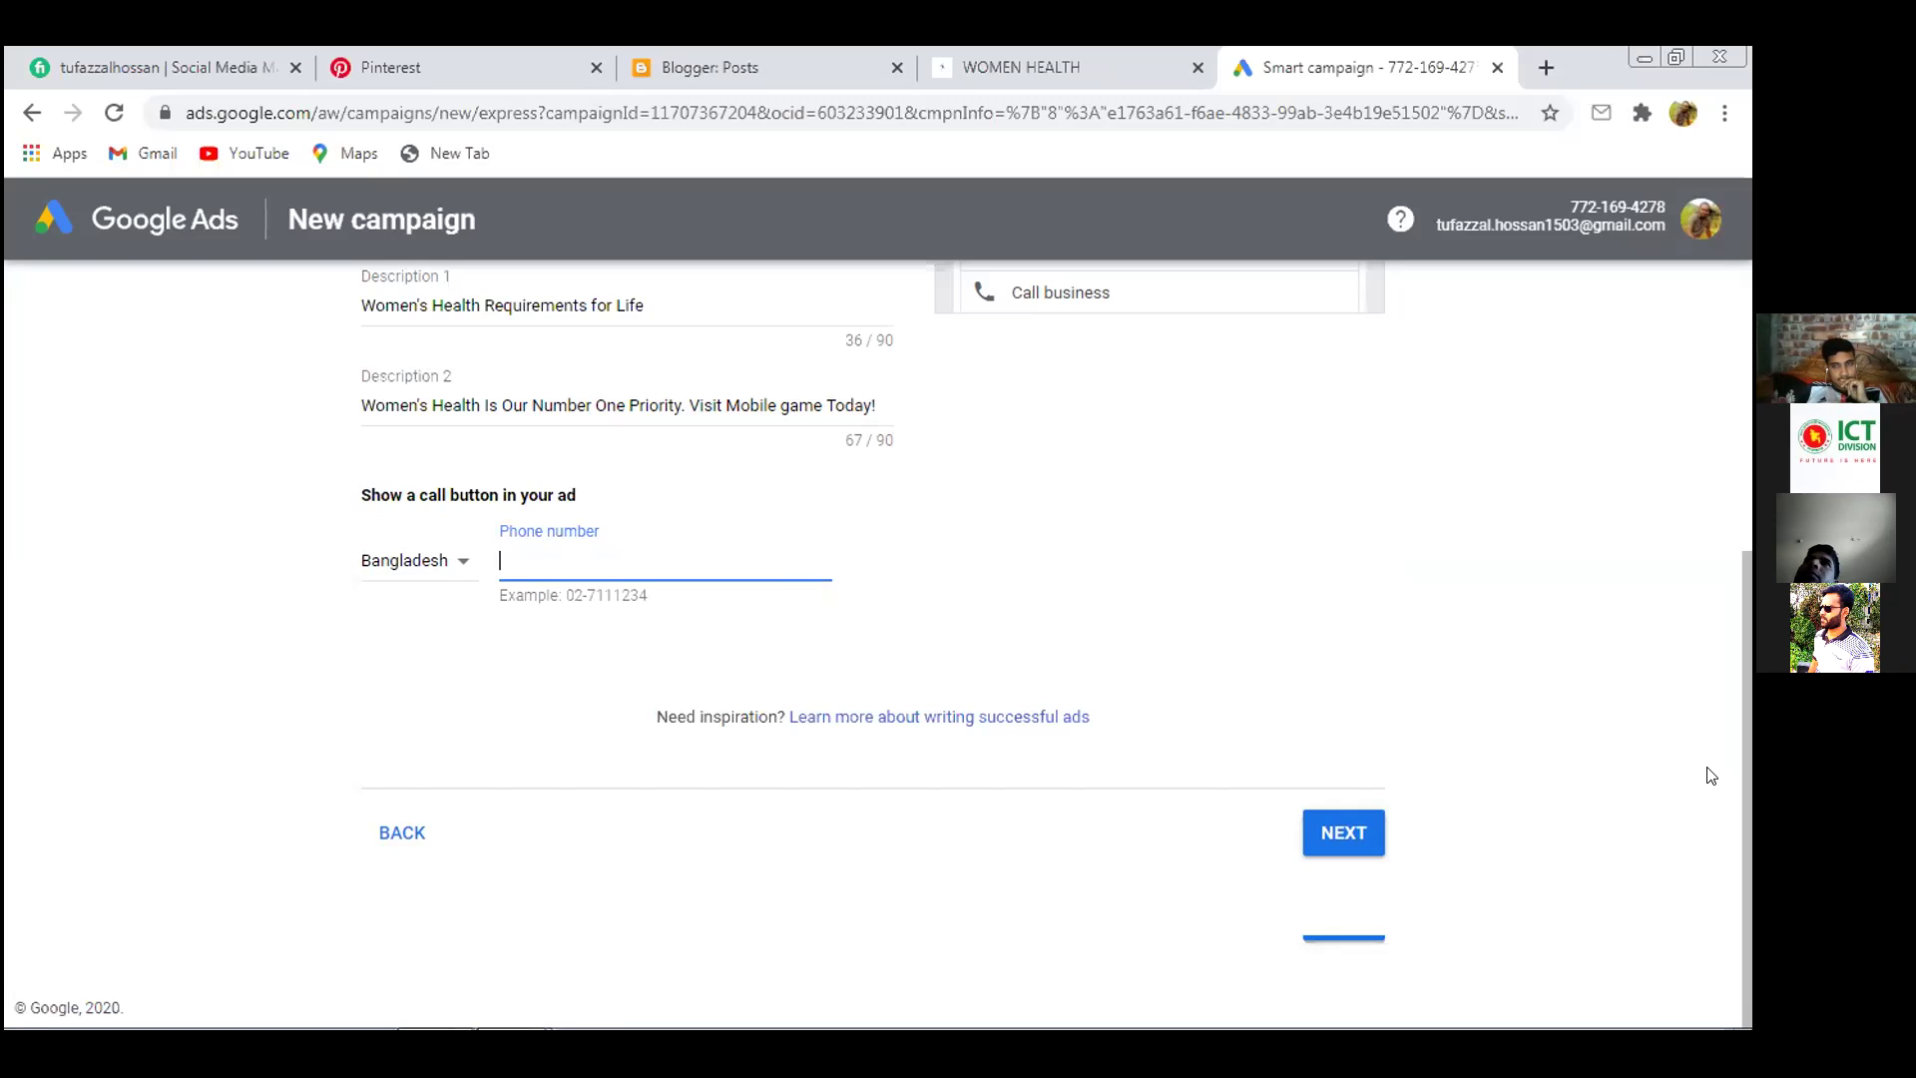
pyautogui.write('0')
pyautogui.press('BackSpace')
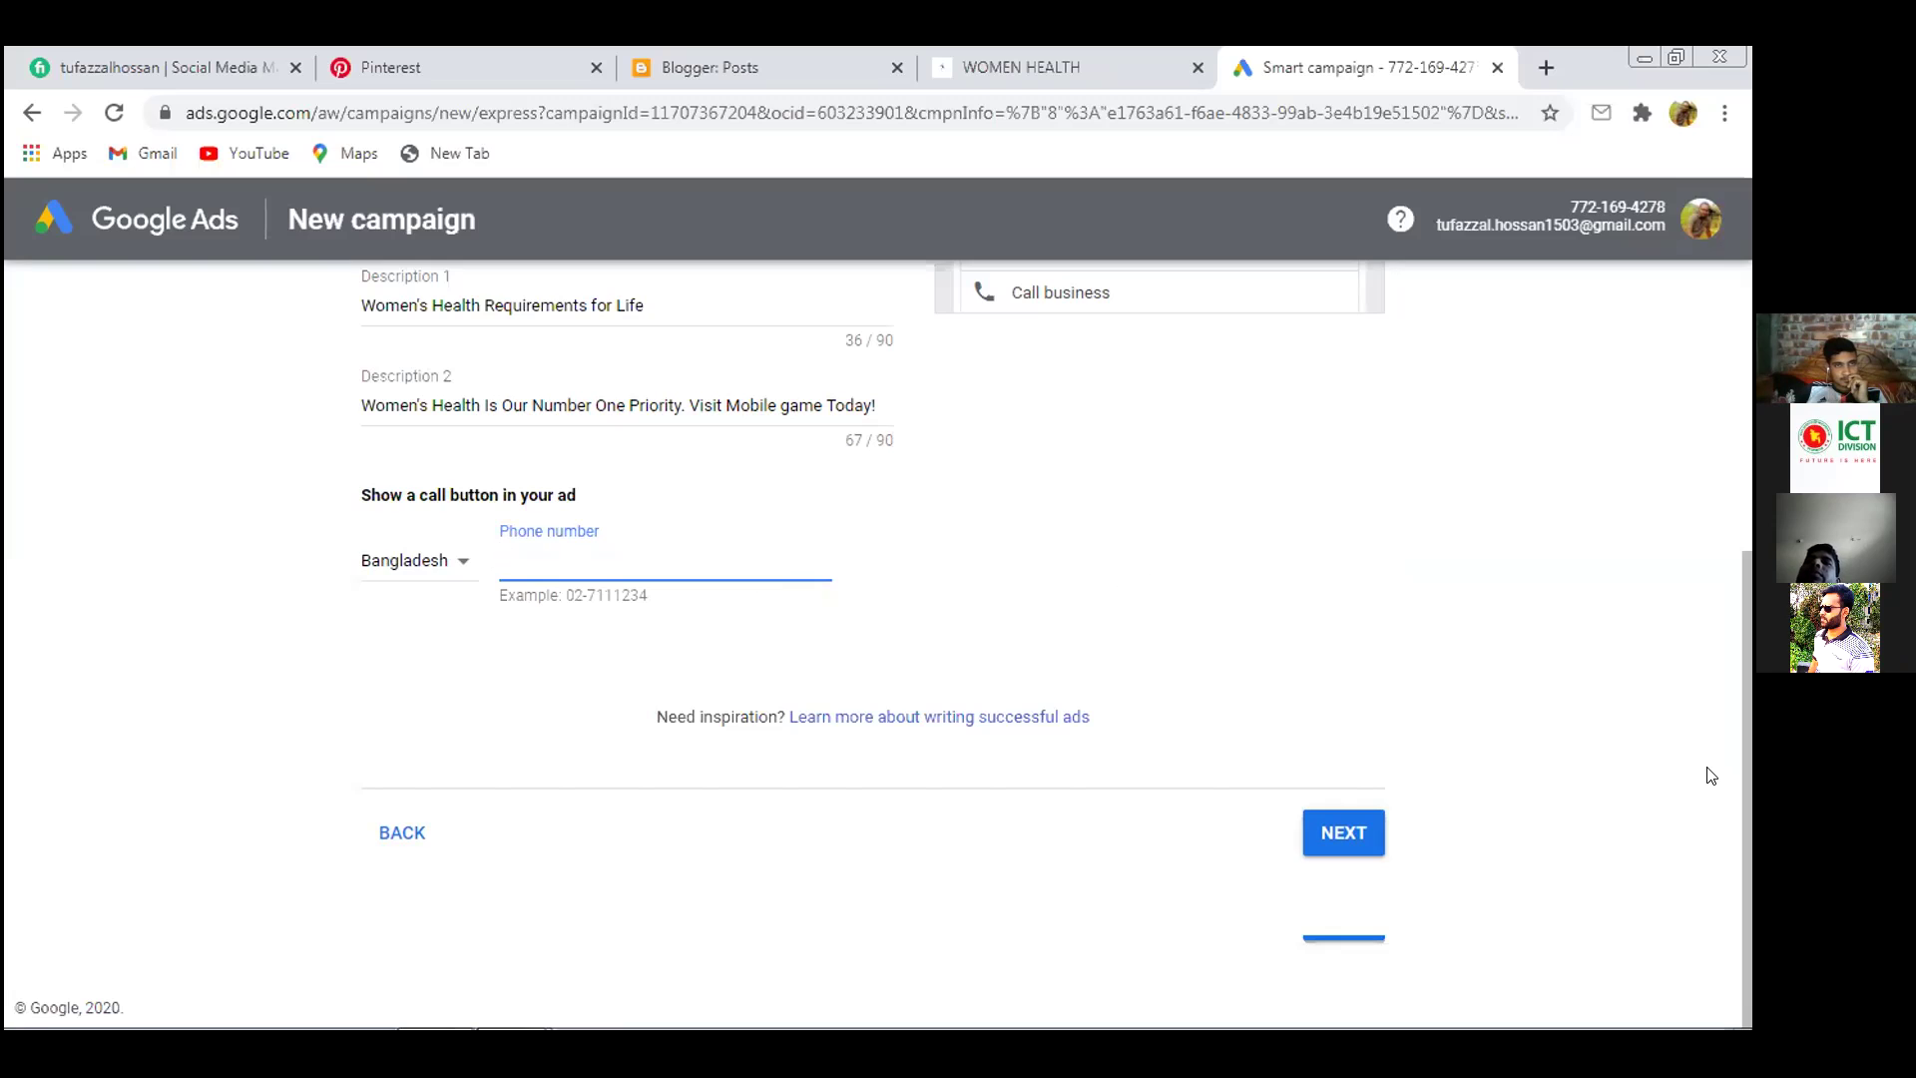
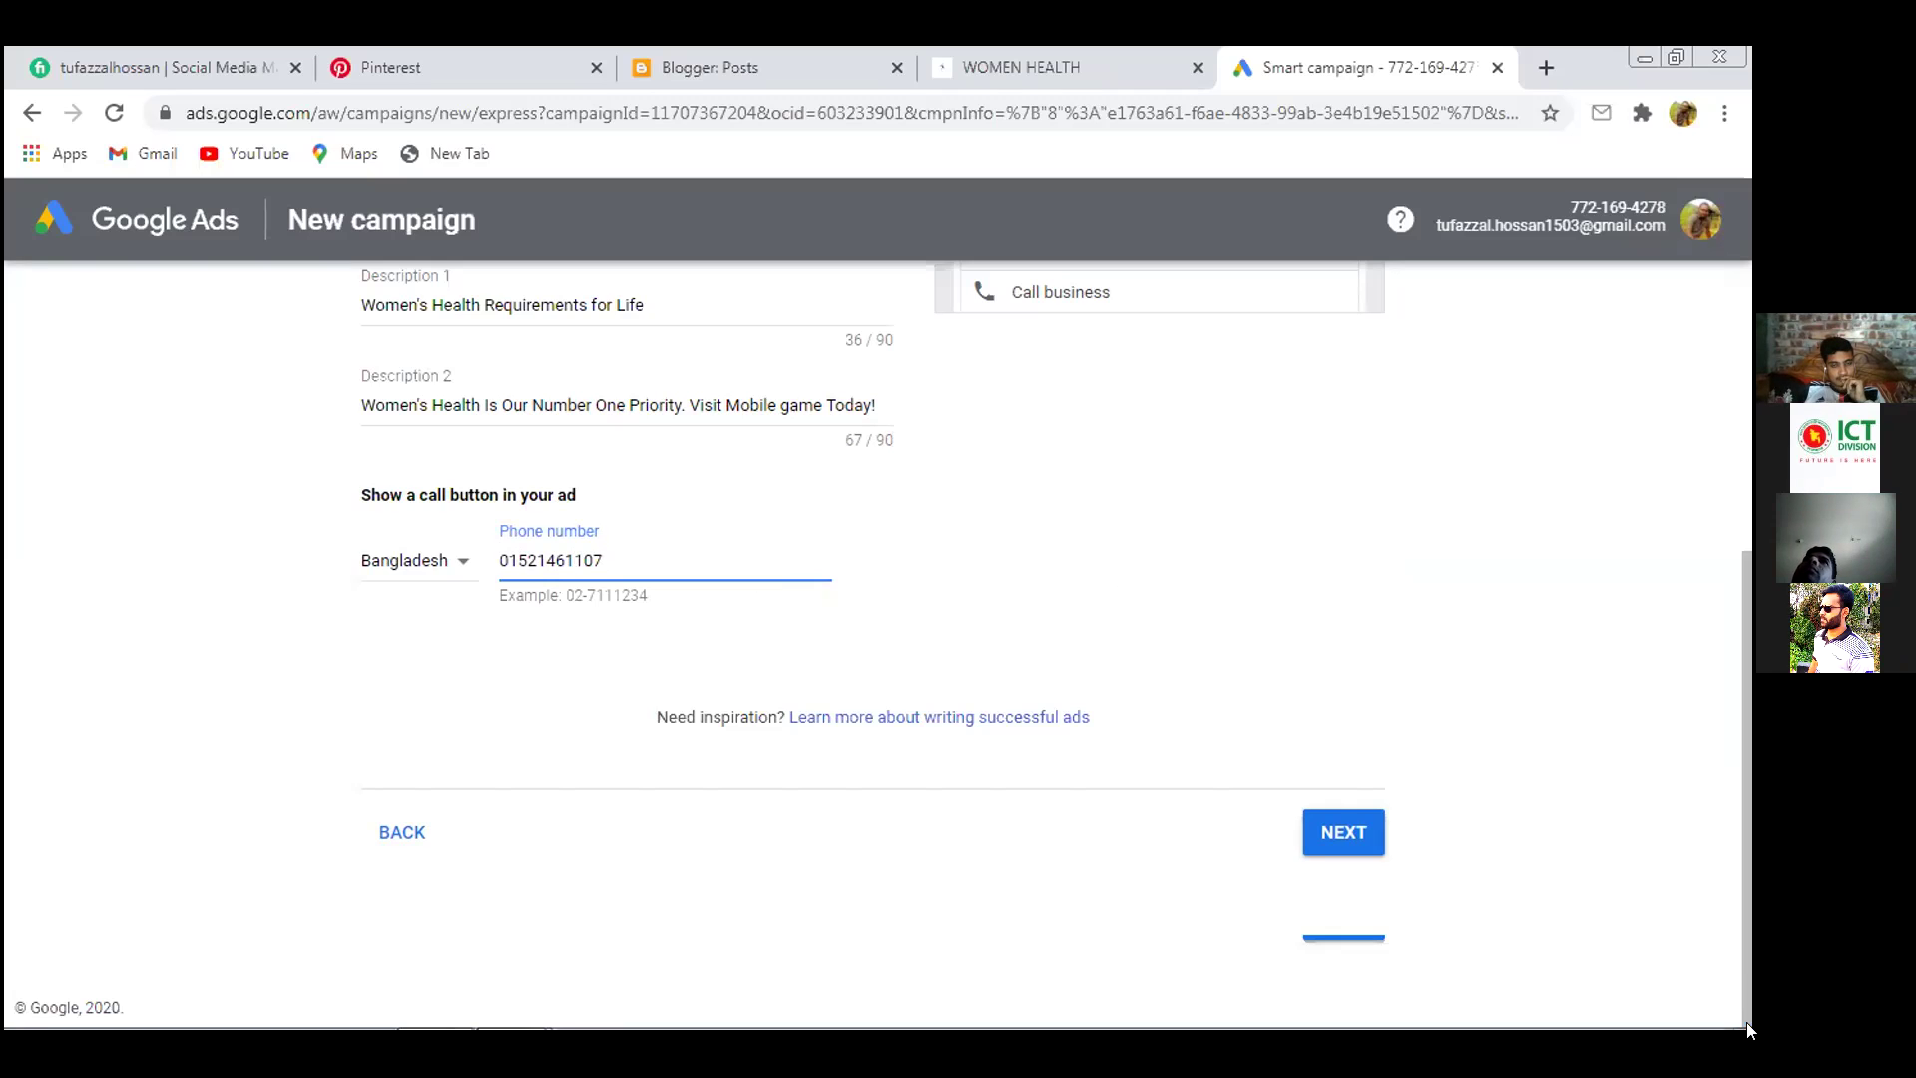
pyautogui.click(1323, 833)
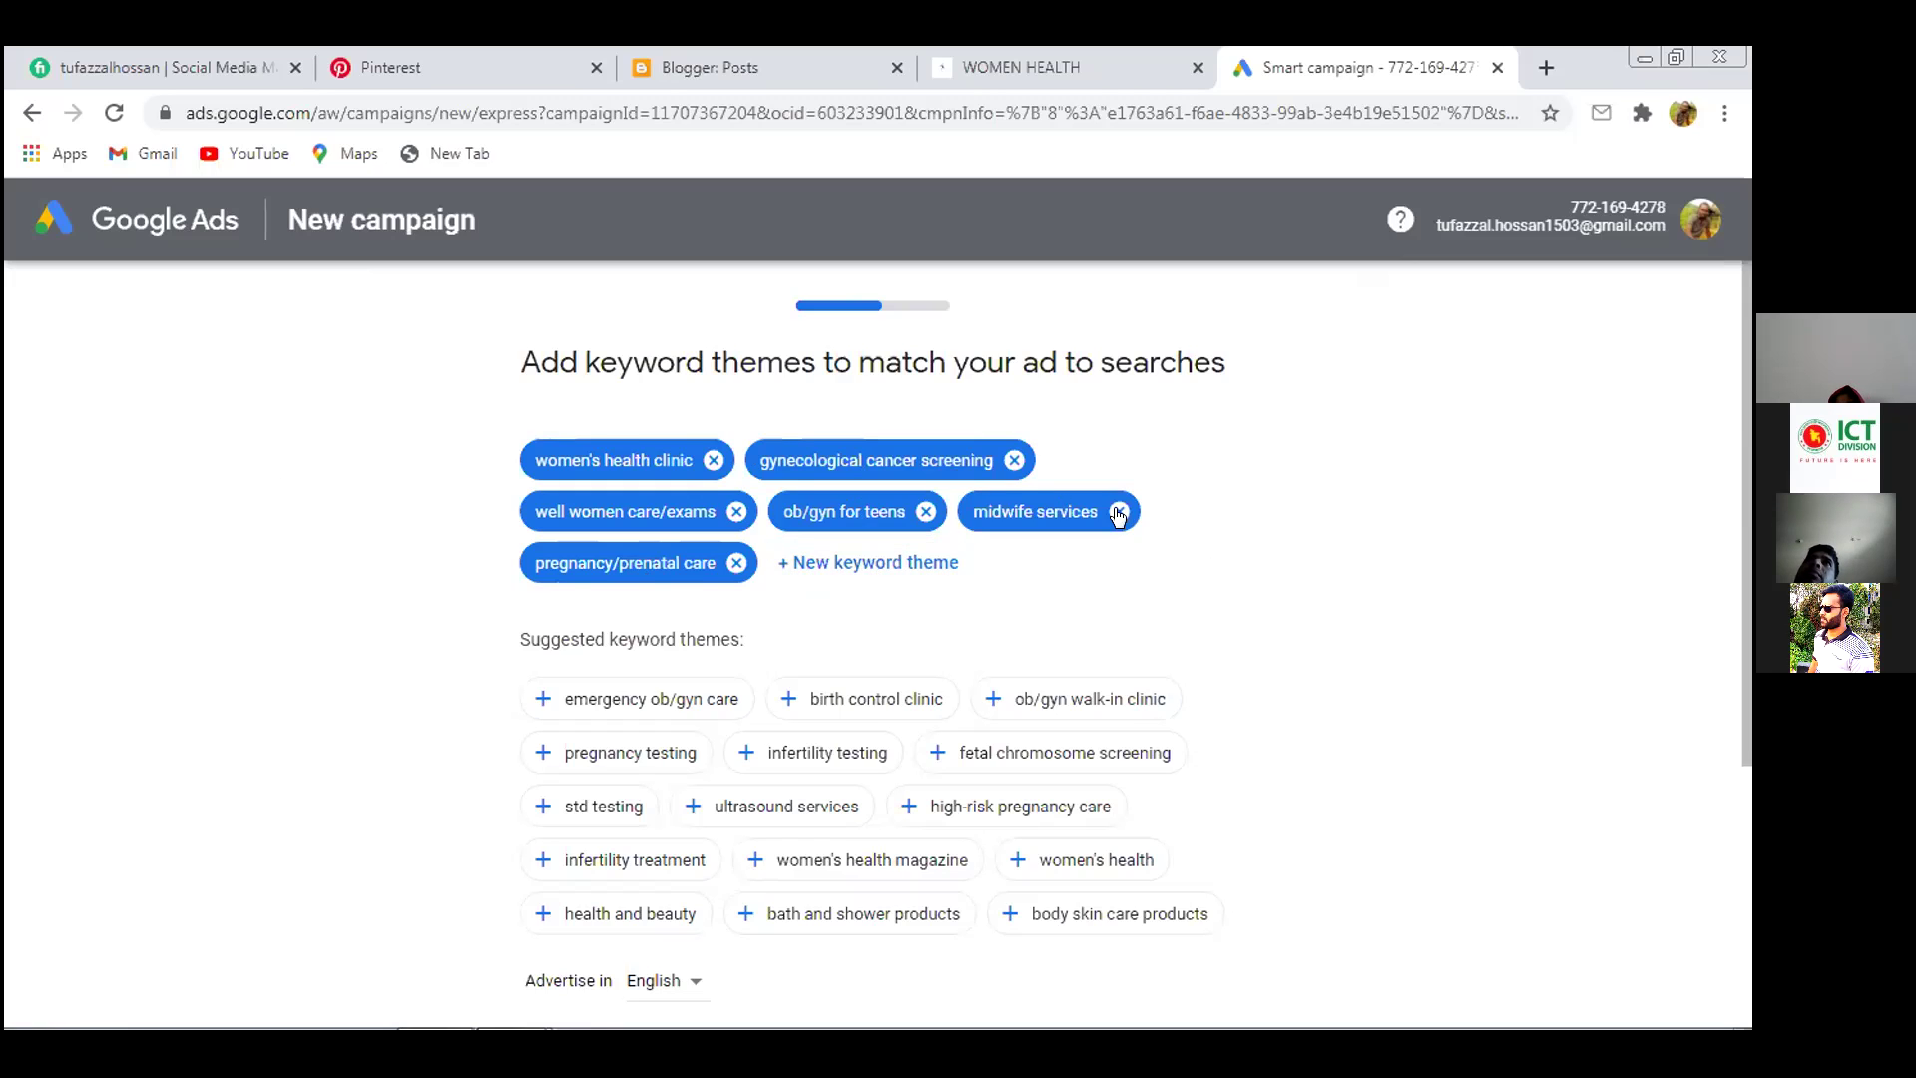
# Add themes emergency ob/gyn care, health and beauty, women's health, women's health magazine, body skin care products
pyautogui.scroll(-3, 1118, 517)
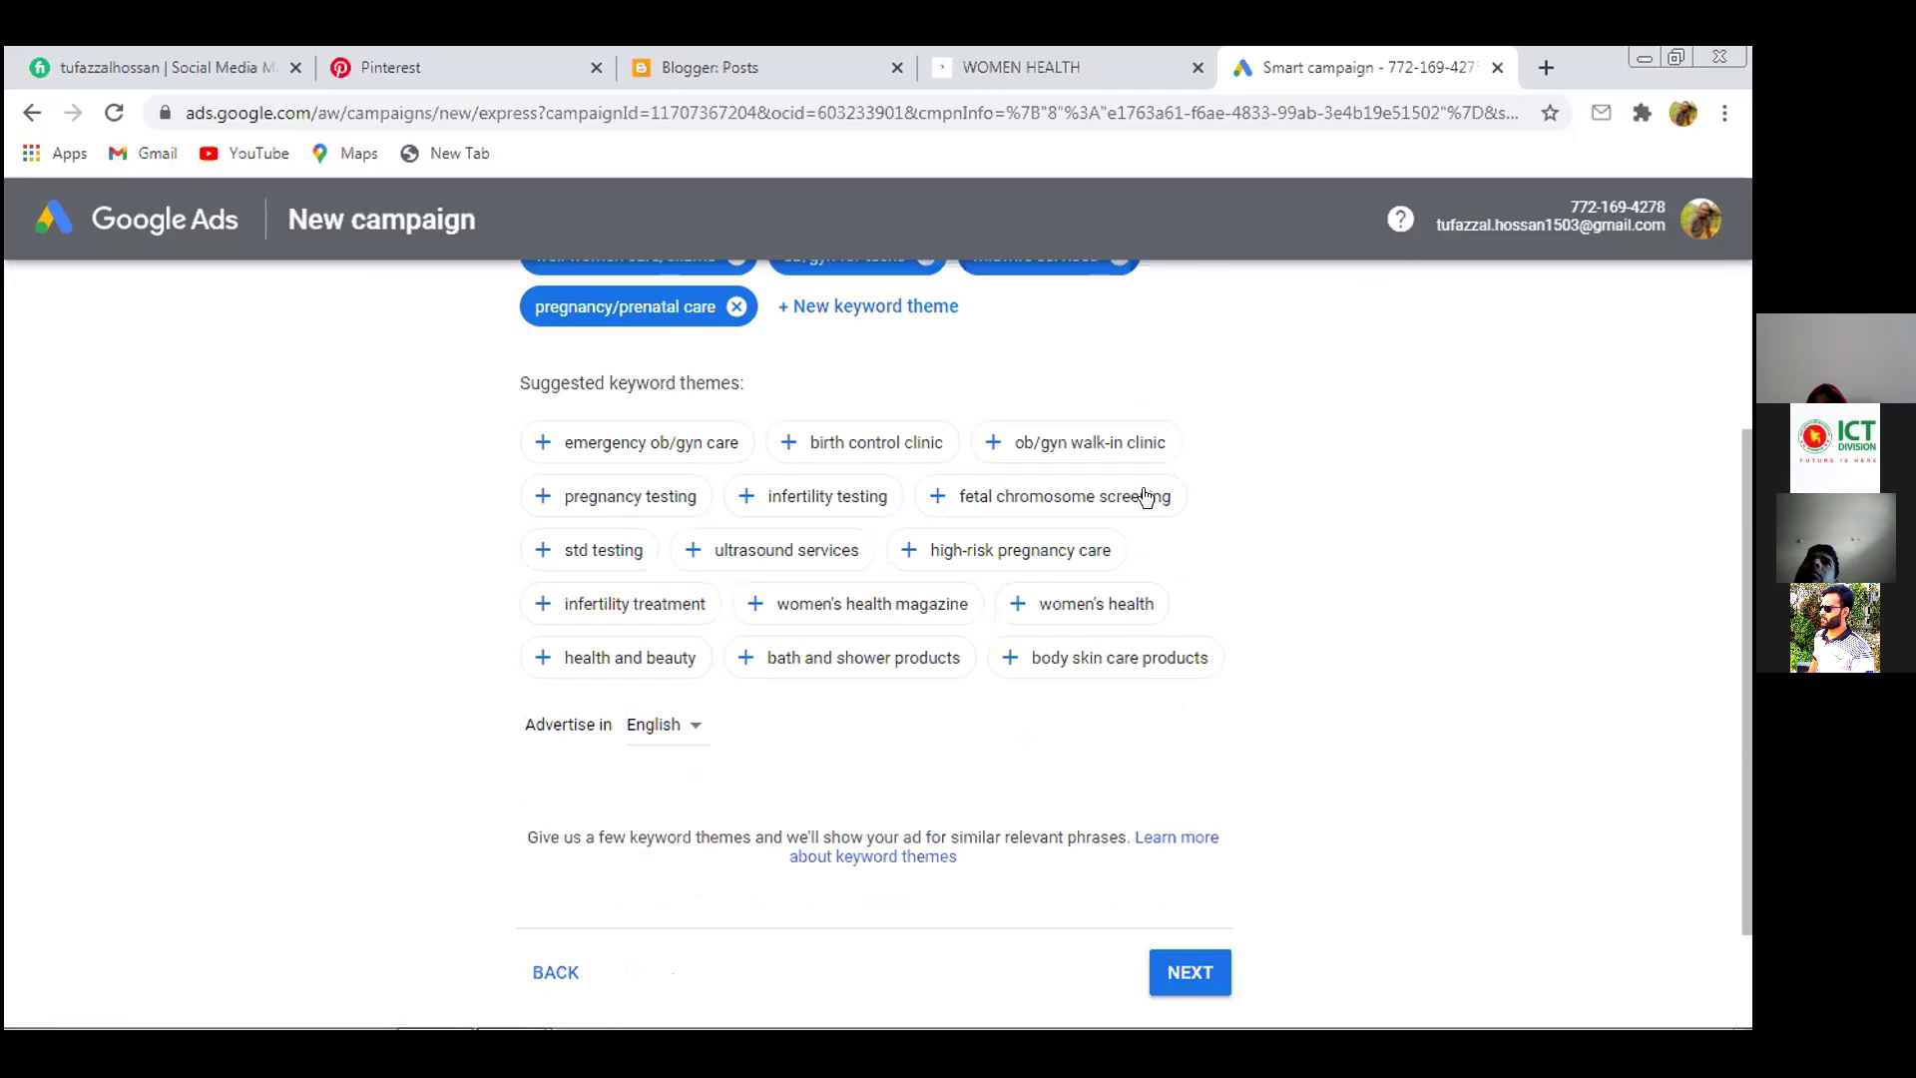
pyautogui.click(639, 449)
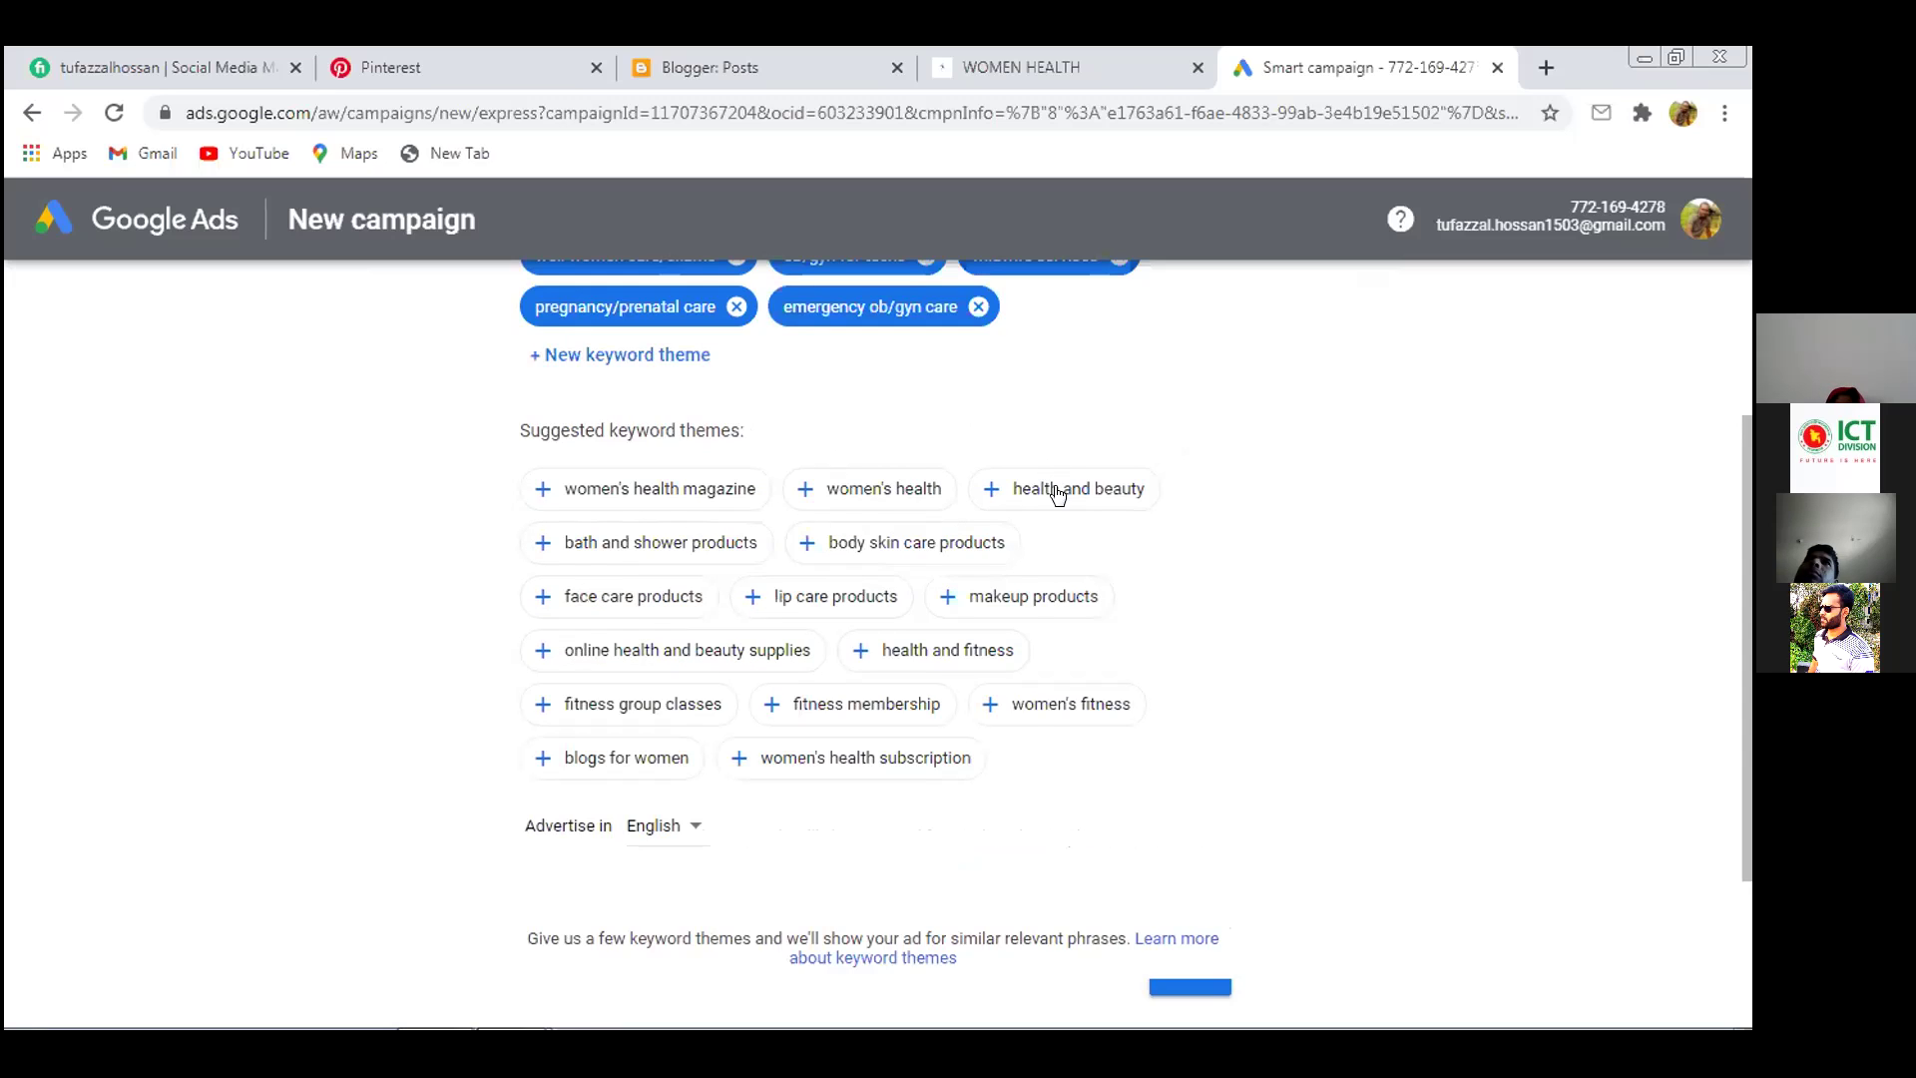
pyautogui.click(1048, 488)
pyautogui.click(913, 493)
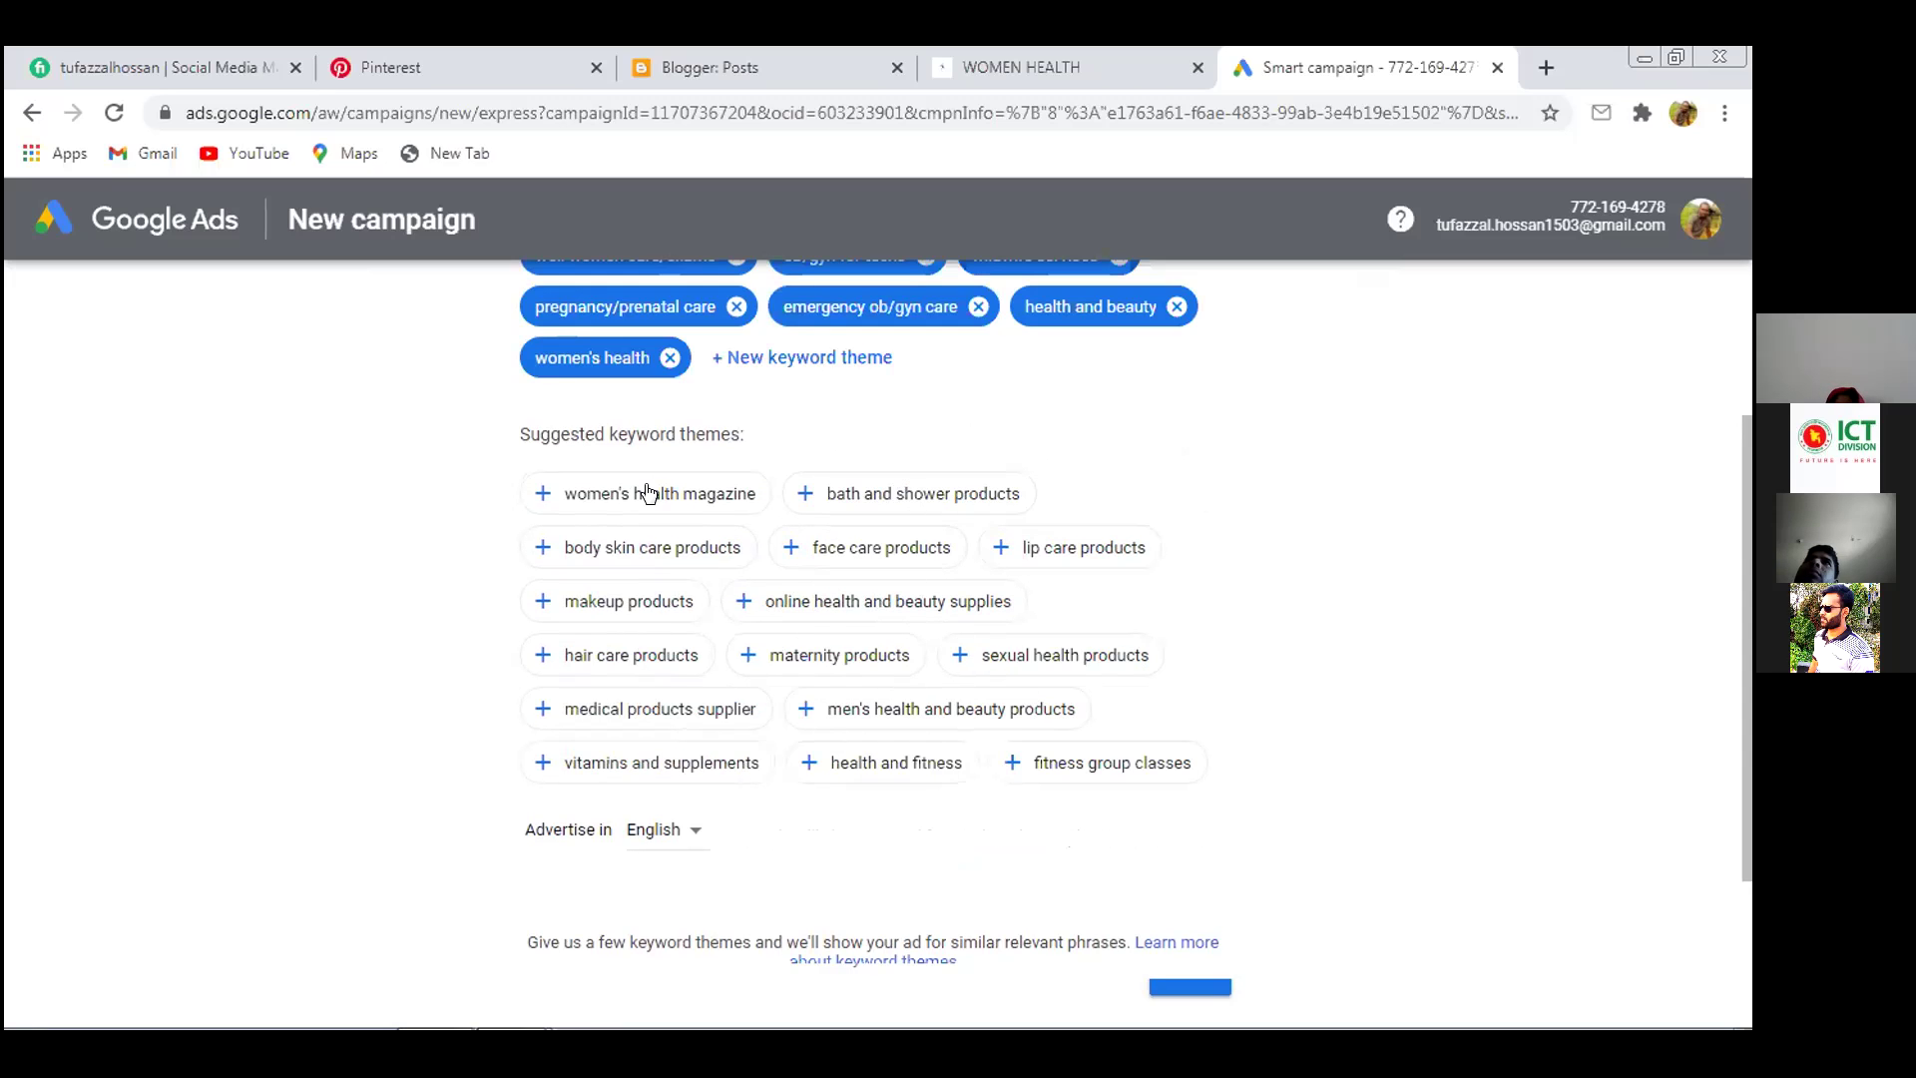
pyautogui.click(644, 493)
pyautogui.click(914, 493)
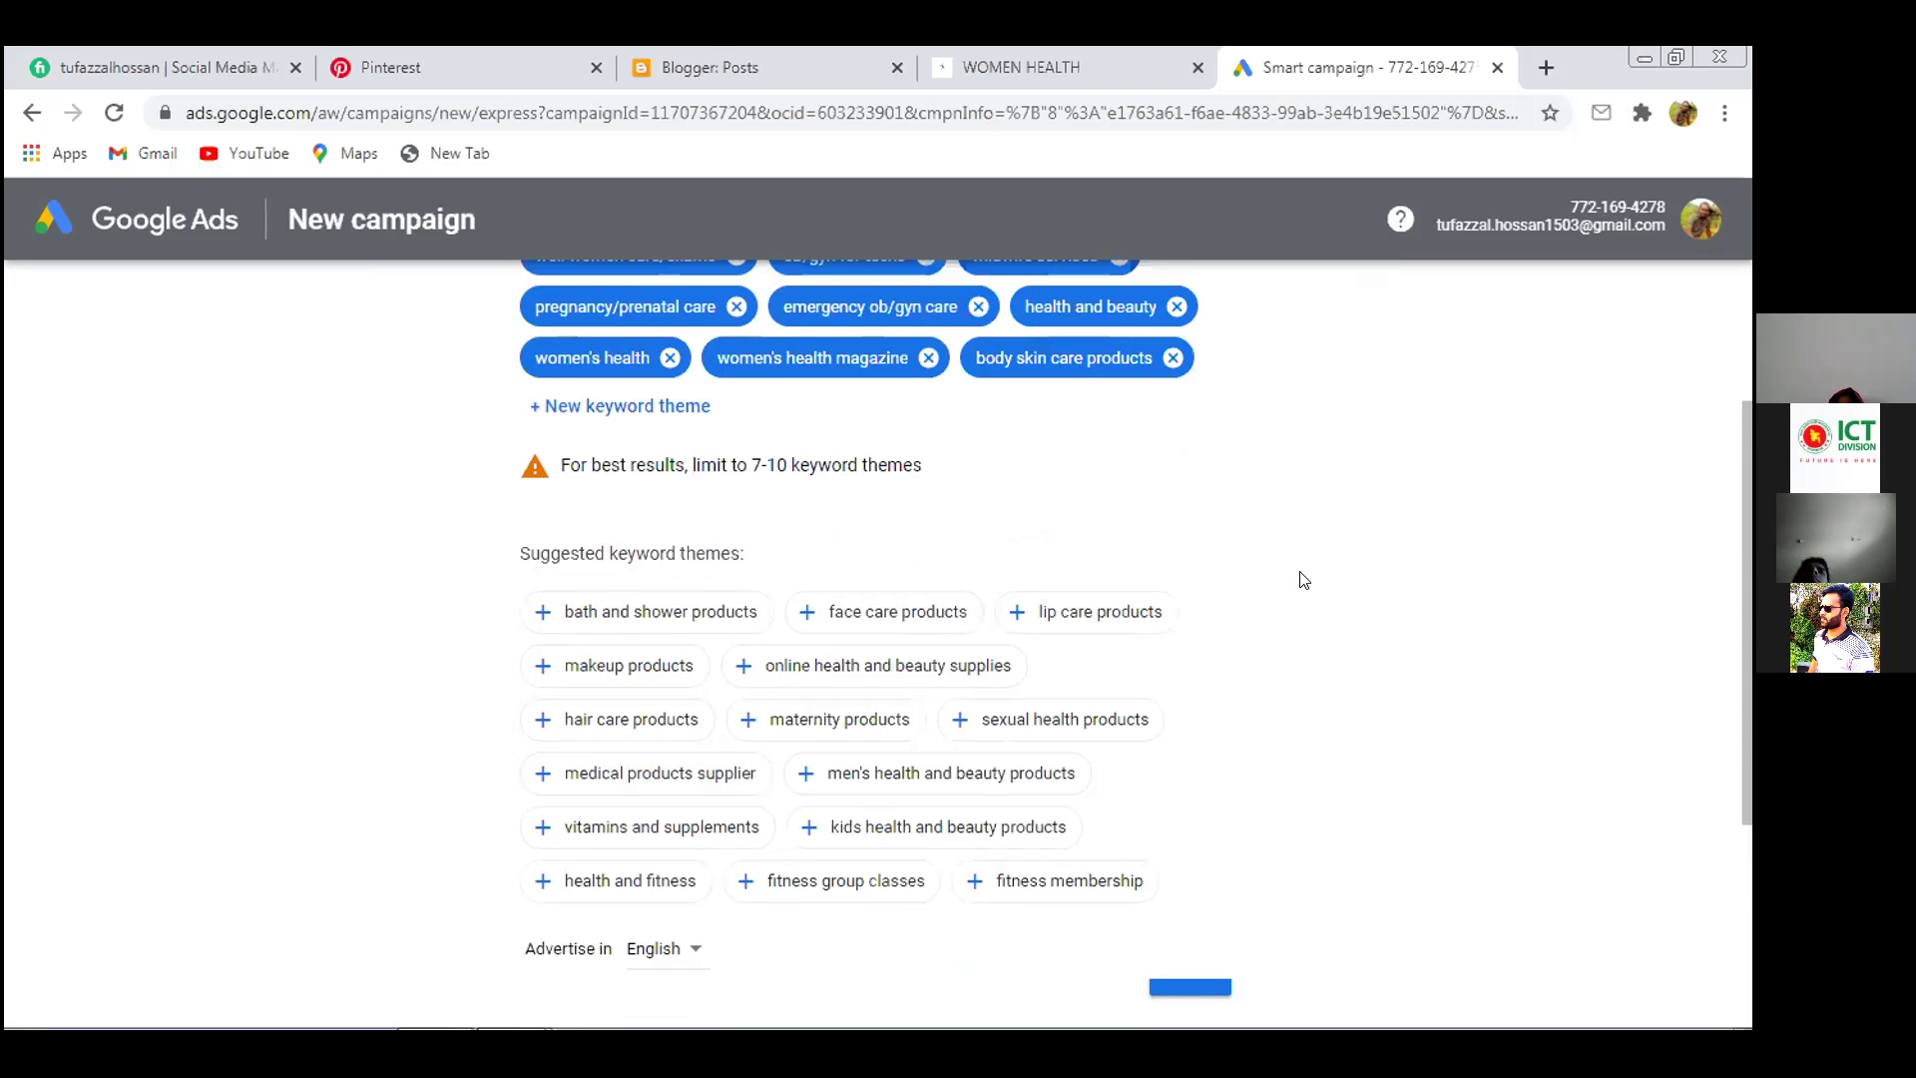
pyautogui.scroll(1, 1302, 579)
pyautogui.scroll(1, 1305, 576)
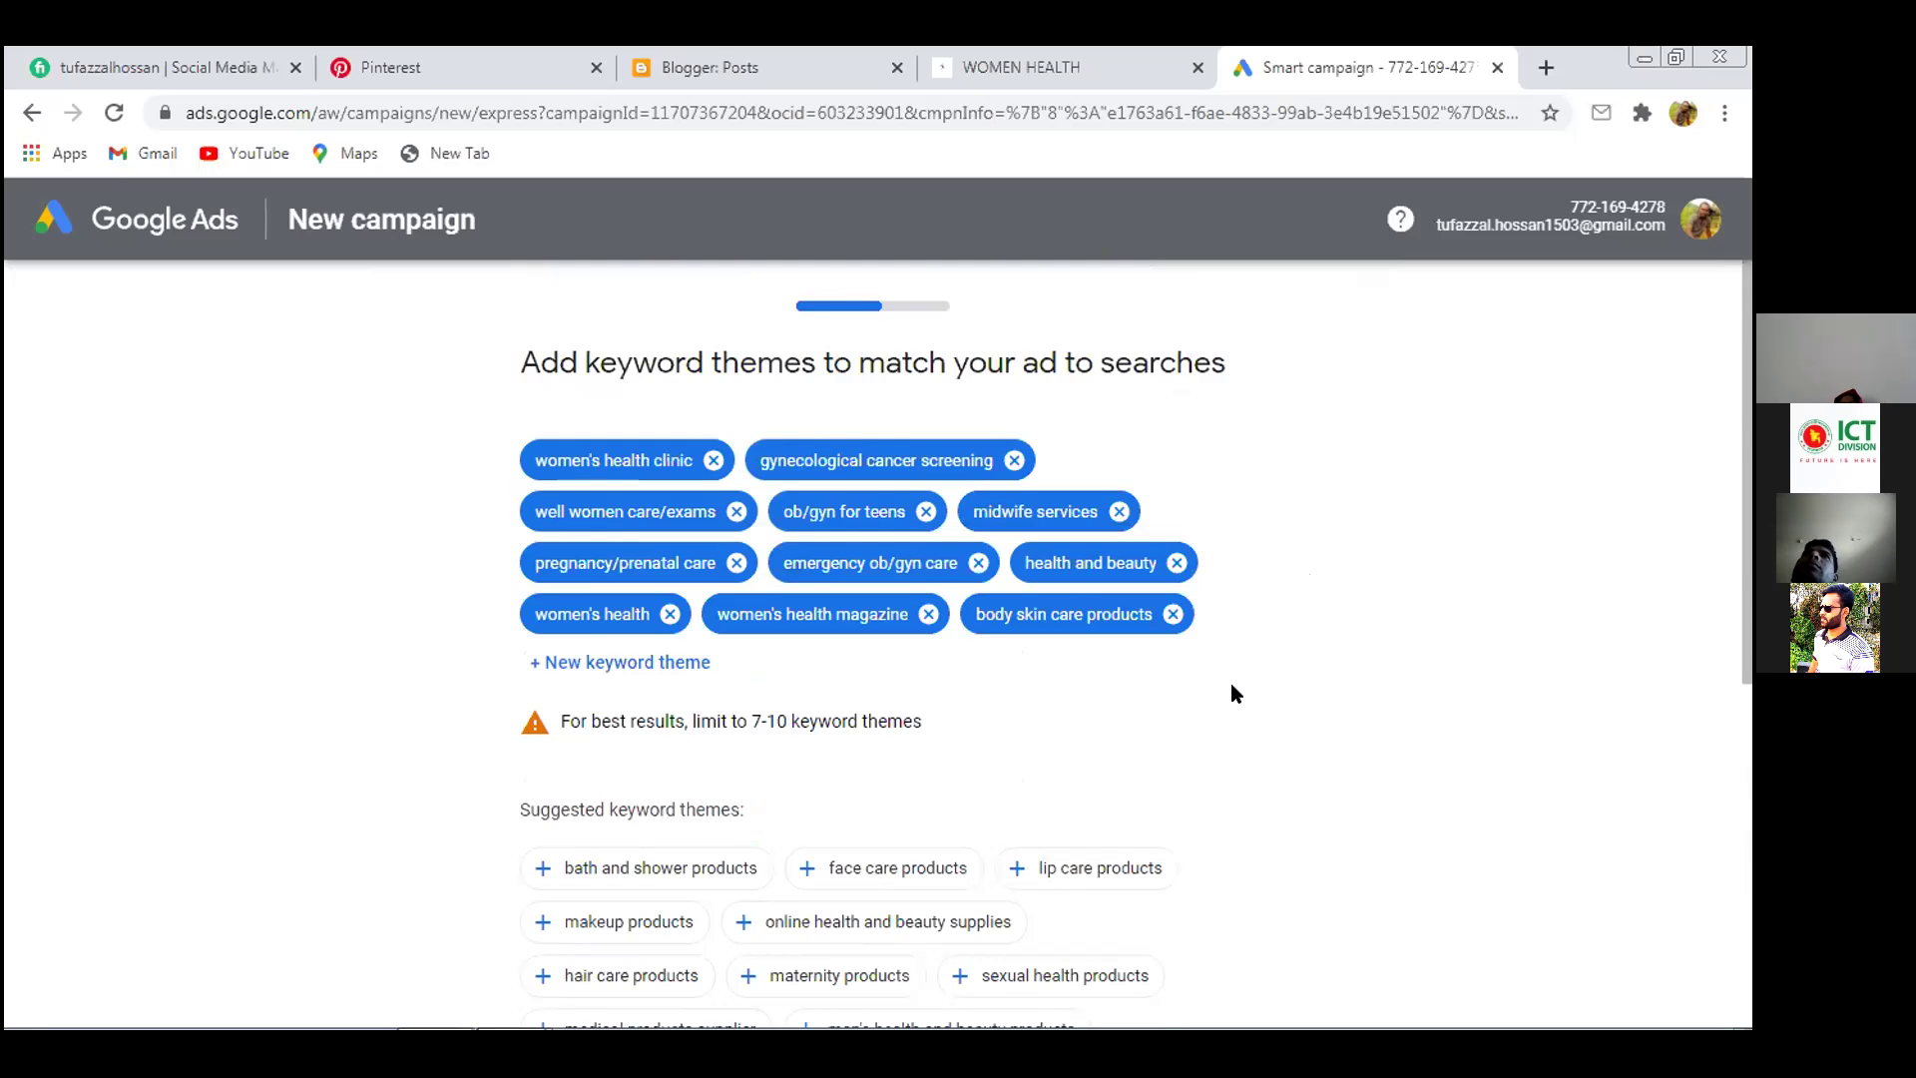
pyautogui.scroll(-5, 1235, 692)
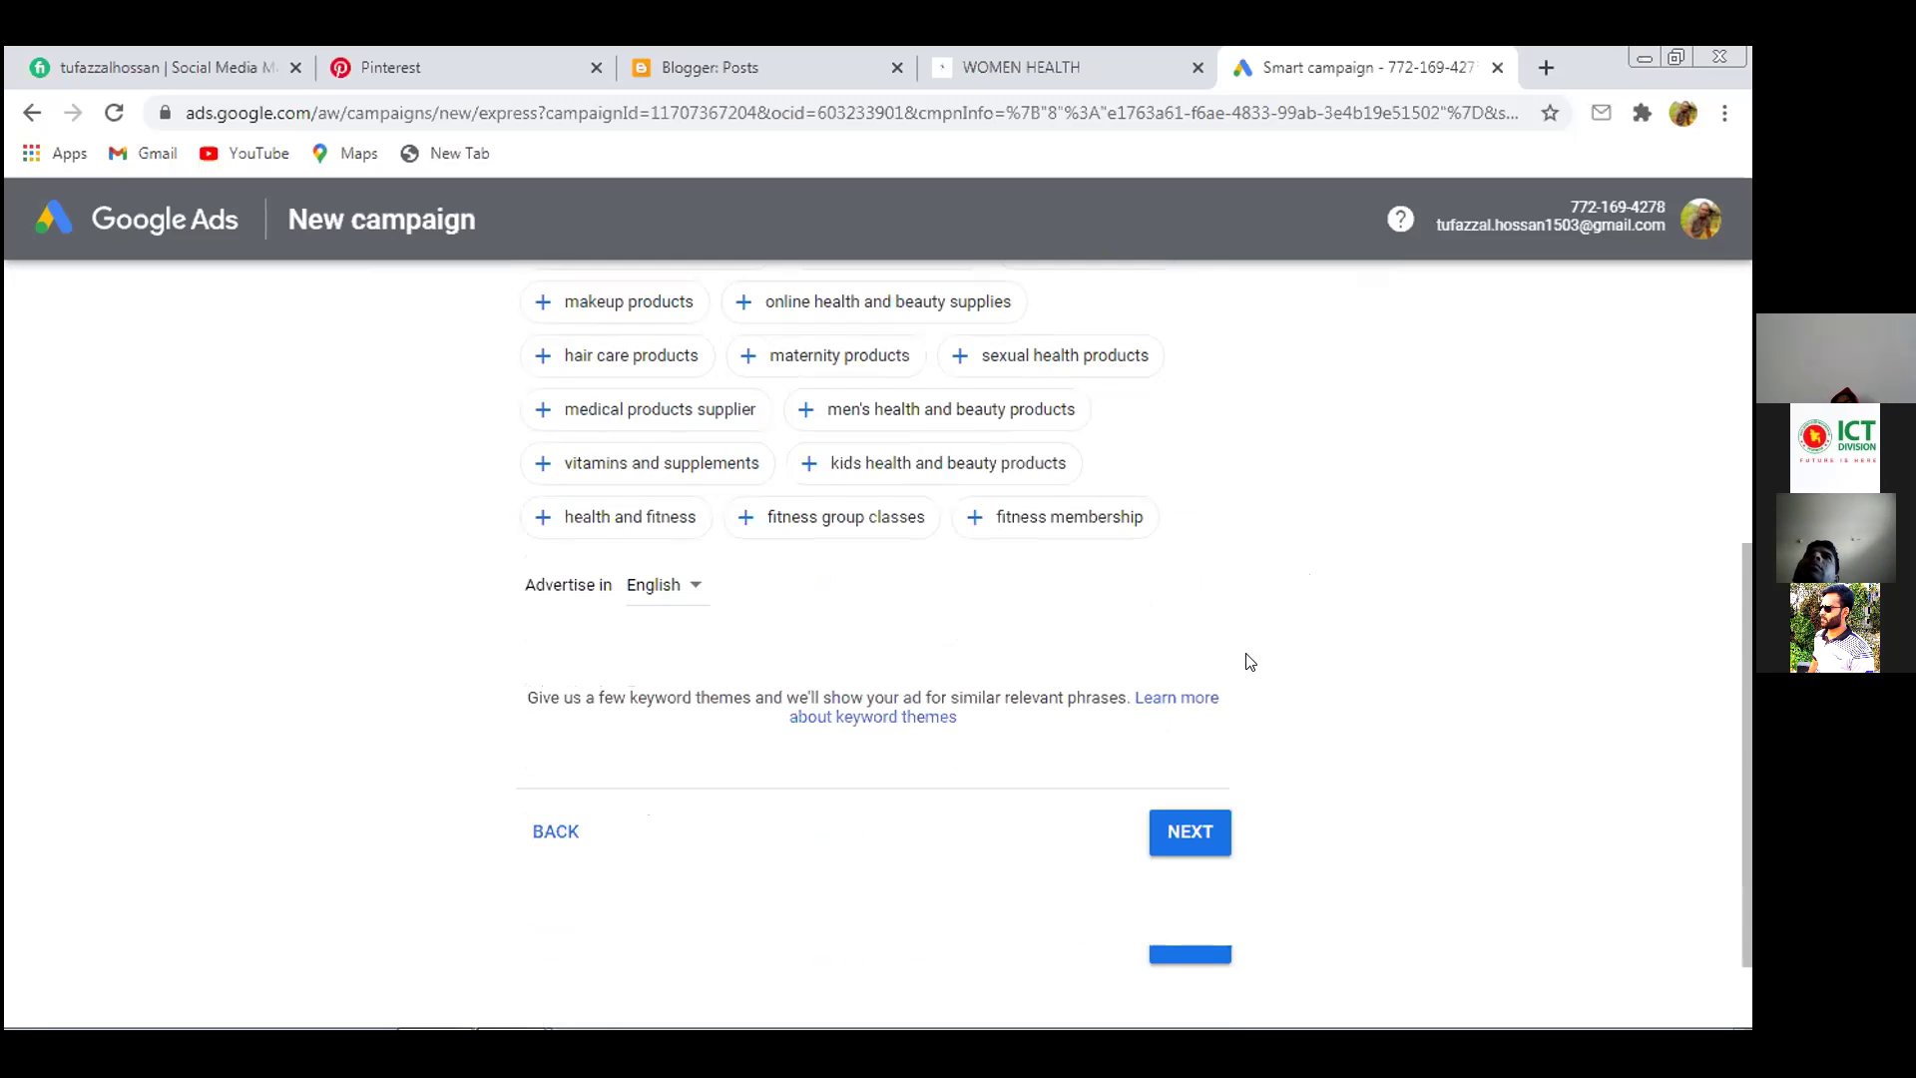
pyautogui.click(1182, 832)
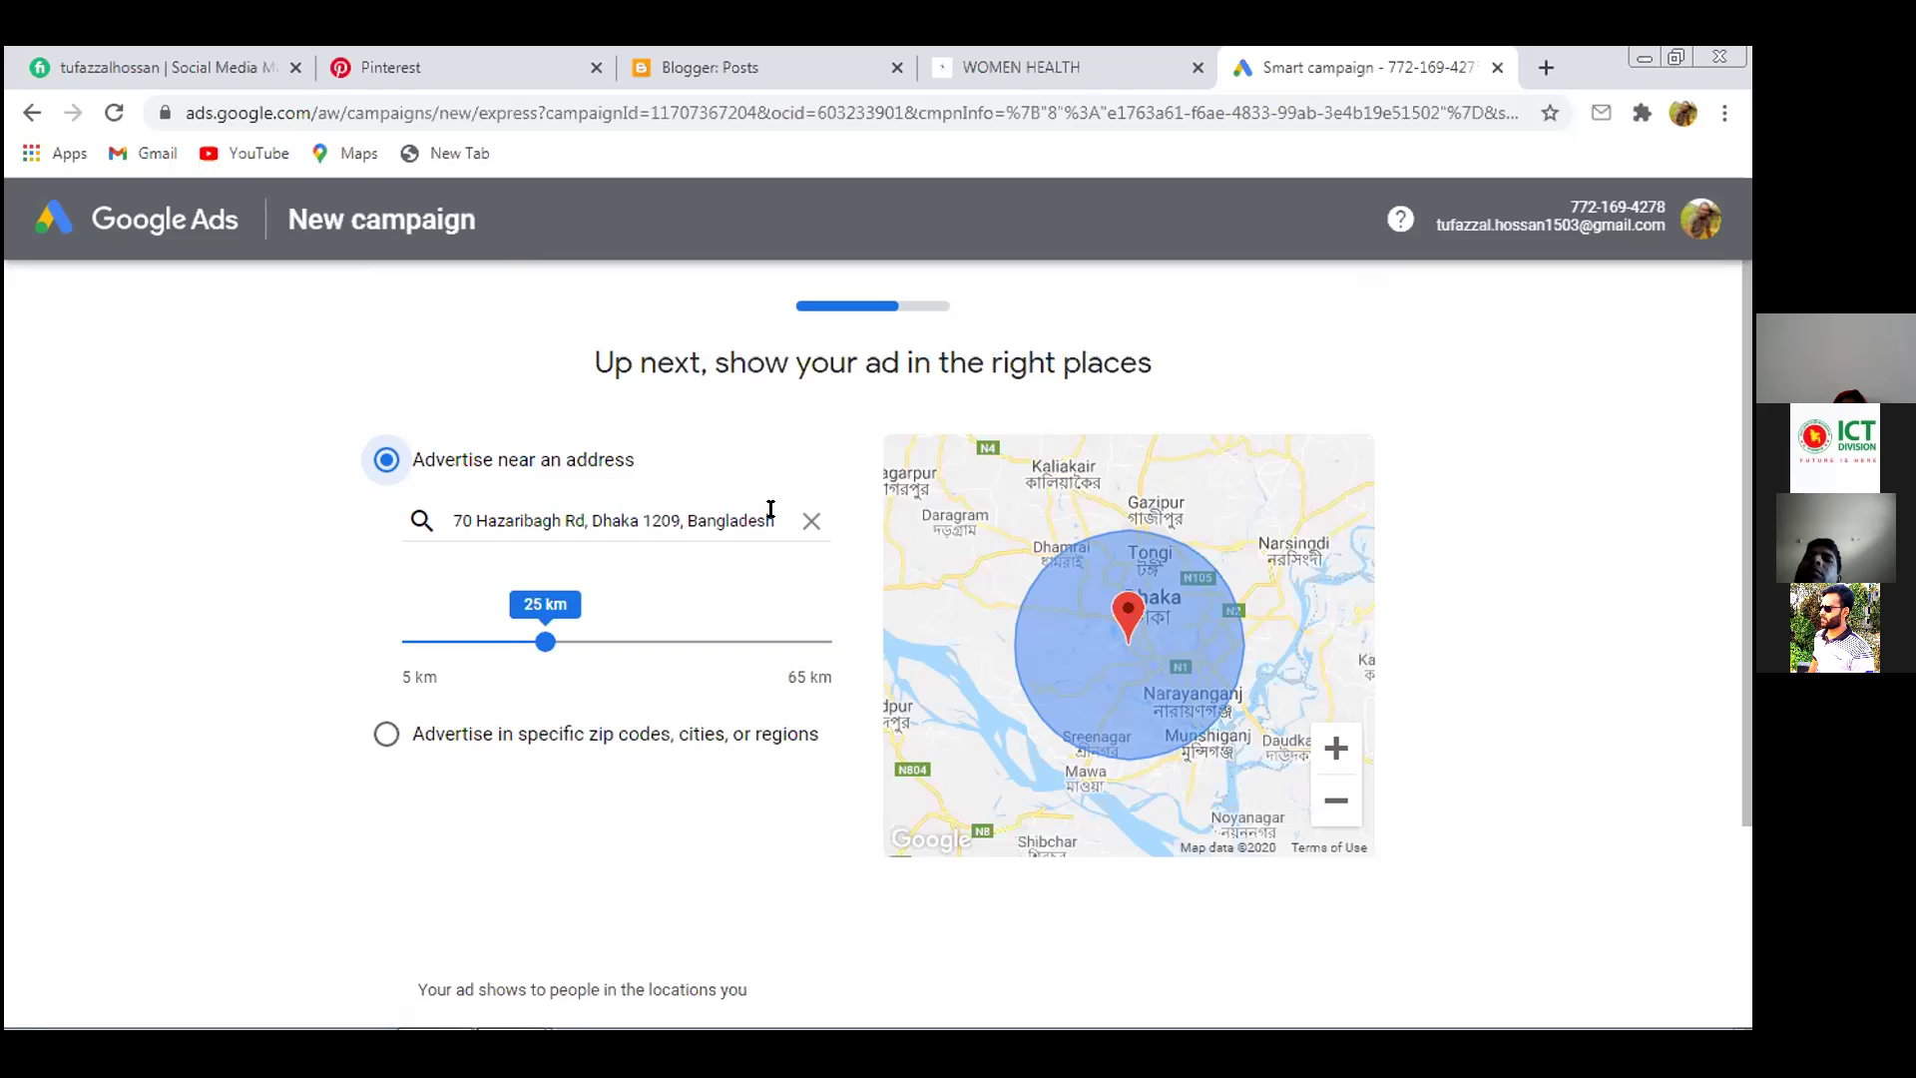
# Select and delete the pre-filled business address from the location box
pyautogui.moveTo(770, 510); pyautogui.dragTo(412, 510)
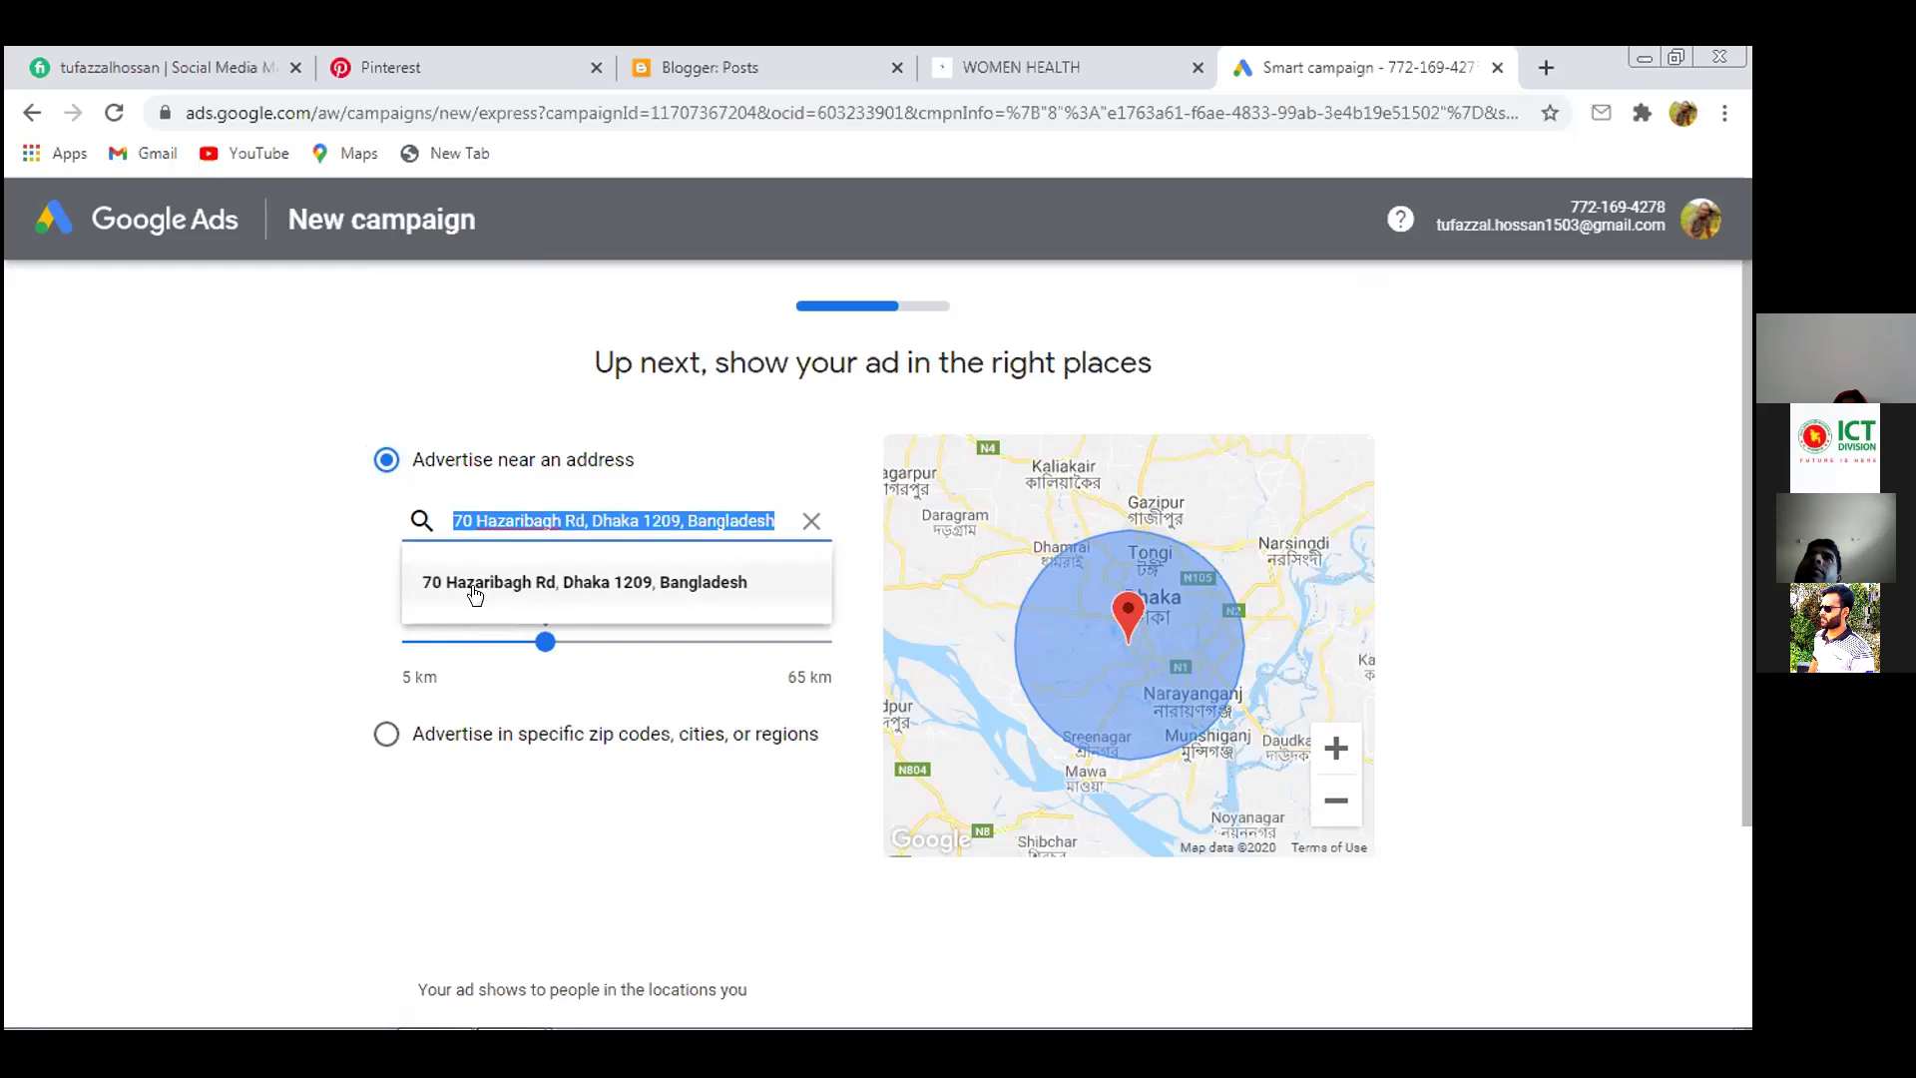
pyautogui.click(1574, 692)
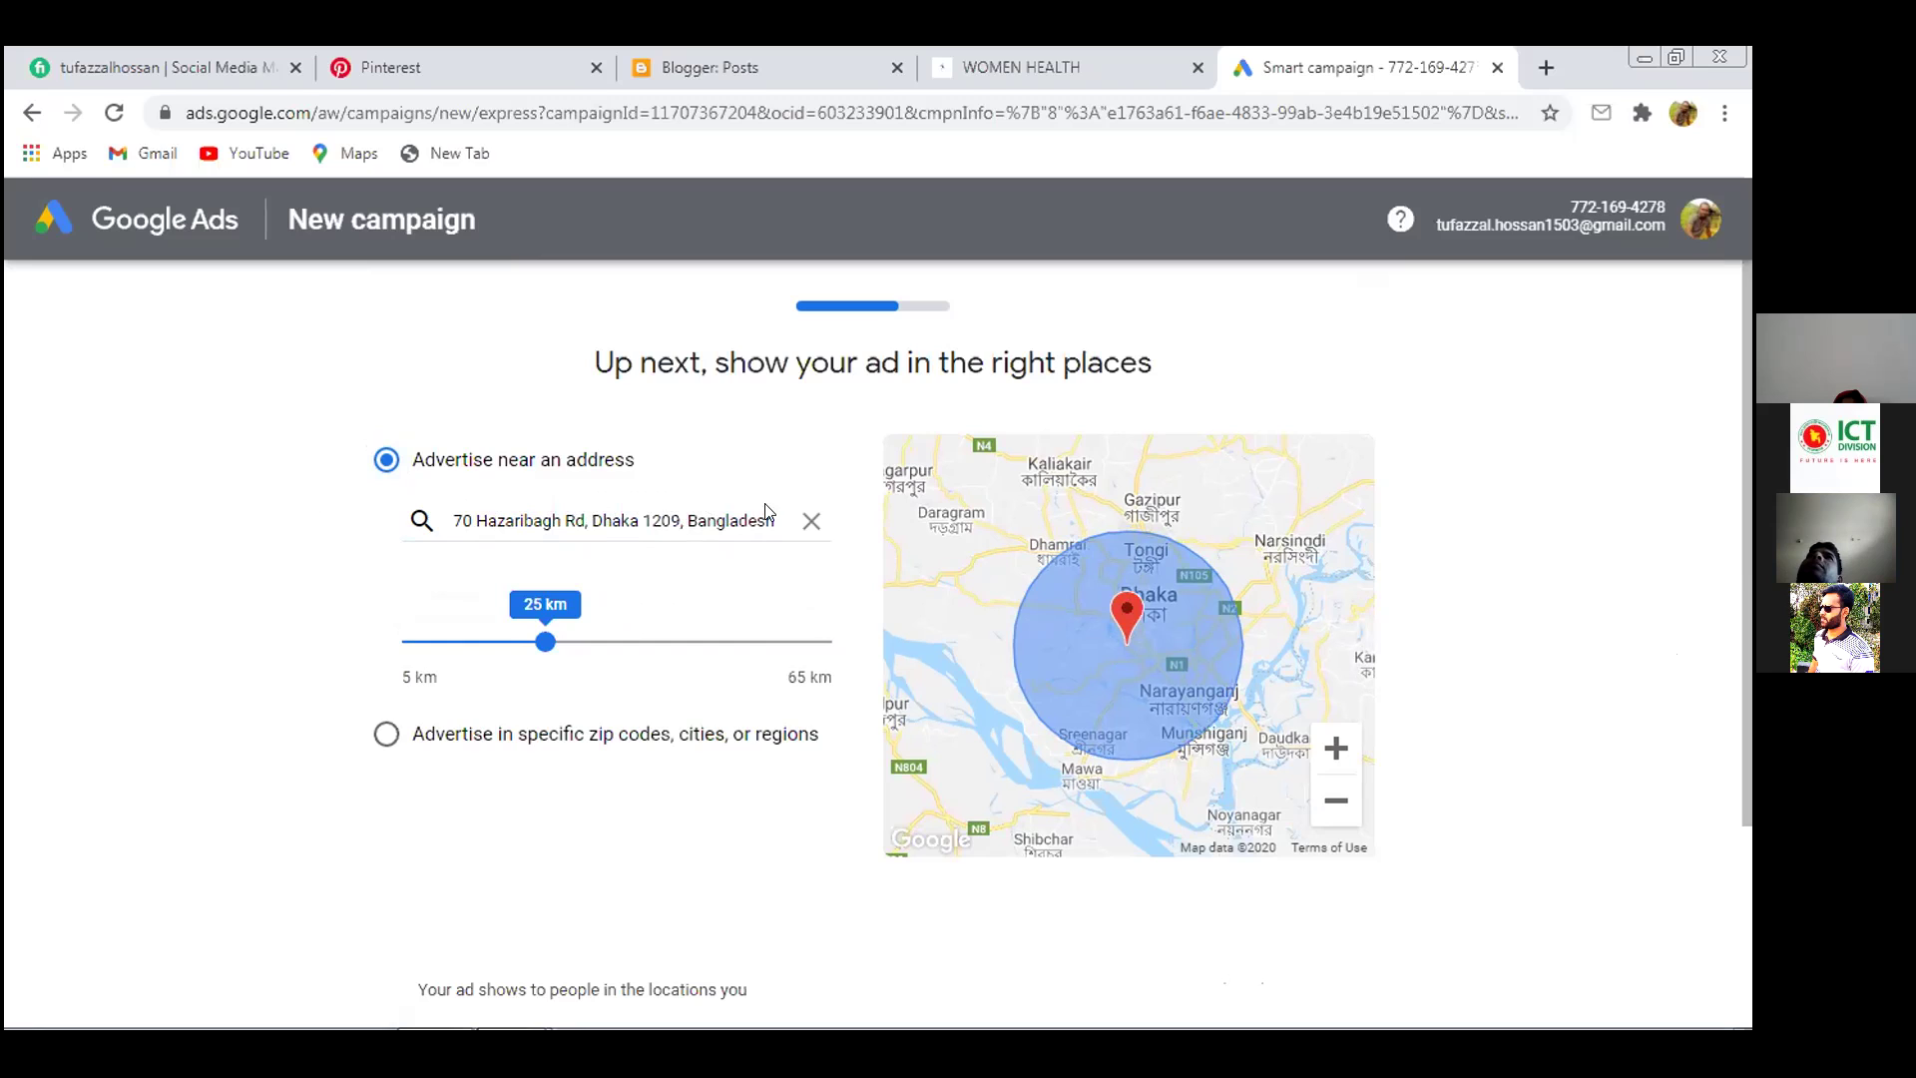
pyautogui.click(811, 523)
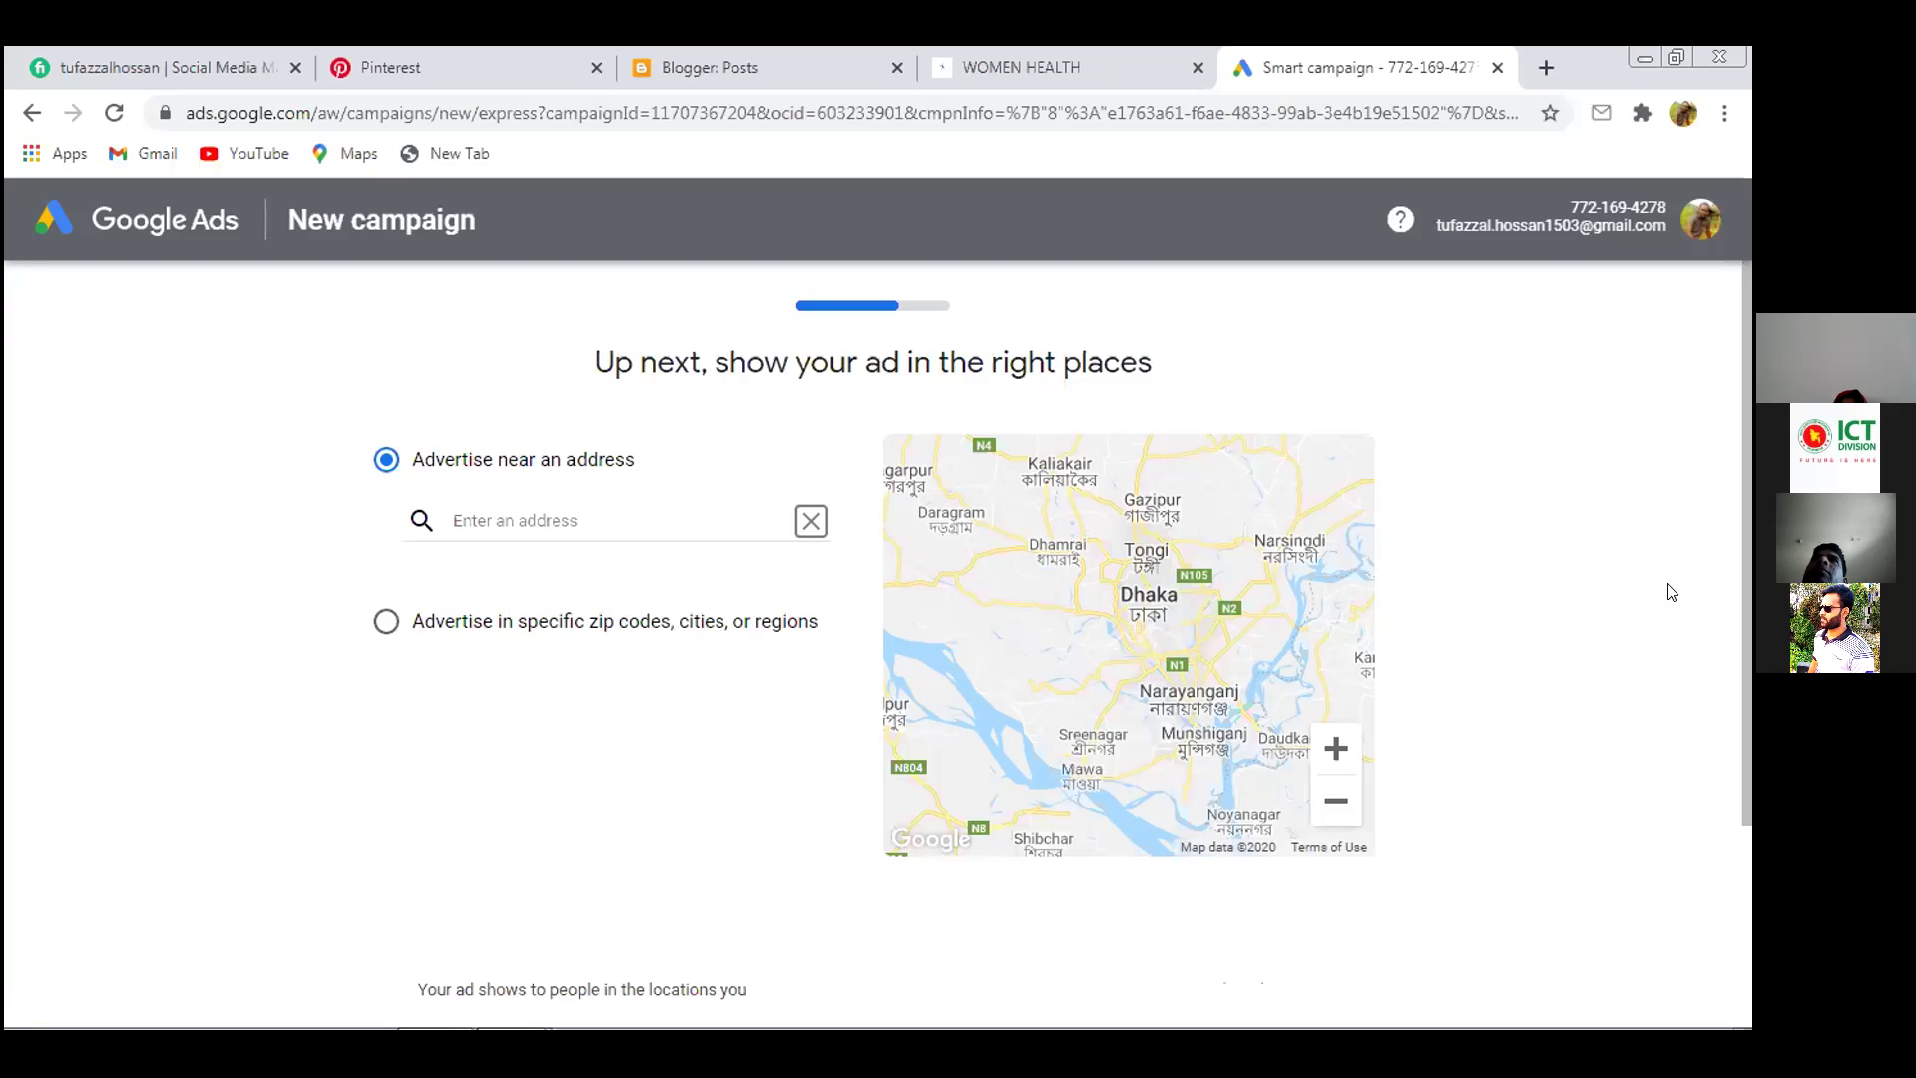
# Search for Chad Uddan and choose that Dhaka location as the ad's address
pyautogui.click(641, 511)
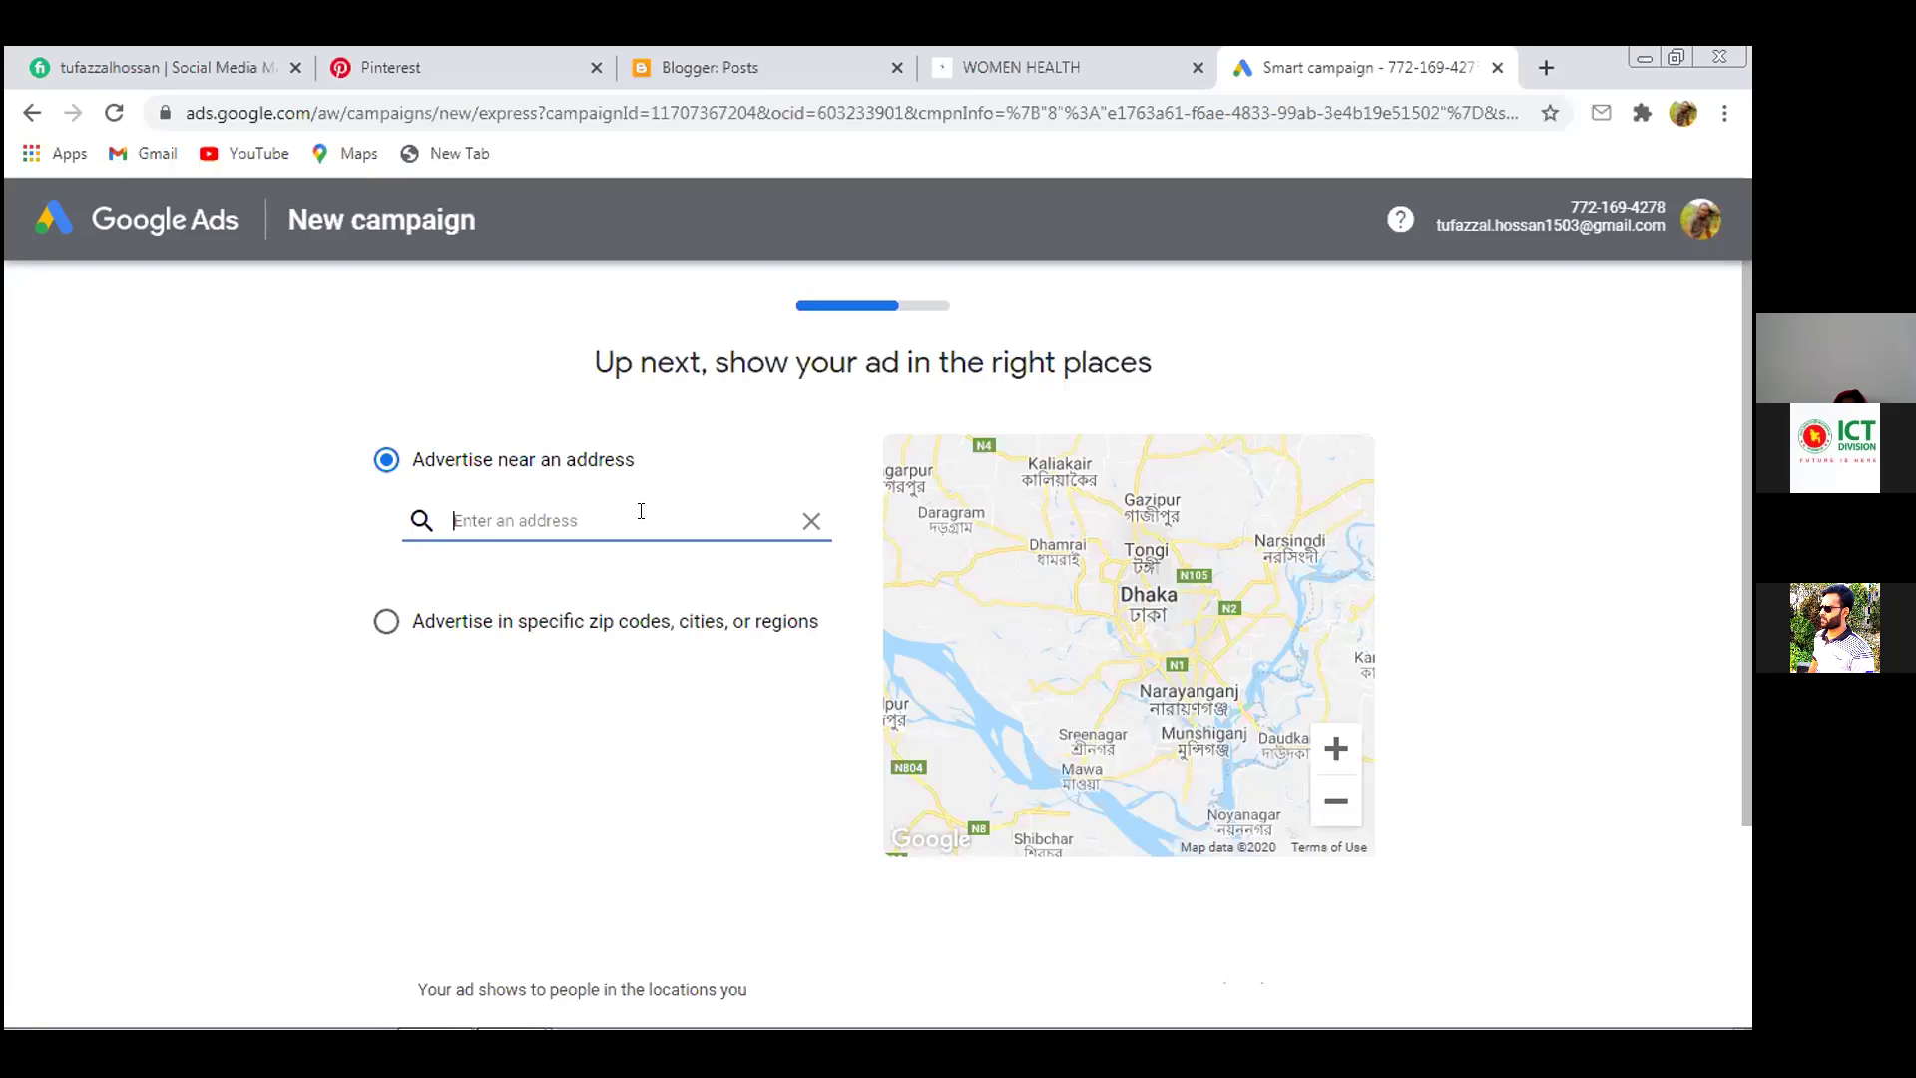
pyautogui.write('Chad')
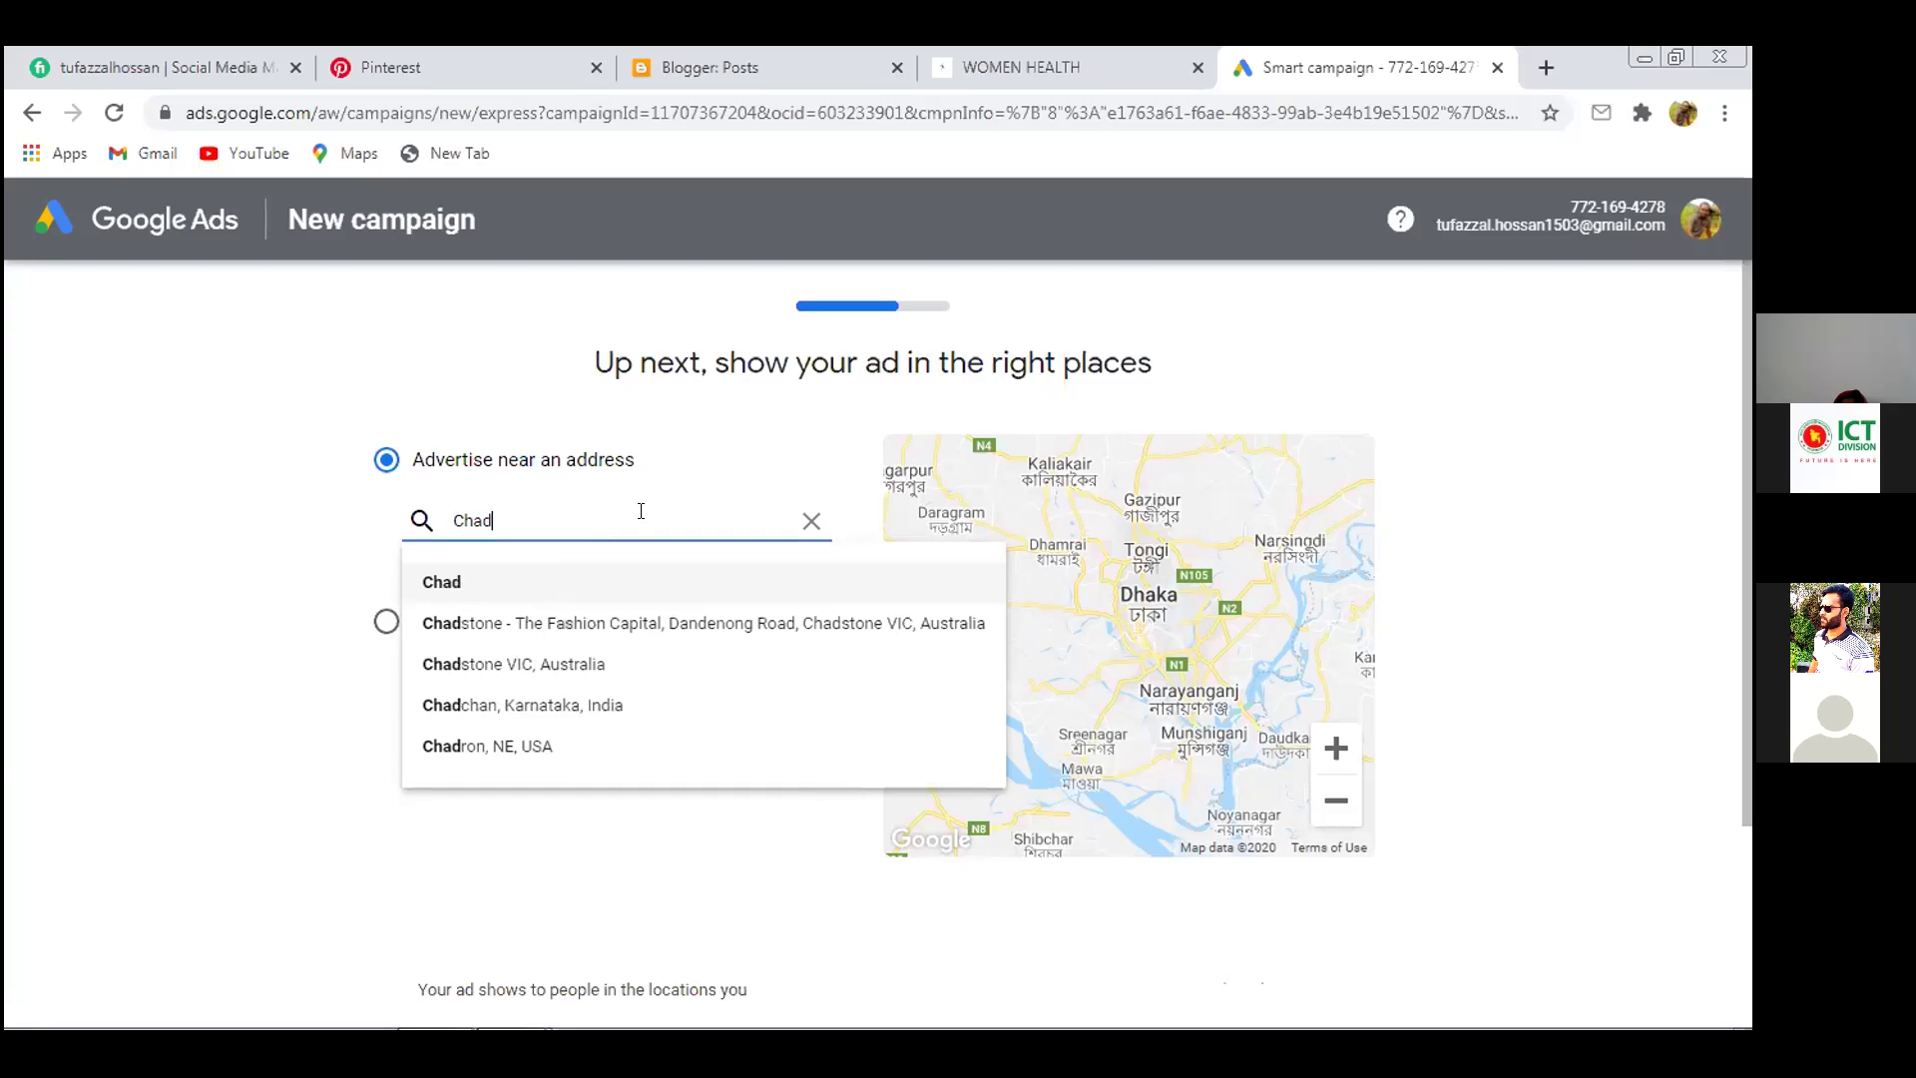
pyautogui.write('u')
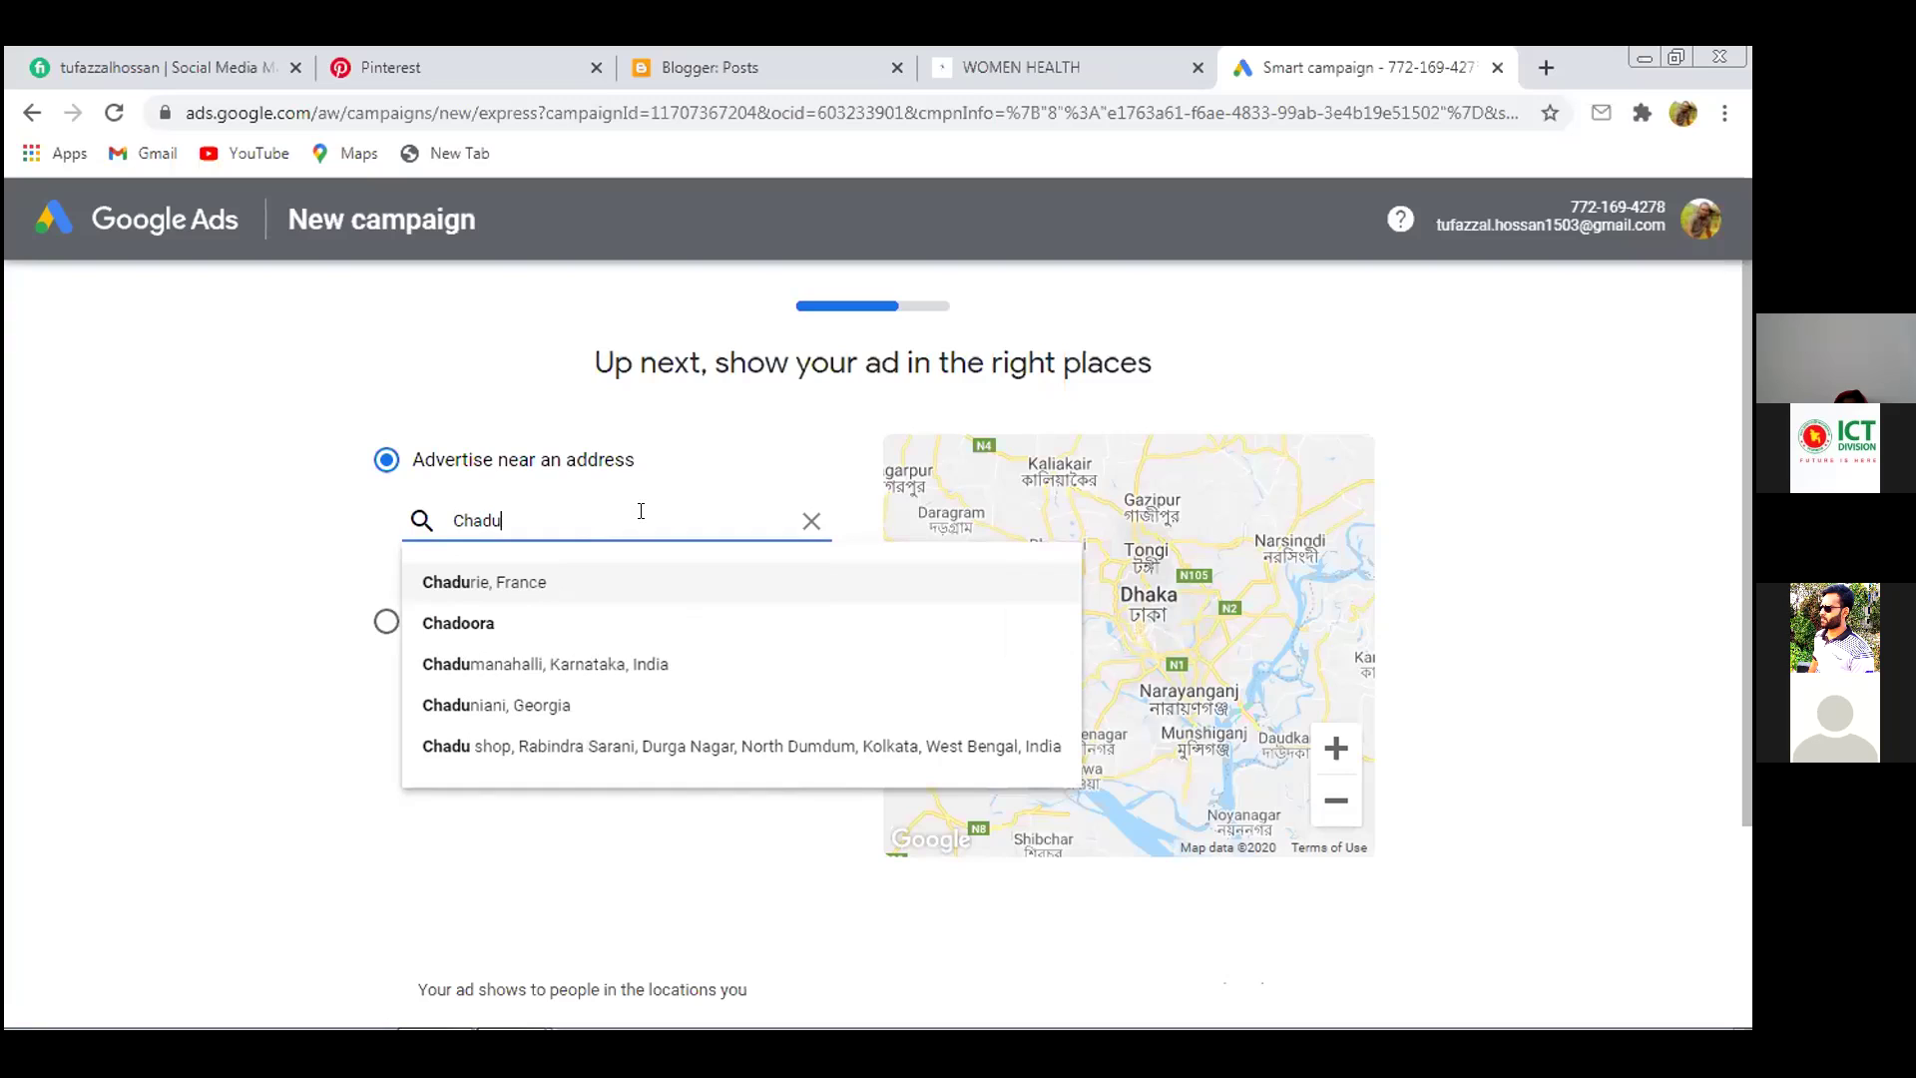
pyautogui.write('dda')
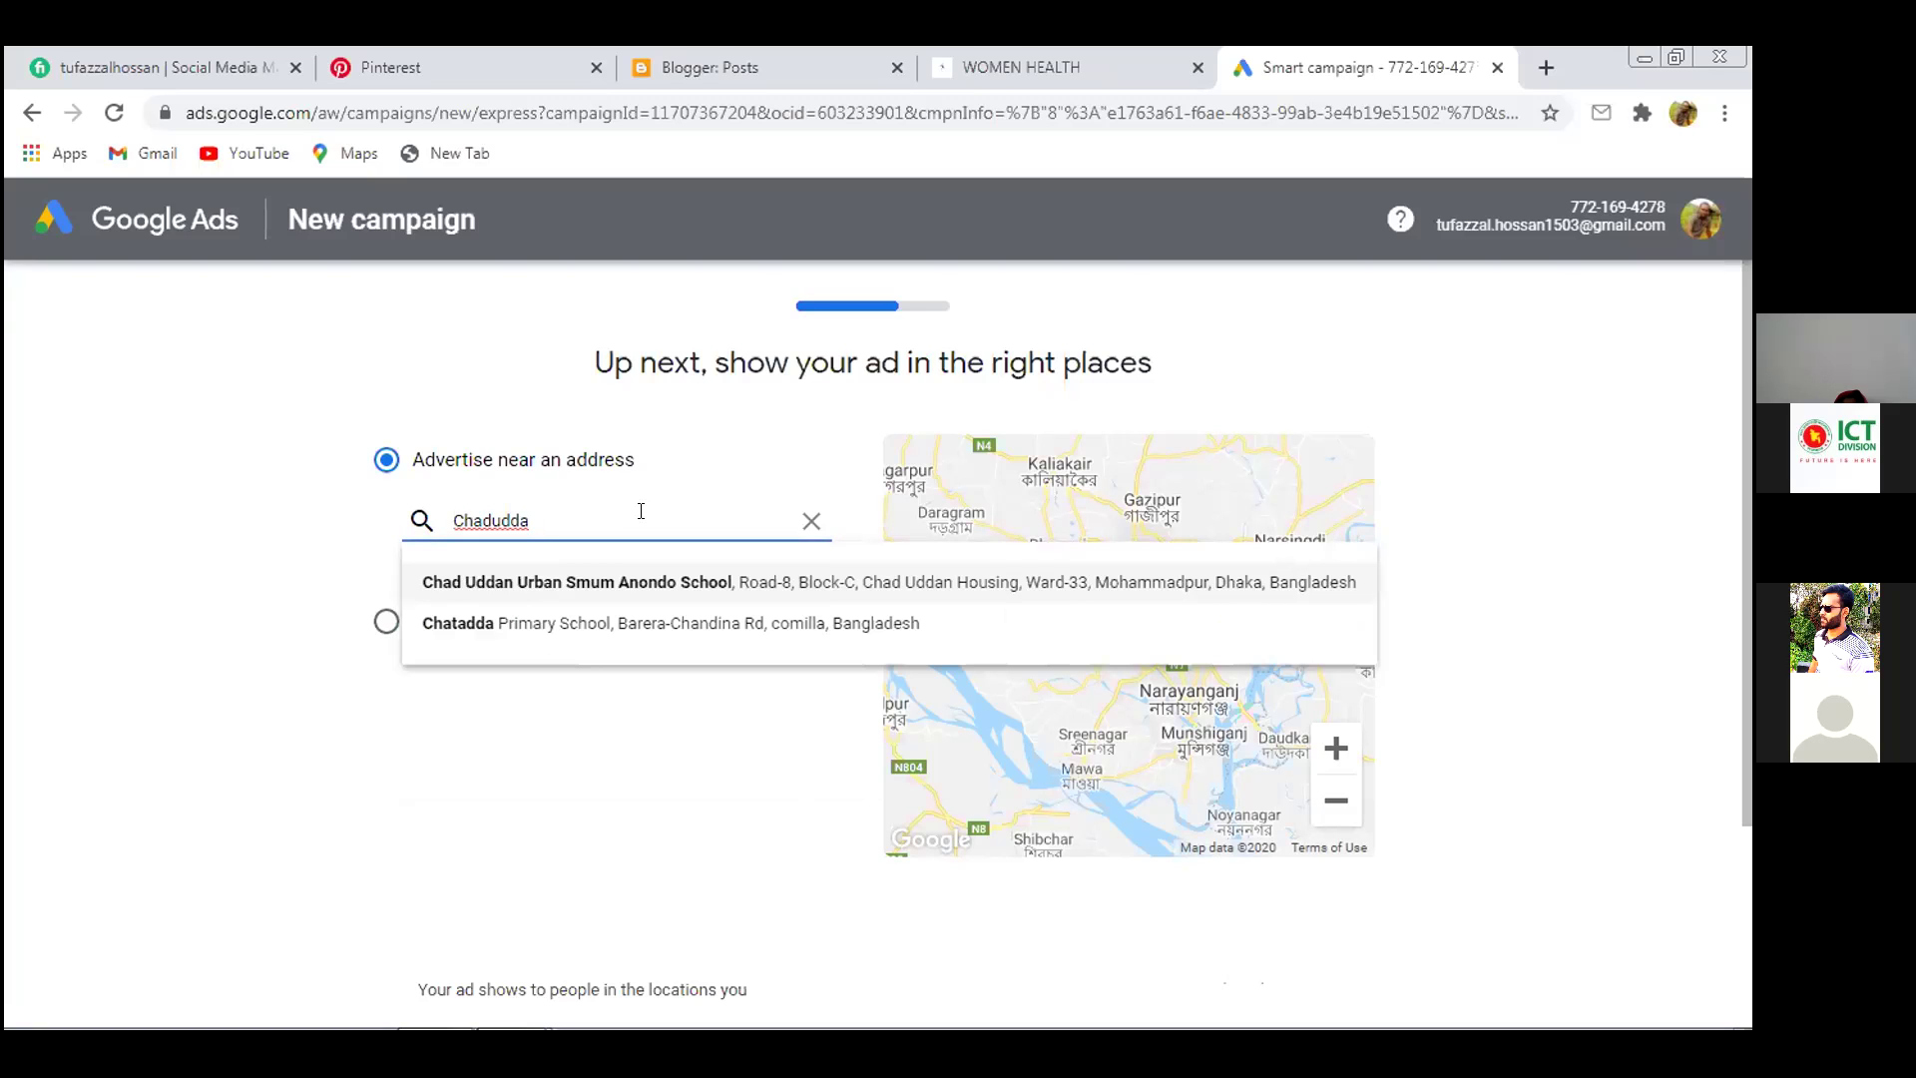
pyautogui.write('n')
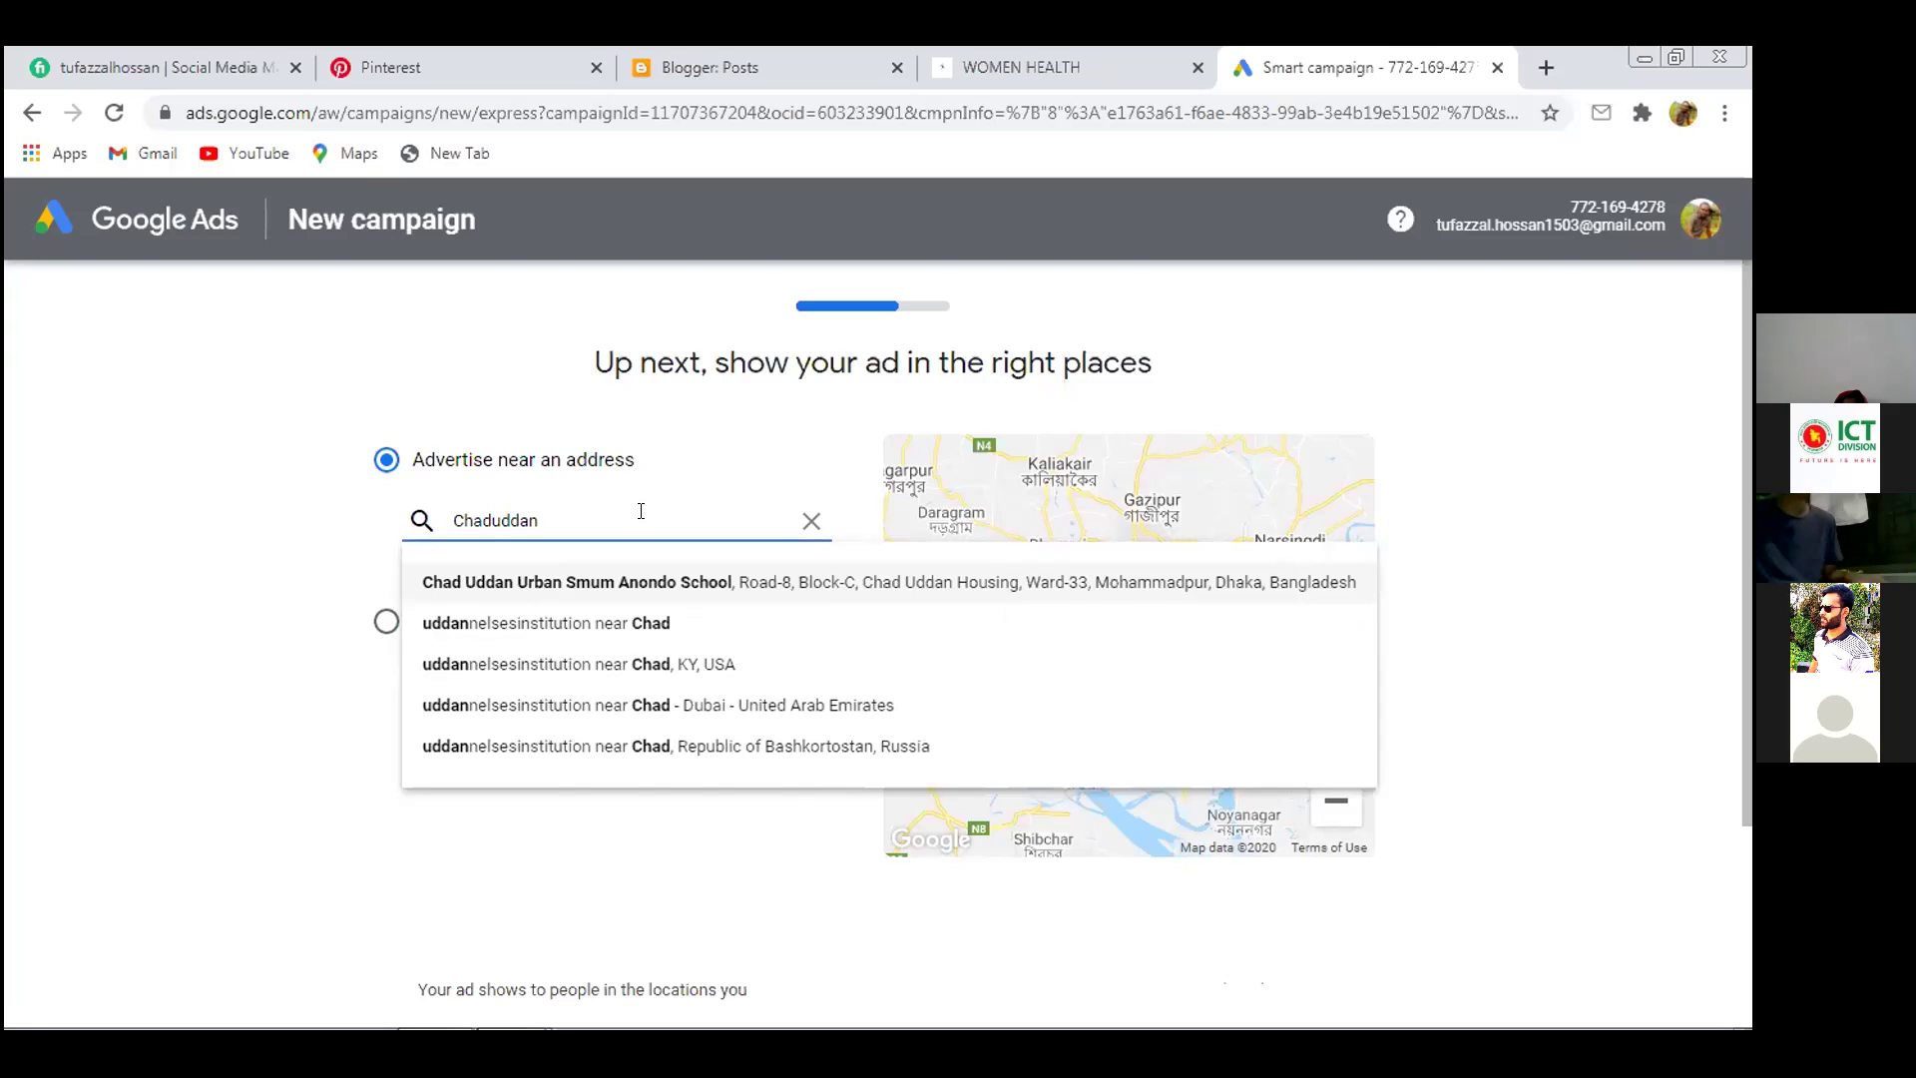
pyautogui.press('Left')
pyautogui.press('Left')
pyautogui.write('uddan')
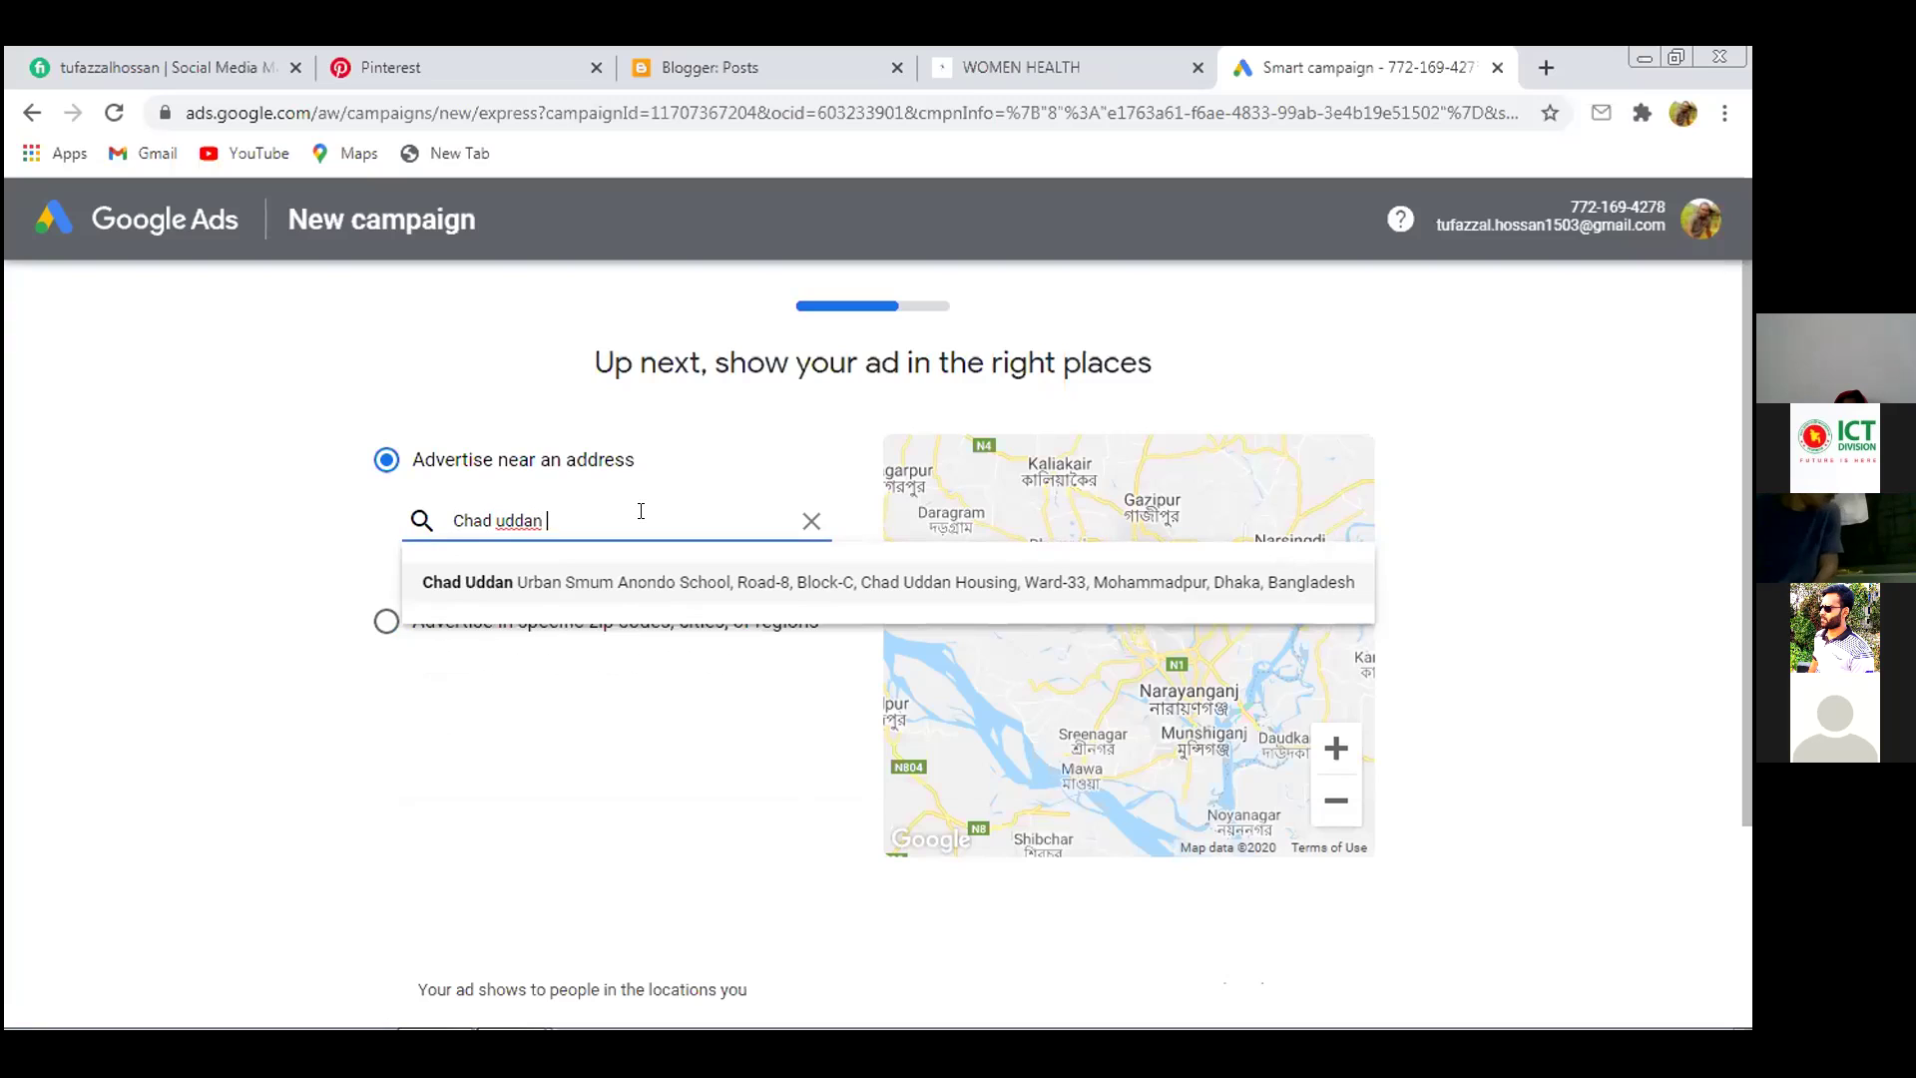
pyautogui.write(' ho')
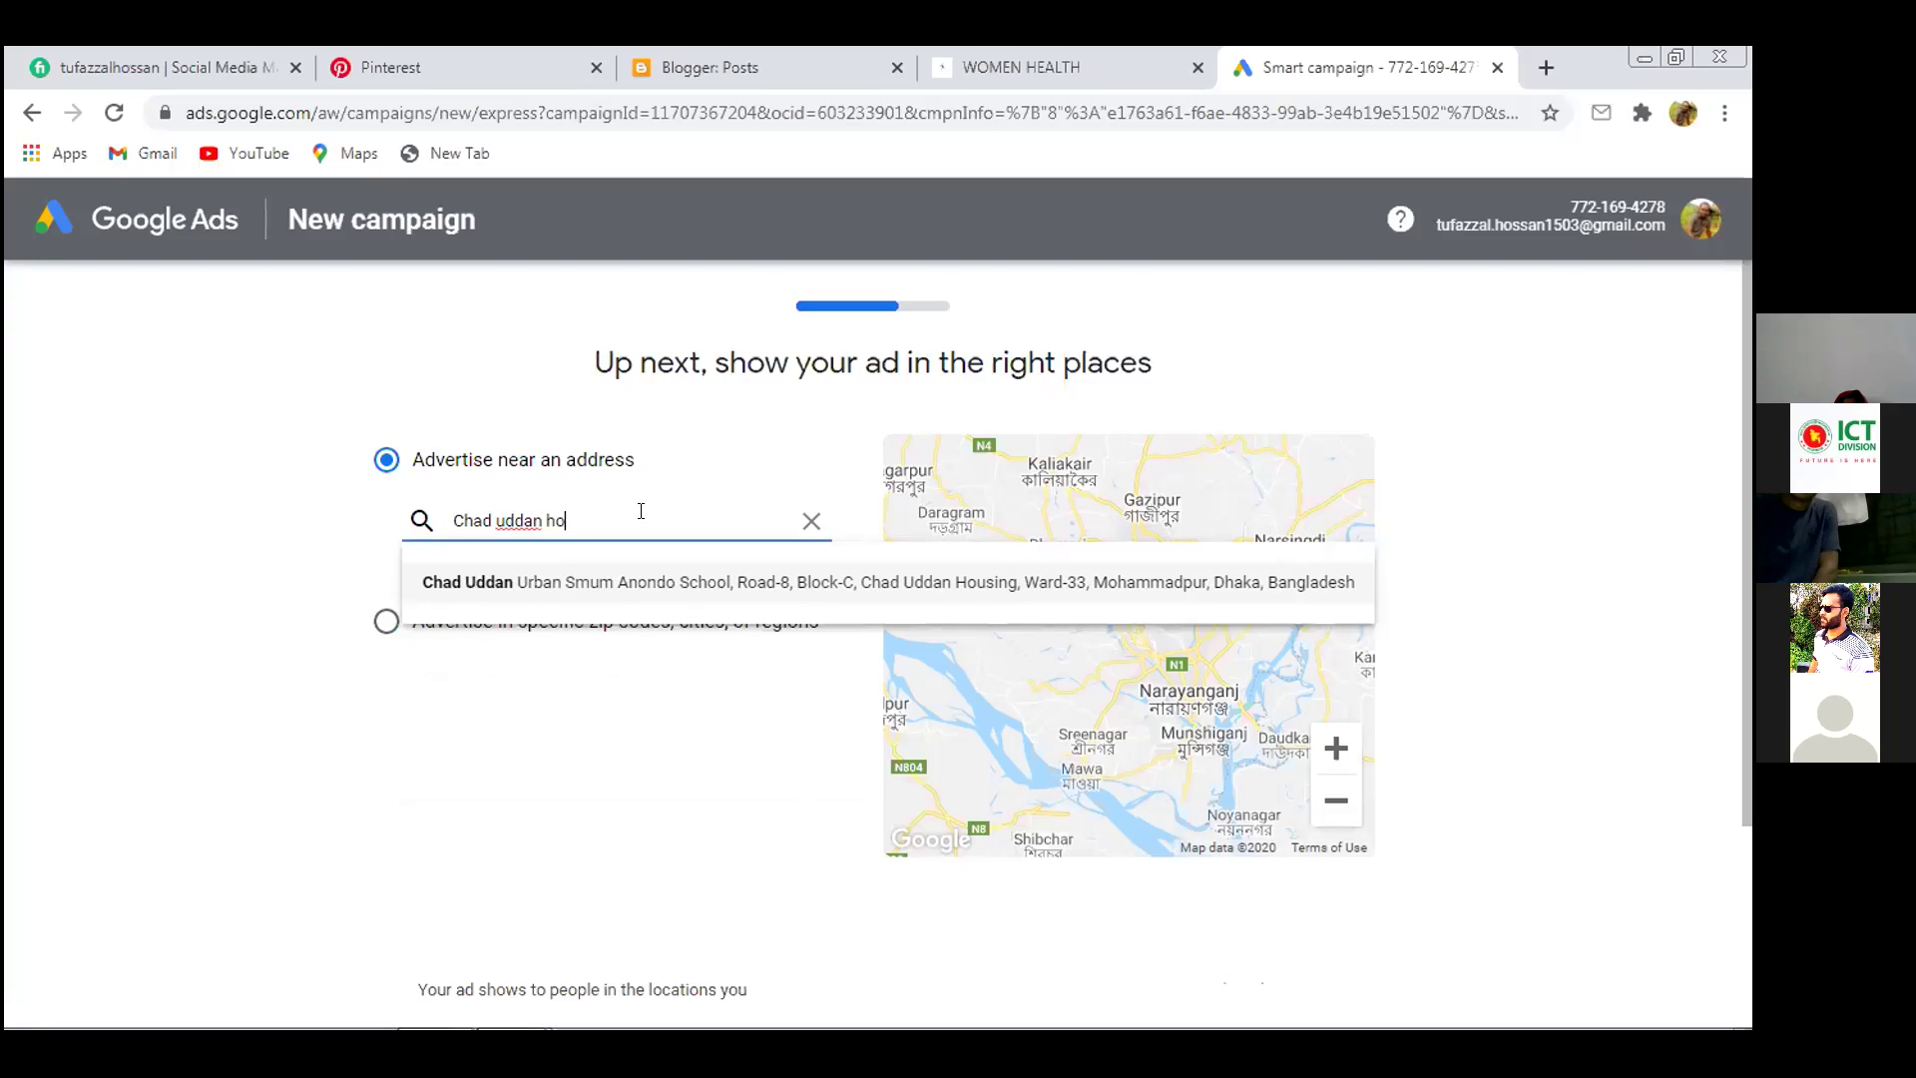
pyautogui.write('u')
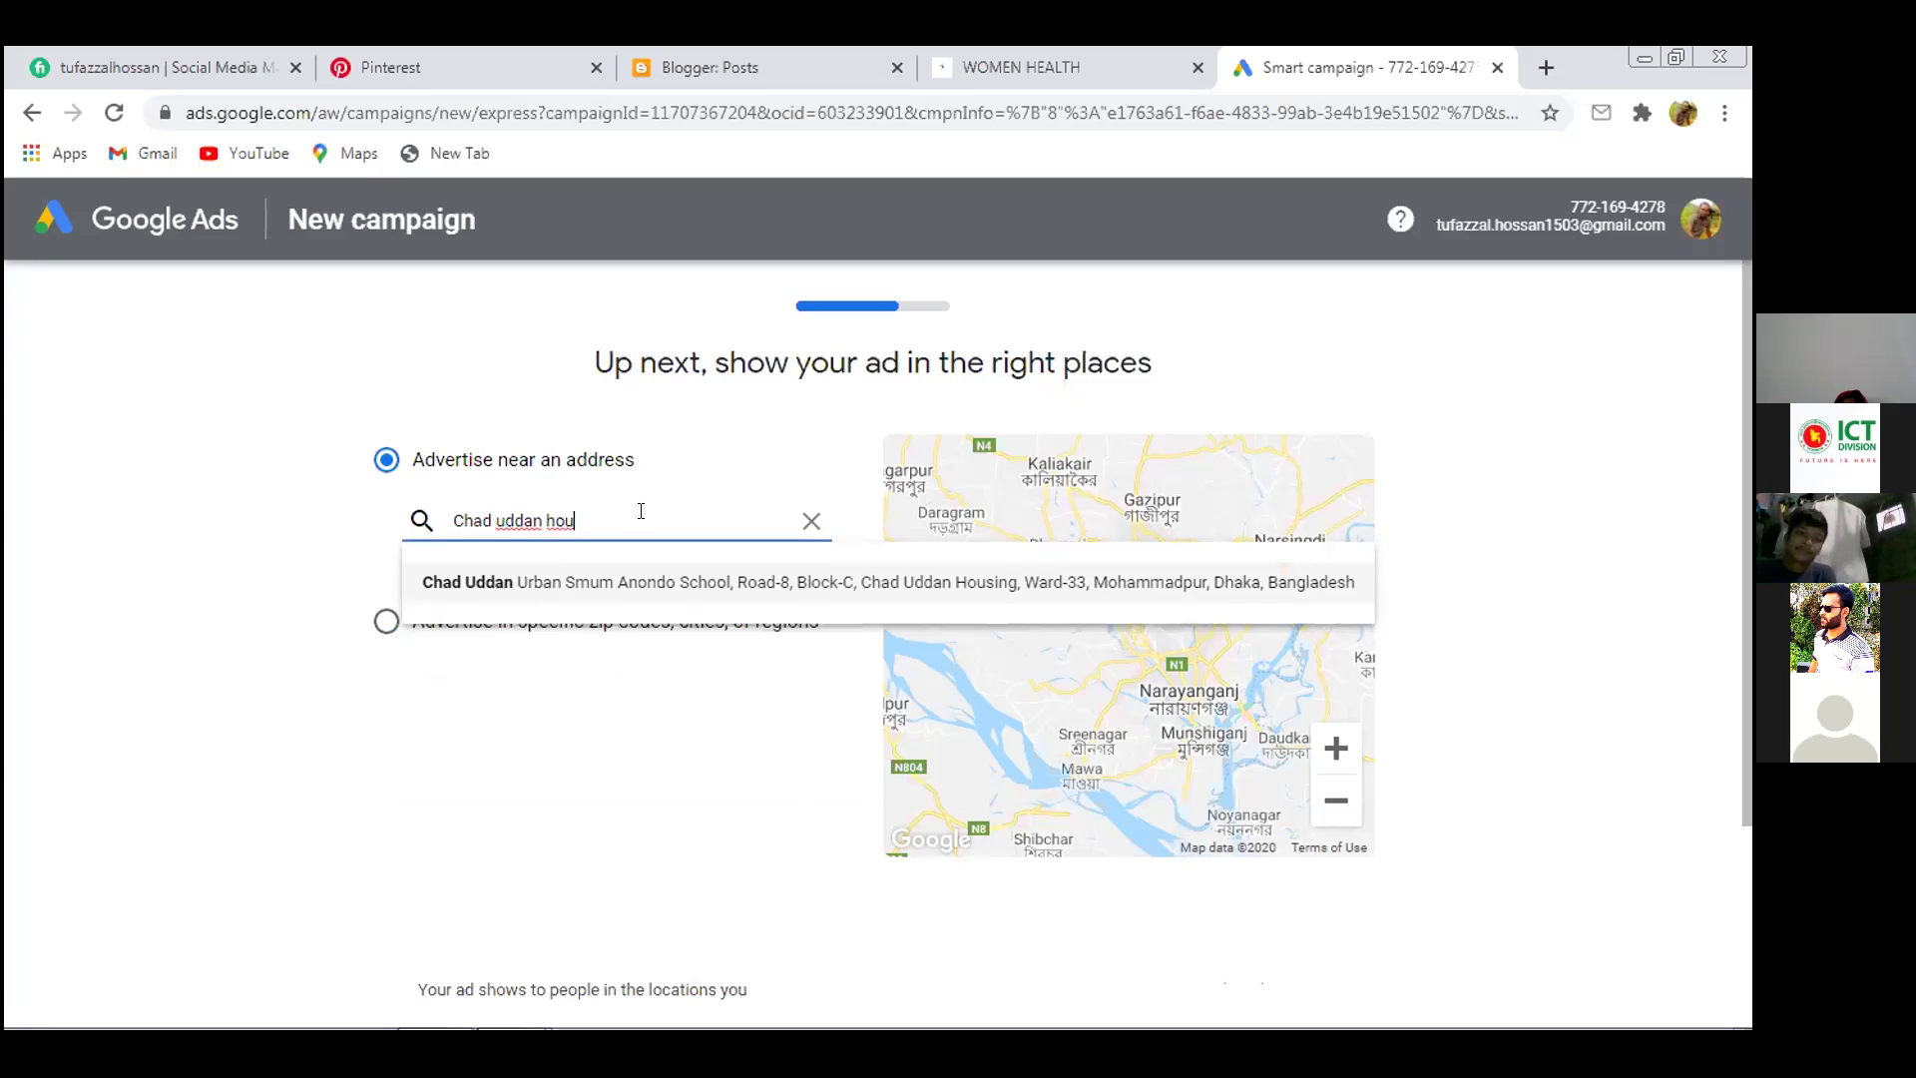
pyautogui.click(687, 584)
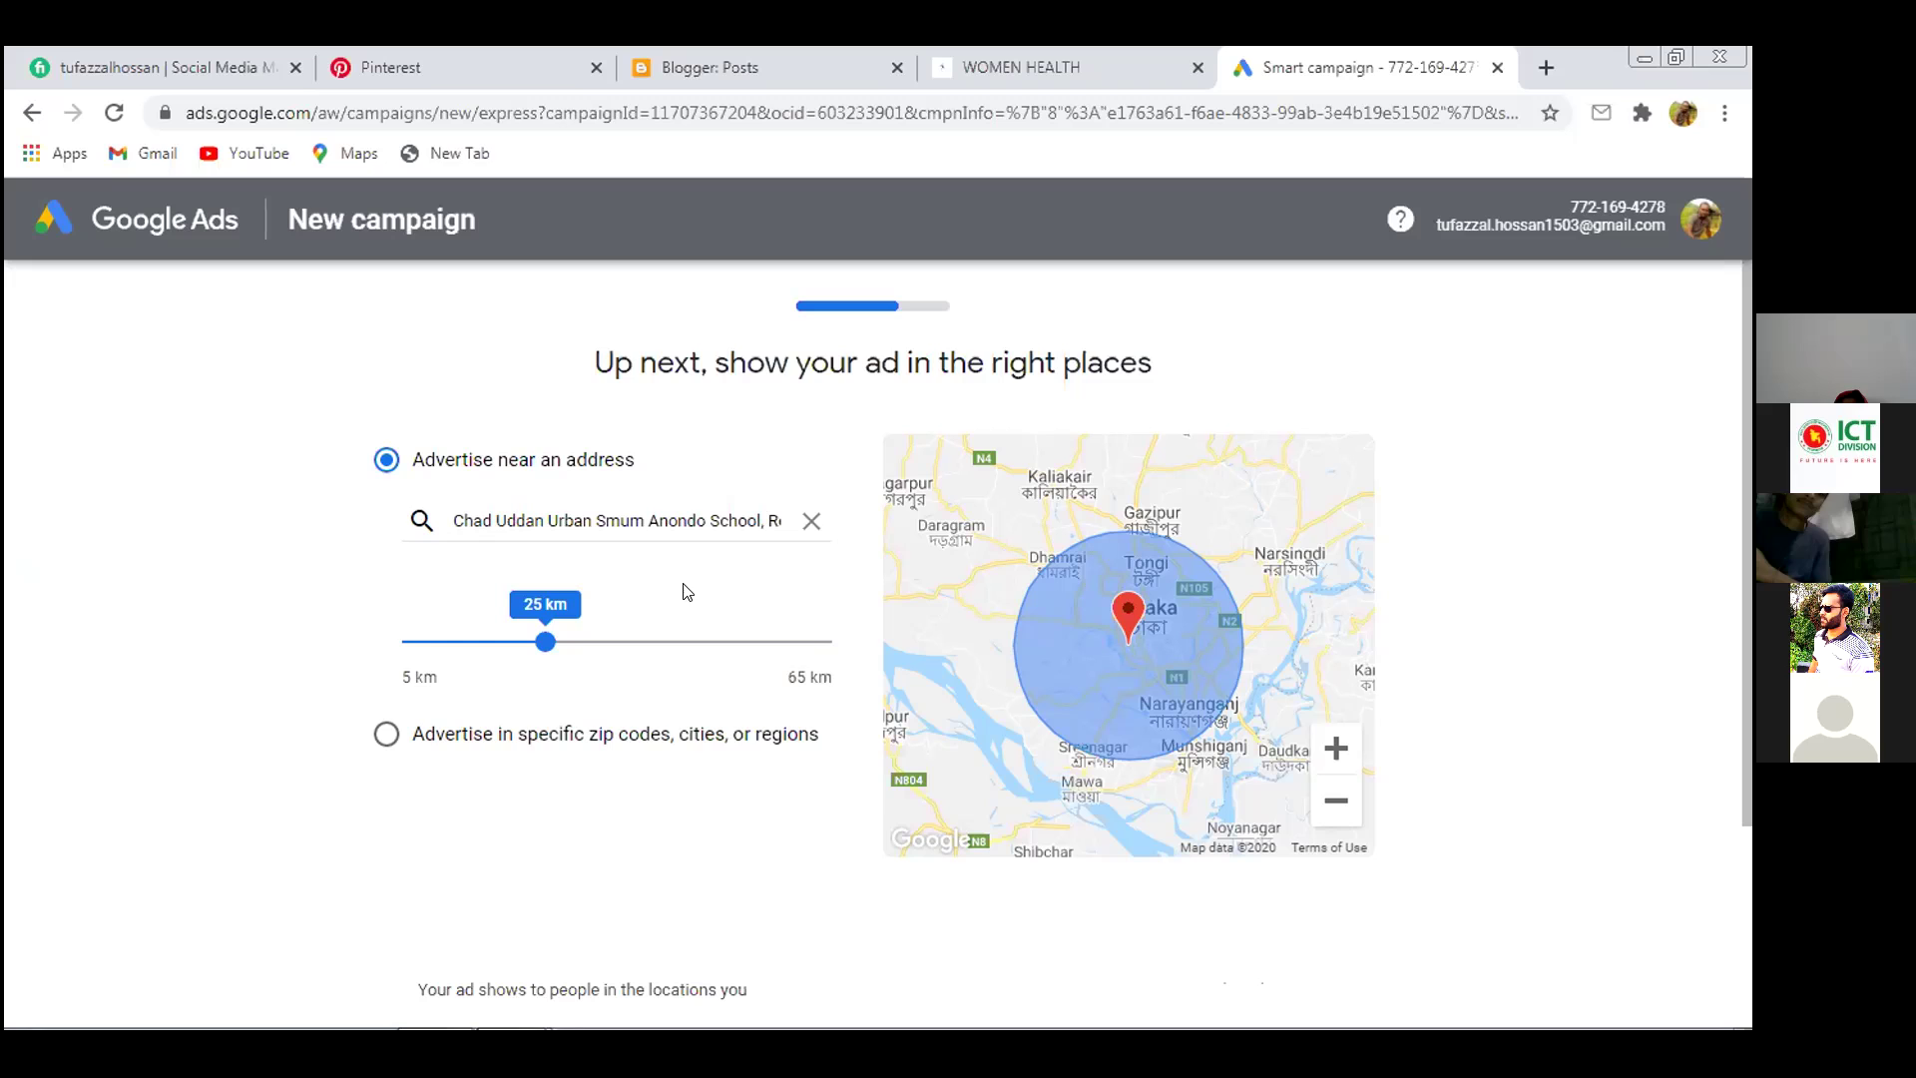
# Try the radius up to 65 km, then target regions like Keraniganj, Aminbazar and Fatullah
pyautogui.moveTo(546, 642); pyautogui.dragTo(820, 659)
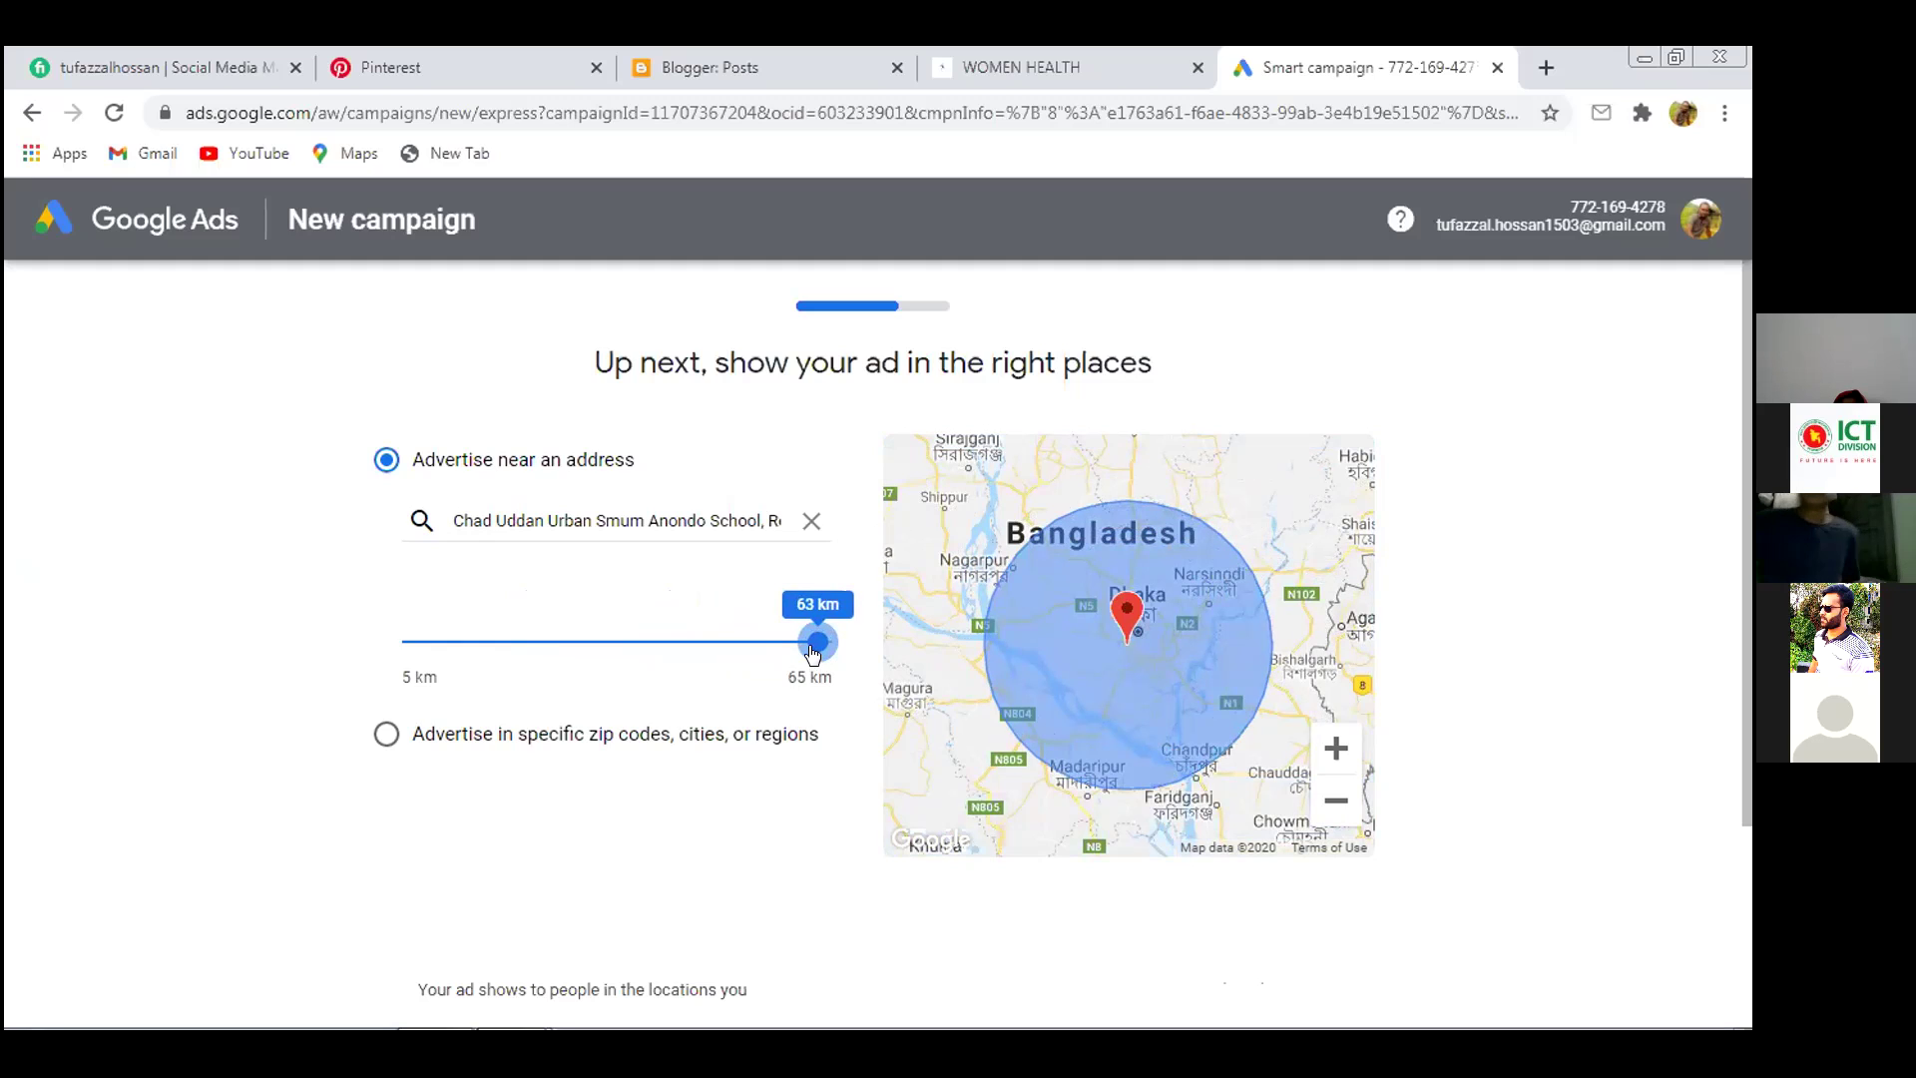
pyautogui.moveTo(814, 651); pyautogui.dragTo(841, 651)
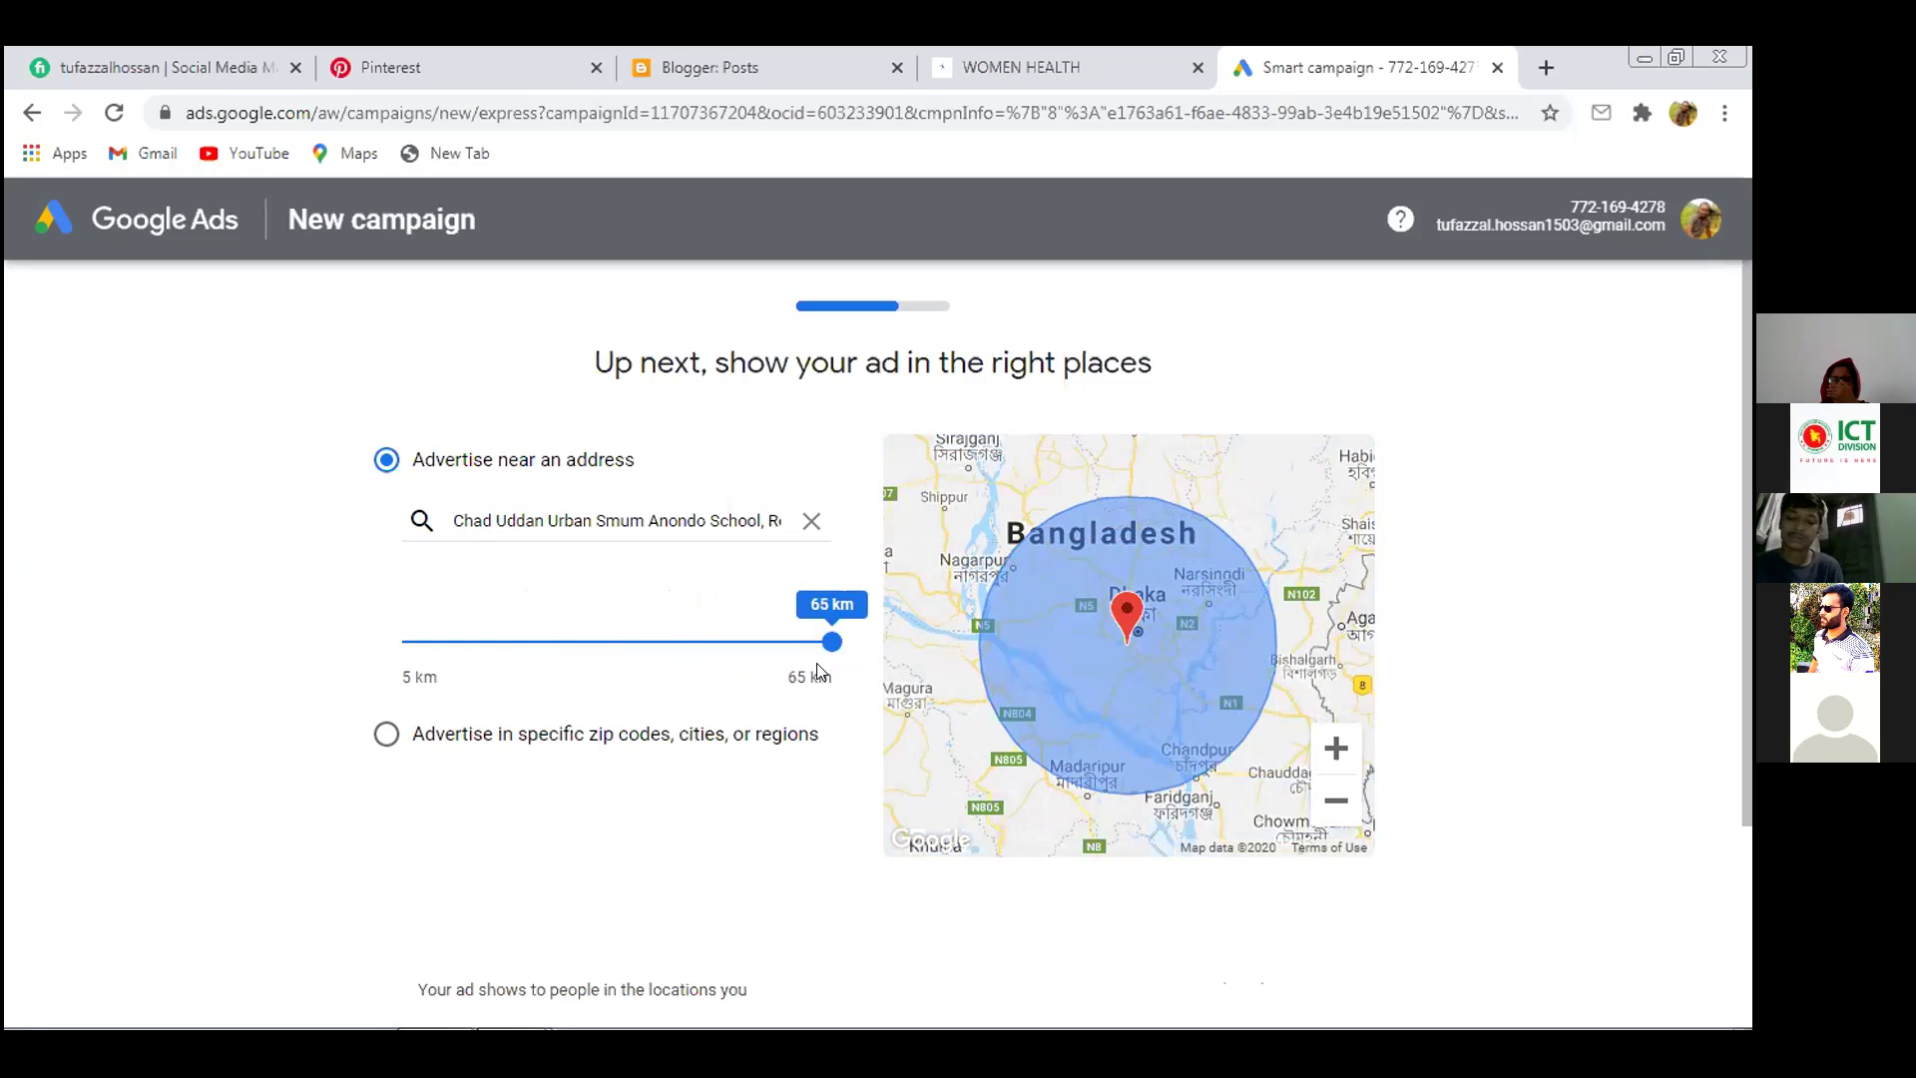
pyautogui.moveTo(831, 641); pyautogui.dragTo(583, 637)
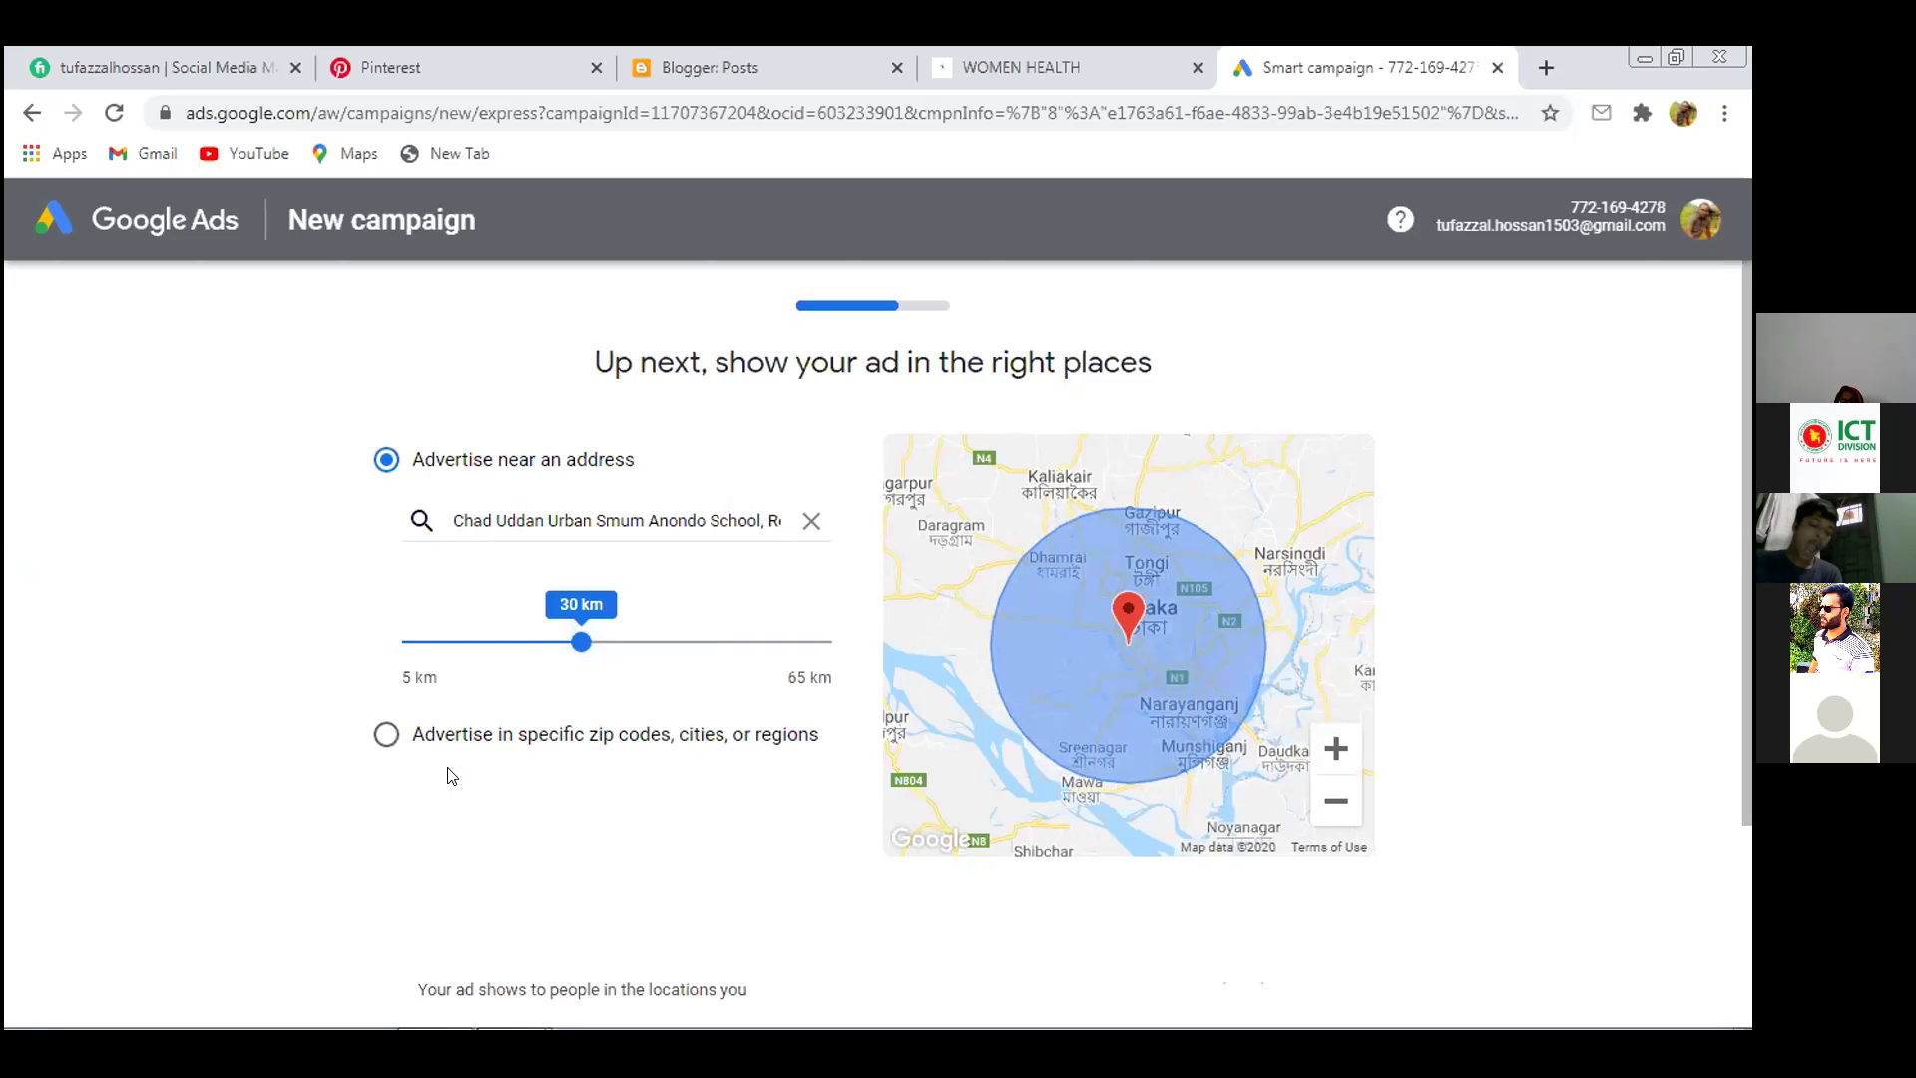
pyautogui.click(386, 734)
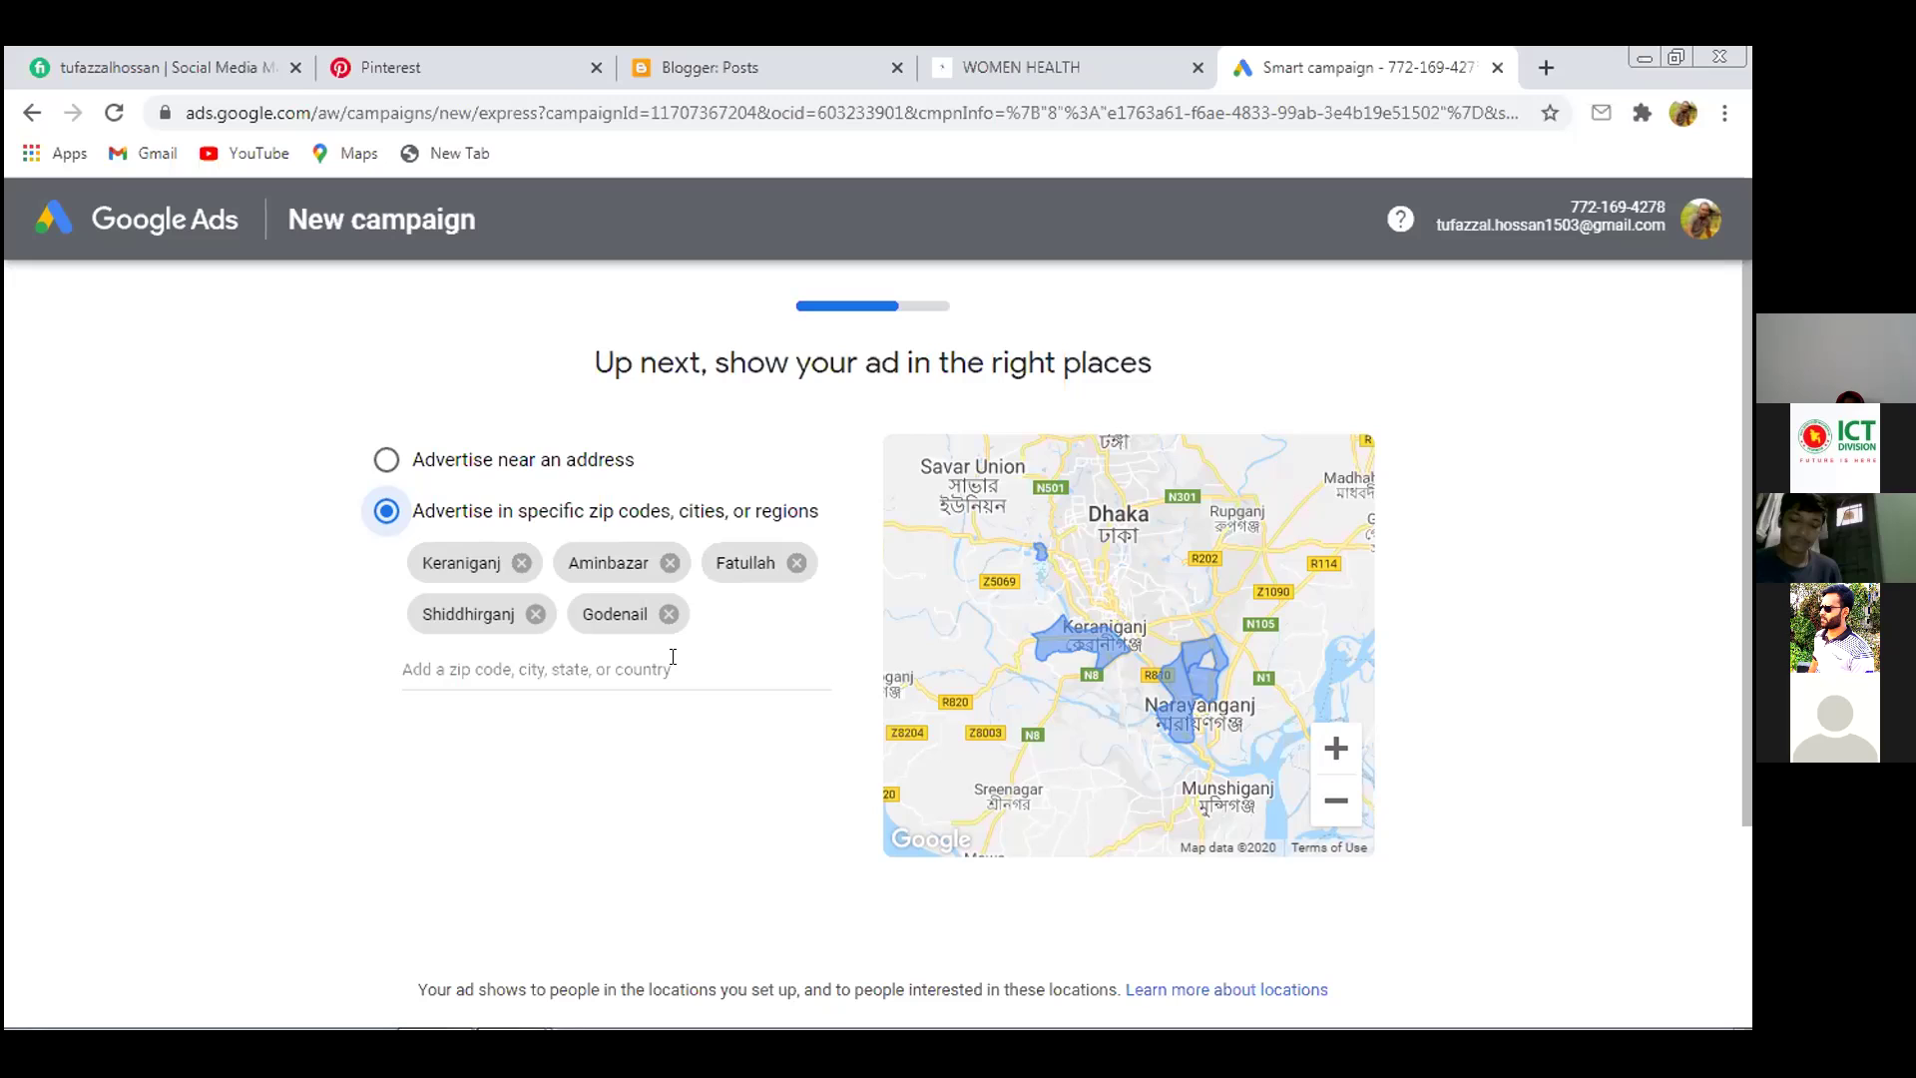
# Settle on advertising within a 30 km radius of the chosen Dhaka address
pyautogui.click(372, 462)
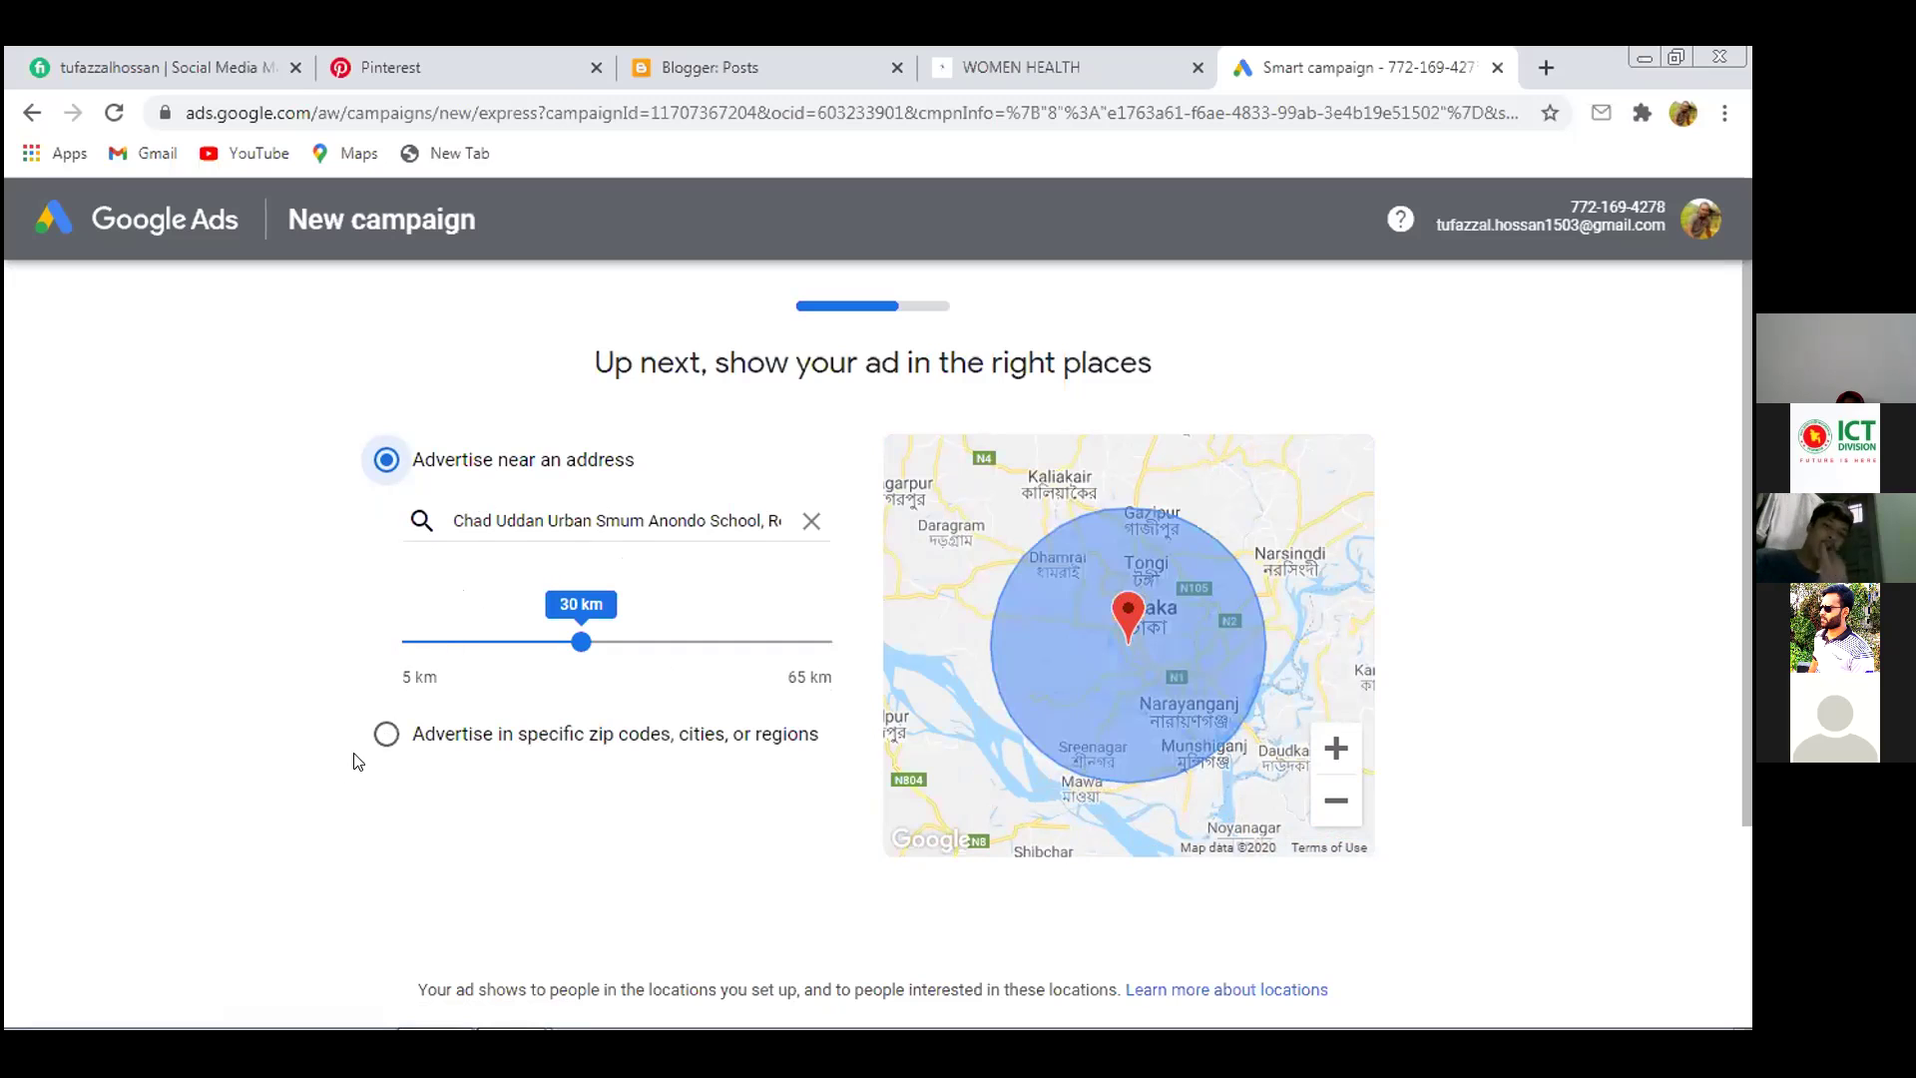
pyautogui.click(386, 734)
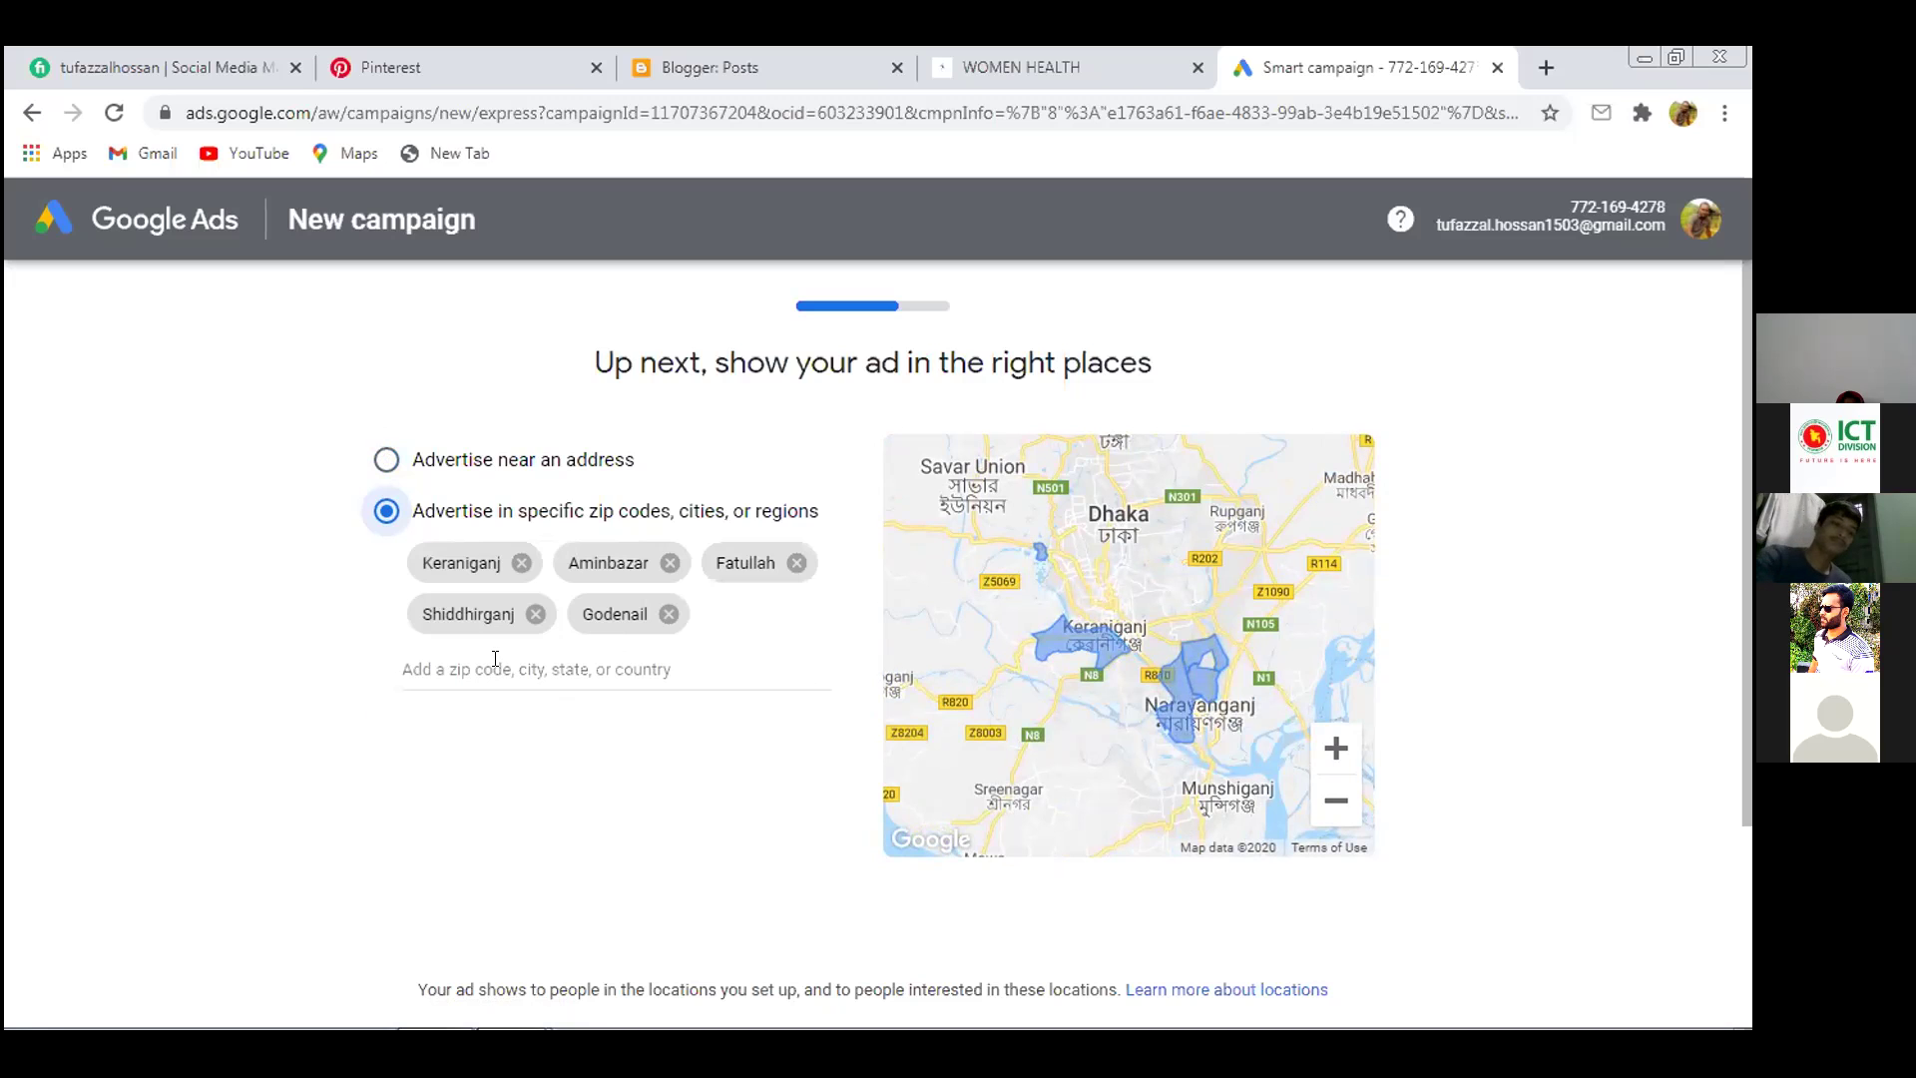
pyautogui.click(385, 460)
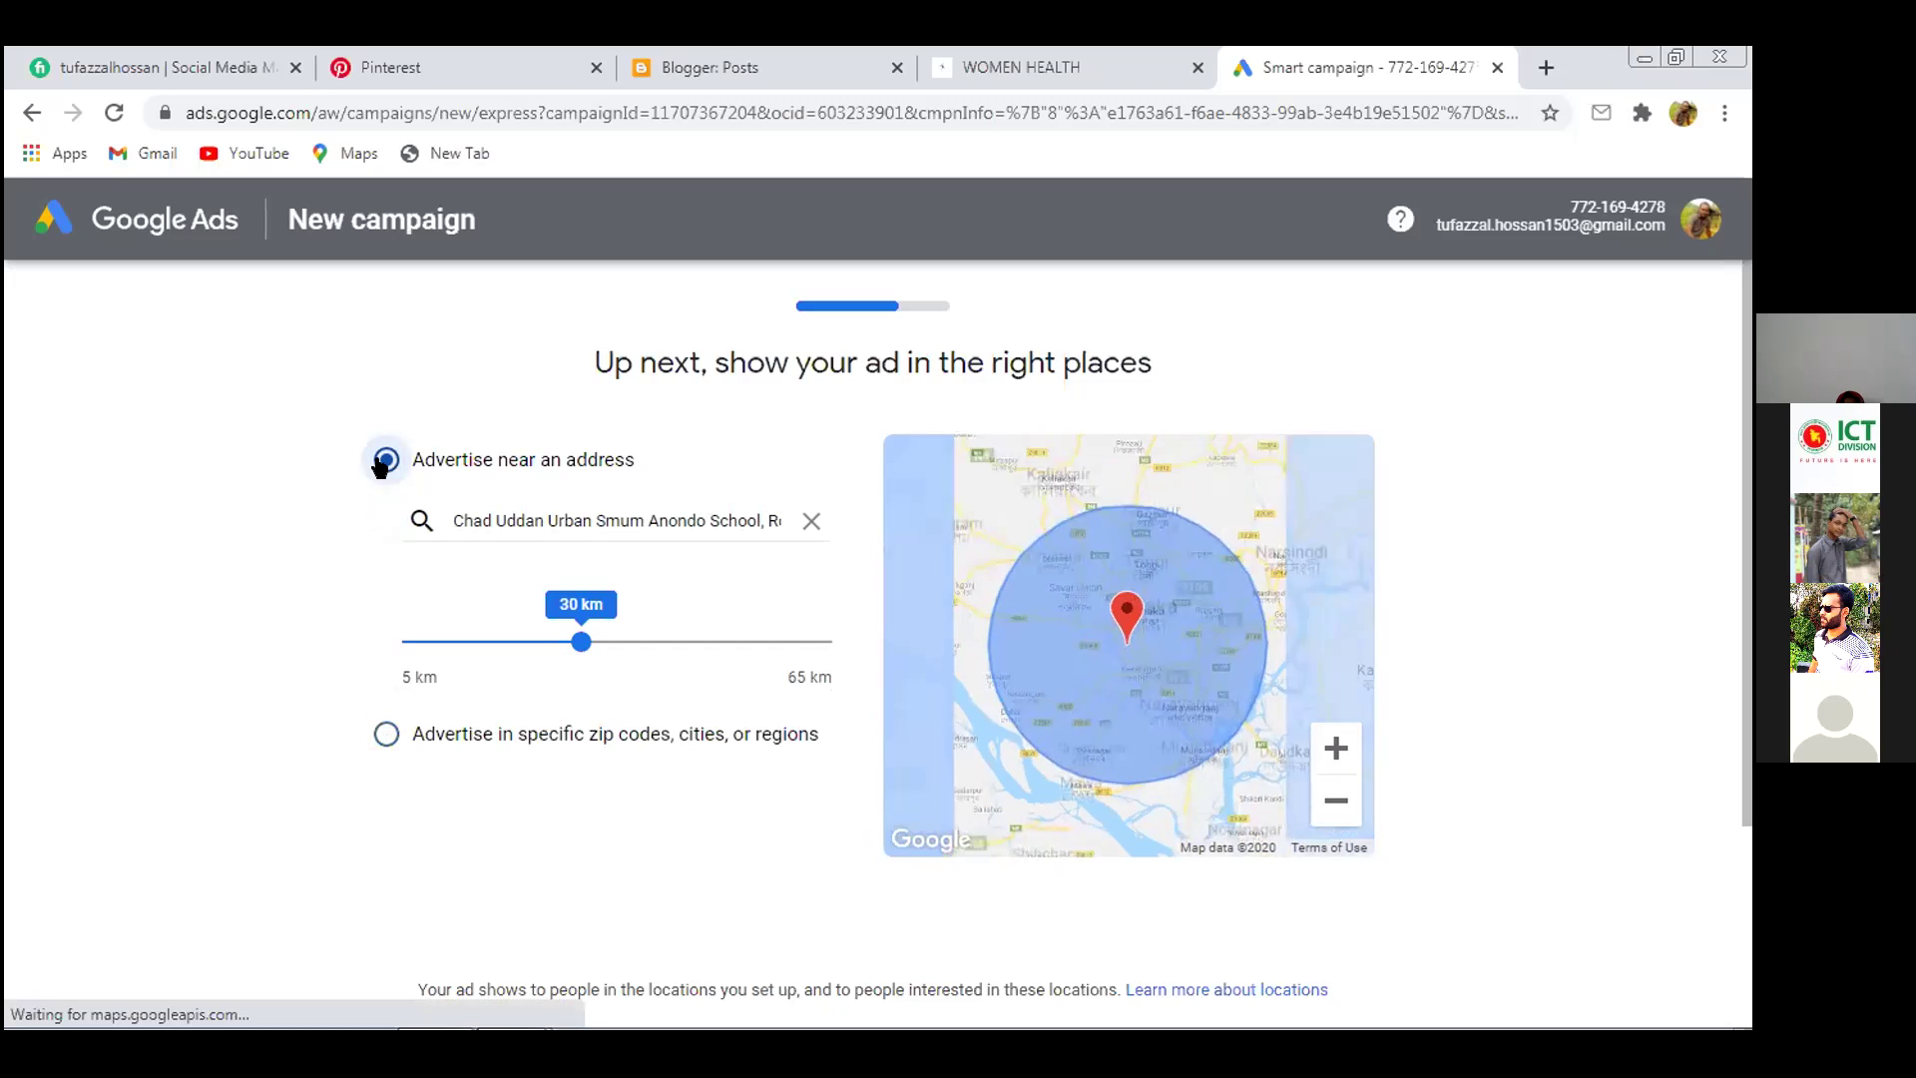
pyautogui.scroll(-3, 941, 855)
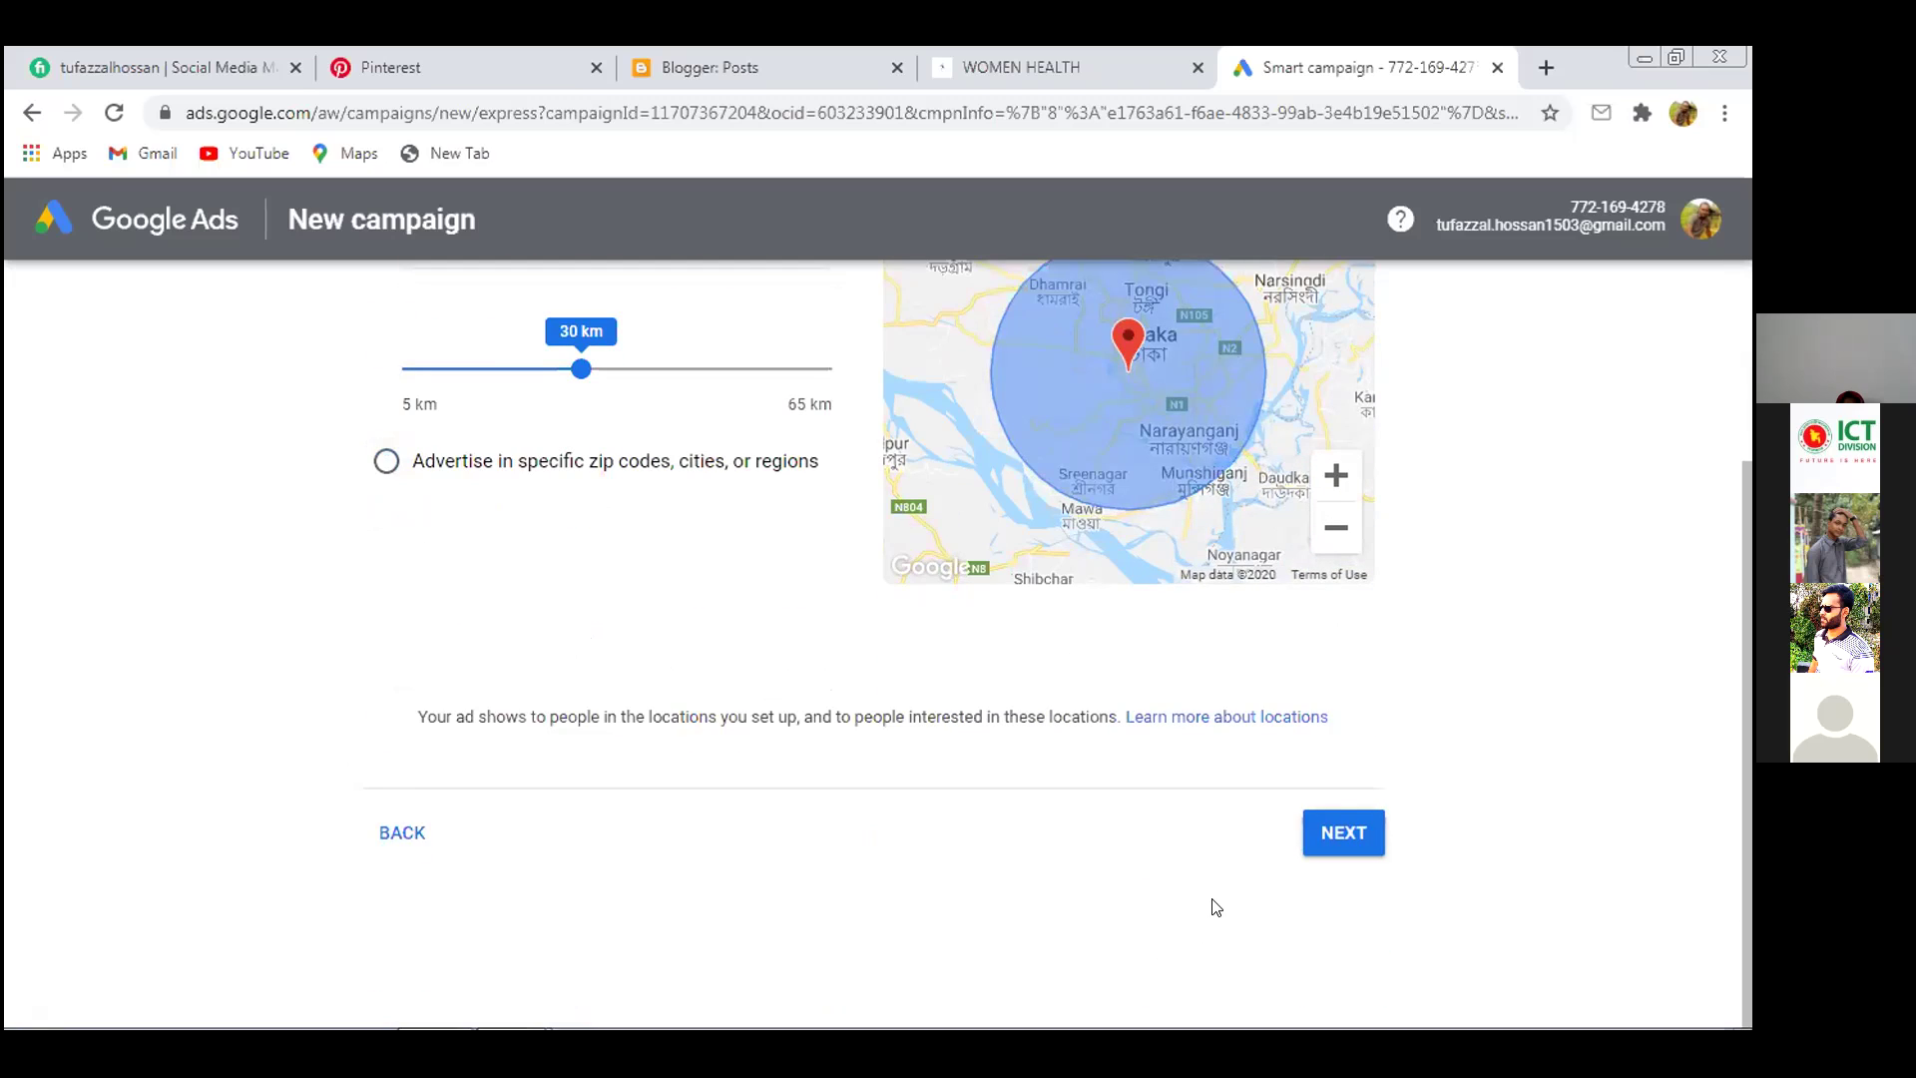
# Advance to the budget step offering $10, recommended $15 and $30 daily averages
pyautogui.click(1327, 828)
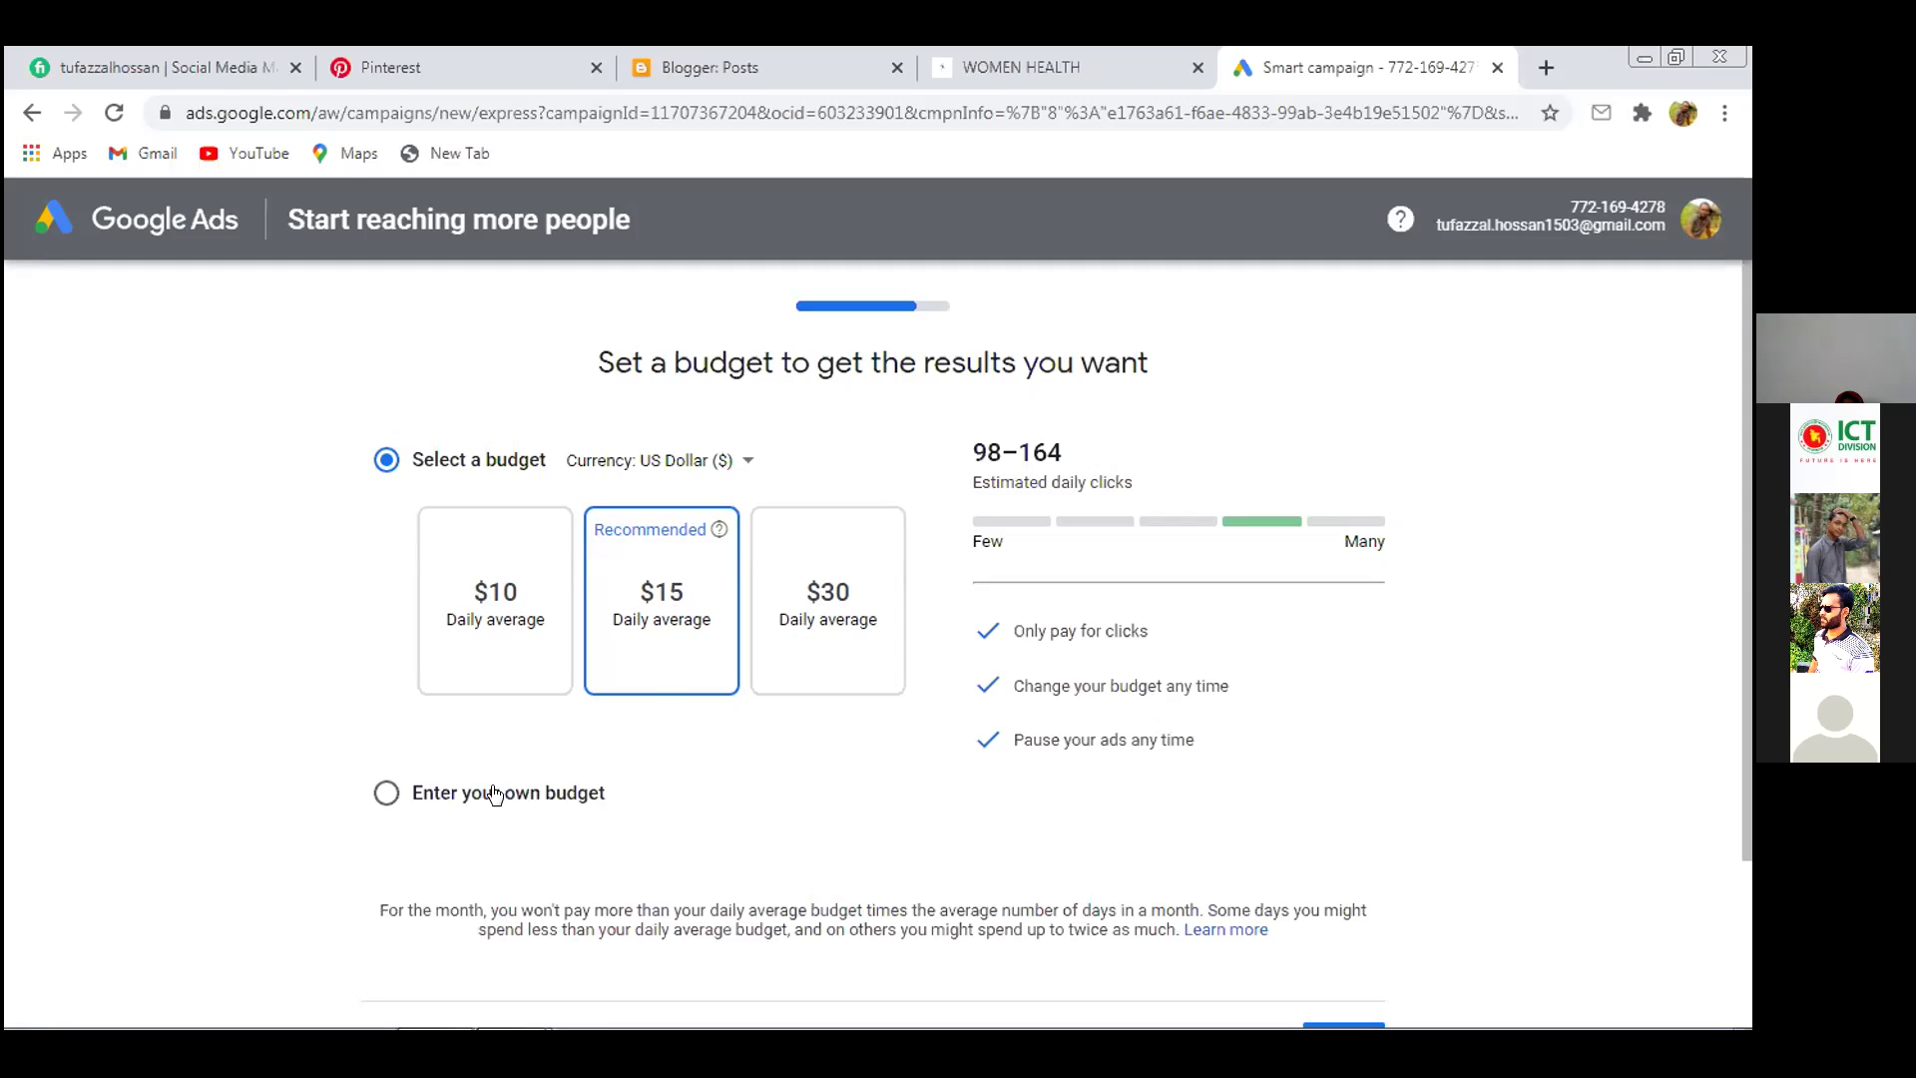
# Enter a custom daily budget of $12 instead of $15, then proceed to the campaign review
pyautogui.click(385, 794)
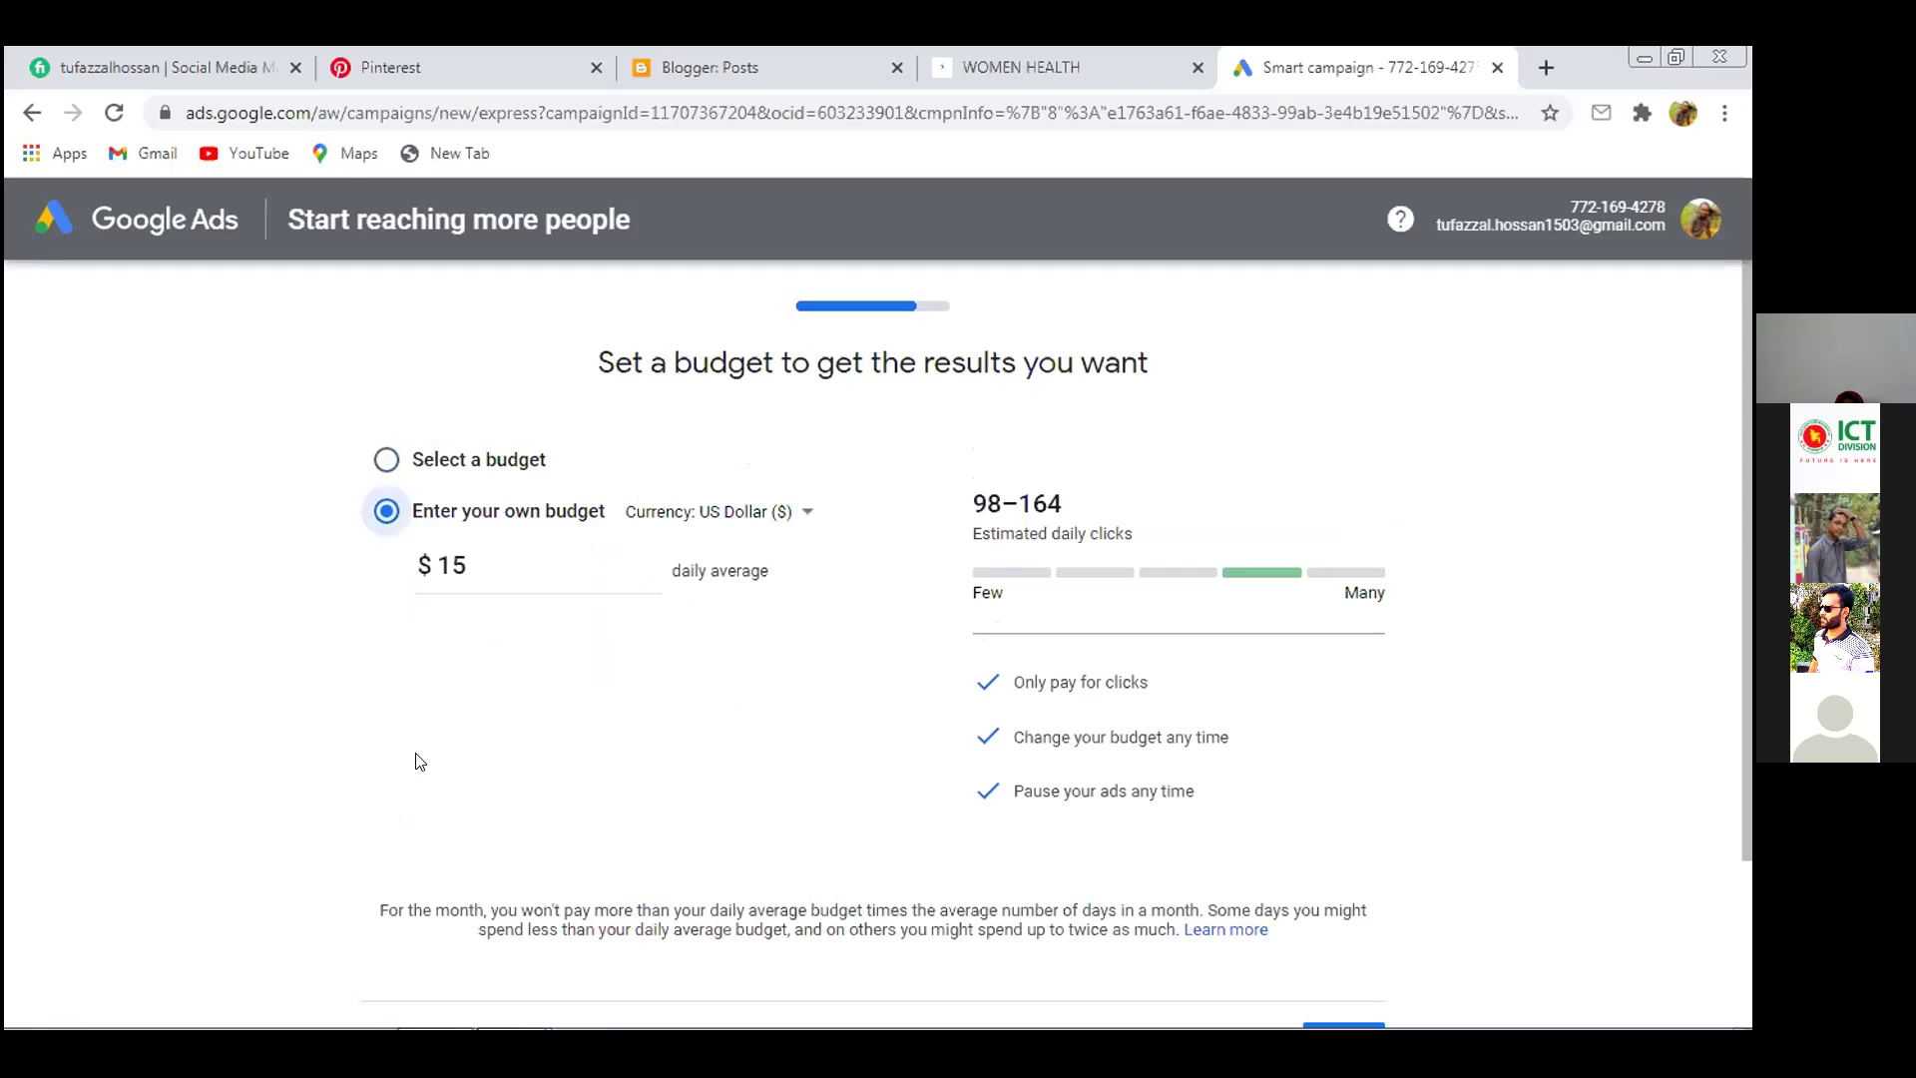
pyautogui.click(493, 560)
pyautogui.moveTo(467, 561); pyautogui.dragTo(450, 559)
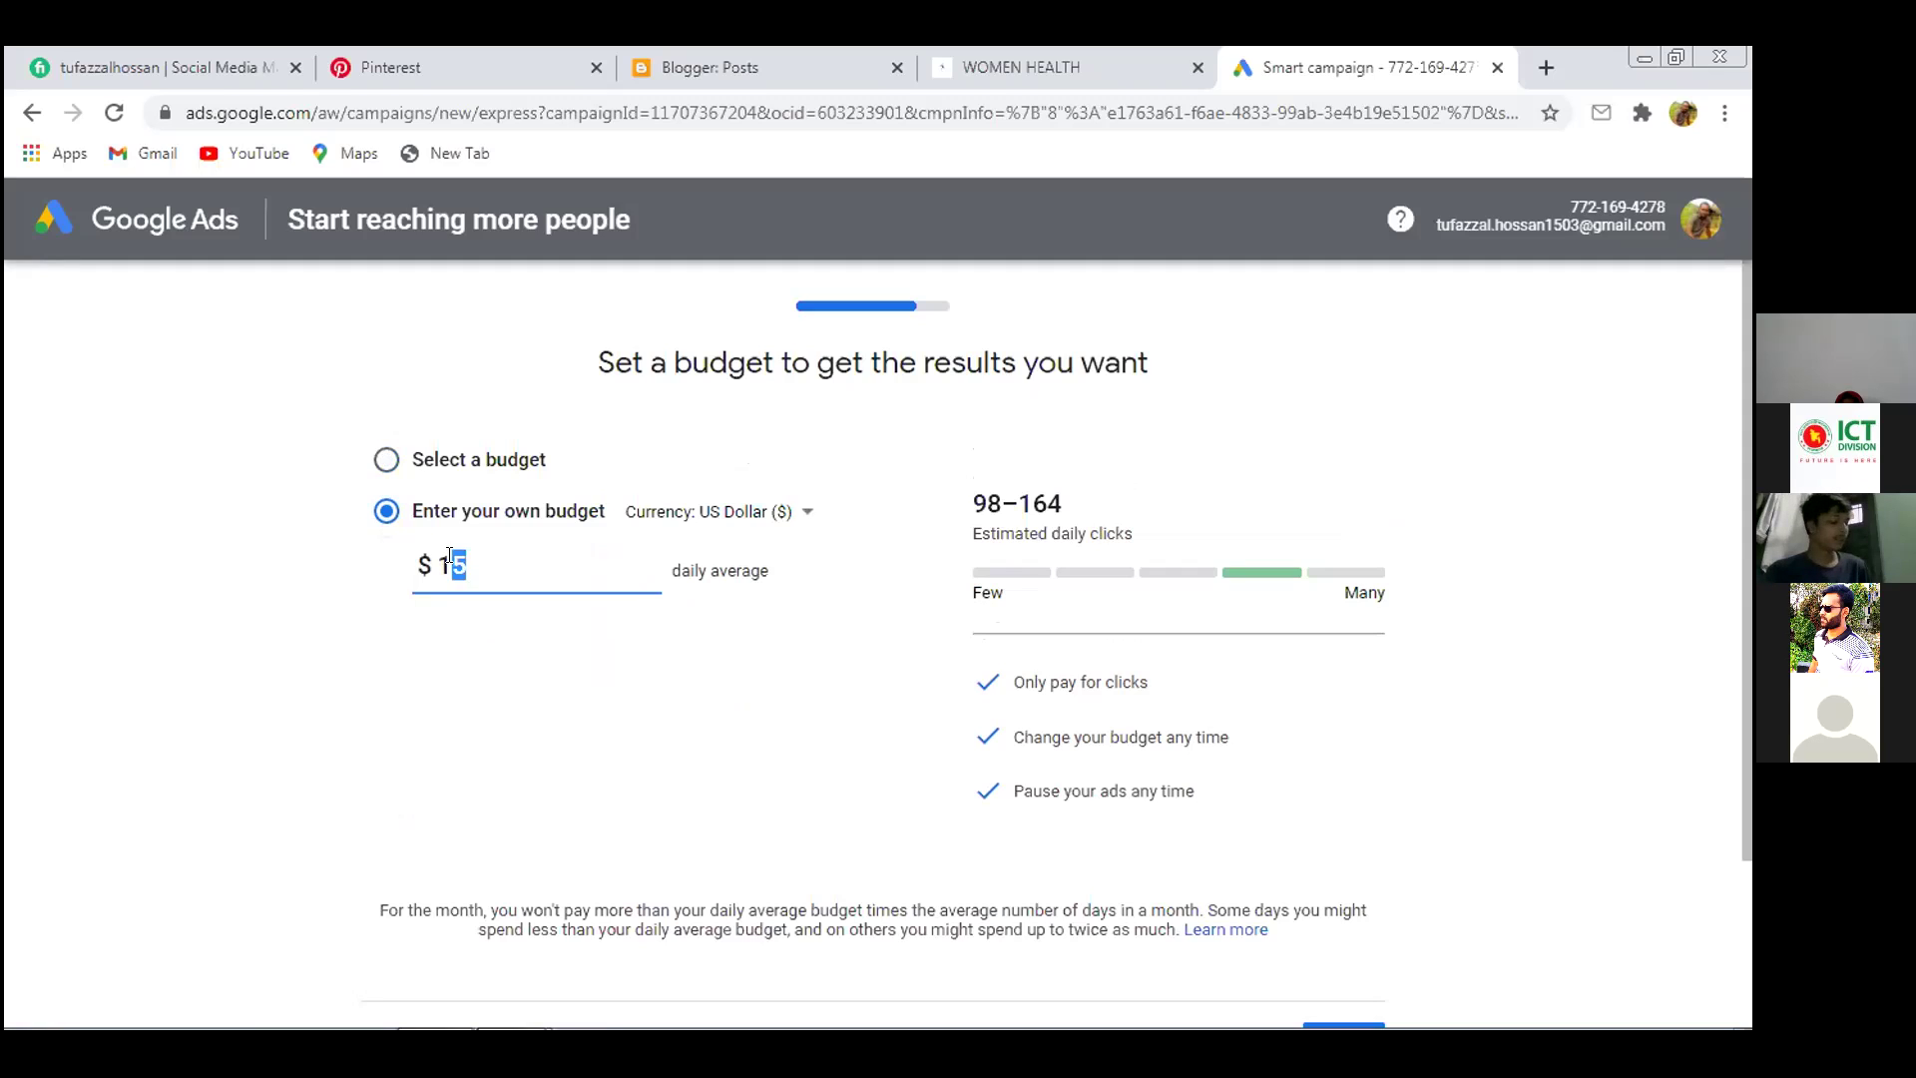
pyautogui.write('2')
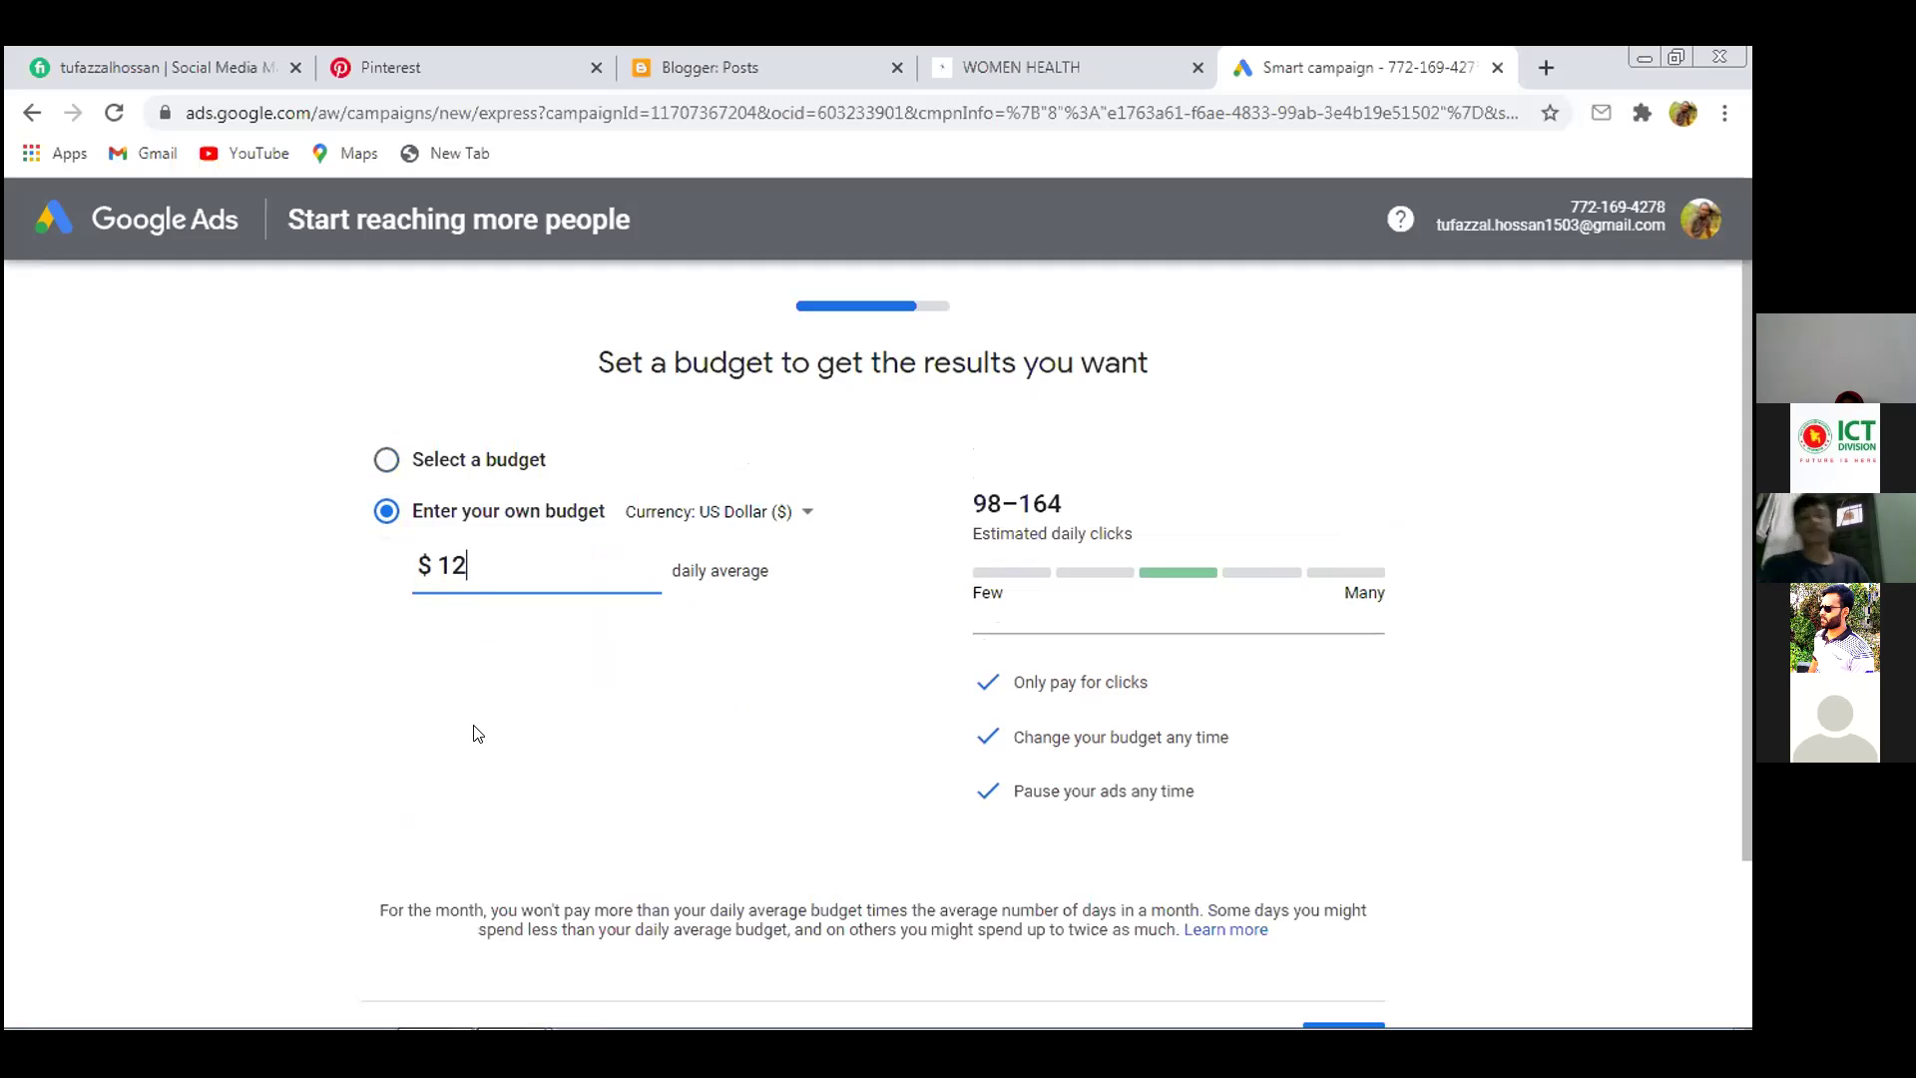
pyautogui.scroll(-2, 483, 727)
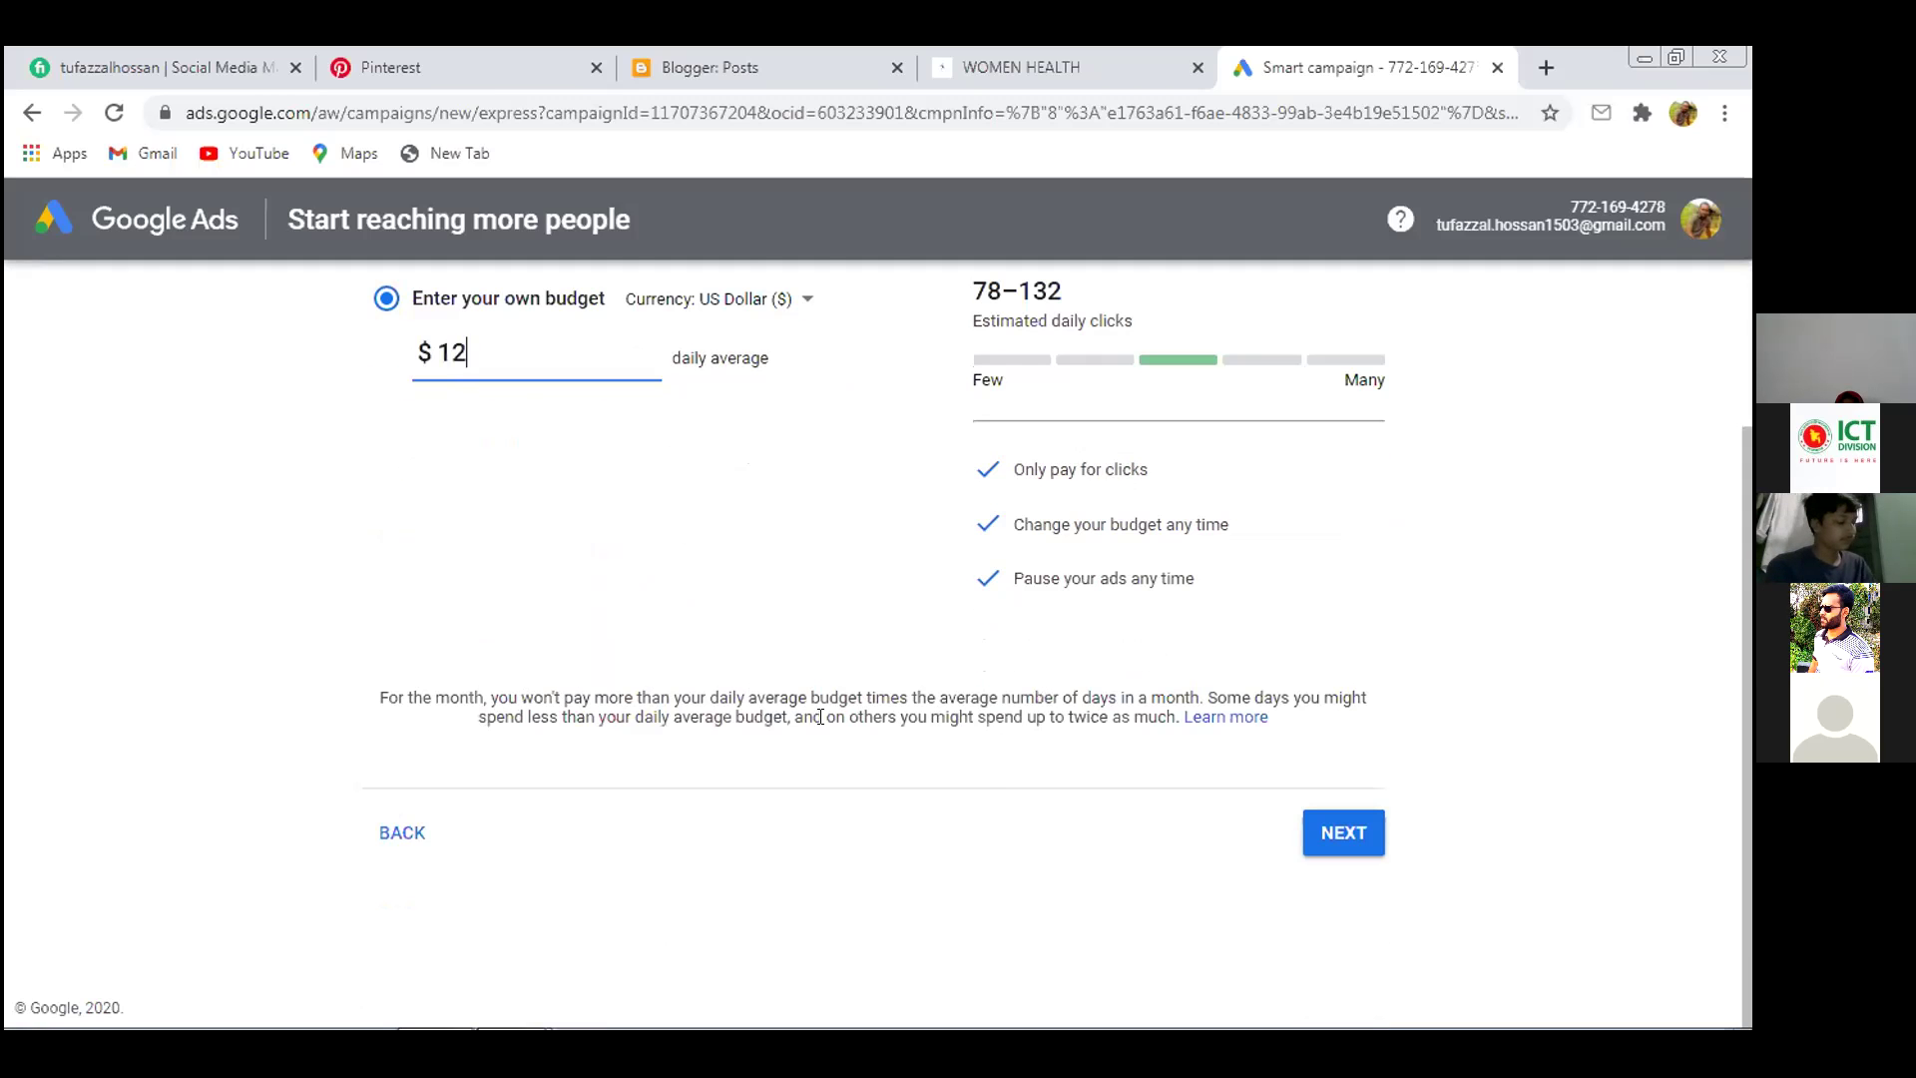
pyautogui.scroll(1, 635, 654)
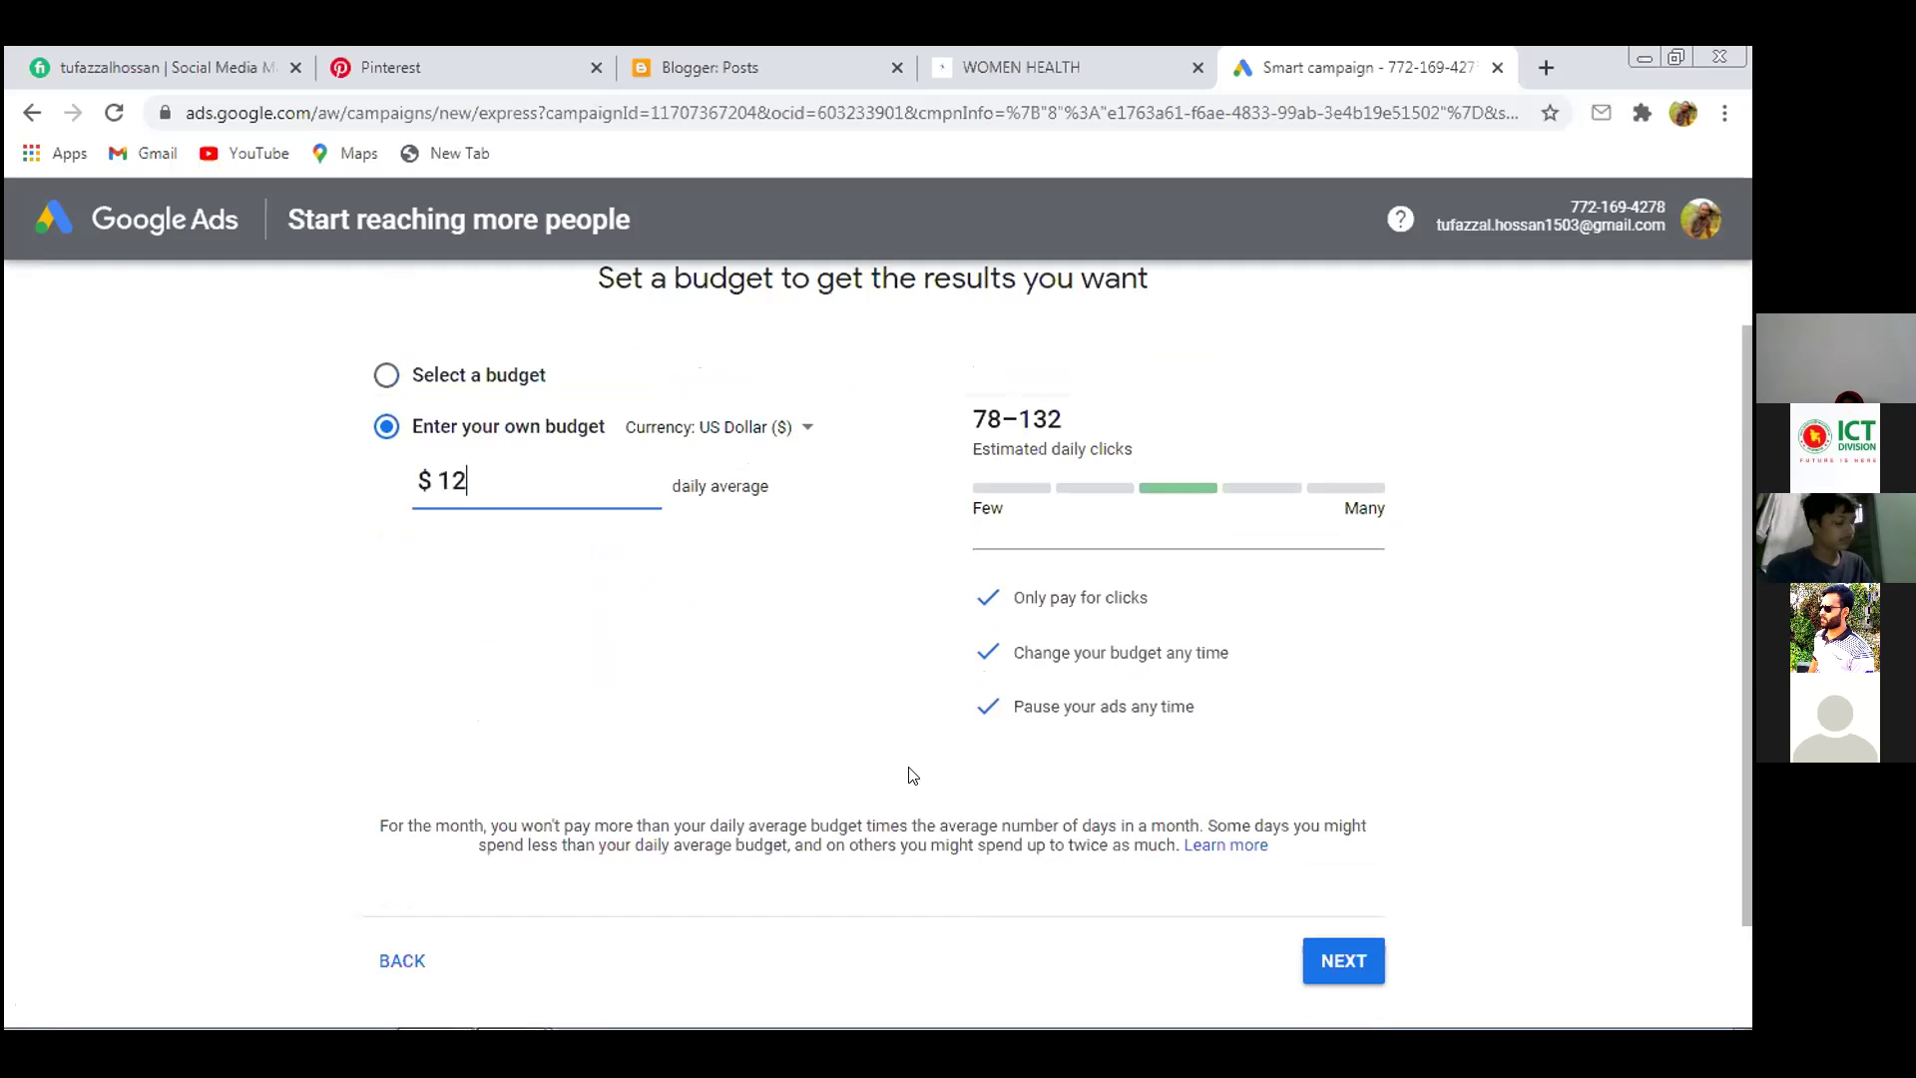
pyautogui.click(1324, 956)
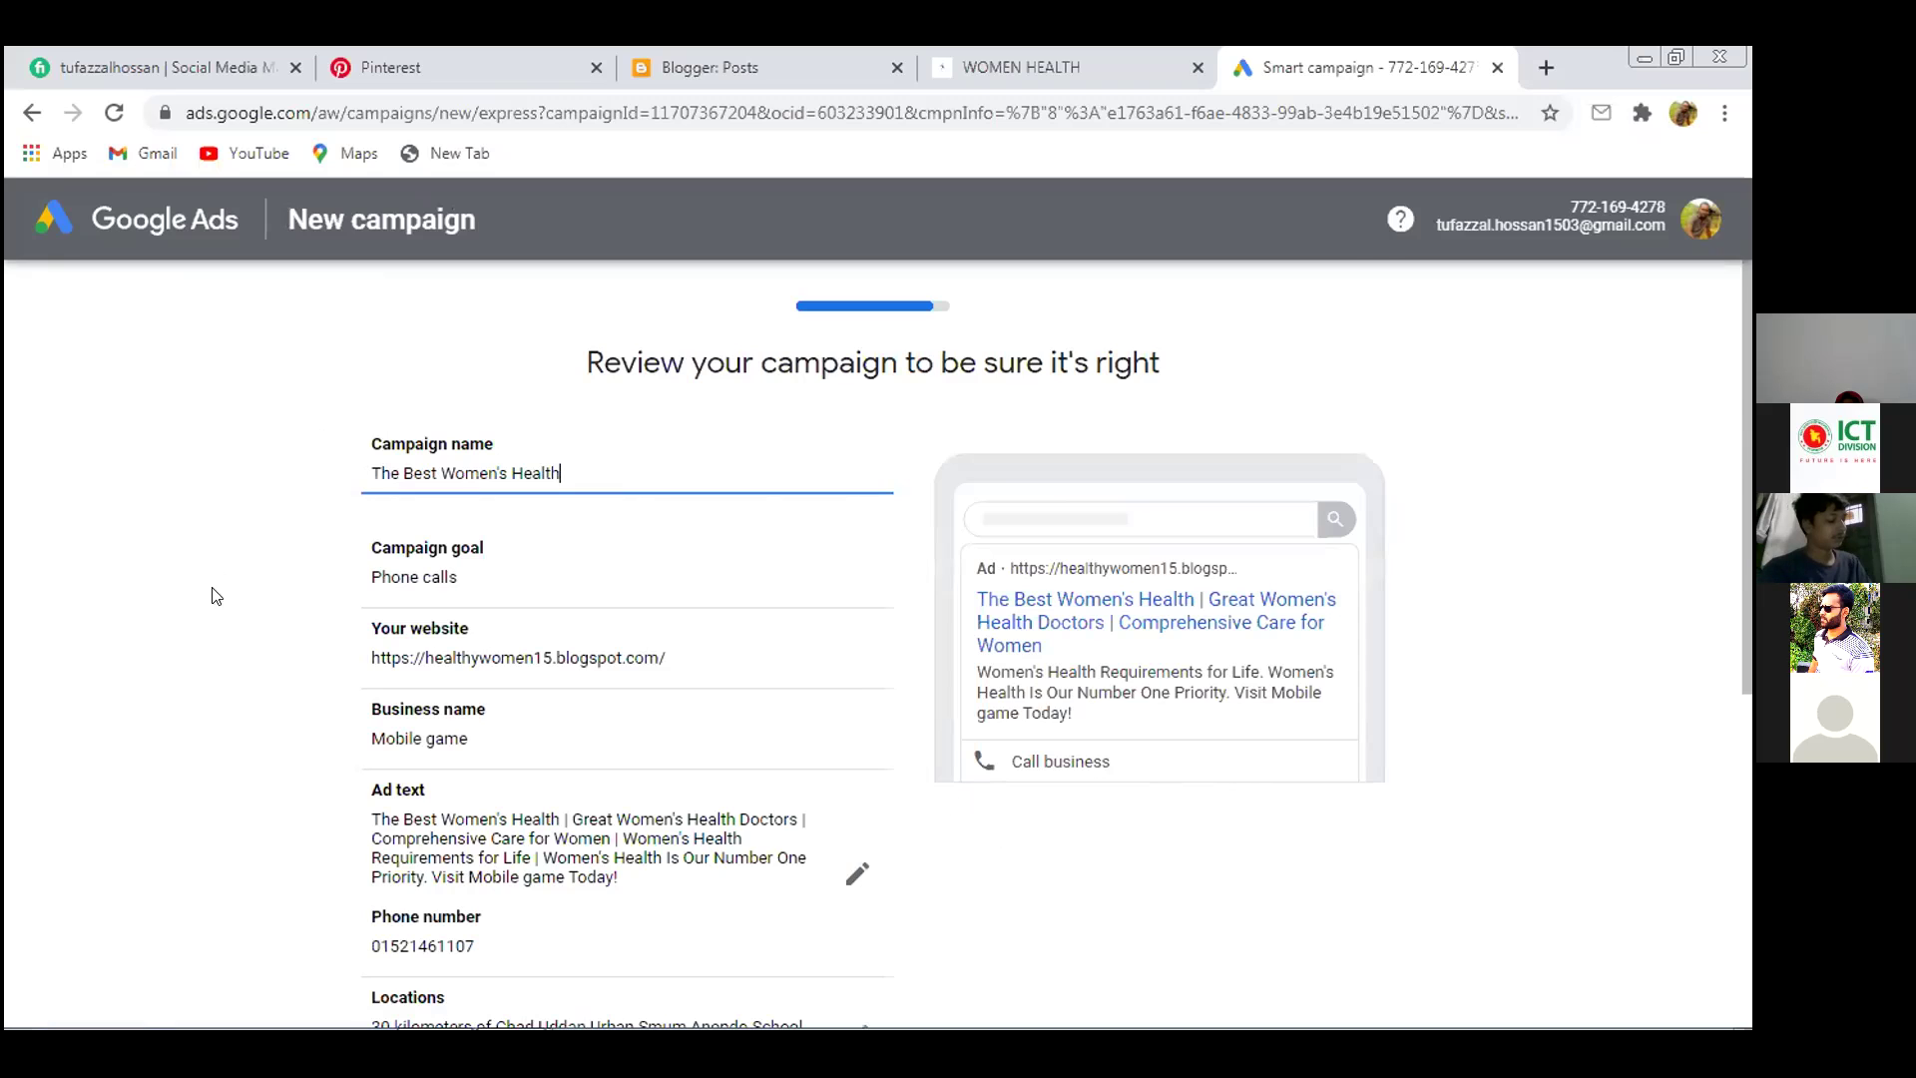
pyautogui.scroll(-4, 235, 650)
pyautogui.scroll(-2, 235, 650)
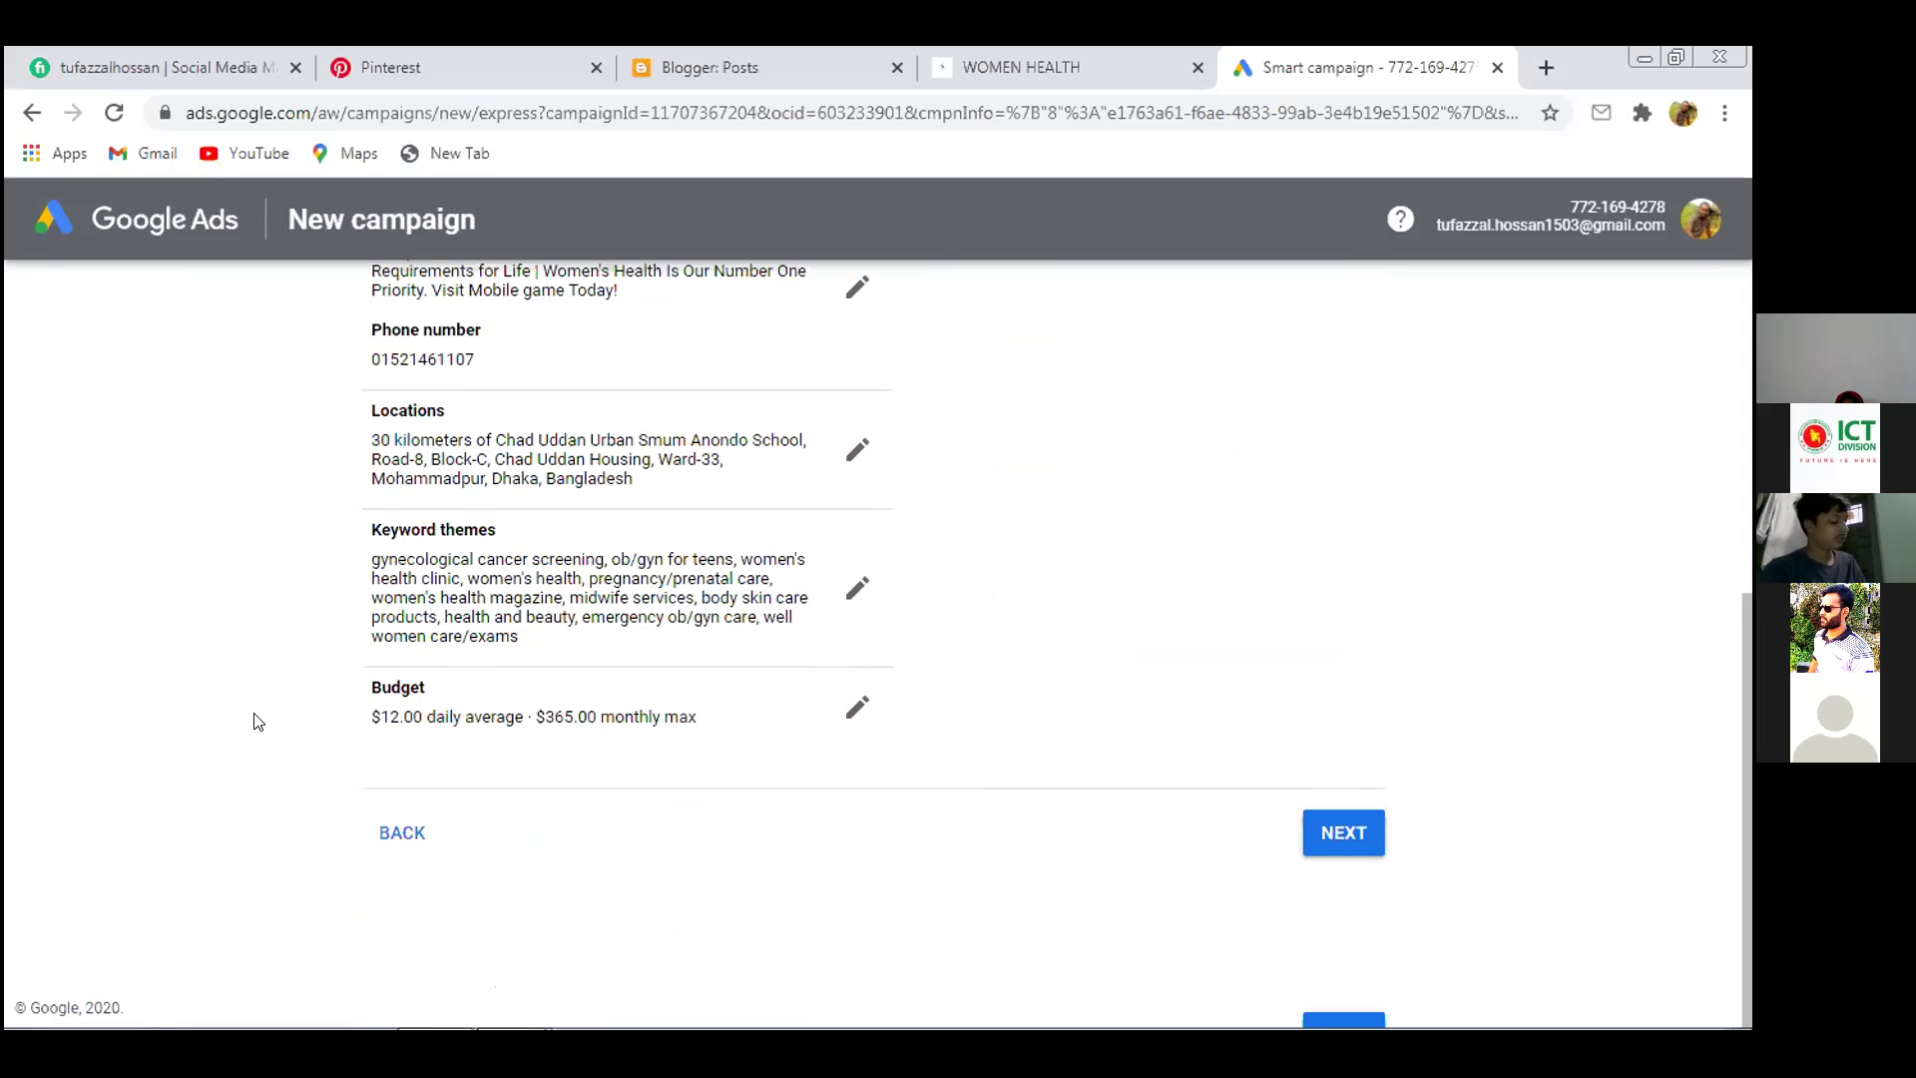
pyautogui.scroll(5, 261, 733)
pyautogui.scroll(1, 263, 736)
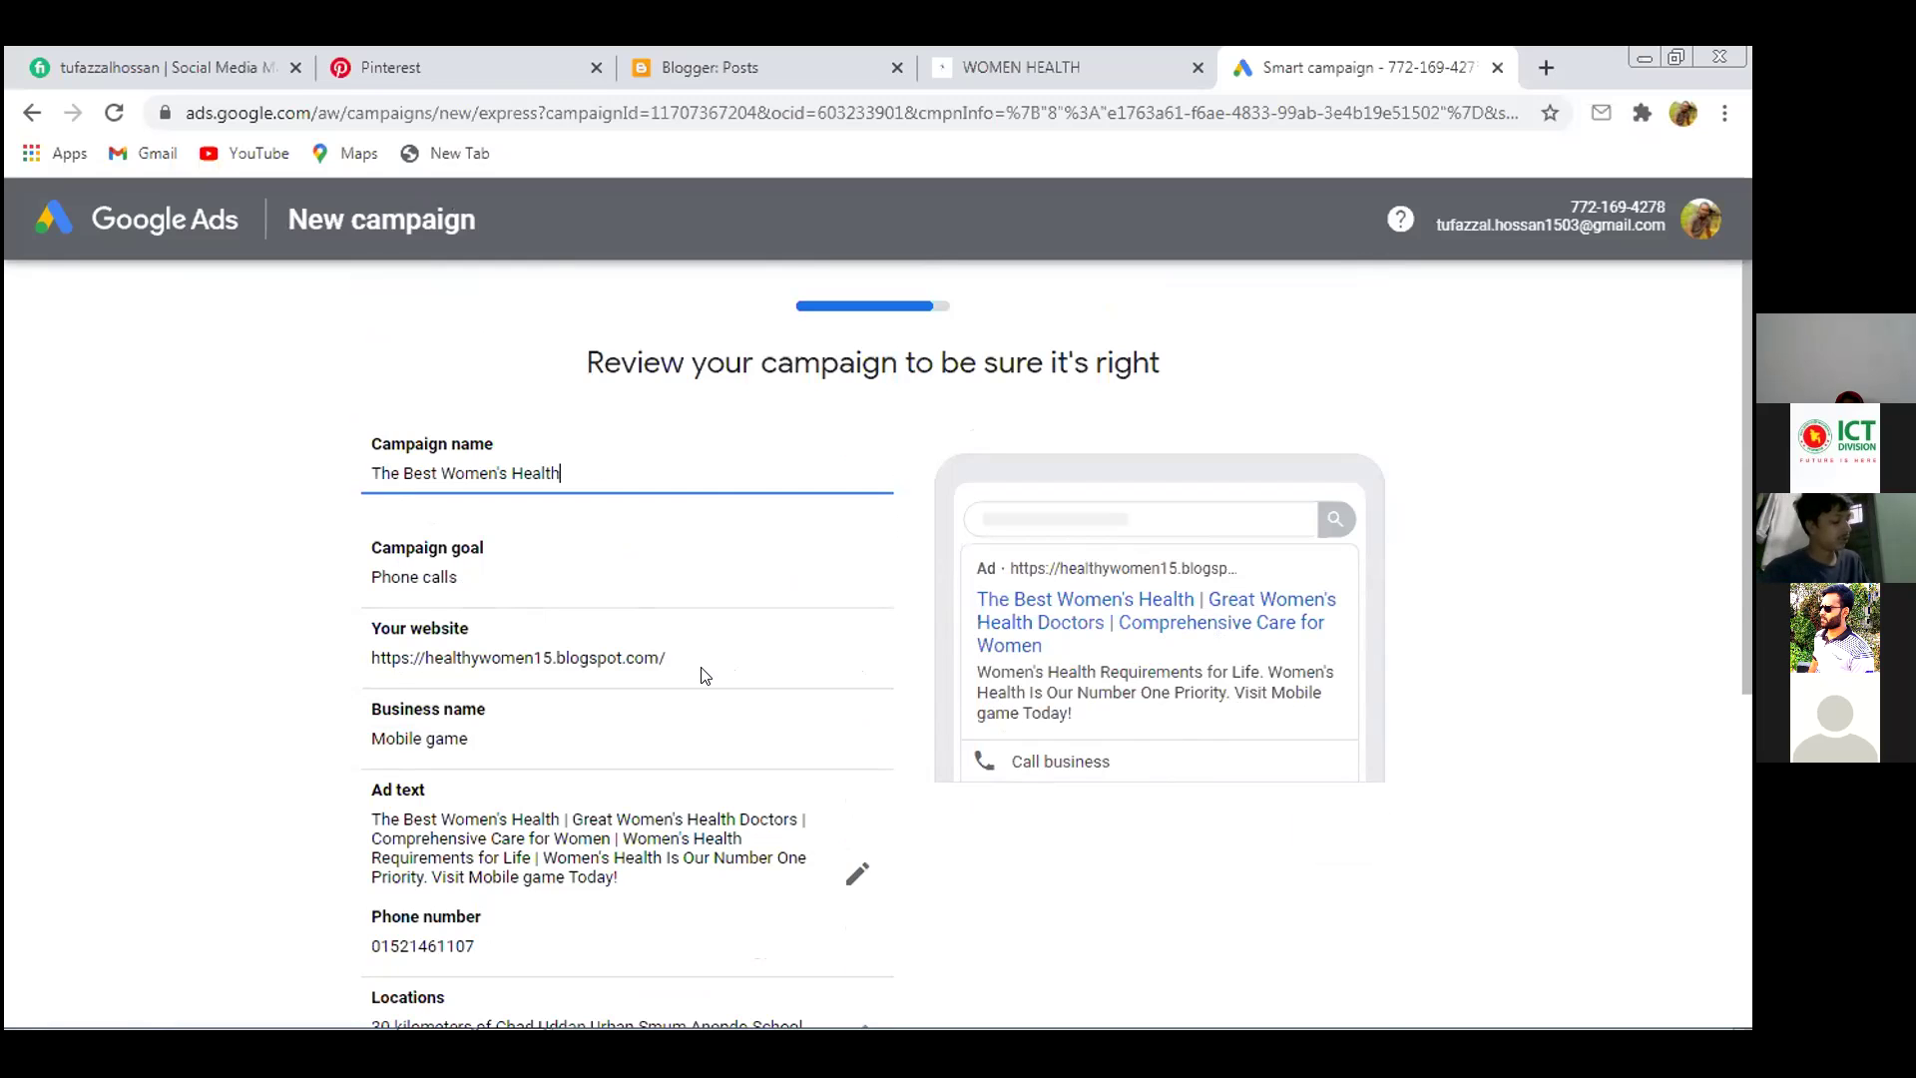
pyautogui.scroll(-3, 610, 875)
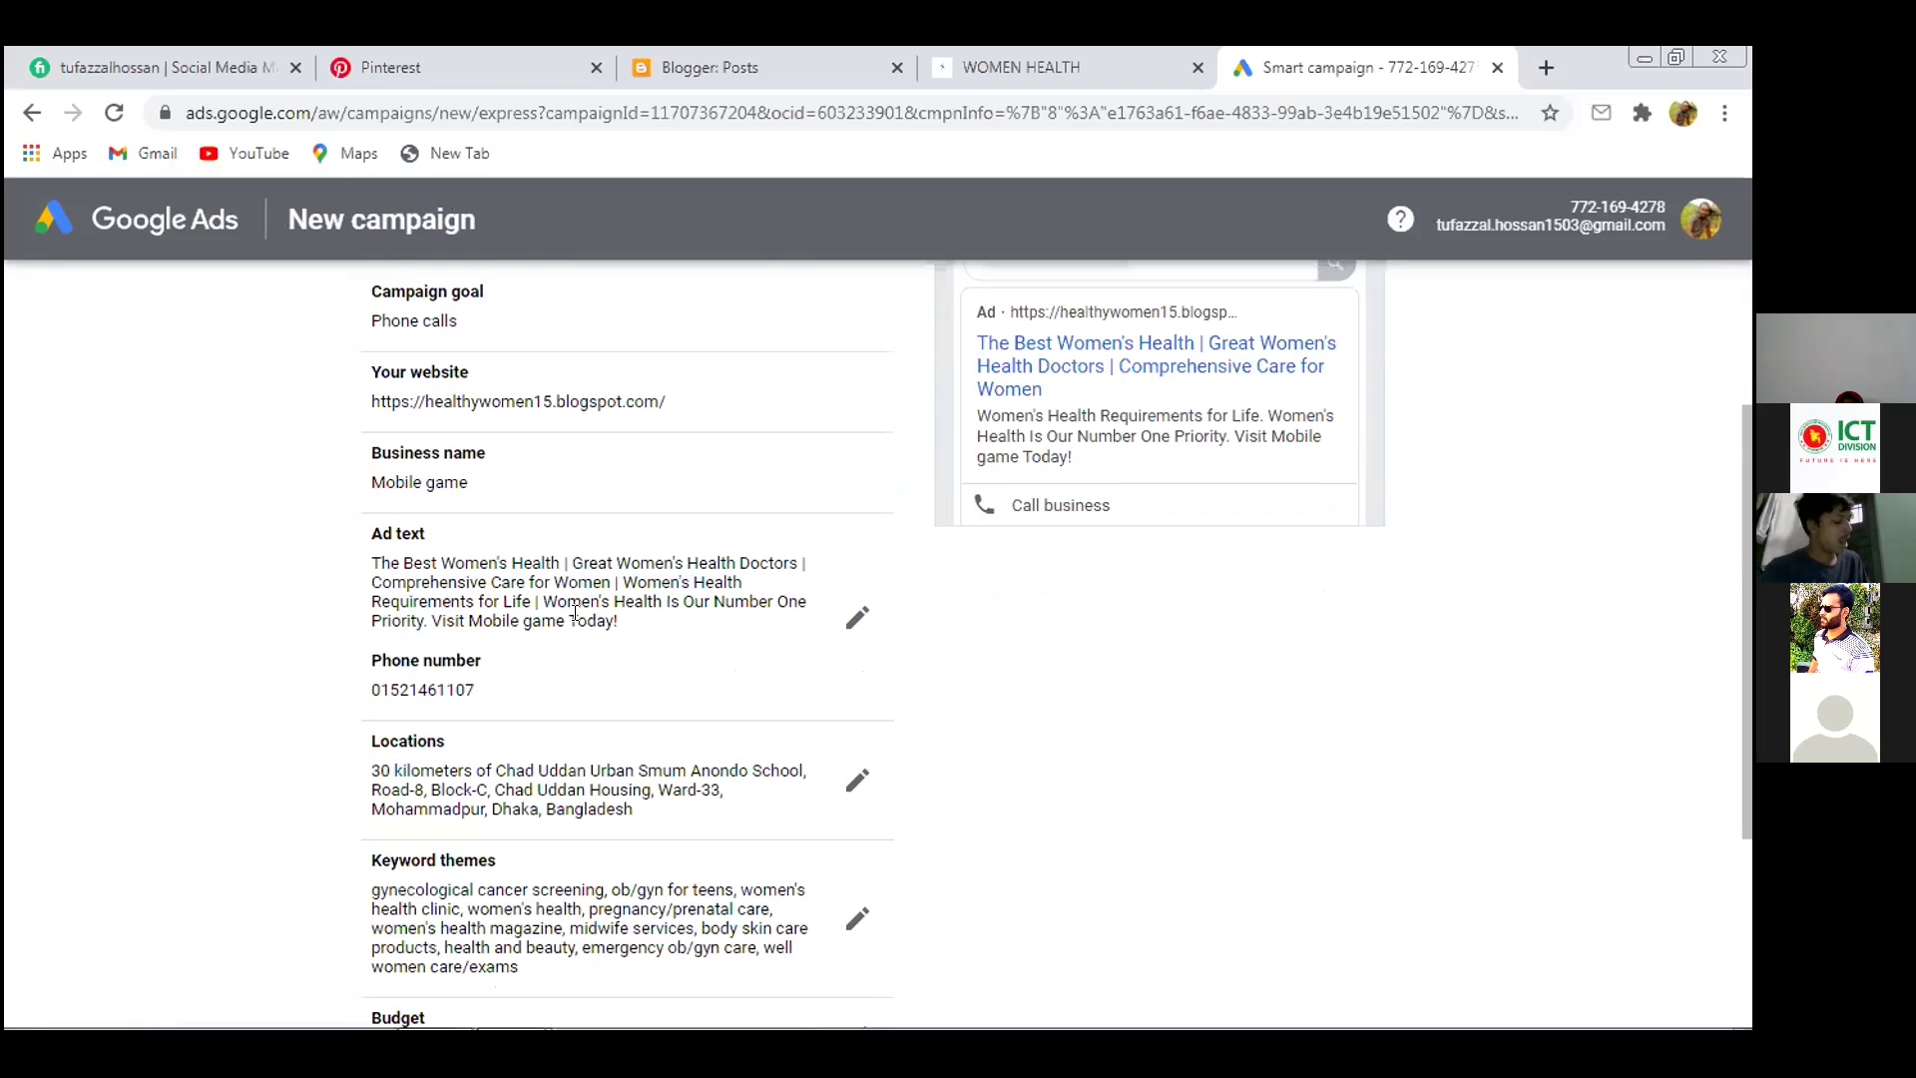
pyautogui.scroll(-1, 564, 825)
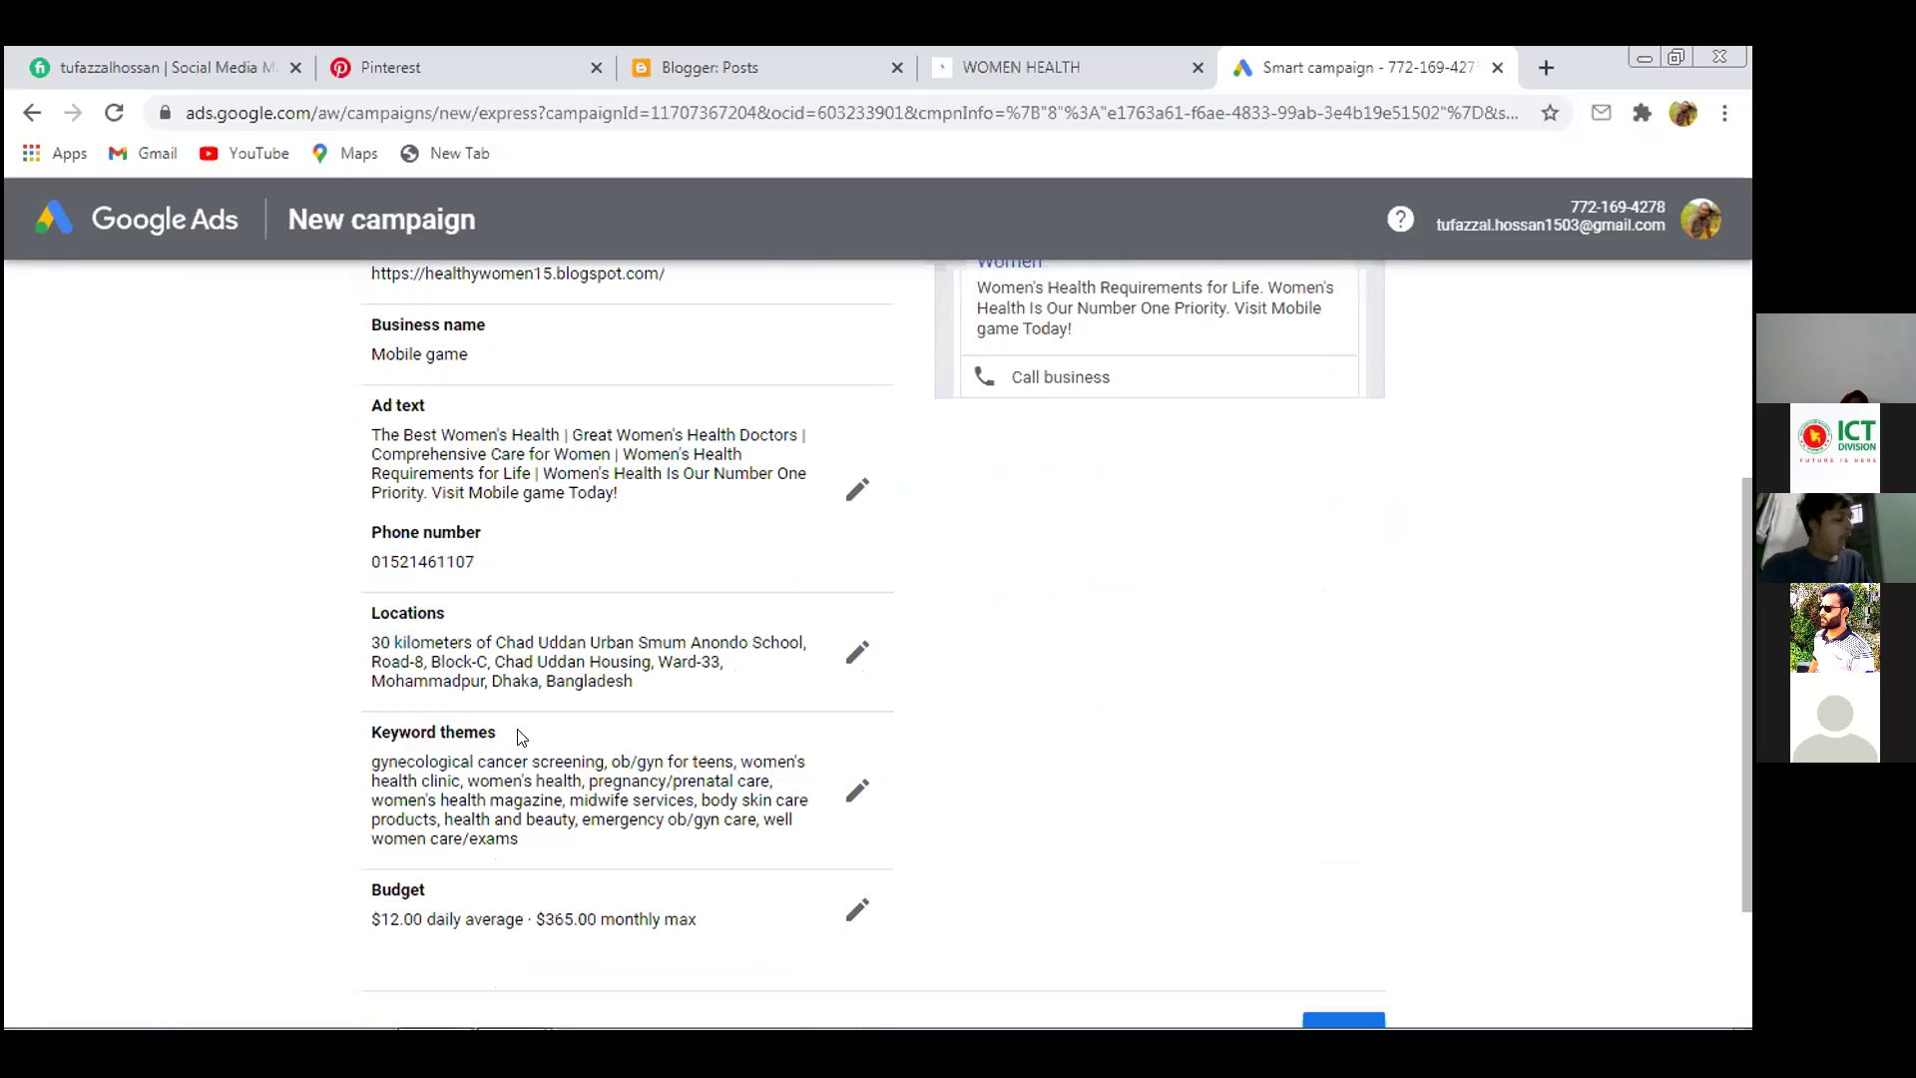
pyautogui.scroll(-2, 612, 806)
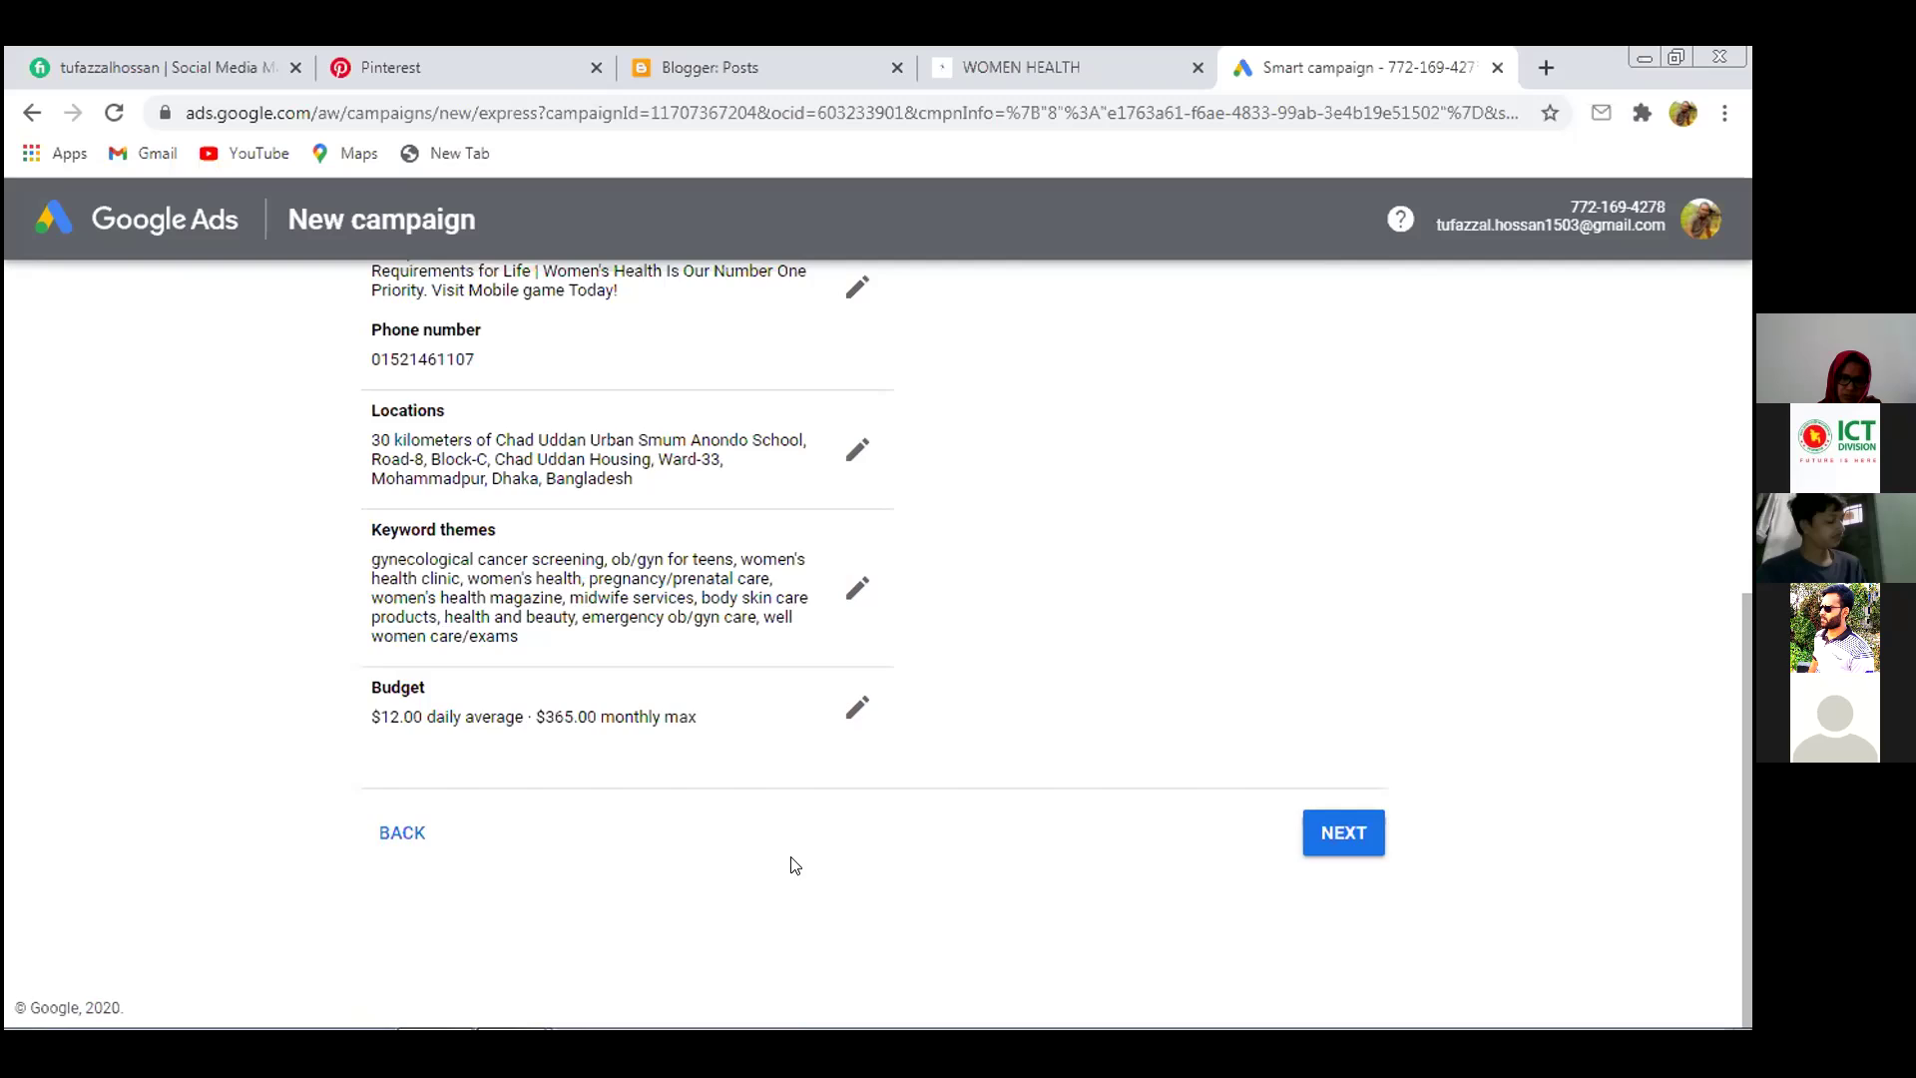
pyautogui.scroll(2, 836, 871)
pyautogui.scroll(1, 837, 871)
pyautogui.scroll(-3, 798, 849)
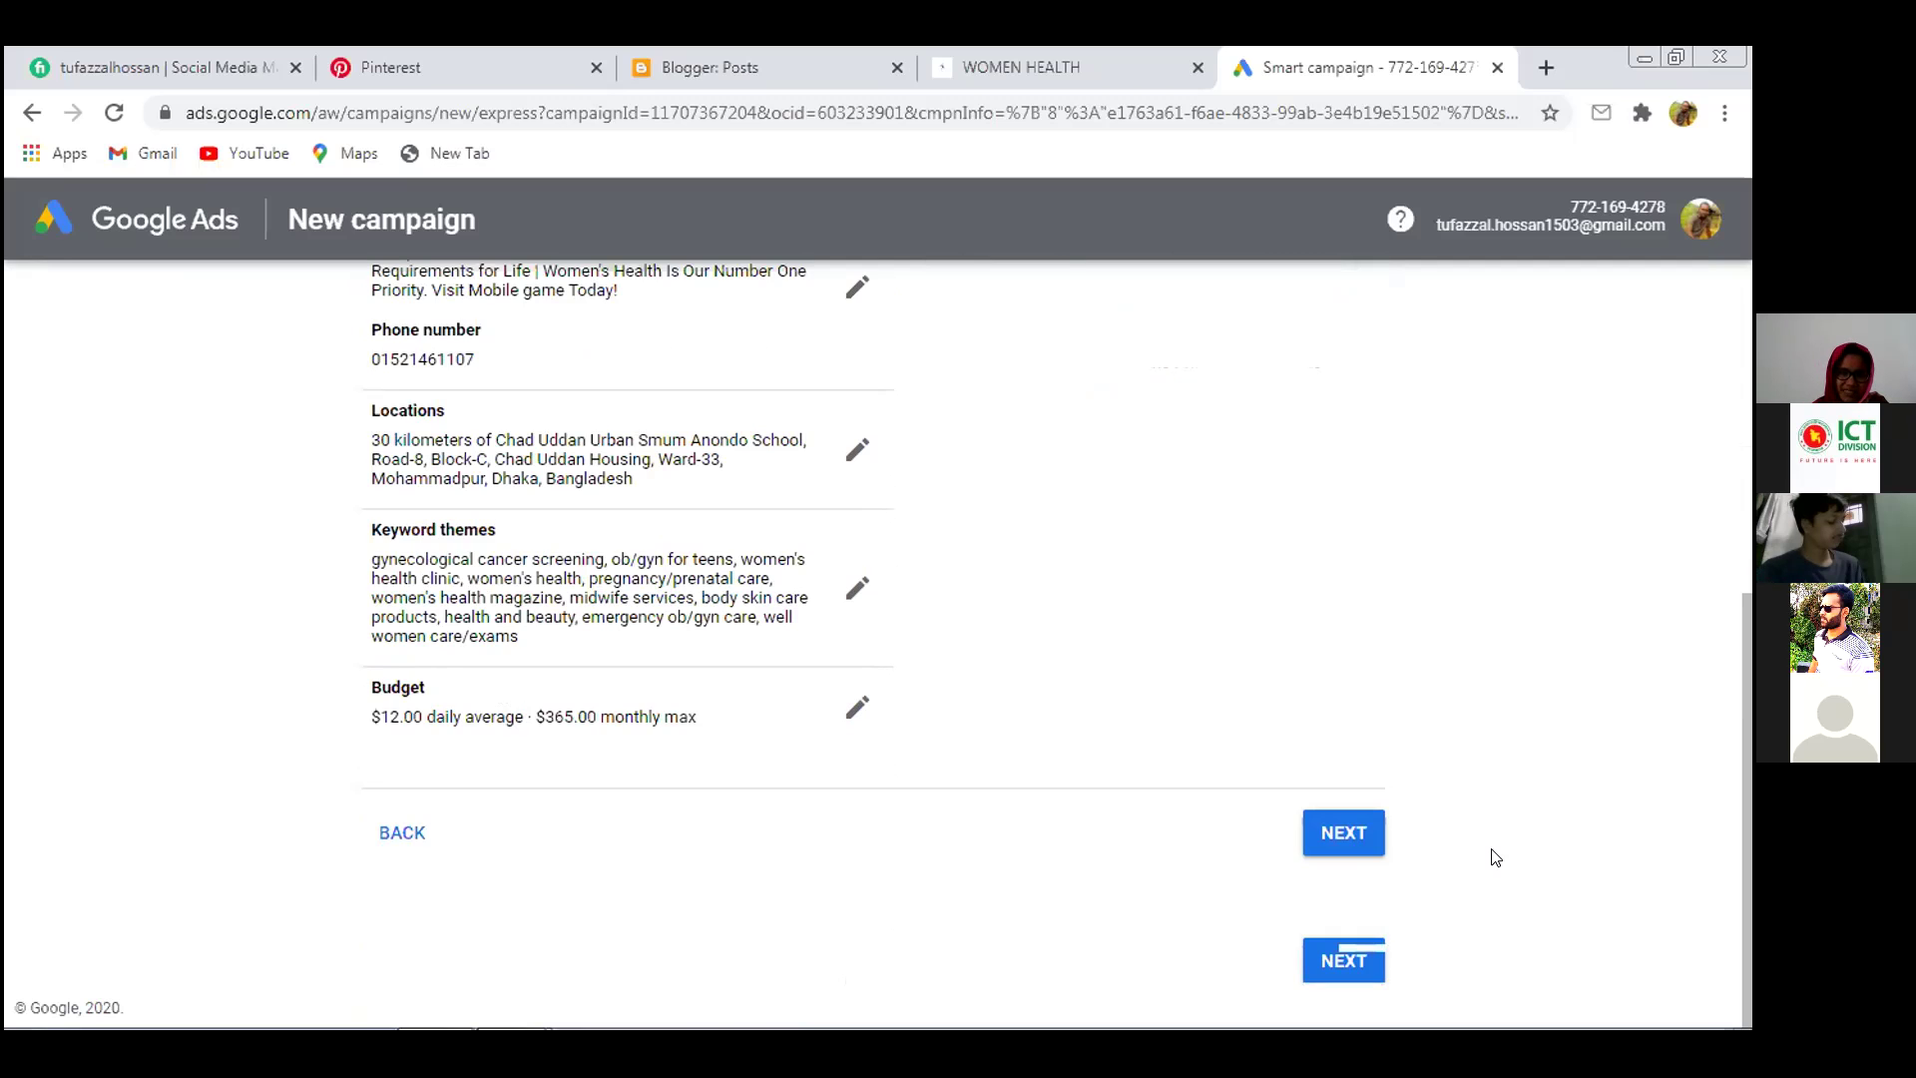
pyautogui.scroll(2, 1494, 858)
pyautogui.scroll(-2, 1494, 858)
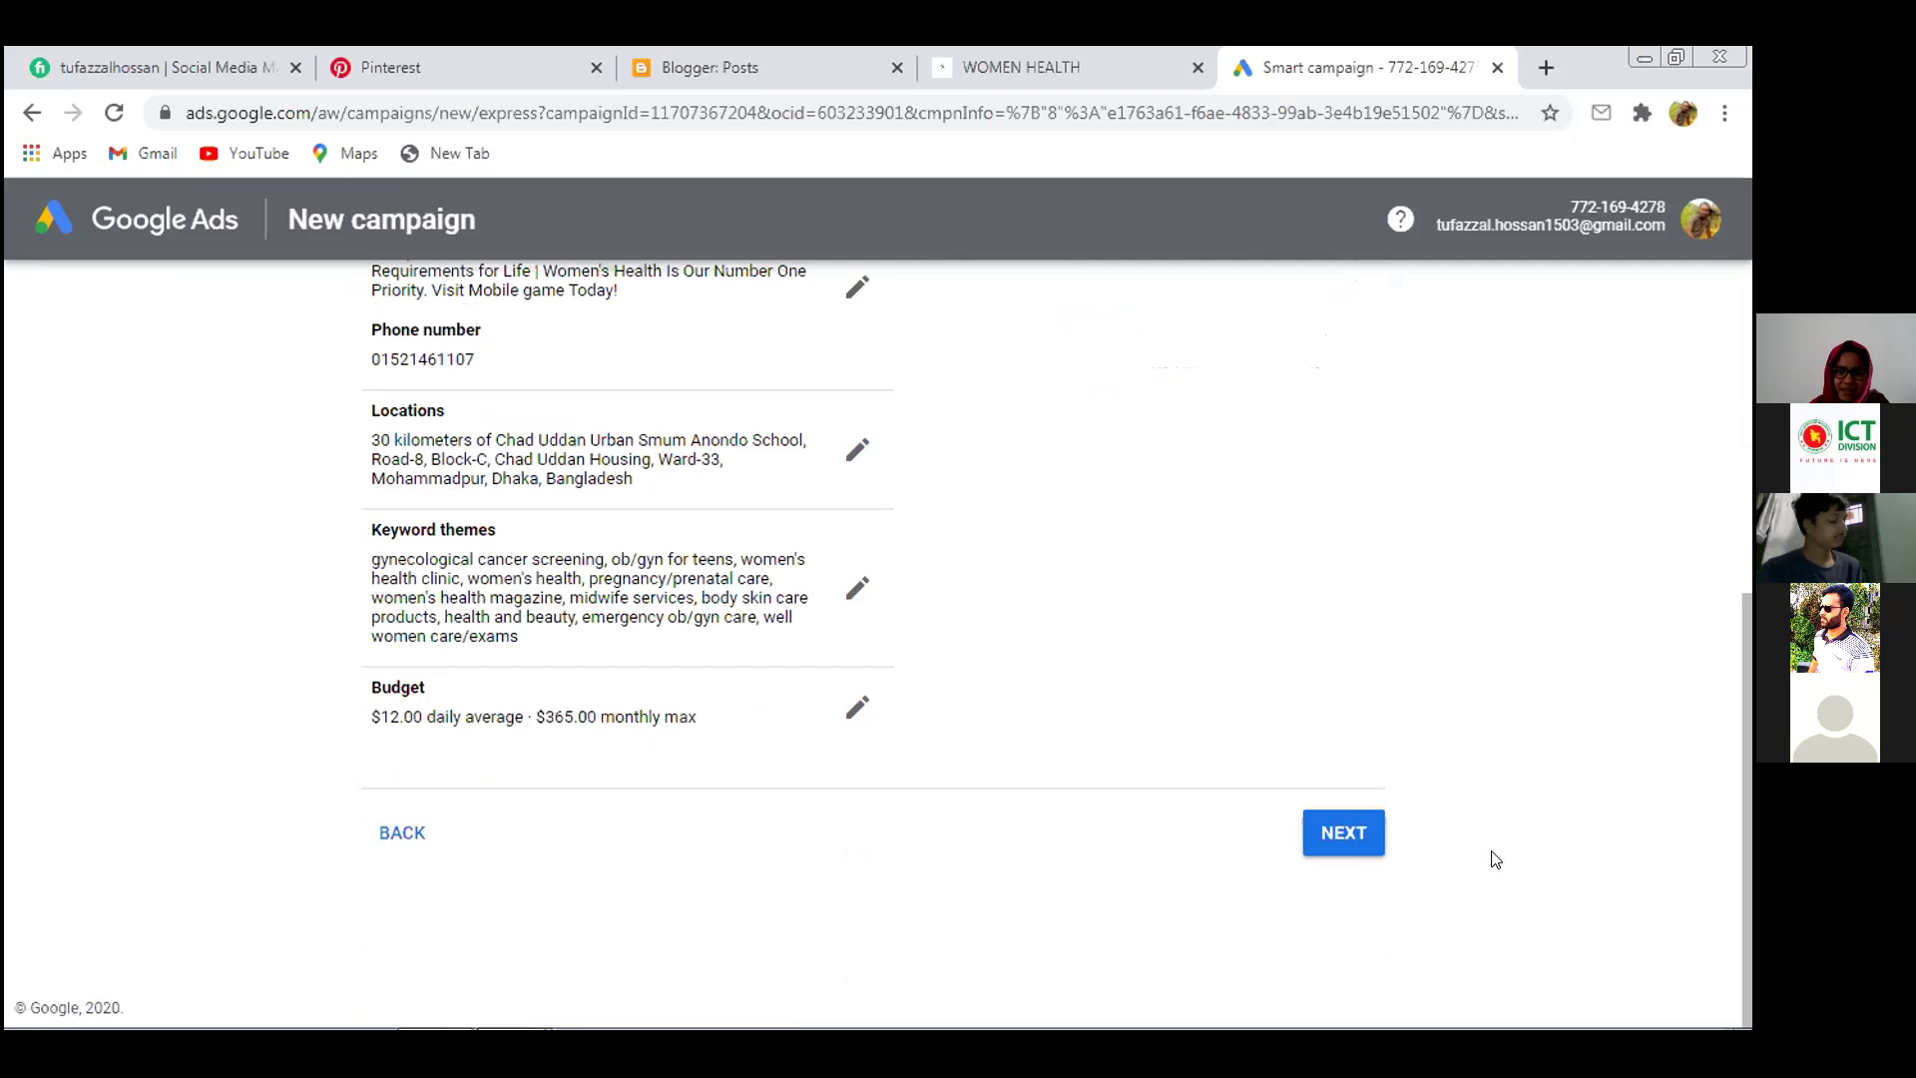
# Save the $12 budget unchanged in Edit budget, then reopen the budget editor from the review page
pyautogui.click(855, 707)
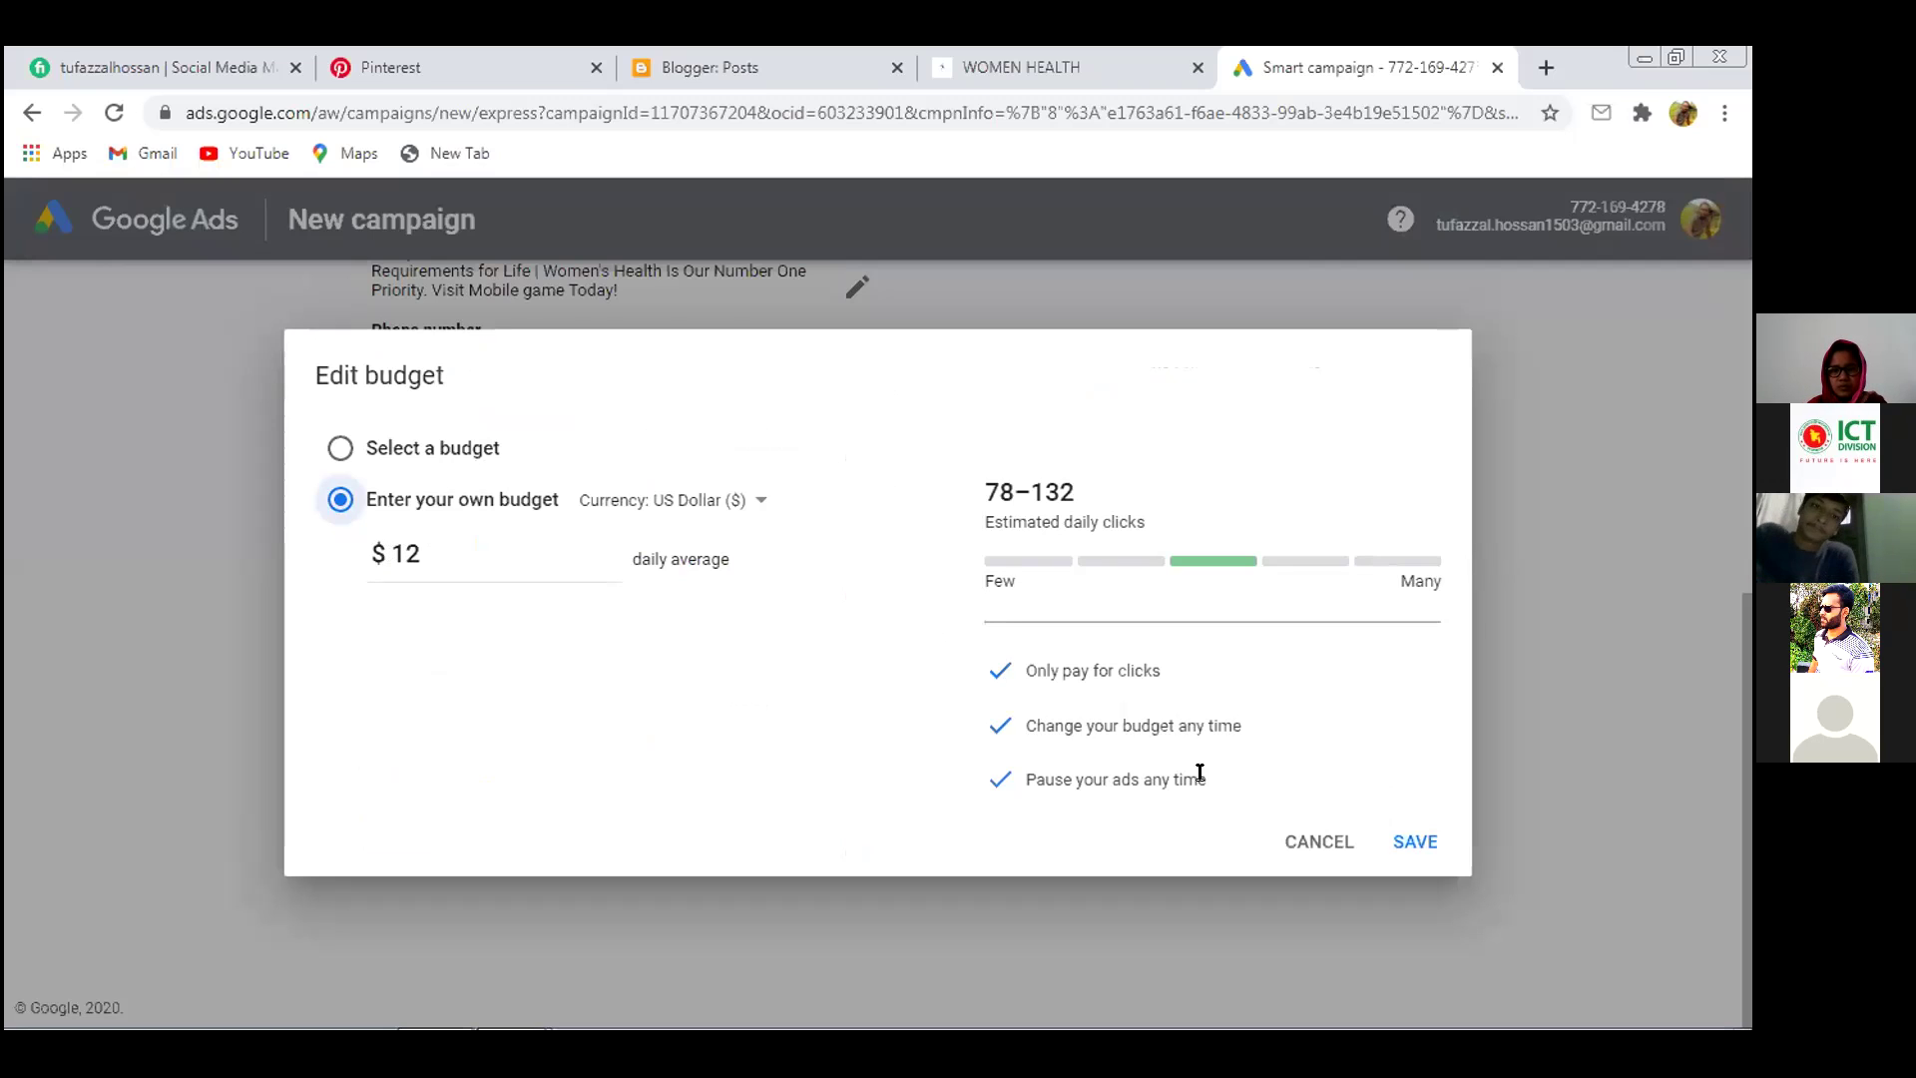
pyautogui.click(1405, 843)
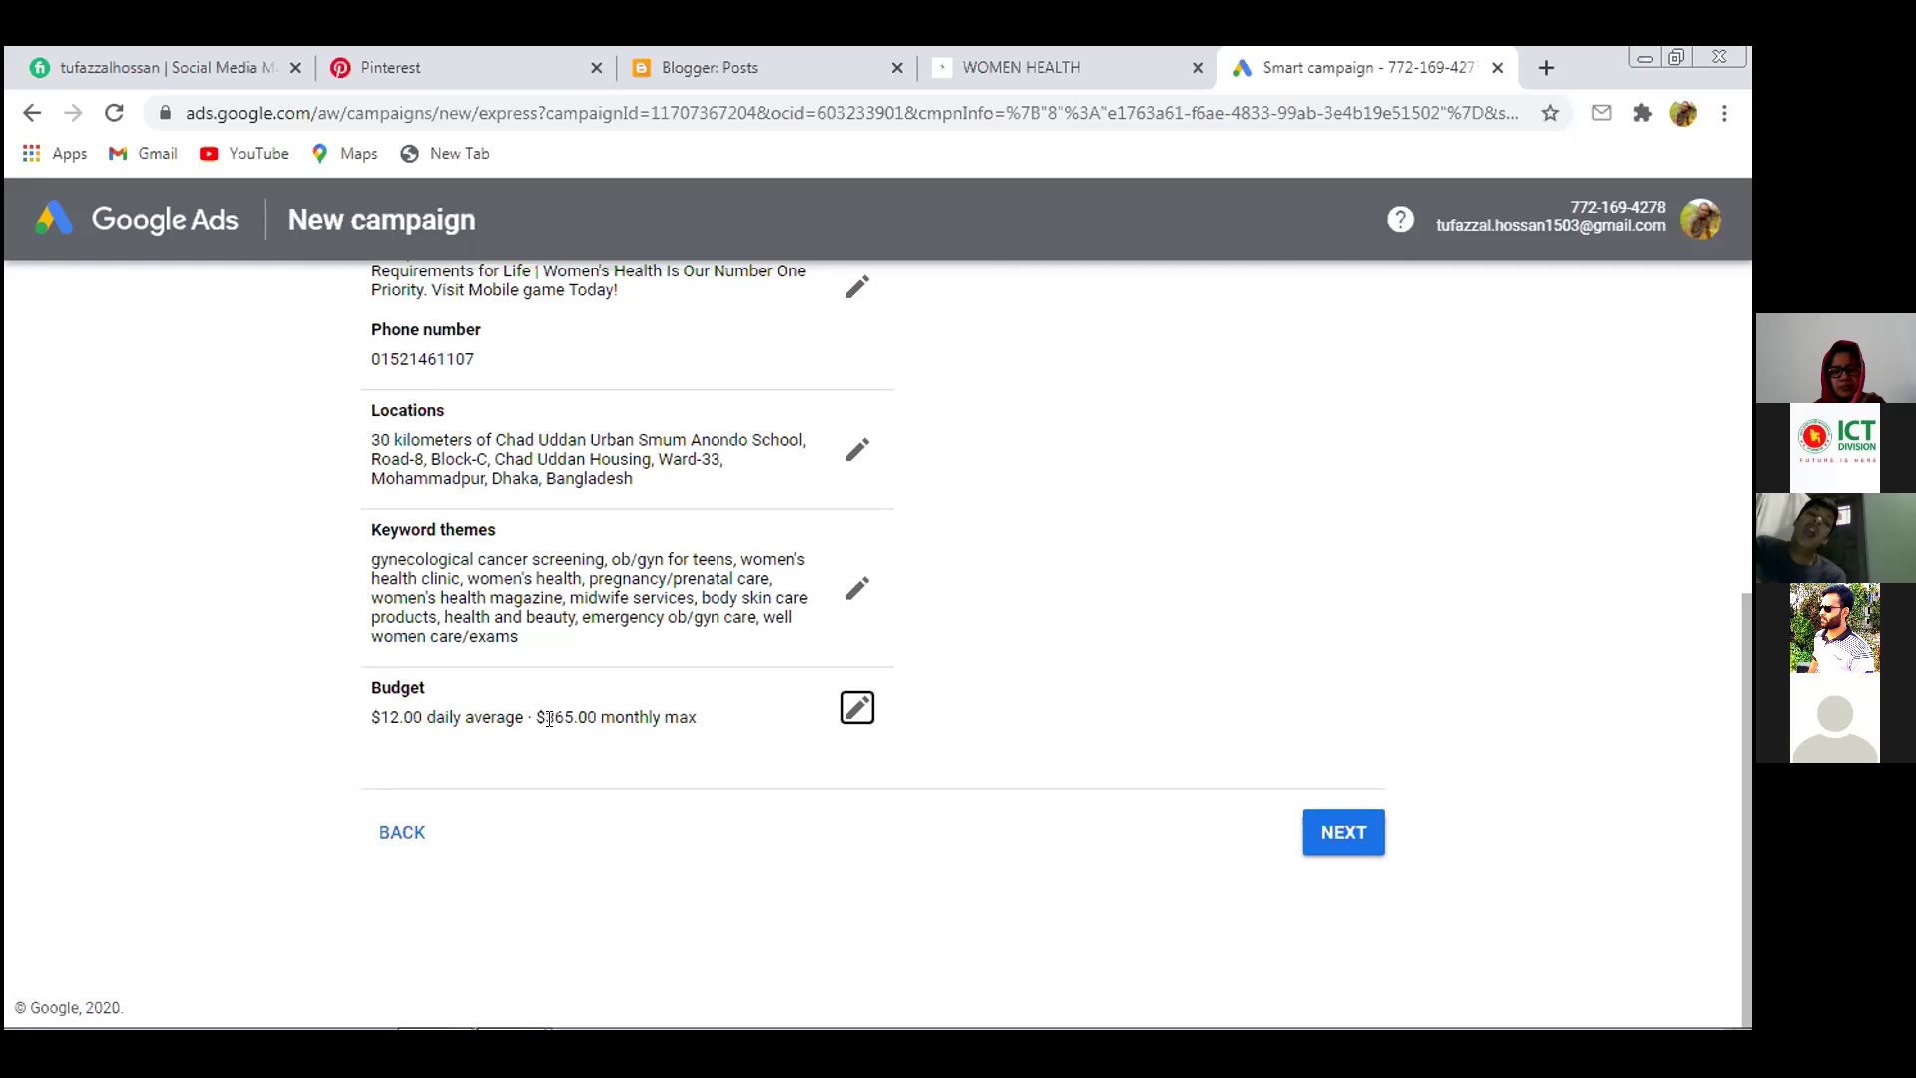
pyautogui.scroll(6, 549, 719)
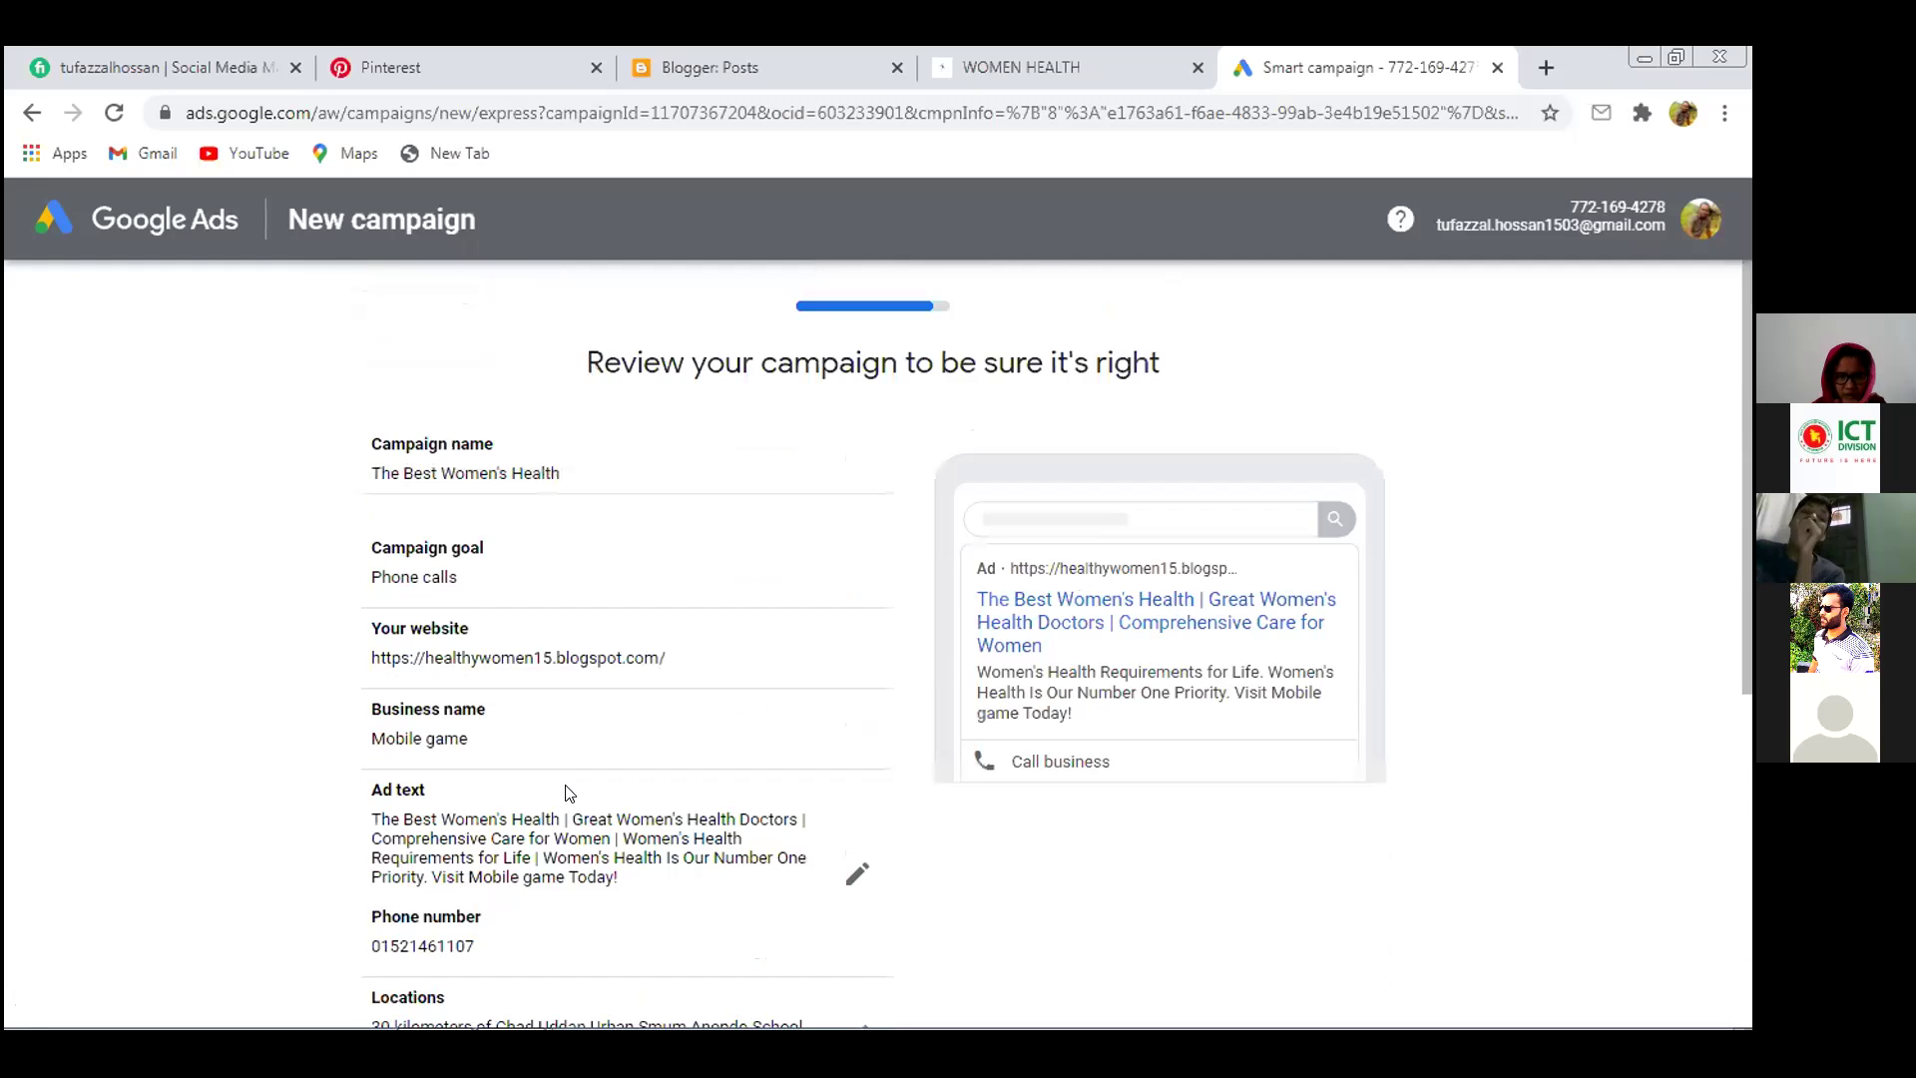
pyautogui.scroll(-6, 574, 795)
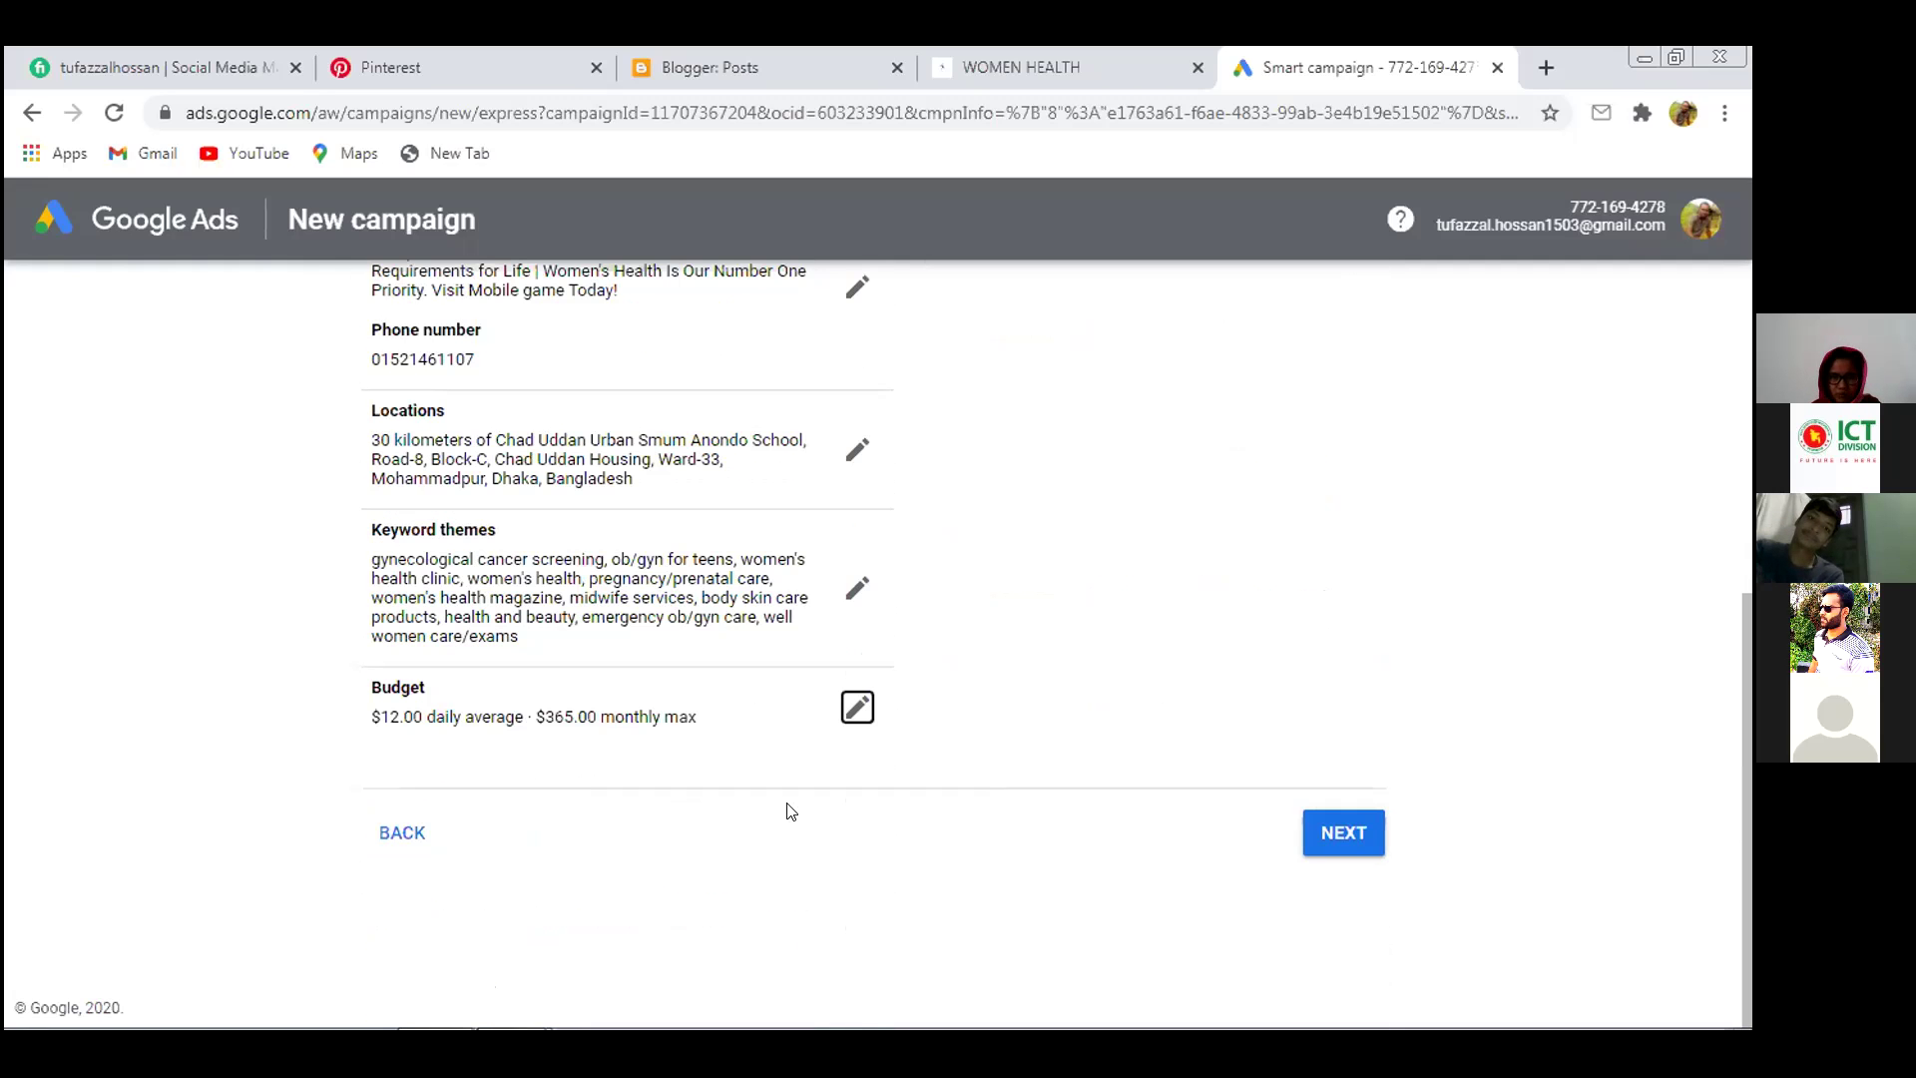
pyautogui.click(857, 708)
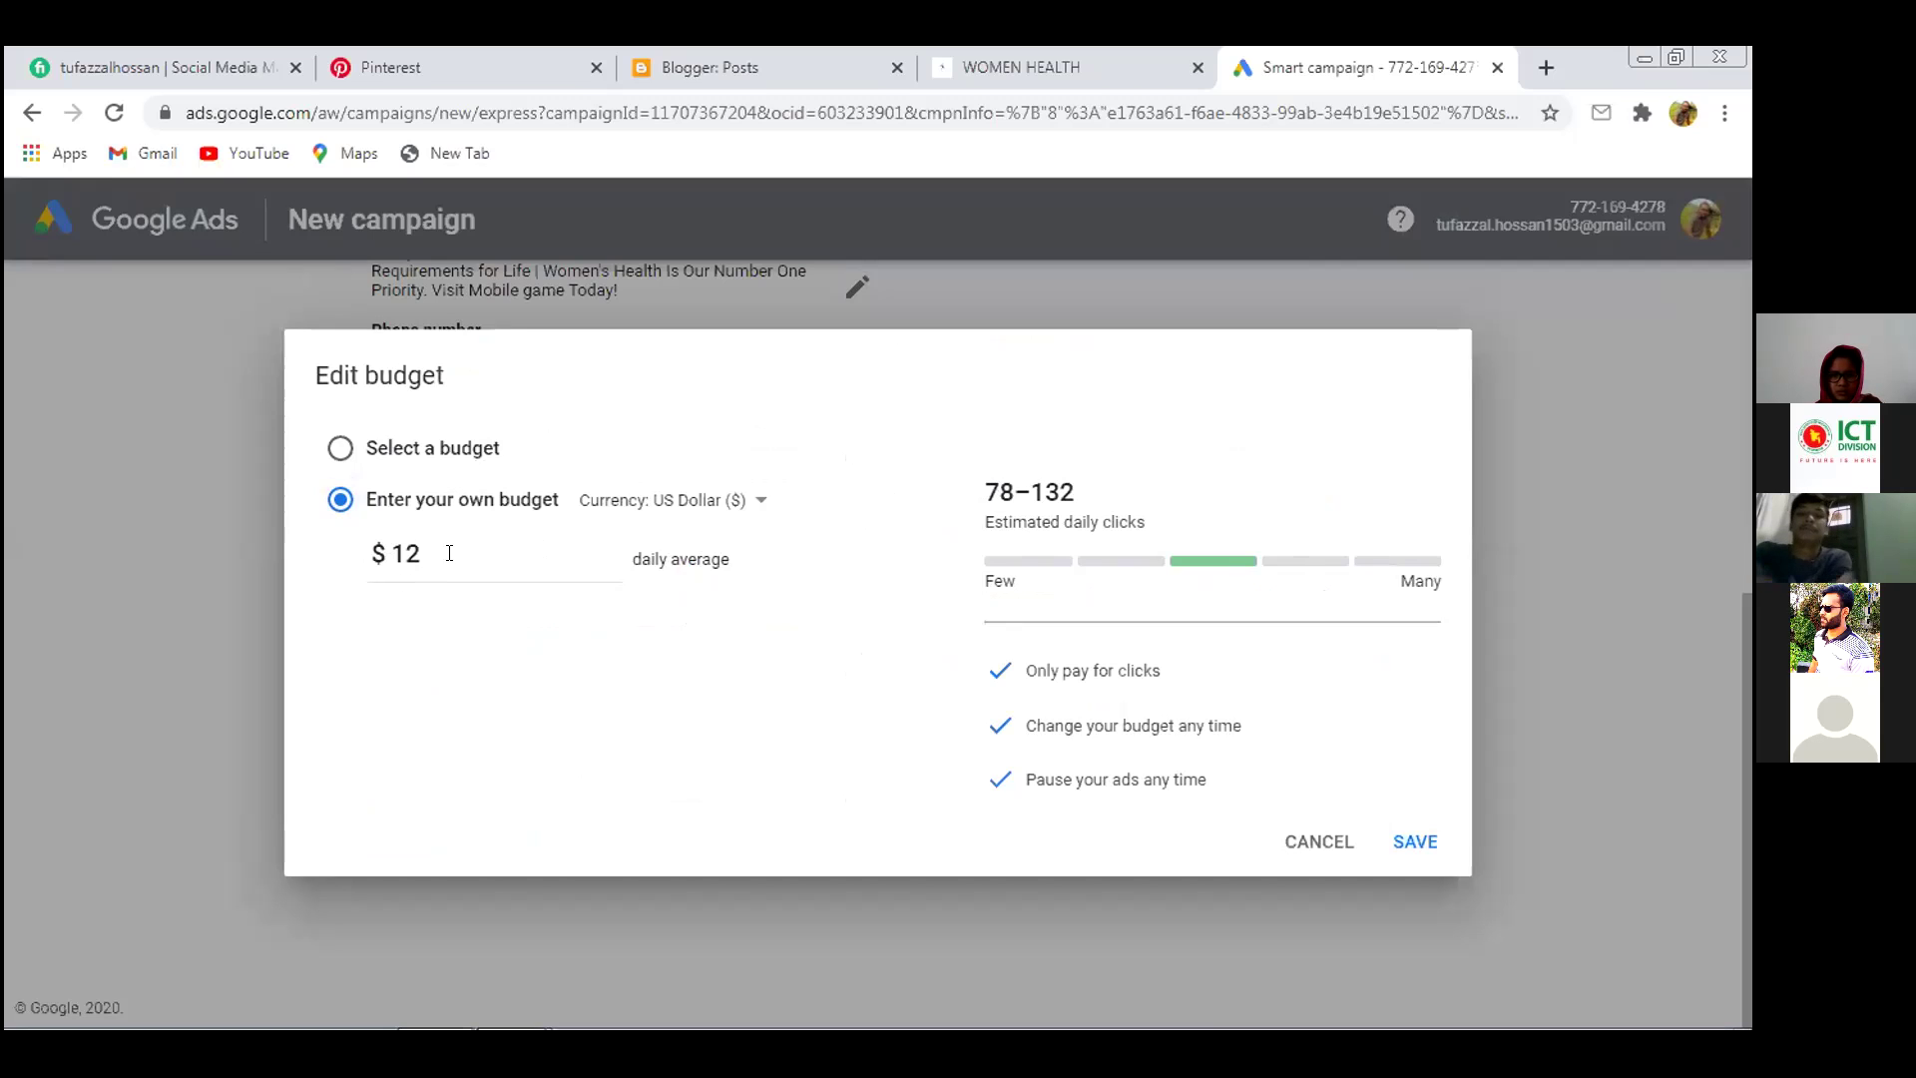
# Inspect the 78–132 estimated daily clicks for $12 and select the 12 in the budget box
pyautogui.moveTo(986, 489); pyautogui.dragTo(1096, 490)
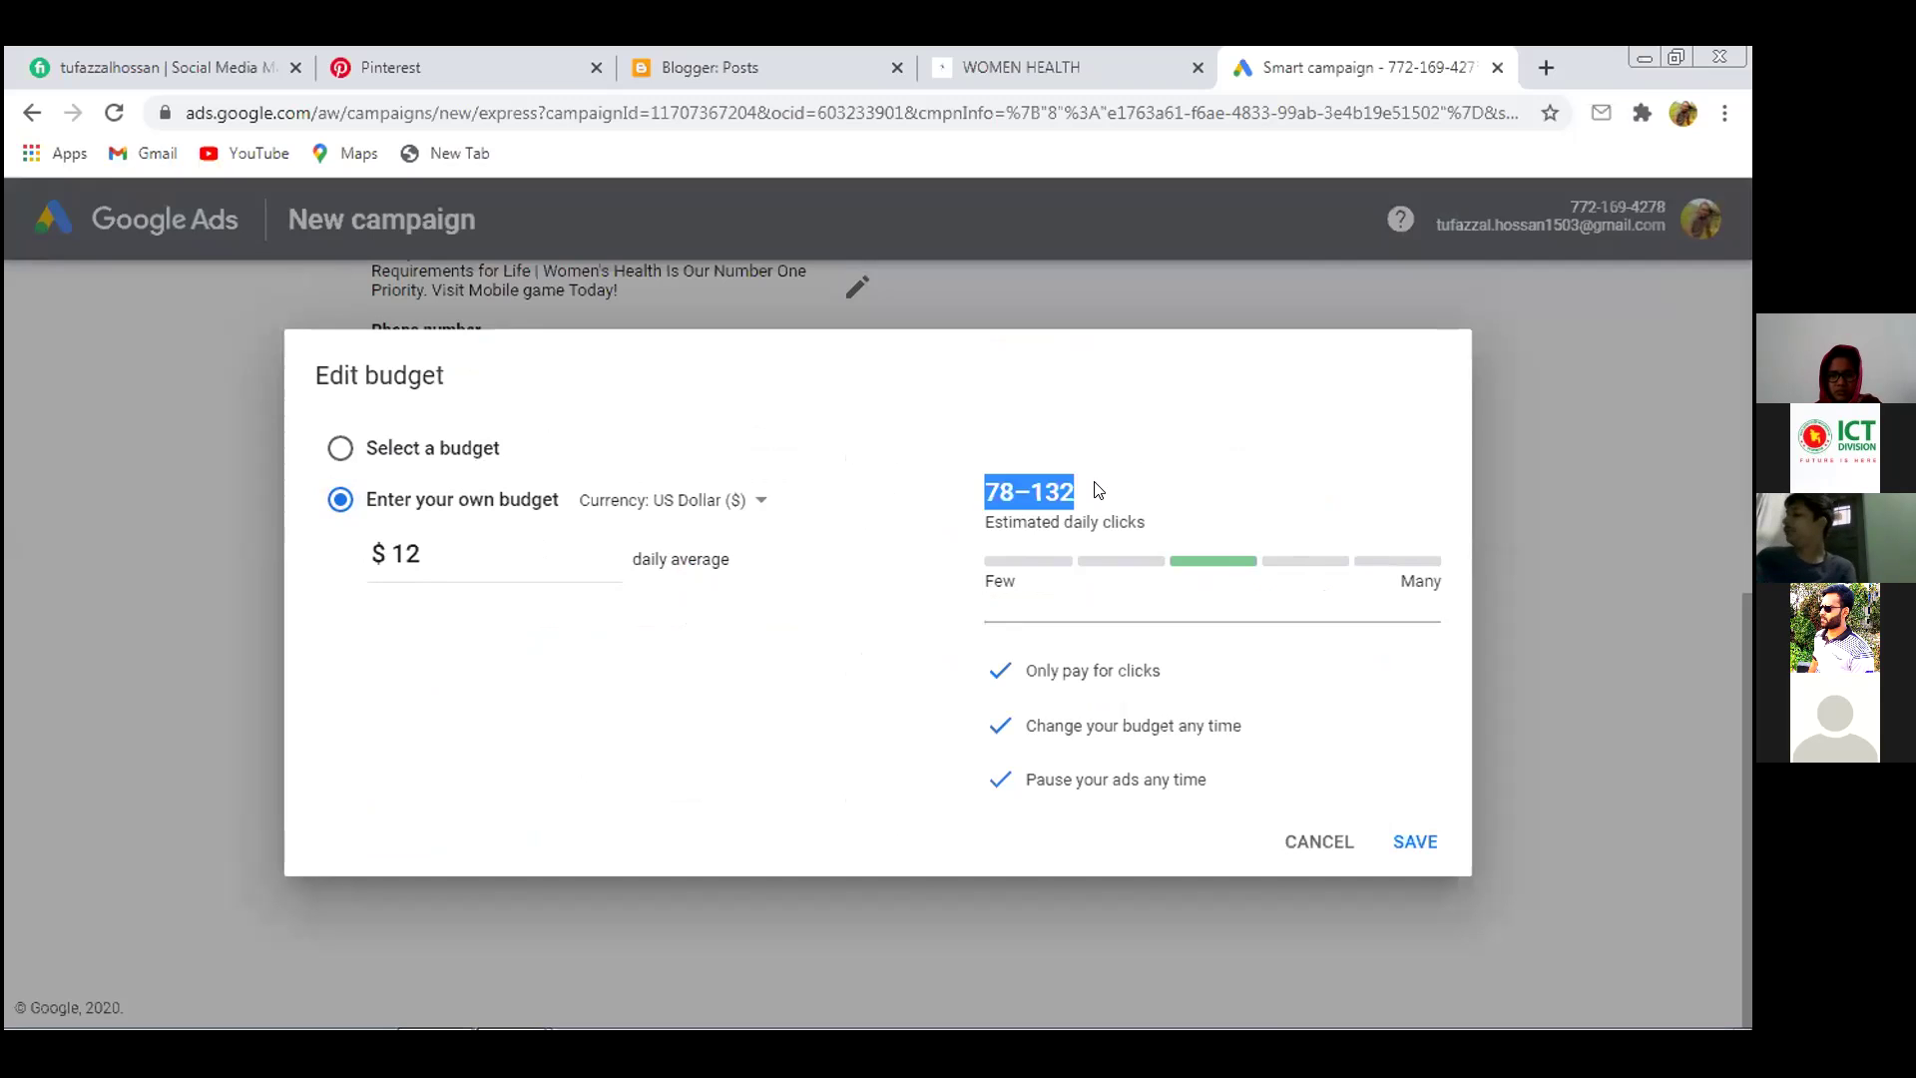
pyautogui.click(1097, 490)
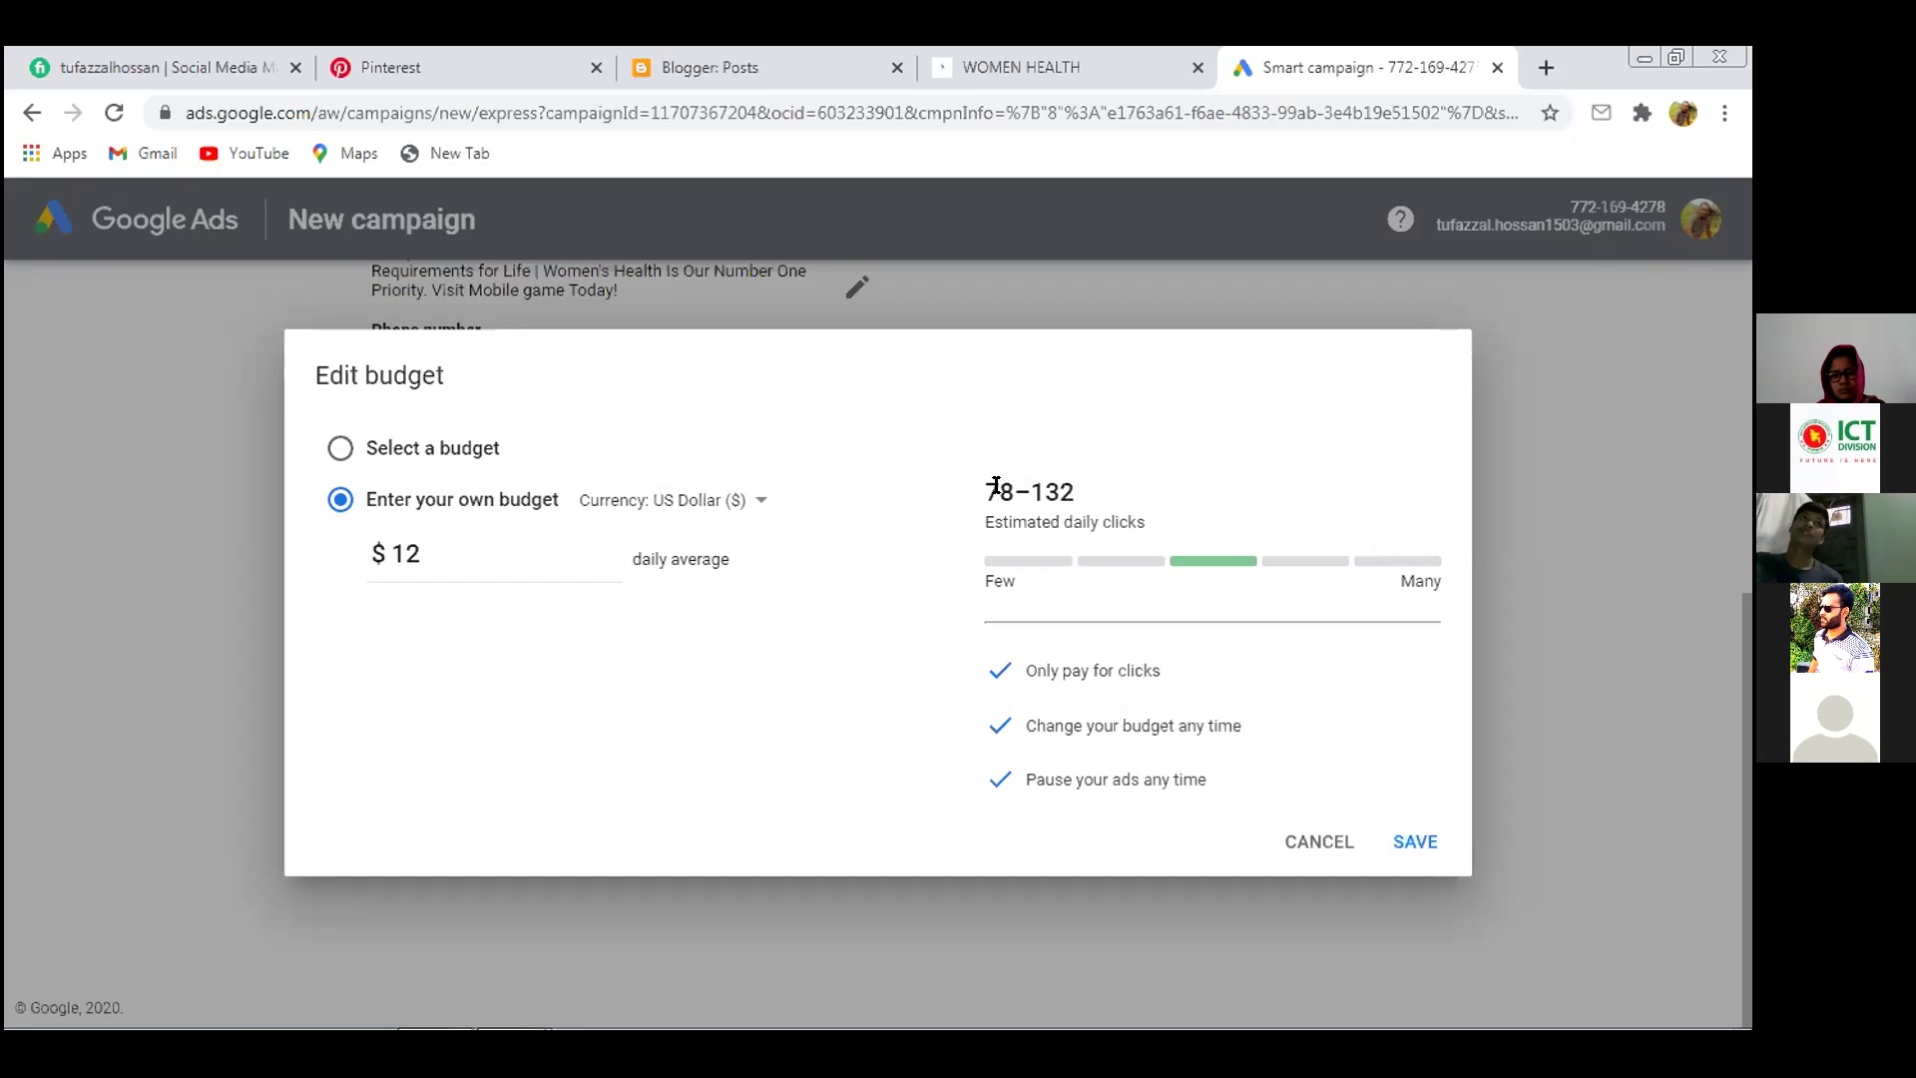
pyautogui.moveTo(1084, 489); pyautogui.dragTo(977, 487)
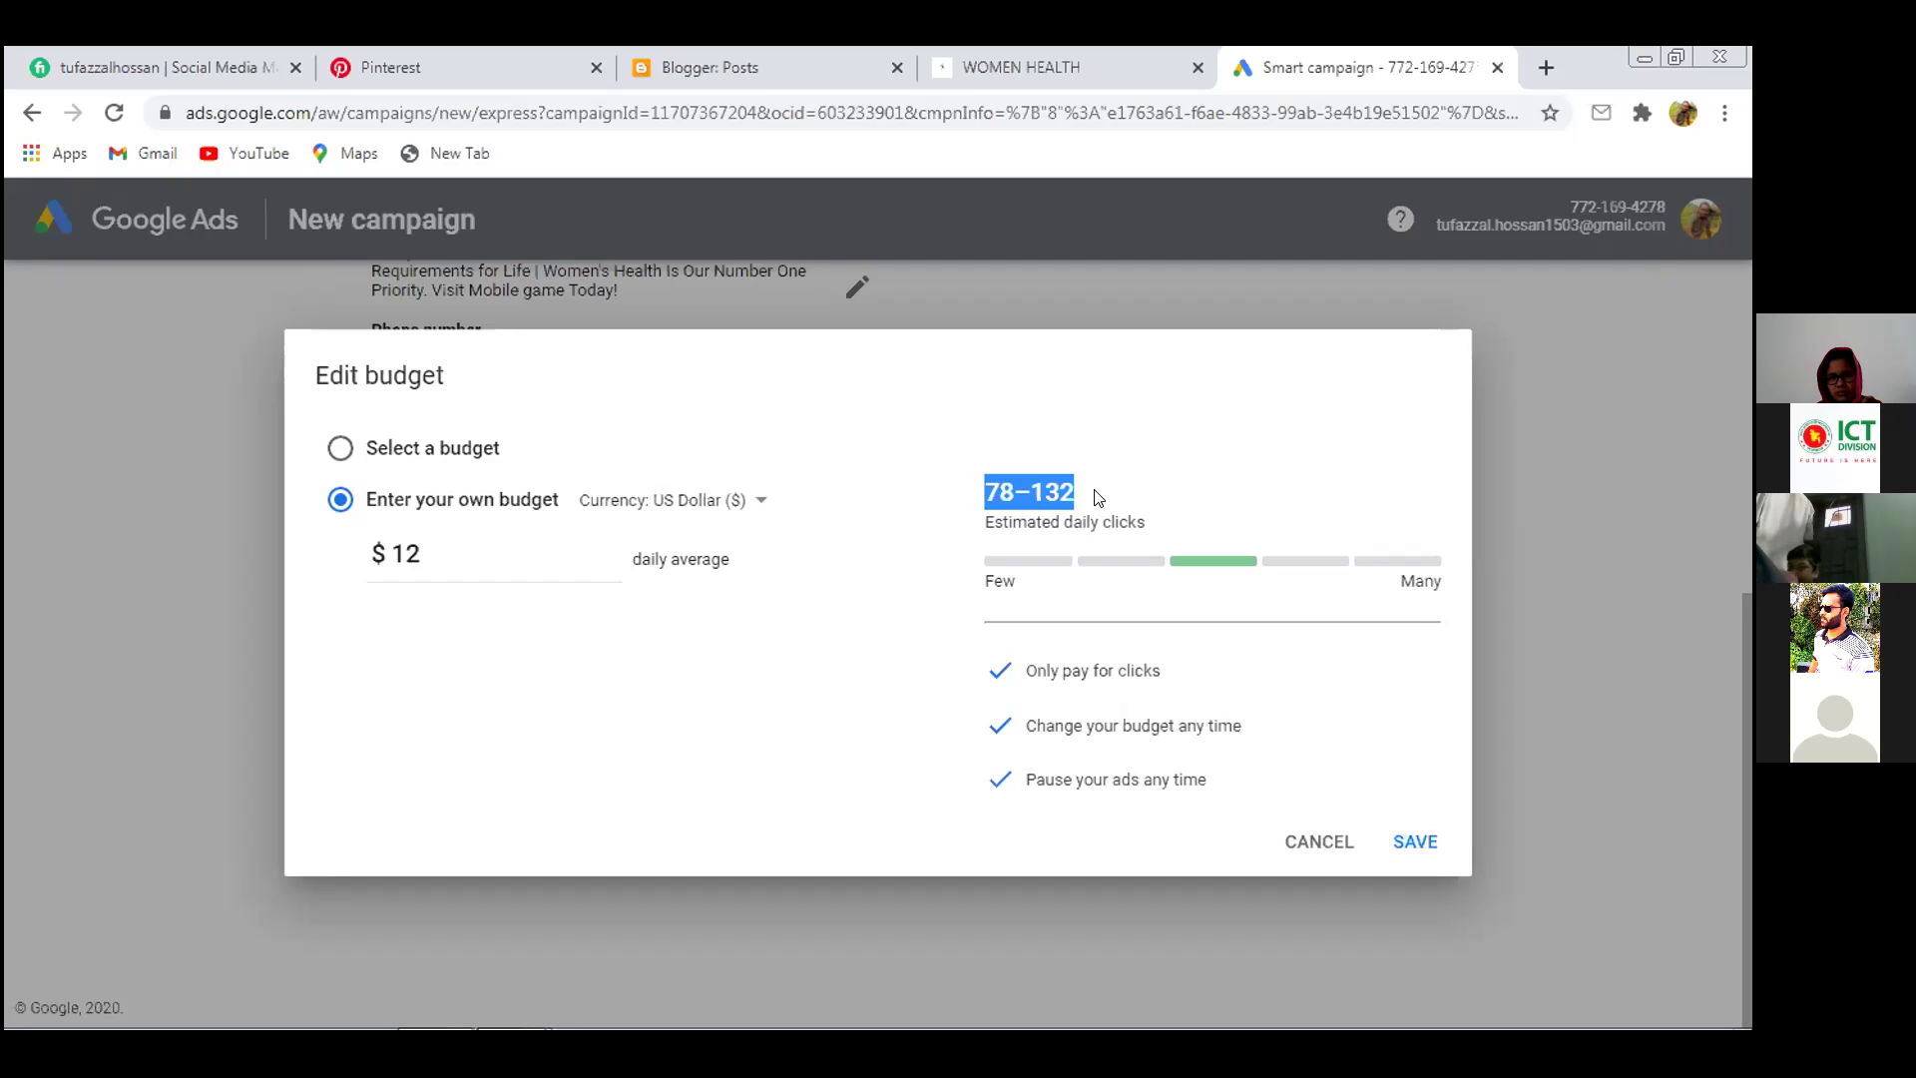
pyautogui.click(1098, 497)
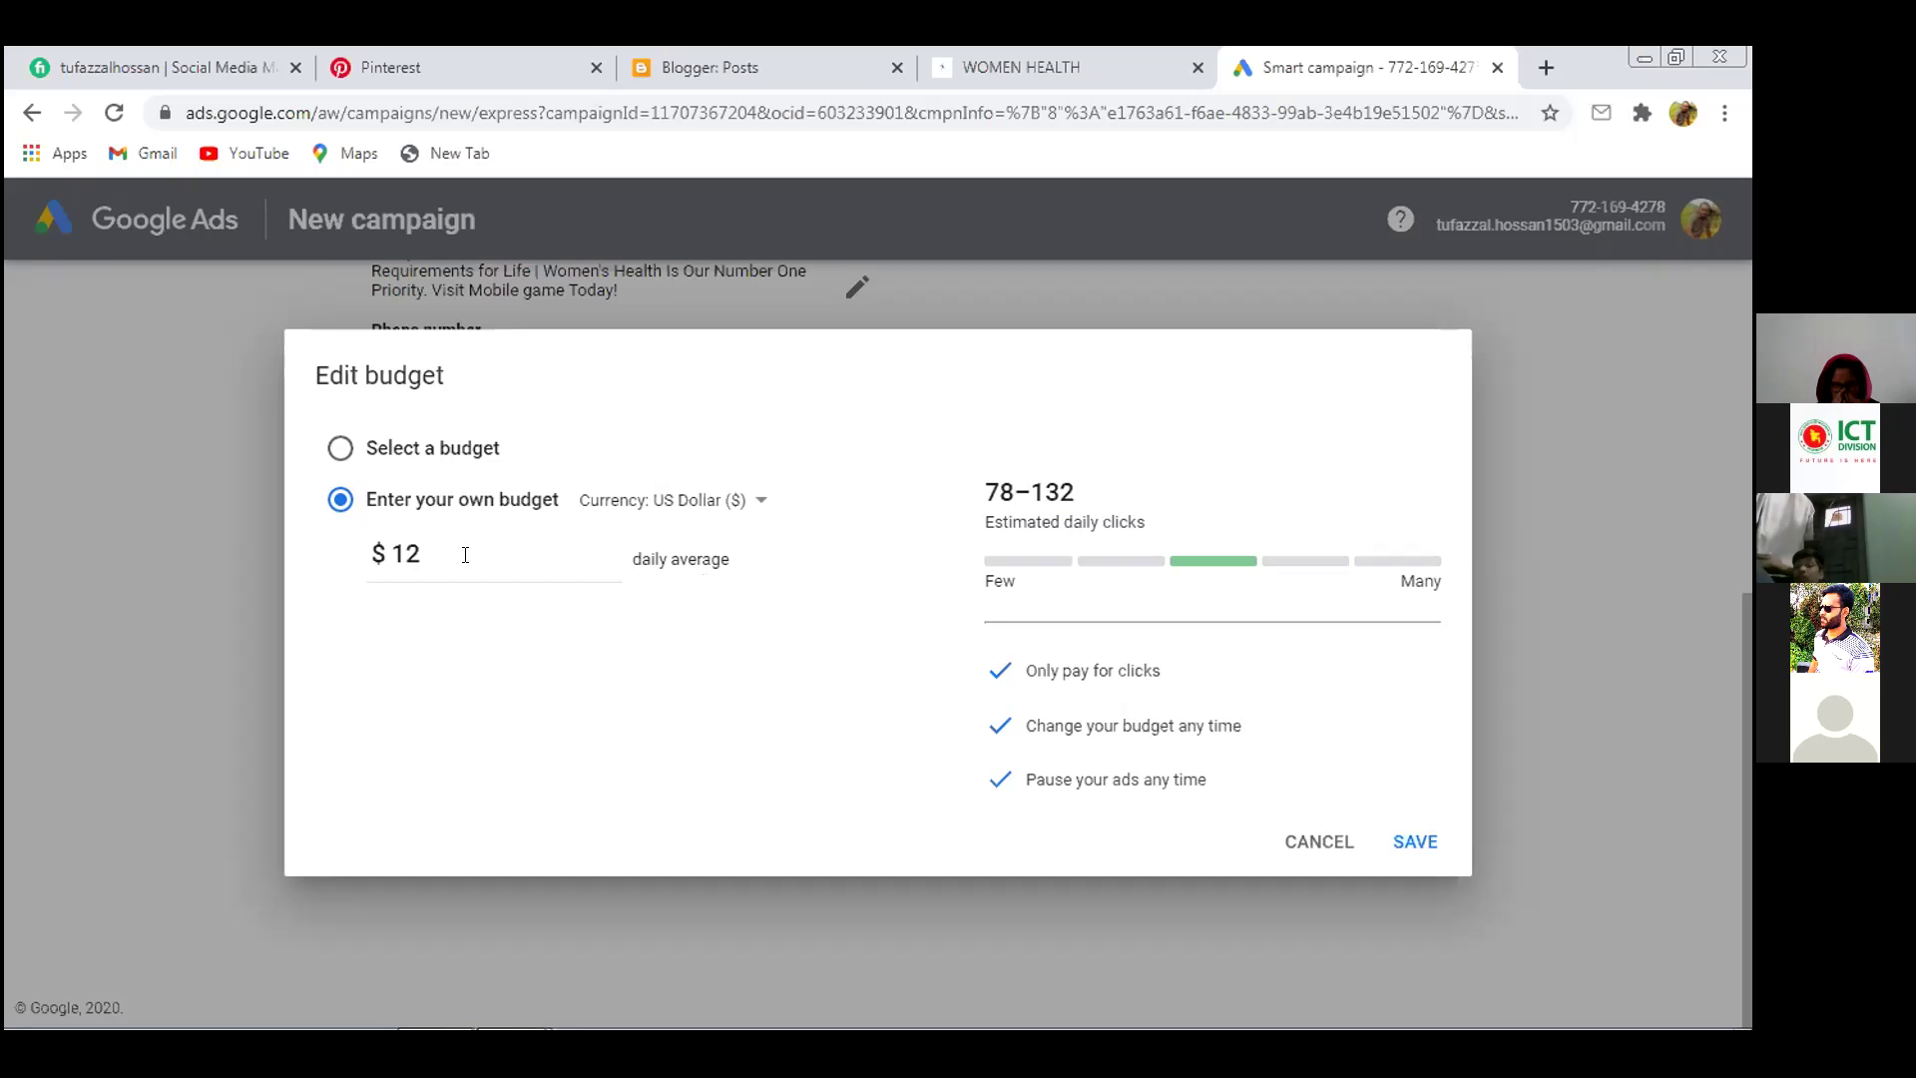
pyautogui.moveTo(425, 554); pyautogui.dragTo(392, 550)
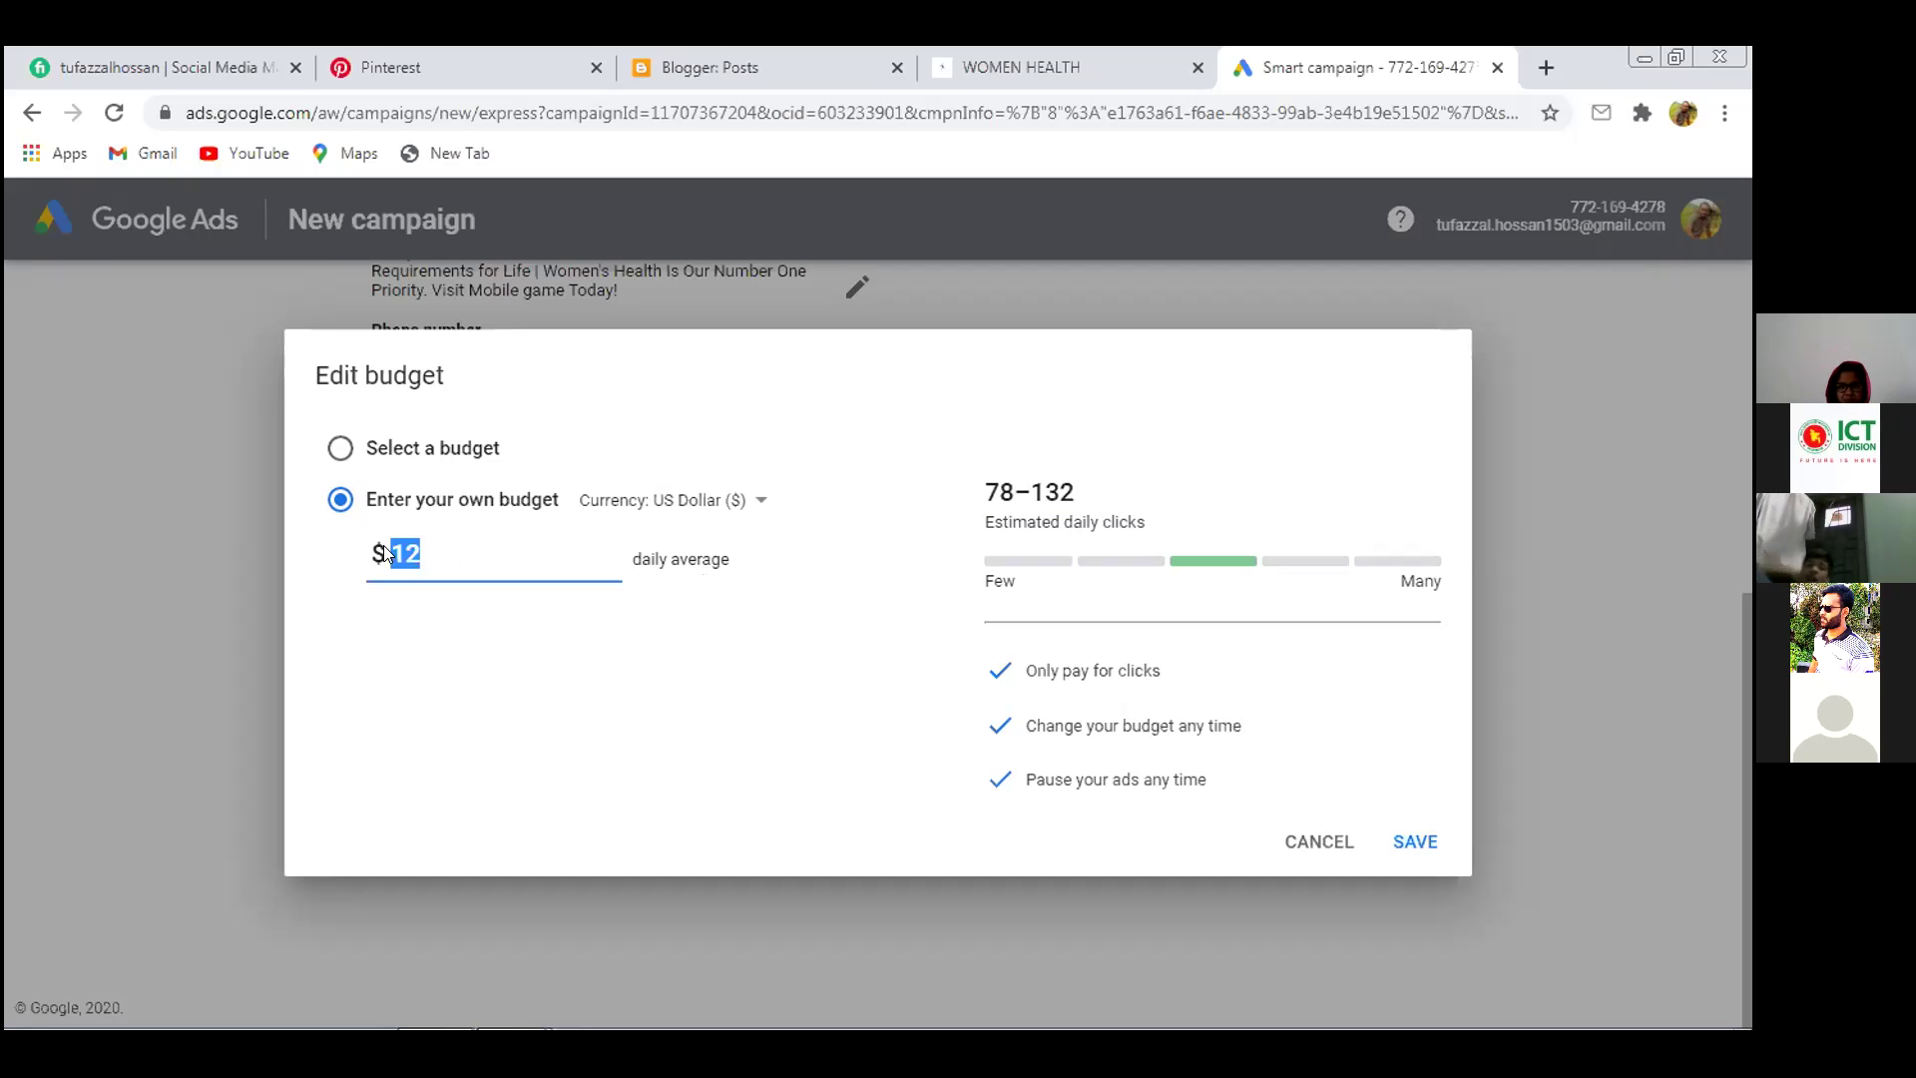
# Change the daily budget to $30 ($912 monthly max), save, and continue to payment
pyautogui.write('3')
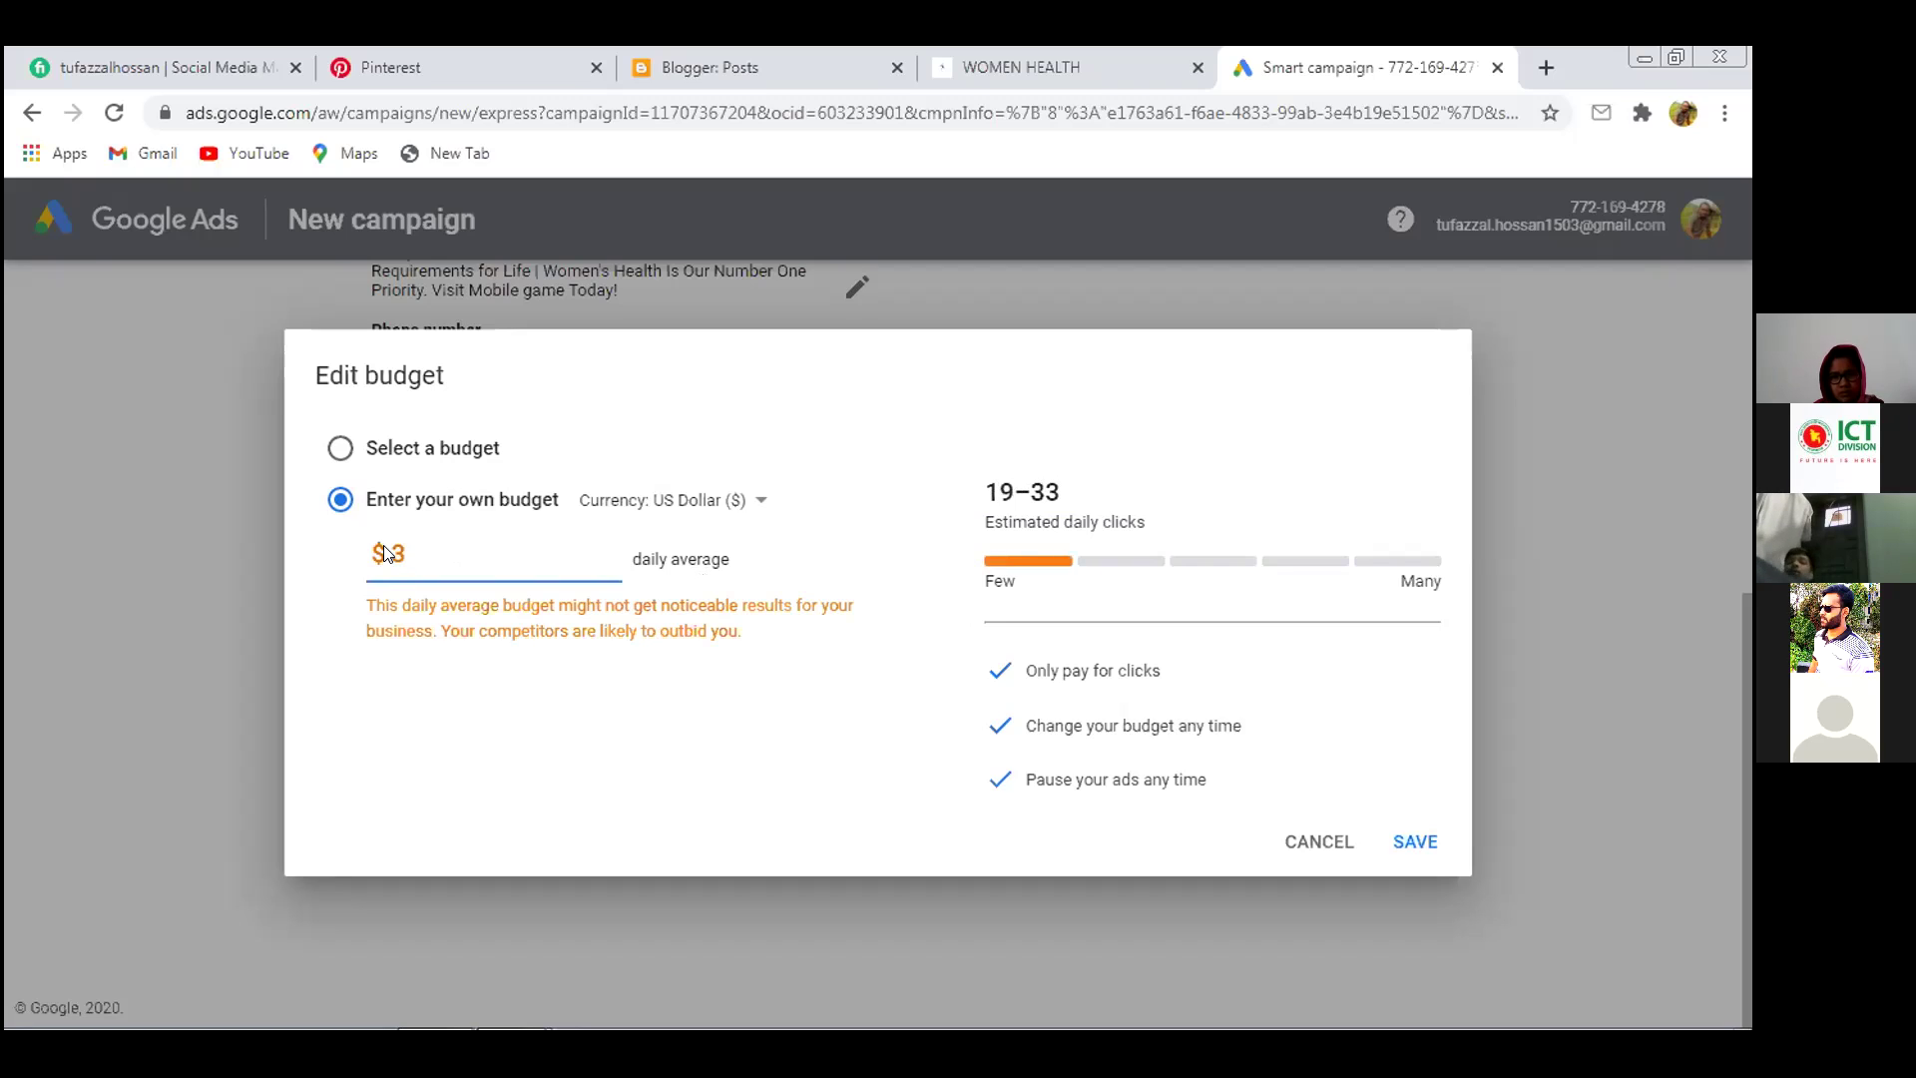
pyautogui.write('0')
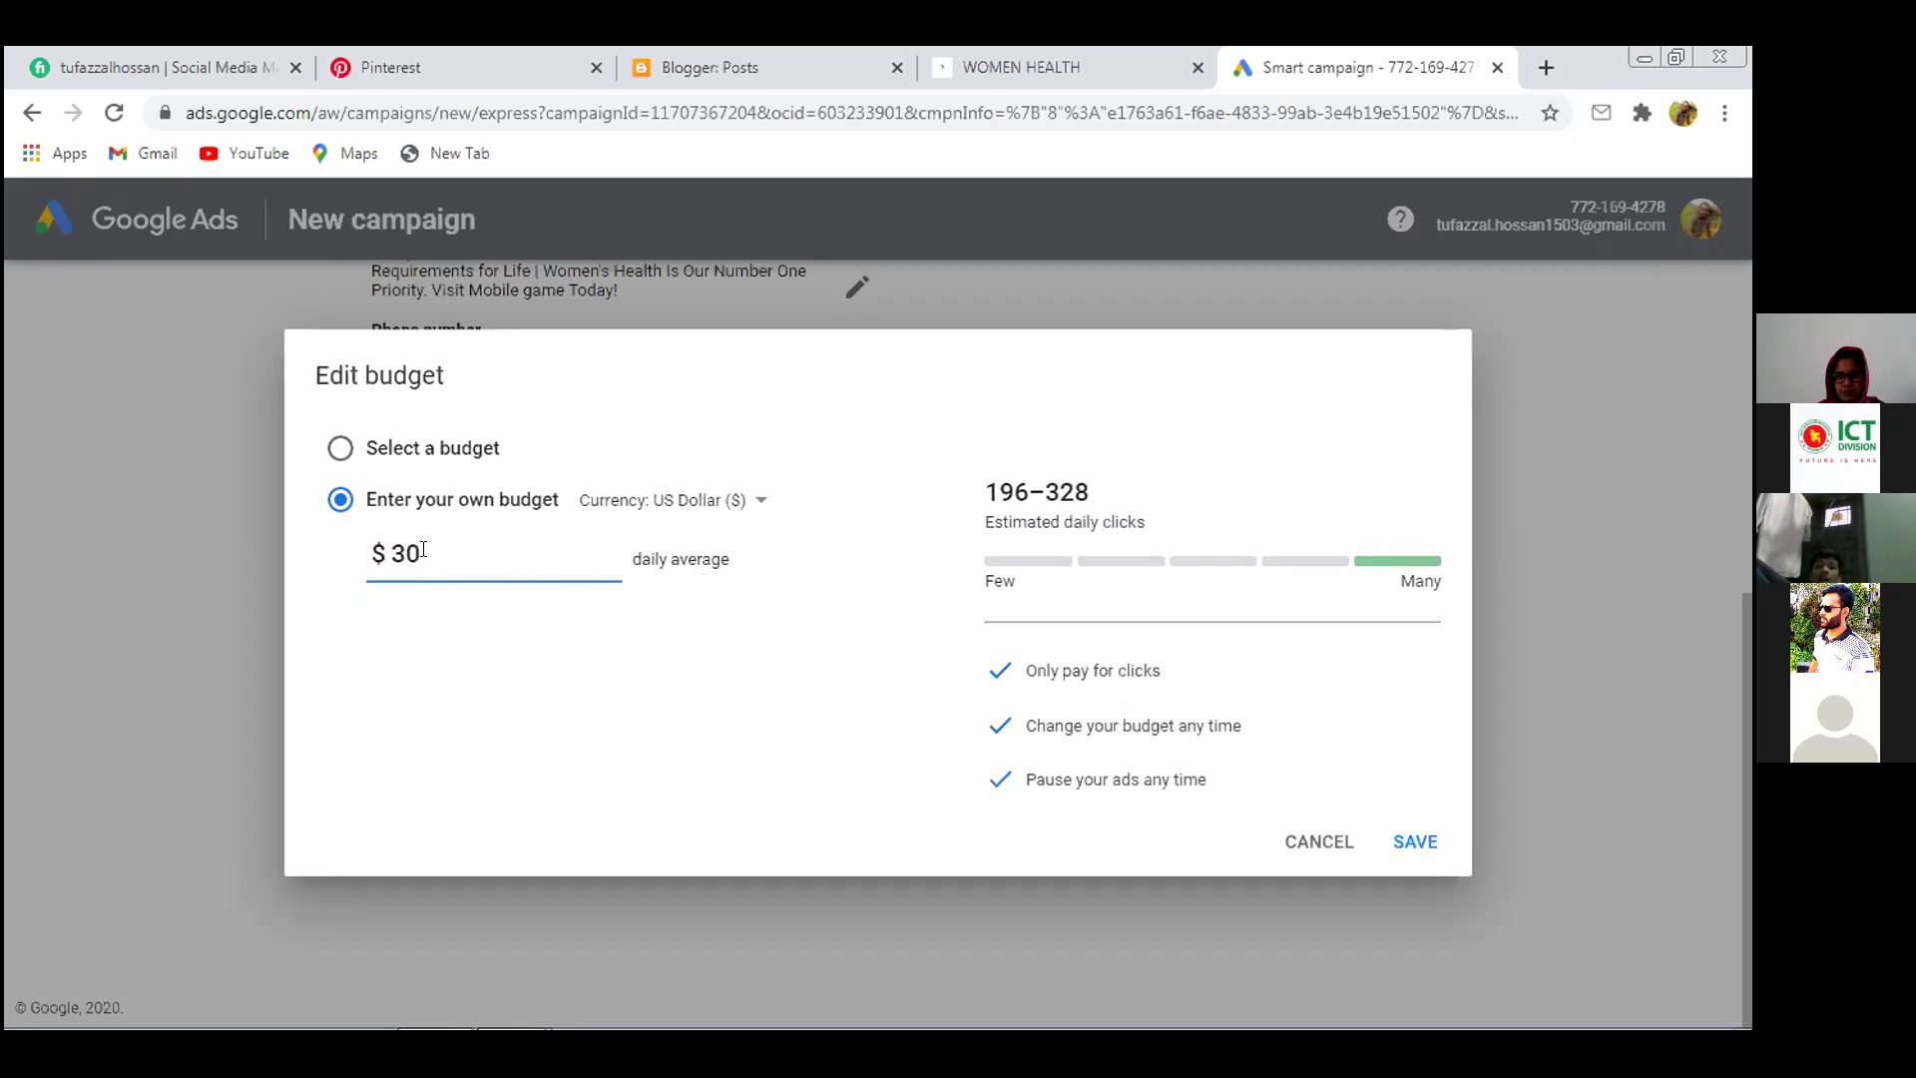
pyautogui.click(1408, 838)
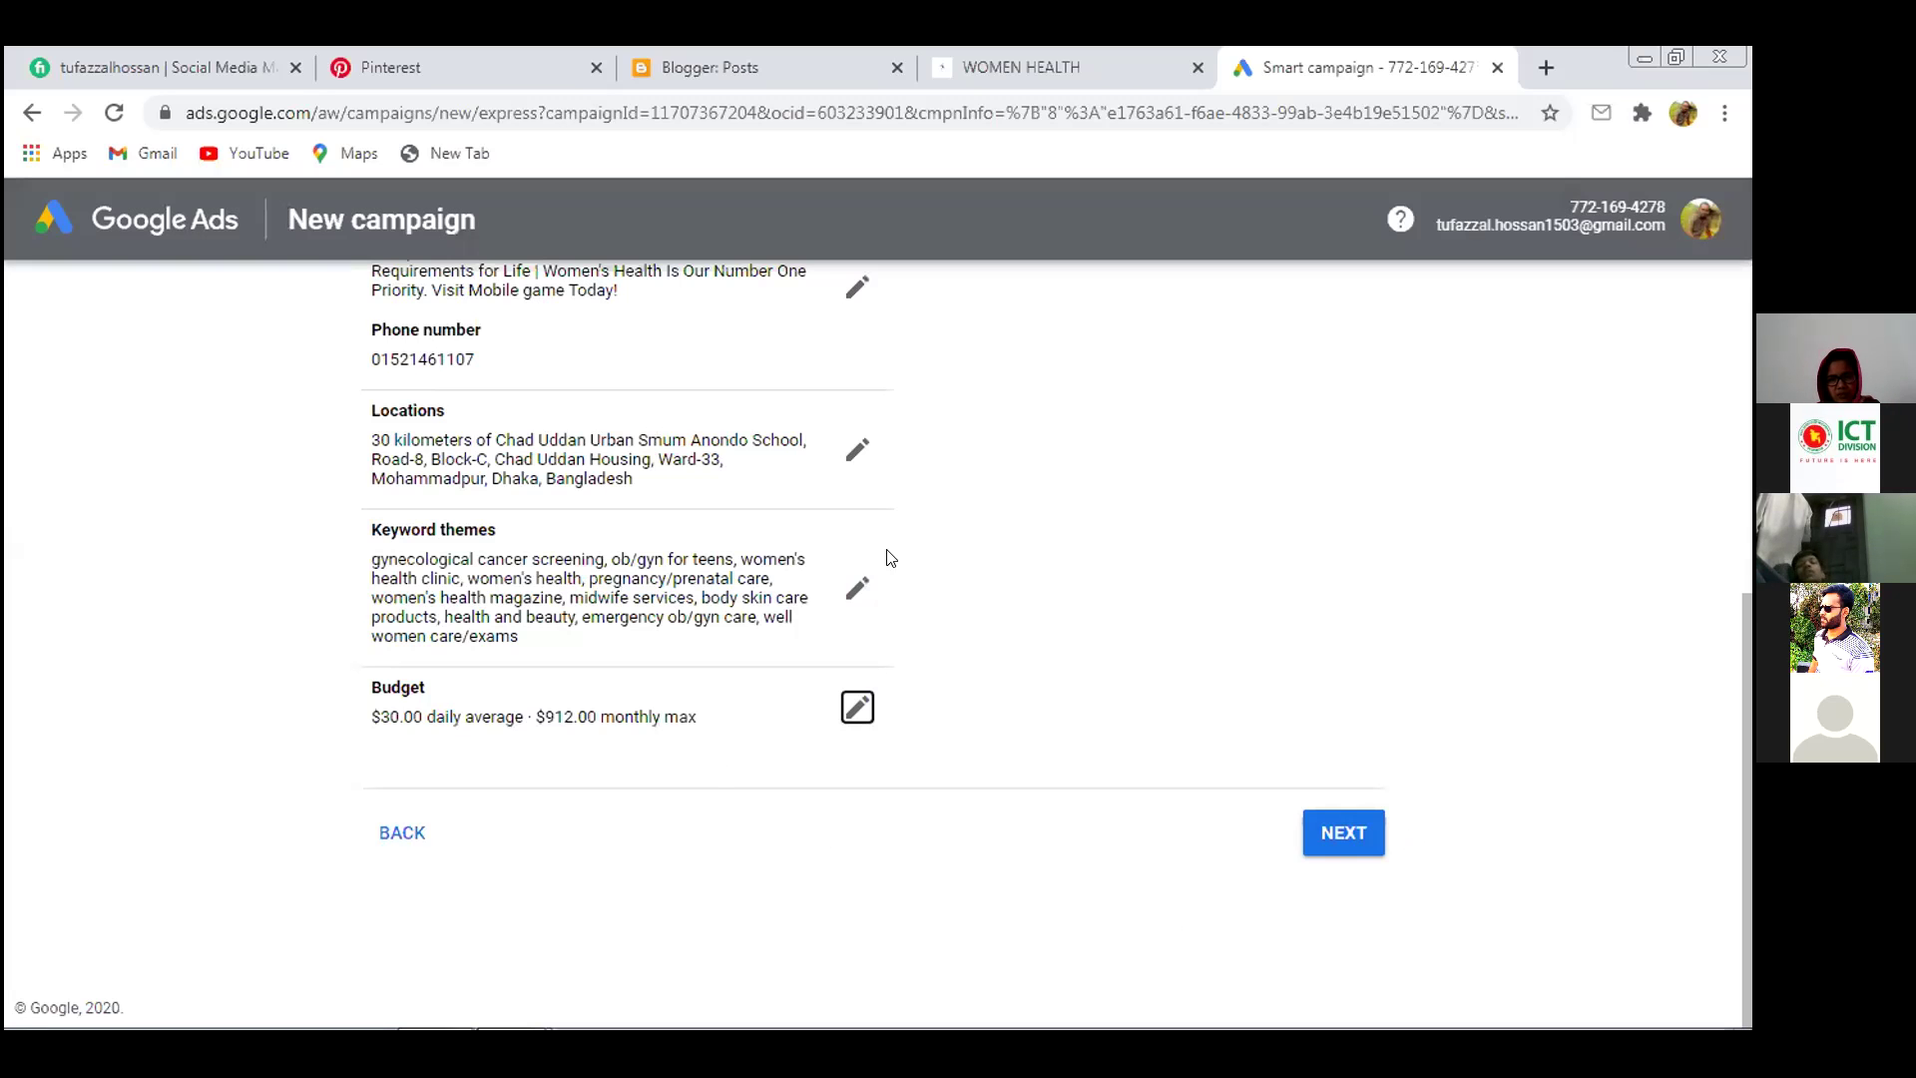
pyautogui.click(1344, 830)
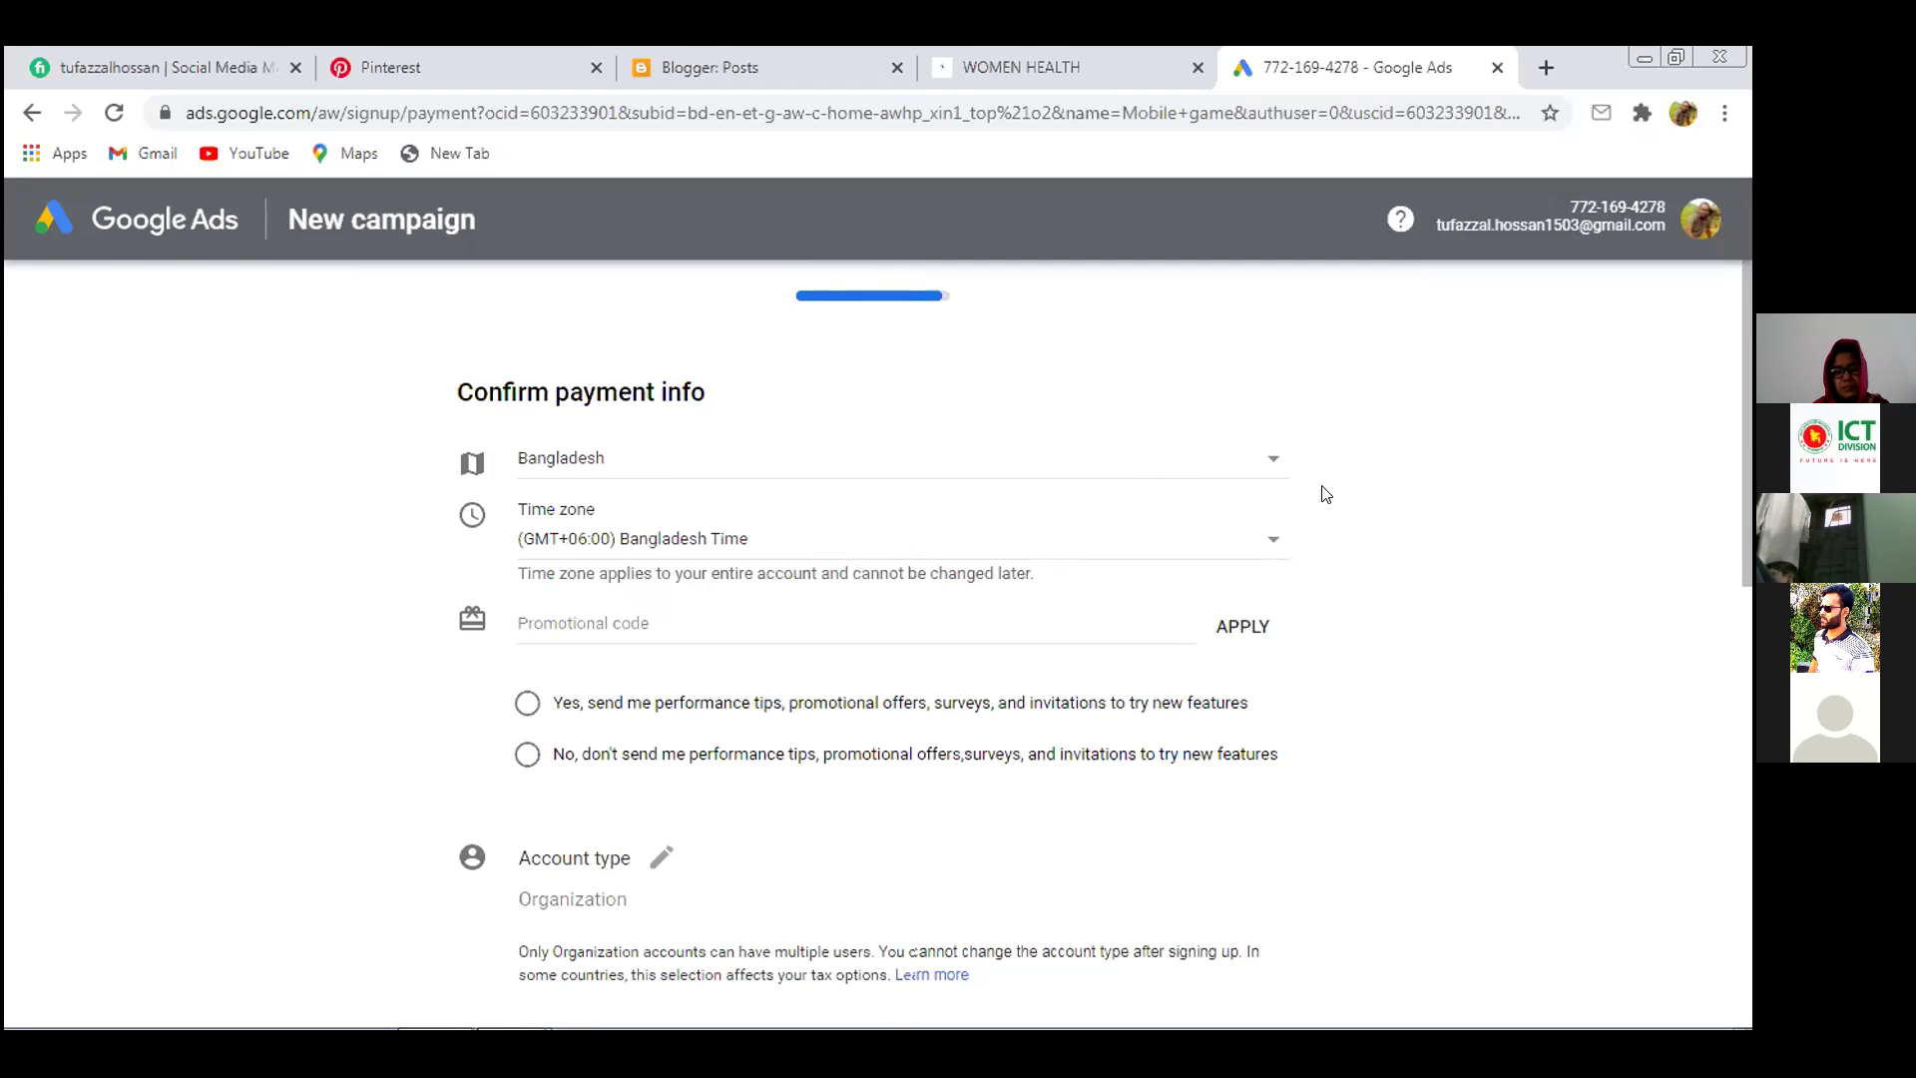
# Reselect Bangladesh as the billing country on the Confirm payment info form
pyautogui.click(1268, 460)
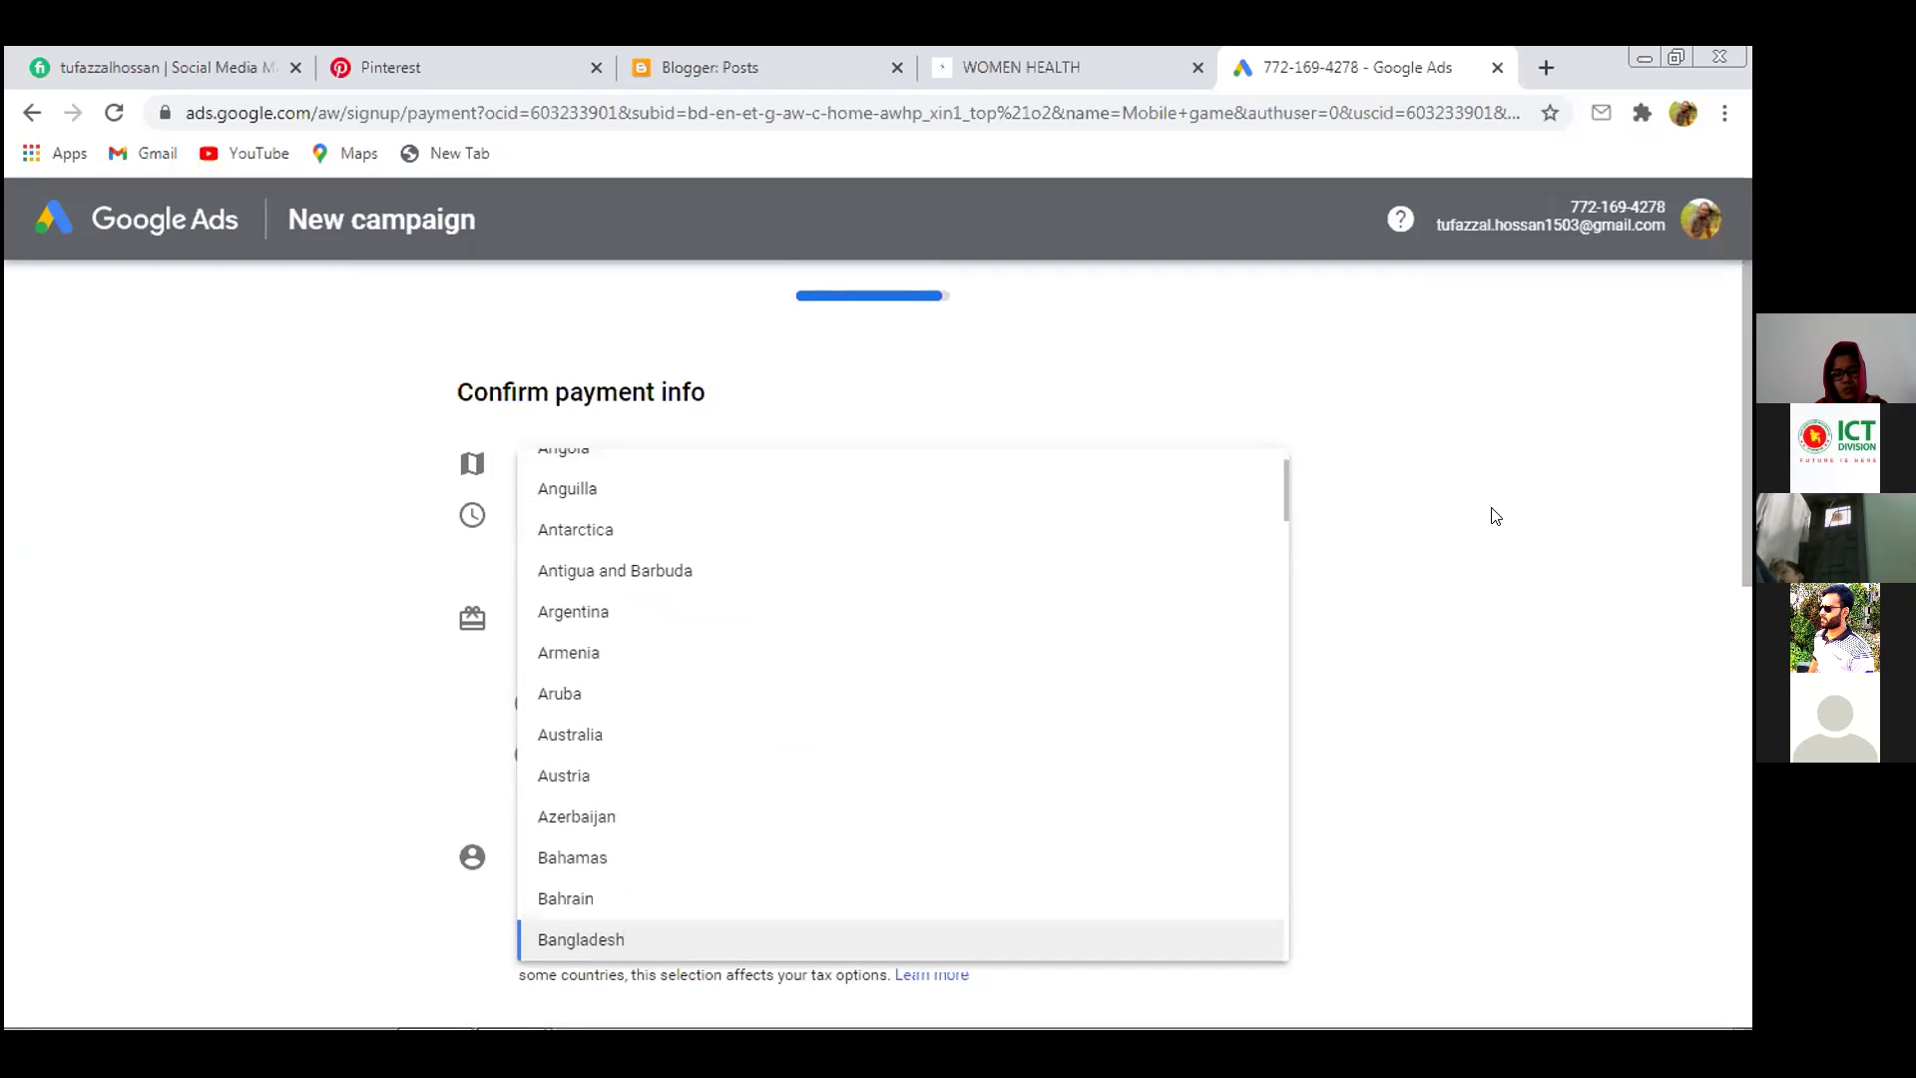
pyautogui.click(1532, 536)
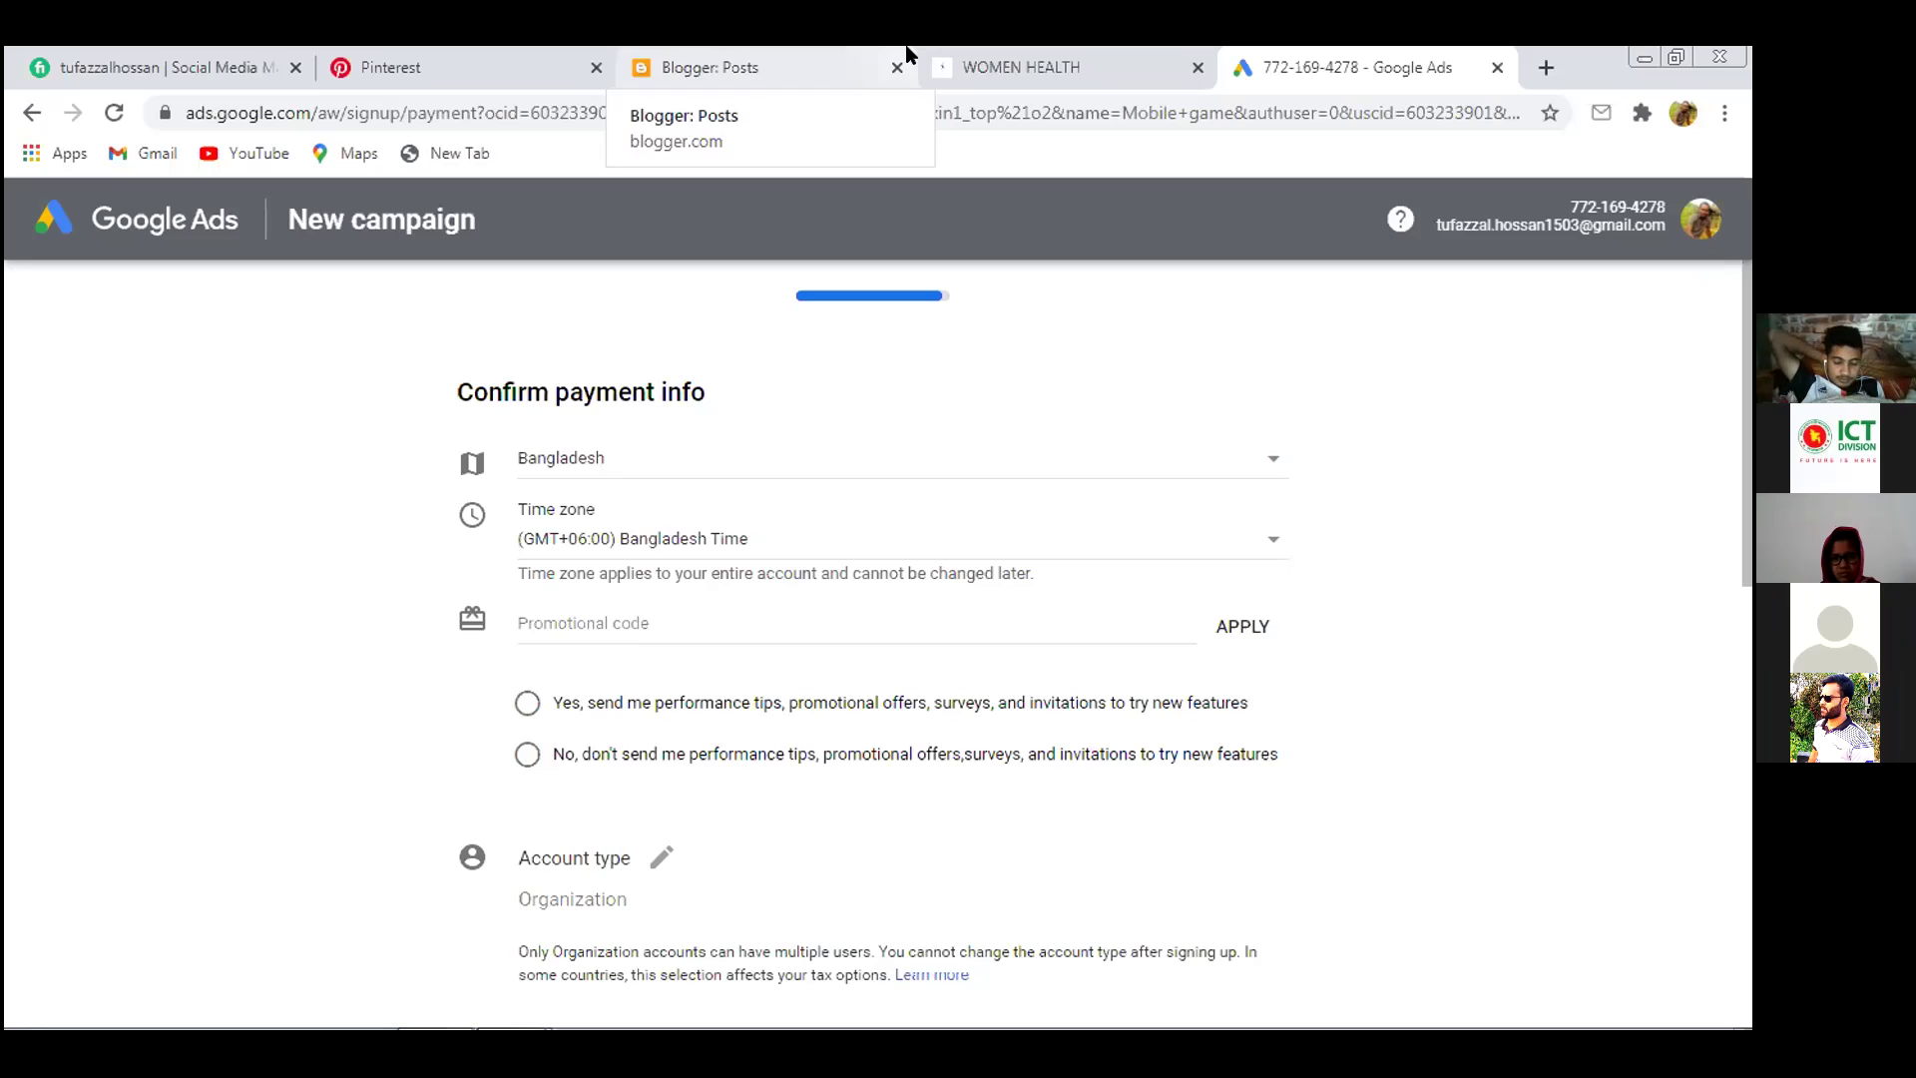
pyautogui.click(634, 613)
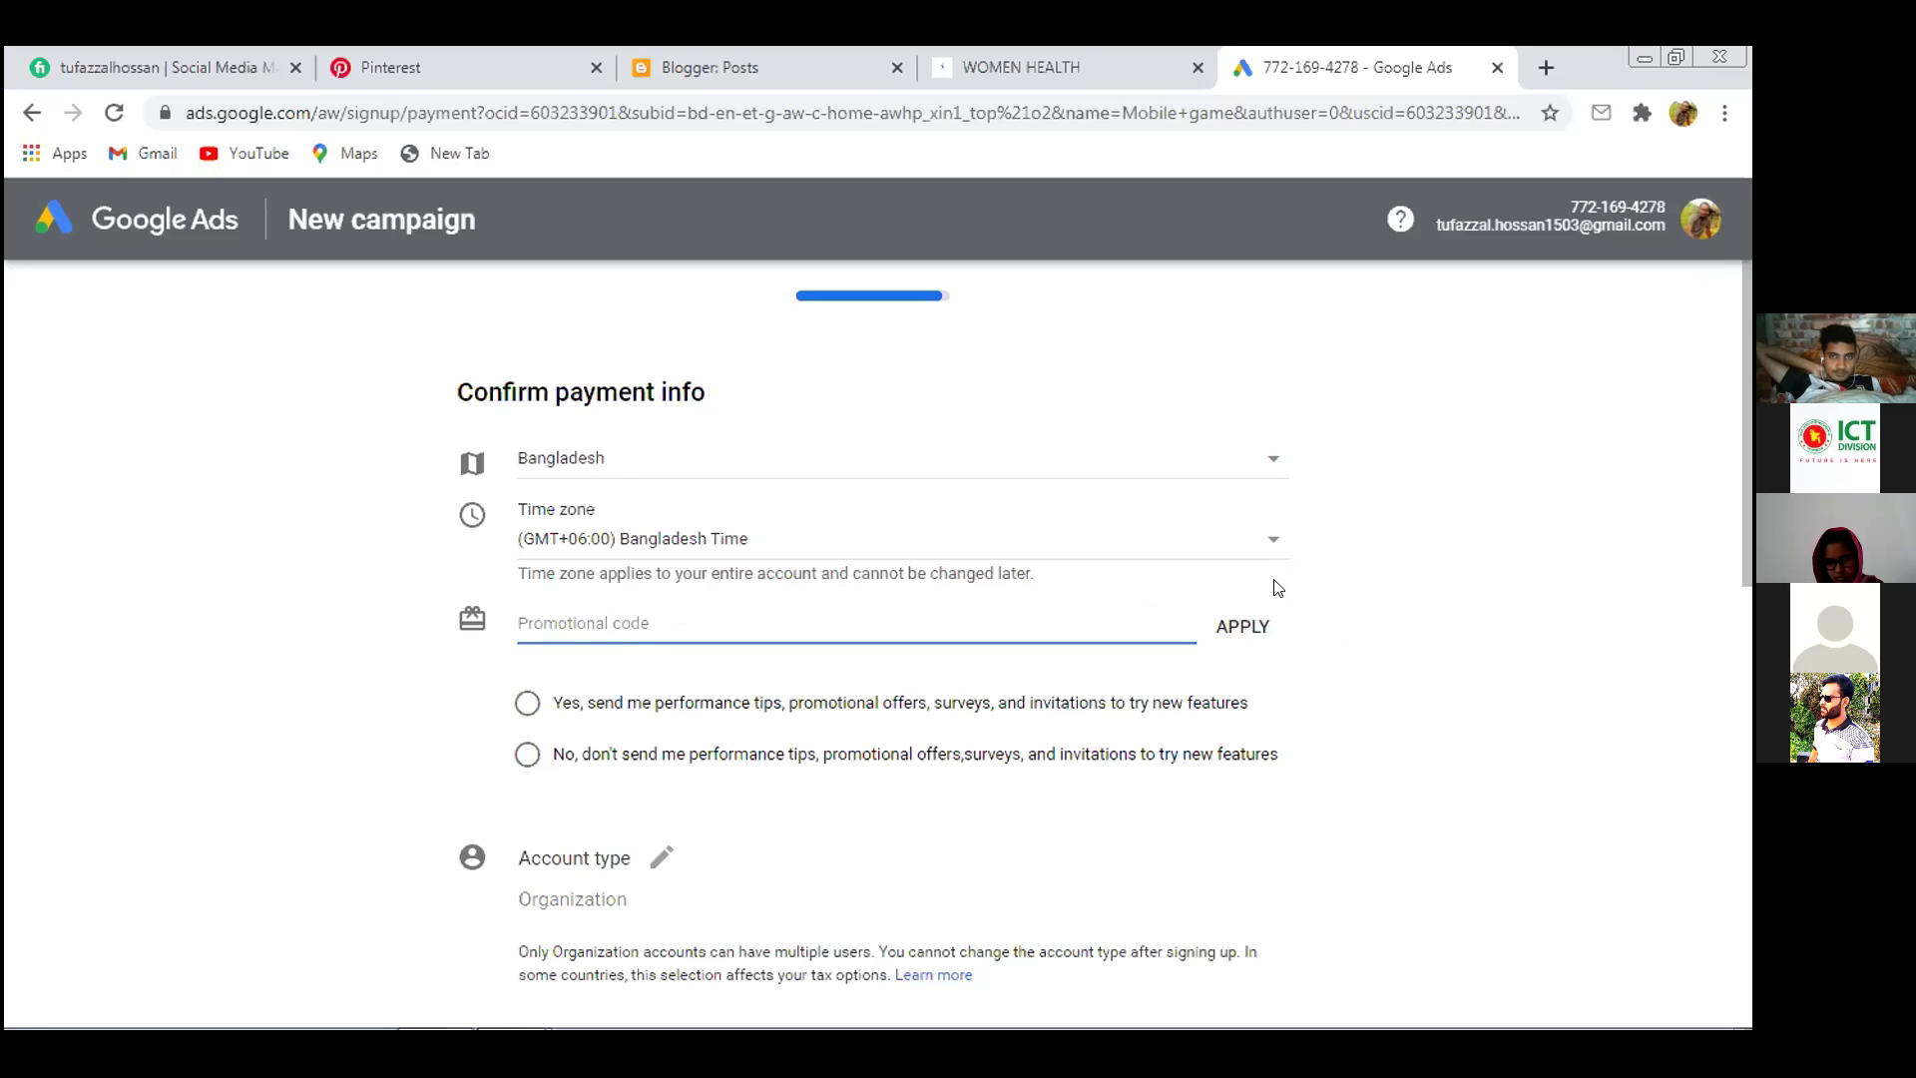
pyautogui.click(240, 516)
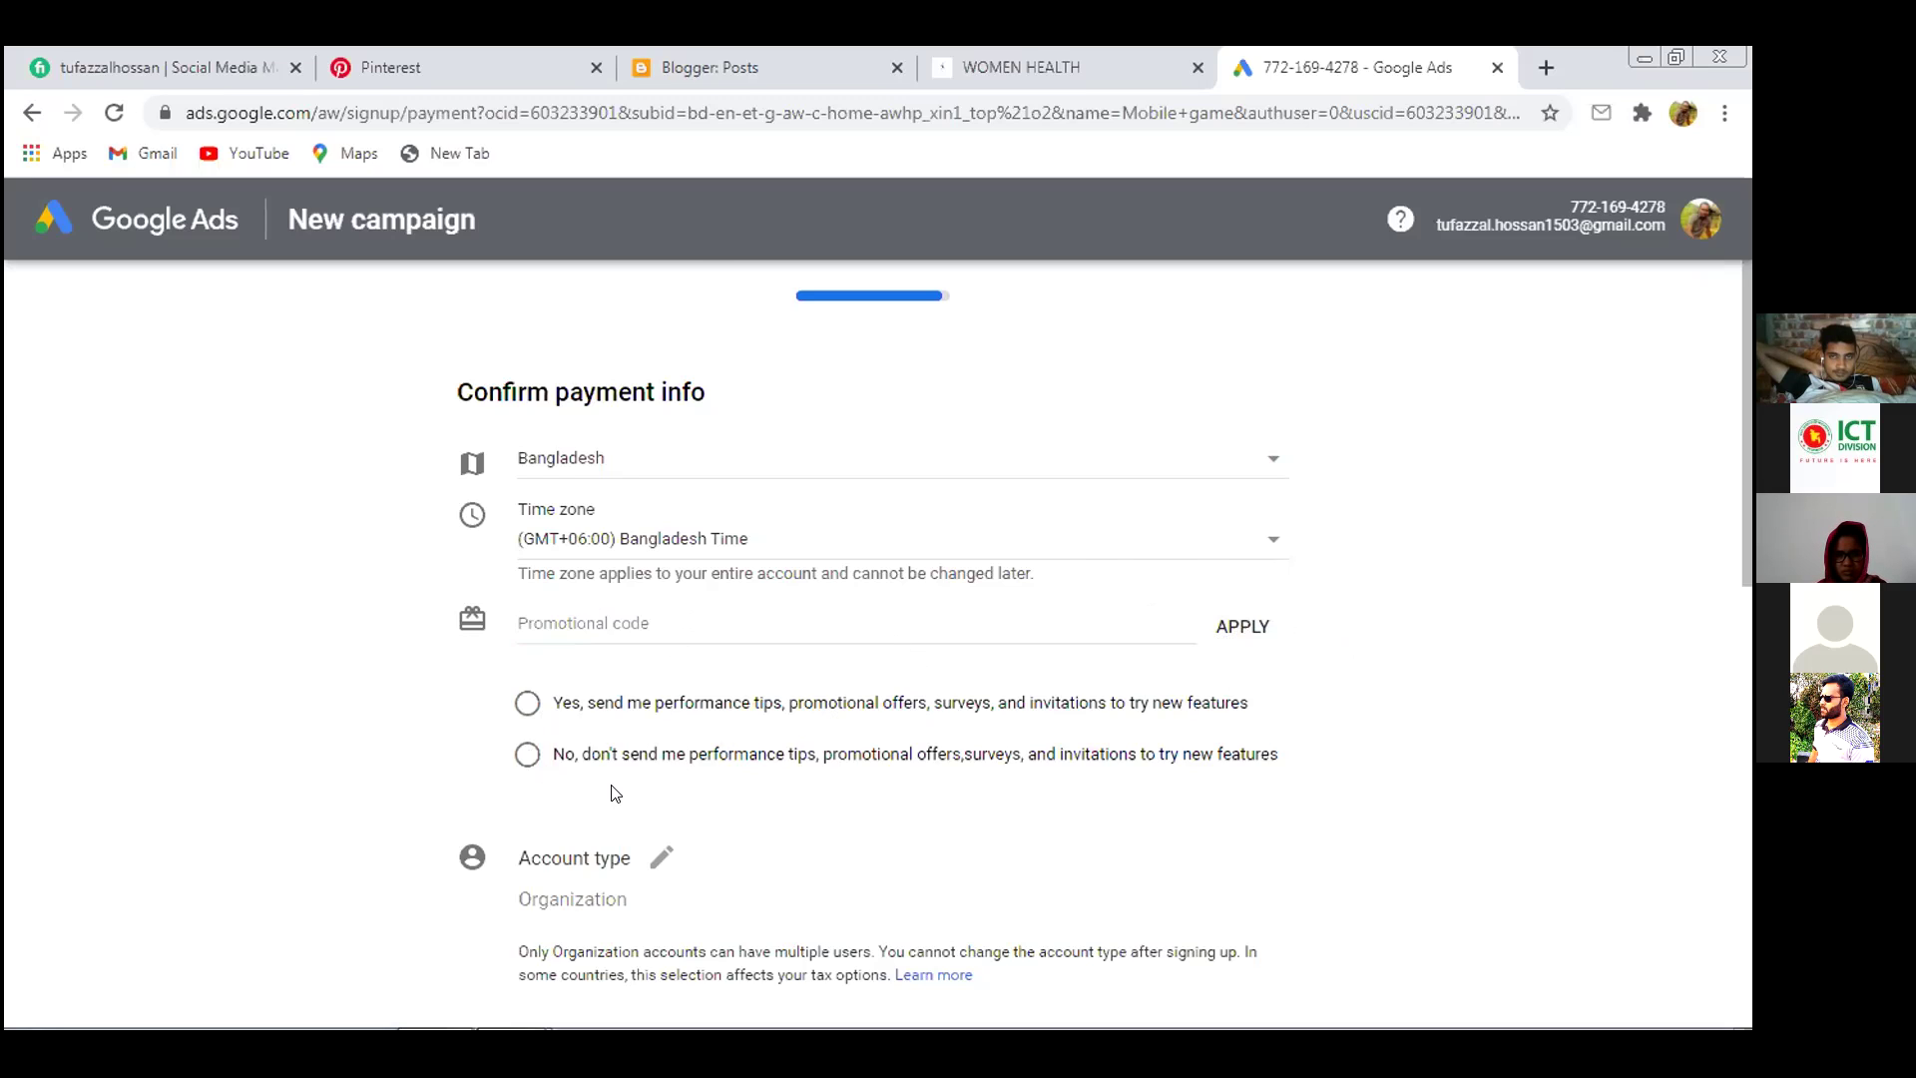
# Scroll through the payment form from organization and payment method down to Tax information and SUBMIT
pyautogui.scroll(-3, 785, 768)
pyautogui.scroll(-1, 784, 763)
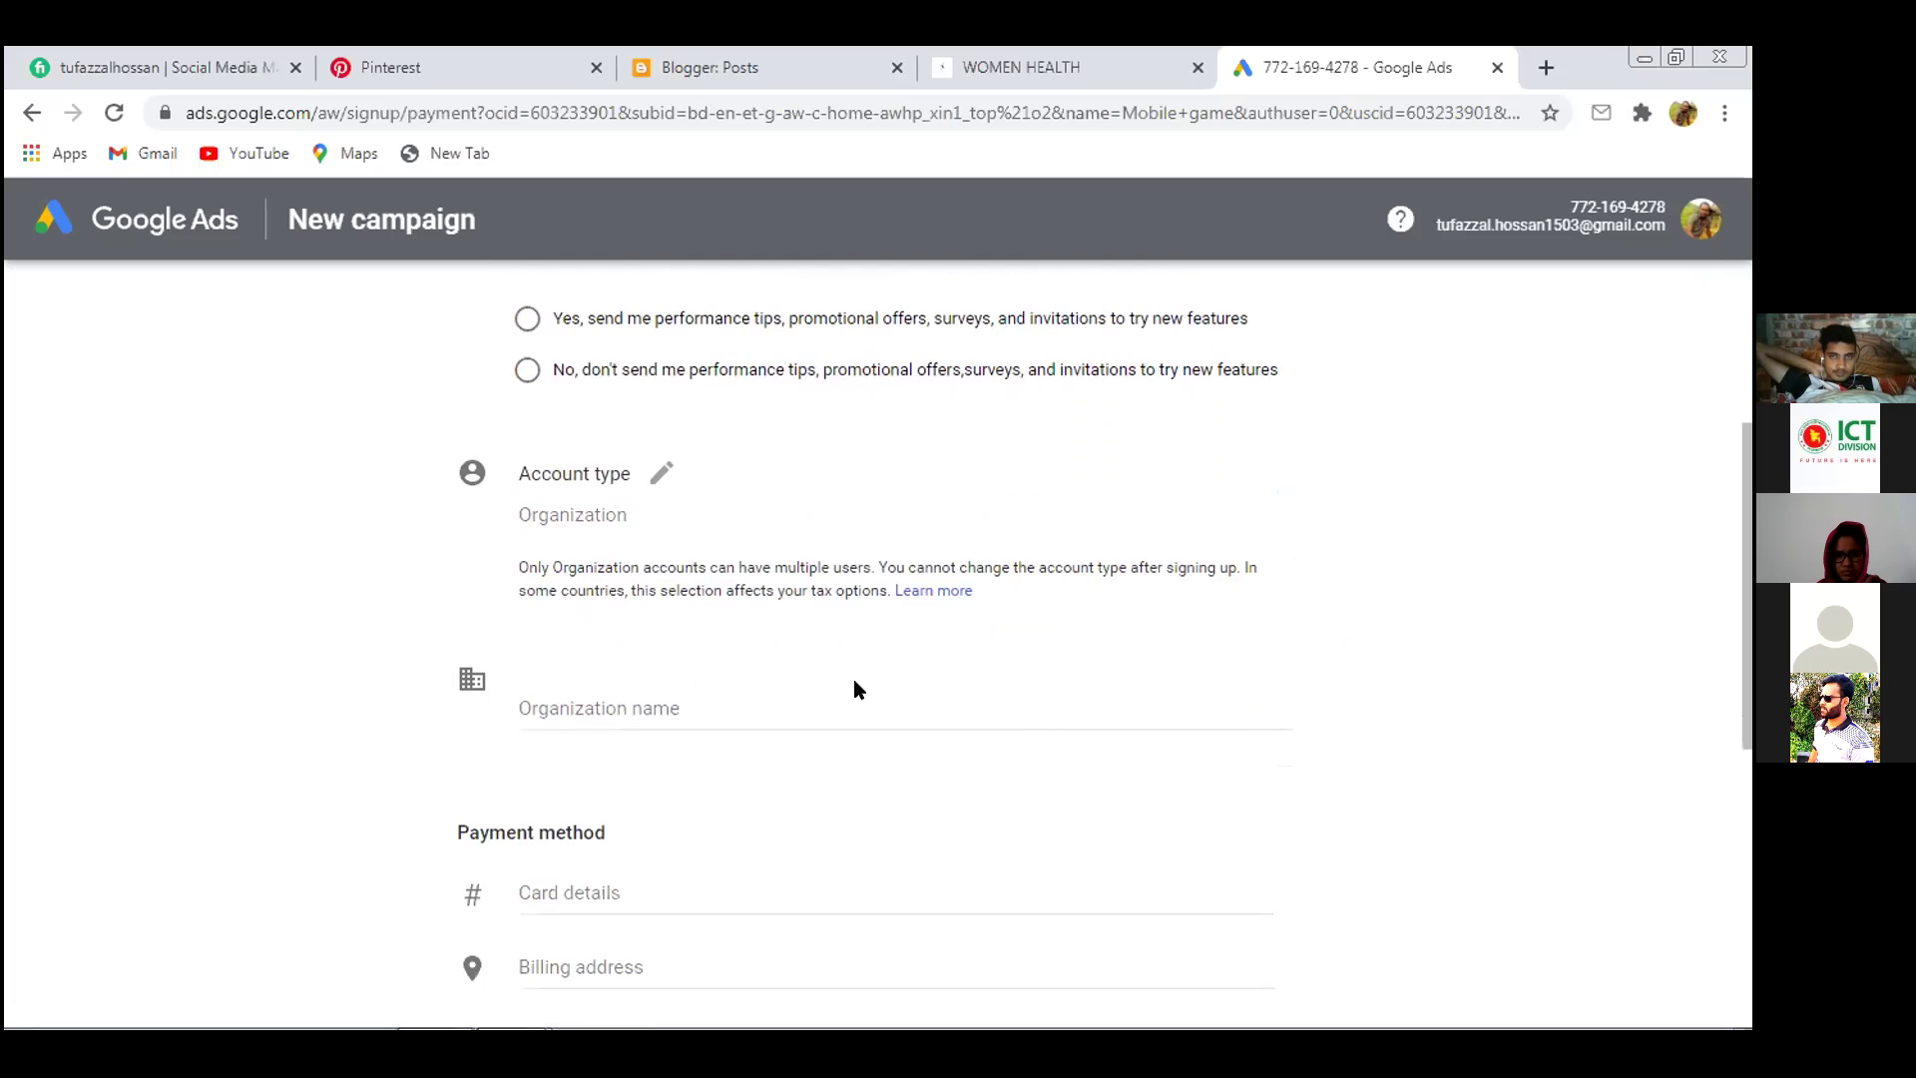
pyautogui.scroll(-3, 649, 751)
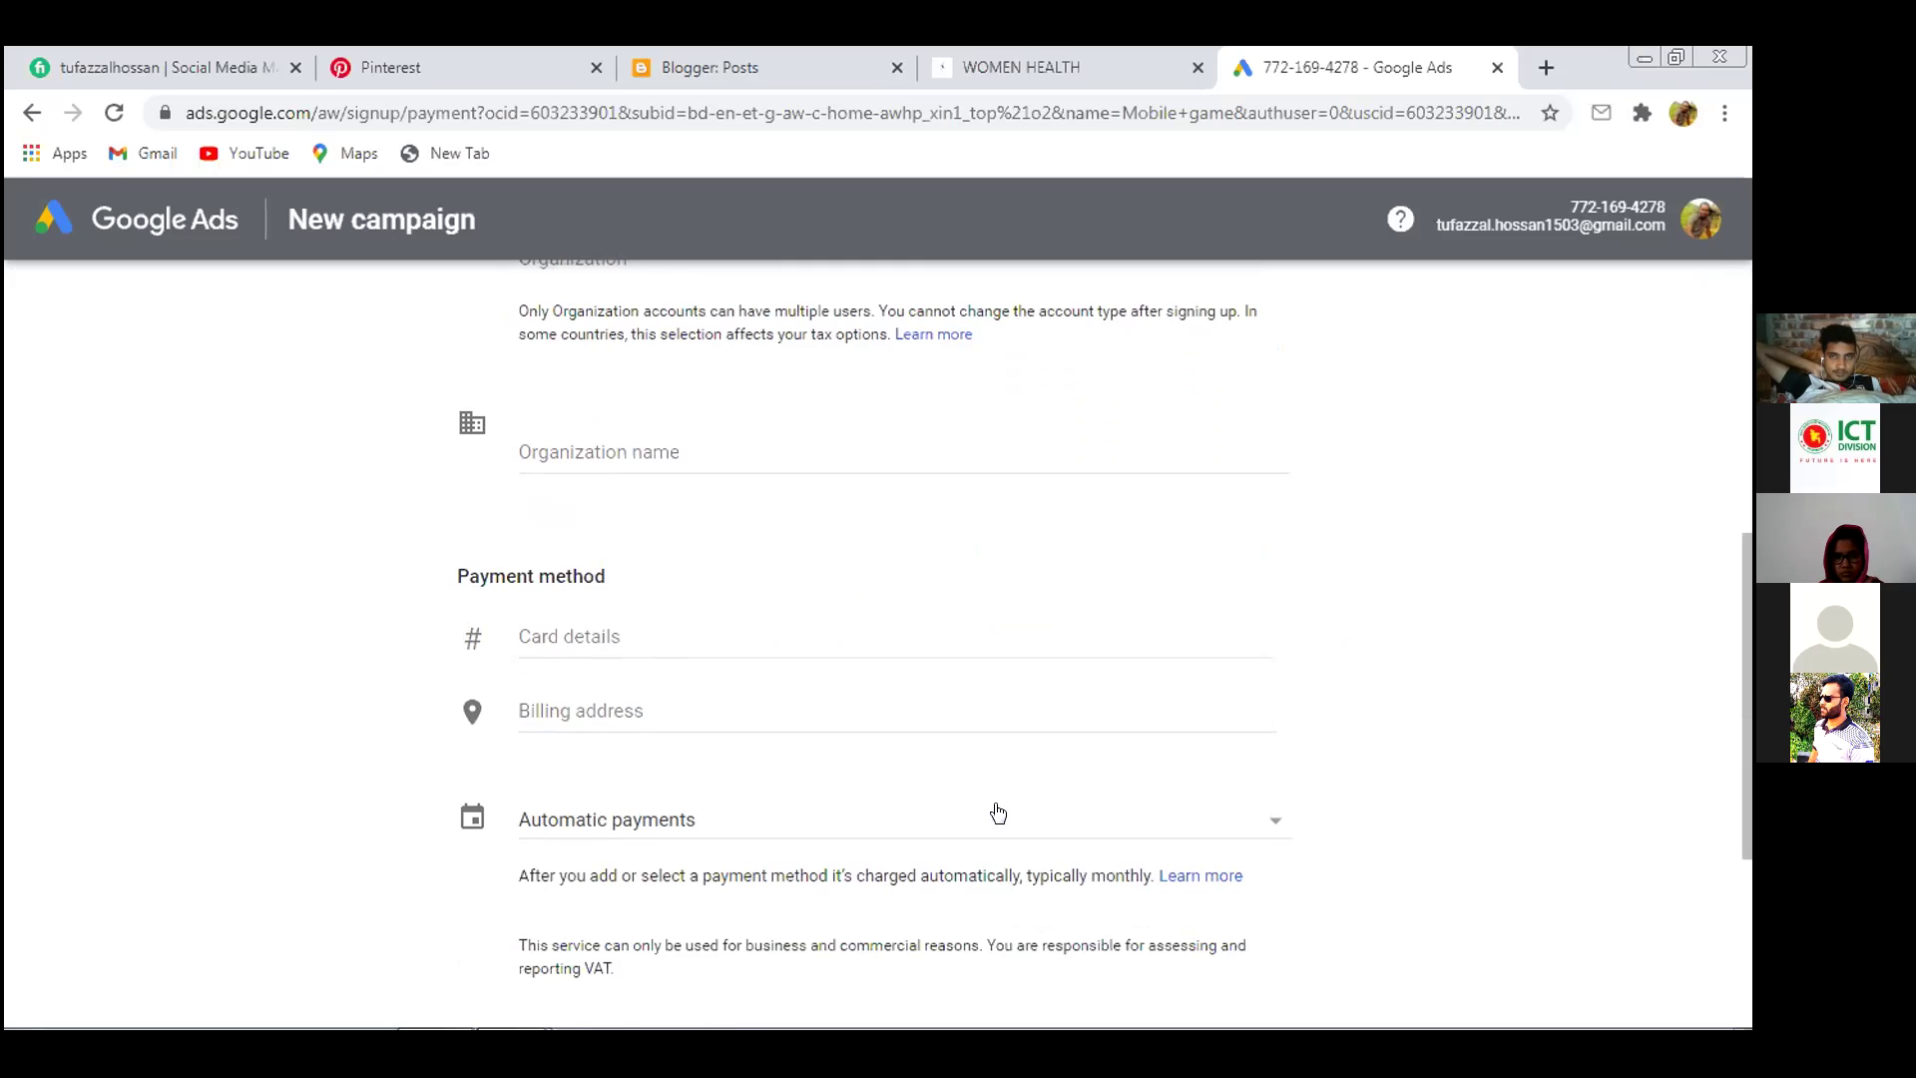
pyautogui.scroll(-3, 998, 807)
pyautogui.scroll(-2, 1000, 796)
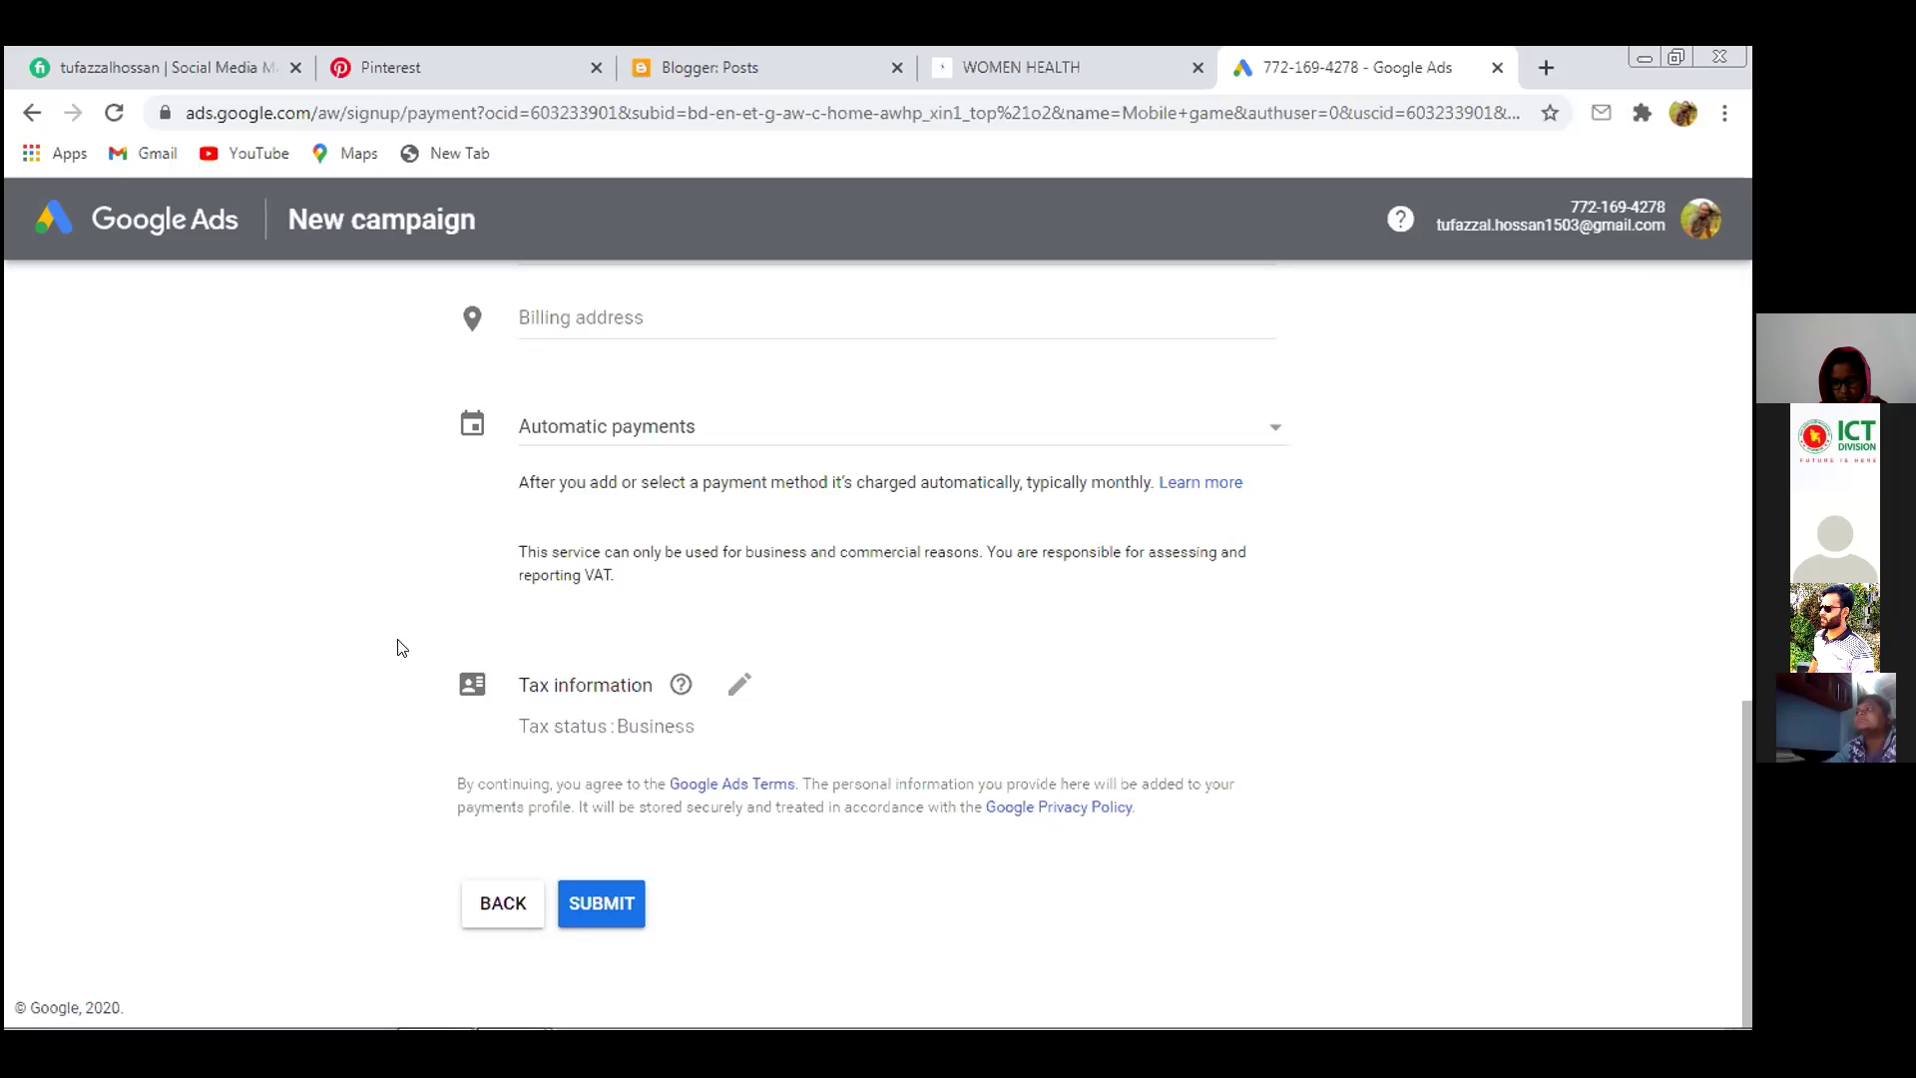
pyautogui.scroll(3, 386, 692)
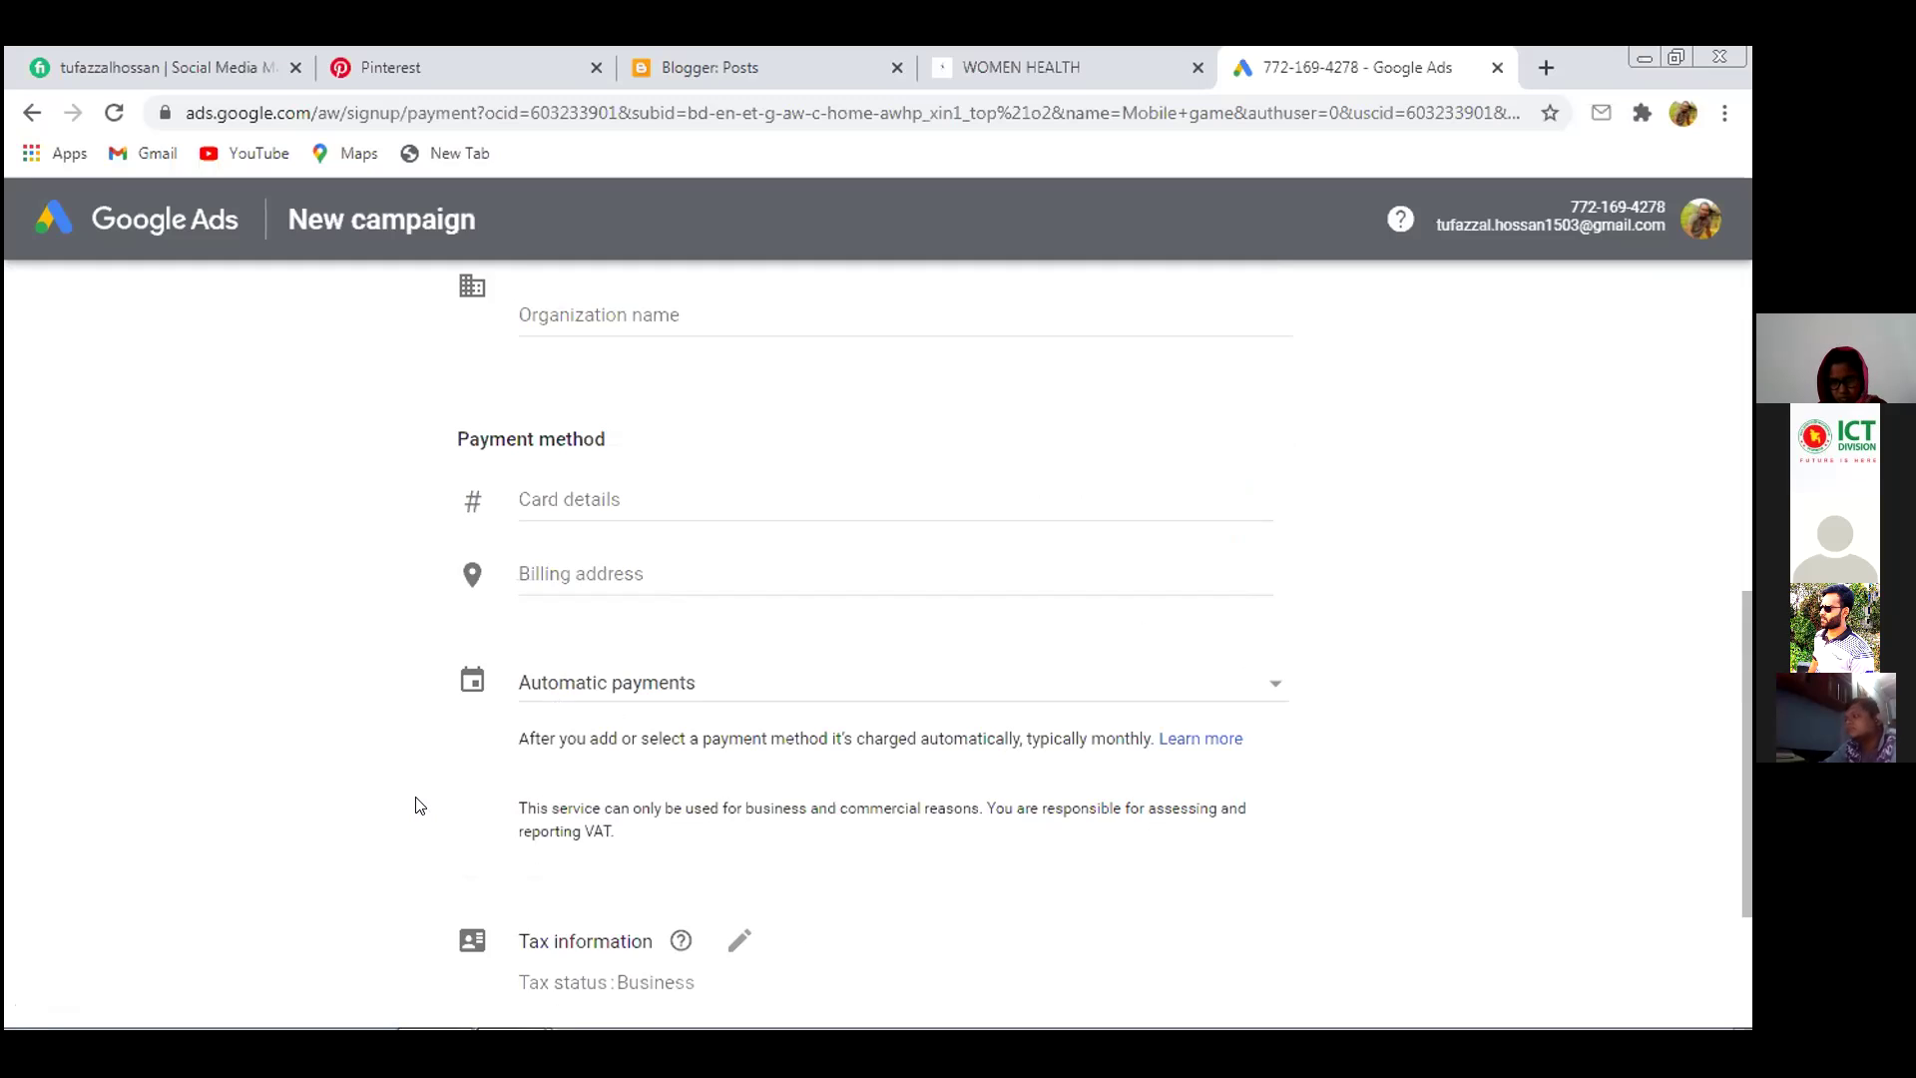
pyautogui.scroll(-3, 419, 806)
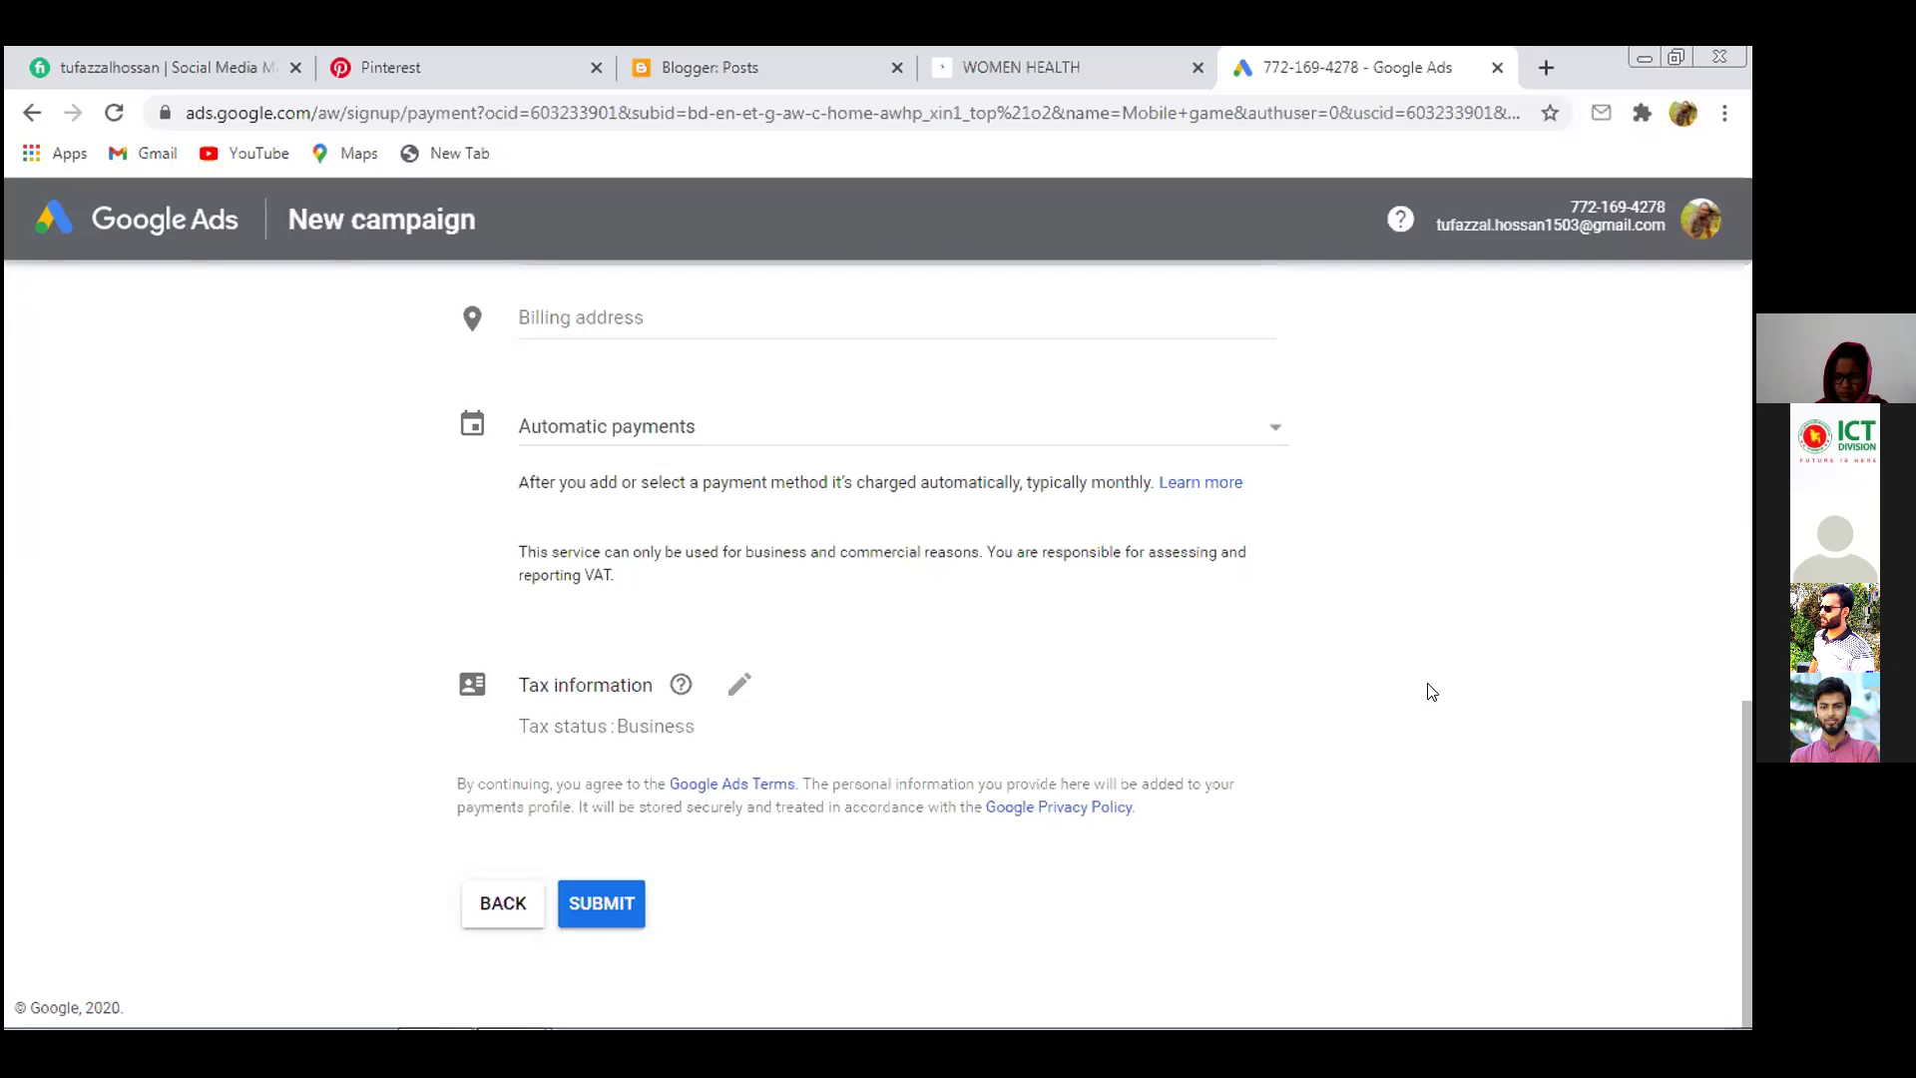
pyautogui.scroll(1, 1471, 704)
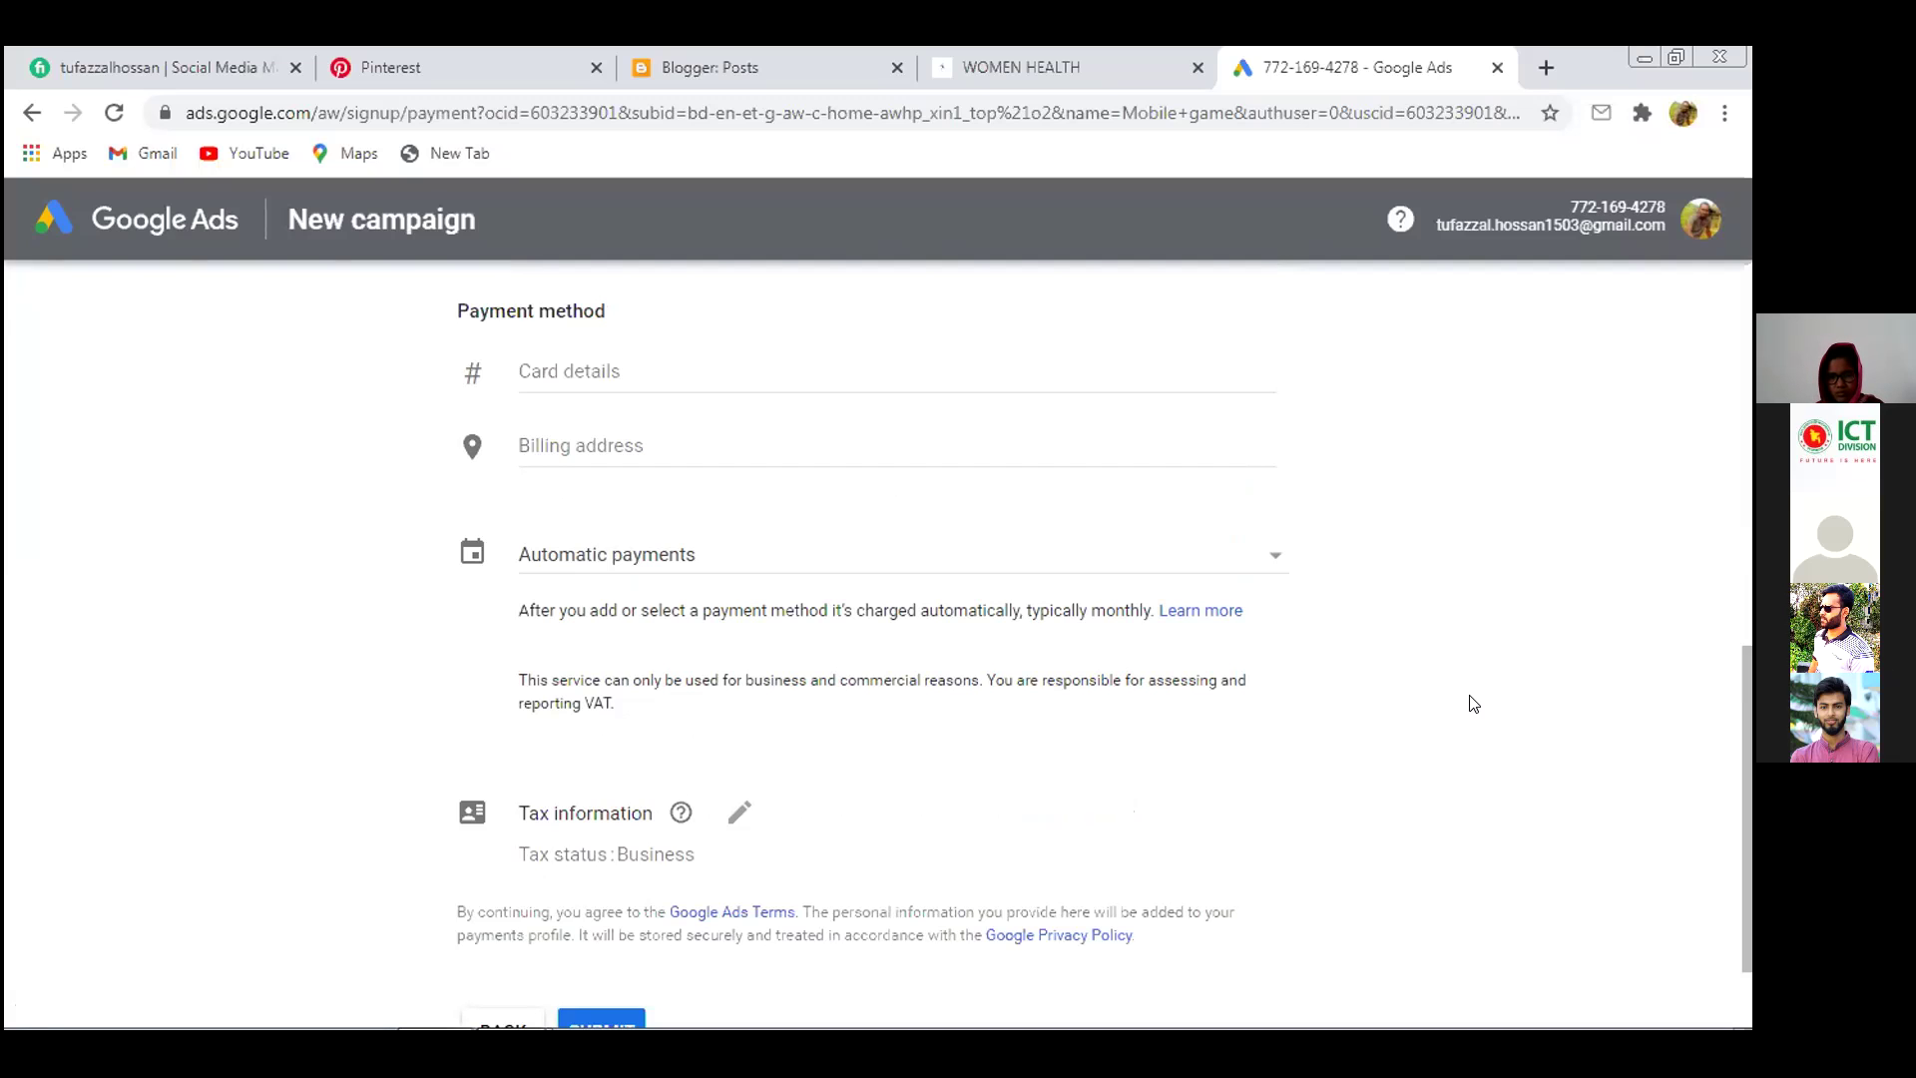
pyautogui.scroll(-2, 1470, 703)
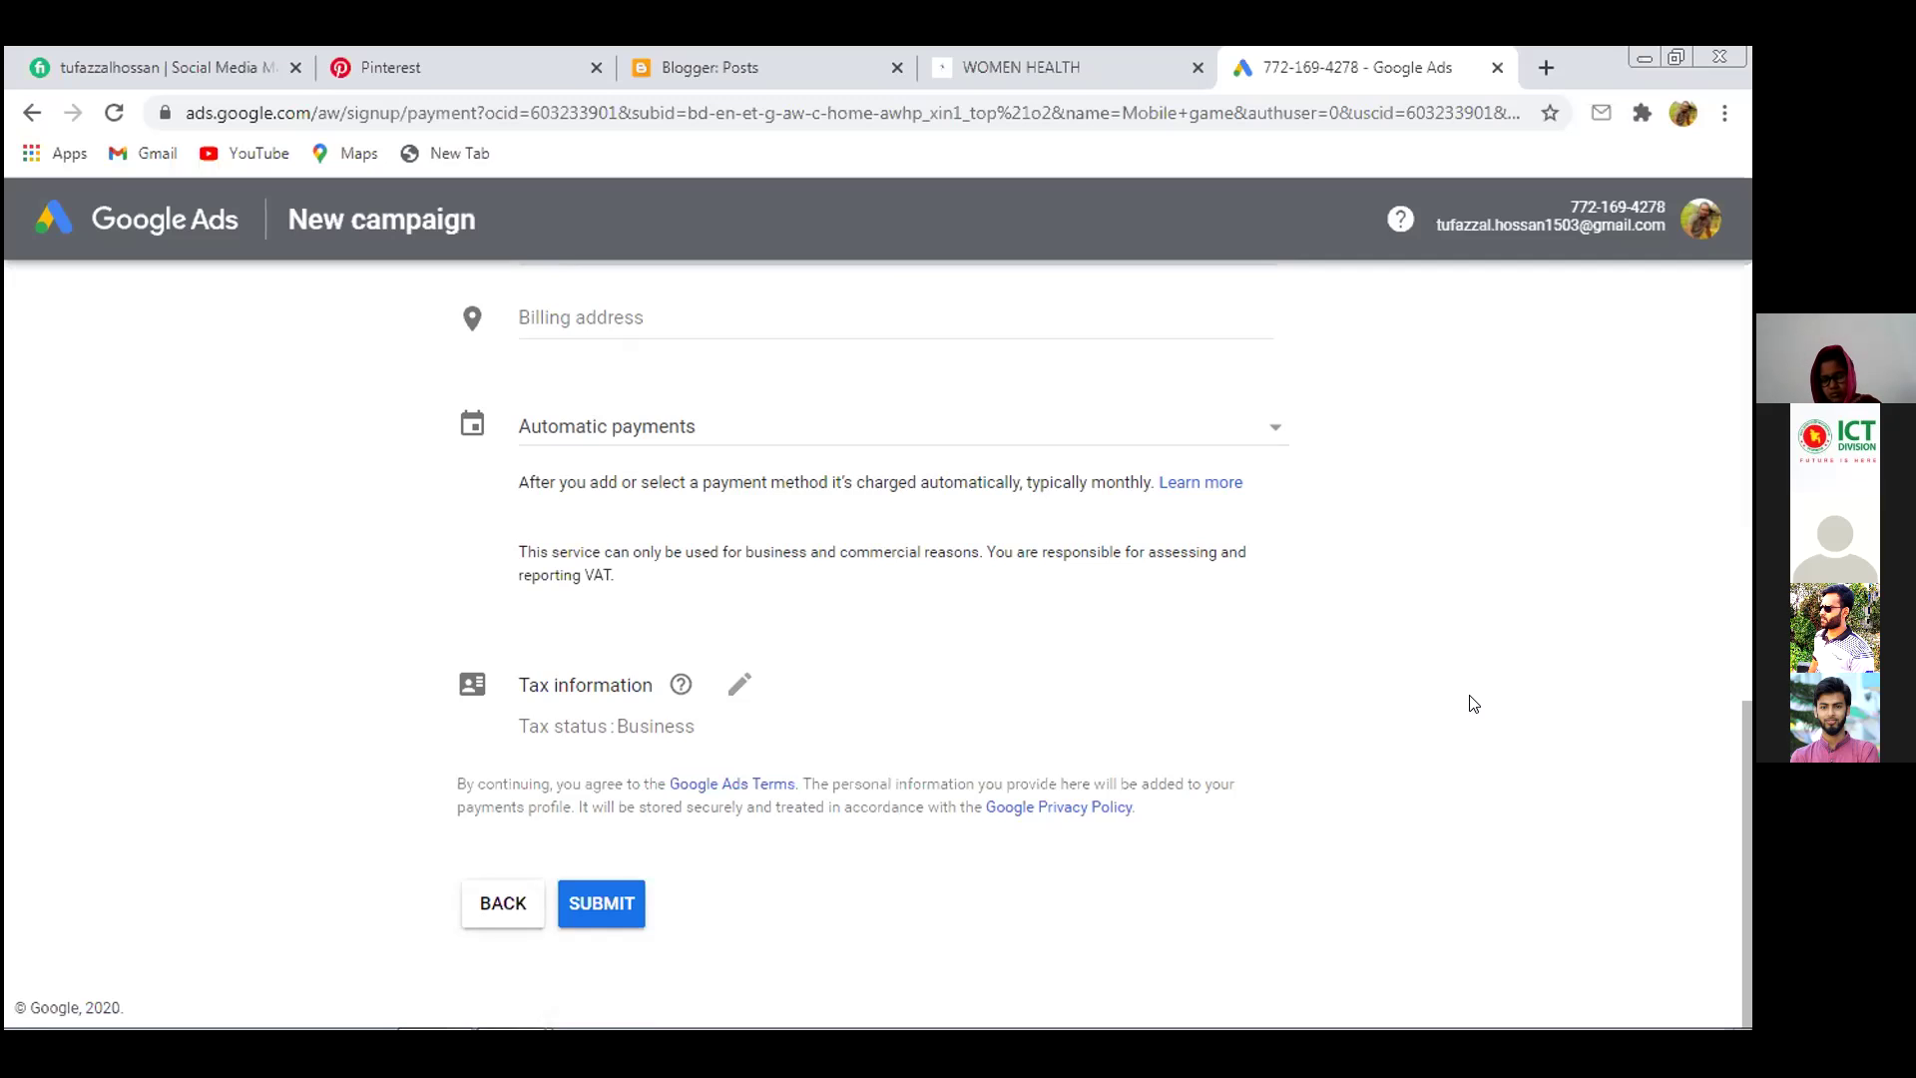
pyautogui.scroll(10, 1471, 703)
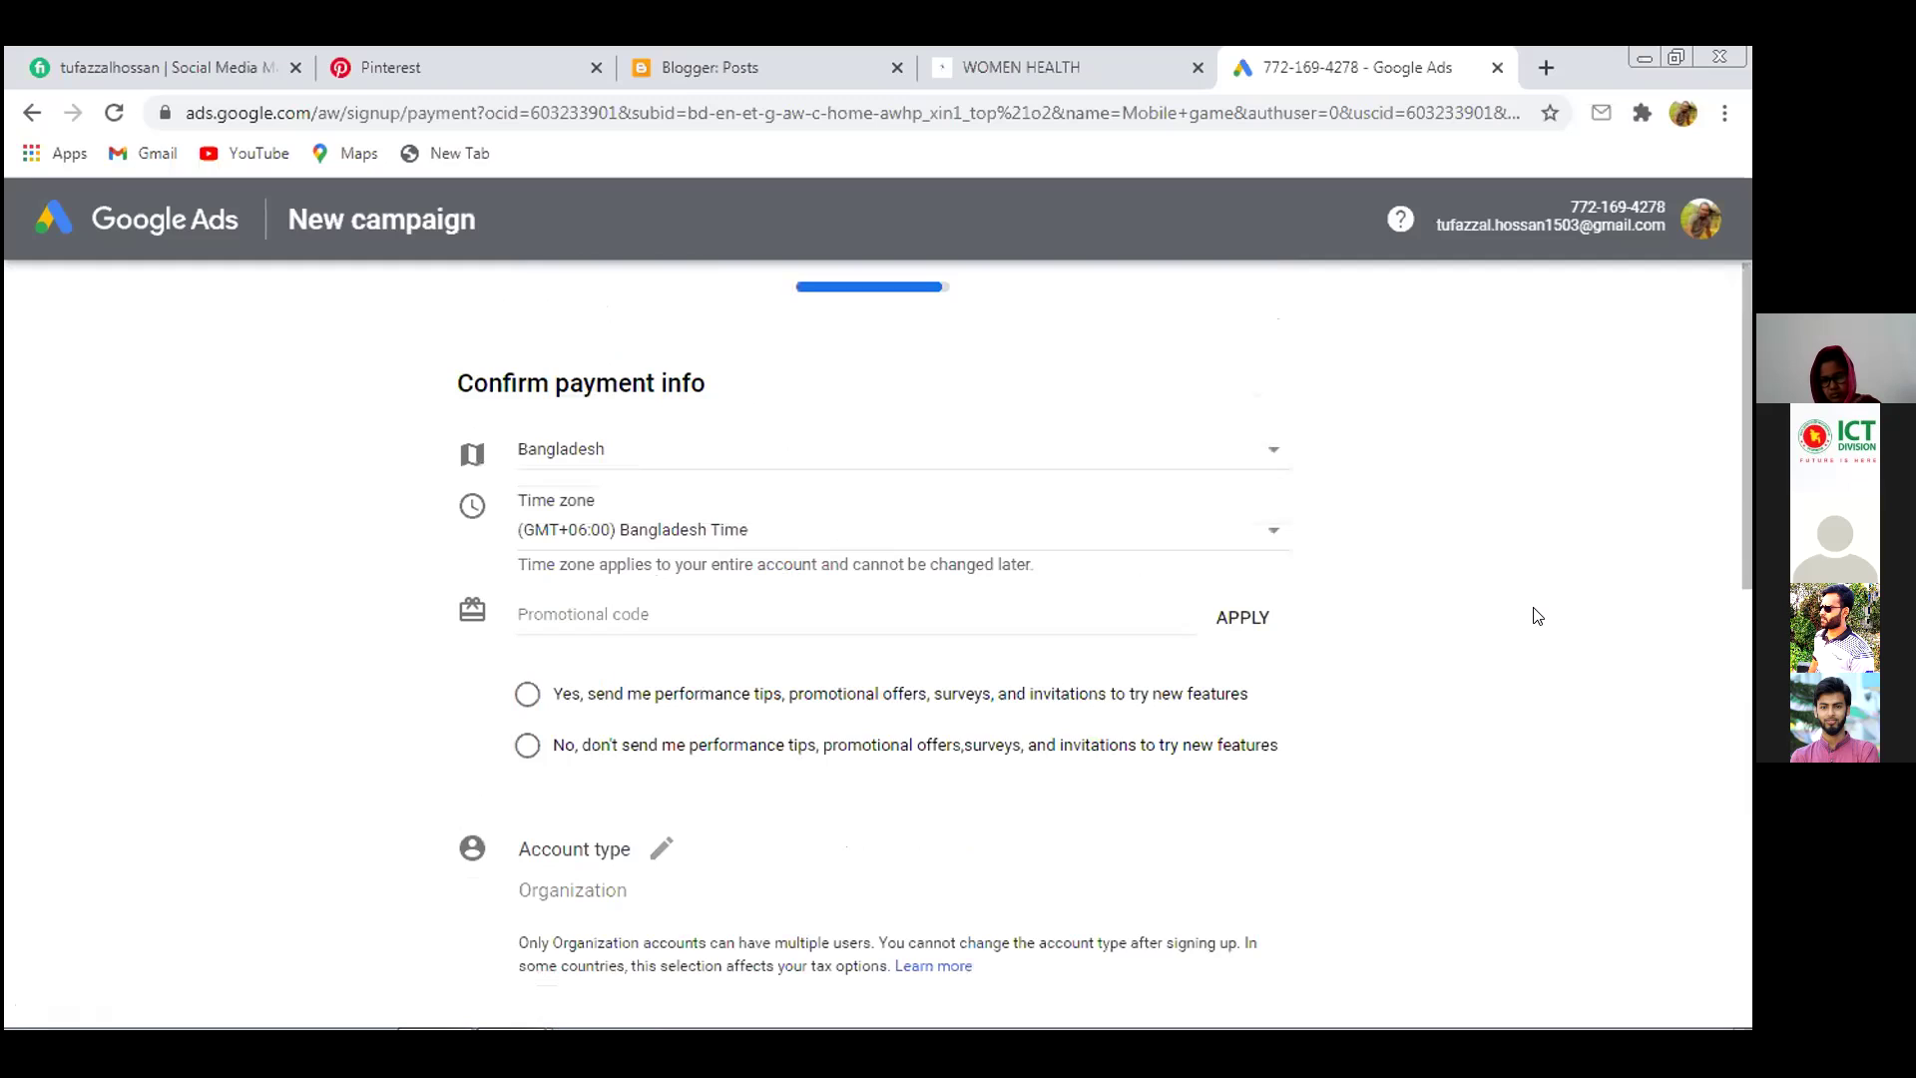
pyautogui.scroll(1, 1537, 616)
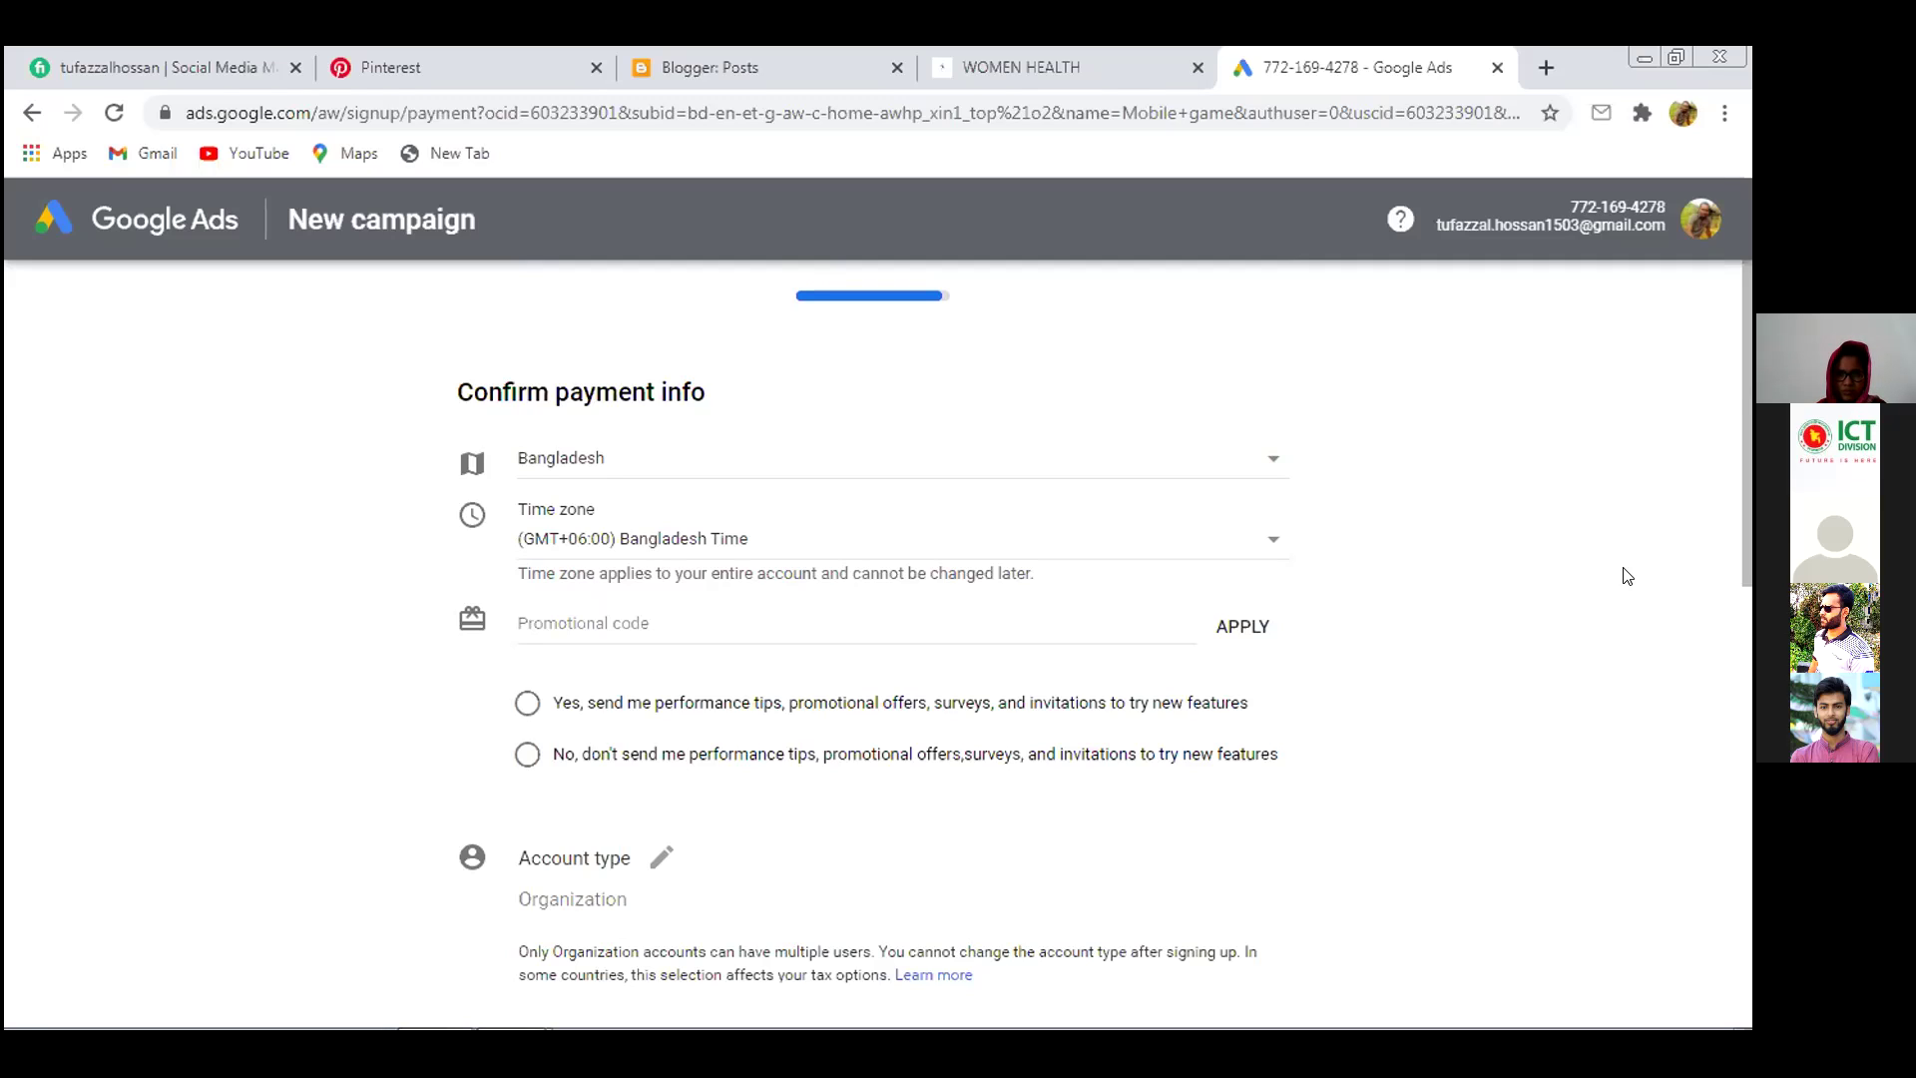
pyautogui.scroll(-10, 1495, 608)
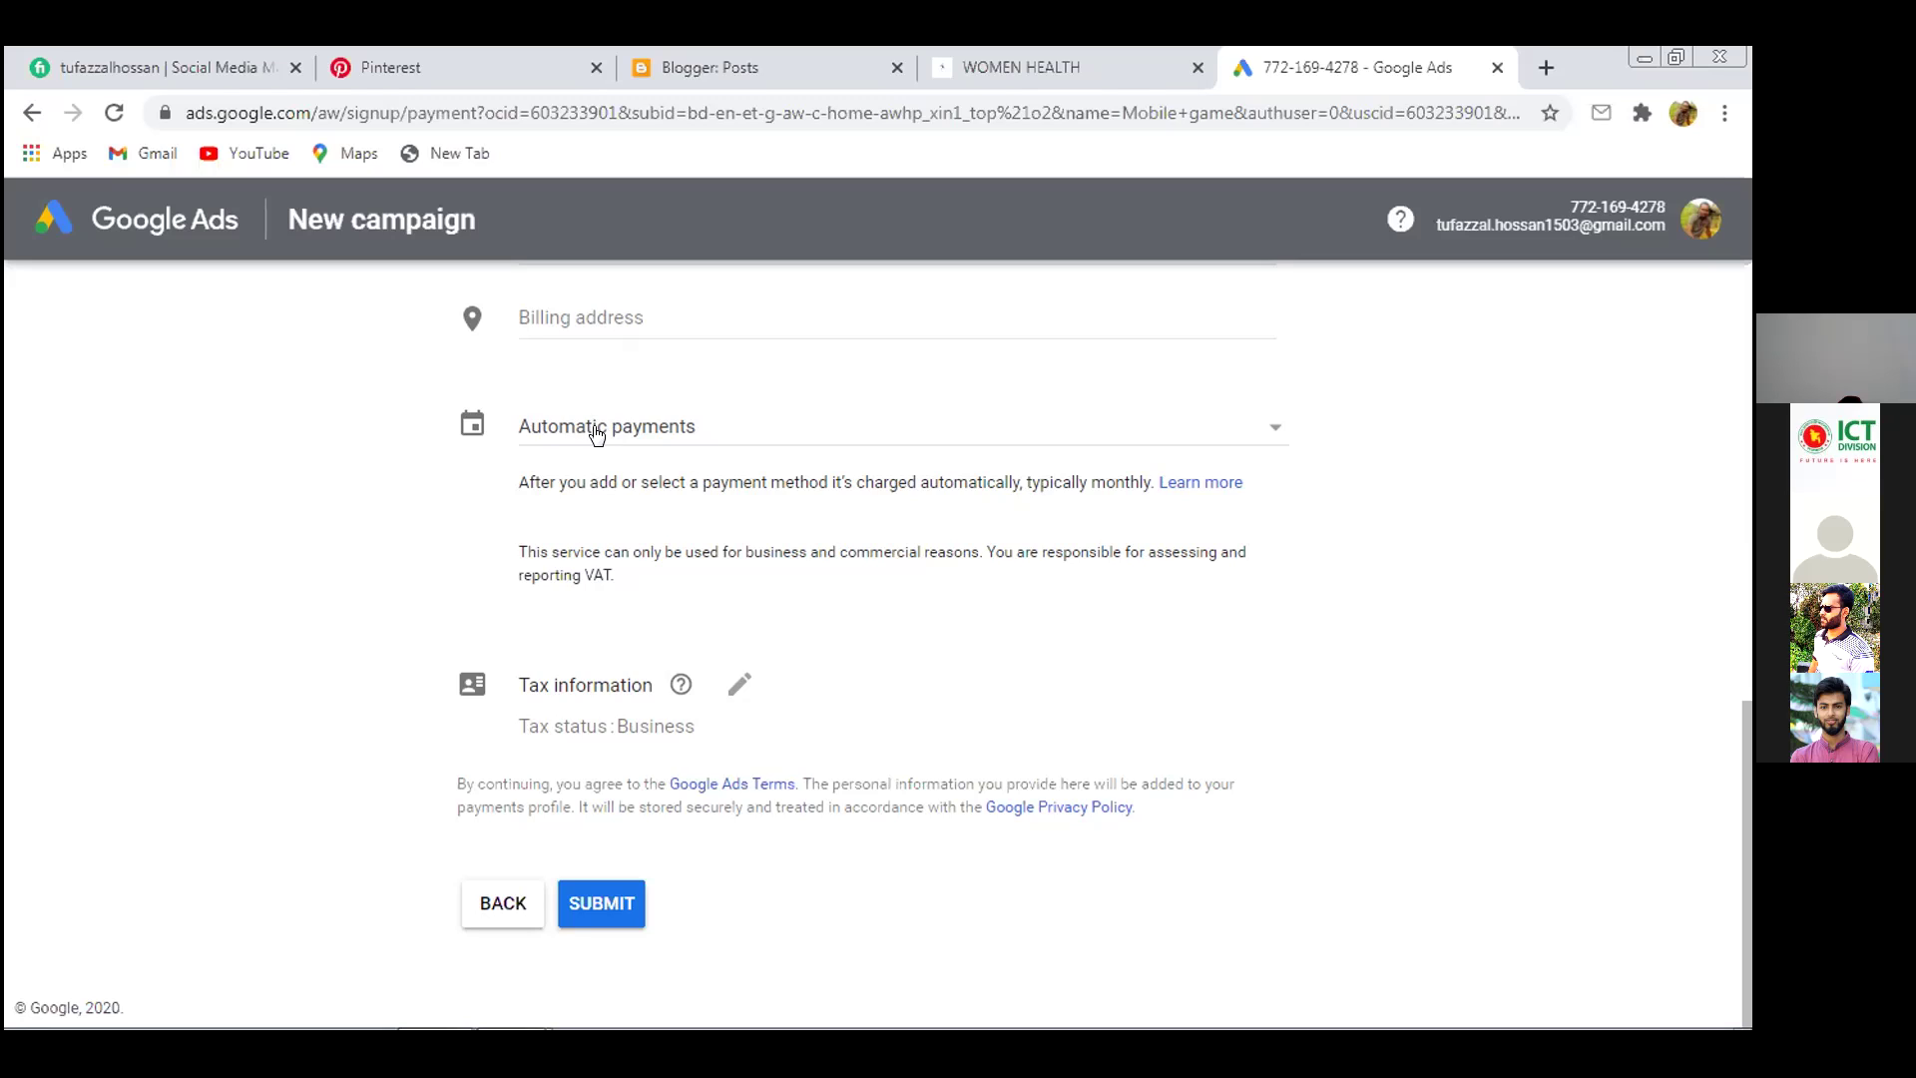
pyautogui.click(464, 424)
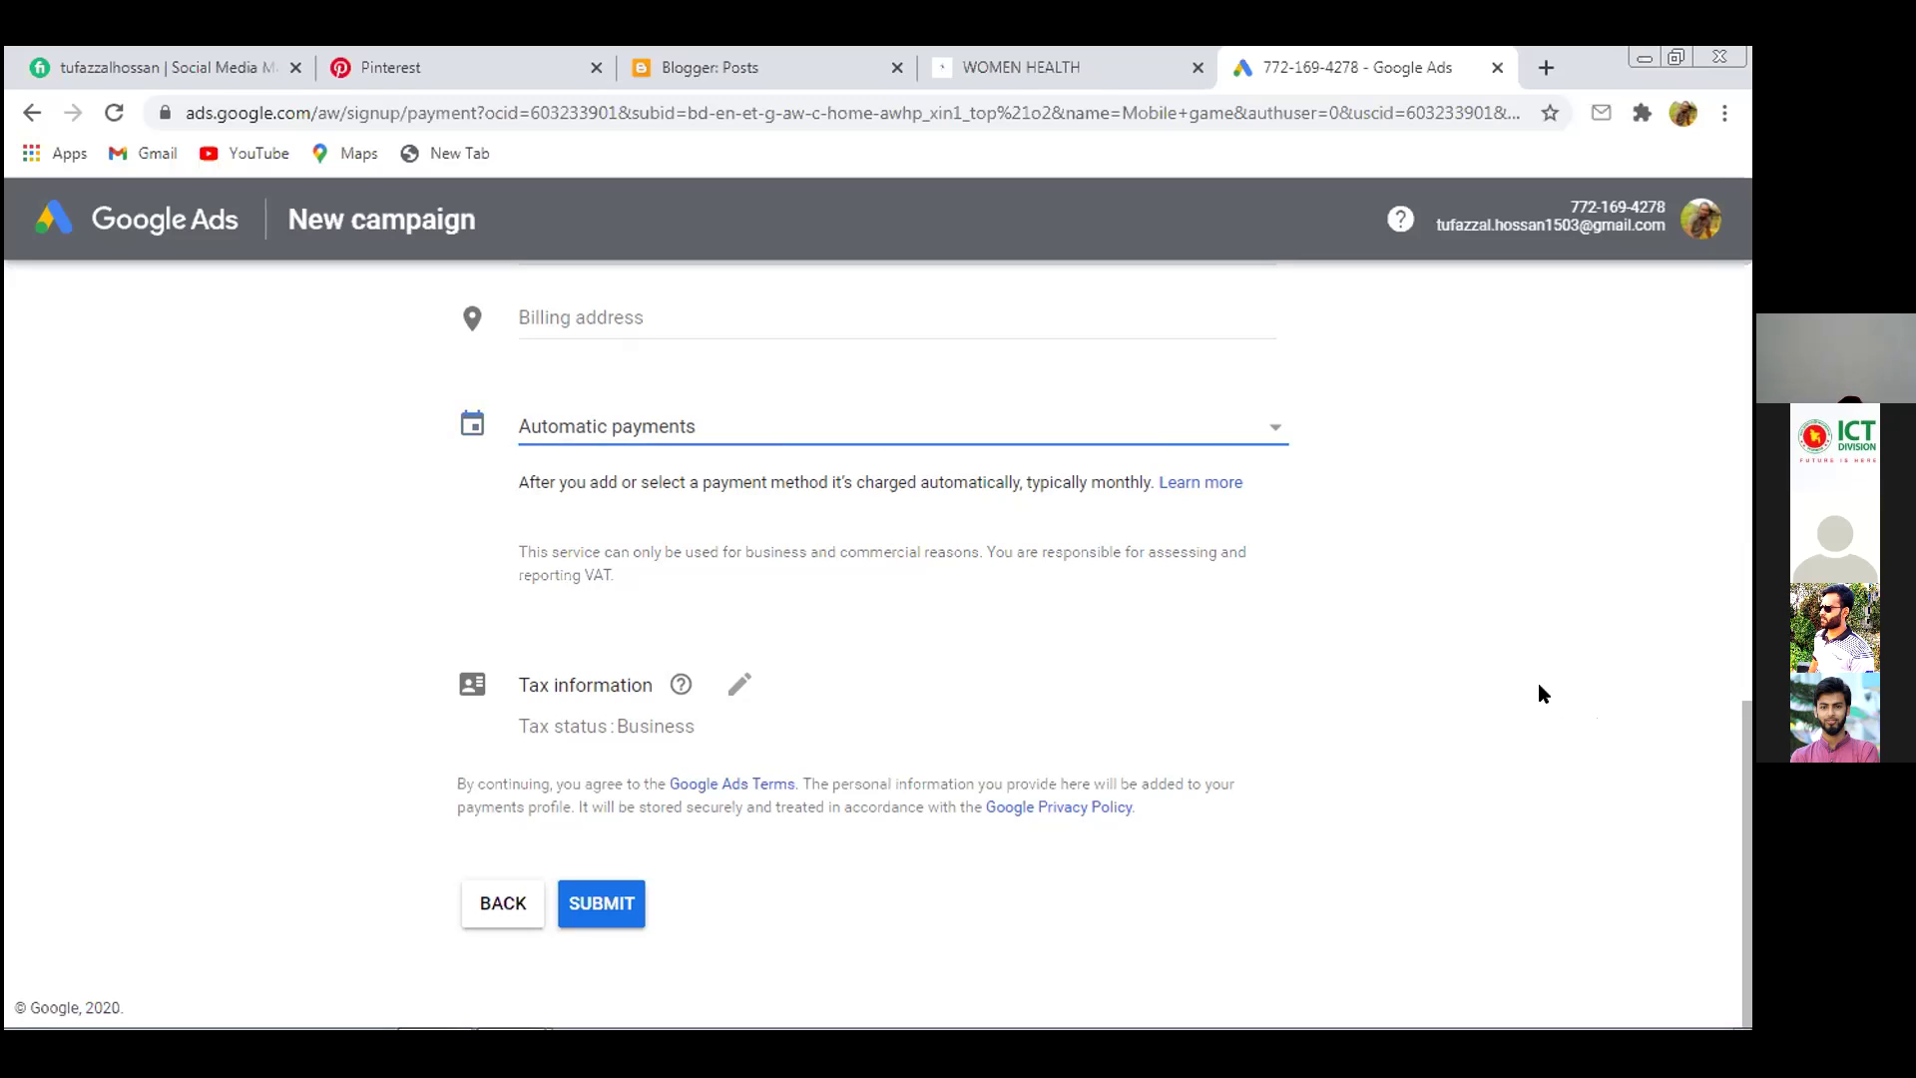
pyautogui.click(1543, 694)
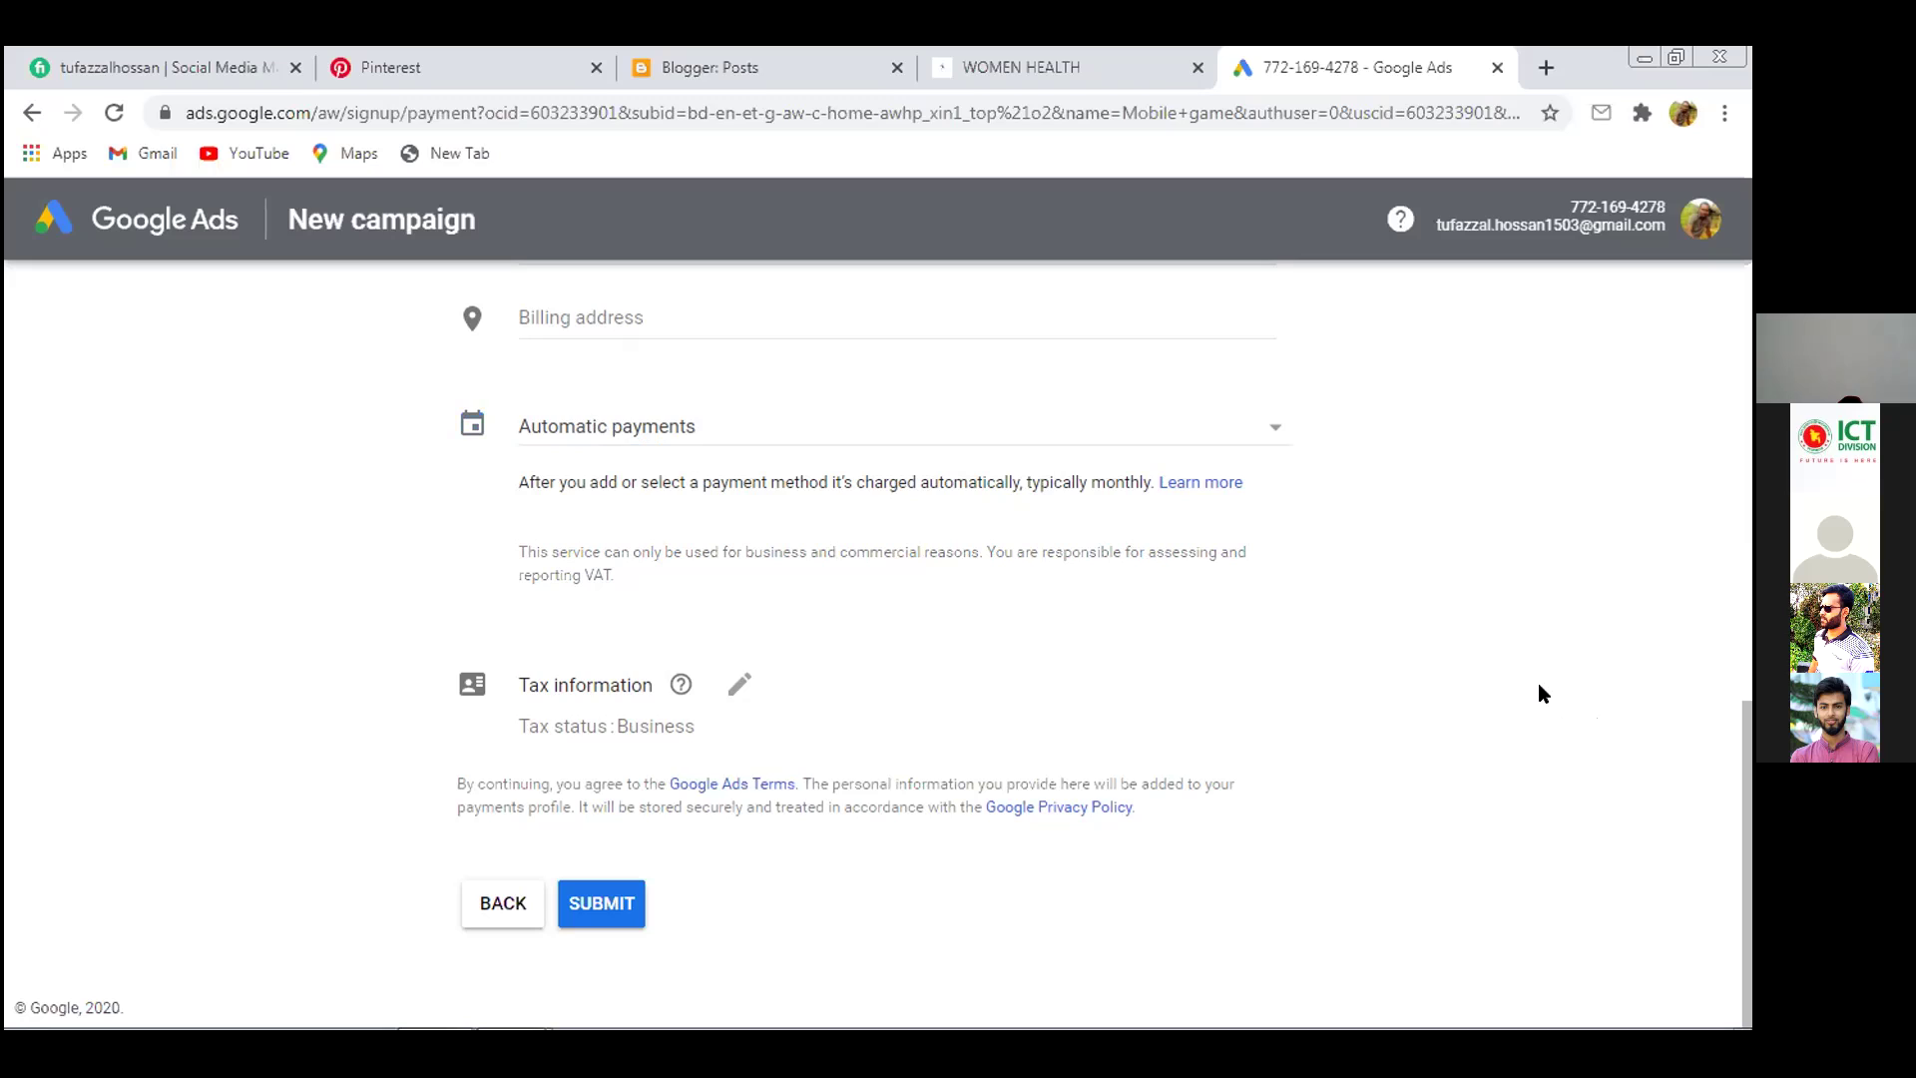
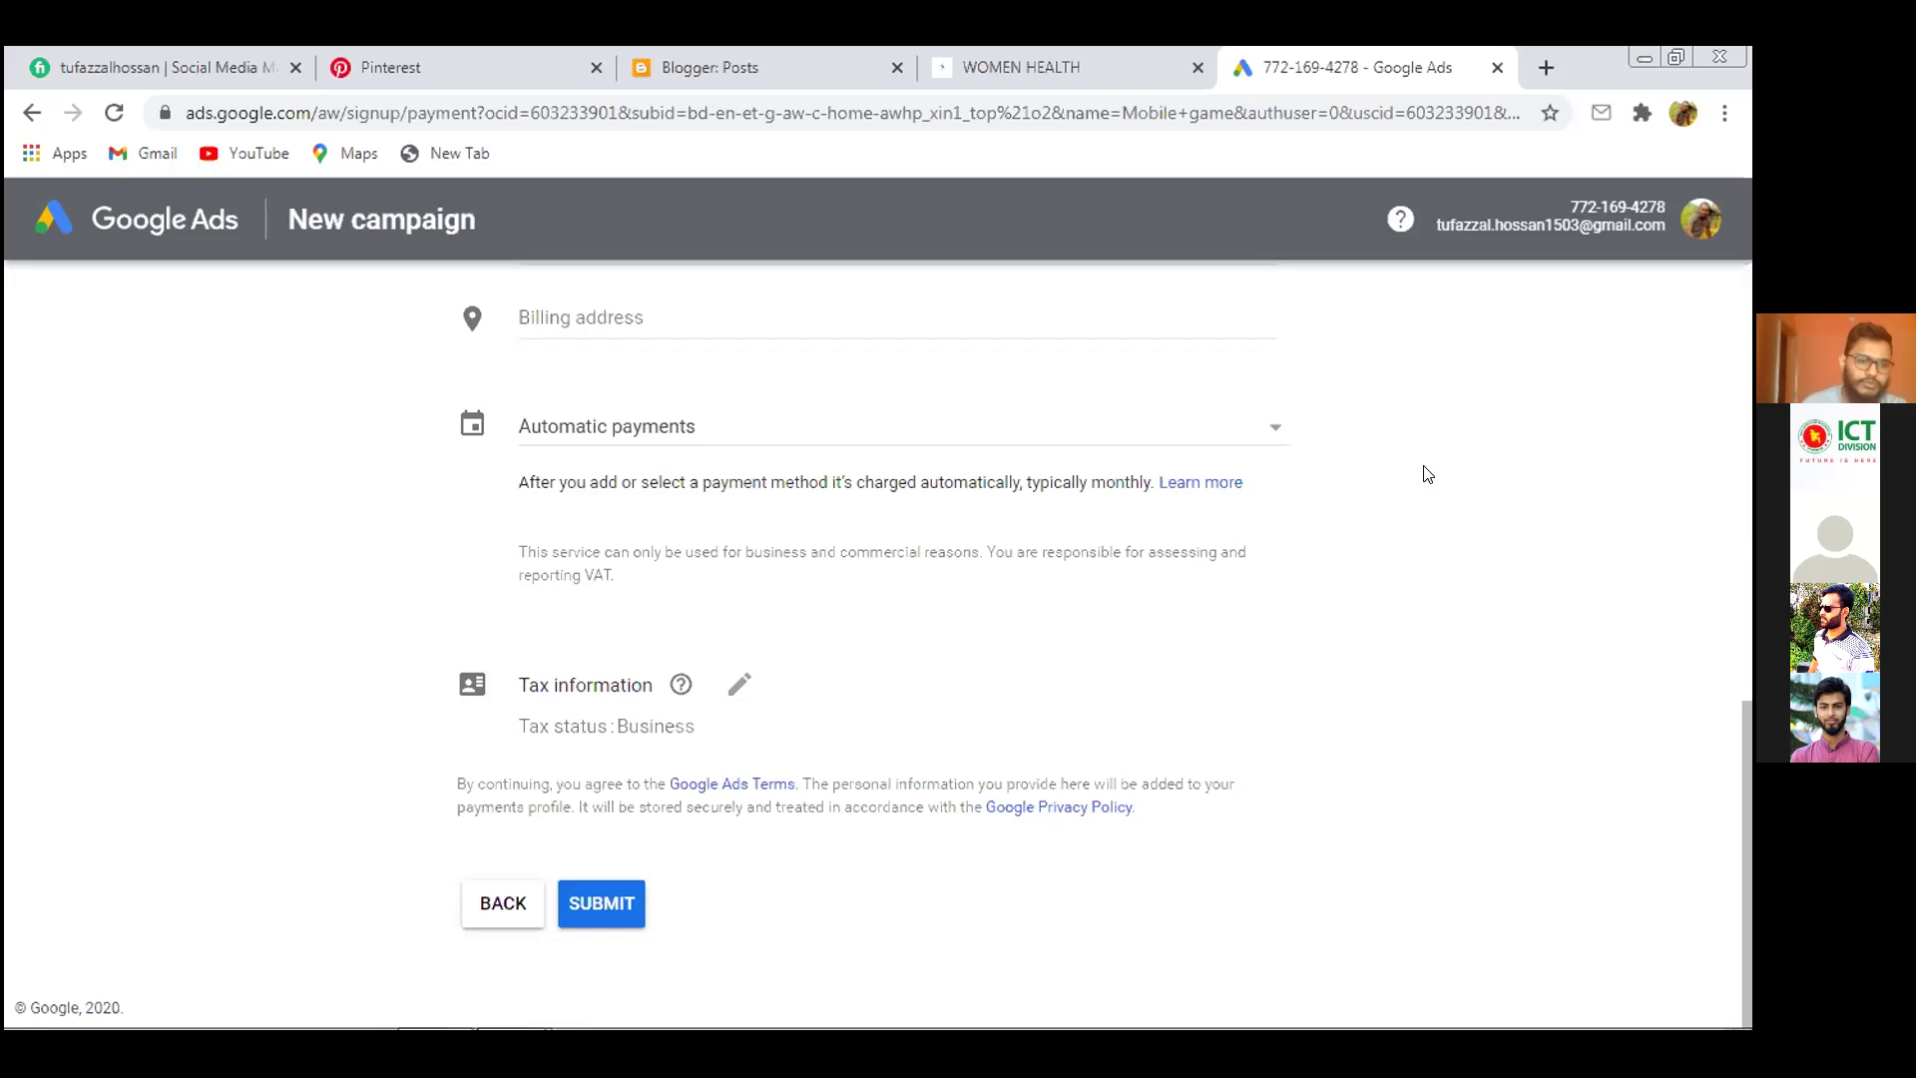
# Step back from review through budget, location, keyword and ad steps to the website step, then scan the blog site
pyautogui.click(32, 112)
pyautogui.click(31, 113)
pyautogui.click(32, 113)
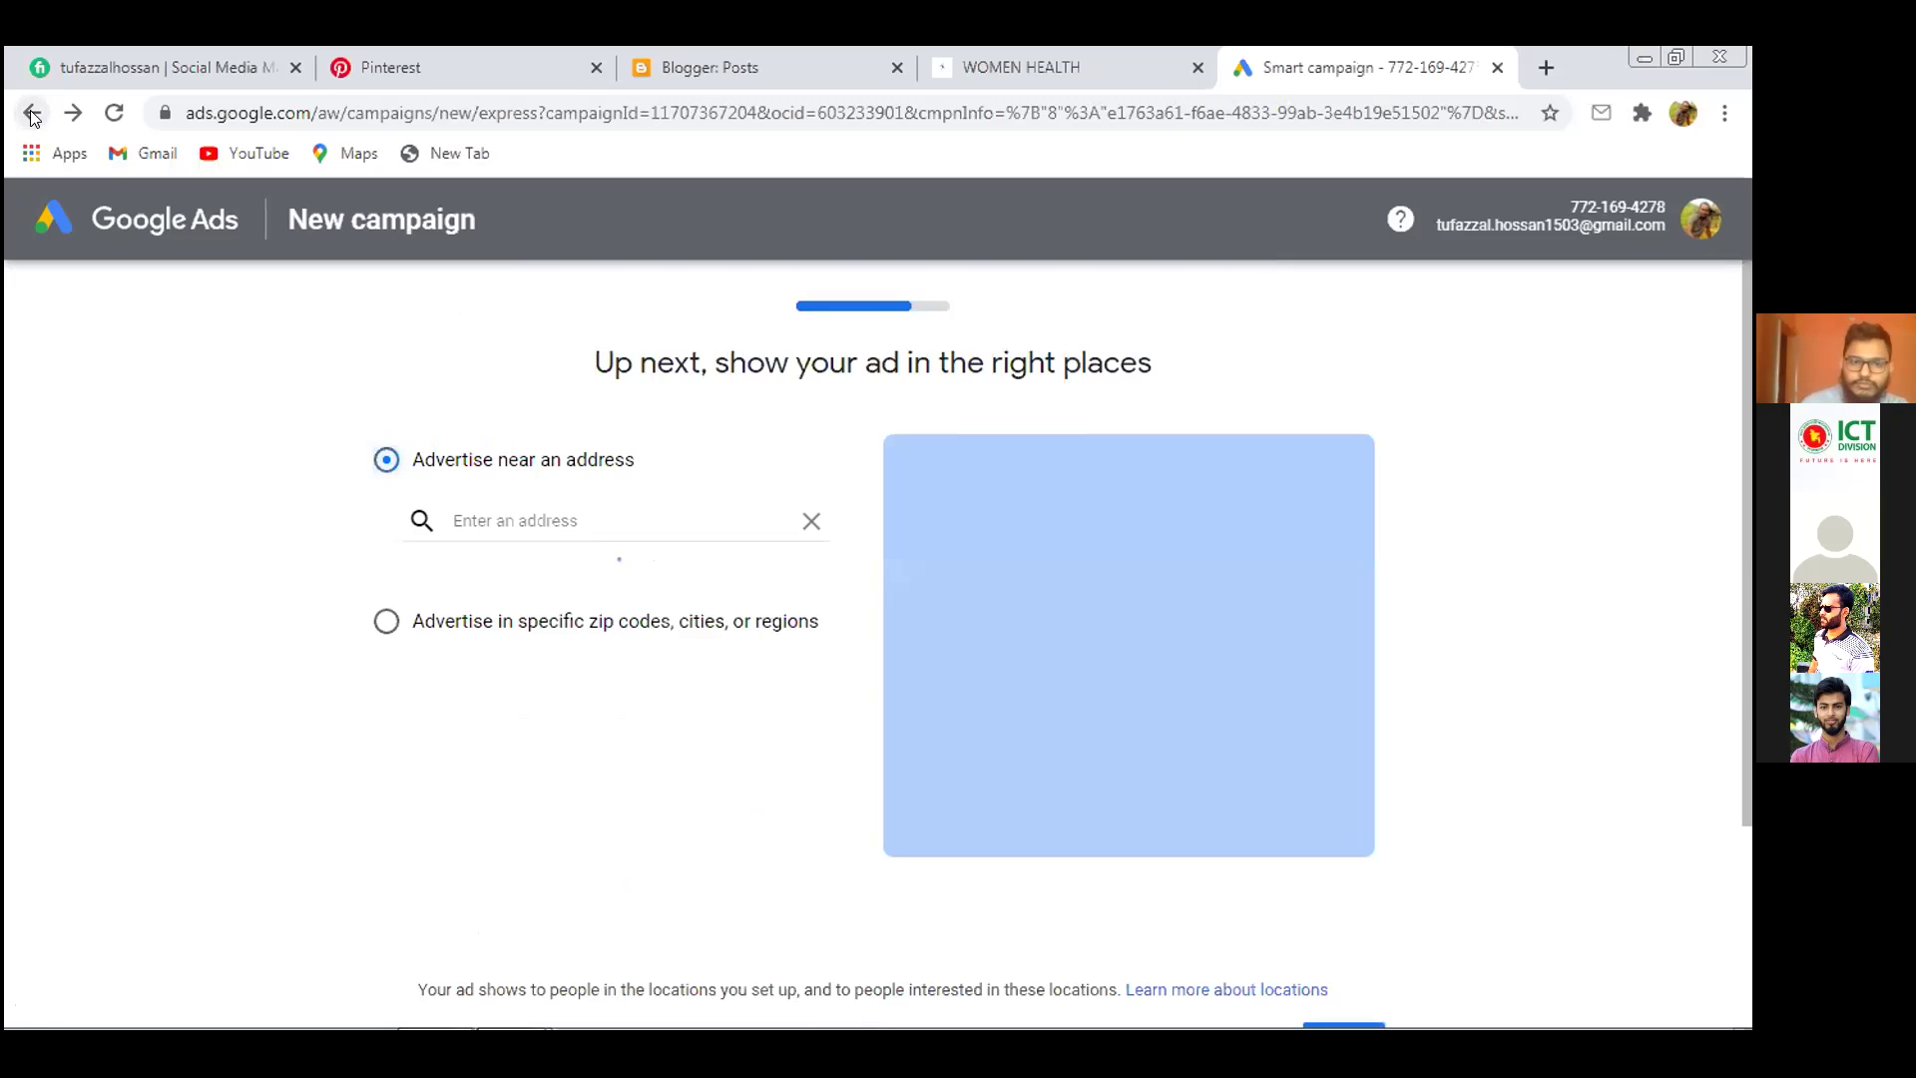
pyautogui.click(31, 113)
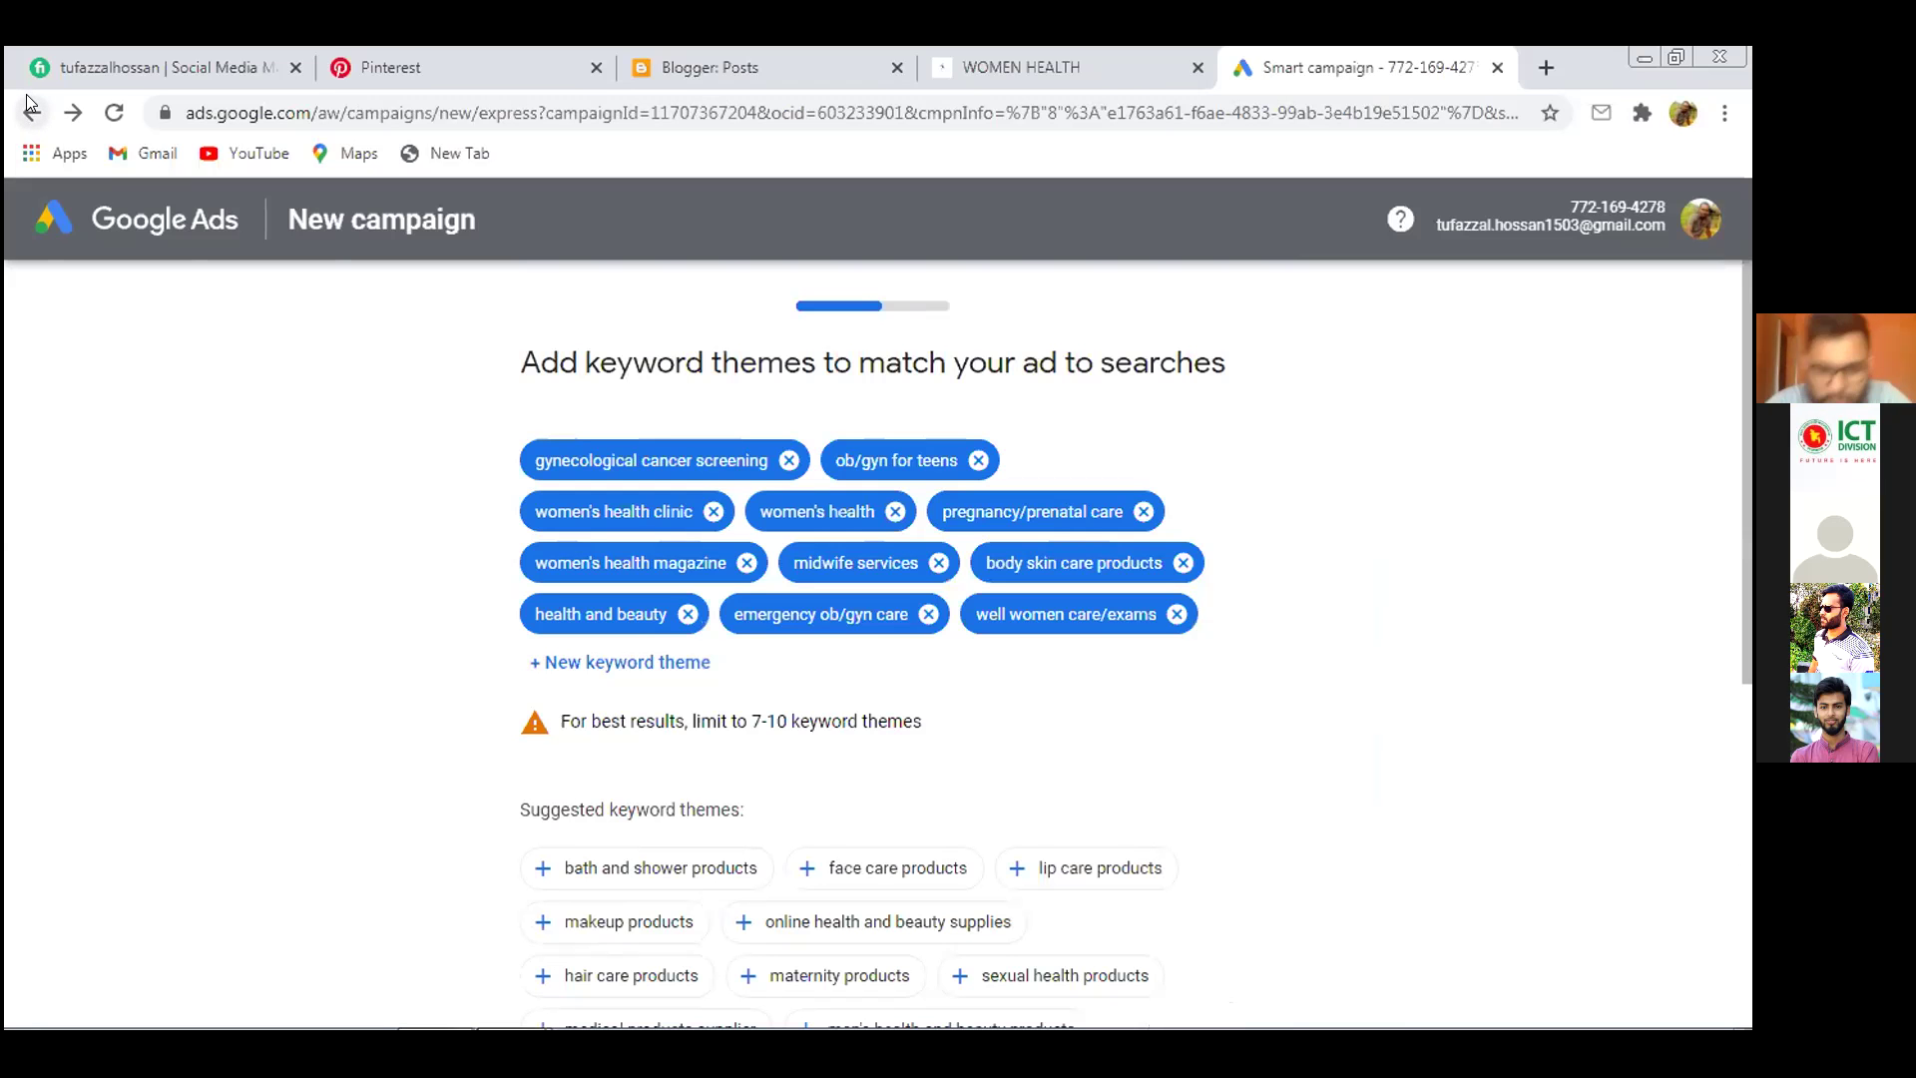
pyautogui.click(30, 113)
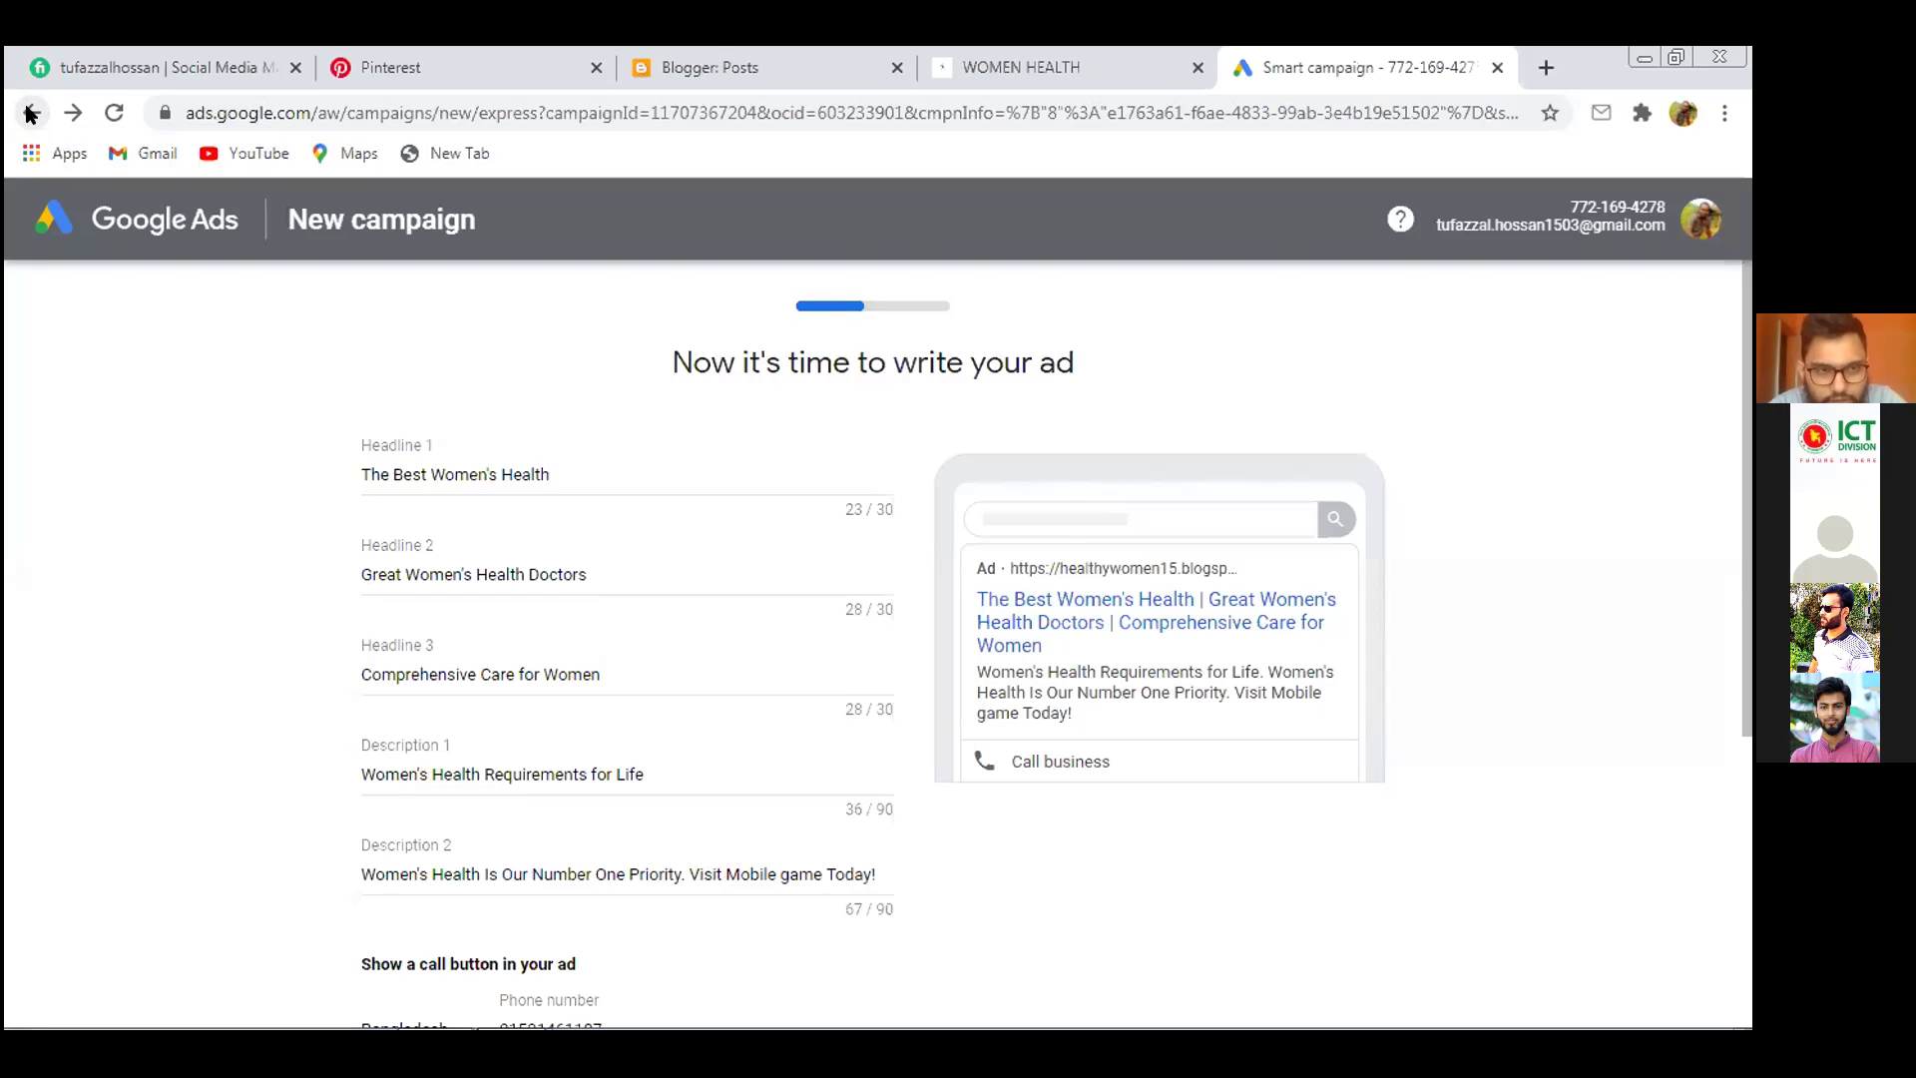
pyautogui.click(30, 113)
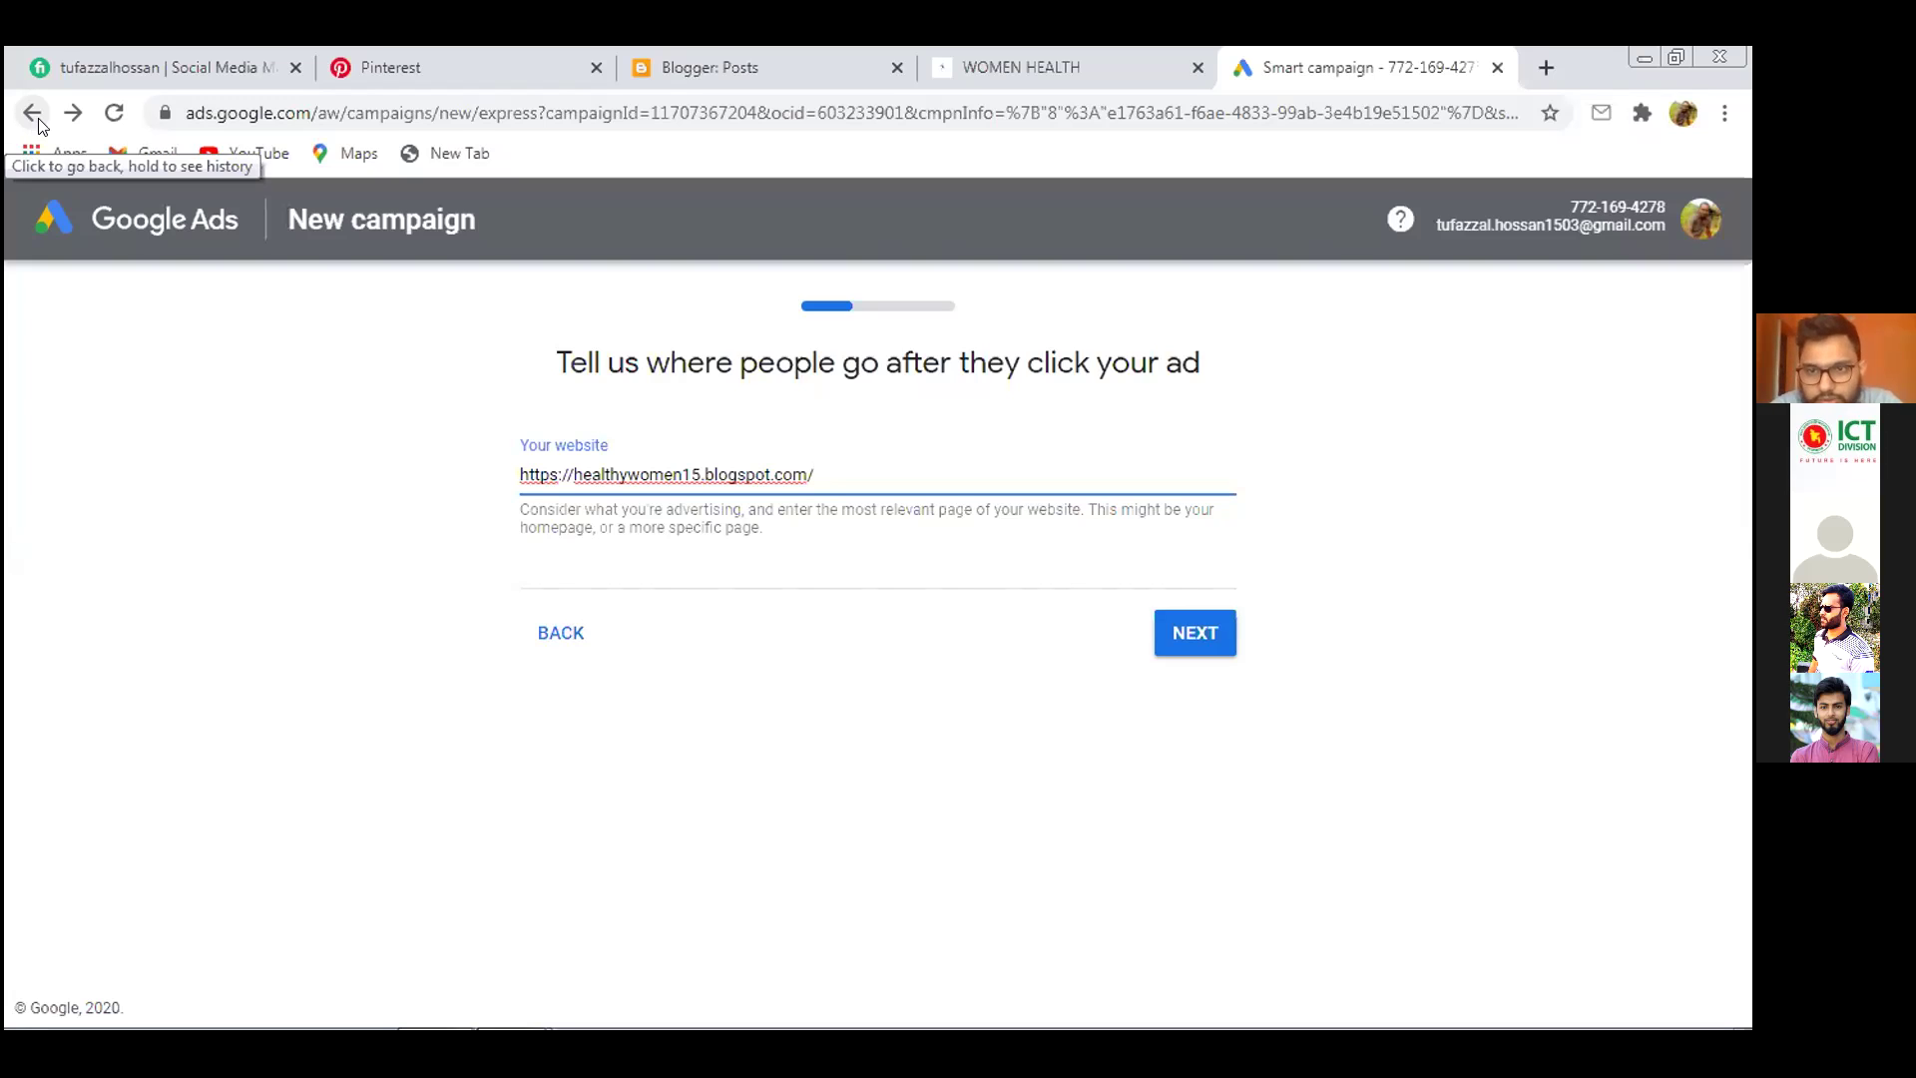
pyautogui.click(1186, 636)
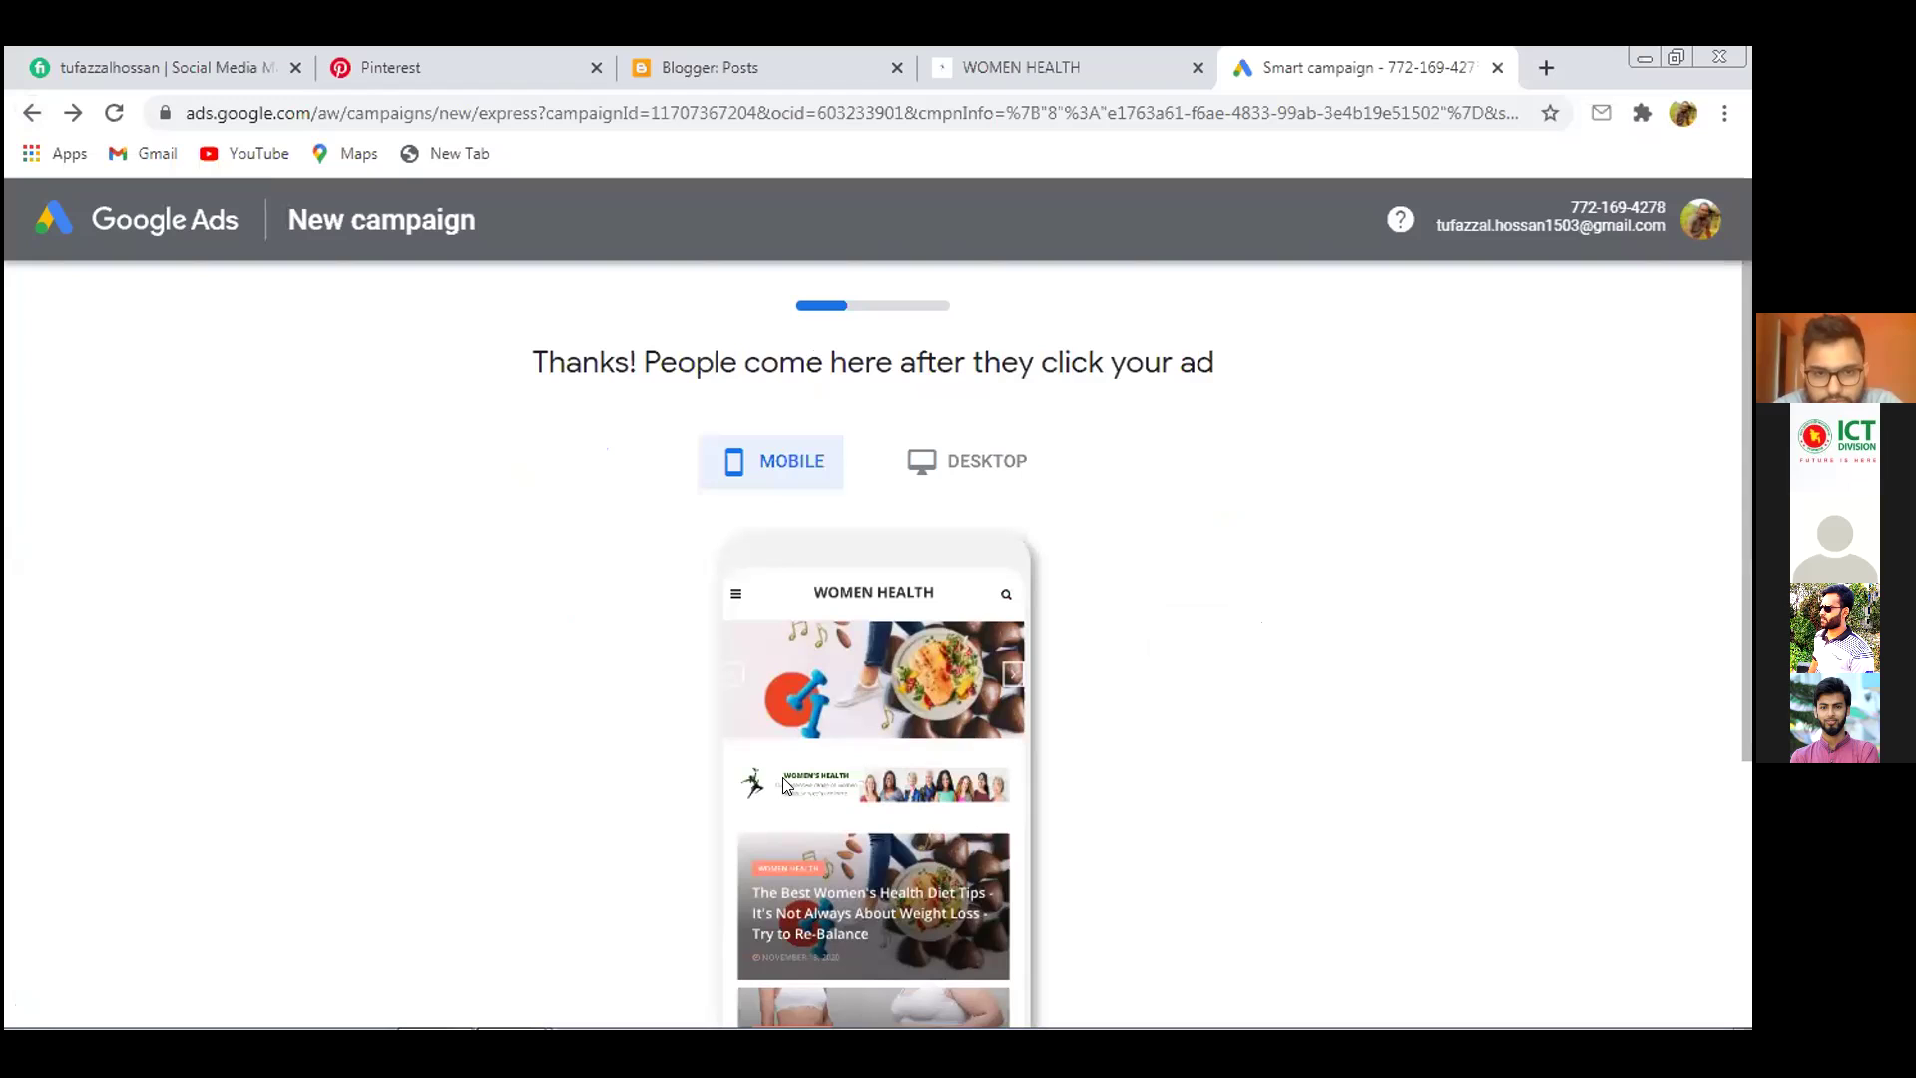
# Compare desktop and mobile previews of the WOMEN HEALTH page, continue to ad writing, and open a new tab
pyautogui.click(998, 460)
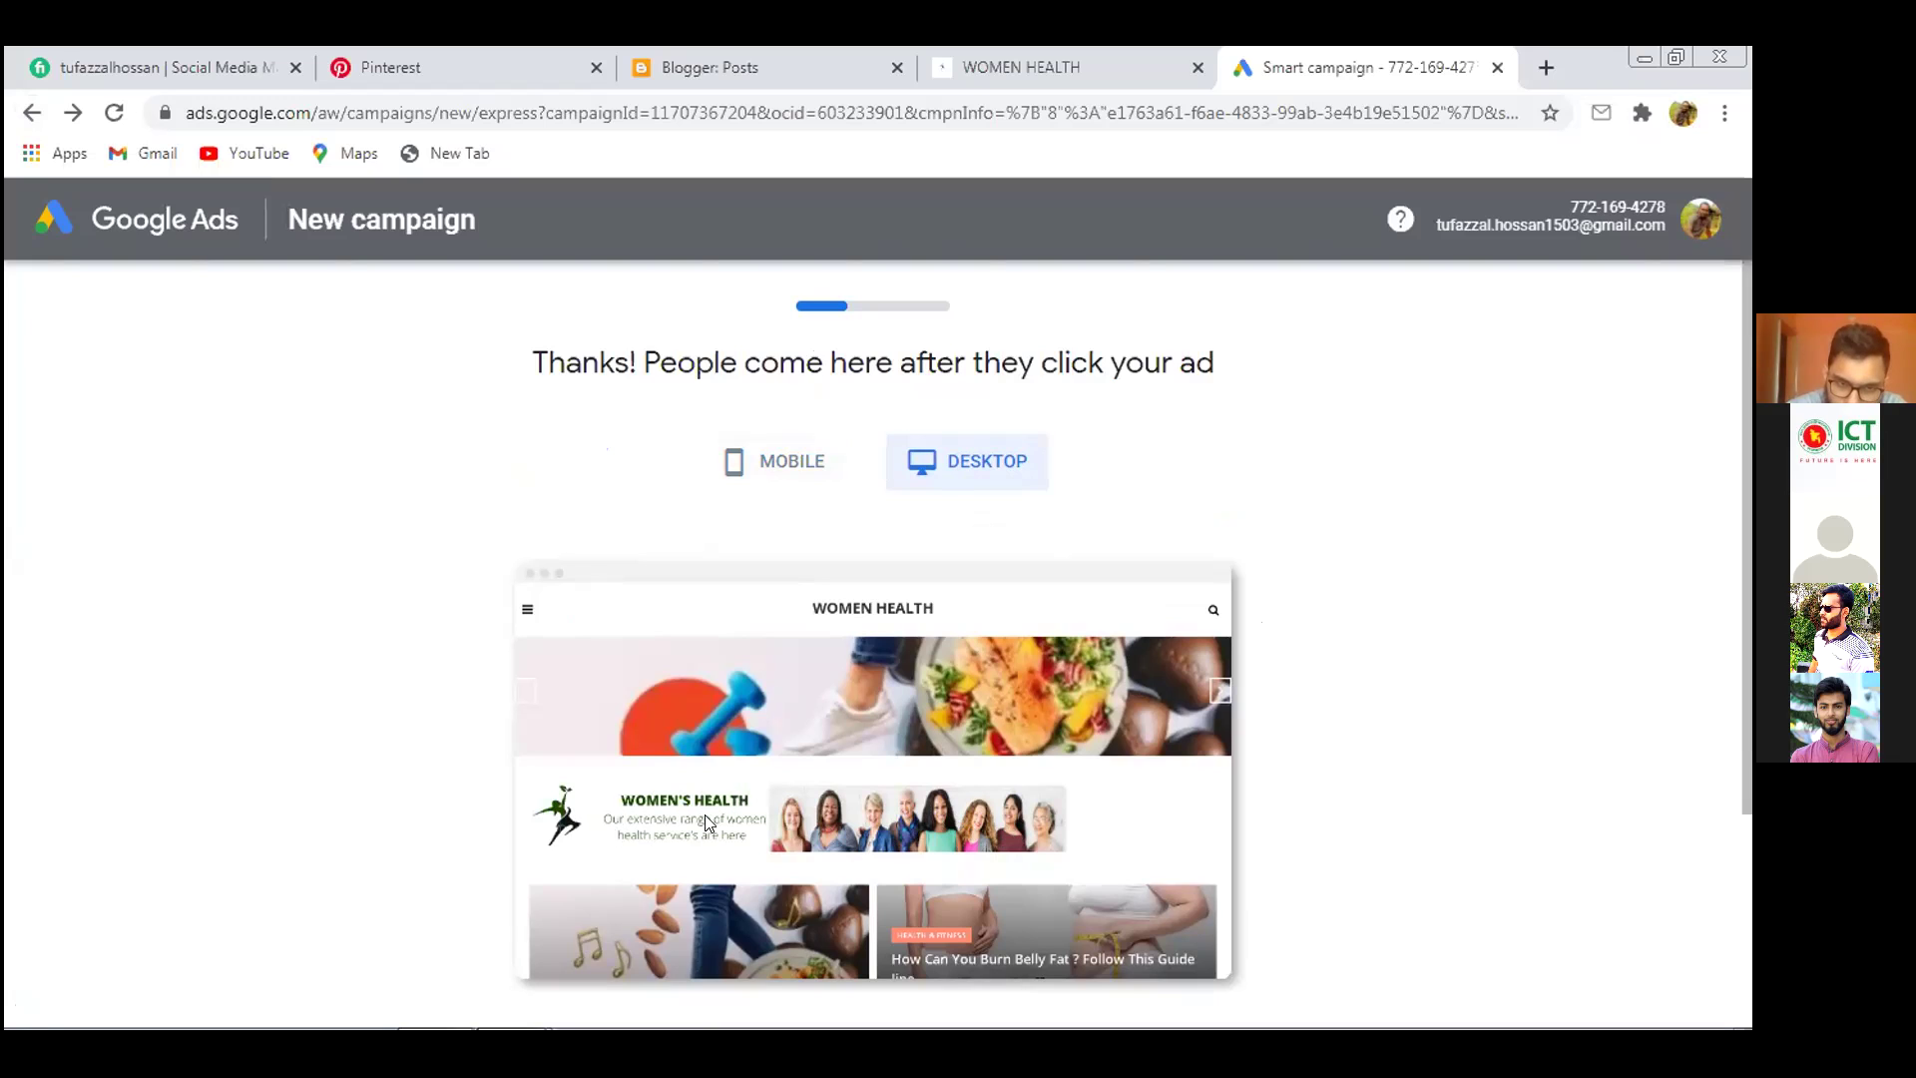
pyautogui.click(775, 473)
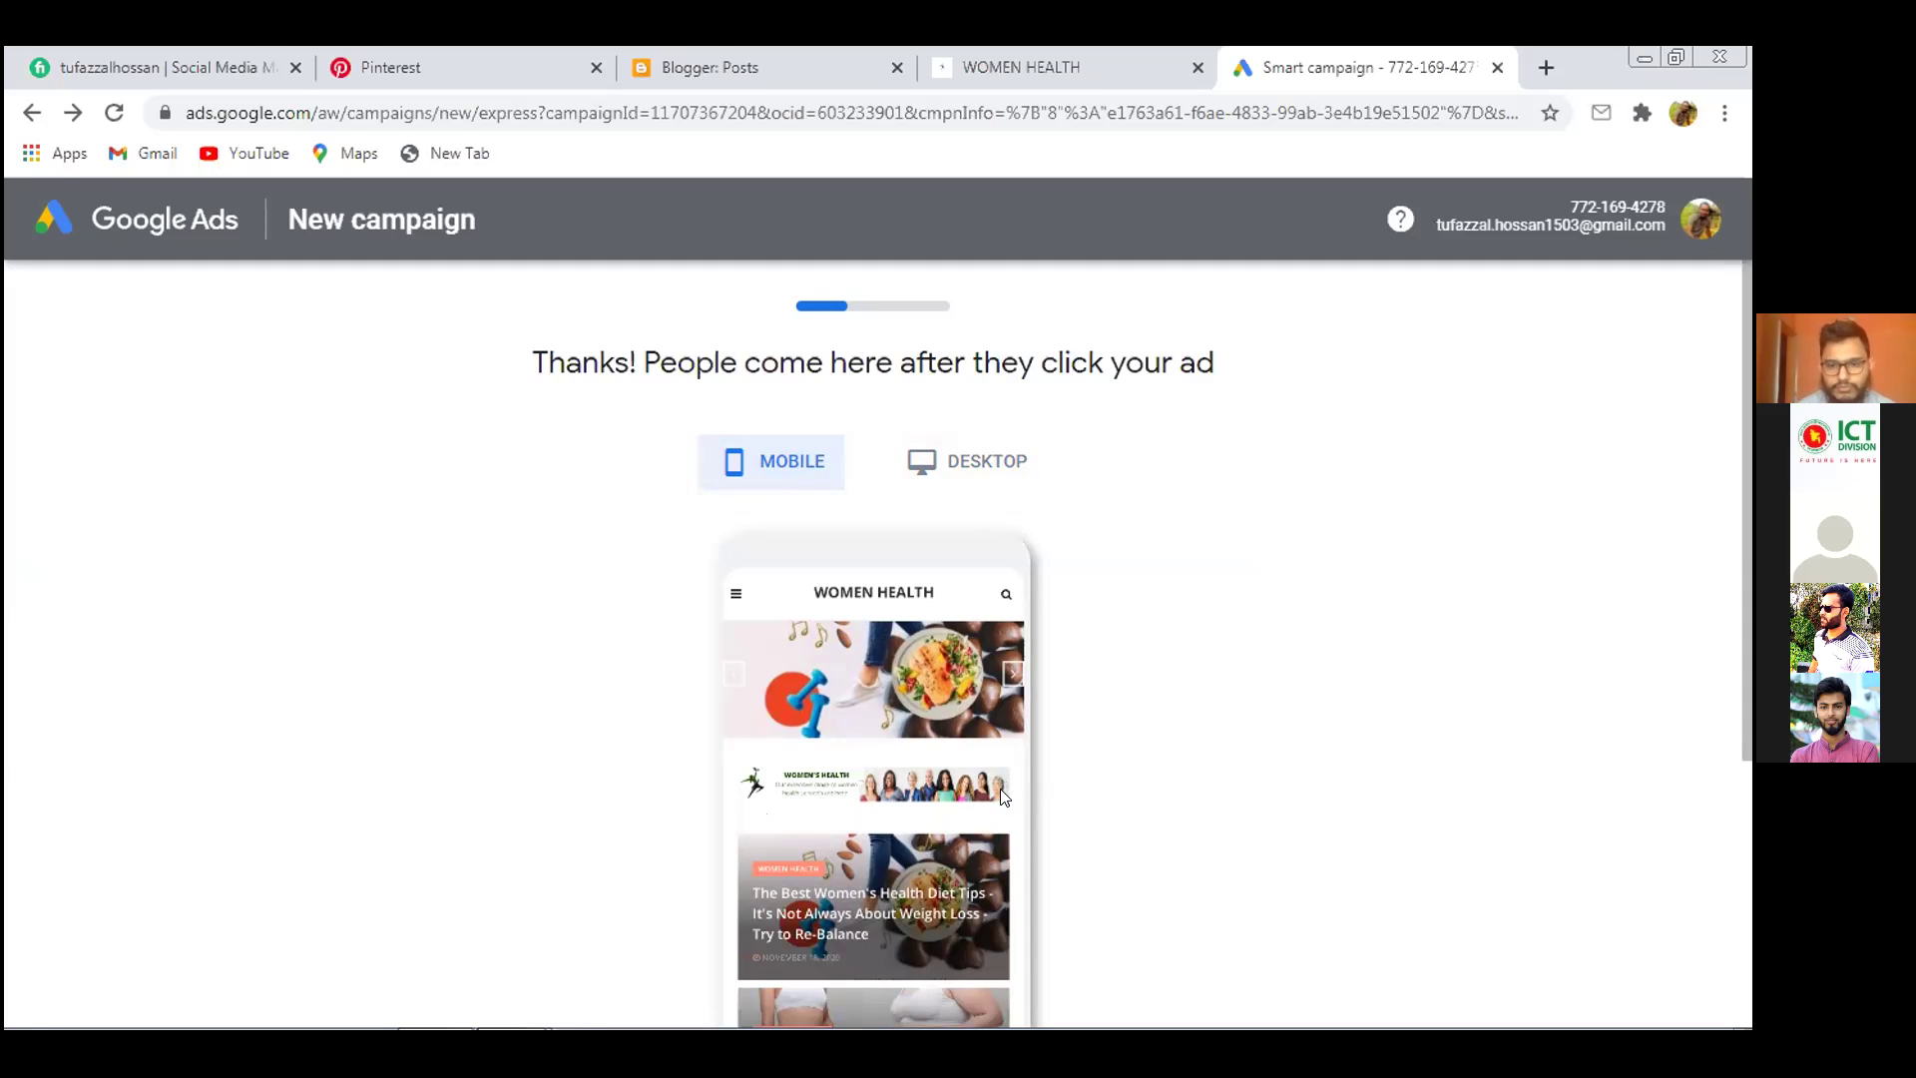
pyautogui.scroll(-4, 1372, 741)
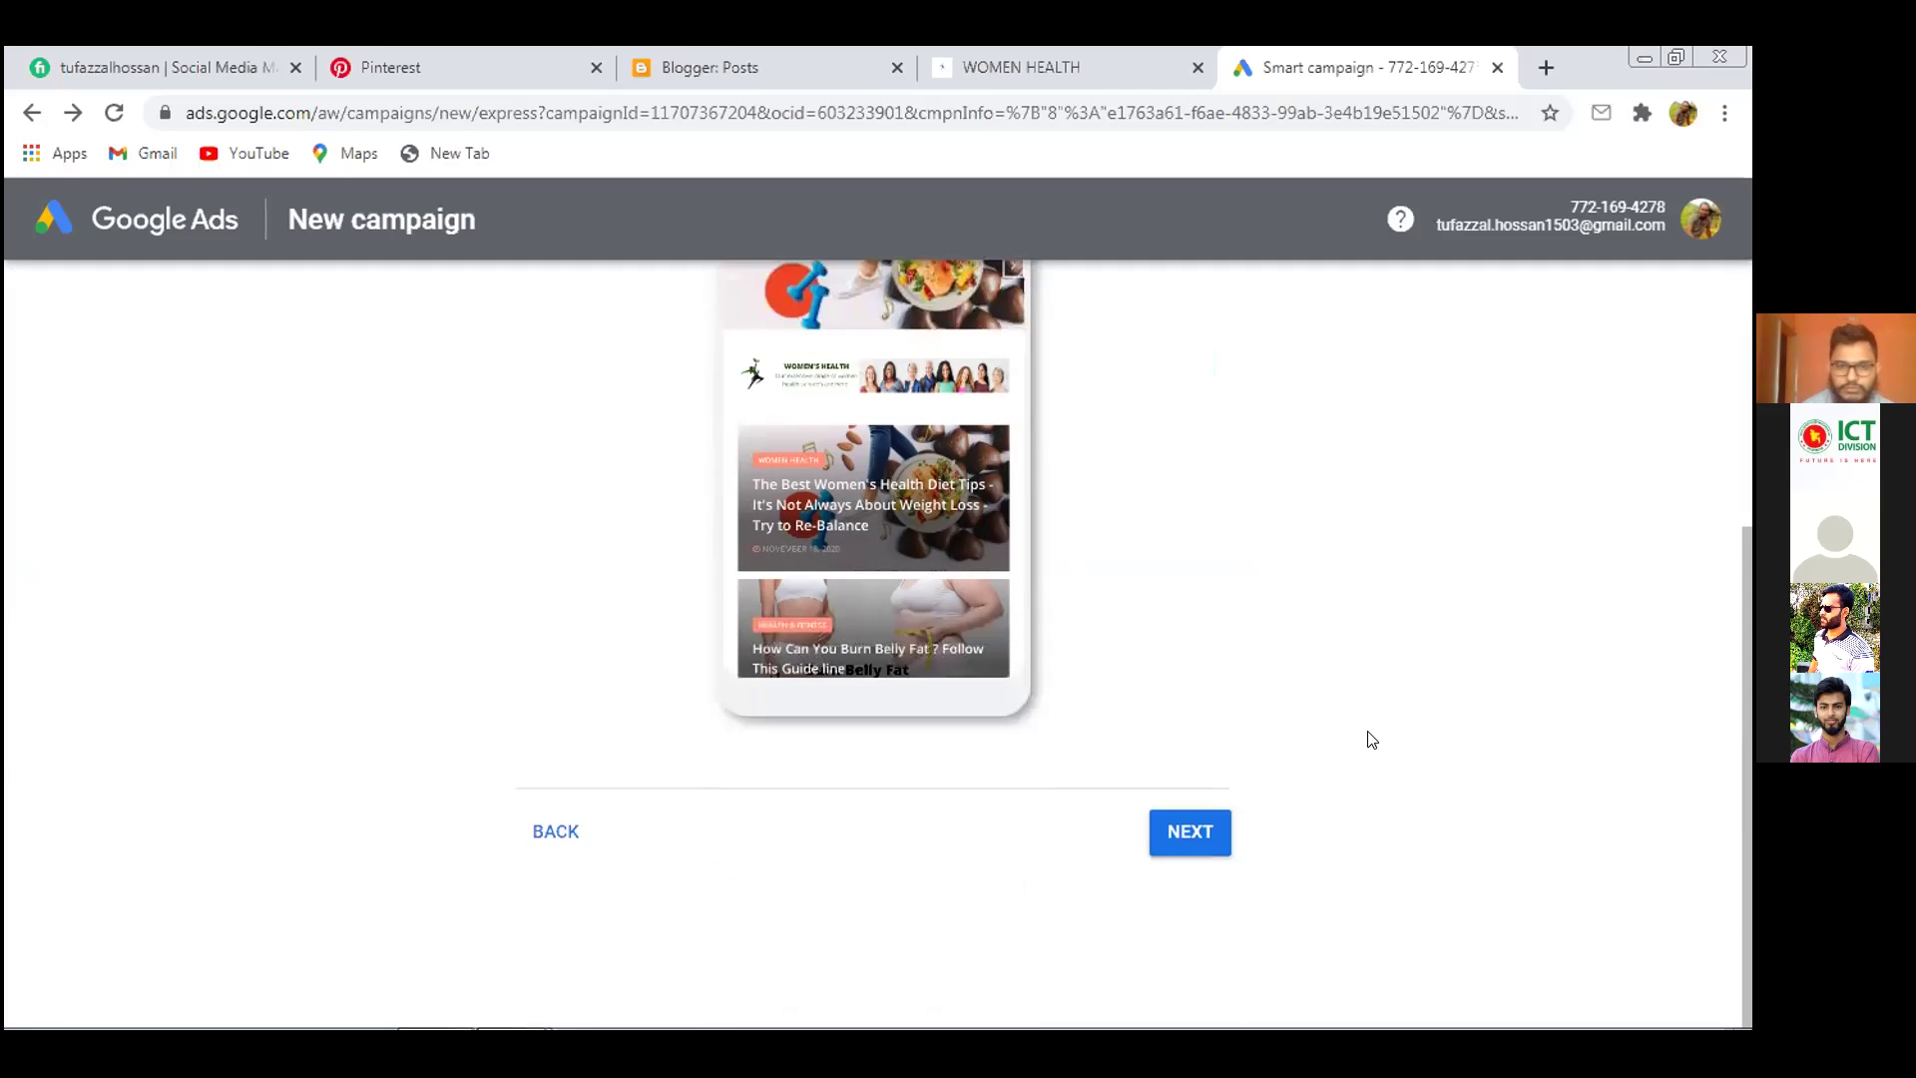
pyautogui.click(1199, 836)
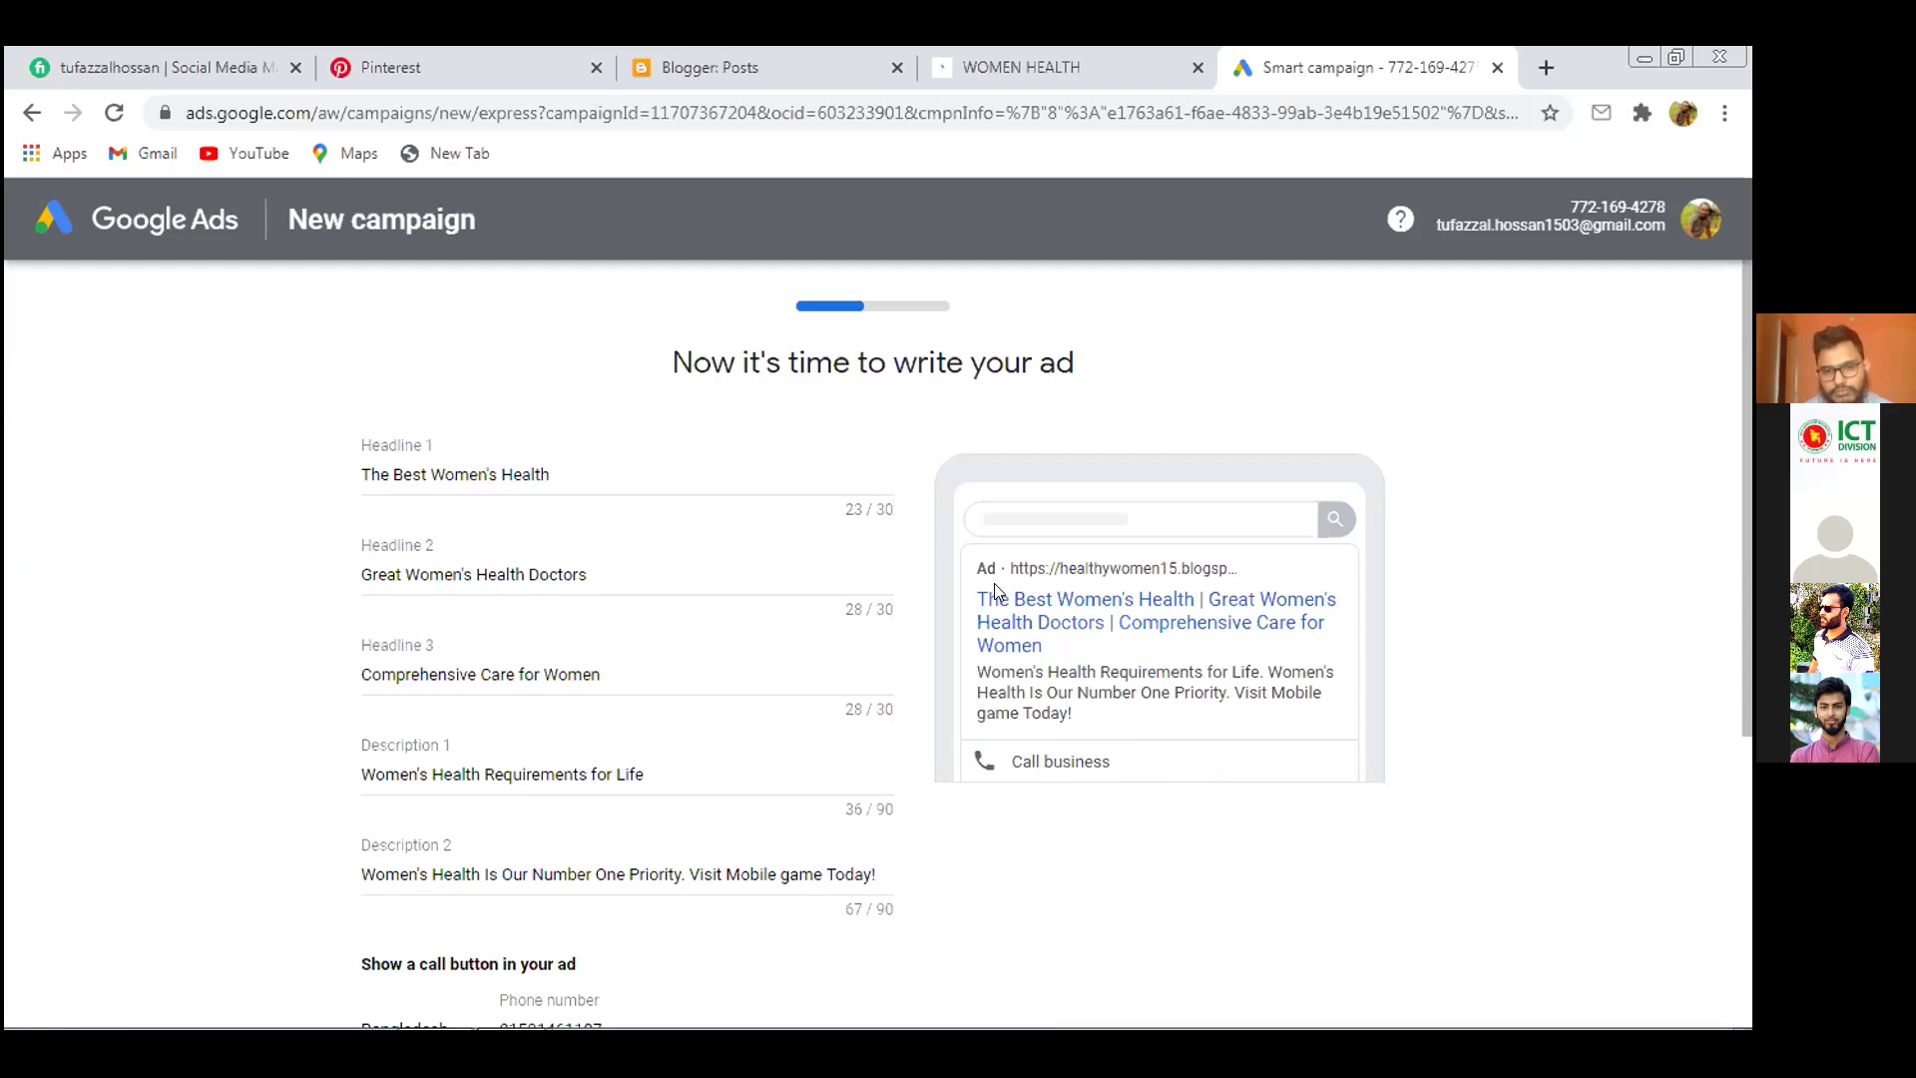
pyautogui.click(1546, 67)
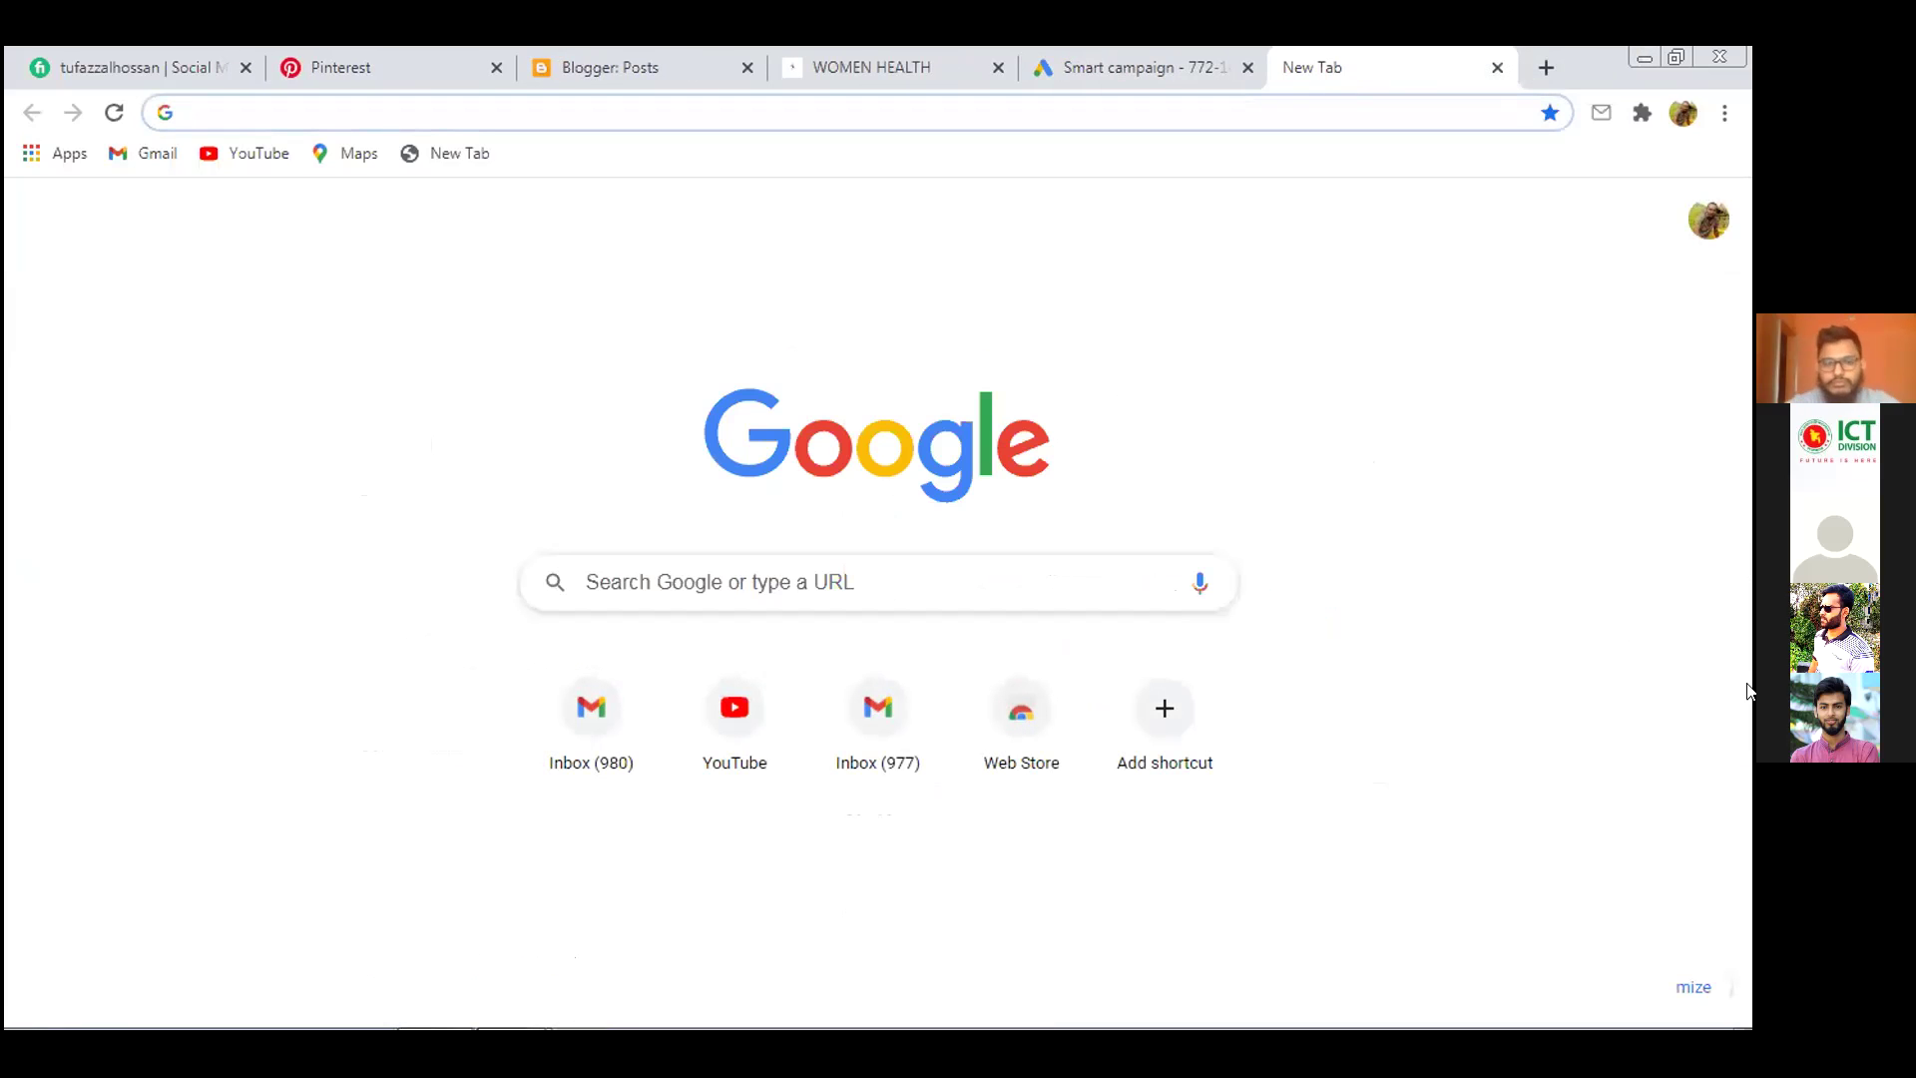
# Search Google for 'health tips', then switch back to the smart campaign tab
pyautogui.click(908, 98)
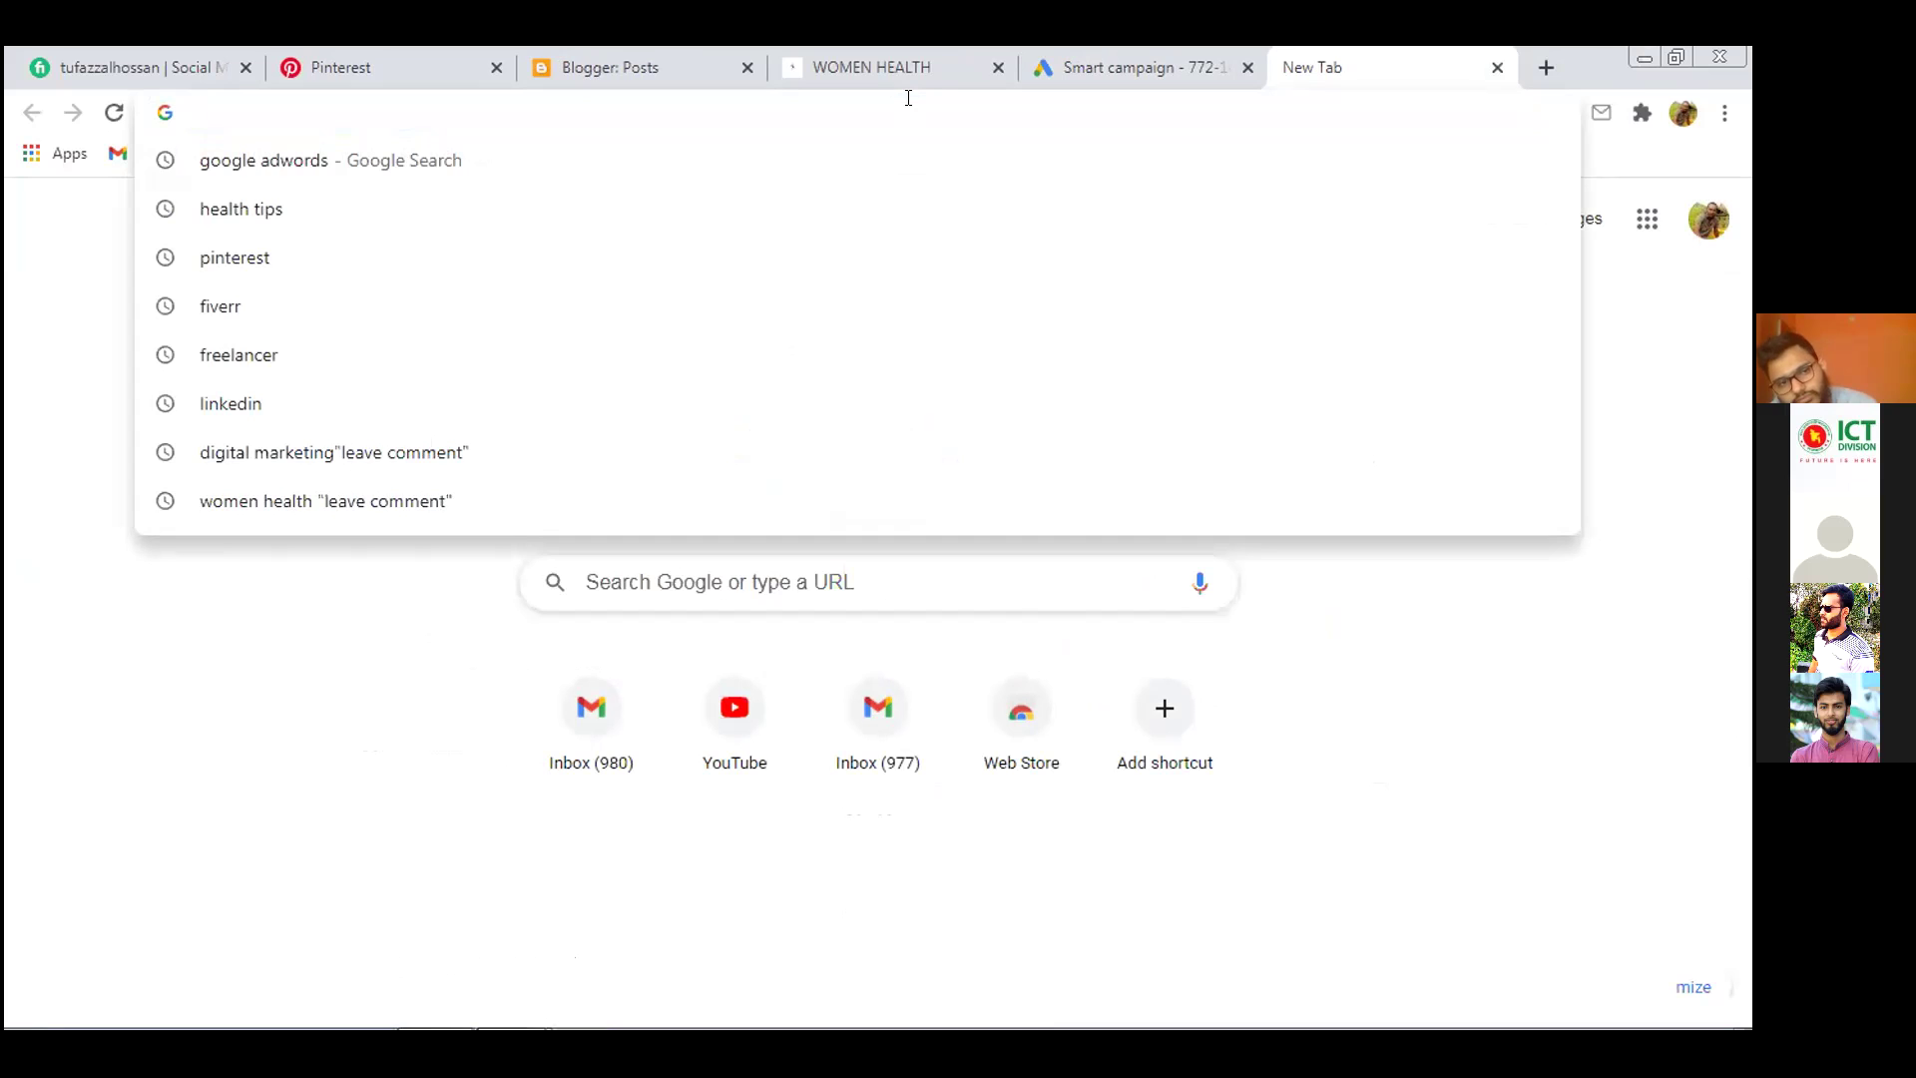
pyautogui.write('health')
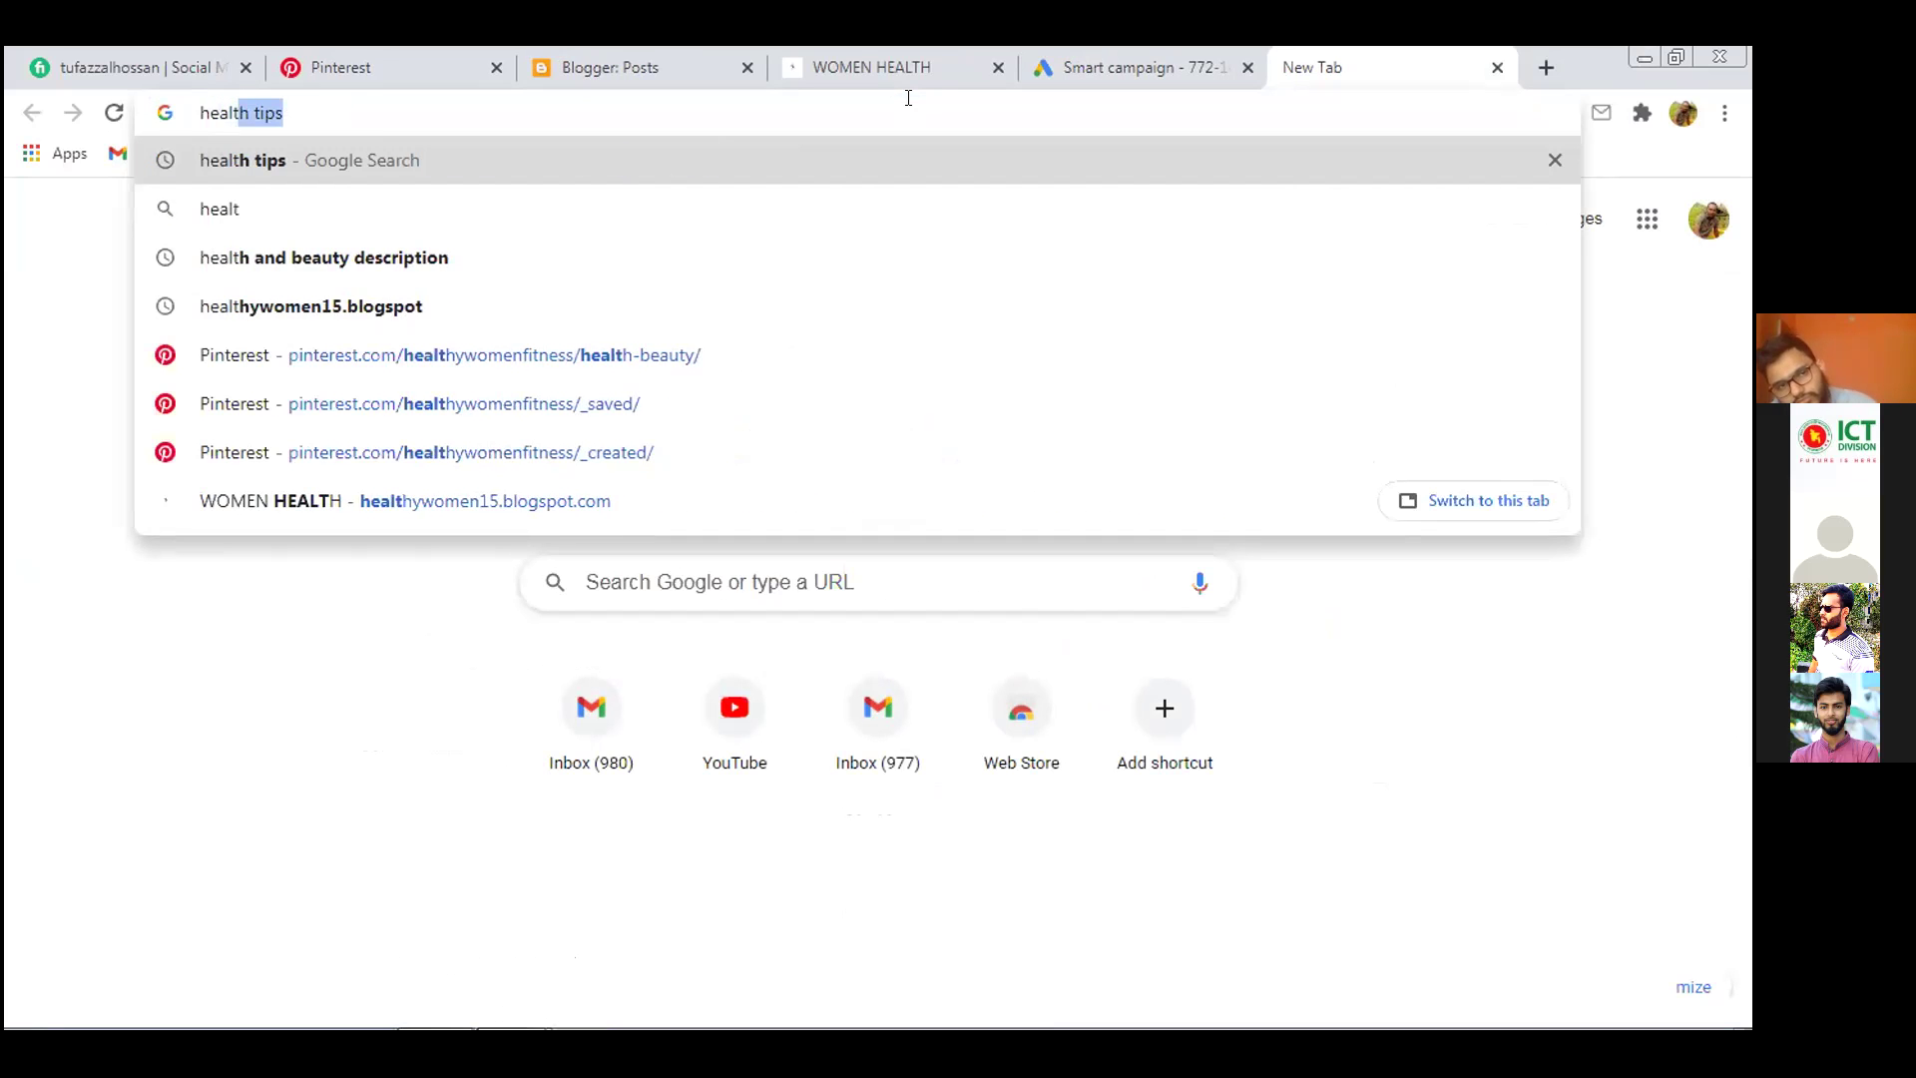
pyautogui.press('BackSpace')
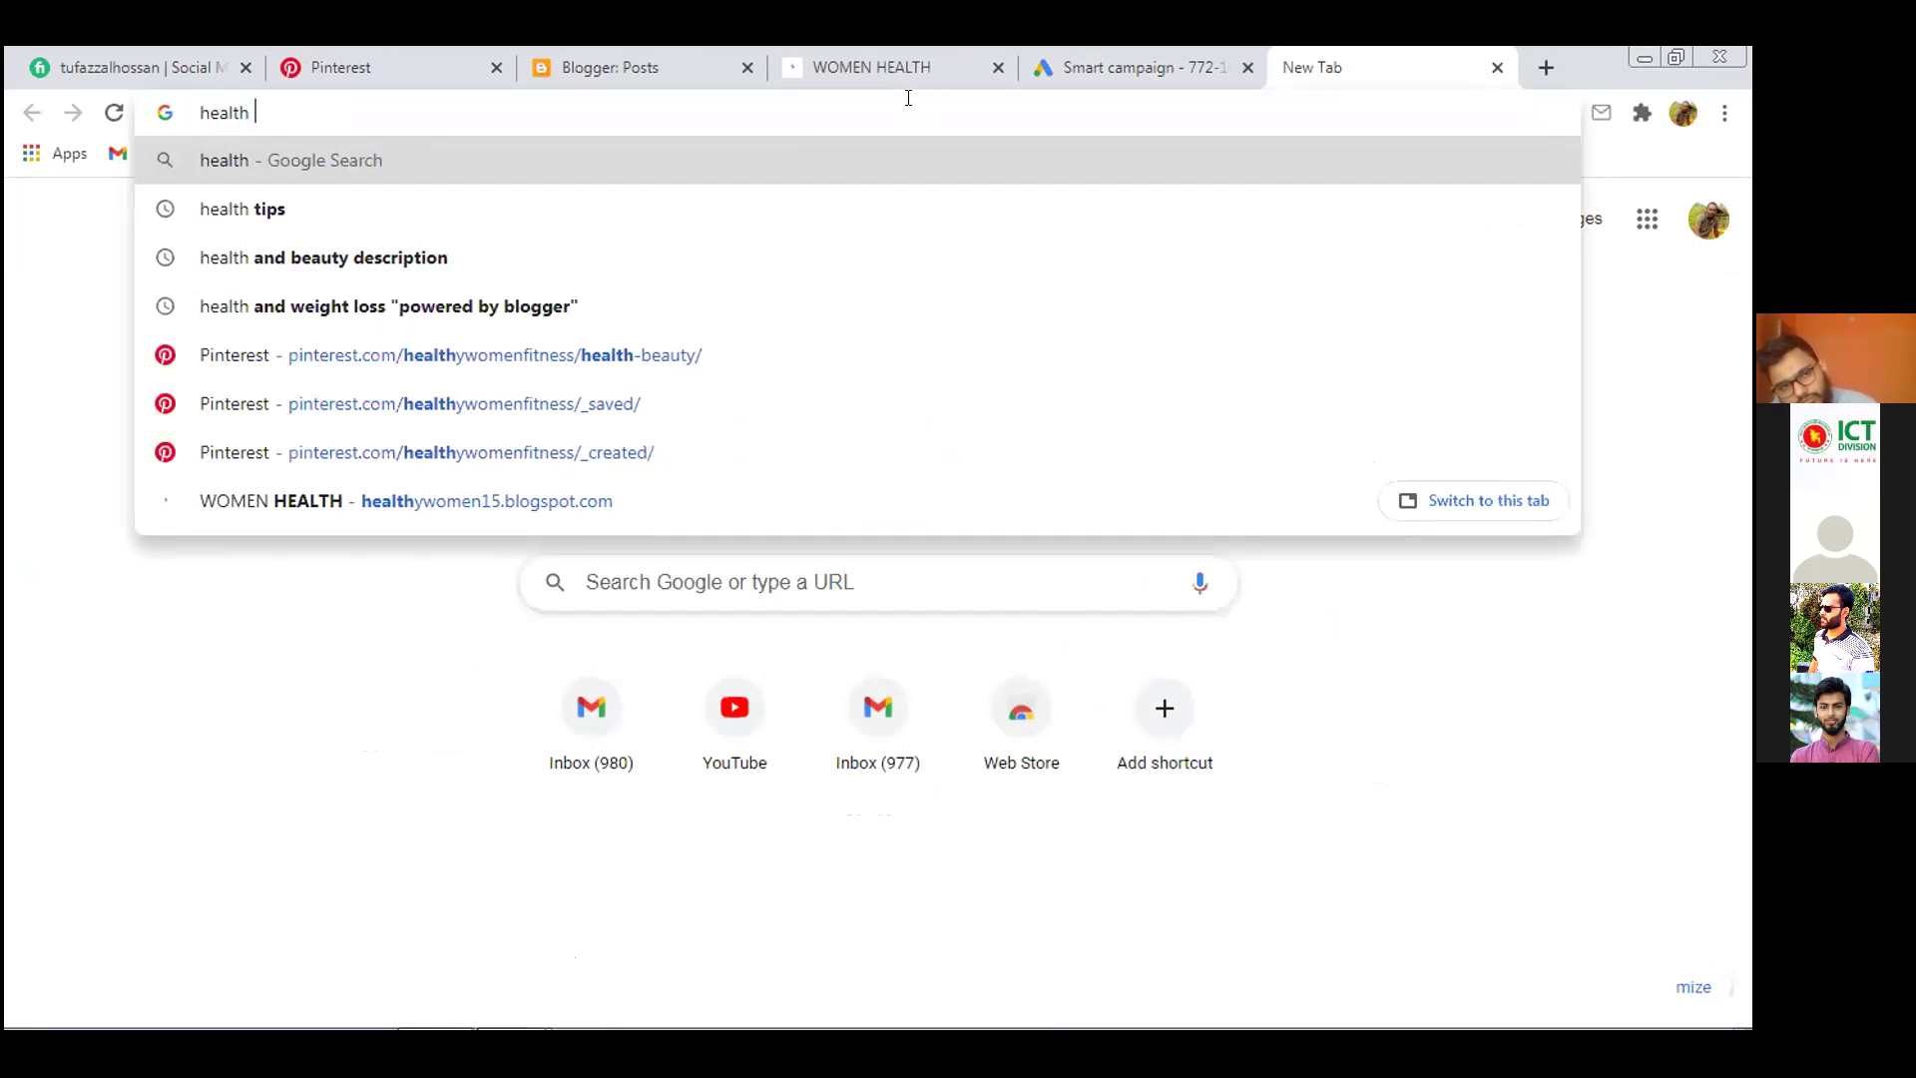
pyautogui.click(732, 206)
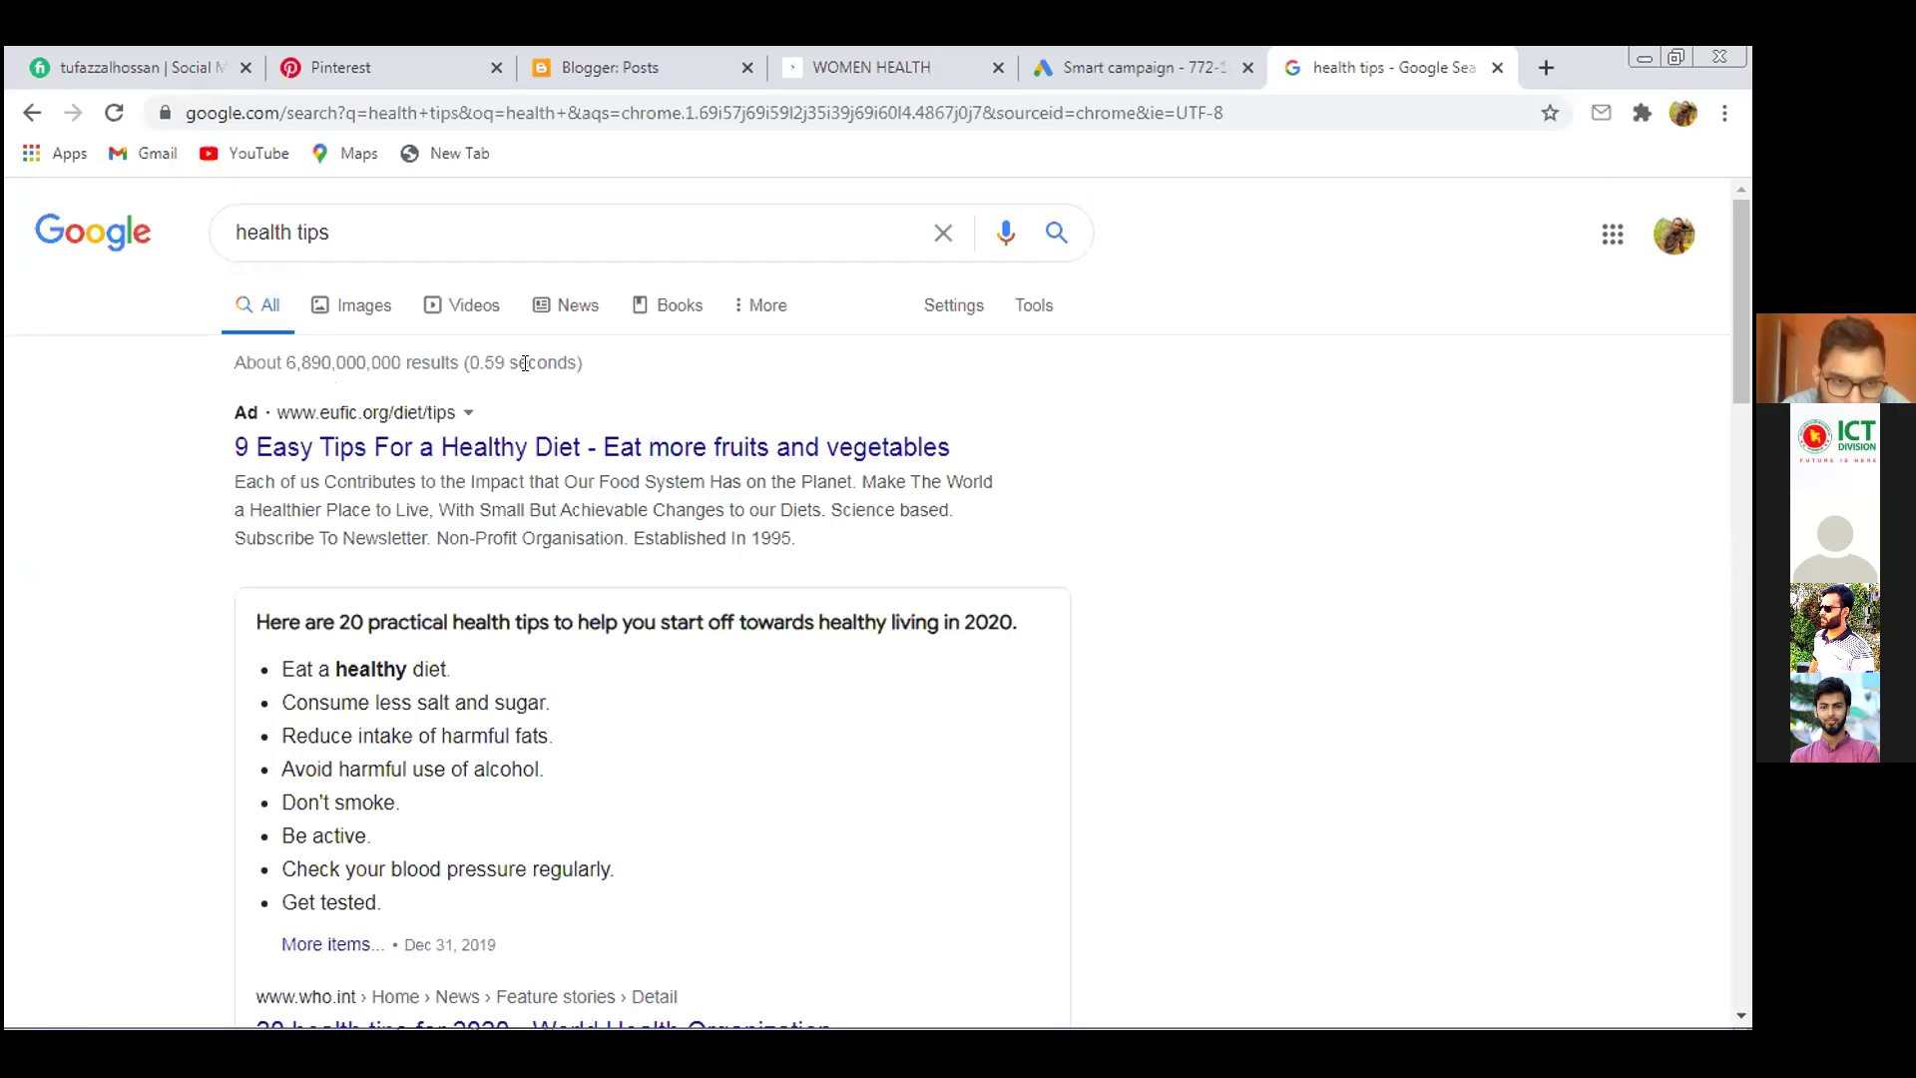
pyautogui.click(1117, 62)
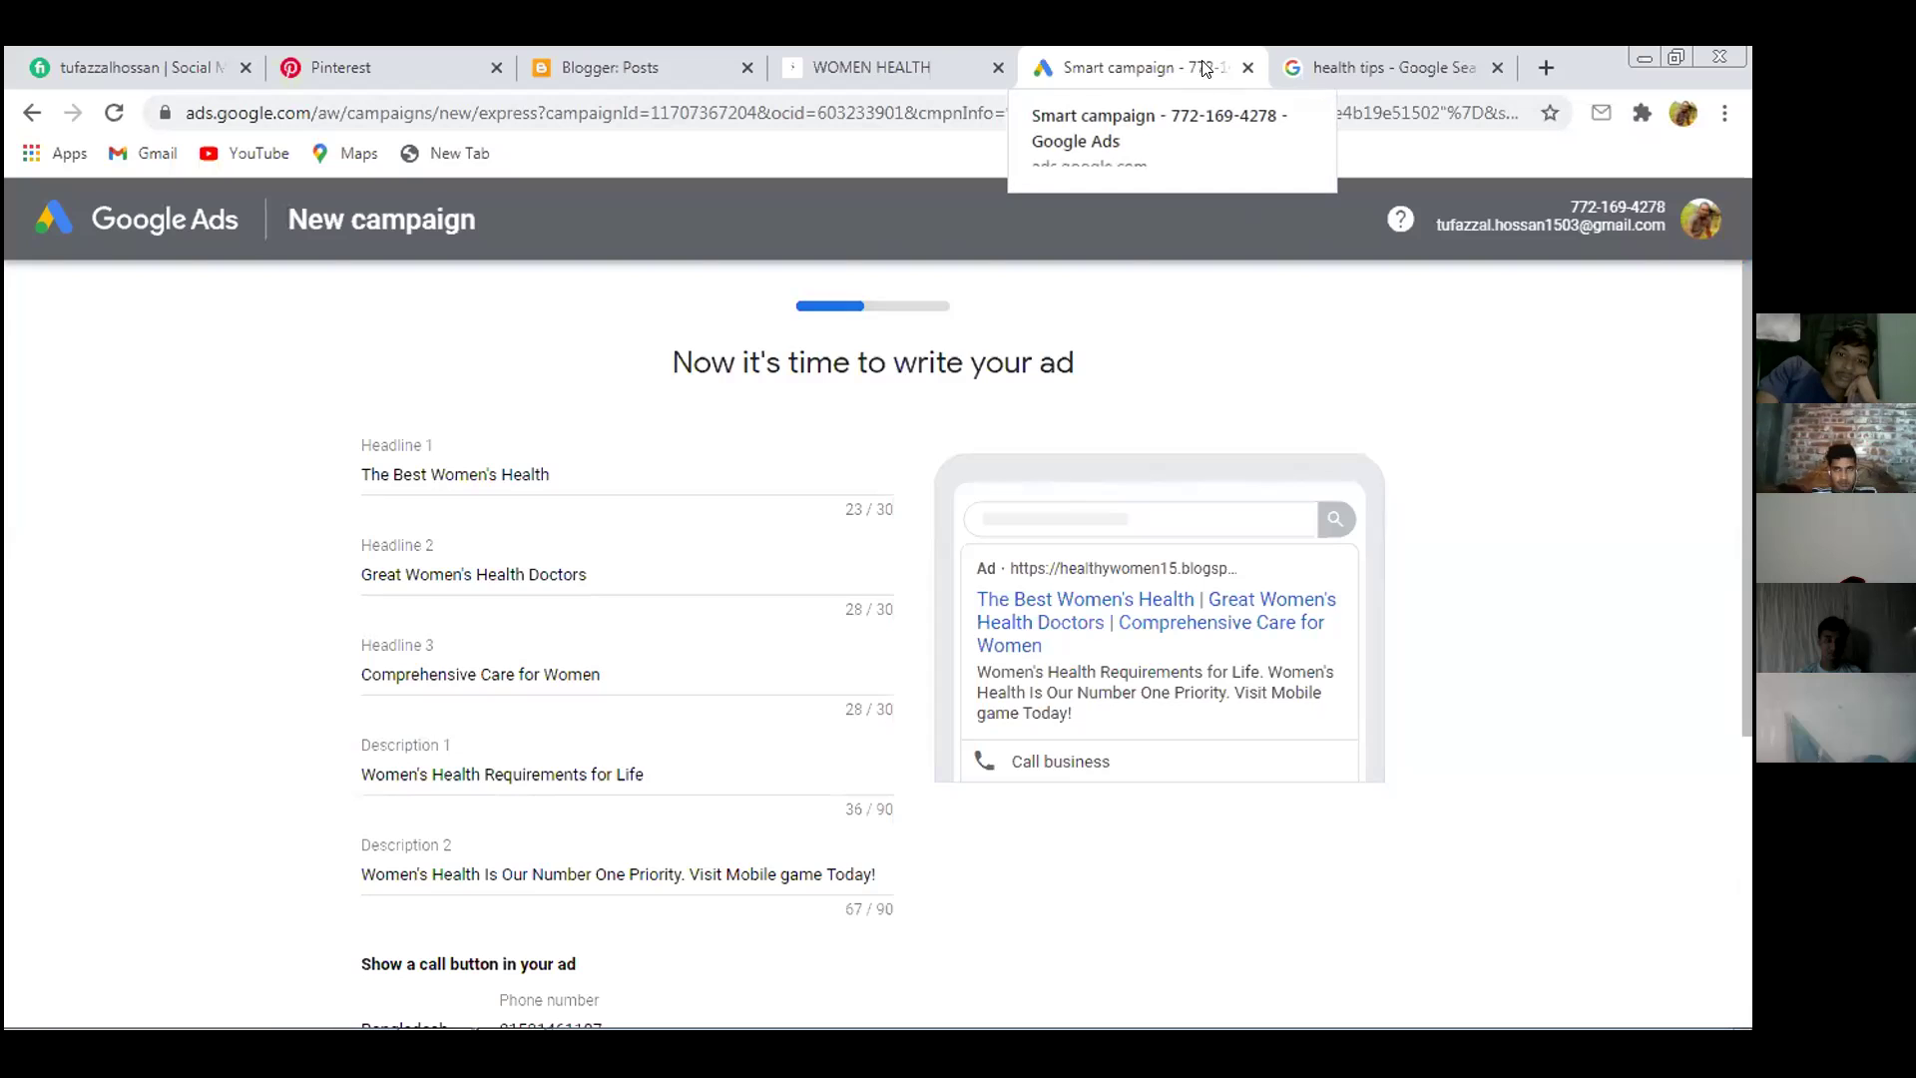
# Close the campaign and health tips tabs and search 'google adwords' in a new tab, passing the robot check
pyautogui.click(1248, 67)
pyautogui.click(1248, 67)
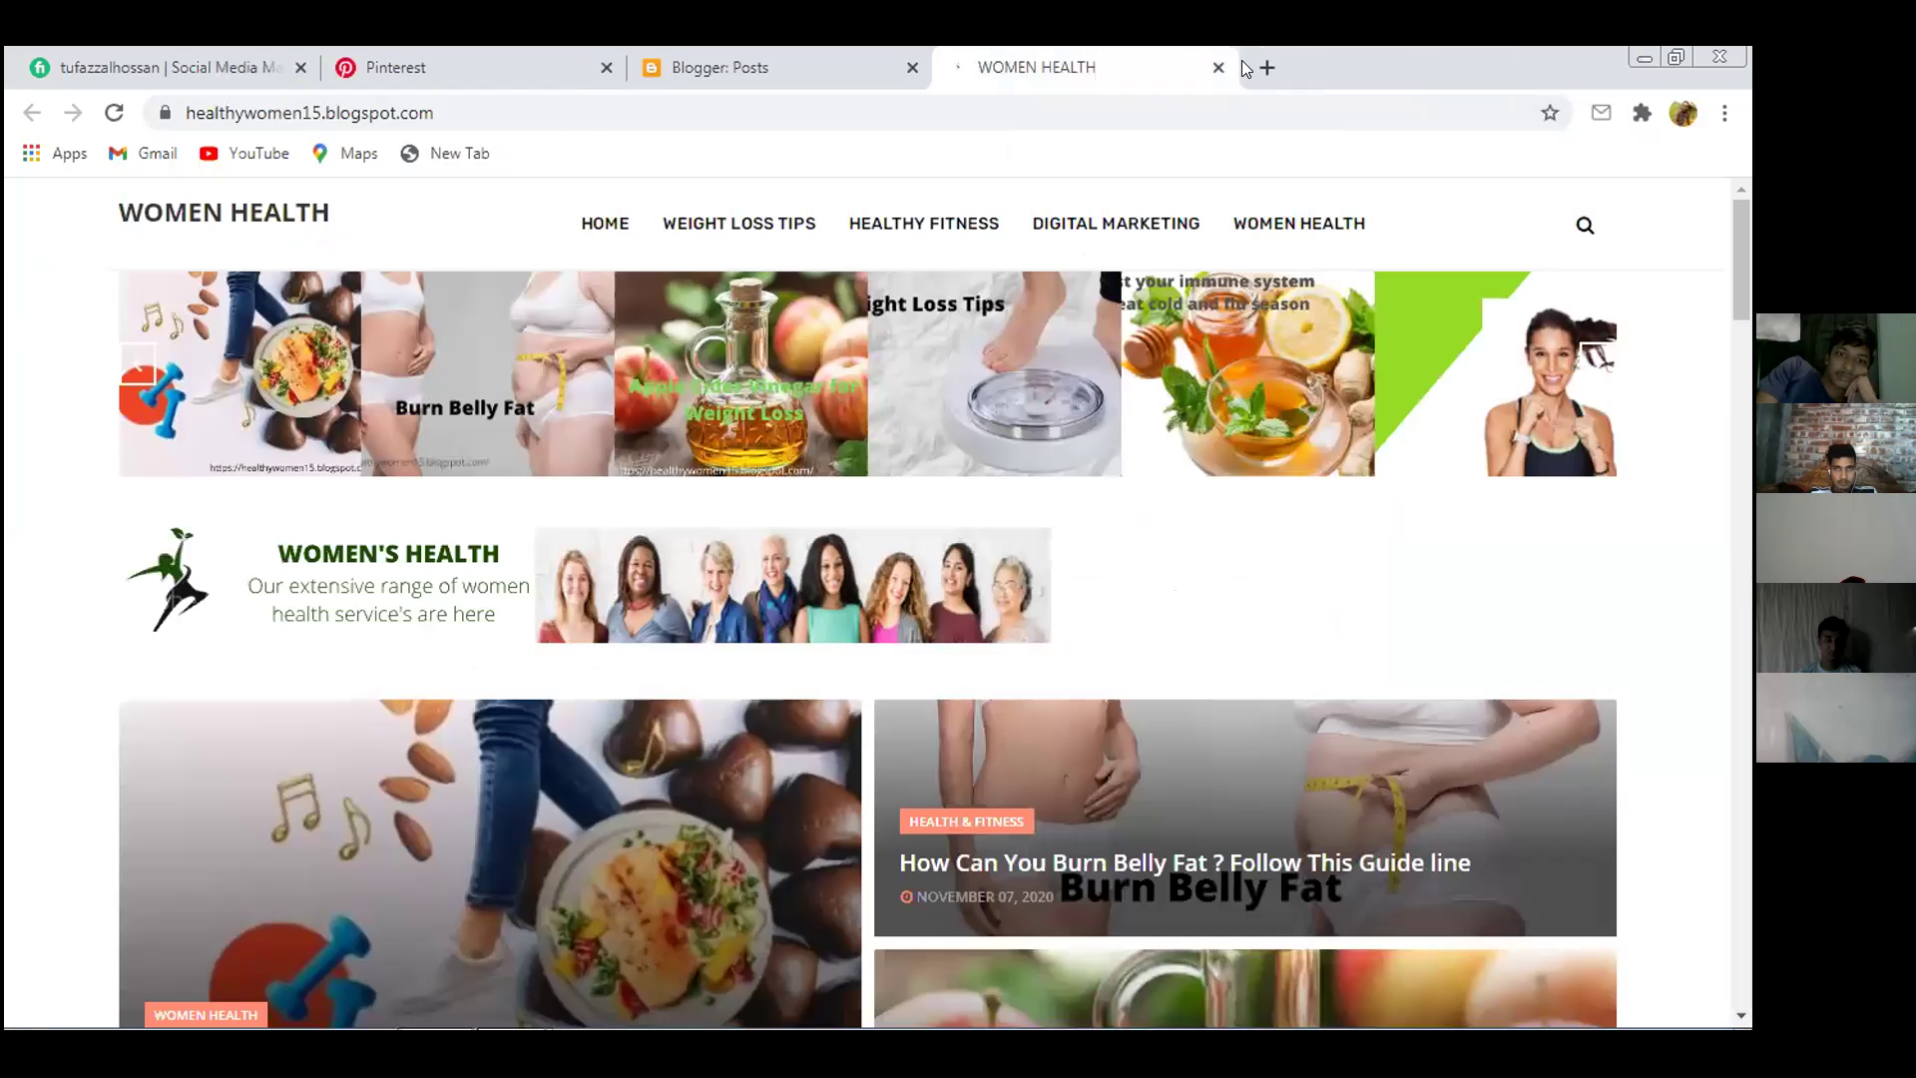
pyautogui.click(1264, 68)
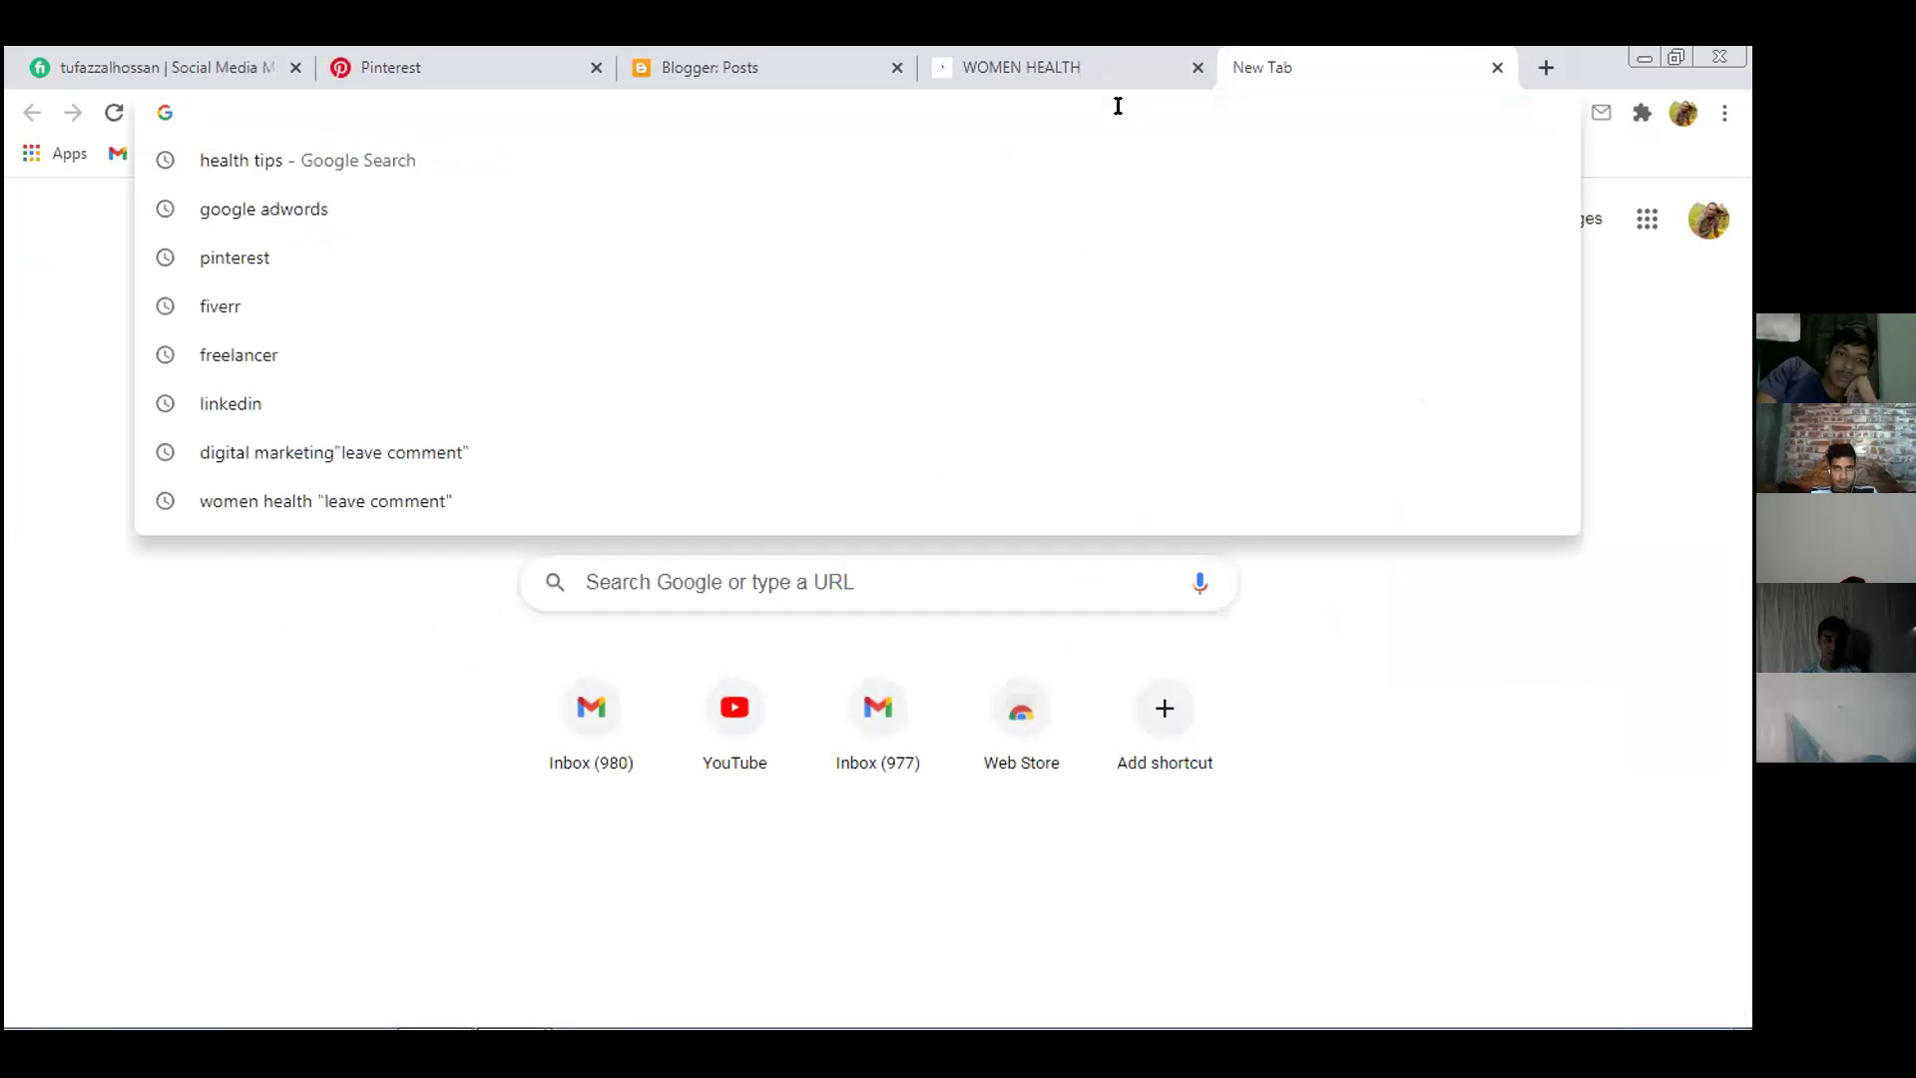
pyautogui.write('google adwords')
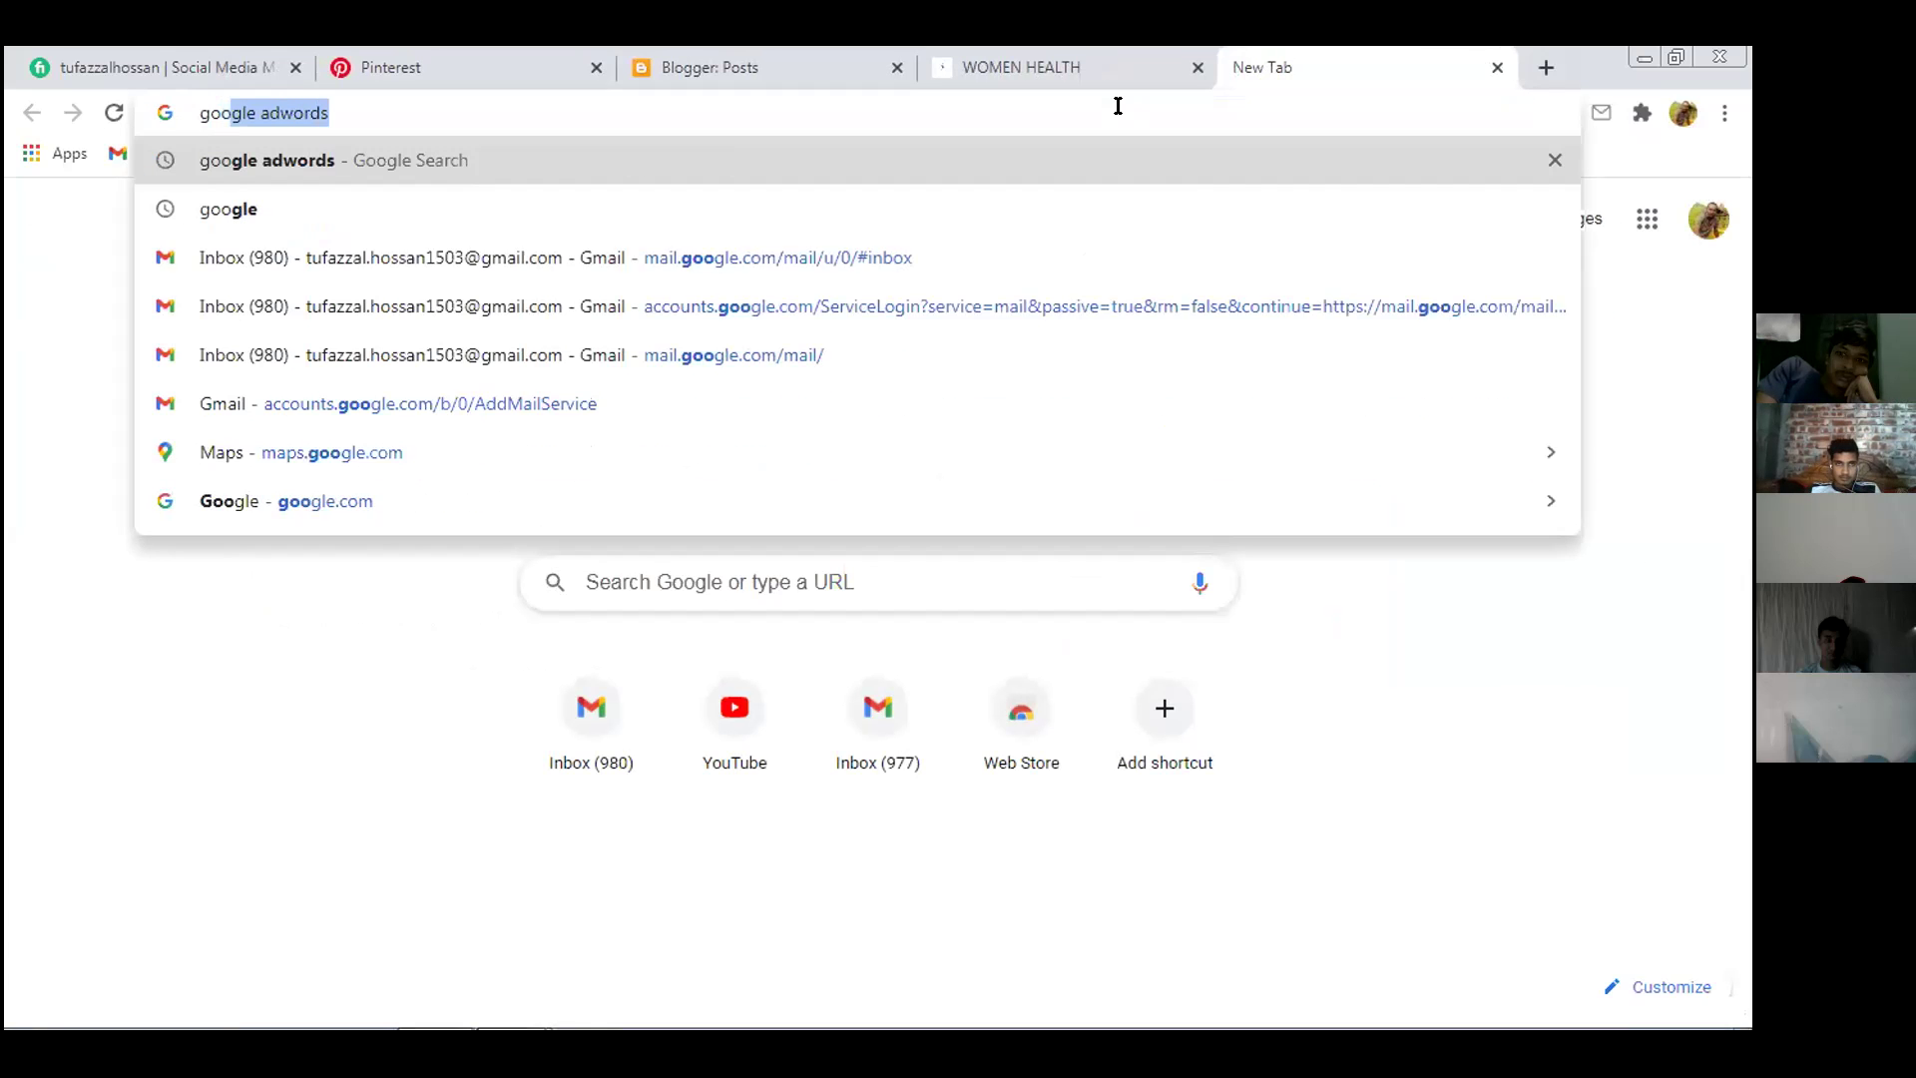
pyautogui.press('Return')
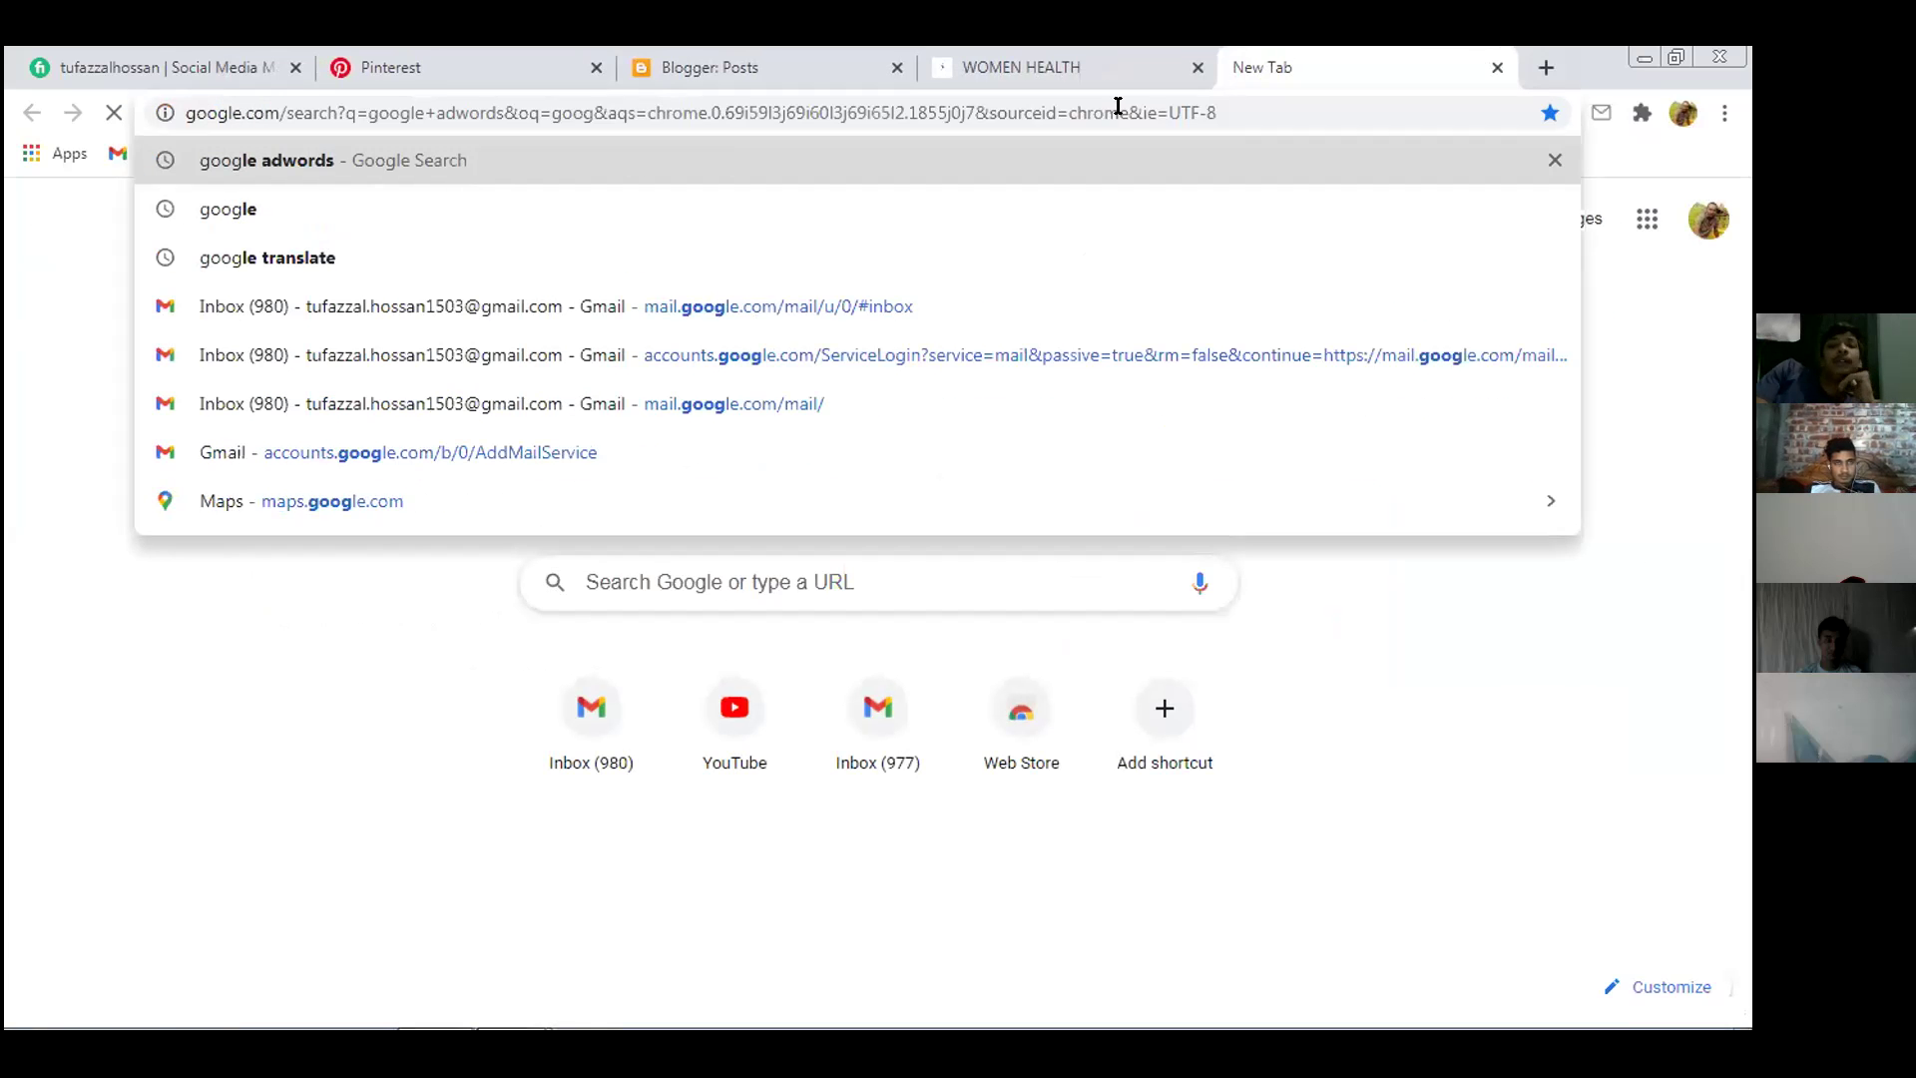
pyautogui.click(88, 313)
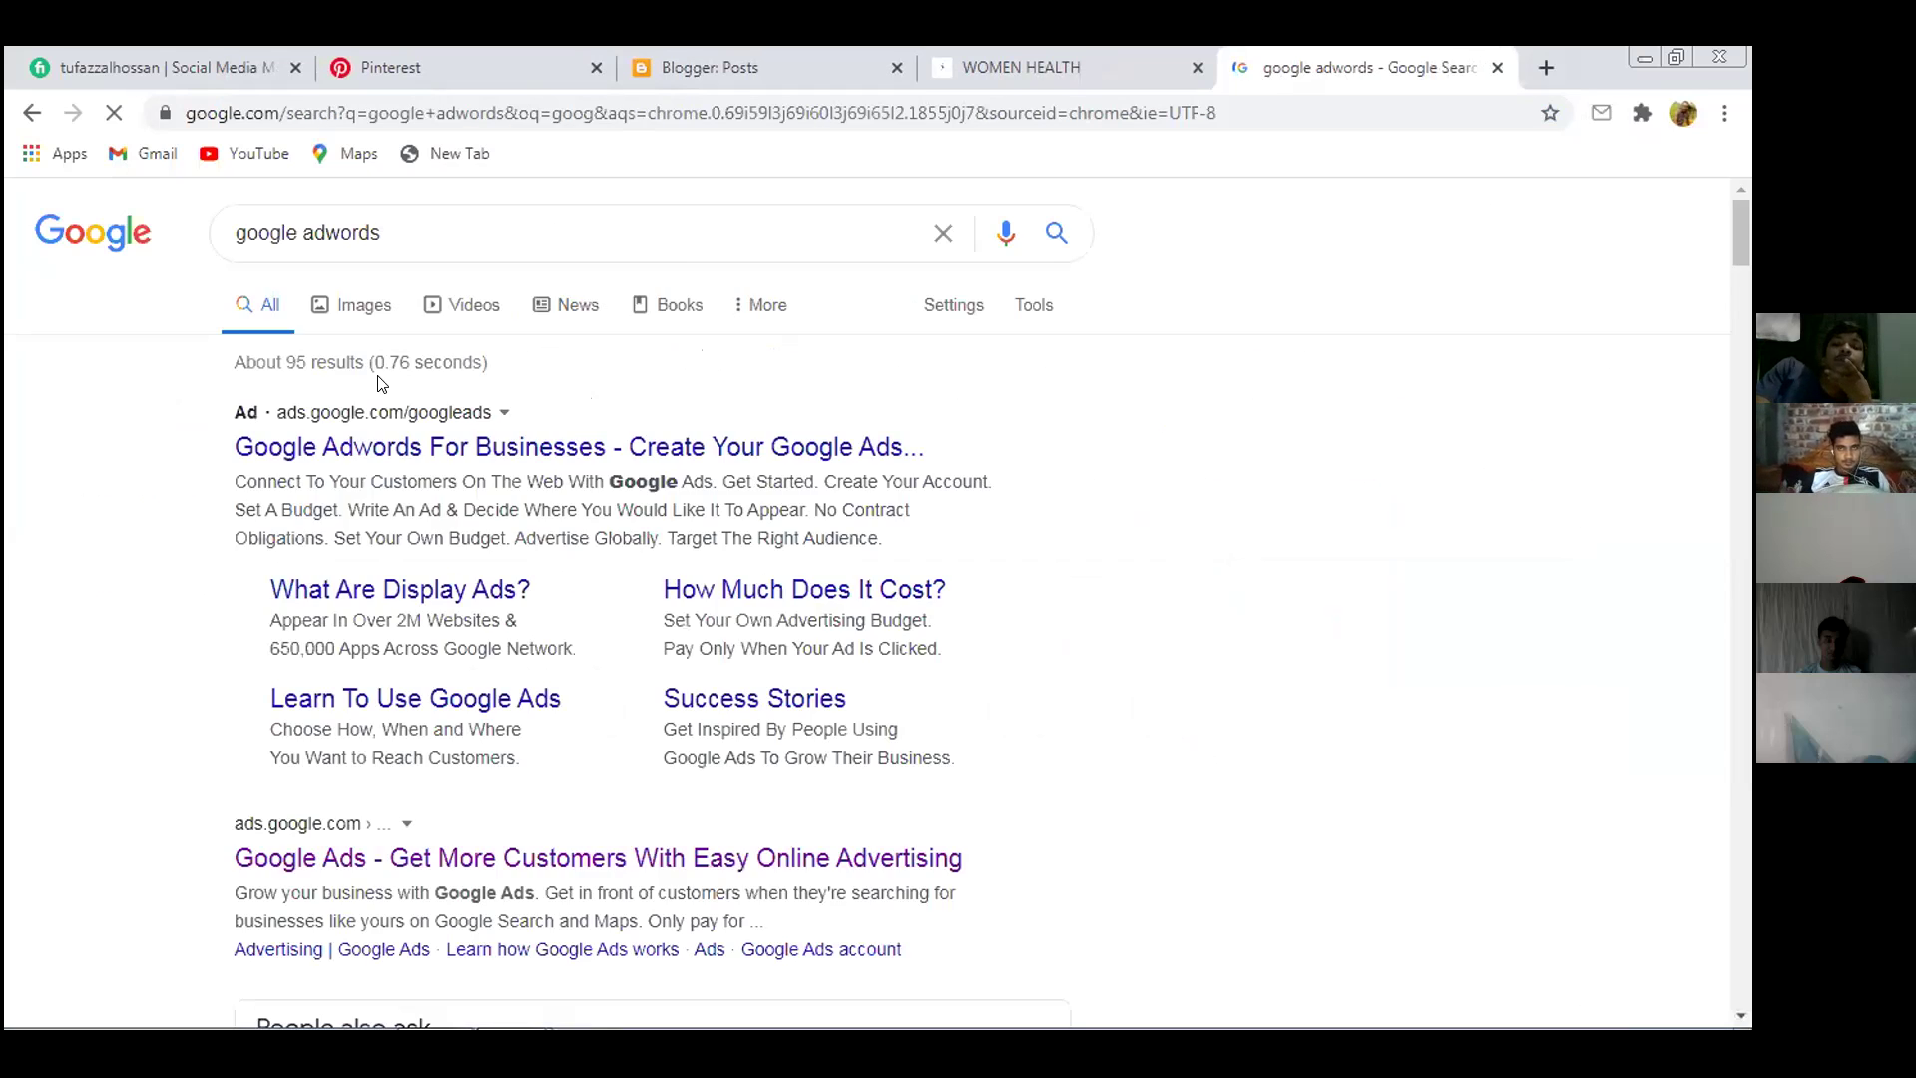
# Open the Google Ads result in its own tab and switch to it
pyautogui.scroll(-1, 843, 534)
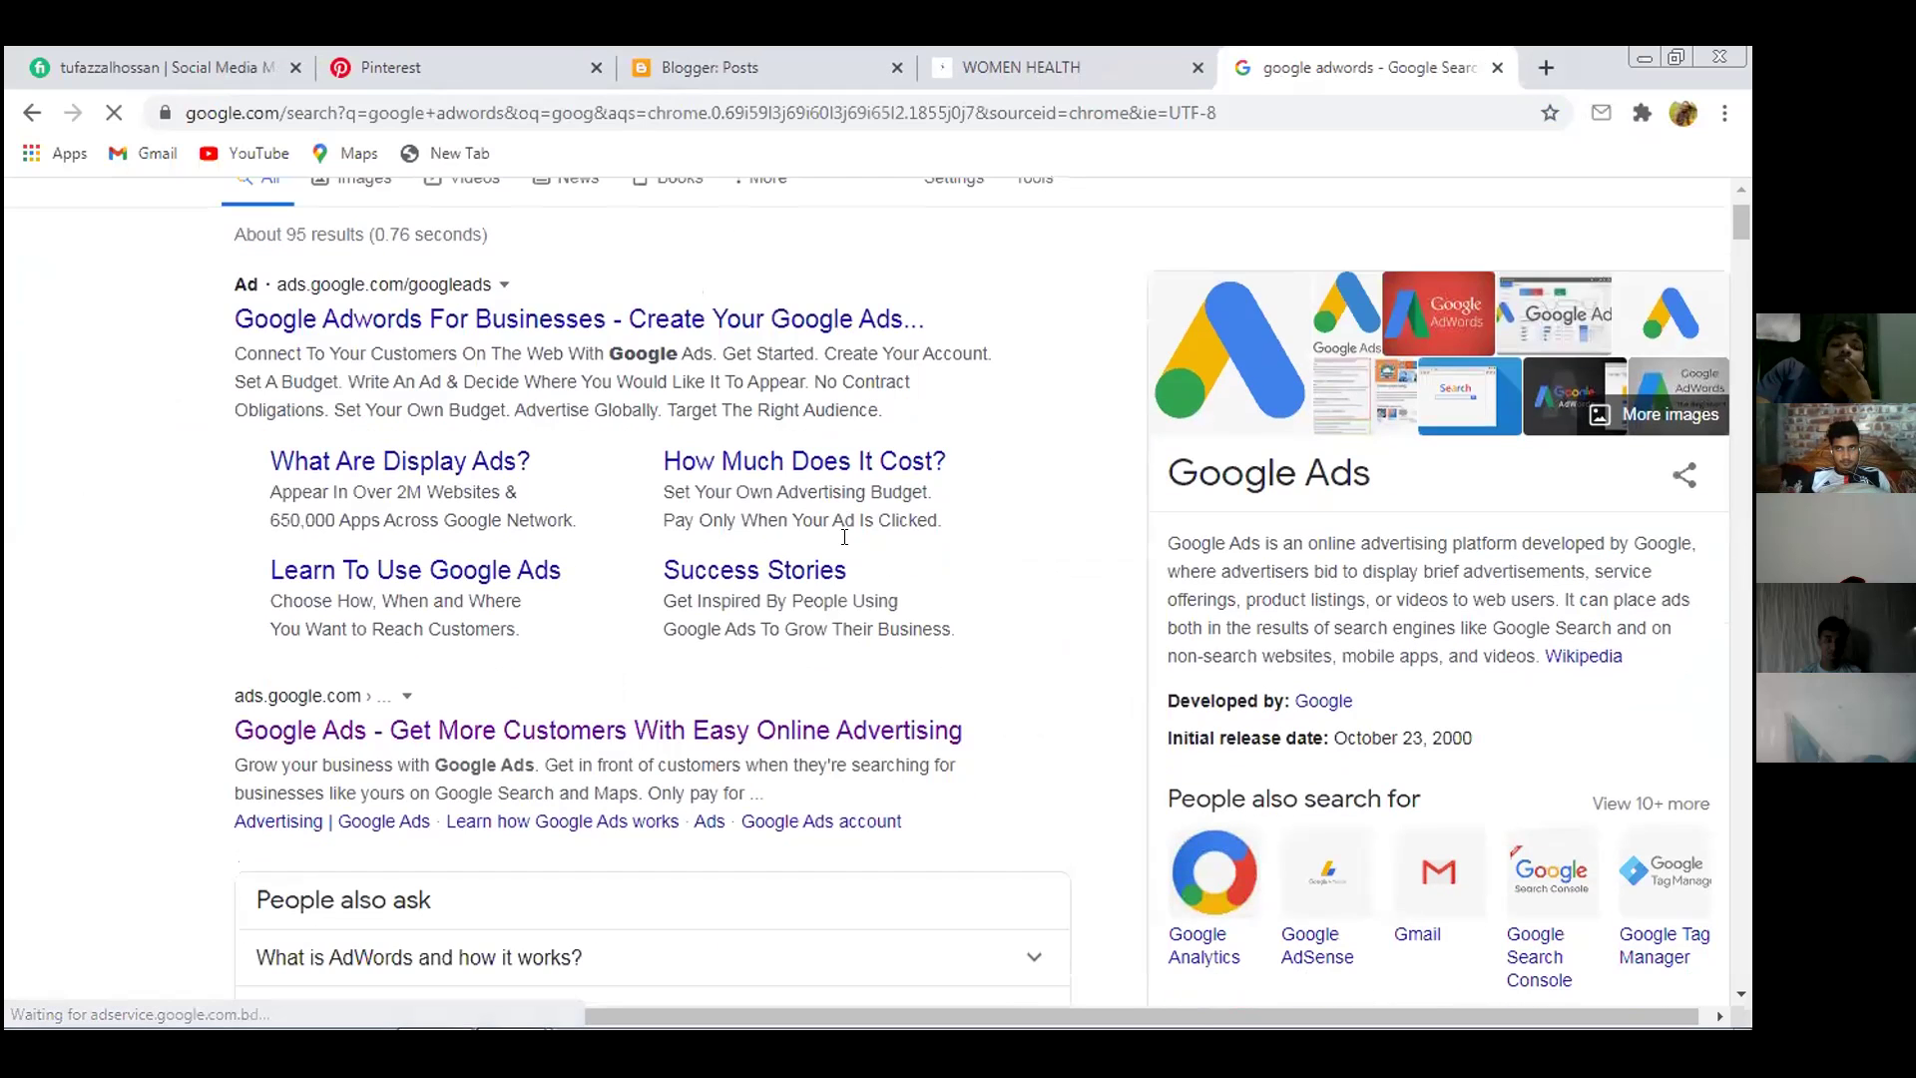
pyautogui.middleClick(622, 743)
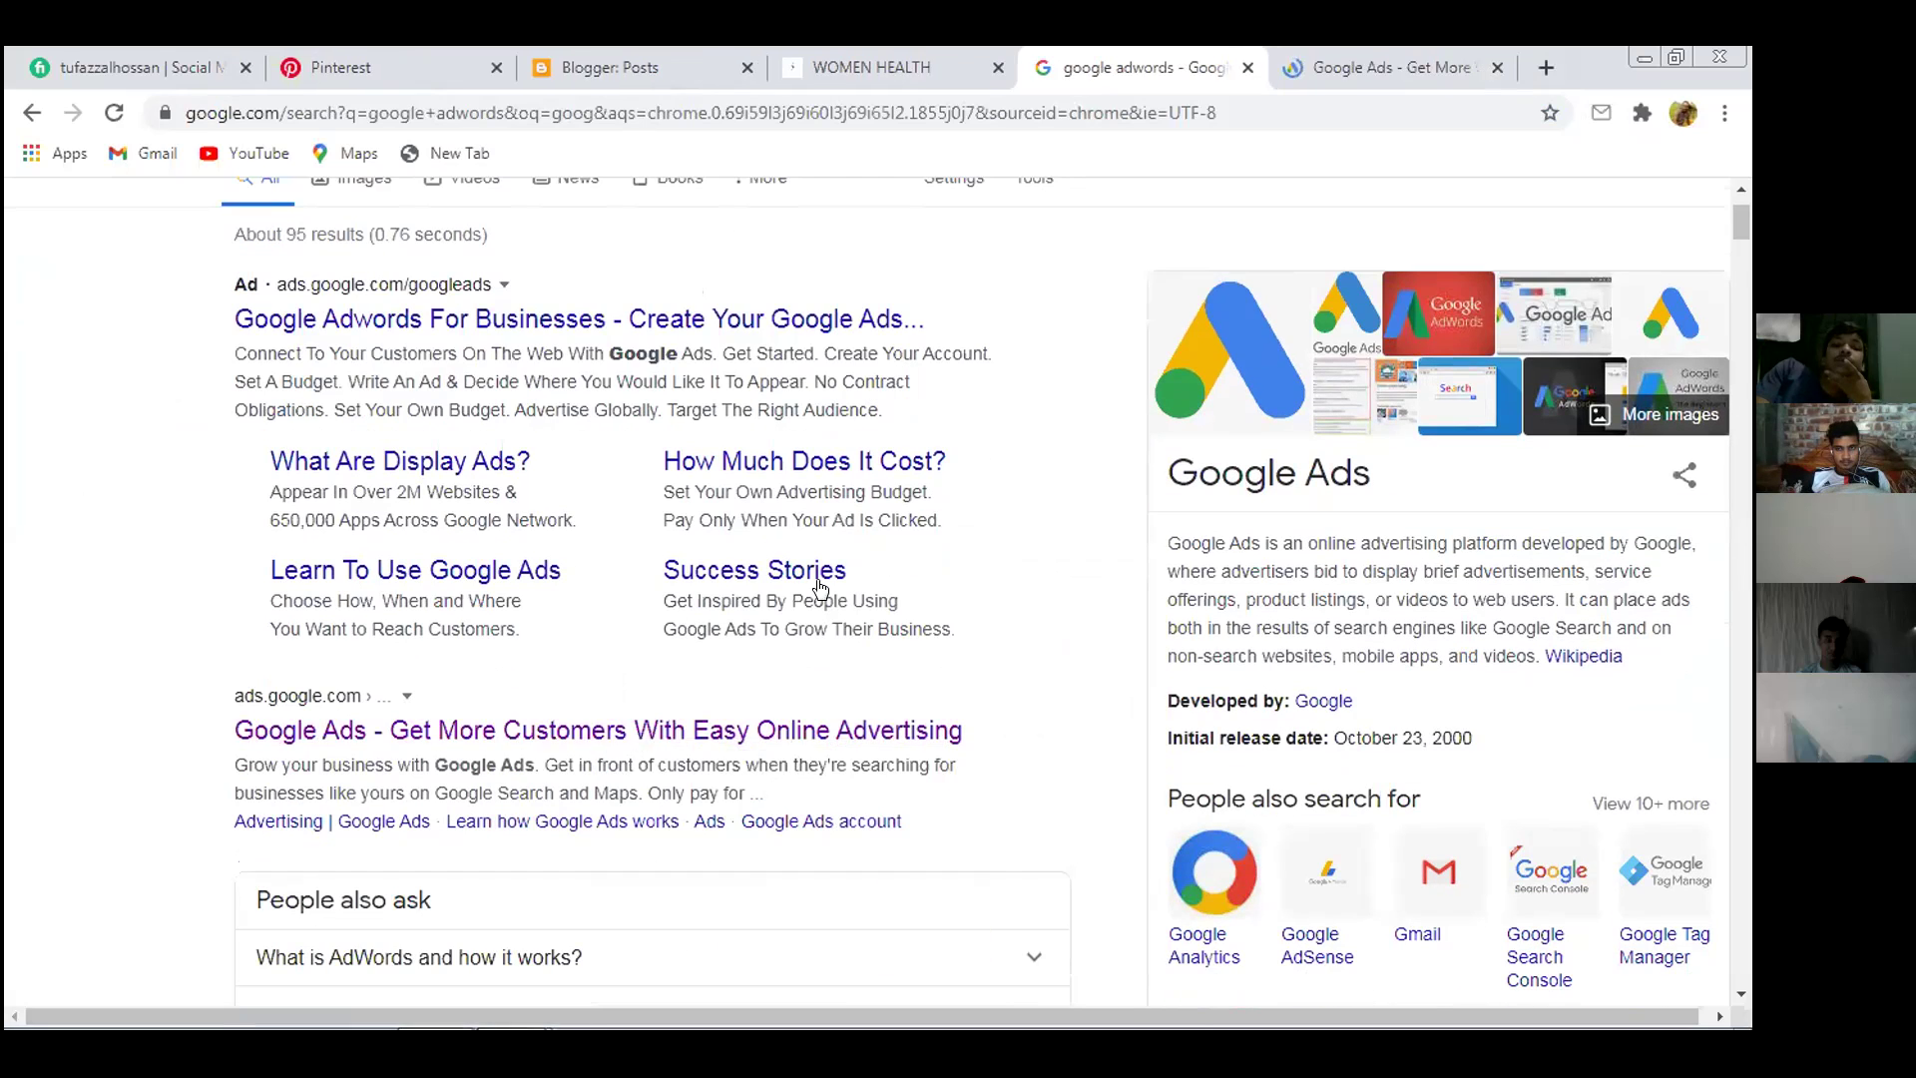
pyautogui.click(1280, 55)
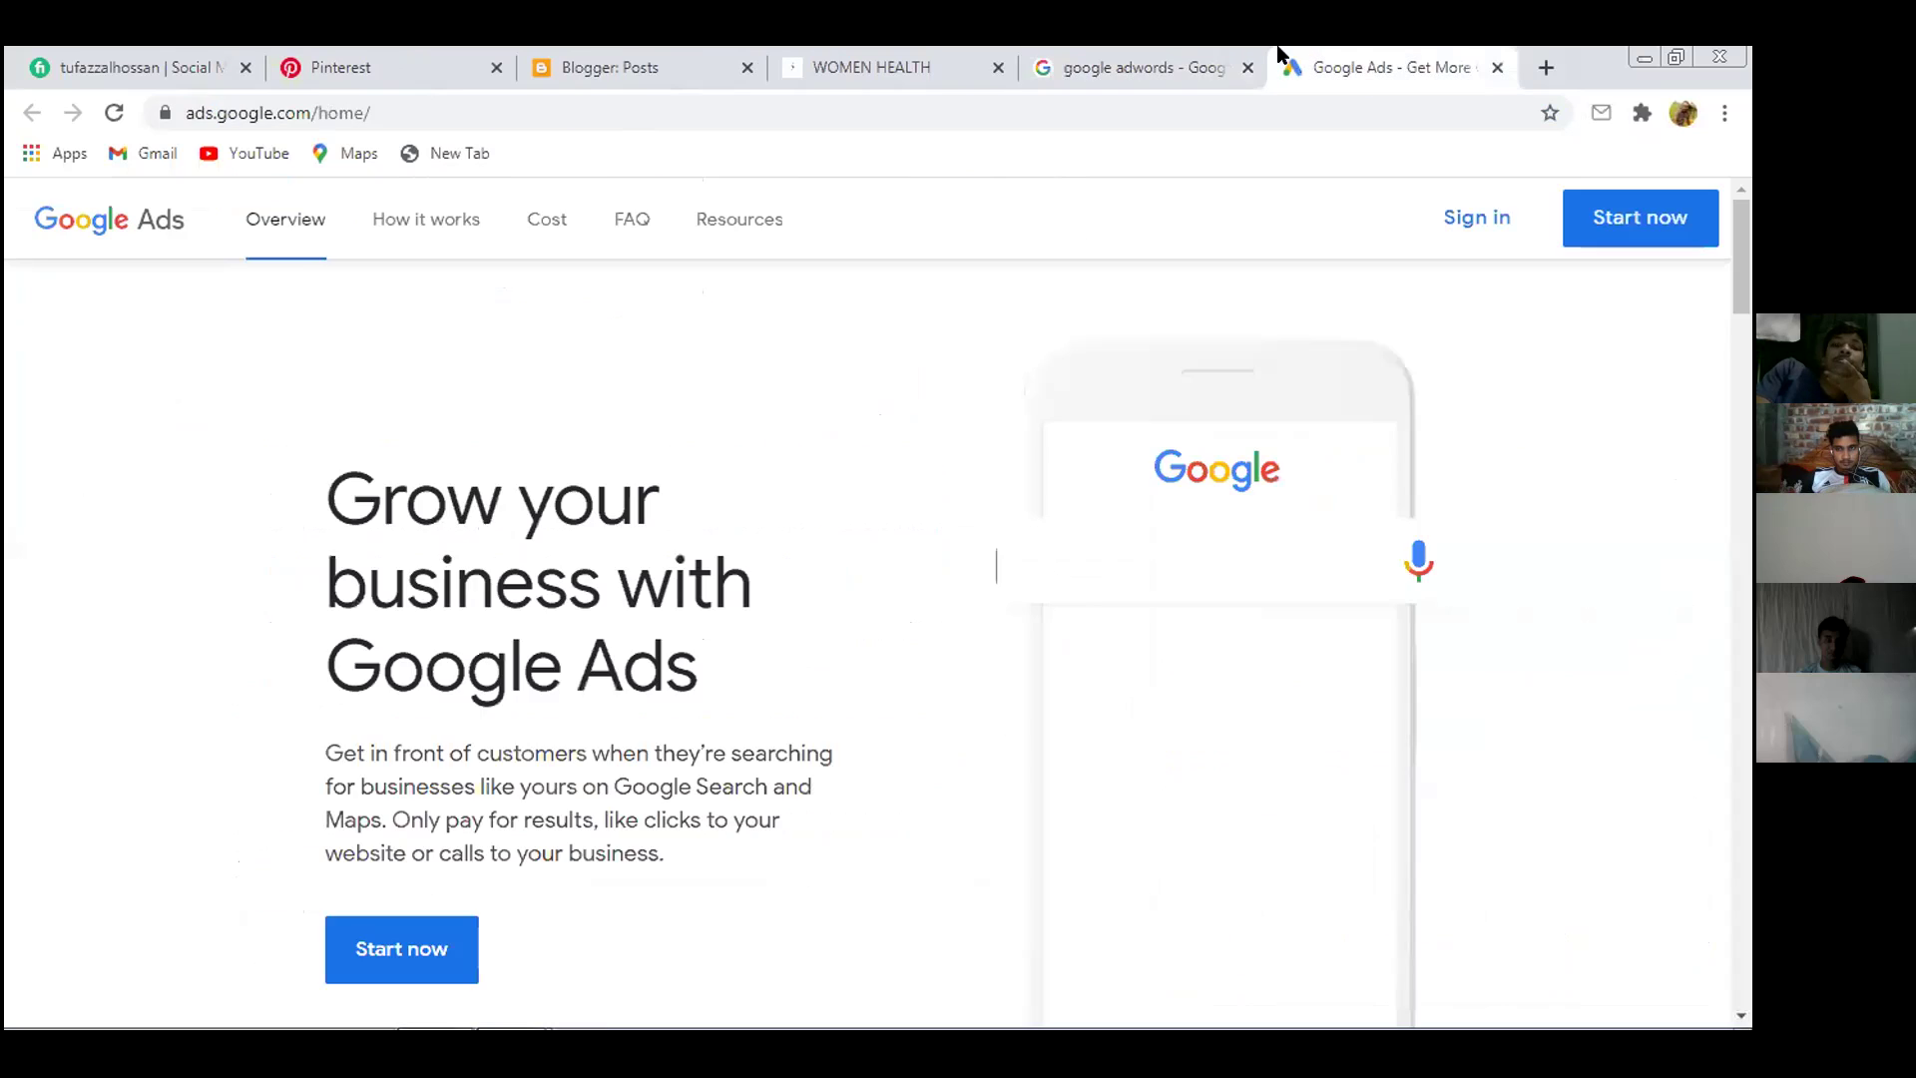
# Start a campaign from the Google Ads home page, return home, and sign in to the account
pyautogui.scroll(-5, 424, 579)
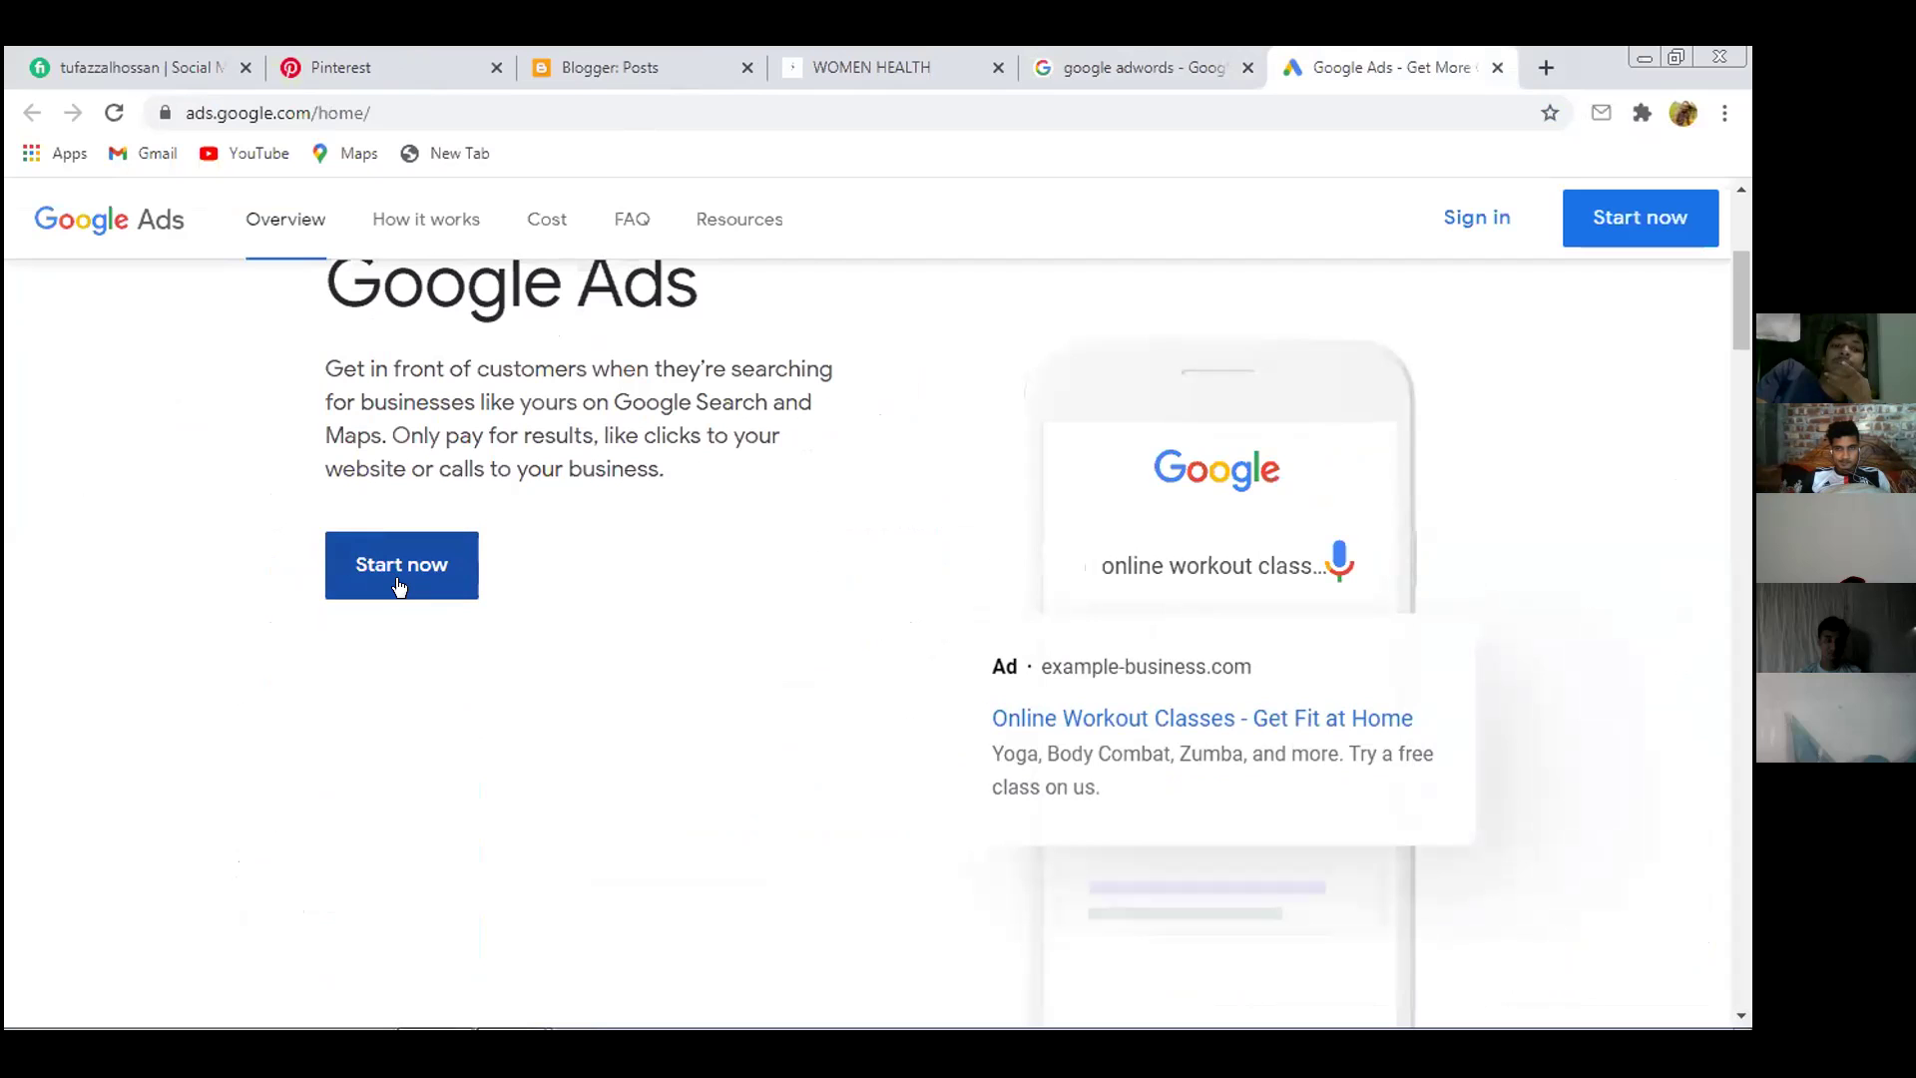
pyautogui.click(1615, 221)
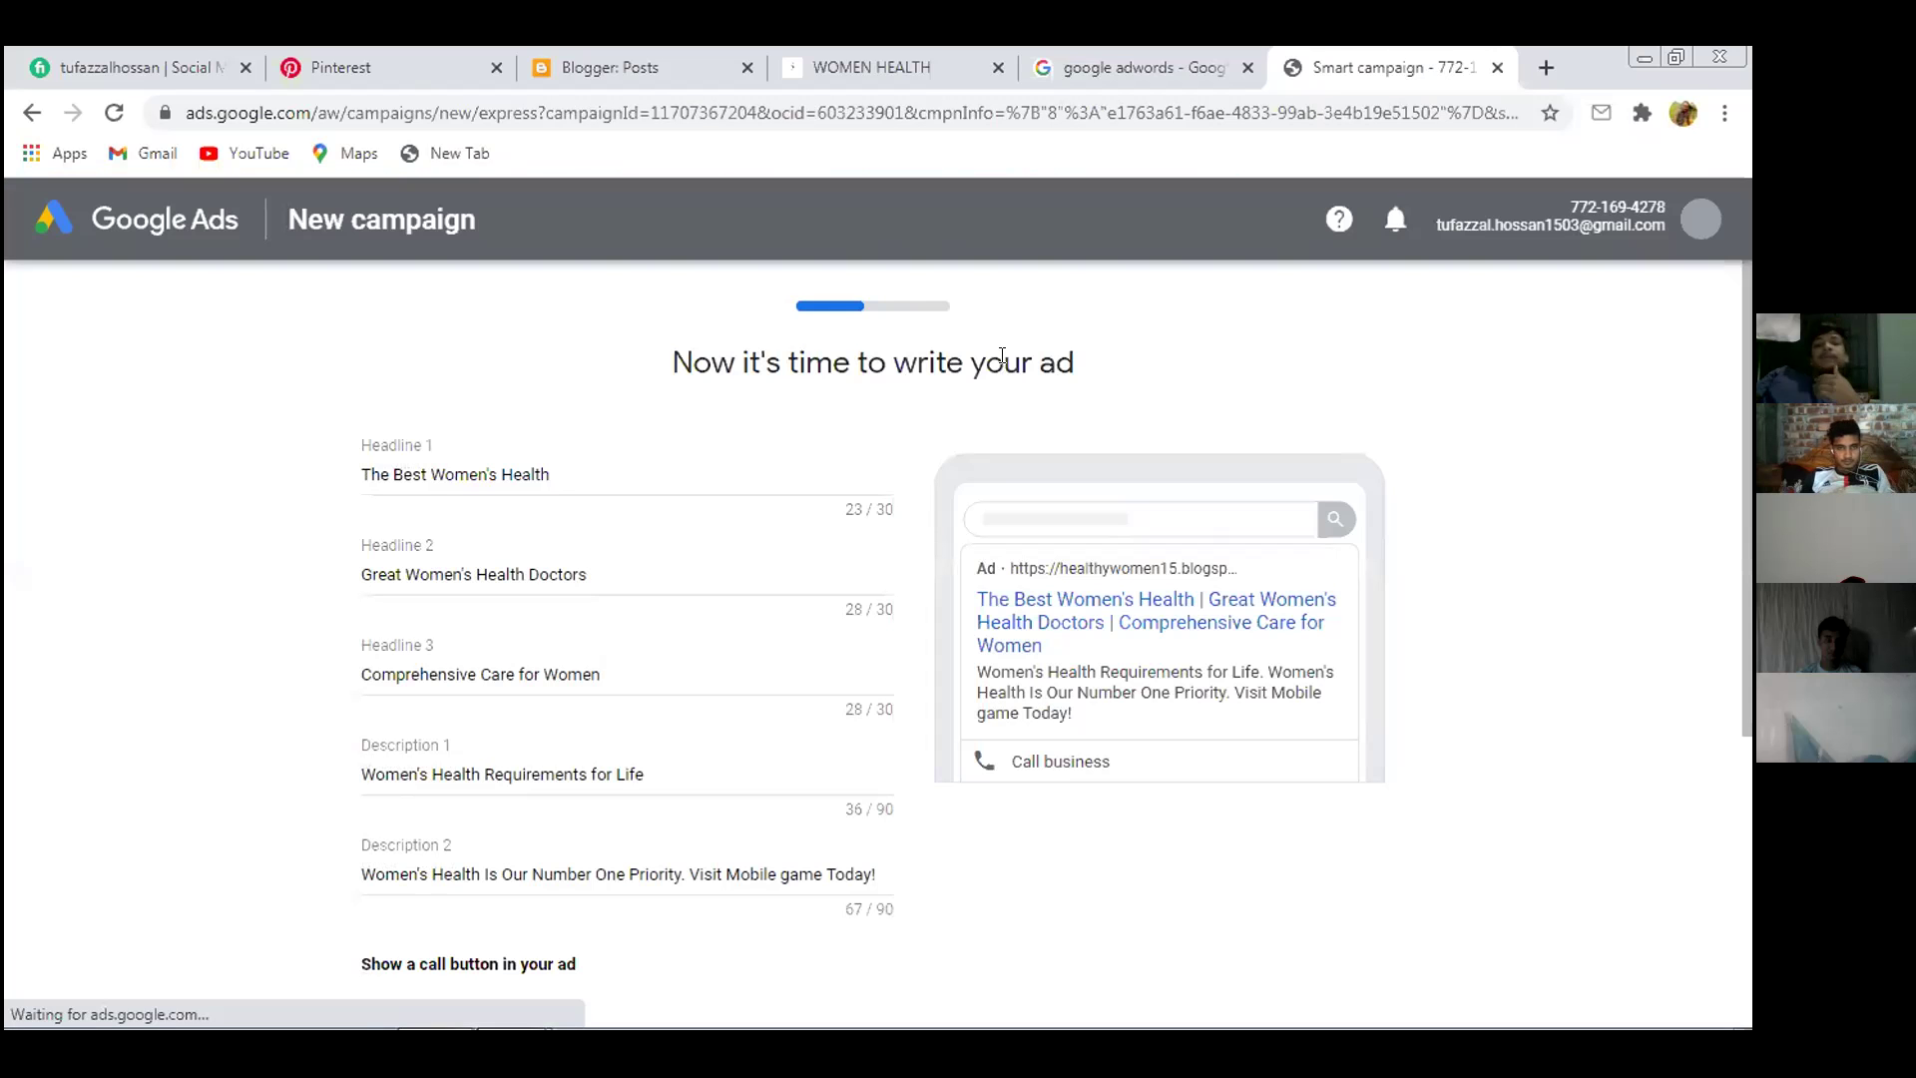
pyautogui.scroll(-5, 674, 439)
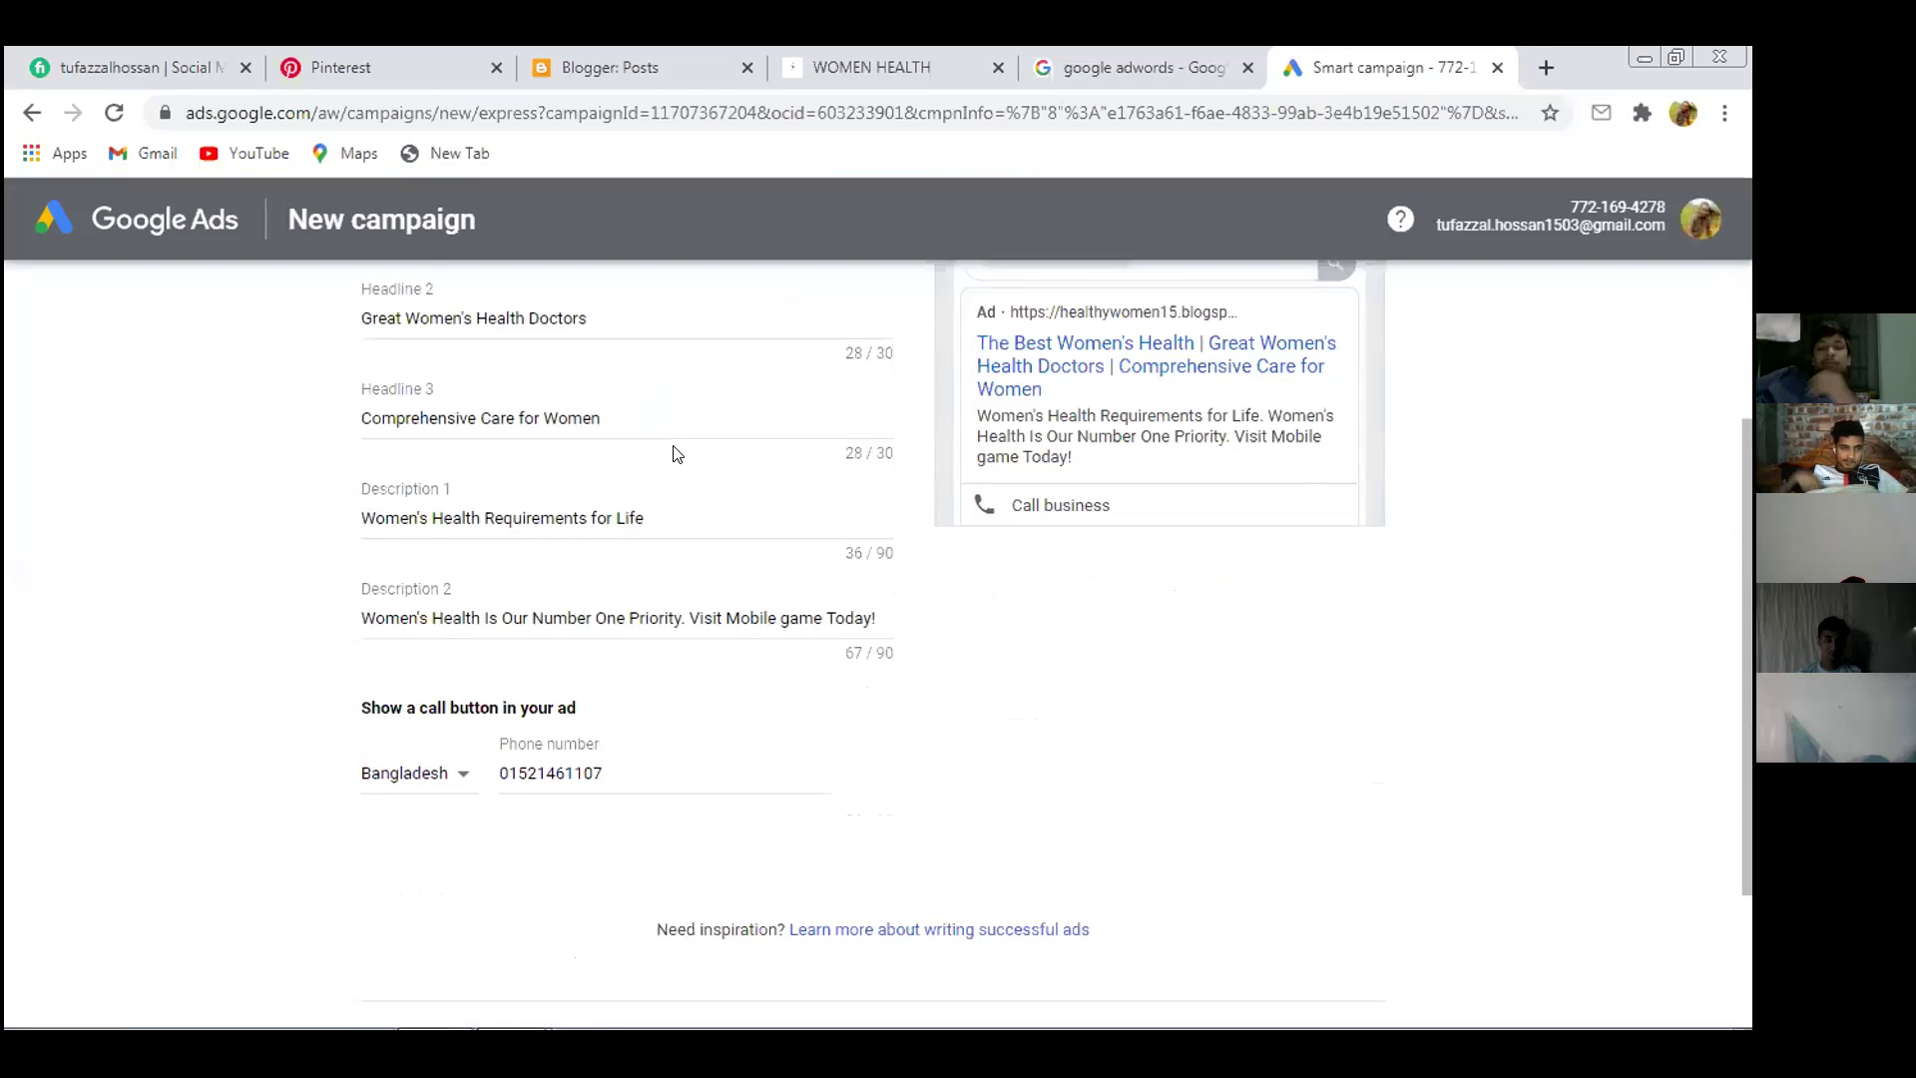
pyautogui.scroll(5, 674, 449)
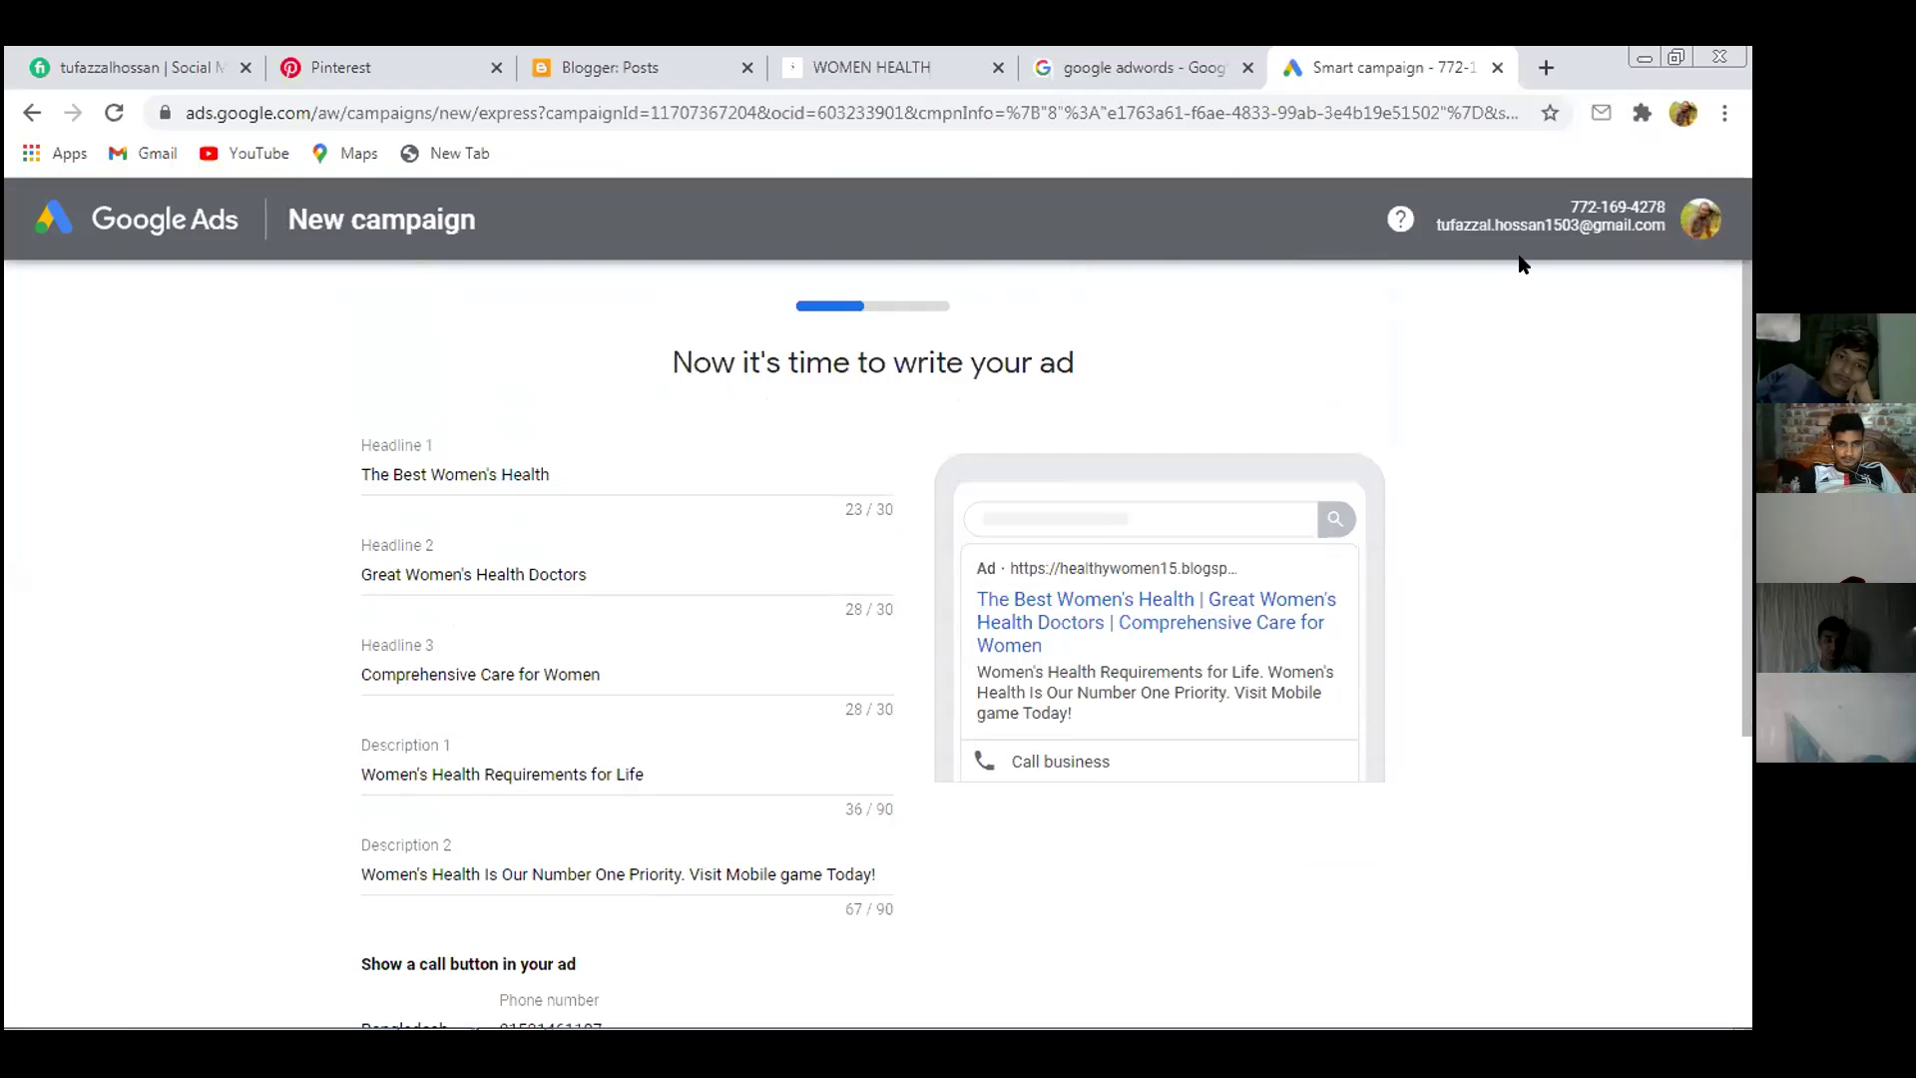
pyautogui.scroll(-6, 671, 479)
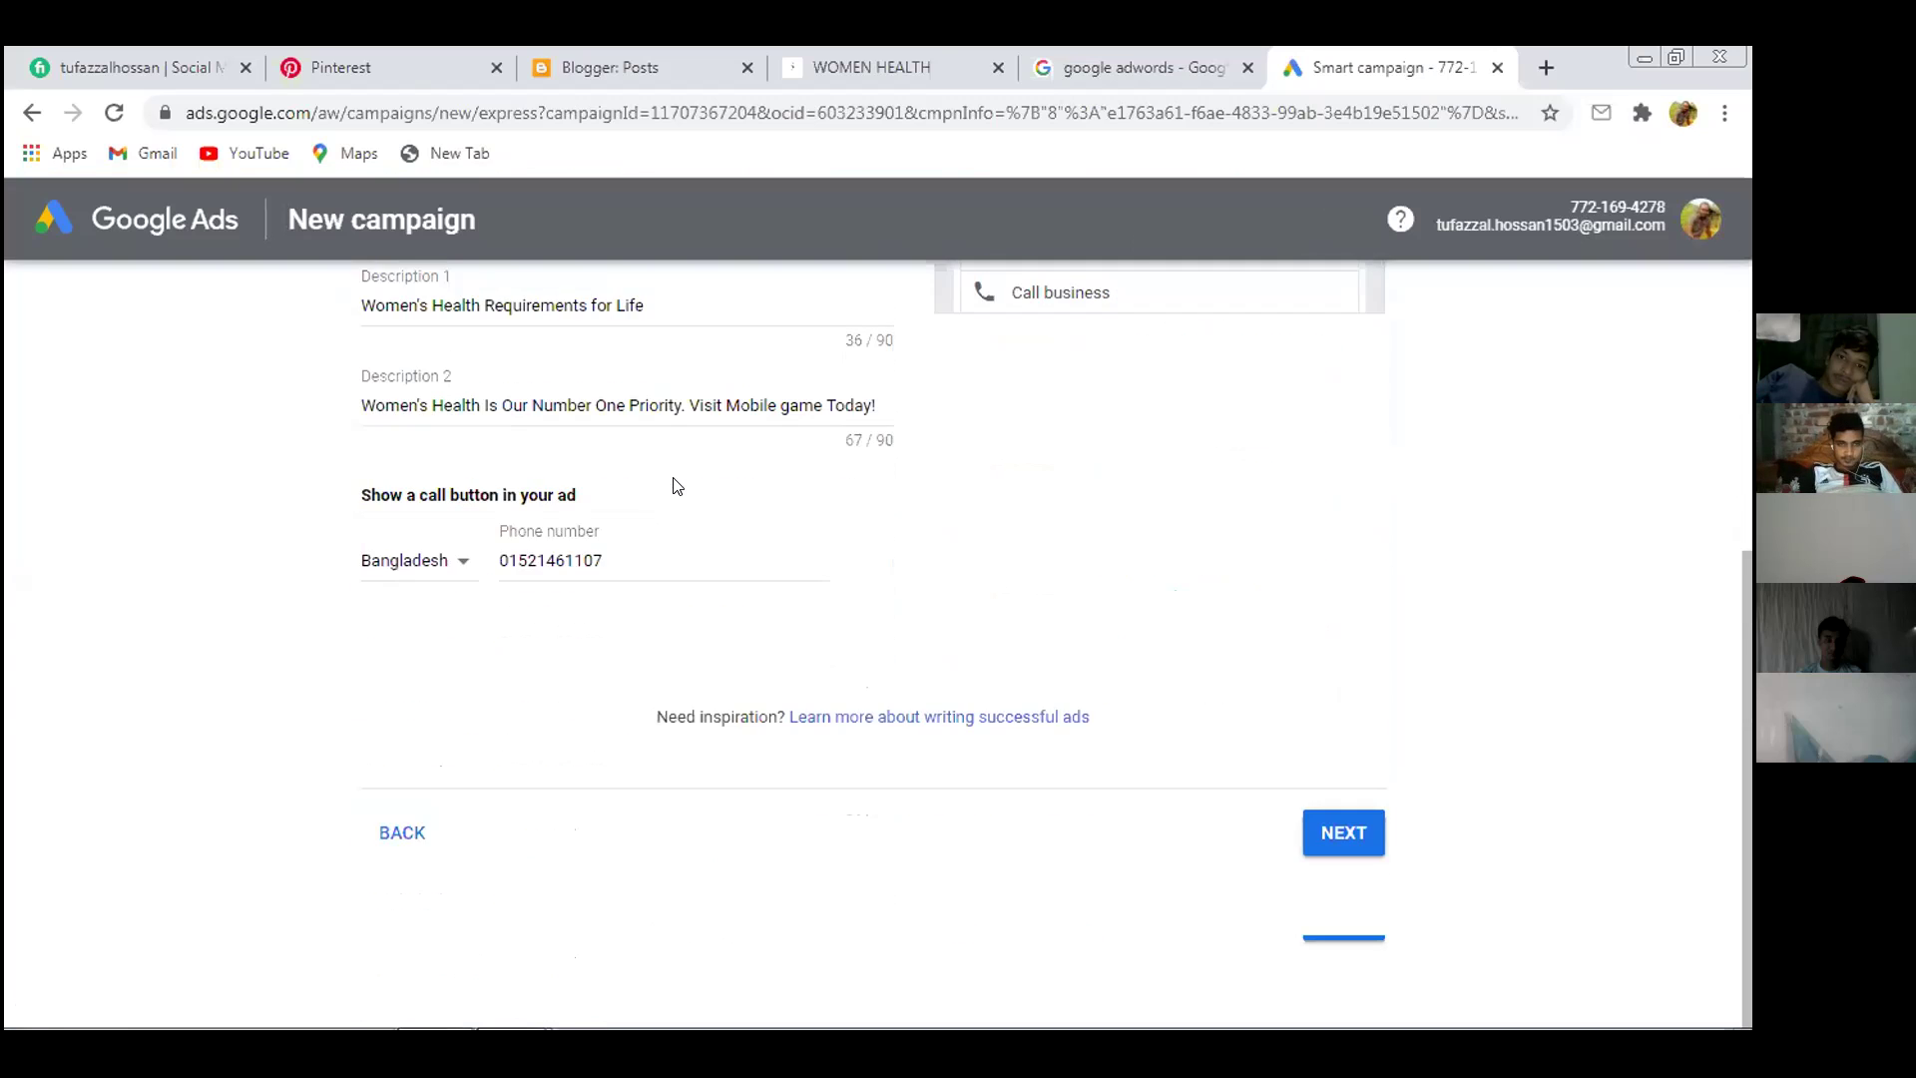
pyautogui.scroll(5, 674, 475)
pyautogui.scroll(1, 675, 475)
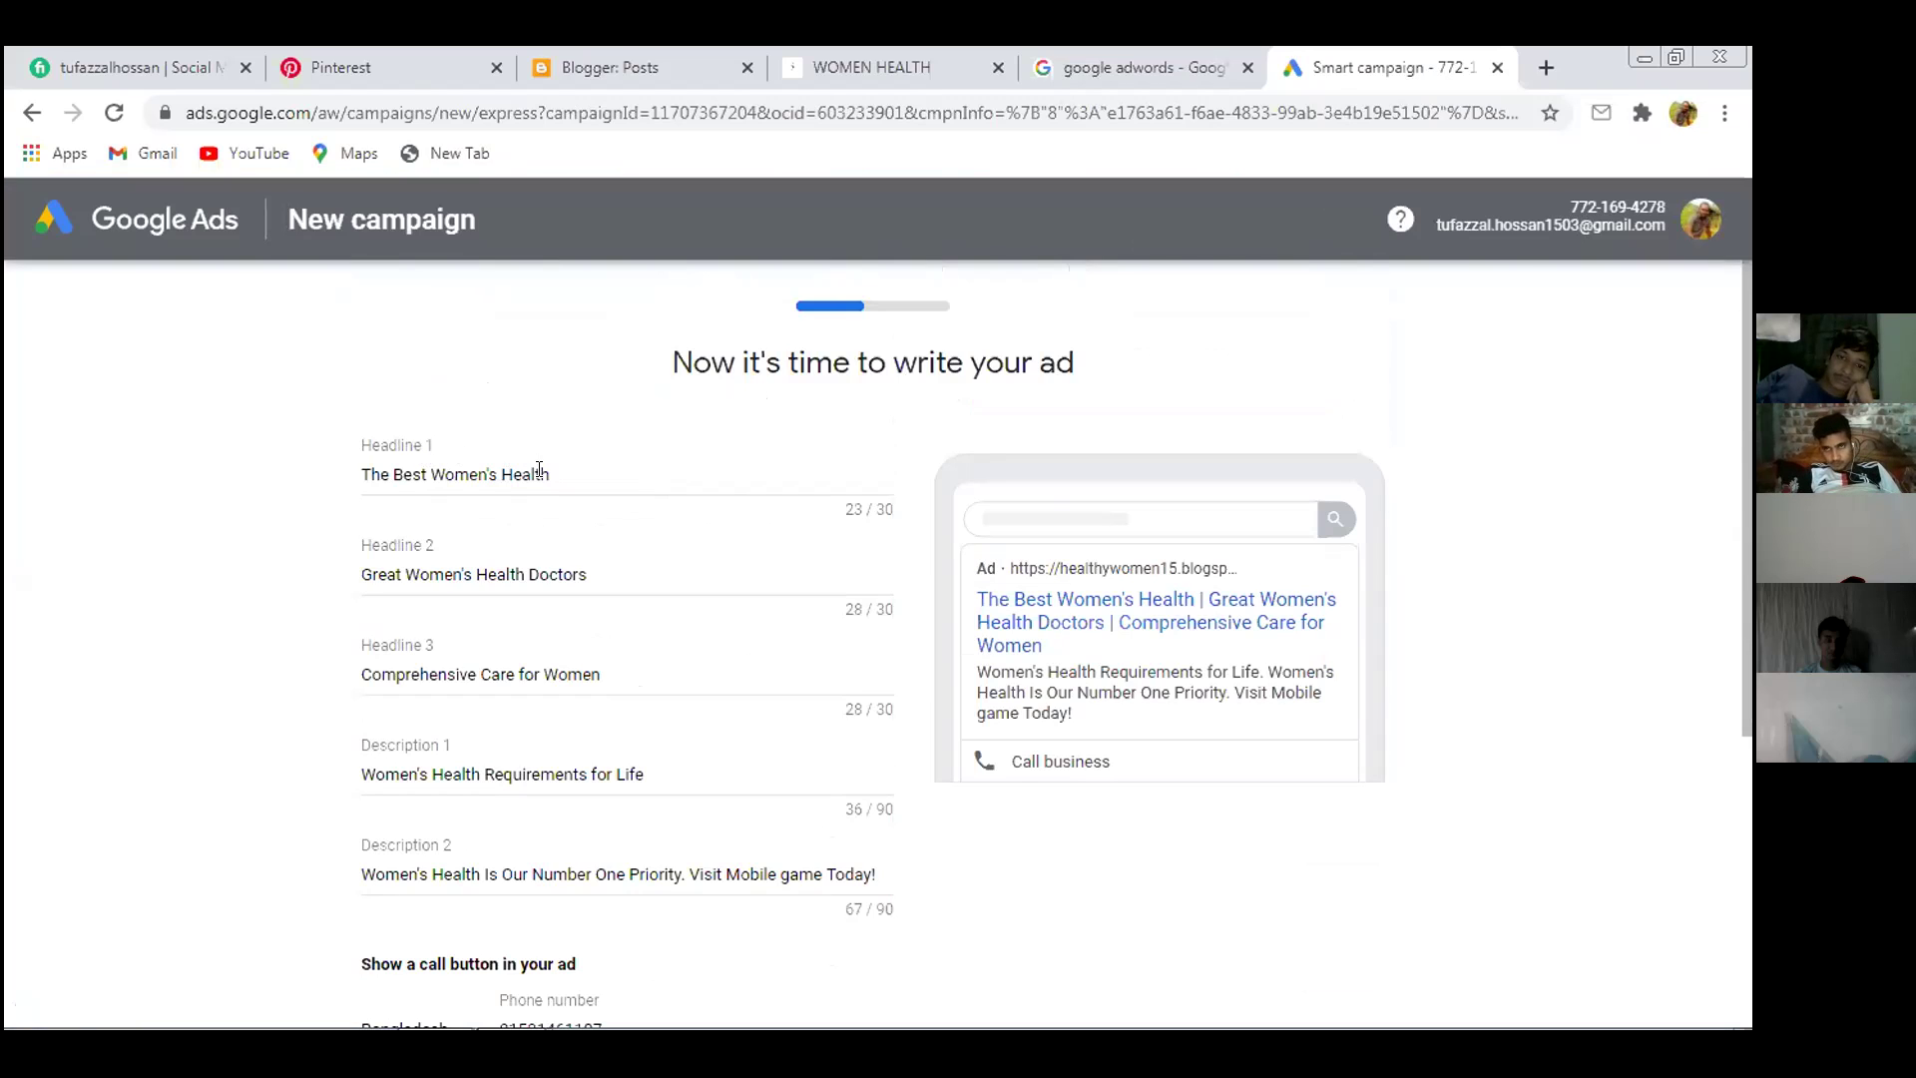
pyautogui.click(31, 114)
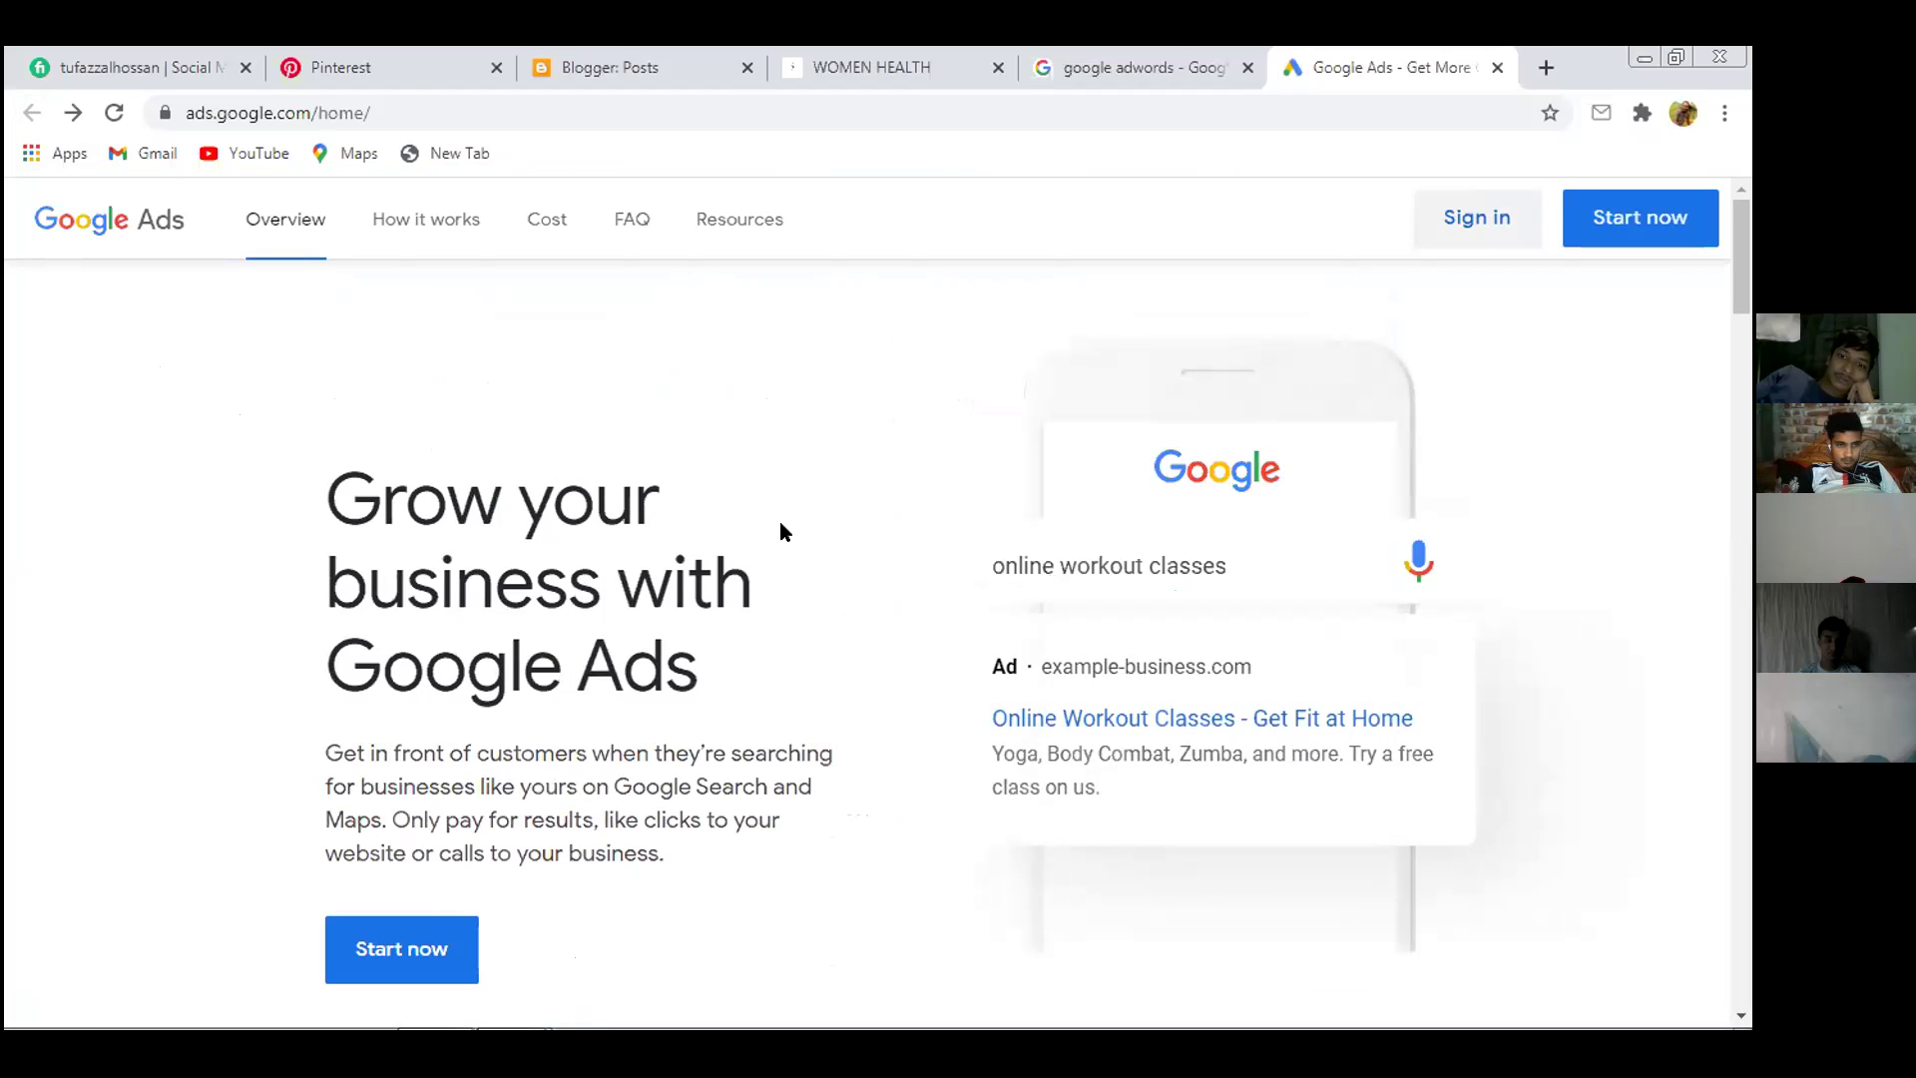
pyautogui.click(1470, 217)
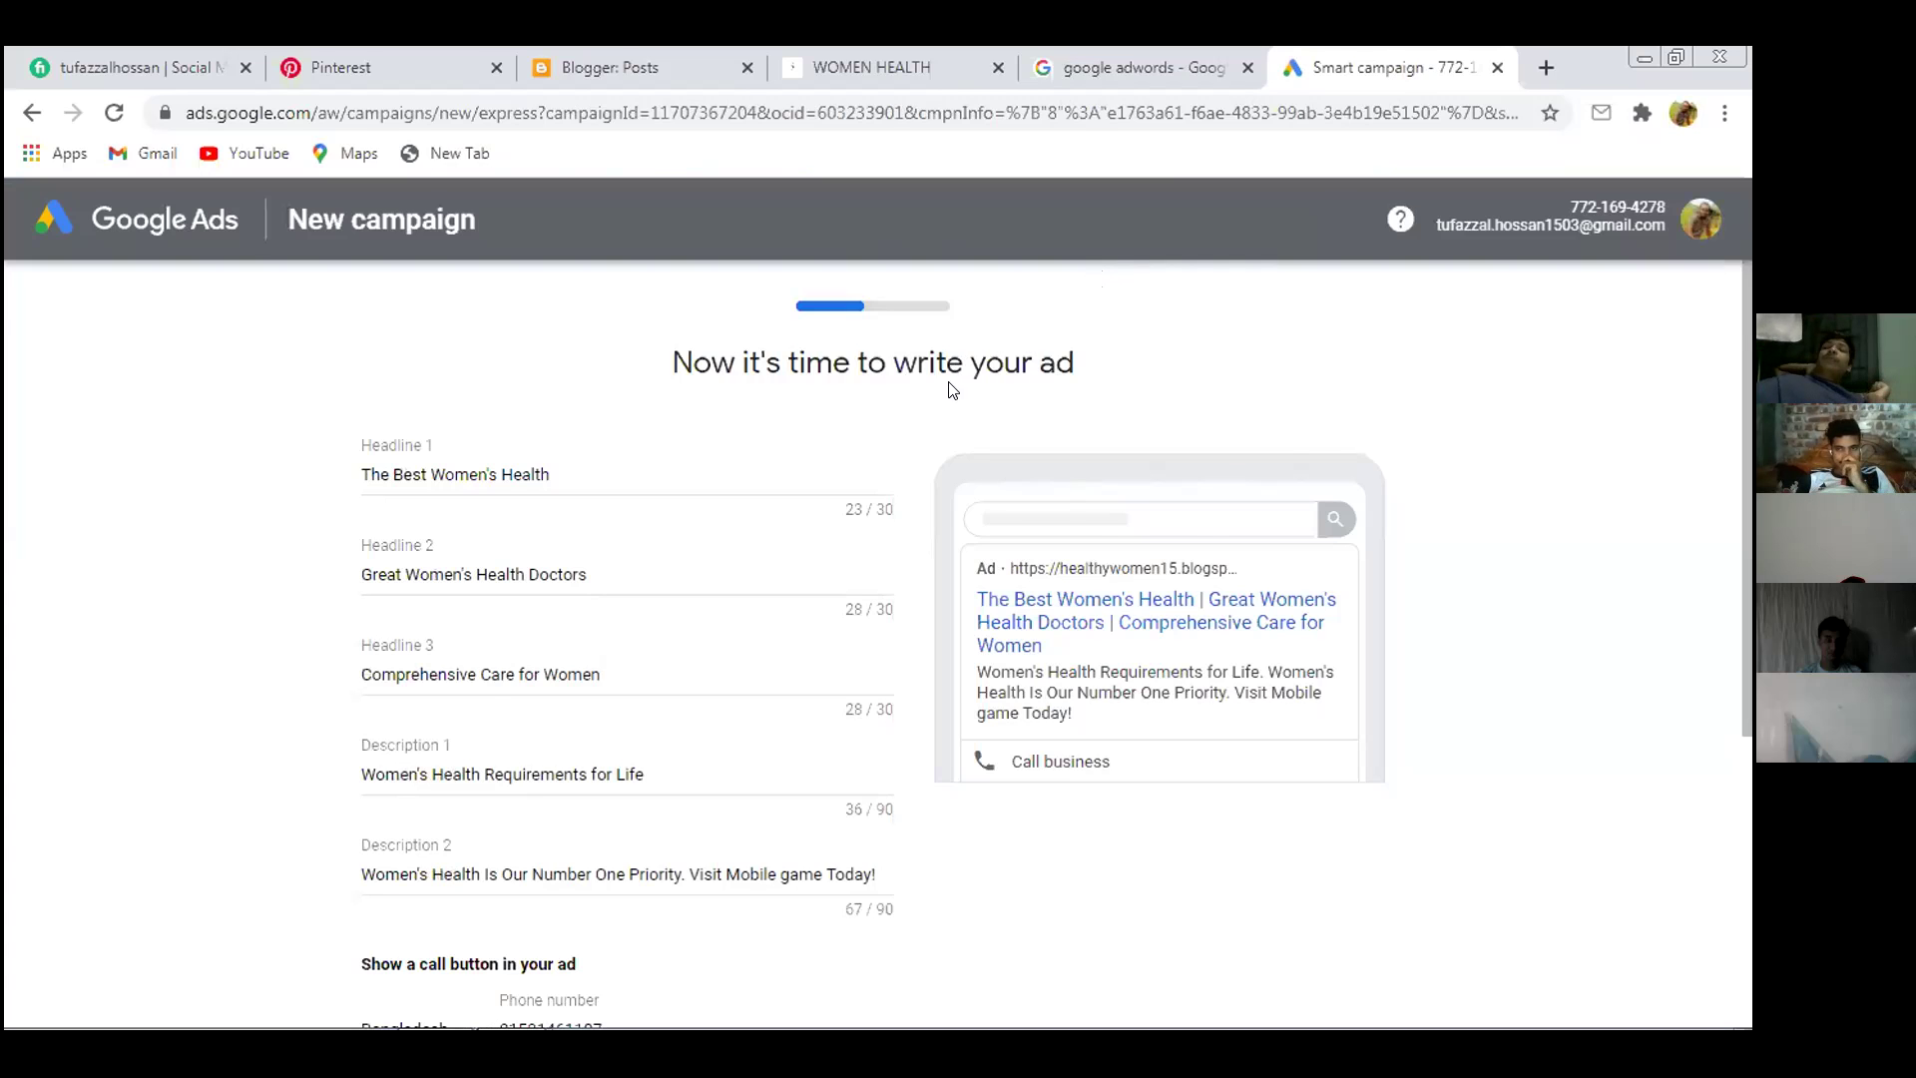
# Go back through the website and business name steps to the advertising goal, then continue to business name
pyautogui.scroll(-5, 933, 397)
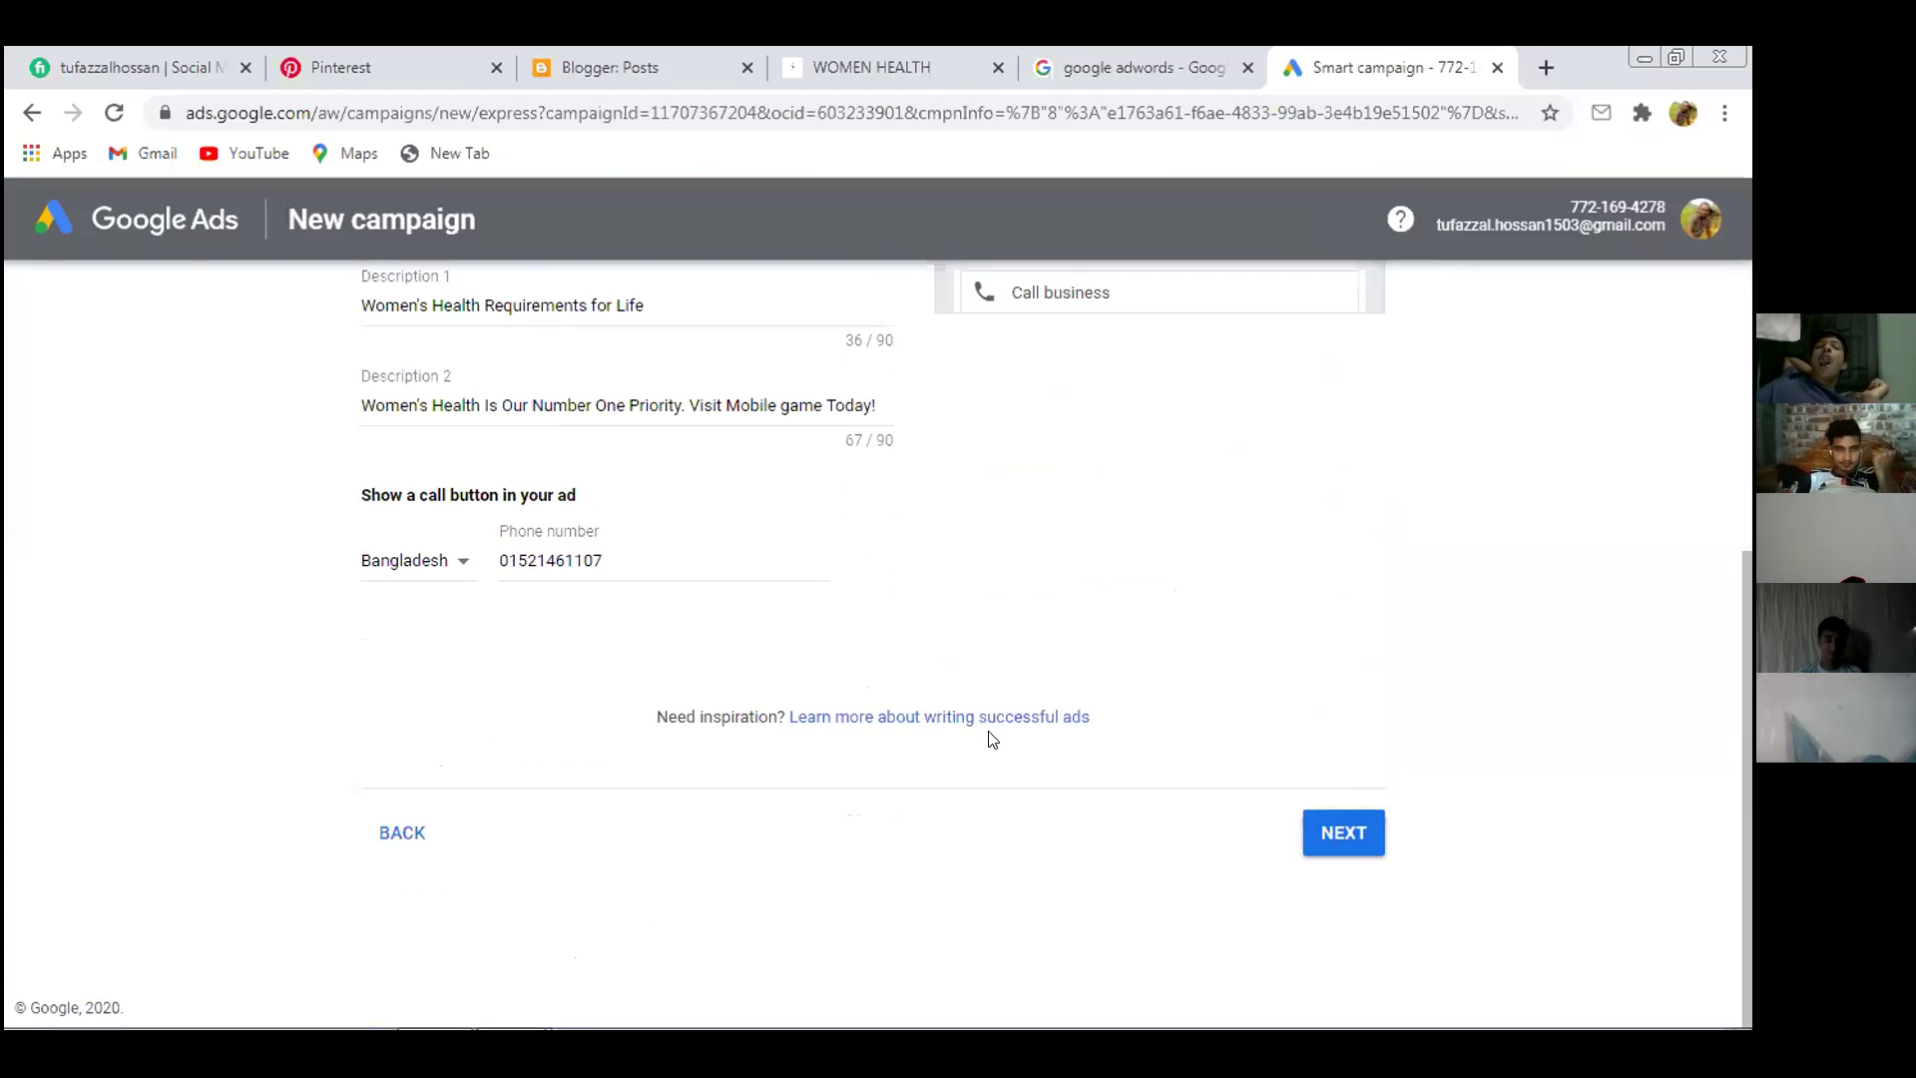
pyautogui.click(425, 833)
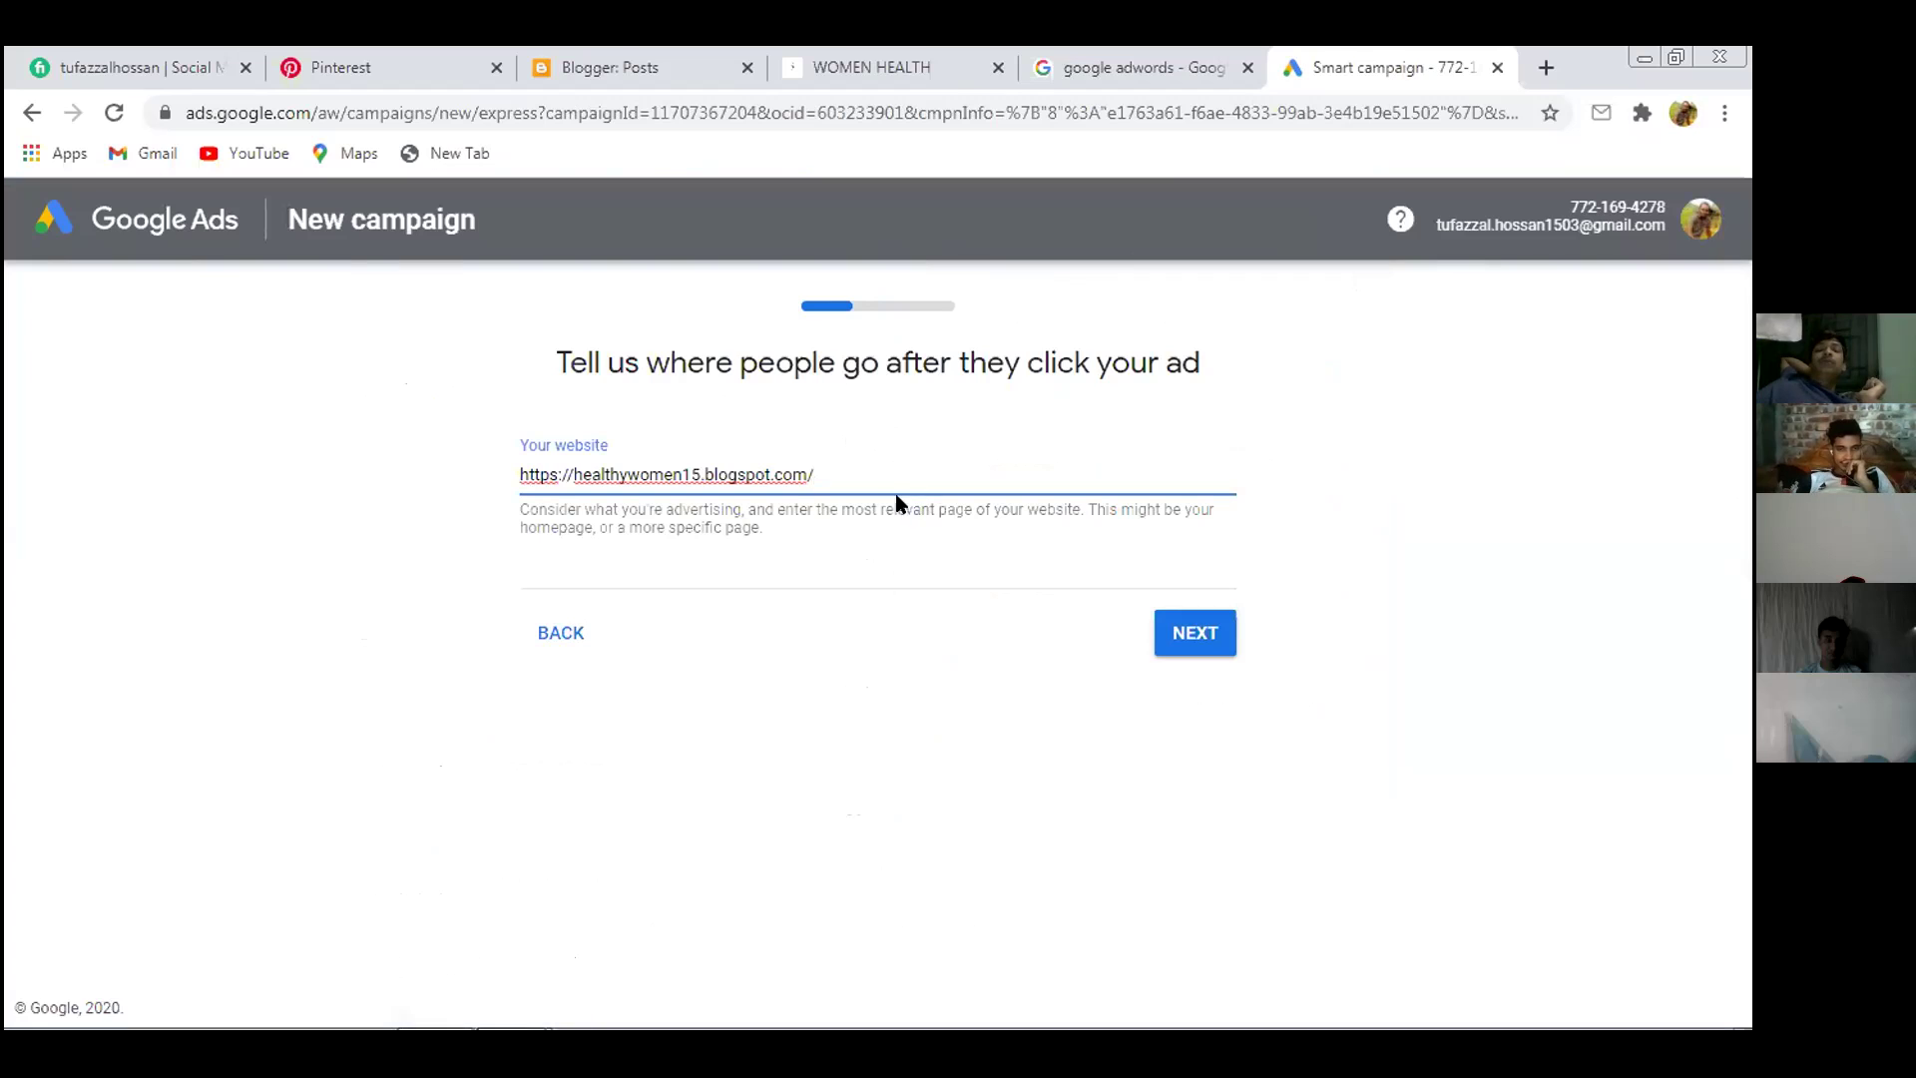
pyautogui.click(530, 633)
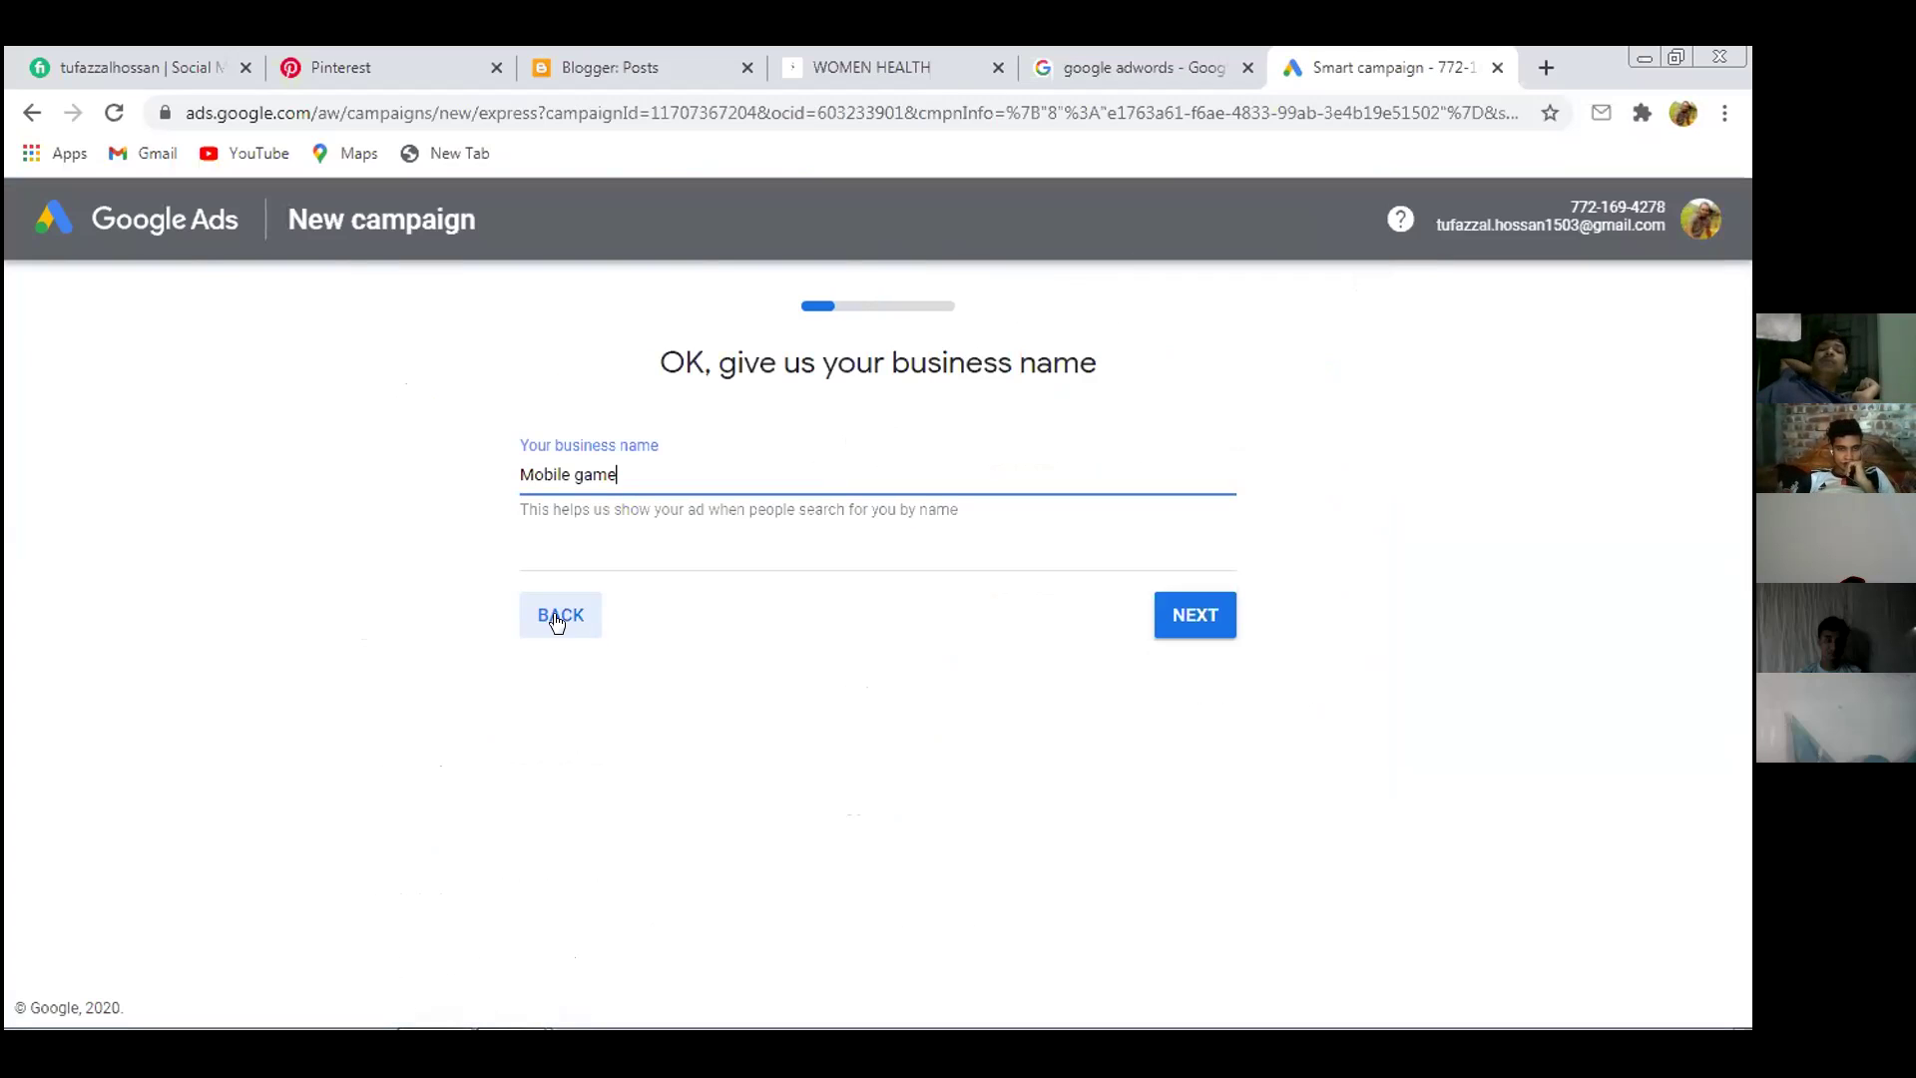
pyautogui.click(557, 619)
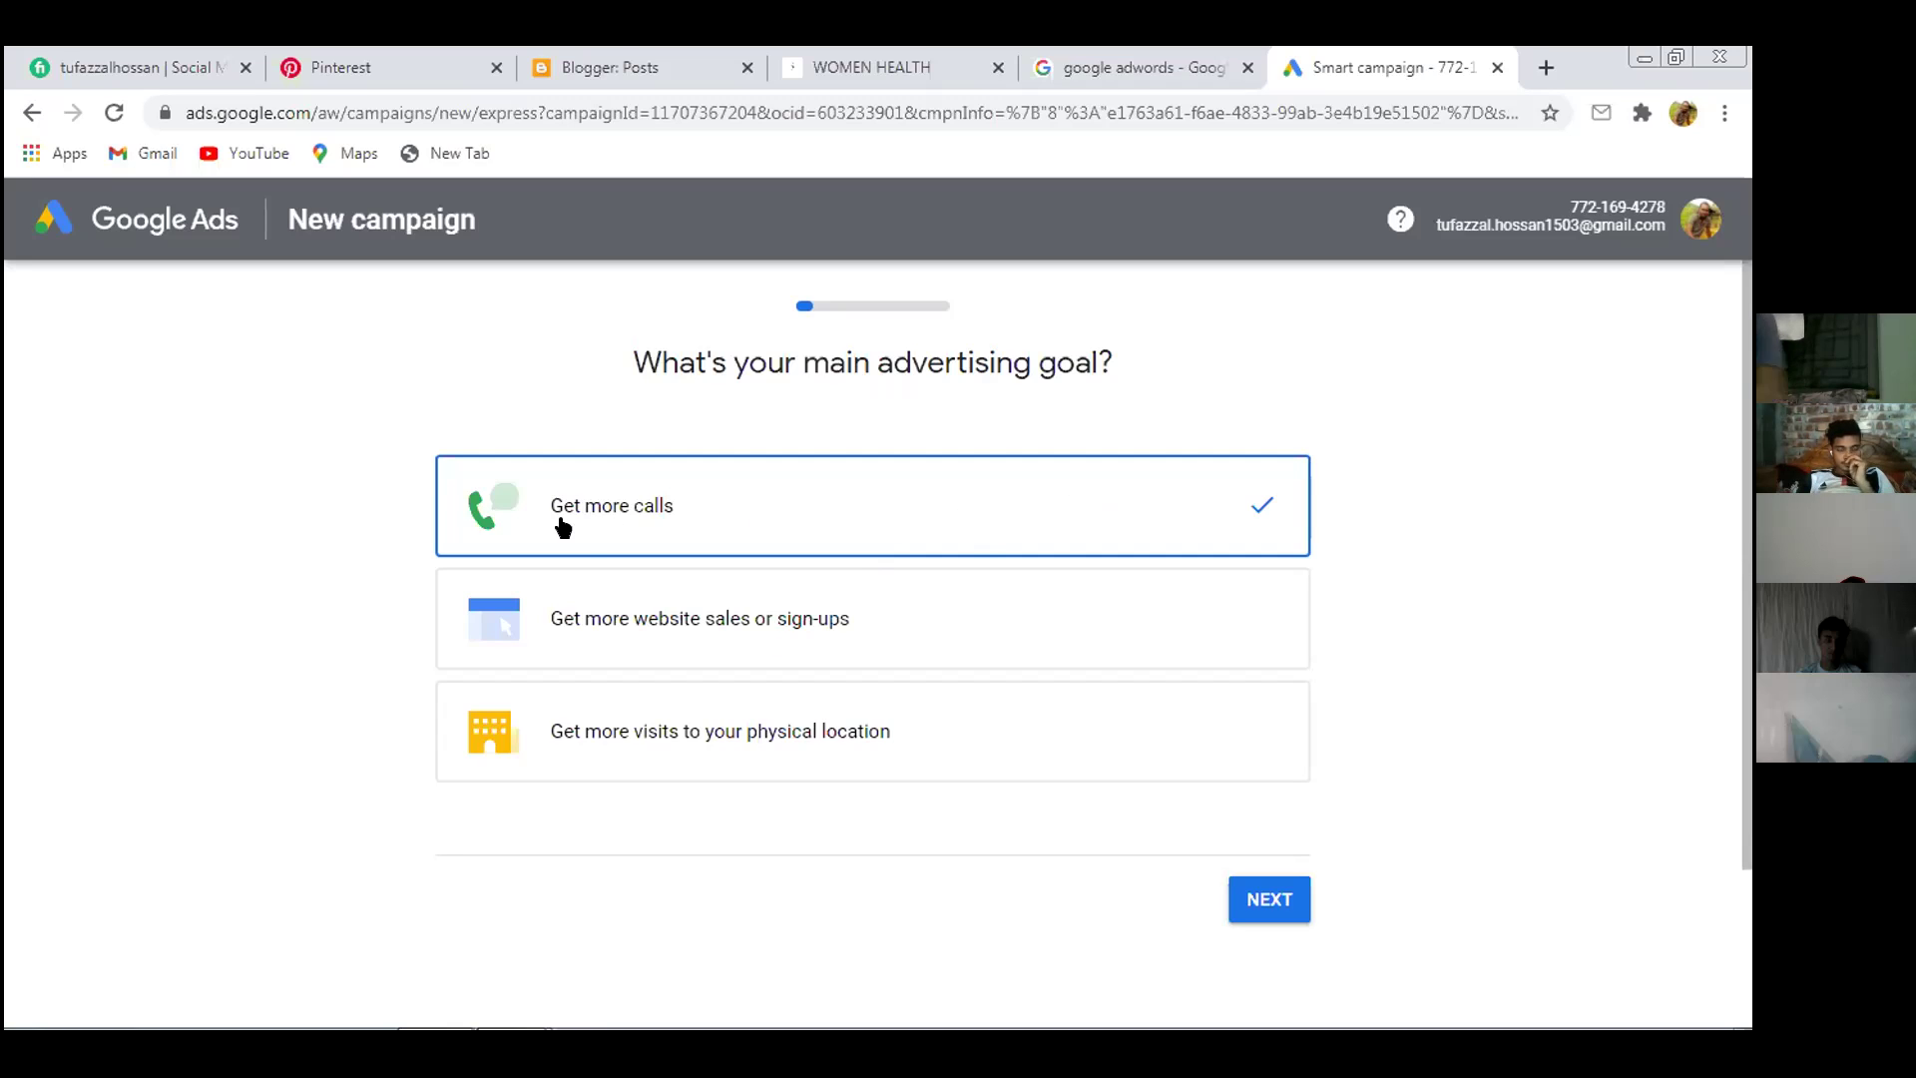
pyautogui.click(1263, 898)
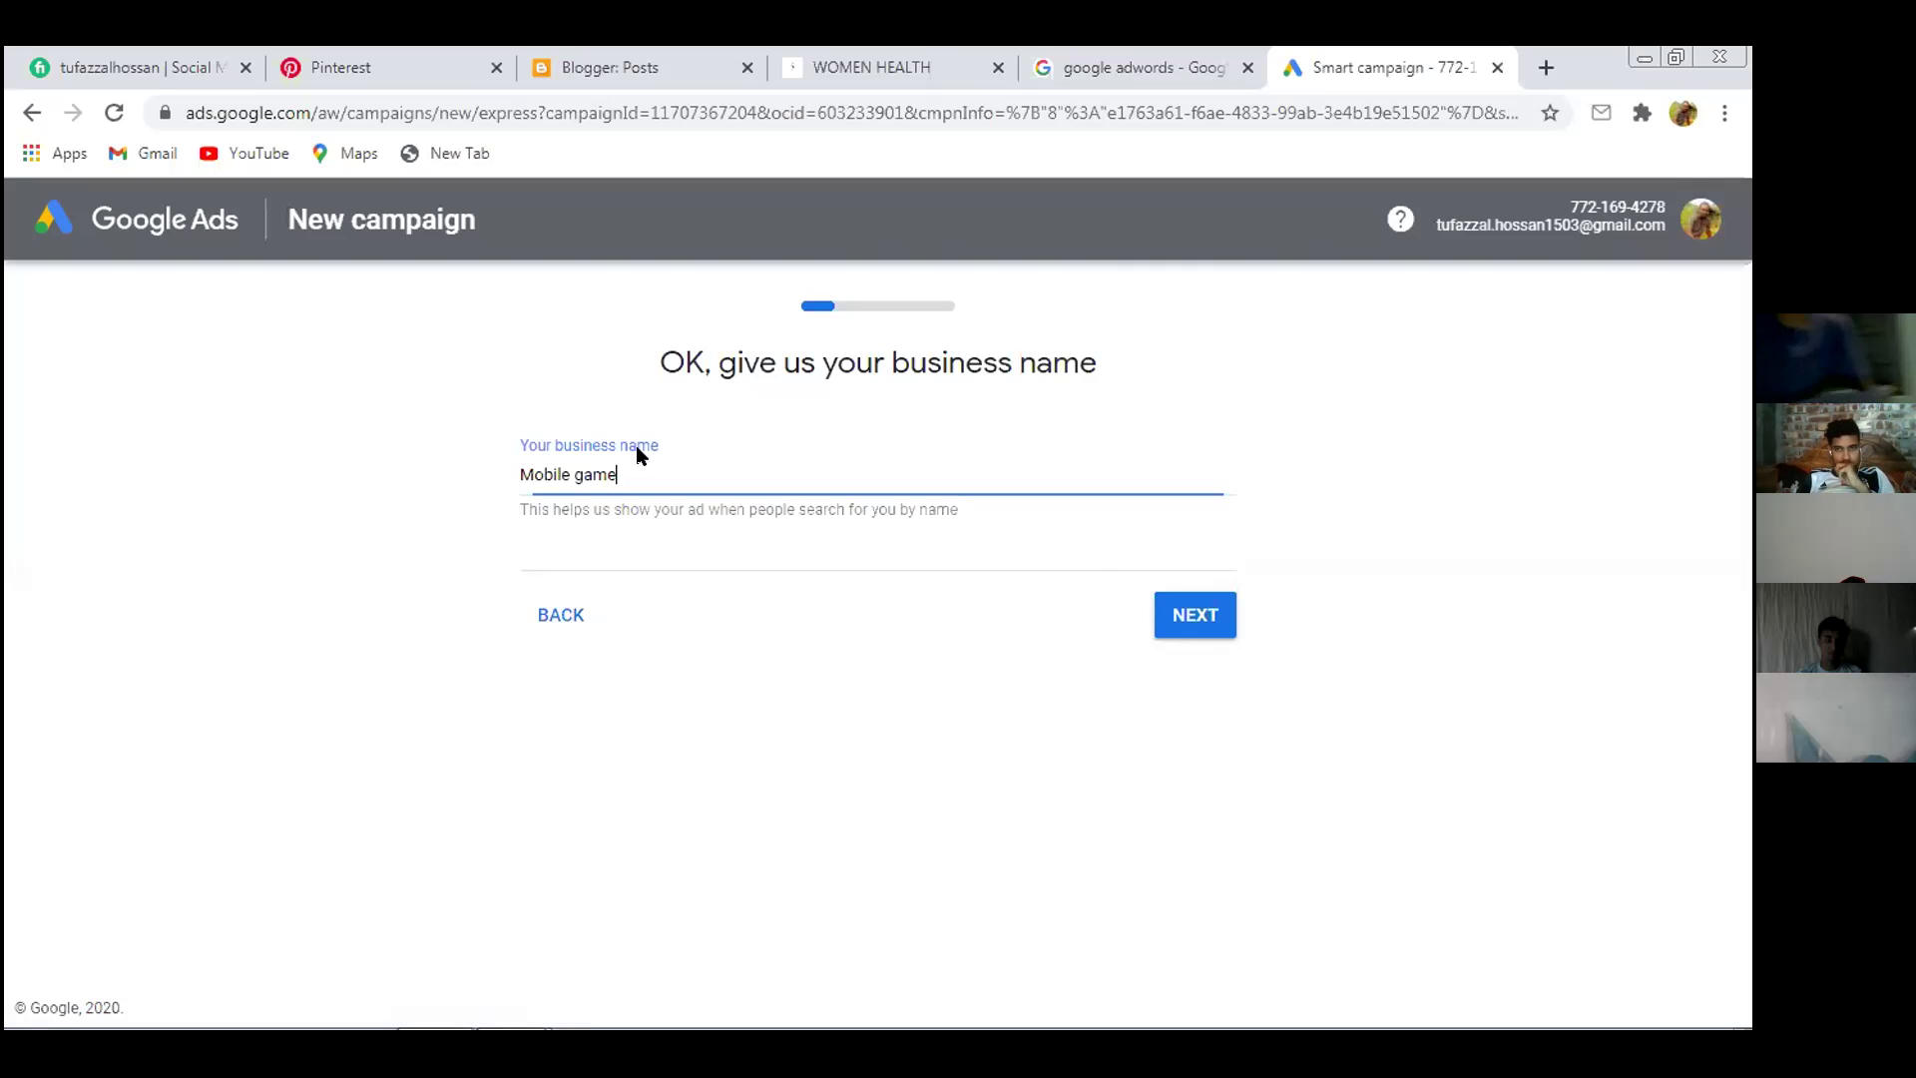
# Replace the business name 'Mobile game' with 'online shop' and open a new tab
pyautogui.press('BackSpace')
pyautogui.press('BackSpace')
pyautogui.press('BackSpace')
pyautogui.press('BackSpace')
pyautogui.press('BackSpace')
pyautogui.press('BackSpace')
pyautogui.press('BackSpace')
pyautogui.press('BackSpace')
pyautogui.press('BackSpace')
pyautogui.press('BackSpace')
pyautogui.press('BackSpace')
pyautogui.write('online shop')
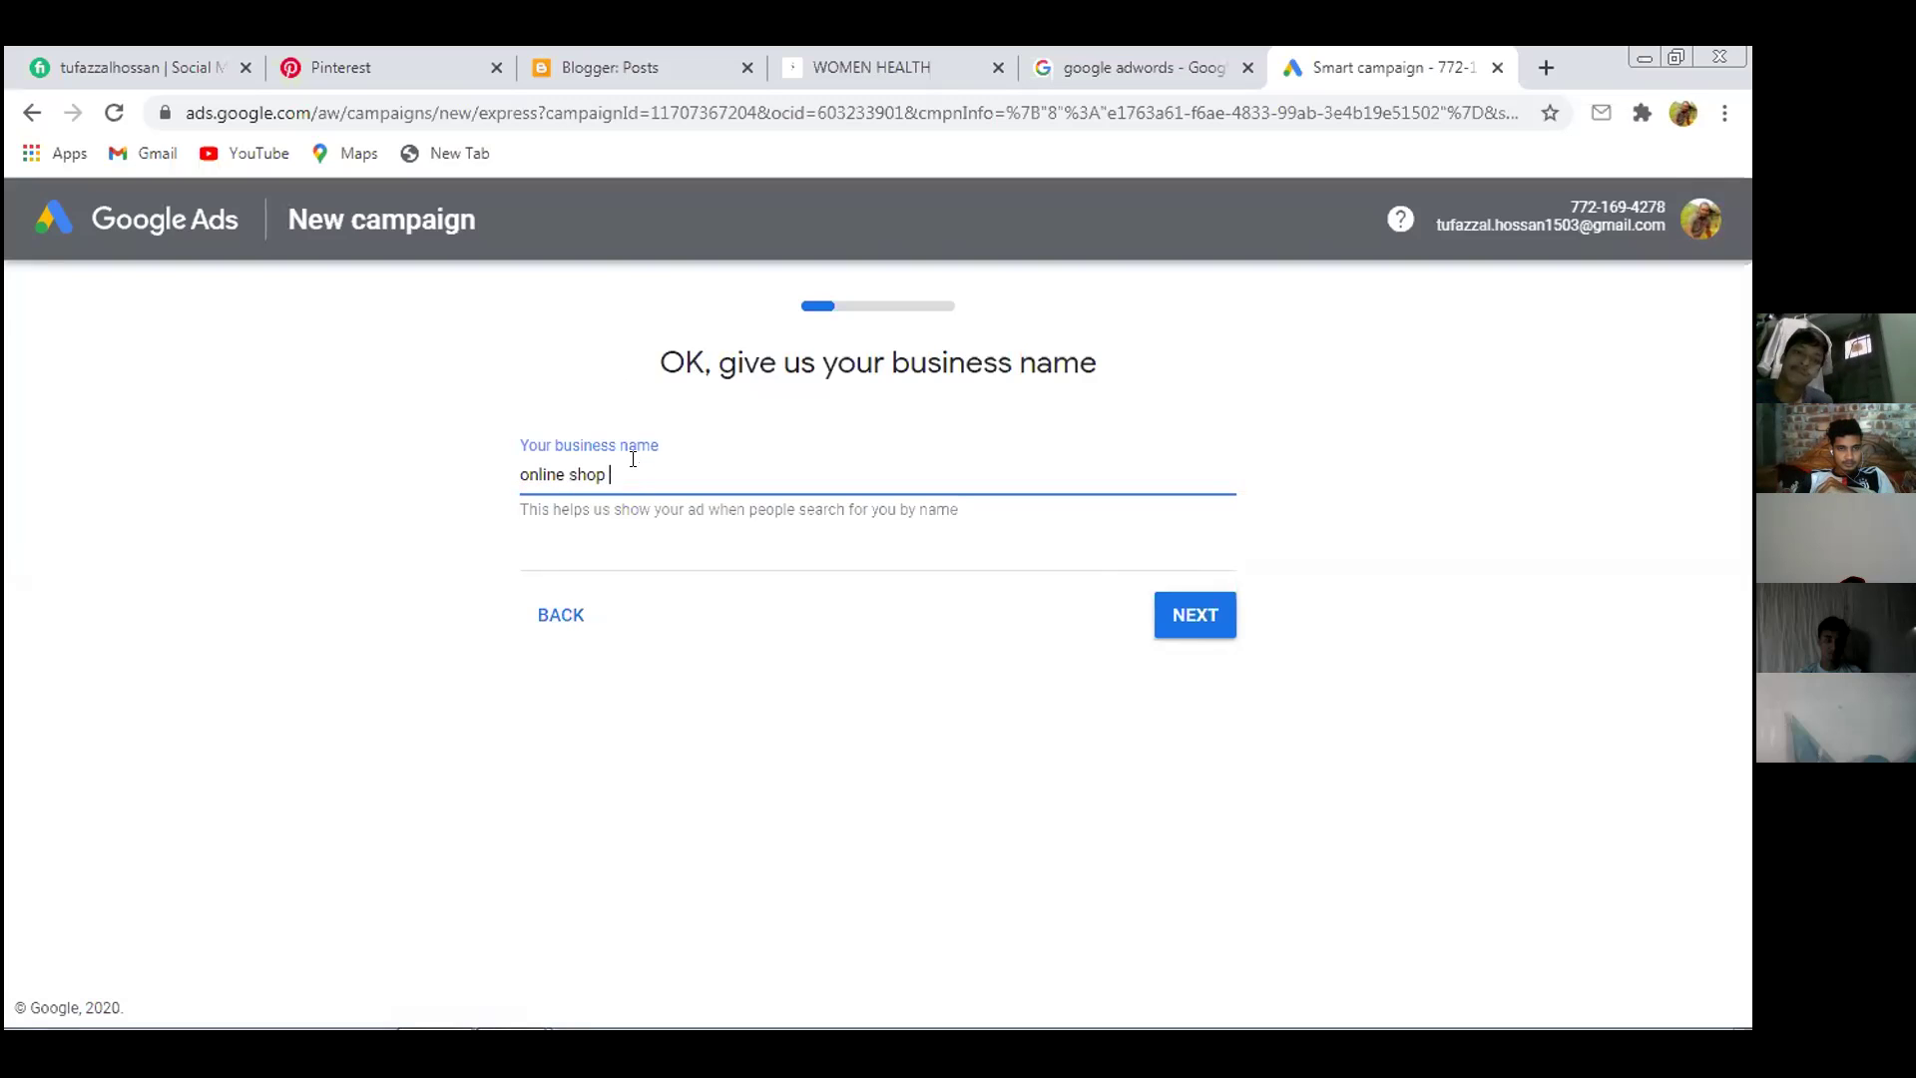
pyautogui.click(1546, 67)
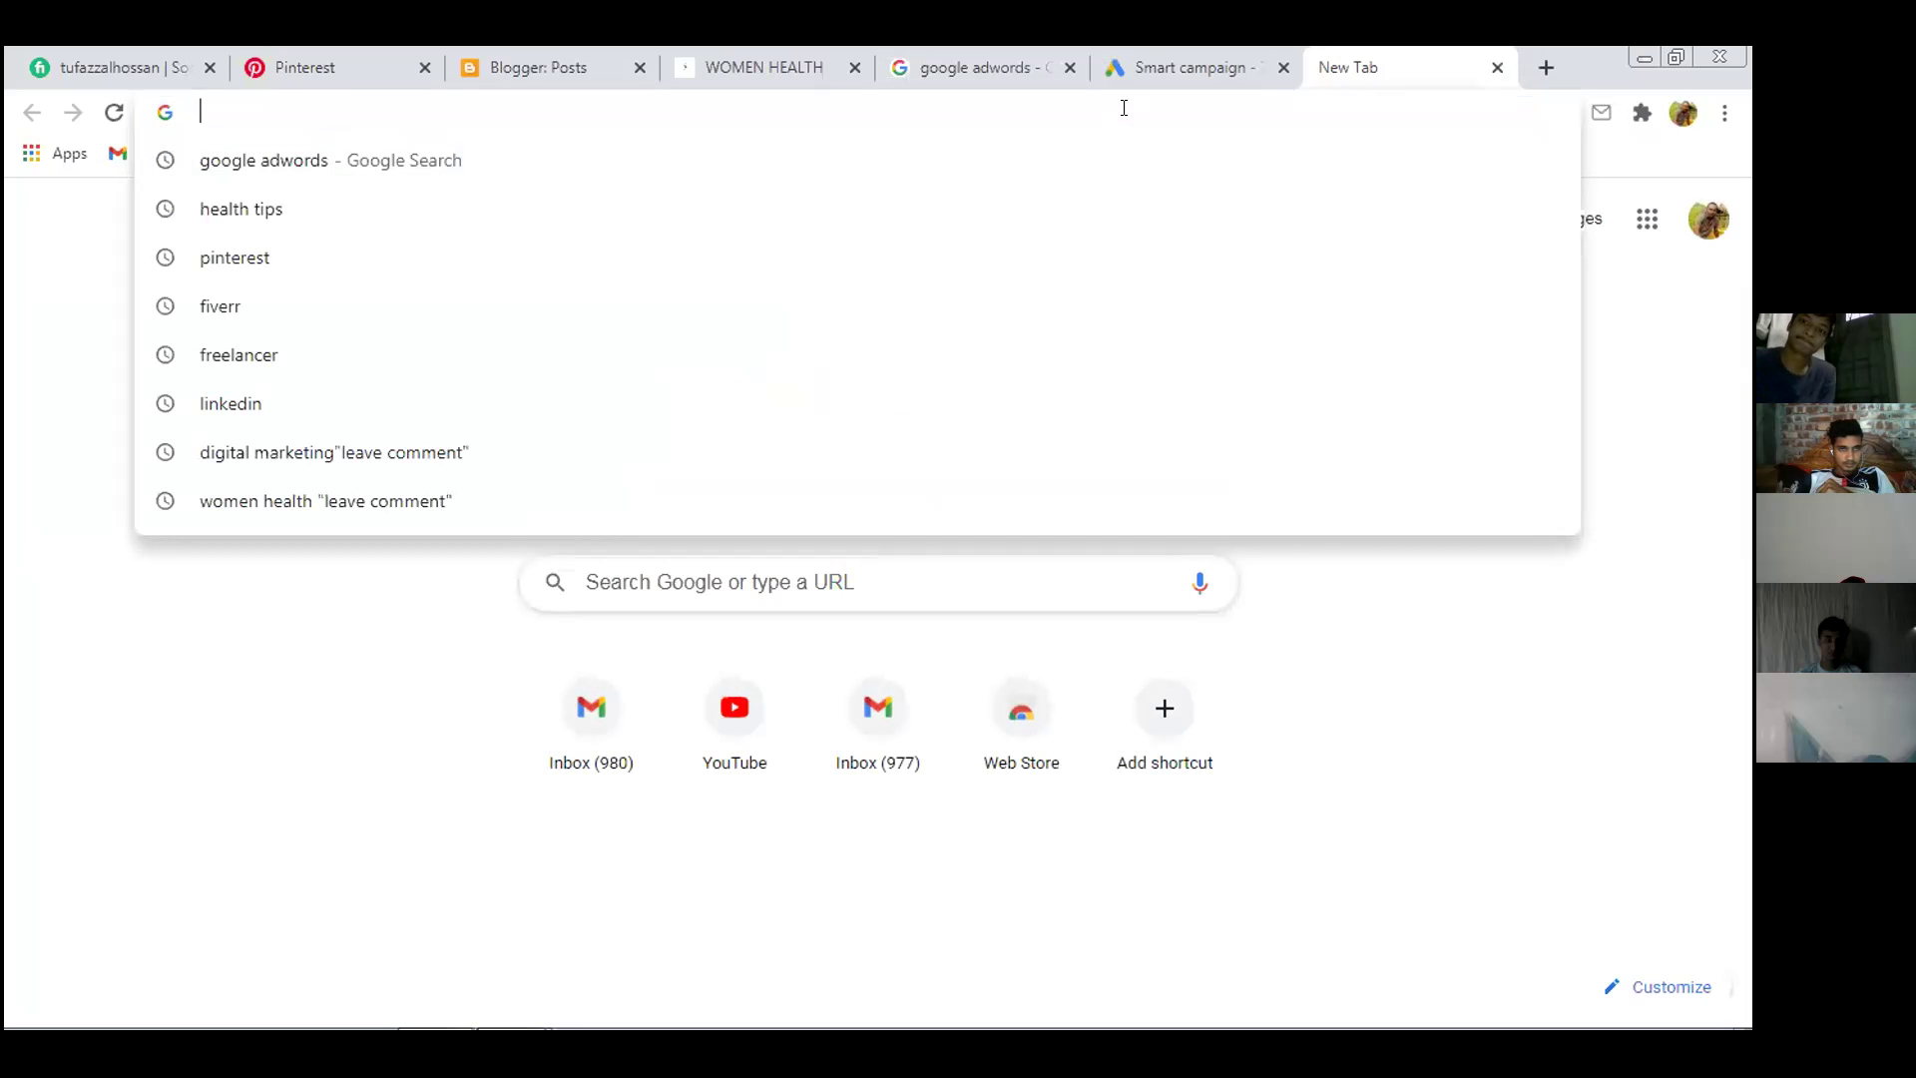
# Search 'bp stock', edit the query to 'bp bazar', and scroll through the results
pyautogui.write('bp')
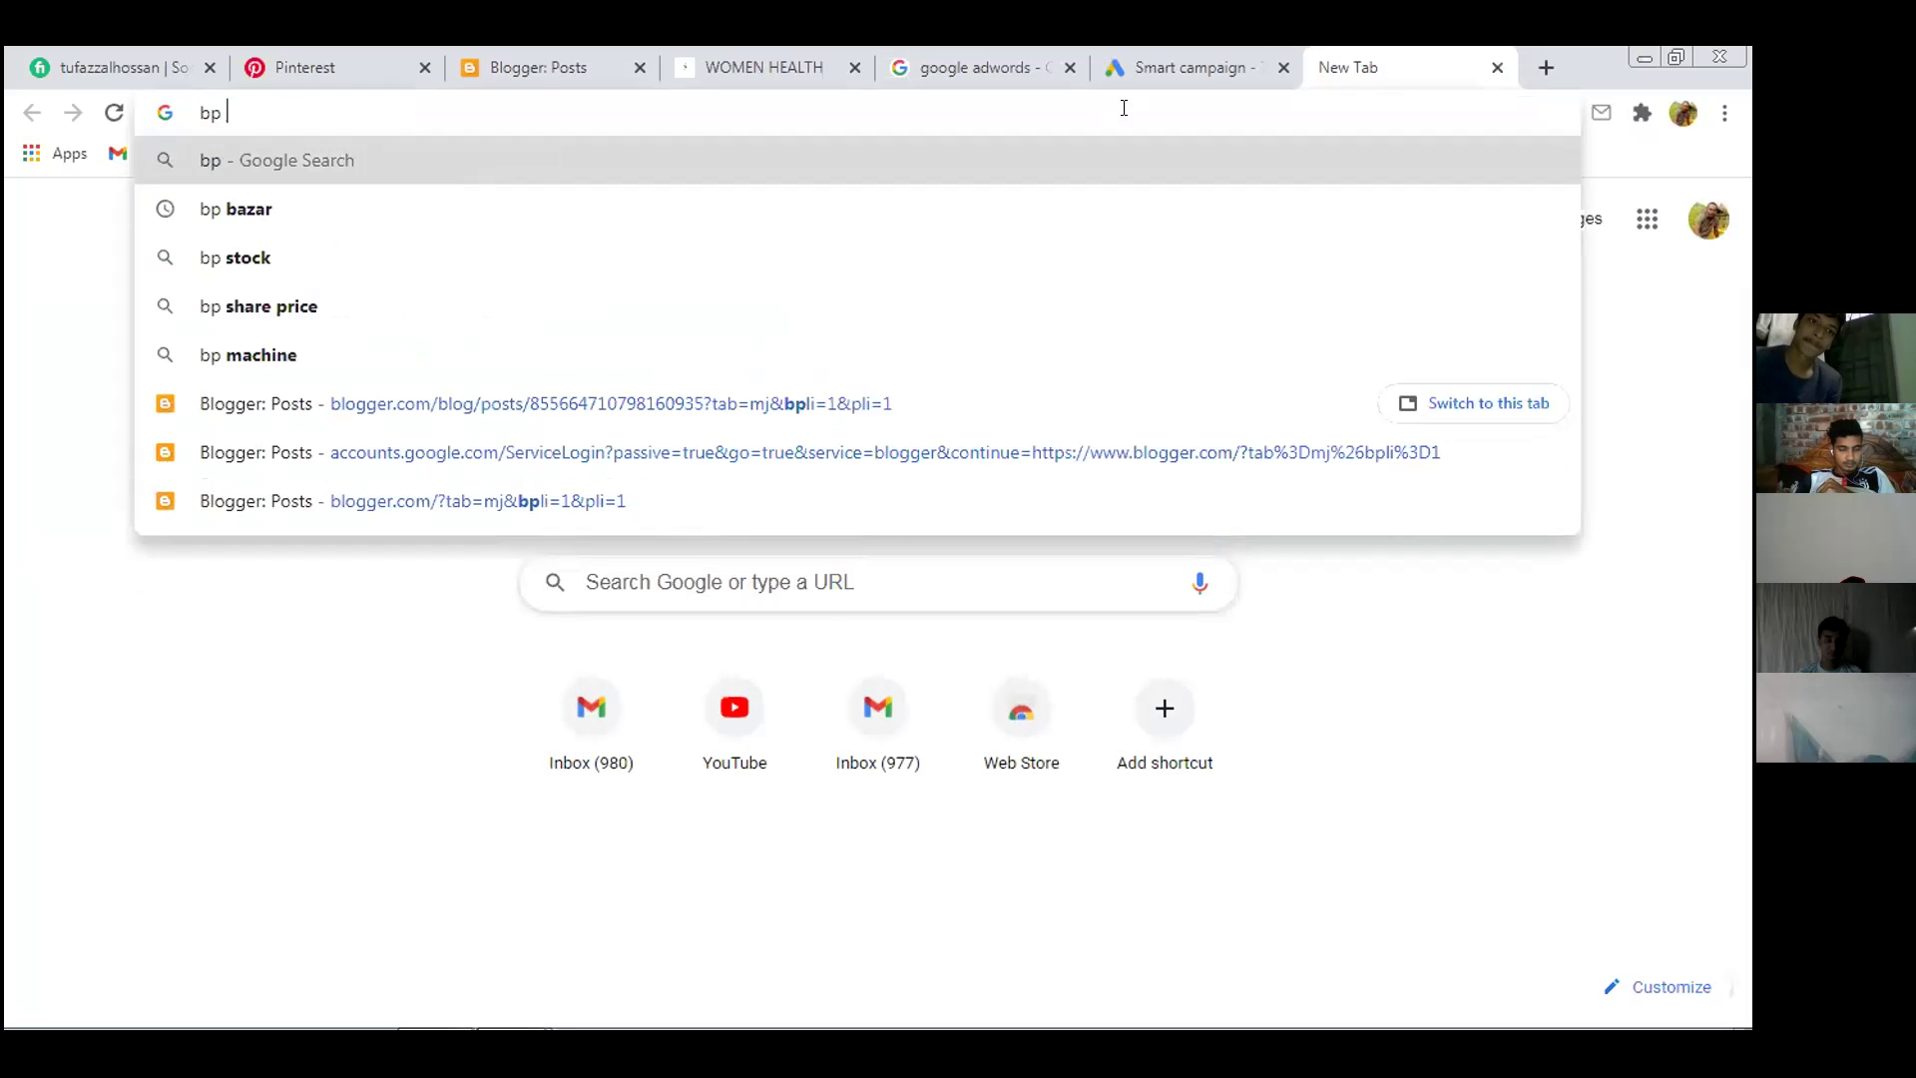
pyautogui.click(810, 245)
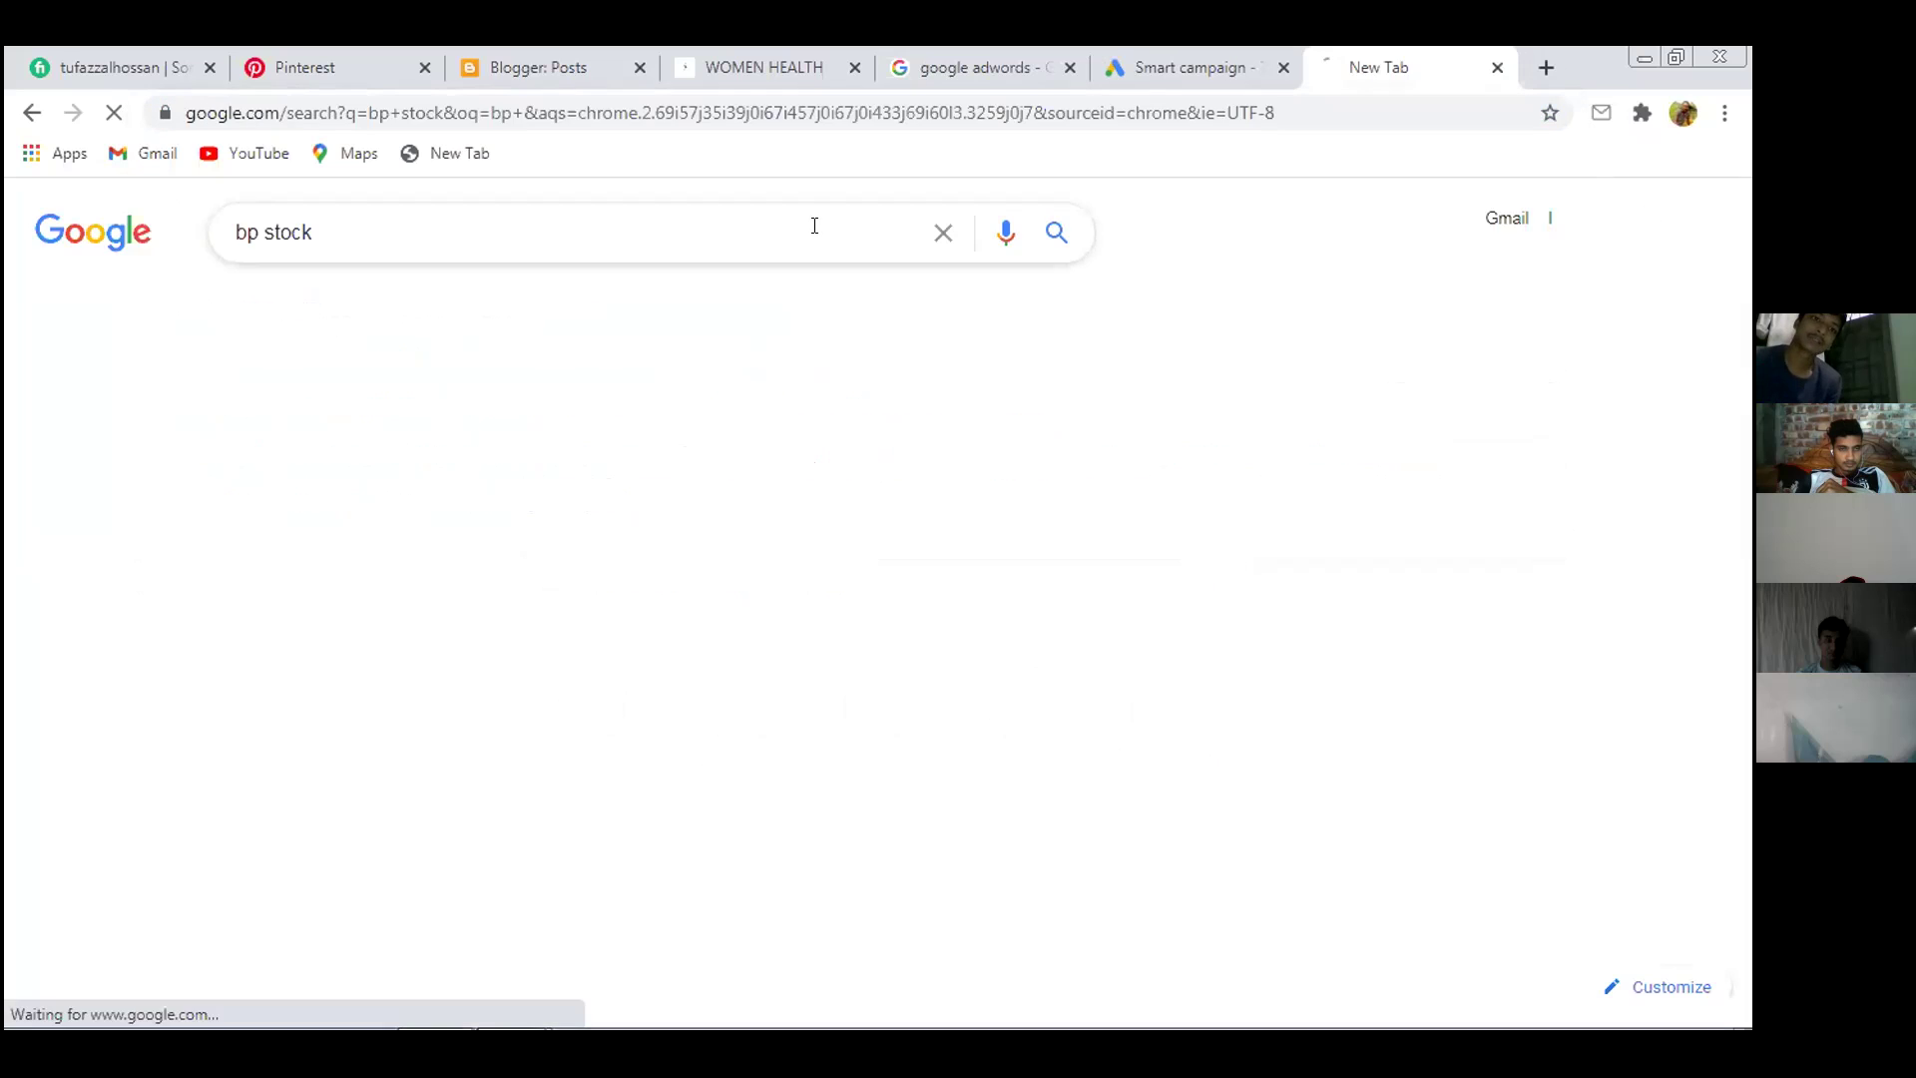
pyautogui.click(744, 224)
pyautogui.press('BackSpace')
pyautogui.press('BackSpace')
pyautogui.press('BackSpace')
pyautogui.press('BackSpace')
pyautogui.press('BackSpace')
pyautogui.press('BackSpace')
pyautogui.write('b')
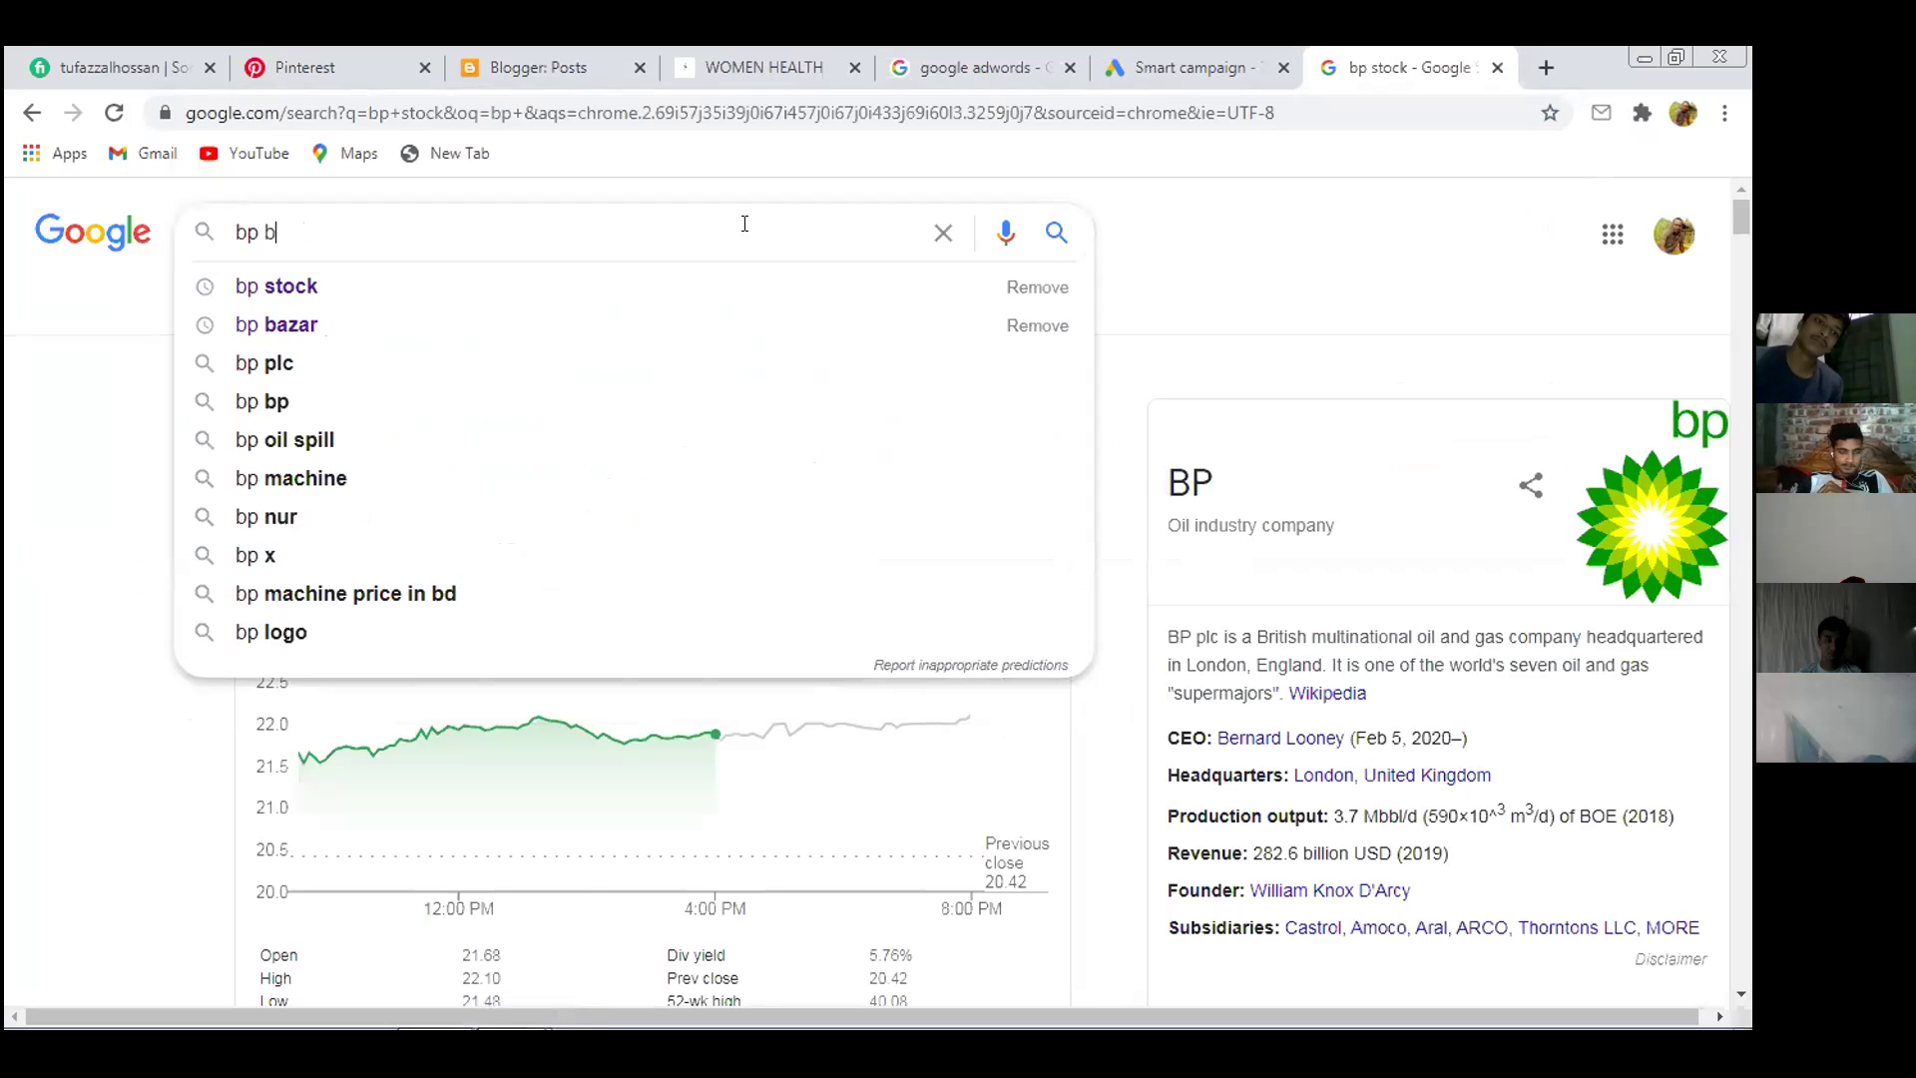
pyautogui.write('azar')
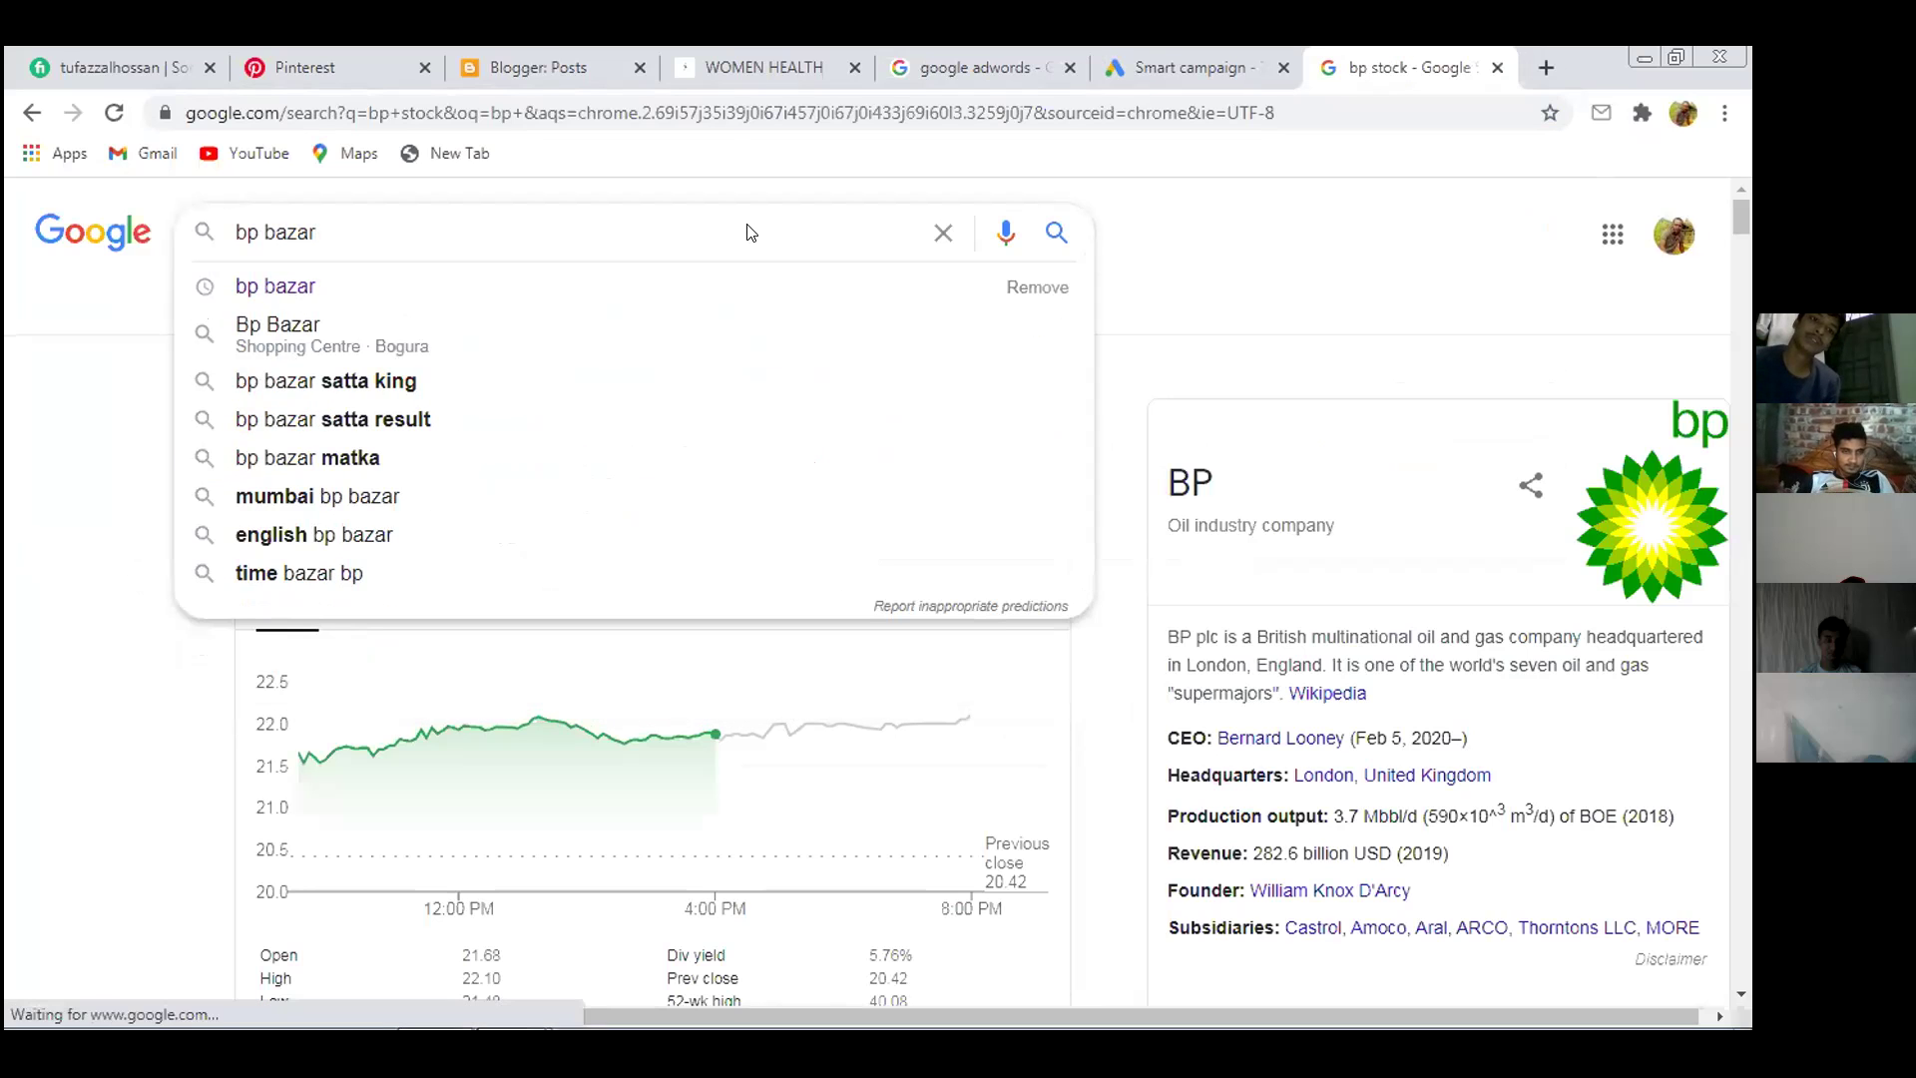
pyautogui.press('Return')
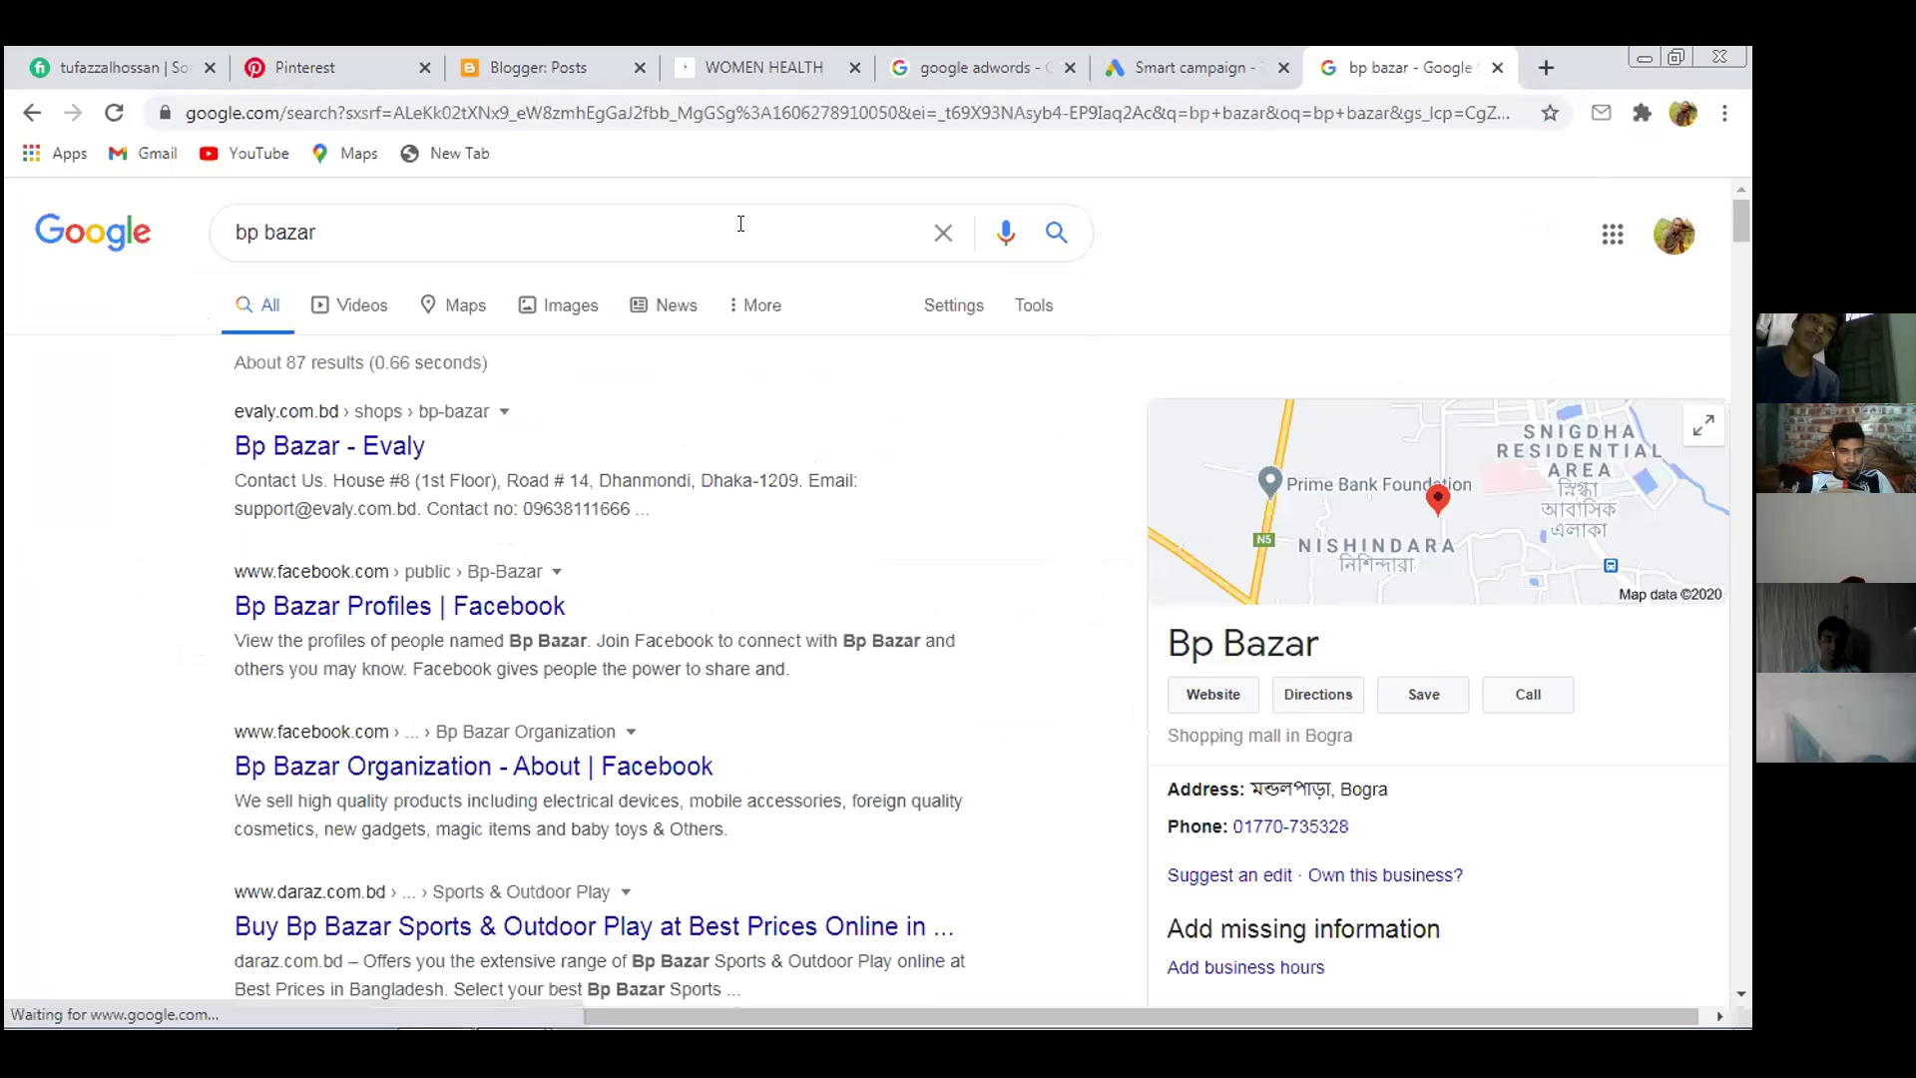
pyautogui.scroll(-2, 756, 619)
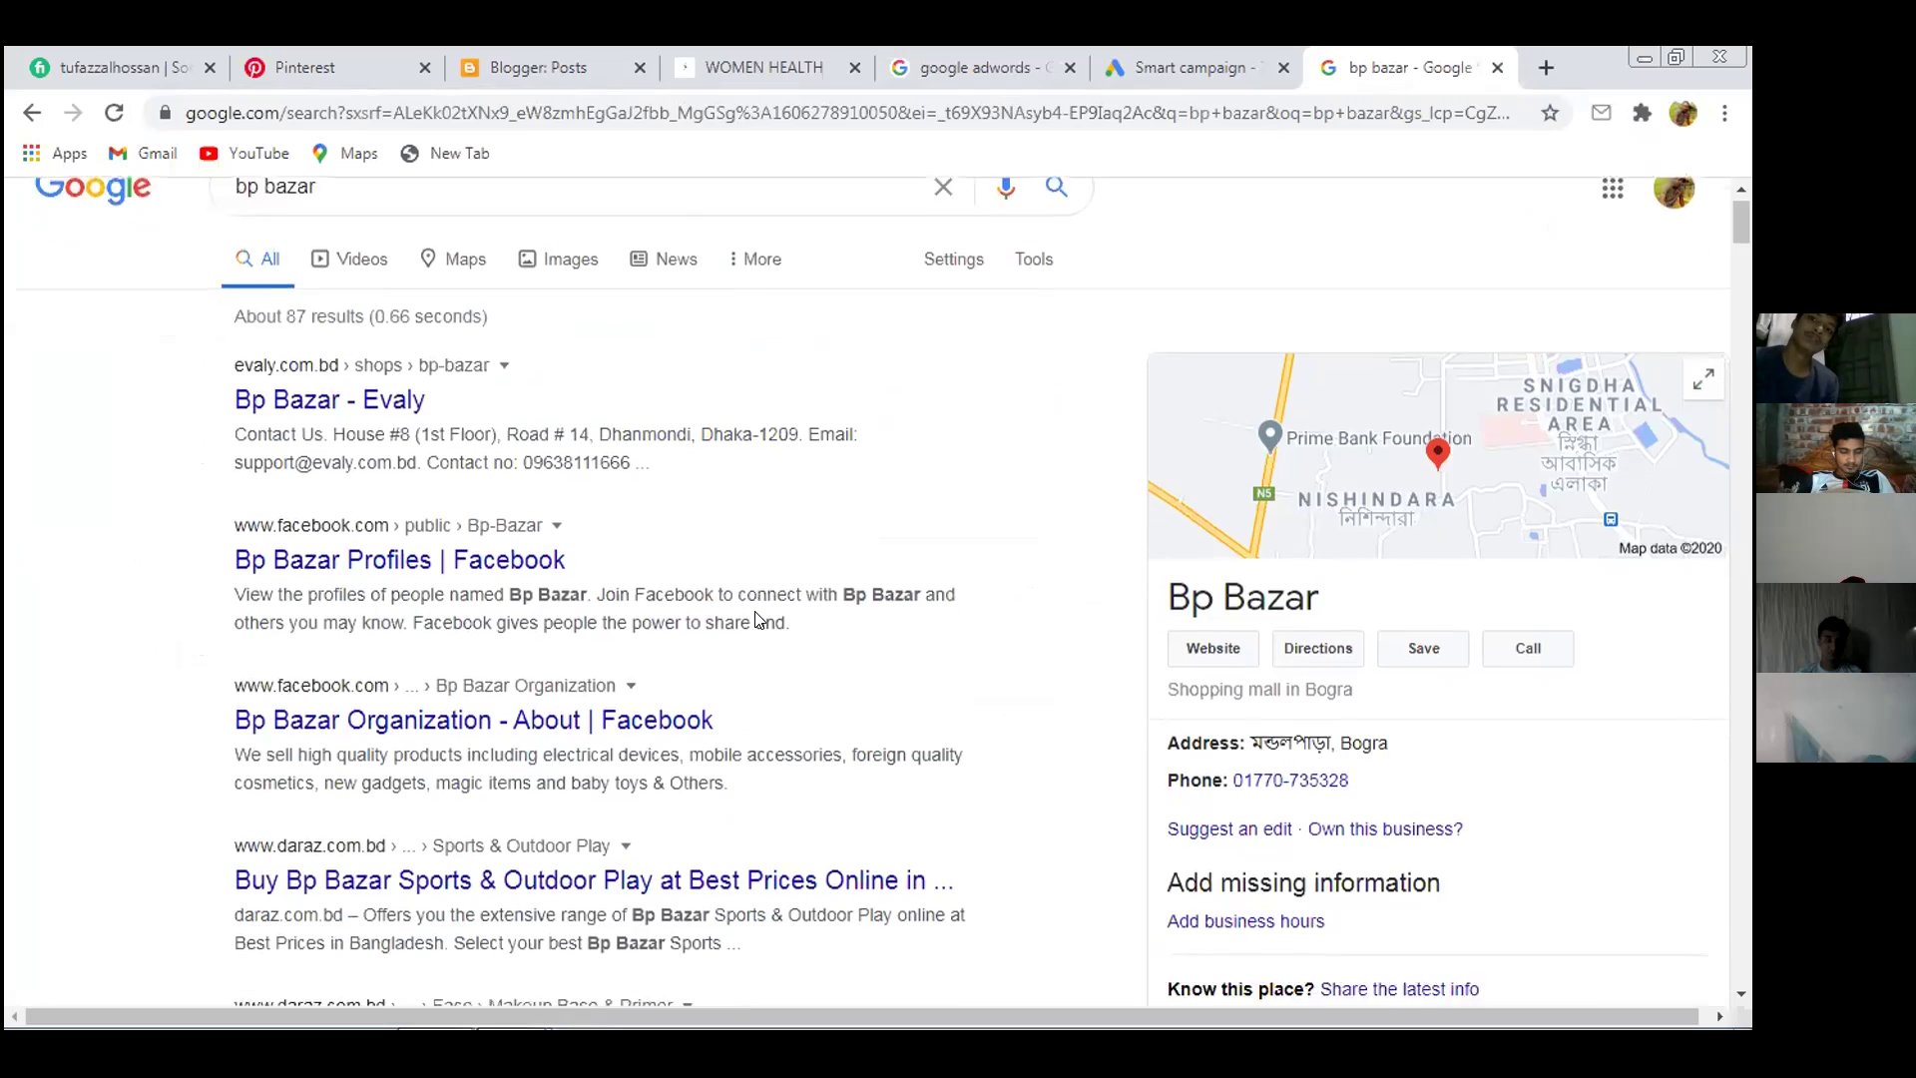
pyautogui.scroll(-5, 756, 620)
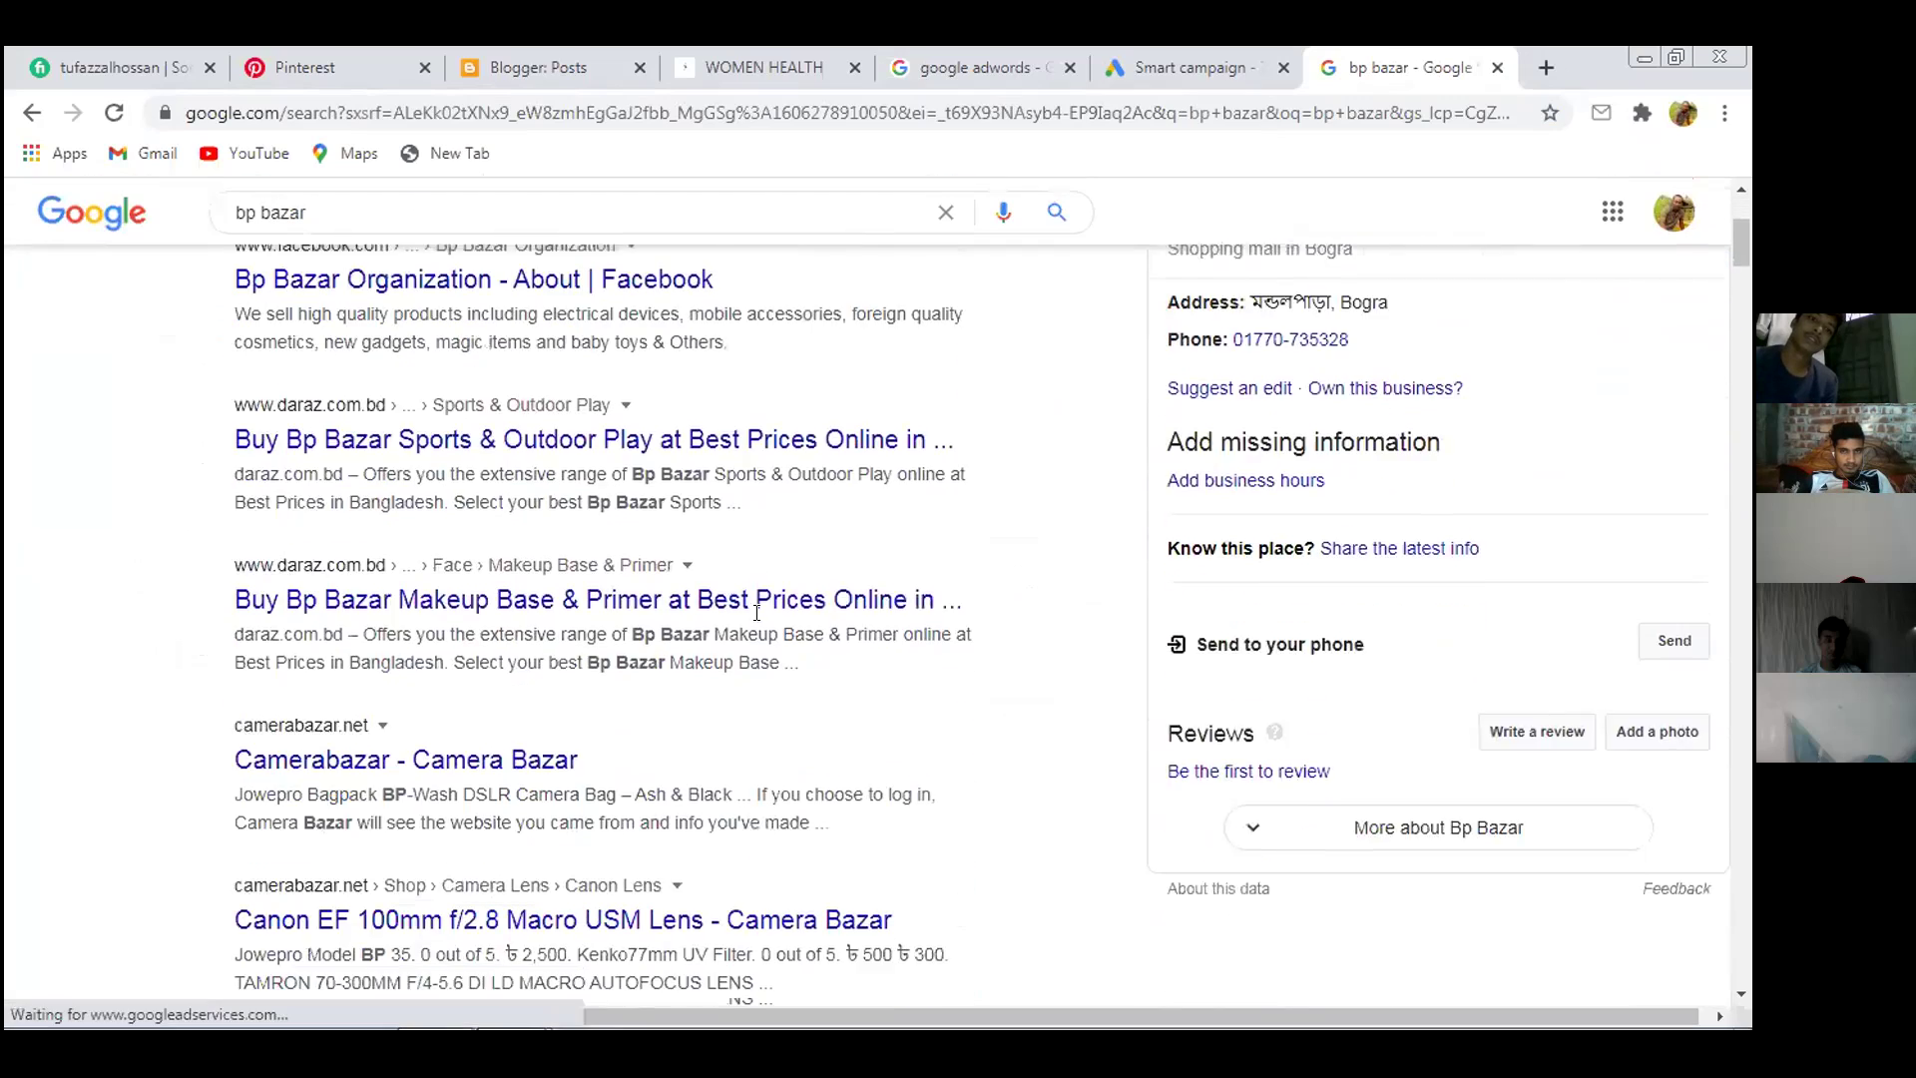
pyautogui.scroll(-3, 759, 620)
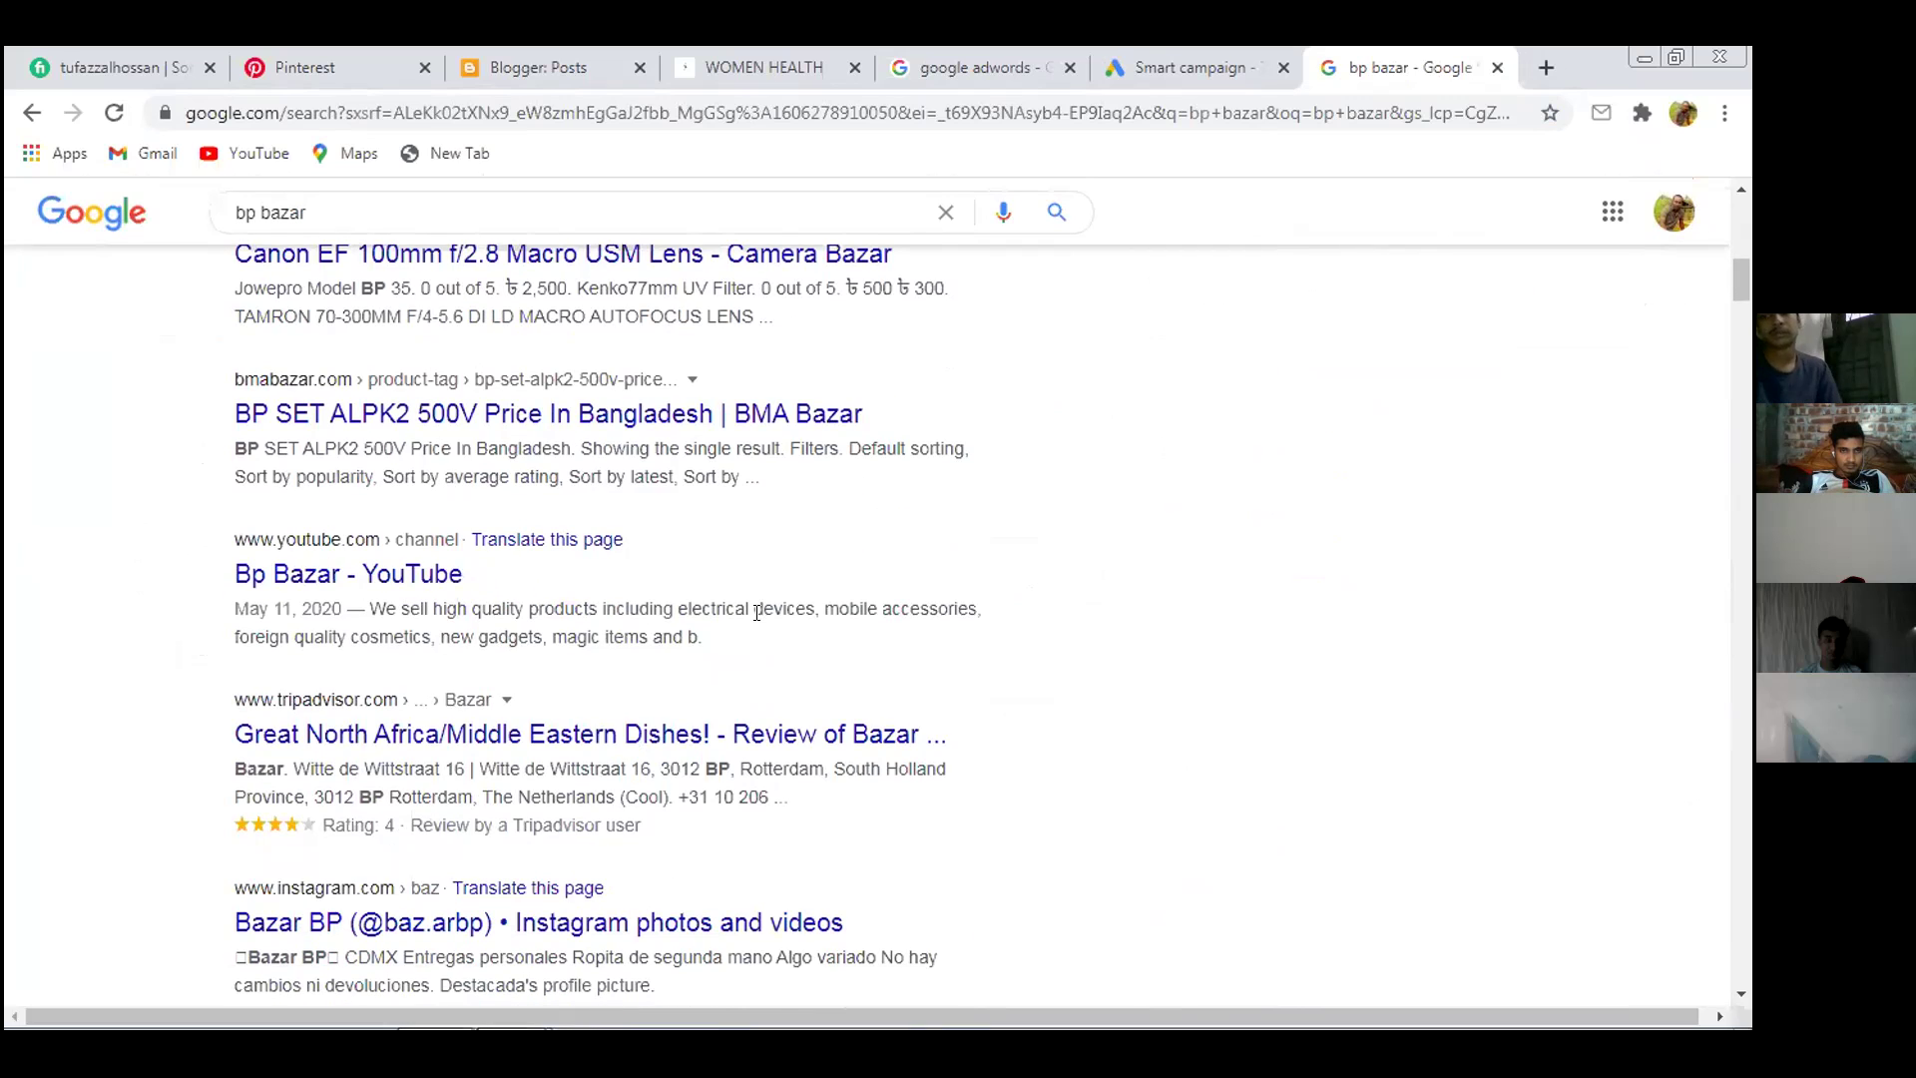
pyautogui.scroll(-2, 756, 612)
pyautogui.scroll(6, 756, 612)
pyautogui.press('Home')
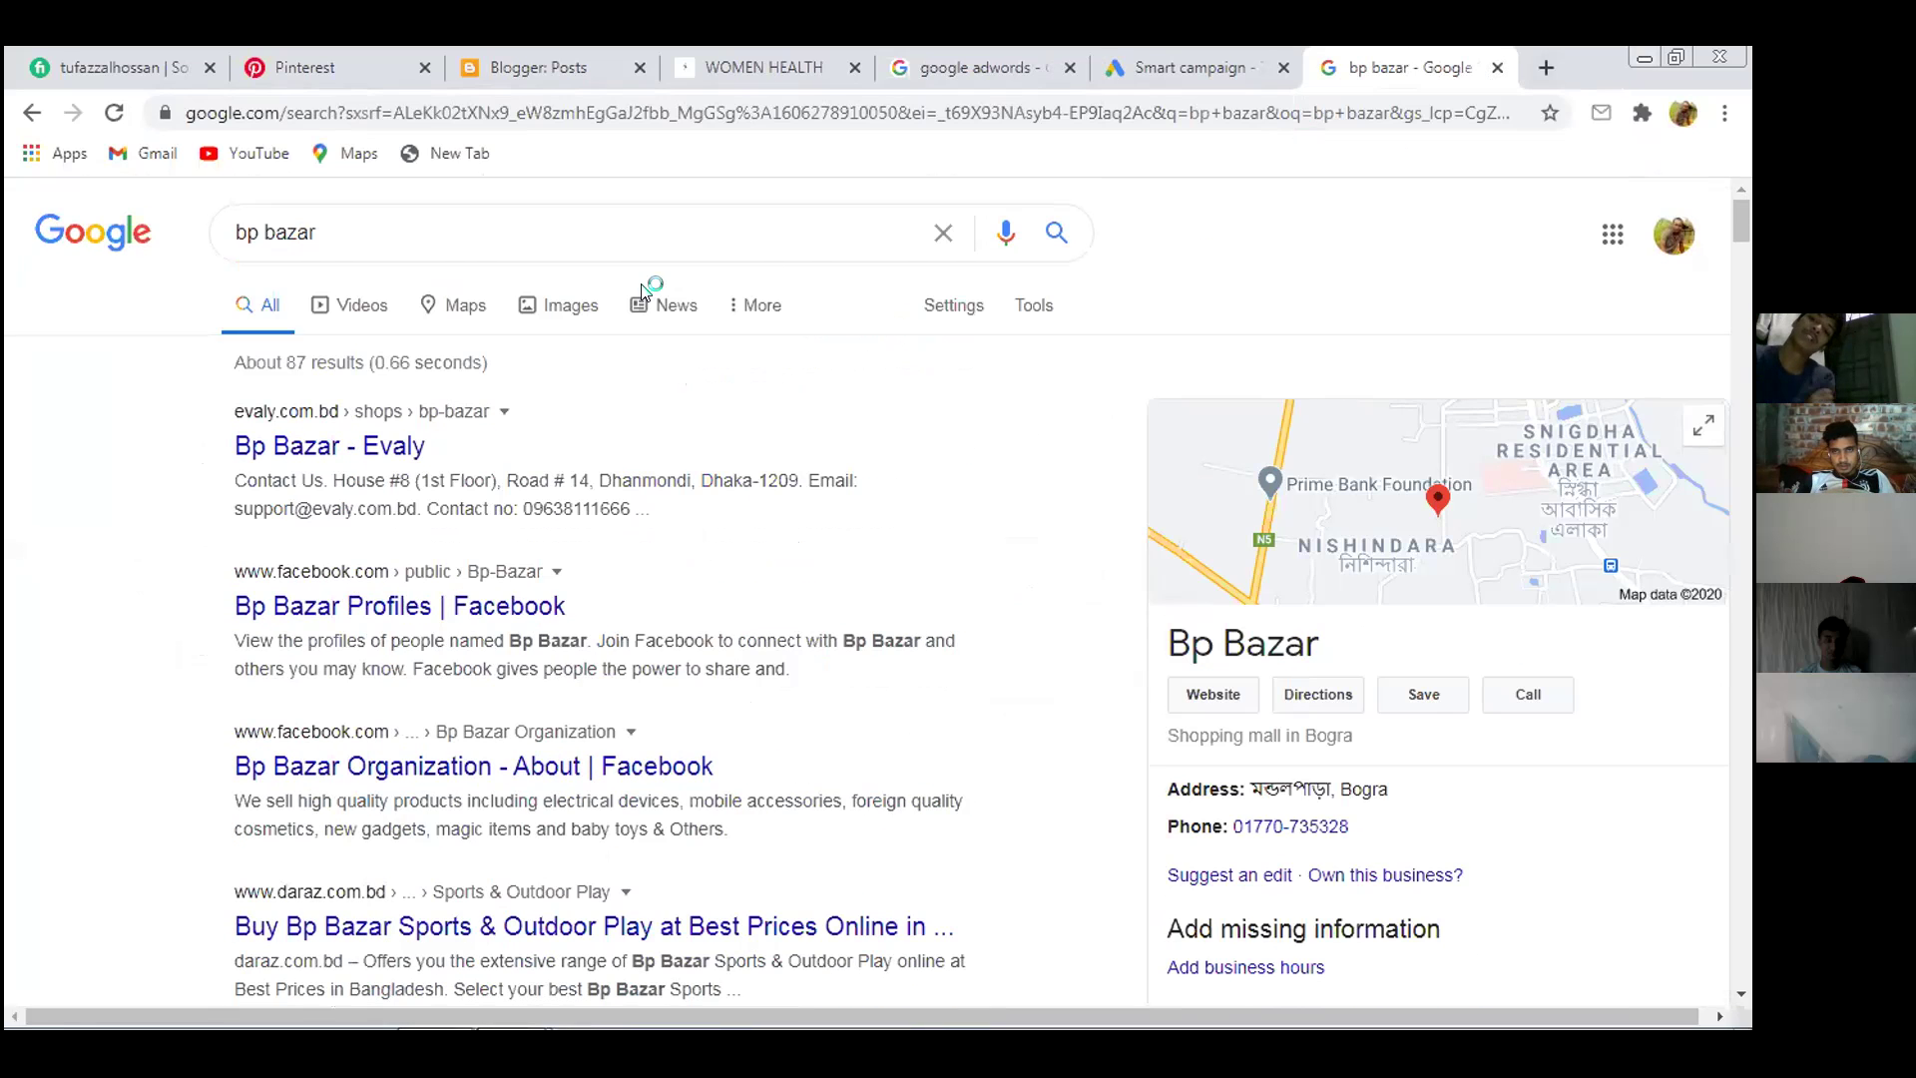
# Open and minimize a new Chrome window from the desktop, then keep scrolling the bp bazar results
pyautogui.press('super+d')
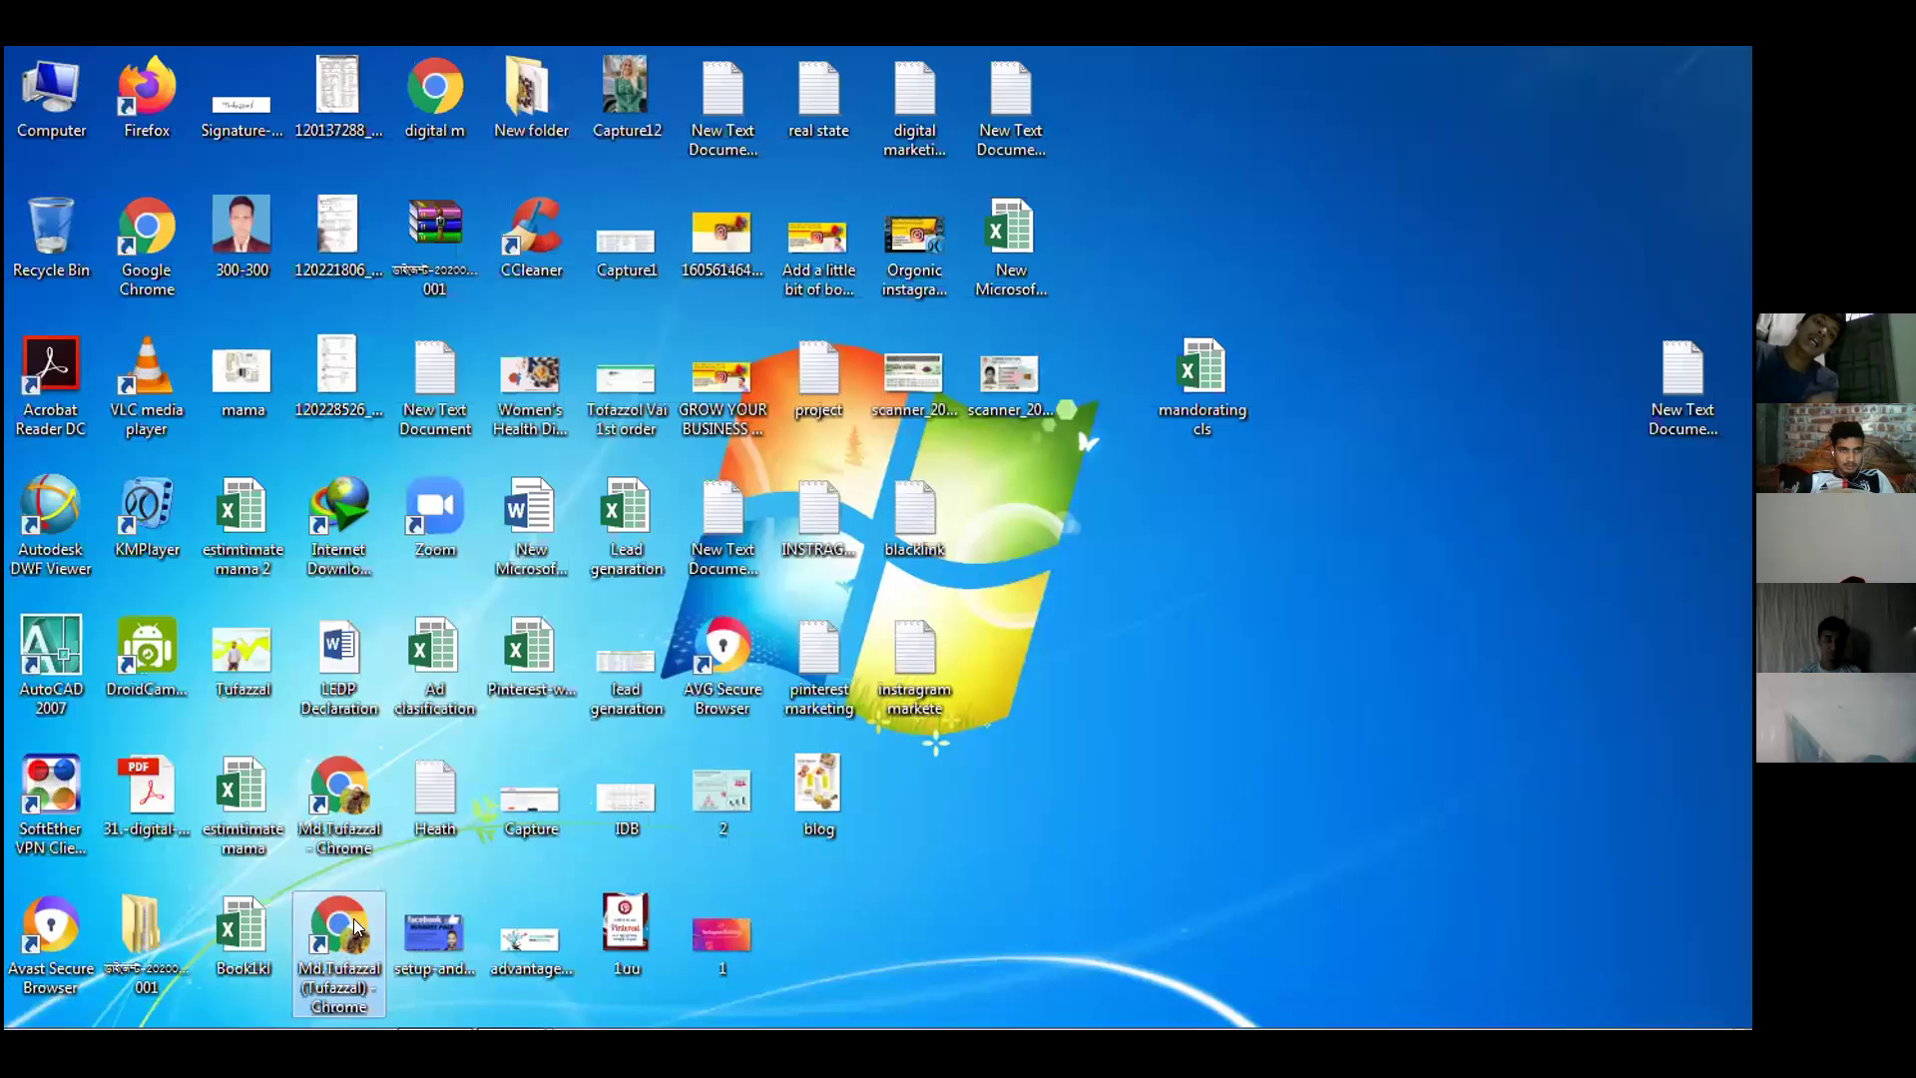
pyautogui.doubleClick(356, 927)
pyautogui.doubleClick(1194, 118)
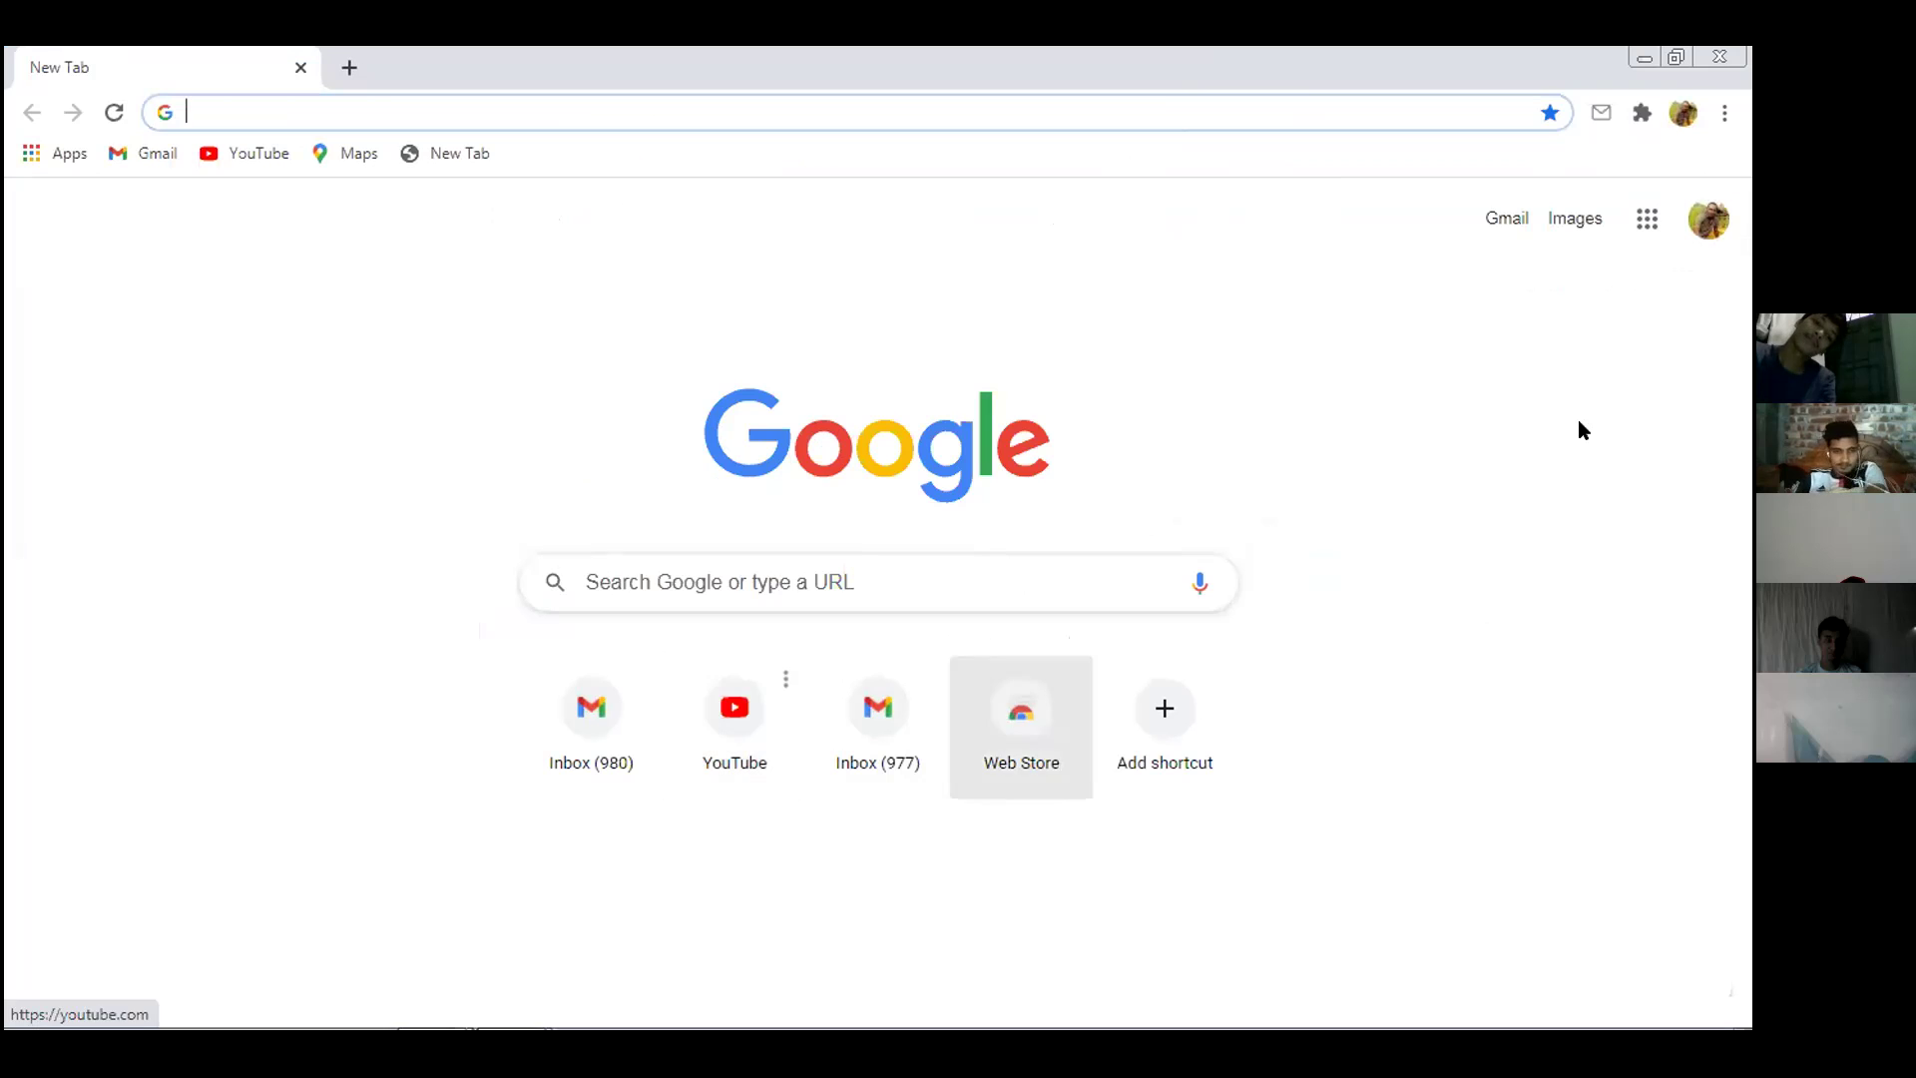
pyautogui.click(427, 1012)
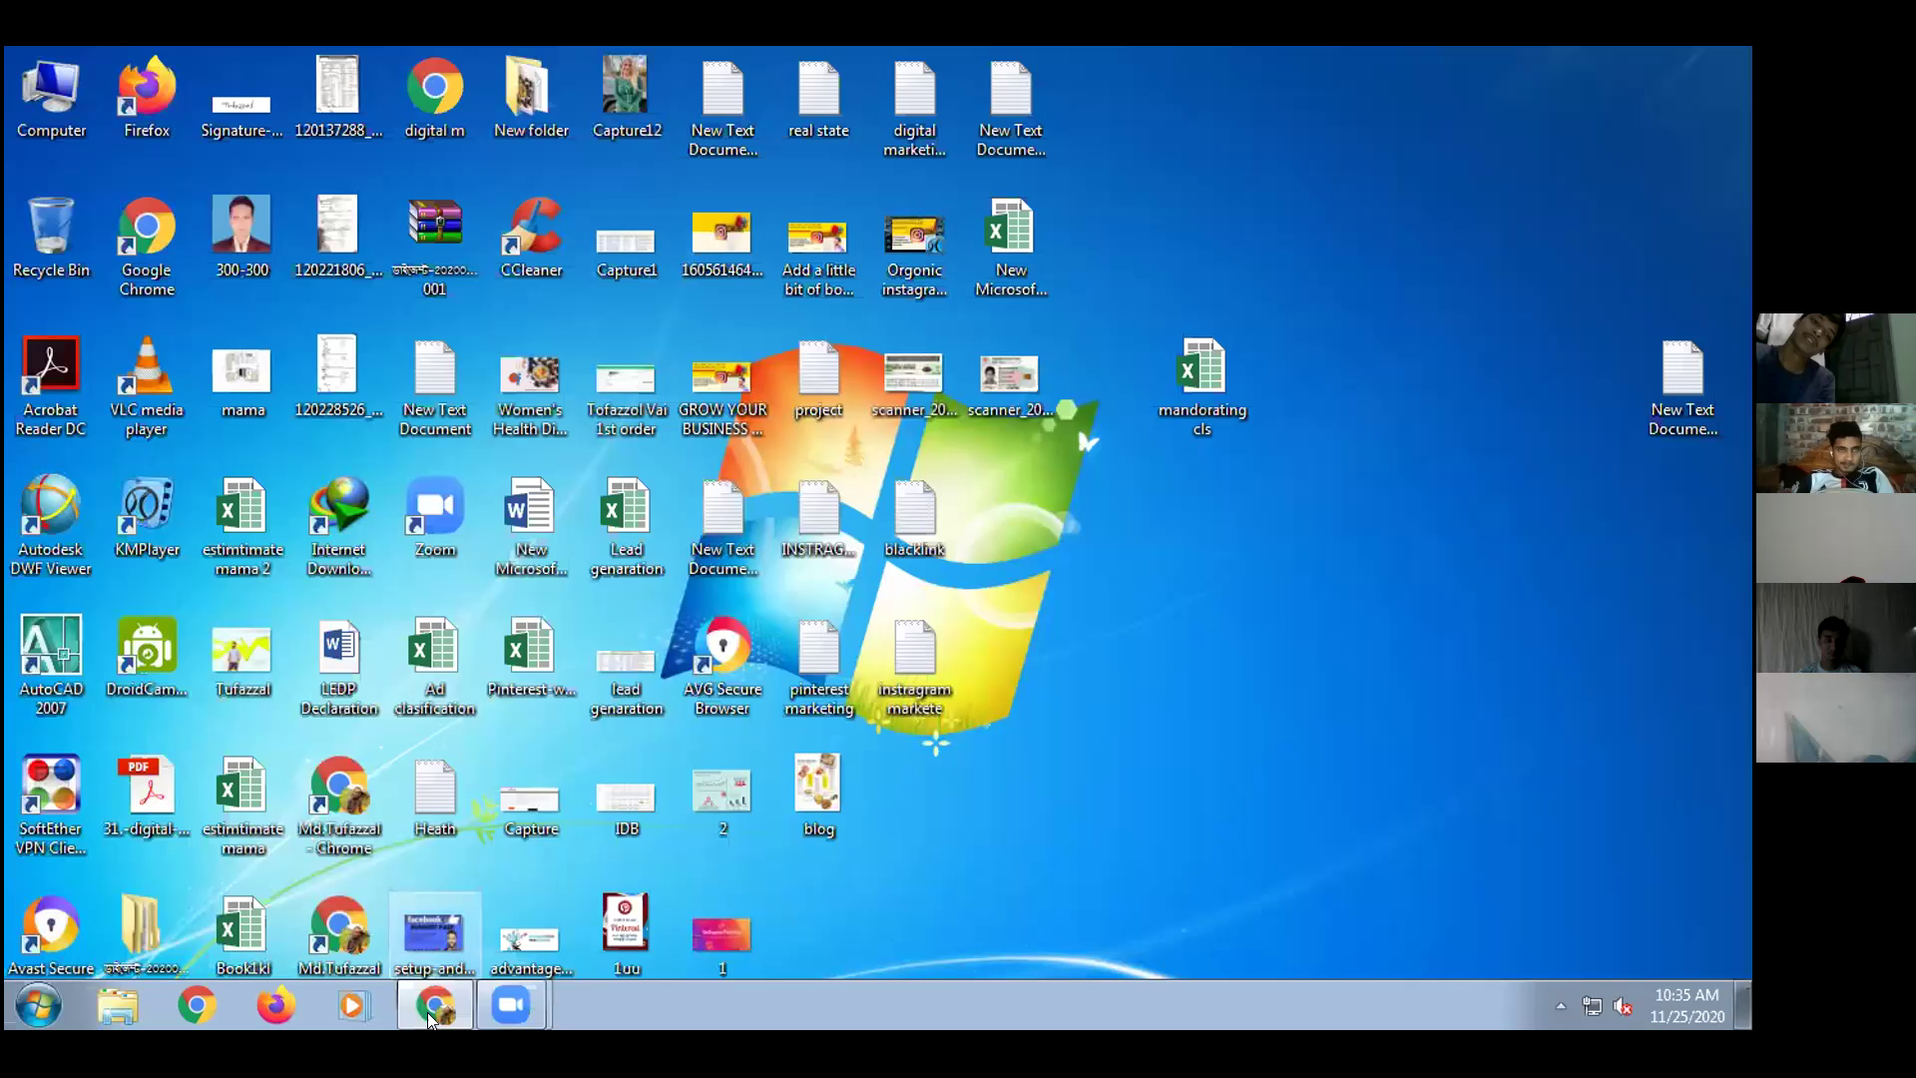
pyautogui.moveTo(433, 990)
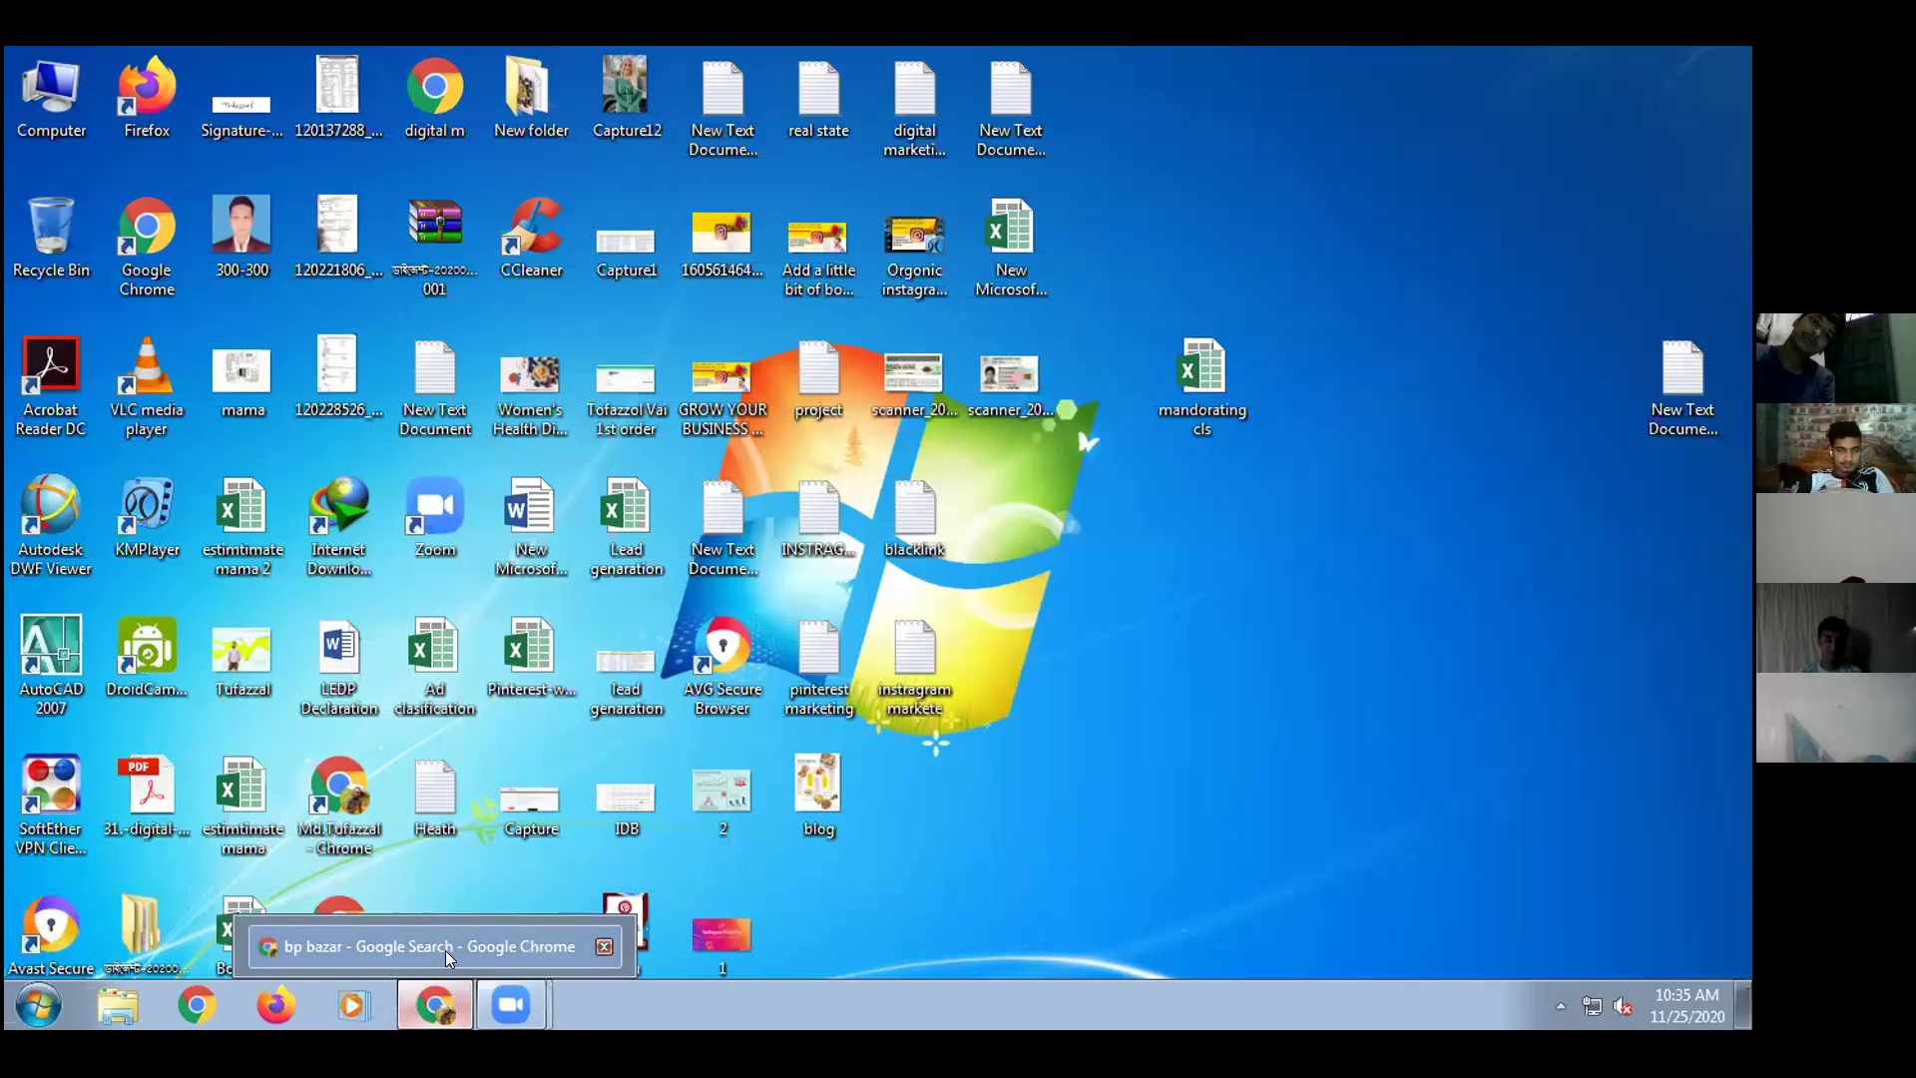
pyautogui.click(445, 948)
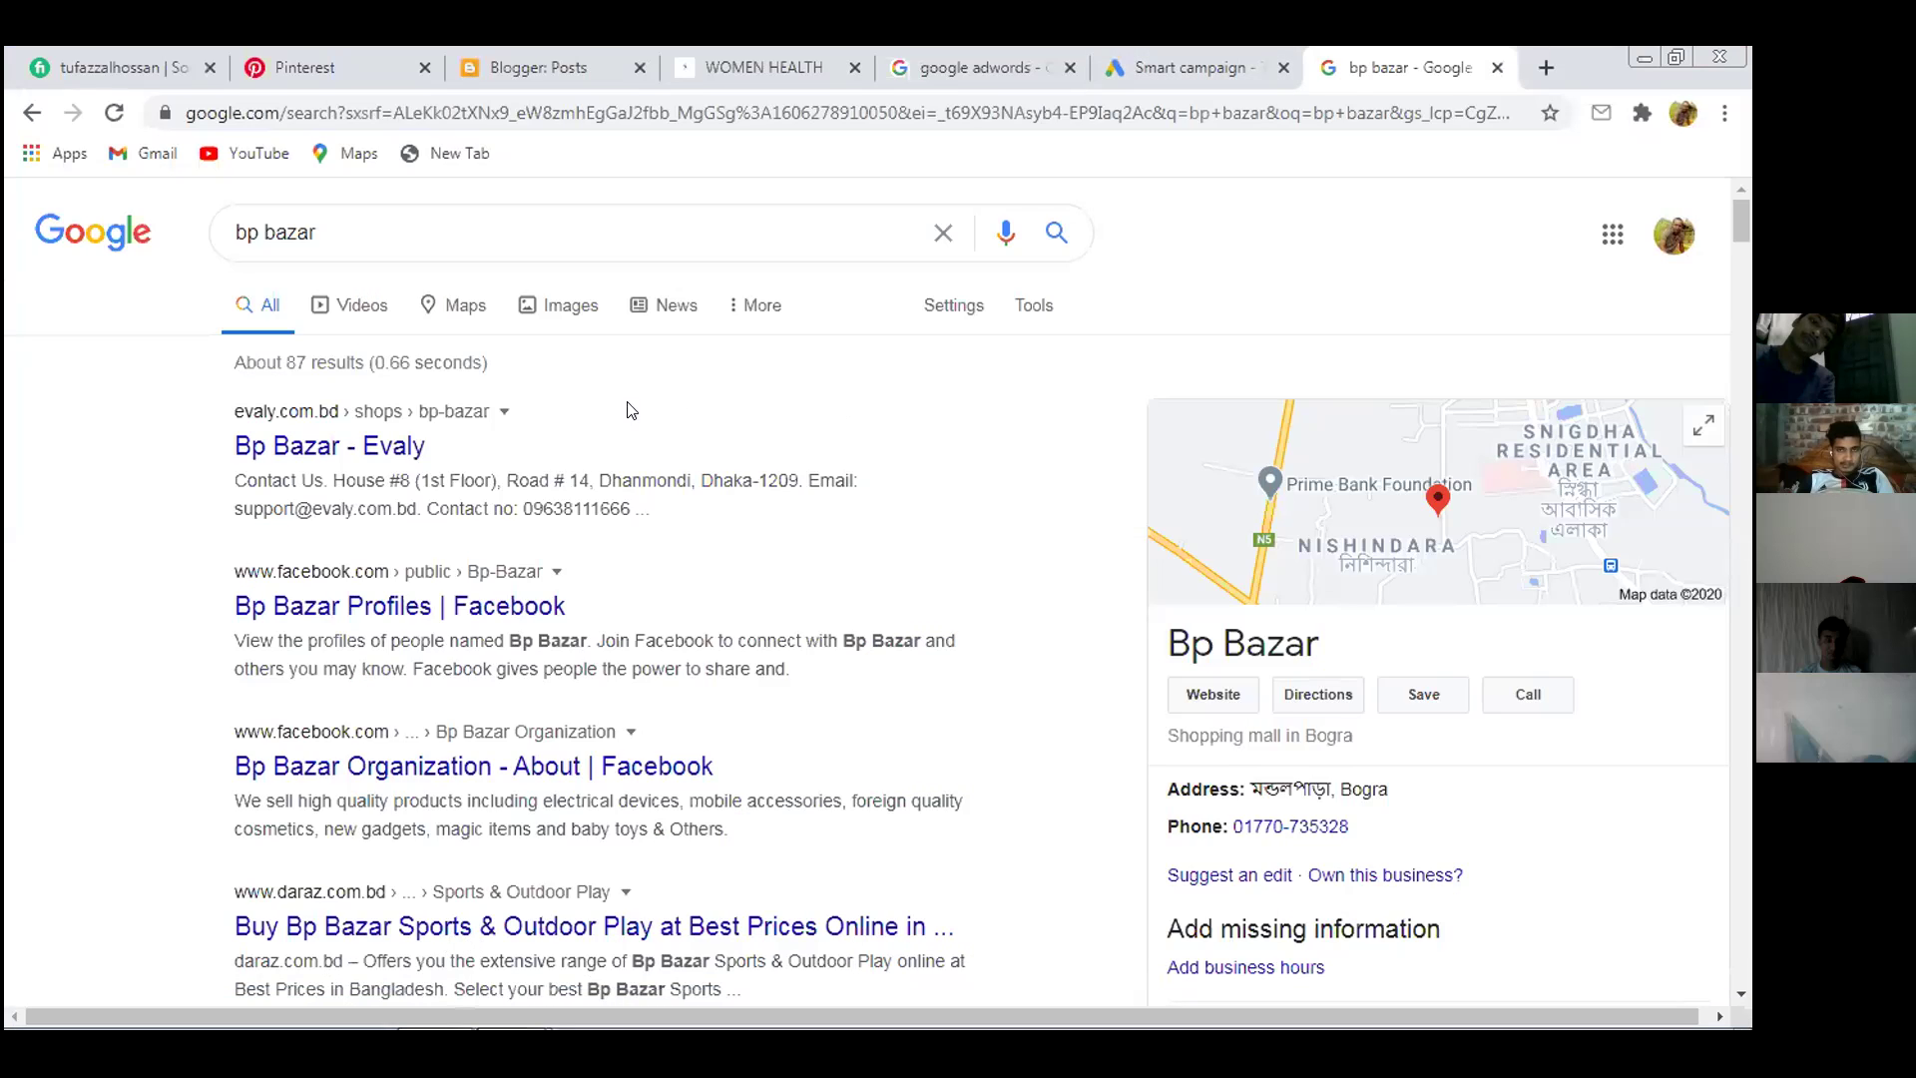
pyautogui.scroll(-1, 838, 552)
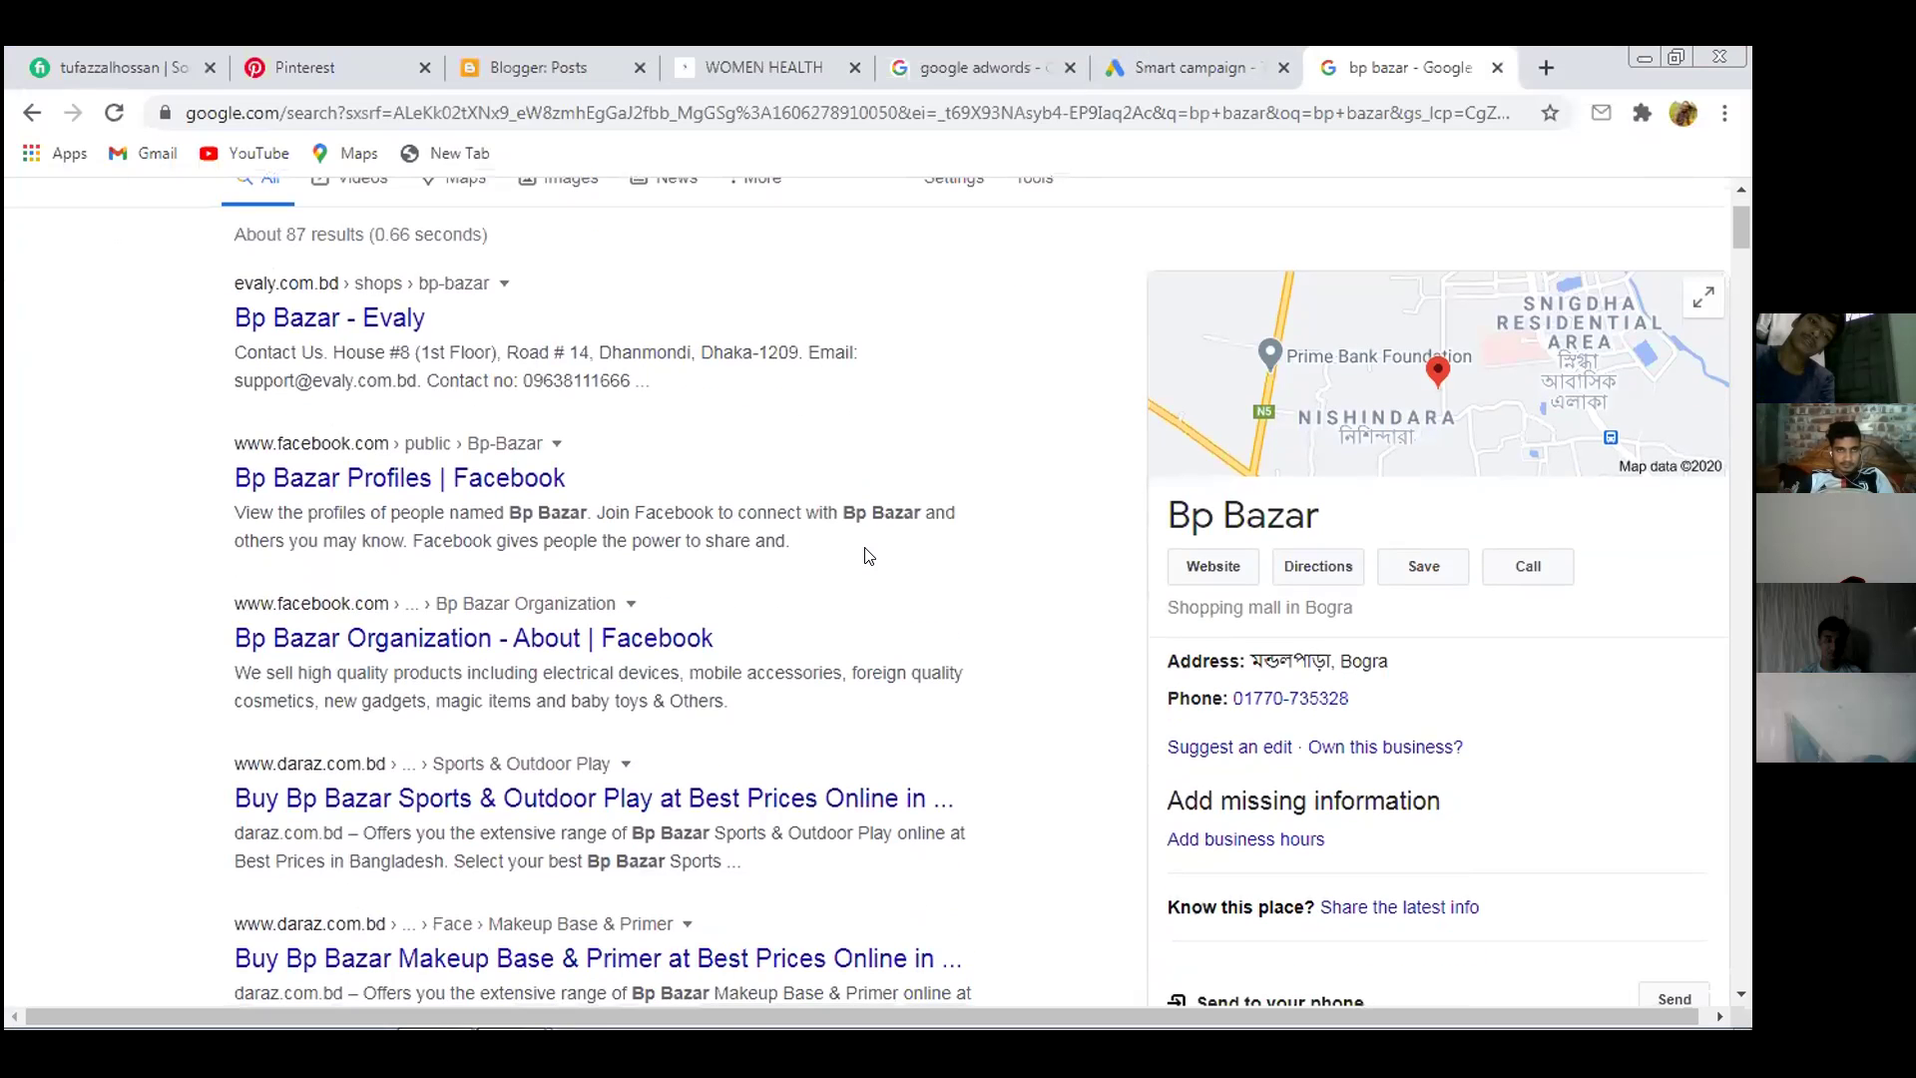
pyautogui.scroll(-3, 870, 556)
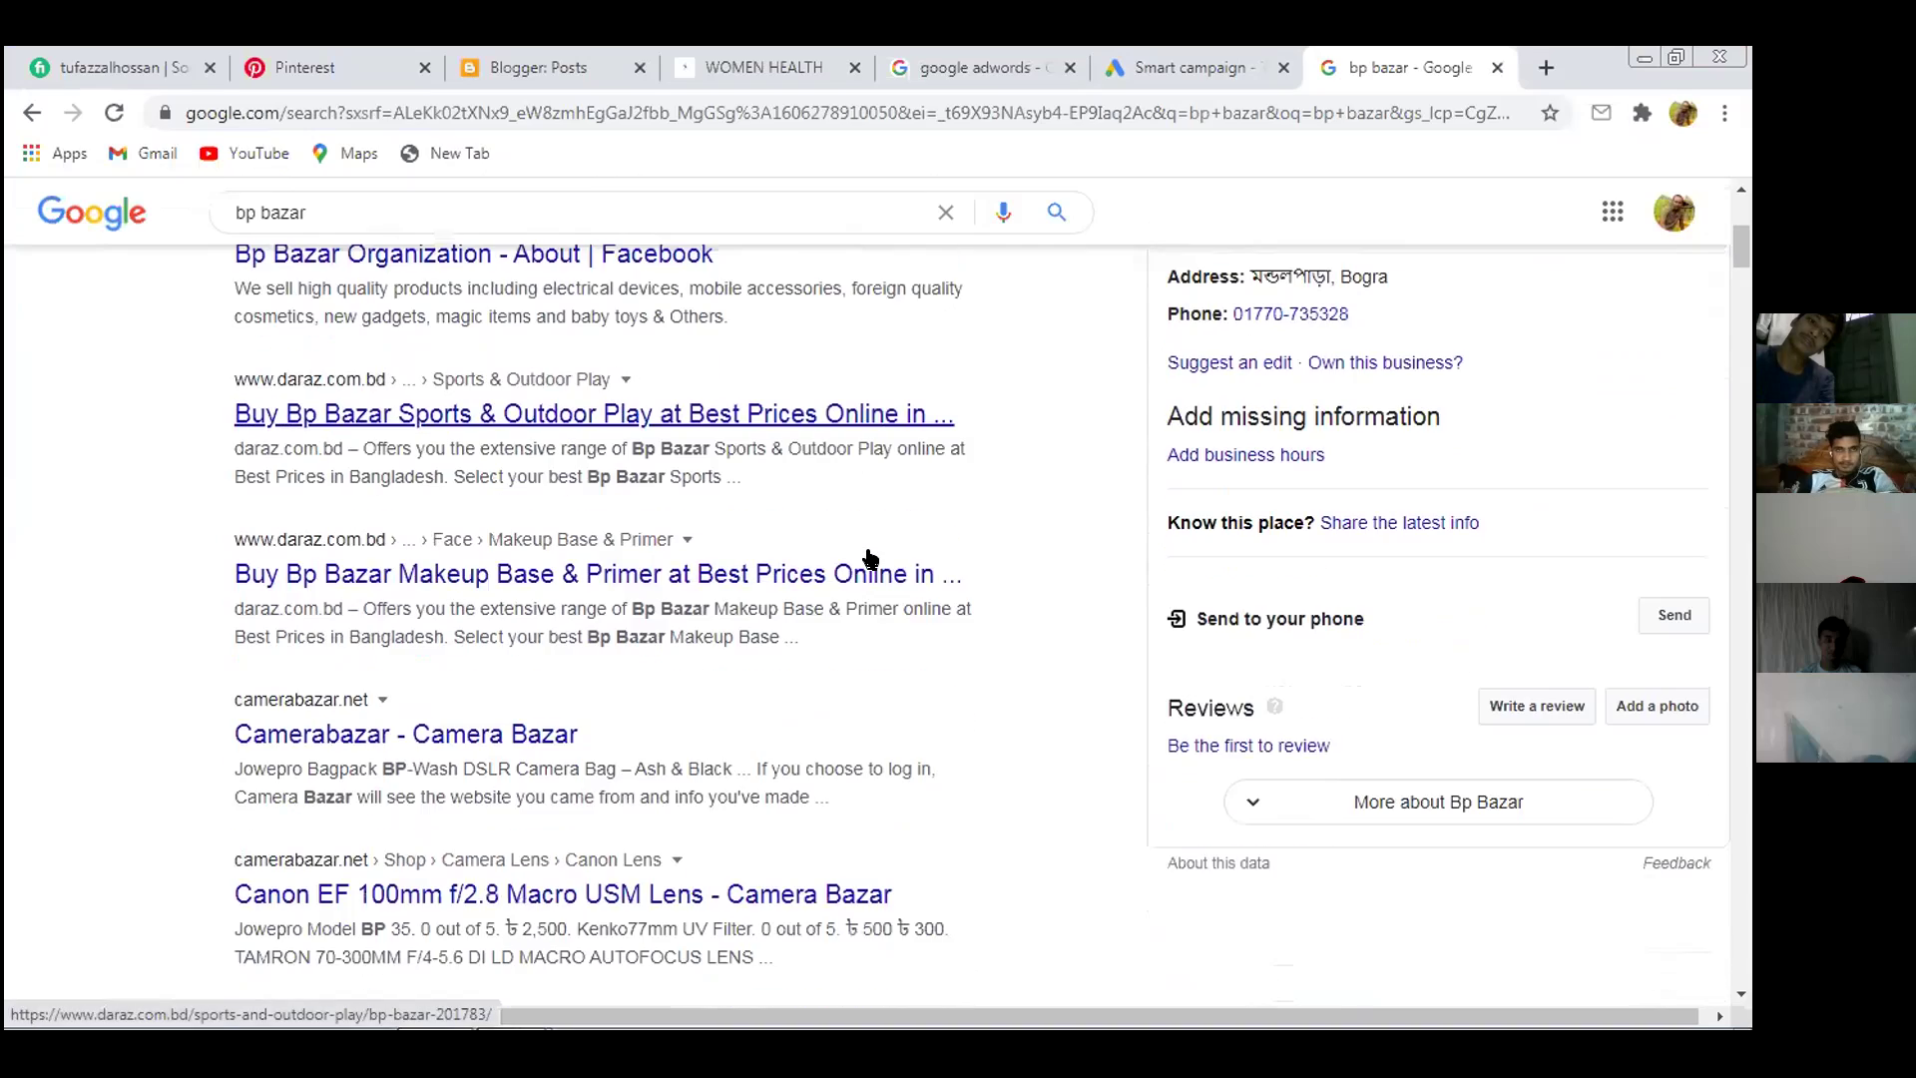
pyautogui.scroll(-3, 870, 556)
pyautogui.scroll(-5, 870, 556)
pyautogui.scroll(-5, 871, 557)
pyautogui.scroll(-5, 872, 552)
pyautogui.scroll(2, 873, 552)
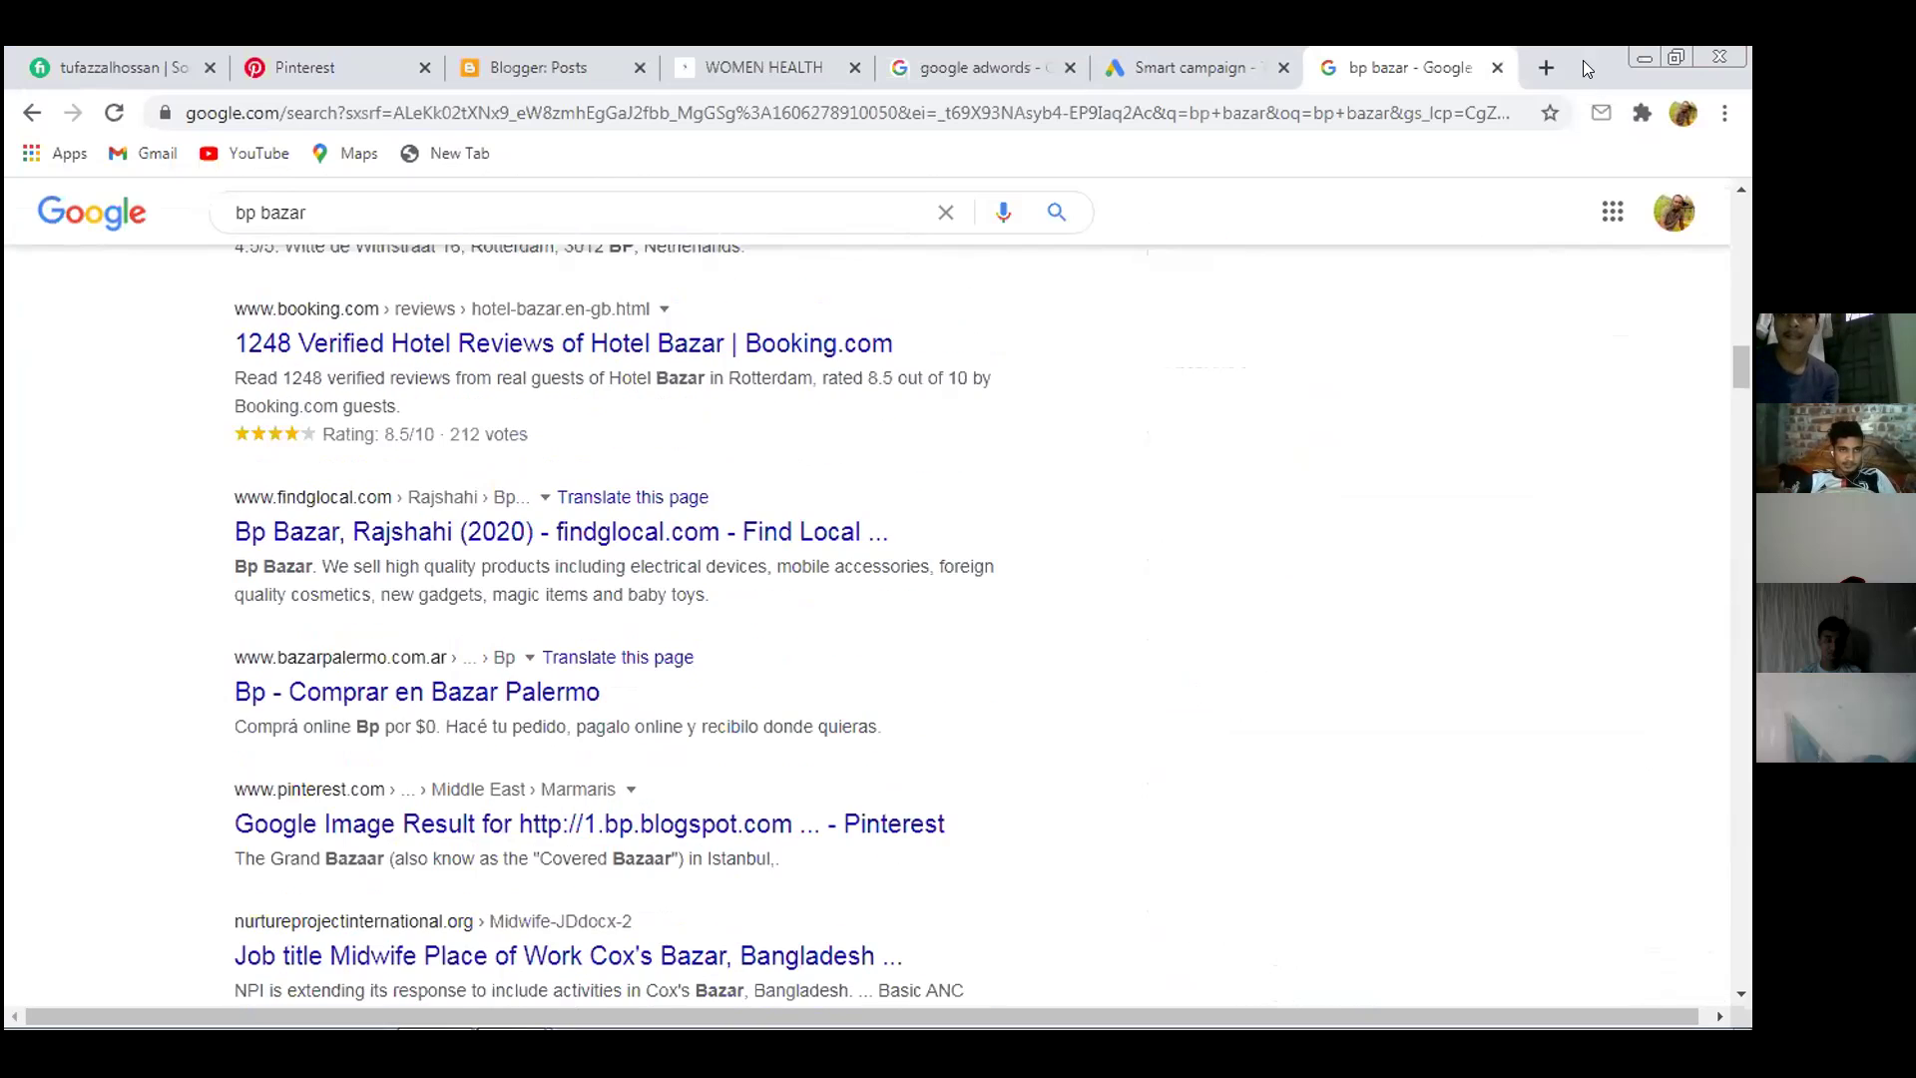
# Close the bp bazar tab, continue to the website step, and clear the existing address
pyautogui.click(1497, 66)
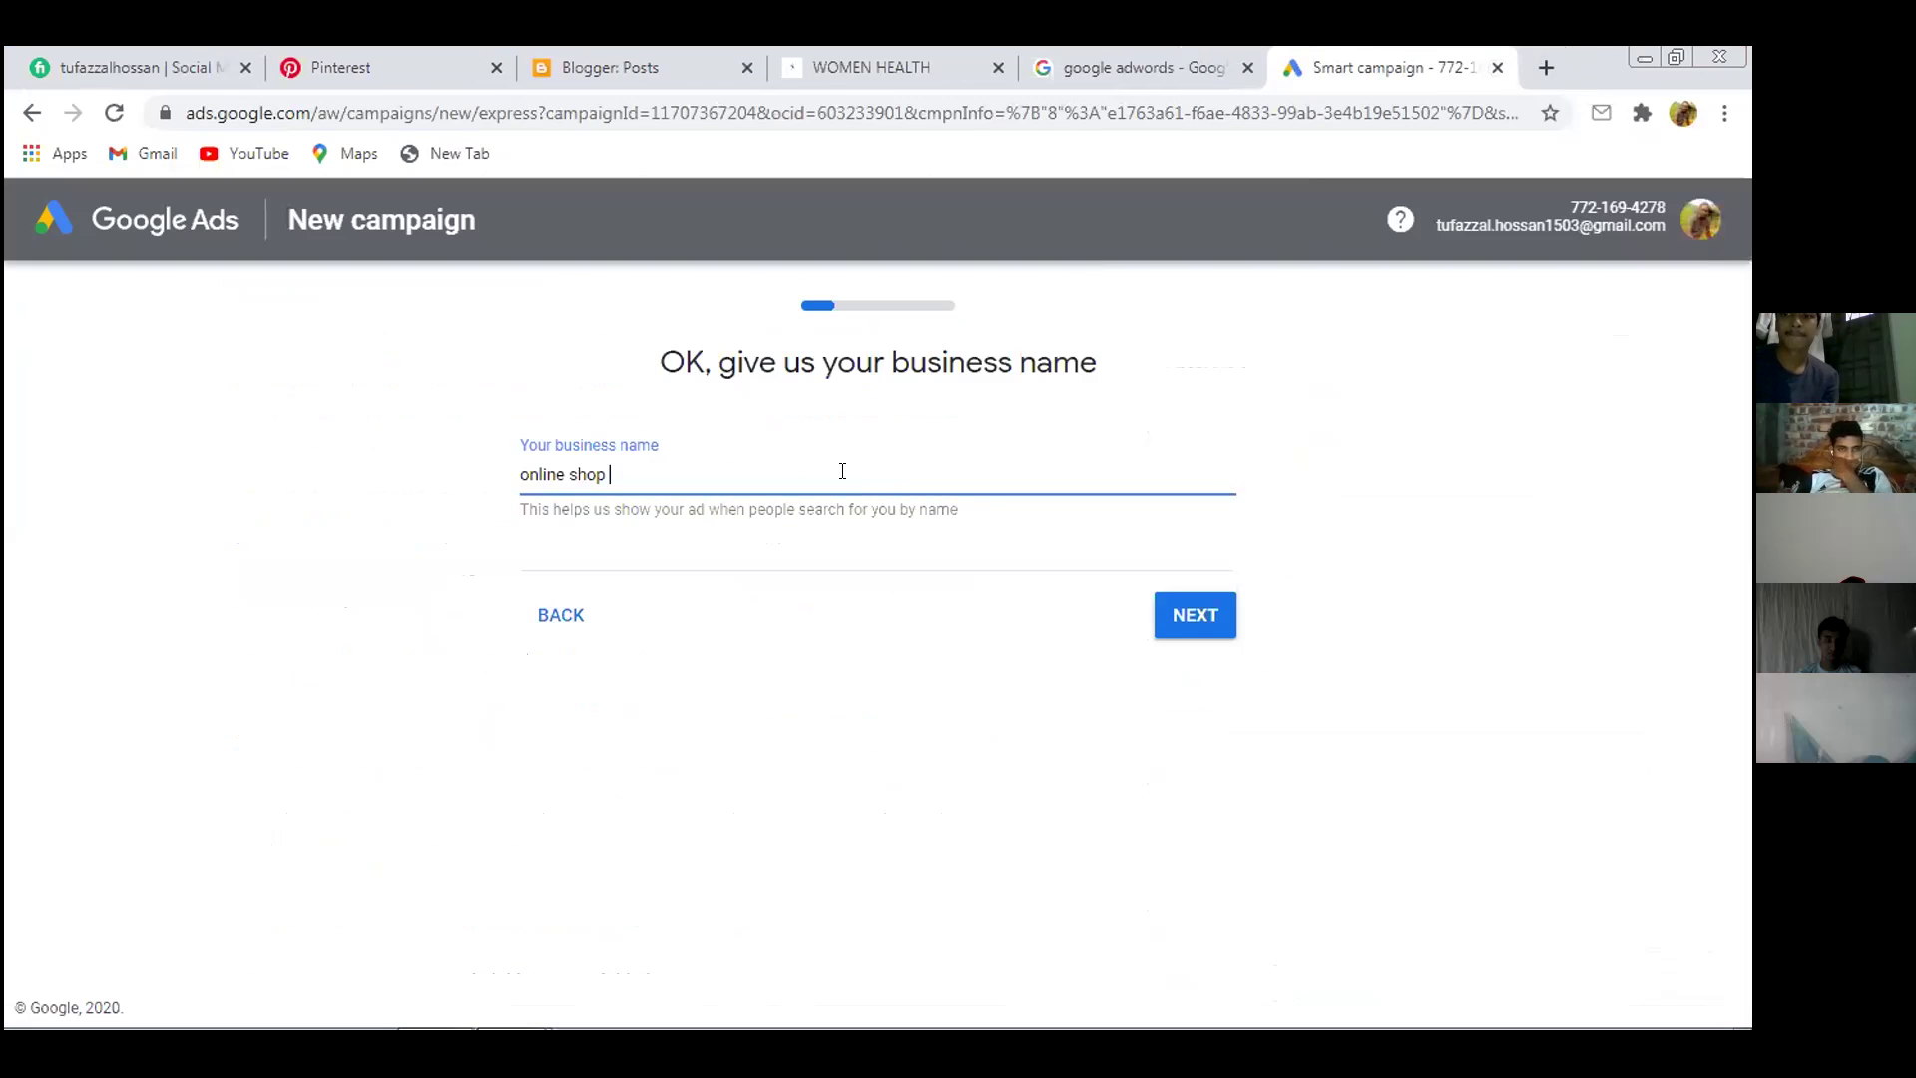
pyautogui.click(1195, 611)
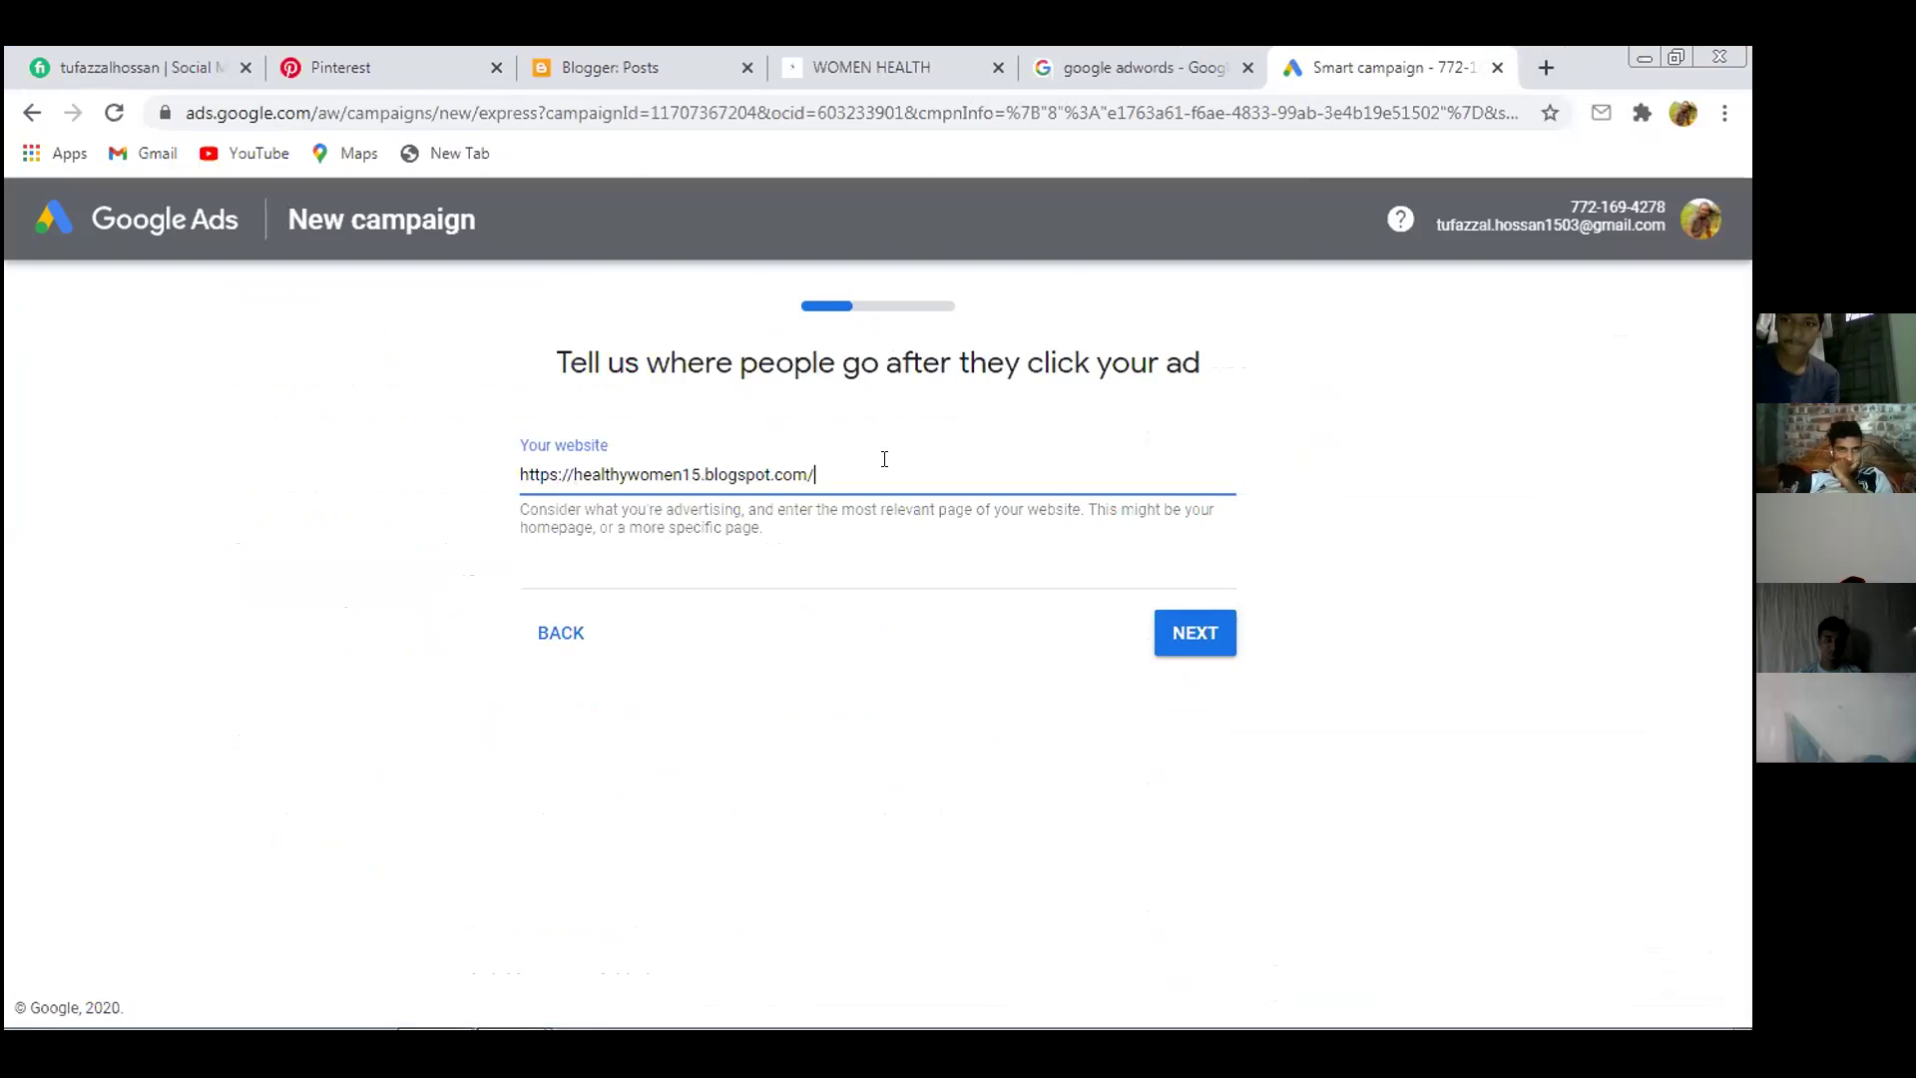
pyautogui.moveTo(859, 459); pyautogui.dragTo(339, 470)
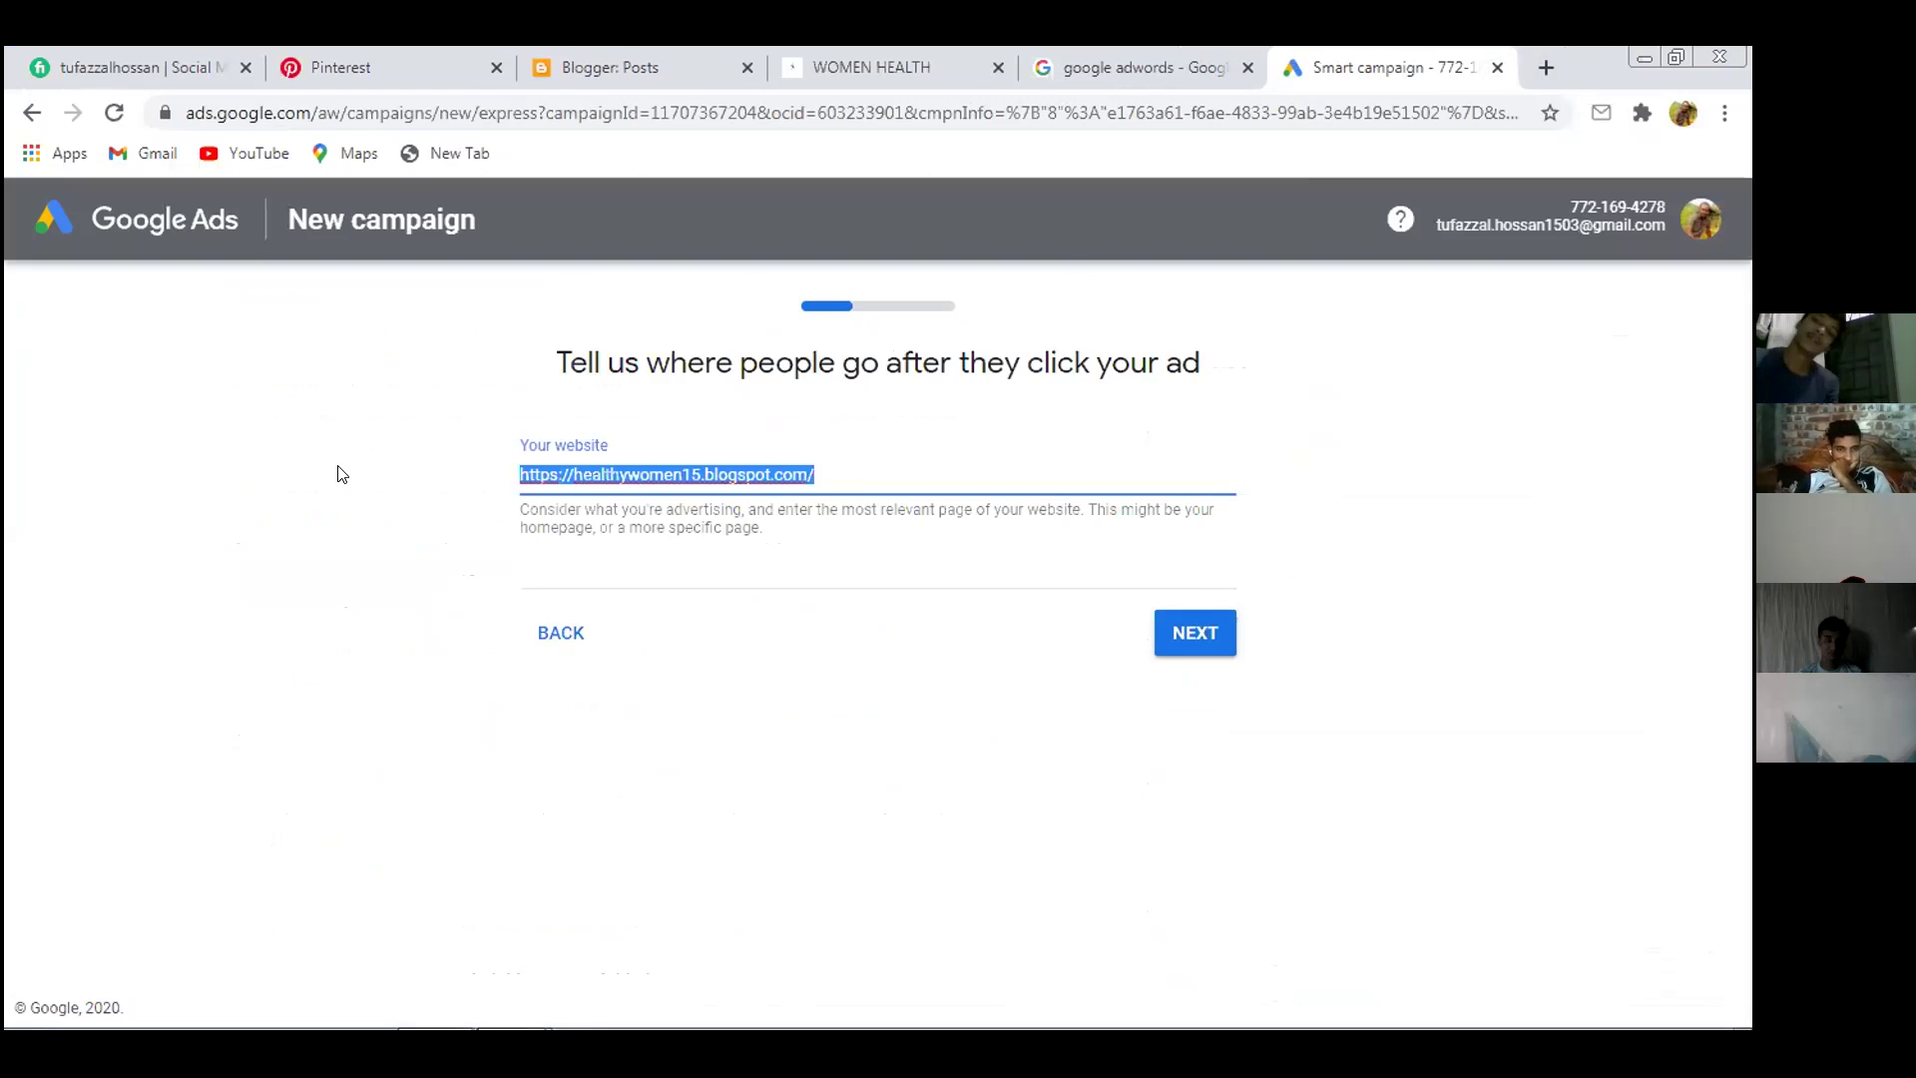
pyautogui.press('BackSpace')
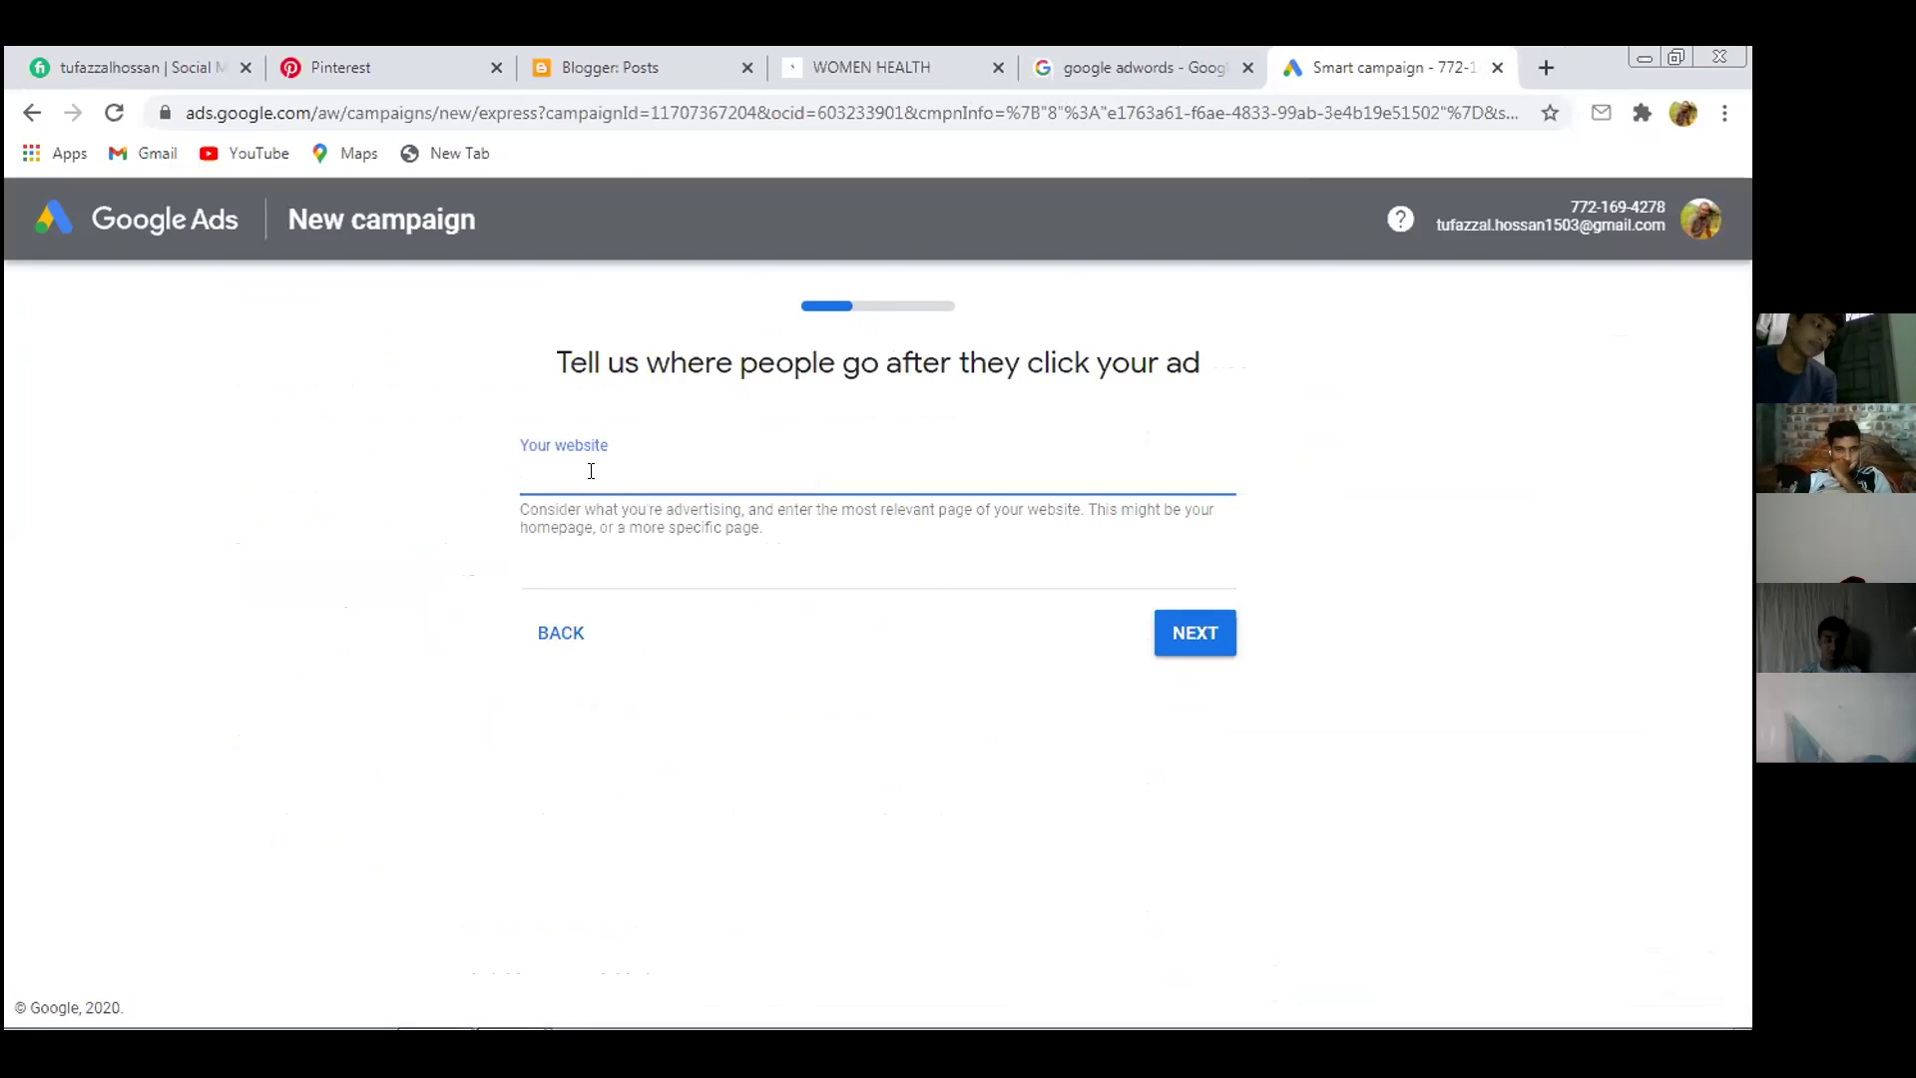
# Enter amznps.blogspot.com as the website, copied from the blog tab, and submit it for scanning
pyautogui.click(882, 58)
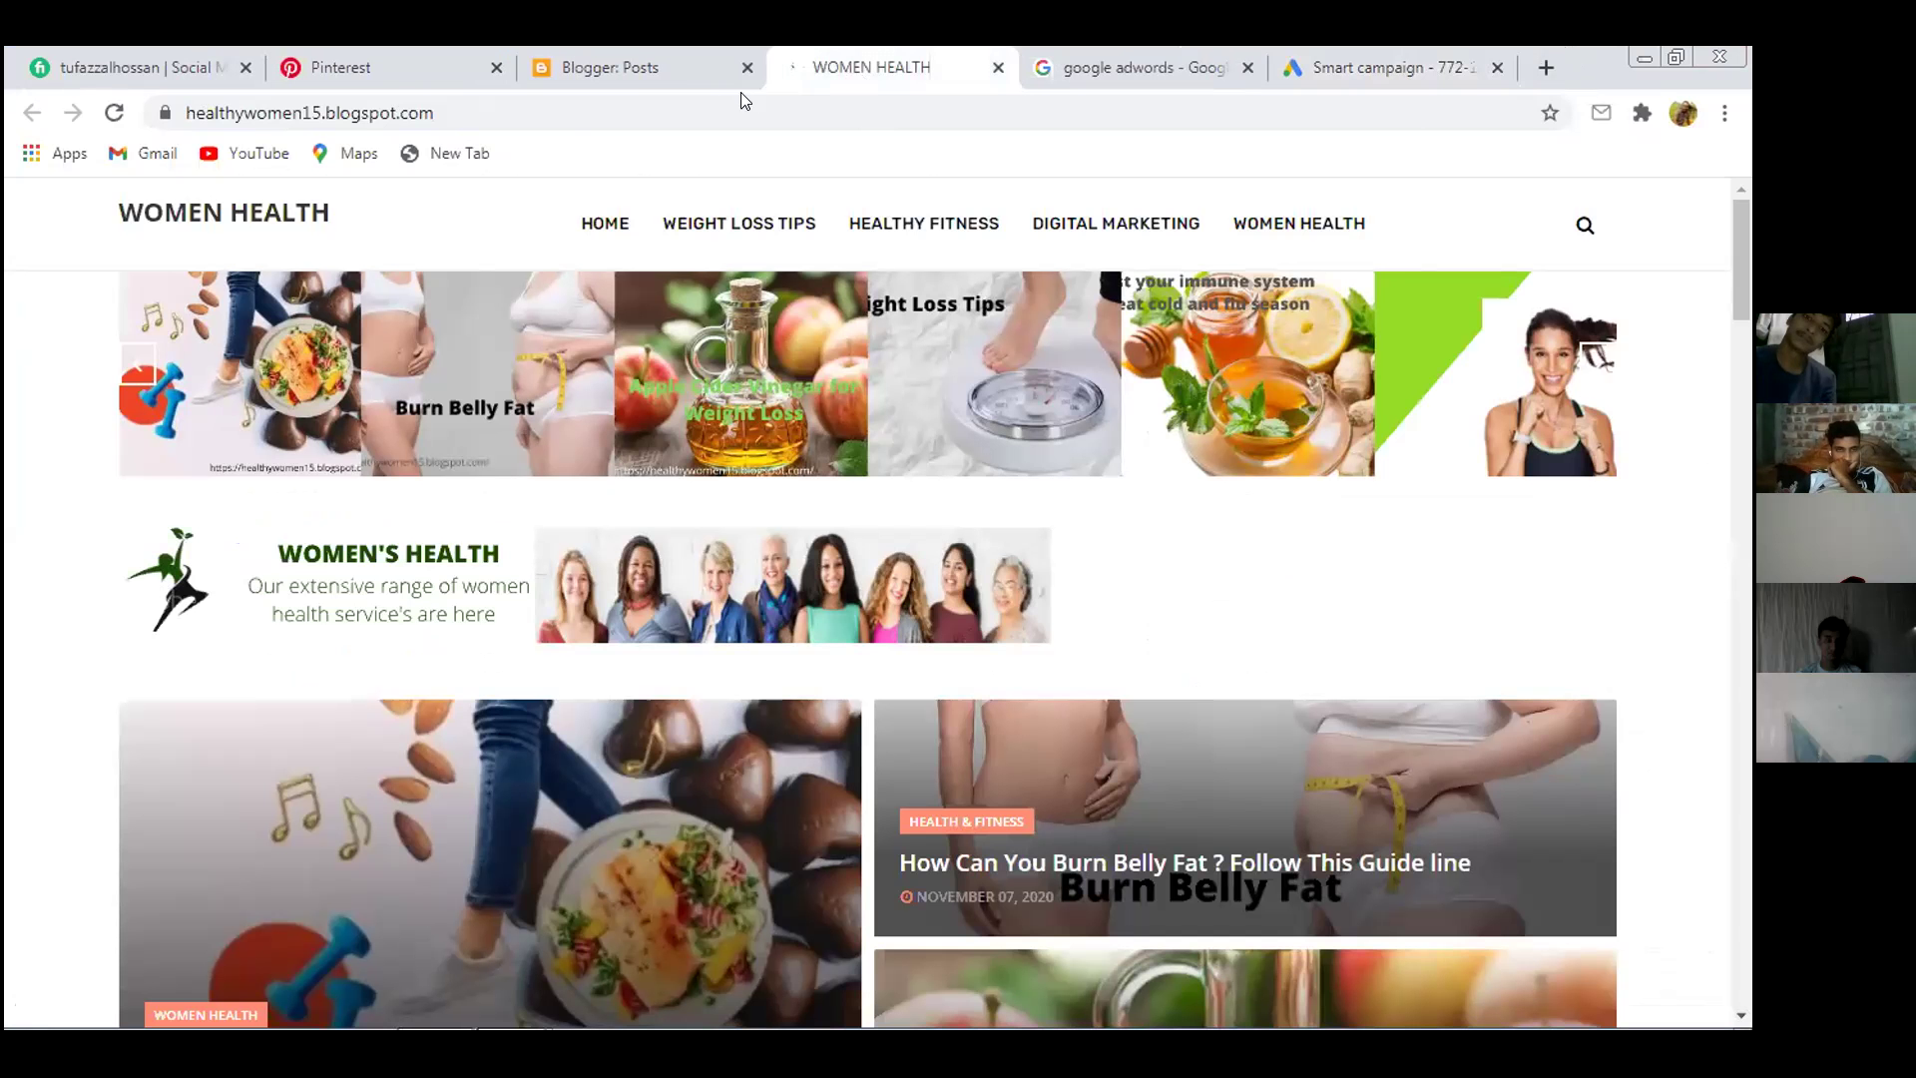
pyautogui.click(475, 109)
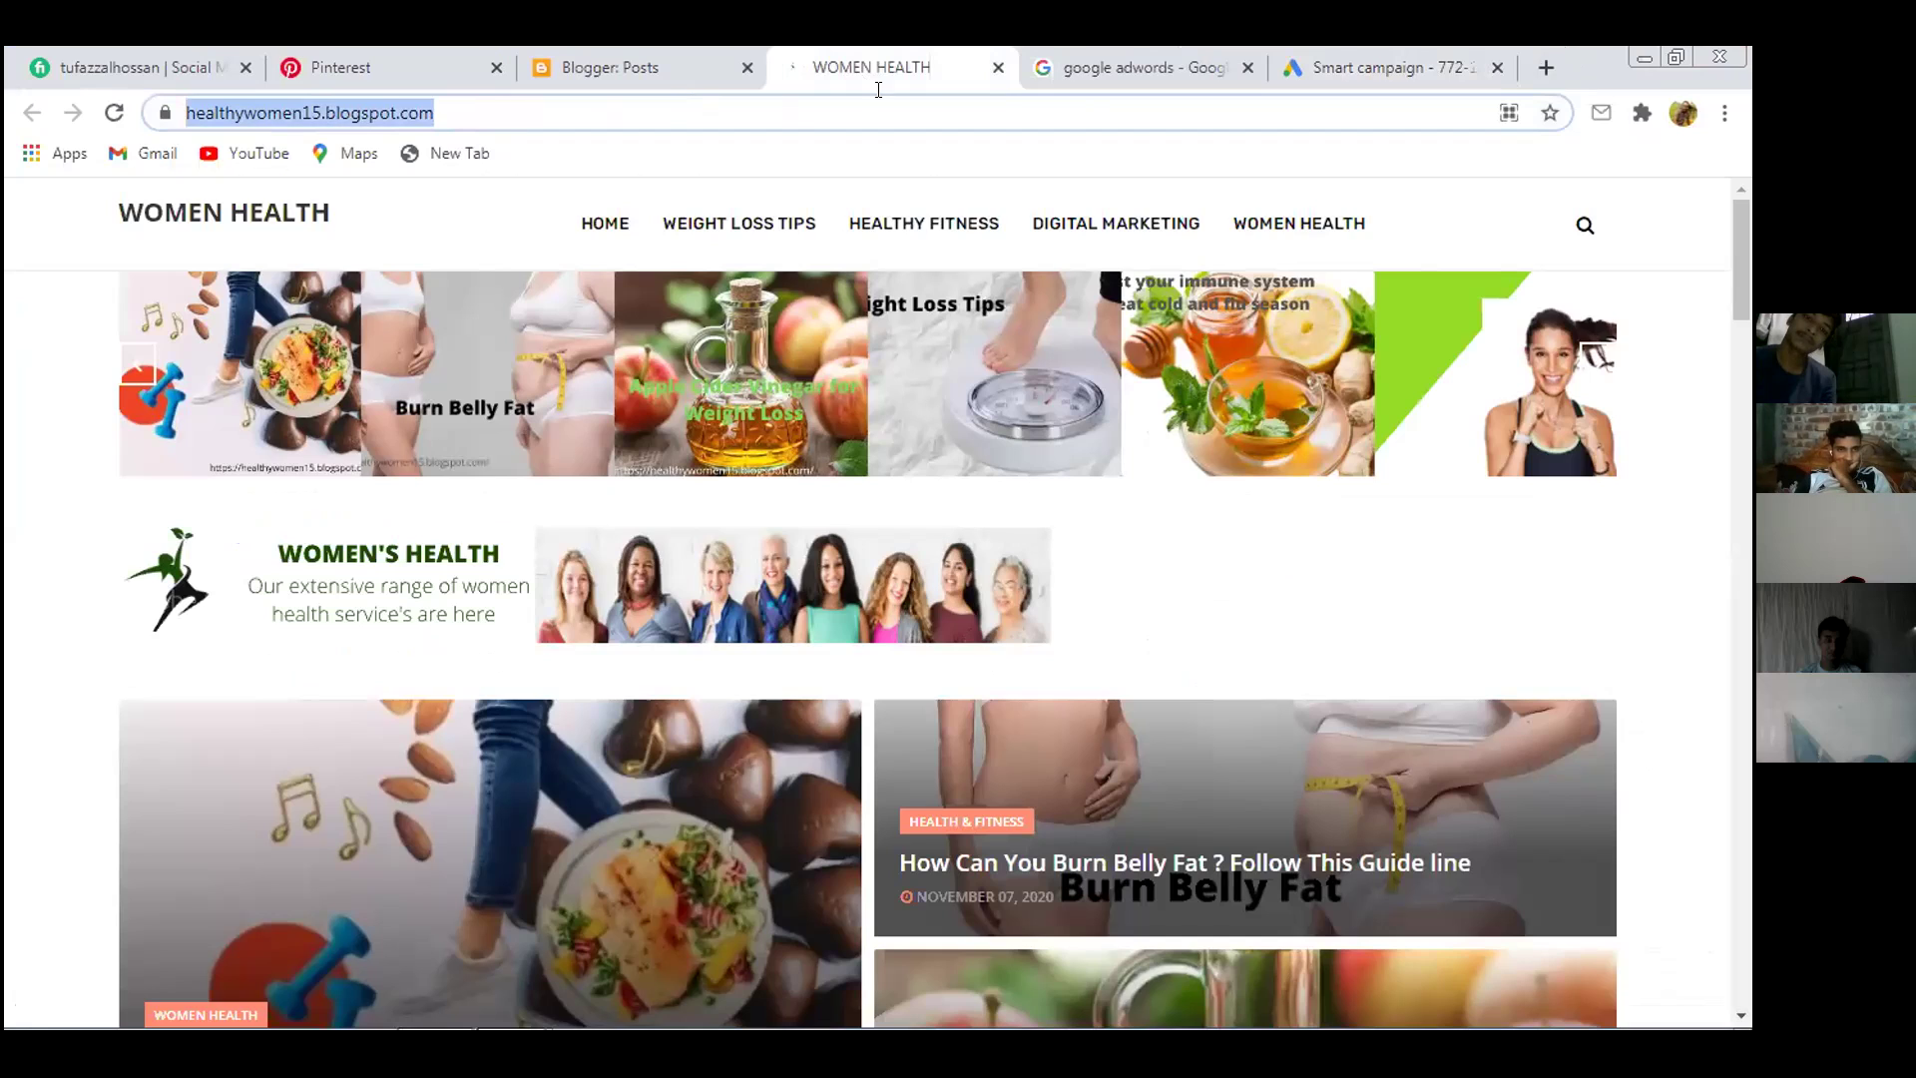
pyautogui.click(1338, 68)
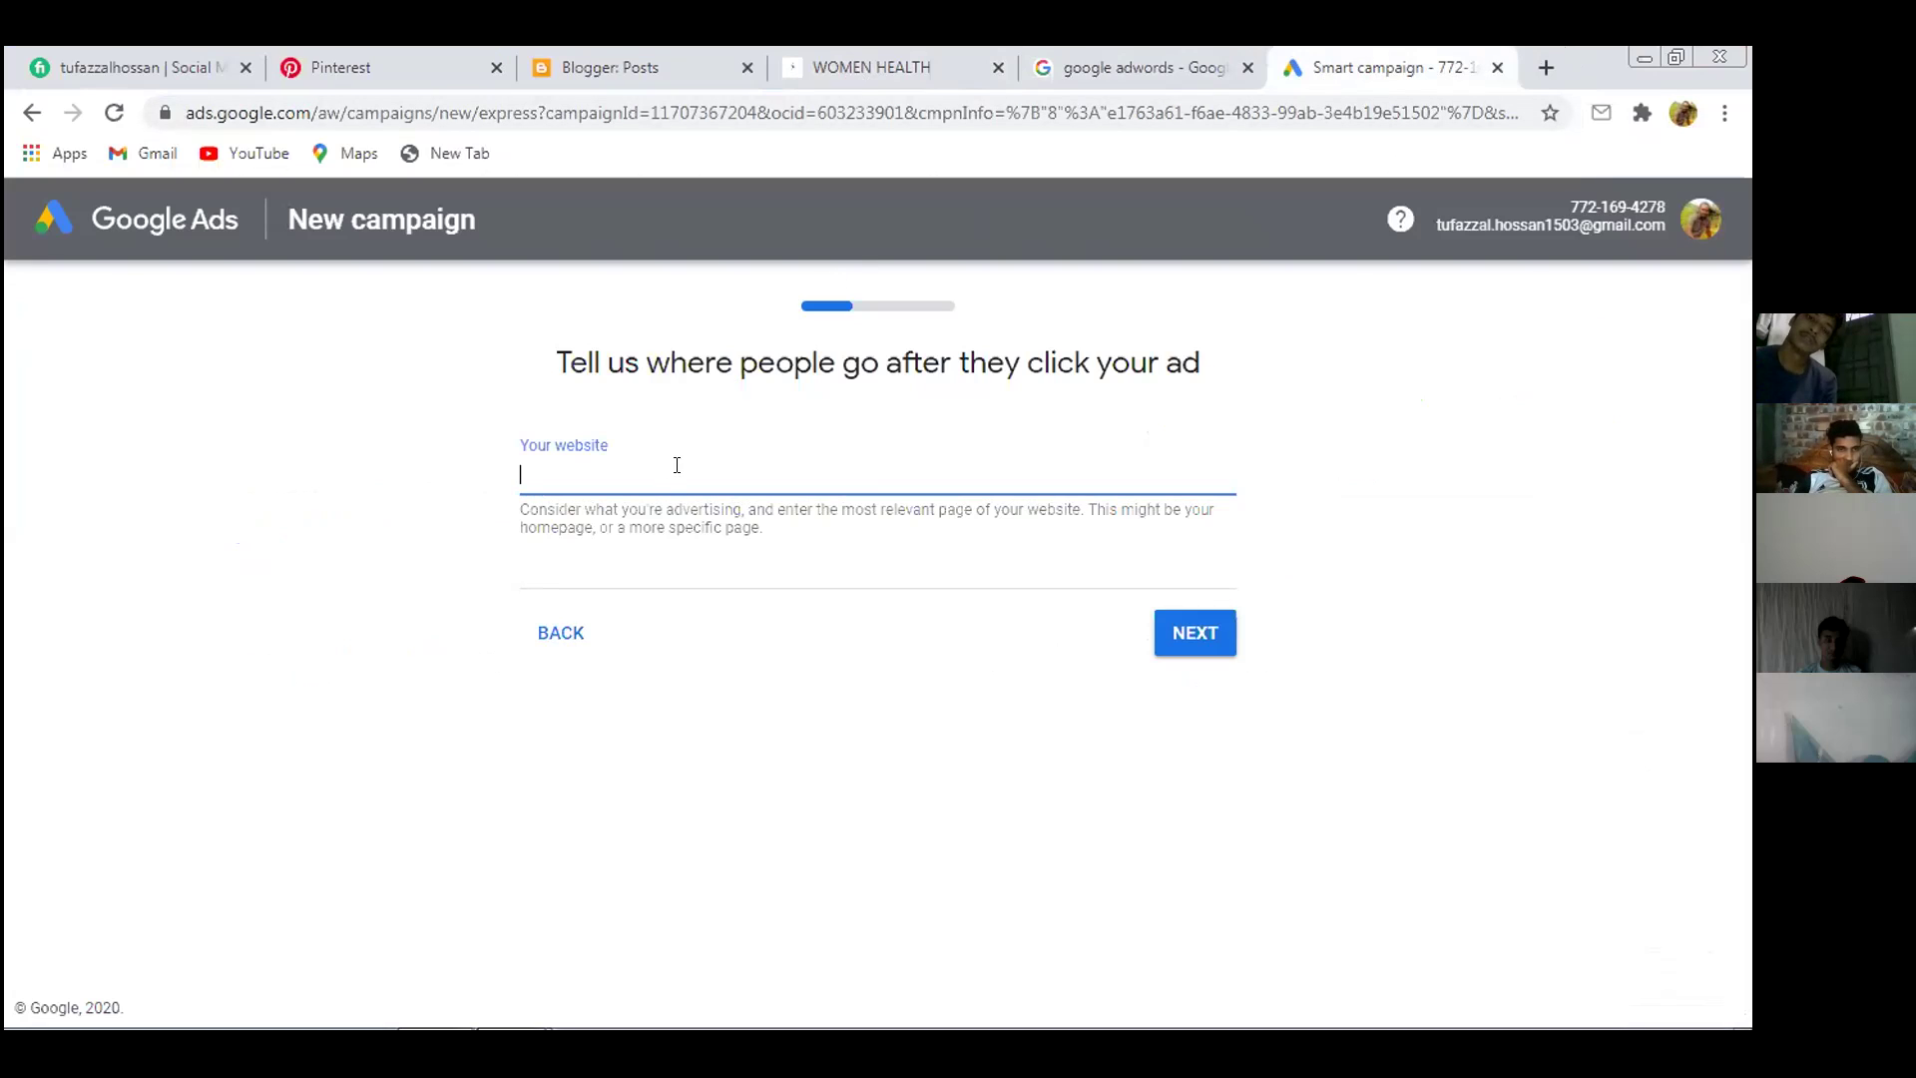
pyautogui.write('an')
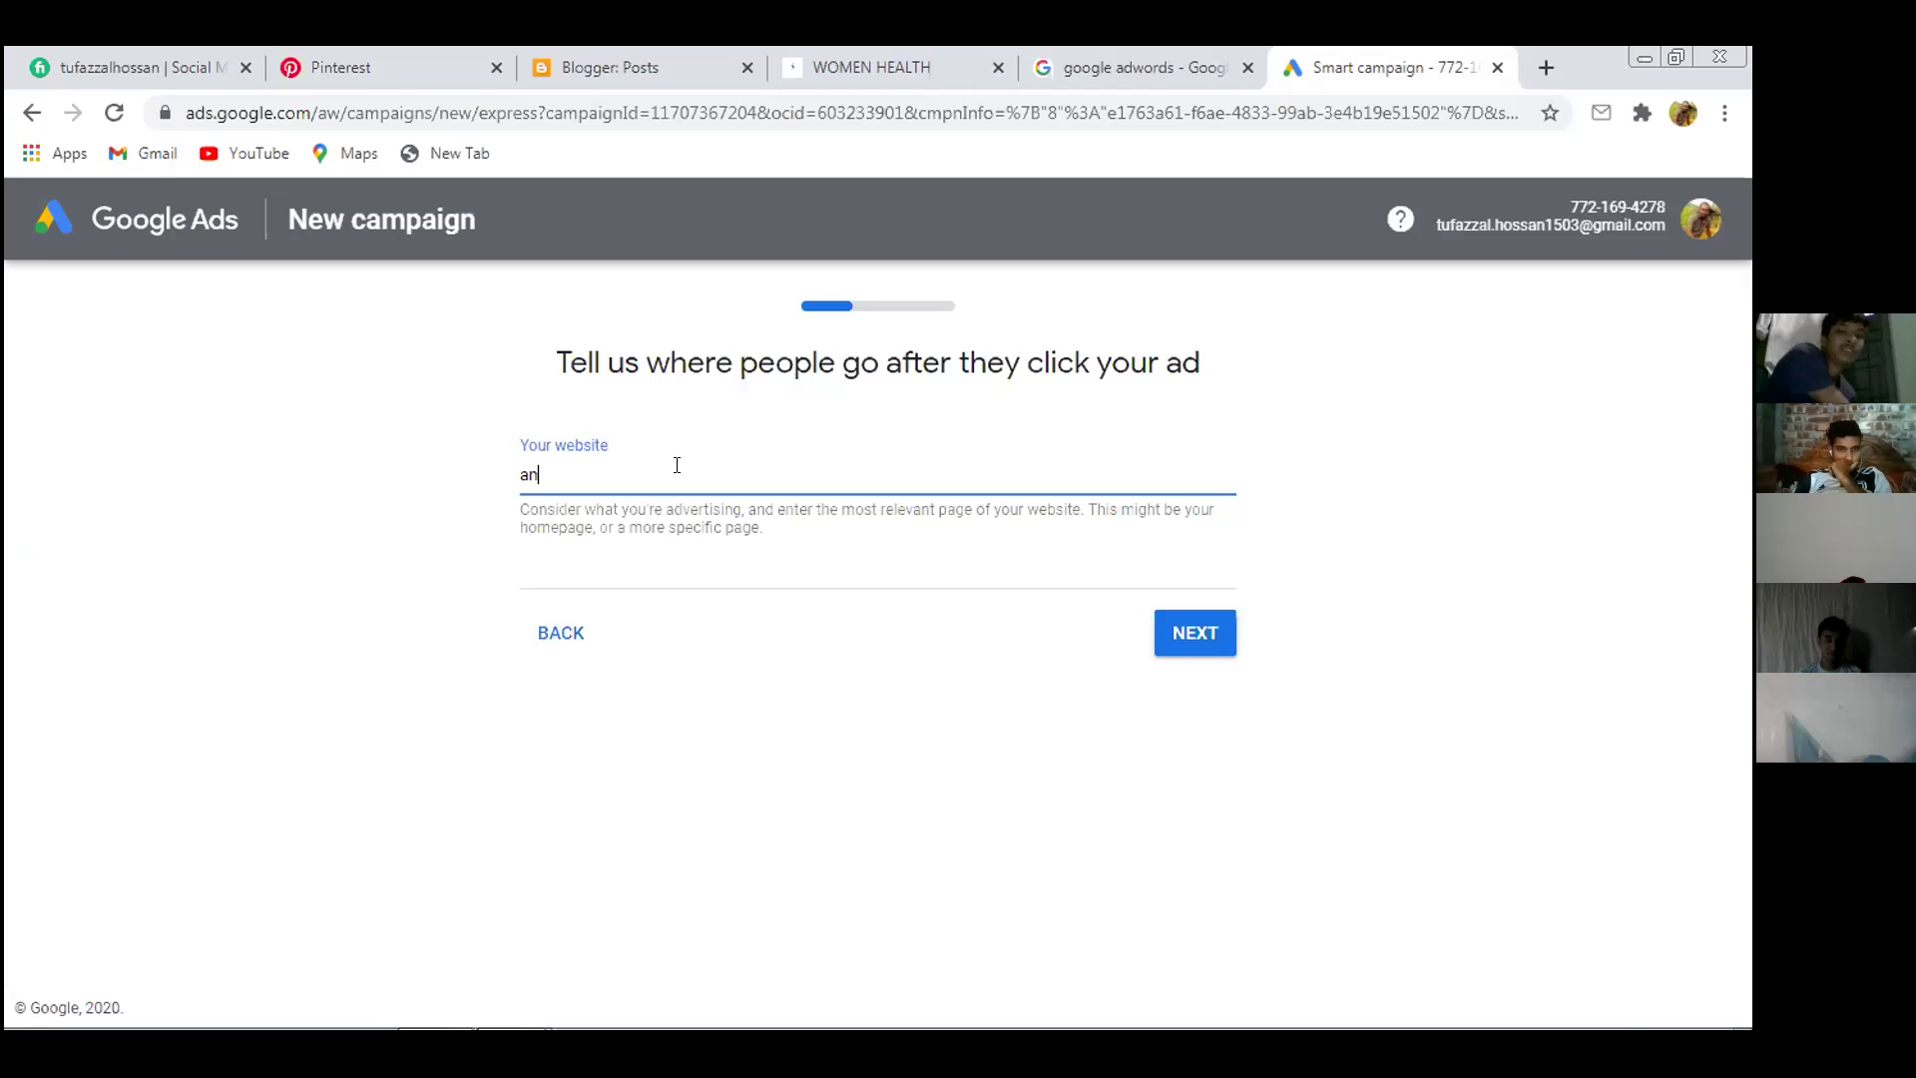
pyautogui.write('z')
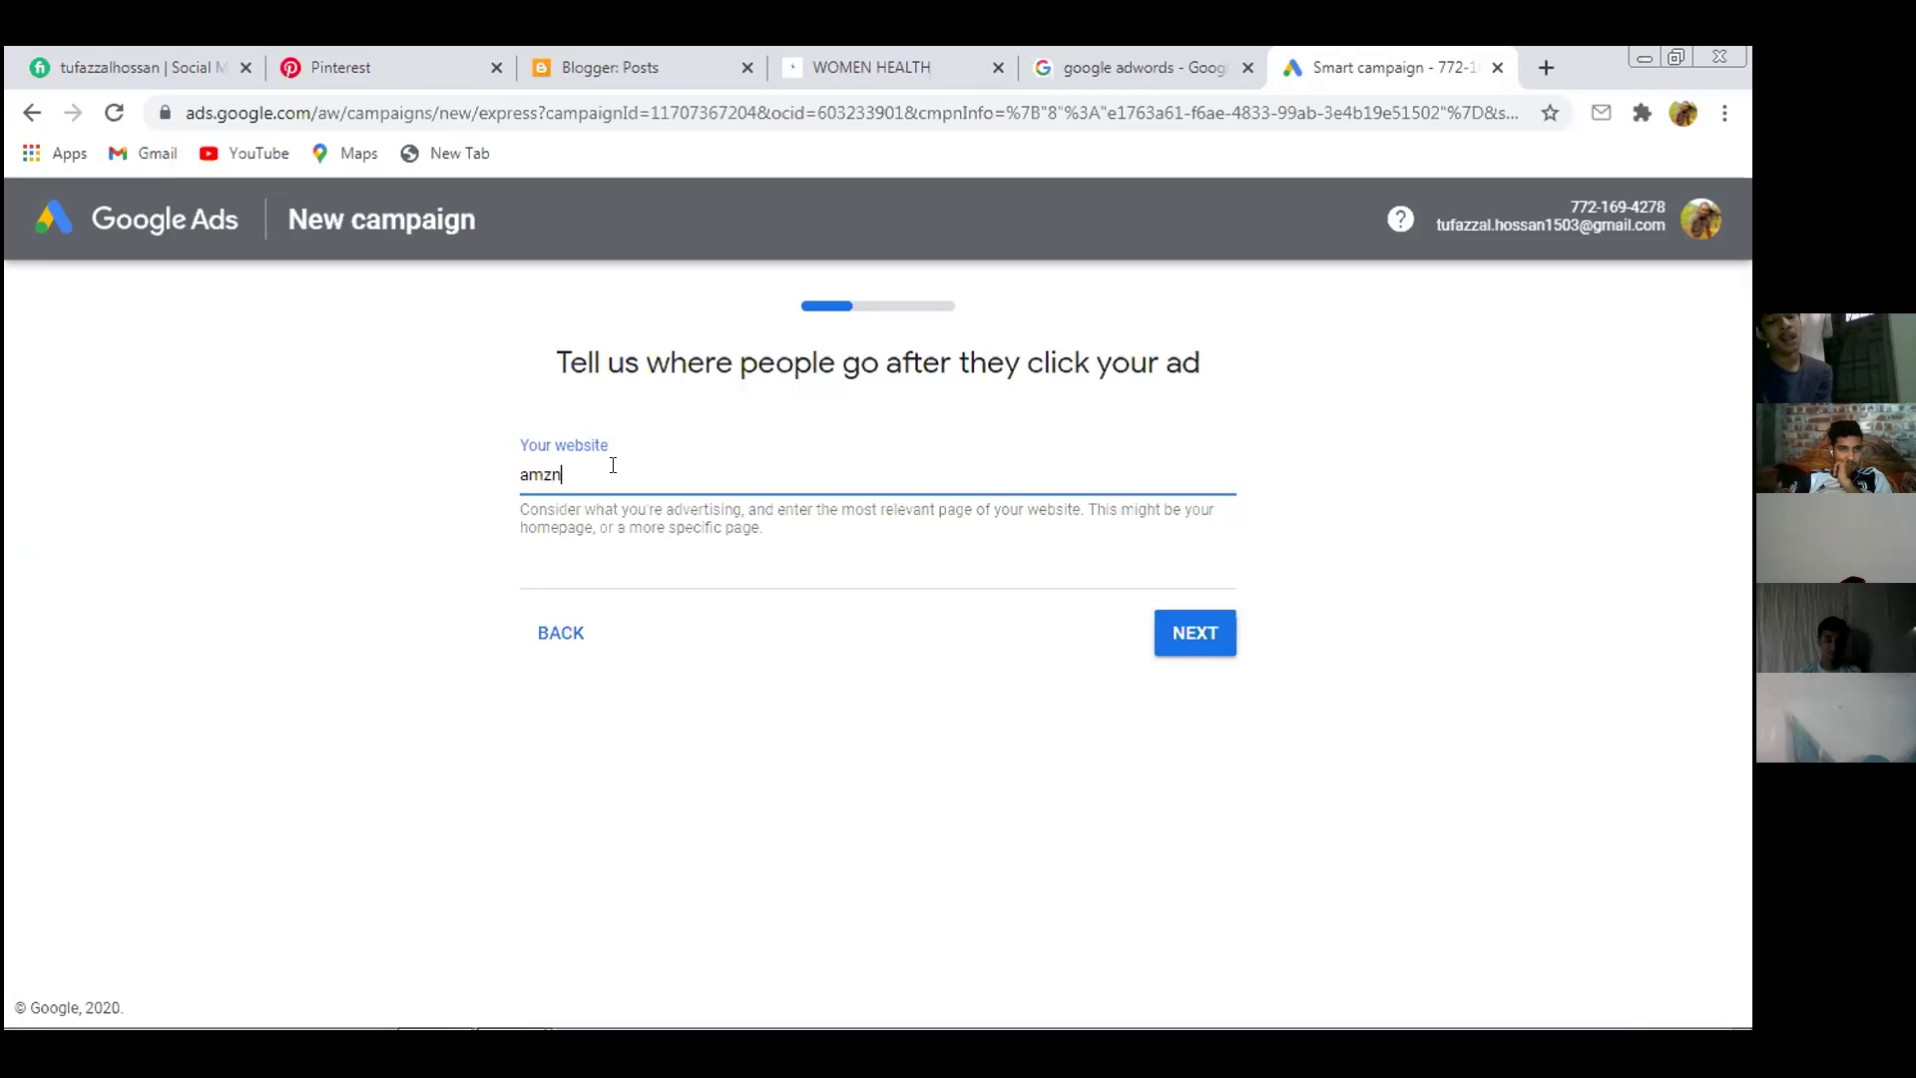
pyautogui.write('.blogspot.com')
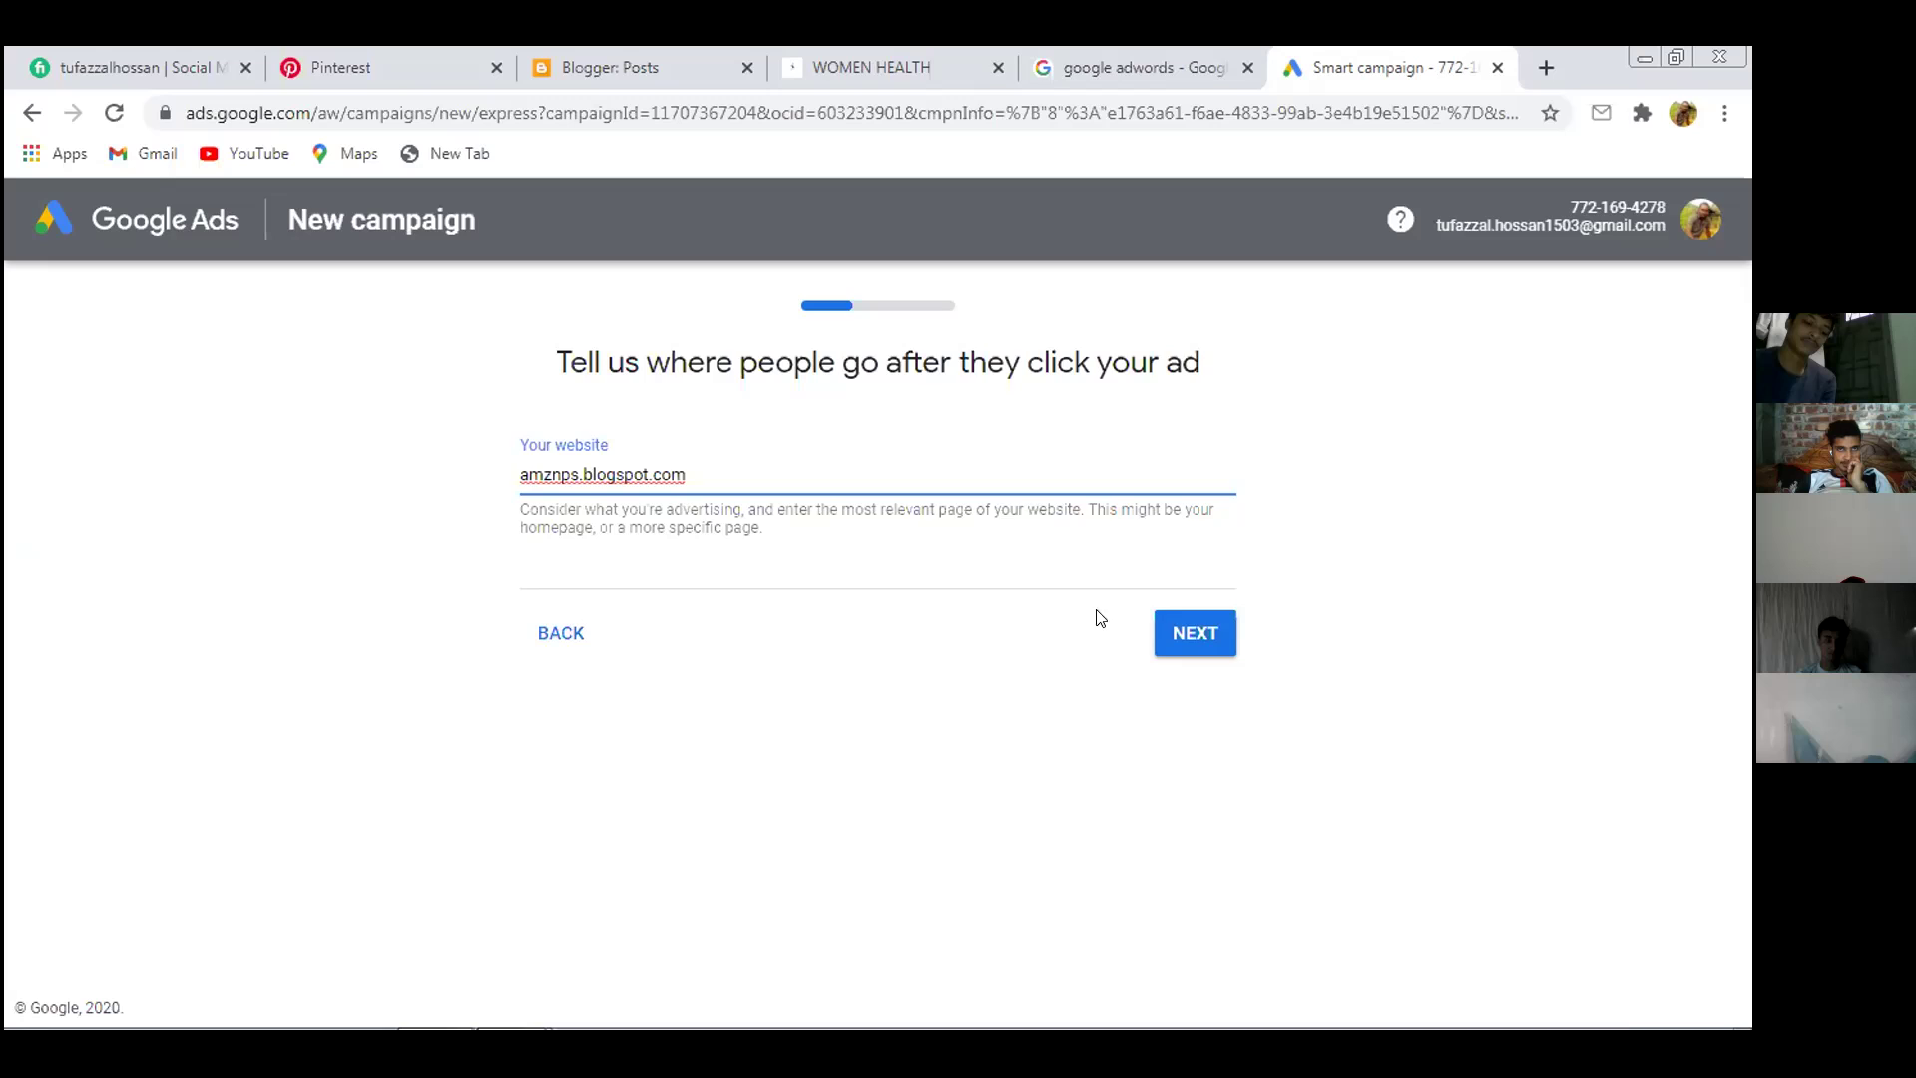
pyautogui.click(1193, 637)
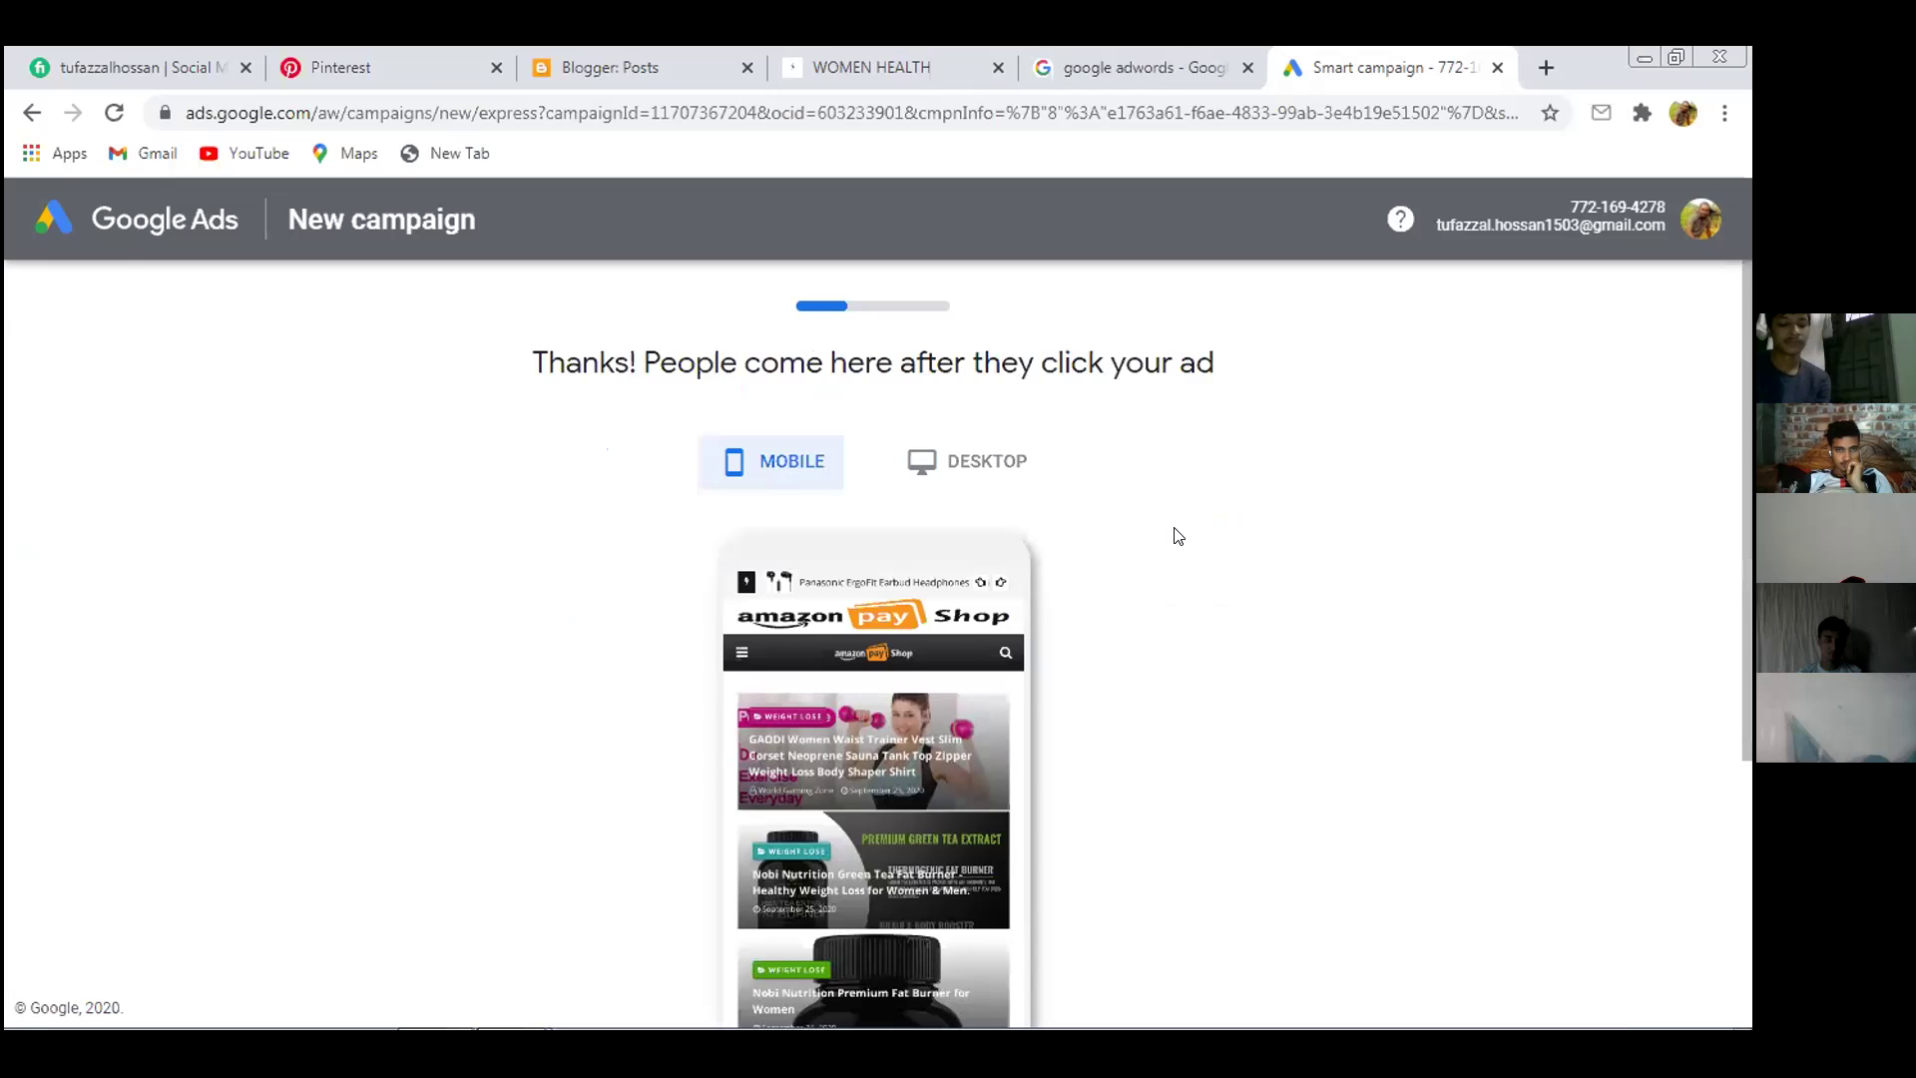
# Preview the Amazon Pay Shop landing page on desktop and mobile, then continue to ad writing
pyautogui.scroll(-4, 1173, 539)
pyautogui.scroll(3, 1162, 544)
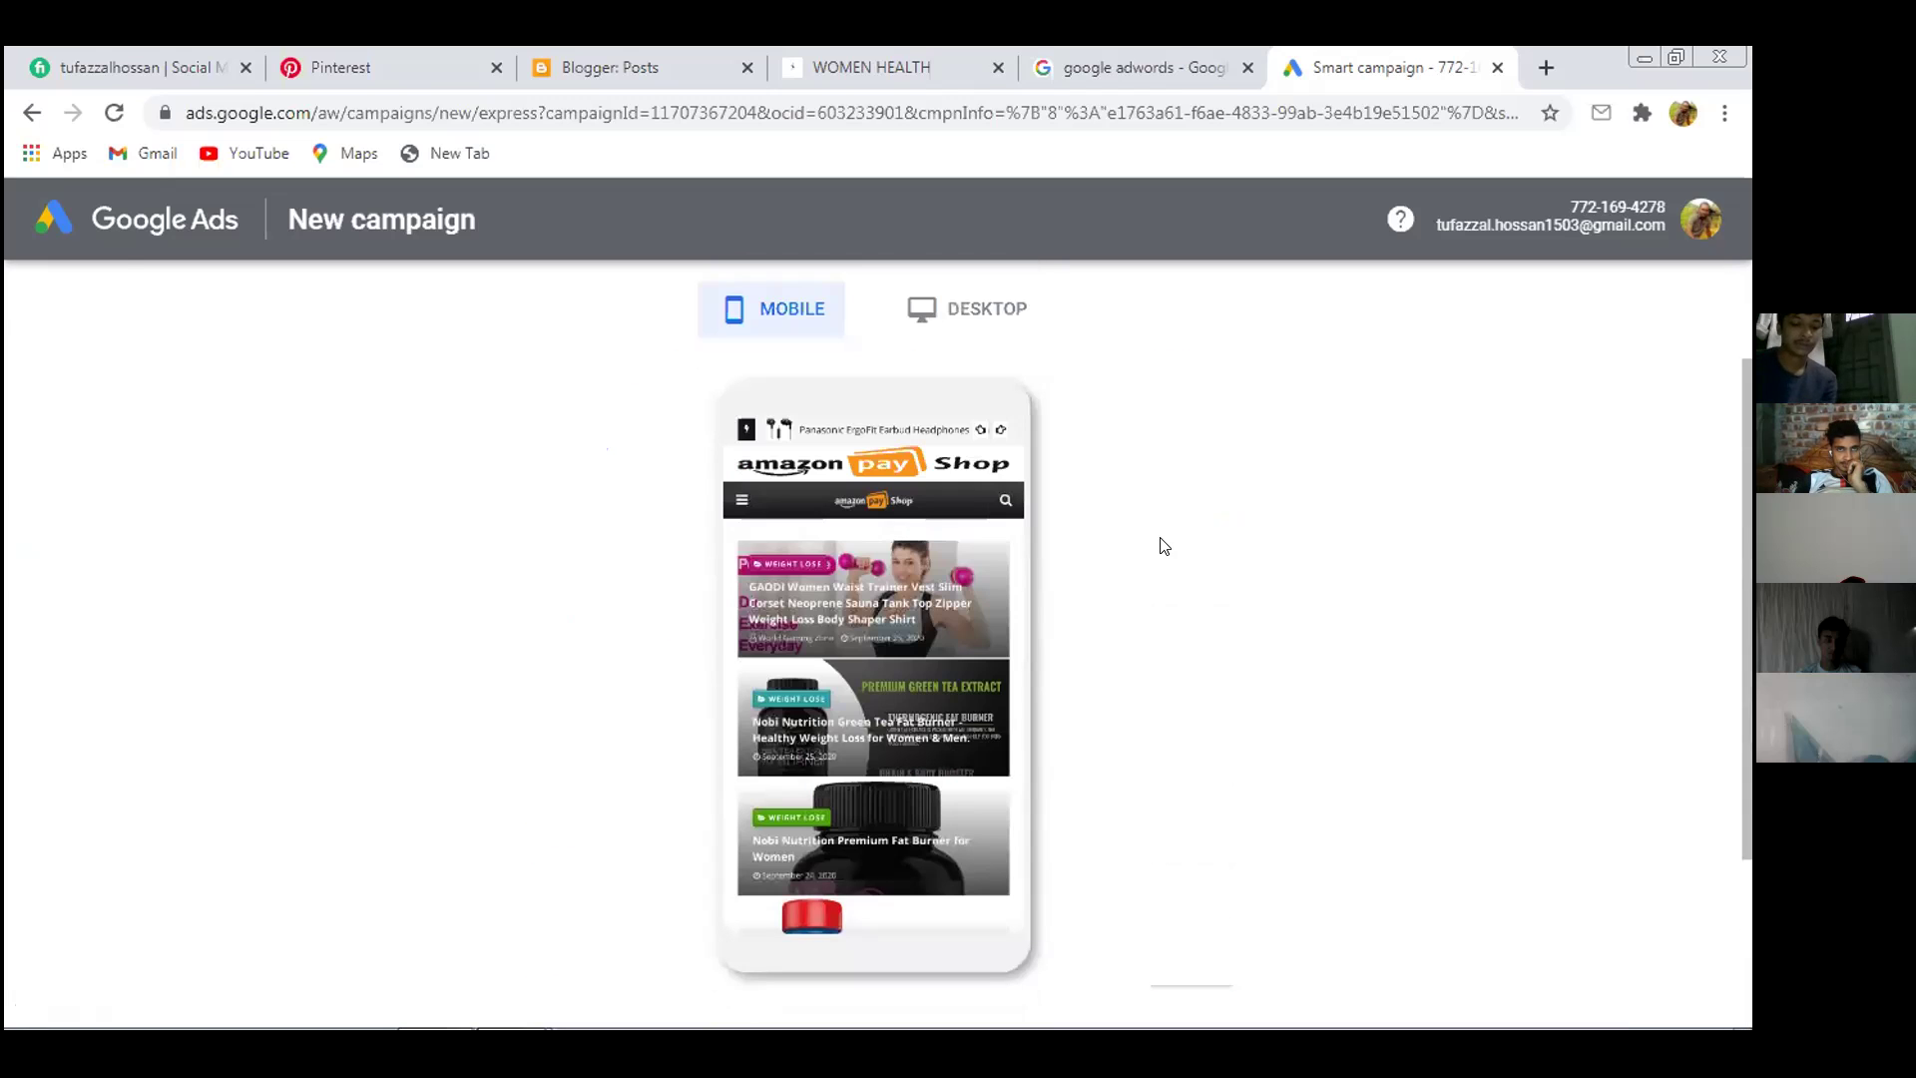
pyautogui.click(999, 309)
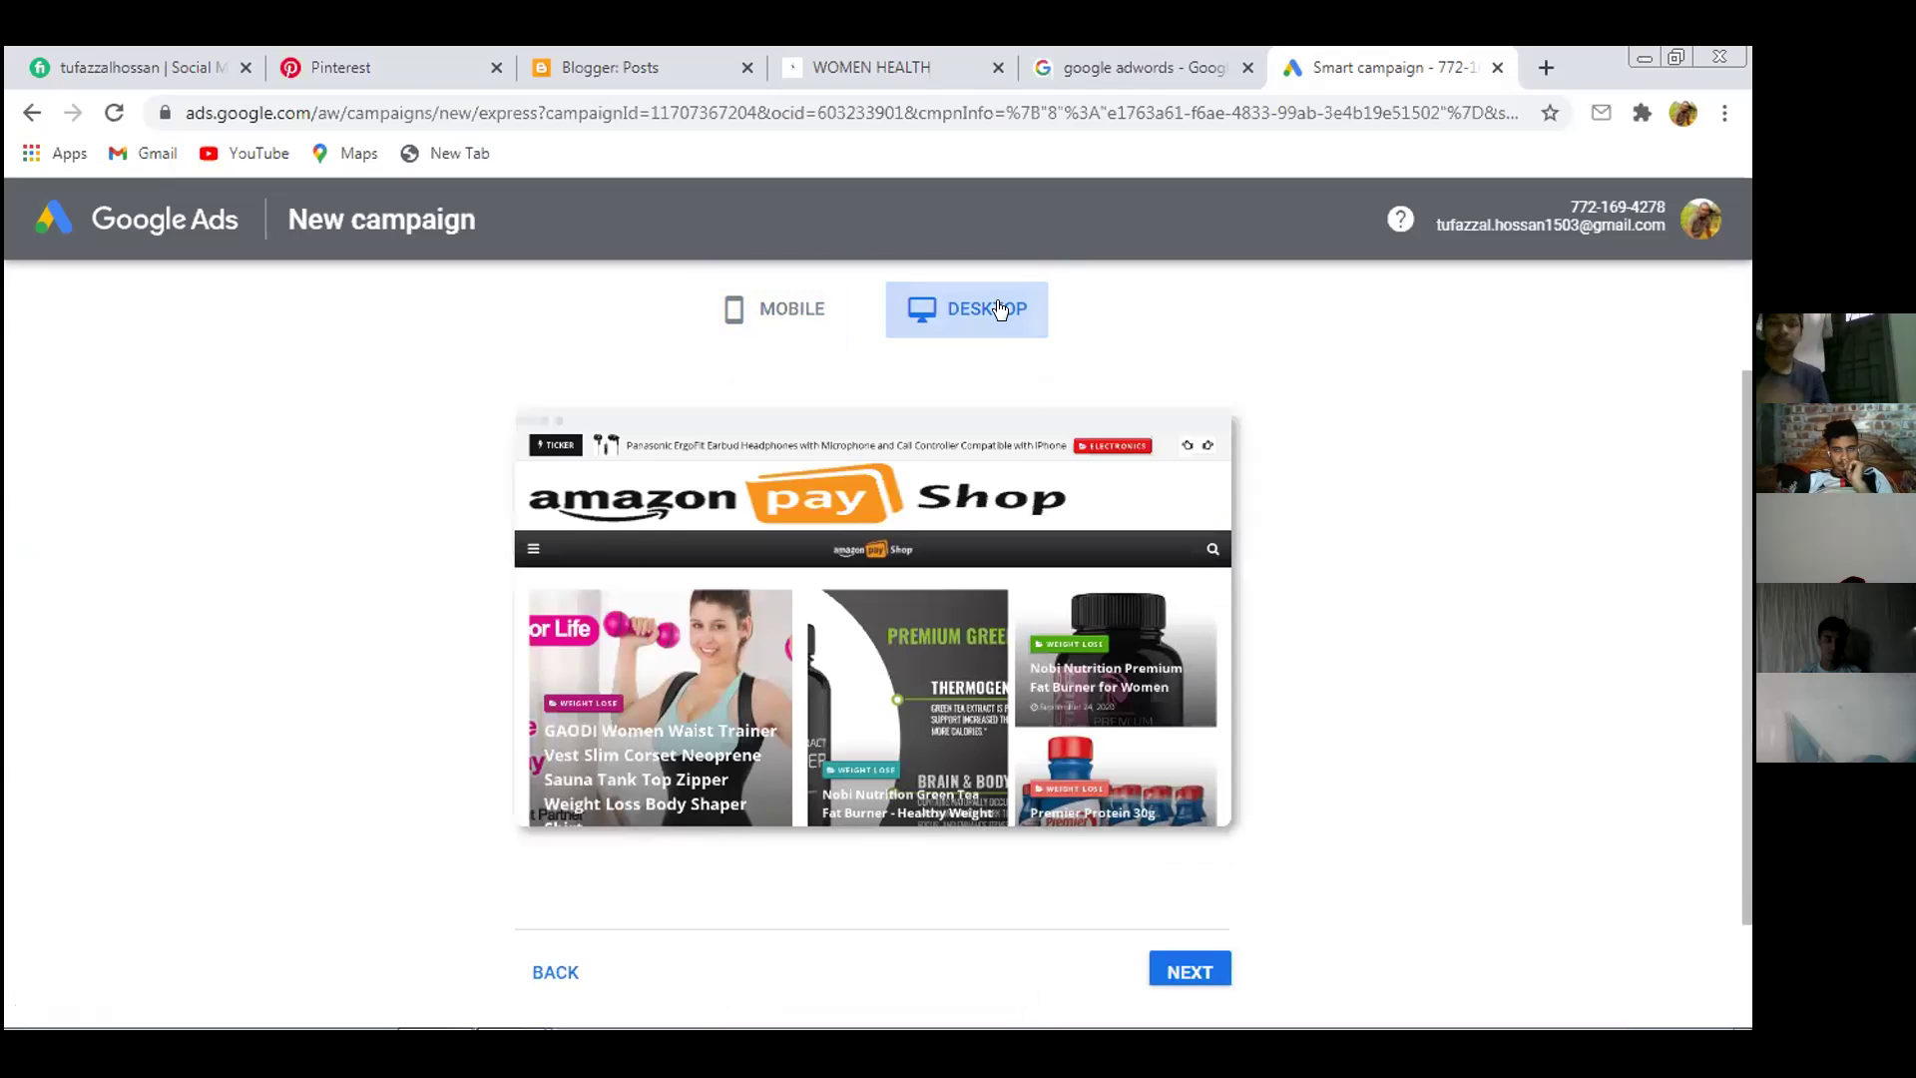
pyautogui.scroll(-1, 1120, 509)
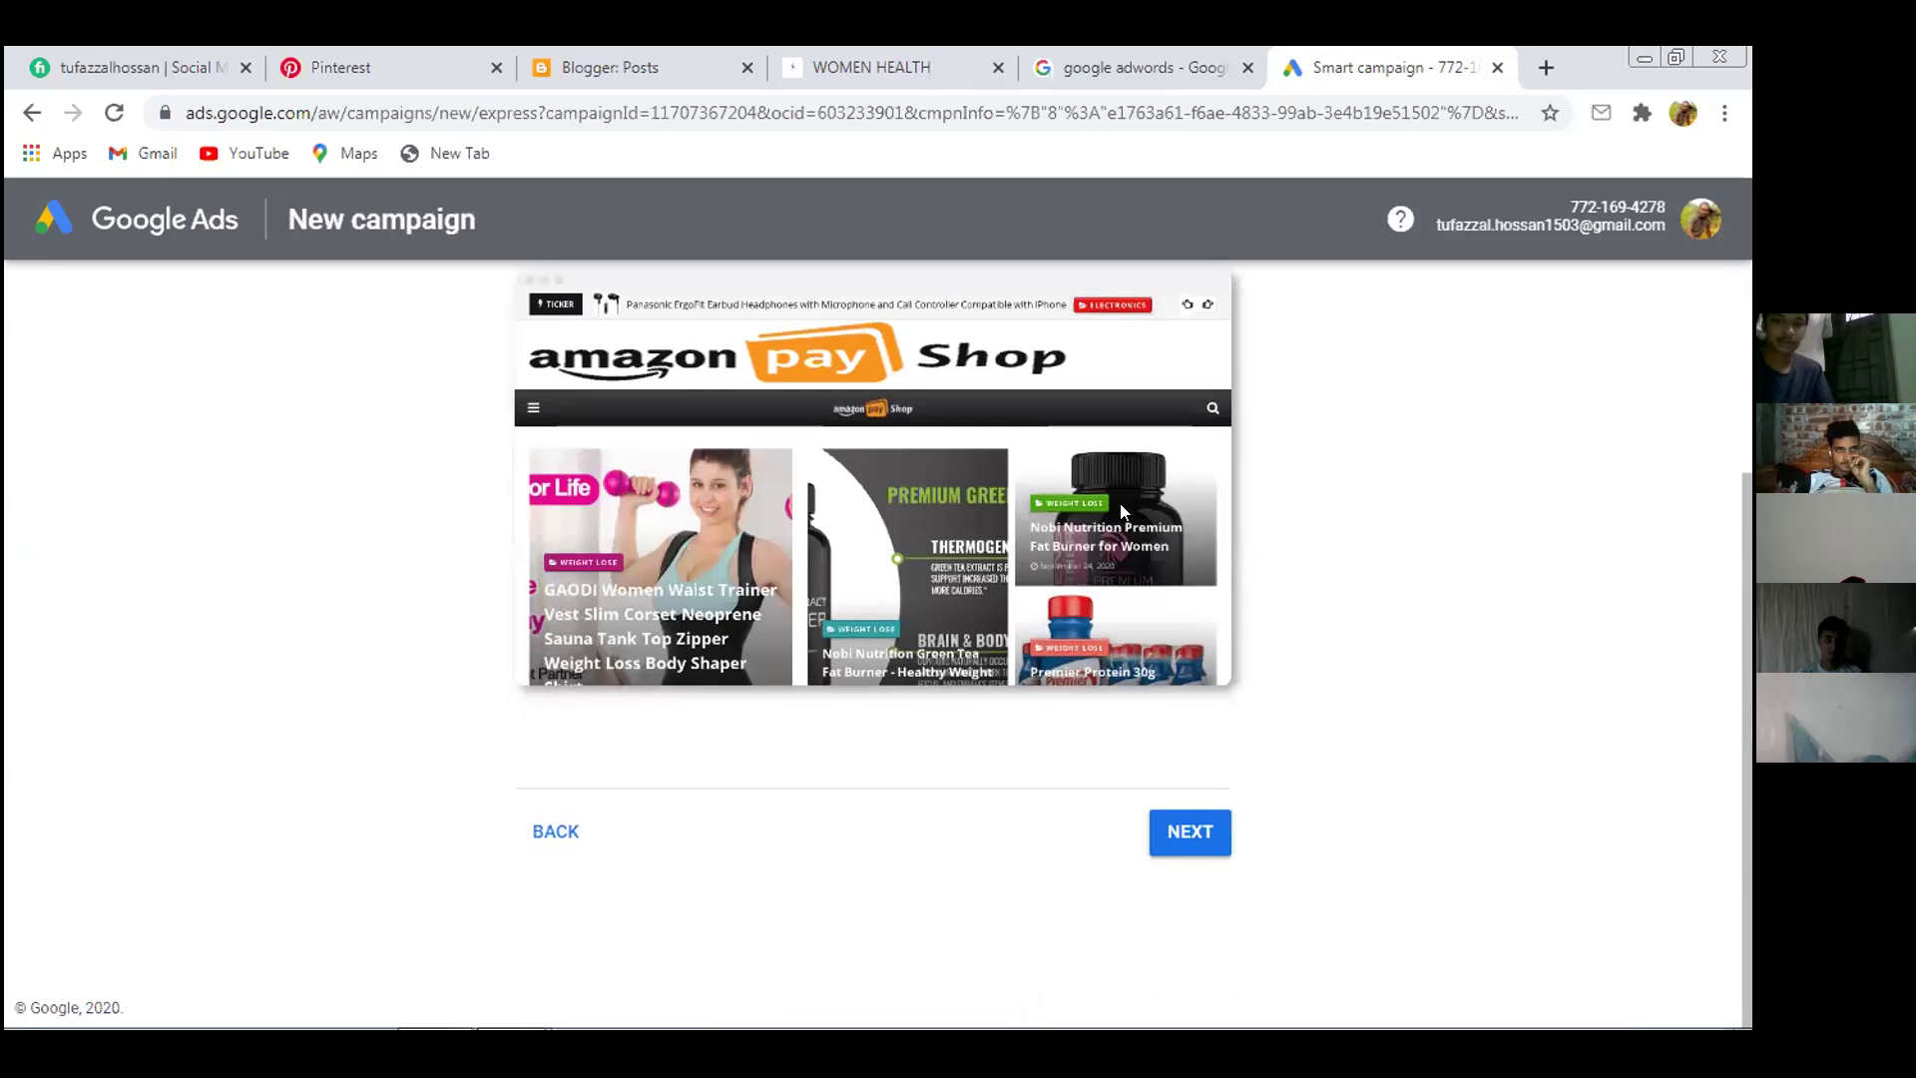
pyautogui.scroll(3, 1120, 503)
pyautogui.scroll(-3, 1118, 505)
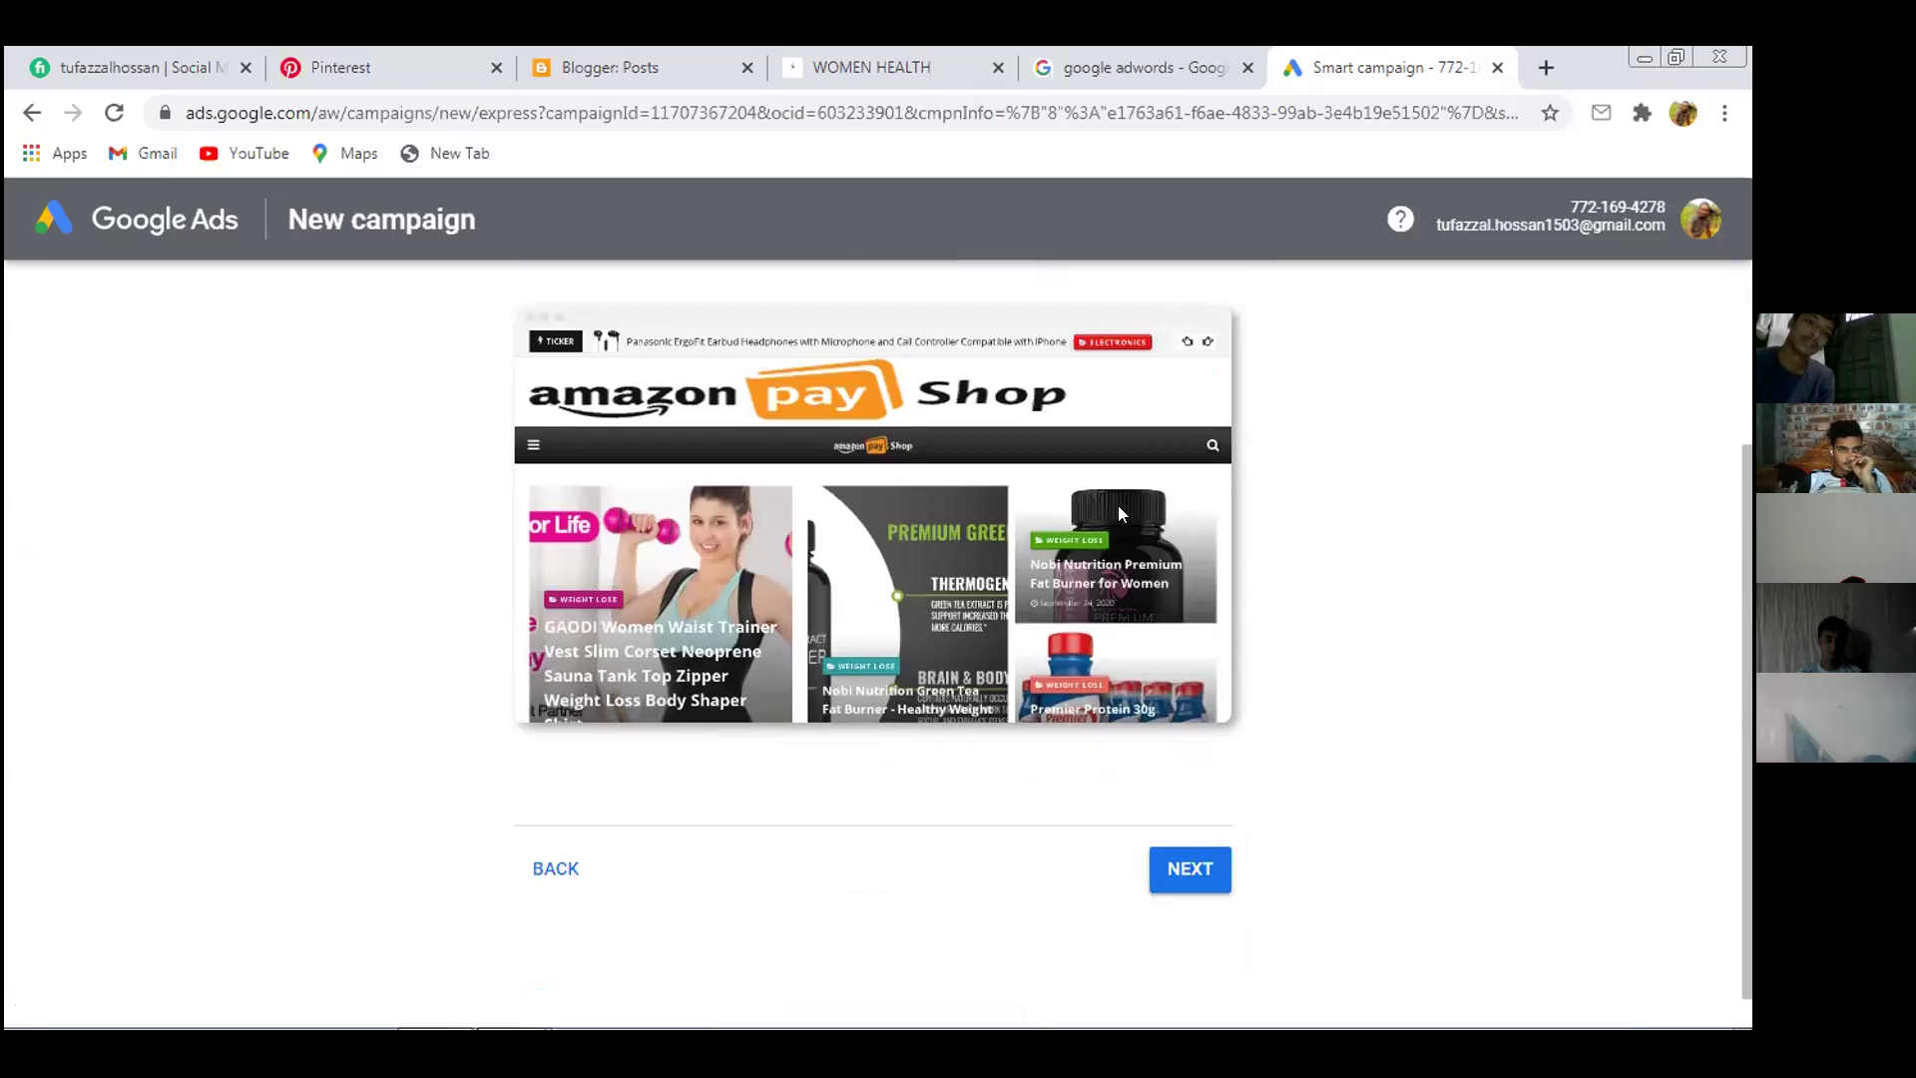
pyautogui.scroll(3, 1116, 507)
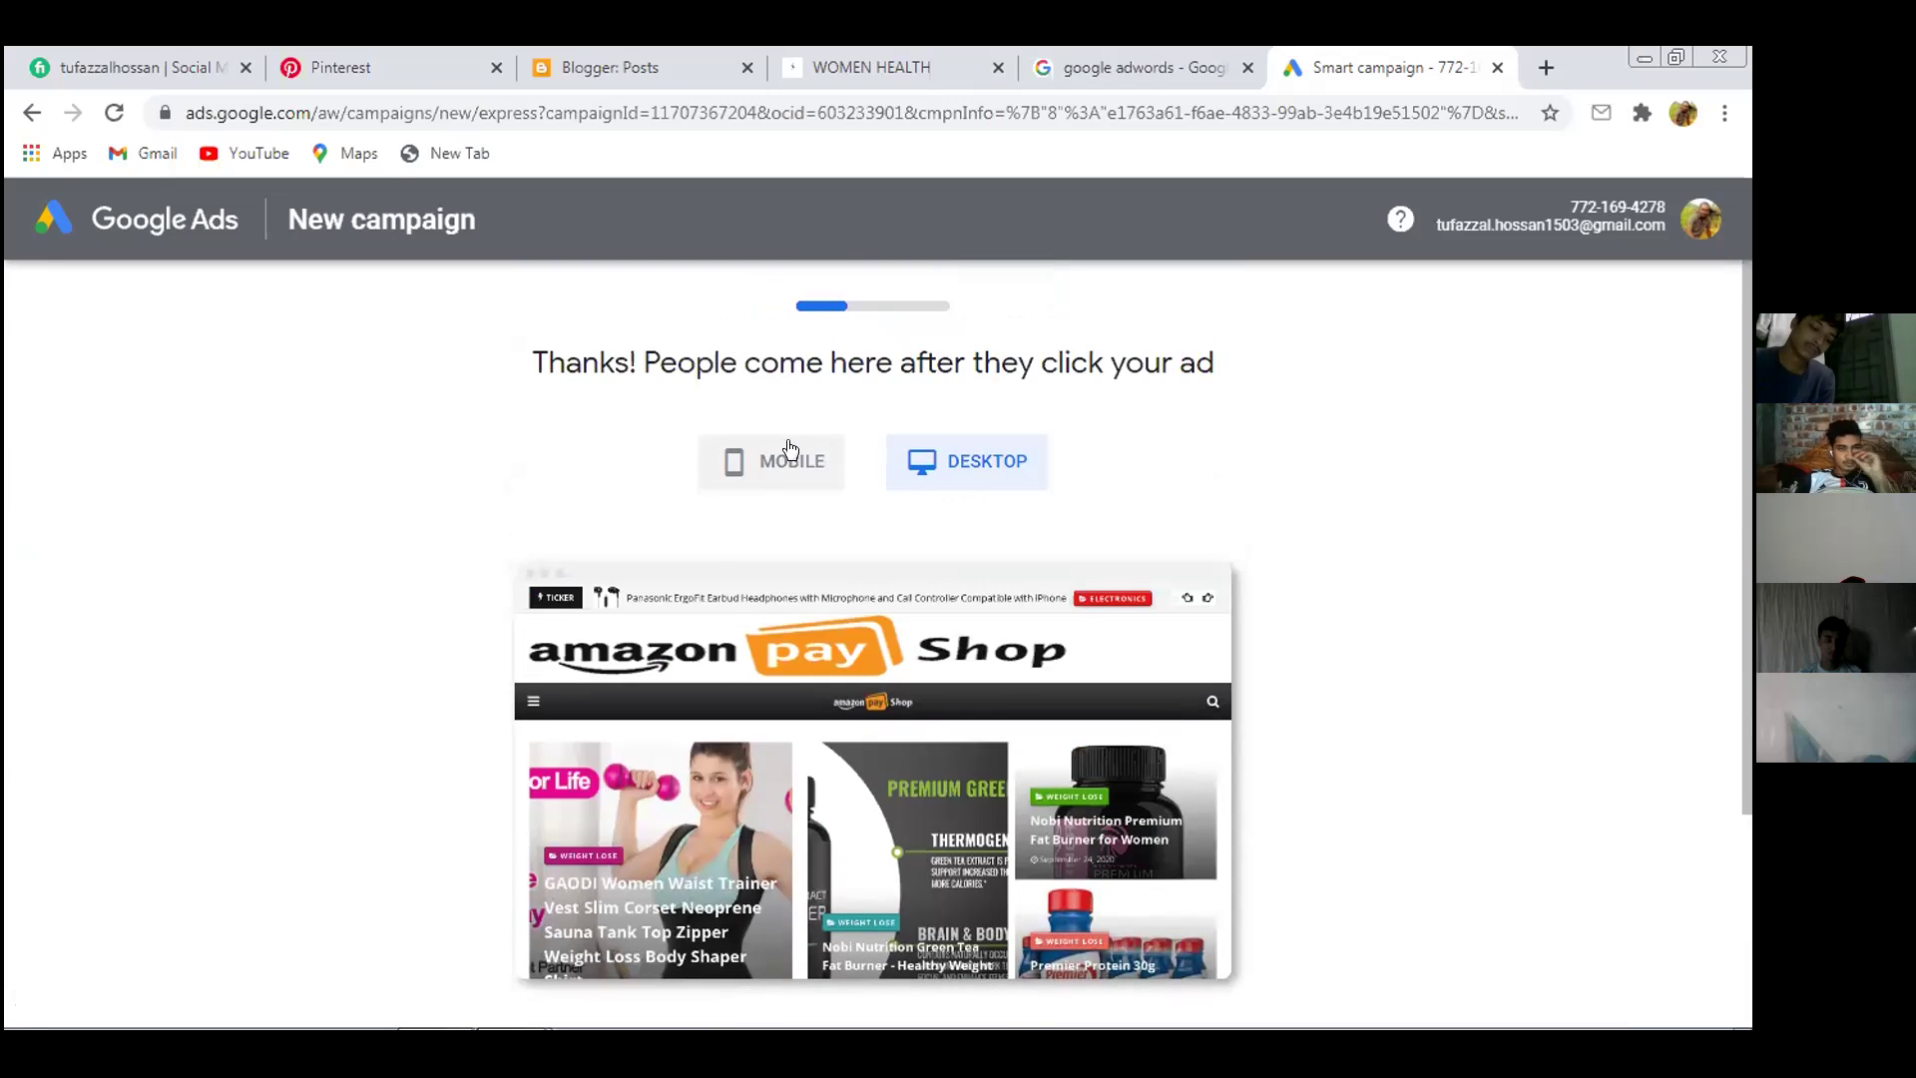
pyautogui.click(789, 448)
pyautogui.scroll(-4, 1213, 497)
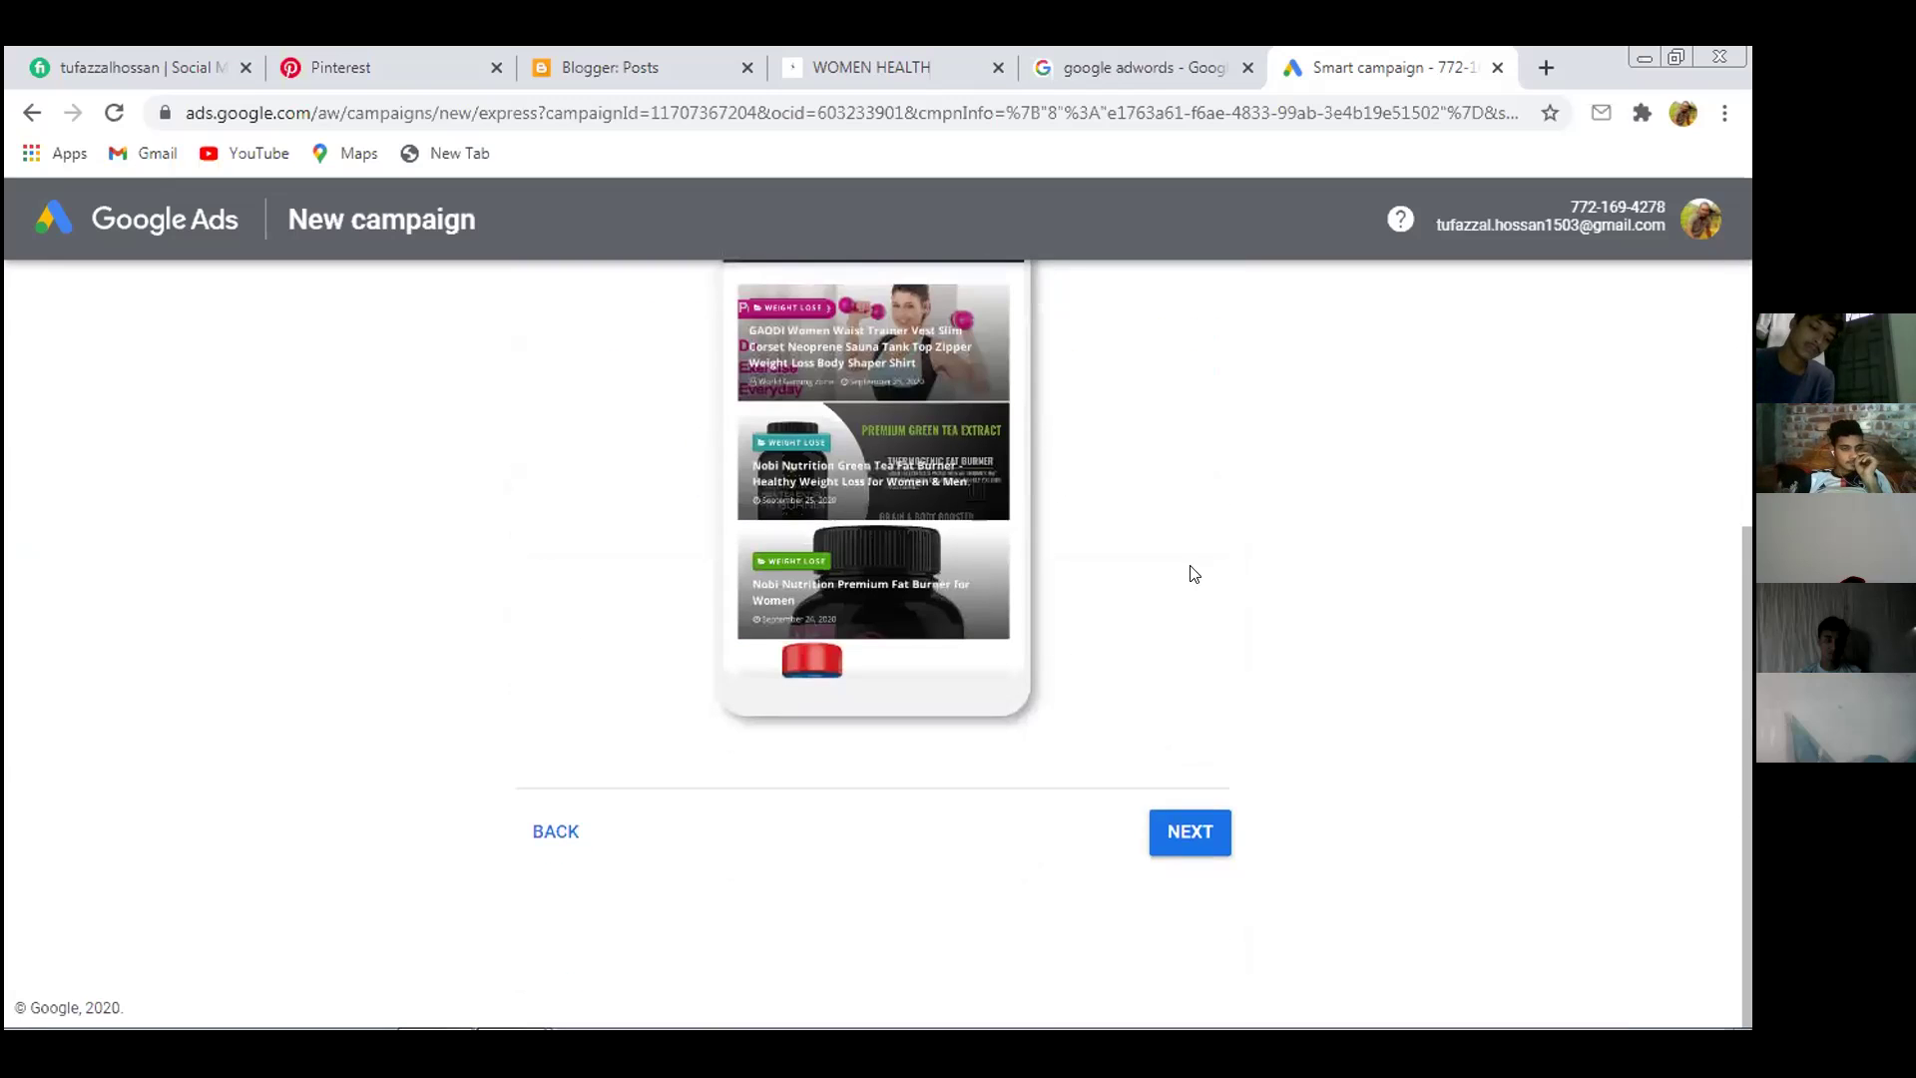
pyautogui.click(1183, 829)
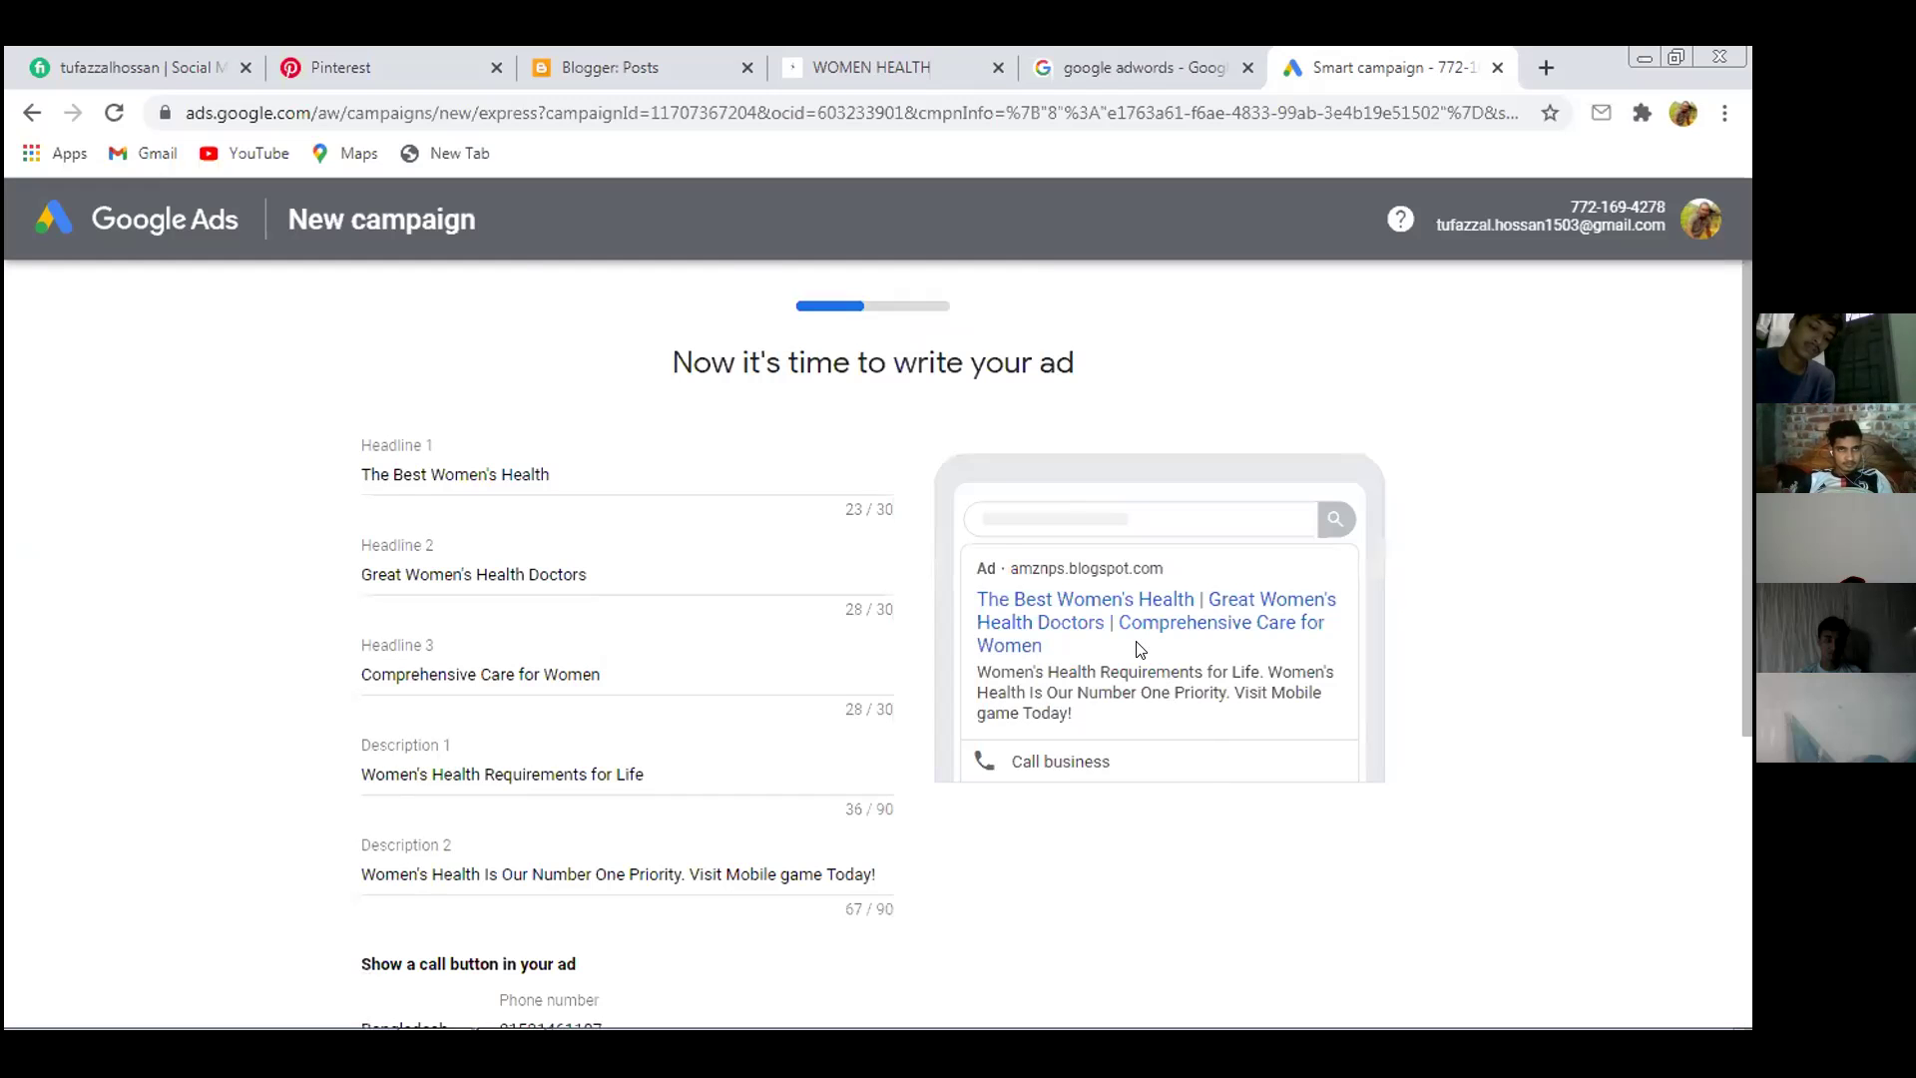
# Set Headline 1 to 'Women's Health Clinic' after trying 'Dhaka Clinic' from the suggestions
pyautogui.click(599, 465)
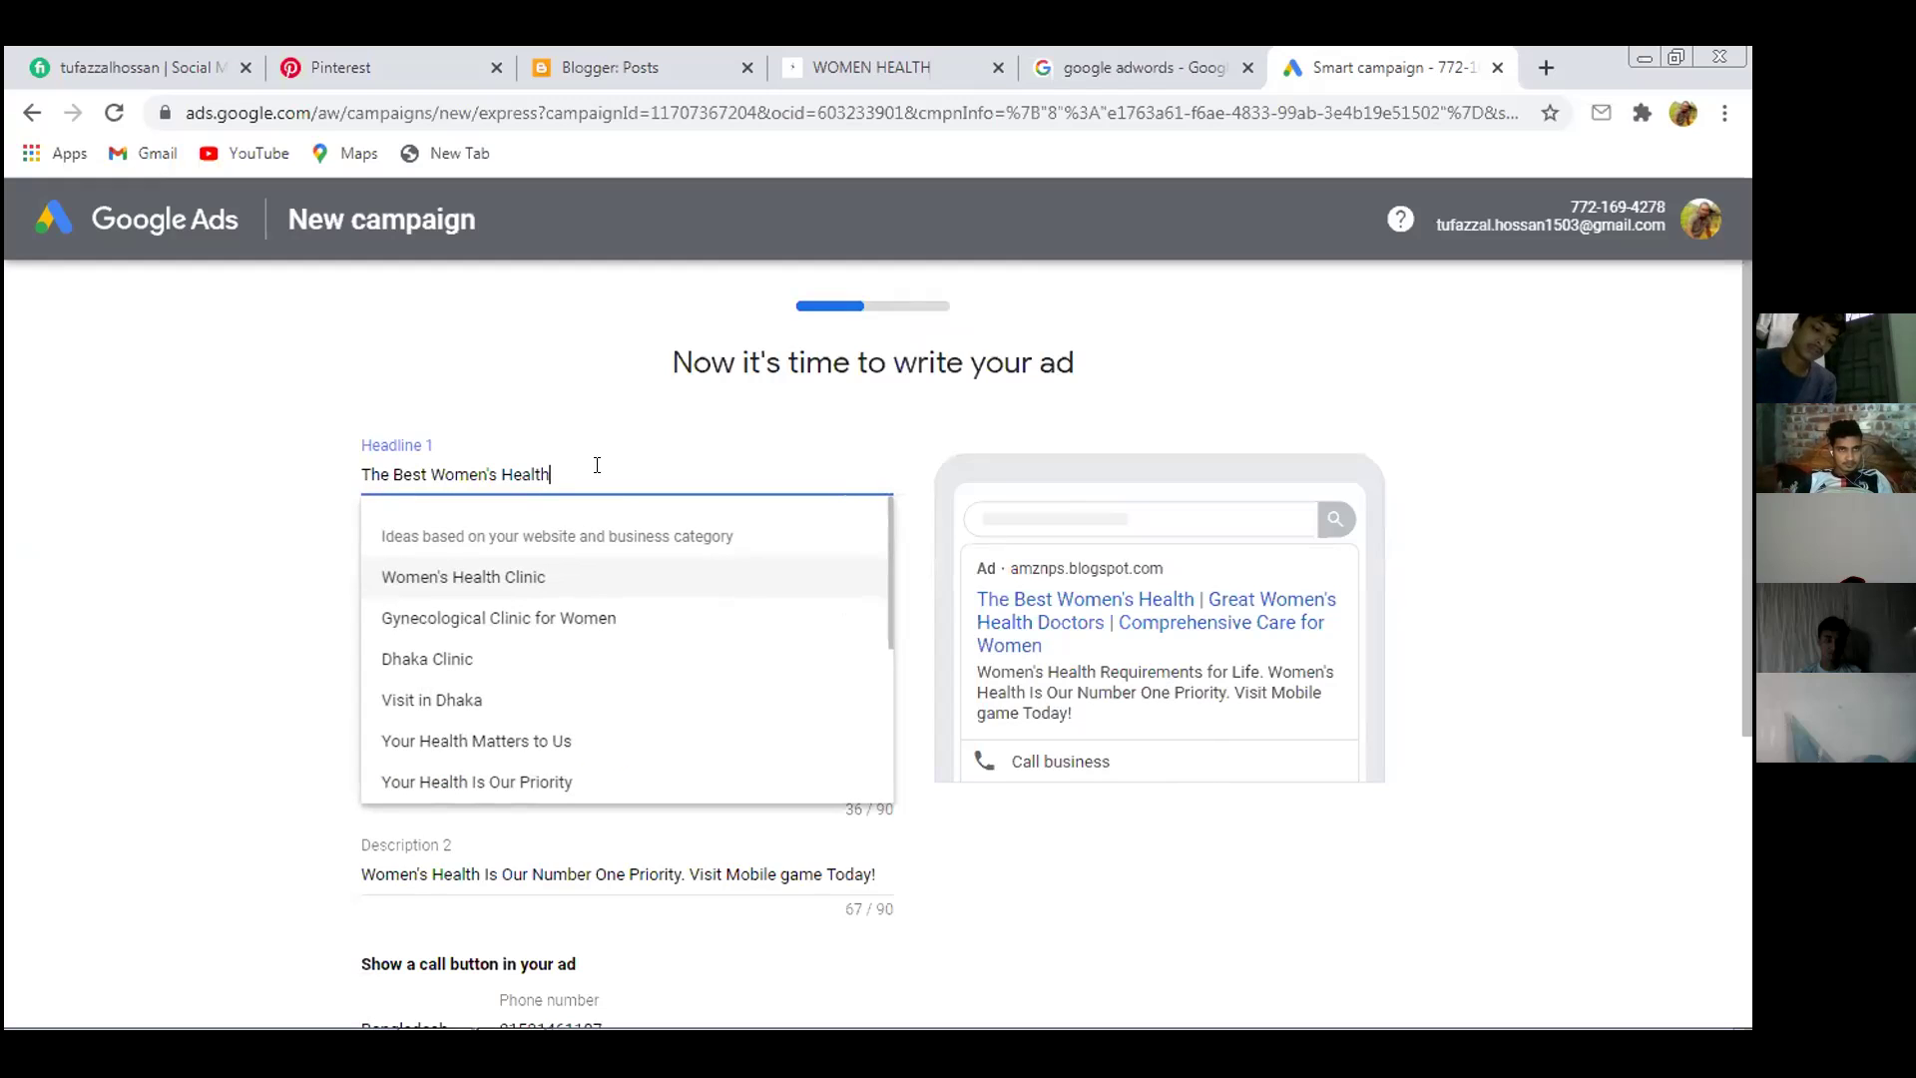
pyautogui.click(655, 413)
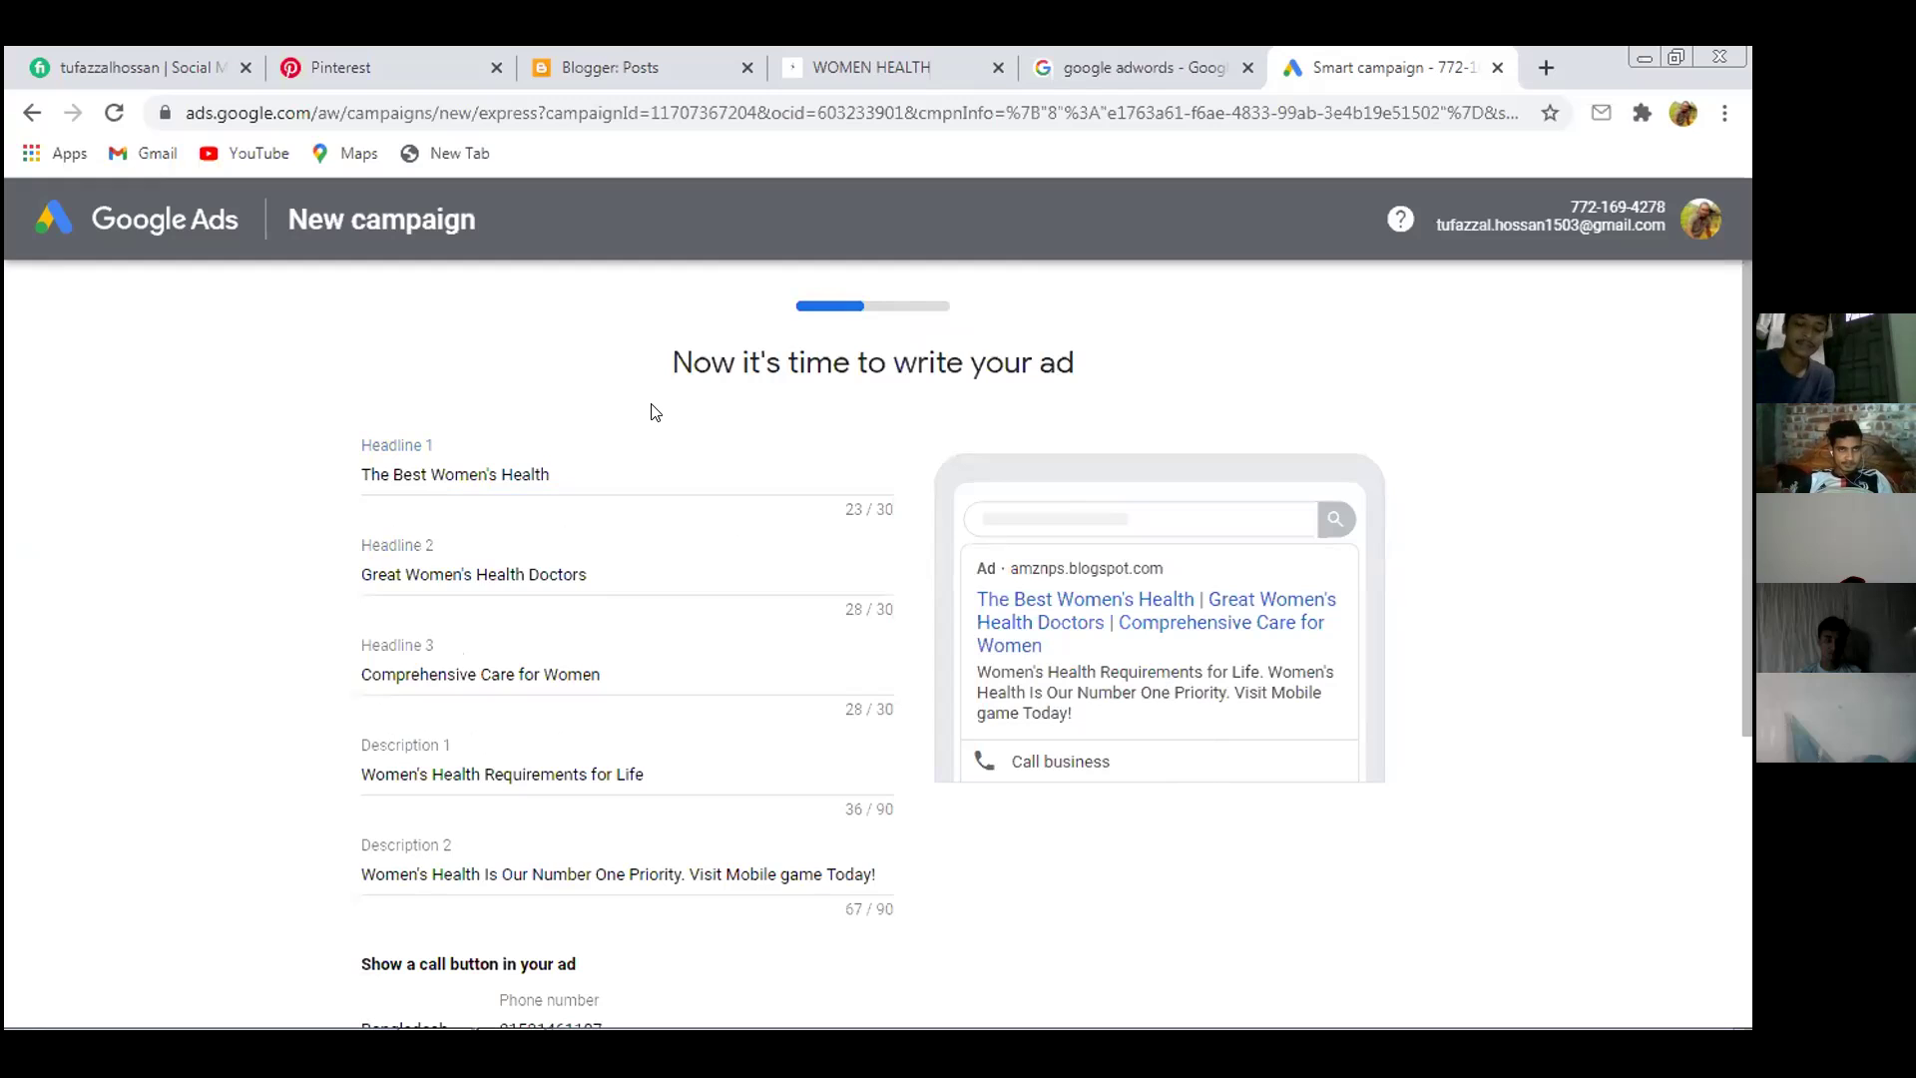
pyautogui.click(601, 465)
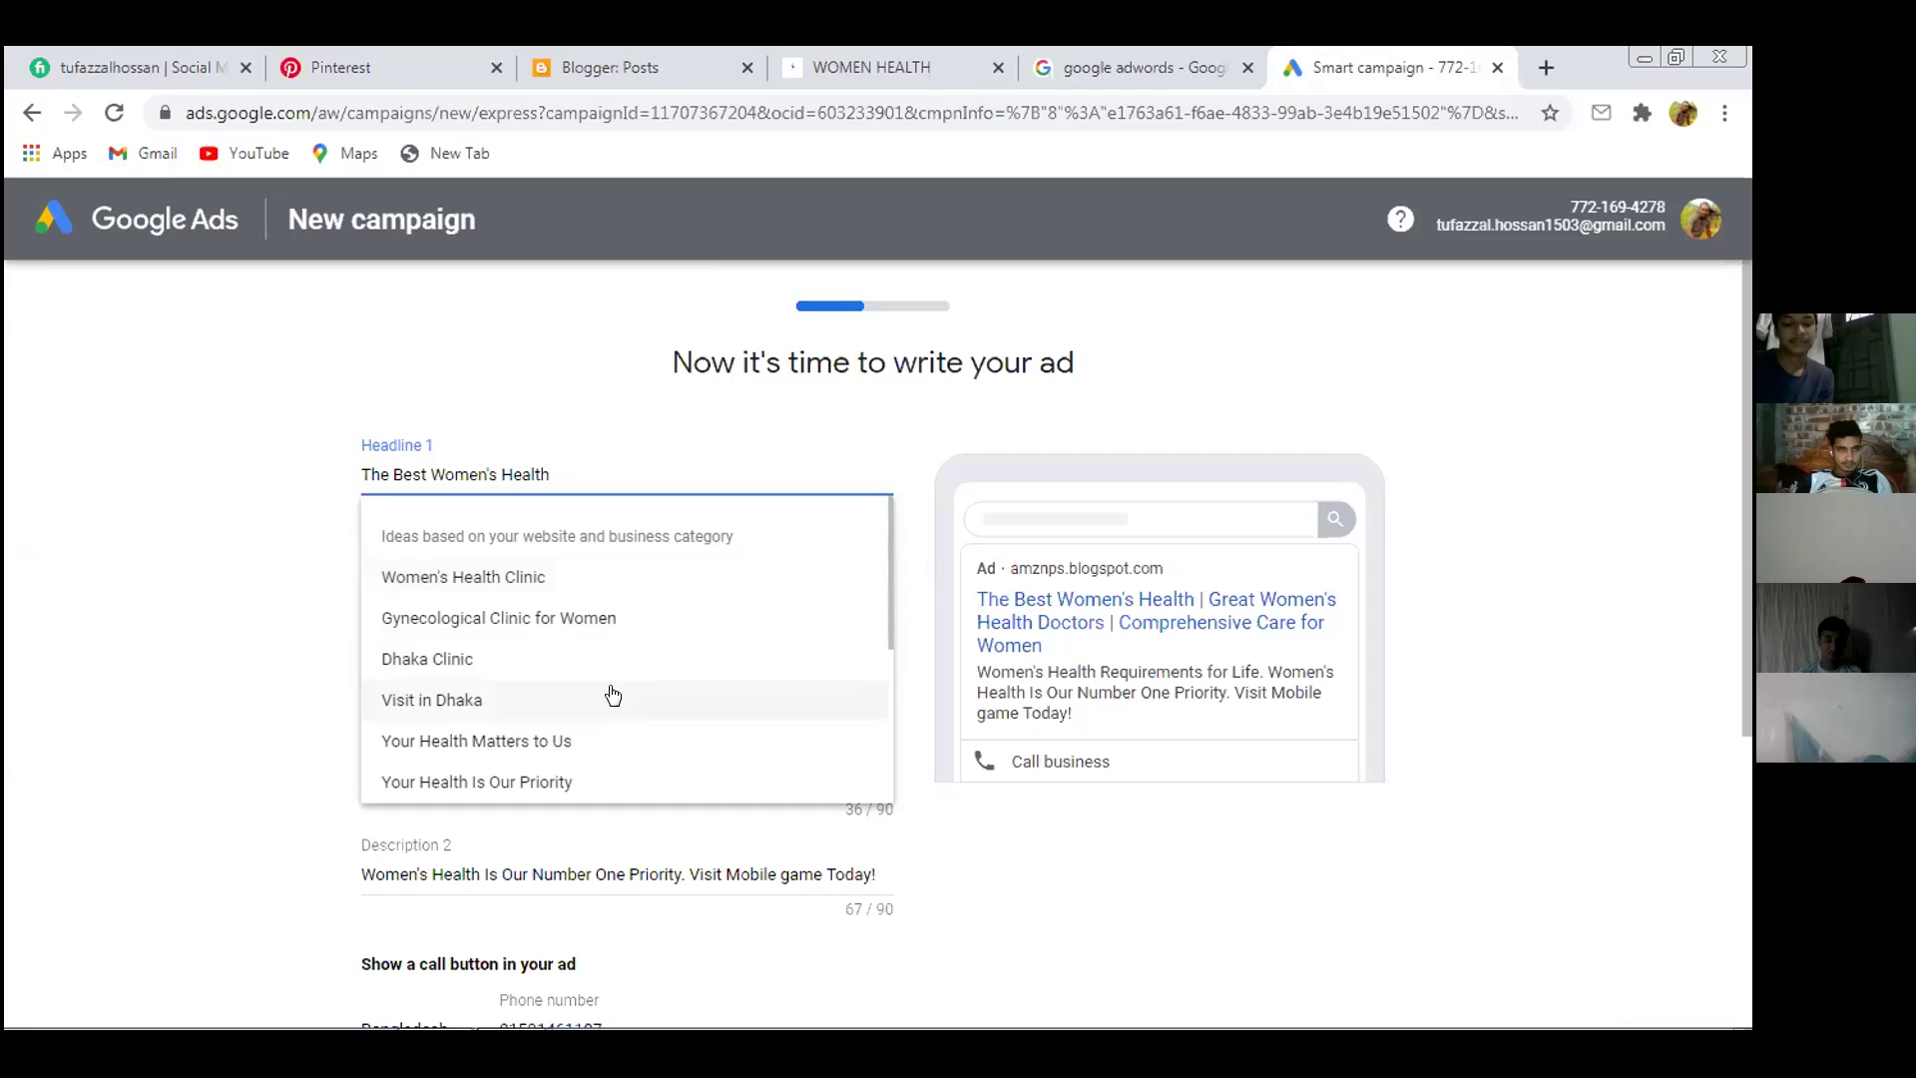
pyautogui.scroll(-3, 648, 671)
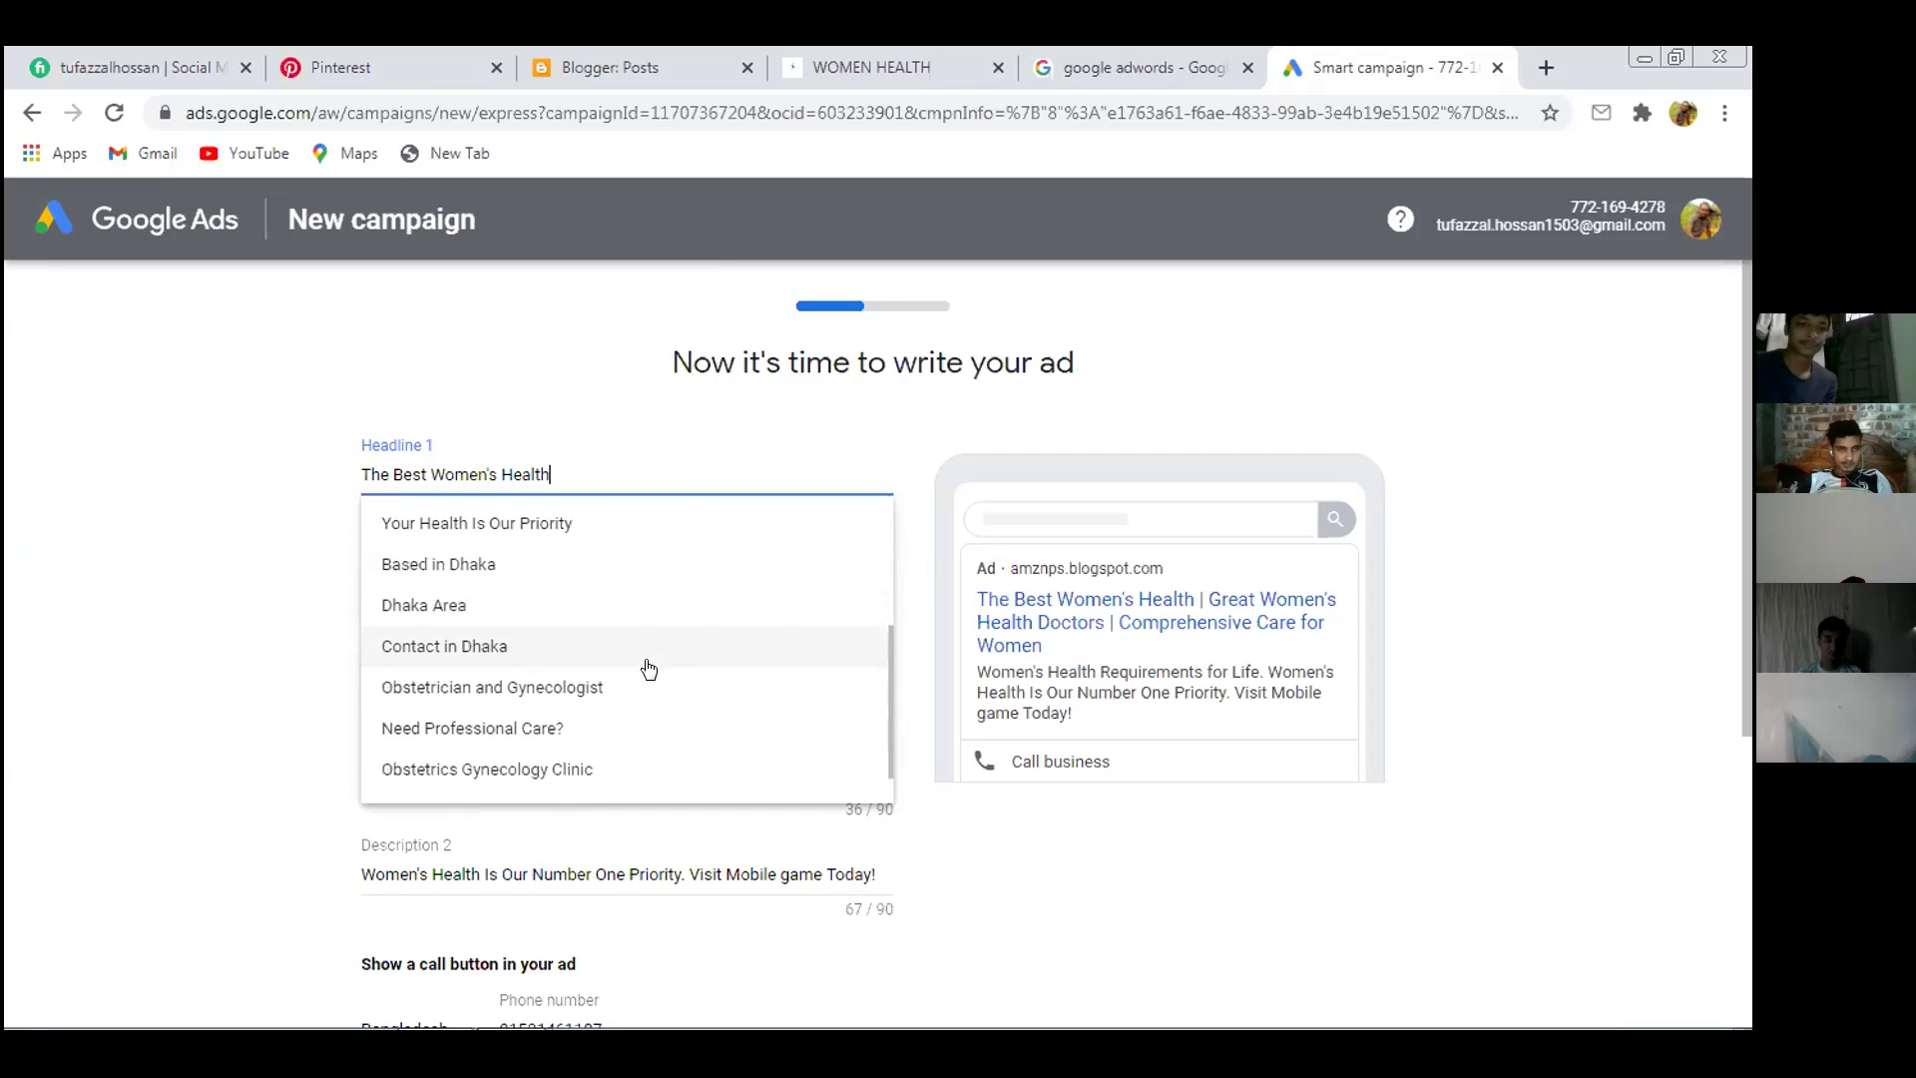
pyautogui.scroll(3, 649, 671)
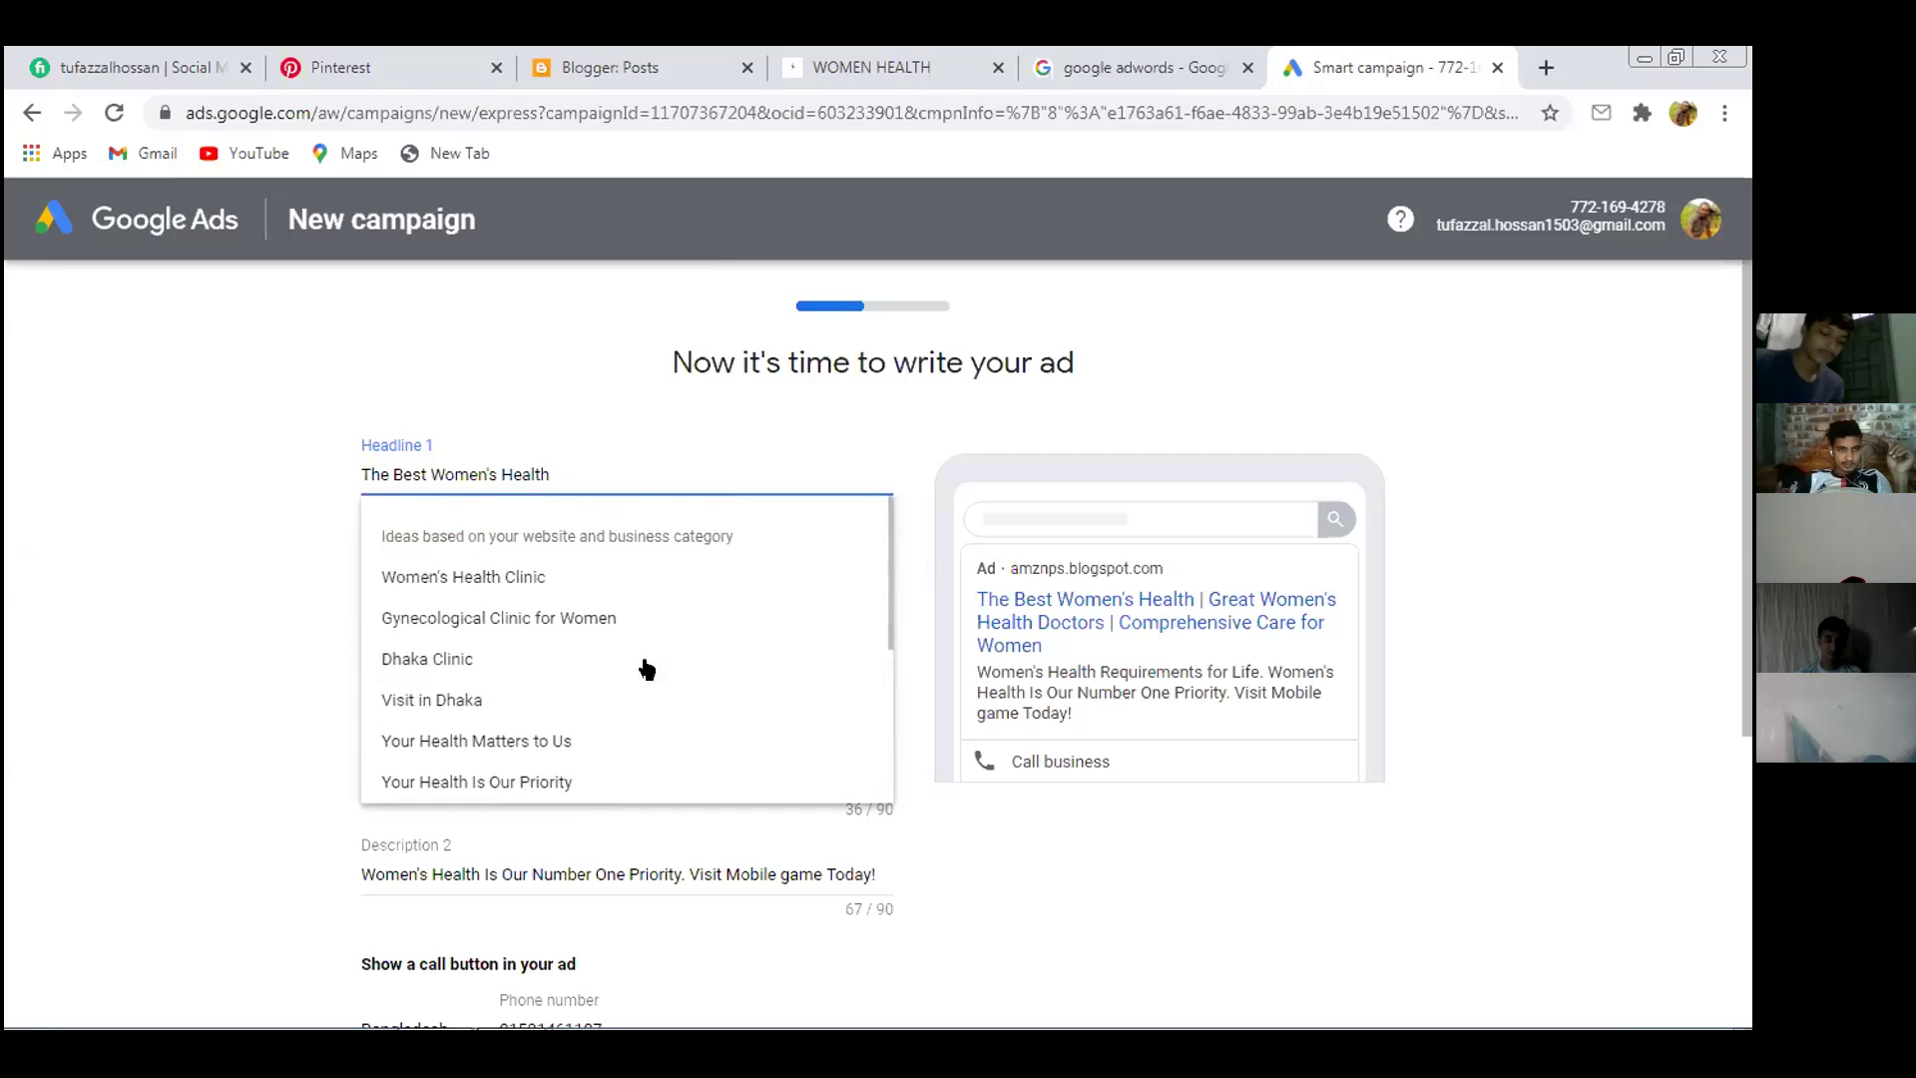
pyautogui.scroll(-1, 573, 623)
pyautogui.scroll(-1, 573, 623)
pyautogui.scroll(-1, 570, 617)
pyautogui.scroll(3, 569, 609)
pyautogui.click(613, 574)
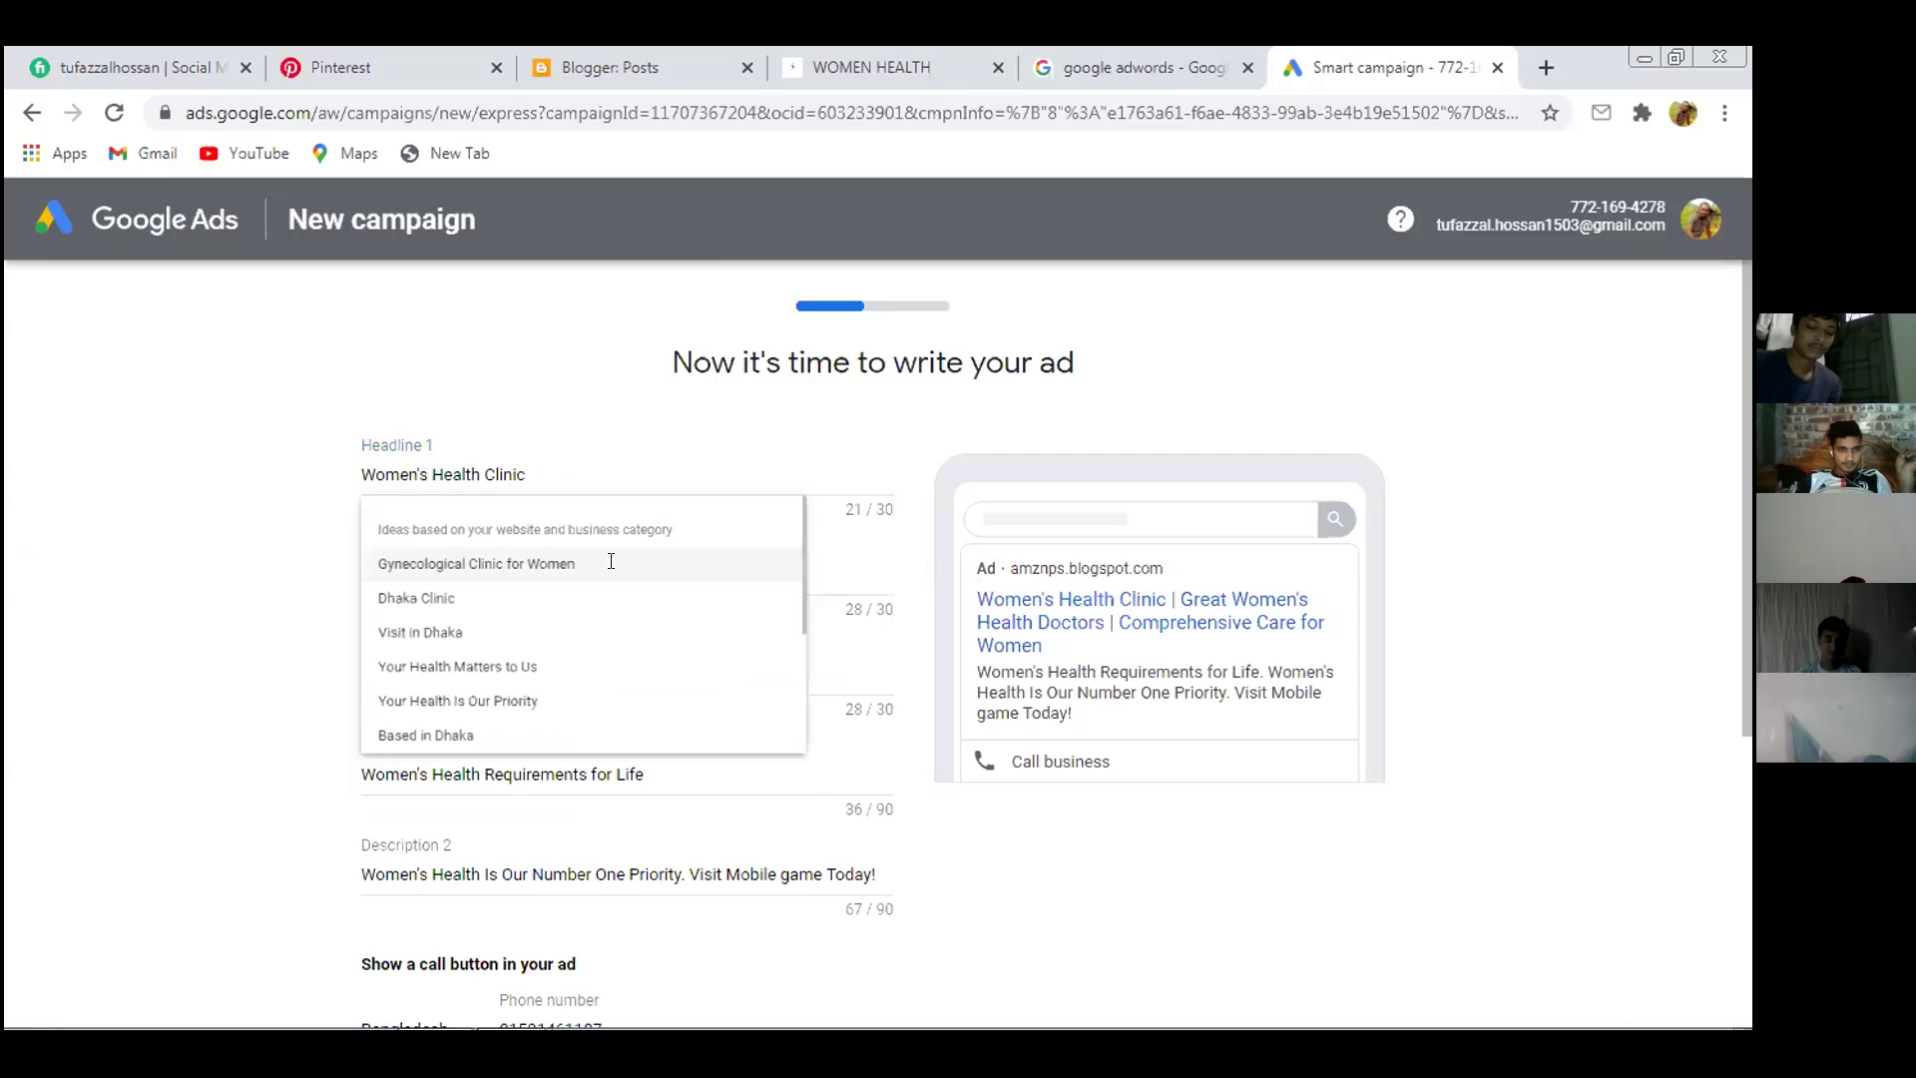
pyautogui.click(602, 471)
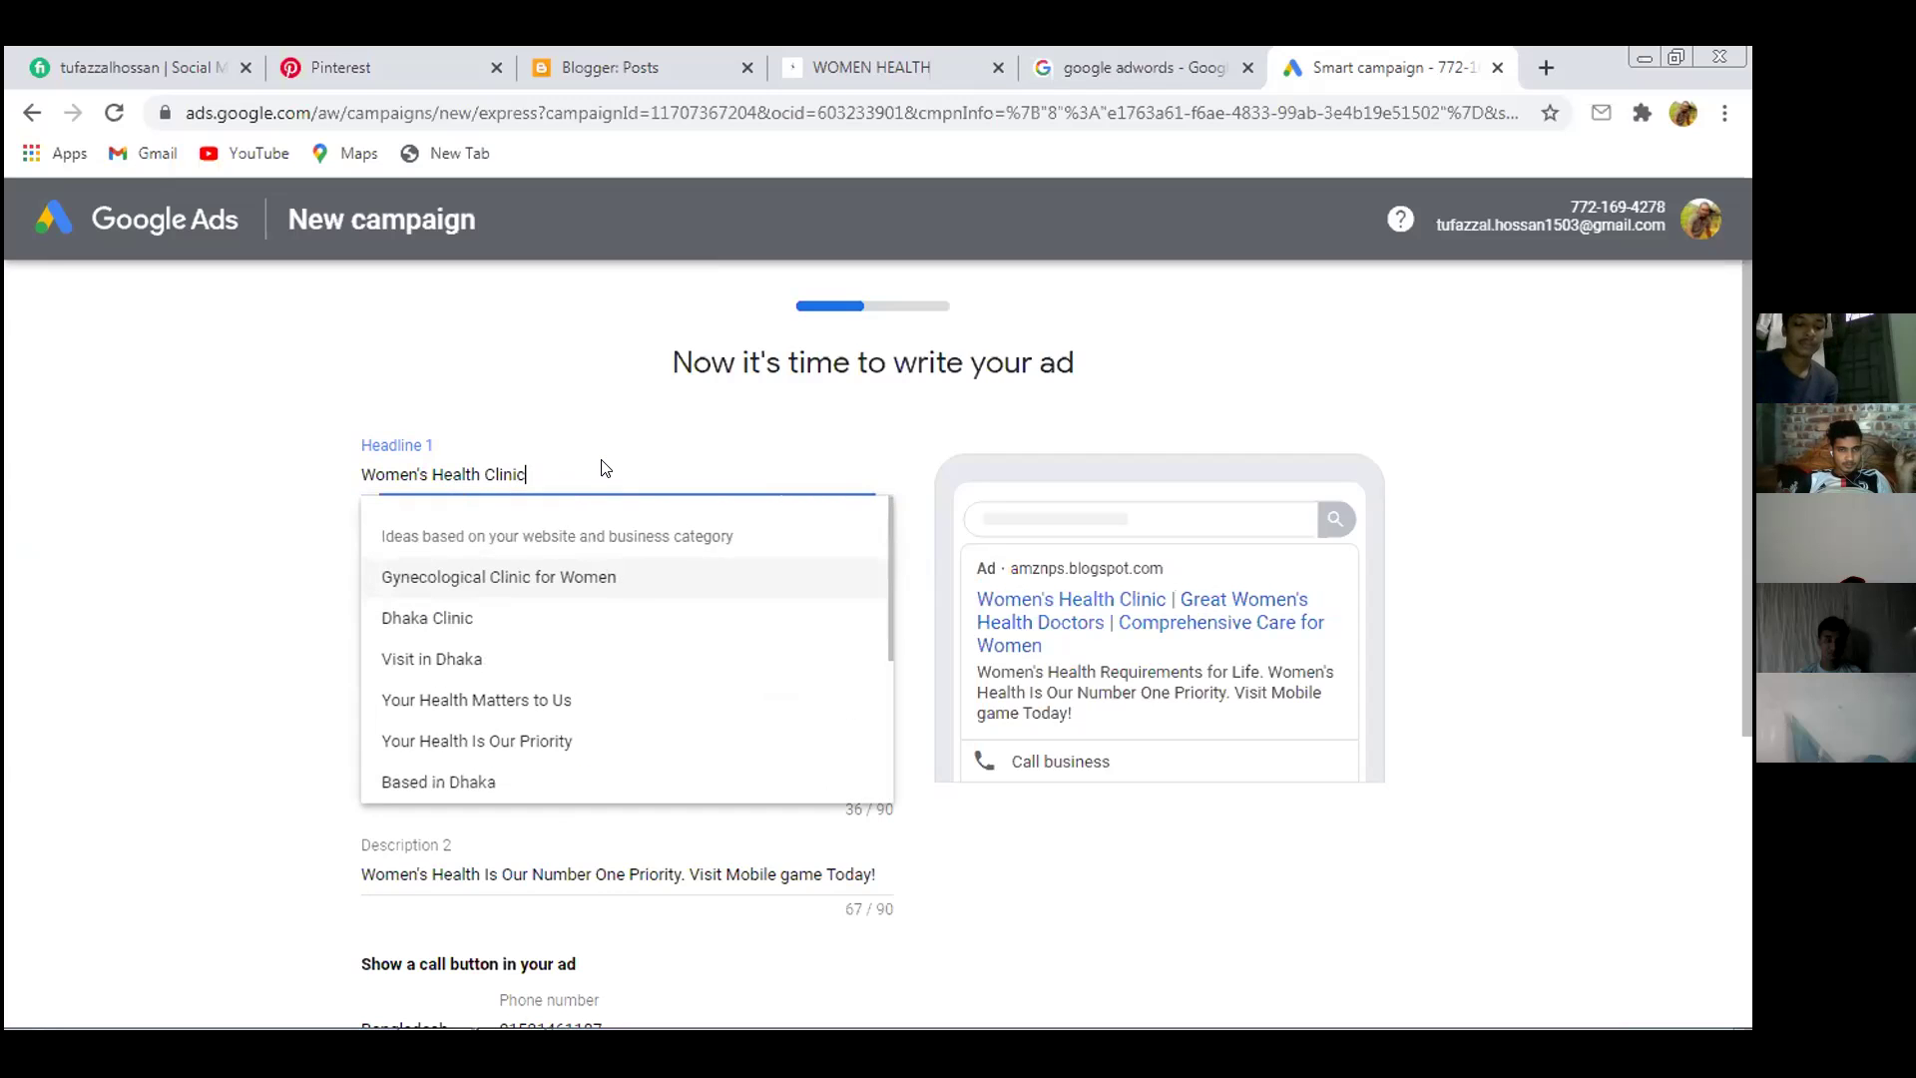
pyautogui.click(567, 623)
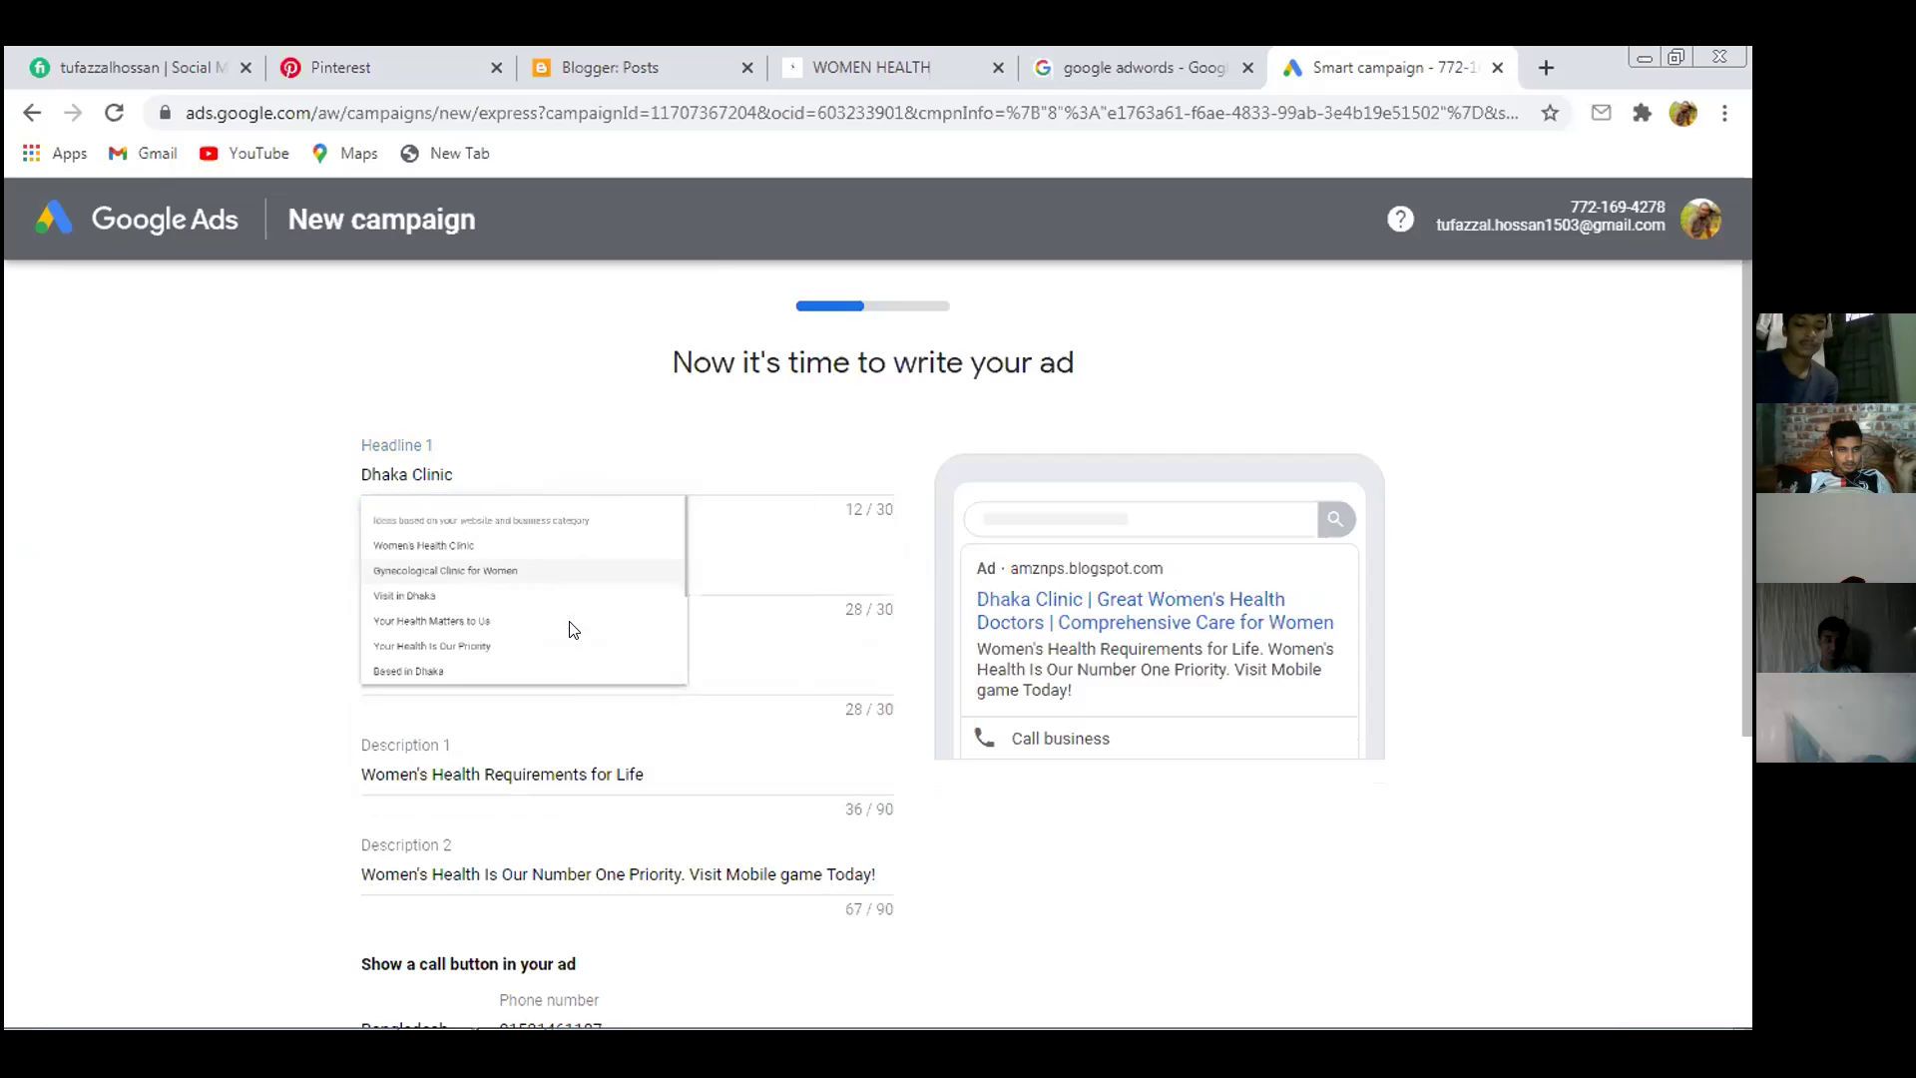
pyautogui.click(620, 475)
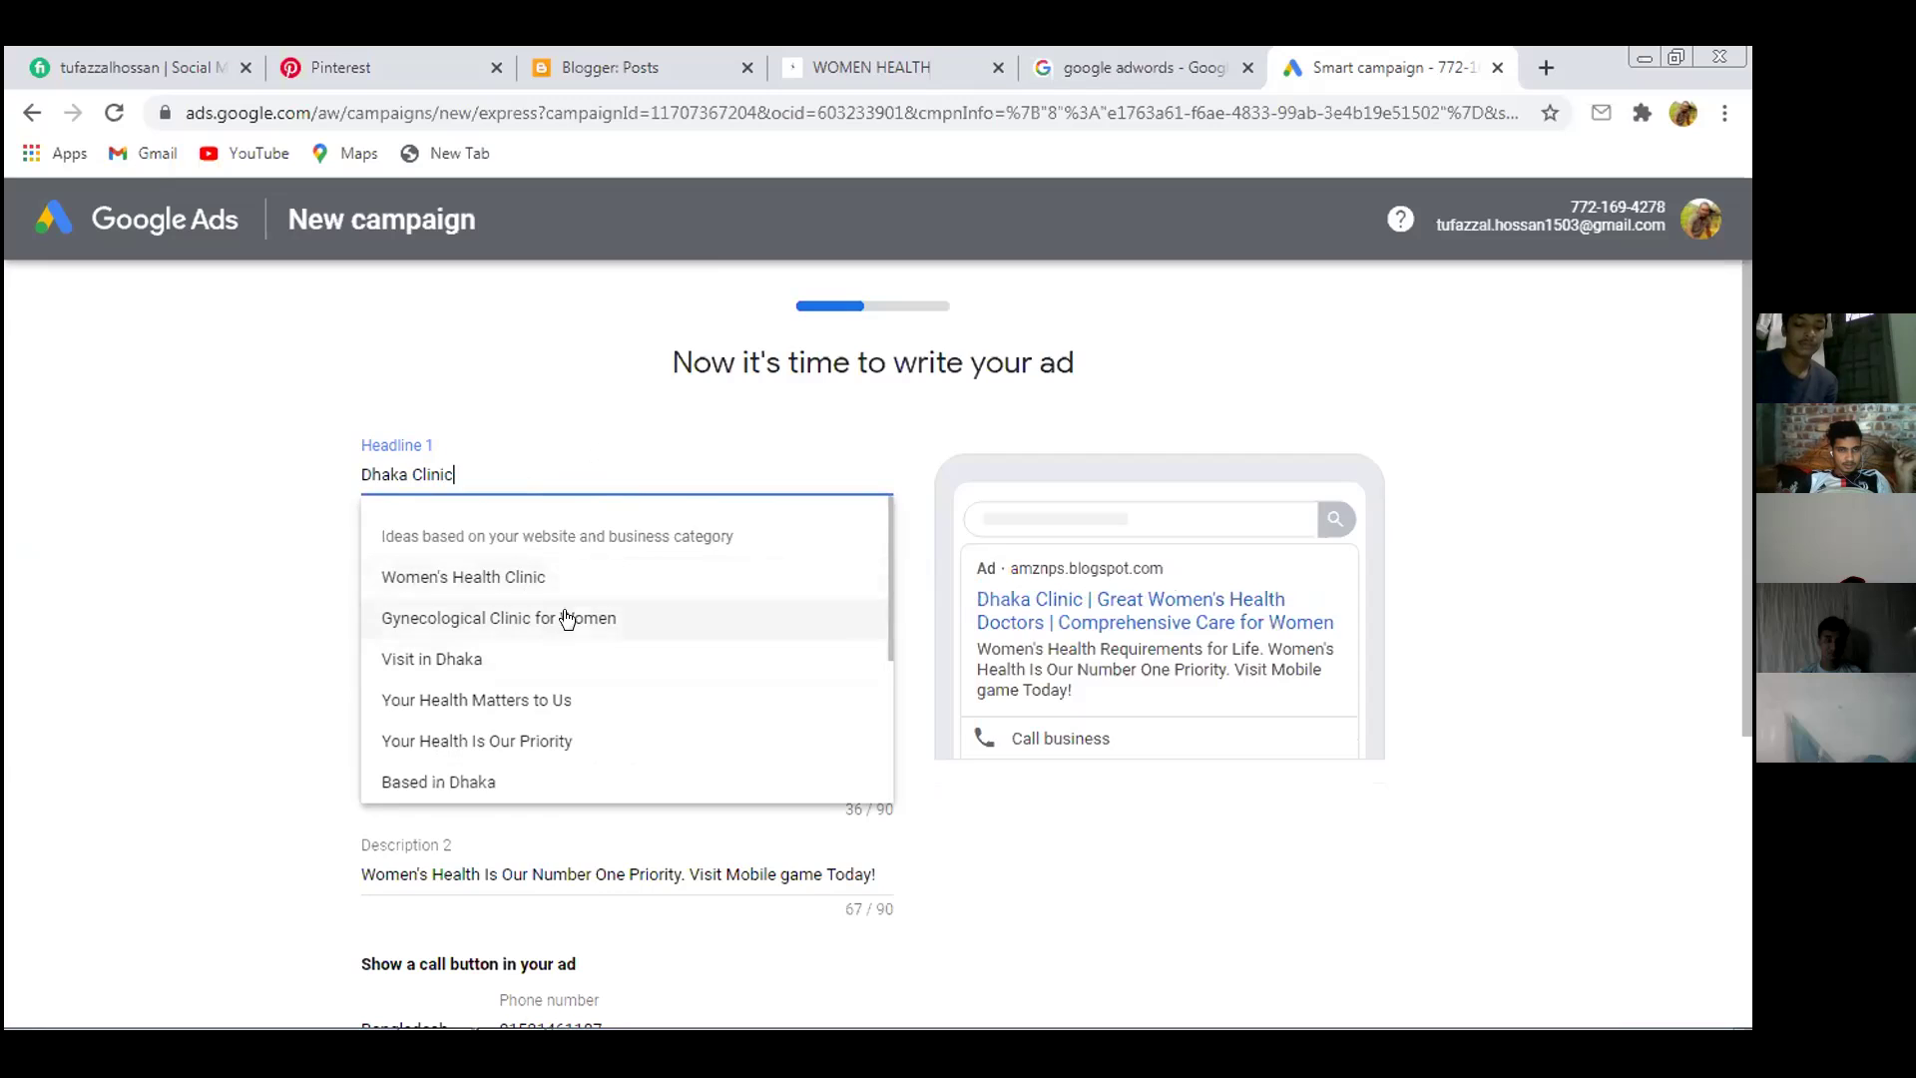
pyautogui.click(608, 579)
# Set Headline 2 to 'Need Professional Care?' after first trying 'Your Health Matters to Us'
pyautogui.click(618, 571)
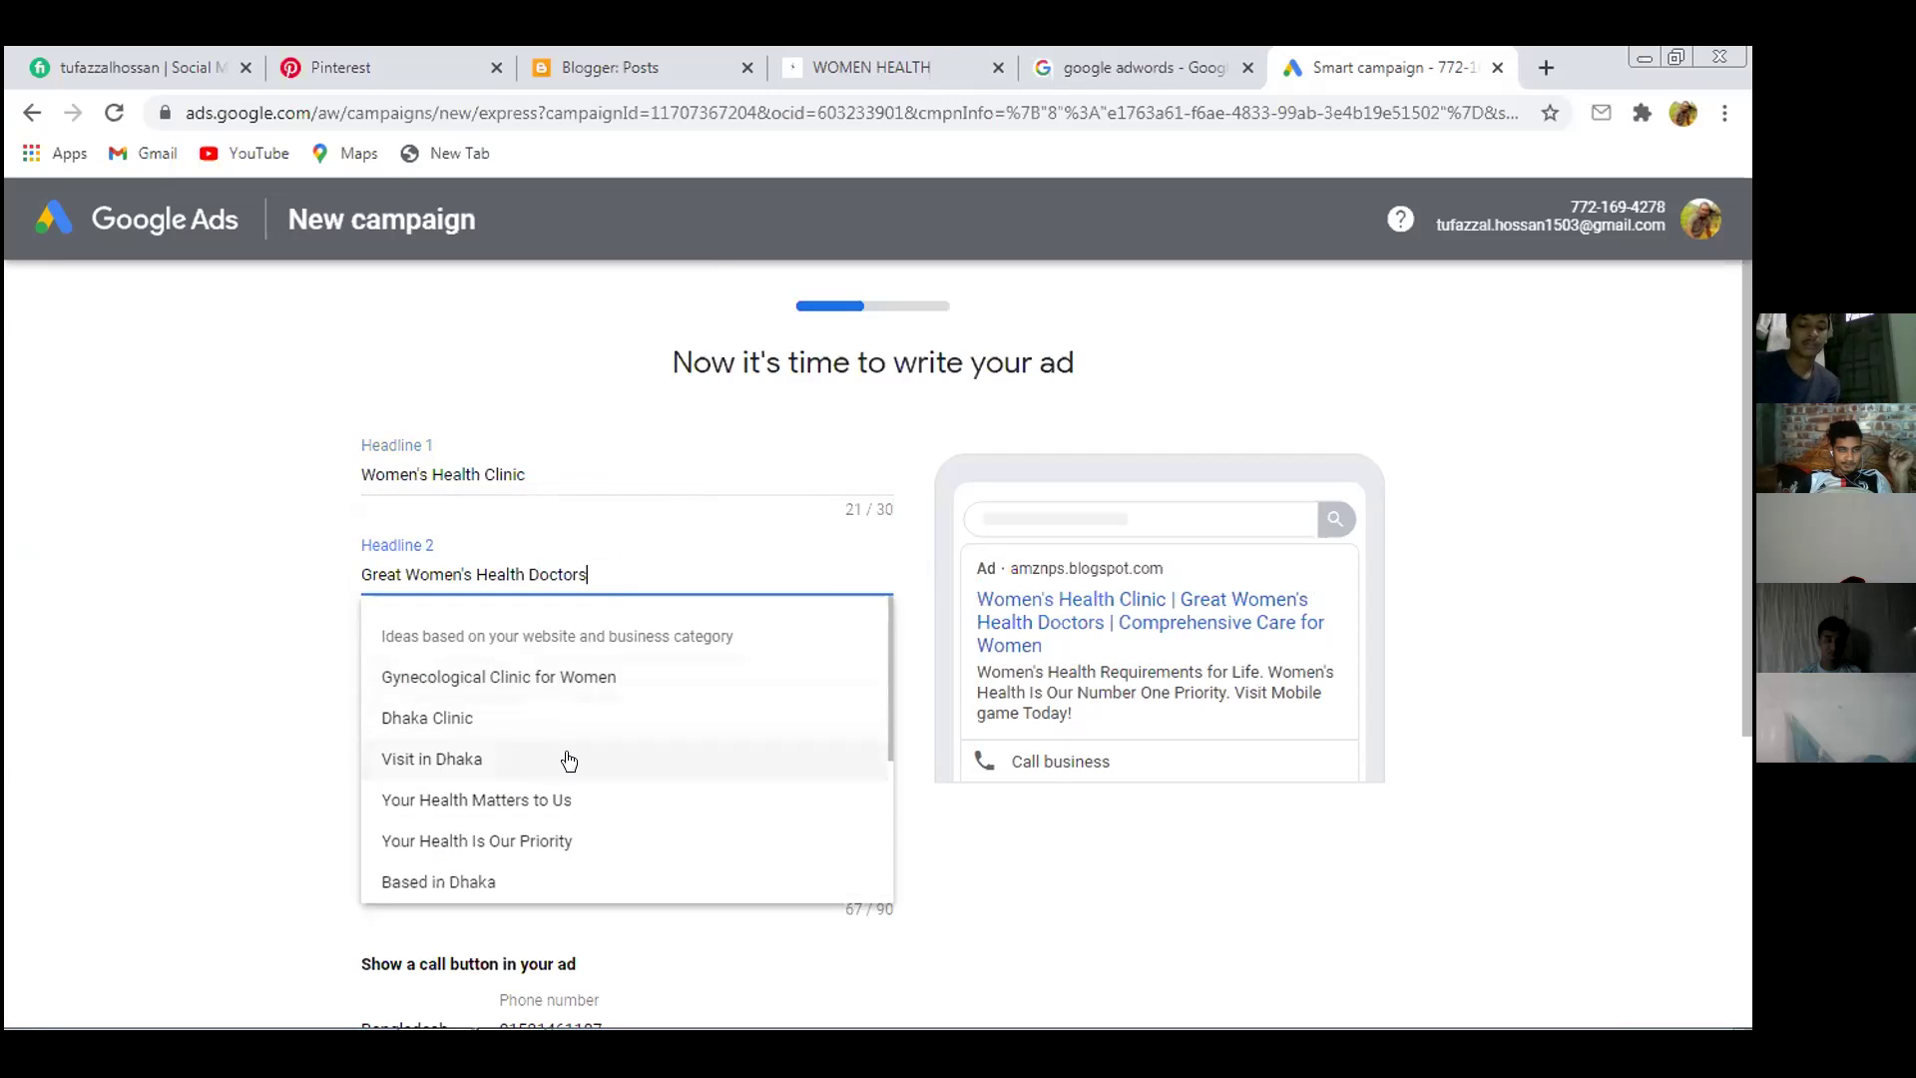
pyautogui.scroll(-3, 567, 758)
pyautogui.scroll(-1, 566, 761)
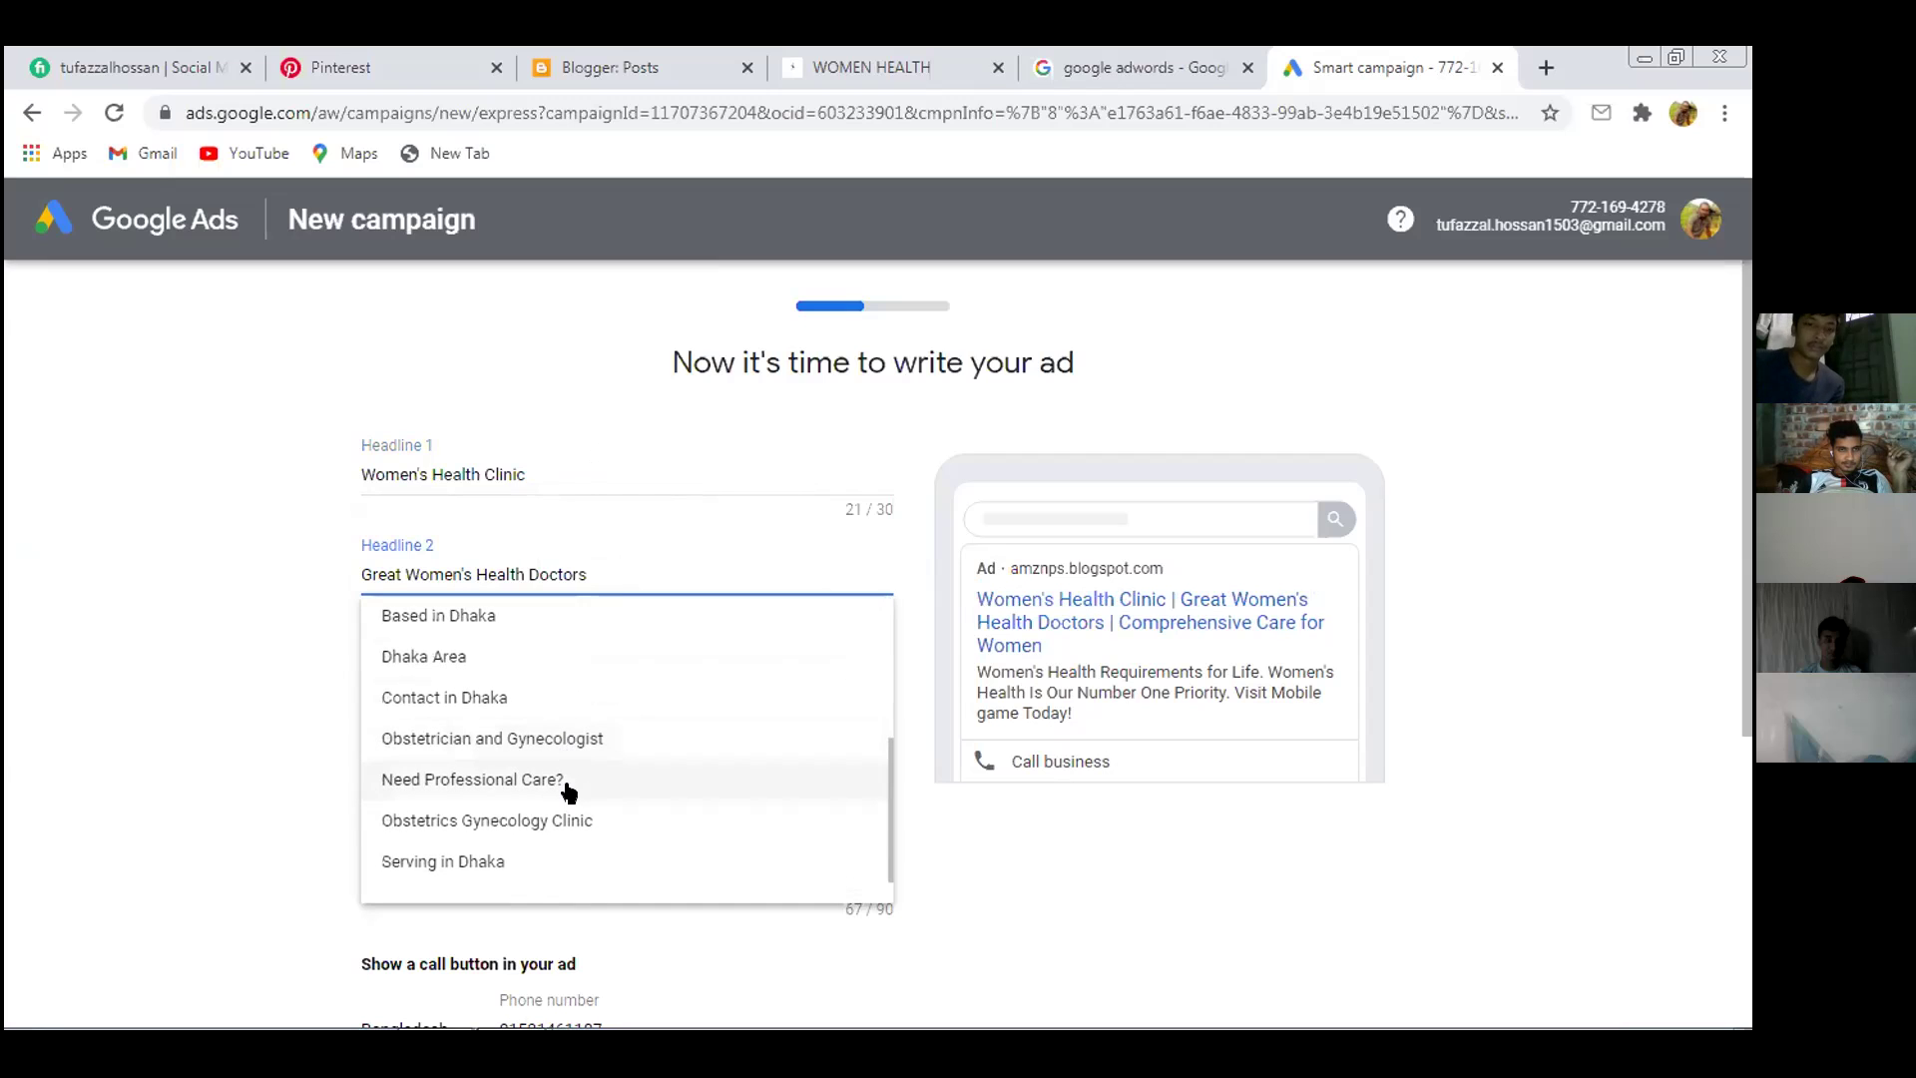
pyautogui.scroll(3, 586, 752)
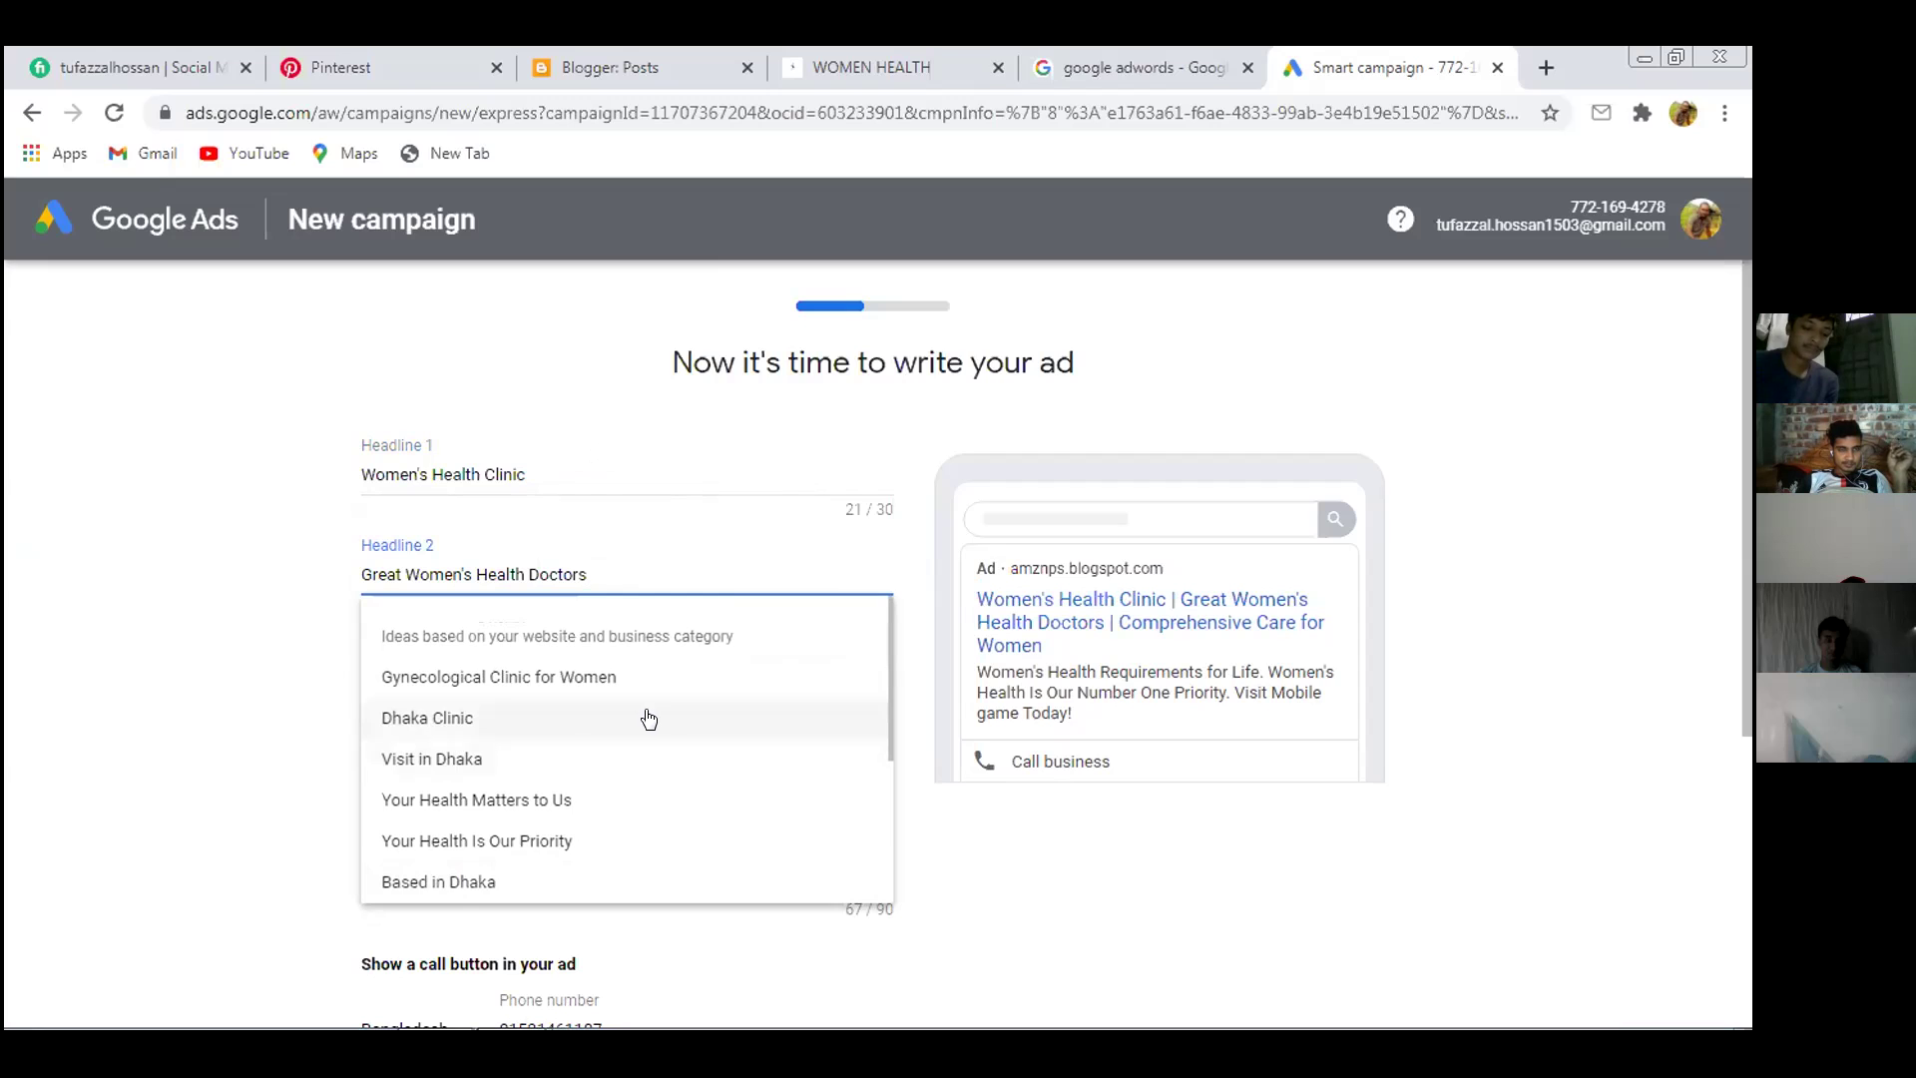
pyautogui.click(607, 798)
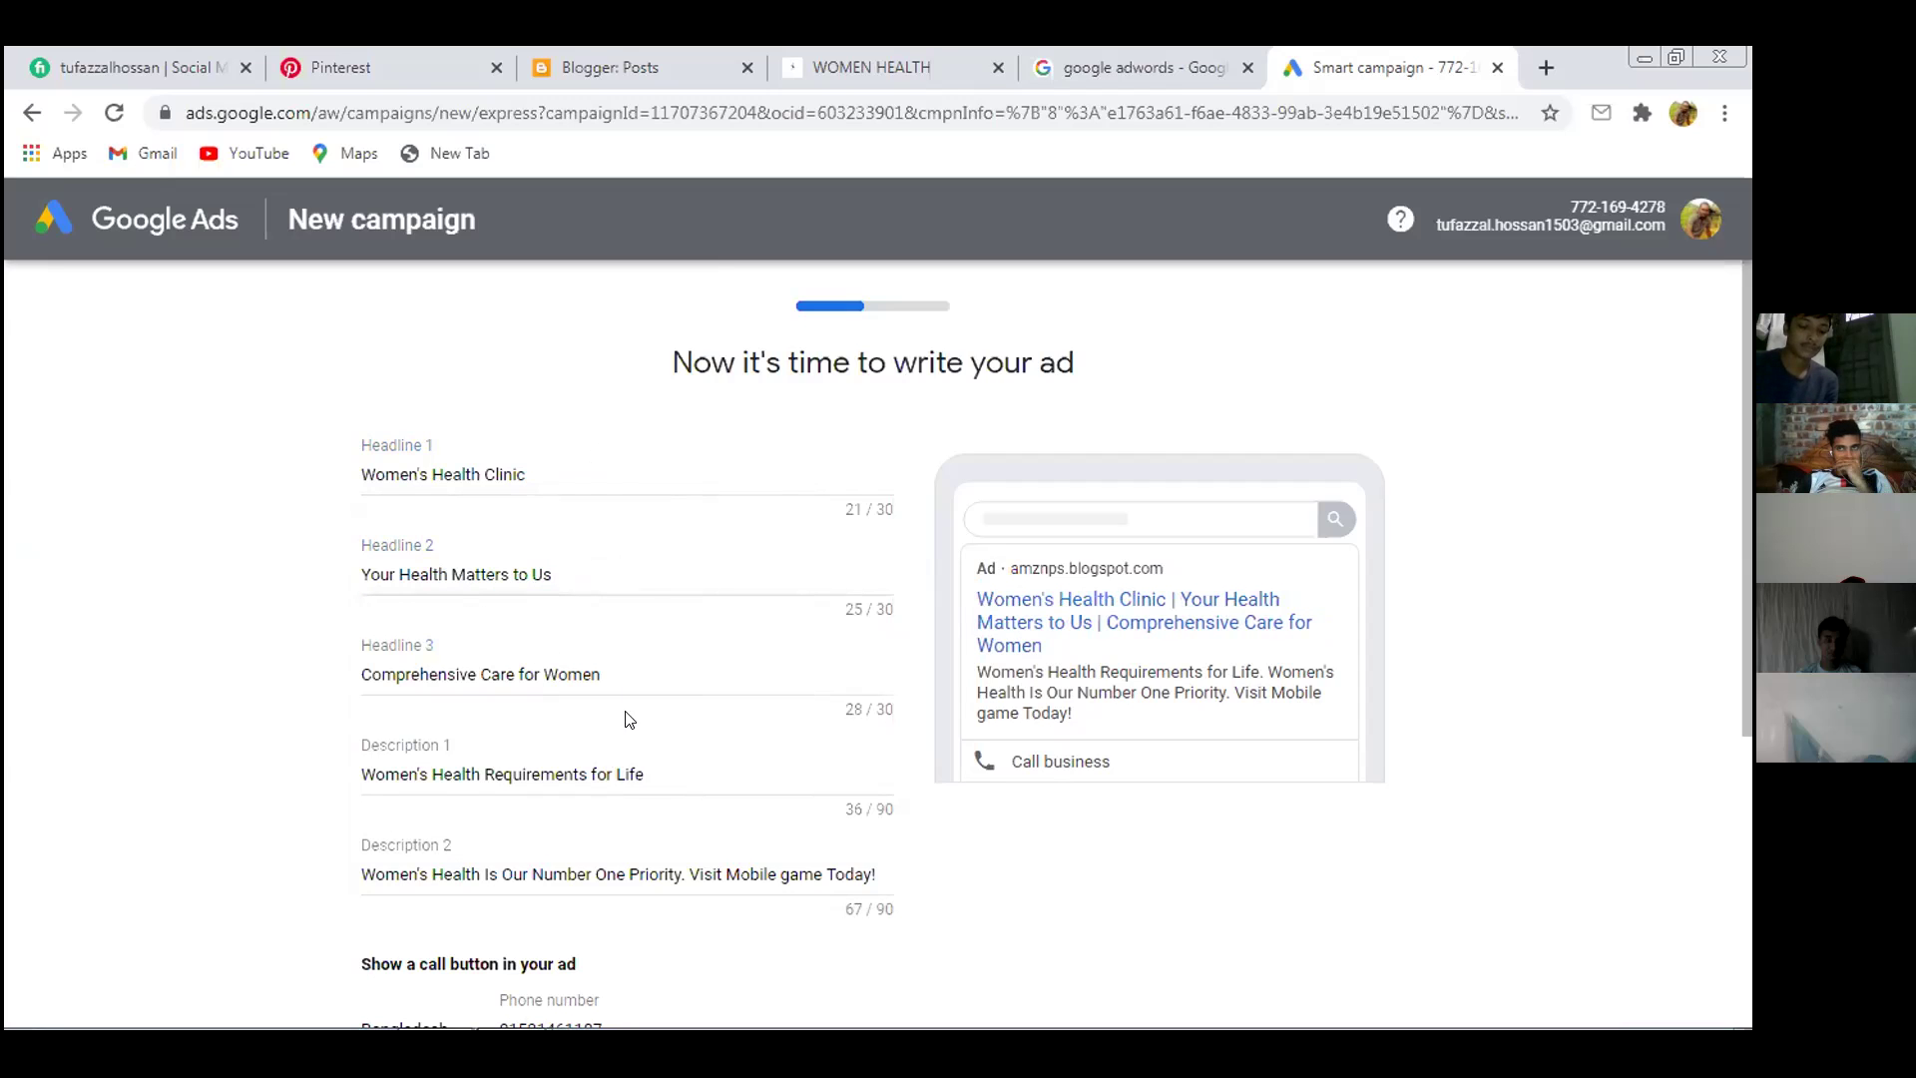
pyautogui.click(654, 574)
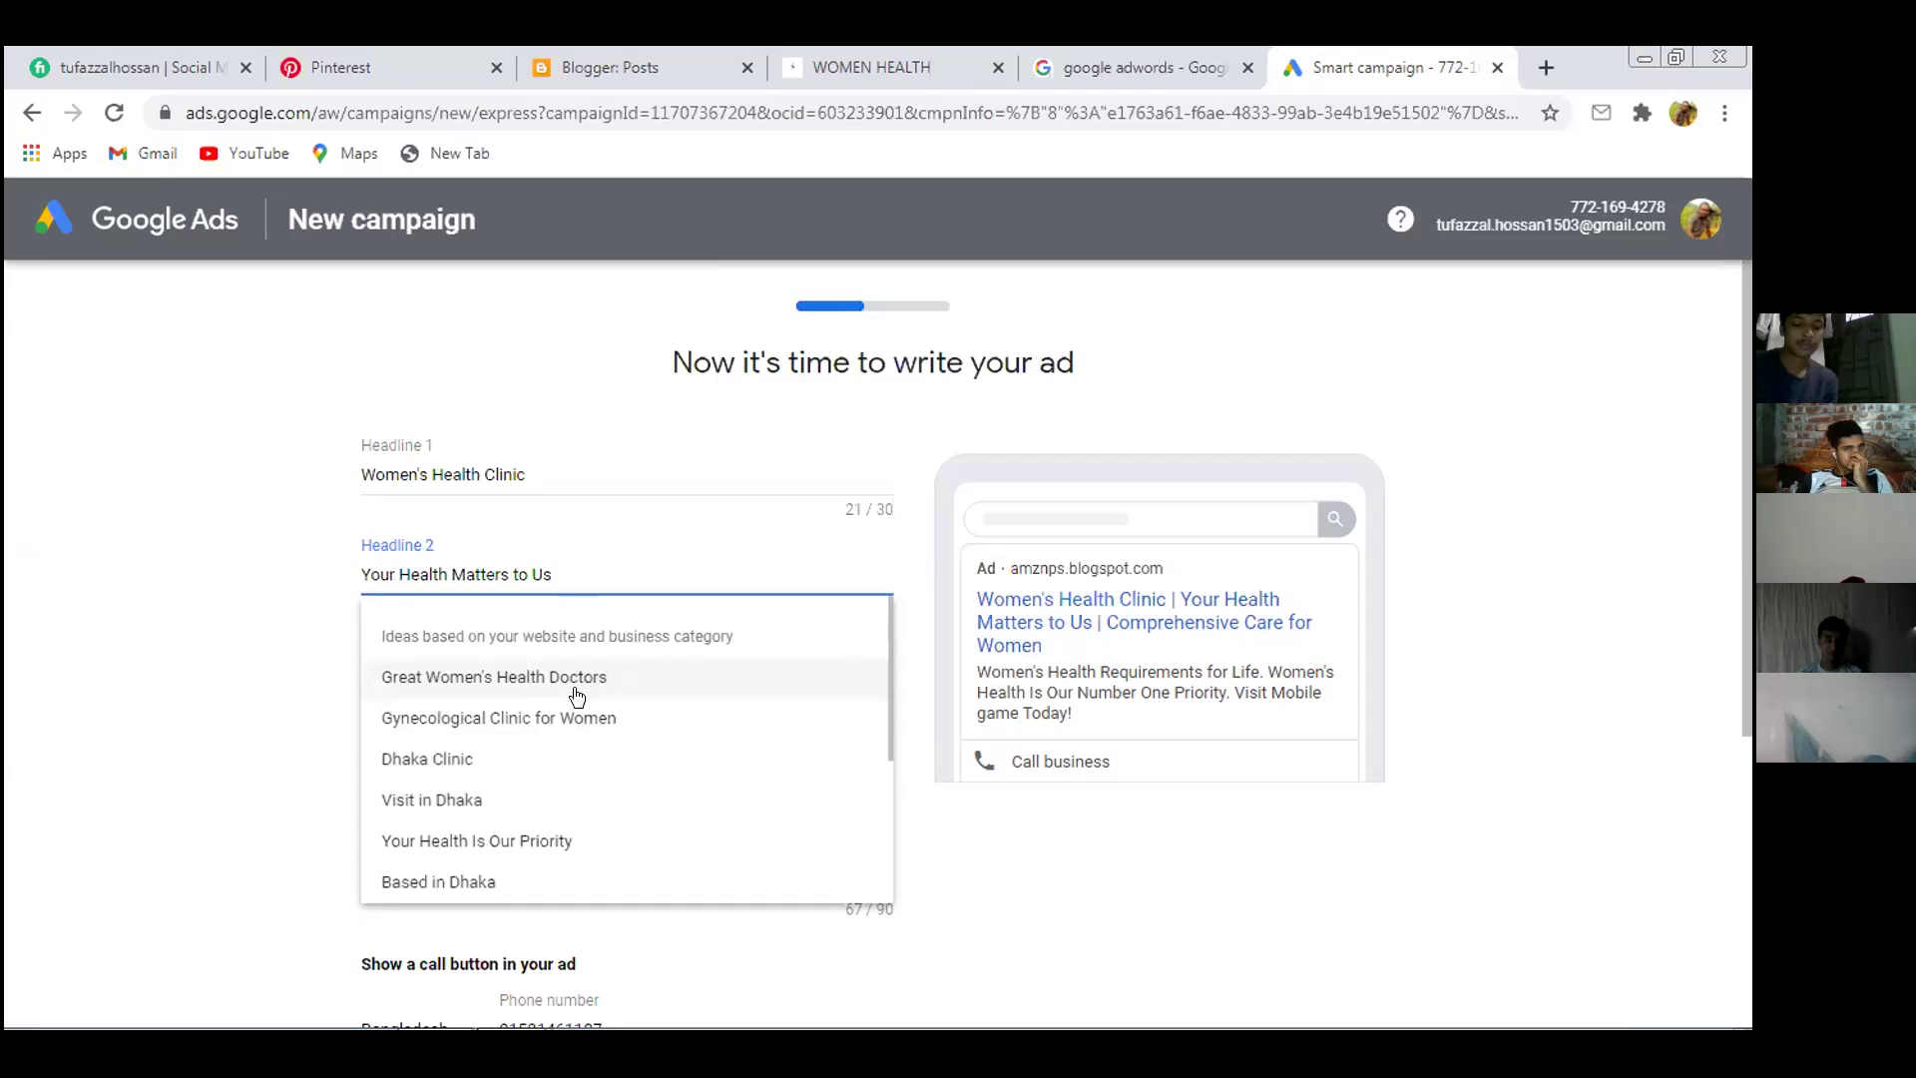
pyautogui.scroll(-3, 556, 719)
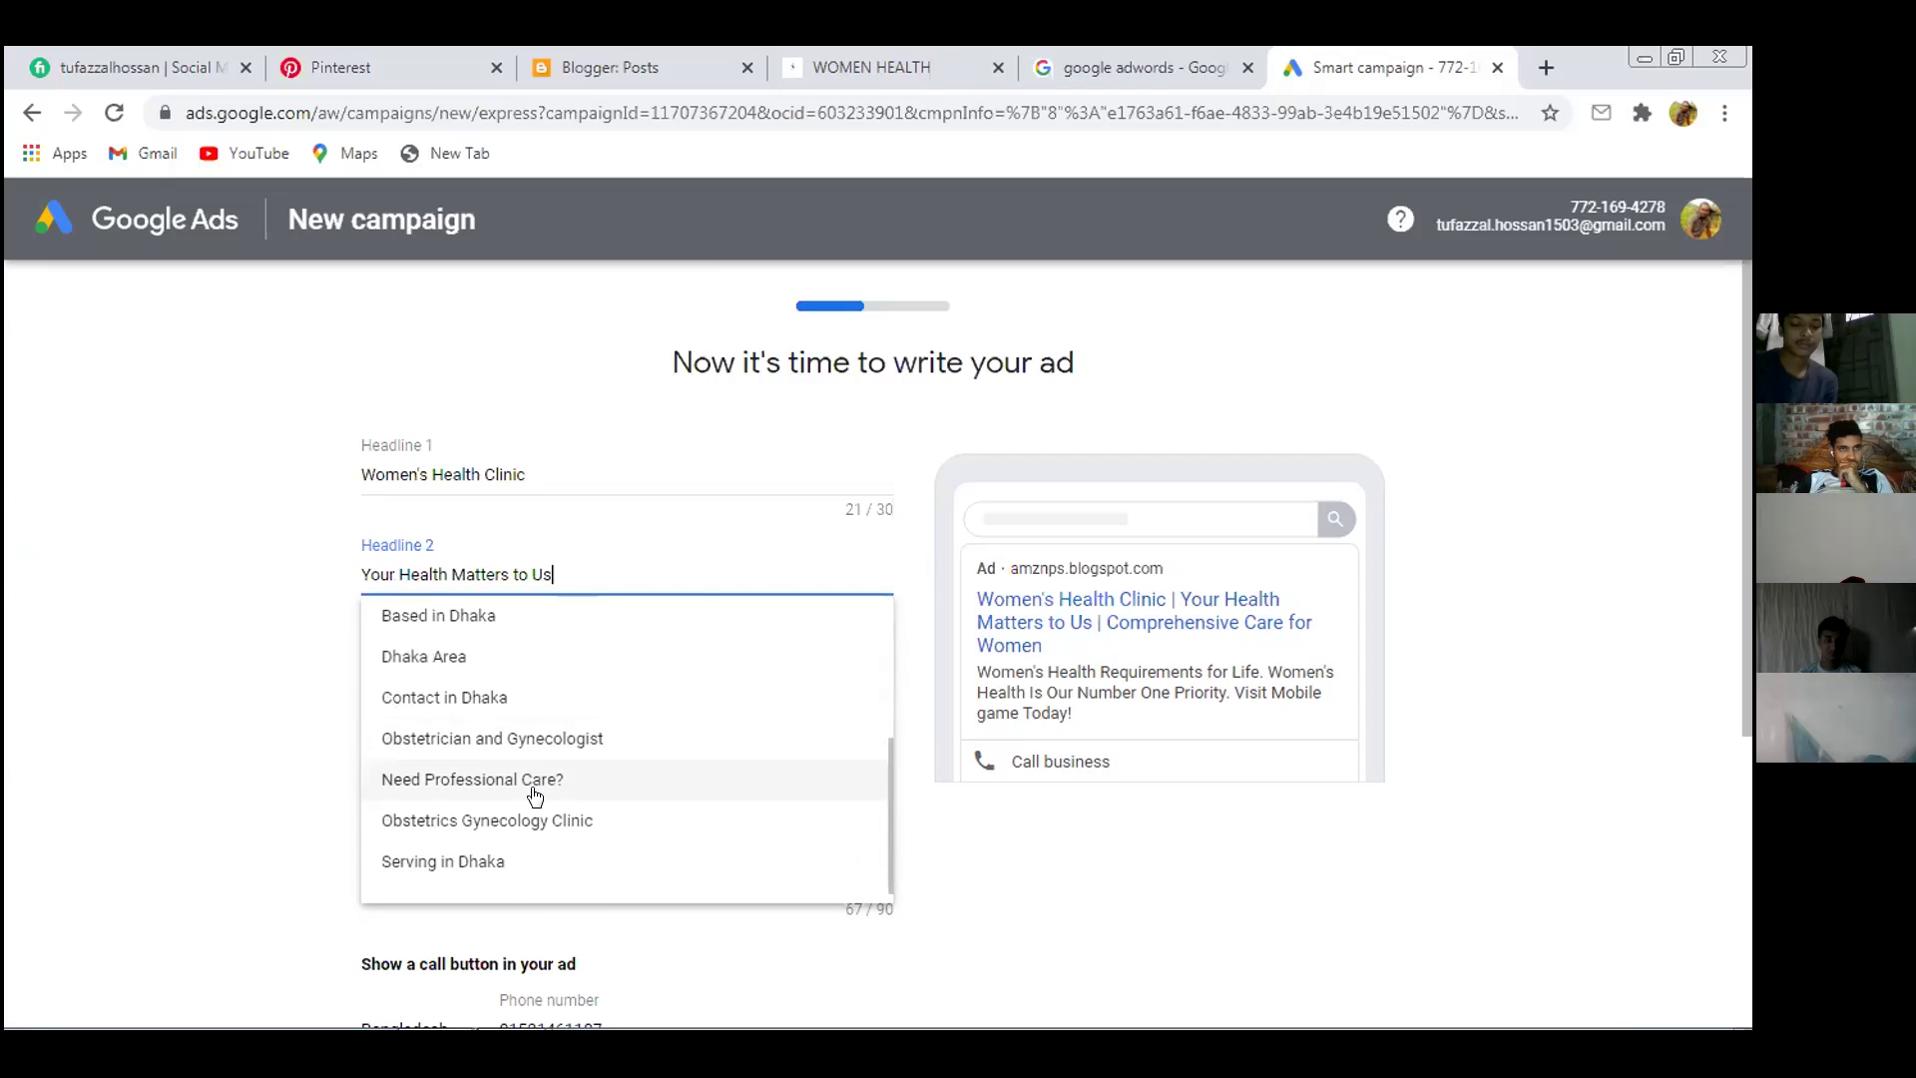
pyautogui.click(596, 779)
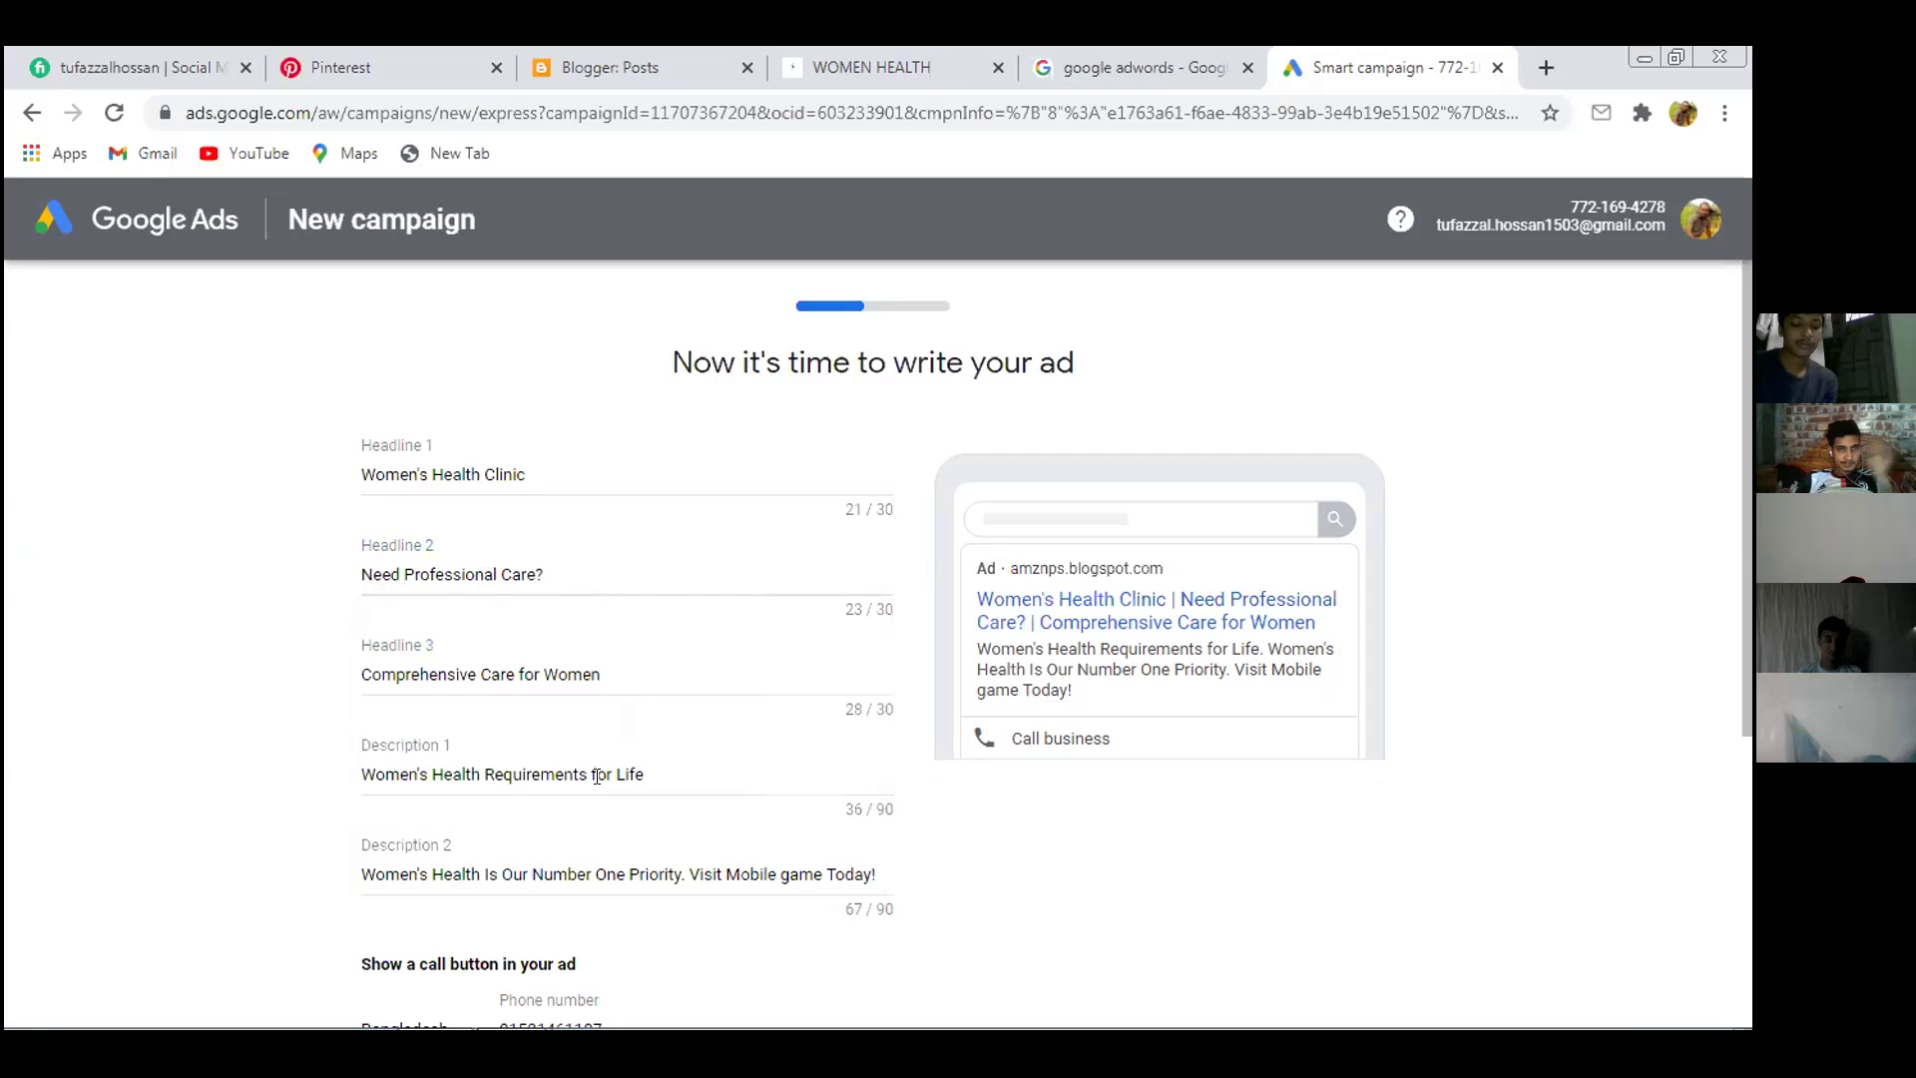
pyautogui.scroll(-3, 687, 566)
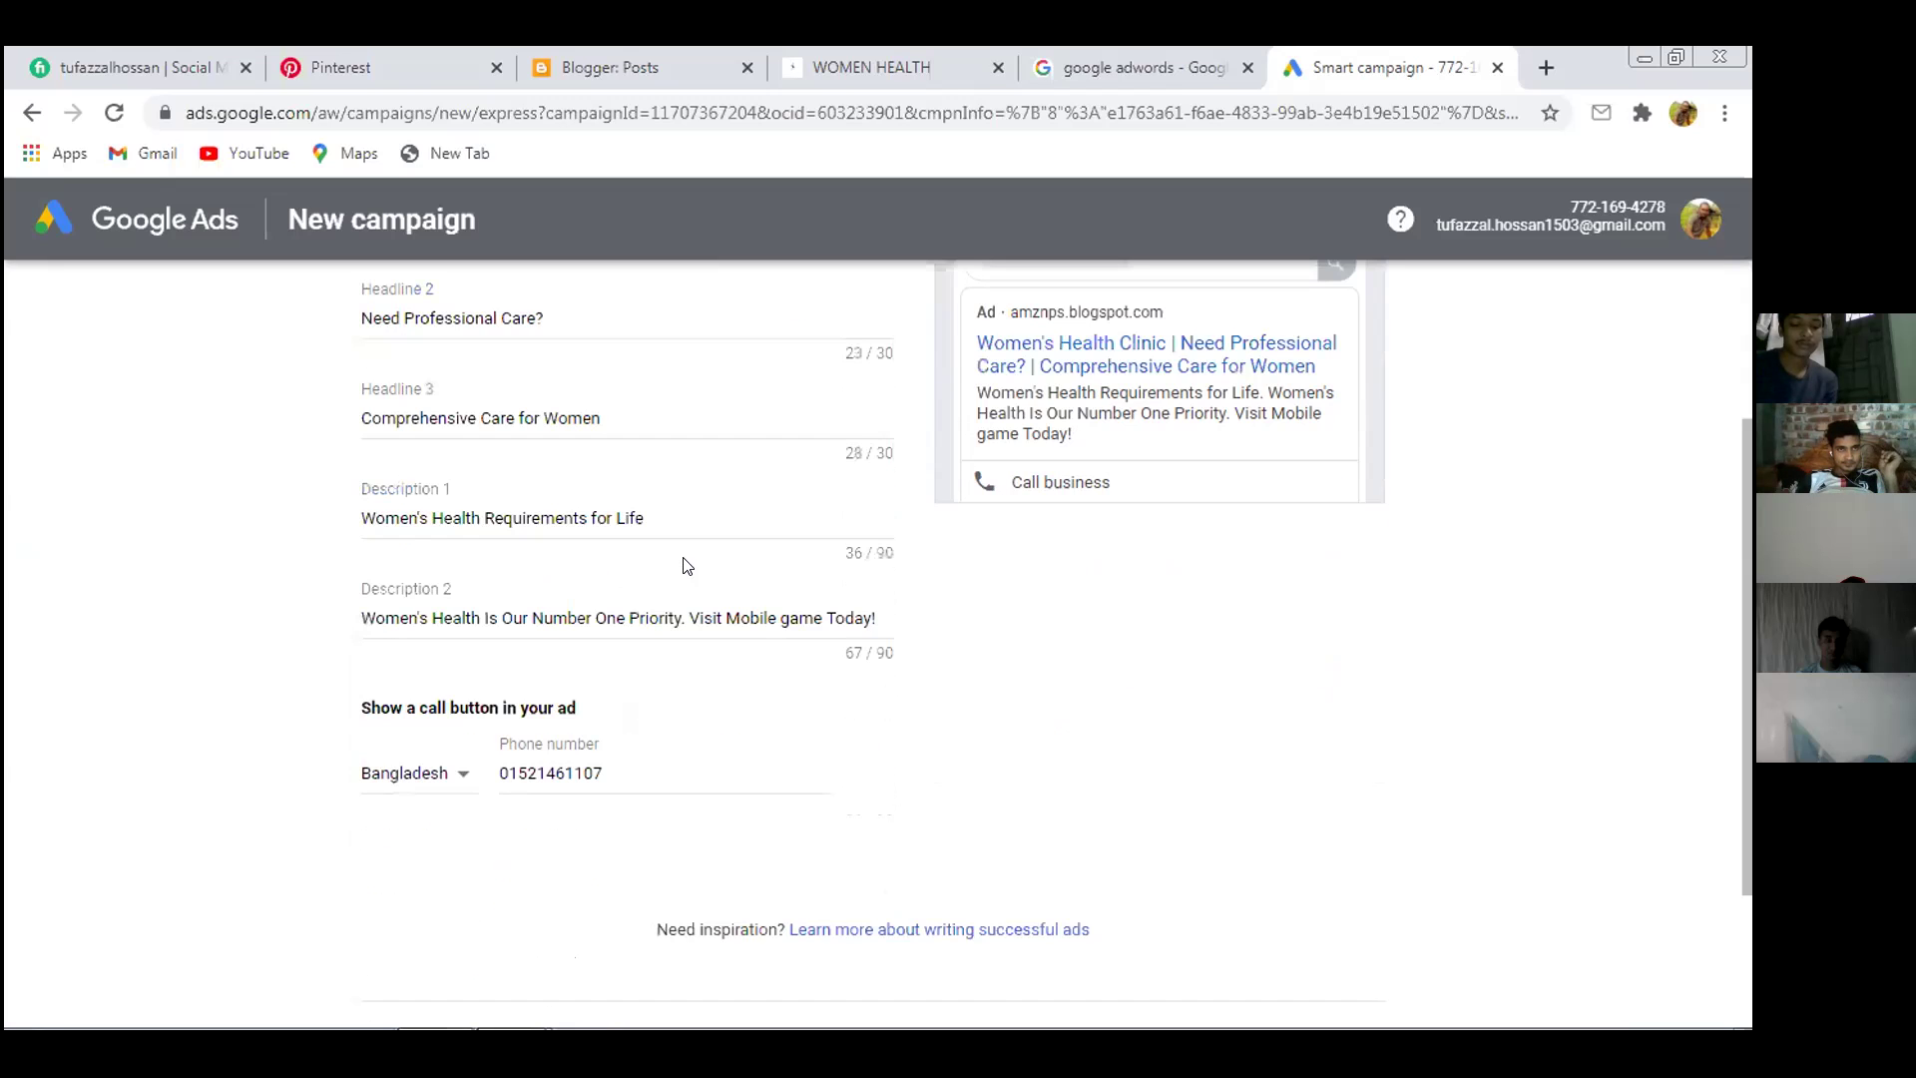
pyautogui.scroll(2, 686, 566)
# Make Headline 3 'Your Health Matters to Us', check the call phone number, and continue
pyautogui.click(672, 547)
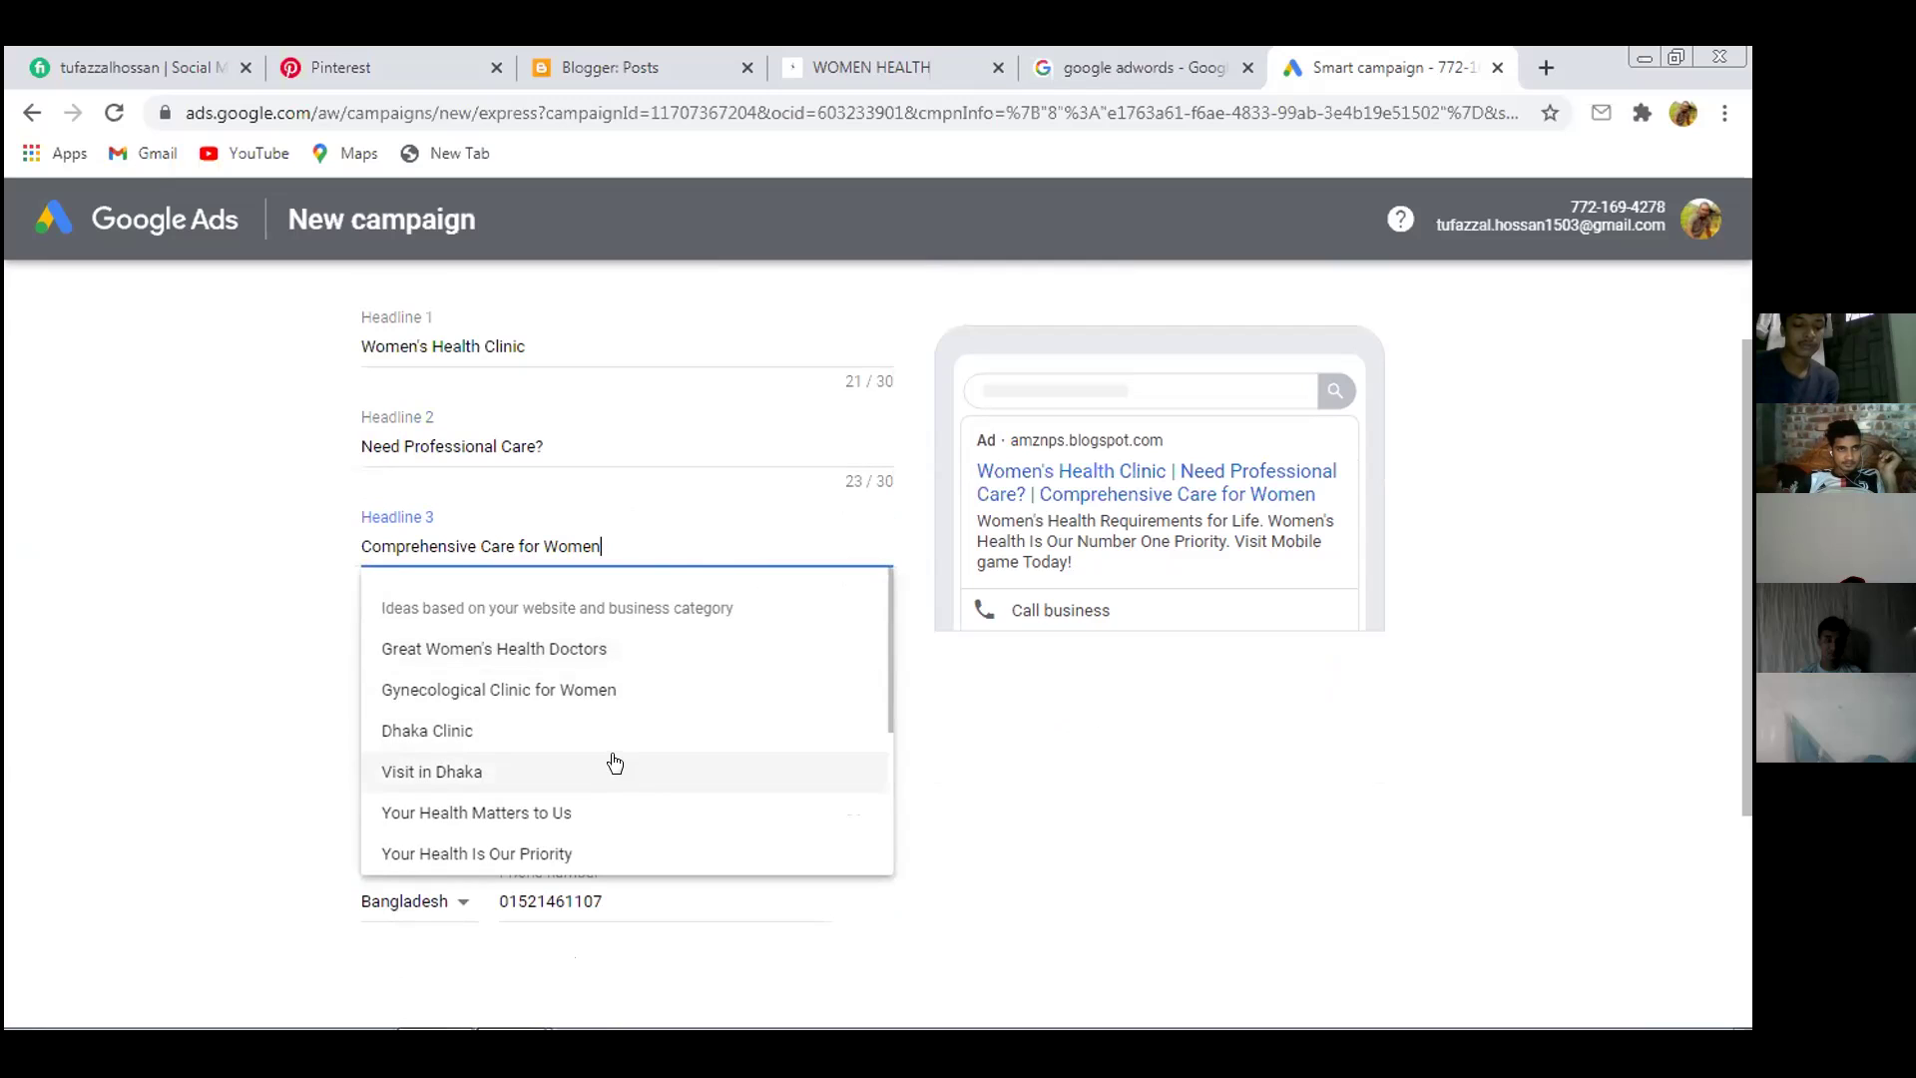
pyautogui.scroll(-2, 613, 767)
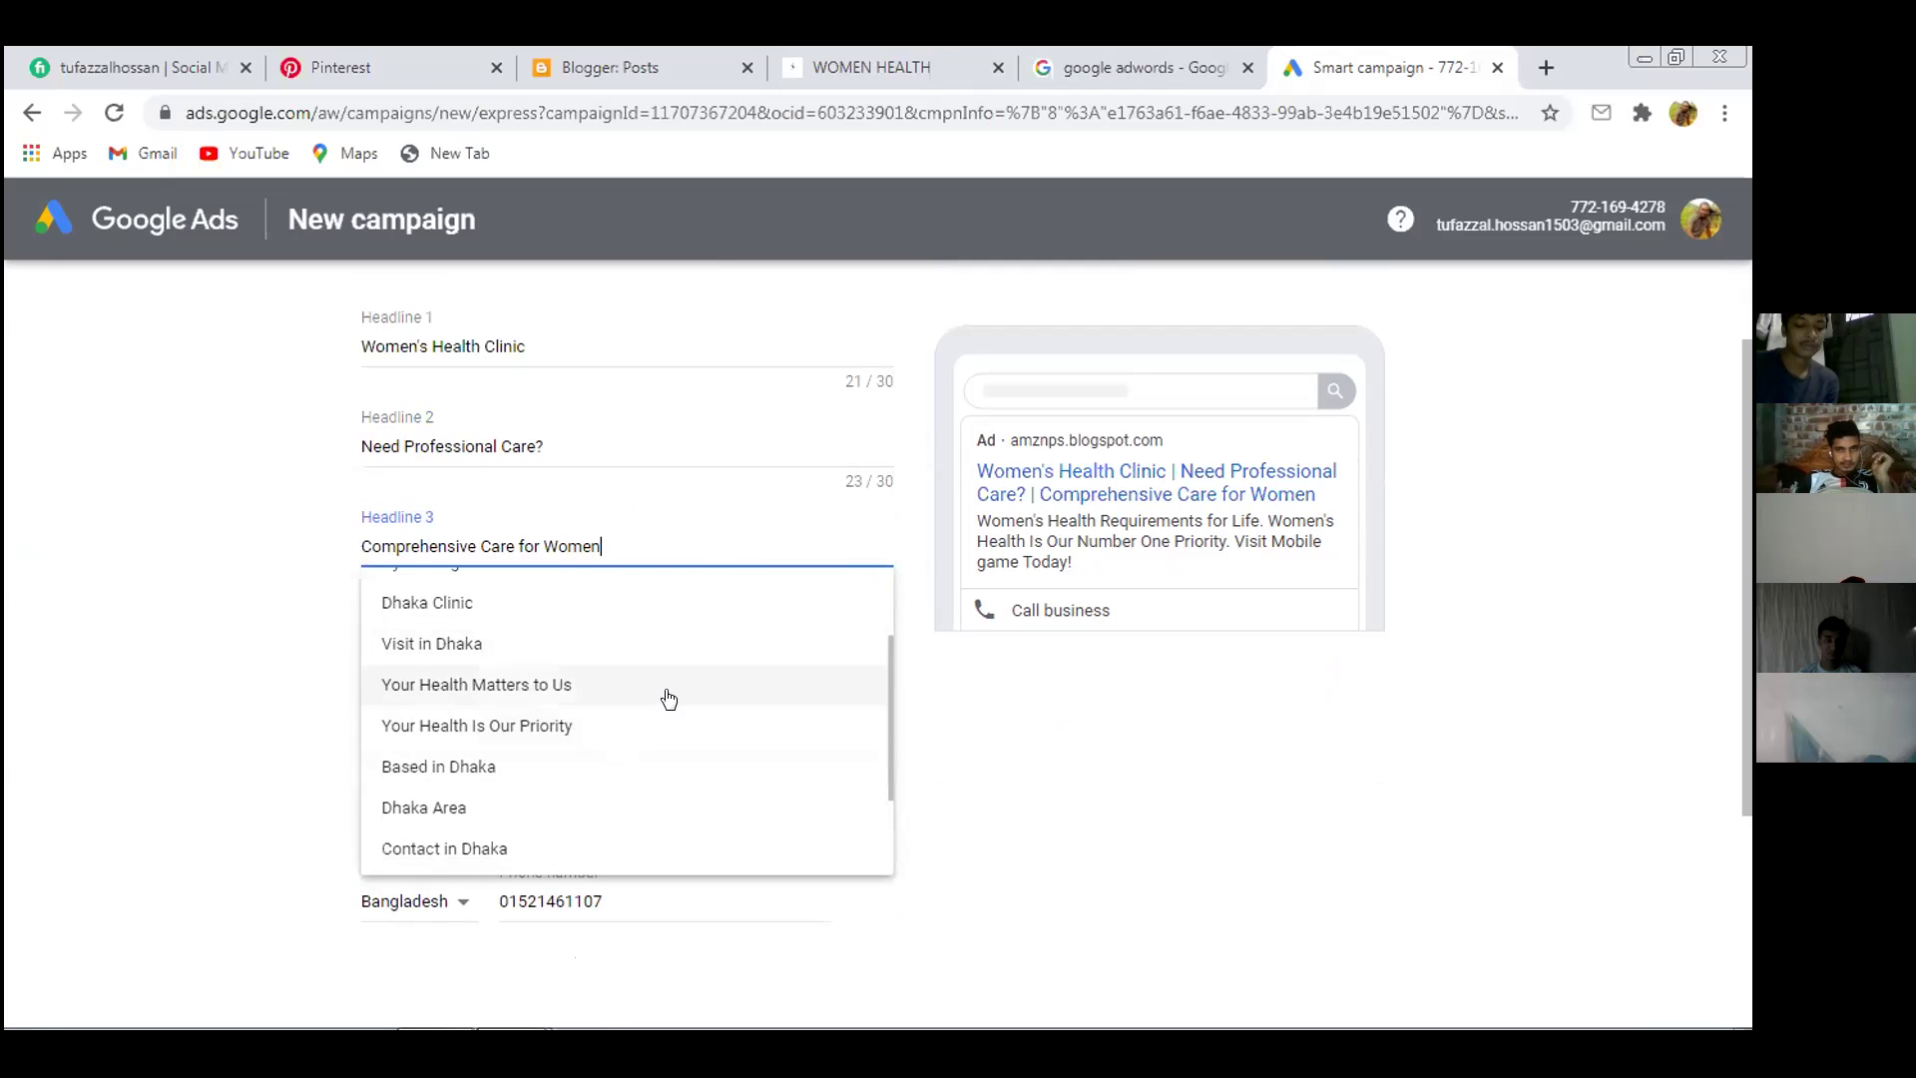
pyautogui.click(669, 697)
pyautogui.scroll(-2, 749, 632)
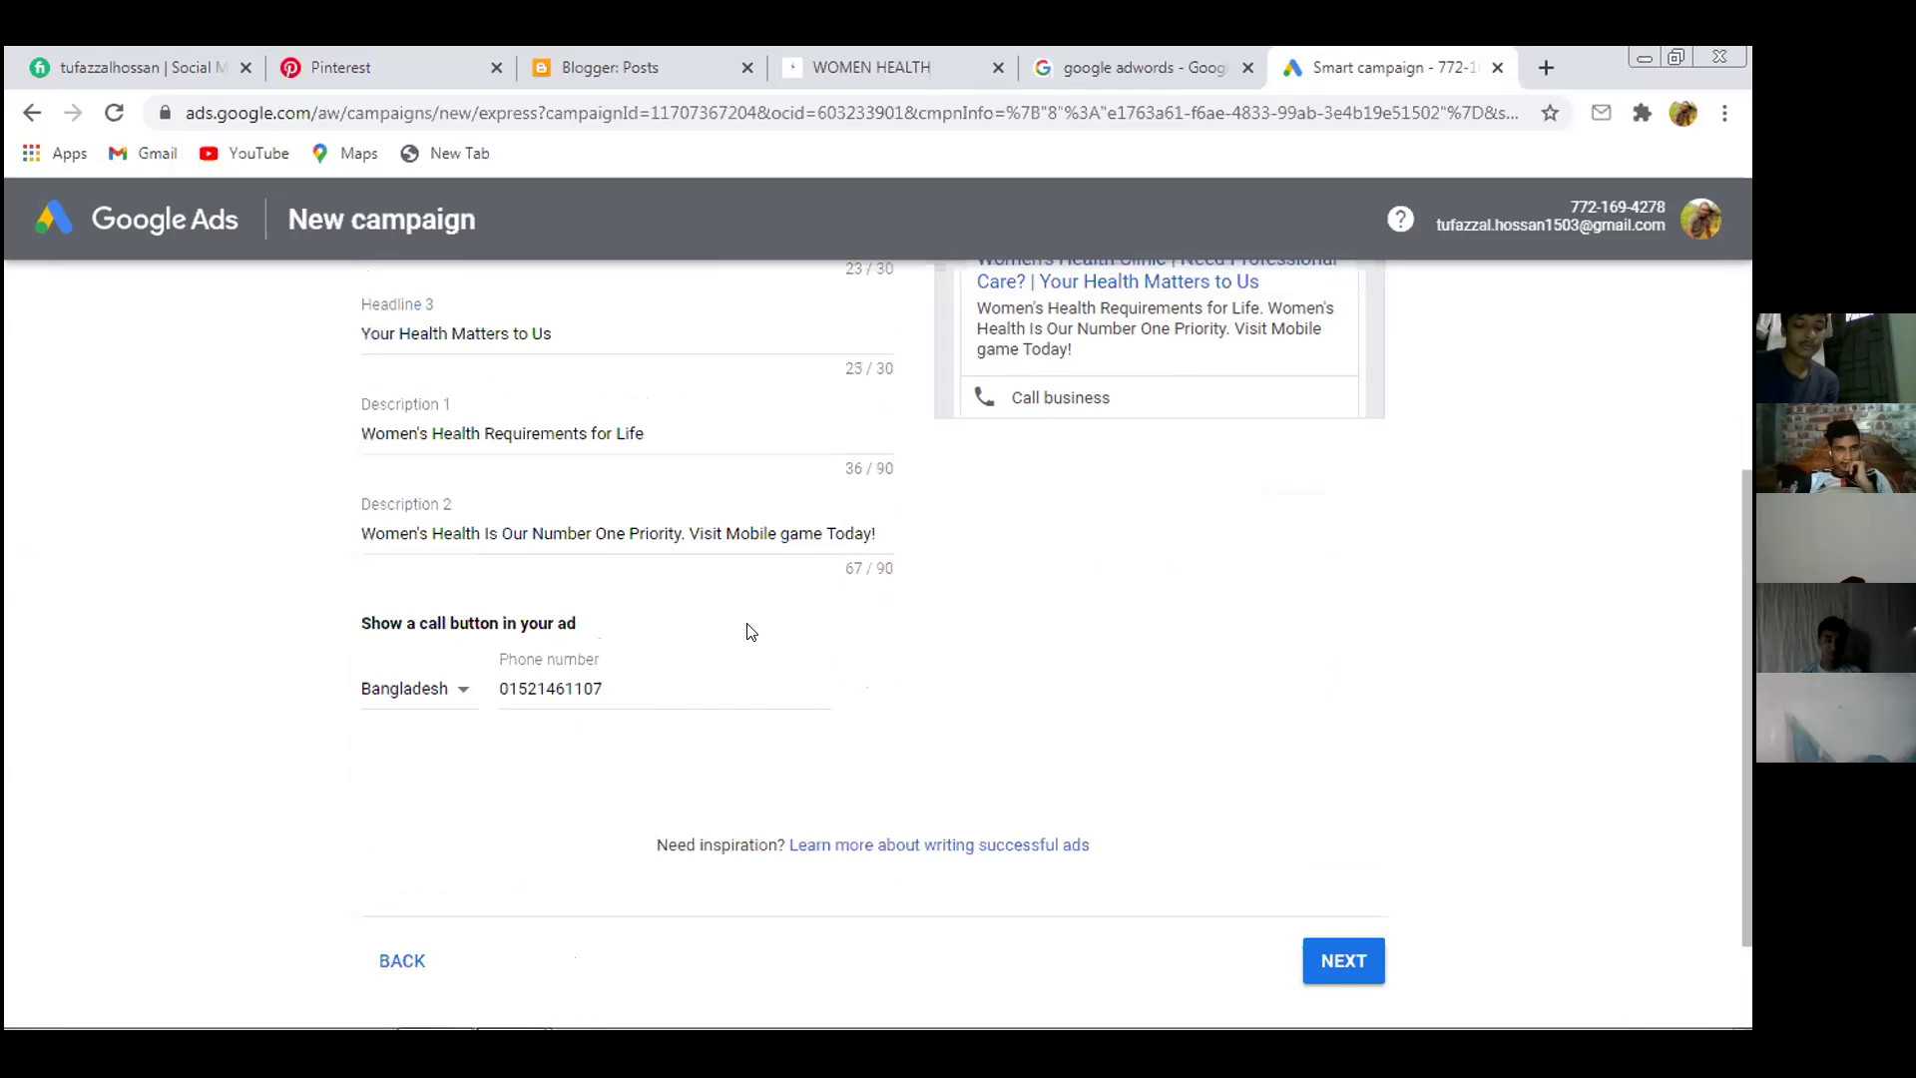
pyautogui.scroll(-2, 751, 632)
pyautogui.click(611, 549)
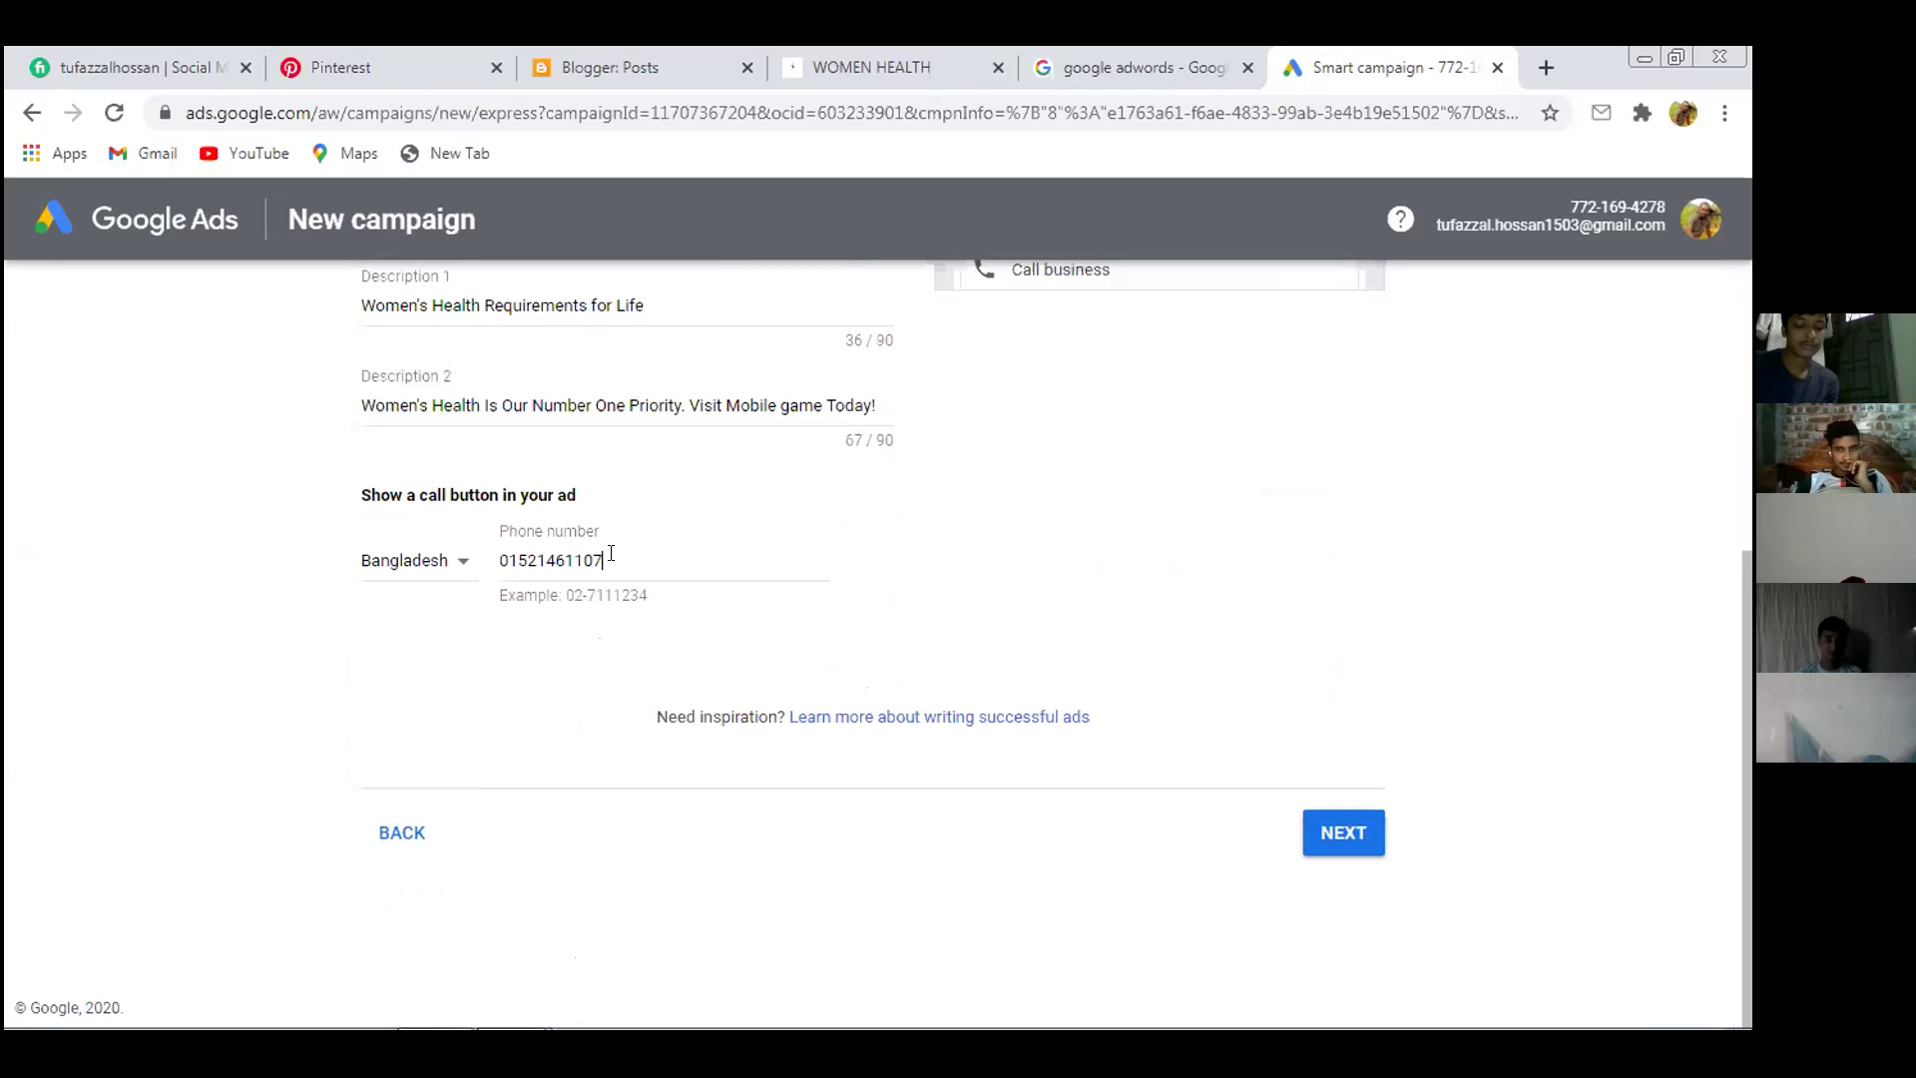
pyautogui.click(1135, 599)
pyautogui.click(1344, 826)
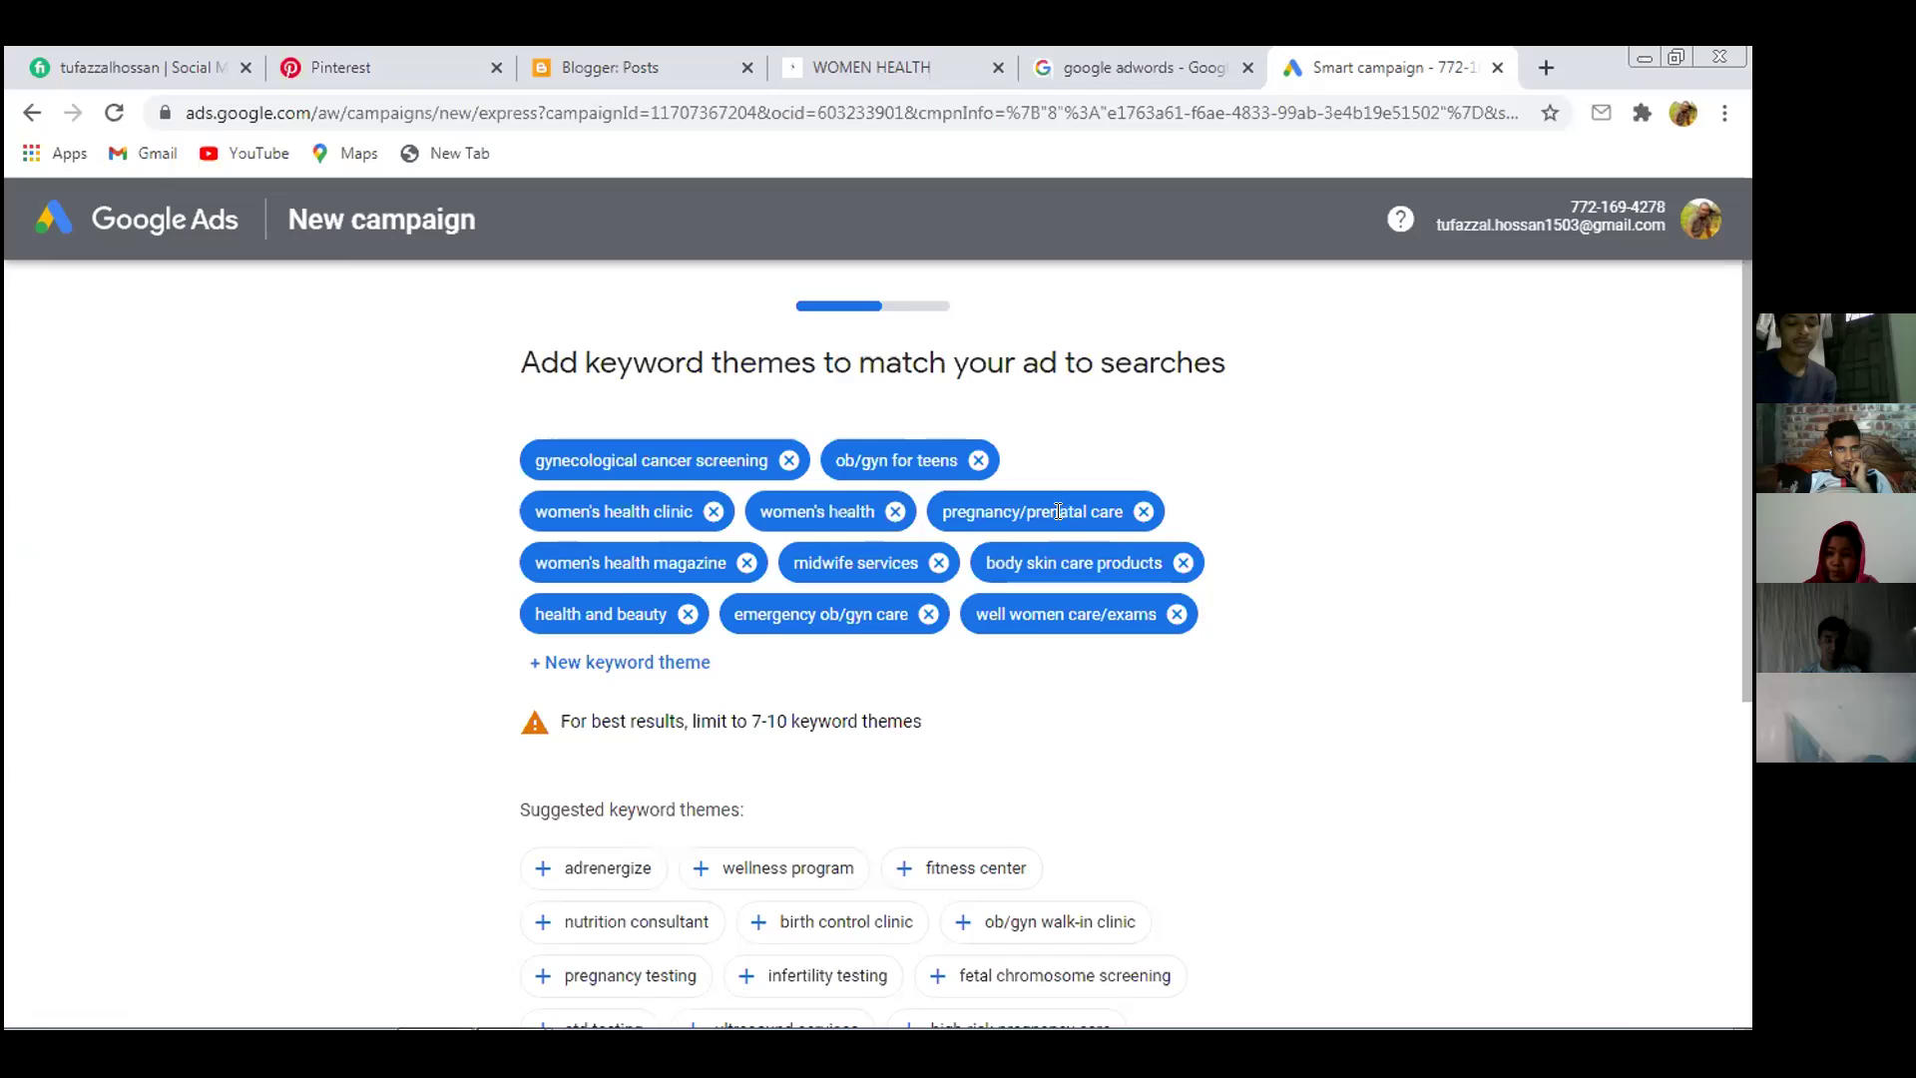
# Remove the women's health clinic and pregnancy/prenatal care keyword themes
pyautogui.click(712, 511)
pyautogui.click(735, 512)
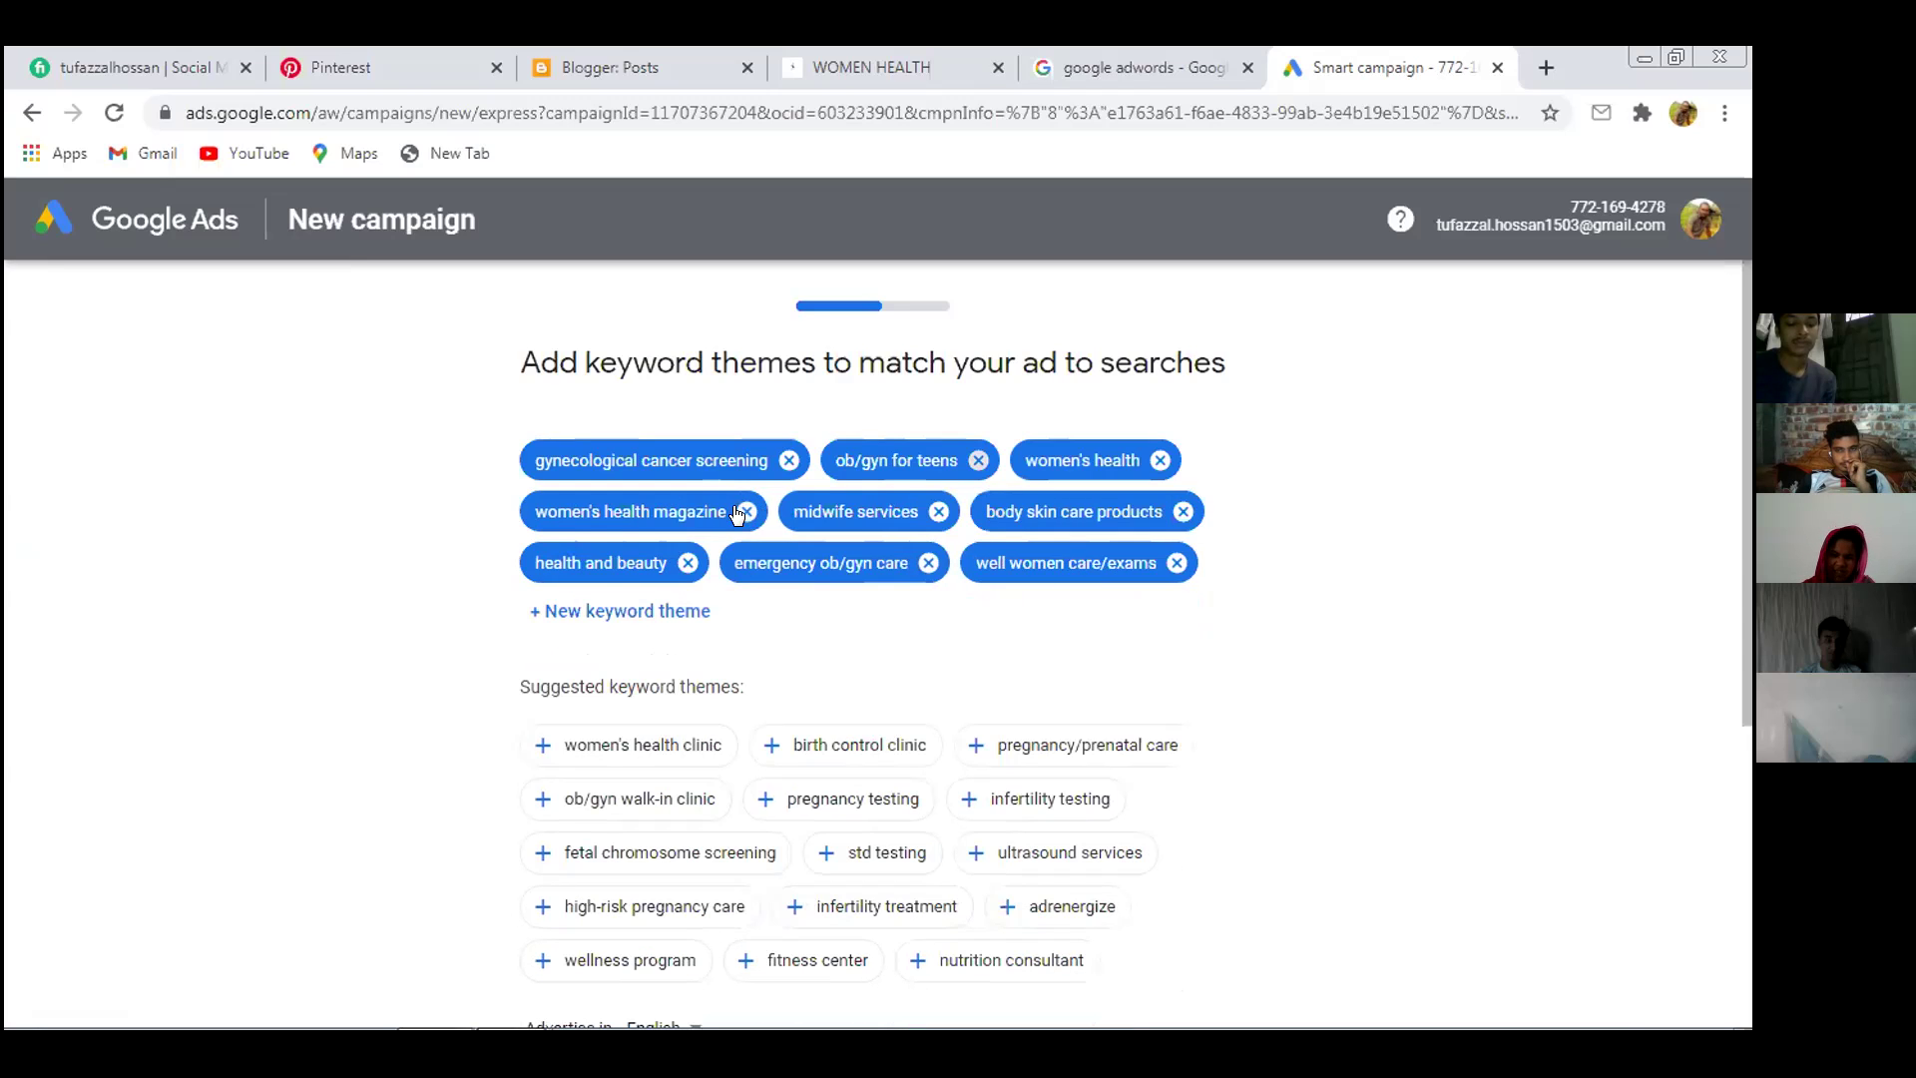
pyautogui.scroll(-1, 958, 628)
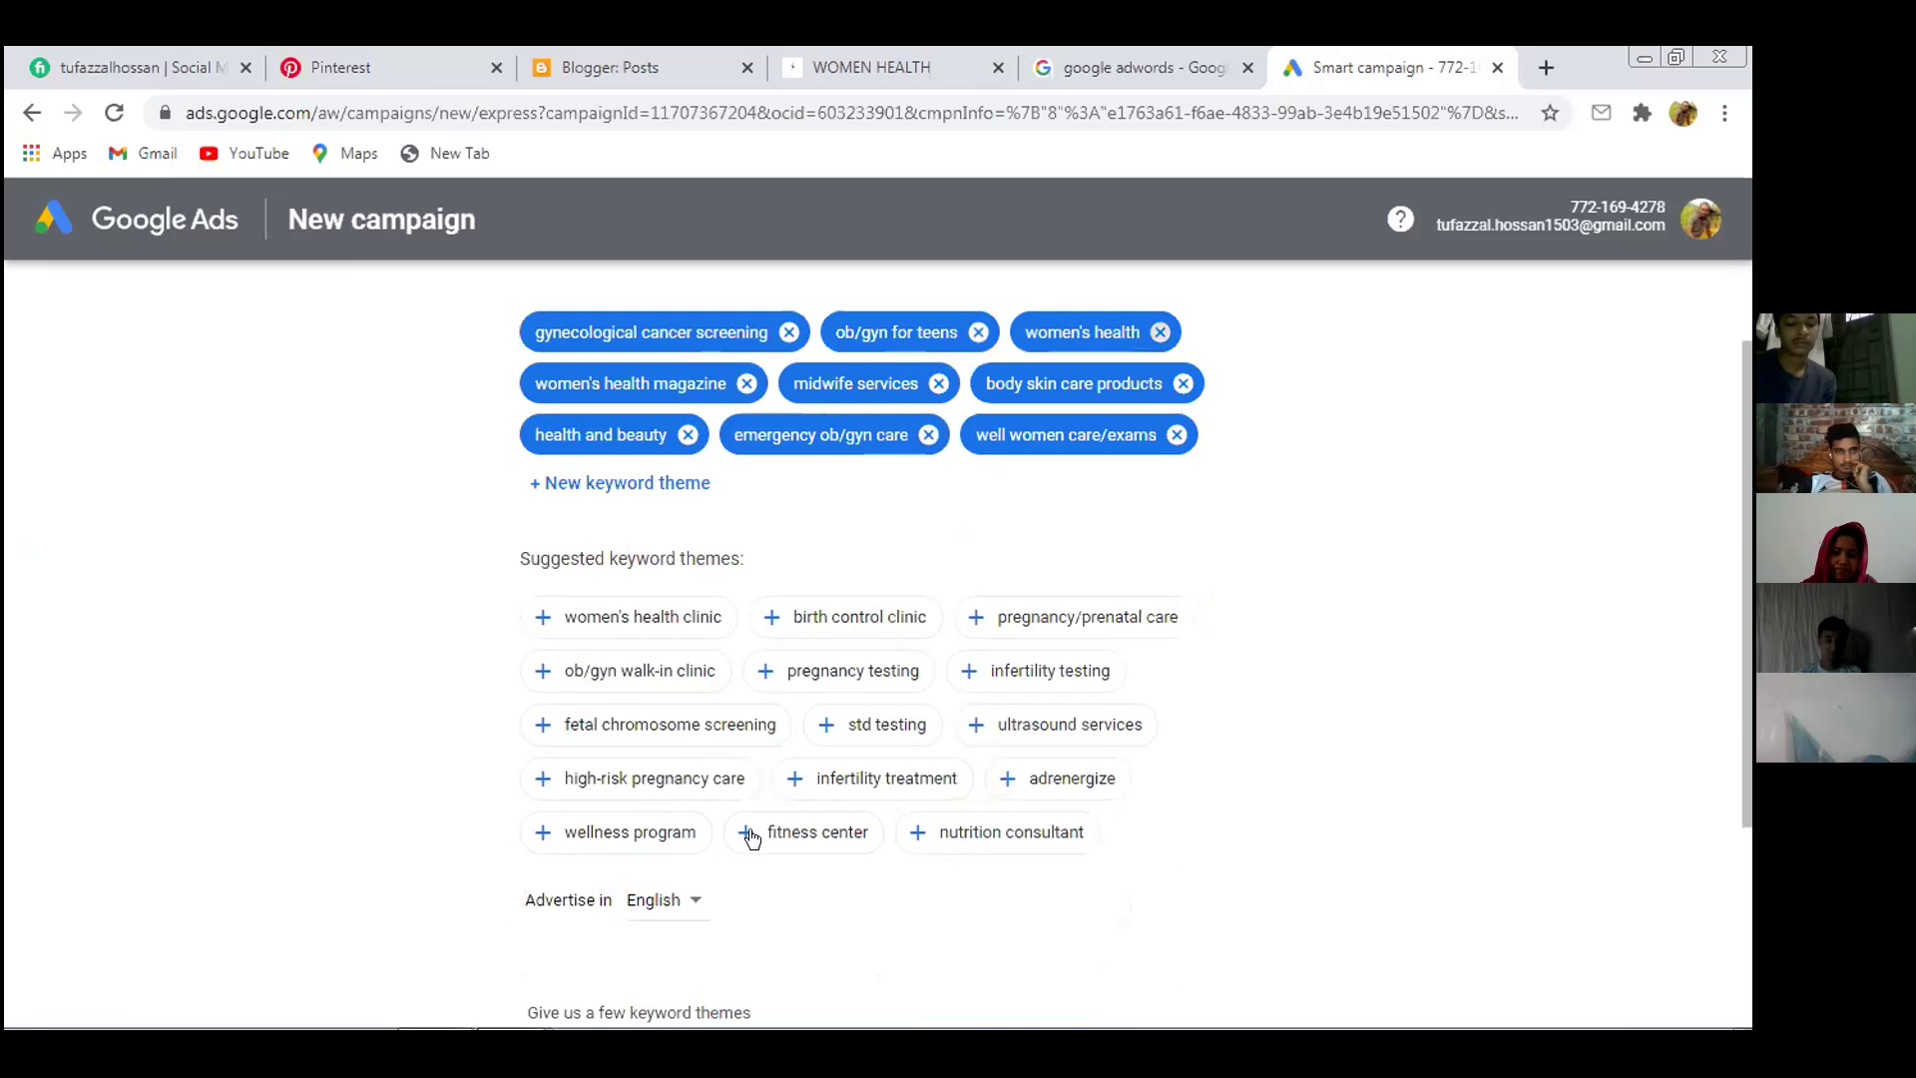
# Add fitness center, birth control clinic and nutrition consultant as keyword themes, then continue
pyautogui.click(807, 833)
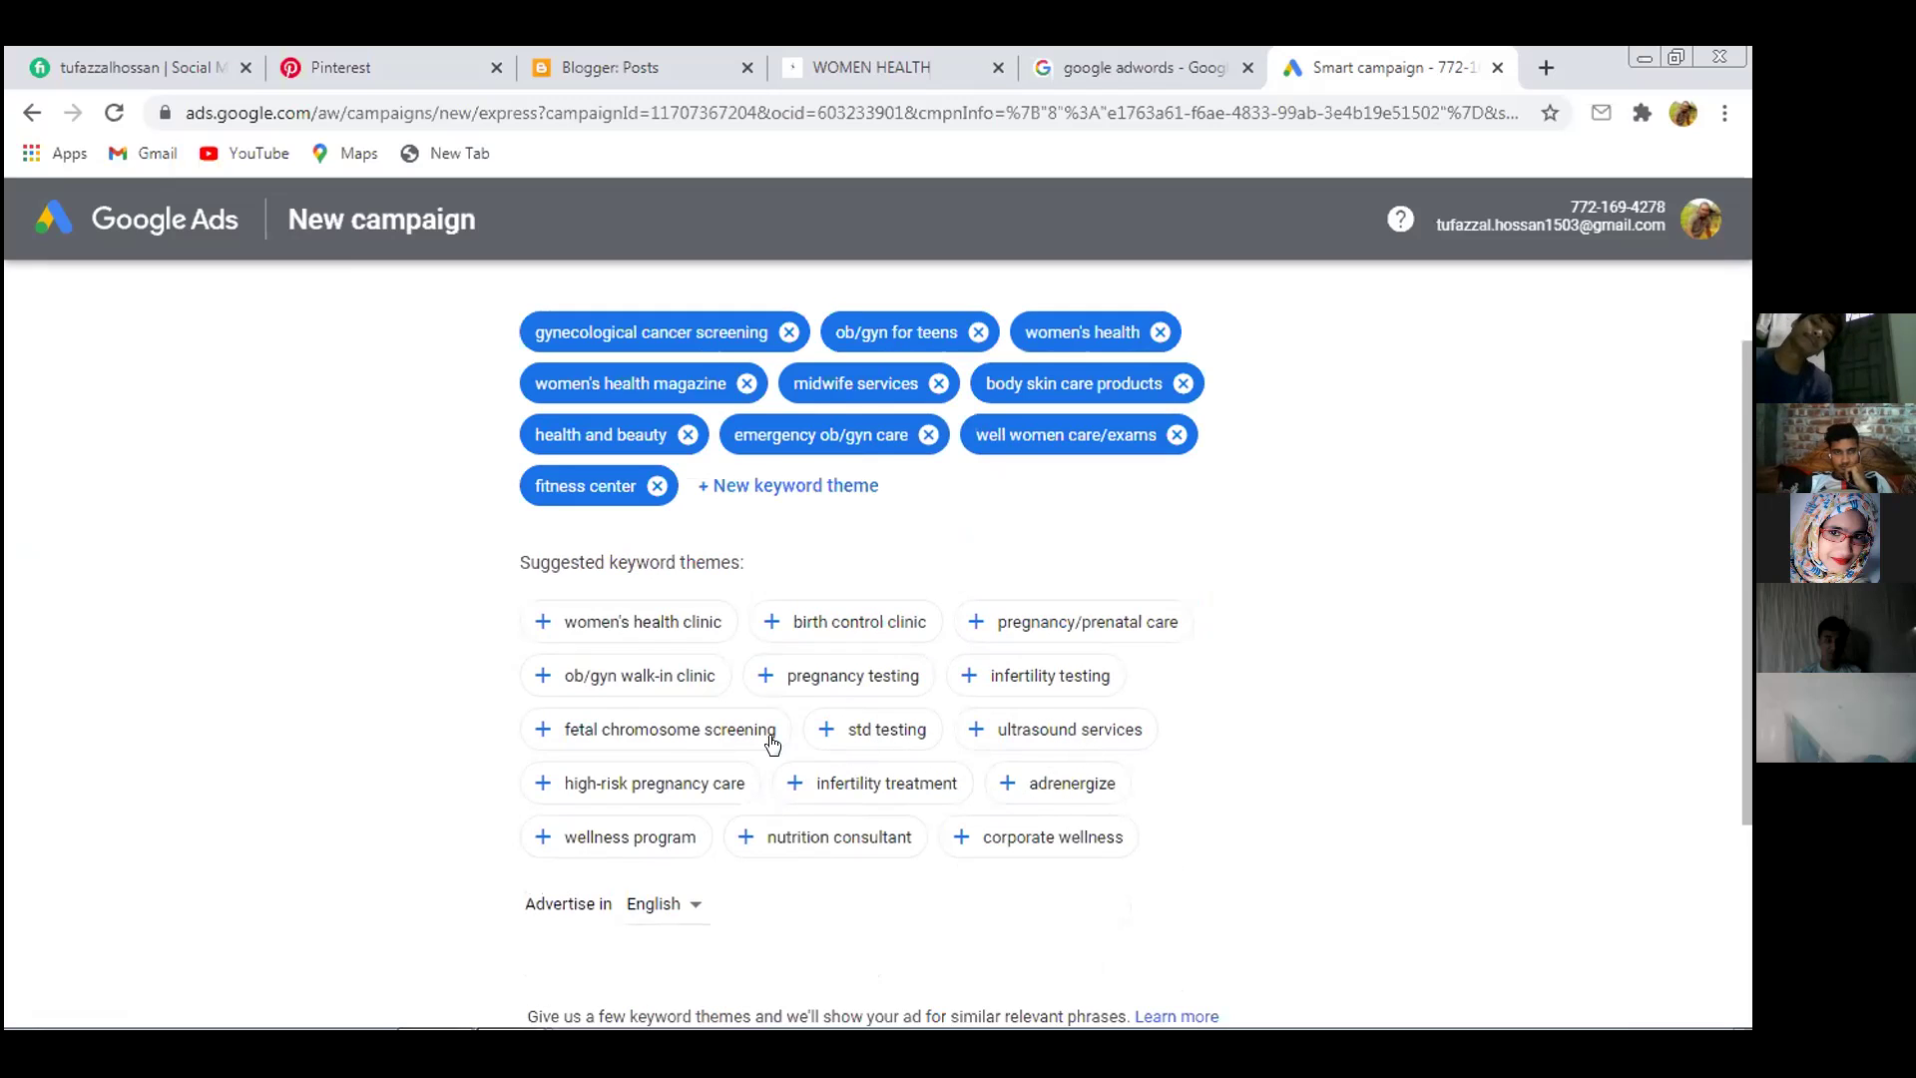
pyautogui.click(857, 625)
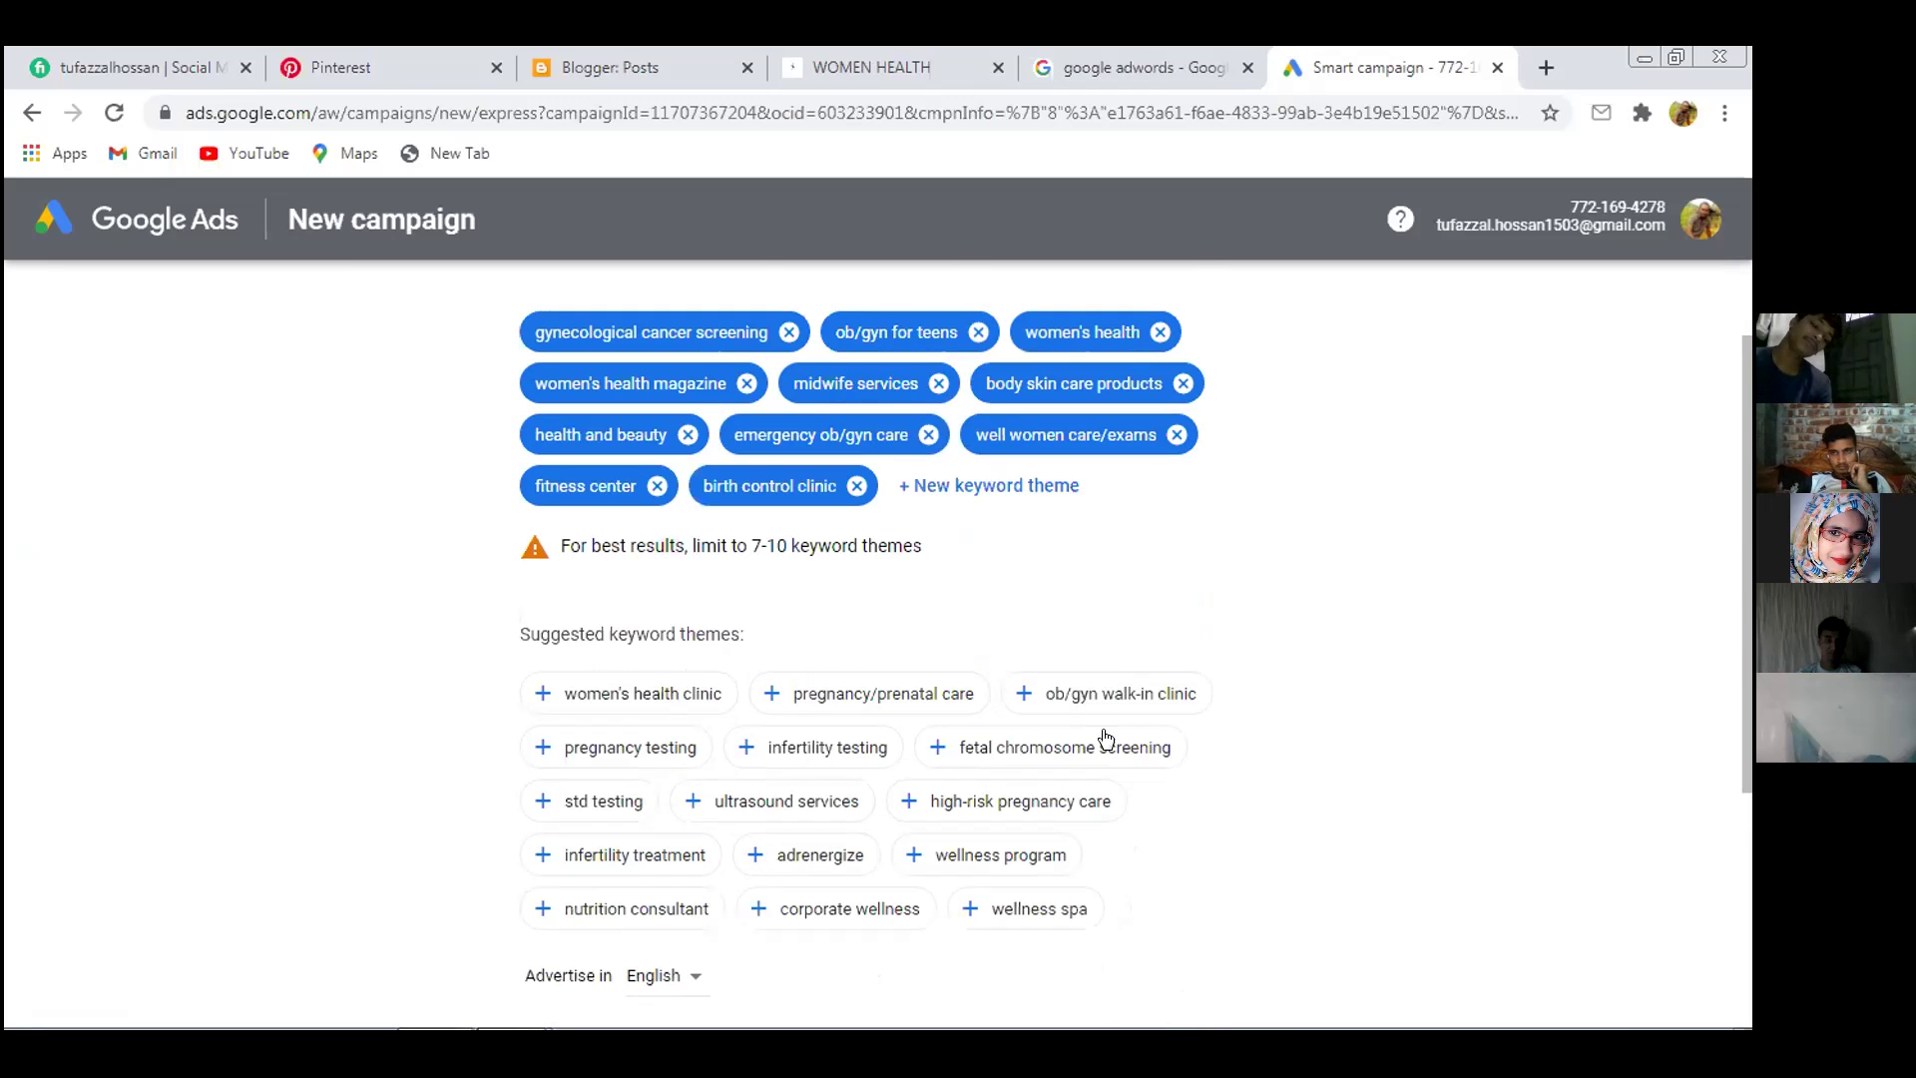
pyautogui.scroll(-4, 1106, 739)
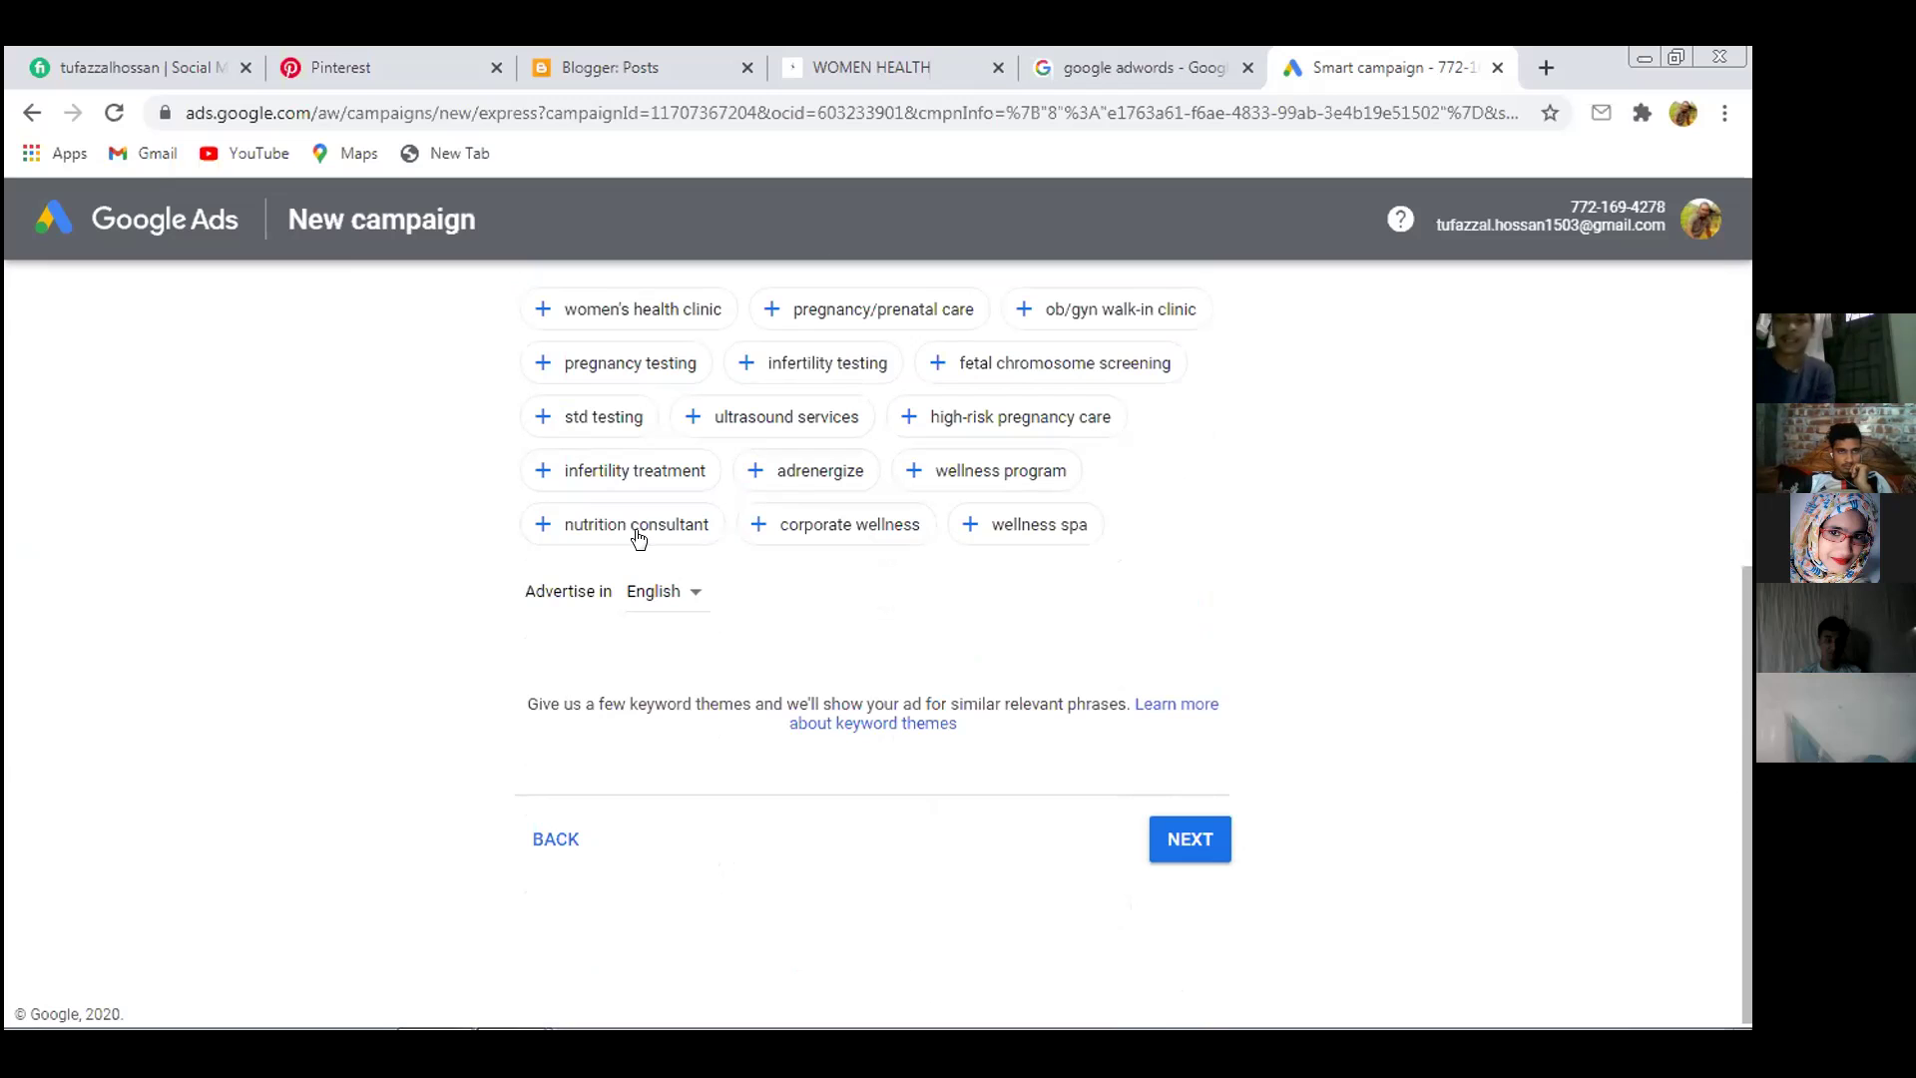
pyautogui.click(599, 525)
pyautogui.scroll(3, 793, 630)
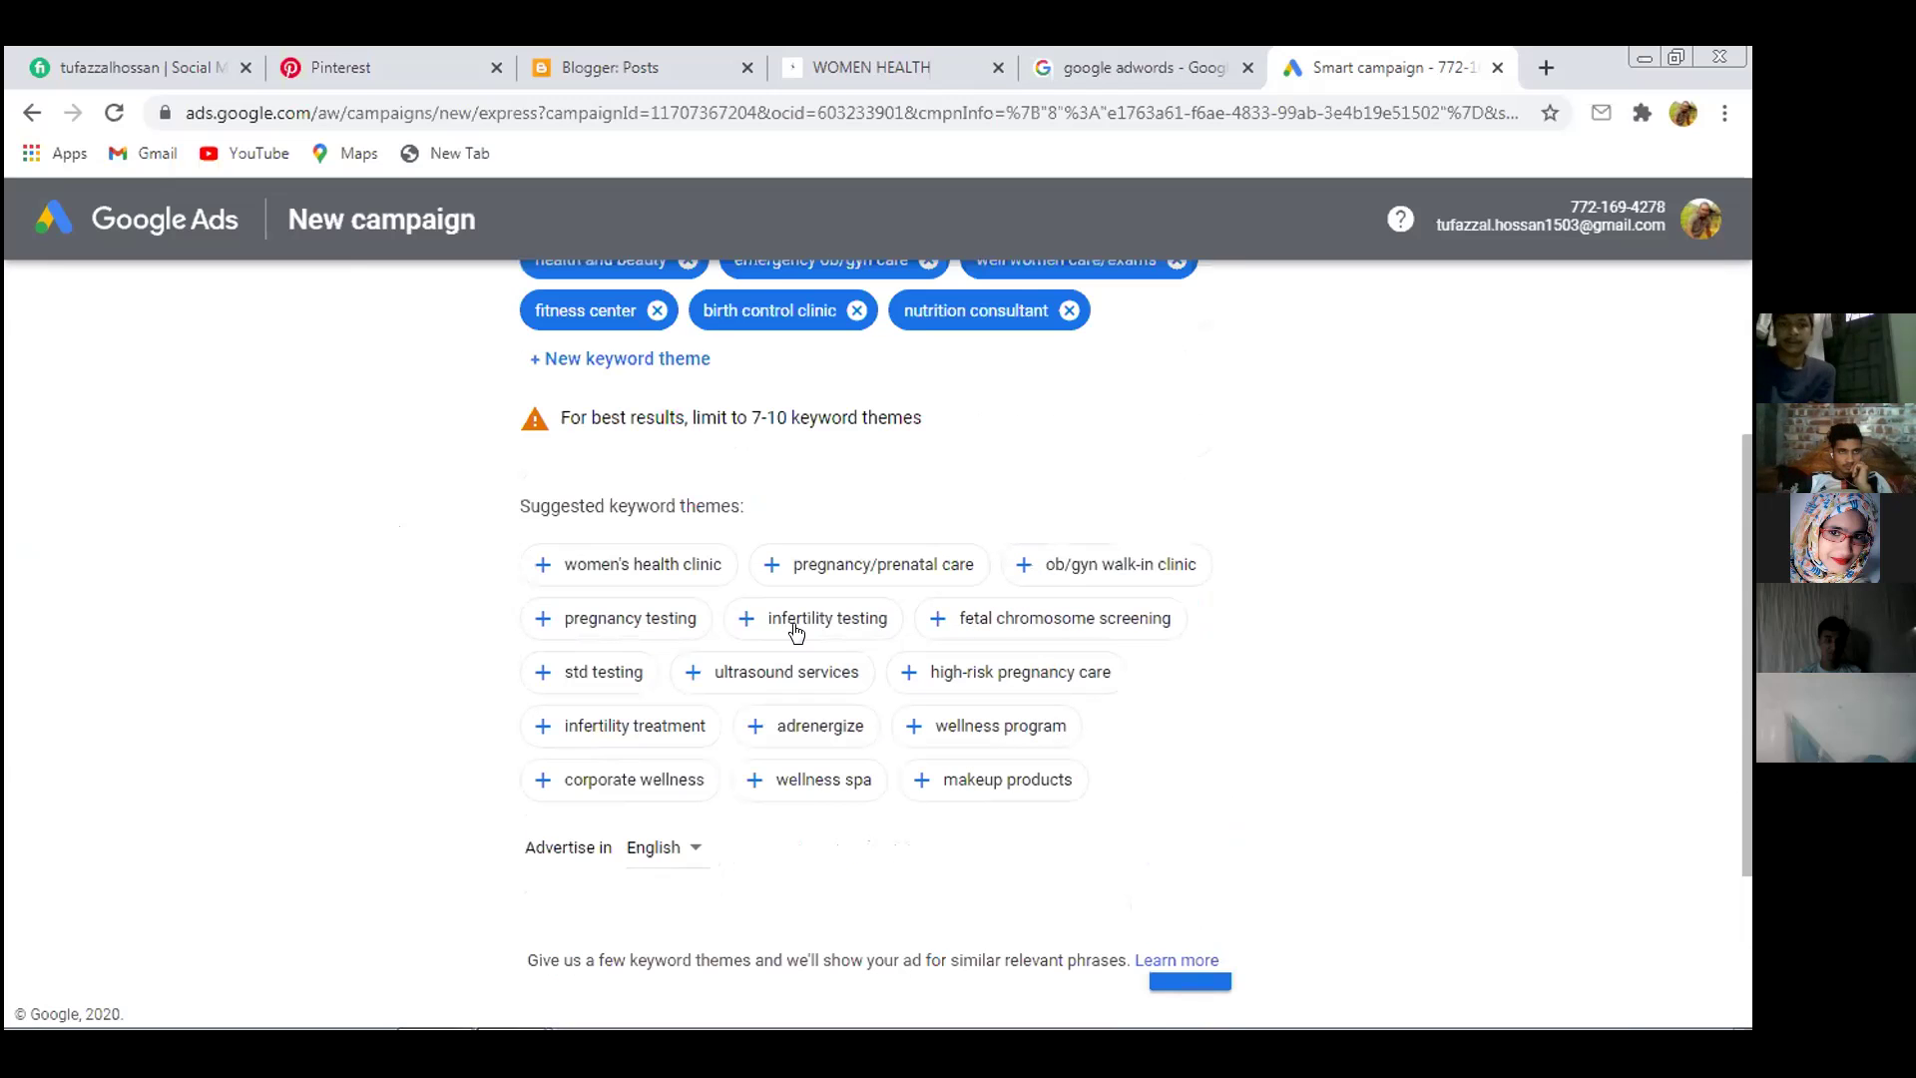
pyautogui.scroll(1, 795, 631)
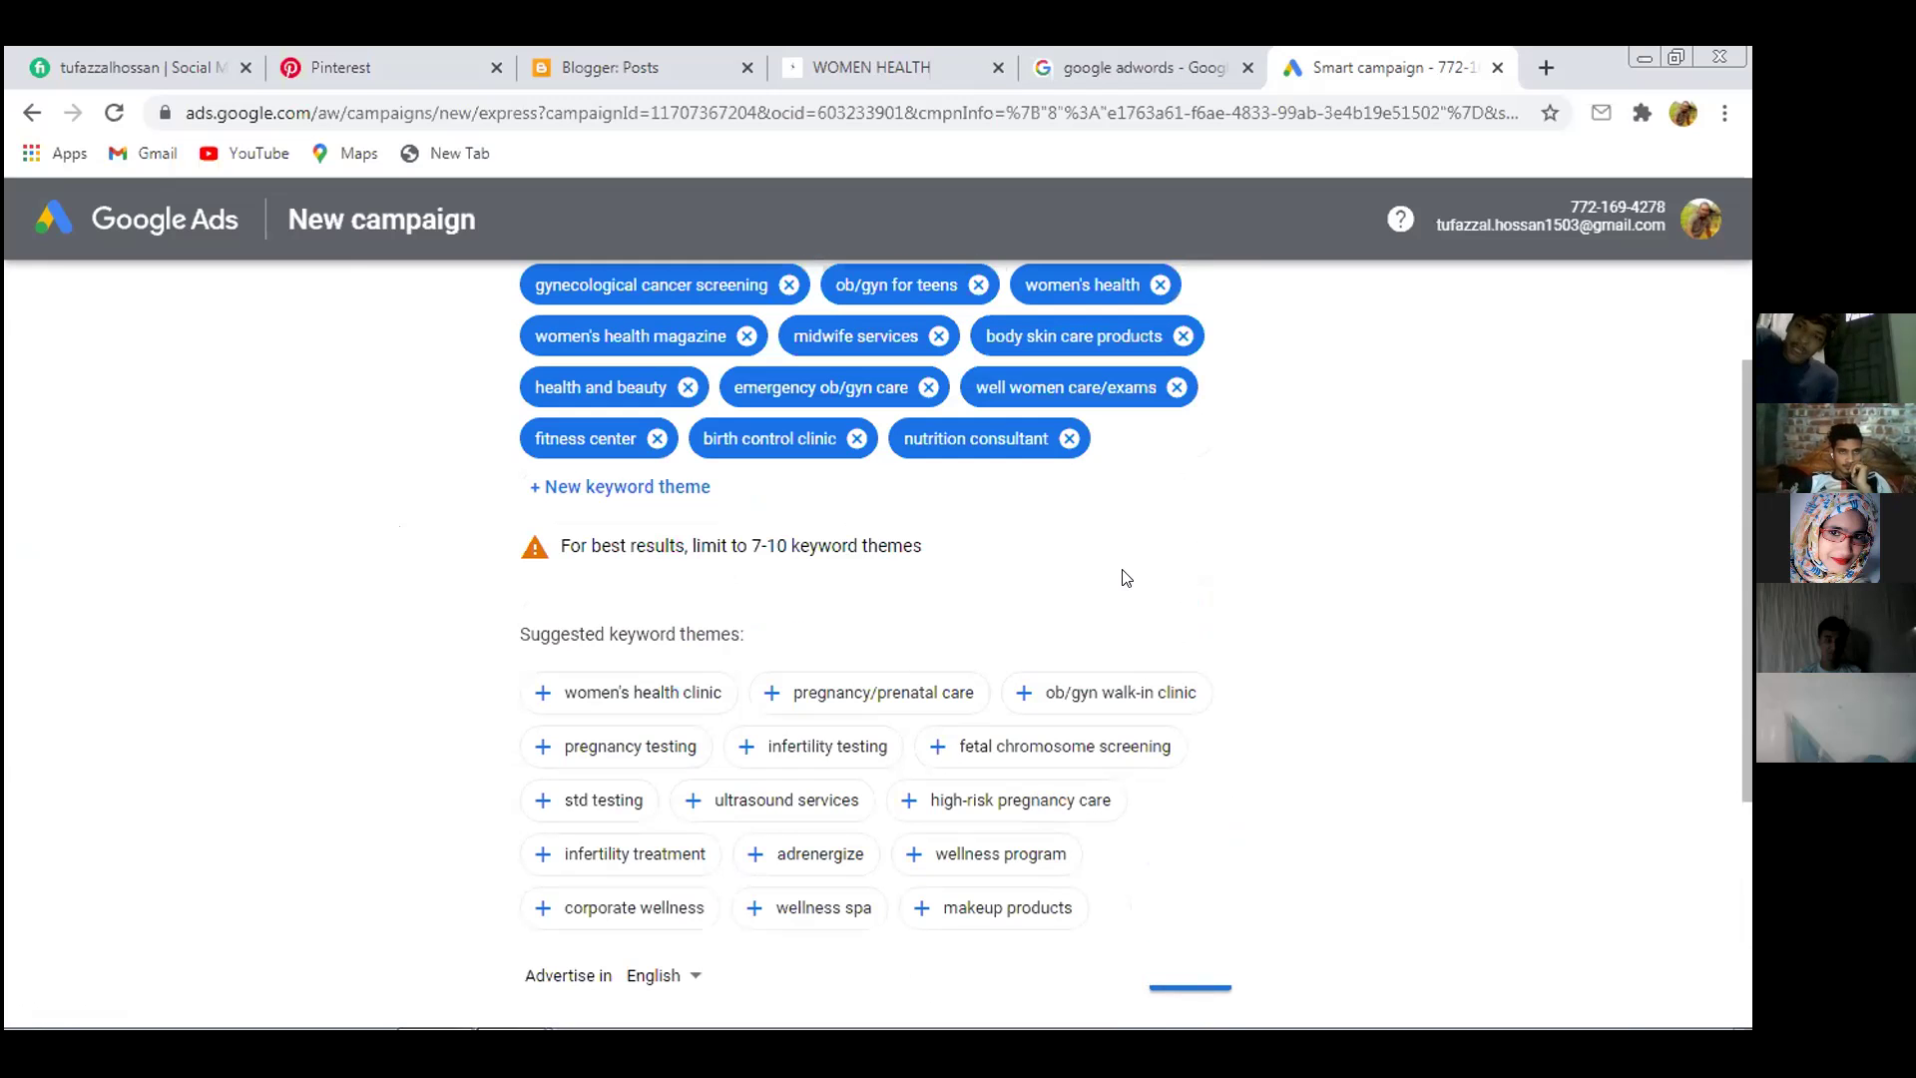
pyautogui.scroll(-4, 1125, 573)
pyautogui.click(1180, 840)
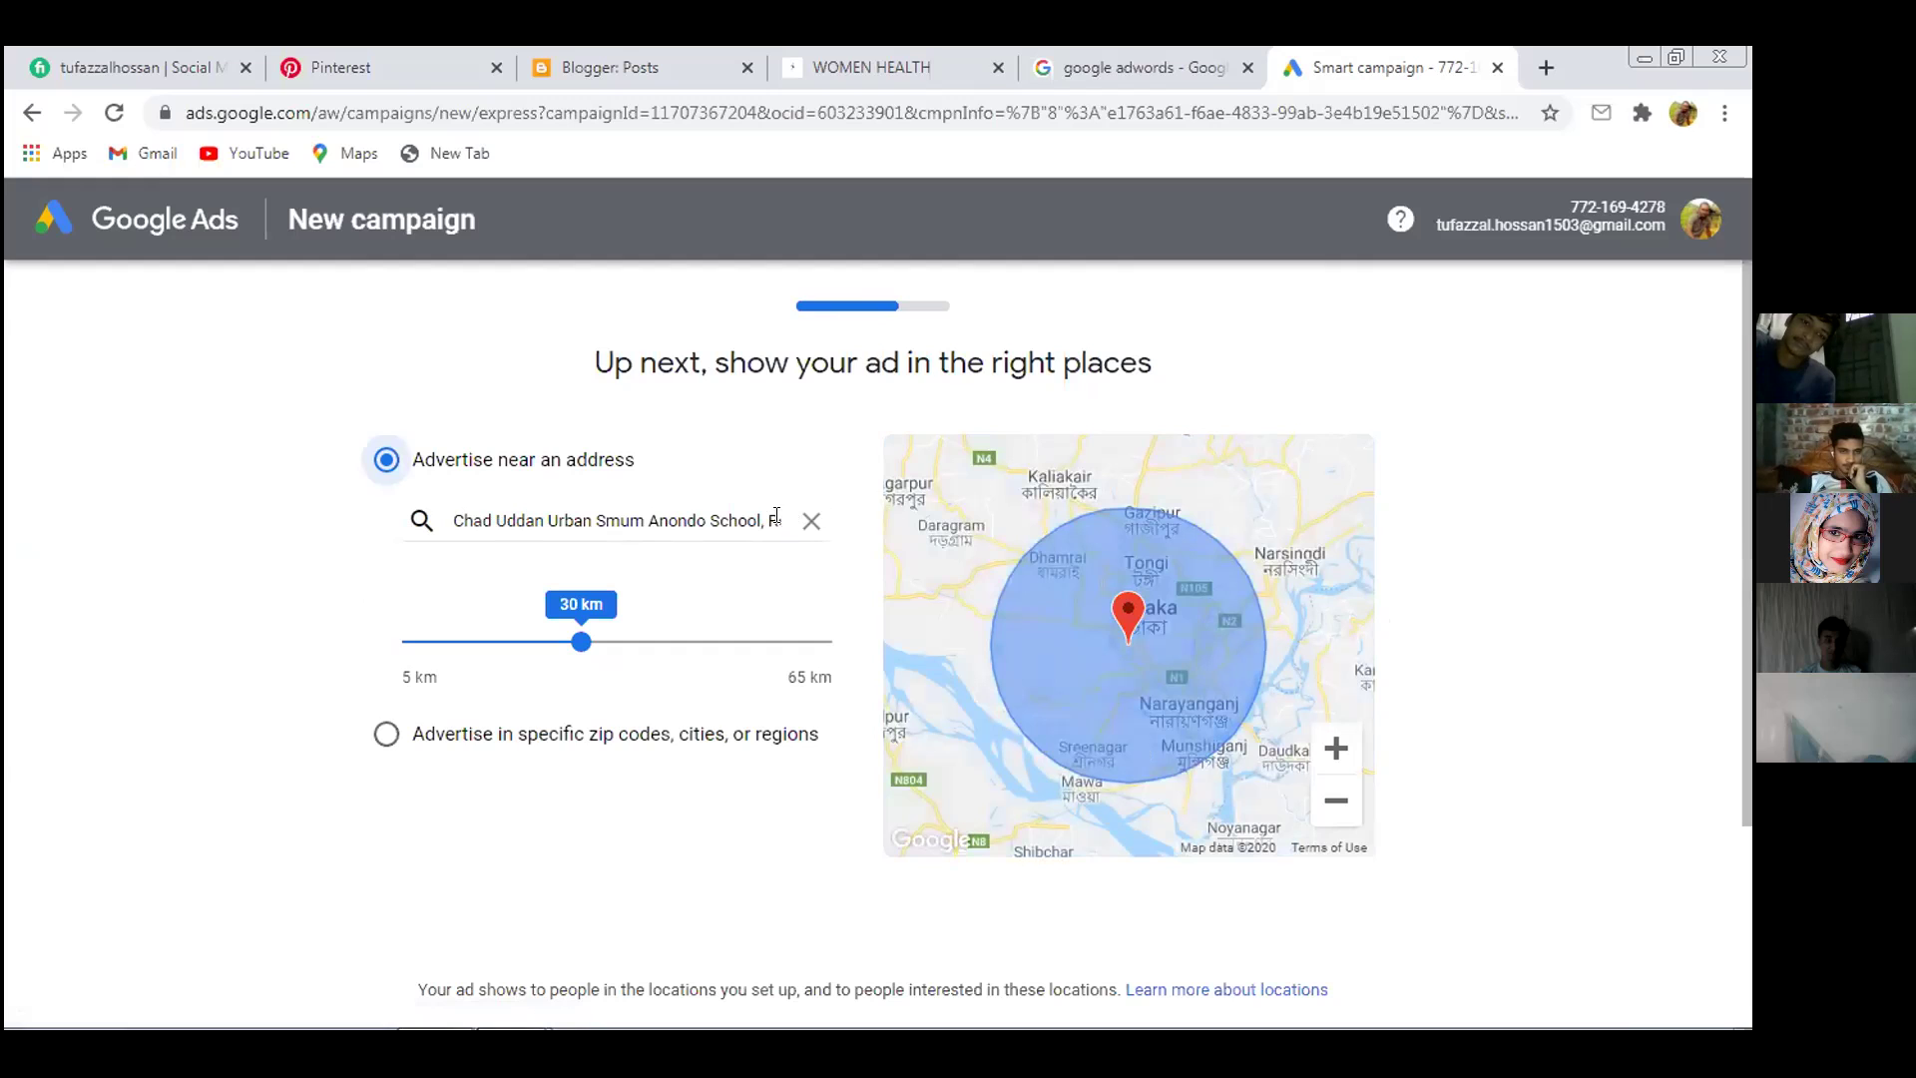
# Clear the old advertised address from the address field
pyautogui.click(773, 513)
pyautogui.click(471, 509)
pyautogui.moveTo(448, 517); pyautogui.dragTo(556, 512)
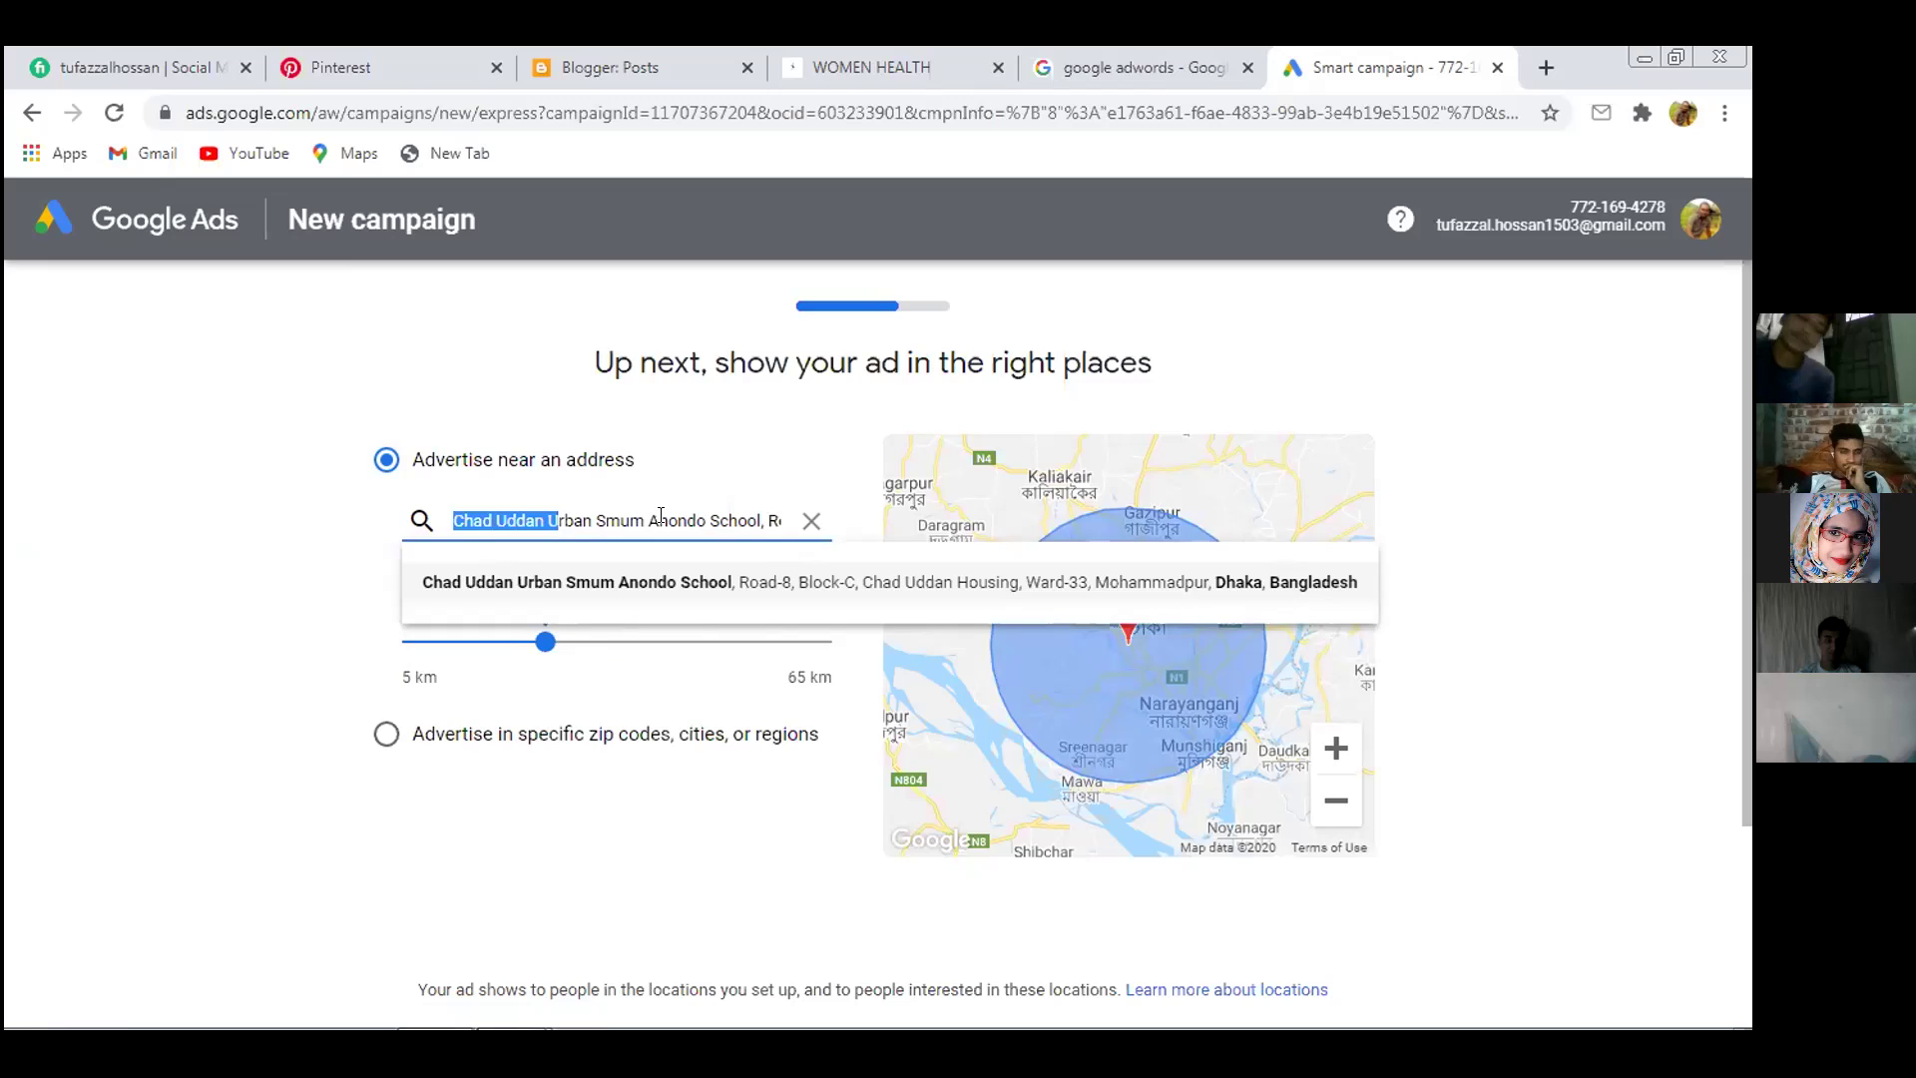
pyautogui.moveTo(763, 517); pyautogui.dragTo(433, 499)
pyautogui.click(770, 517)
pyautogui.moveTo(770, 517); pyautogui.dragTo(442, 513)
pyautogui.press('BackSpace')
pyautogui.moveTo(680, 515); pyautogui.dragTo(404, 504)
pyautogui.press('BackSpace')
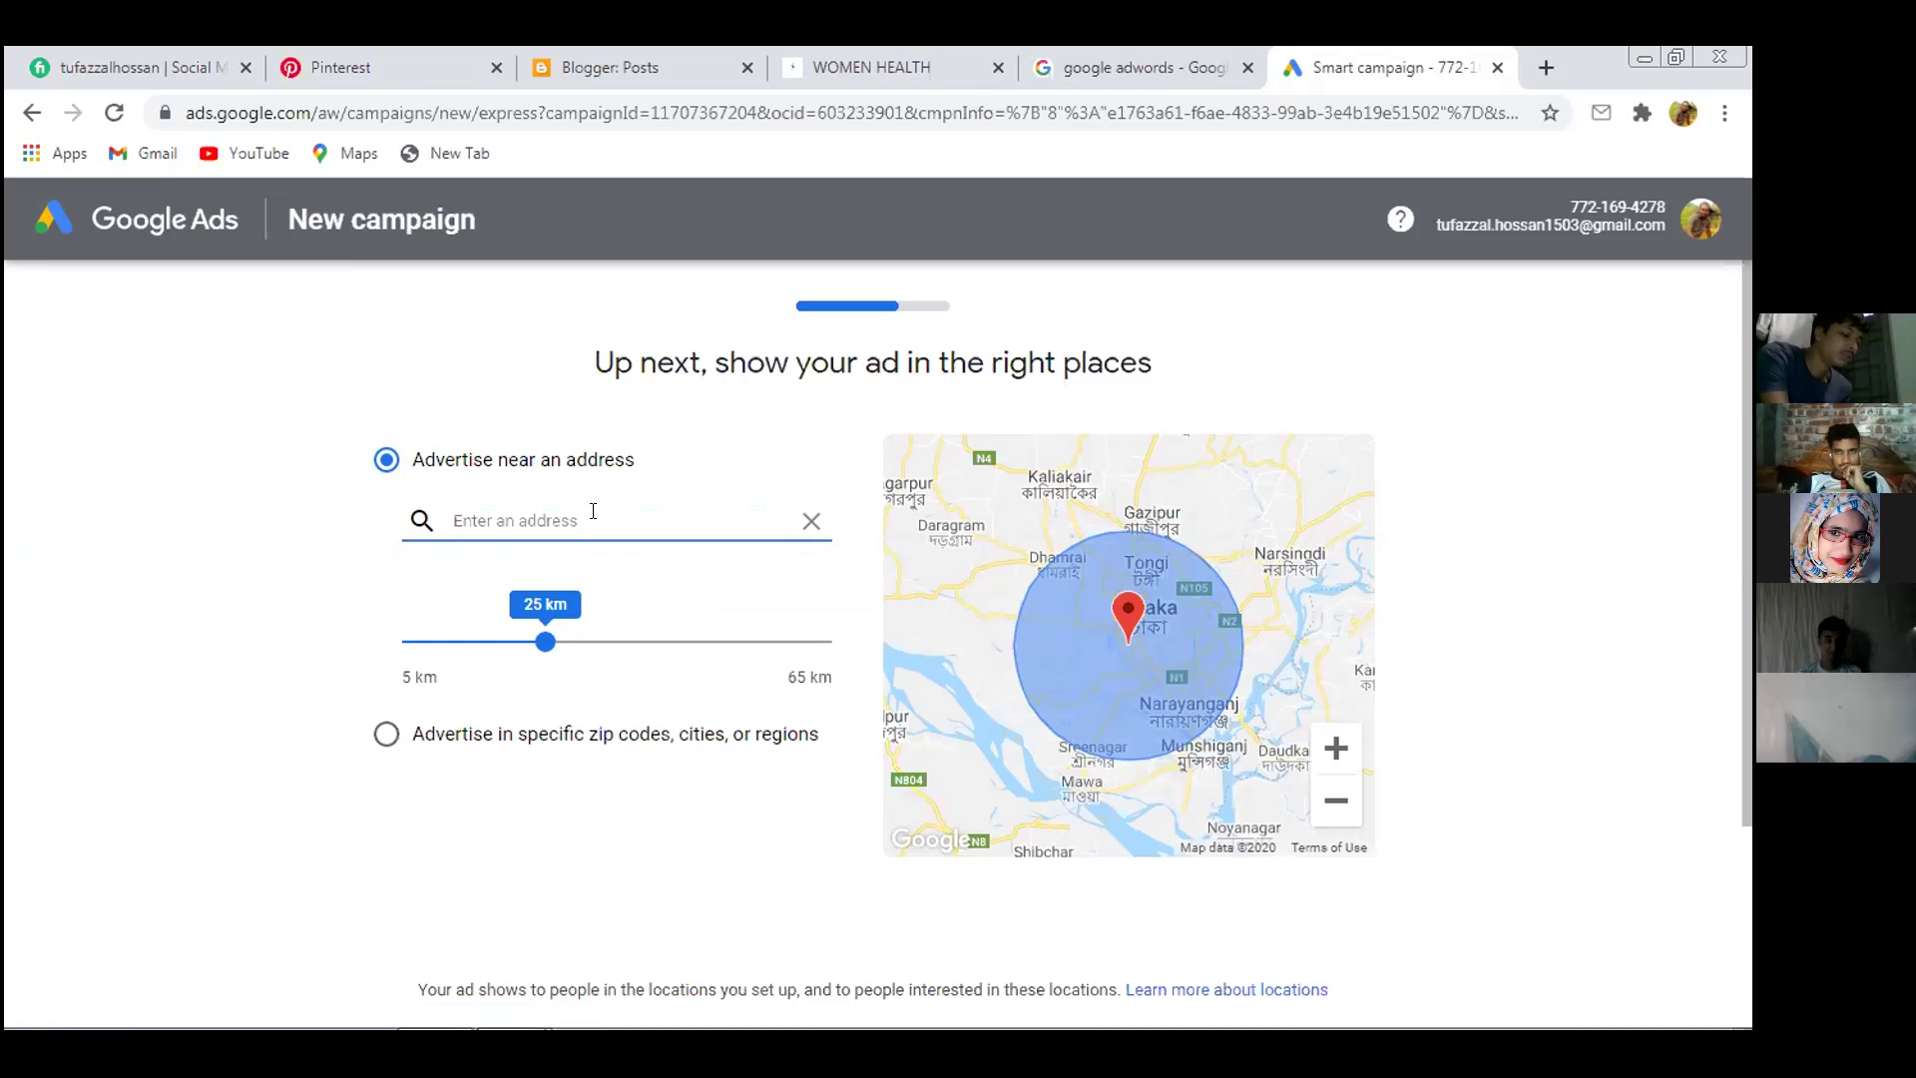
# Set the address to Dhanmondi, Dhaka, Bangladesh with a 30 km radius
pyautogui.write('Dha')
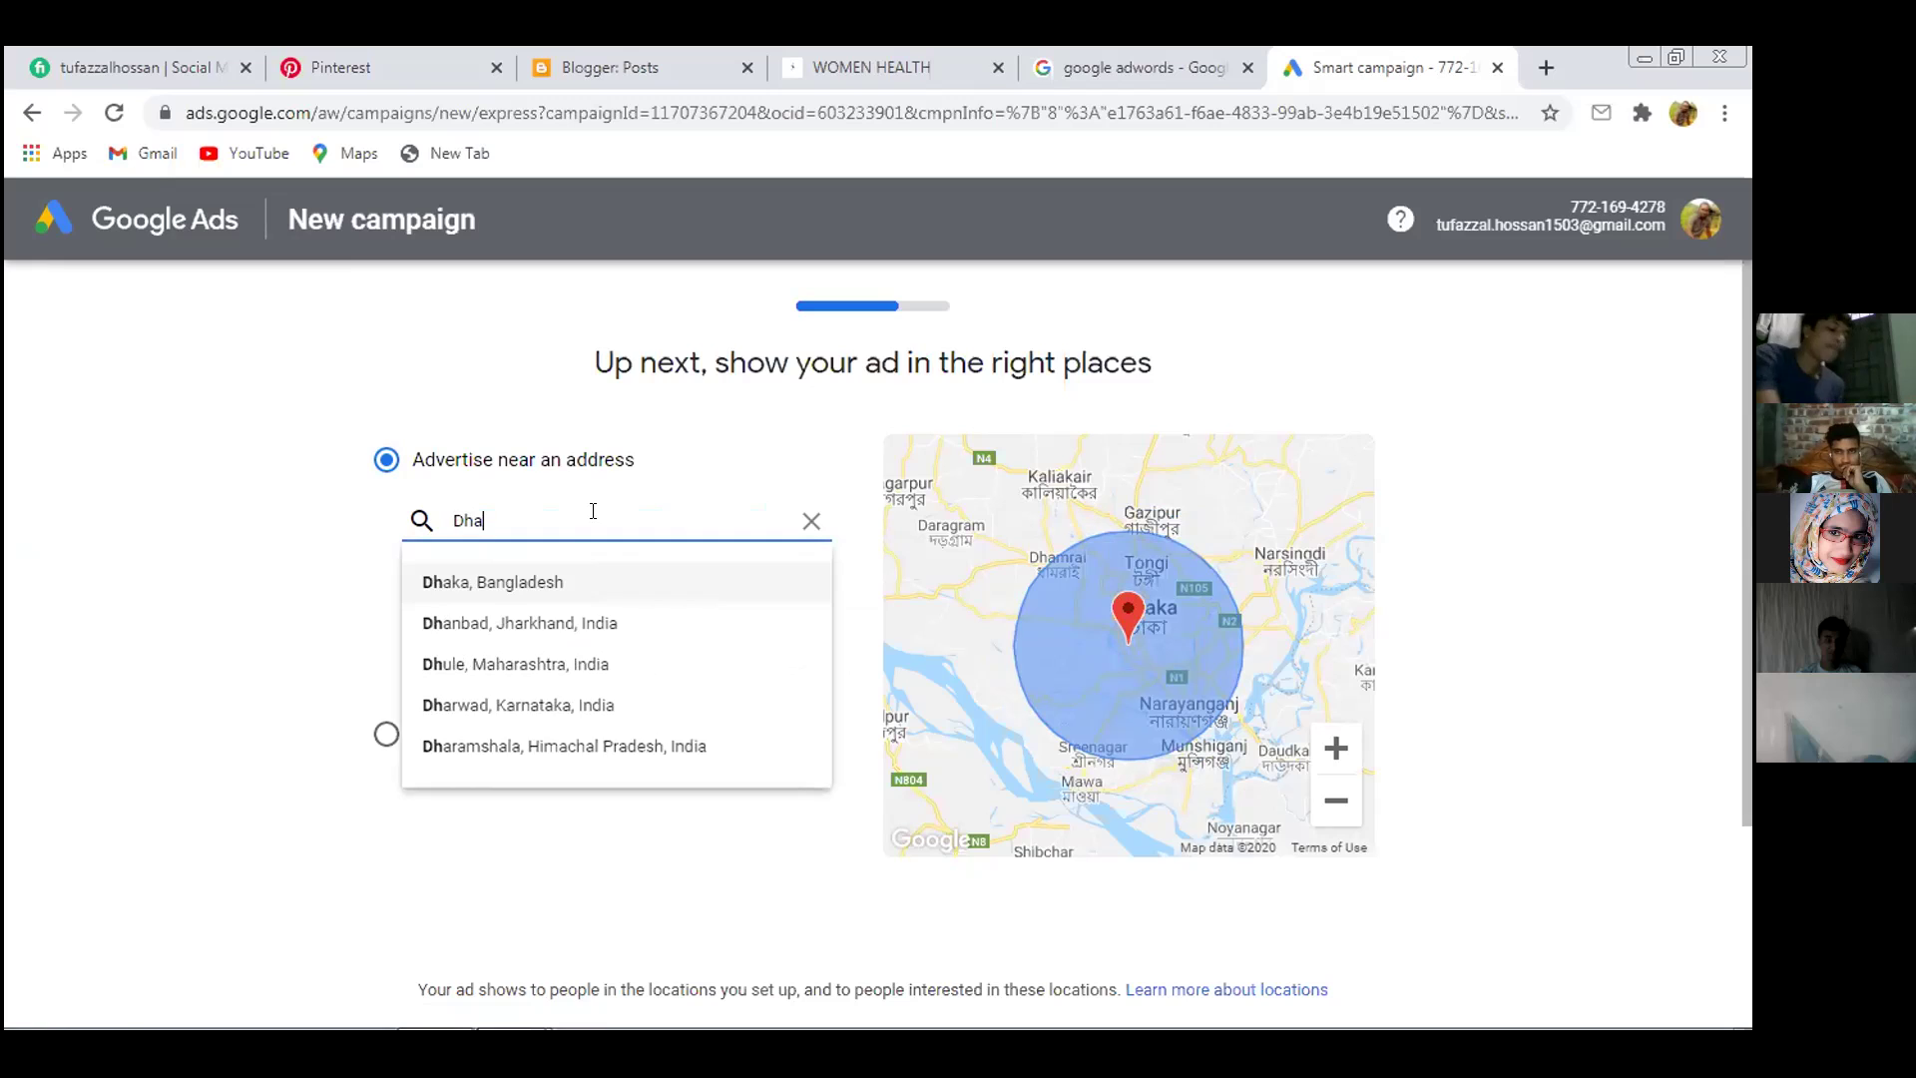
pyautogui.write('nmond')
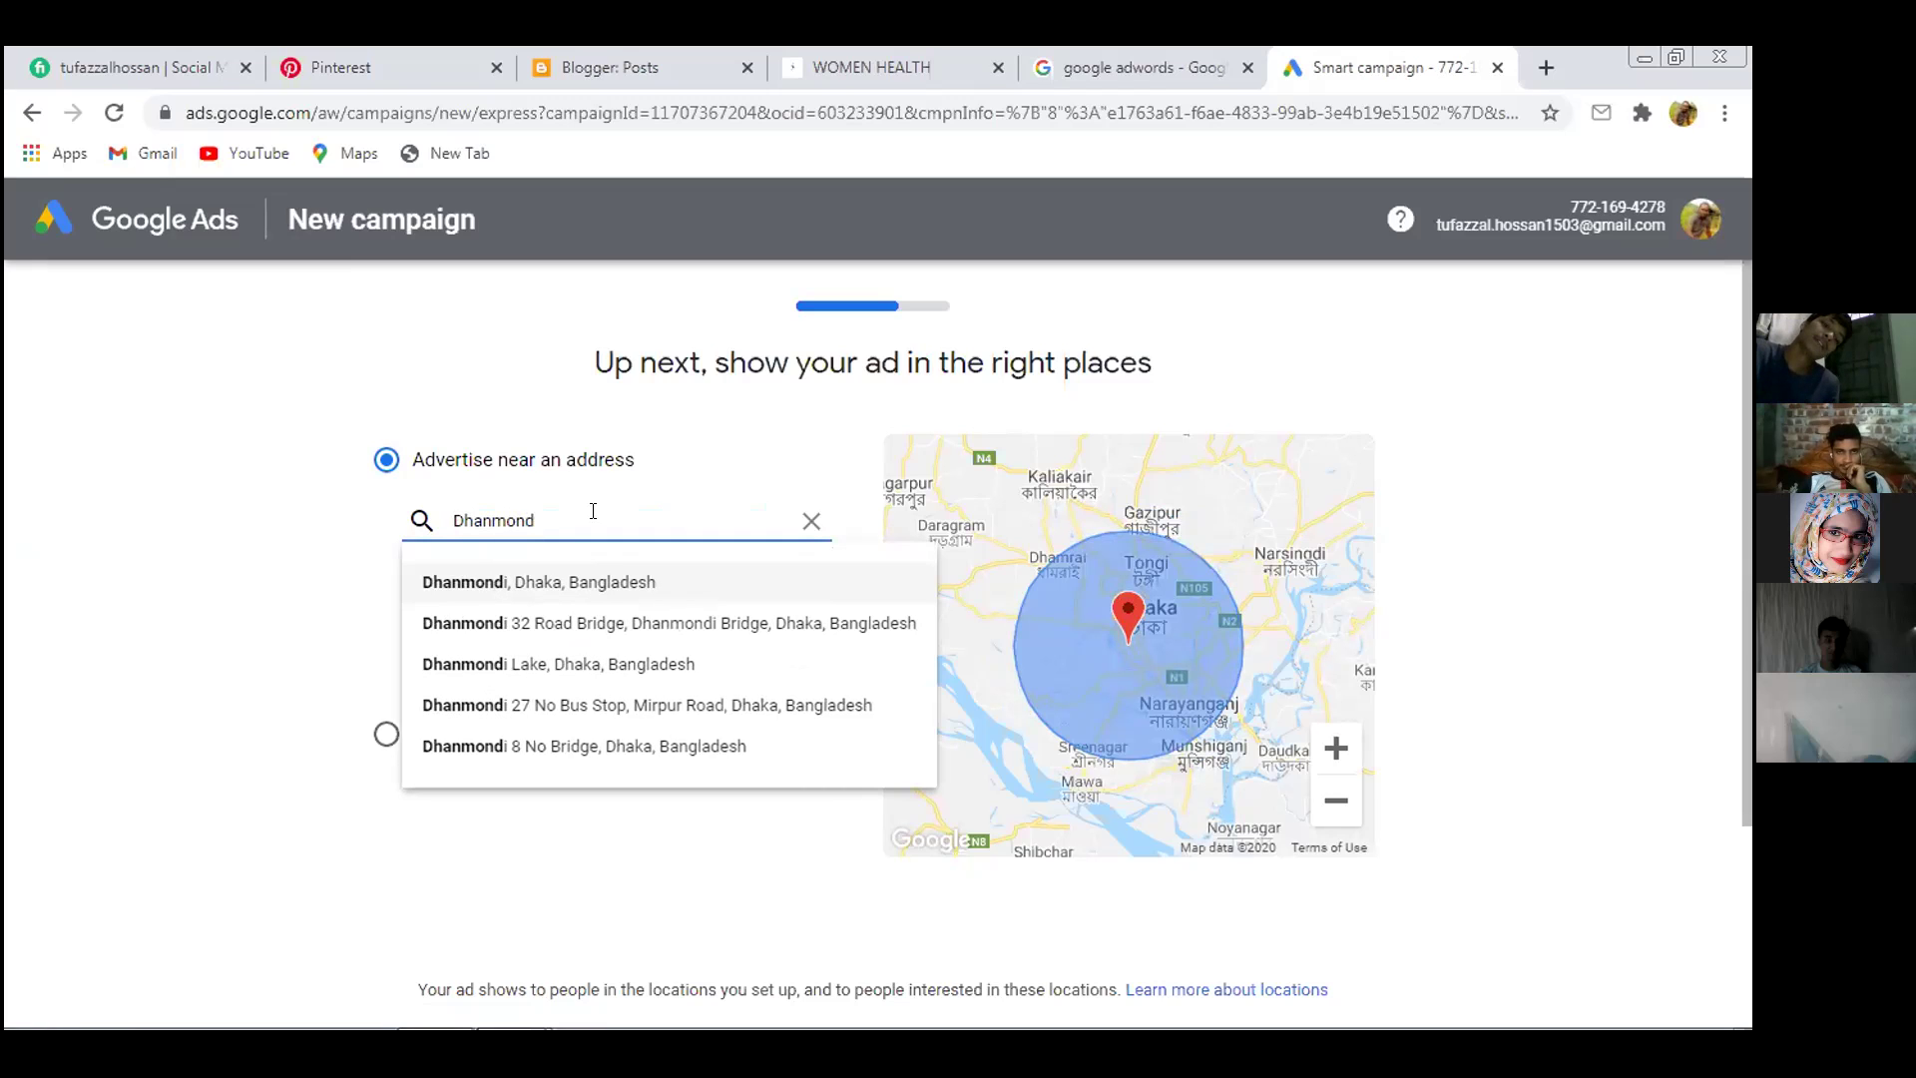
pyautogui.write('i')
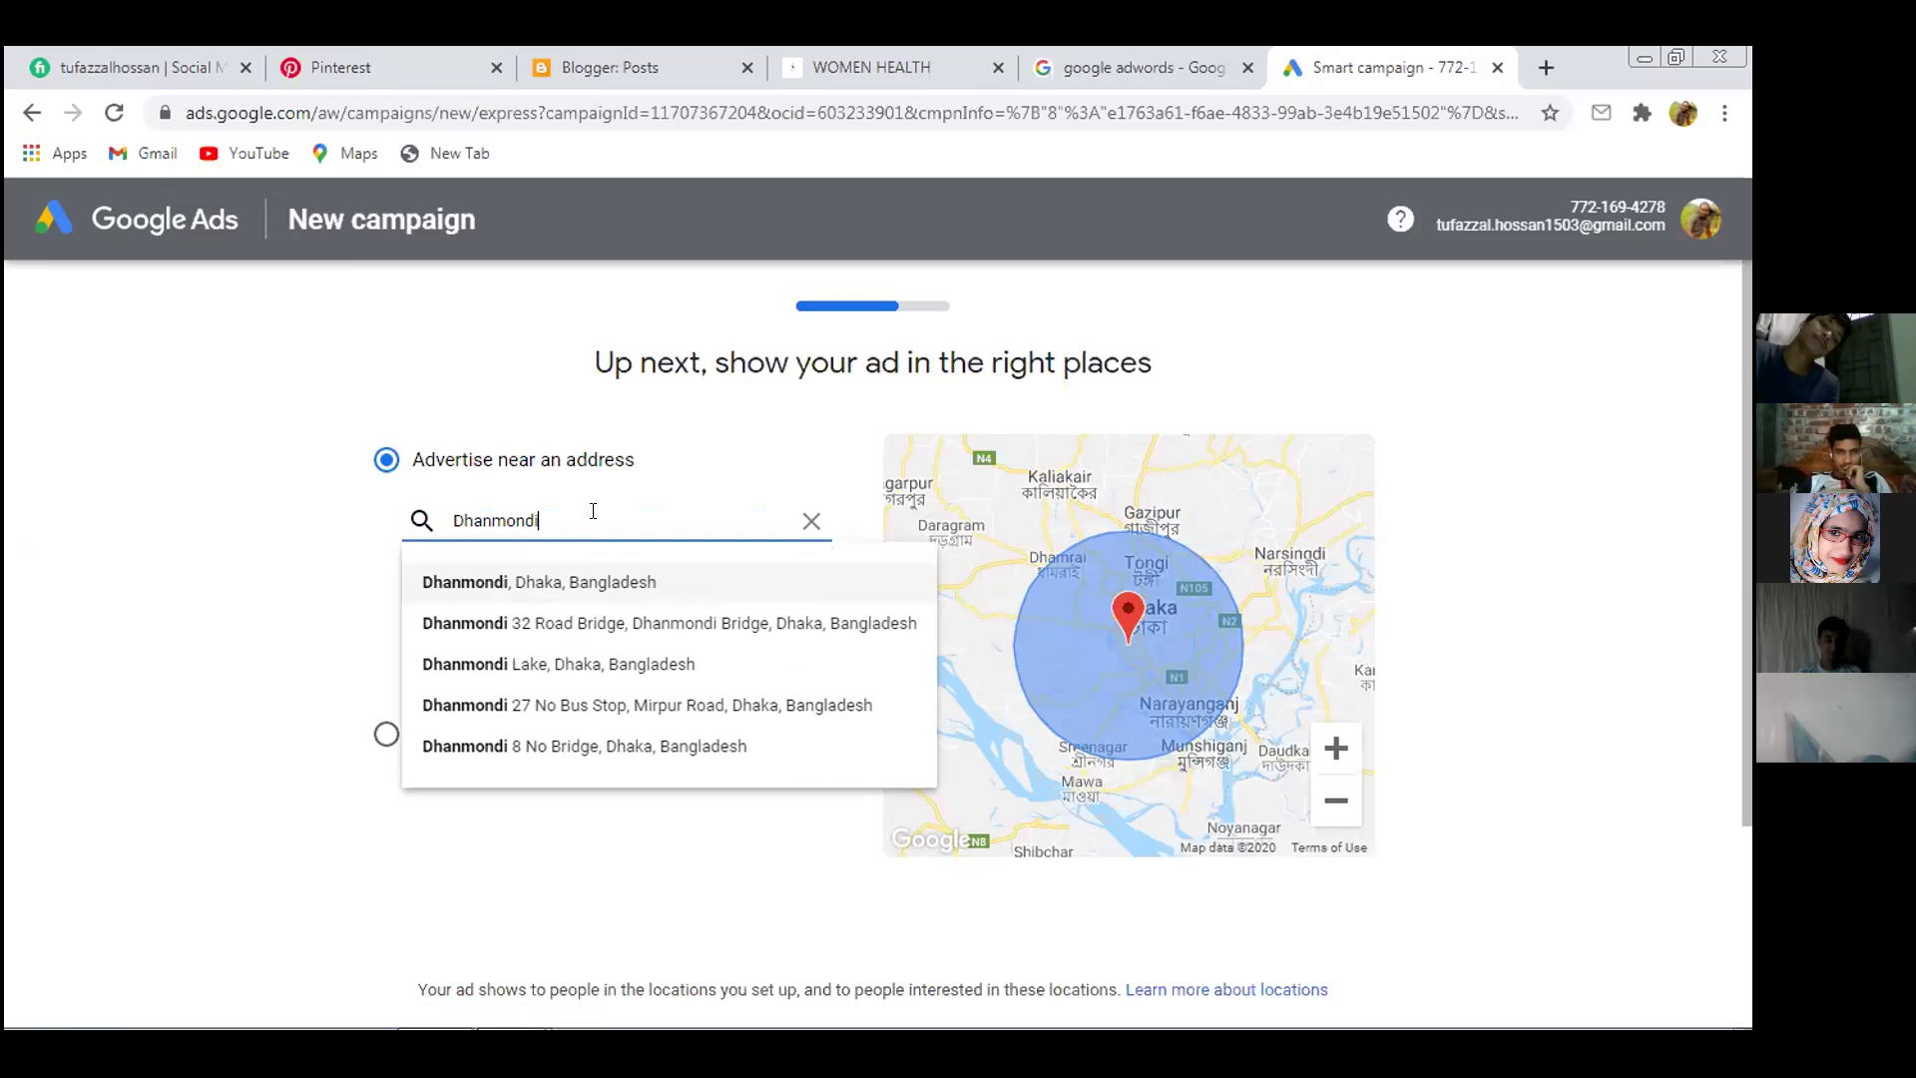
pyautogui.click(630, 579)
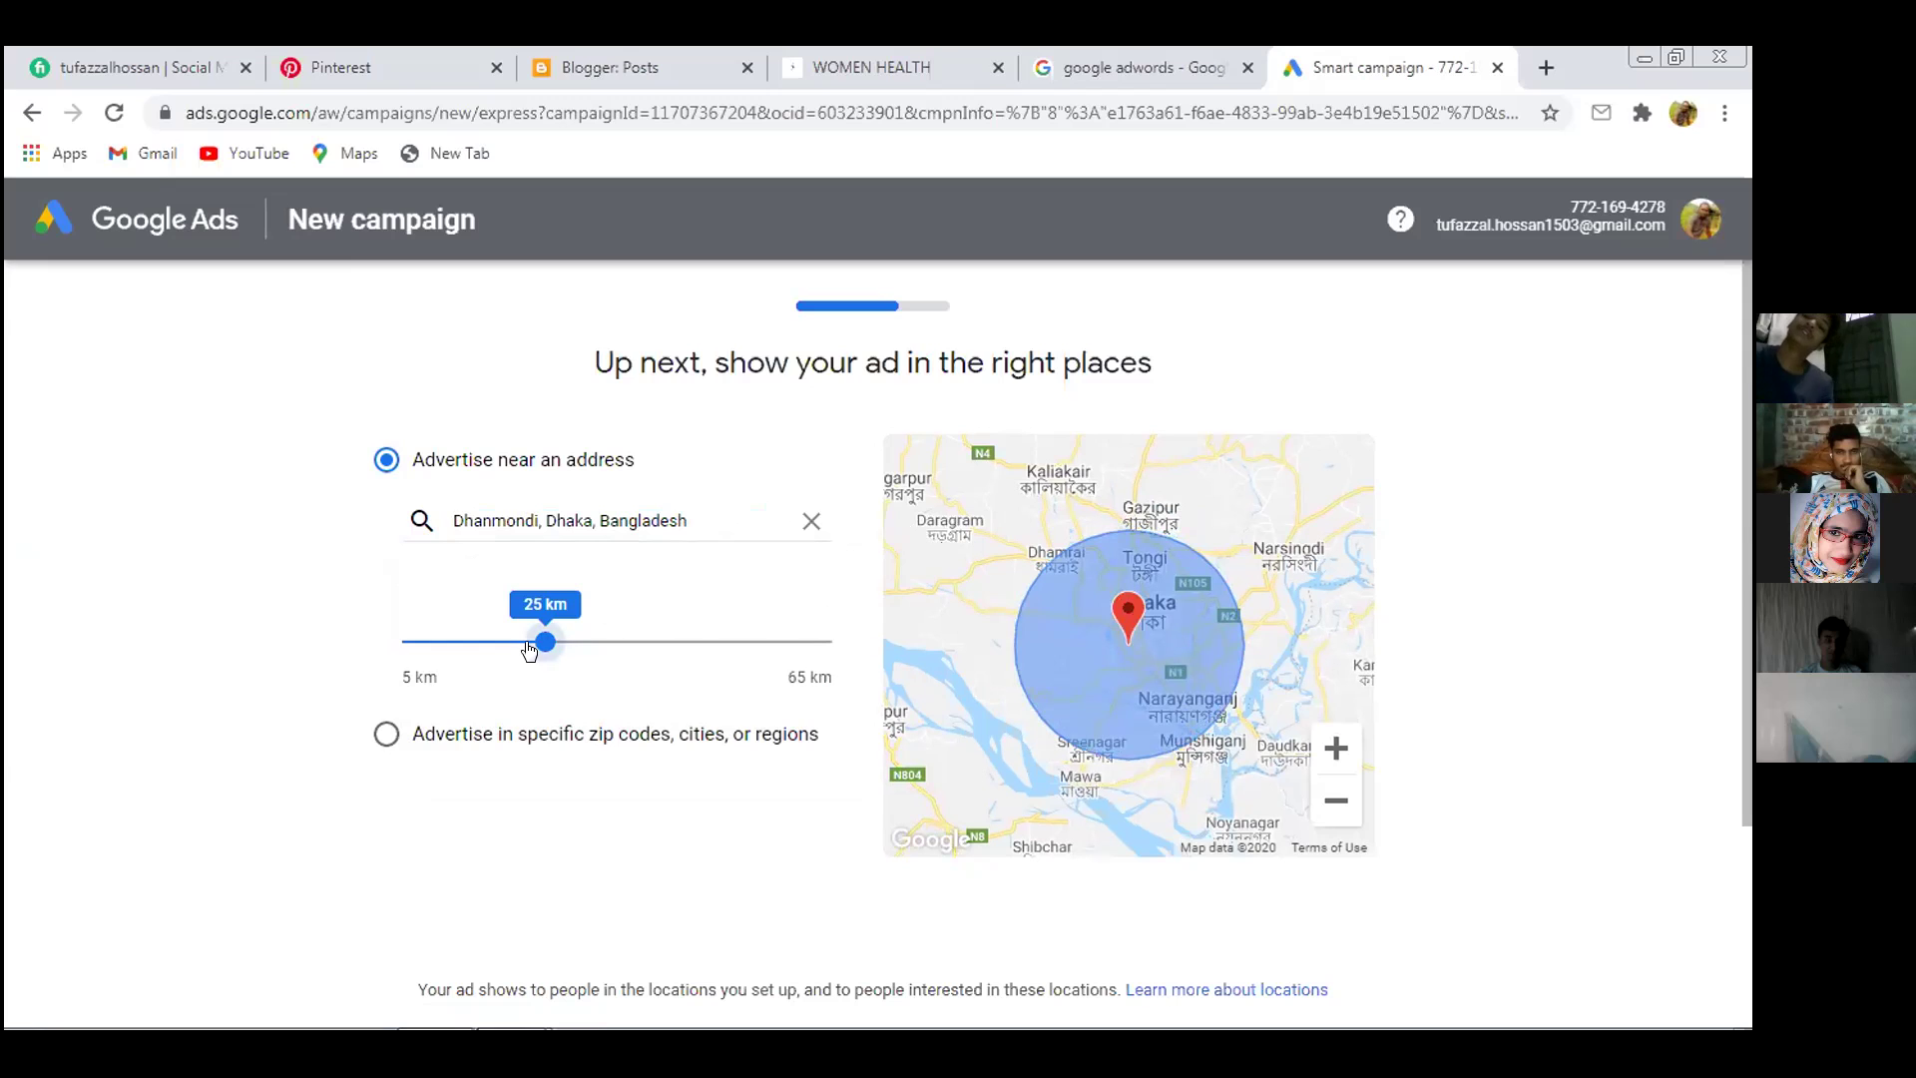
pyautogui.moveTo(545, 642); pyautogui.dragTo(450, 654)
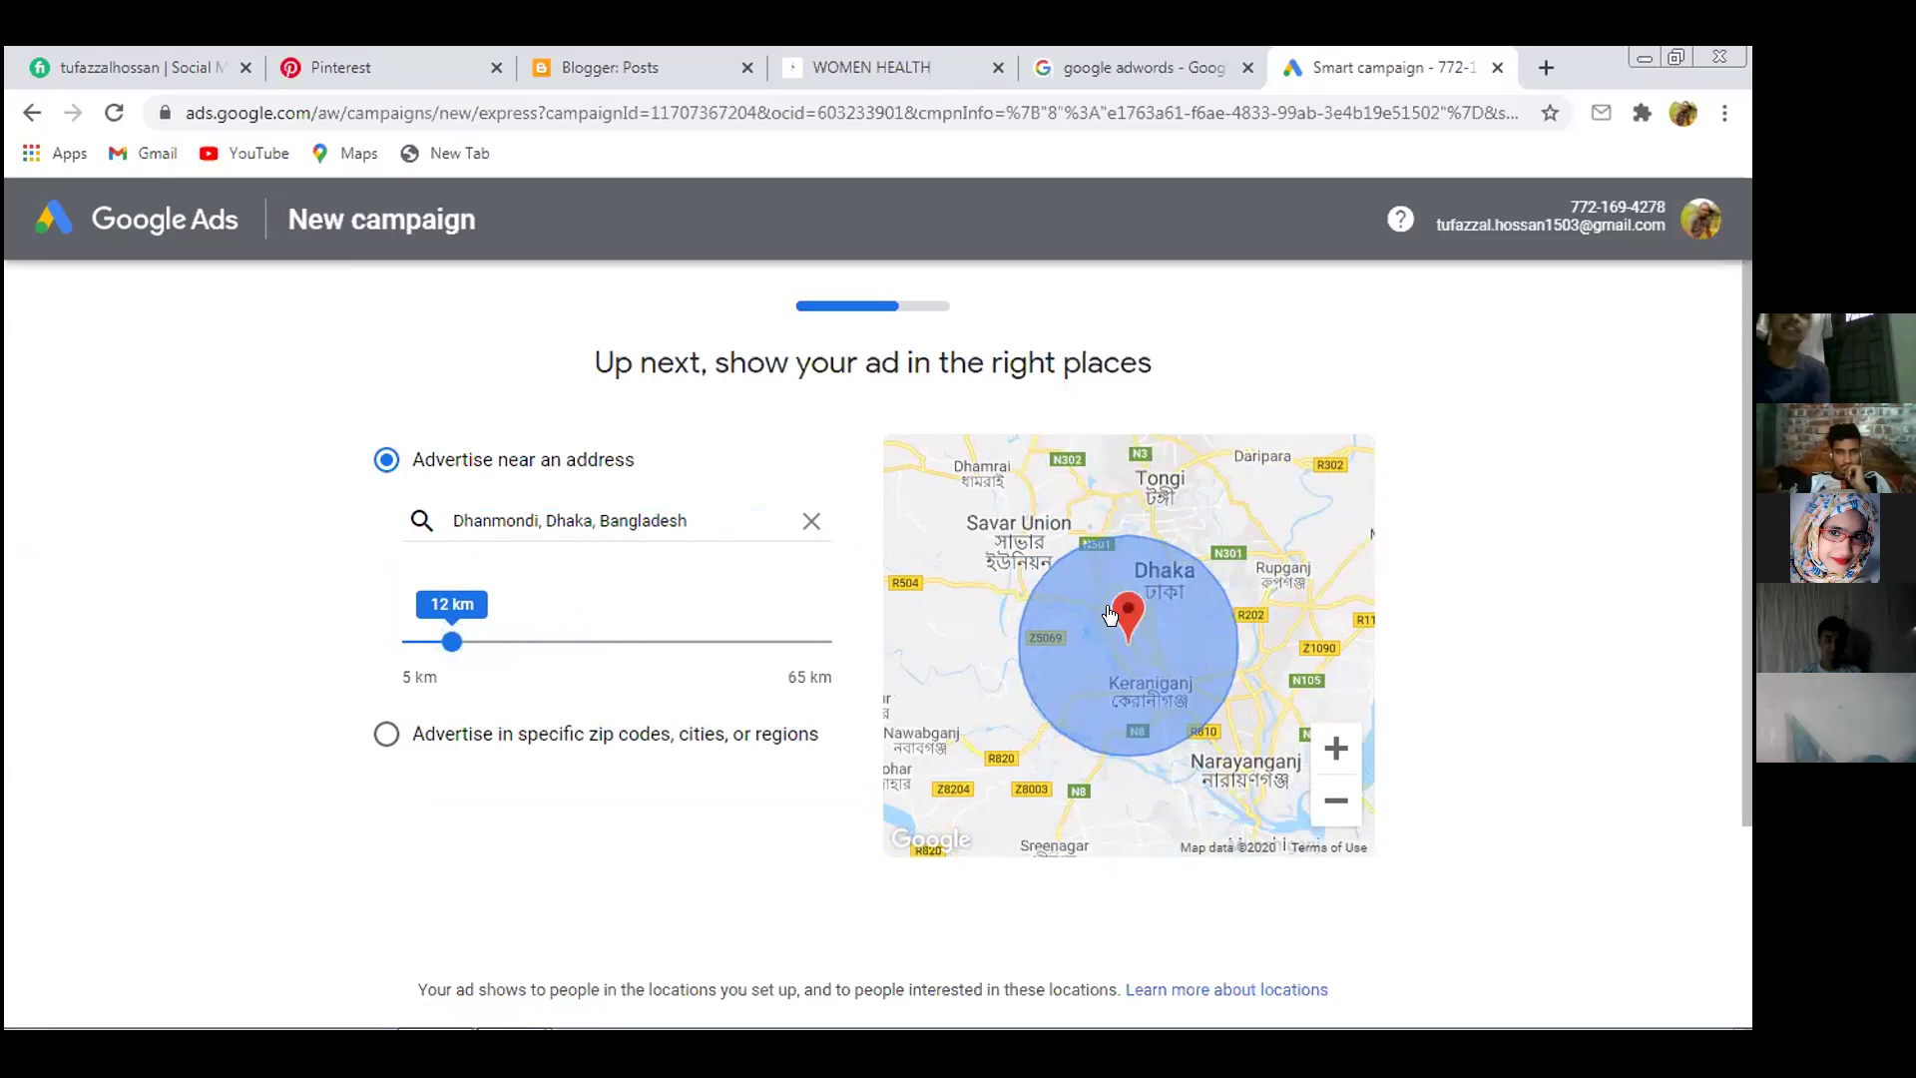
pyautogui.moveTo(537, 656); pyautogui.dragTo(581, 647)
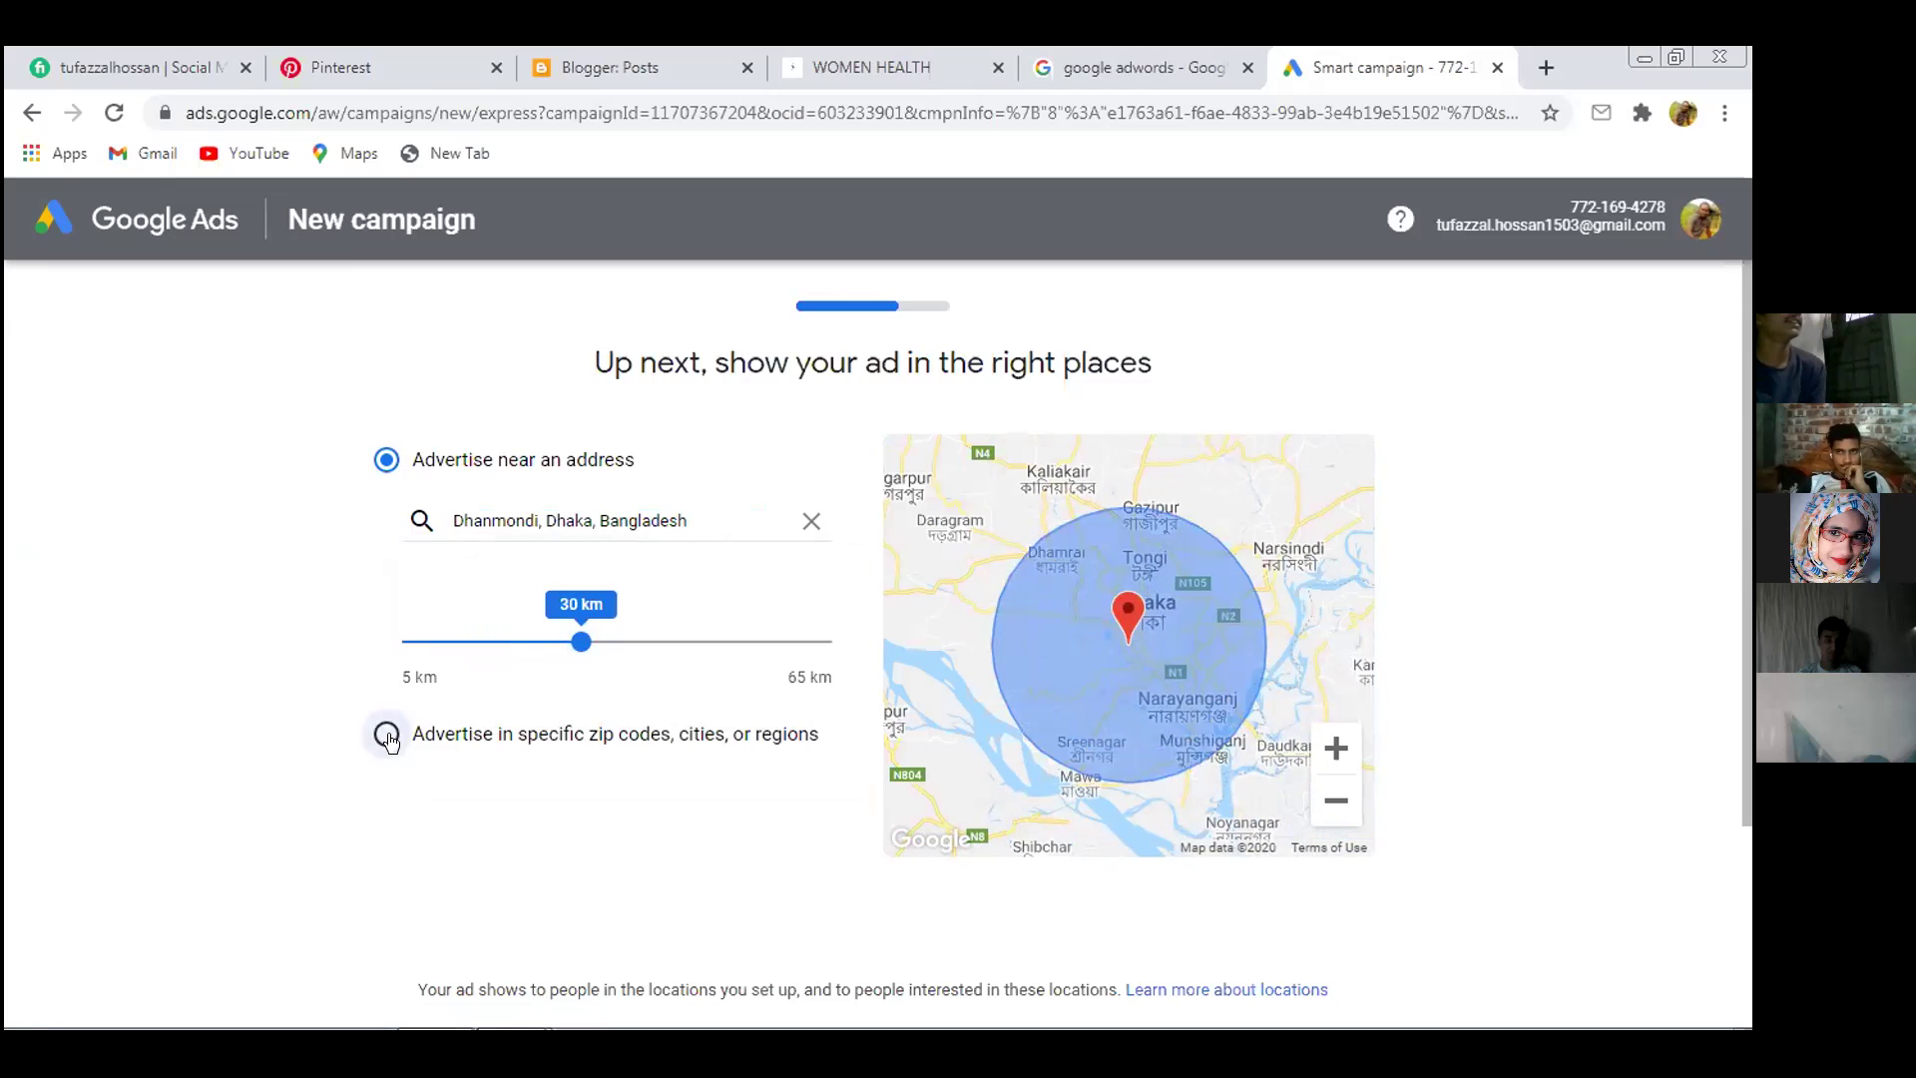
# Switch to targeting specific regions, trying and discarding the 1207 and mohammadpur searches
pyautogui.click(386, 734)
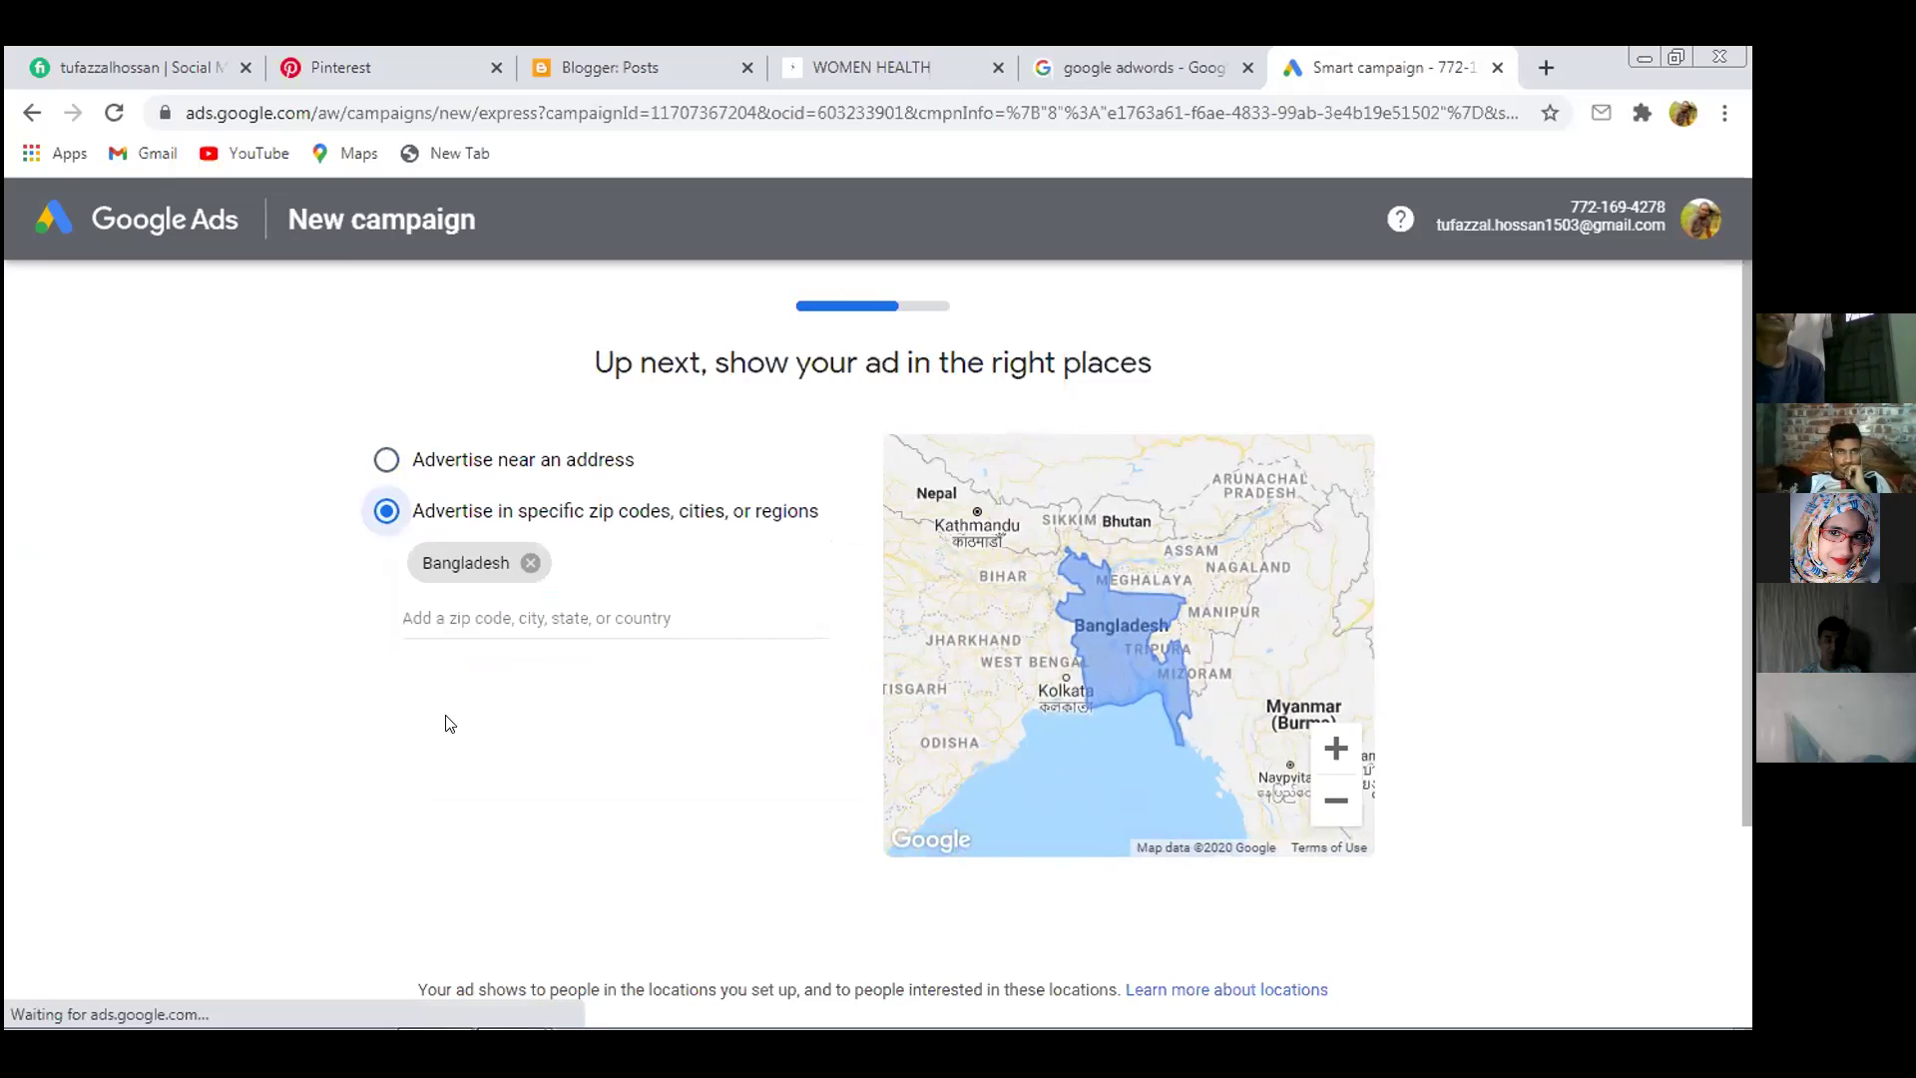
pyautogui.click(573, 615)
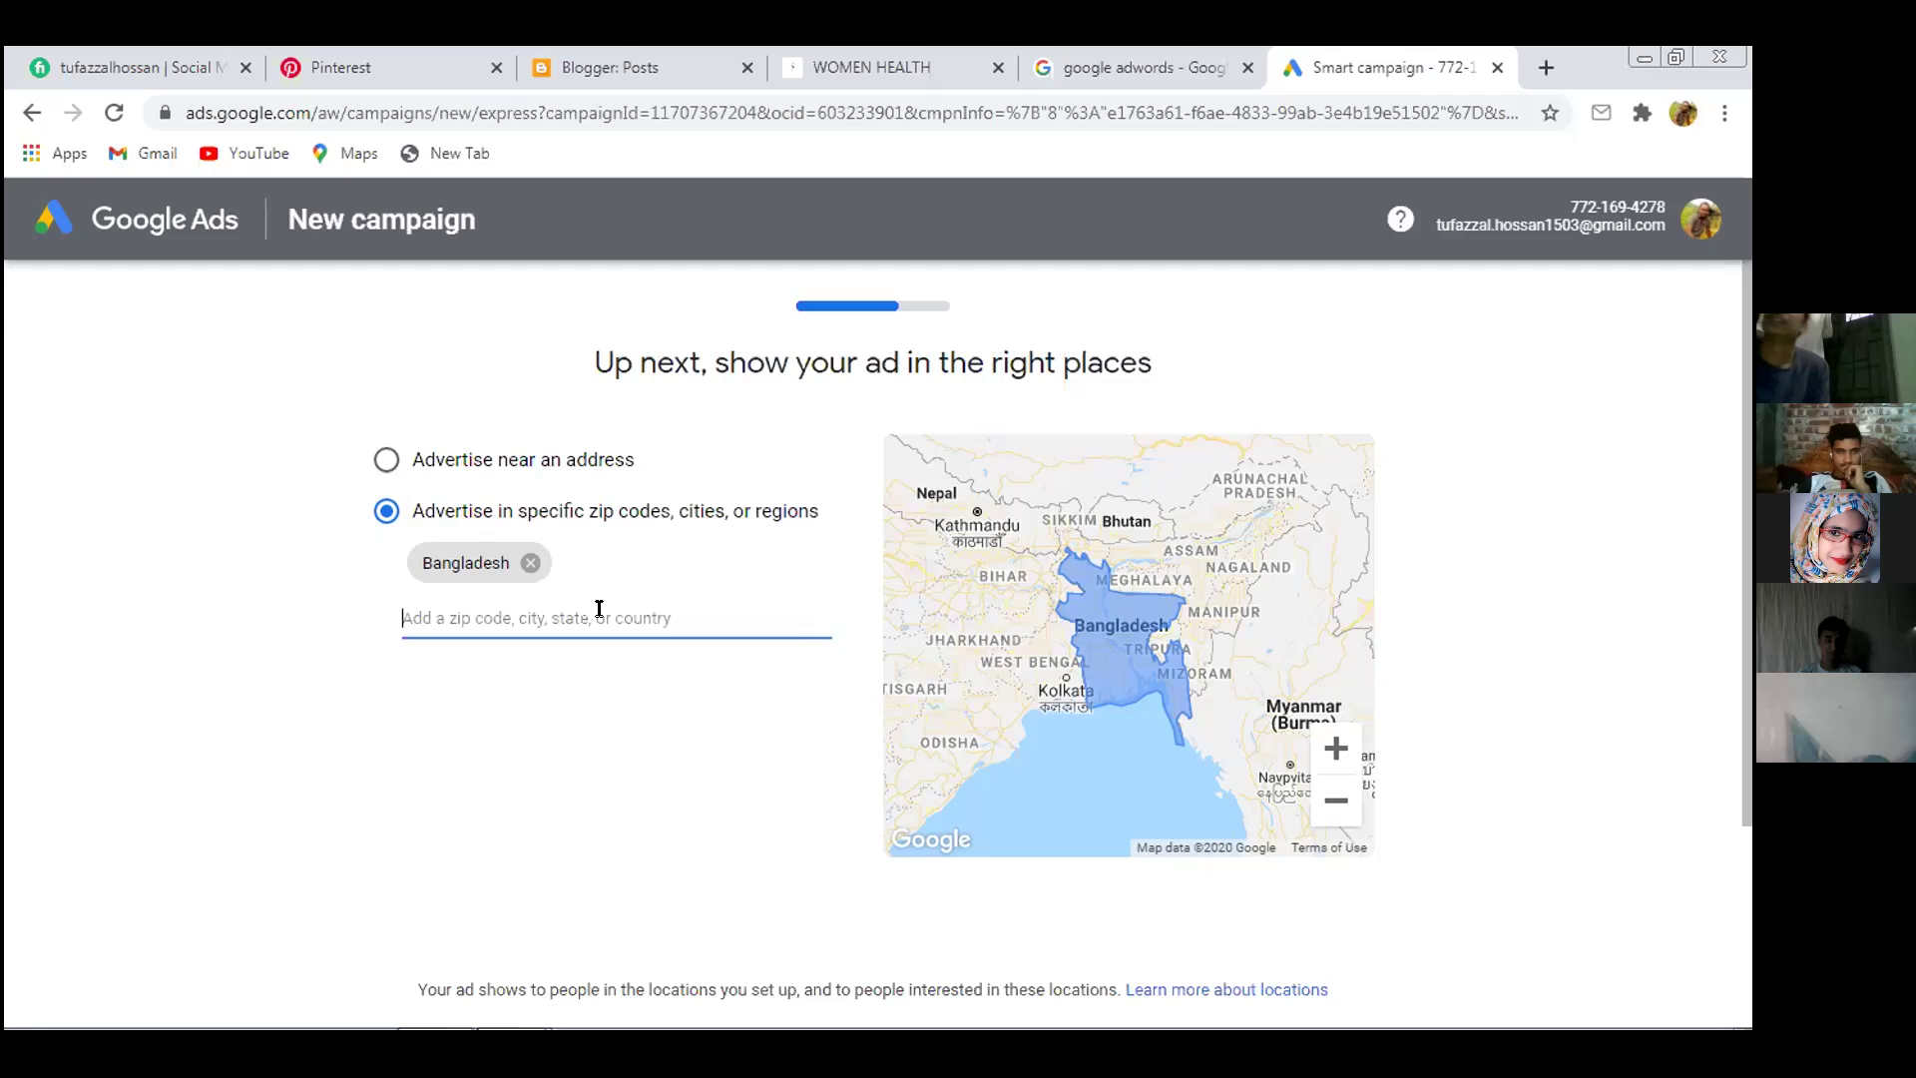
pyautogui.write('1207')
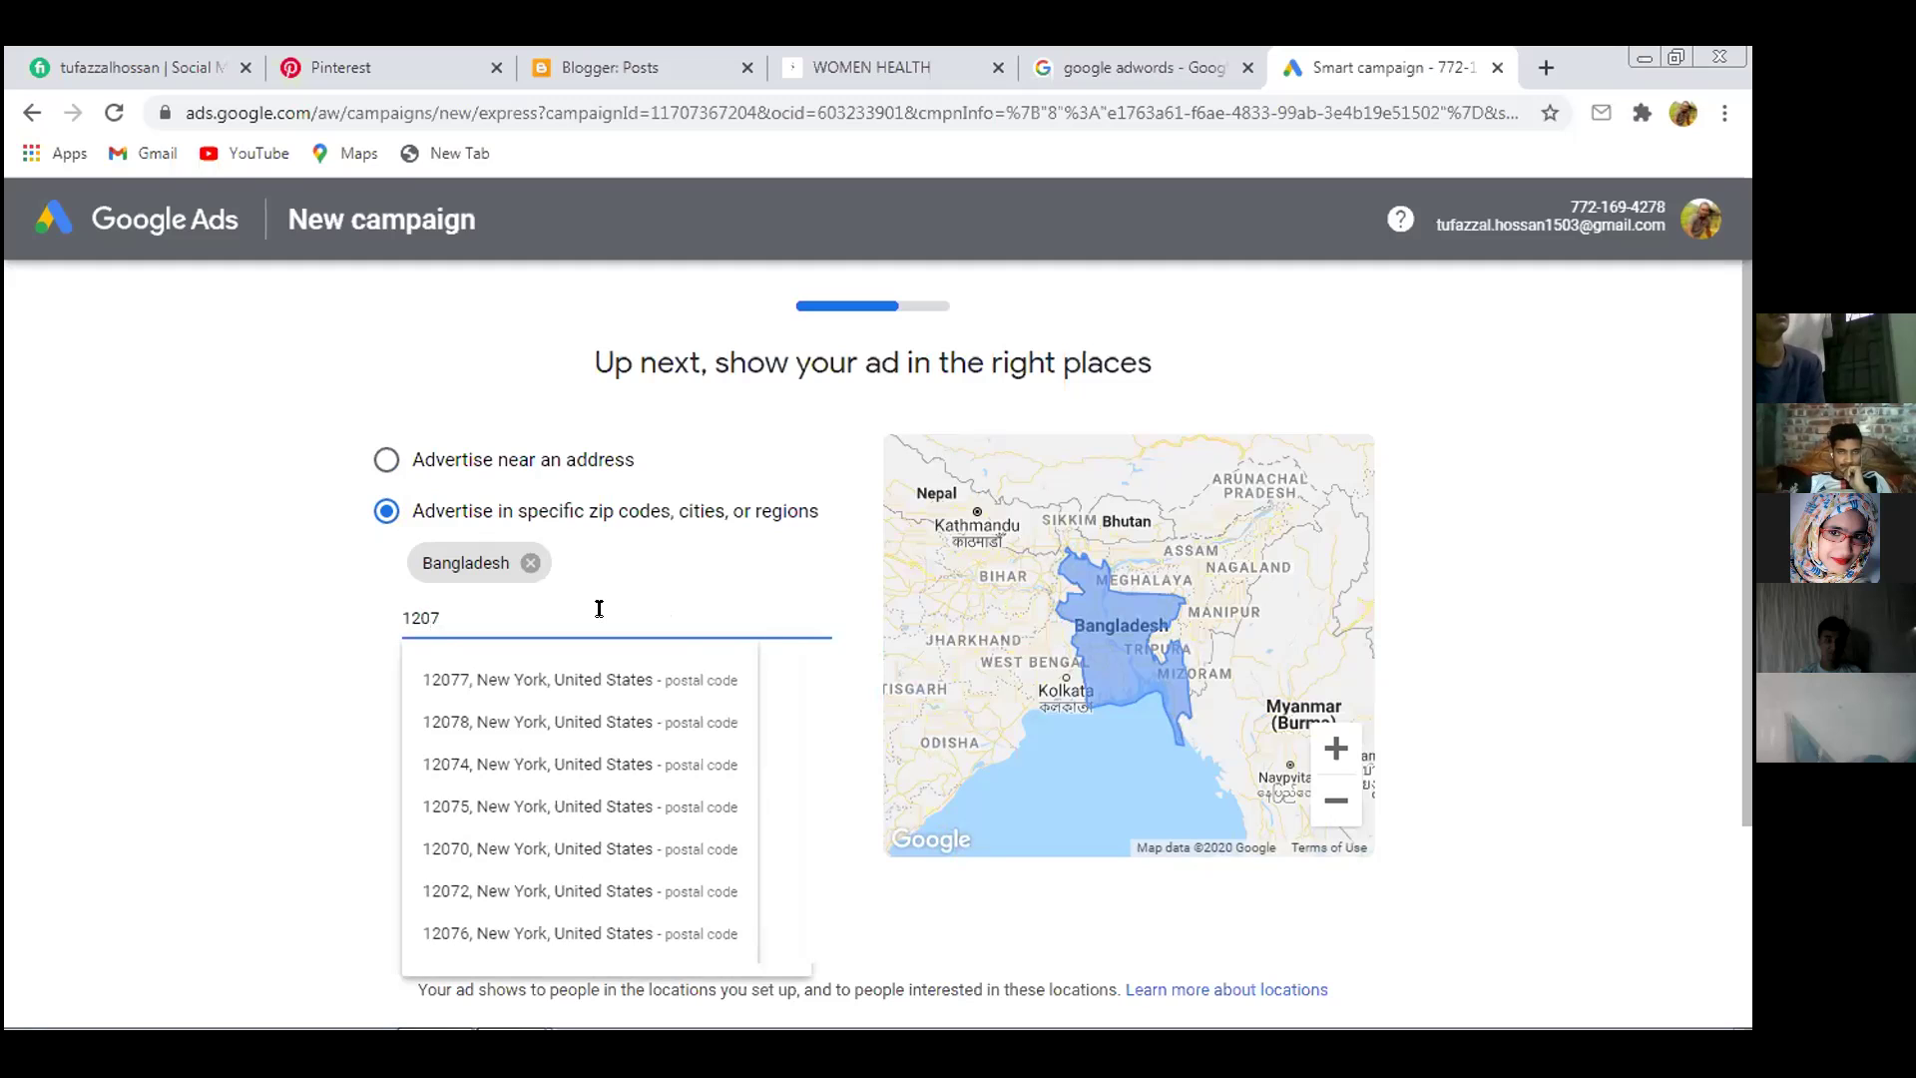
pyautogui.press('BackSpace')
pyautogui.press('BackSpace')
pyautogui.press('BackSpace')
pyautogui.press('BackSpace')
pyautogui.write('m')
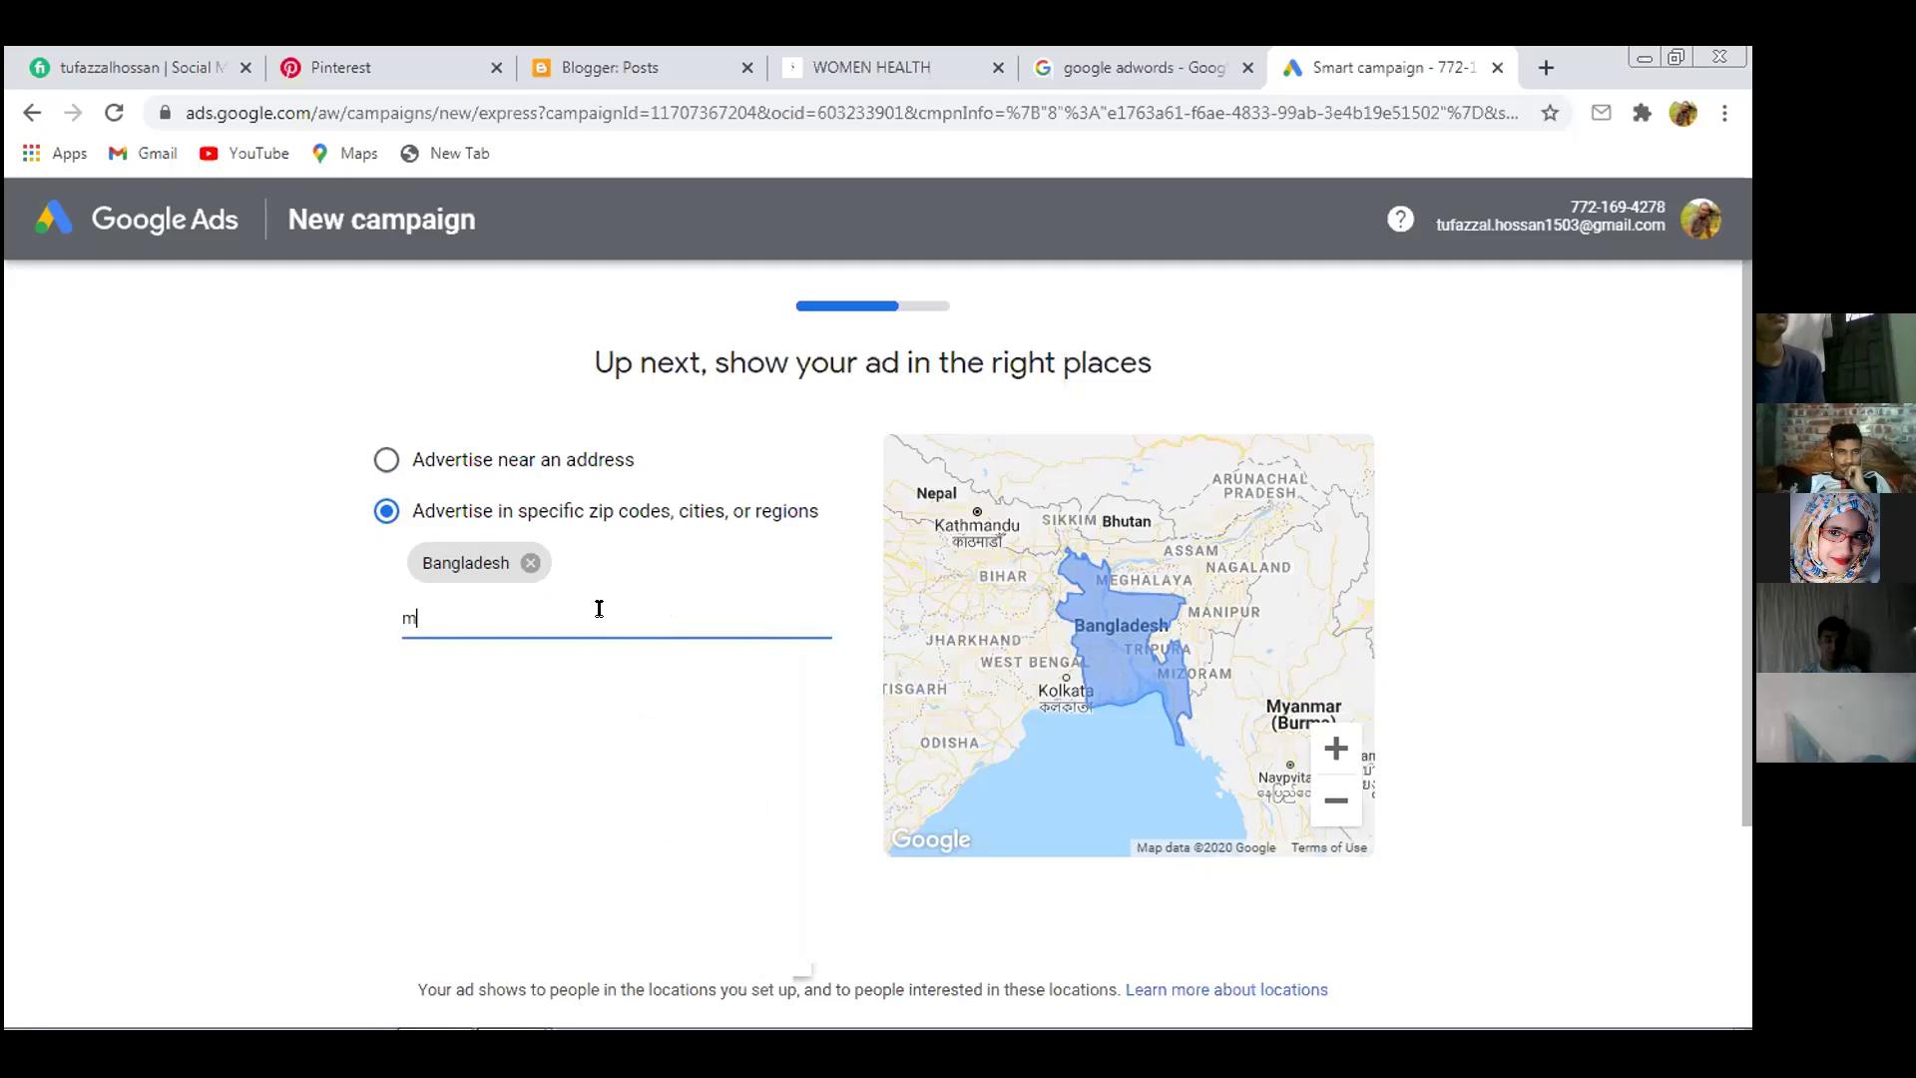
pyautogui.write('oha')
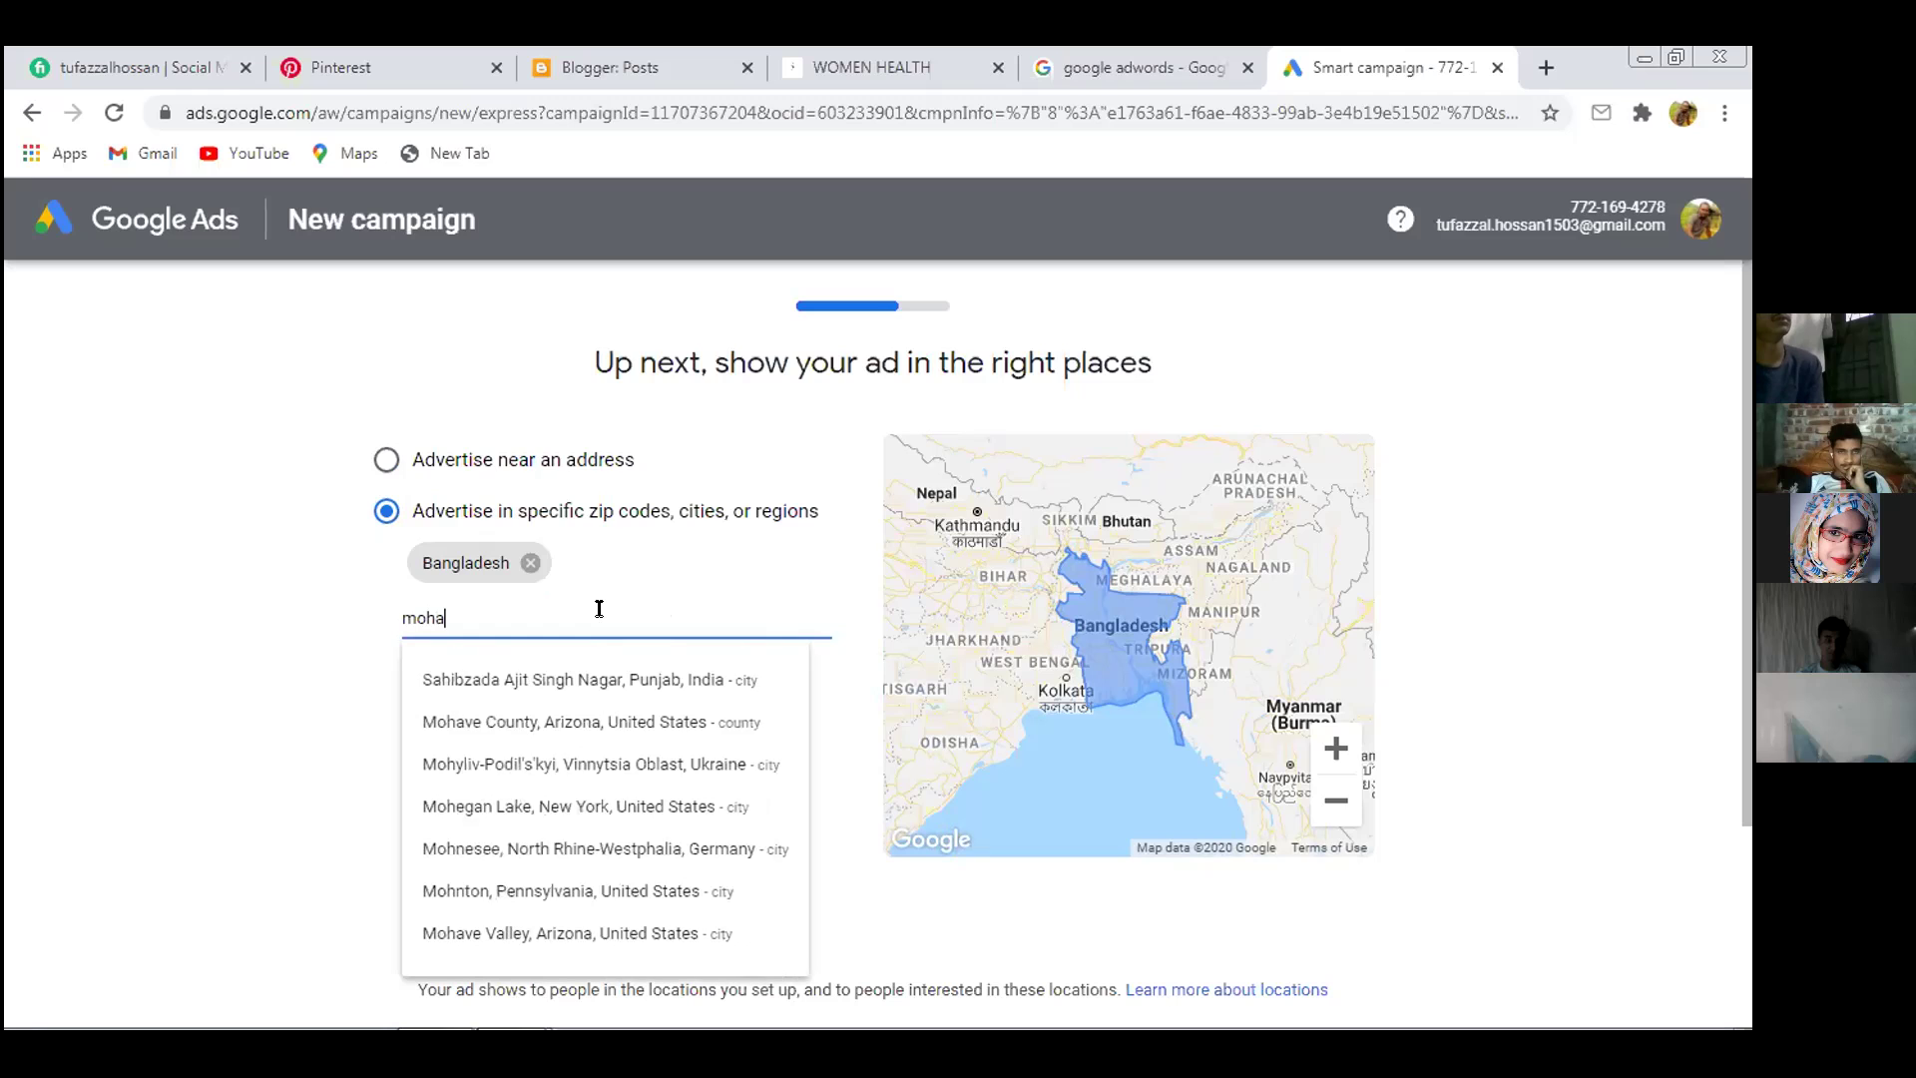
pyautogui.write('mma')
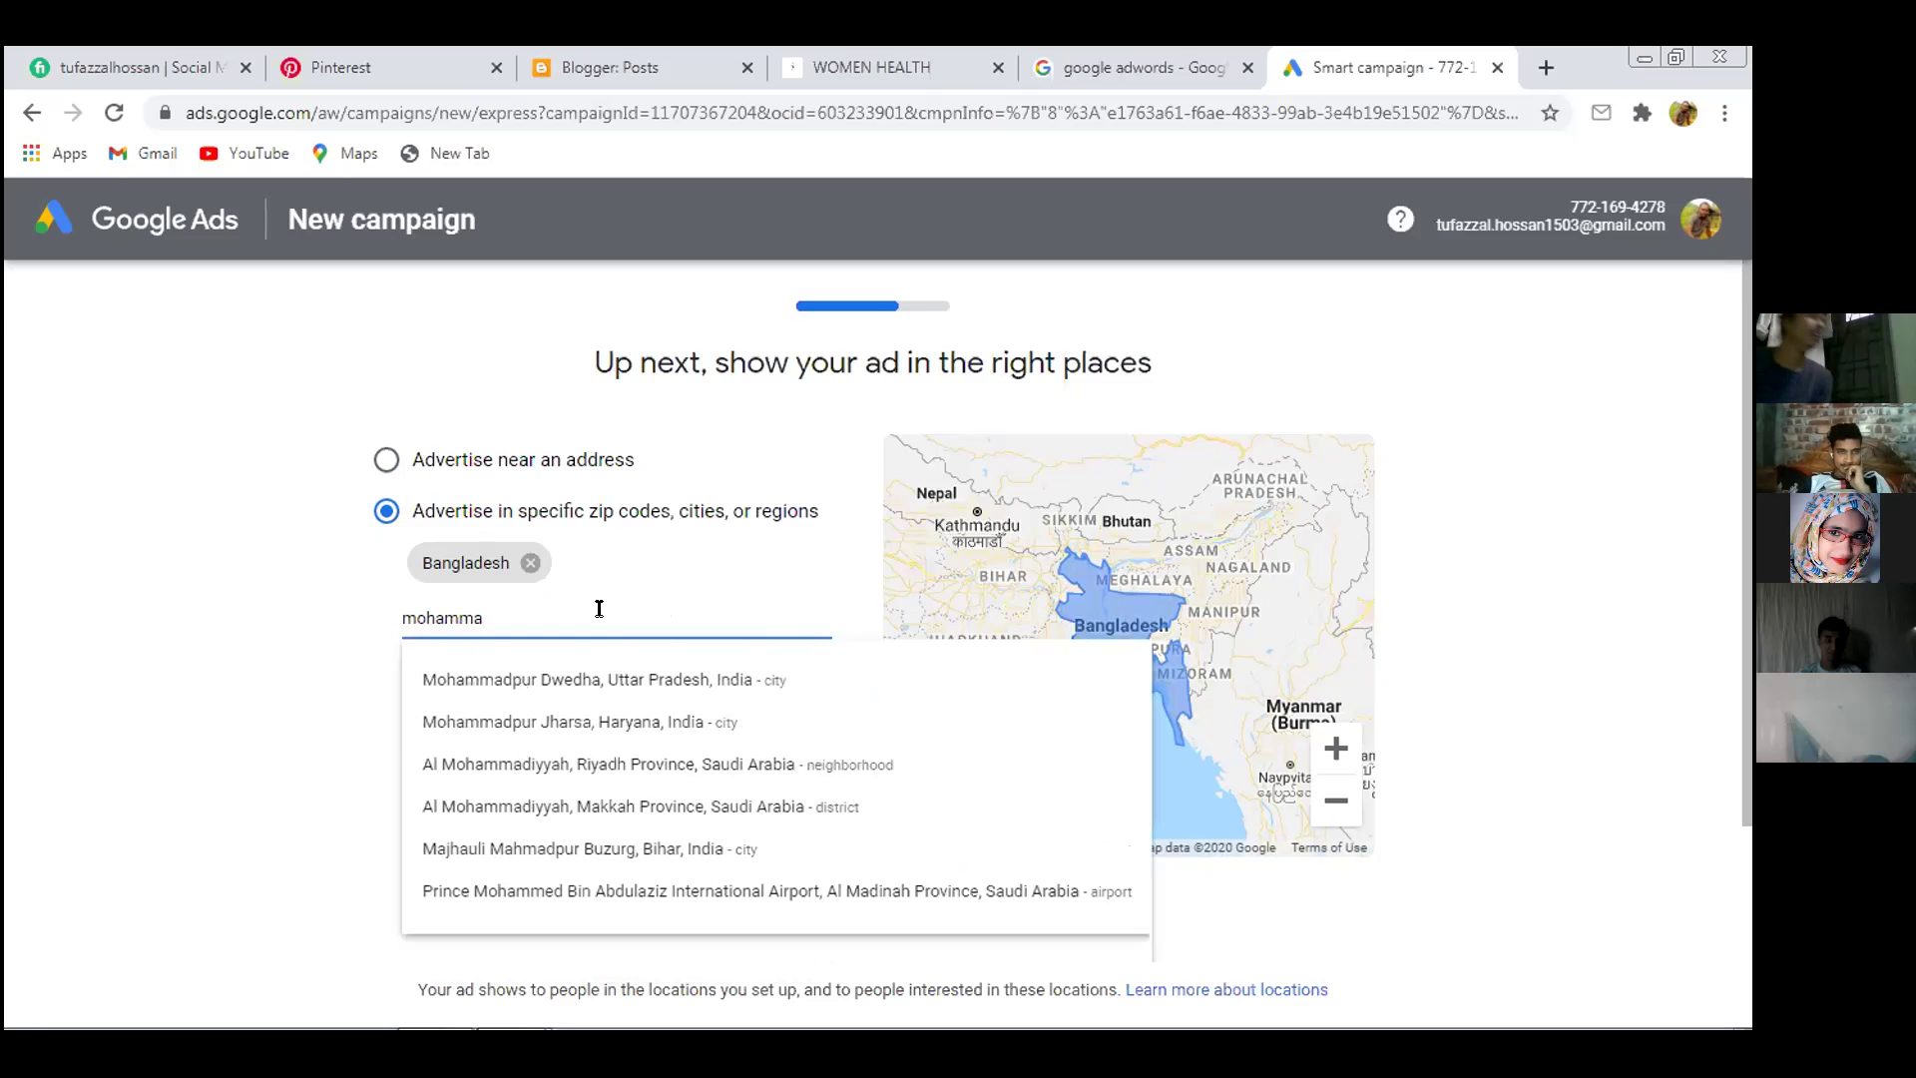
pyautogui.write('dpur')
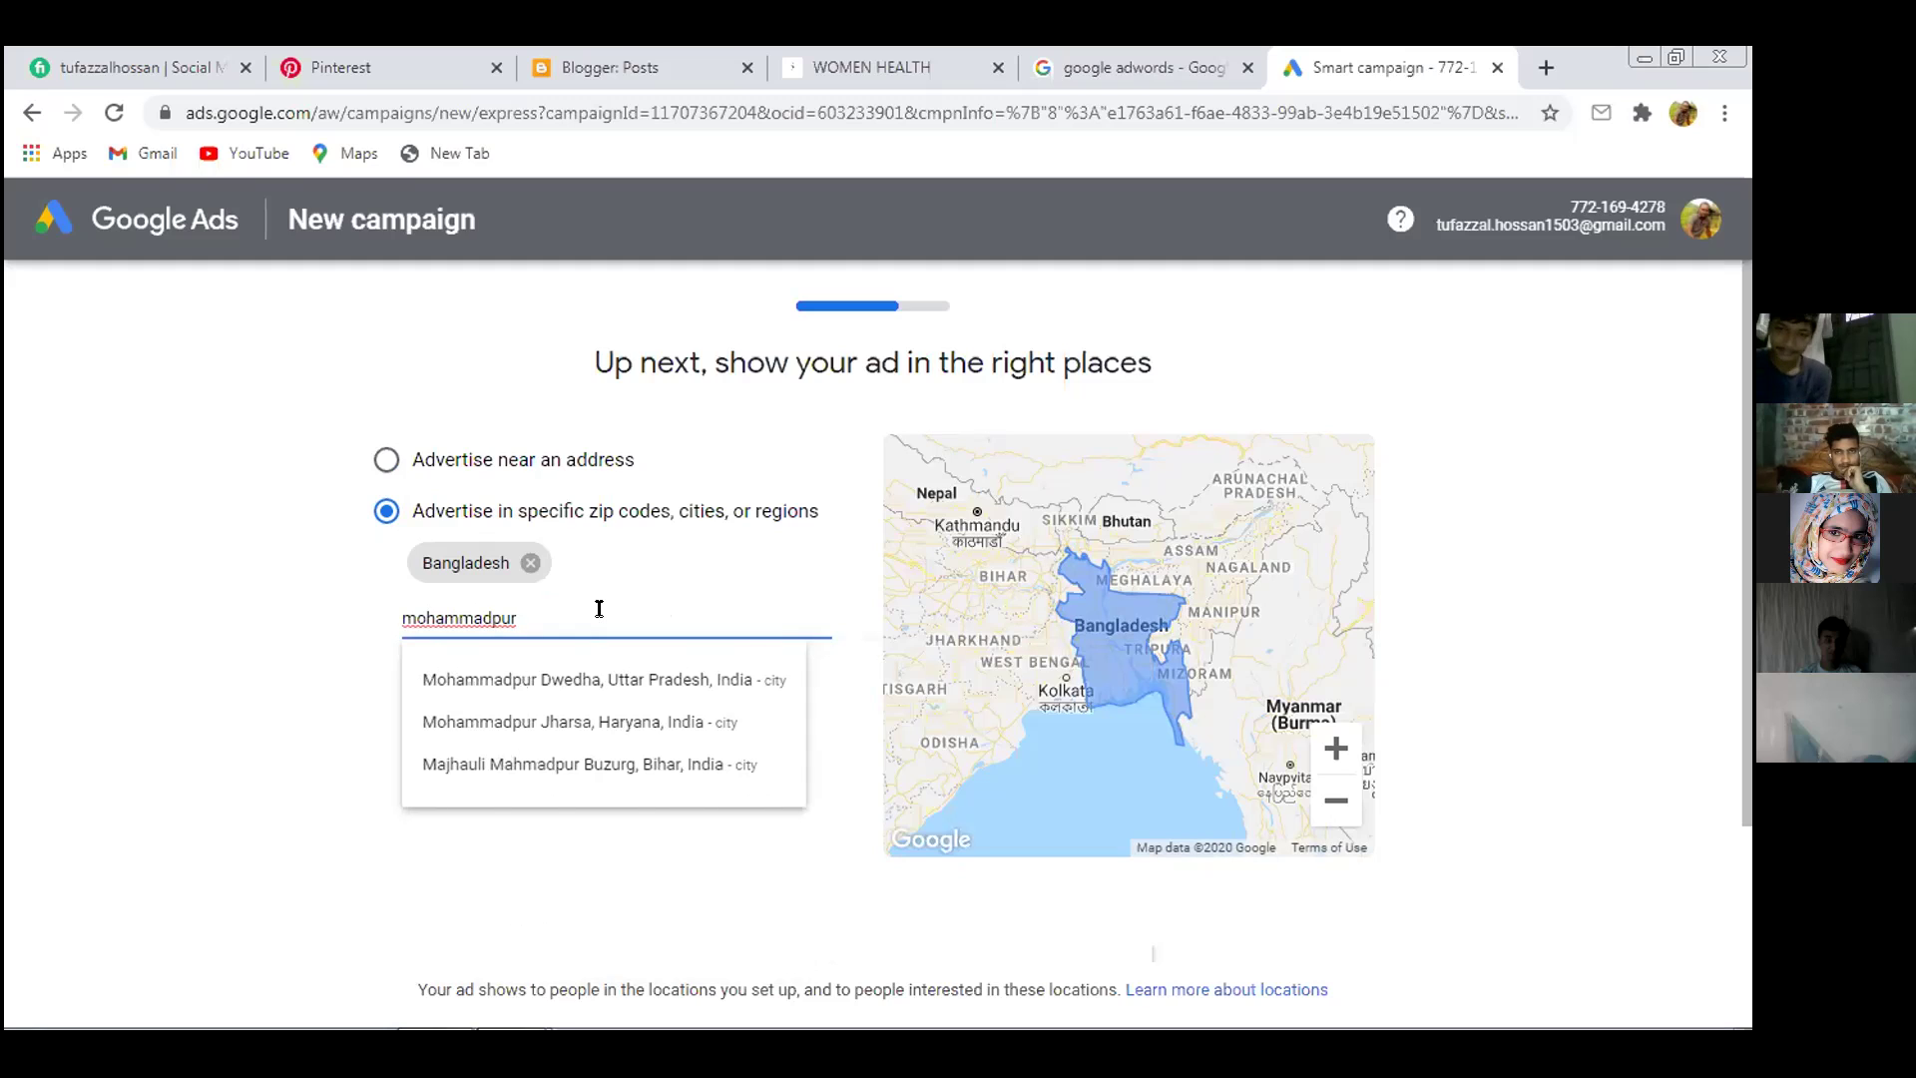
pyautogui.press('BackSpace')
pyautogui.press('BackSpace')
pyautogui.press('BackSpace')
pyautogui.press('BackSpace')
pyautogui.press('BackSpace')
pyautogui.press('BackSpace')
pyautogui.press('BackSpace')
pyautogui.press('BackSpace')
pyautogui.press('BackSpace')
pyautogui.press('BackSpace')
pyautogui.press('BackSpace')
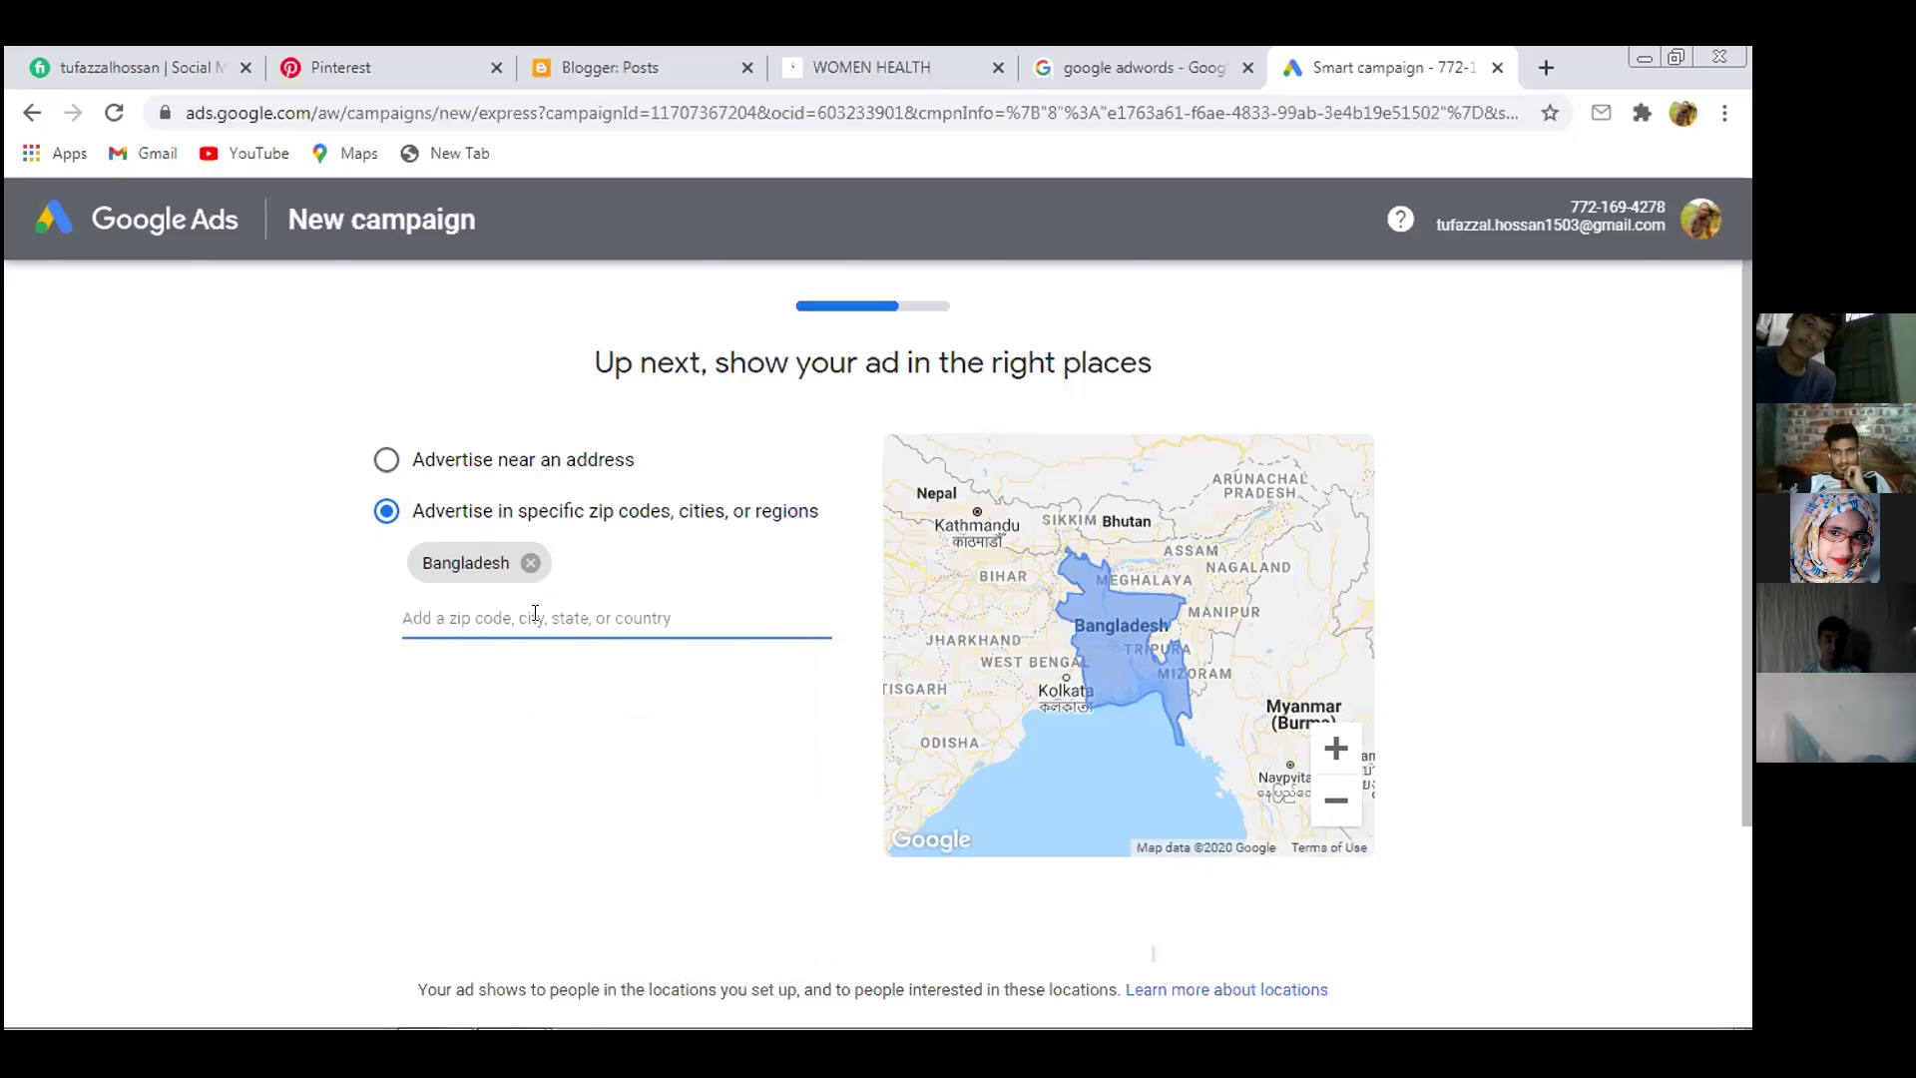
# Revisit keyword themes, set a 16 km radius, then target specific regions with Bangladesh
pyautogui.click(32, 112)
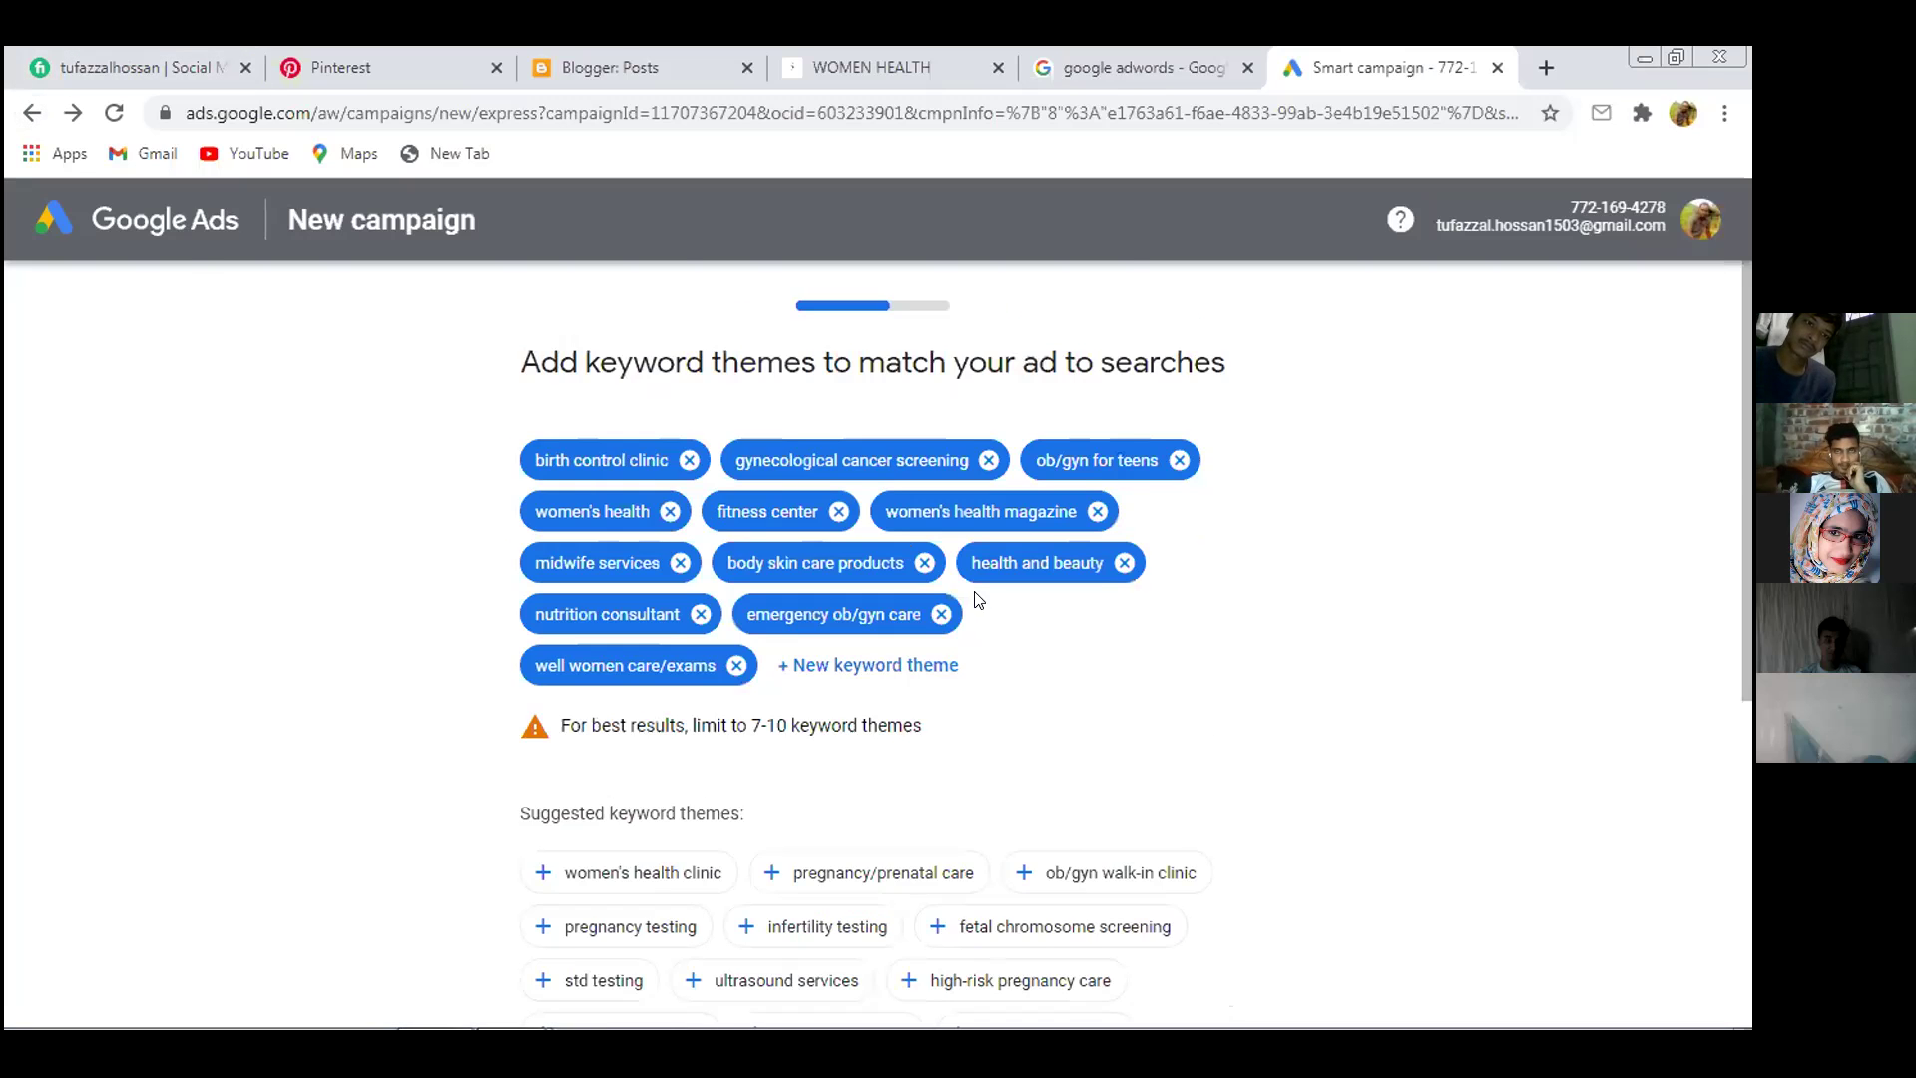
pyautogui.scroll(-5, 975, 599)
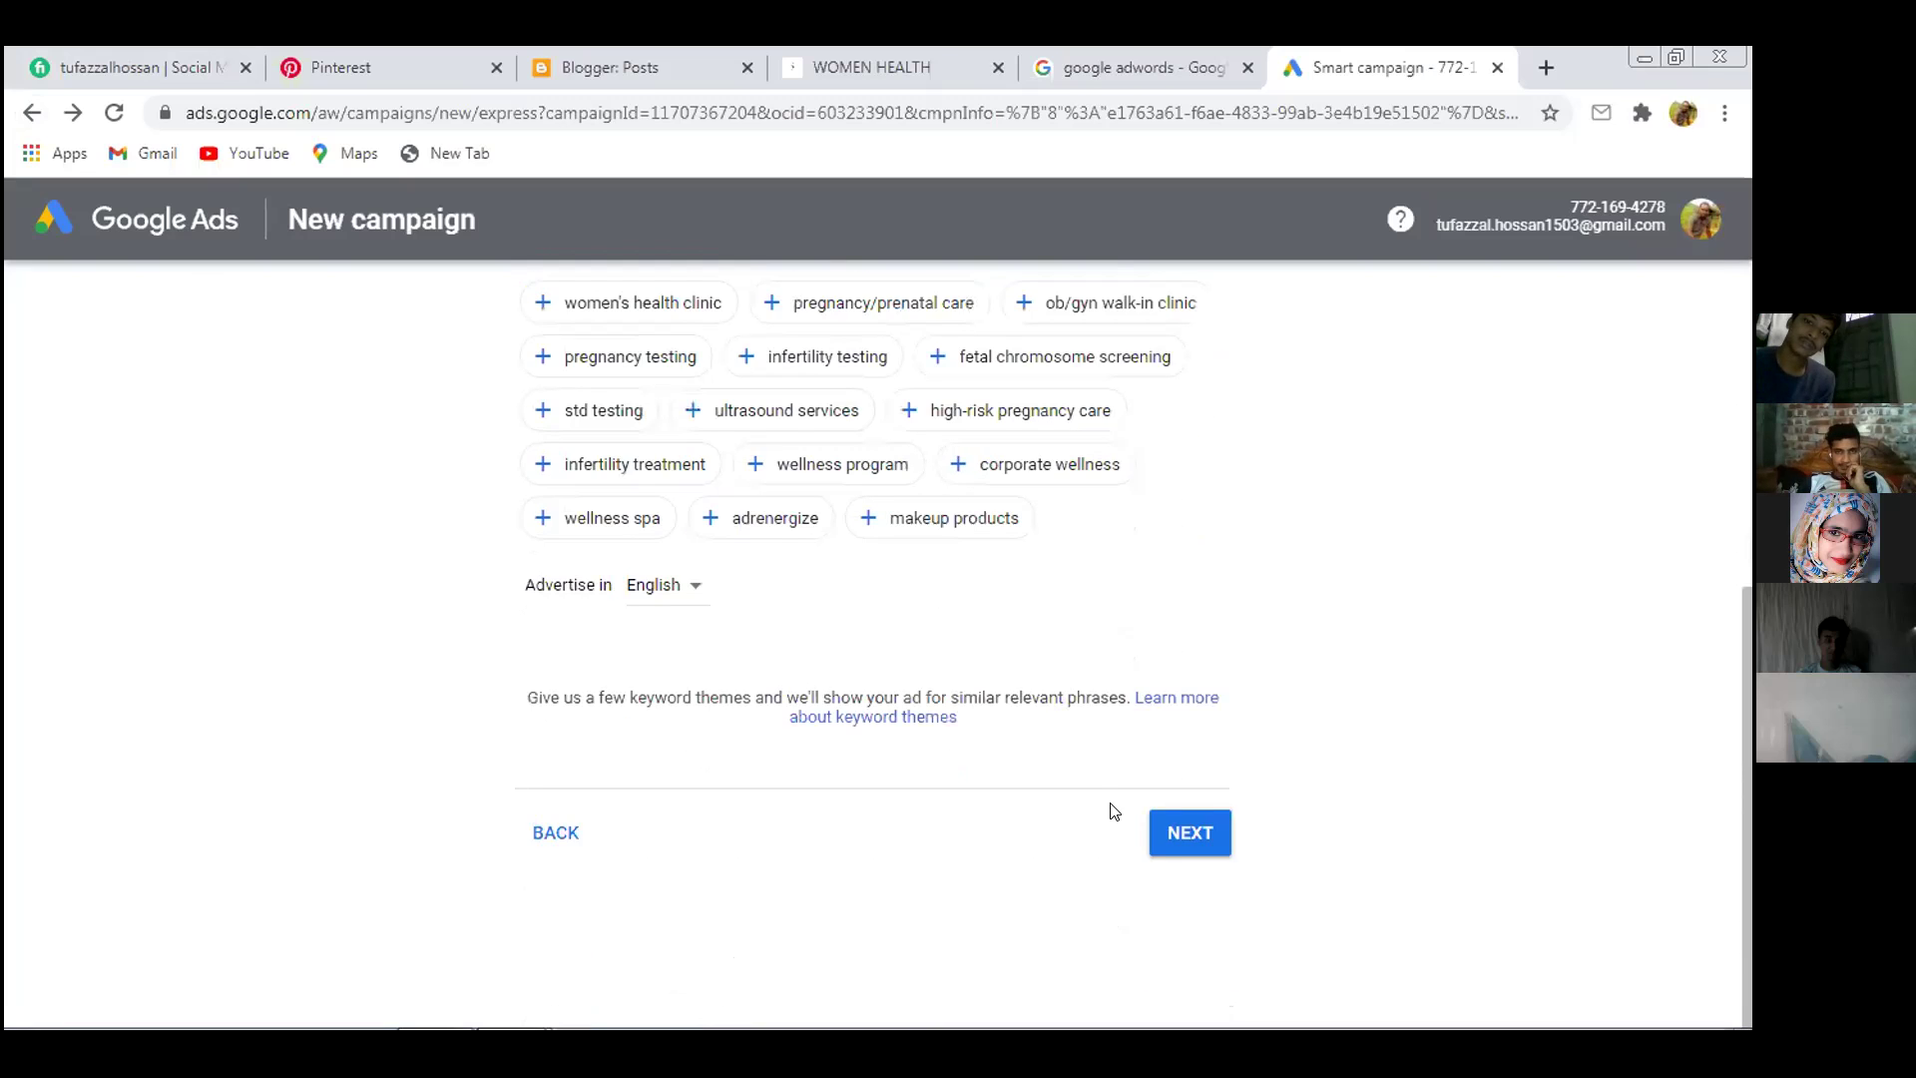
pyautogui.click(1170, 831)
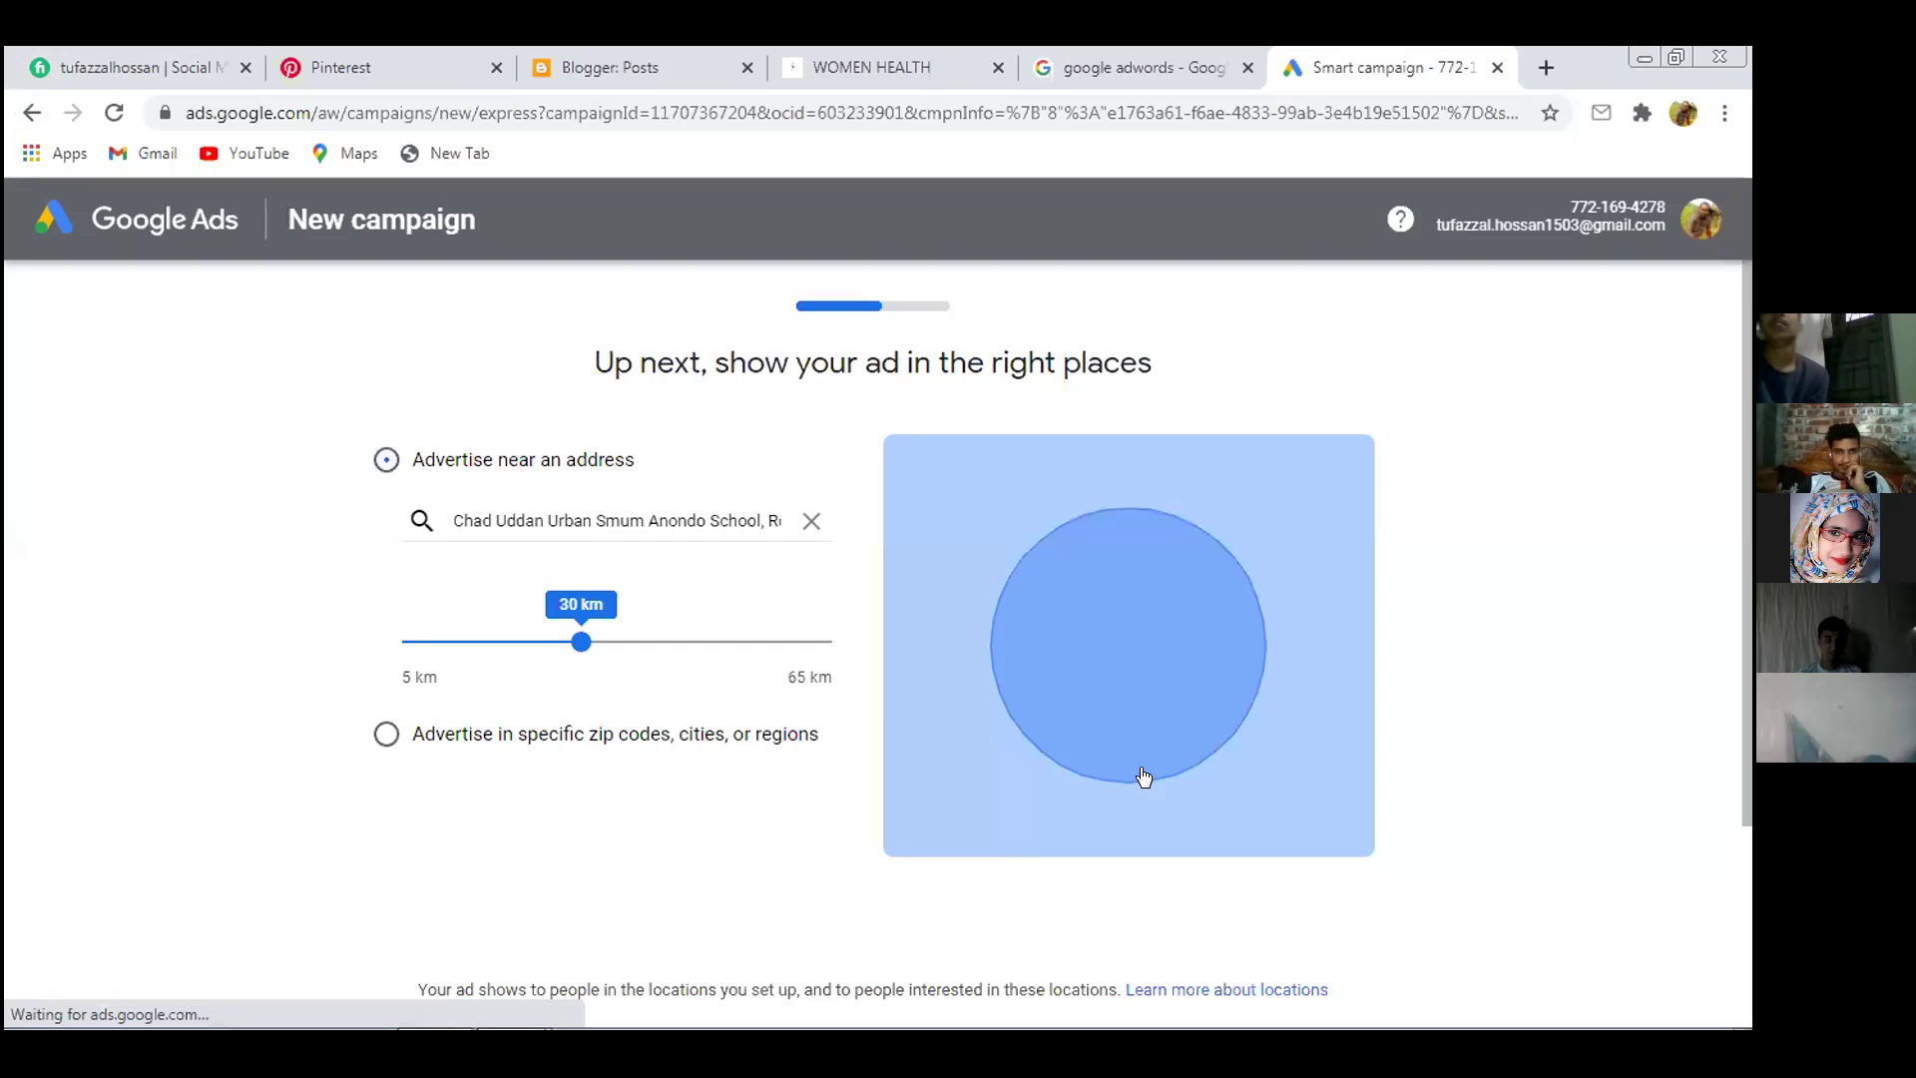
pyautogui.click(525, 509)
pyautogui.click(481, 642)
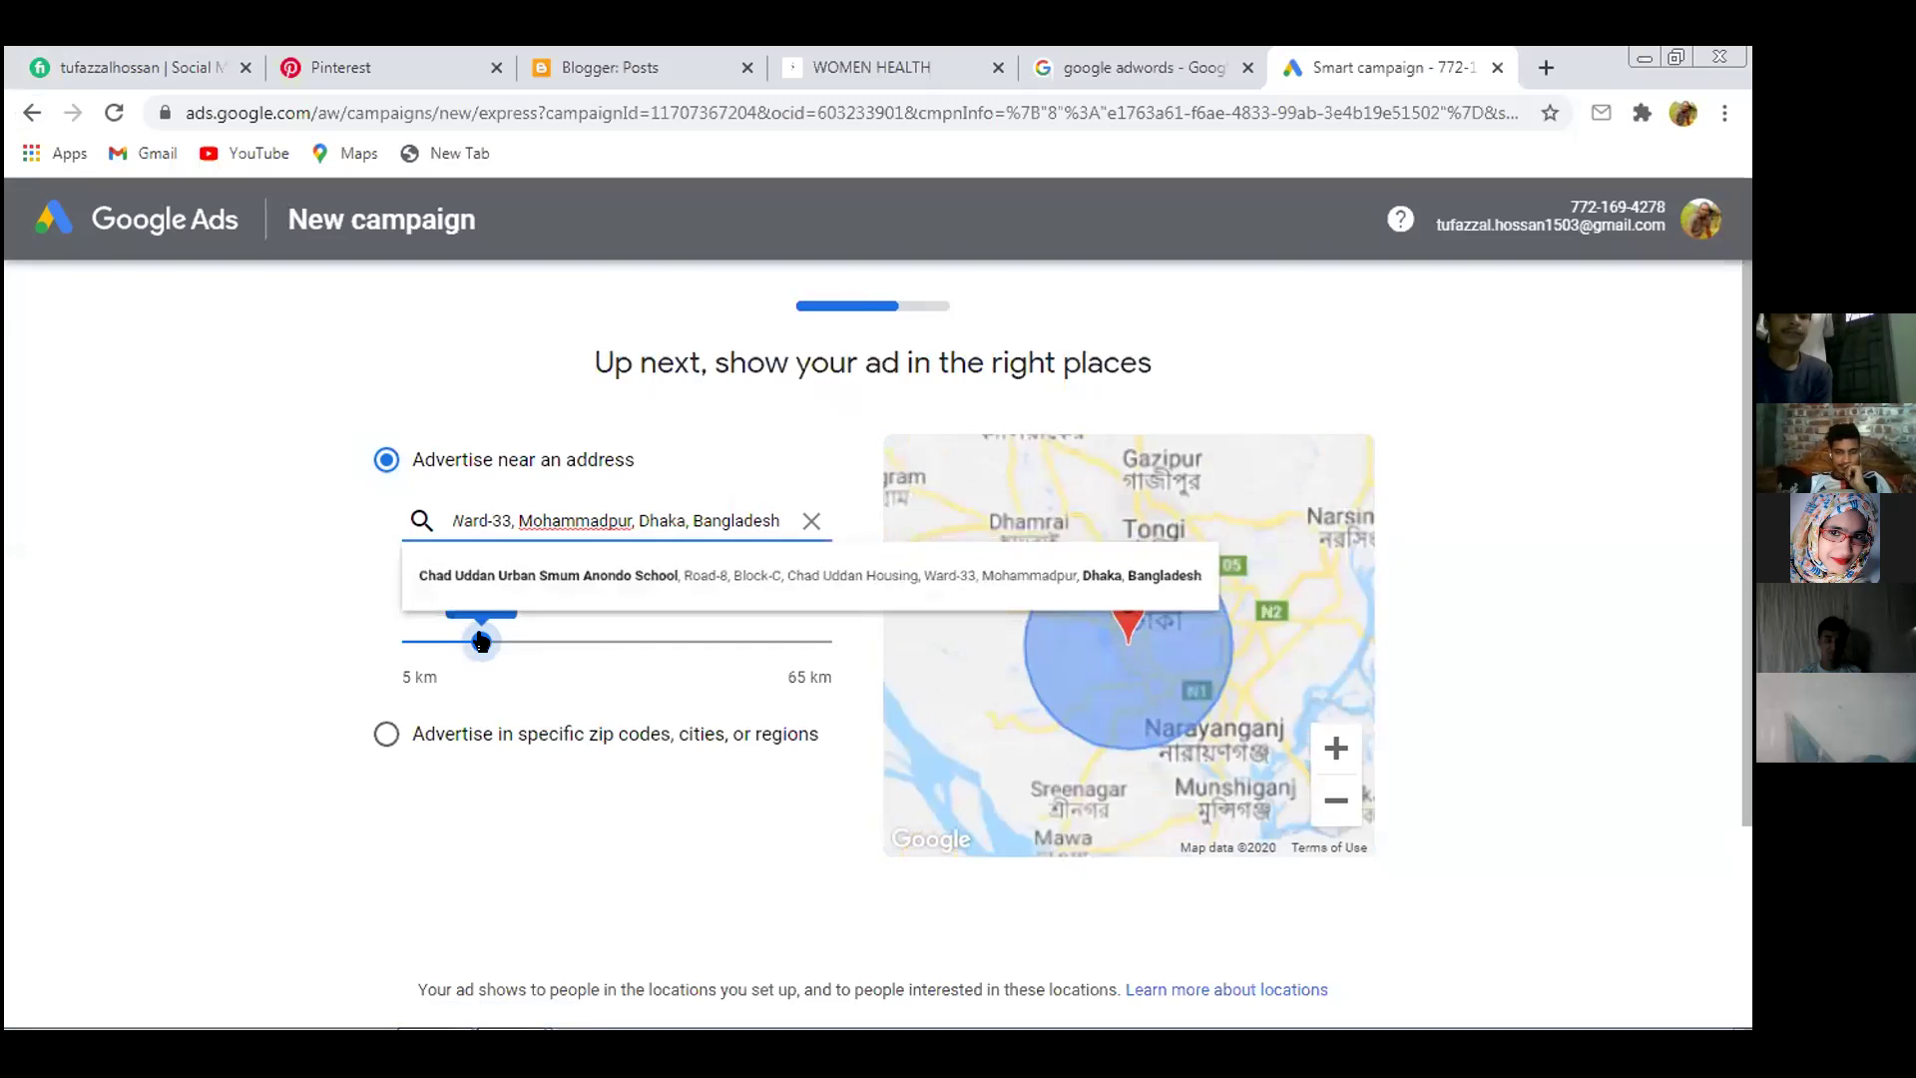
pyautogui.click(433, 740)
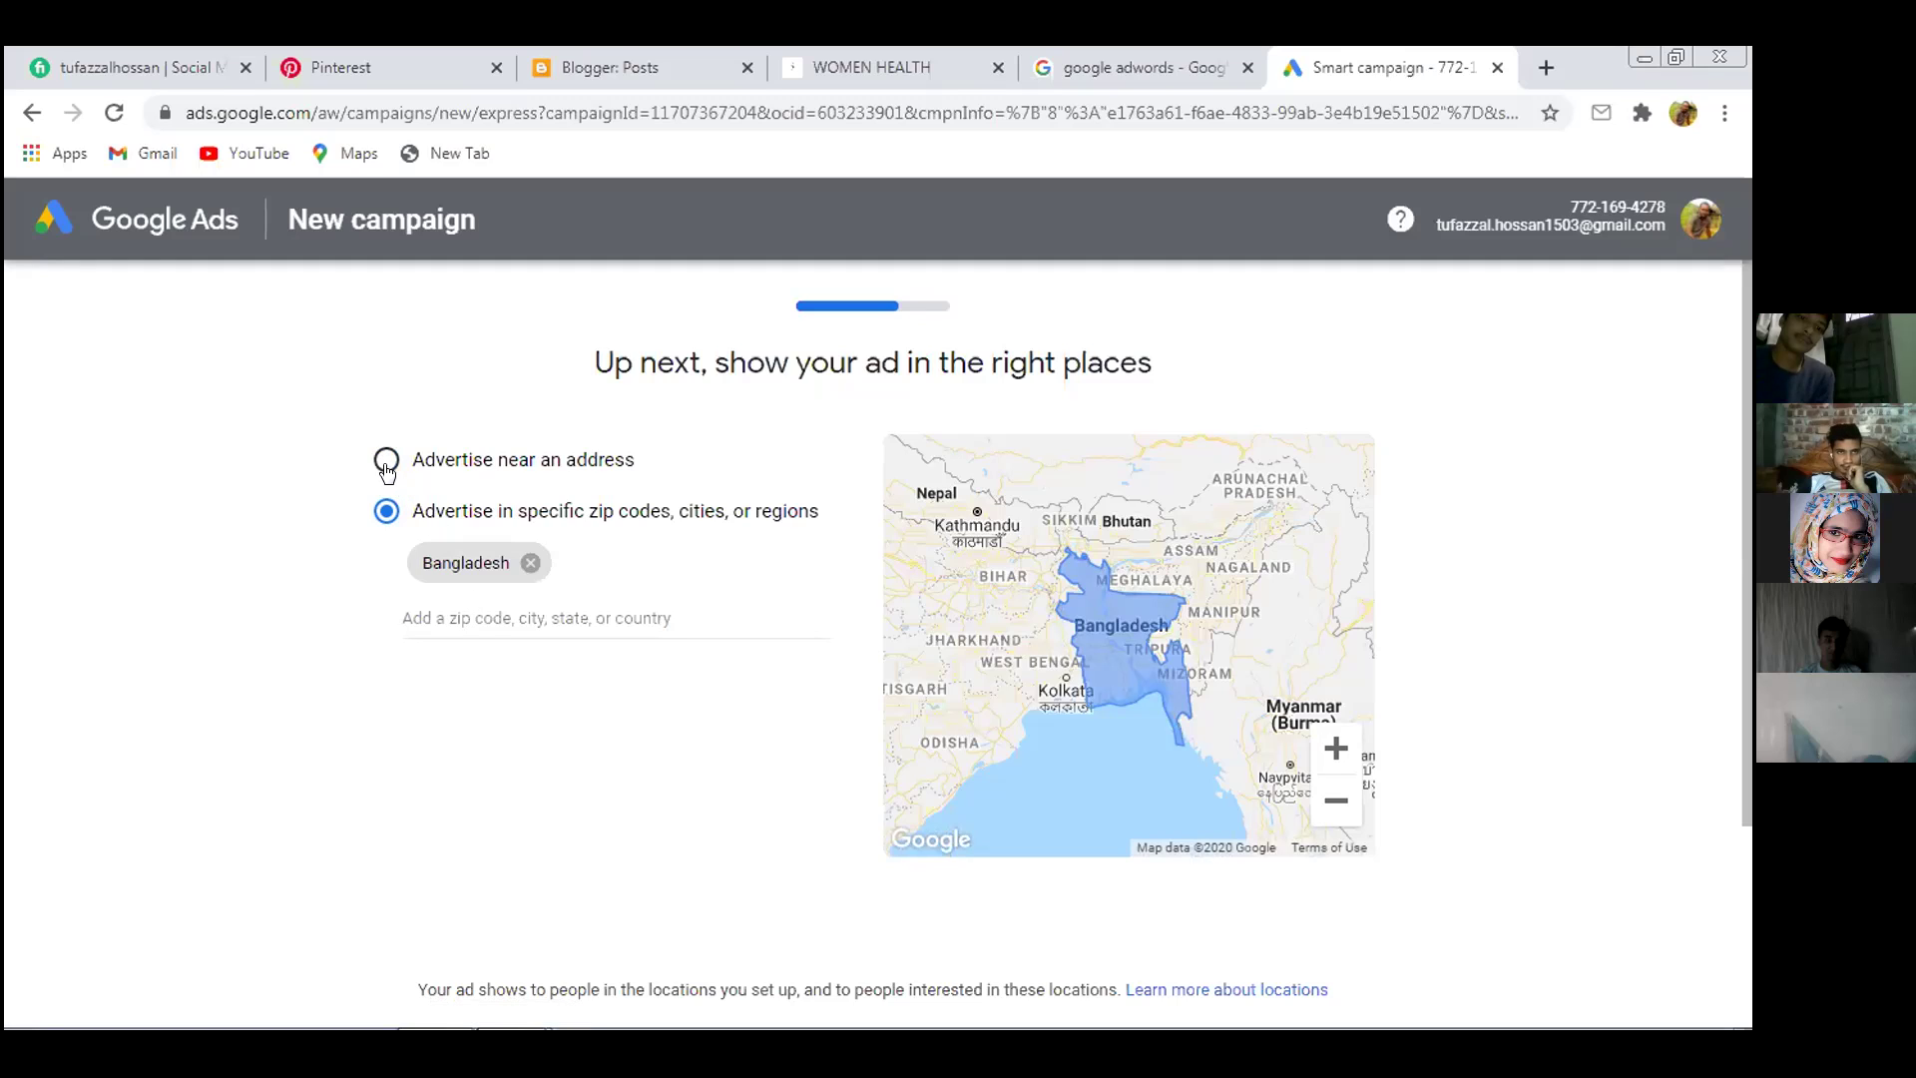
# Replace Bangladesh with Dhaka District as the target location
pyautogui.click(529, 565)
pyautogui.click(527, 559)
pyautogui.write('D')
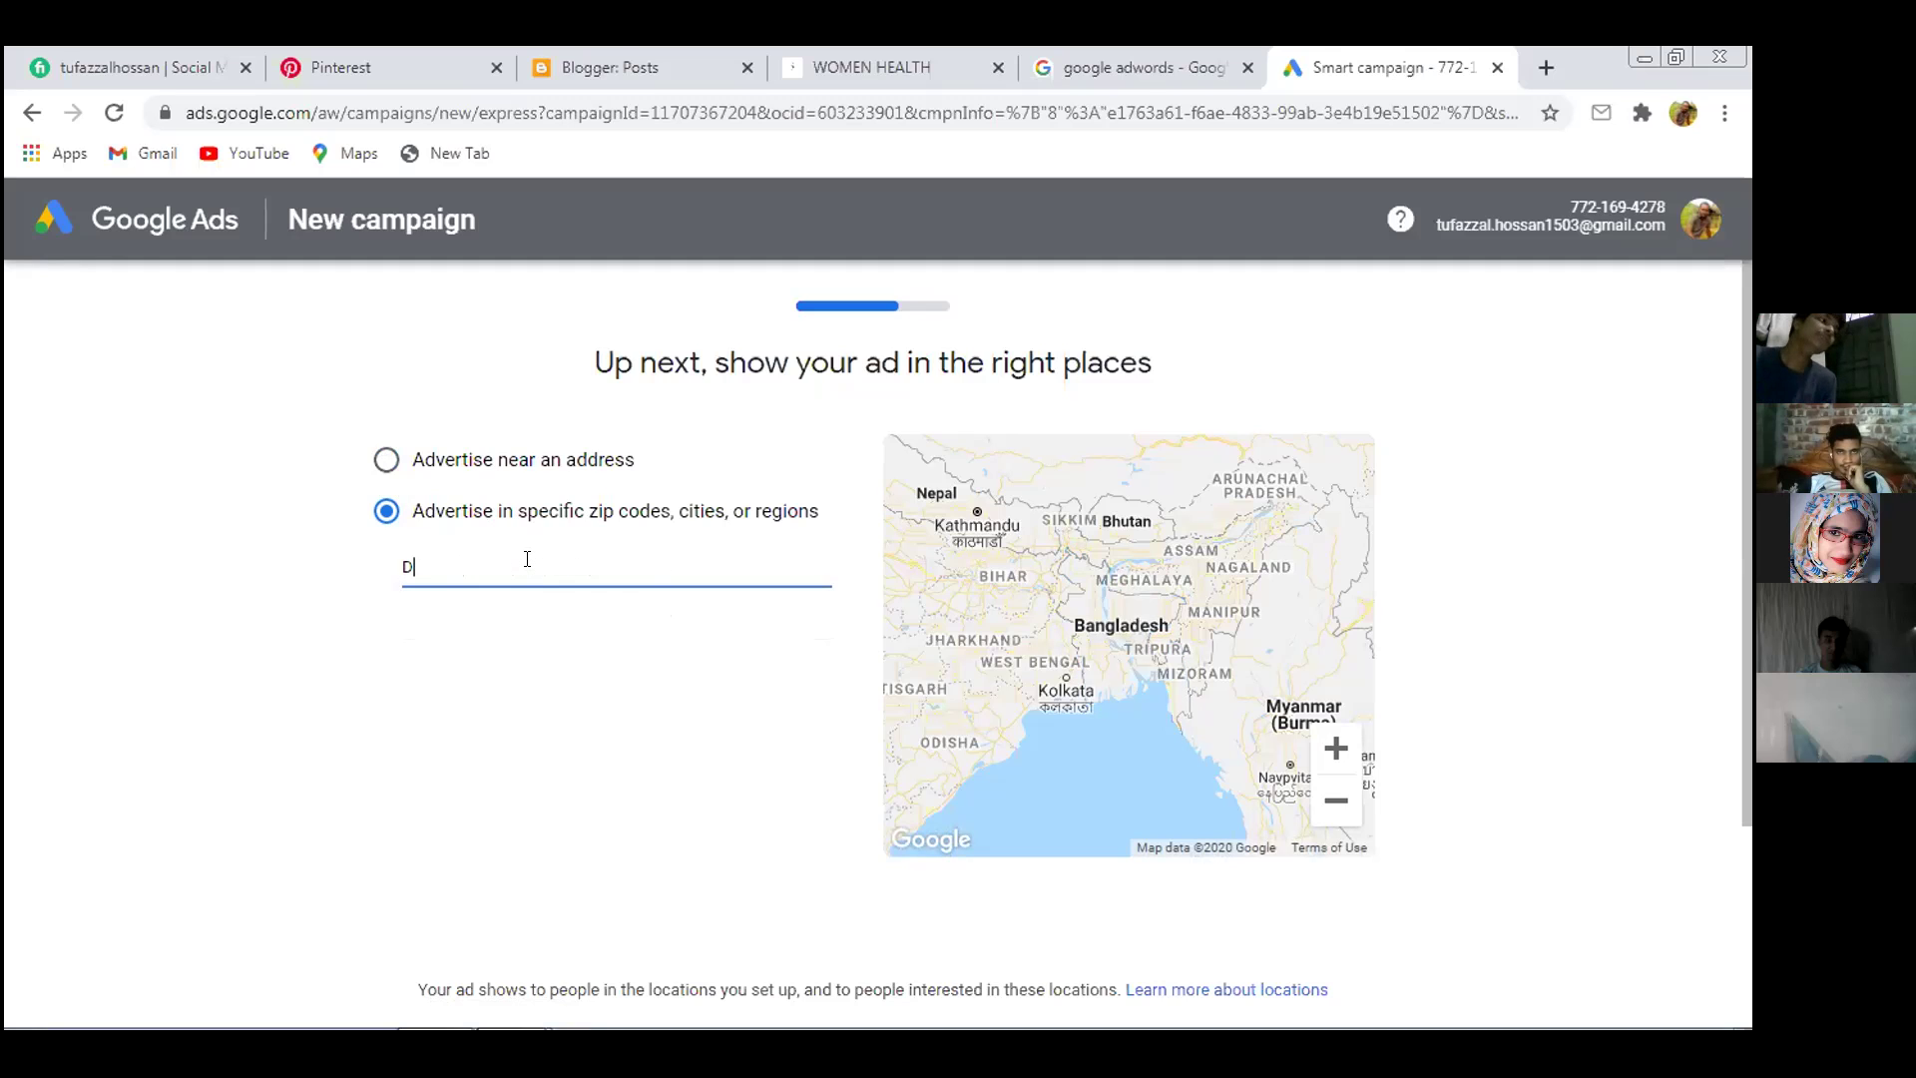
pyautogui.write('ka')
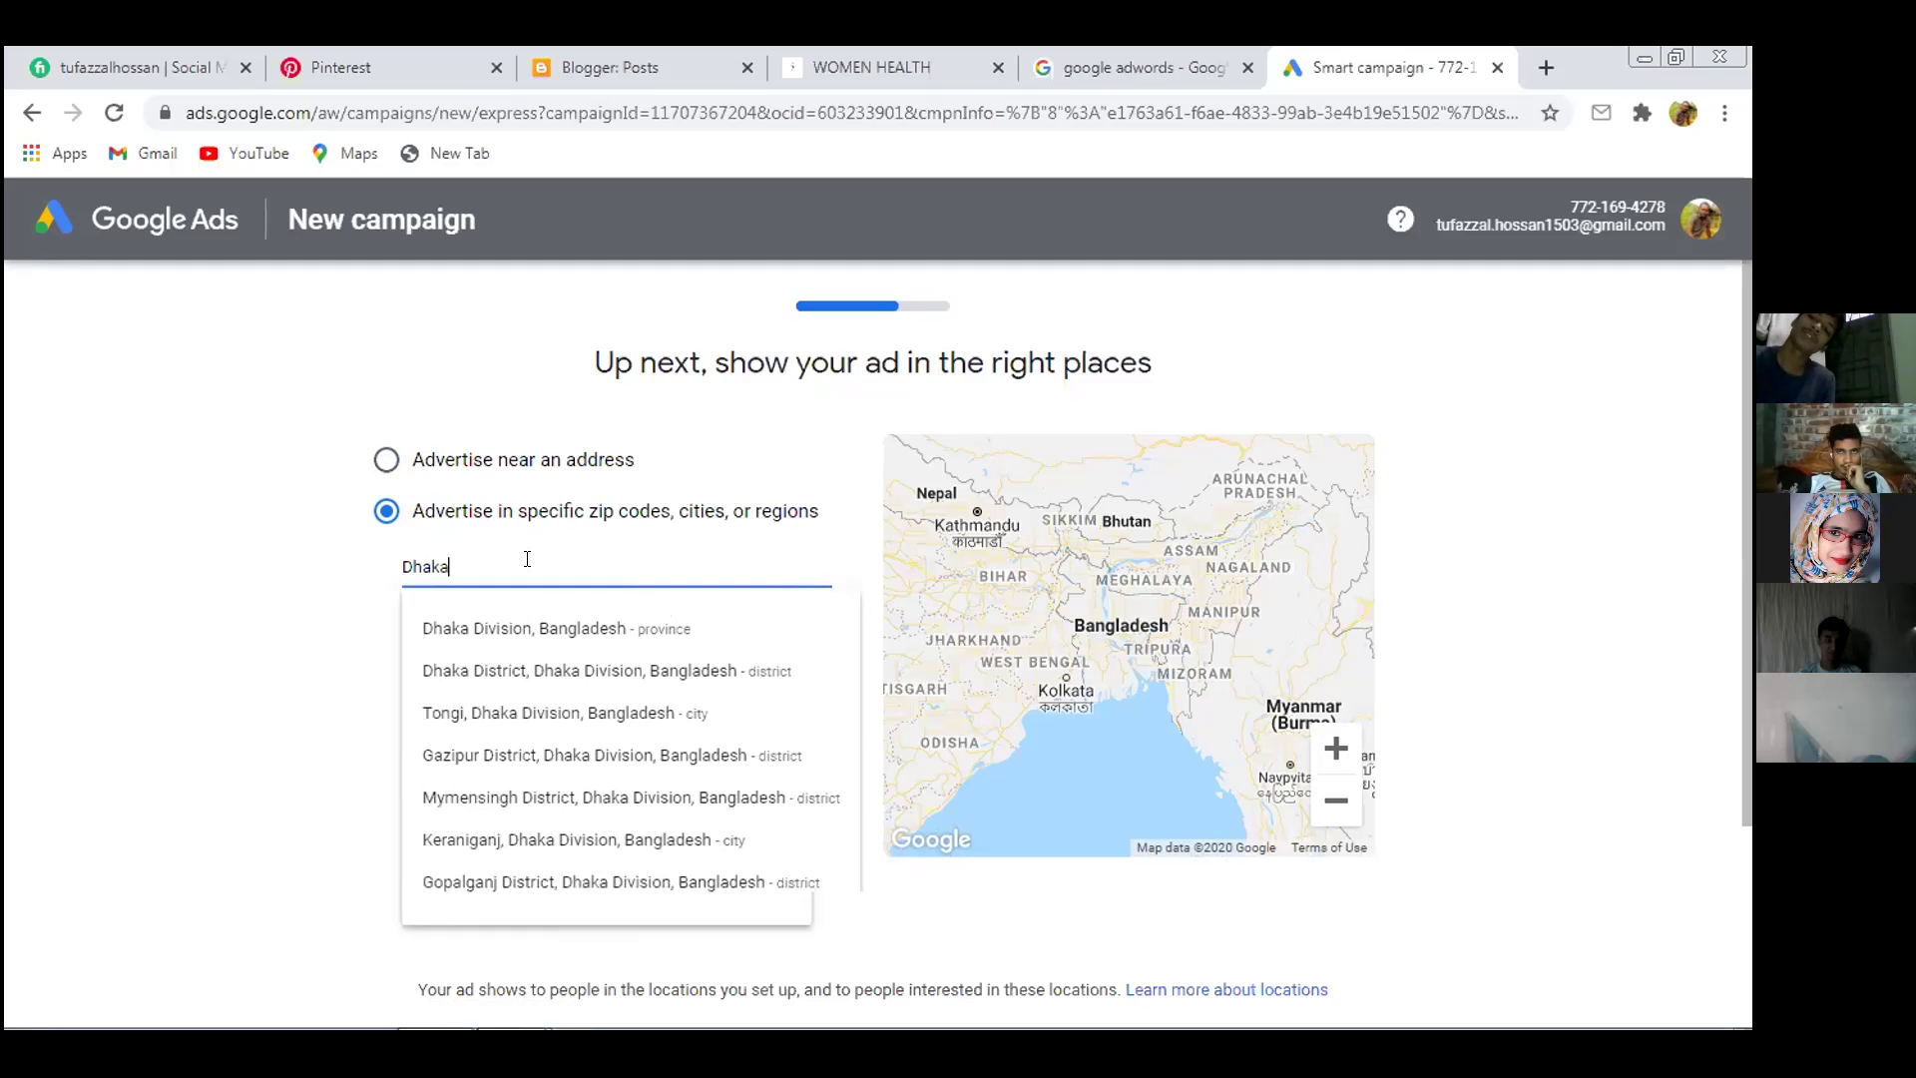
pyautogui.click(591, 677)
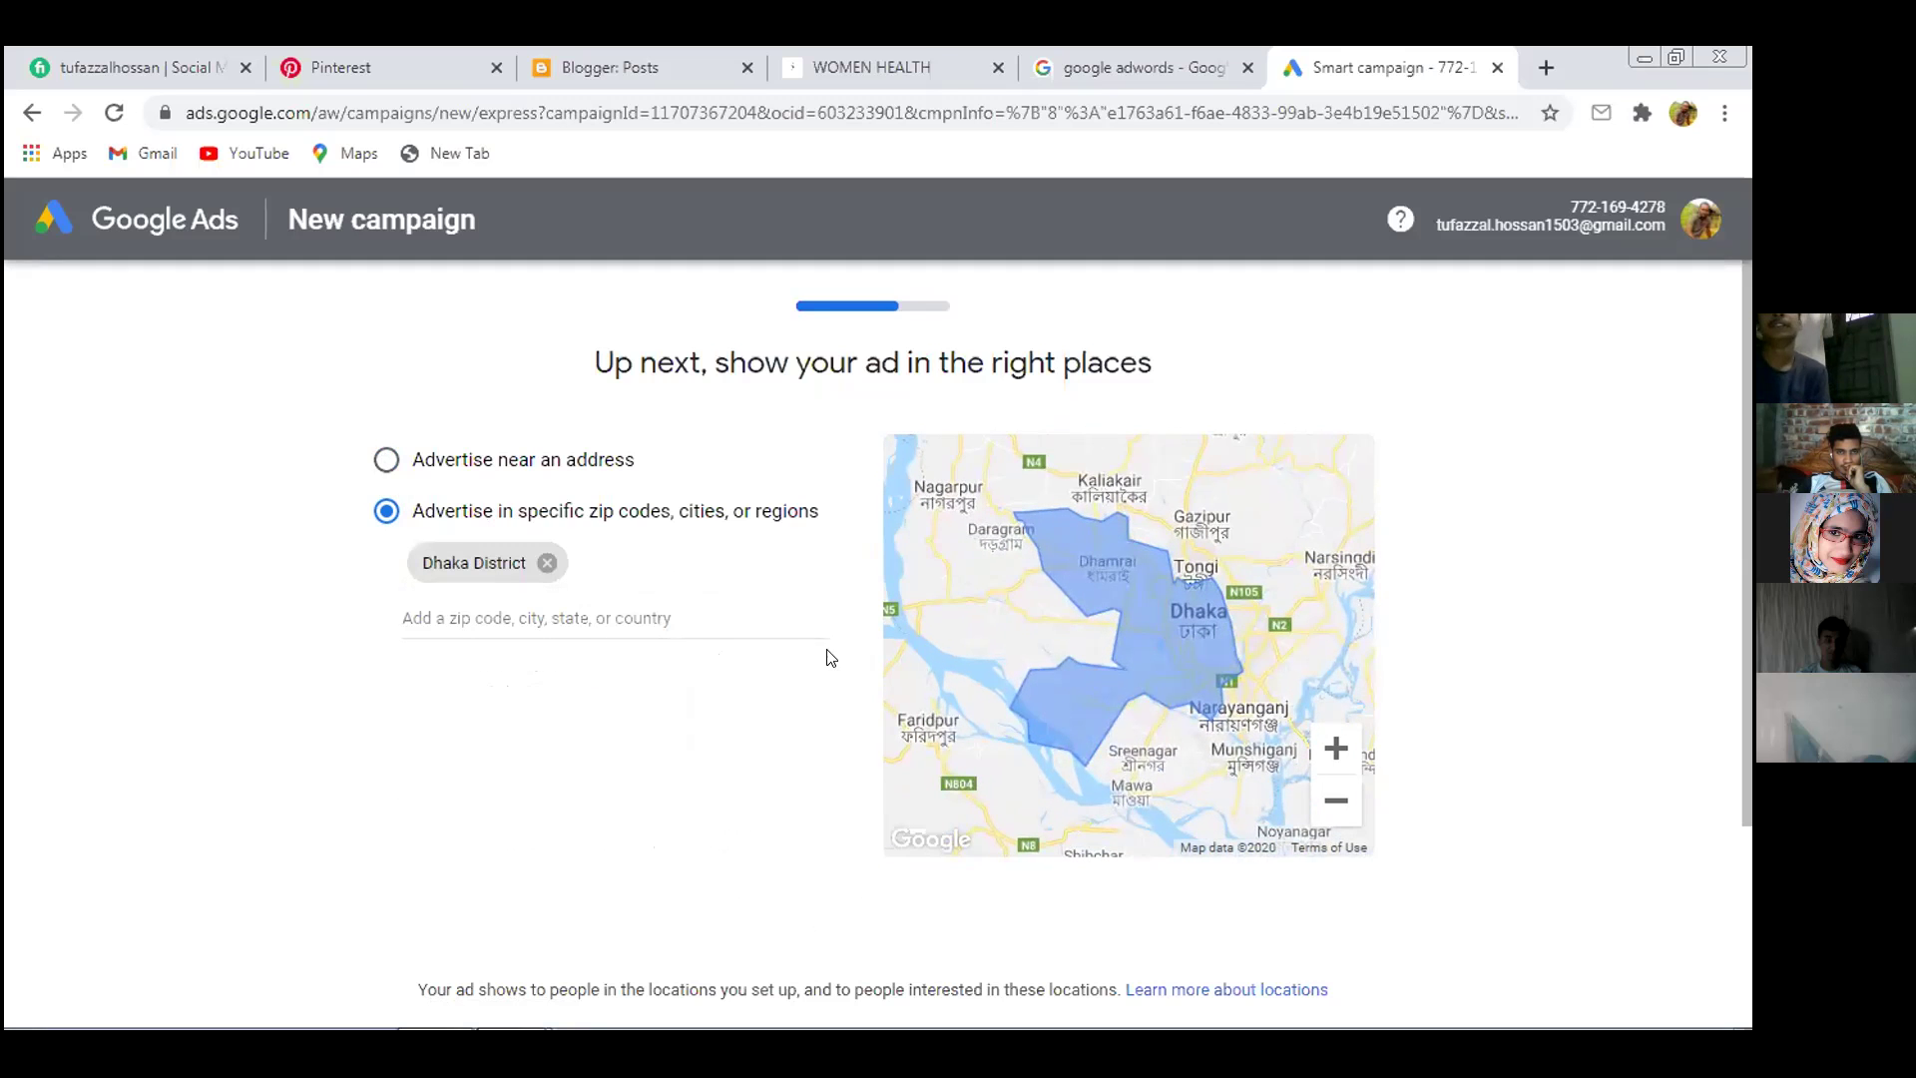
# Add Rajshahi Division and Netrokona District as further target locations
pyautogui.click(539, 614)
pyautogui.write('Raj')
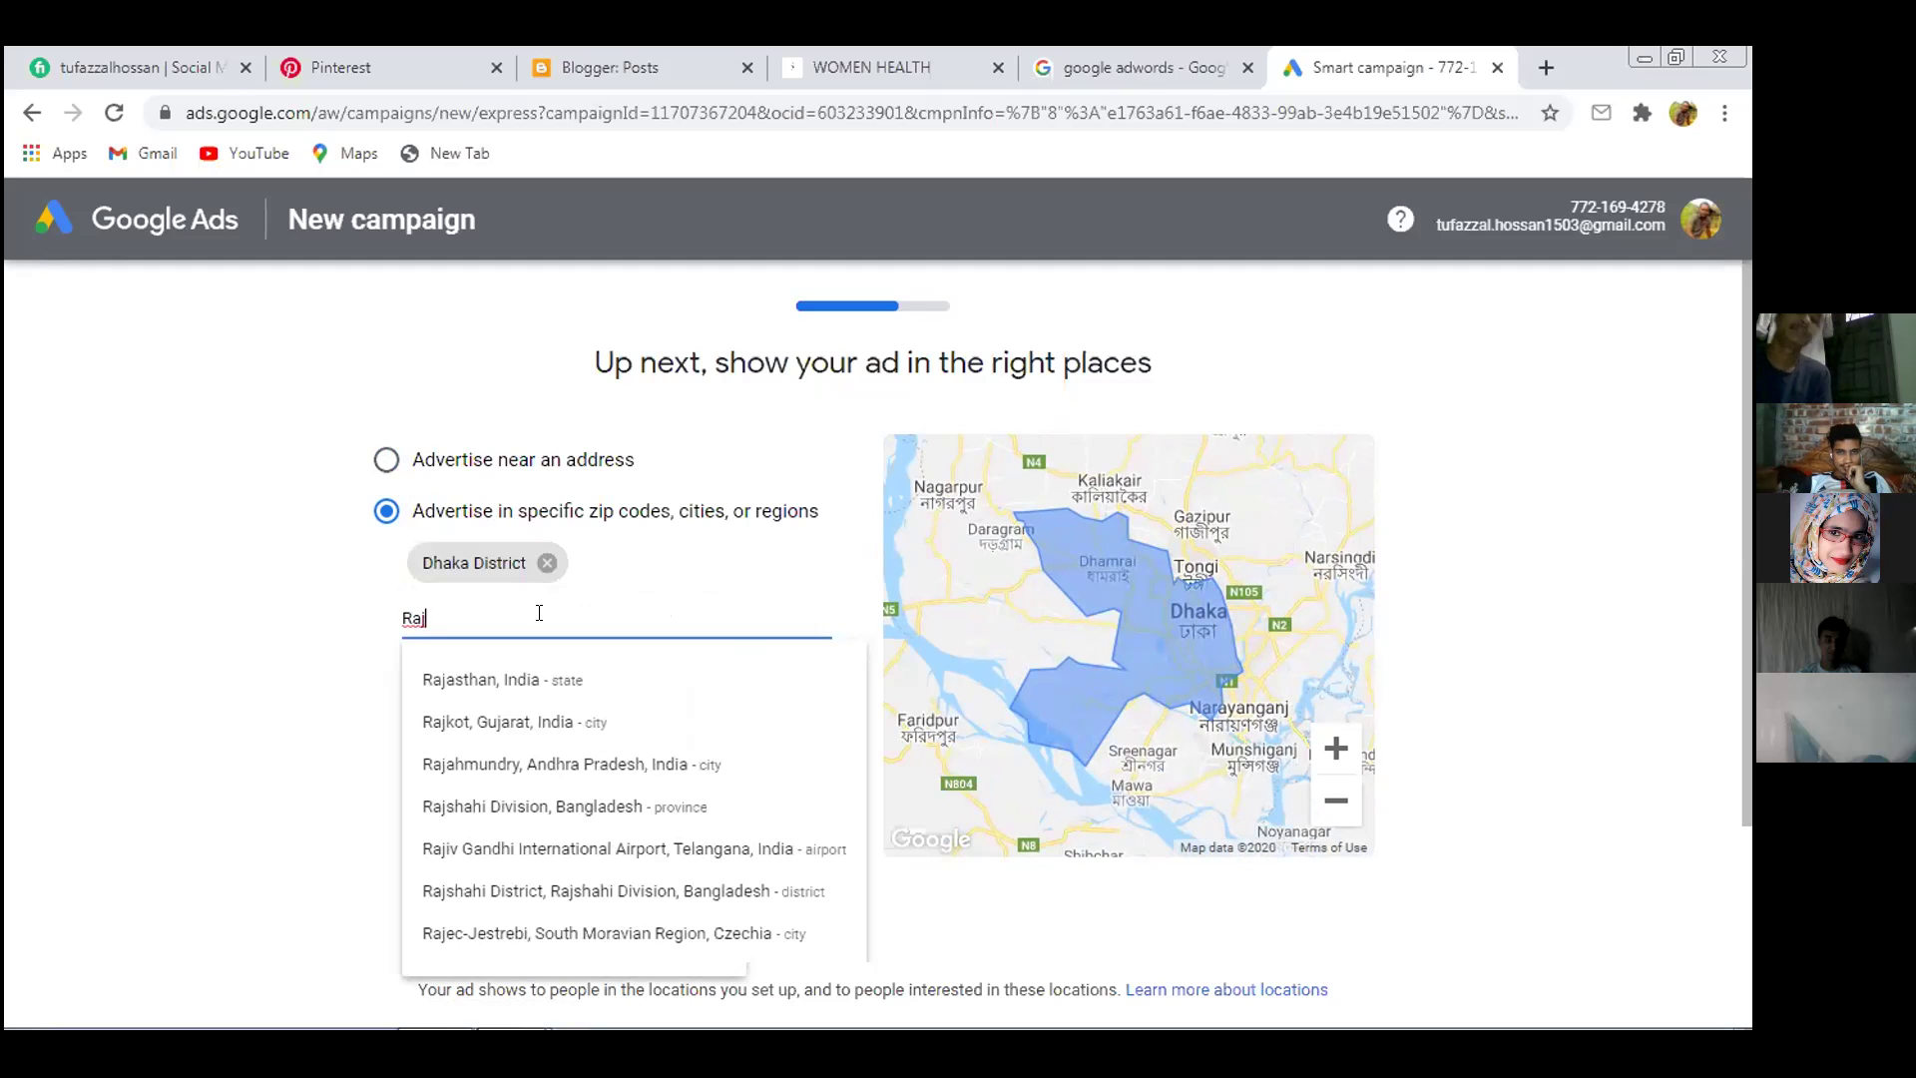
pyautogui.write('shahi')
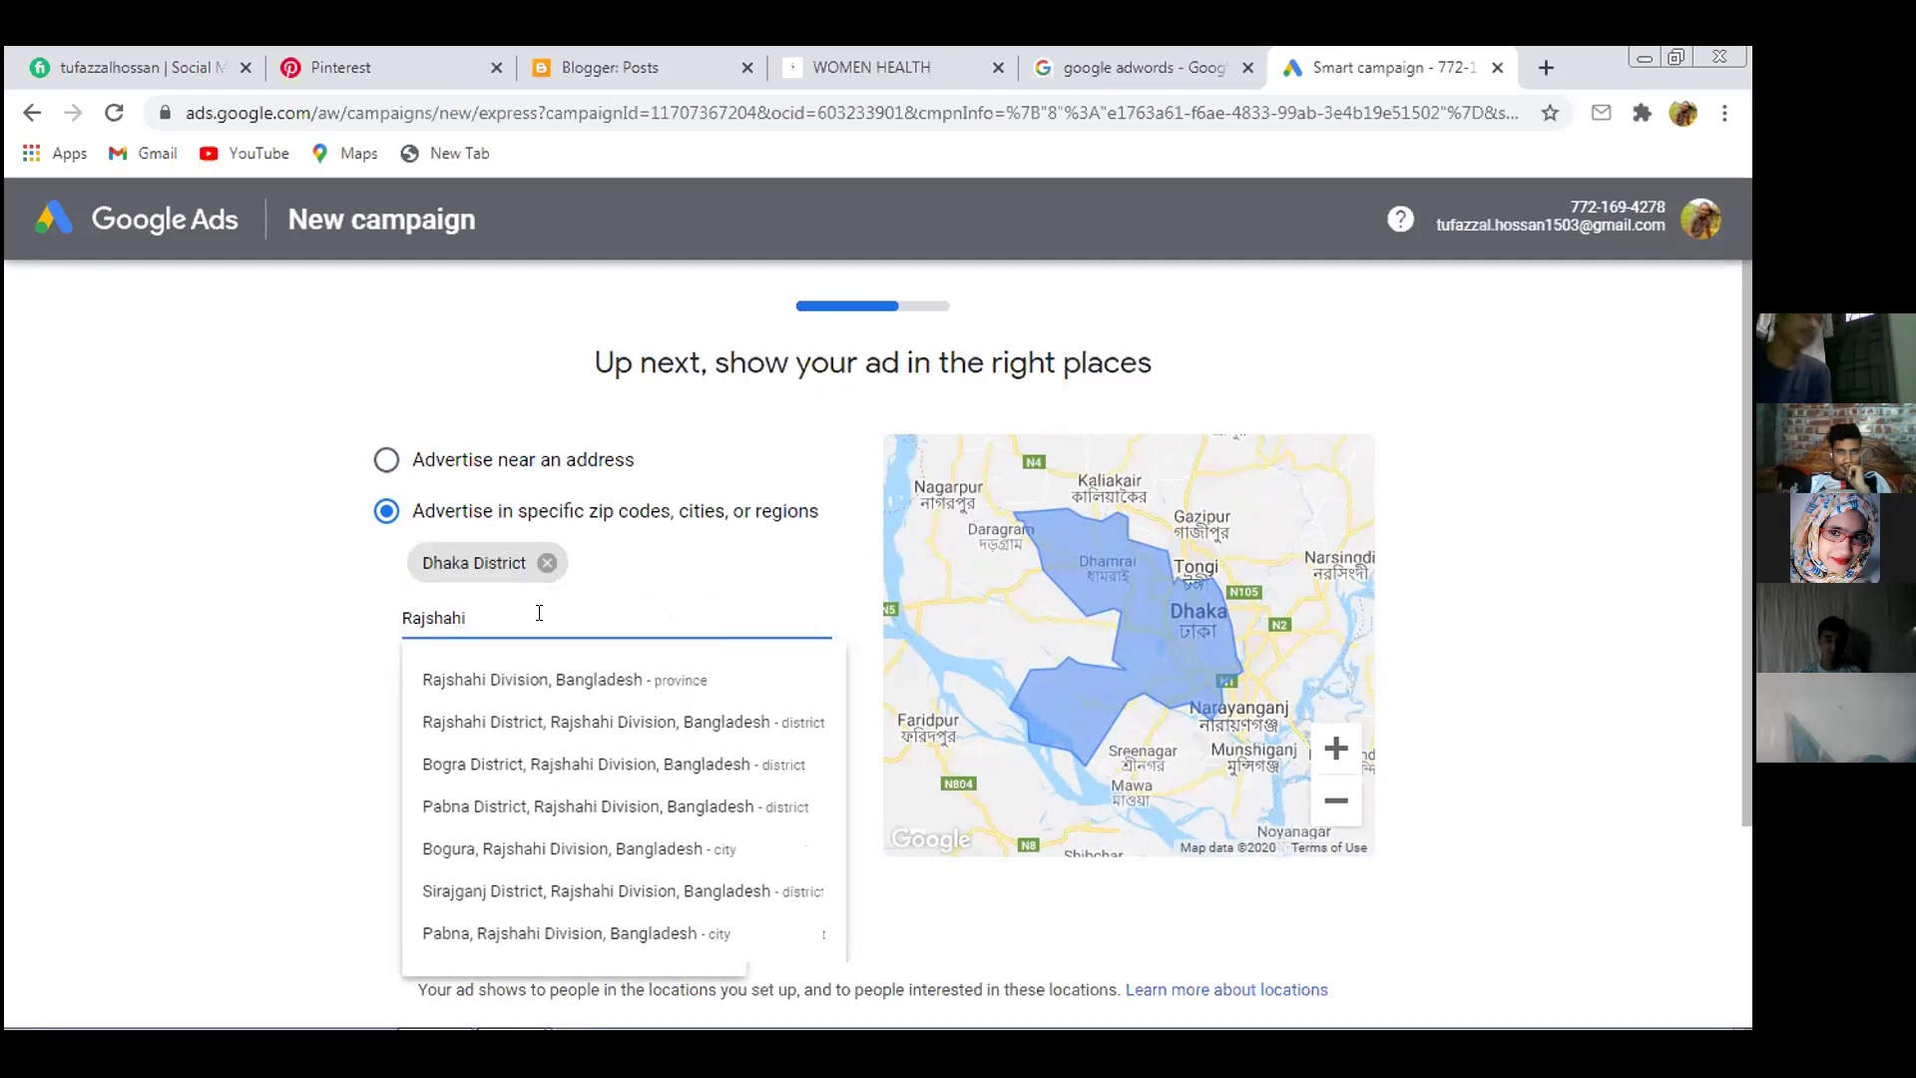
pyautogui.click(586, 680)
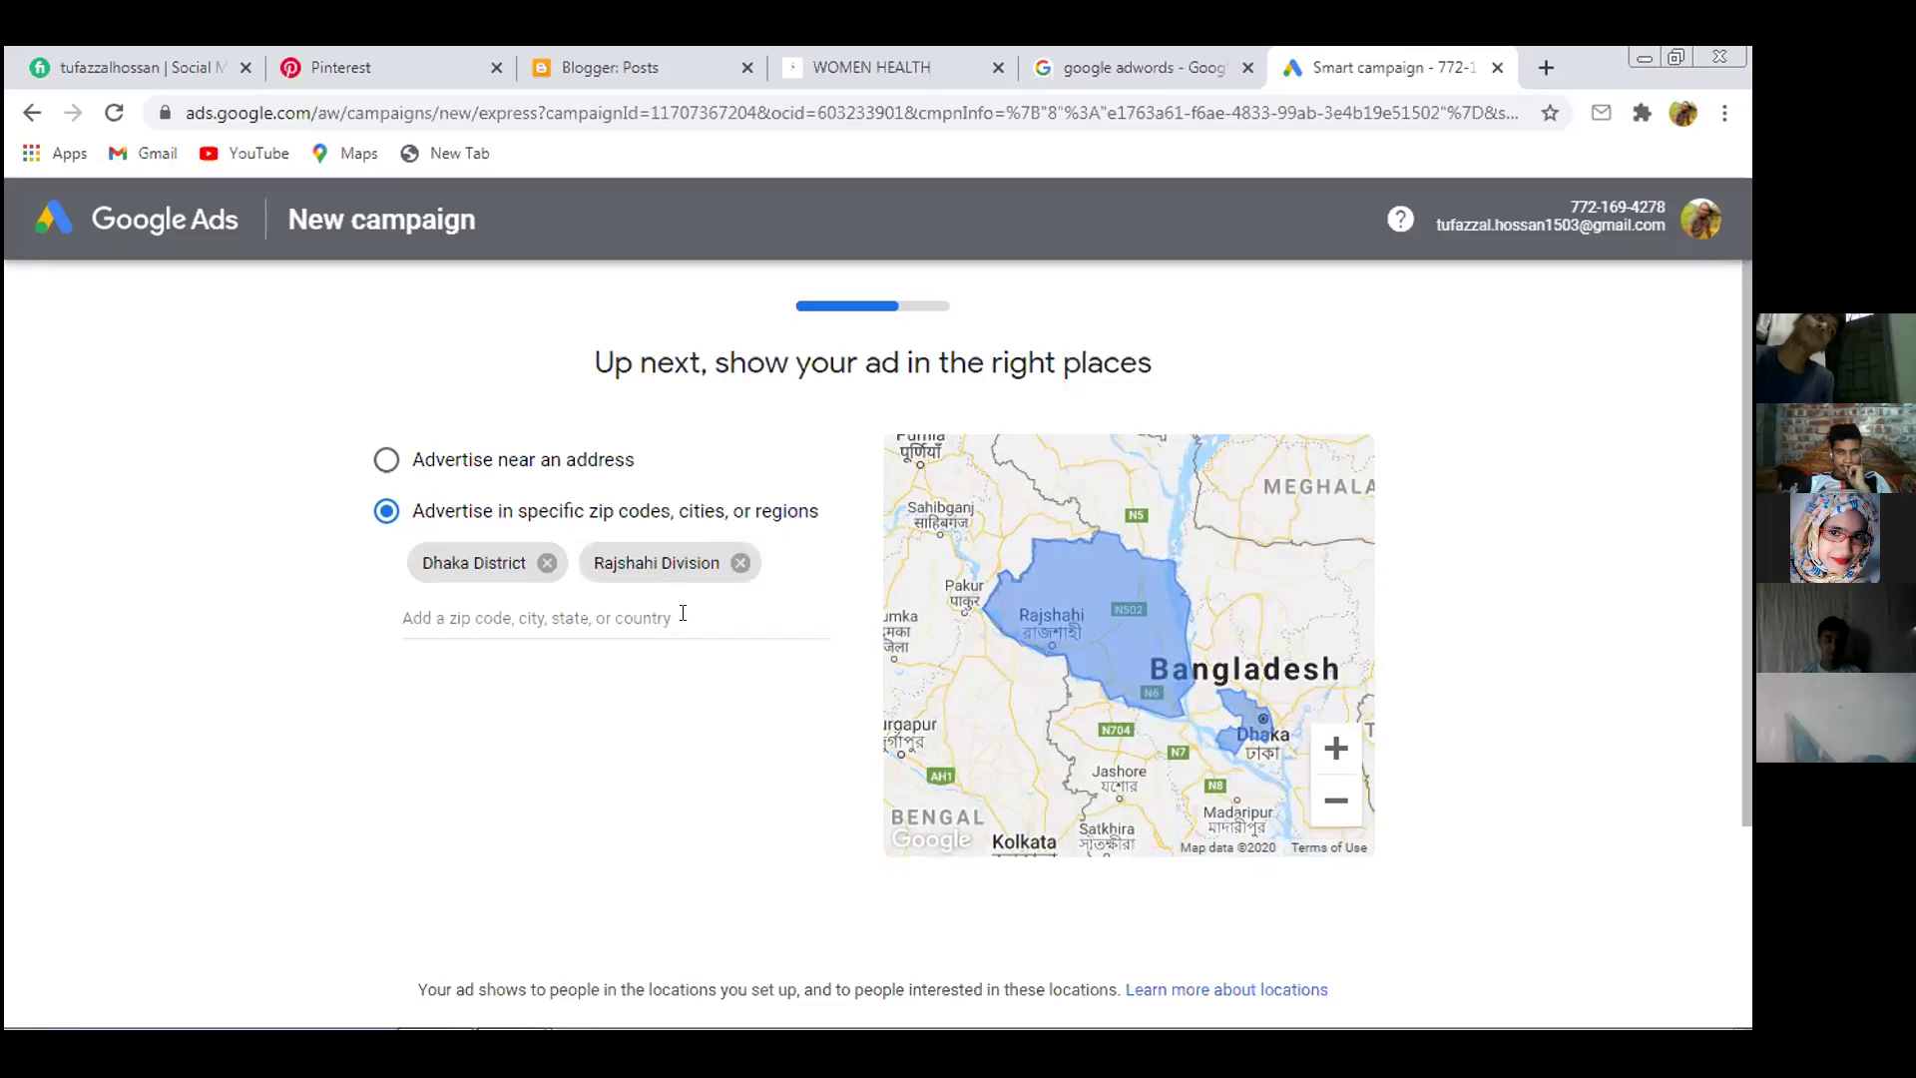
pyautogui.click(593, 617)
pyautogui.write('Netr')
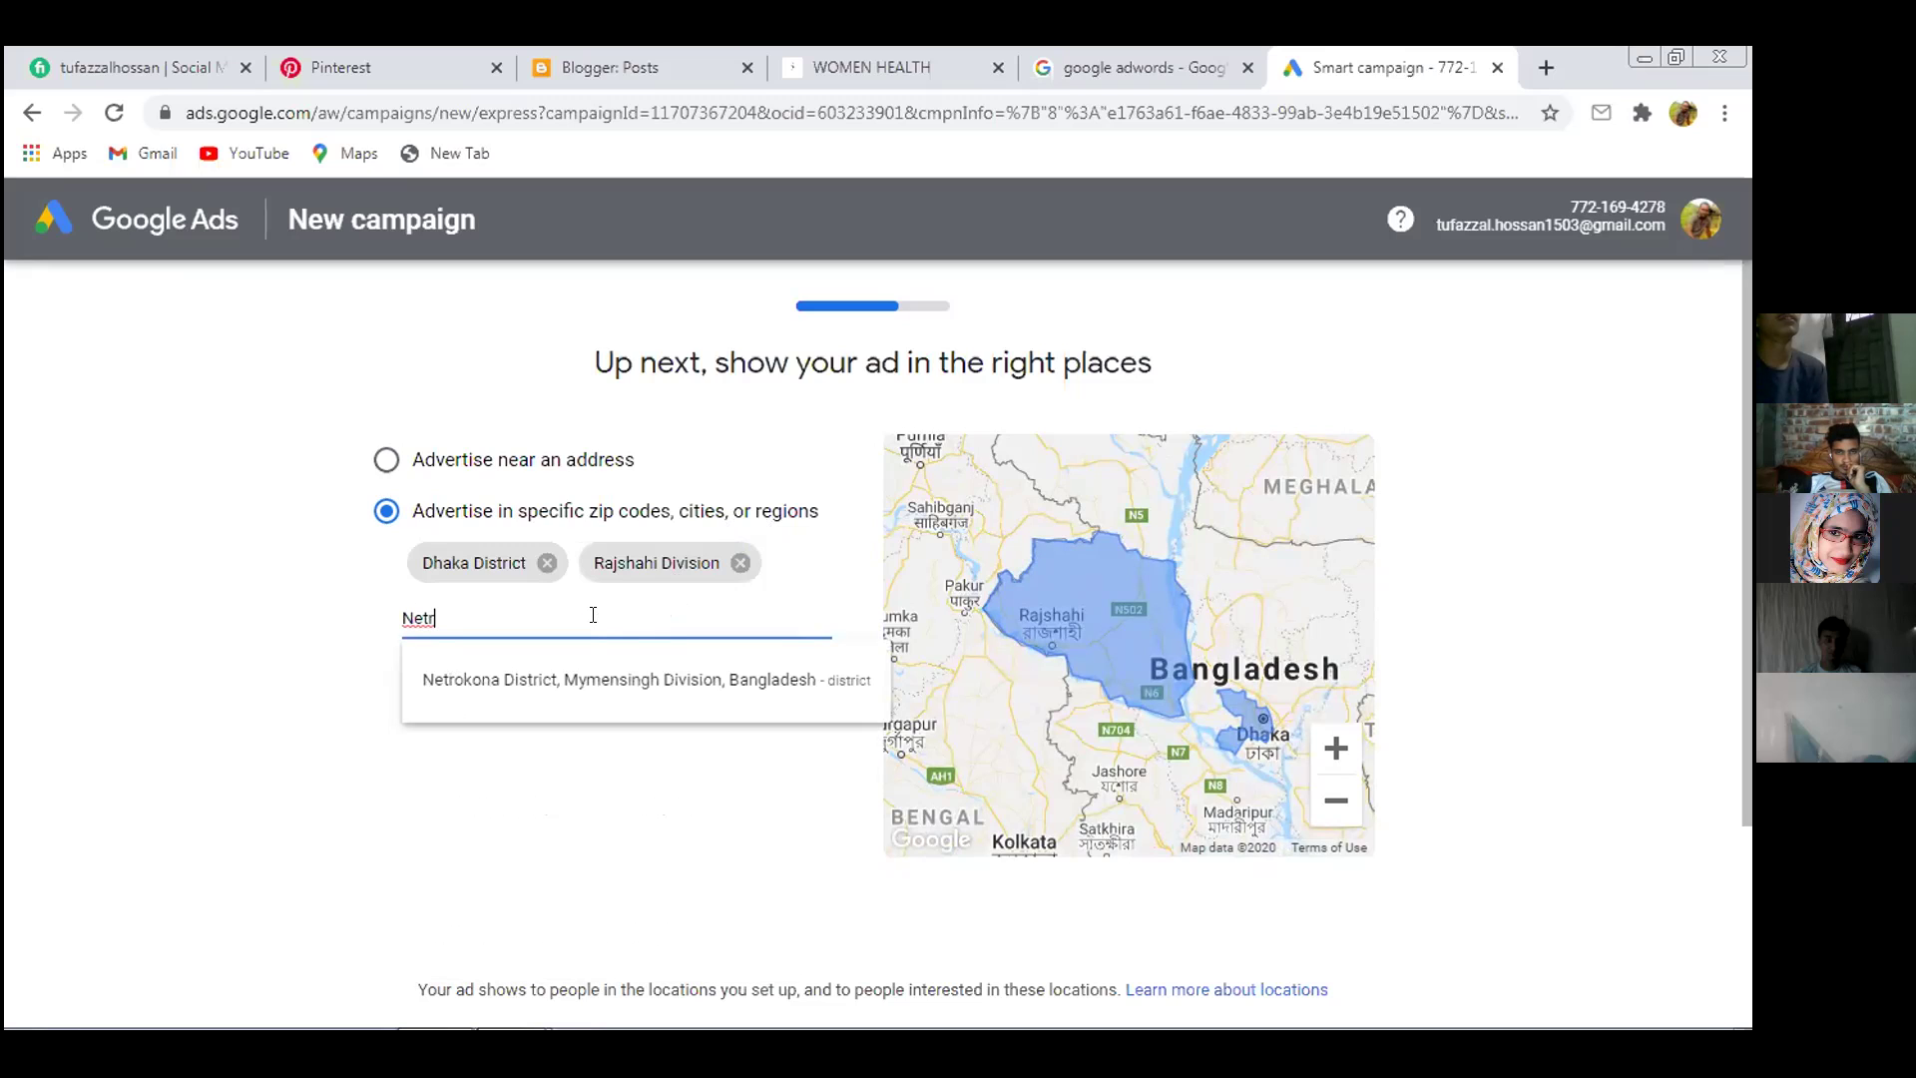
pyautogui.write('okona')
pyautogui.click(636, 675)
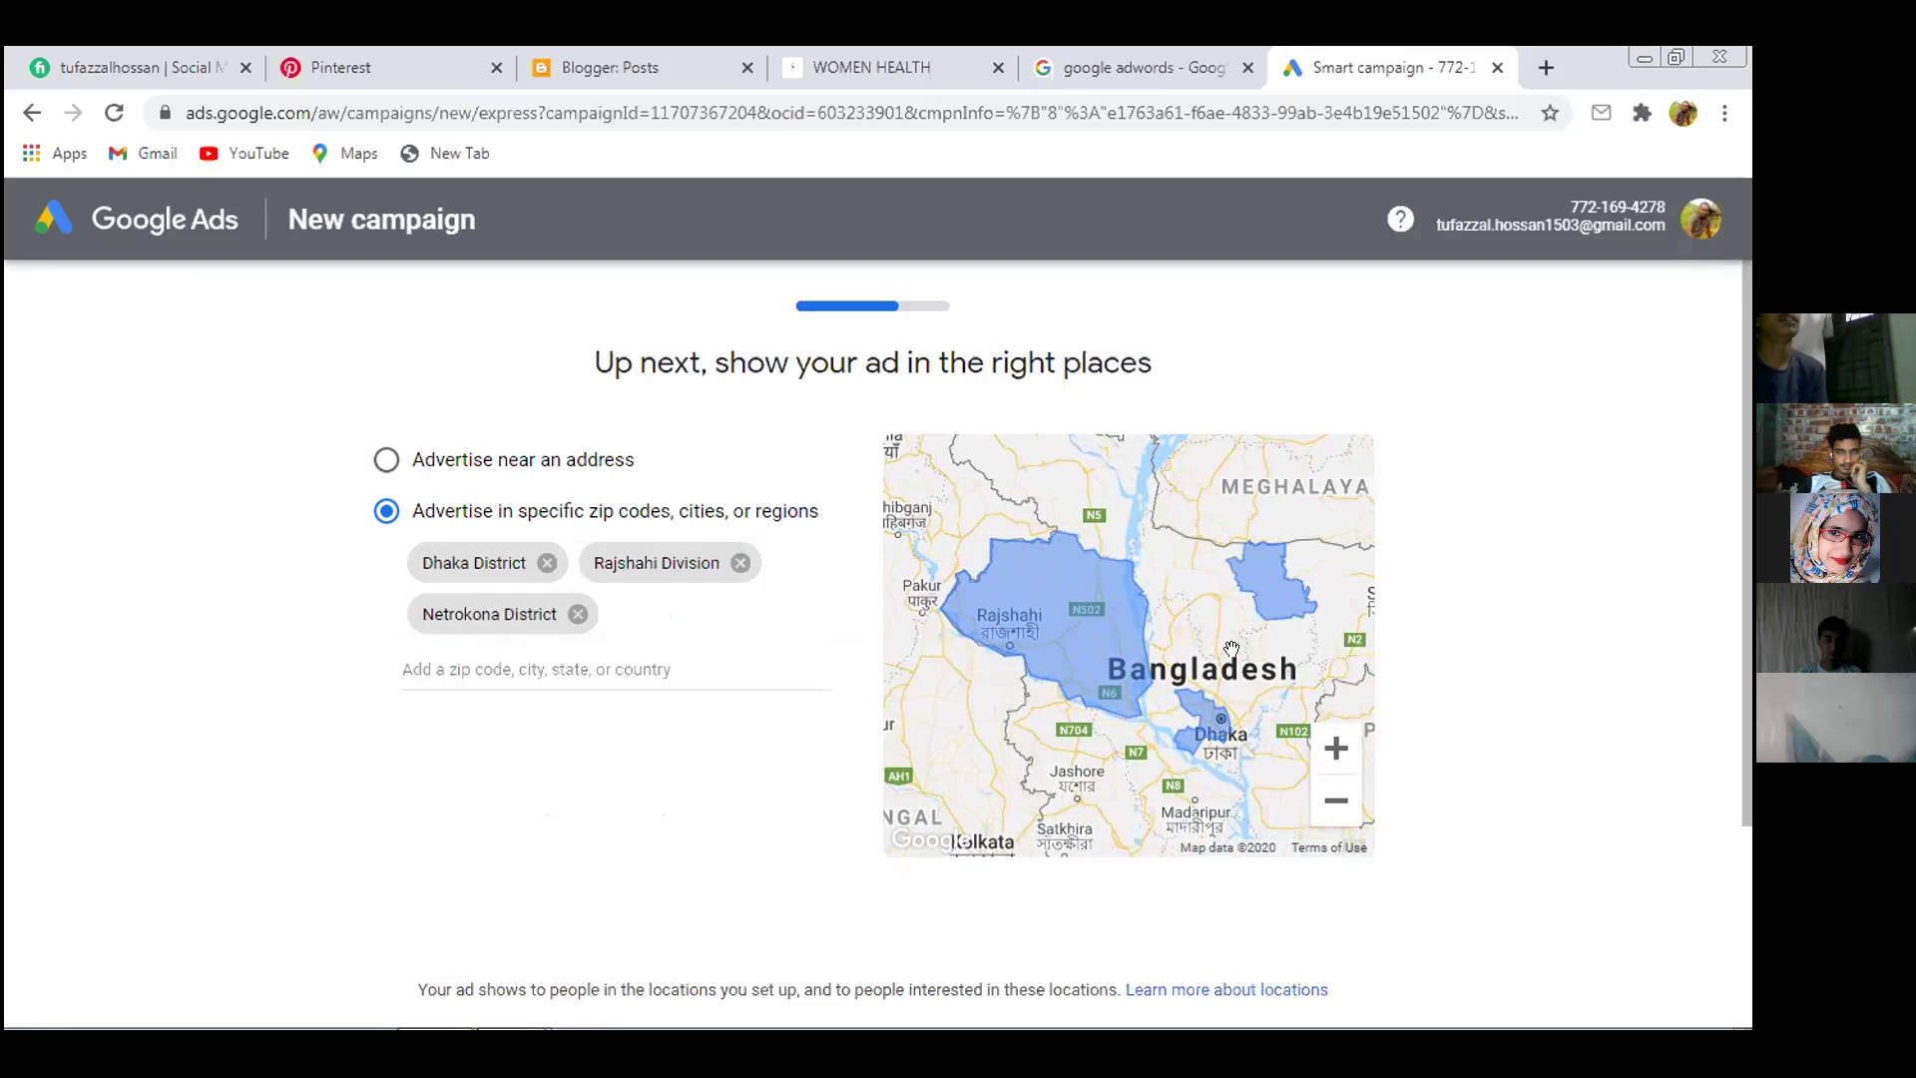
# Zoom and pan the location preview map around Bangladesh
pyautogui.scroll(-3, 1233, 651)
pyautogui.scroll(3, 1234, 647)
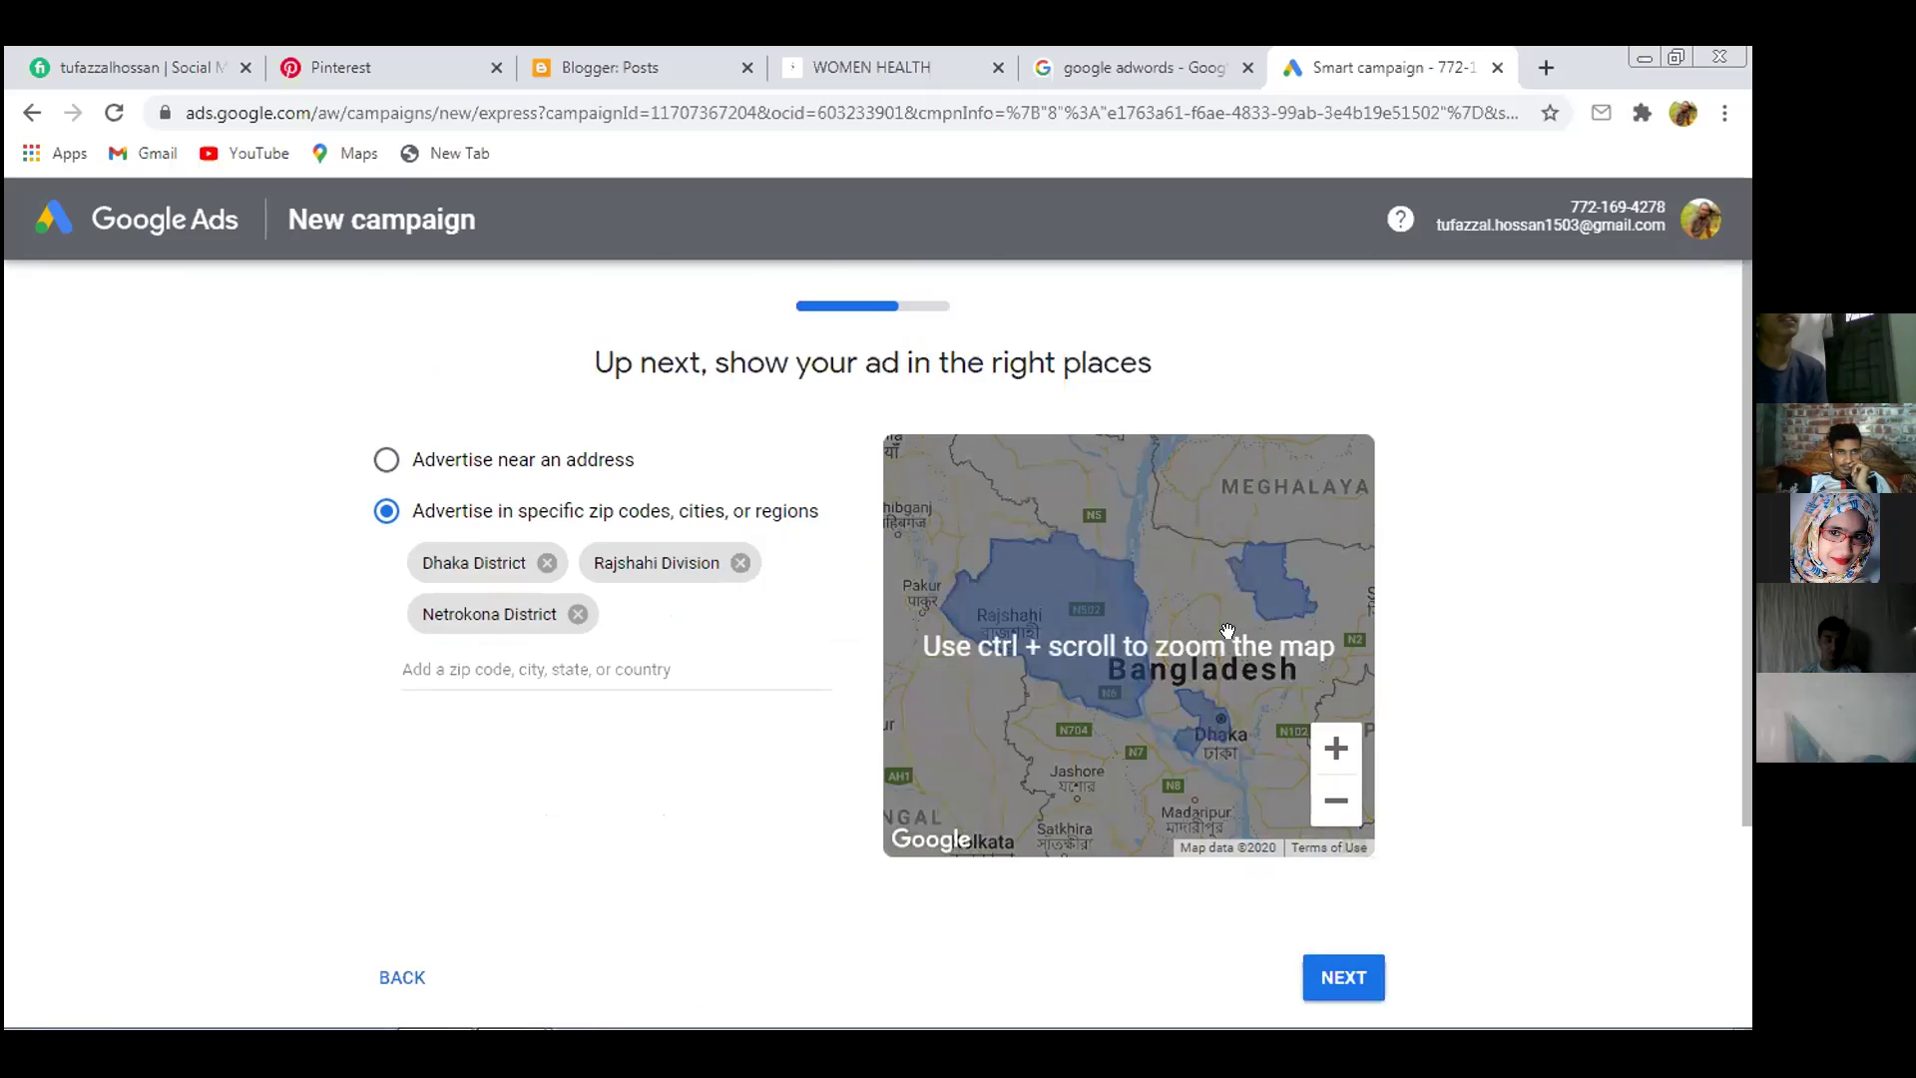
pyautogui.scroll(1, 1197, 628)
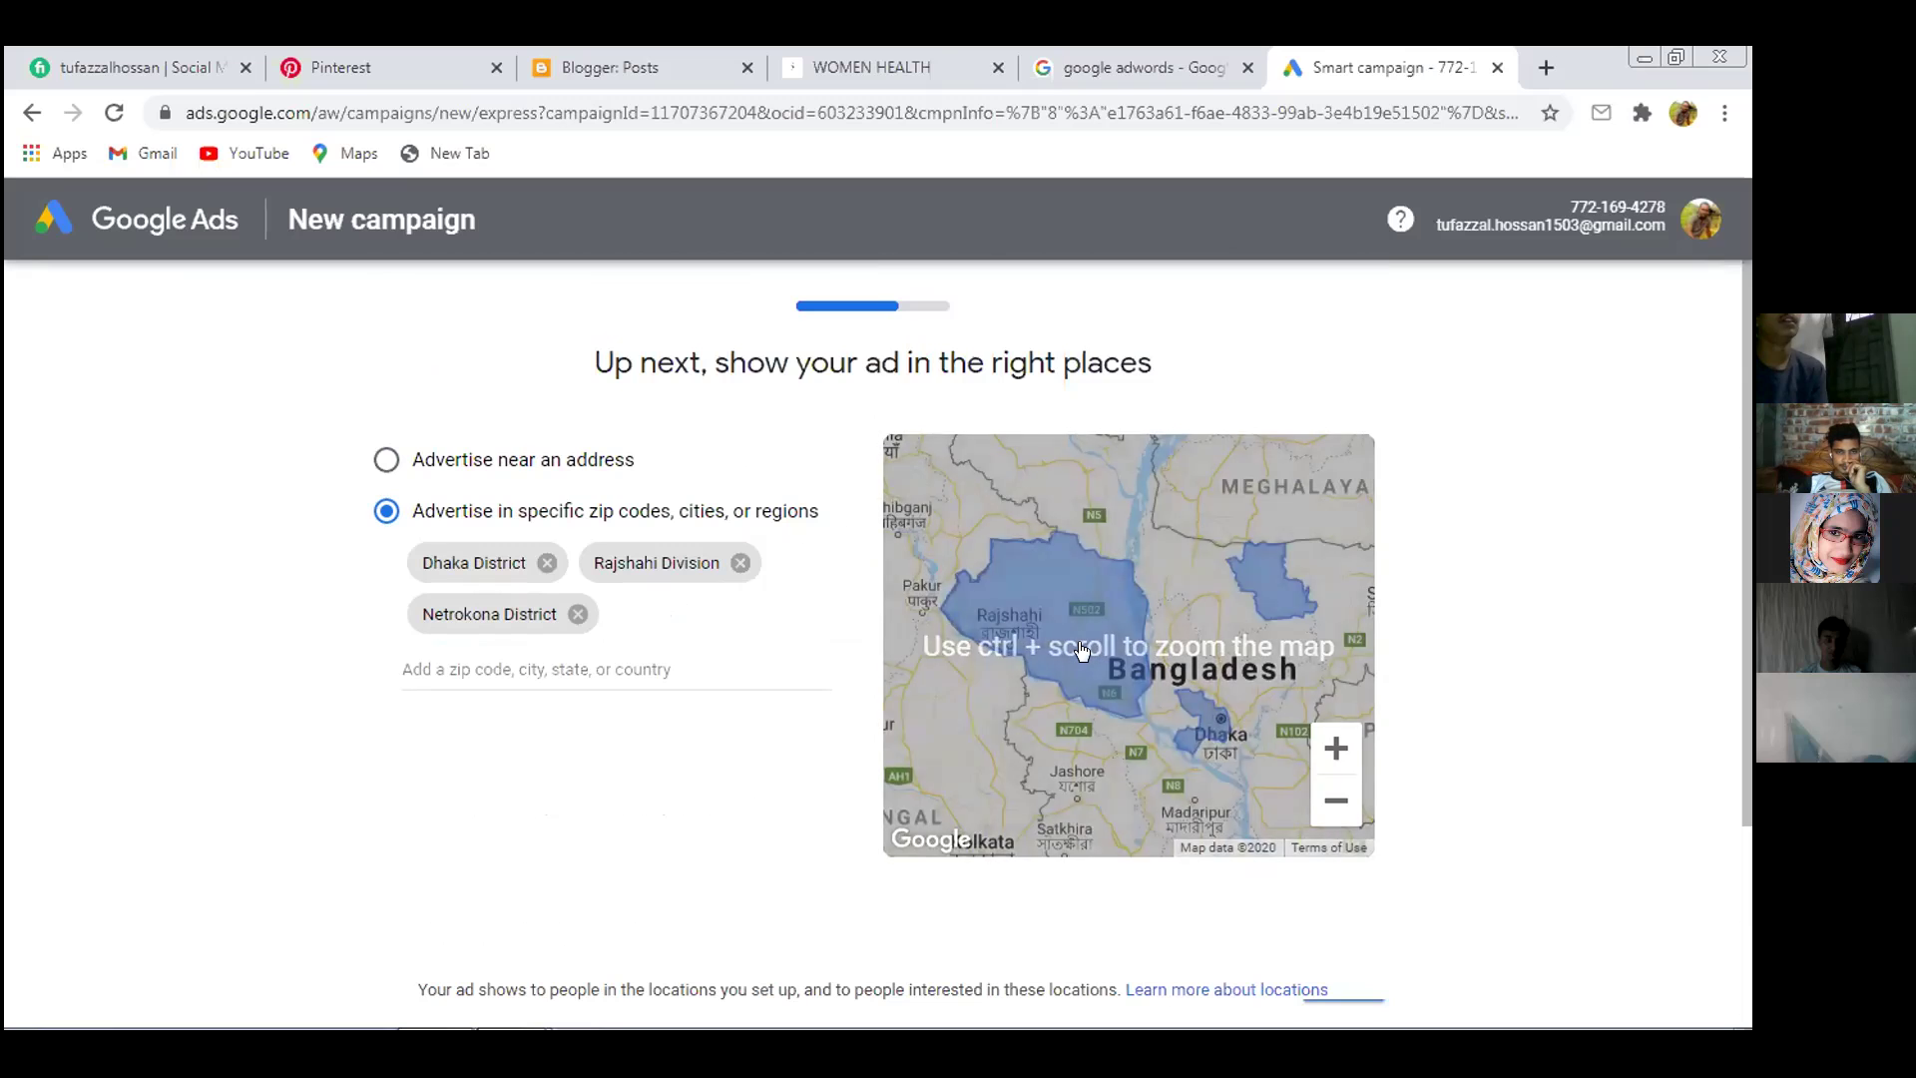
pyautogui.scroll(2, 1085, 651)
pyautogui.scroll(-1, 1091, 650)
pyautogui.scroll(4, 1250, 546)
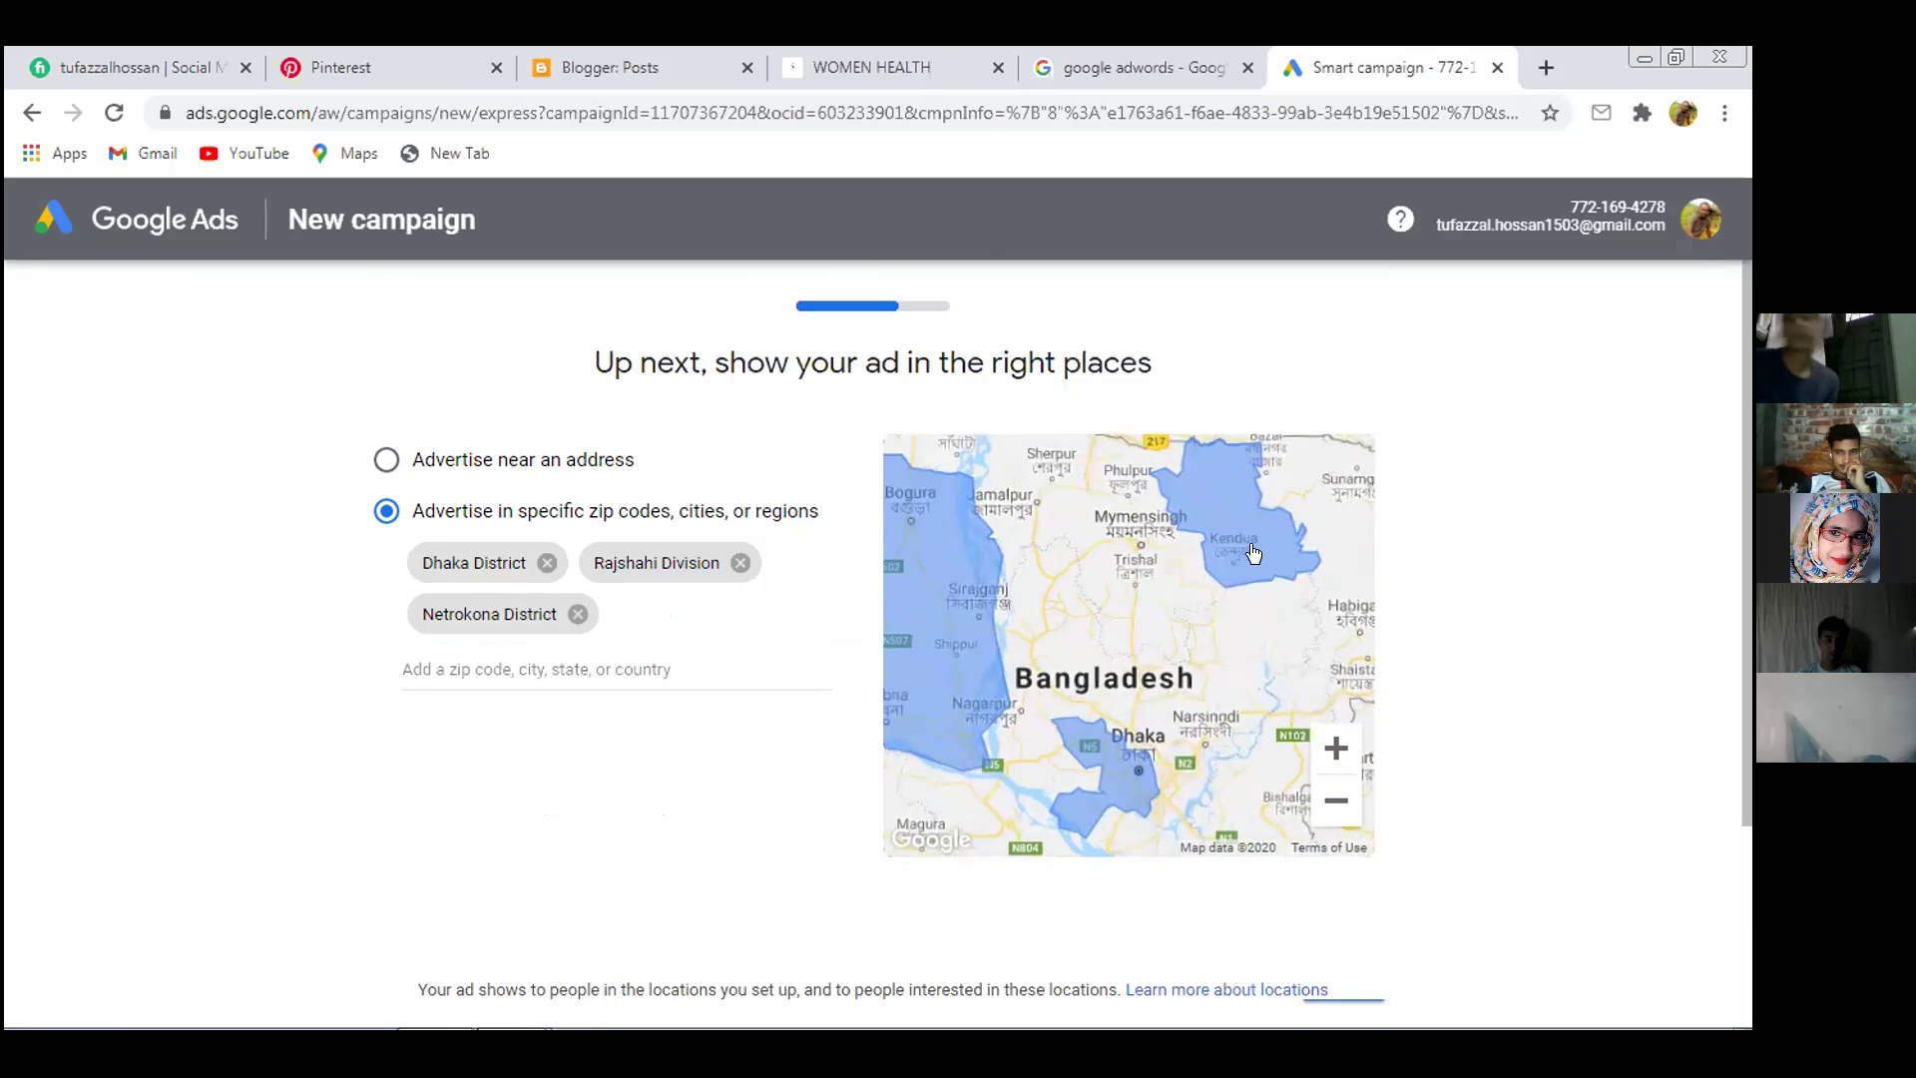
pyautogui.scroll(-3, 1250, 547)
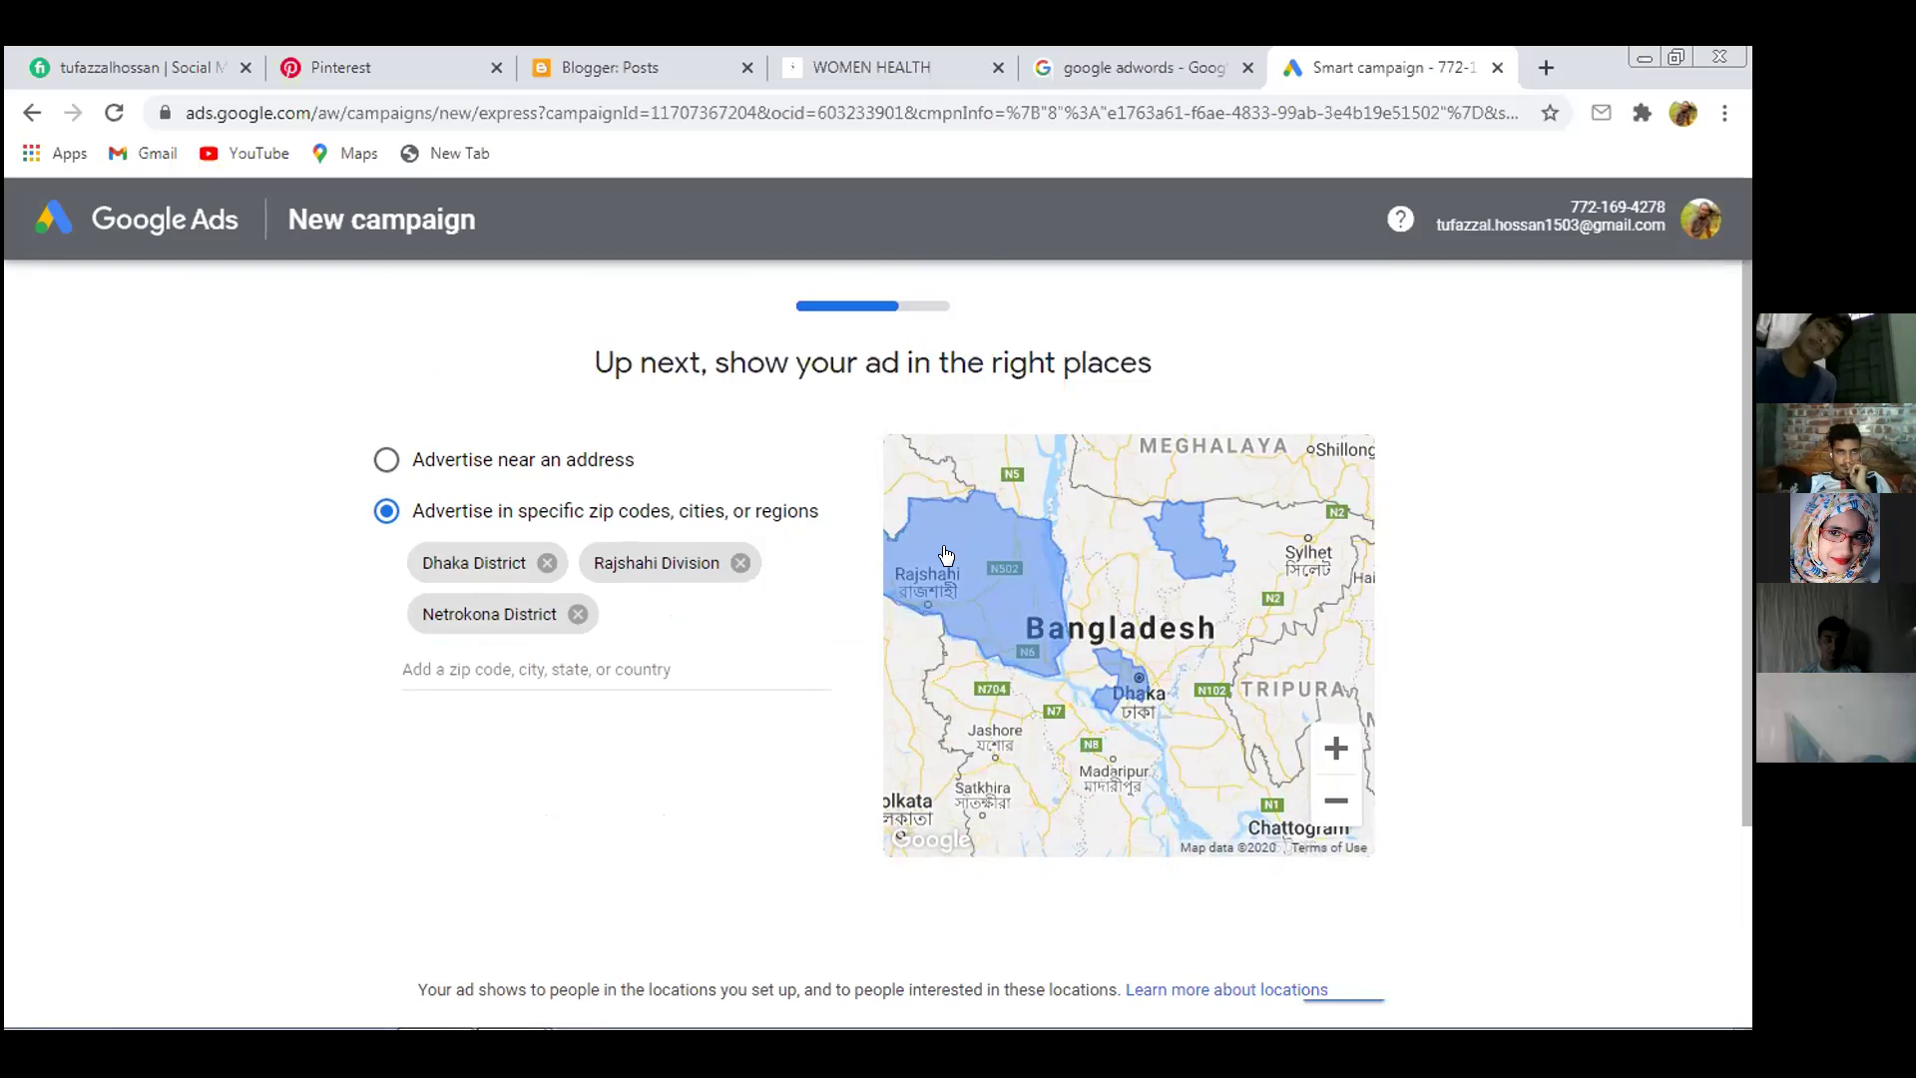
pyautogui.scroll(-2, 954, 555)
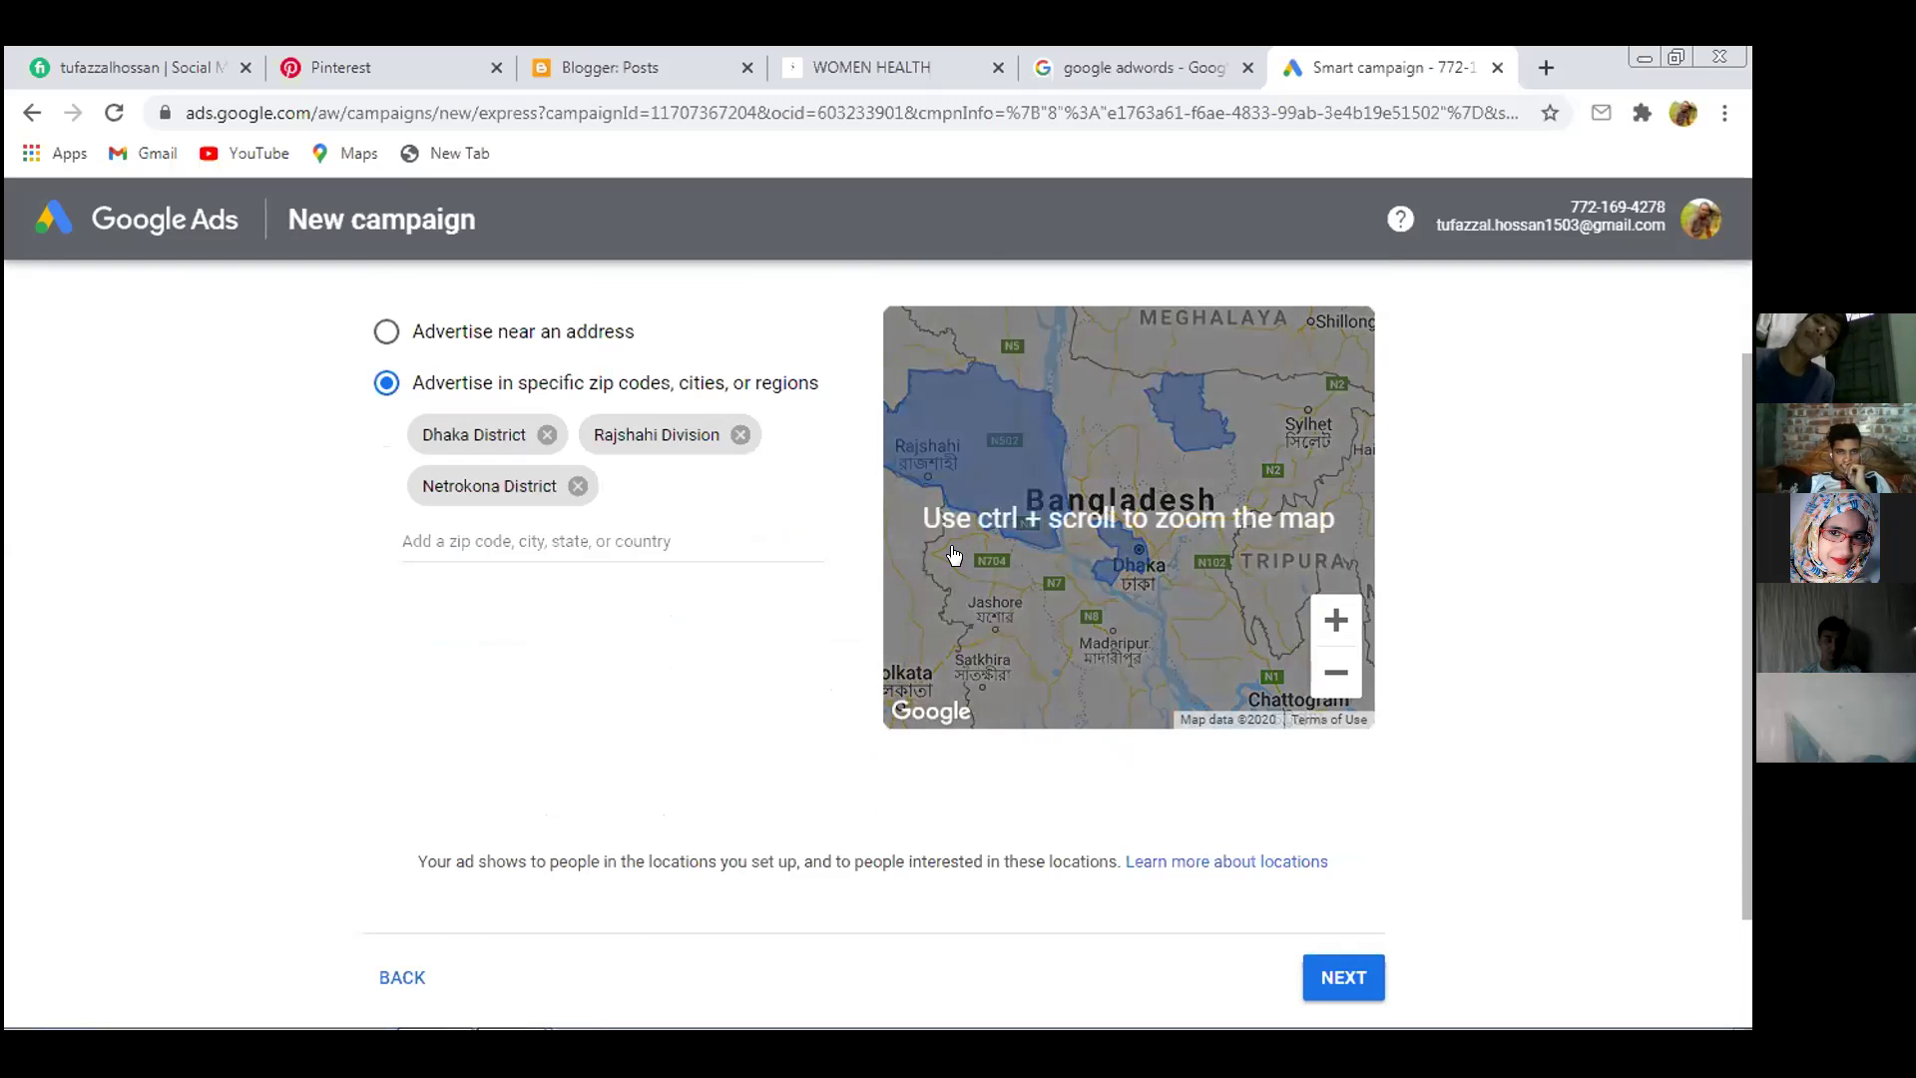
pyautogui.scroll(2, 954, 554)
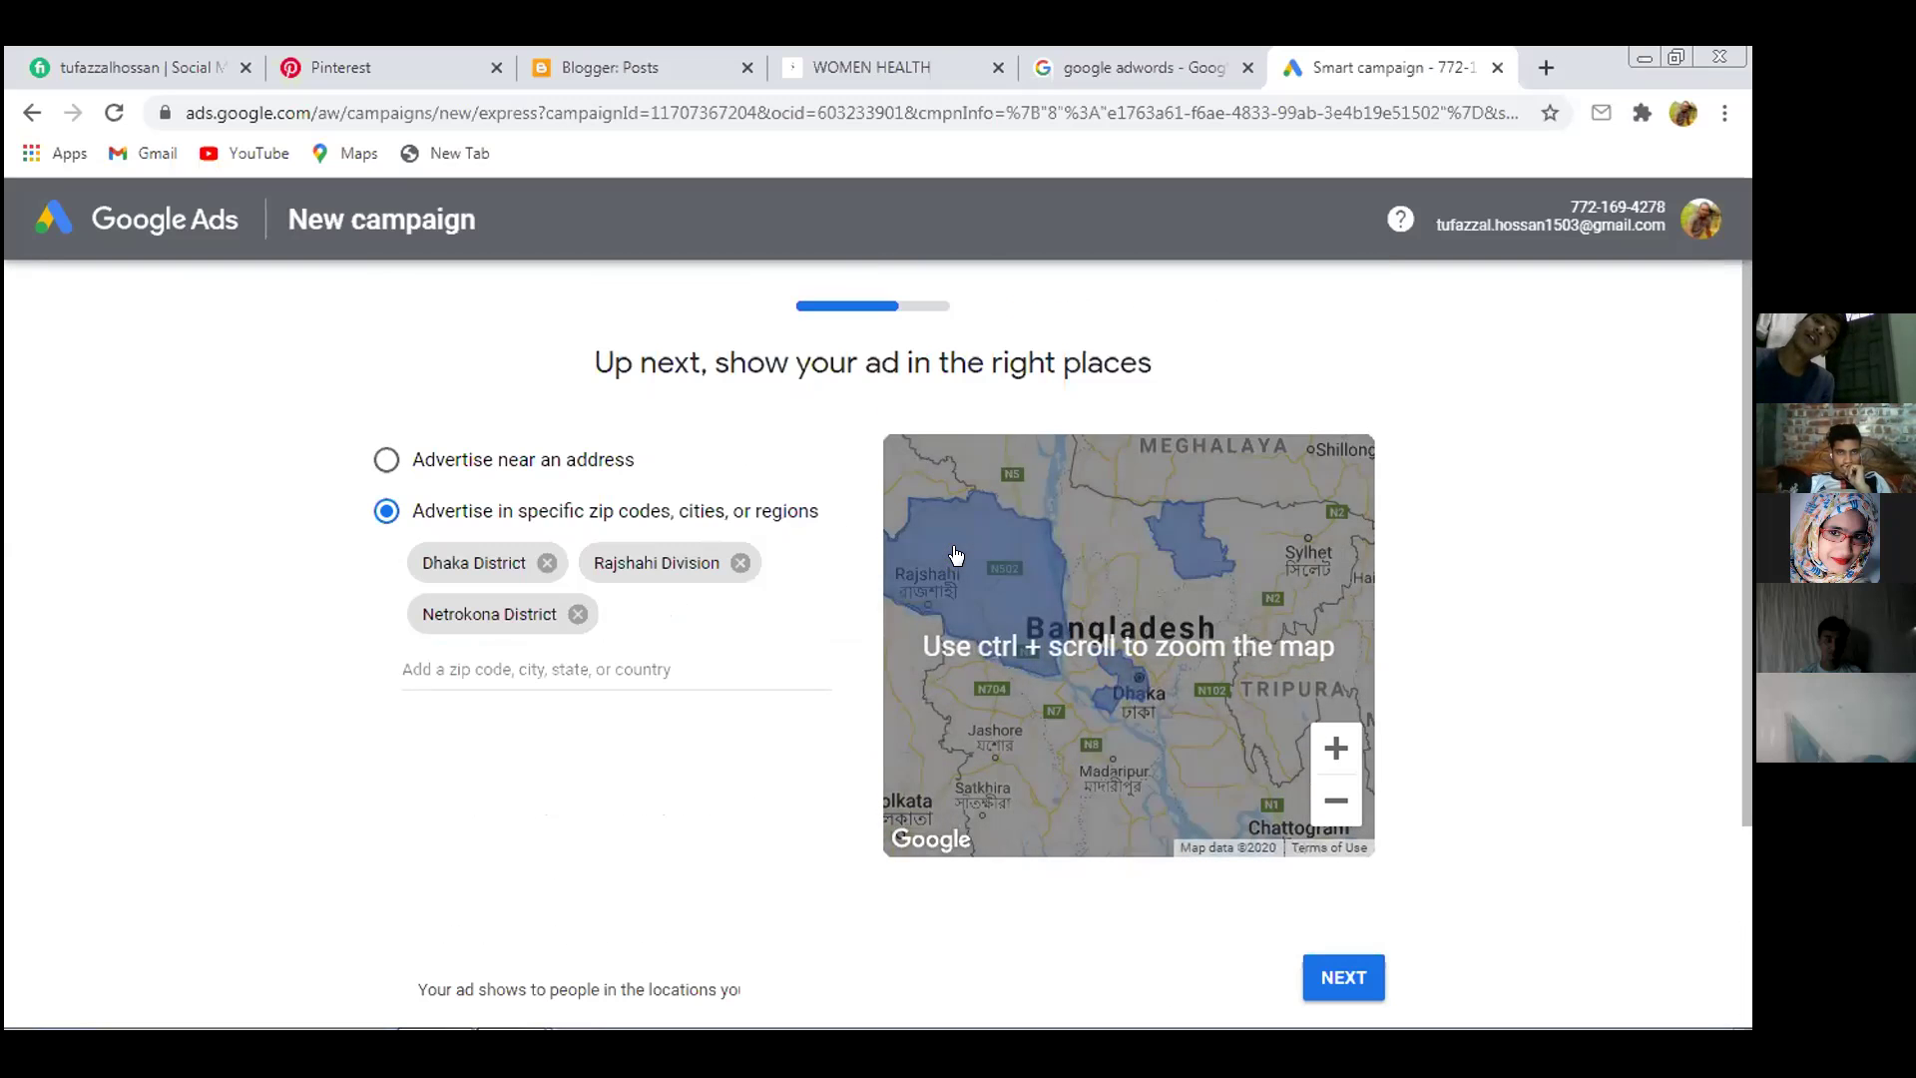
pyautogui.keyDown('ctrl'); pyautogui.scroll(-1, 955, 555); pyautogui.keyUp('ctrl')
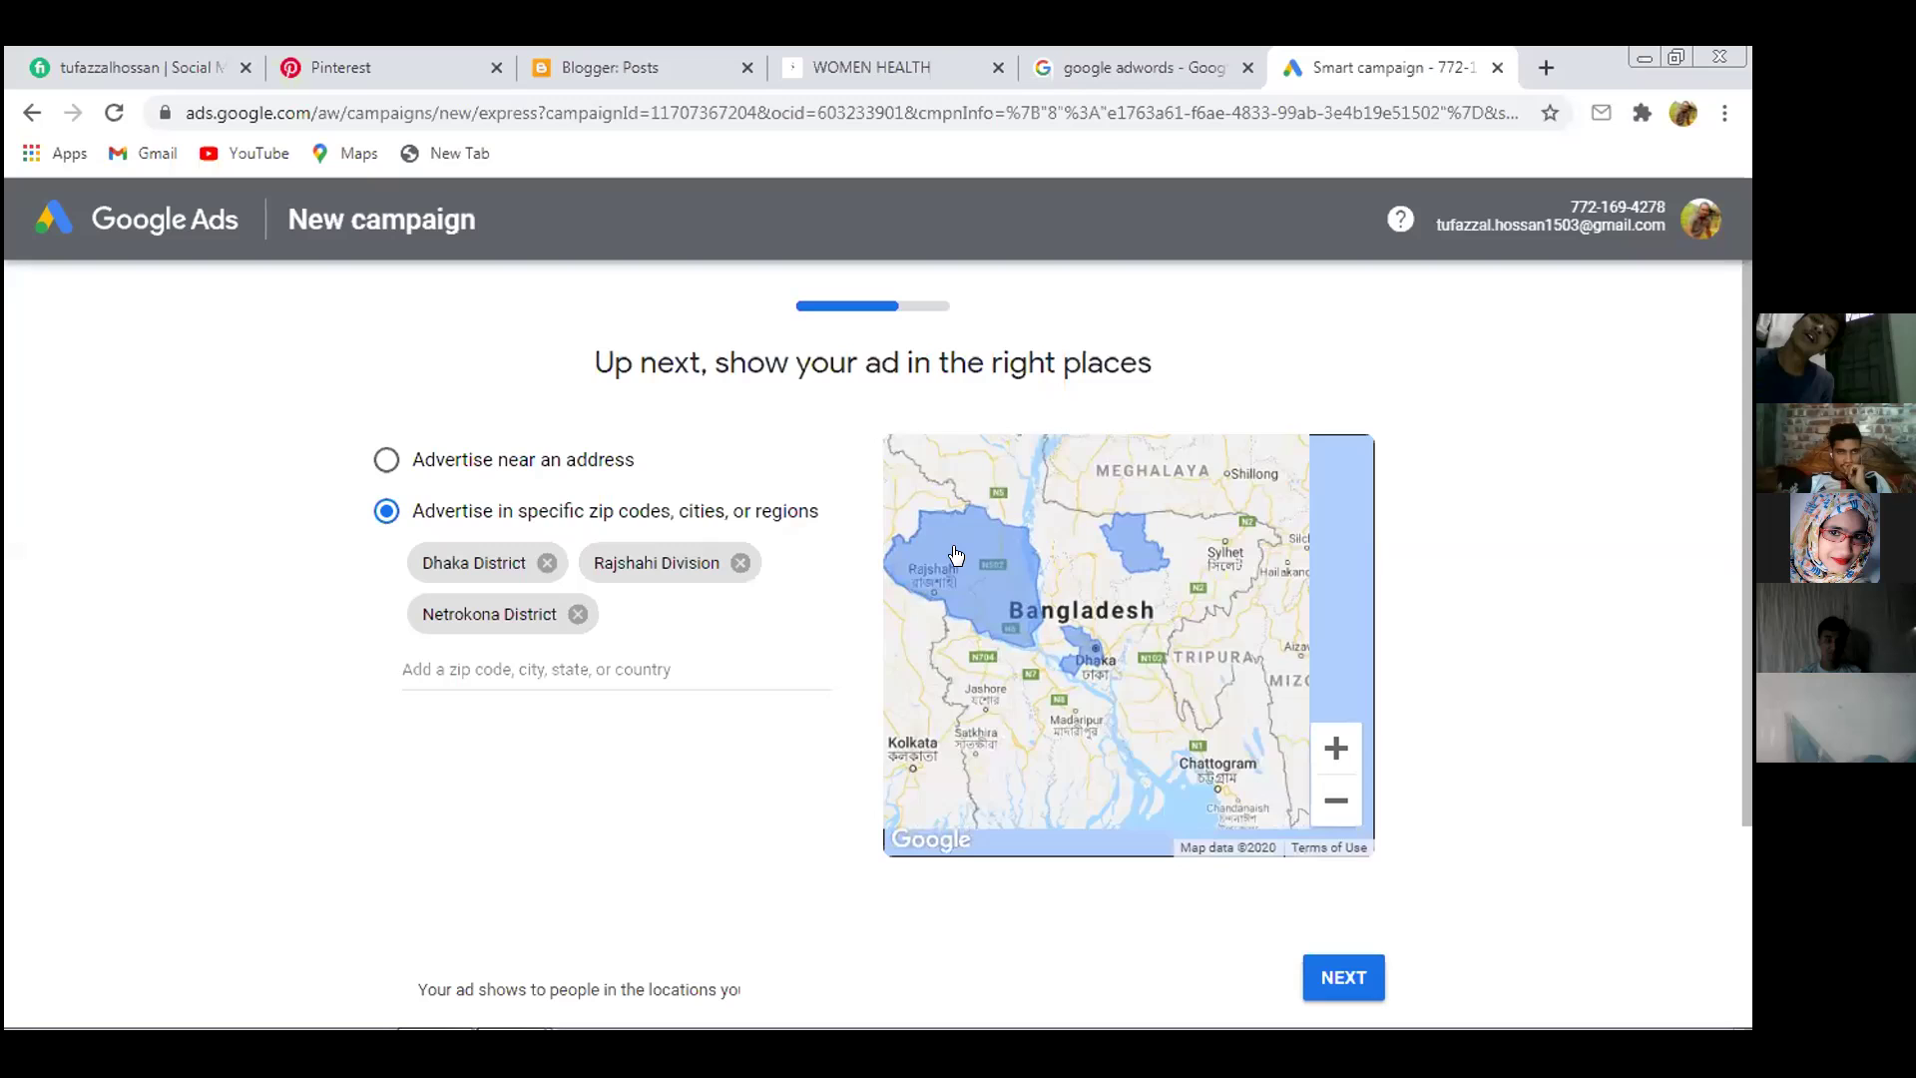
pyautogui.keyDown('ctrl'); pyautogui.scroll(-1, 955, 555); pyautogui.keyUp('ctrl')
pyautogui.moveTo(955, 555); pyautogui.dragTo(1048, 579)
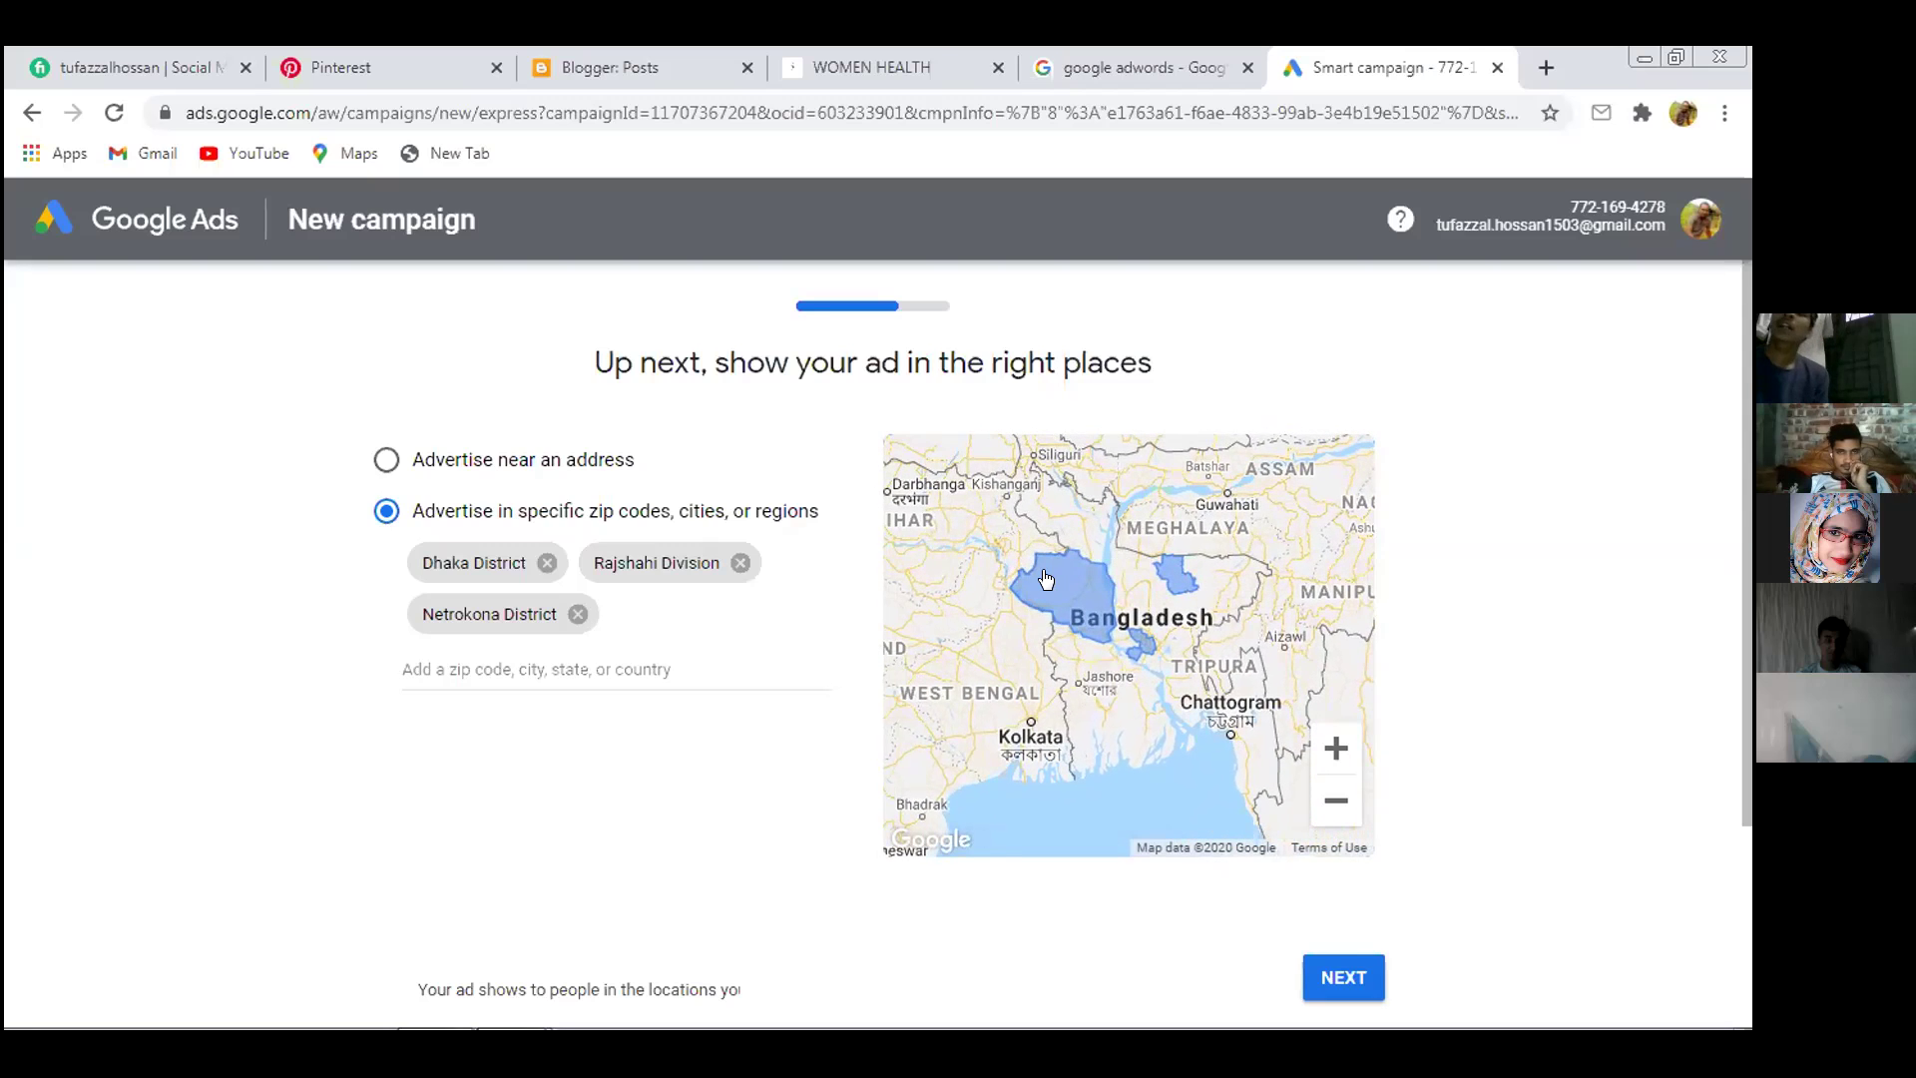
# Zoom the map into Rajshahi Division, centring on Naogaon near Joypurhat and Porsha
pyautogui.keyDown('ctrl'); pyautogui.scroll(1, 1047, 579); pyautogui.keyUp('ctrl')
pyautogui.keyDown('ctrl'); pyautogui.scroll(1, 1046, 579); pyautogui.keyUp('ctrl')
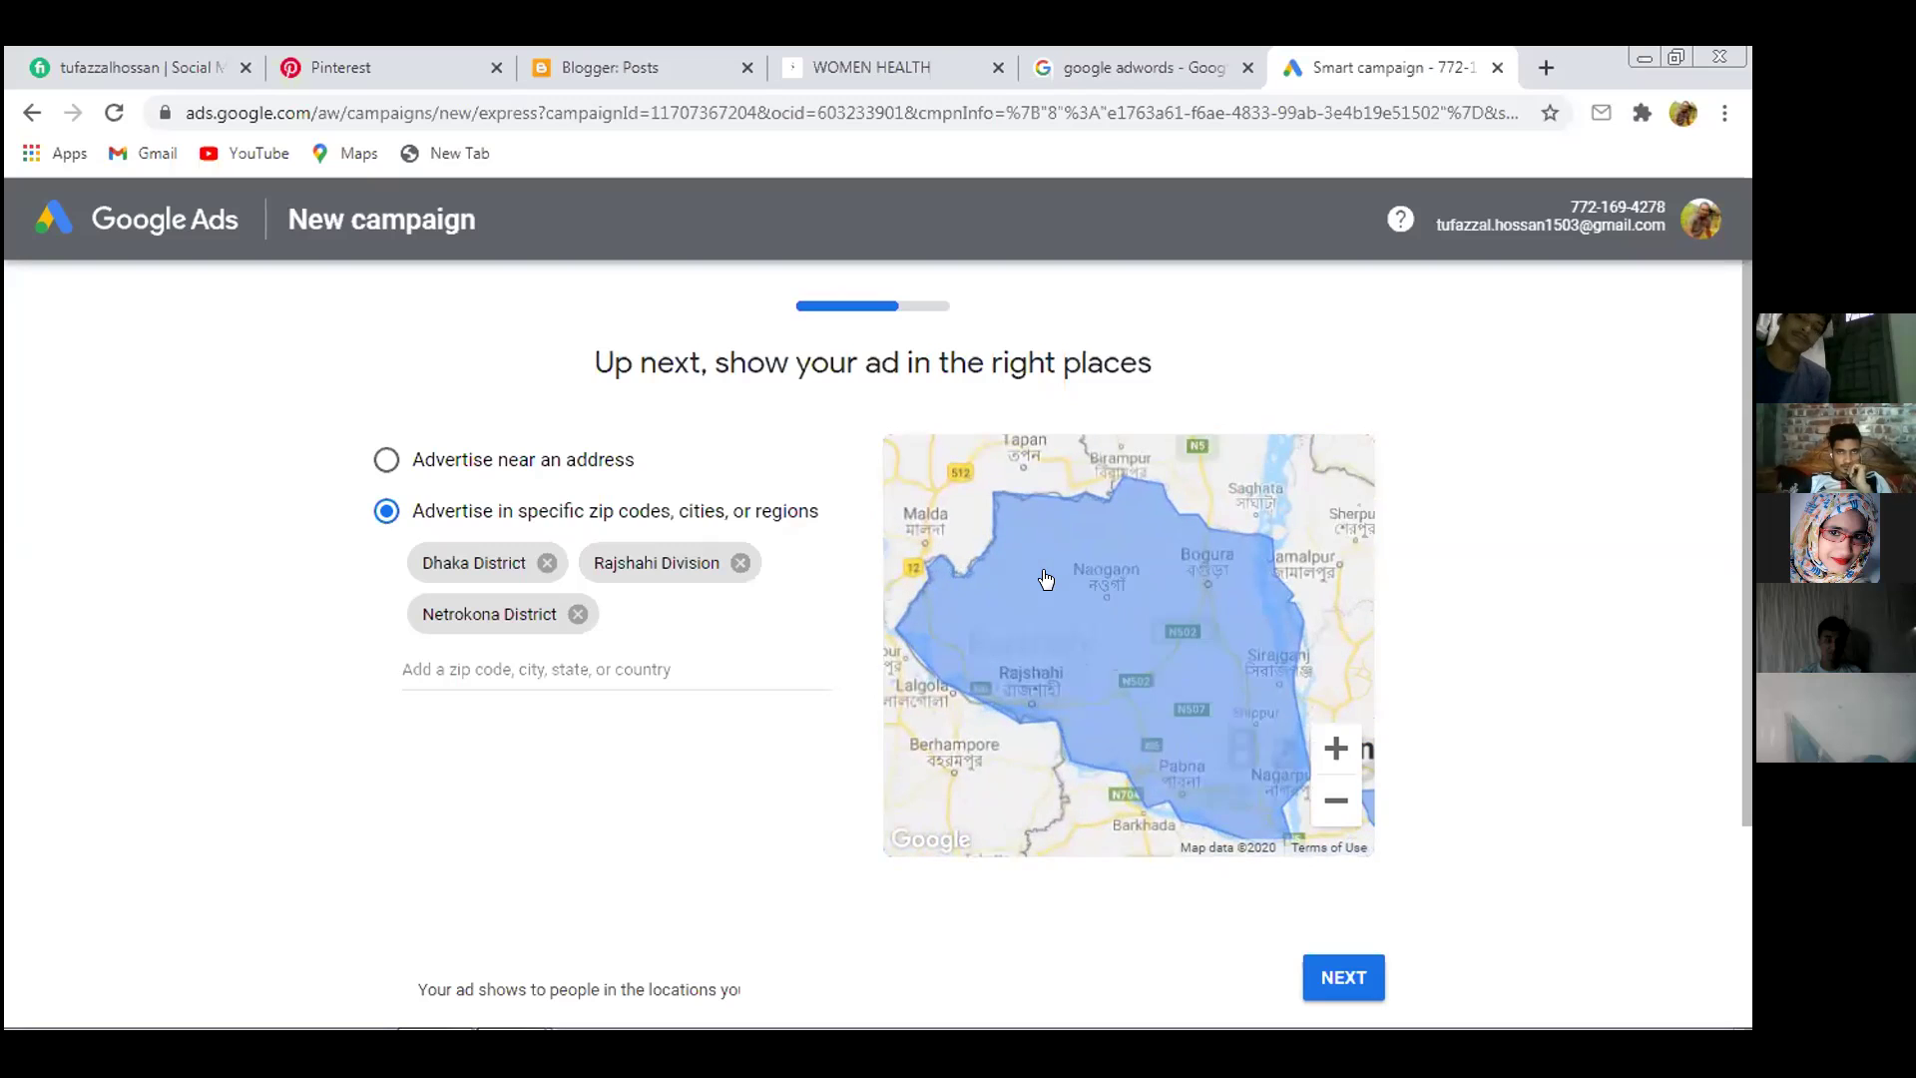
pyautogui.scroll(-1, 1046, 579)
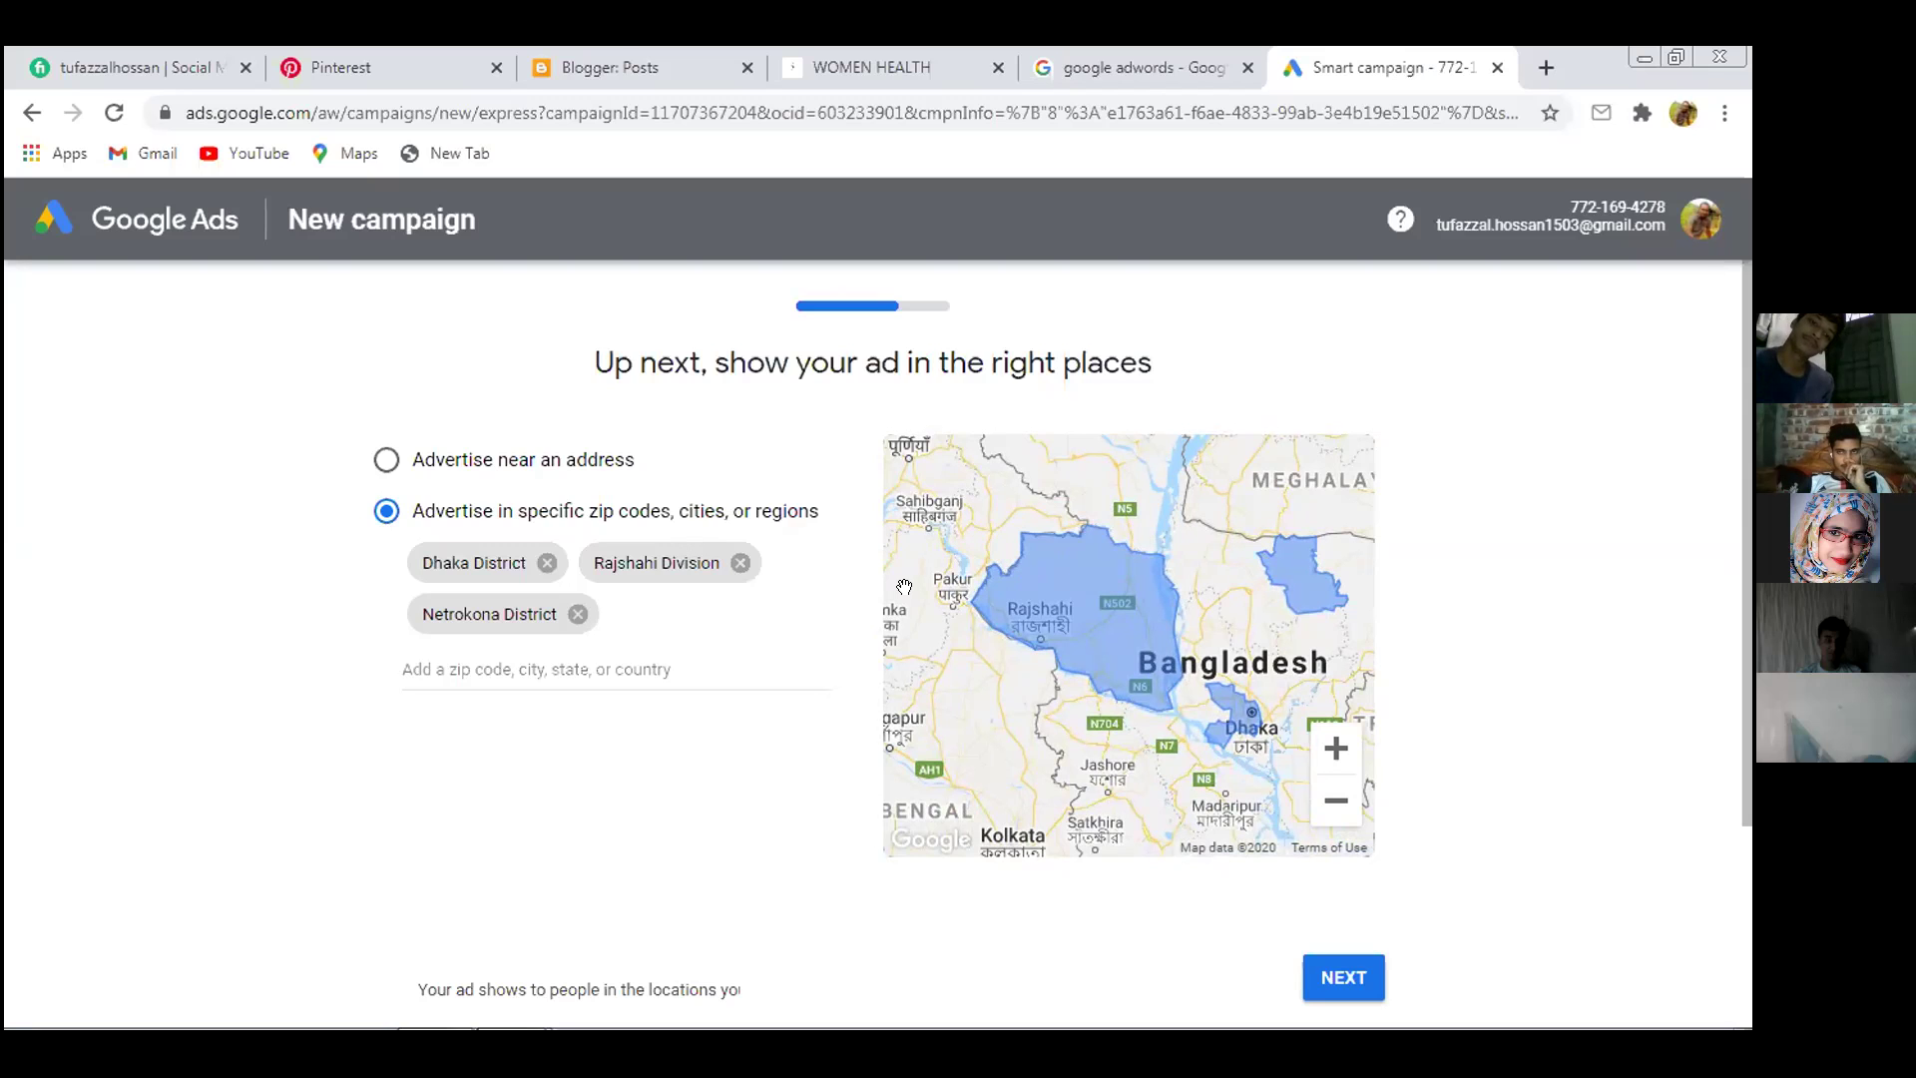
pyautogui.scroll(3, 1082, 614)
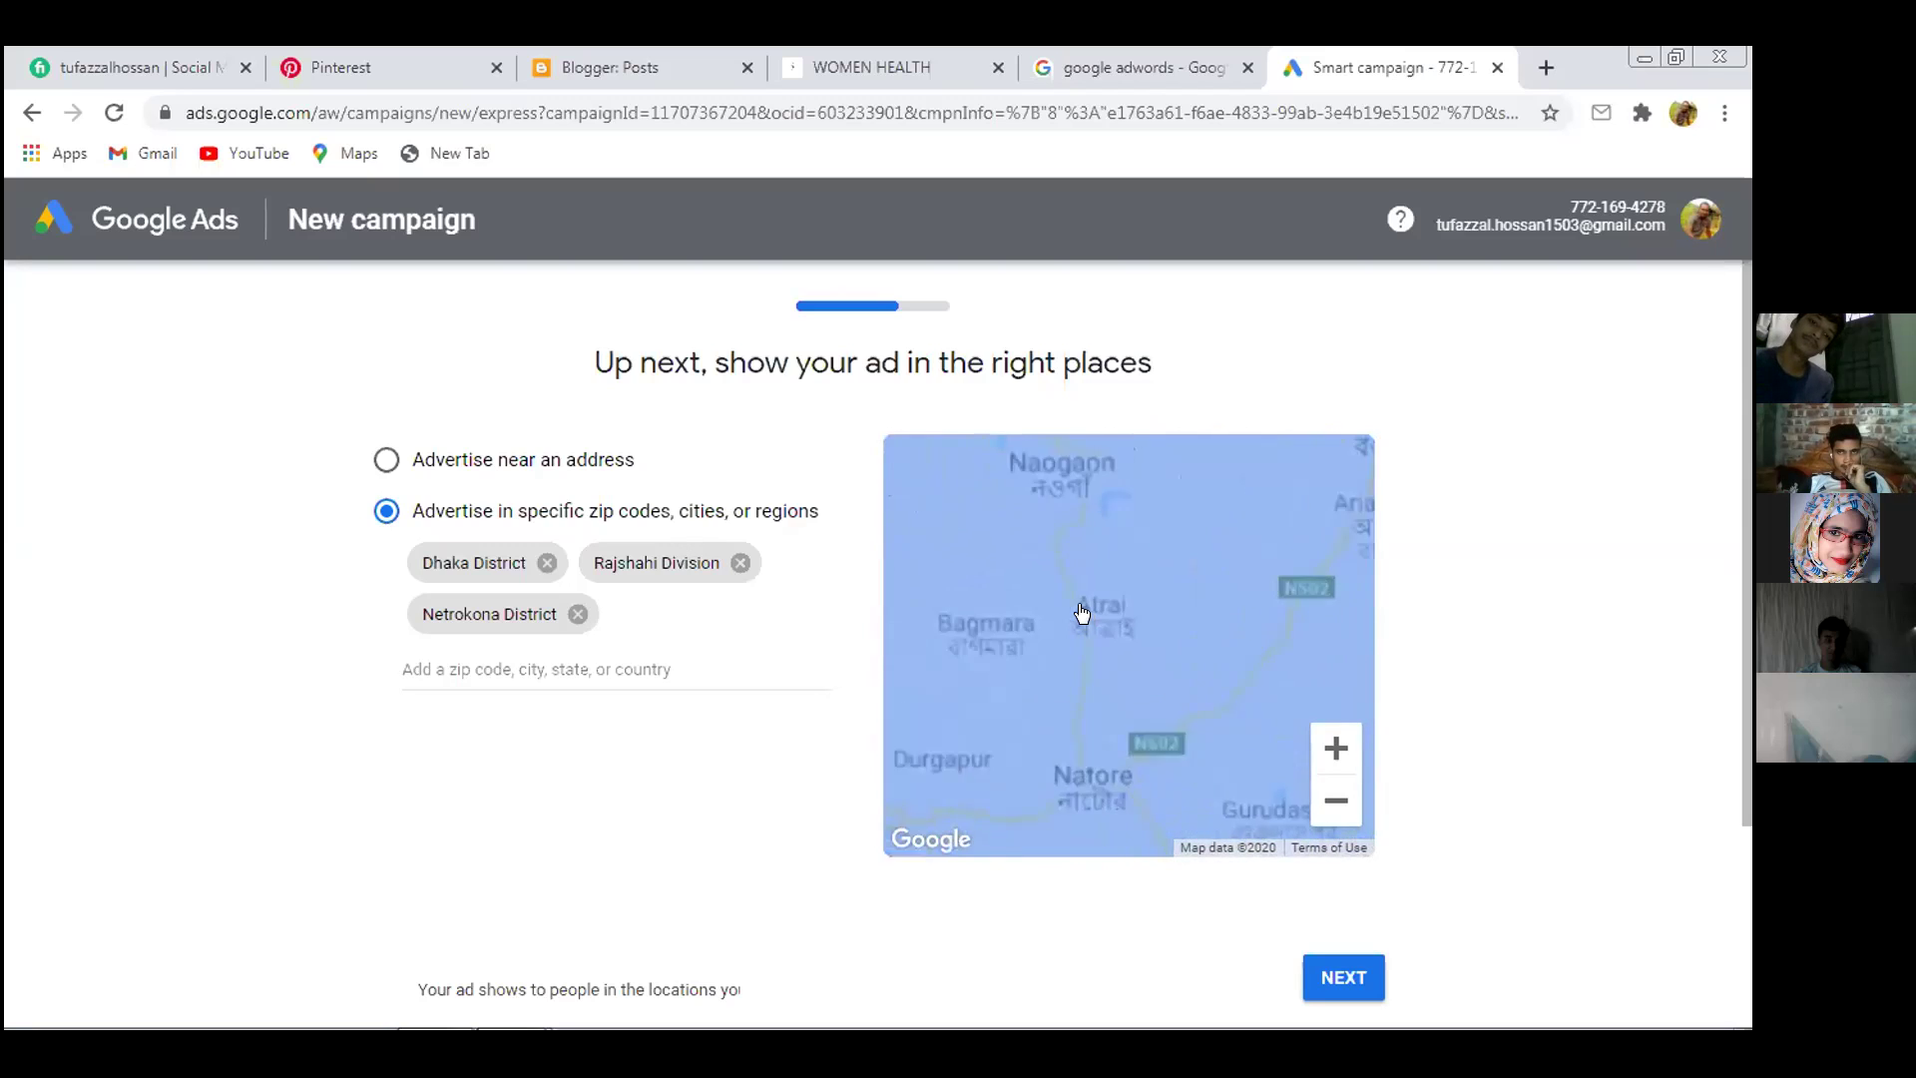
pyautogui.scroll(-1, 1082, 612)
pyautogui.moveTo(1141, 650); pyautogui.dragTo(1100, 716)
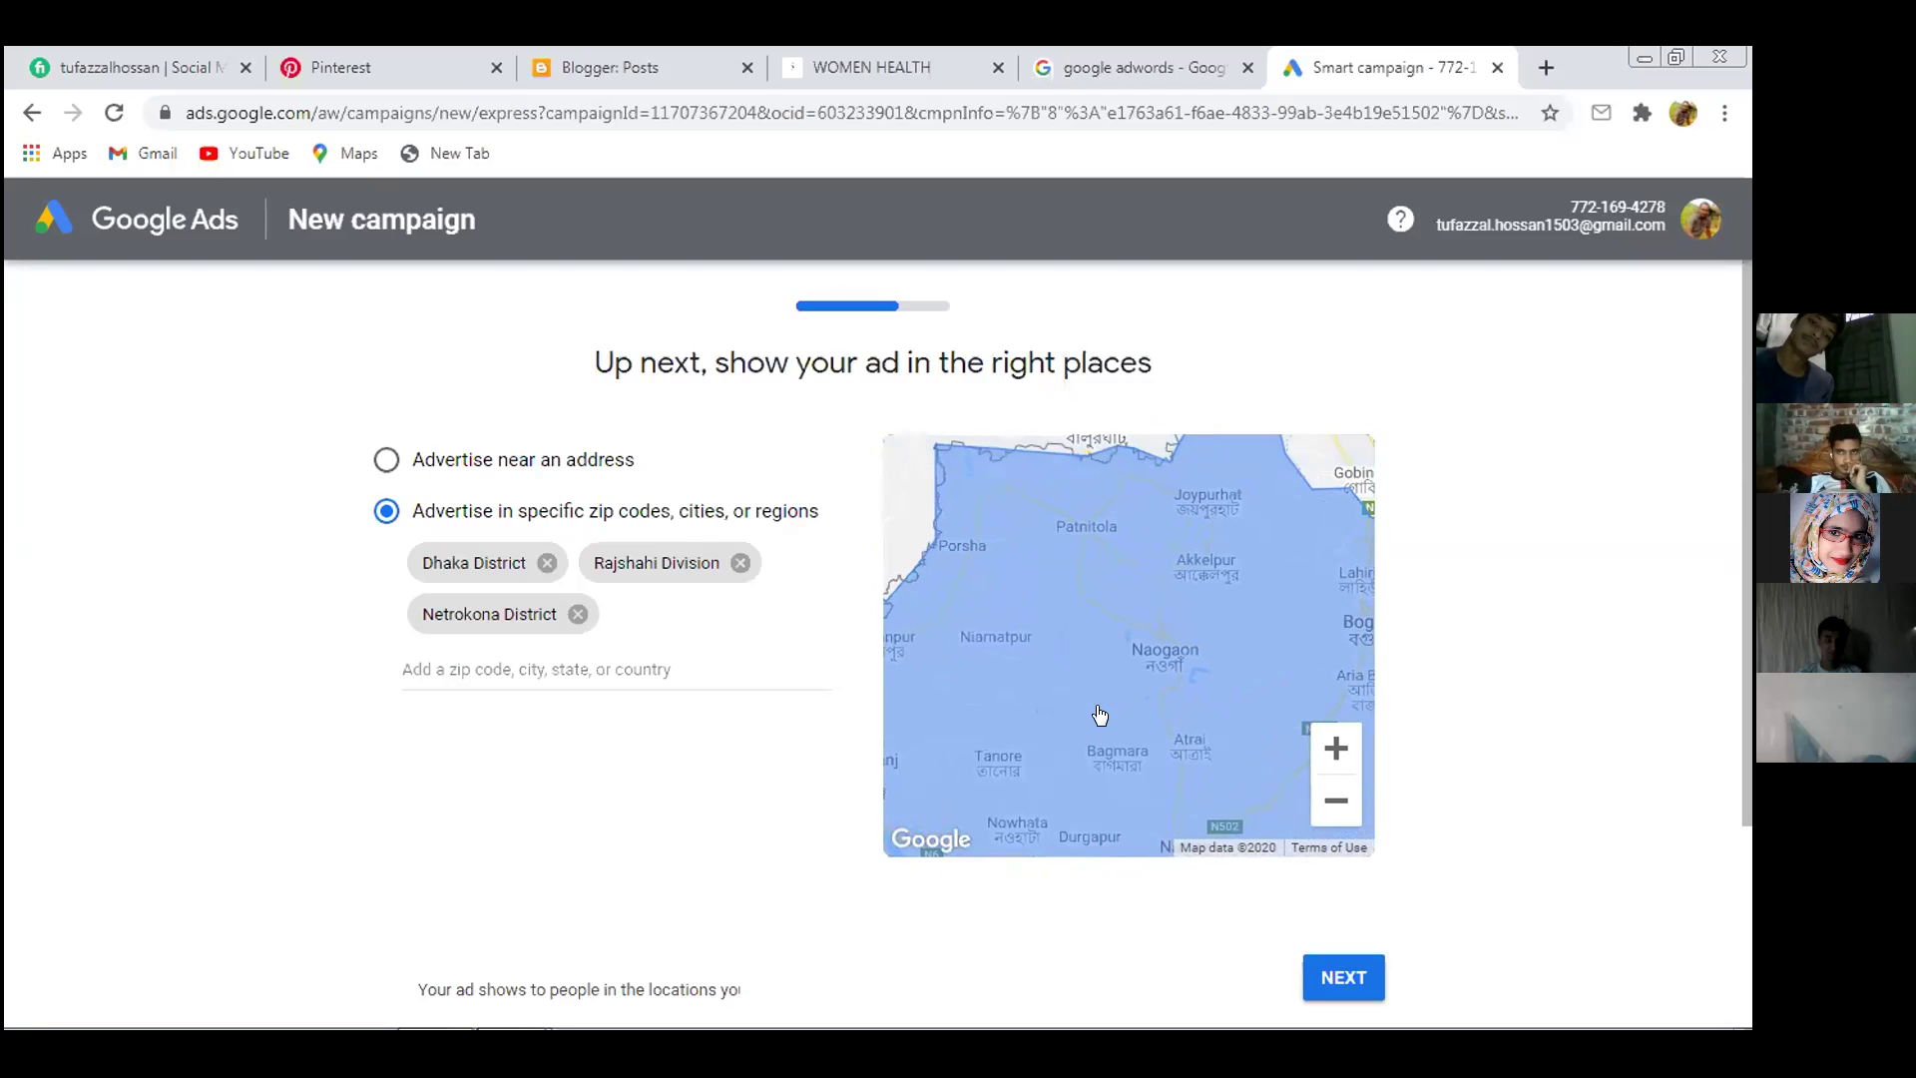
pyautogui.scroll(1, 1158, 665)
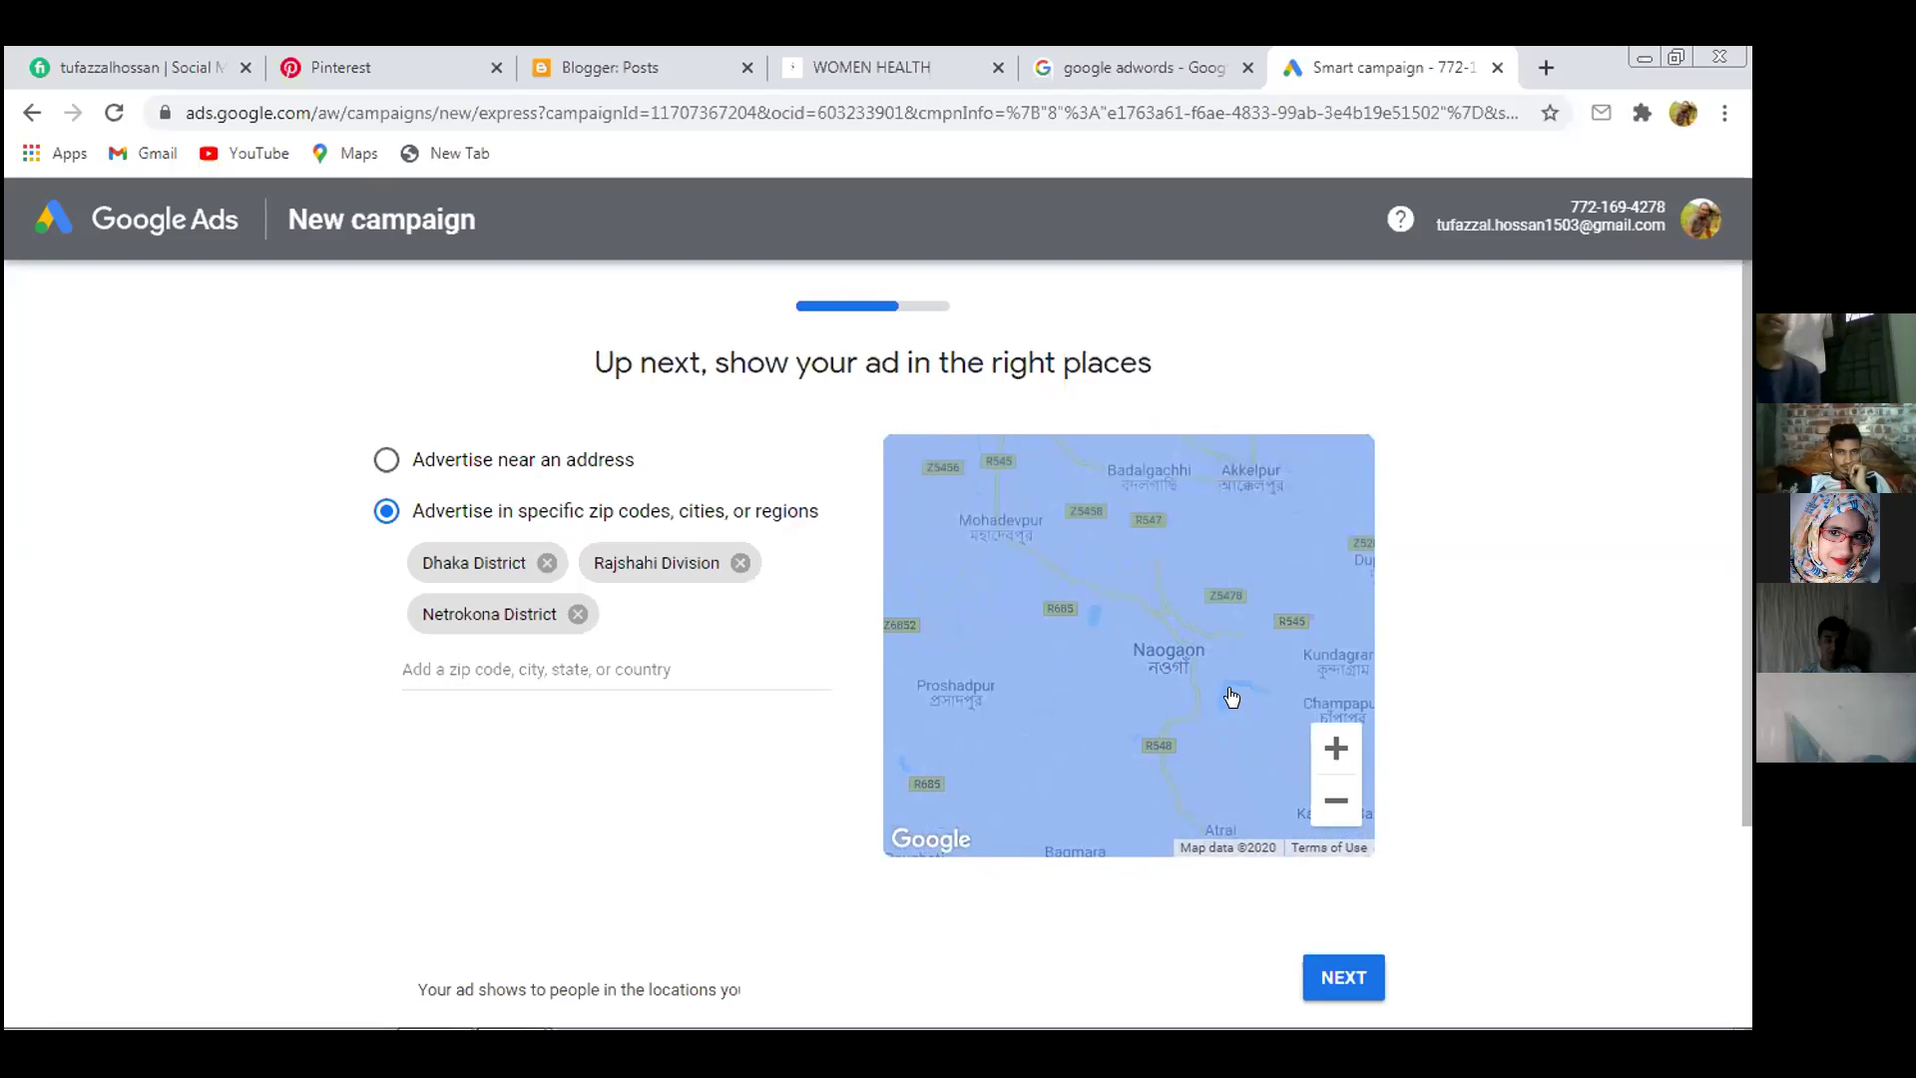
pyautogui.moveTo(1233, 698); pyautogui.dragTo(1205, 663)
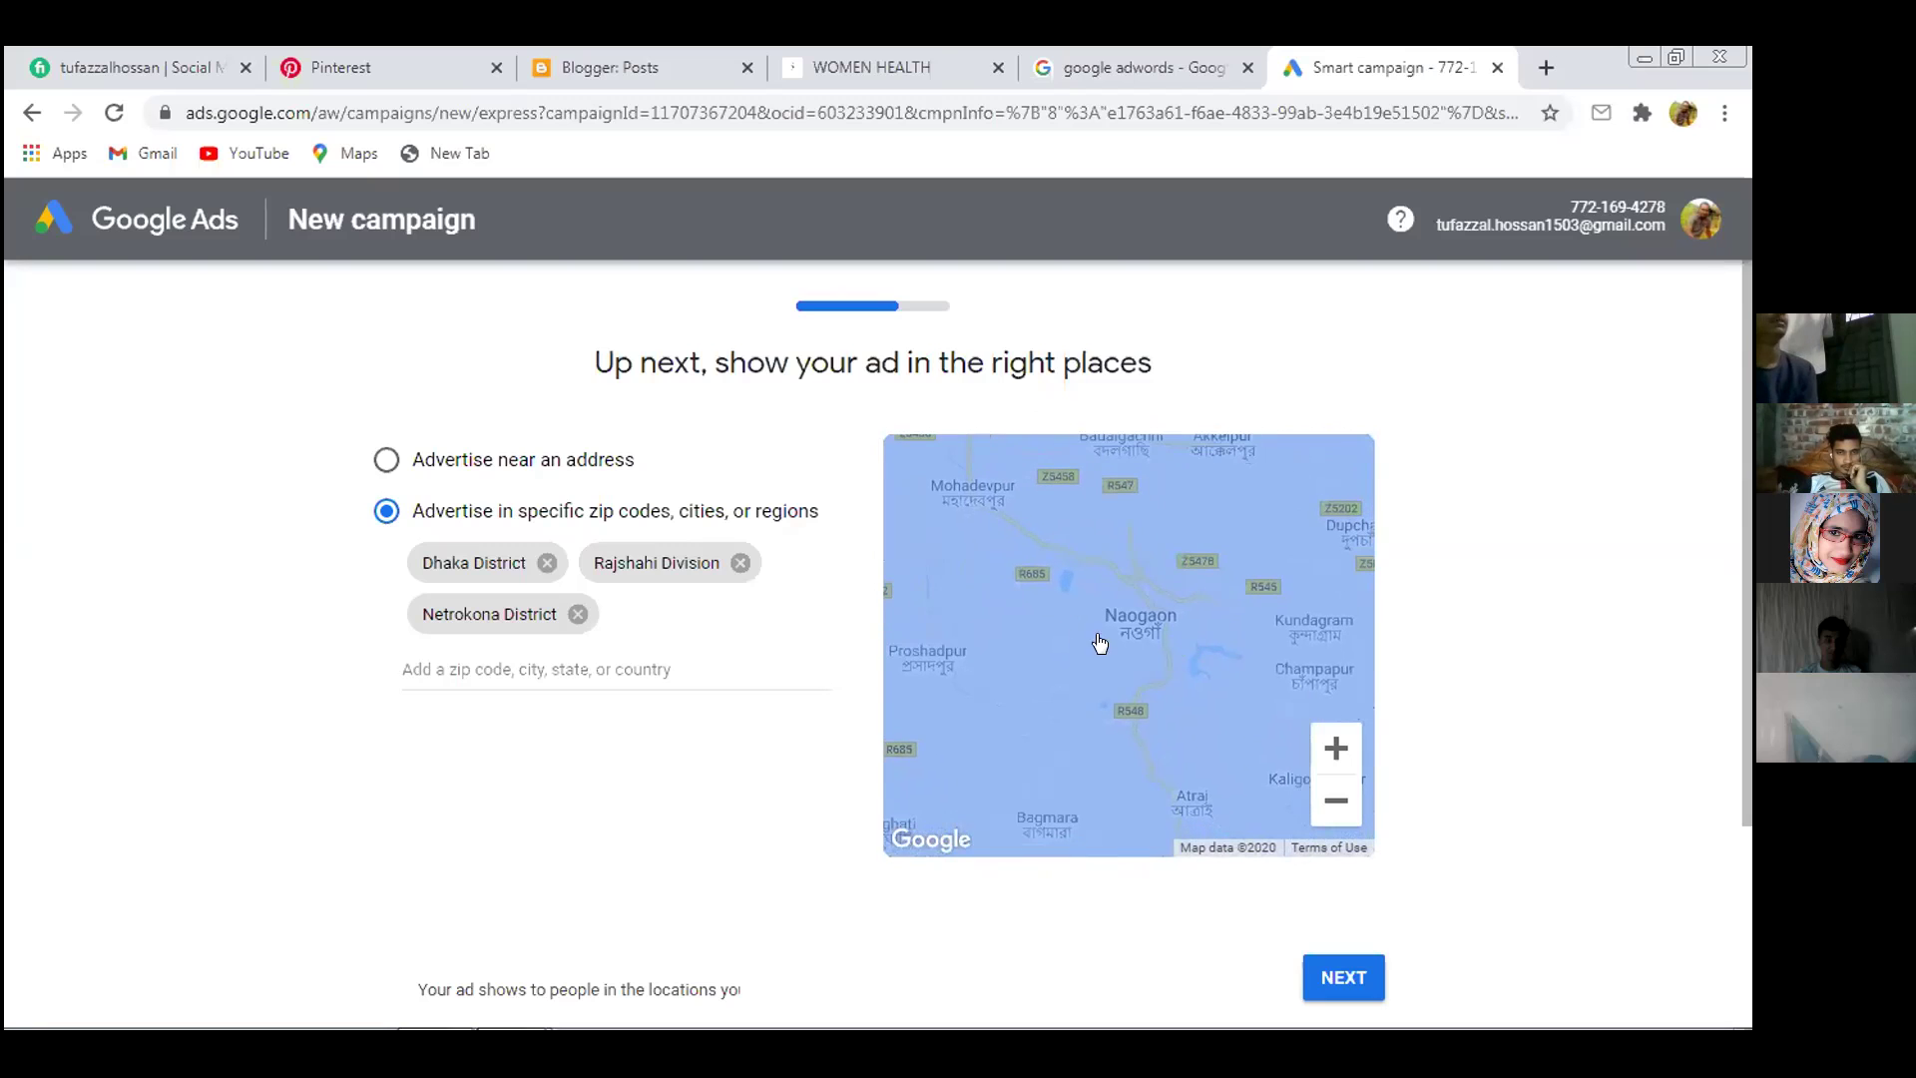
# Remove Rajshahi Division from the targets and zoom the map into Rajshahi near Nowhata
pyautogui.click(741, 564)
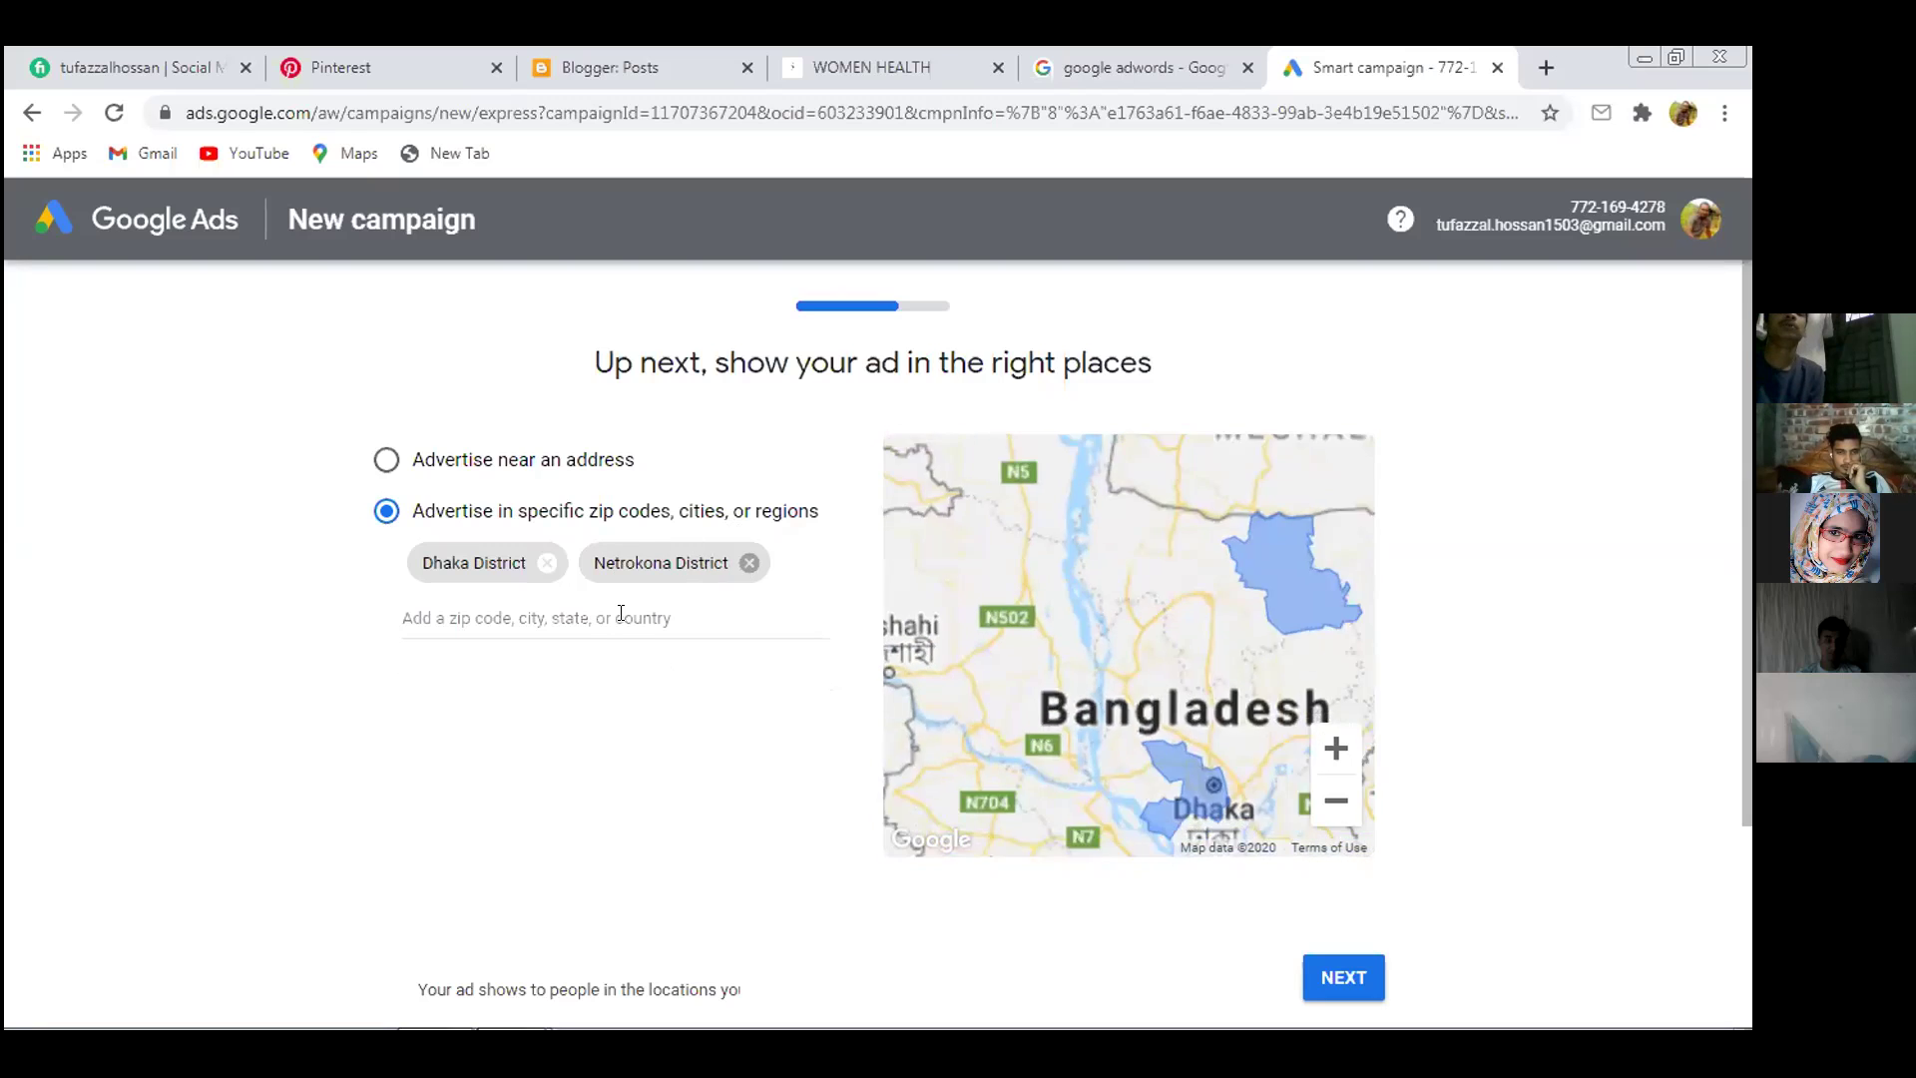
pyautogui.click(616, 614)
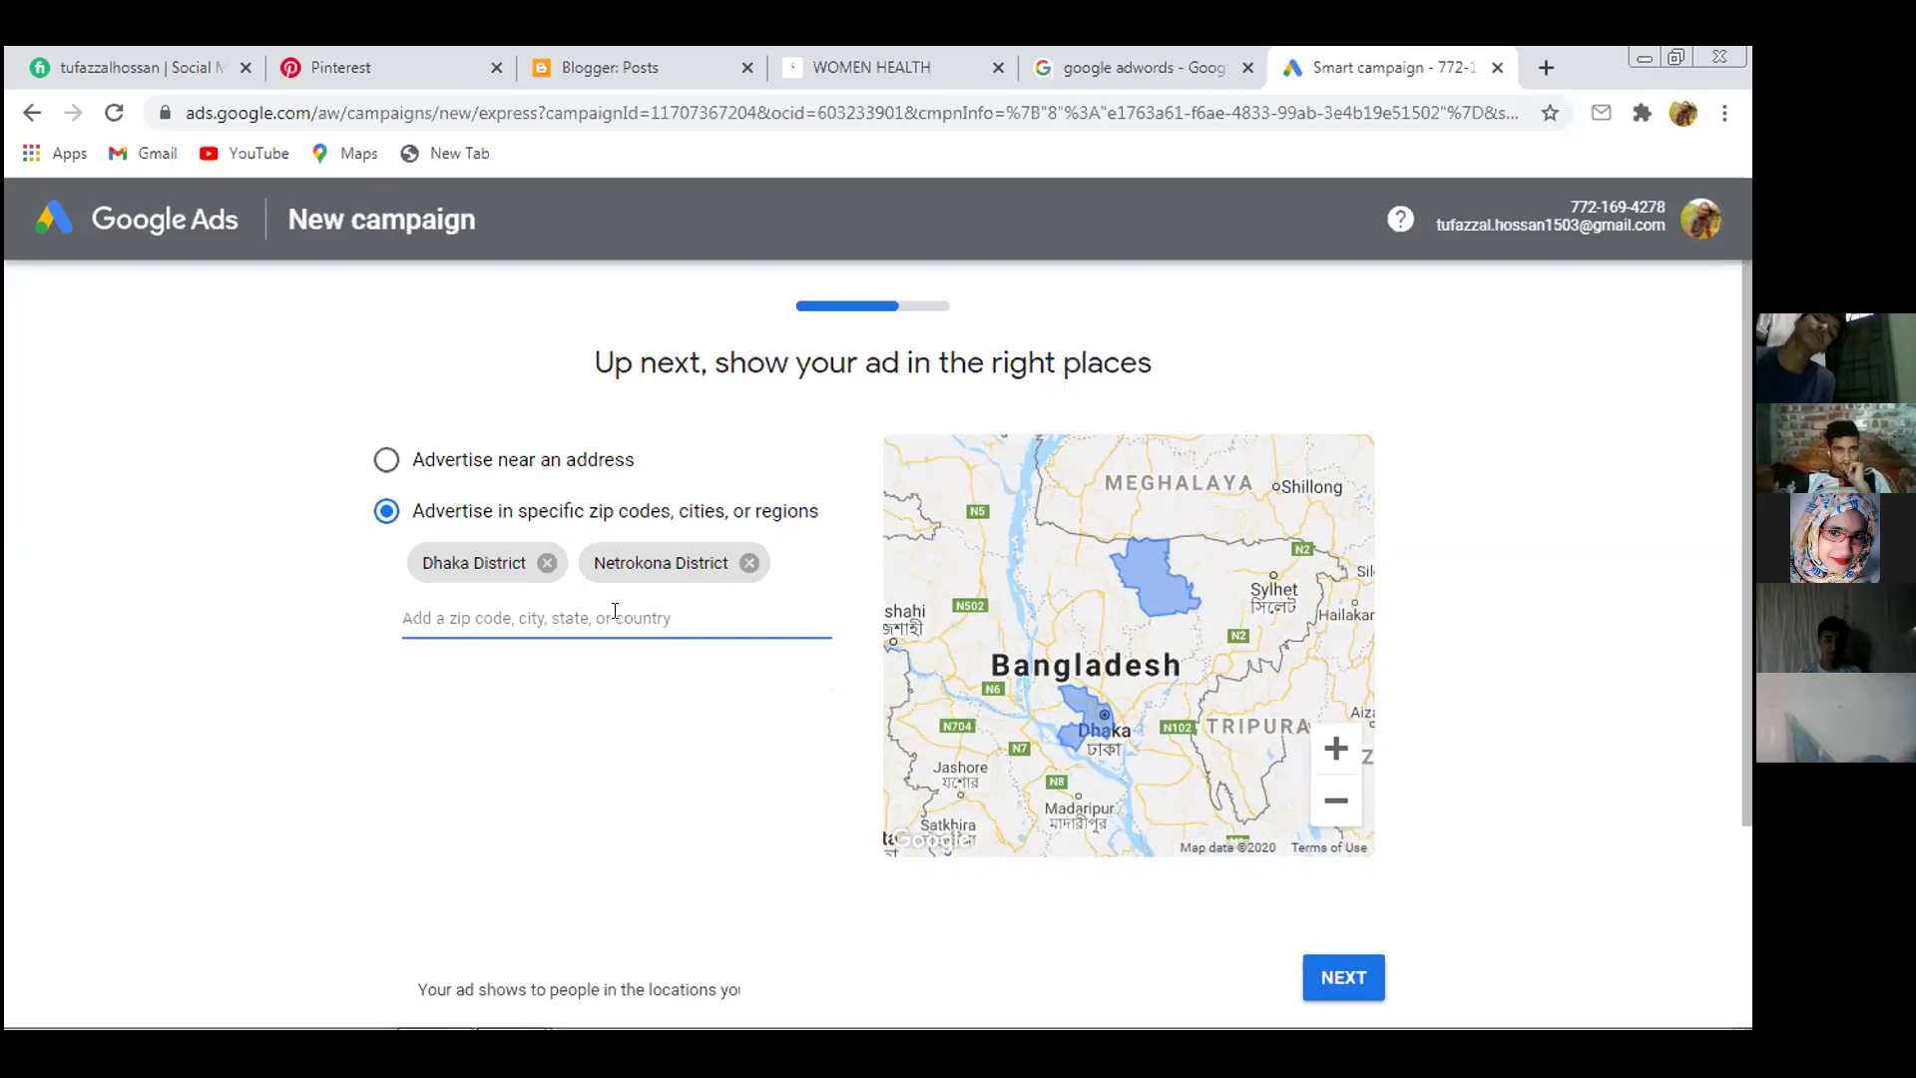
pyautogui.moveTo(912, 614); pyautogui.dragTo(1014, 636)
pyautogui.scroll(-2, 1014, 636)
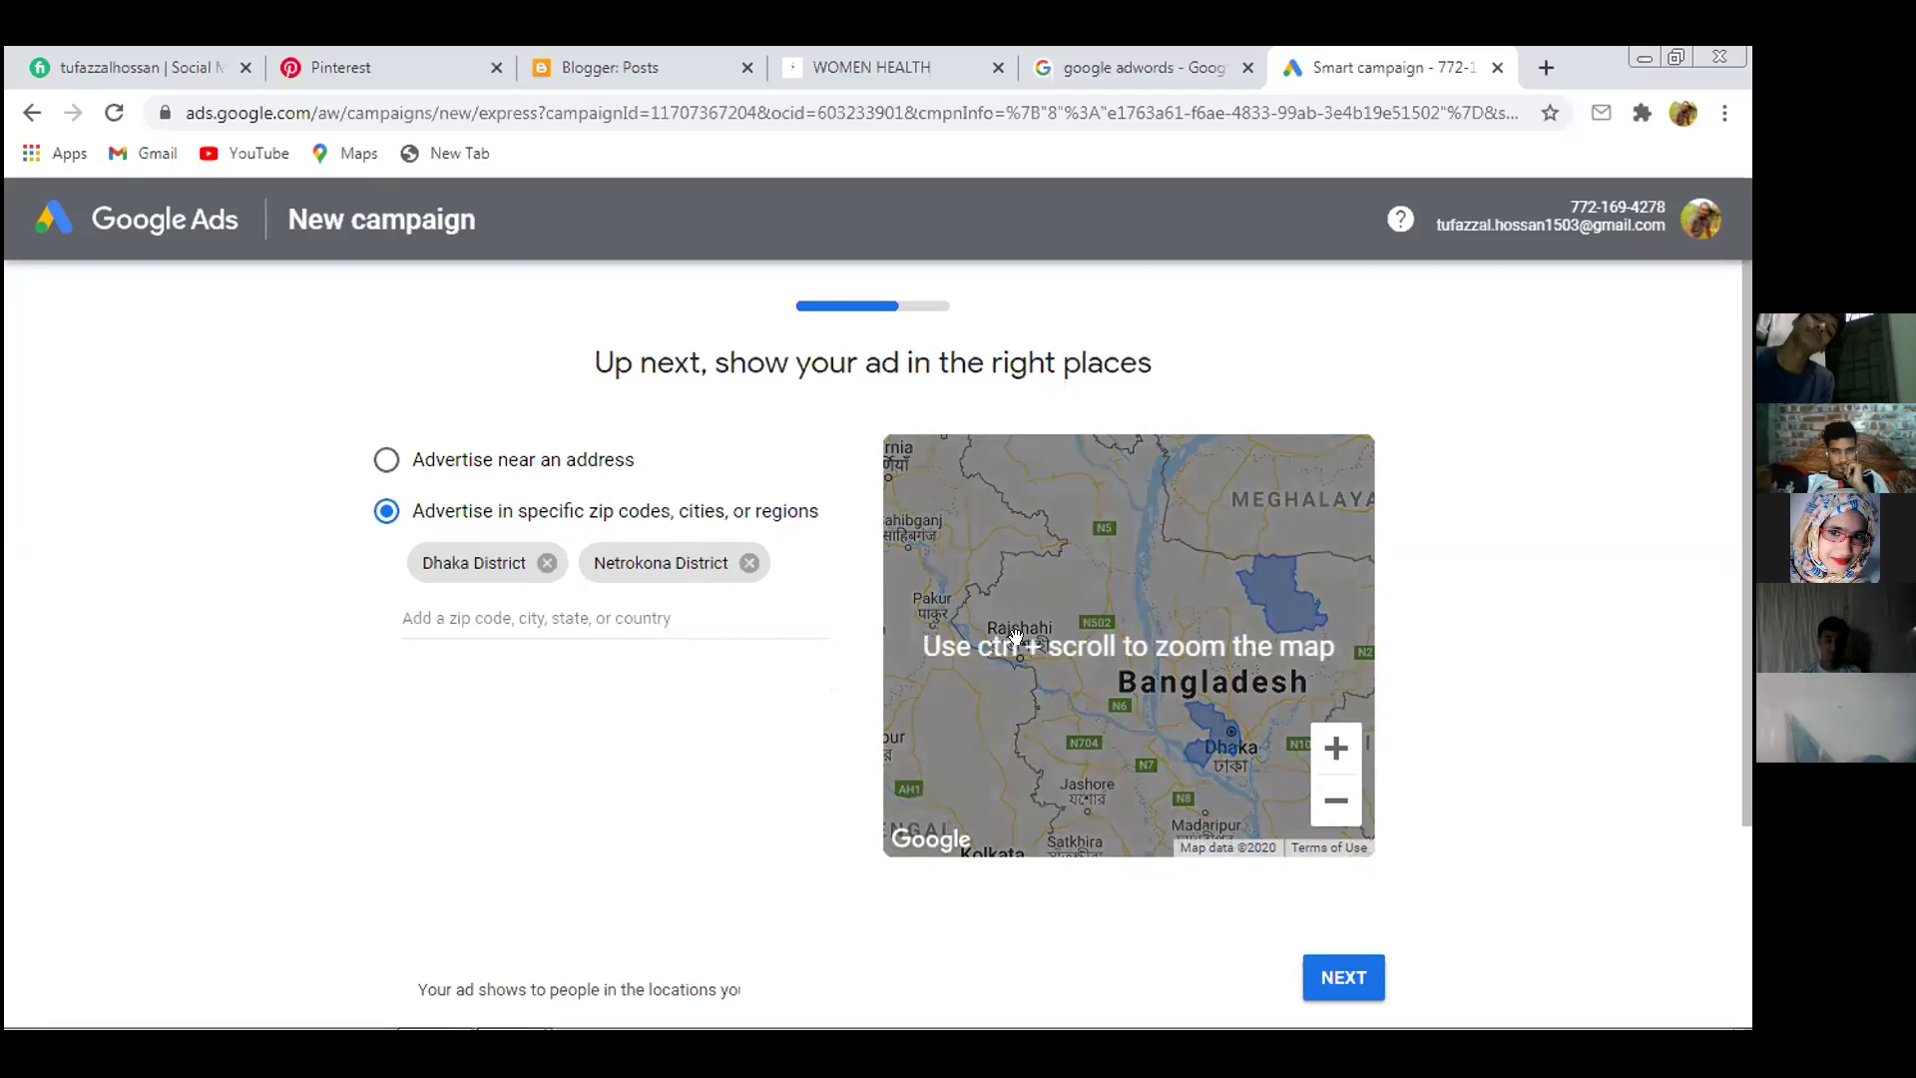
pyautogui.keyDown('ctrl'); pyautogui.scroll(4, 1014, 635); pyautogui.keyUp('ctrl')
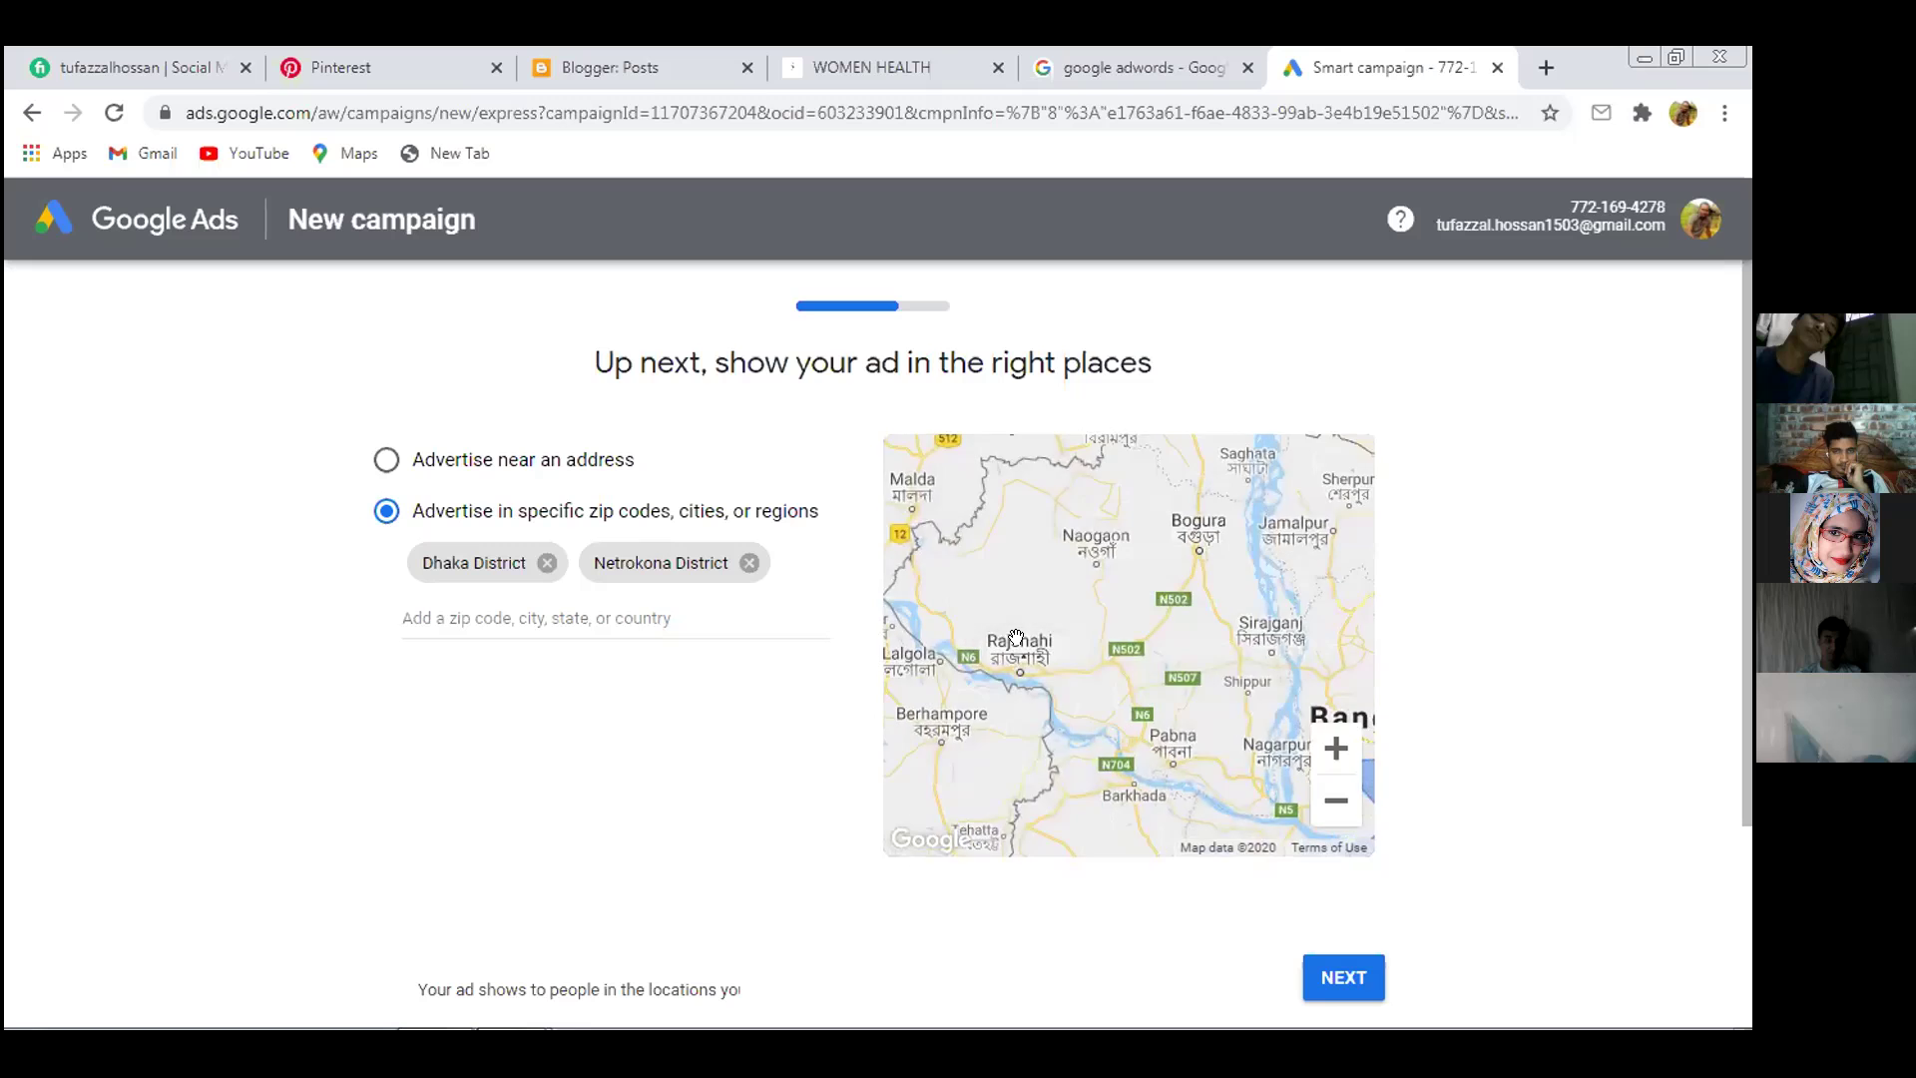
pyautogui.keyDown('ctrl'); pyautogui.scroll(4, 1022, 639); pyautogui.keyUp('ctrl')
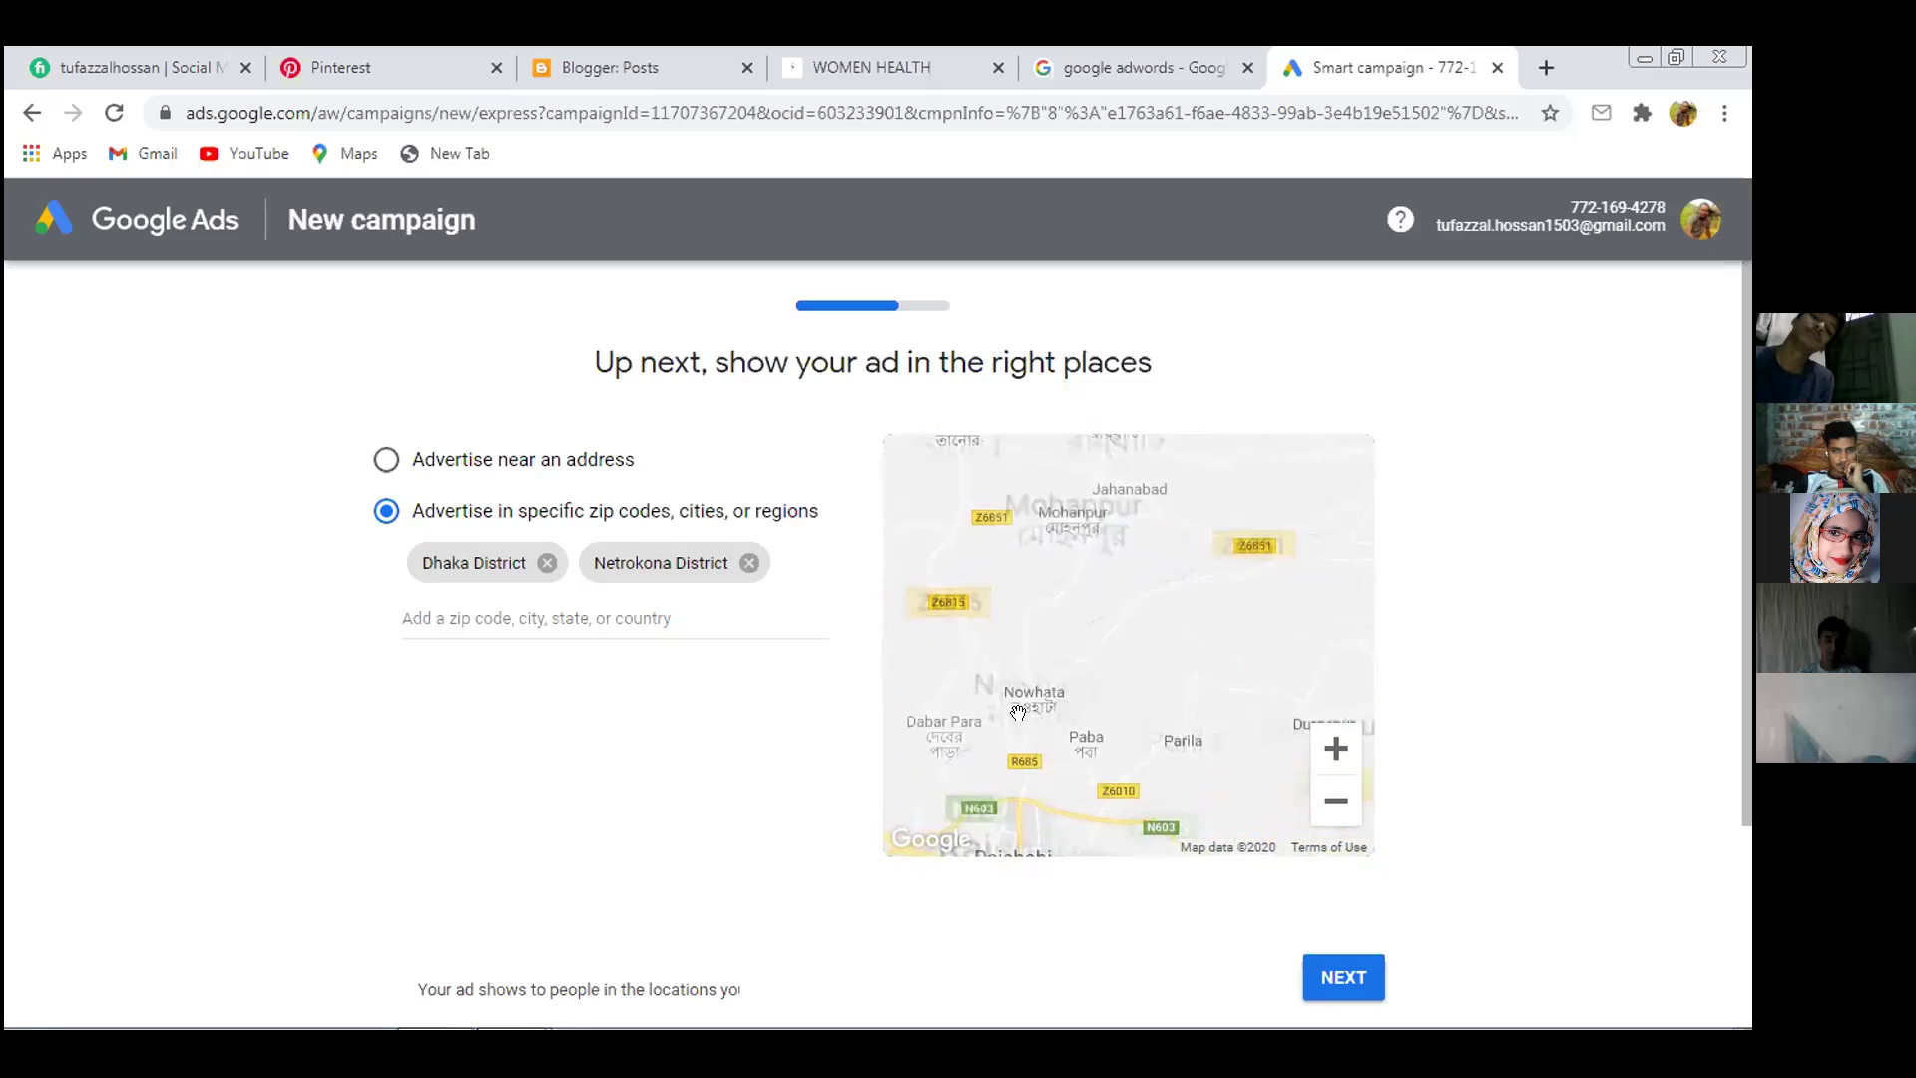
pyautogui.keyDown('ctrl'); pyautogui.scroll(1, 1038, 643); pyautogui.keyUp('ctrl')
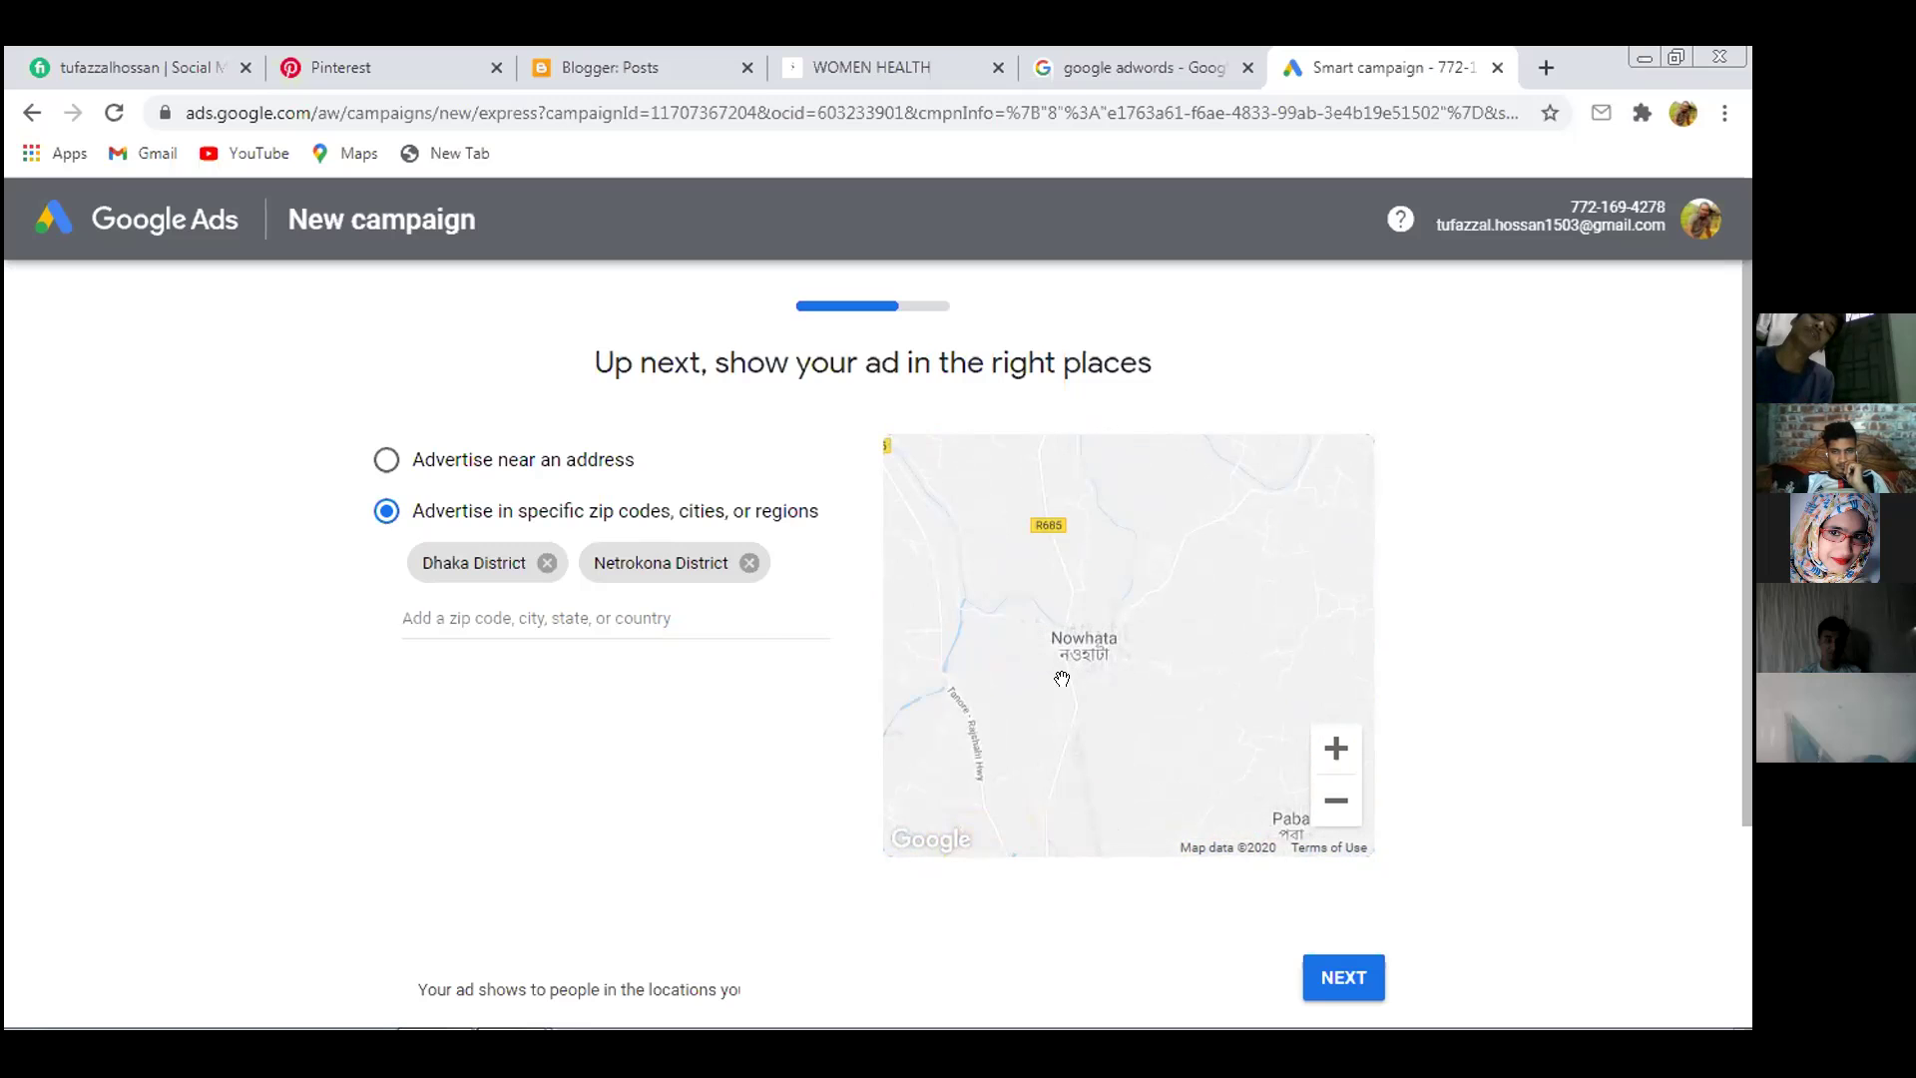
# Try location searches for Nowhata and Rajshahi Division, erasing each attempt
pyautogui.click(522, 616)
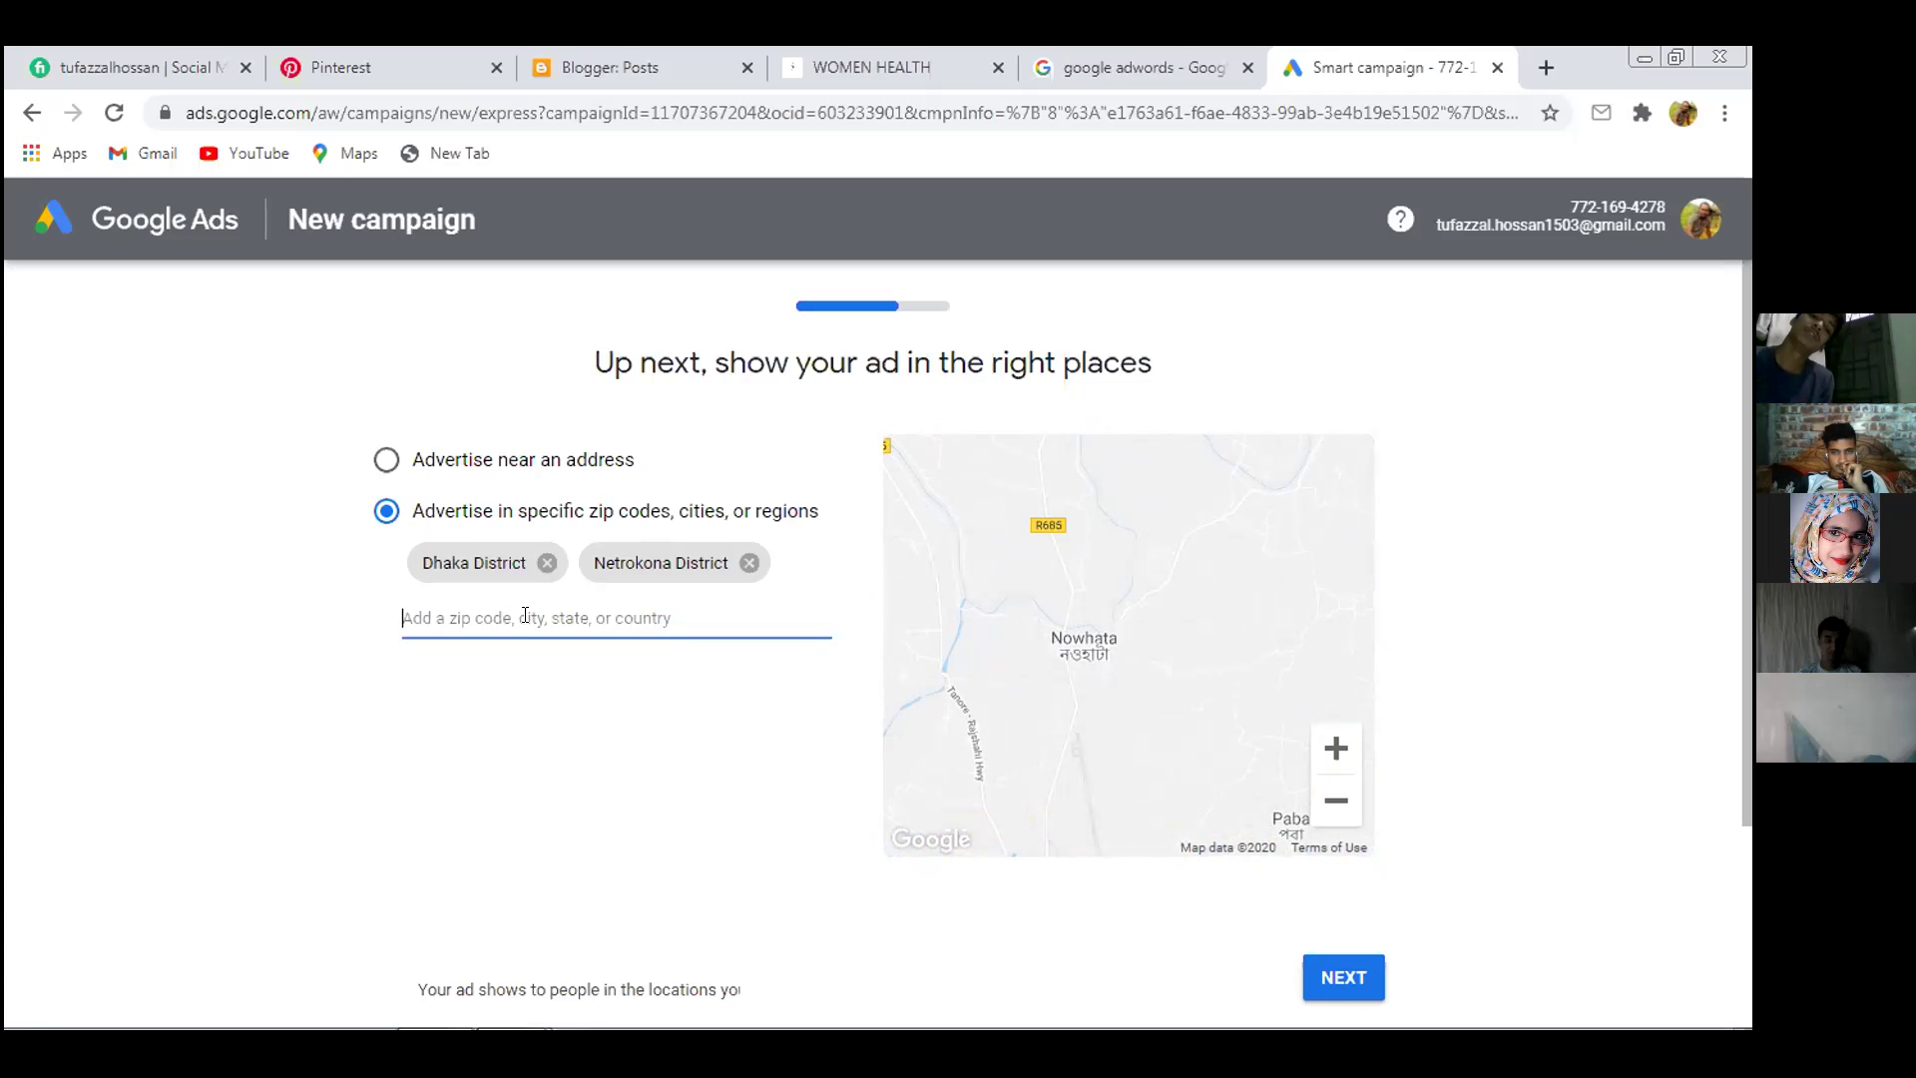
pyautogui.write('no')
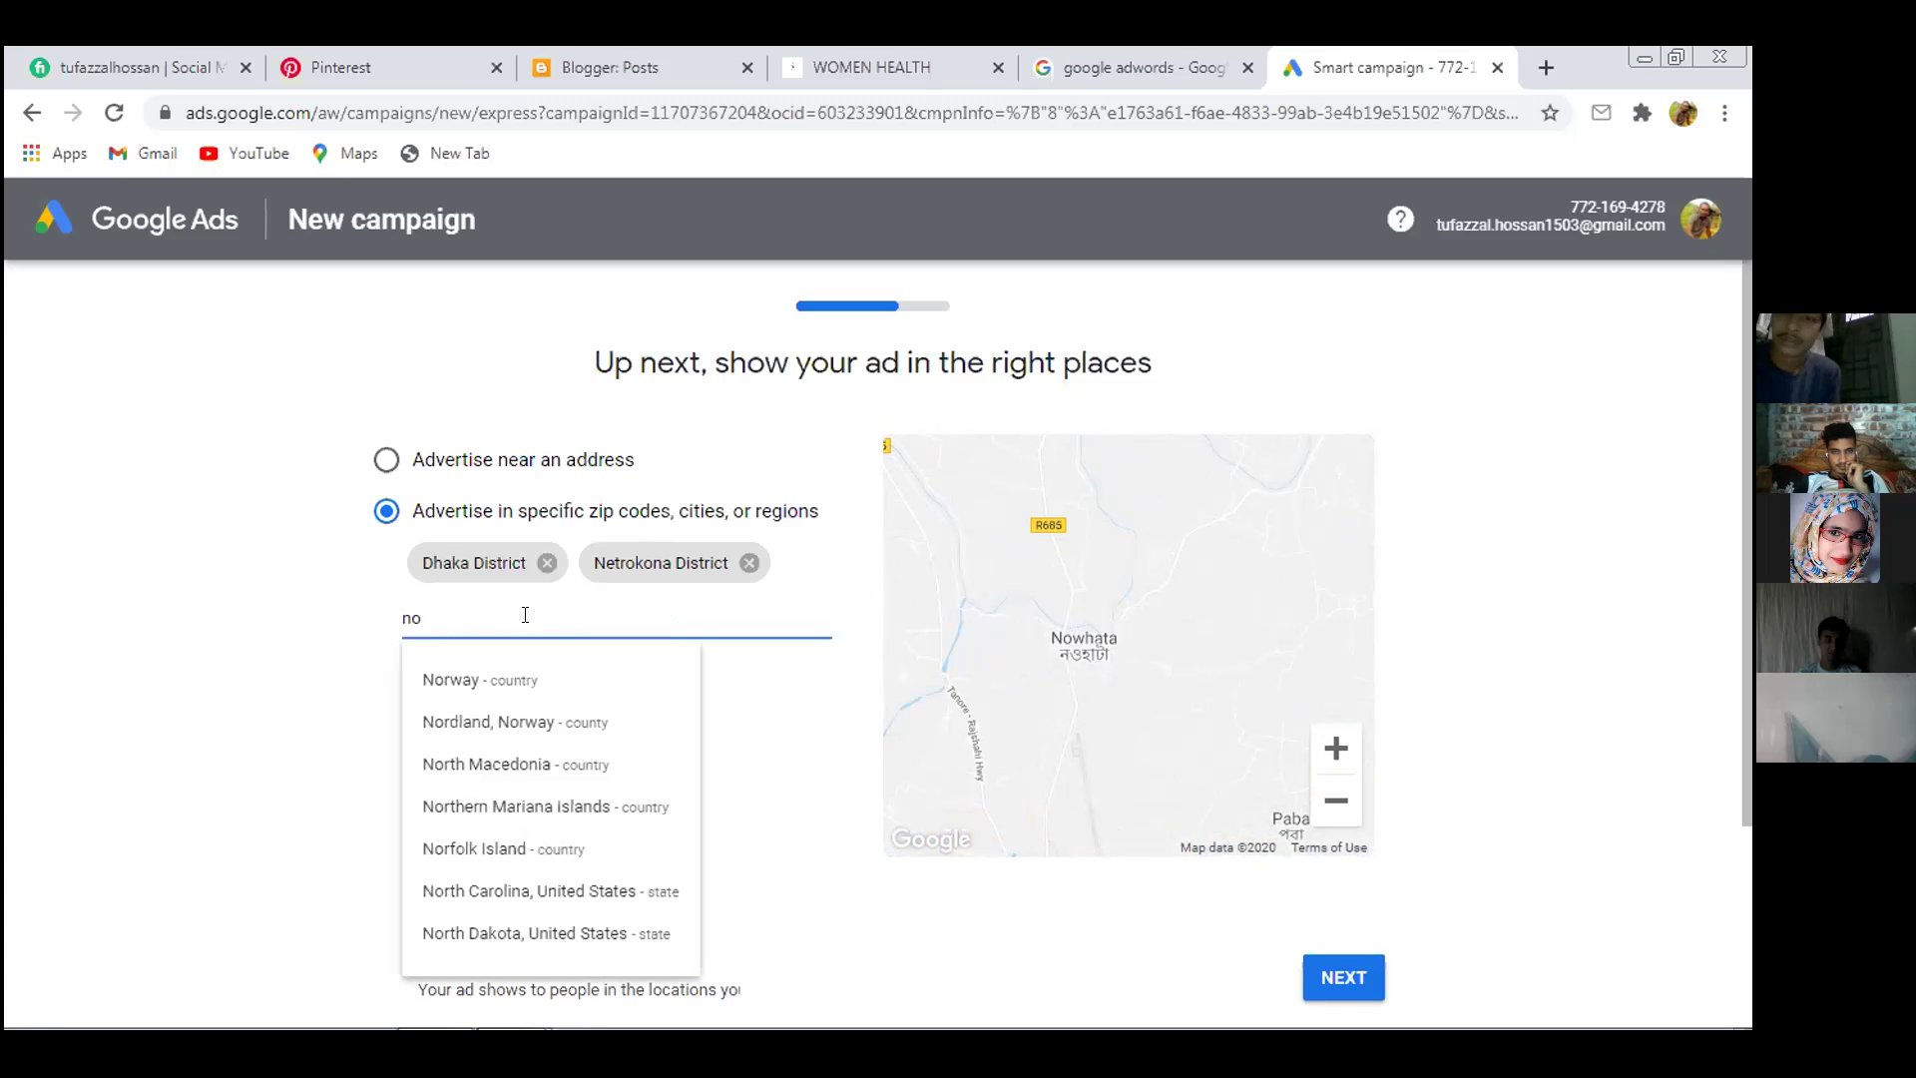
pyautogui.write('w')
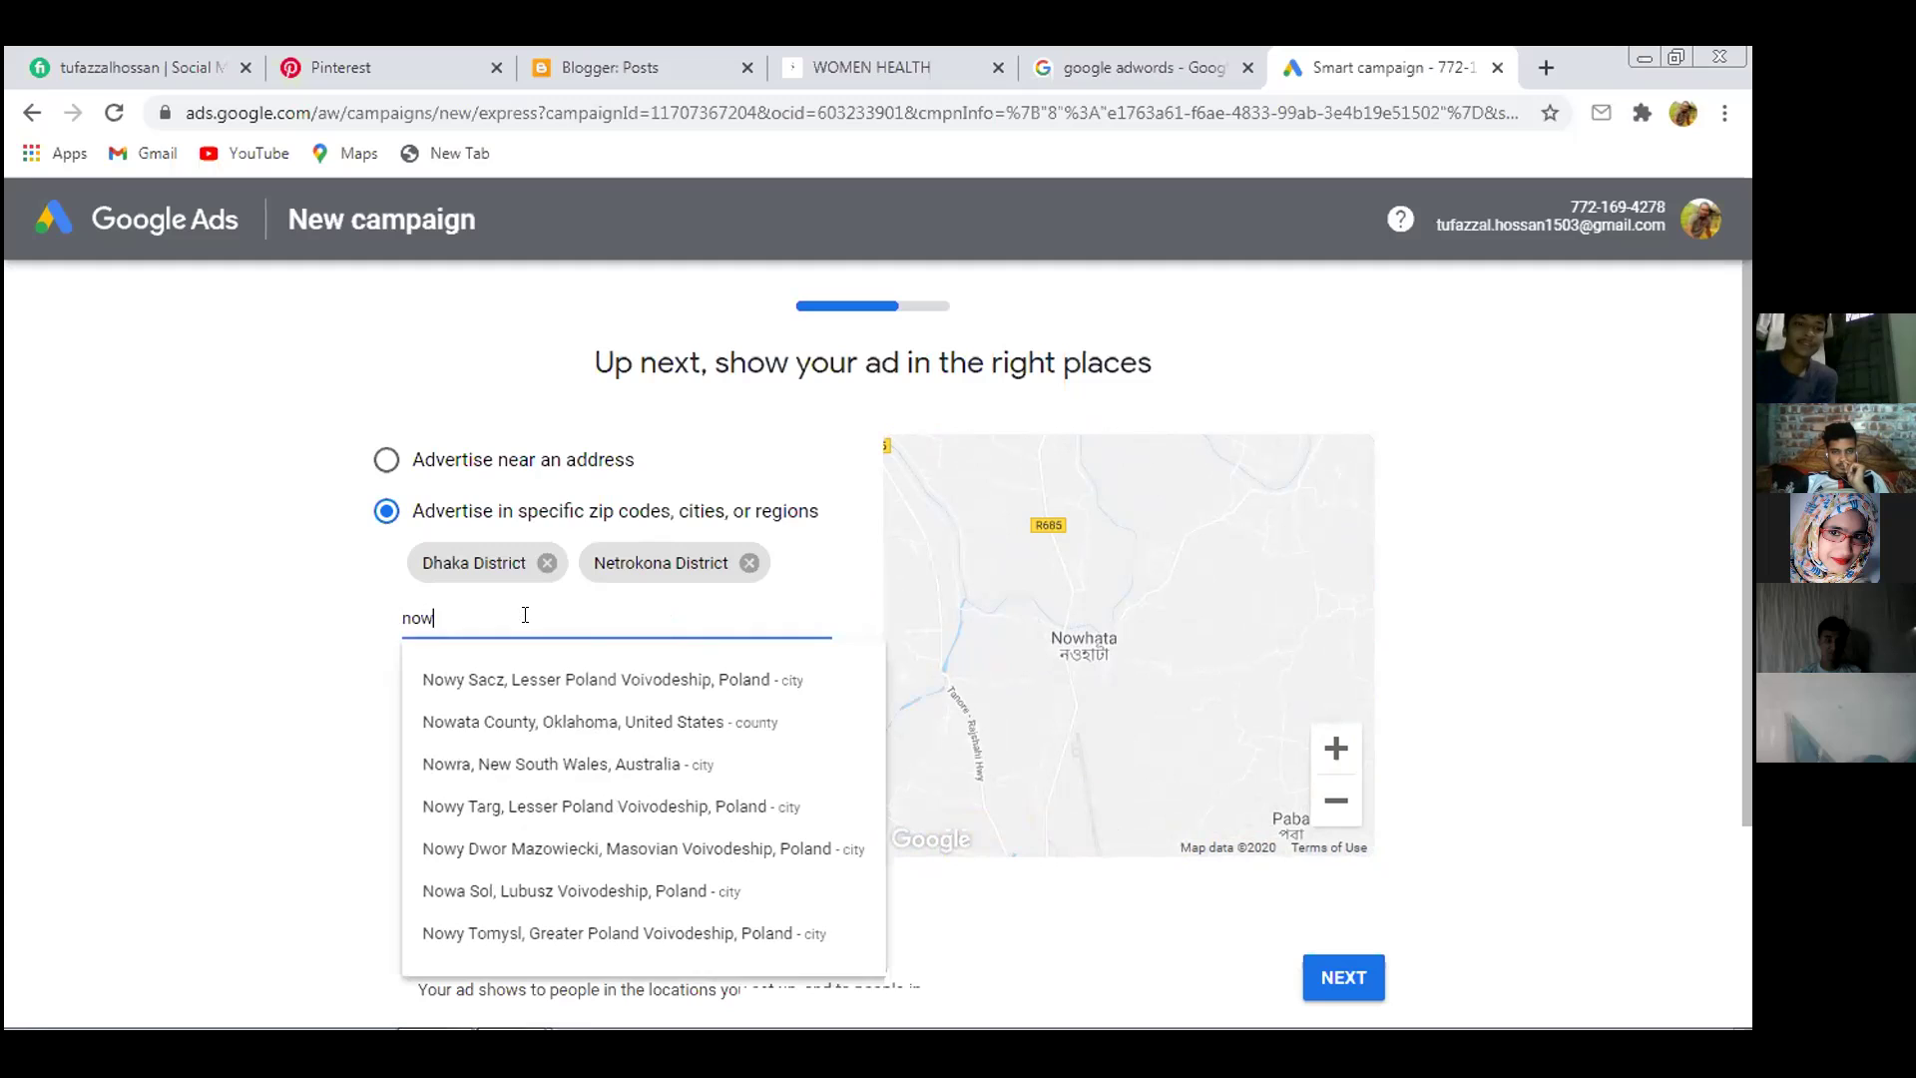
pyautogui.write('hata')
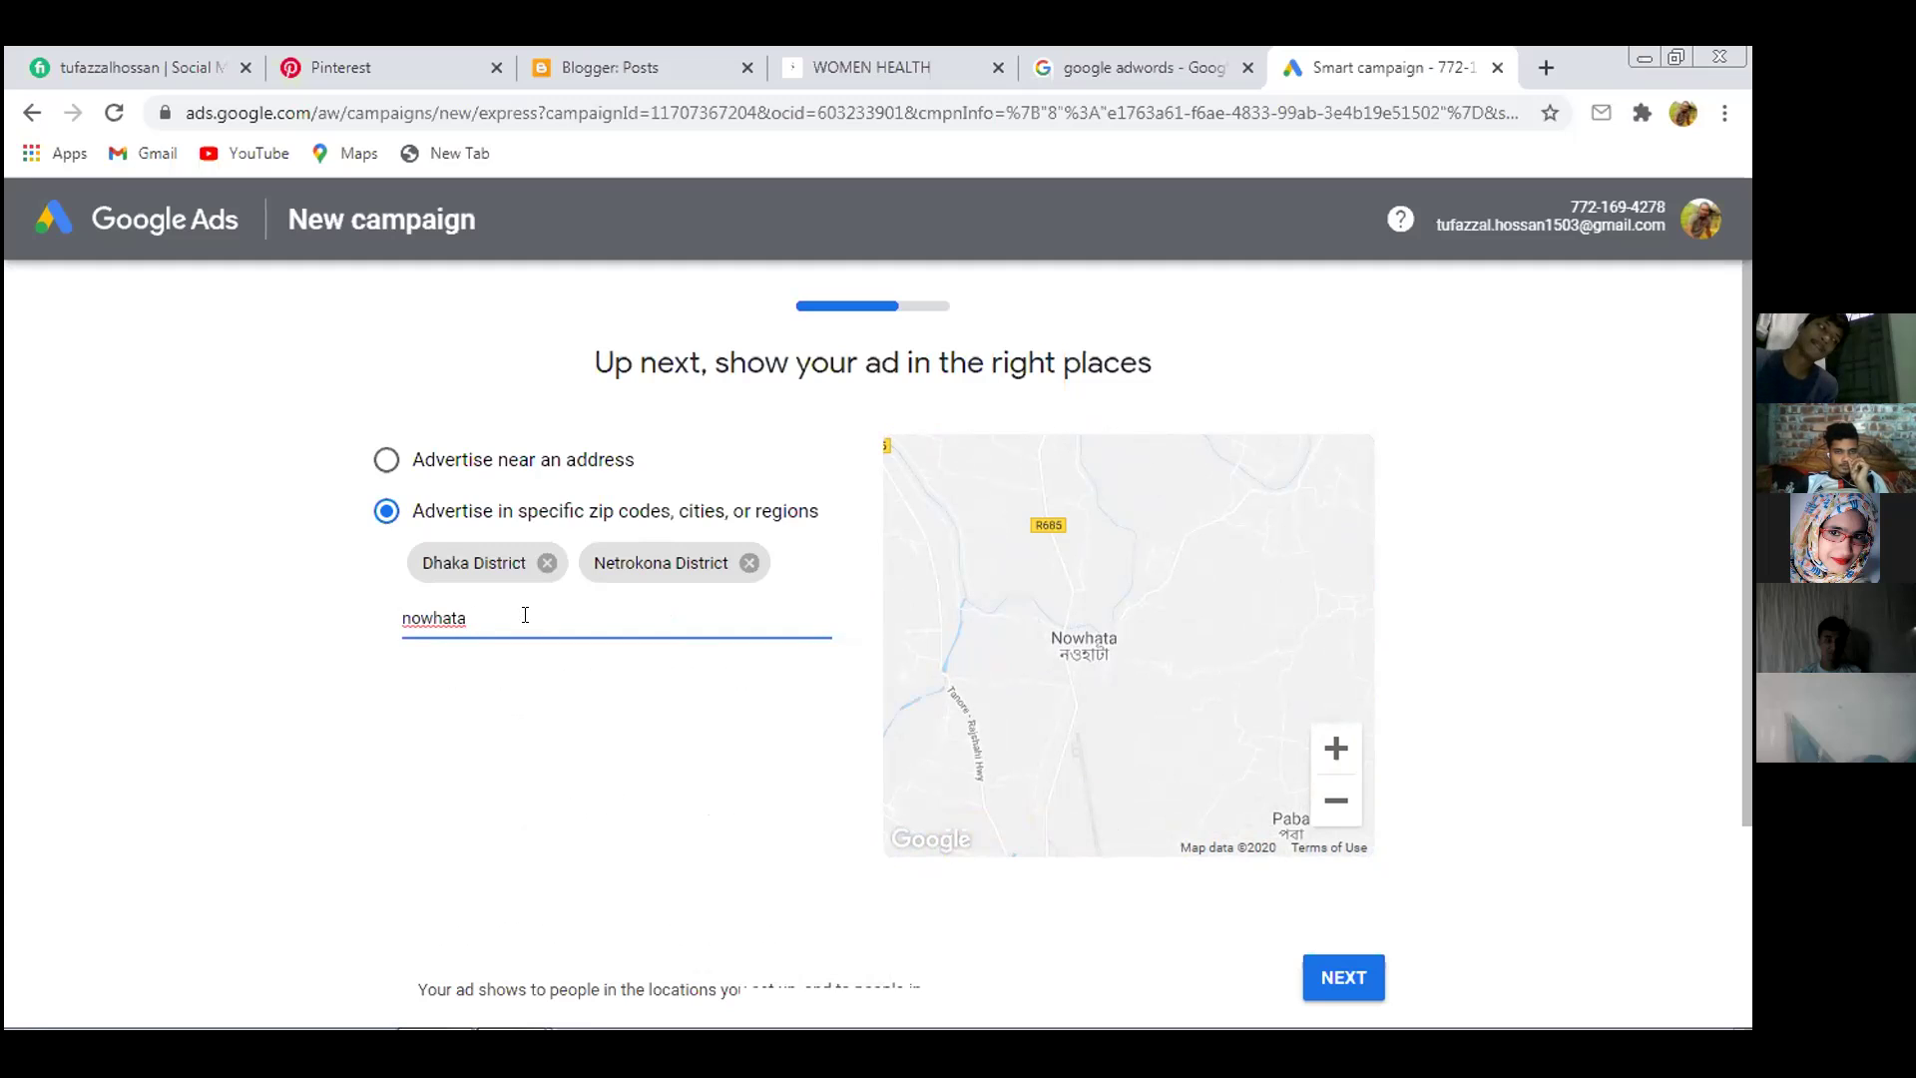
pyautogui.write(' ra')
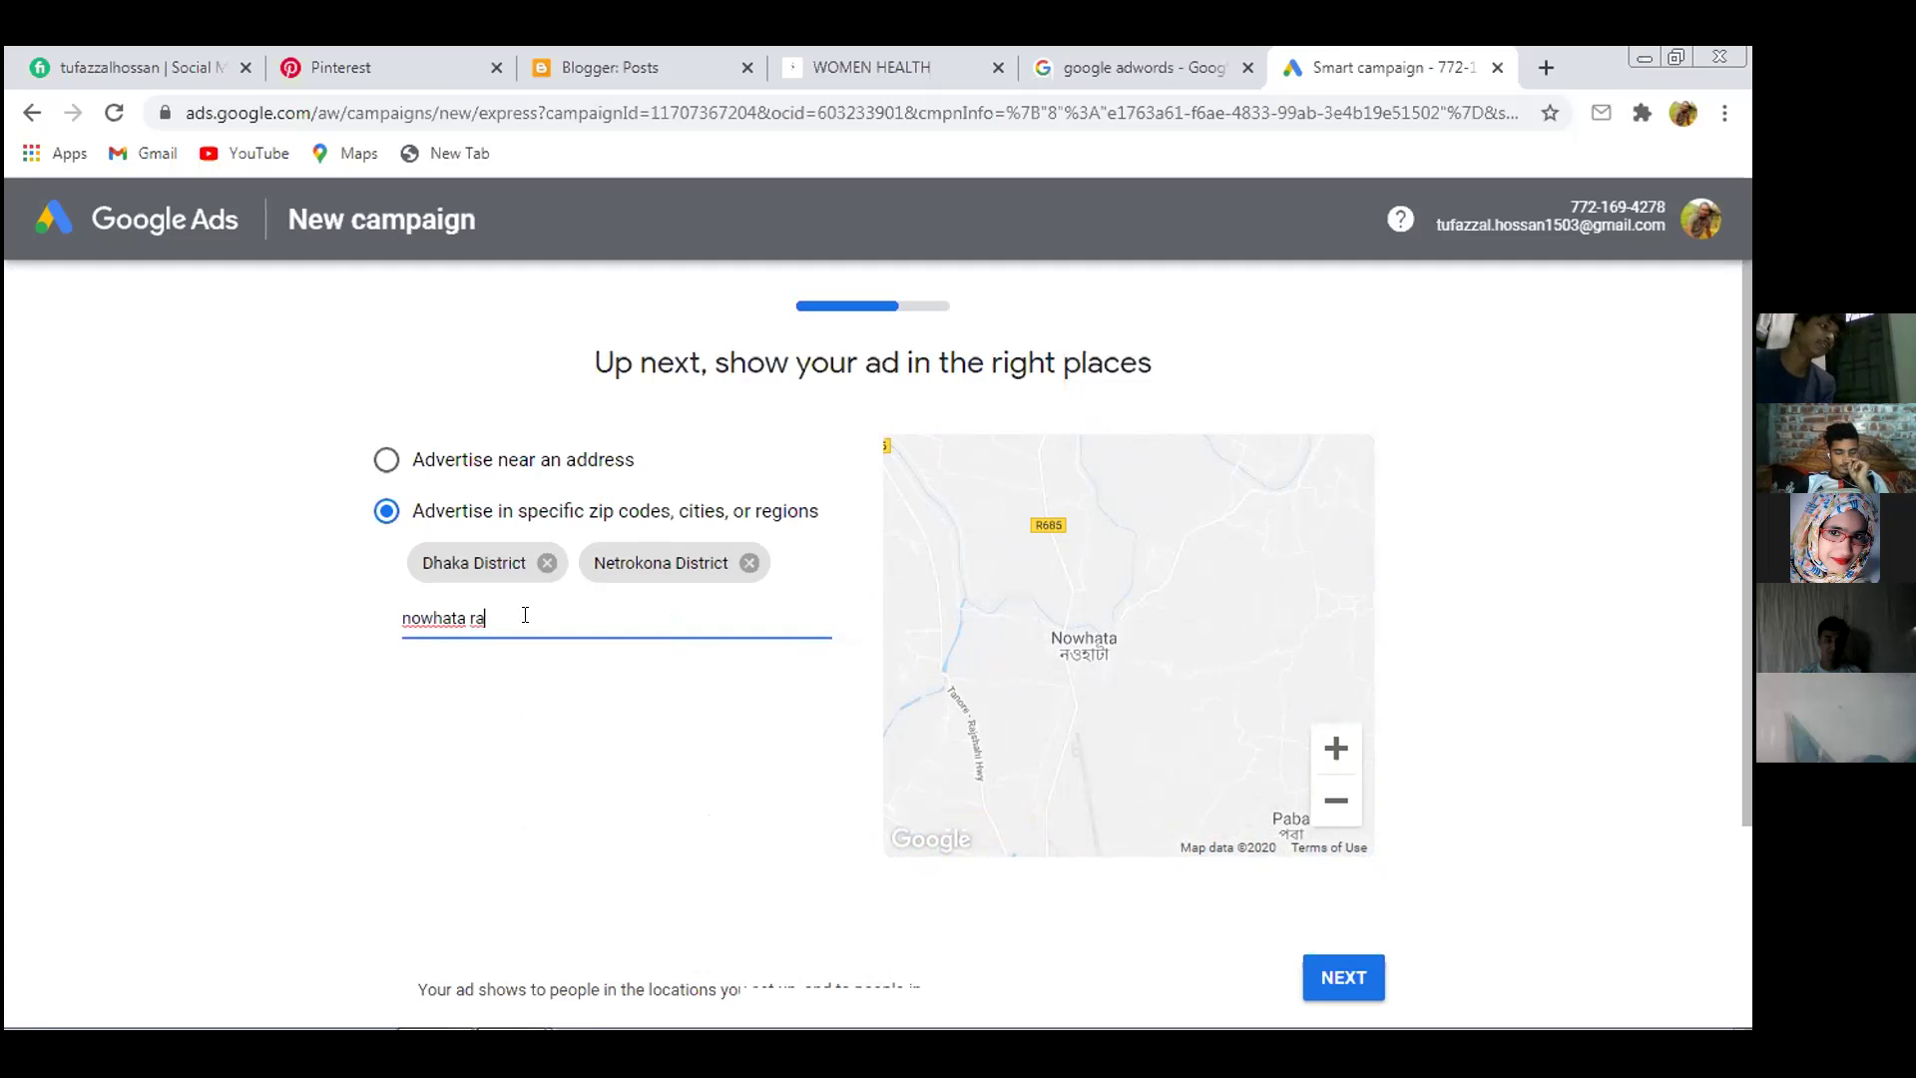
pyautogui.press('BackSpace')
pyautogui.press('BackSpace')
pyautogui.press('BackSpace')
pyautogui.press('BackSpace')
pyautogui.press('BackSpace')
pyautogui.press('BackSpace')
pyautogui.press('BackSpace')
pyautogui.press('BackSpace')
pyautogui.press('BackSpace')
pyautogui.press('BackSpace')
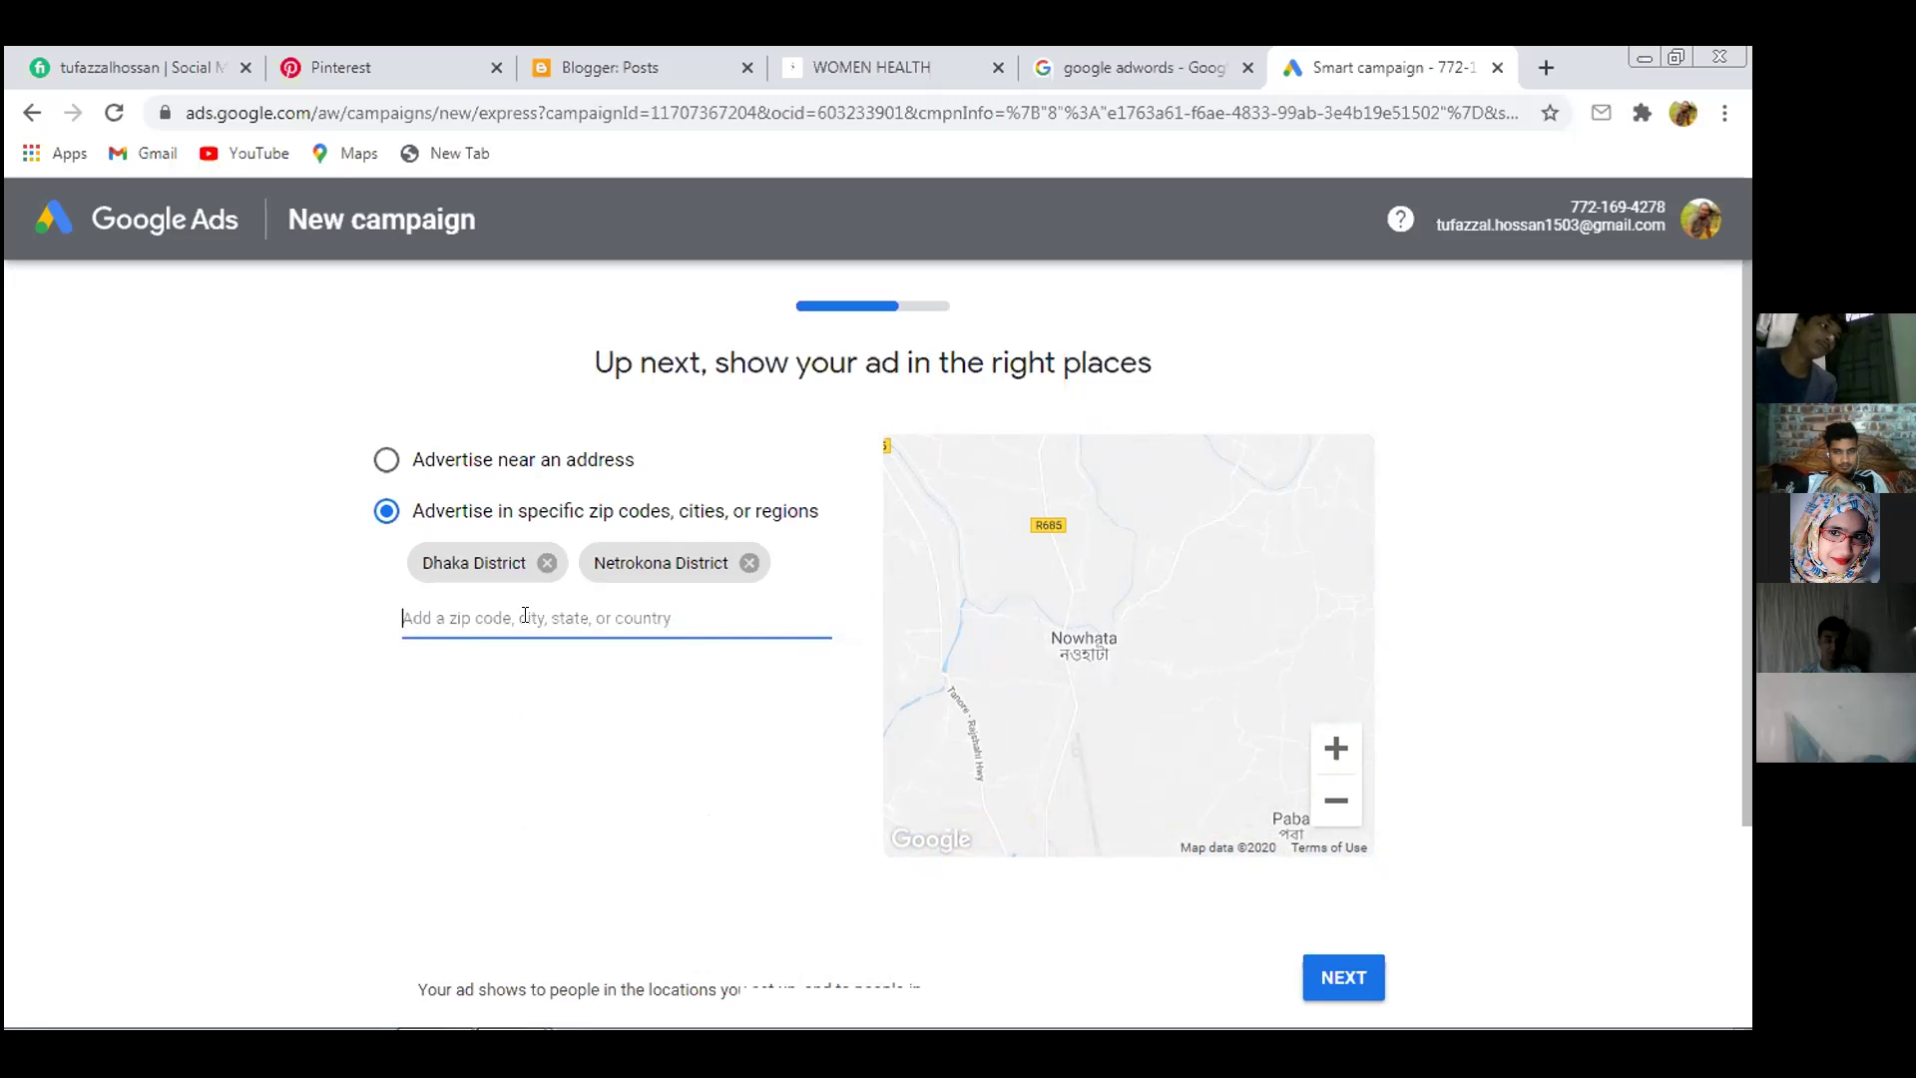
pyautogui.write('Raj')
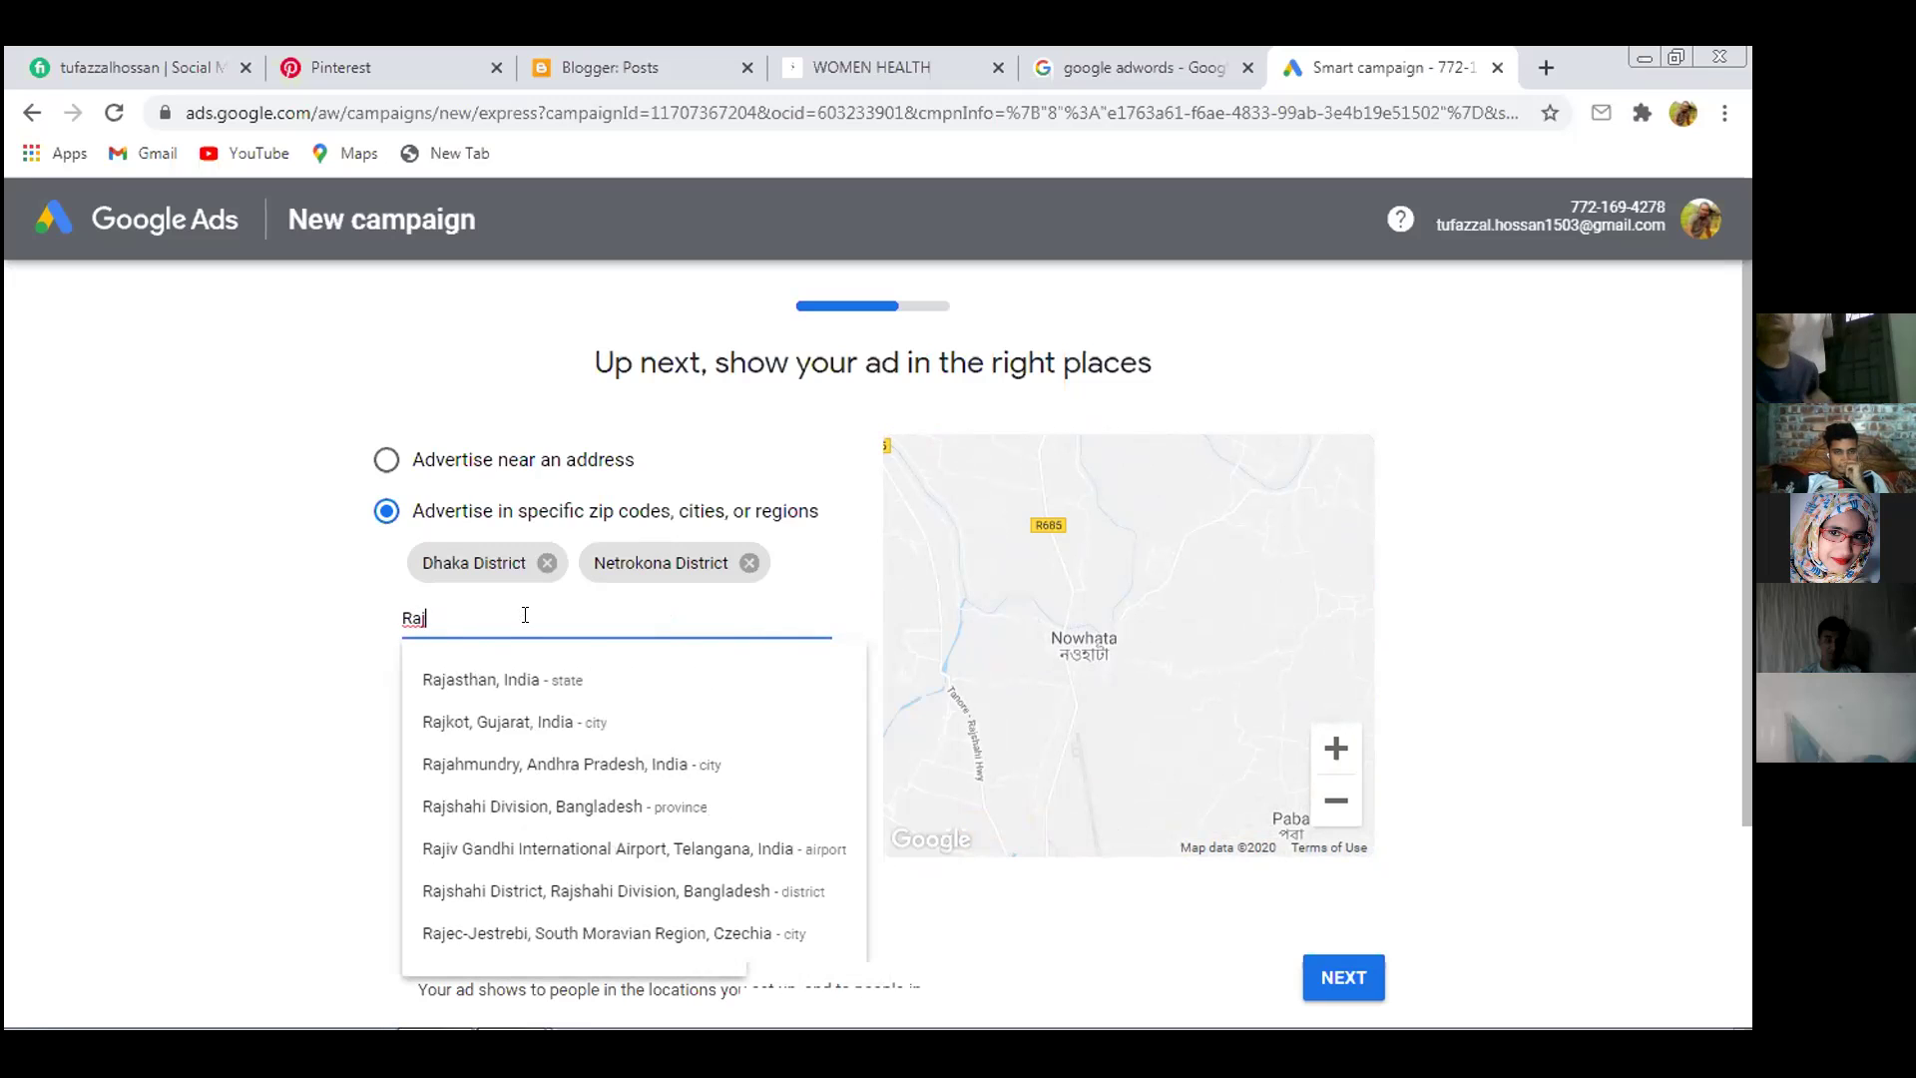
pyautogui.write('as')
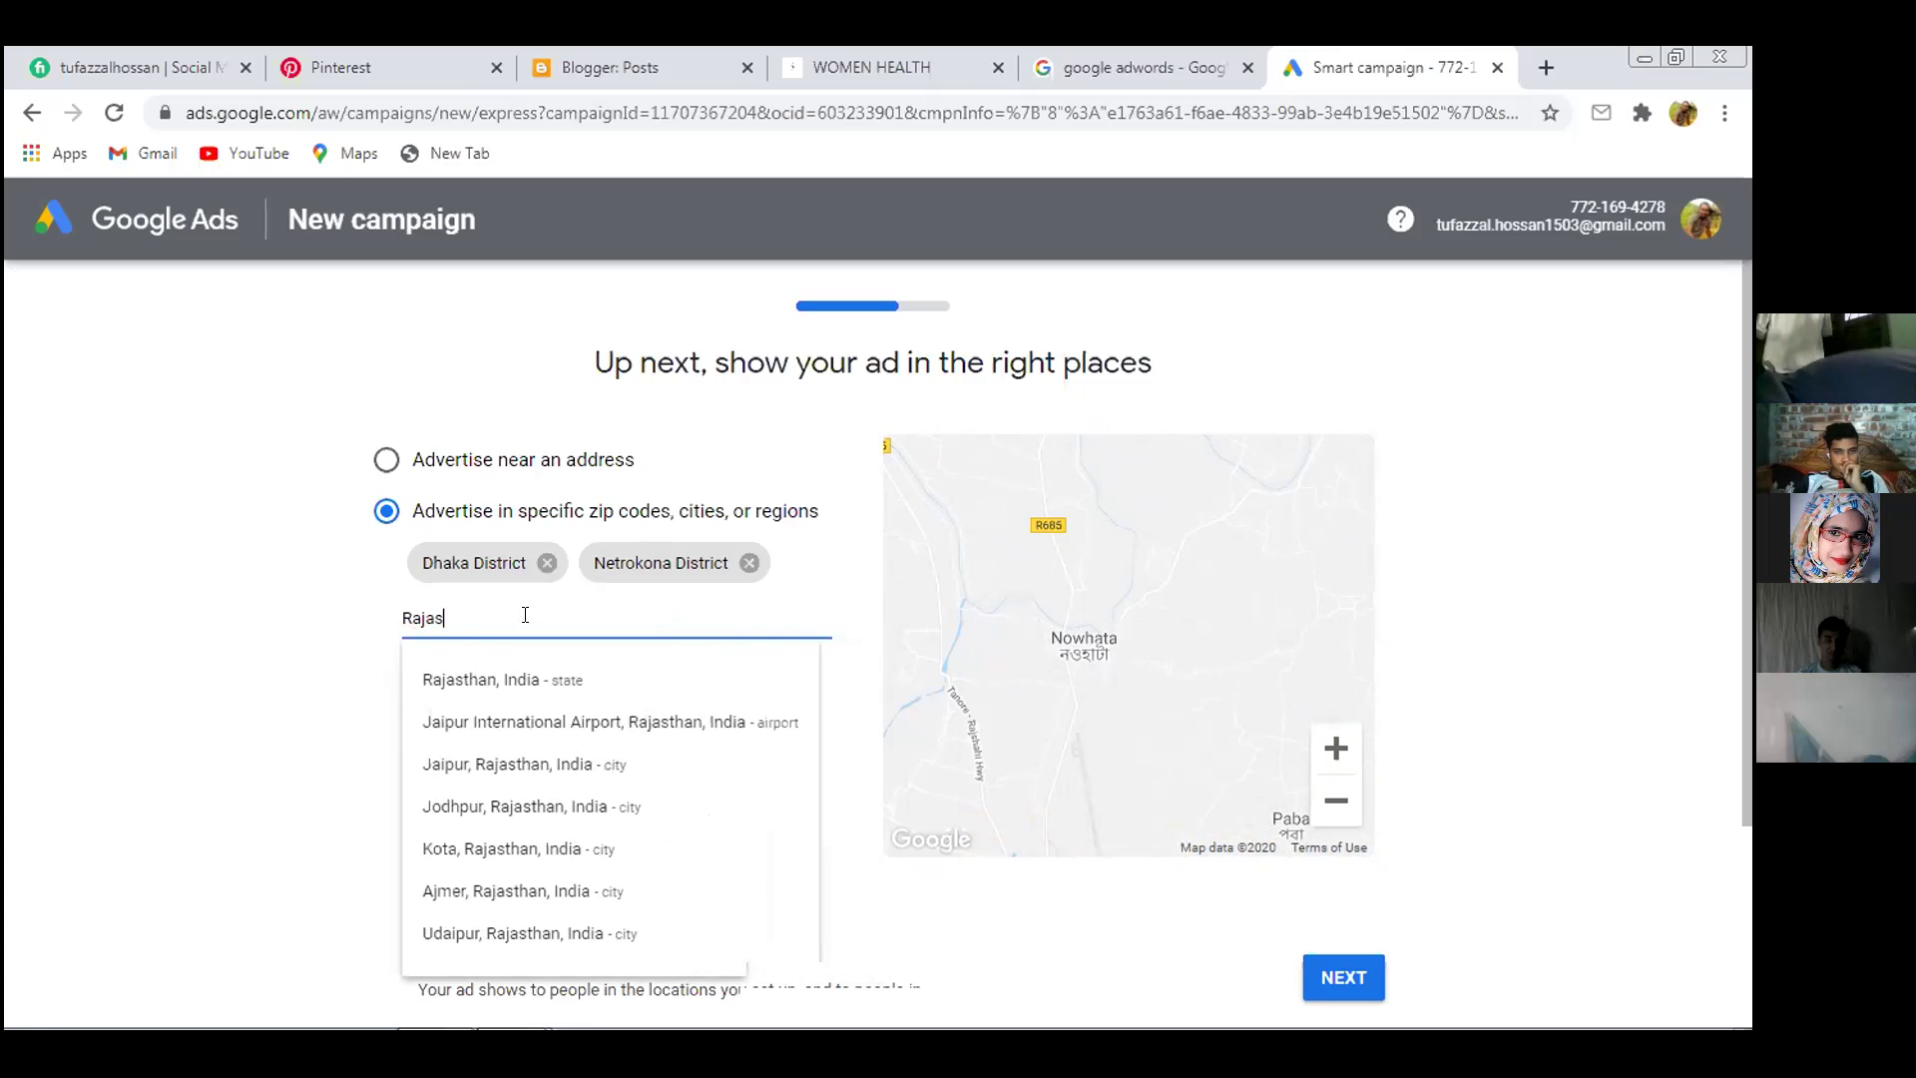
pyautogui.write('ha')
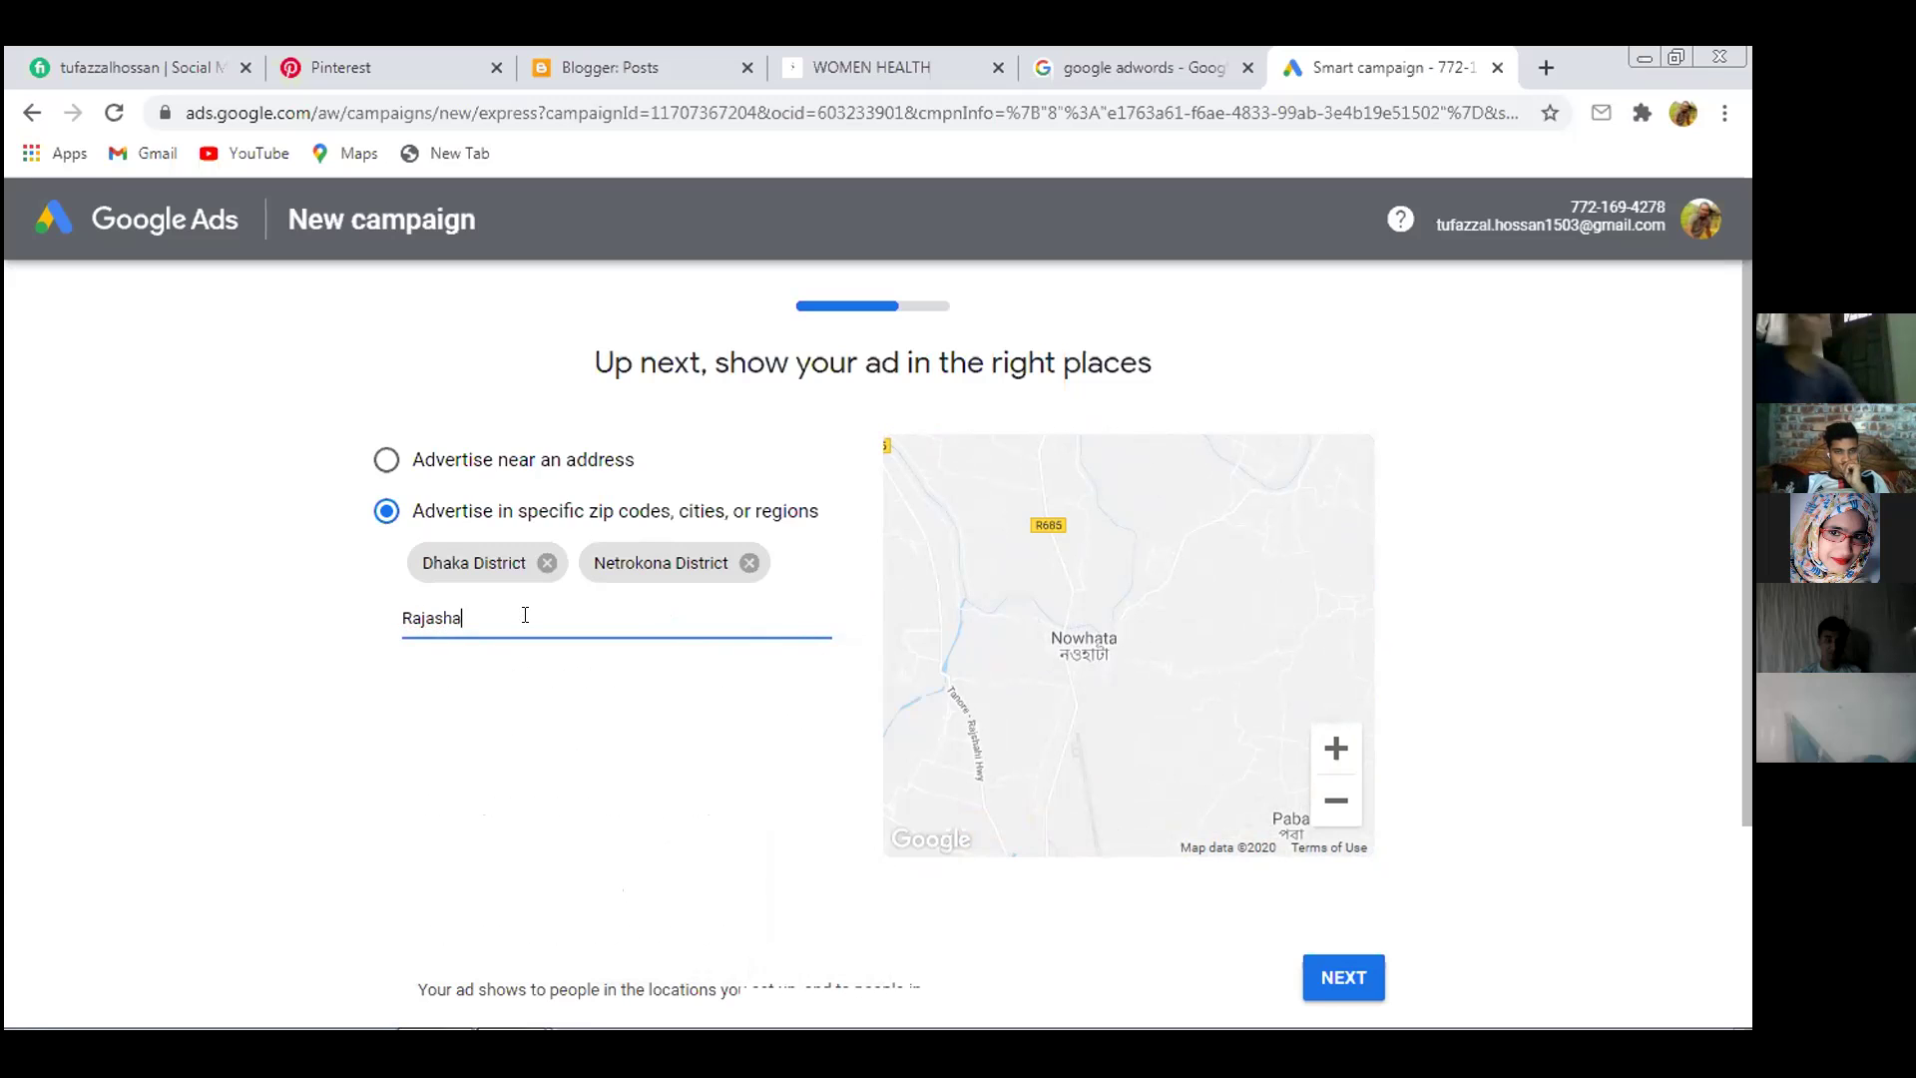
pyautogui.press('BackSpace')
pyautogui.press('BackSpace')
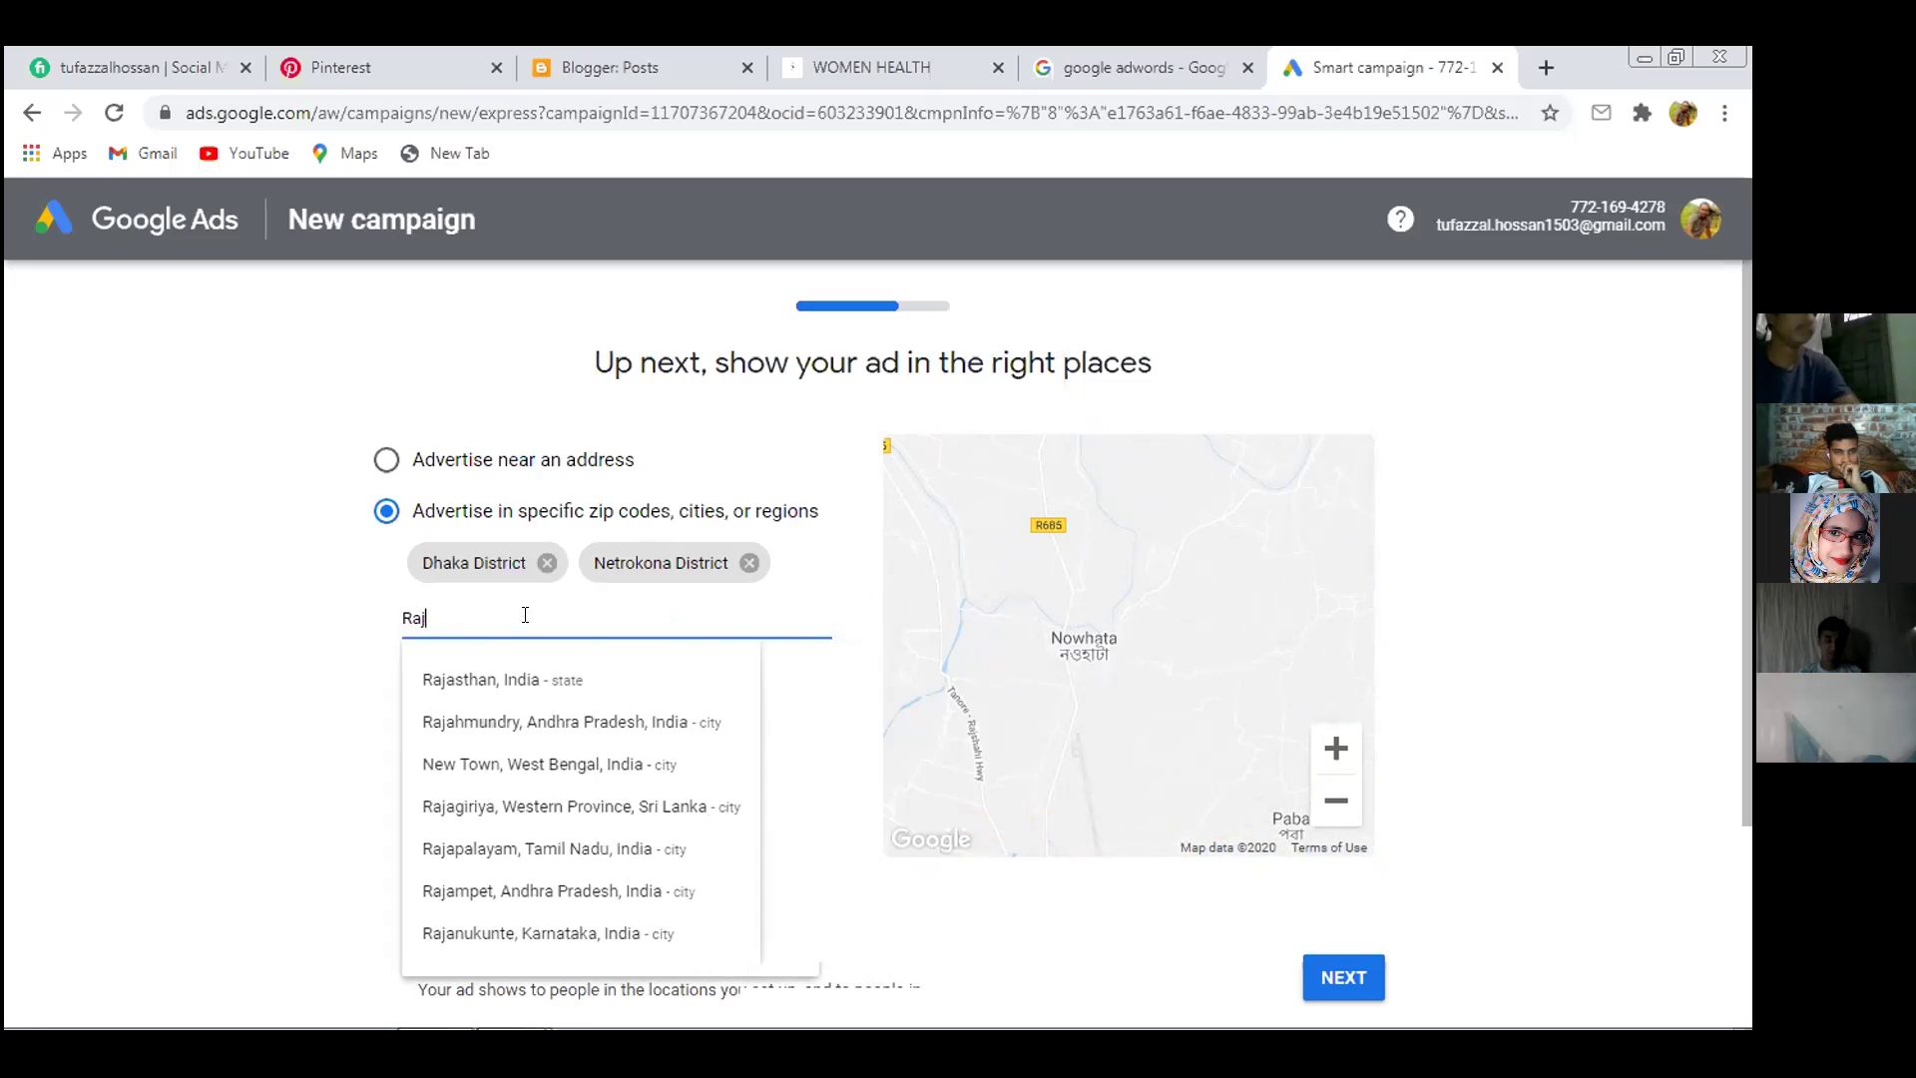
pyautogui.write('sa')
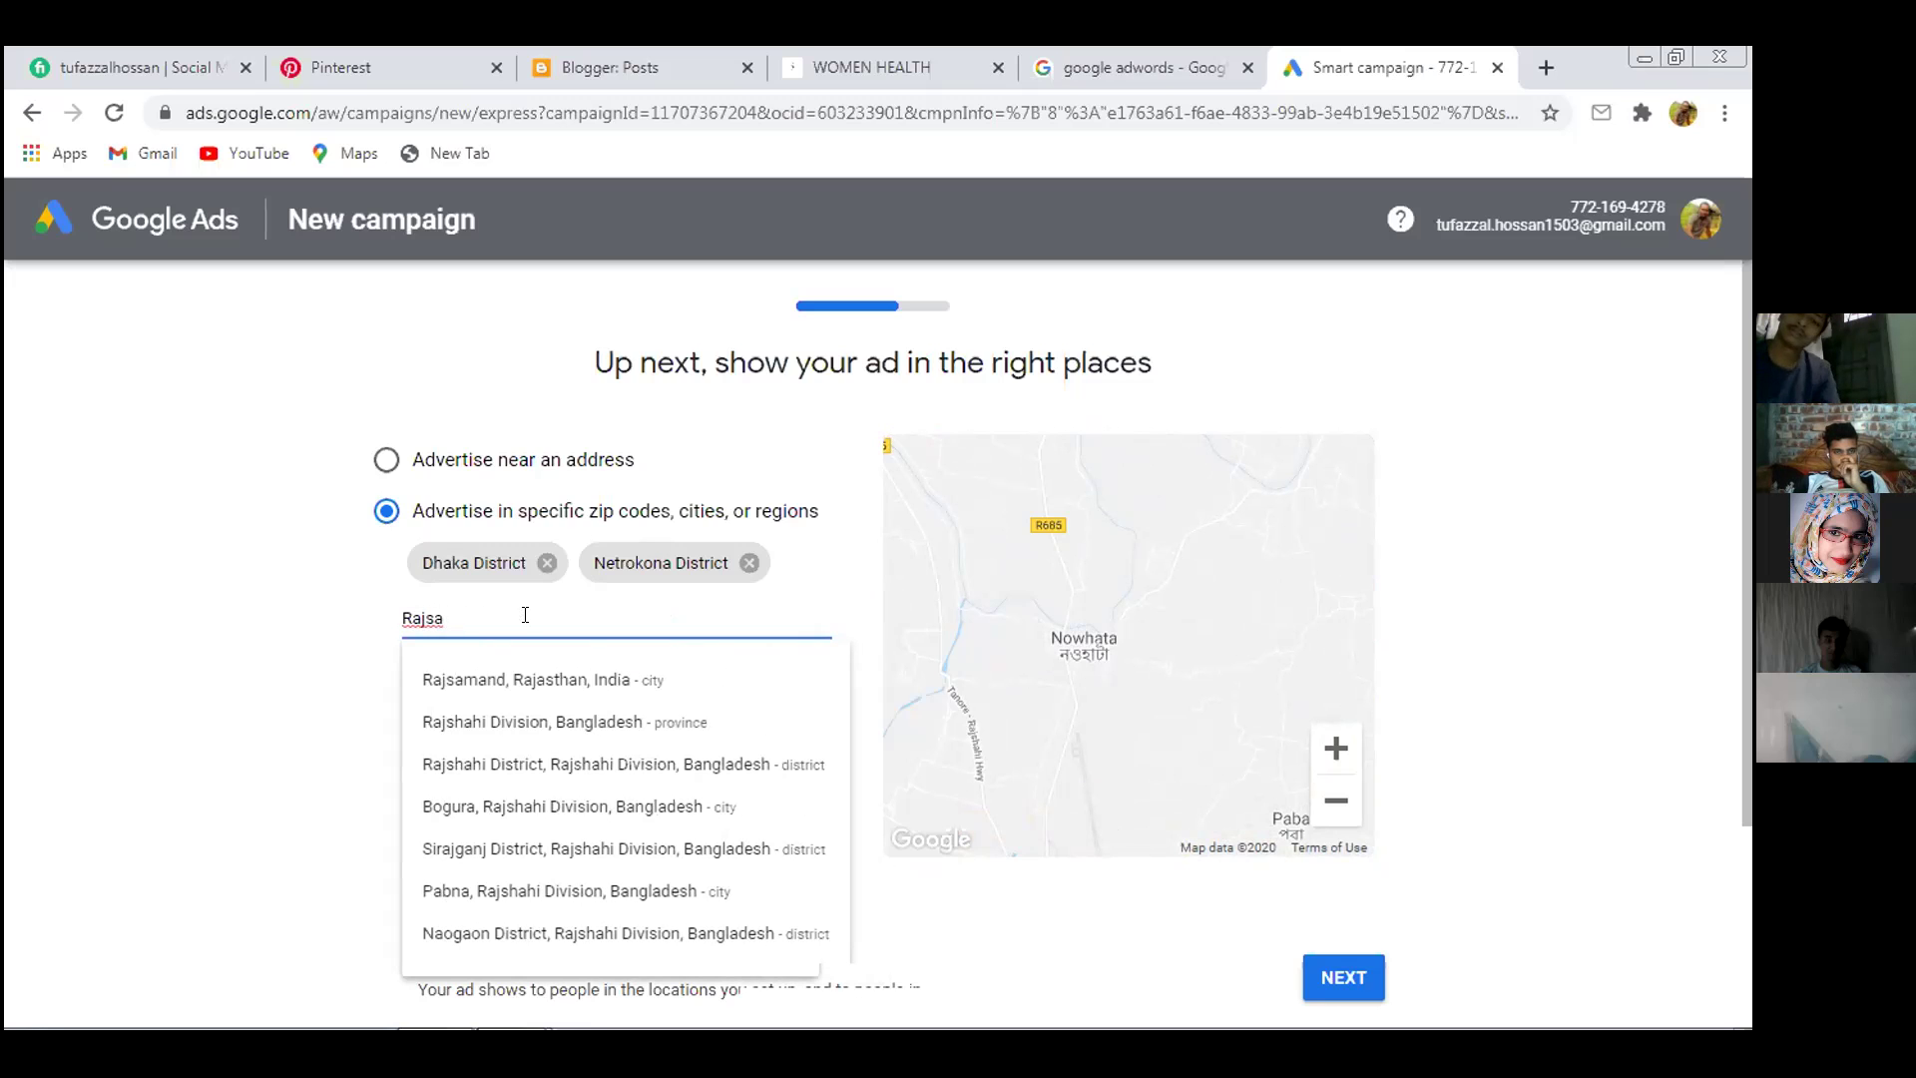
pyautogui.press('BackSpace')
pyautogui.write('h')
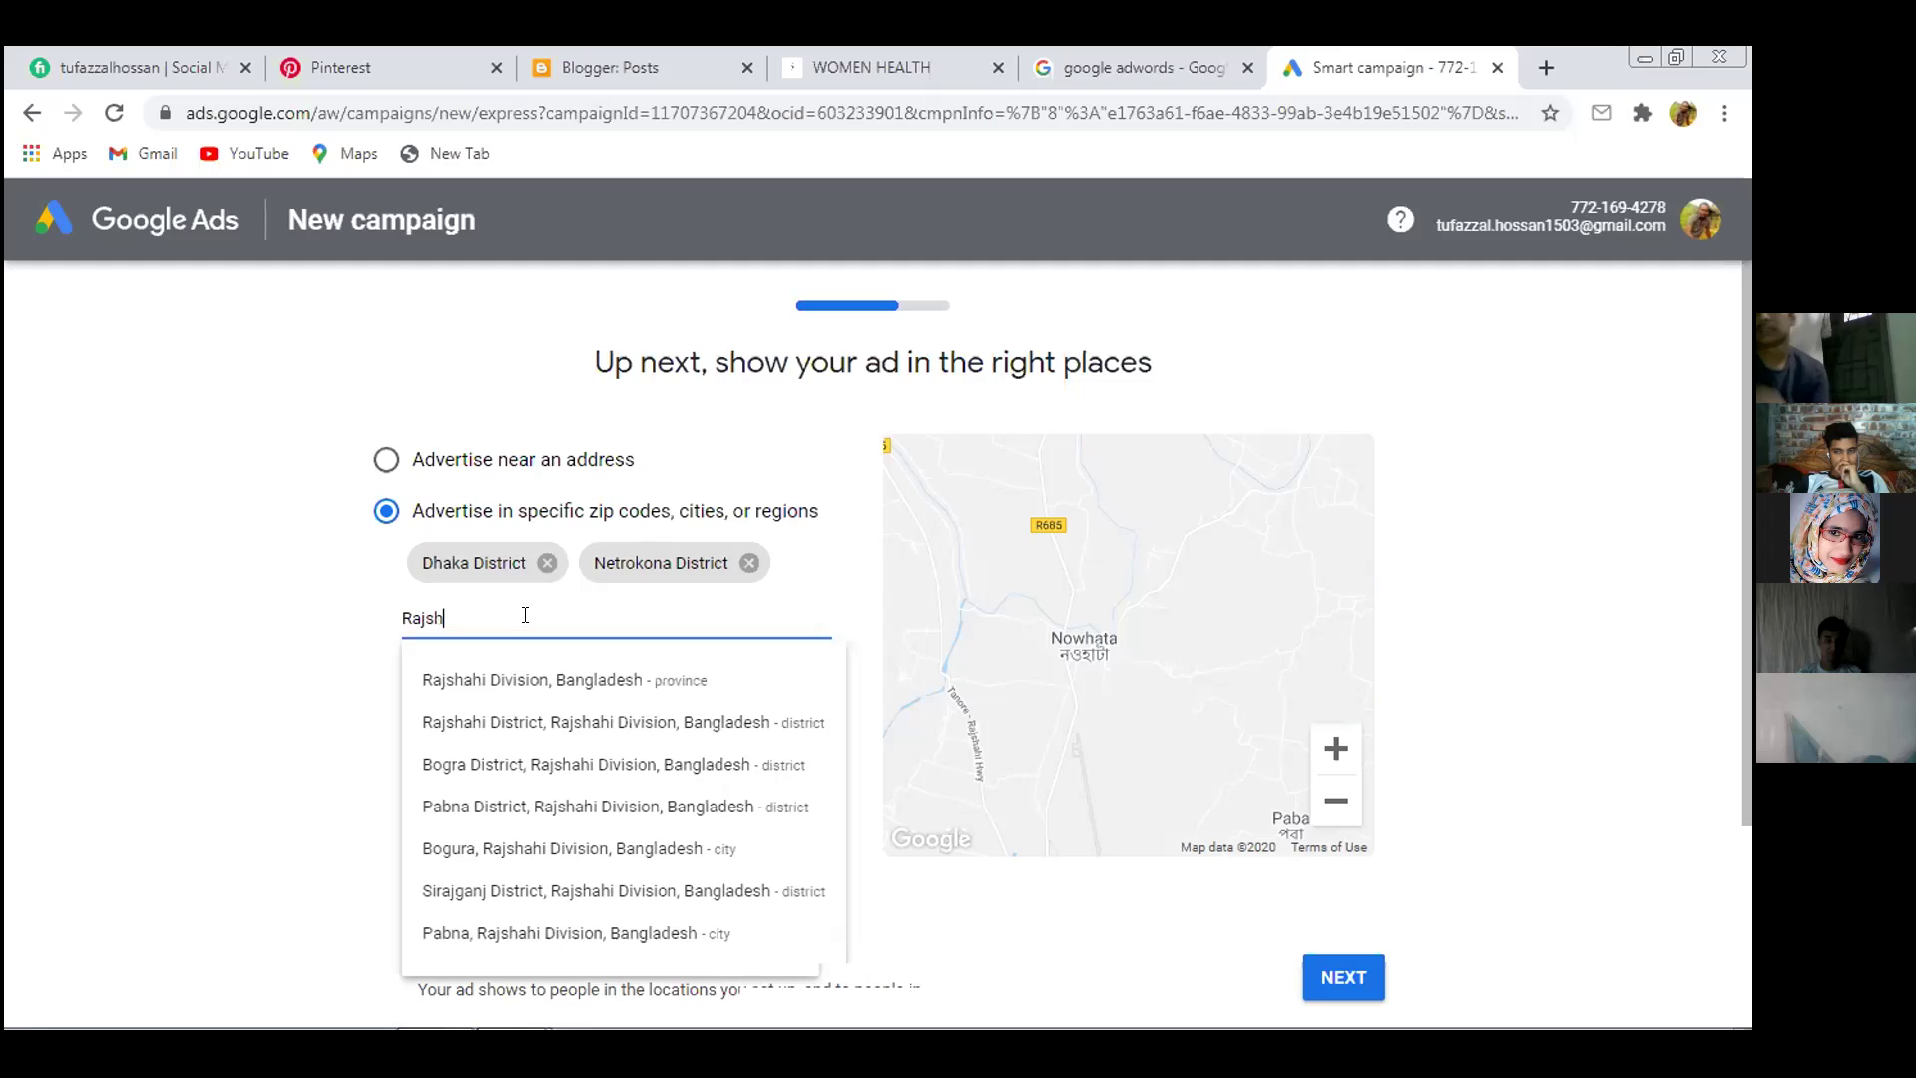
pyautogui.write('ahi')
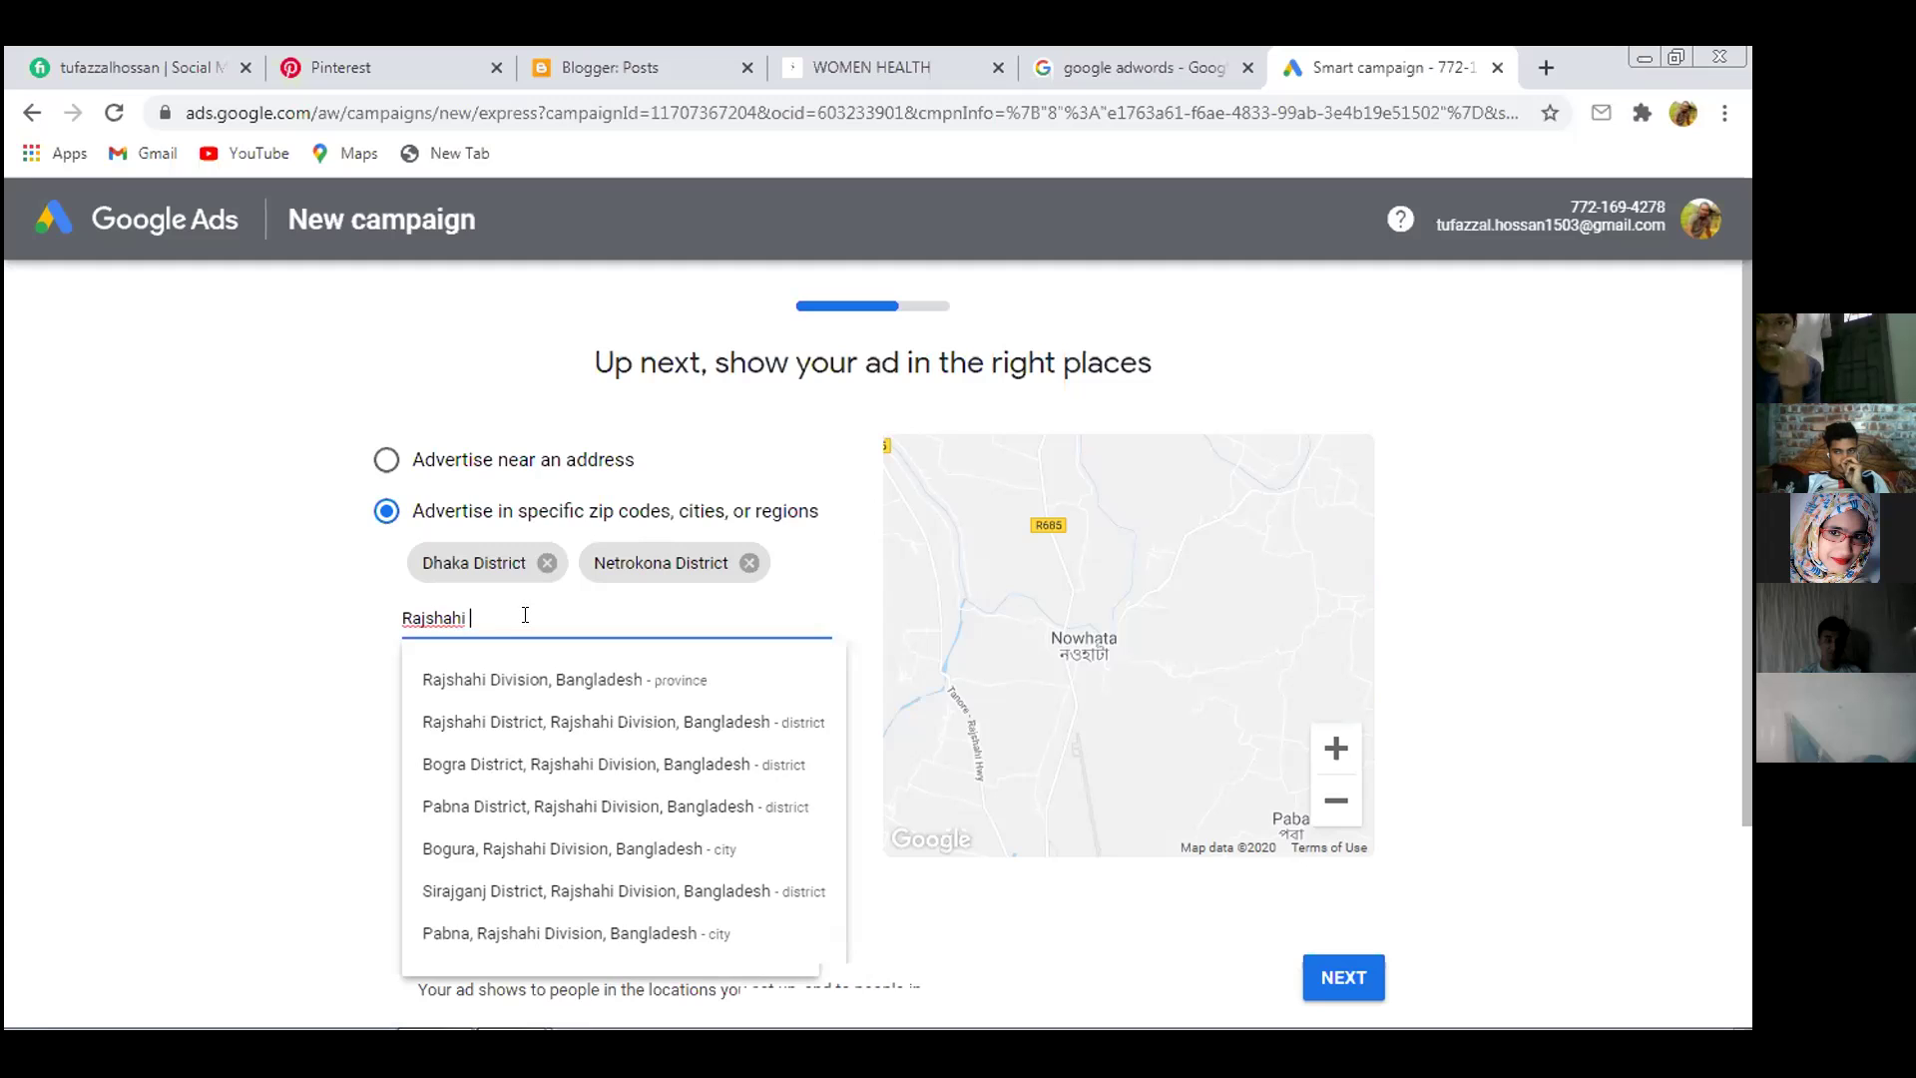
pyautogui.write(' De')
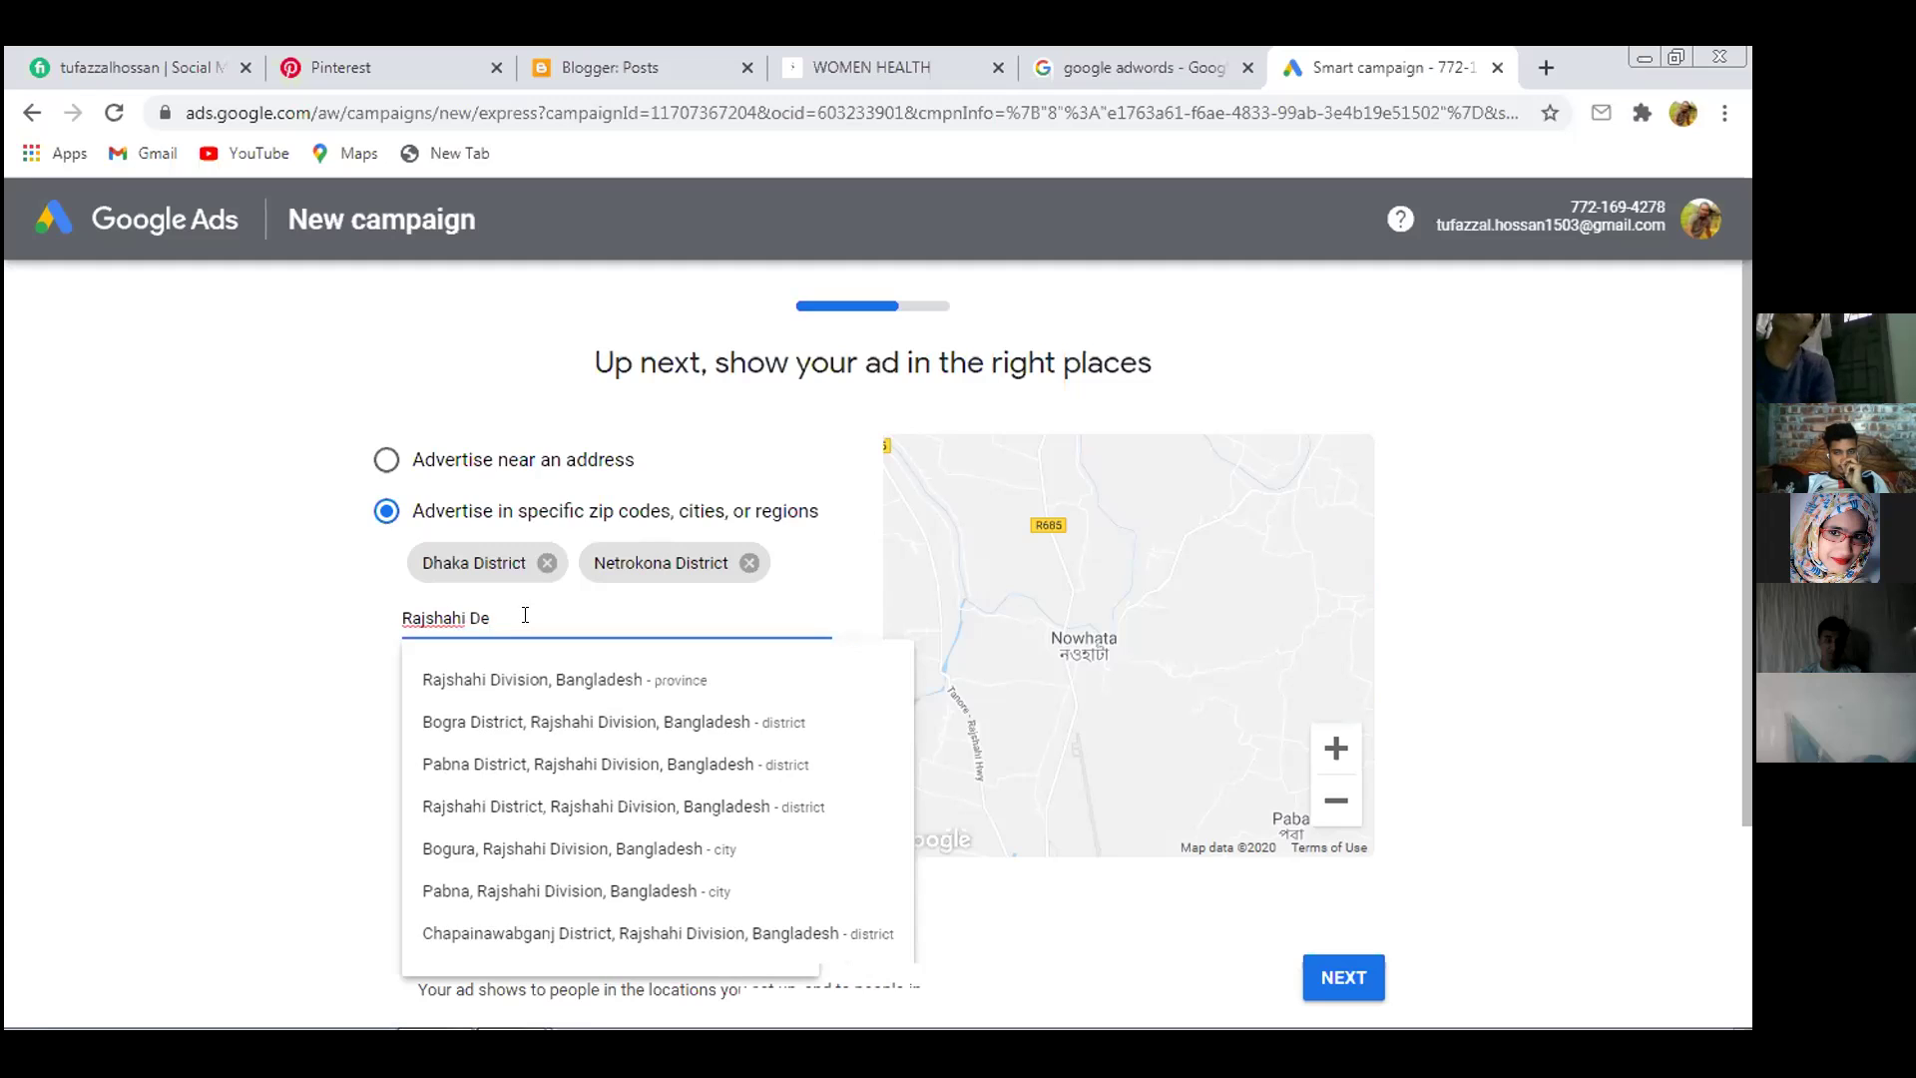
pyautogui.write('v')
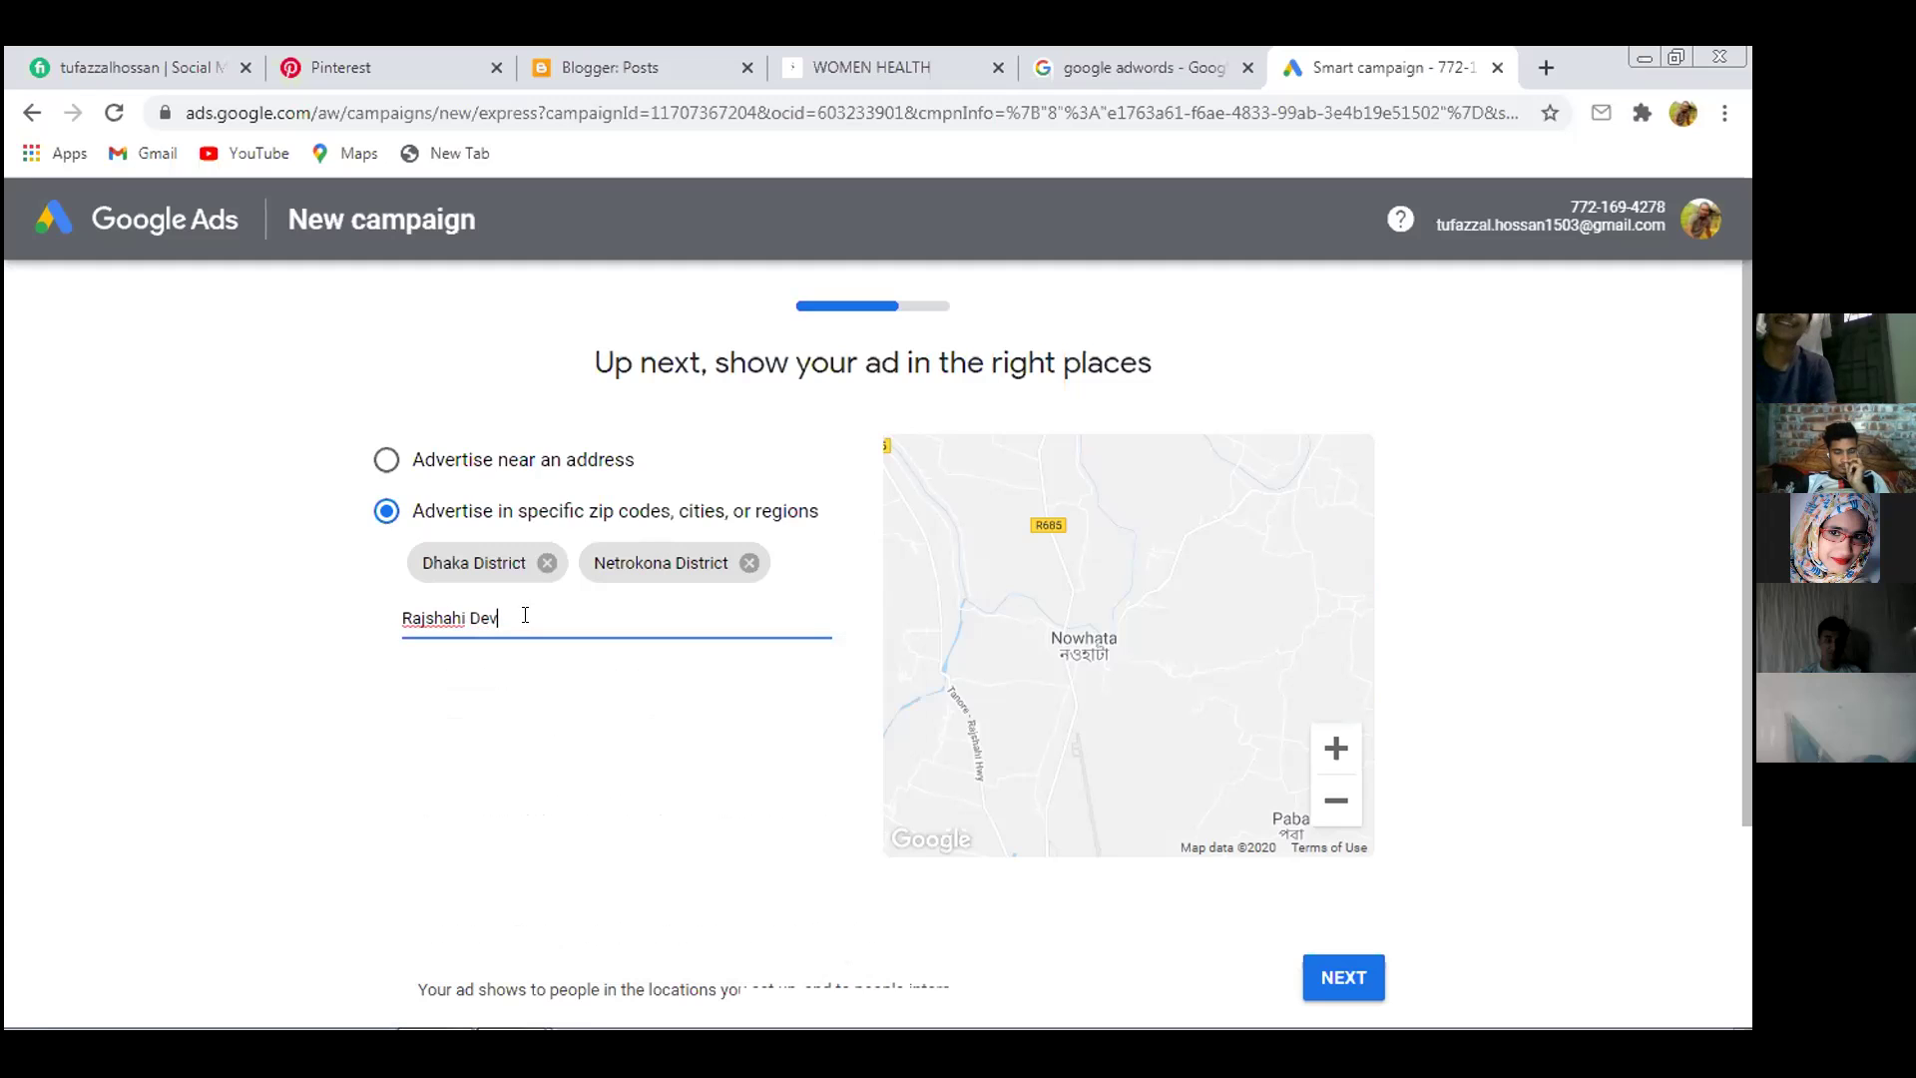
pyautogui.write('ision,N')
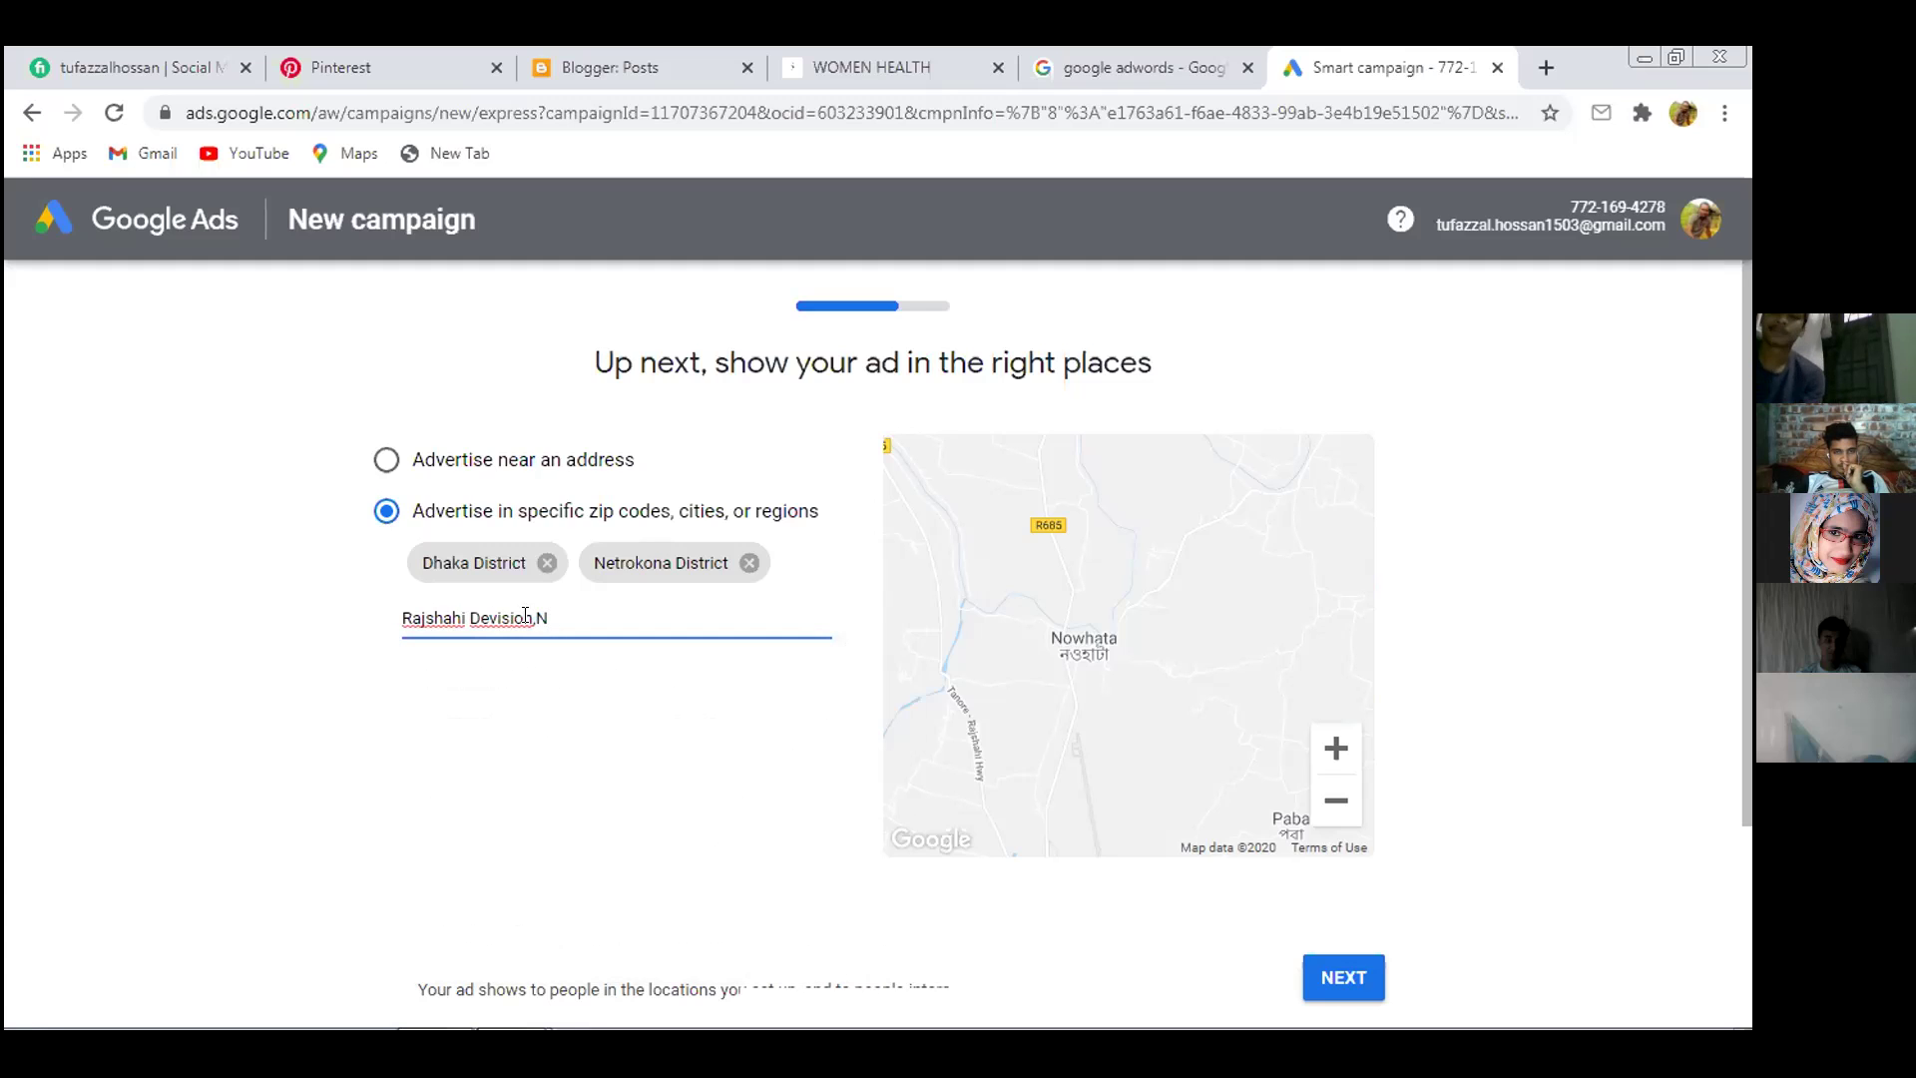
pyautogui.press('BackSpace')
pyautogui.press('BackSpace')
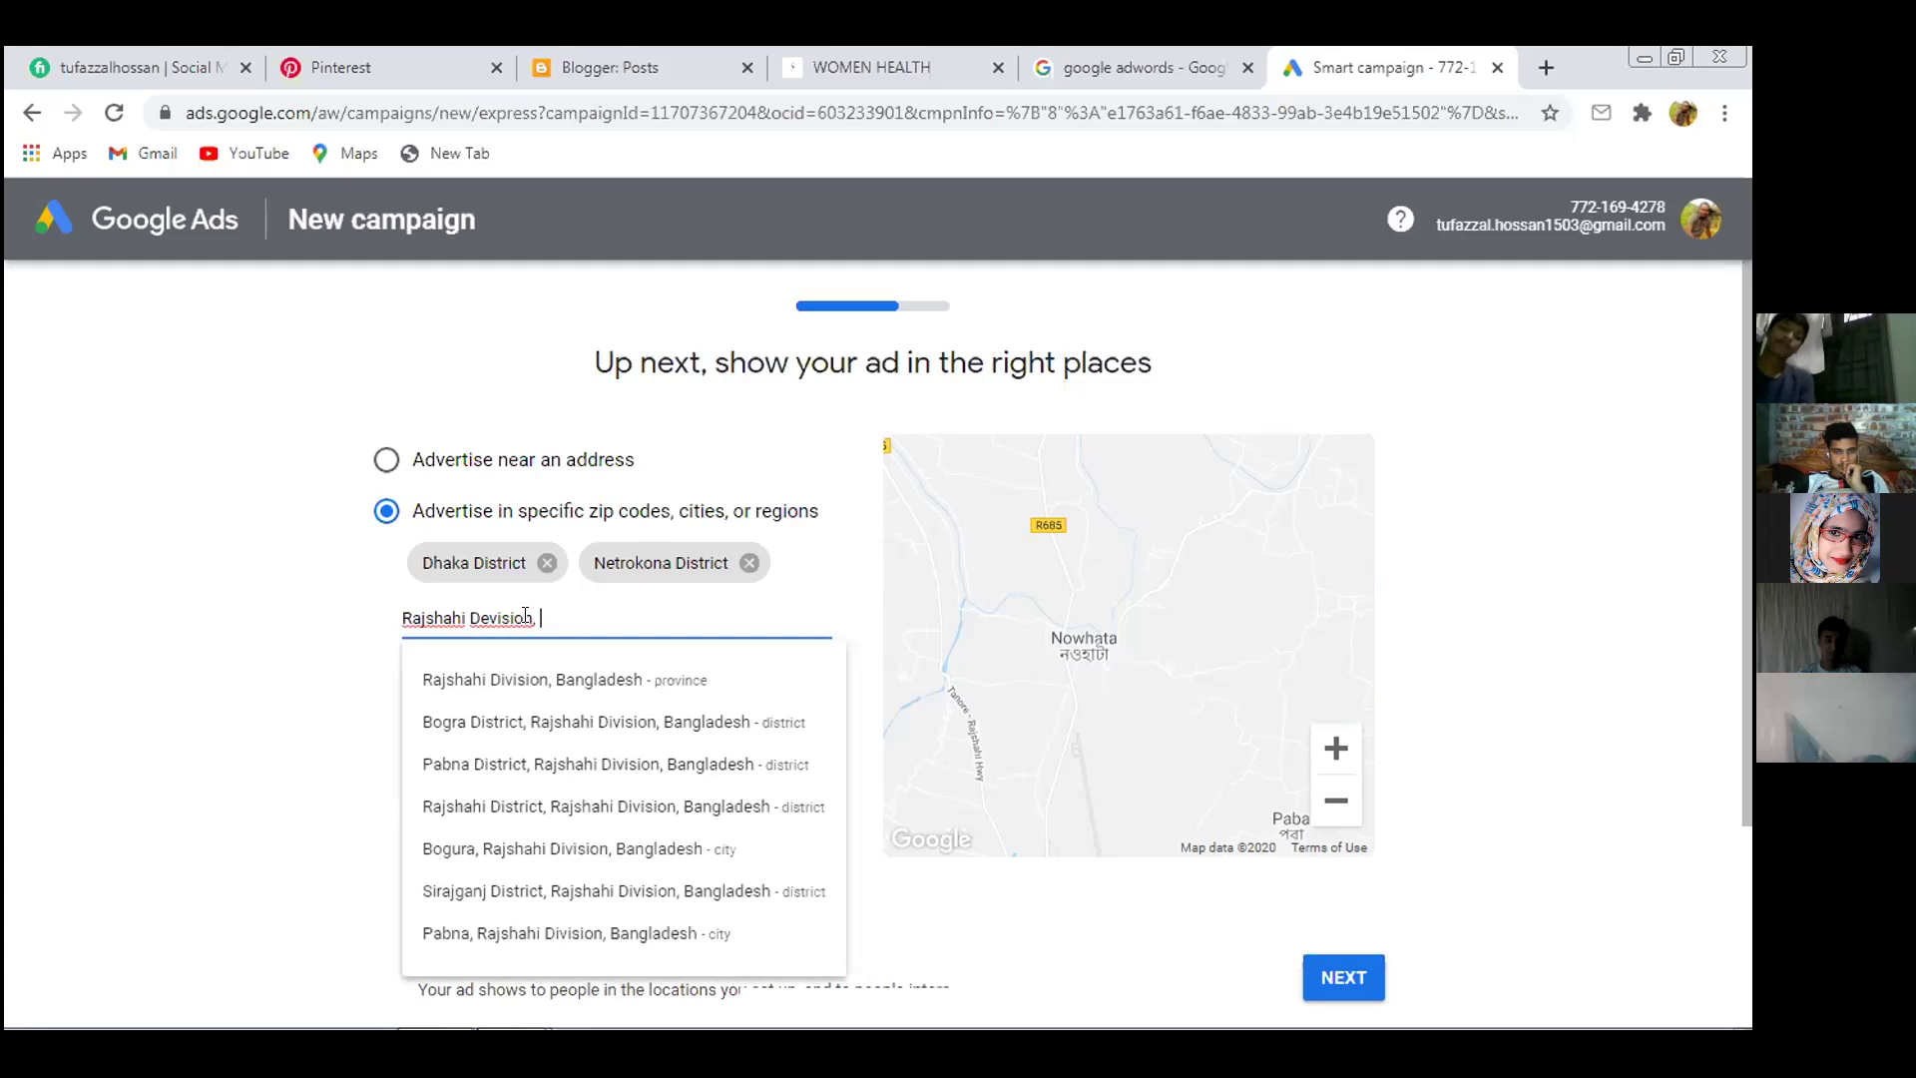
pyautogui.write('now')
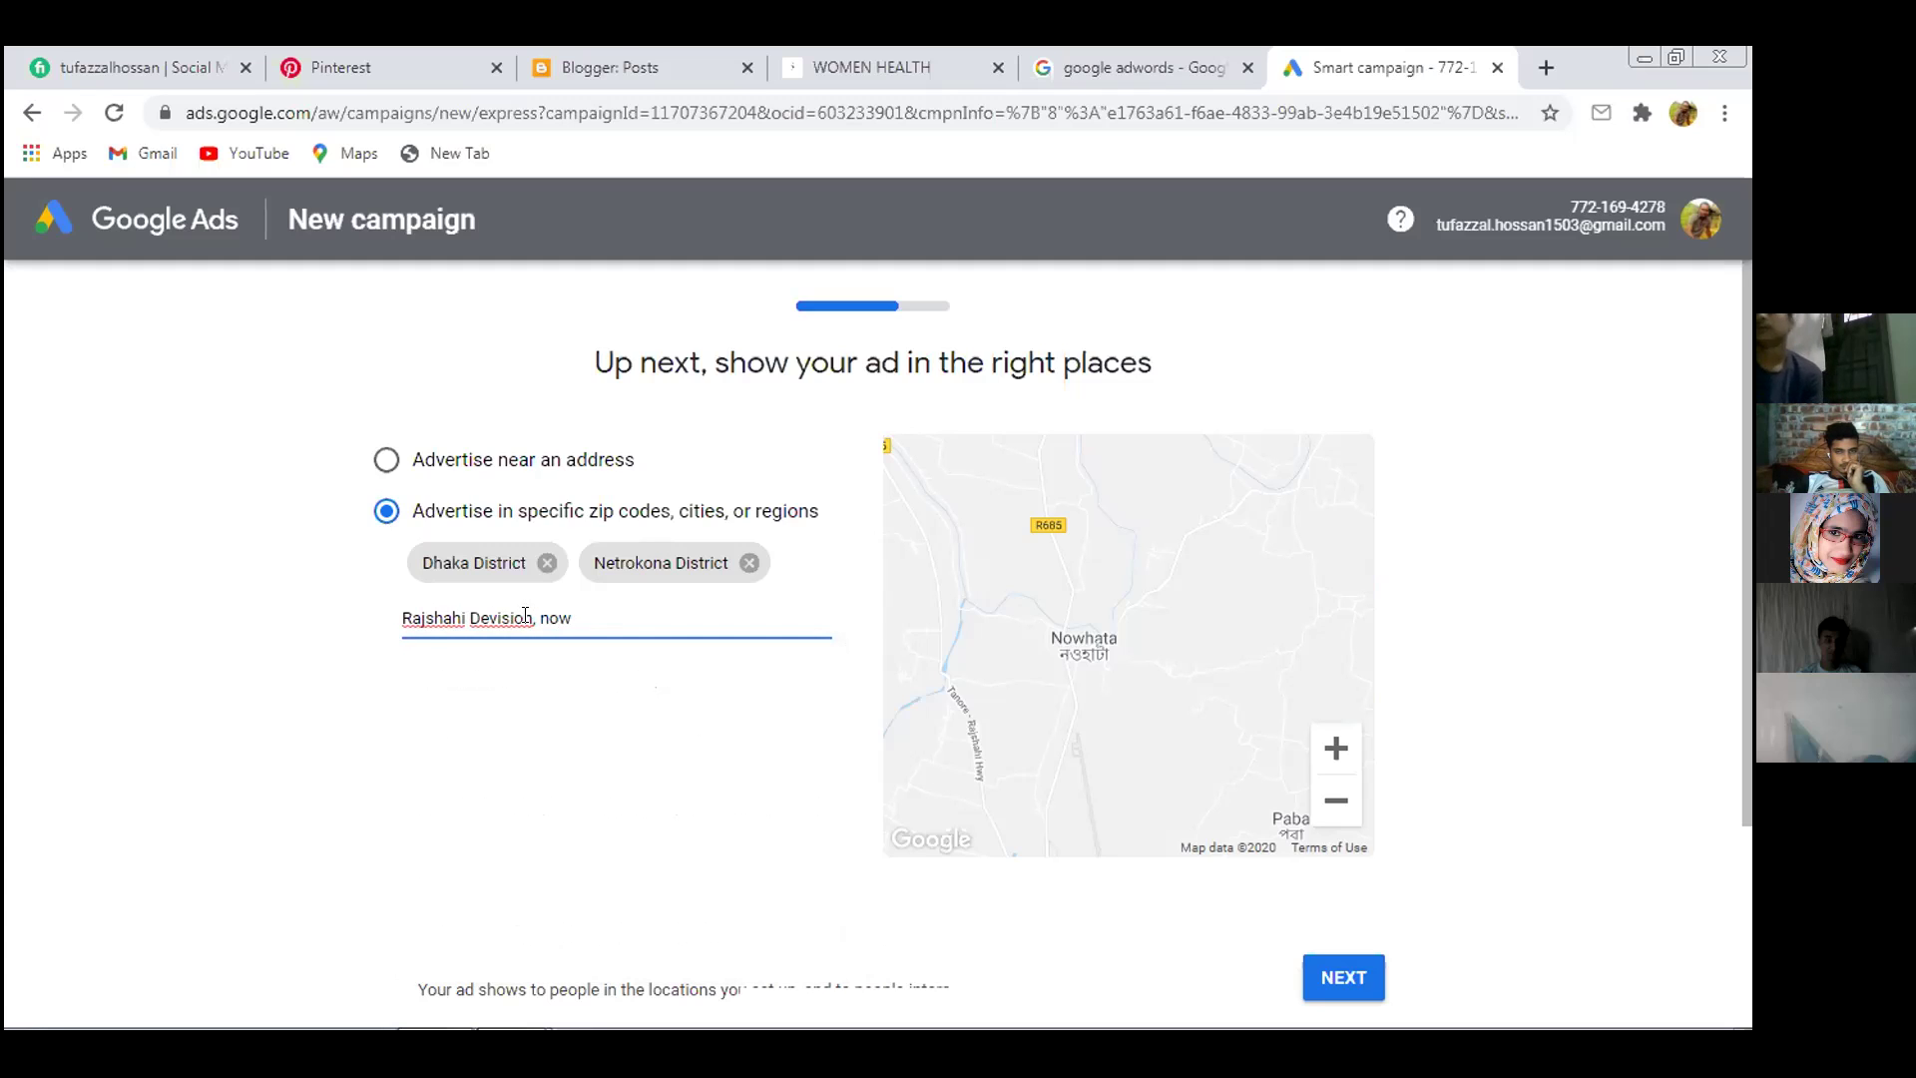
pyautogui.press('BackSpace')
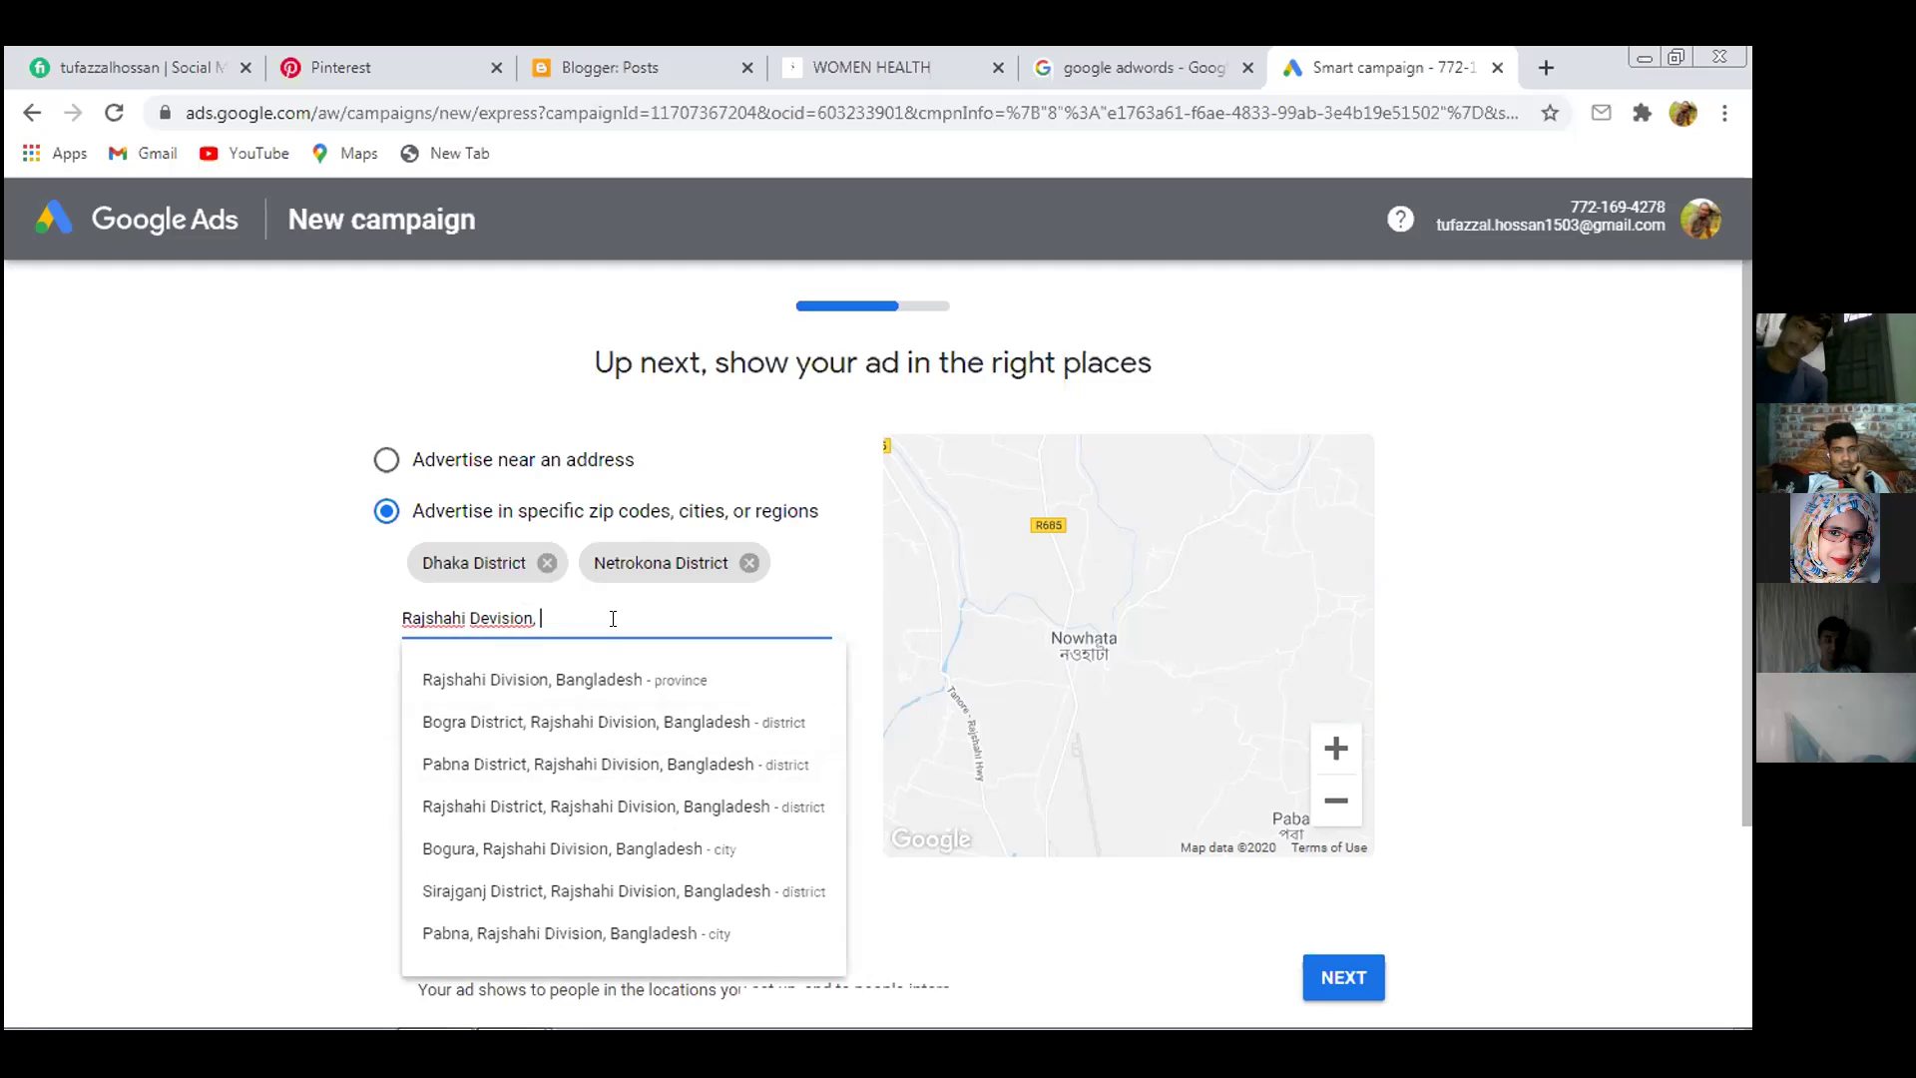
# Try Poba and Paba searches, pan the map toward Paba, then enter 'Rajs'
pyautogui.write('Po')
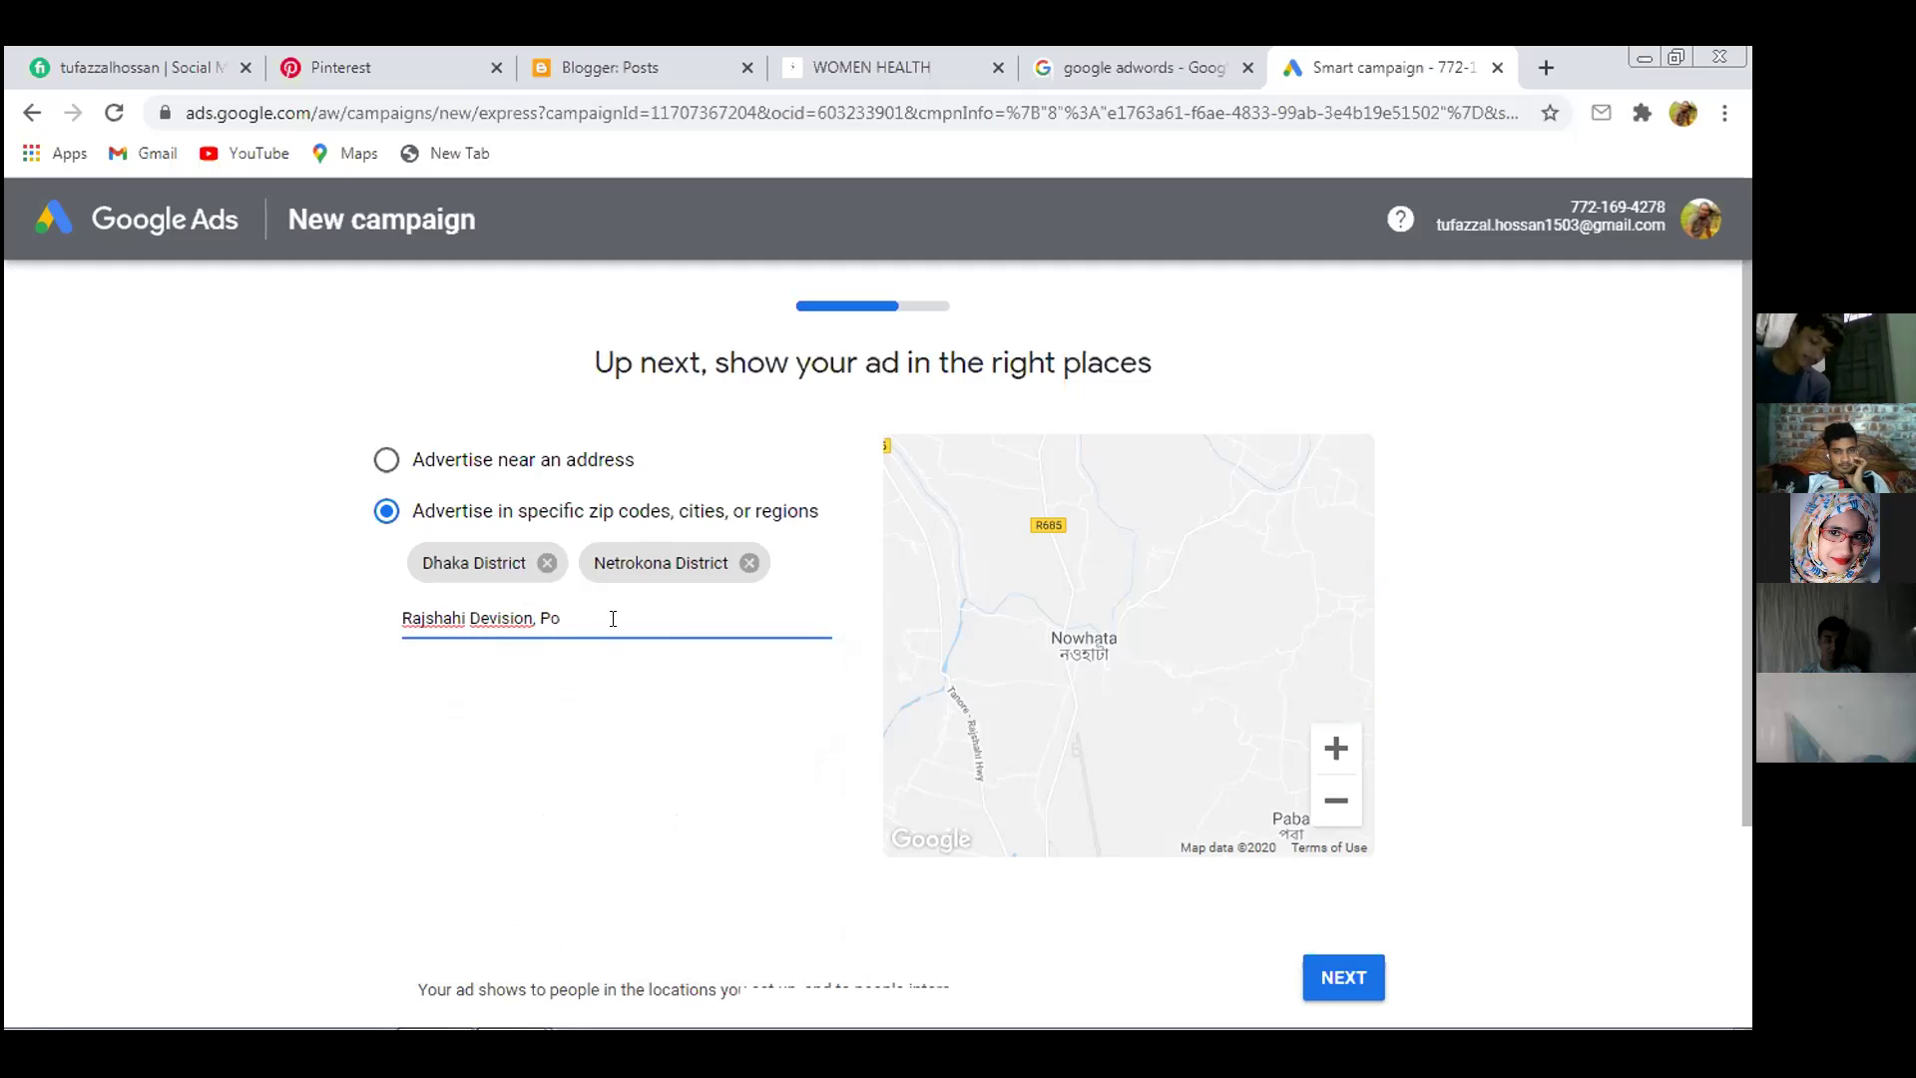
pyautogui.press('BackSpace')
pyautogui.press('BackSpace')
pyautogui.press('BackSpace')
pyautogui.press('BackSpace')
pyautogui.press('BackSpace')
pyautogui.press('BackSpace')
pyautogui.press('BackSpace')
pyautogui.press('BackSpace')
pyautogui.press('BackSpace')
pyautogui.press('BackSpace')
pyautogui.press('BackSpace')
pyautogui.press('BackSpace')
pyautogui.press('BackSpace')
pyautogui.press('BackSpace')
pyautogui.press('BackSpace')
pyautogui.press('BackSpace')
pyautogui.press('BackSpace')
pyautogui.press('BackSpace')
pyautogui.press('BackSpace')
pyautogui.press('BackSpace')
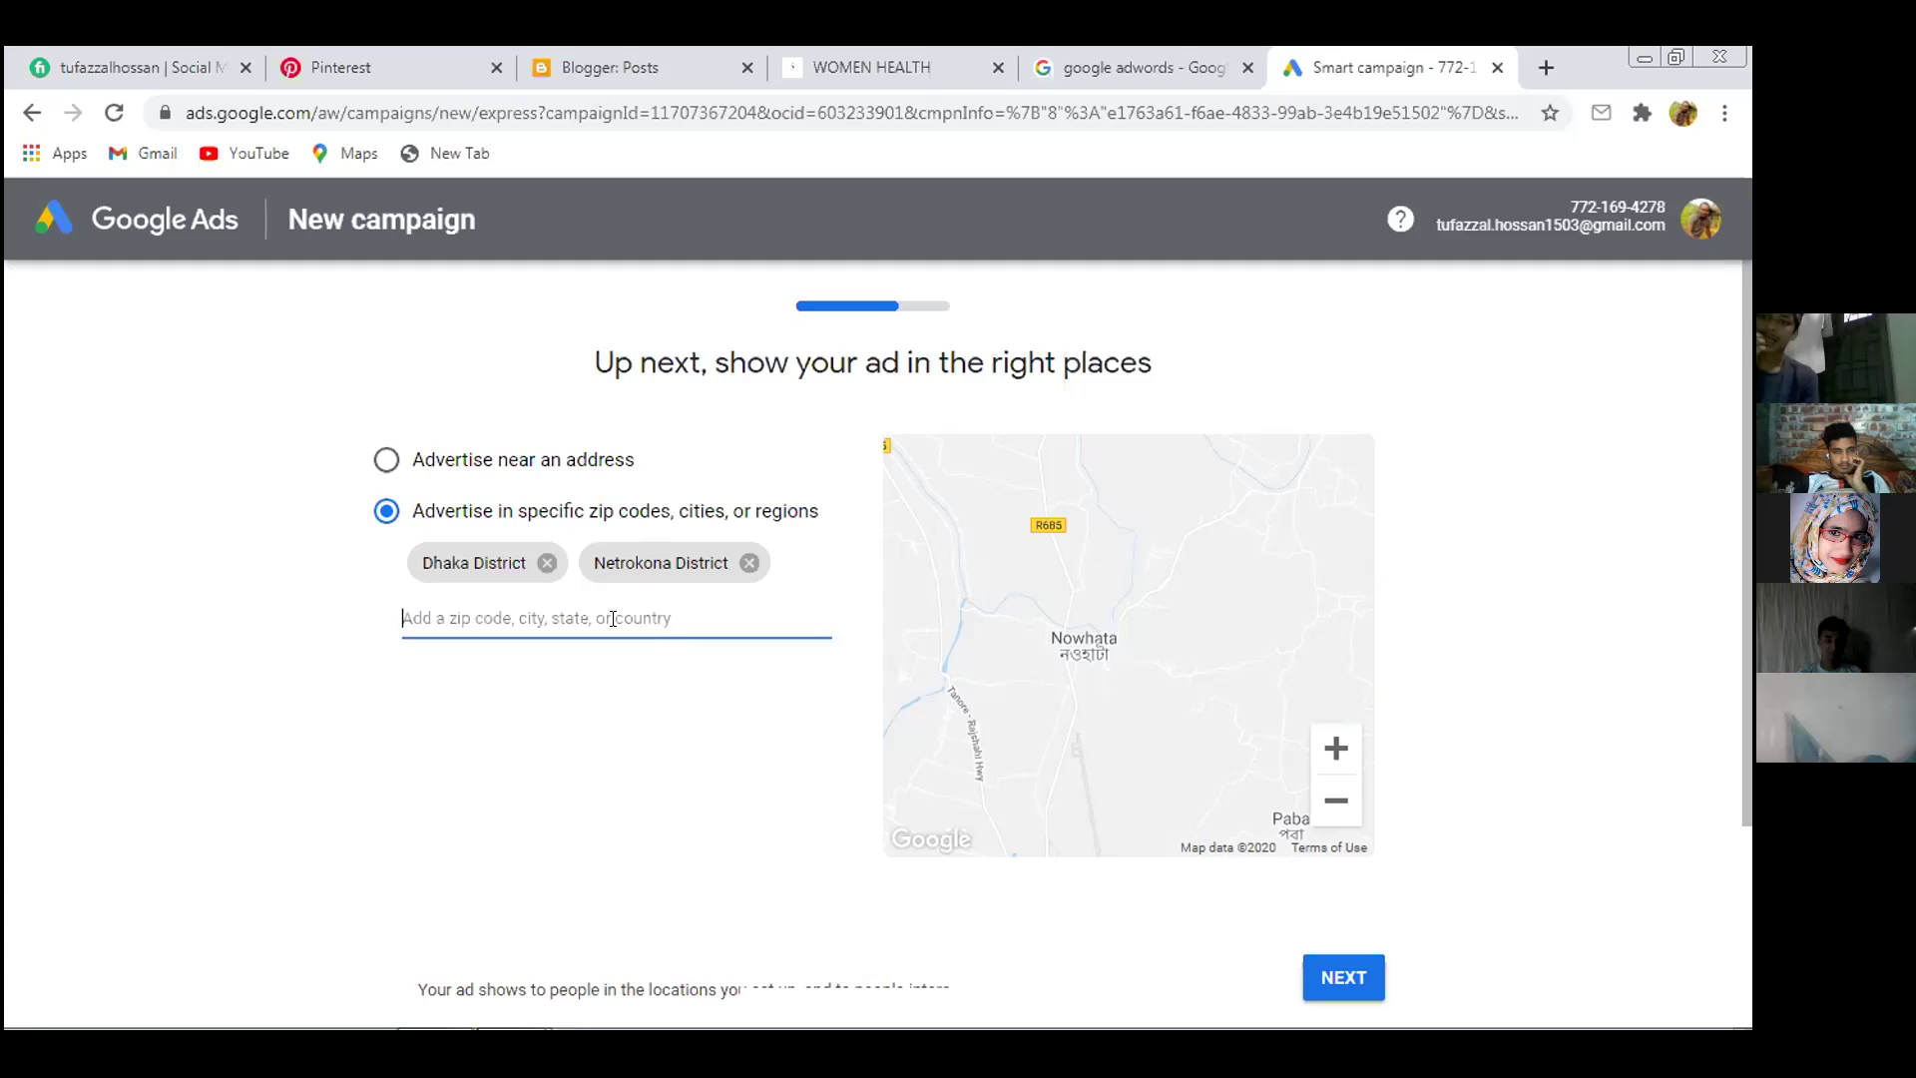
pyautogui.write('poba')
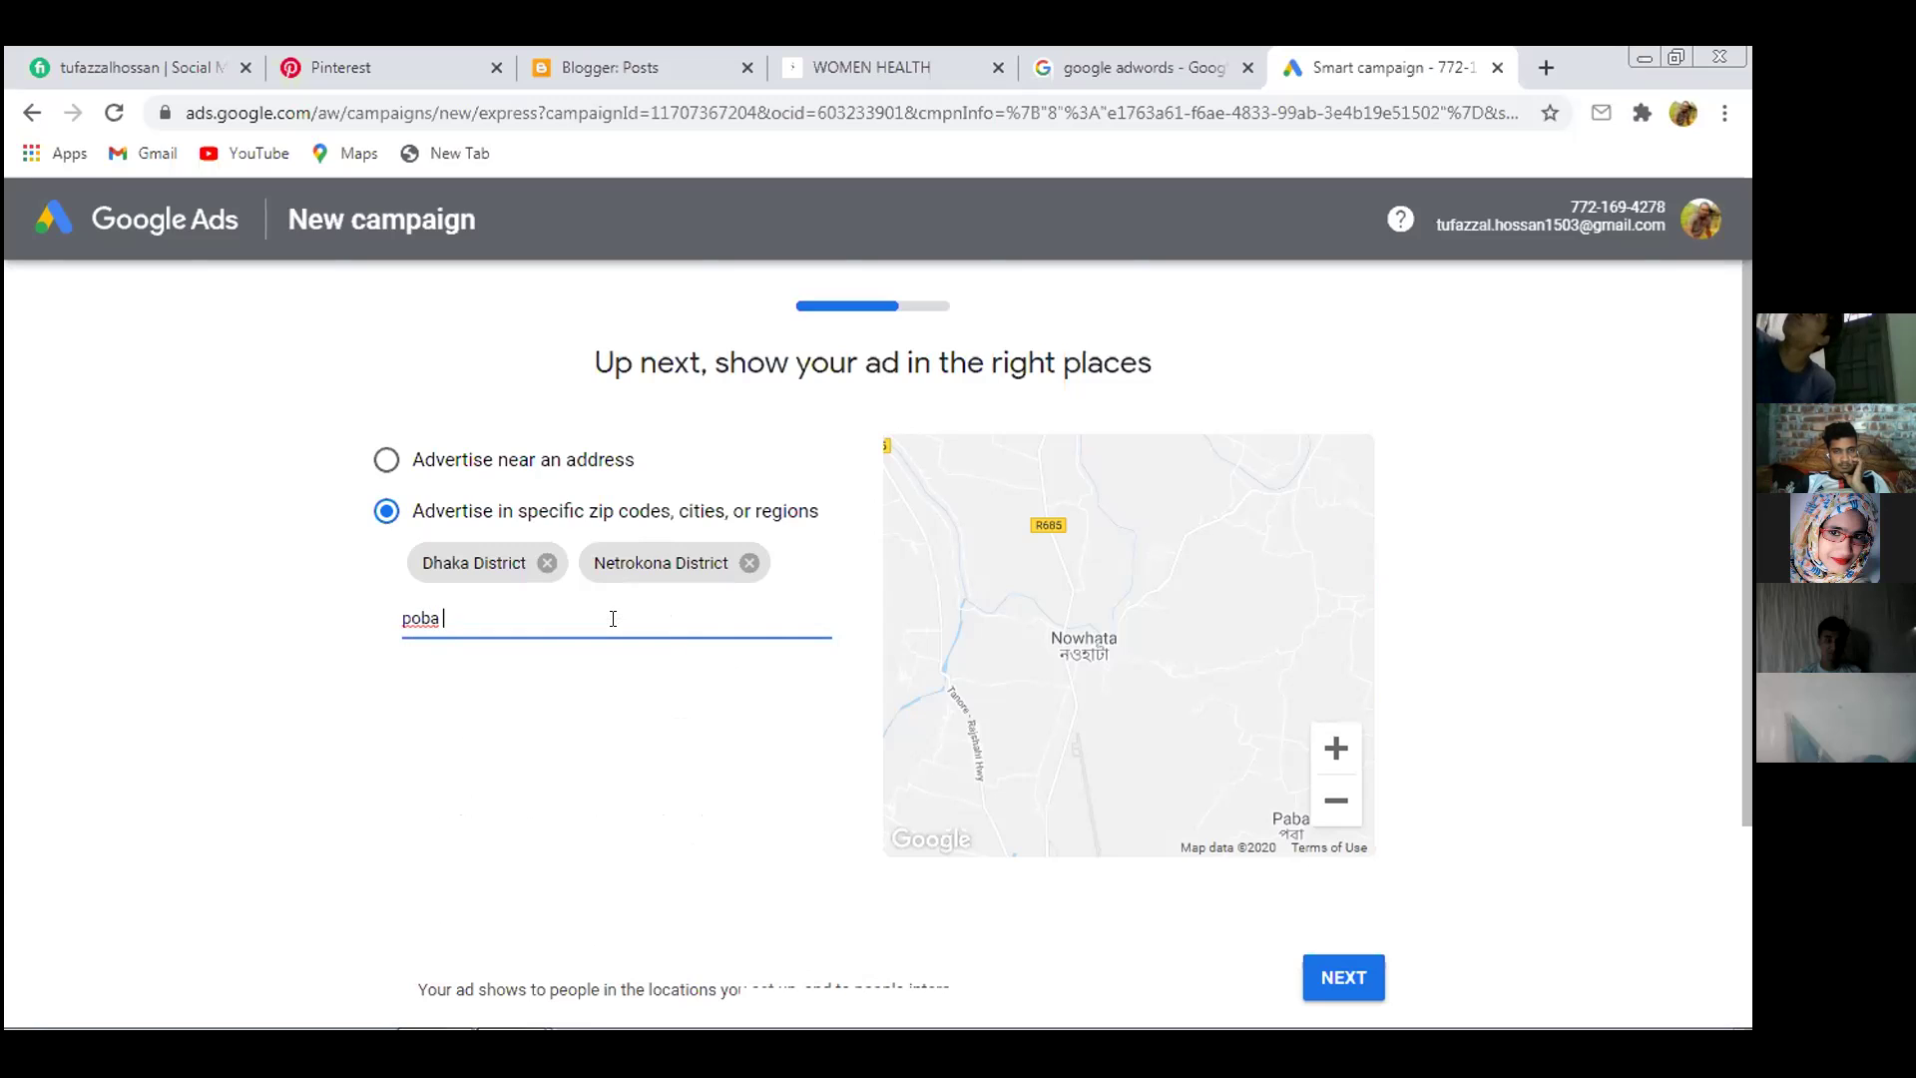
pyautogui.press('BackSpace')
pyautogui.press('BackSpace')
pyautogui.press('BackSpace')
pyautogui.press('BackSpace')
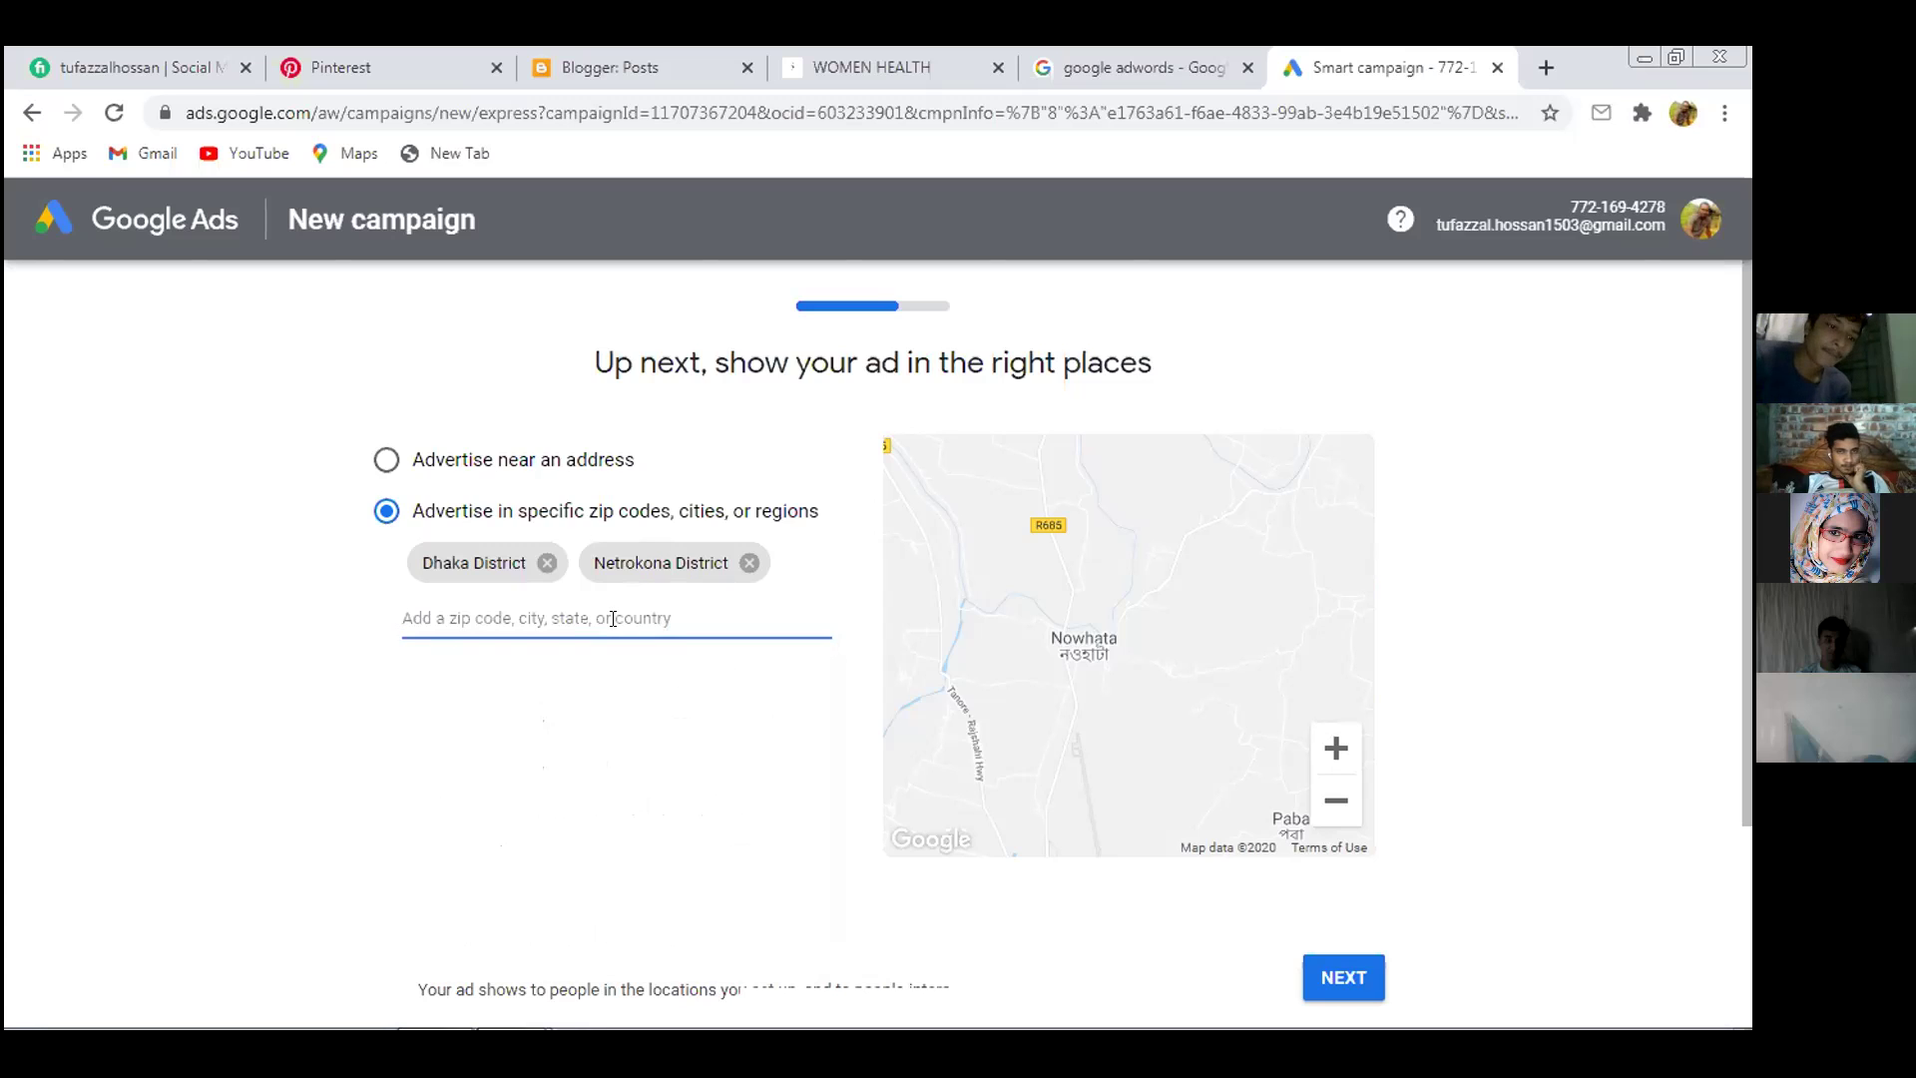
pyautogui.write('na')
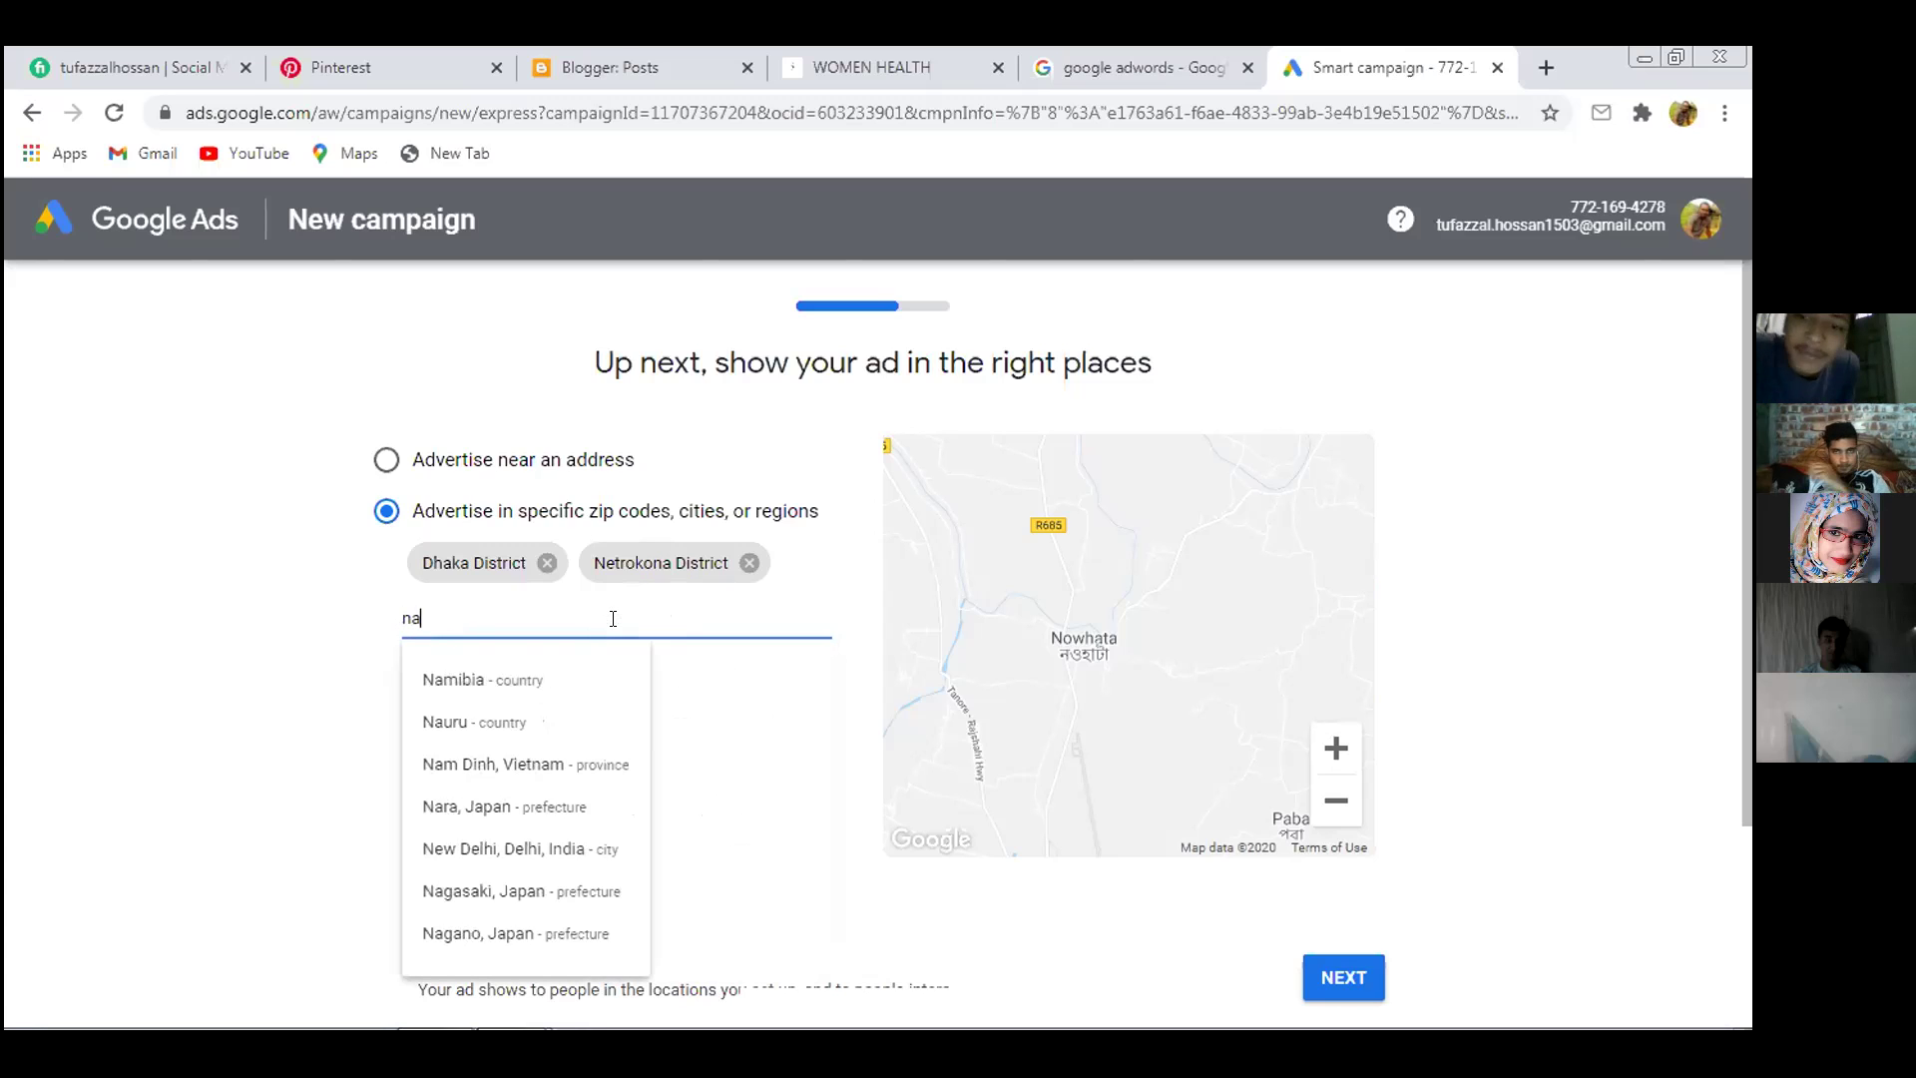
pyautogui.press('BackSpace')
pyautogui.press('BackSpace')
pyautogui.write('paba')
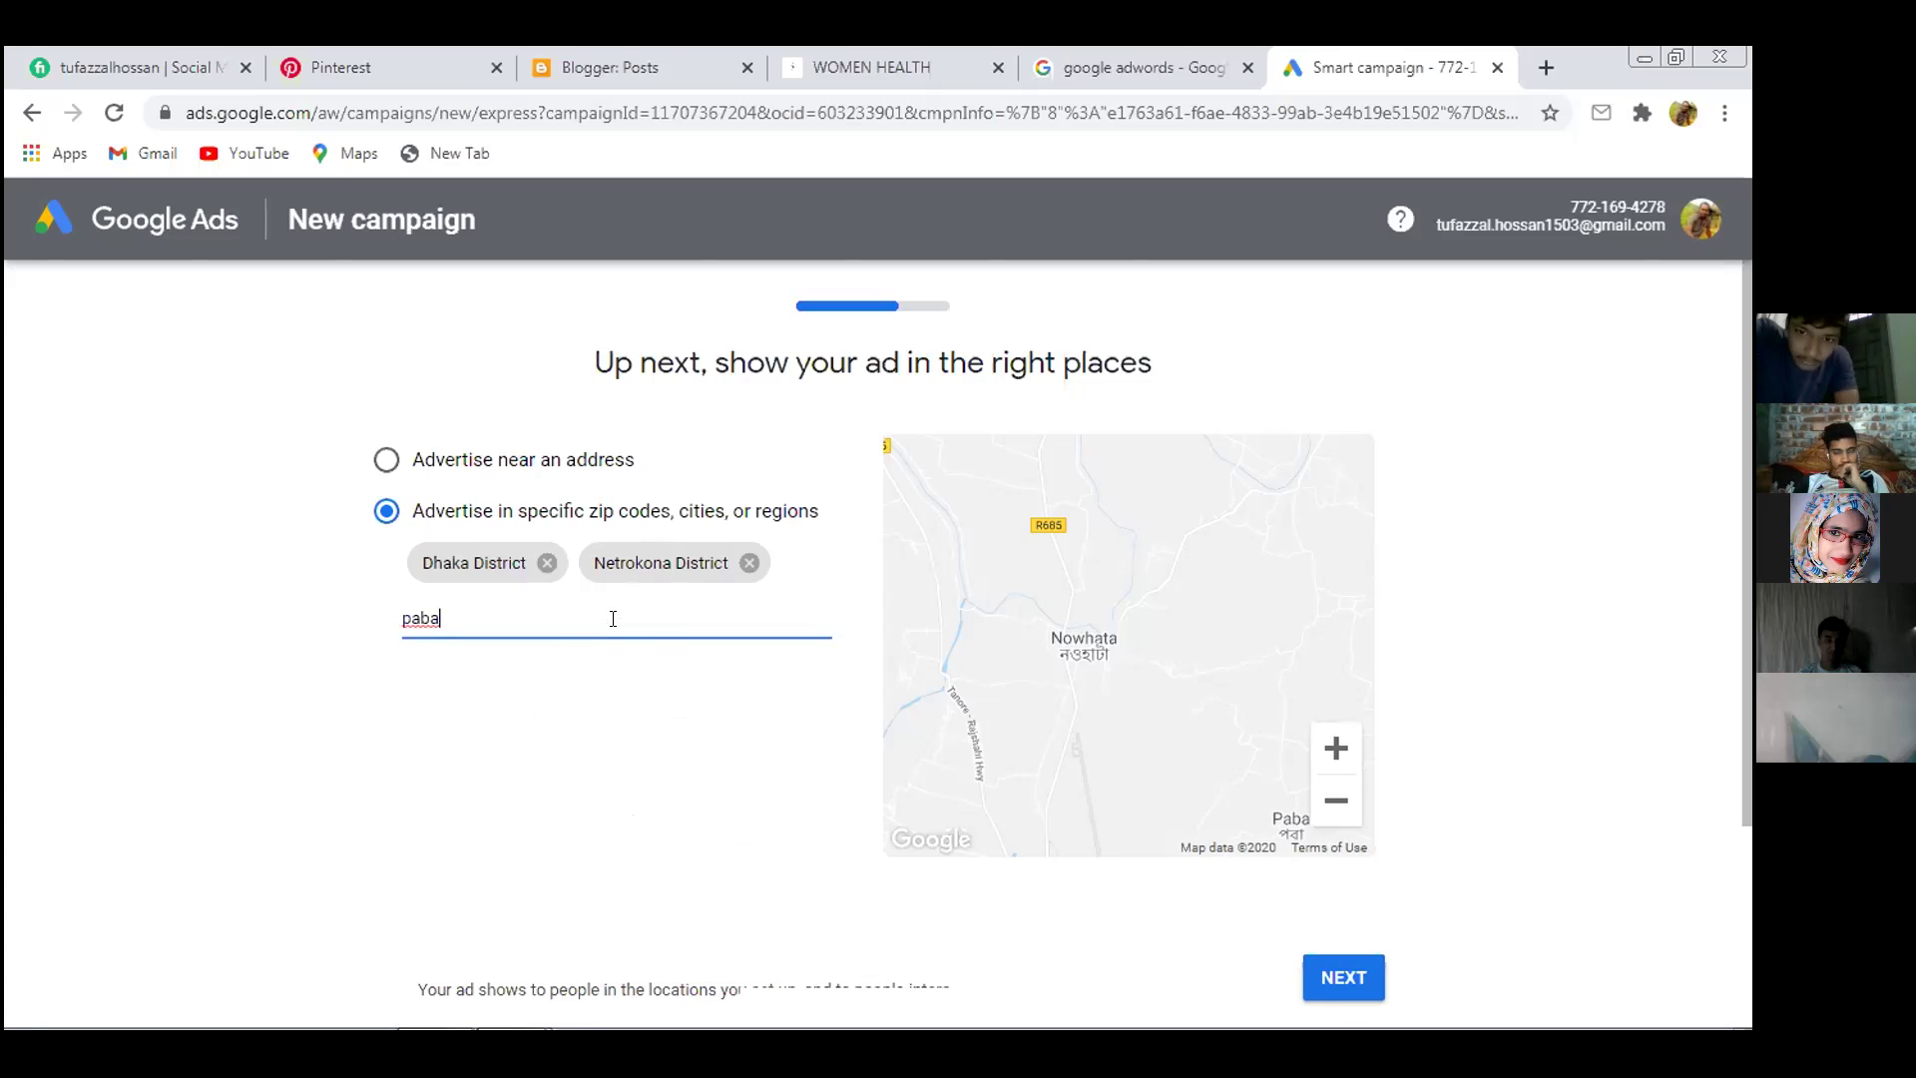
pyautogui.moveTo(1090, 697); pyautogui.dragTo(997, 572)
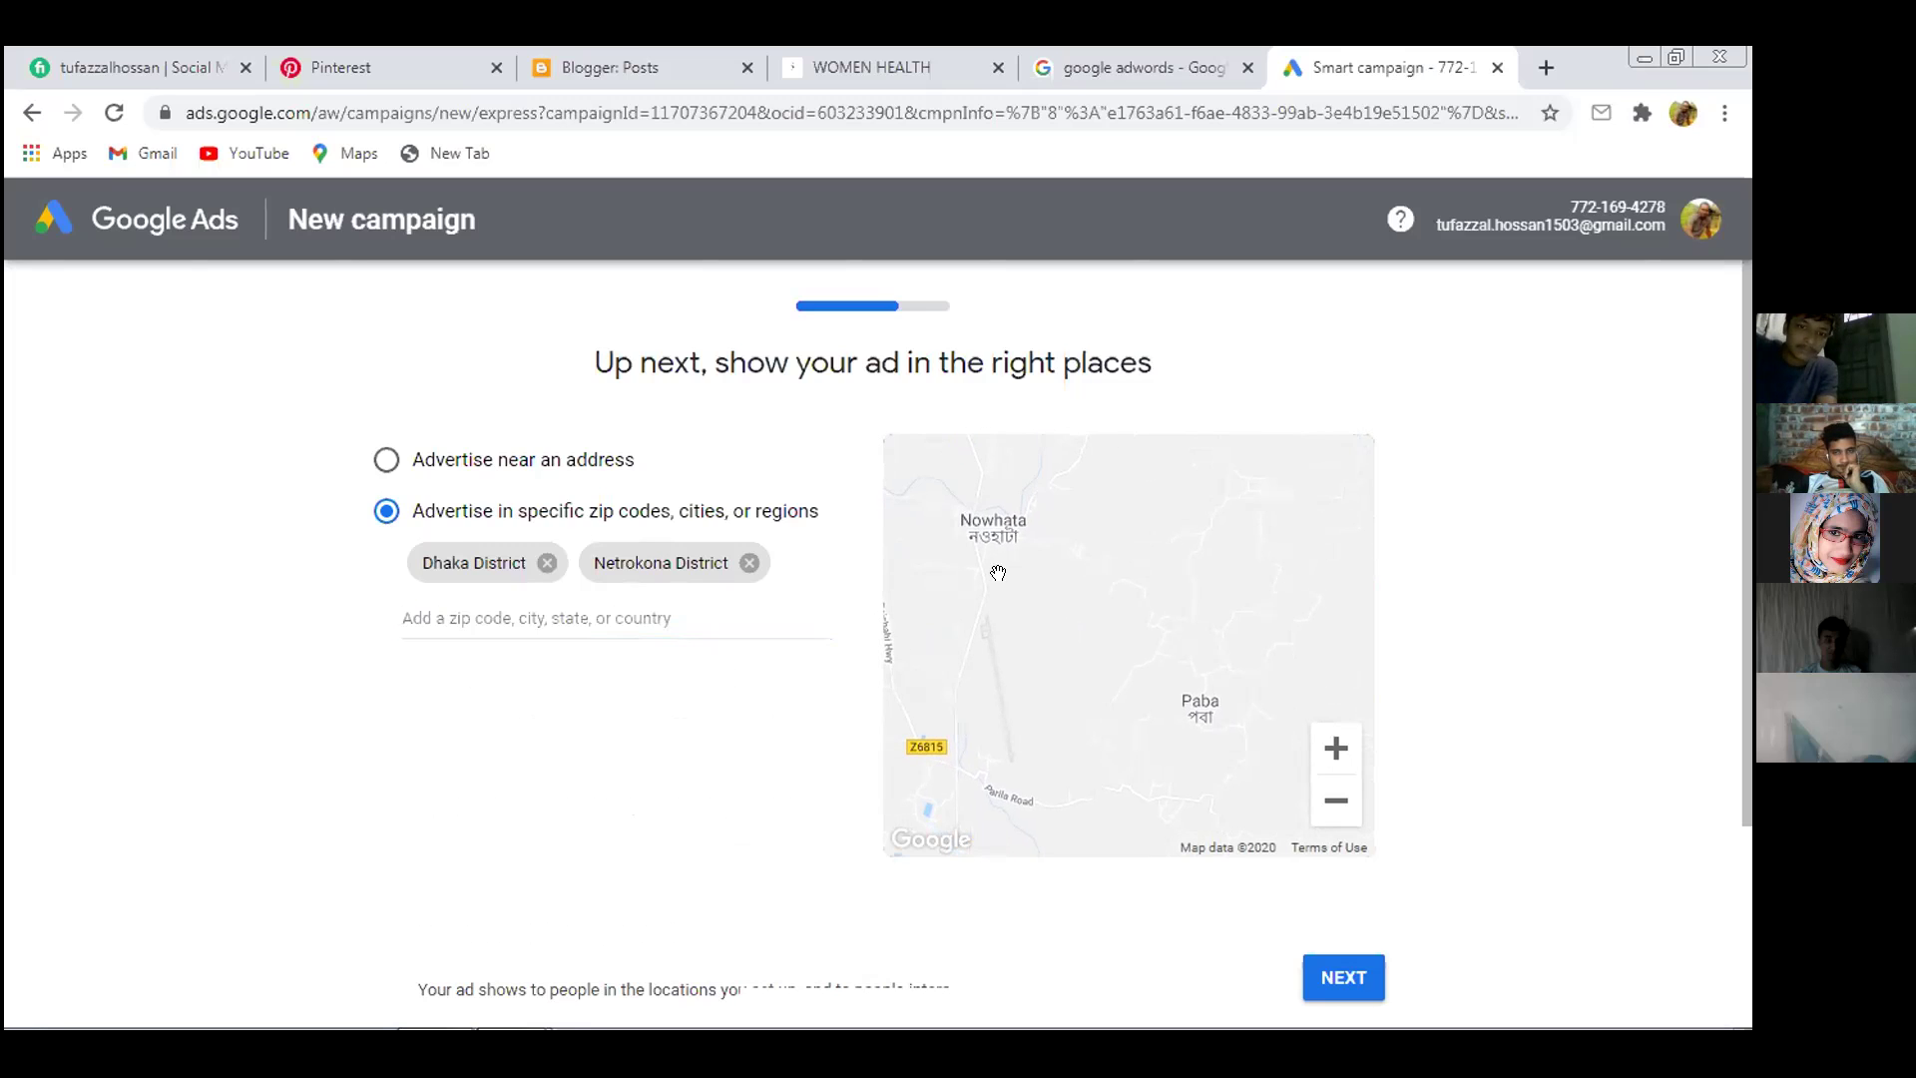
pyautogui.scroll(-2, 1045, 587)
pyautogui.click(547, 479)
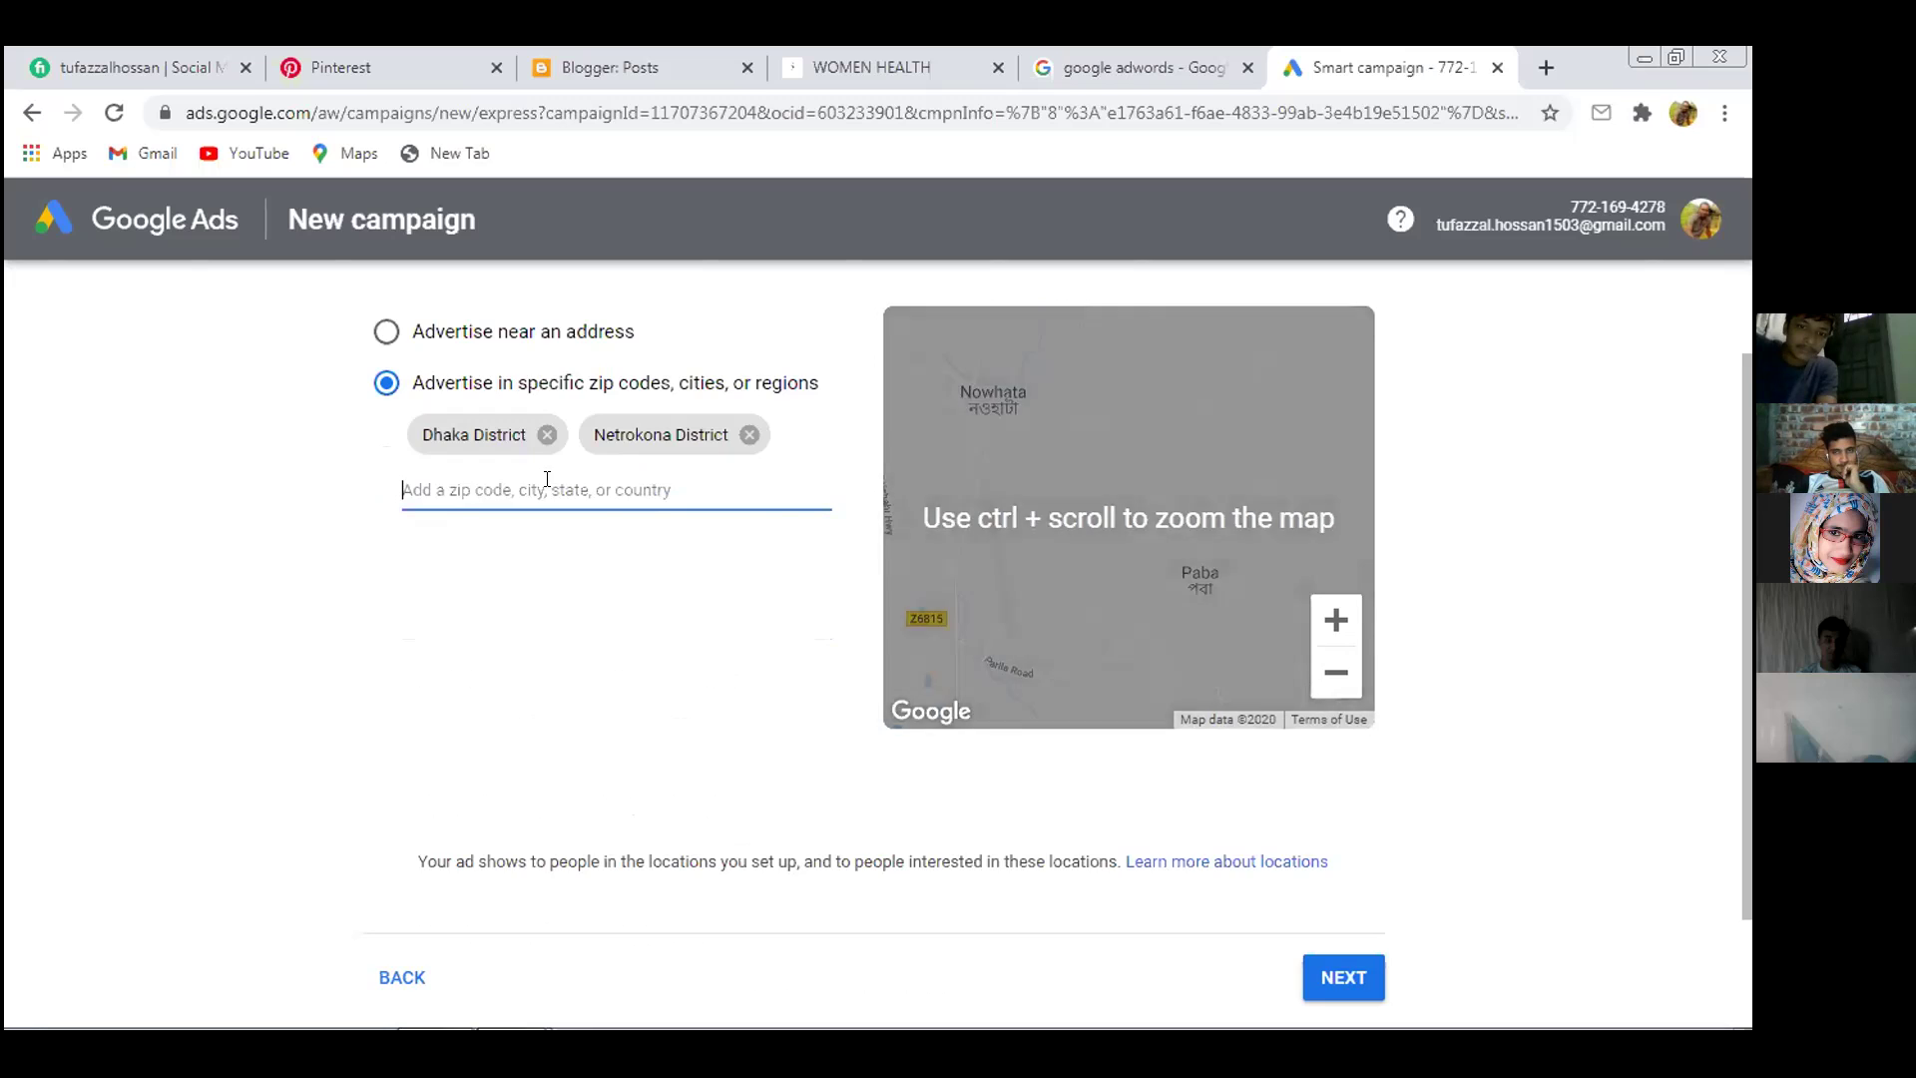
pyautogui.scroll(2, 547, 499)
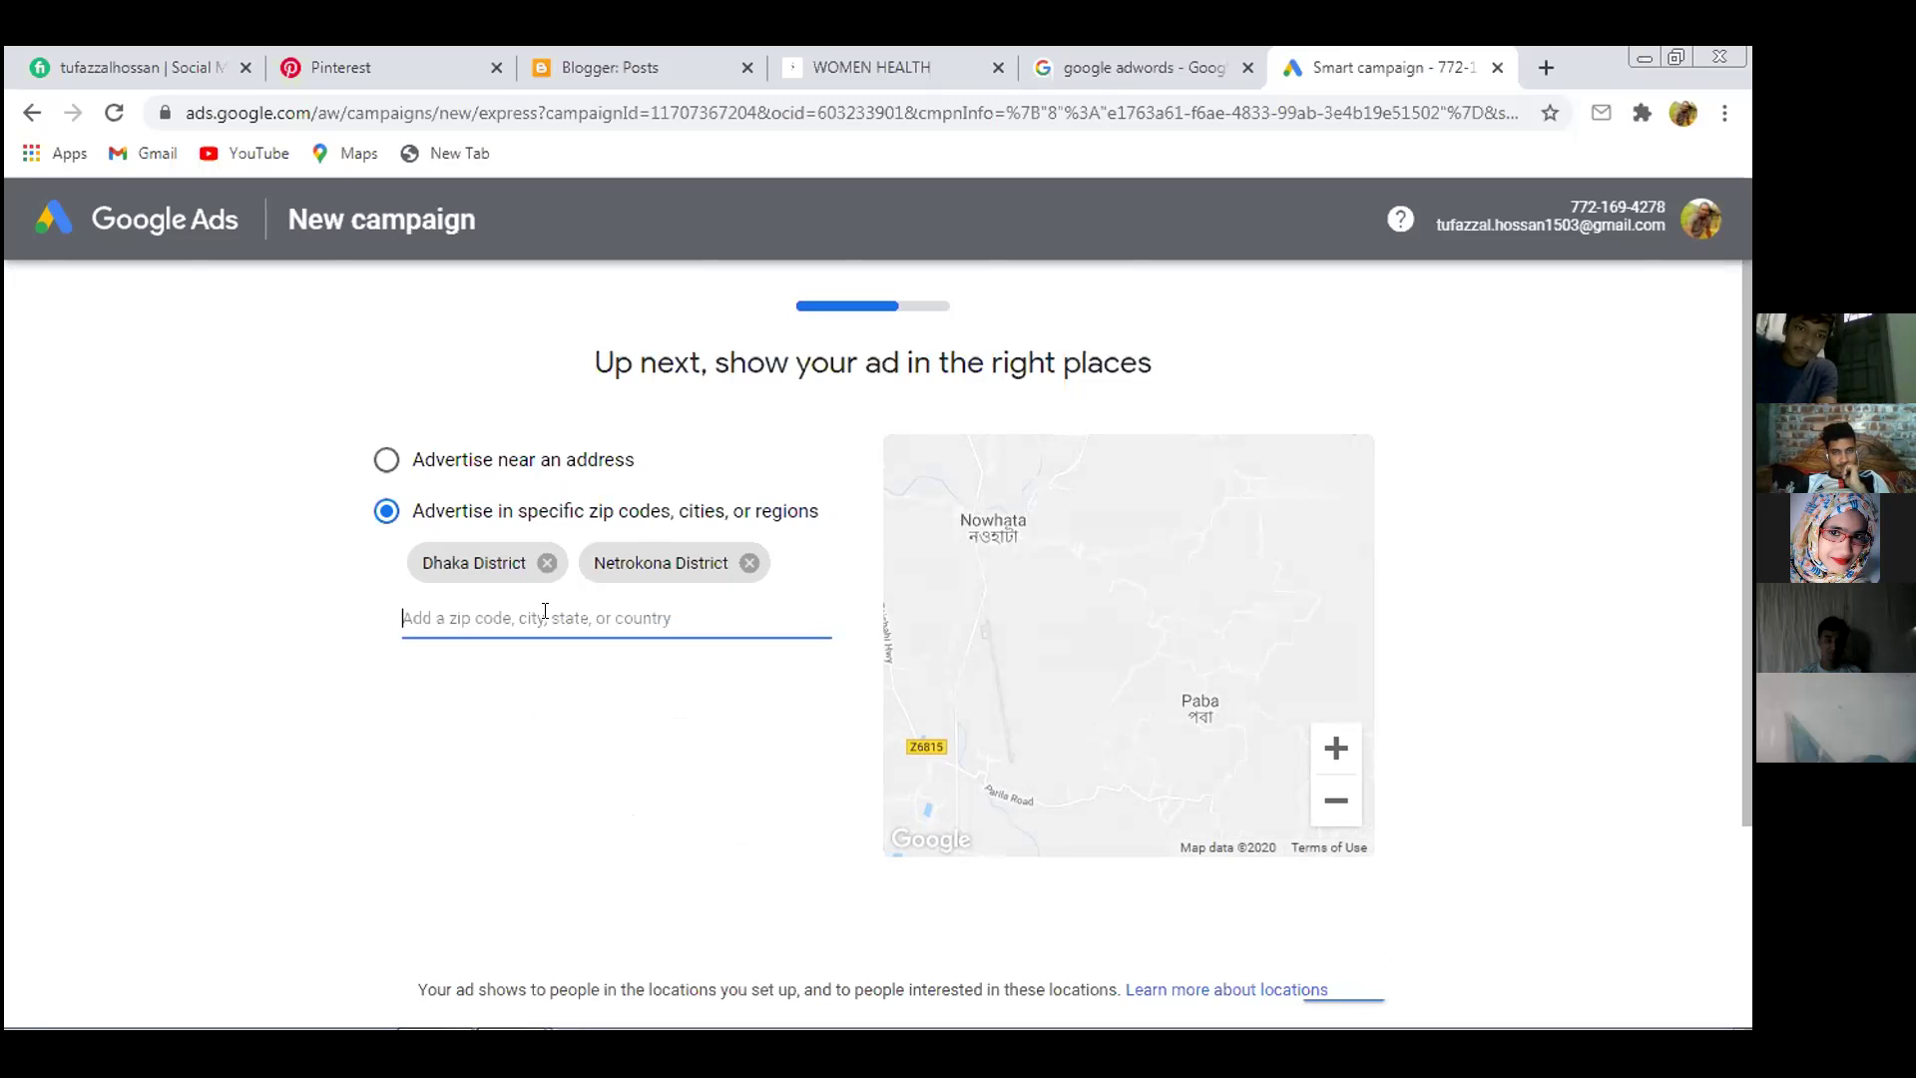
pyautogui.write('Ra')
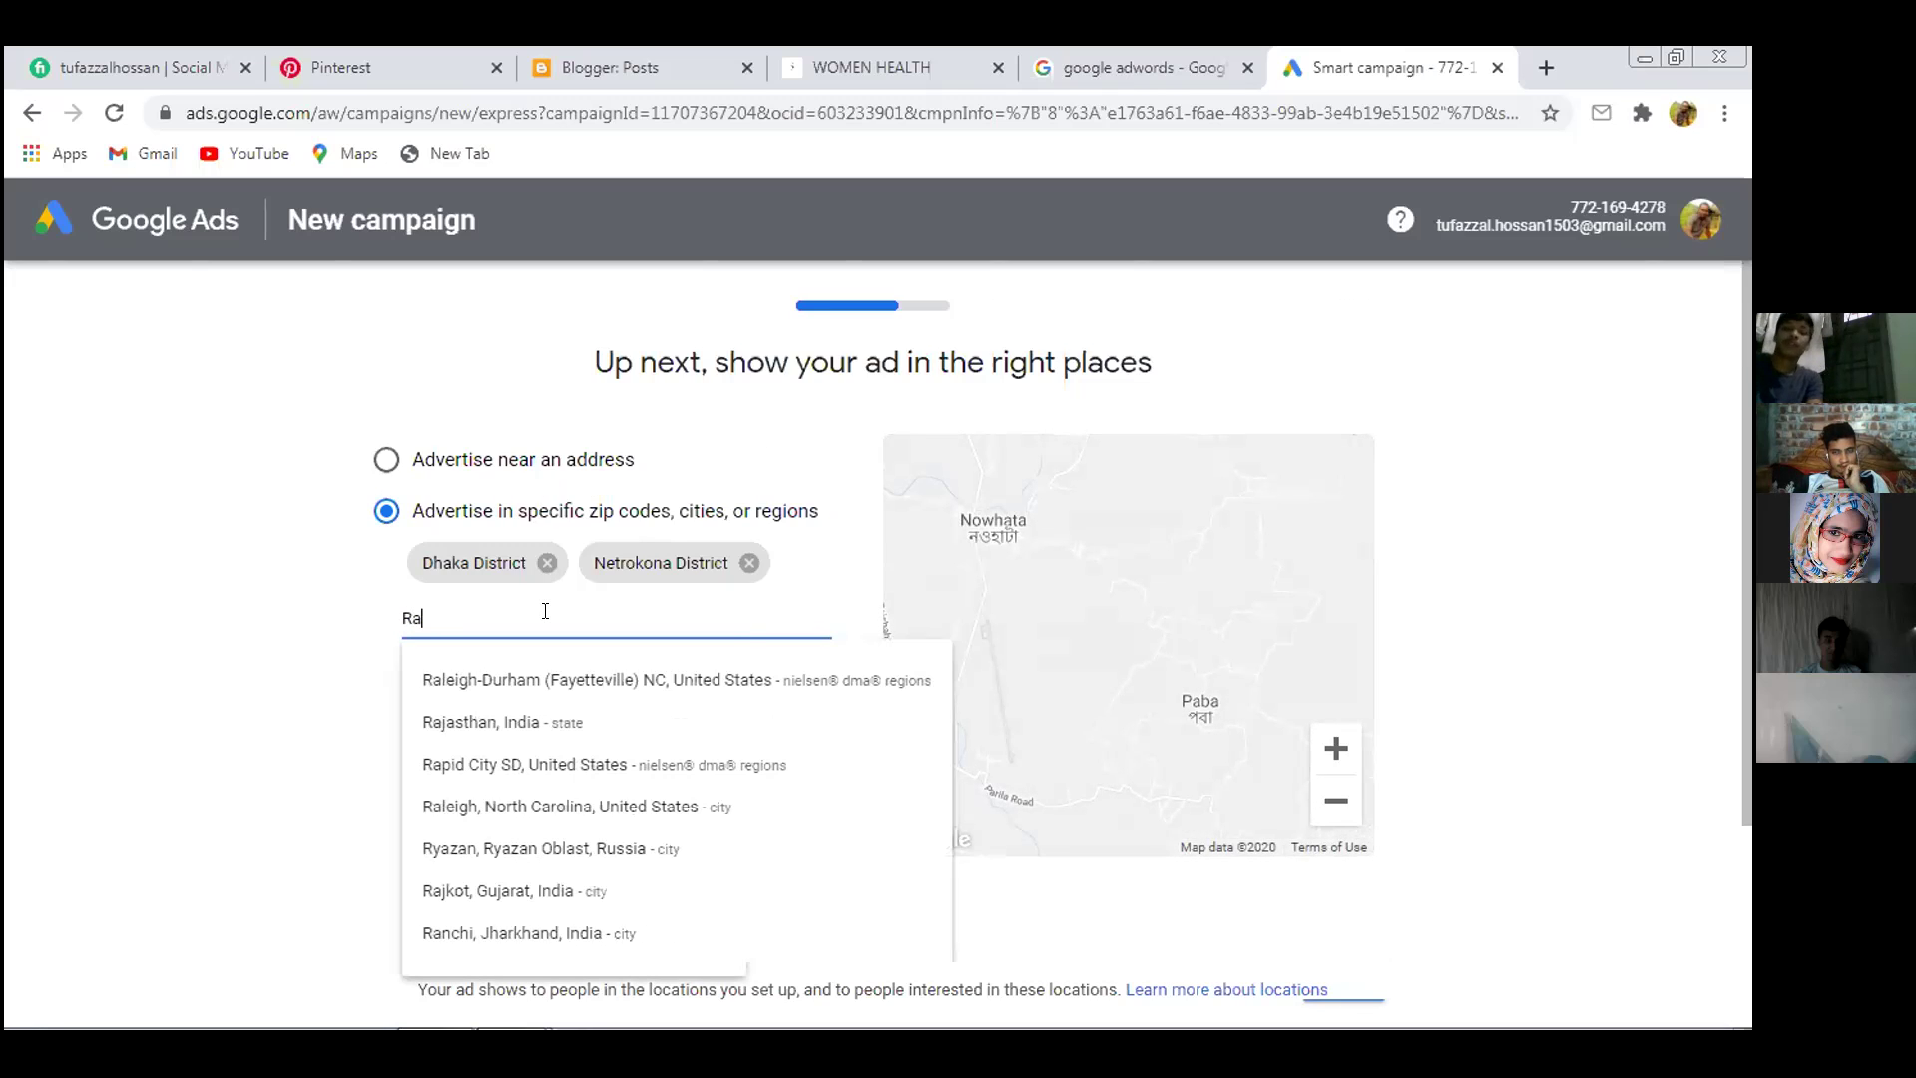
pyautogui.write('js')
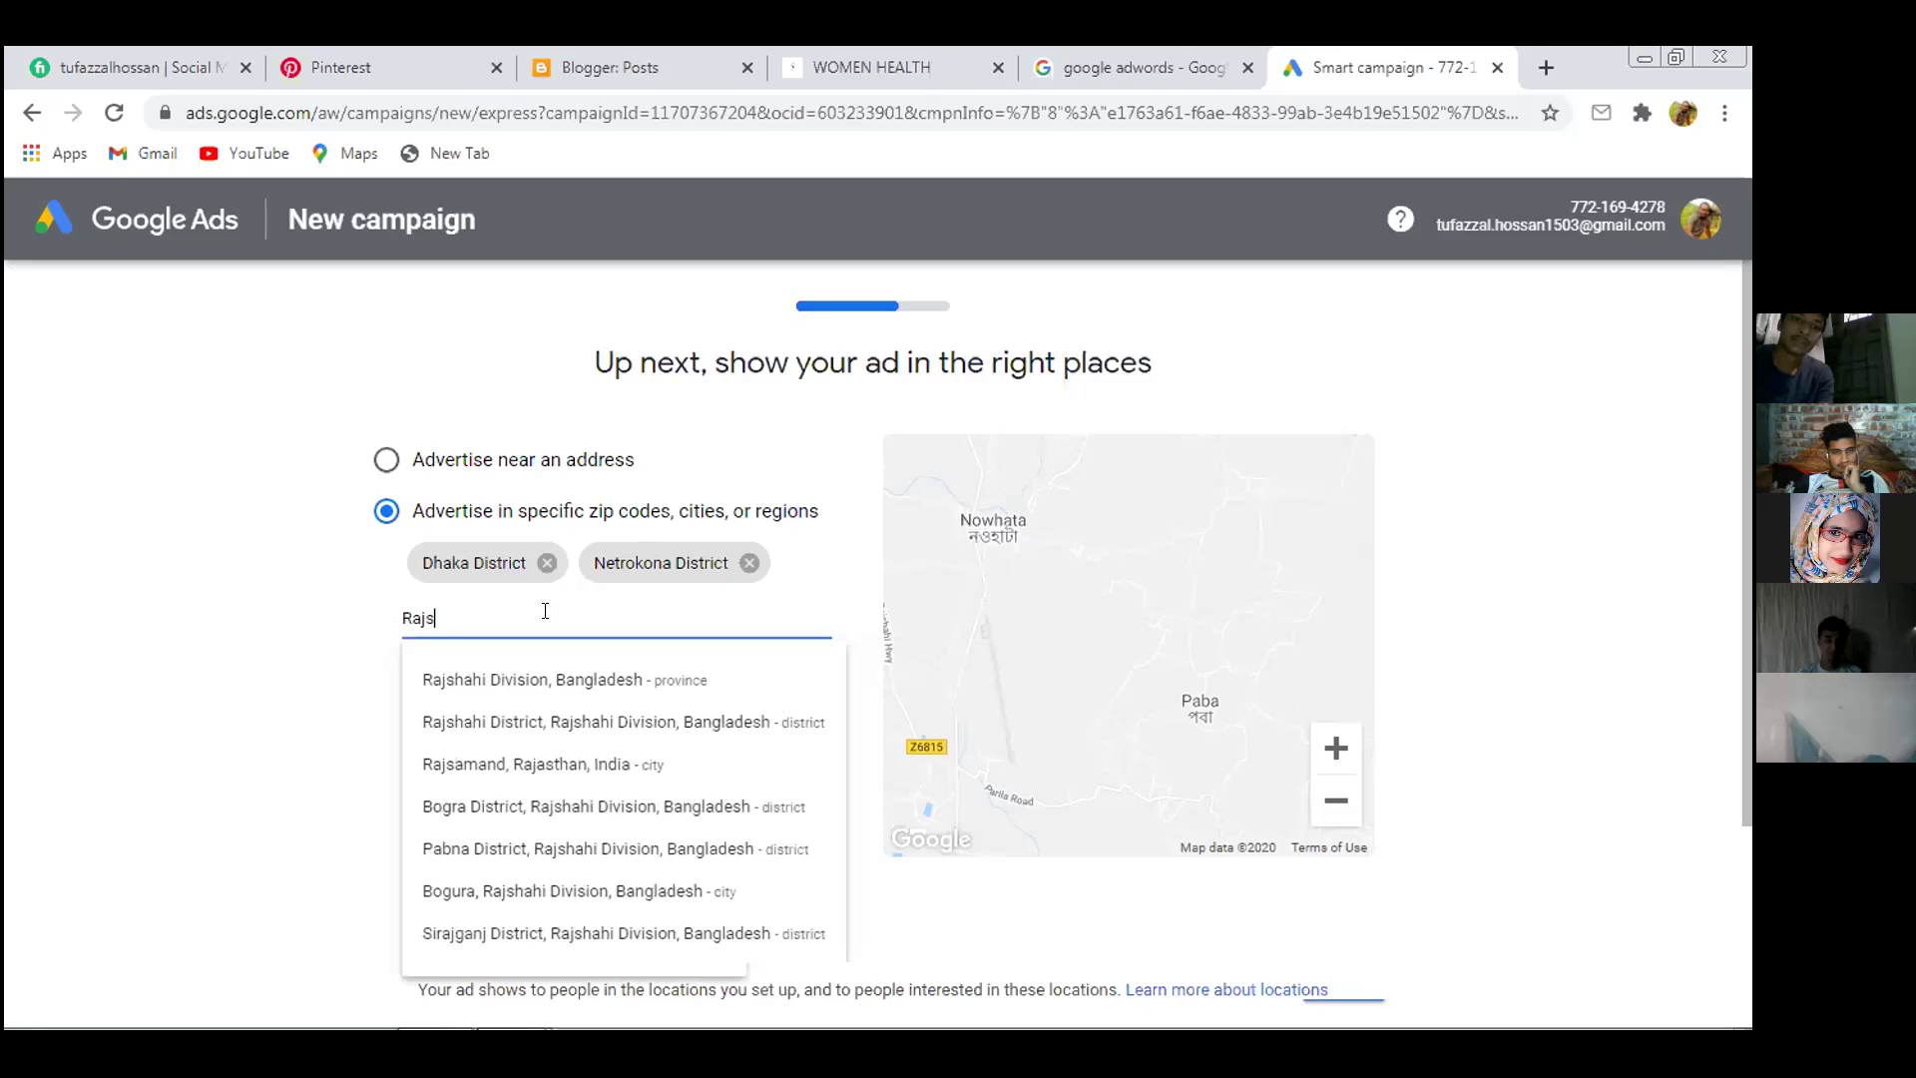
# Add Rajshahi Division as a target location and inspect the highlighted regions on the map
pyautogui.click(595, 684)
pyautogui.moveTo(1118, 580); pyautogui.dragTo(1026, 655)
pyautogui.scroll(-2, 1026, 656)
pyautogui.scroll(4, 1026, 655)
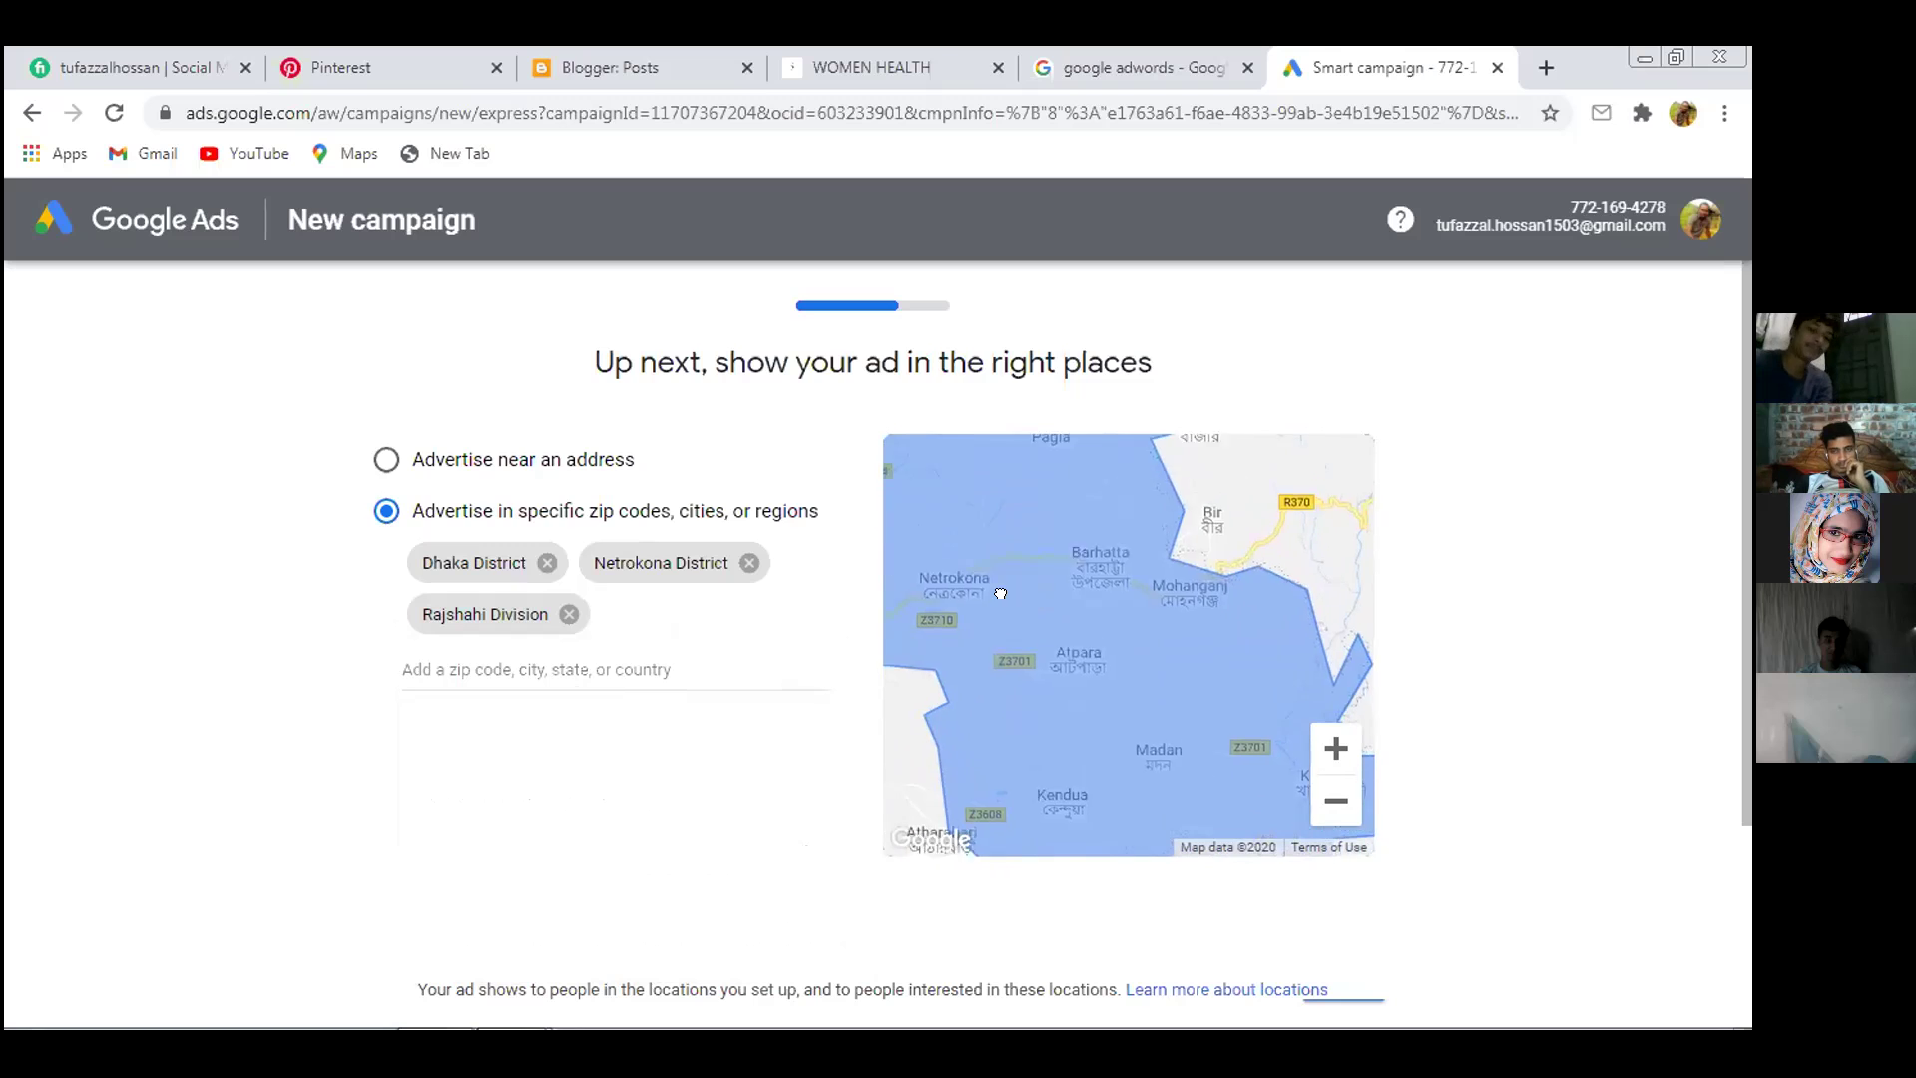
pyautogui.scroll(-1, 1087, 704)
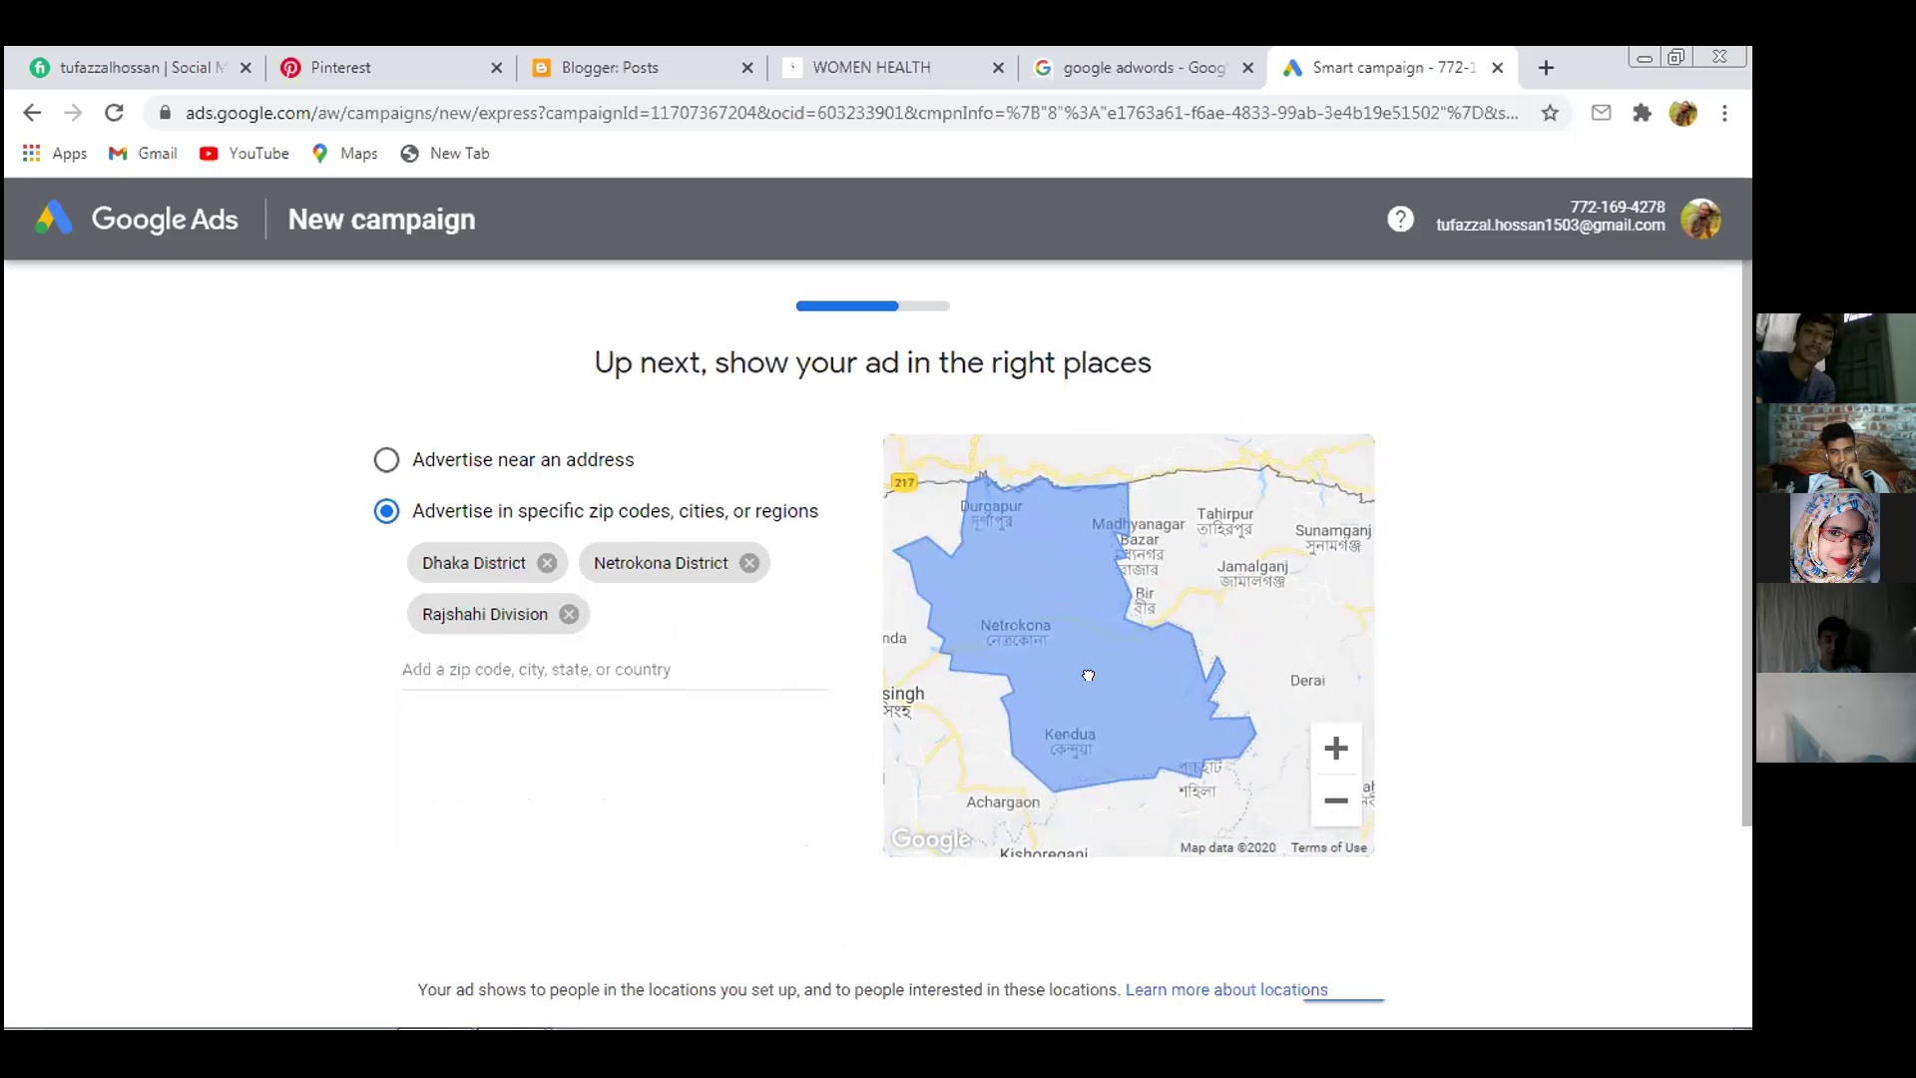
pyautogui.scroll(3, 1096, 694)
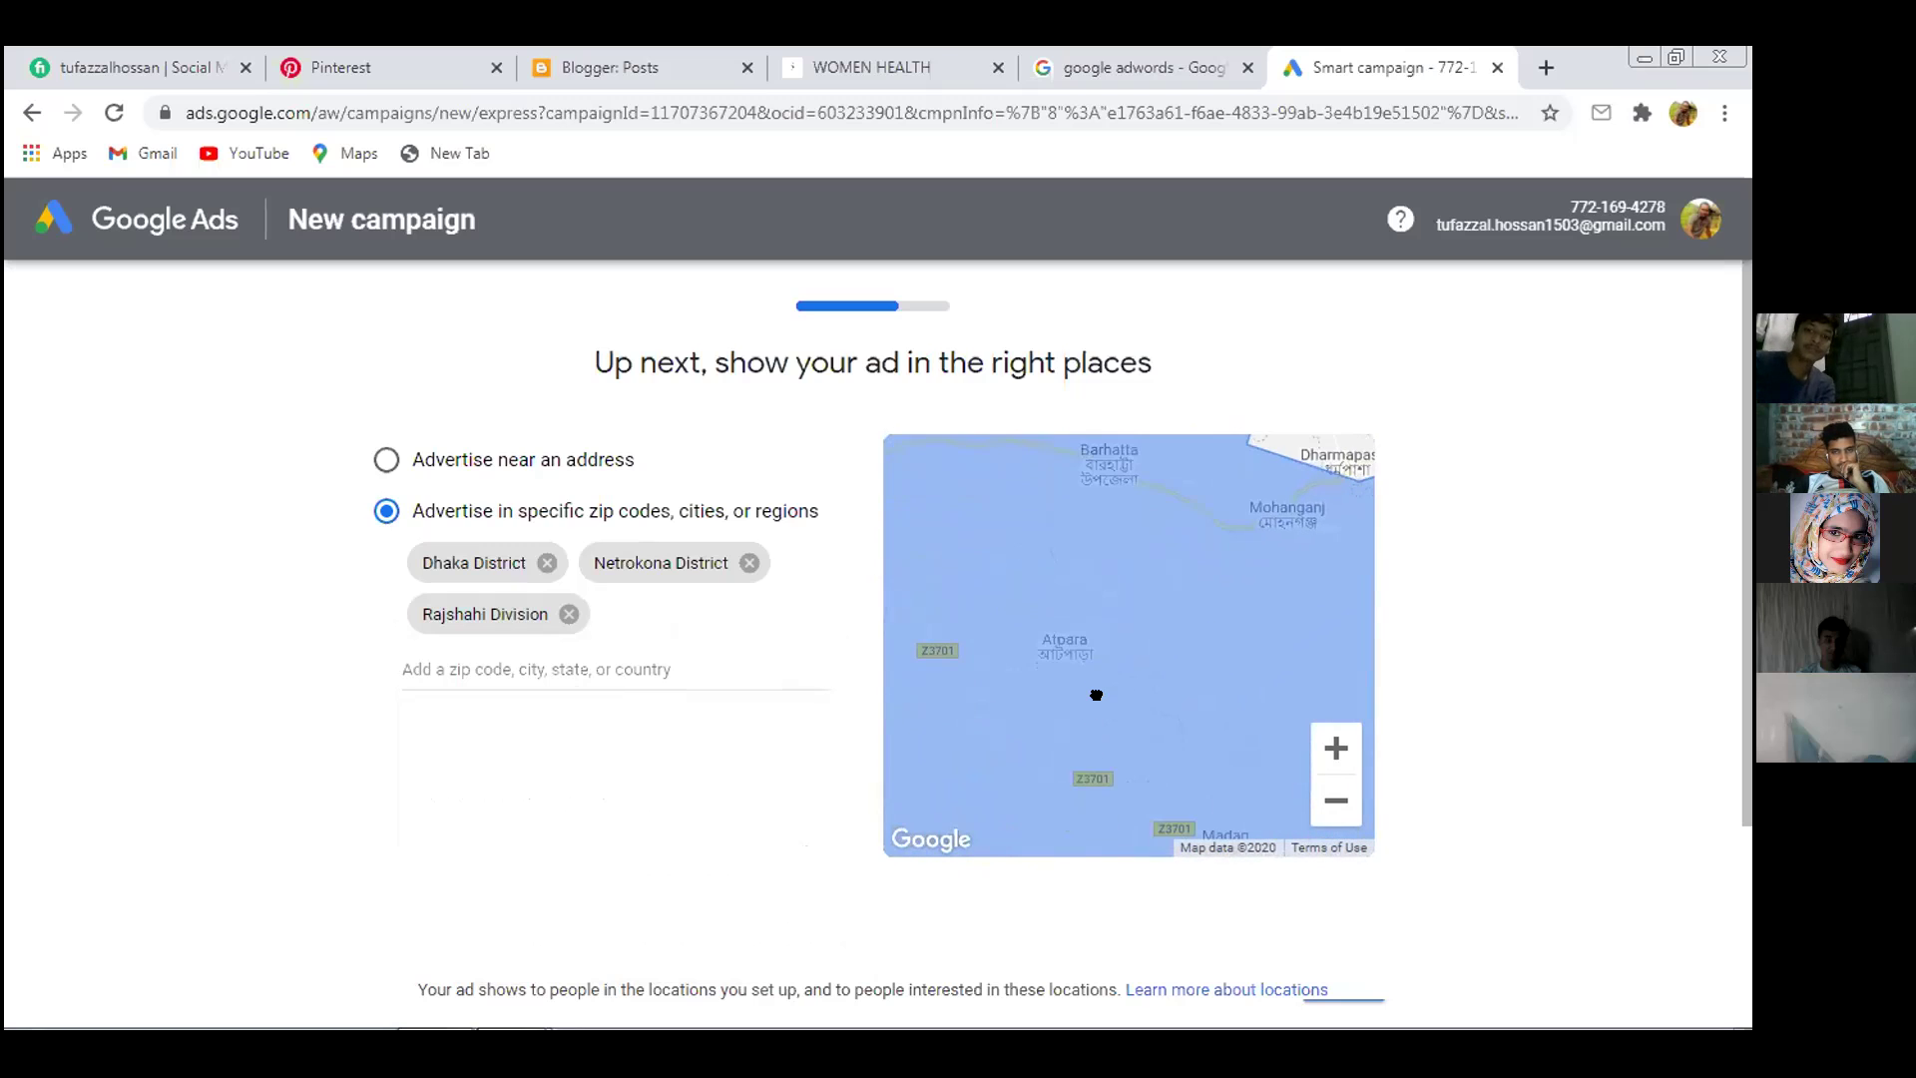
pyautogui.scroll(1, 1096, 695)
# Try and discard atpara and netrokona location searches, leaving the field empty
pyautogui.click(531, 655)
pyautogui.write('at')
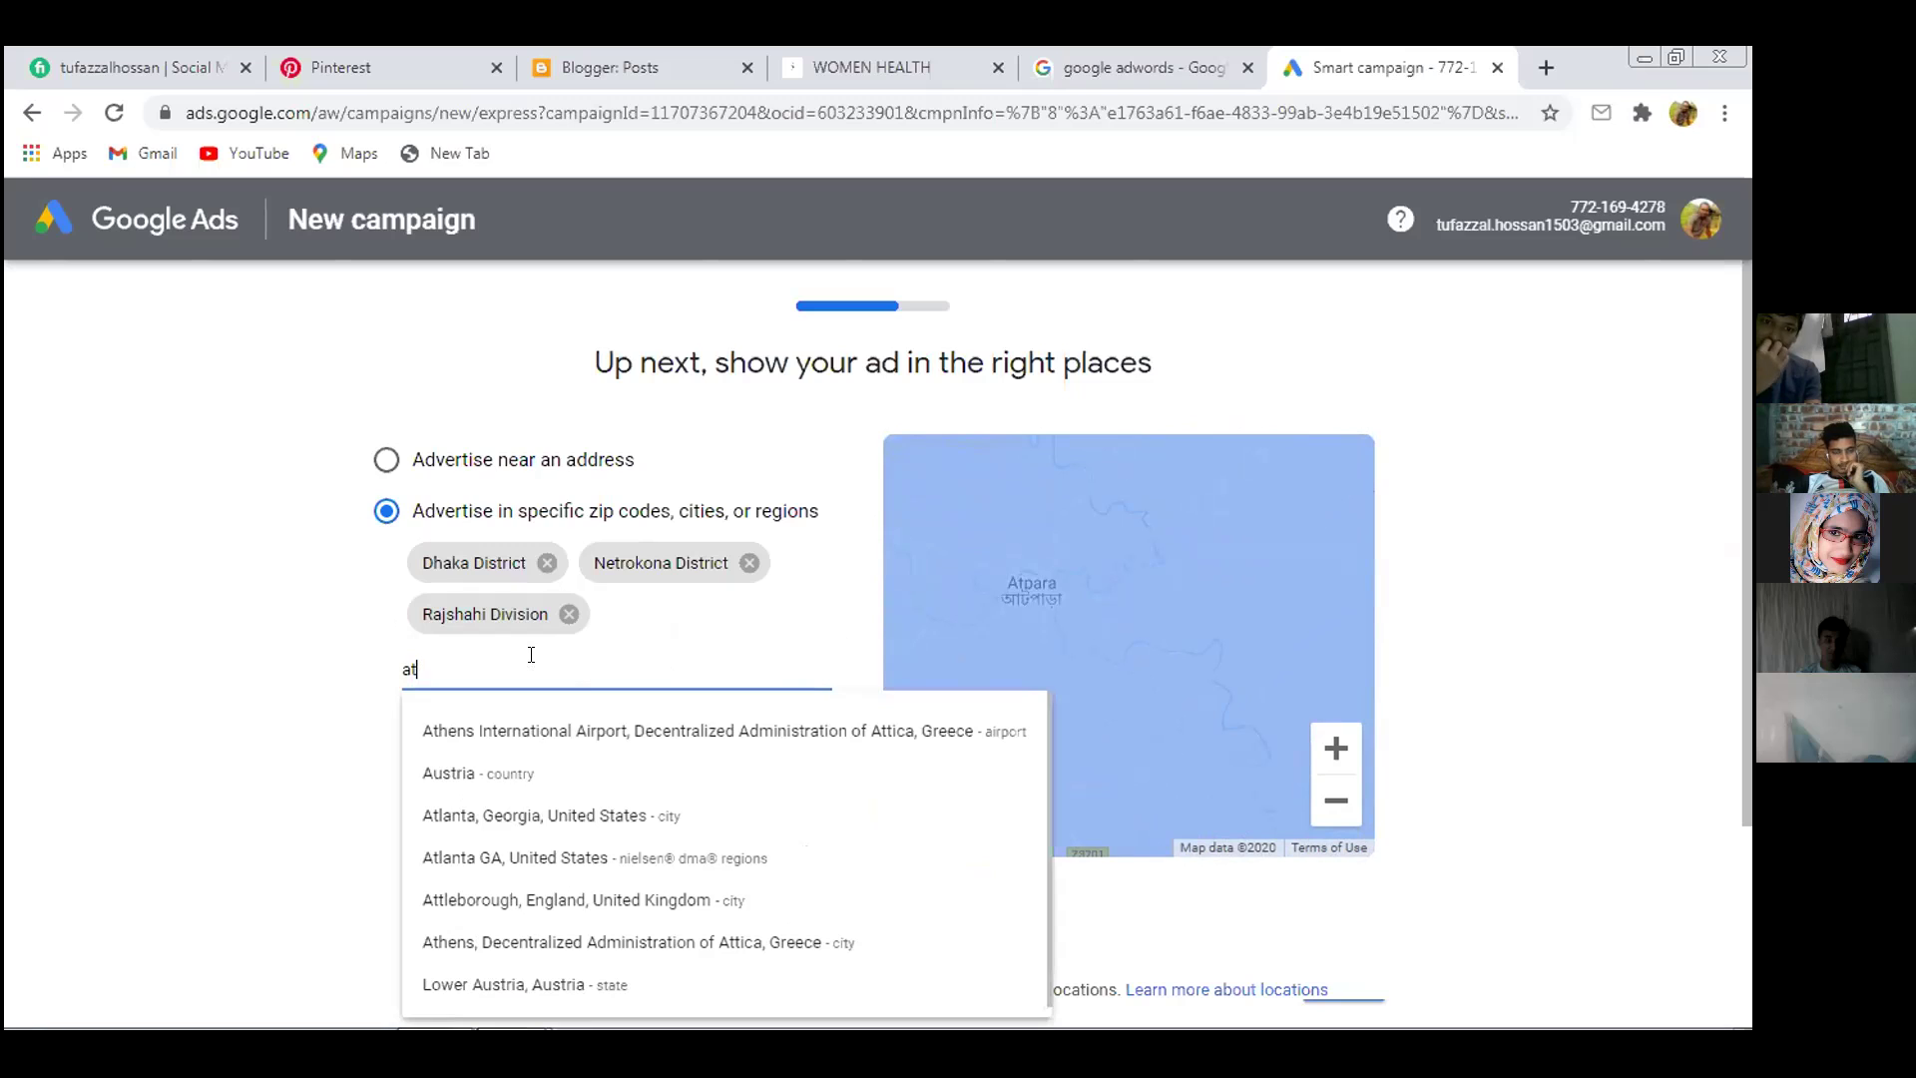
pyautogui.write('para')
pyautogui.press('BackSpace')
pyautogui.press('BackSpace')
pyautogui.press('BackSpace')
pyautogui.press('BackSpace')
pyautogui.press('BackSpace')
pyautogui.press('BackSpace')
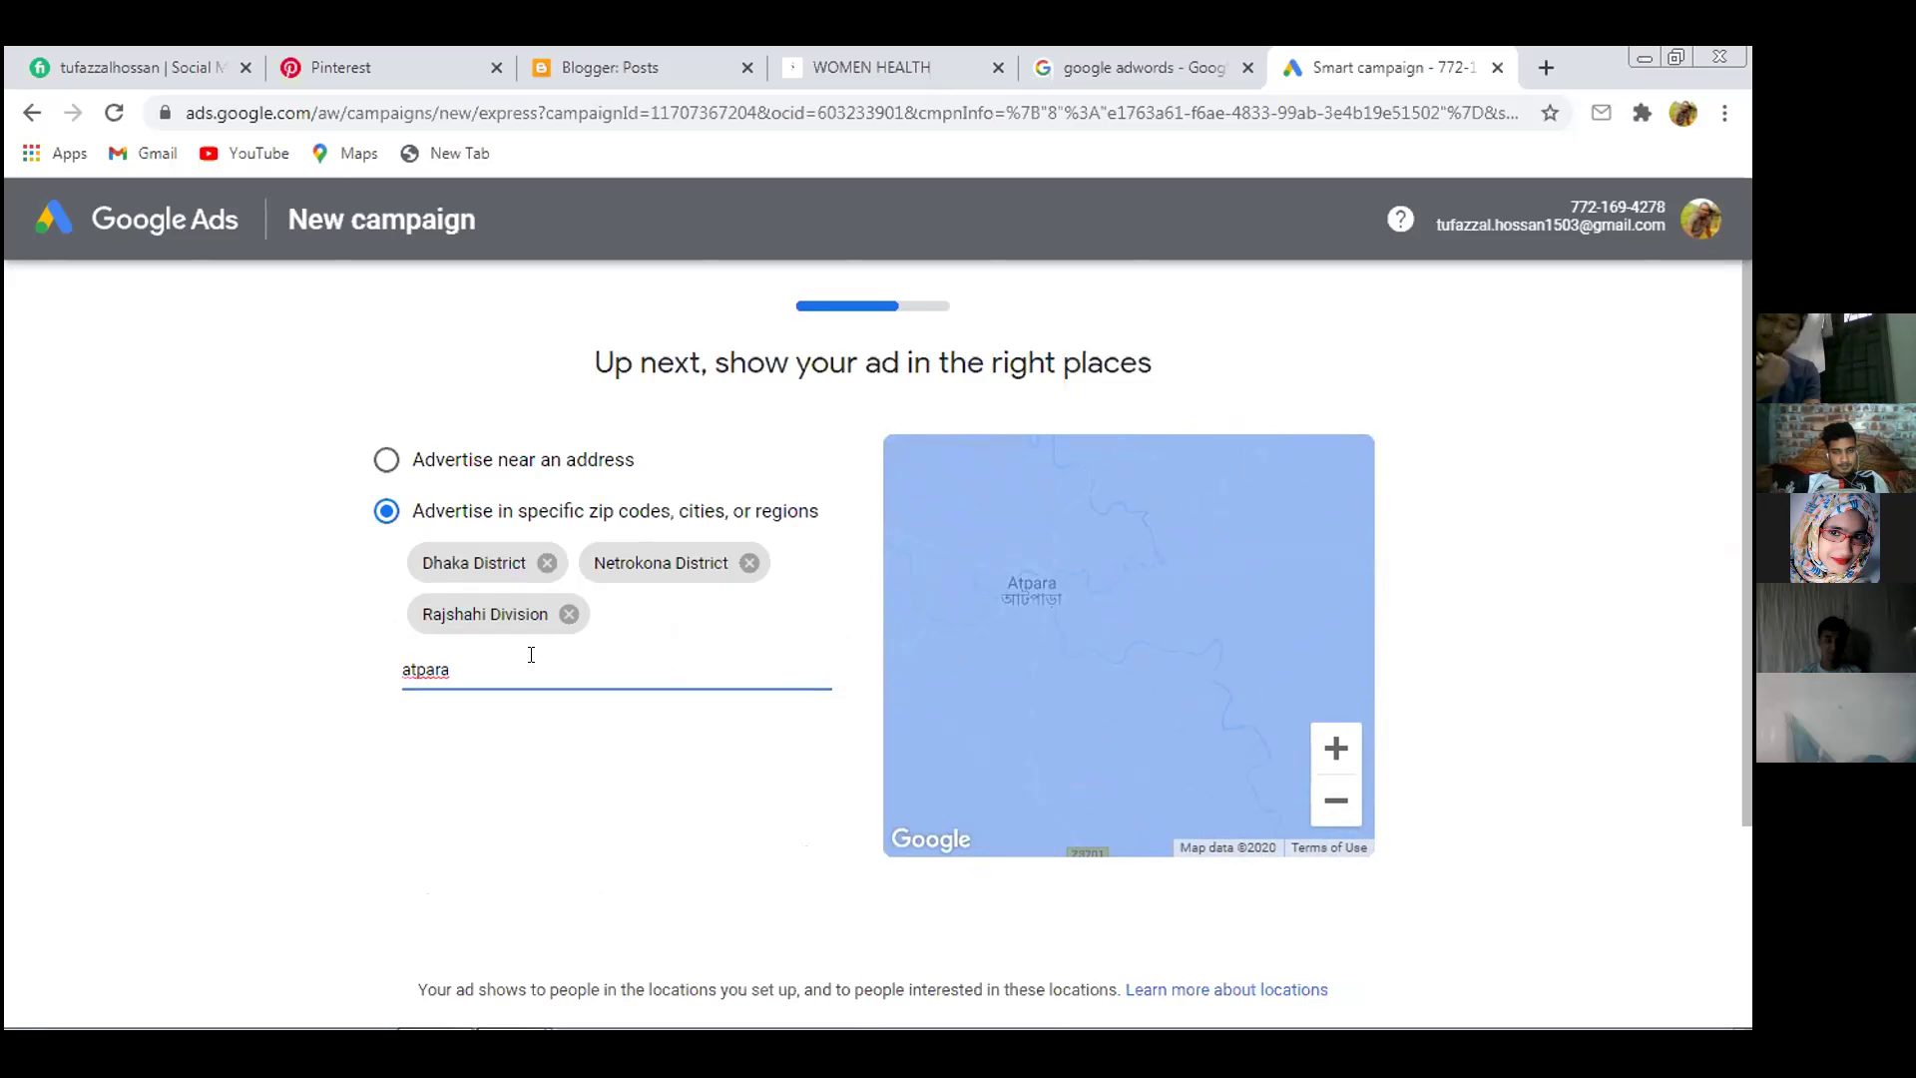
pyautogui.write('n')
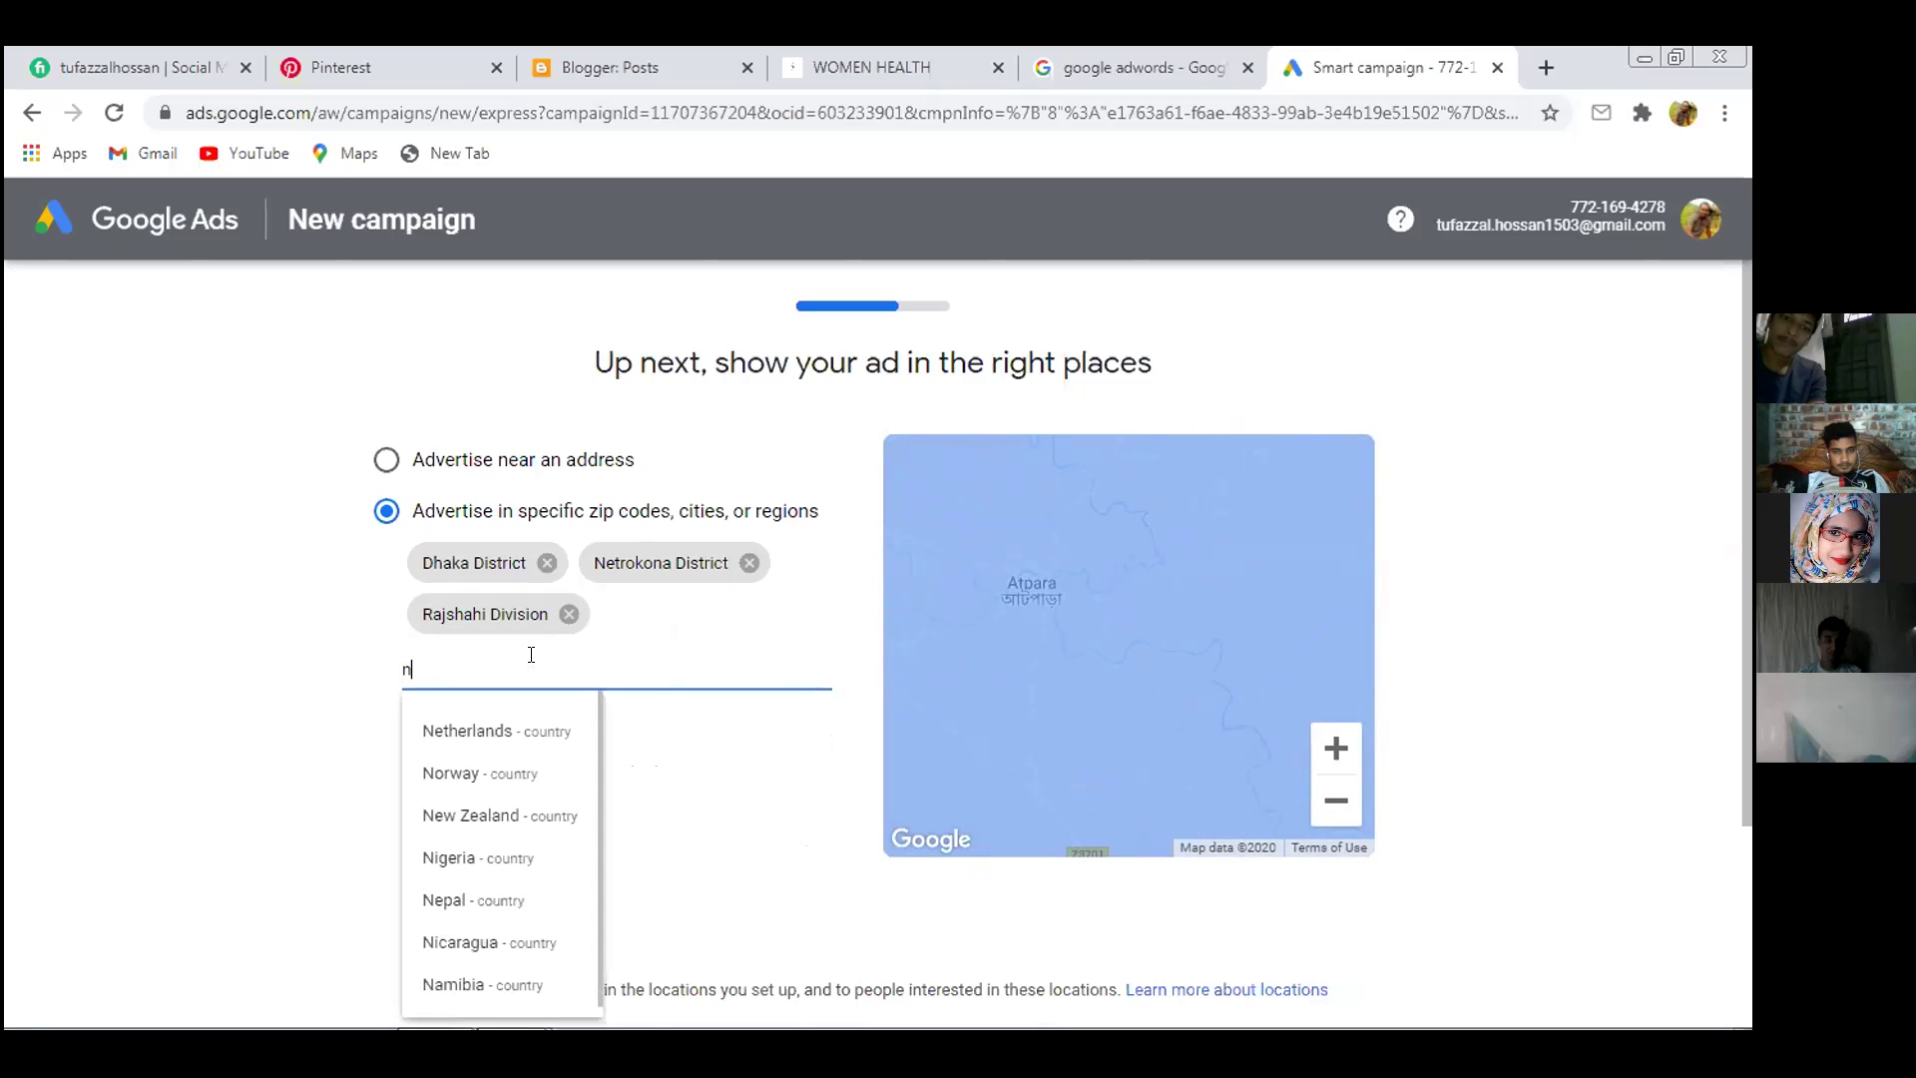
pyautogui.write('etroko')
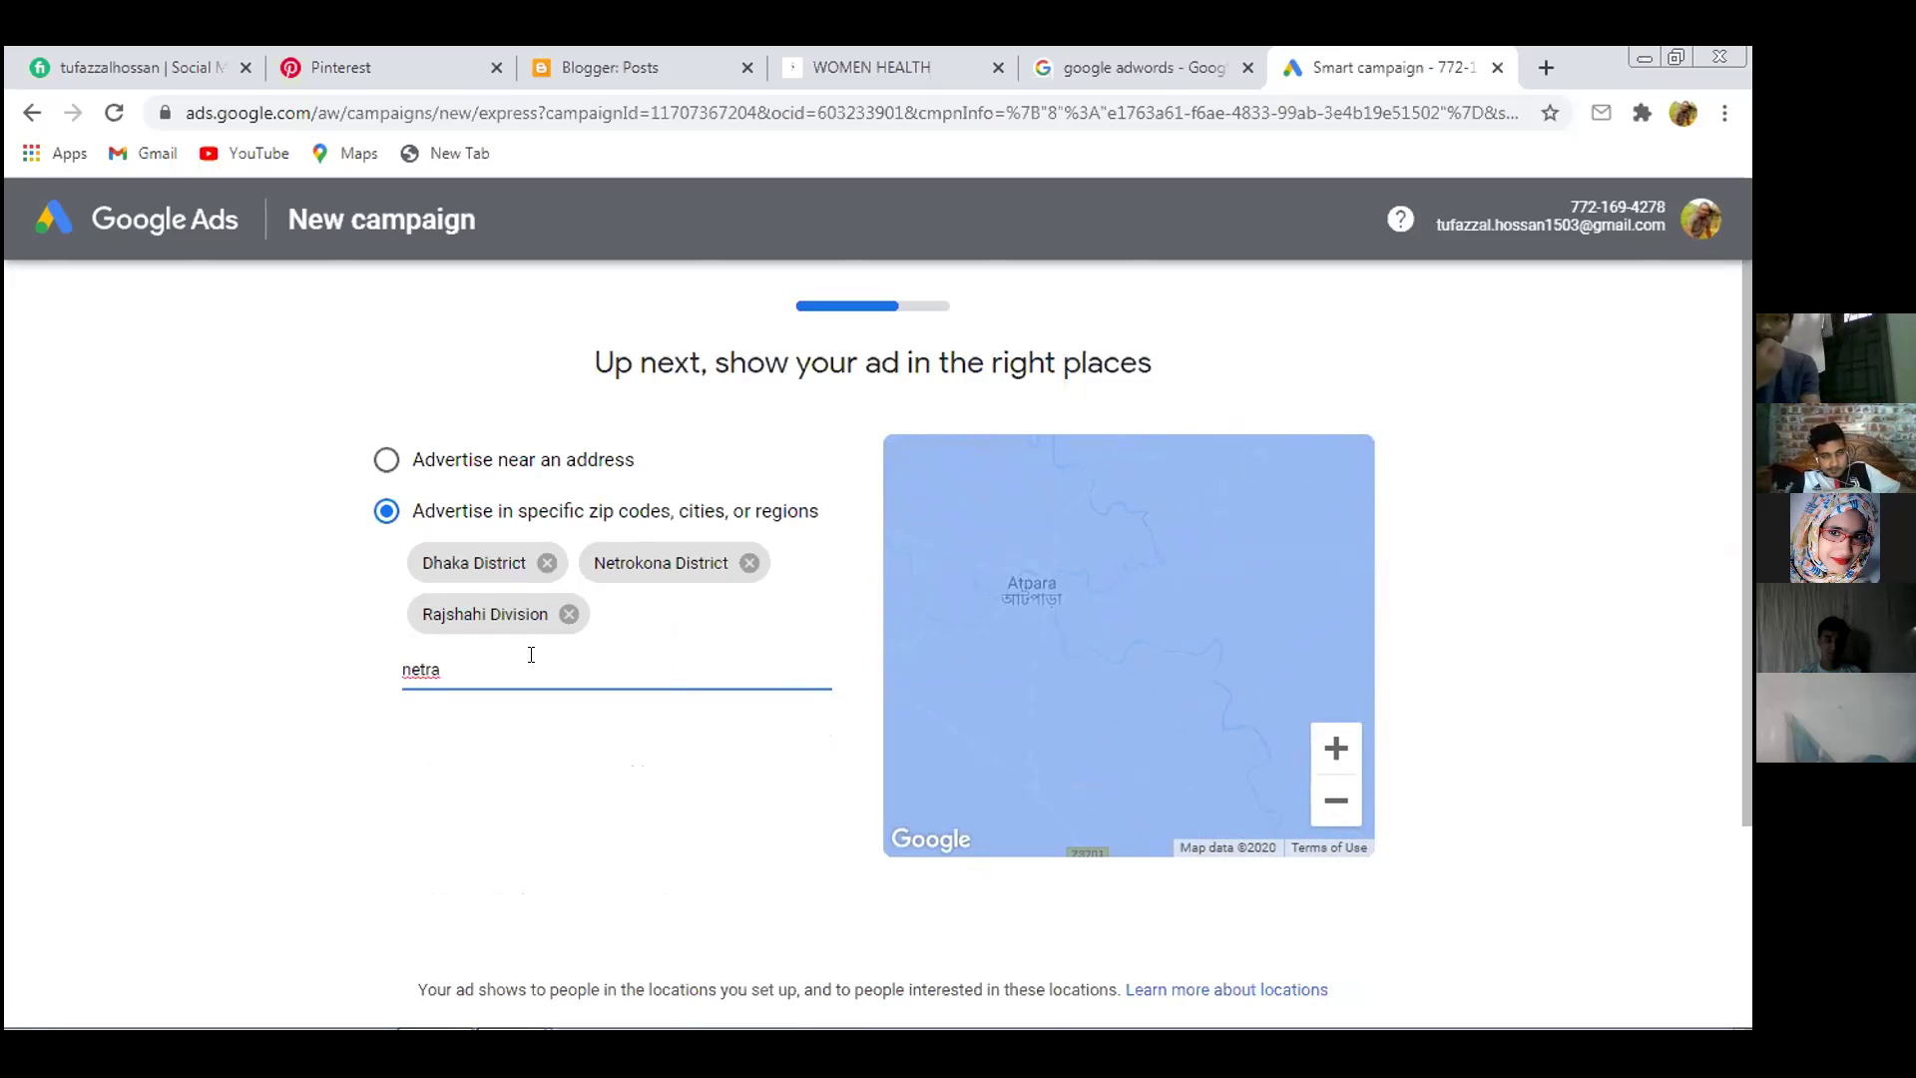
pyautogui.write('ona')
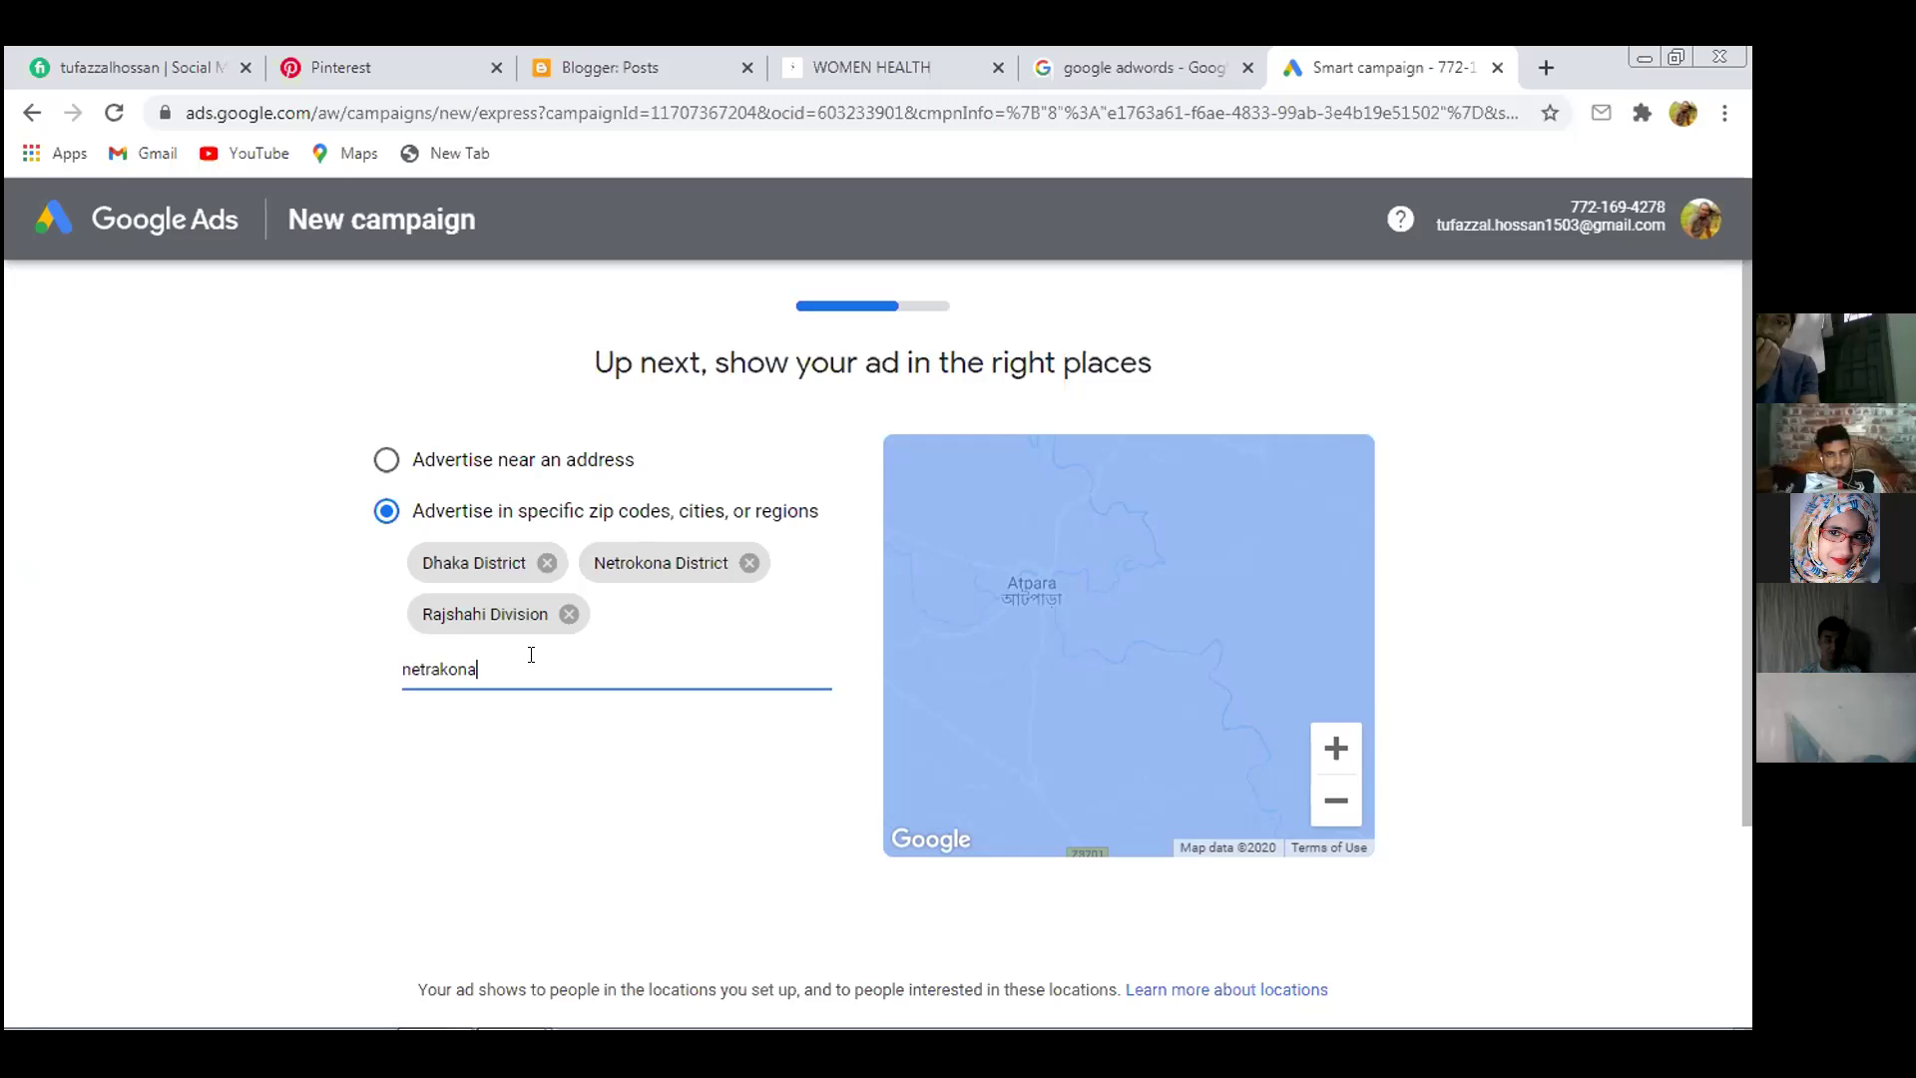
pyautogui.press('BackSpace')
pyautogui.press('BackSpace')
pyautogui.press('BackSpace')
pyautogui.press('BackSpace')
pyautogui.press('BackSpace')
pyautogui.press('BackSpace')
pyautogui.press('BackSpace')
pyautogui.press('BackSpace')
pyautogui.press('BackSpace')
pyautogui.press('BackSpace')
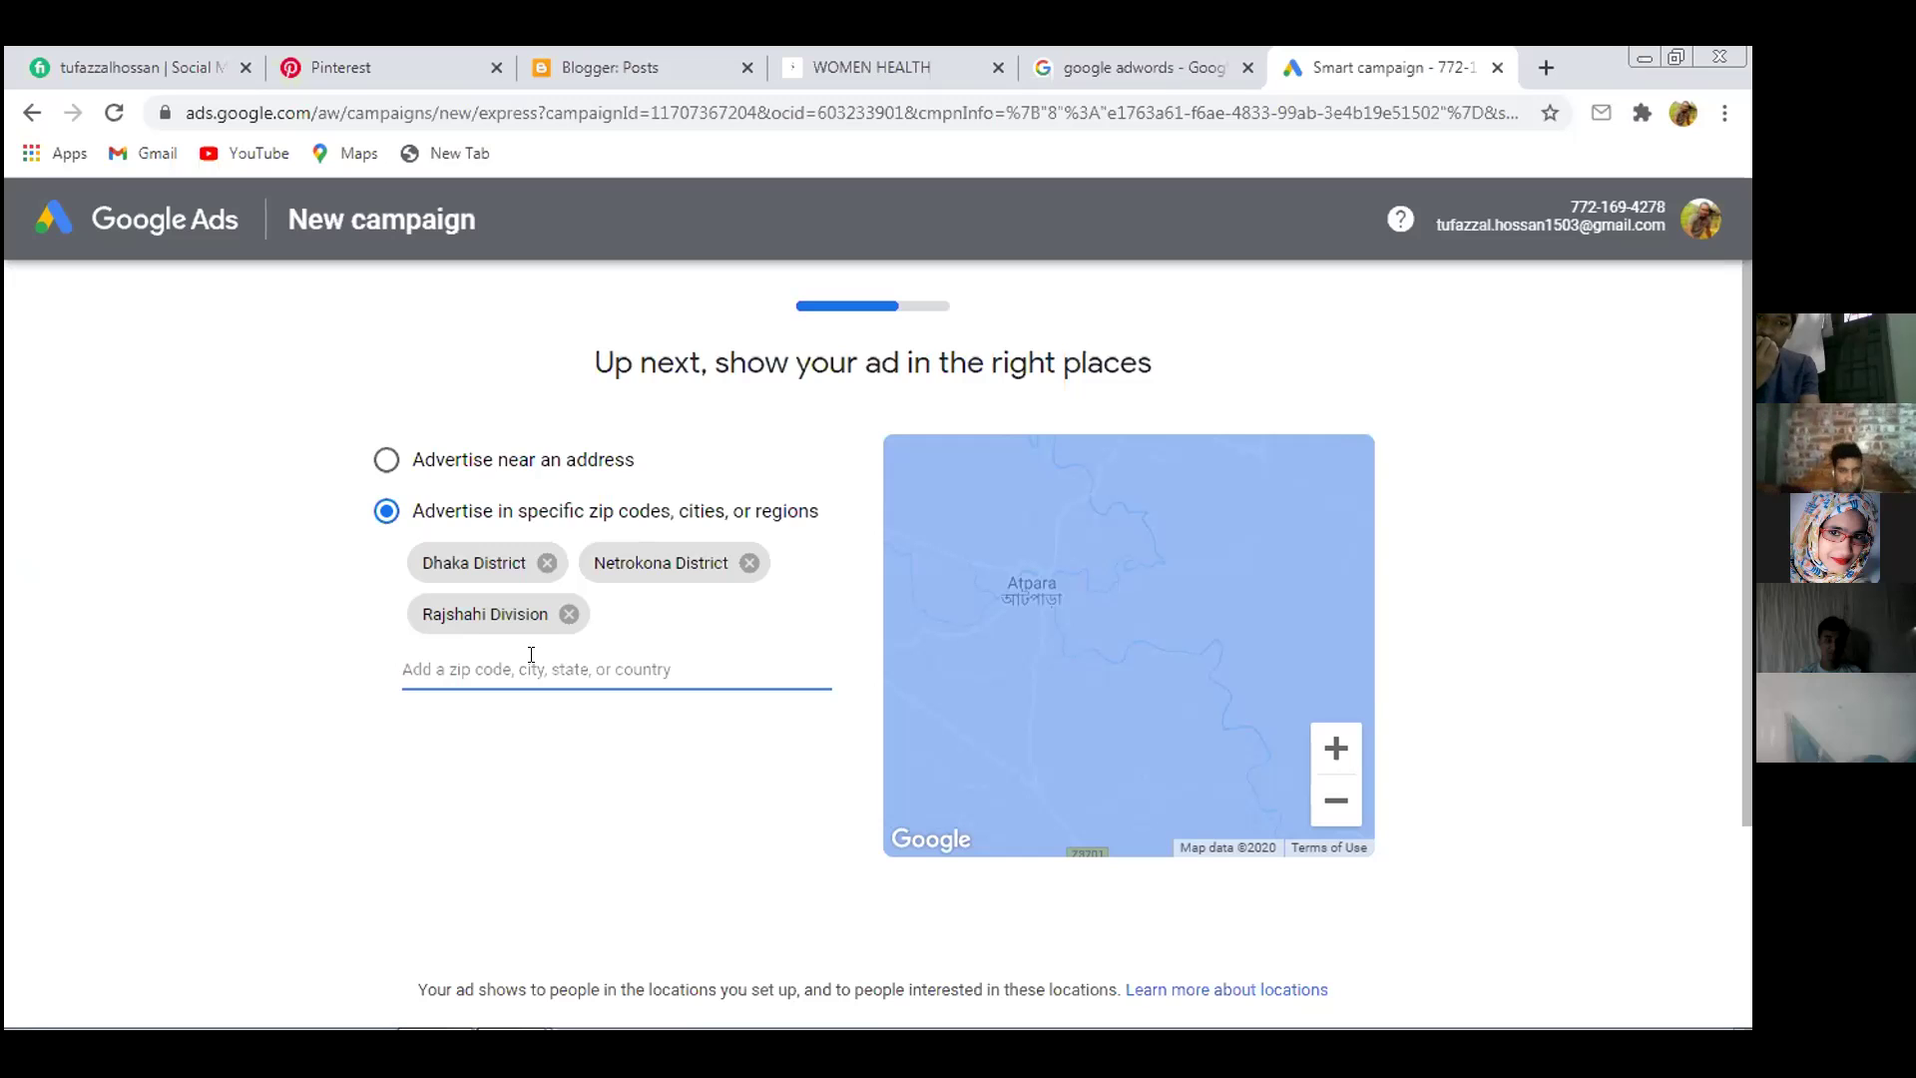
pyautogui.click(647, 651)
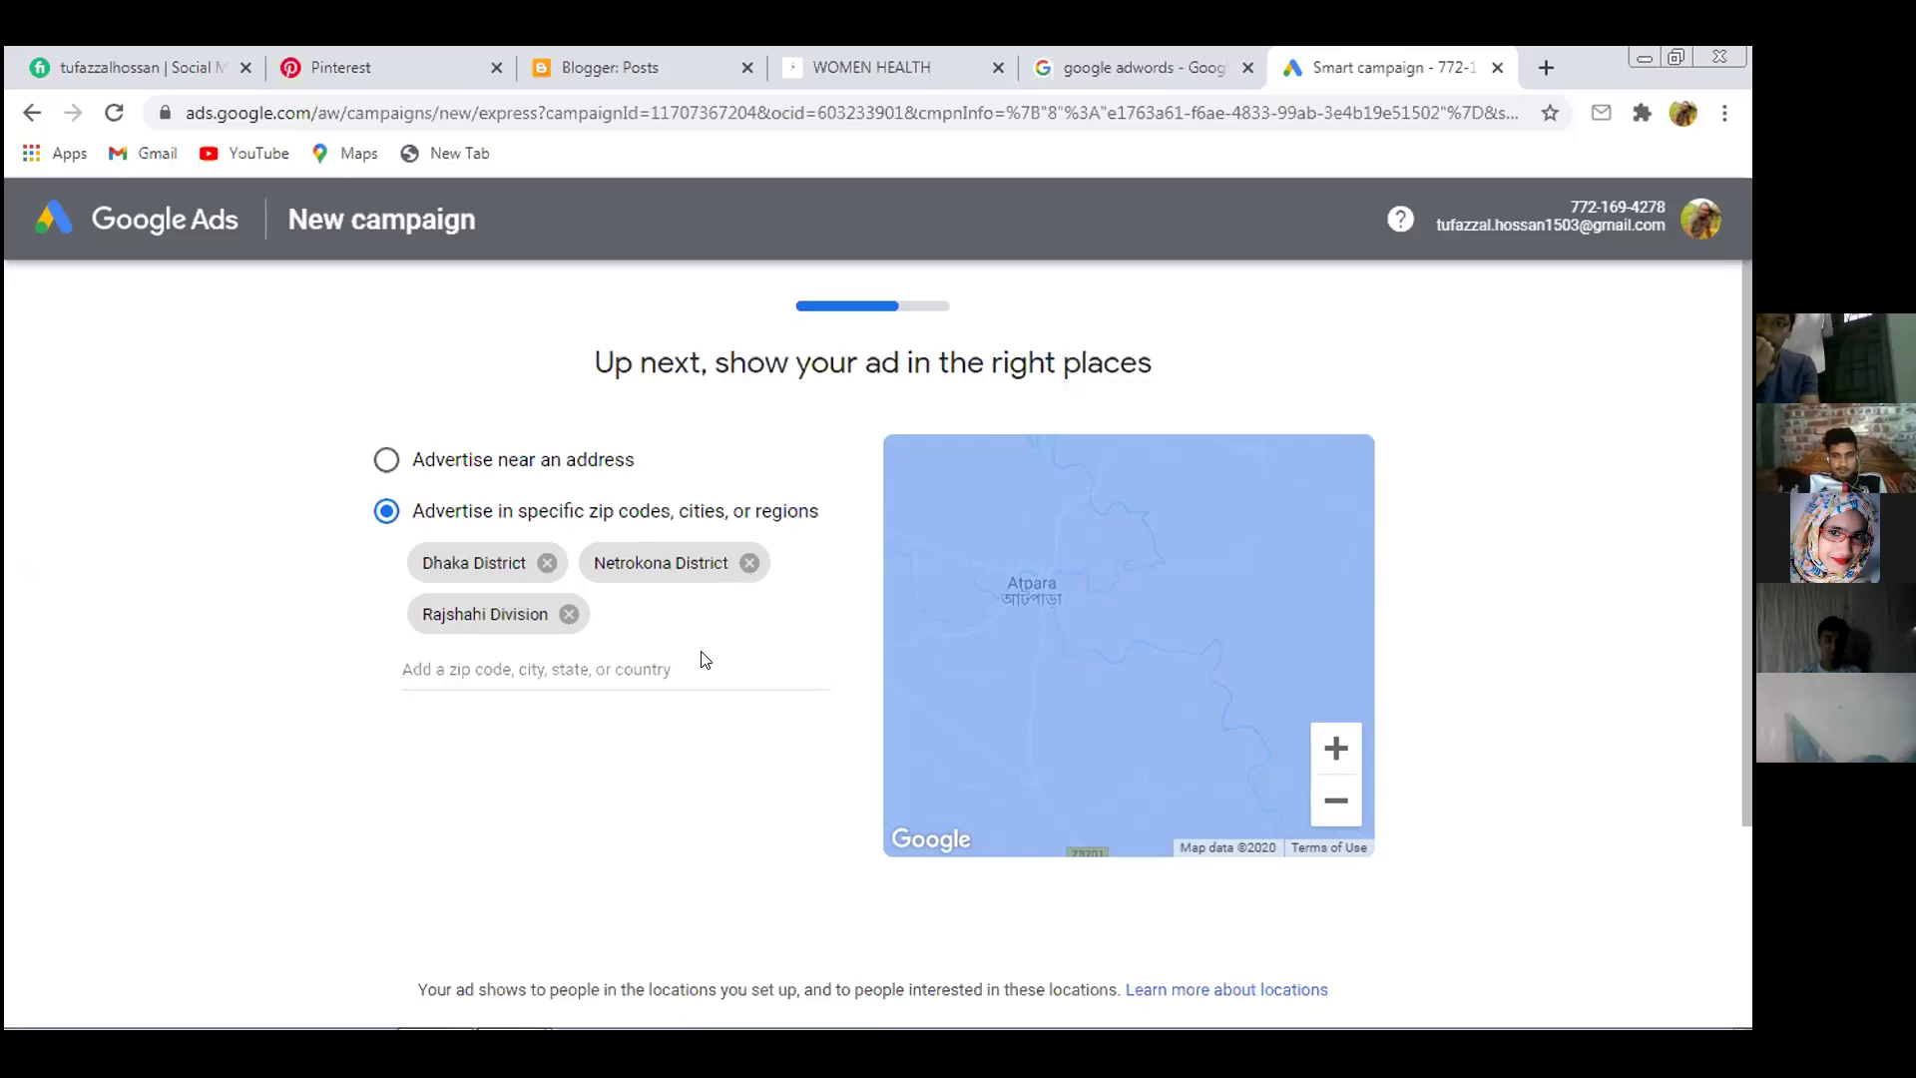
pyautogui.scroll(-3, 701, 659)
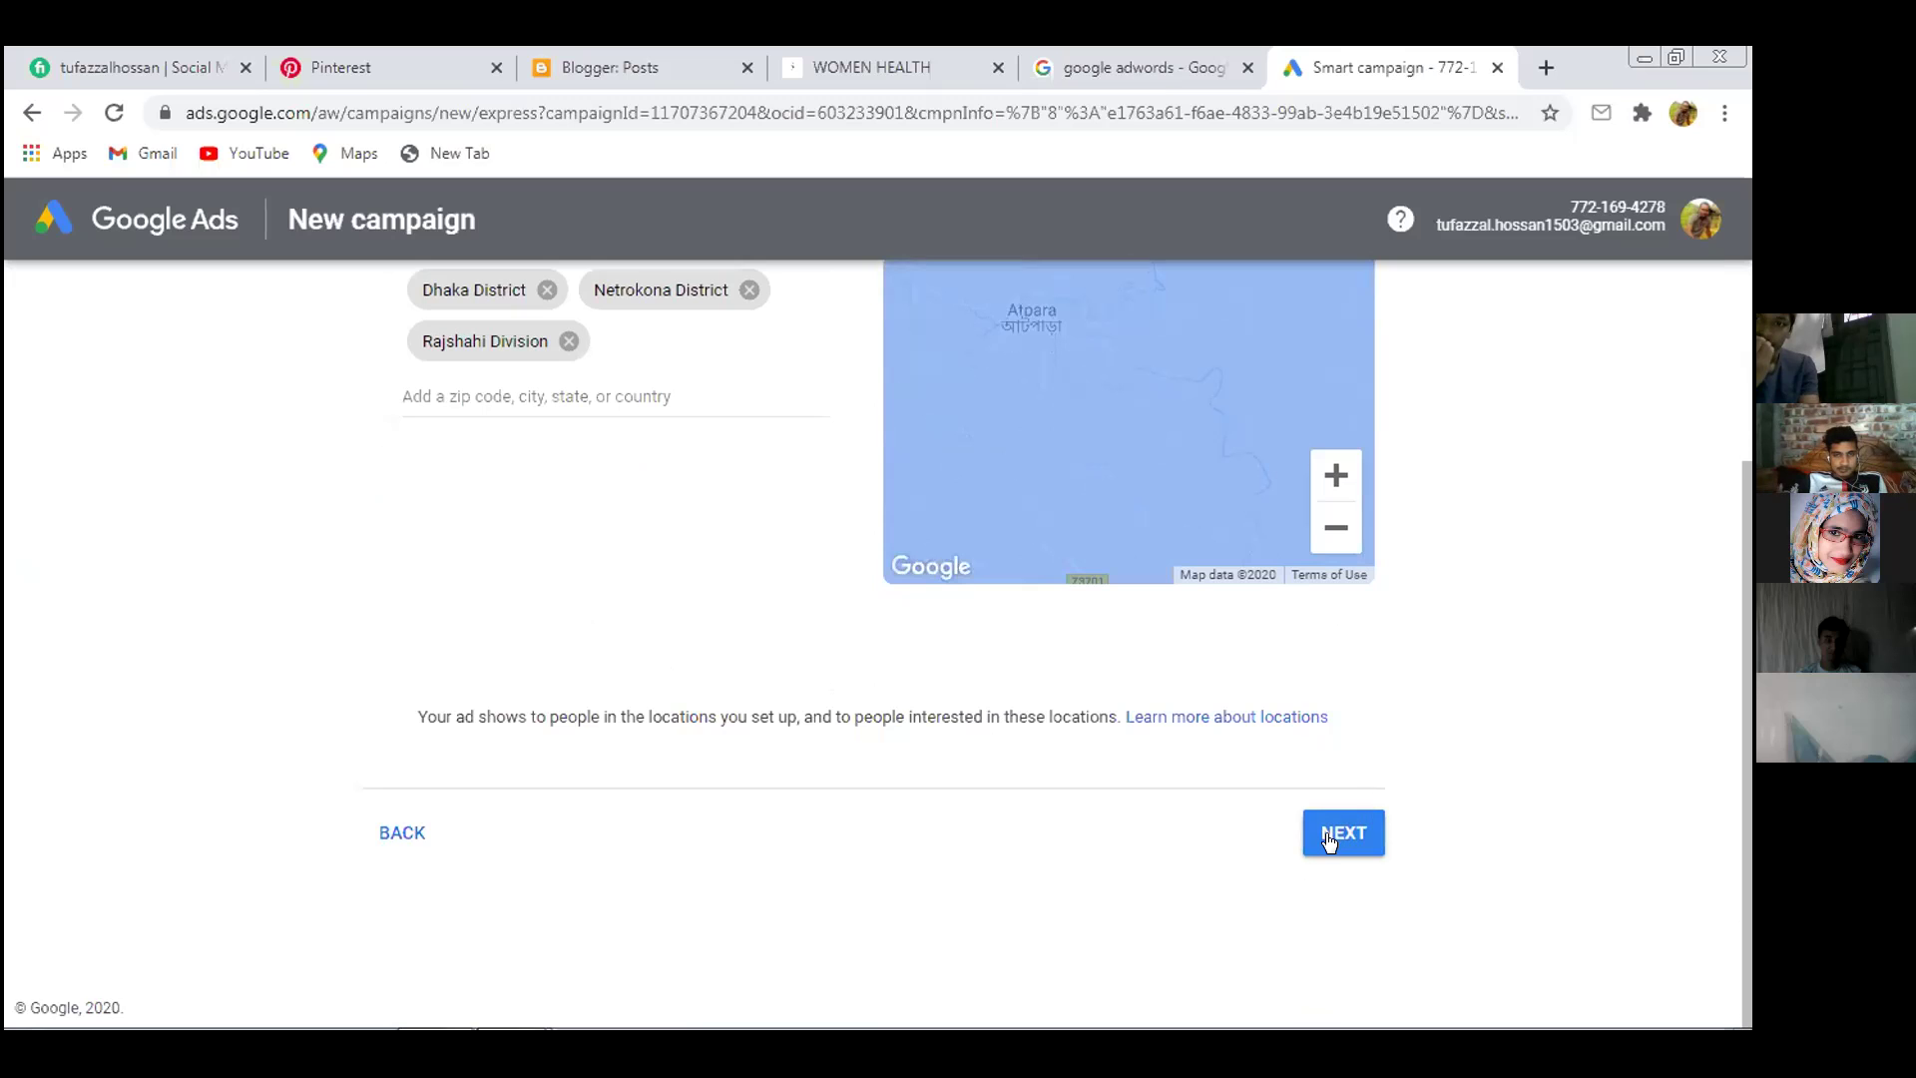
# On the budget step, switch to a custom budget and try $5 and $10 daily
pyautogui.click(1328, 839)
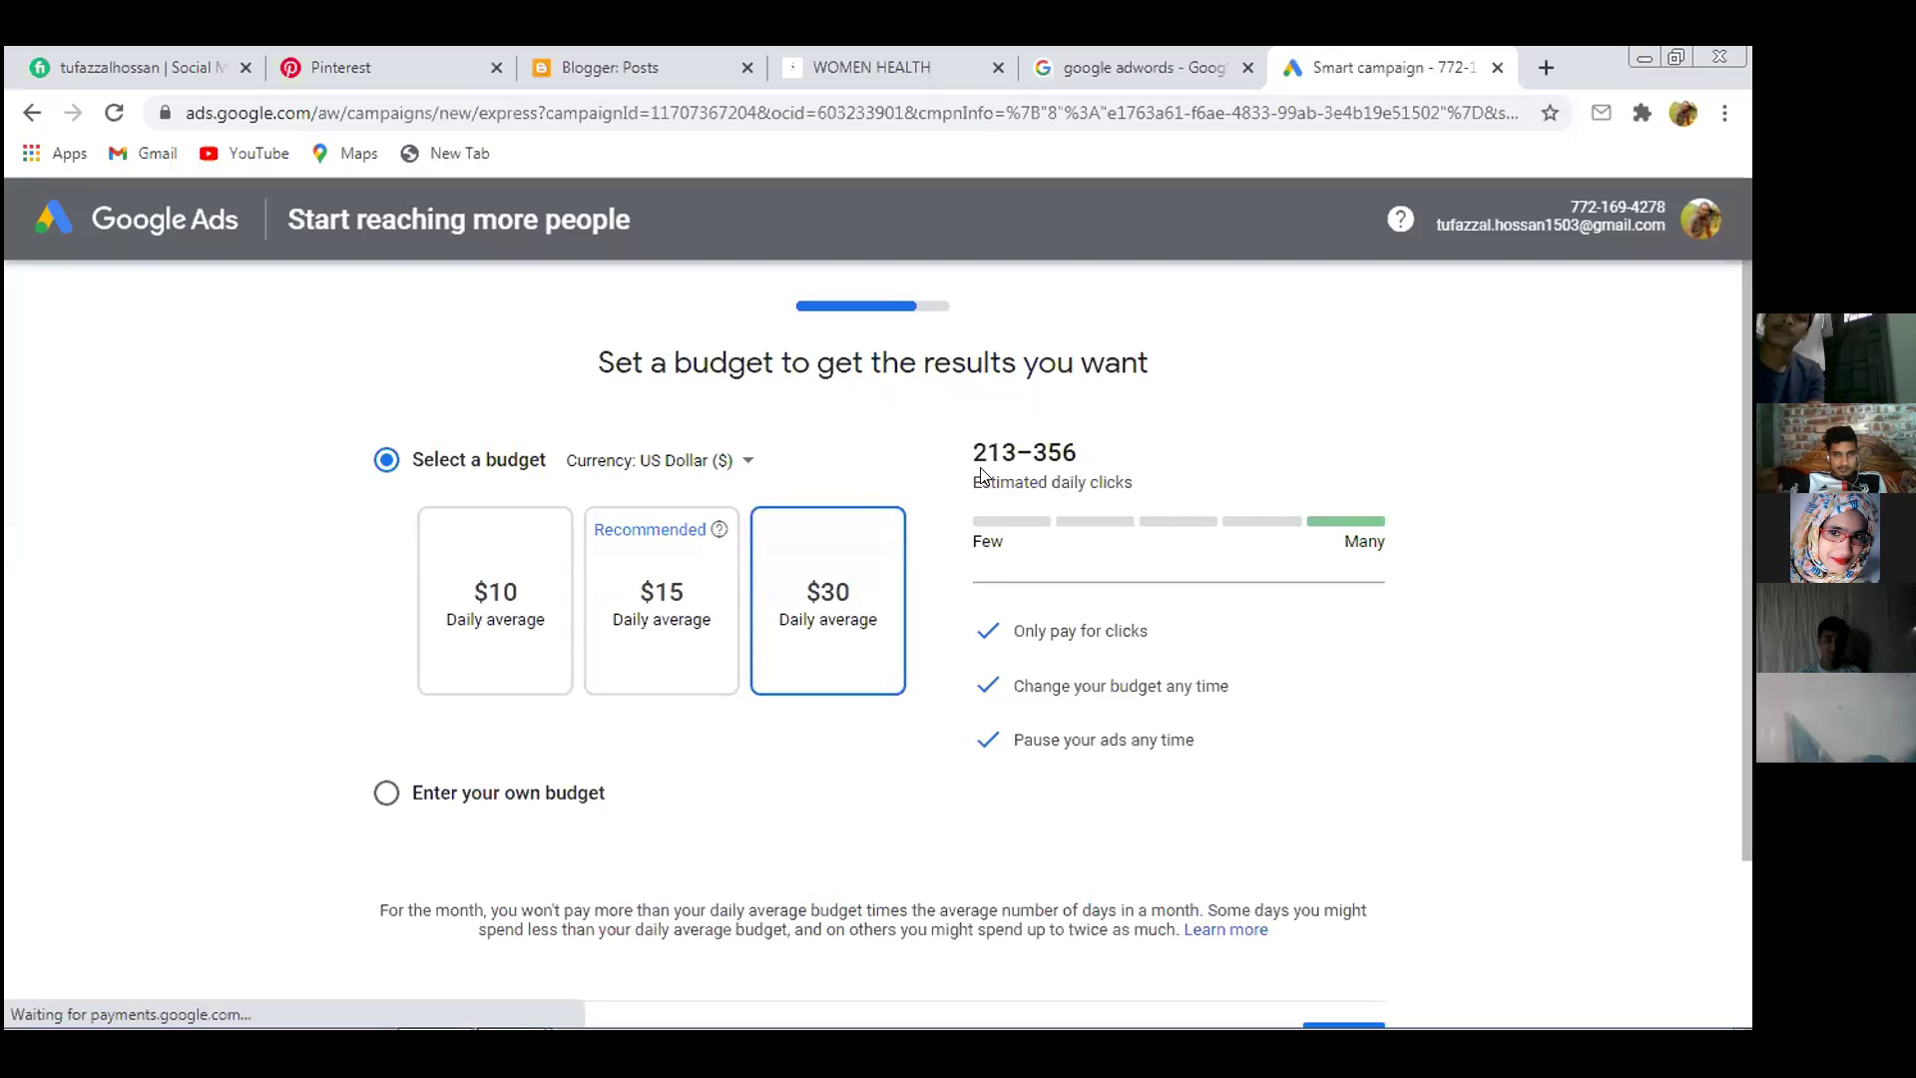
pyautogui.scroll(-2, 904, 519)
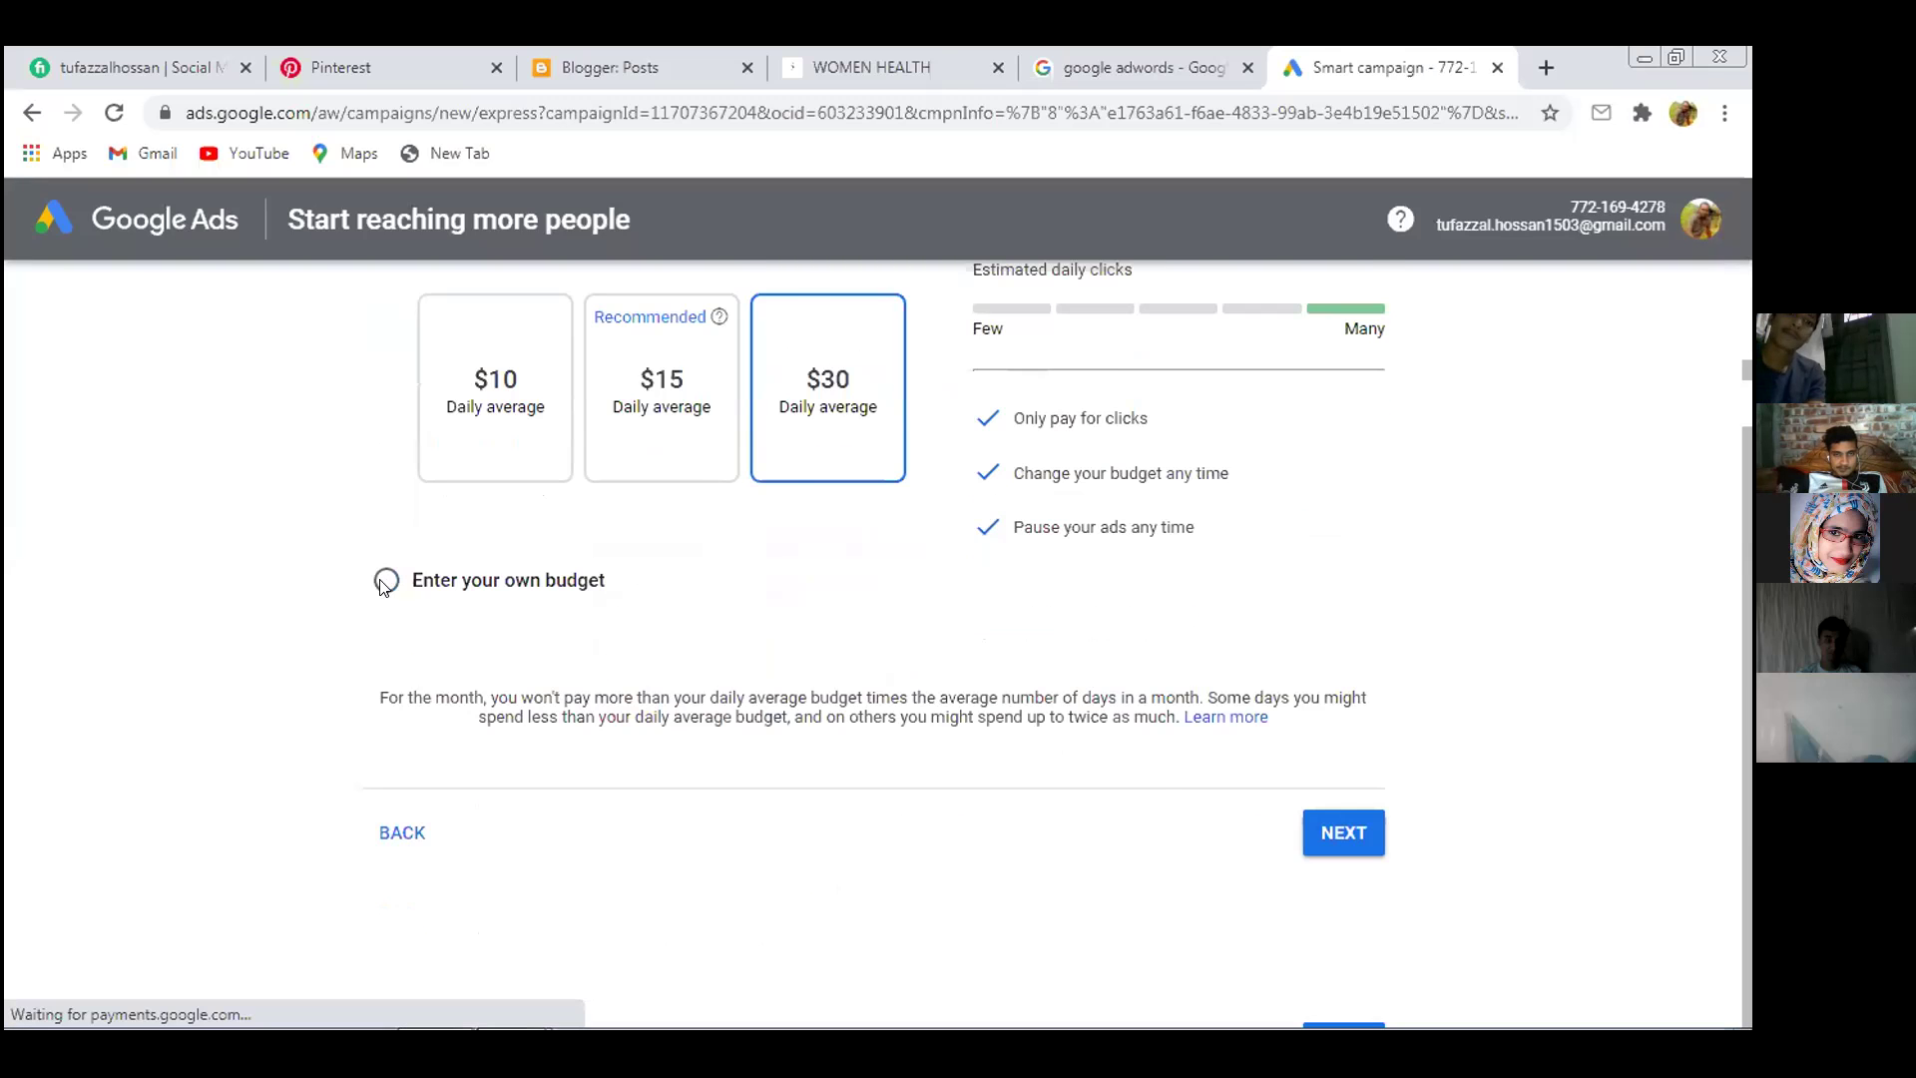
pyautogui.click(384, 584)
pyautogui.click(493, 566)
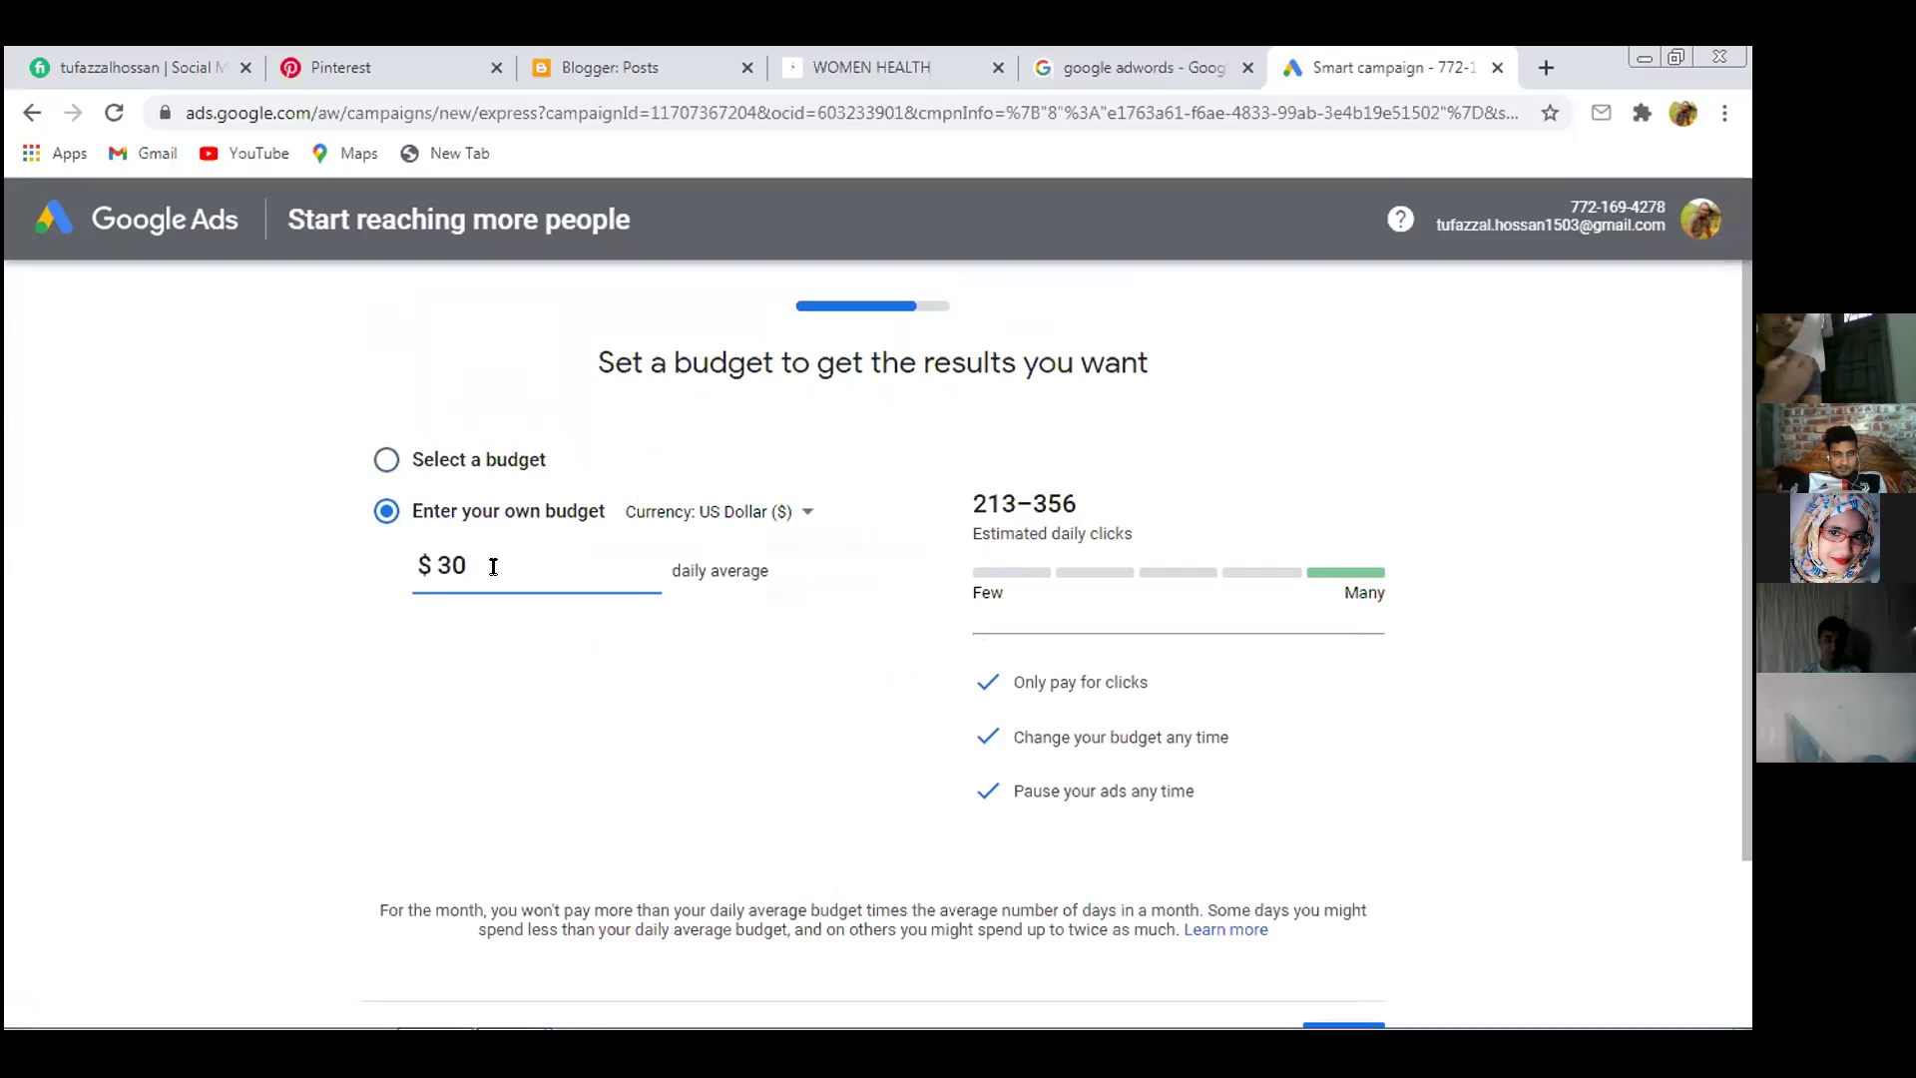
pyautogui.press('BackSpace')
pyautogui.press('BackSpace')
pyautogui.write('5')
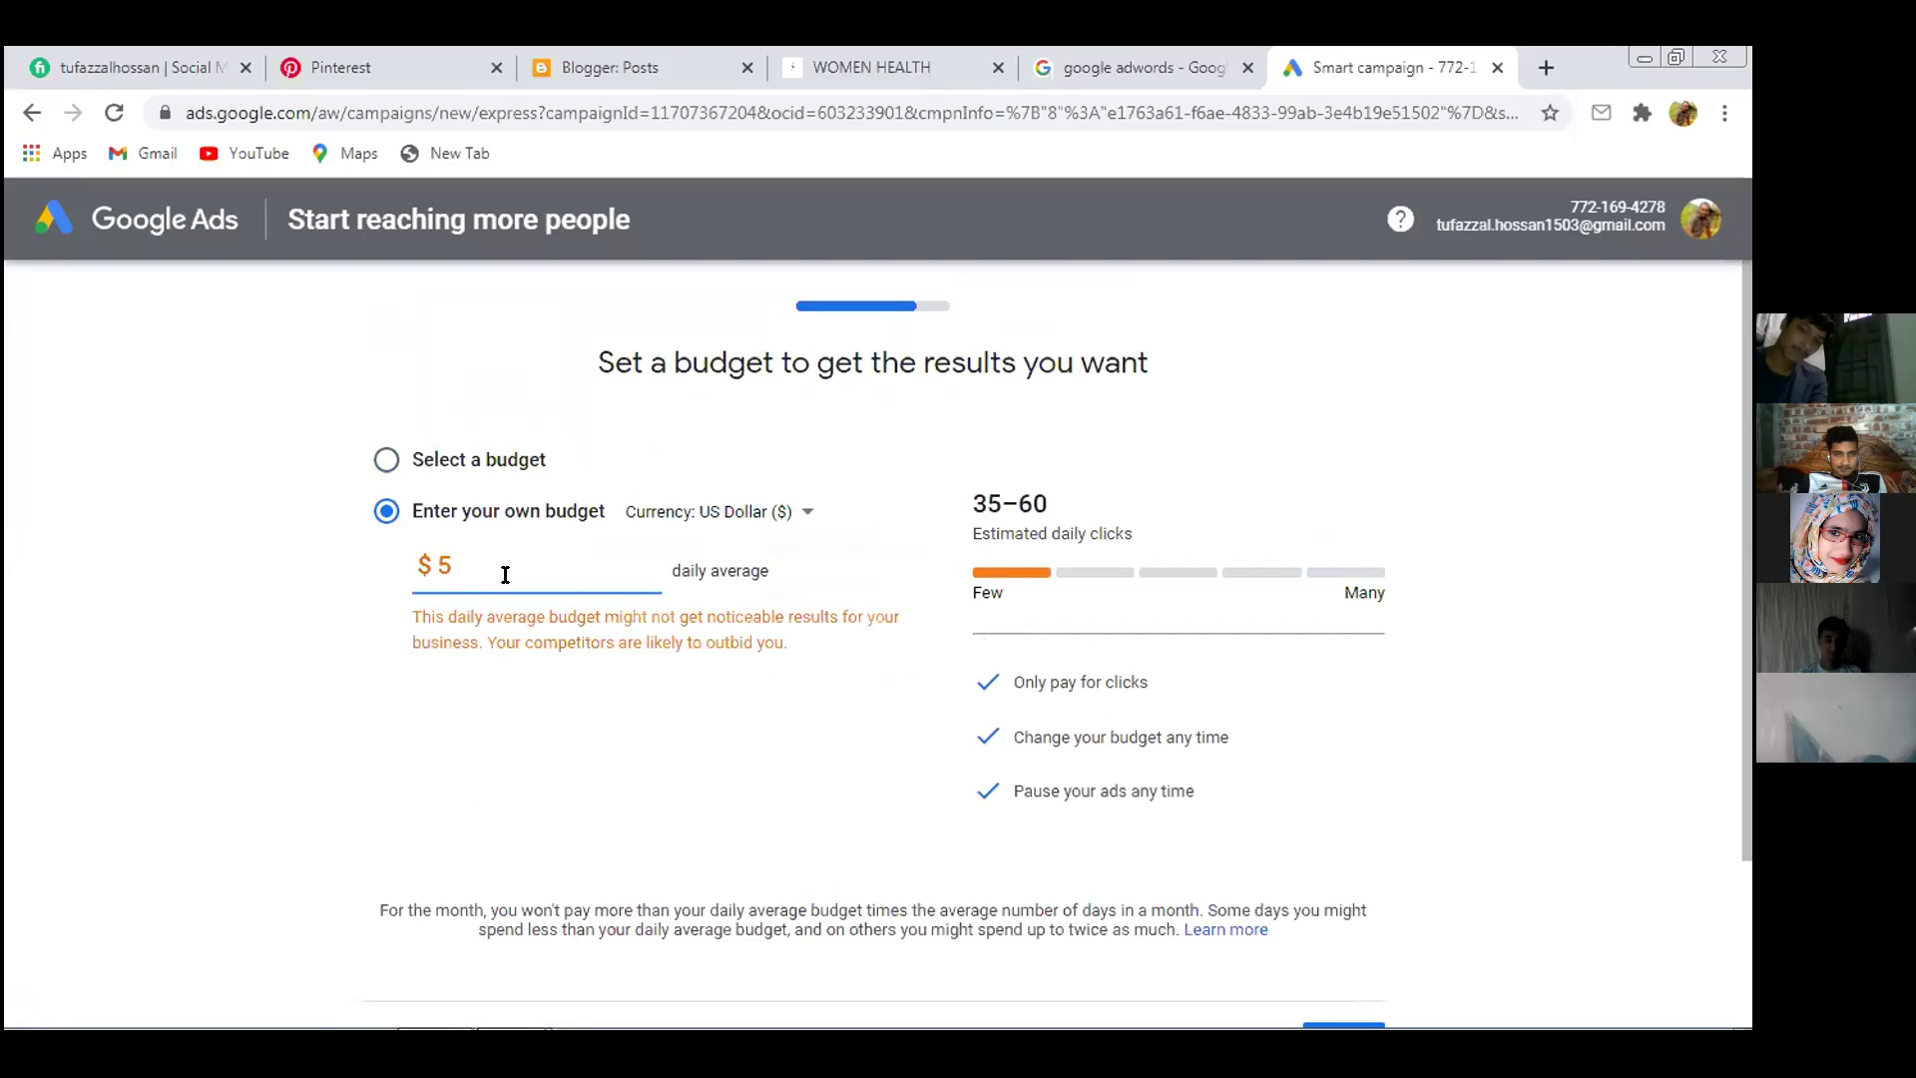
pyautogui.press('BackSpace')
pyautogui.write('10')
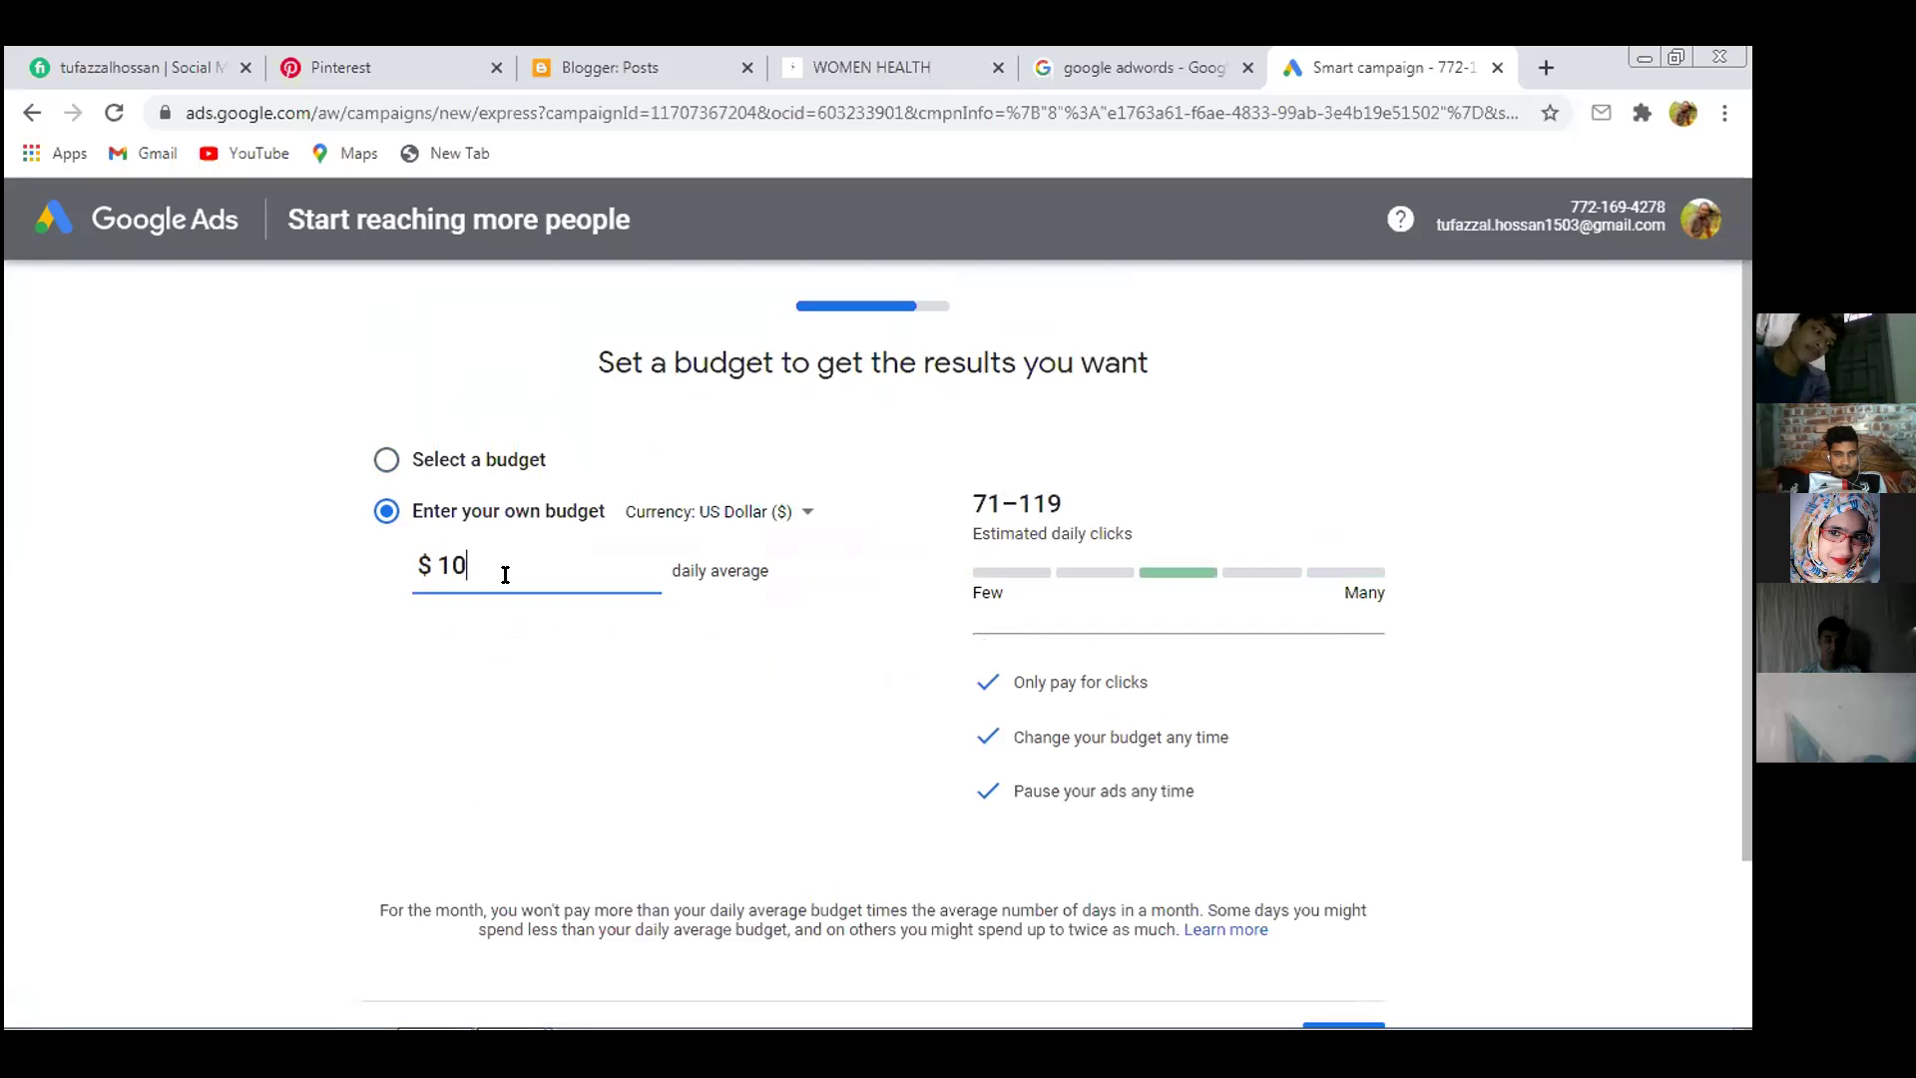
pyautogui.click(528, 721)
# Try a $100 daily budget, then settle on $15 per day
pyautogui.click(525, 567)
pyautogui.press('BackSpace')
pyautogui.press('BackSpace')
pyautogui.write('100')
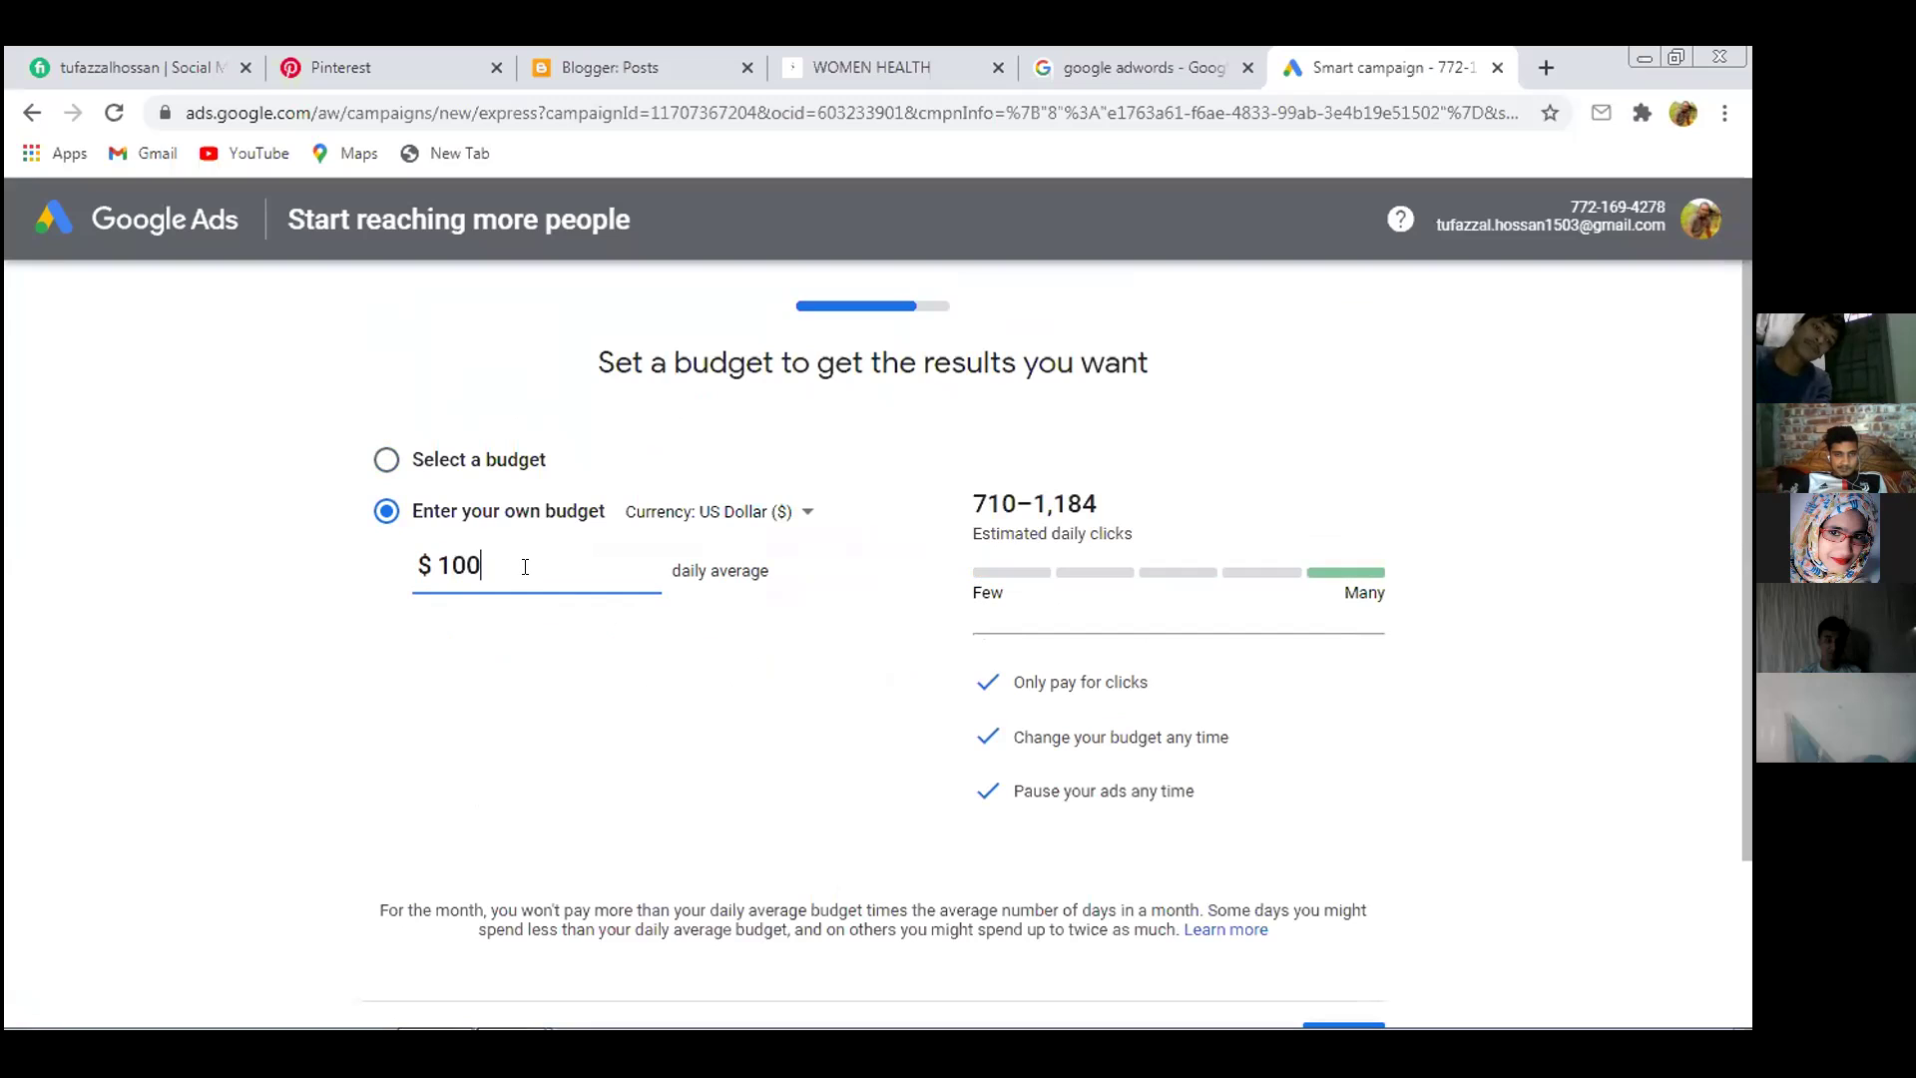
pyautogui.click(591, 706)
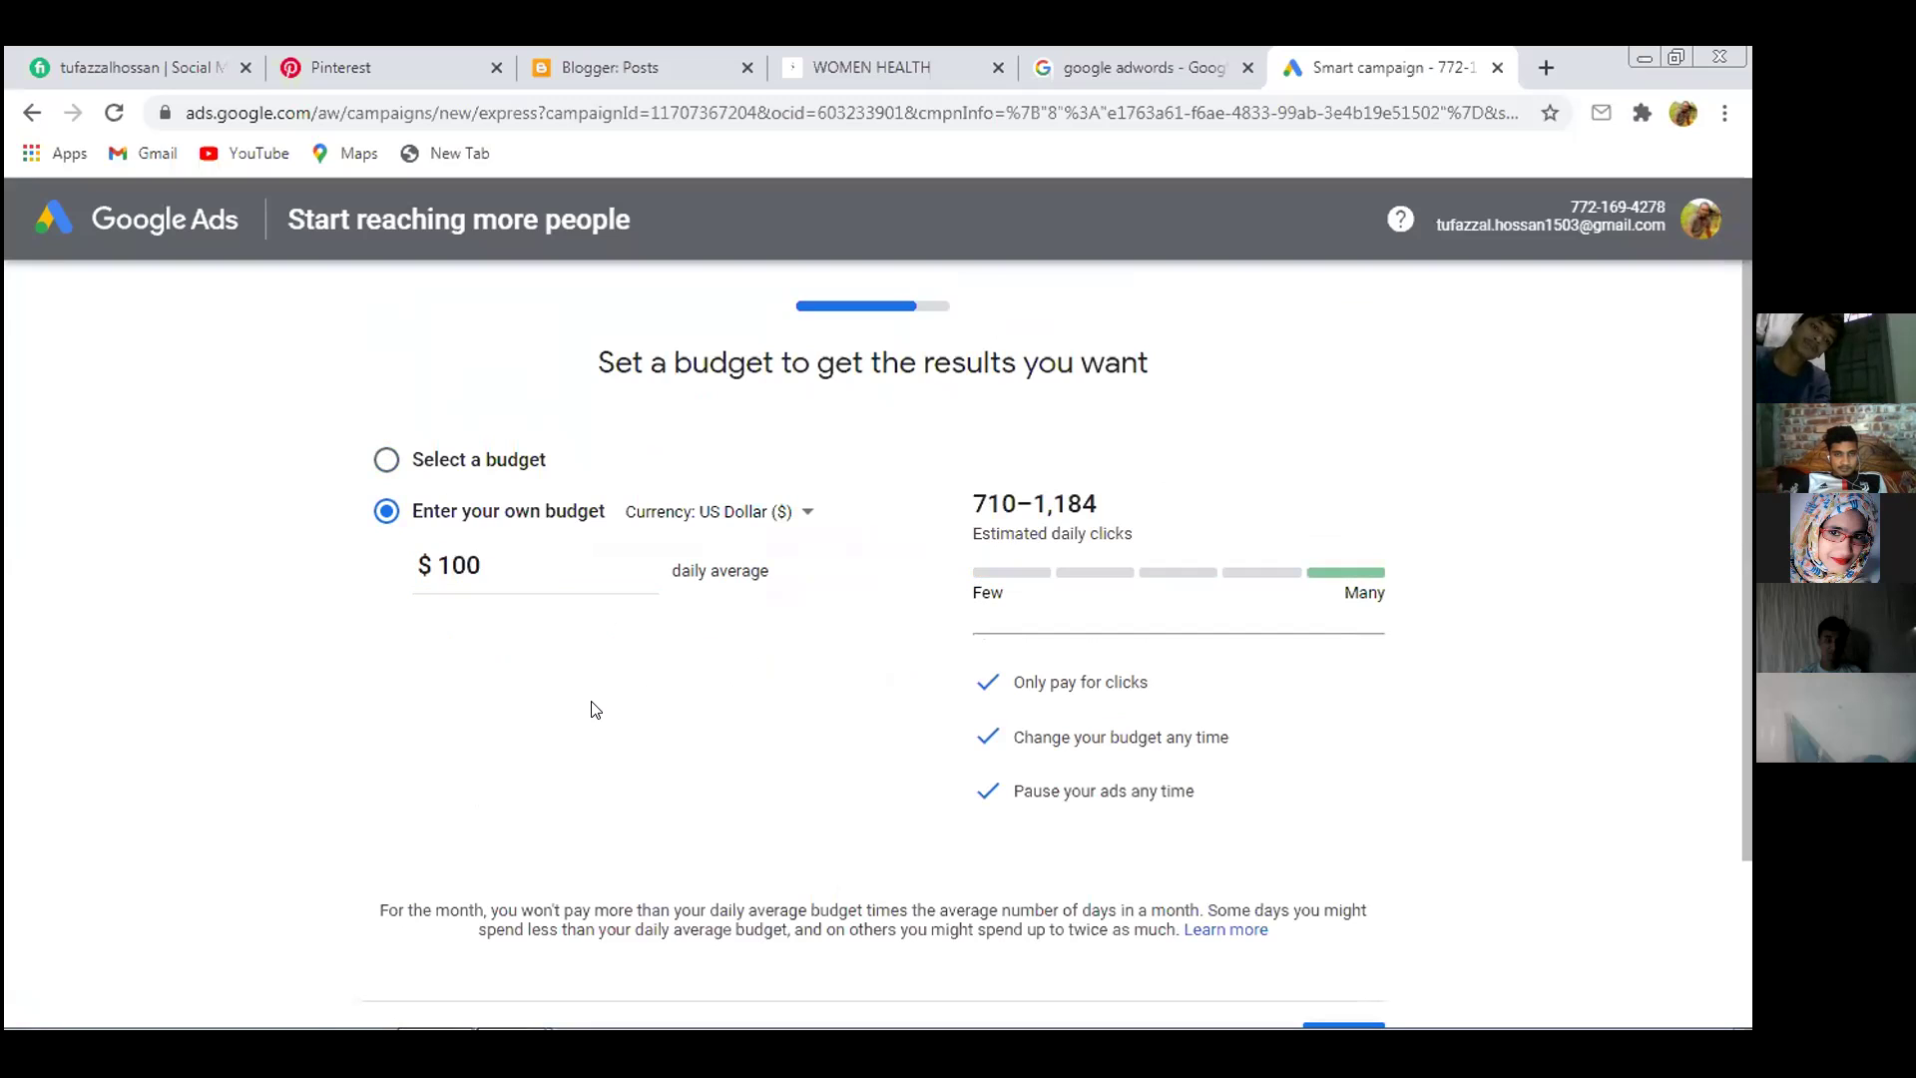
pyautogui.click(575, 557)
pyautogui.press('BackSpace')
pyautogui.press('BackSpace')
pyautogui.press('BackSpace')
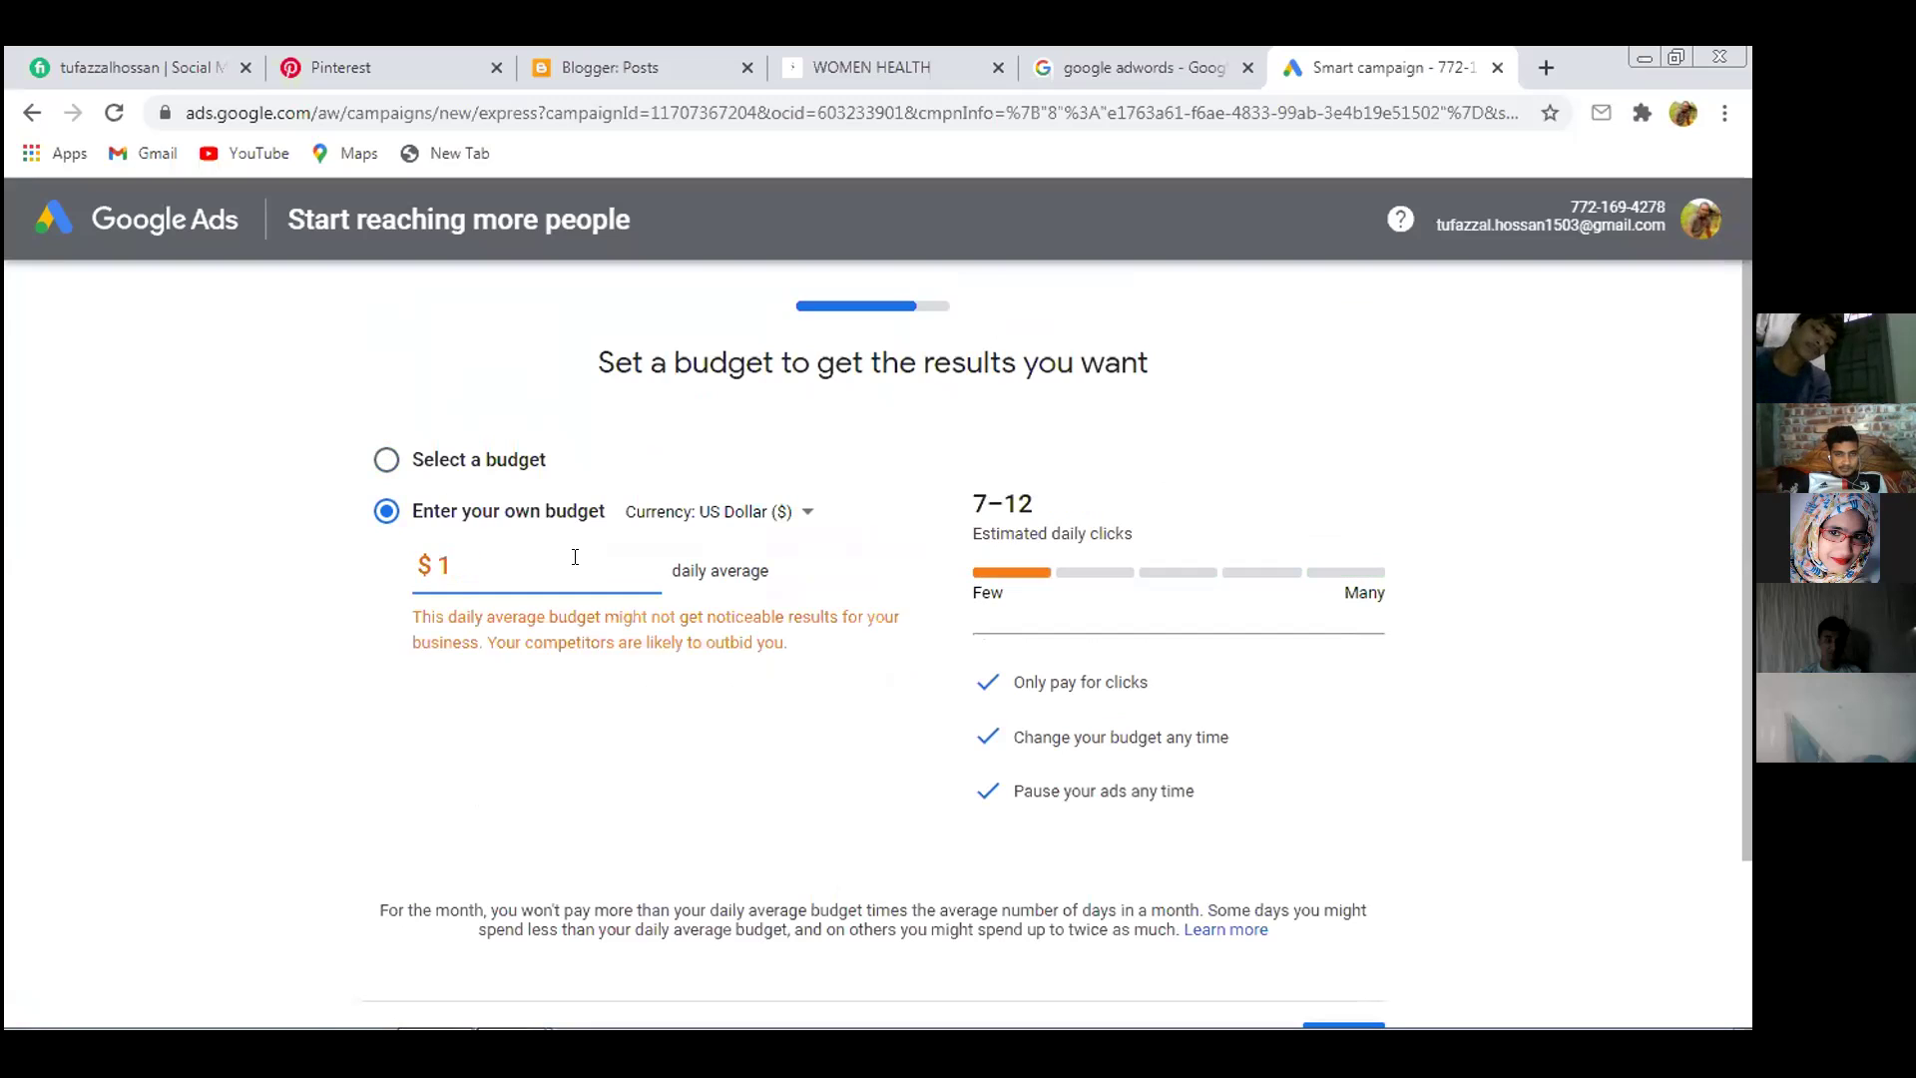
pyautogui.write('15')
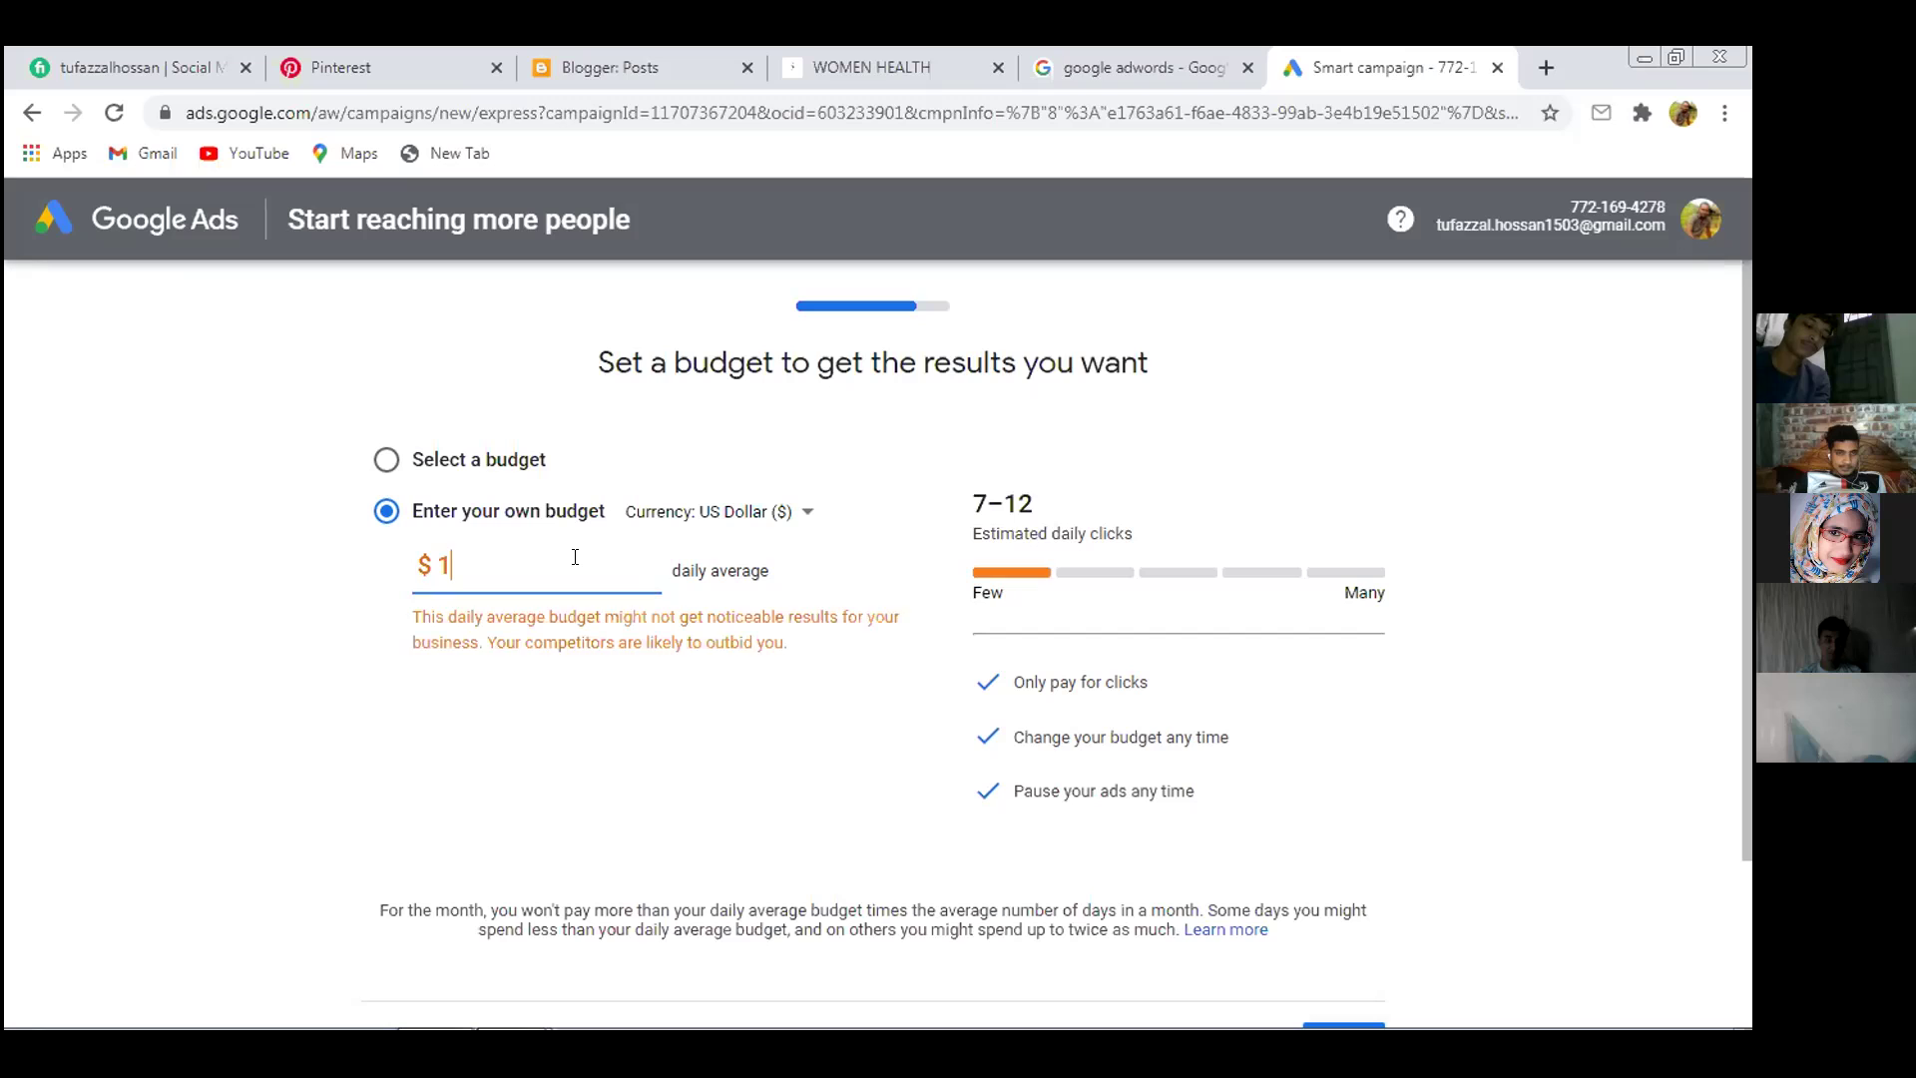
pyautogui.click(596, 691)
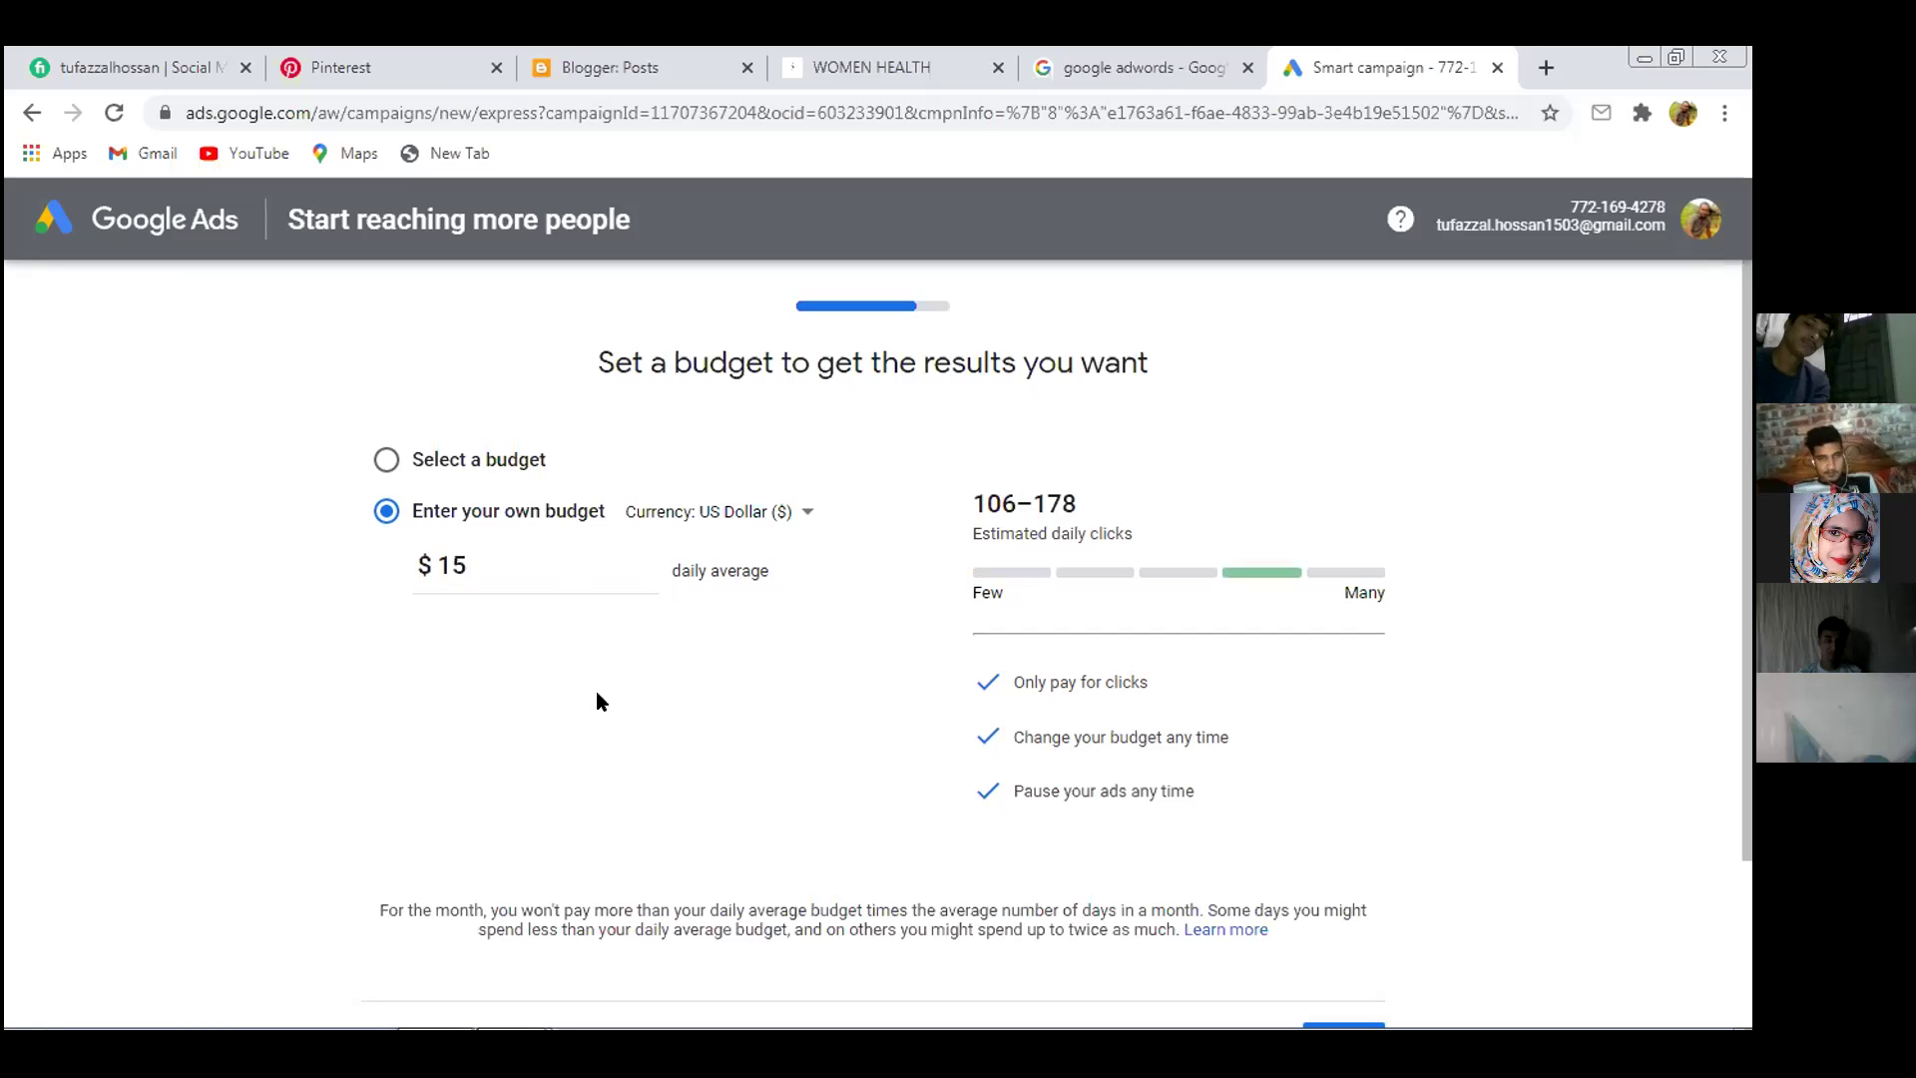
pyautogui.scroll(-1, 895, 630)
pyautogui.scroll(-1, 896, 630)
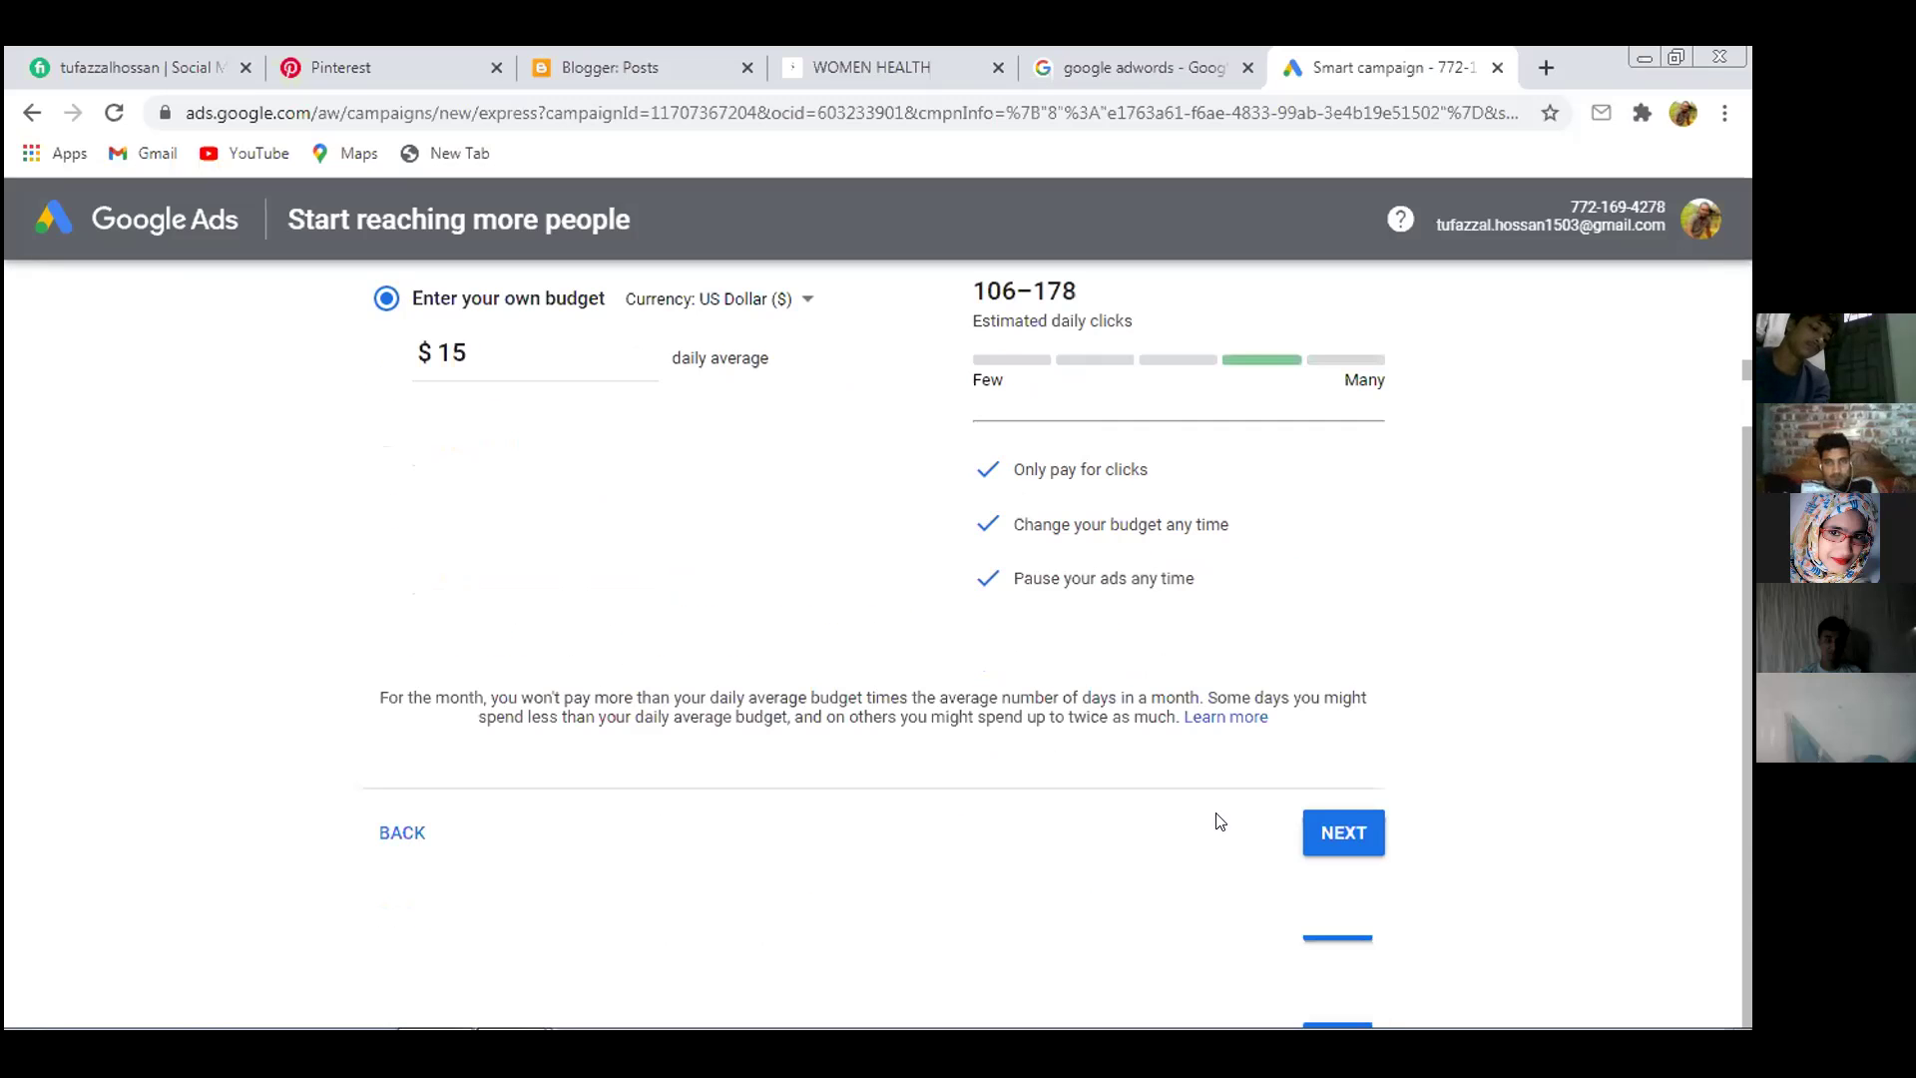
# Open the campaign review page and scroll through the Women's Health Clinic summary
pyautogui.click(1343, 830)
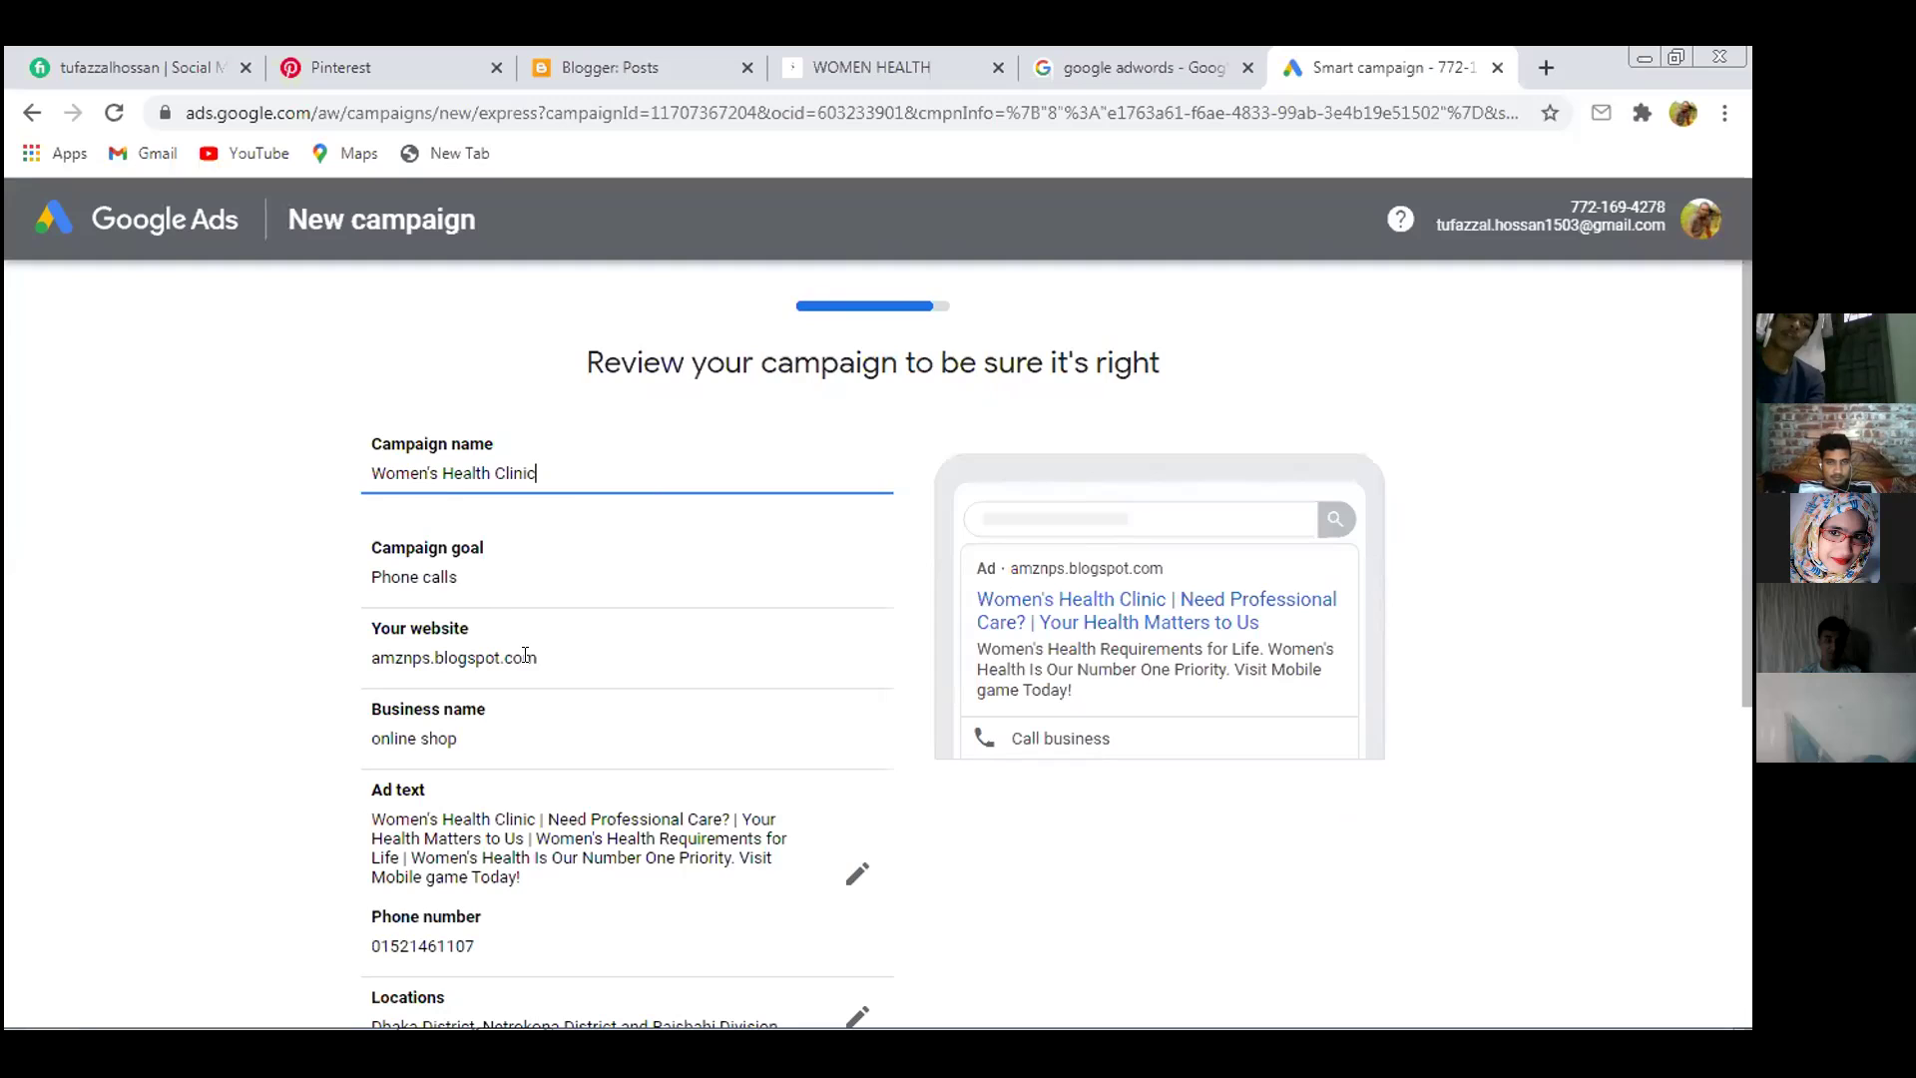
pyautogui.scroll(-1, 524, 599)
pyautogui.scroll(-1, 526, 613)
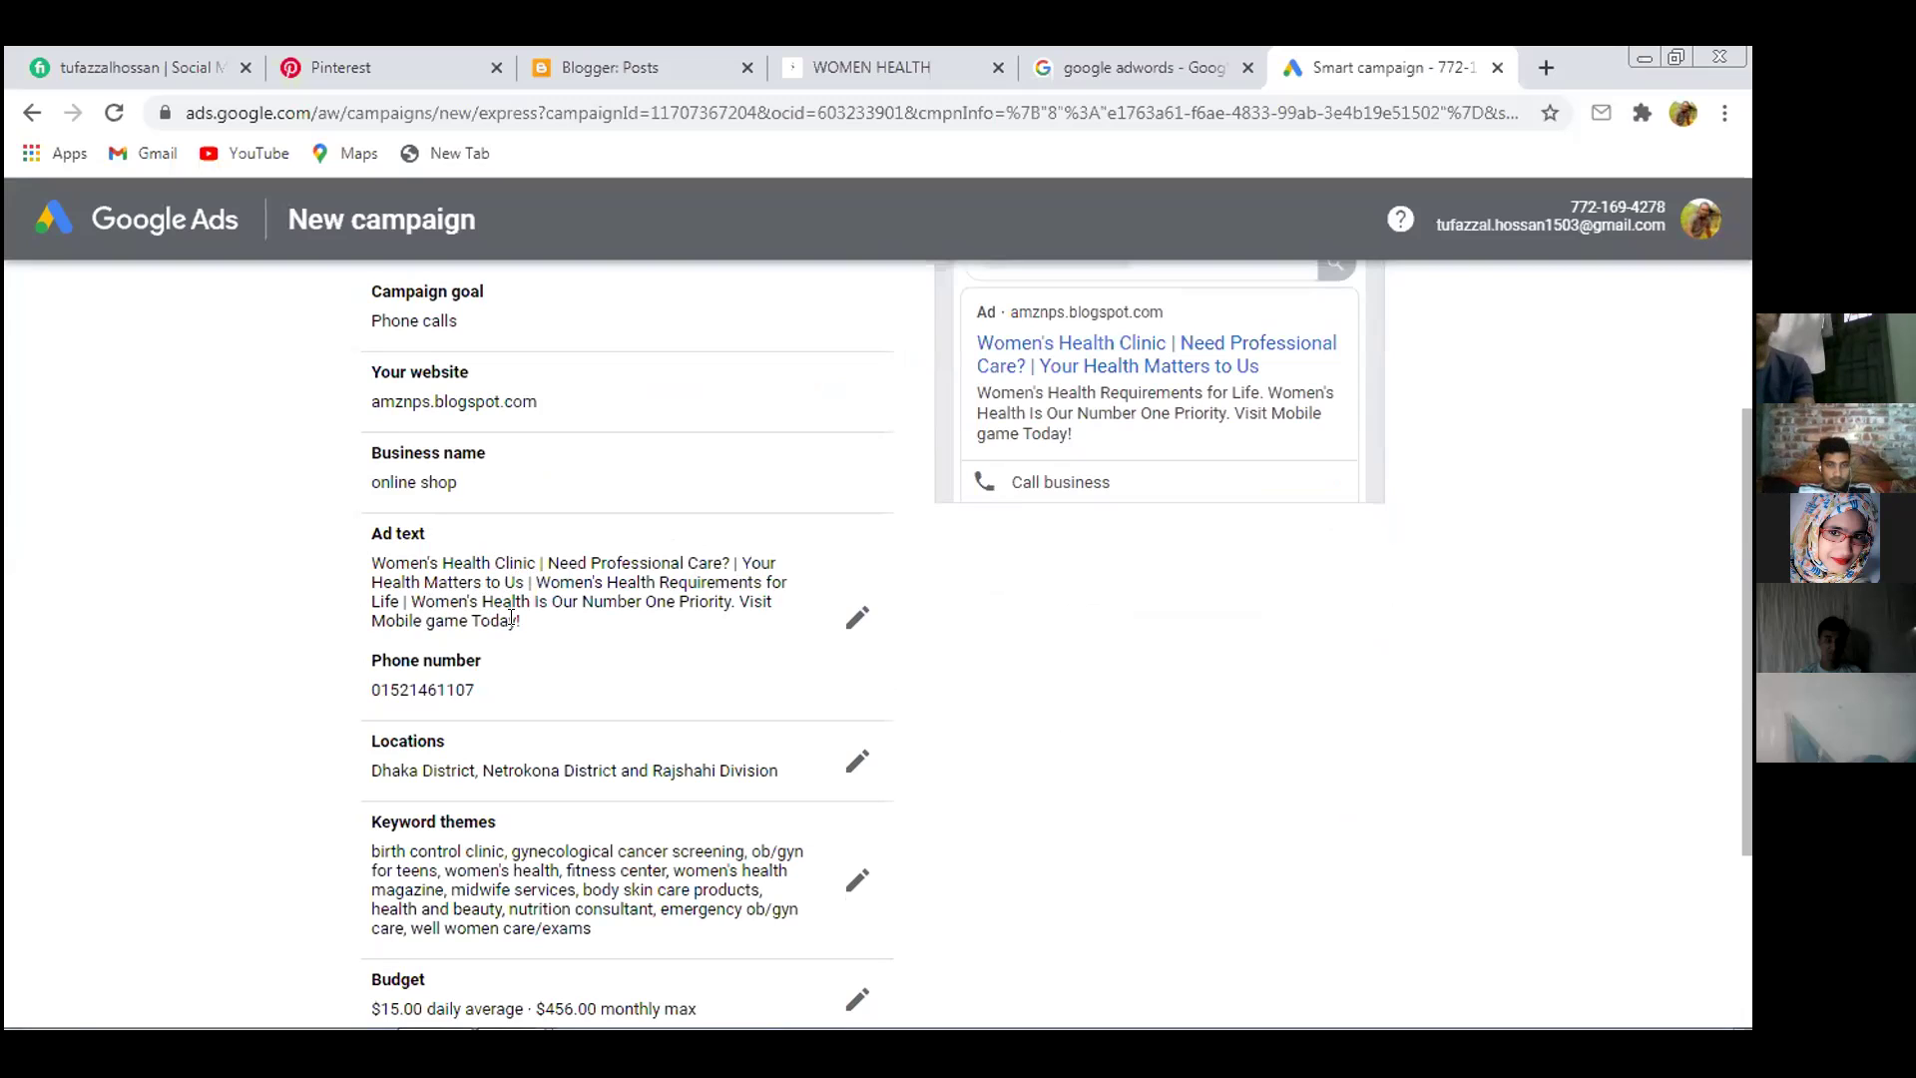
pyautogui.scroll(-1, 518, 624)
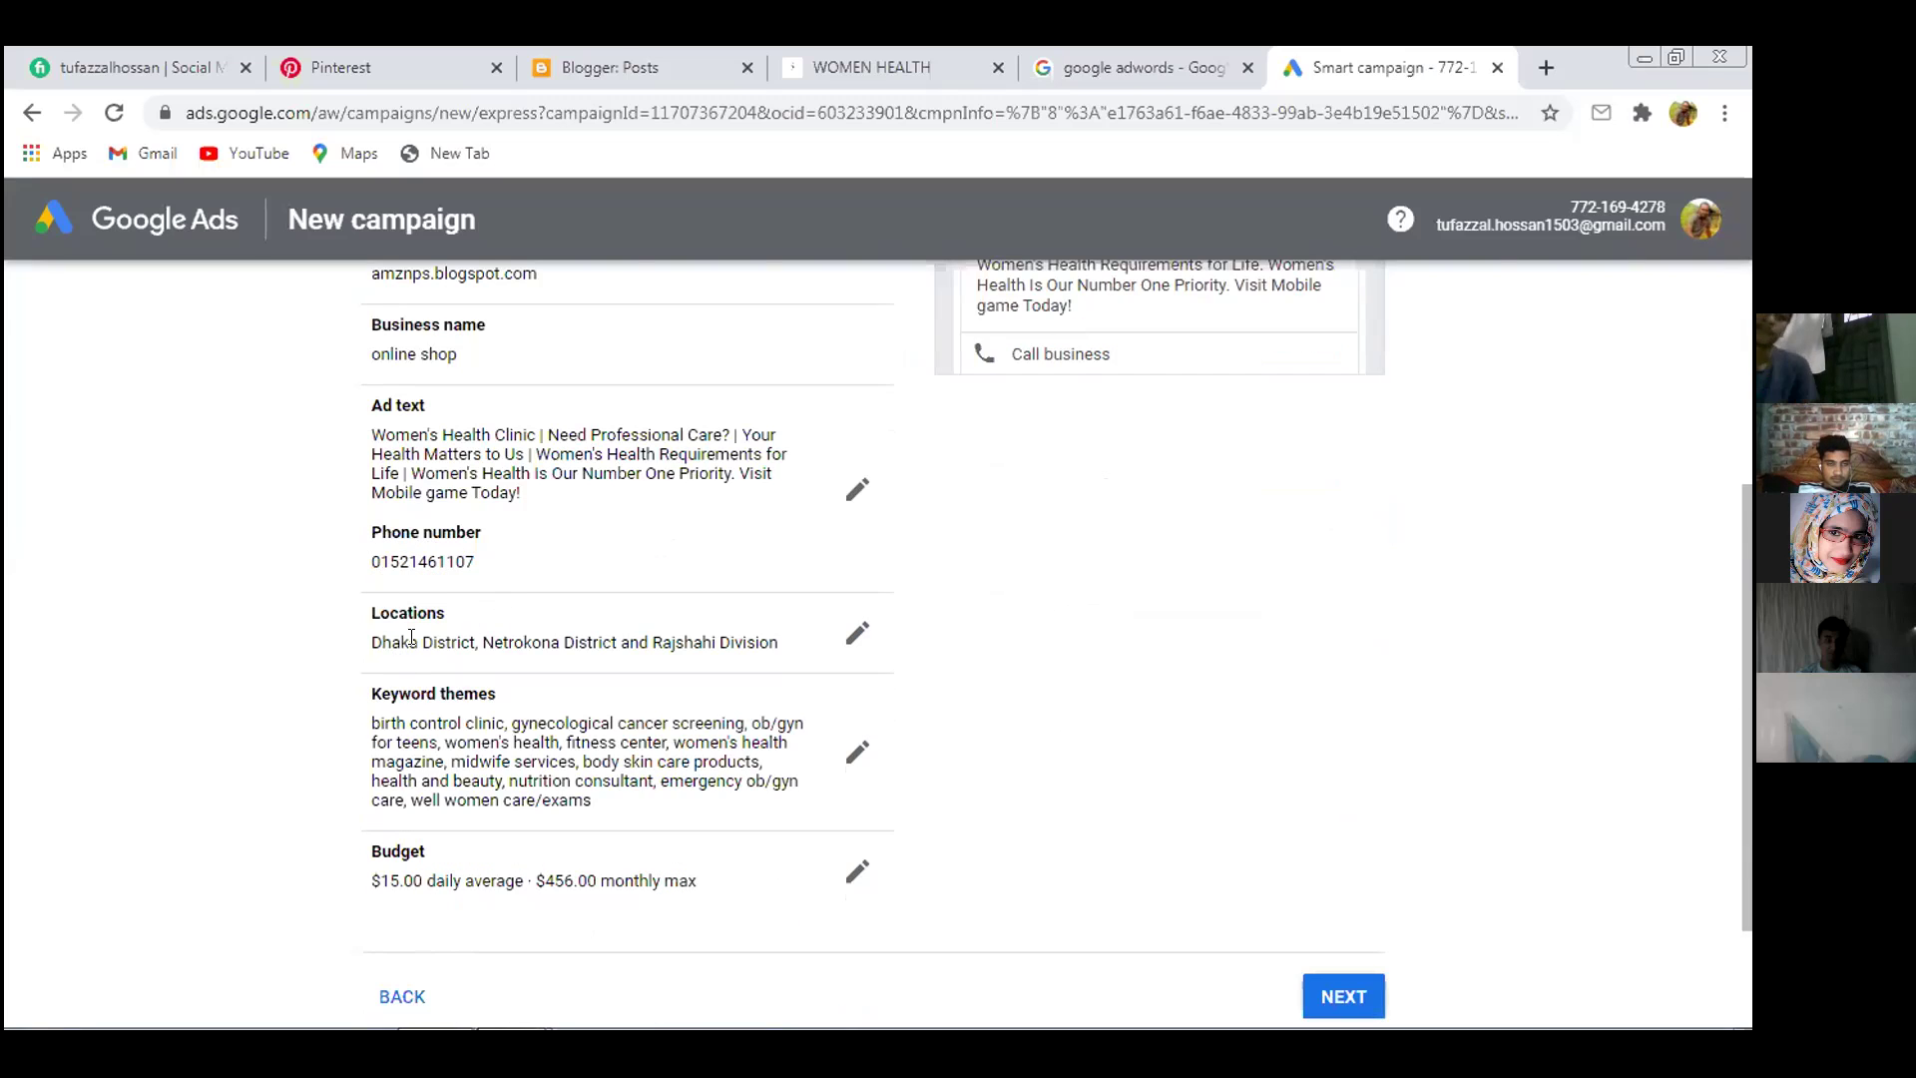
pyautogui.scroll(-1, 757, 620)
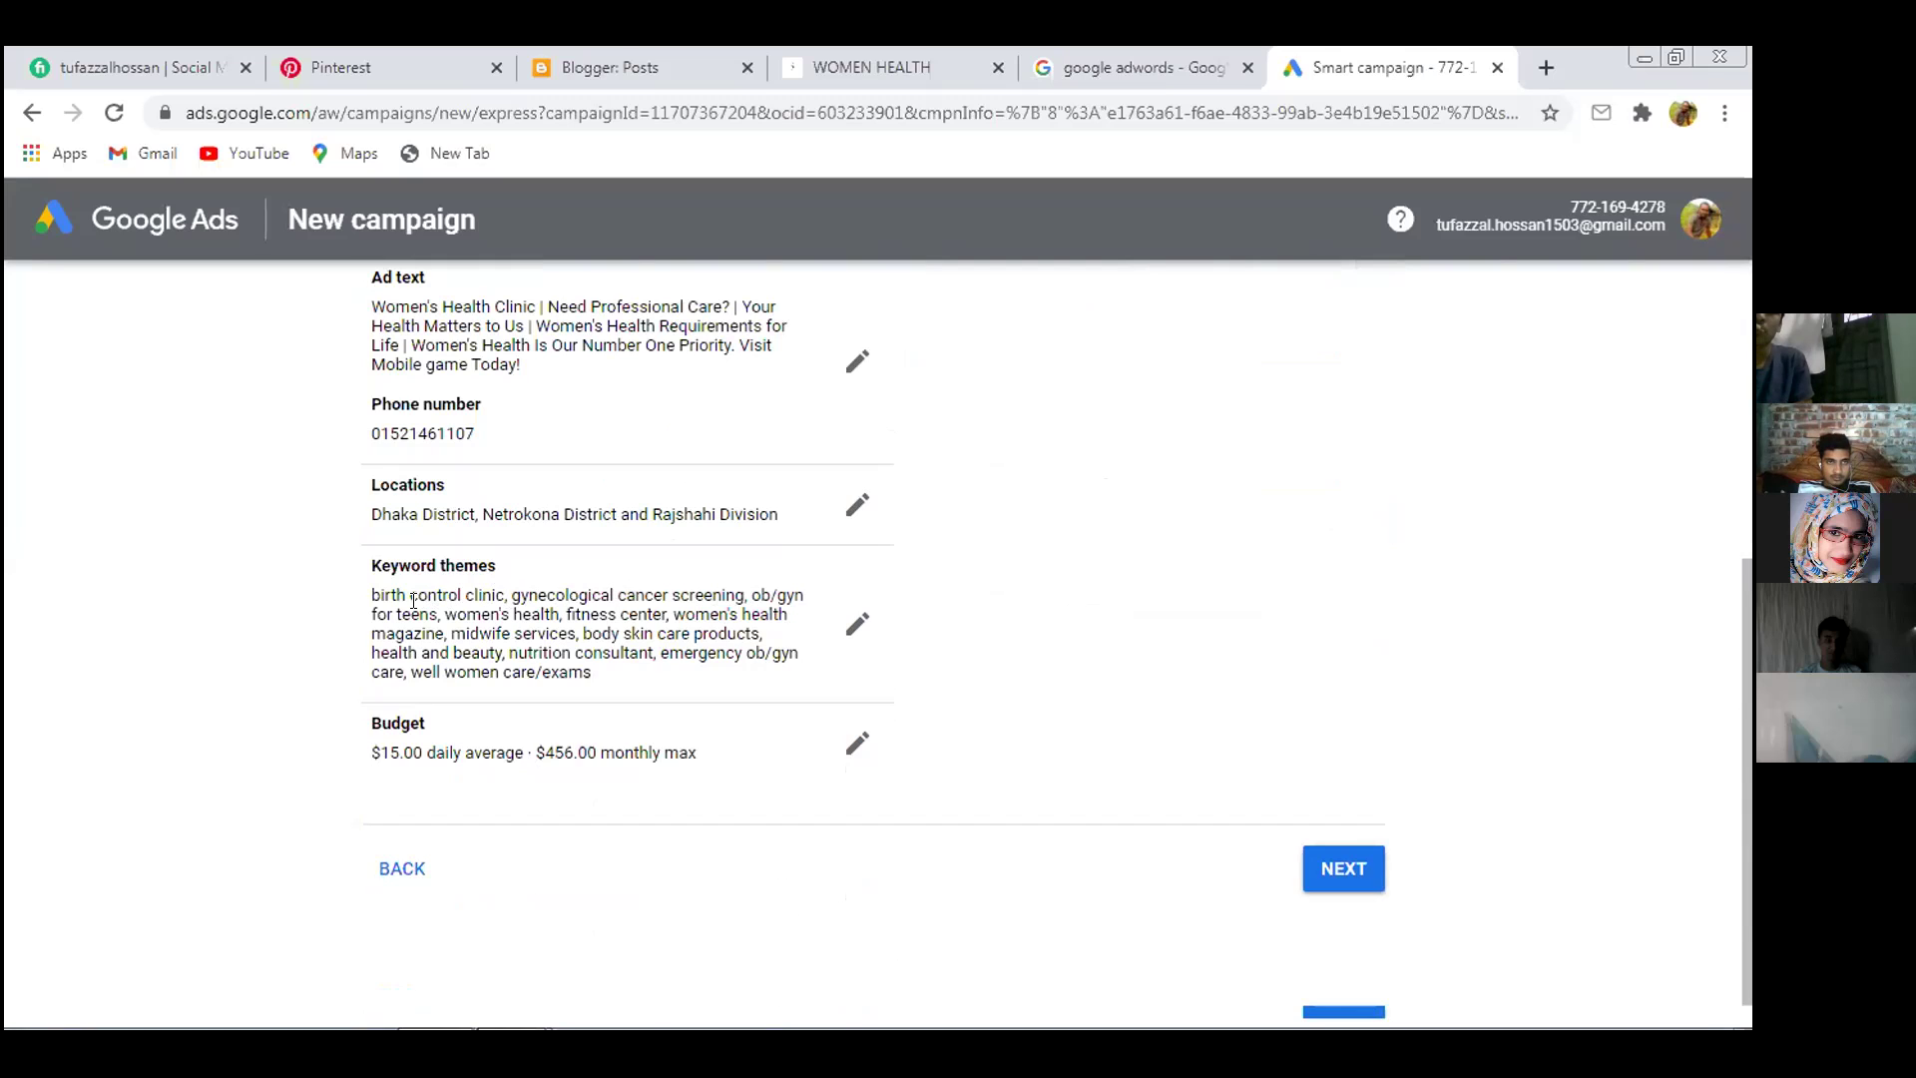
# Inspect the keyword themes, including nutrition, then continue to the Confirm payment info page
pyautogui.moveTo(367, 596); pyautogui.dragTo(415, 596)
pyautogui.click(424, 597)
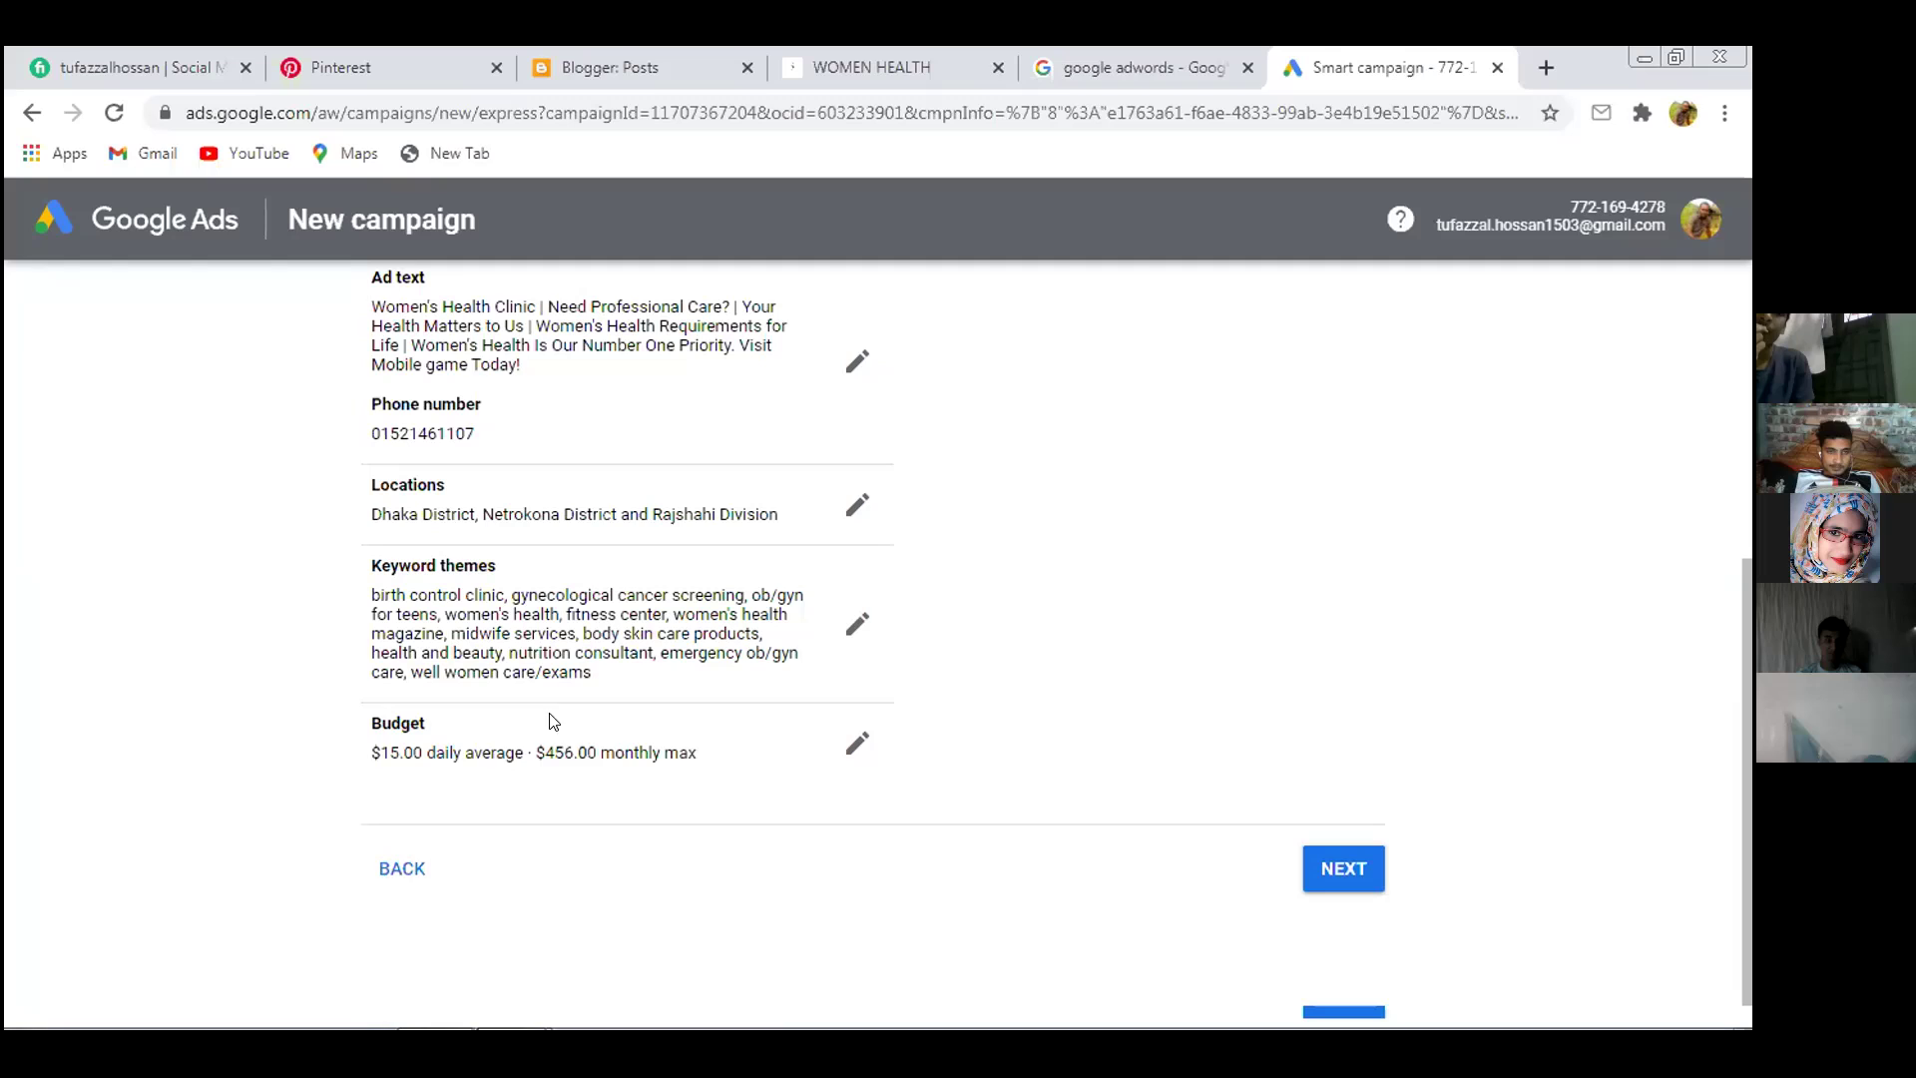
pyautogui.doubleClick(525, 653)
pyautogui.click(555, 658)
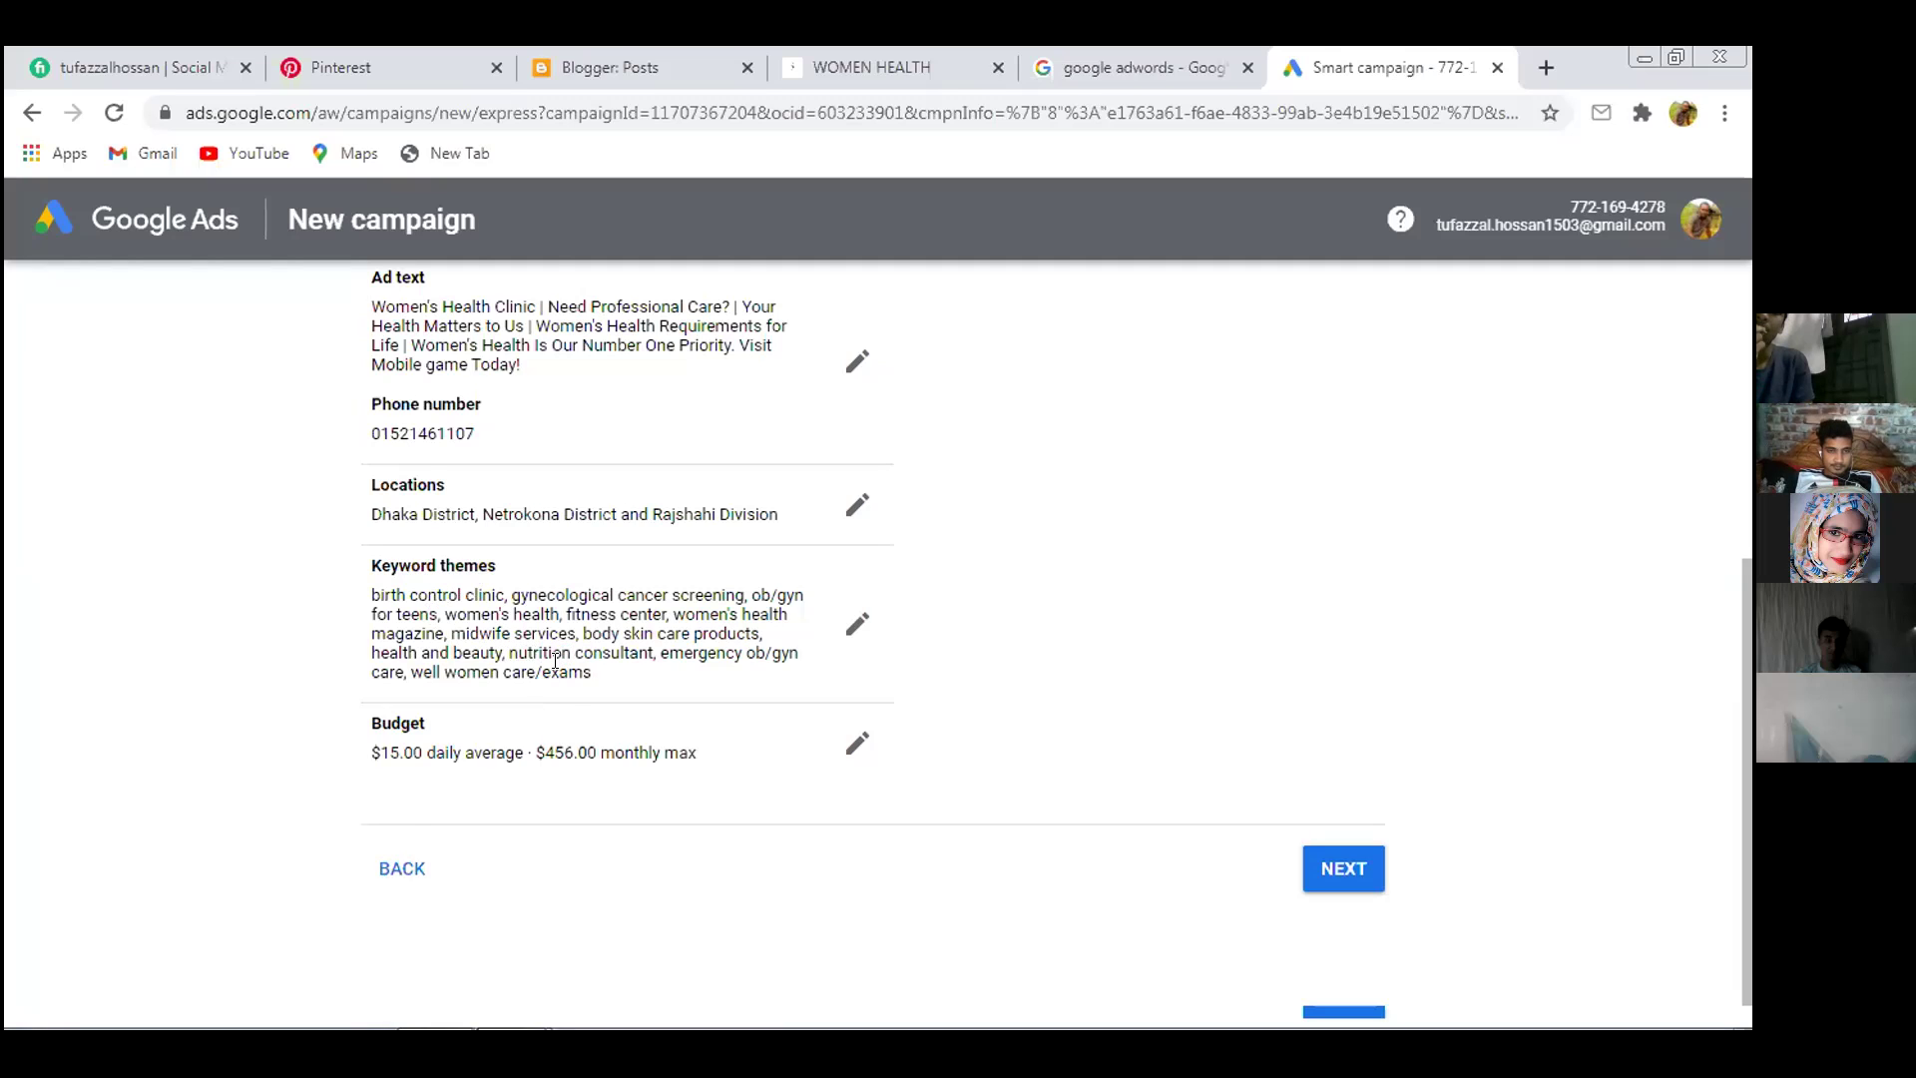
pyautogui.scroll(-1, 561, 672)
pyautogui.scroll(5, 561, 671)
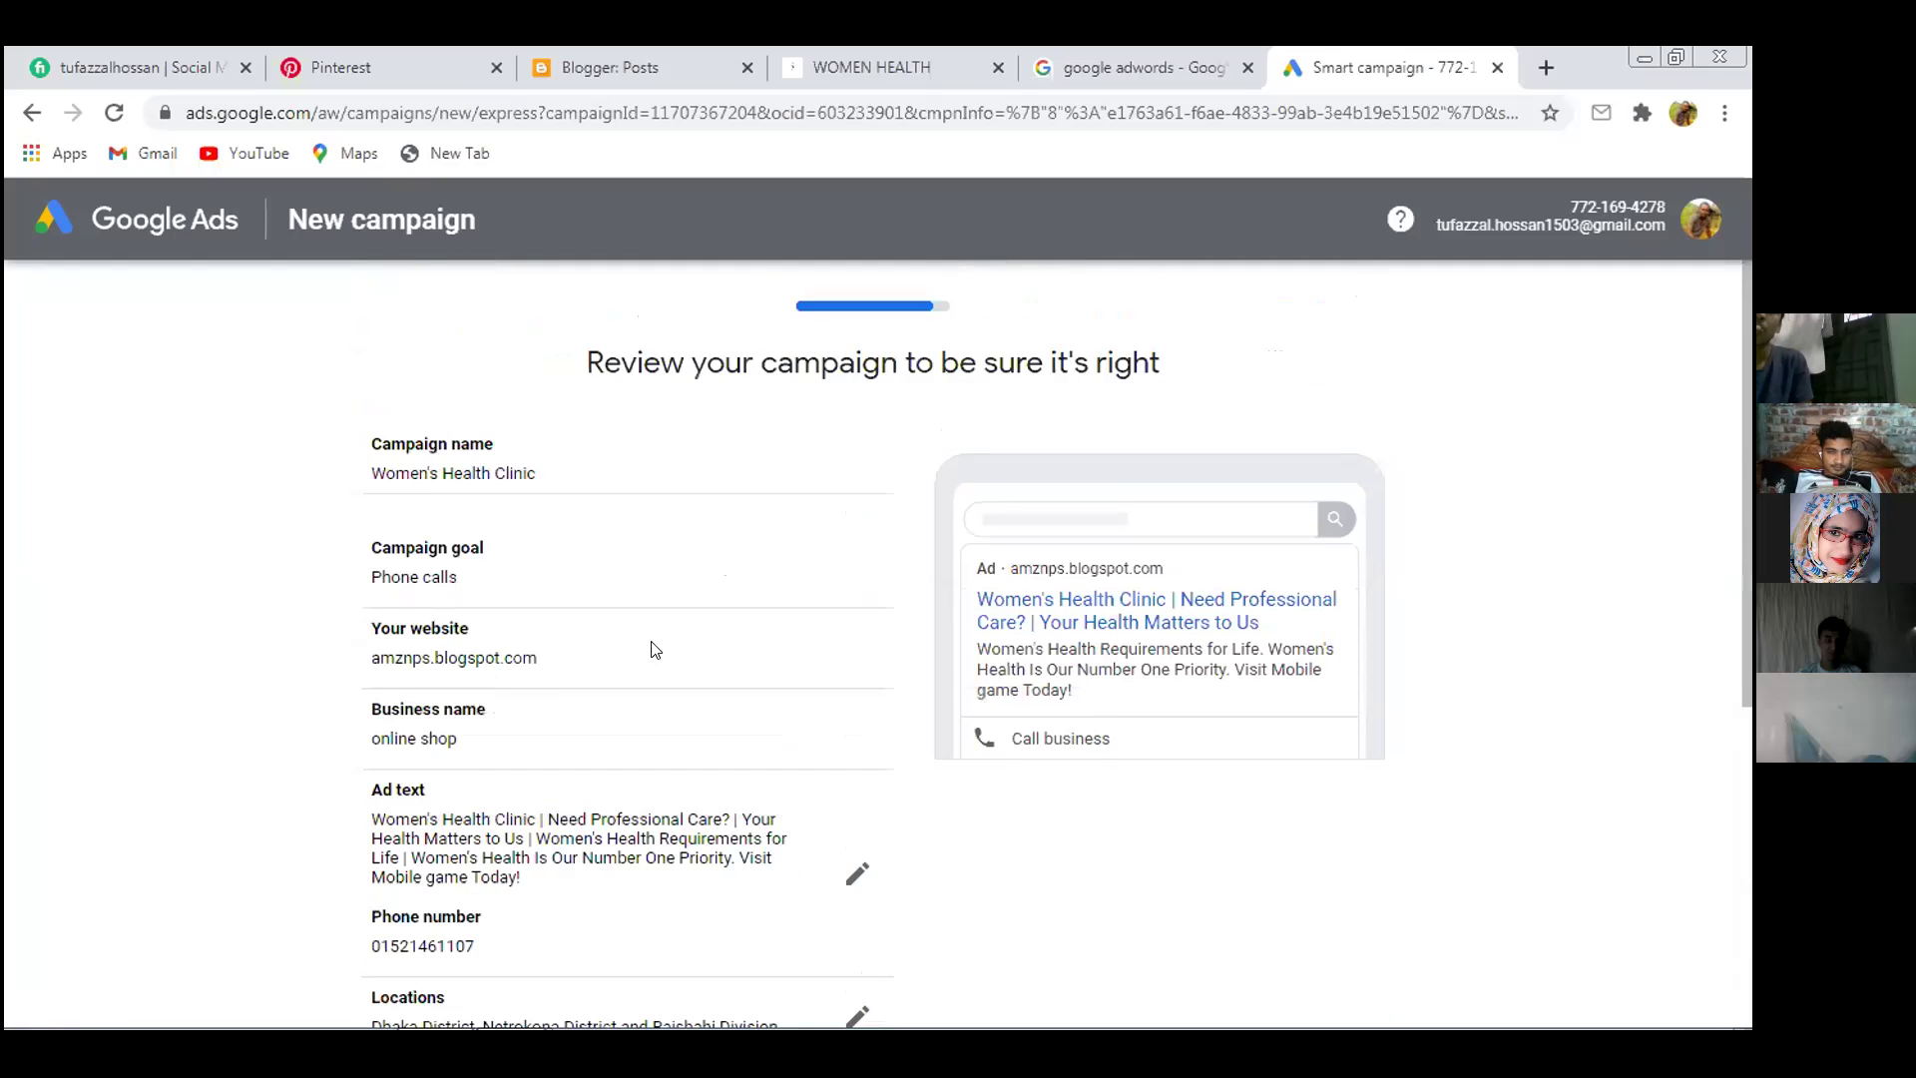
pyautogui.scroll(-6, 943, 564)
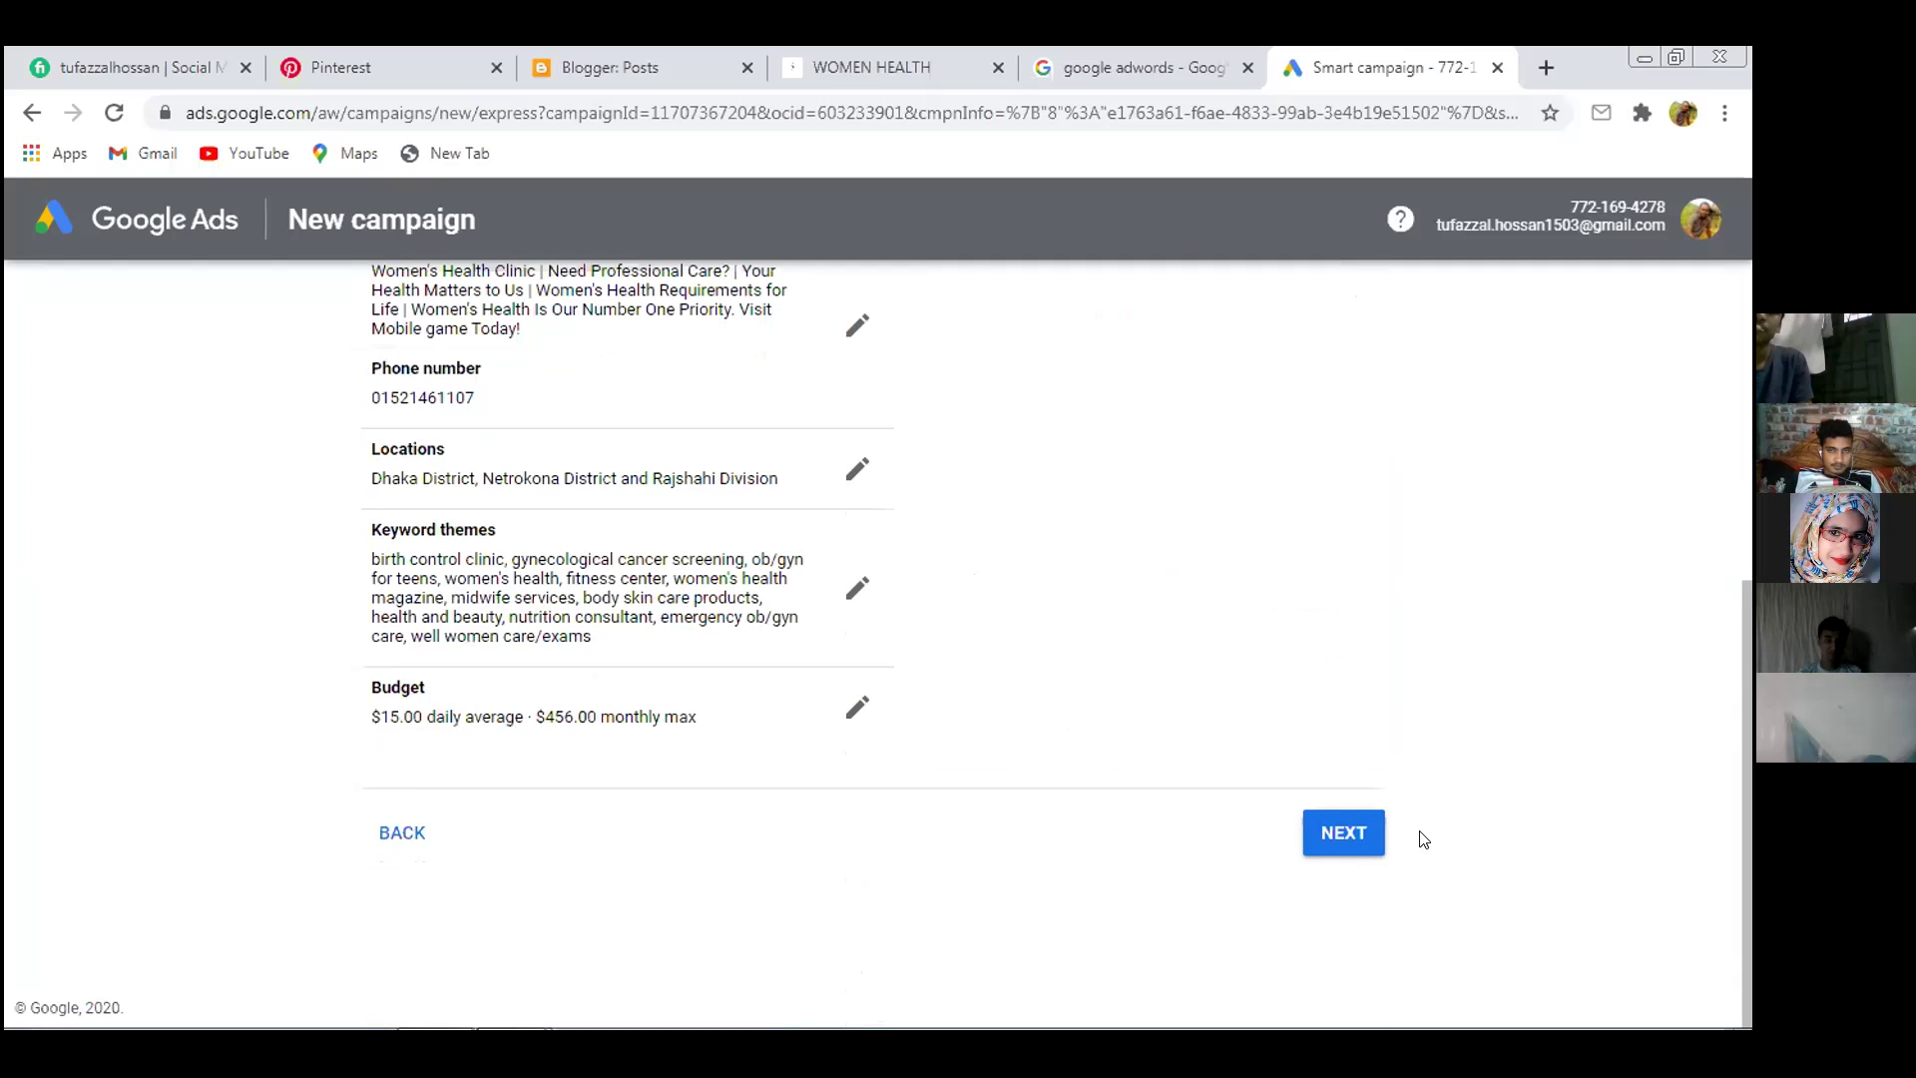
pyautogui.click(1345, 832)
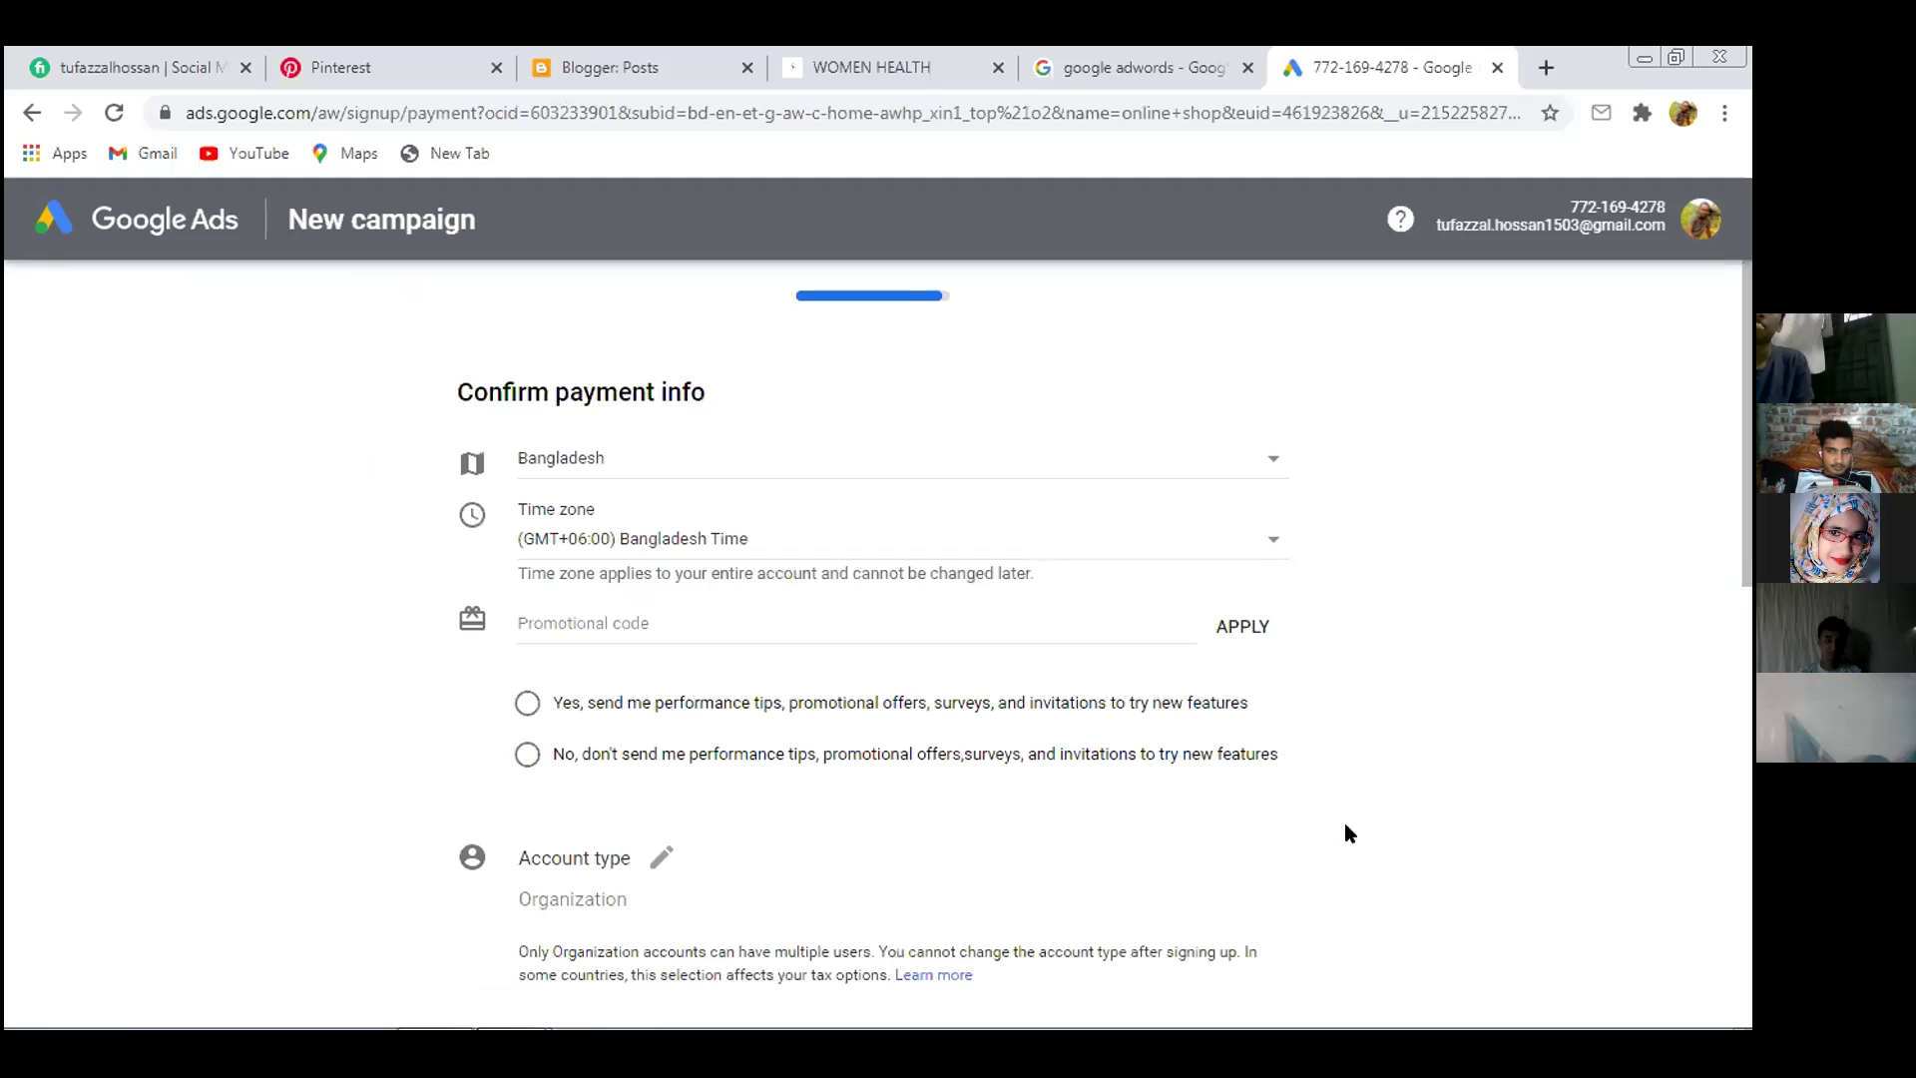
# Try submitting the Bangladesh payment form unfilled, then go back to the campaign review page
pyautogui.click(812, 619)
pyautogui.scroll(-4, 814, 624)
pyautogui.scroll(-6, 814, 629)
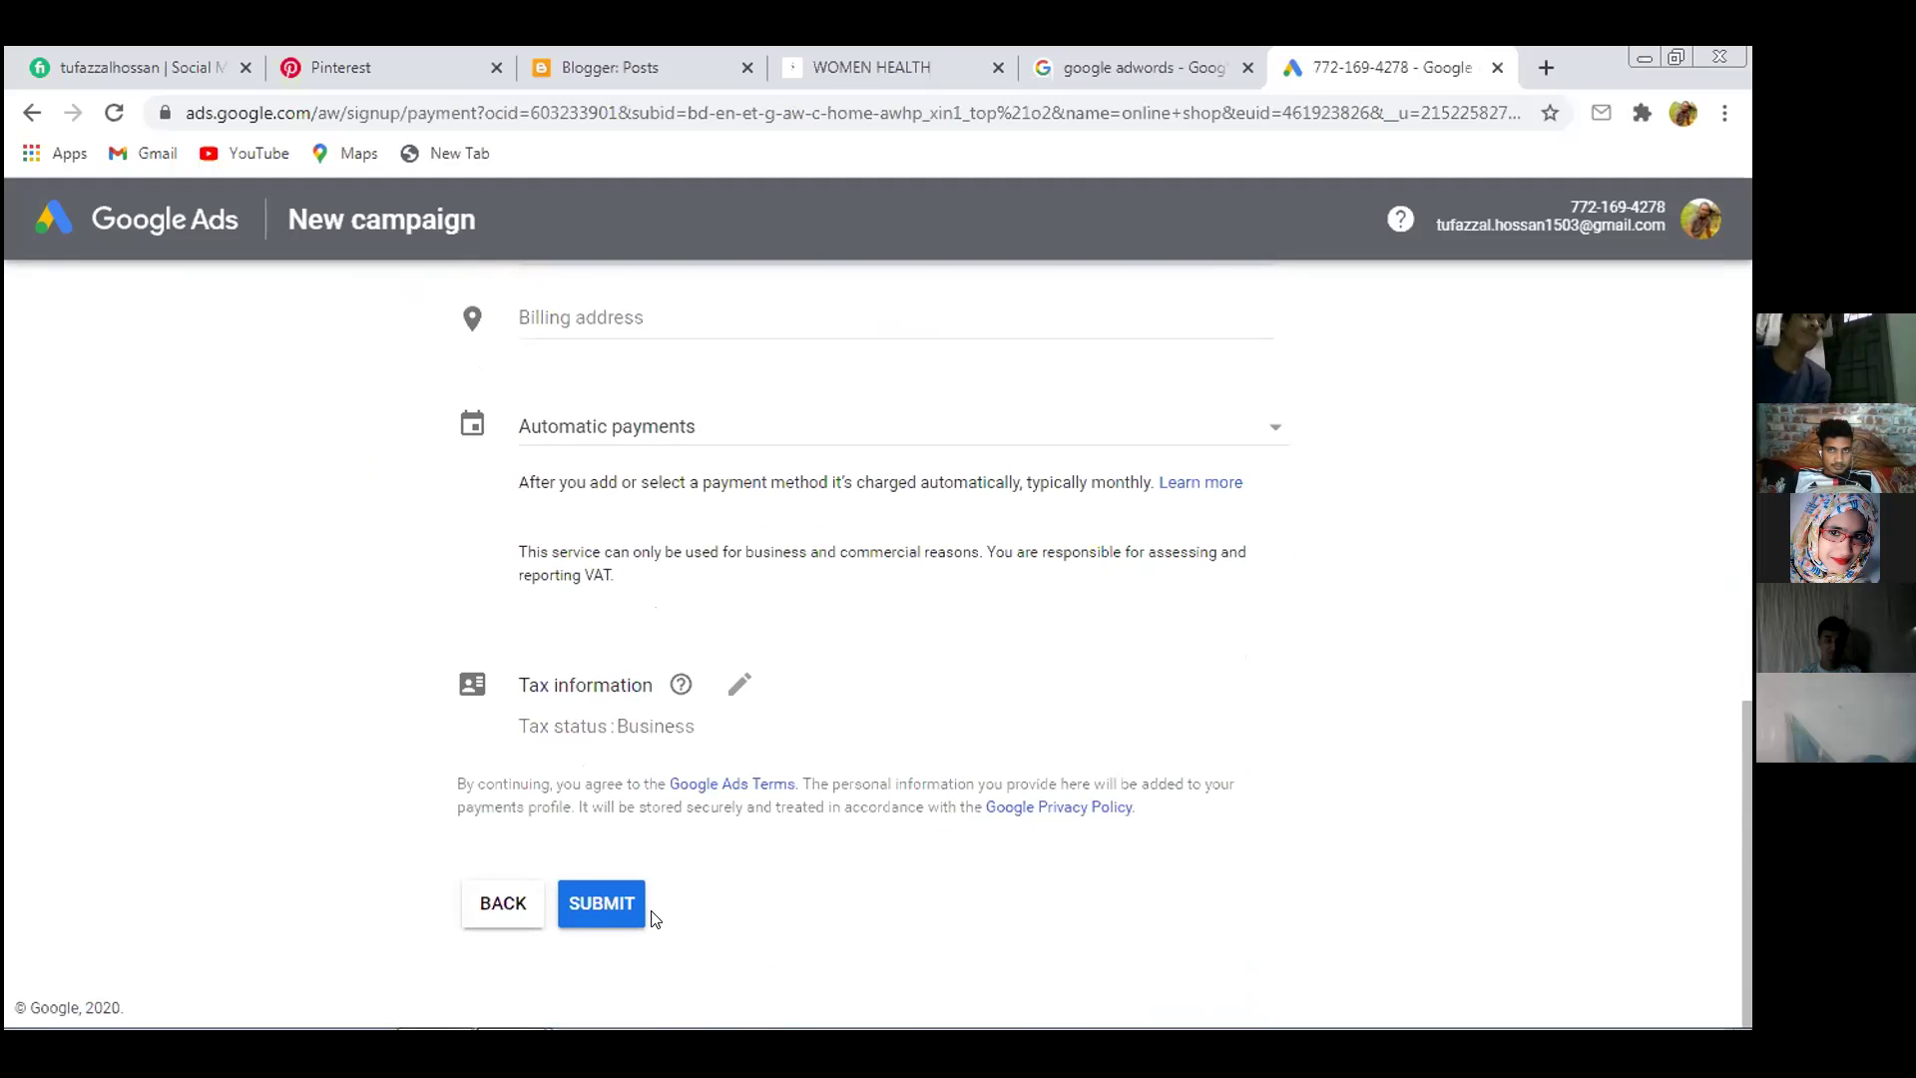
pyautogui.click(598, 915)
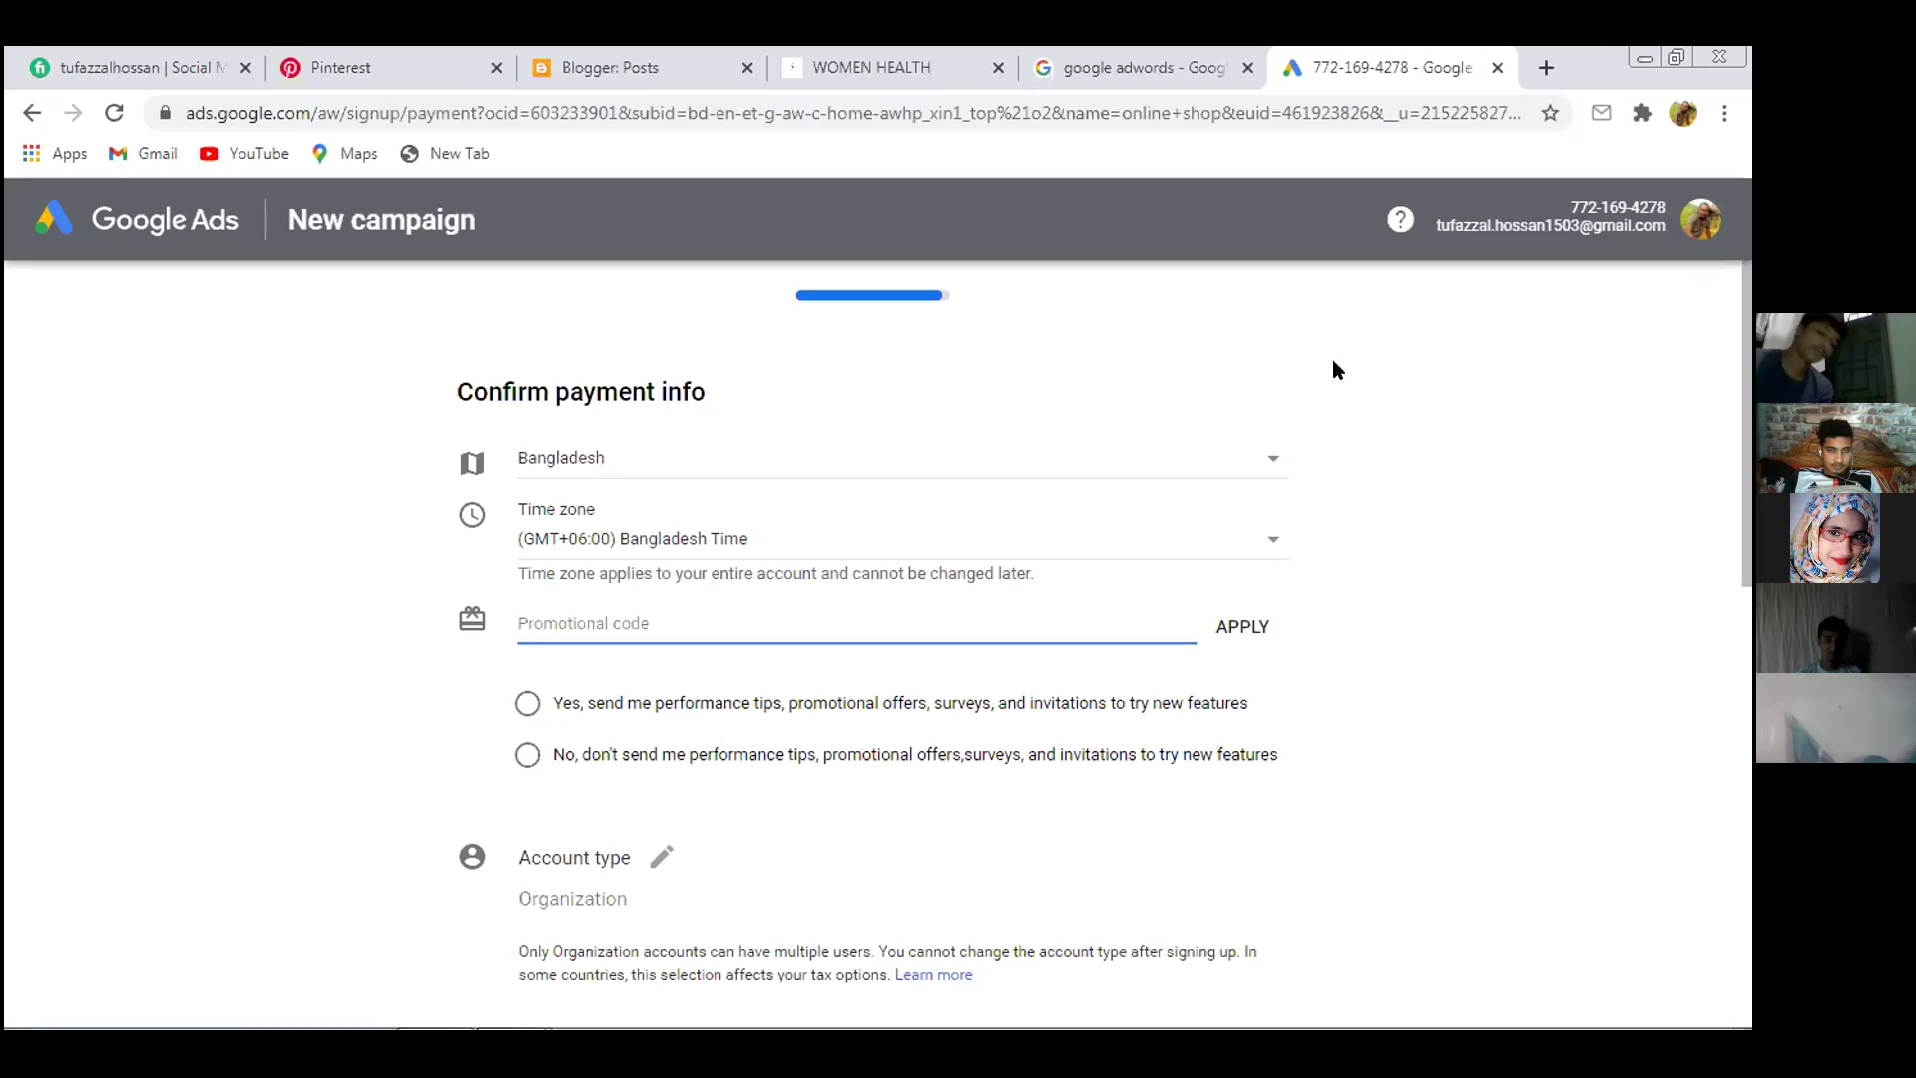
pyautogui.scroll(-10, 1125, 355)
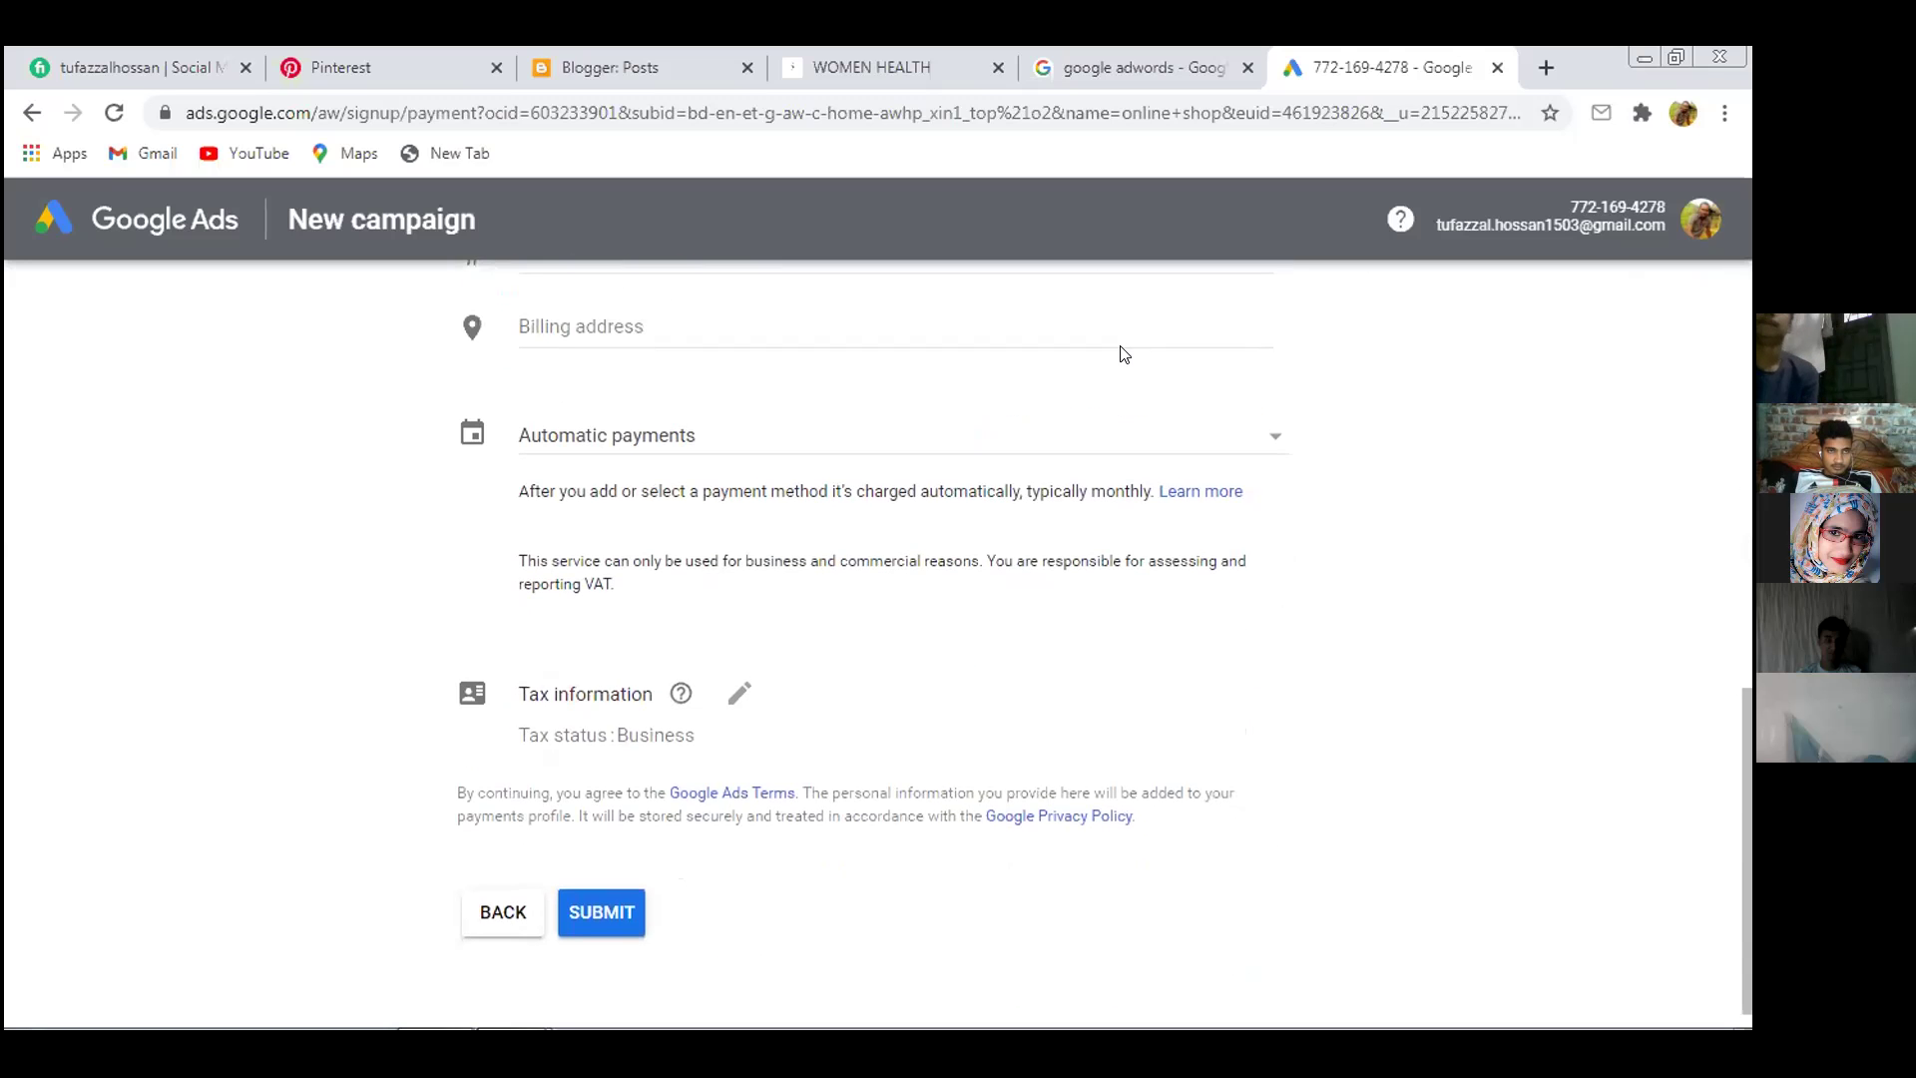
pyautogui.scroll(10, 1124, 356)
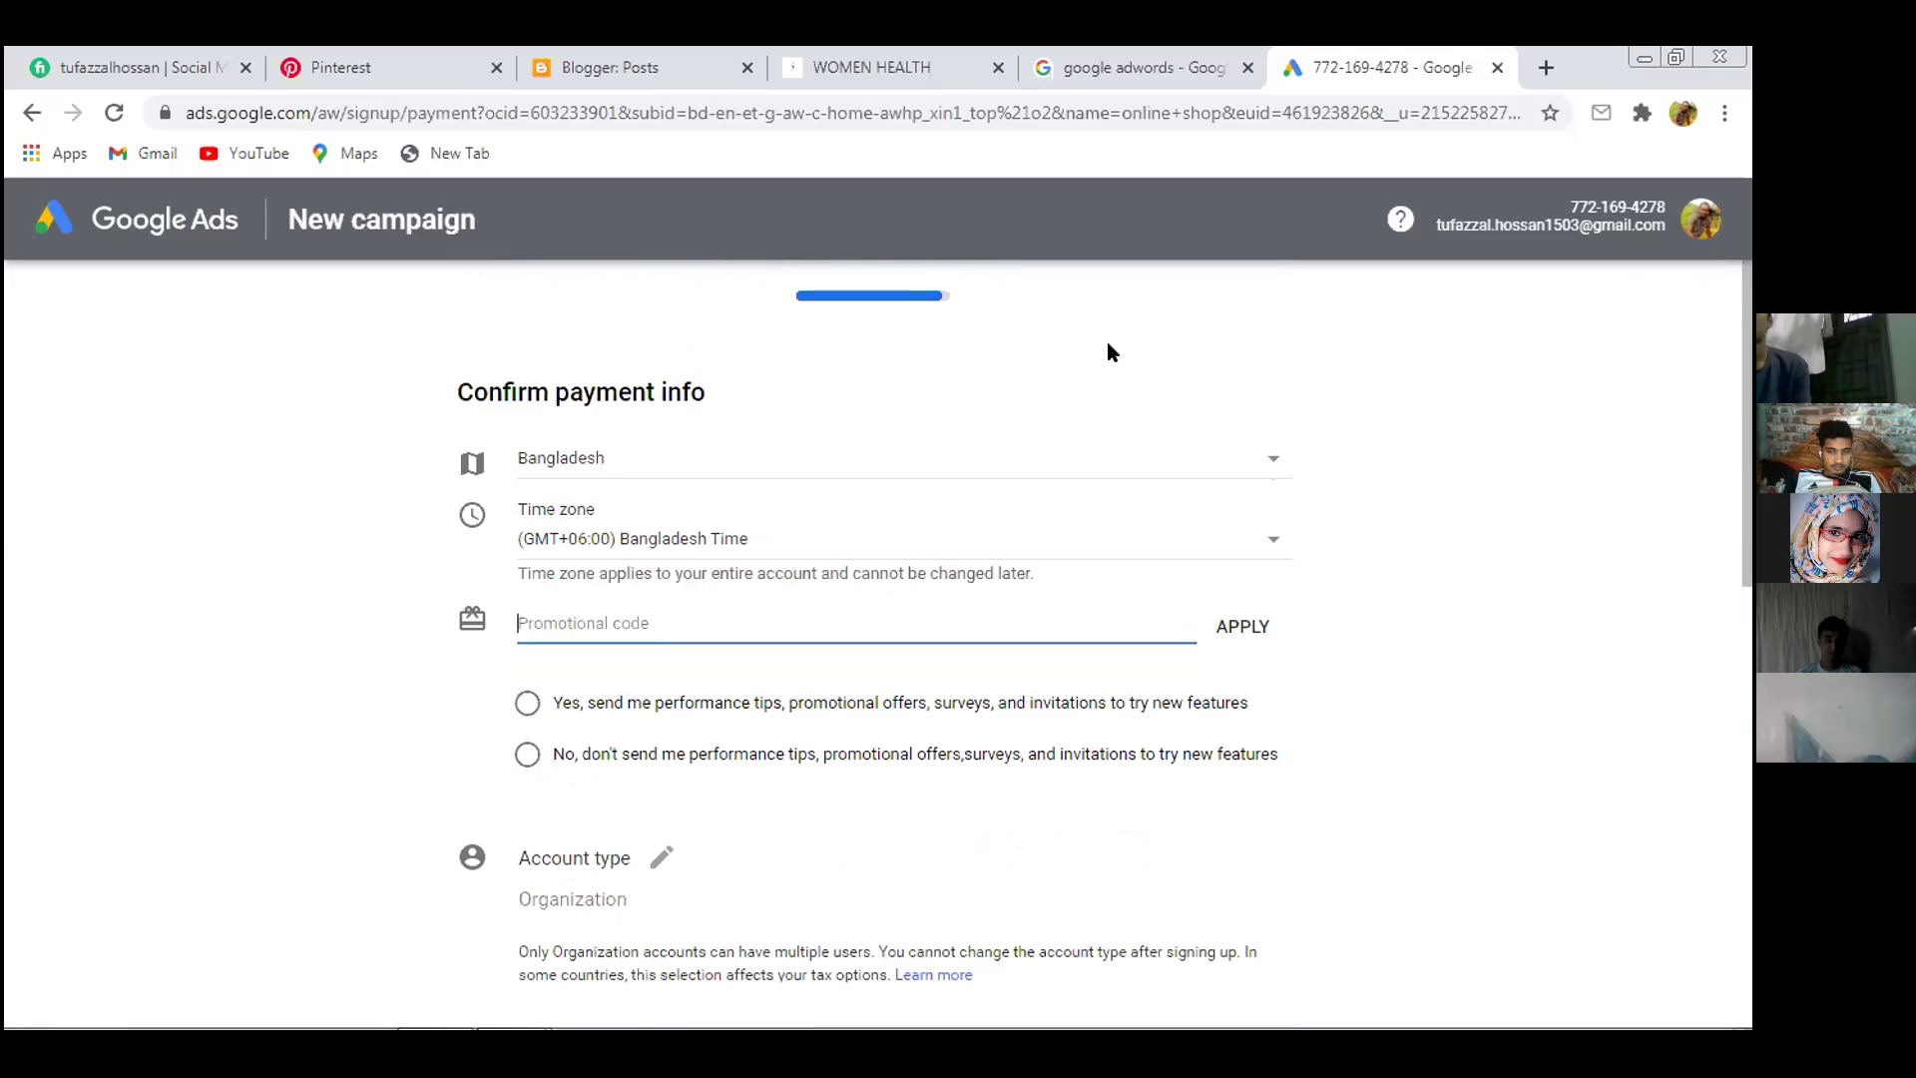
pyautogui.click(31, 112)
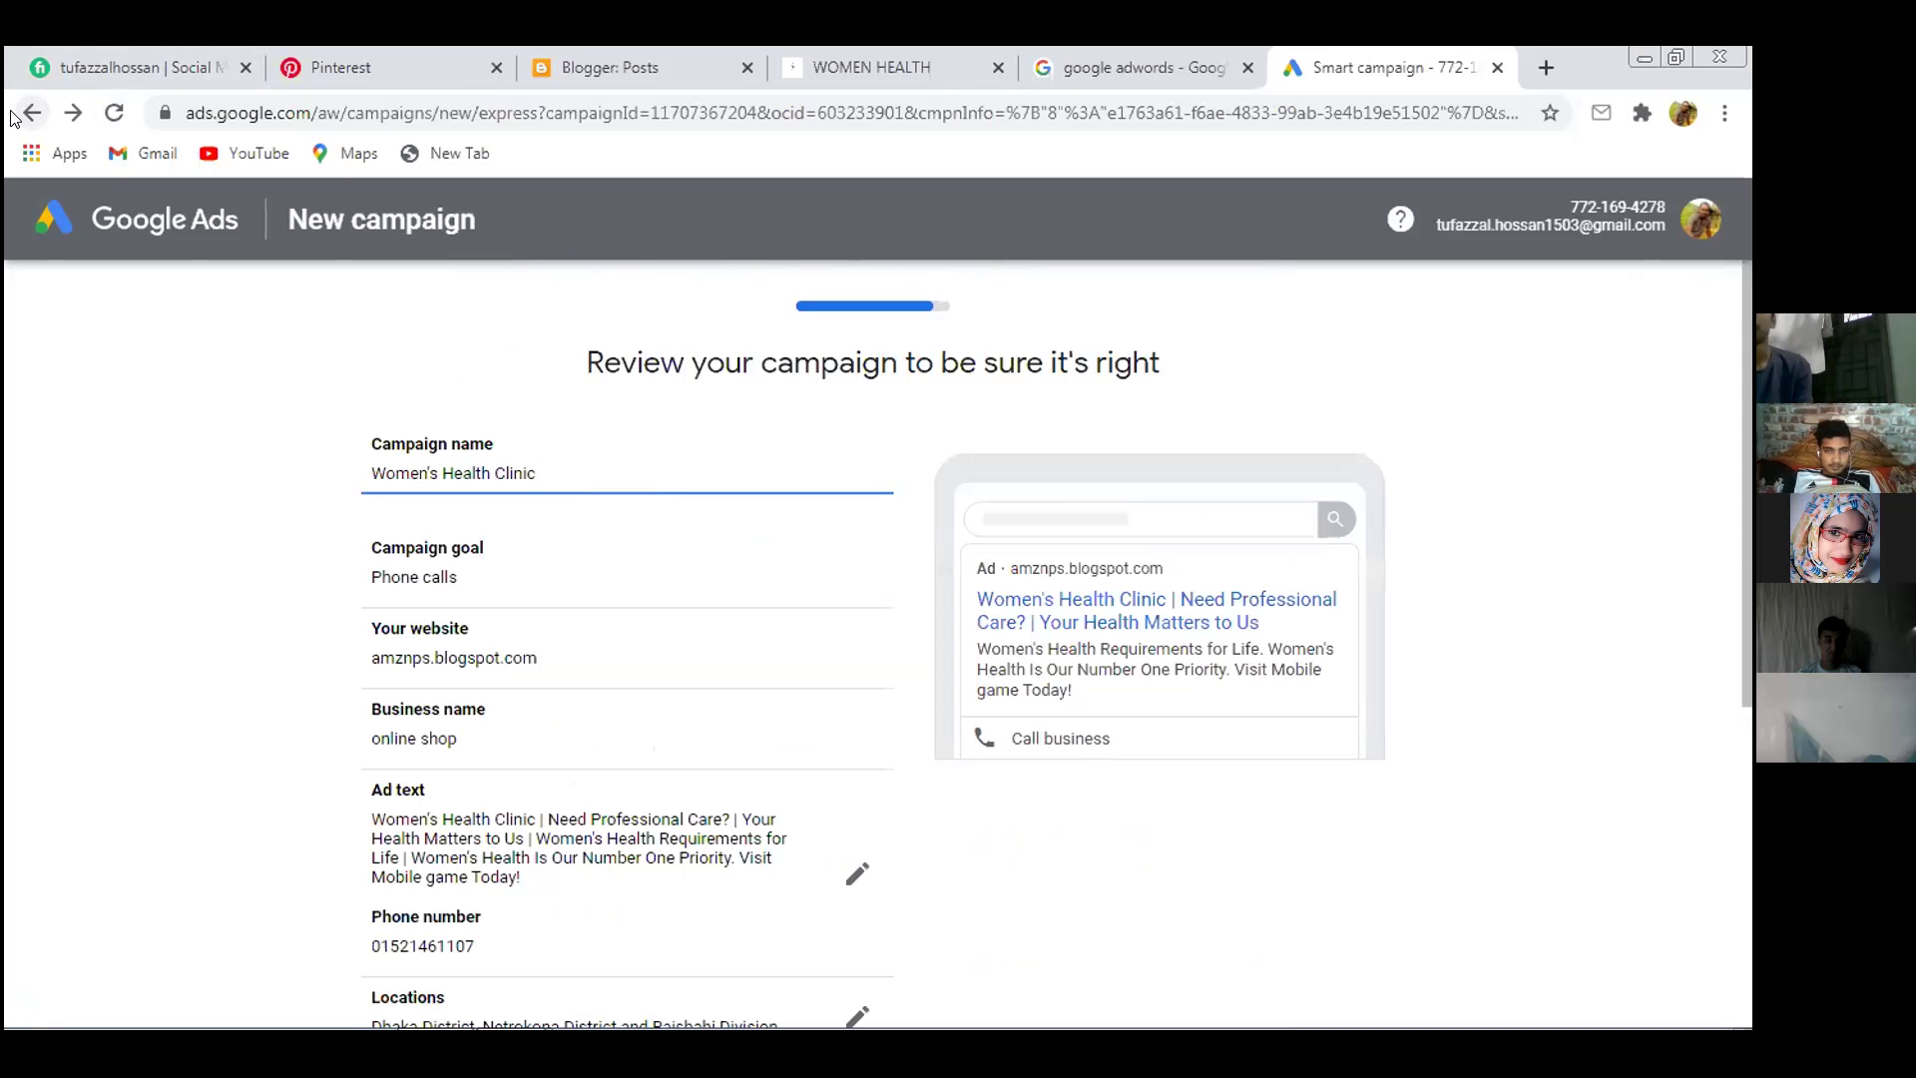
# Go back past the budget, locations, keyword themes and ad steps to the website step
pyautogui.click(14, 115)
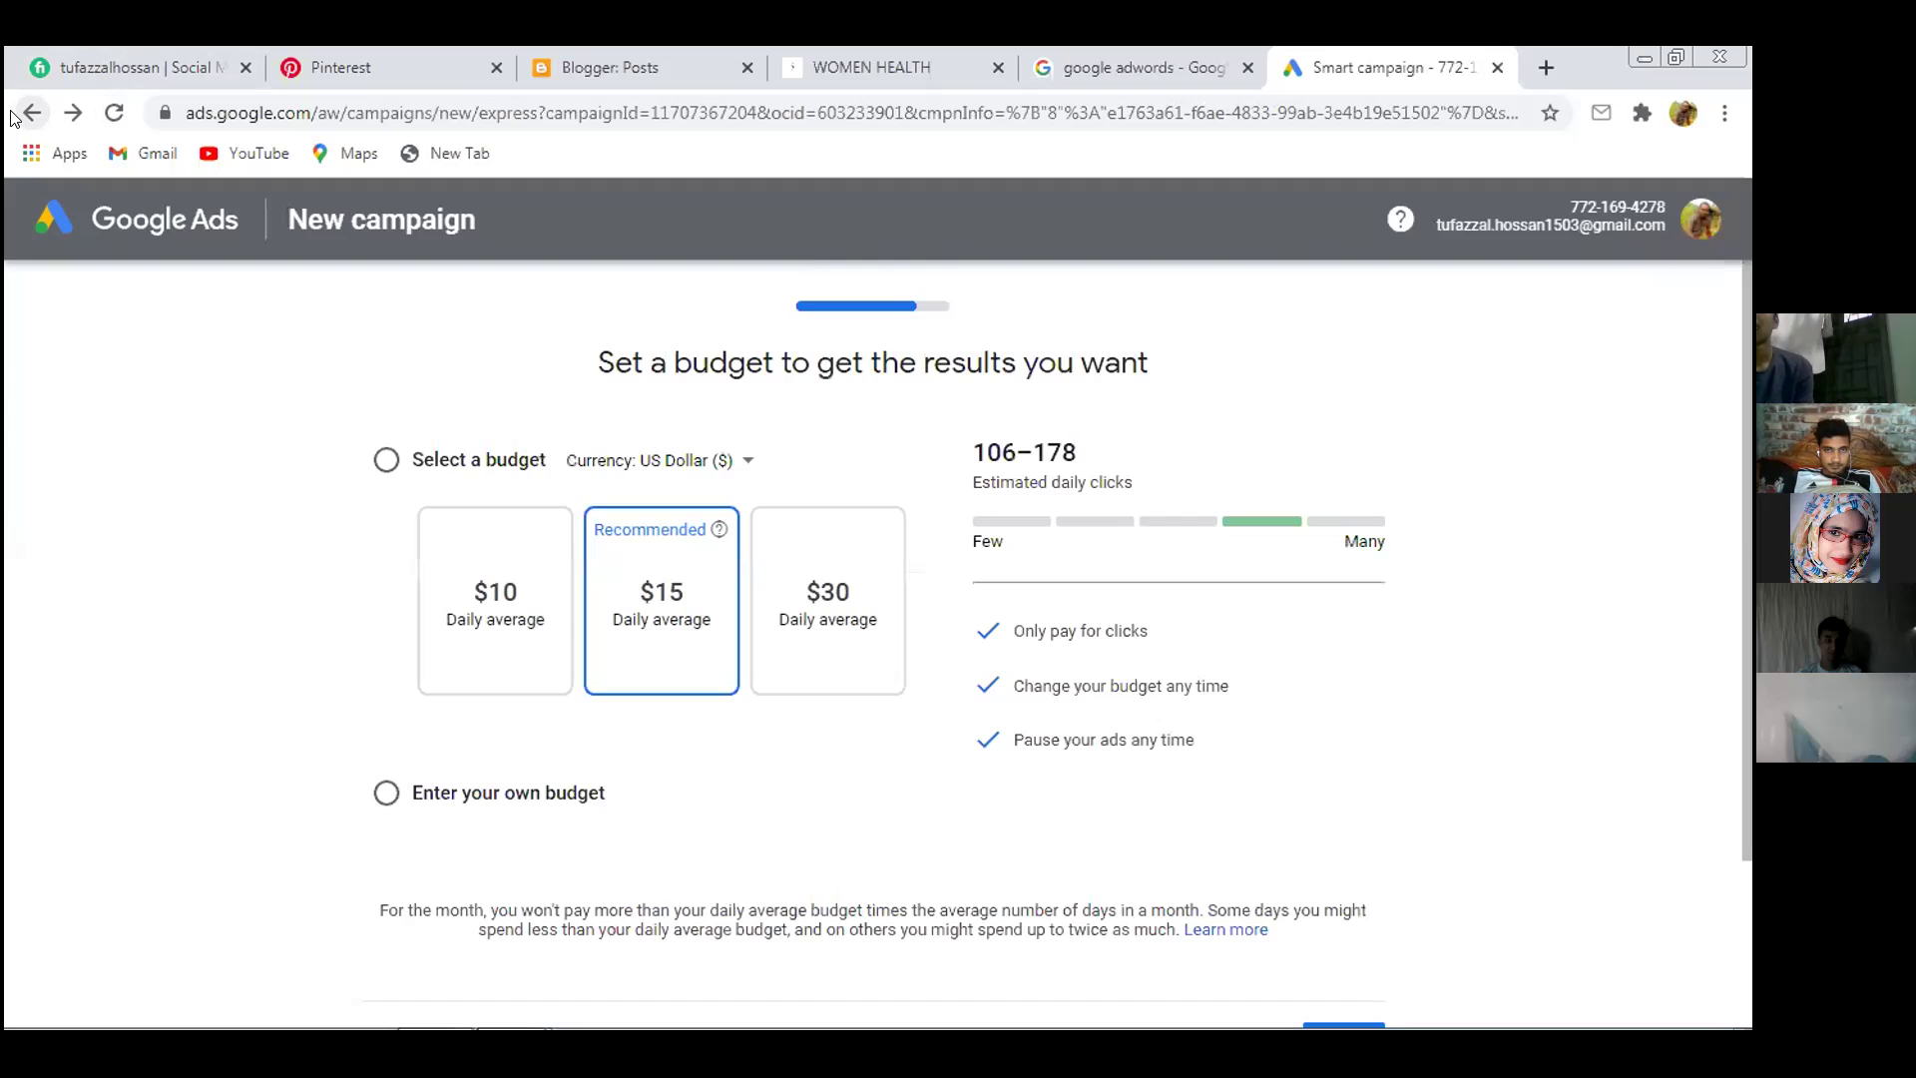
pyautogui.click(14, 115)
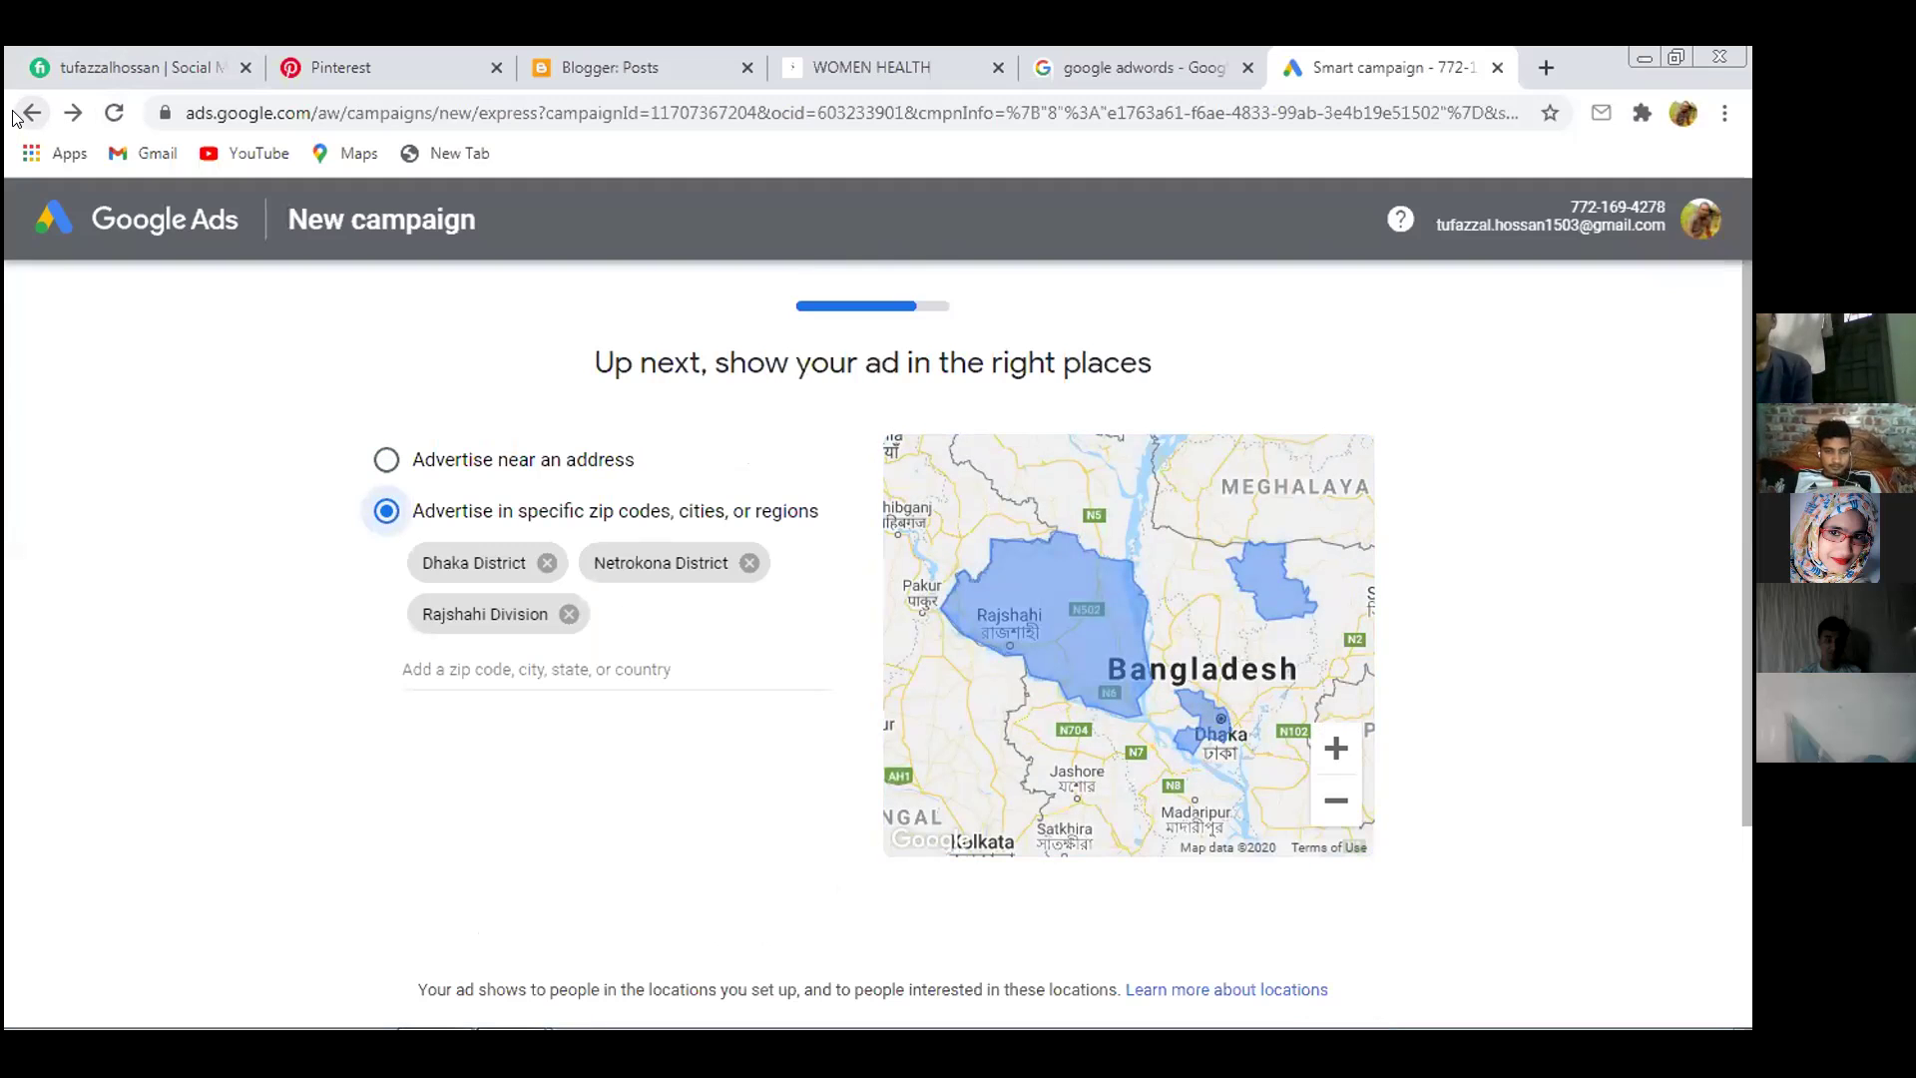
pyautogui.click(14, 116)
pyautogui.click(14, 116)
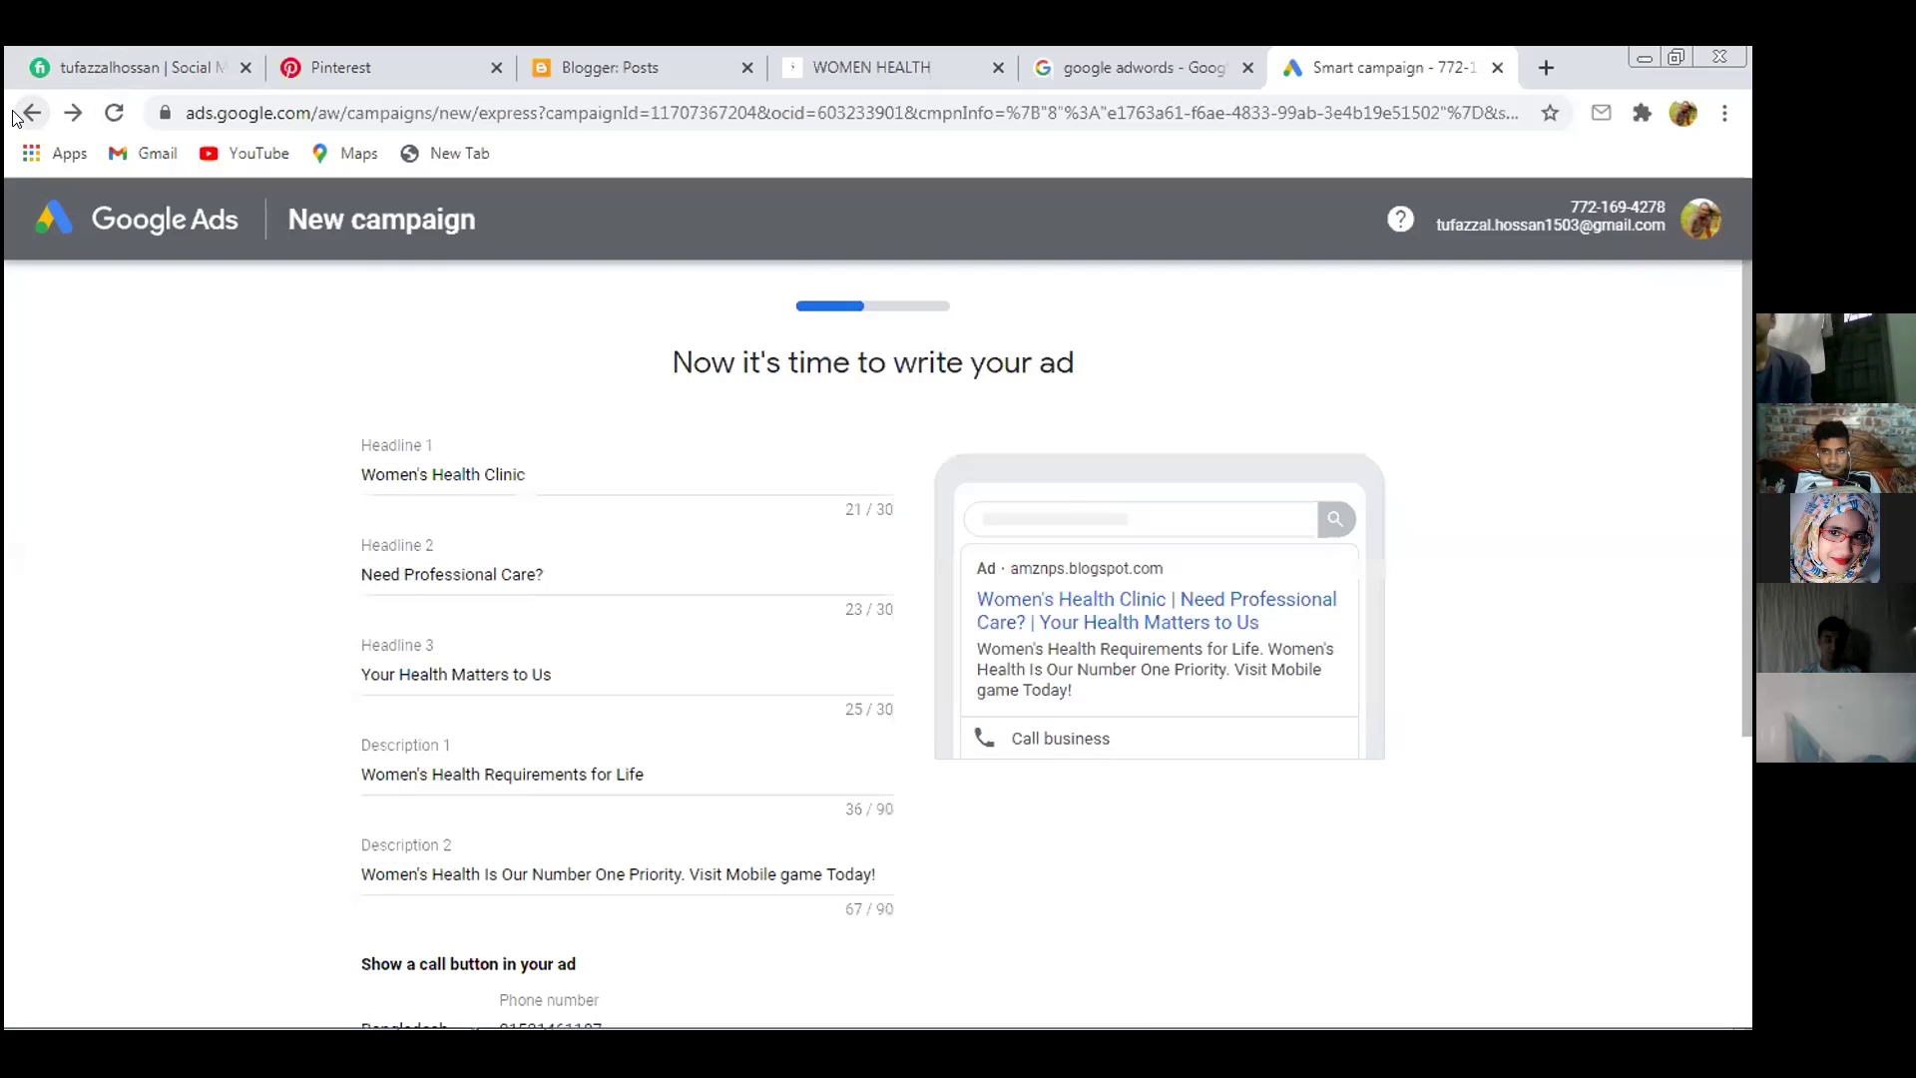
pyautogui.click(14, 116)
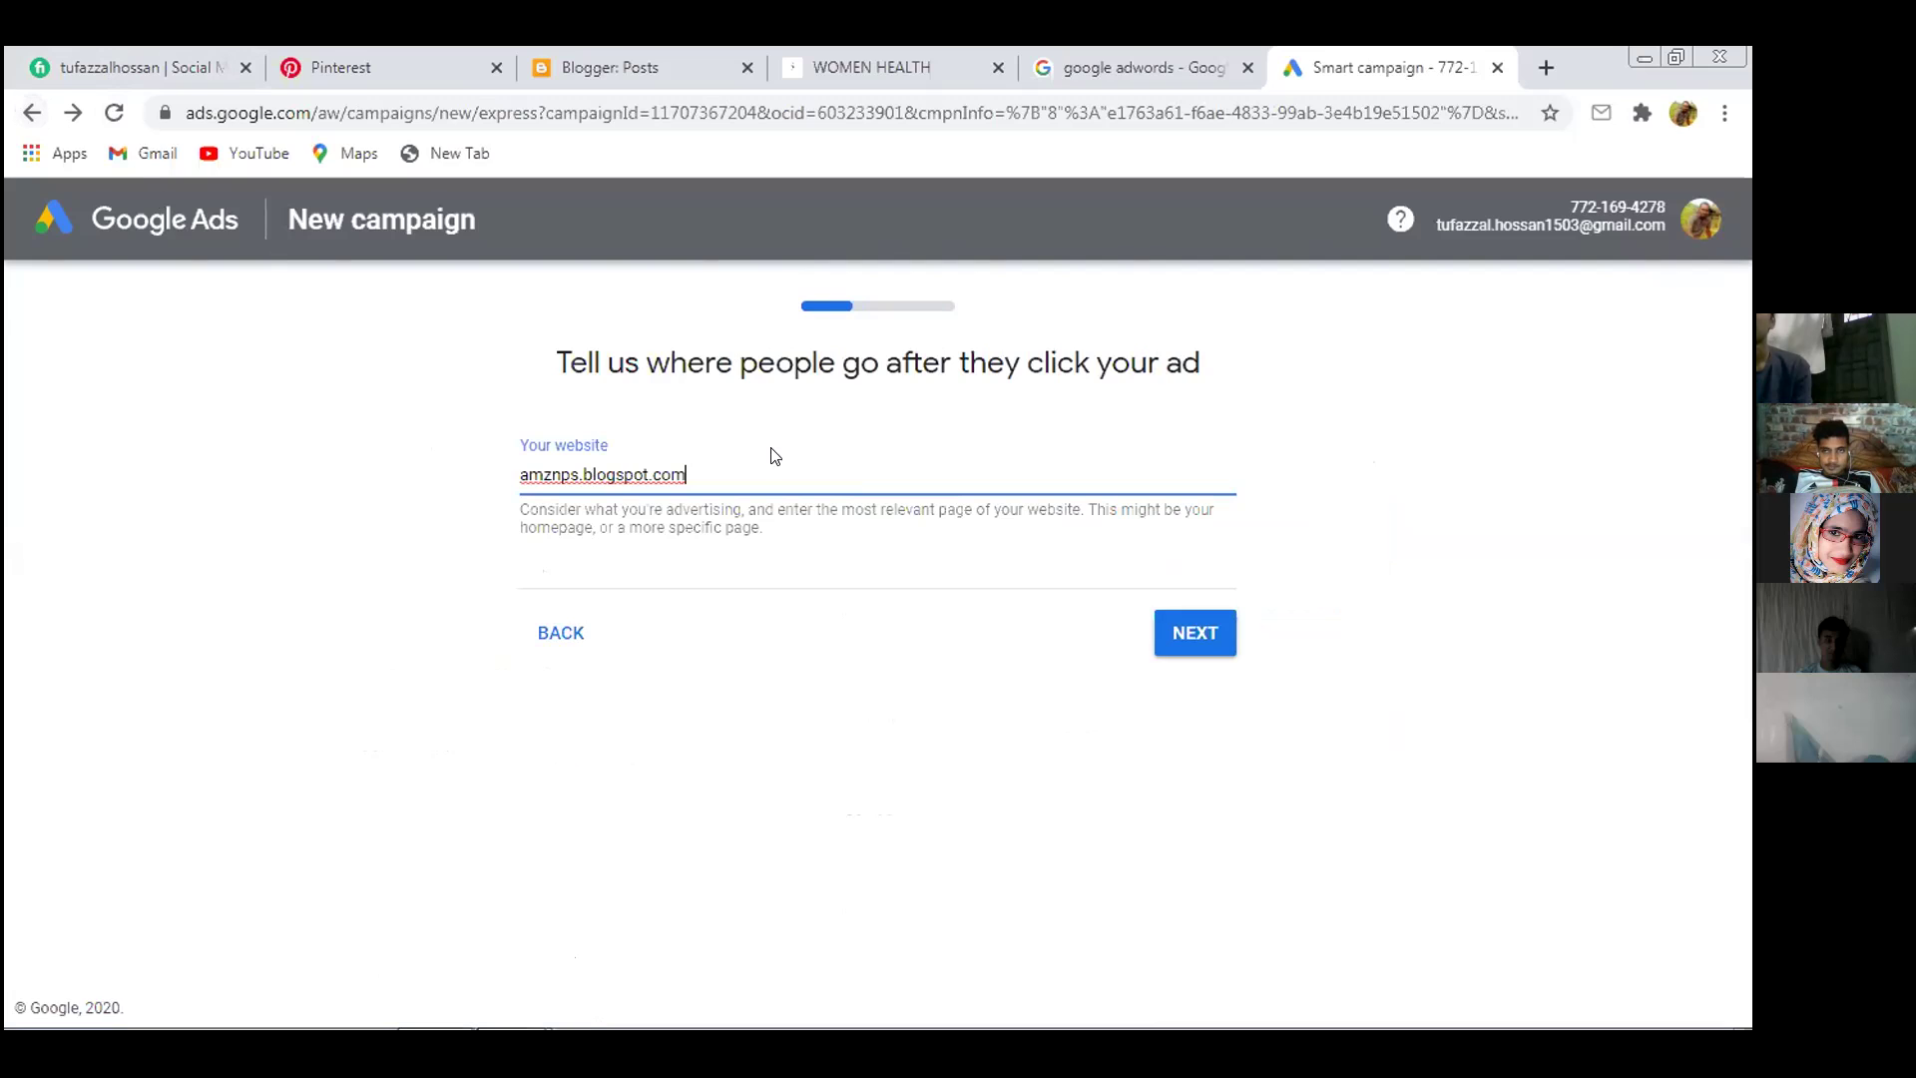
# Leave the website address unchanged and step back past the 'online shop' business name step
pyautogui.moveTo(722, 469); pyautogui.dragTo(502, 488)
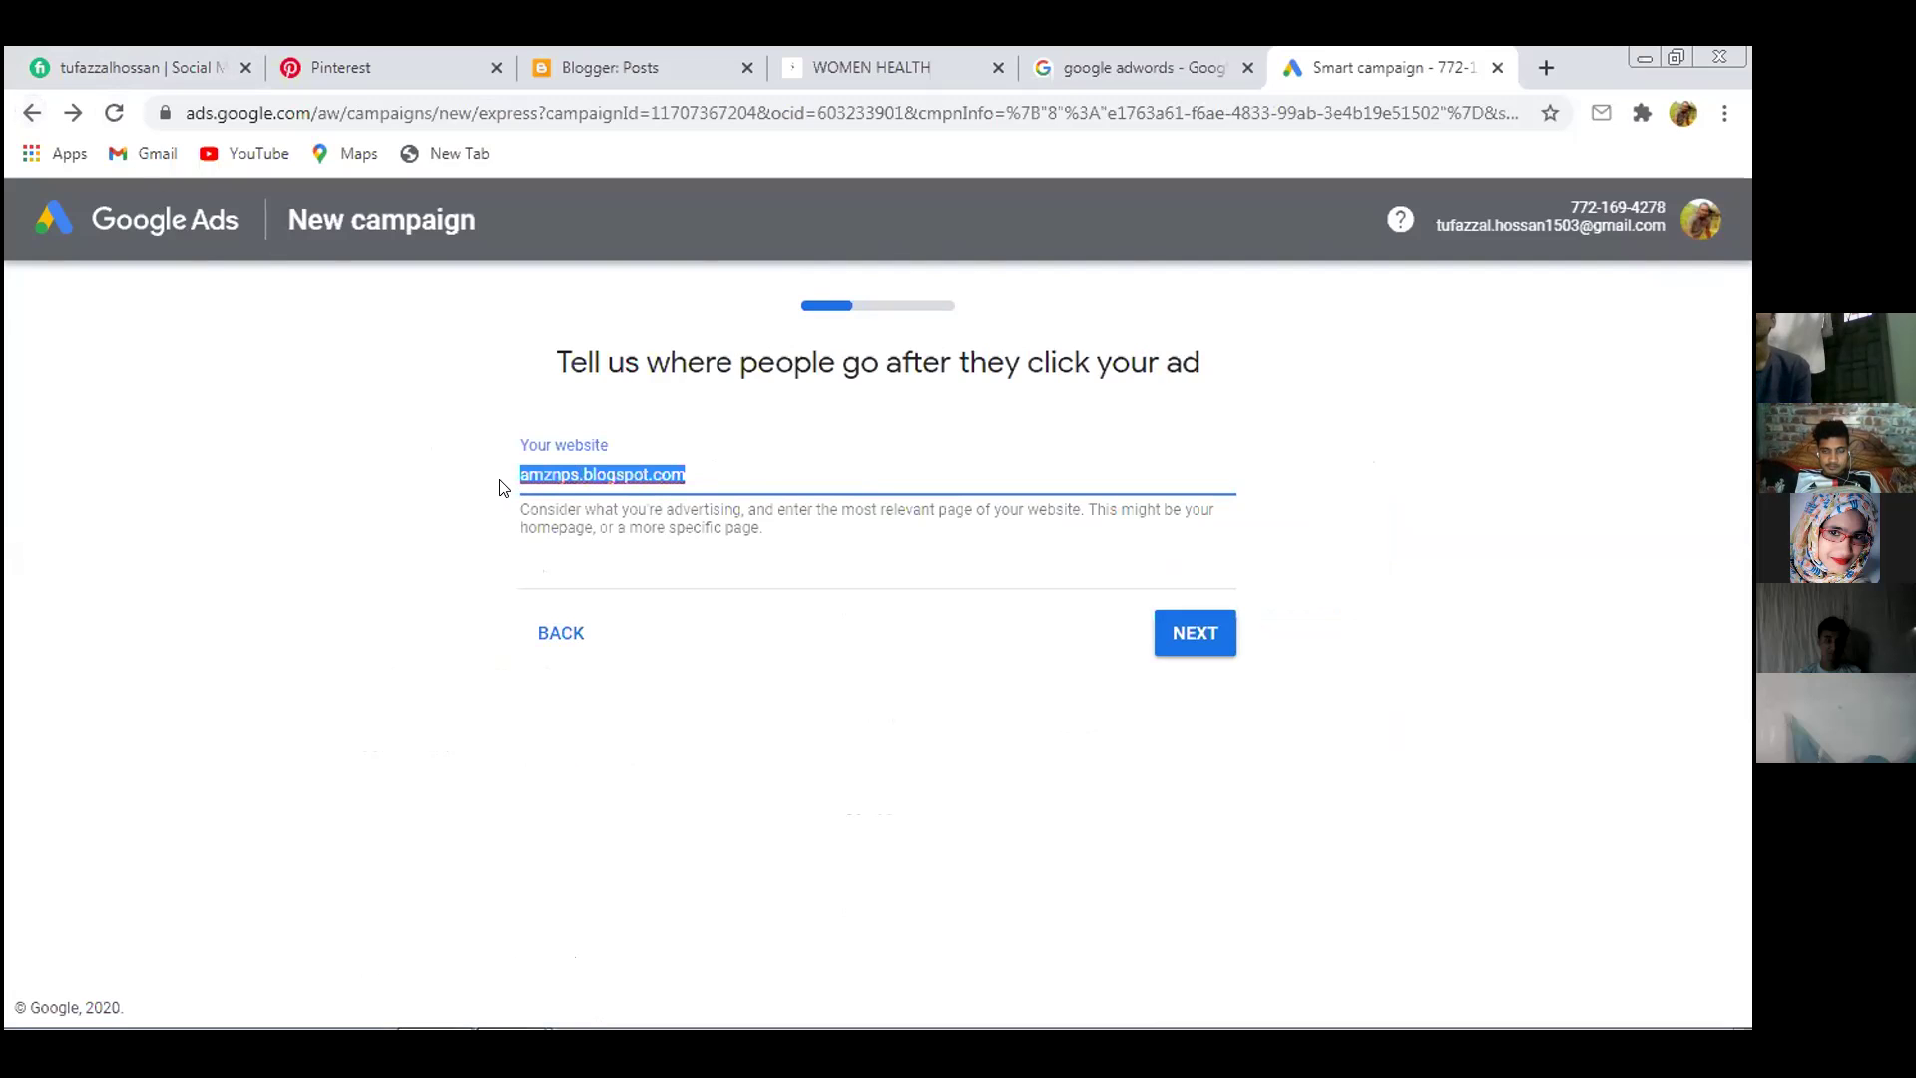
pyautogui.click(589, 474)
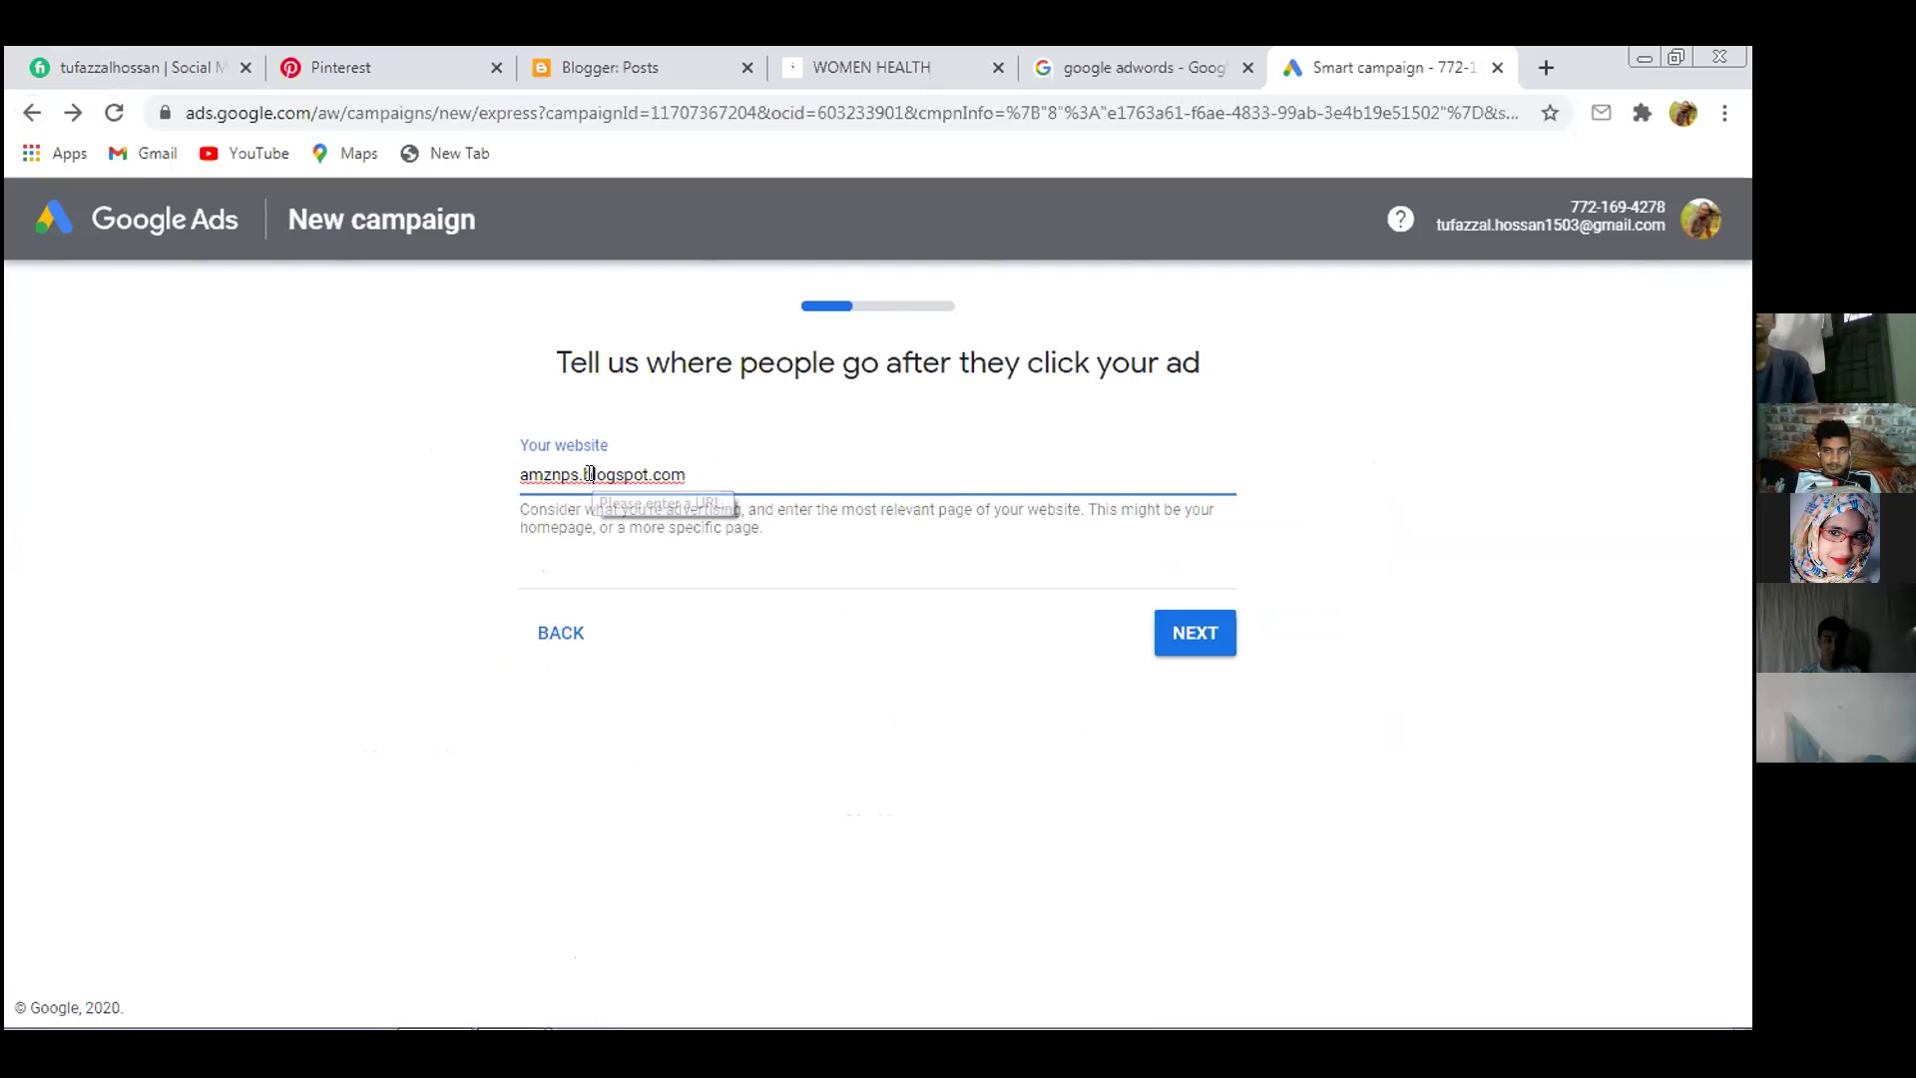
pyautogui.moveTo(570, 471); pyautogui.dragTo(706, 455)
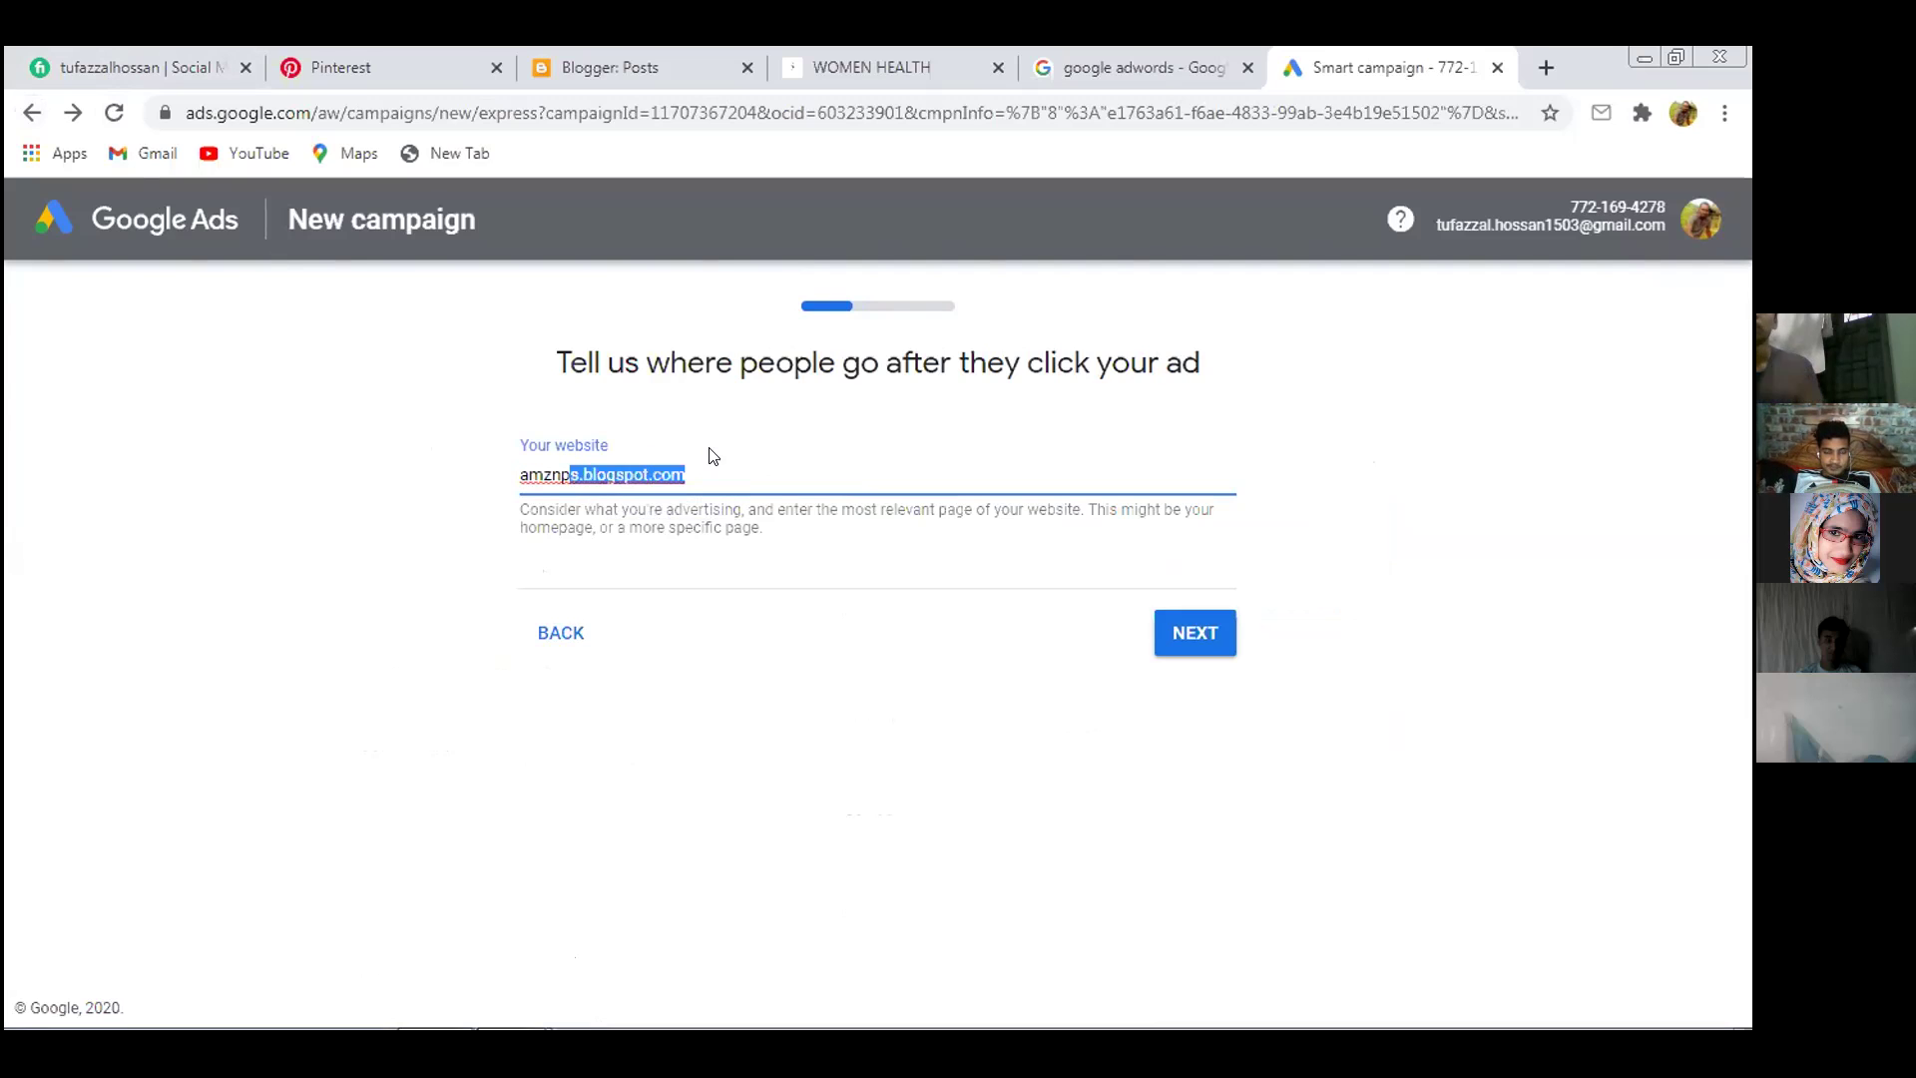
pyautogui.click(692, 470)
pyautogui.click(561, 631)
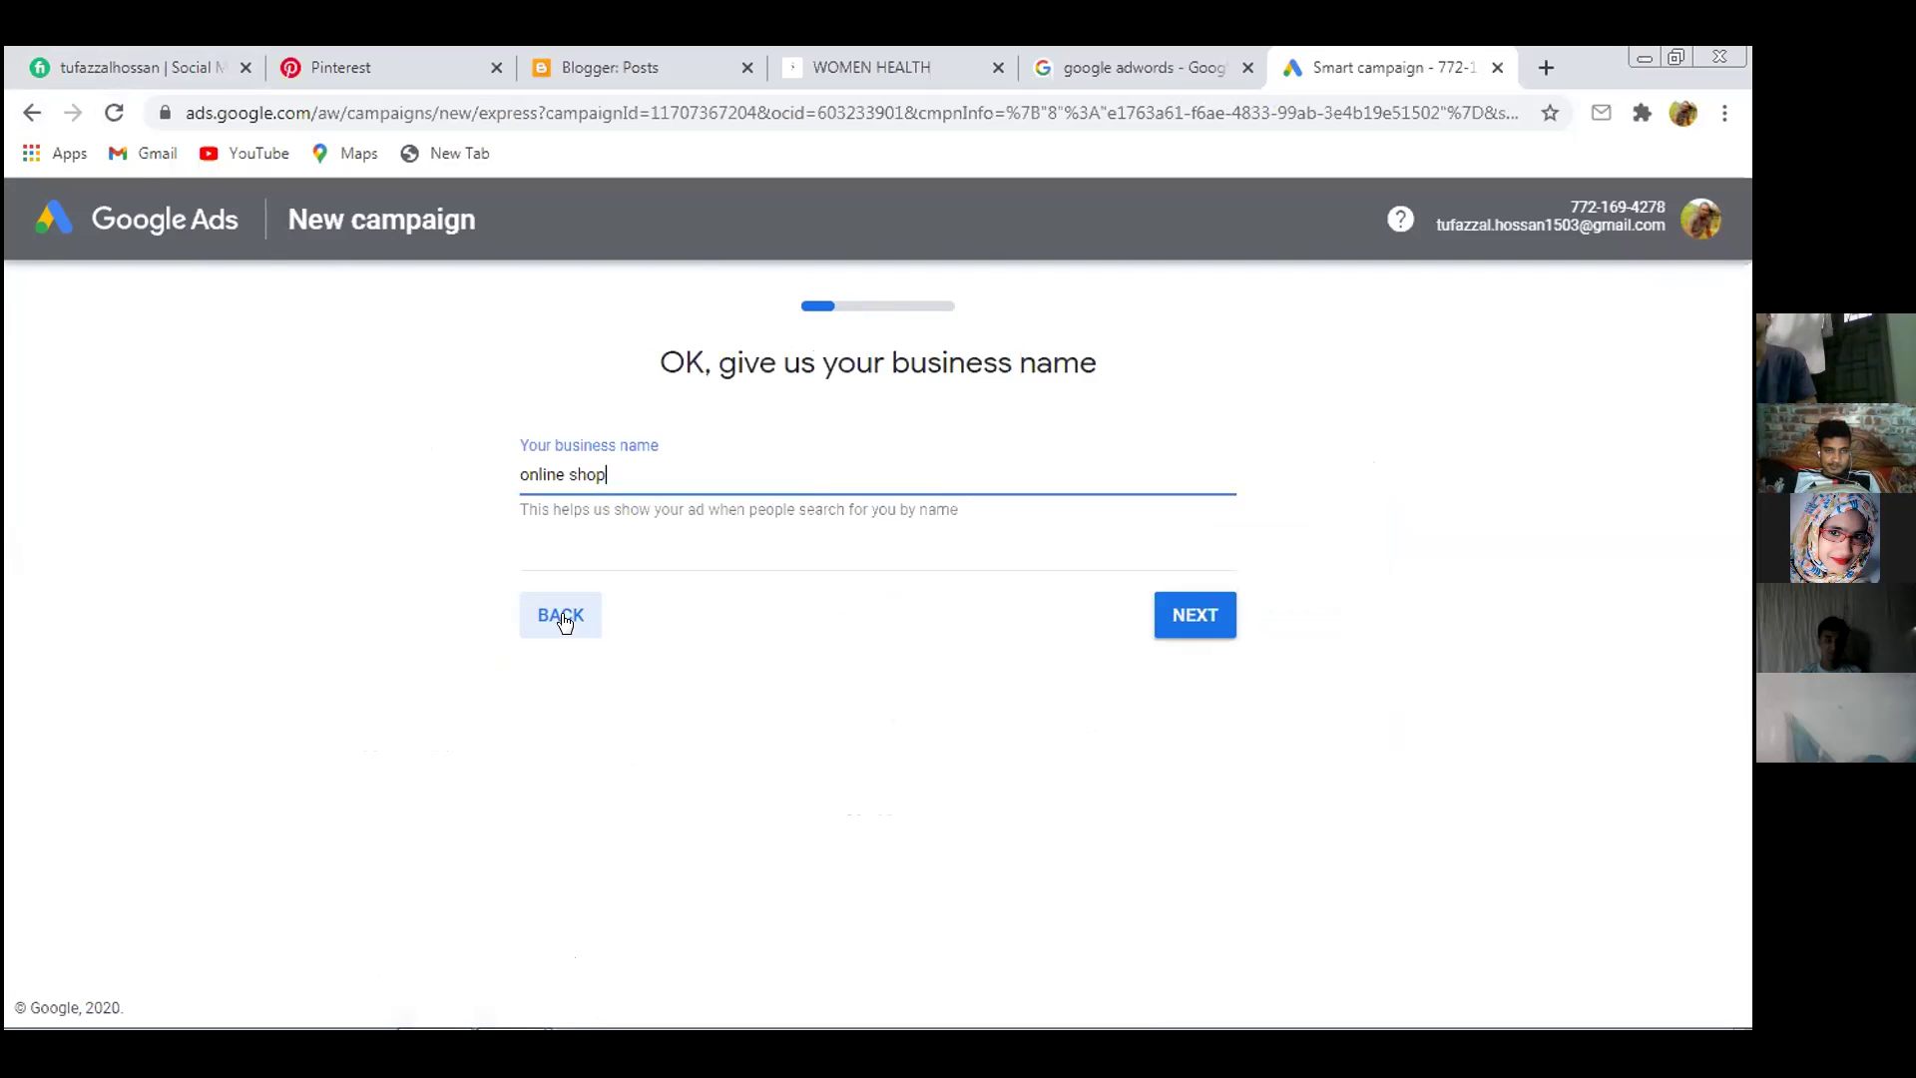
pyautogui.click(562, 616)
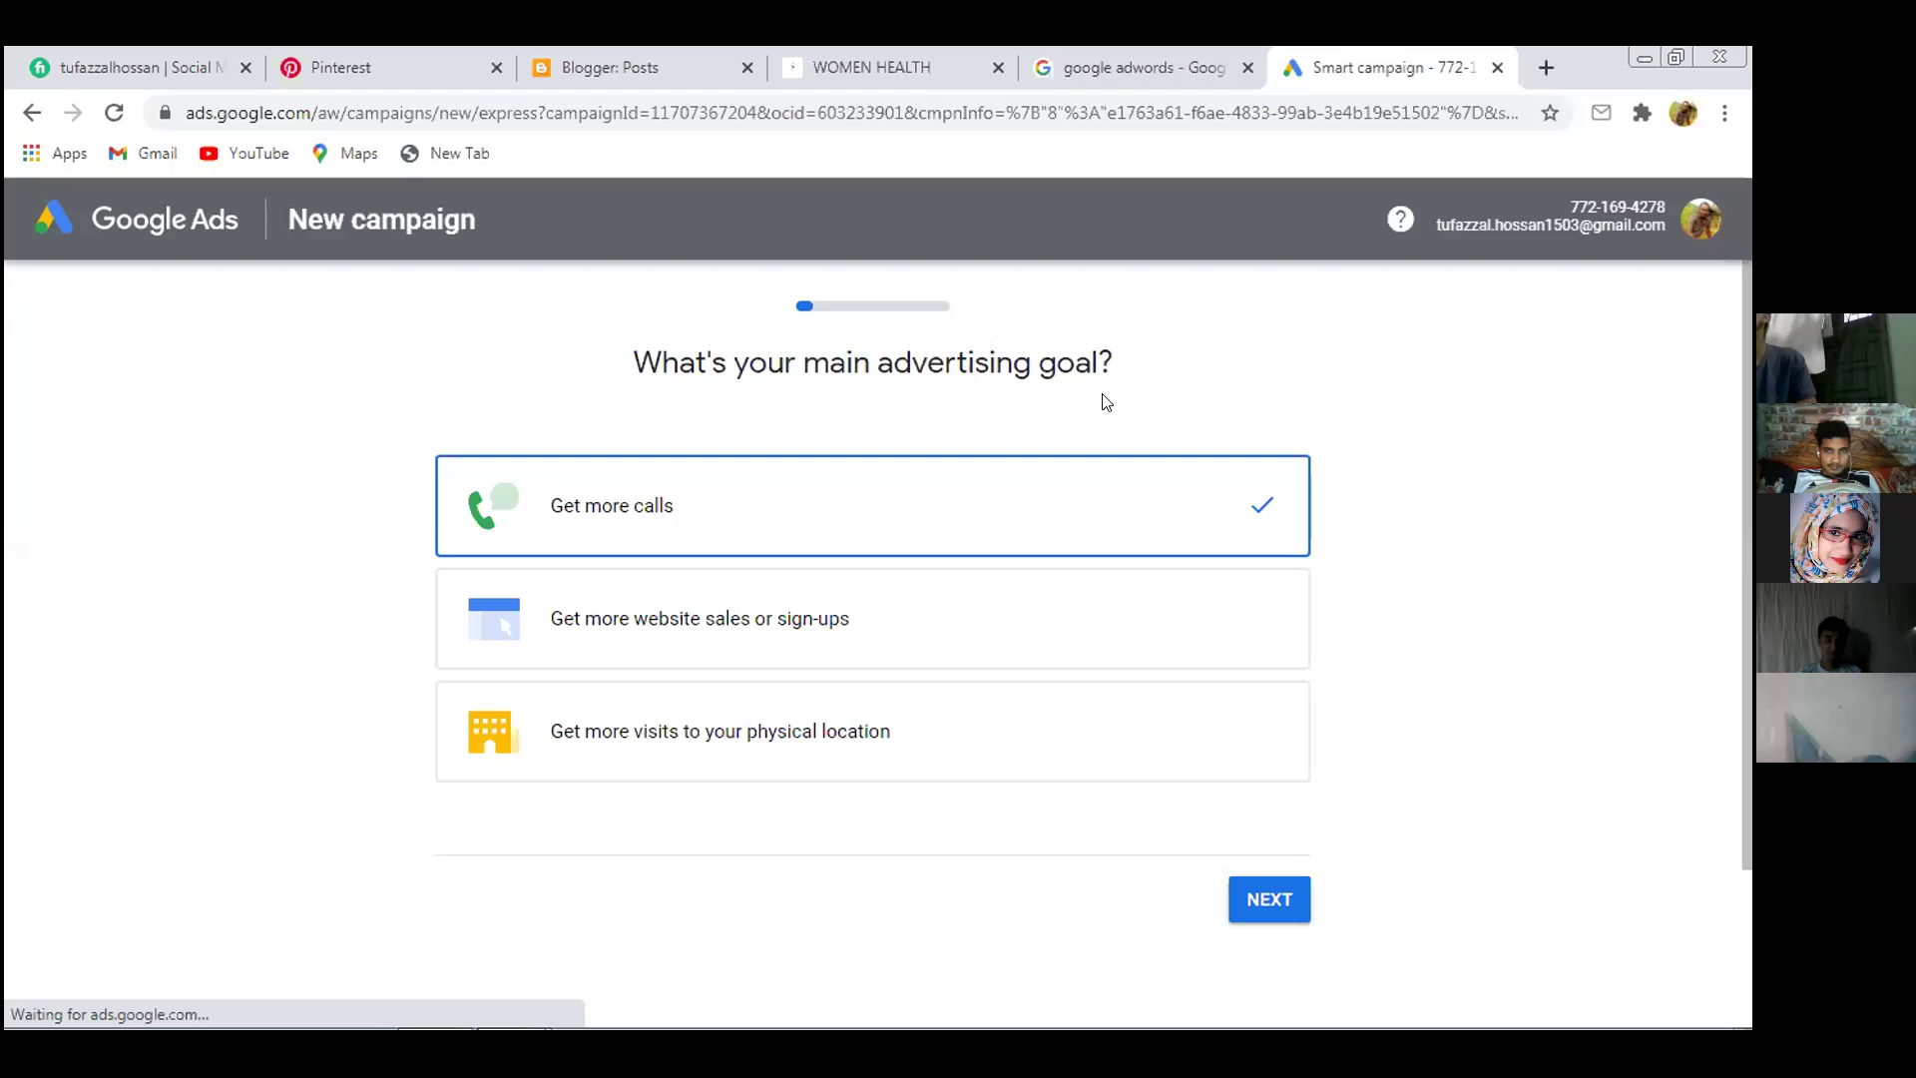
# Choose 'Get more website sales or sign-ups' and advance through business, website, ad and keyword steps
pyautogui.click(697, 649)
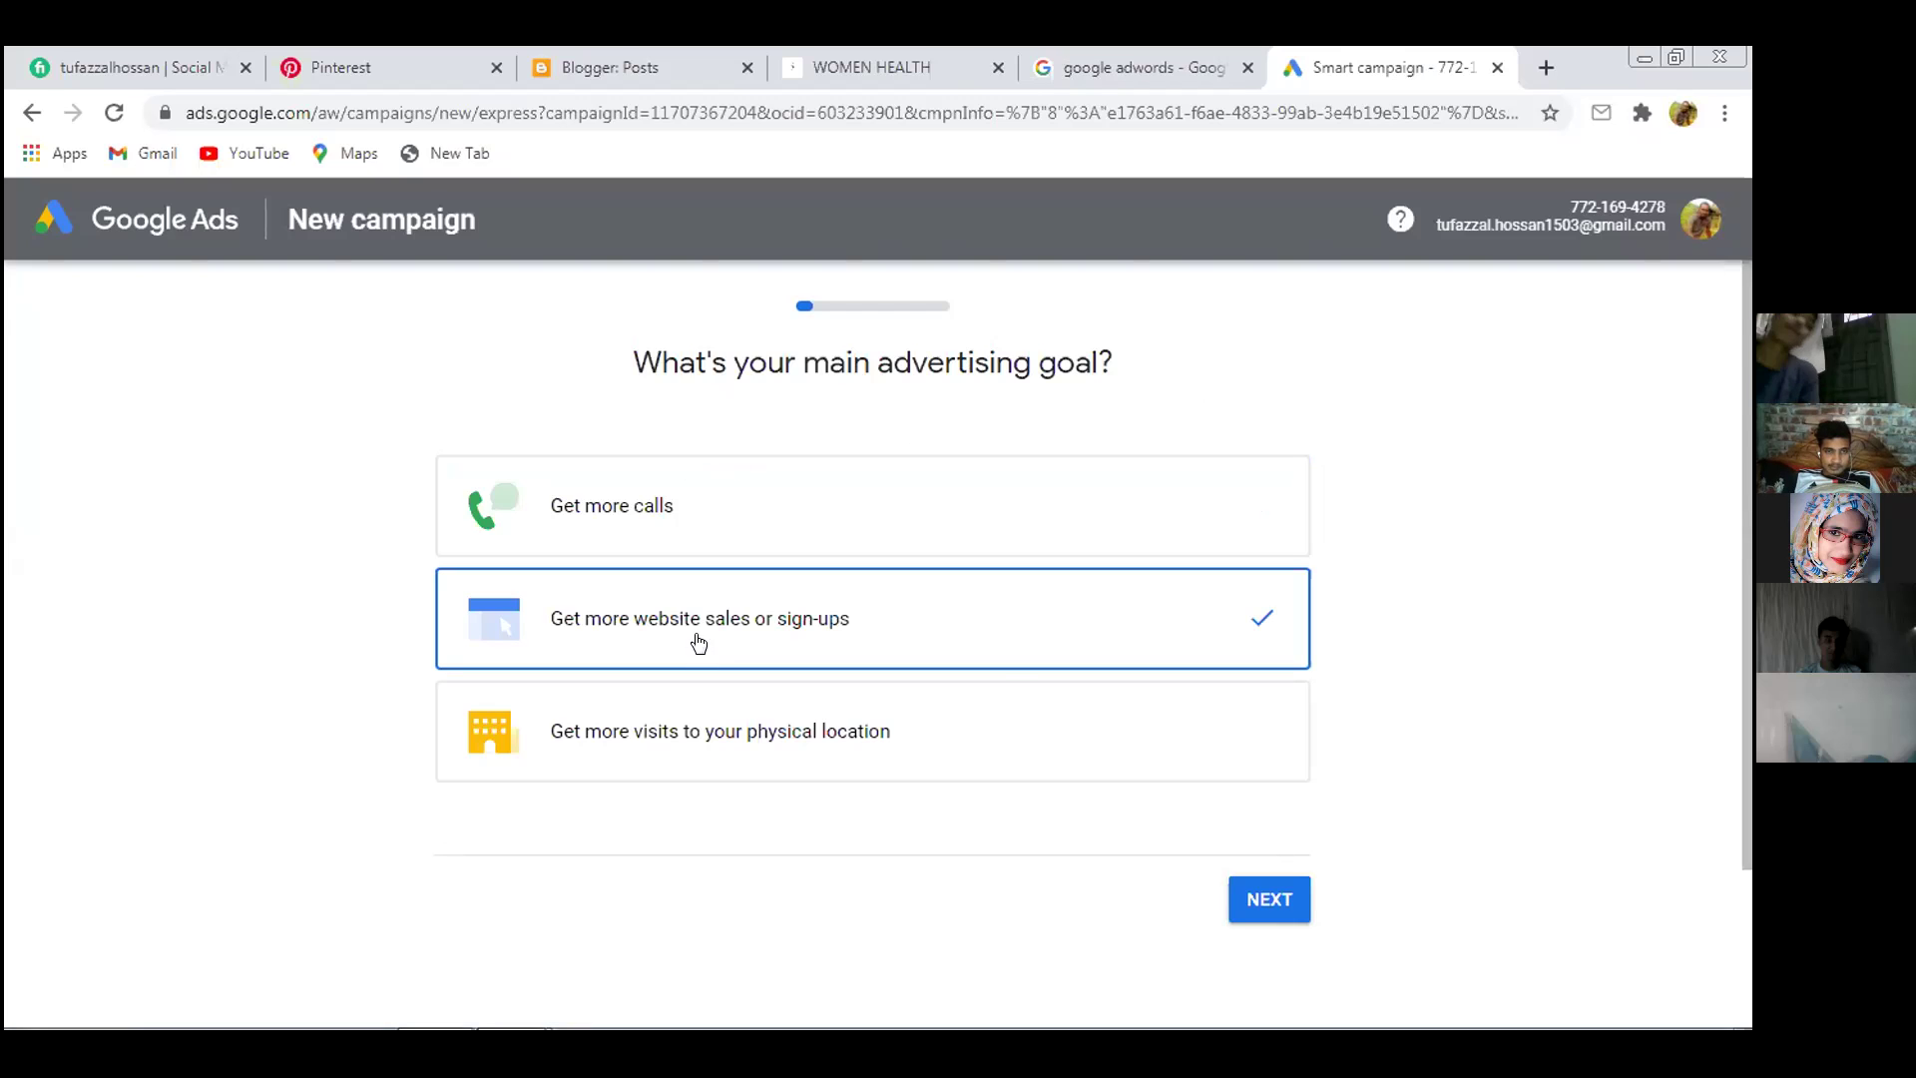
pyautogui.click(1287, 901)
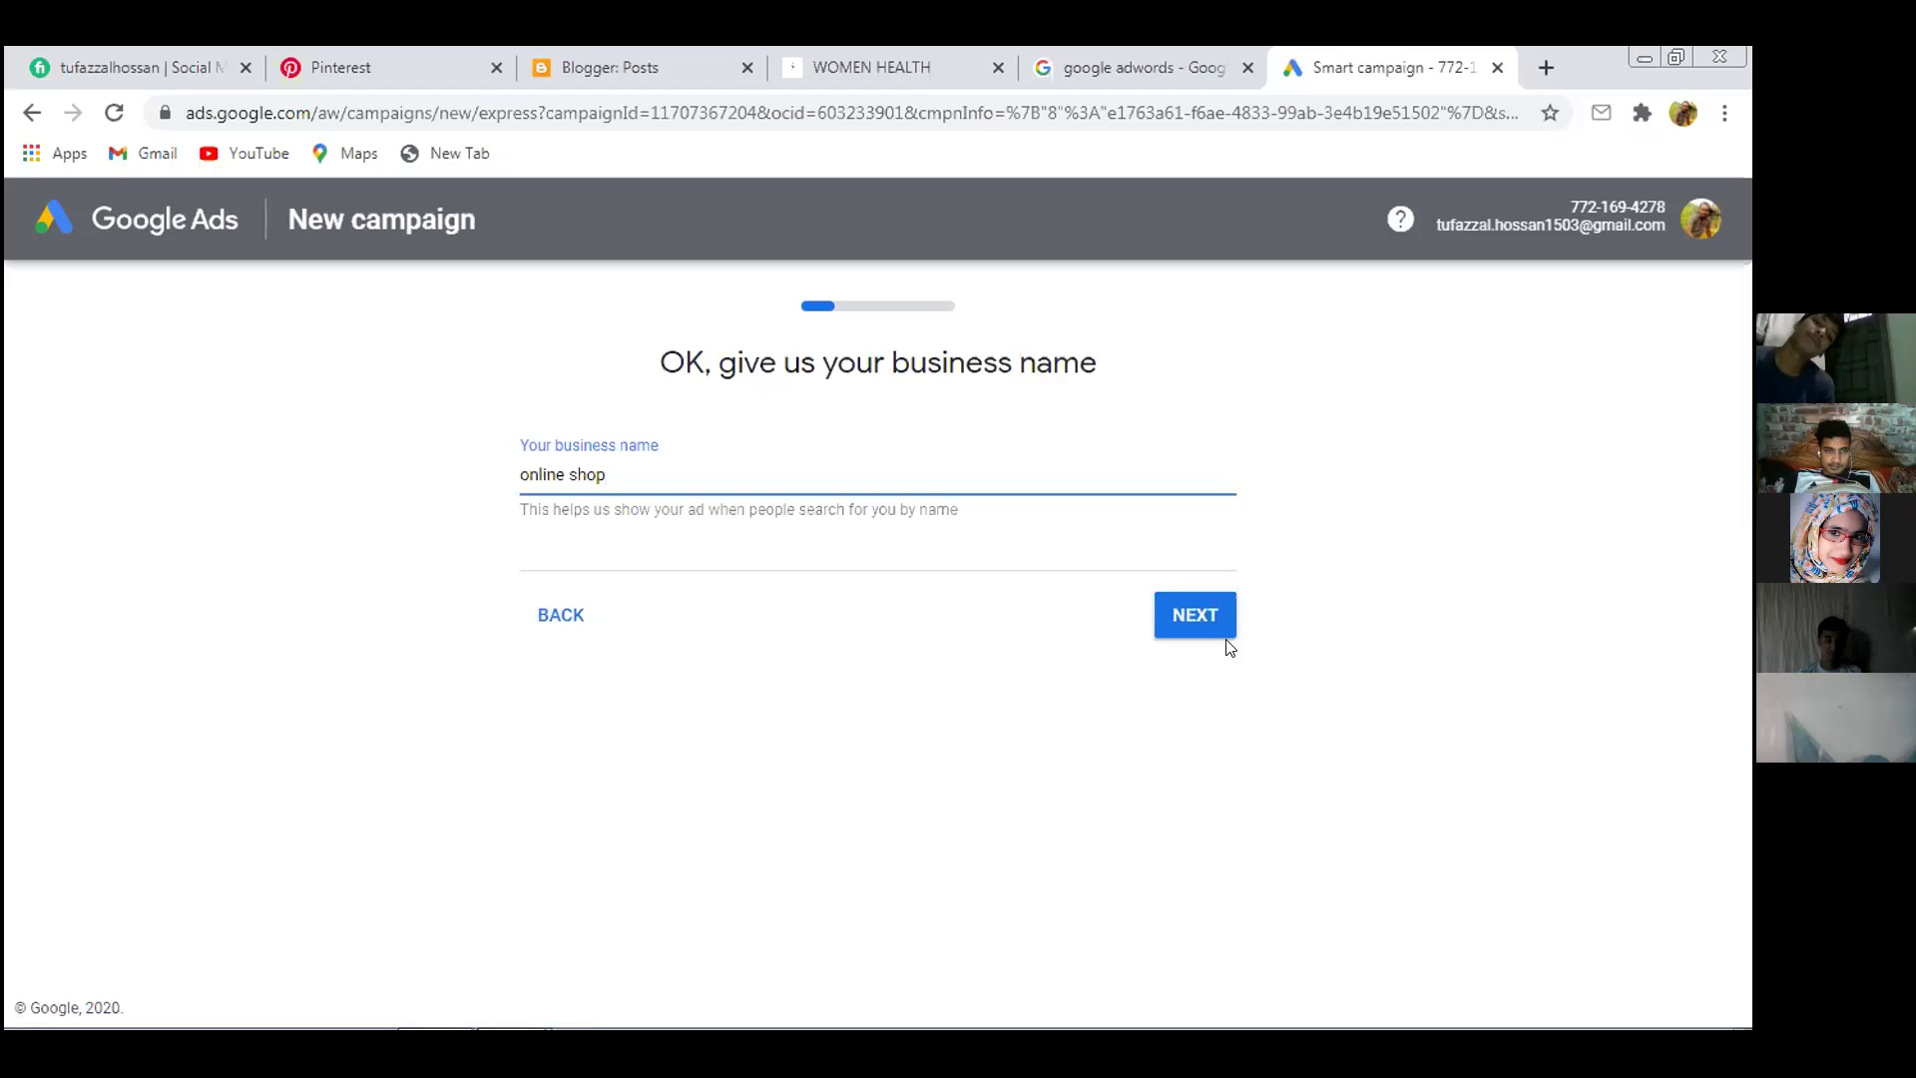
pyautogui.click(1222, 631)
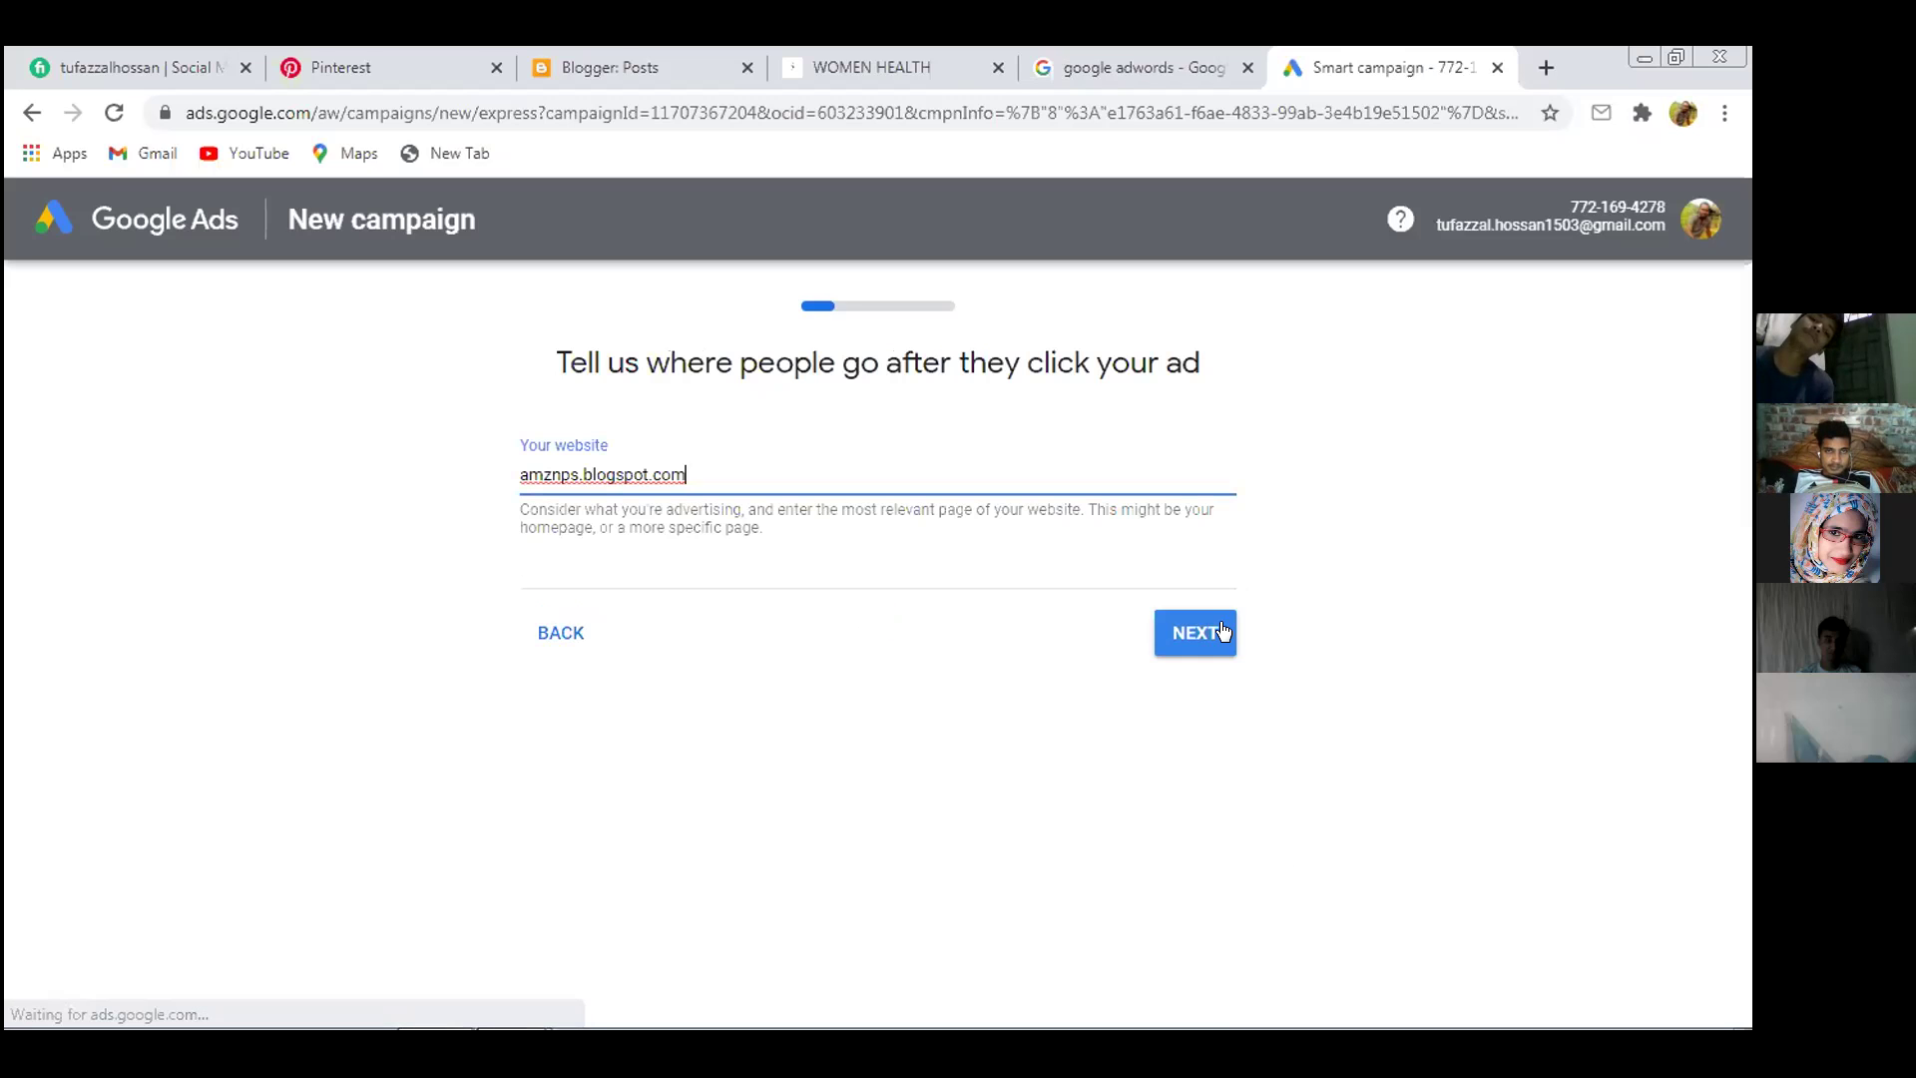
pyautogui.click(1200, 632)
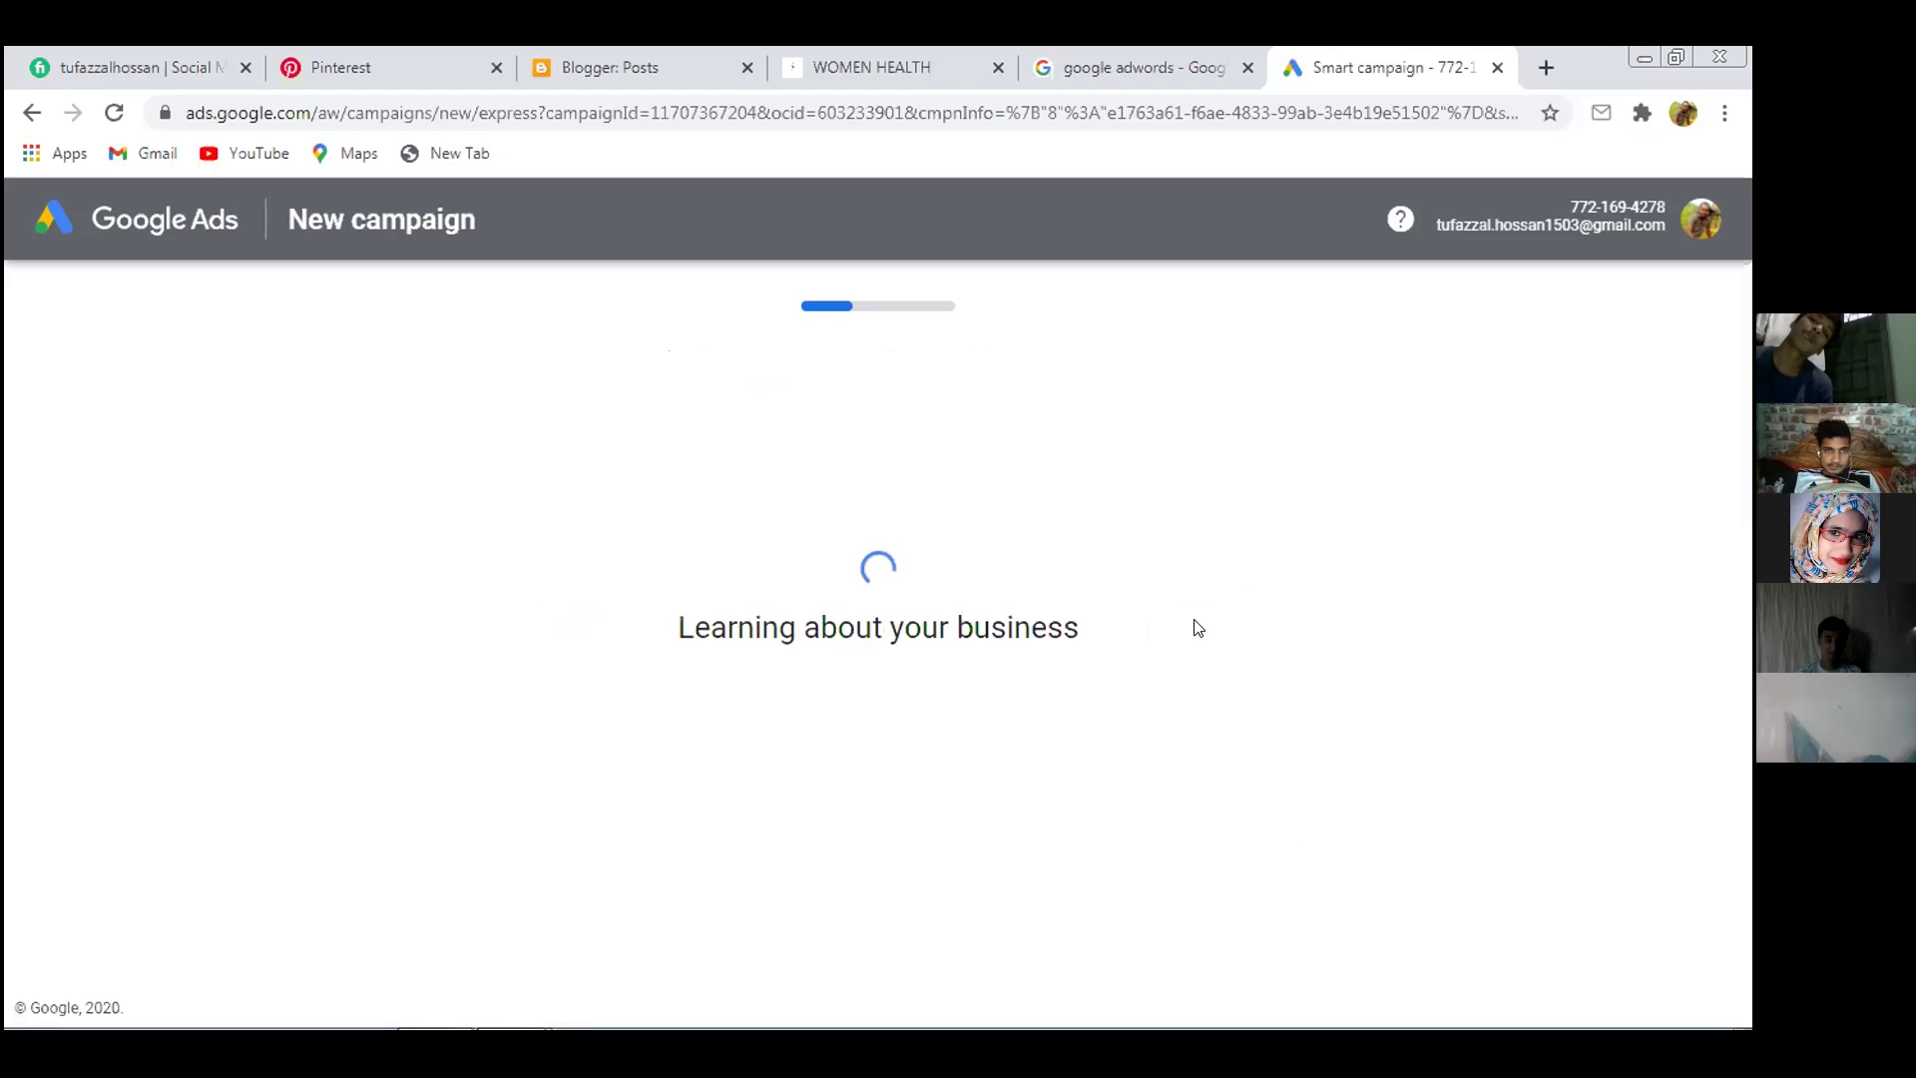
pyautogui.scroll(-5, 1201, 593)
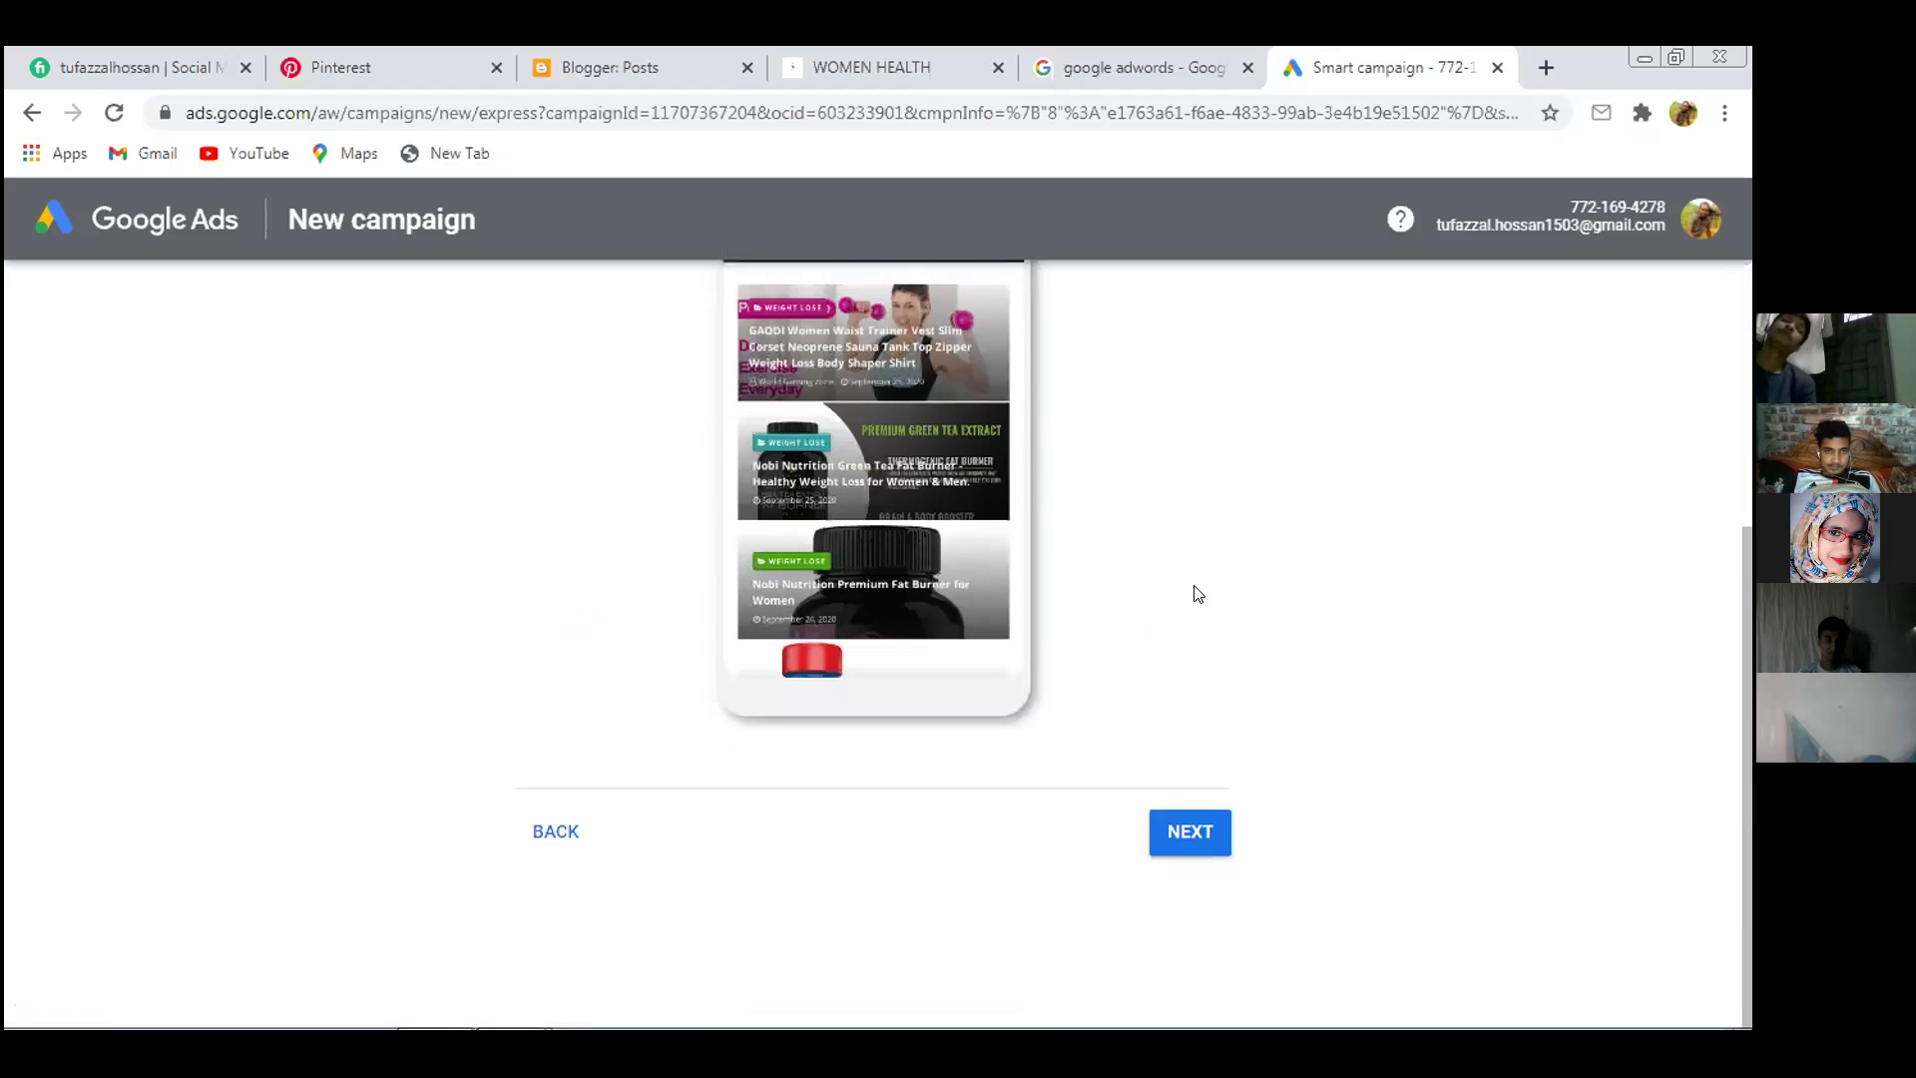
pyautogui.click(1178, 835)
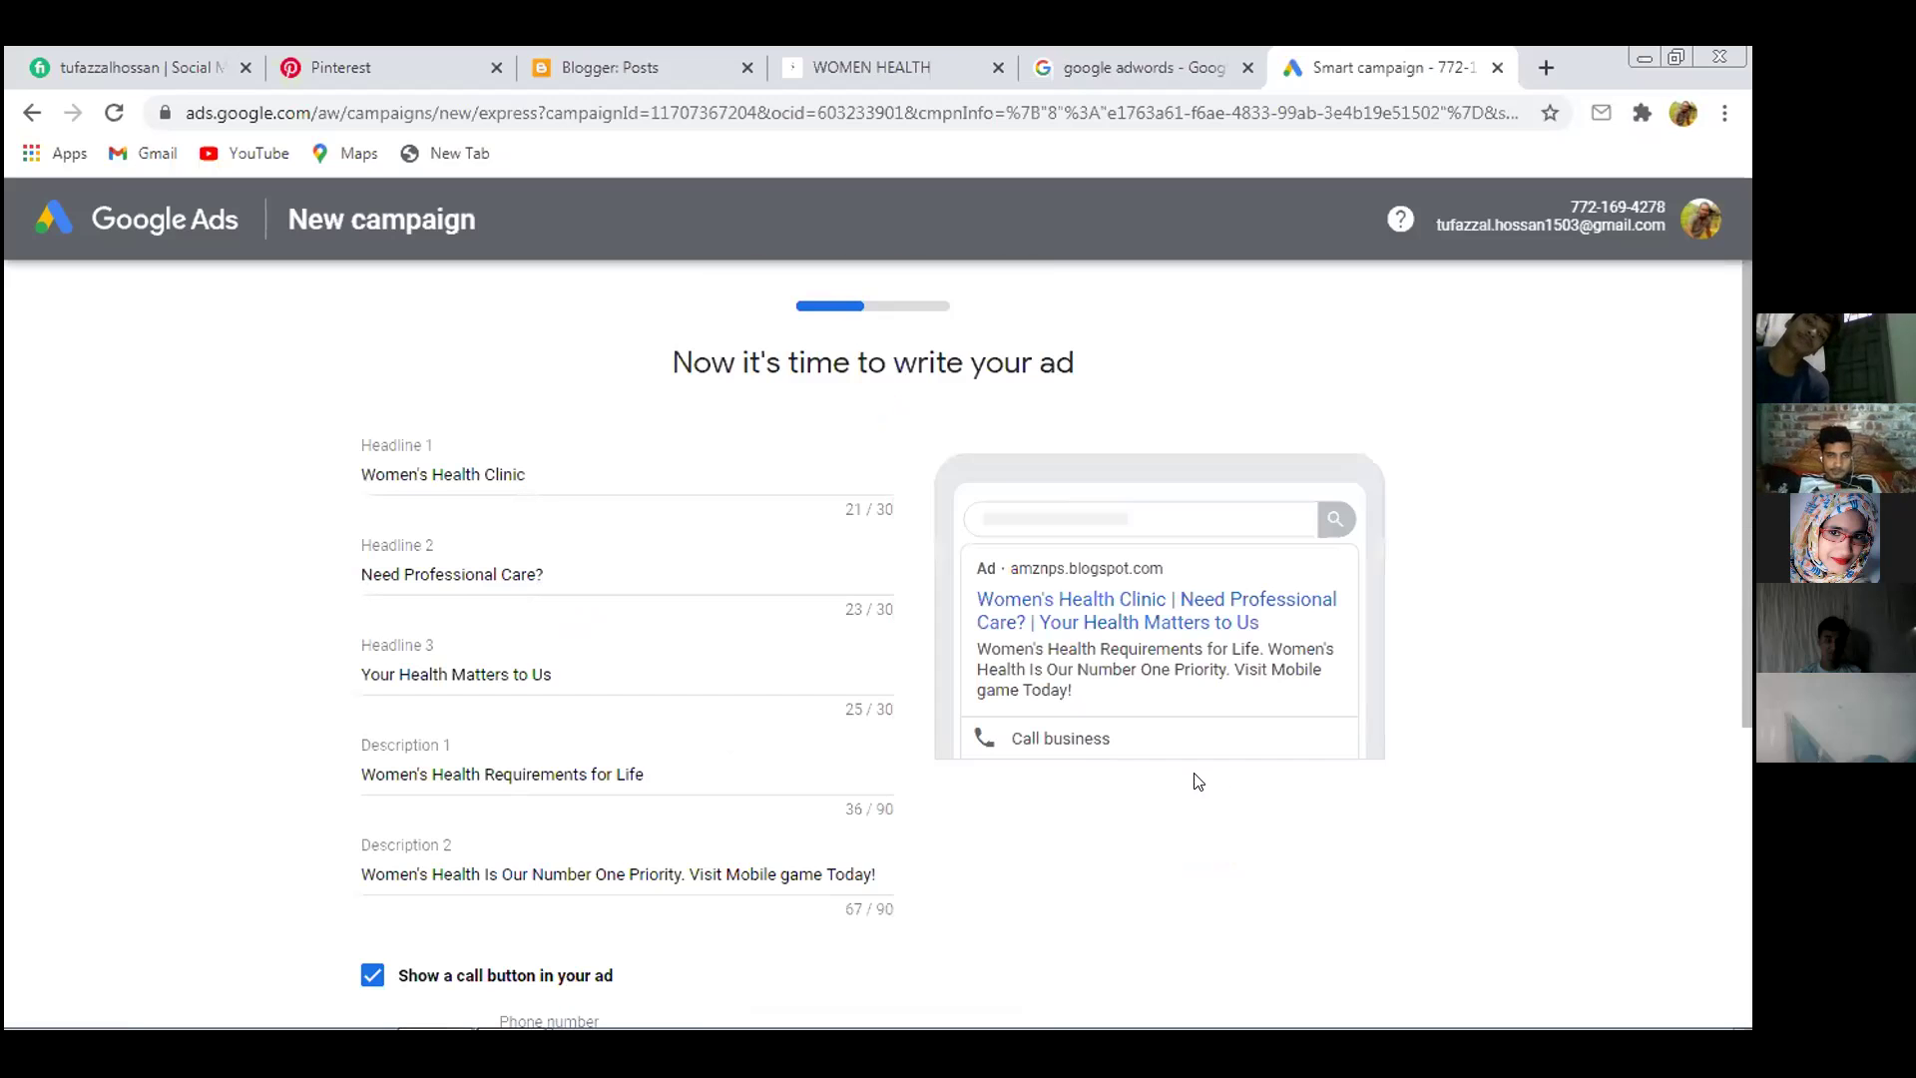
pyautogui.scroll(-5, 889, 470)
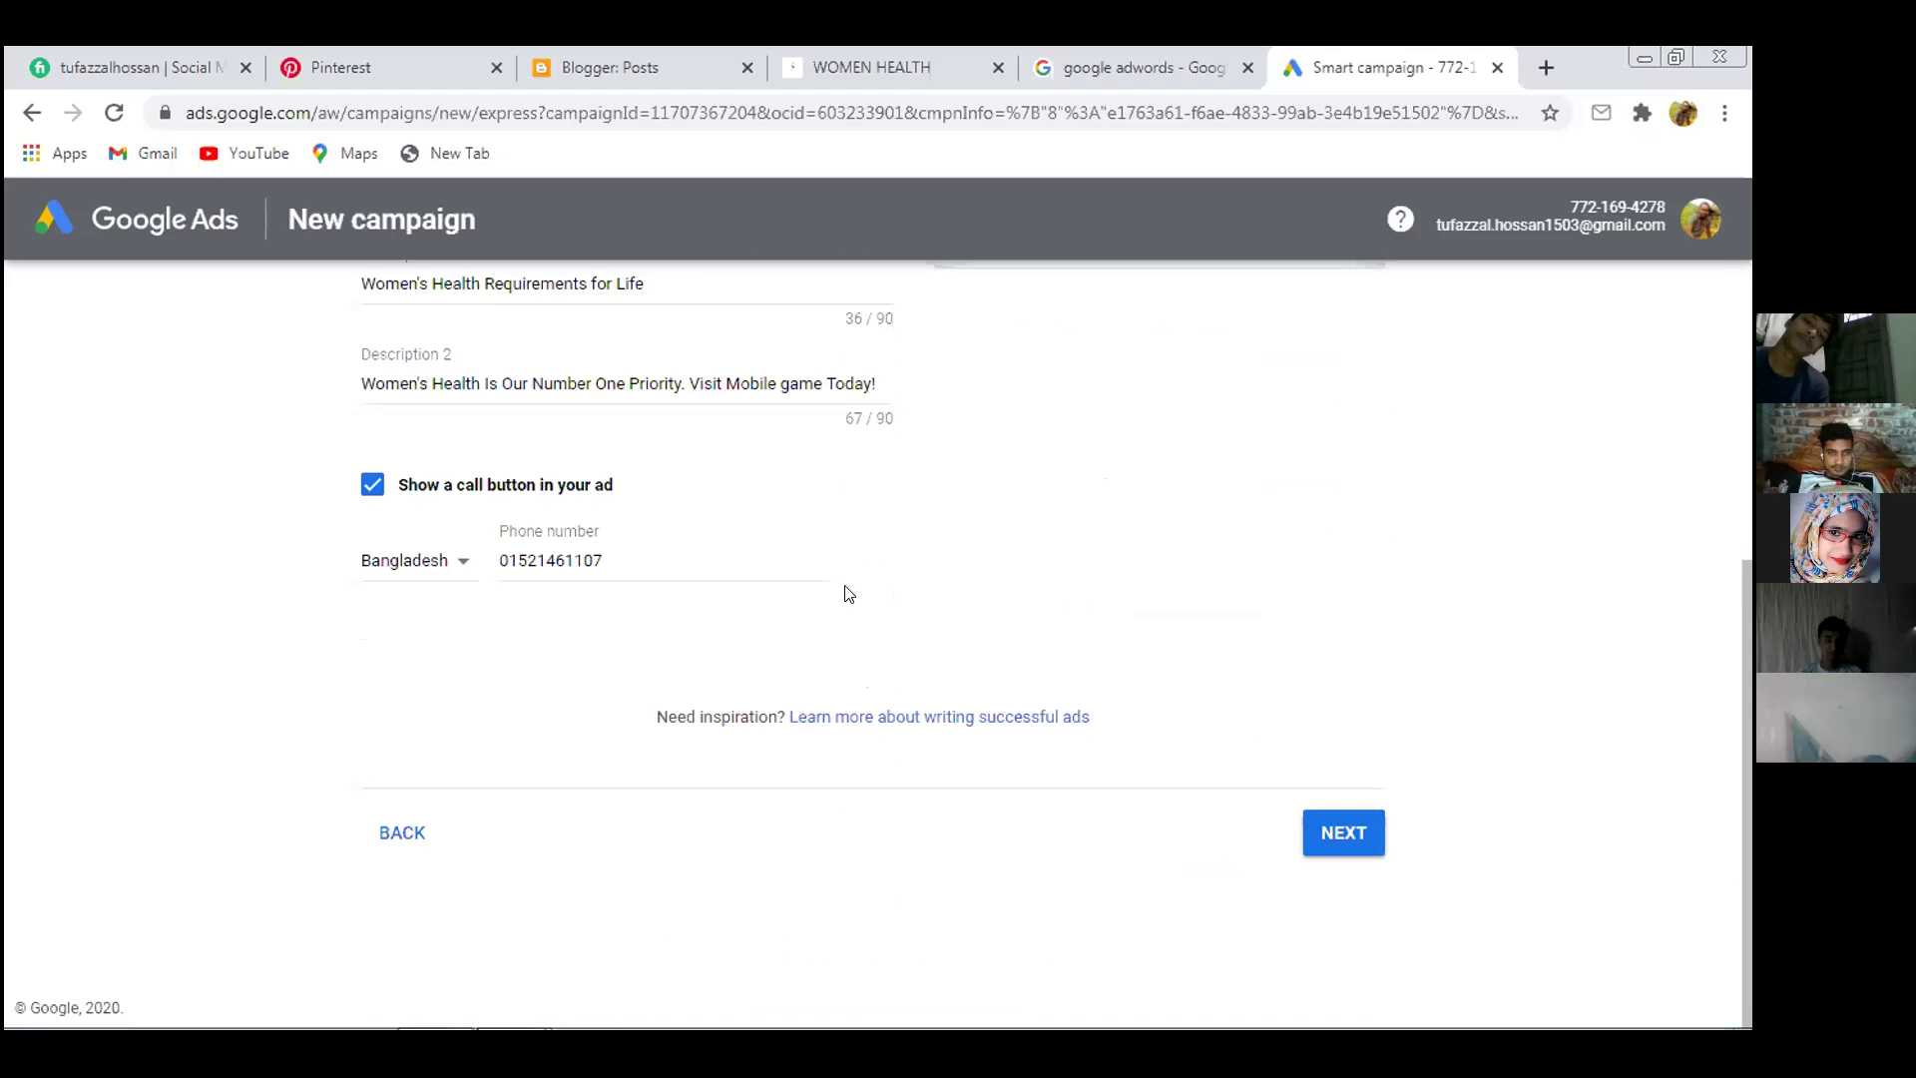
pyautogui.click(1354, 844)
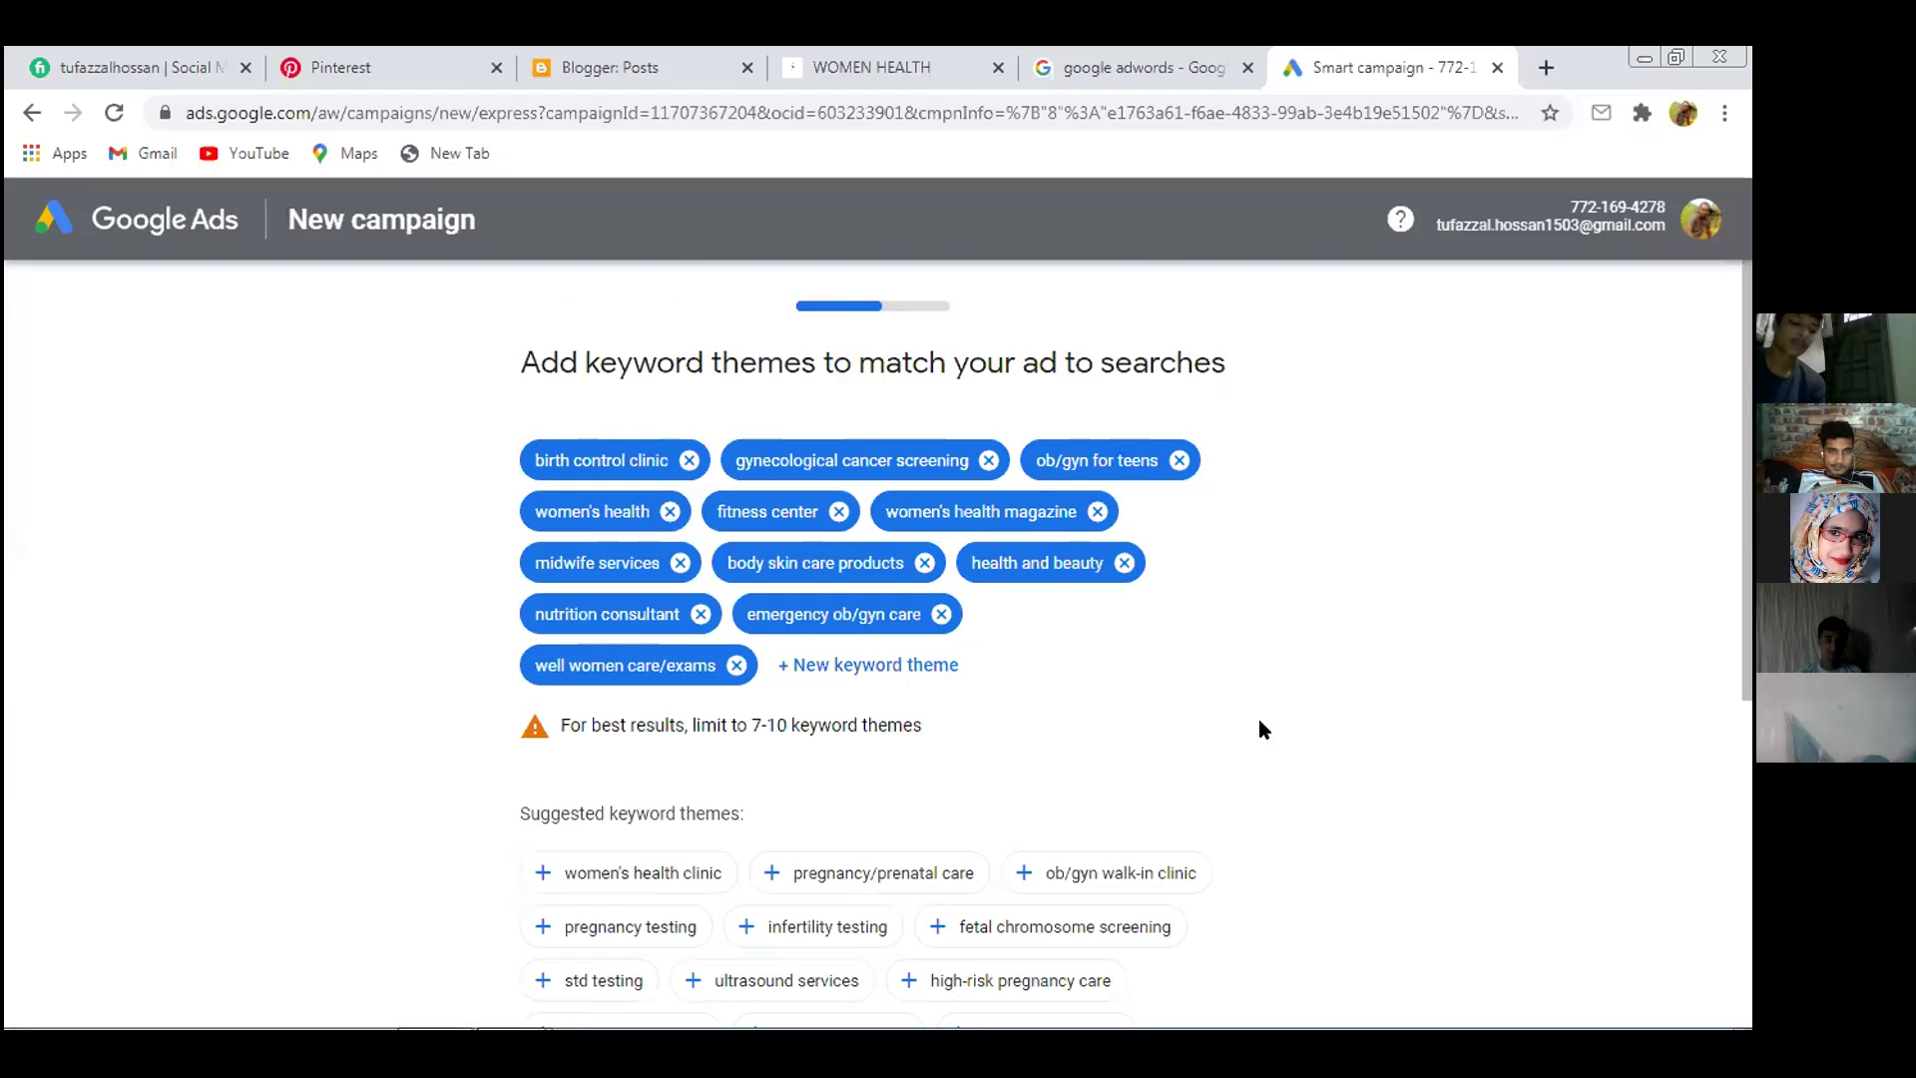
pyautogui.scroll(-5, 1259, 724)
pyautogui.click(1196, 825)
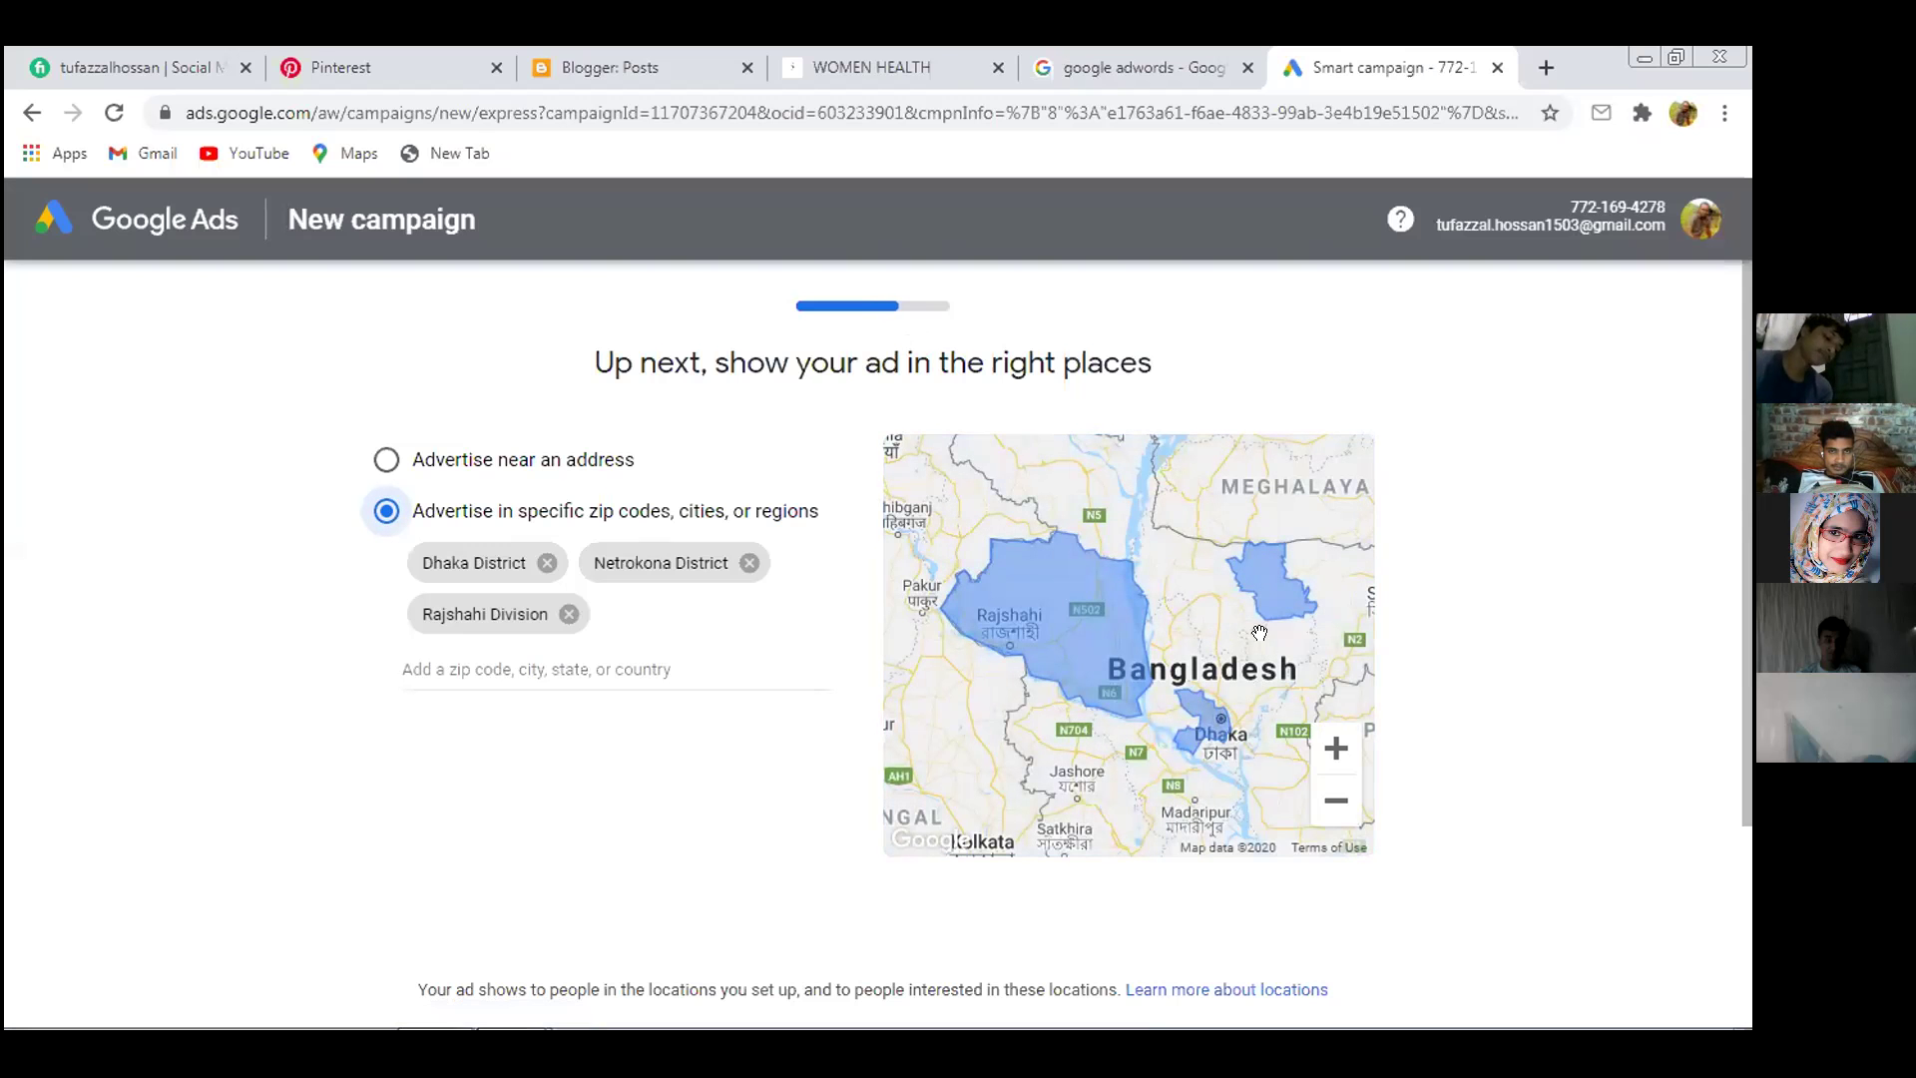
# Step back from locations through keyword themes and ad-writing to the website address step
pyautogui.scroll(-3, 964, 549)
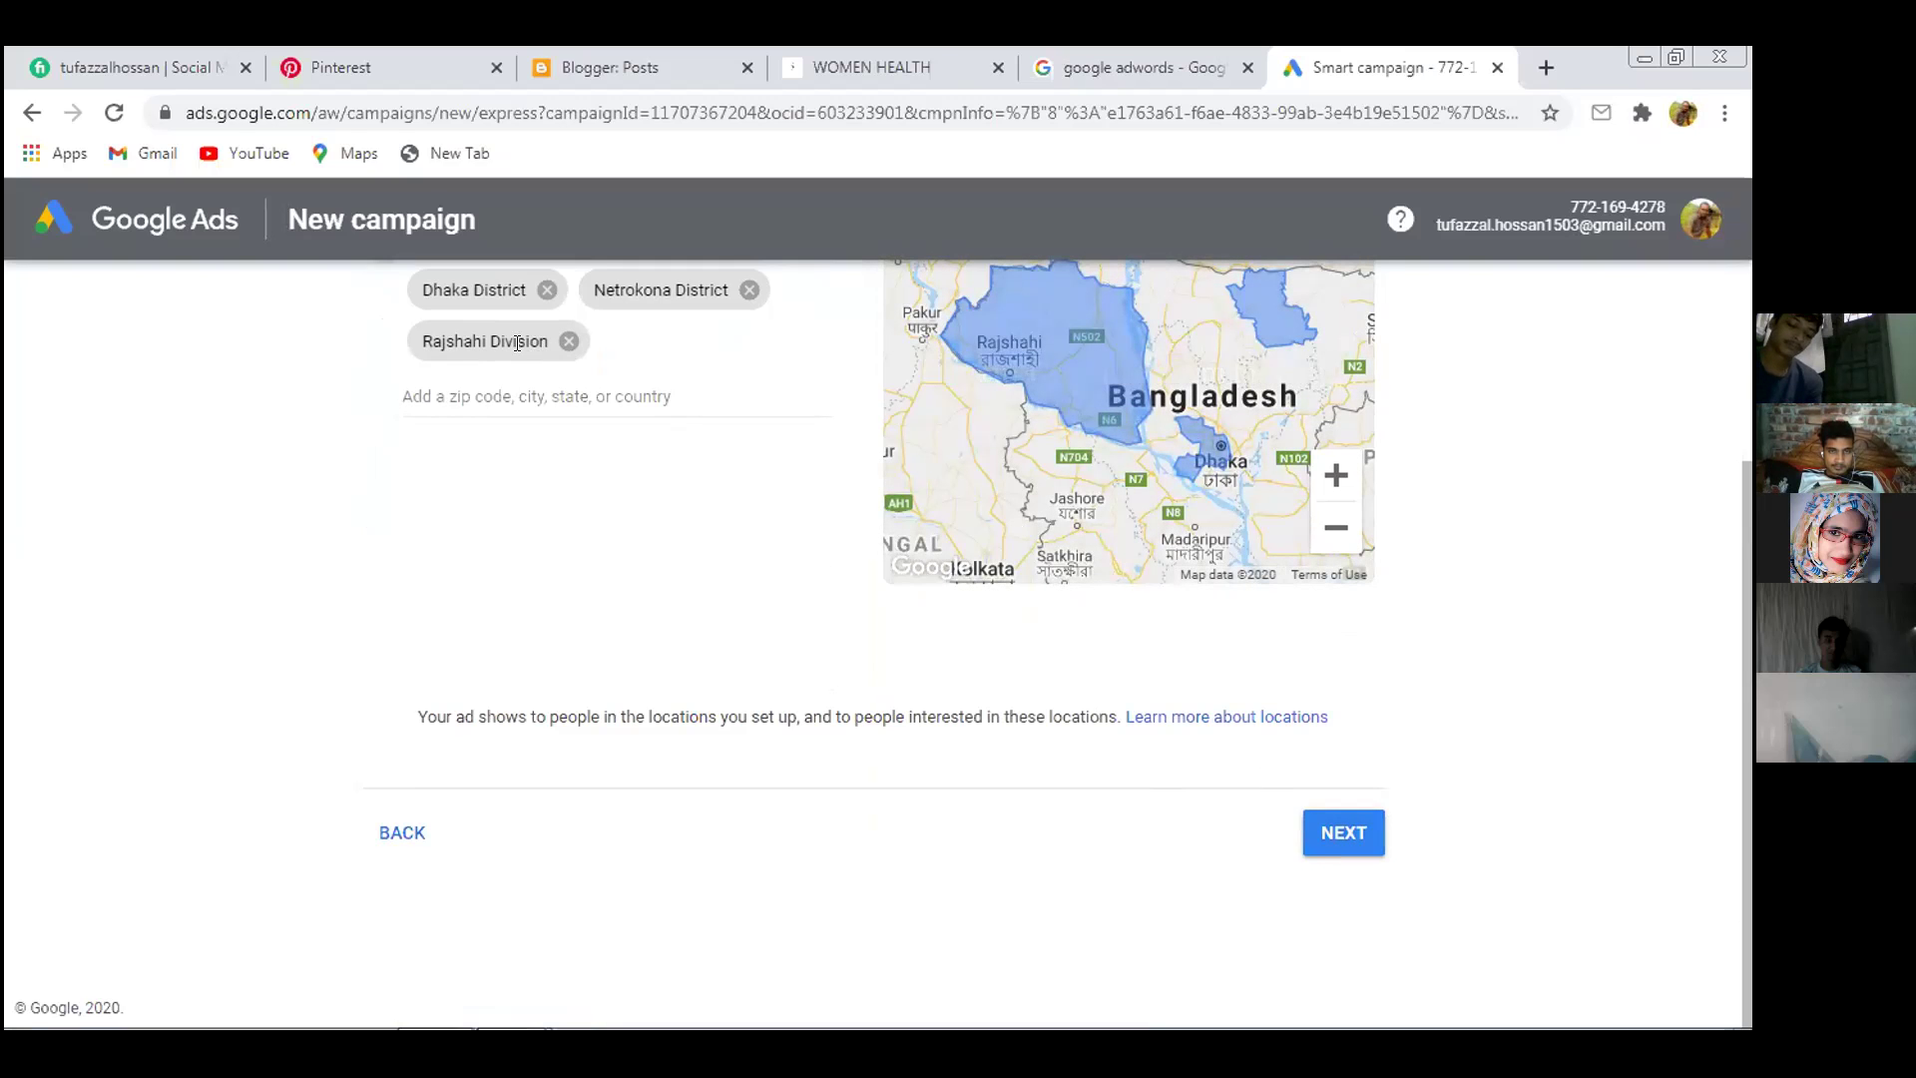
pyautogui.scroll(3, 513, 339)
pyautogui.scroll(-1, 589, 676)
pyautogui.scroll(-2, 589, 676)
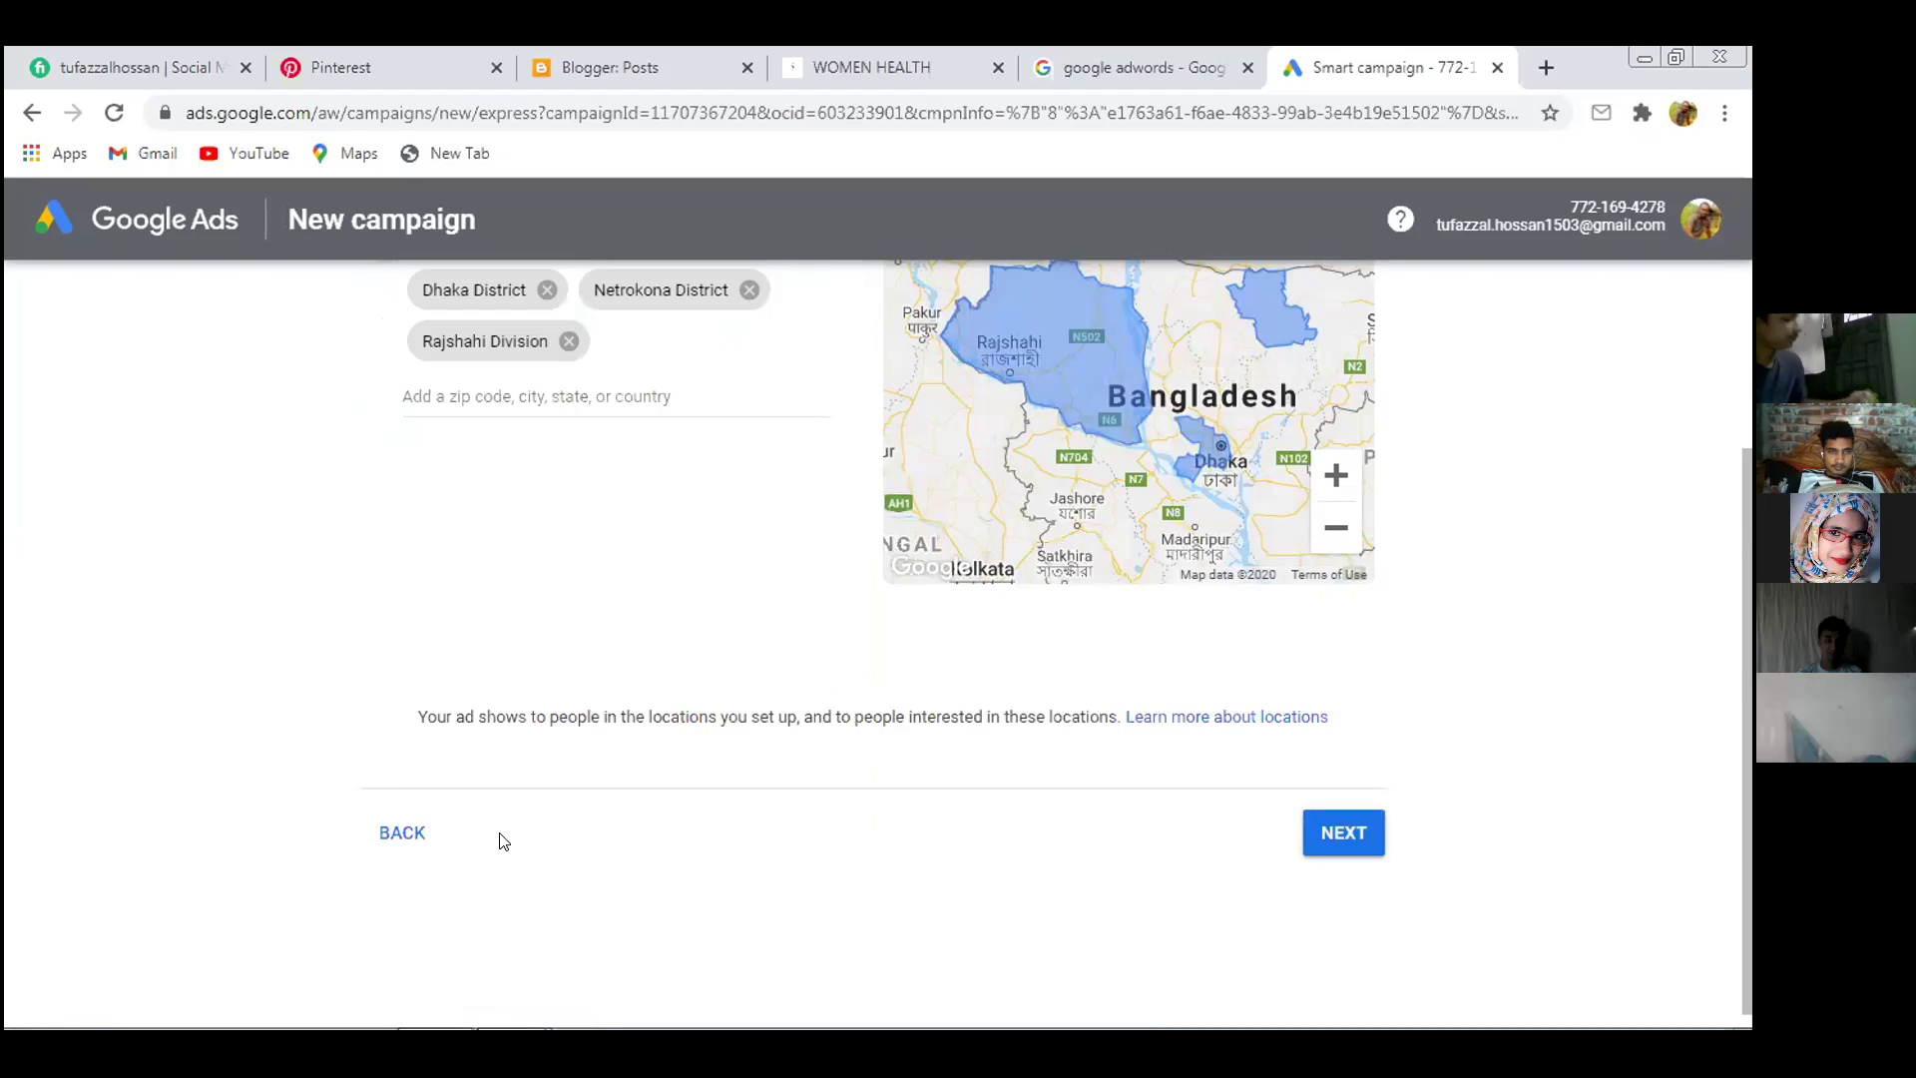
pyautogui.click(401, 833)
pyautogui.scroll(-5, 920, 711)
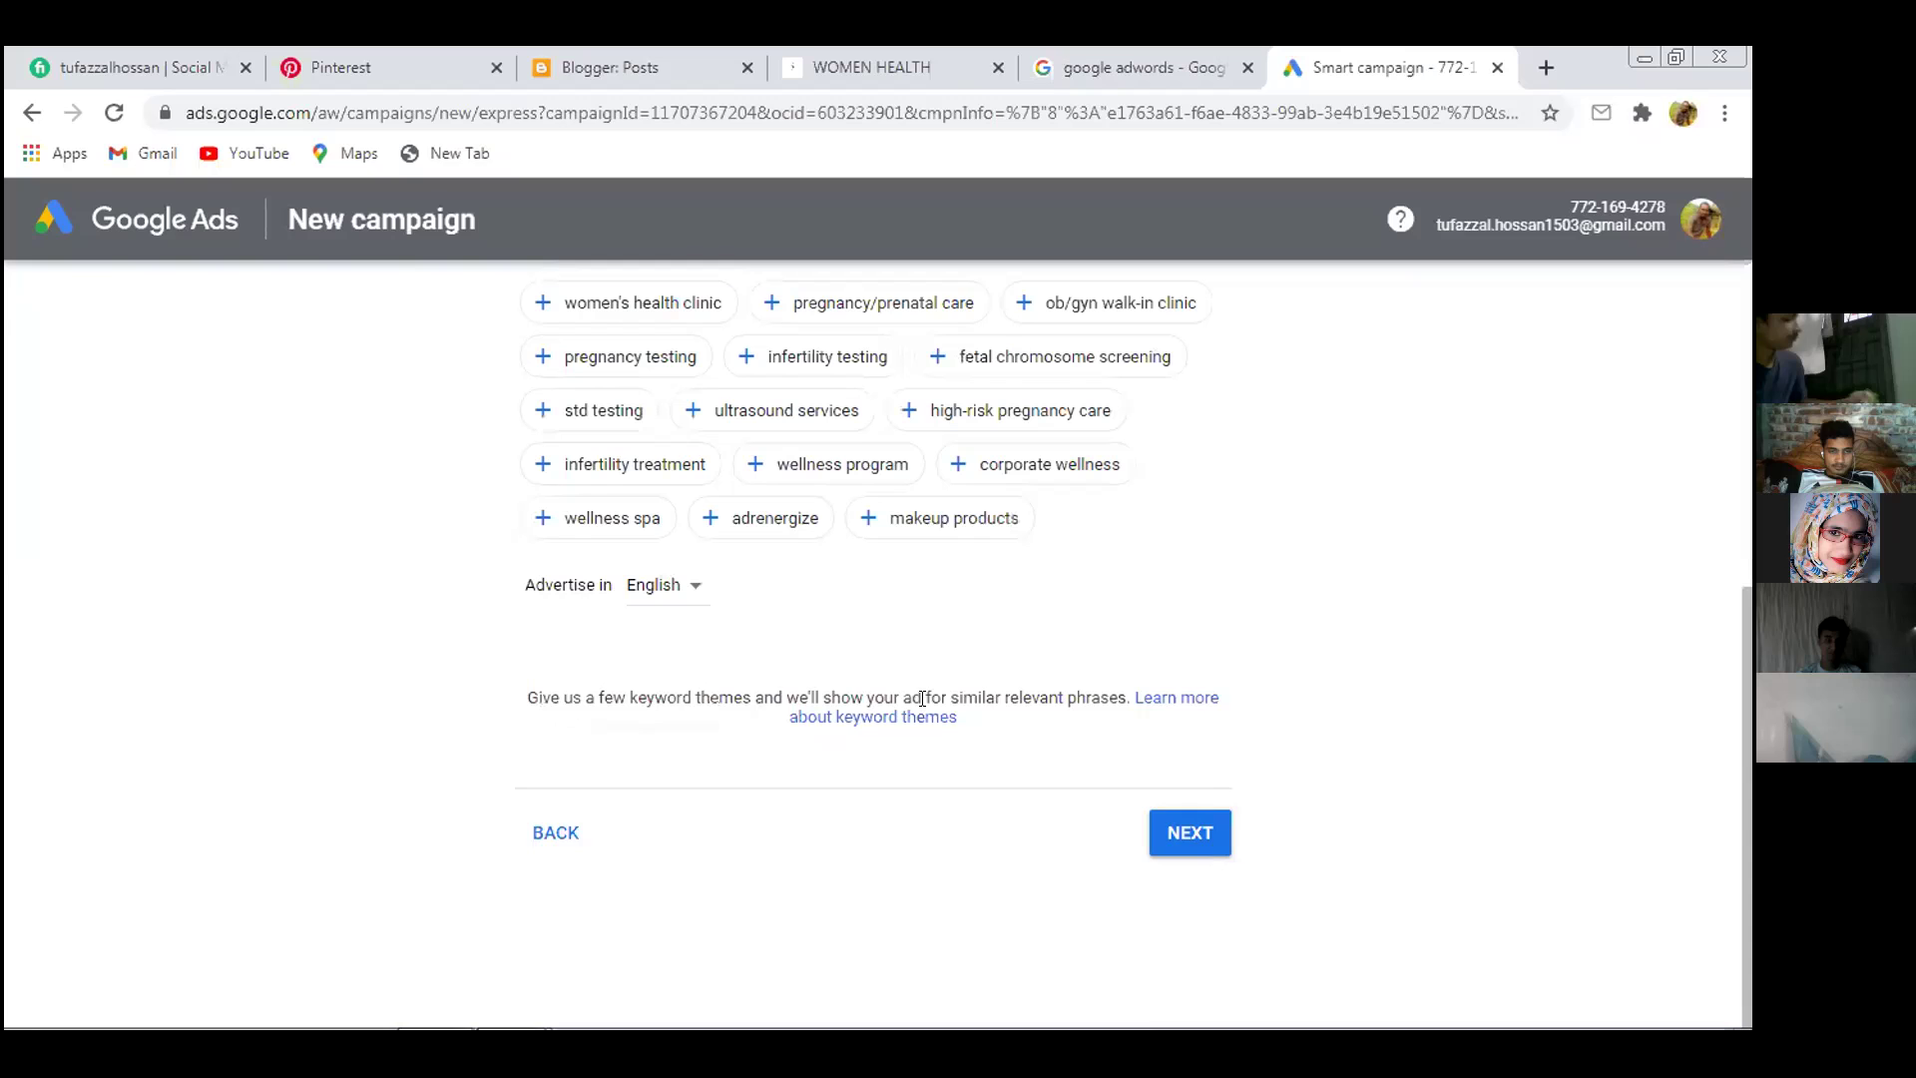
pyautogui.click(582, 836)
pyautogui.scroll(-5, 668, 813)
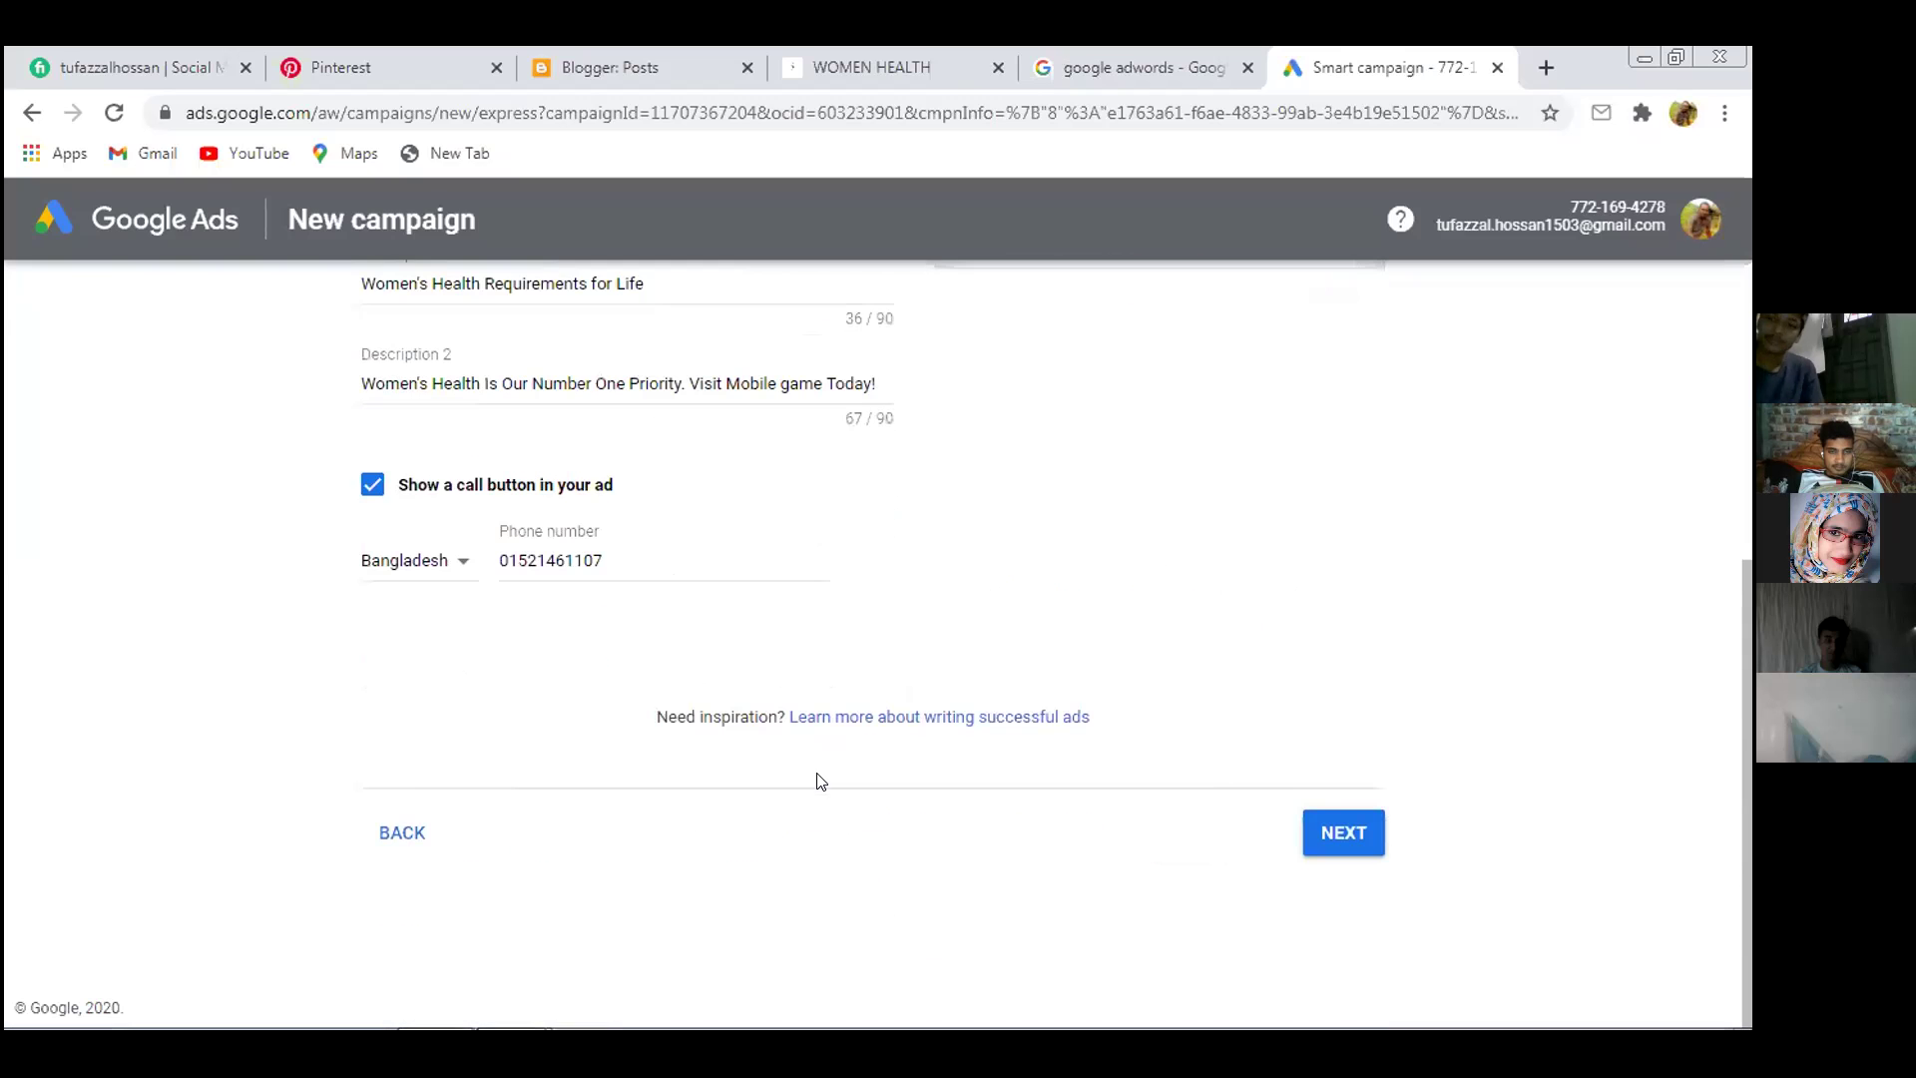
pyautogui.click(402, 833)
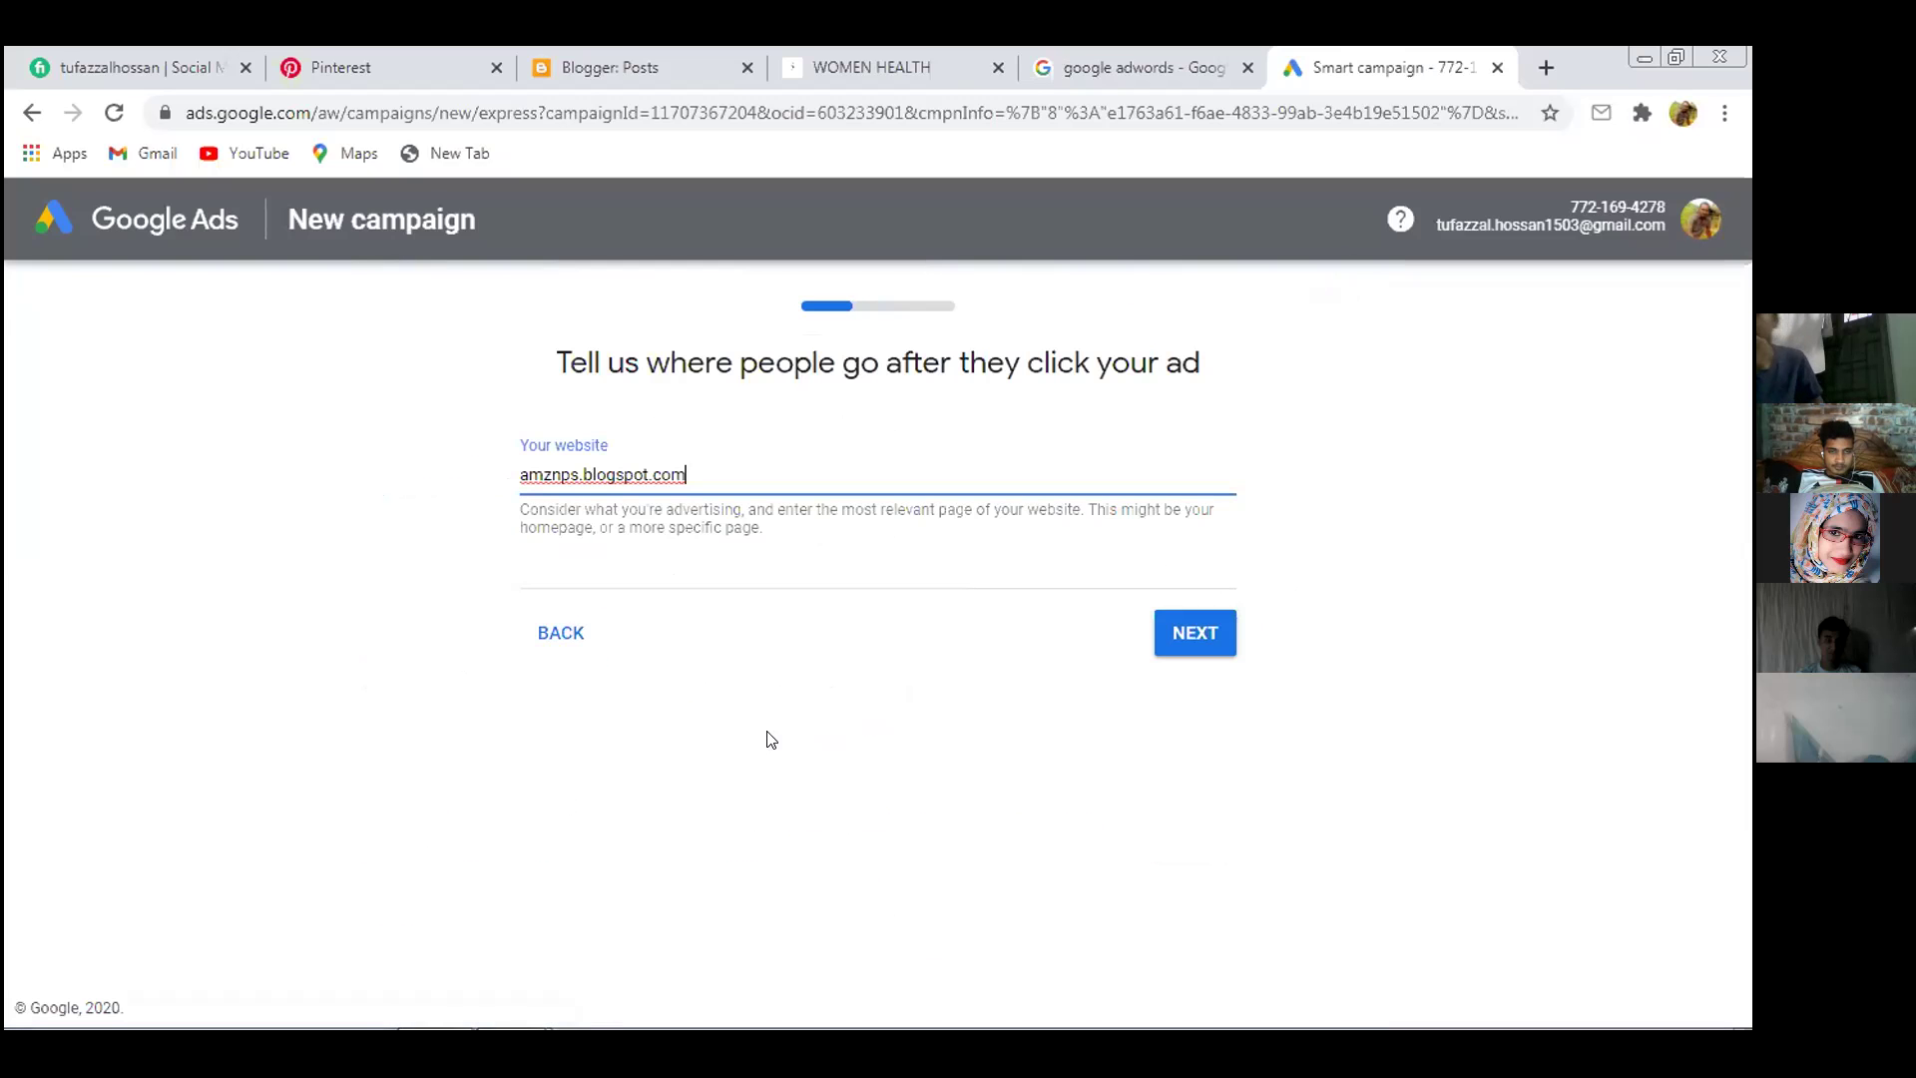
# Return past the business name to the advertising goal page and reload it
pyautogui.click(537, 636)
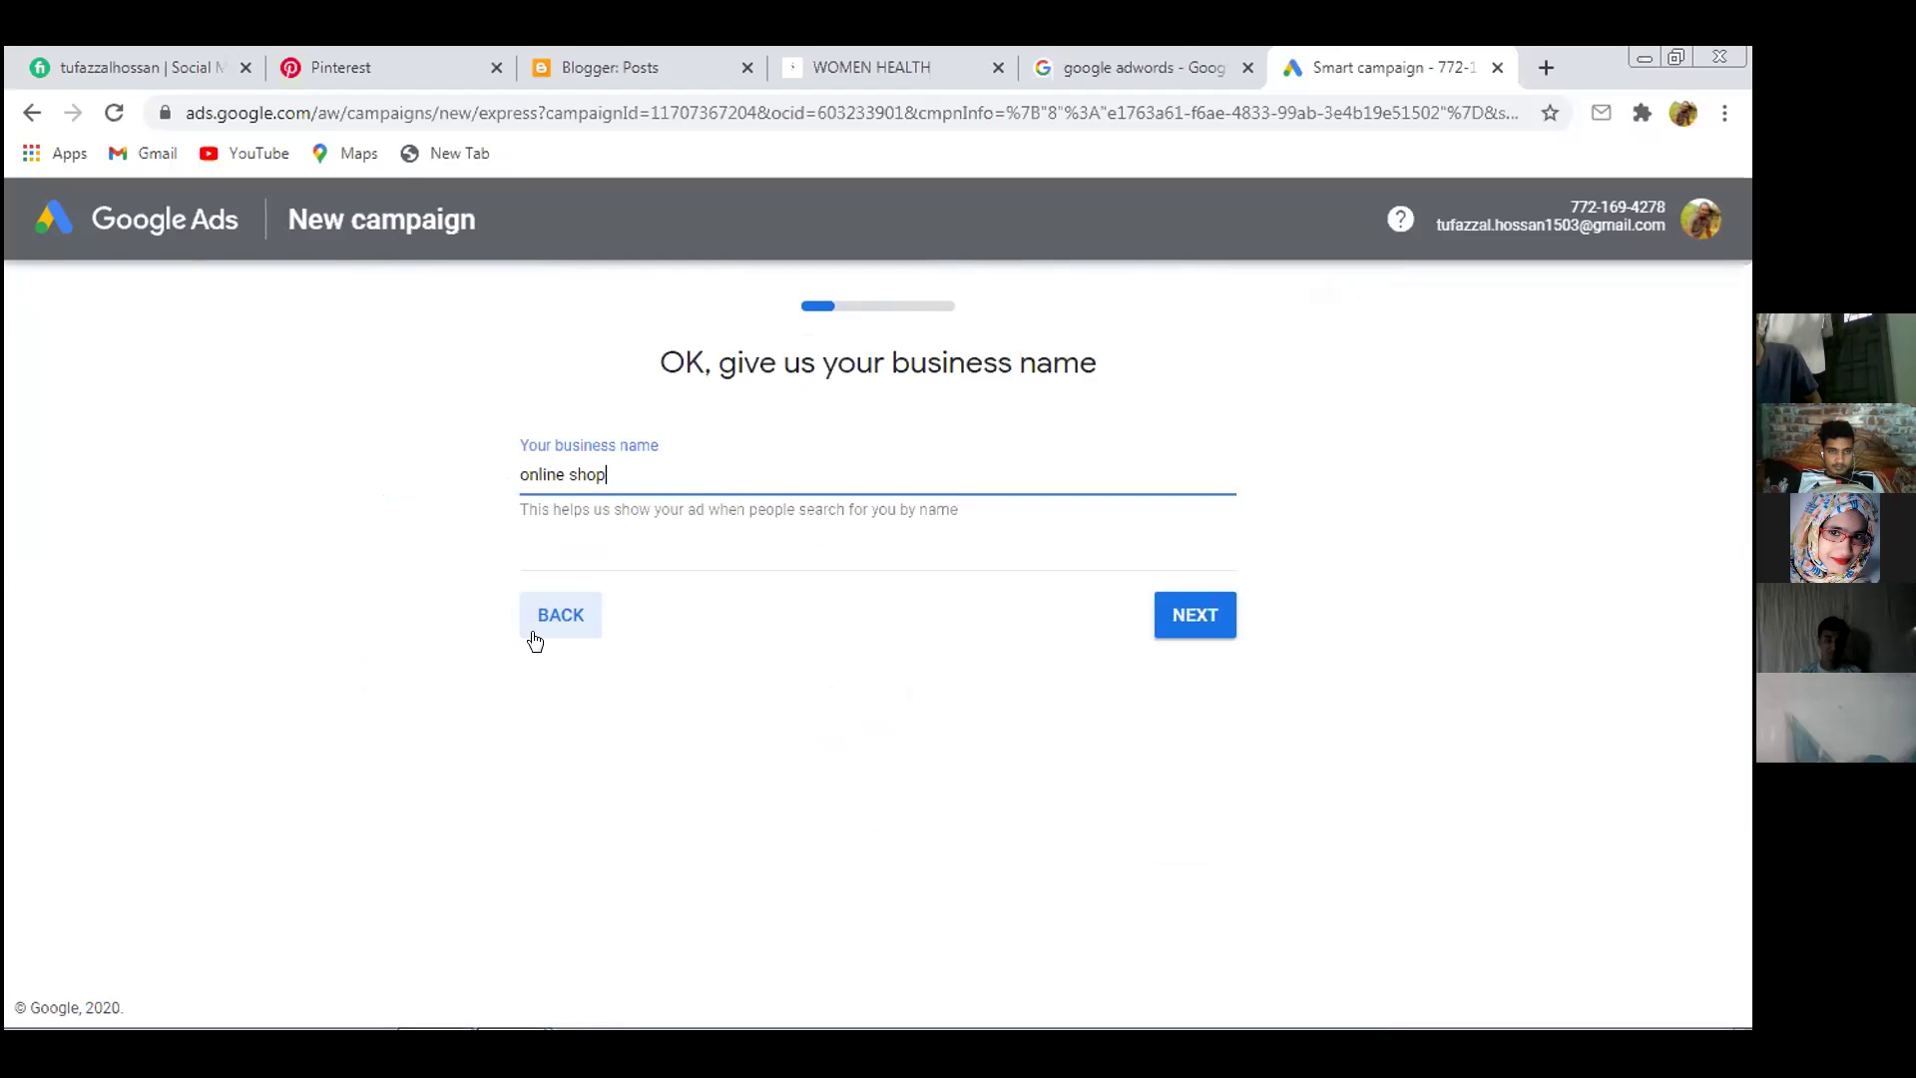
pyautogui.click(557, 619)
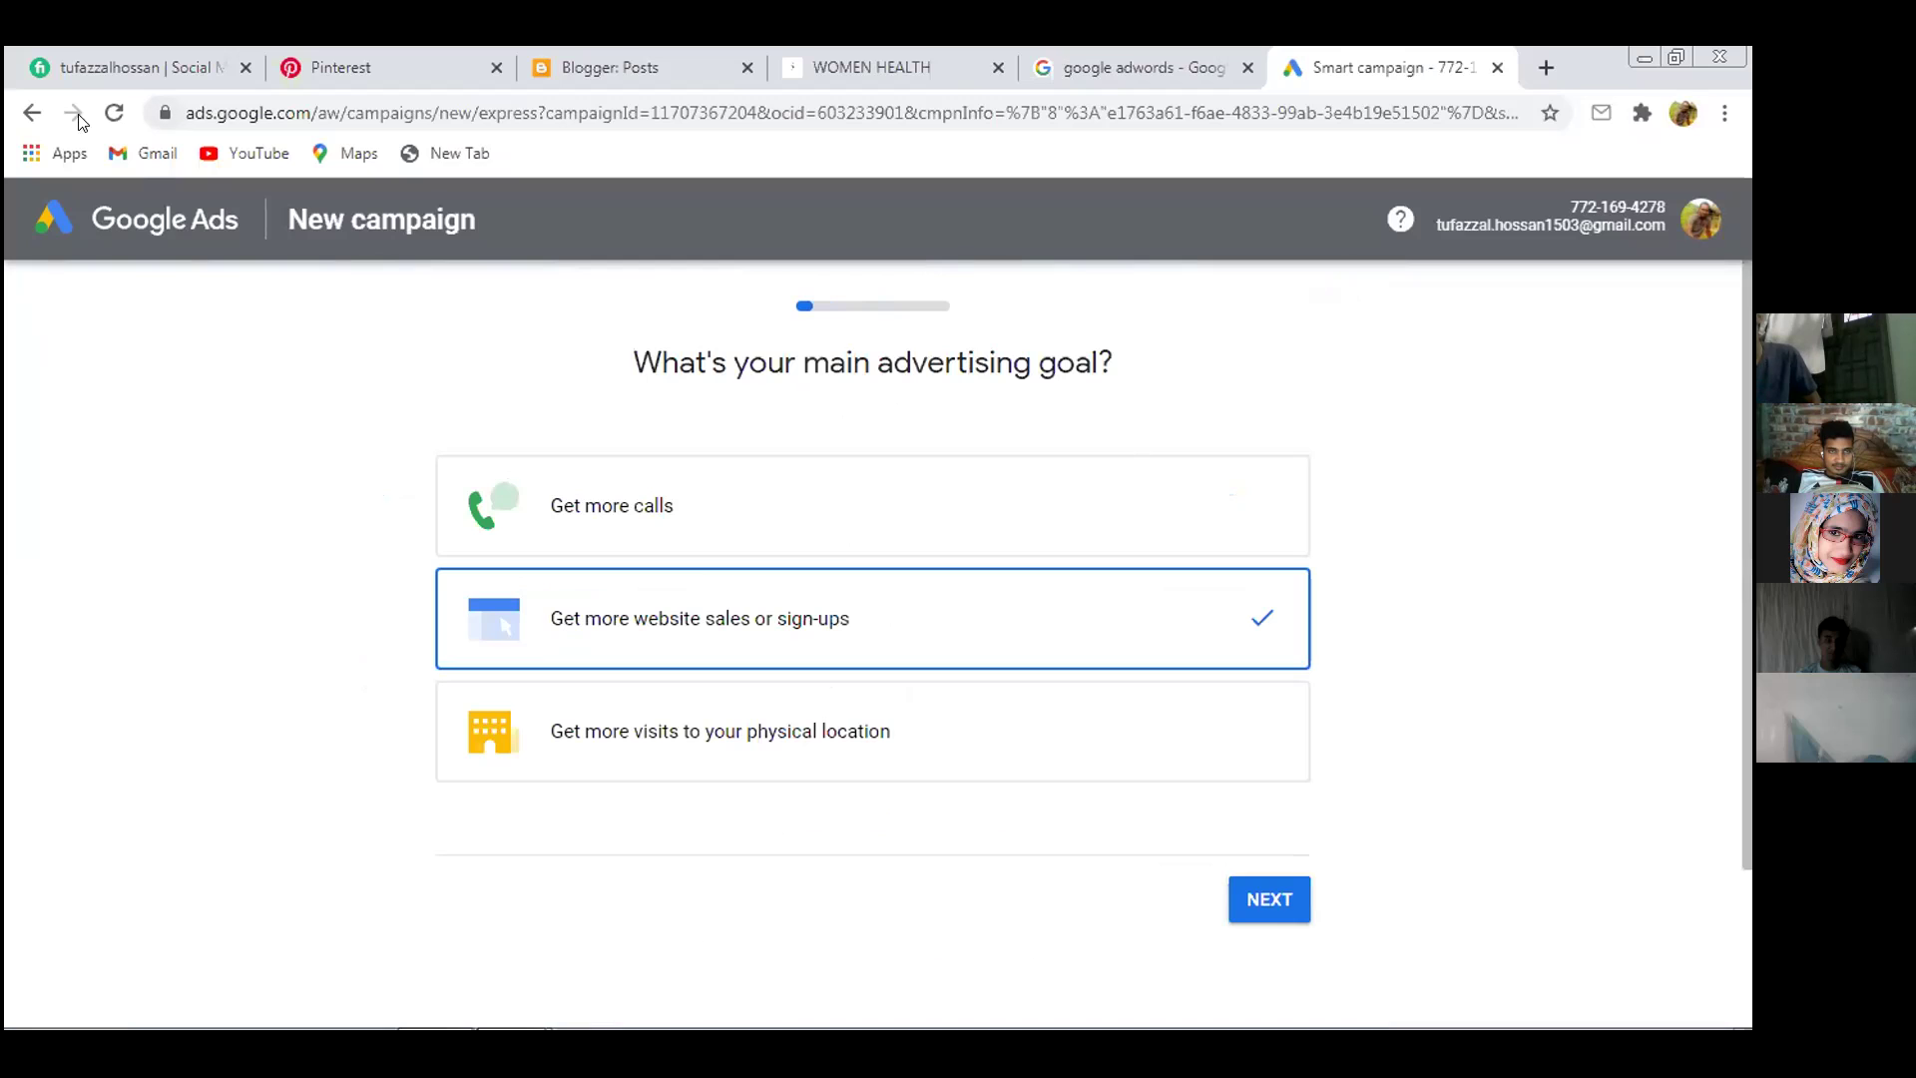
pyautogui.click(114, 111)
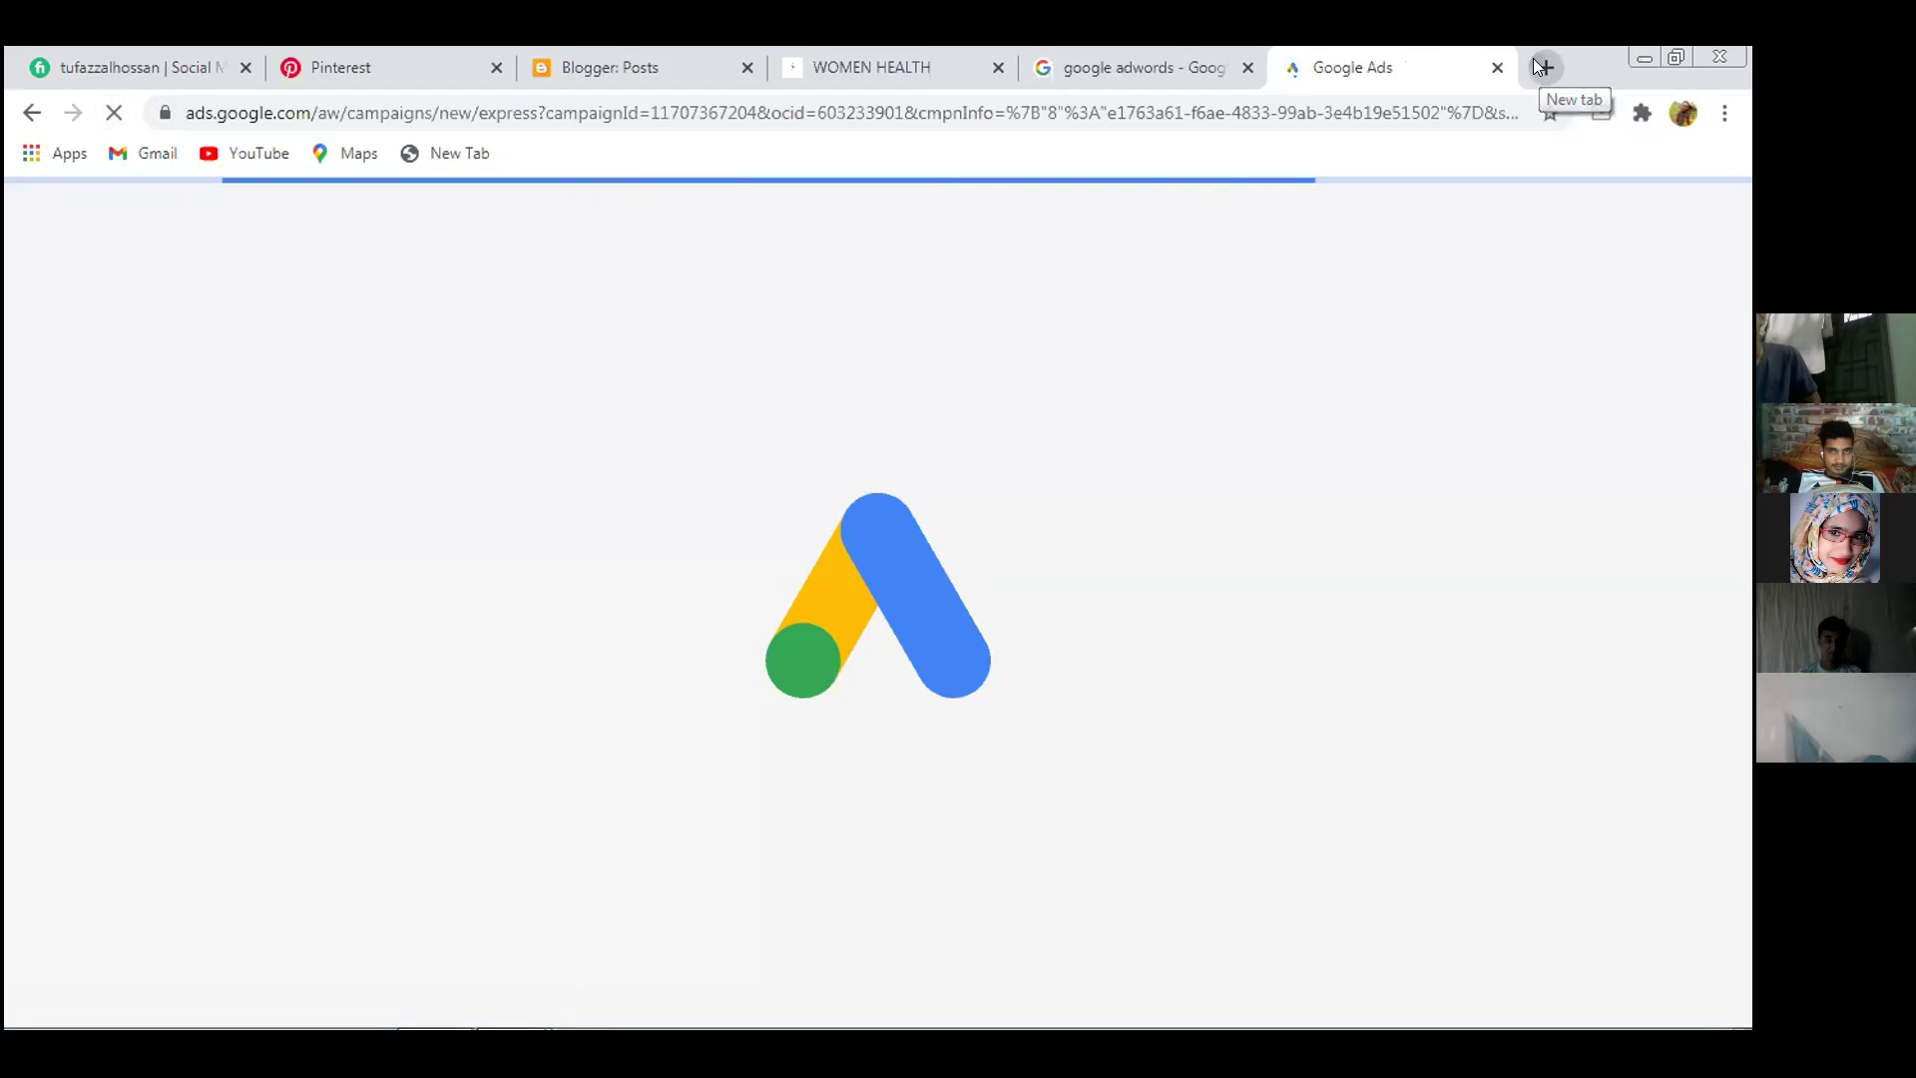
# Open a new tab and go to fiverr.com's Seller Dashboard
pyautogui.click(1543, 67)
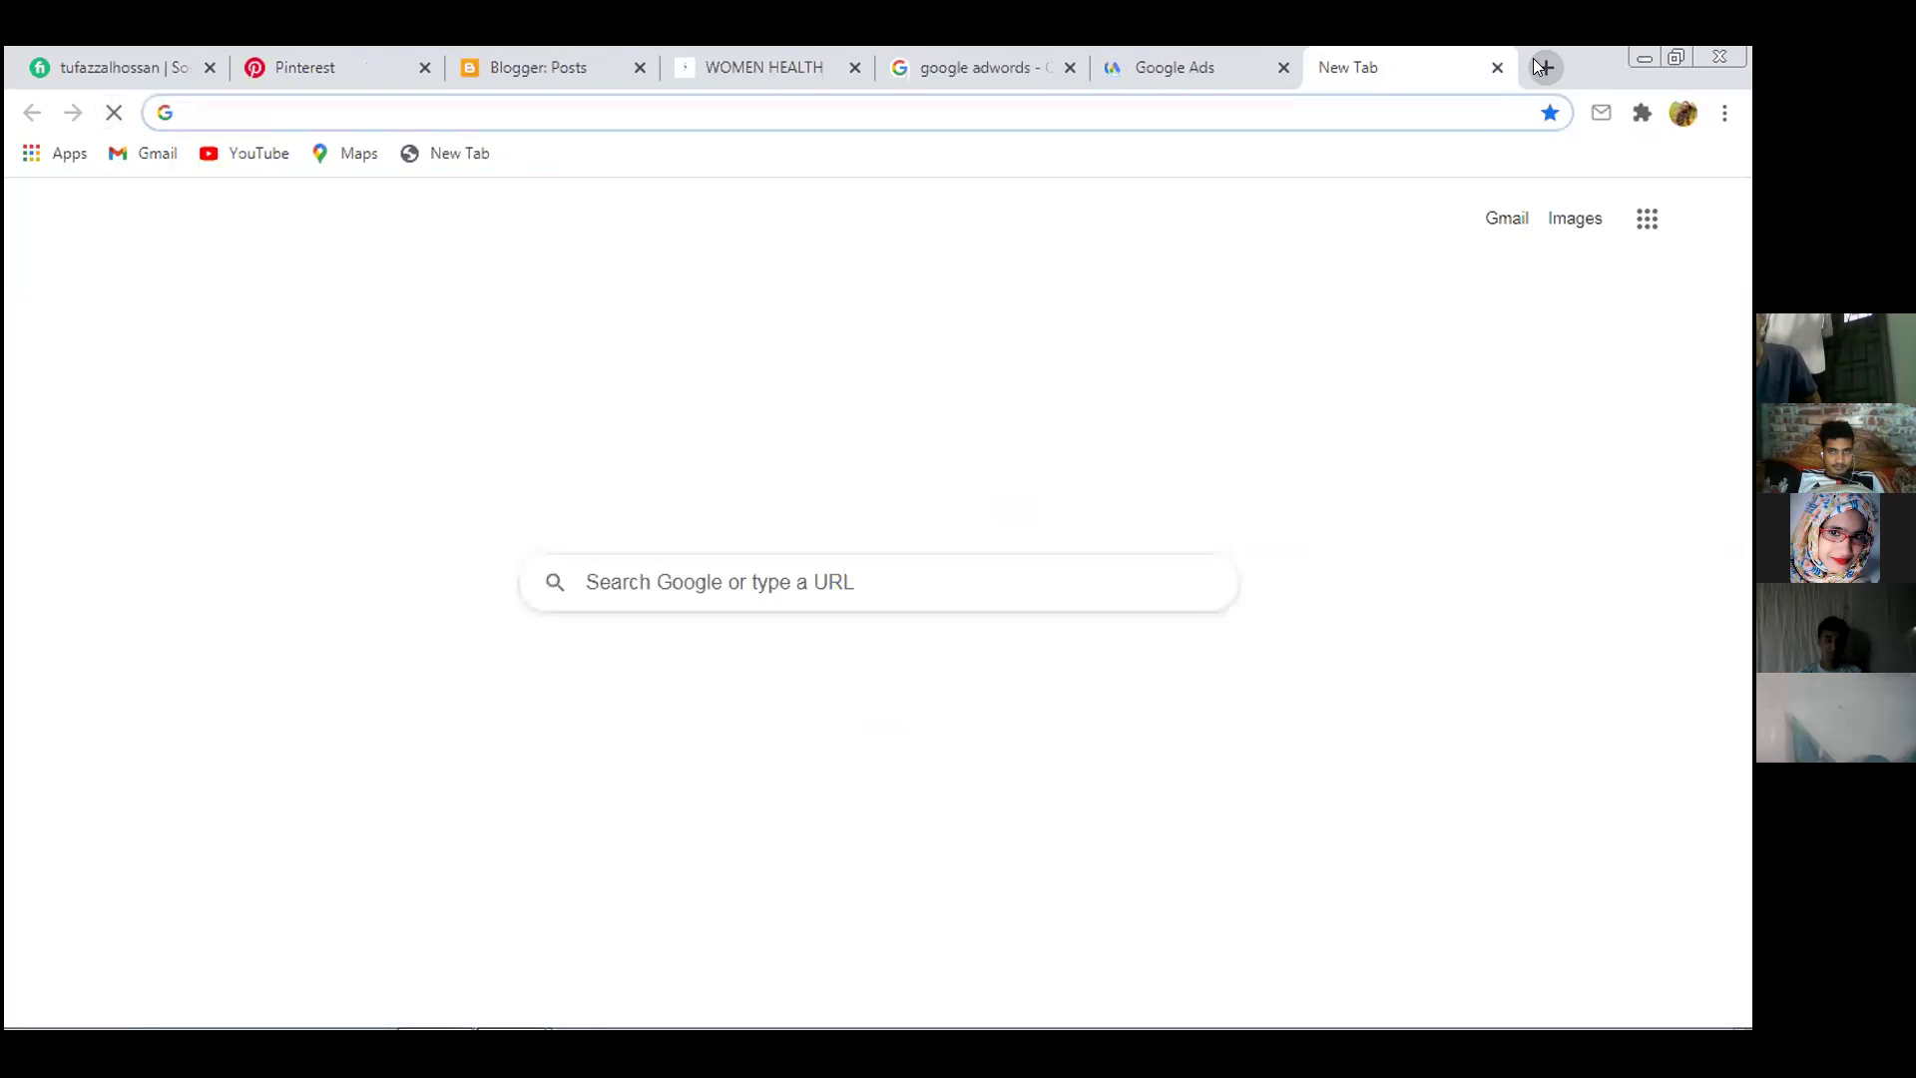
pyautogui.moveTo(548, 1028)
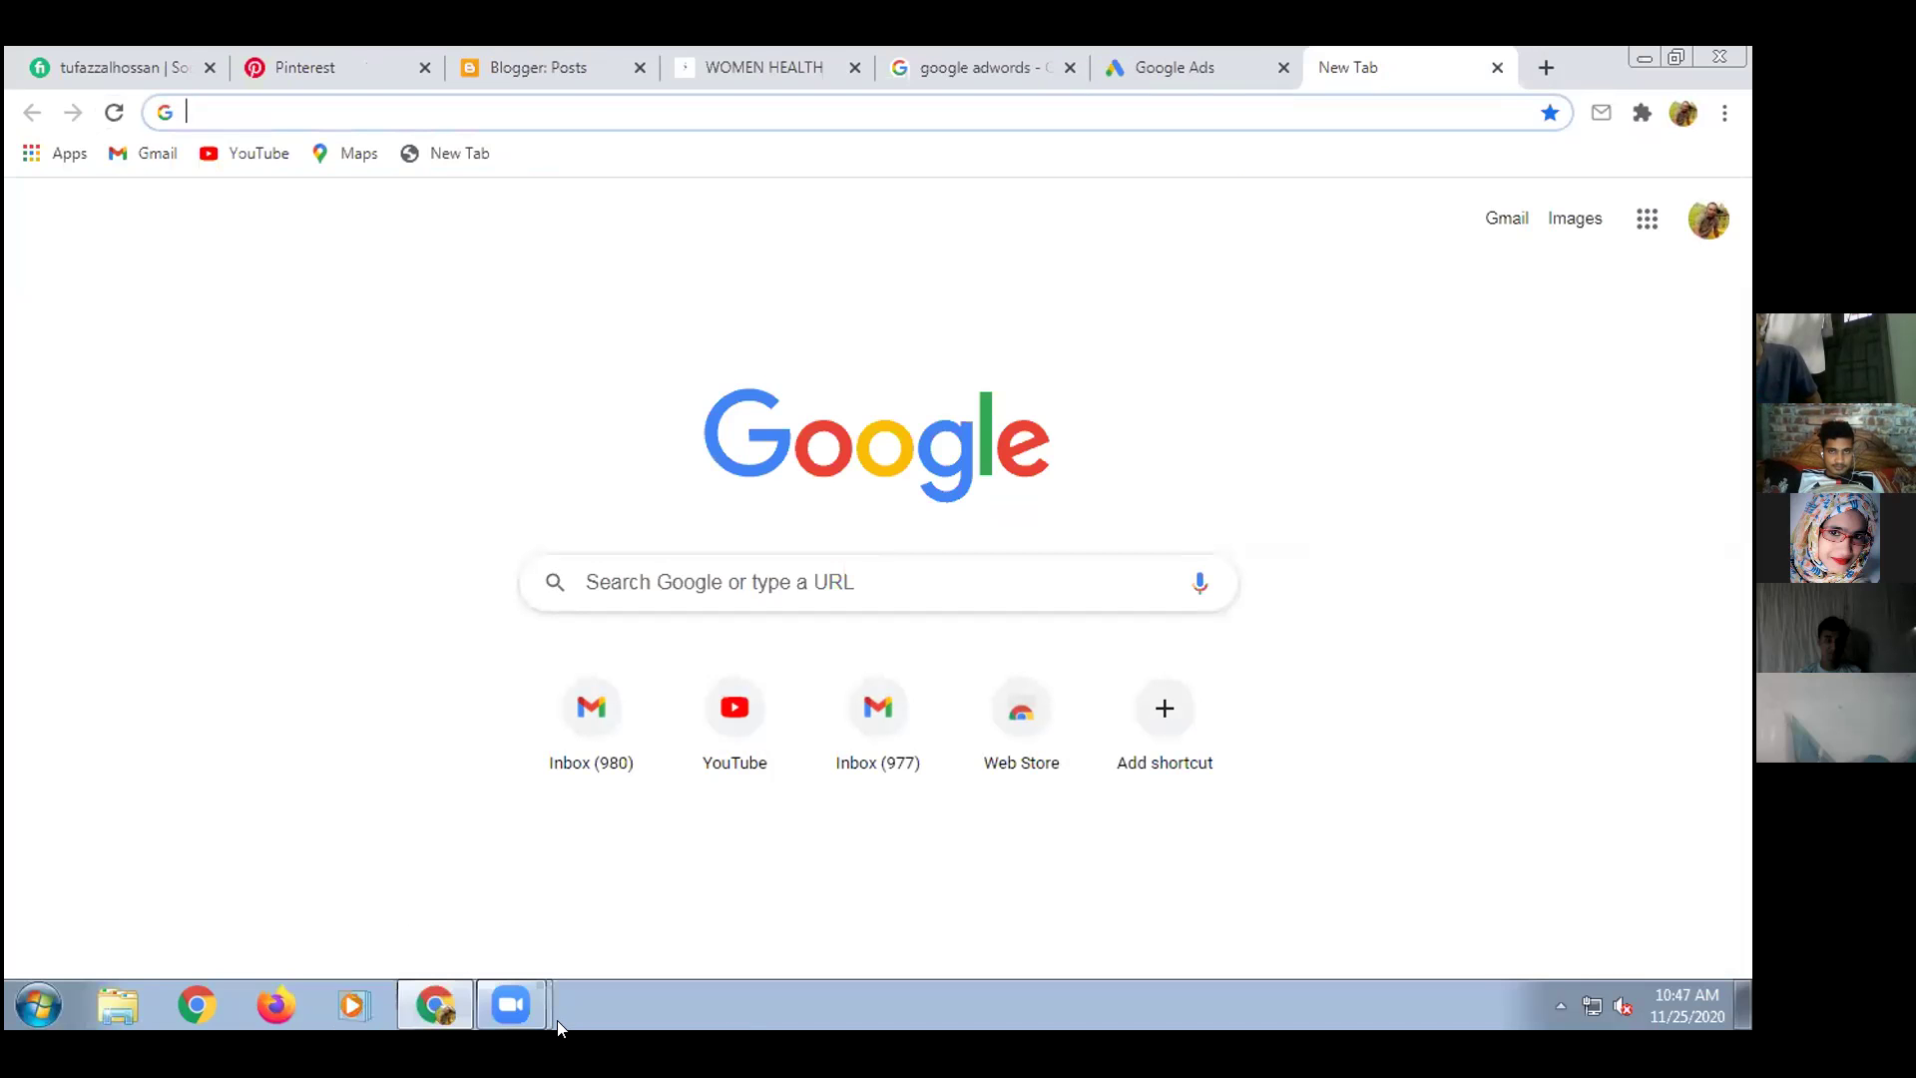
pyautogui.click(922, 97)
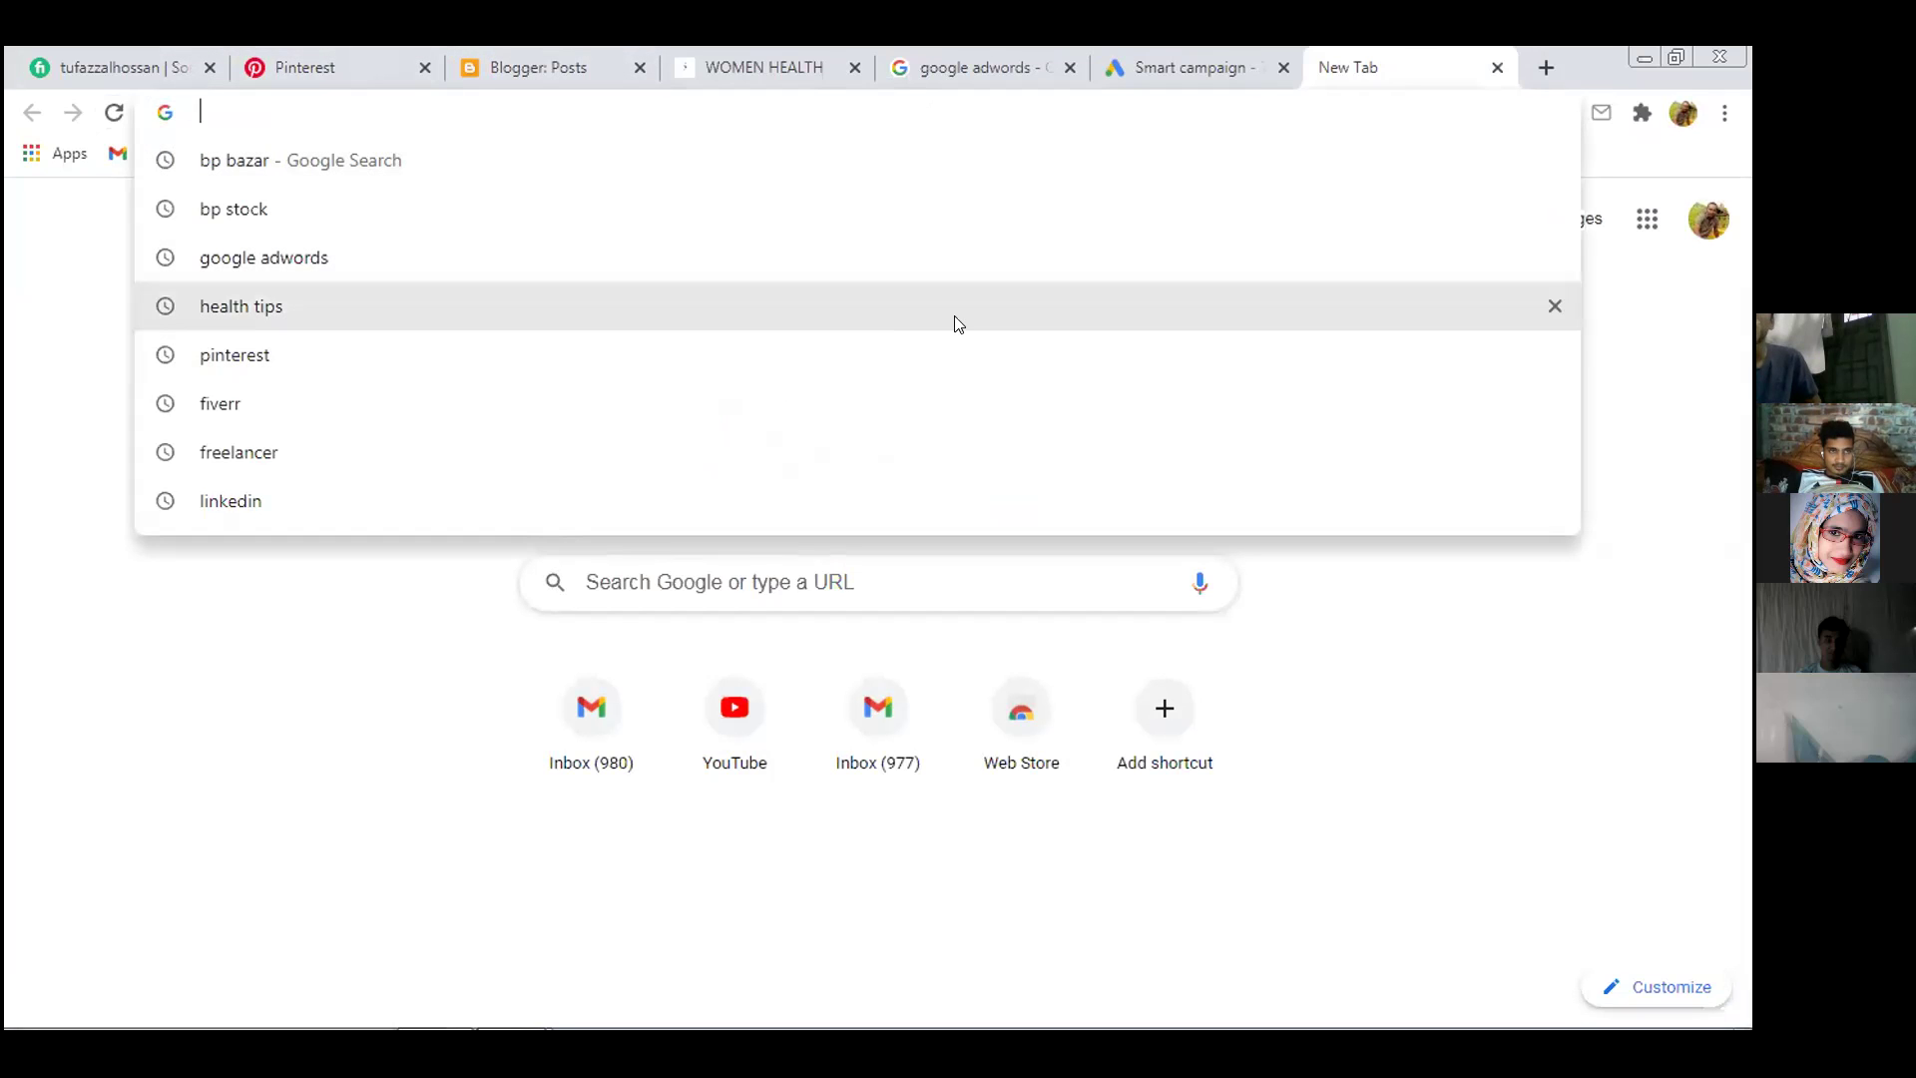
pyautogui.write('fi')
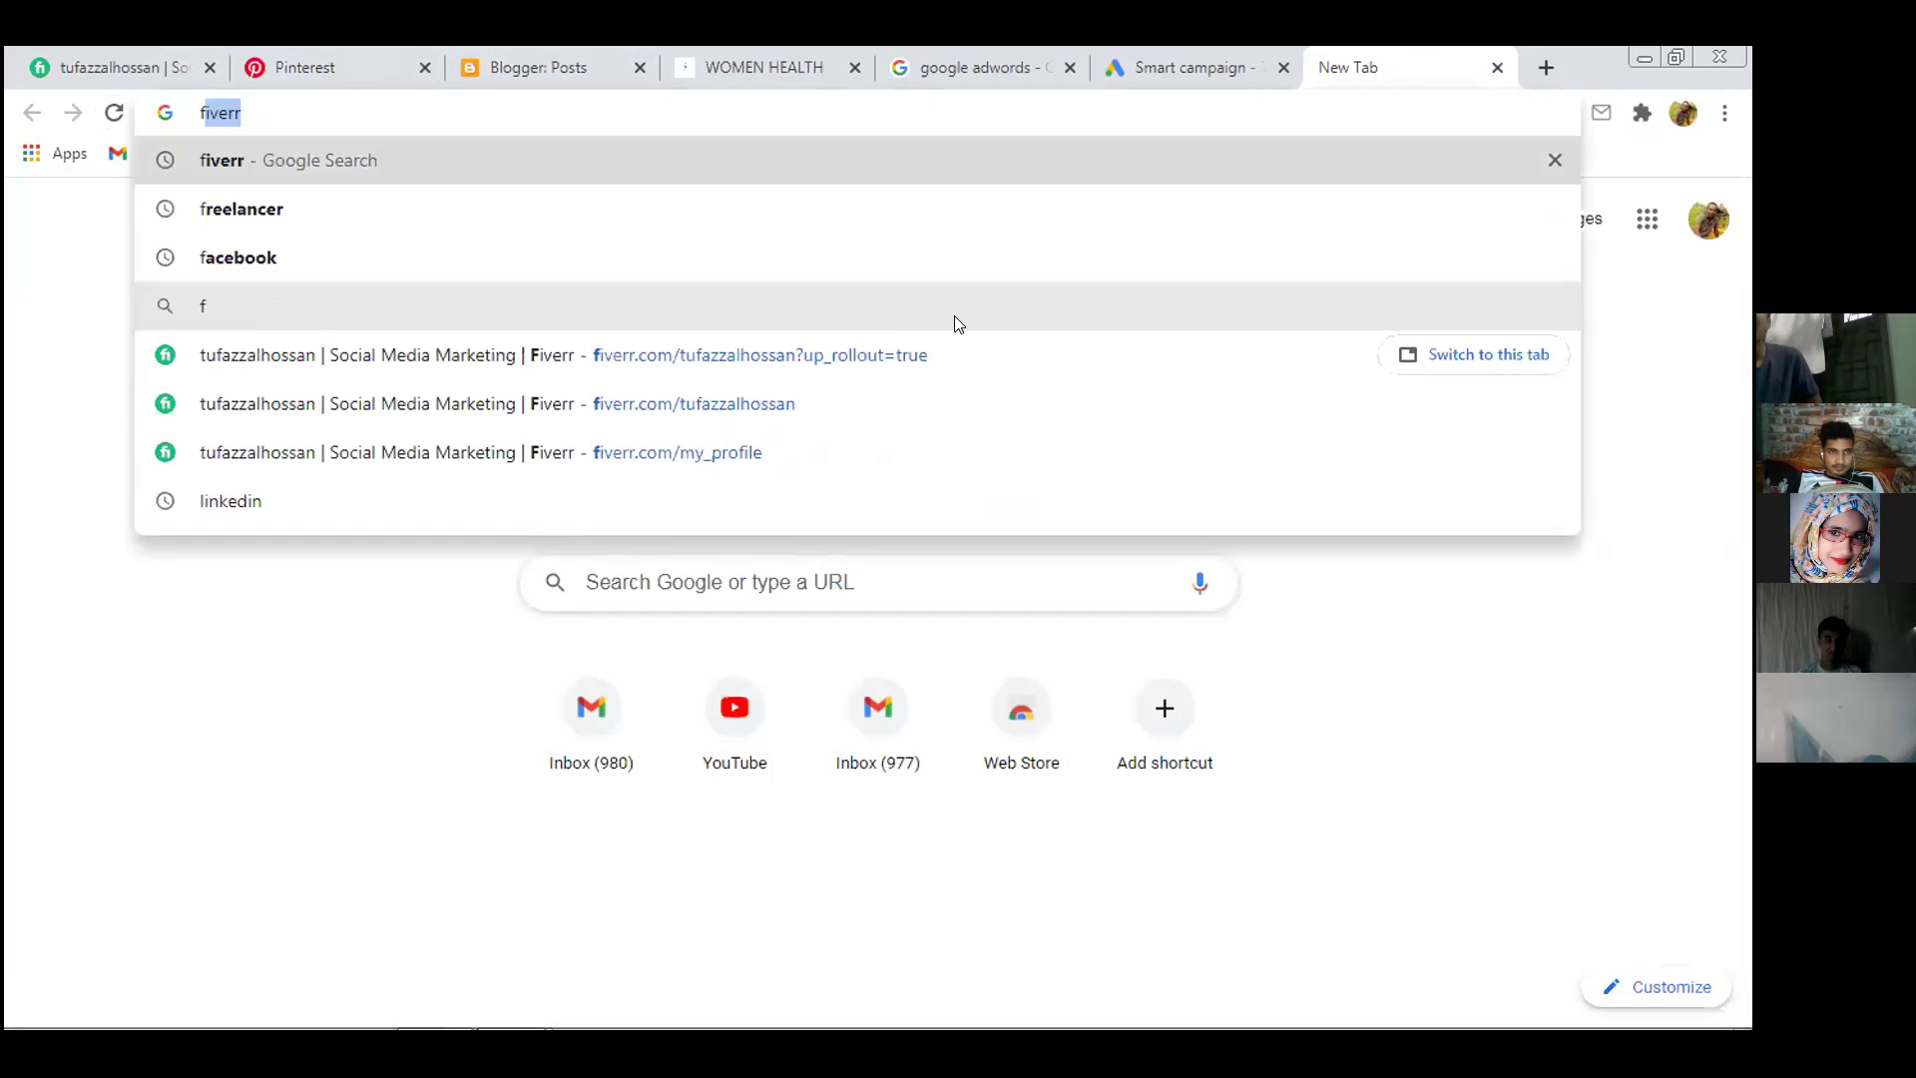
pyautogui.write('verr')
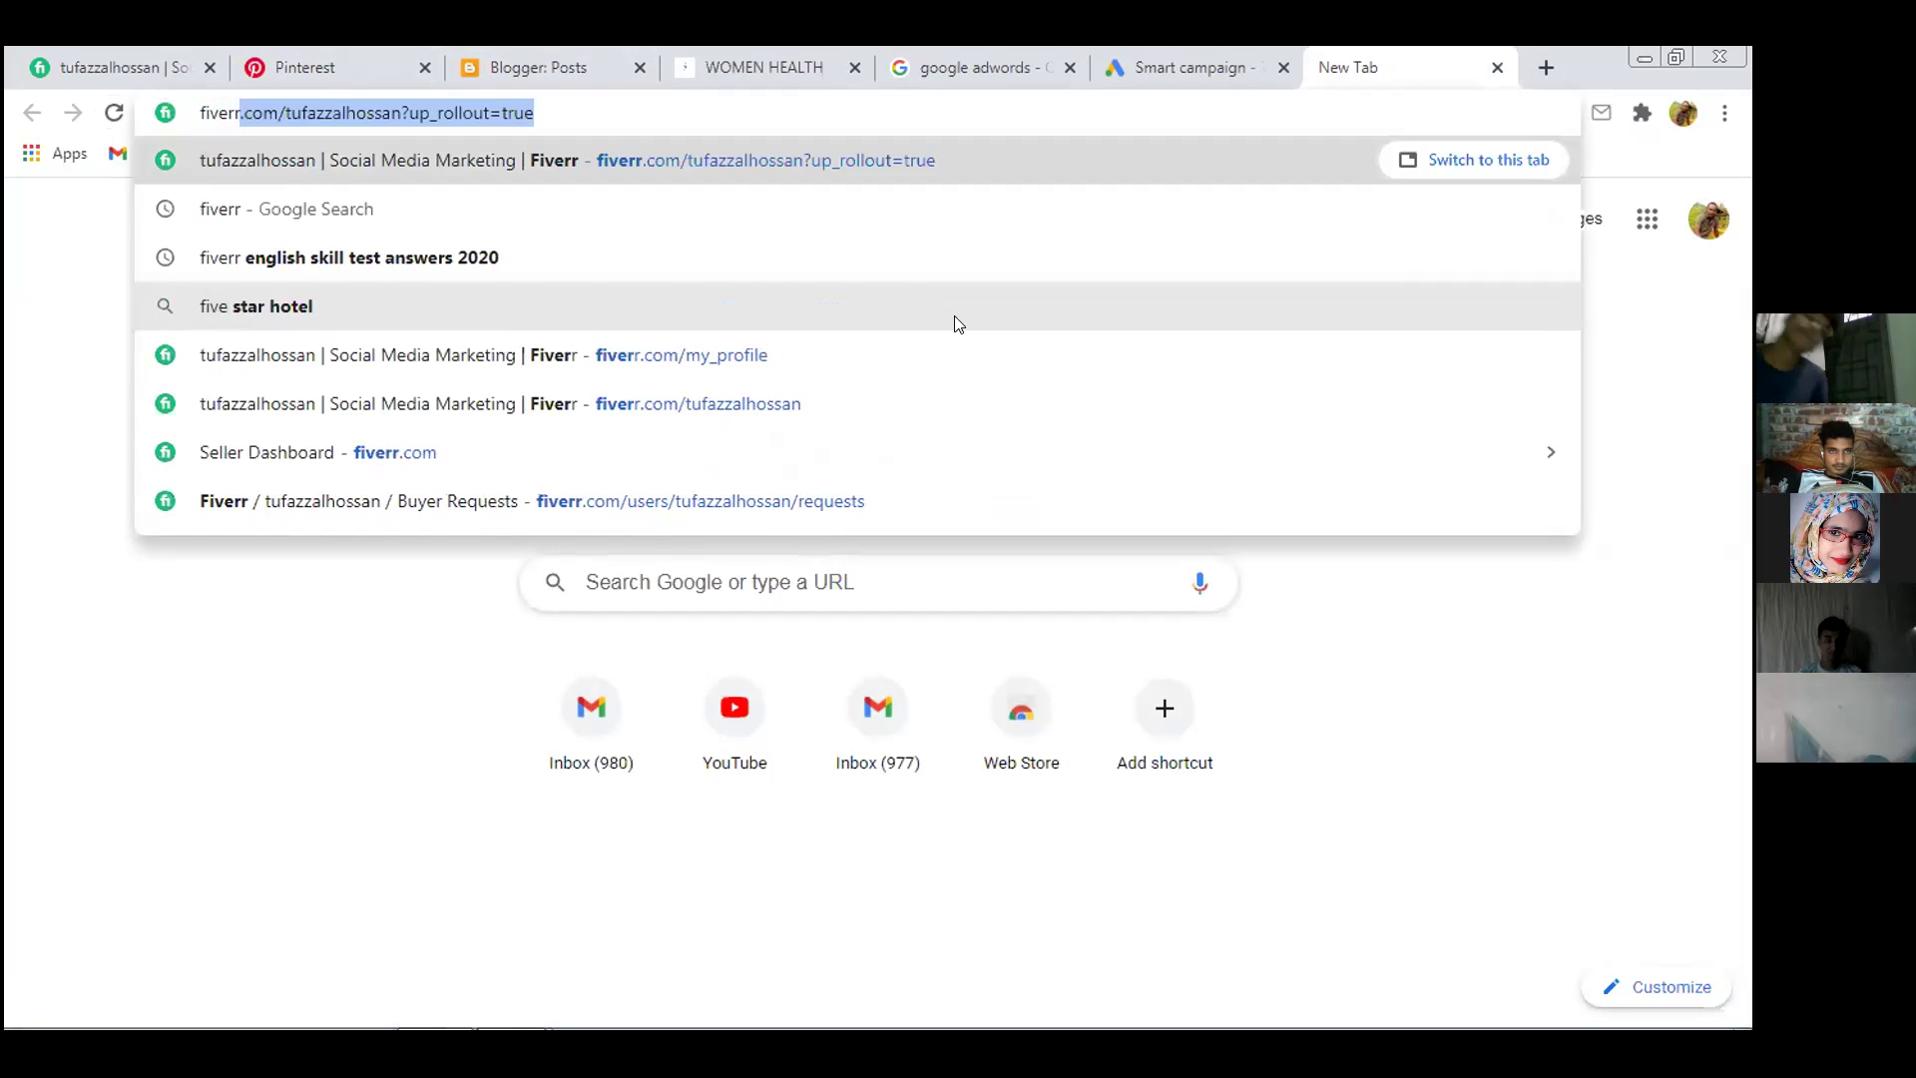
pyautogui.write('.com')
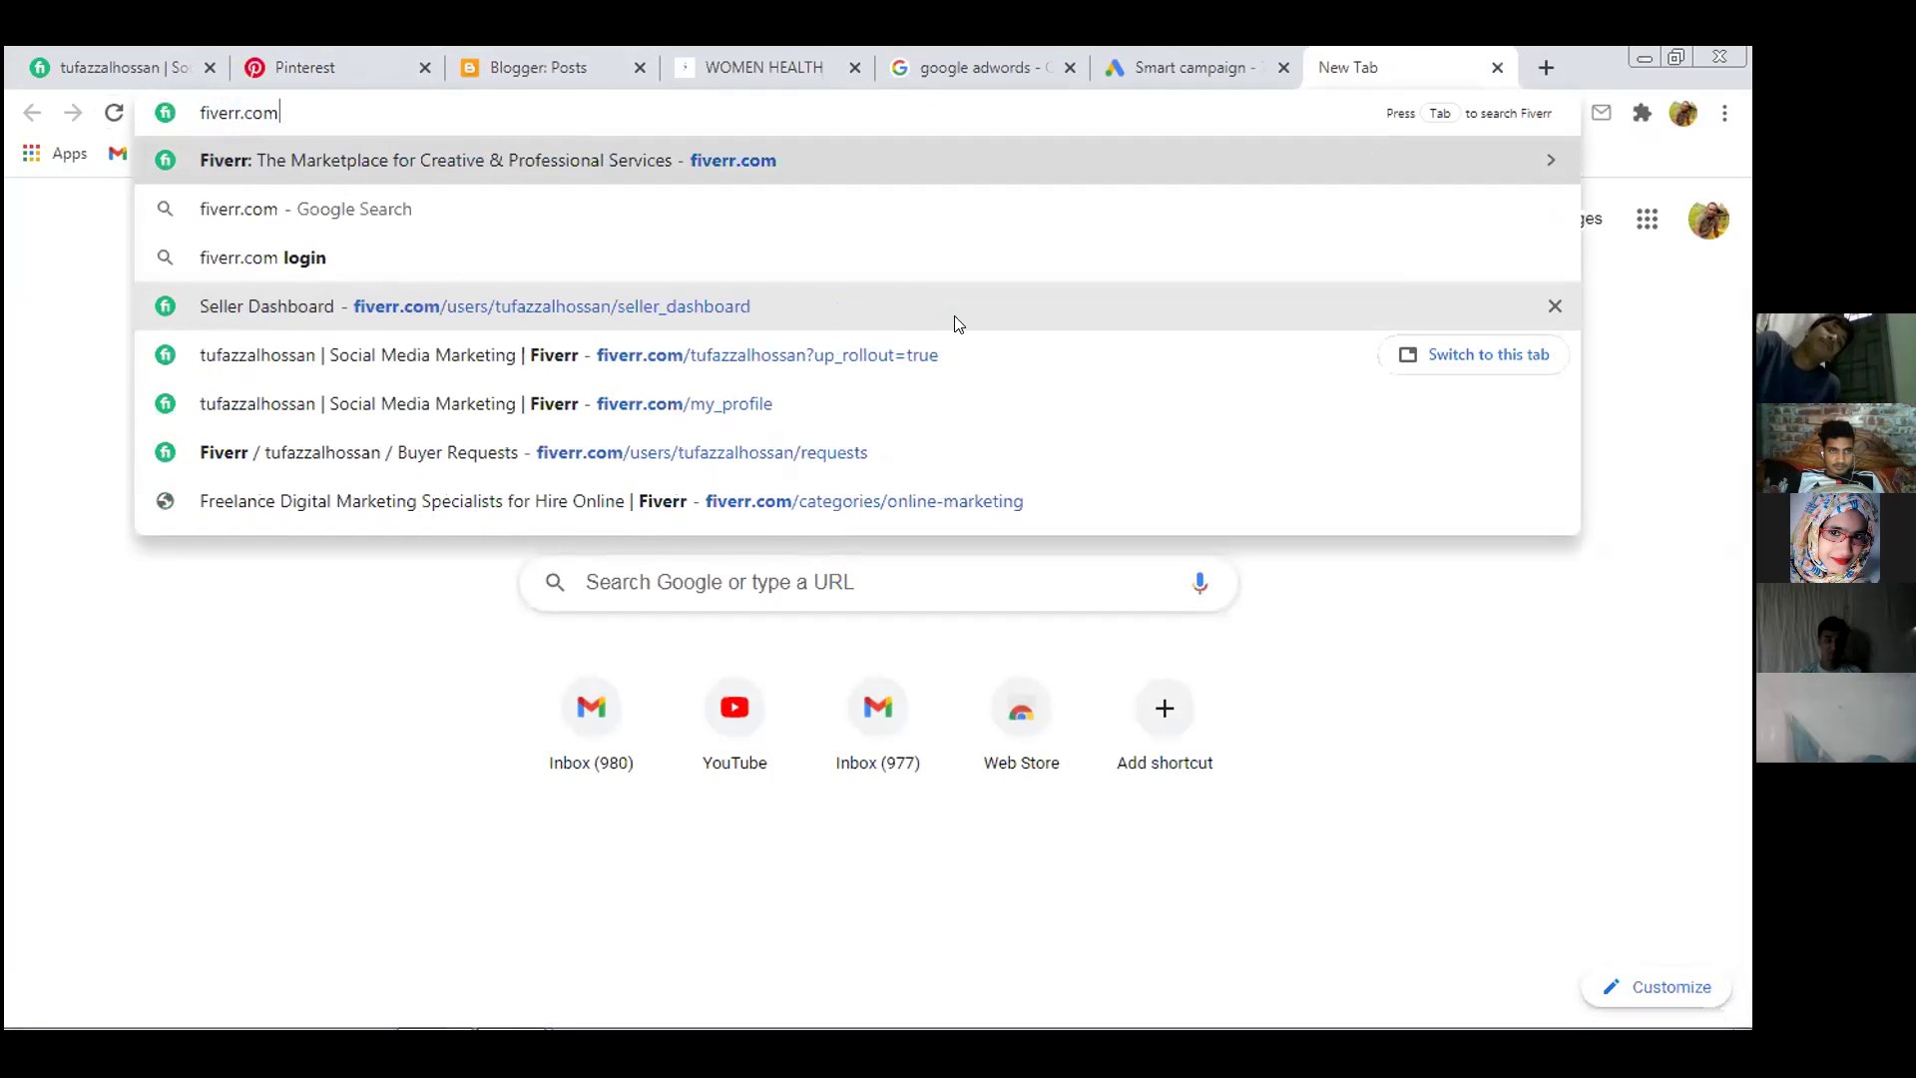
pyautogui.click(954, 316)
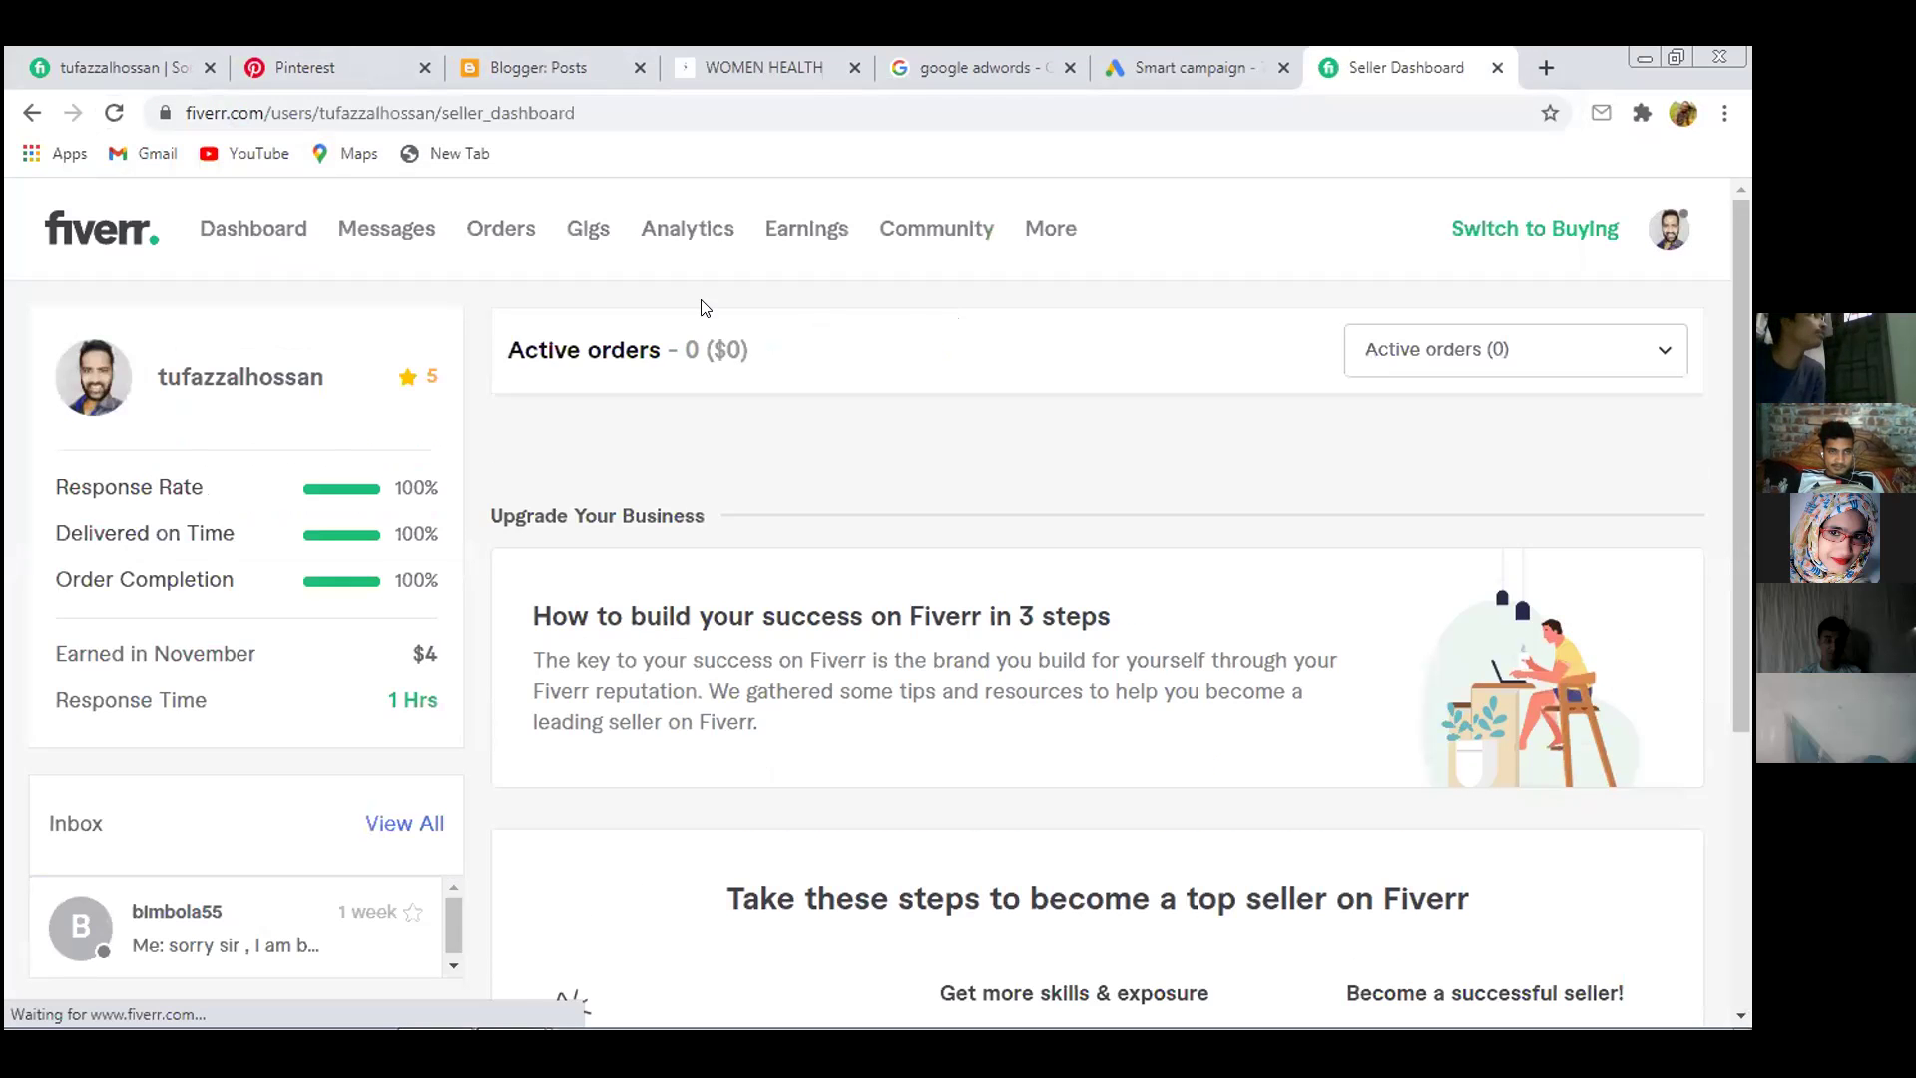
# Switch Fiverr to buying mode and search for 'google adwords' services
pyautogui.click(1554, 229)
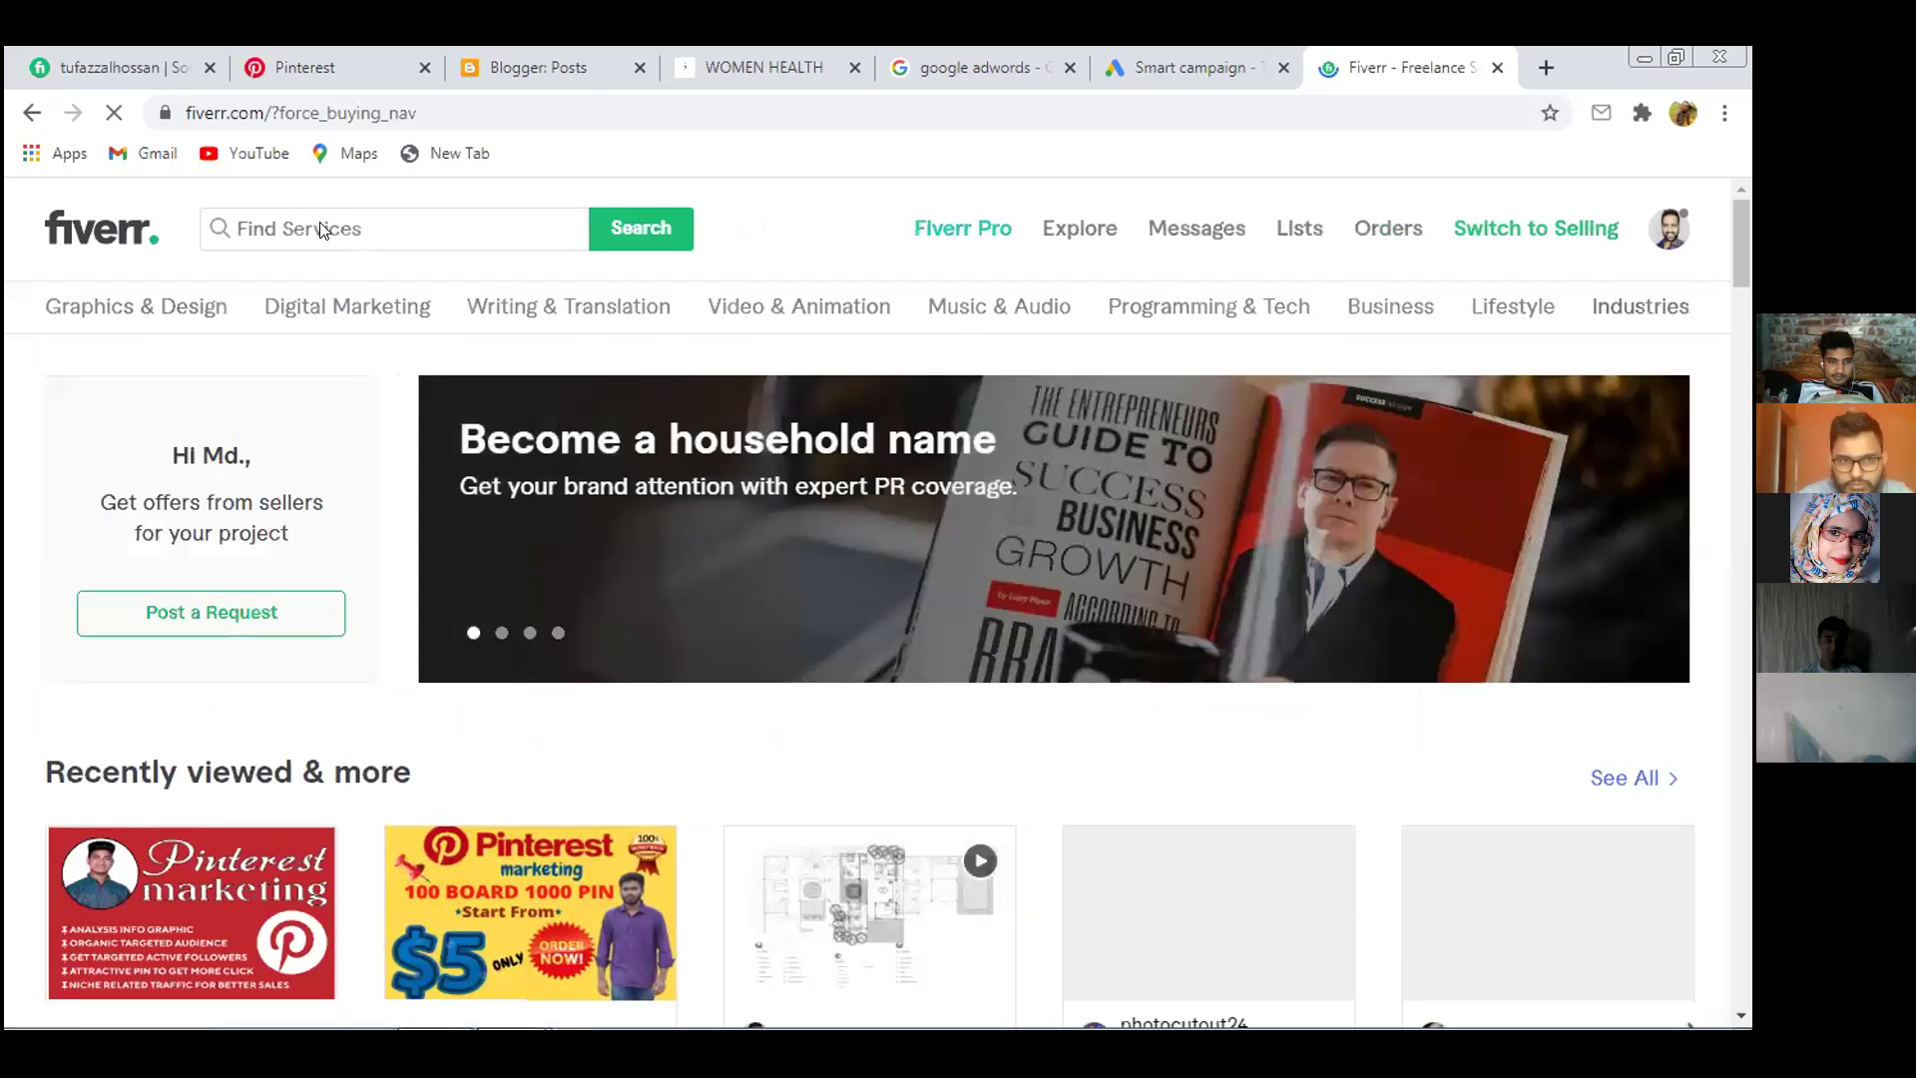
pyautogui.click(324, 226)
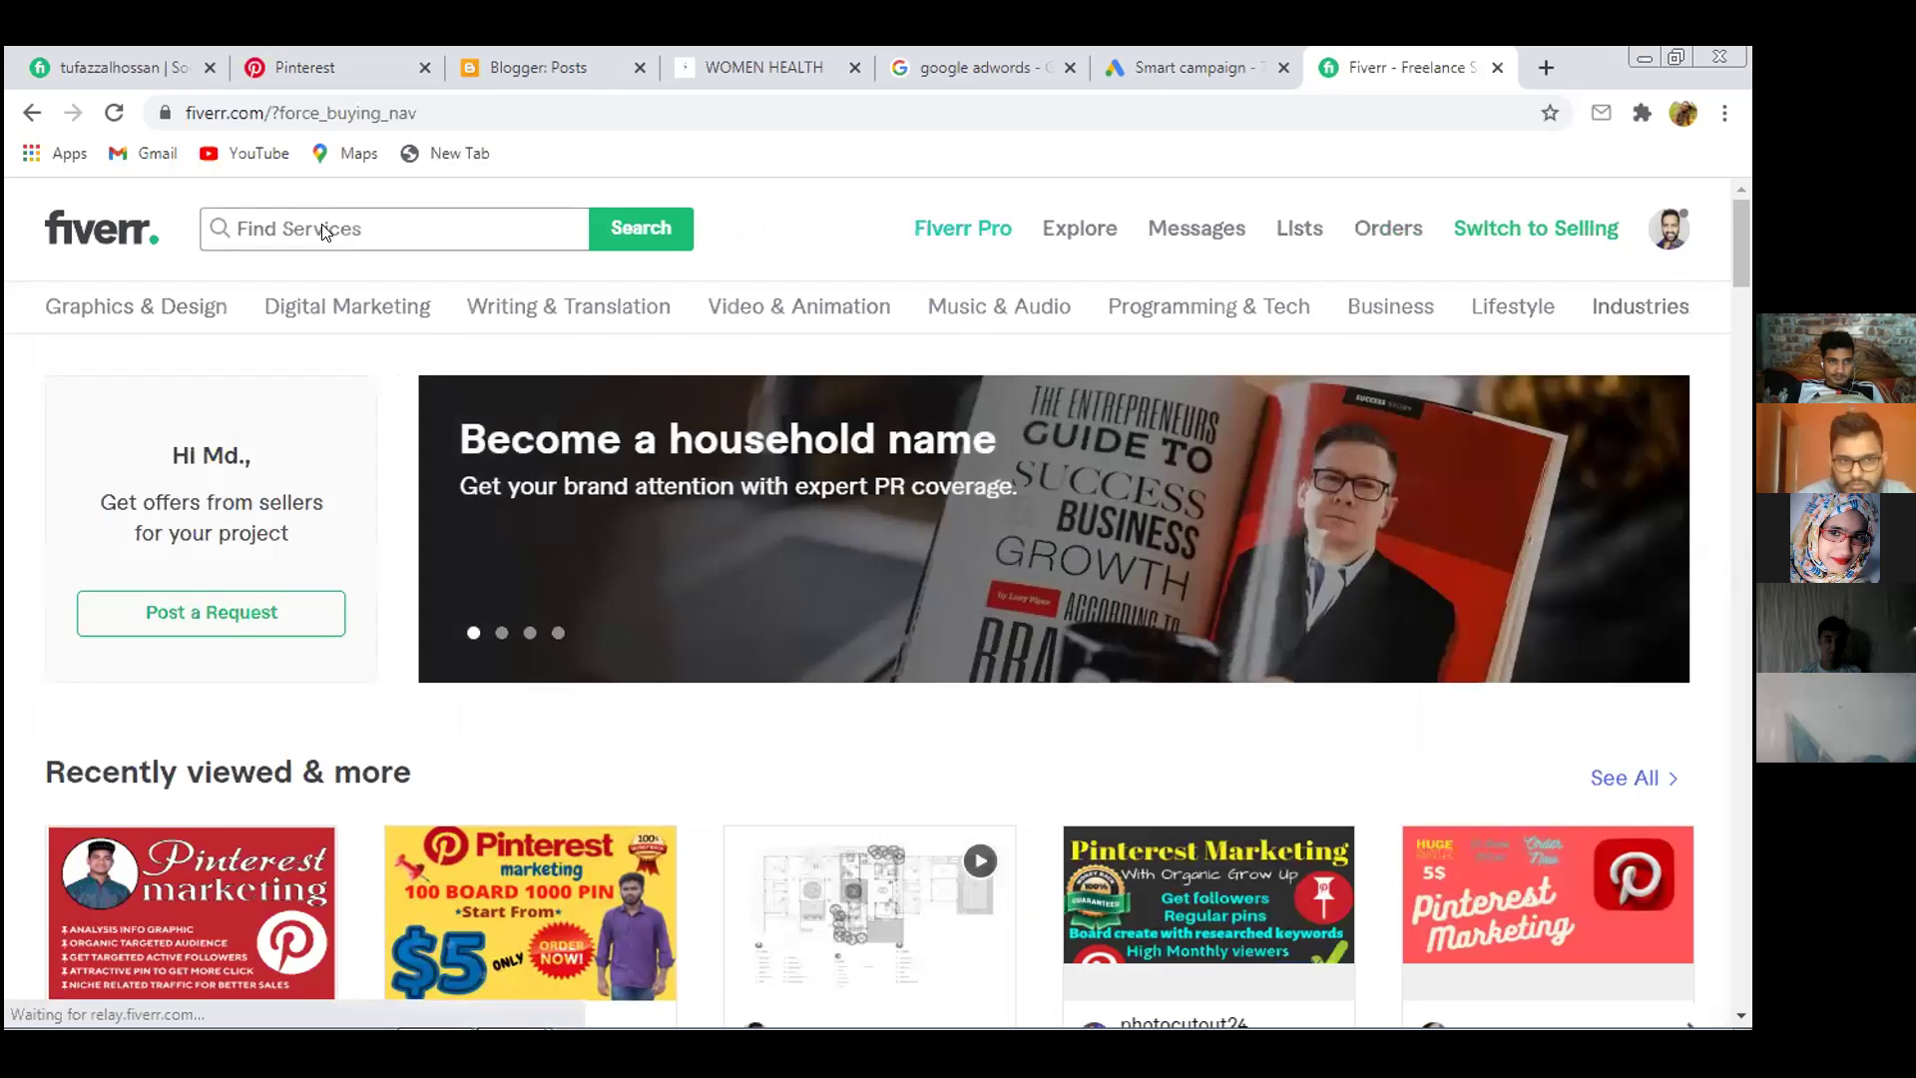
pyautogui.write('goog')
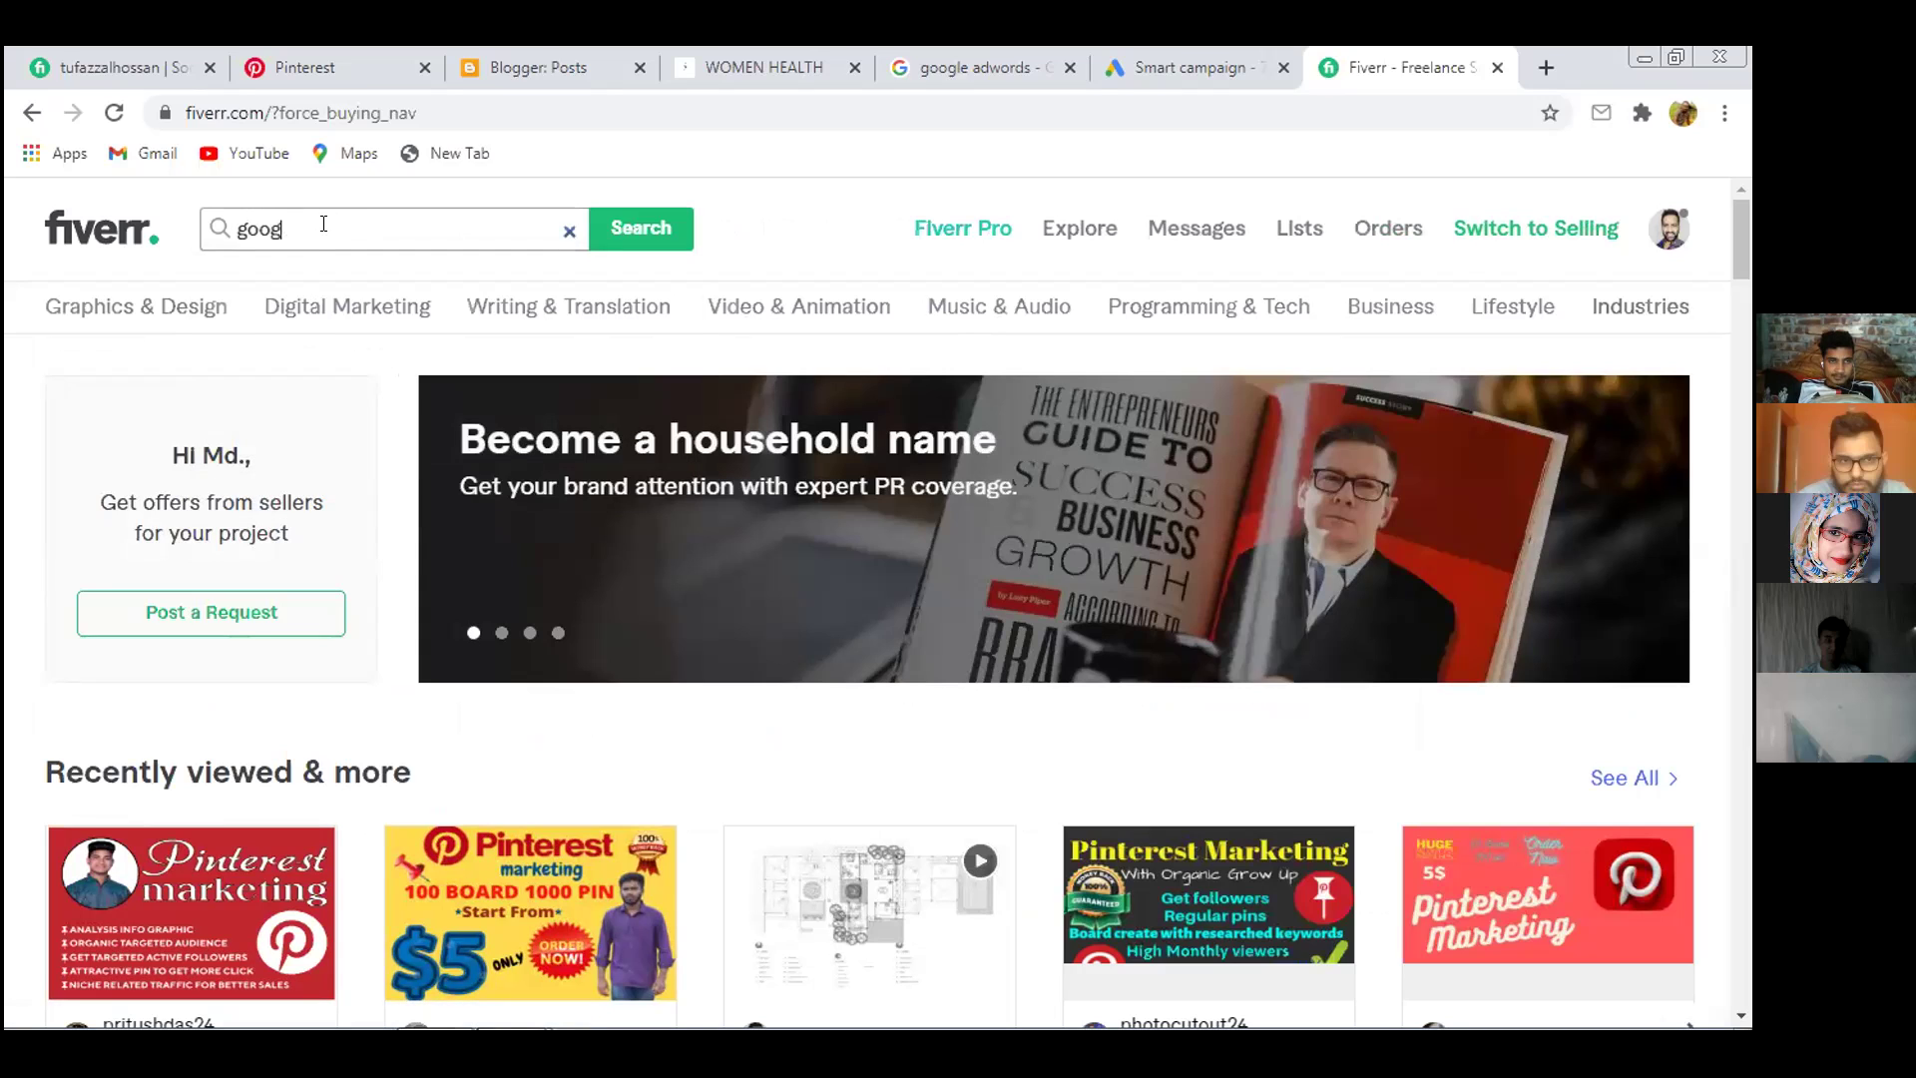
pyautogui.write('le')
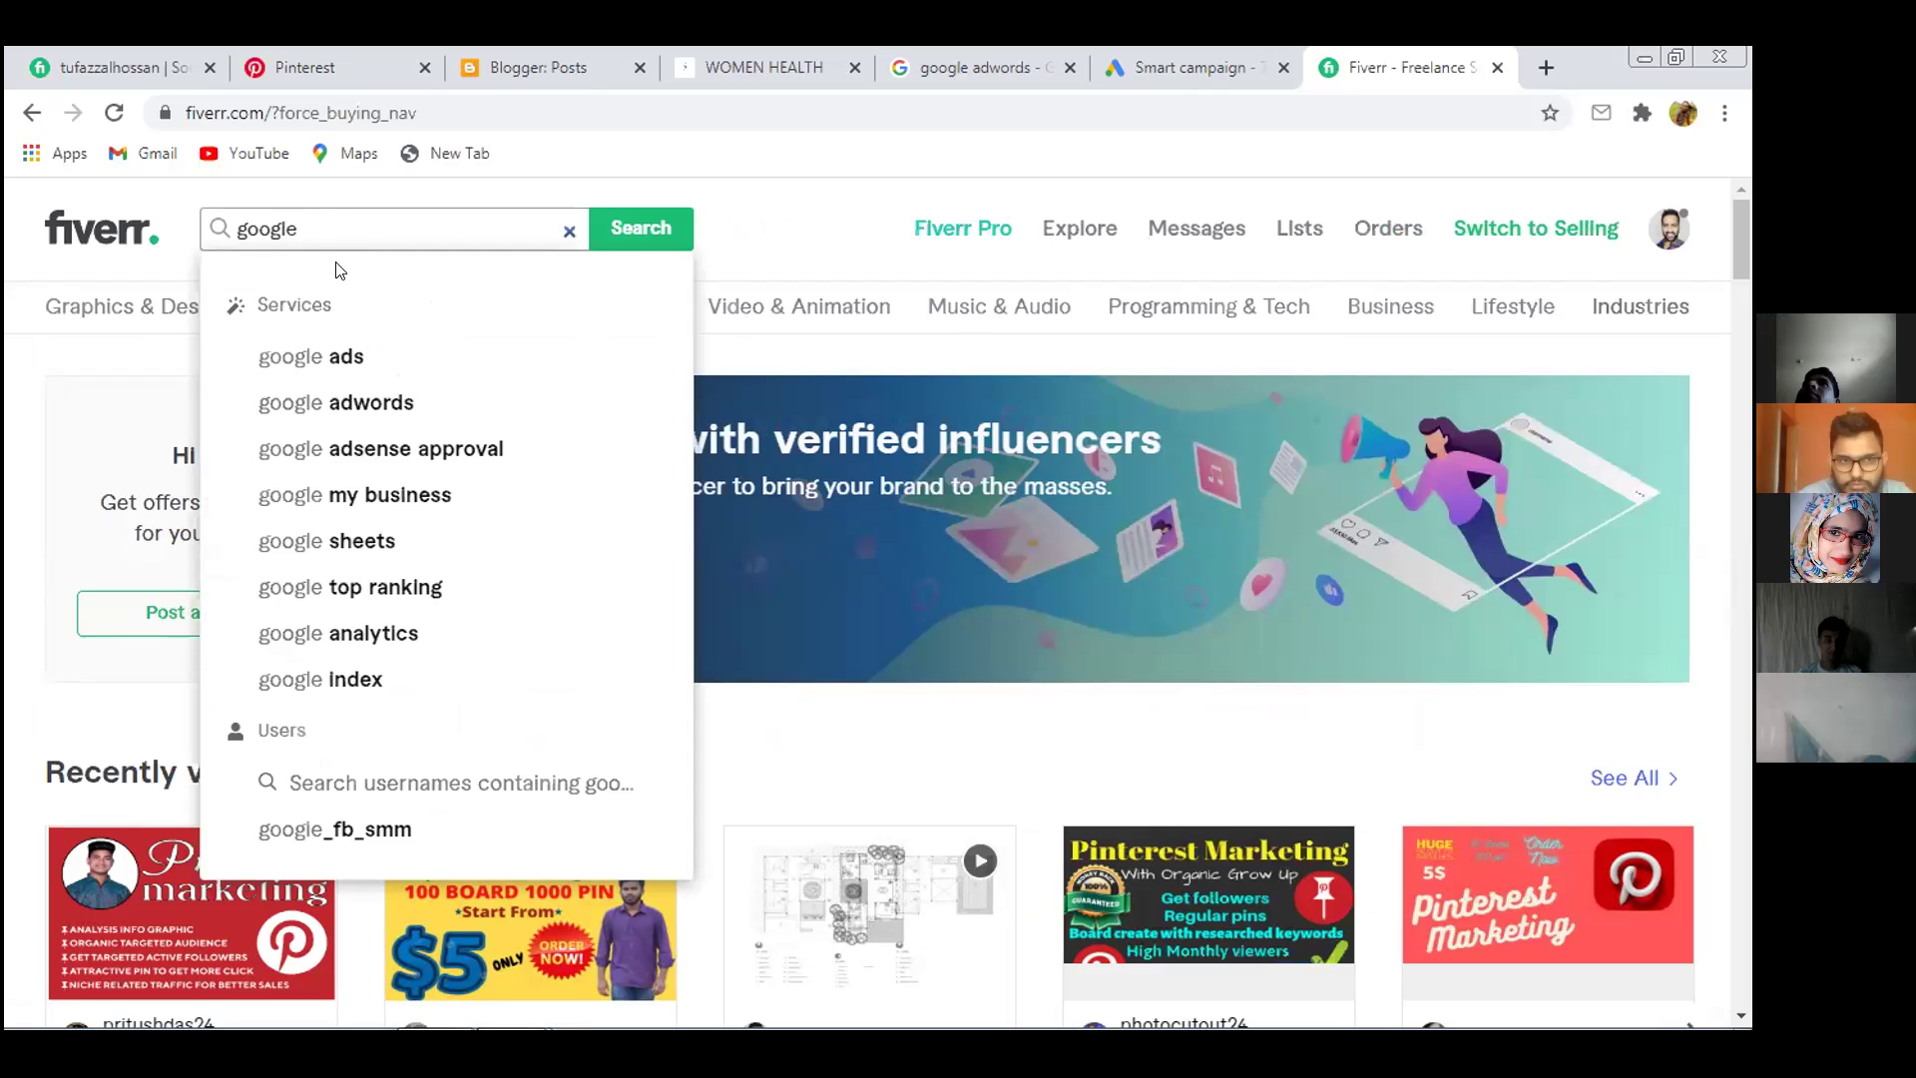
pyautogui.click(352, 402)
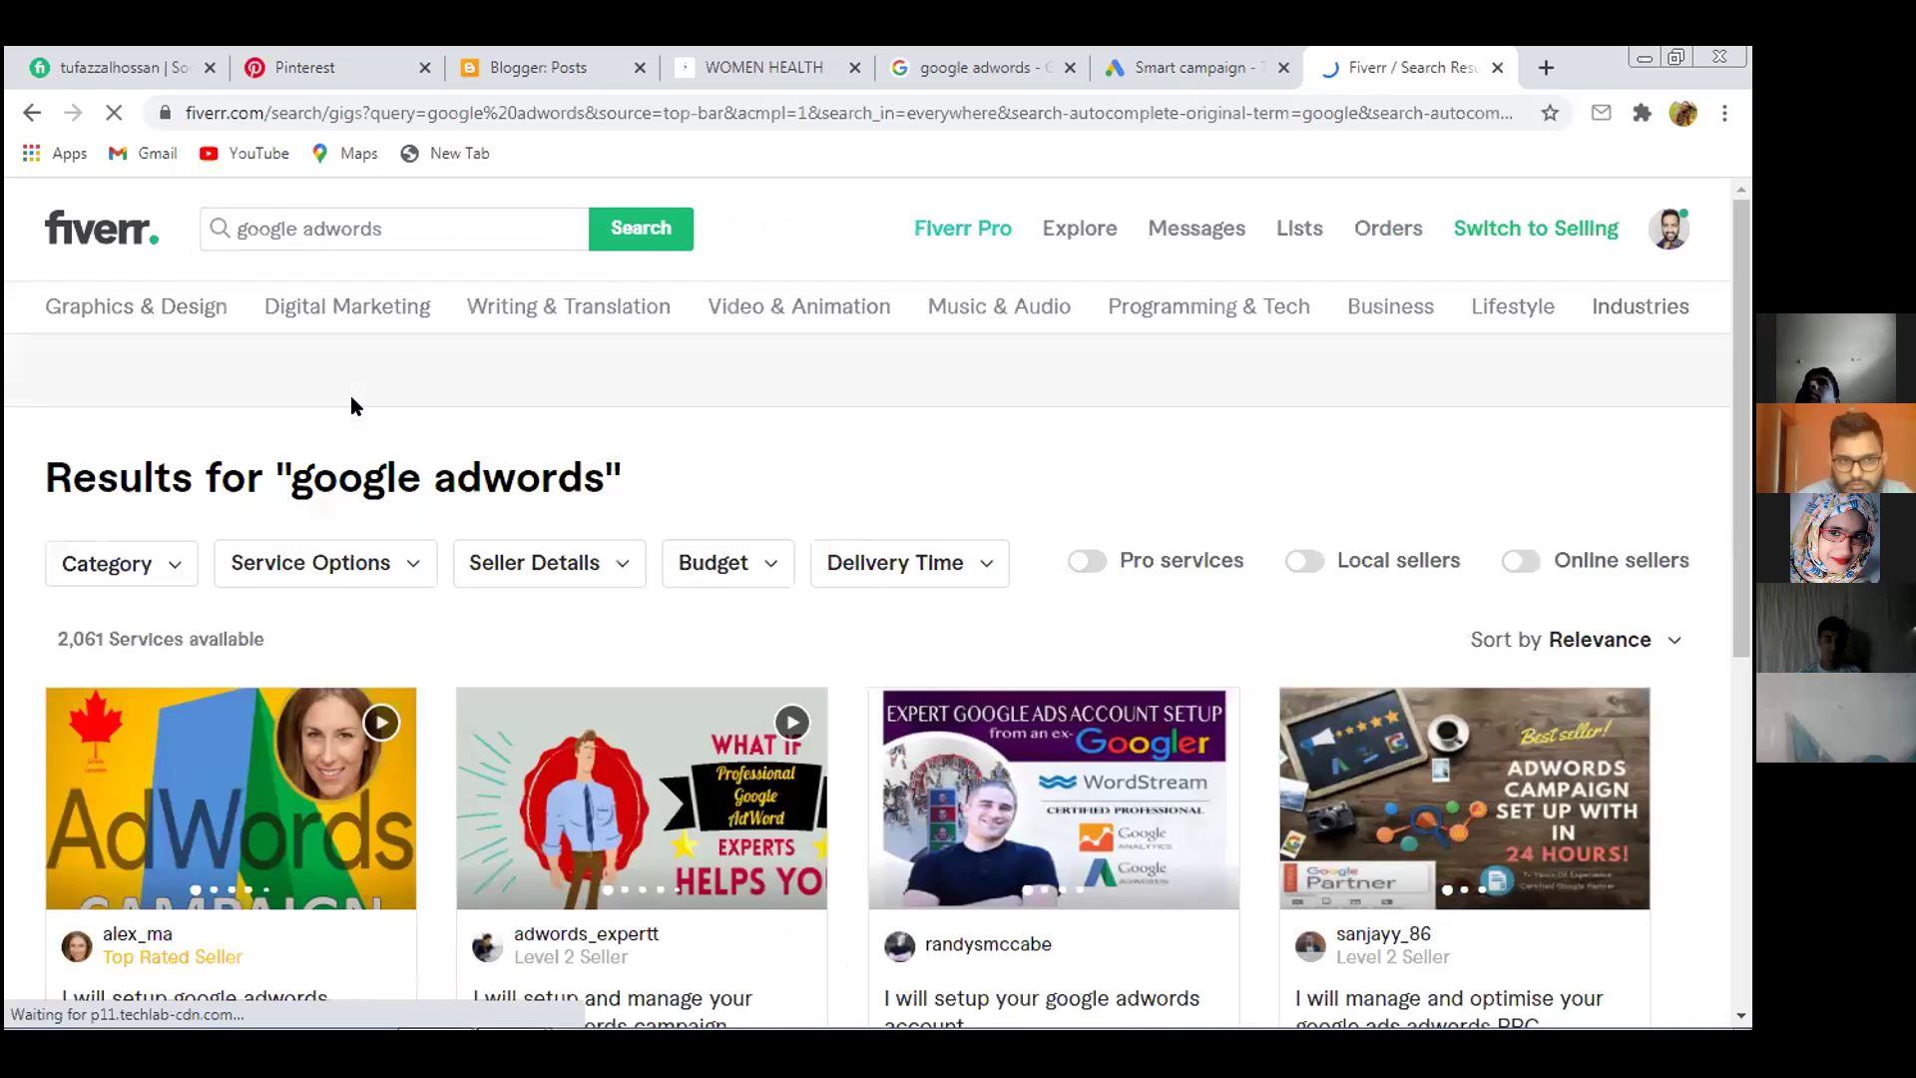
# Open the 'manage and optimise your google ads adwords PPC' and 'design amazing google banner ads' gigs in background tabs
pyautogui.scroll(-2, 320, 591)
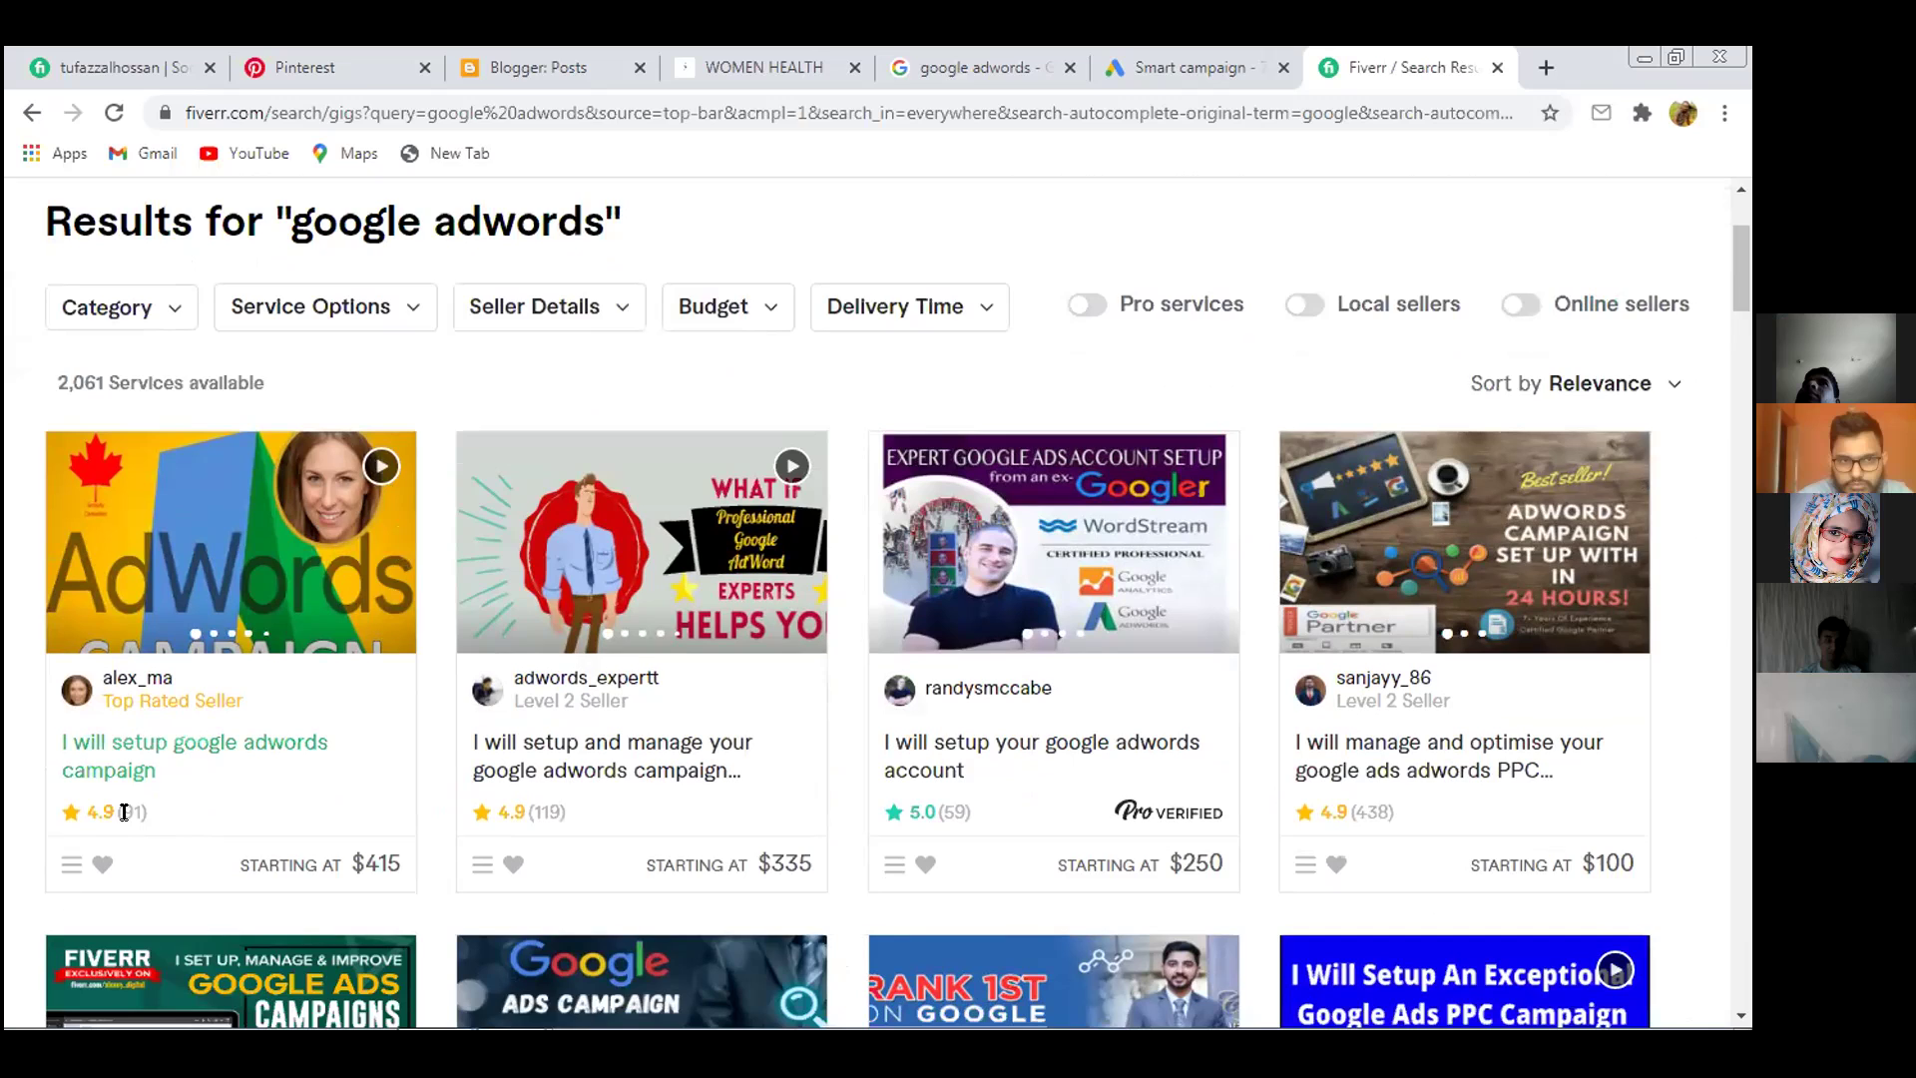
pyautogui.scroll(-1, 214, 739)
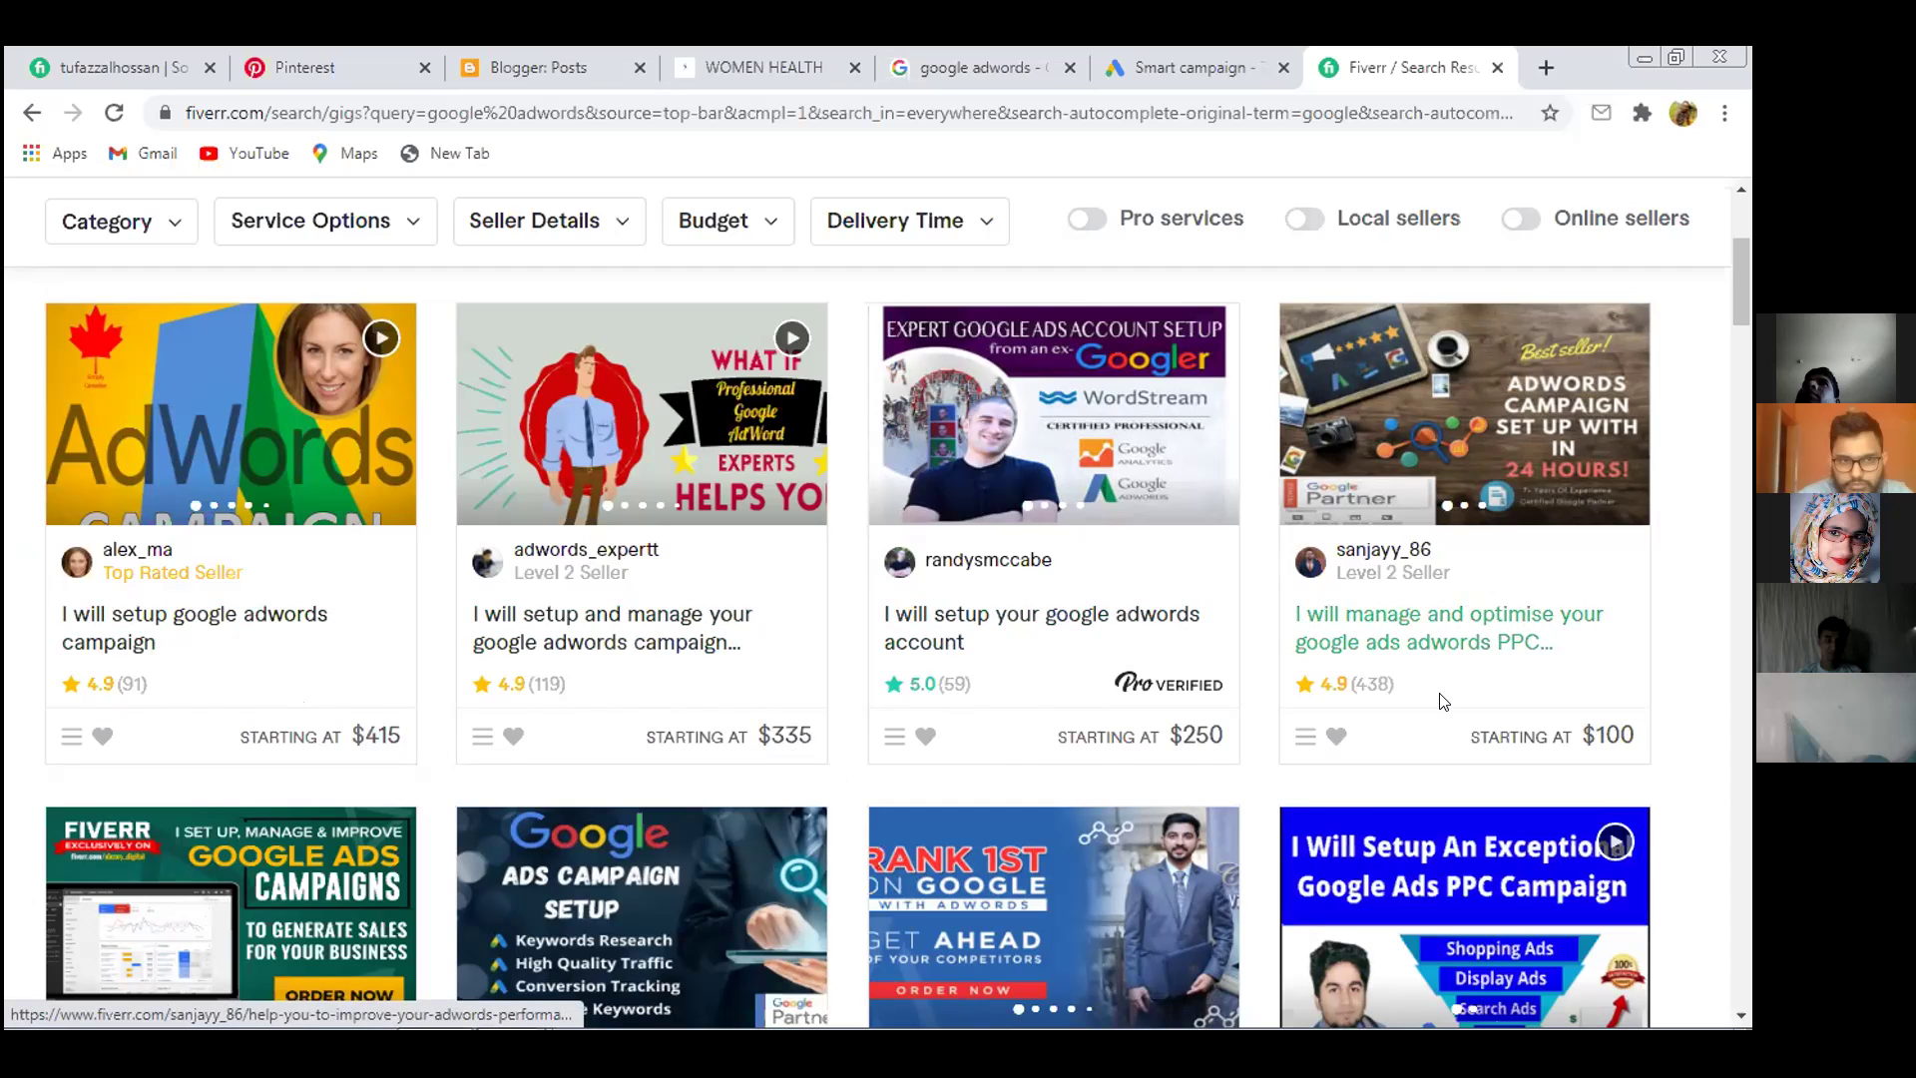
pyautogui.middleClick(1390, 640)
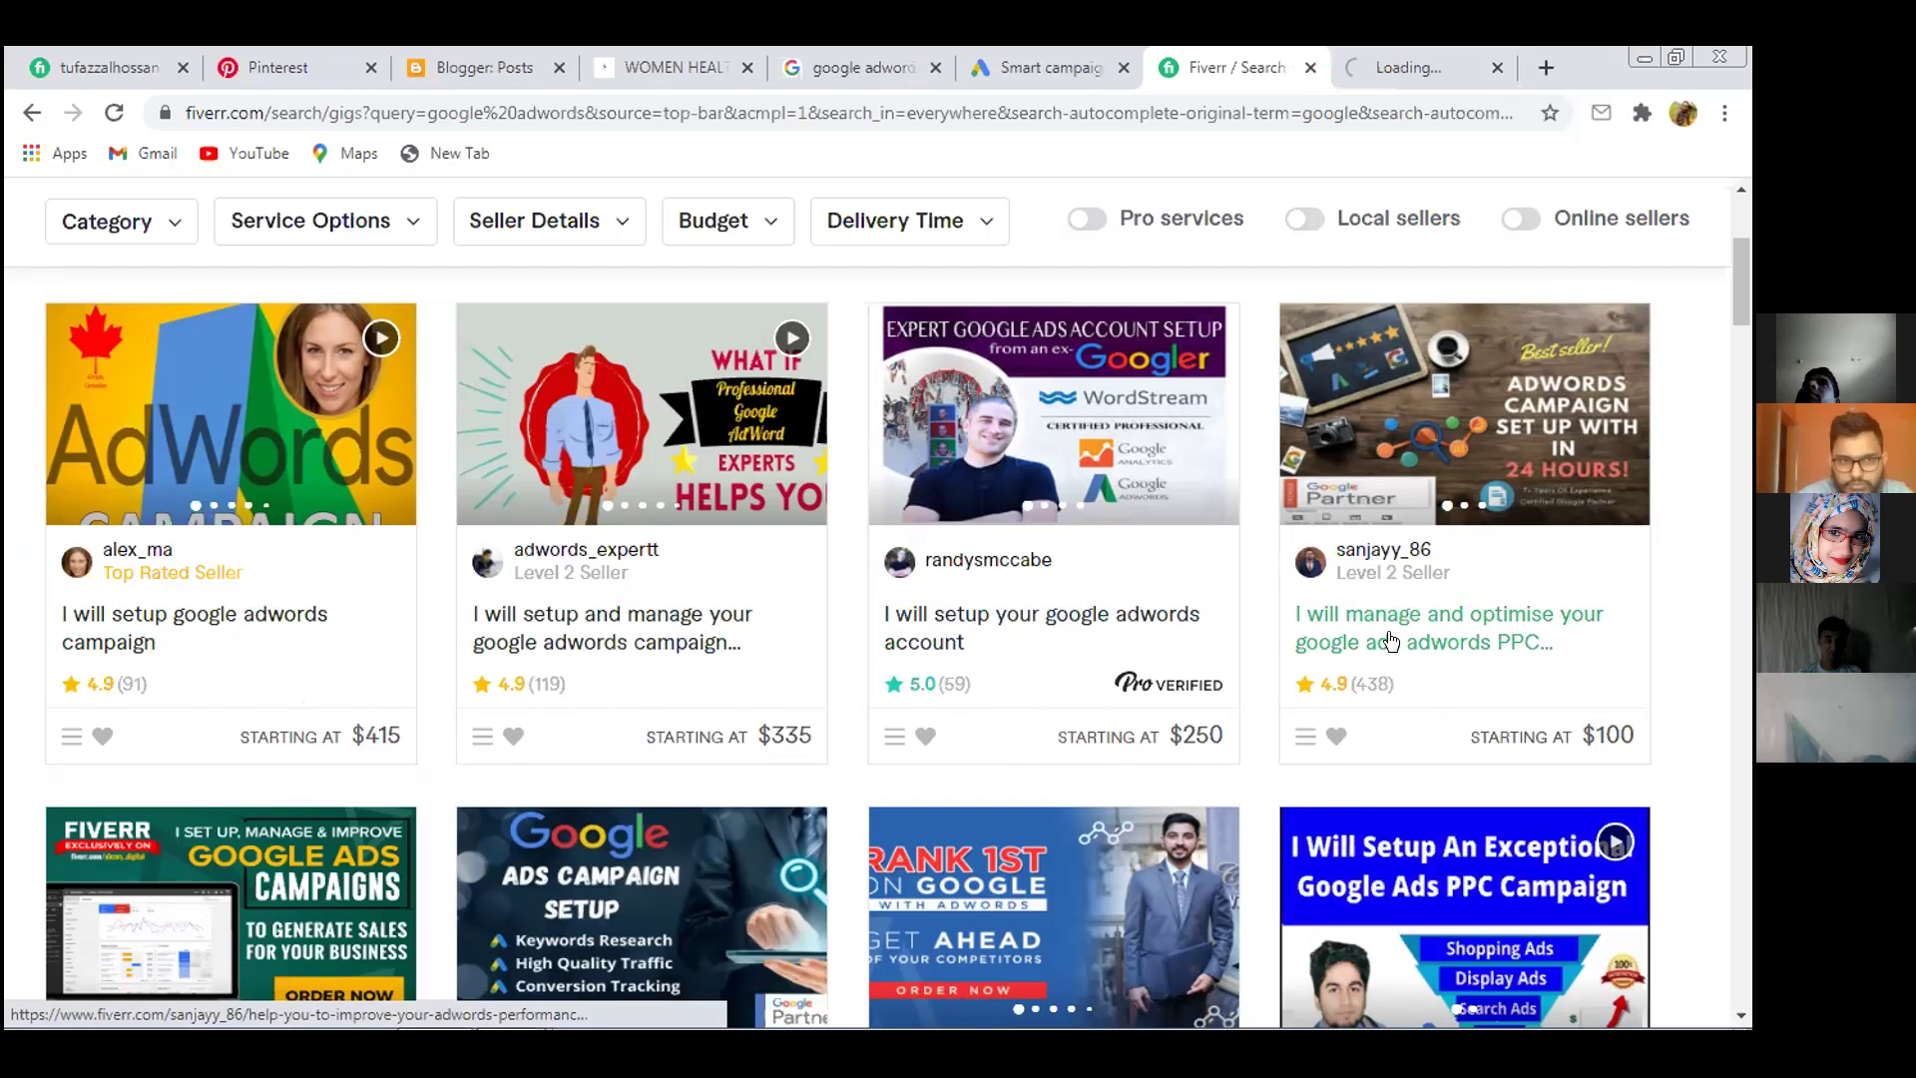
pyautogui.scroll(-5, 1385, 633)
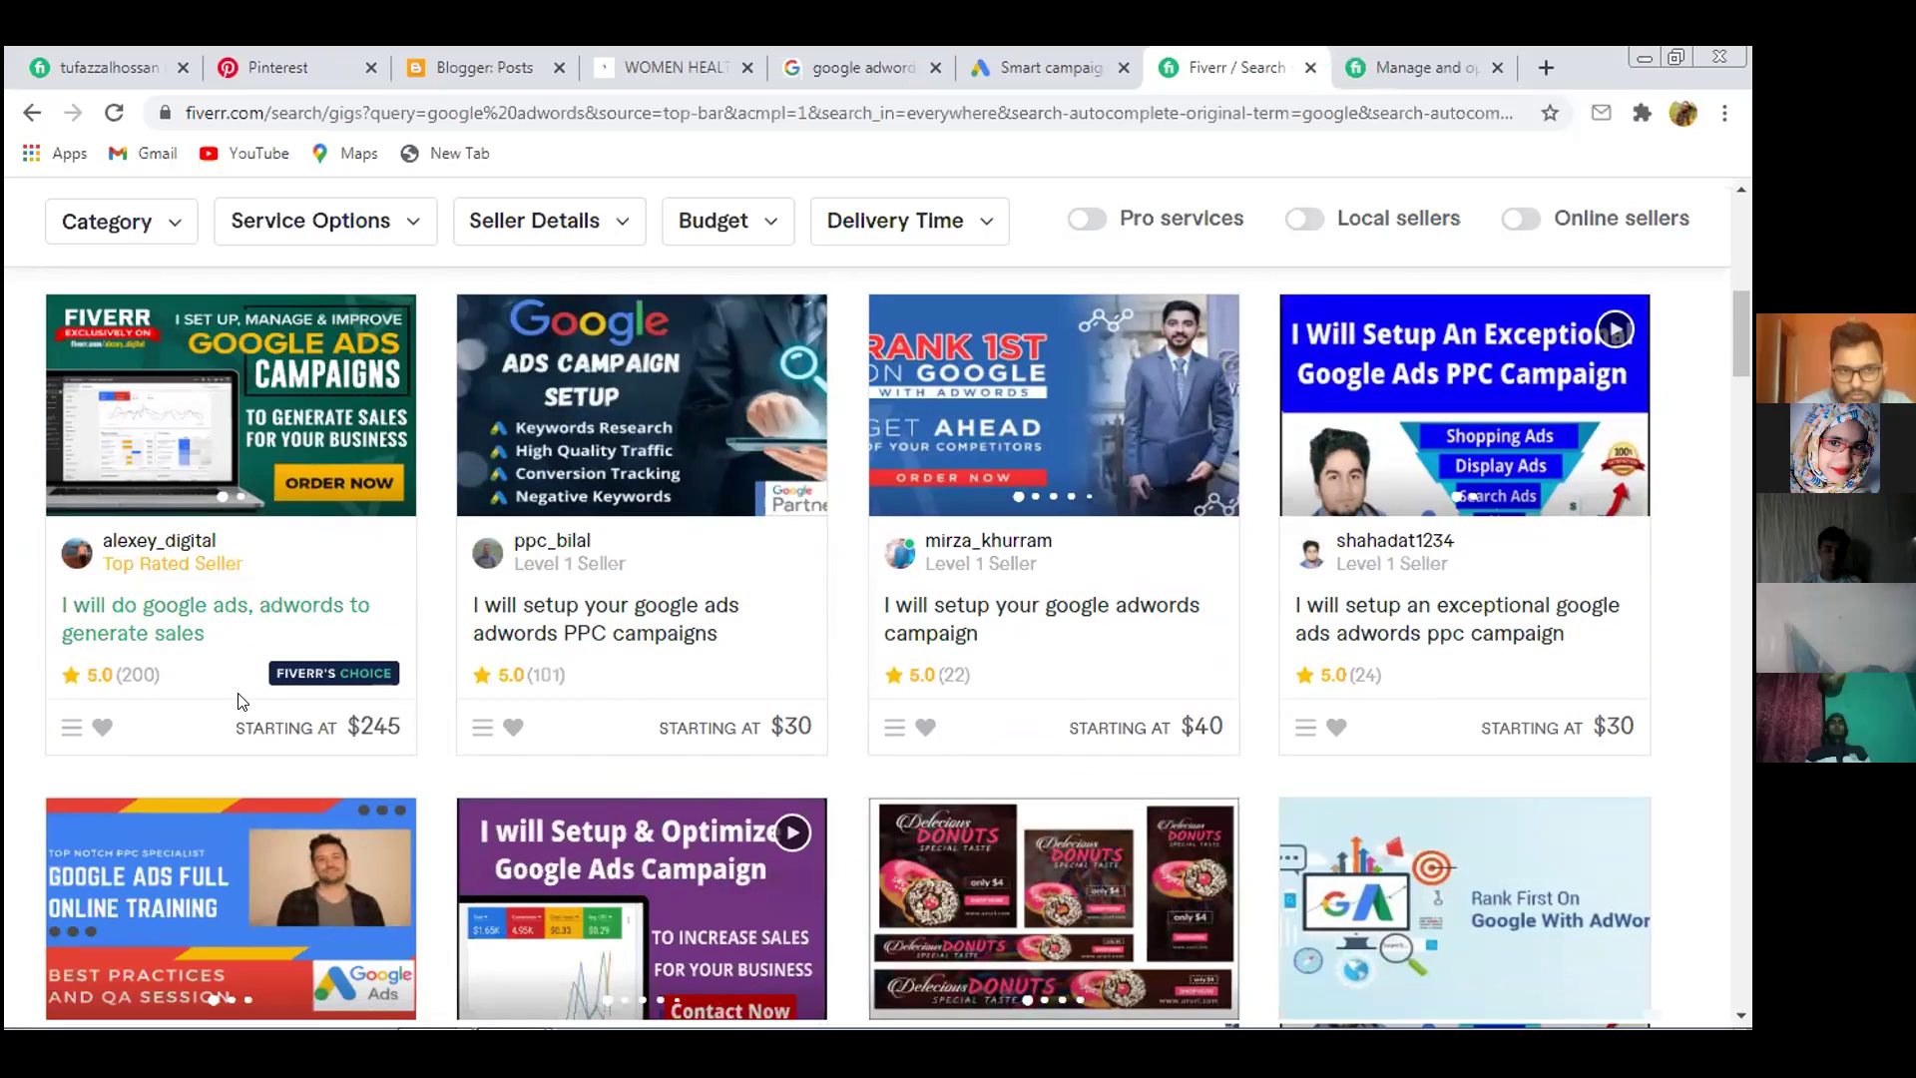
pyautogui.scroll(-4, 1445, 702)
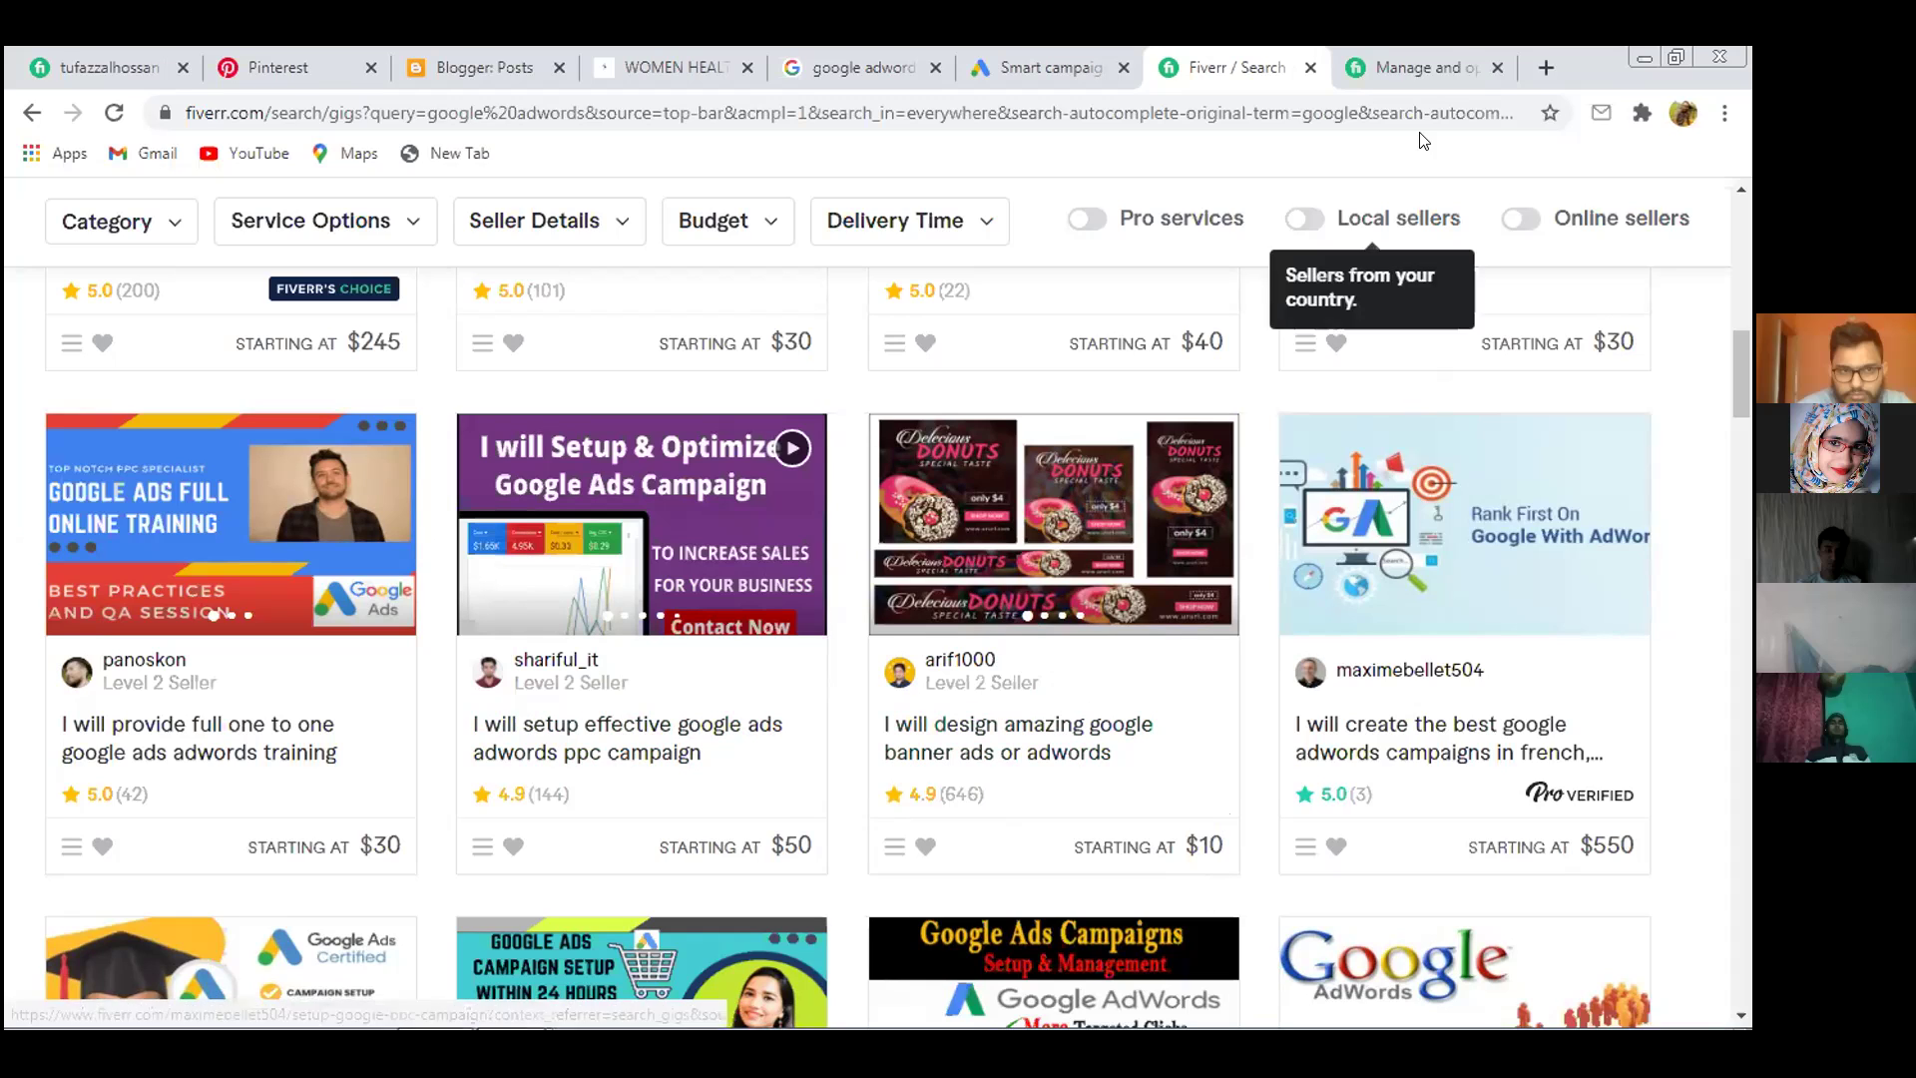
pyautogui.middleClick(953, 736)
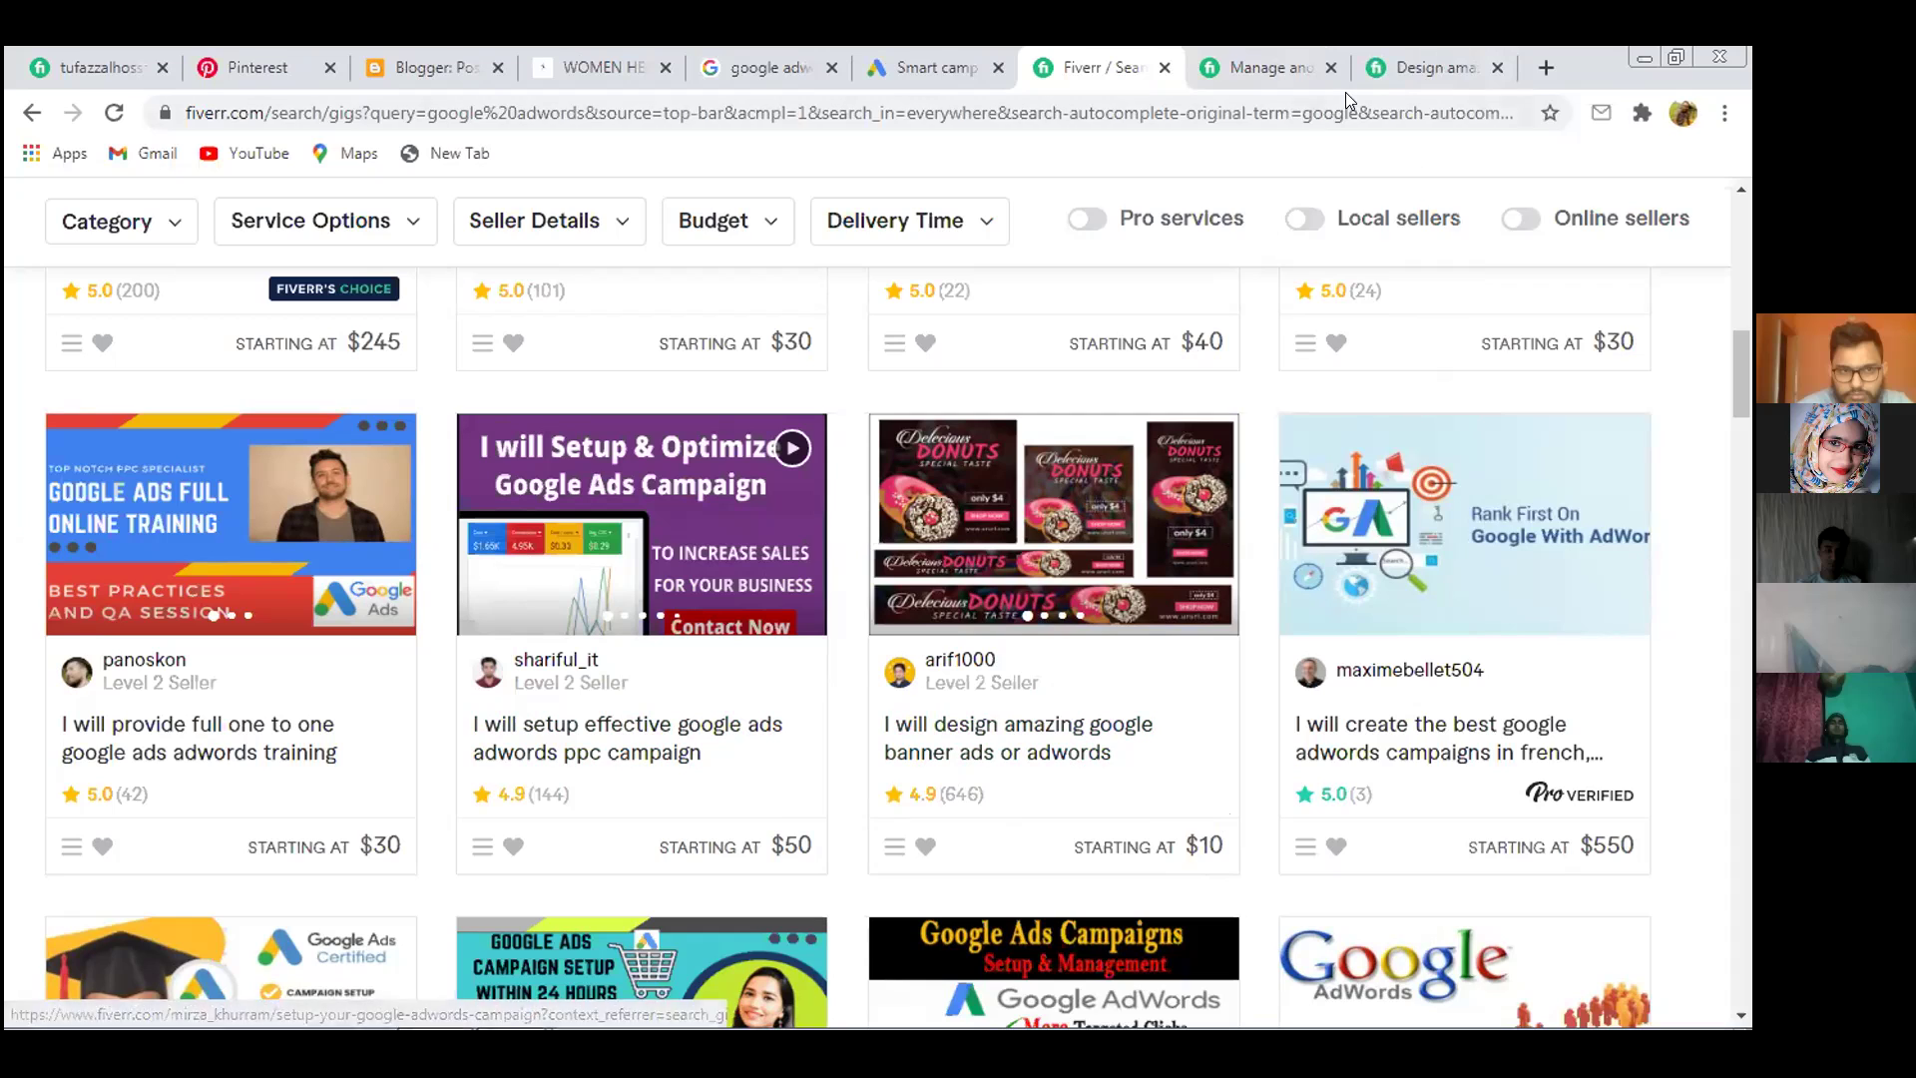
# Switch to the banner ads gig tab and view its second and third gallery samples
pyautogui.click(1423, 70)
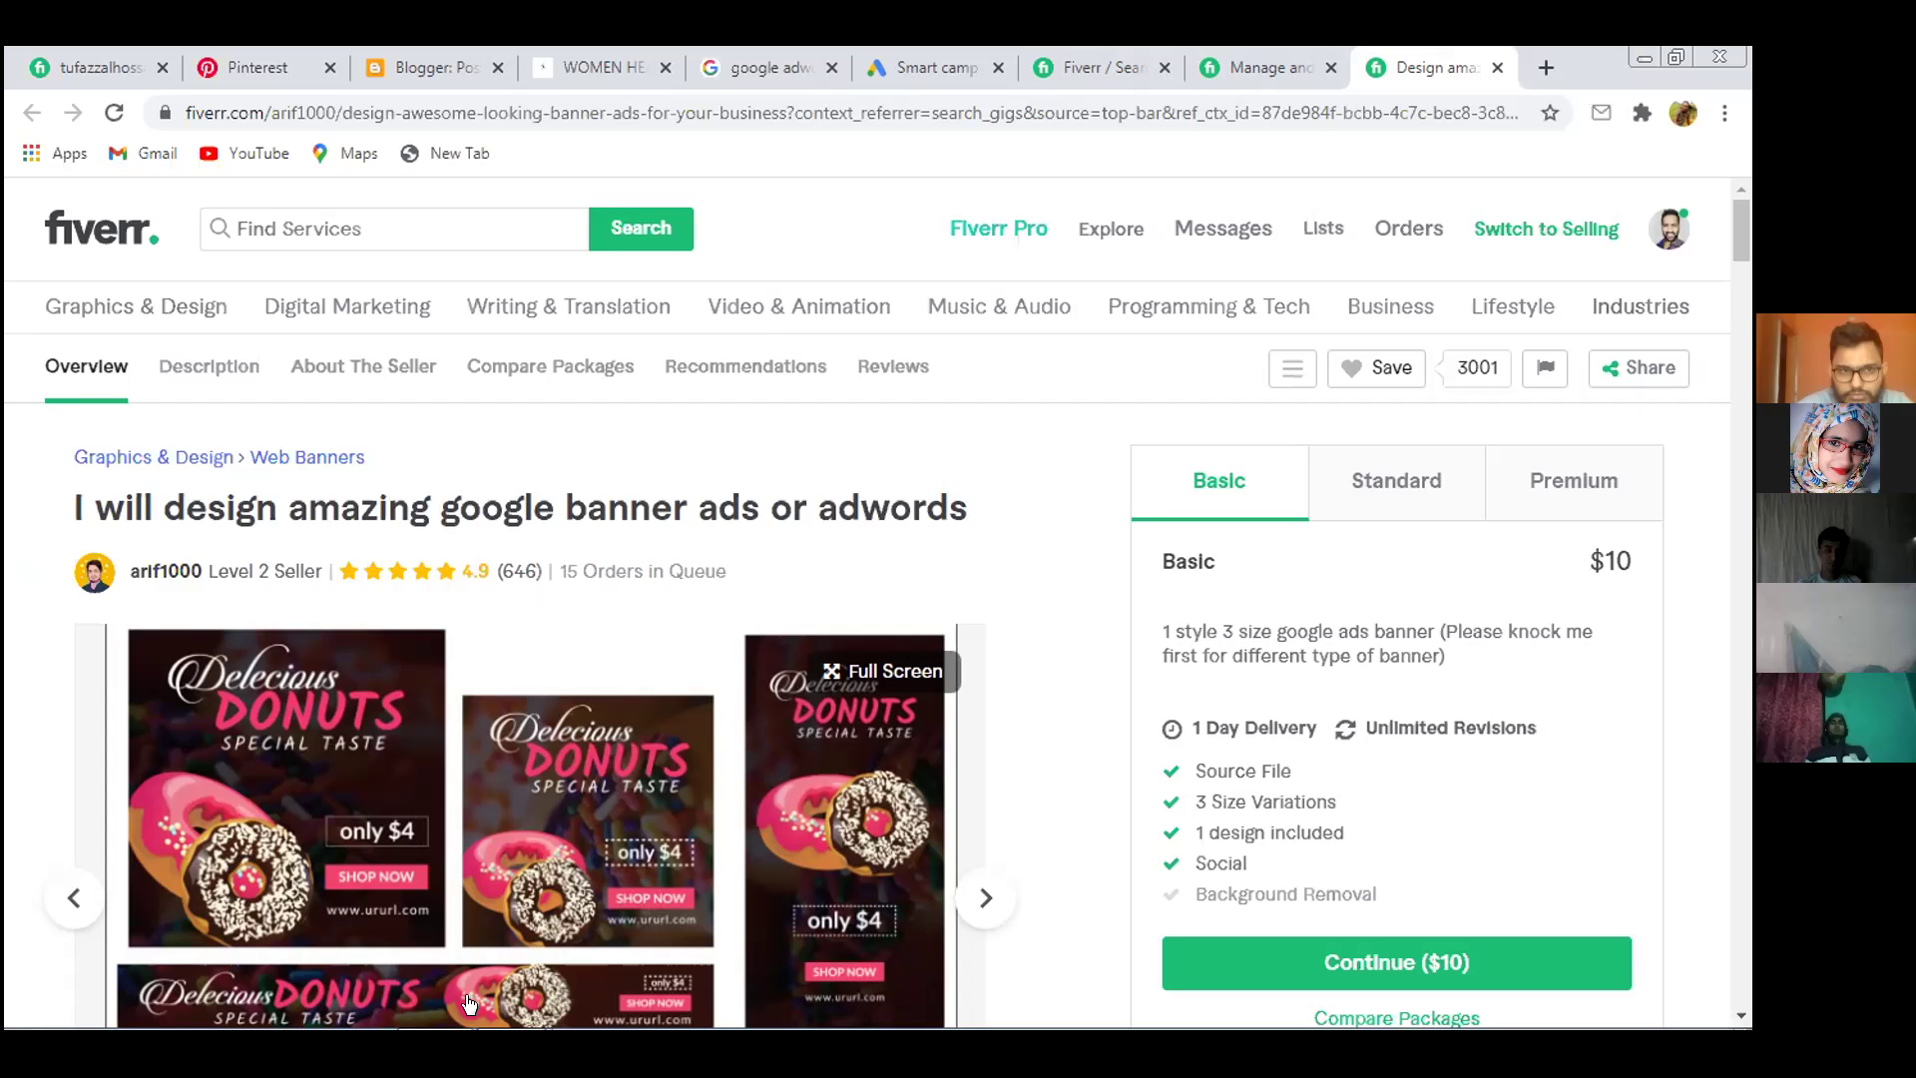
pyautogui.scroll(-2, 604, 569)
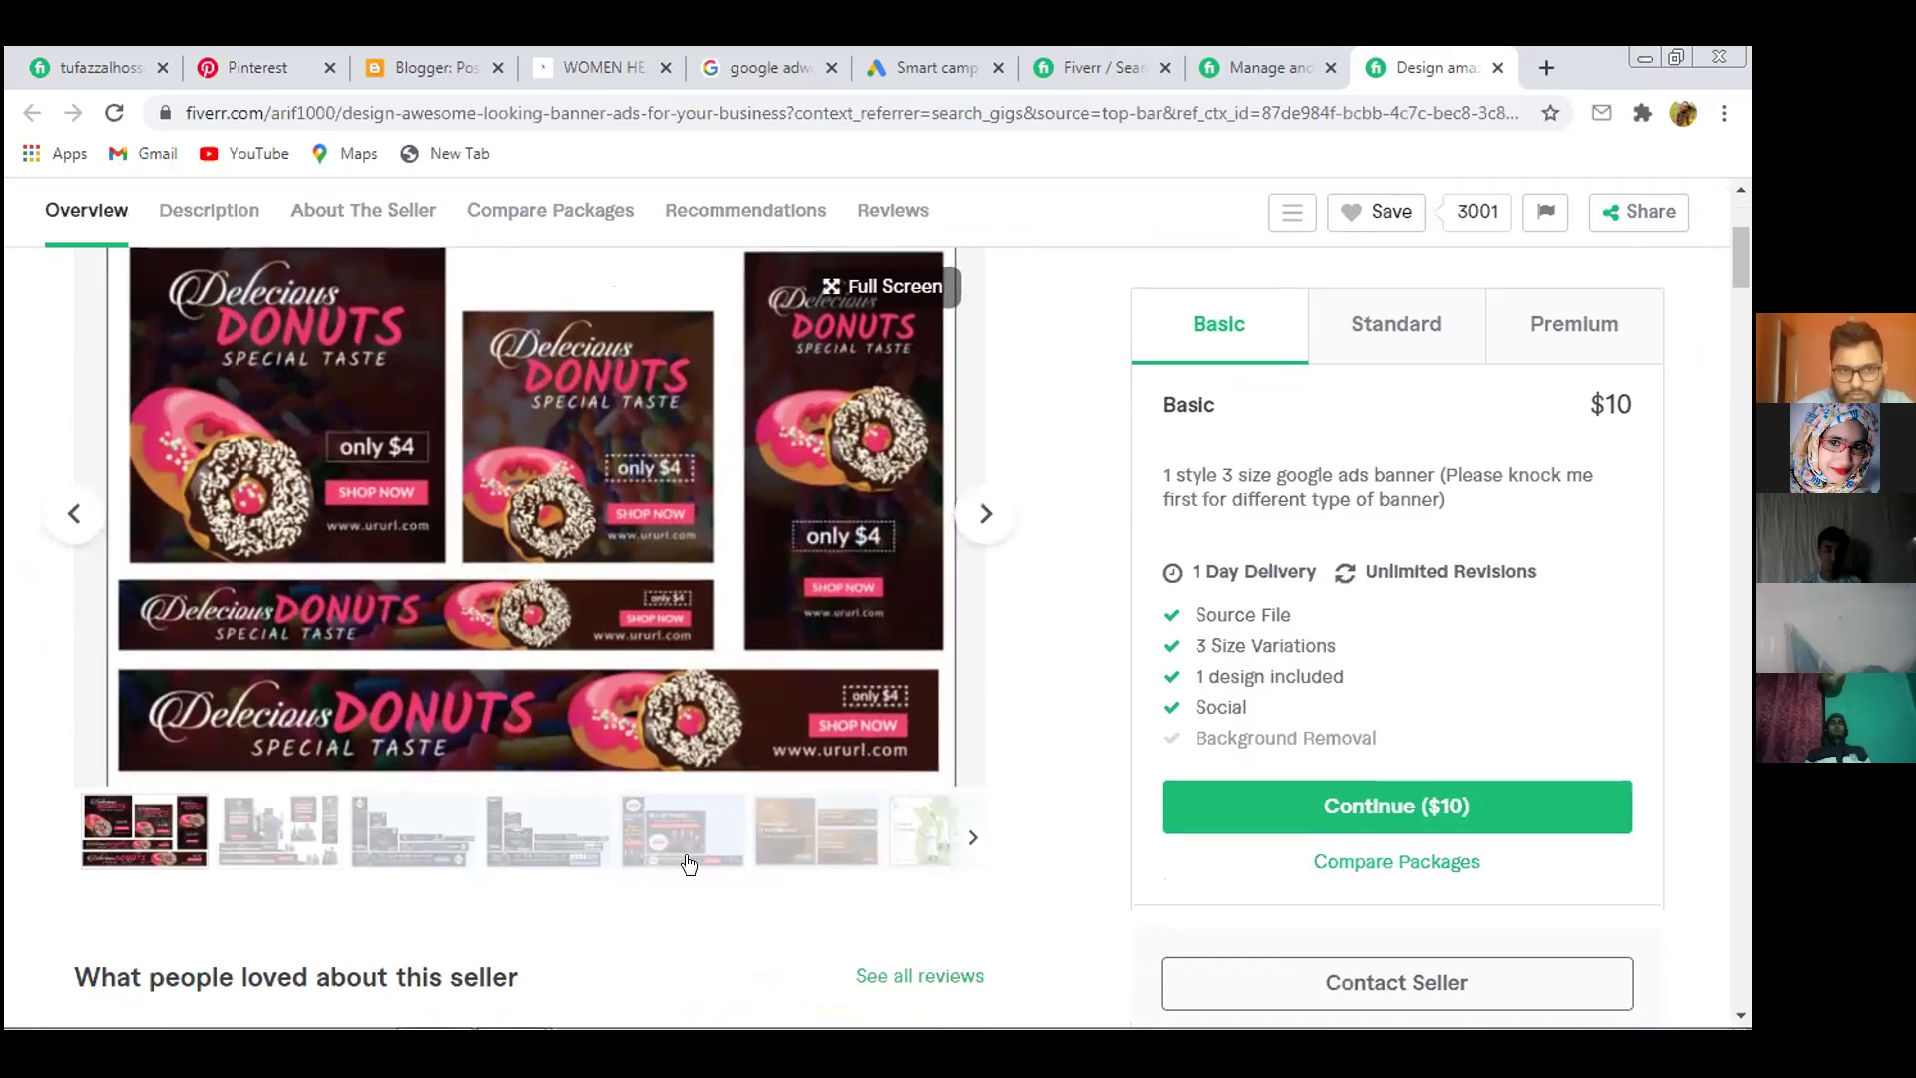
pyautogui.click(264, 844)
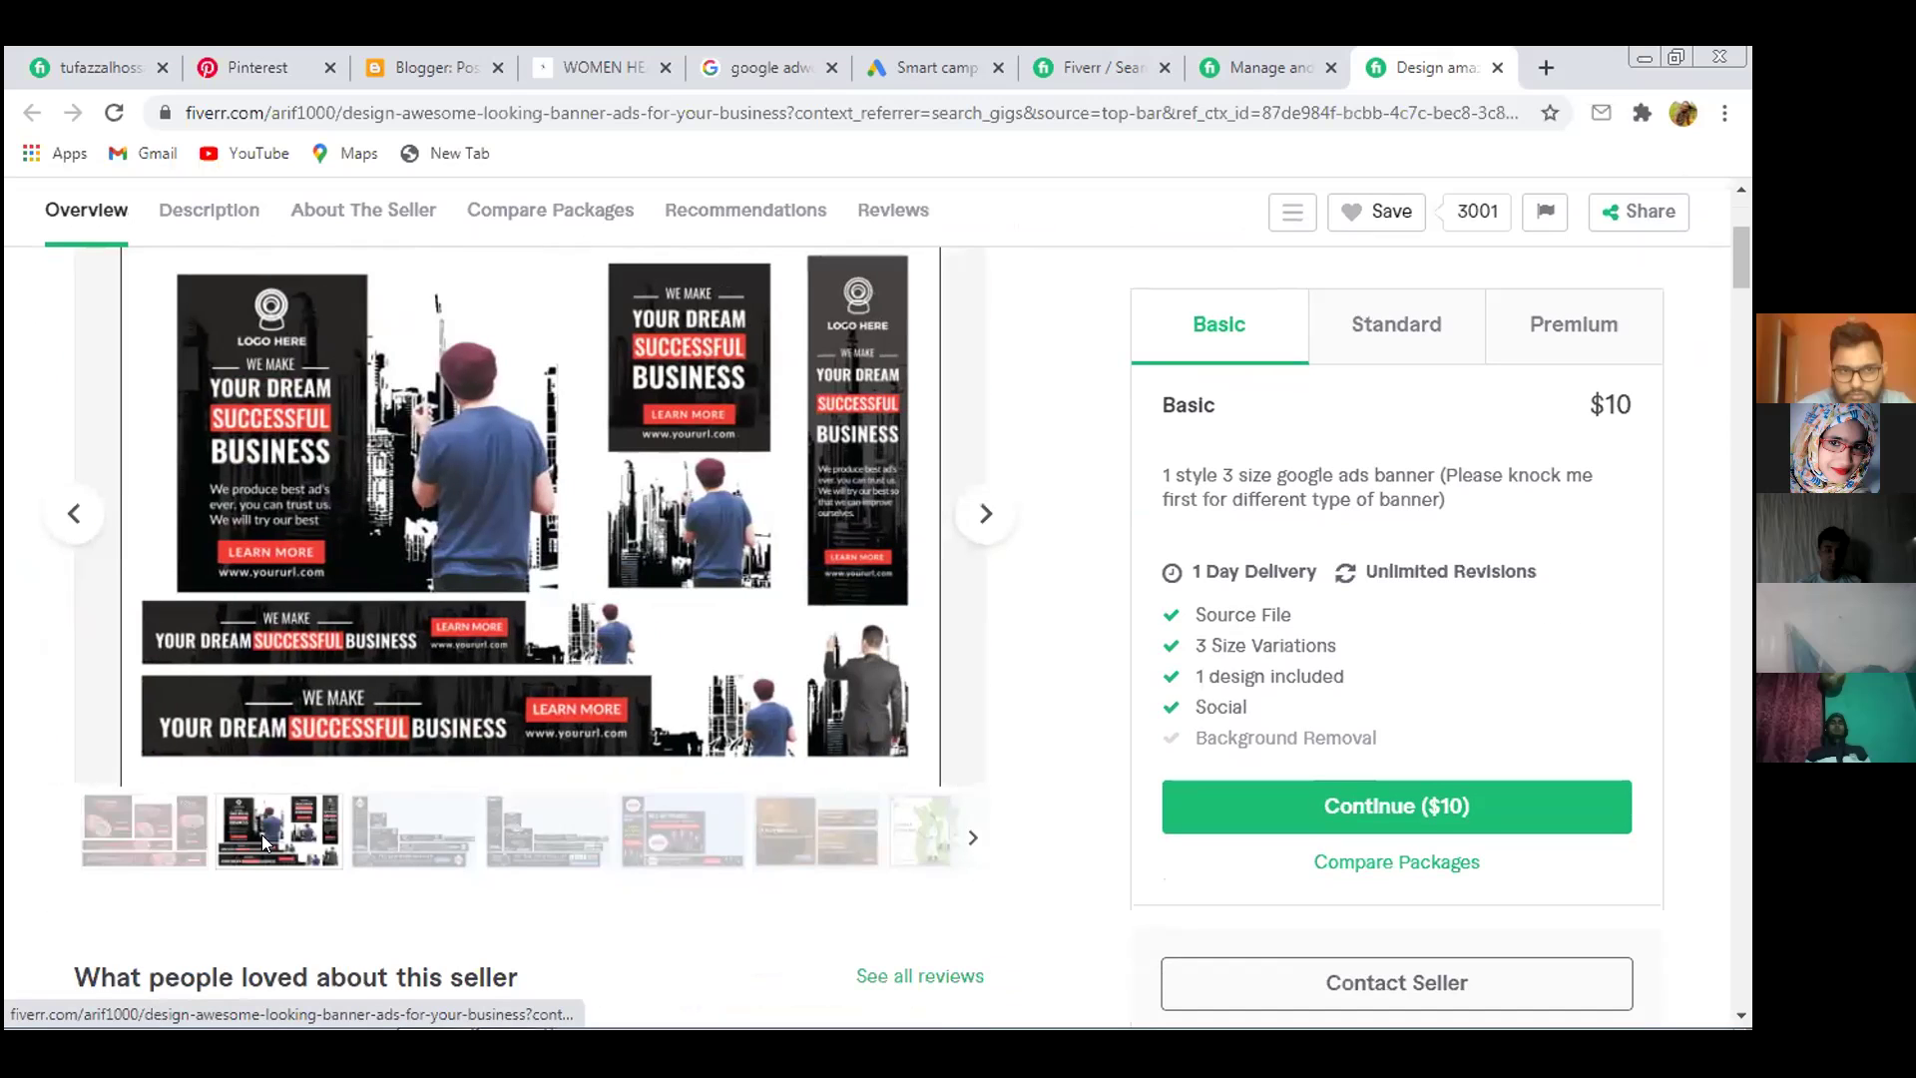
pyautogui.click(423, 834)
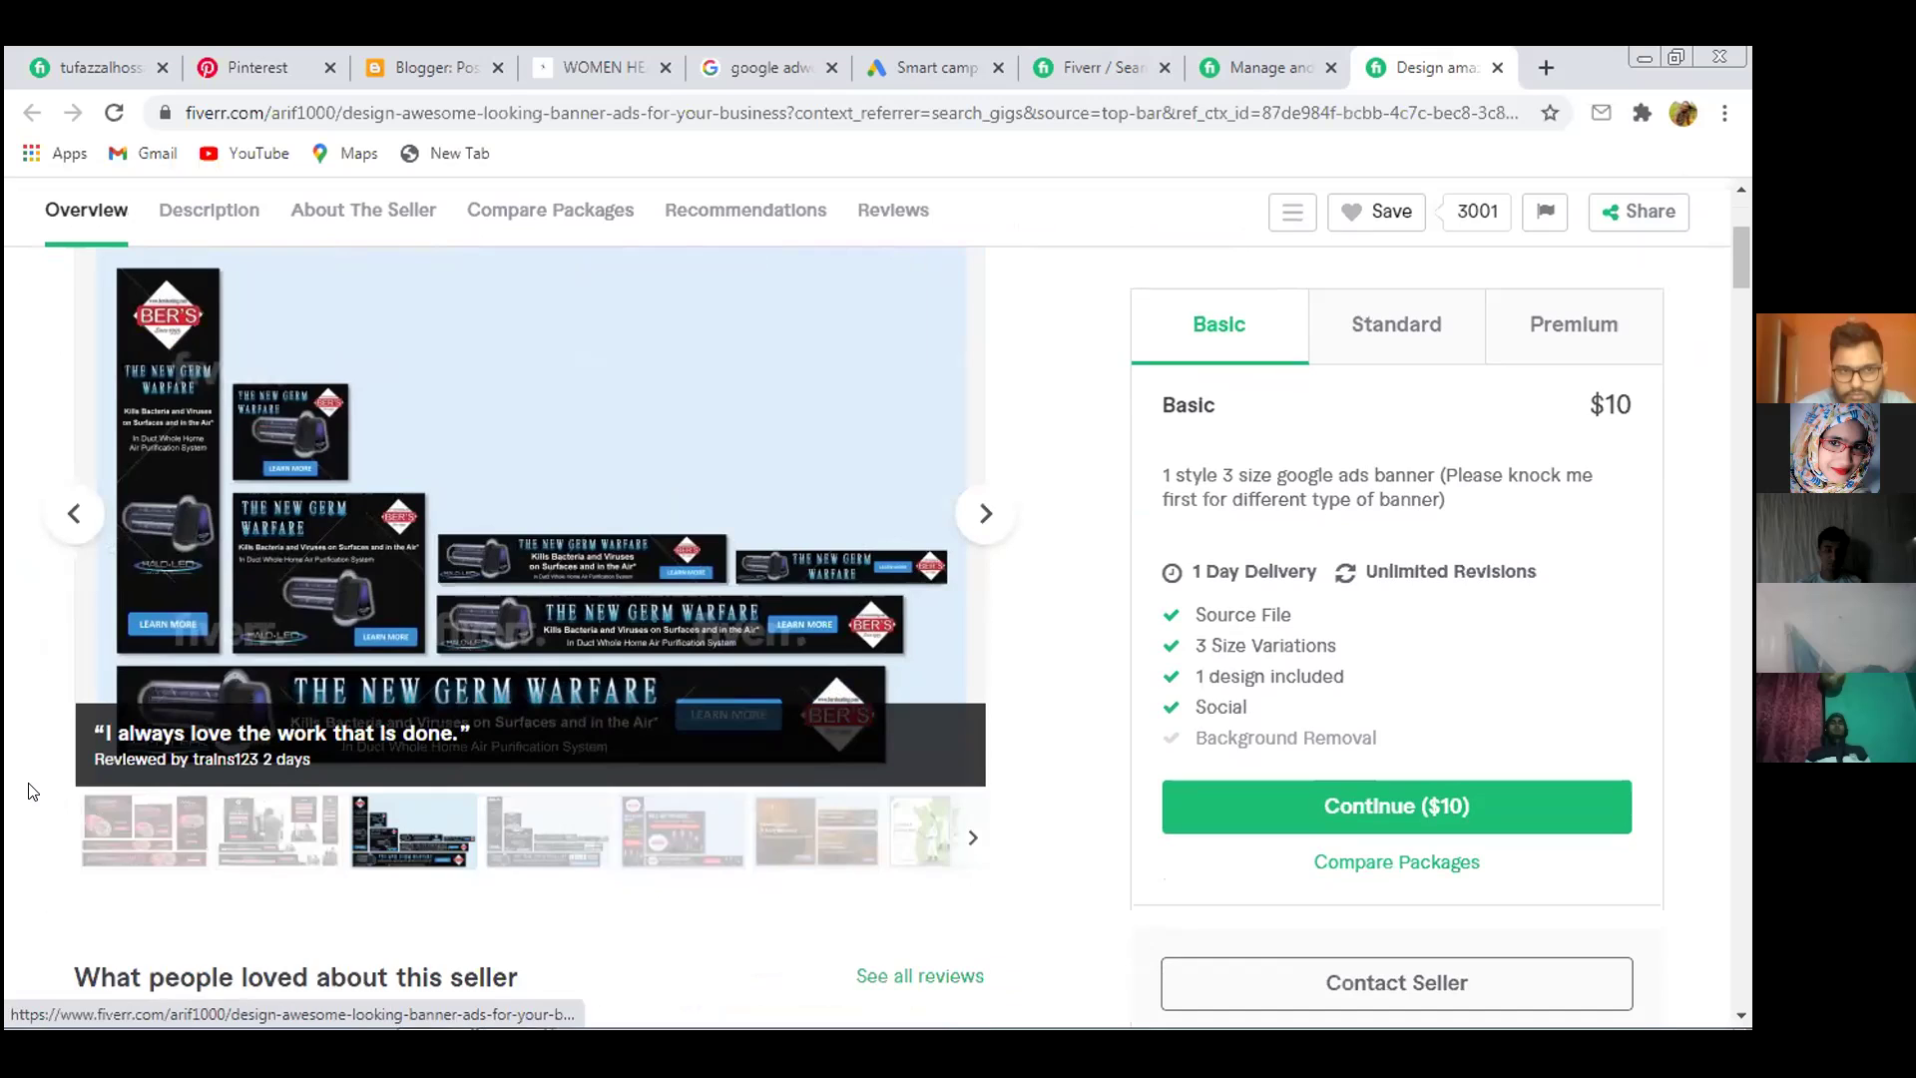
pyautogui.scroll(2, 30, 792)
# Close the banner ads gig and compare the management gig's Standard and Premium packages
pyautogui.click(1497, 67)
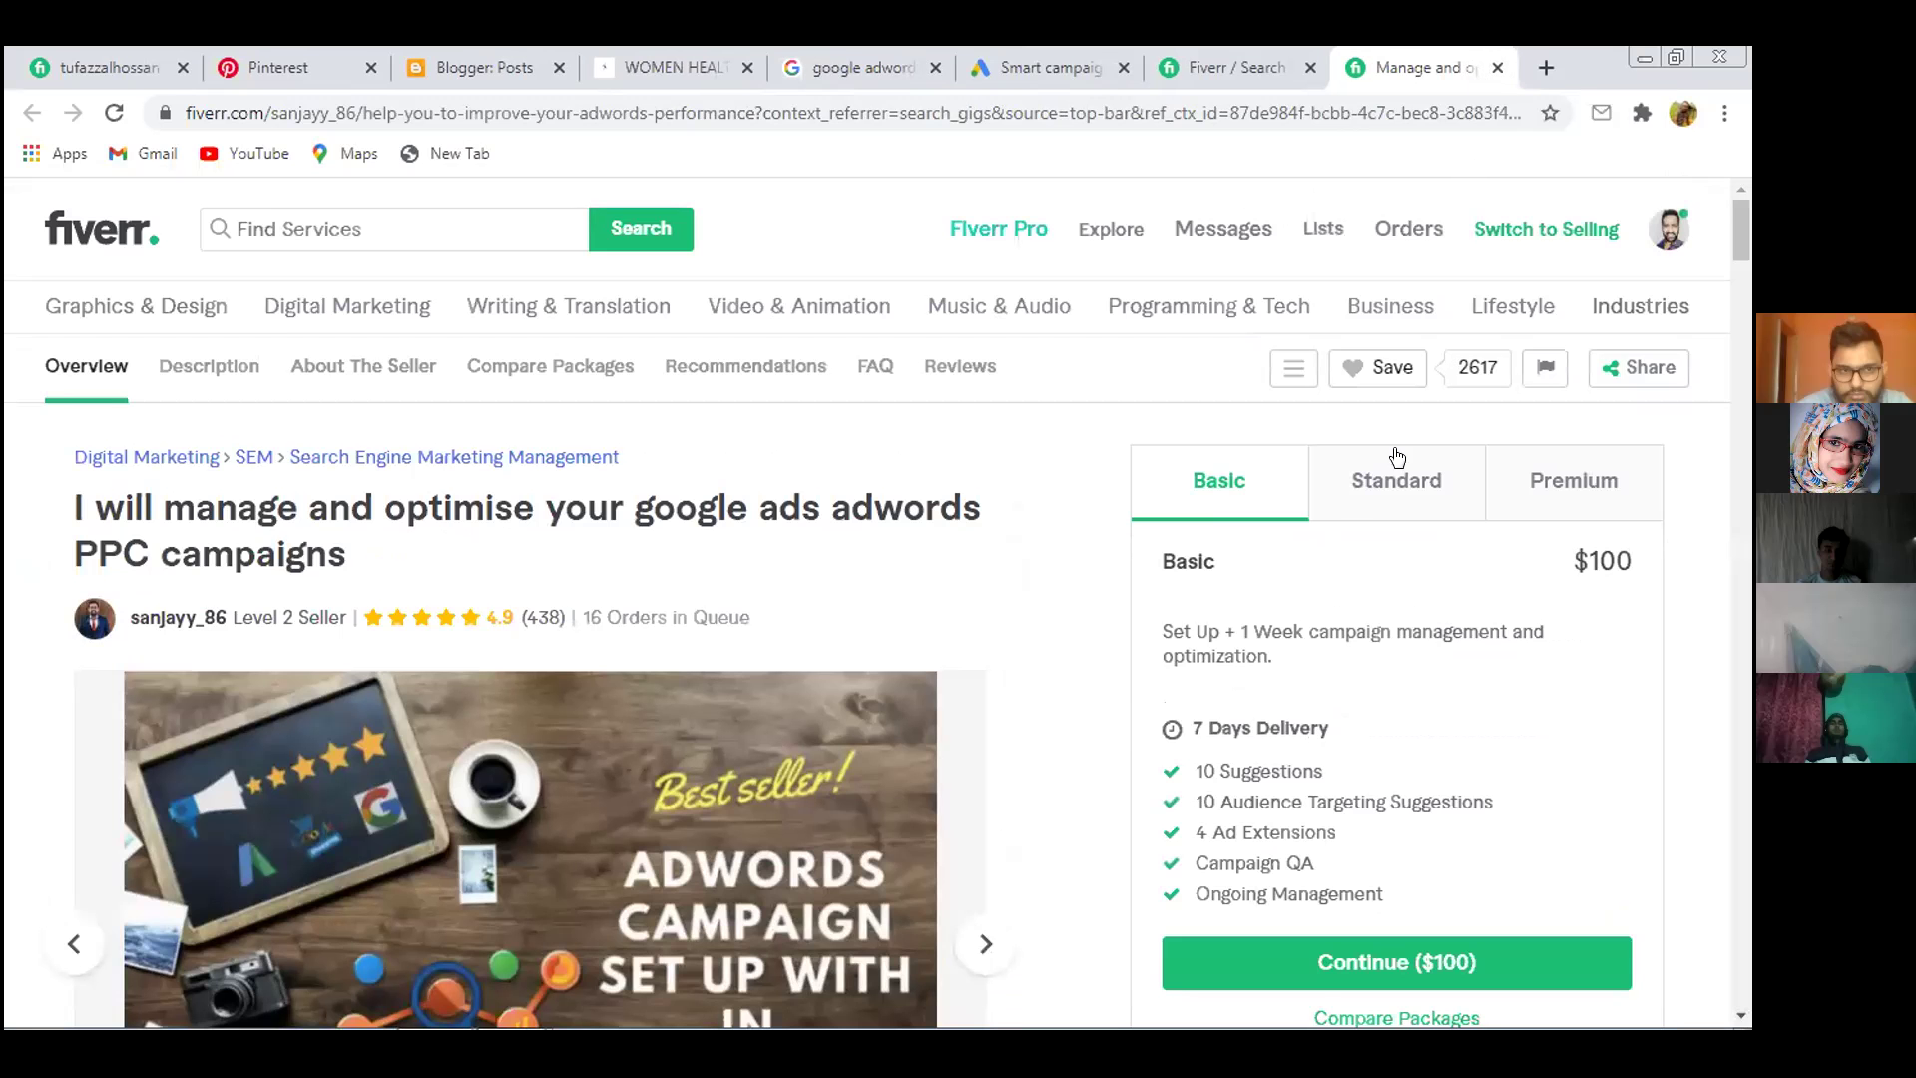
pyautogui.scroll(-1, 1103, 718)
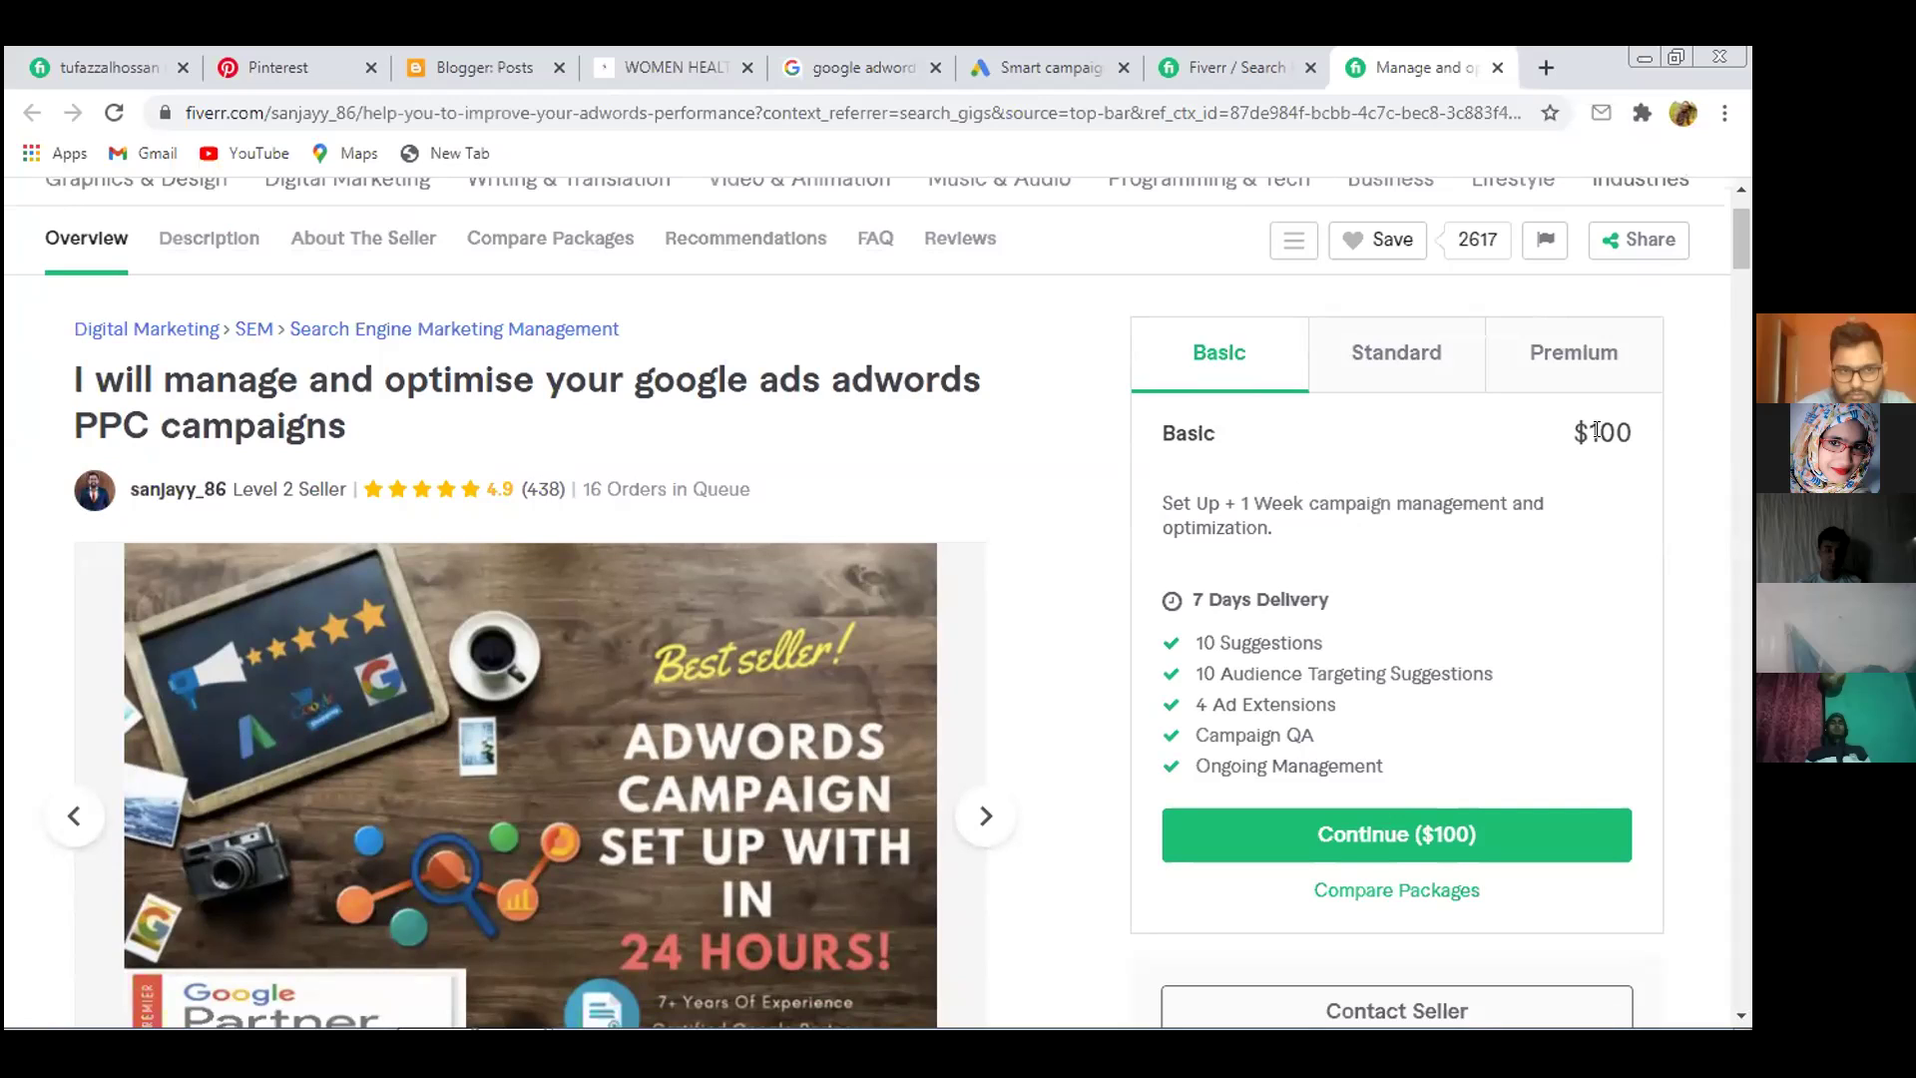
pyautogui.click(1395, 359)
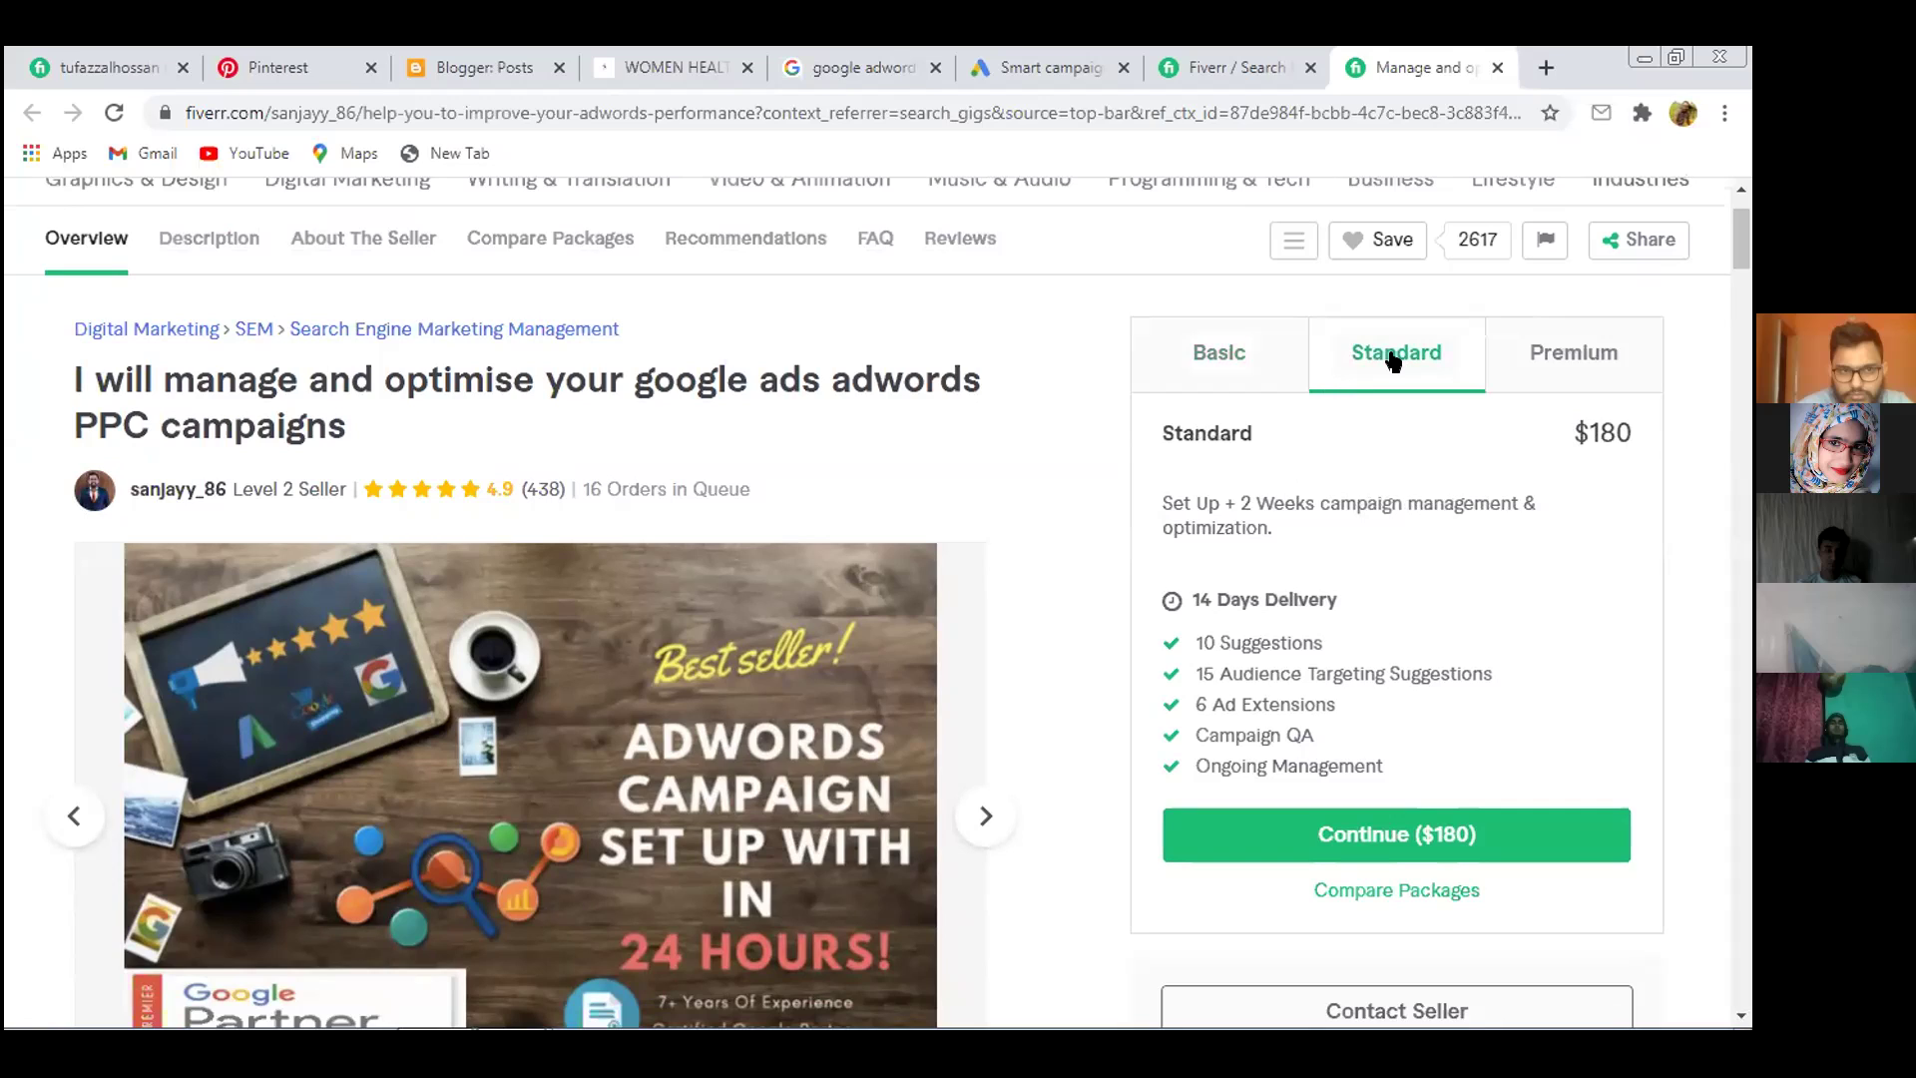
pyautogui.click(1593, 351)
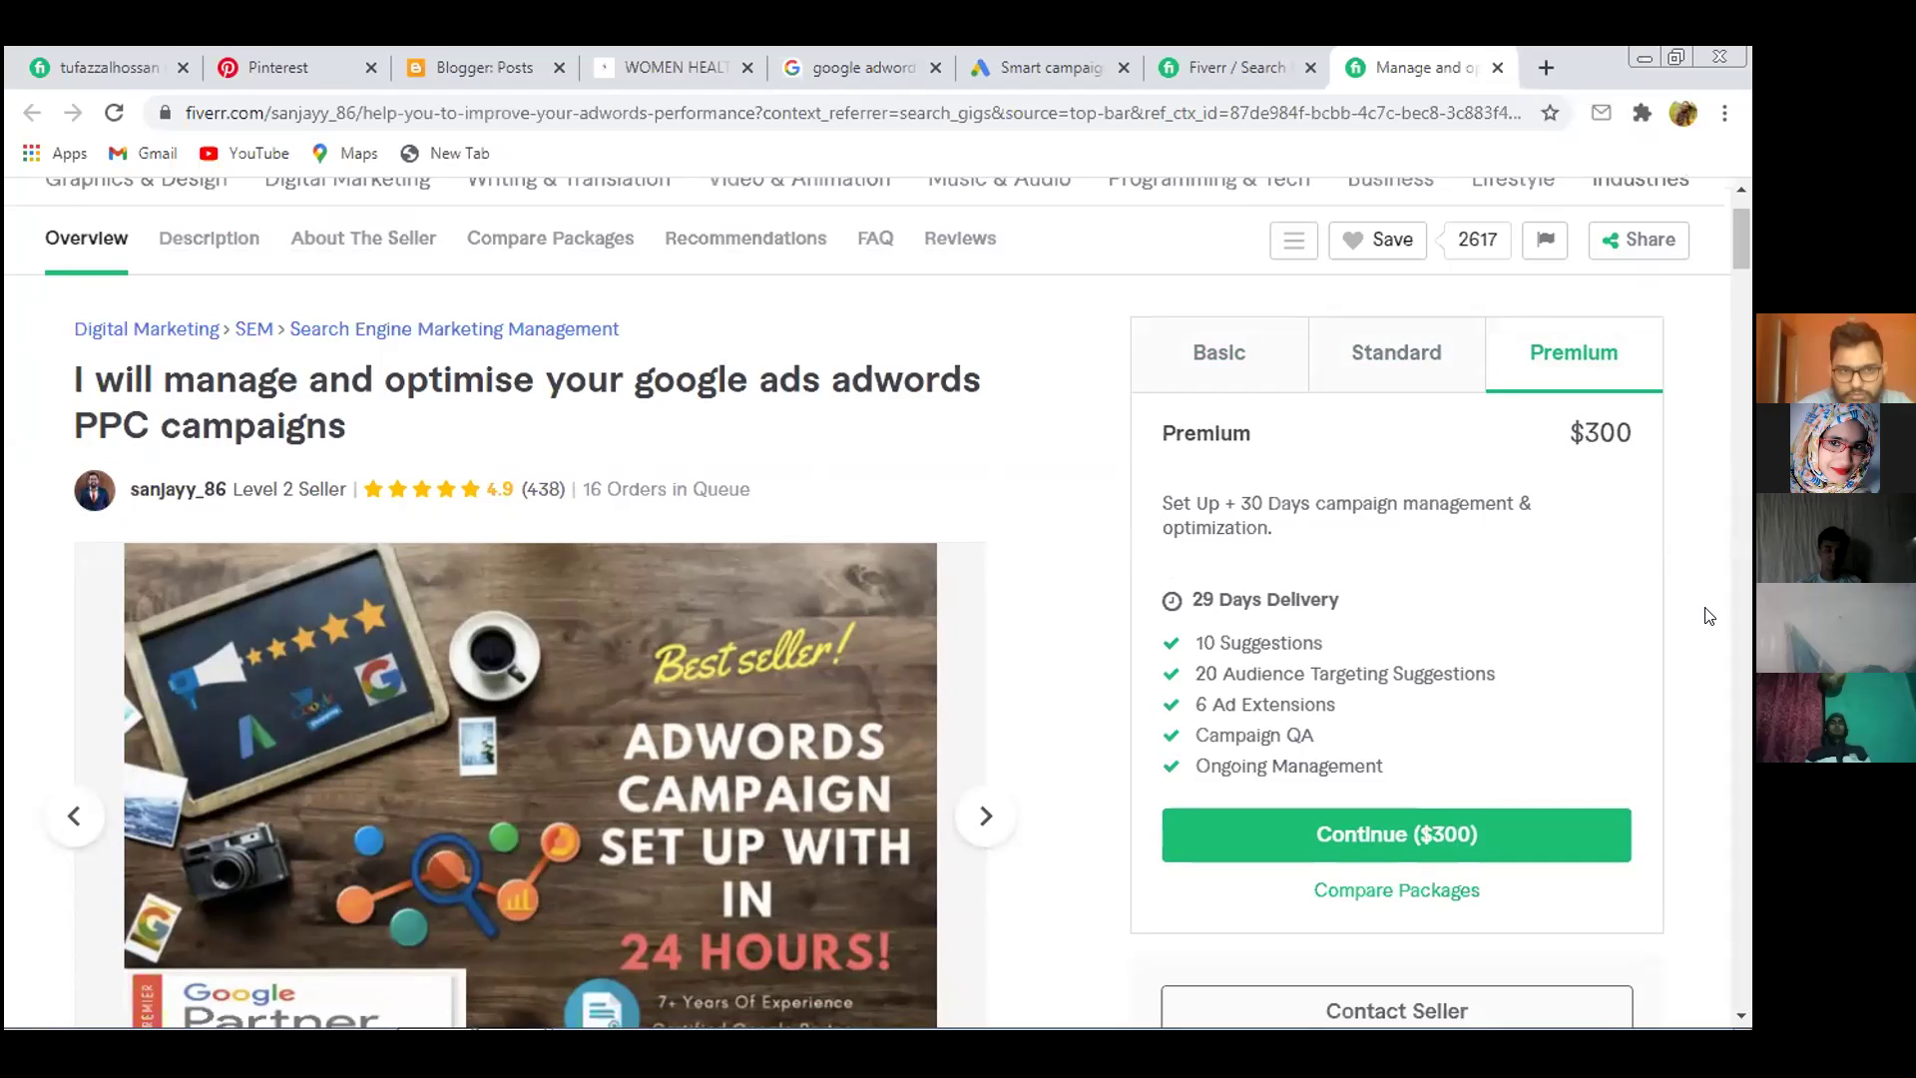
# Check the Basic package at $100 with 7 Days Delivery, then open a new tab
pyautogui.scroll(-3, 1709, 616)
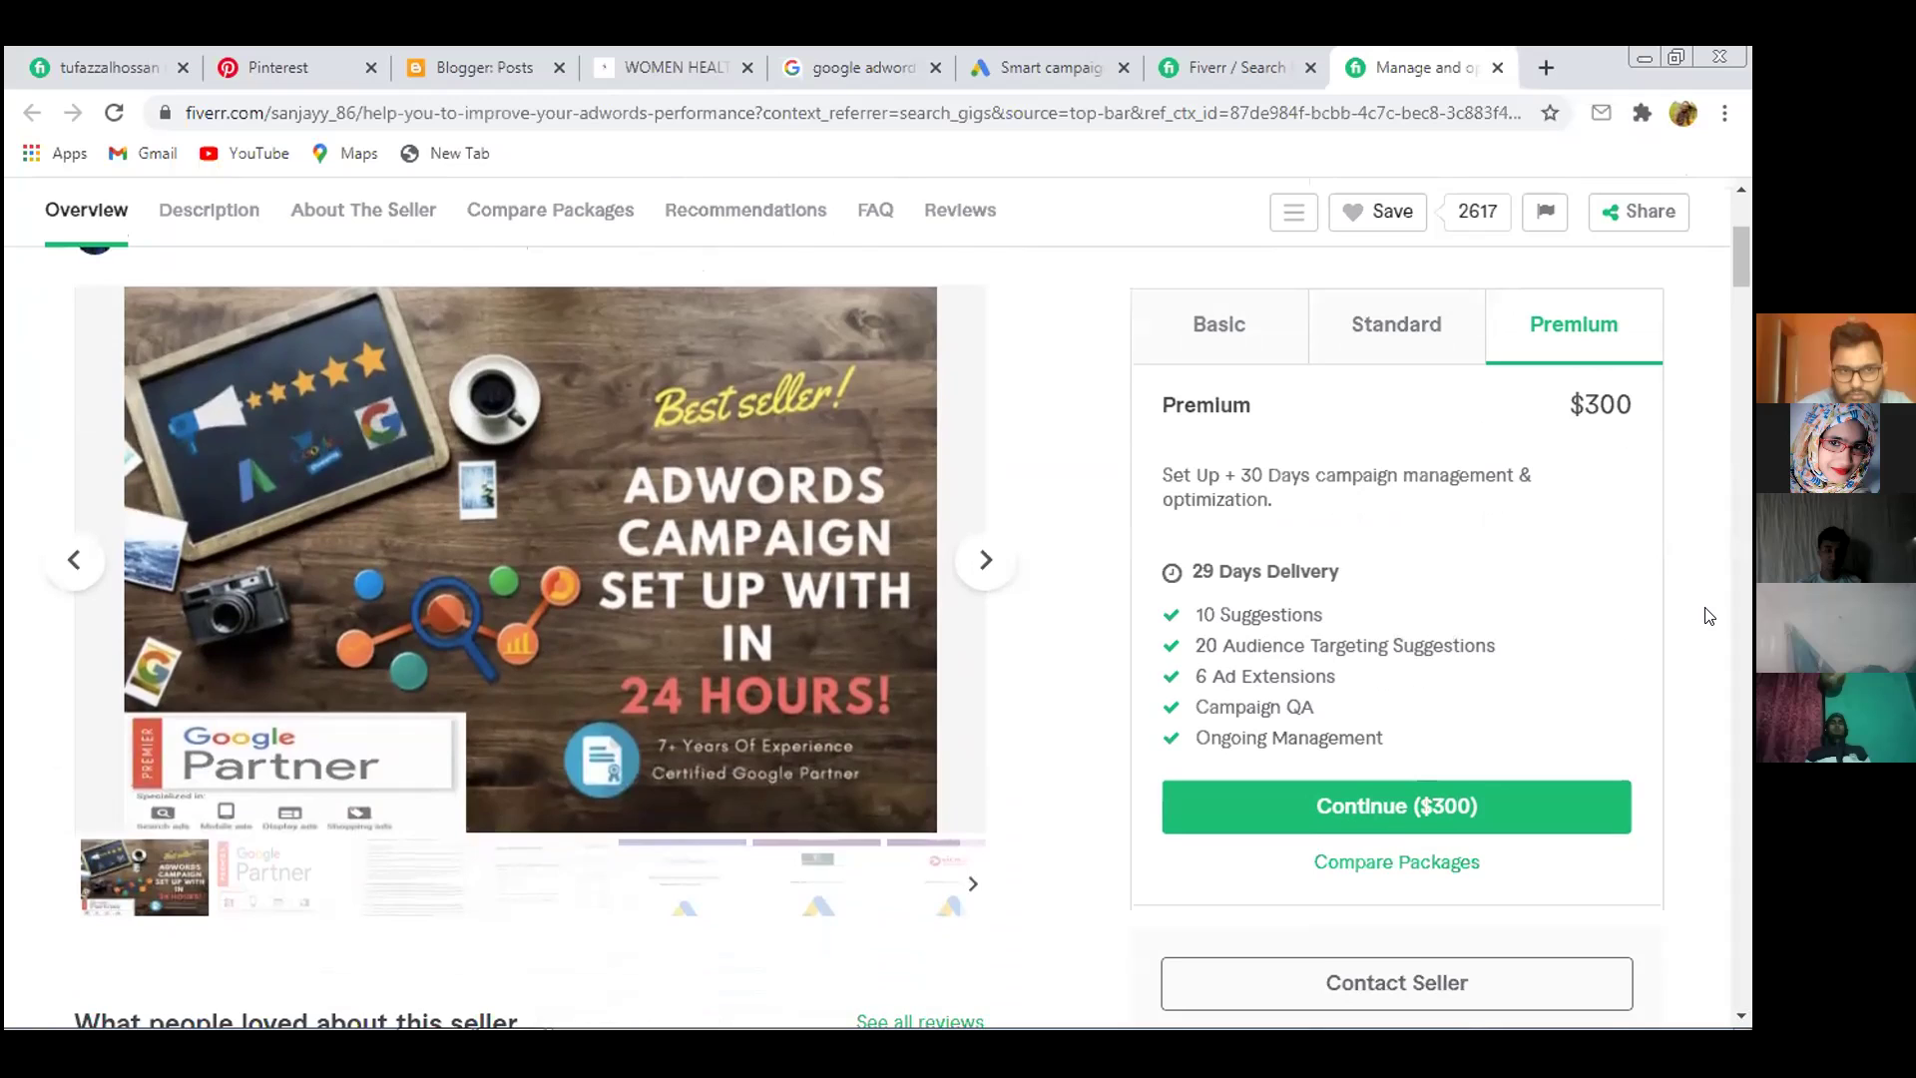
pyautogui.scroll(-3, 1708, 616)
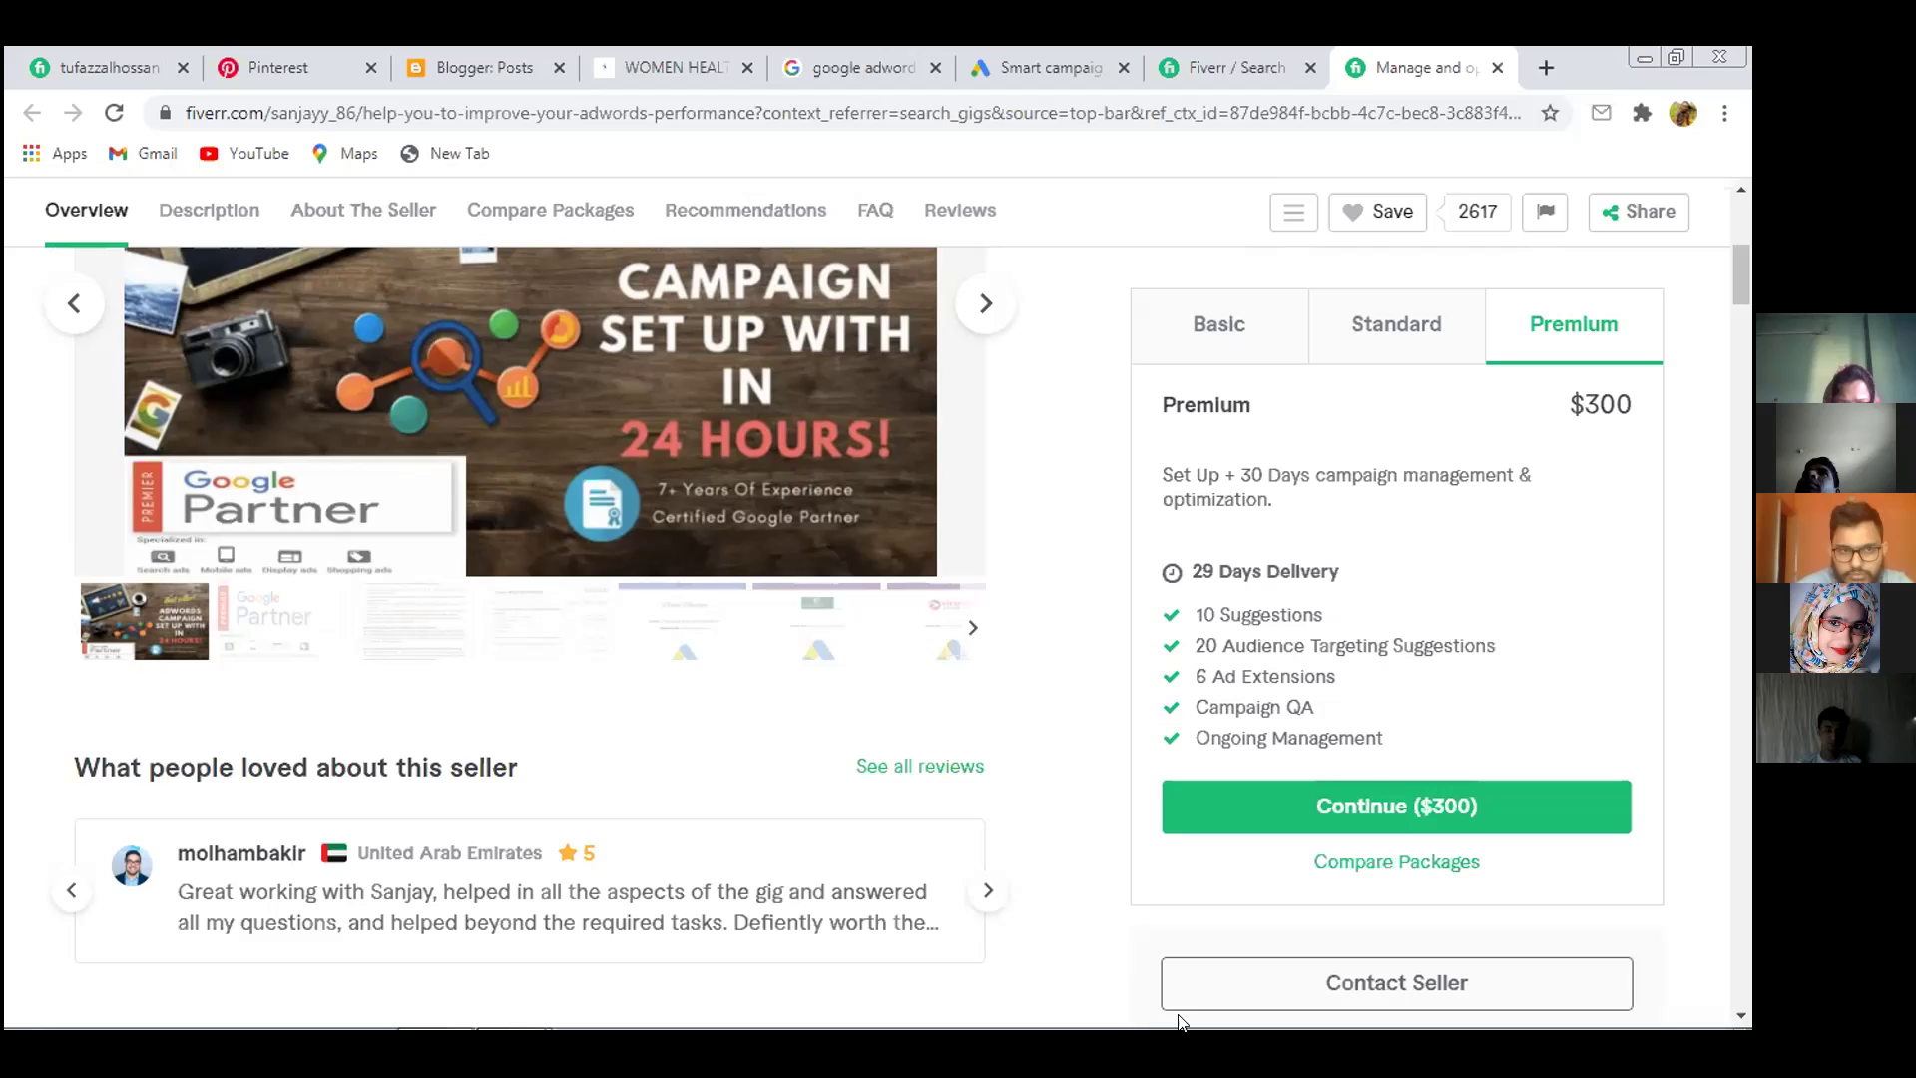
pyautogui.click(1208, 338)
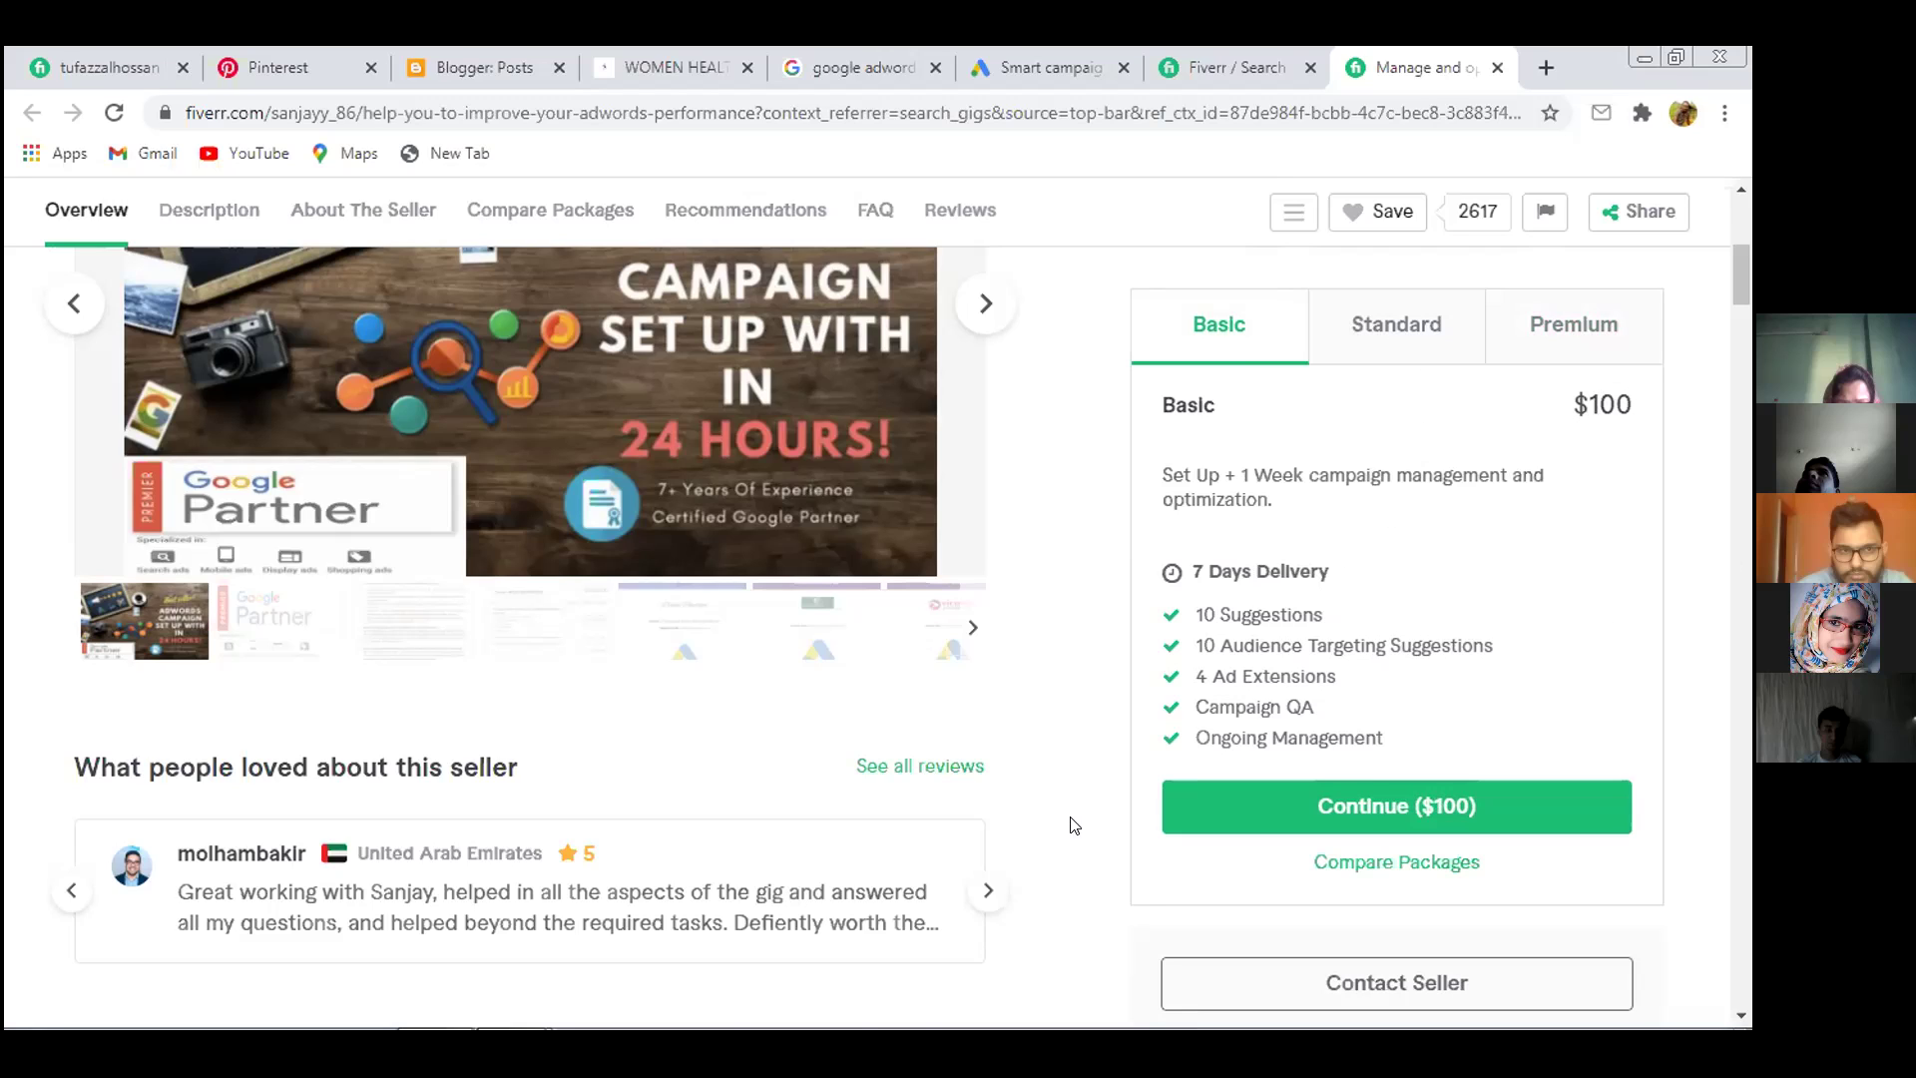
pyautogui.moveTo(856, 1030)
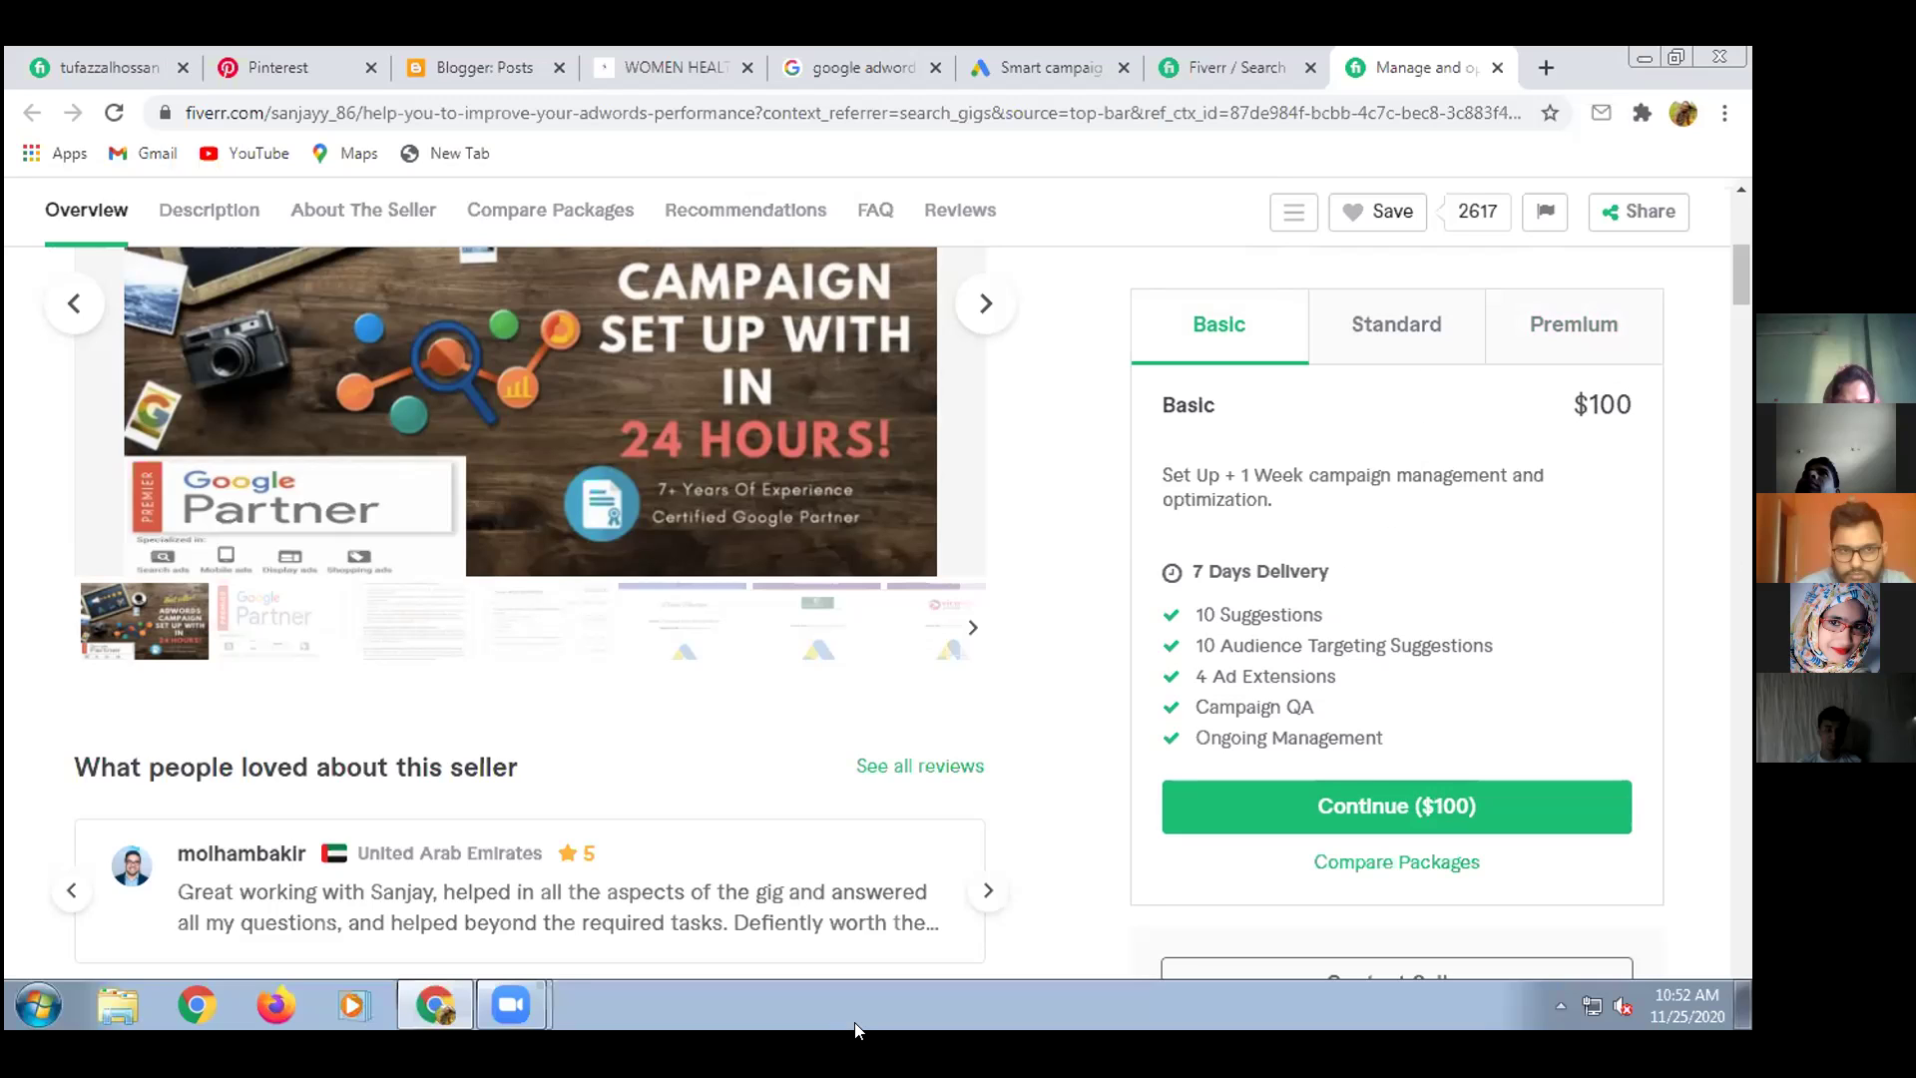
pyautogui.click(1542, 69)
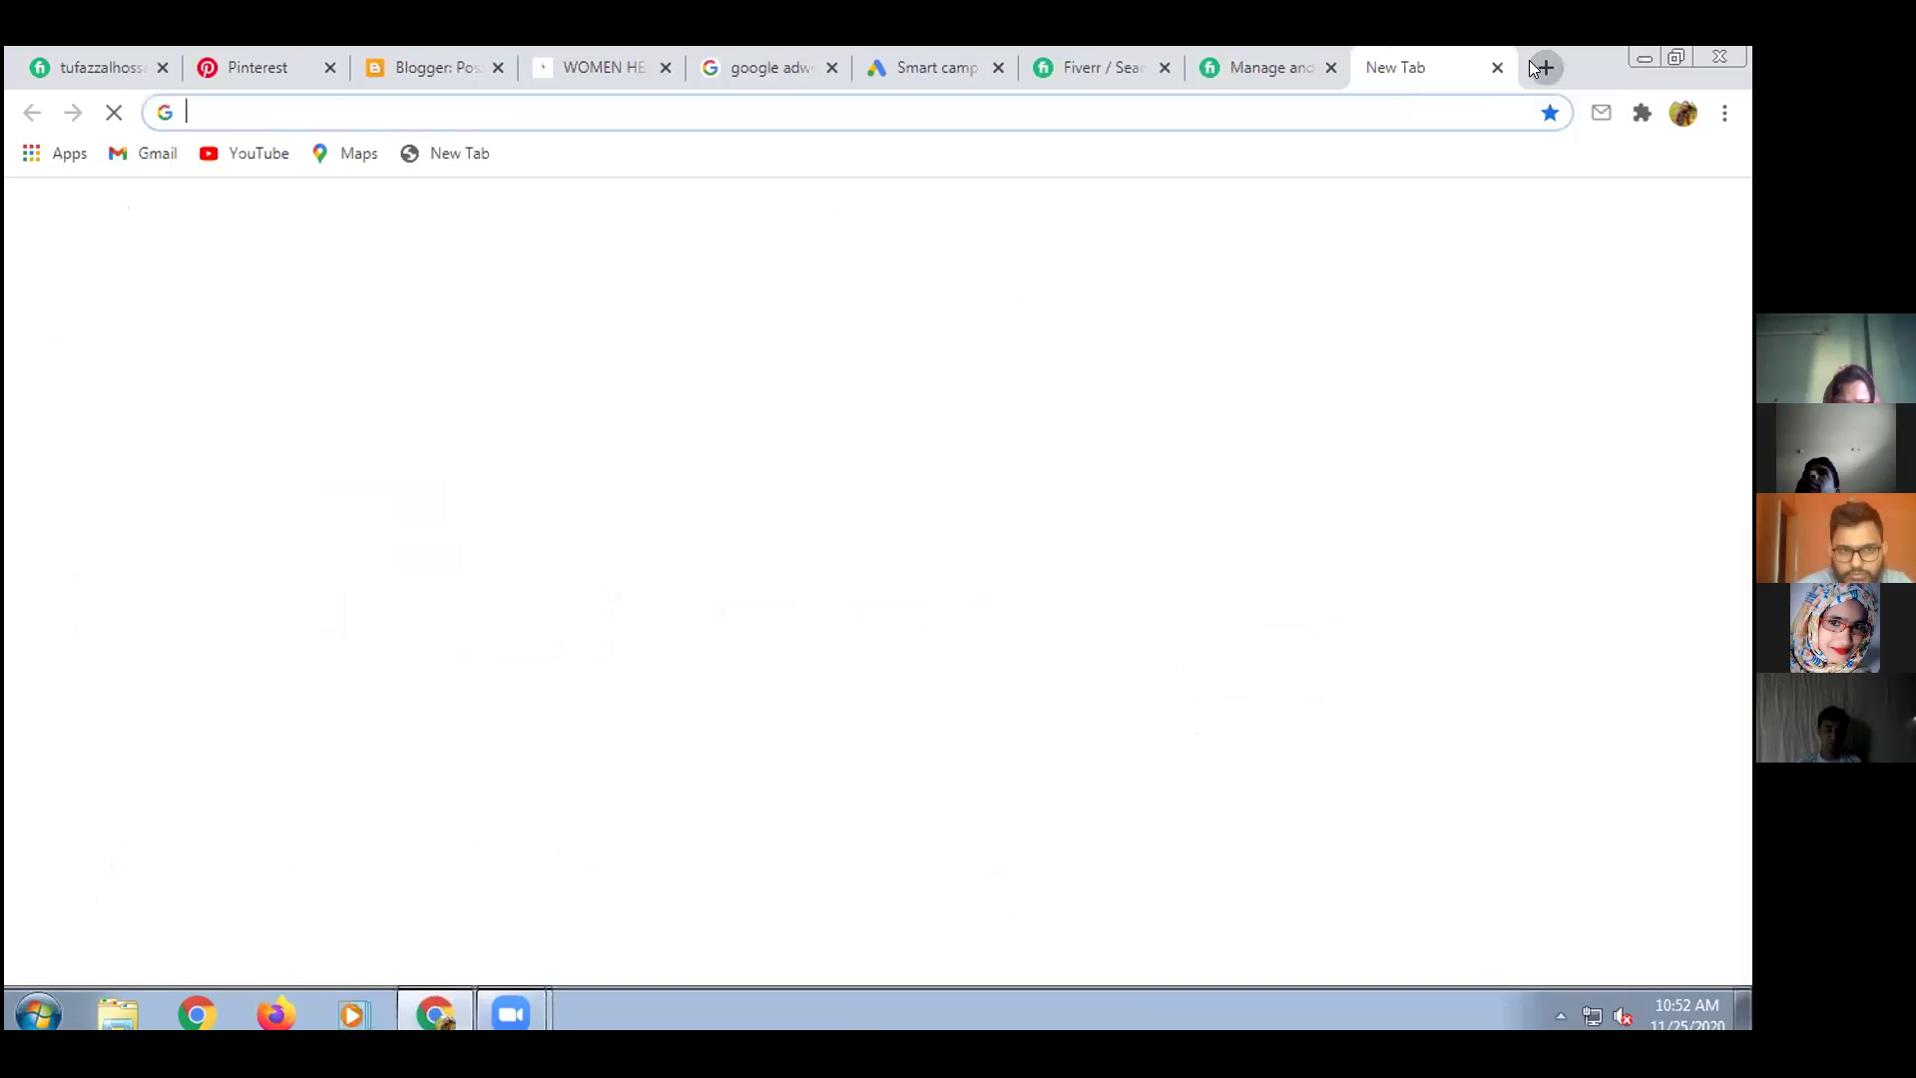
# Close the Fiverr gig, Fiverr search results and smart campaign tabs
pyautogui.click(1329, 68)
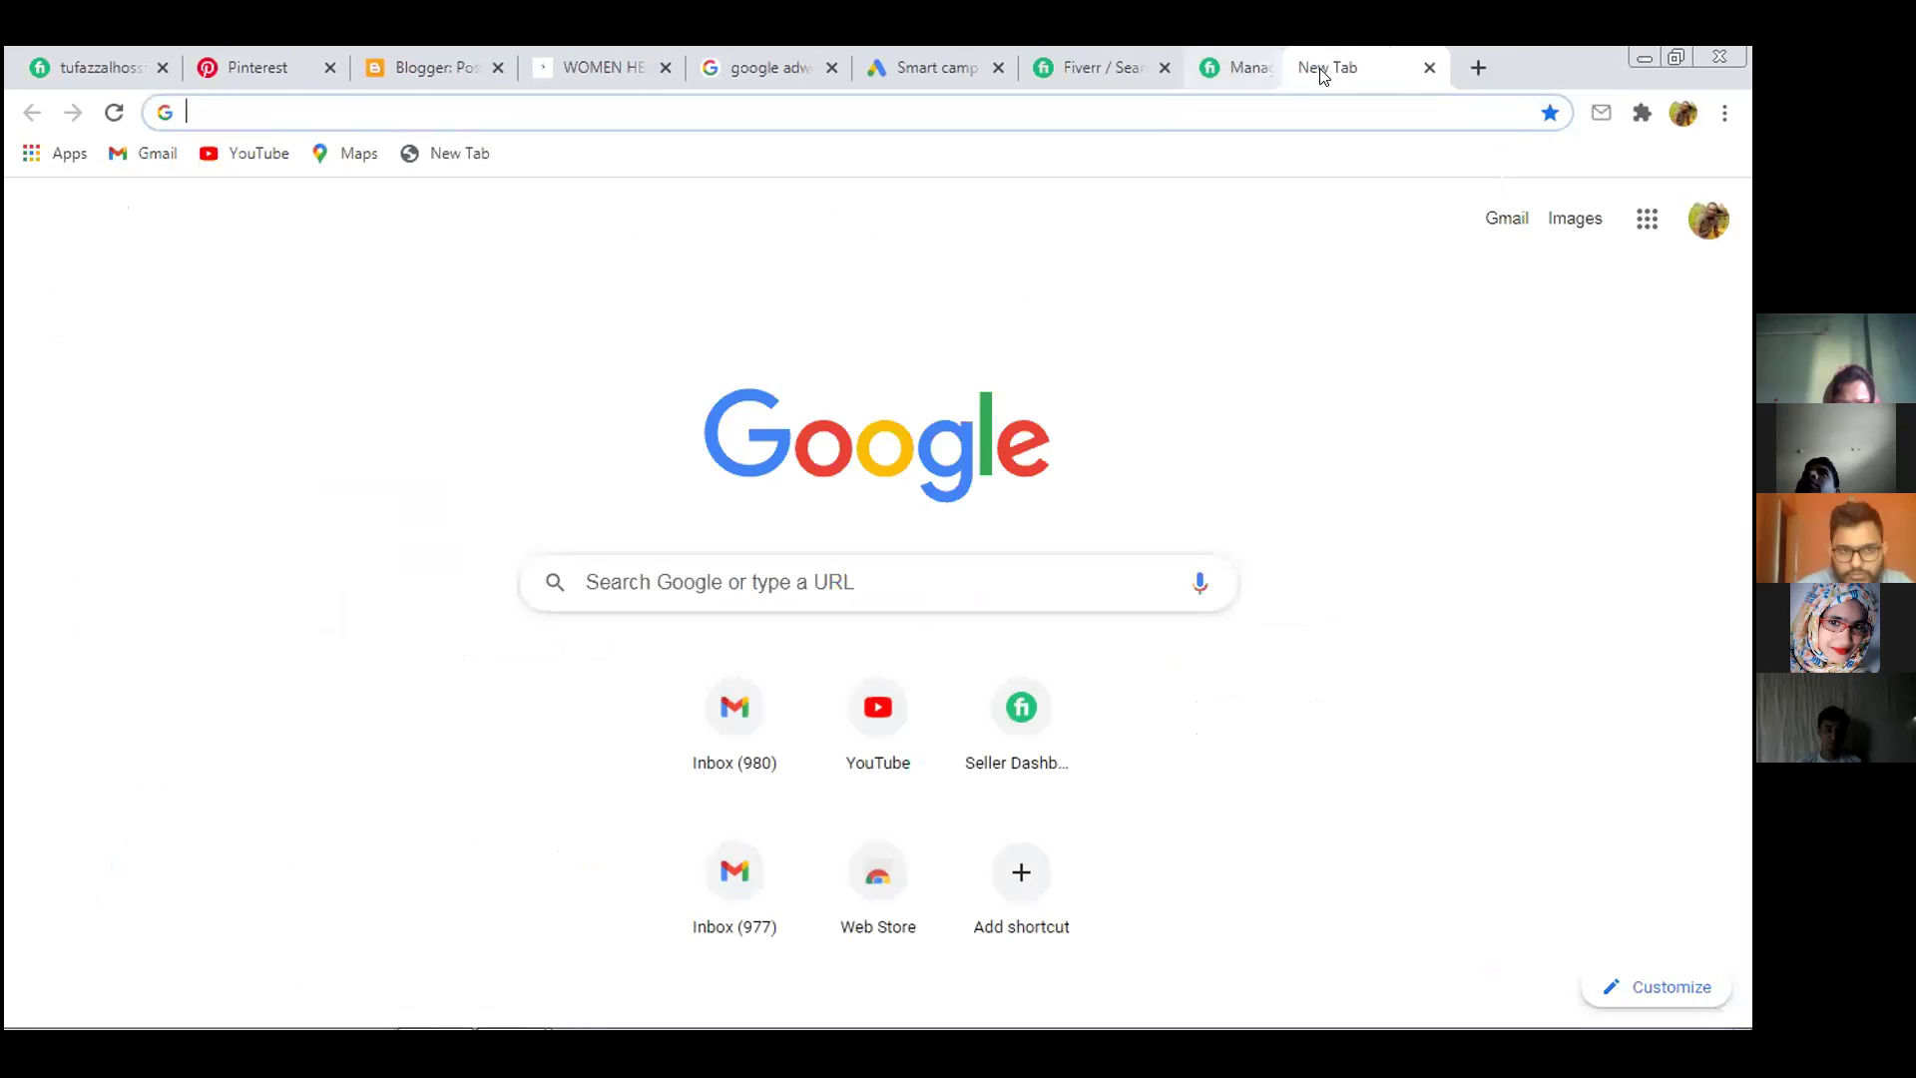
pyautogui.click(1163, 68)
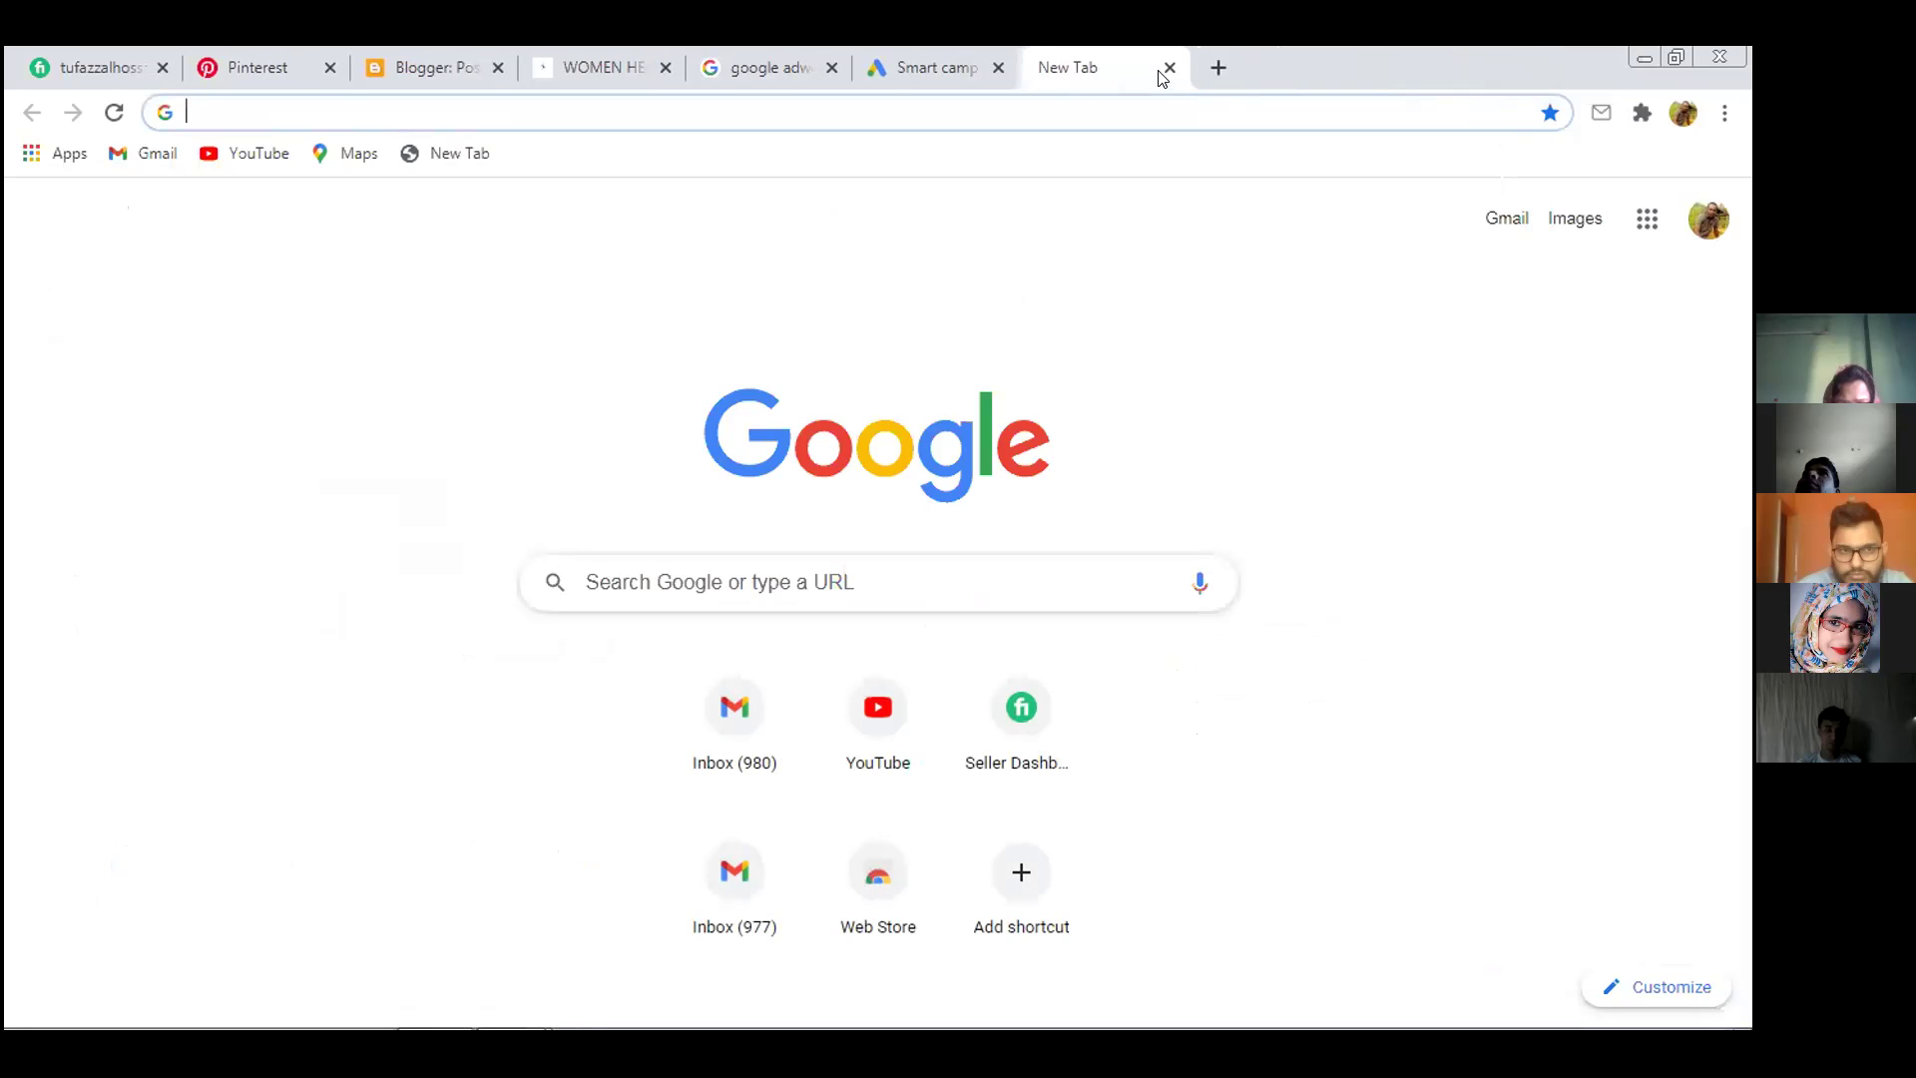
pyautogui.click(997, 68)
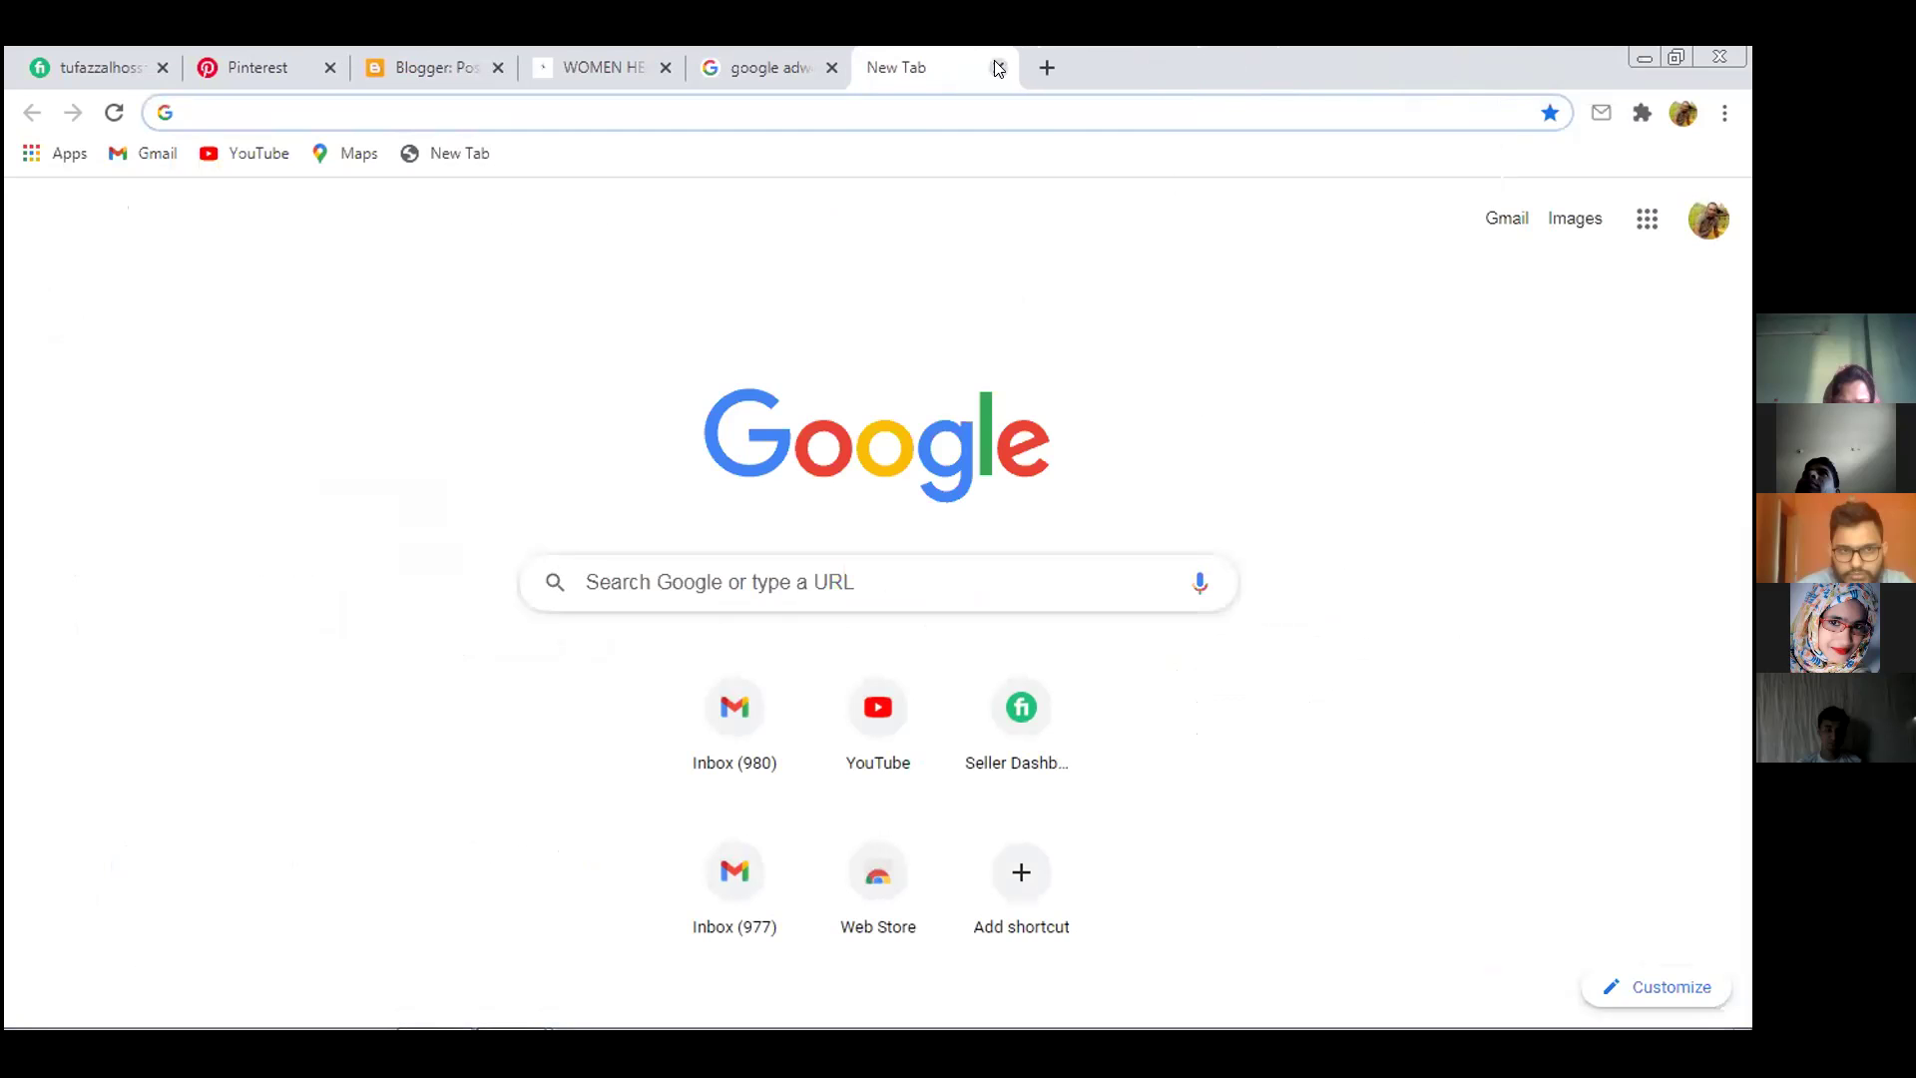
# Search Google for 'rajshahi' and open the result in Google Maps
pyautogui.click(775, 573)
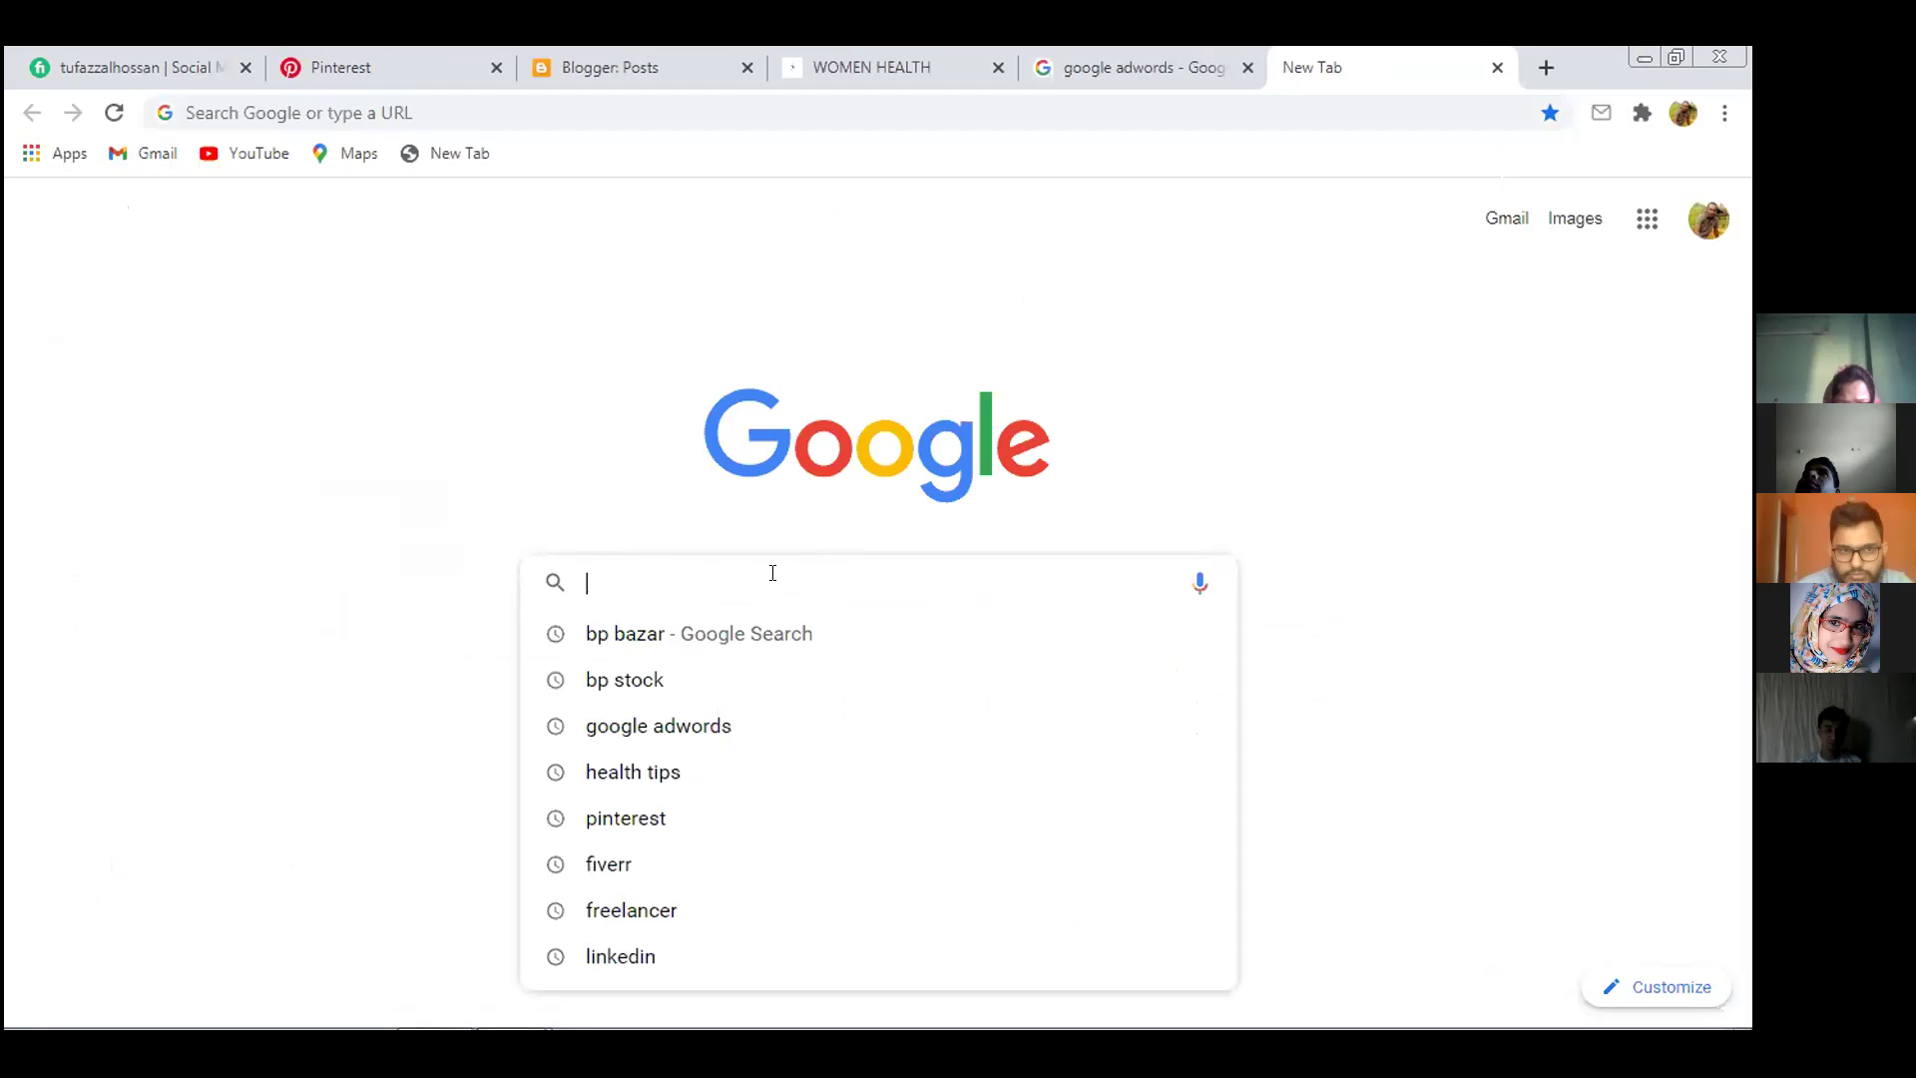
pyautogui.write('raj')
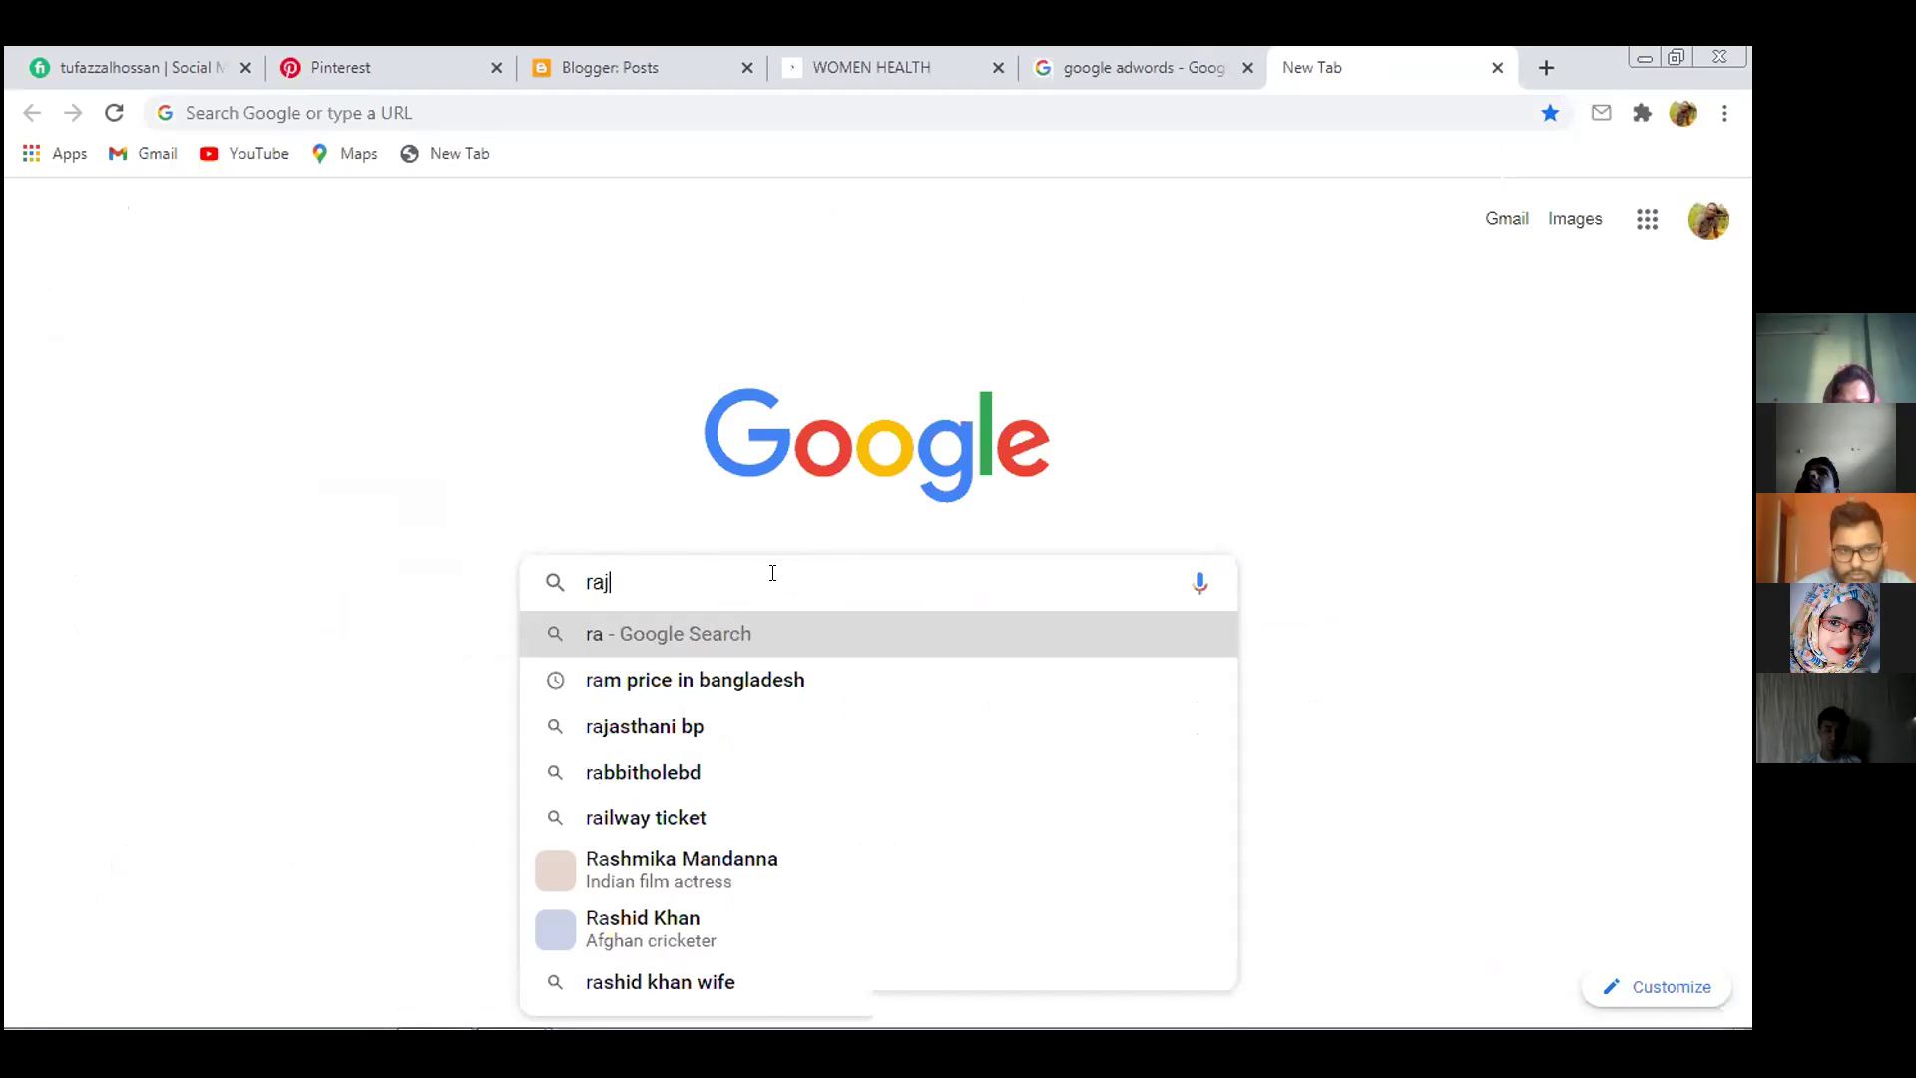
pyautogui.write('shahi')
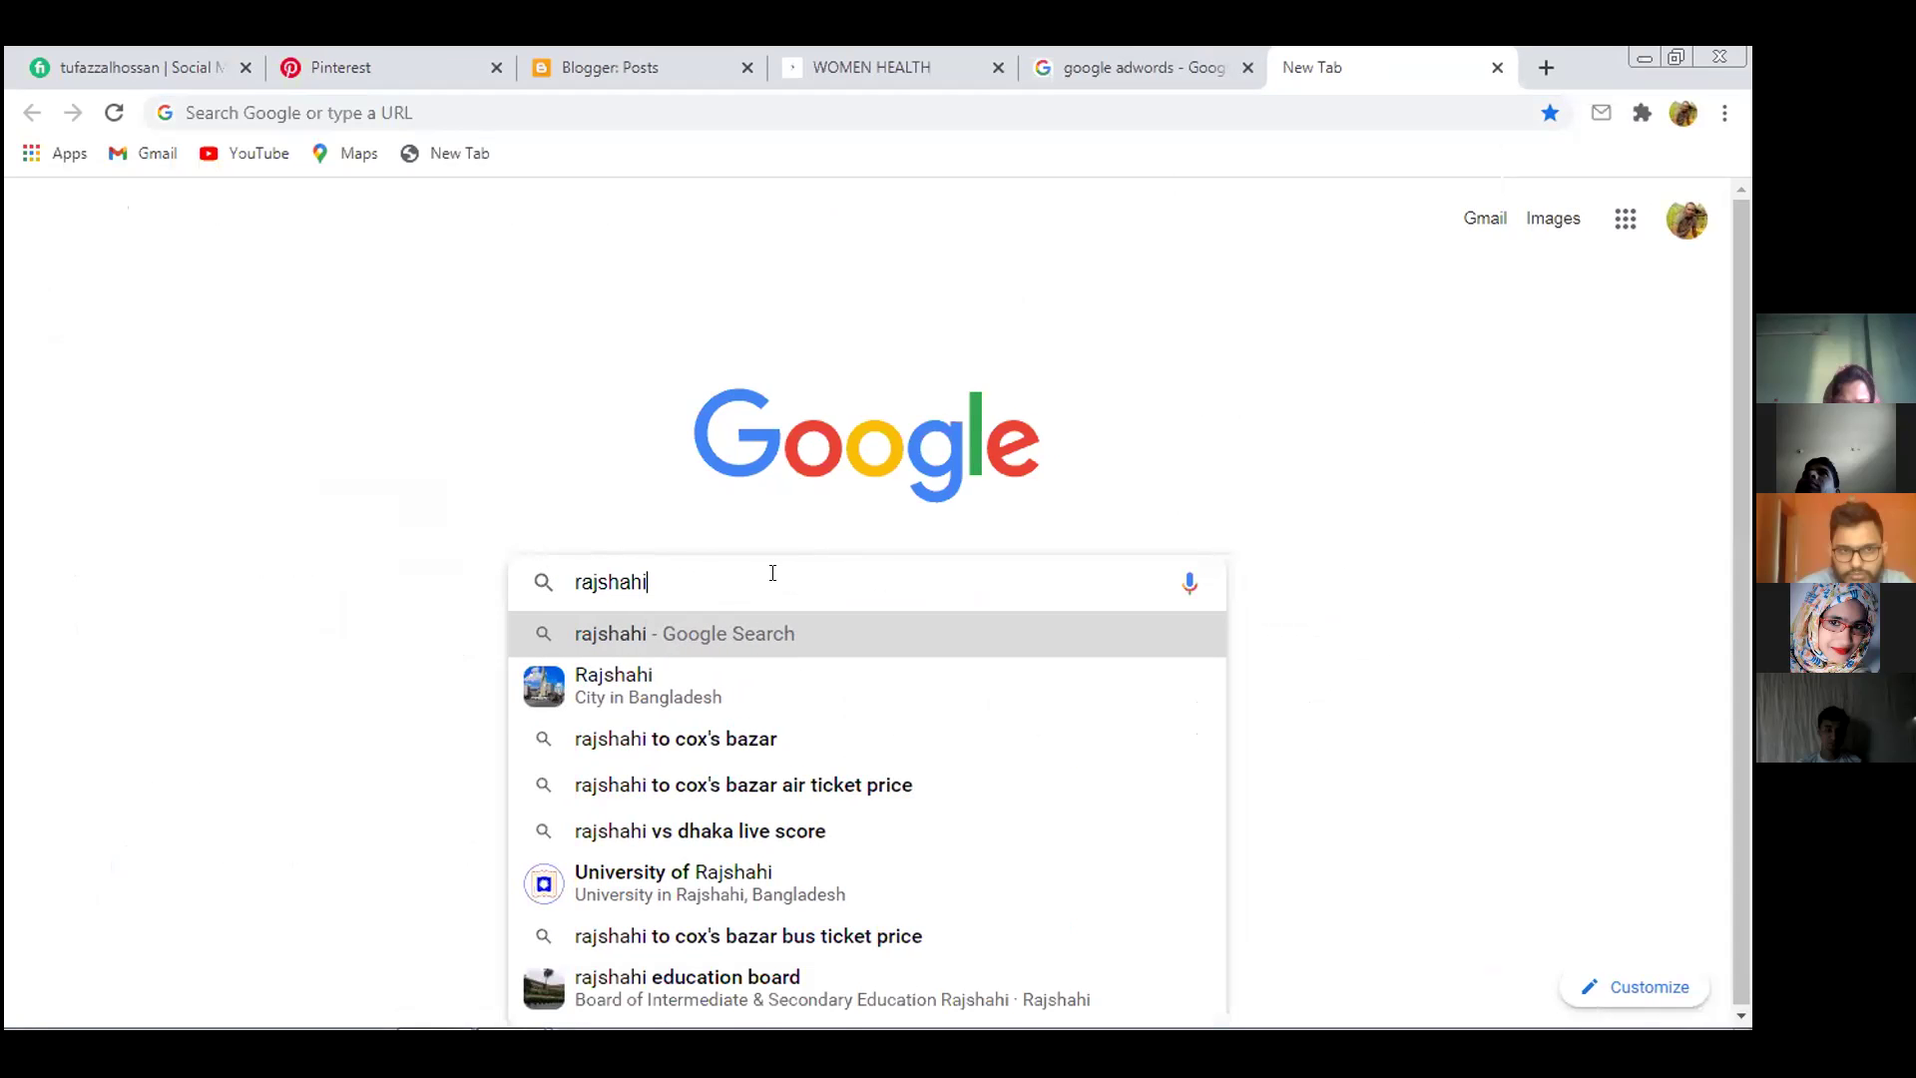
pyautogui.press('Return')
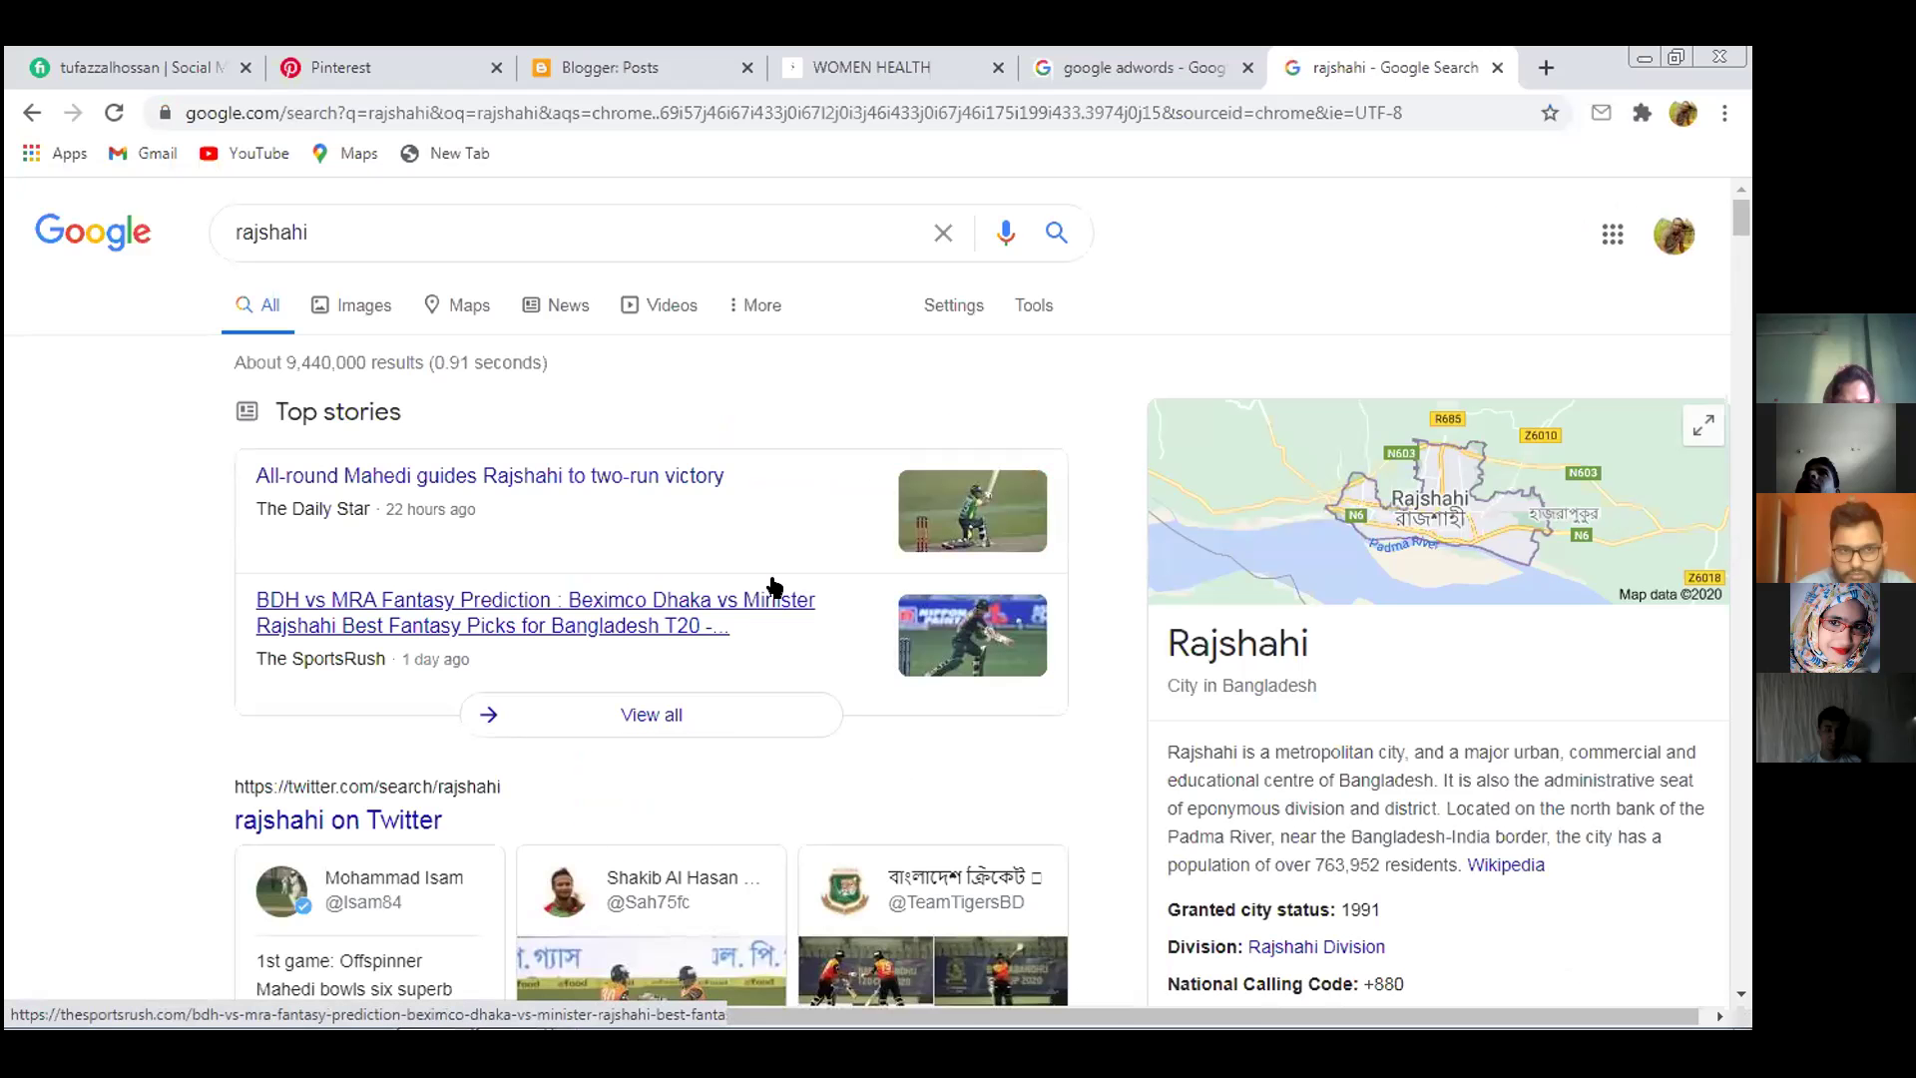
pyautogui.click(461, 303)
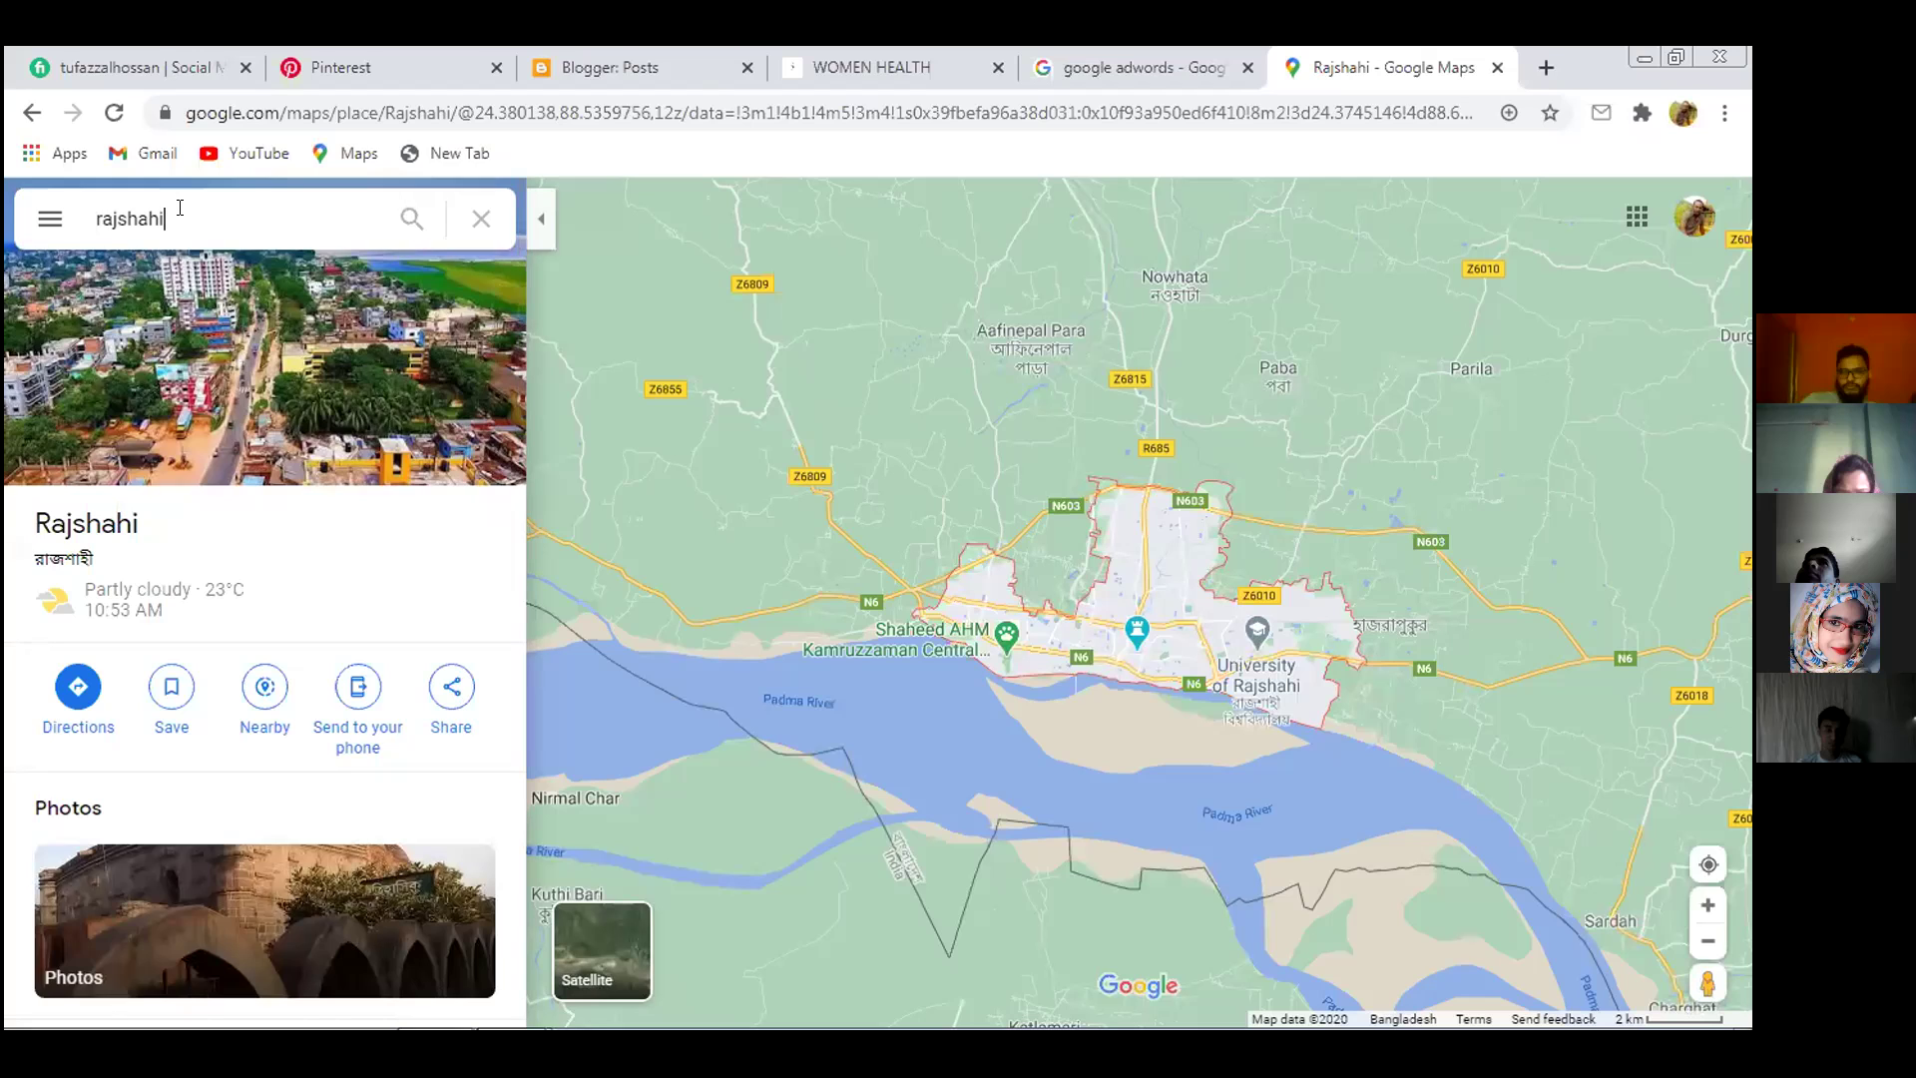
# Select the rajshahi text in the Maps search box and switch to satellite imagery
pyautogui.click(179, 205)
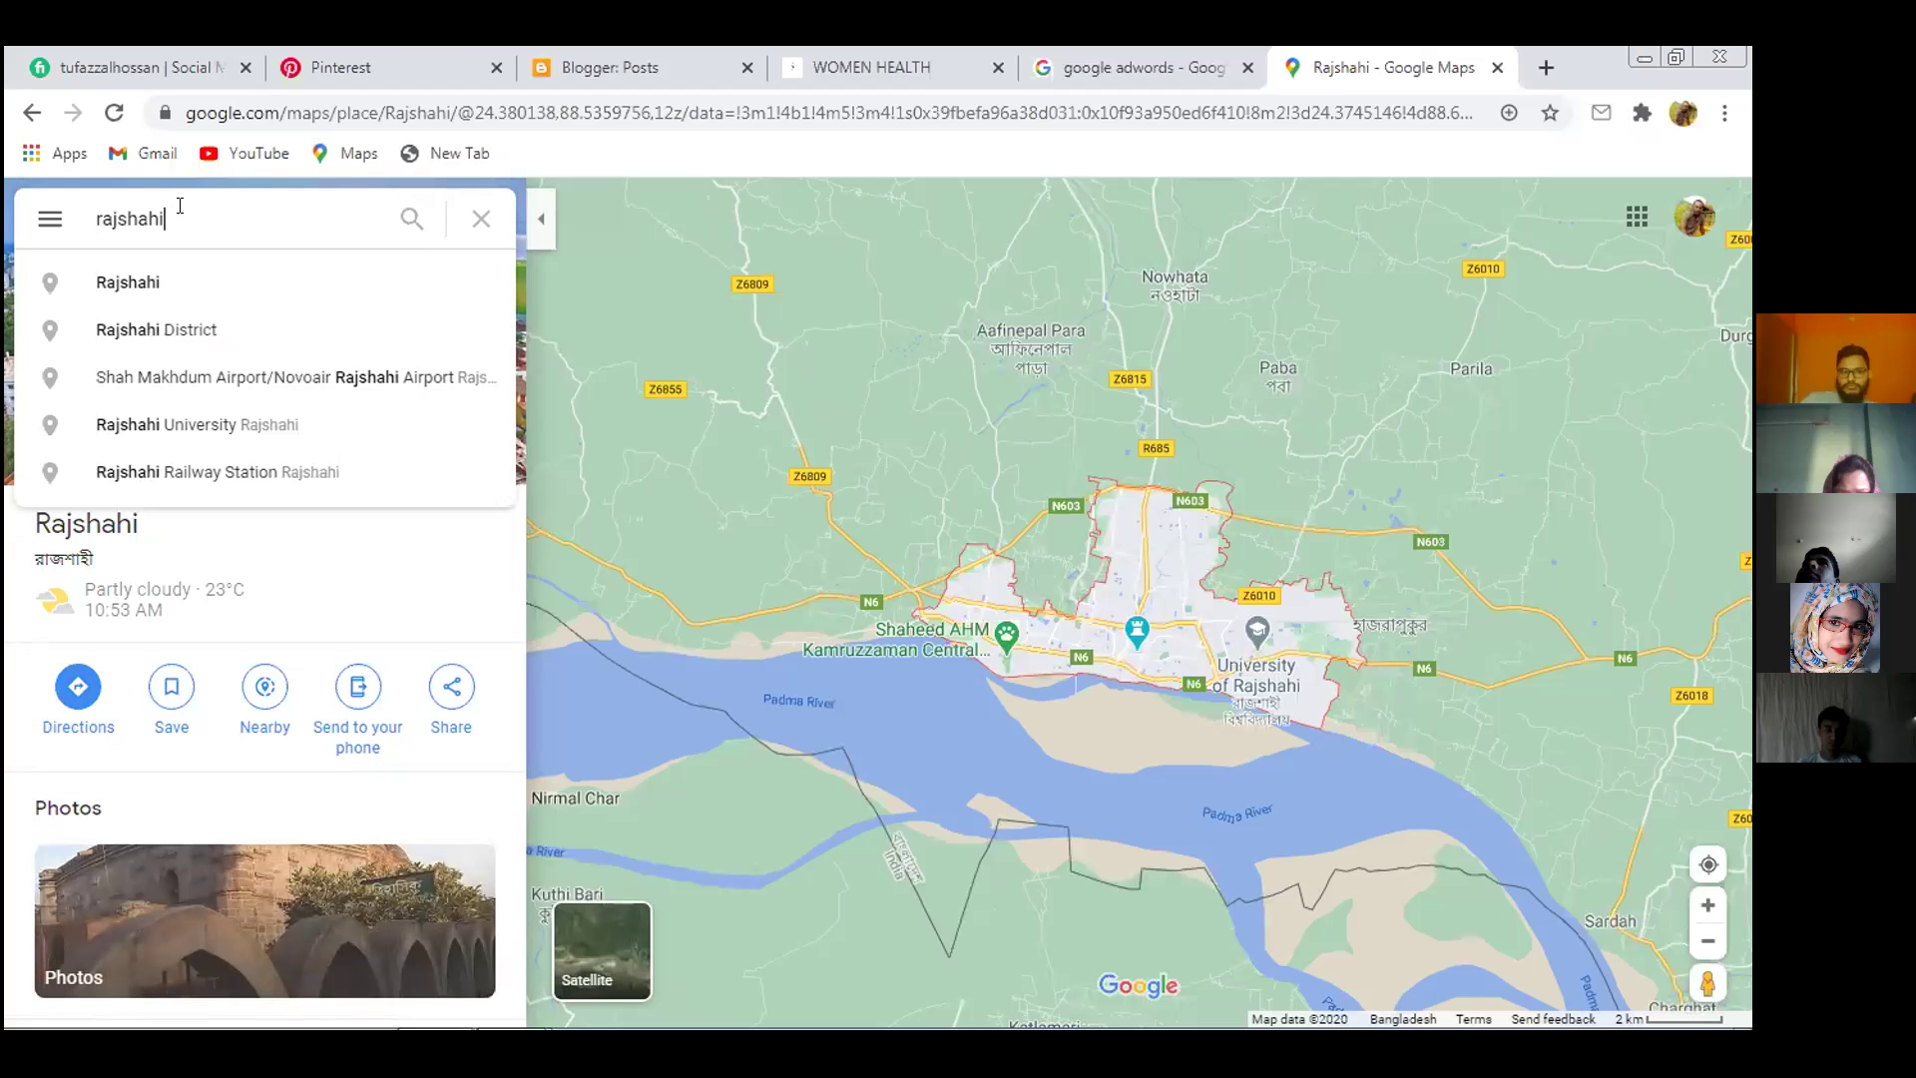
pyautogui.moveTo(179, 206); pyautogui.dragTo(45, 214)
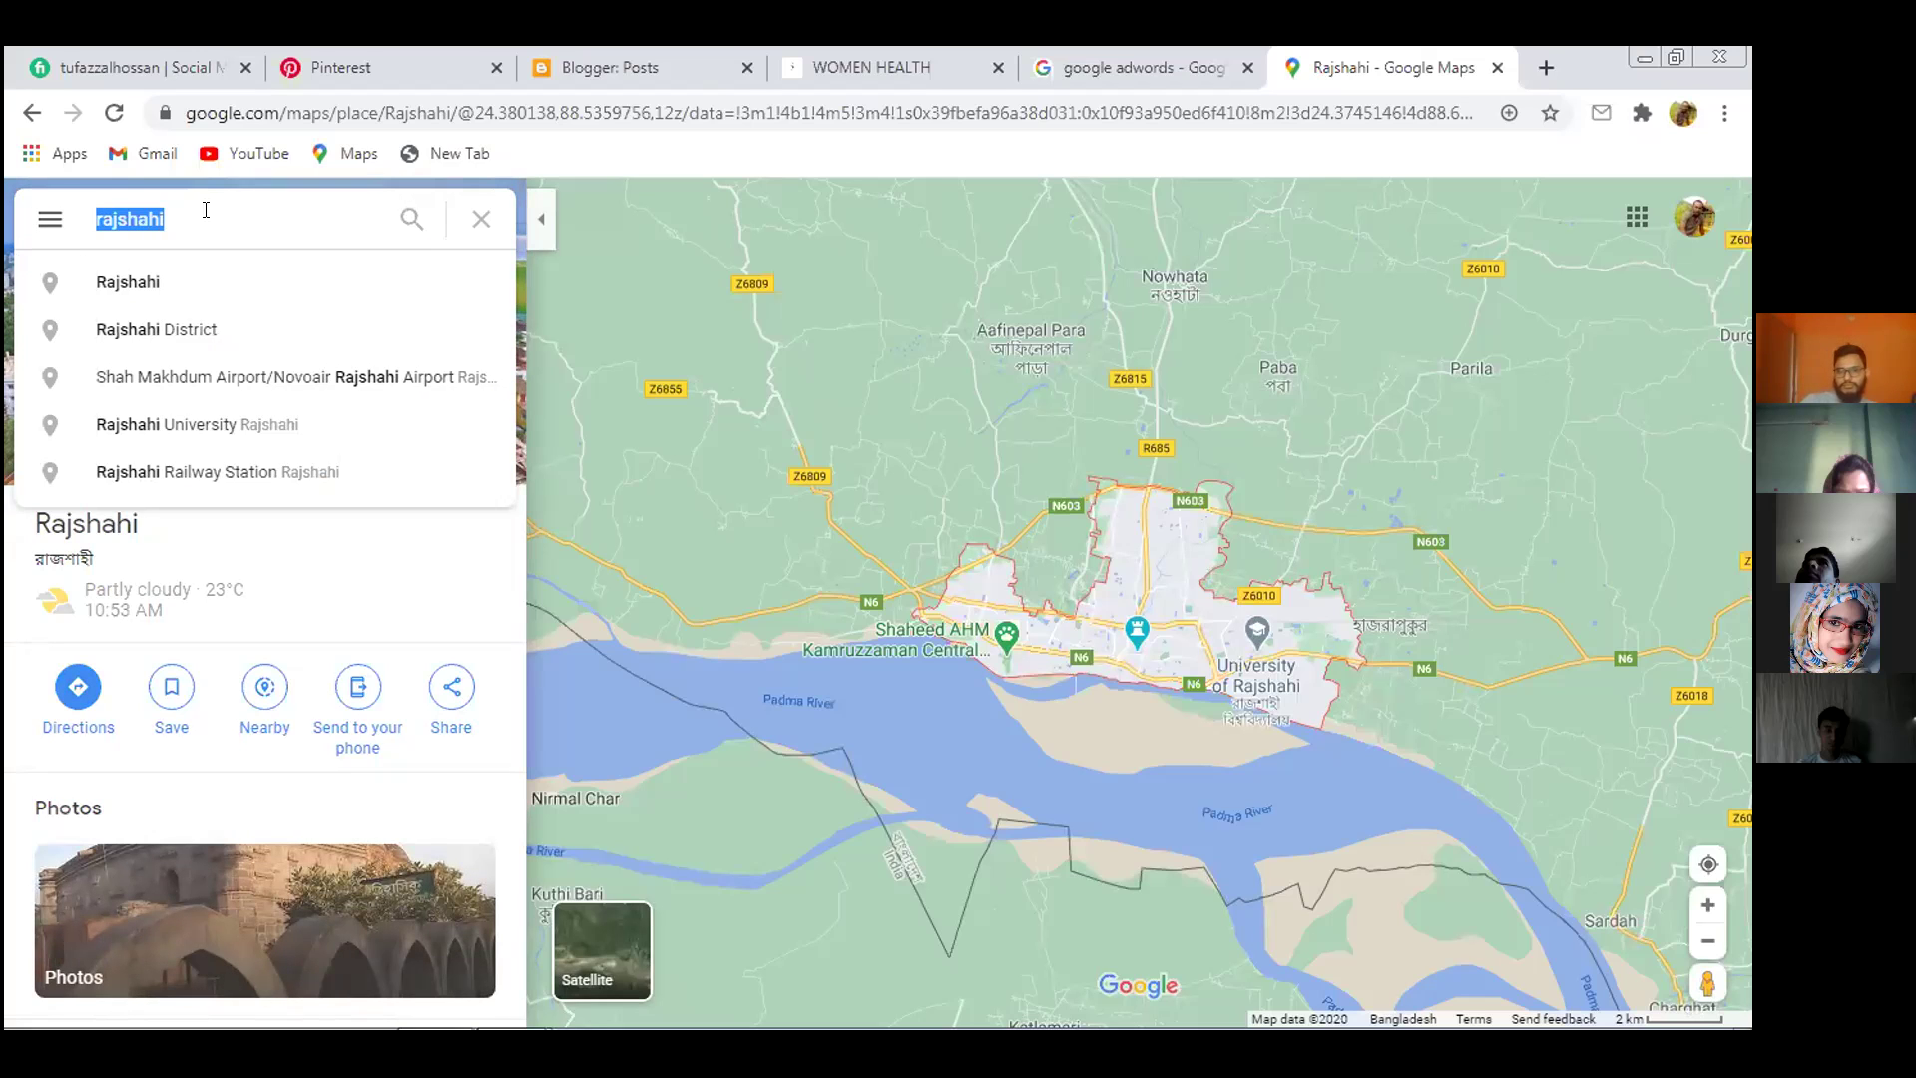
pyautogui.click(596, 954)
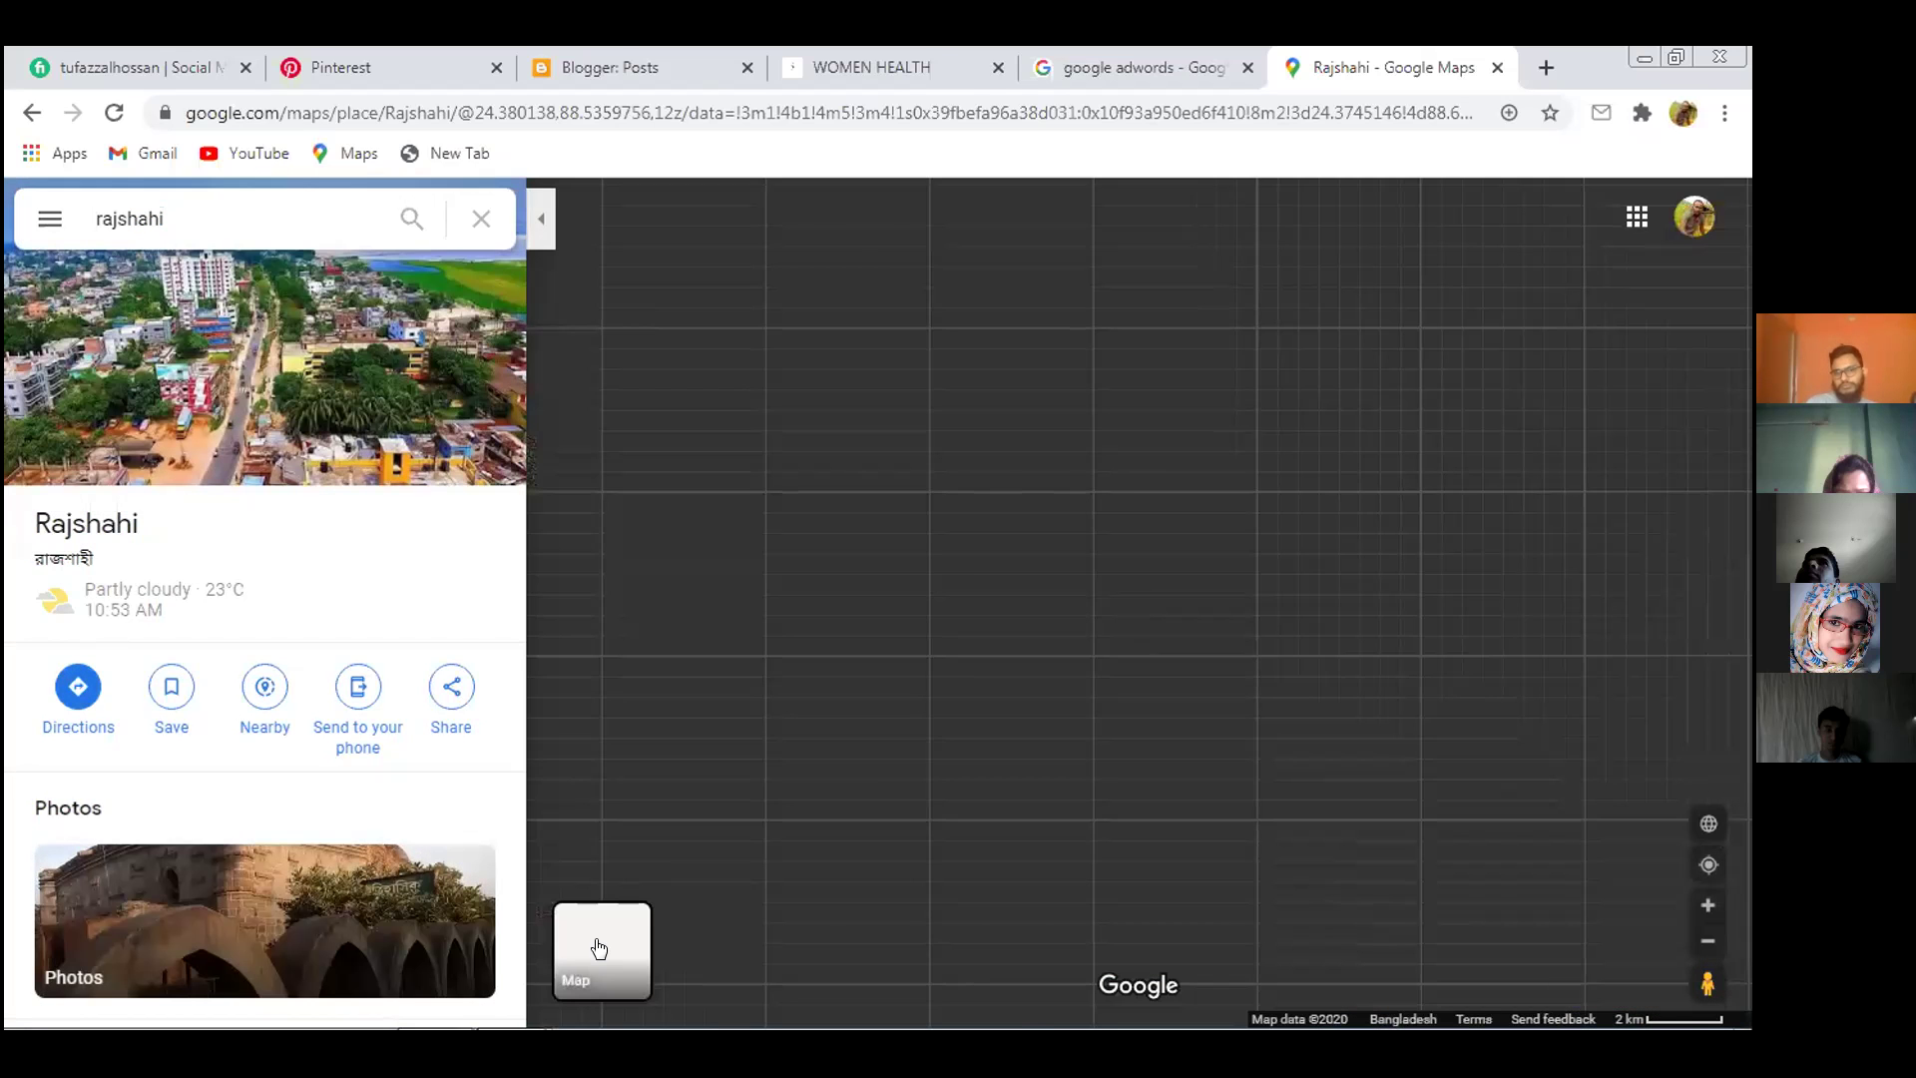
# Turn on the Street View coverage layer and zoom the satellite view over the riverbed
pyautogui.scroll(2, 1235, 777)
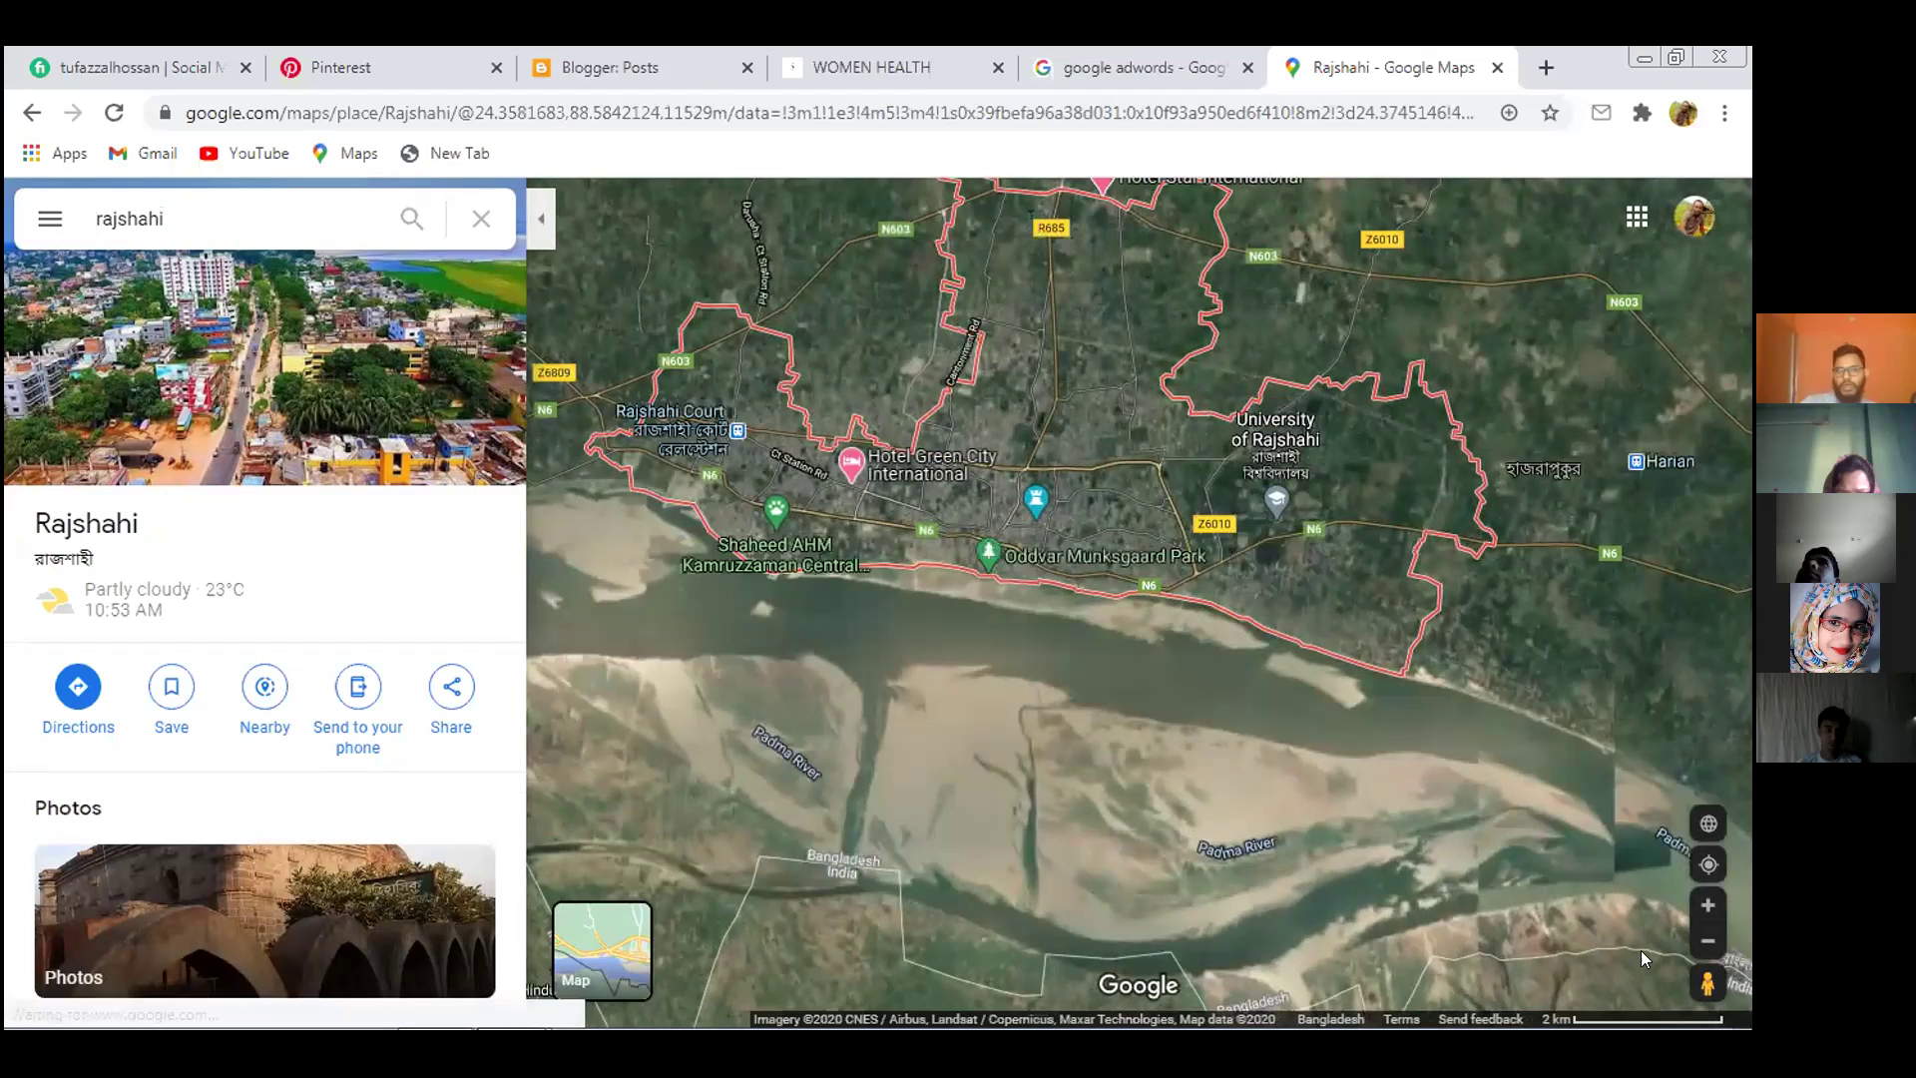
pyautogui.click(1701, 980)
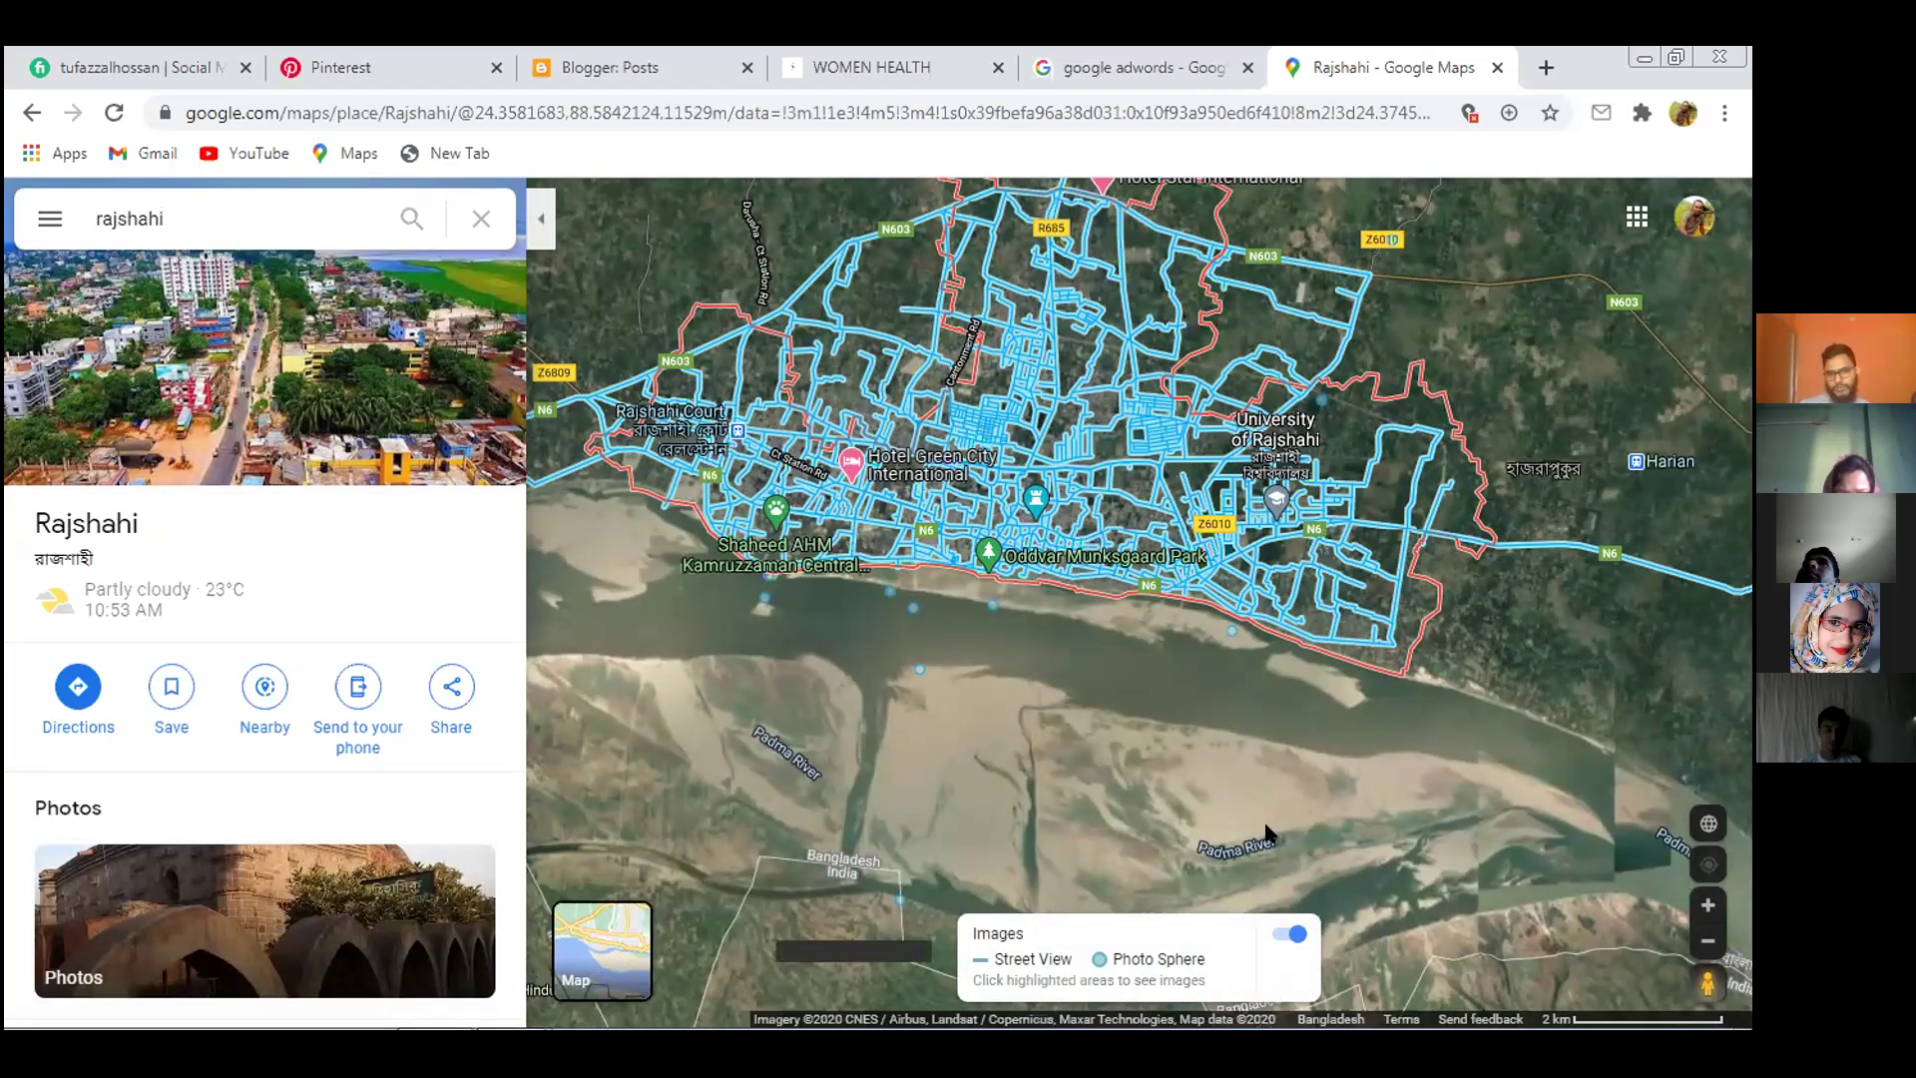
pyautogui.scroll(2, 1096, 794)
pyautogui.scroll(4, 1080, 770)
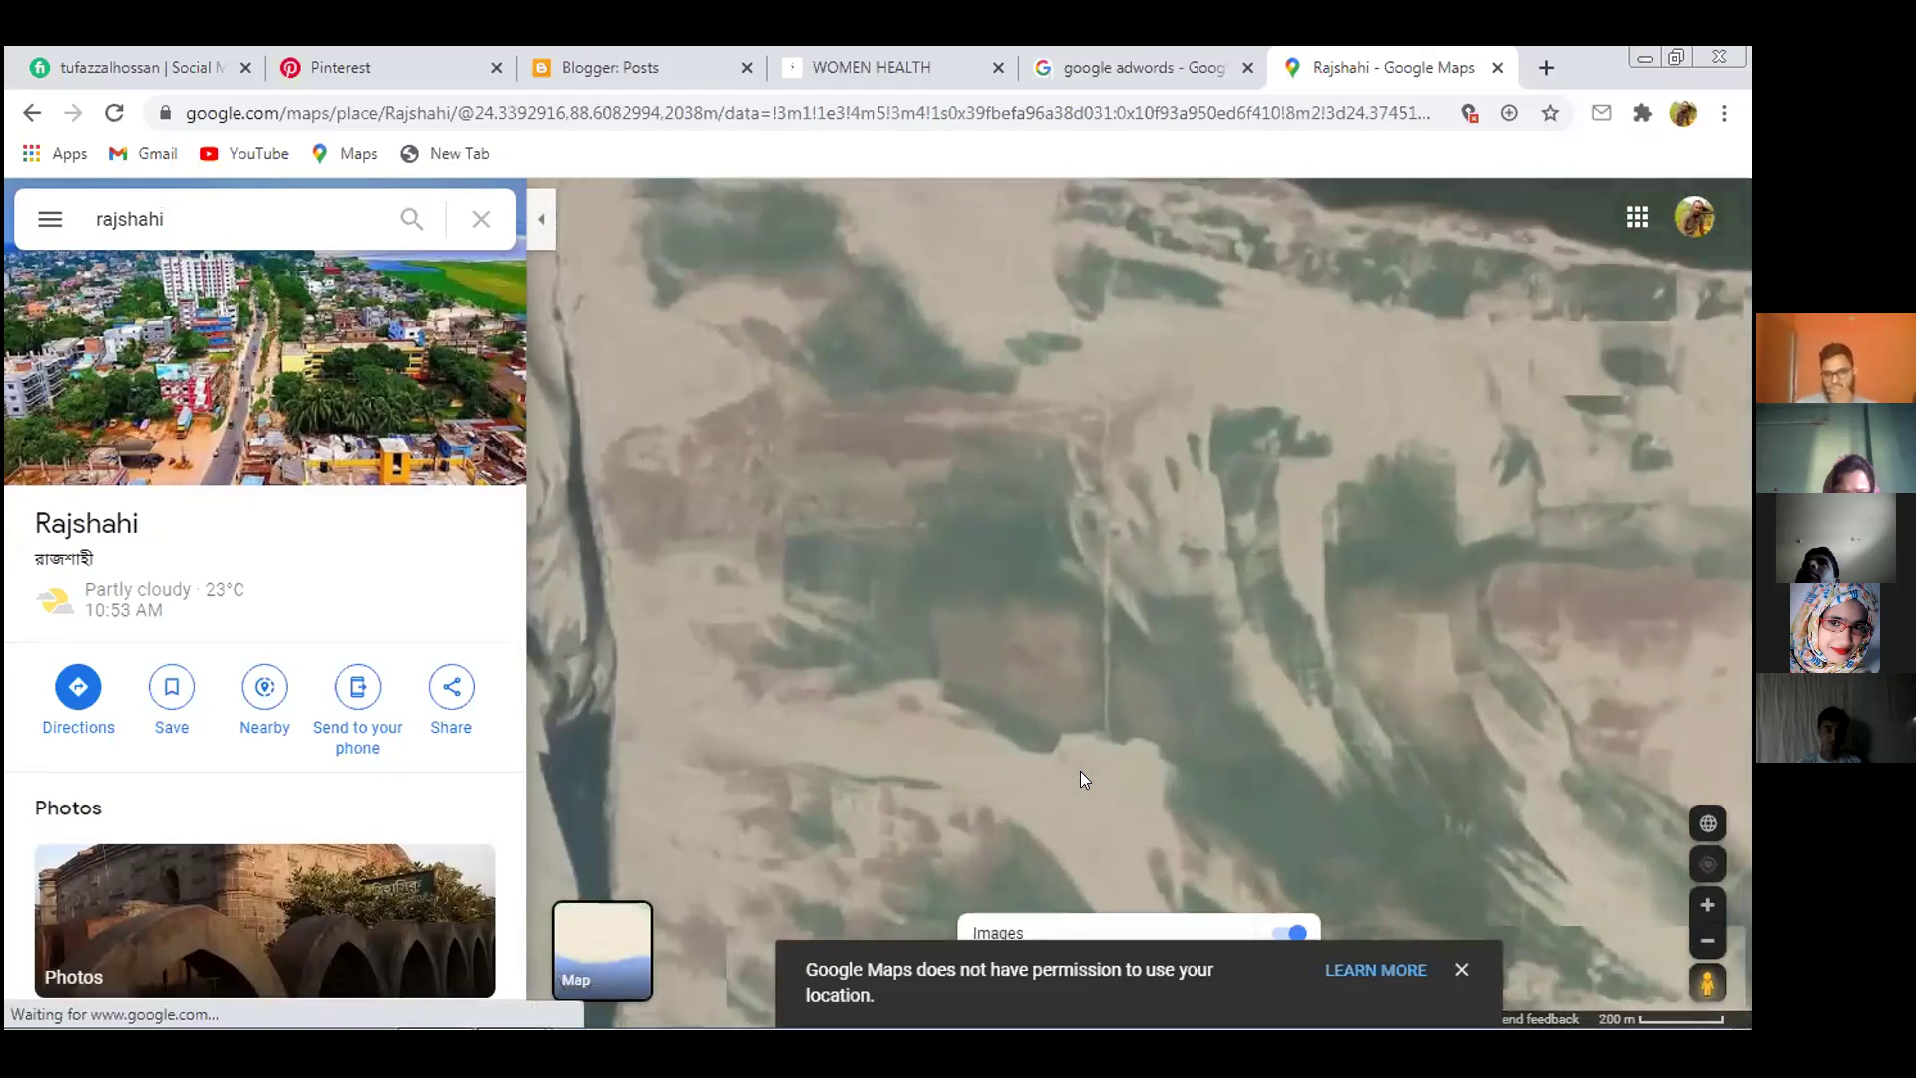
pyautogui.moveTo(1080, 770); pyautogui.dragTo(836, 775)
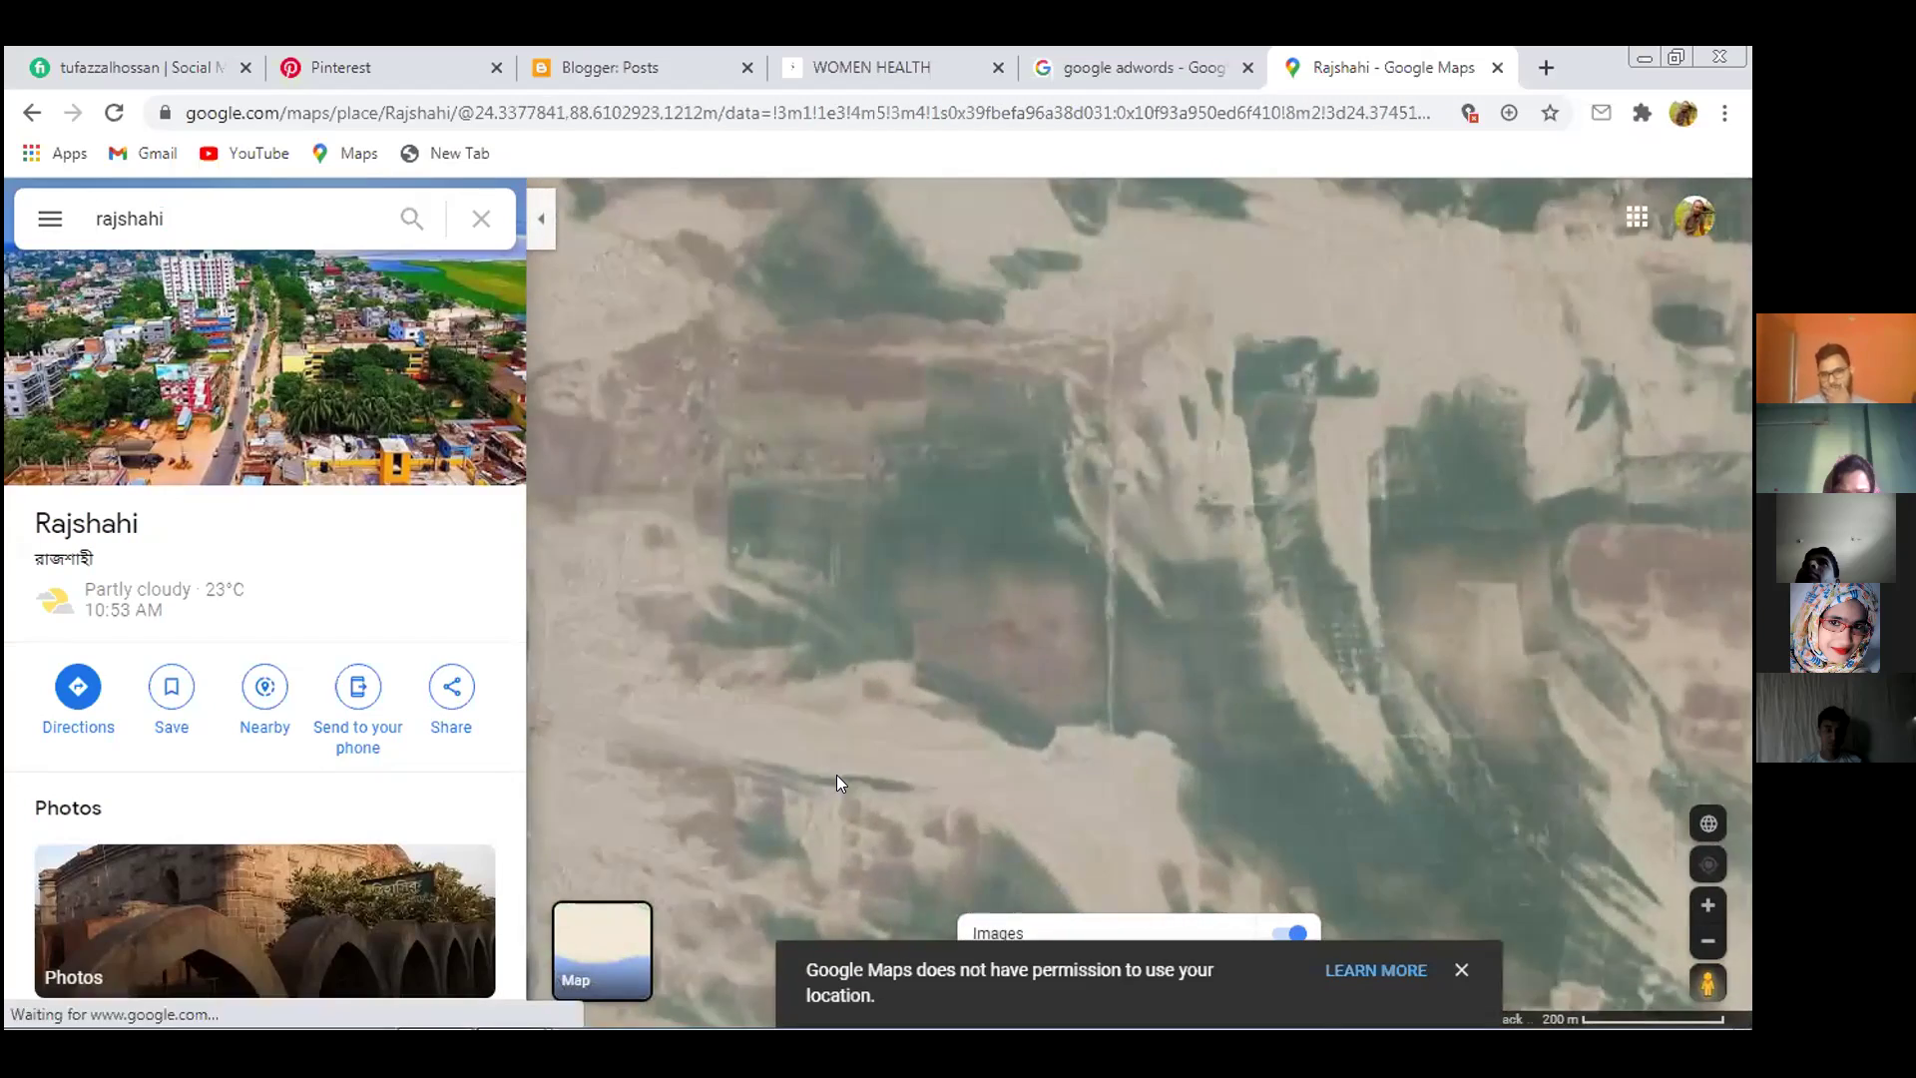
pyautogui.scroll(2, 836, 773)
pyautogui.scroll(-5, 836, 754)
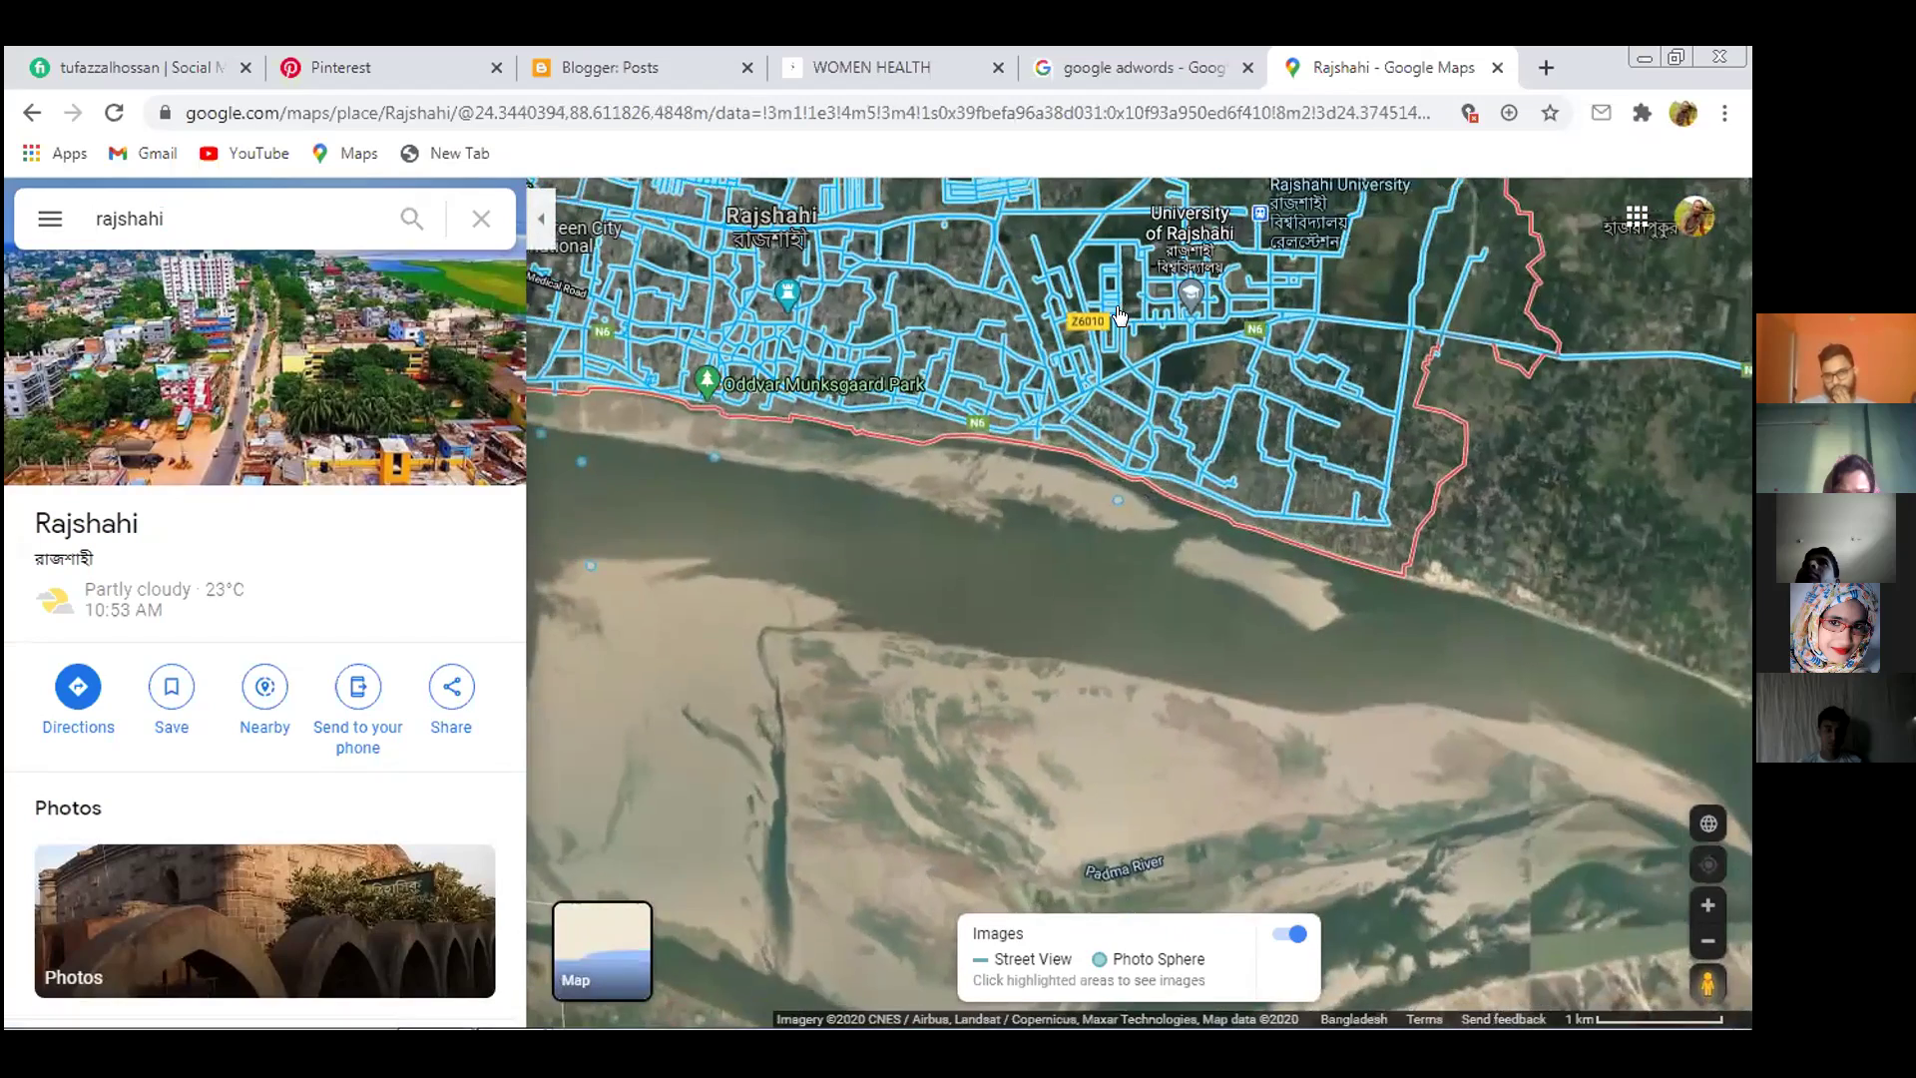
# Bring the city into view and open the Hotel Star International place details
pyautogui.moveTo(1111, 330); pyautogui.dragTo(1078, 783)
pyautogui.moveTo(1009, 468); pyautogui.dragTo(1164, 418)
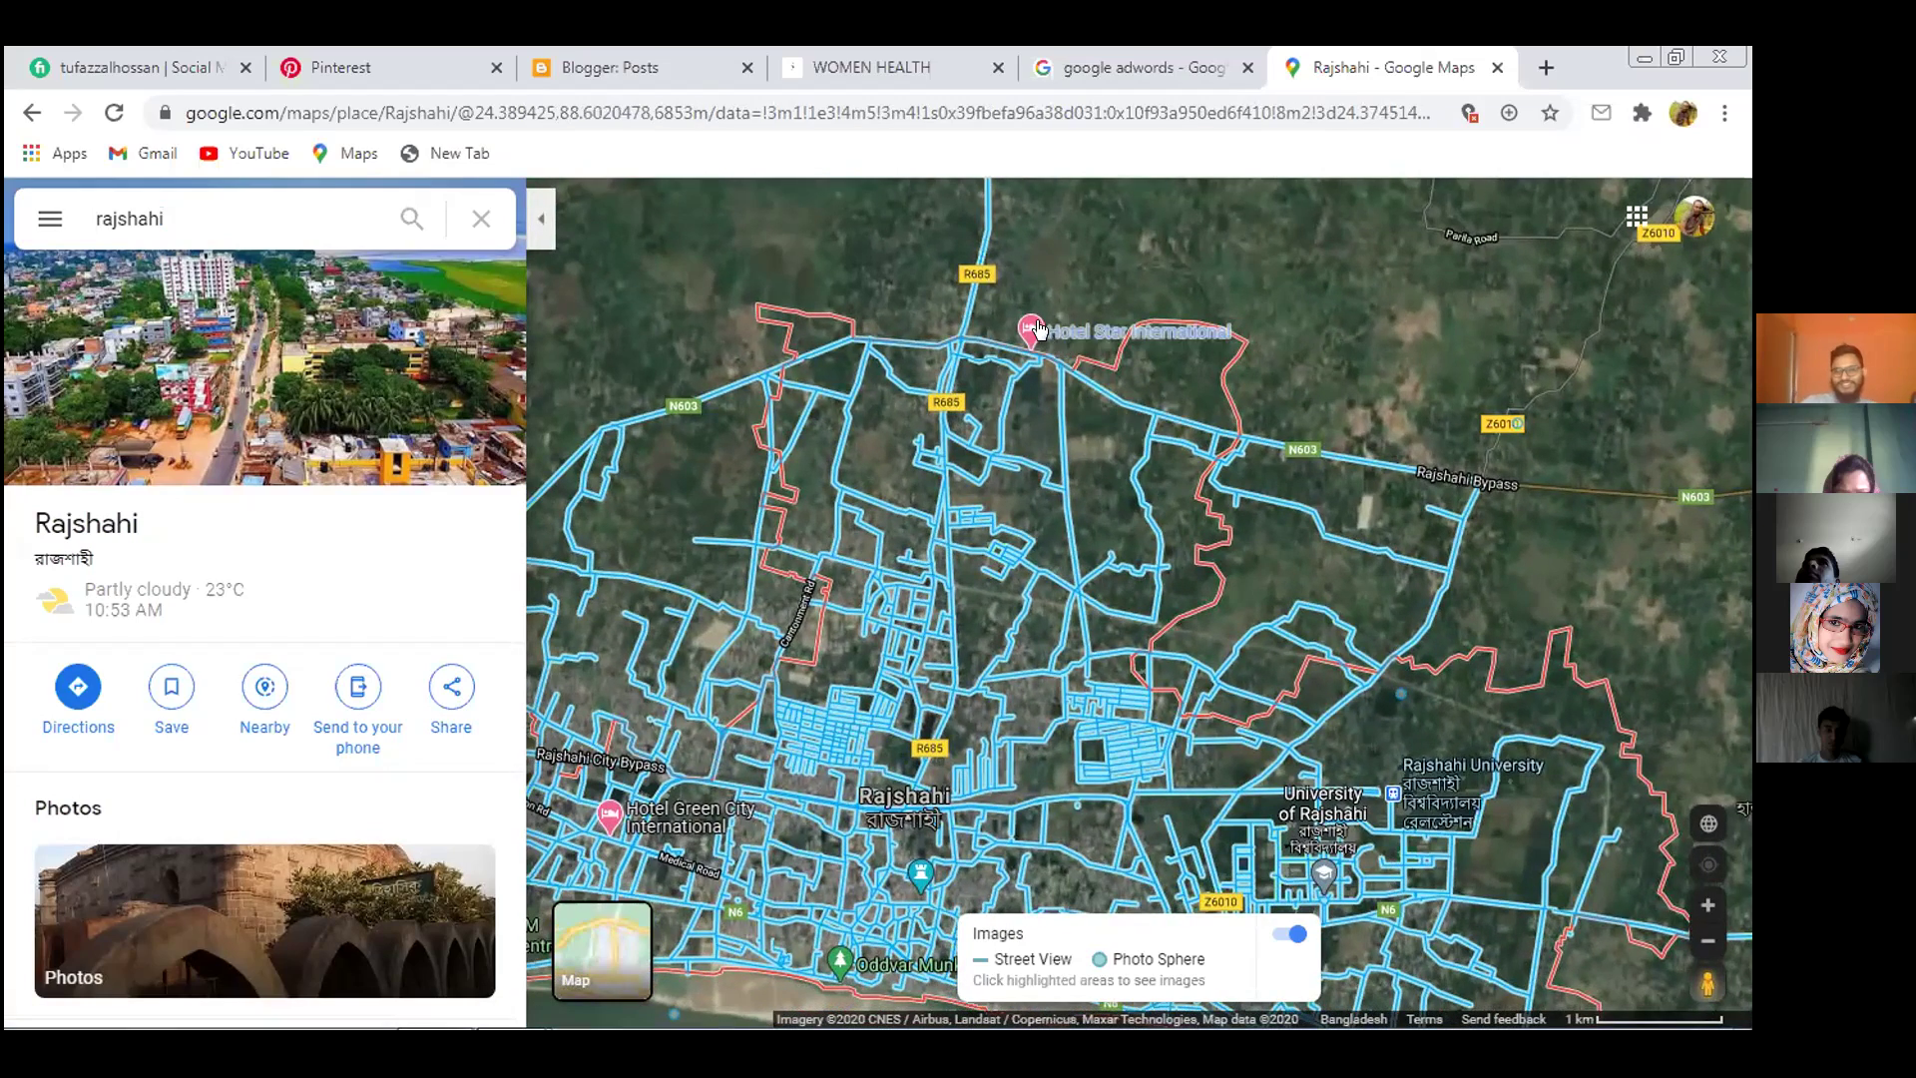
pyautogui.click(1034, 330)
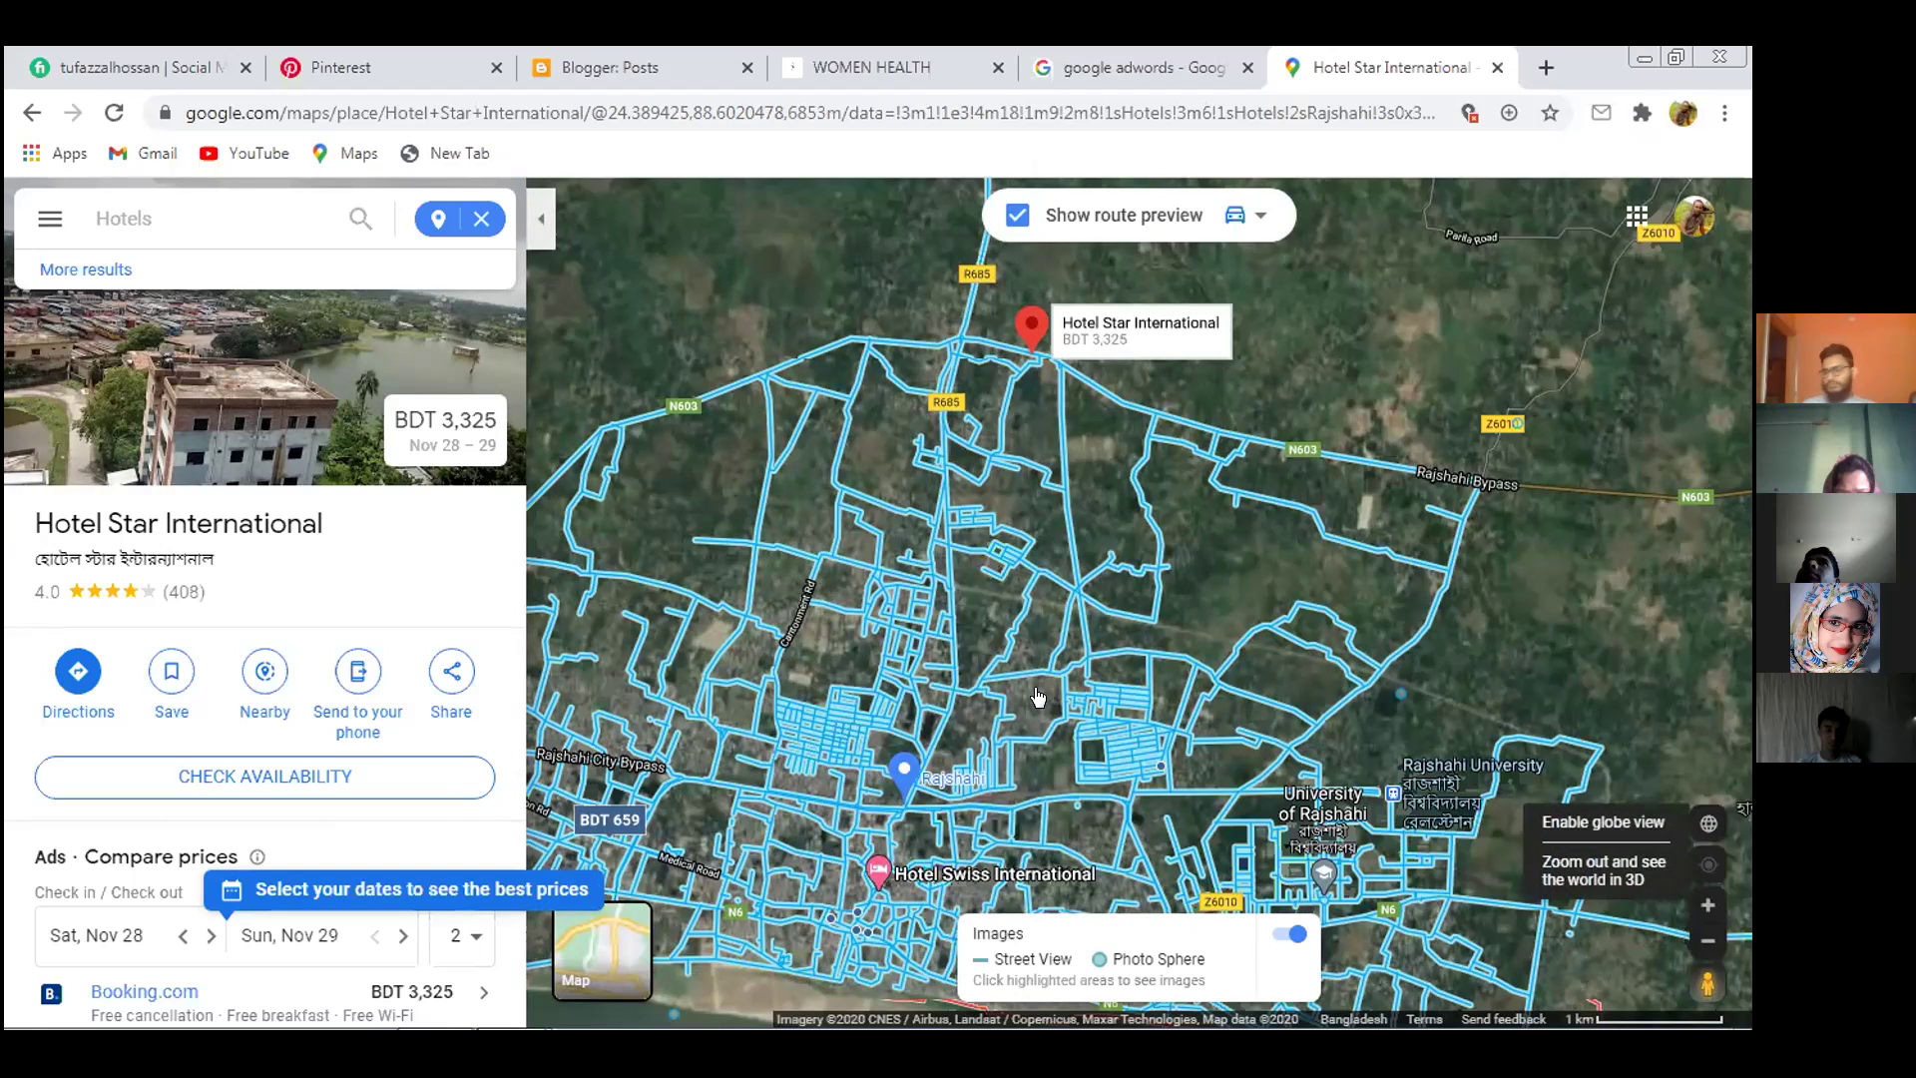
# Enter Street View on Cantonment Rd and advance four steps along the road
pyautogui.click(817, 557)
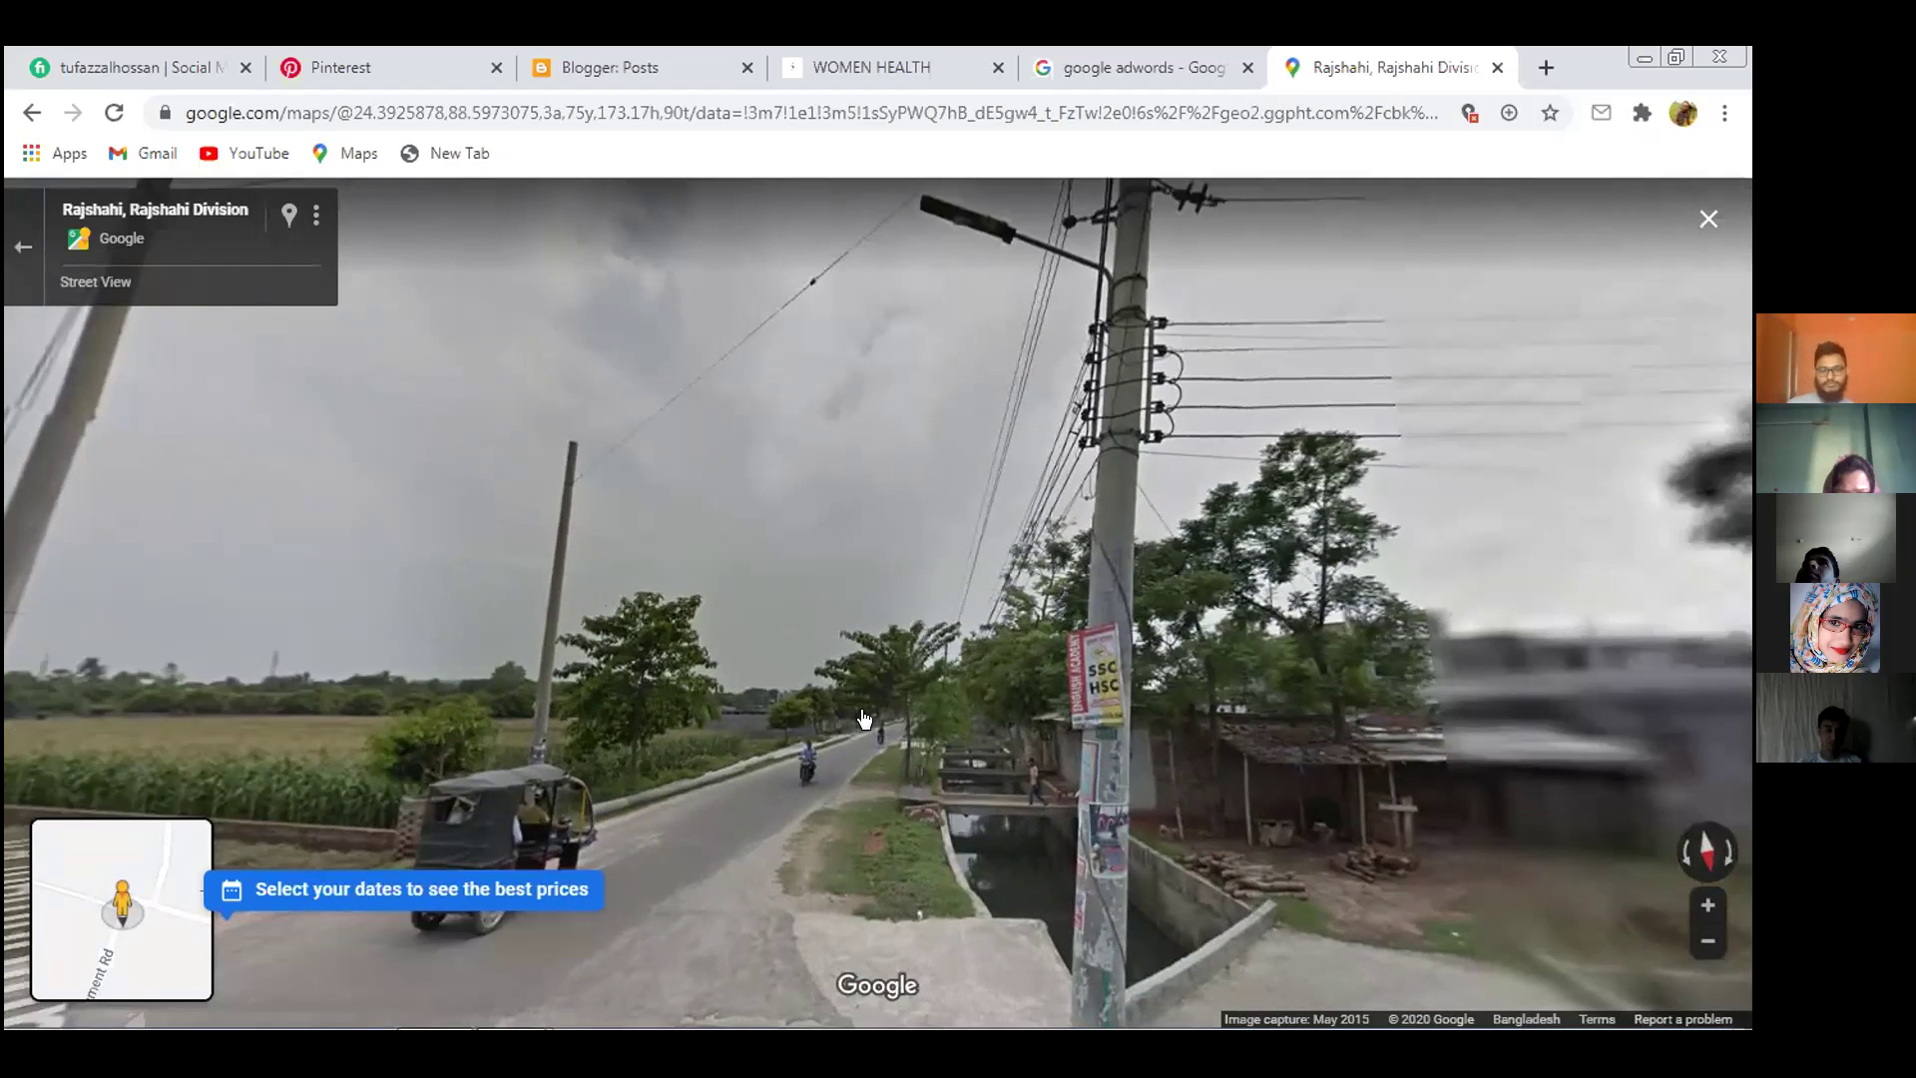
pyautogui.click(759, 784)
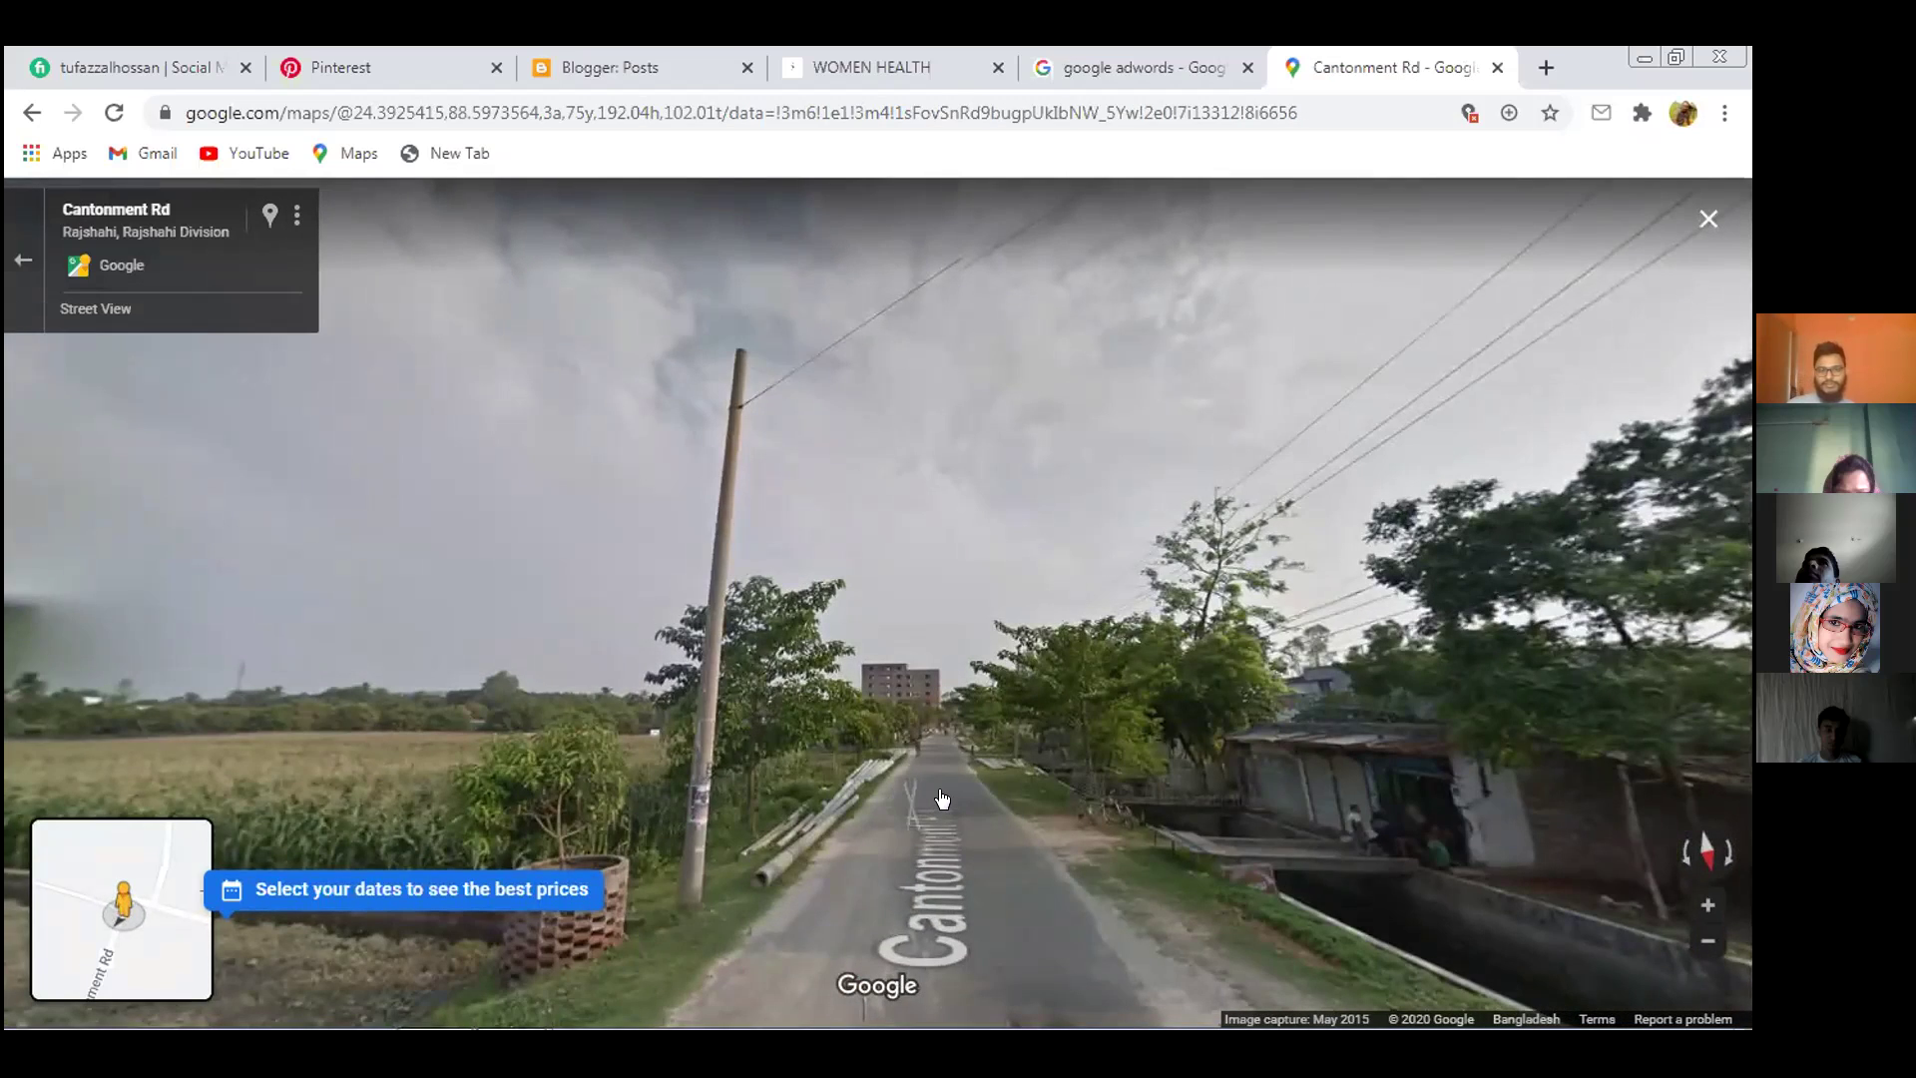
pyautogui.click(940, 799)
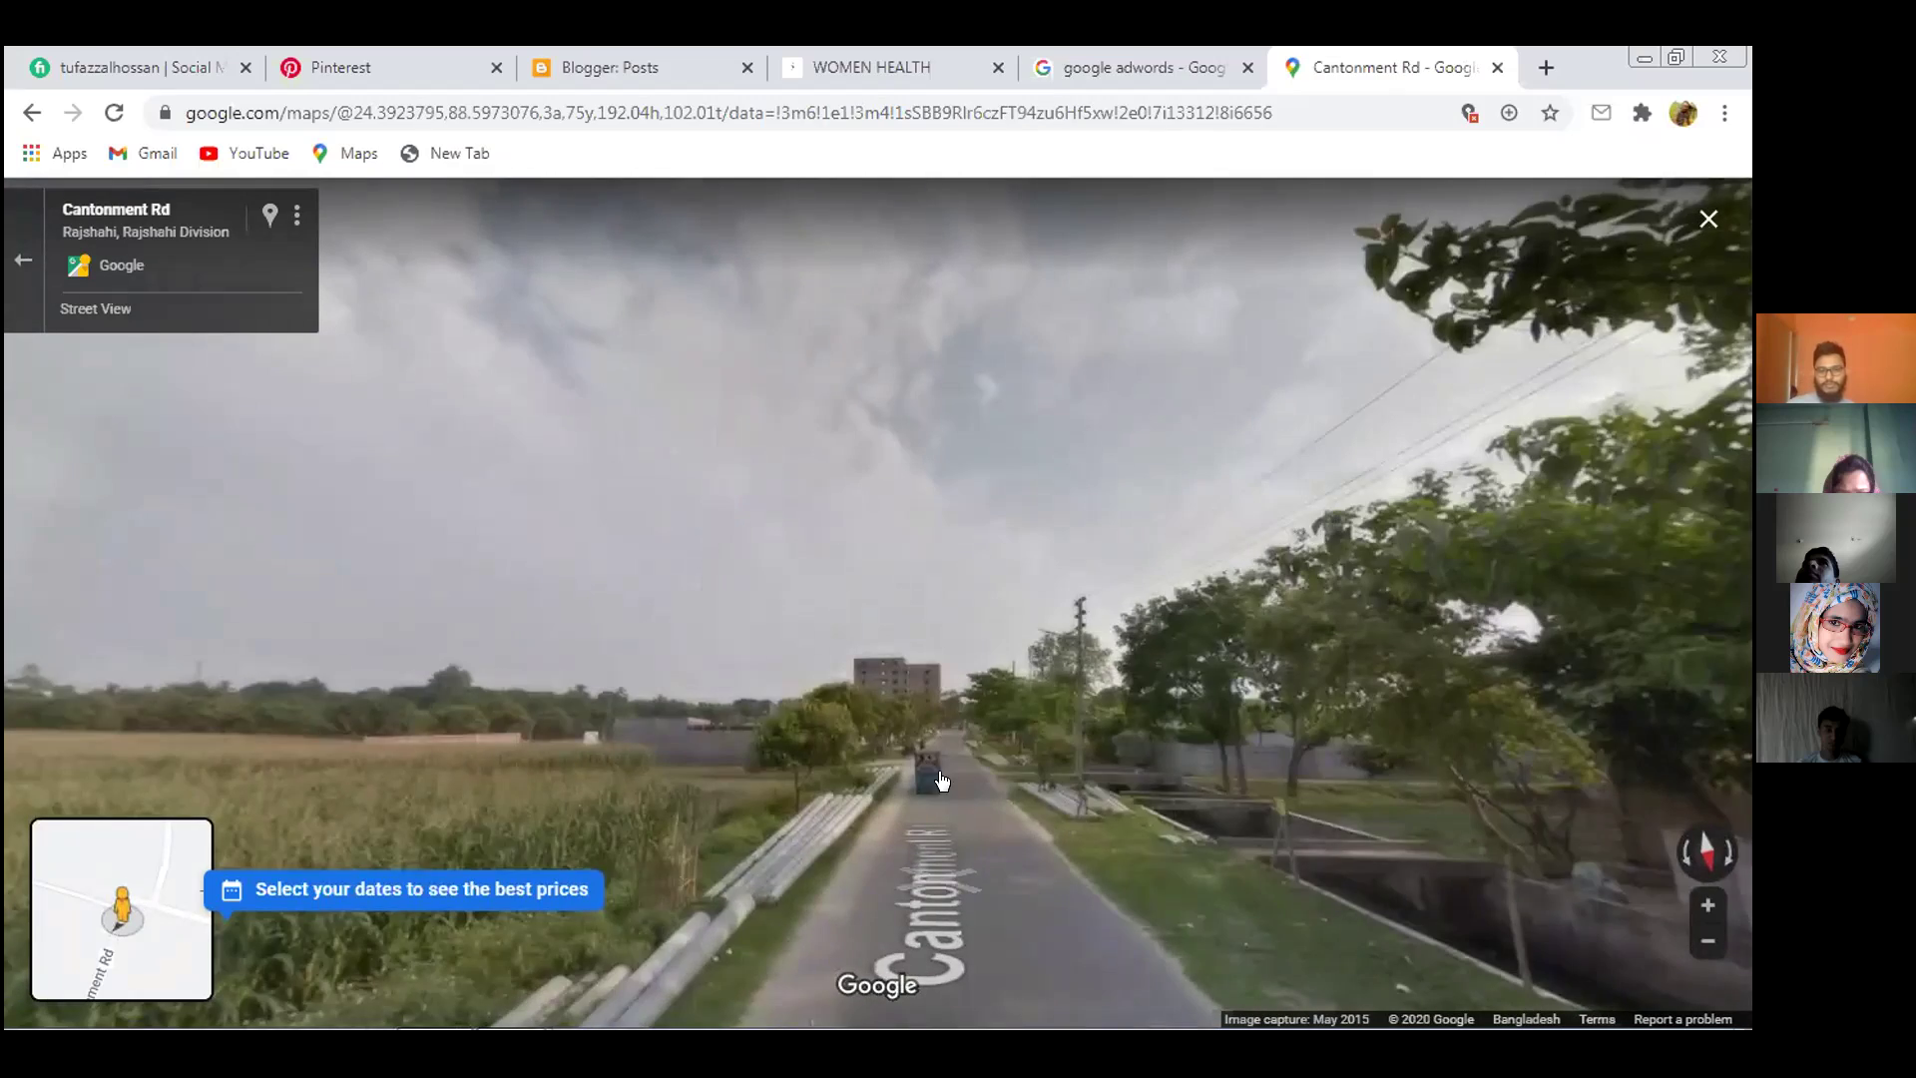
pyautogui.click(941, 744)
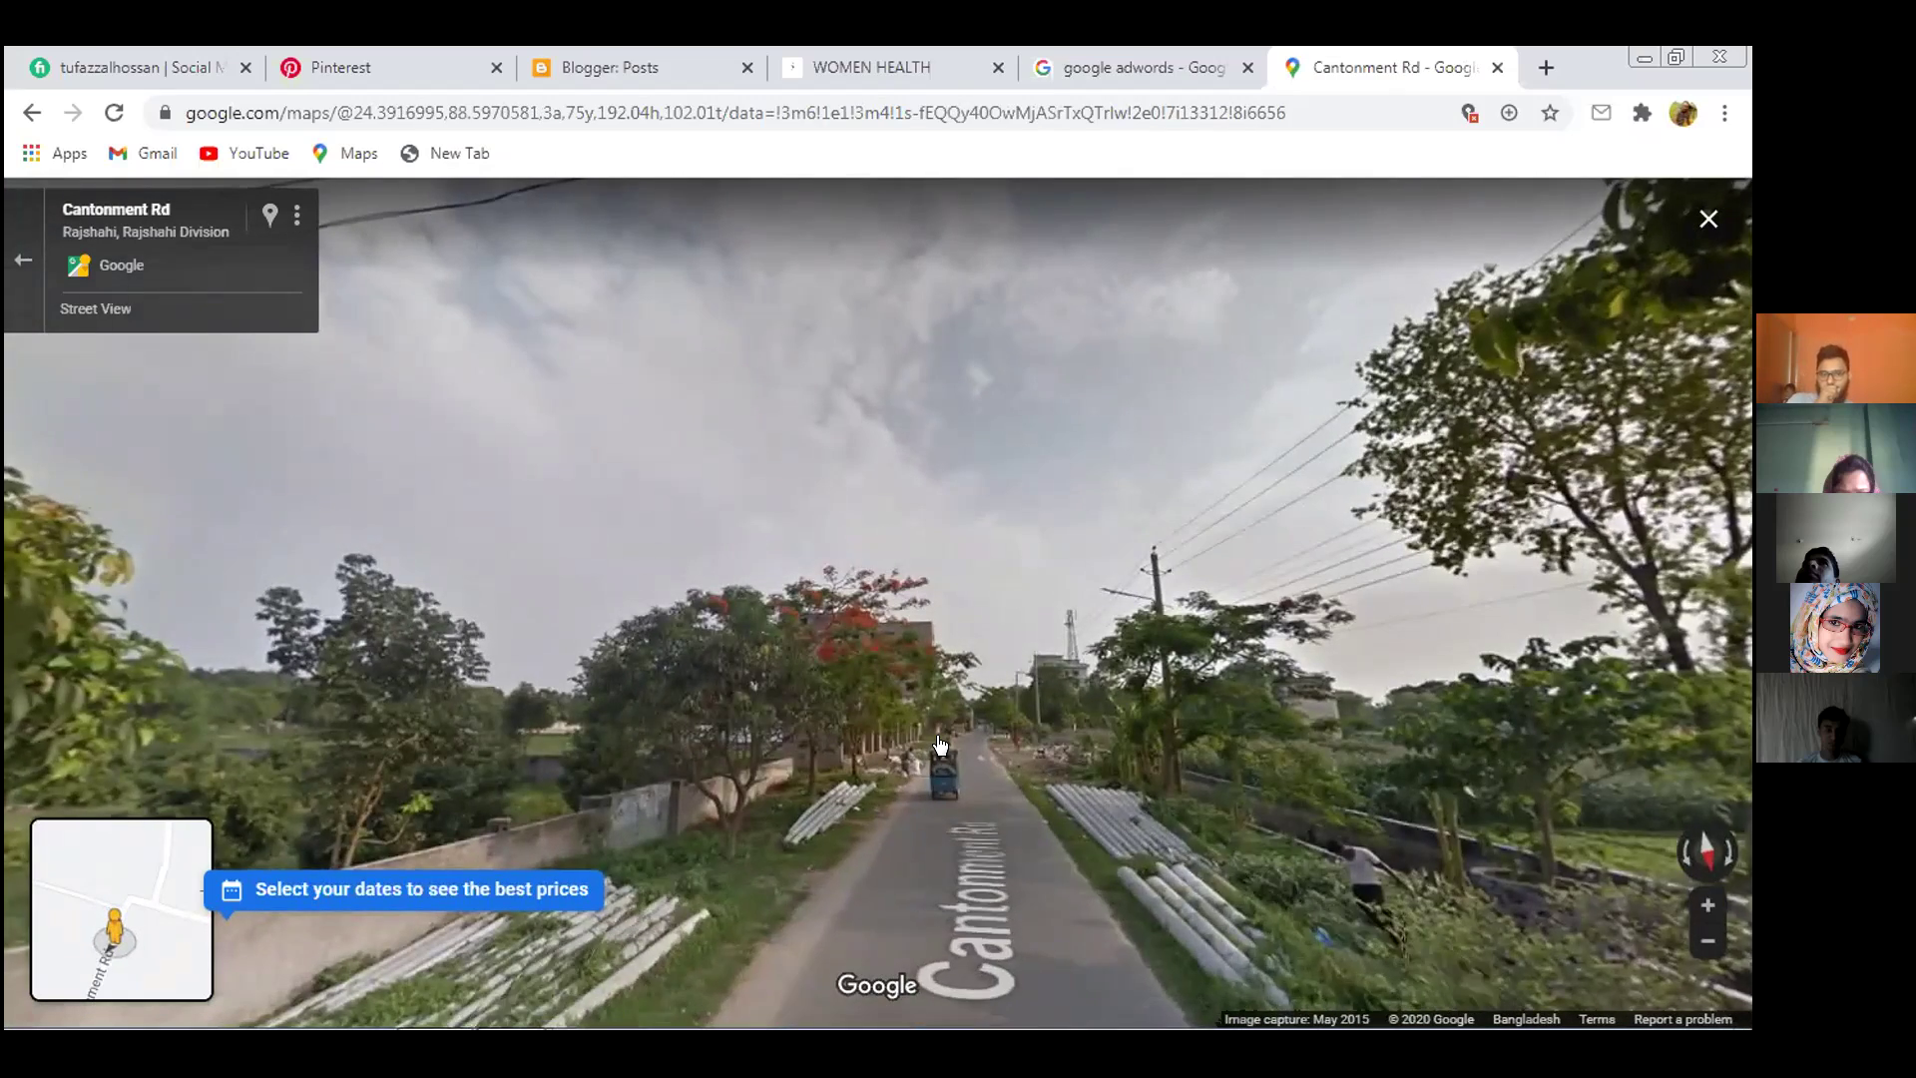
pyautogui.click(940, 743)
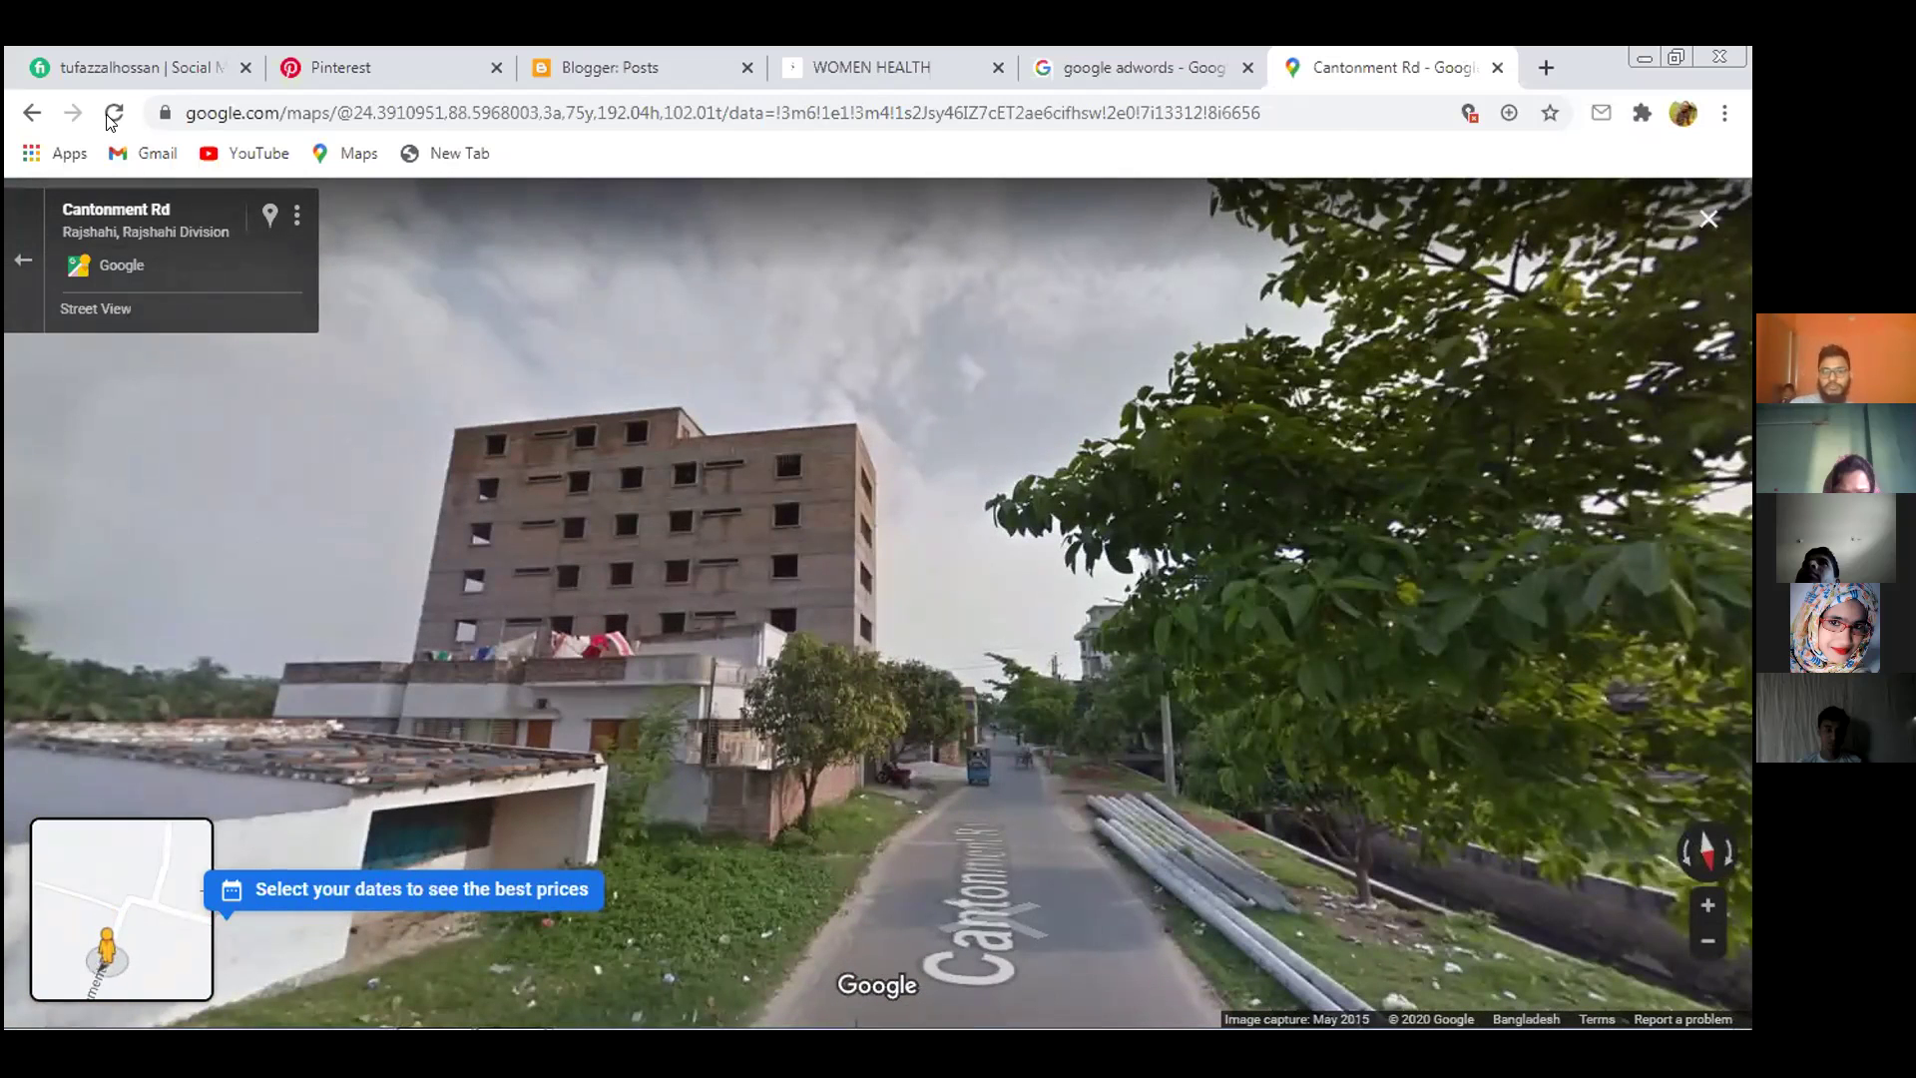
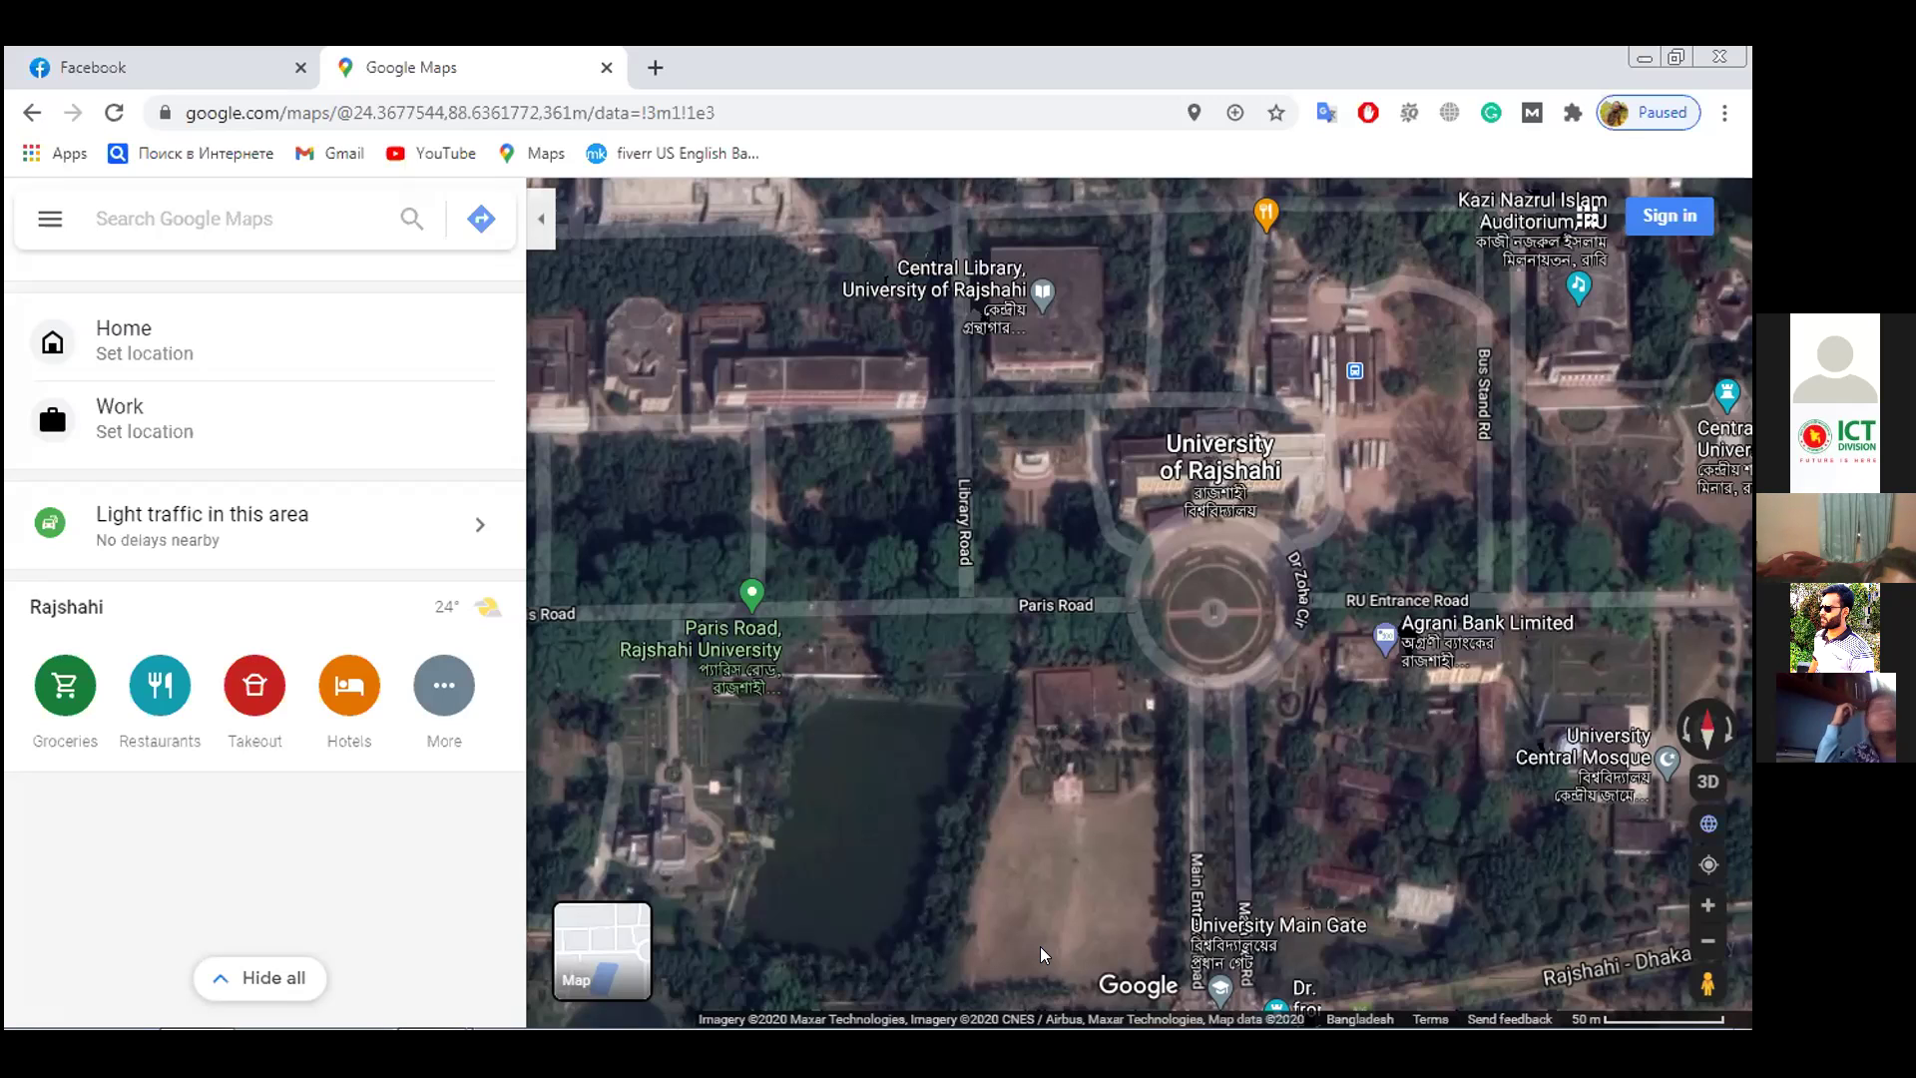
# Pan the satellite view south-east past Paris Road to Dharampur and switch to the plain map
pyautogui.moveTo(1011, 636); pyautogui.dragTo(925, 499)
pyautogui.moveTo(1045, 724); pyautogui.dragTo(870, 491)
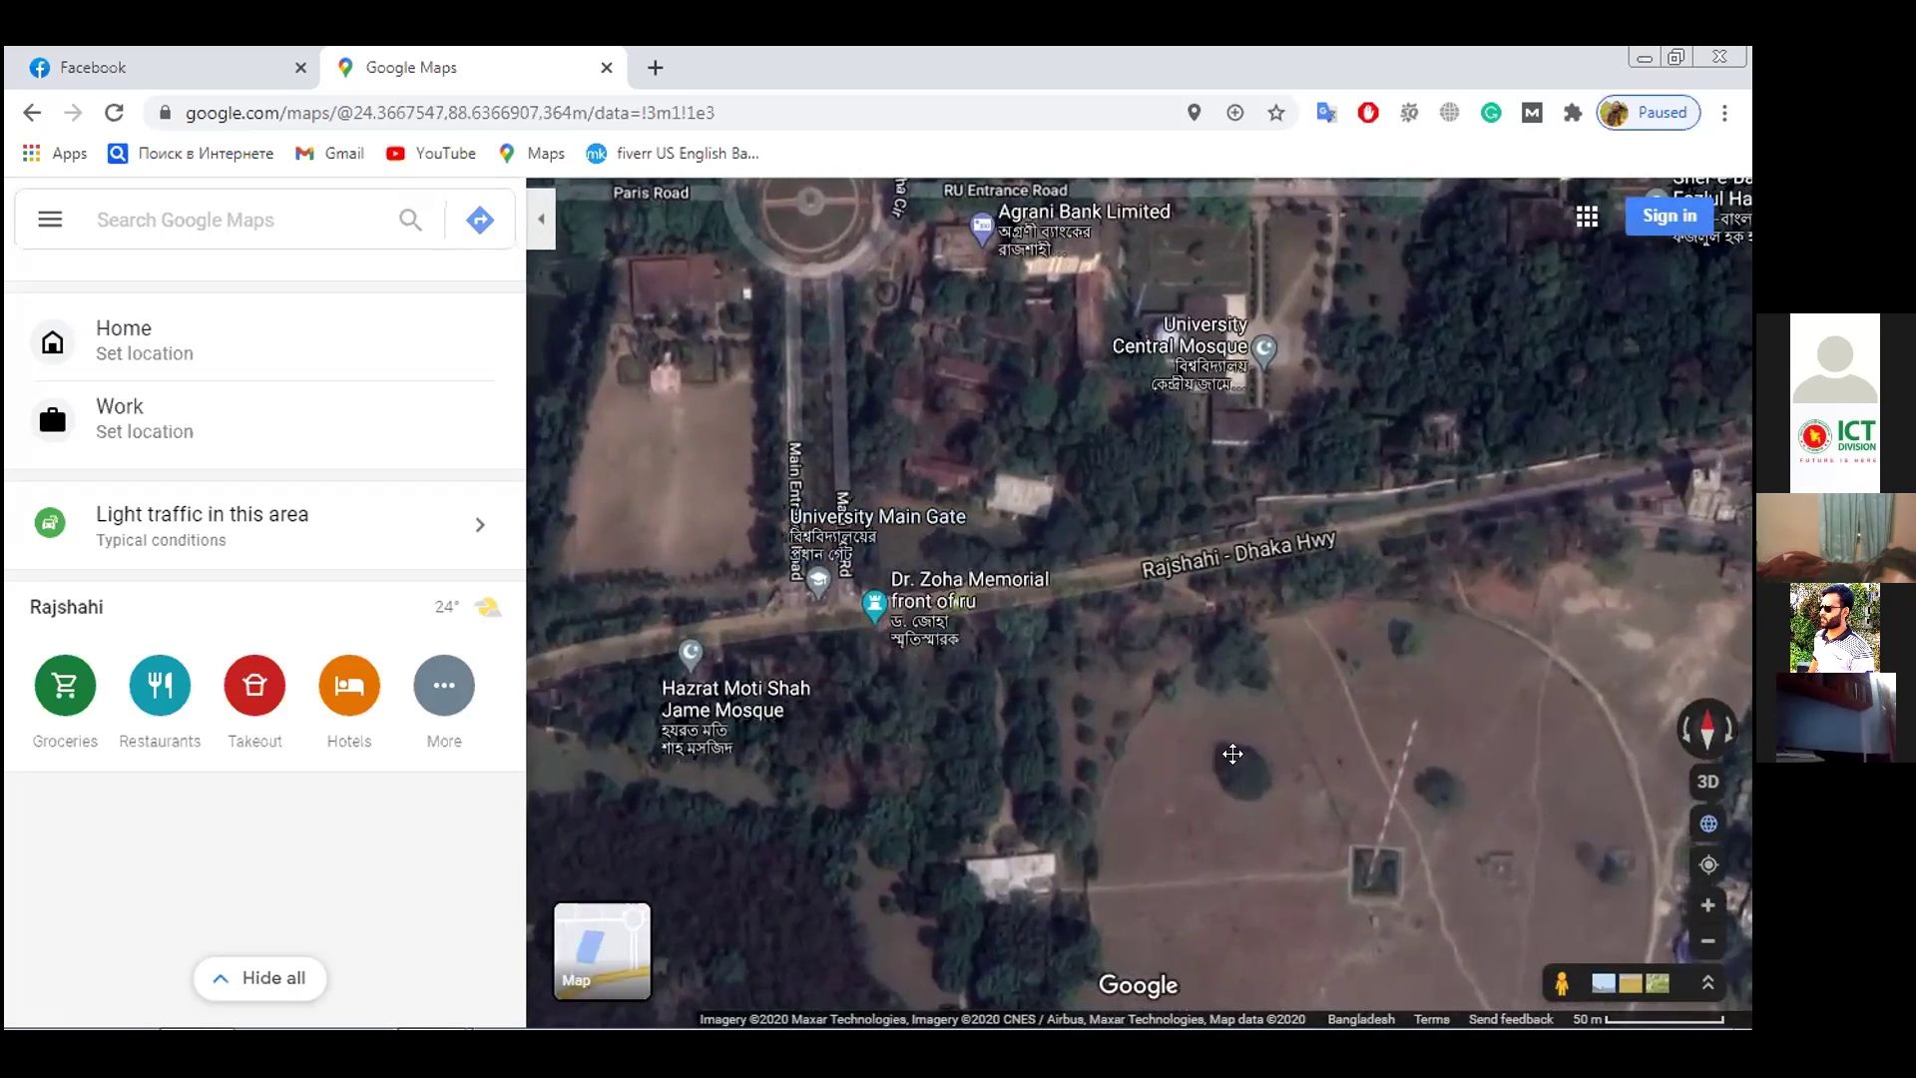
pyautogui.moveTo(1025, 651); pyautogui.dragTo(1056, 571)
pyautogui.moveTo(1027, 706); pyautogui.dragTo(1097, 658)
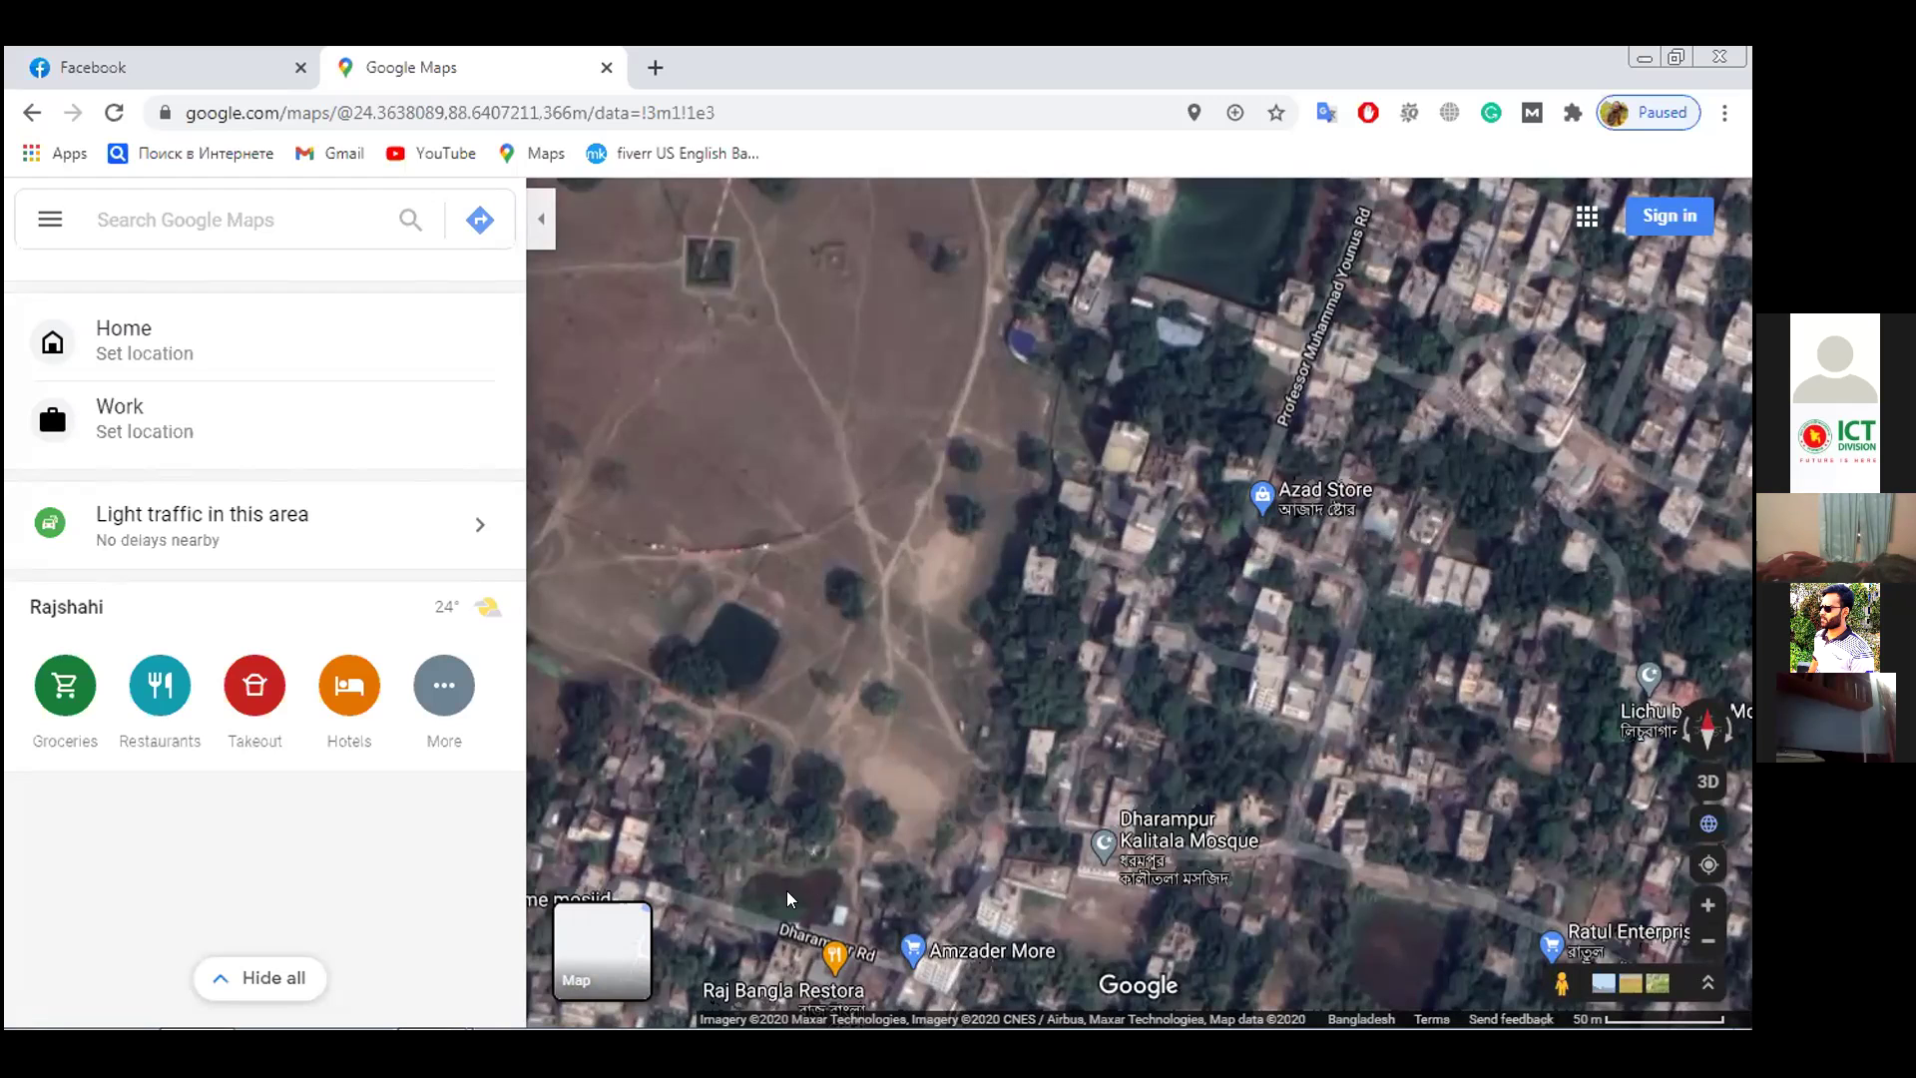
pyautogui.click(587, 948)
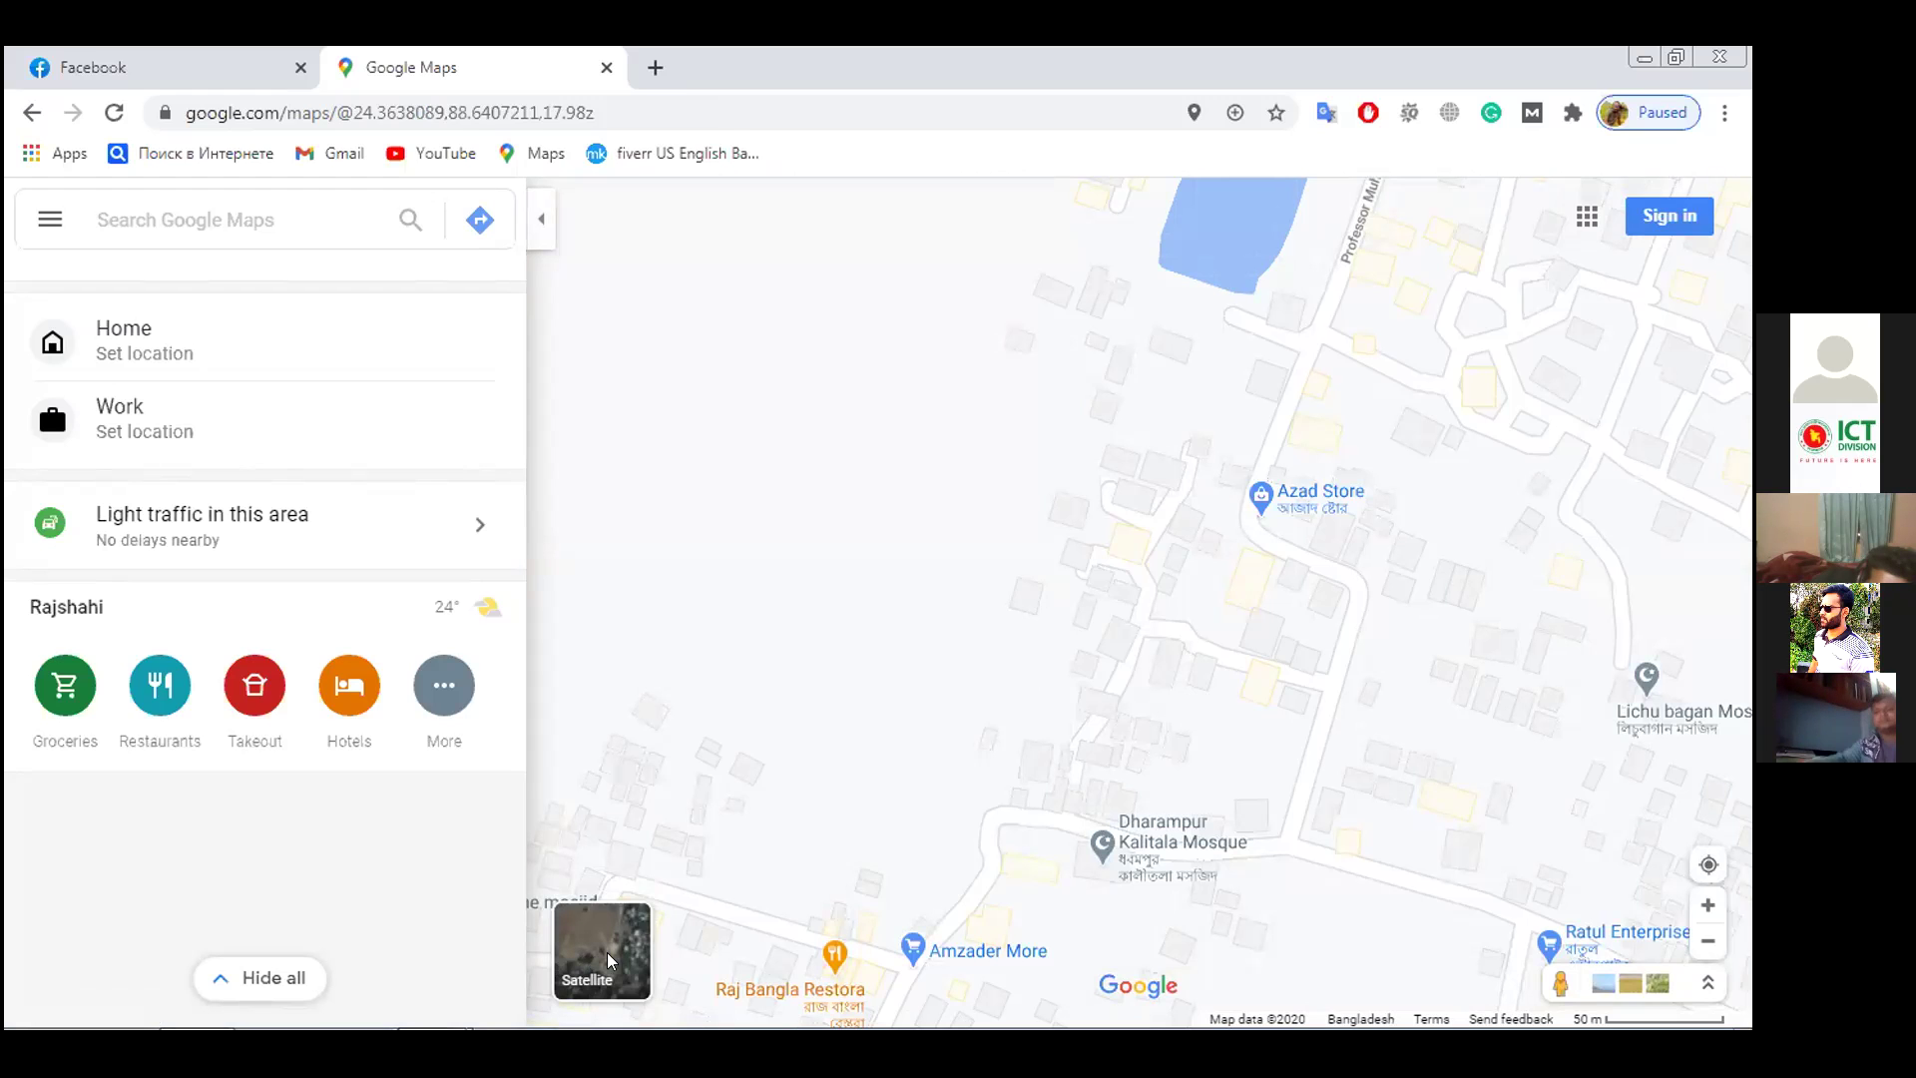
# Zoom to the 20 m scale and pan to the Biswas Mansion guest houses and Durga Mandir lake
pyautogui.scroll(2, 1319, 706)
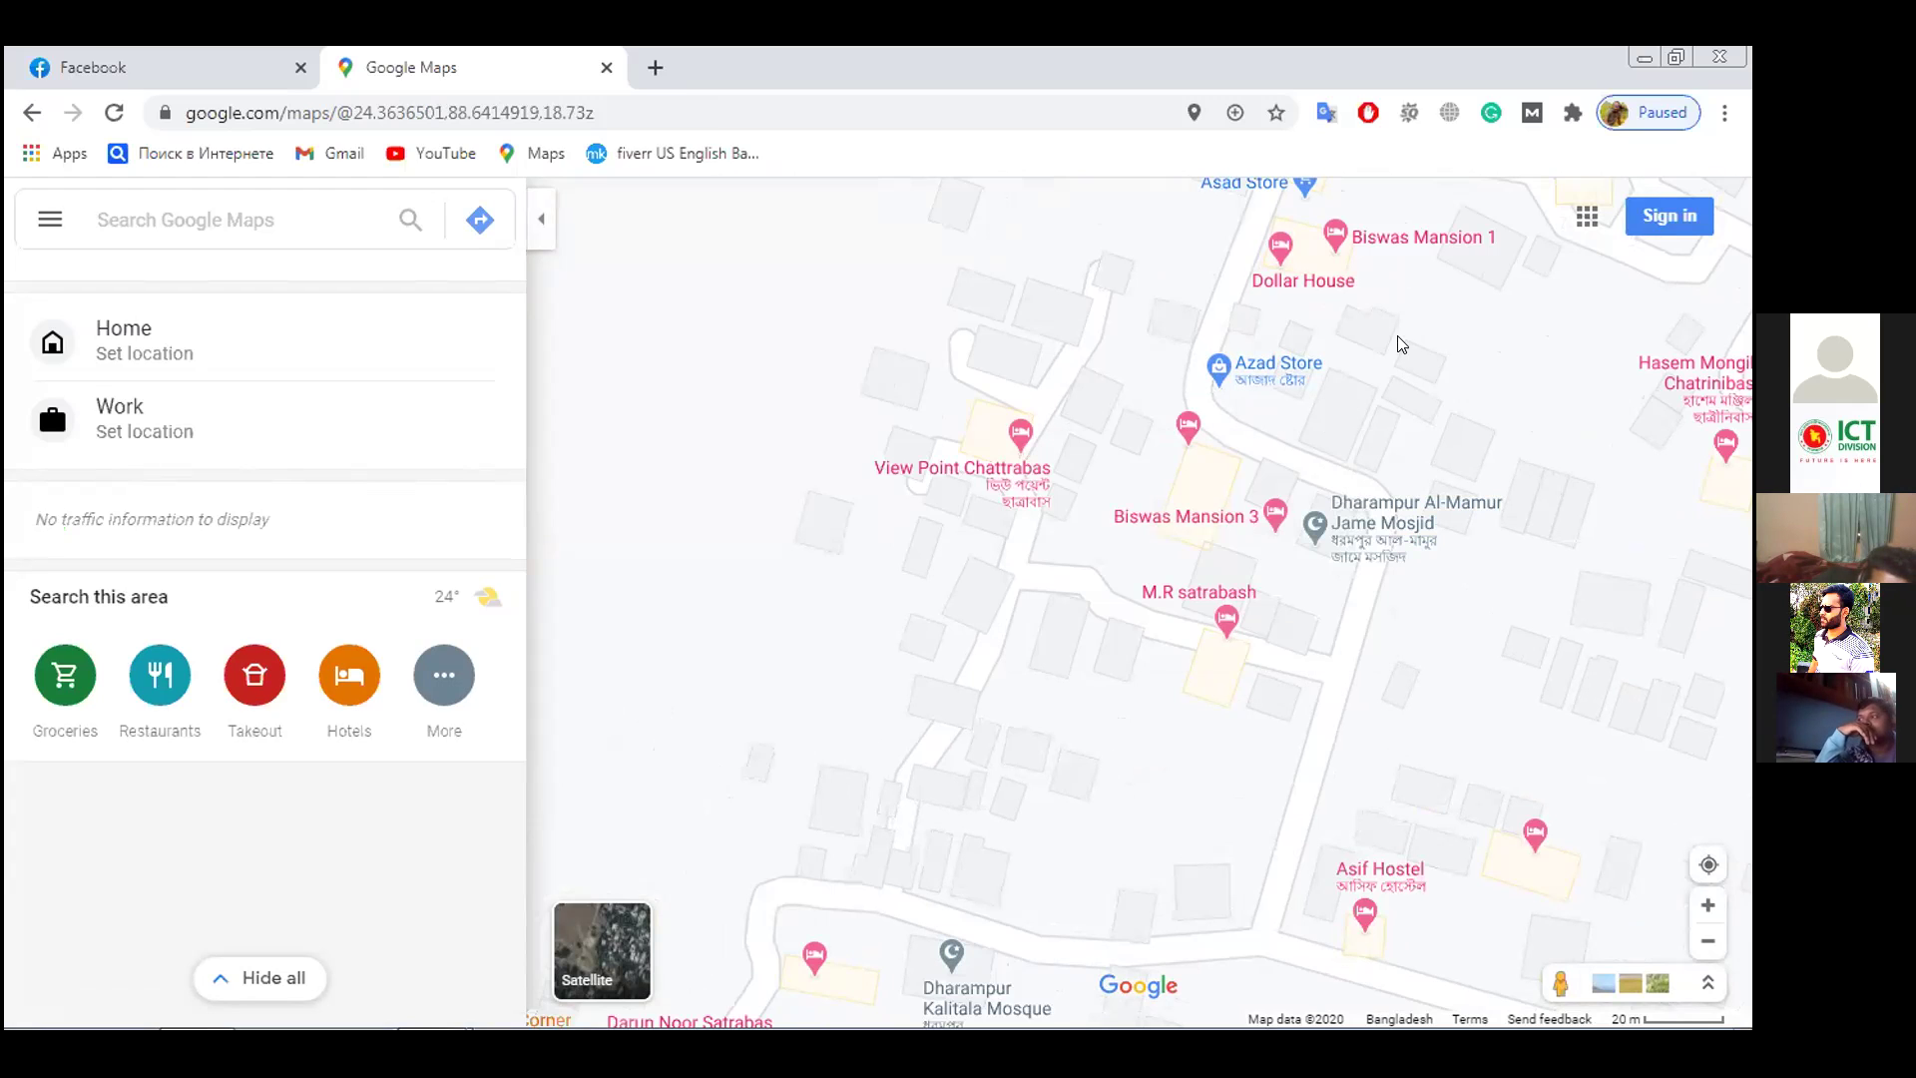
pyautogui.moveTo(1407, 390); pyautogui.dragTo(1022, 599)
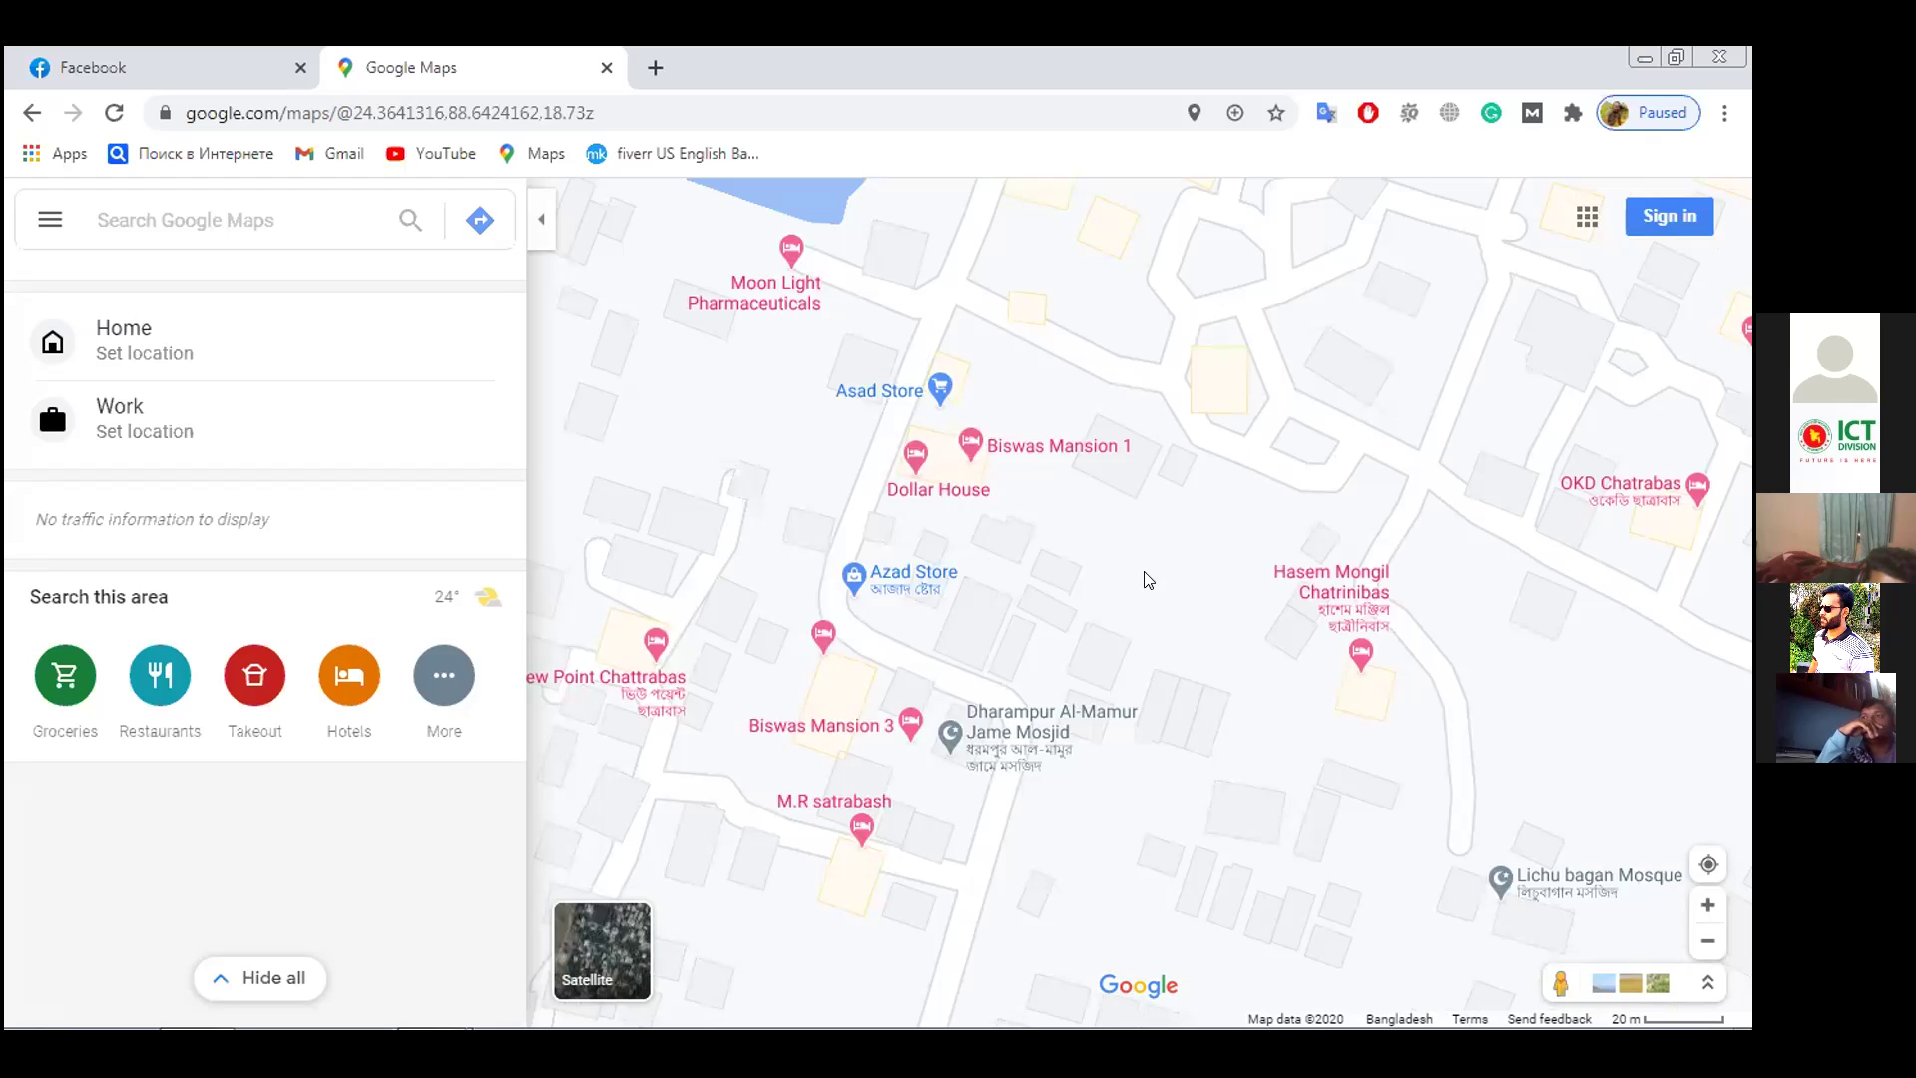
pyautogui.moveTo(1052, 394); pyautogui.dragTo(1087, 637)
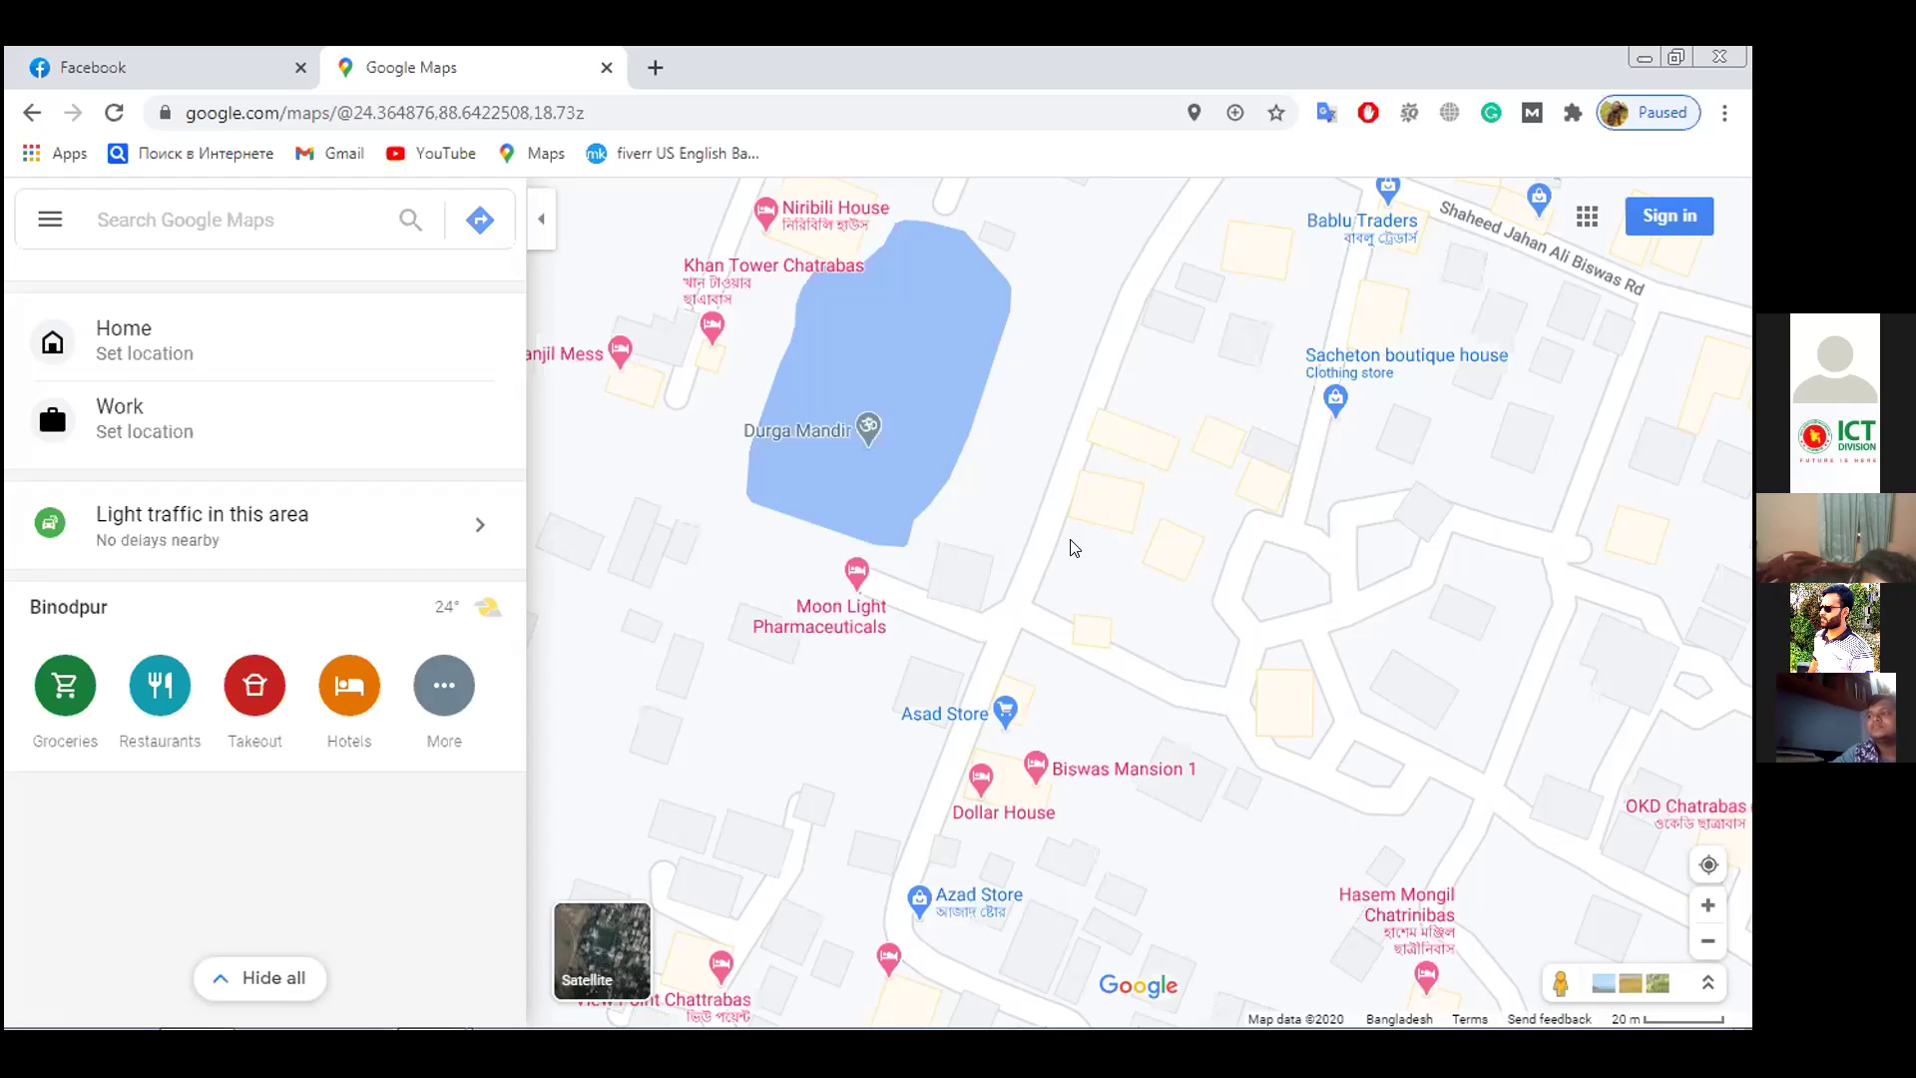
pyautogui.click(187, 206)
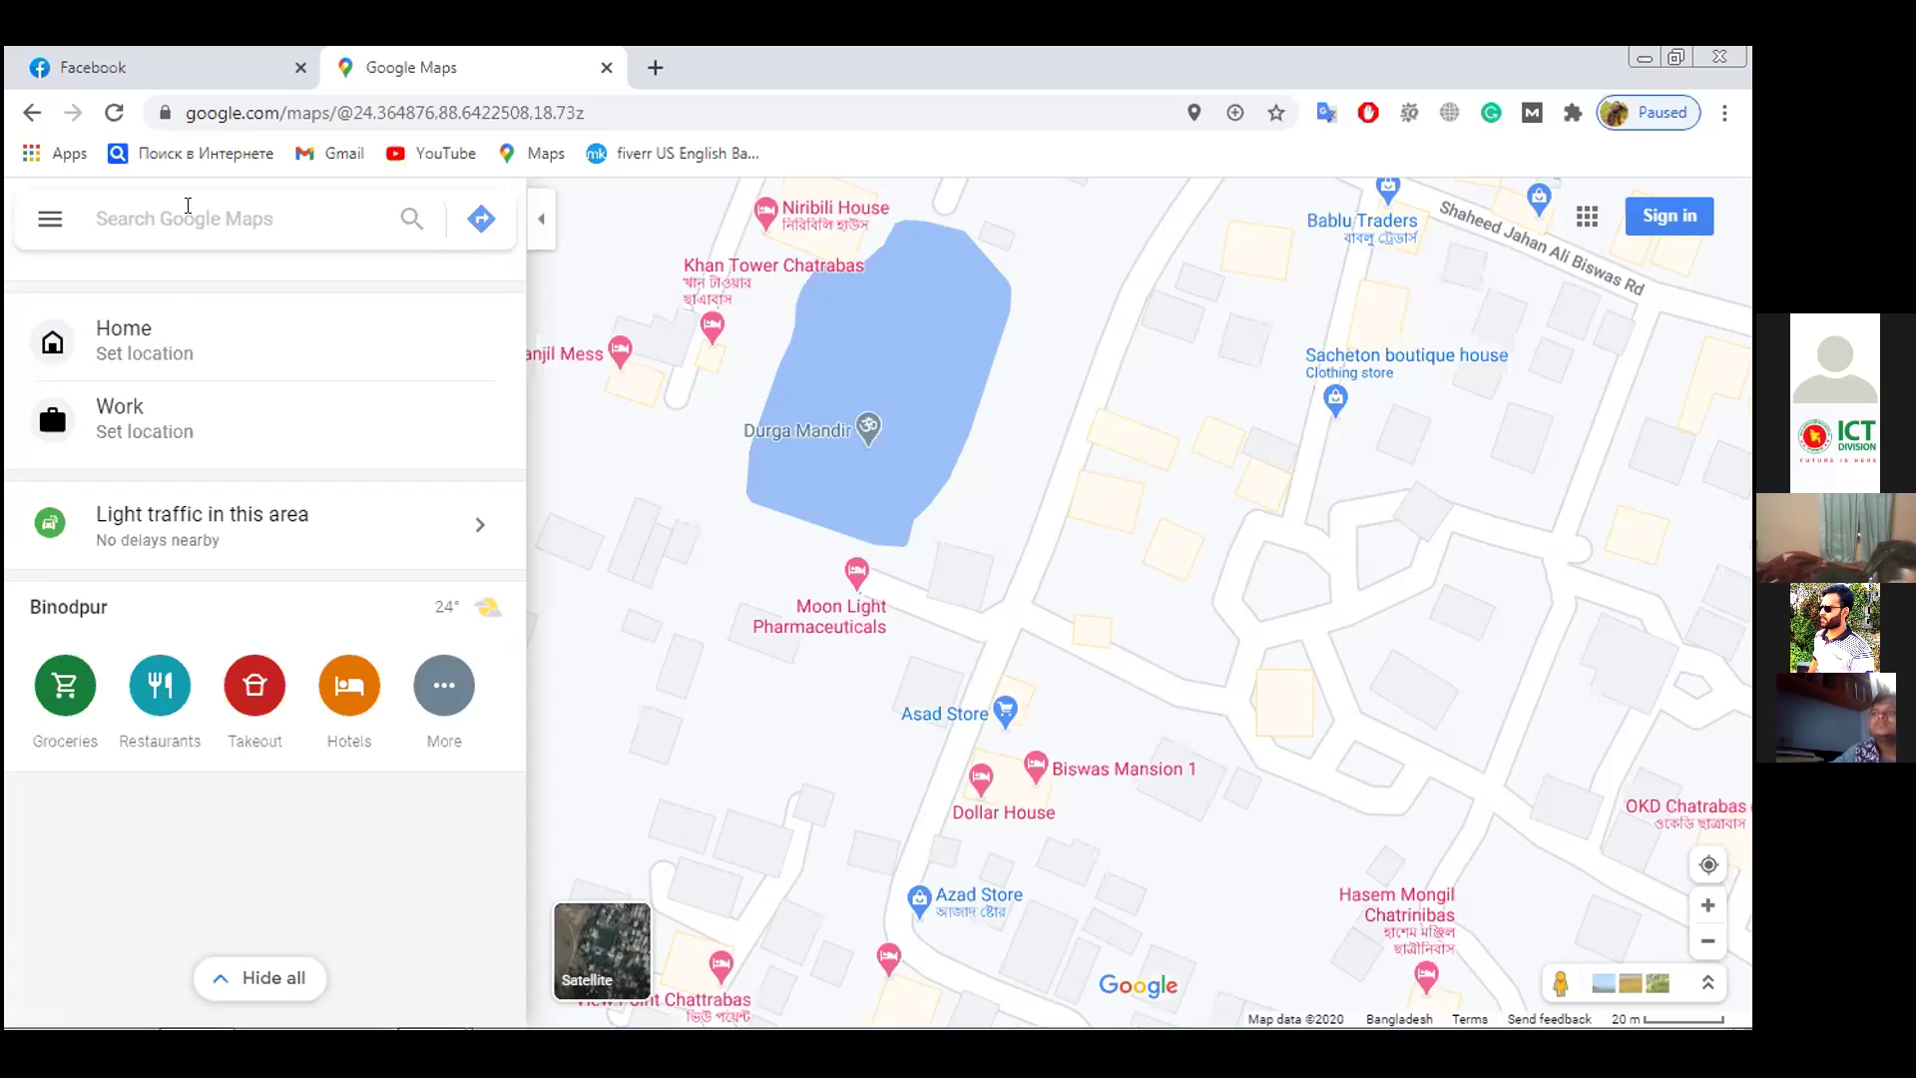
# Search for 'ca, usa' and pan east toward Nevada and Las Vegas
pyautogui.write('ca')
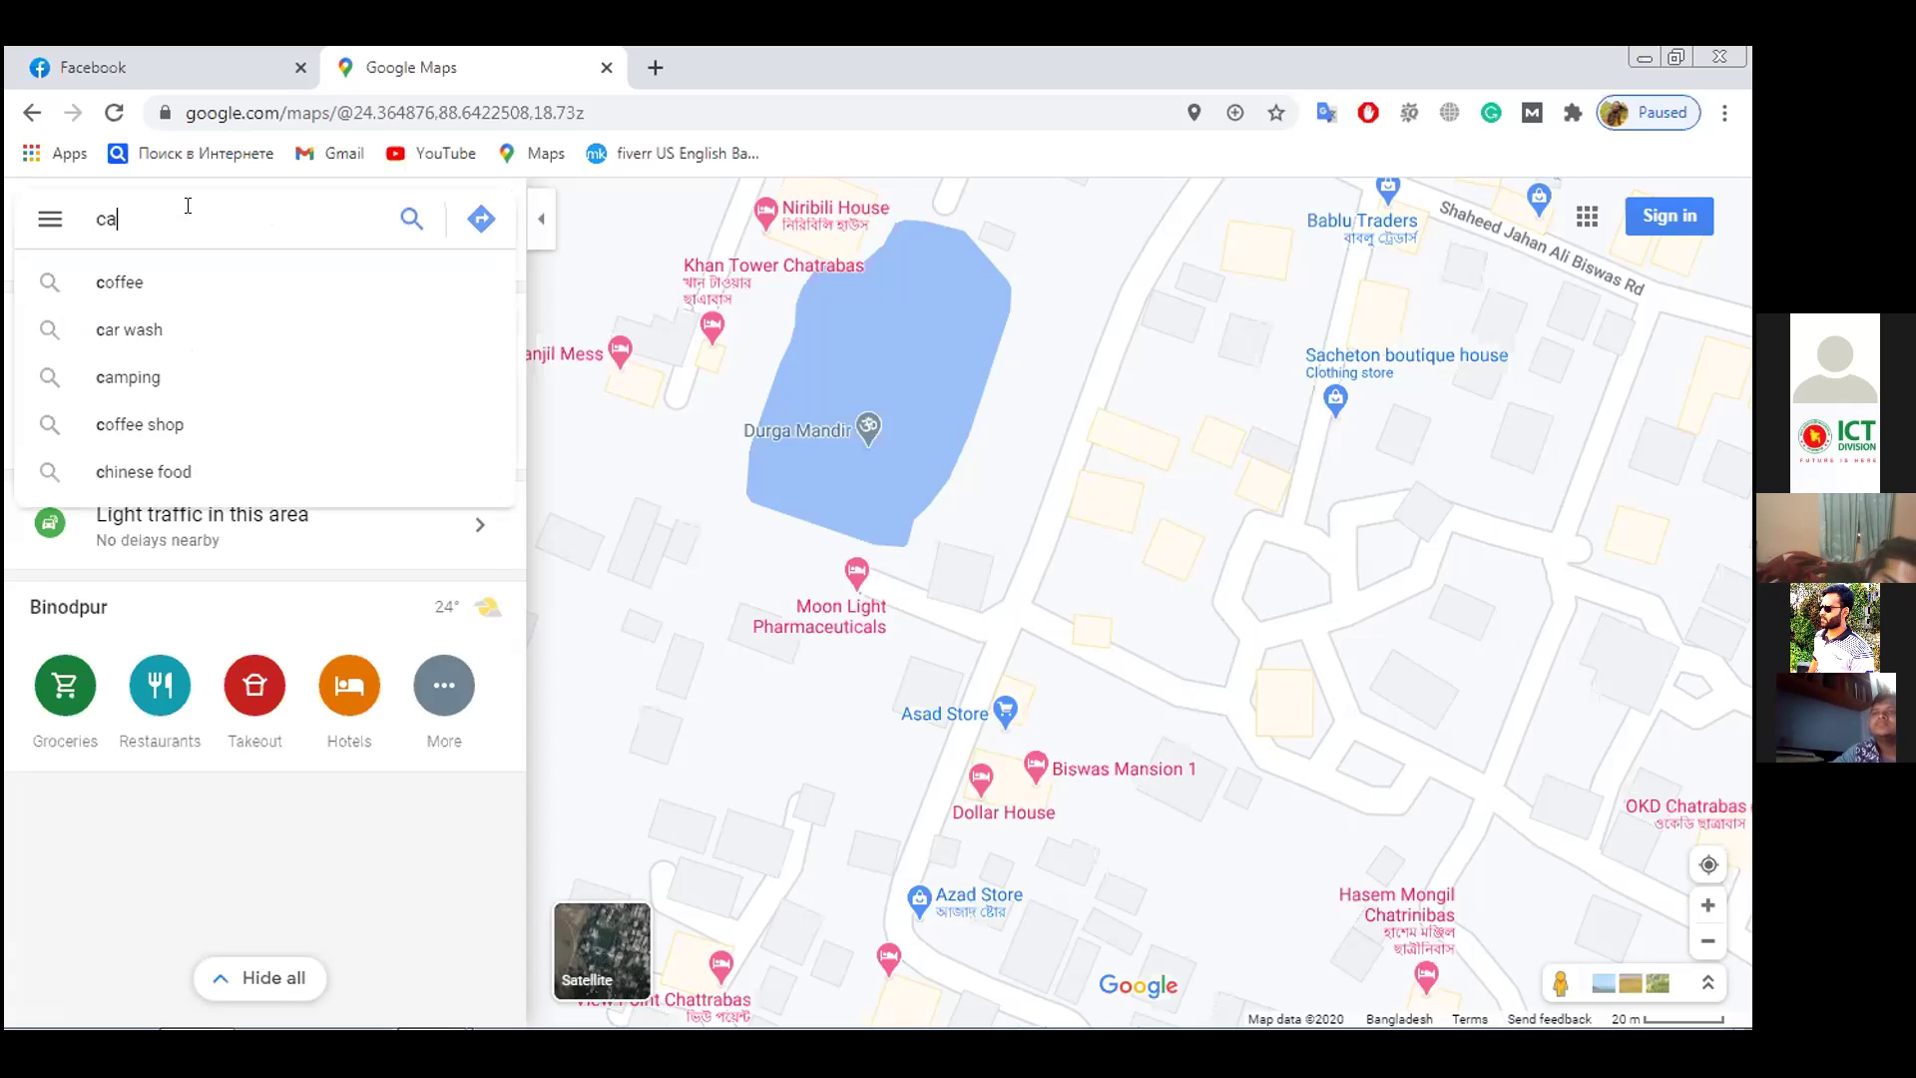
pyautogui.write(', ')
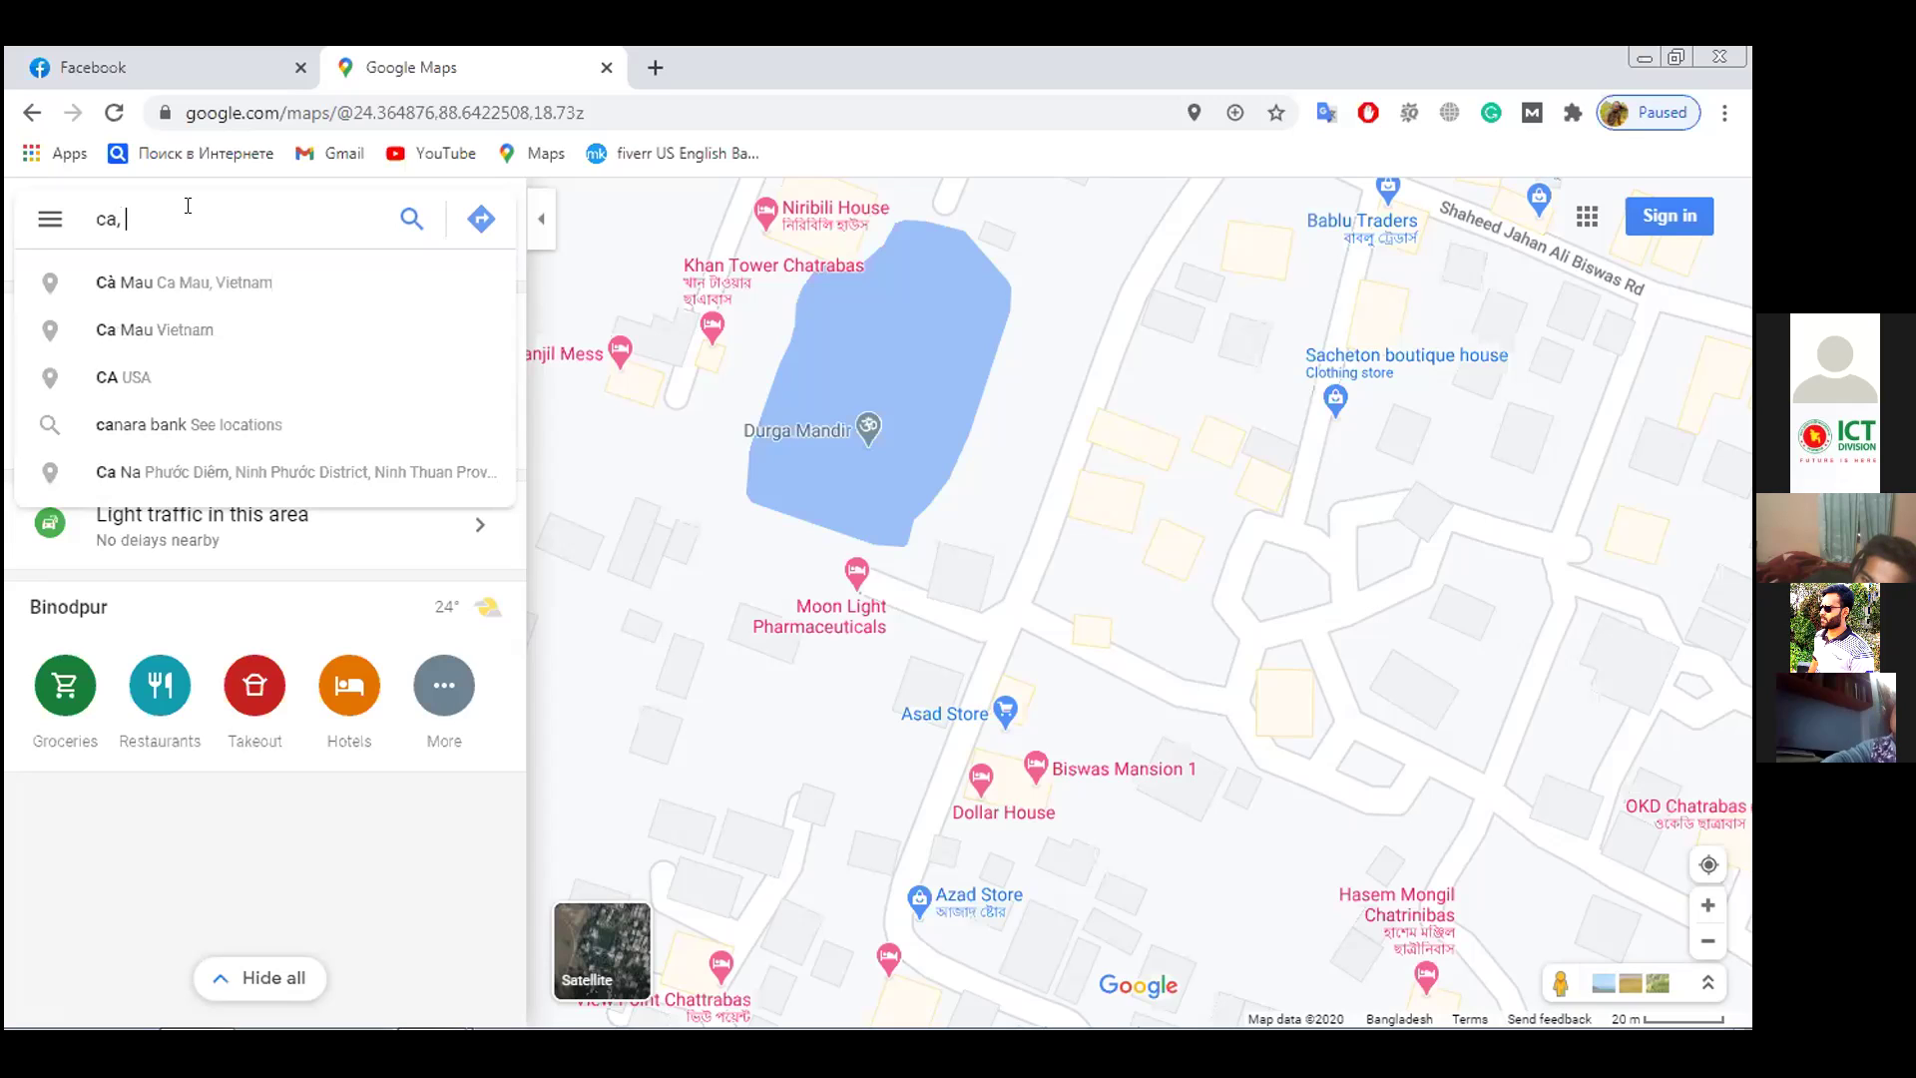
pyautogui.write('usa')
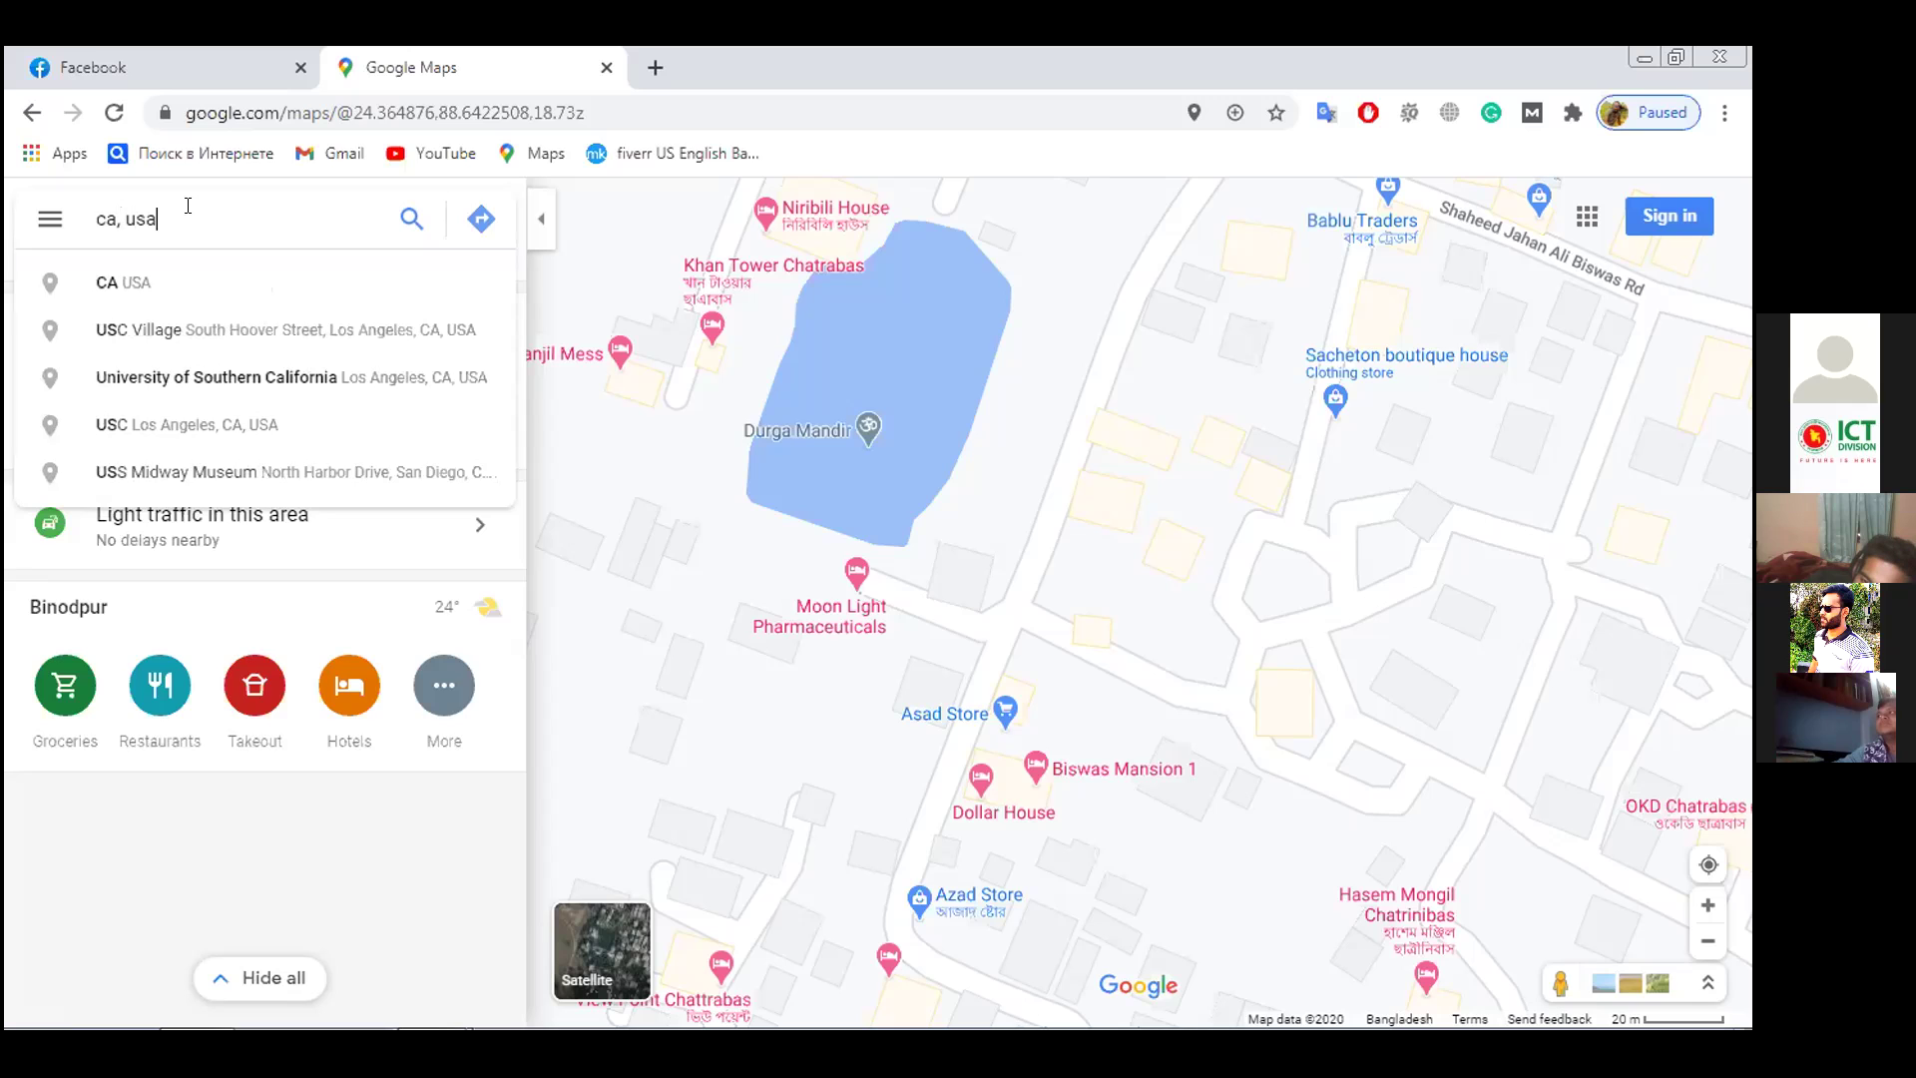
pyautogui.press('Return')
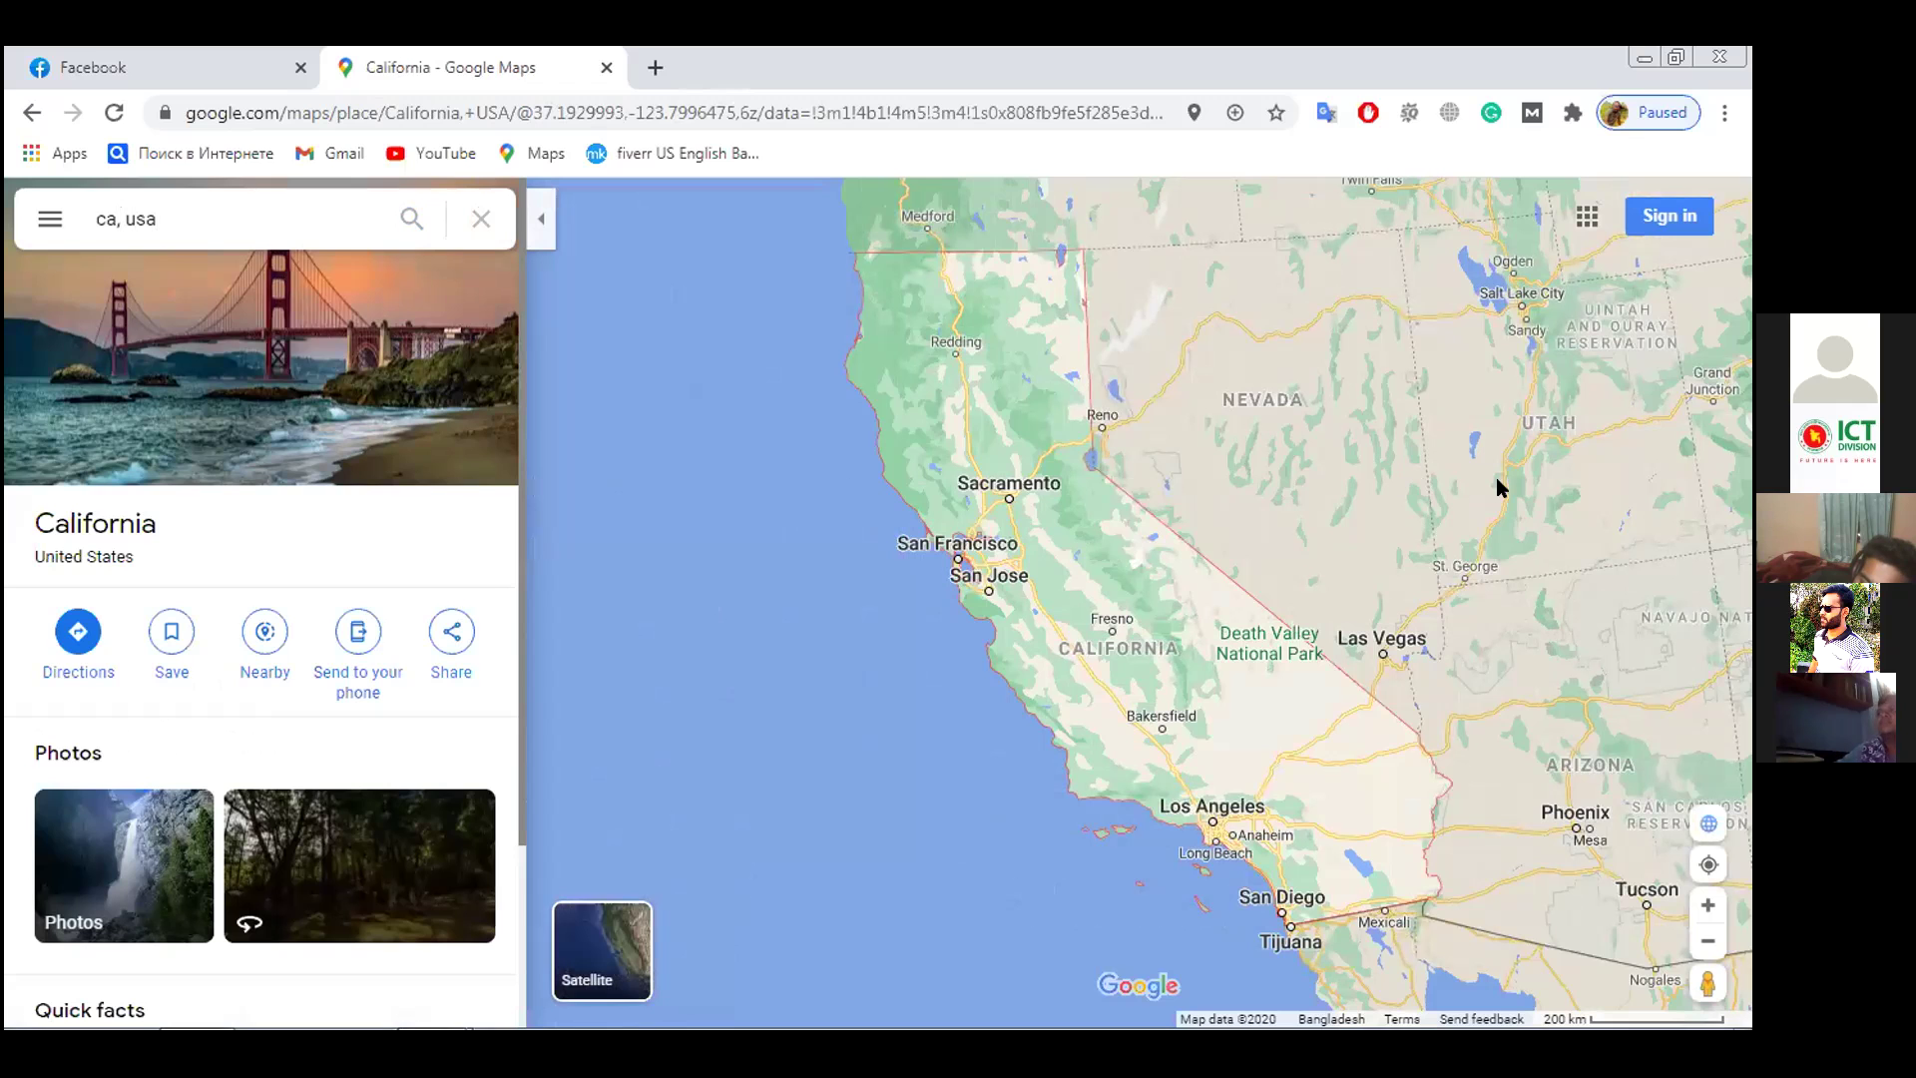
pyautogui.moveTo(1205, 613); pyautogui.dragTo(640, 876)
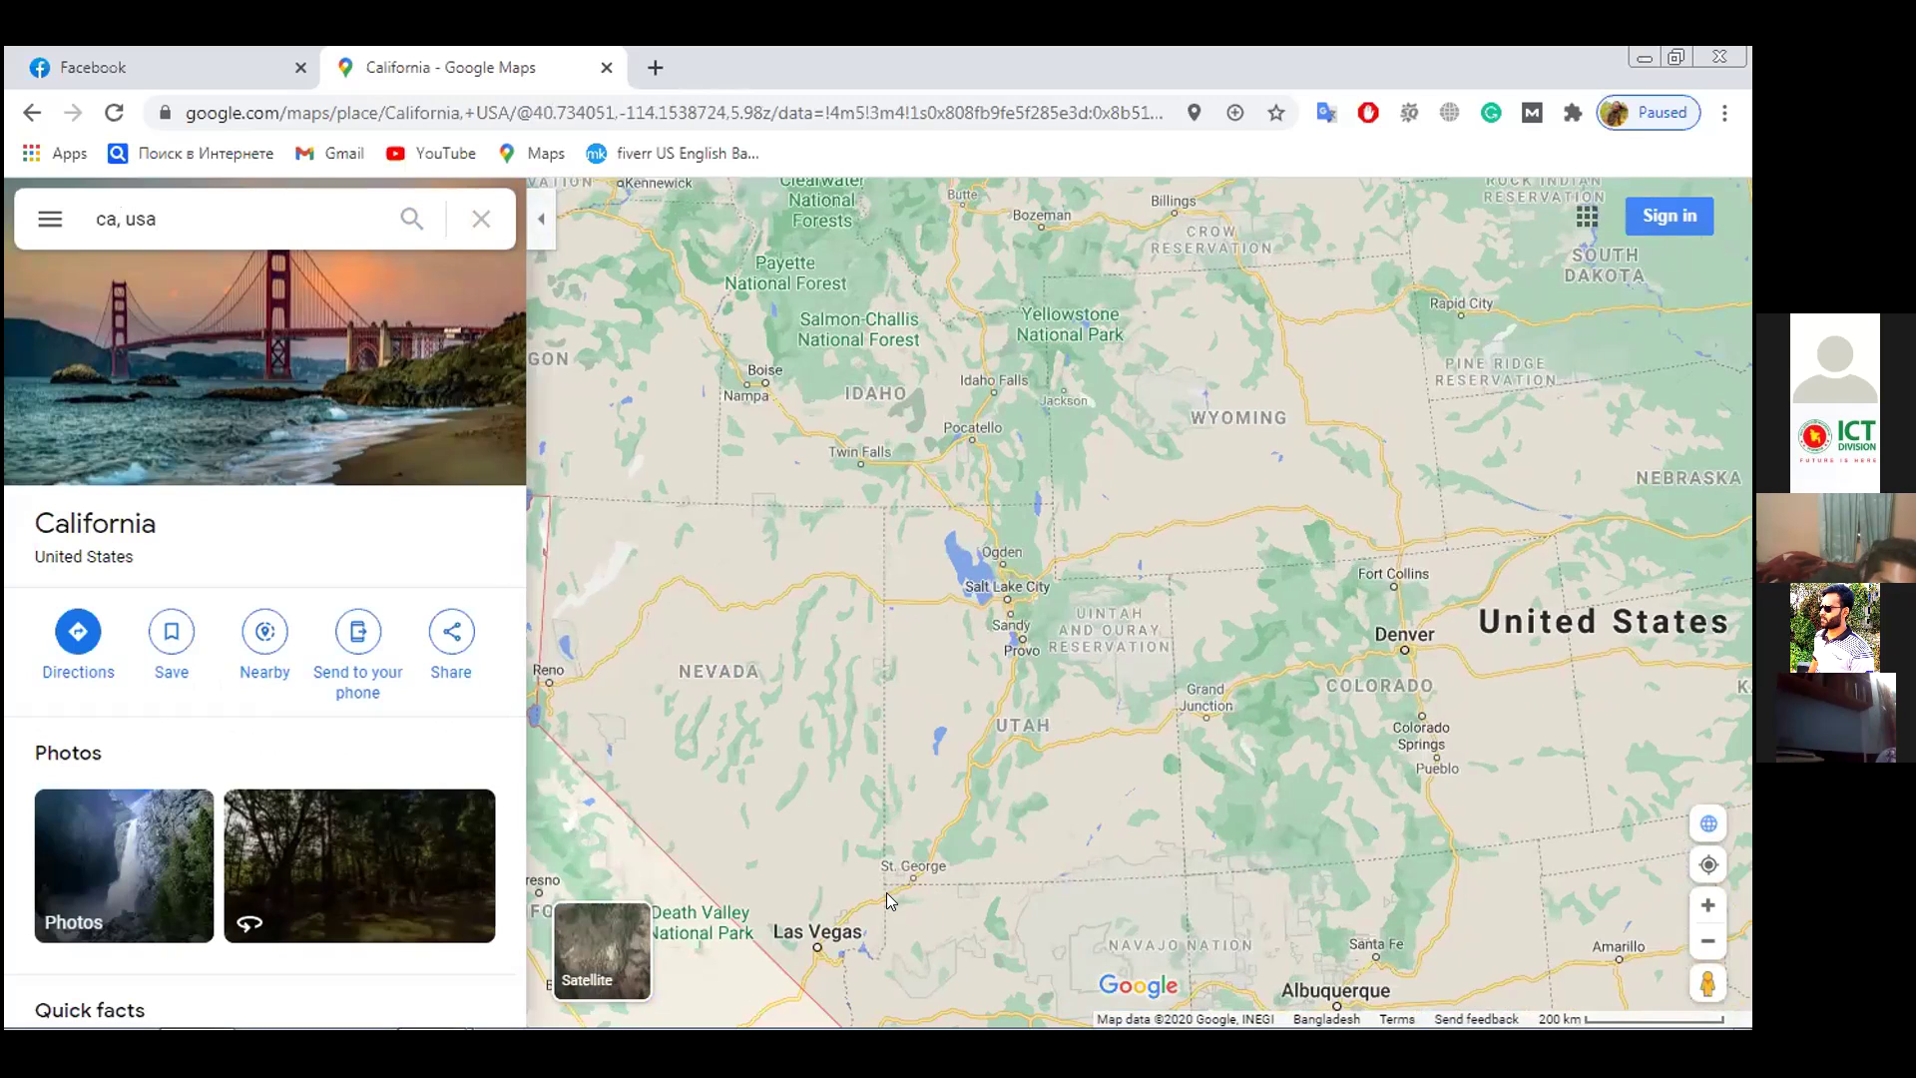
pyautogui.moveTo(898, 878); pyautogui.dragTo(1041, 694)
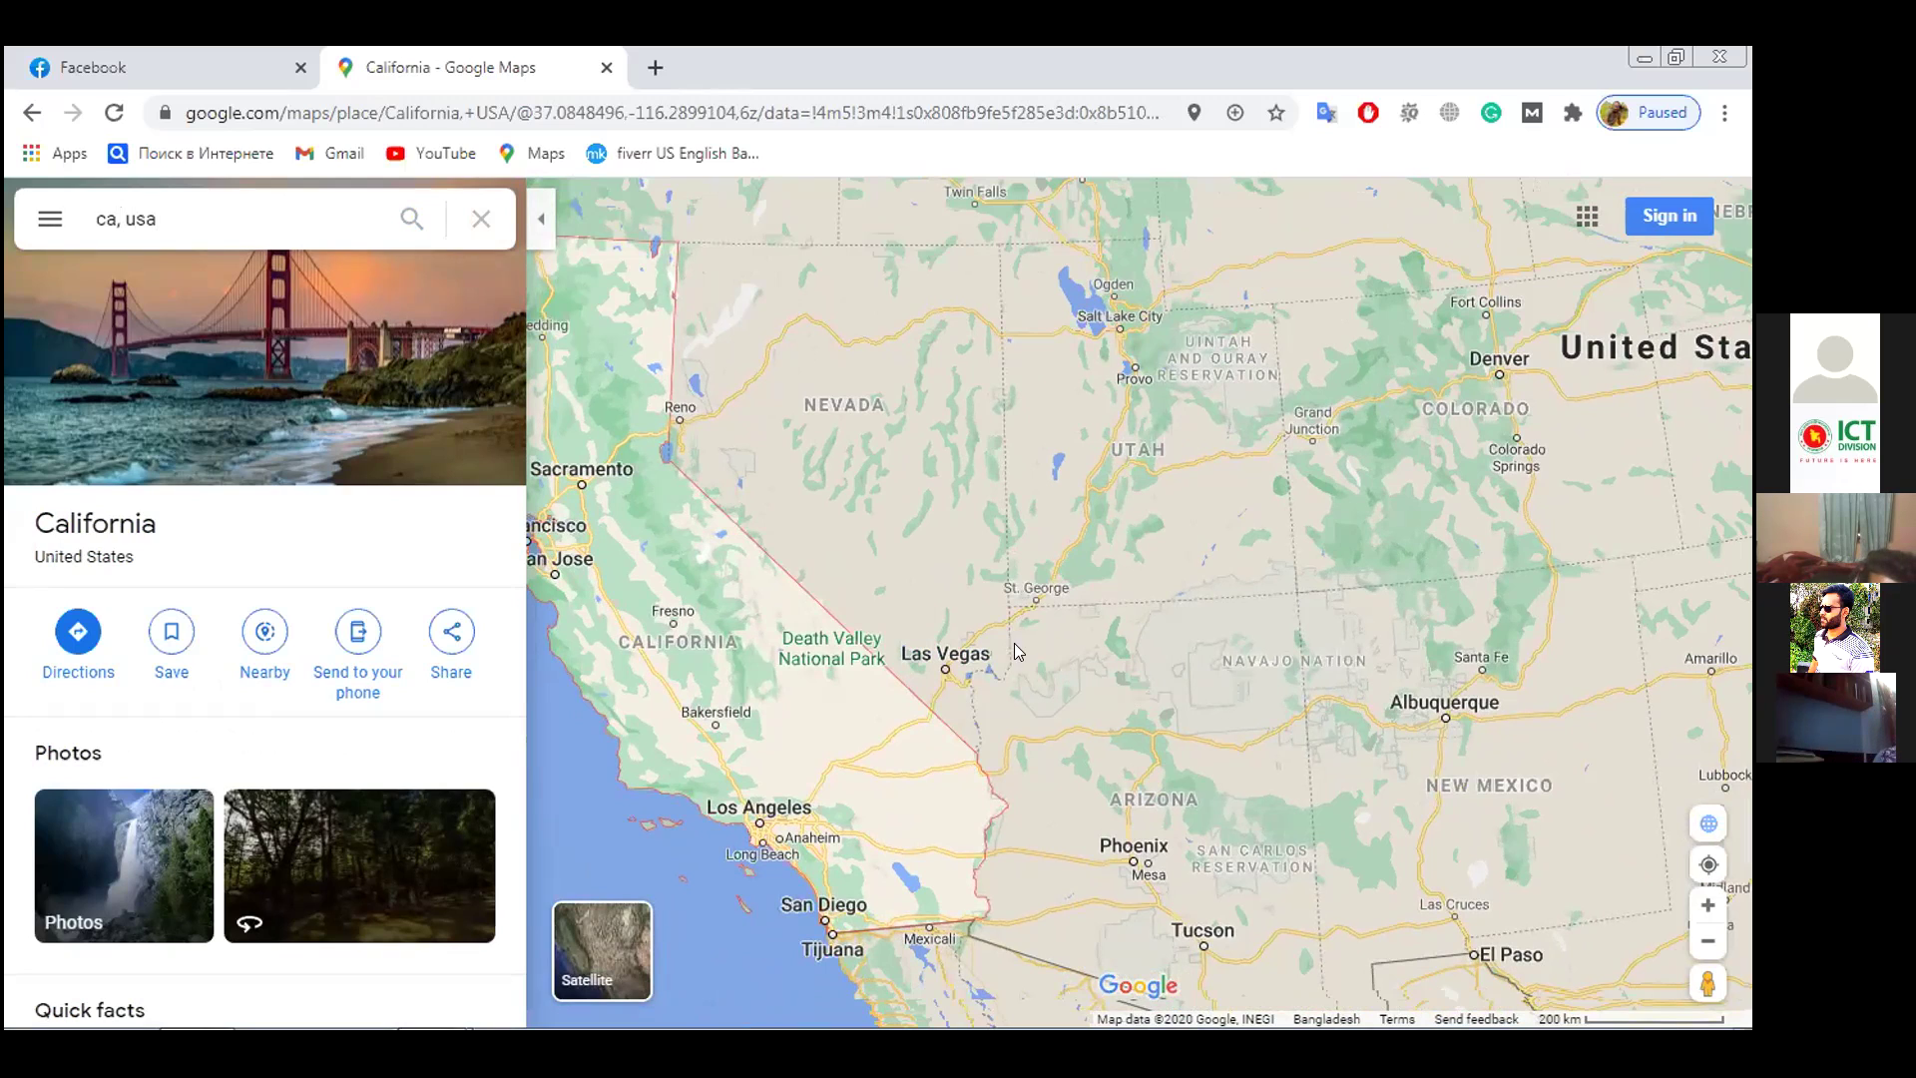
# Zoom into Nevada, centre on Highland Peak and Pioche, and open that spot's context menu
pyautogui.scroll(3, 890, 555)
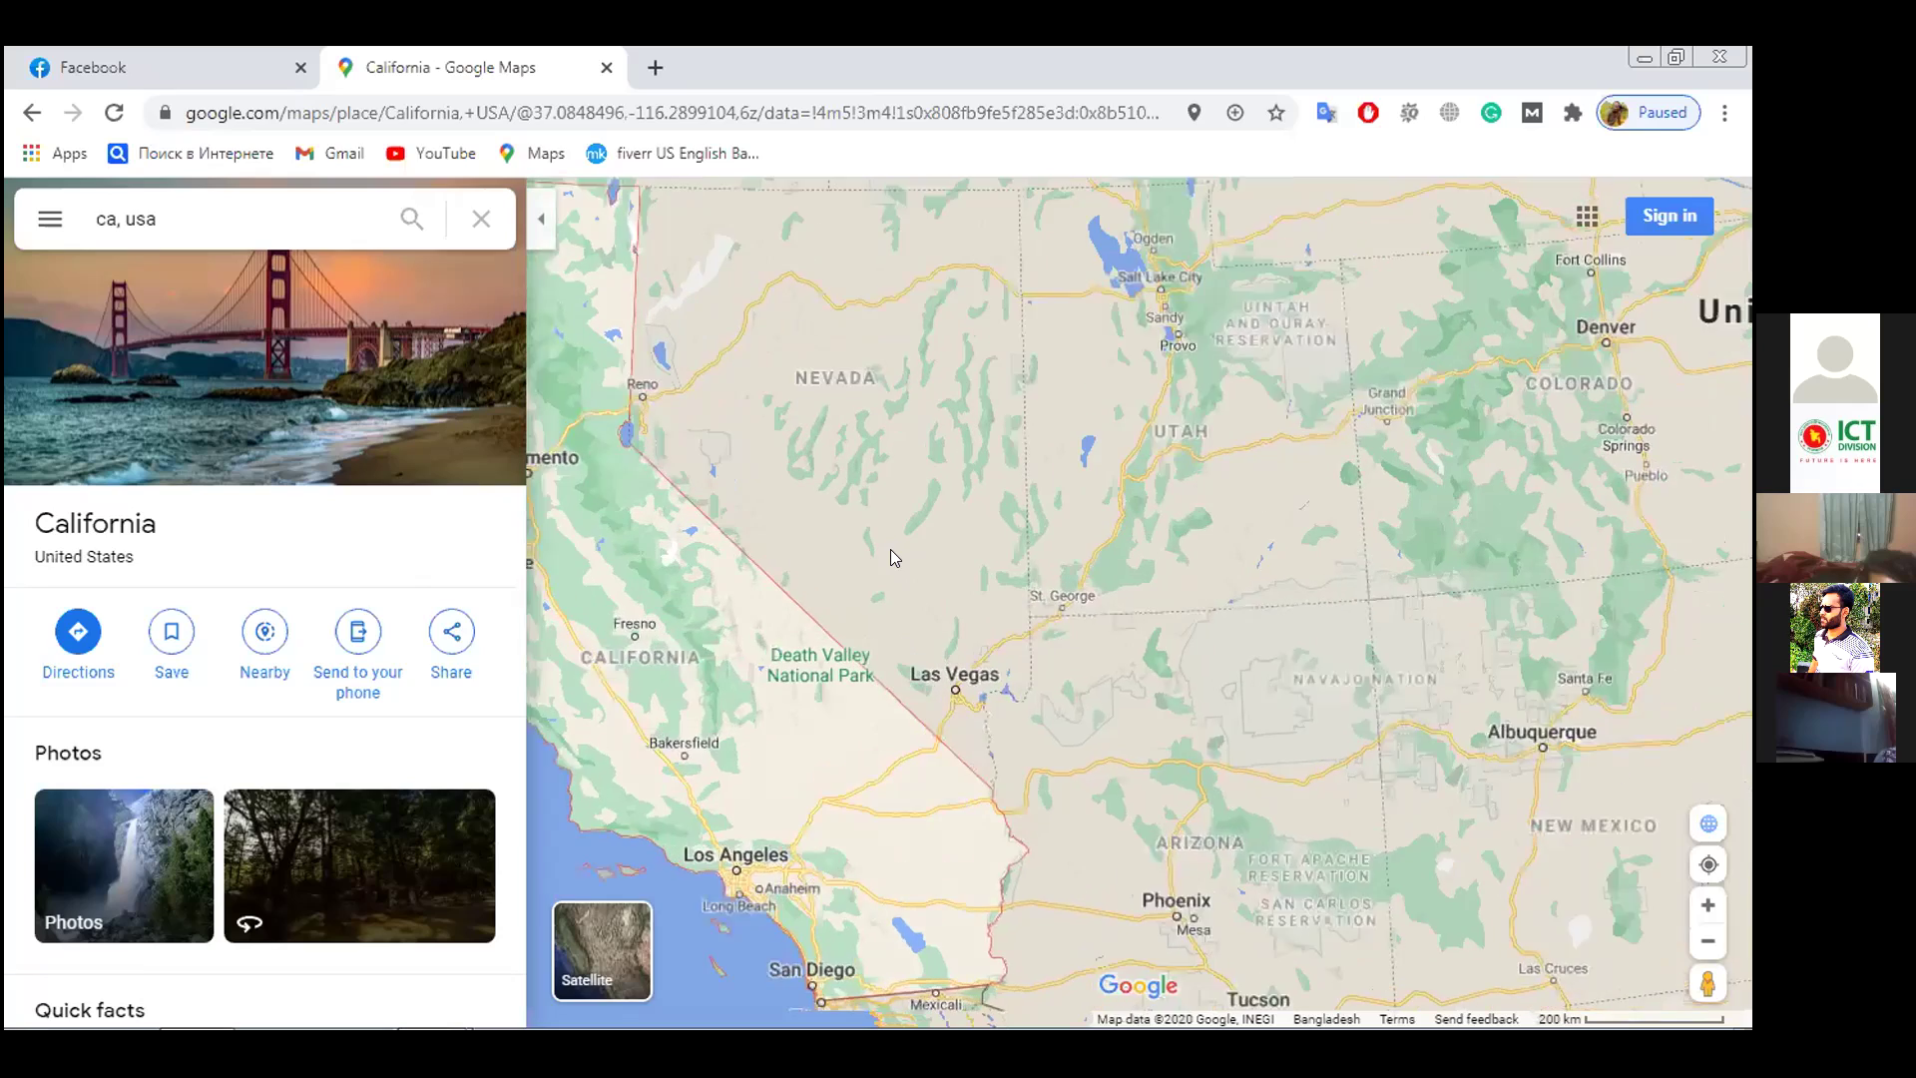
pyautogui.scroll(2, 894, 607)
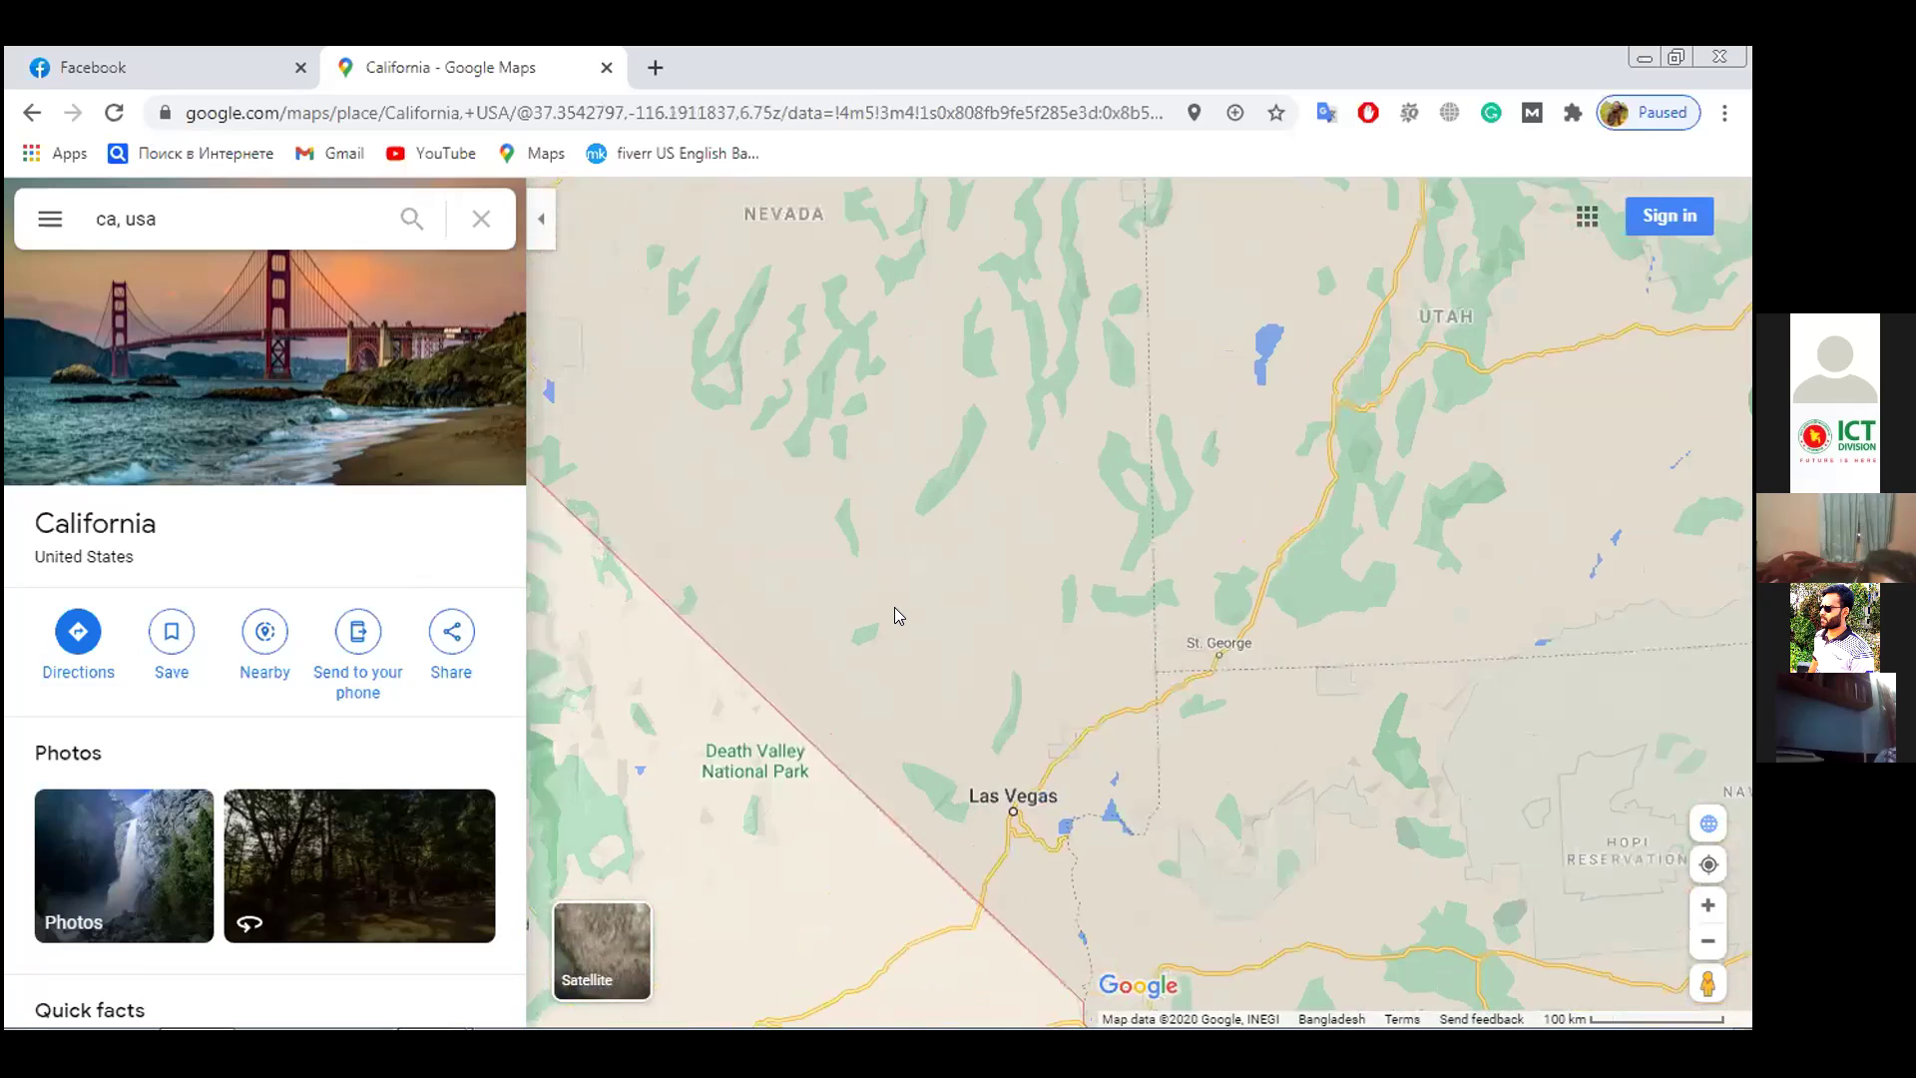
pyautogui.scroll(2, 894, 607)
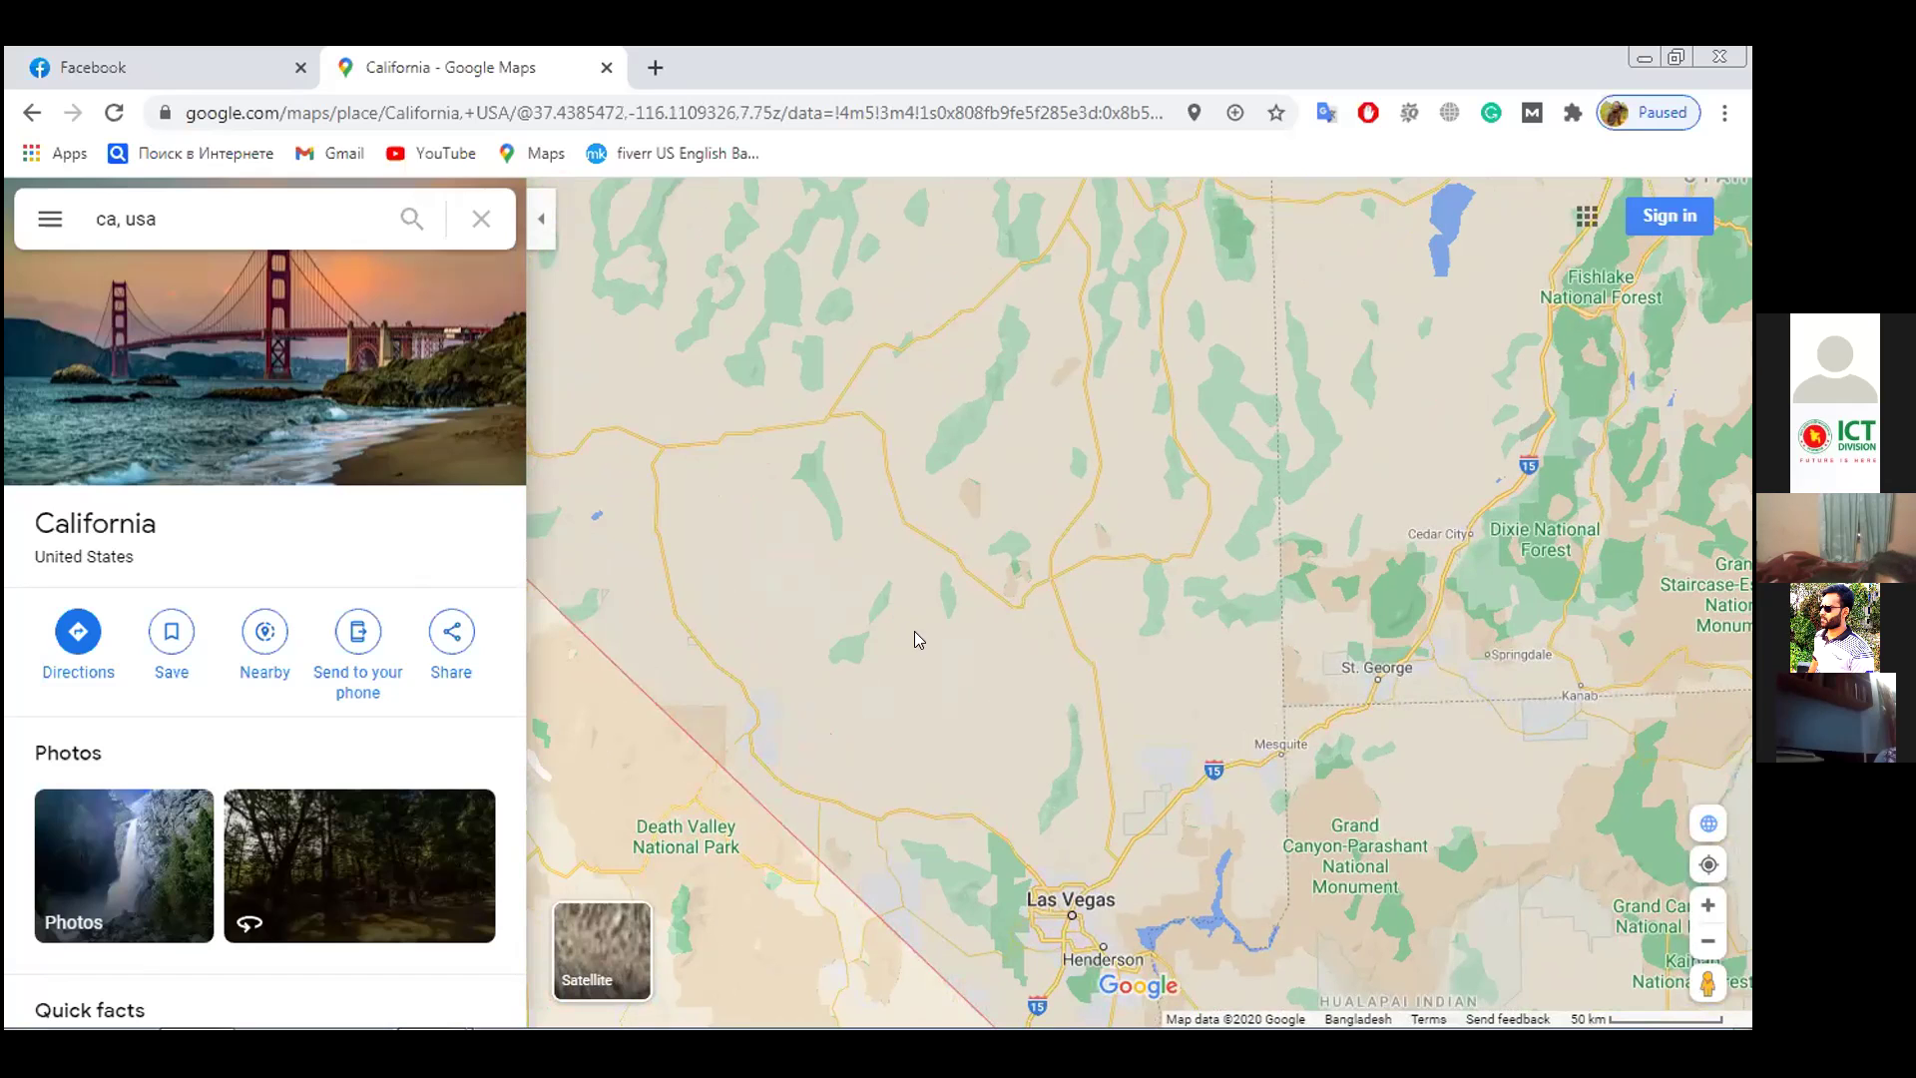
pyautogui.scroll(2, 924, 644)
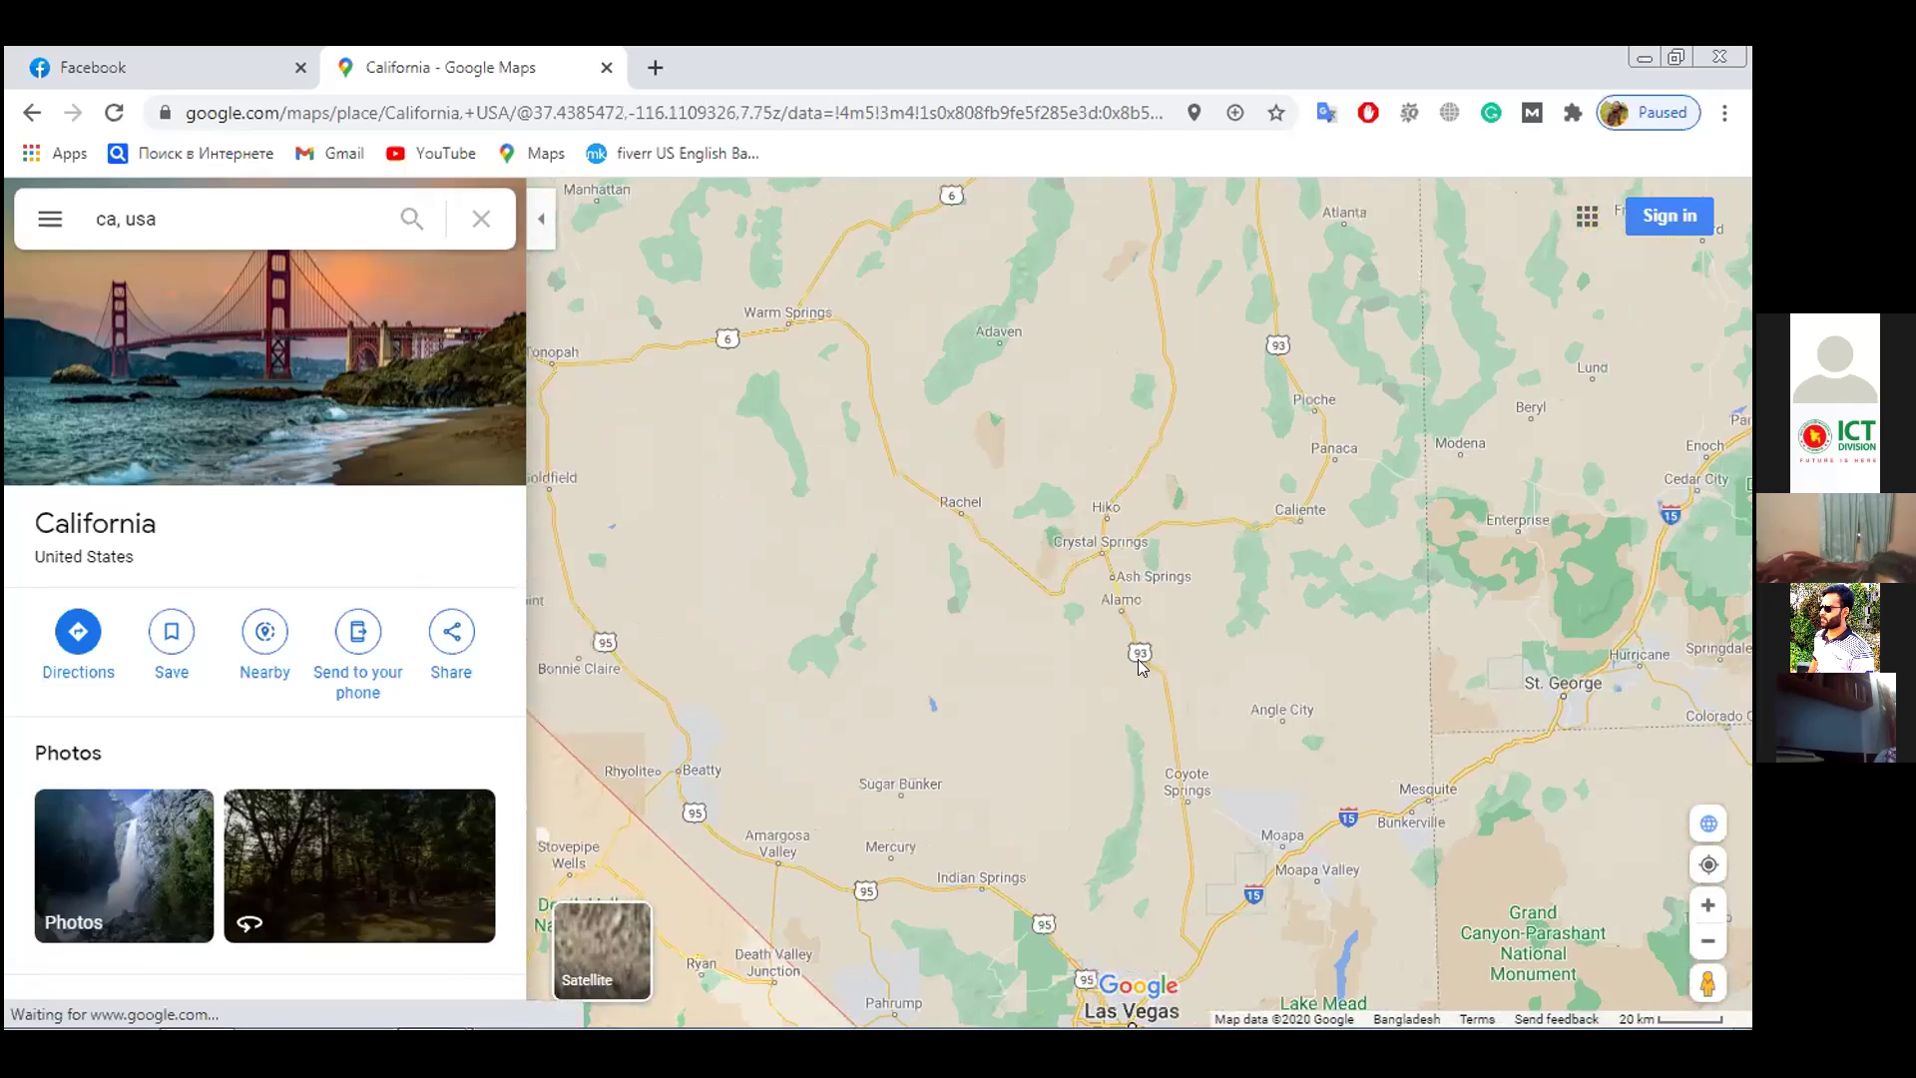
pyautogui.scroll(2, 1098, 695)
pyautogui.scroll(4, 1097, 695)
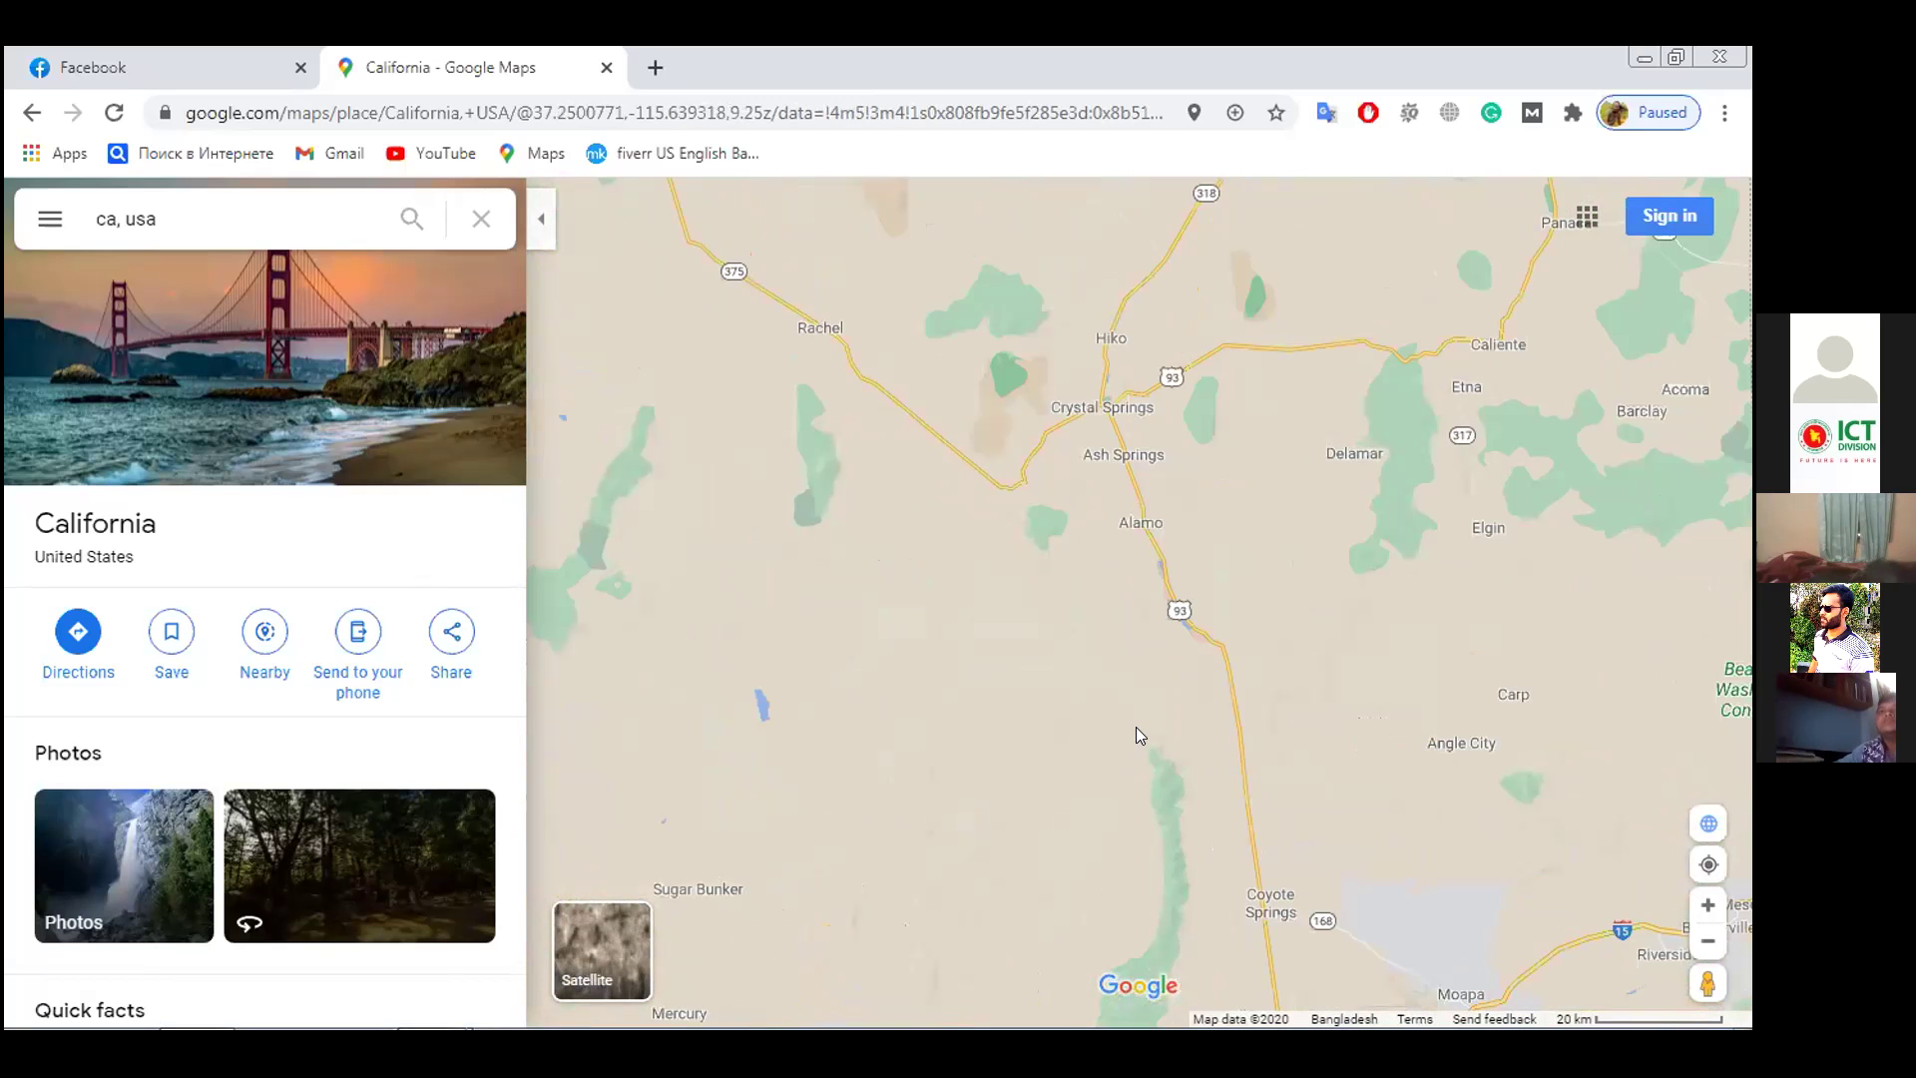
pyautogui.scroll(3, 1135, 726)
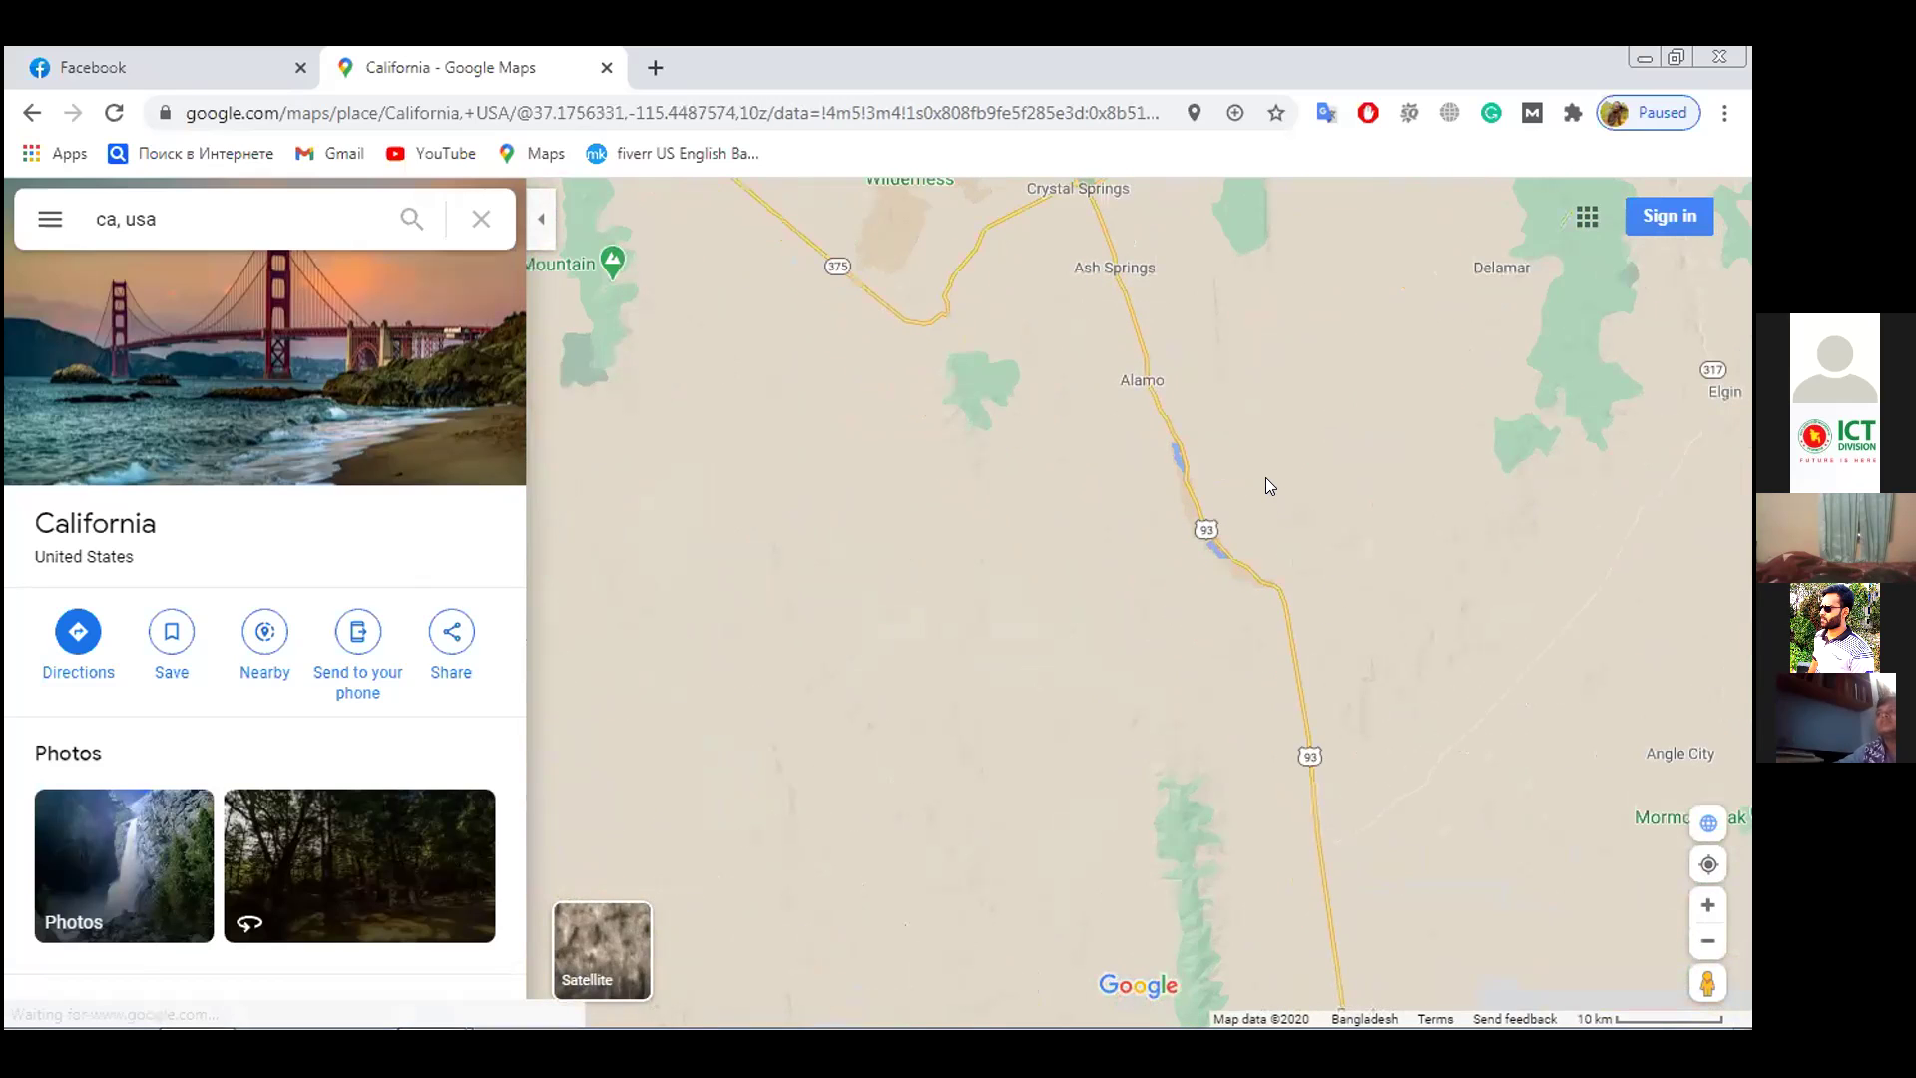
pyautogui.moveTo(1303, 437); pyautogui.dragTo(1018, 795)
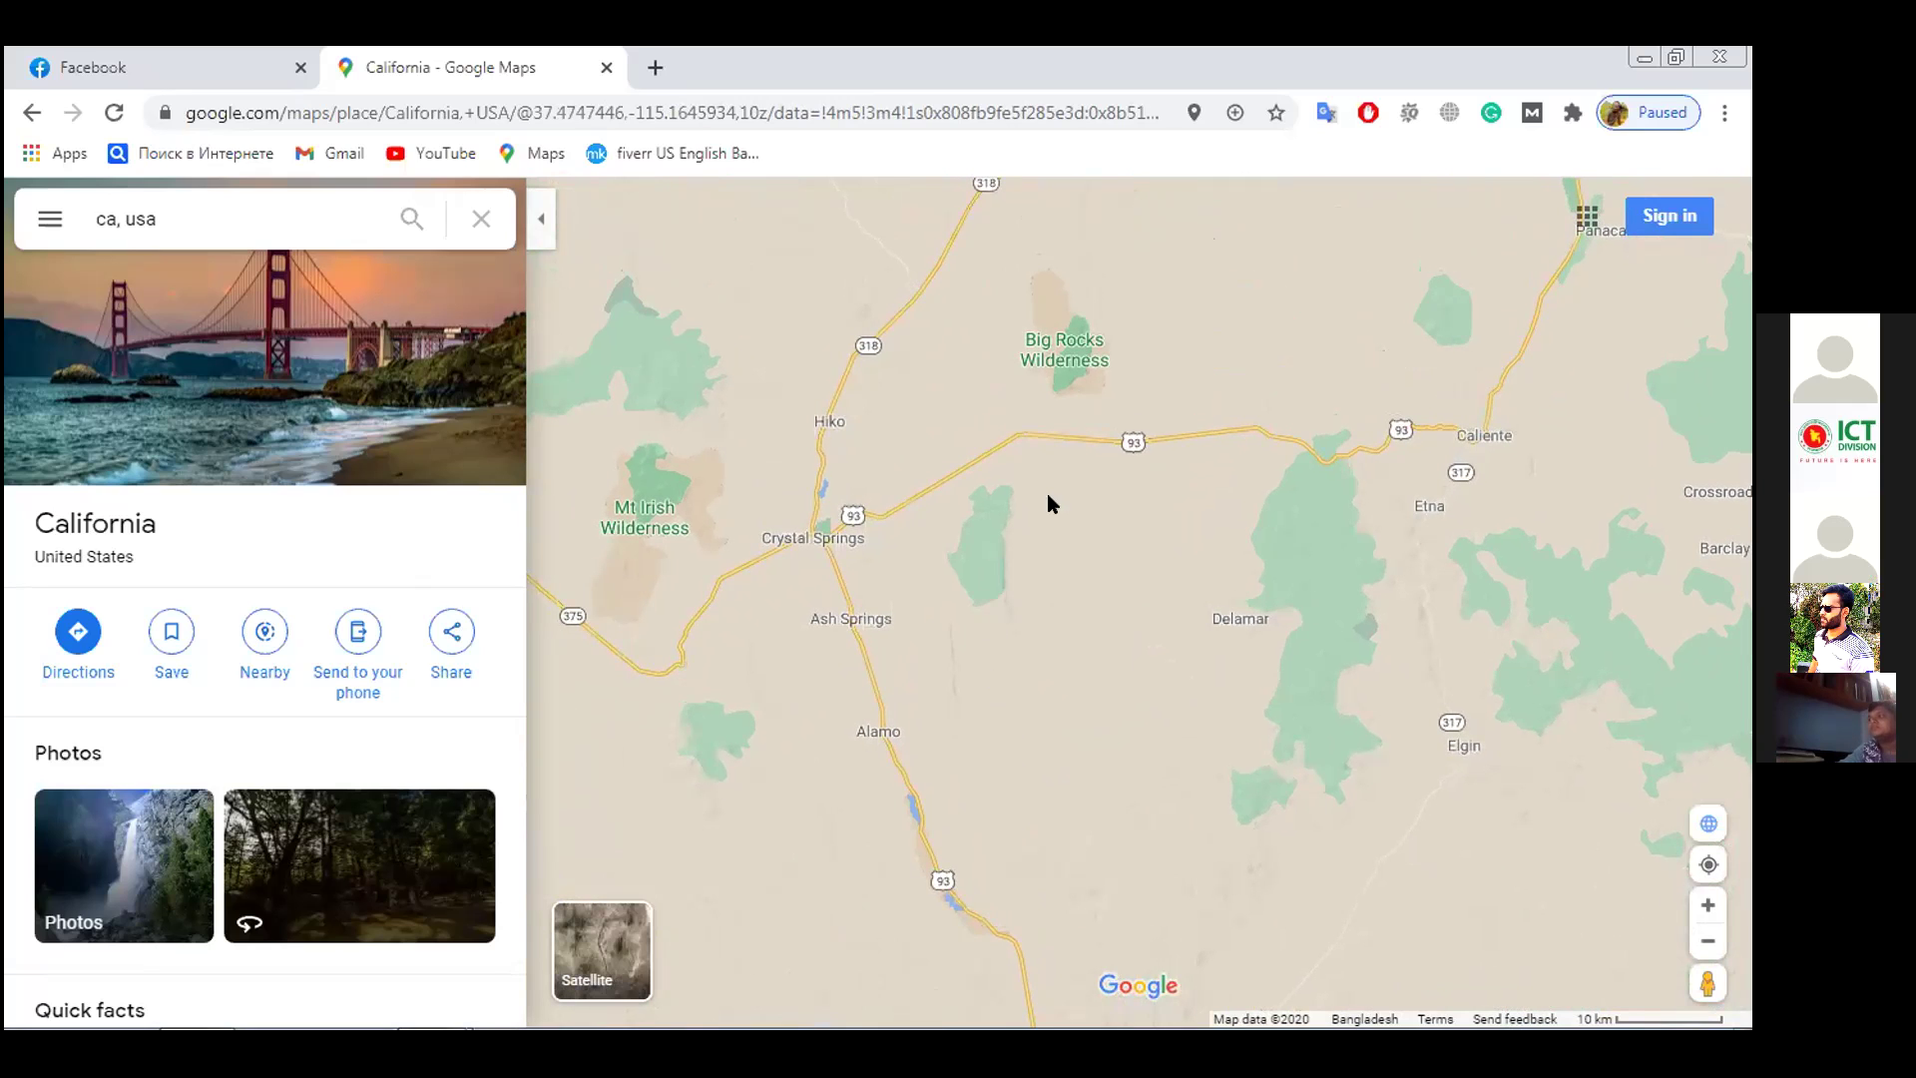
pyautogui.moveTo(1073, 533); pyautogui.dragTo(1091, 542)
pyautogui.moveTo(1145, 630); pyautogui.dragTo(1058, 650)
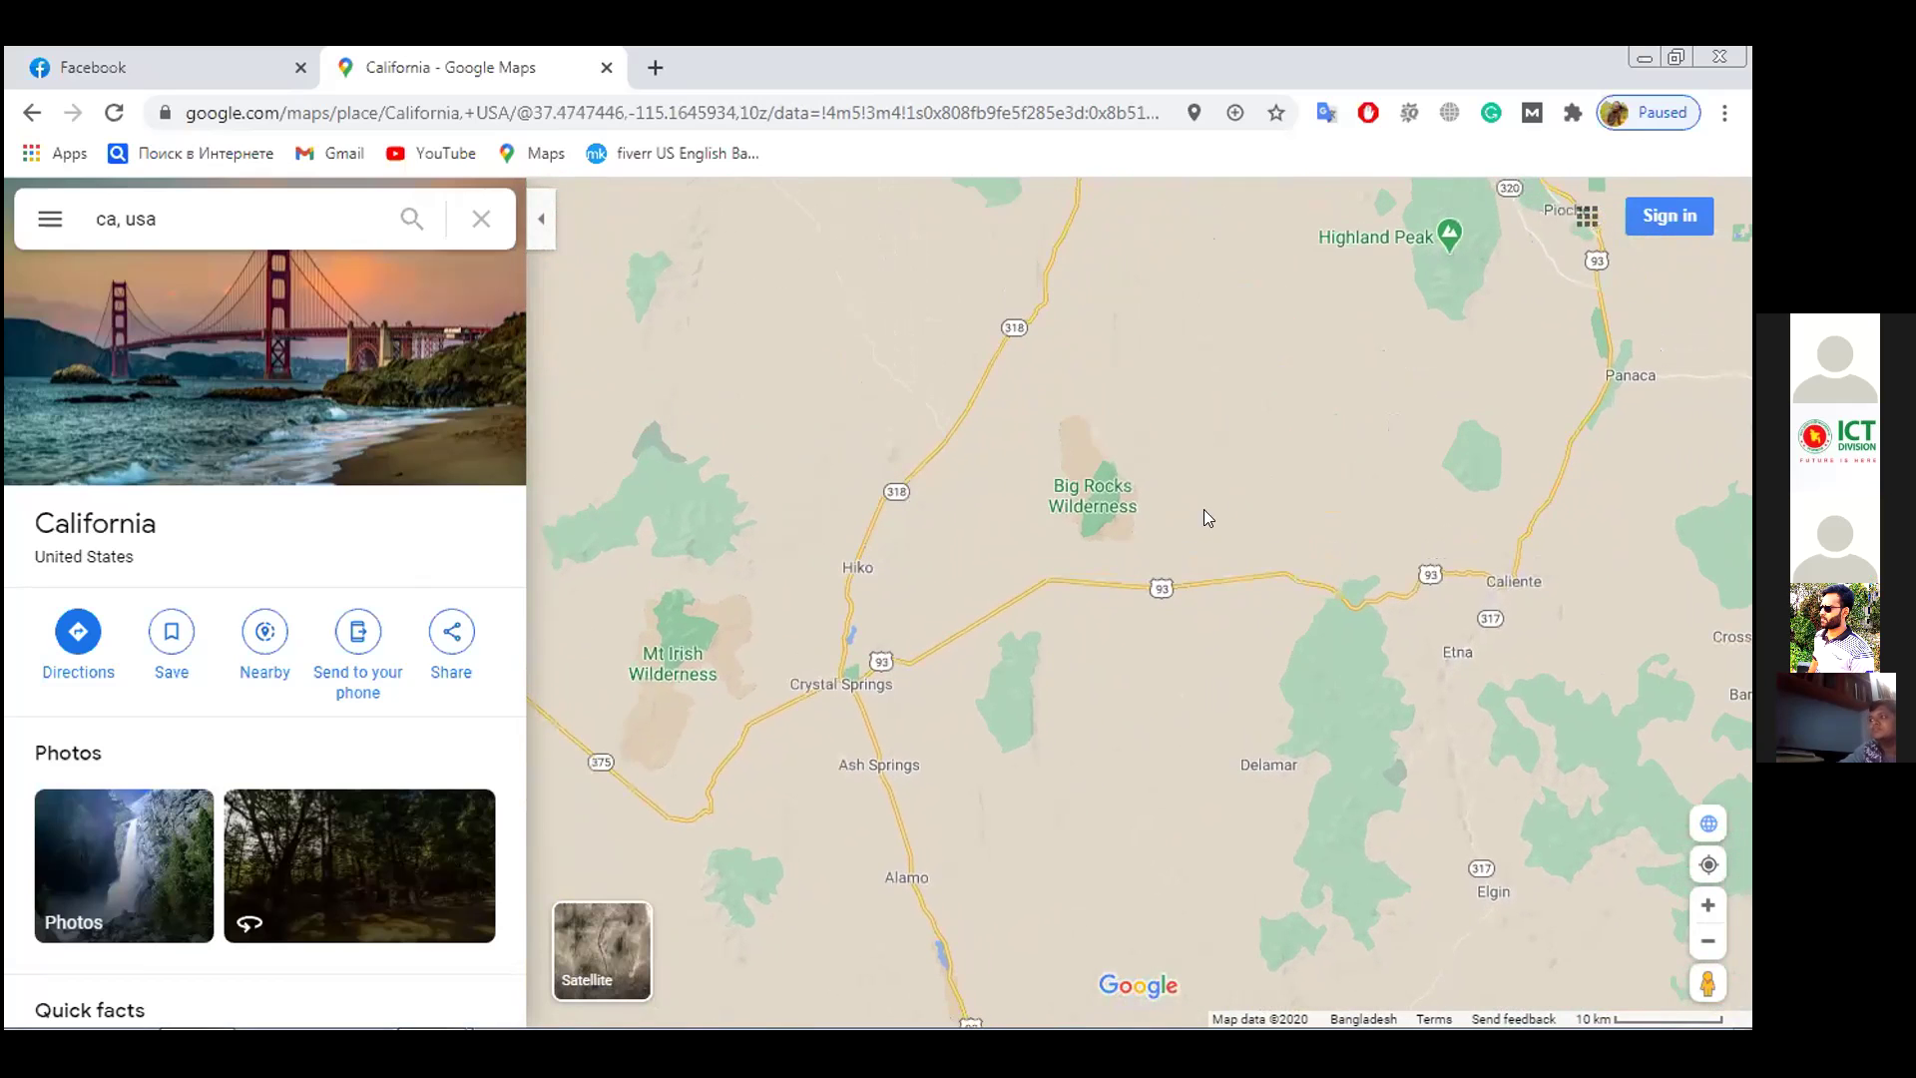
pyautogui.moveTo(1278, 559); pyautogui.dragTo(1251, 630)
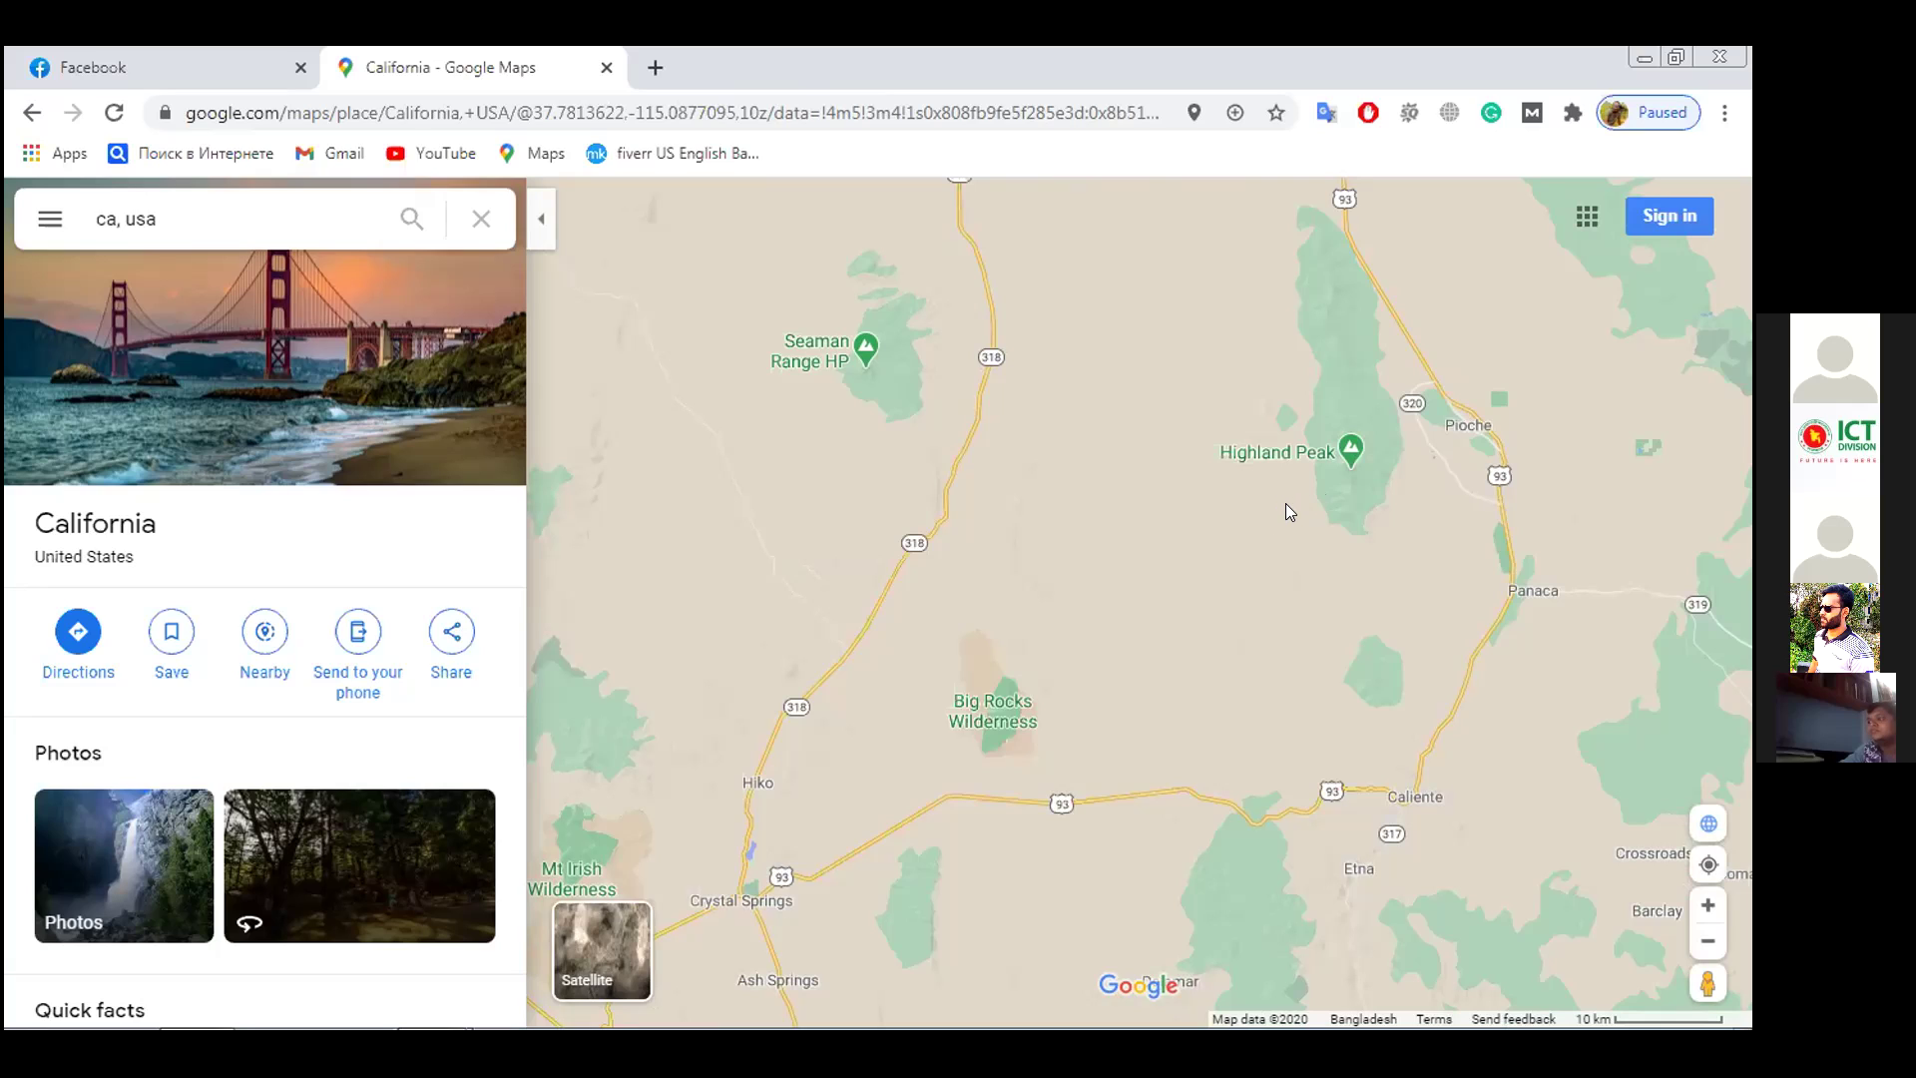
pyautogui.rightClick(1286, 510)
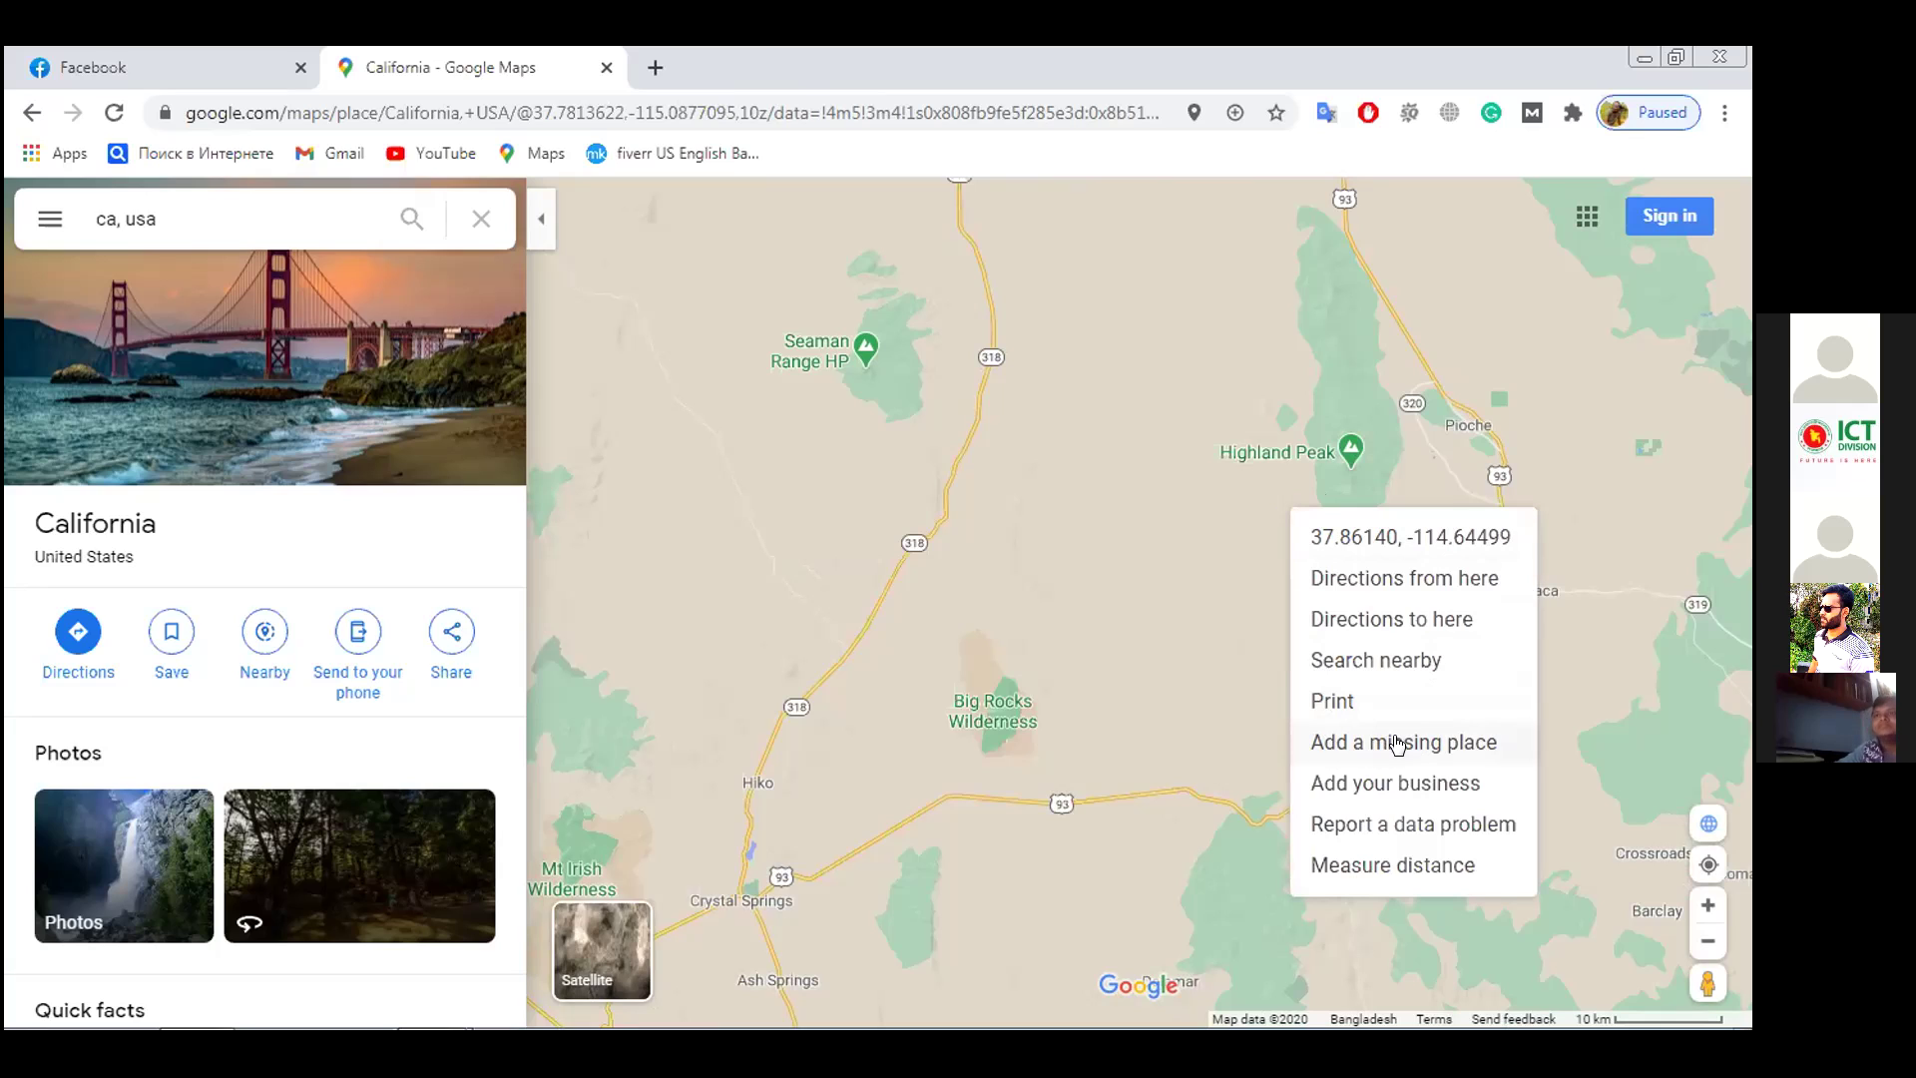
# Choose Add a missing place and sign in with the saved Google account e-mail and password
pyautogui.click(1391, 743)
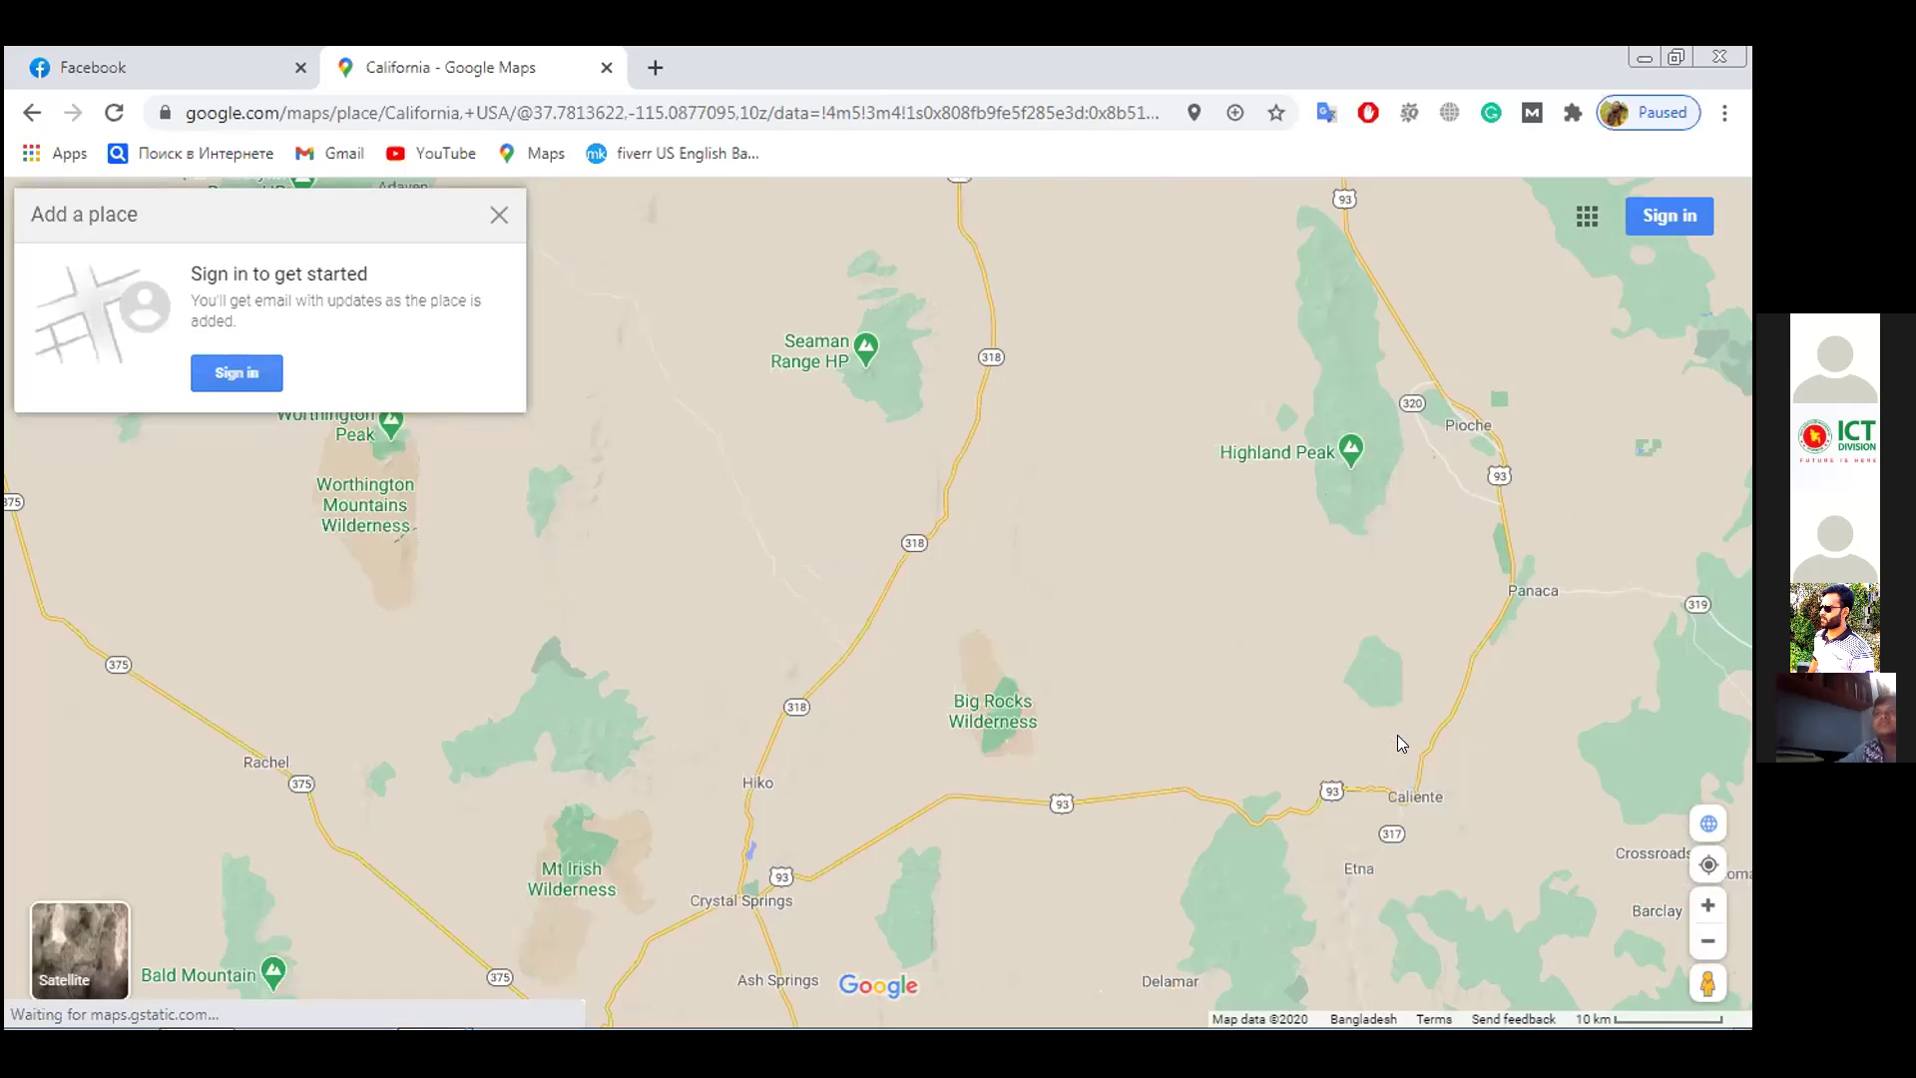
pyautogui.click(238, 372)
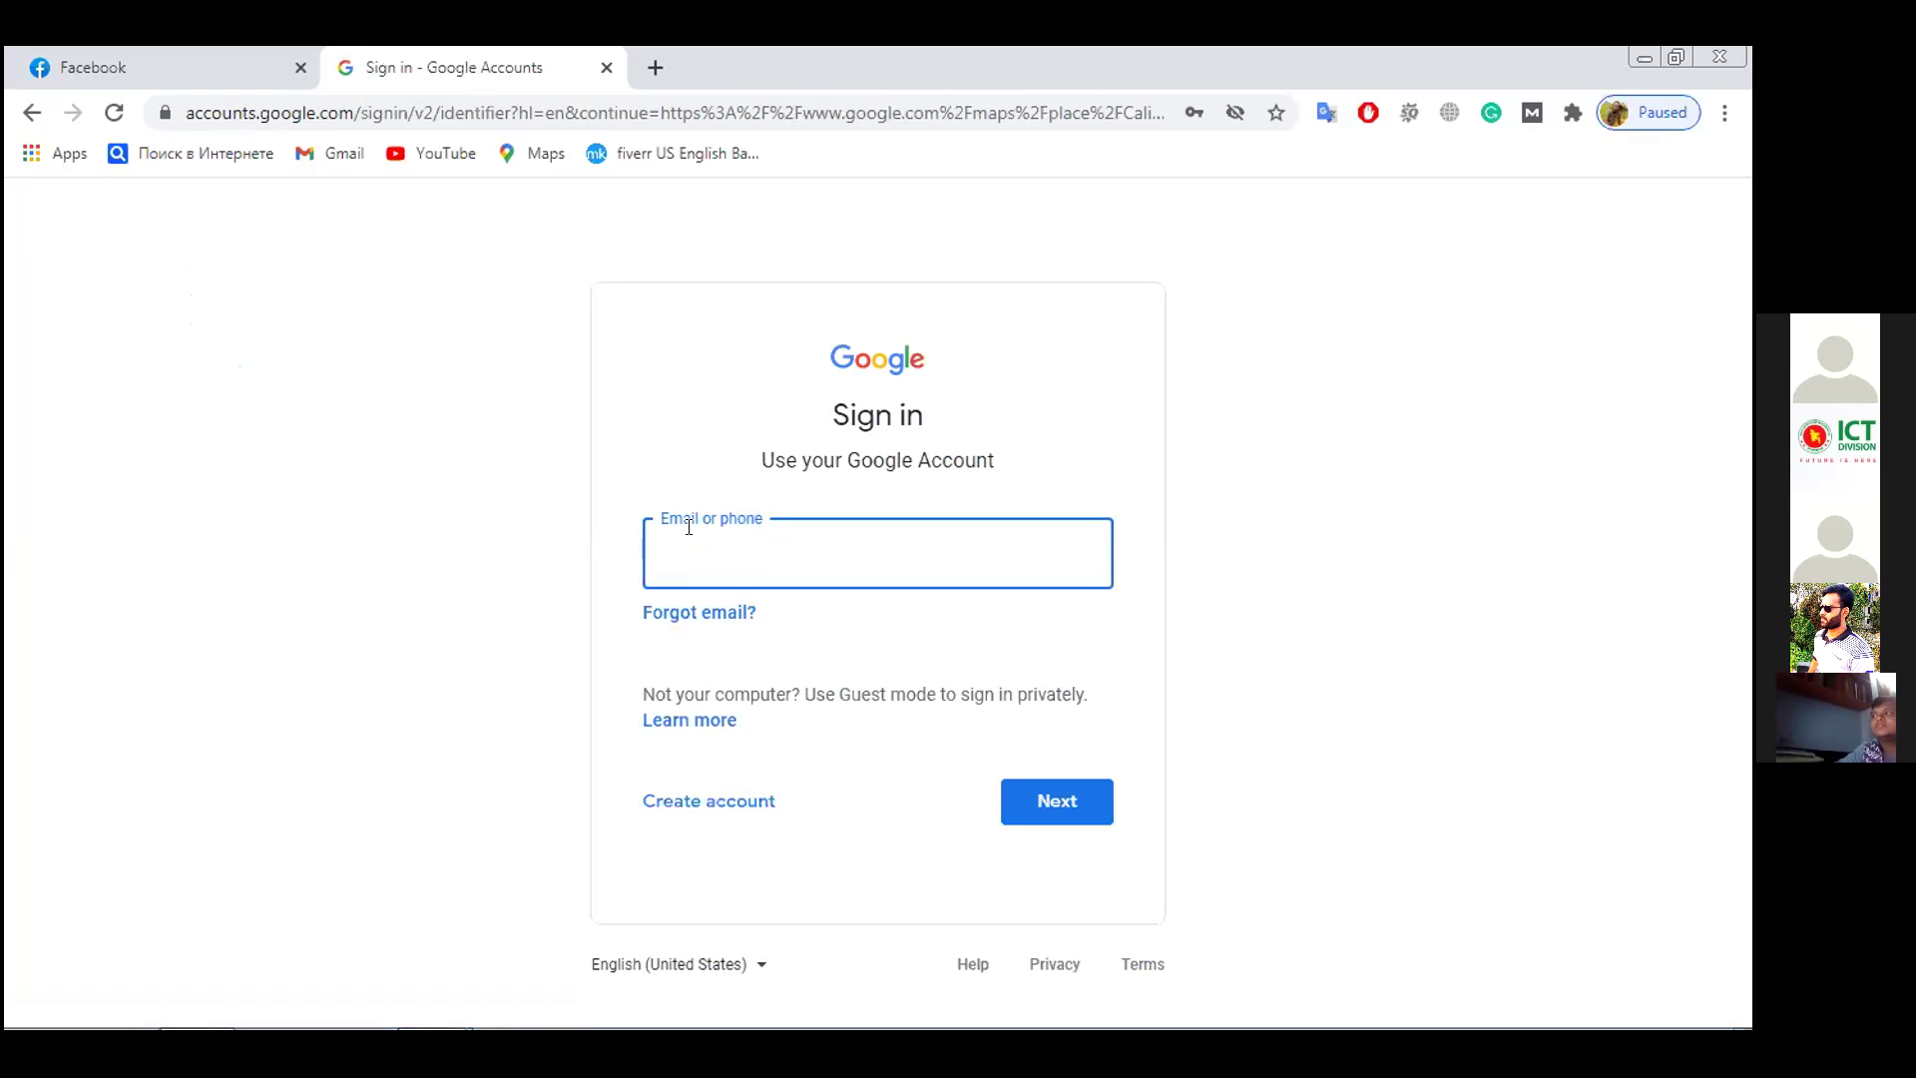
pyautogui.click(713, 549)
pyautogui.click(793, 659)
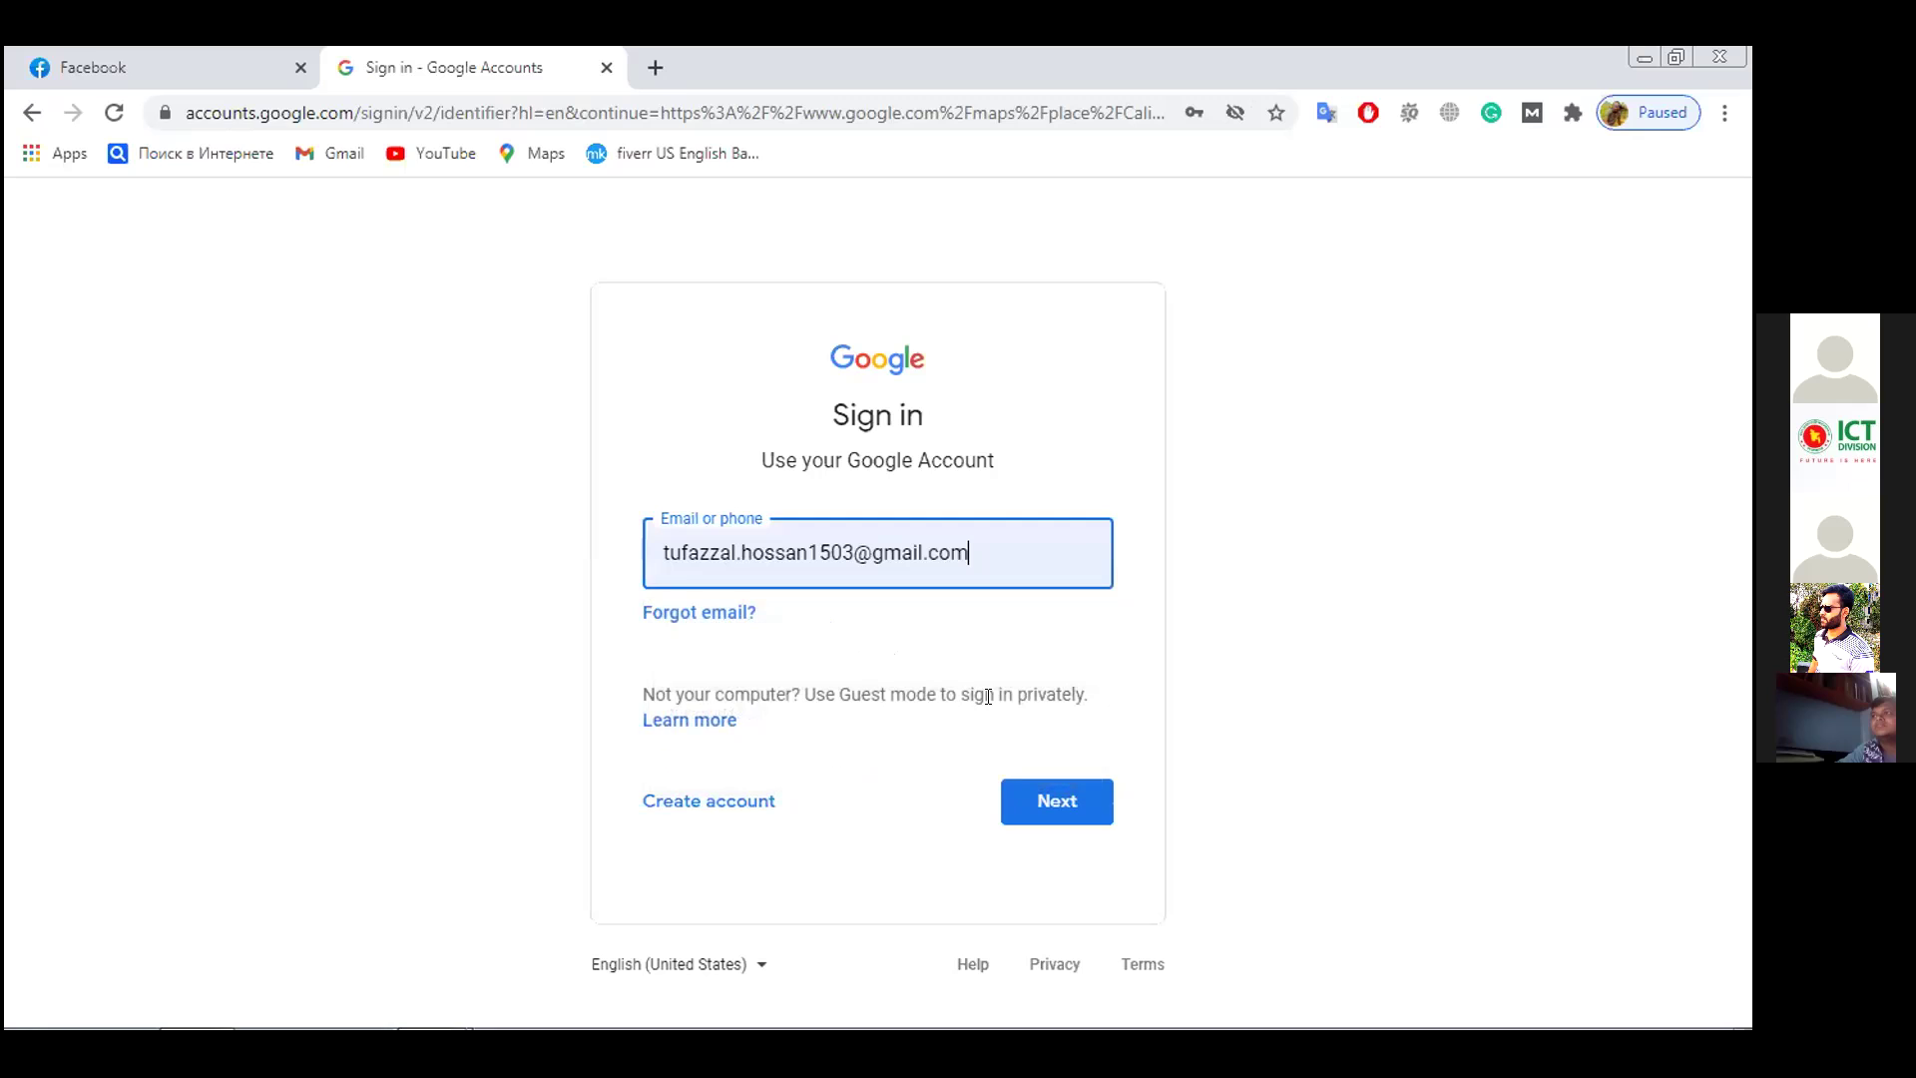
pyautogui.click(1020, 804)
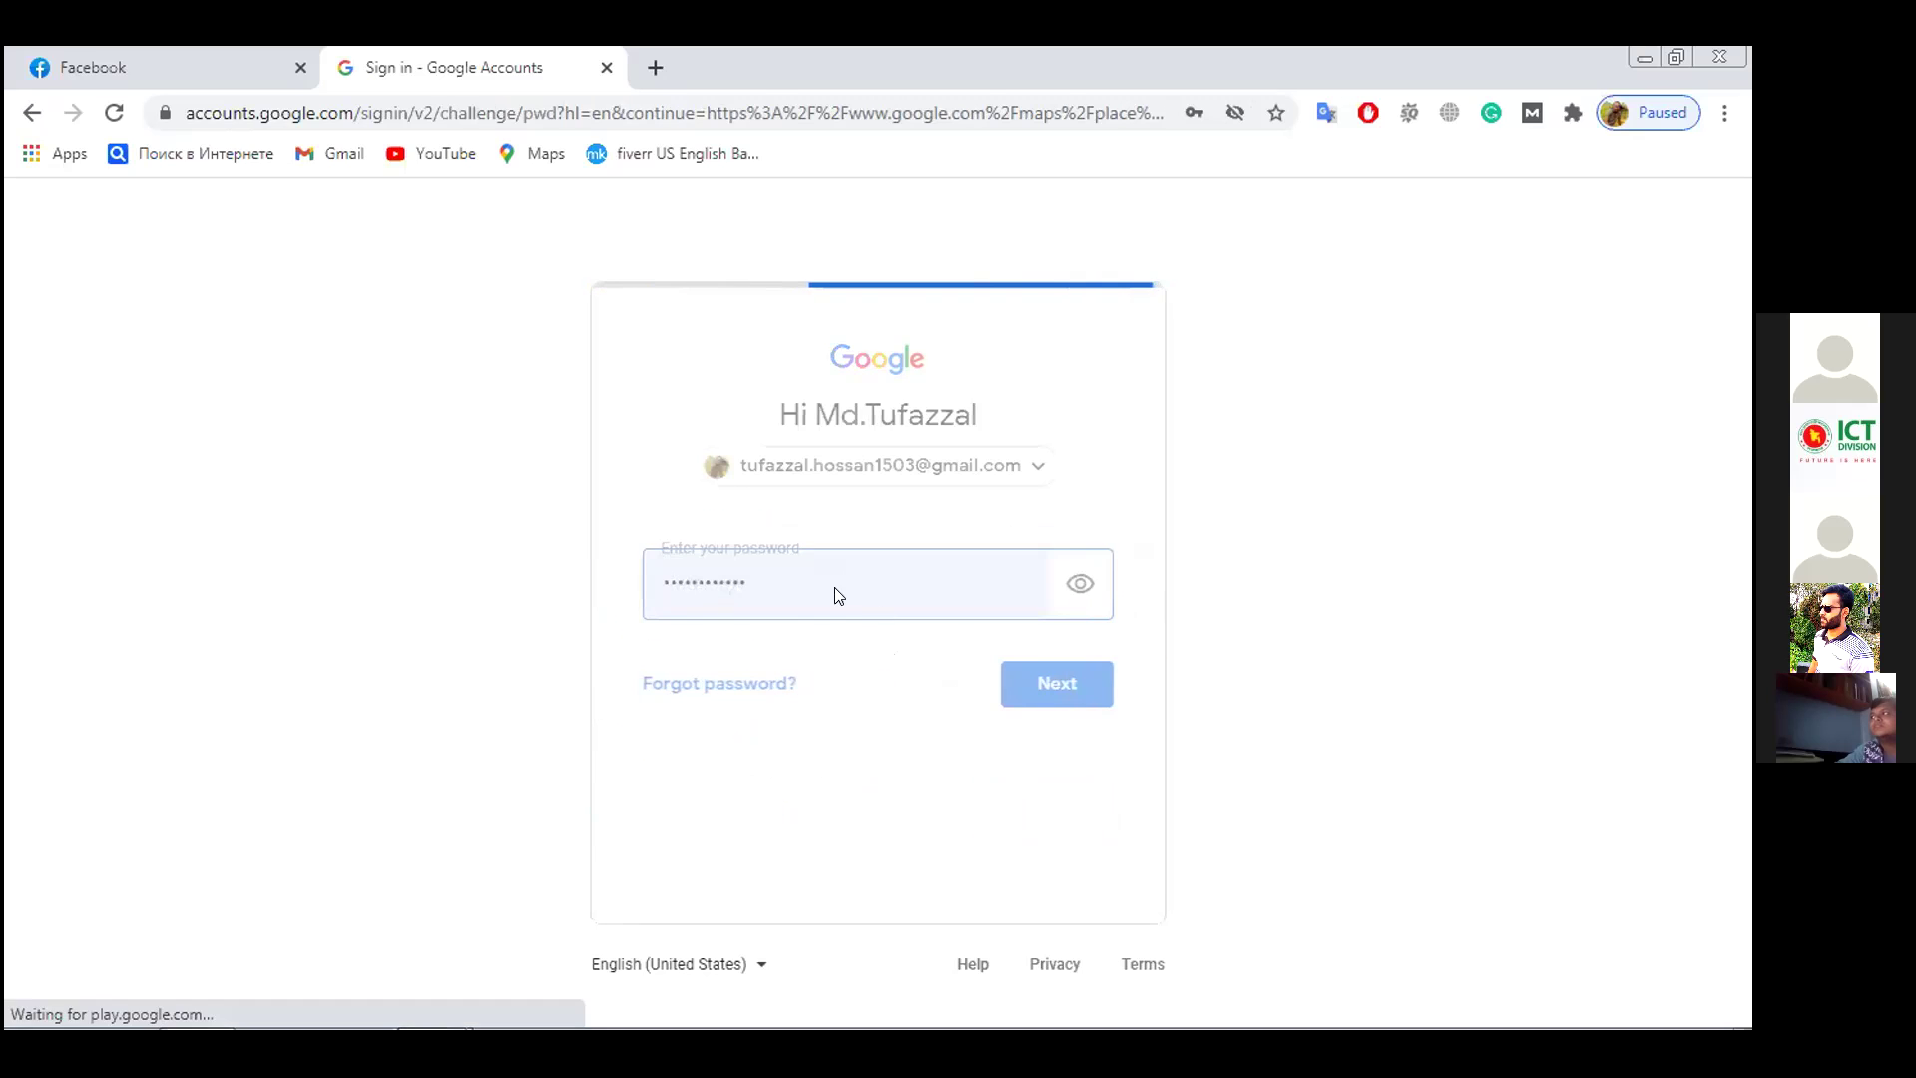
pyautogui.click(1028, 681)
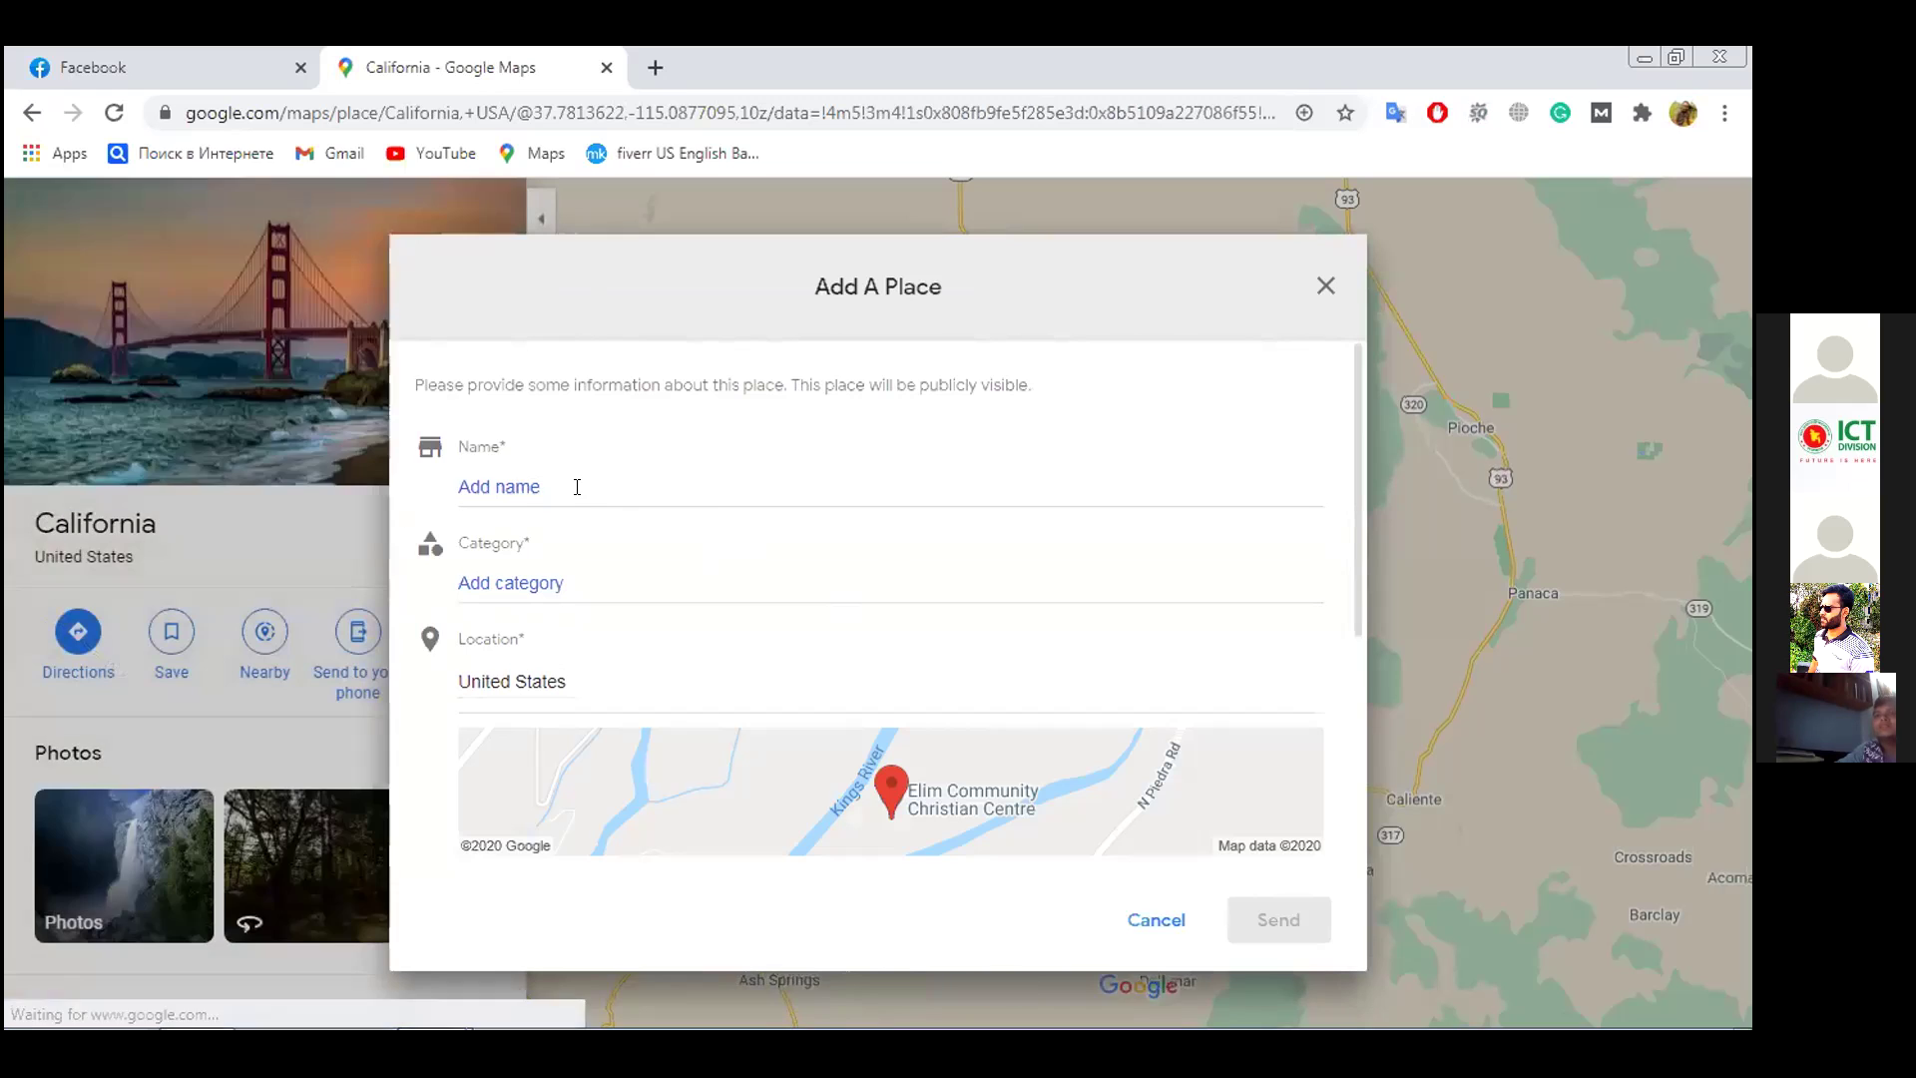
# Enter 'Th bilders' as the new place's name, correcting earlier typos
pyautogui.click(577, 487)
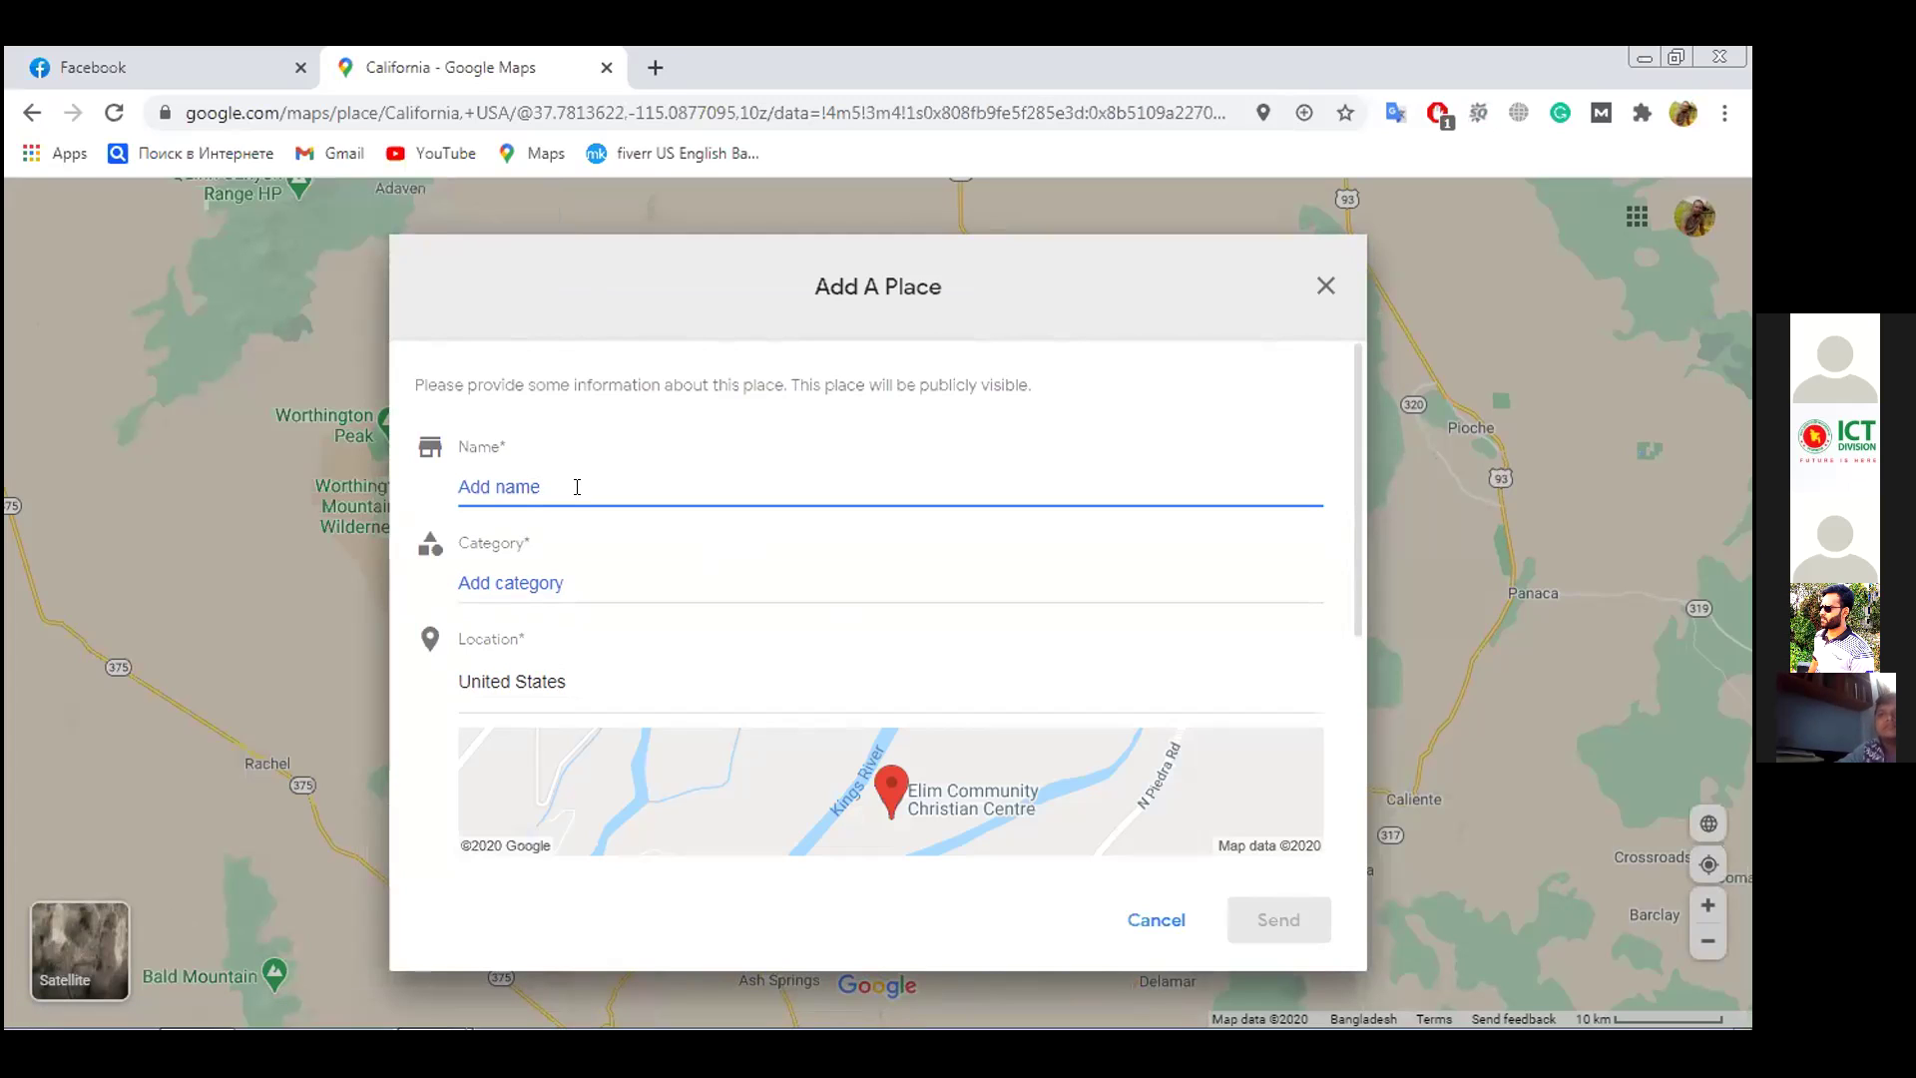
pyautogui.write('B')
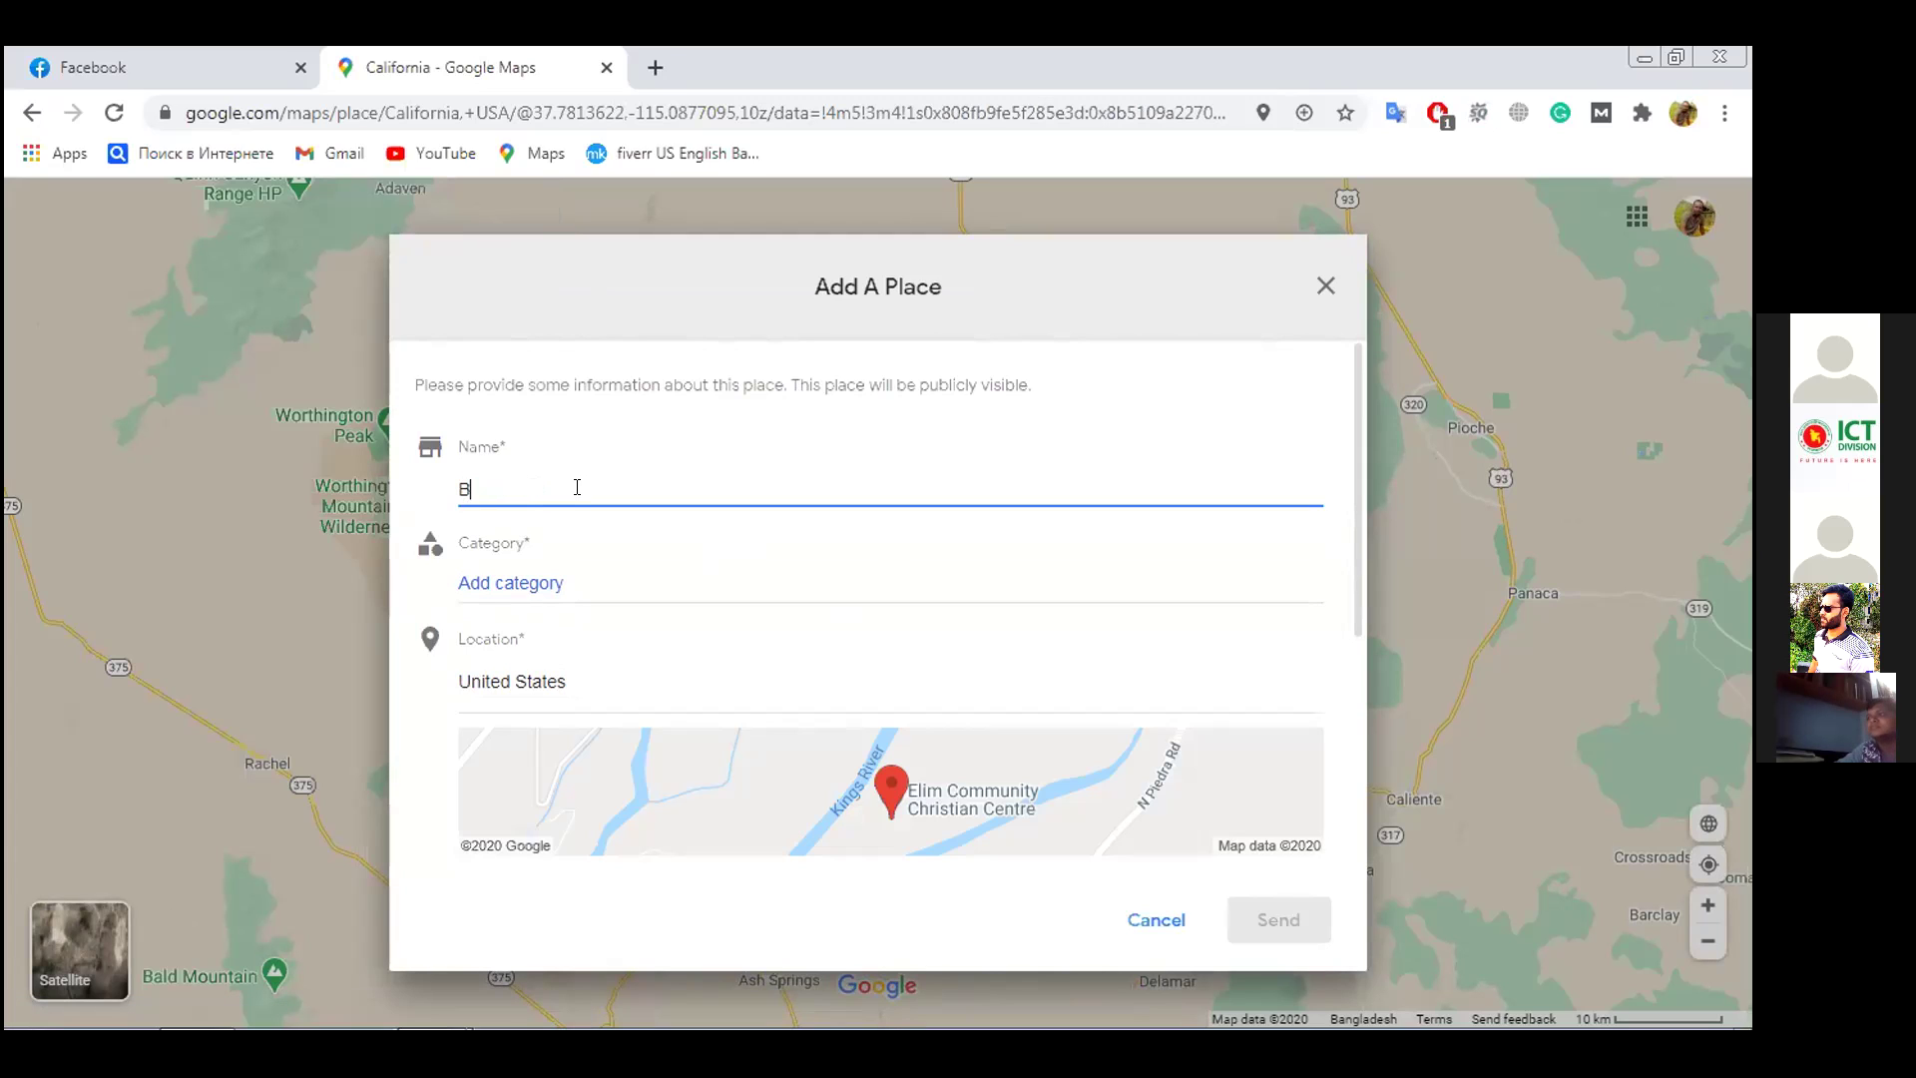
pyautogui.write('usness')
pyautogui.press('BackSpace')
pyautogui.press('BackSpace')
pyautogui.press('BackSpace')
pyautogui.press('BackSpace')
pyautogui.press('BackSpace')
pyautogui.press('BackSpace')
pyautogui.press('BackSpace')
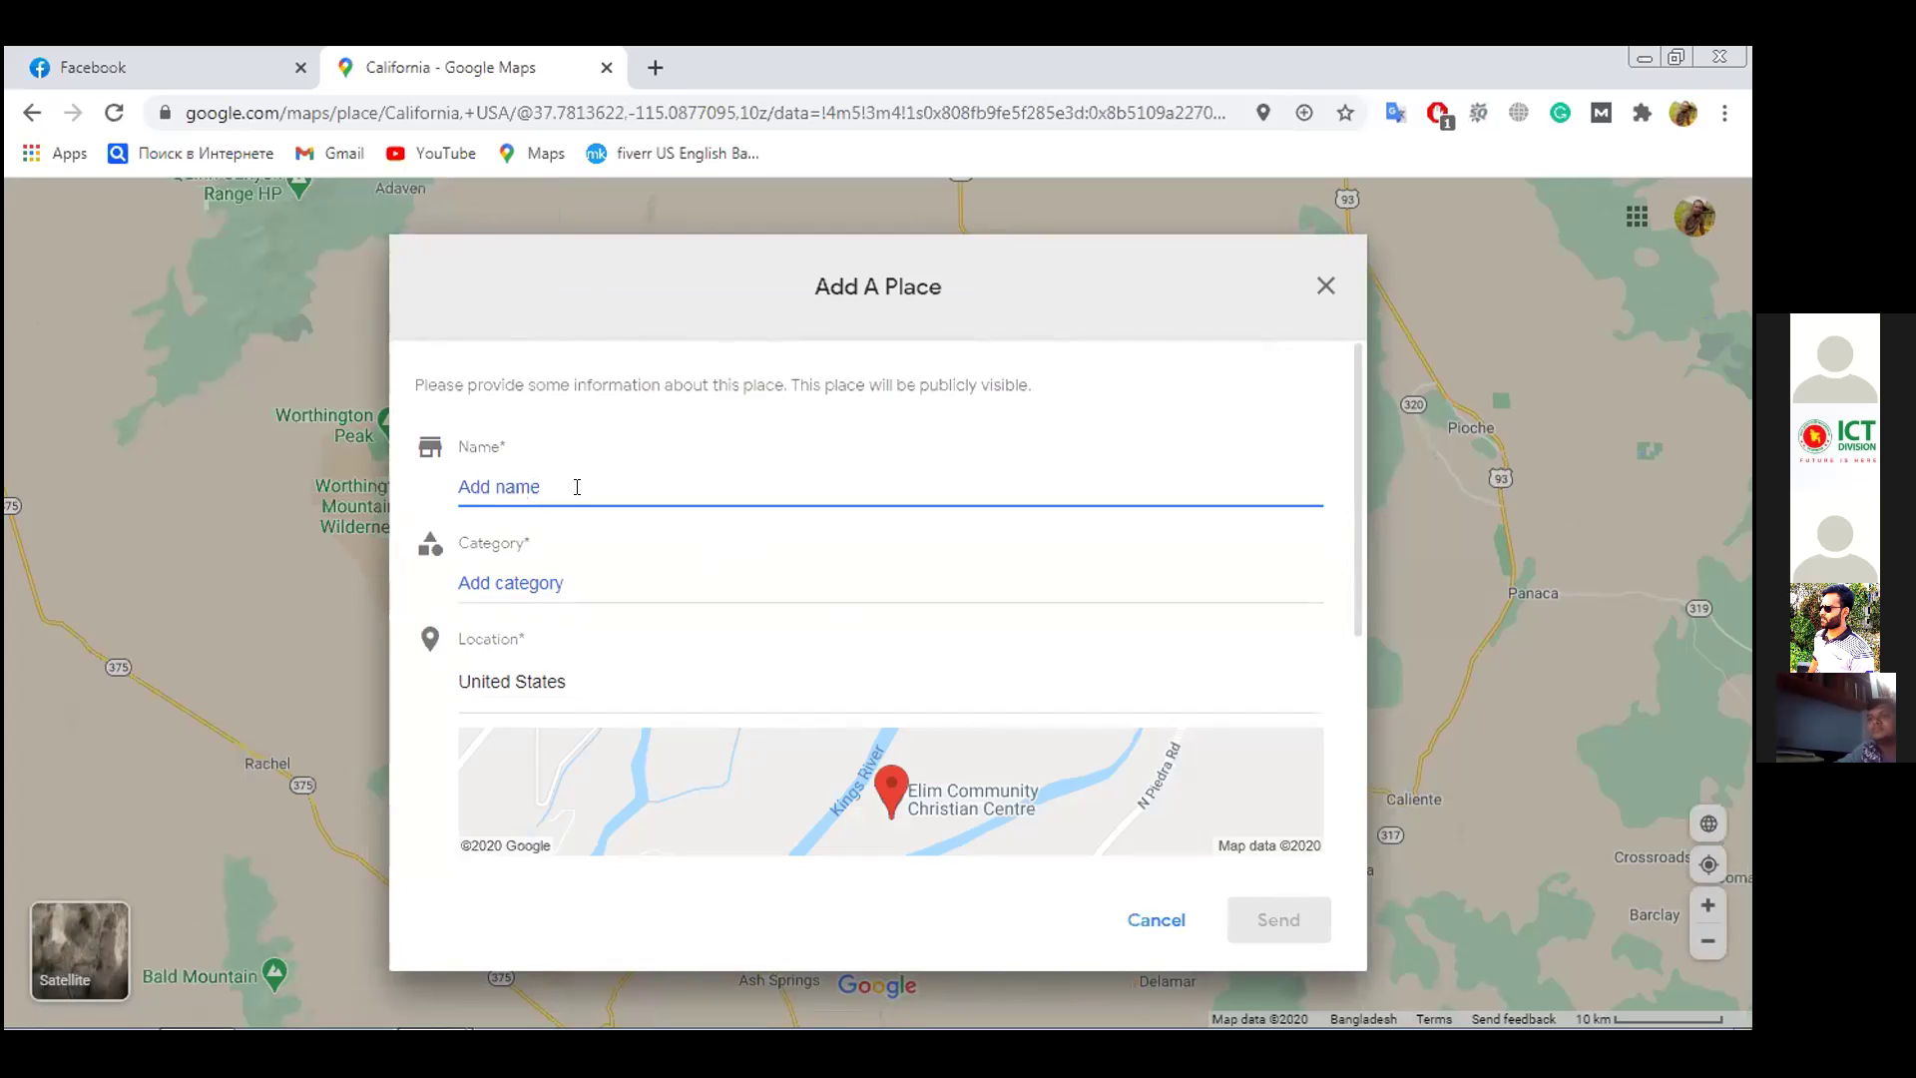
pyautogui.write('ts')
pyautogui.press('BackSpace')
pyautogui.press('BackSpace')
pyautogui.press('BackSpace')
pyautogui.write('Th bi')
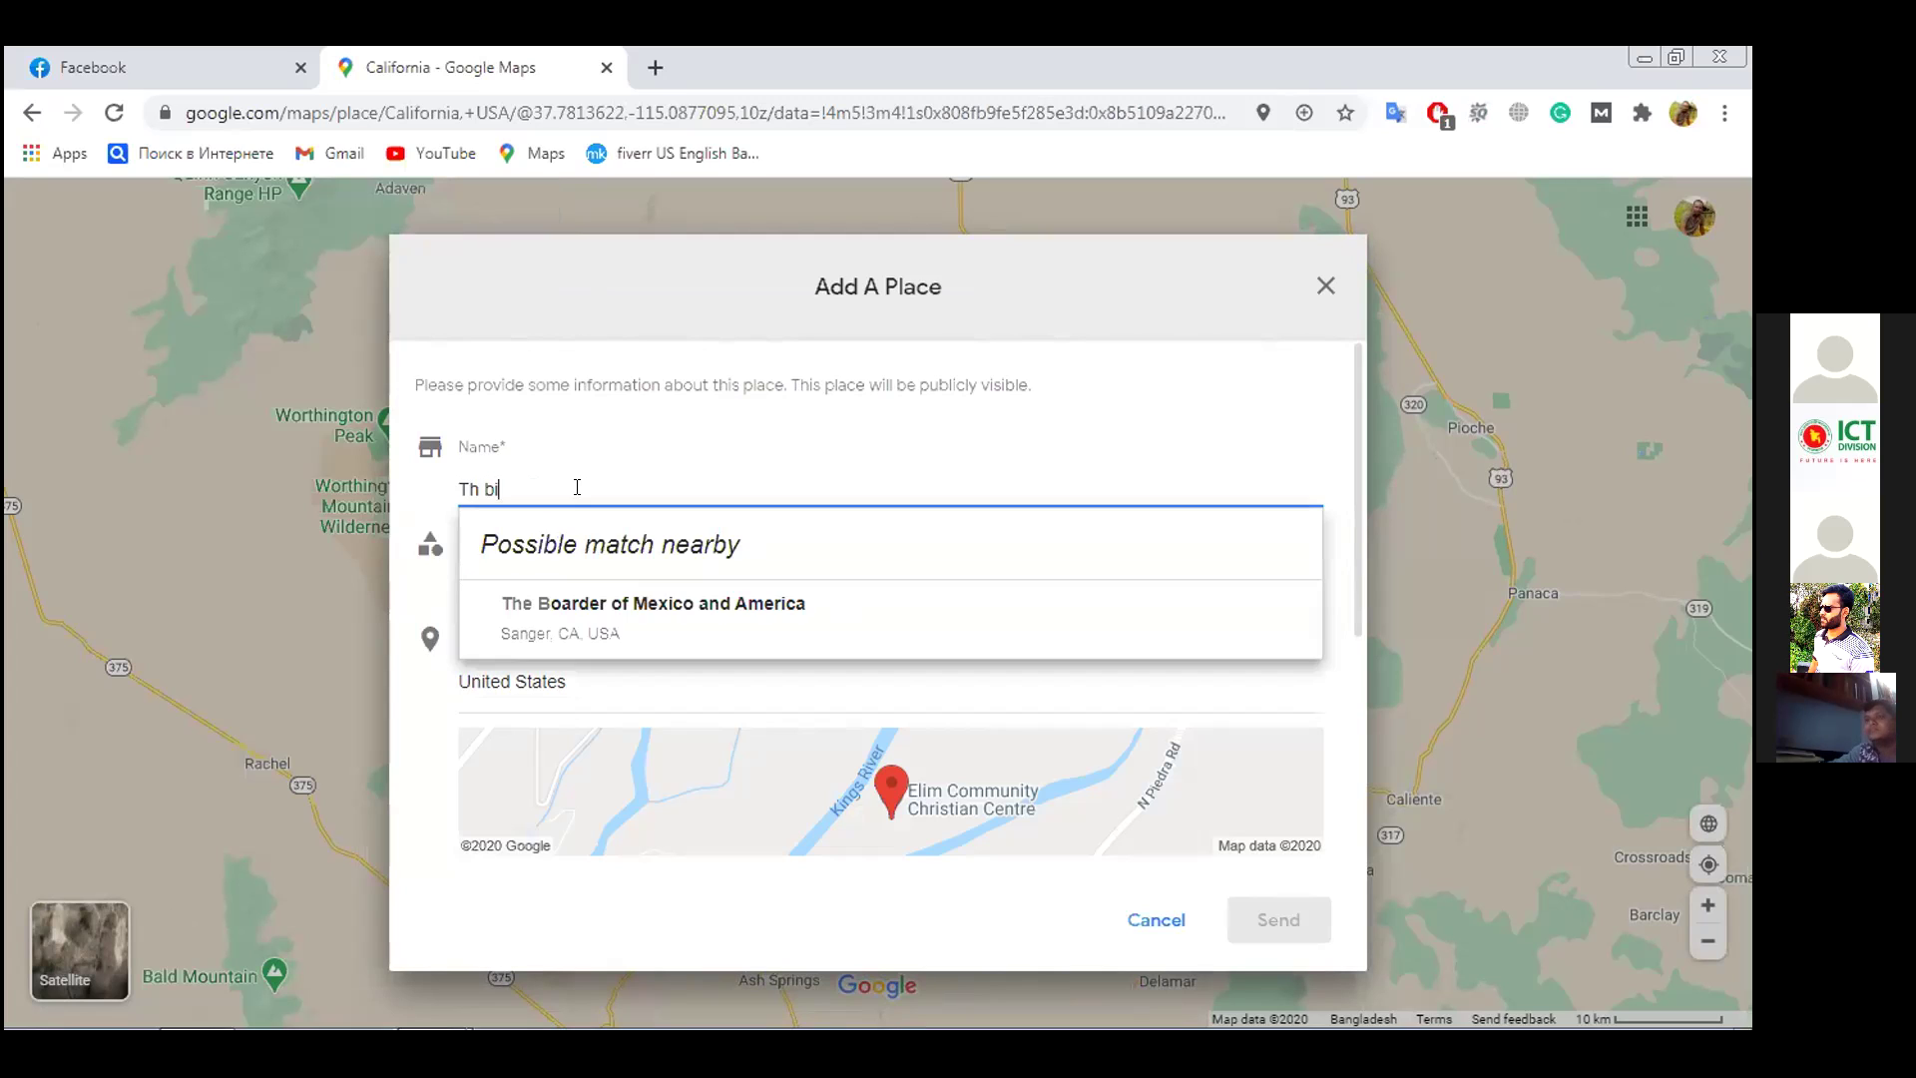
pyautogui.write('lders')
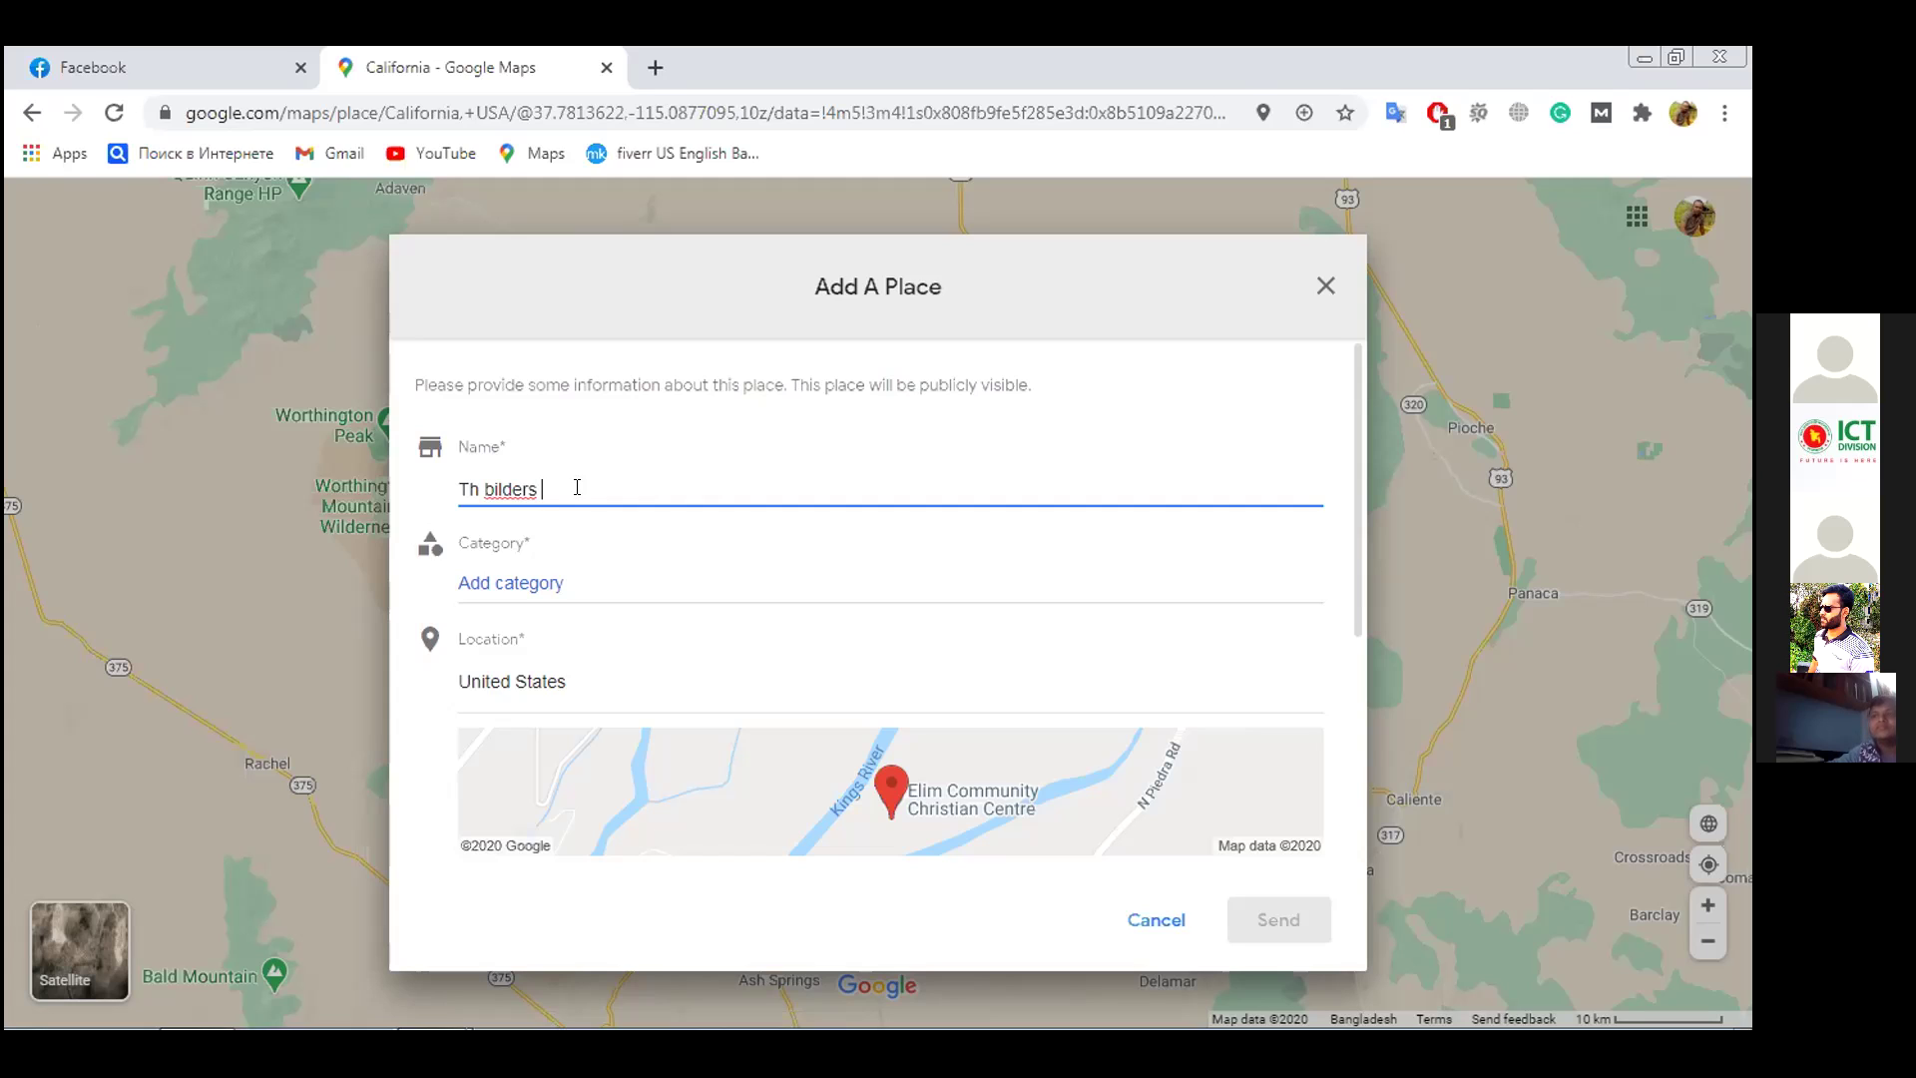
# Set the place category to Real estate agency by searching 'rea'
pyautogui.click(554, 581)
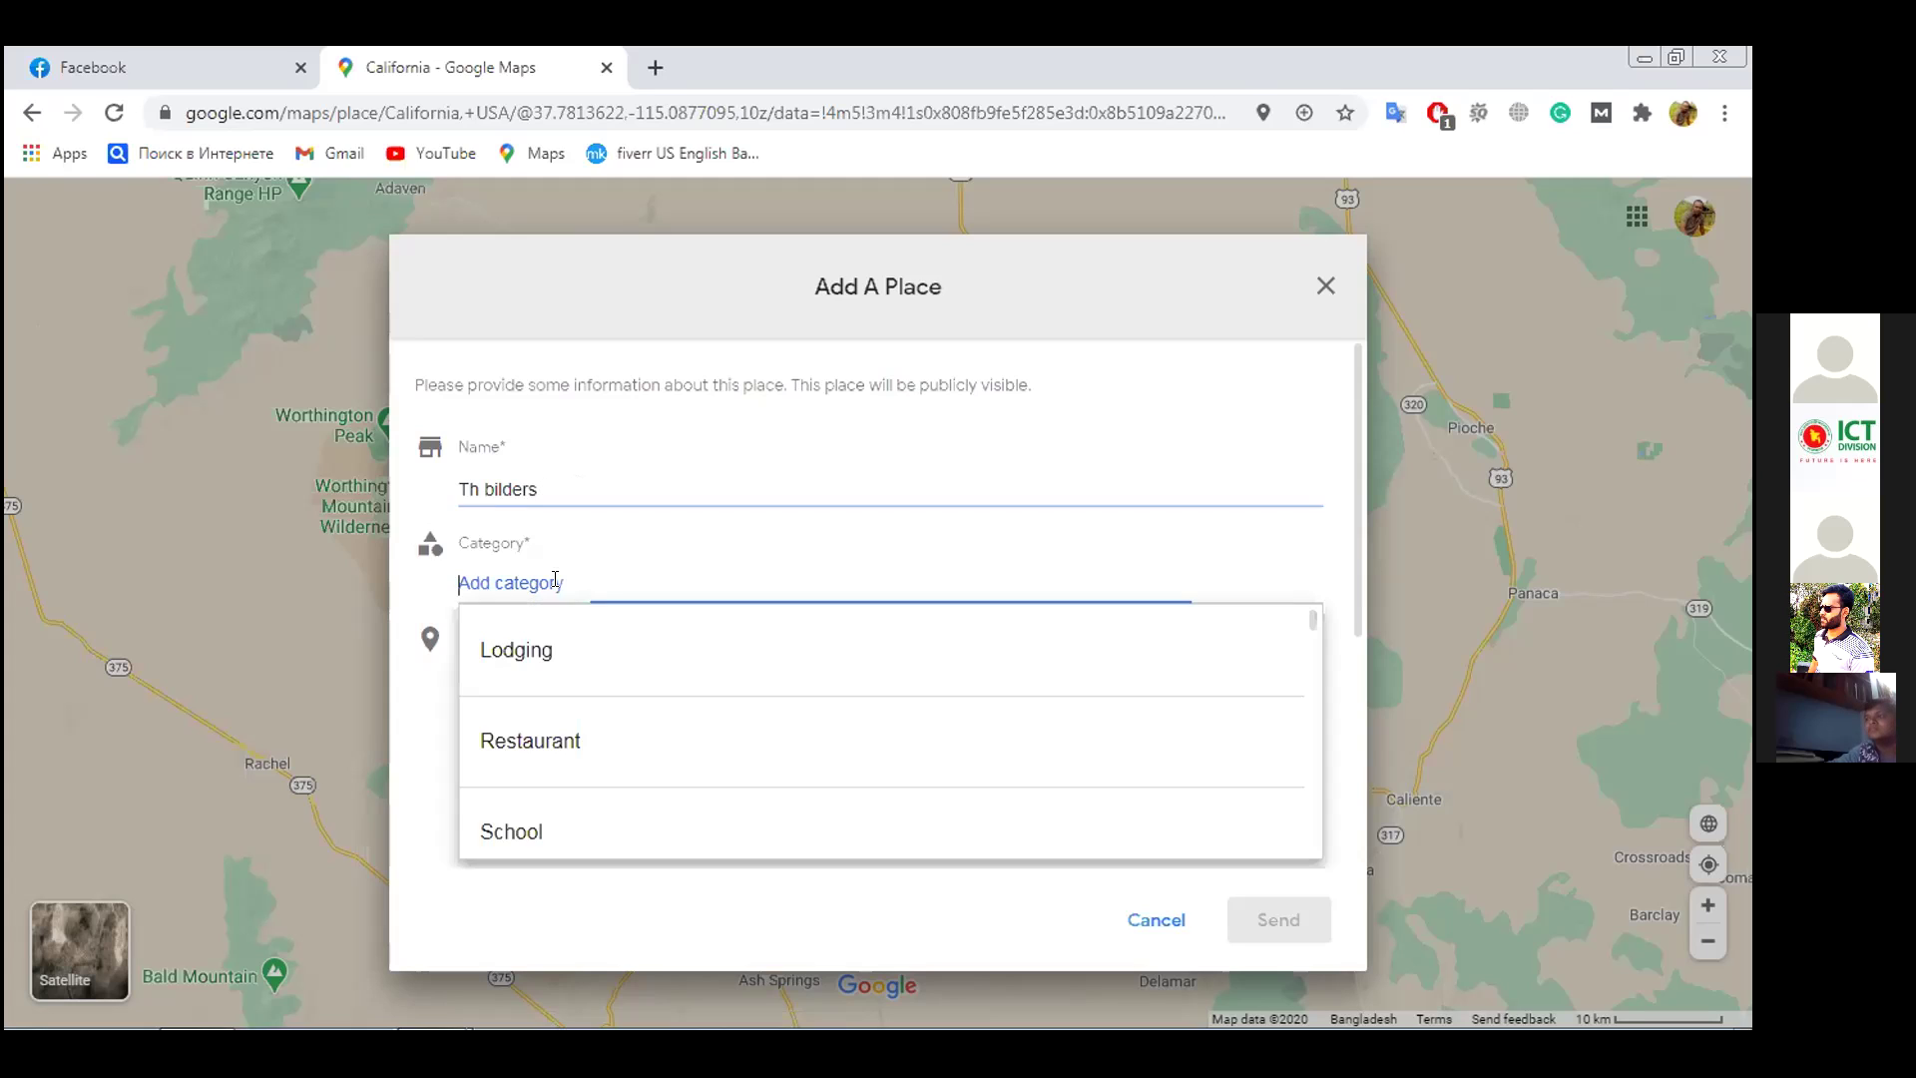
pyautogui.scroll(-3, 563, 673)
pyautogui.scroll(-3, 568, 695)
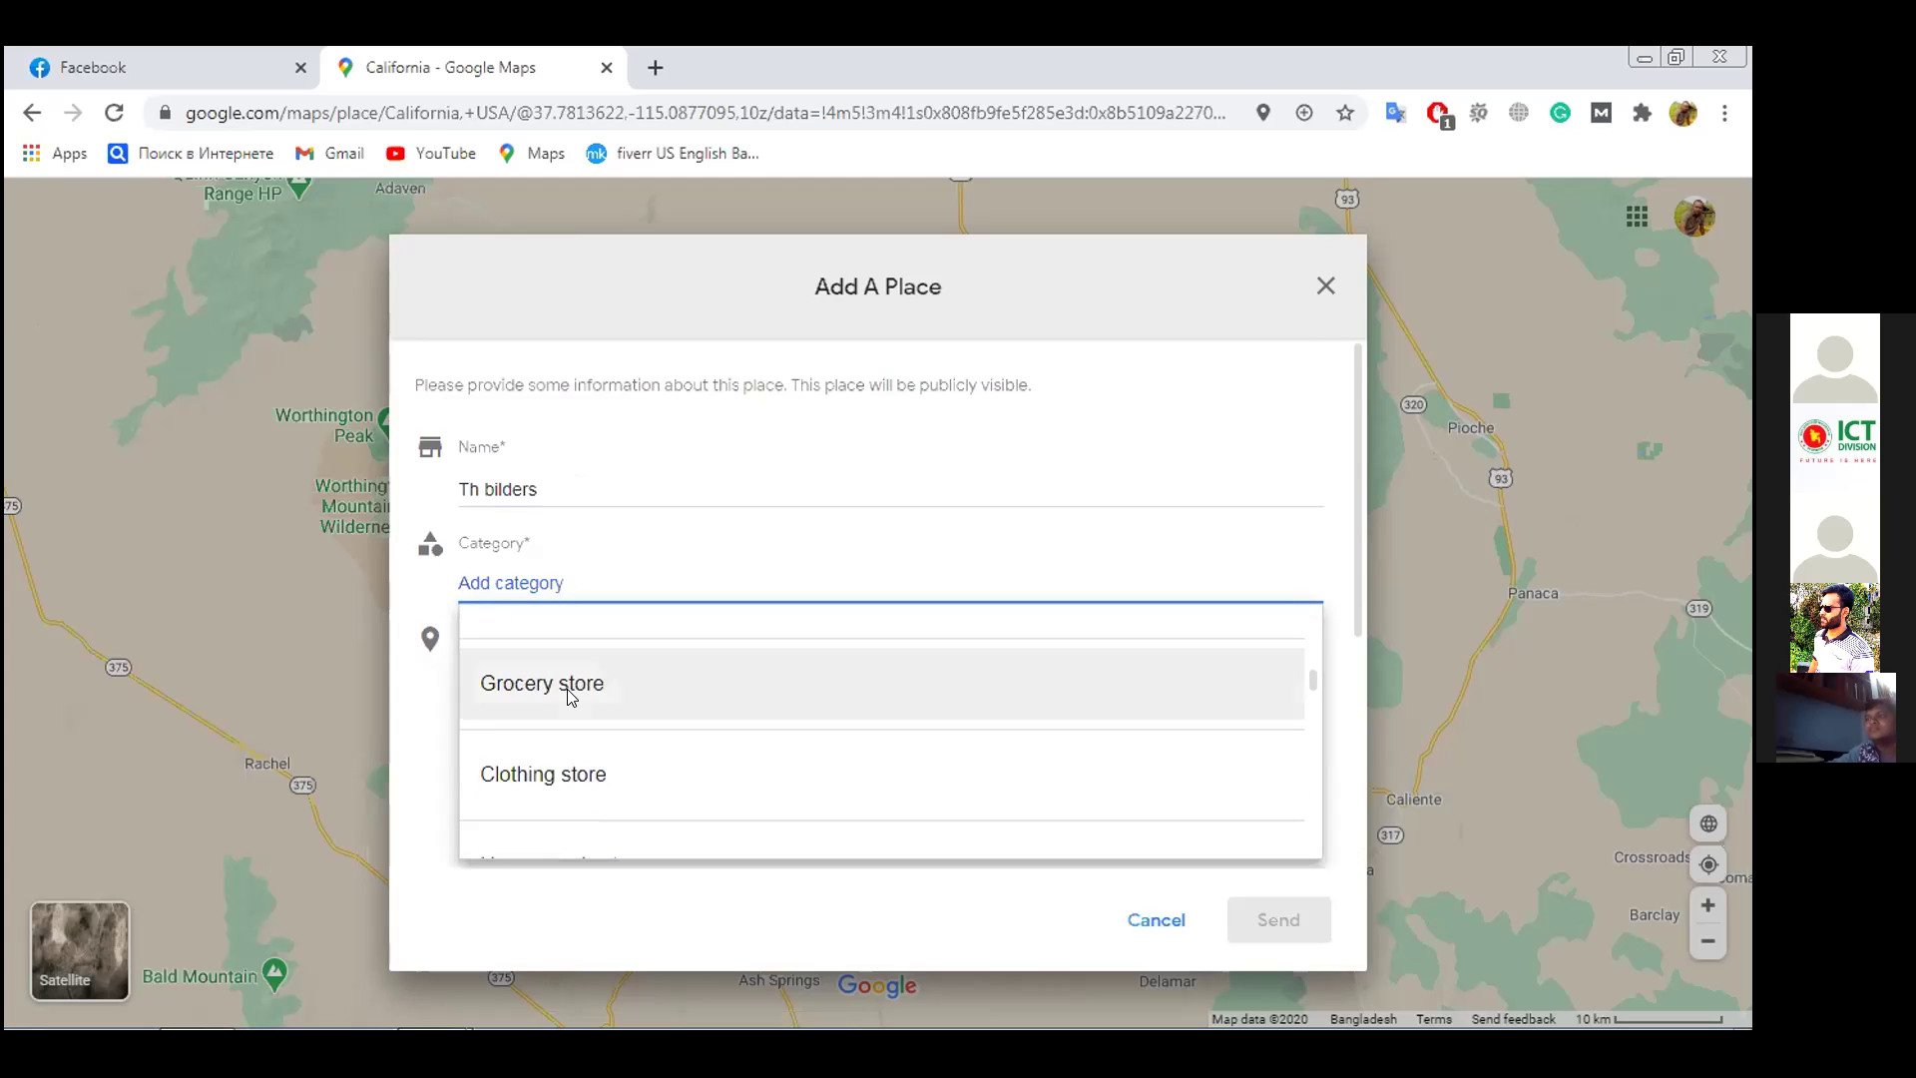
pyautogui.scroll(1, 571, 696)
pyautogui.scroll(-5, 571, 695)
pyautogui.scroll(1, 571, 696)
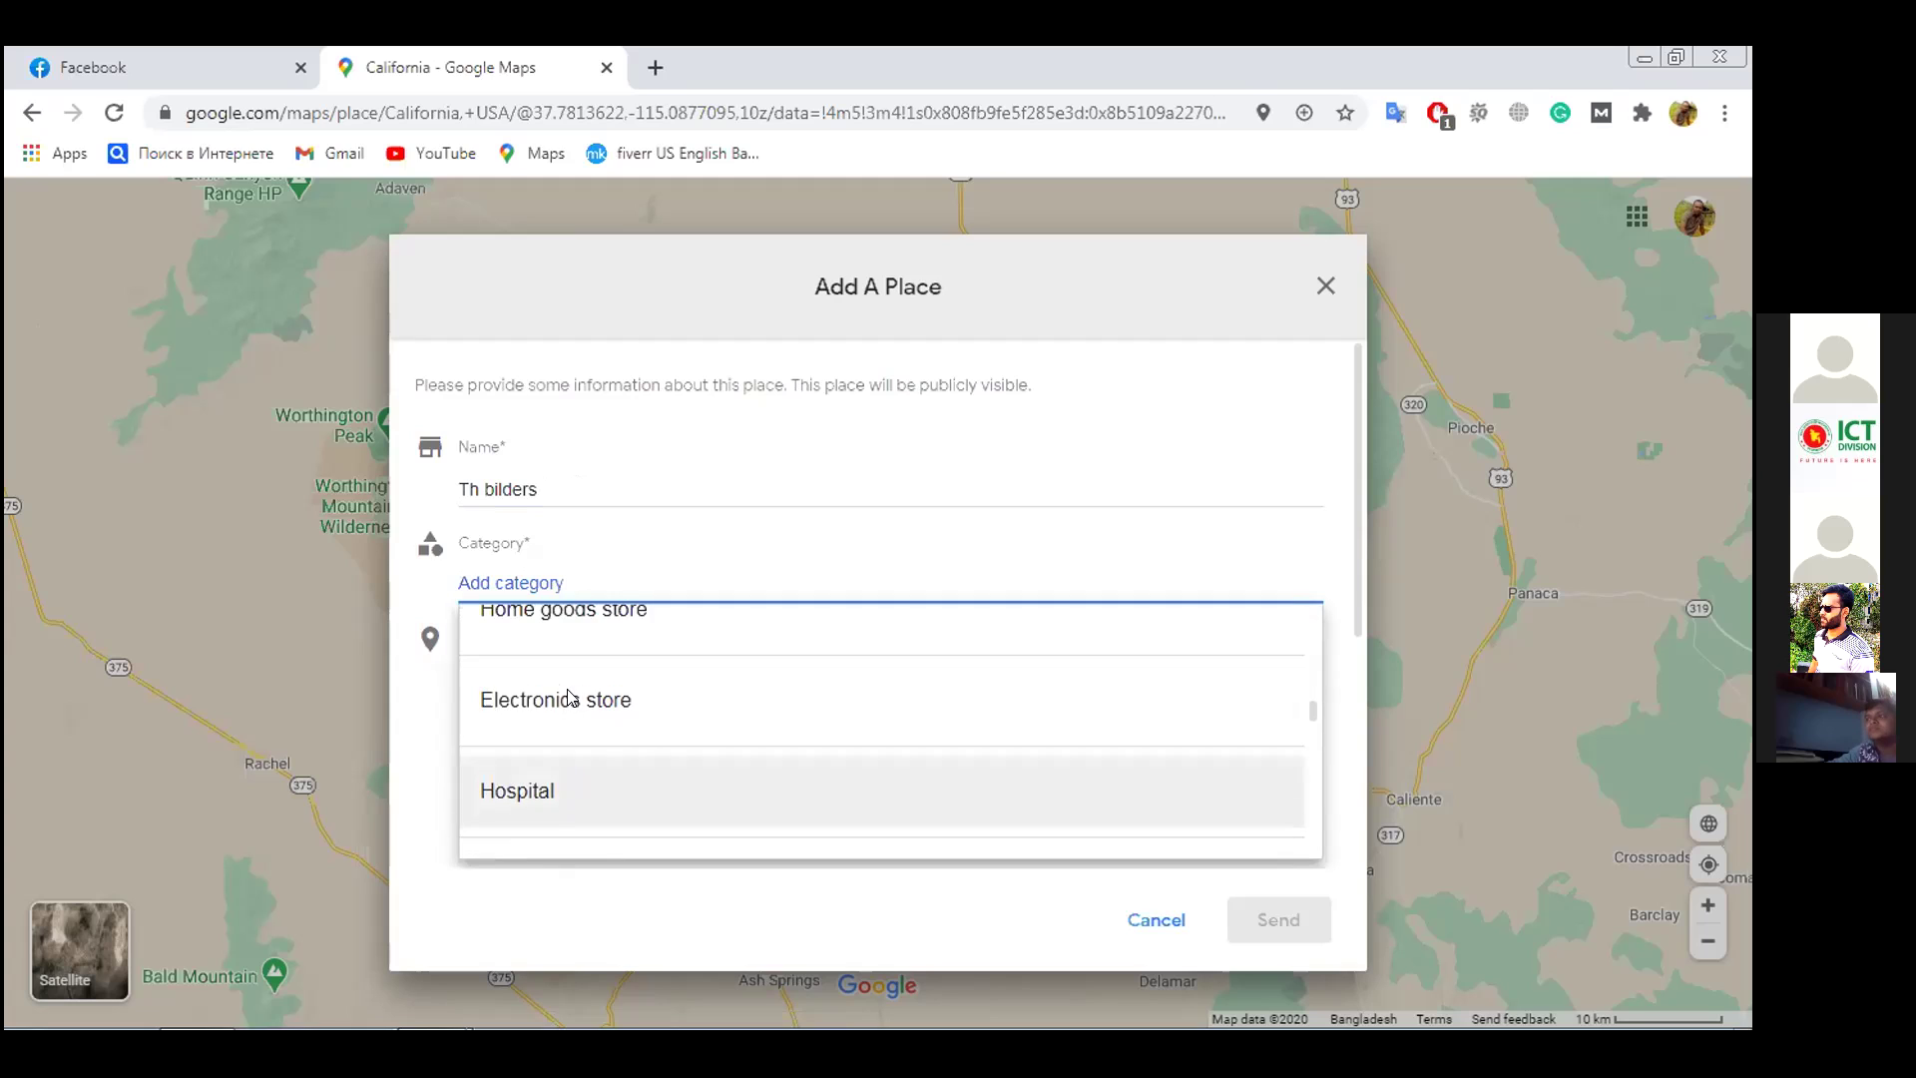
pyautogui.scroll(-5, 579, 703)
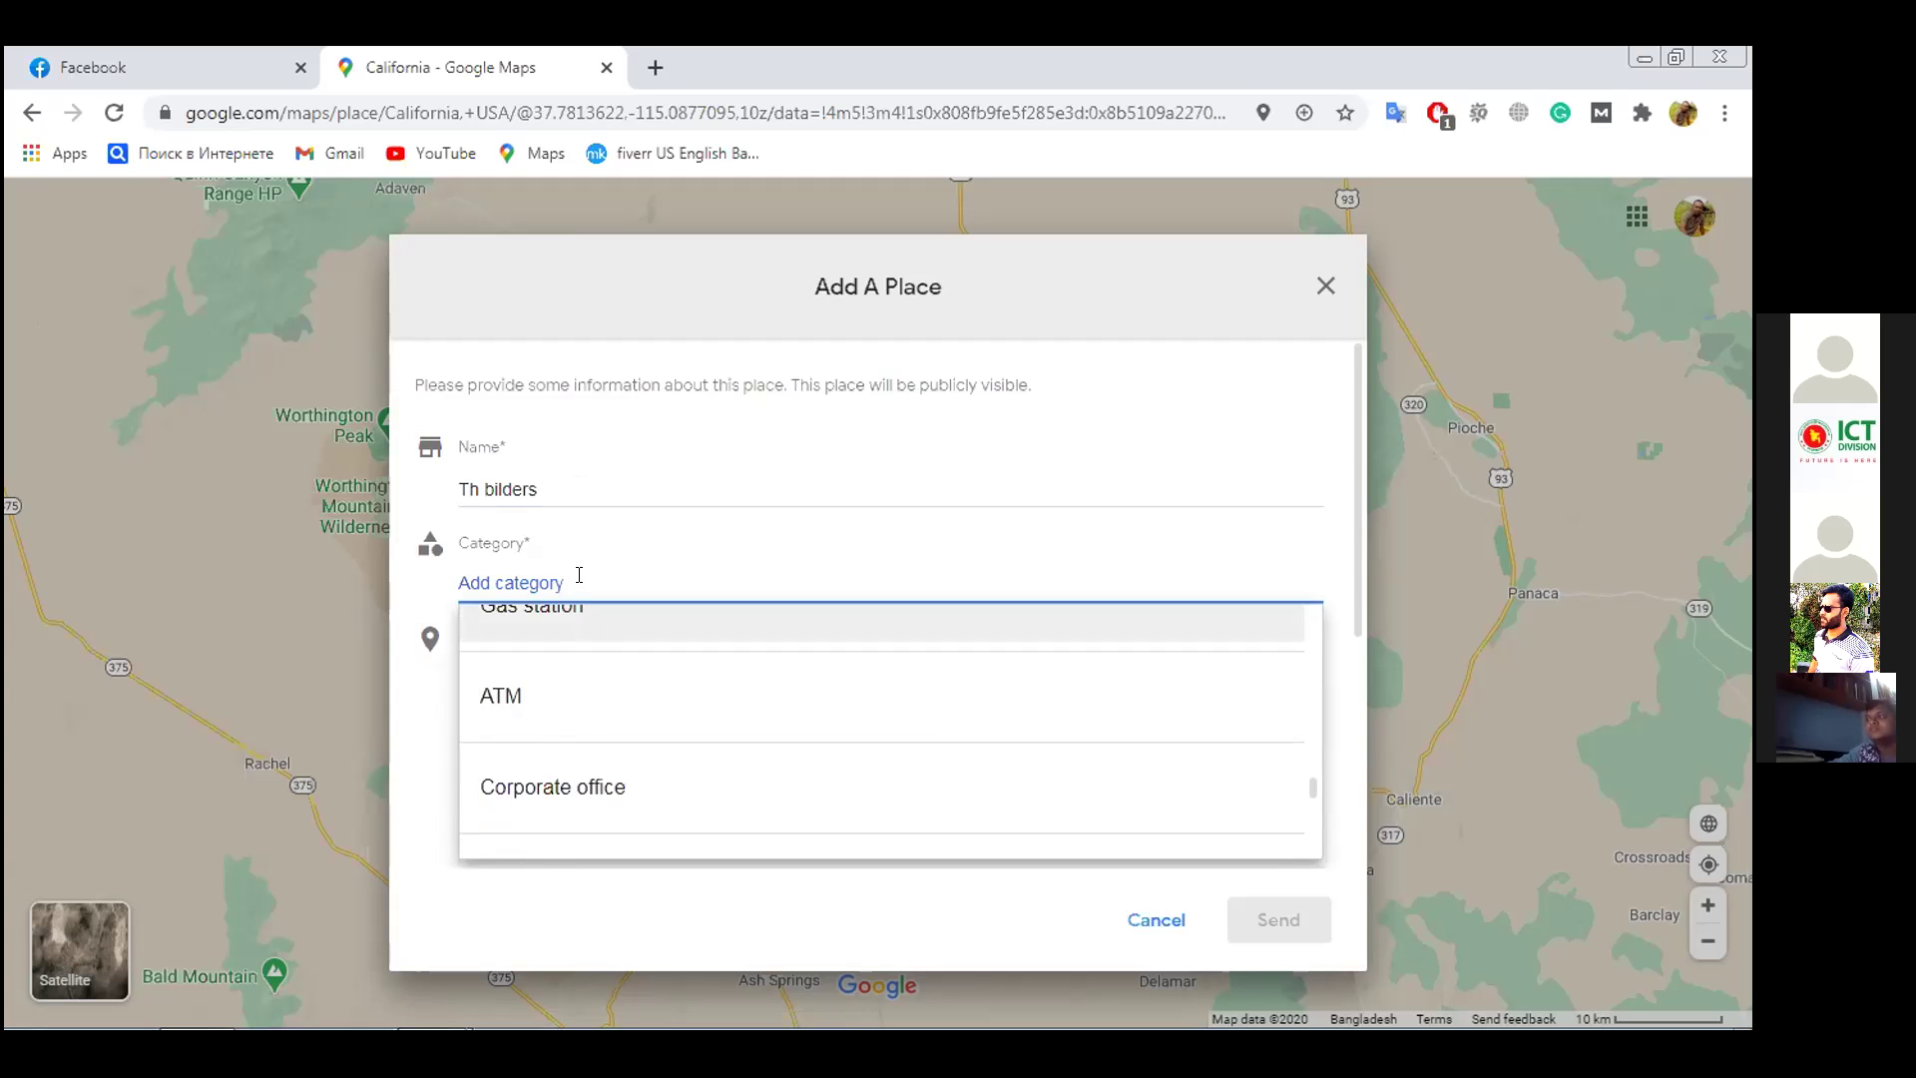
pyautogui.write('rea')
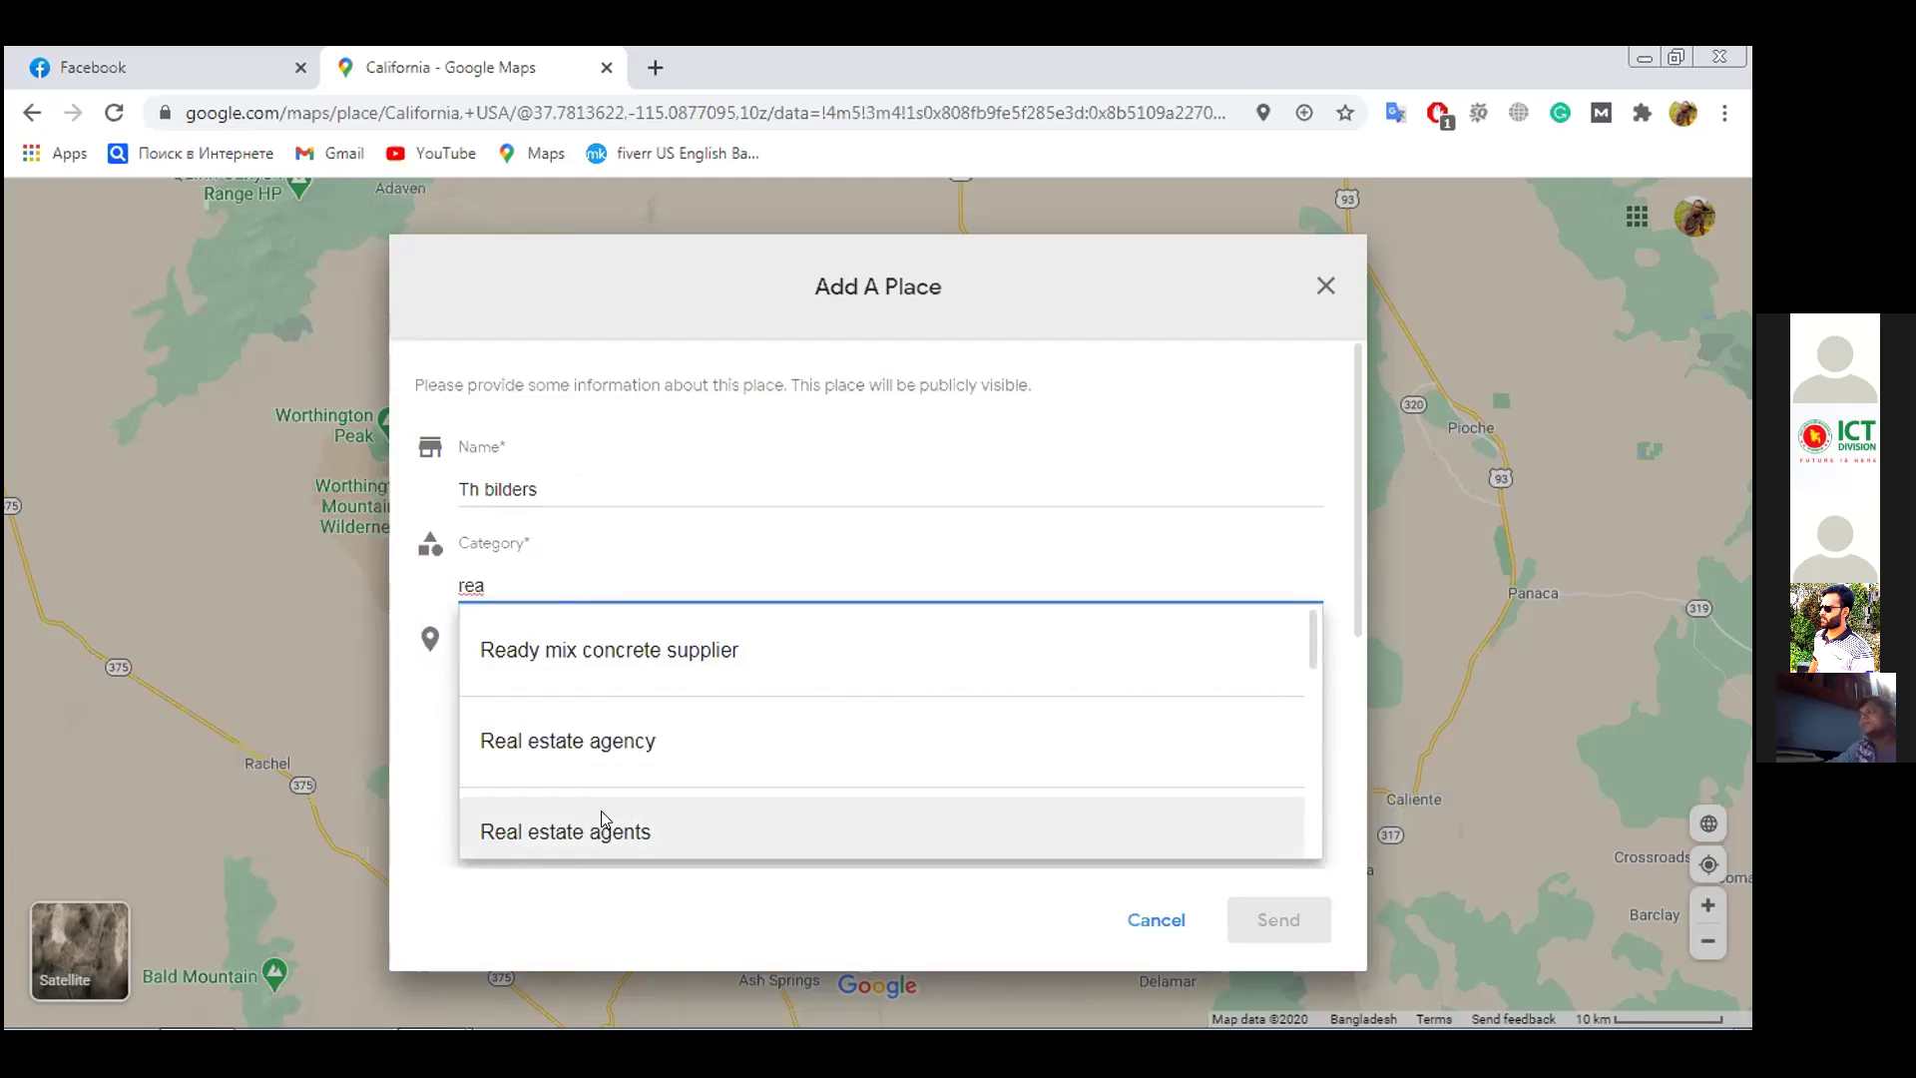
pyautogui.click(661, 741)
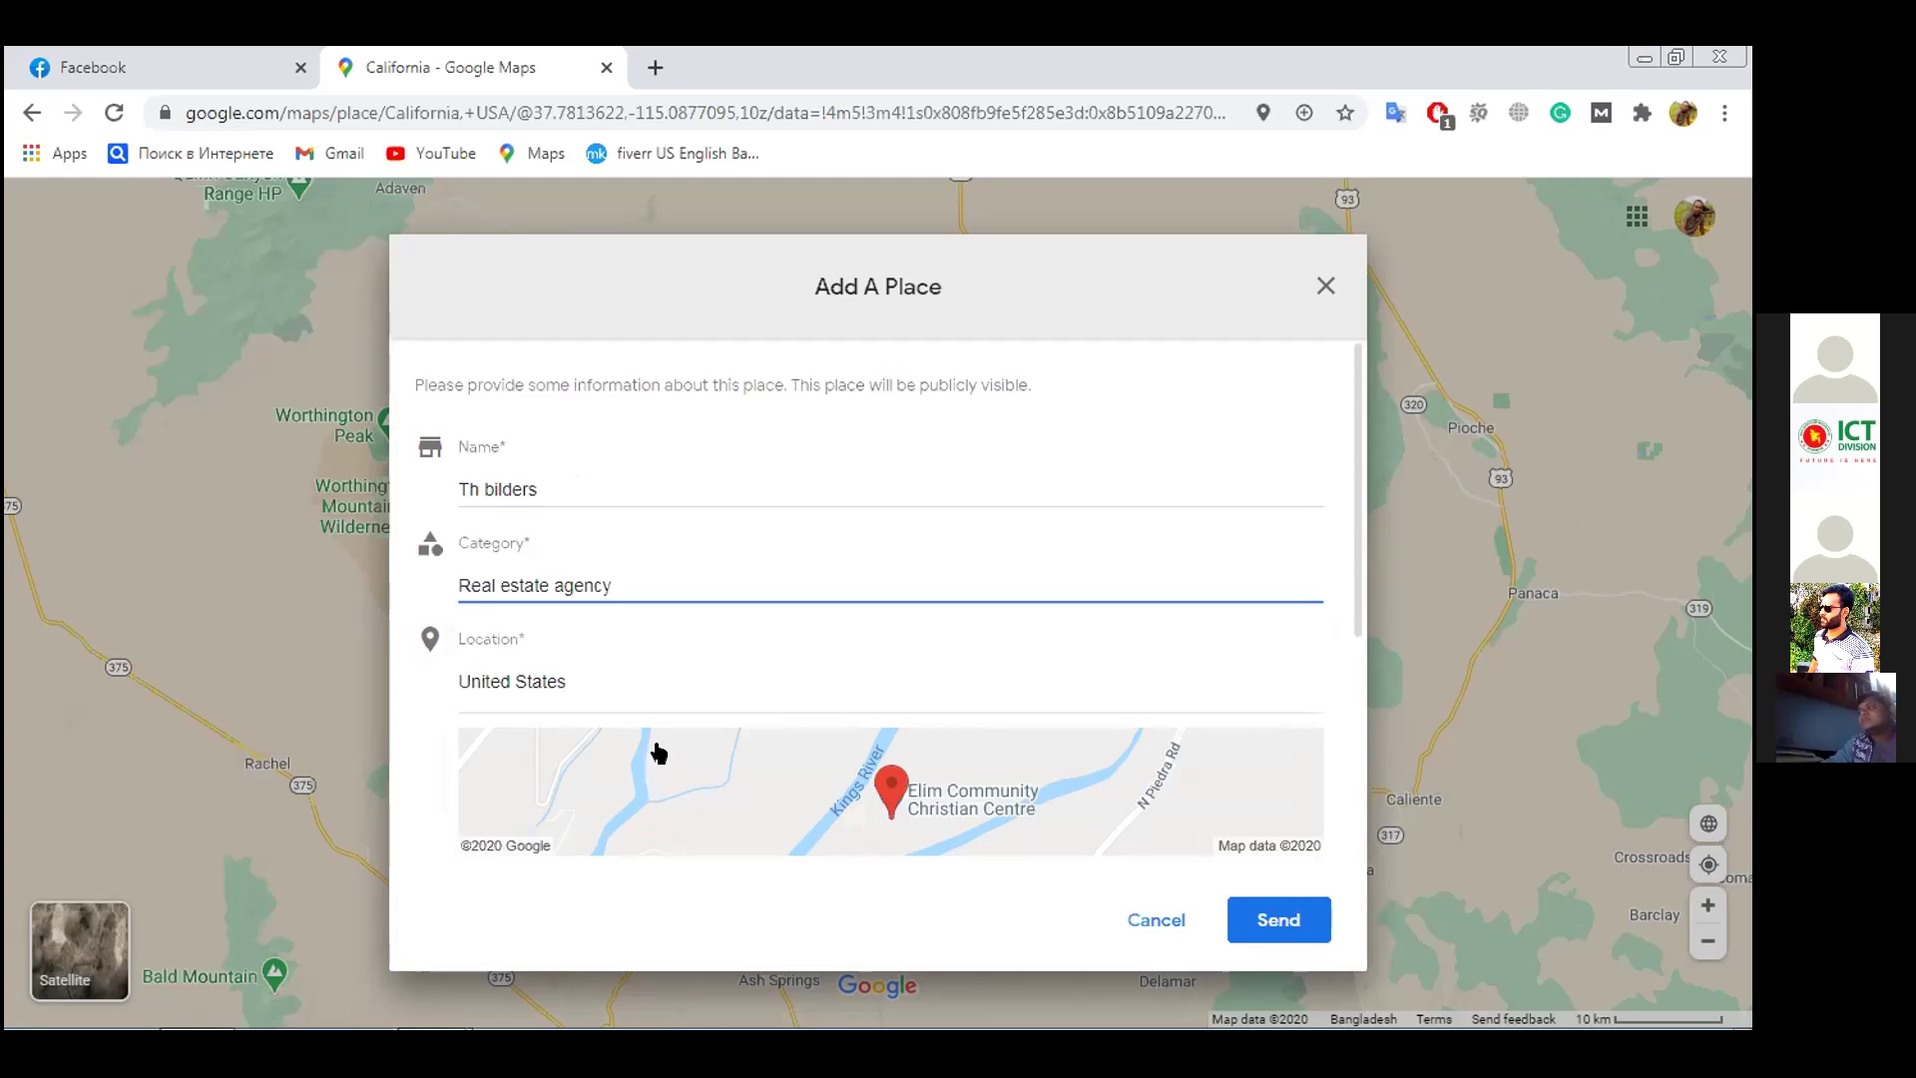
pyautogui.click(631, 682)
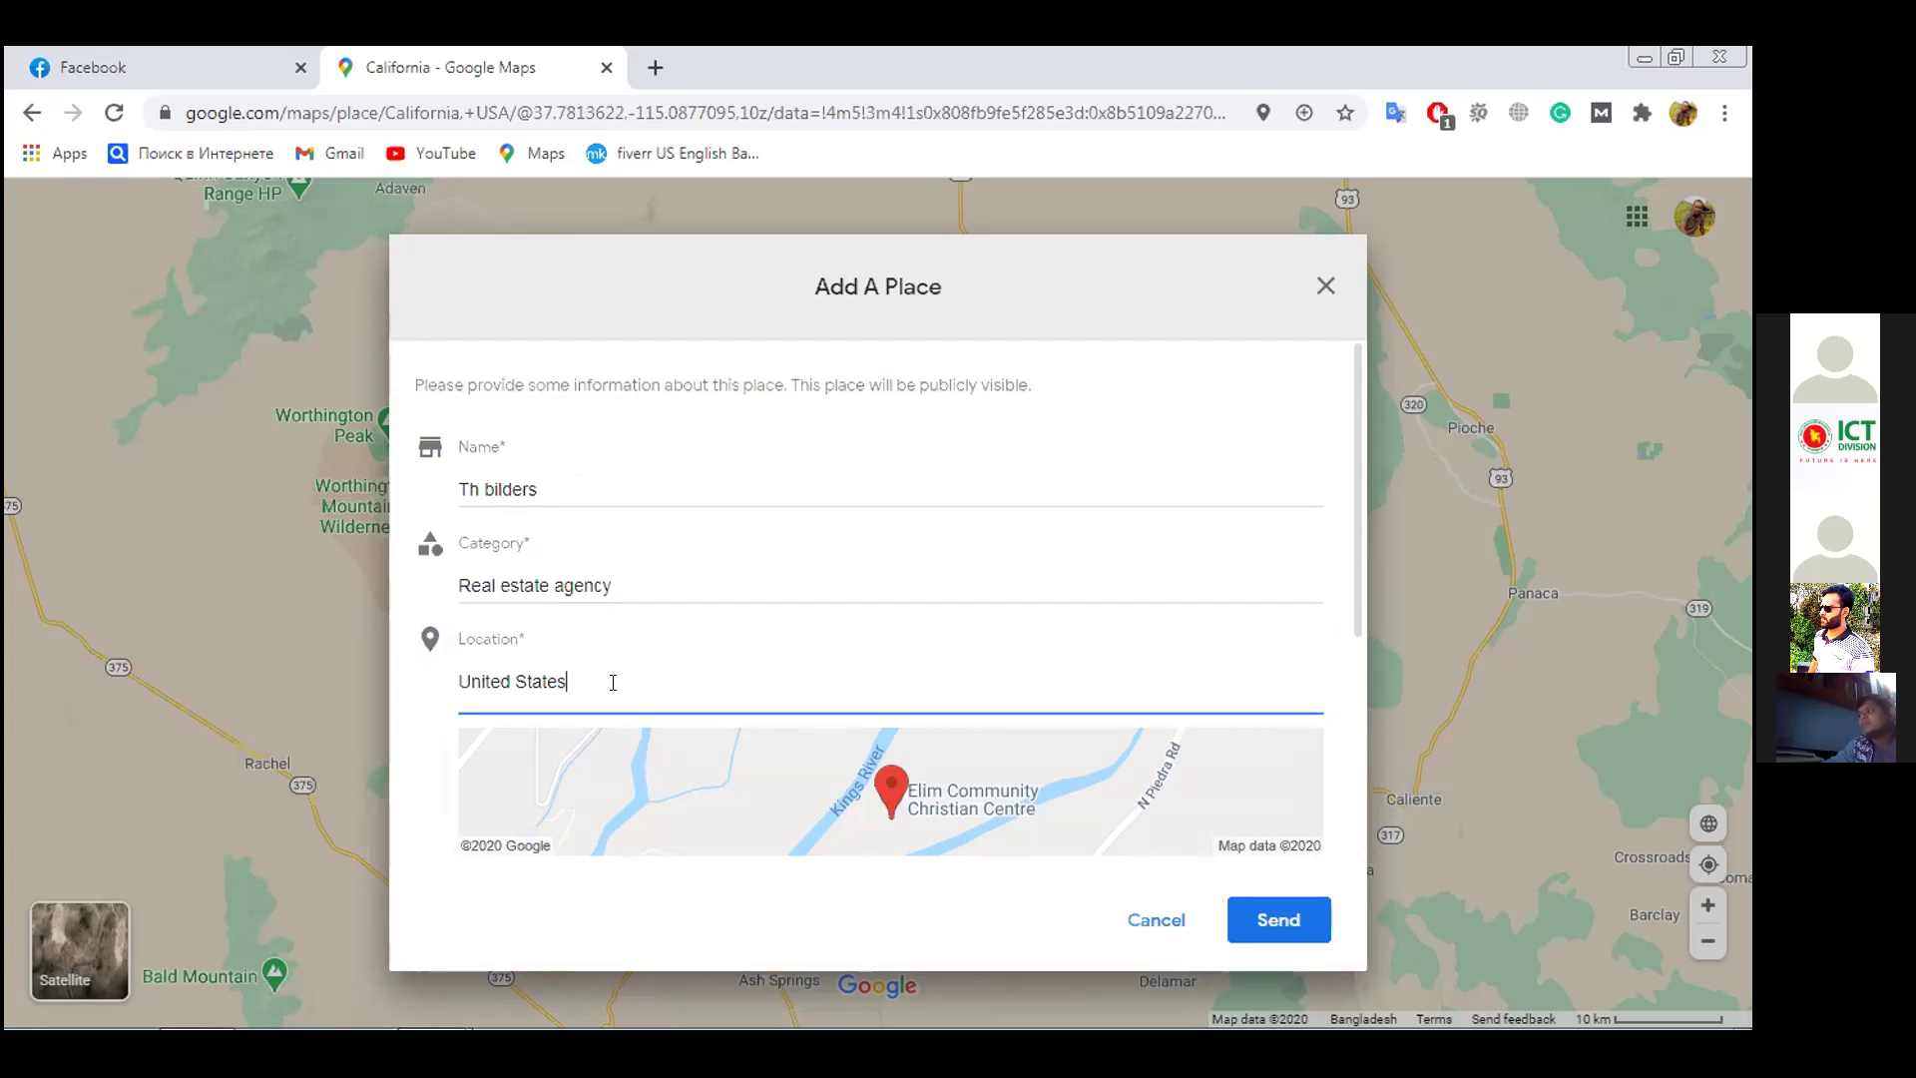
# Scroll the Add A Place form down and expand the optional phone, hours and website fields
pyautogui.scroll(-2, 614, 689)
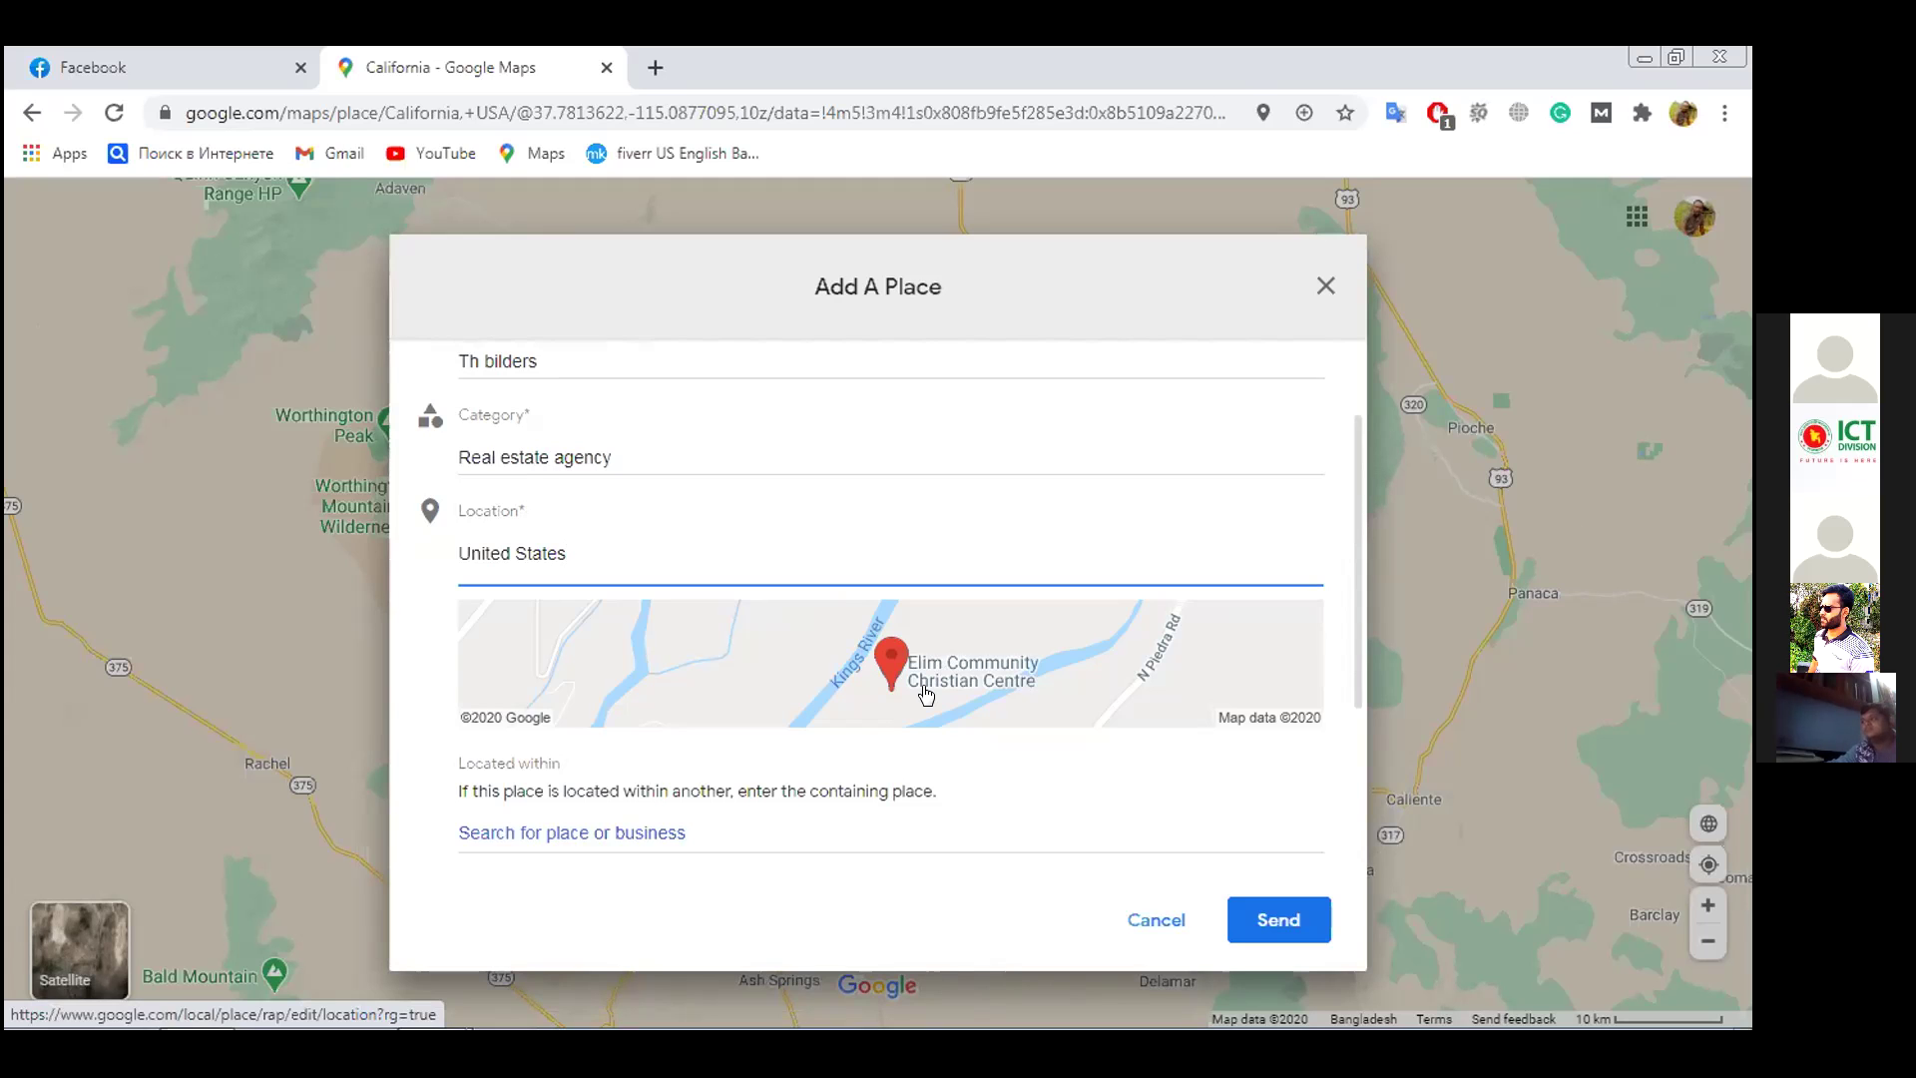
pyautogui.scroll(-3, 924, 681)
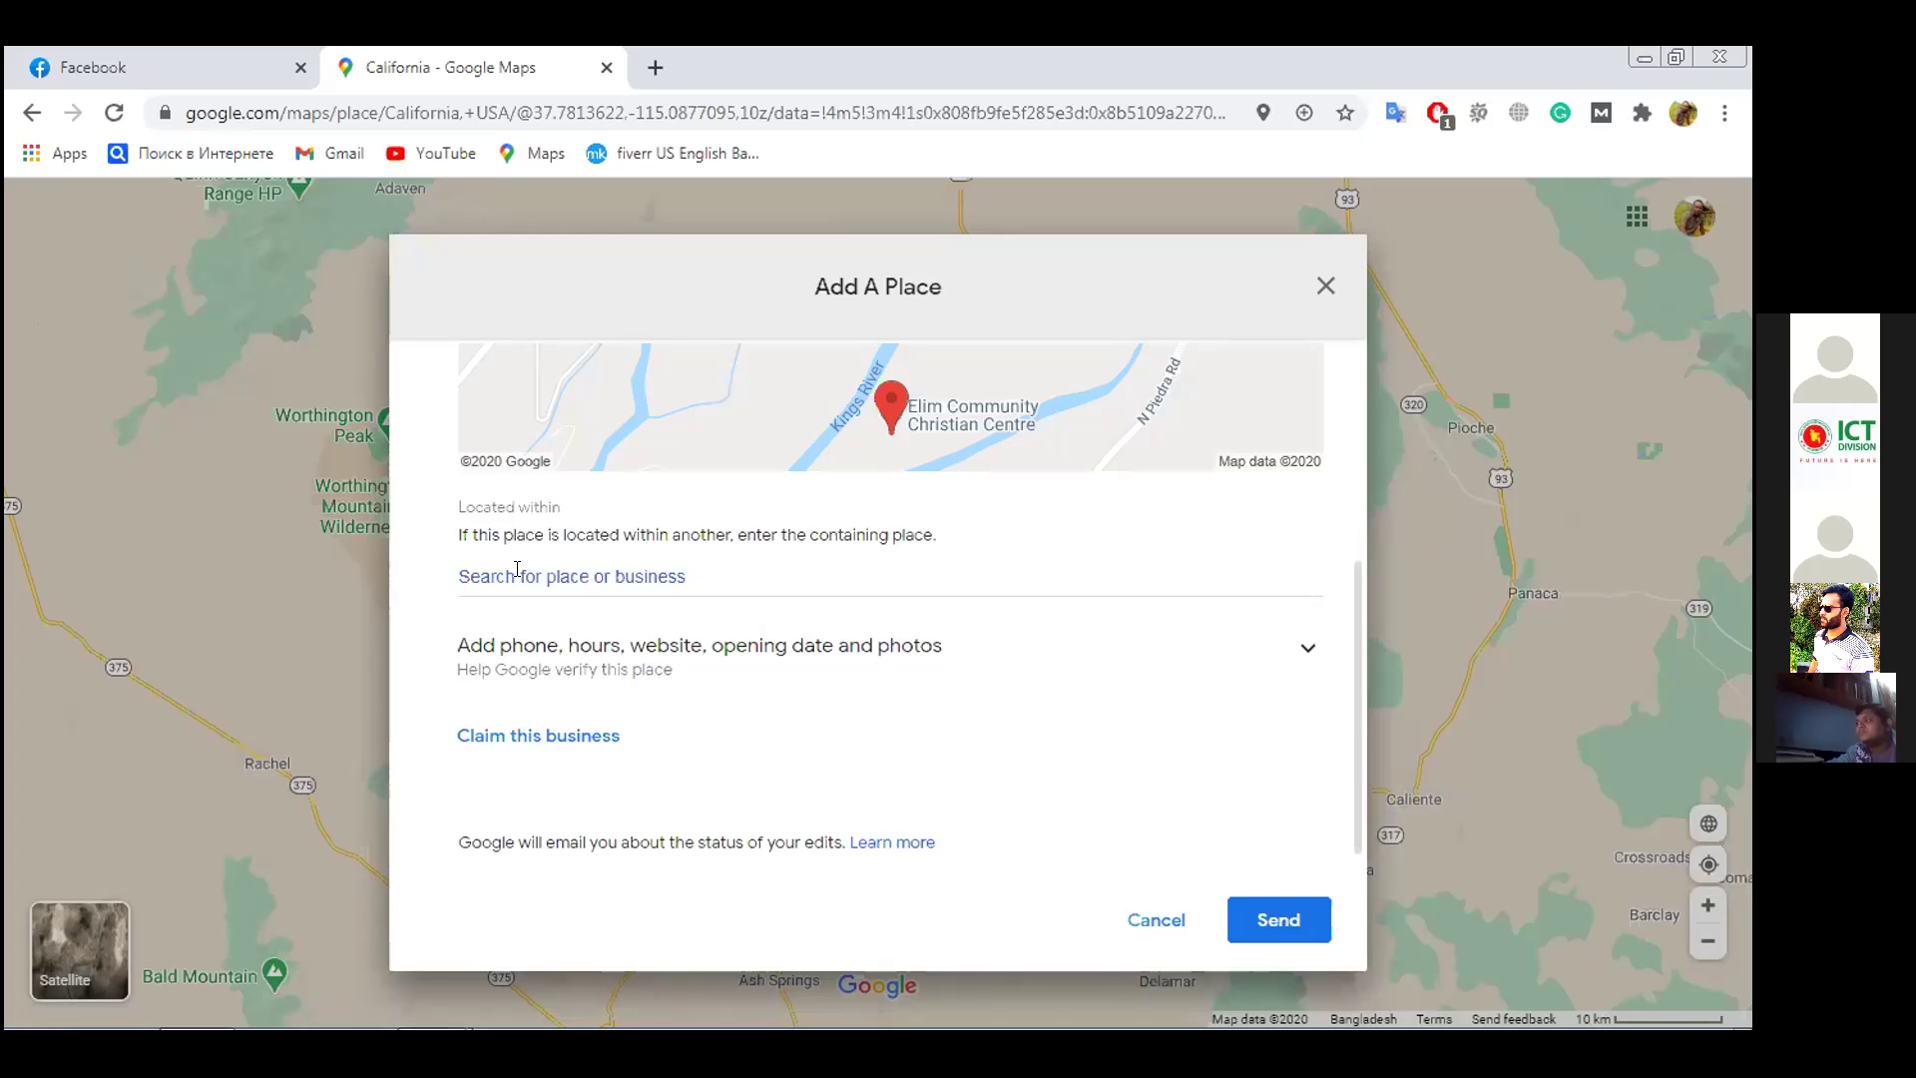
pyautogui.click(702, 572)
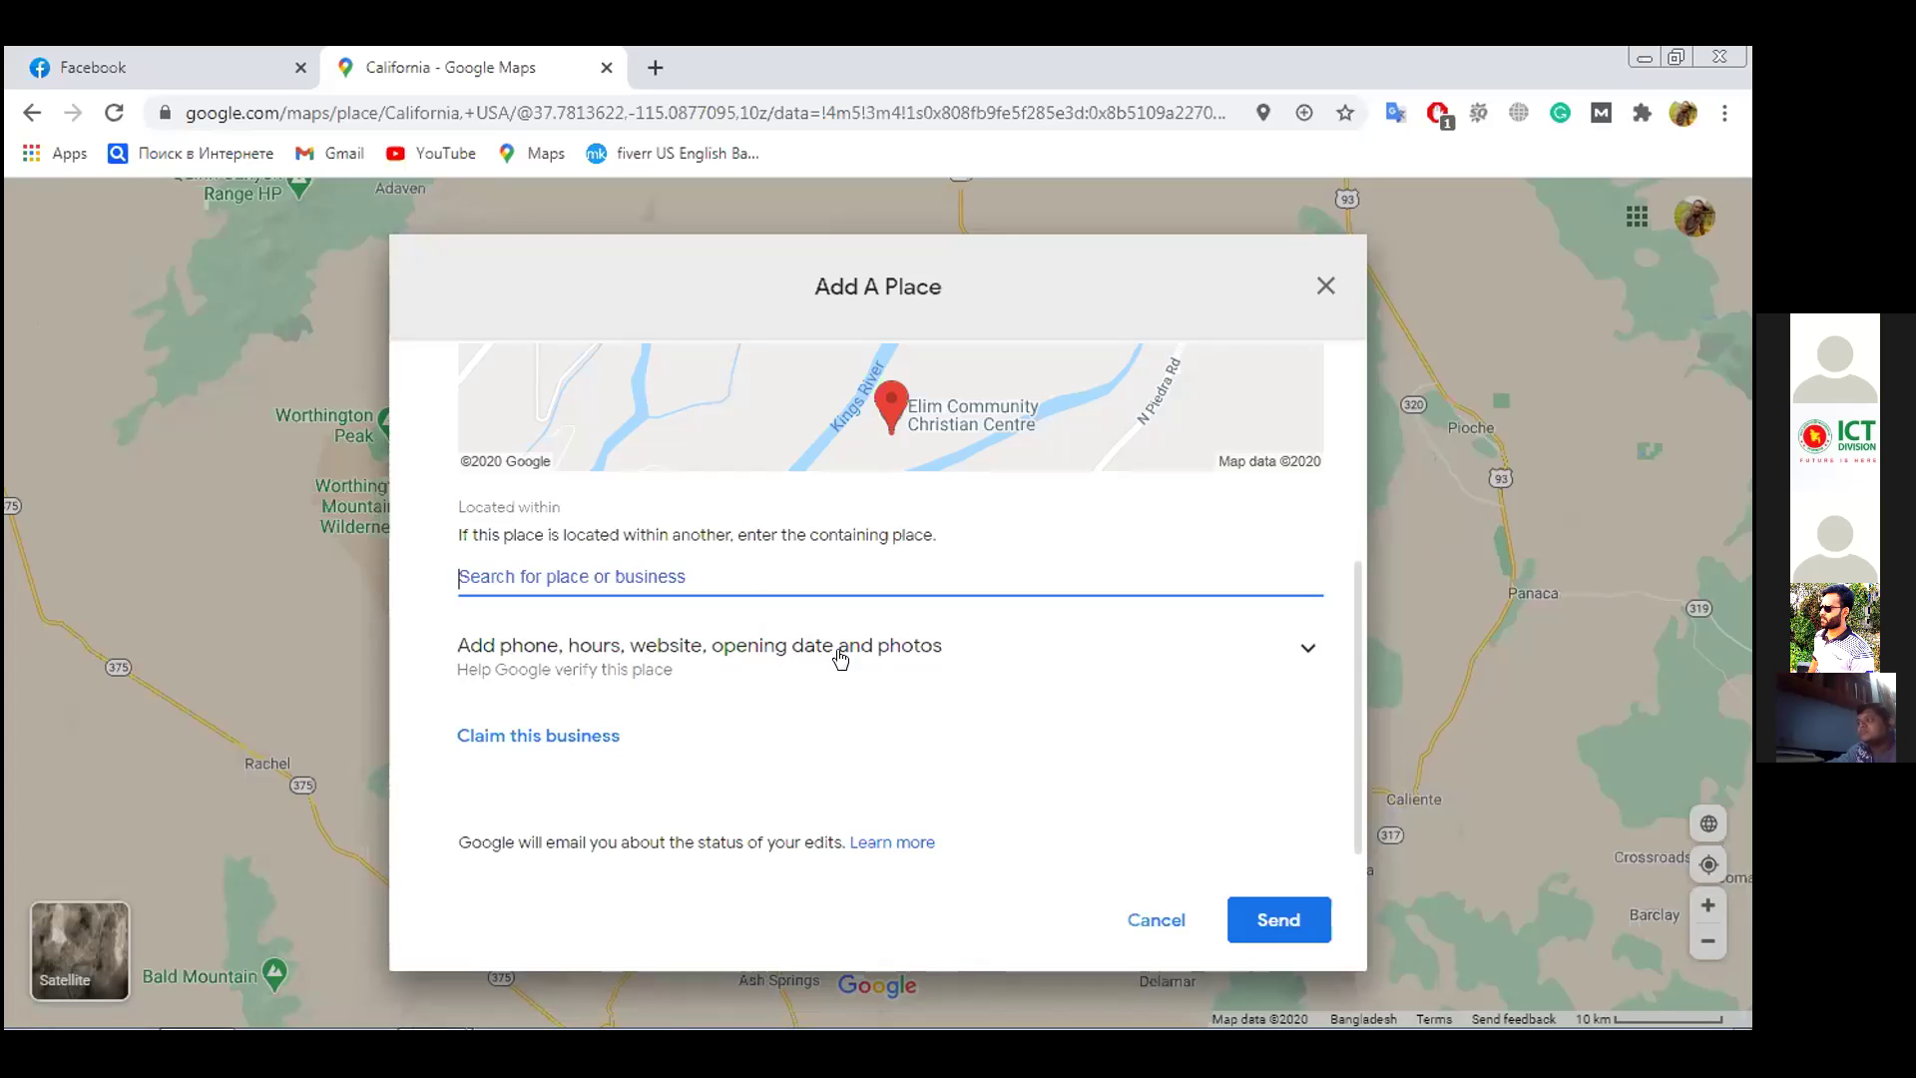
pyautogui.click(1296, 648)
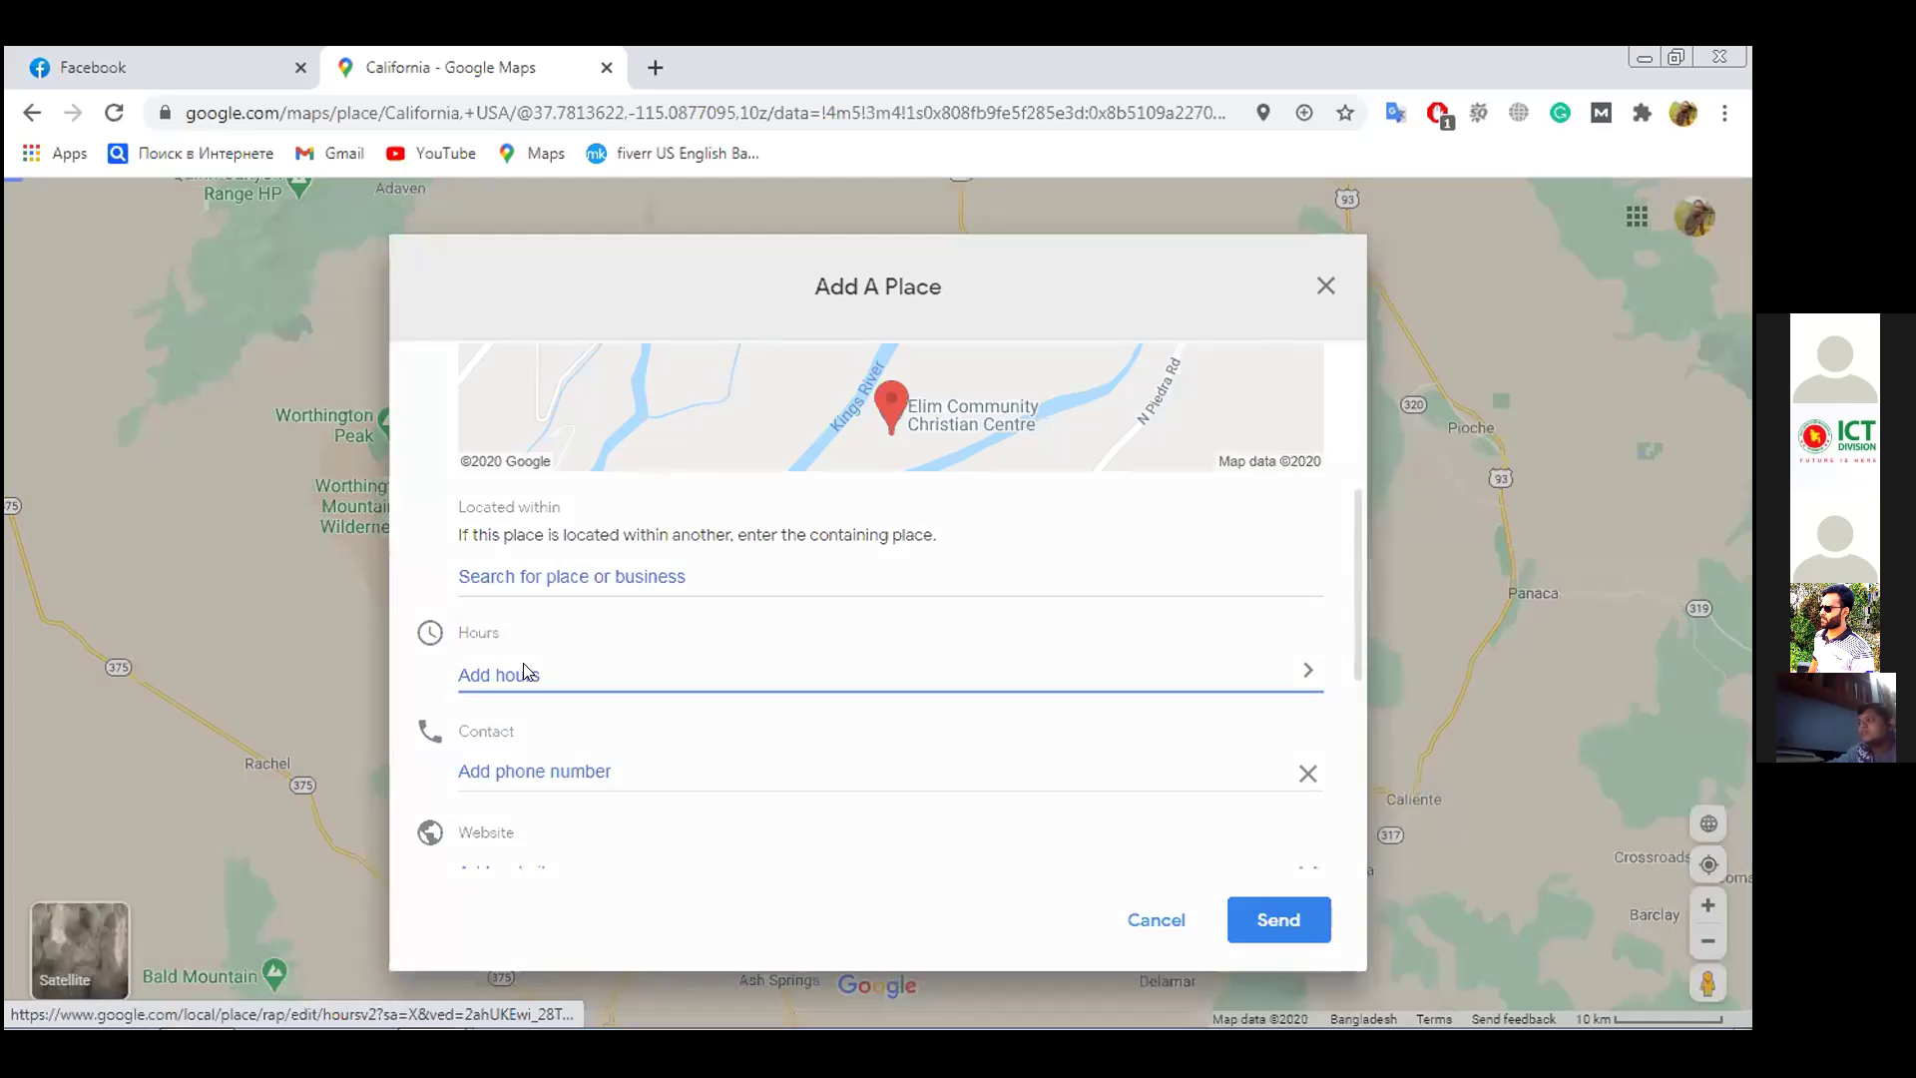
# Edit Monday's hours, turning off Closed and Open 24 hours to pick specific times
pyautogui.click(523, 670)
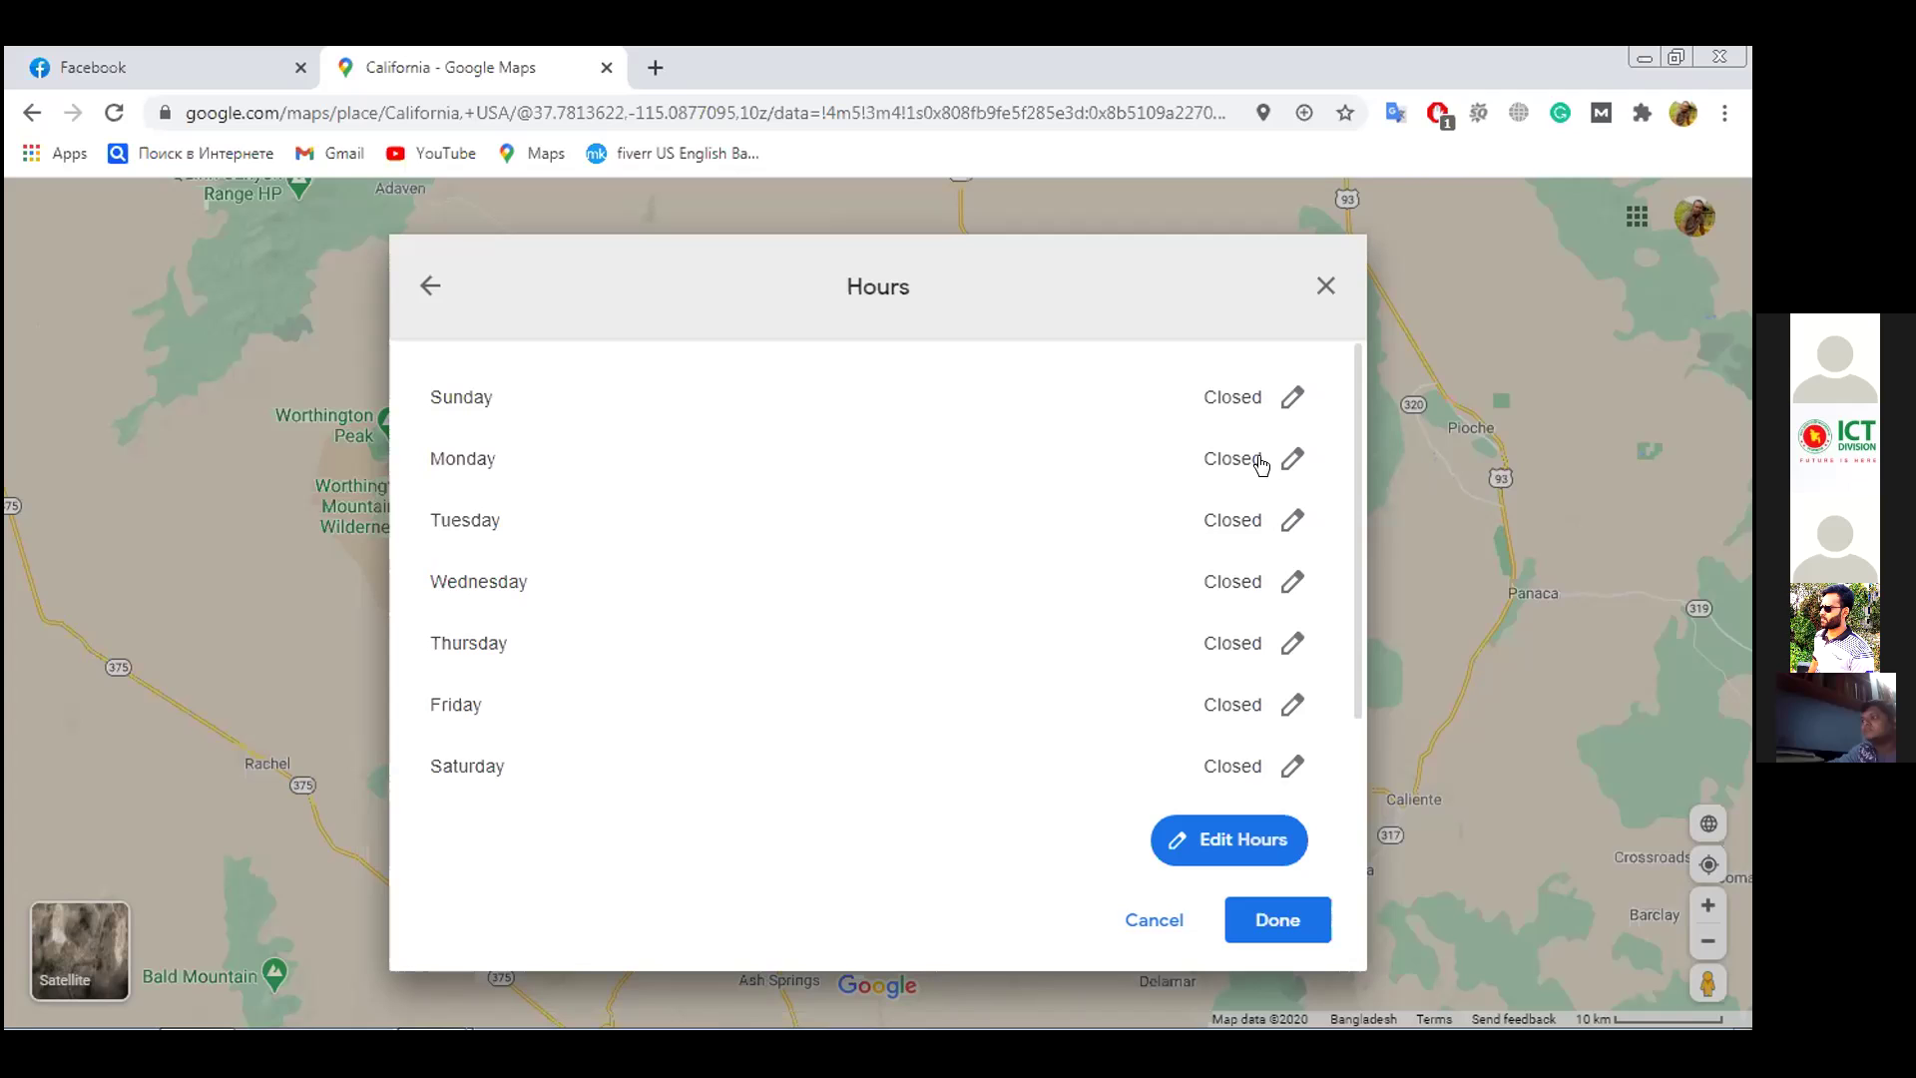
pyautogui.click(1289, 458)
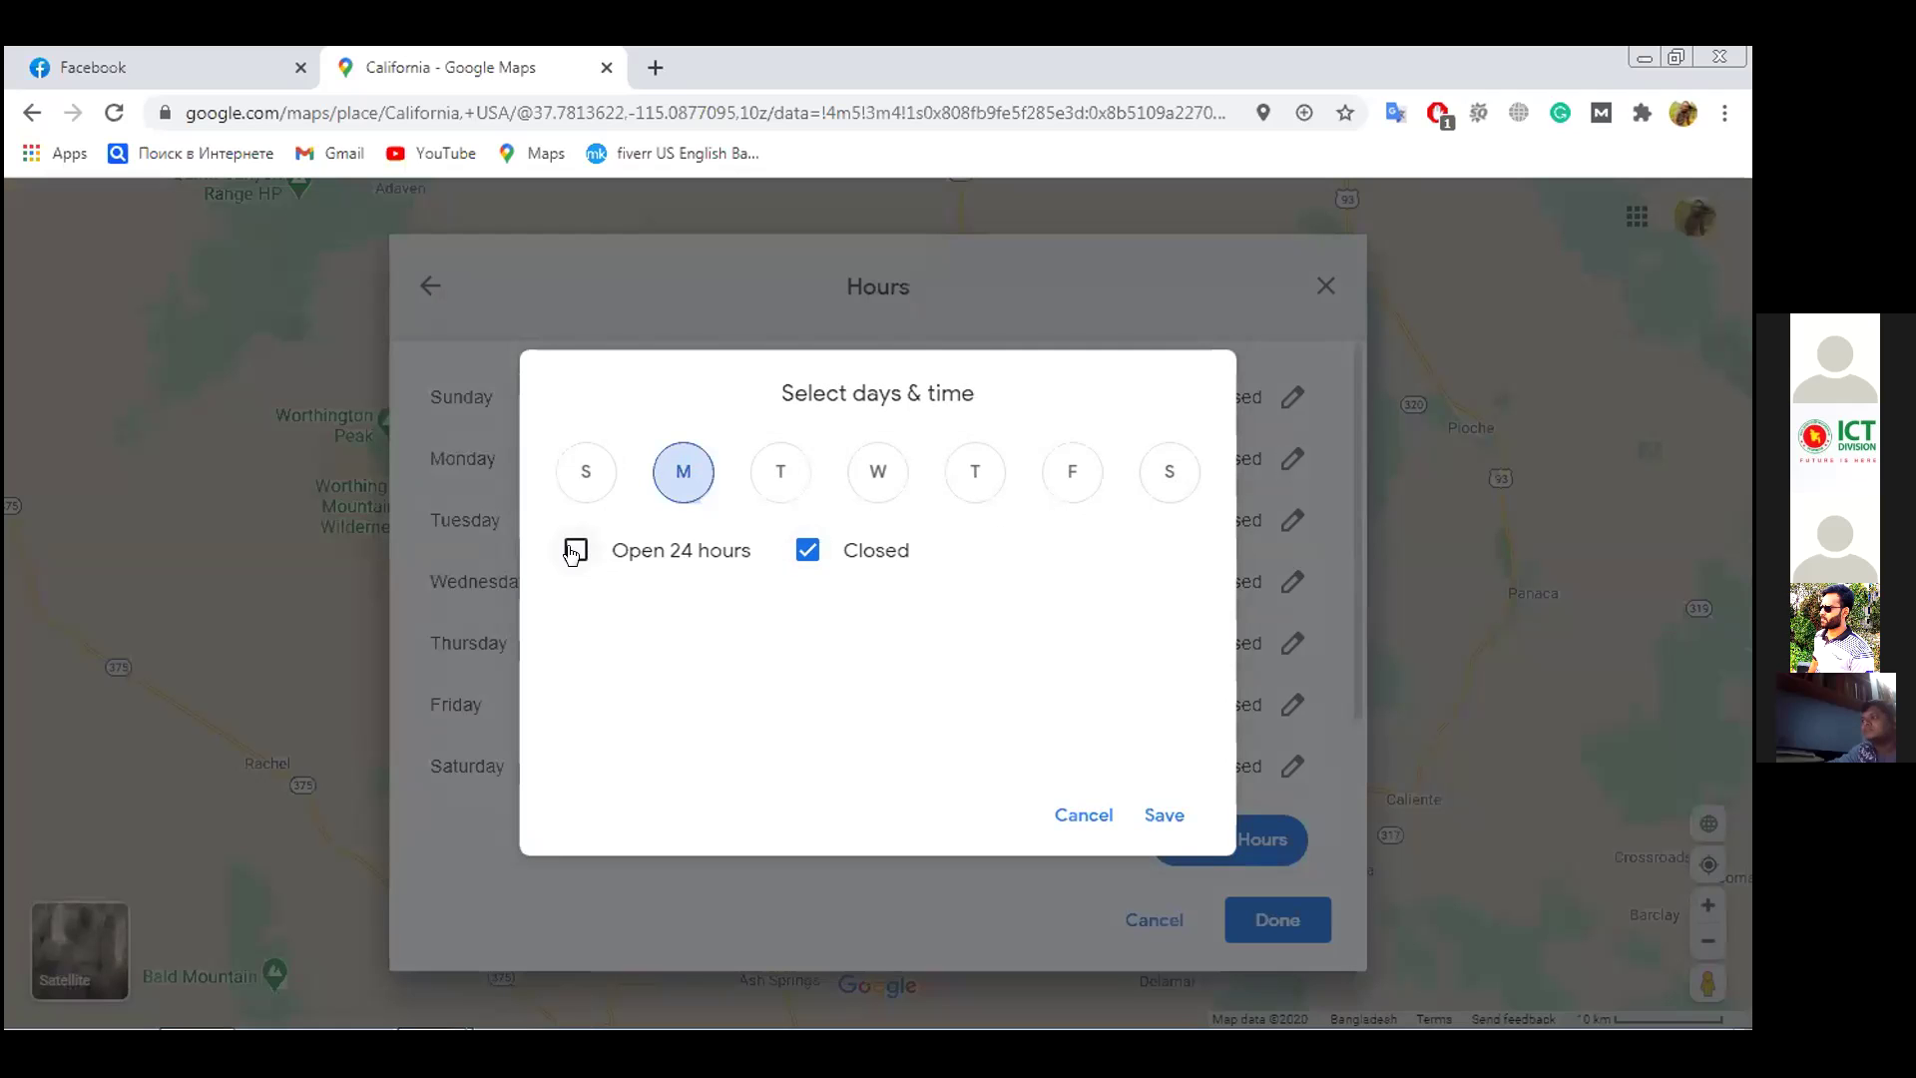
pyautogui.click(644, 554)
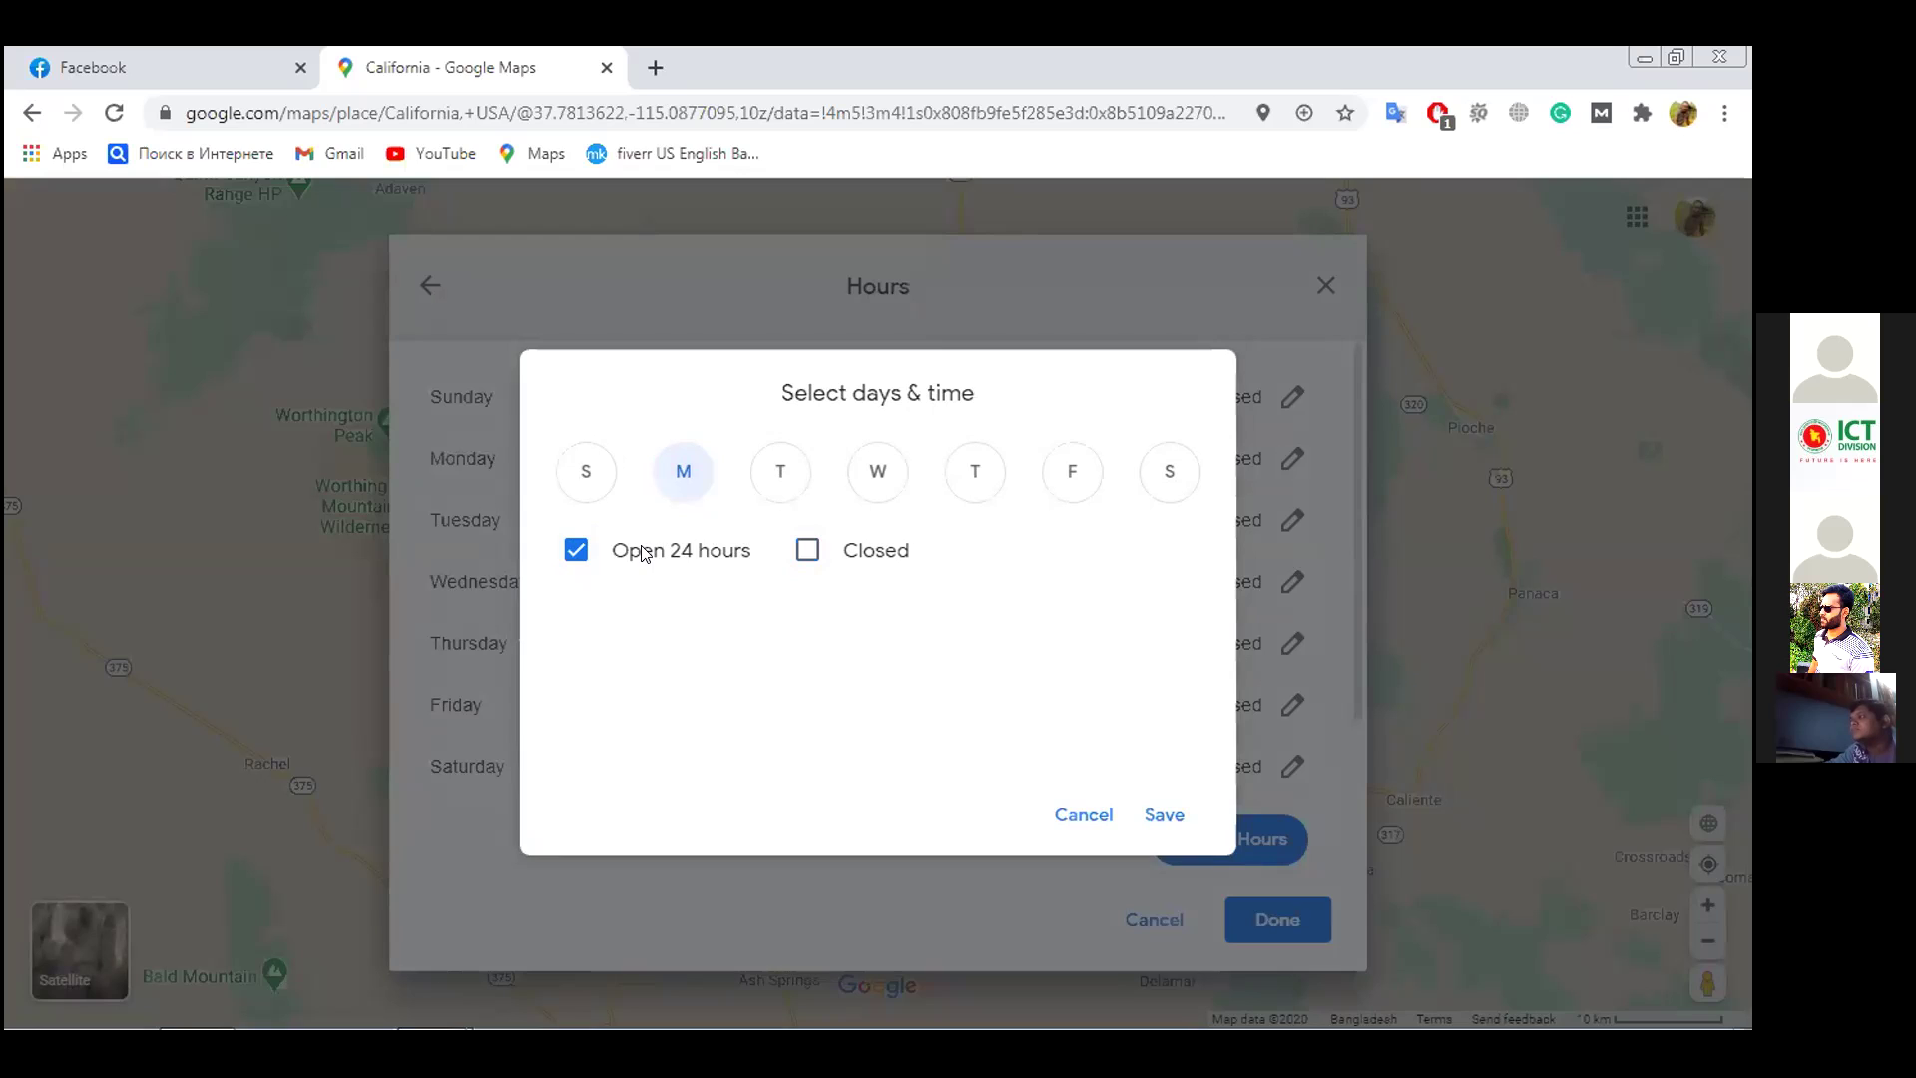
pyautogui.click(670, 484)
pyautogui.click(688, 553)
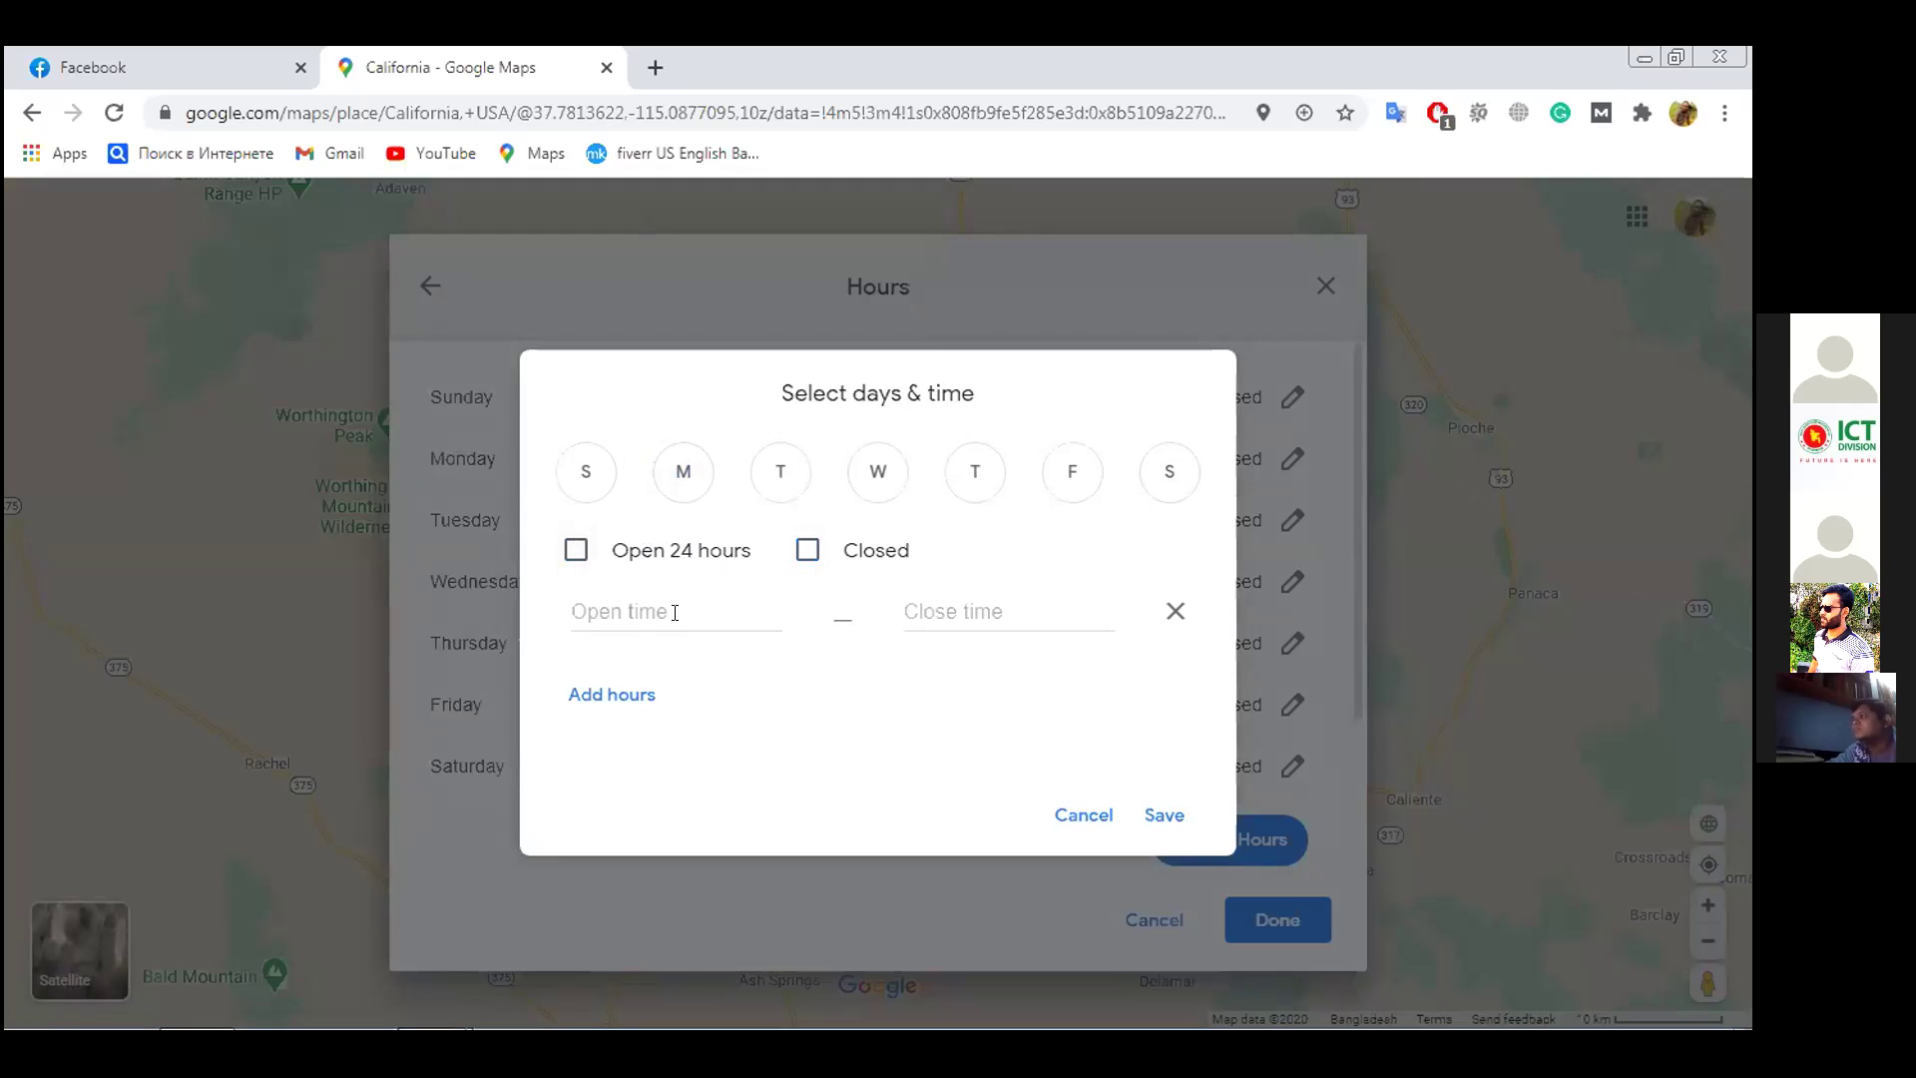
pyautogui.click(621, 611)
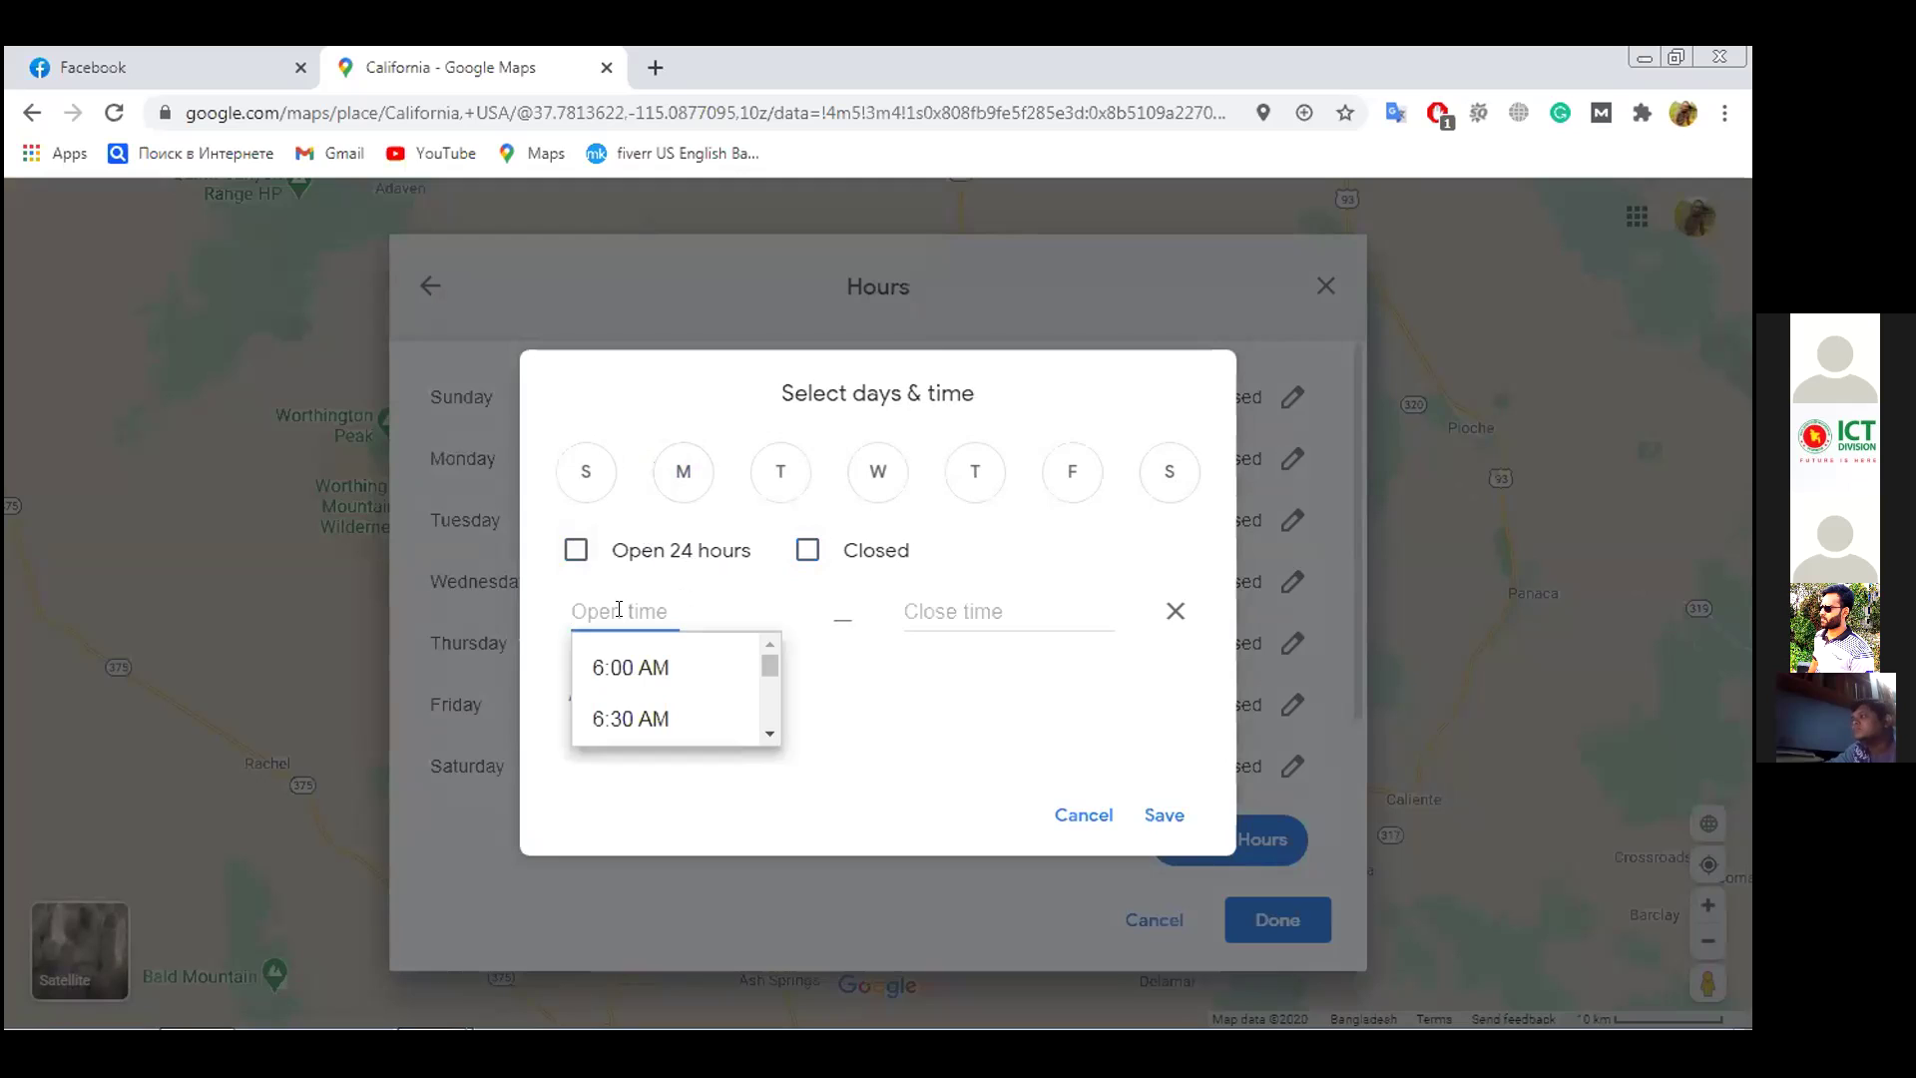
pyautogui.click(1015, 610)
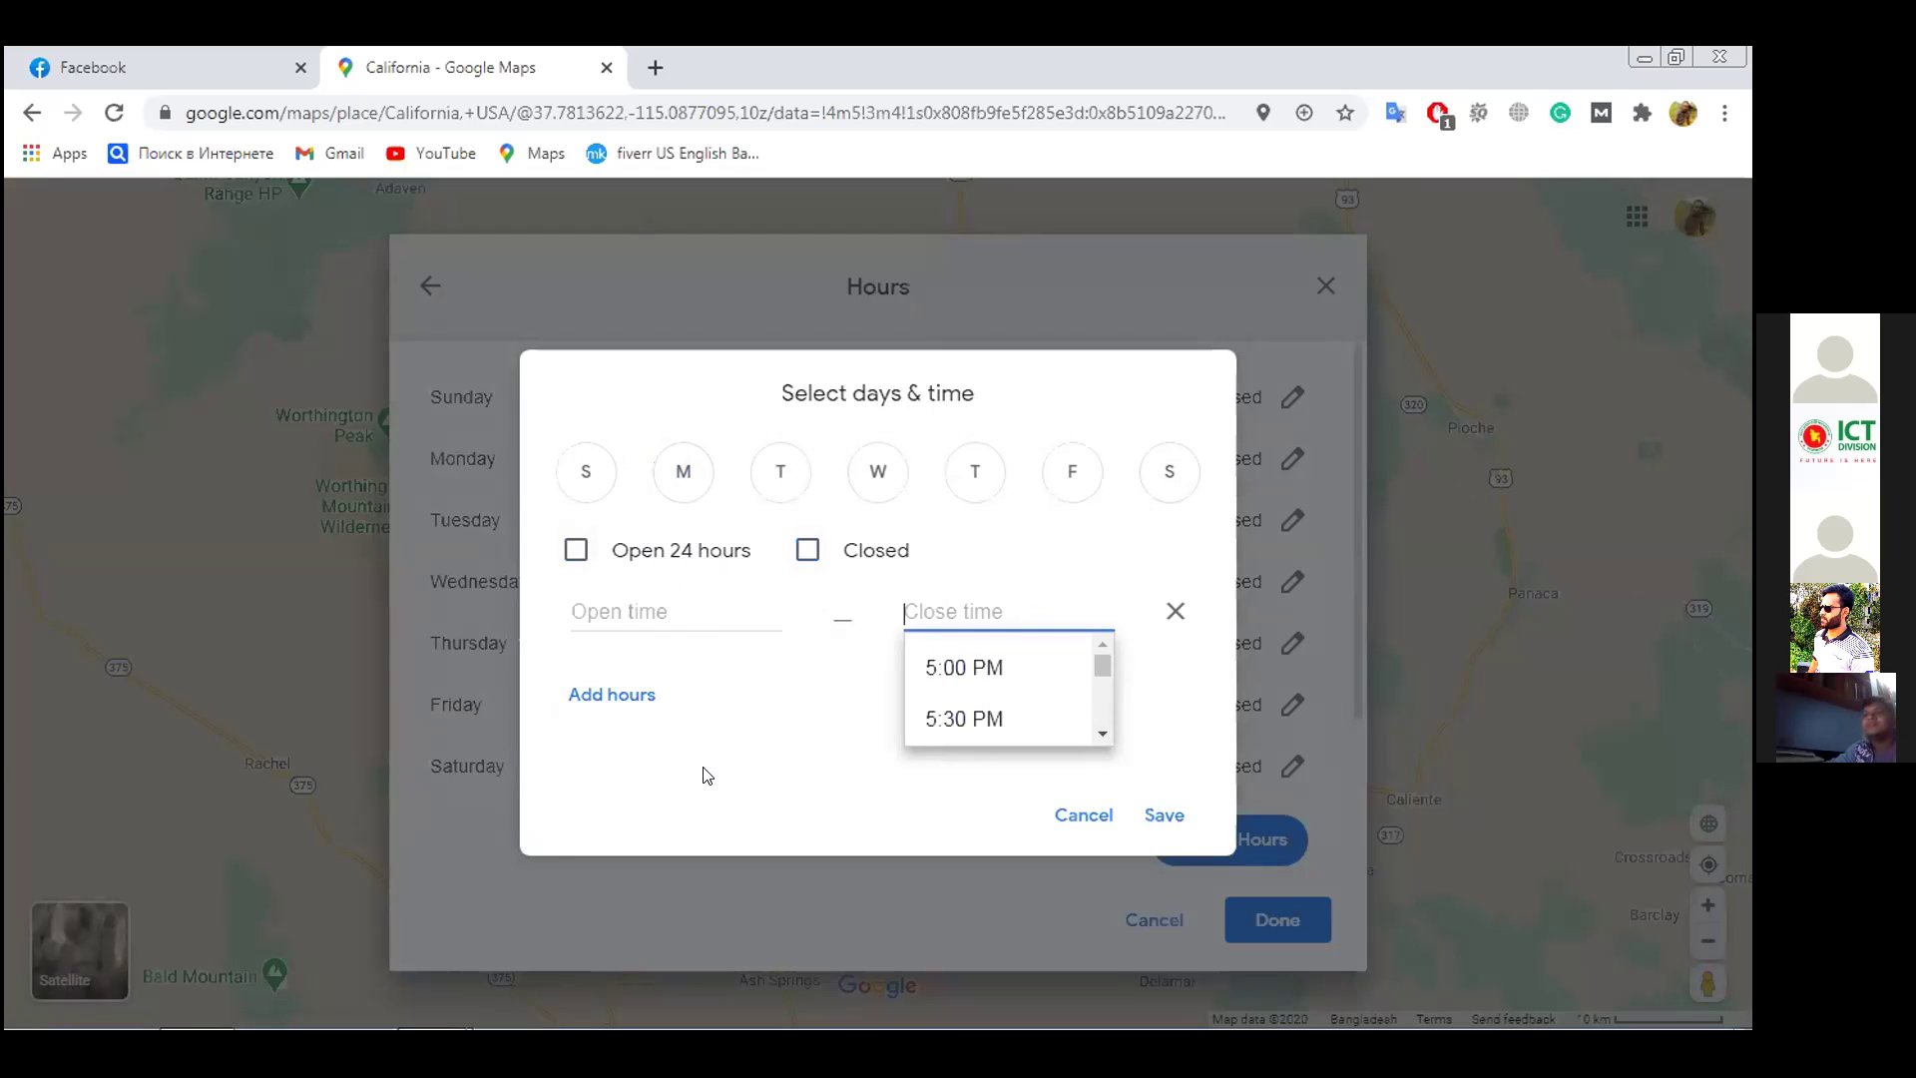
pyautogui.click(612, 599)
pyautogui.scroll(-3, 634, 699)
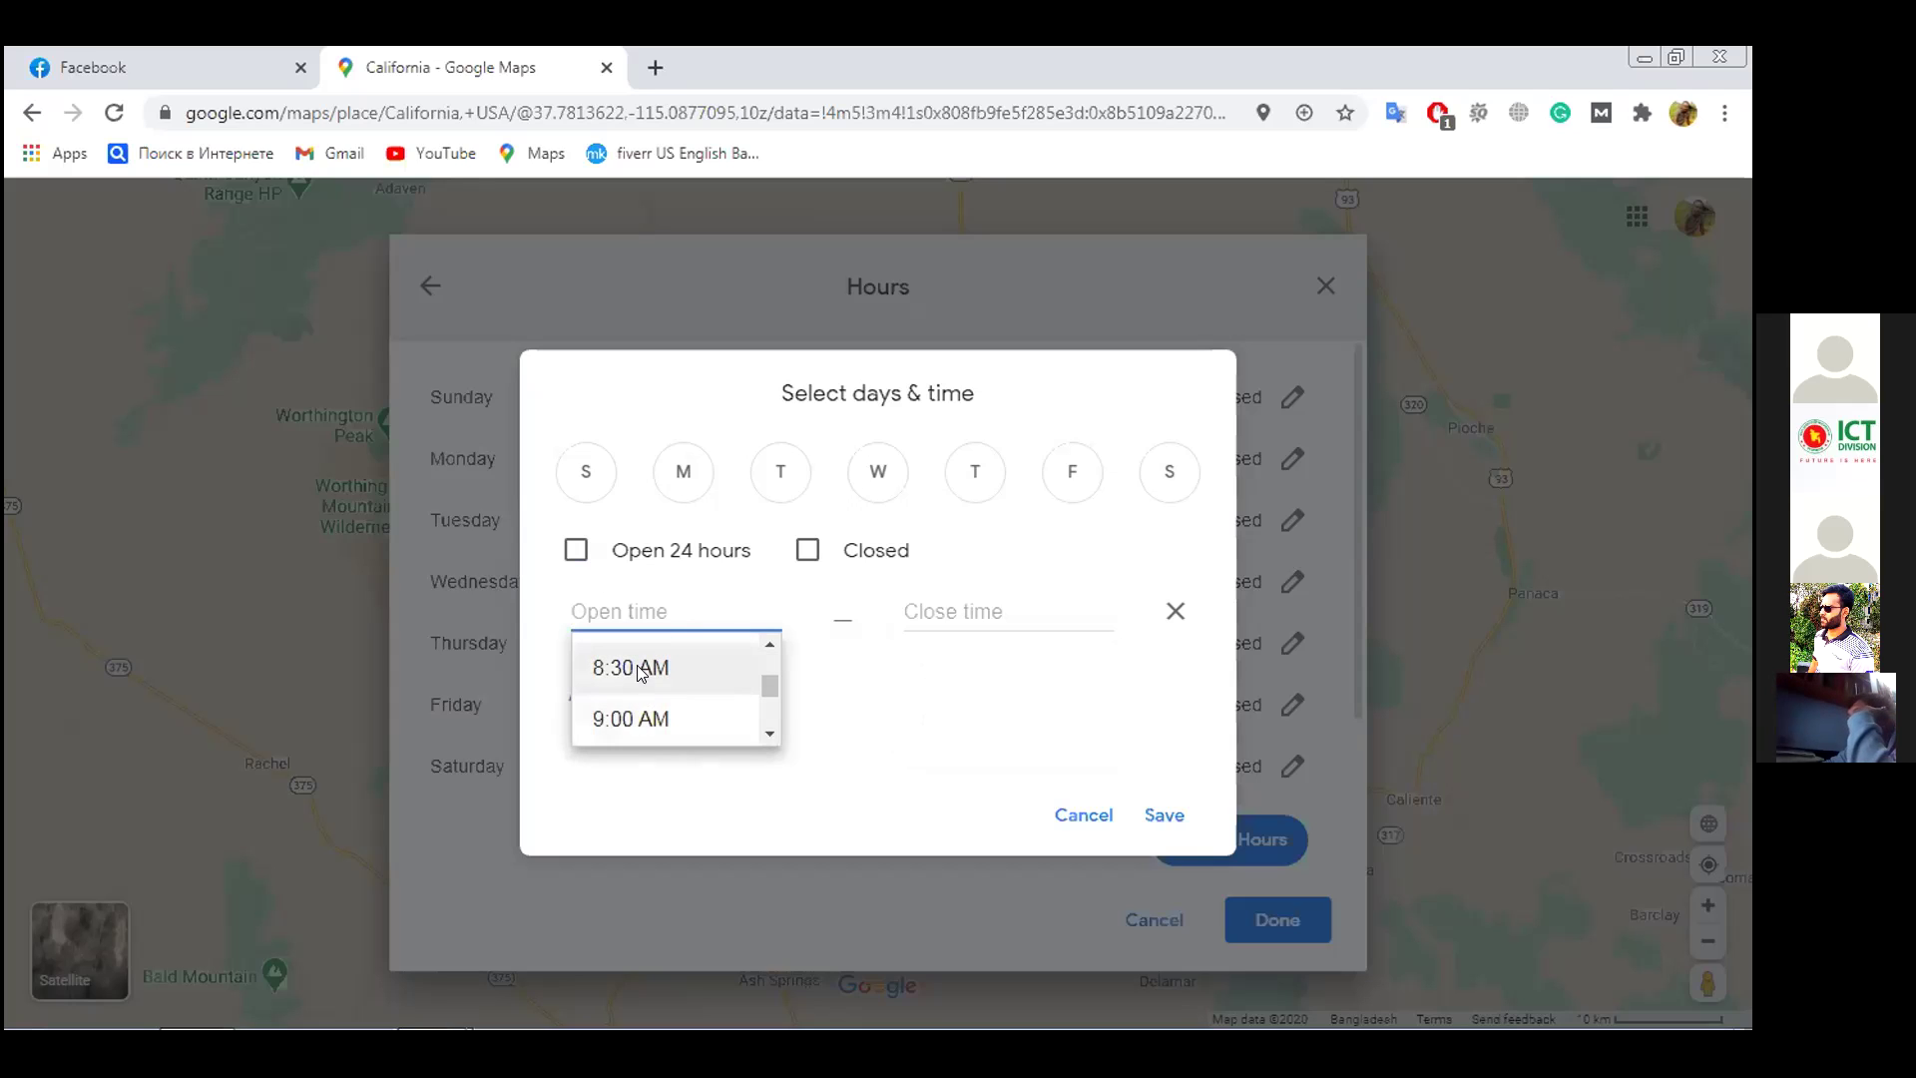
# Set the opening time to 8:30 AM and the closing time to 5:00 PM
pyautogui.click(636, 668)
pyautogui.click(942, 603)
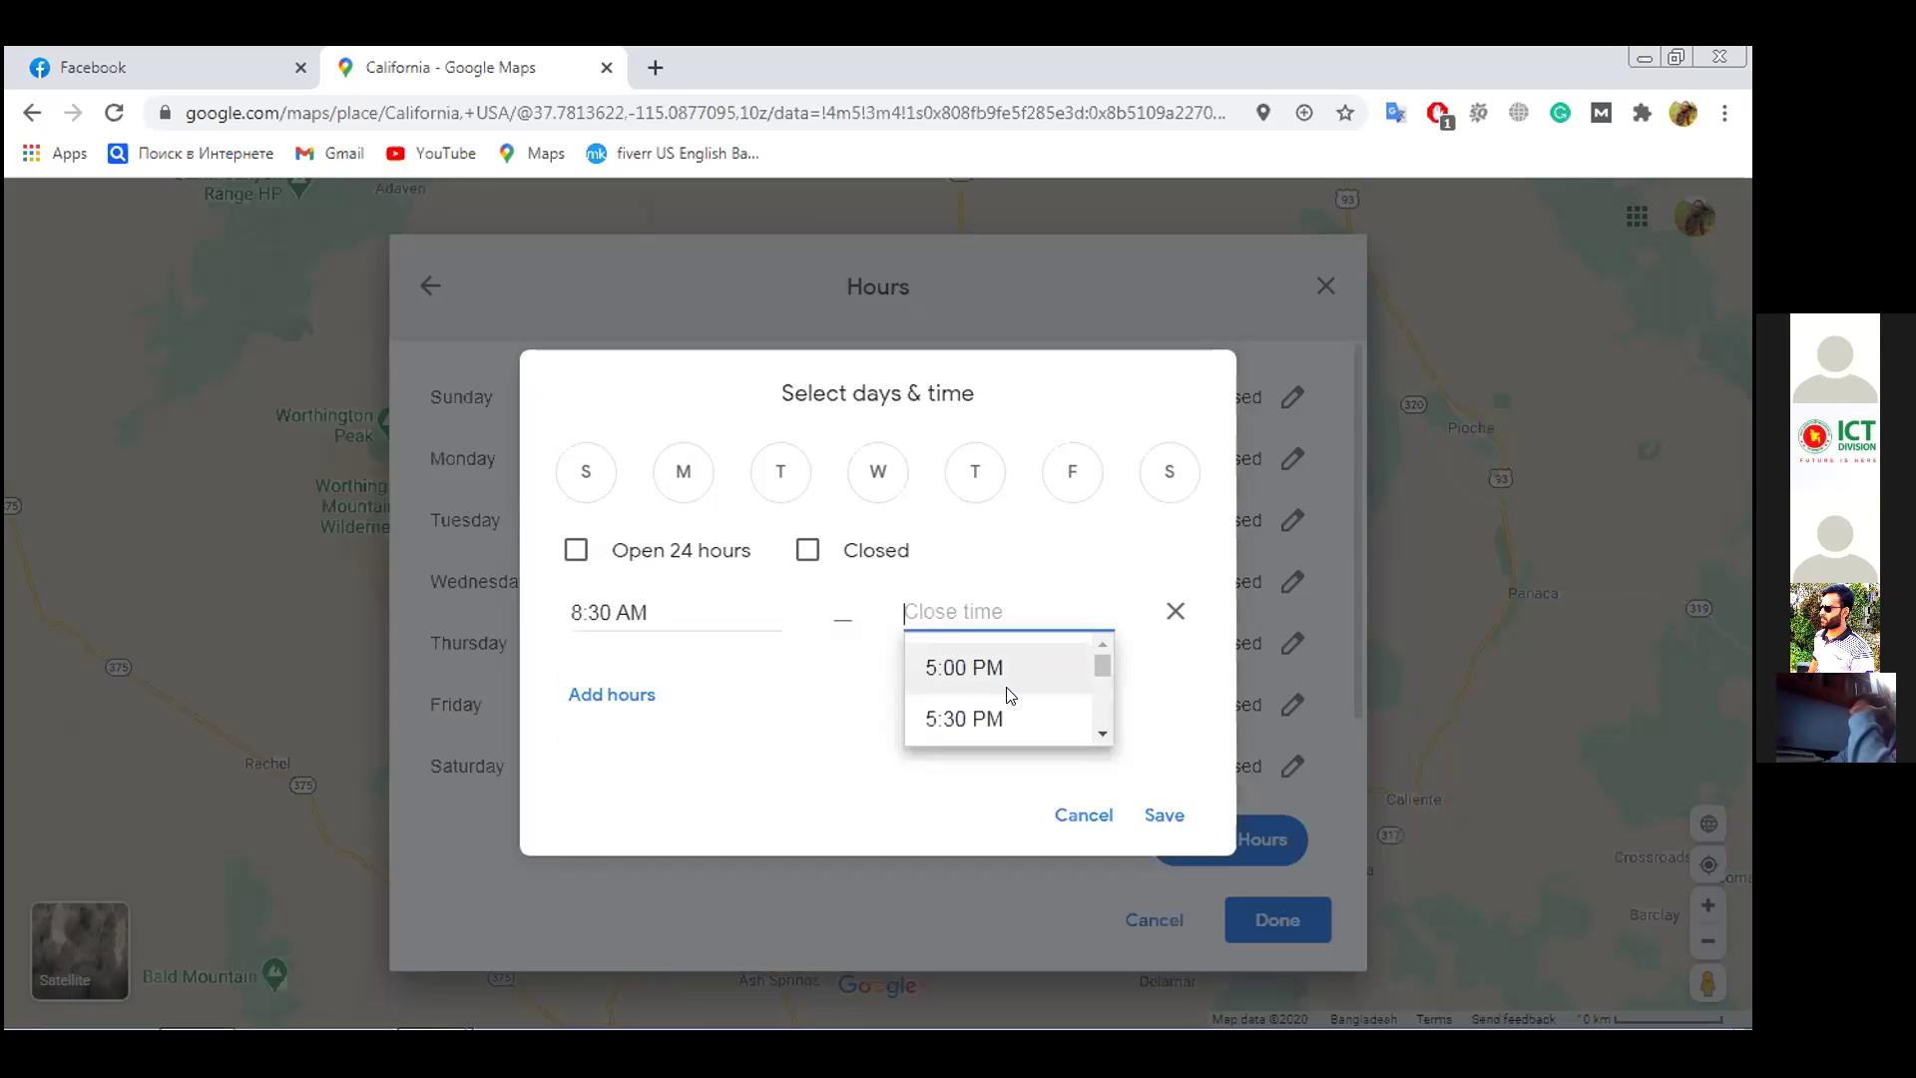
pyautogui.scroll(-5, 1010, 694)
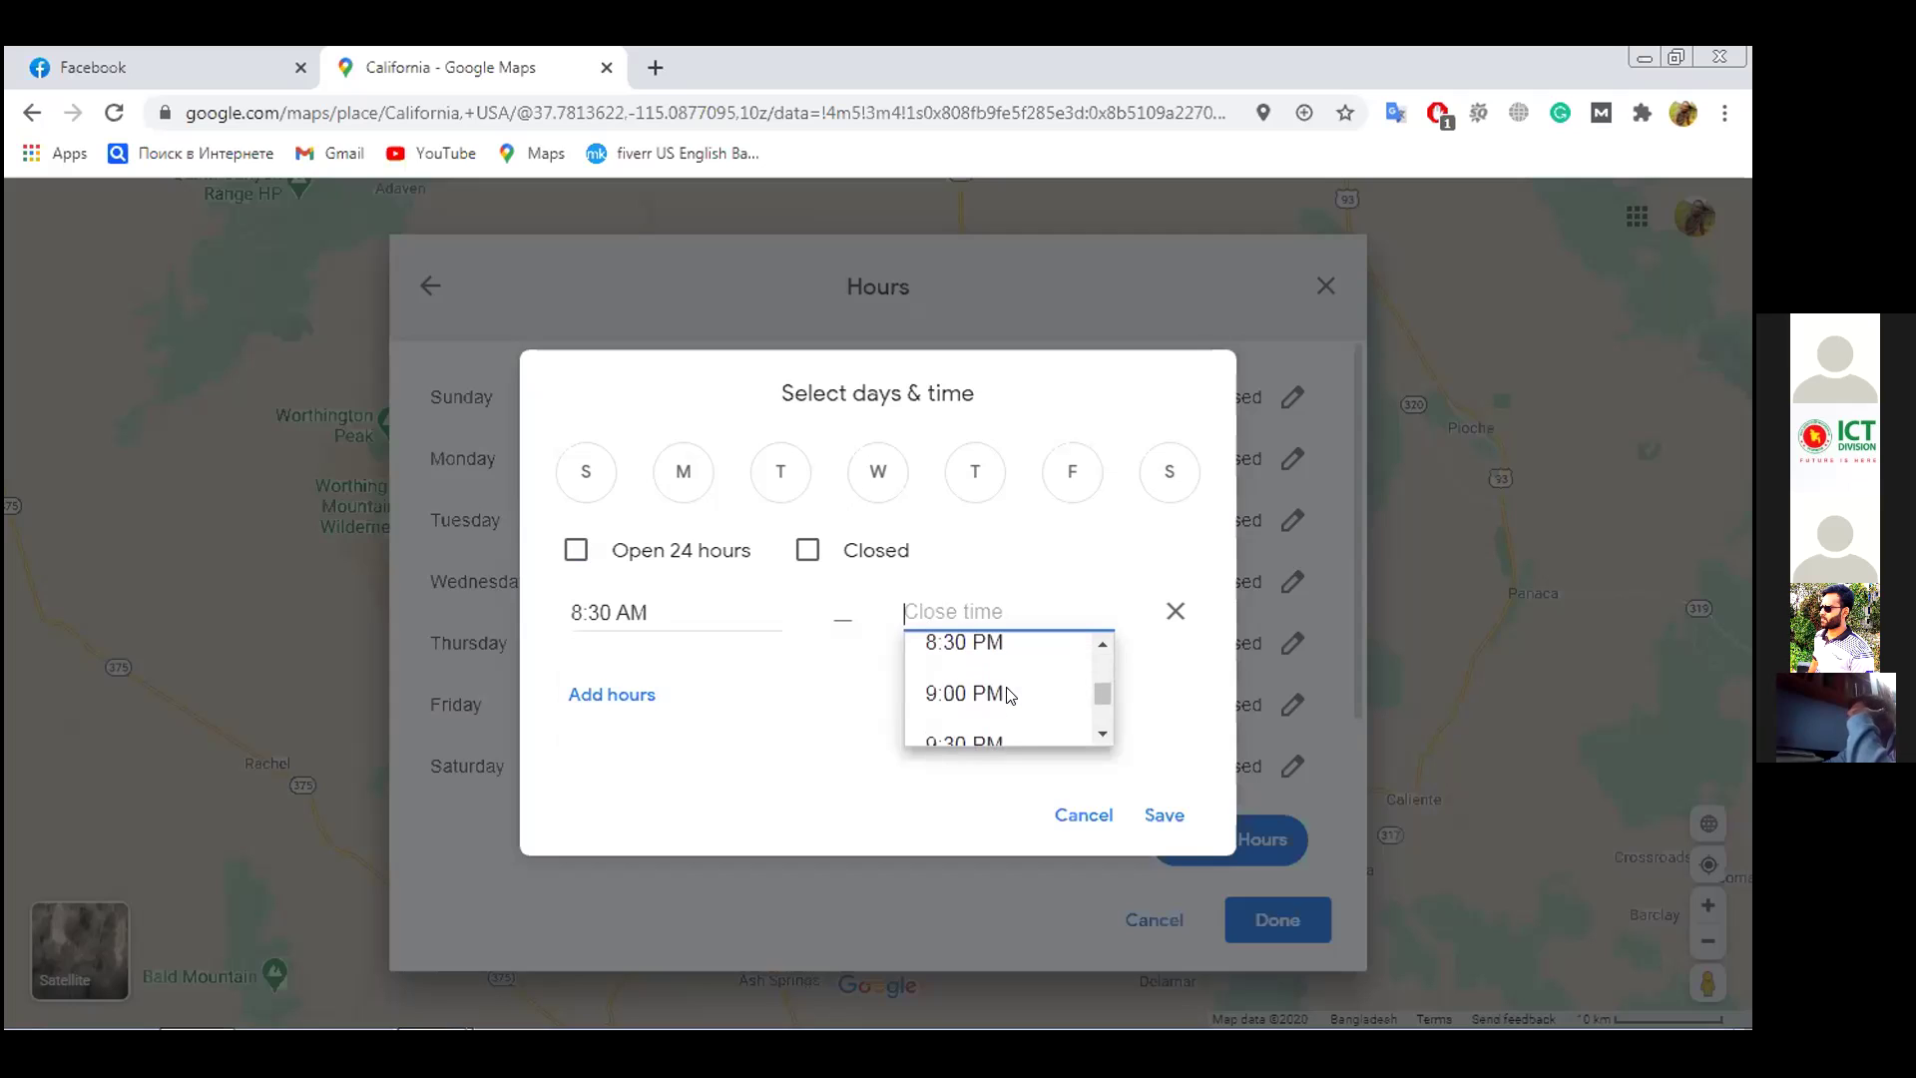
pyautogui.scroll(-3, 1010, 693)
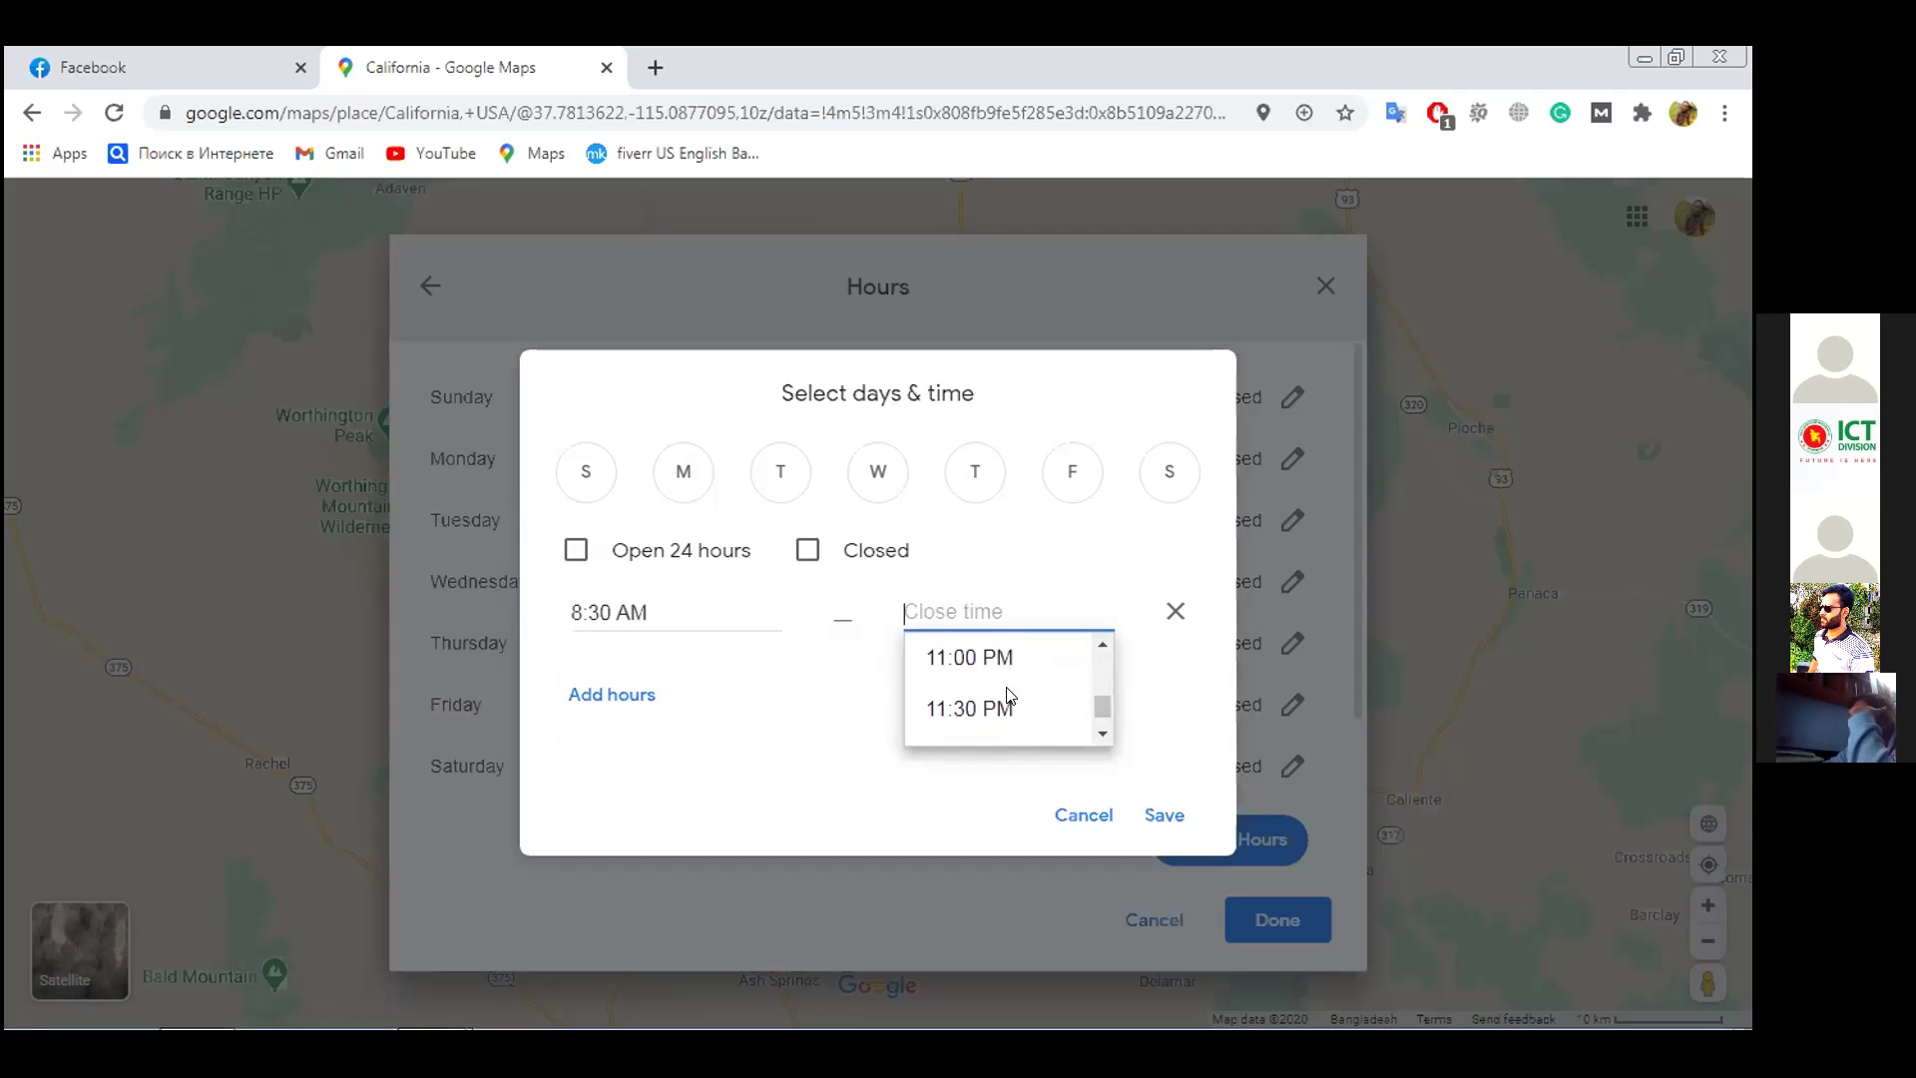
pyautogui.scroll(8, 1009, 694)
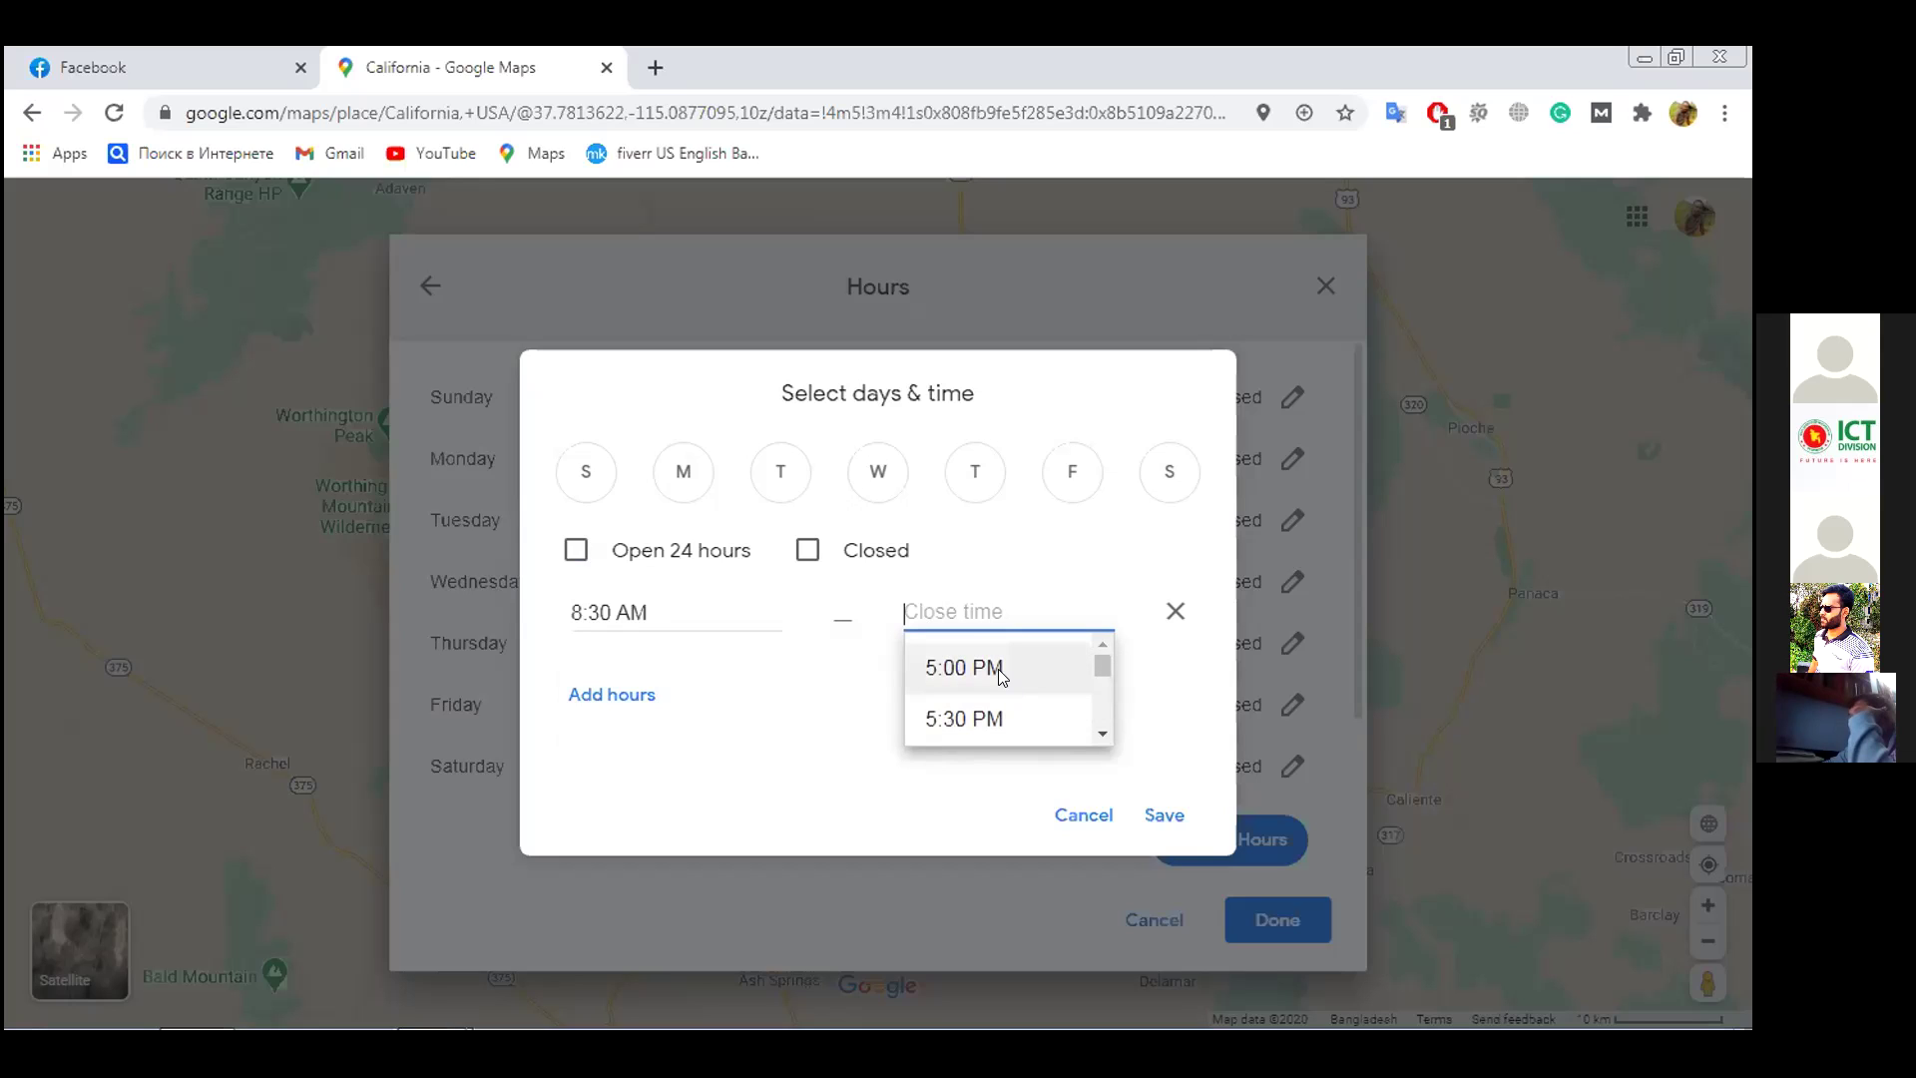
pyautogui.click(998, 669)
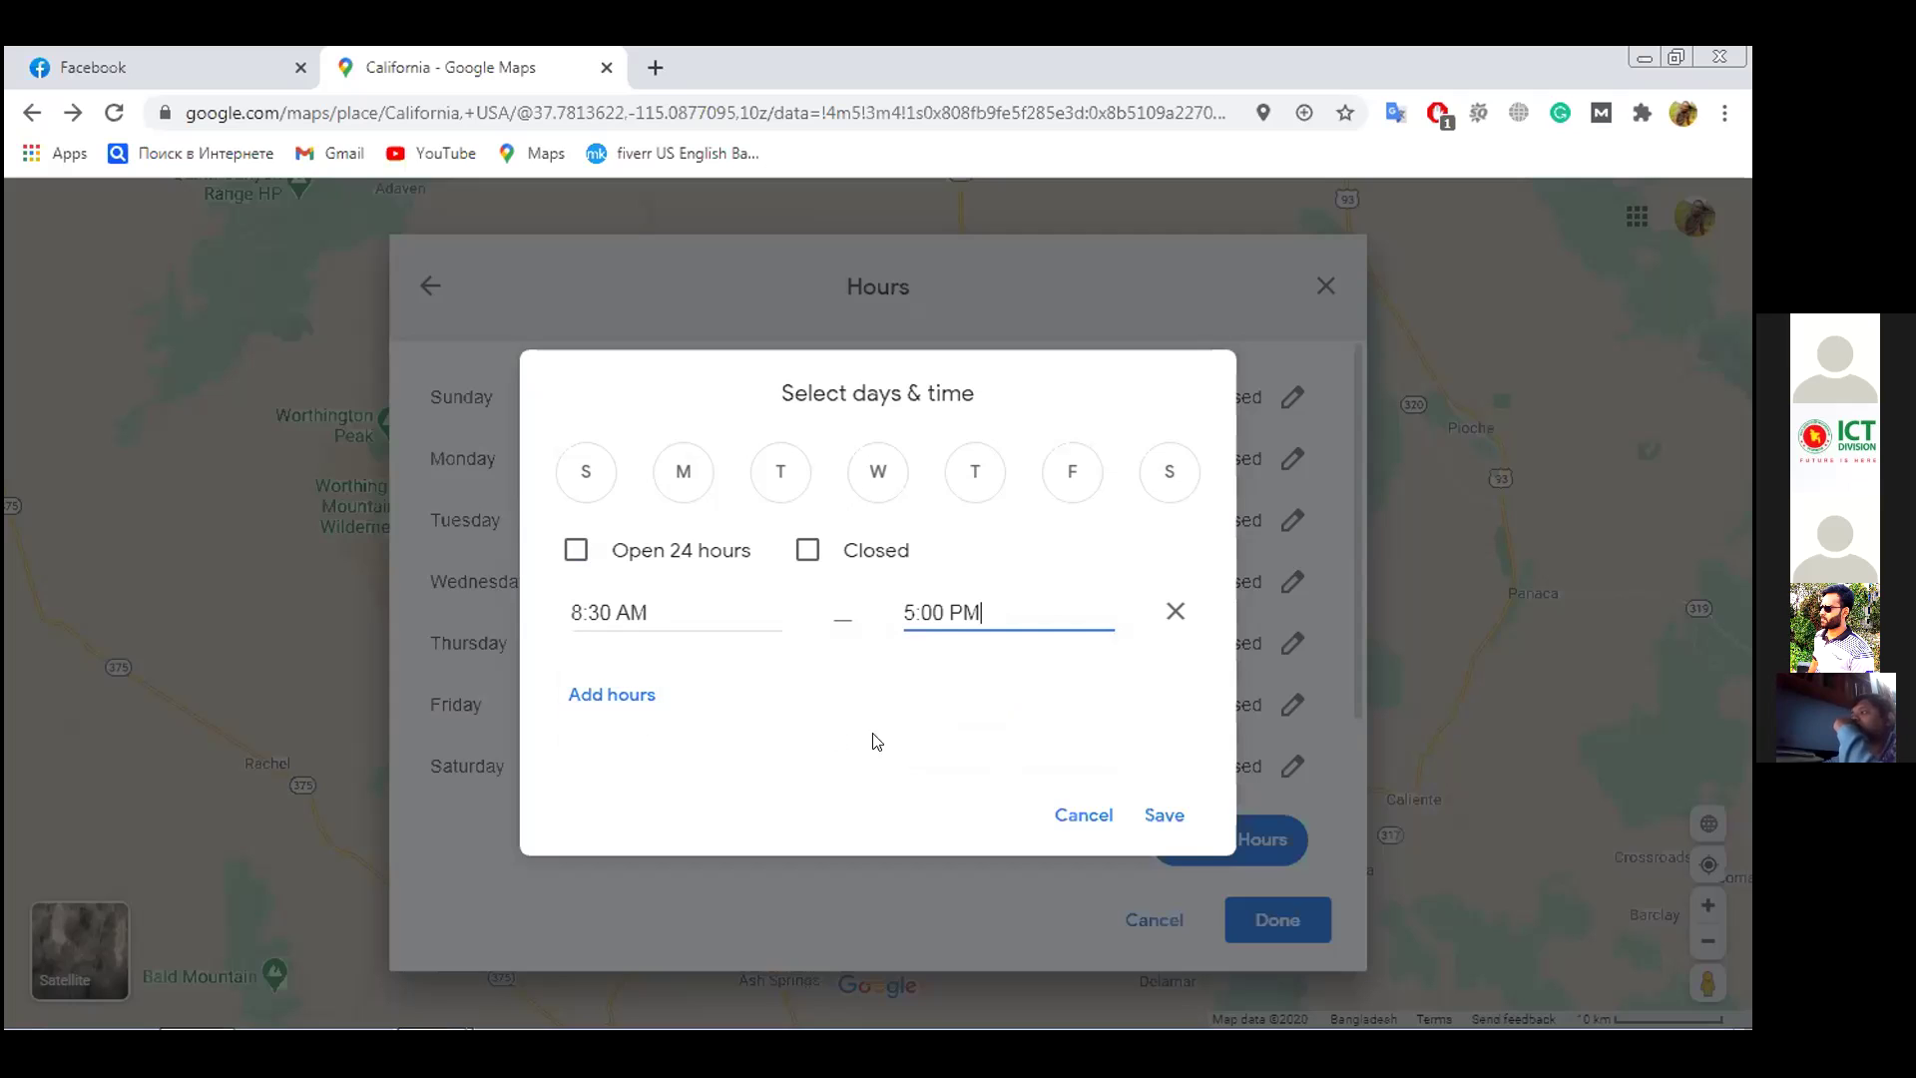
# Remove the extra empty time range and save the 8:30 AM–5:00 PM selection
pyautogui.click(621, 696)
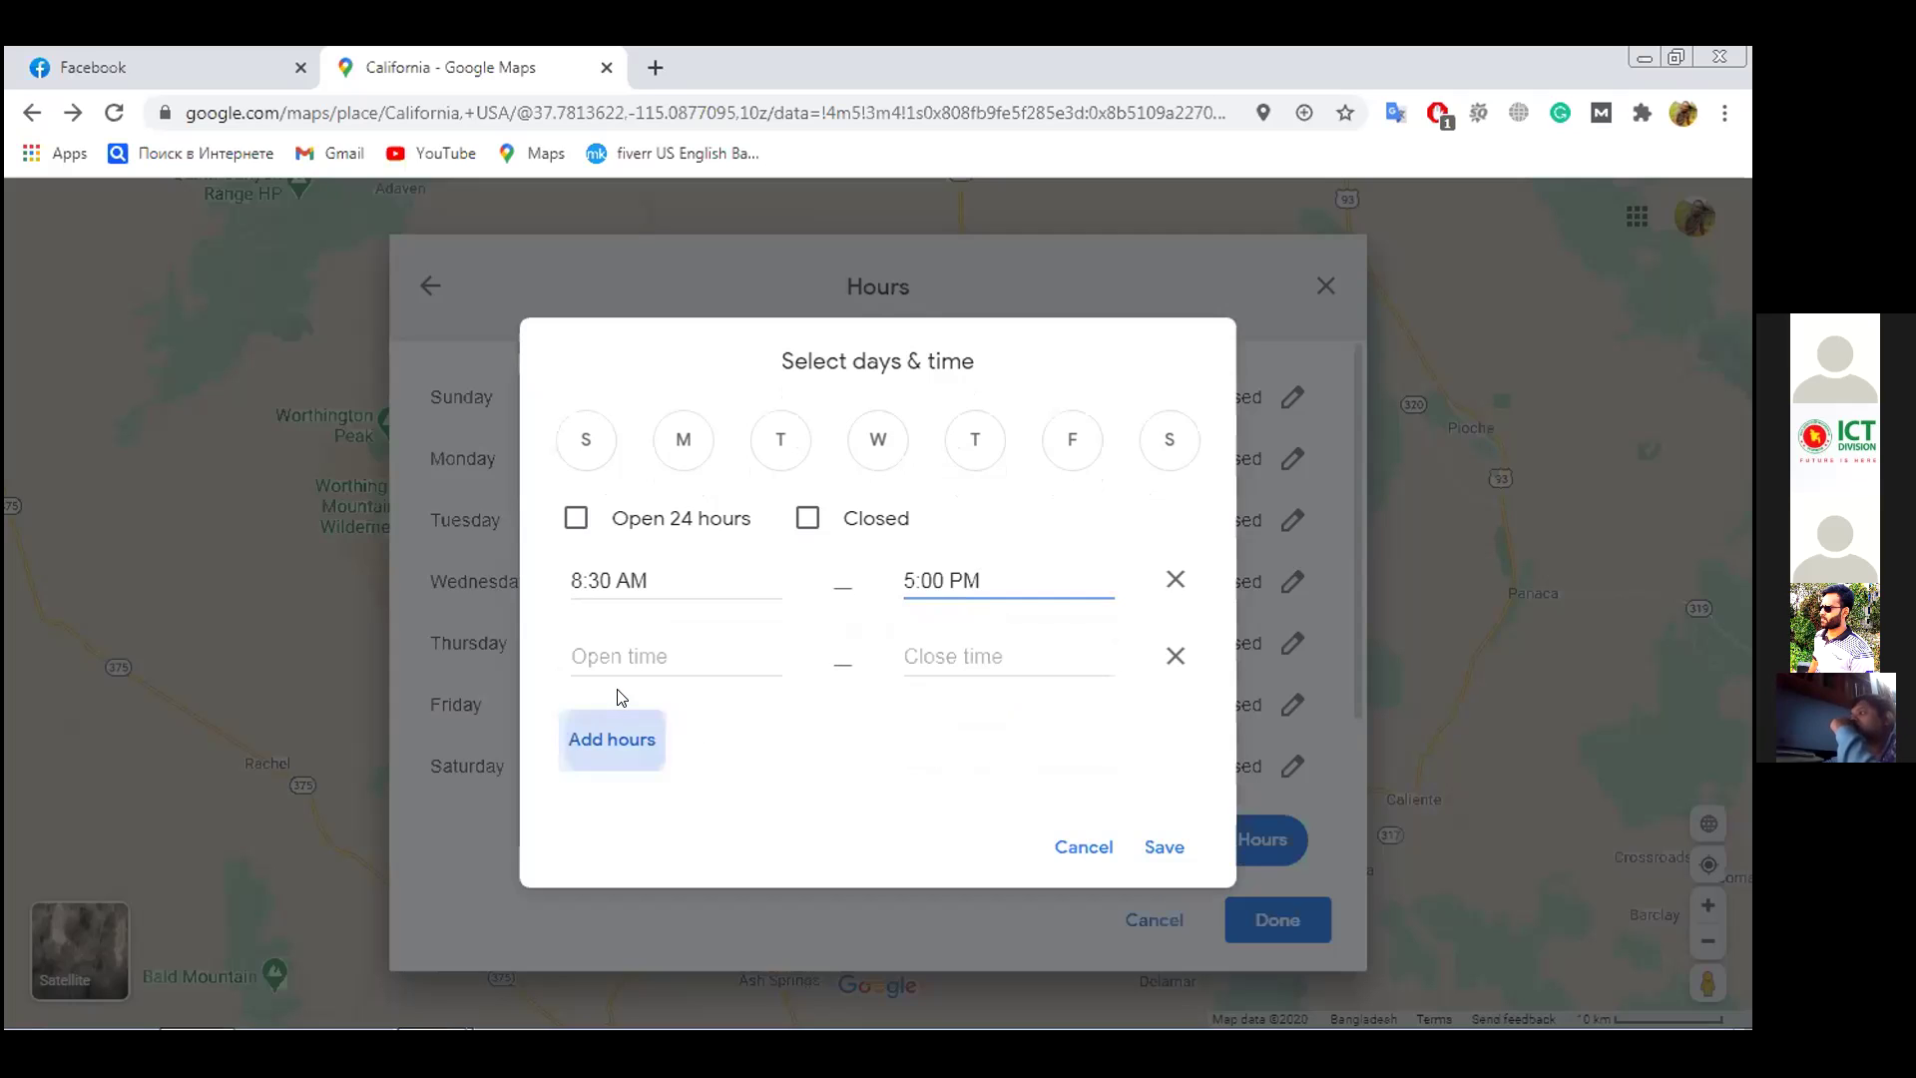
pyautogui.click(630, 659)
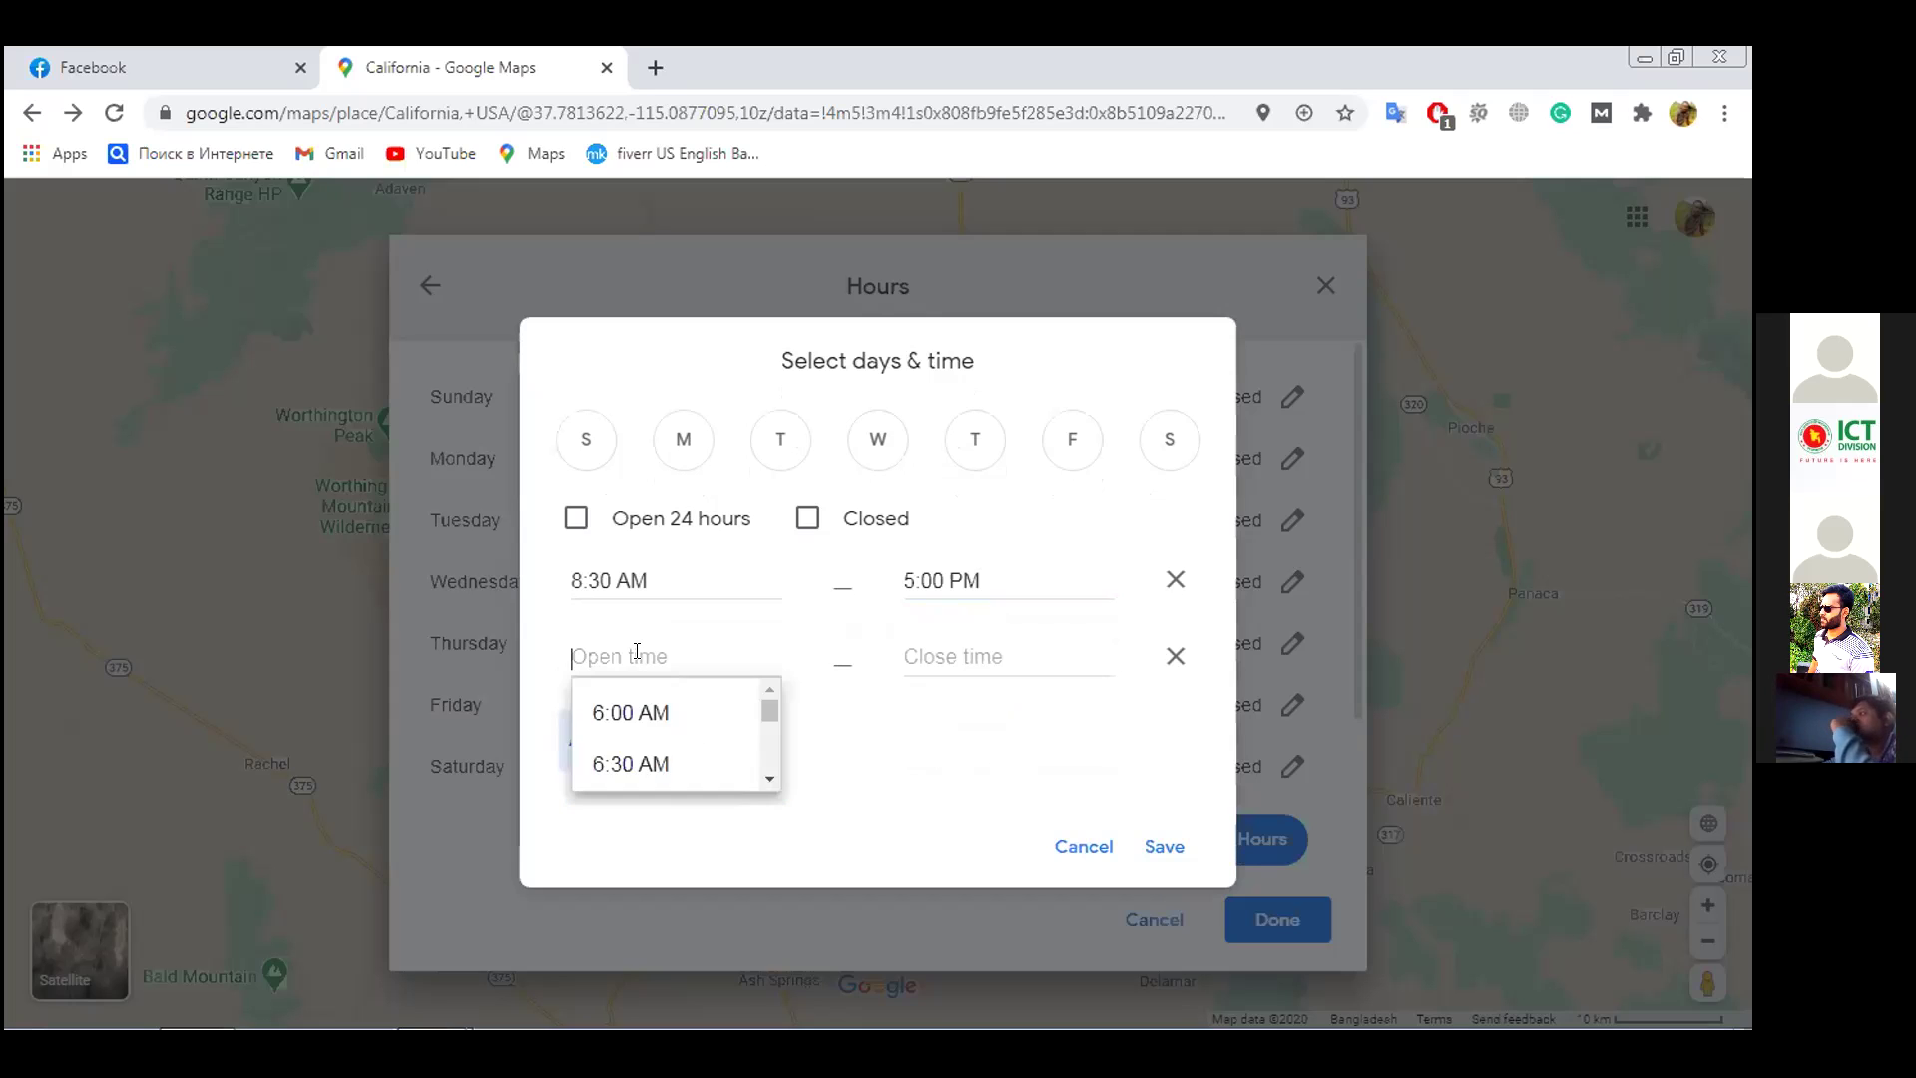
pyautogui.scroll(-6, 646, 730)
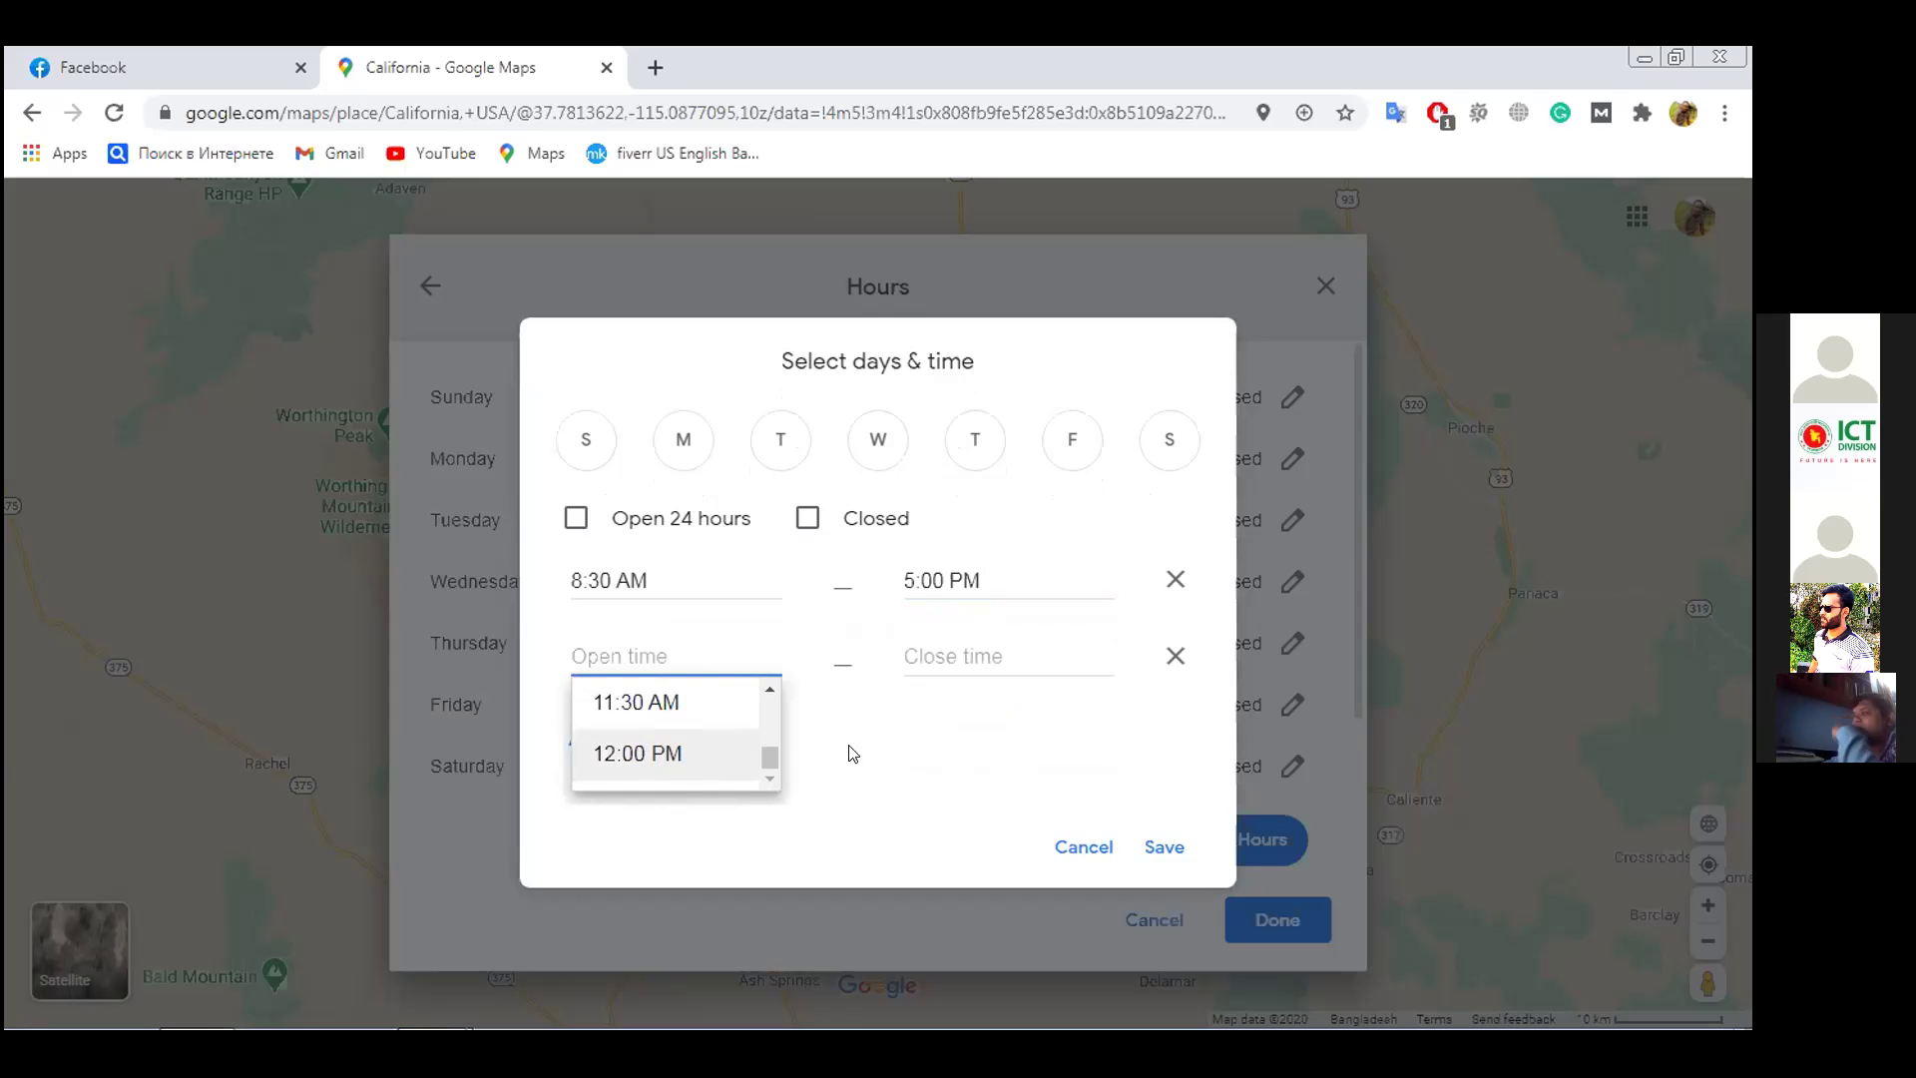
pyautogui.click(919, 743)
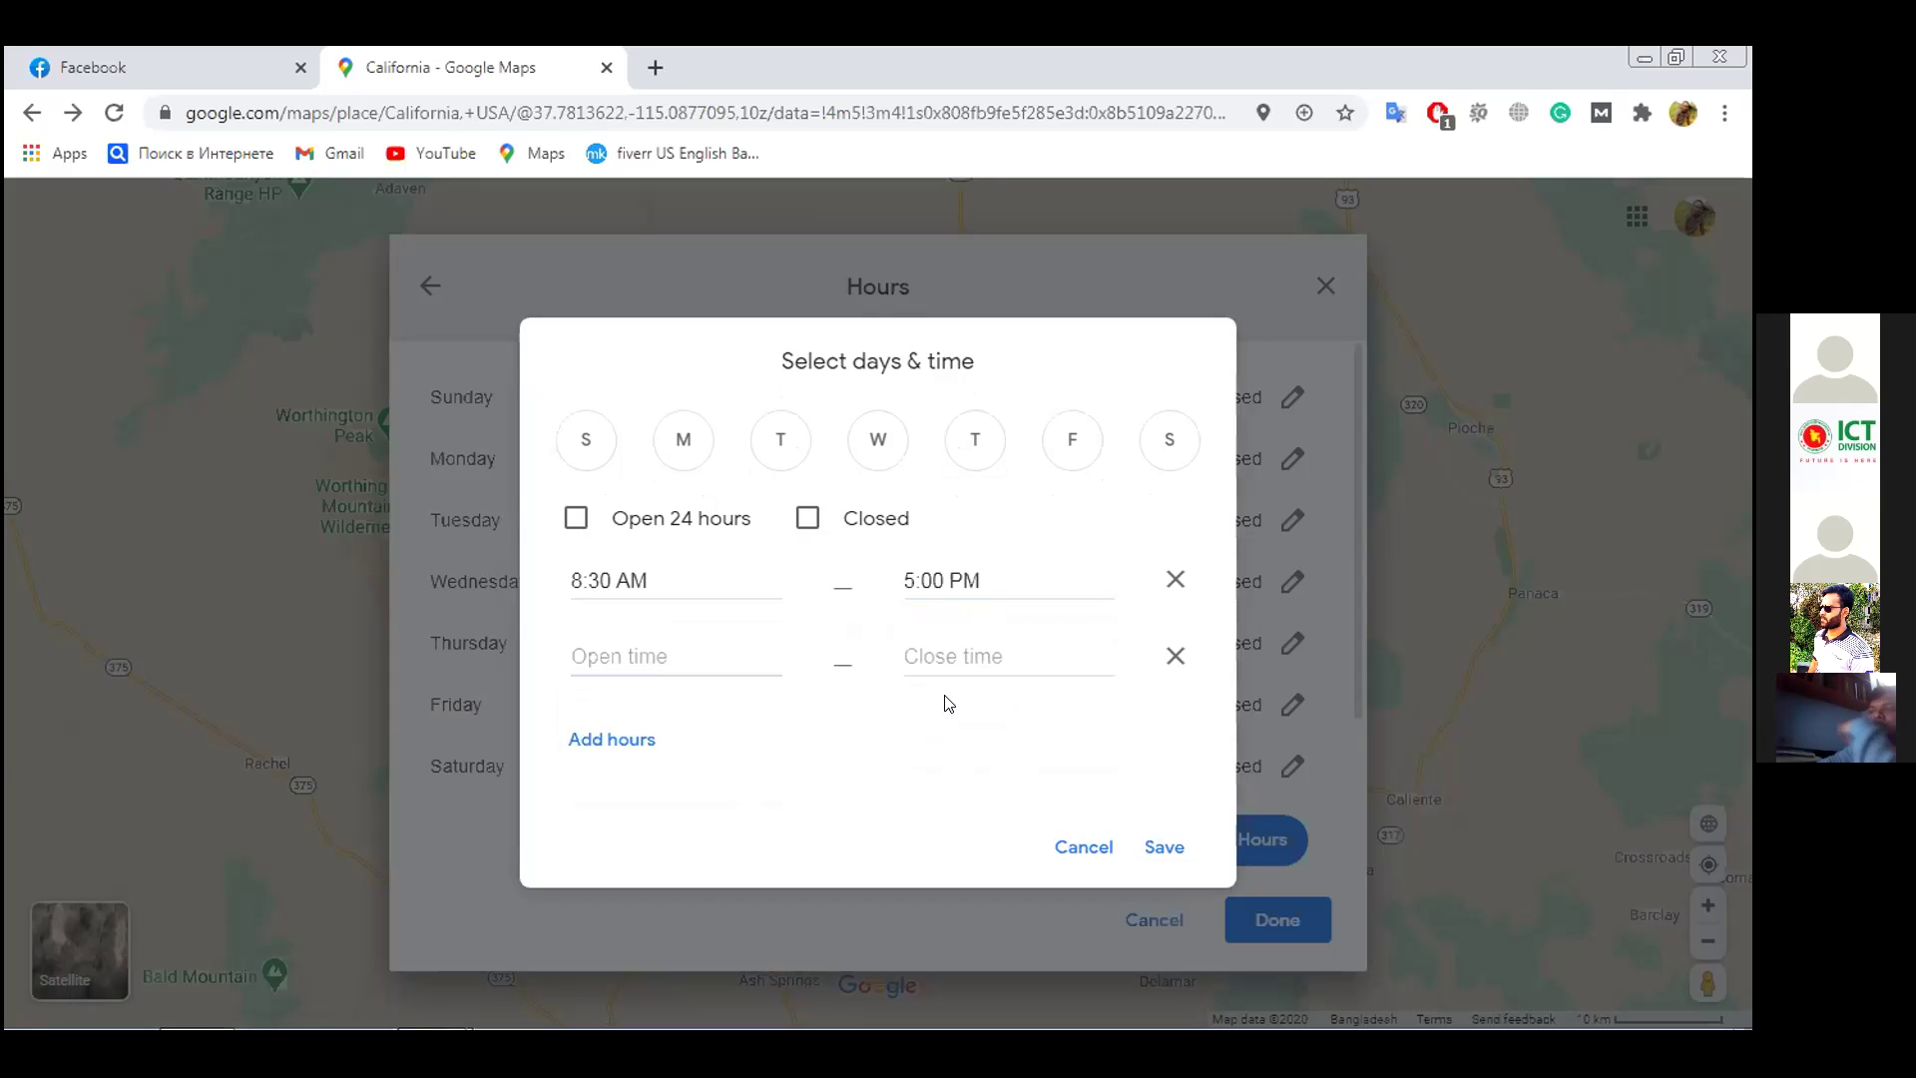
pyautogui.click(1172, 659)
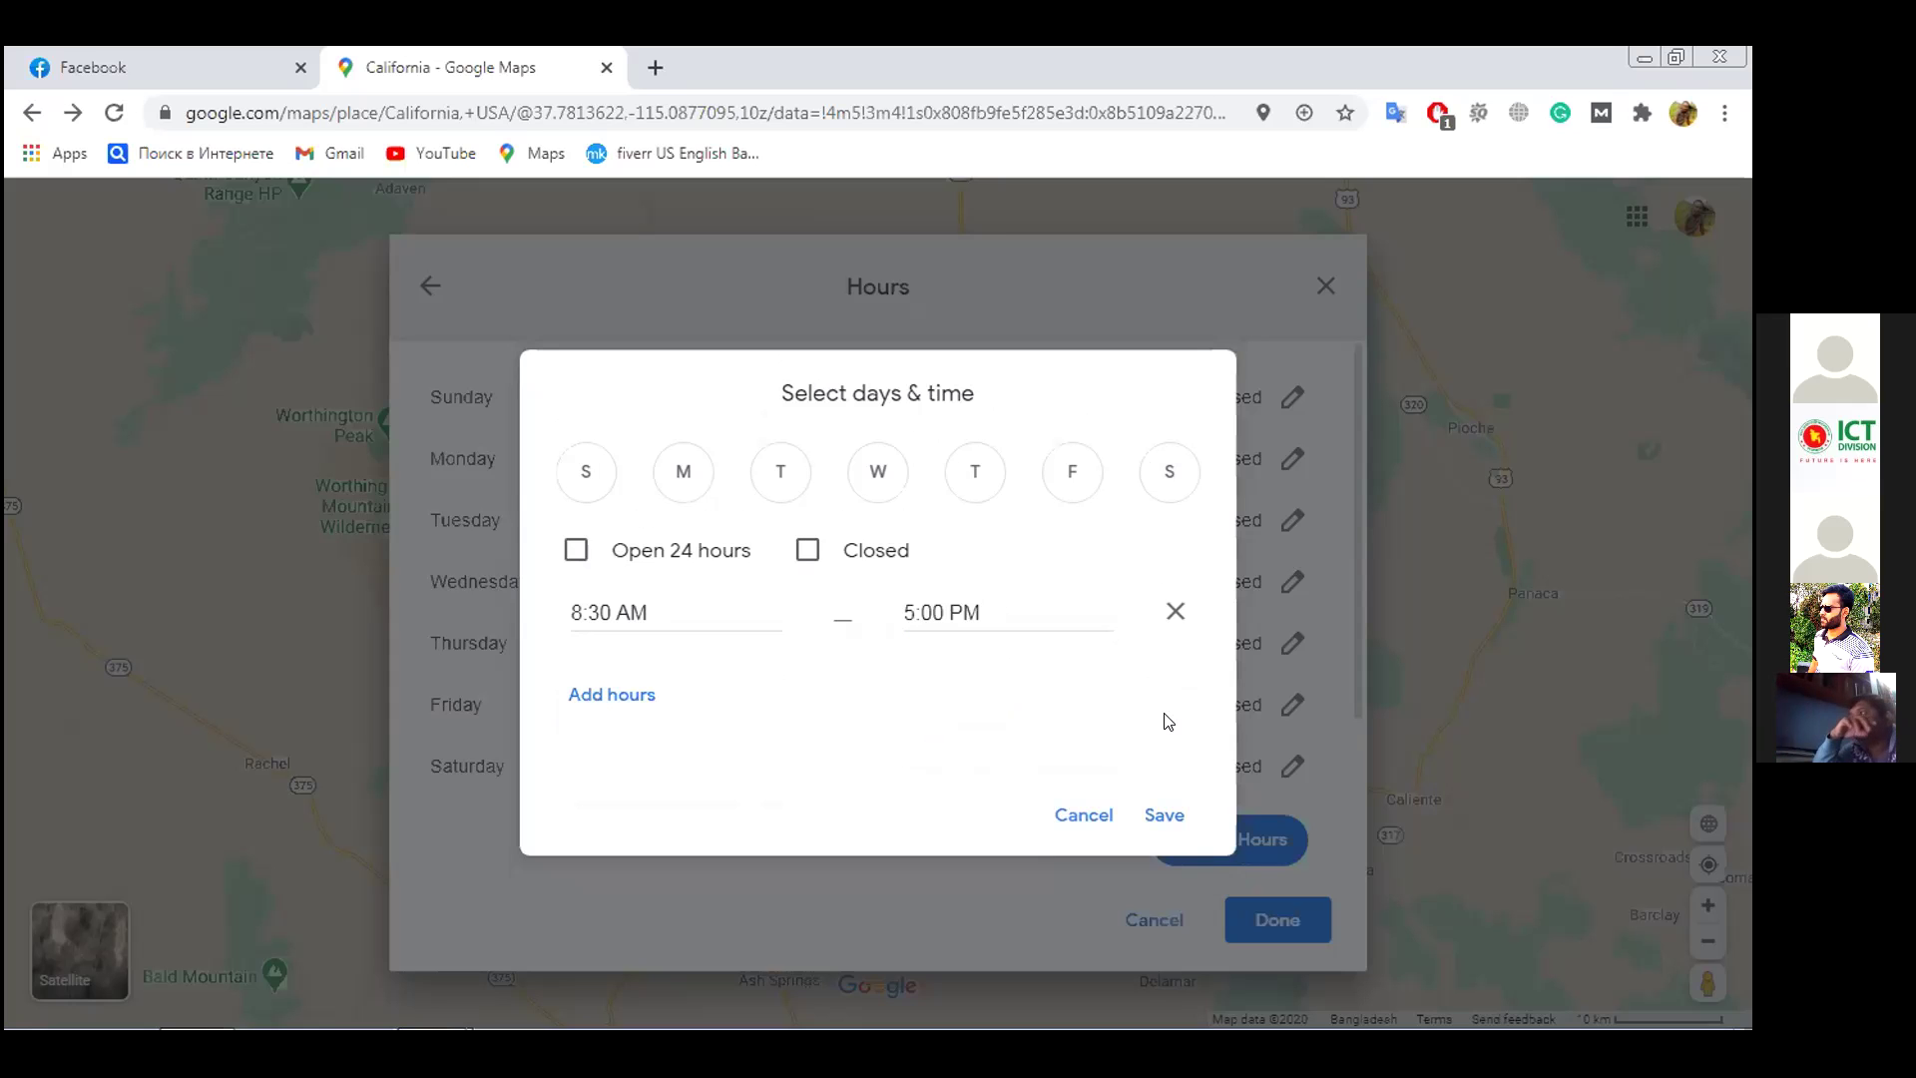
pyautogui.click(1156, 814)
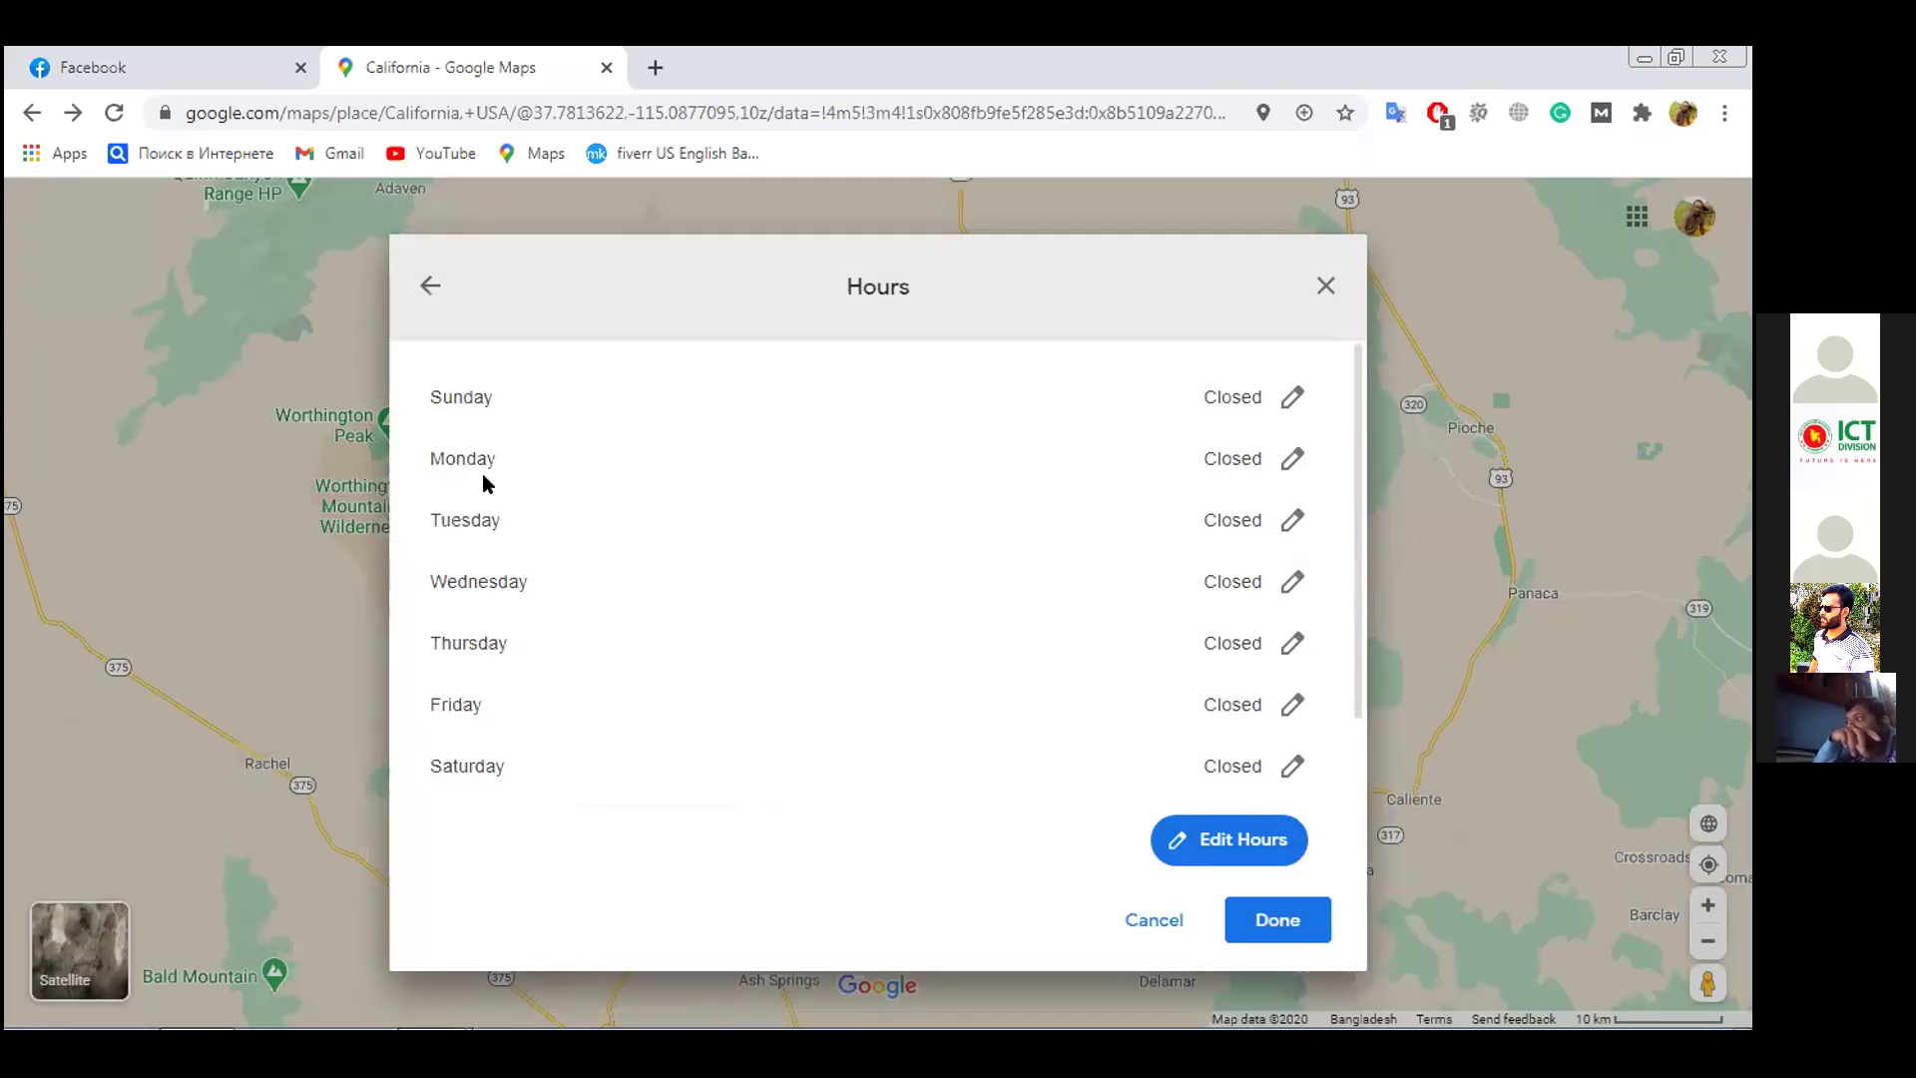
# Tick Open 24 hours in the day-and-time editor, save, and close the hours list with Done
pyautogui.click(1251, 842)
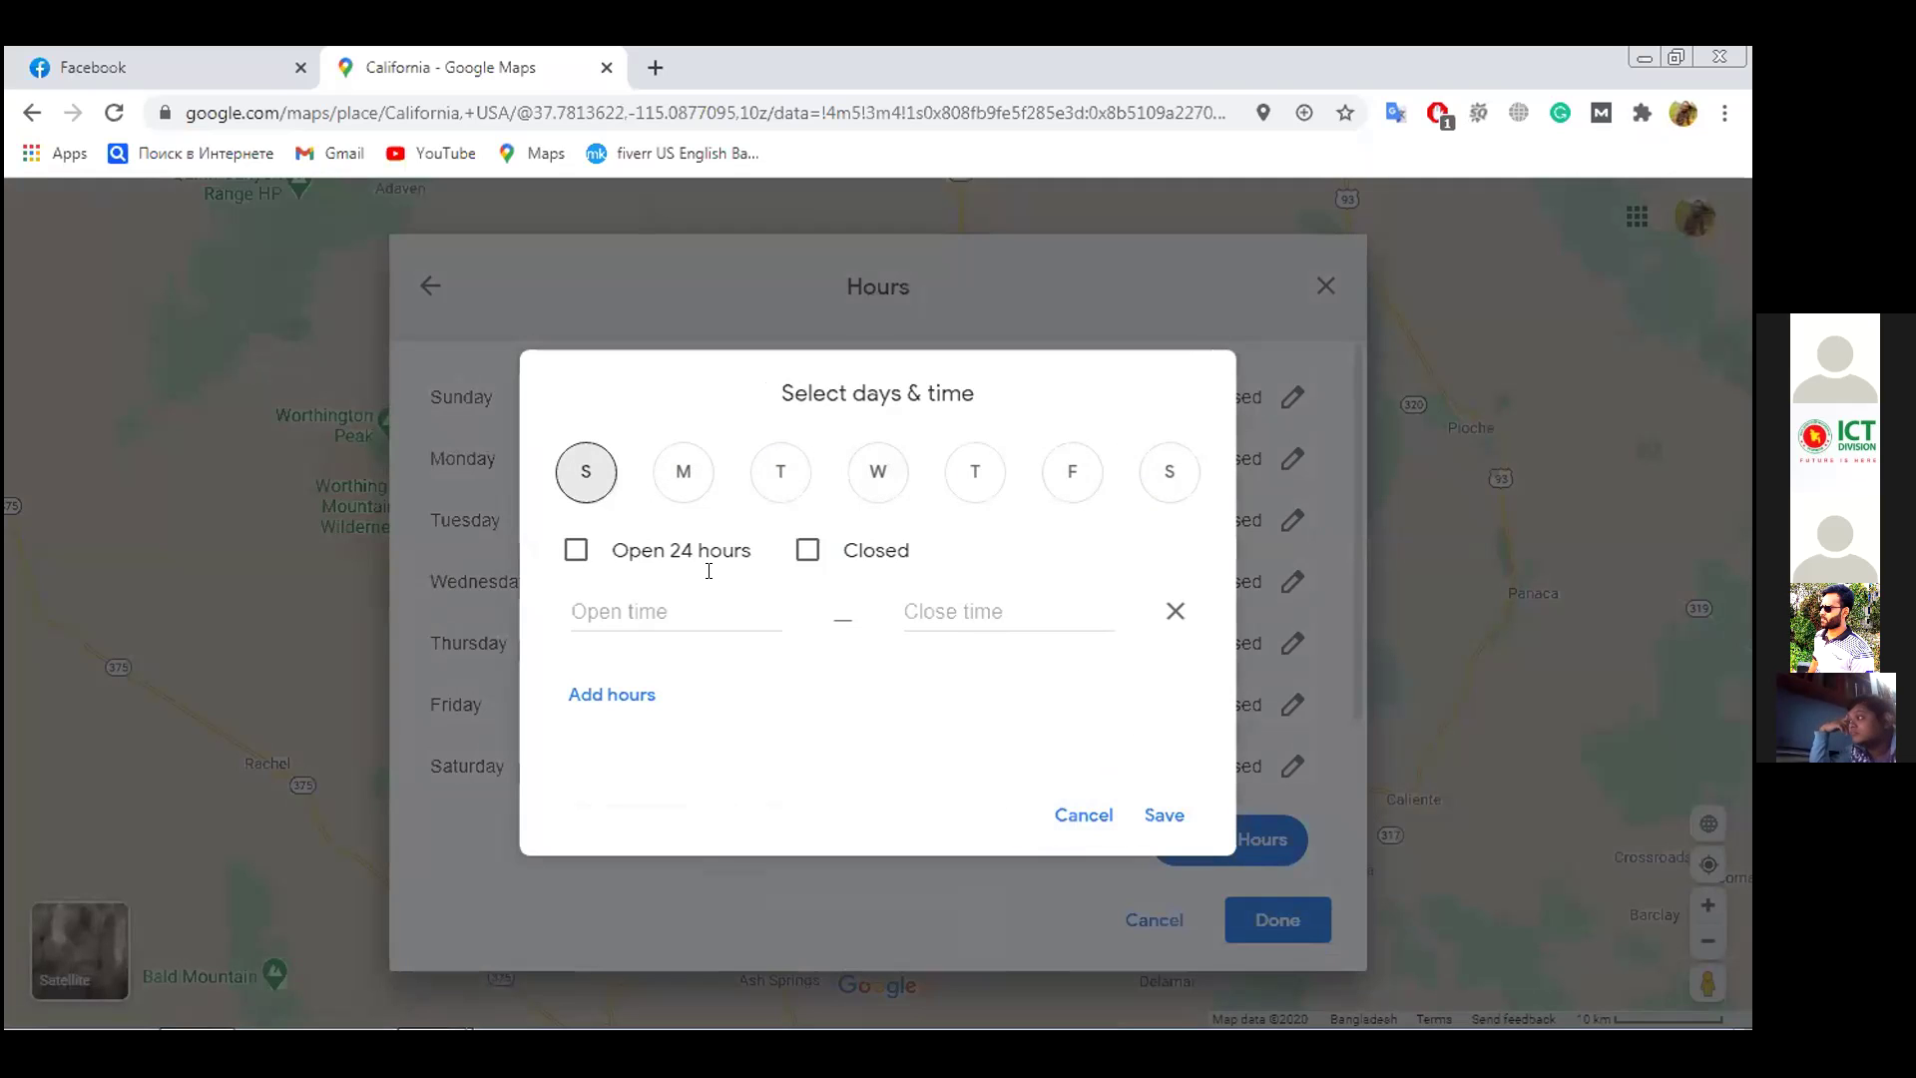
pyautogui.click(570, 552)
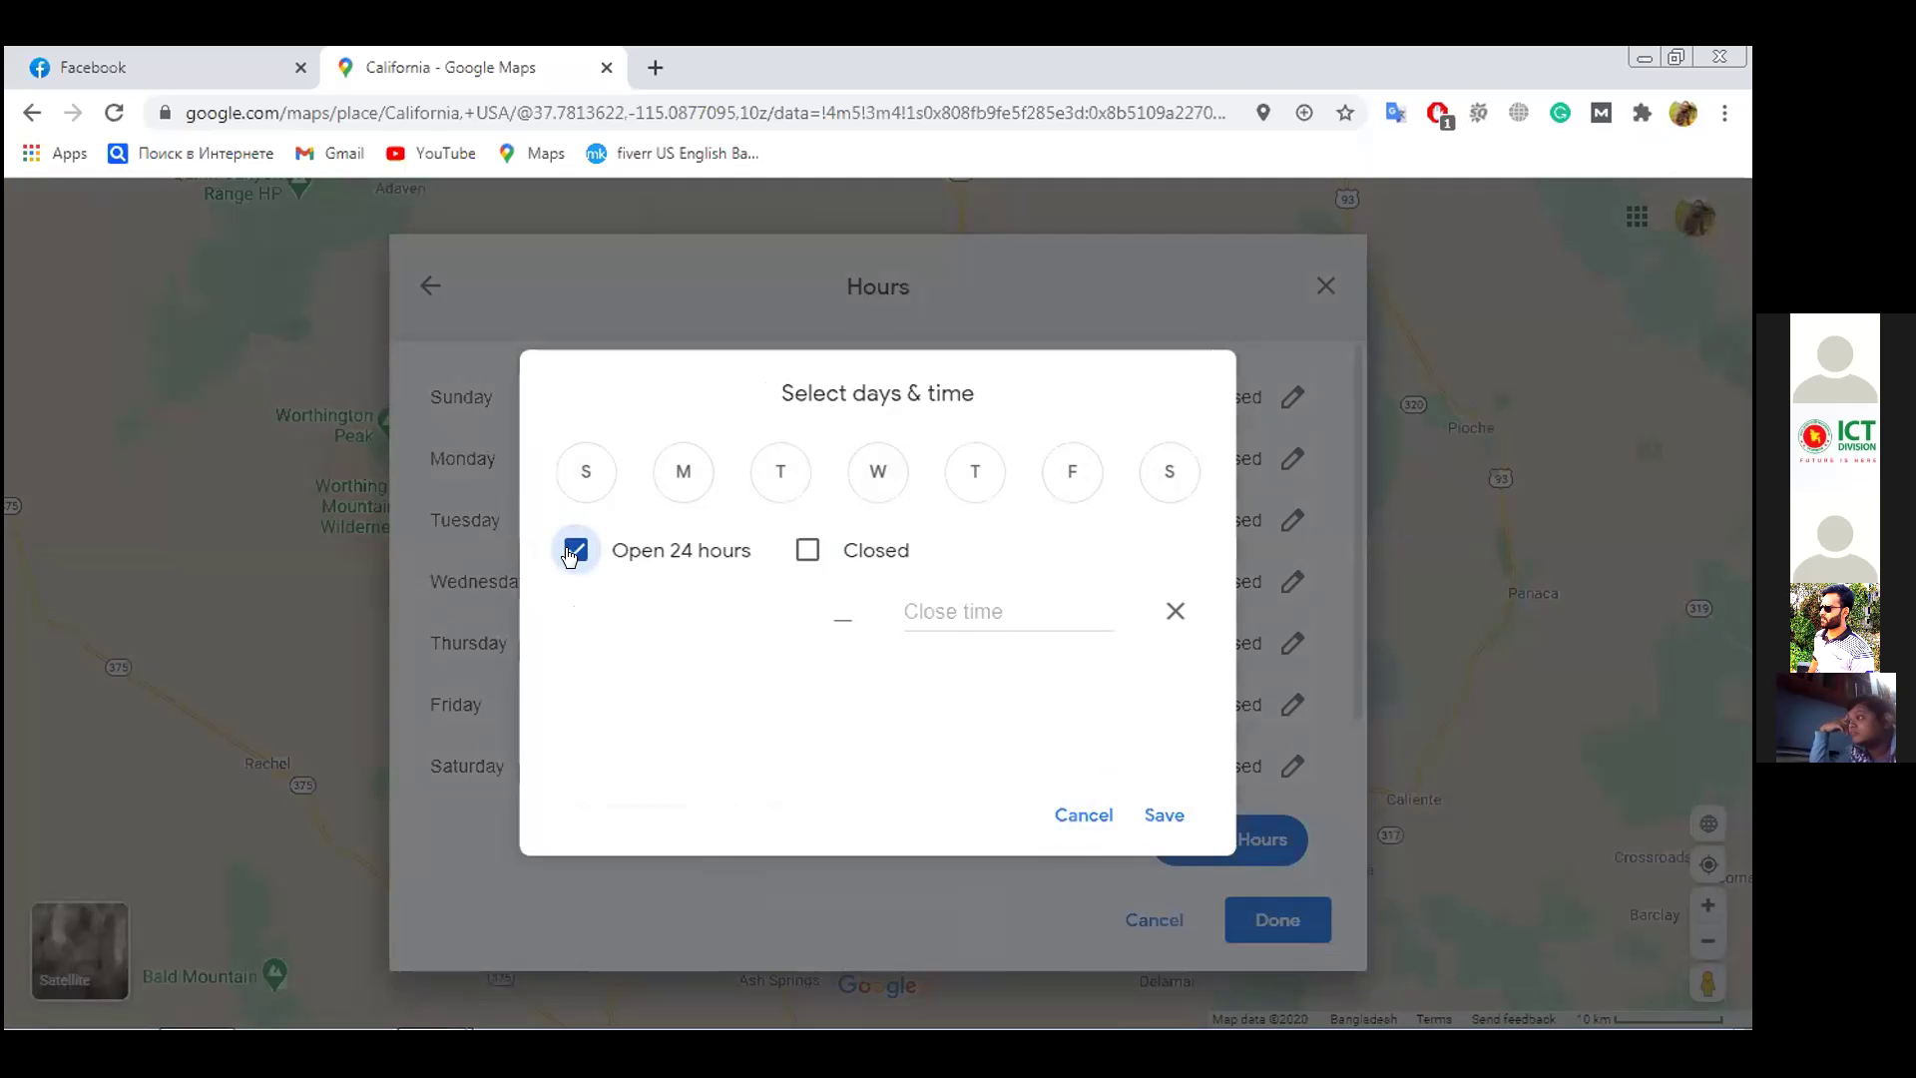
pyautogui.click(1160, 814)
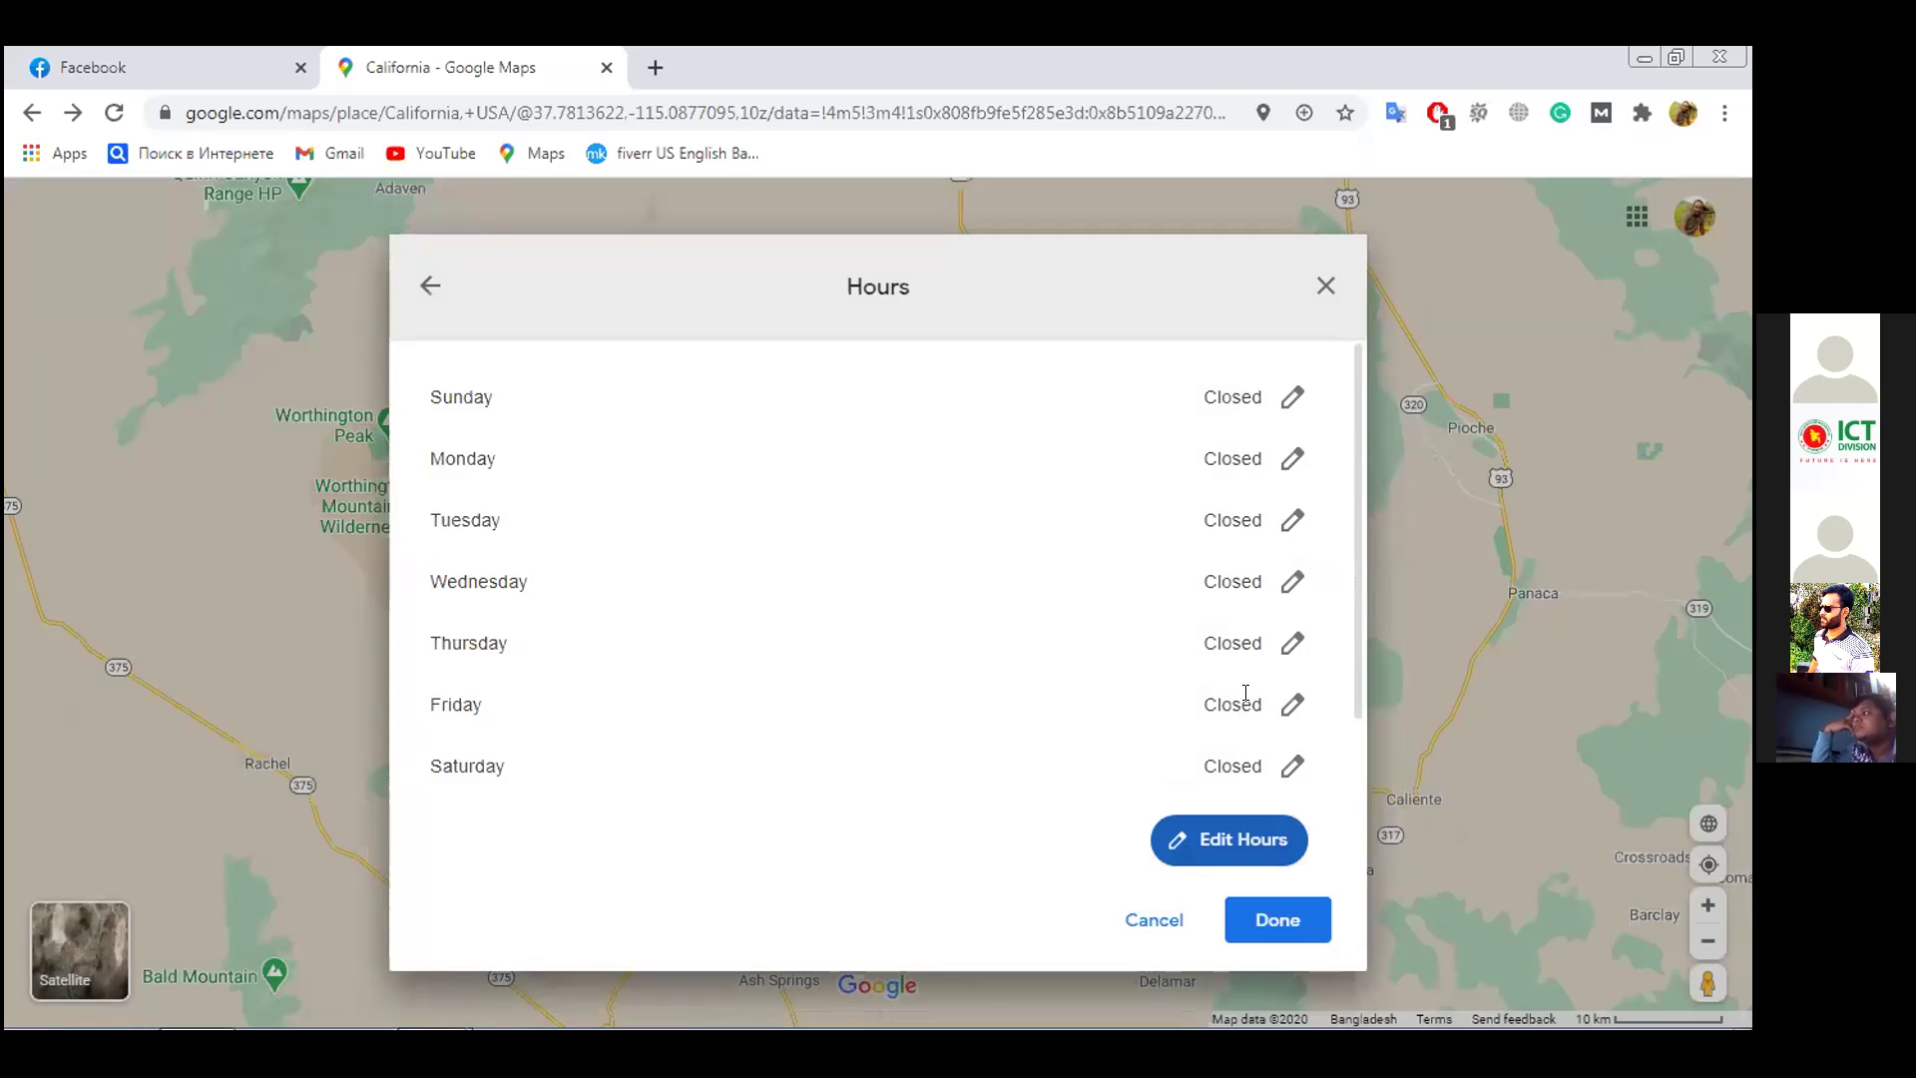
pyautogui.scroll(-2, 1247, 683)
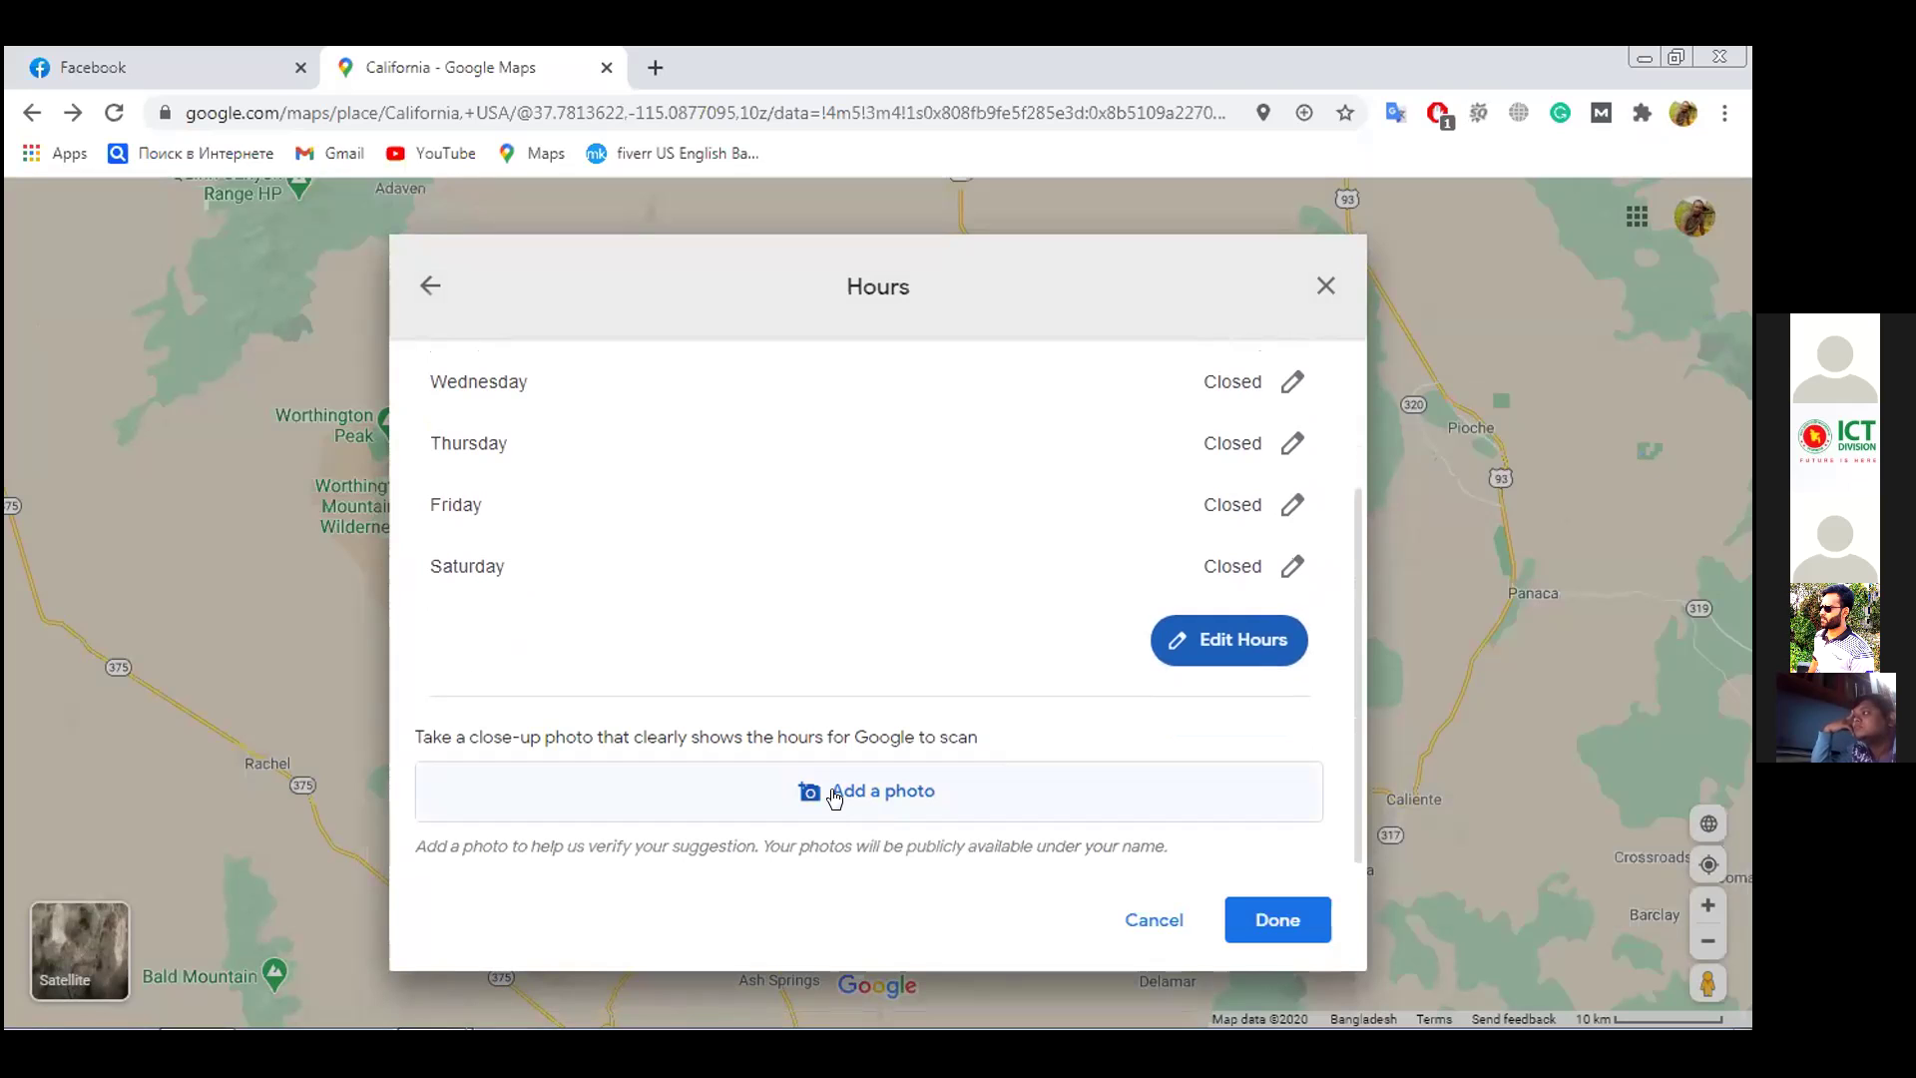
pyautogui.click(1260, 919)
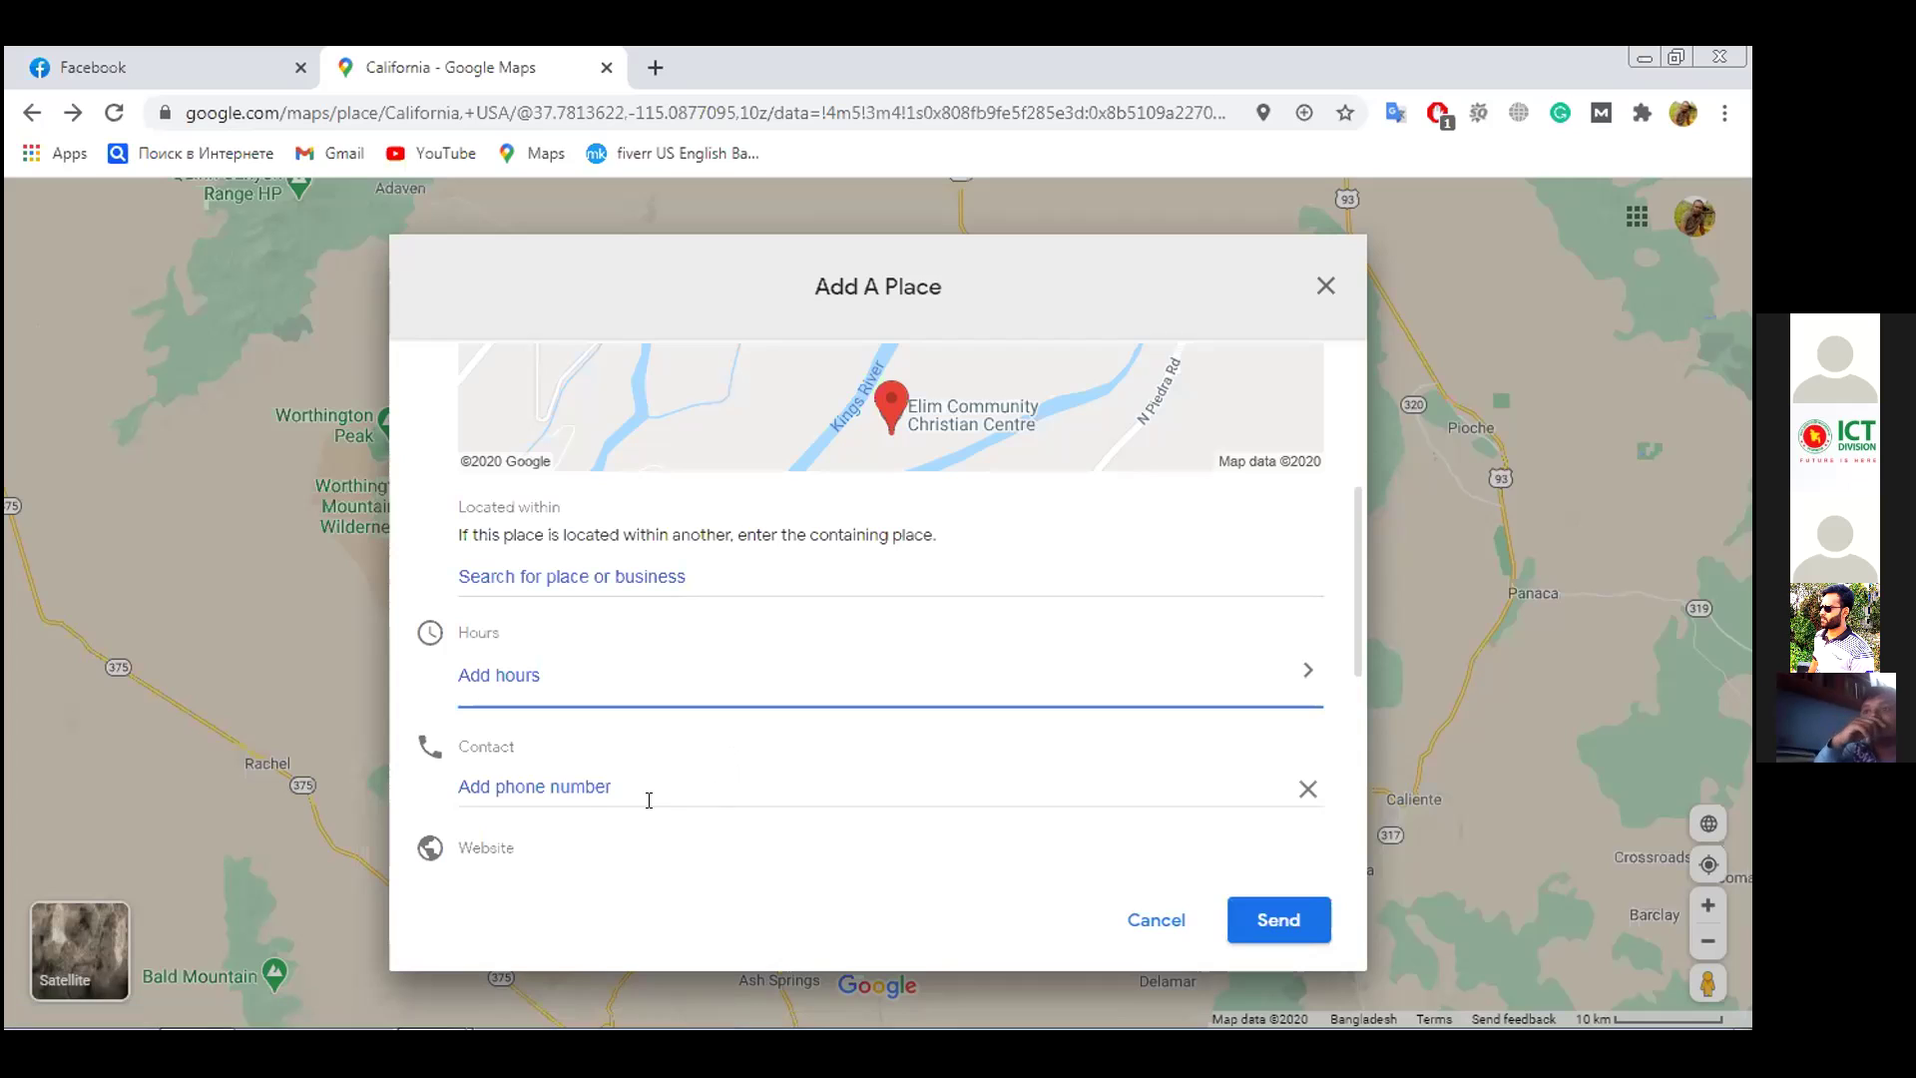
# Fill the contact phone field with the browser's saved autofill number
pyautogui.click(592, 775)
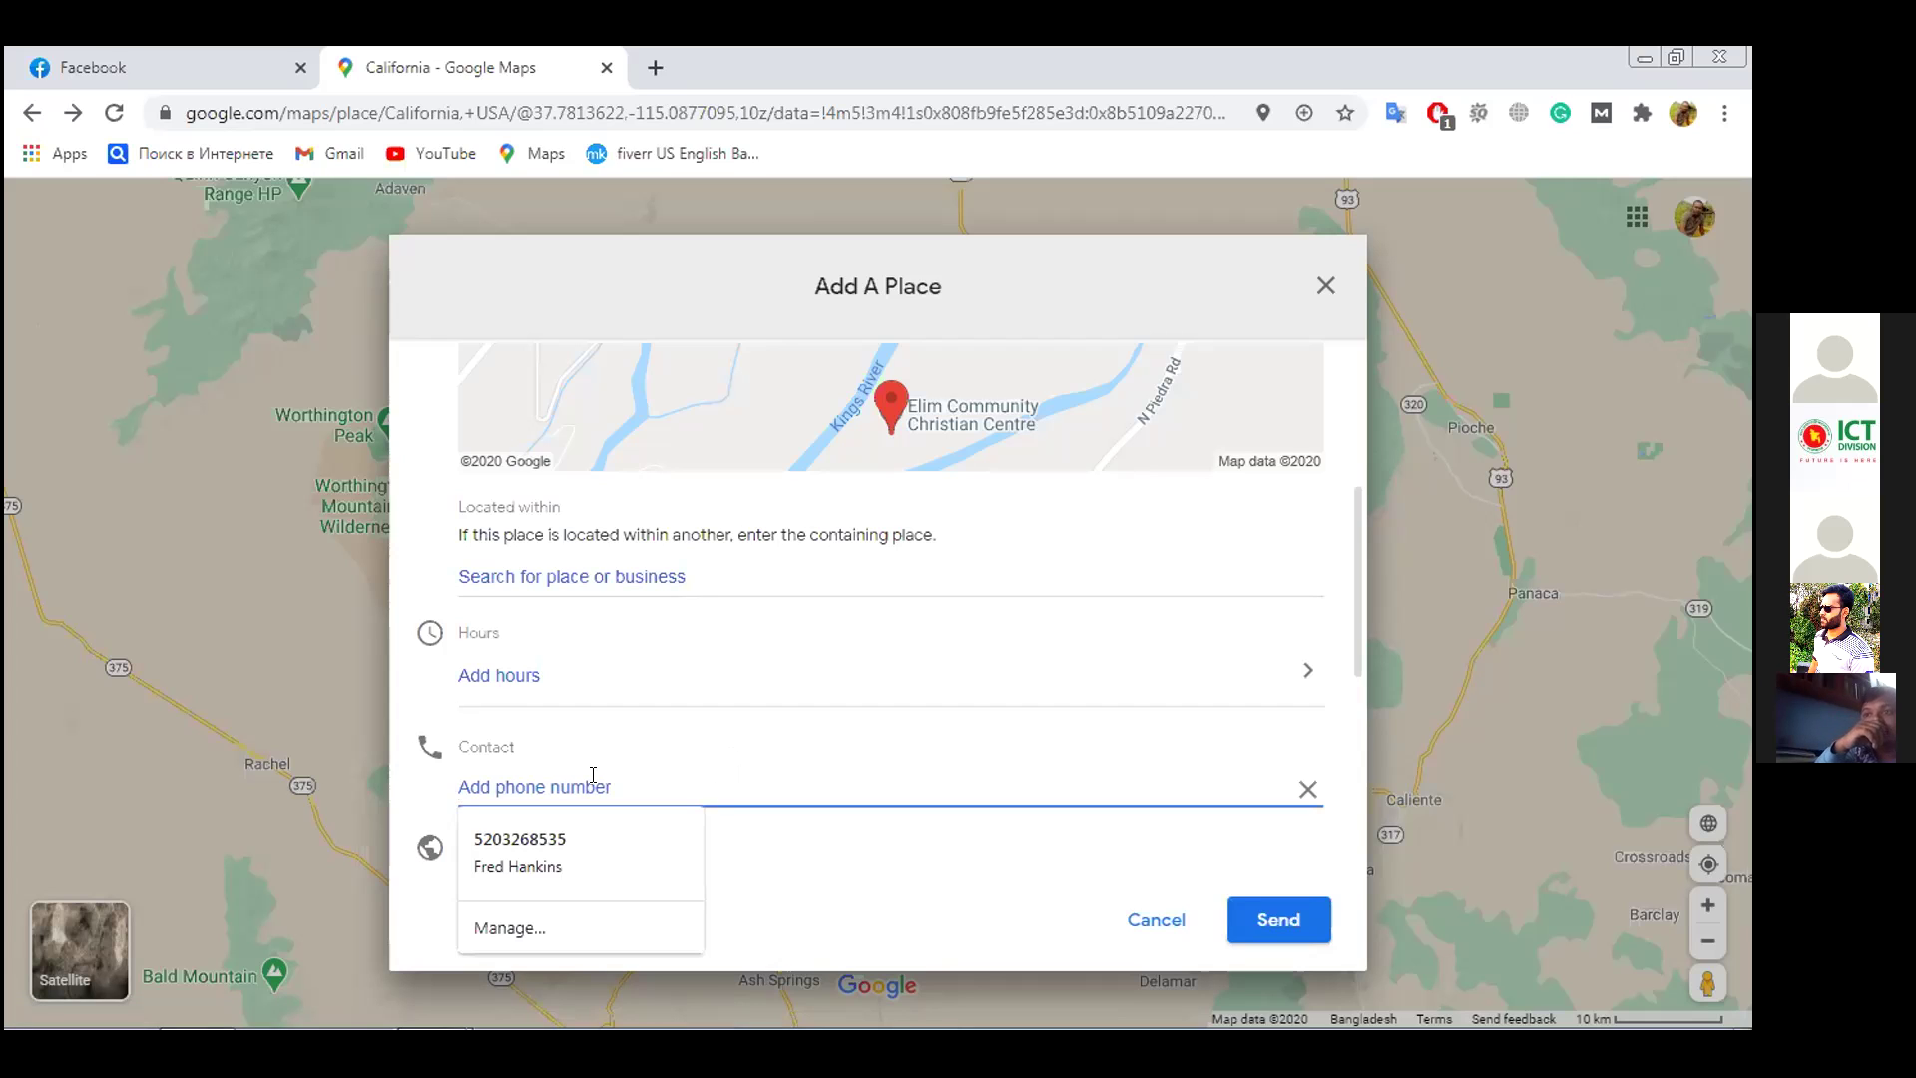
pyautogui.click(539, 857)
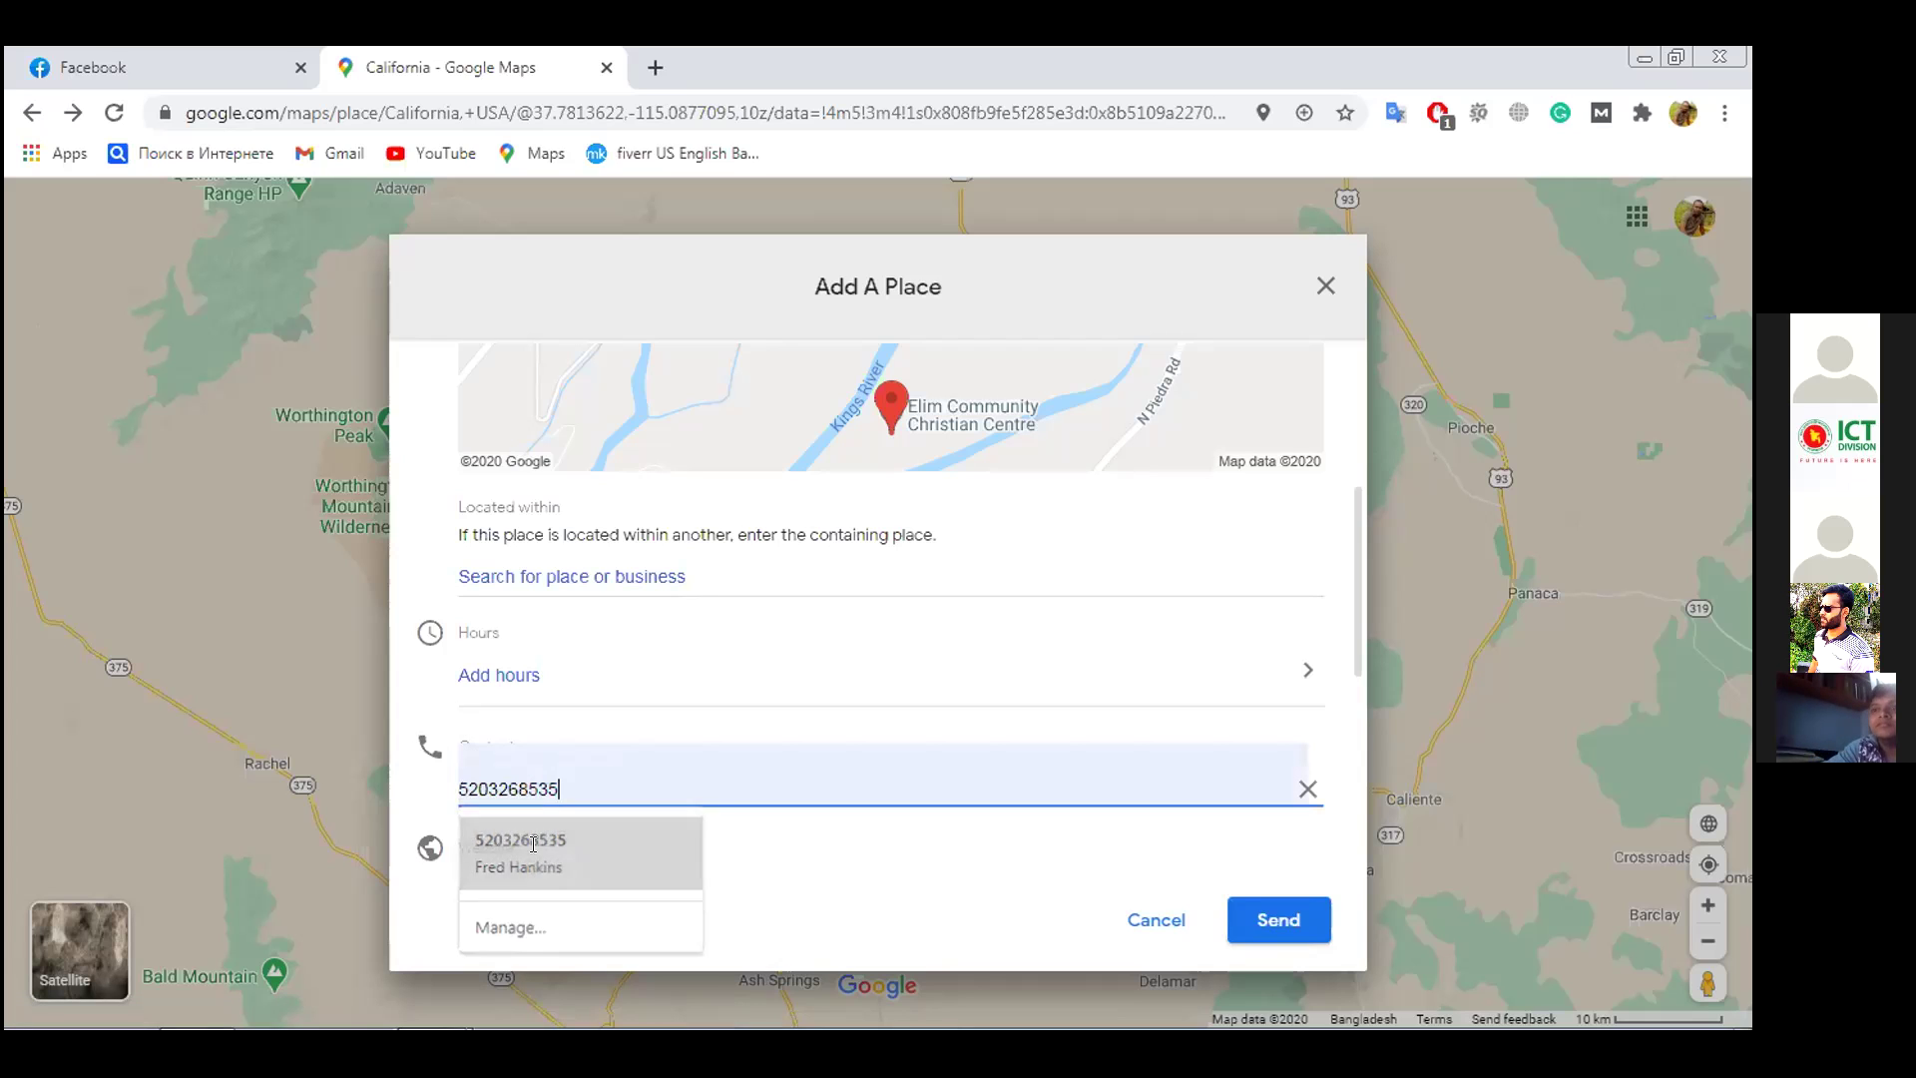
pyautogui.scroll(-4, 1014, 720)
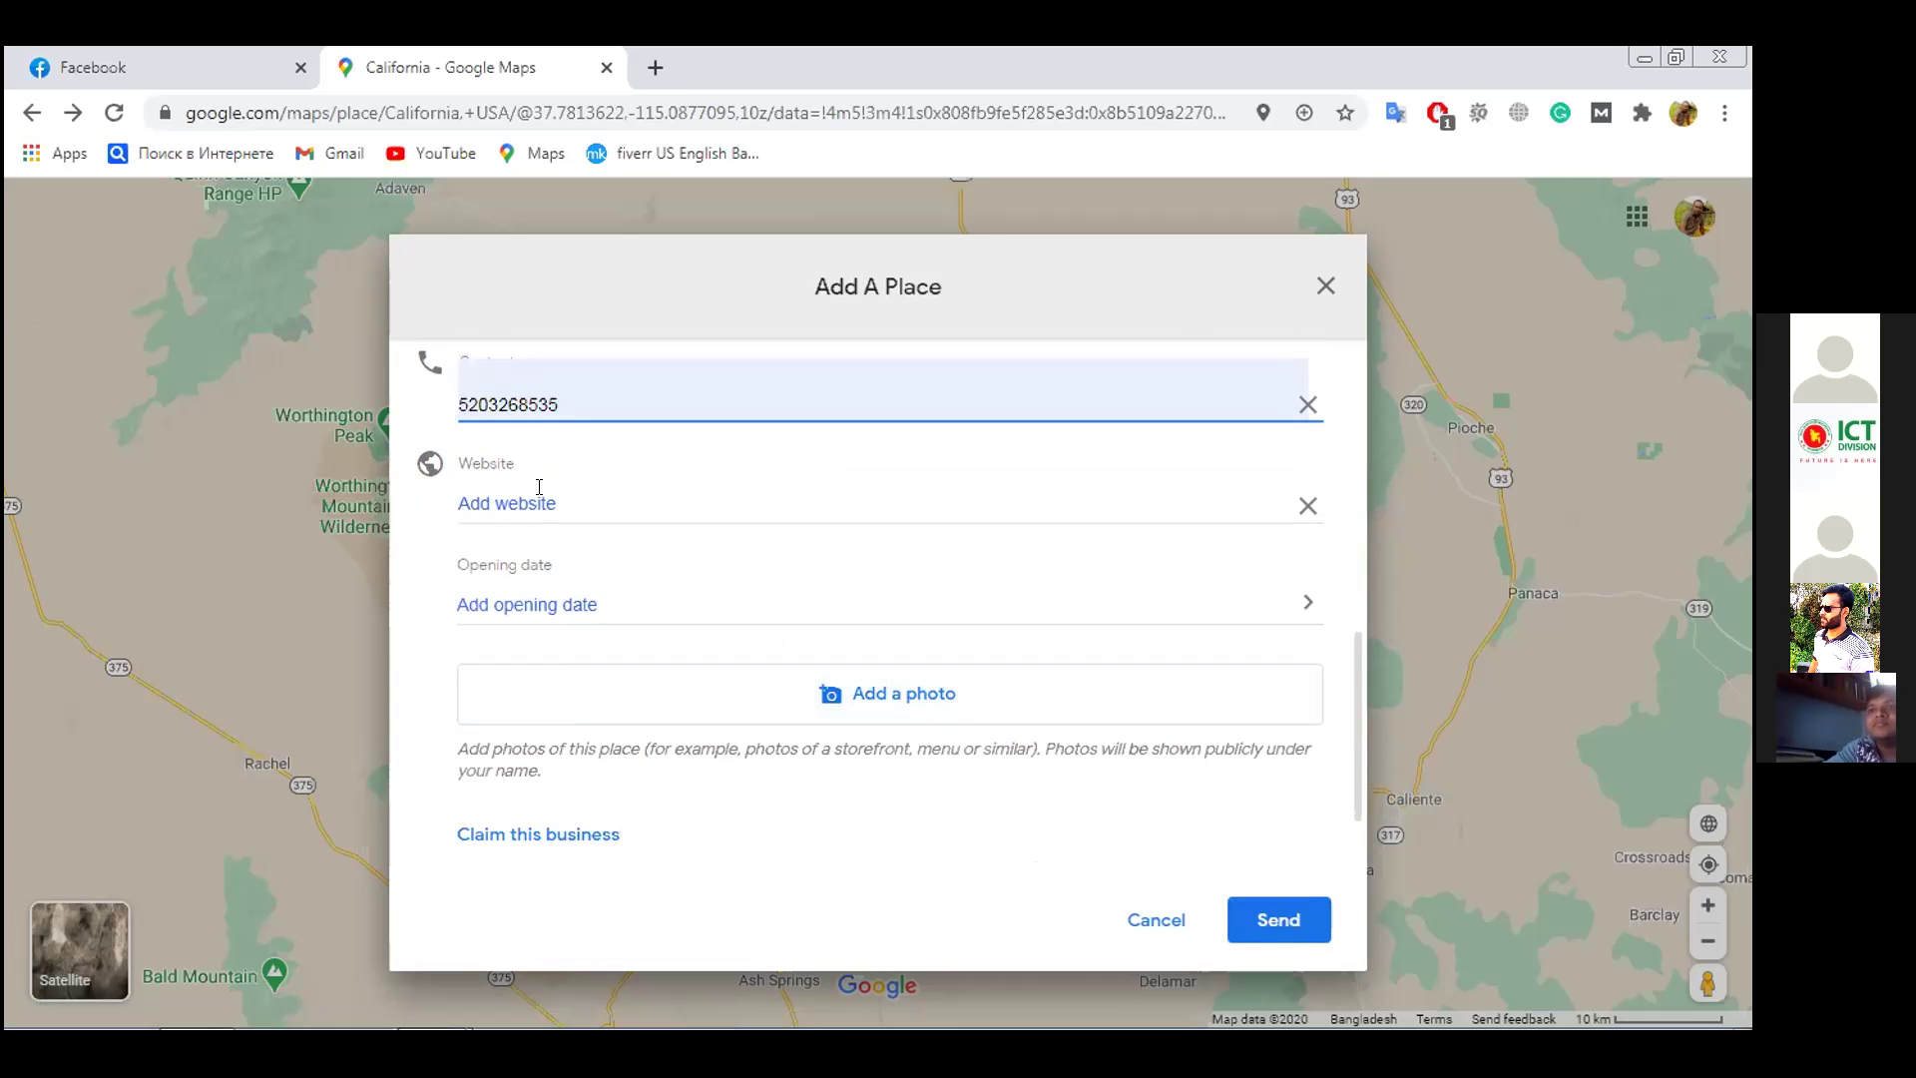
# Skip the Website field and cancel the Opening date dialog without choosing a date
pyautogui.click(565, 499)
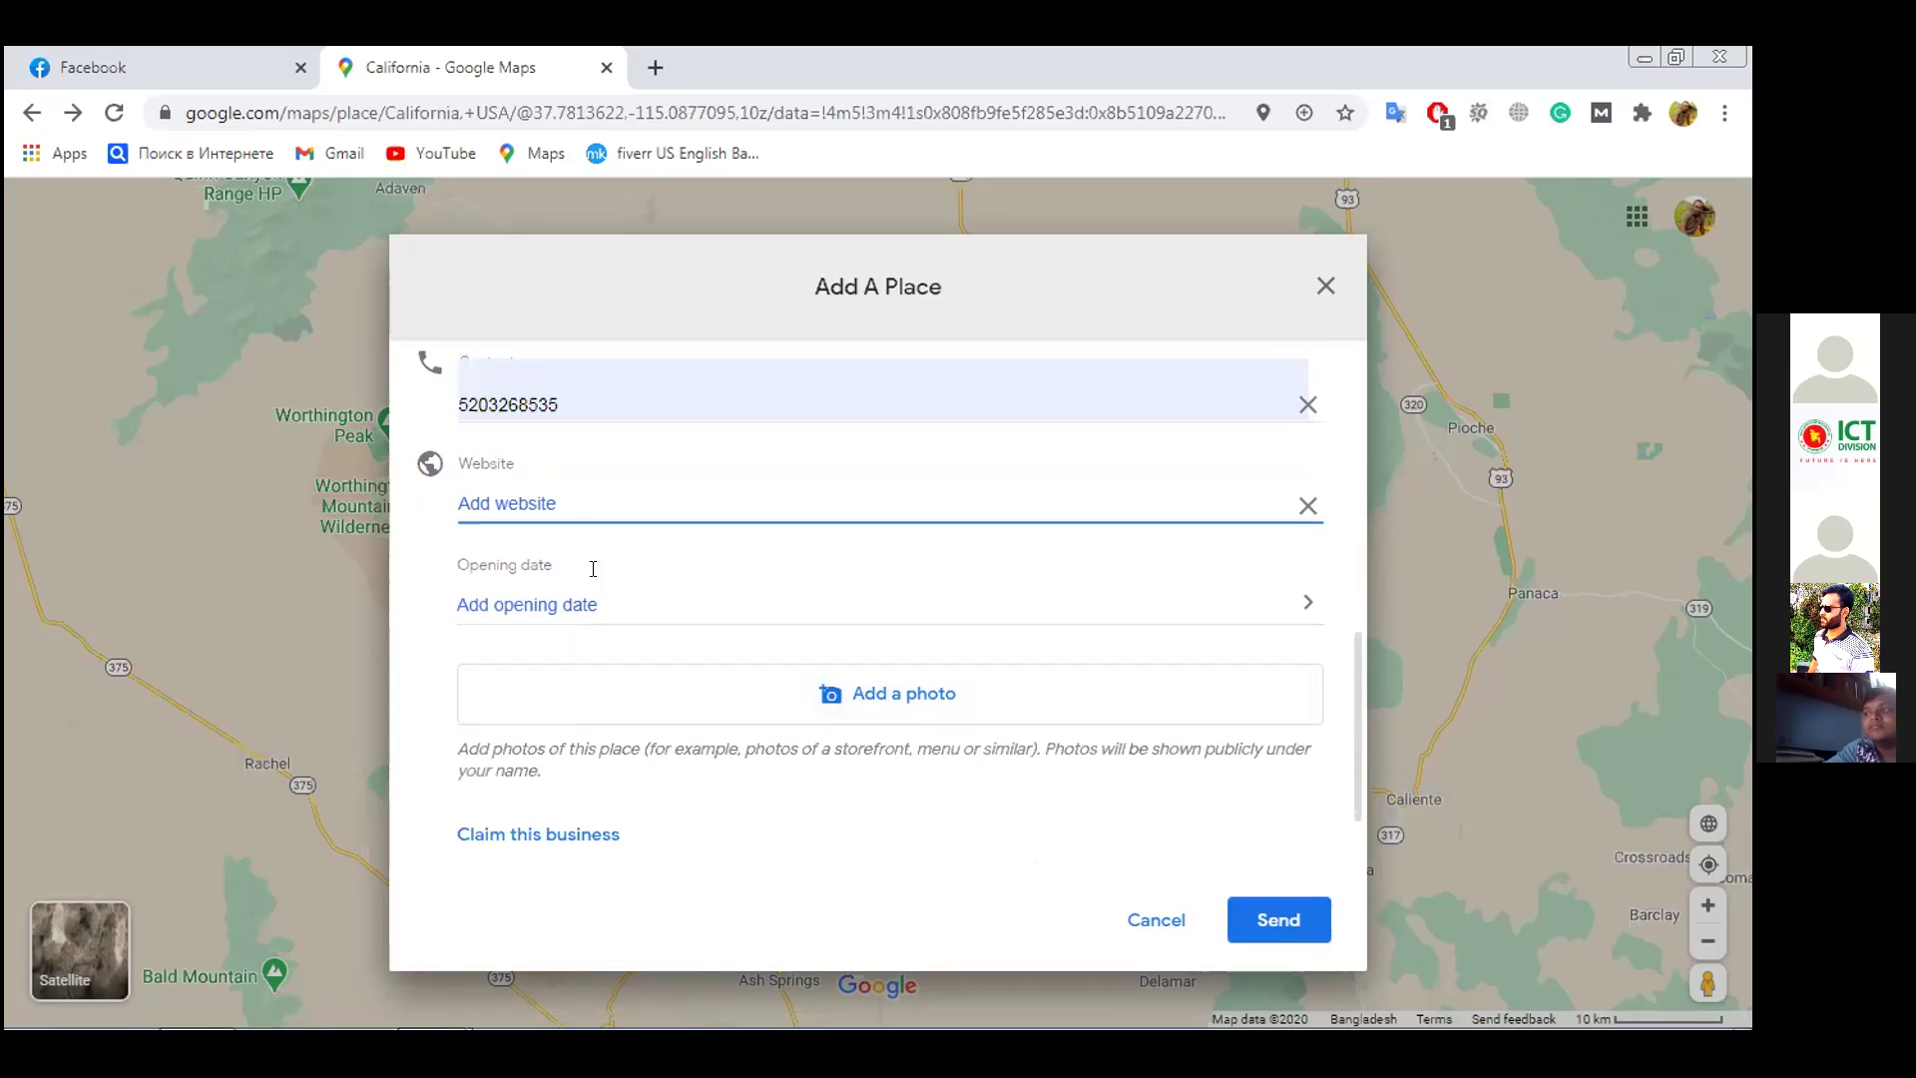
pyautogui.click(639, 608)
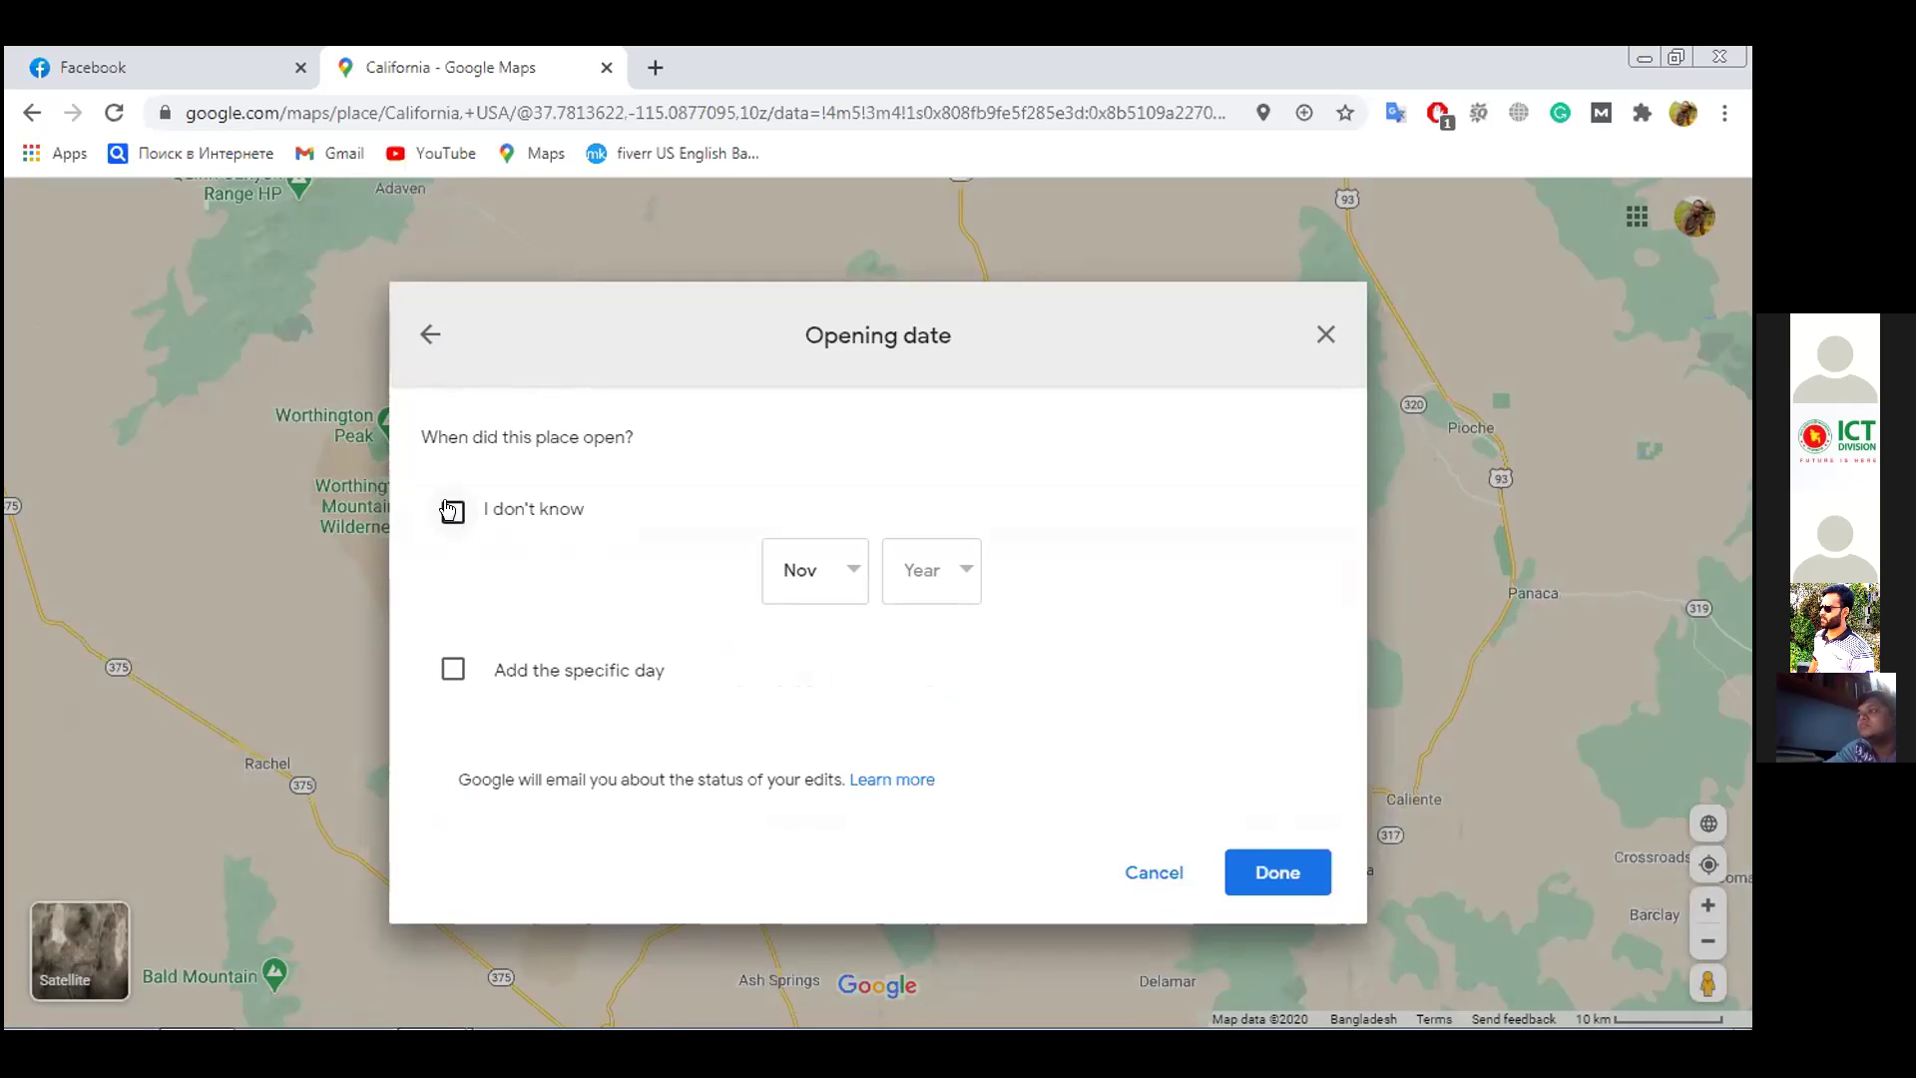
pyautogui.click(1155, 876)
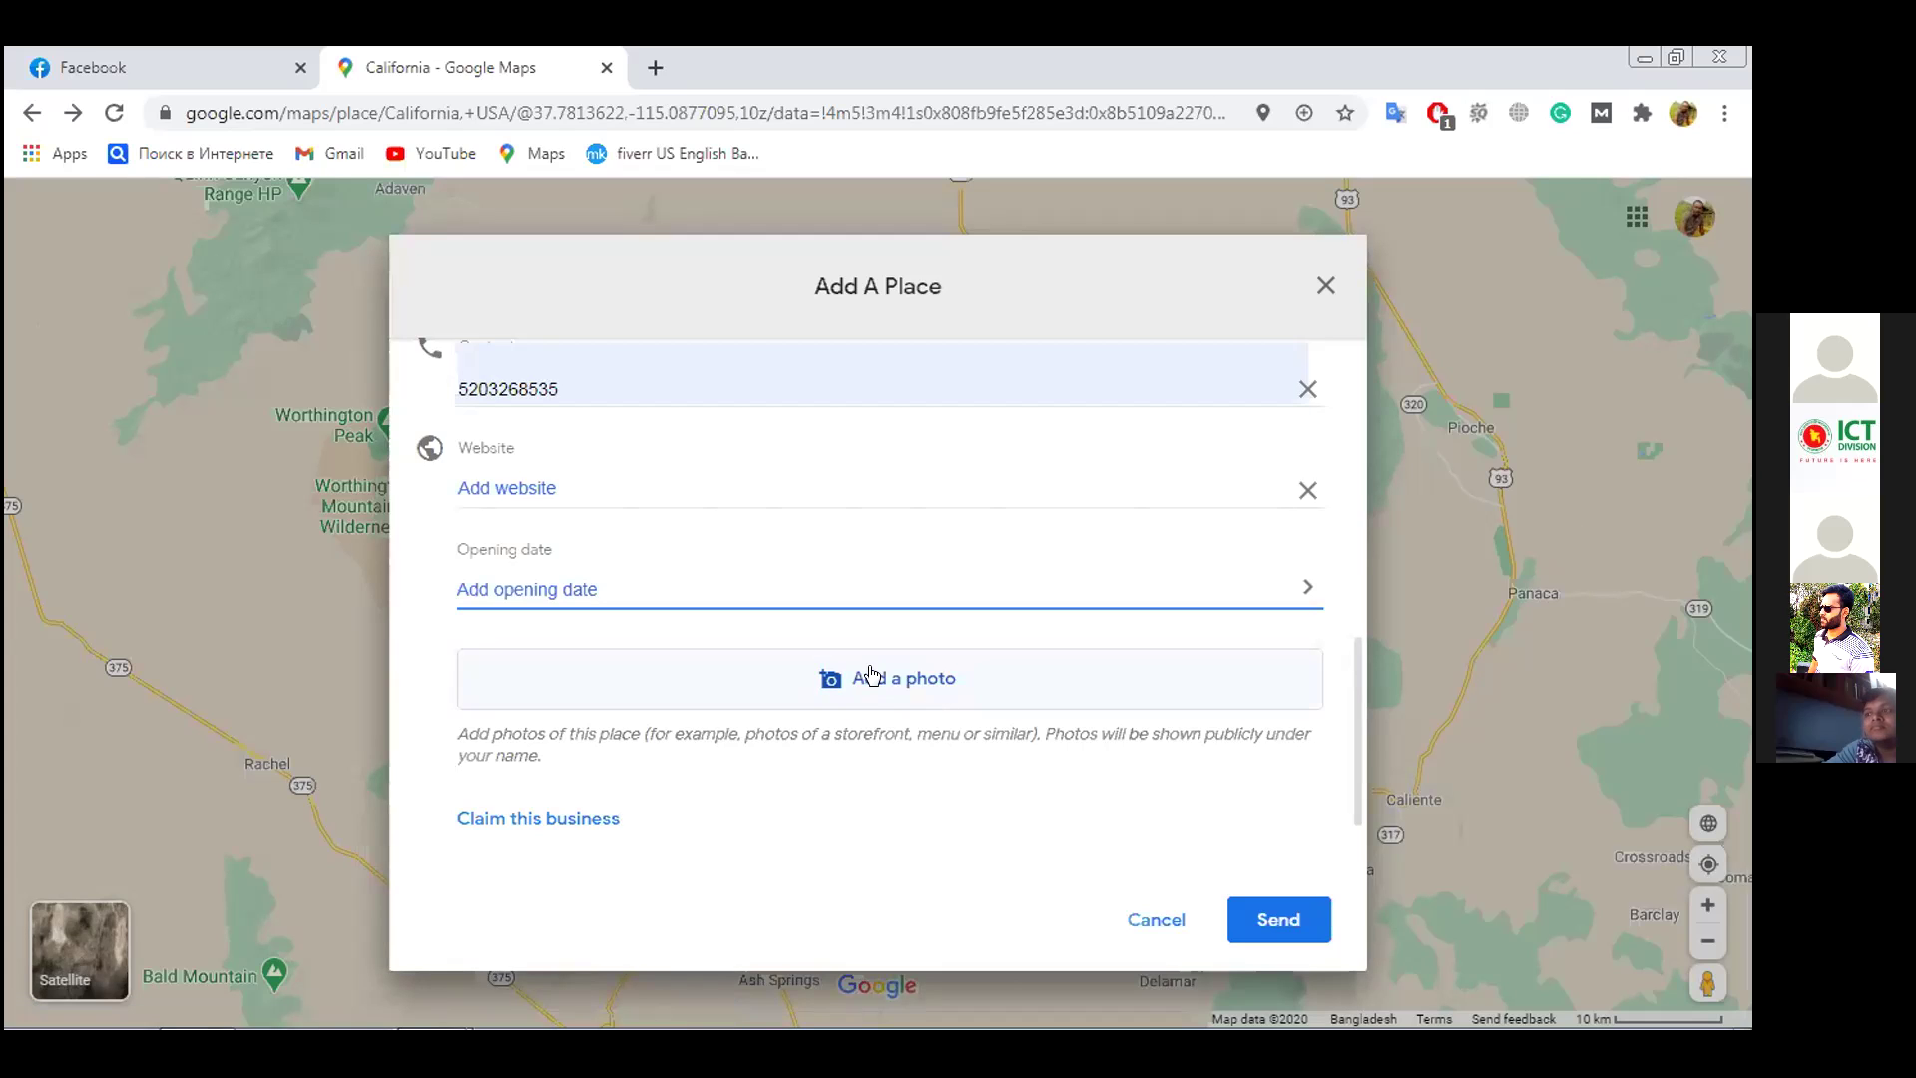
pyautogui.scroll(-2, 871, 676)
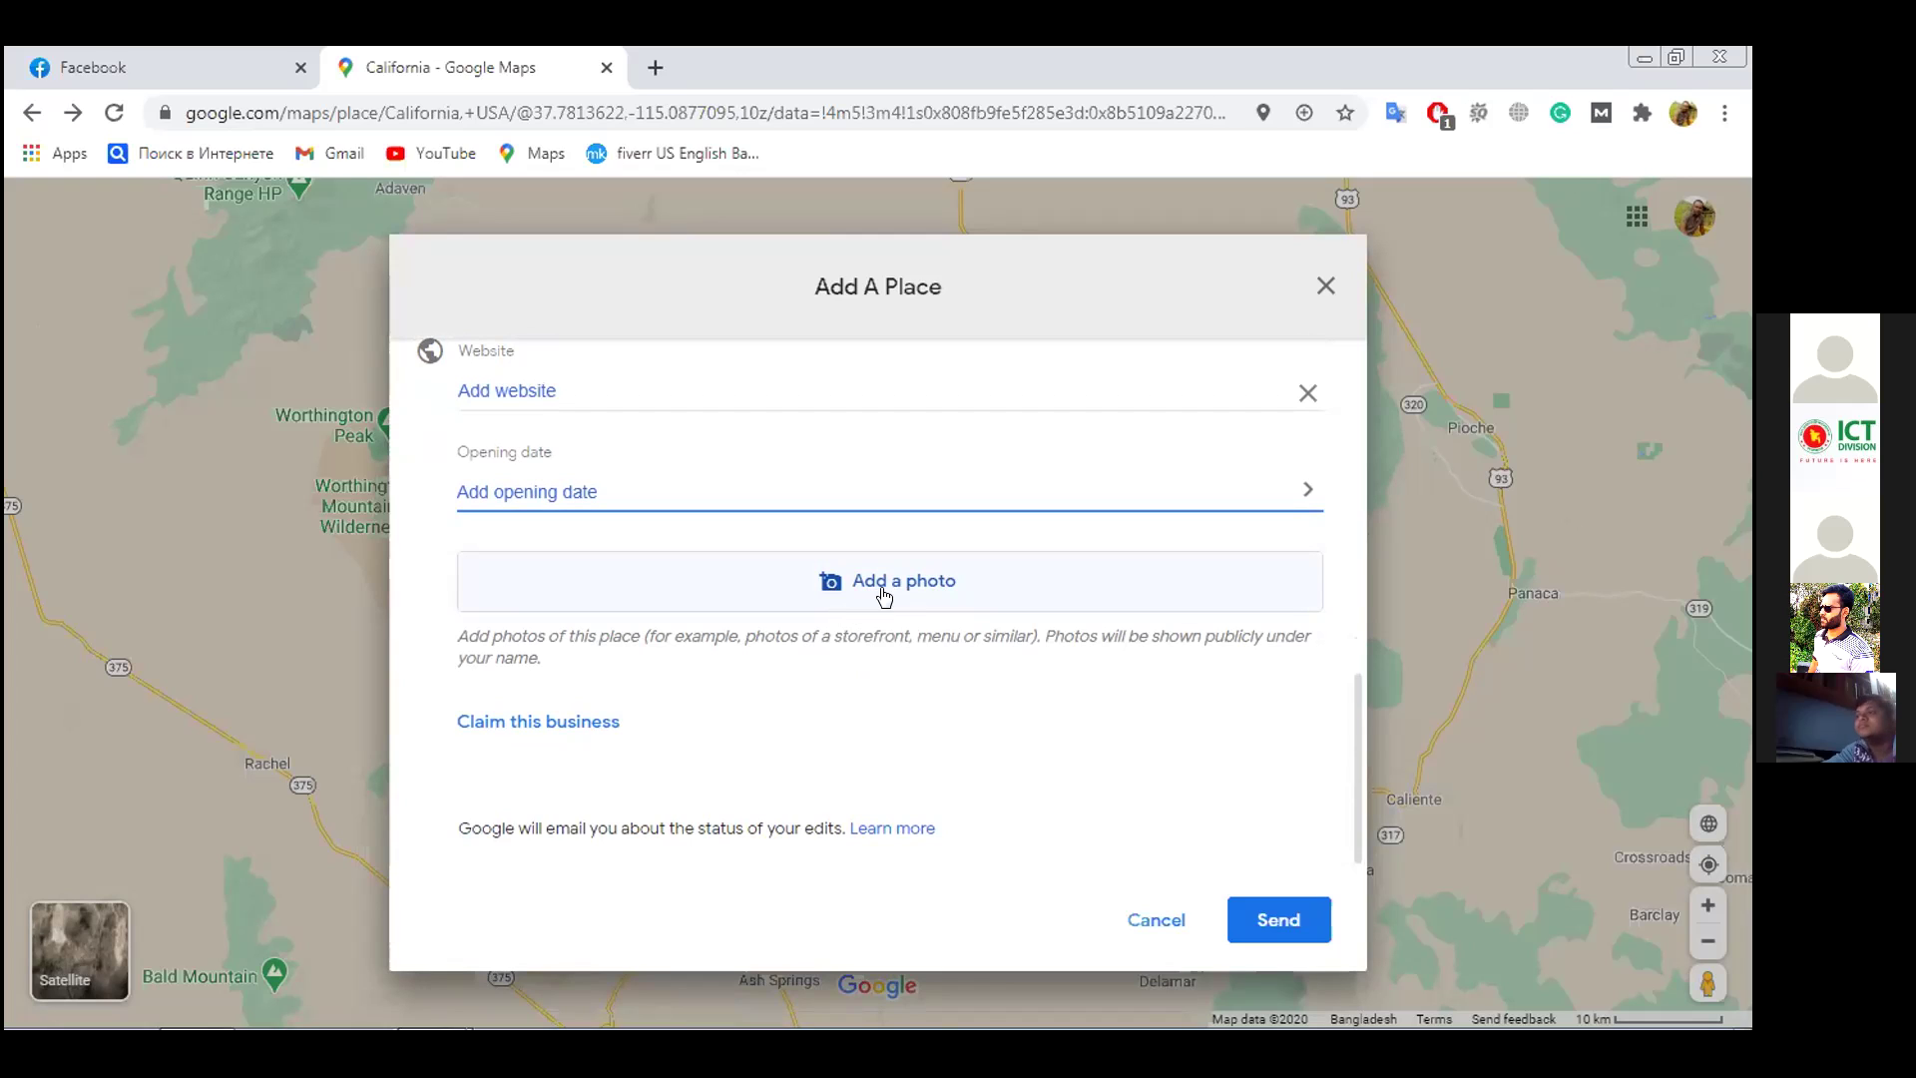
pyautogui.click(884, 581)
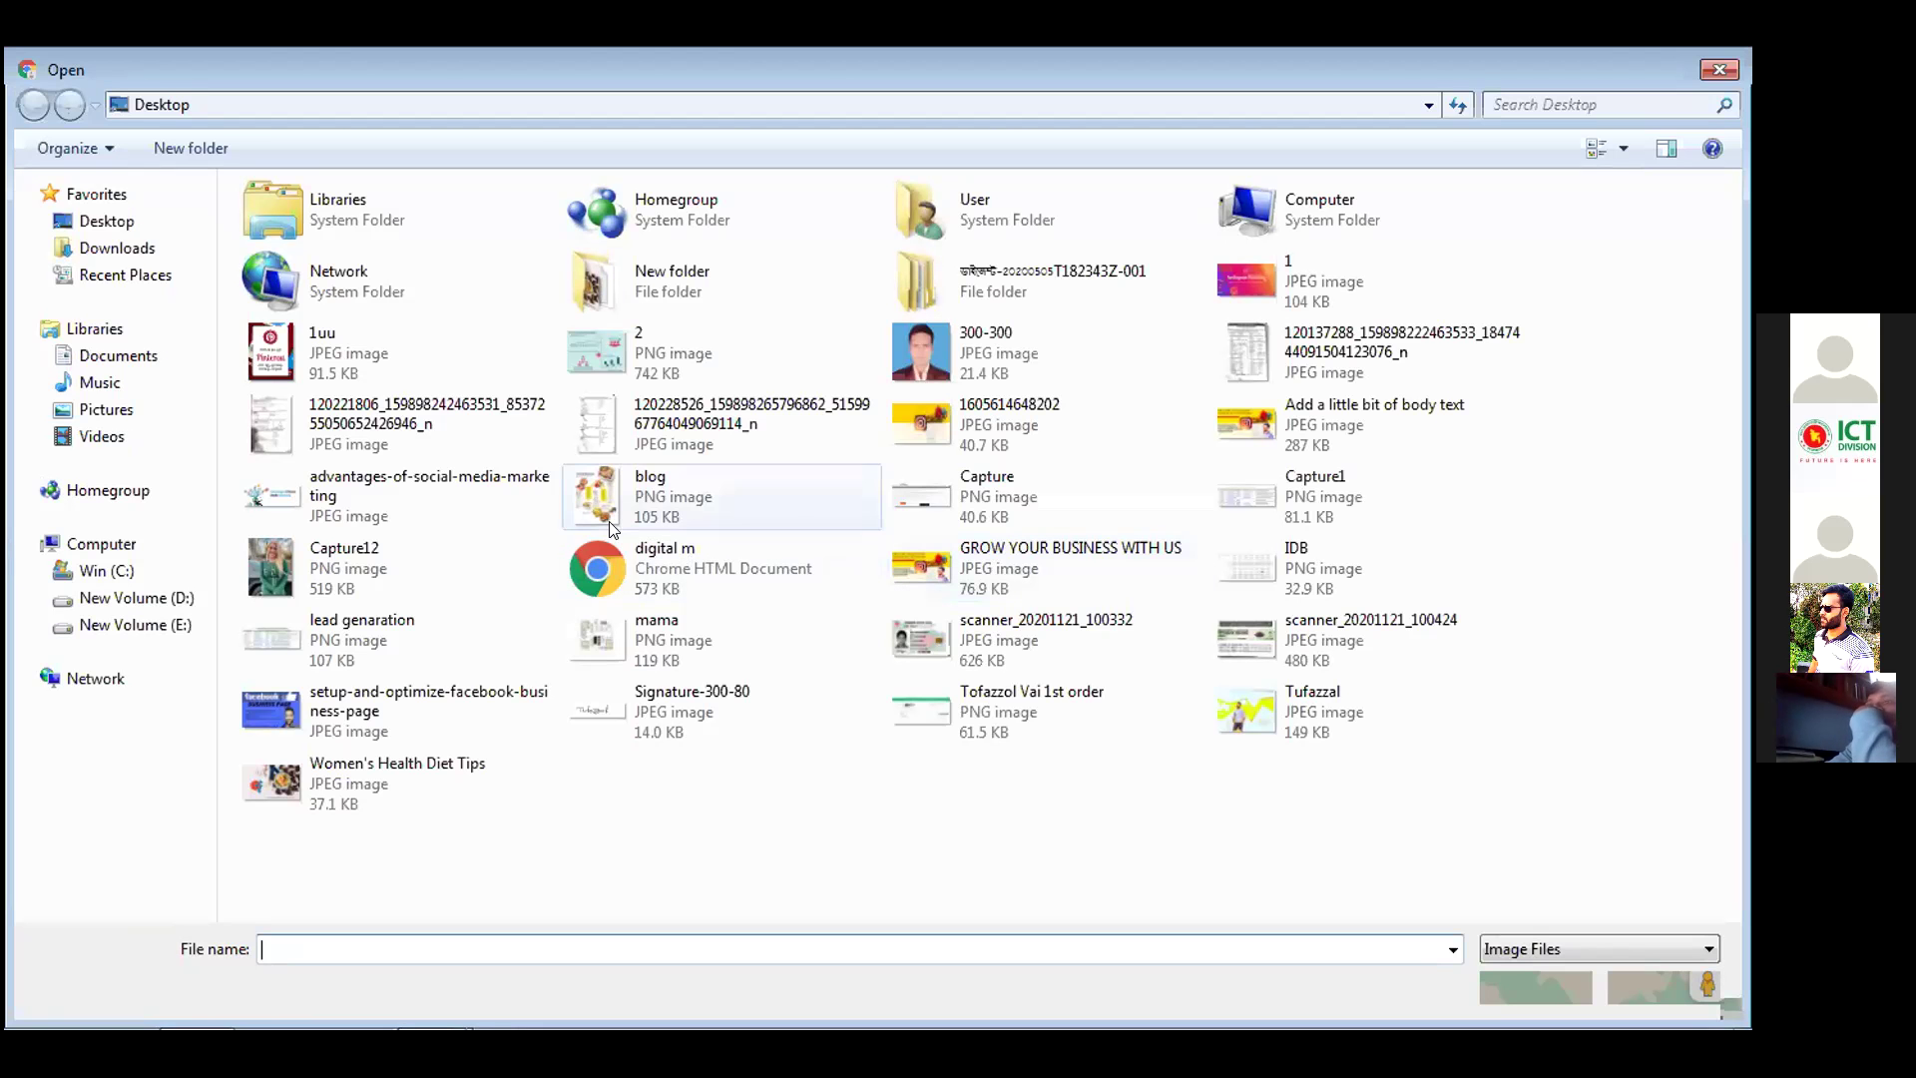
pyautogui.click(1712, 72)
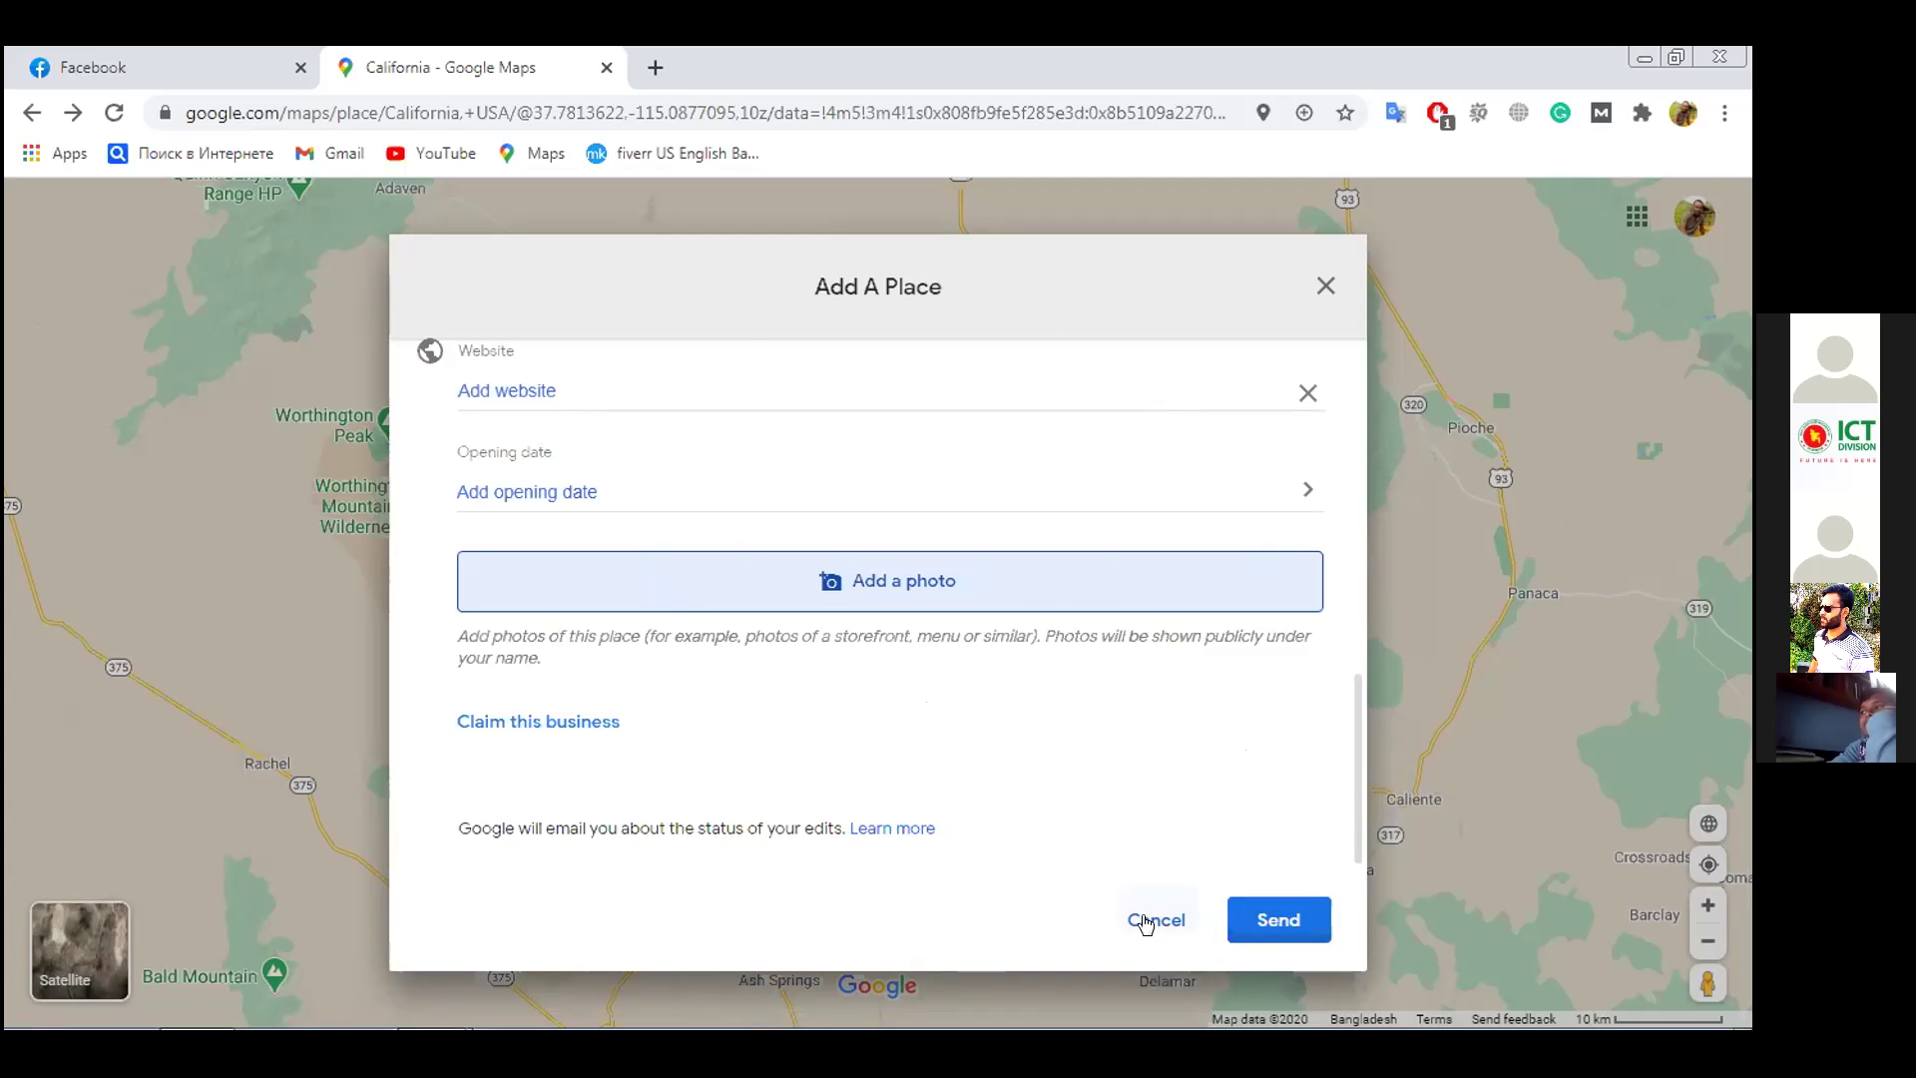
# Close the Add A Place form and discard its unfinished details
pyautogui.scroll(8, 967, 683)
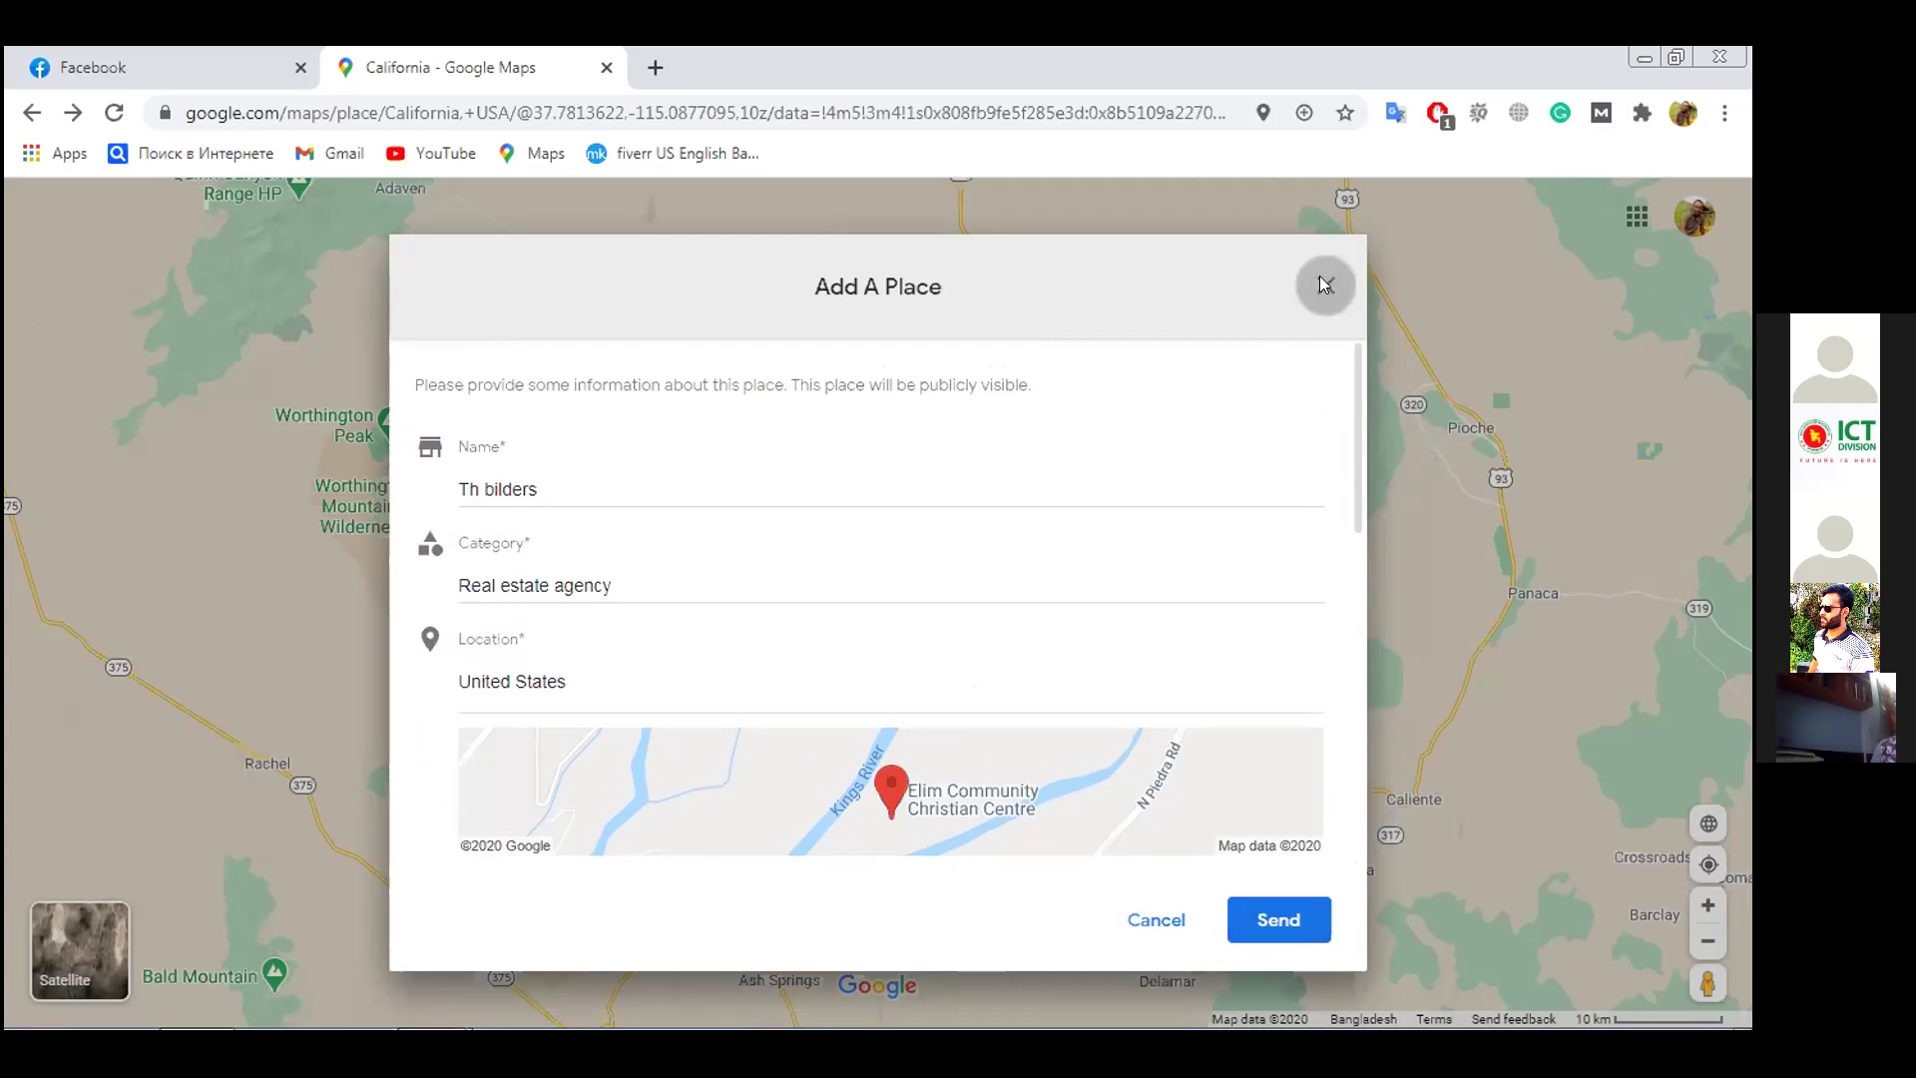
pyautogui.click(1323, 284)
pyautogui.click(992, 643)
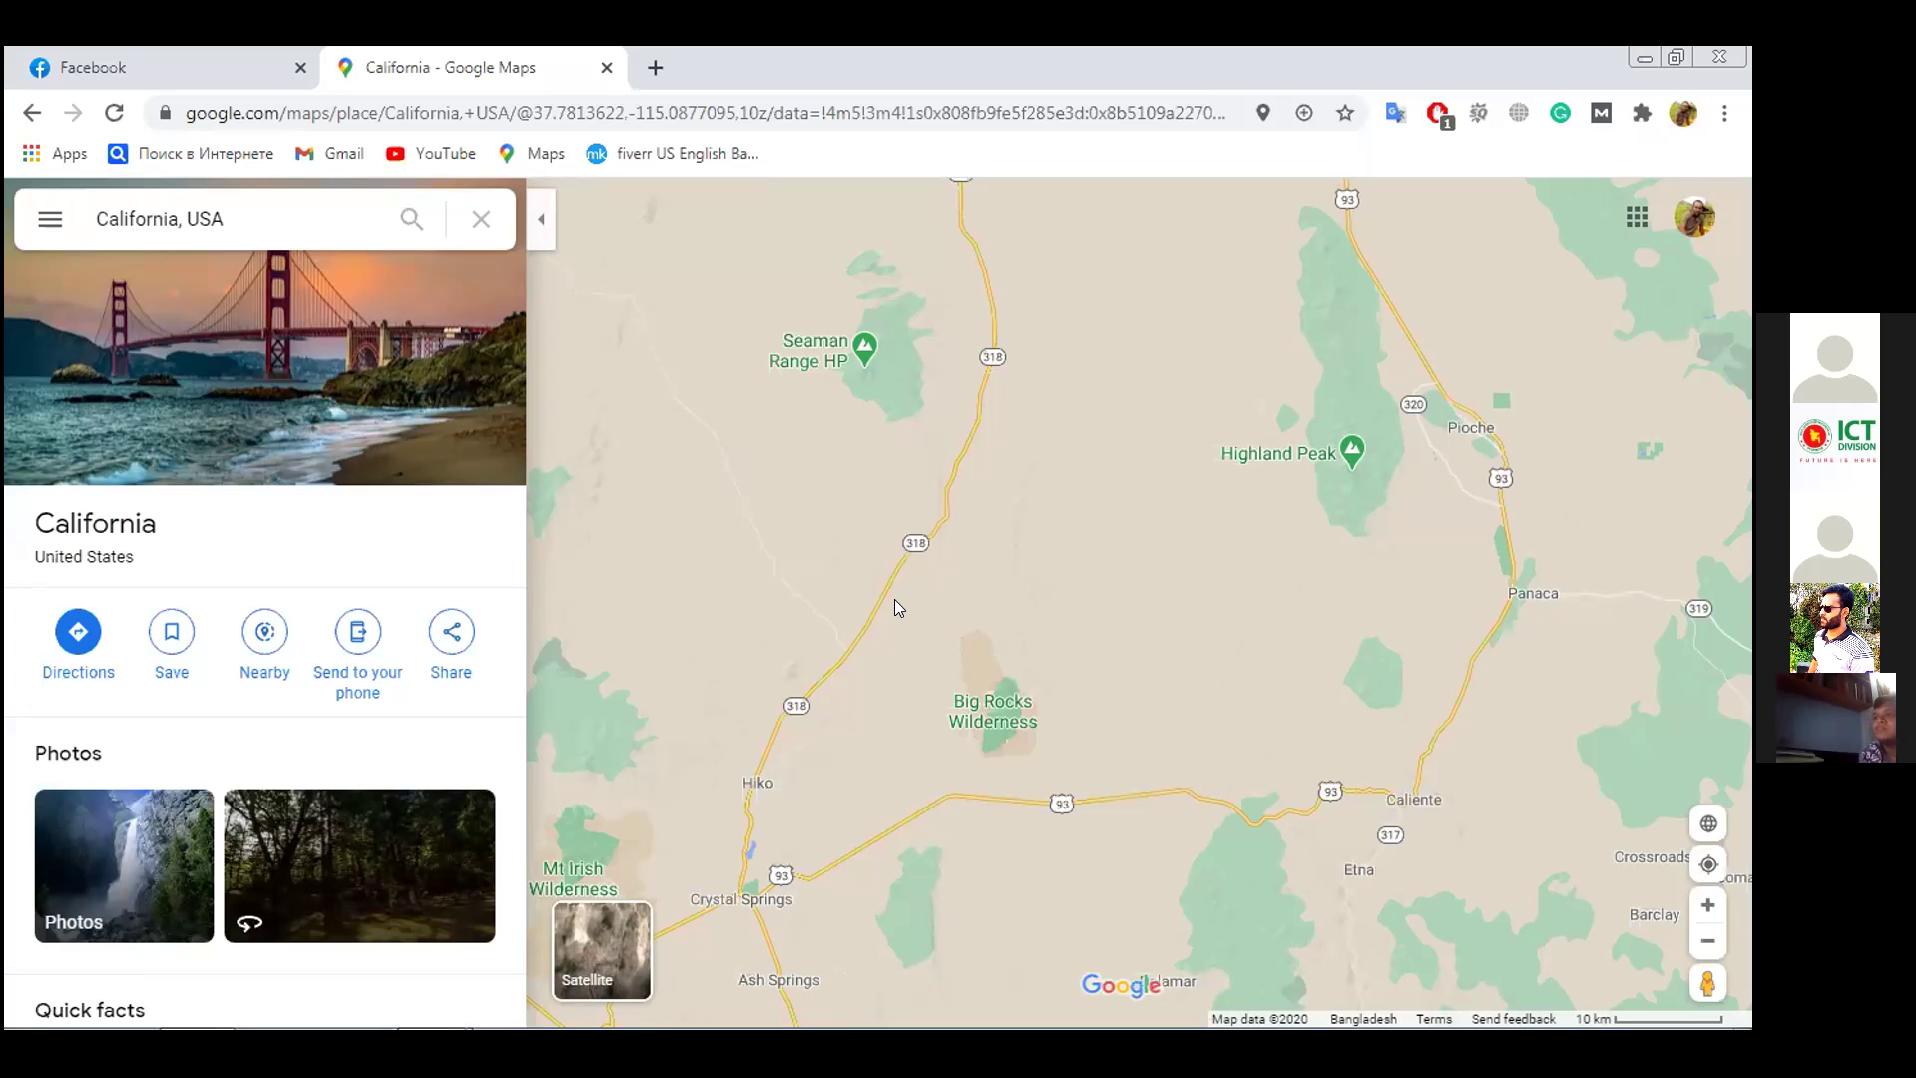
# Choose Add a missing place from the map's context menu at a Lincoln County, Nevada spot
pyautogui.rightClick(895, 602)
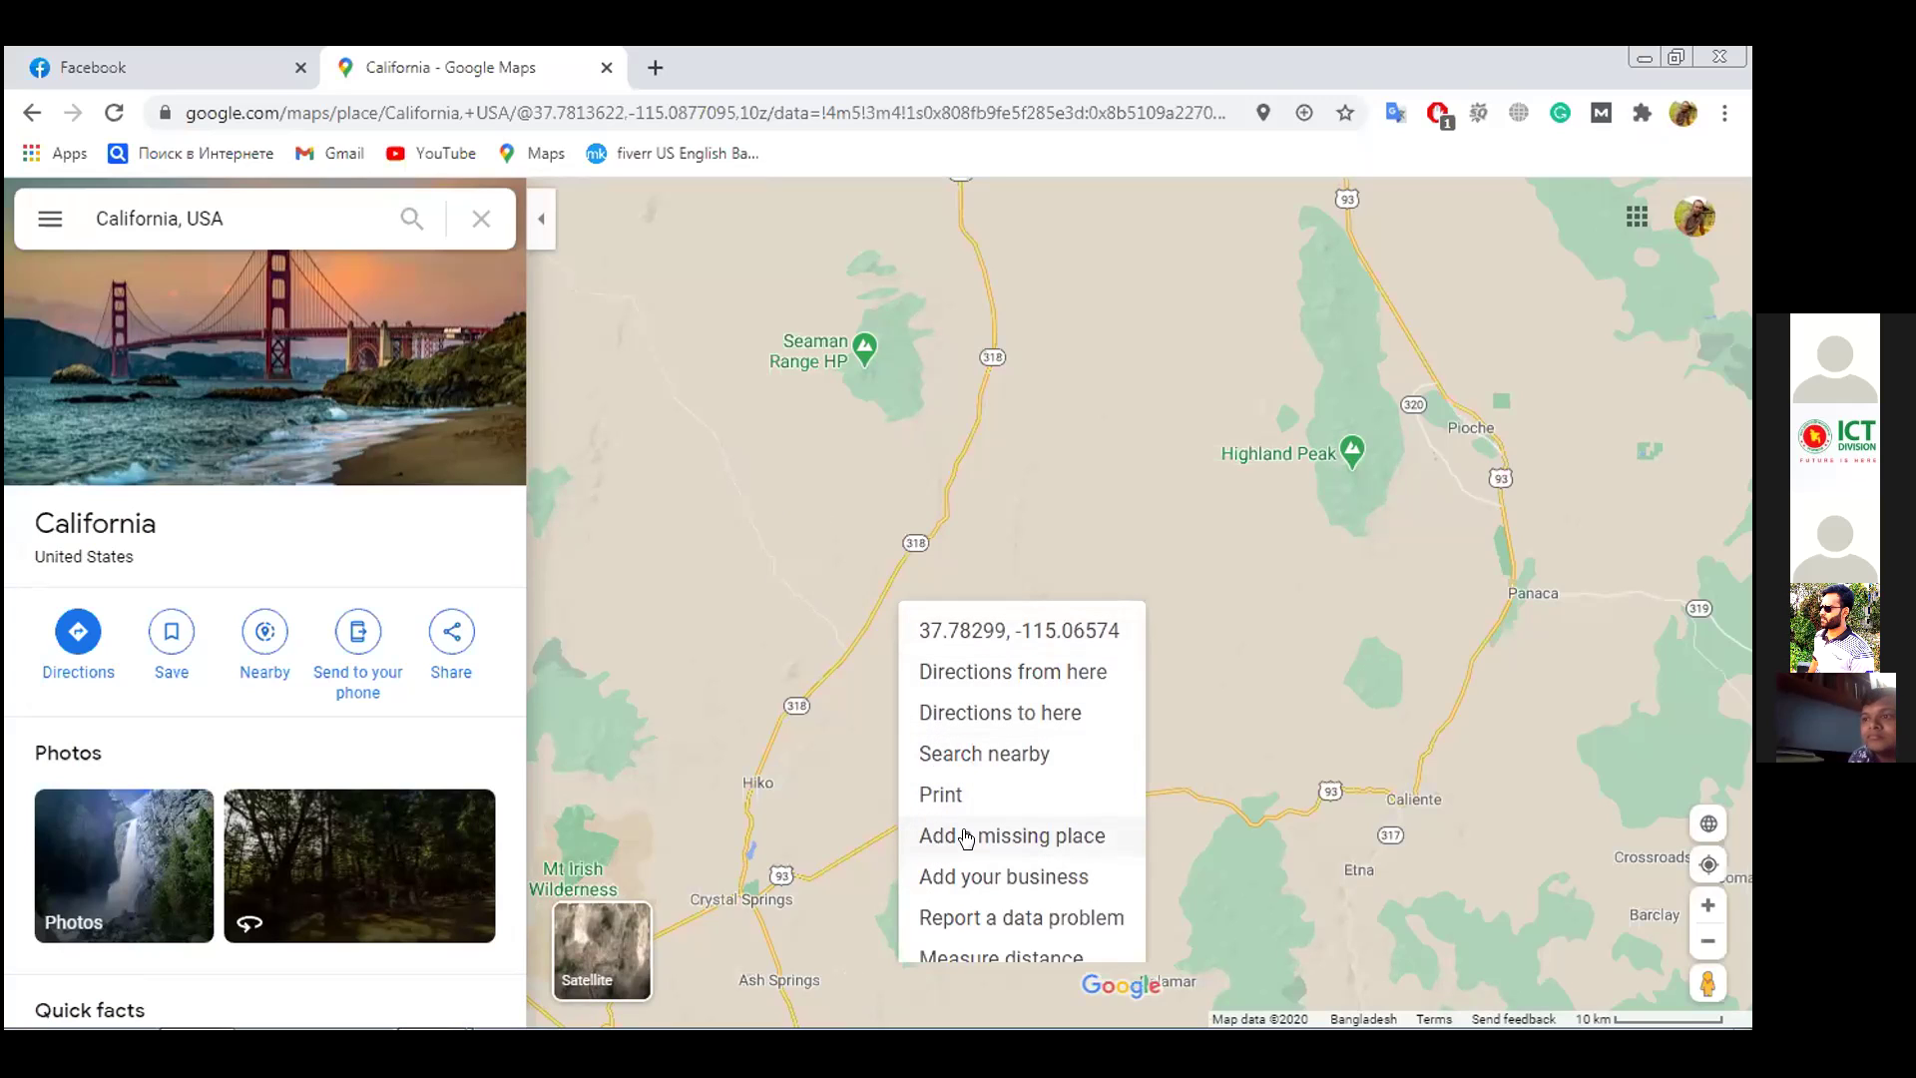
pyautogui.click(1310, 487)
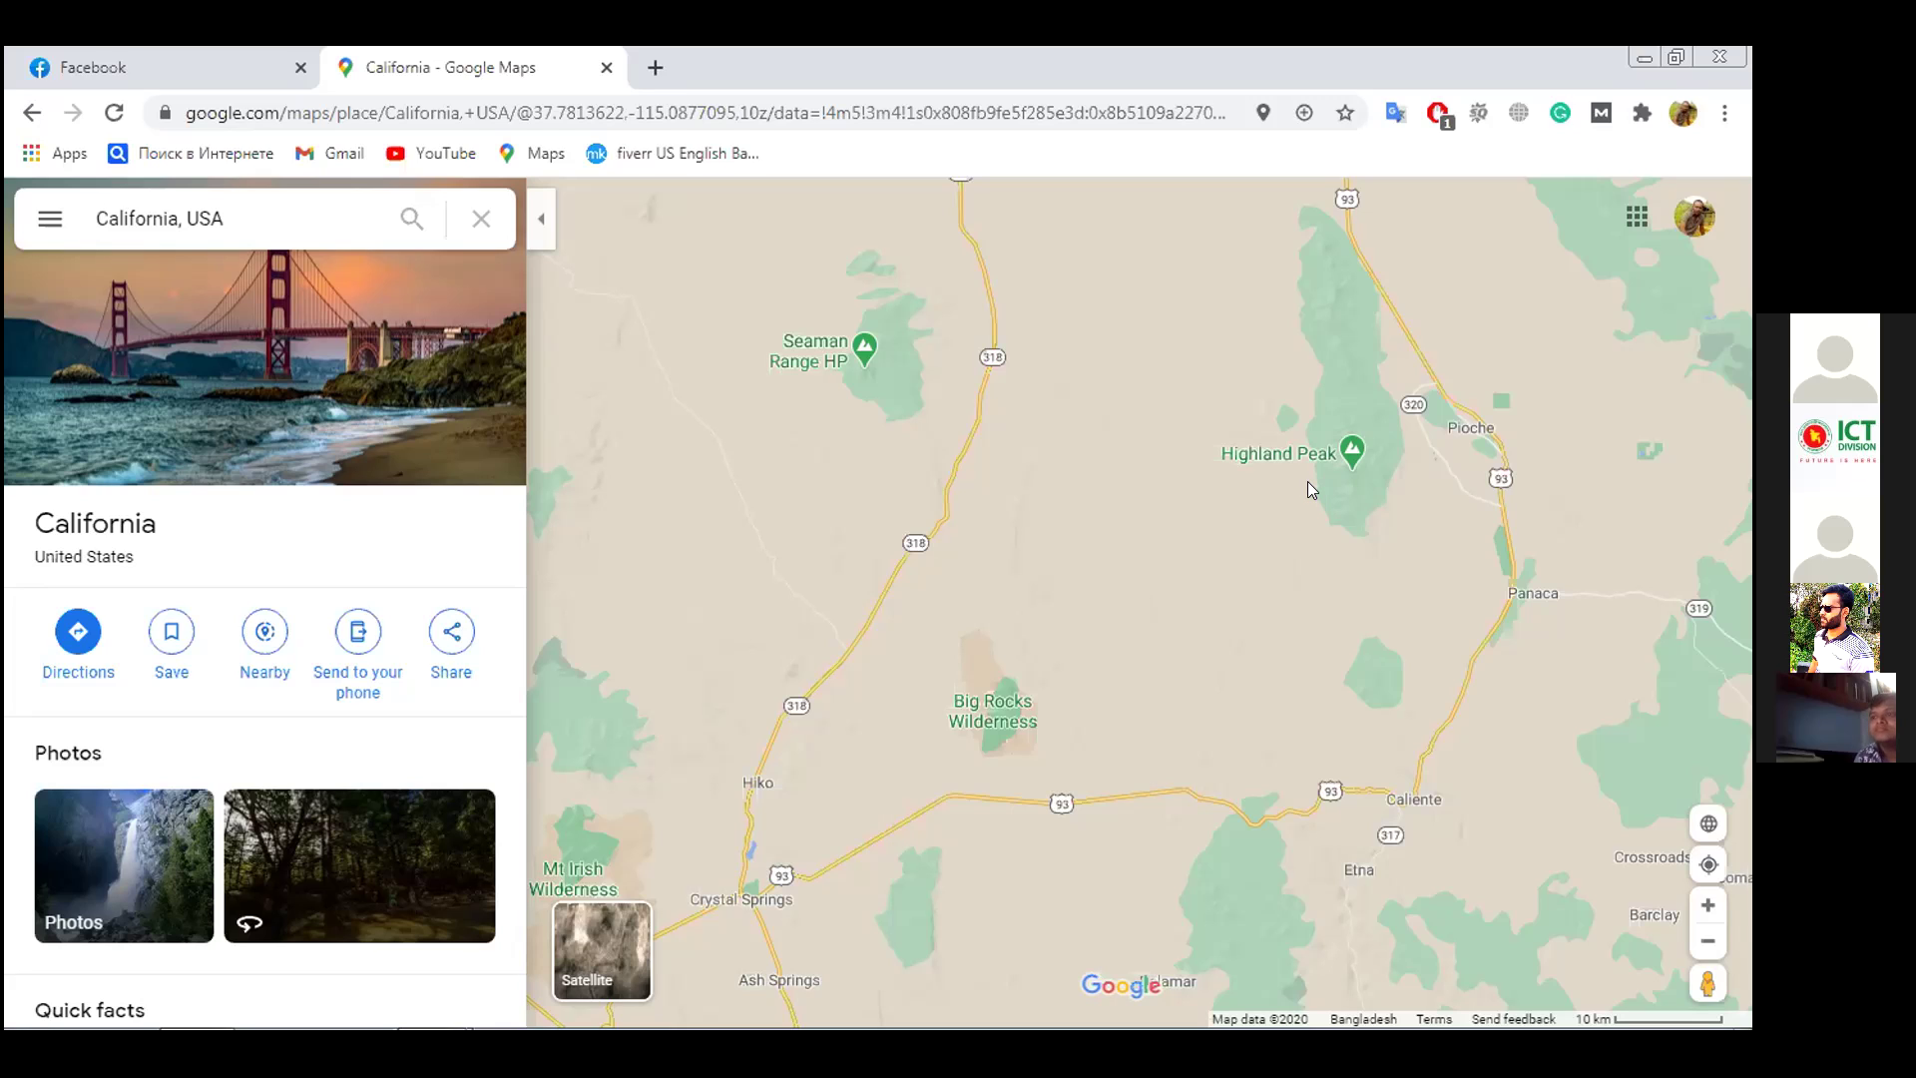
pyautogui.rightClick(1307, 481)
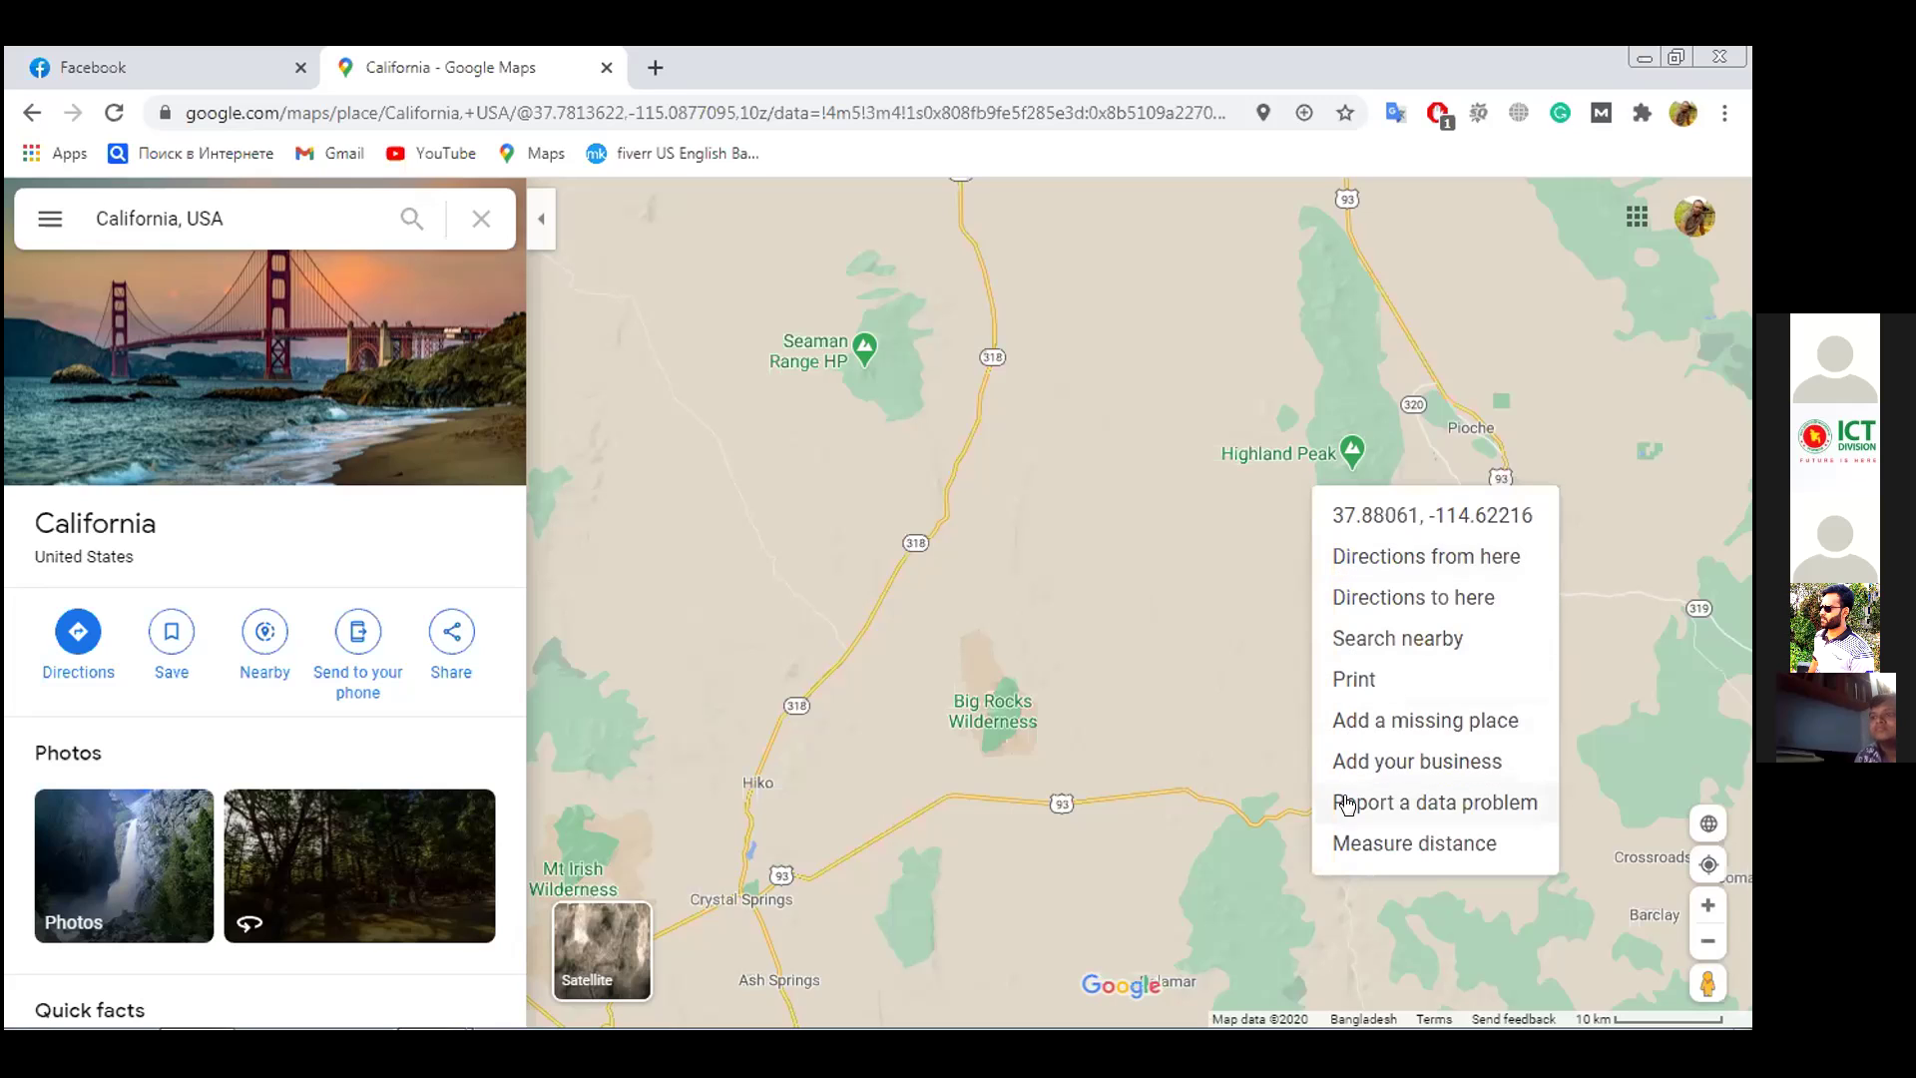
pyautogui.click(1364, 715)
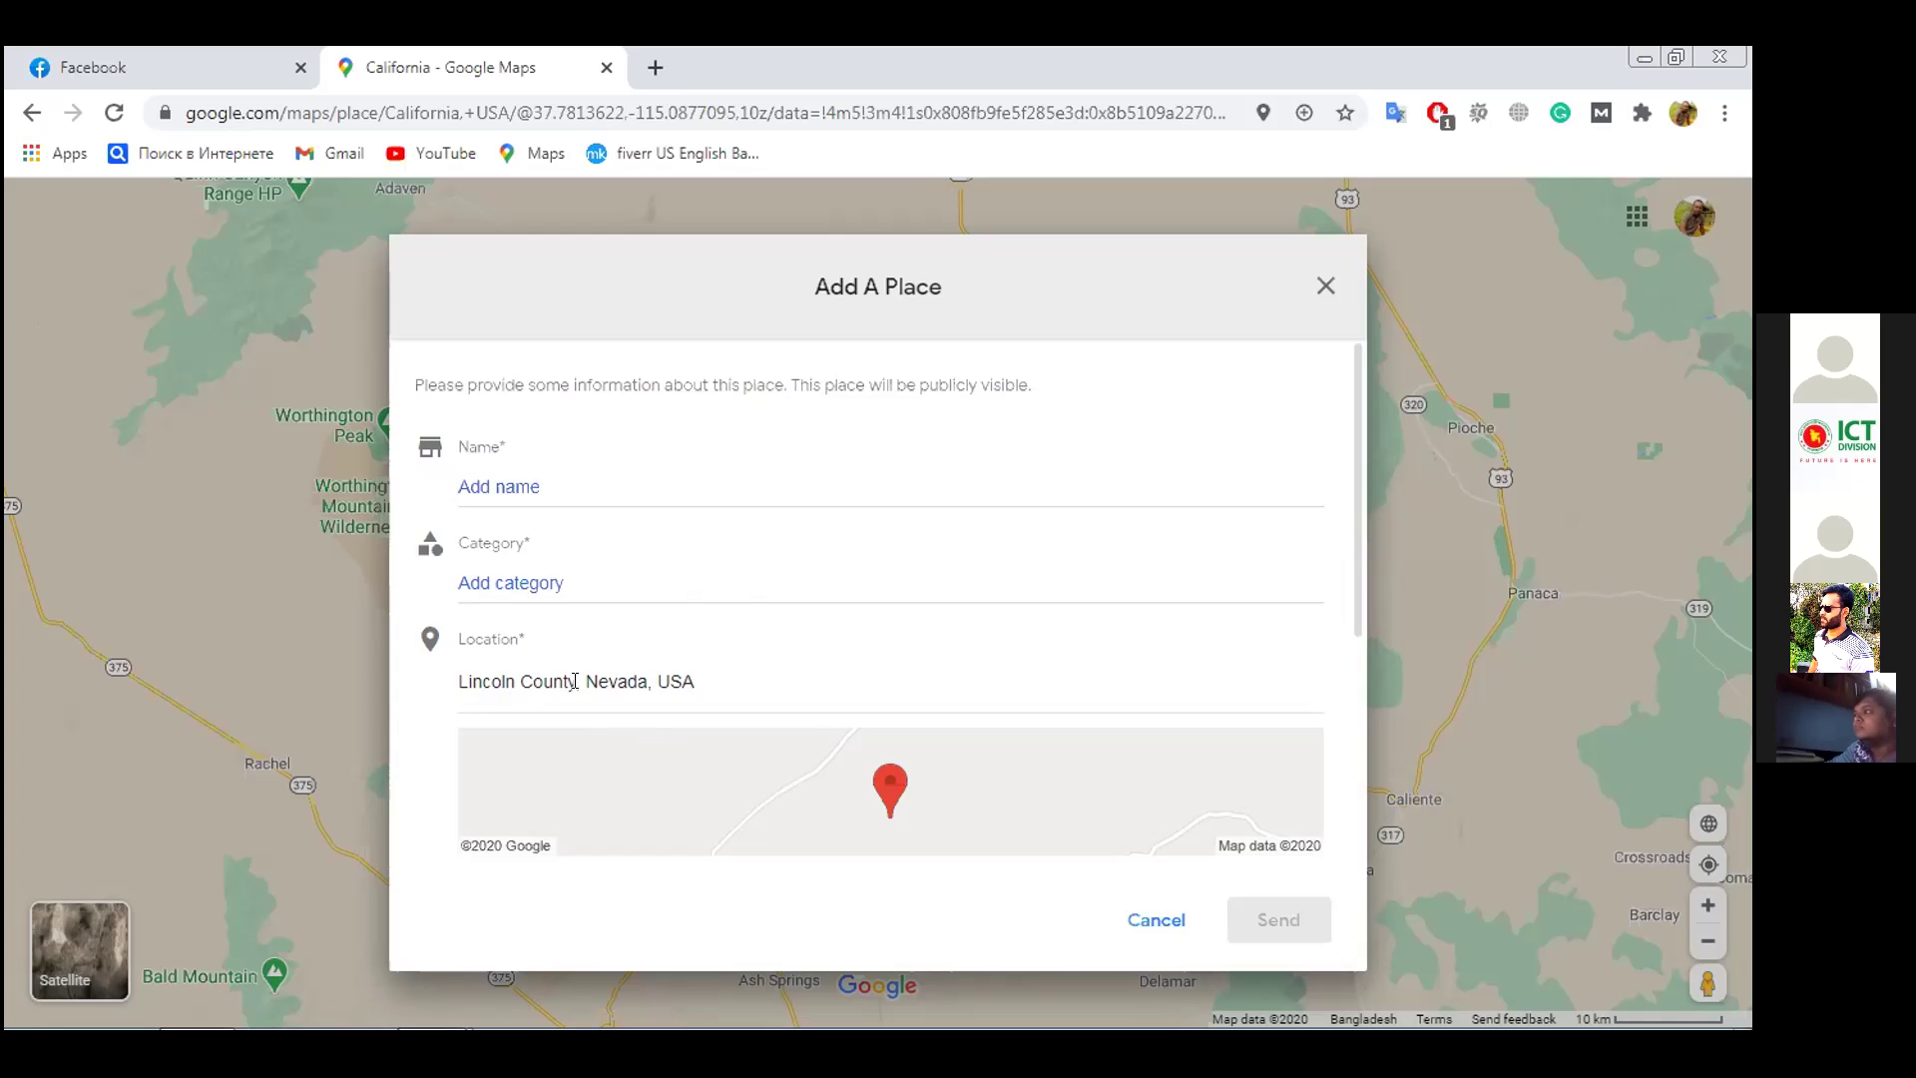
pyautogui.scroll(-3, 738, 644)
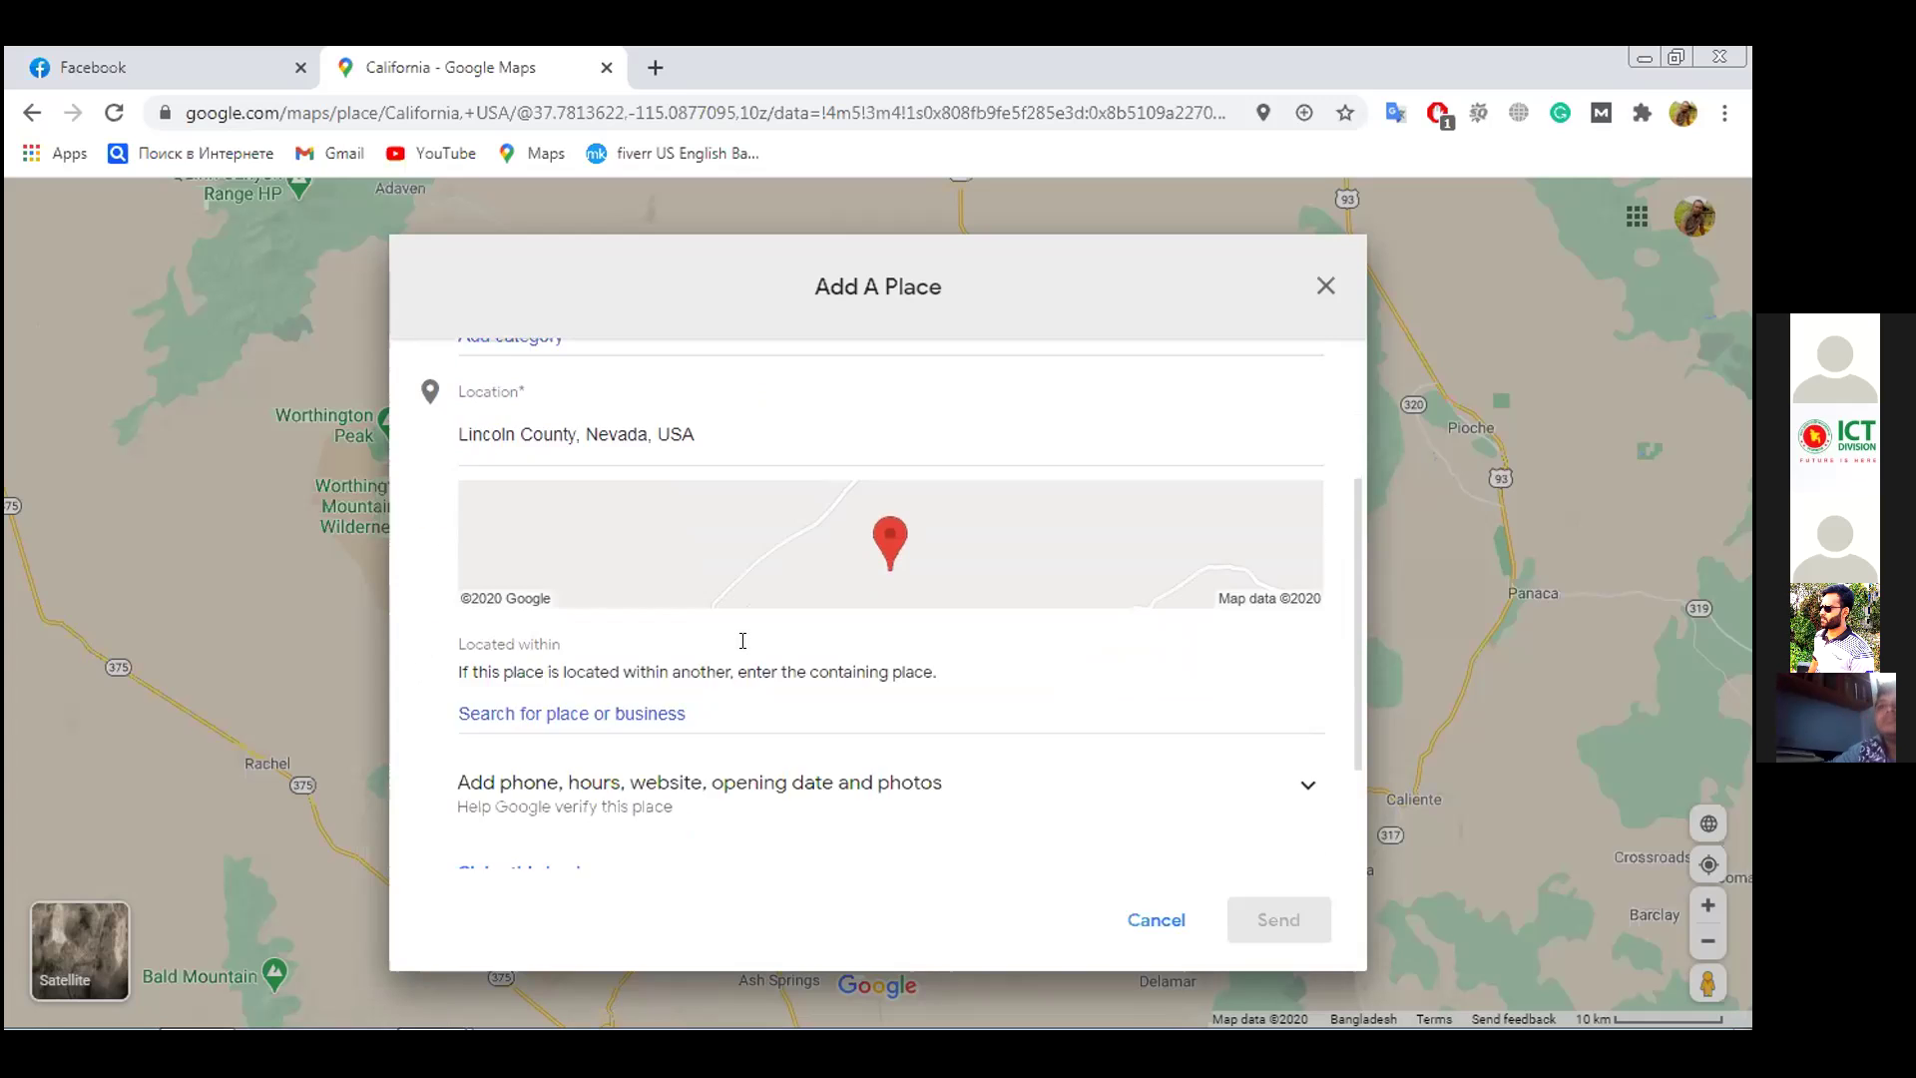
pyautogui.scroll(-2, 742, 641)
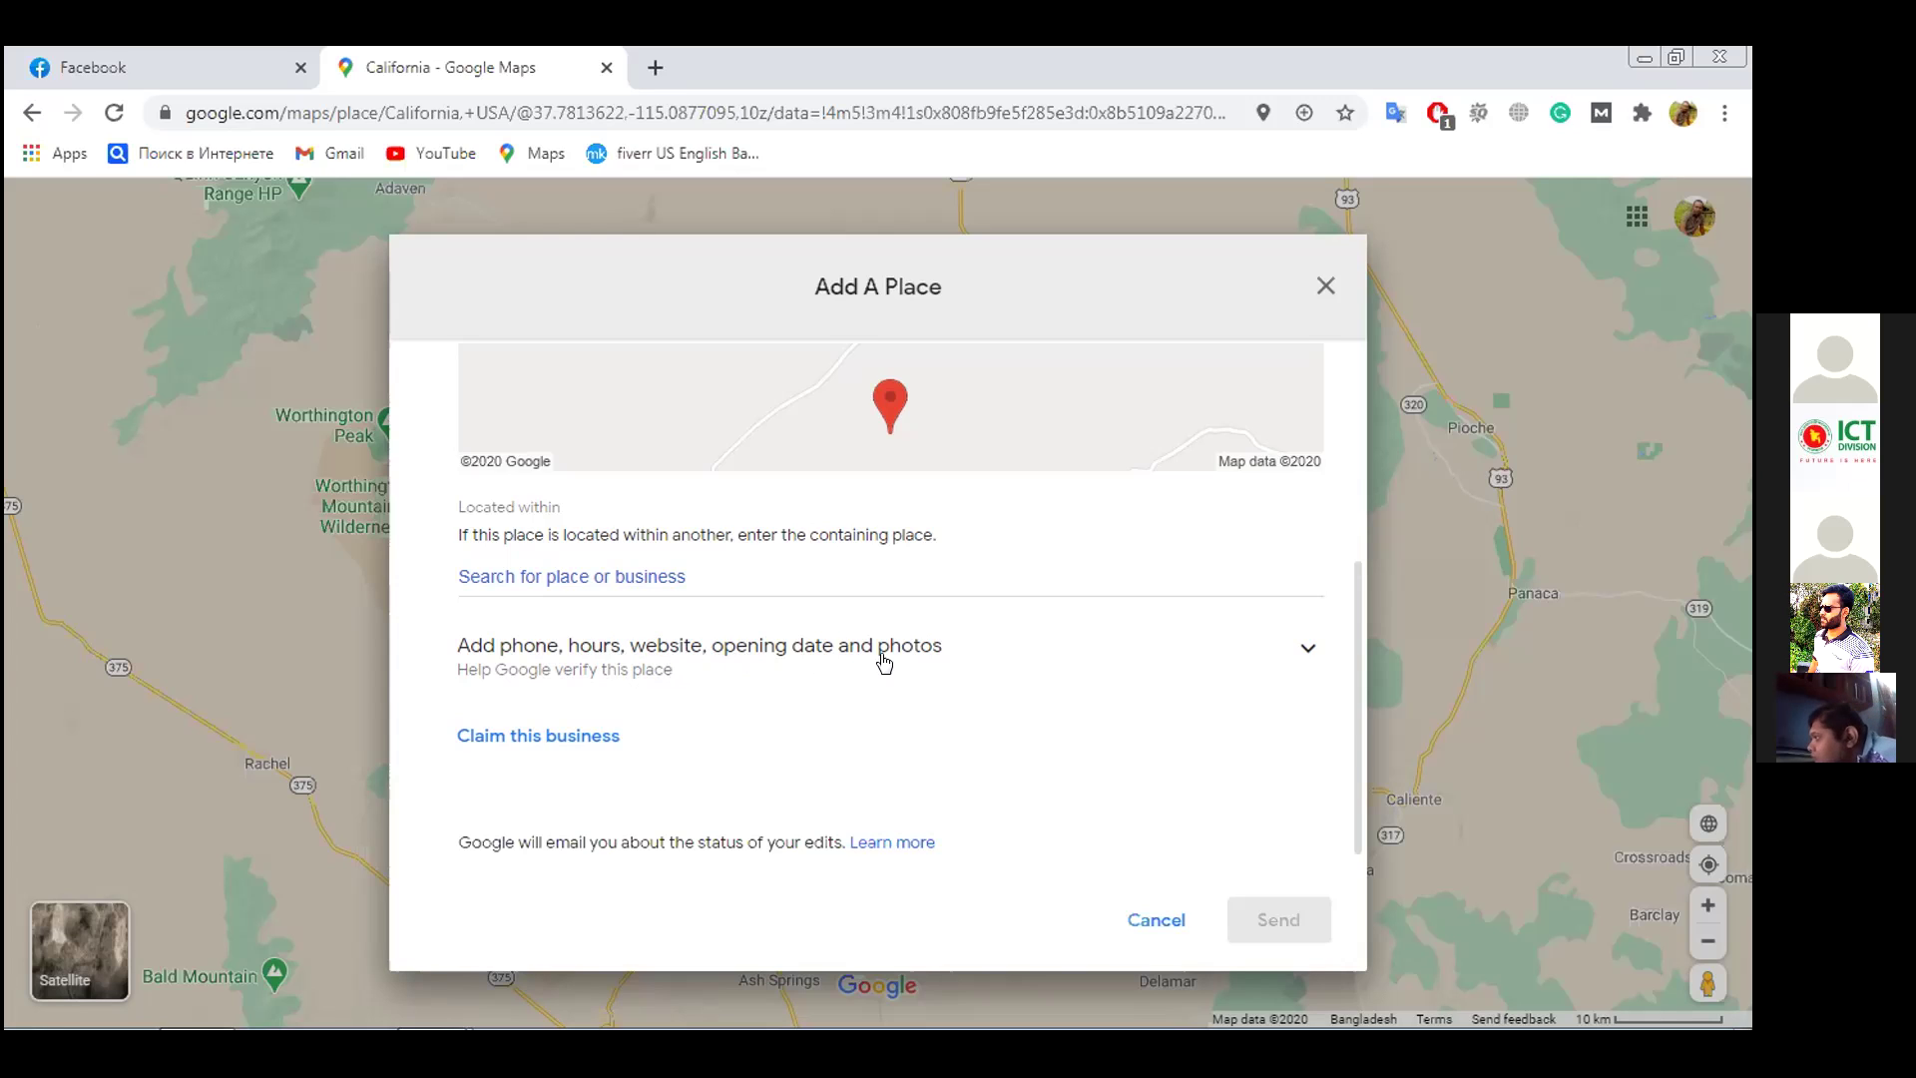
pyautogui.scroll(-1, 839, 757)
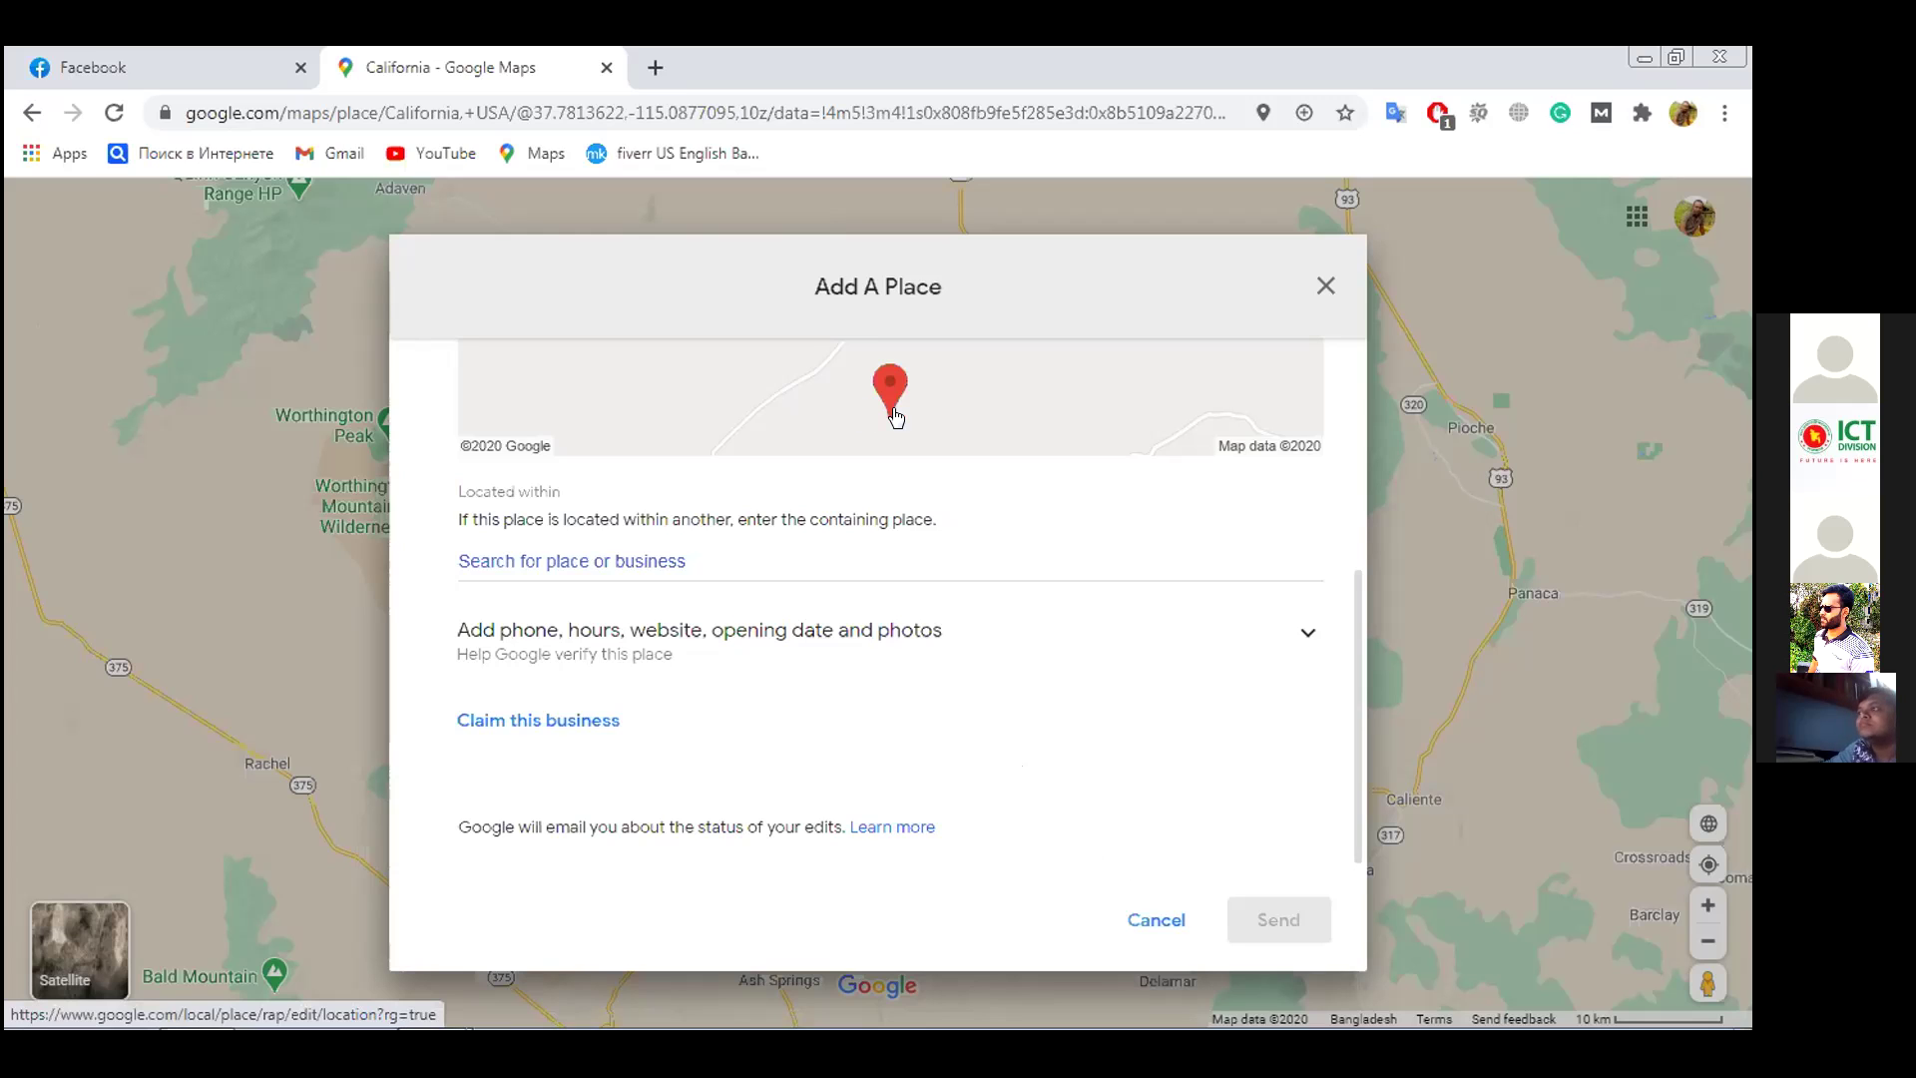
pyautogui.scroll(4, 1013, 698)
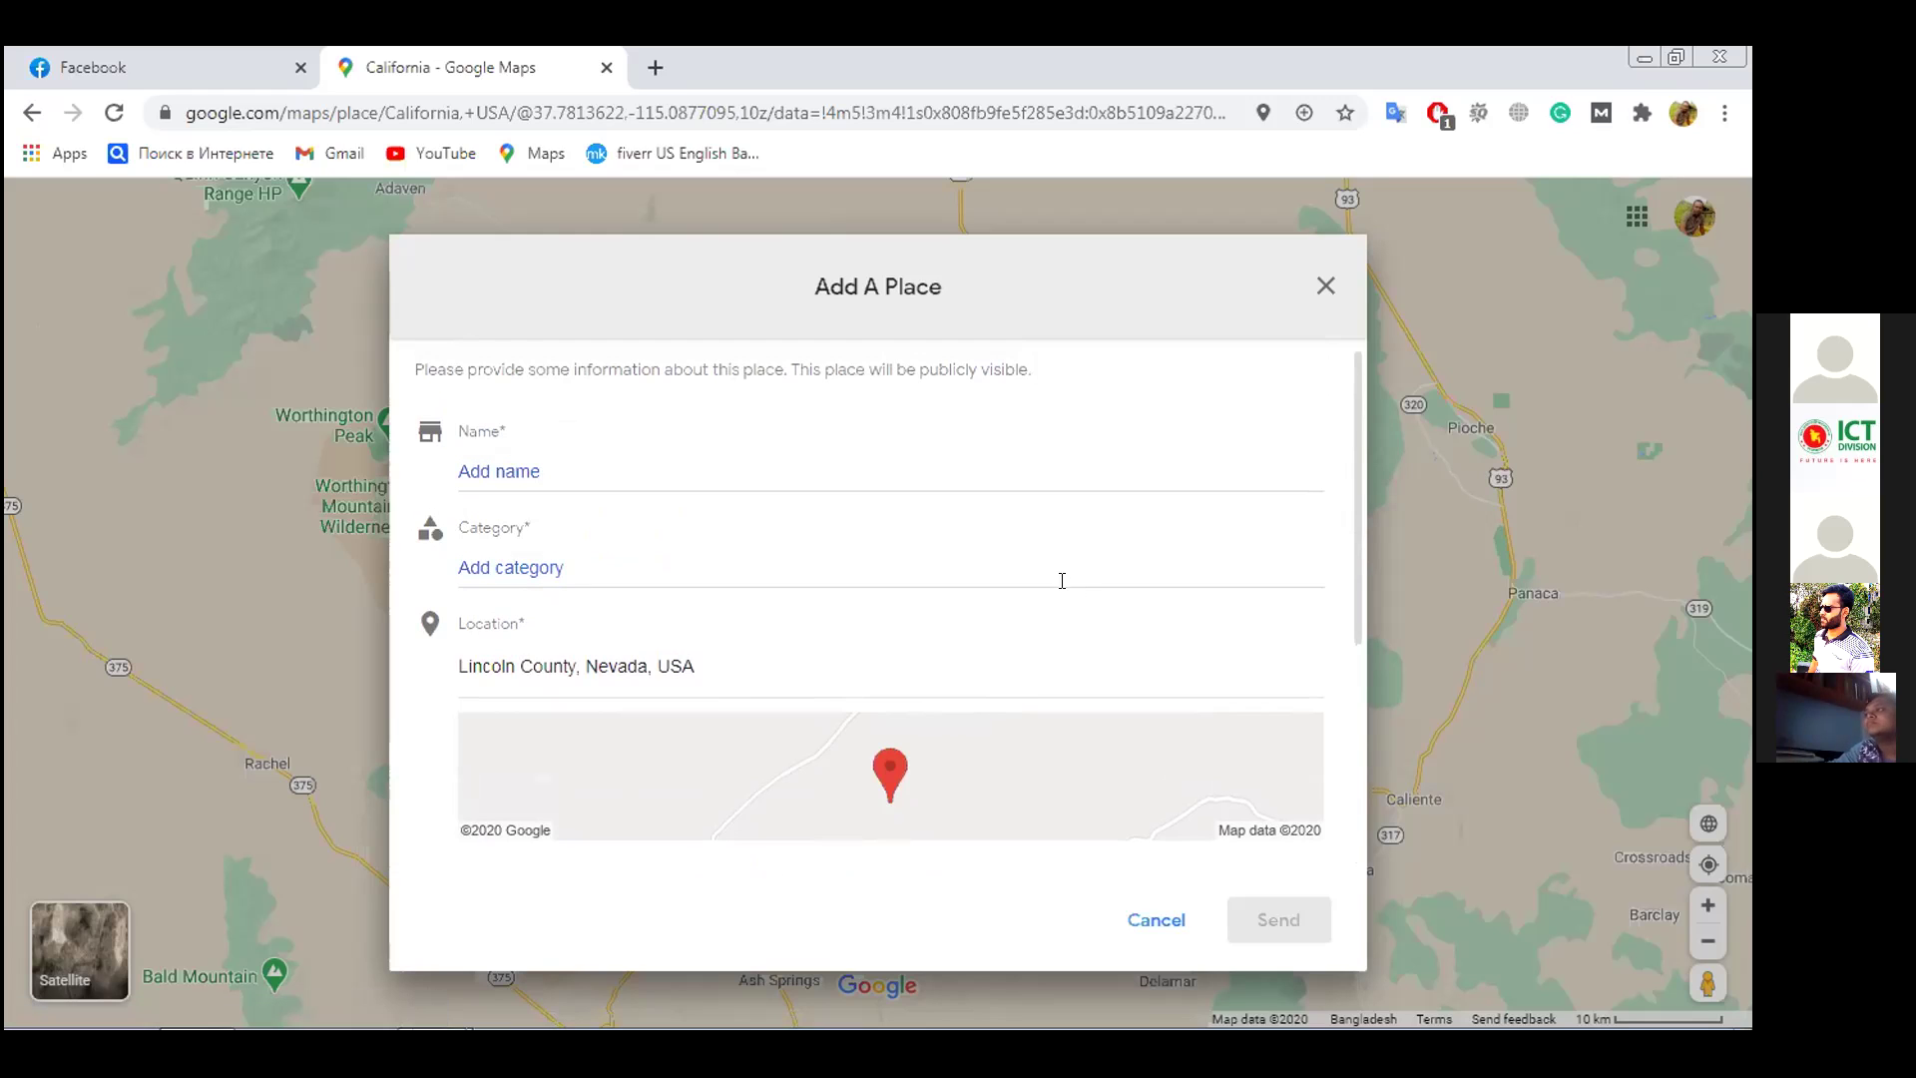
pyautogui.scroll(-2, 1070, 548)
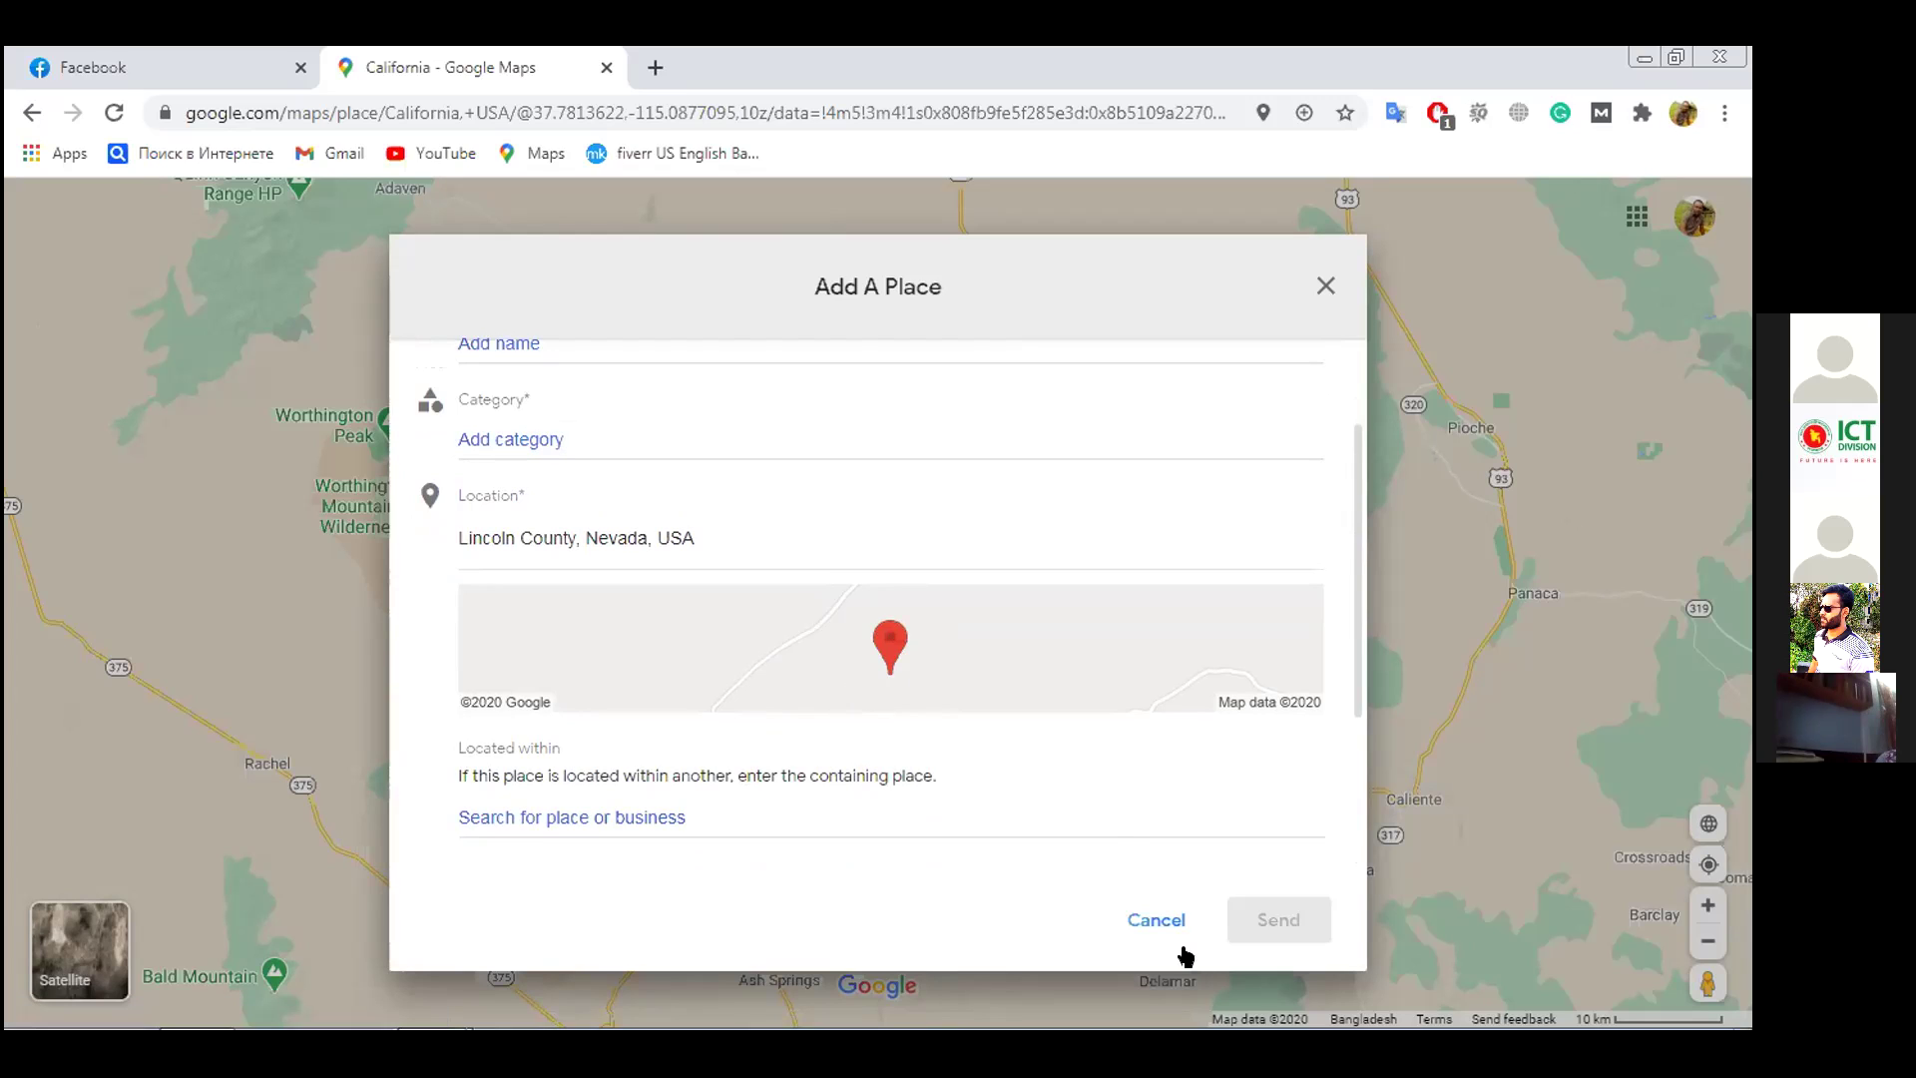
# Cancel and discard the new-place form, zoom out, clear the 'California, USA' search, and open the menu
pyautogui.click(1153, 923)
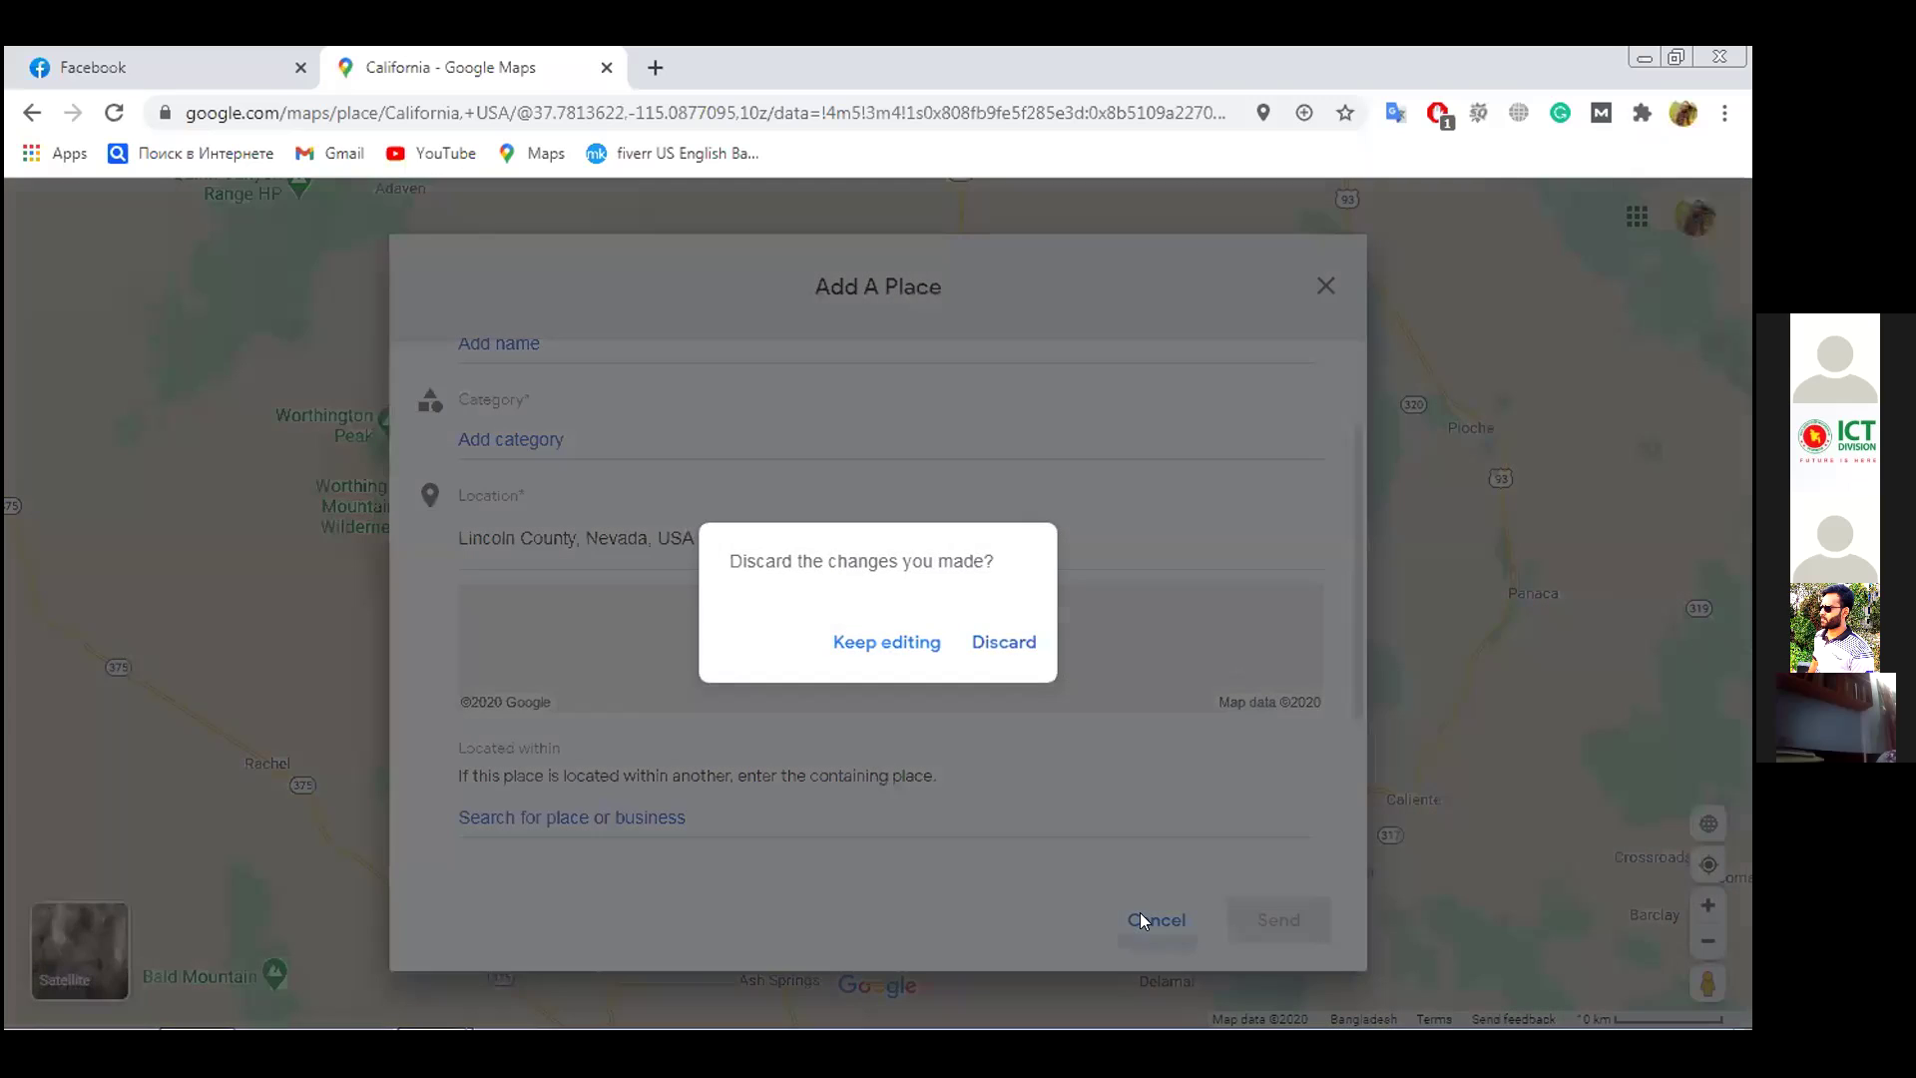
pyautogui.click(1000, 644)
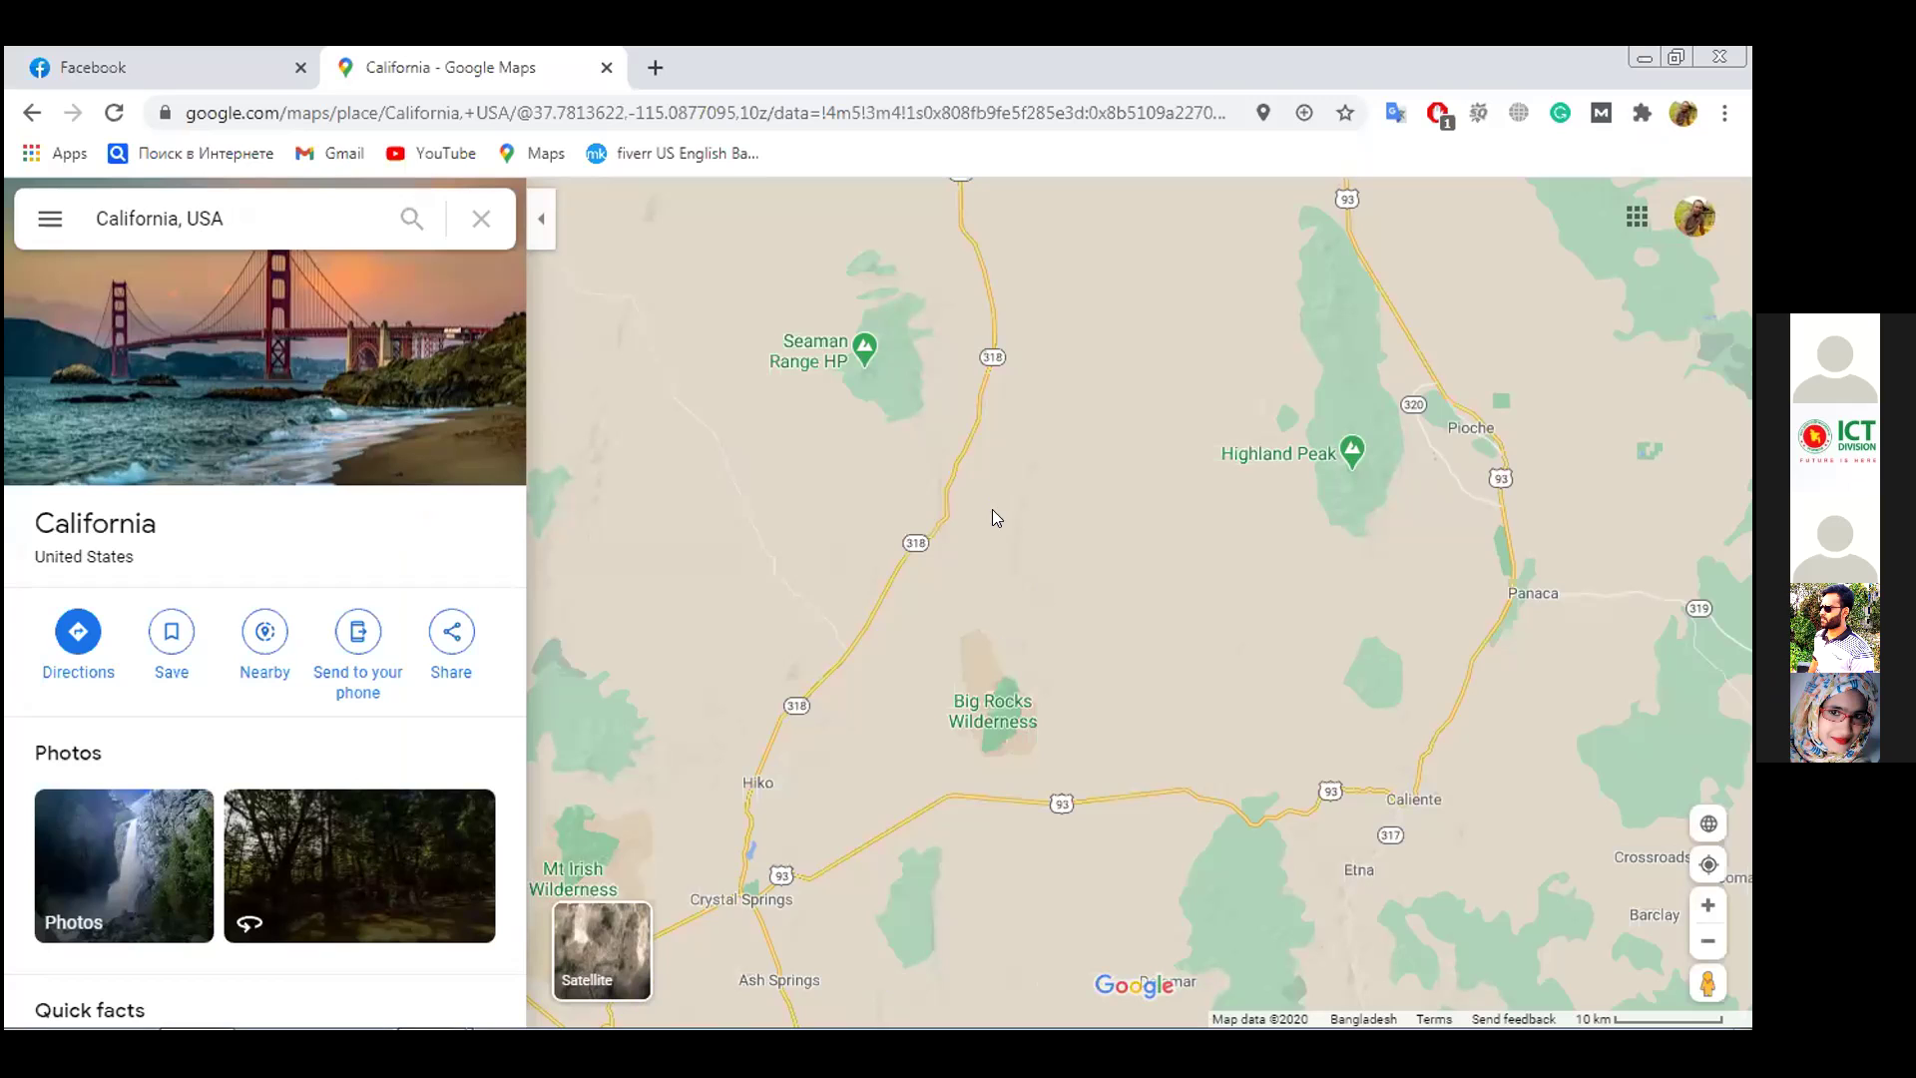
pyautogui.scroll(-1, 918, 707)
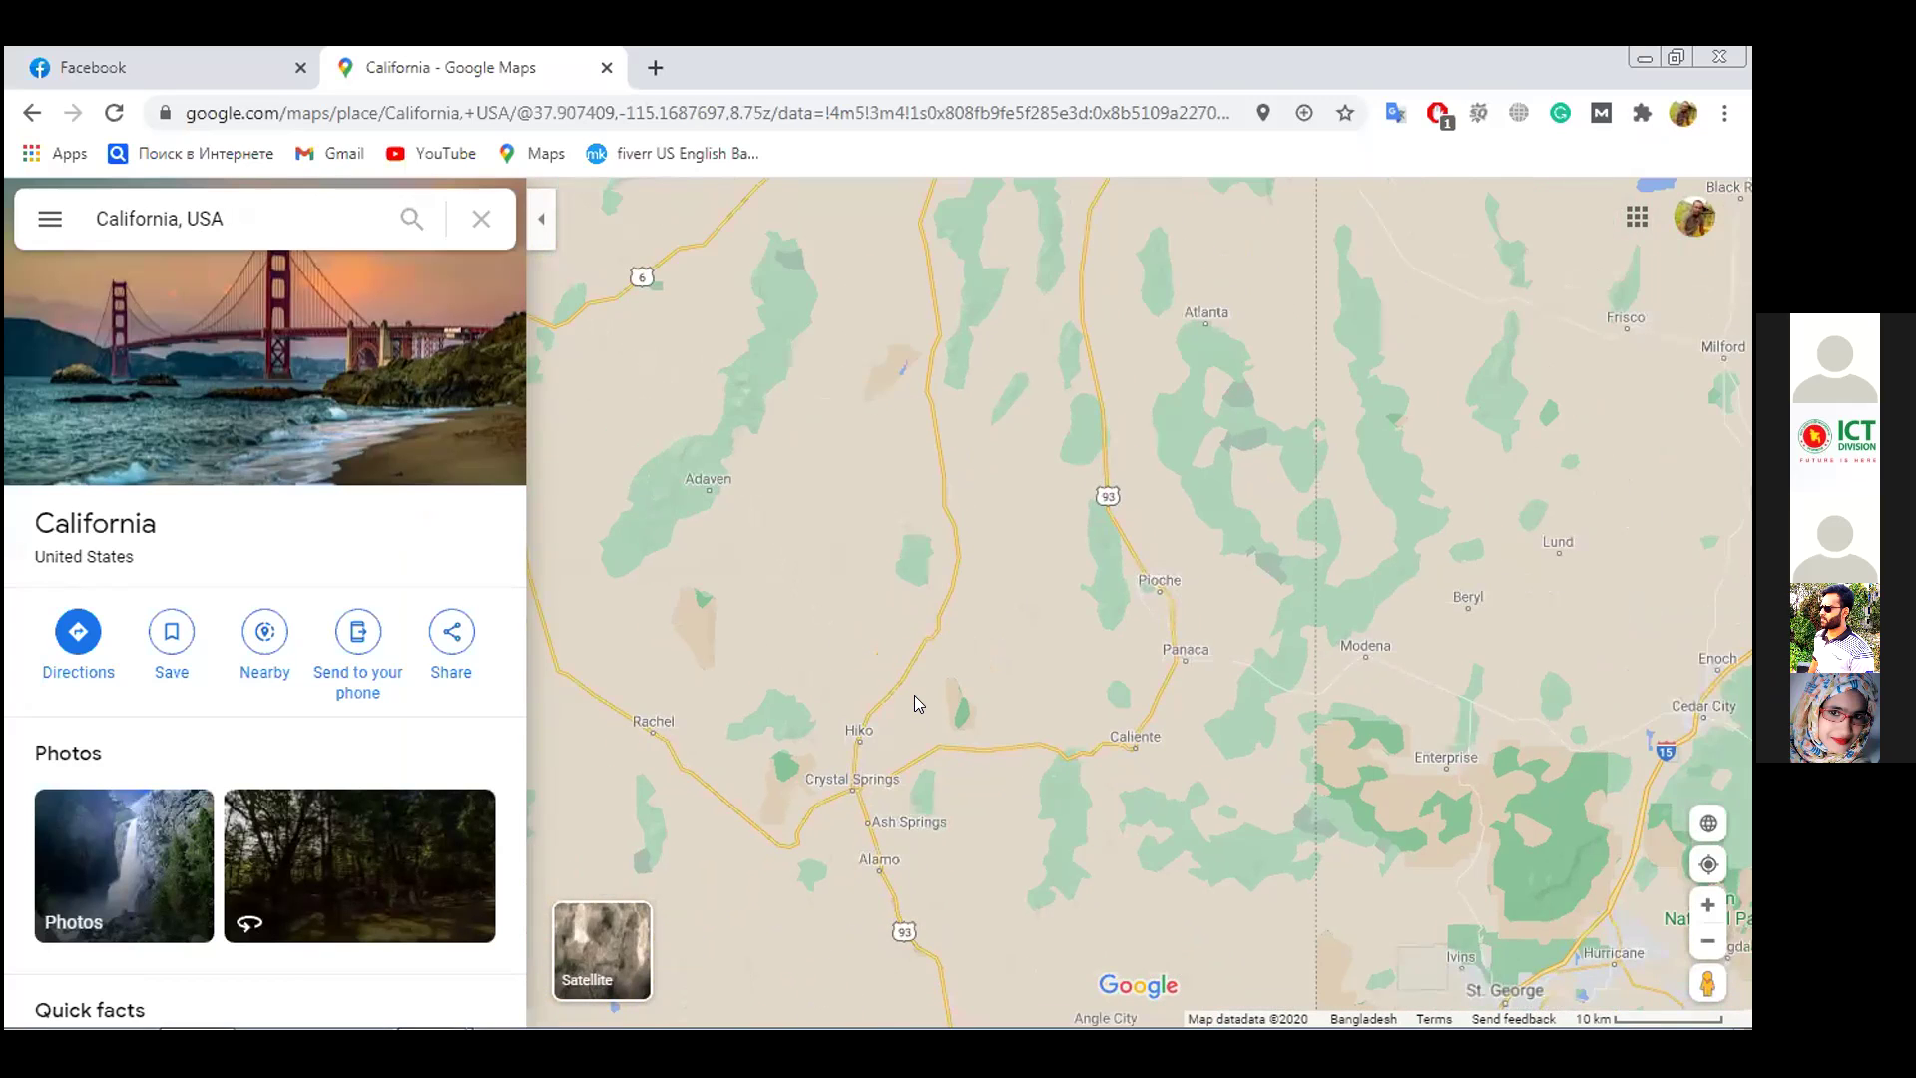
pyautogui.scroll(-5, 914, 695)
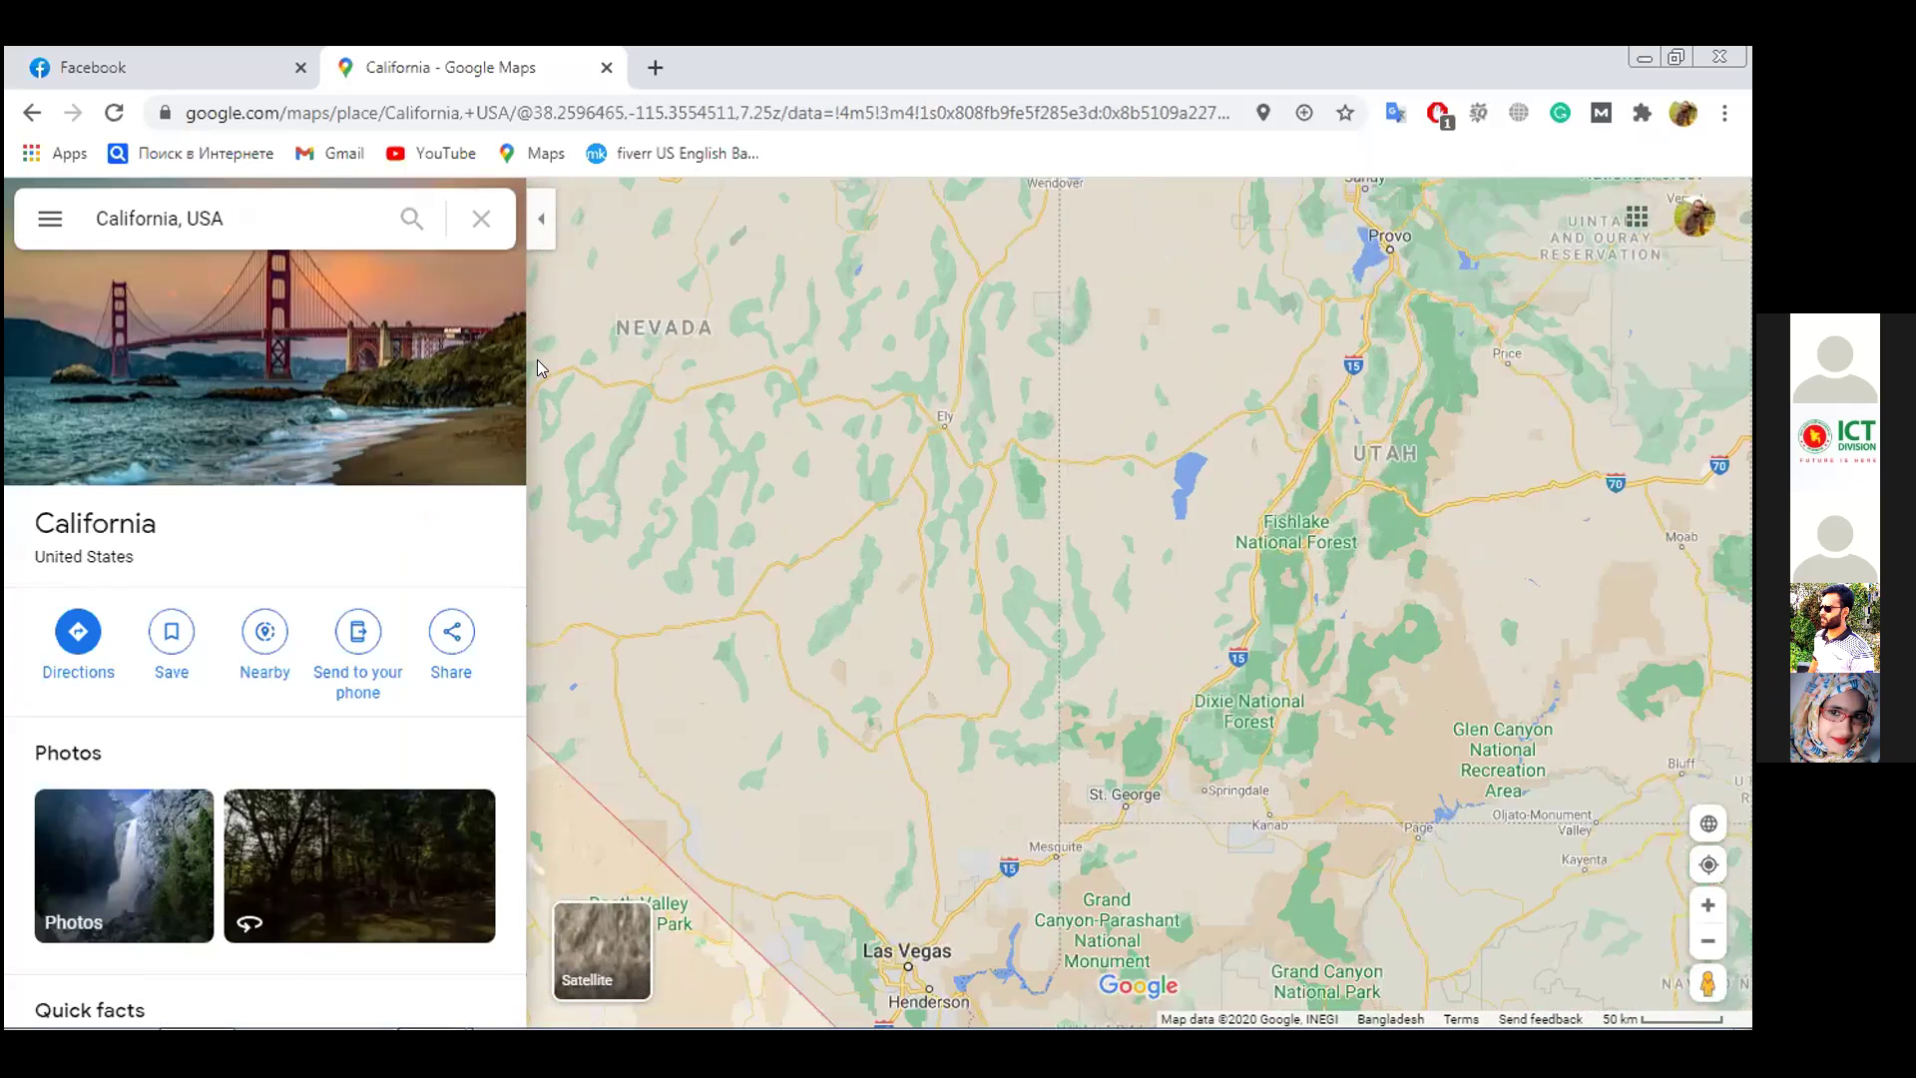
pyautogui.click(480, 224)
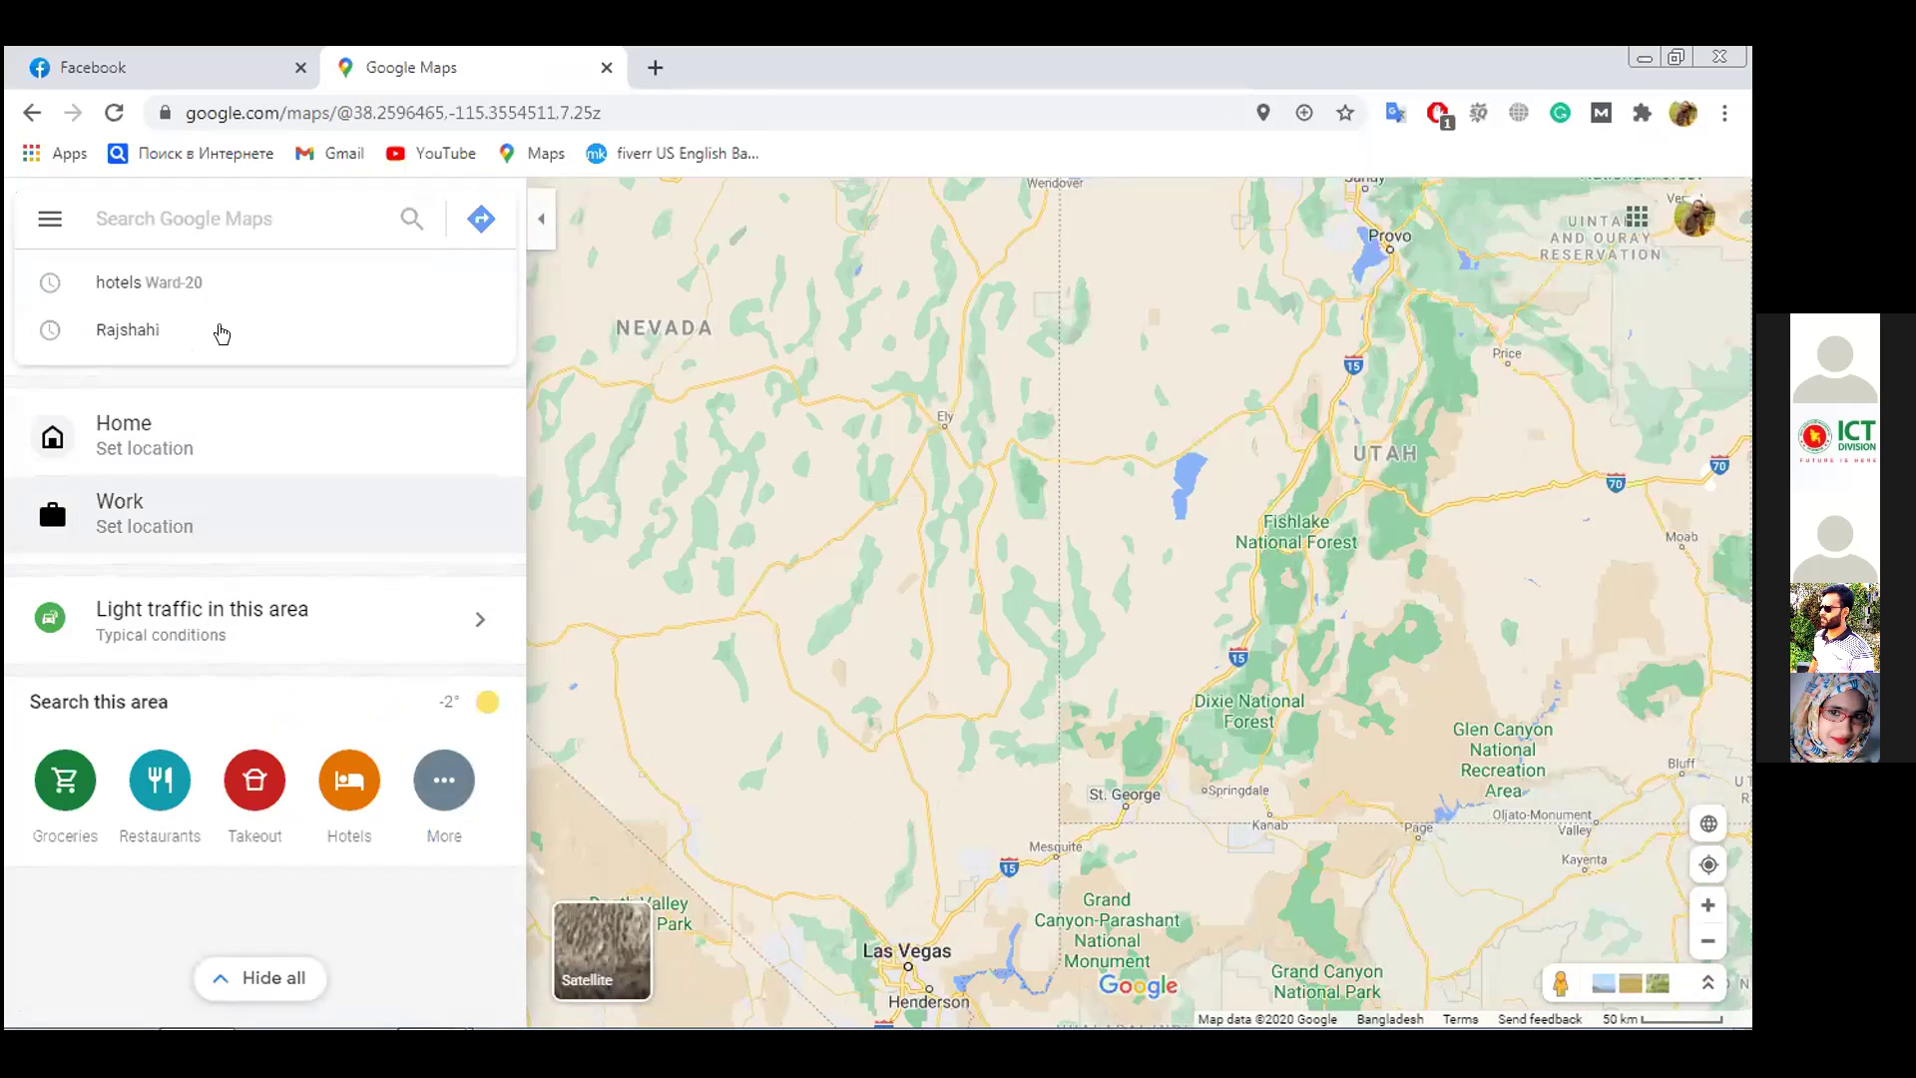
pyautogui.click(37, 222)
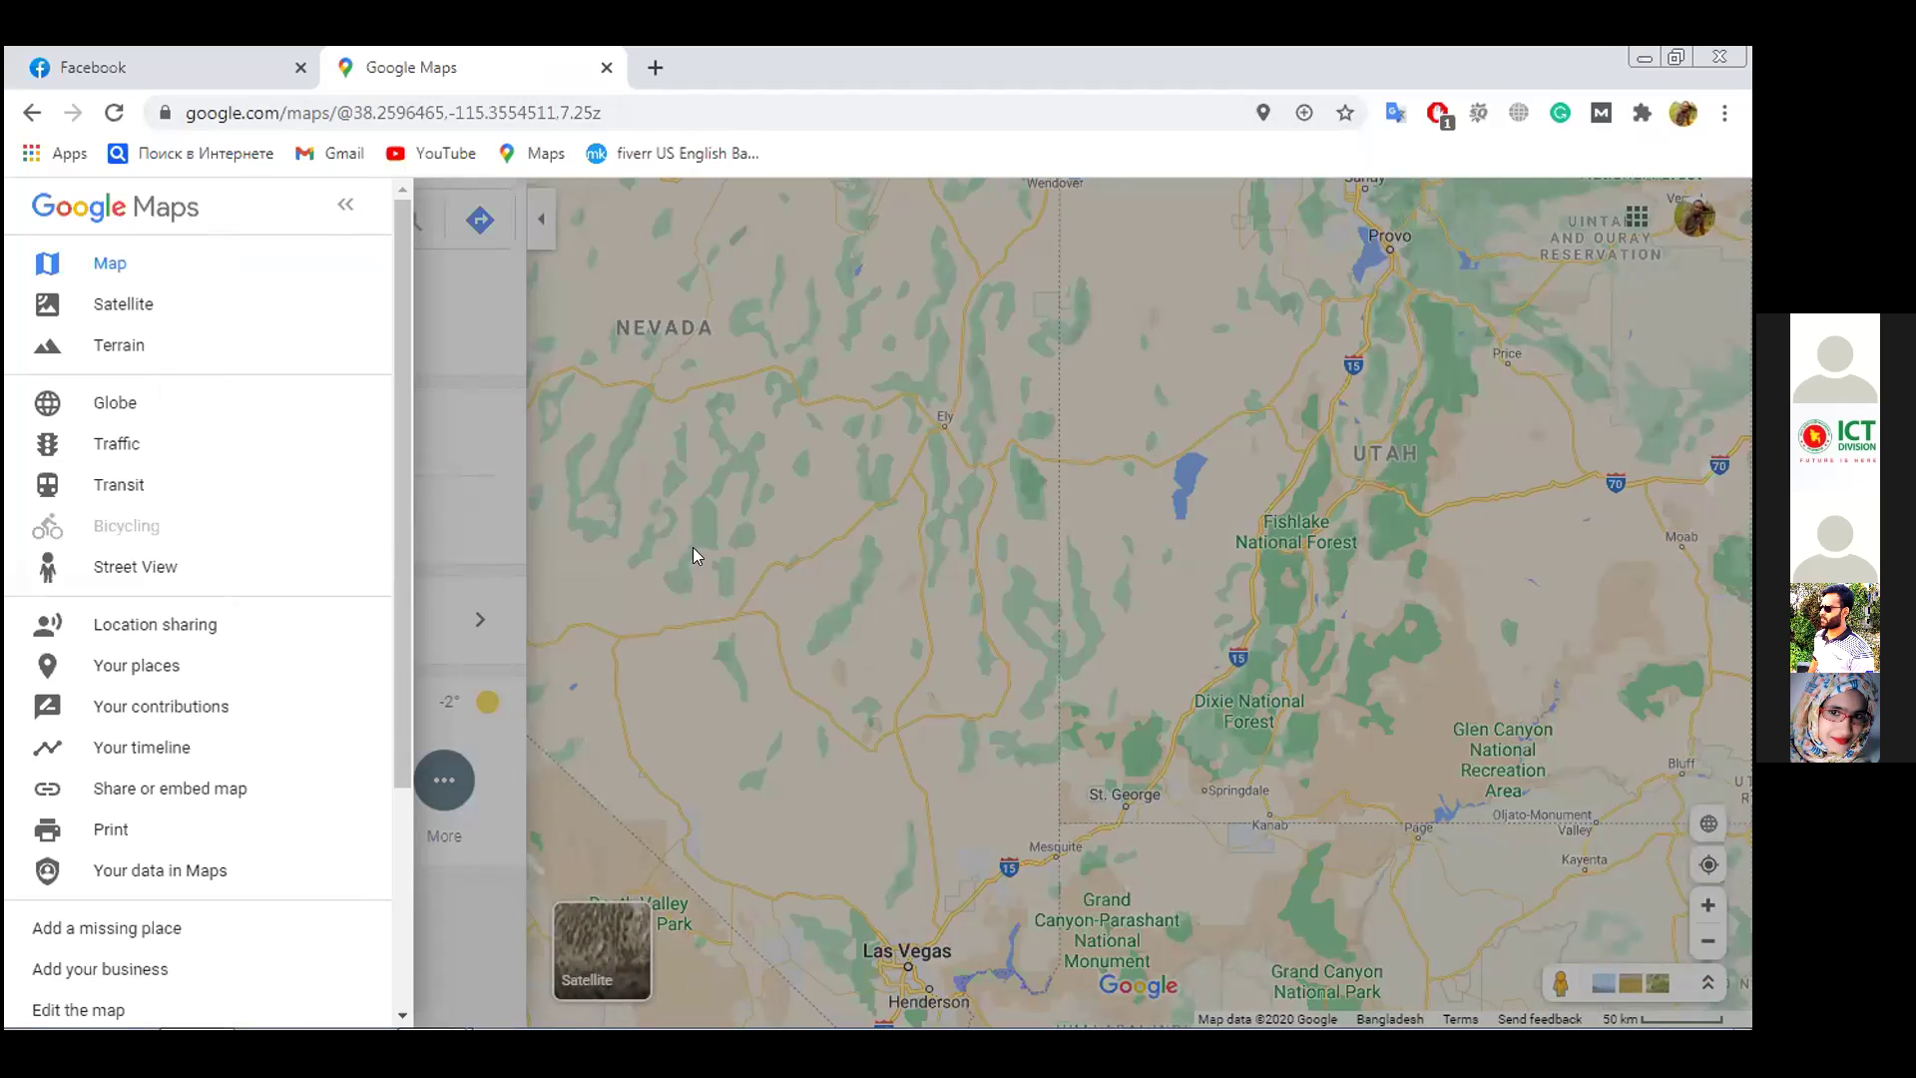
# Dismiss the side menu so recent searches, Home, Work and category shortcuts show
pyautogui.click(701, 627)
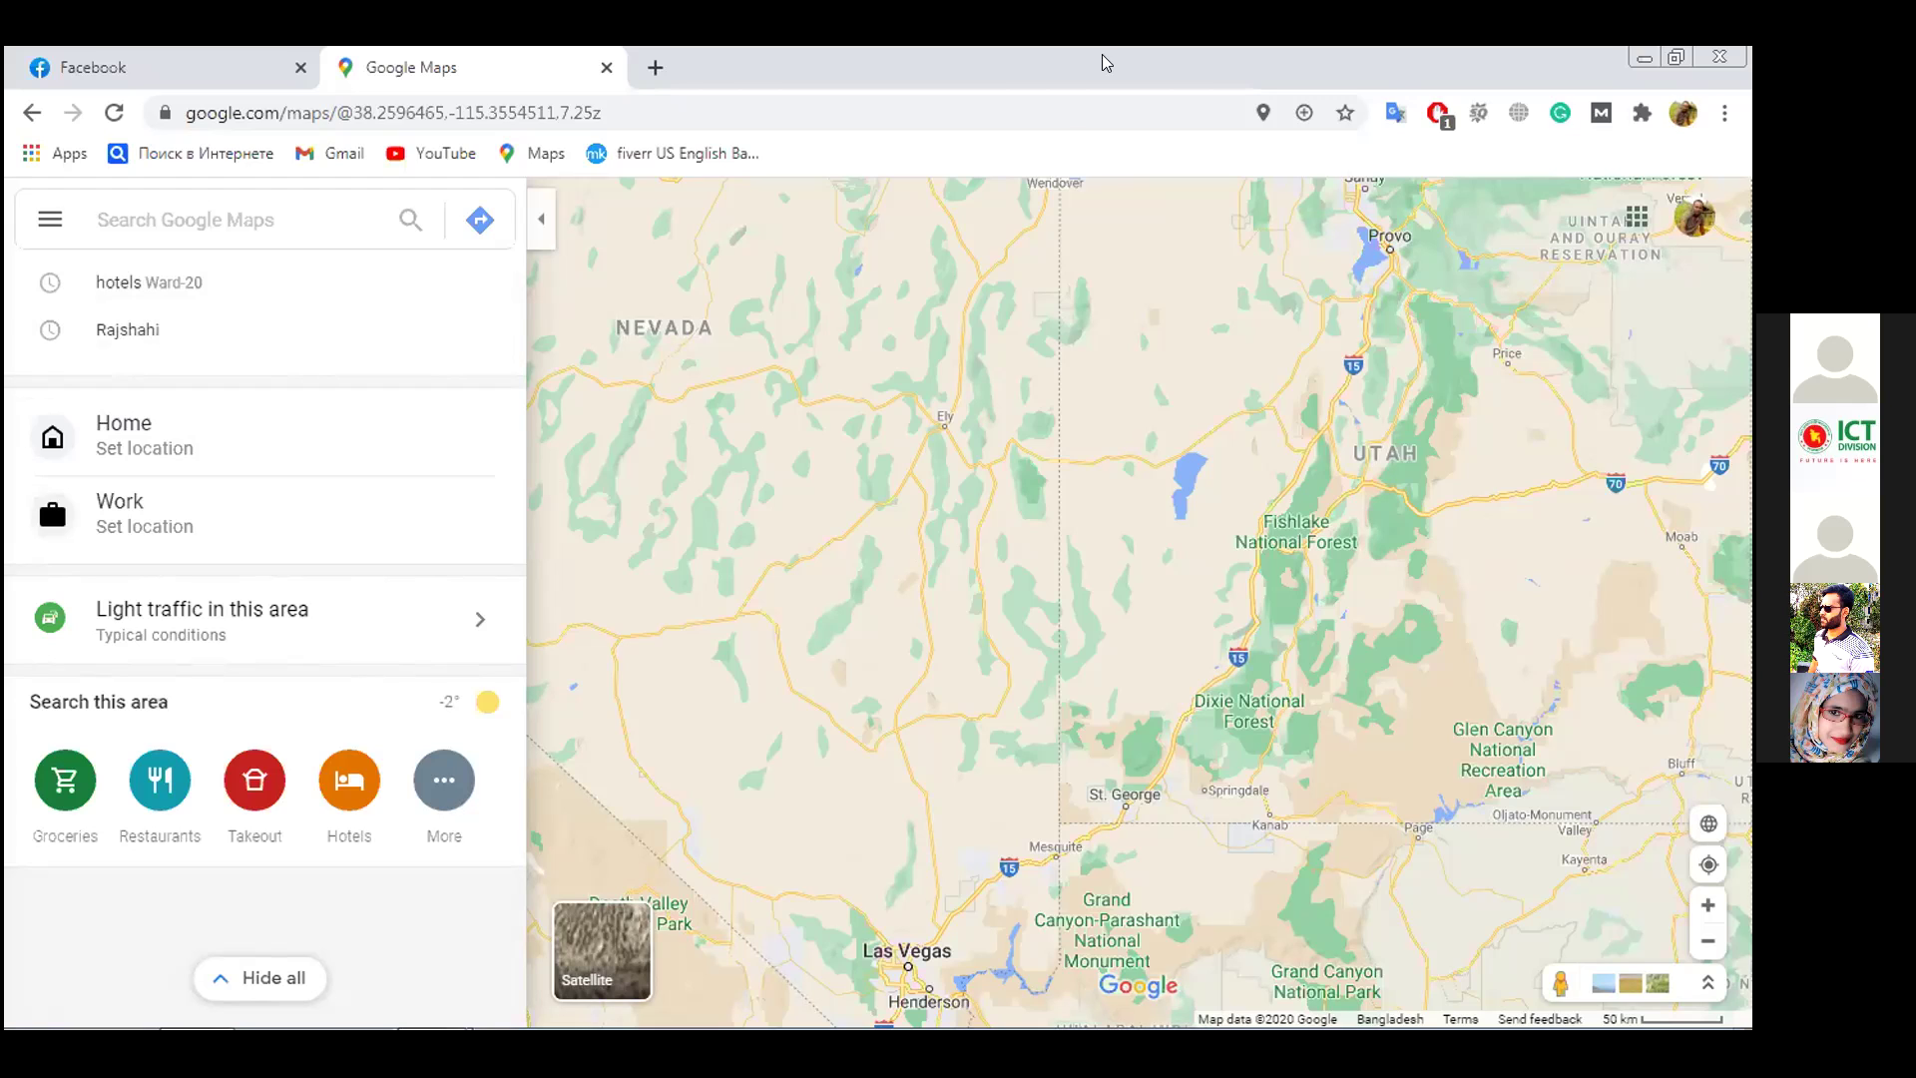
# Open the HELPING PRIVATE PROGRAM listing in Rajshahi and centre its pin on the map
pyautogui.click(210, 203)
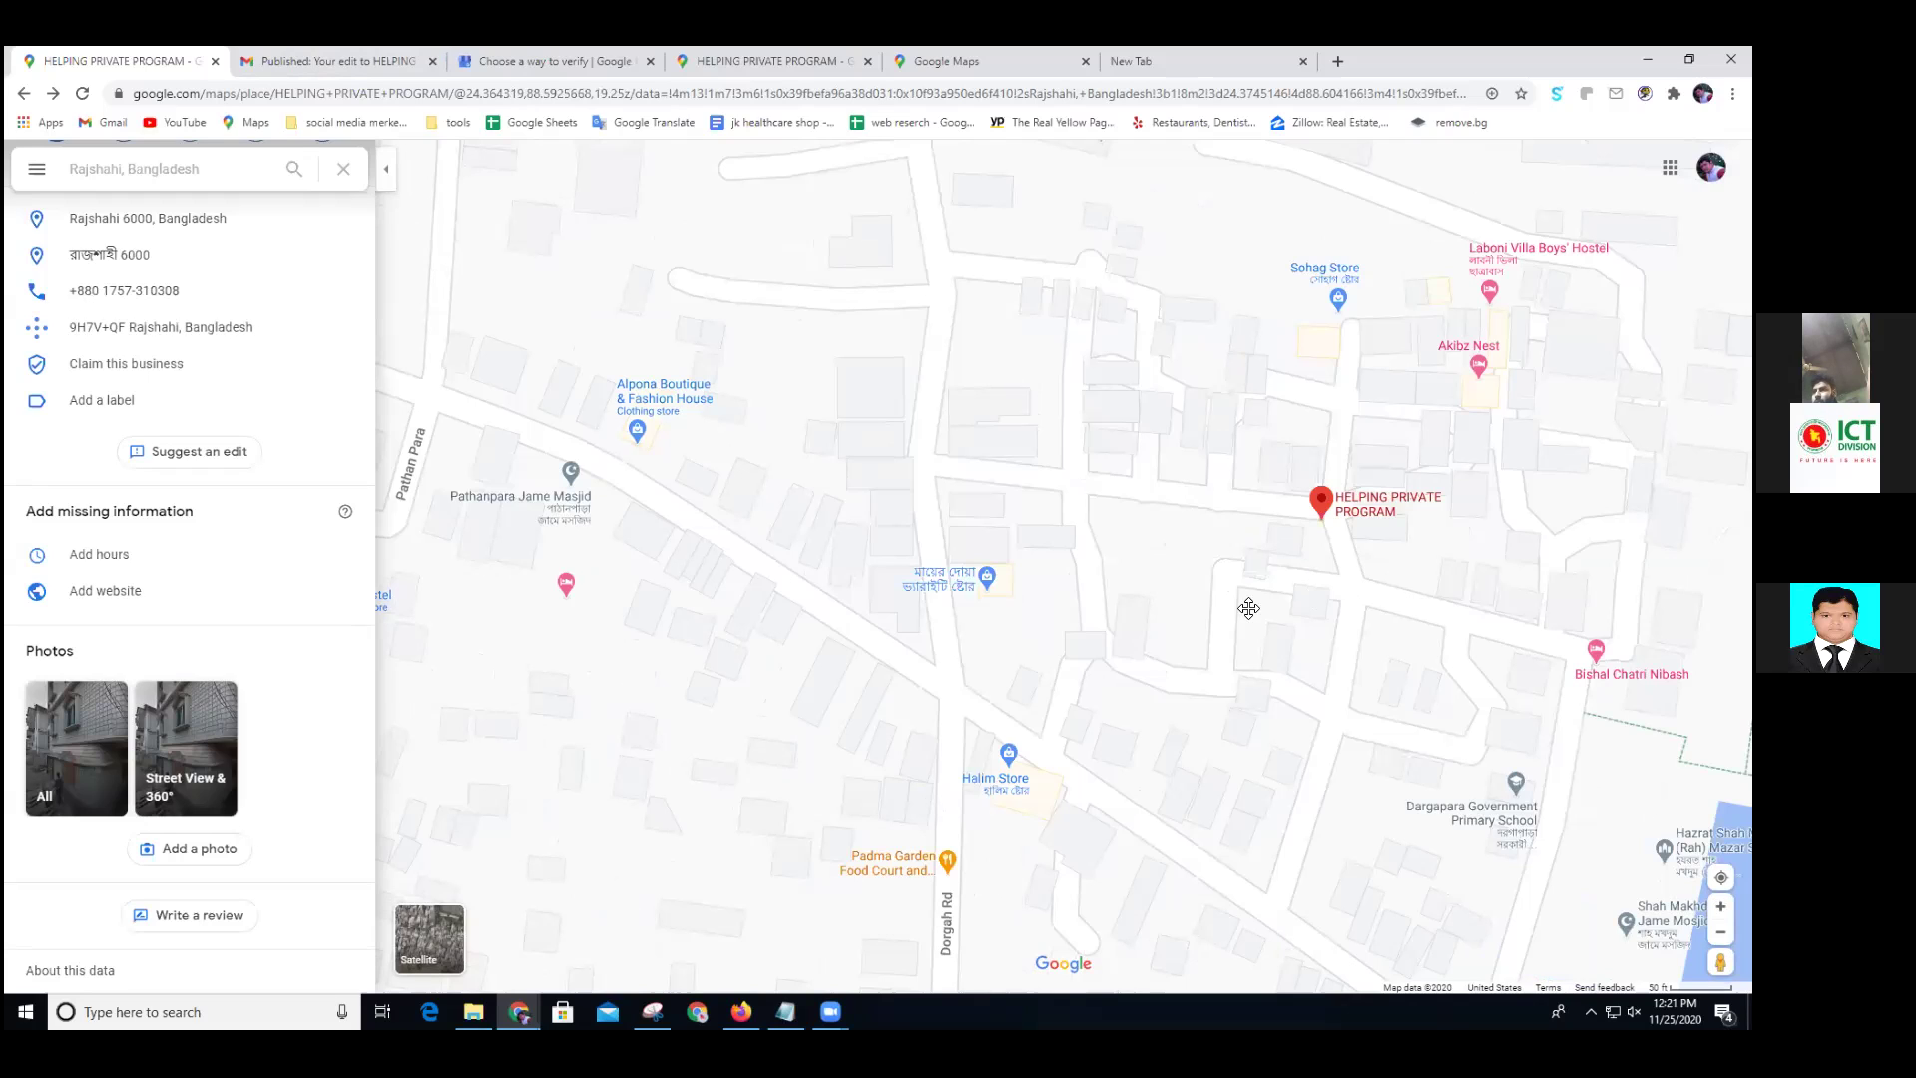
pyautogui.moveTo(989, 632); pyautogui.dragTo(984, 633)
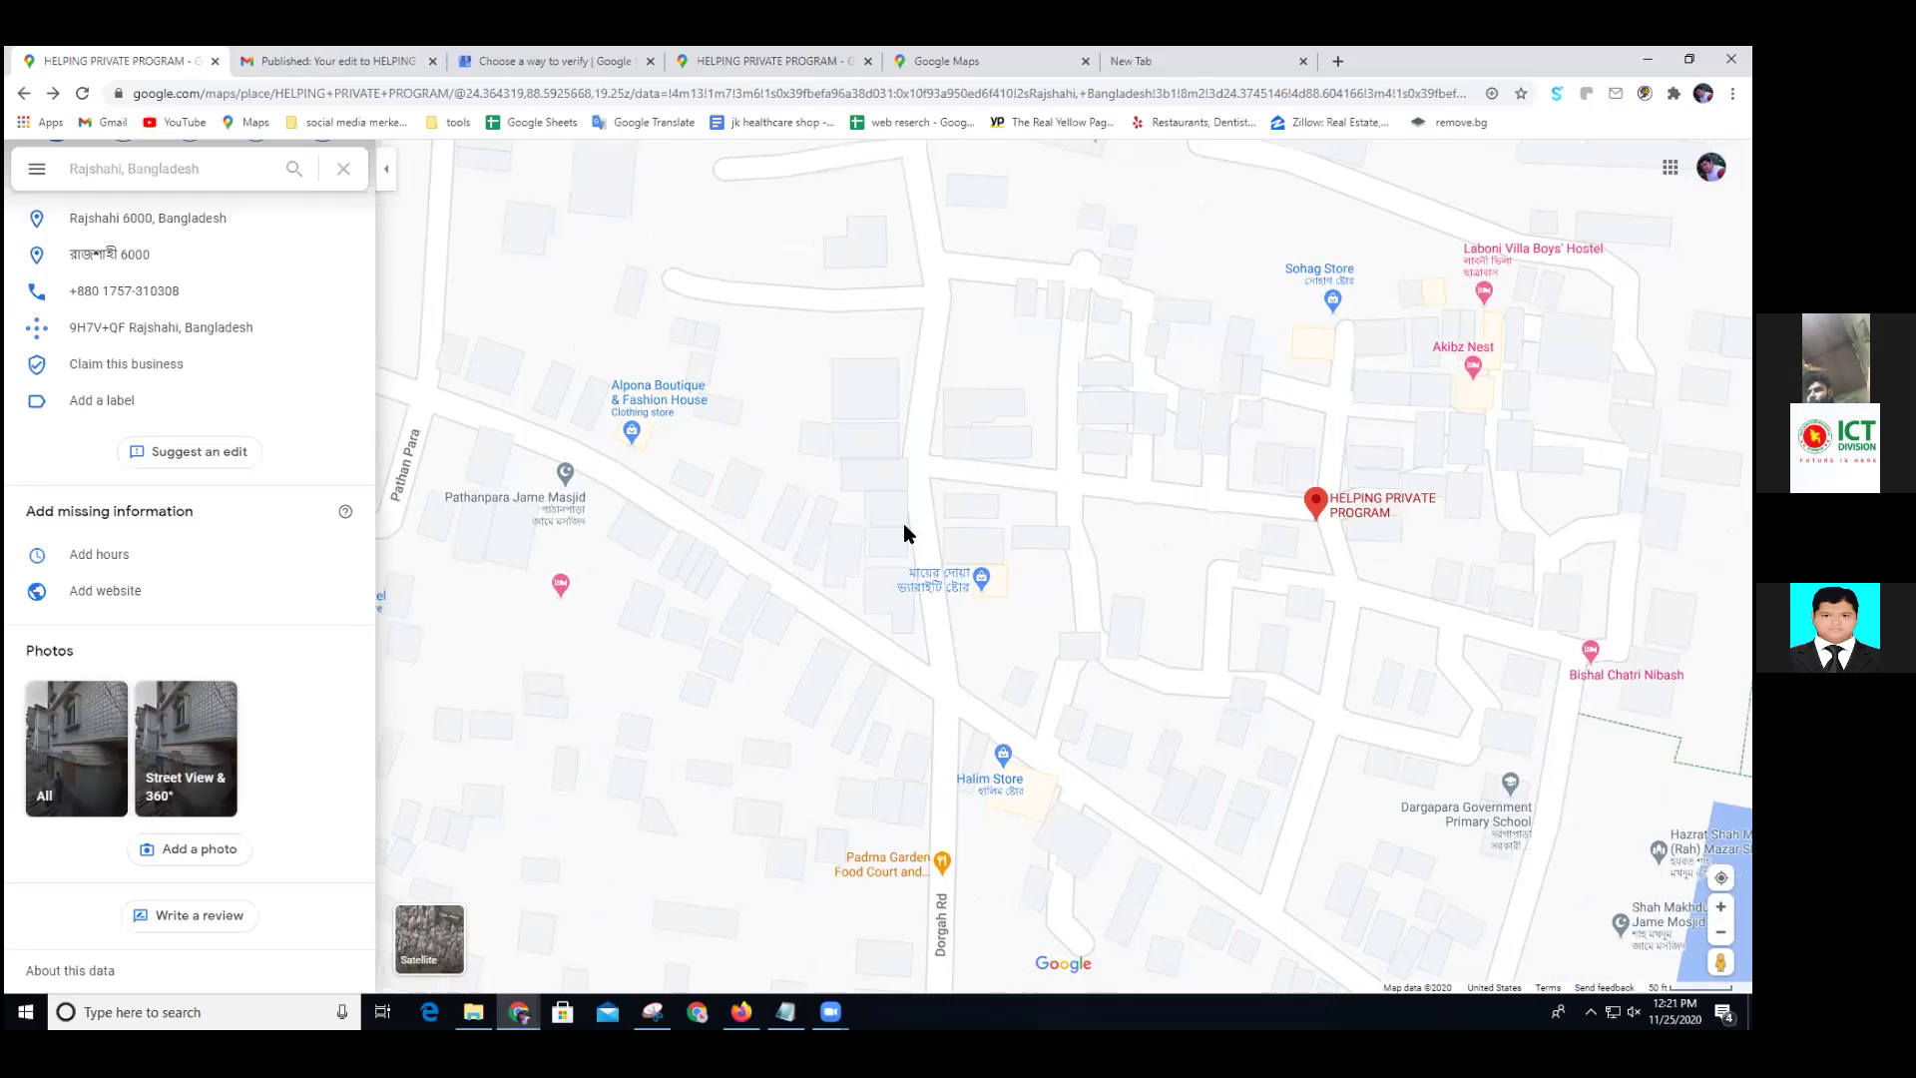
pyautogui.moveTo(925, 566); pyautogui.dragTo(855, 577)
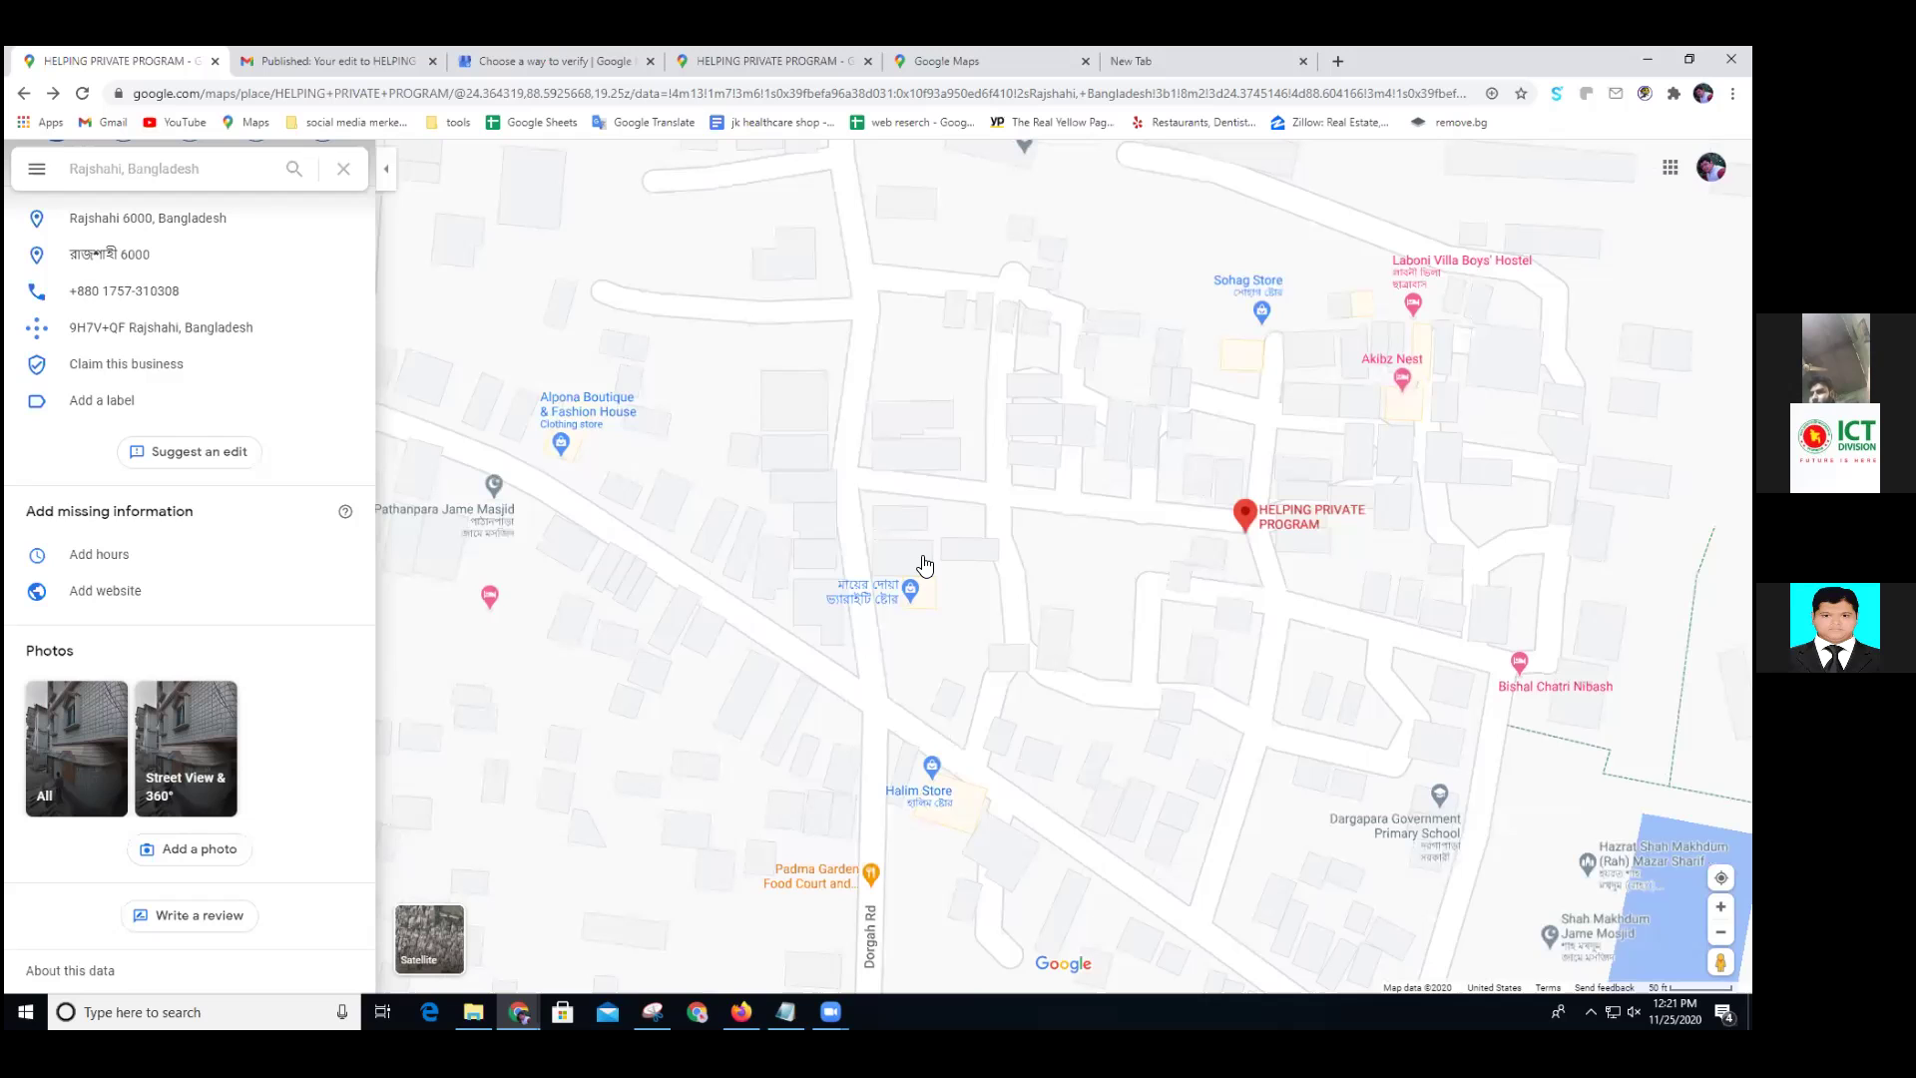
pyautogui.moveTo(925, 566); pyautogui.dragTo(596, 594)
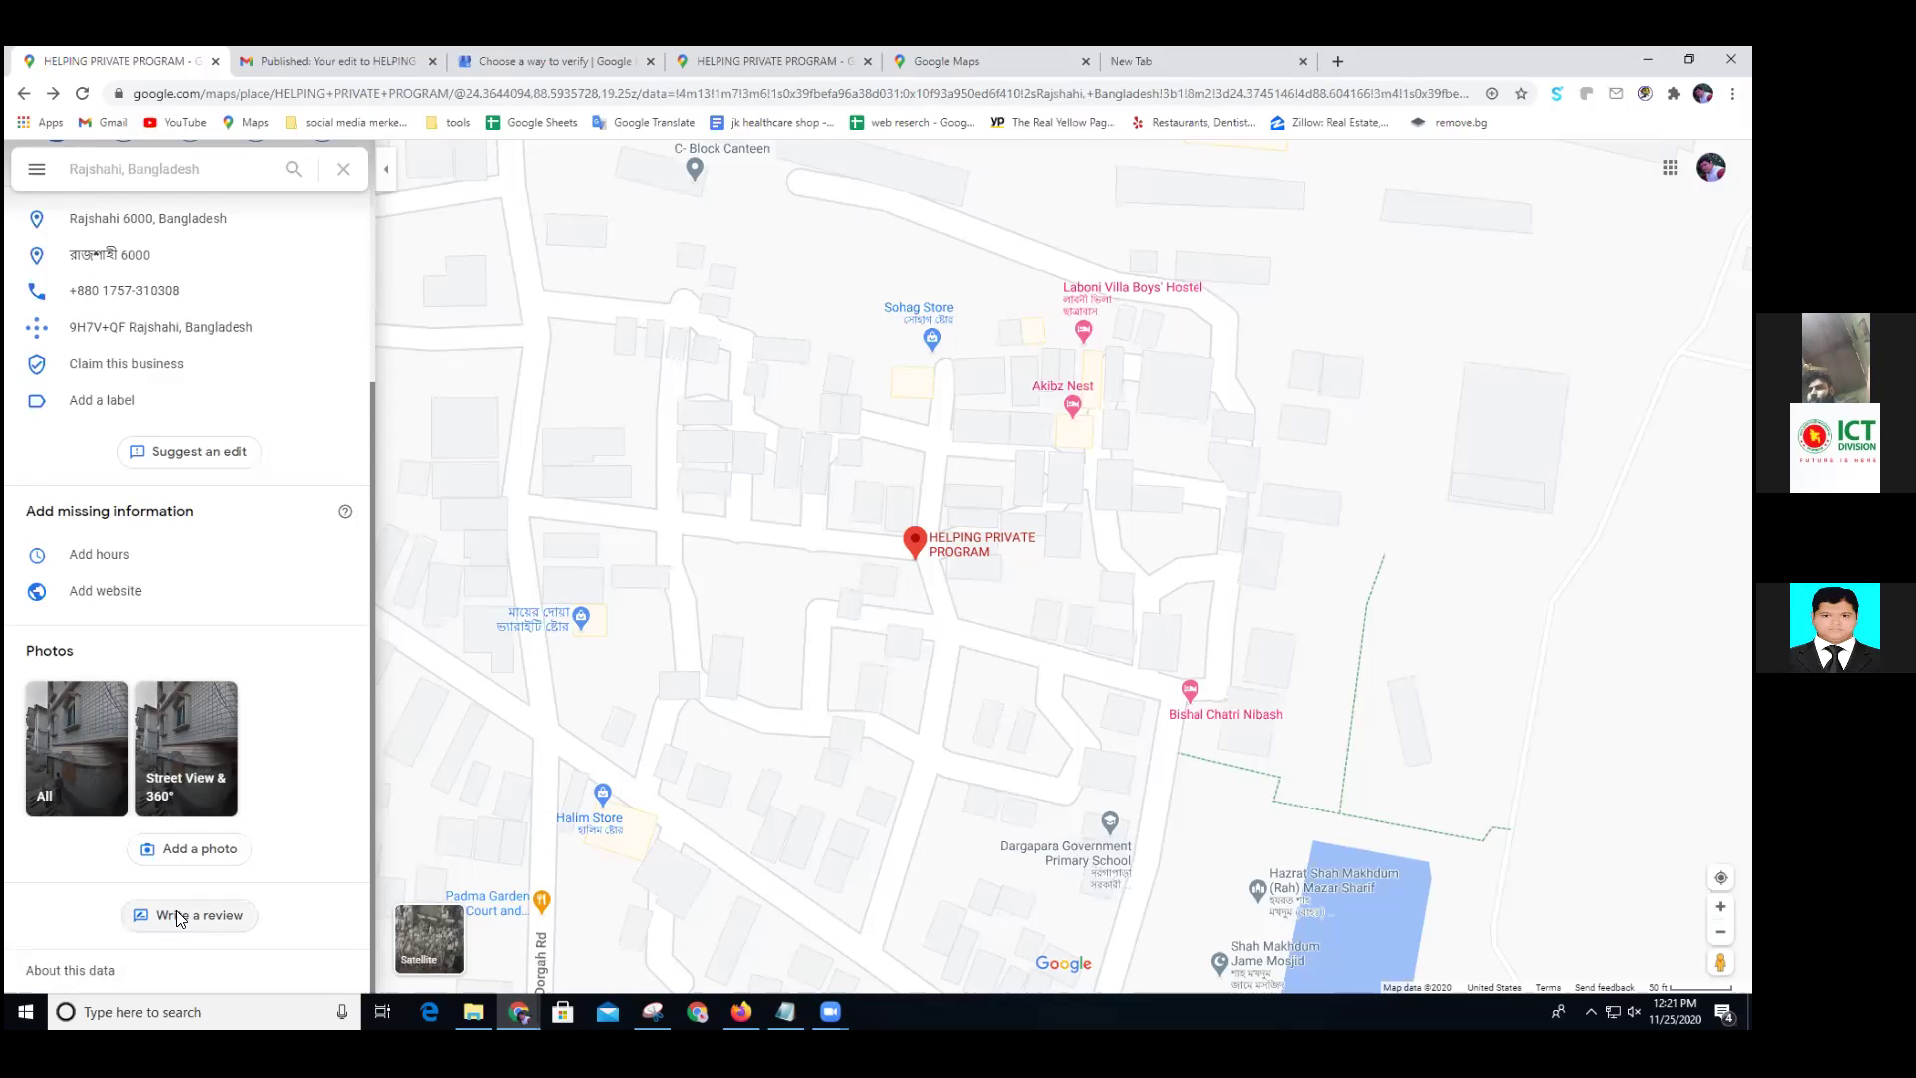
# Start a review for HELPING PRIVATE PROGRAM and dismiss the Posting publicly notice
pyautogui.click(179, 917)
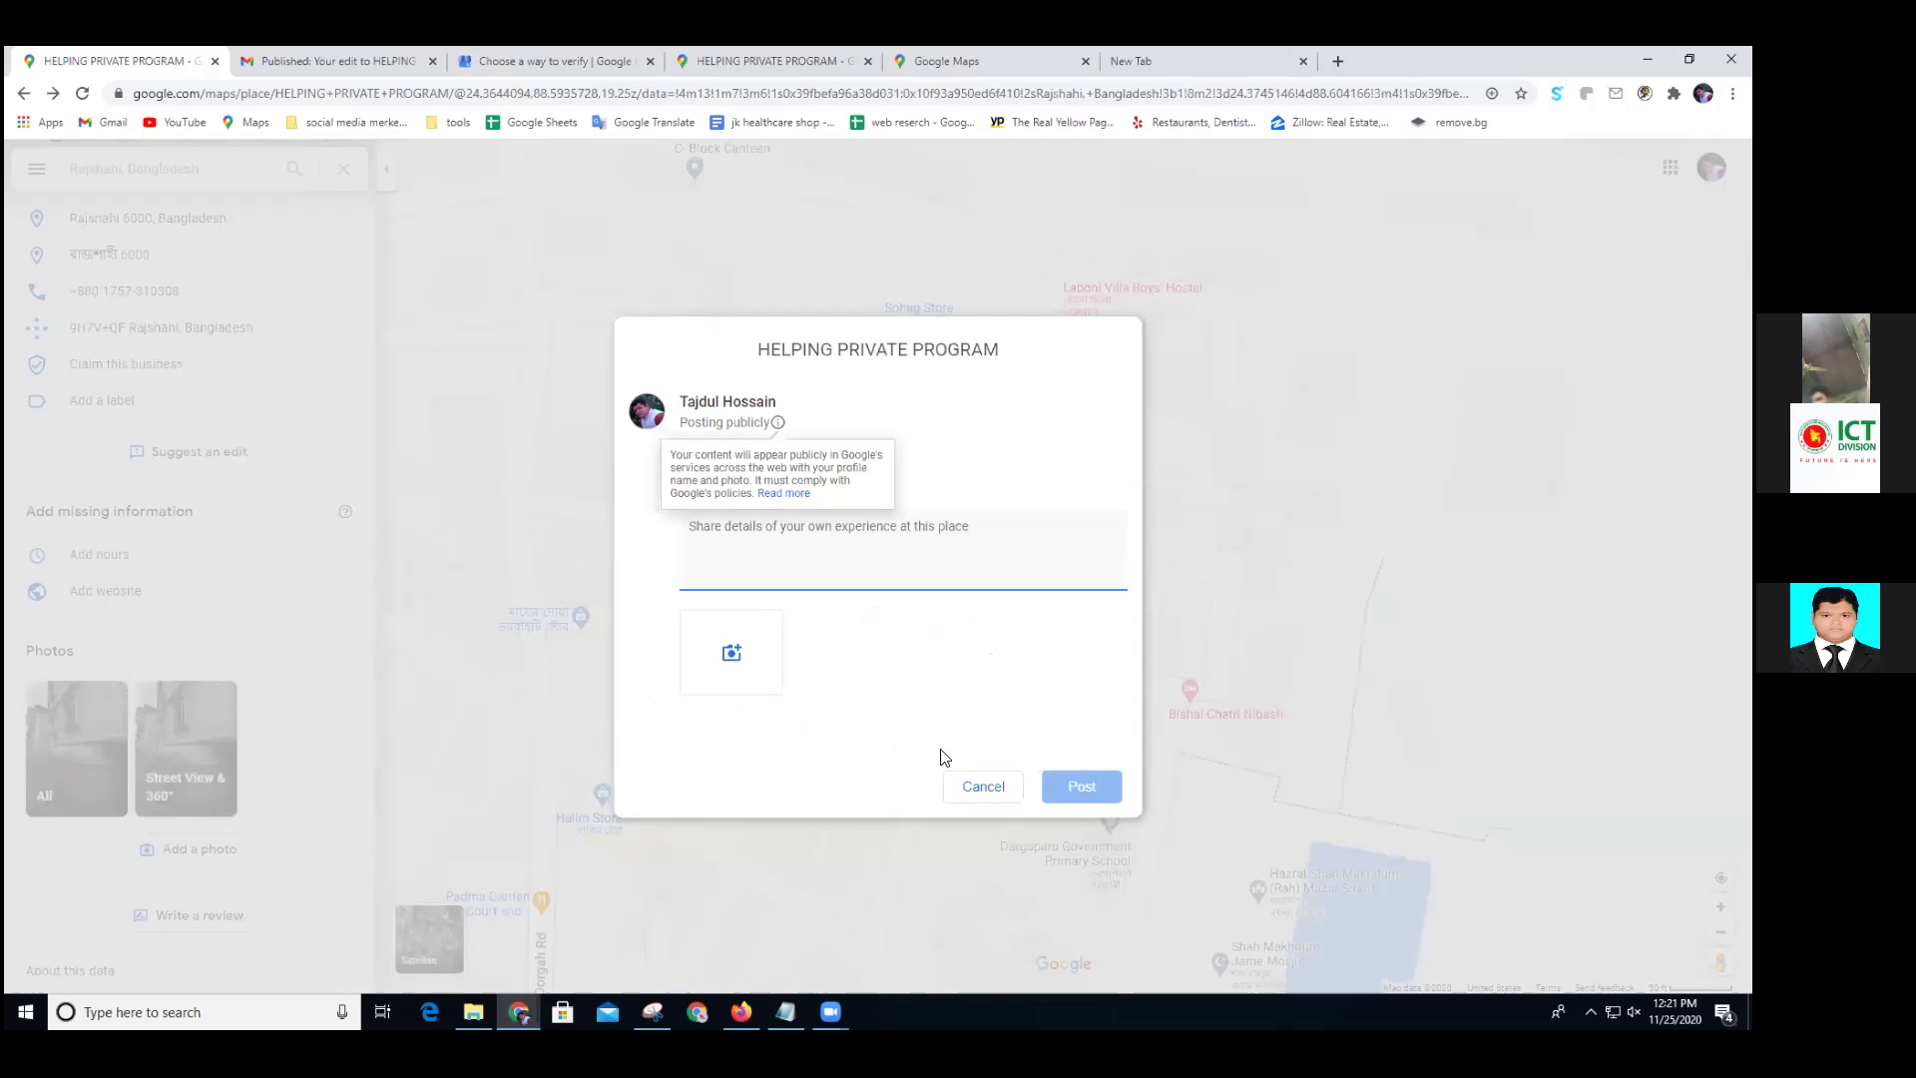
pyautogui.click(887, 545)
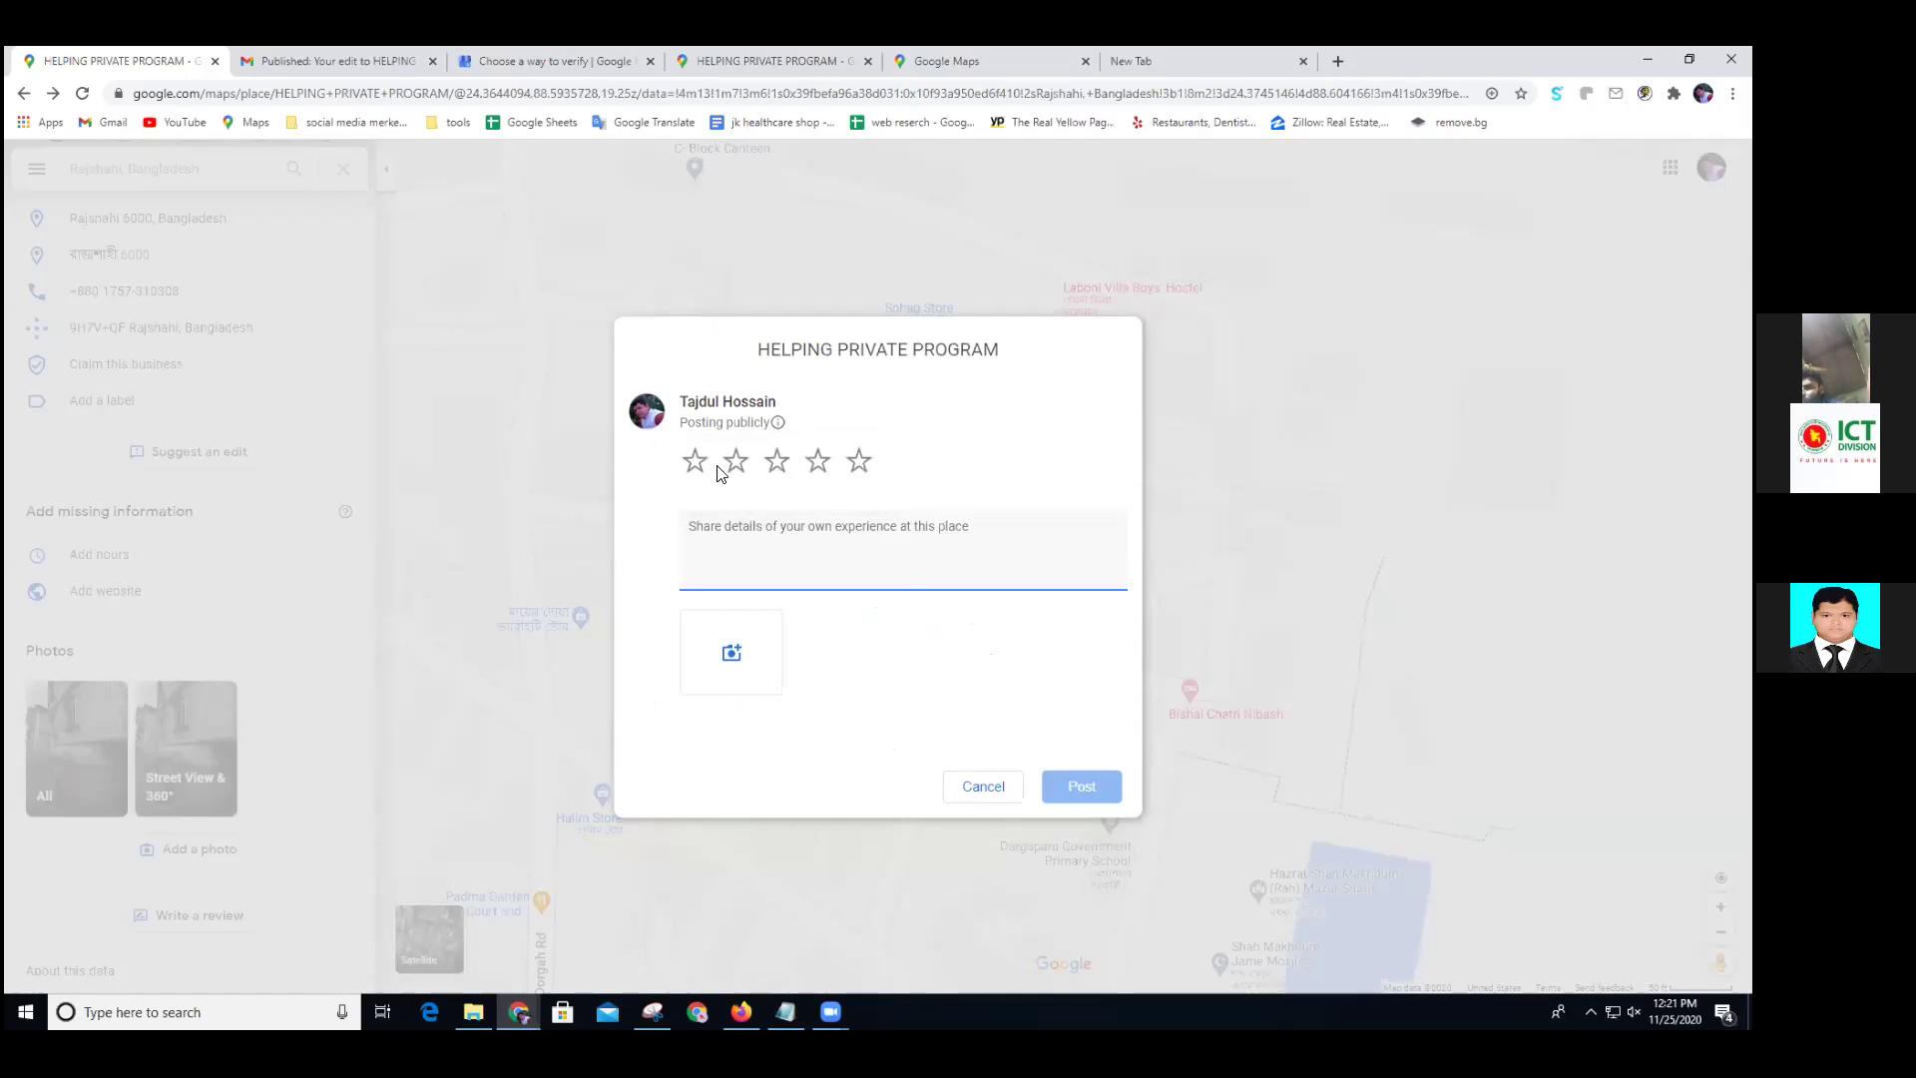
# Rate it five stars and tag Good quality, Professional, Good value and Good communication
pyautogui.click(857, 465)
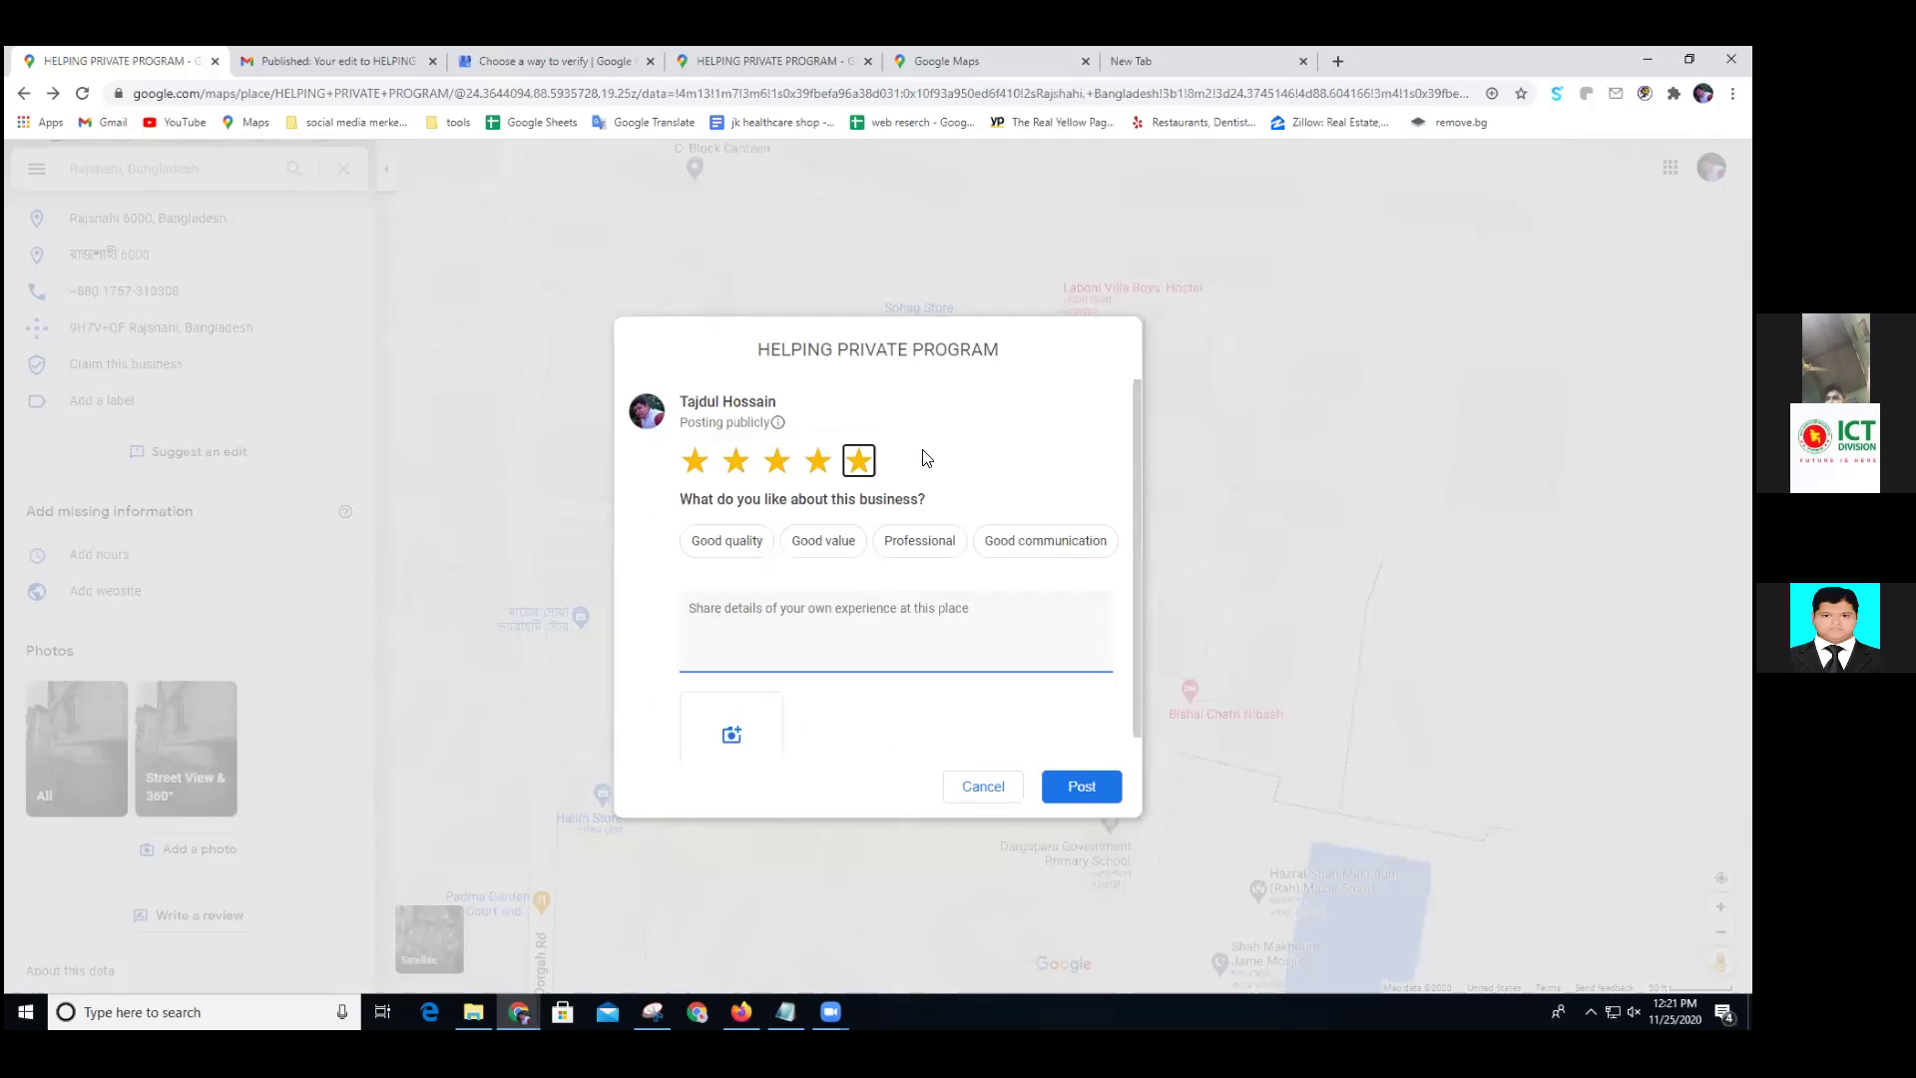
pyautogui.click(757, 615)
pyautogui.click(726, 547)
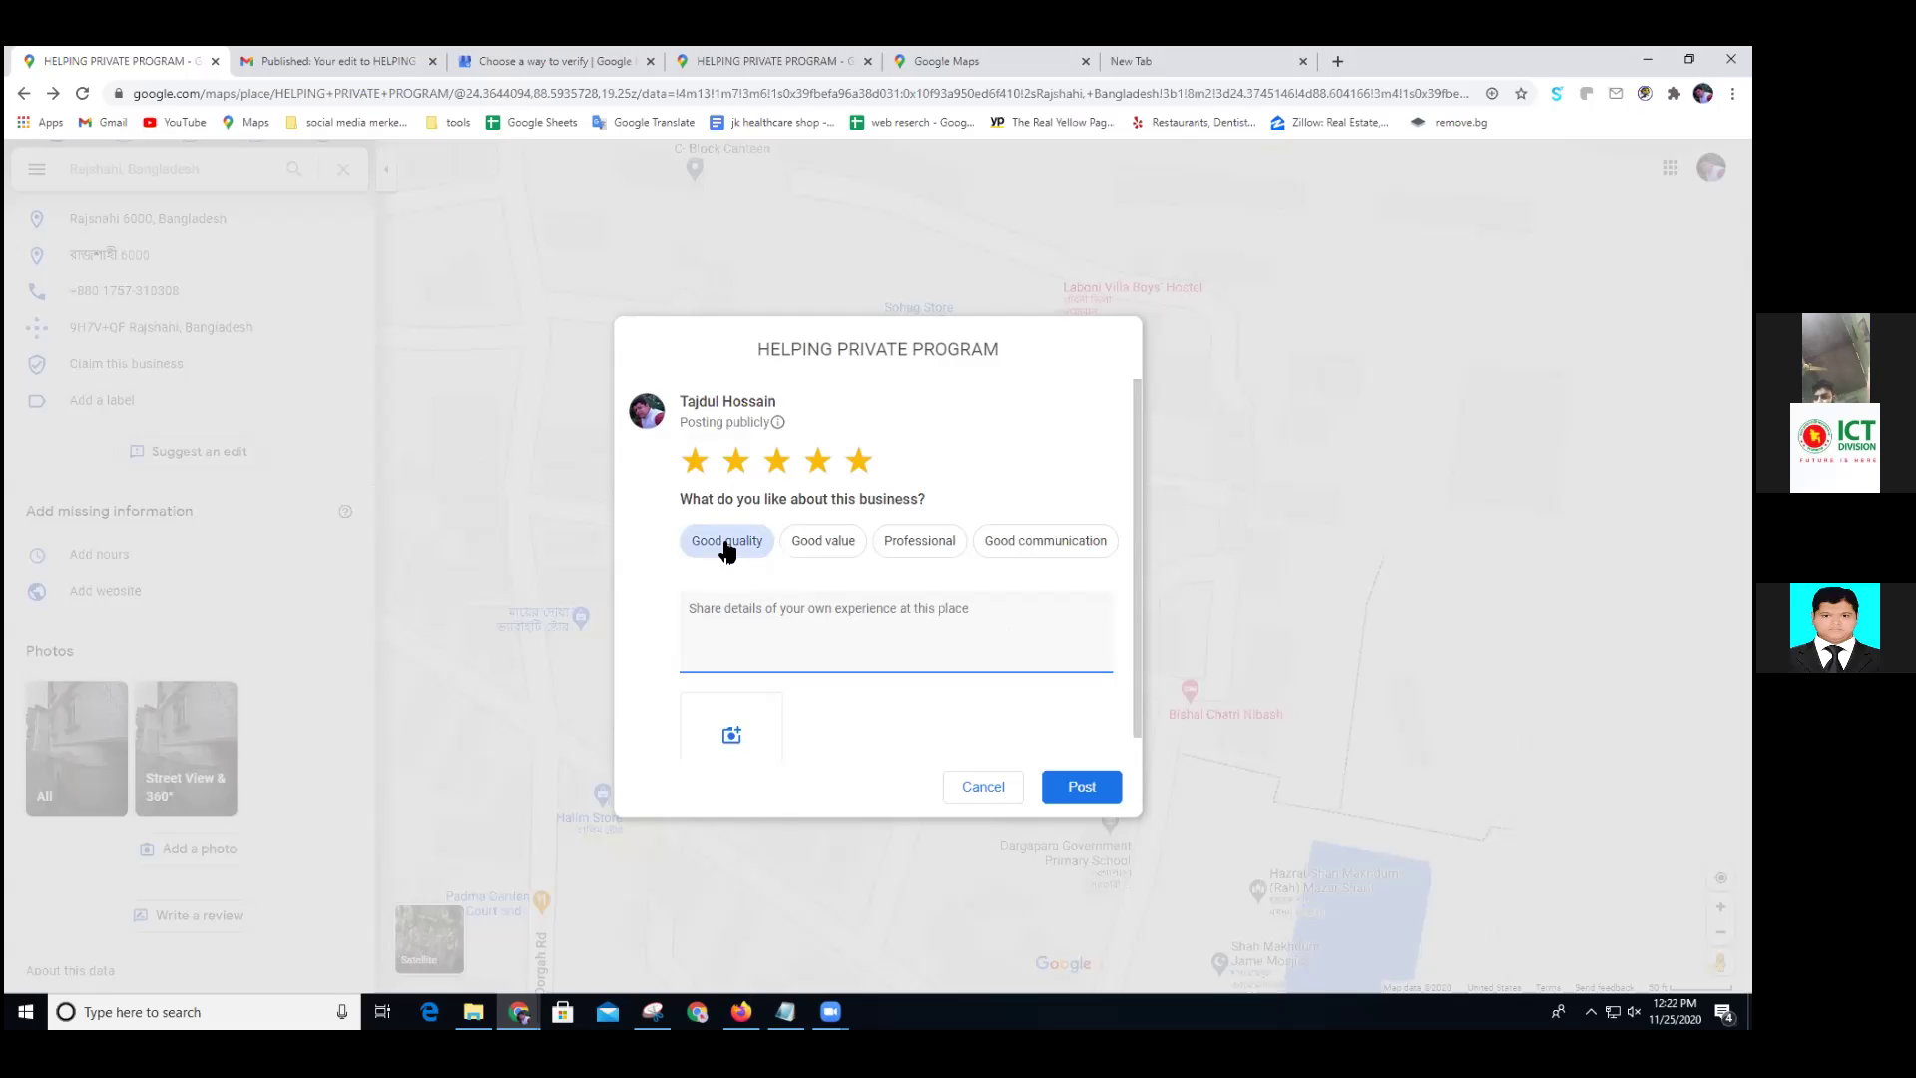
pyautogui.click(928, 549)
pyautogui.click(825, 548)
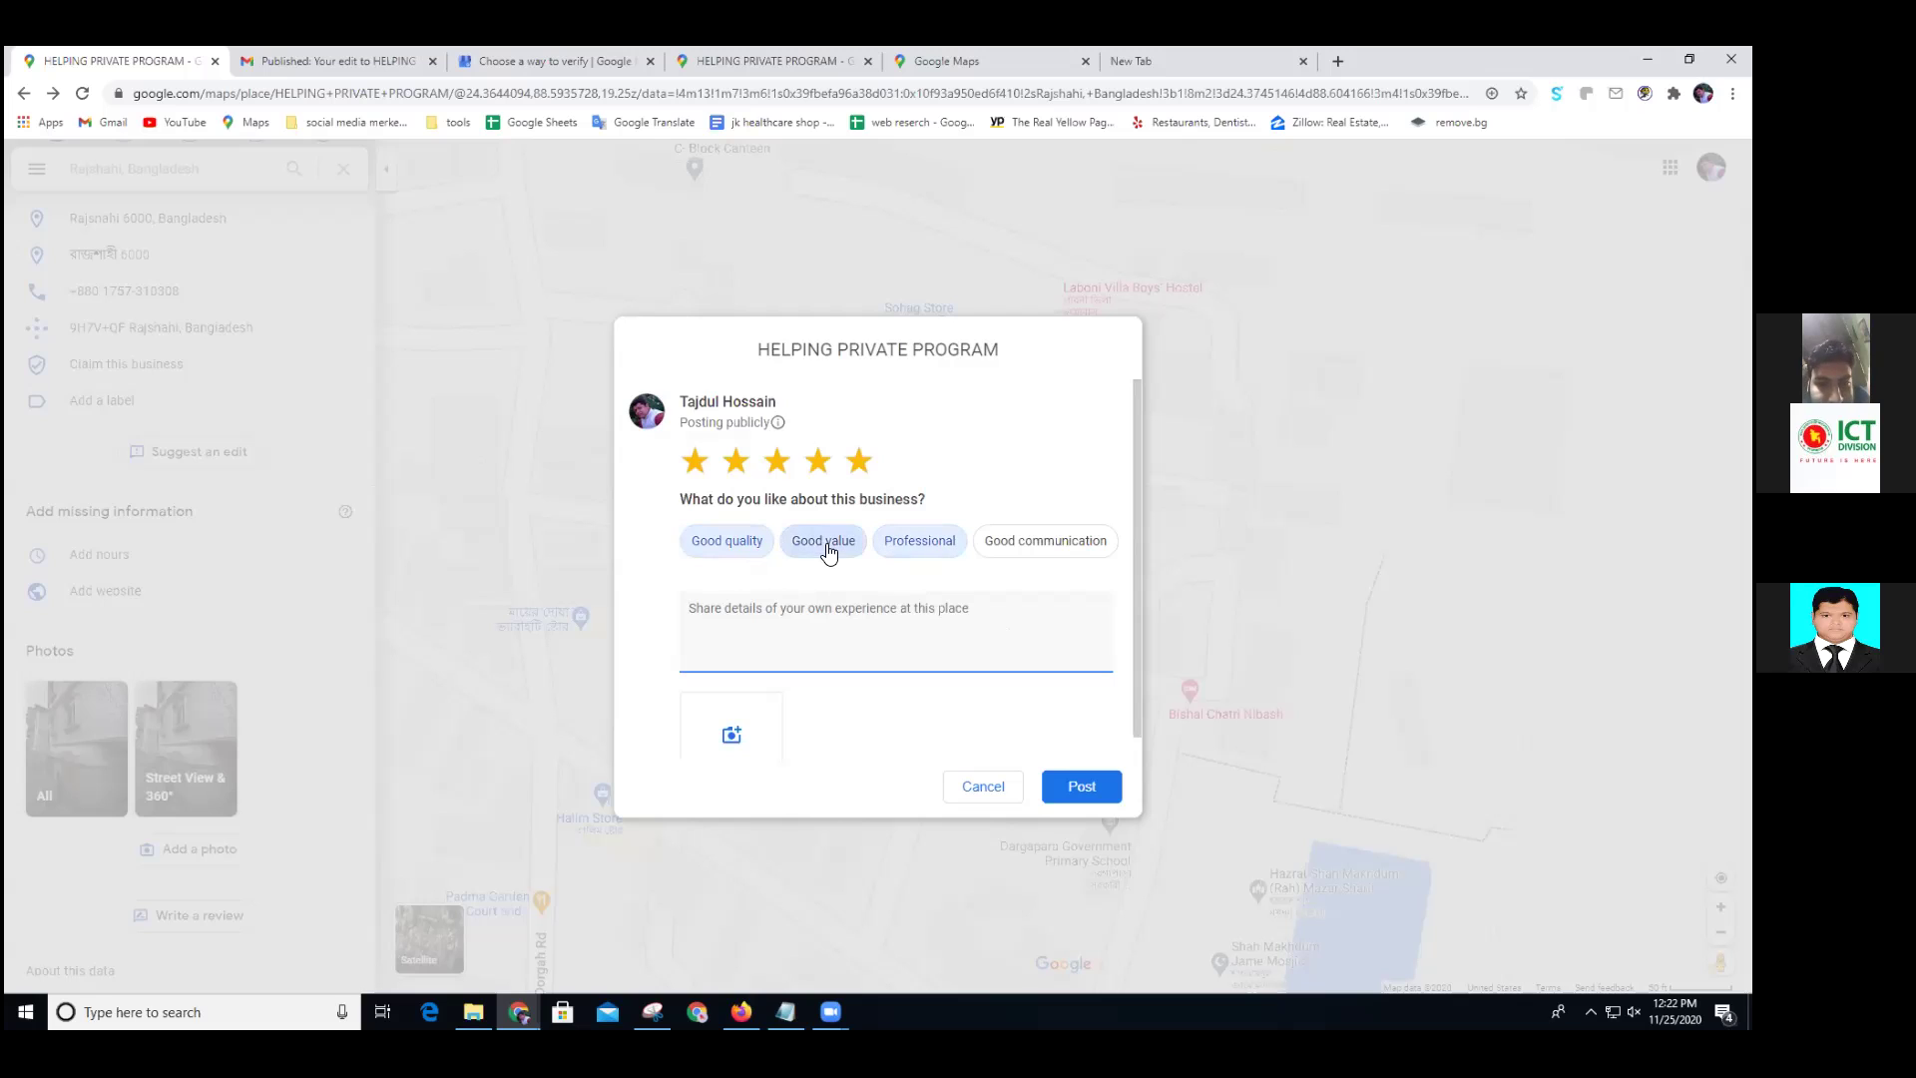
pyautogui.click(1018, 551)
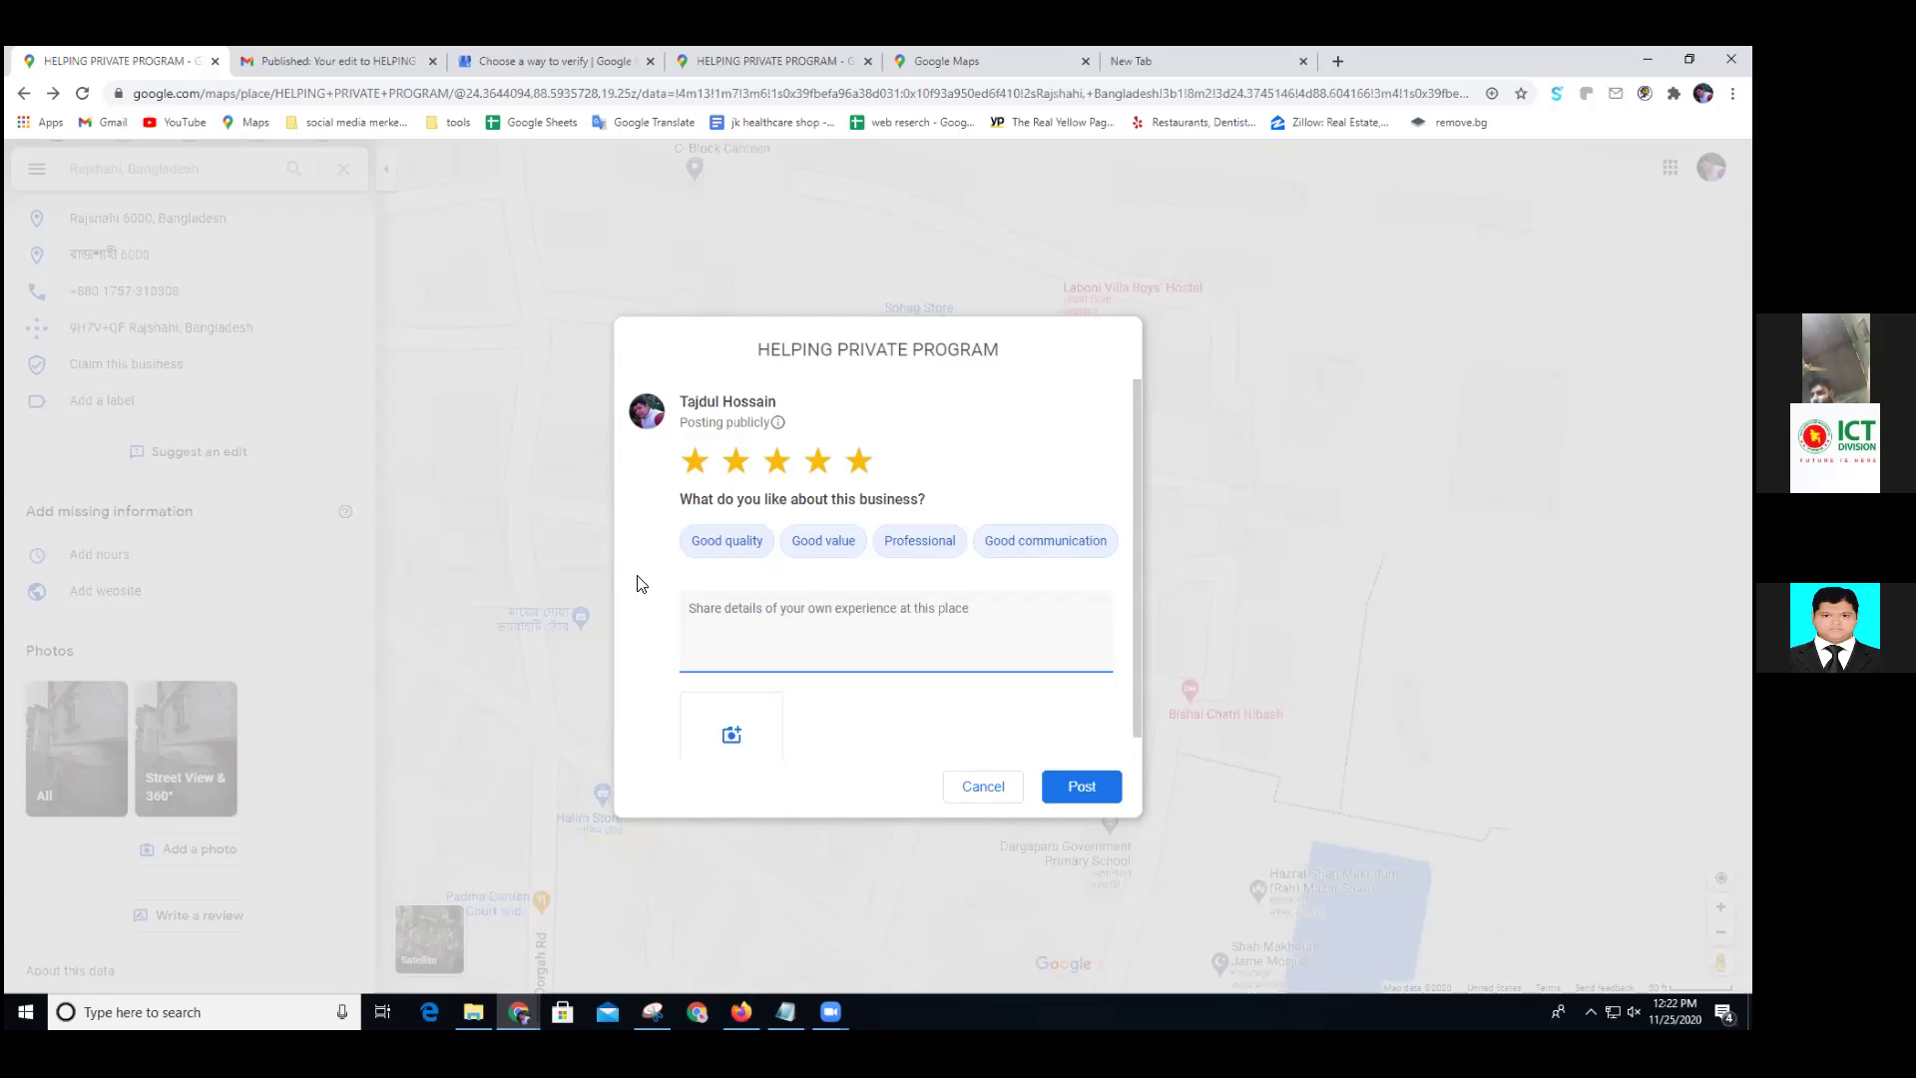
# Enter 'SATISFACTION MUST HERE' as the review text and post the review
pyautogui.write('SA')
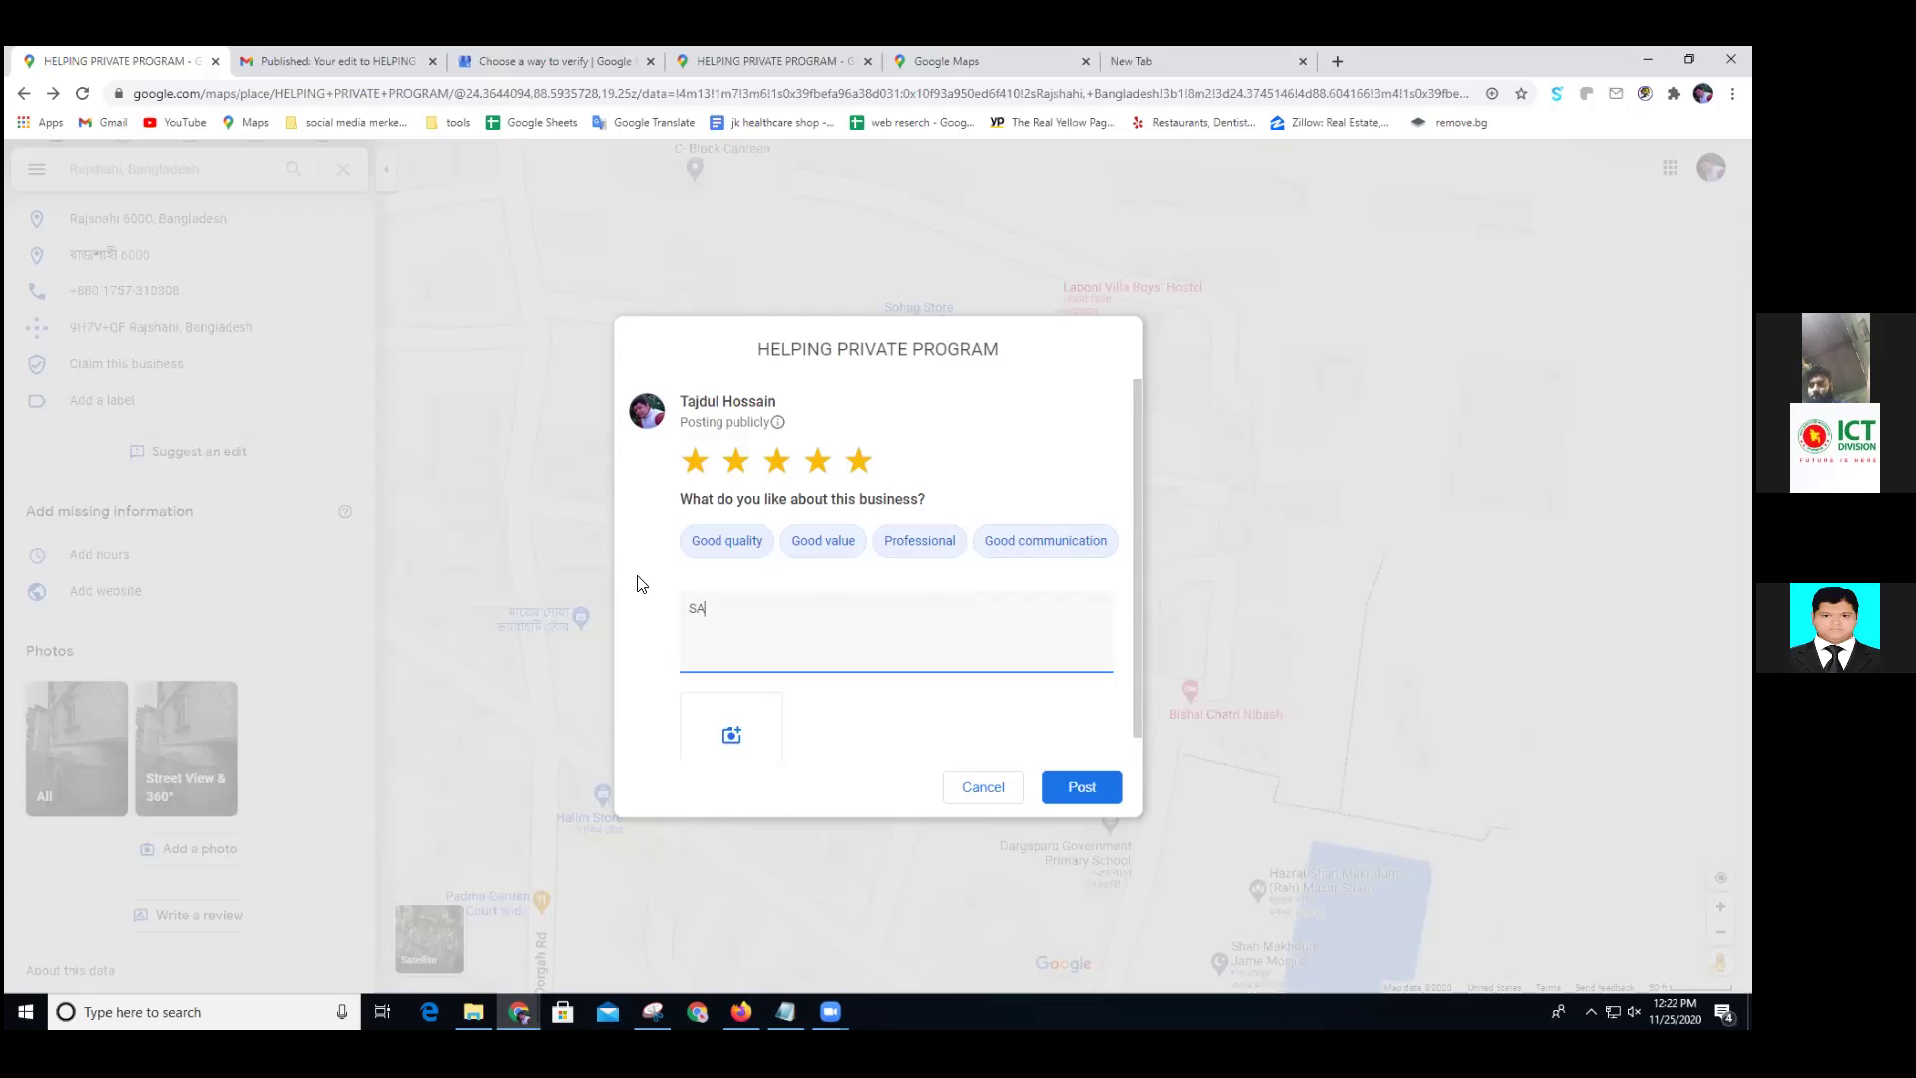
pyautogui.write('TISFACTION MUST')
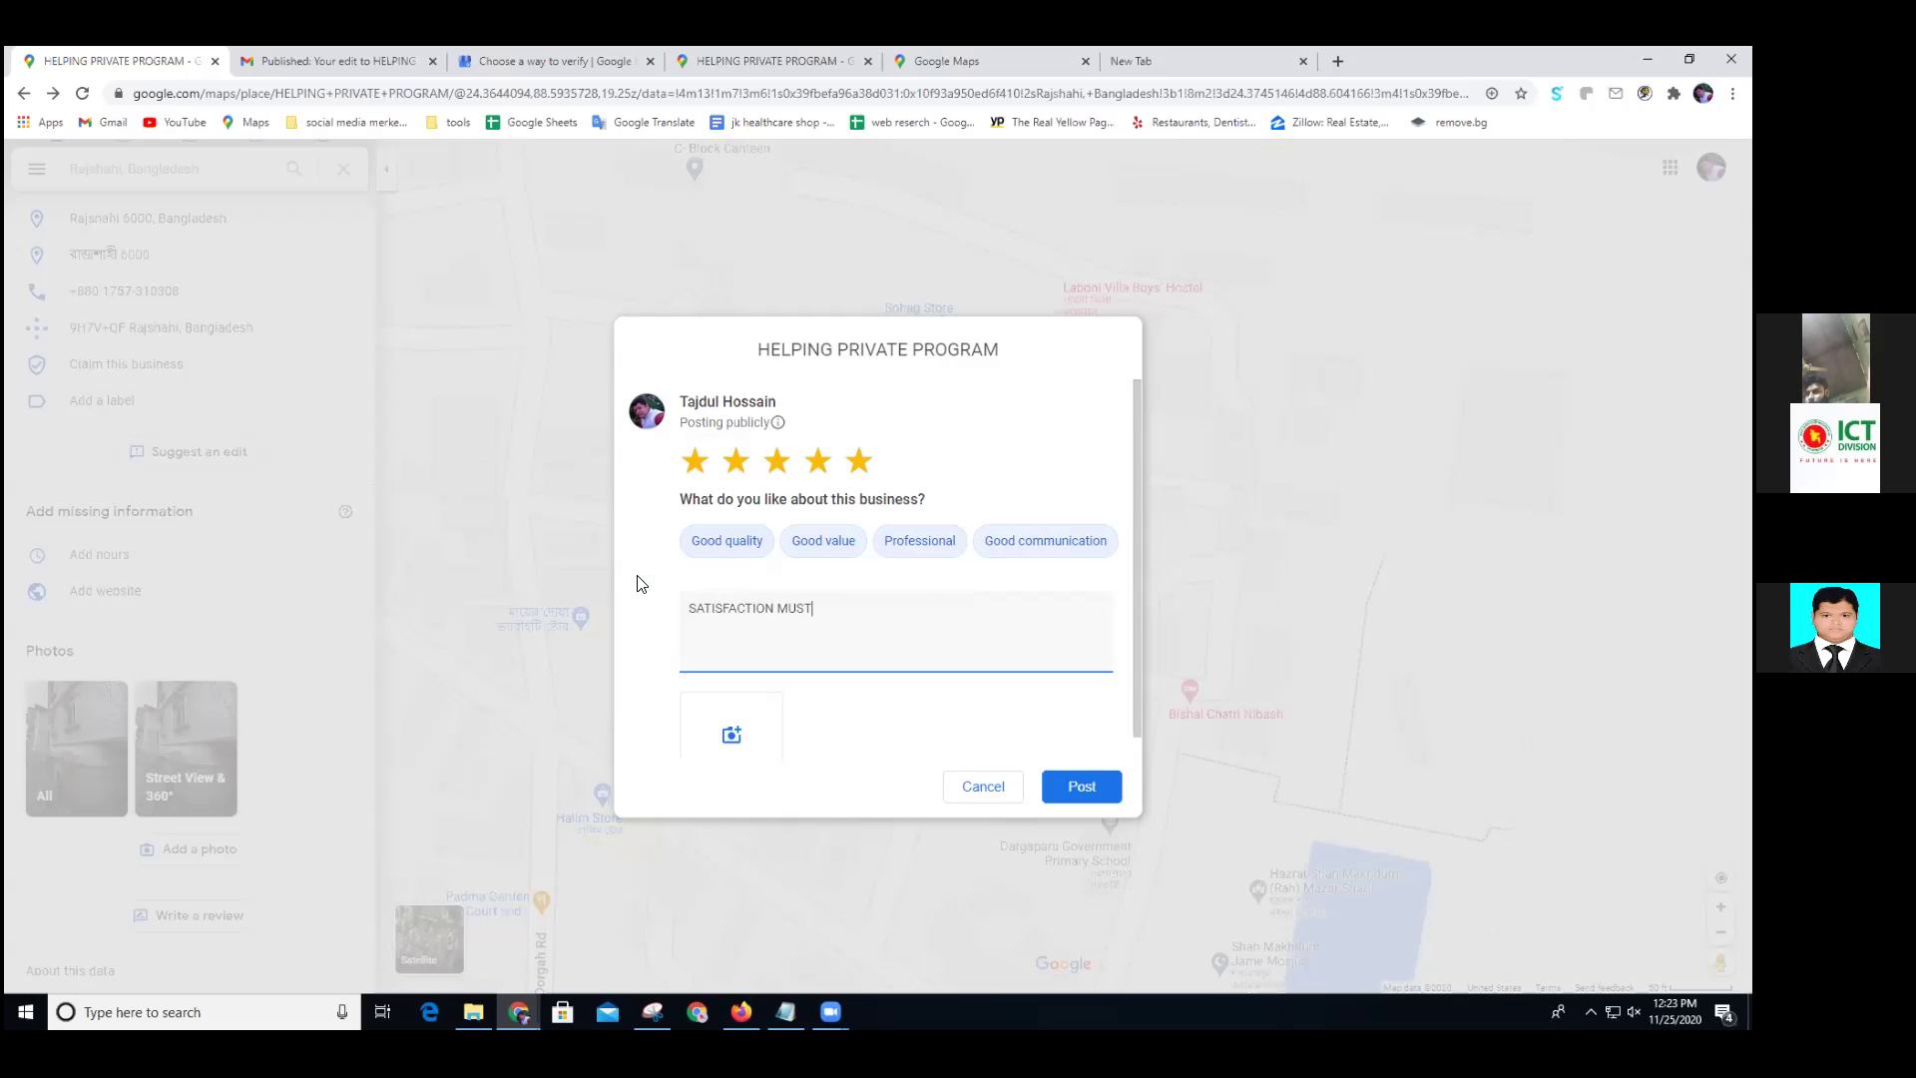
pyautogui.write('ERE')
pyautogui.click(1085, 787)
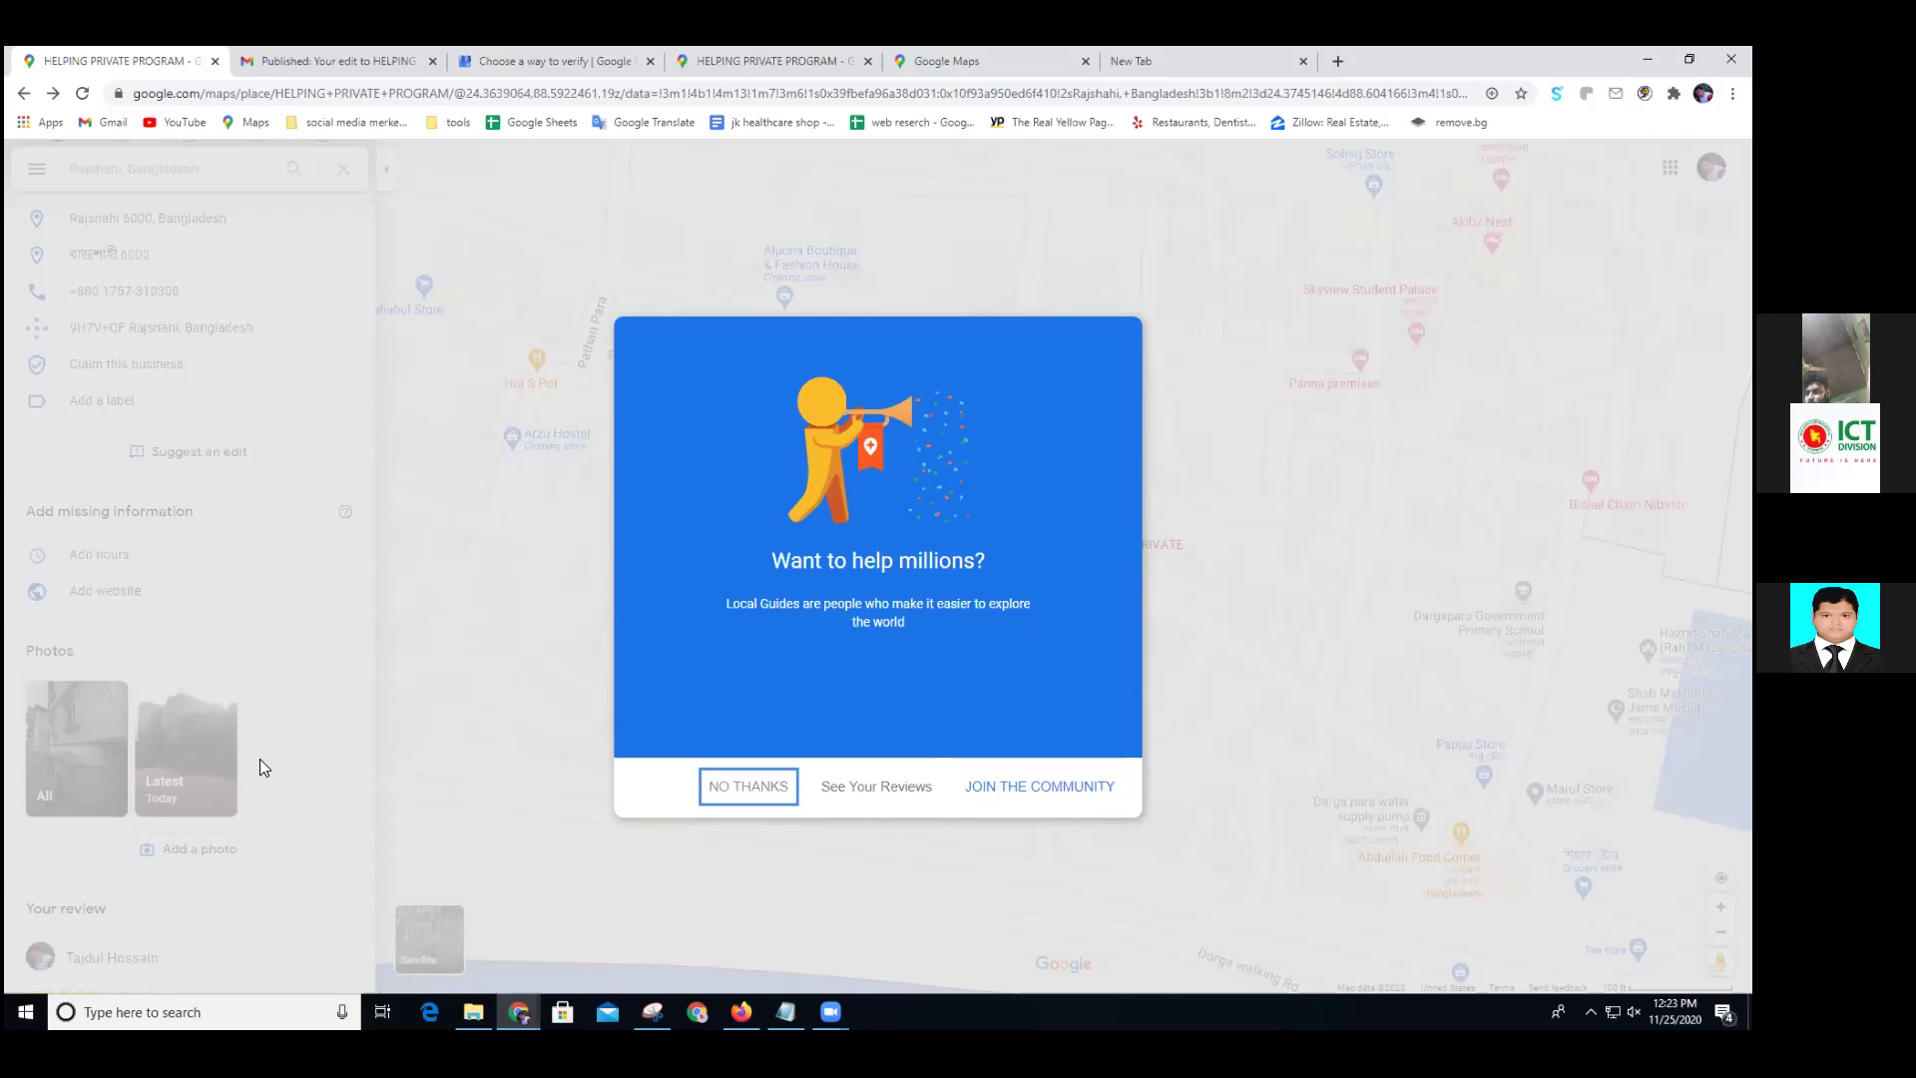
# Decline the Local Guides invitation and scroll down to the posted five-star review
pyautogui.press('Return')
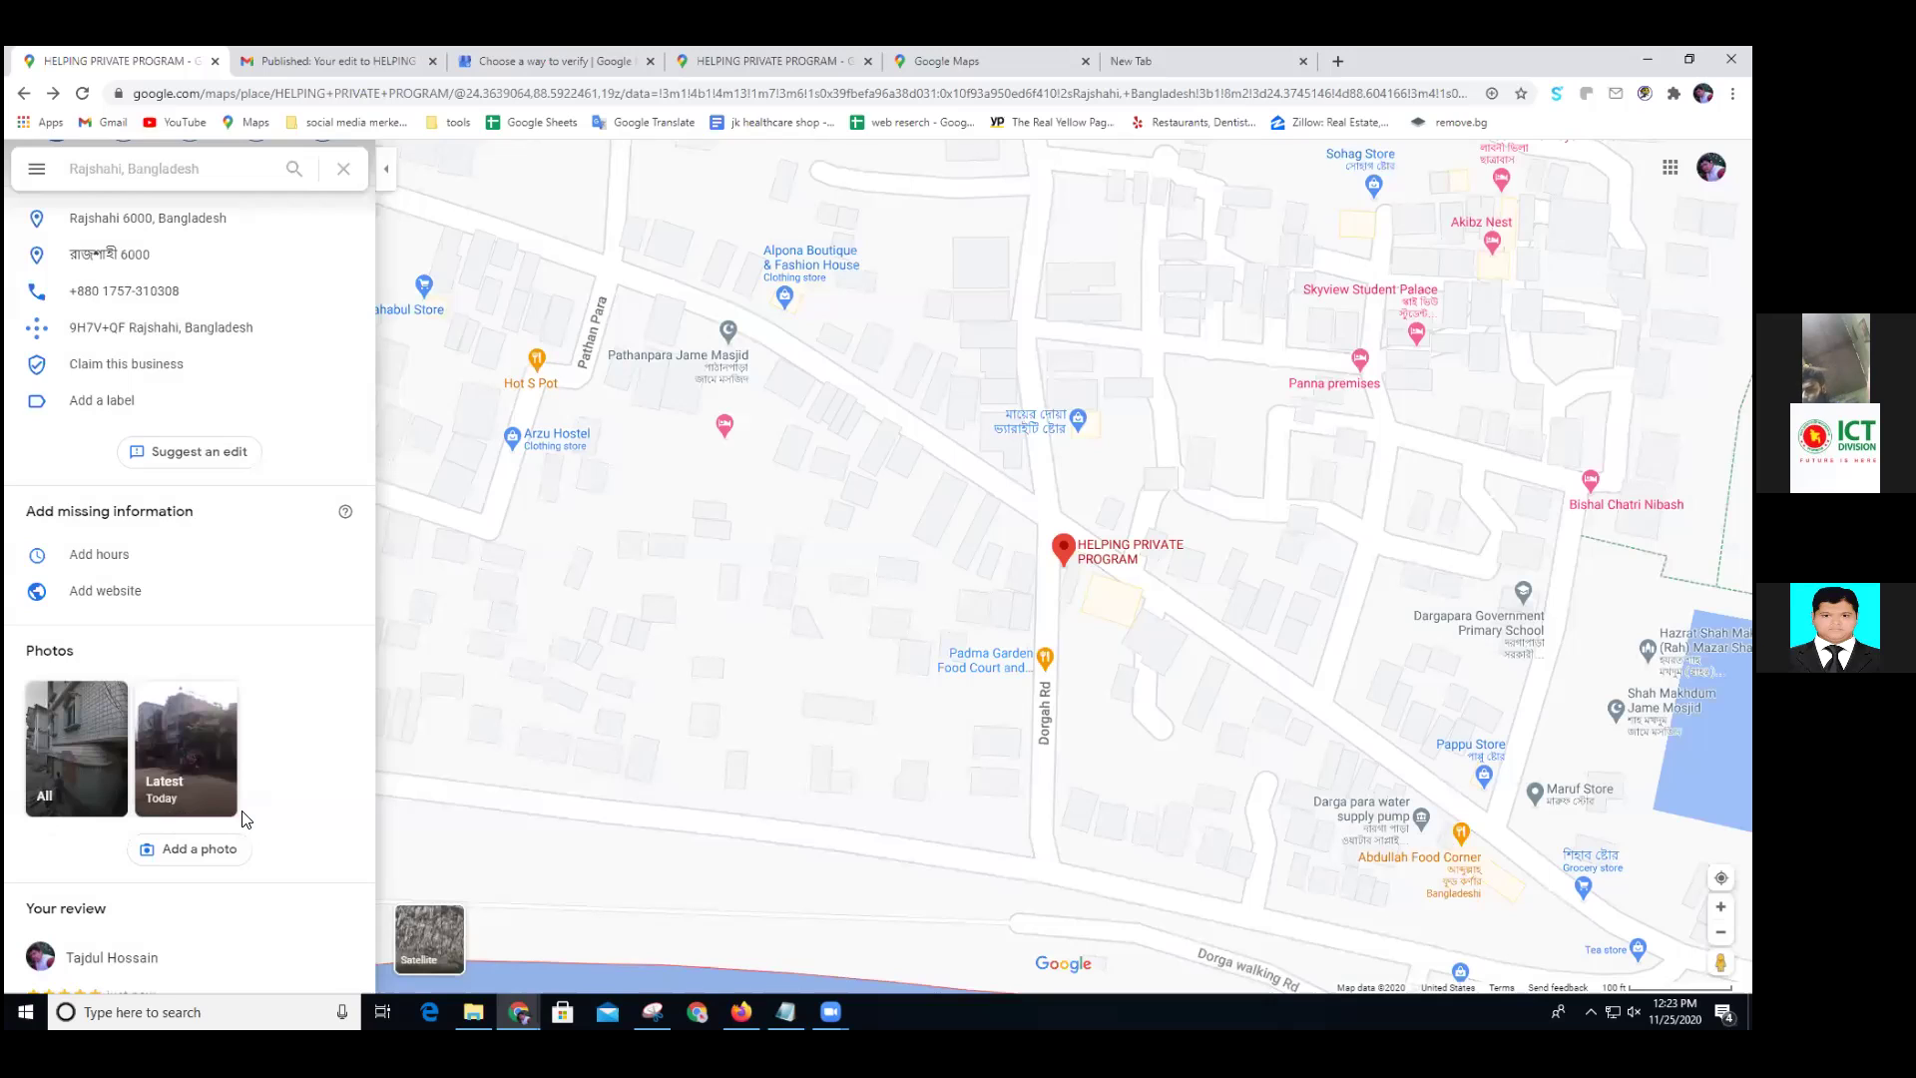
pyautogui.scroll(-2, 243, 819)
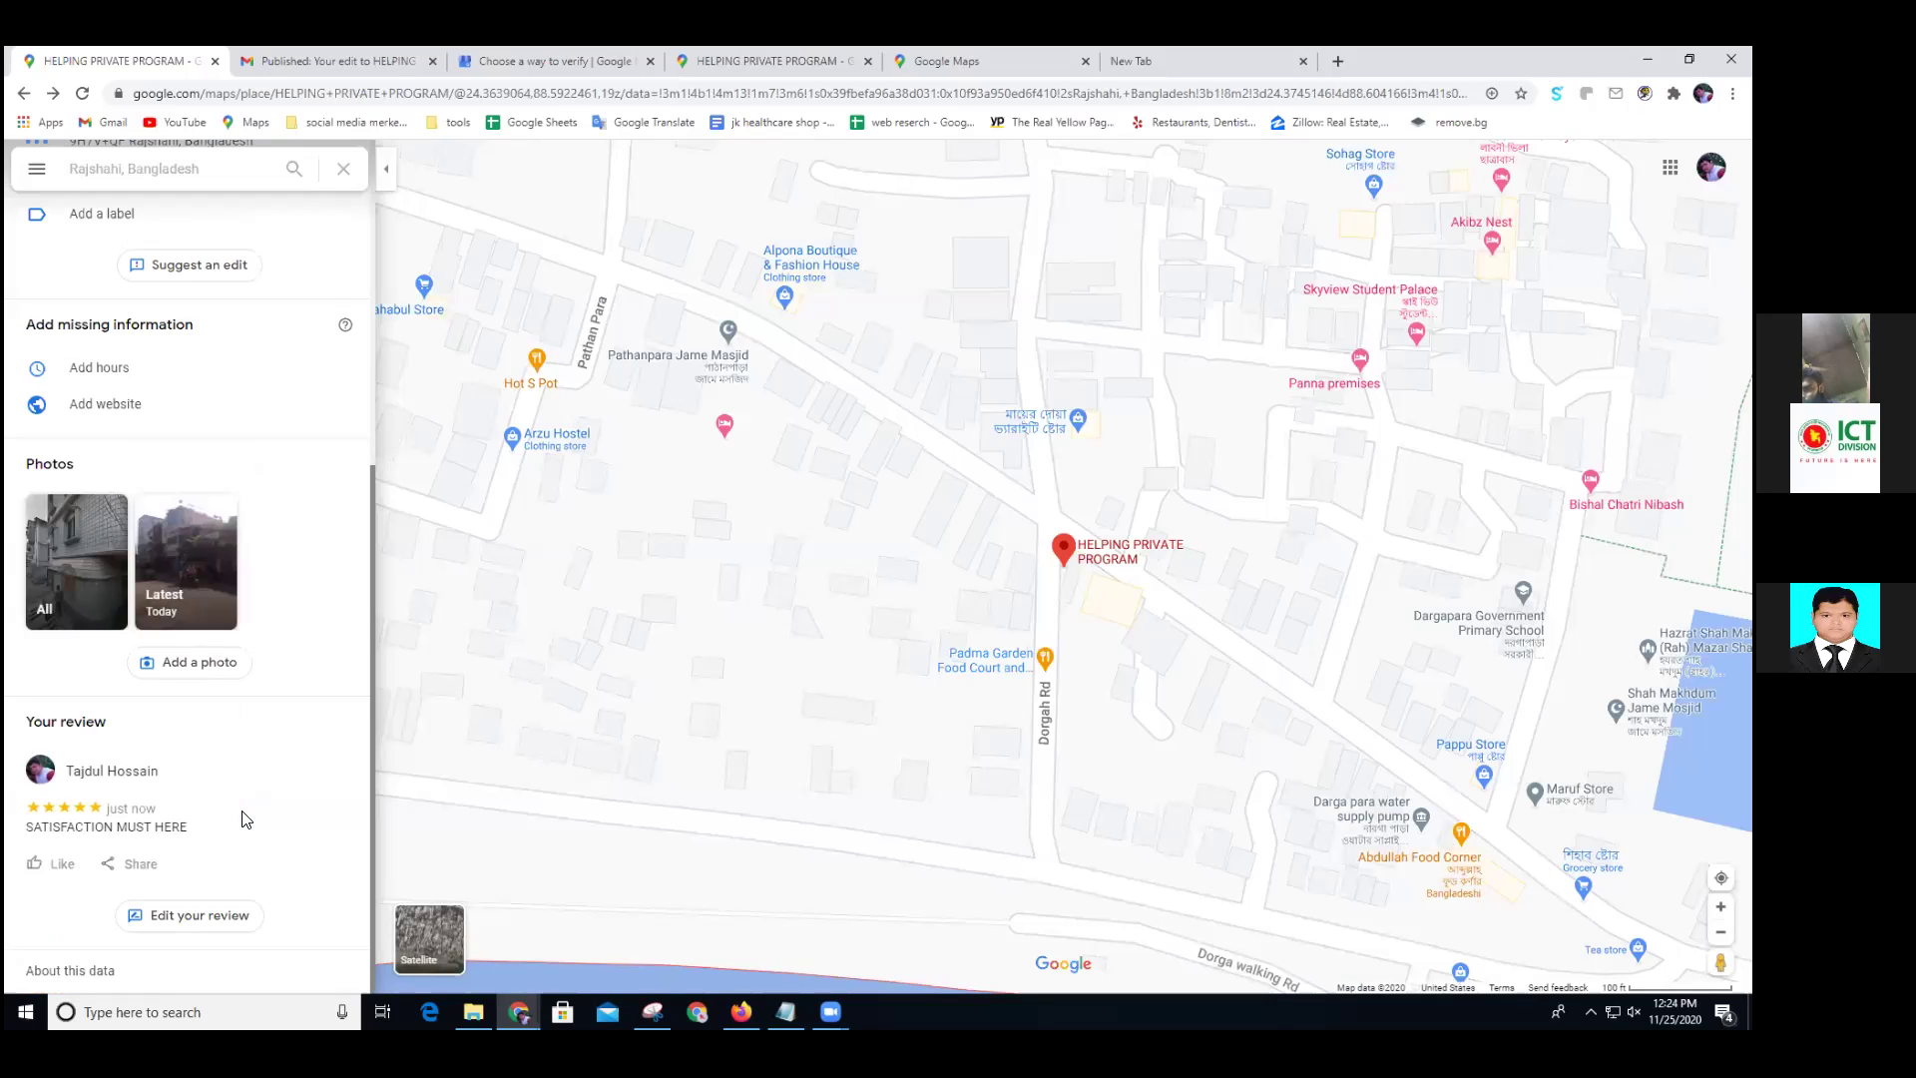